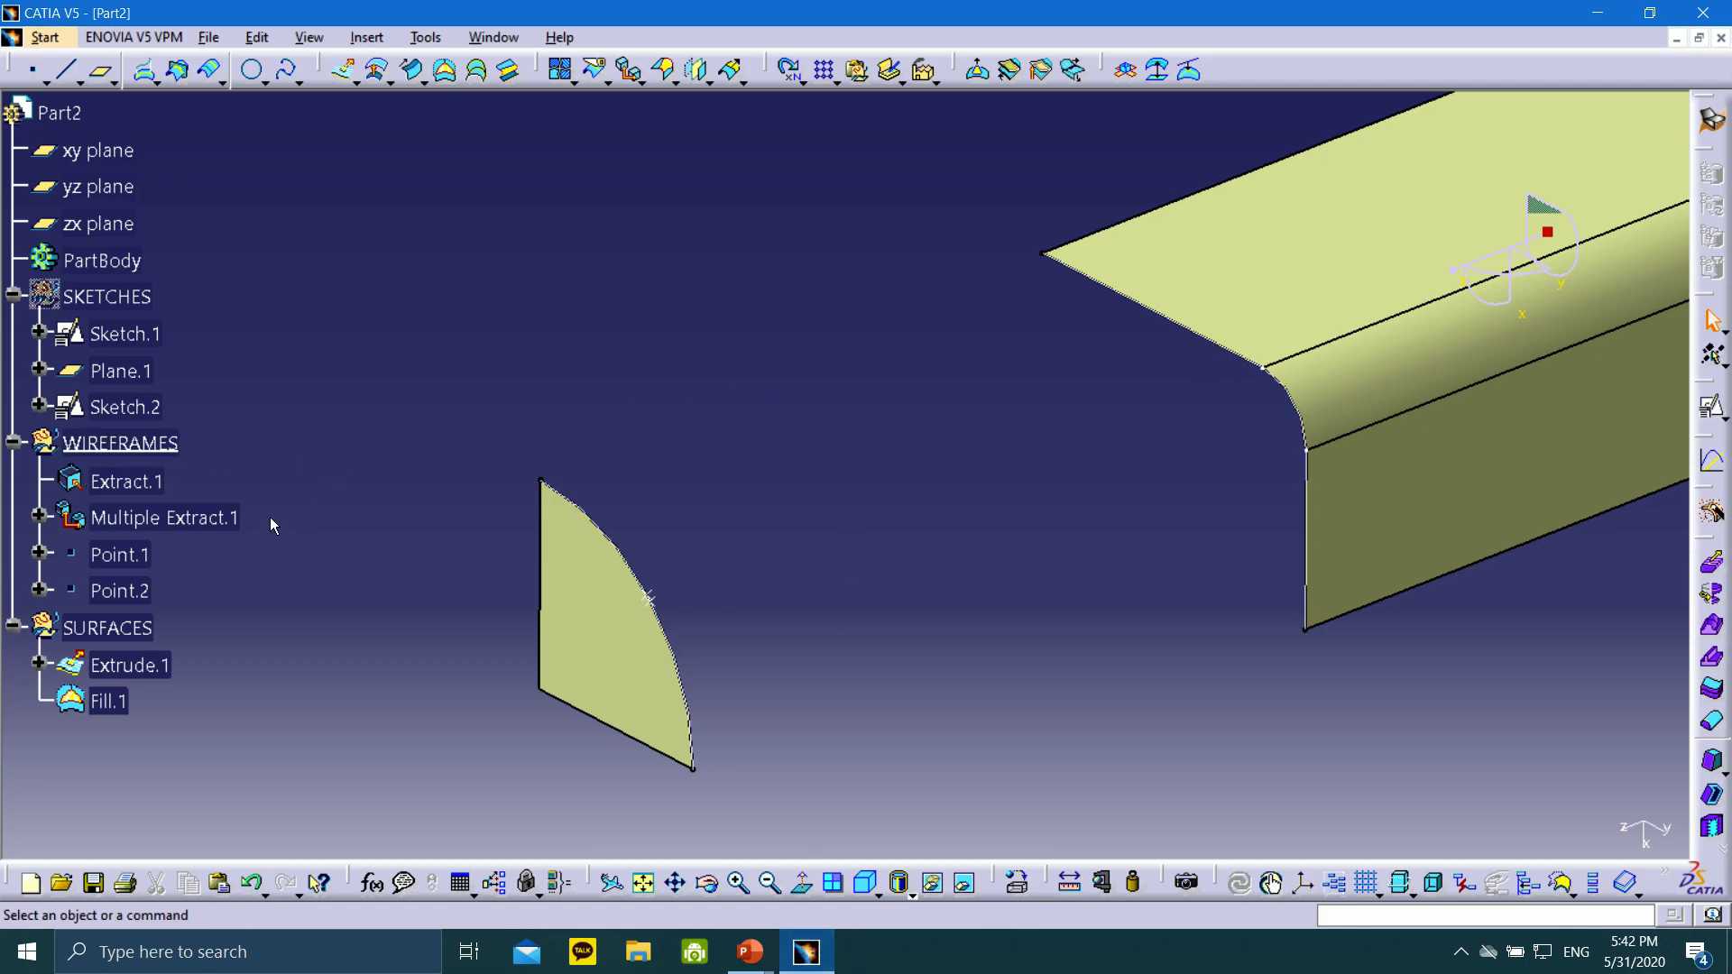
click(287, 72)
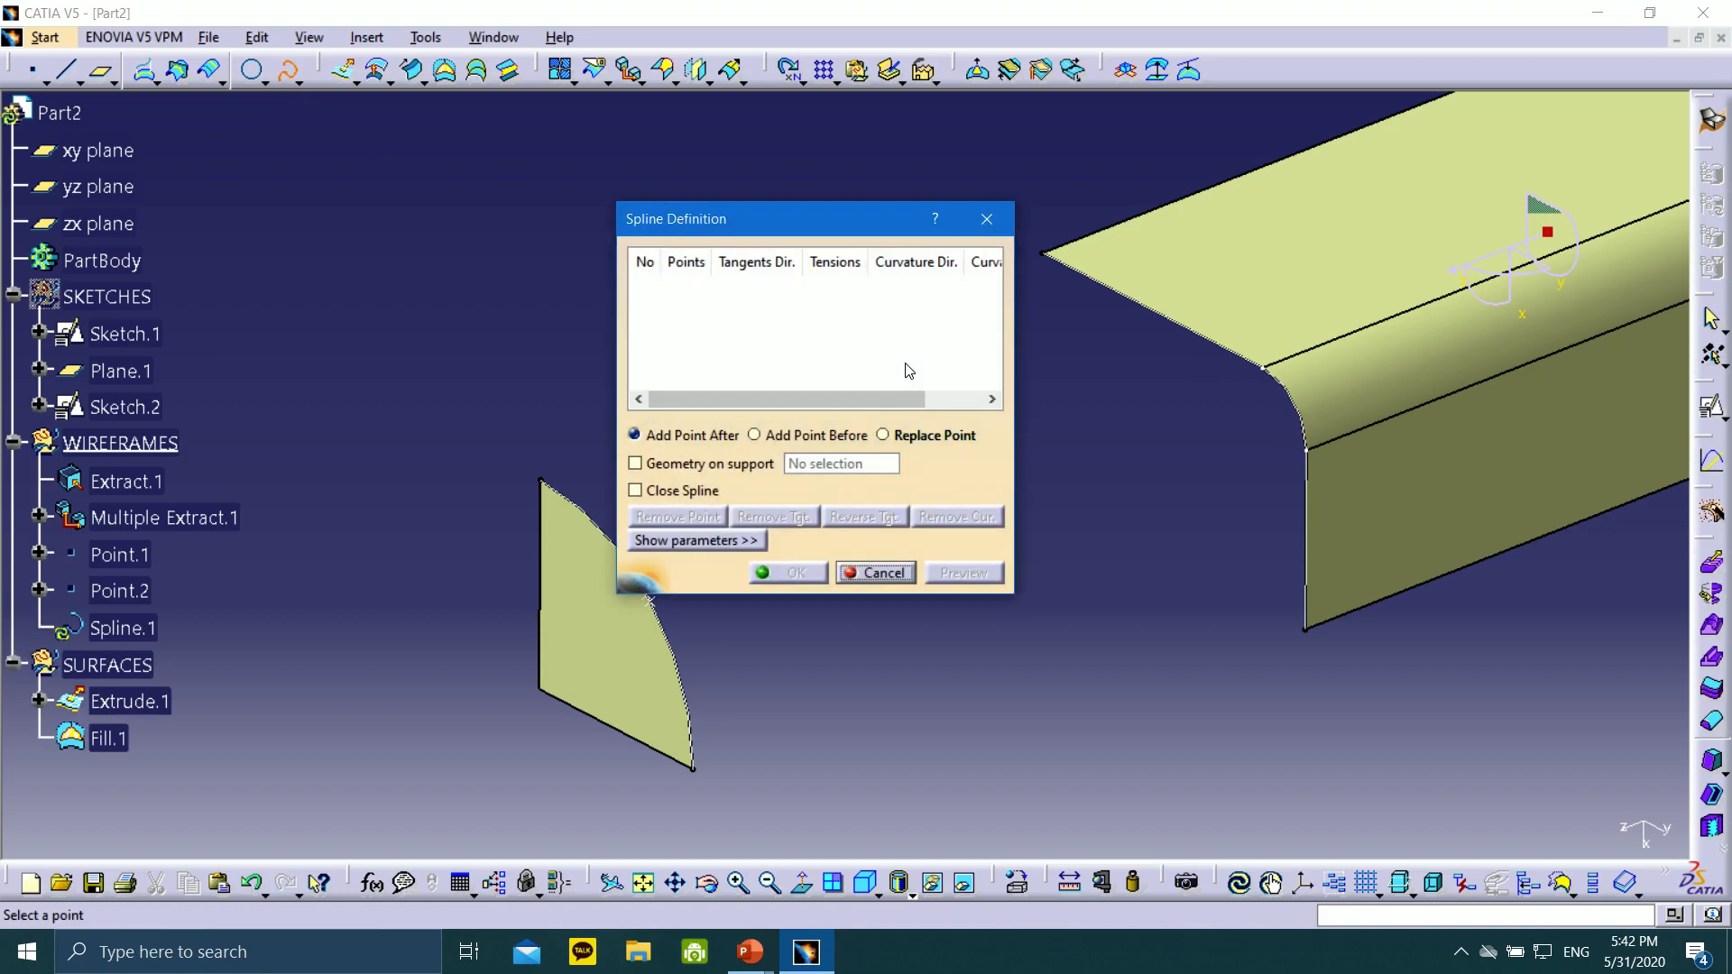
drag(844, 240, 372, 148)
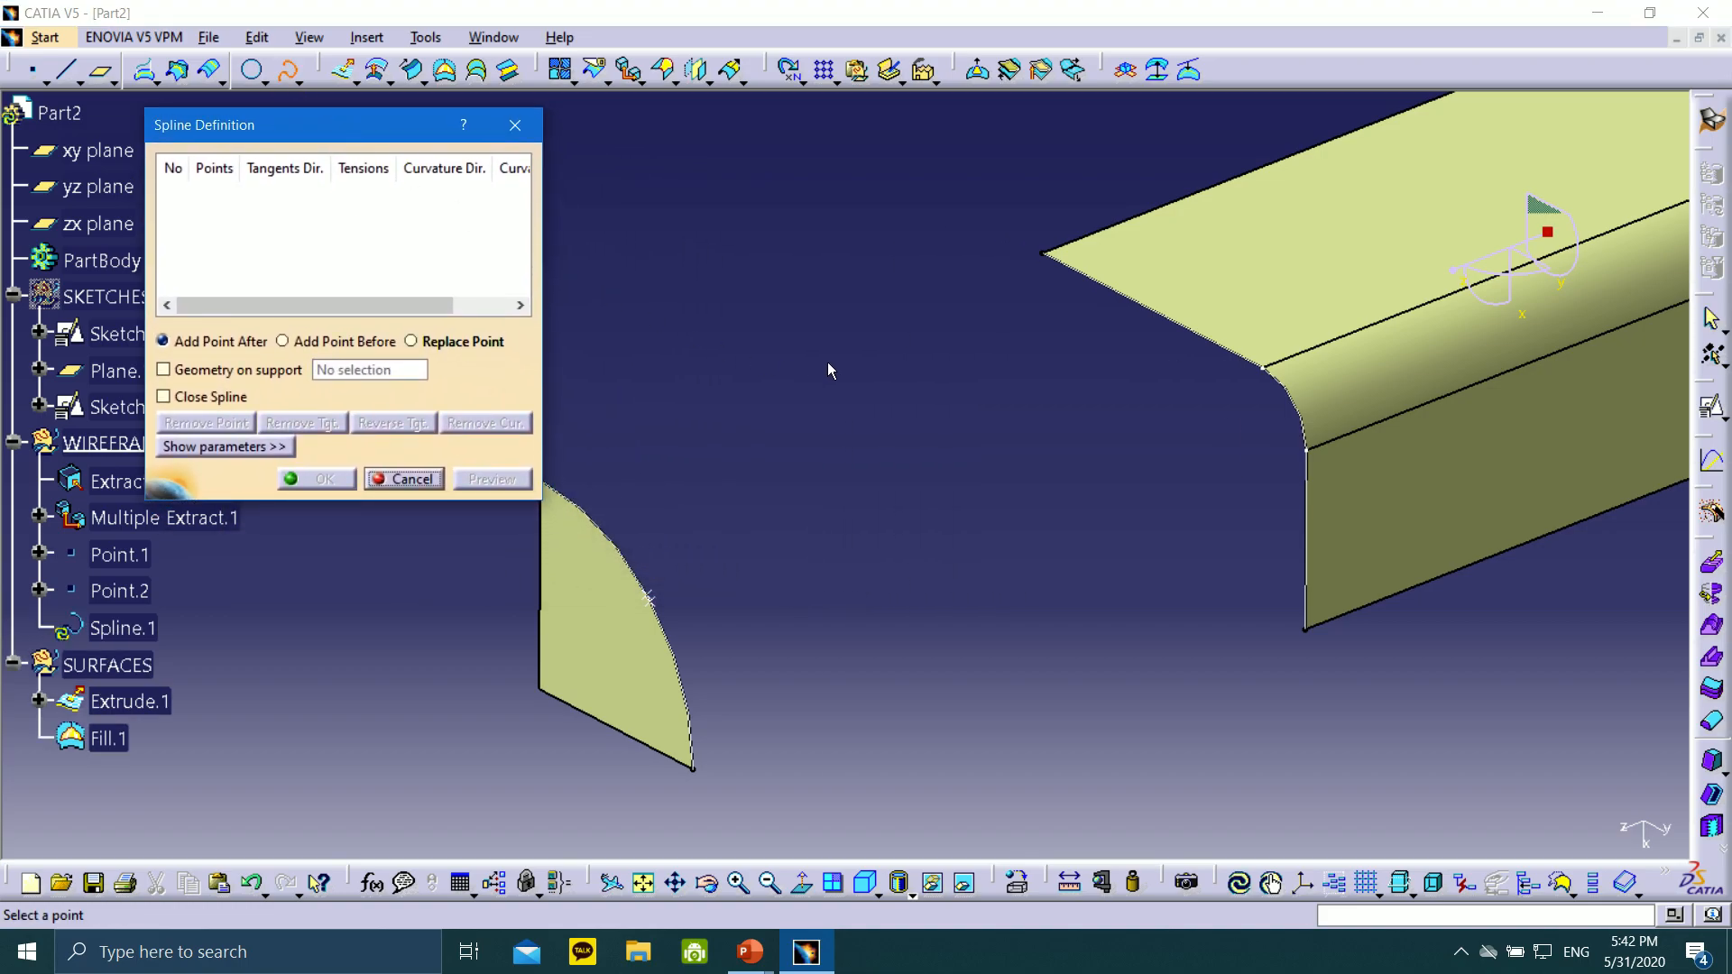
middle_drag(817, 370, 927, 427)
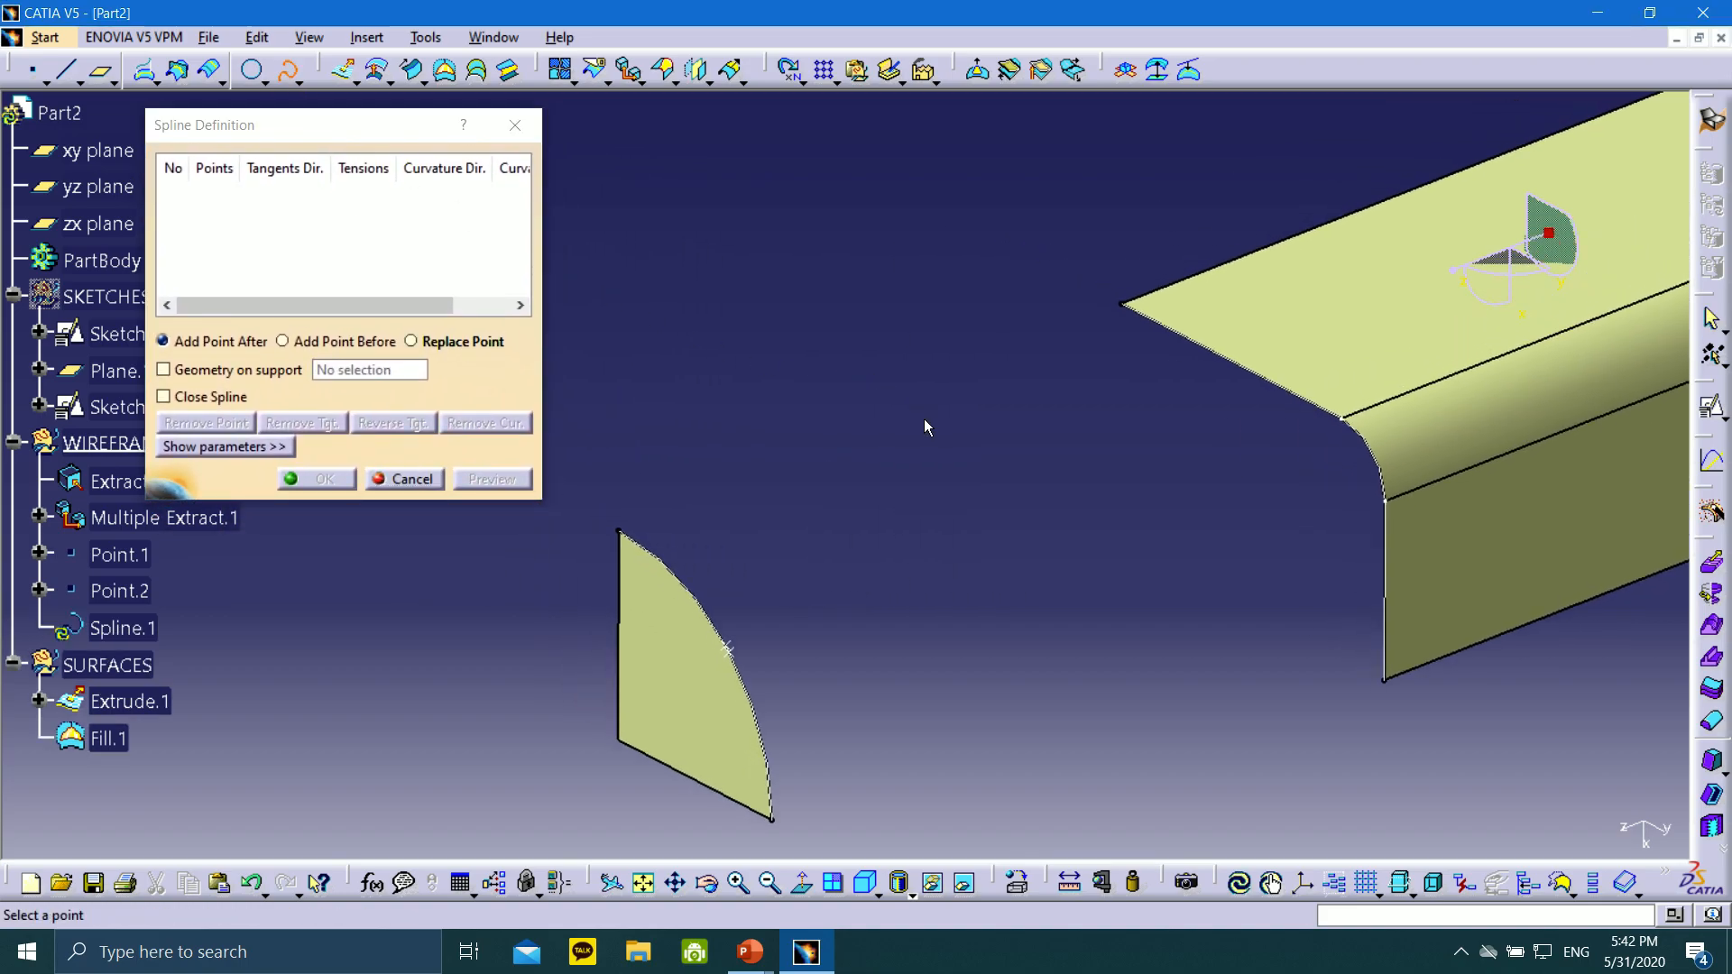
click(629, 539)
click(1126, 303)
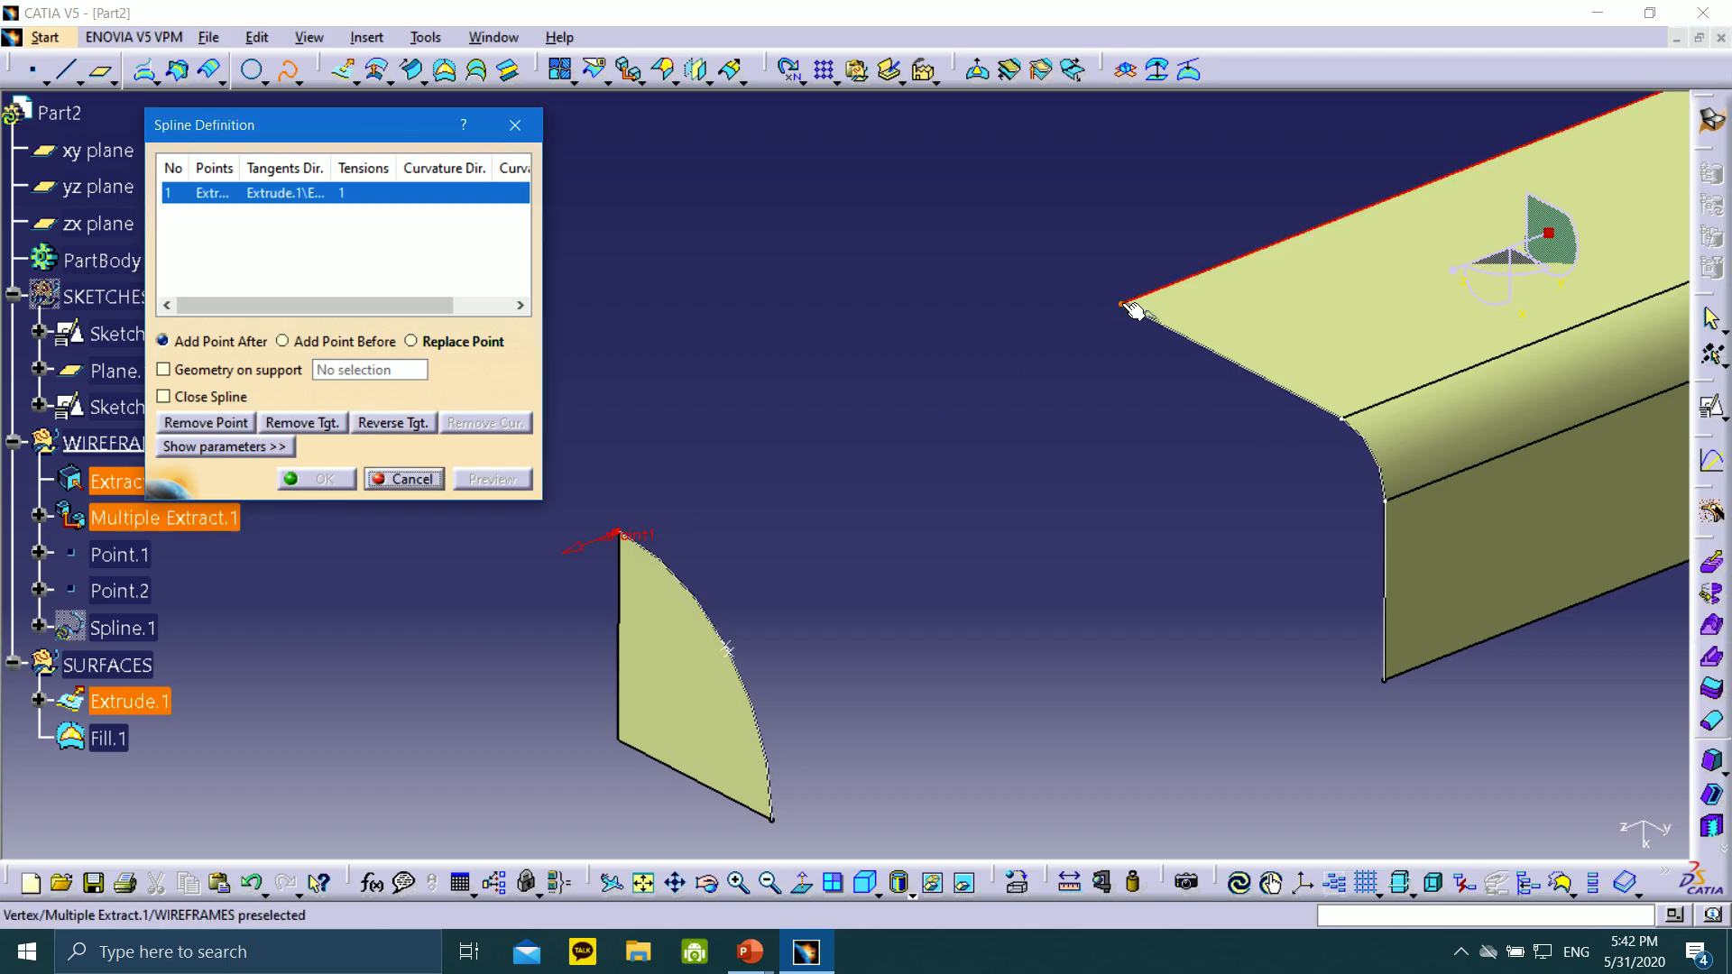
click(403, 481)
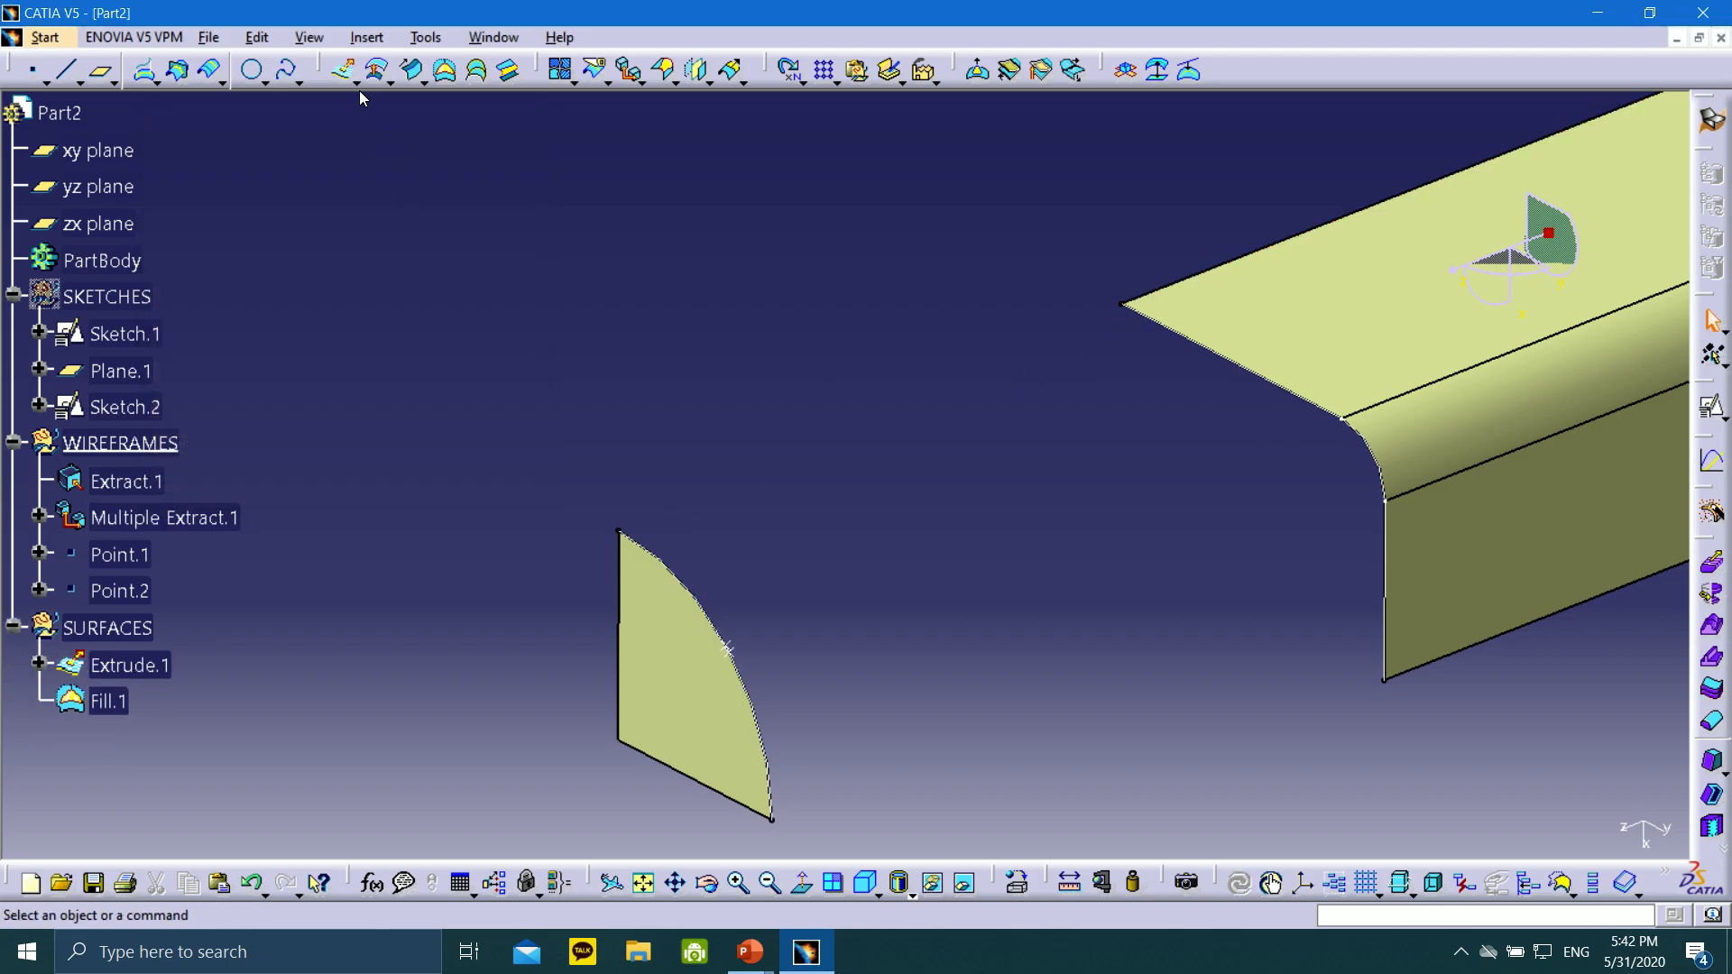
Start a spline from the upper arc vertex of the small fill surface to the outer top corner of the extruded surface
click(289, 70)
click(620, 538)
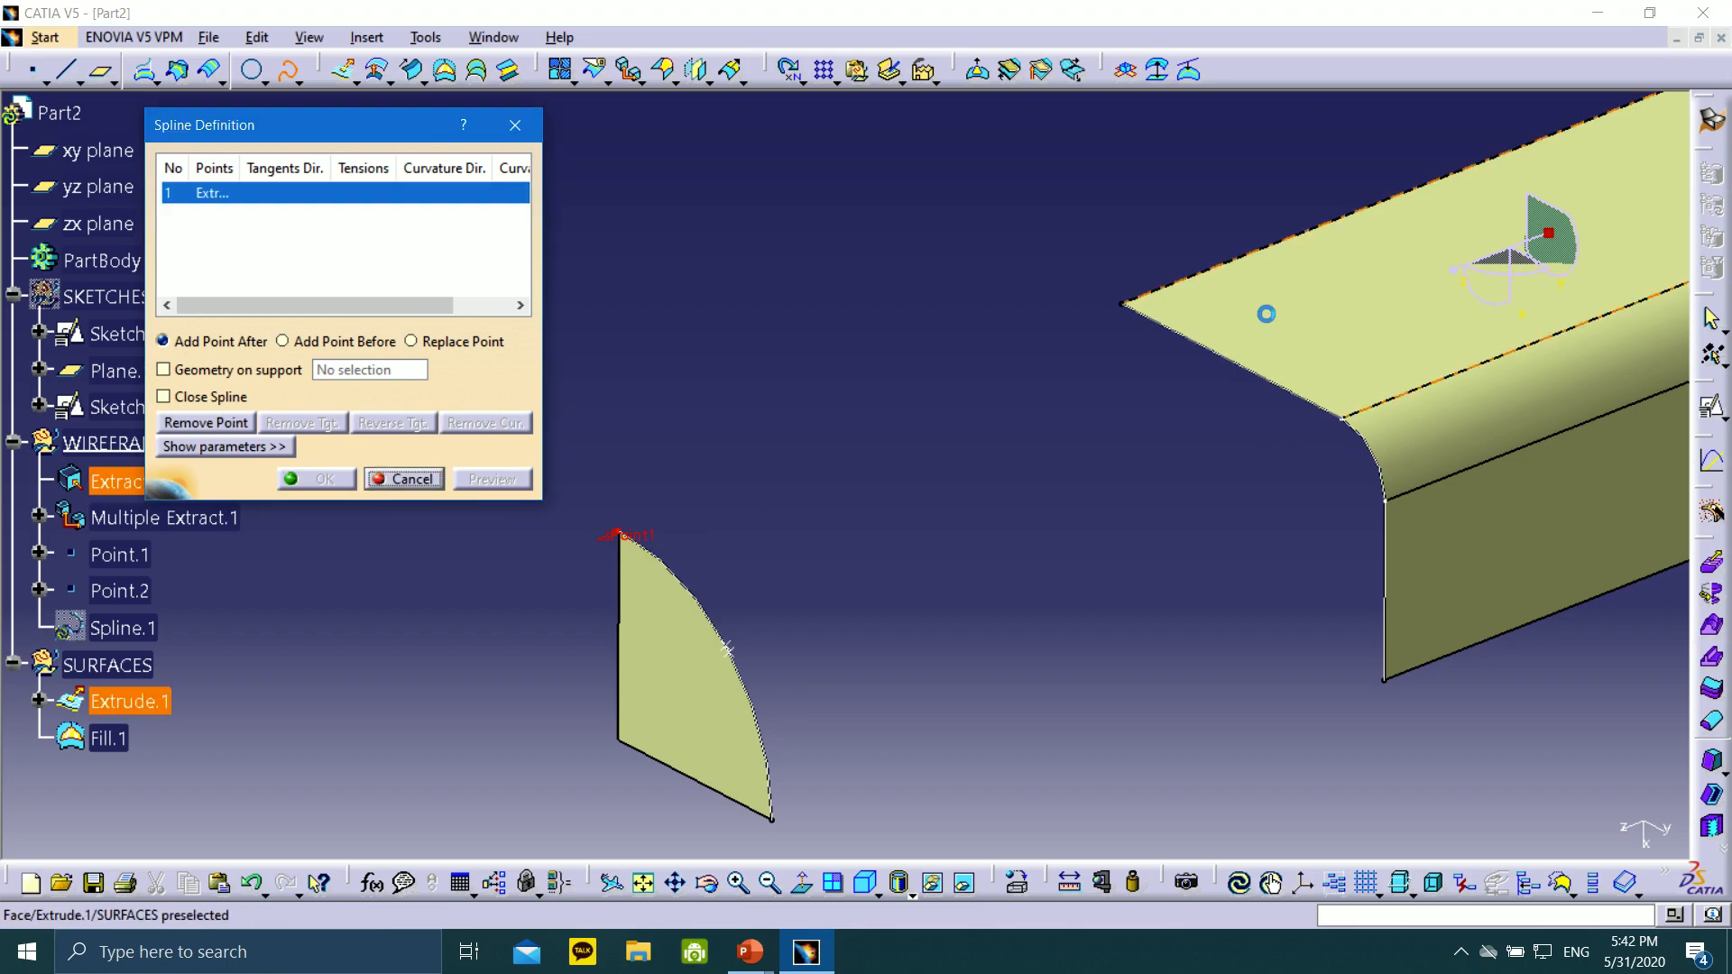
click(1128, 307)
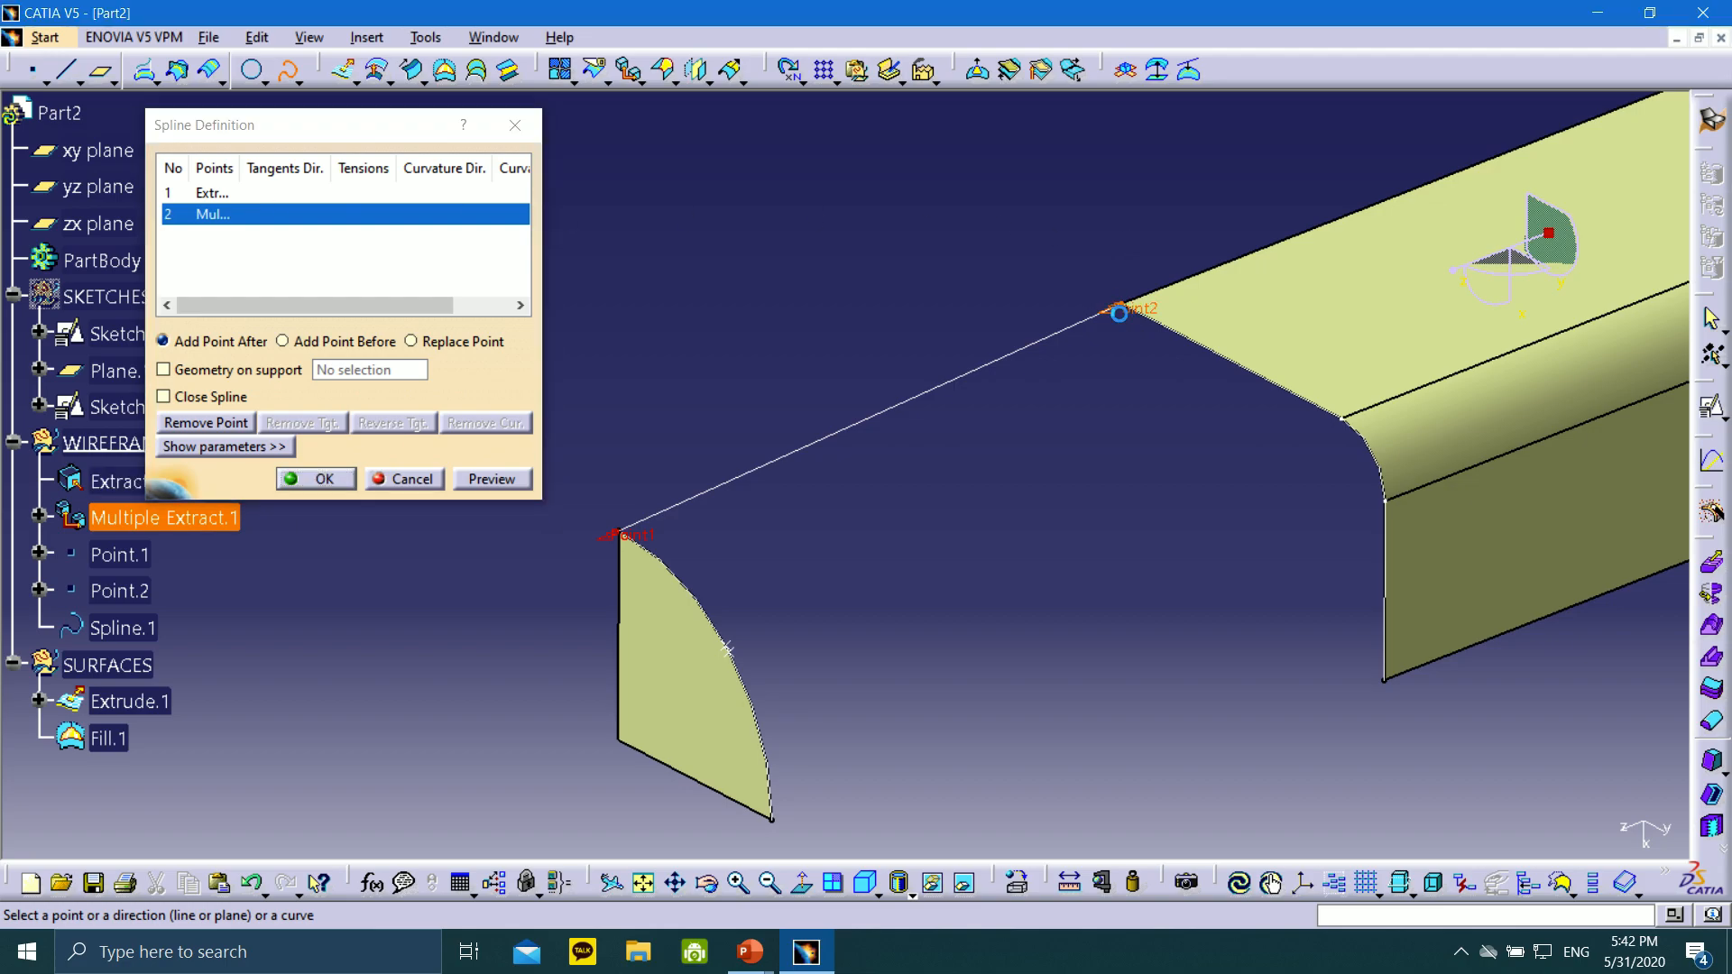
middle_drag(1089, 341, 1035, 407)
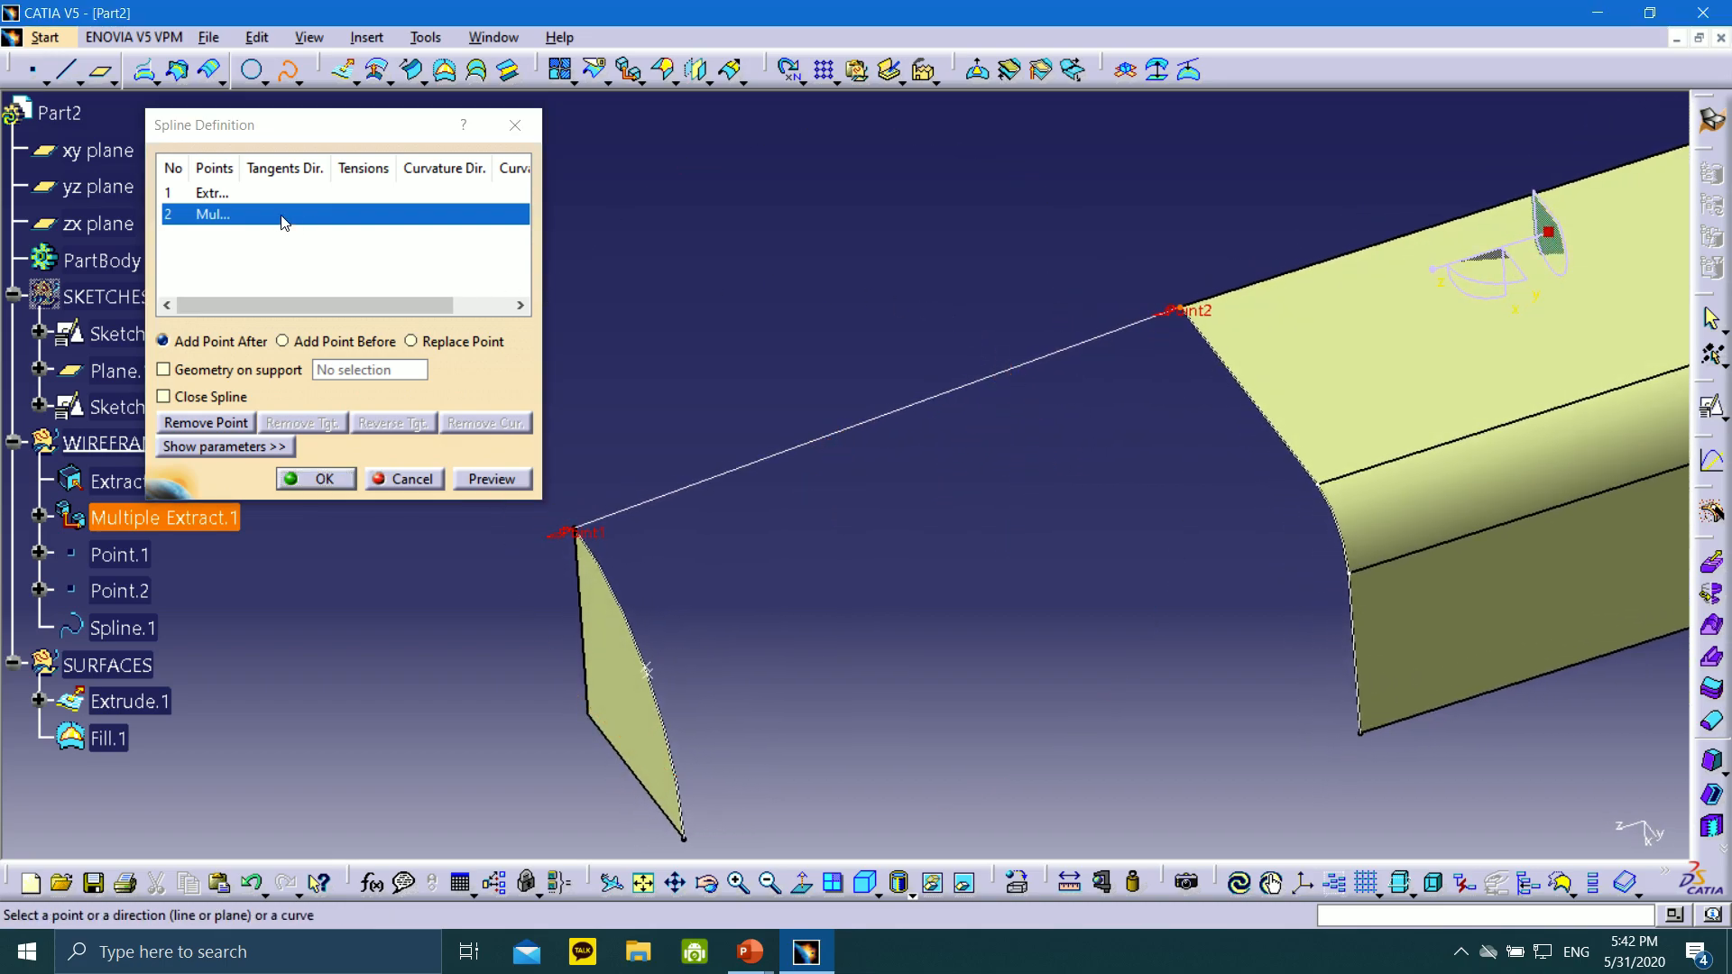
Make the spline's first point tangent to the extruded surface's outer top edge and reverse the tangent direction
click(262, 194)
drag(241, 170, 359, 132)
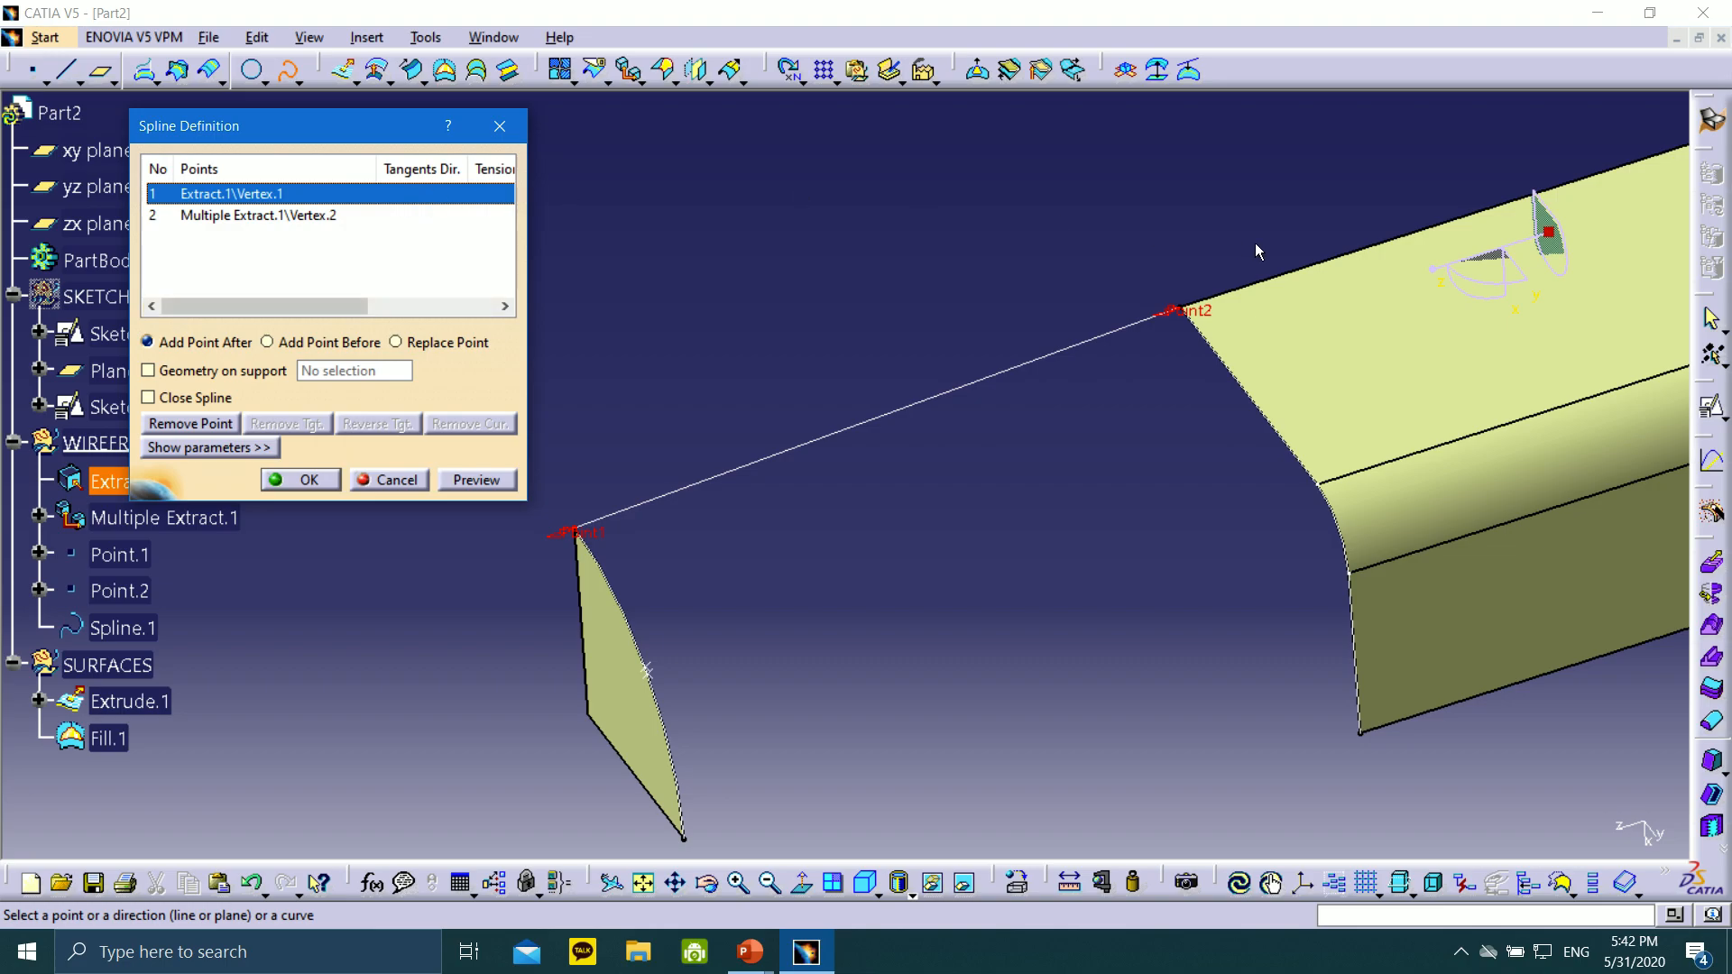
click(1279, 273)
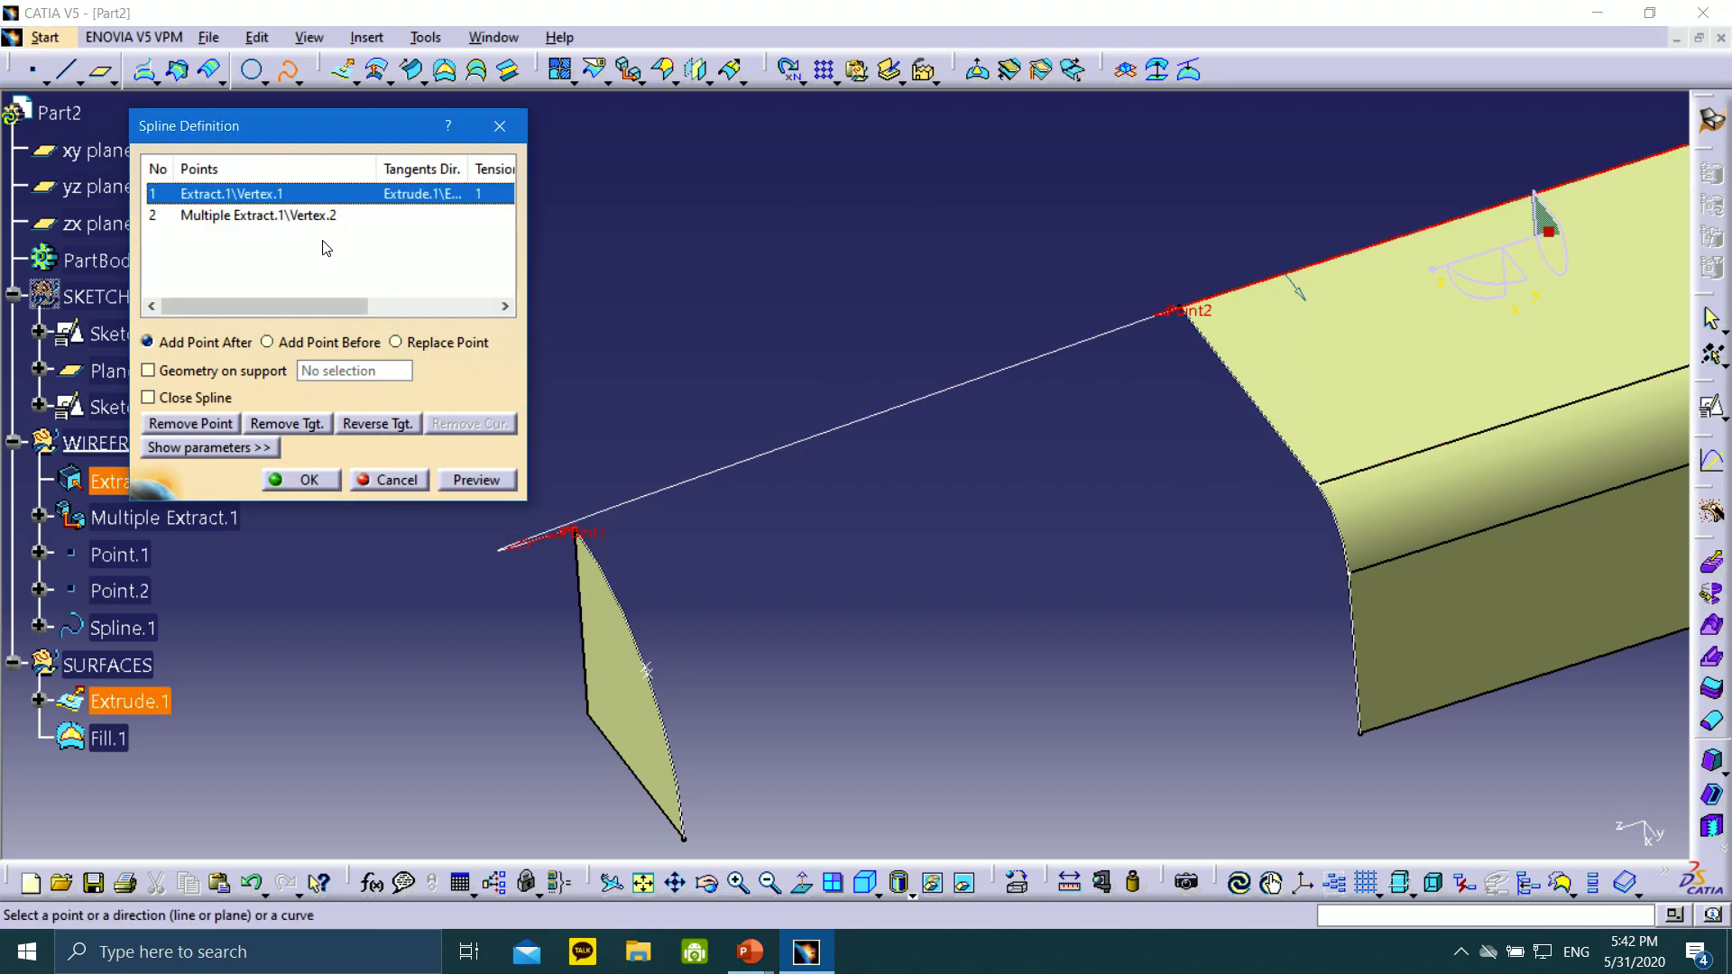
middle_drag(798, 361, 896, 397)
click(595, 600)
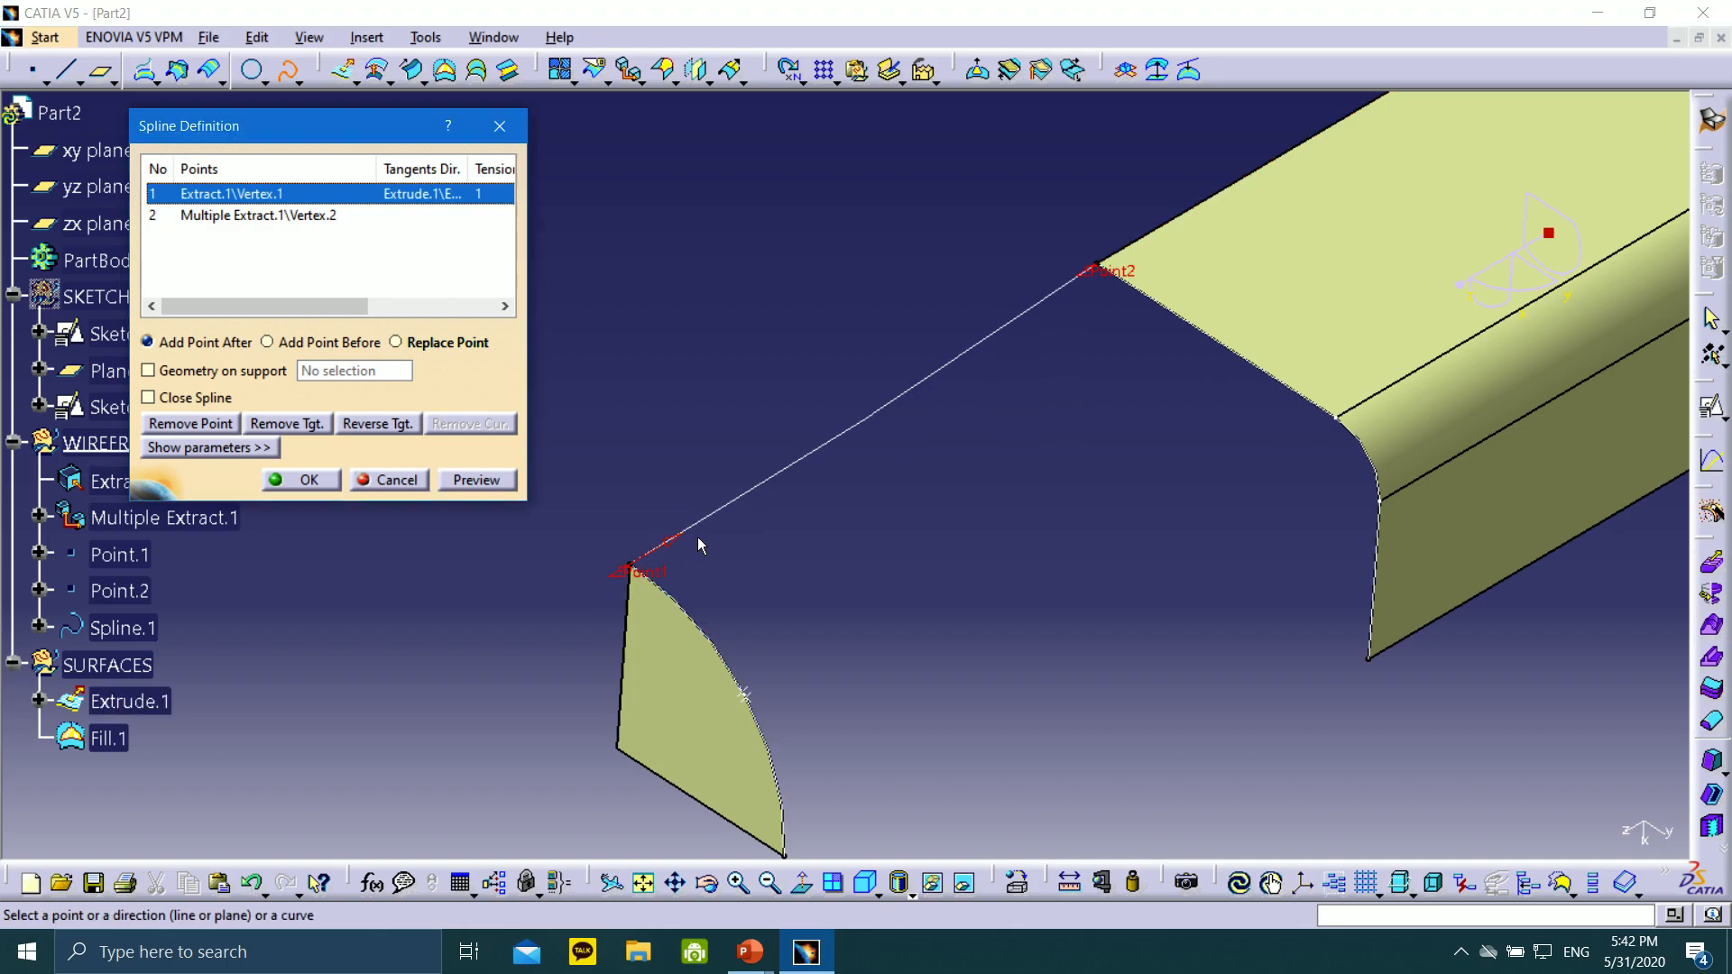
Make the spline's second point tangent to the same outer top edge, reverse its direction and create the spline
click(408, 216)
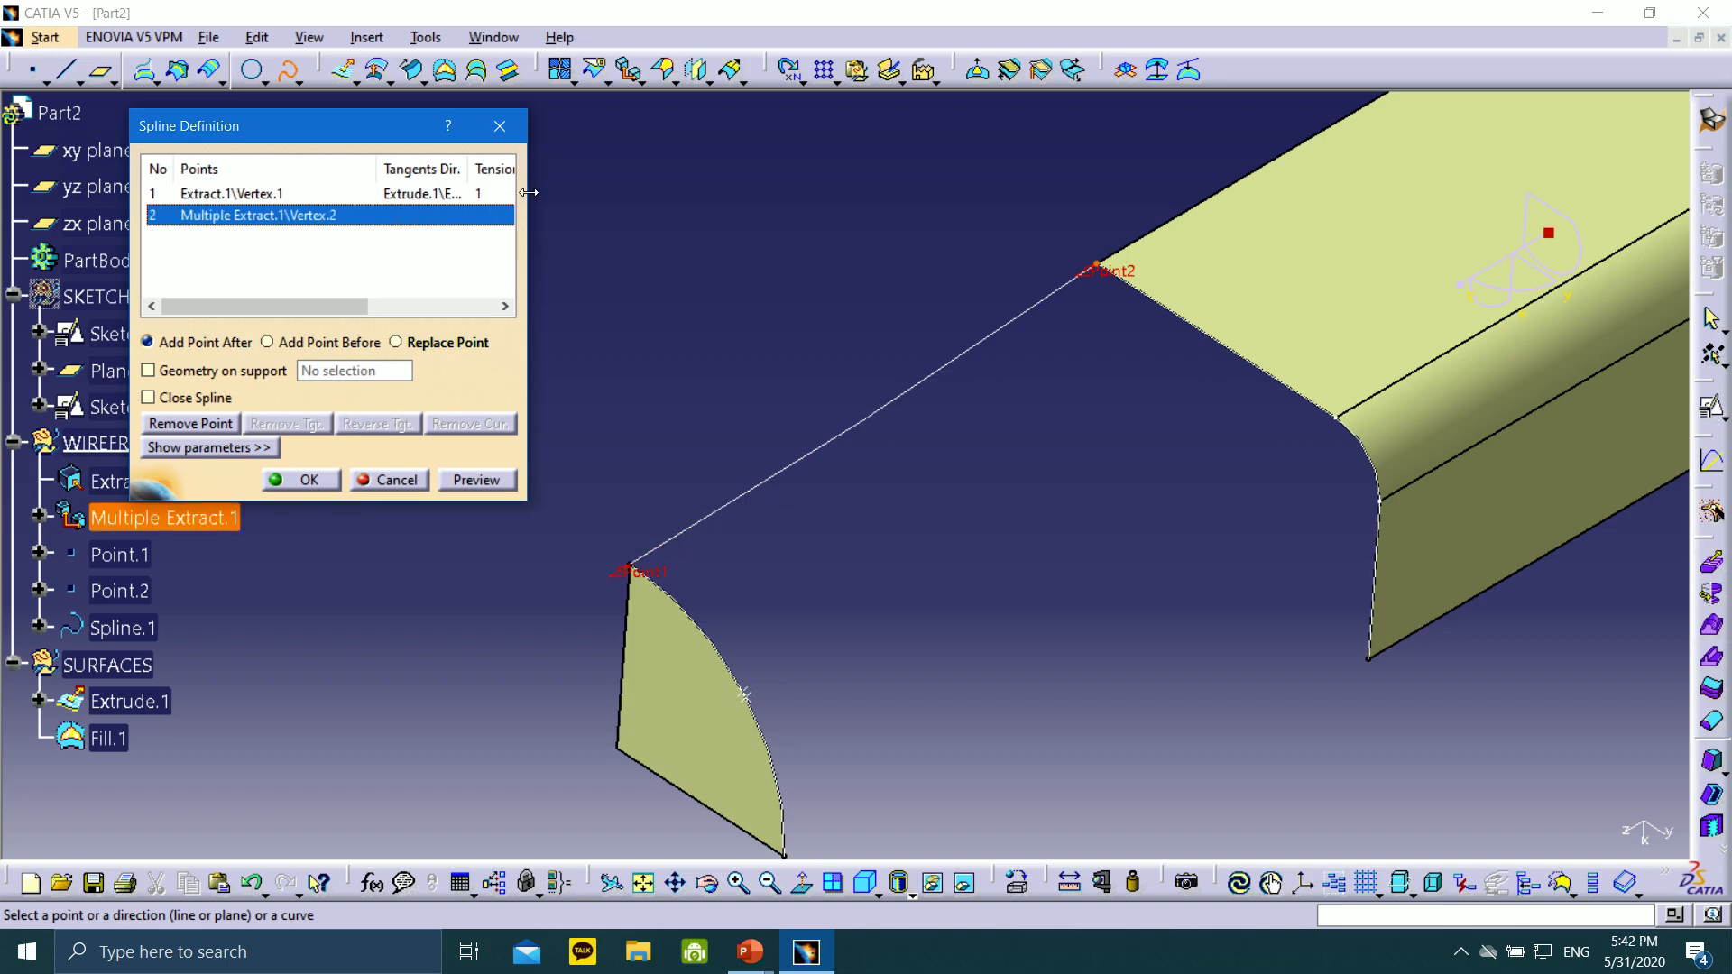
click(1199, 202)
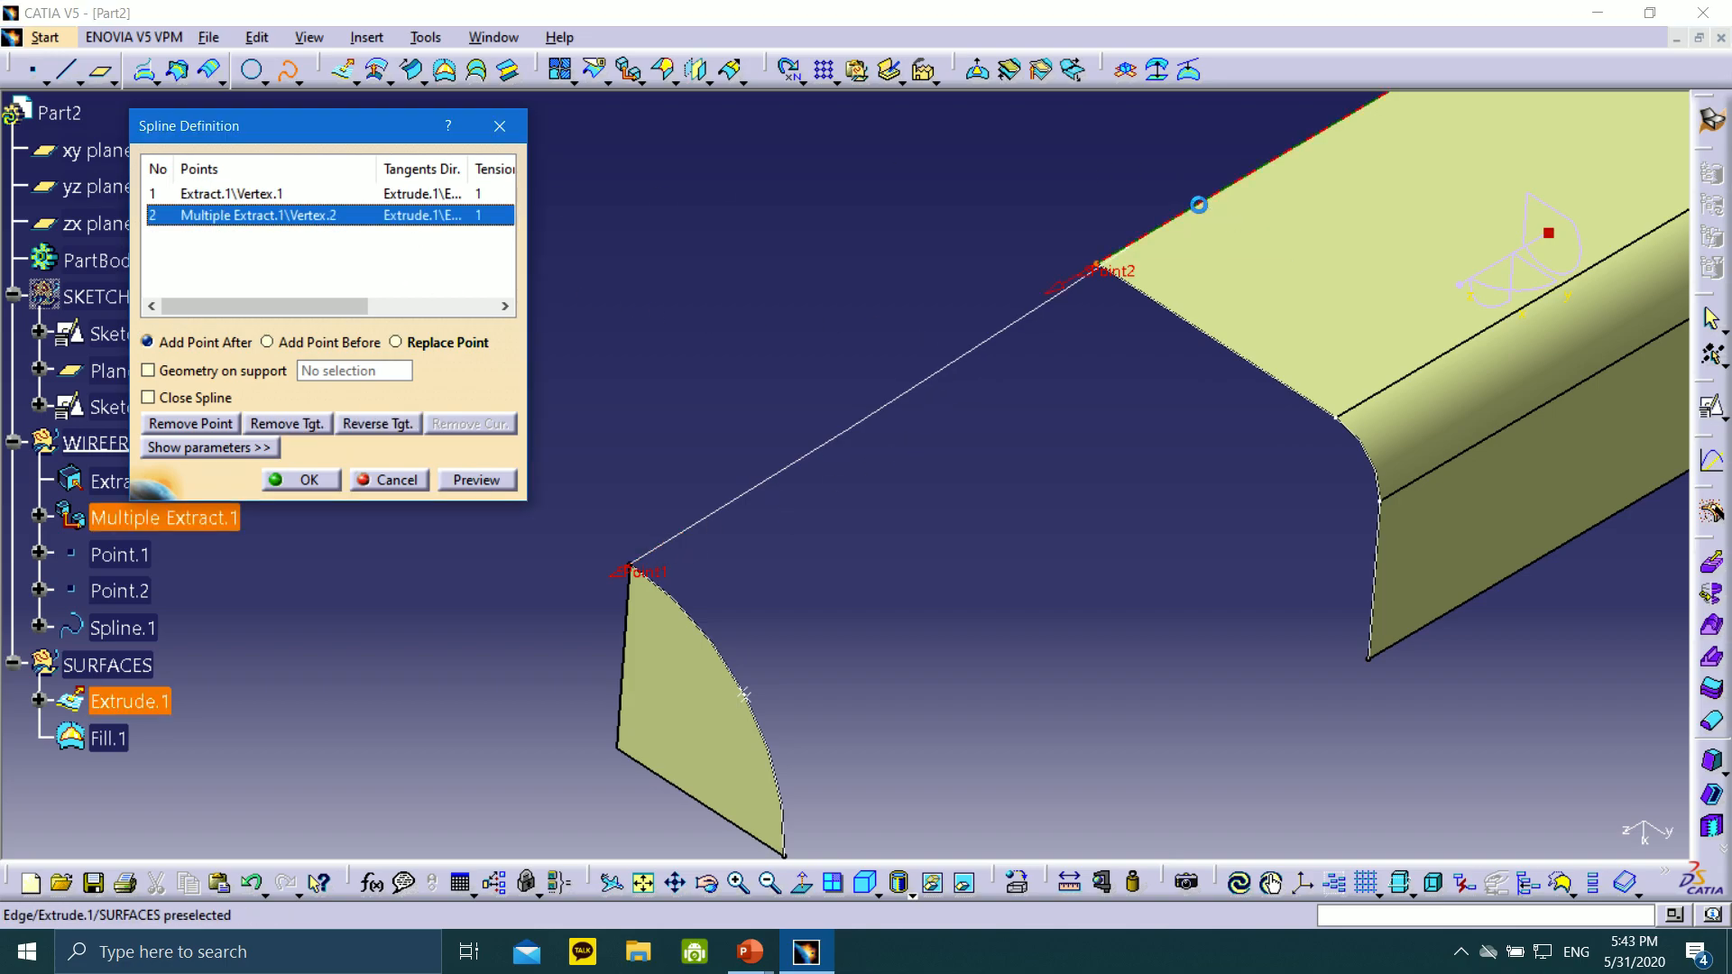
click(1059, 292)
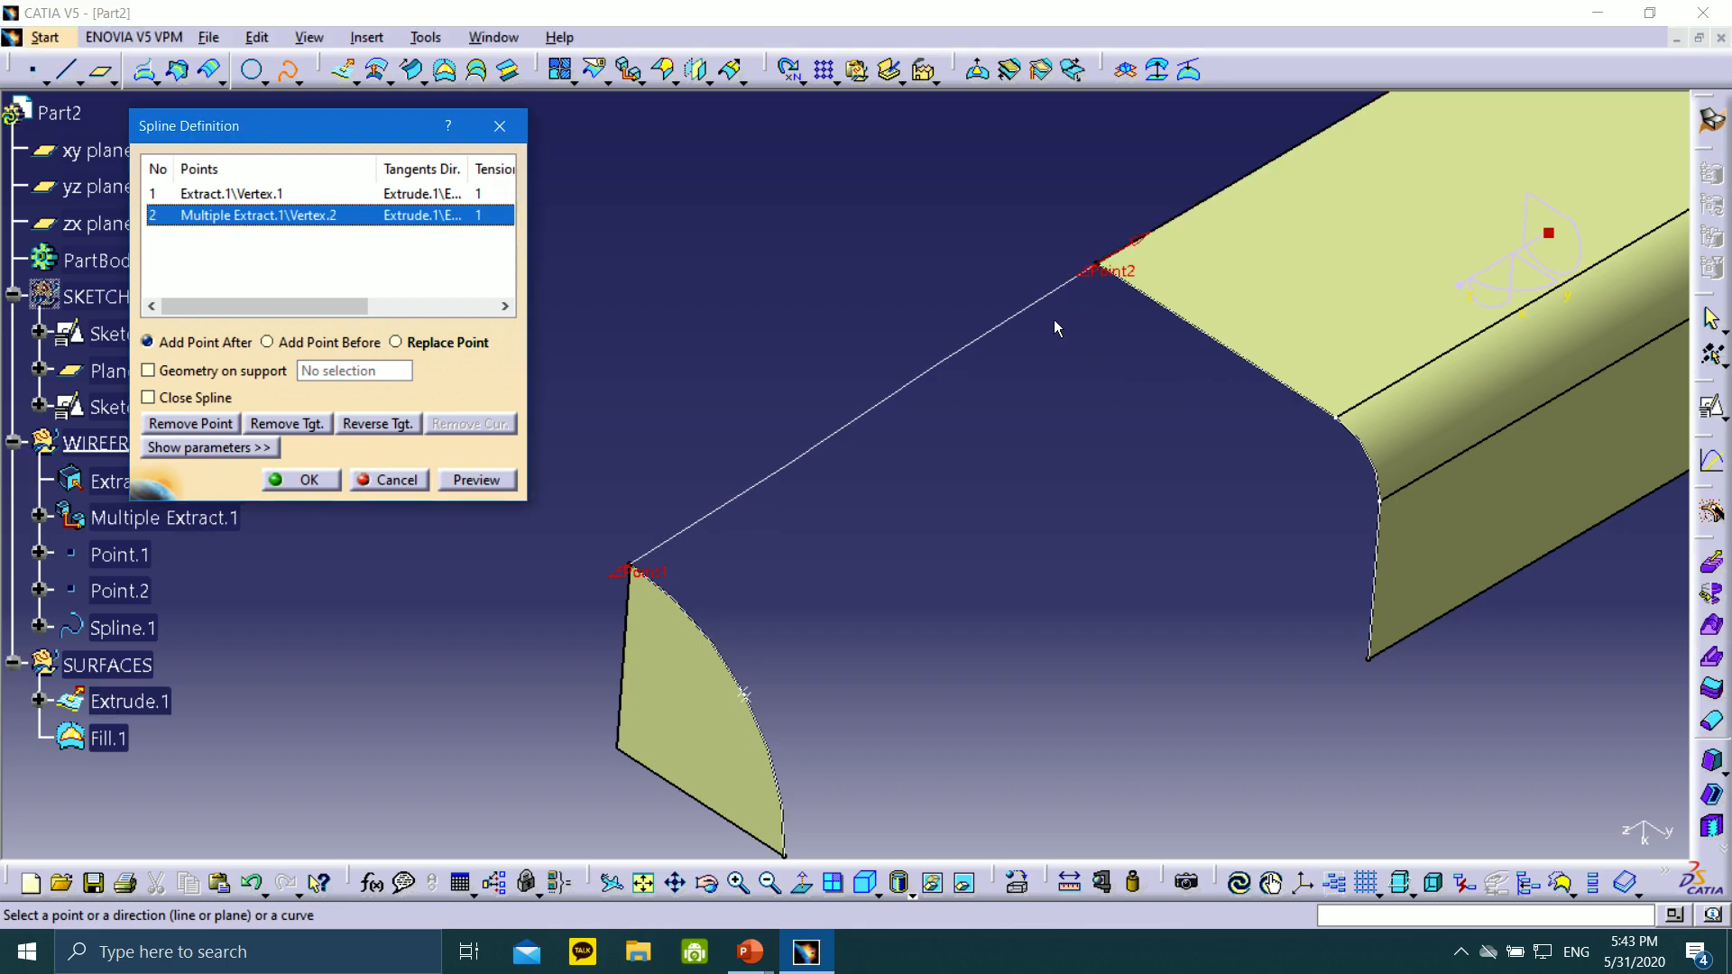
middle_drag(1031, 401, 976, 436)
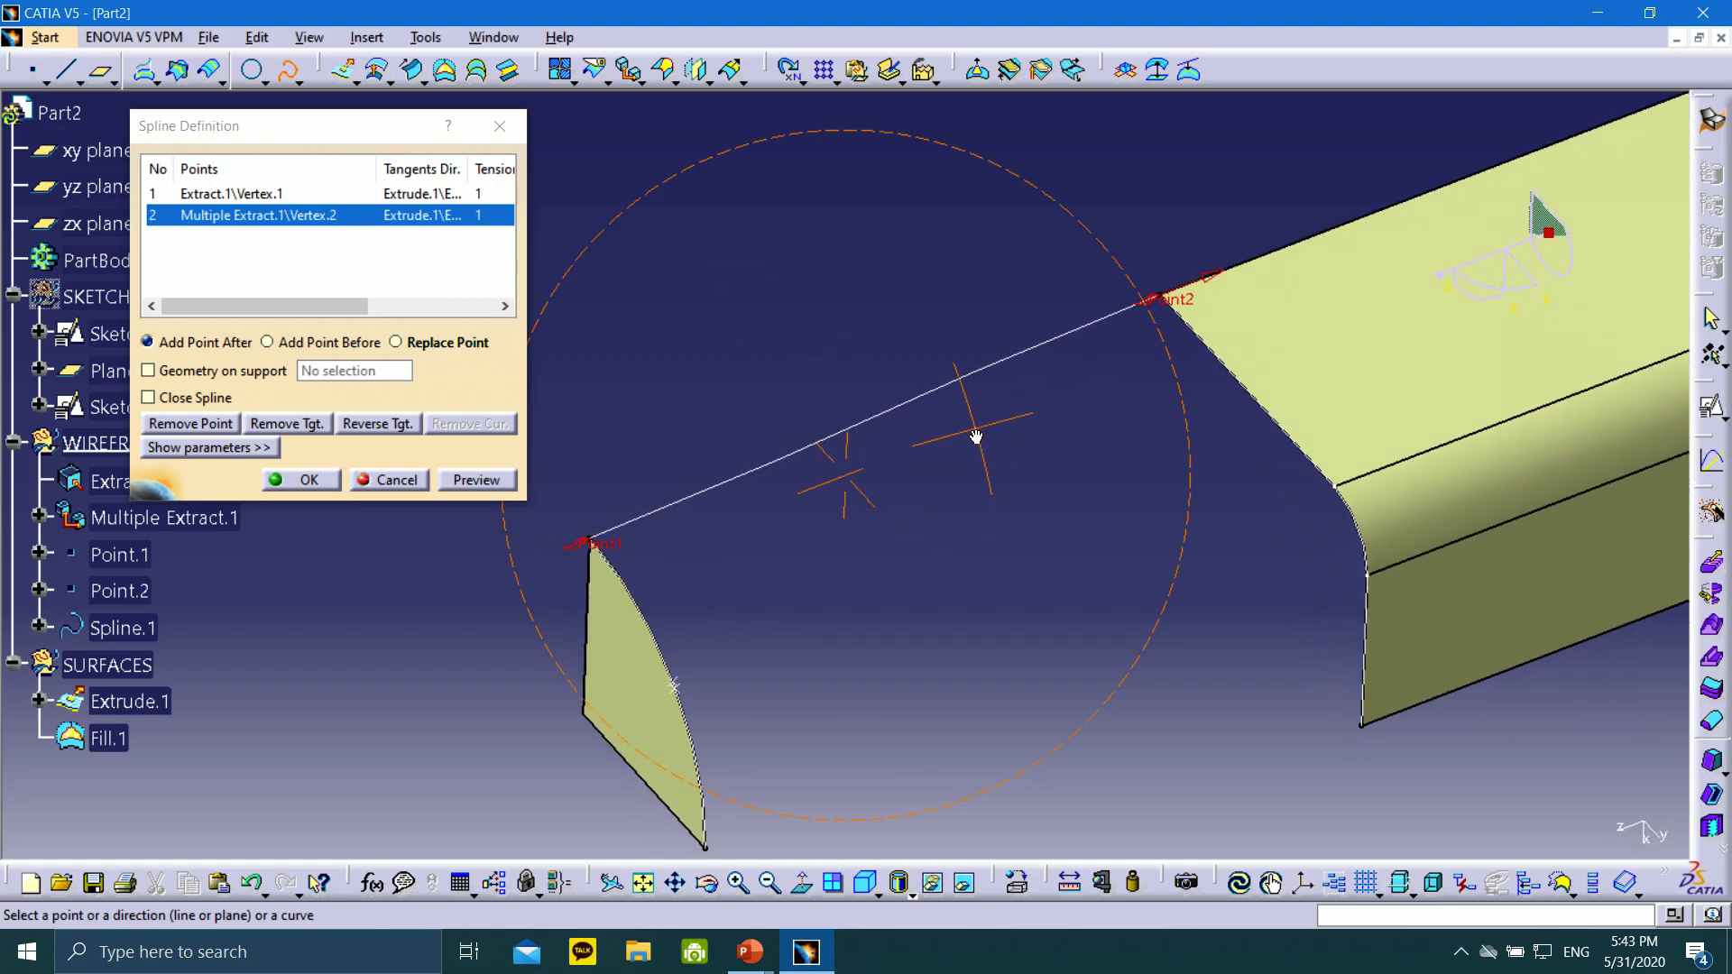
click(298, 480)
Start a second spline from Point.1 on the fill surface's arc to the vertex where the extruded surface's bend begins
middle_drag(1093, 536, 1016, 466)
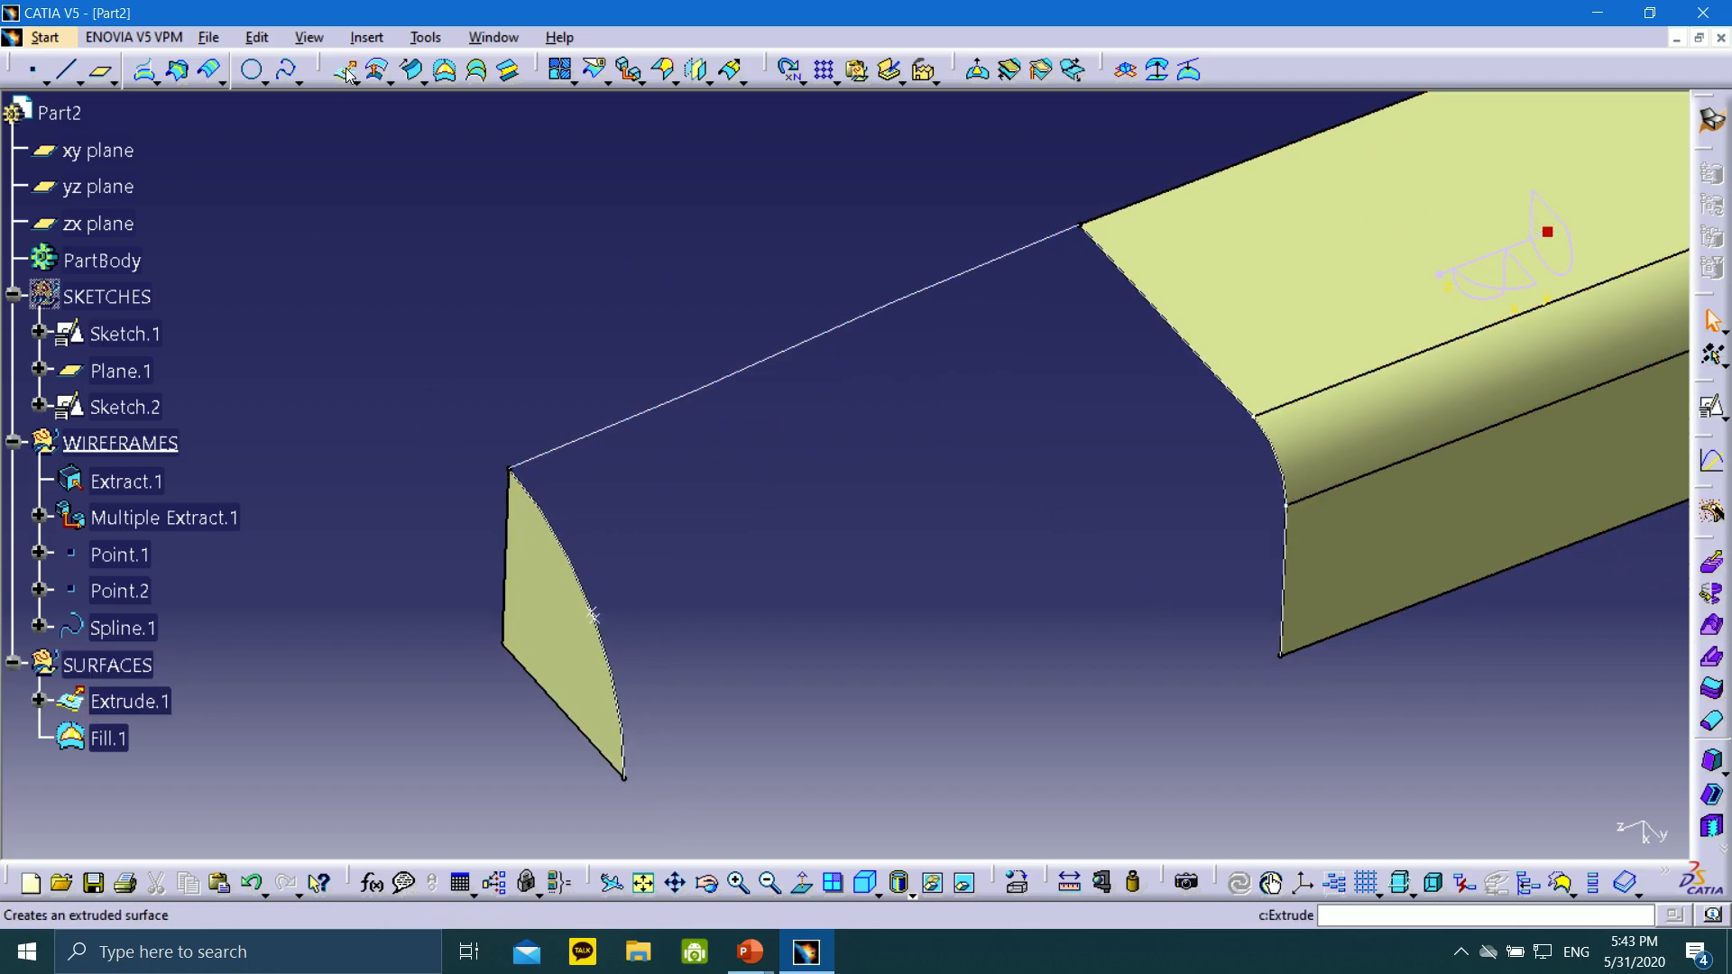
click(287, 69)
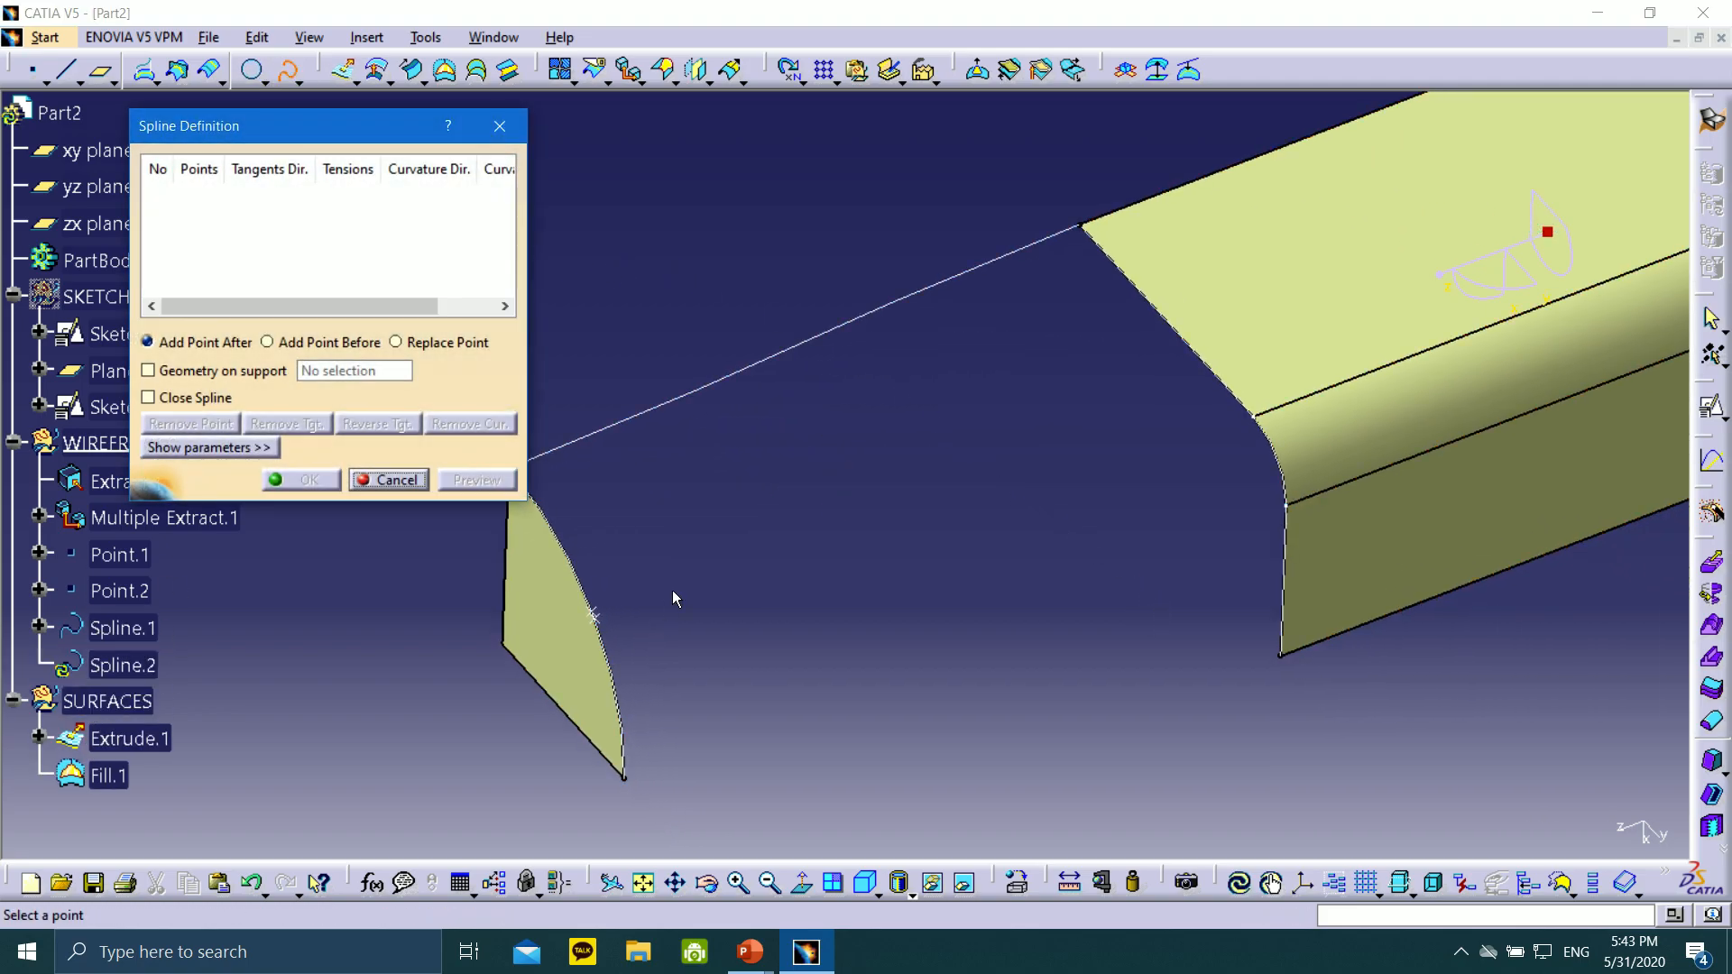
click(589, 612)
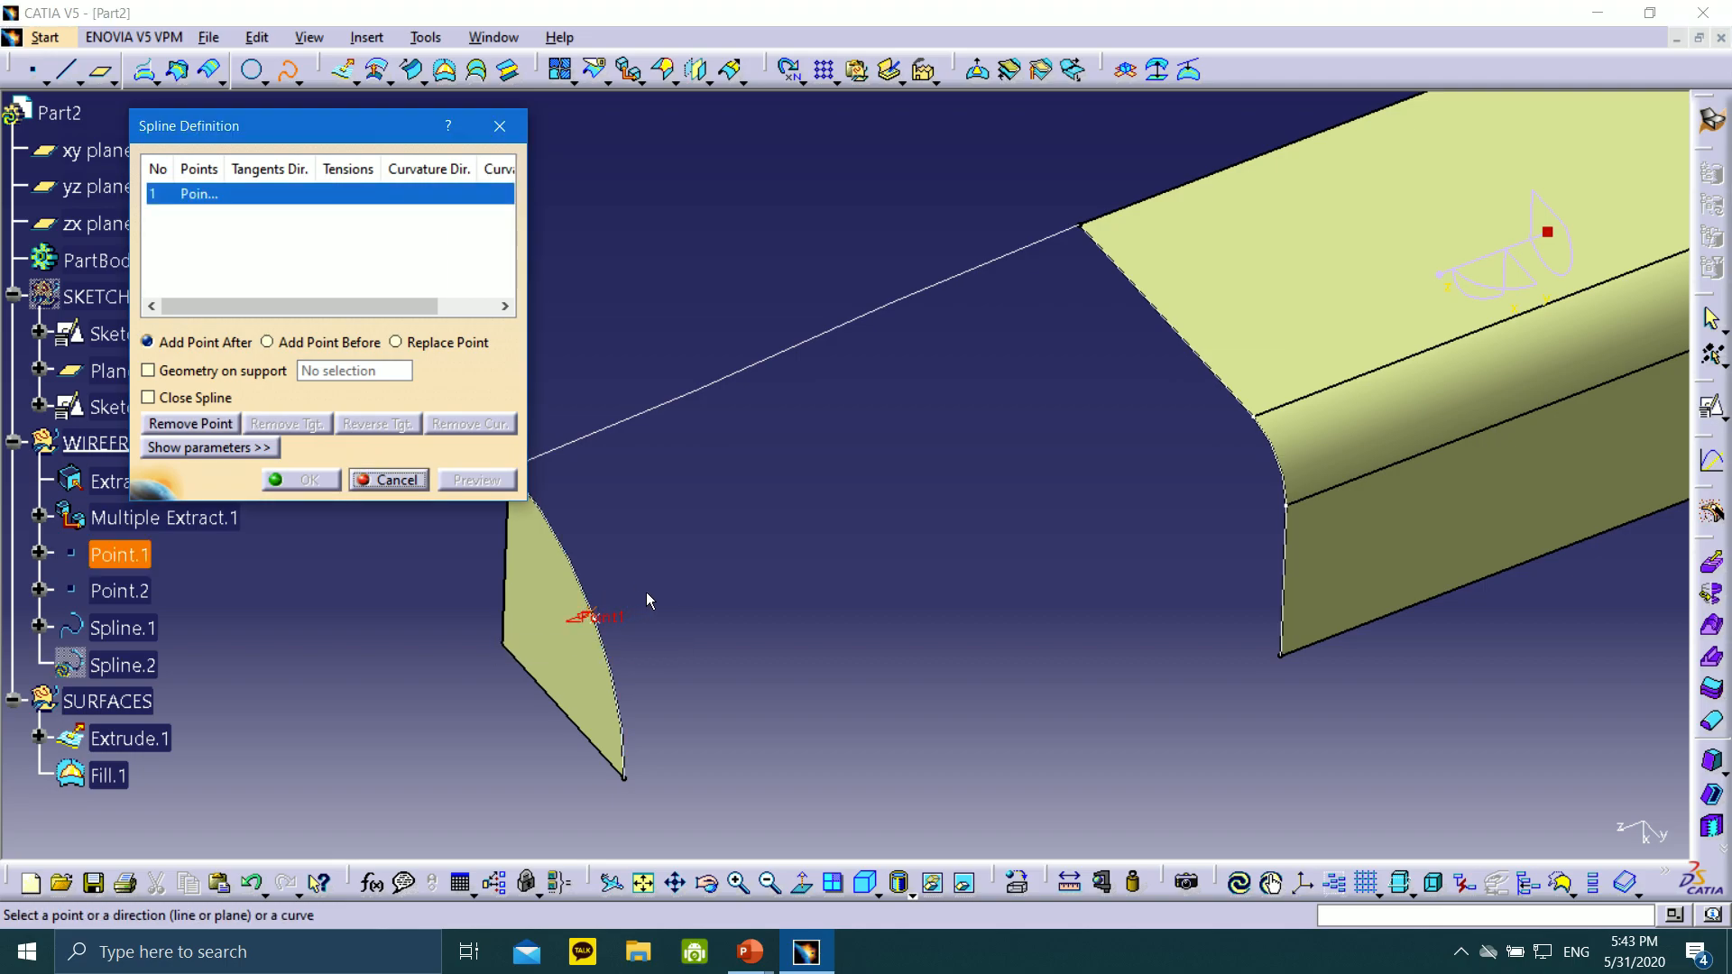
middle_drag(618, 623, 614, 483)
middle_drag(650, 563, 1223, 334)
middle_drag(1402, 363, 222, 777)
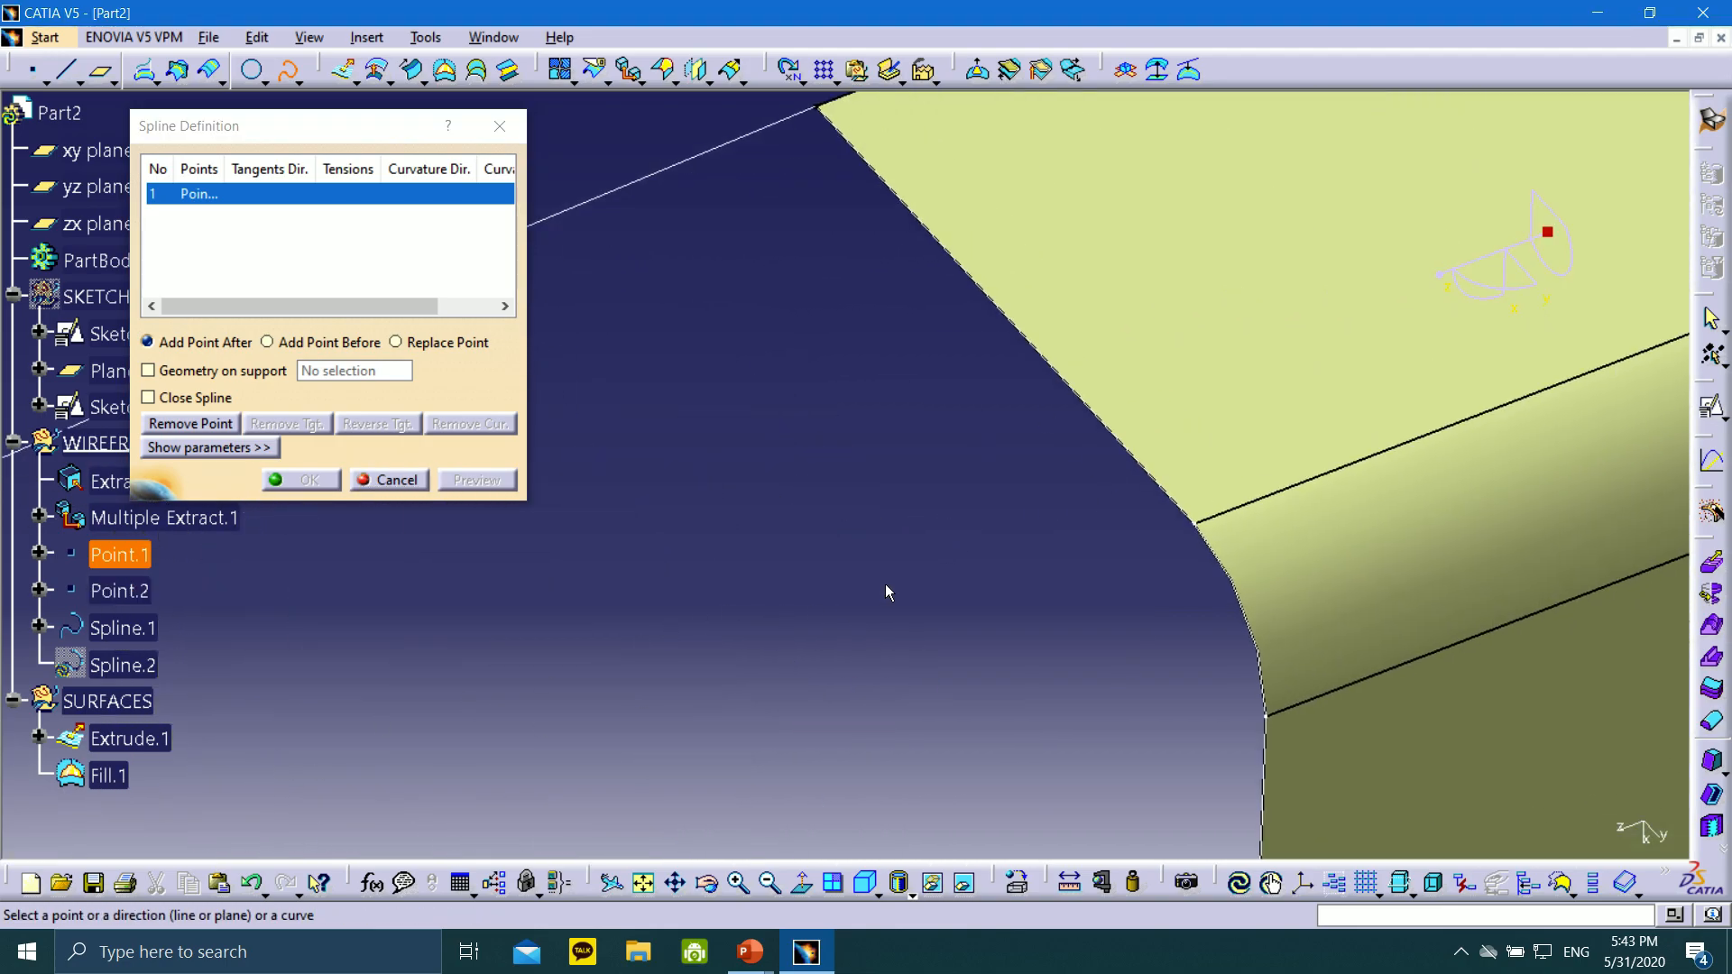
click(1200, 527)
middle_drag(641, 406, 893, 441)
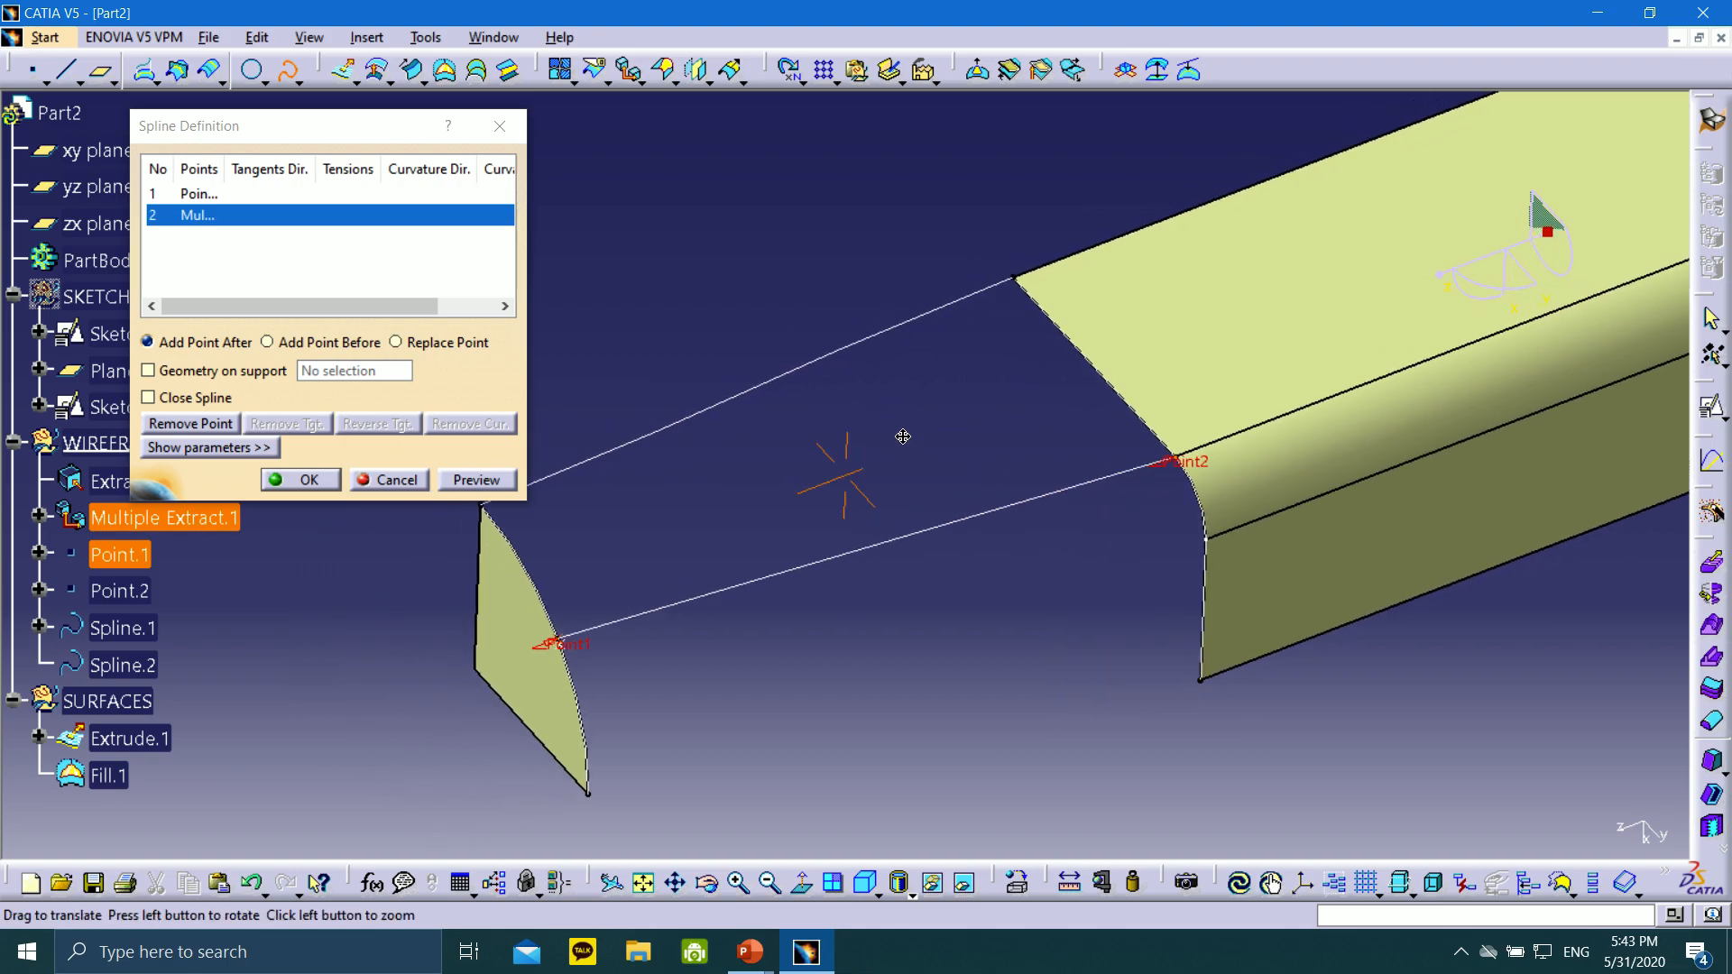
Make the second spline's start at Point.1 tangent to the bend's upper edge and reverse the tangent direction
click(241, 193)
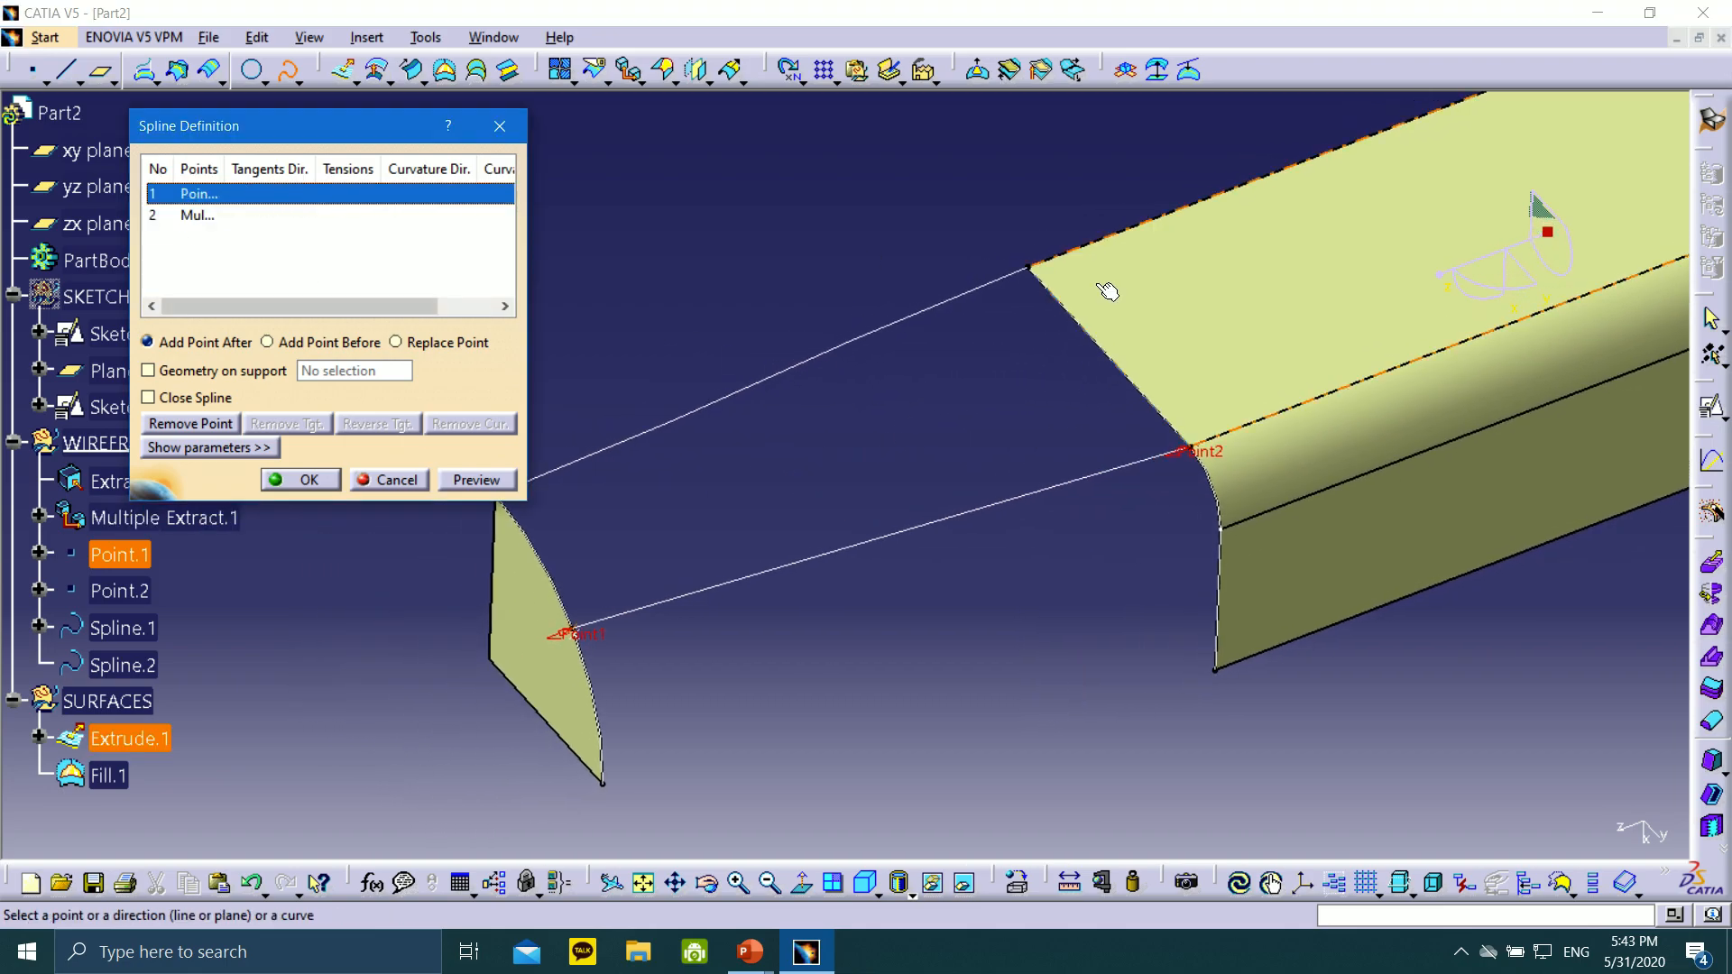
click(1373, 382)
middle_drag(832, 465, 586, 530)
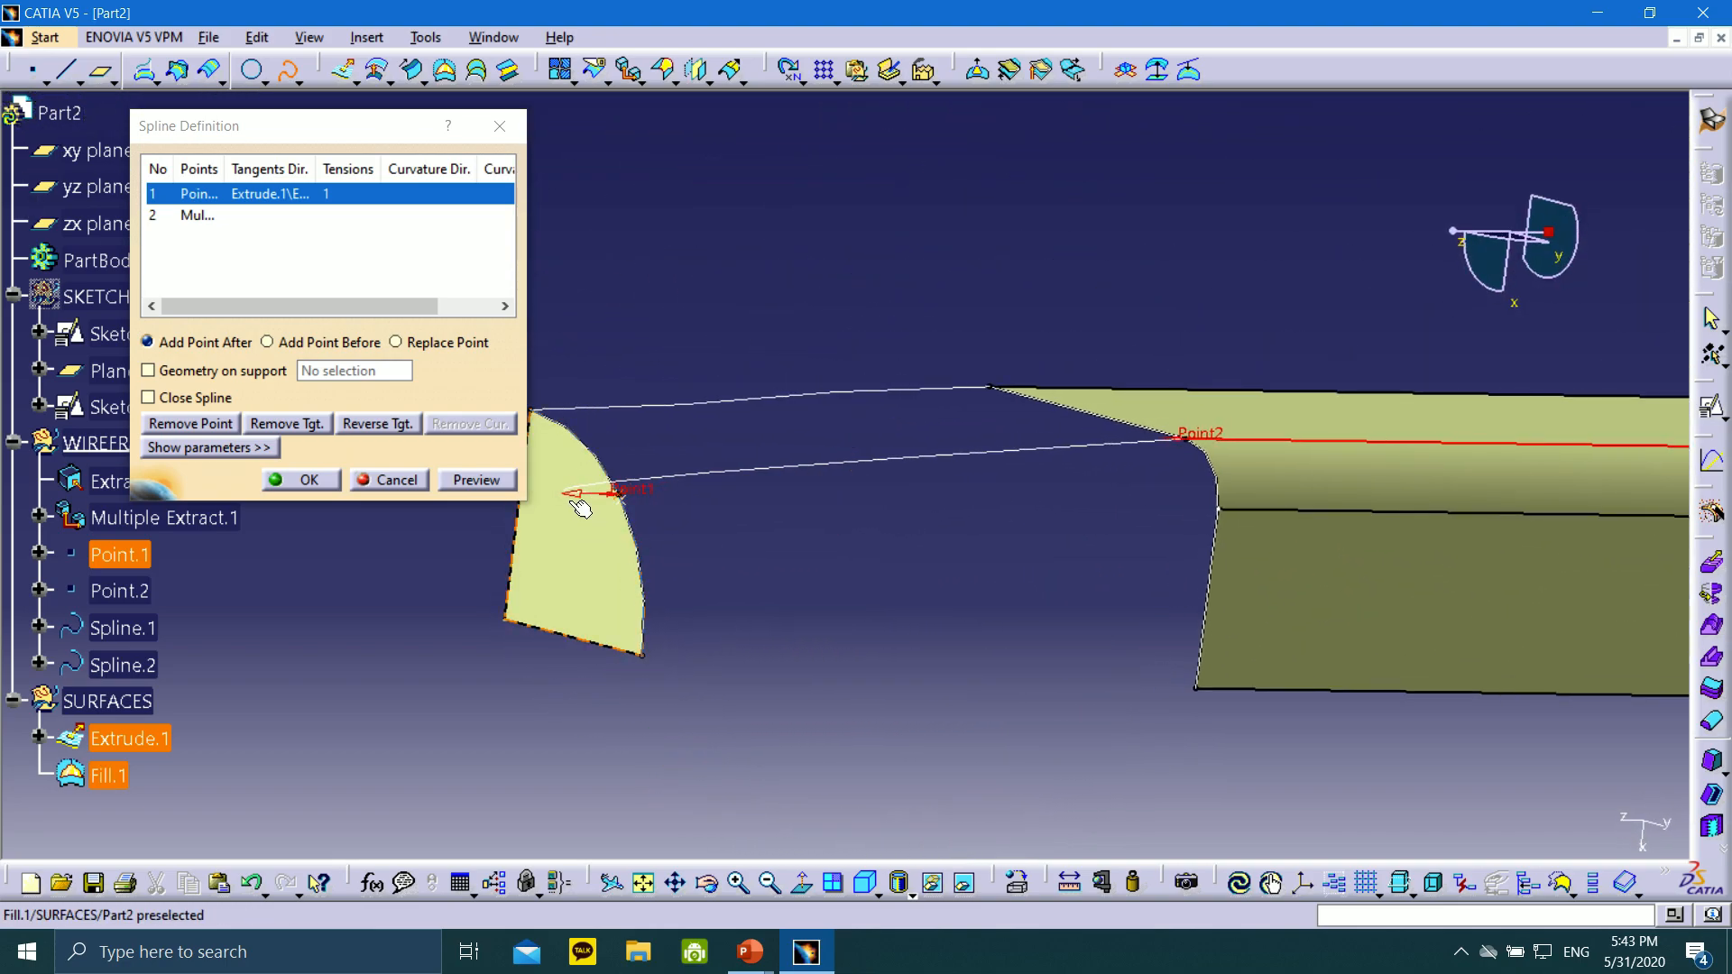
click(574, 494)
Make the second spline's end point tangent to the bend's upper edge, reverse its direction and create the spline
middle_drag(768, 548, 862, 442)
click(262, 216)
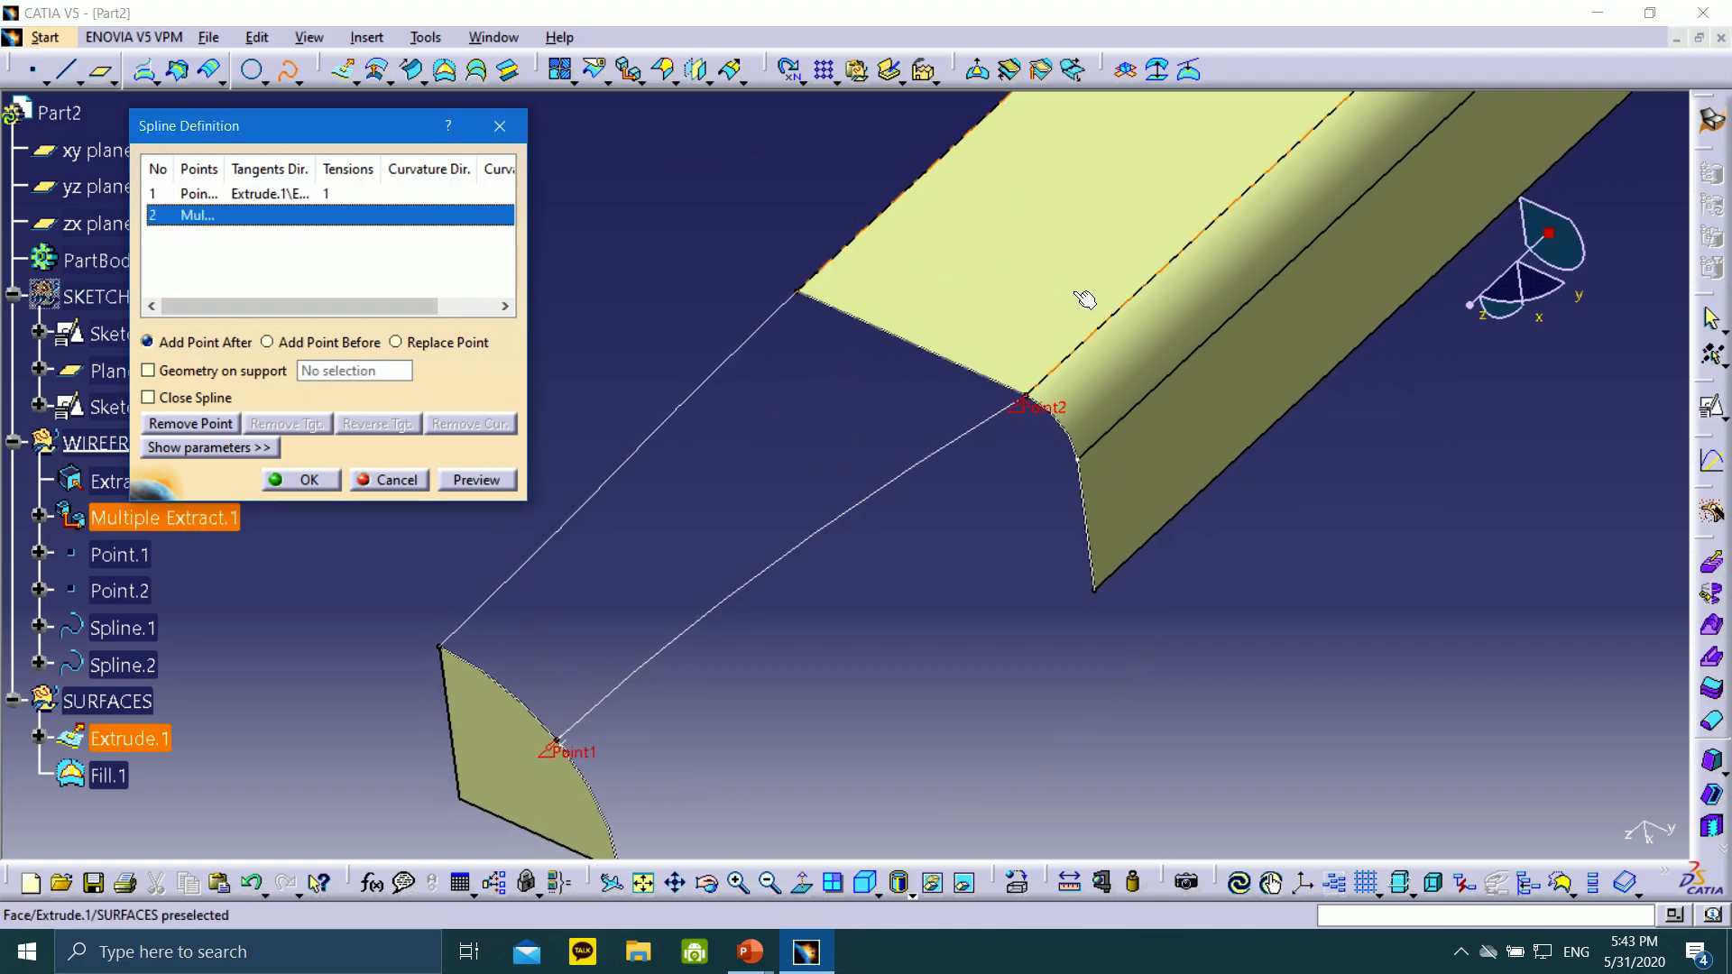
click(1117, 317)
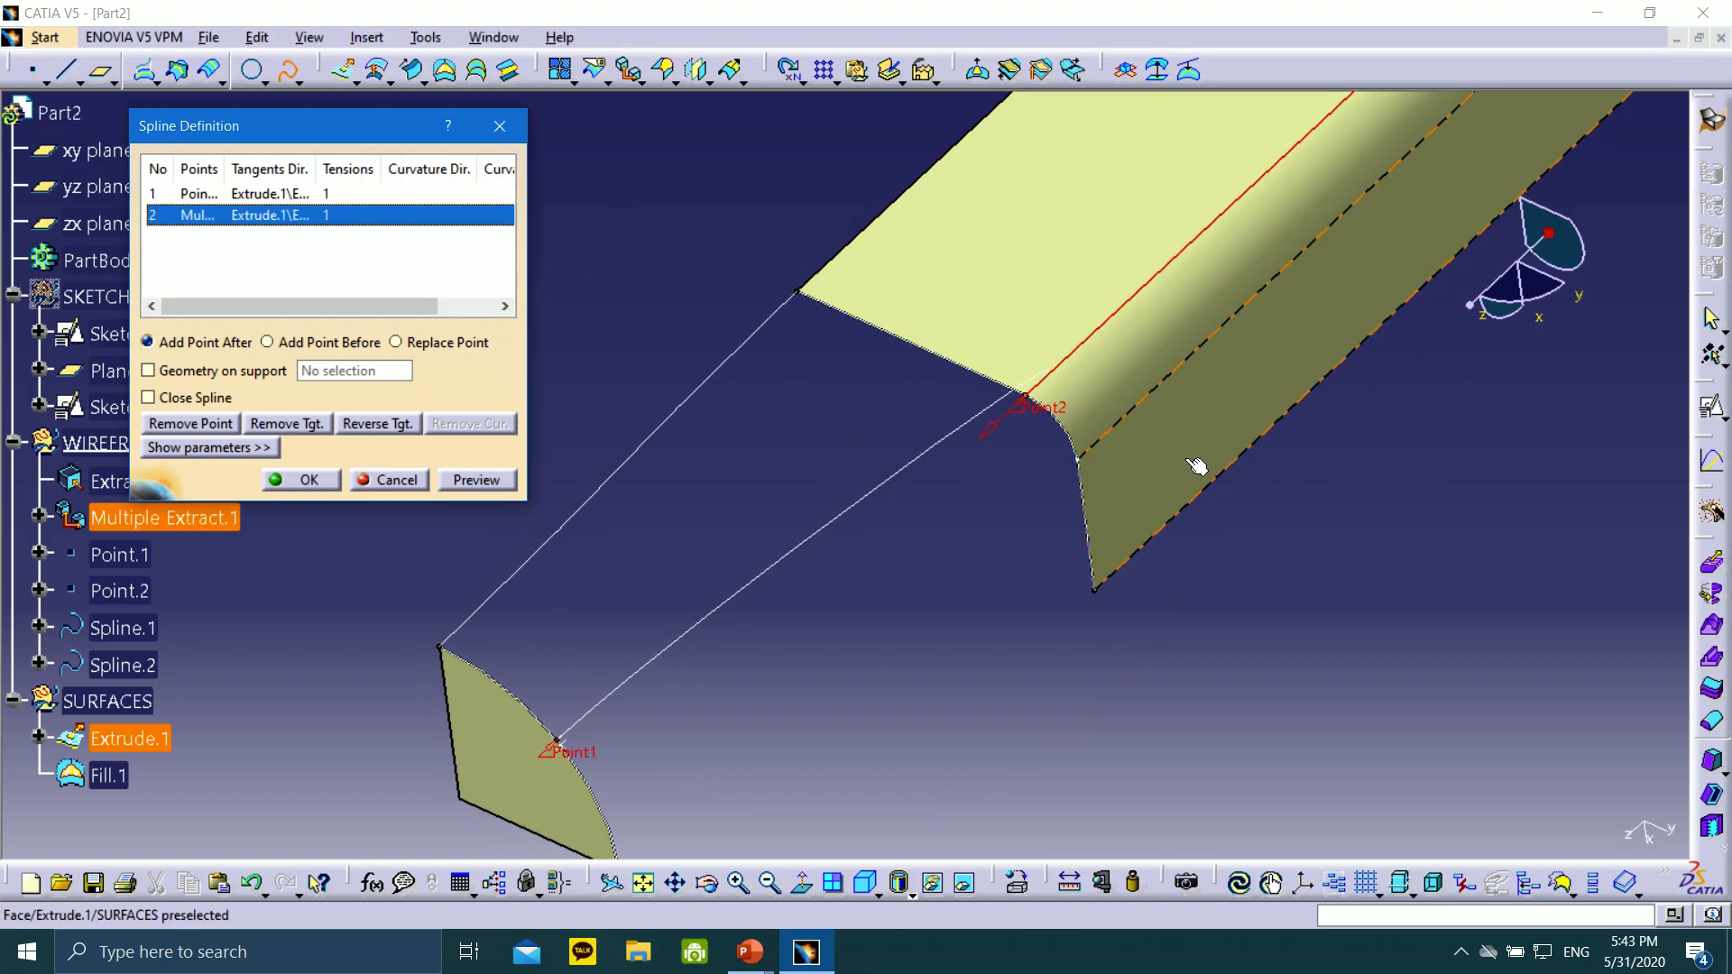
middle_drag(882, 503, 1174, 578)
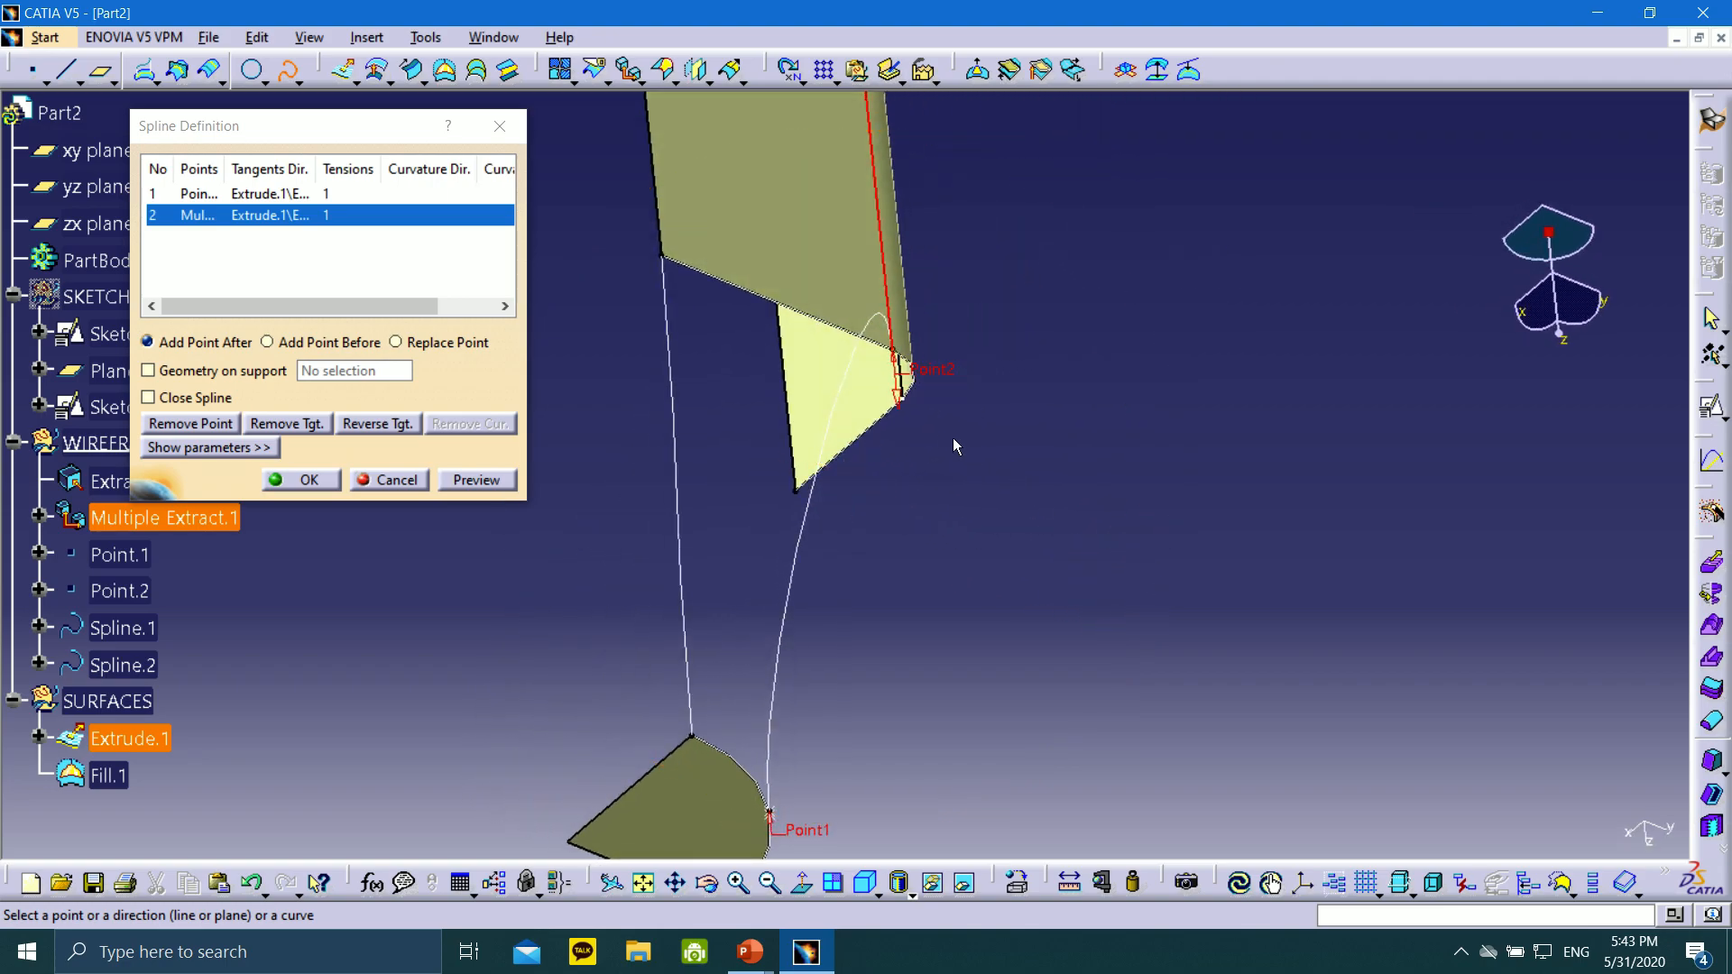
click(898, 408)
middle_drag(988, 630, 731, 268)
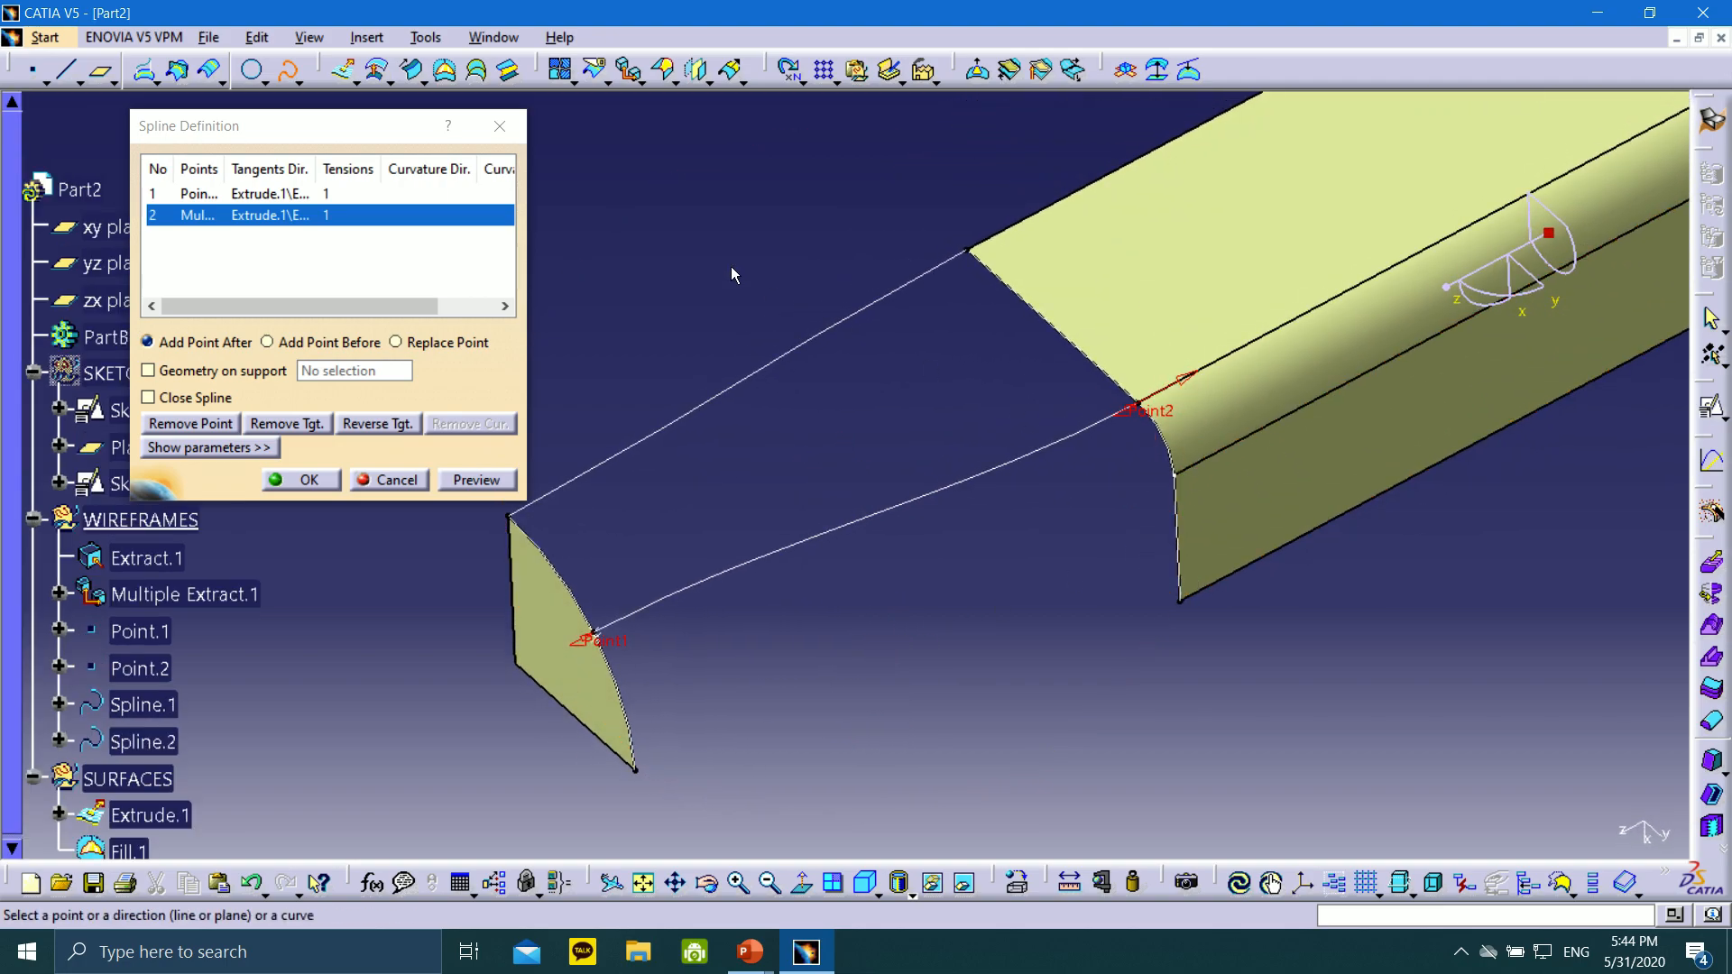
click(303, 480)
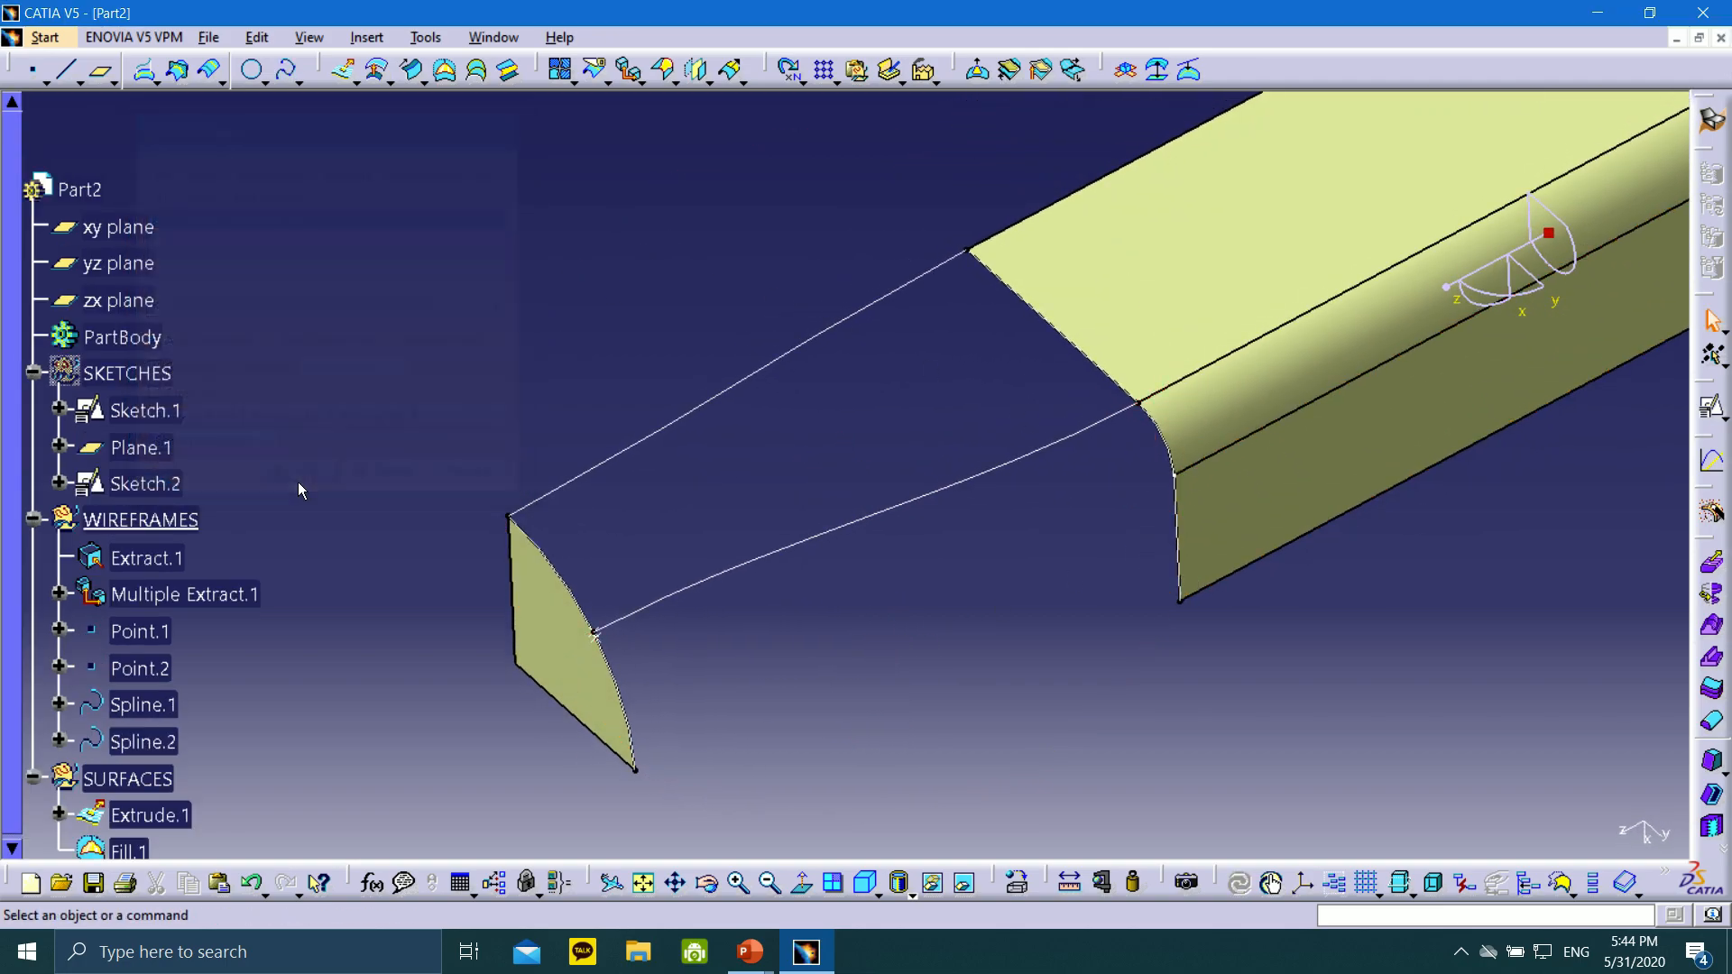
Start a third spline from Point.2 on the fill surface's arc to the vertex at the bend's lower edge
click(287, 69)
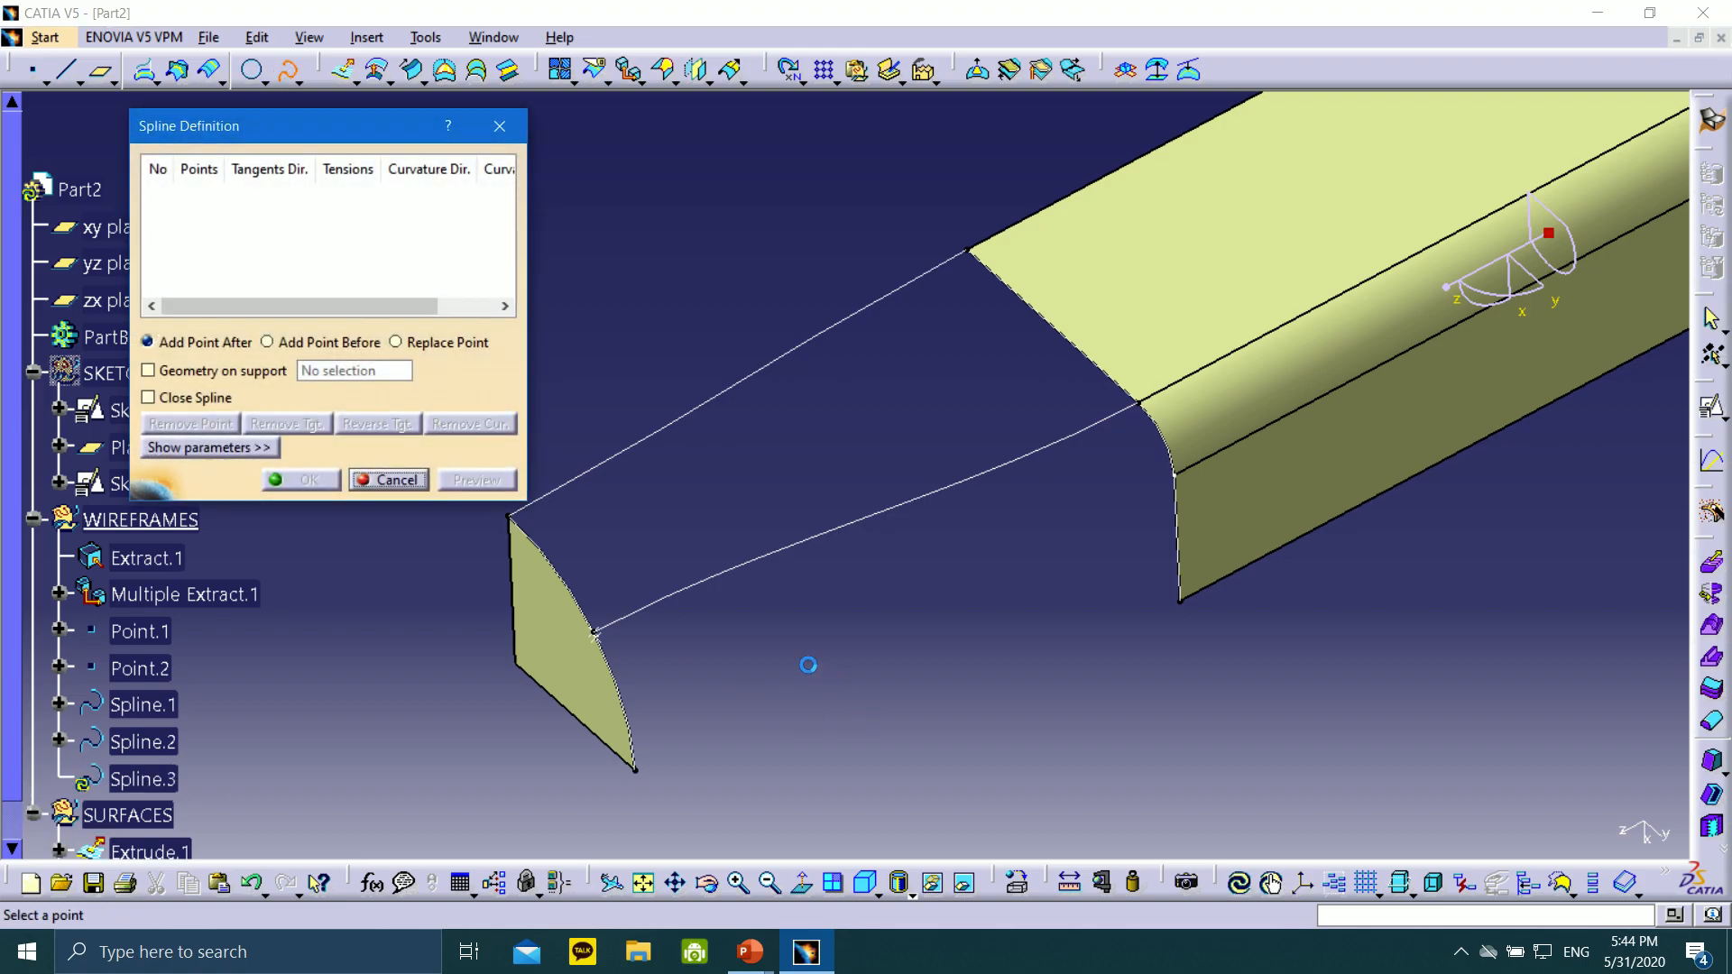
click(599, 639)
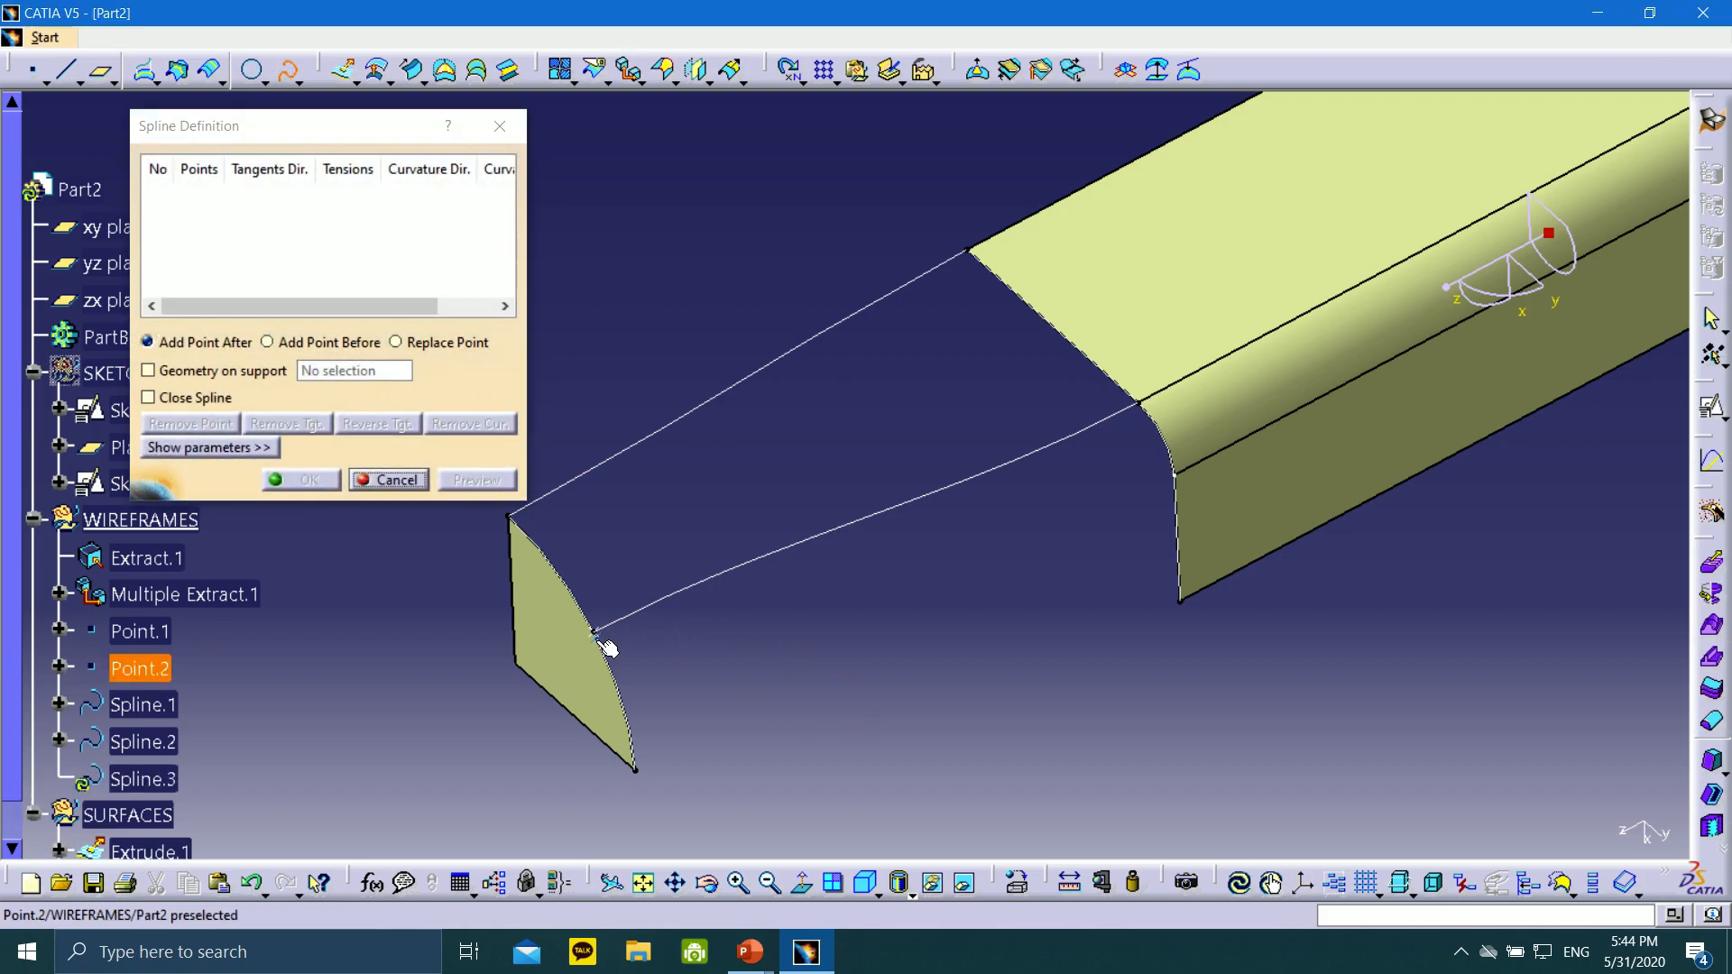
click(1175, 474)
Make the third spline's start at Point.2 tangent to the bend's lower edge and reverse the tangent direction
click(264, 194)
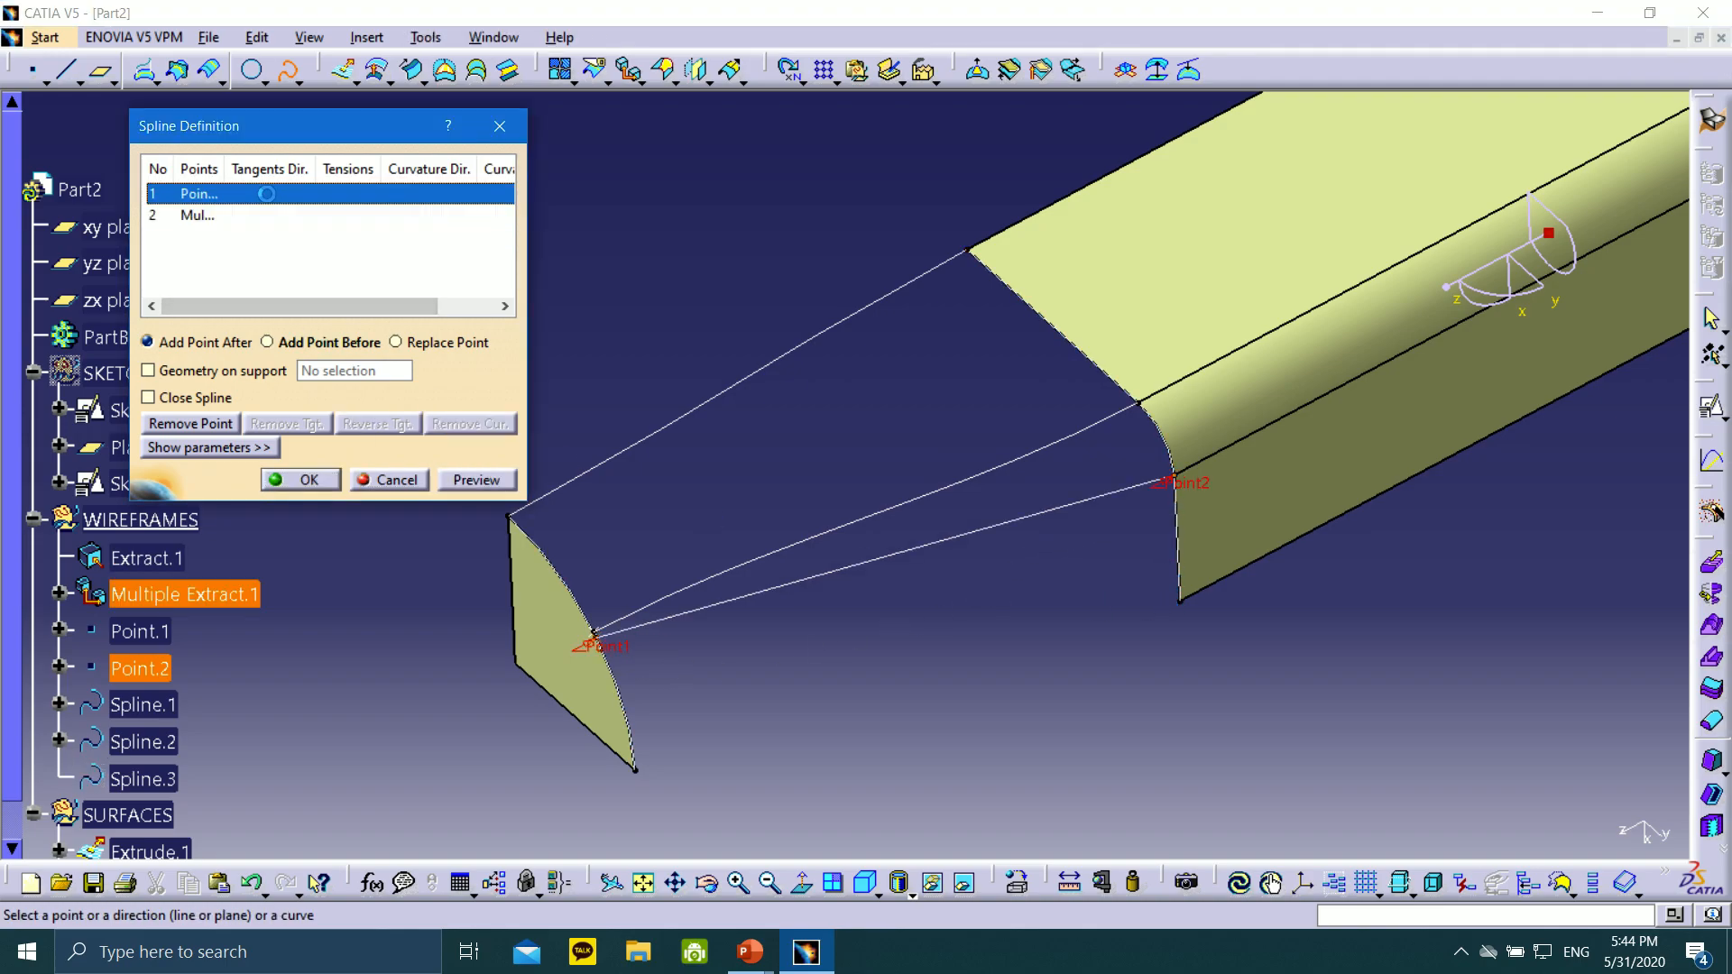
click(1304, 418)
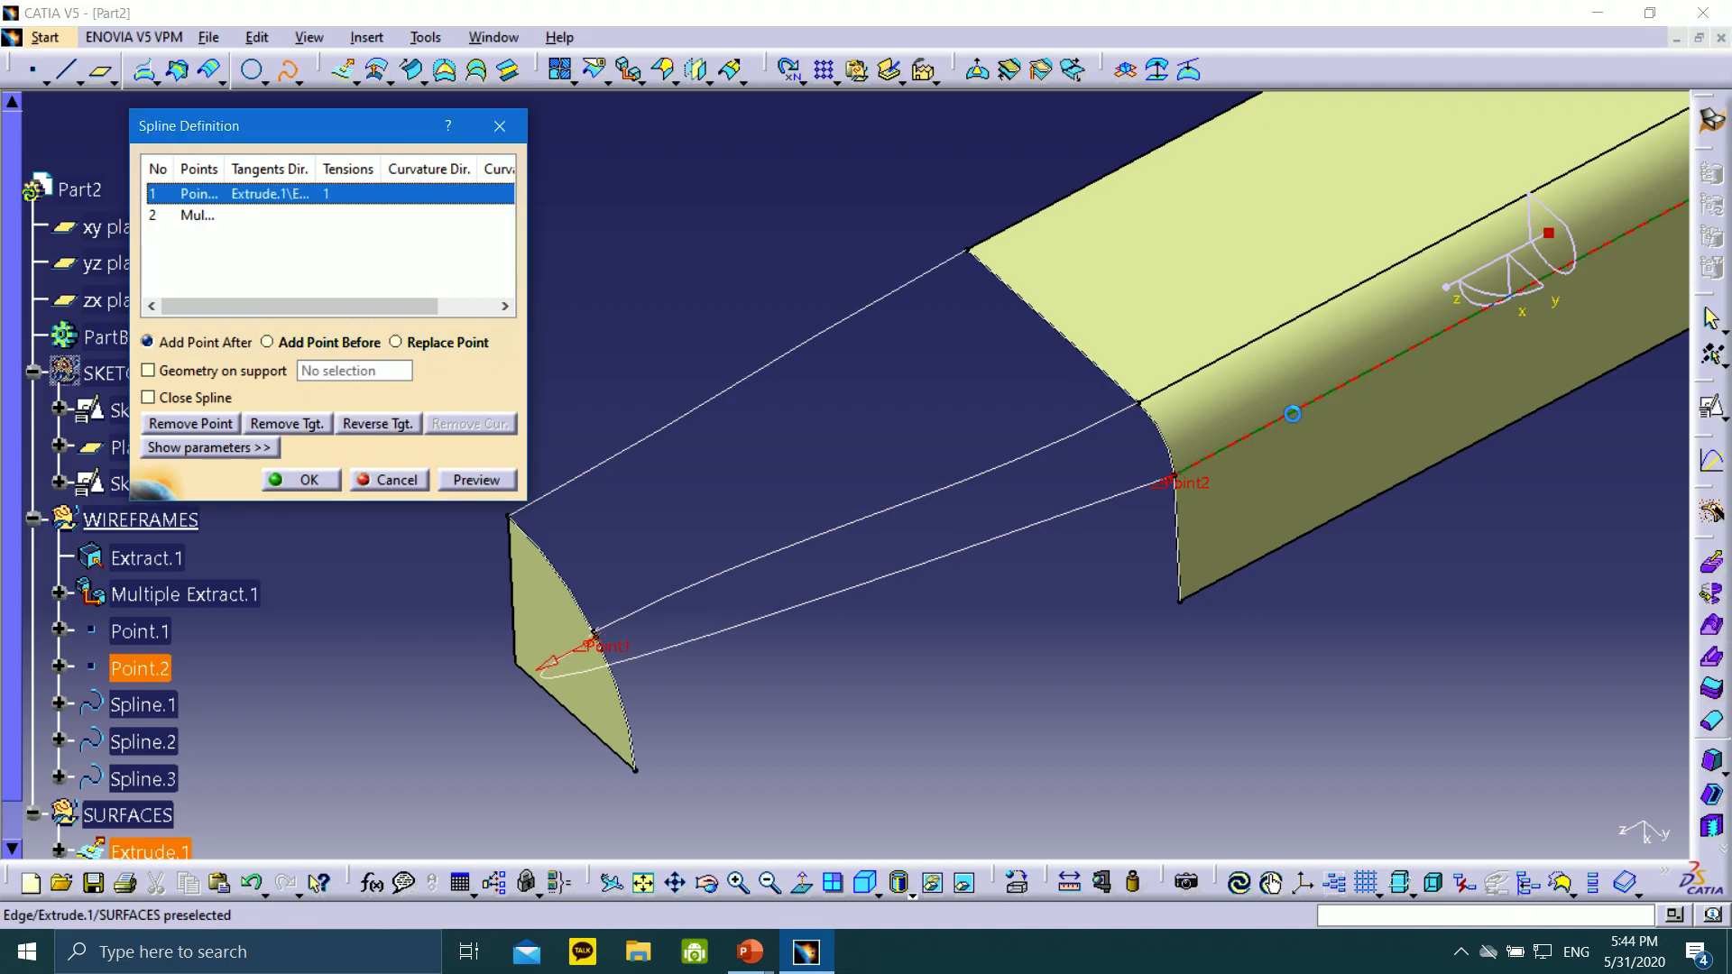
click(552, 672)
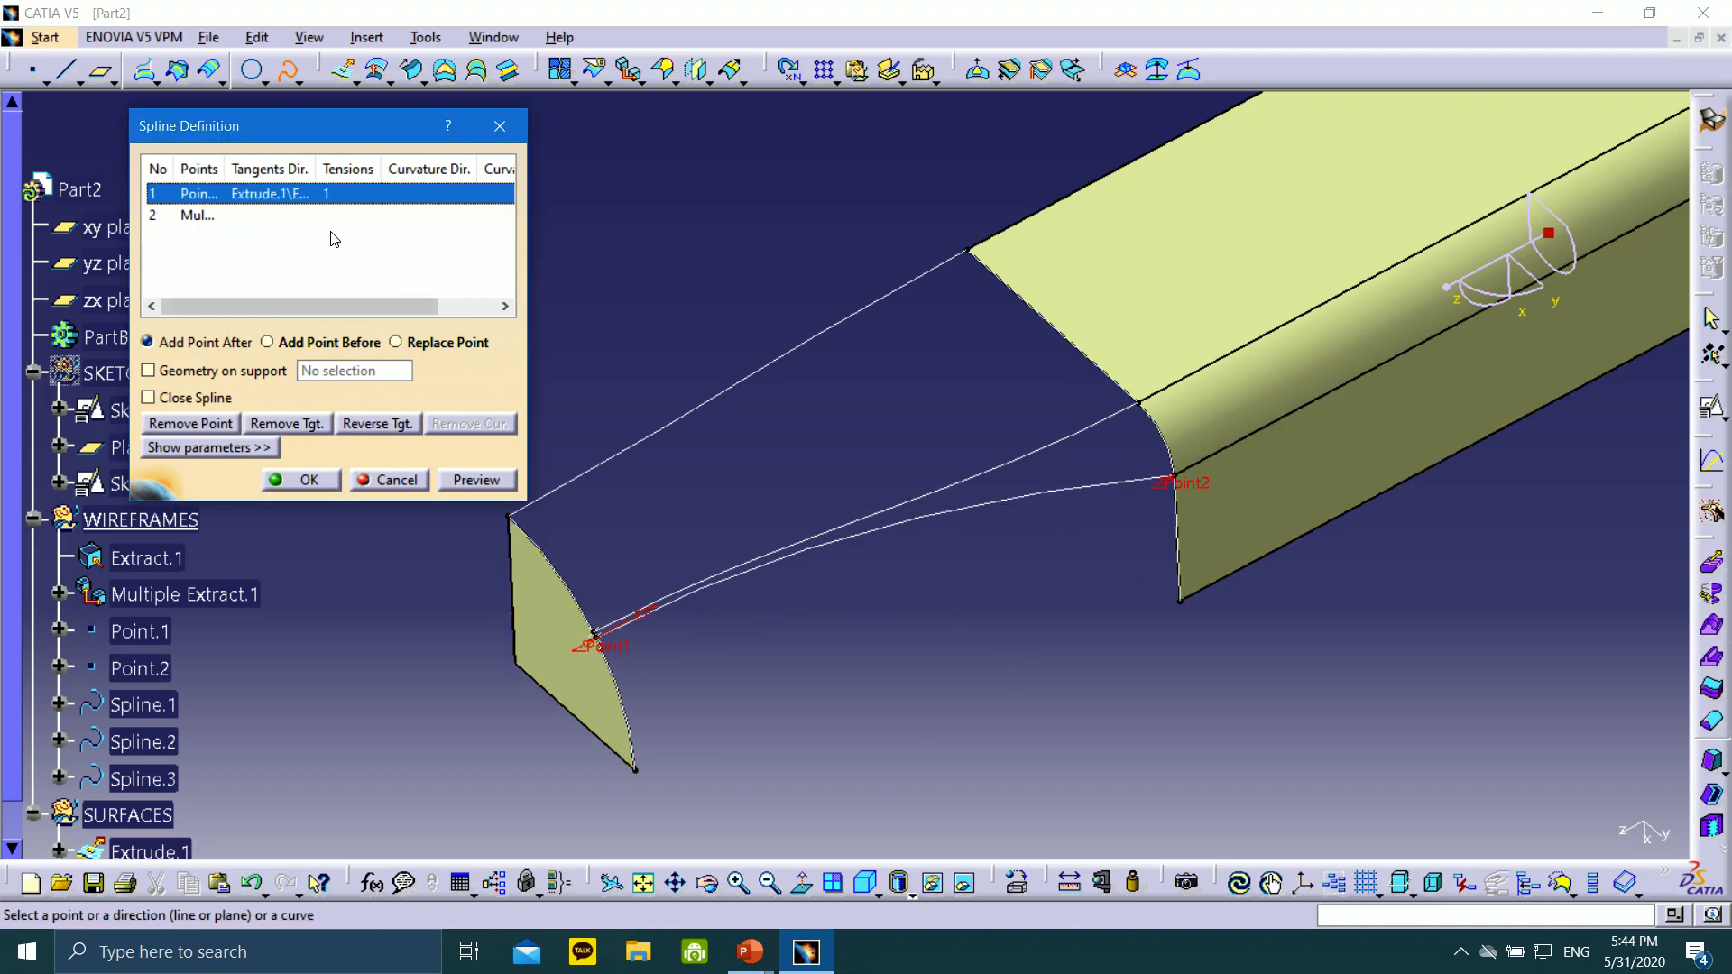
Make the third spline's end point tangent to the bend's lower edge and reverse the tangent direction
click(264, 214)
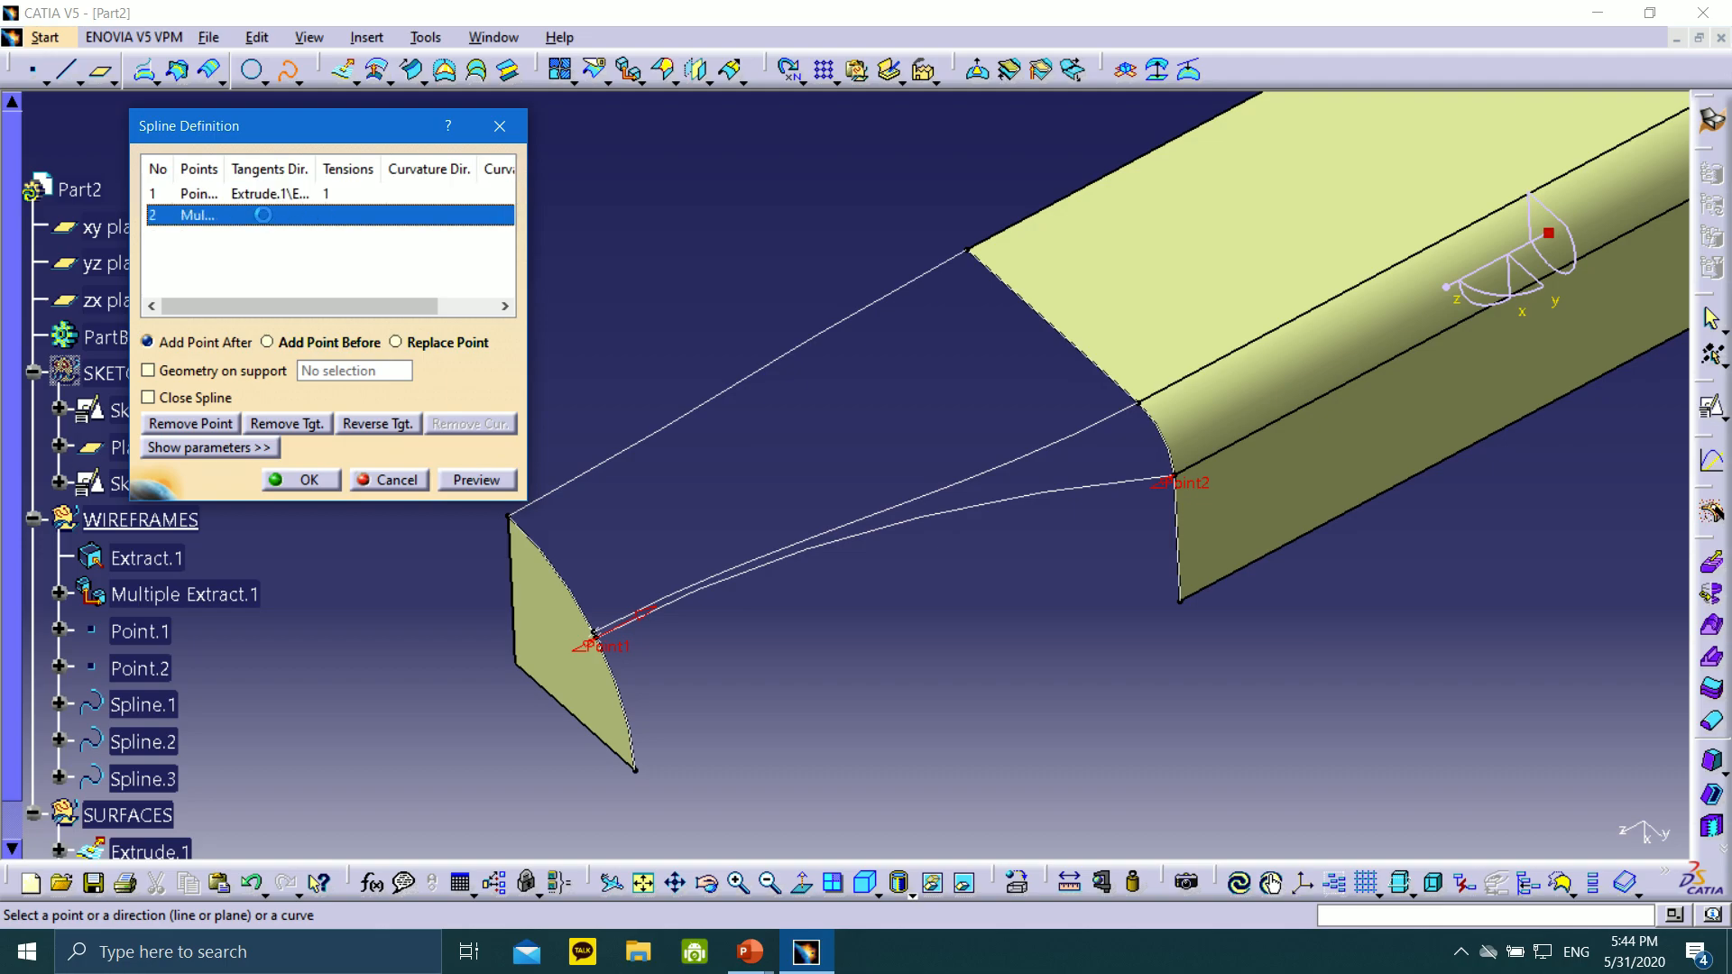
click(1246, 448)
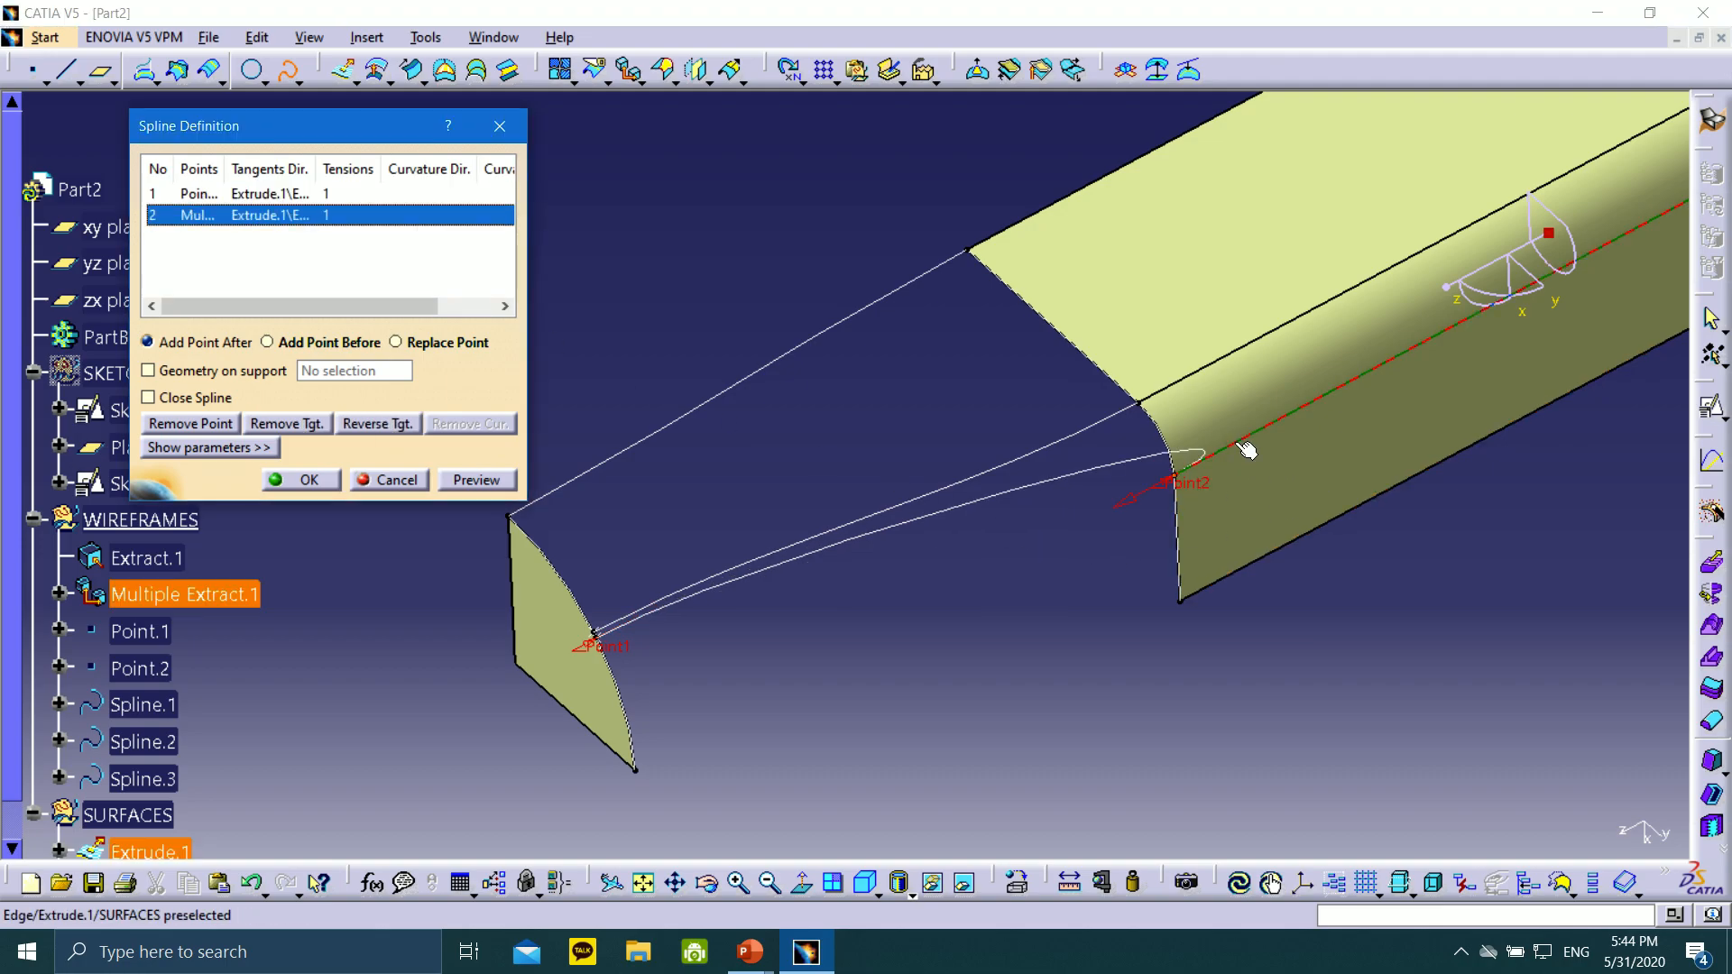
click(1127, 509)
middle_drag(911, 613, 1032, 624)
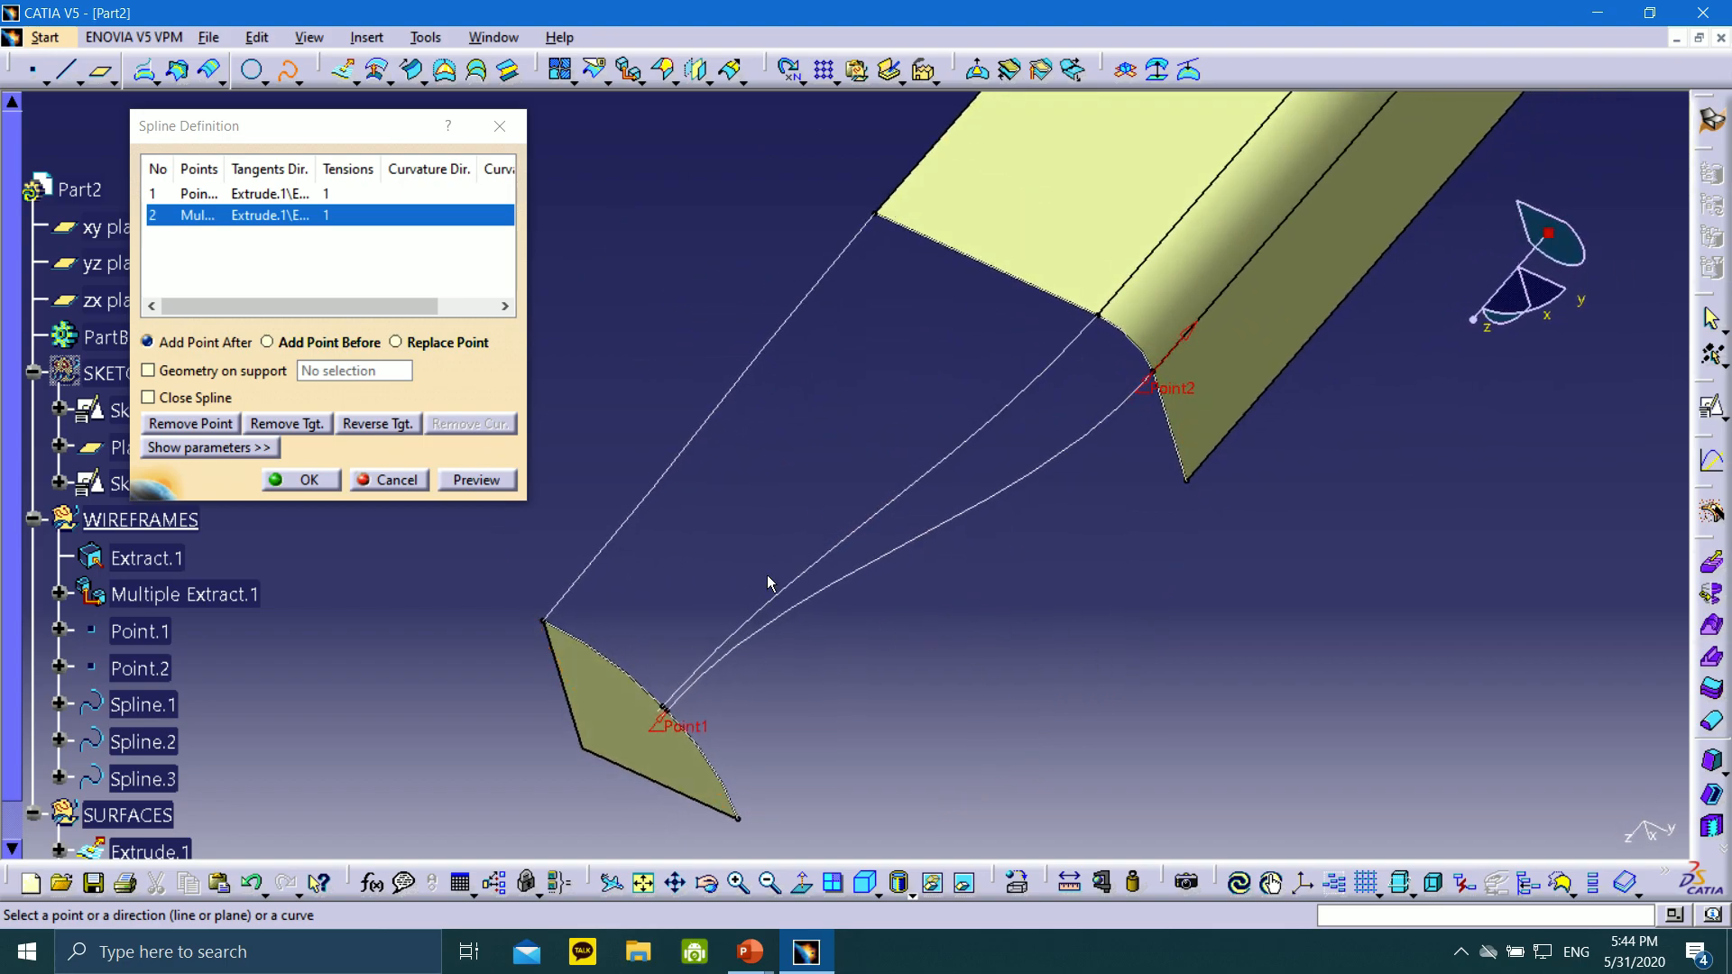
Create the third spline and start a fourth from the fill arc's lower end to the extruded profile's lowest vertex
click(290, 478)
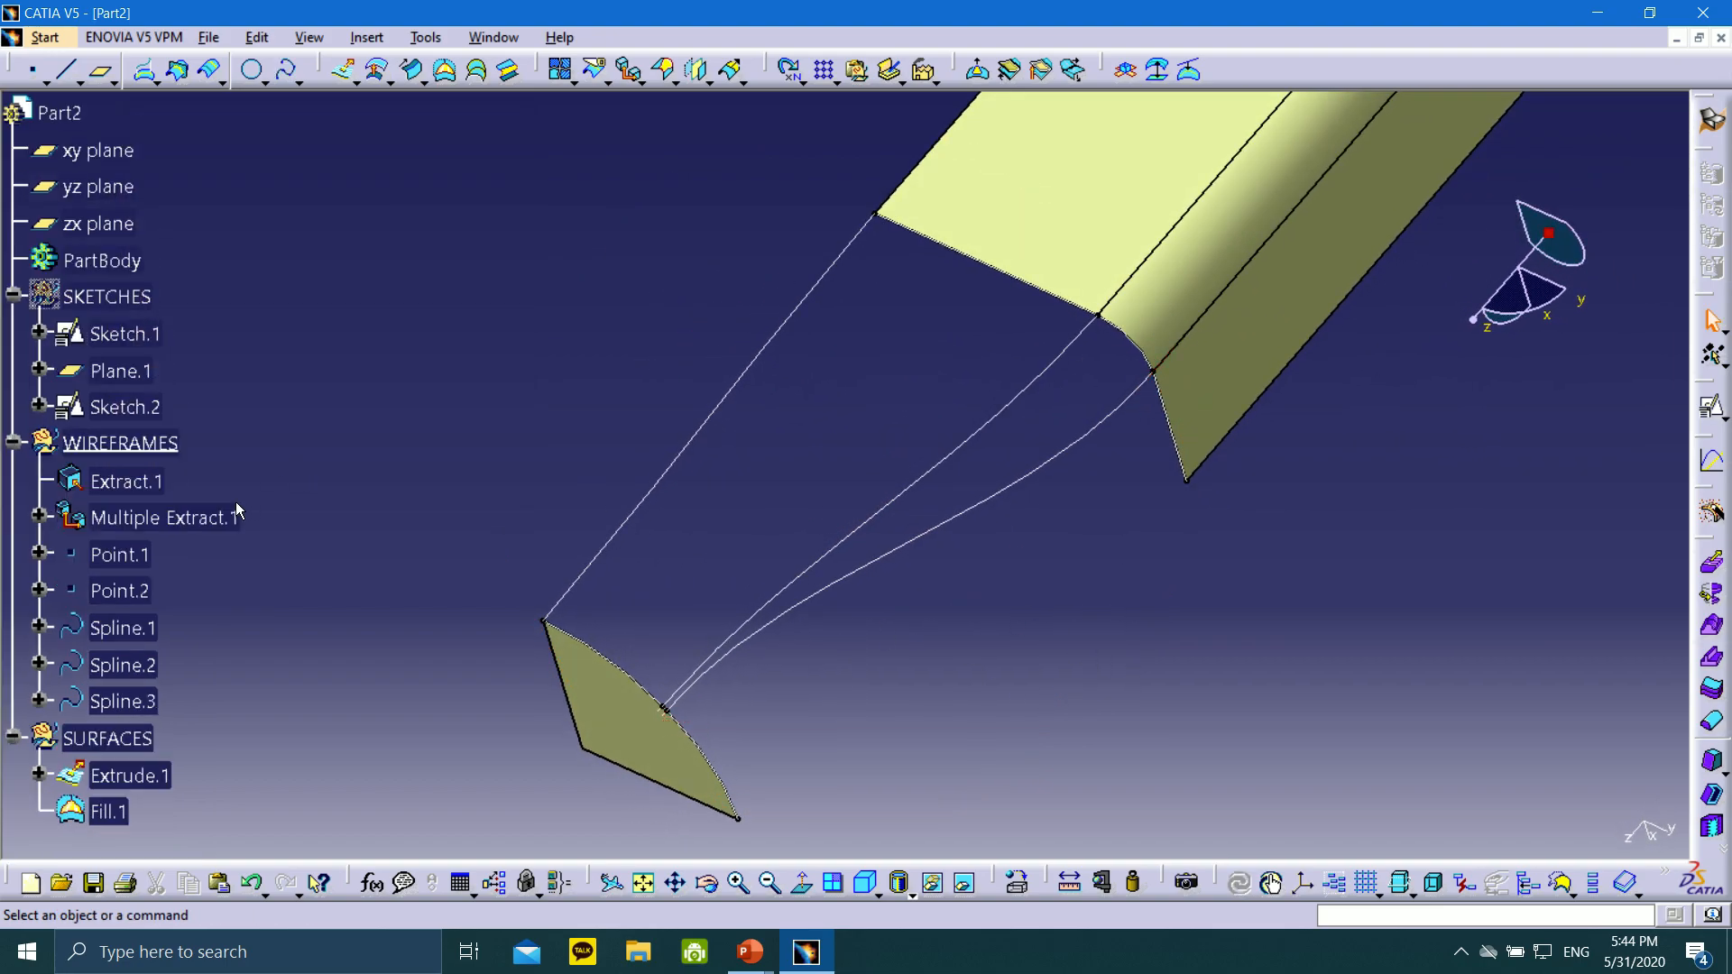
click(287, 69)
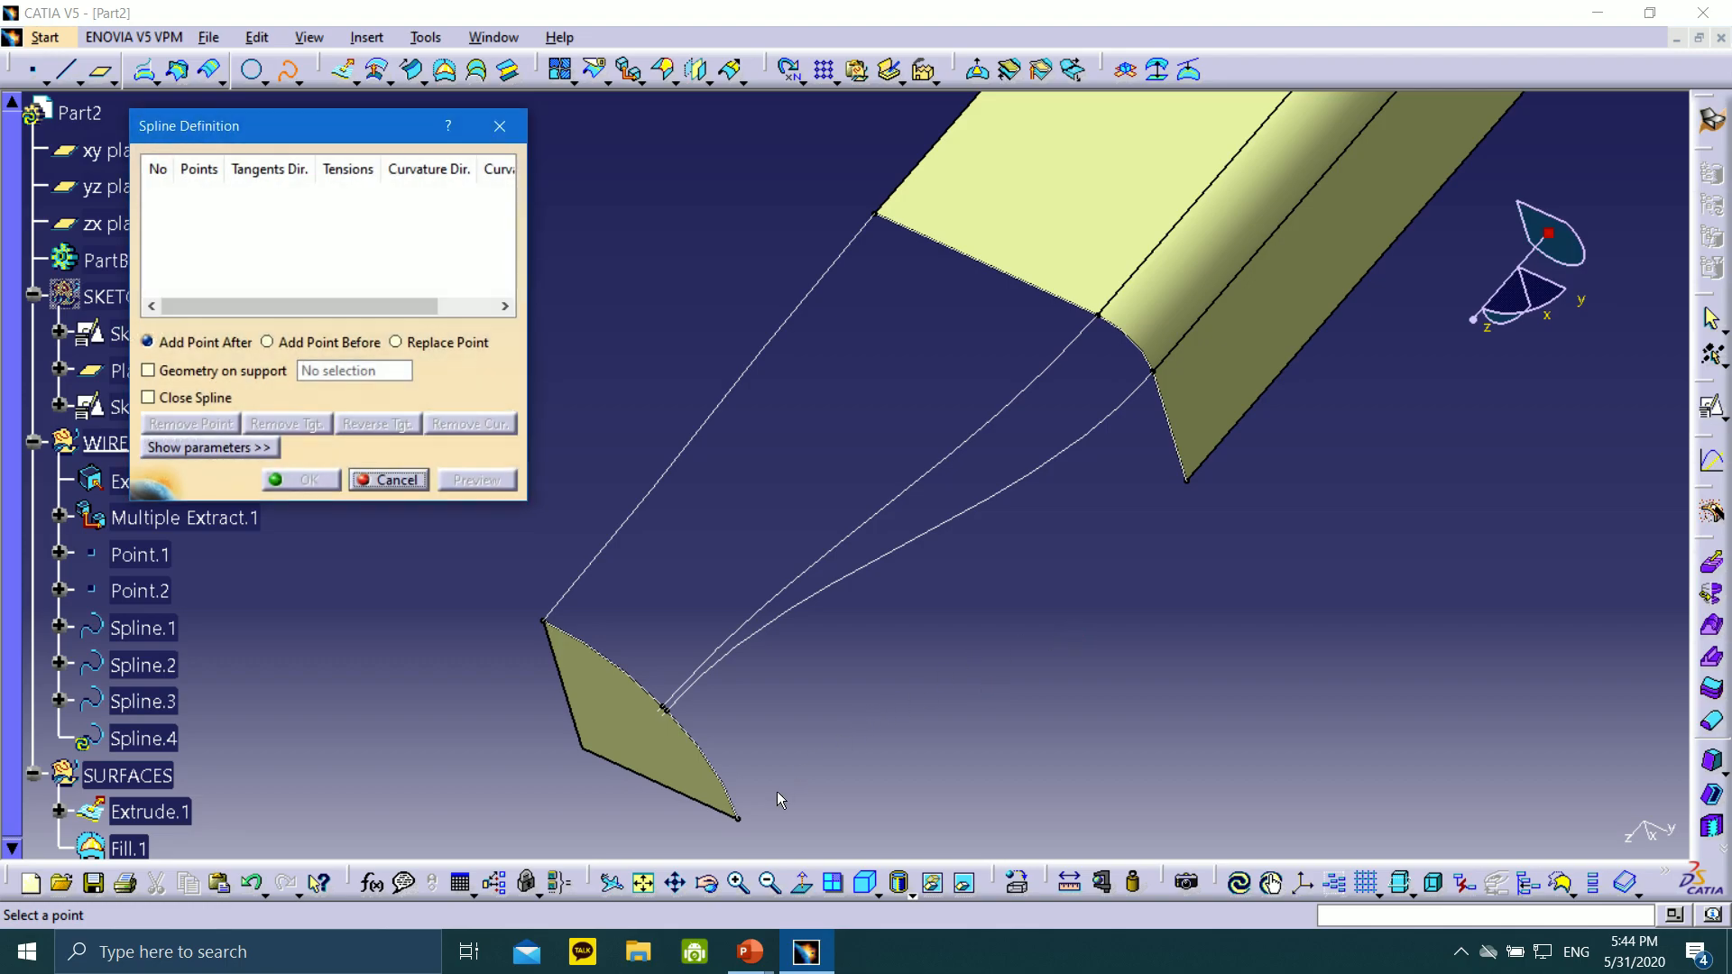
click(746, 825)
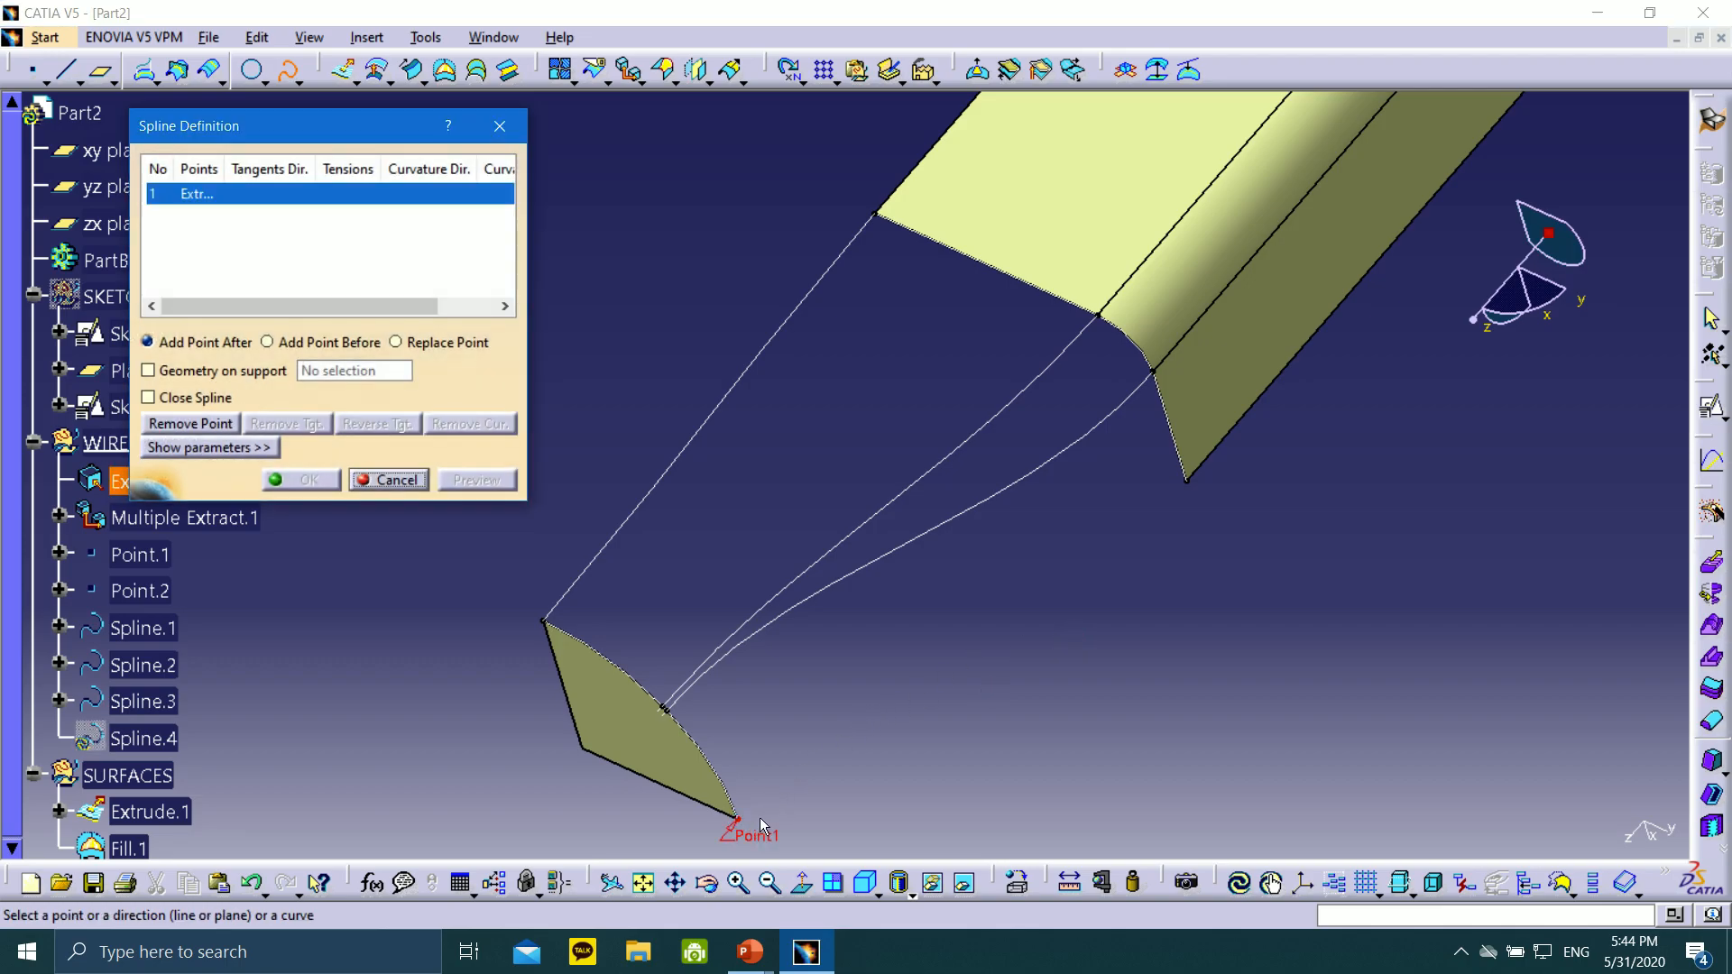
click(1186, 481)
Make both ends of the fourth spline tangent to the extruded surface's lower edge and create the spline
click(233, 194)
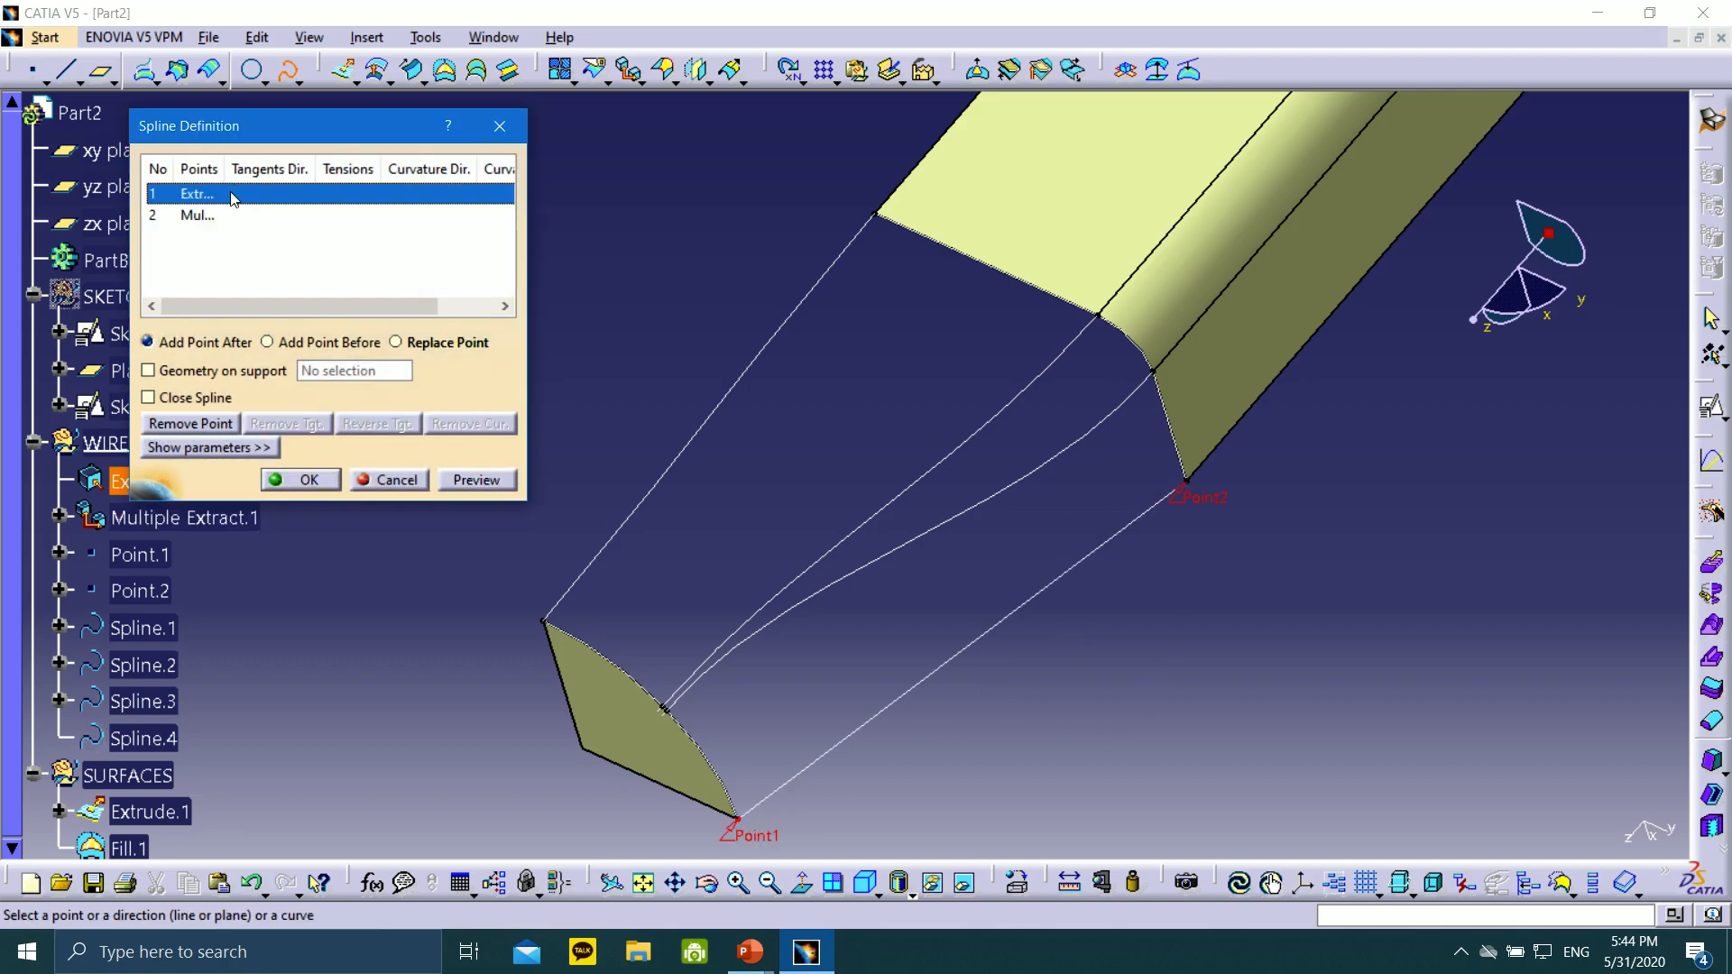
click(1263, 415)
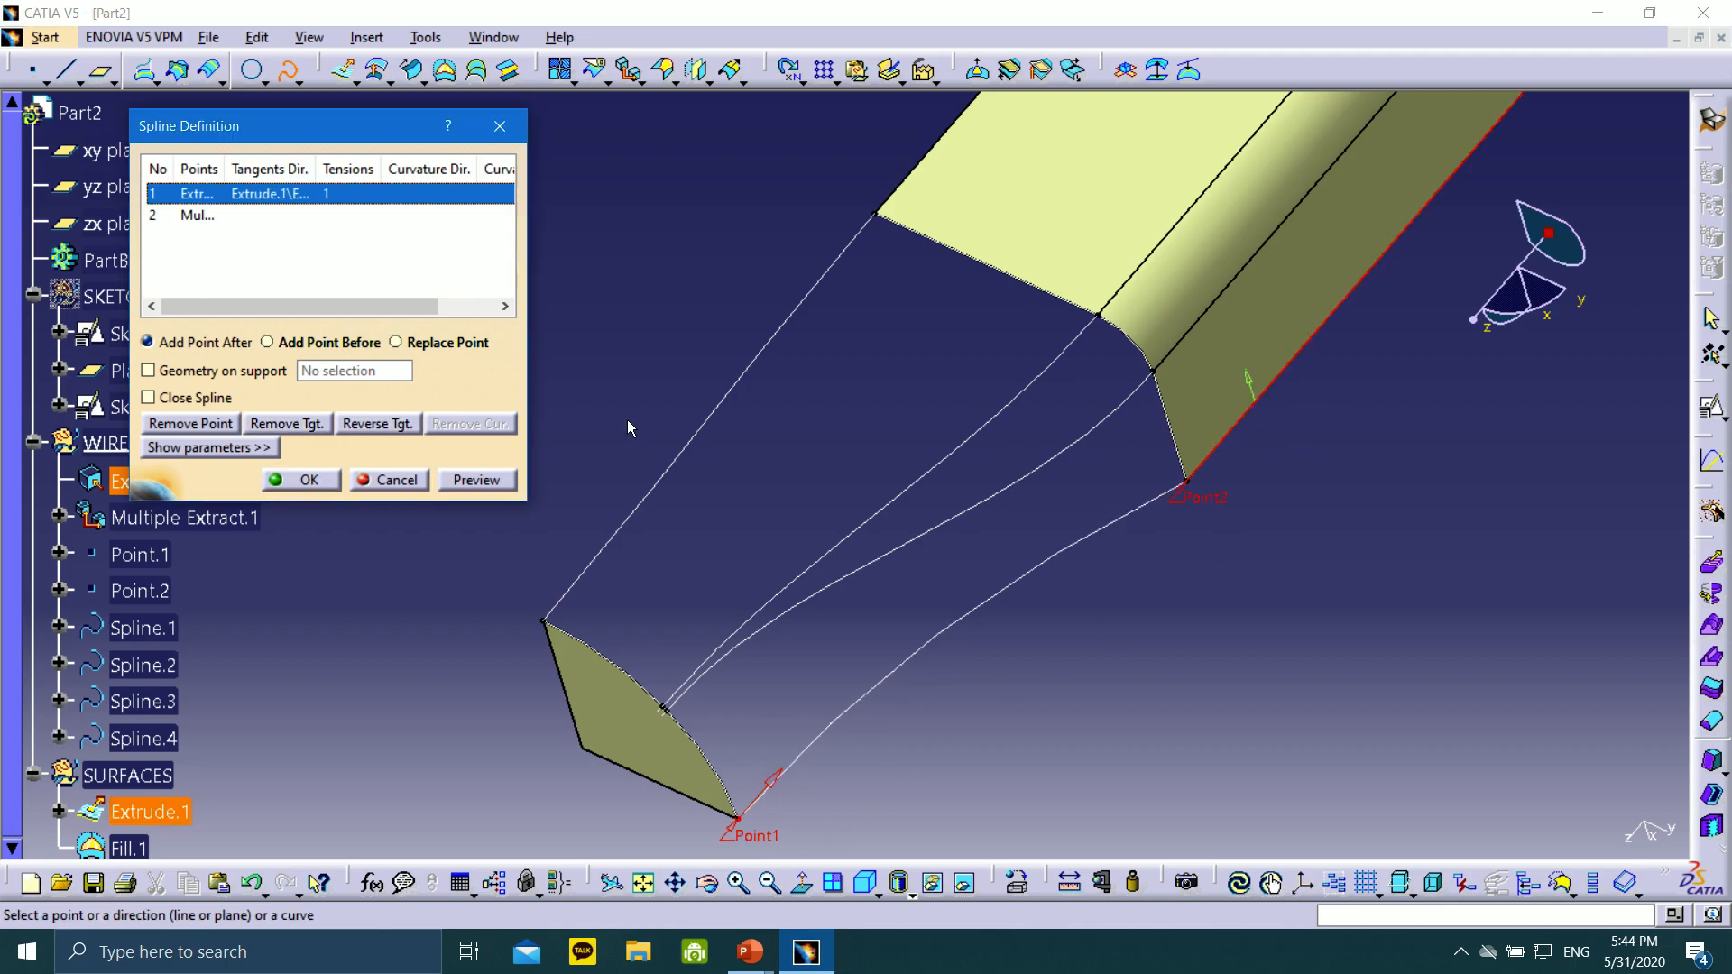
click(263, 221)
click(1286, 378)
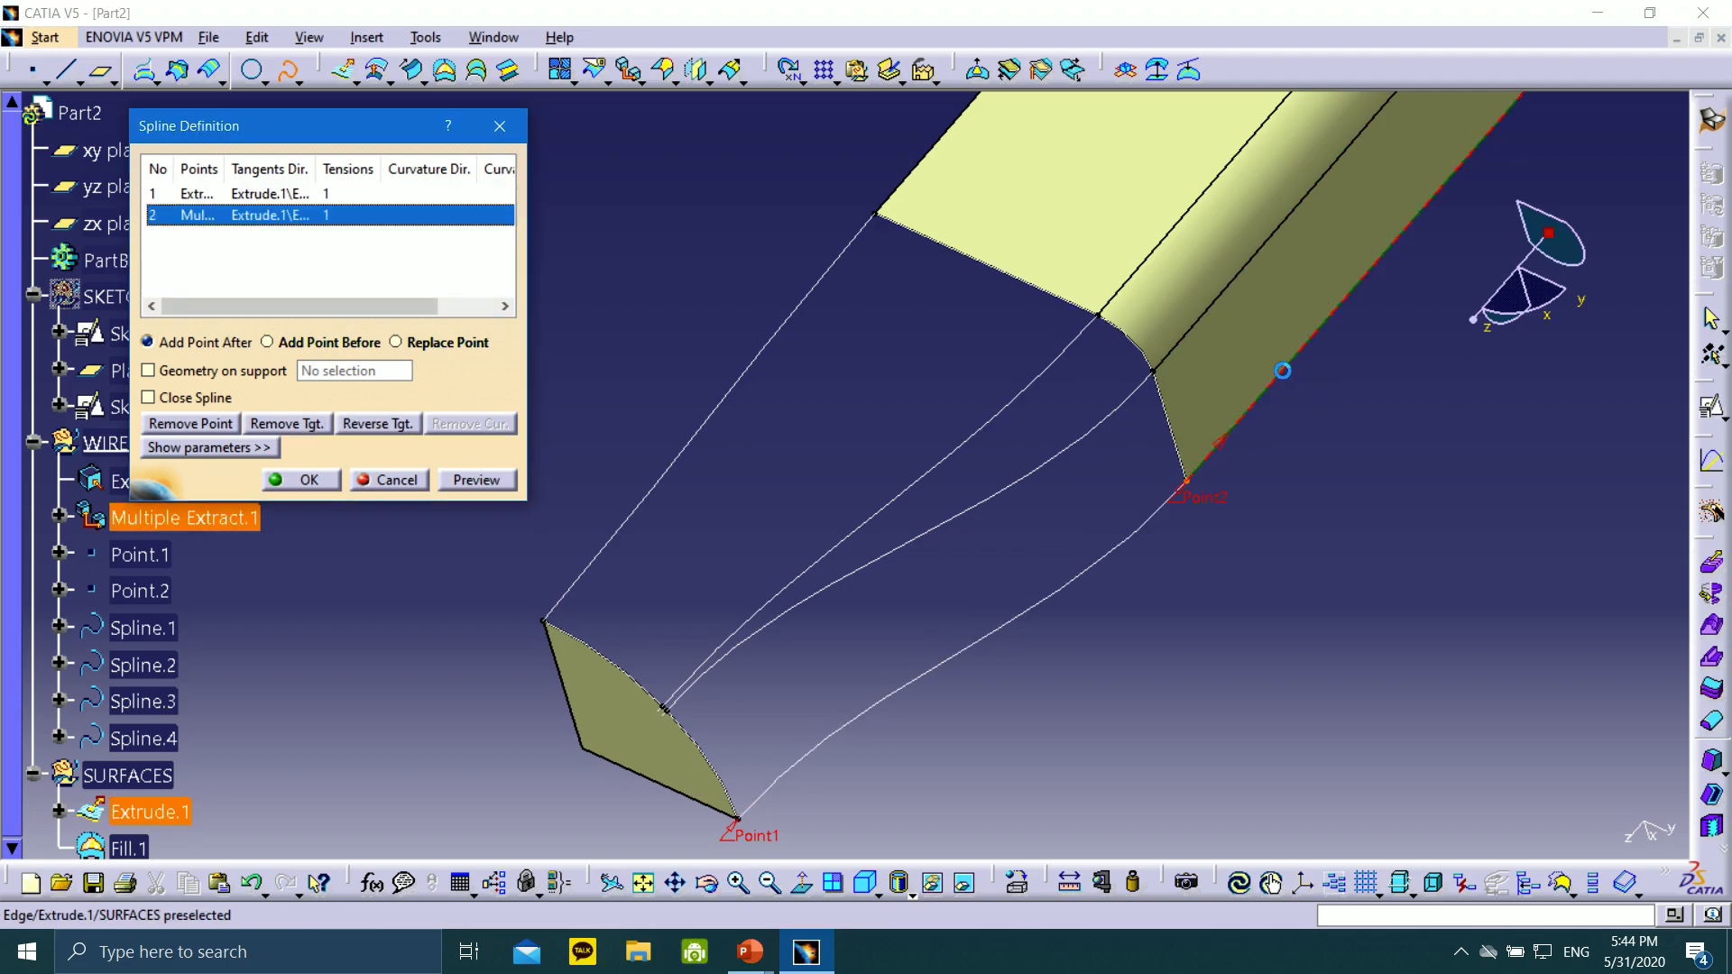
middle_drag(1135, 610, 948, 569)
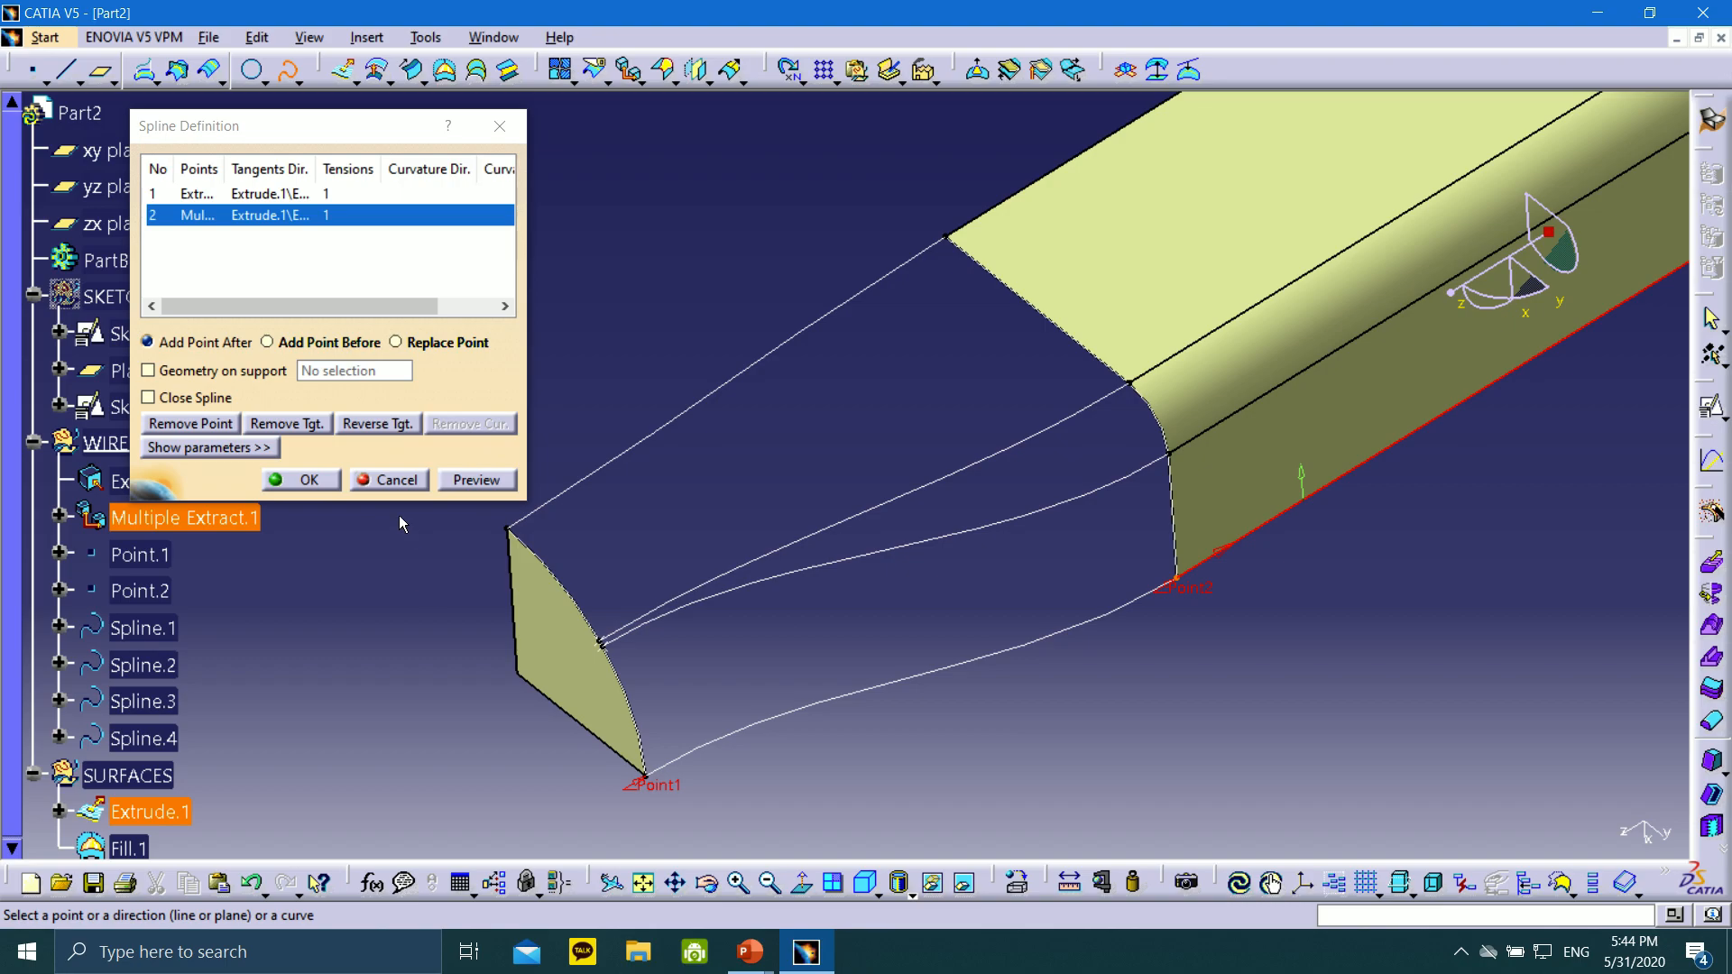
click(331, 482)
Define the SURFACES geometrical set as the in-work object
middle_drag(935, 665, 1028, 614)
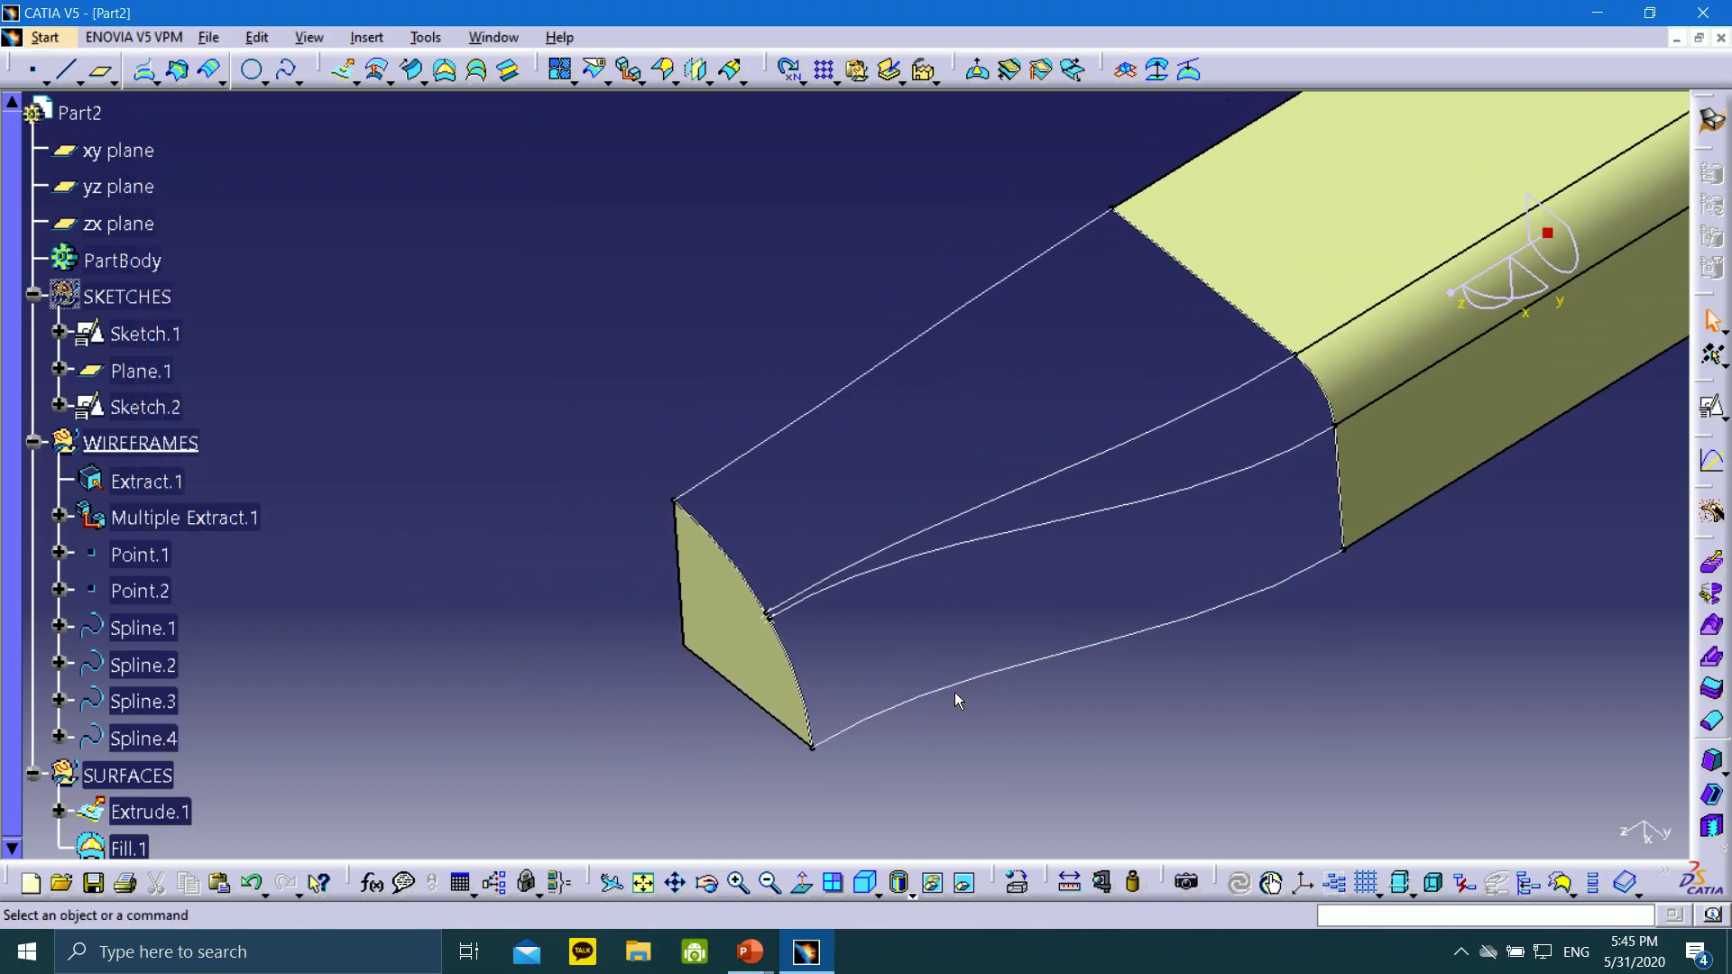
middle_drag(1049, 695, 836, 637)
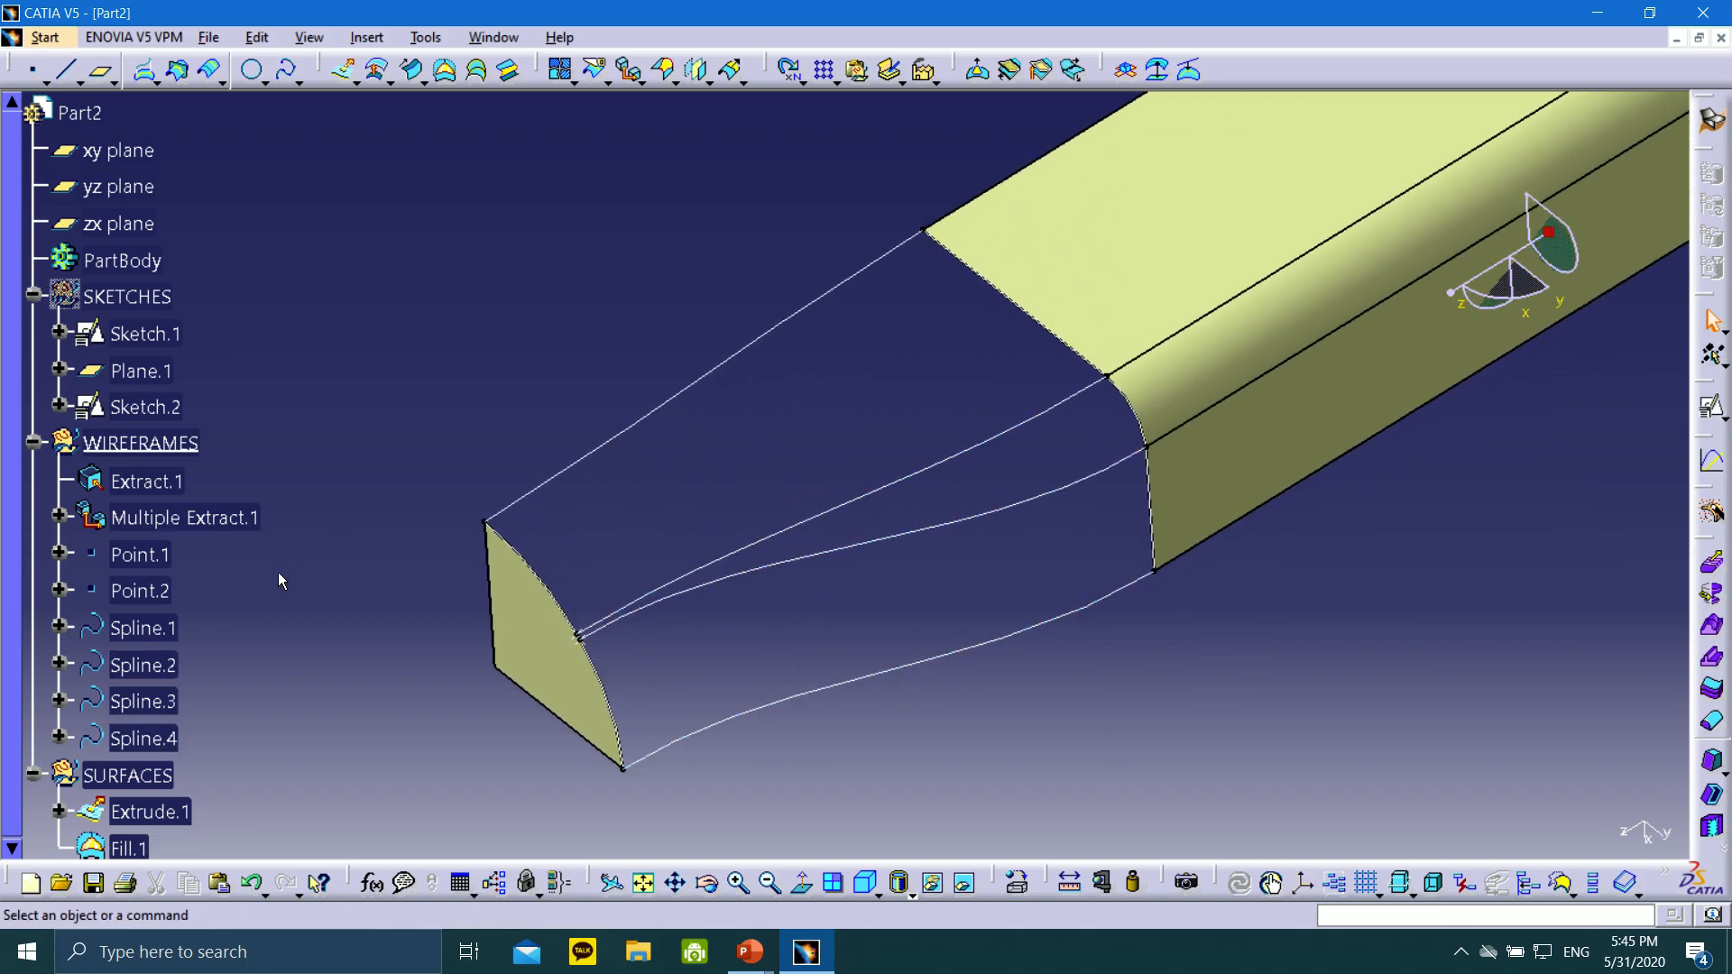
middle_drag(830, 417, 789, 495)
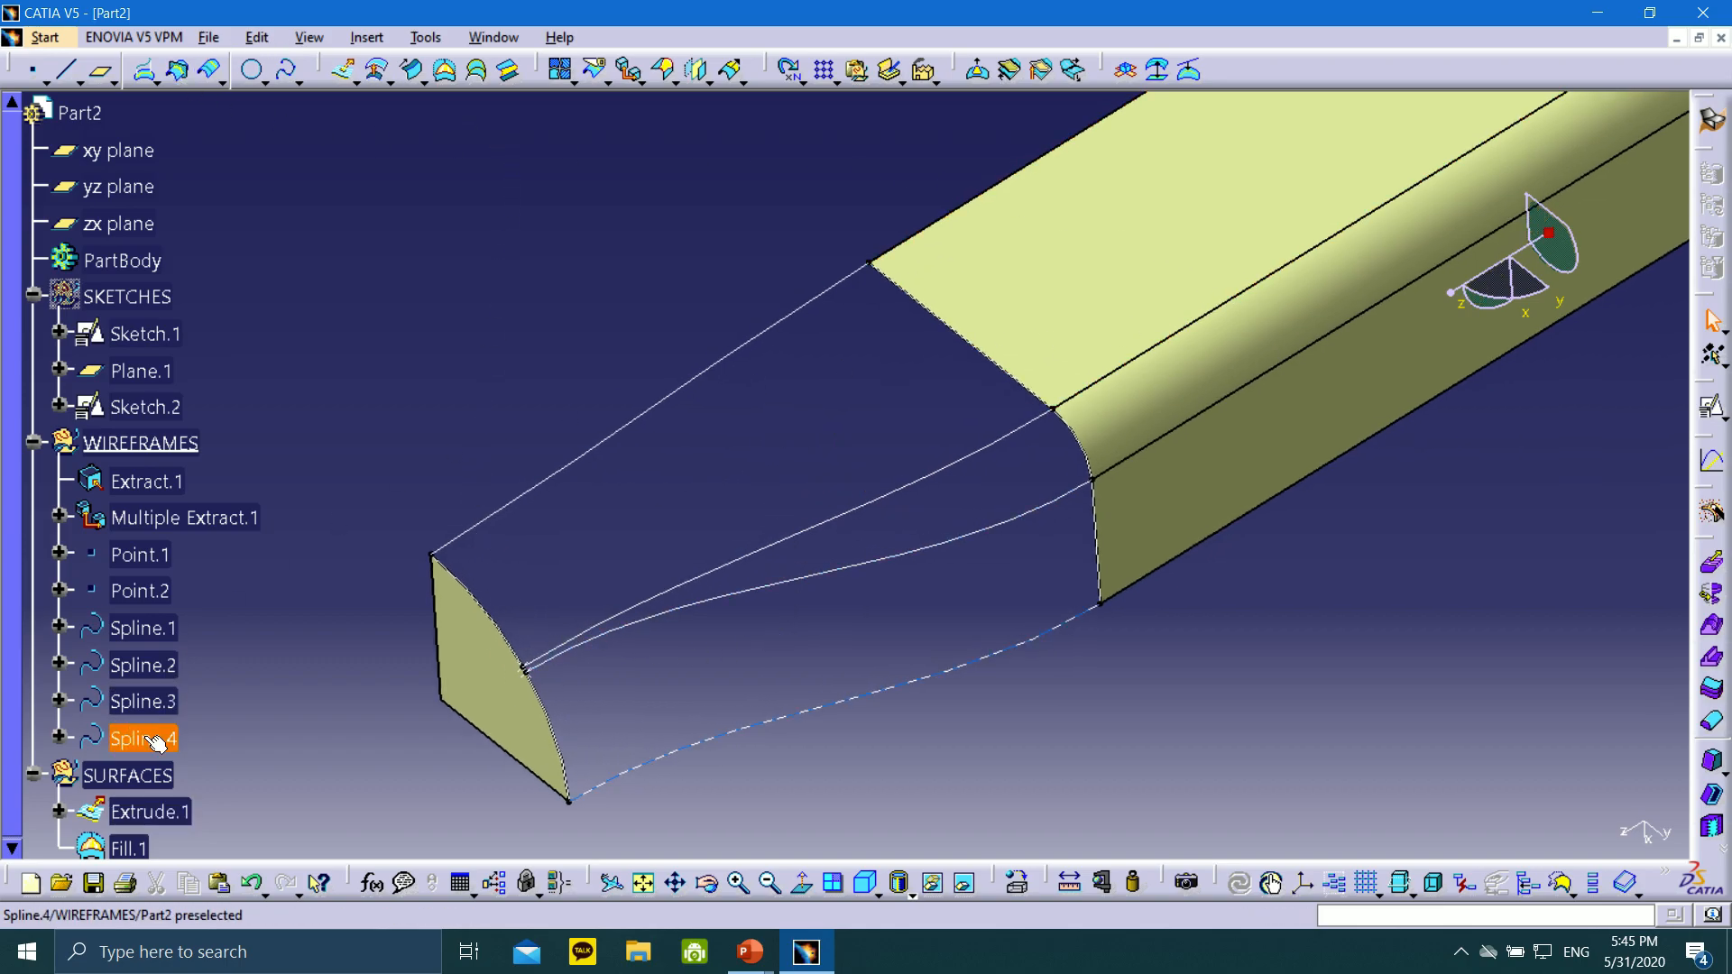
scroll(149, 738, down, 3)
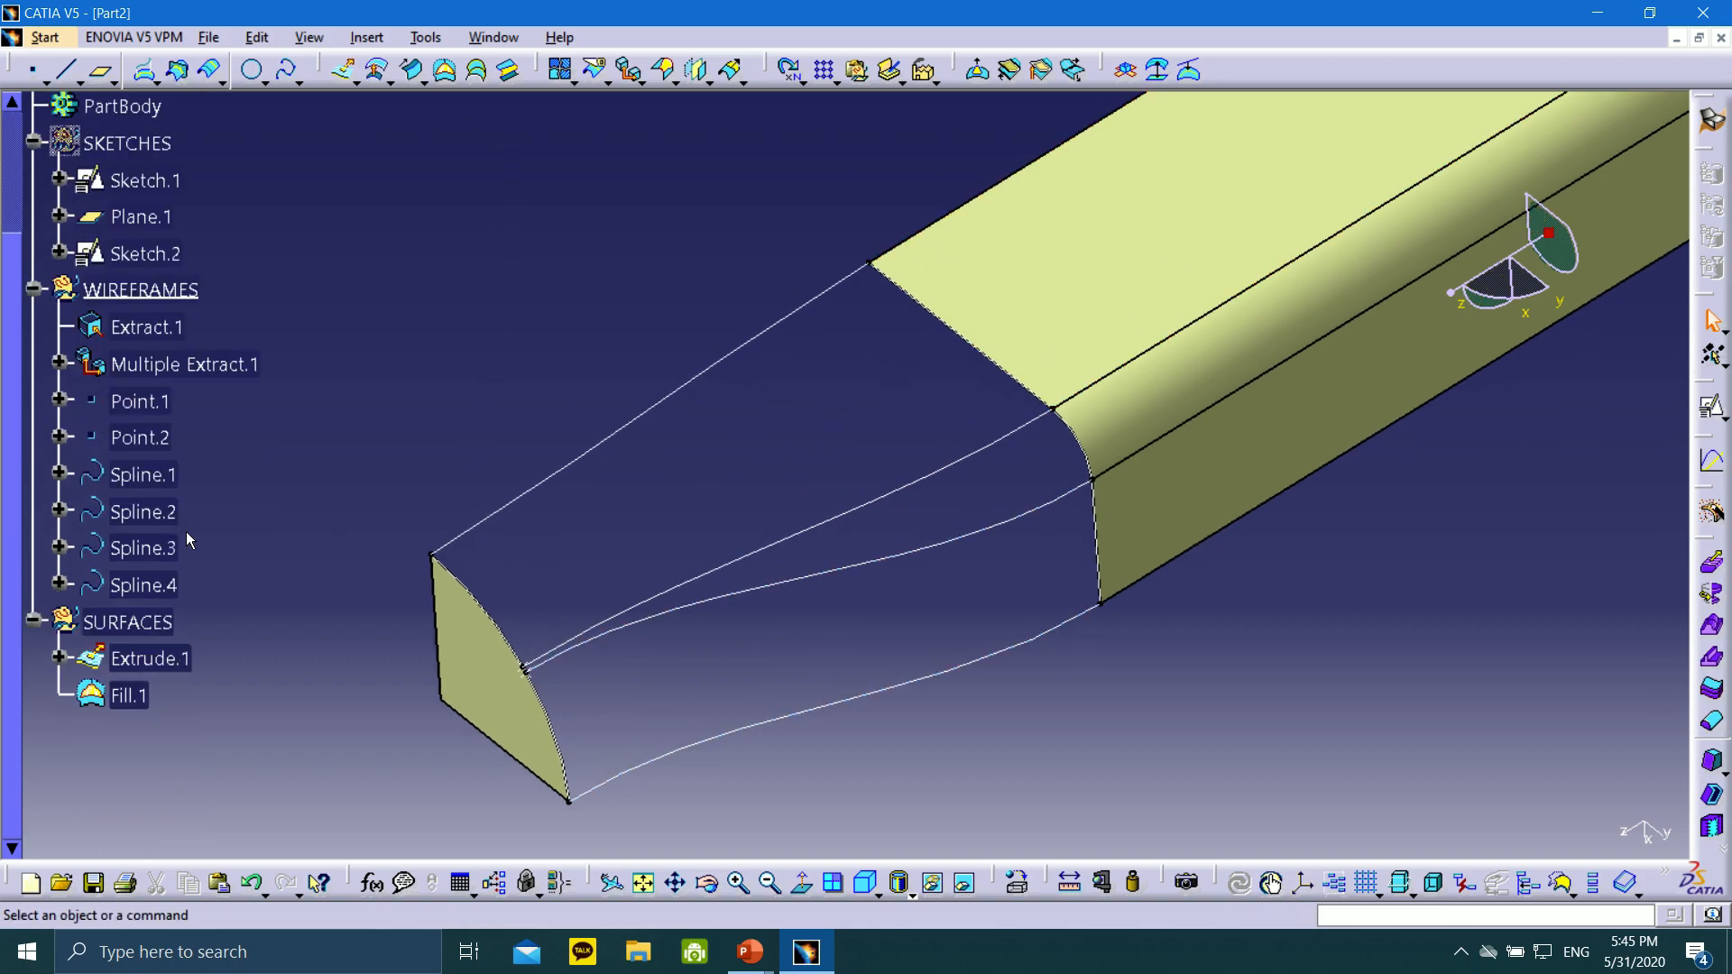
right_click(130, 626)
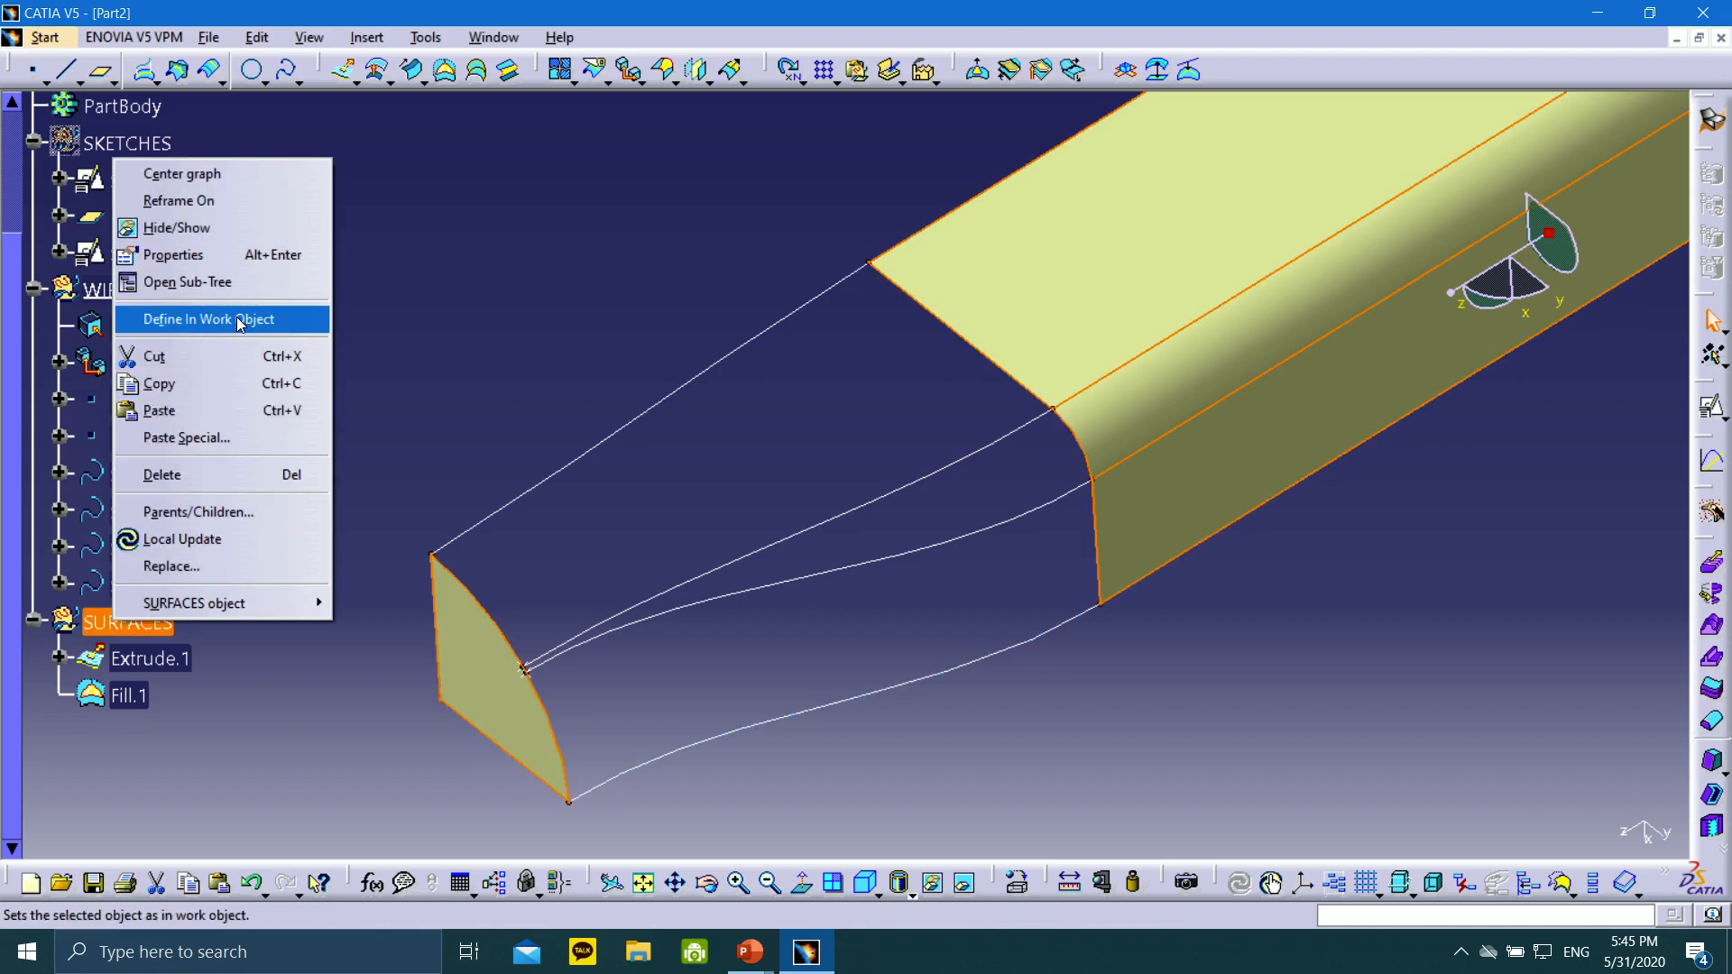
click(180, 330)
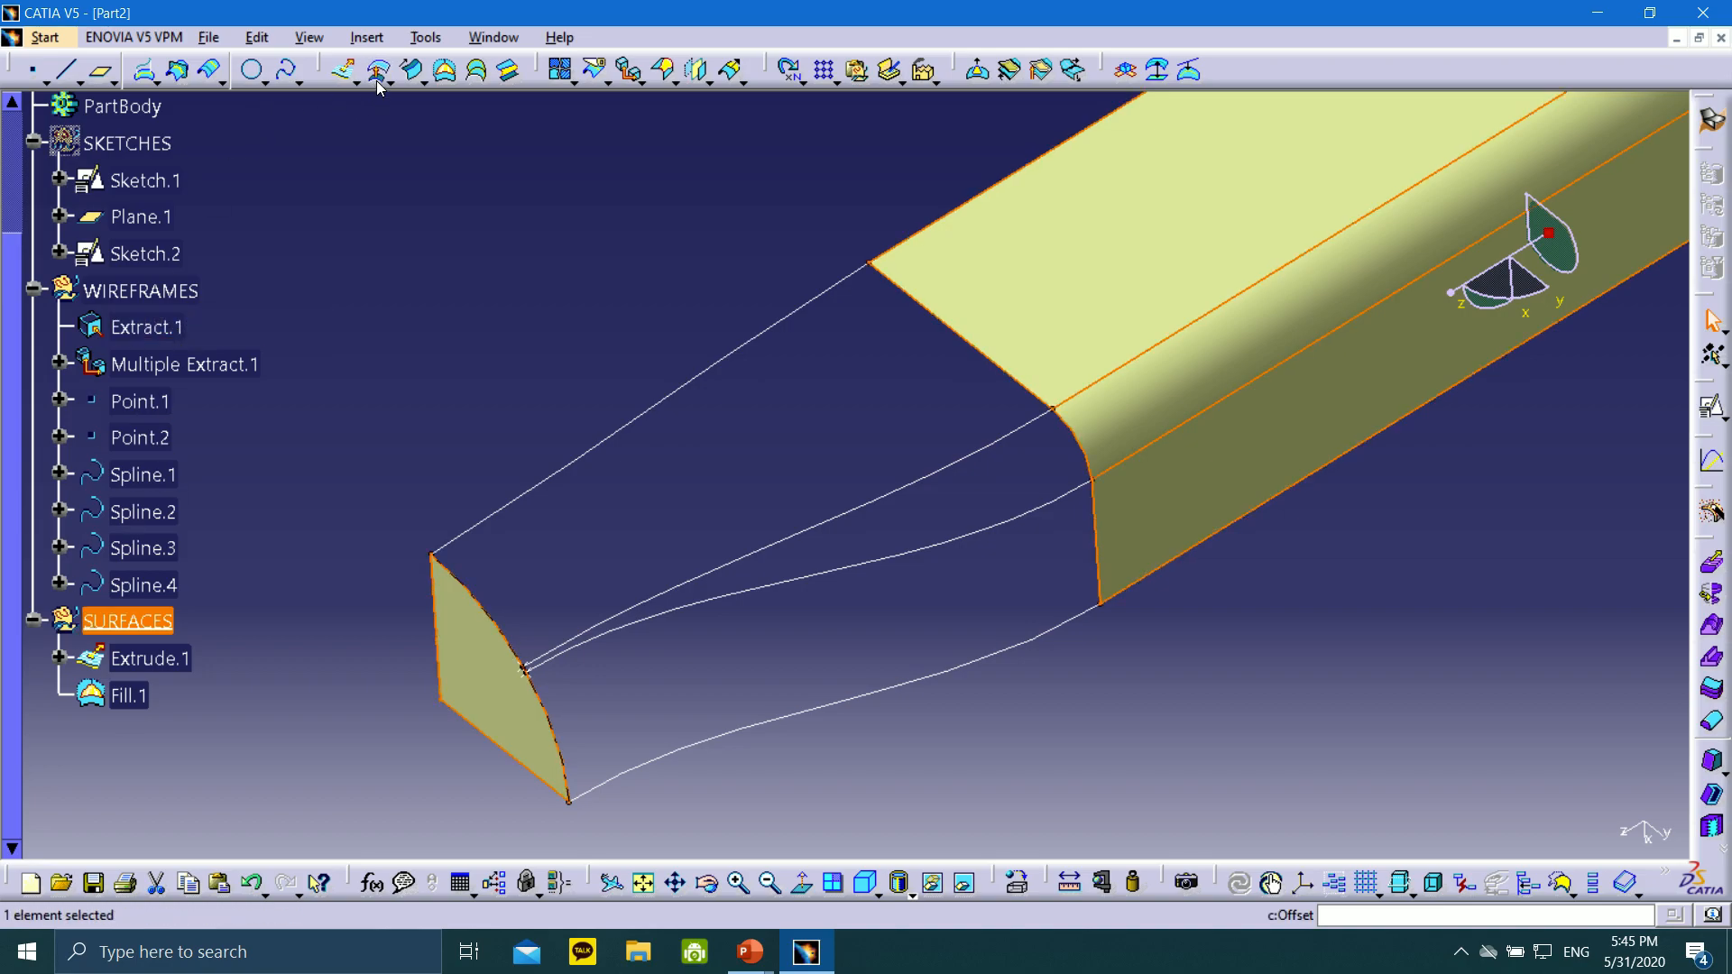
Start a multi-sections surface with Extract.1 and Multiple Extract.1 as sections and preview it without guides
click(479, 72)
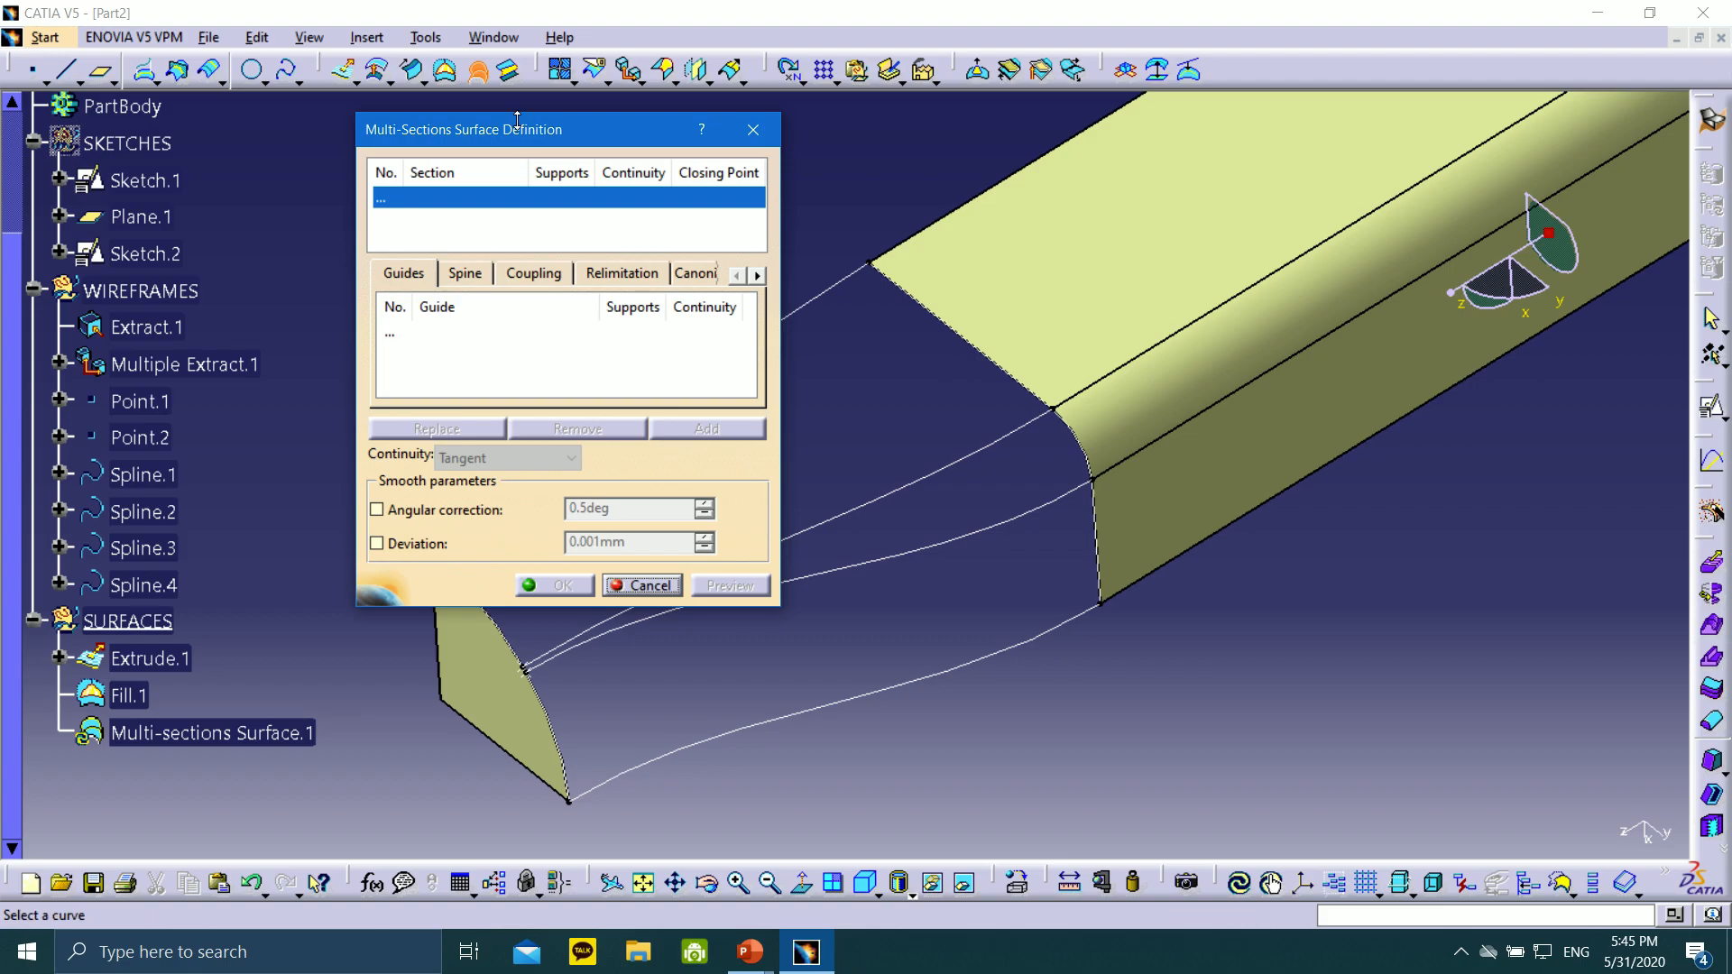
drag(510, 136, 1330, 303)
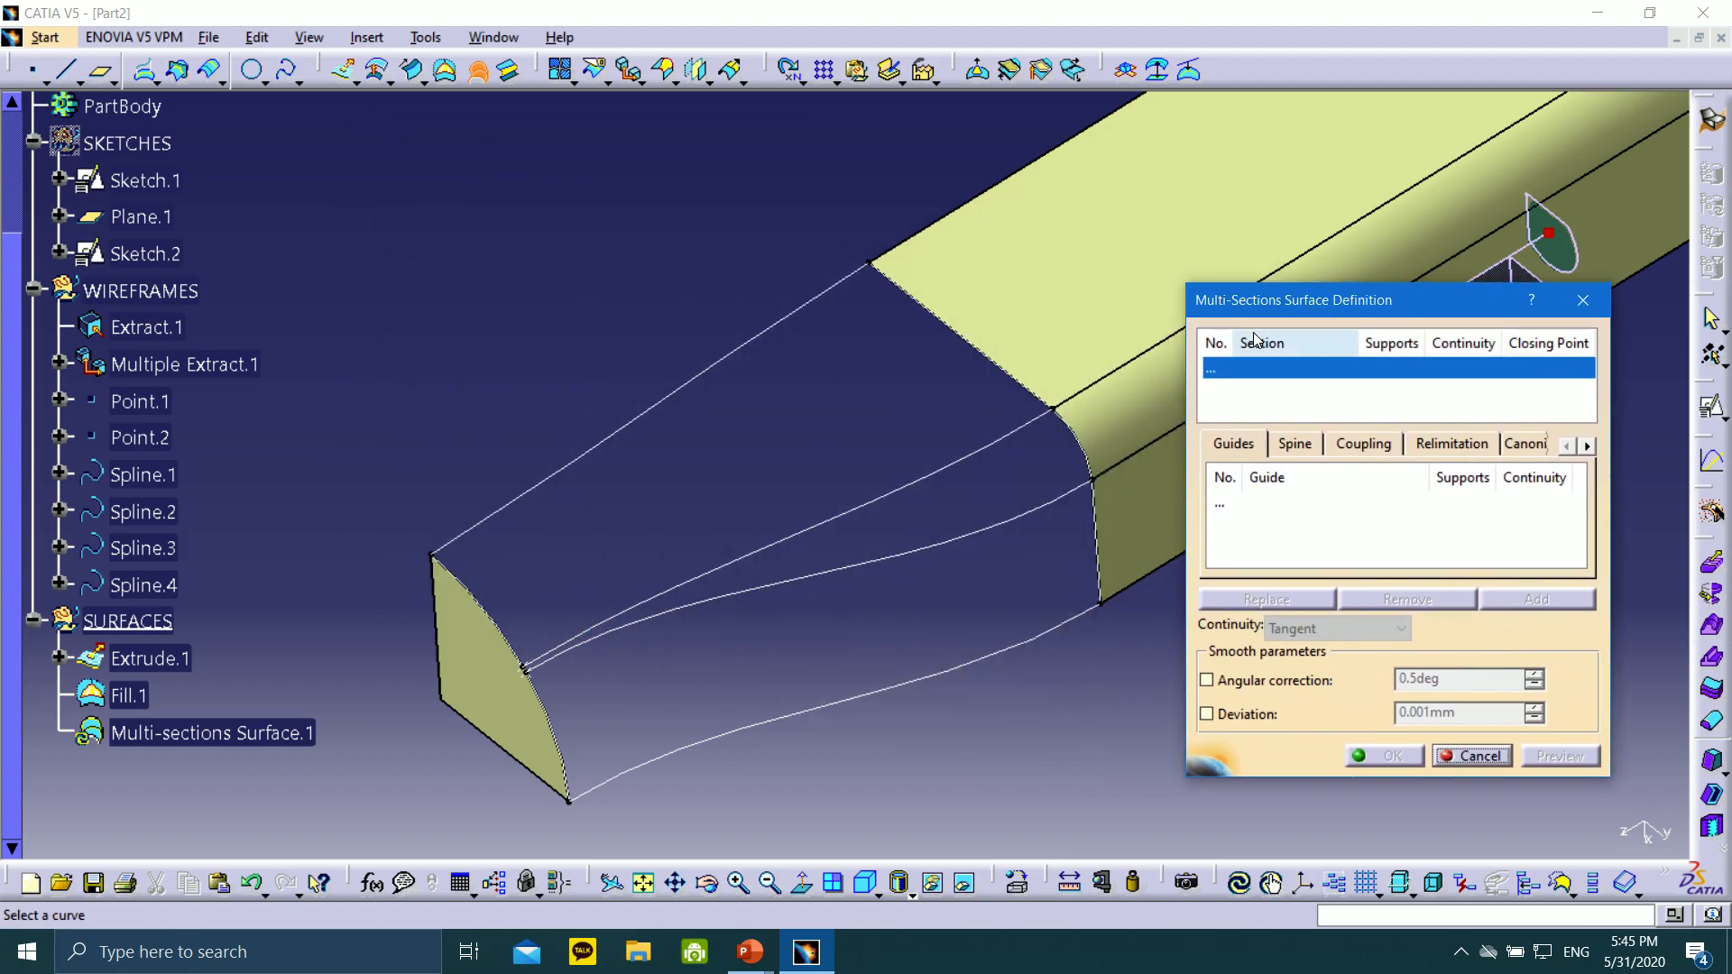
drag(1234, 343, 1302, 386)
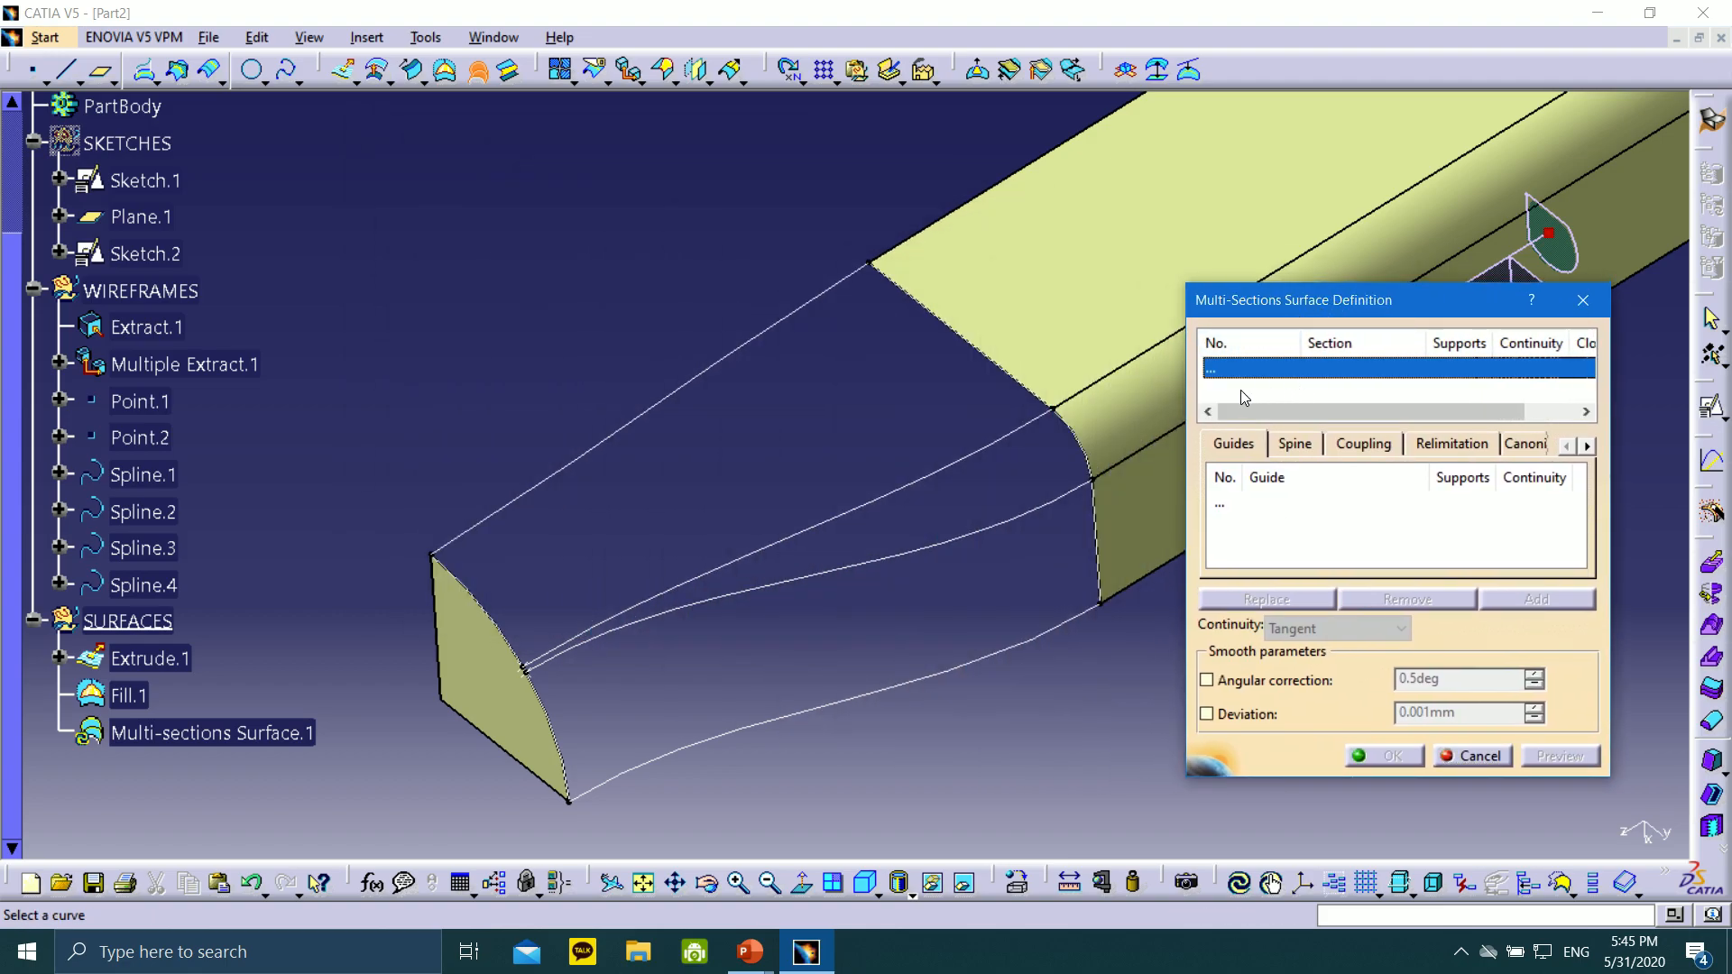
click(126, 329)
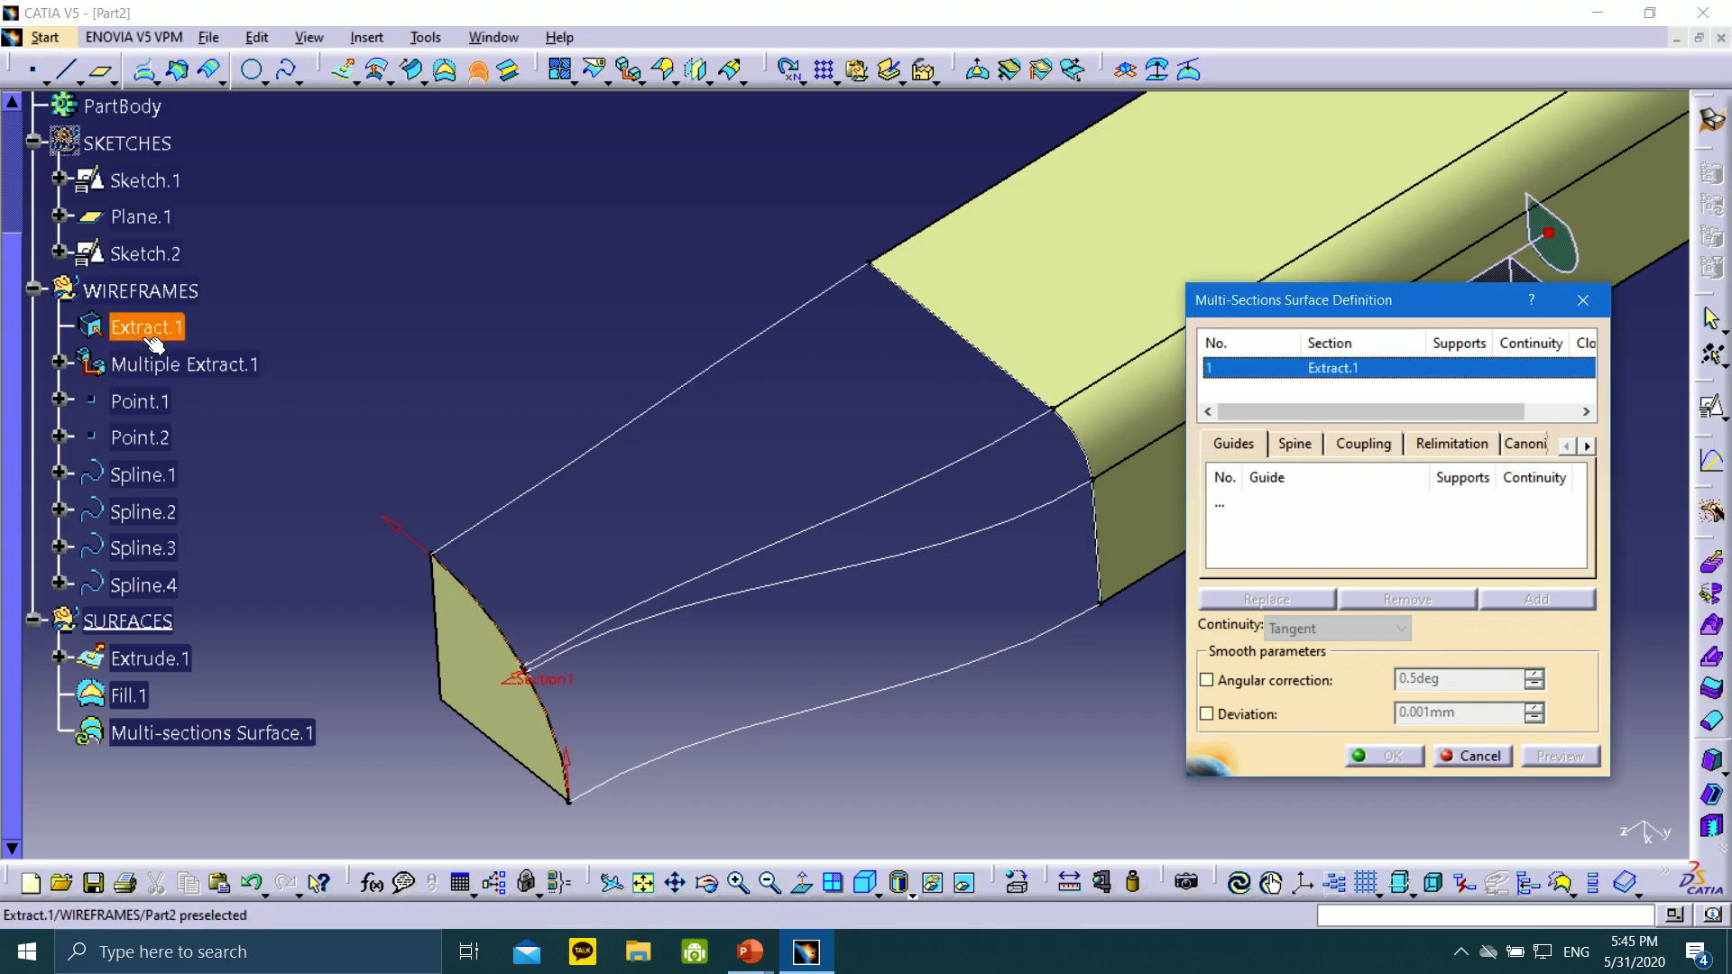
click(185, 365)
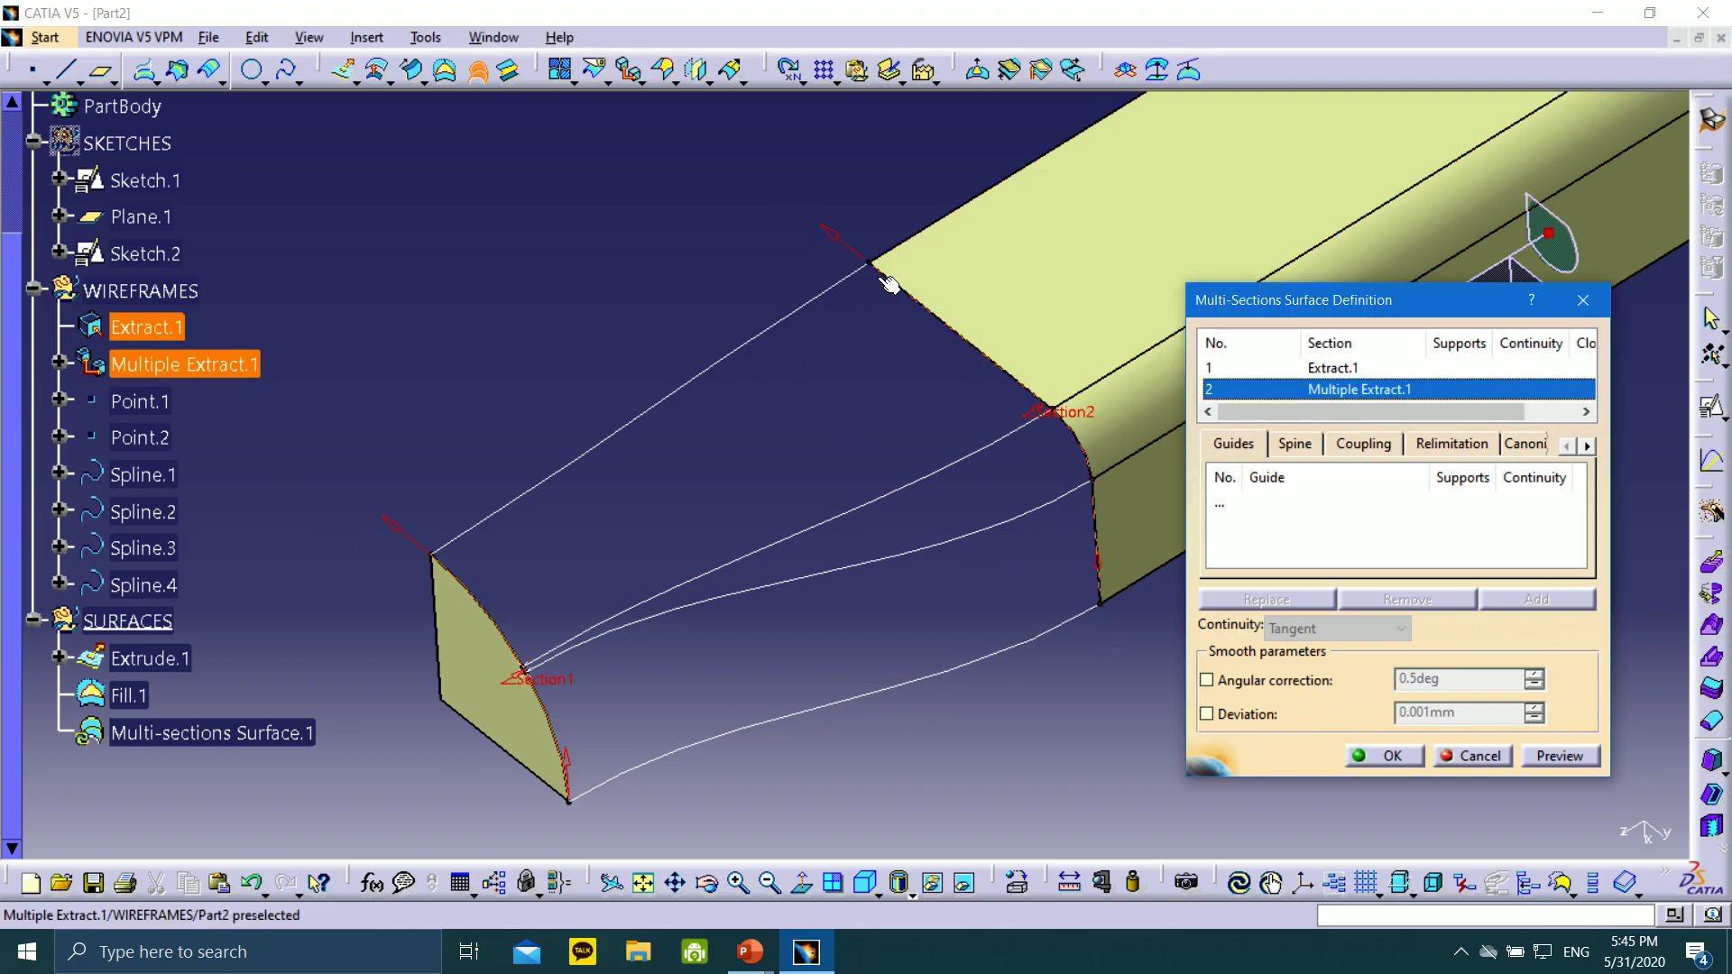
click(1230, 505)
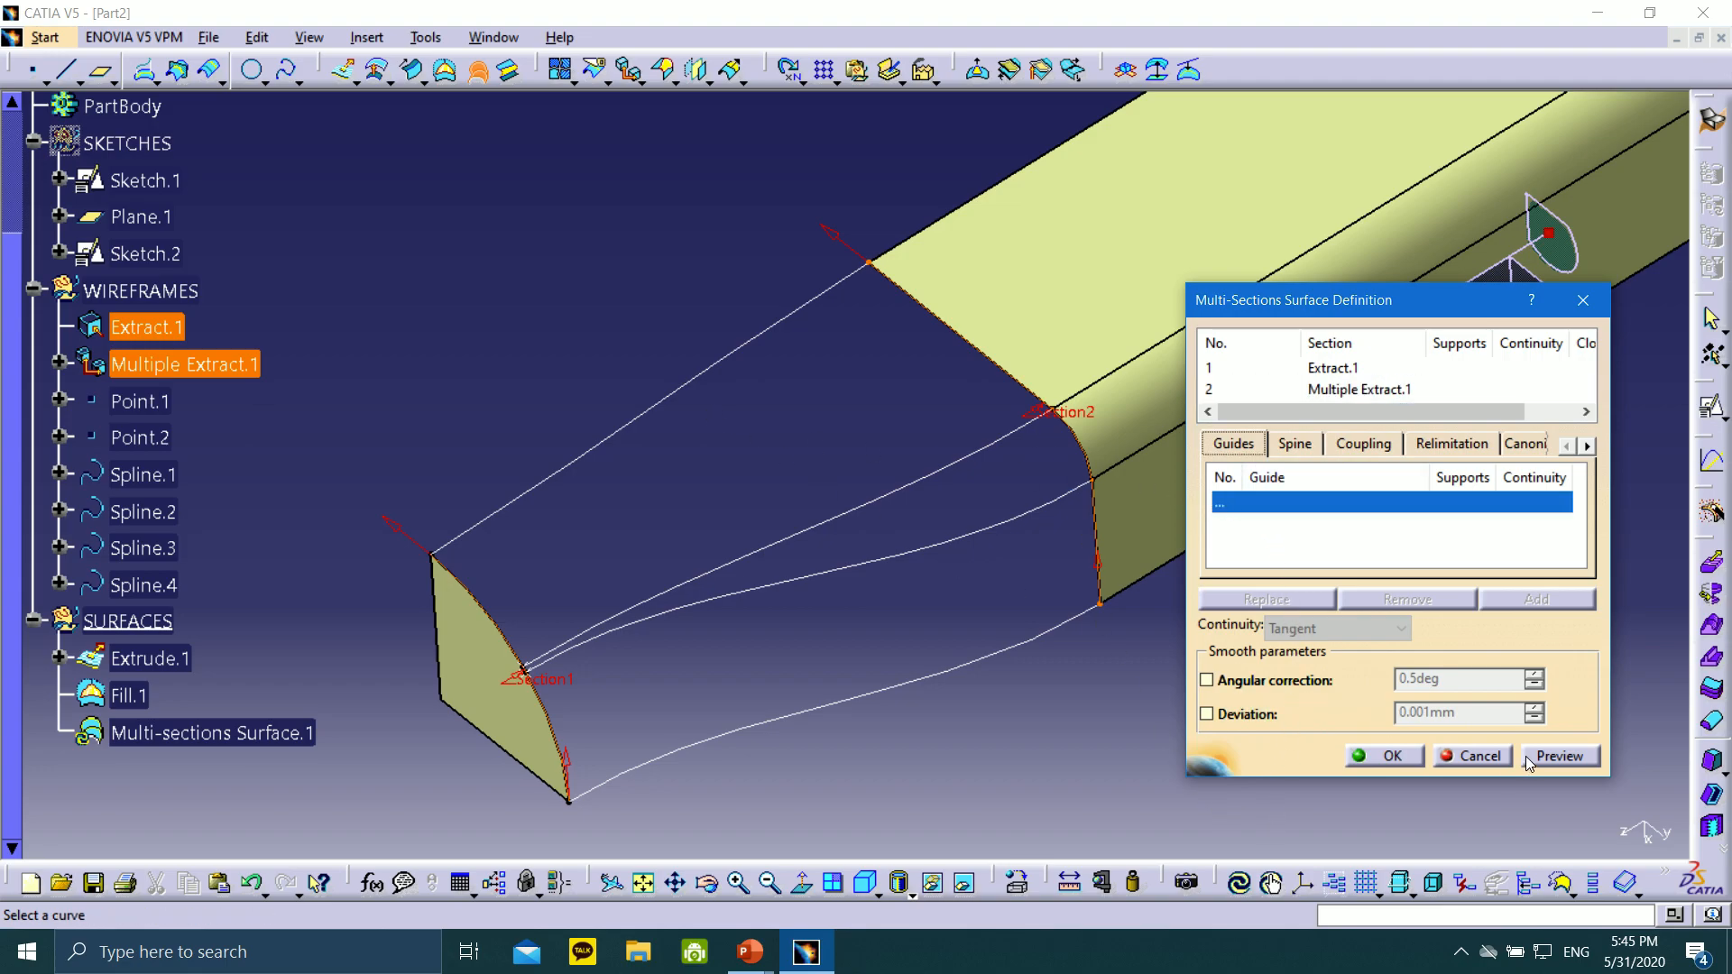
click(1559, 756)
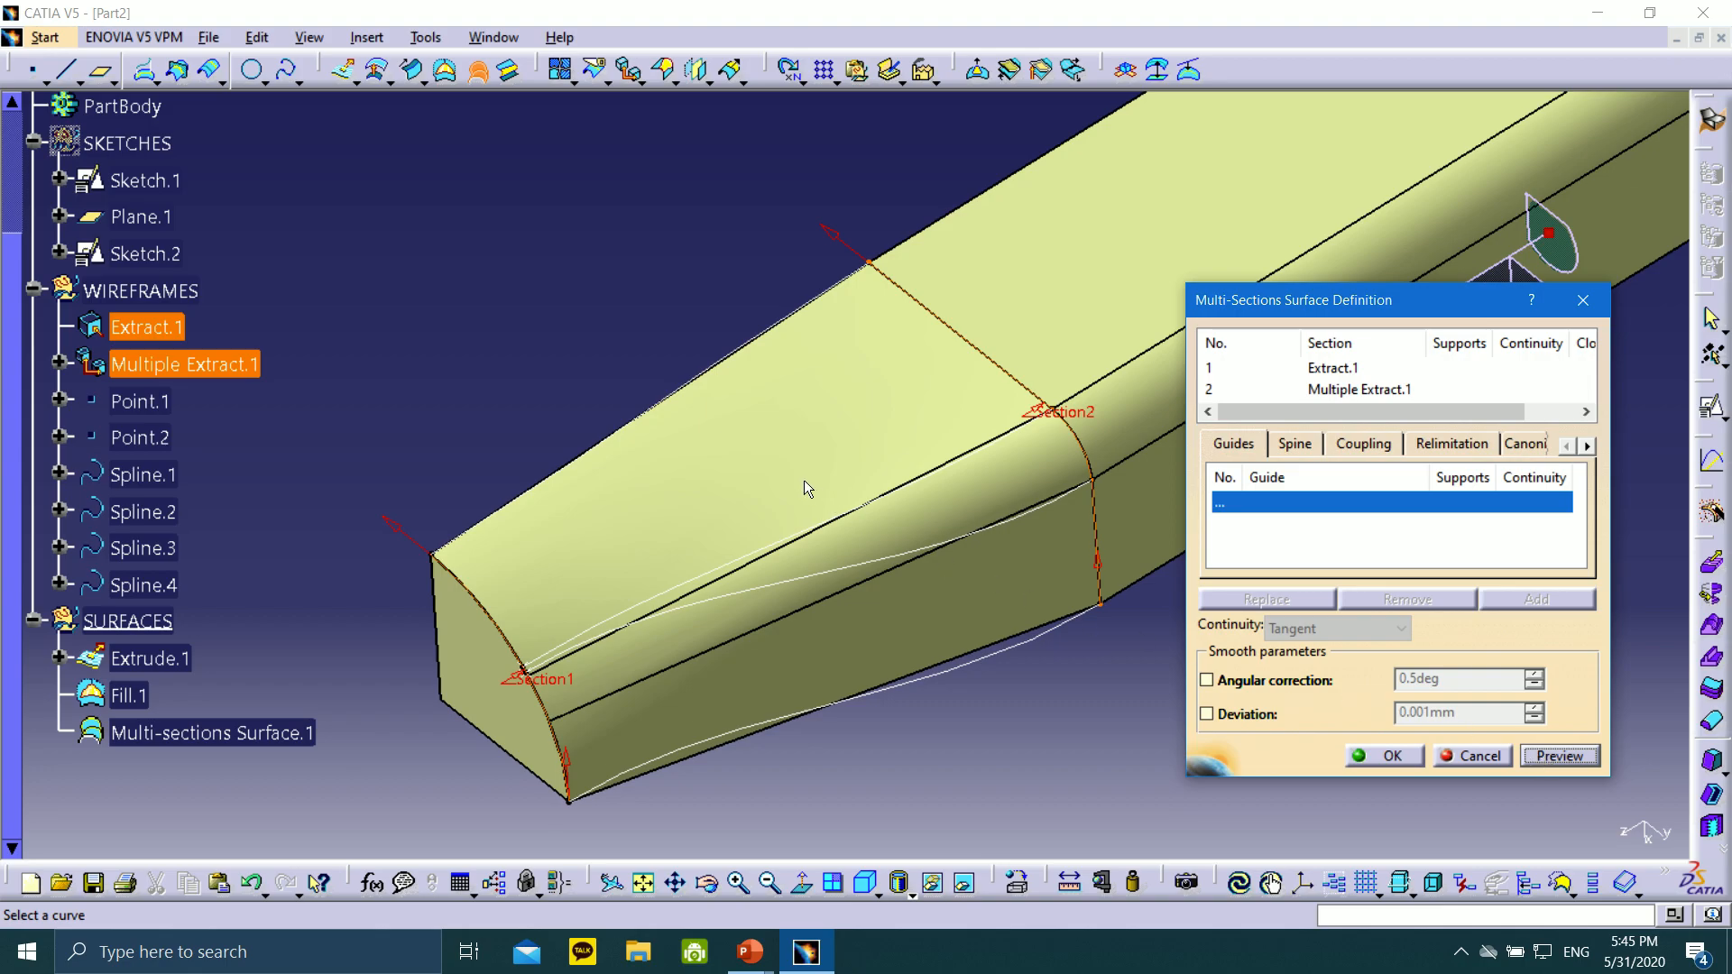
middle_drag(874, 705, 1025, 193)
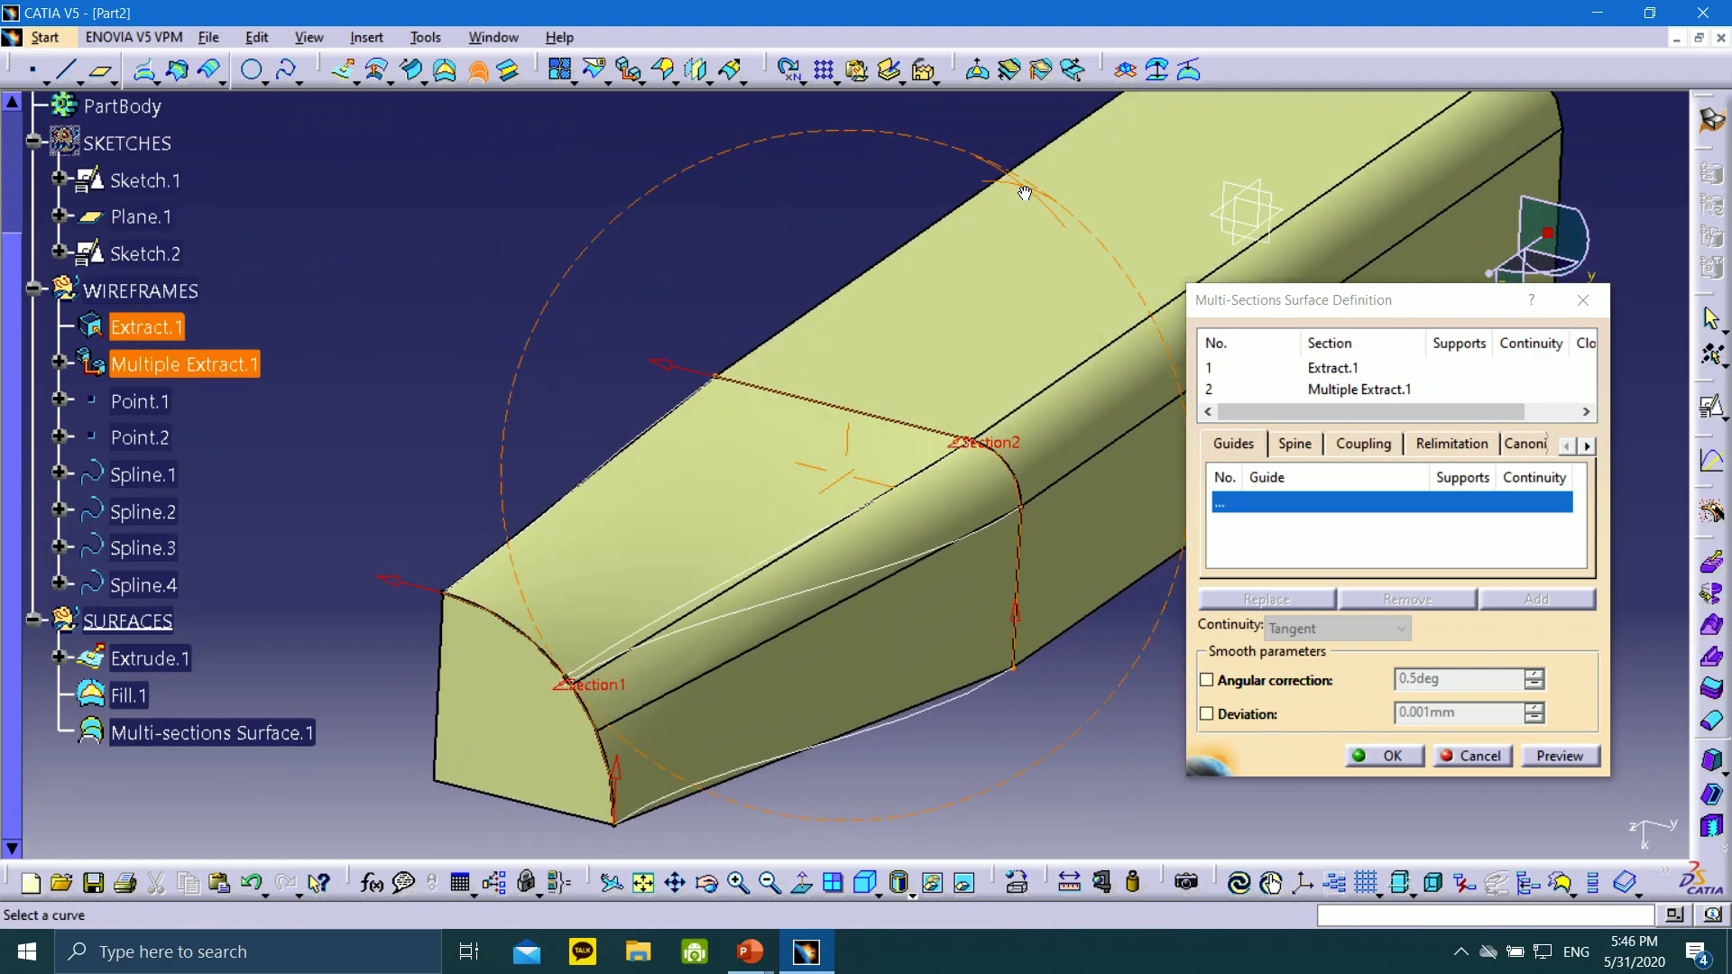
Add Spline.1, Spline.2, Spline.3 and Spline.4 as guides, preview the multi-sections surface and create it
click(1216, 510)
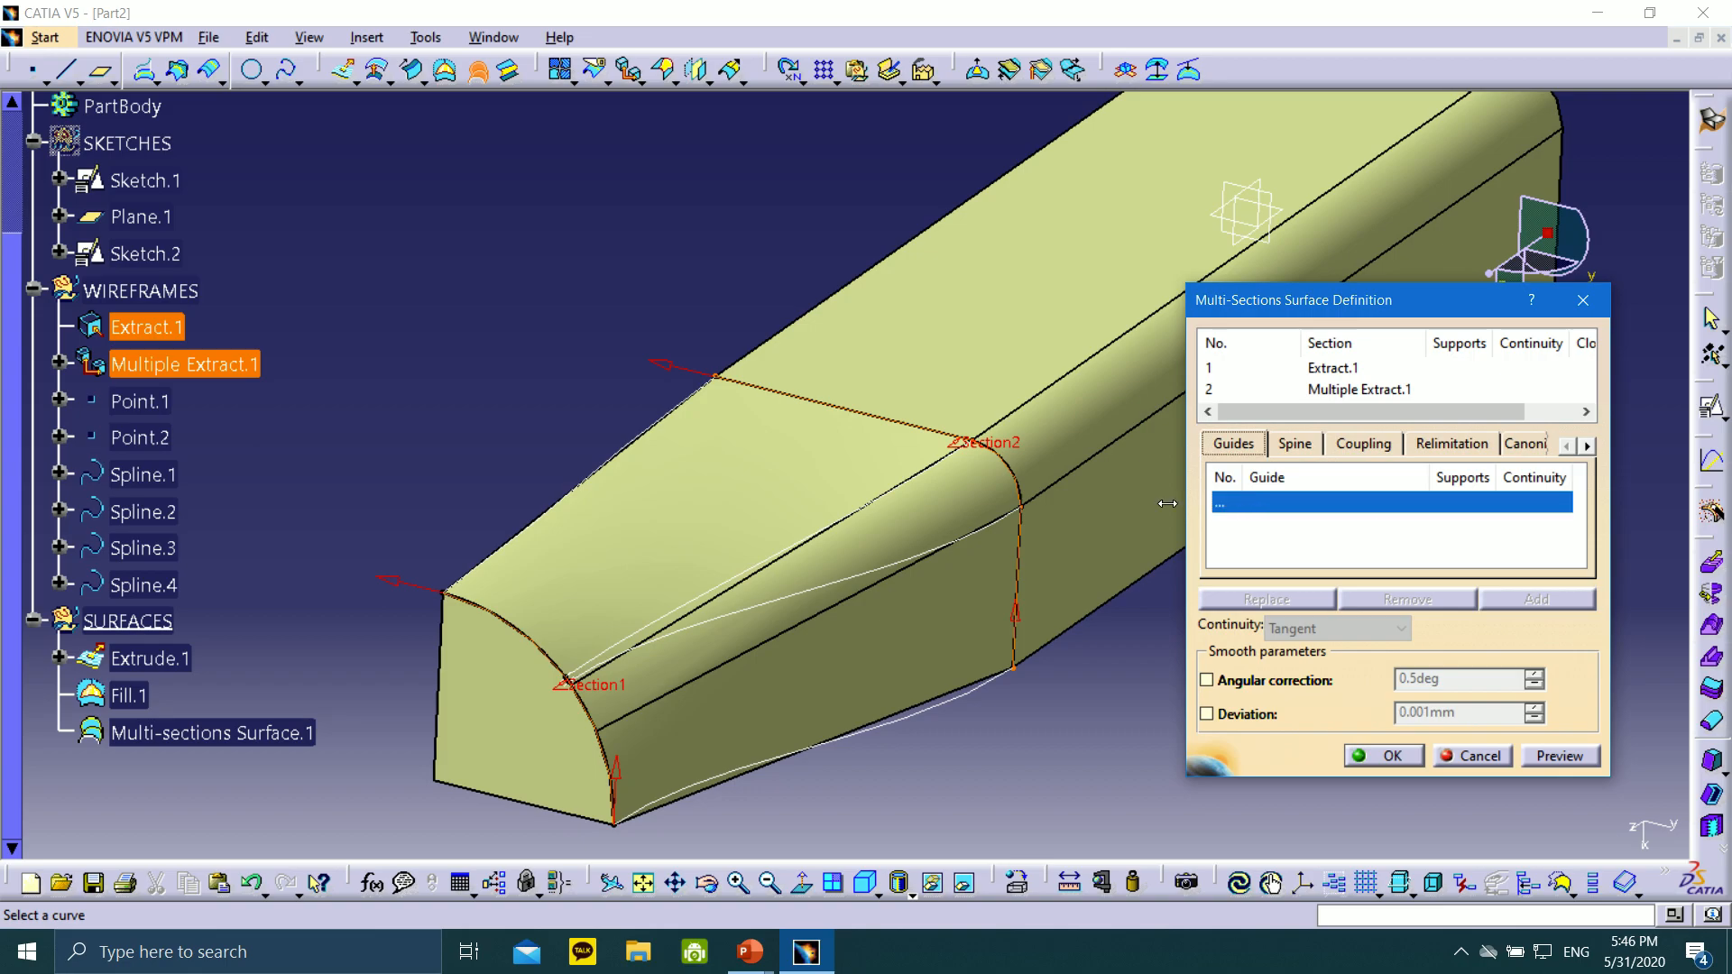
click(168, 471)
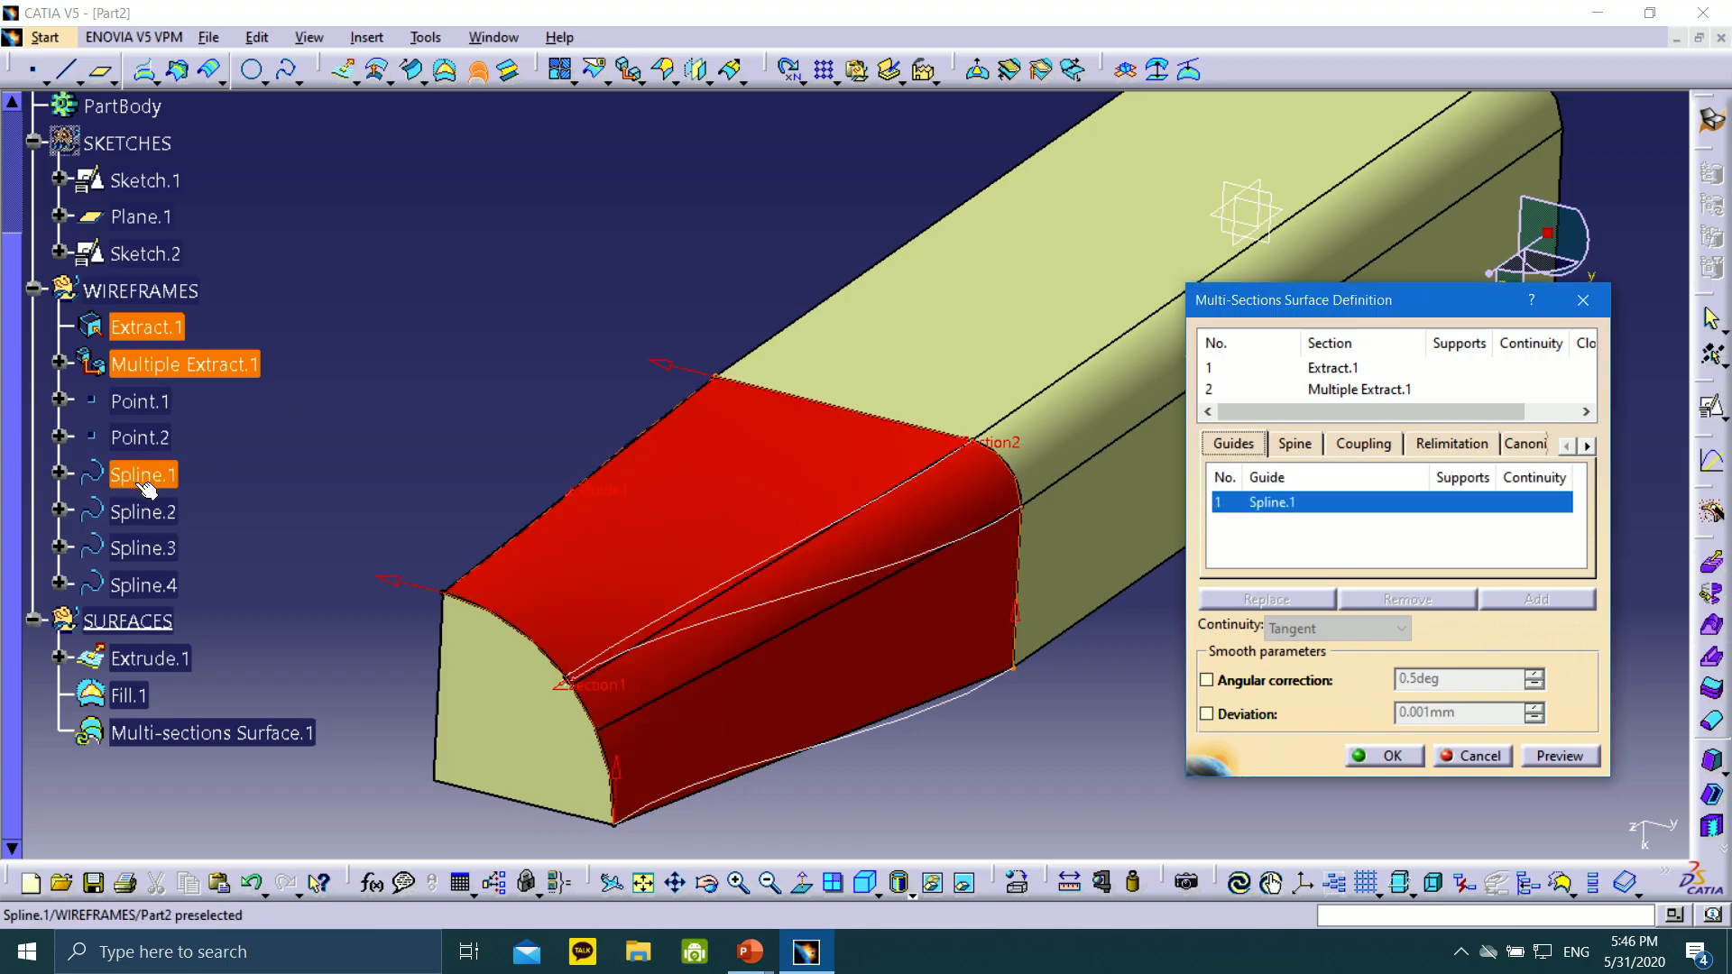
click(151, 509)
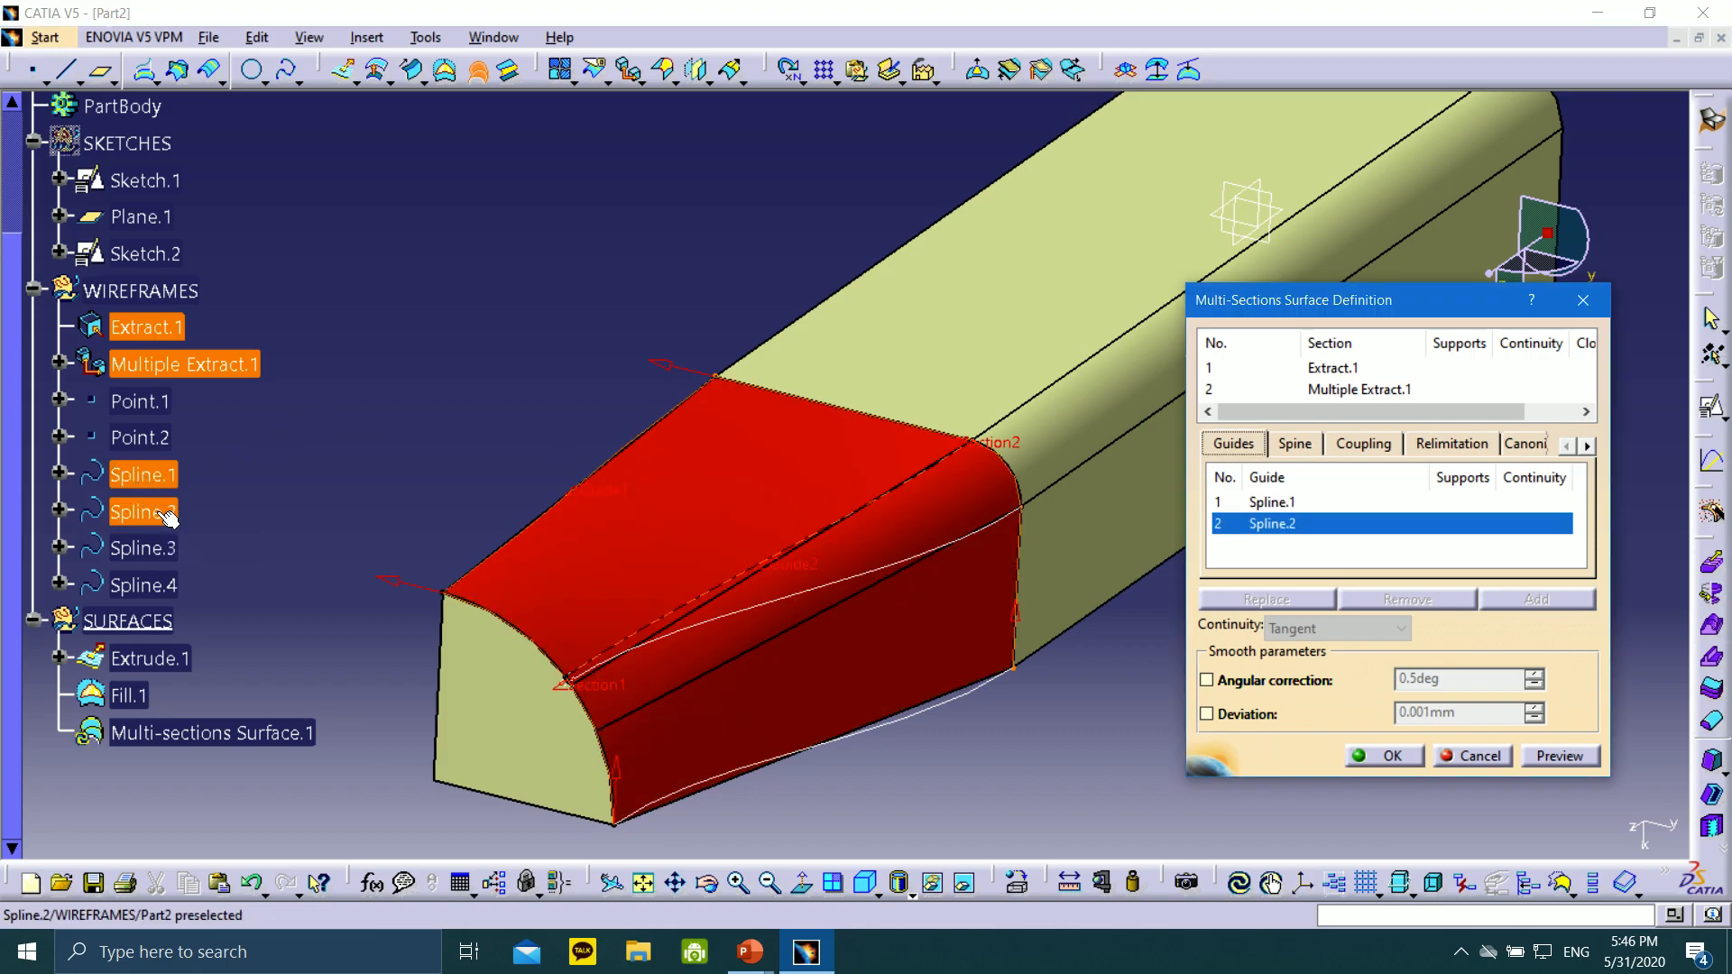
click(165, 549)
click(171, 586)
click(1559, 756)
middle_click(828, 250)
middle_drag(828, 250, 677, 225)
middle_drag(630, 495, 760, 492)
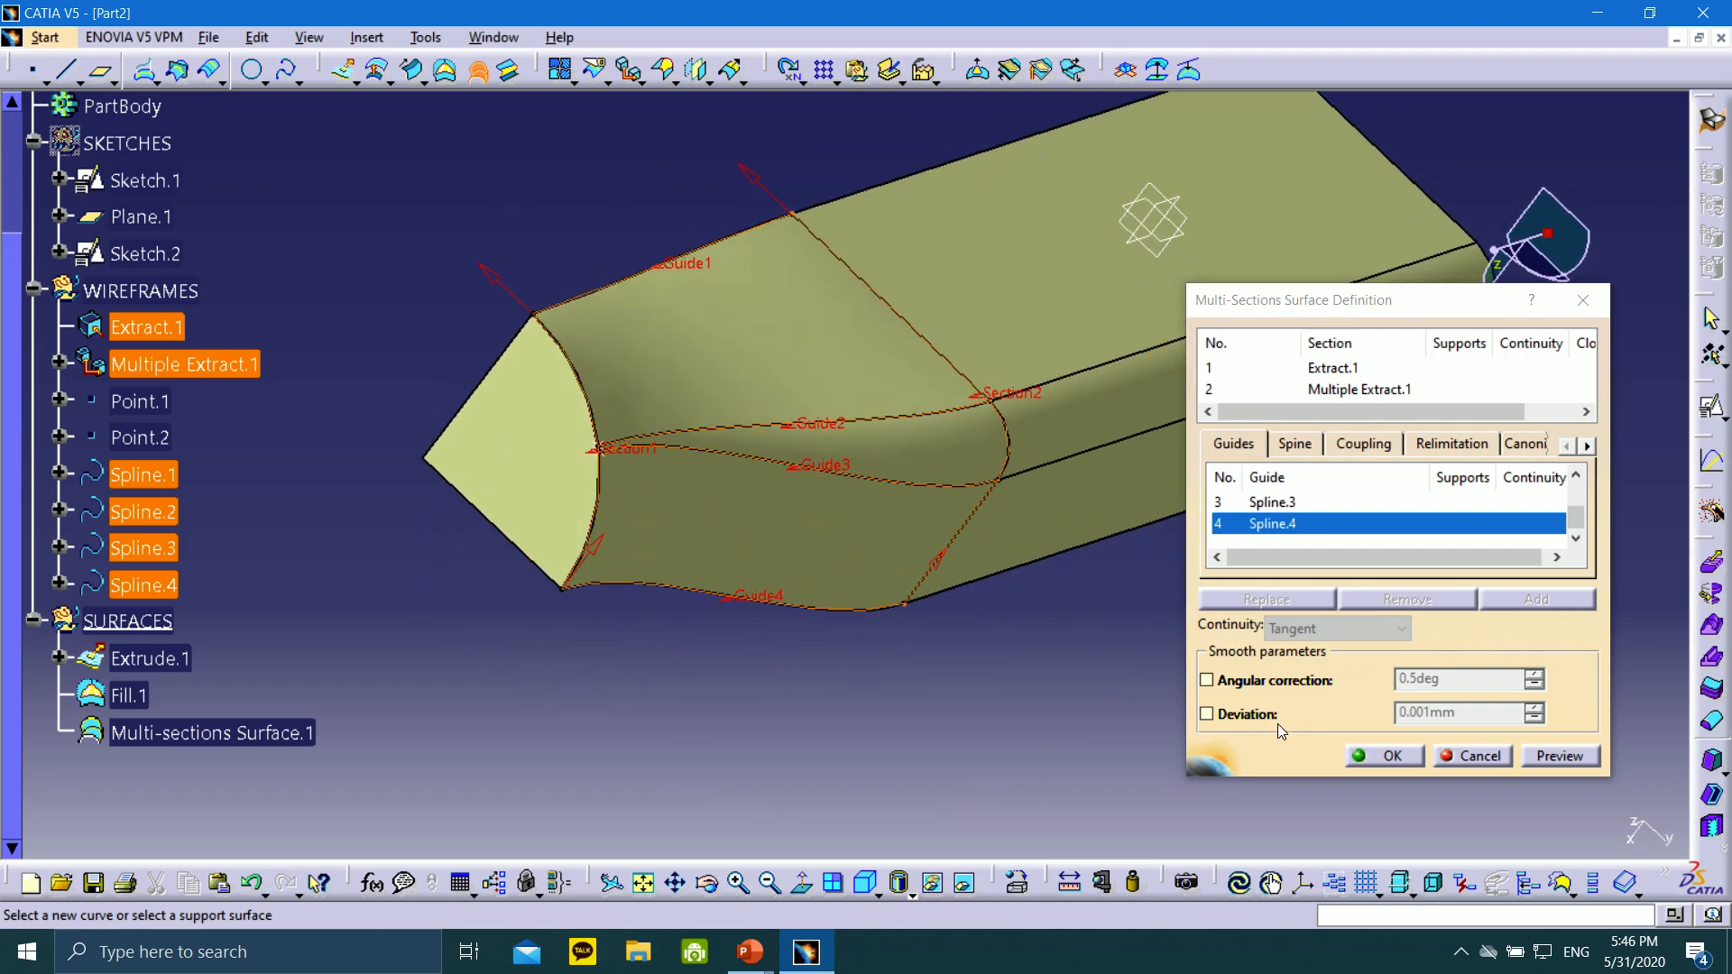
click(1383, 756)
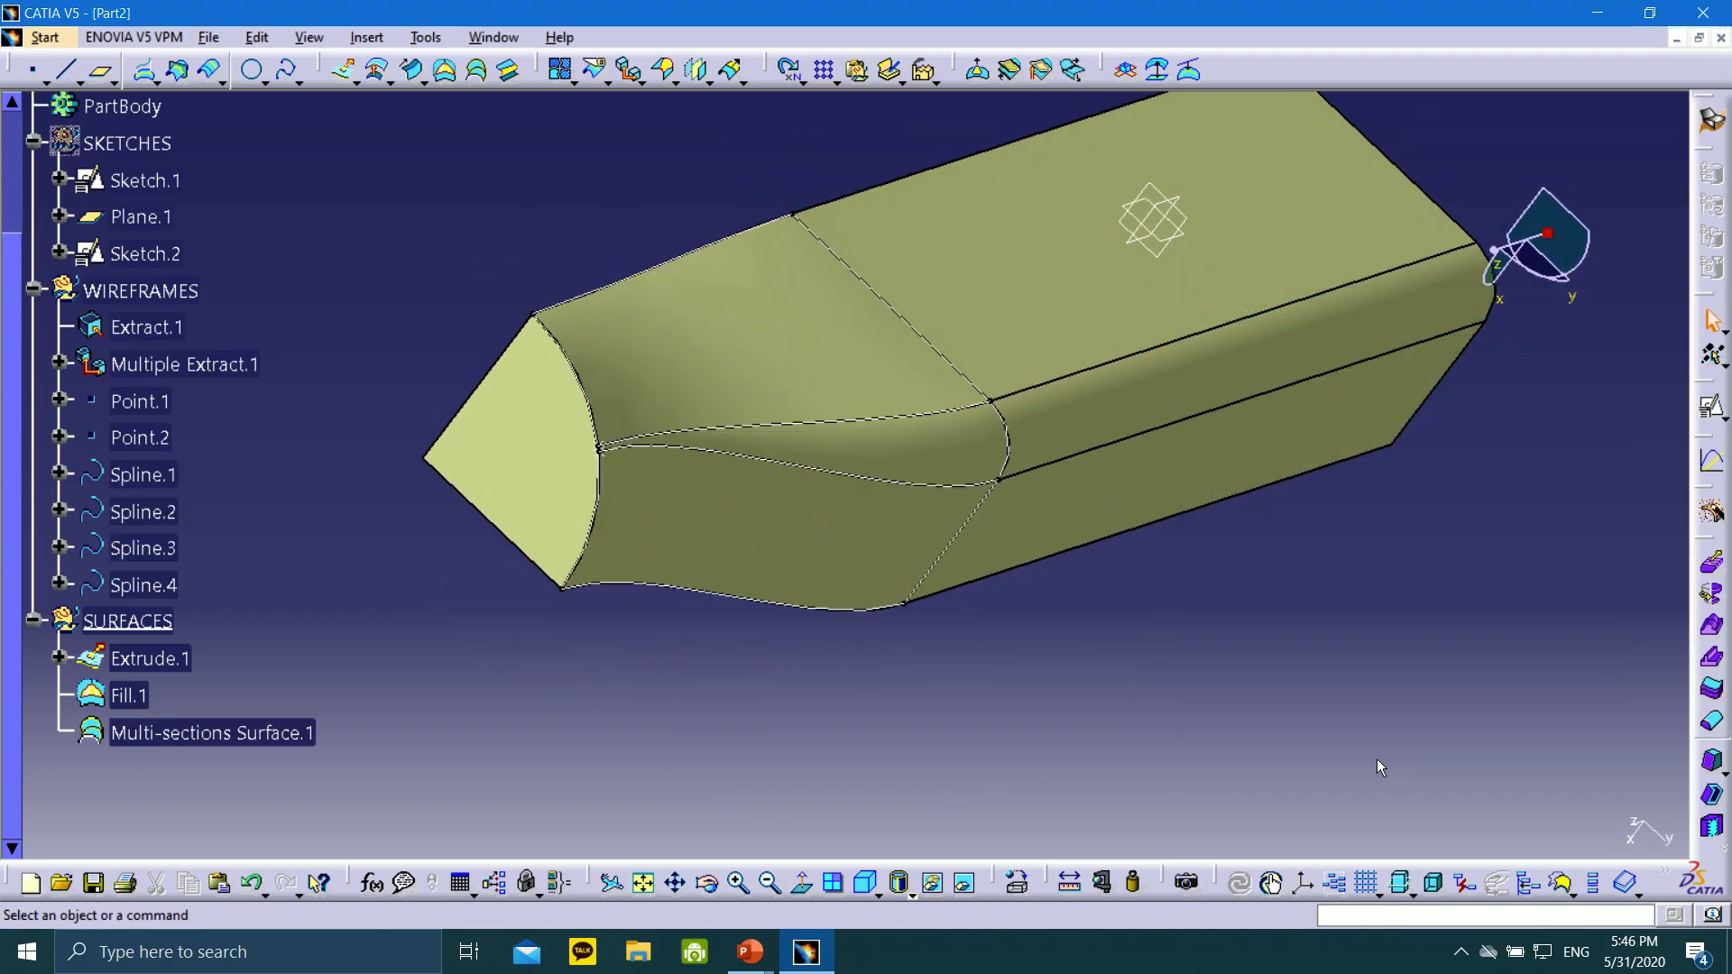
Hide the WIREFRAMES geometrical set so only the surfaces are displayed
middle_drag(665, 375, 1277, 547)
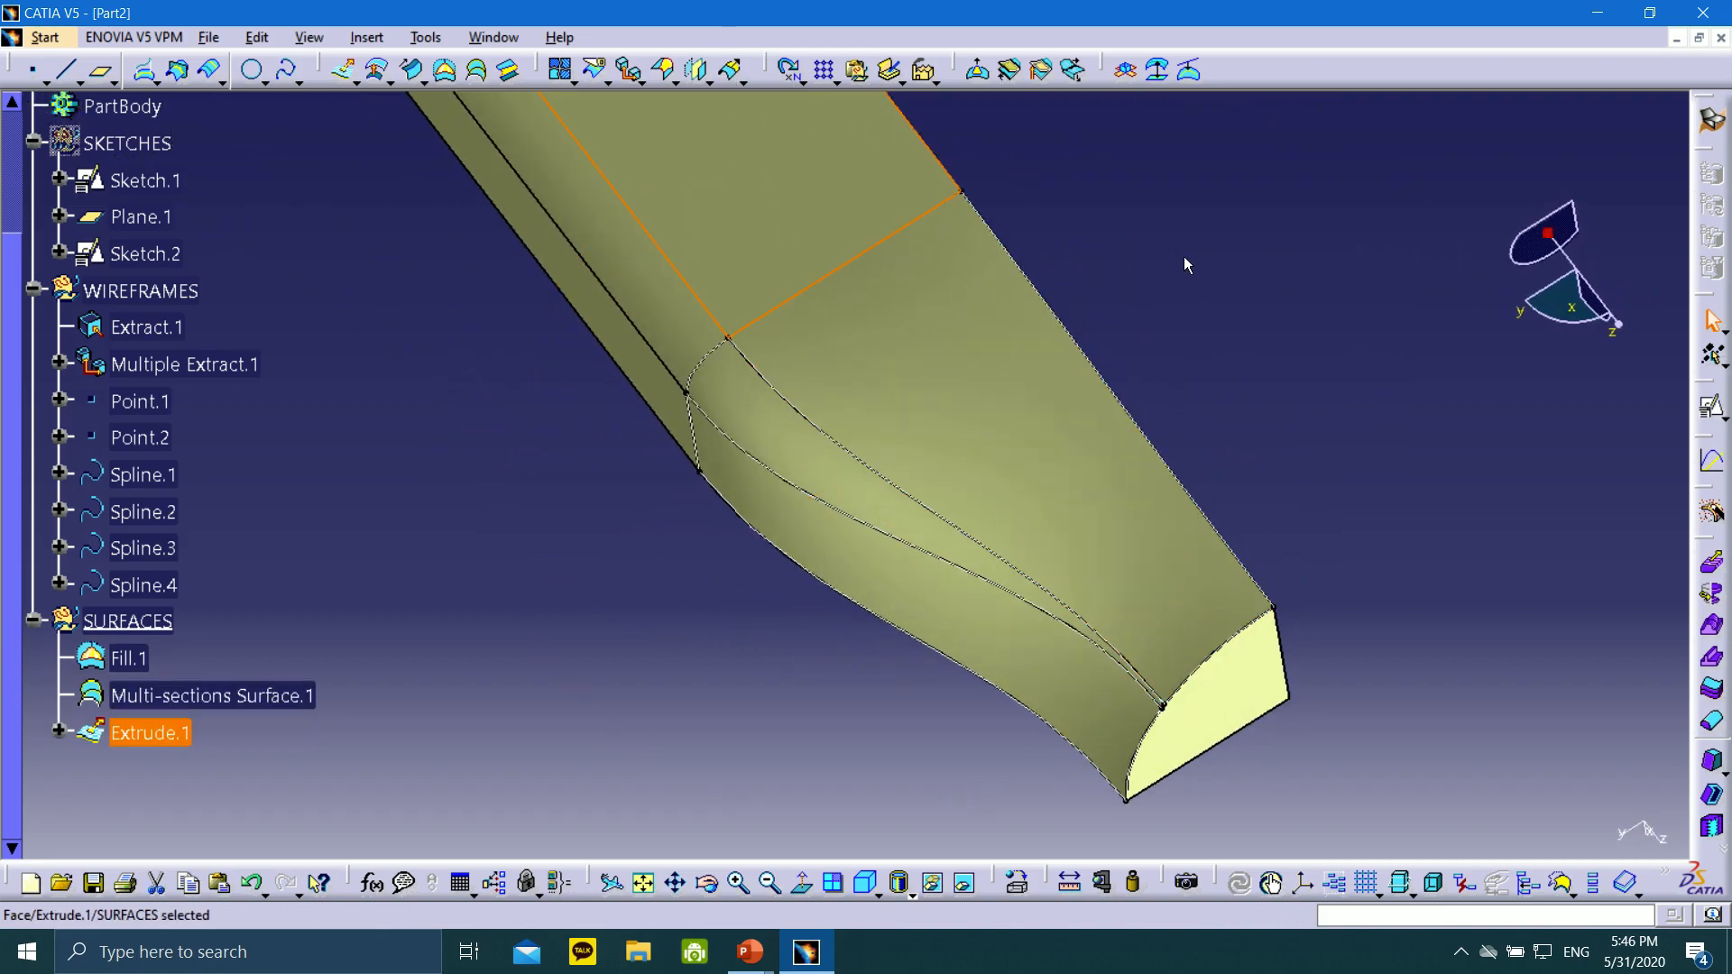
right_click(109, 291)
click(149, 361)
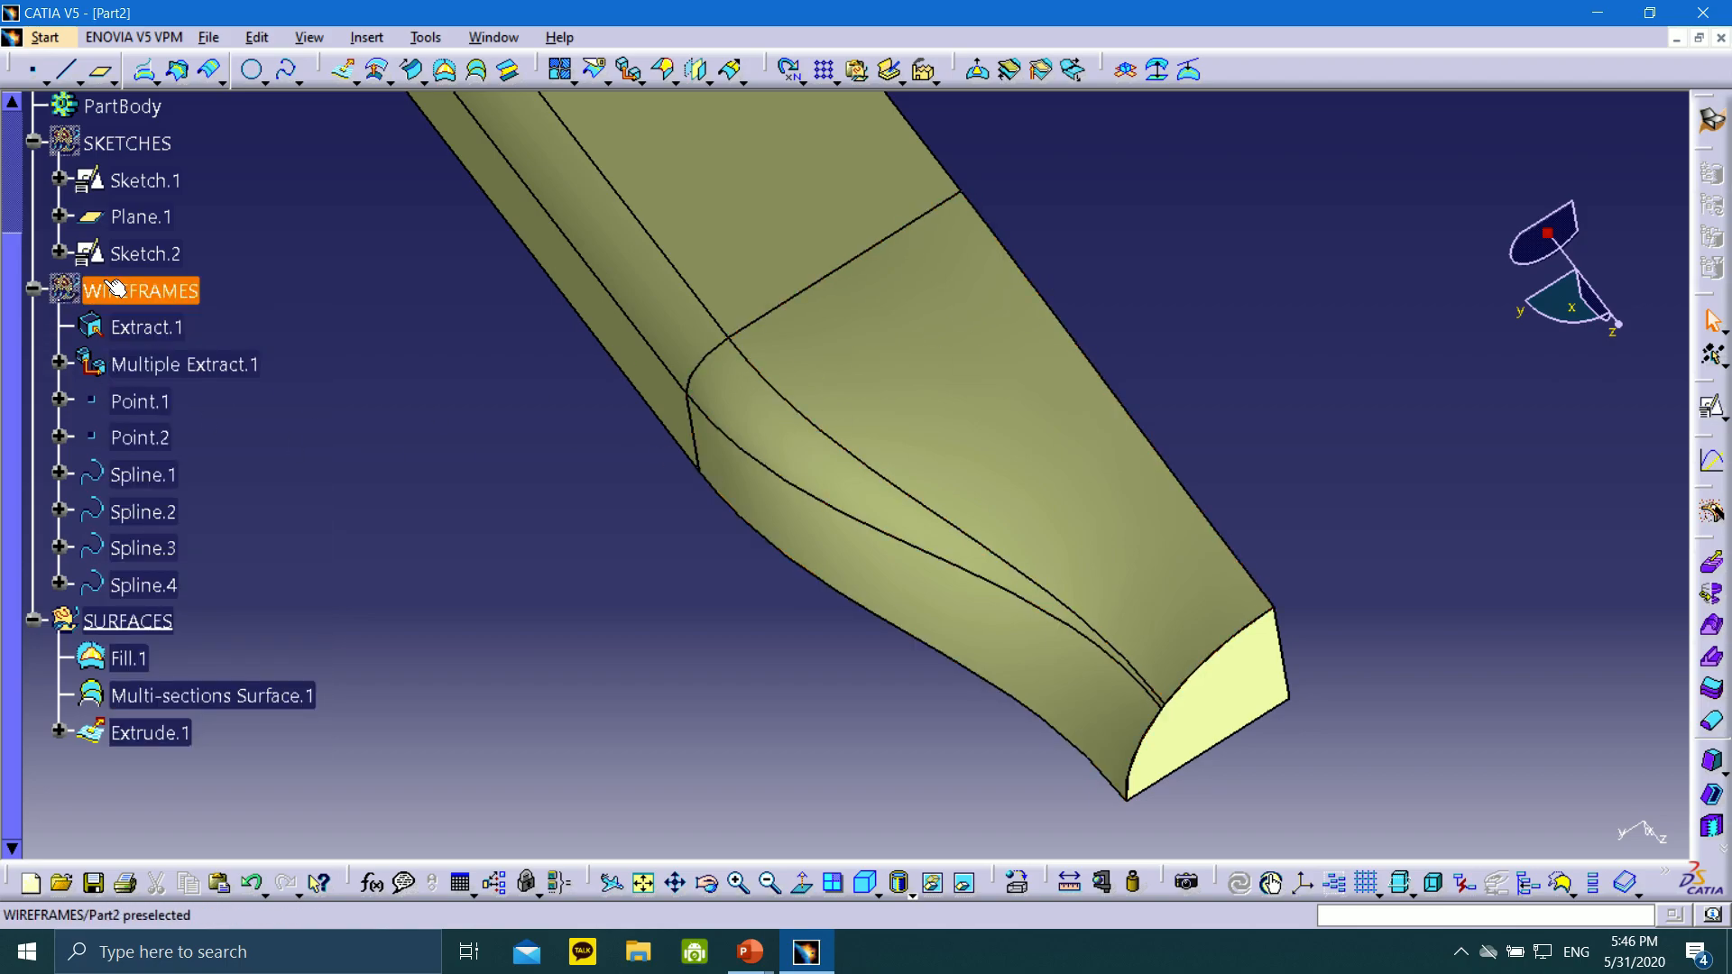
middle_drag(732, 499, 1044, 542)
middle_drag(1227, 685, 1108, 489)
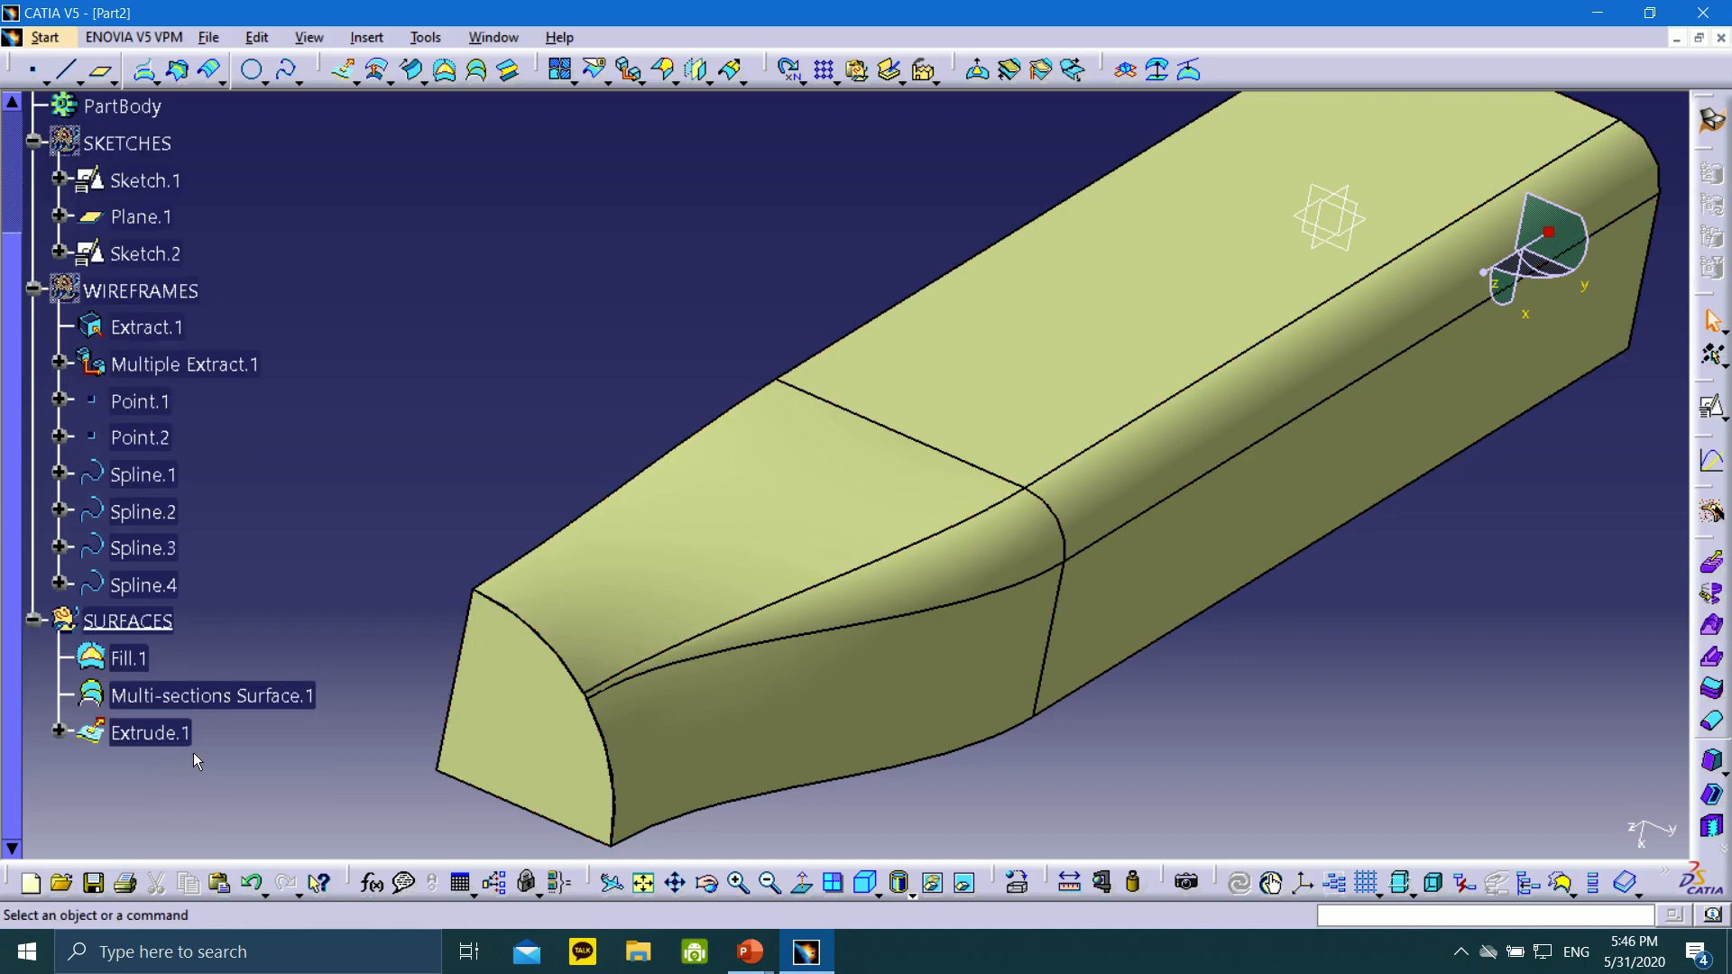
Reorder the SURFACES set as Extrude.1, Fill.1 and Multi-sections Surface.1
scroll(192, 753, down, 2)
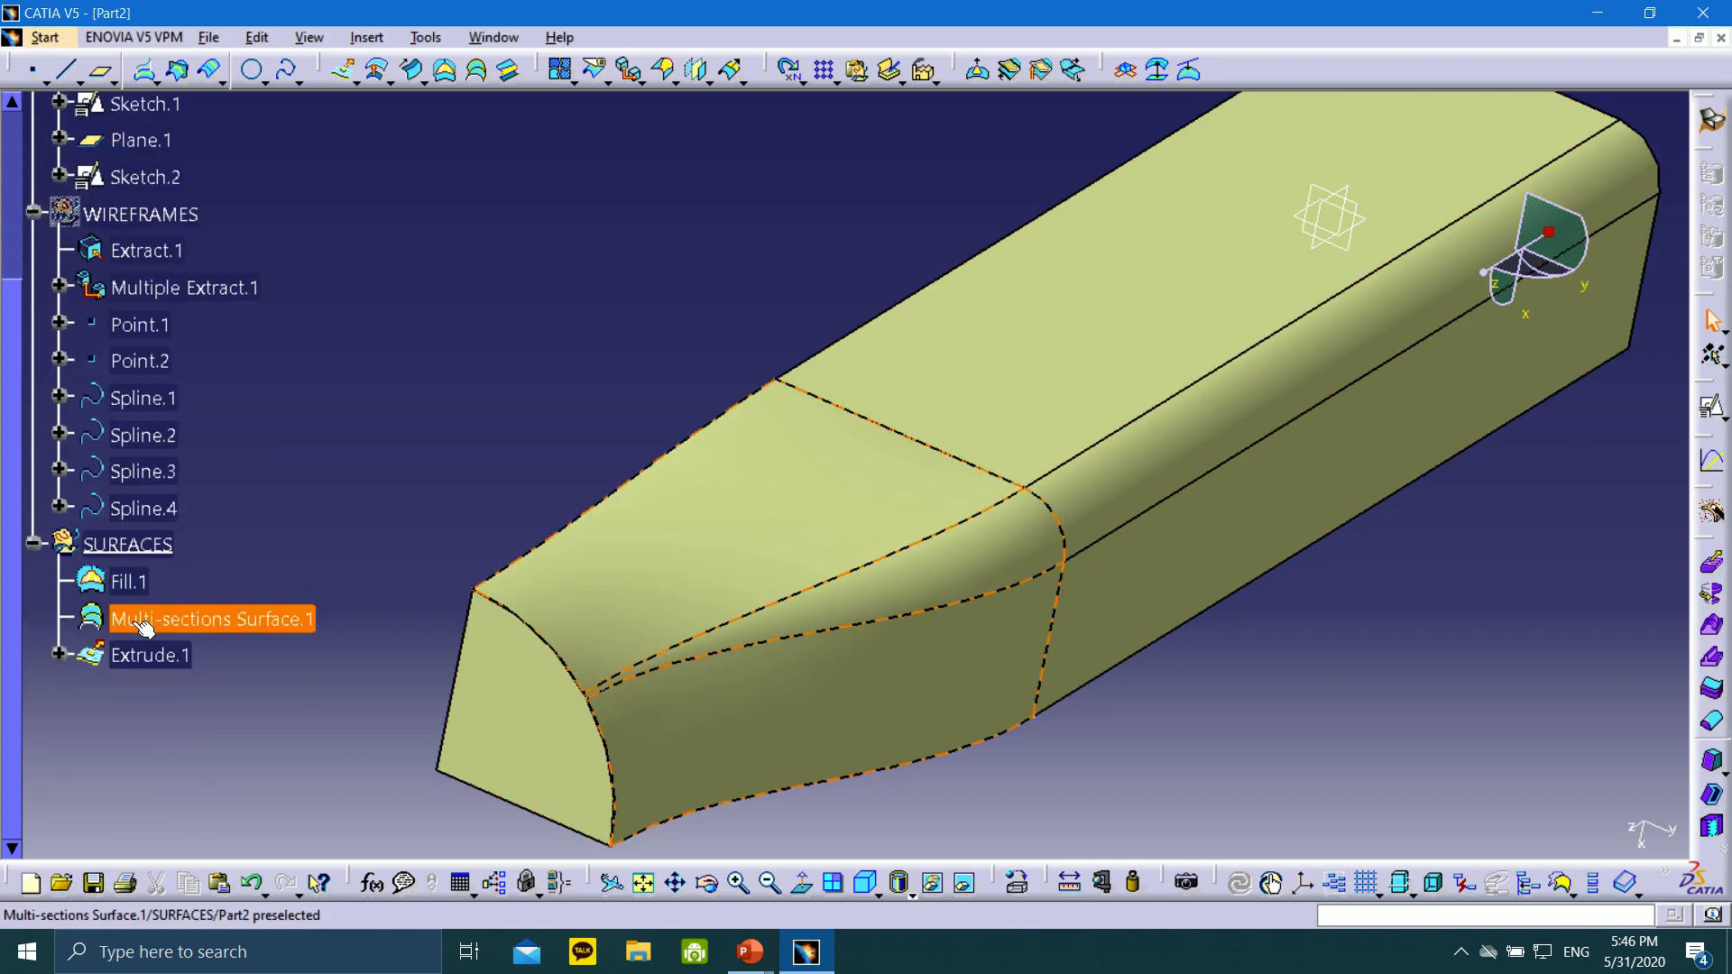
click(113, 621)
ctrl+click(87, 656)
drag(87, 668, 94, 695)
click(368, 633)
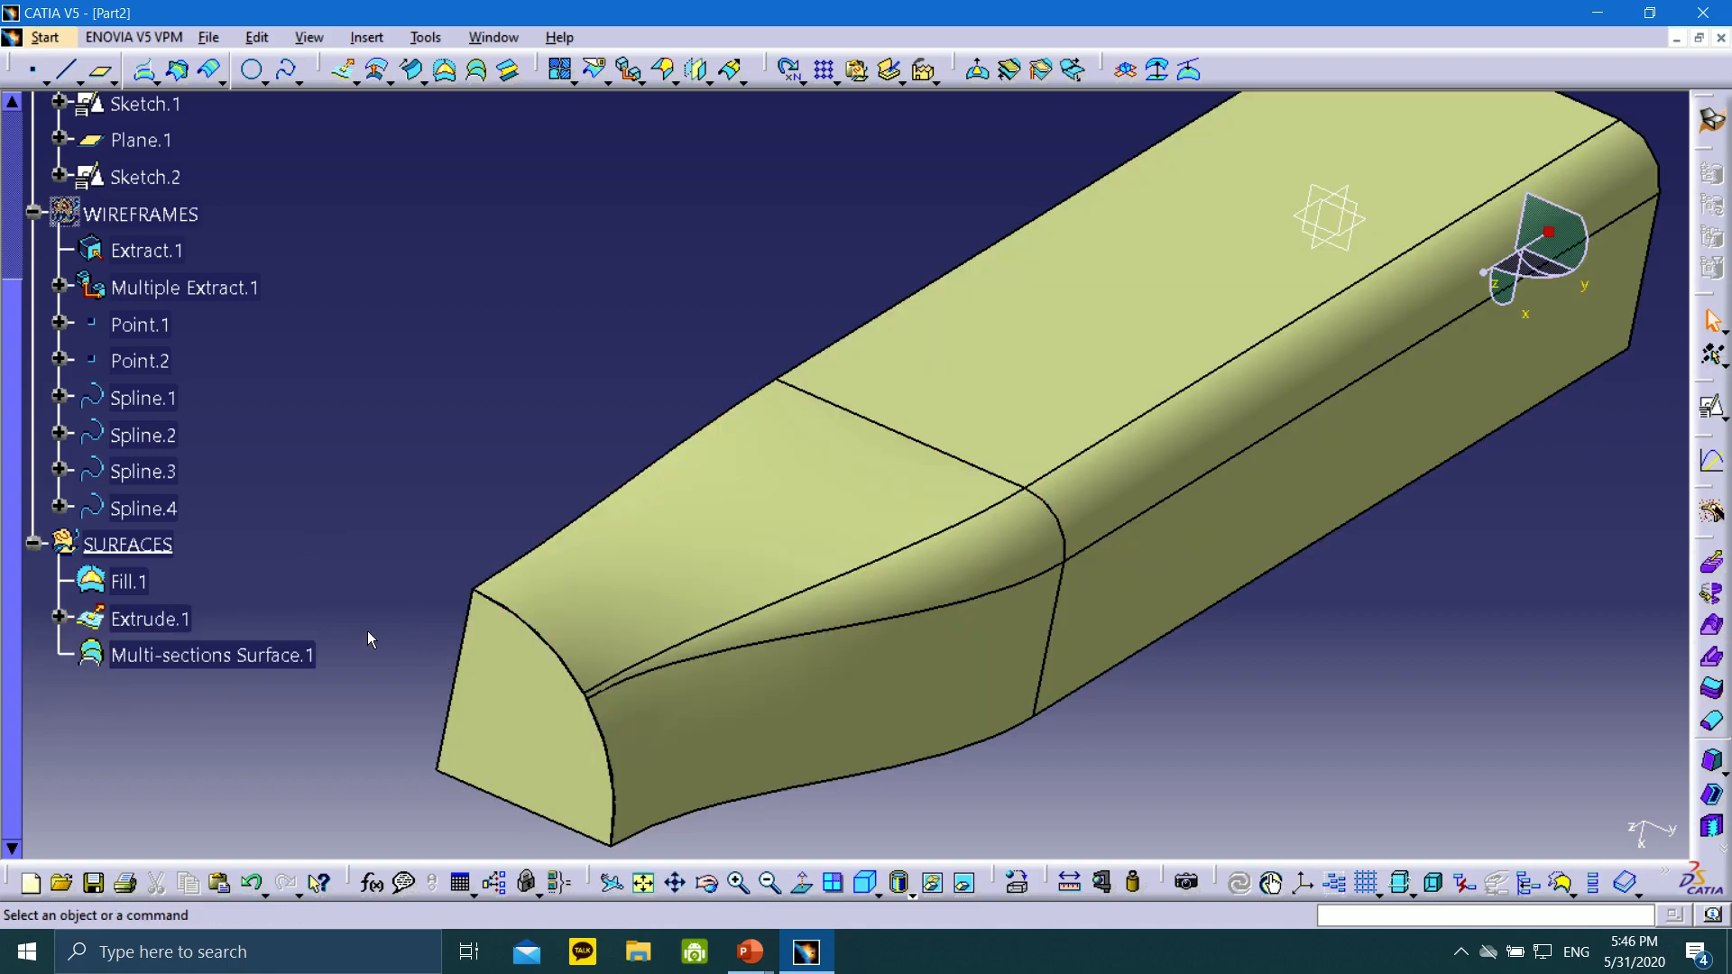
click(93, 580)
click(198, 720)
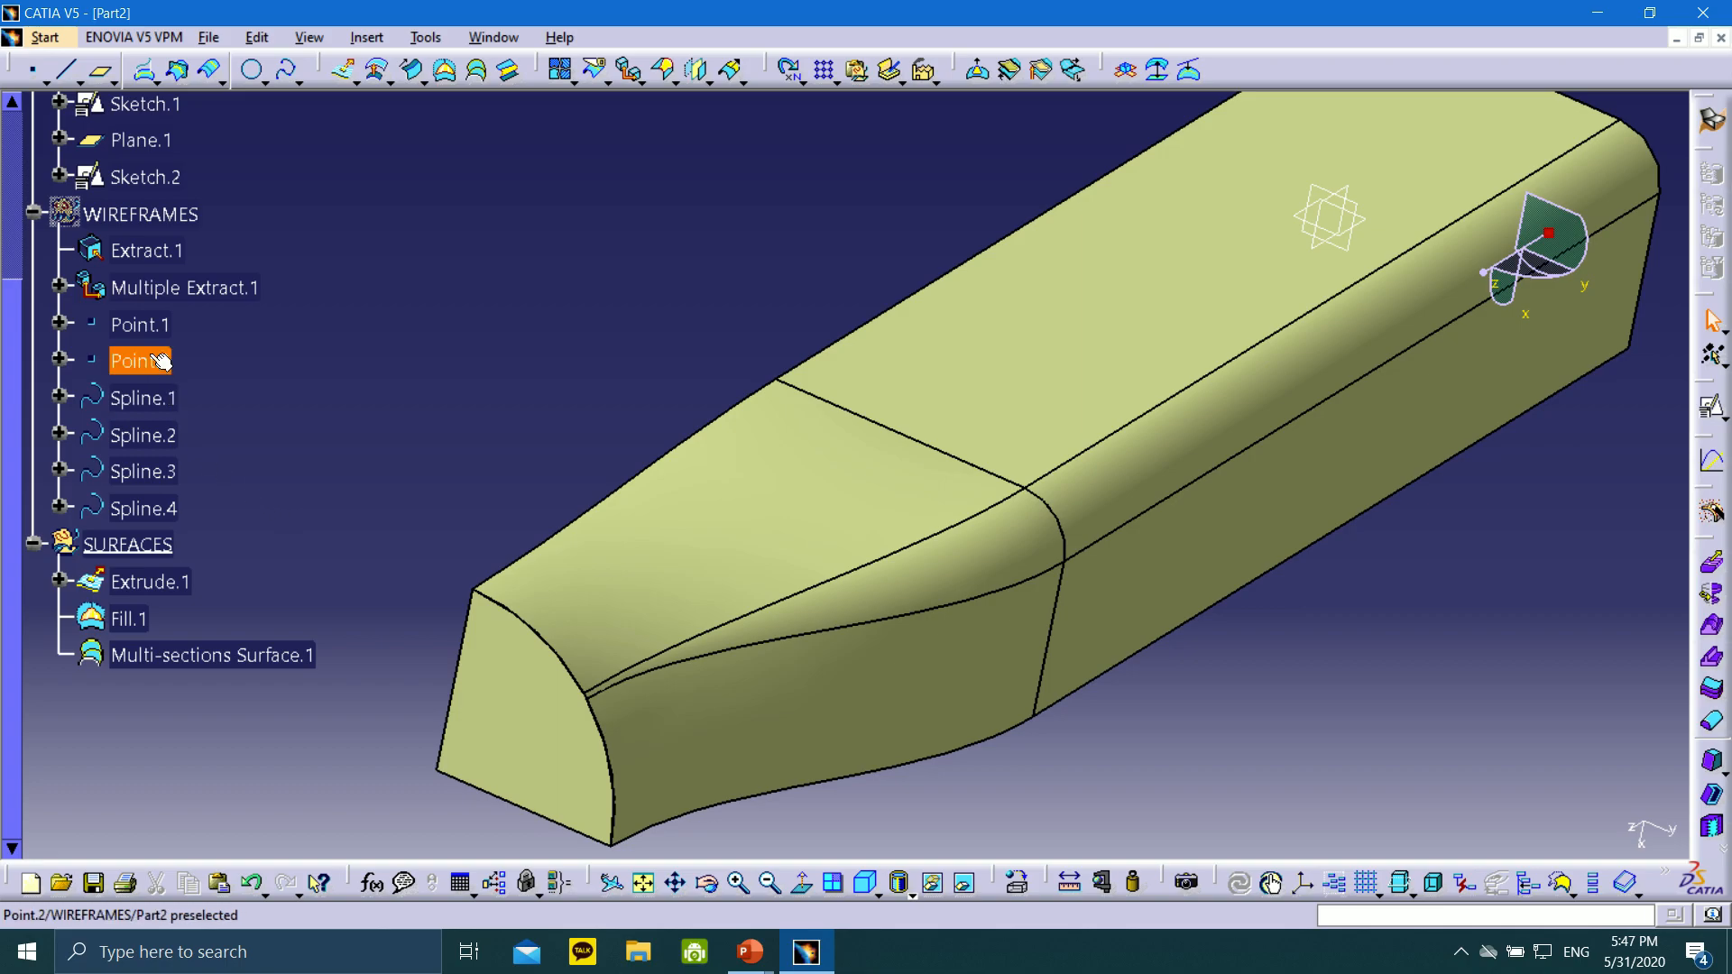
scroll(193, 361, up, 2)
scroll(158, 301, down, 2)
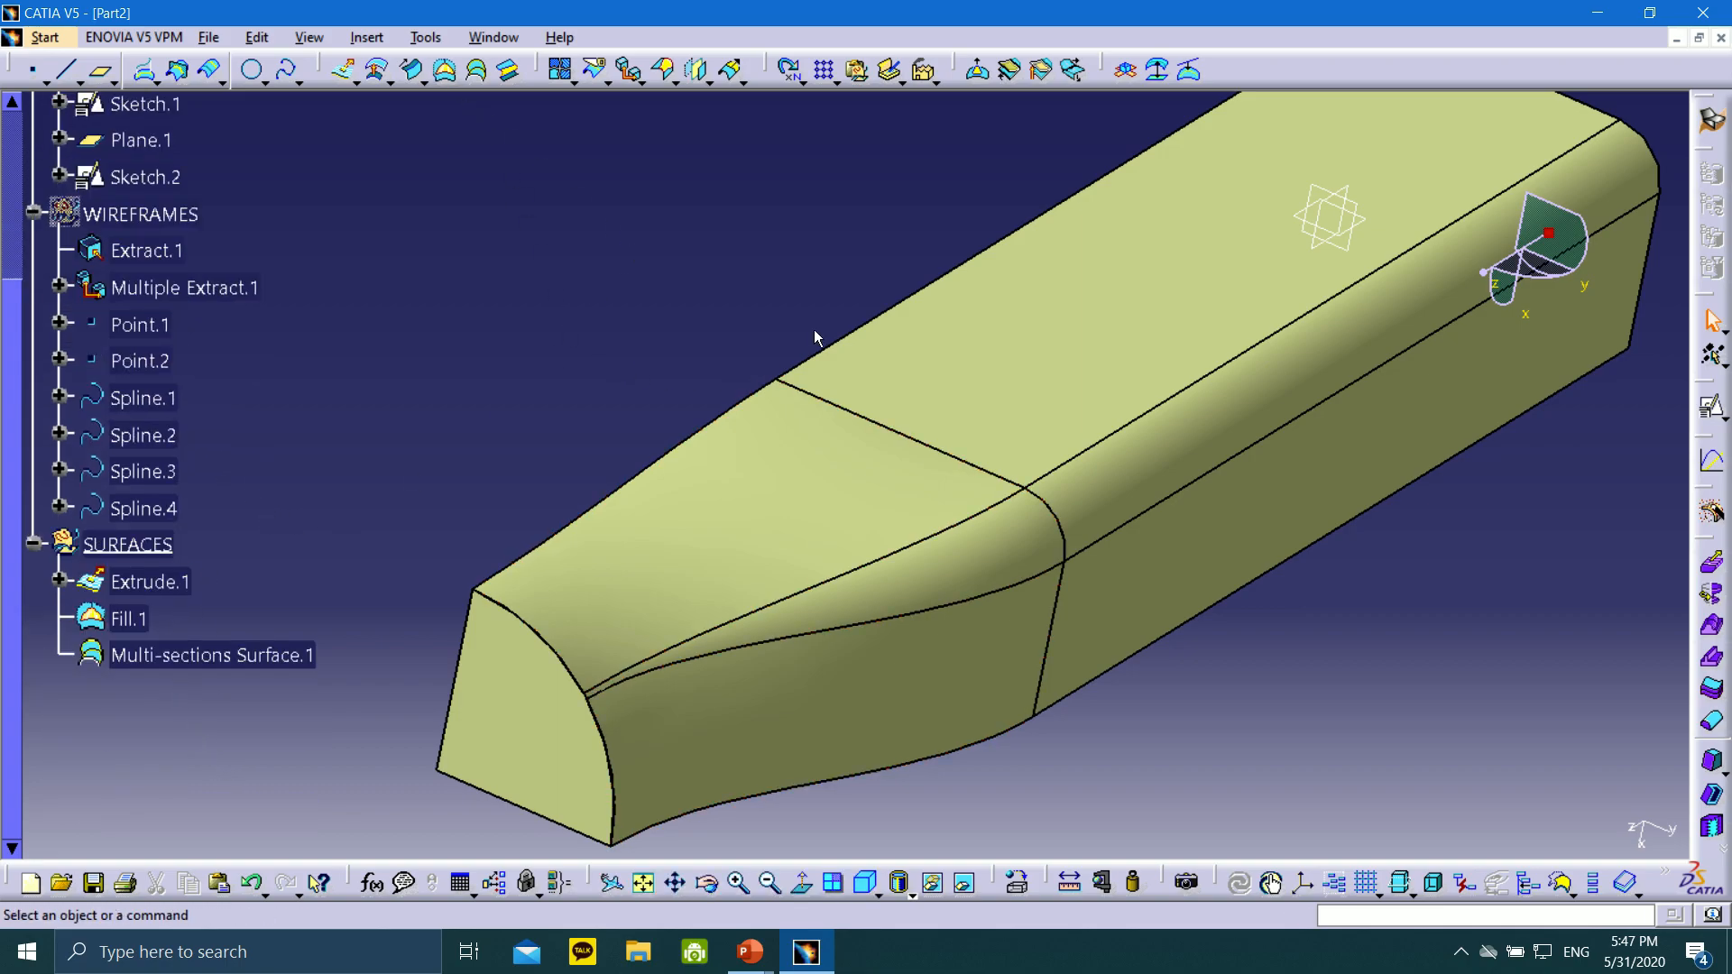
Switch to the PowerPoint slide show and advance to the Part-2 slide with the Sketch.3 arc instructions
middle_drag(818, 331, 857, 248)
mouse_move(756, 952)
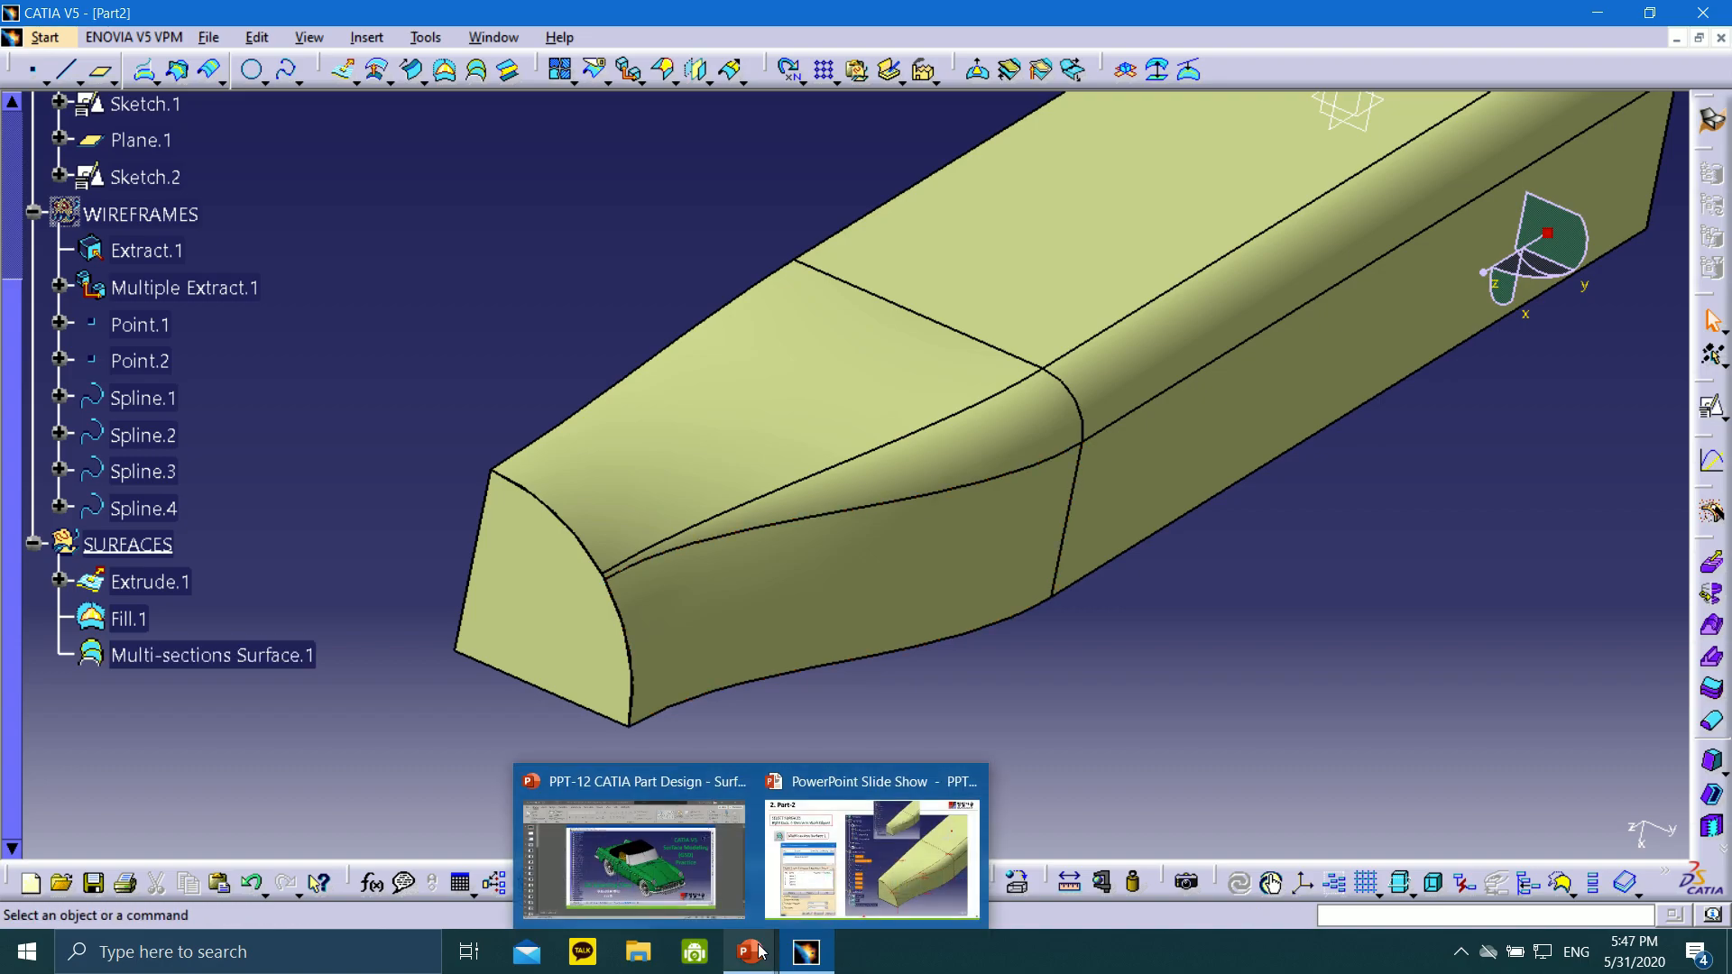
click(837, 884)
click(65, 951)
click(65, 951)
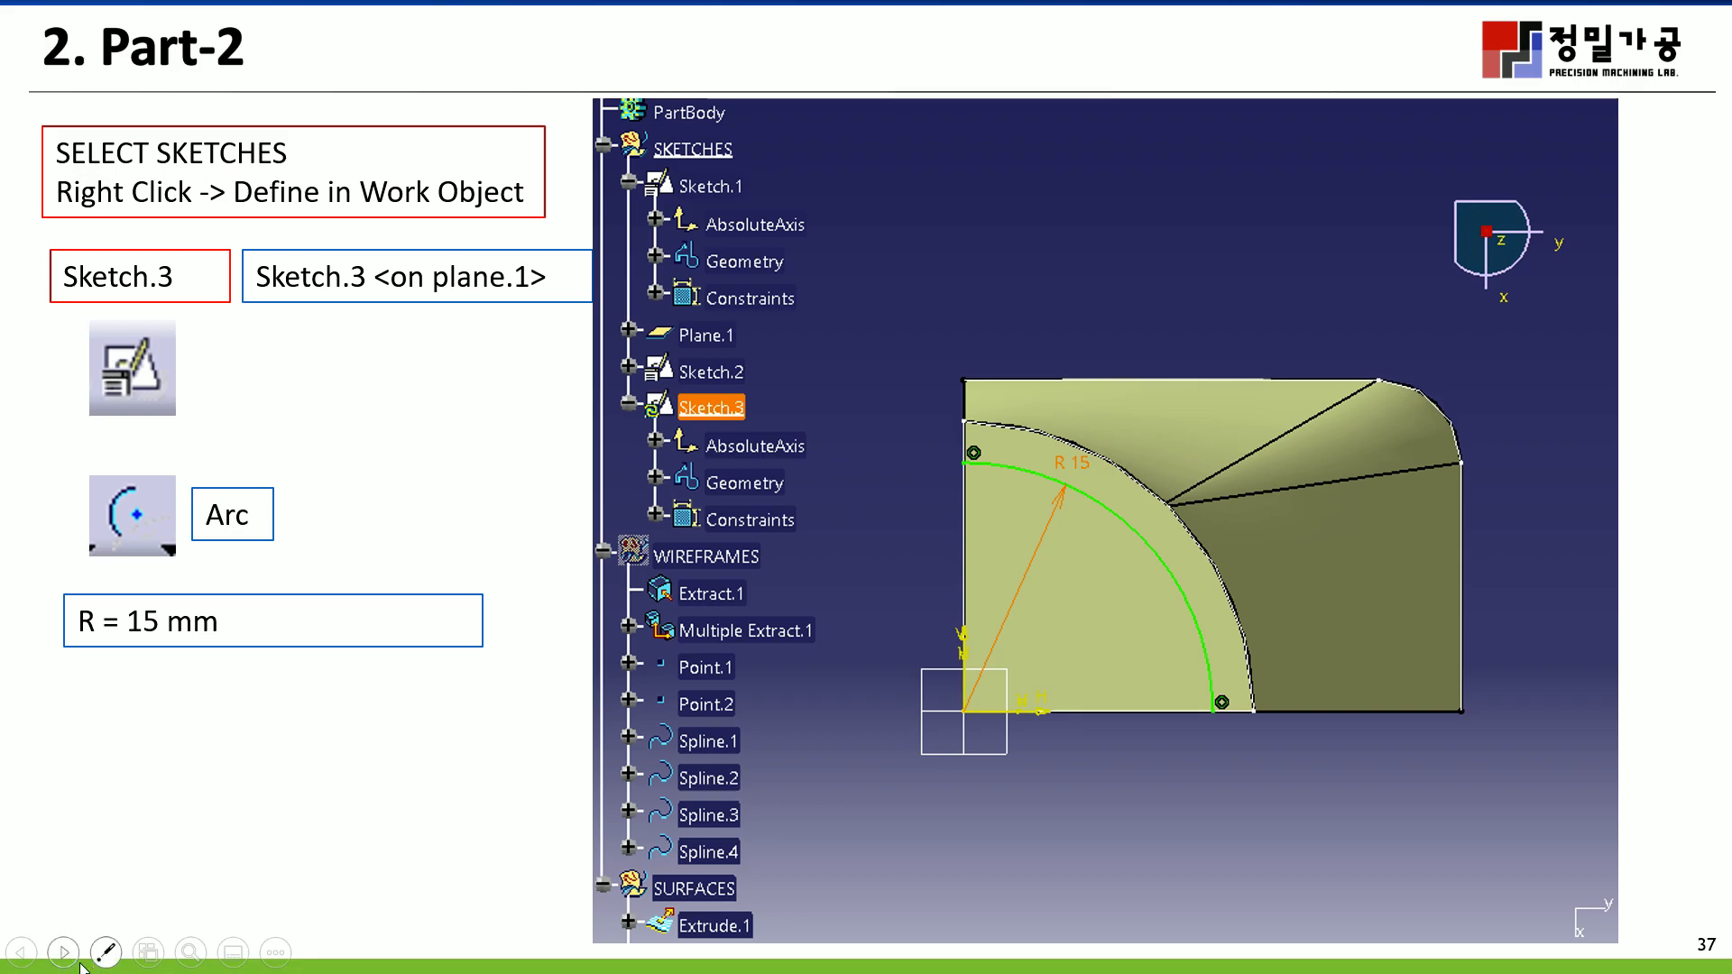
Go back through the slide show to the Part-2 drawing slide and examine the bottle's views and dimensions
click(65, 957)
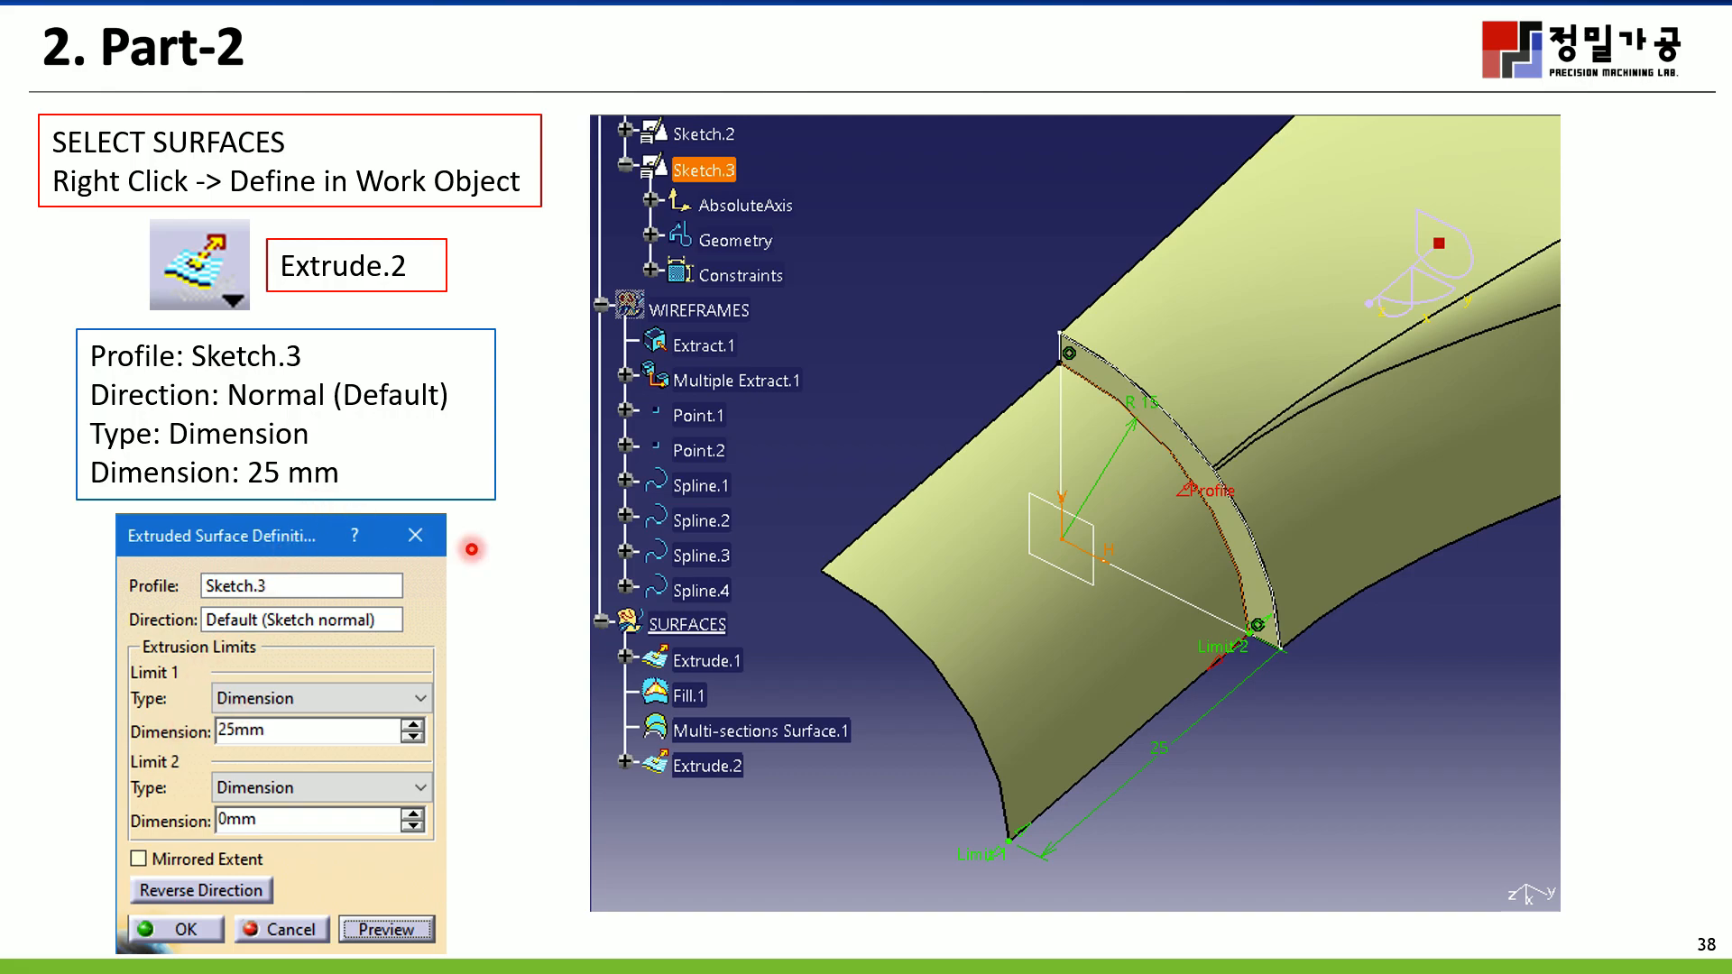
click(19, 956)
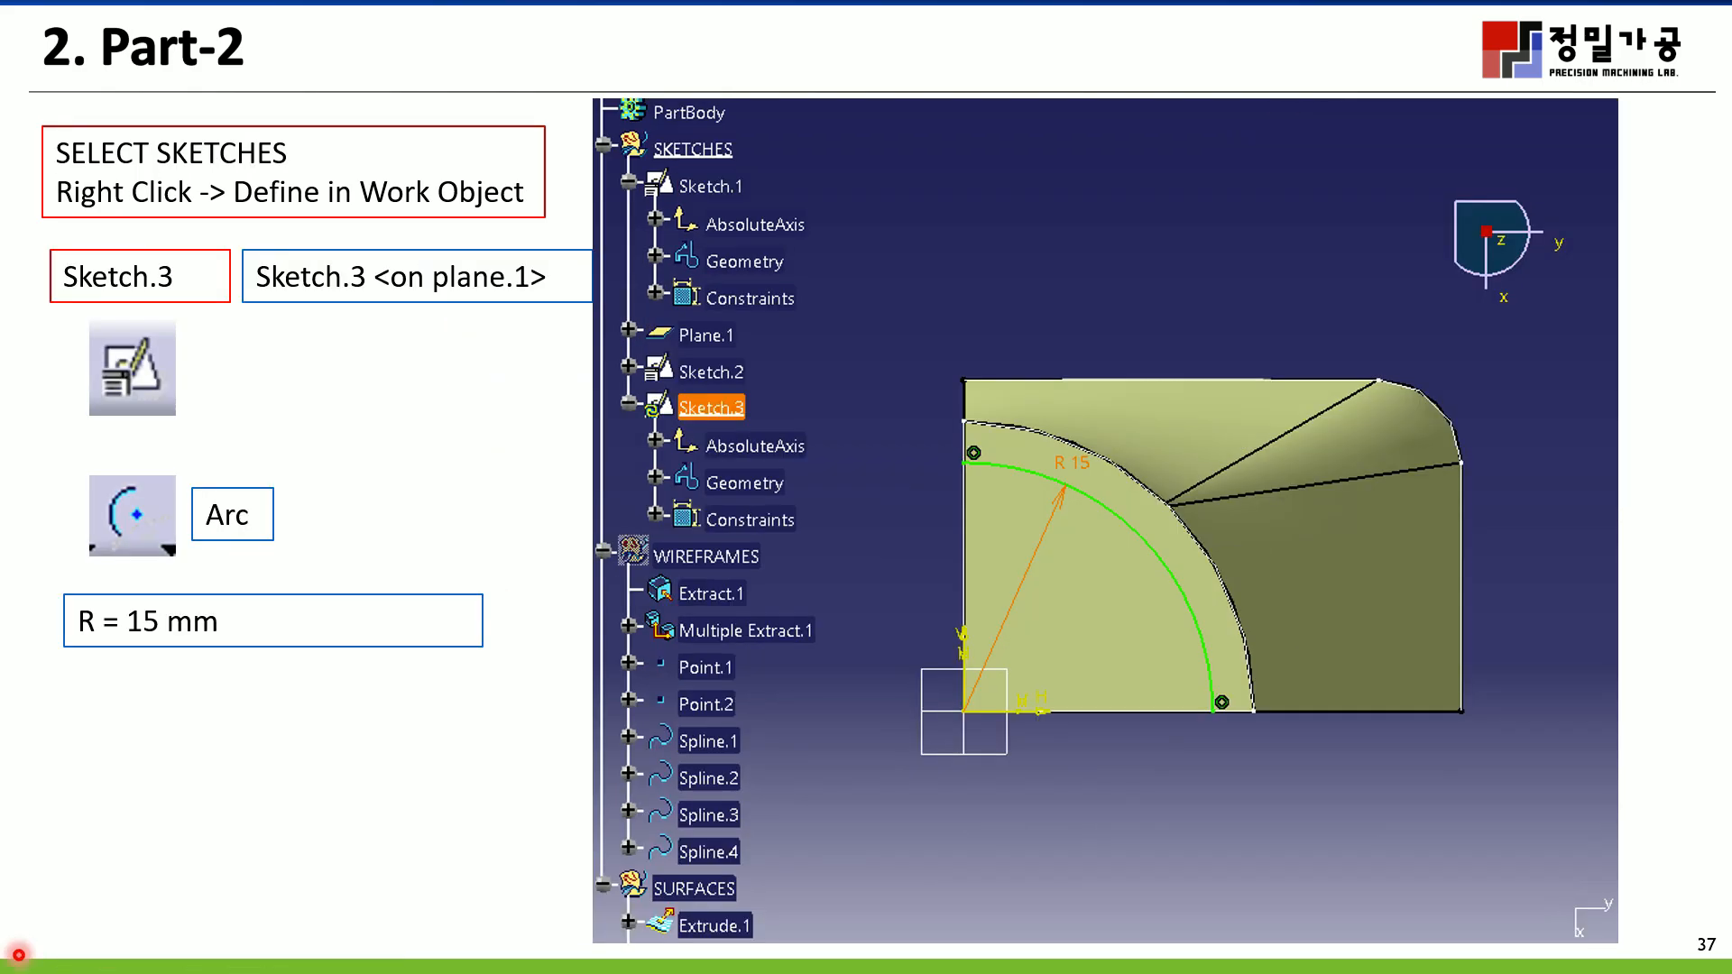
click(18, 957)
click(14, 957)
click(16, 956)
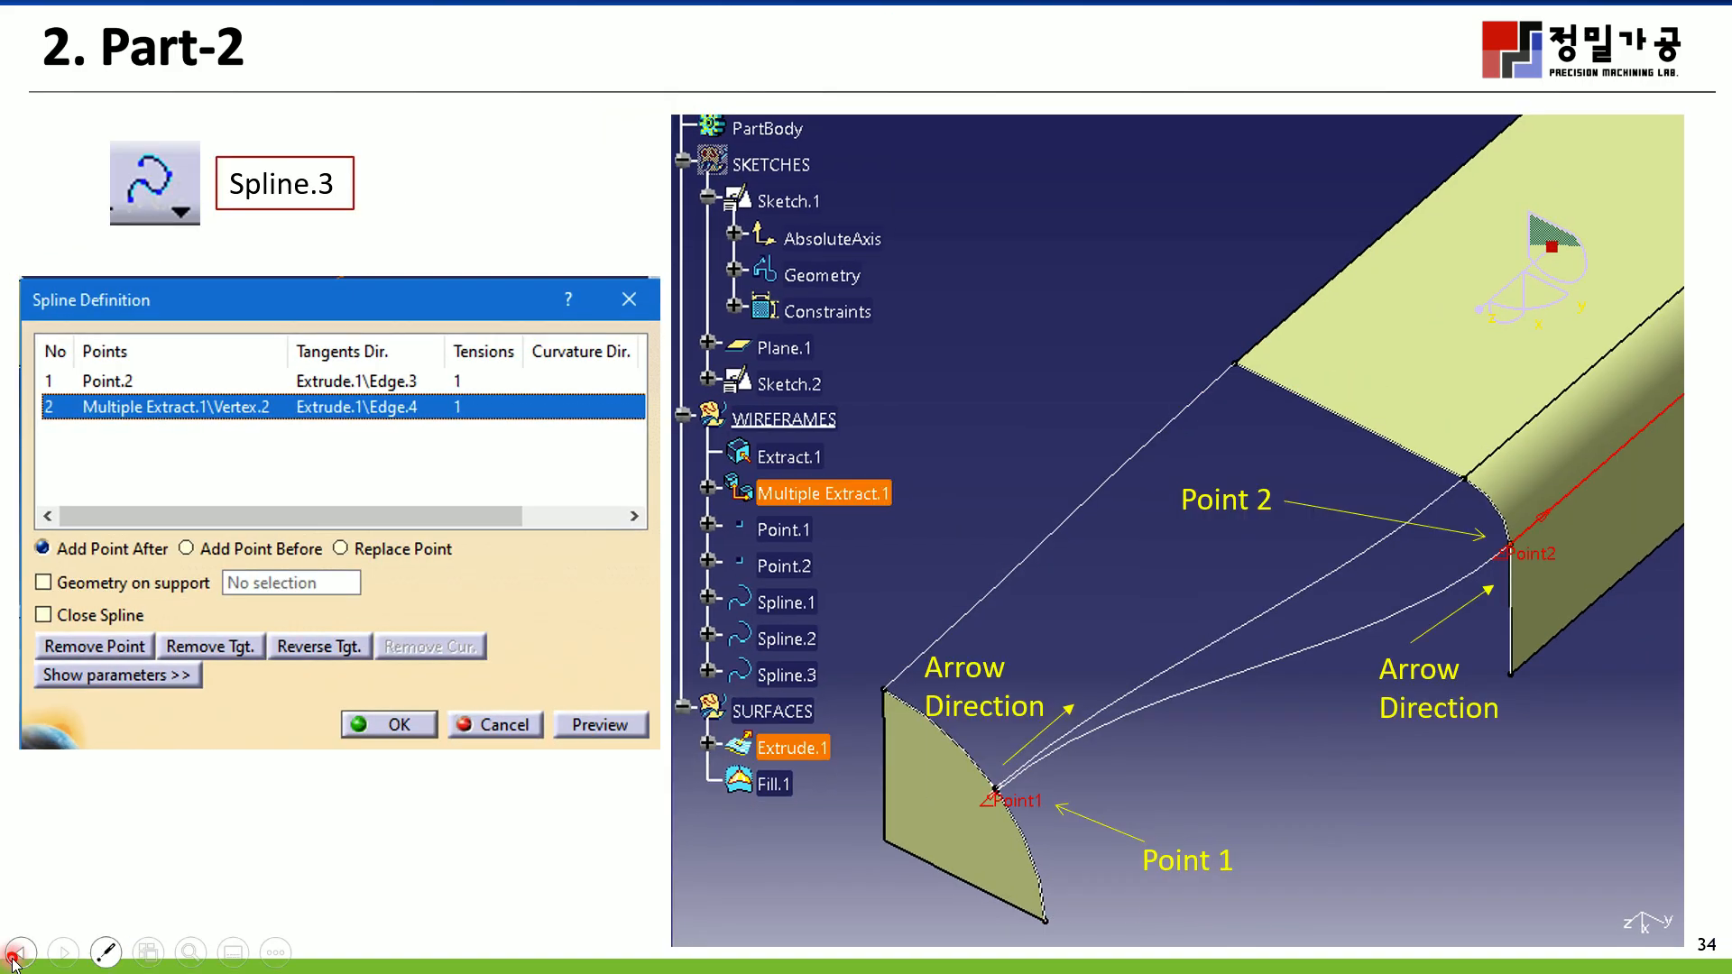
click(16, 957)
click(16, 956)
click(17, 956)
click(16, 957)
click(16, 957)
click(16, 957)
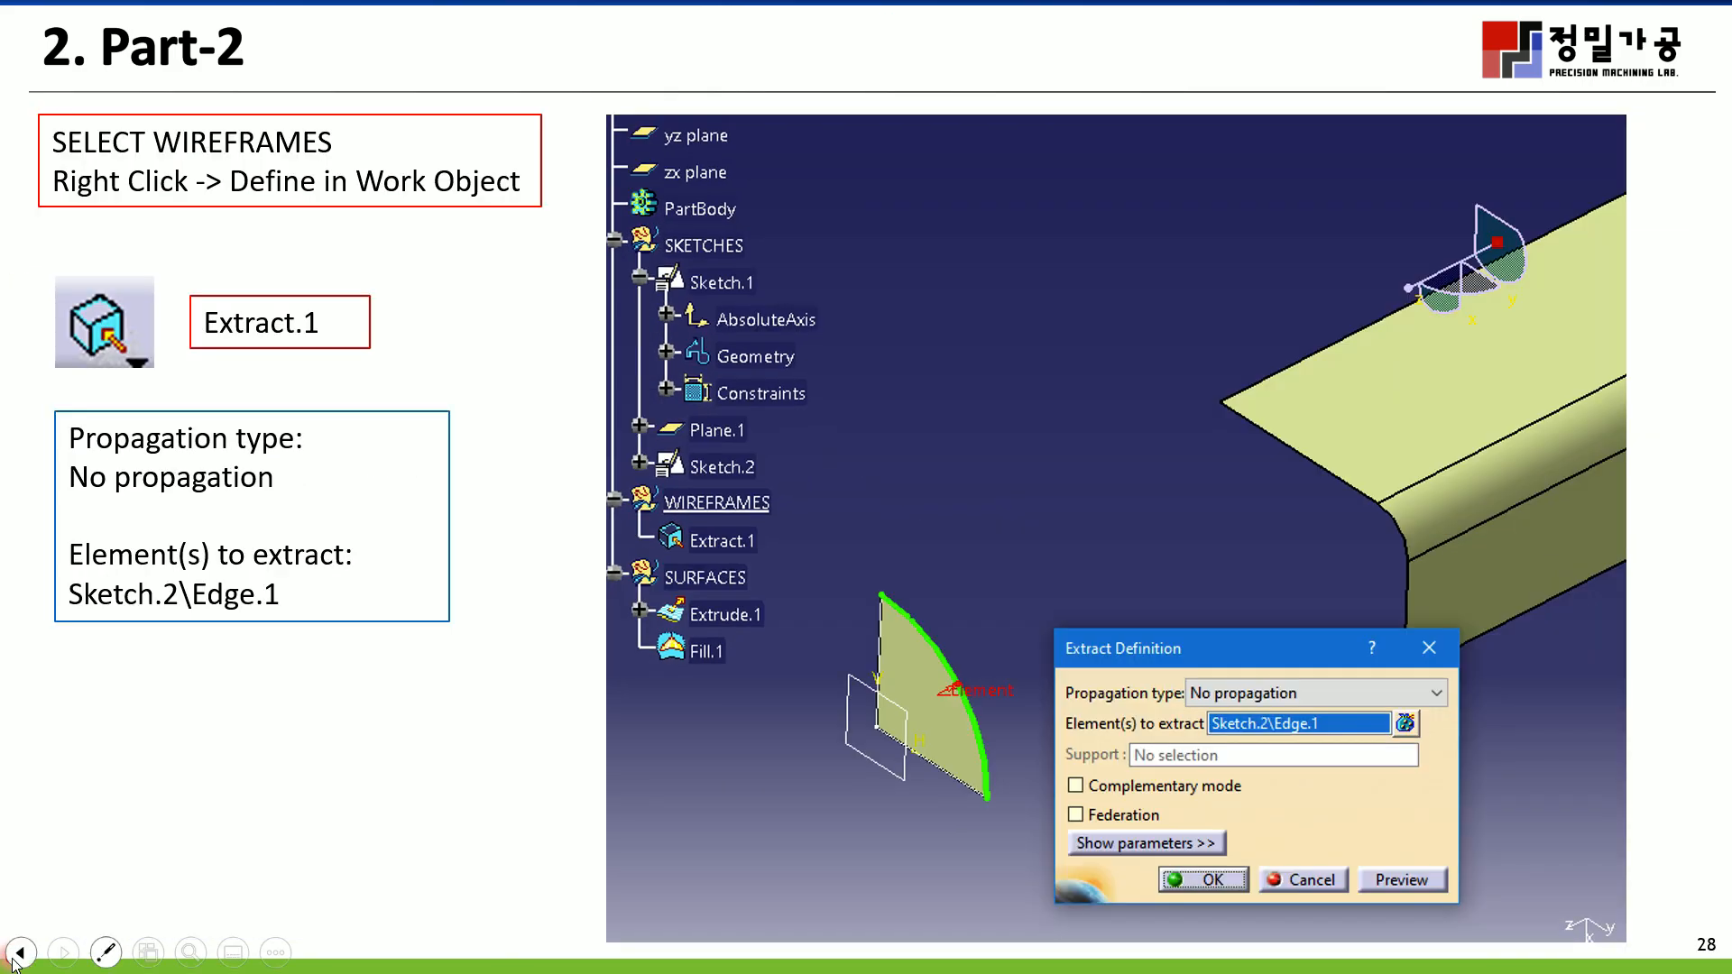
click(16, 957)
click(17, 957)
click(16, 956)
click(16, 957)
click(17, 956)
click(17, 957)
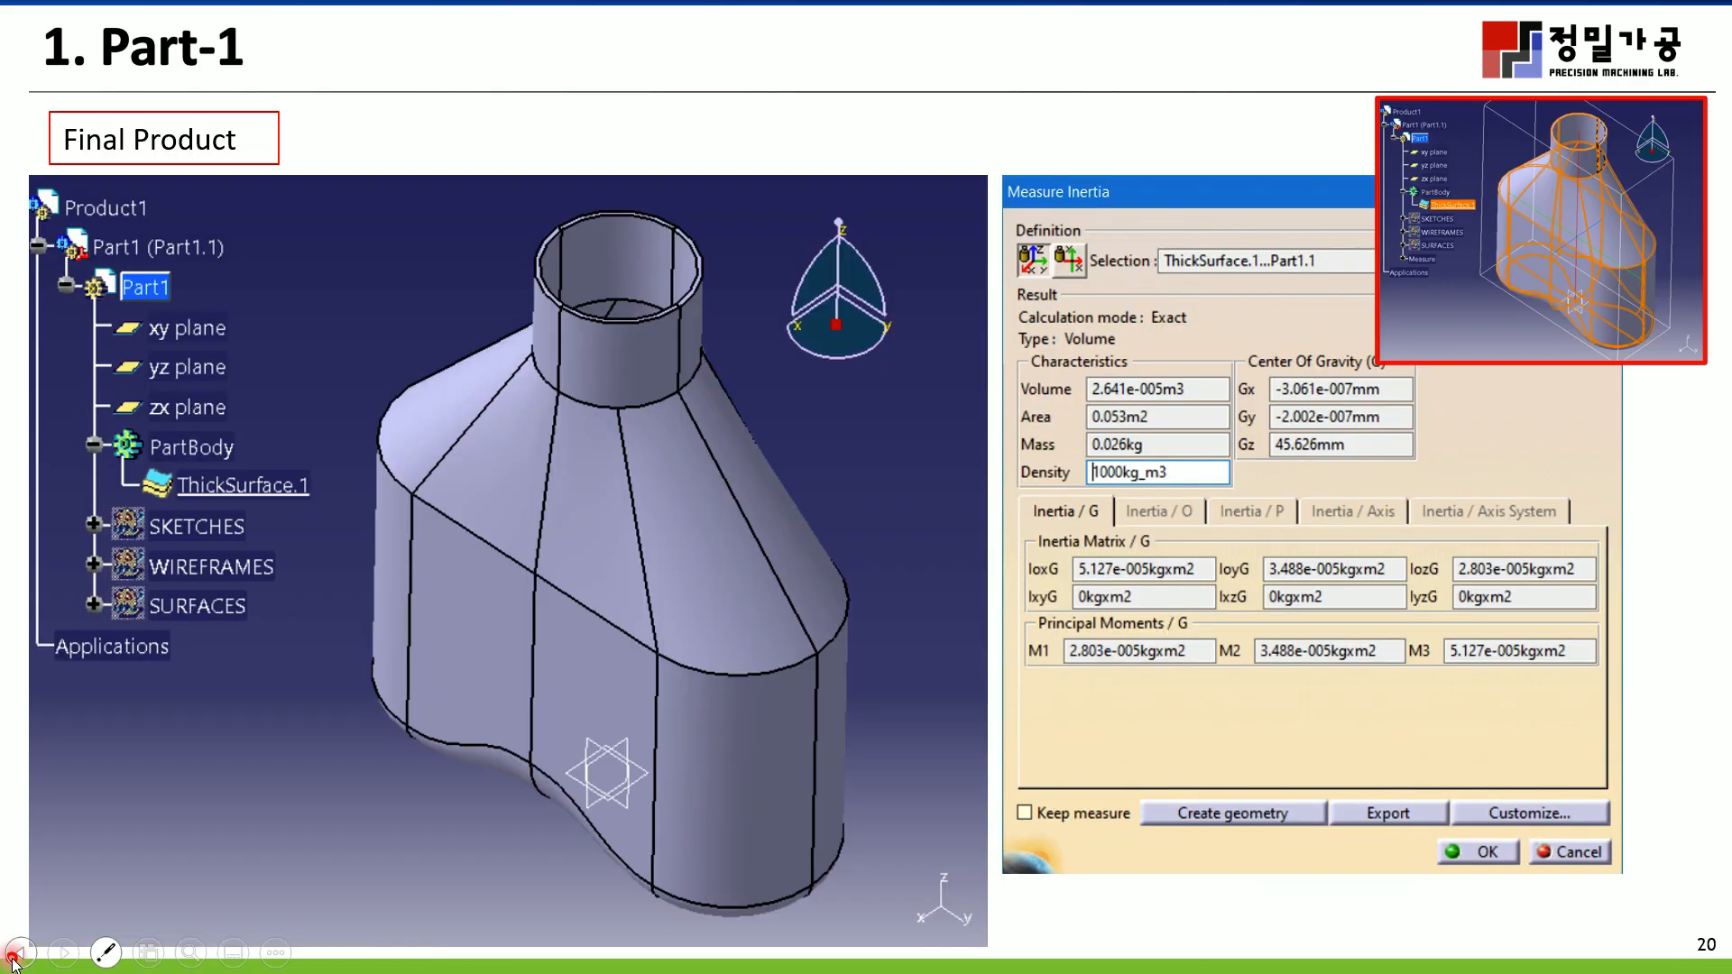
click(62, 954)
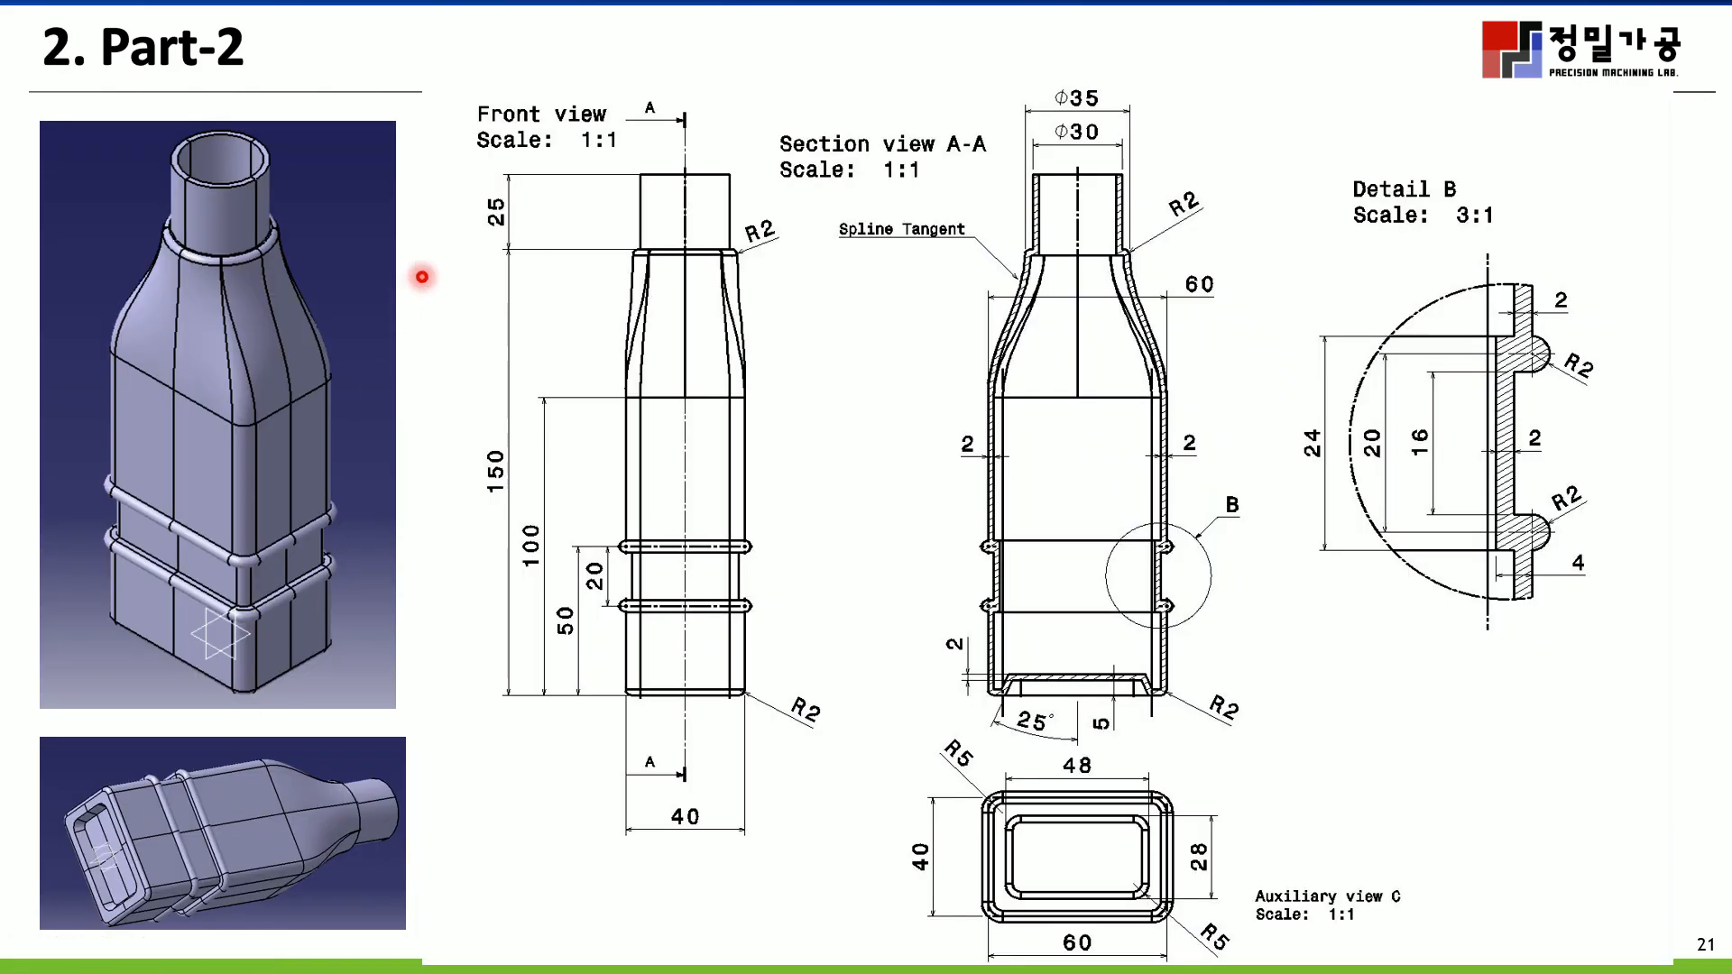
click(65, 951)
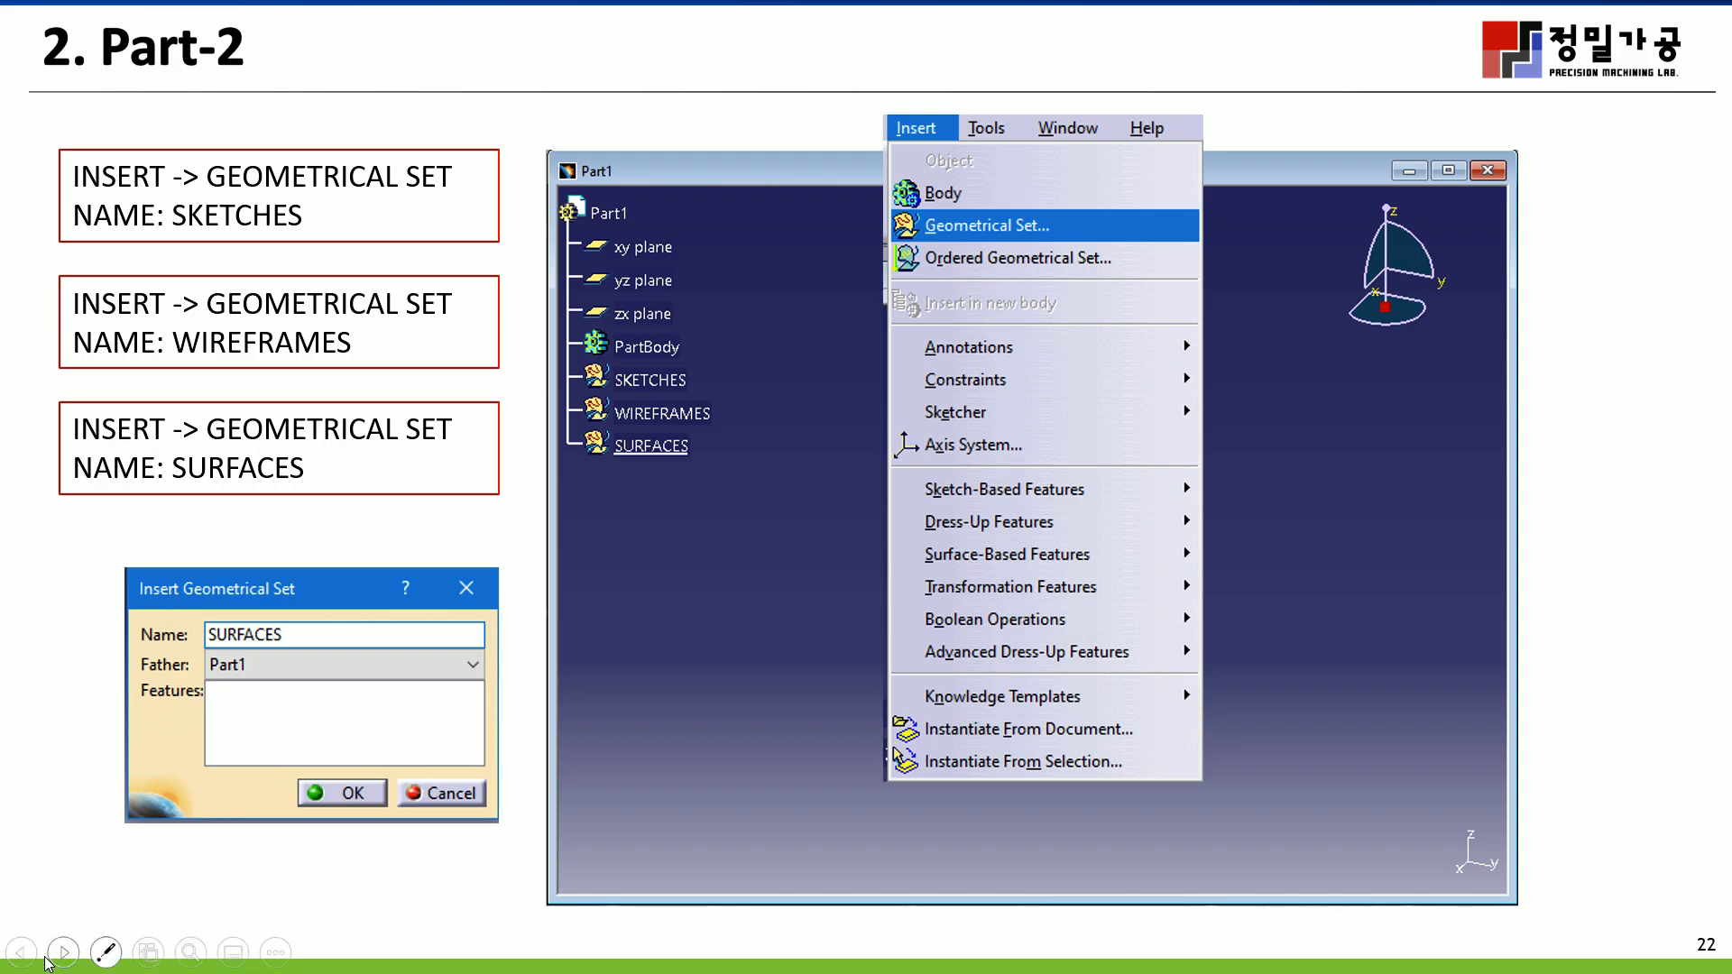
click(63, 953)
click(26, 952)
click(25, 953)
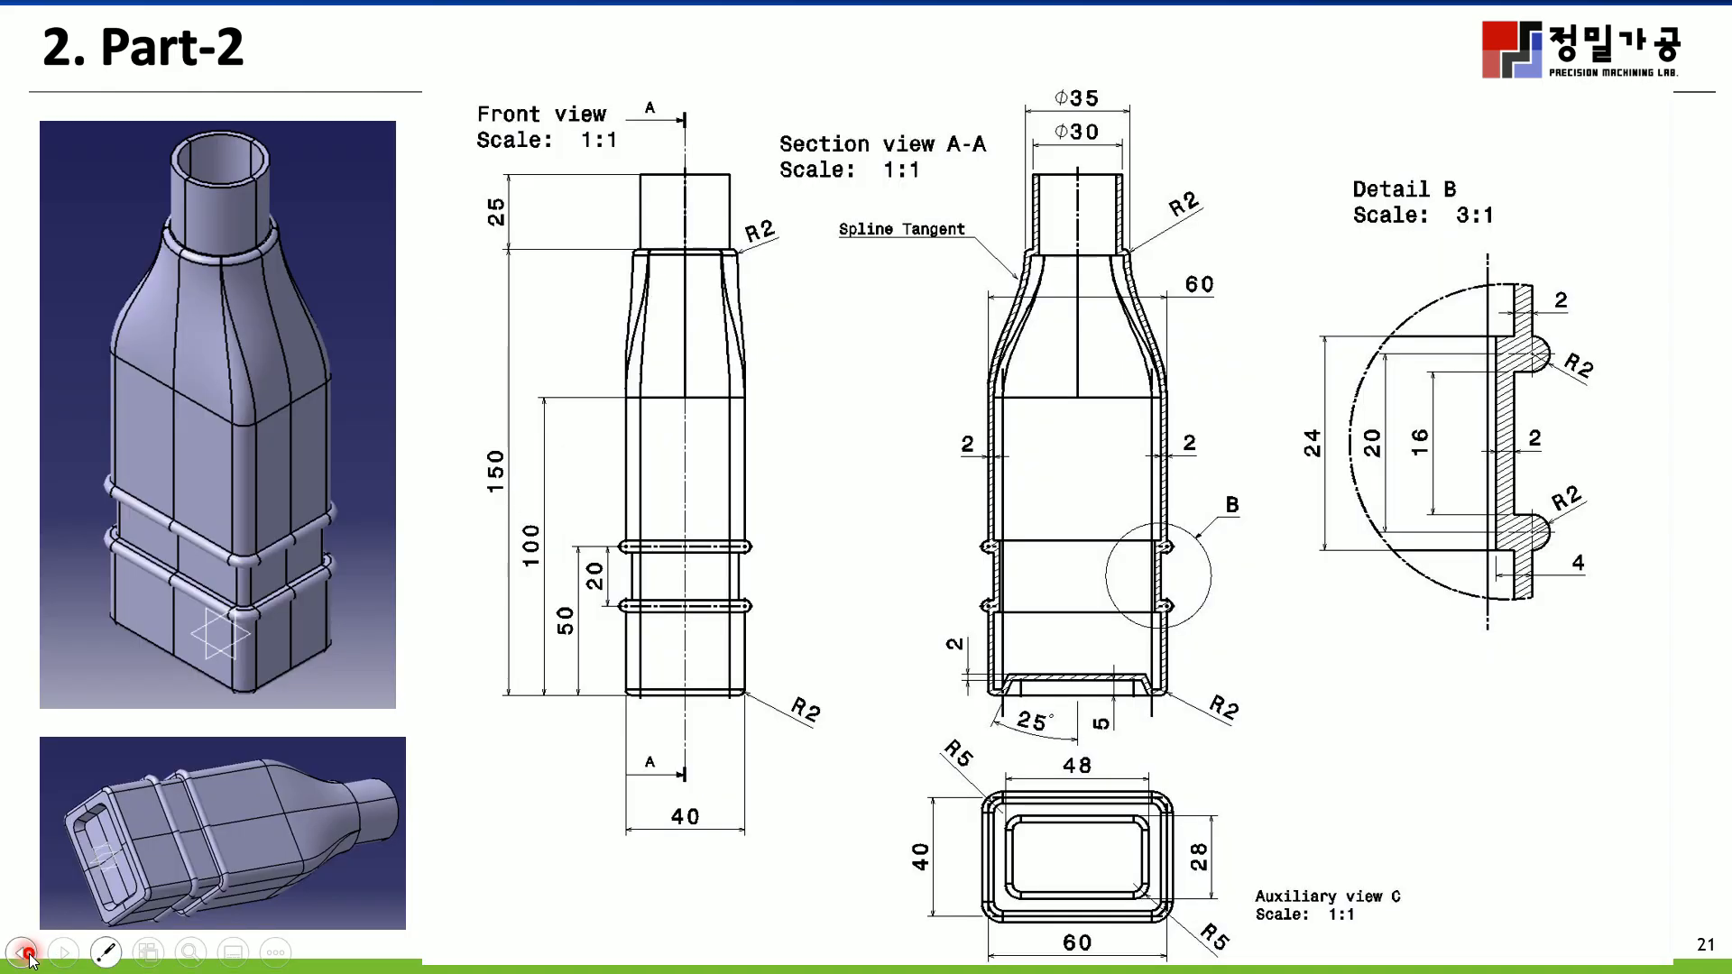
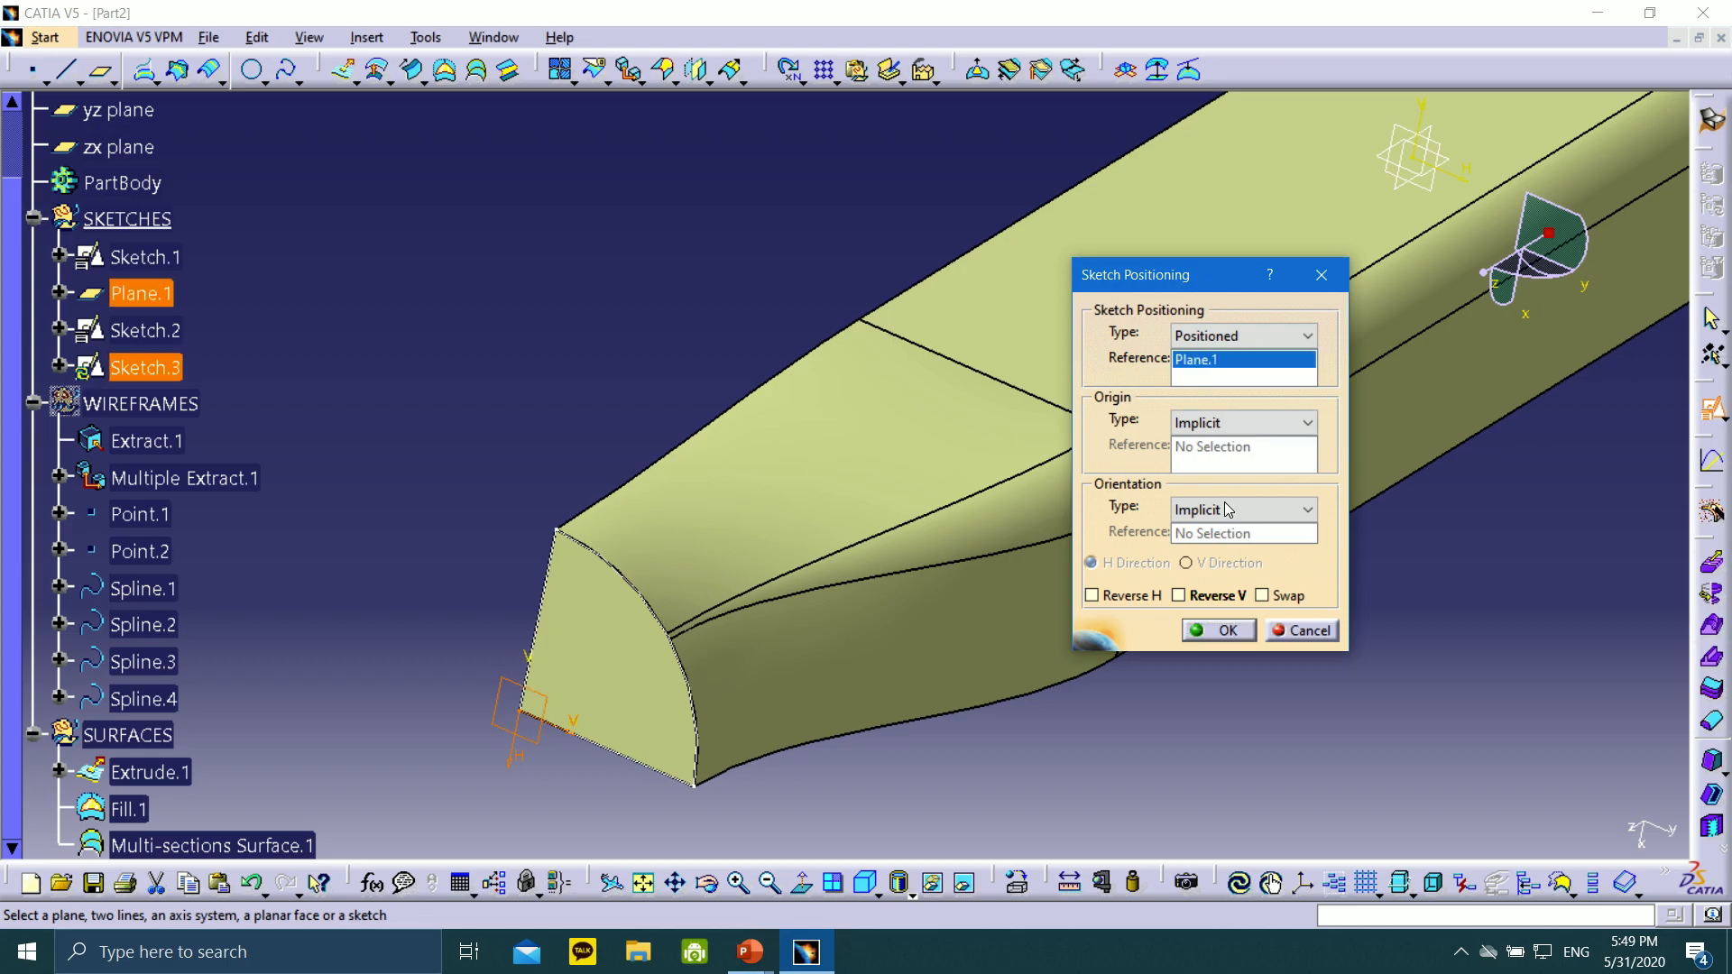
click(1220, 631)
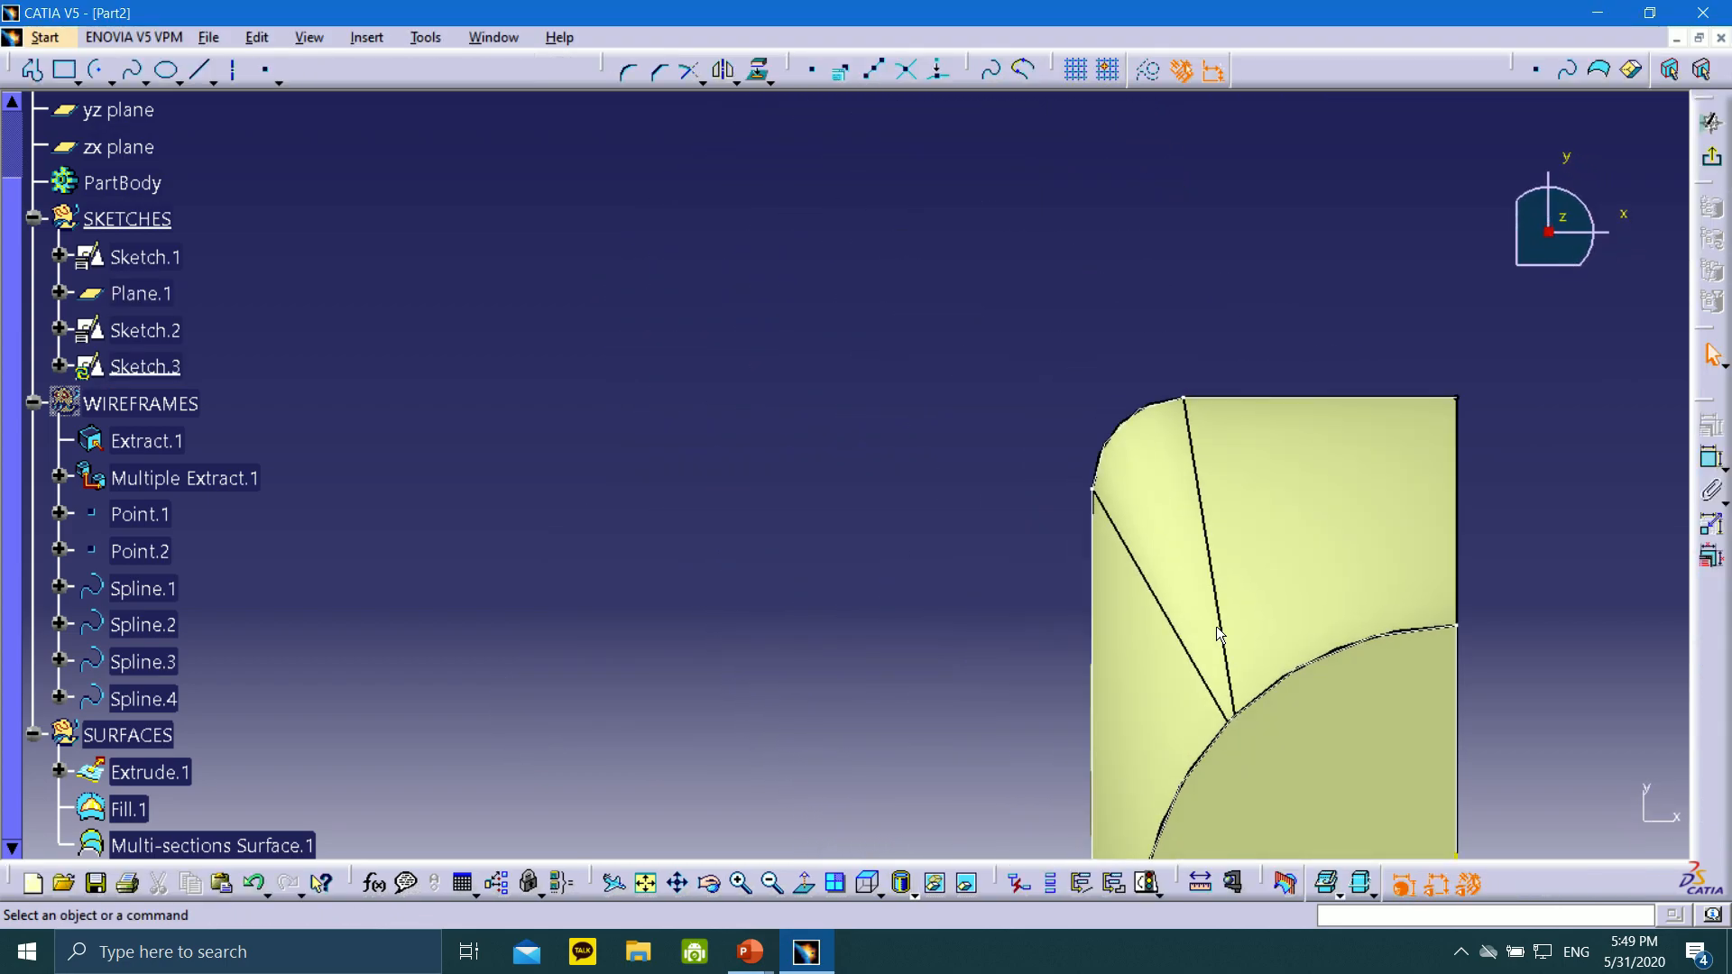
right_click(165, 369)
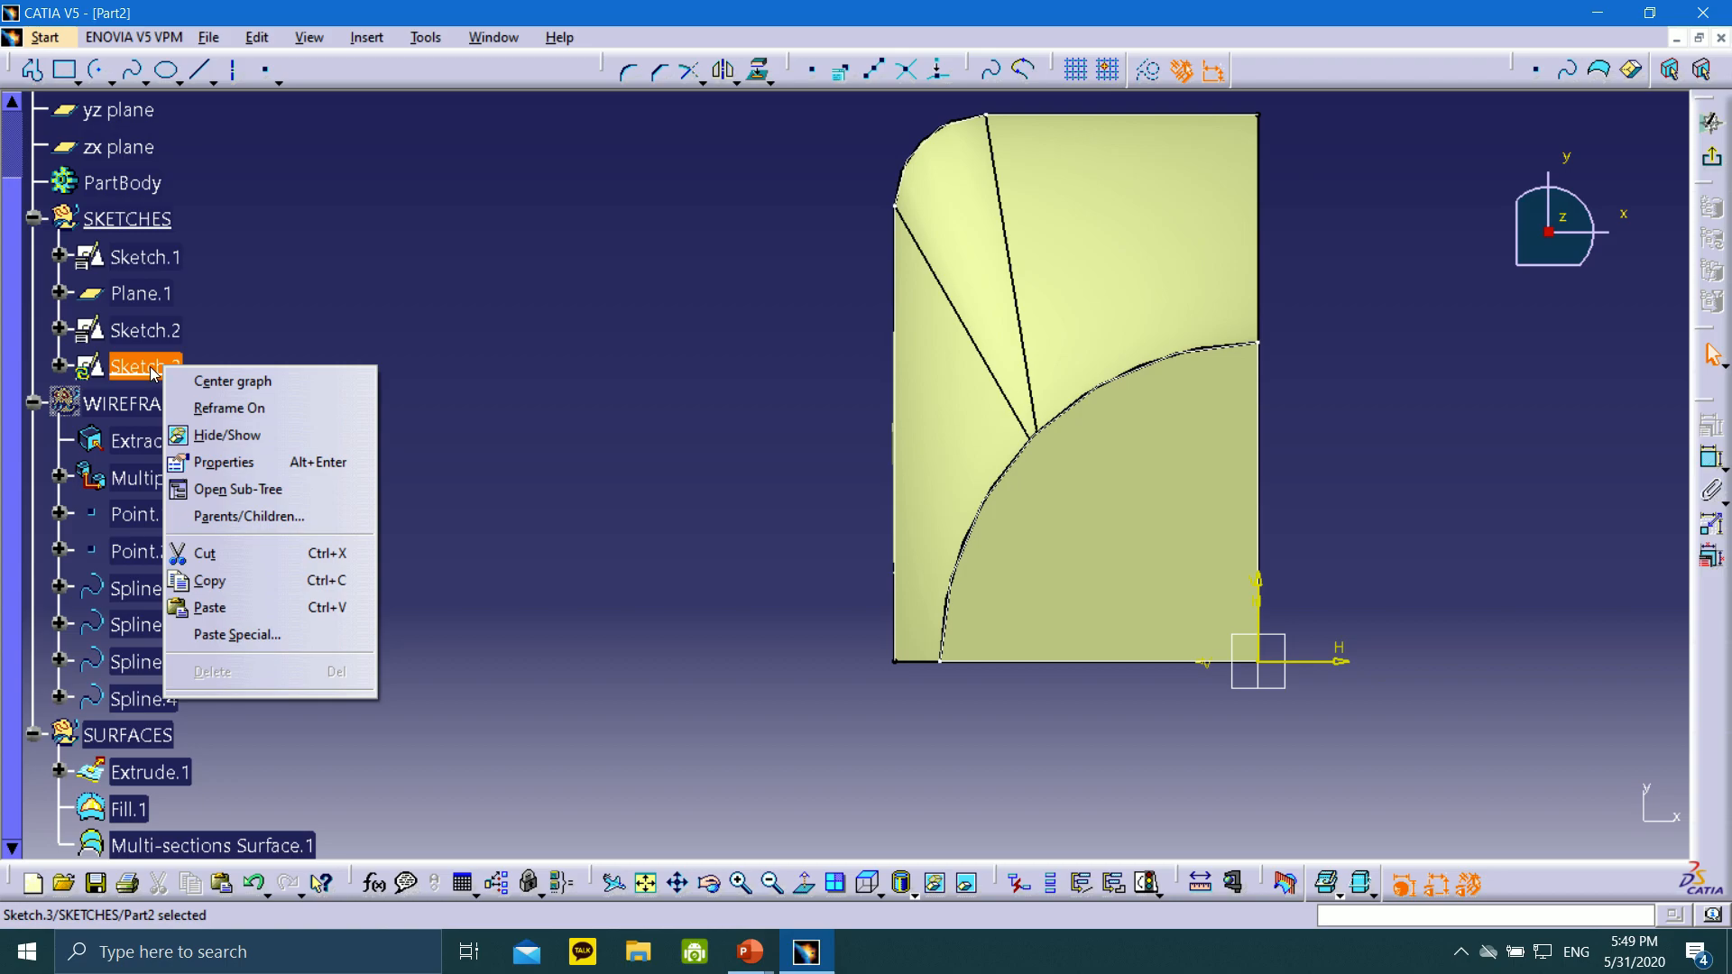
click(490, 454)
right_click(164, 375)
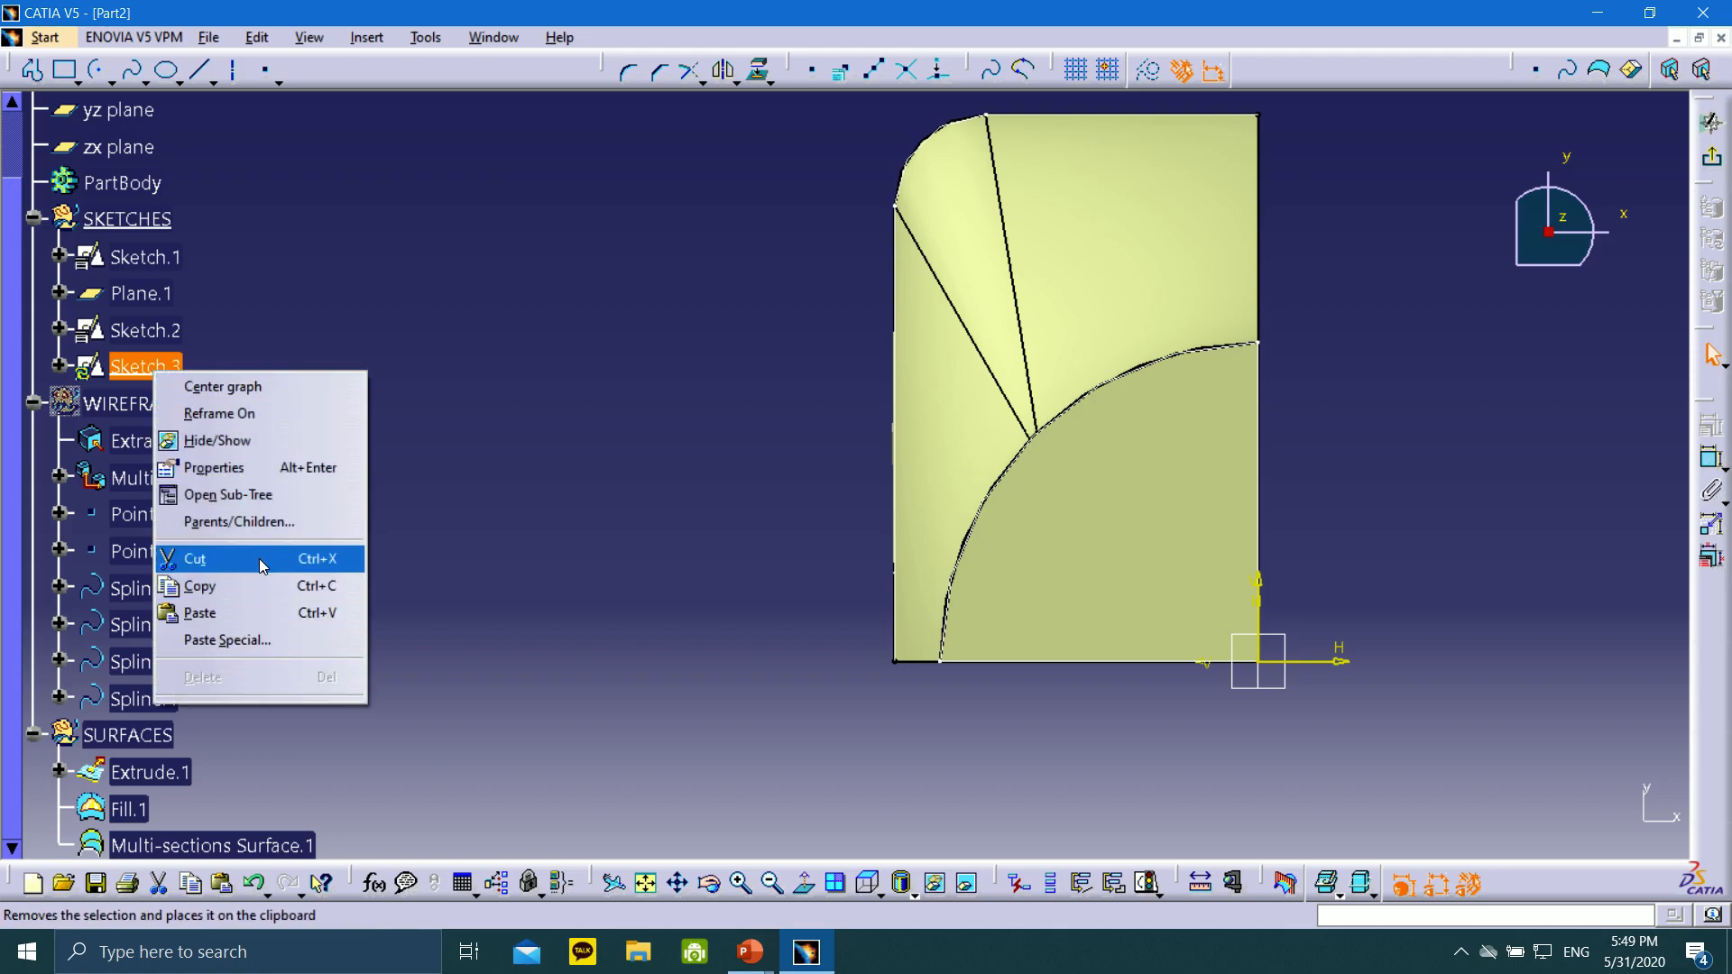
click(394, 577)
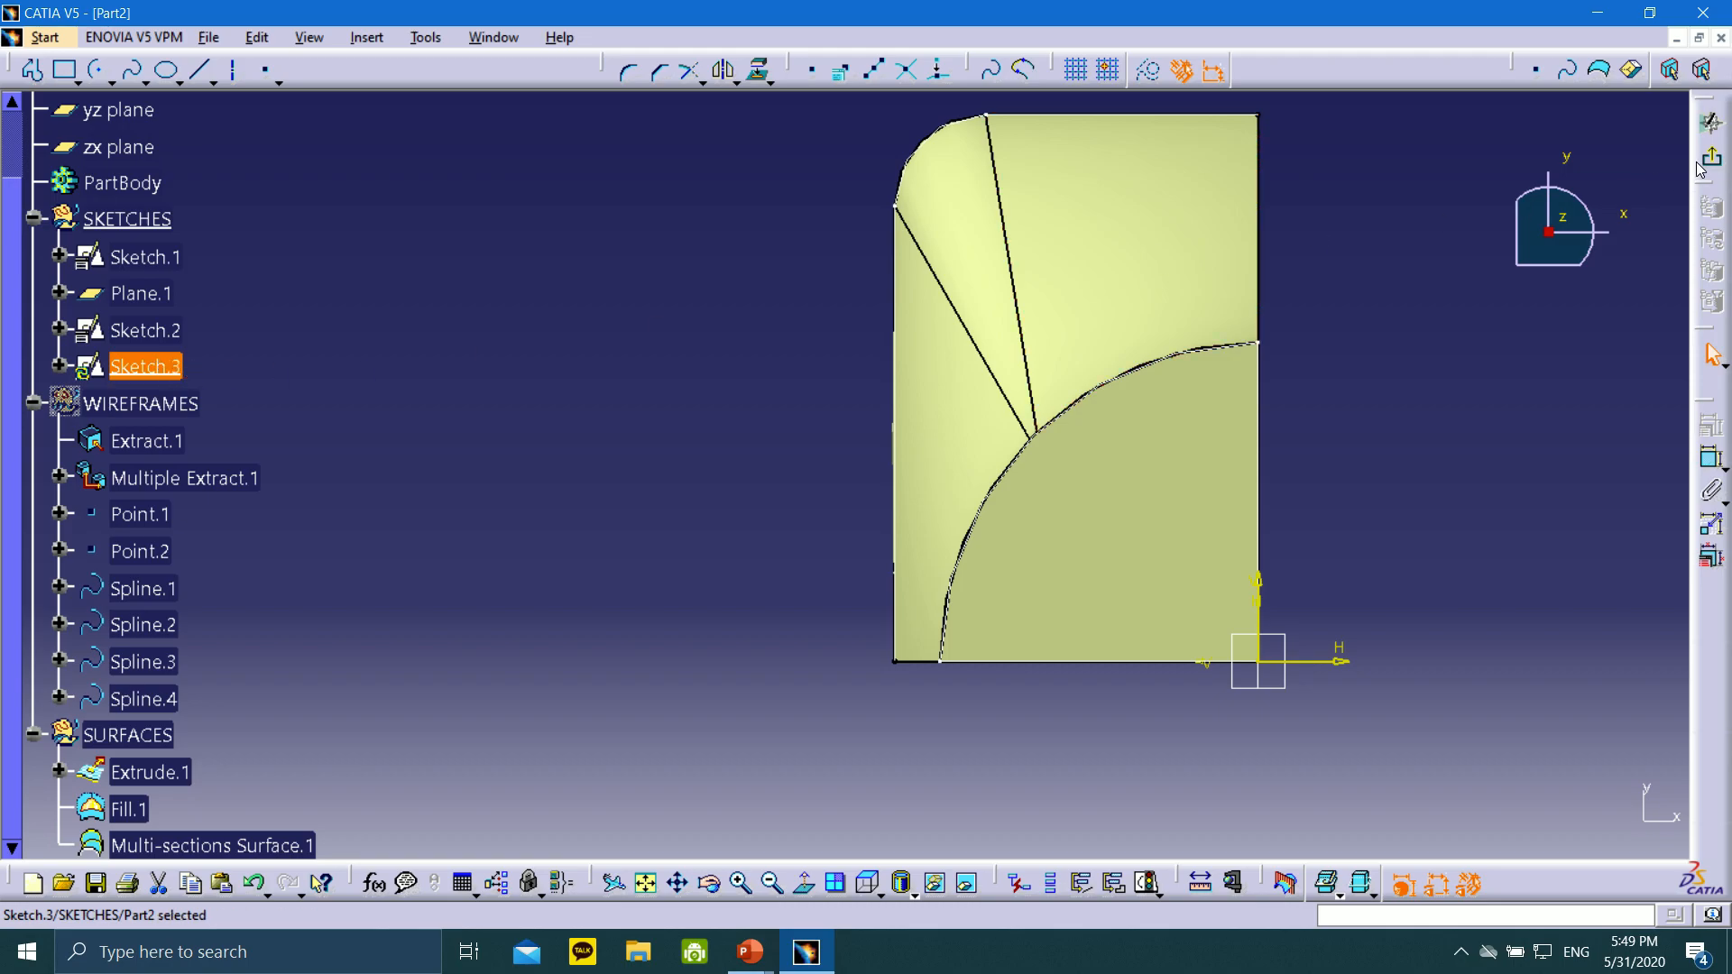
click(1709, 161)
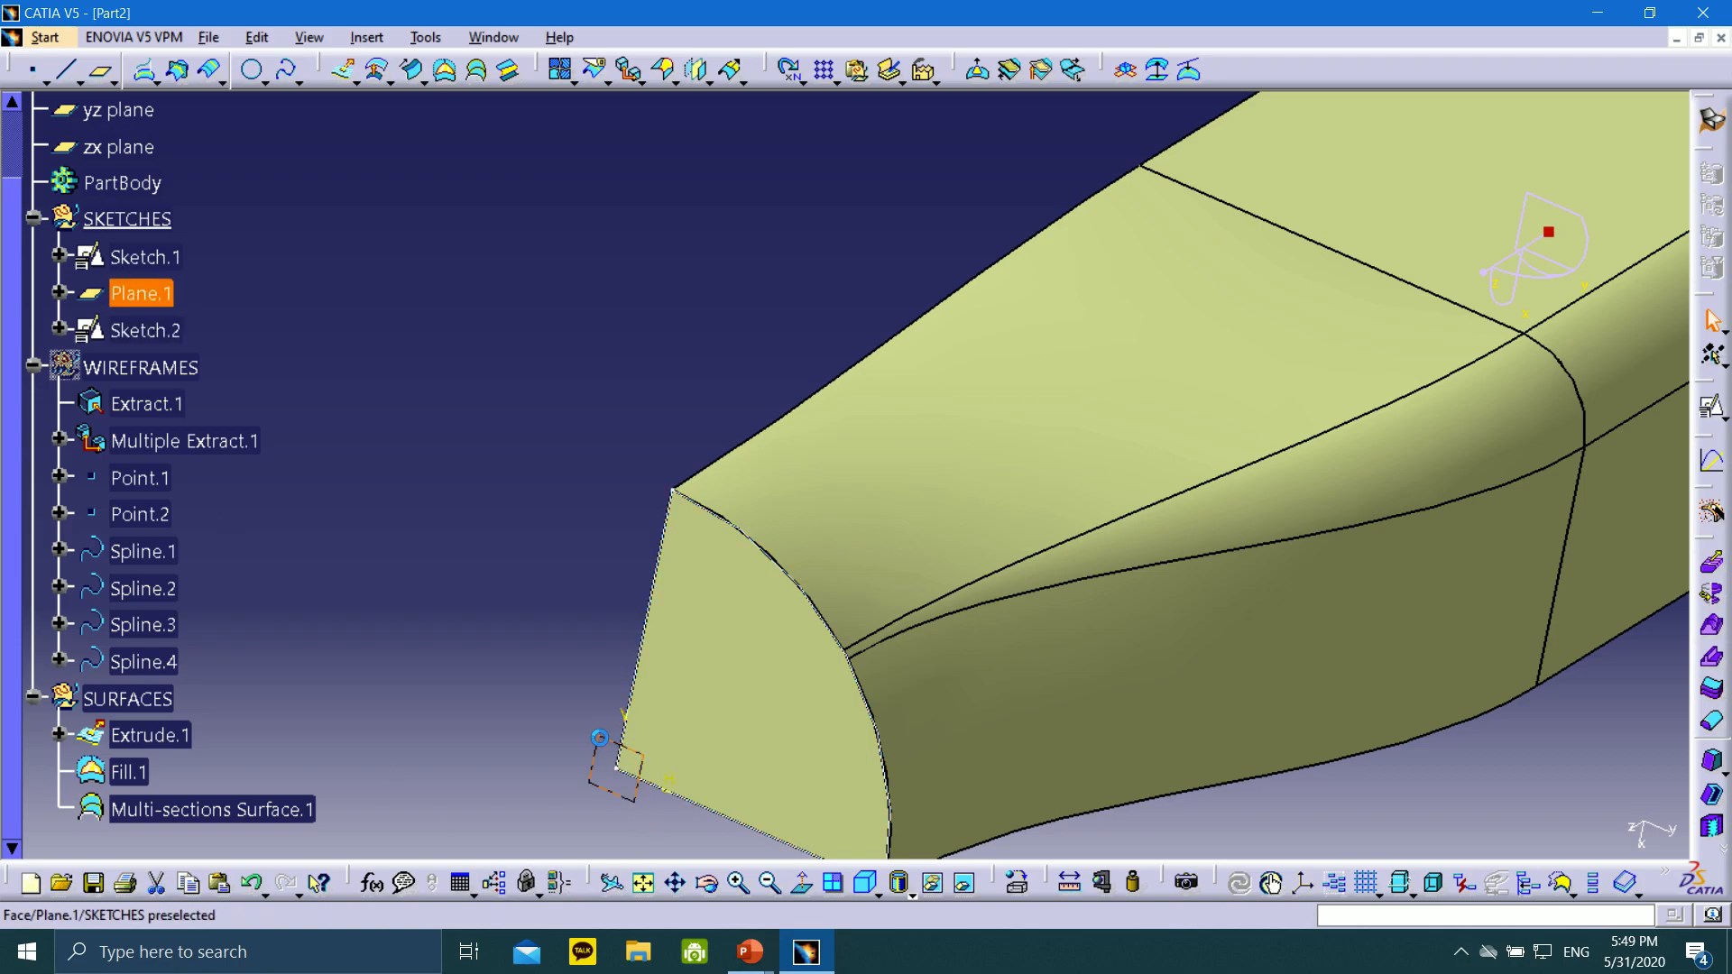
Create a positioned sketch on Plane.1 with implicit origin and orientation, with Reverse V and Swap enabled
click(614, 751)
click(1712, 409)
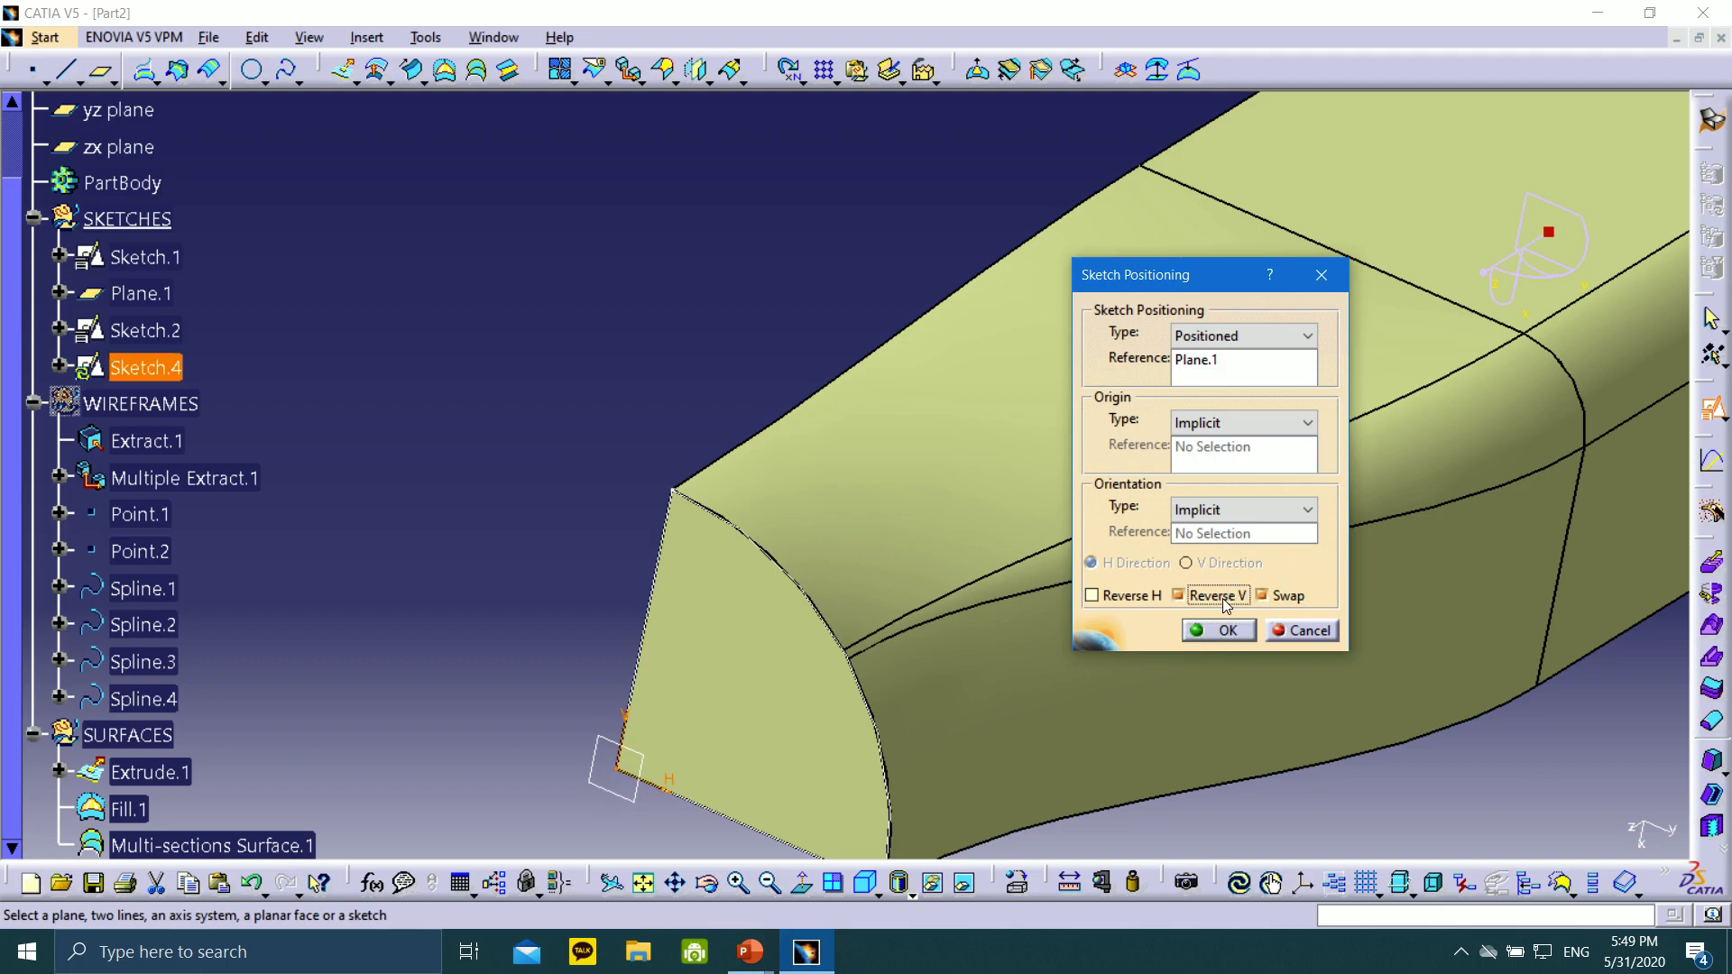
click(1204, 635)
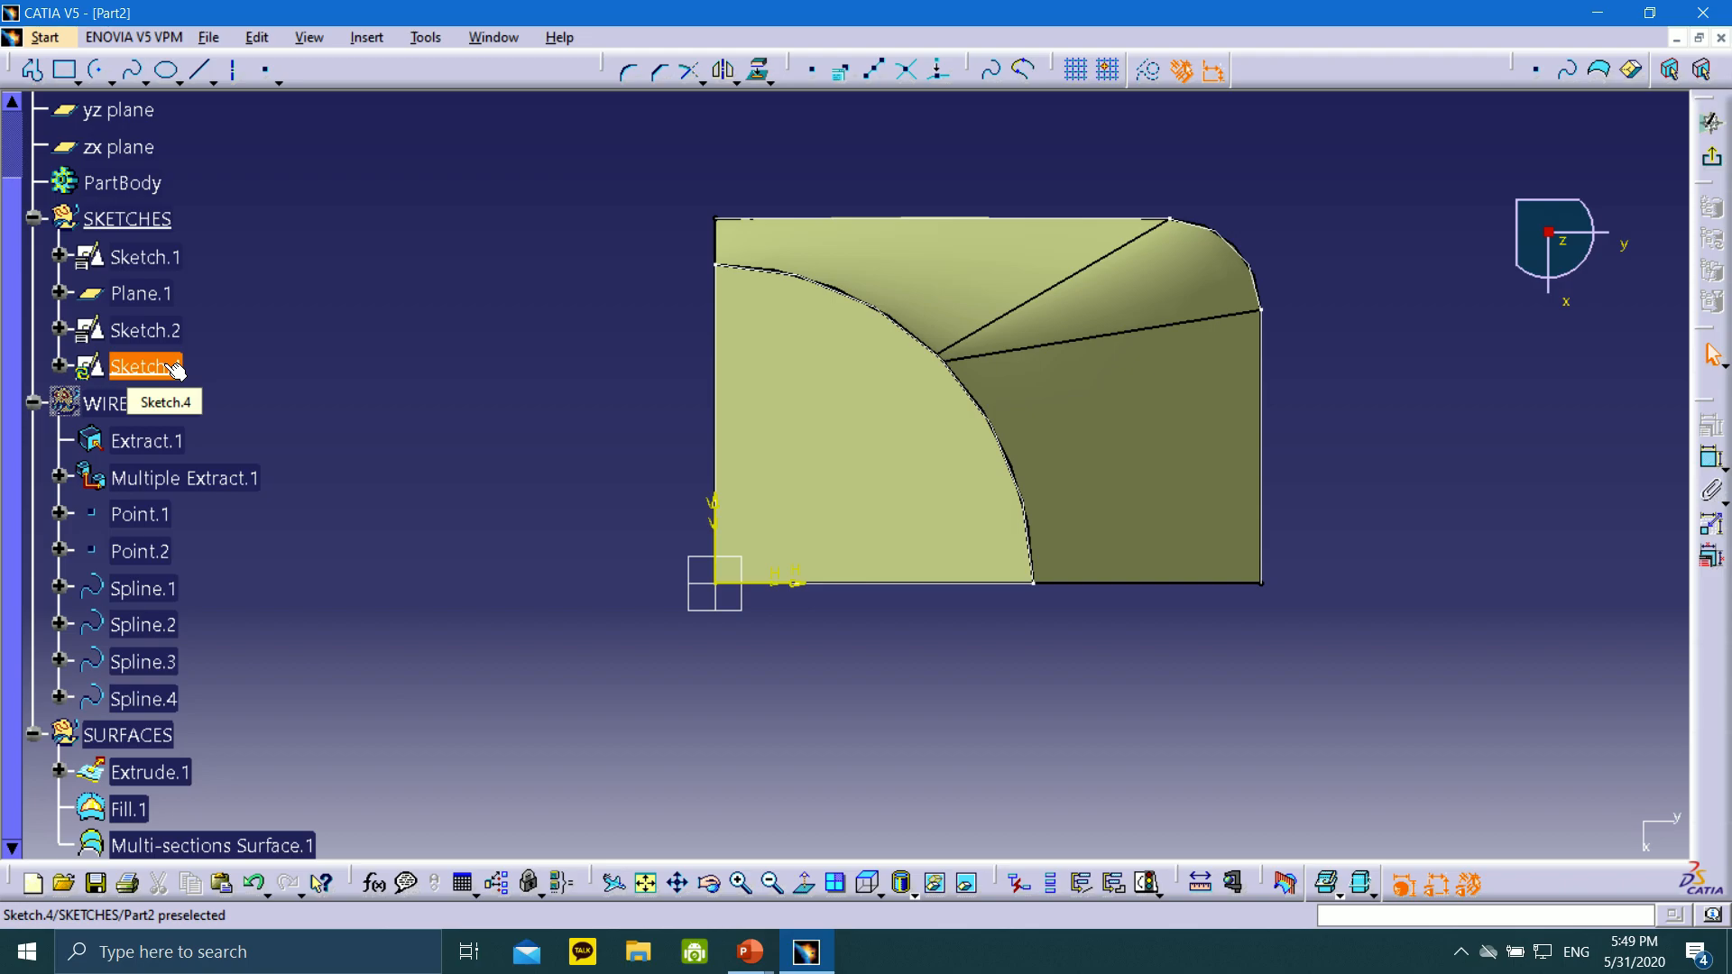
Rename the new sketch on Plane.1 as Sketch.3
right_click(177, 370)
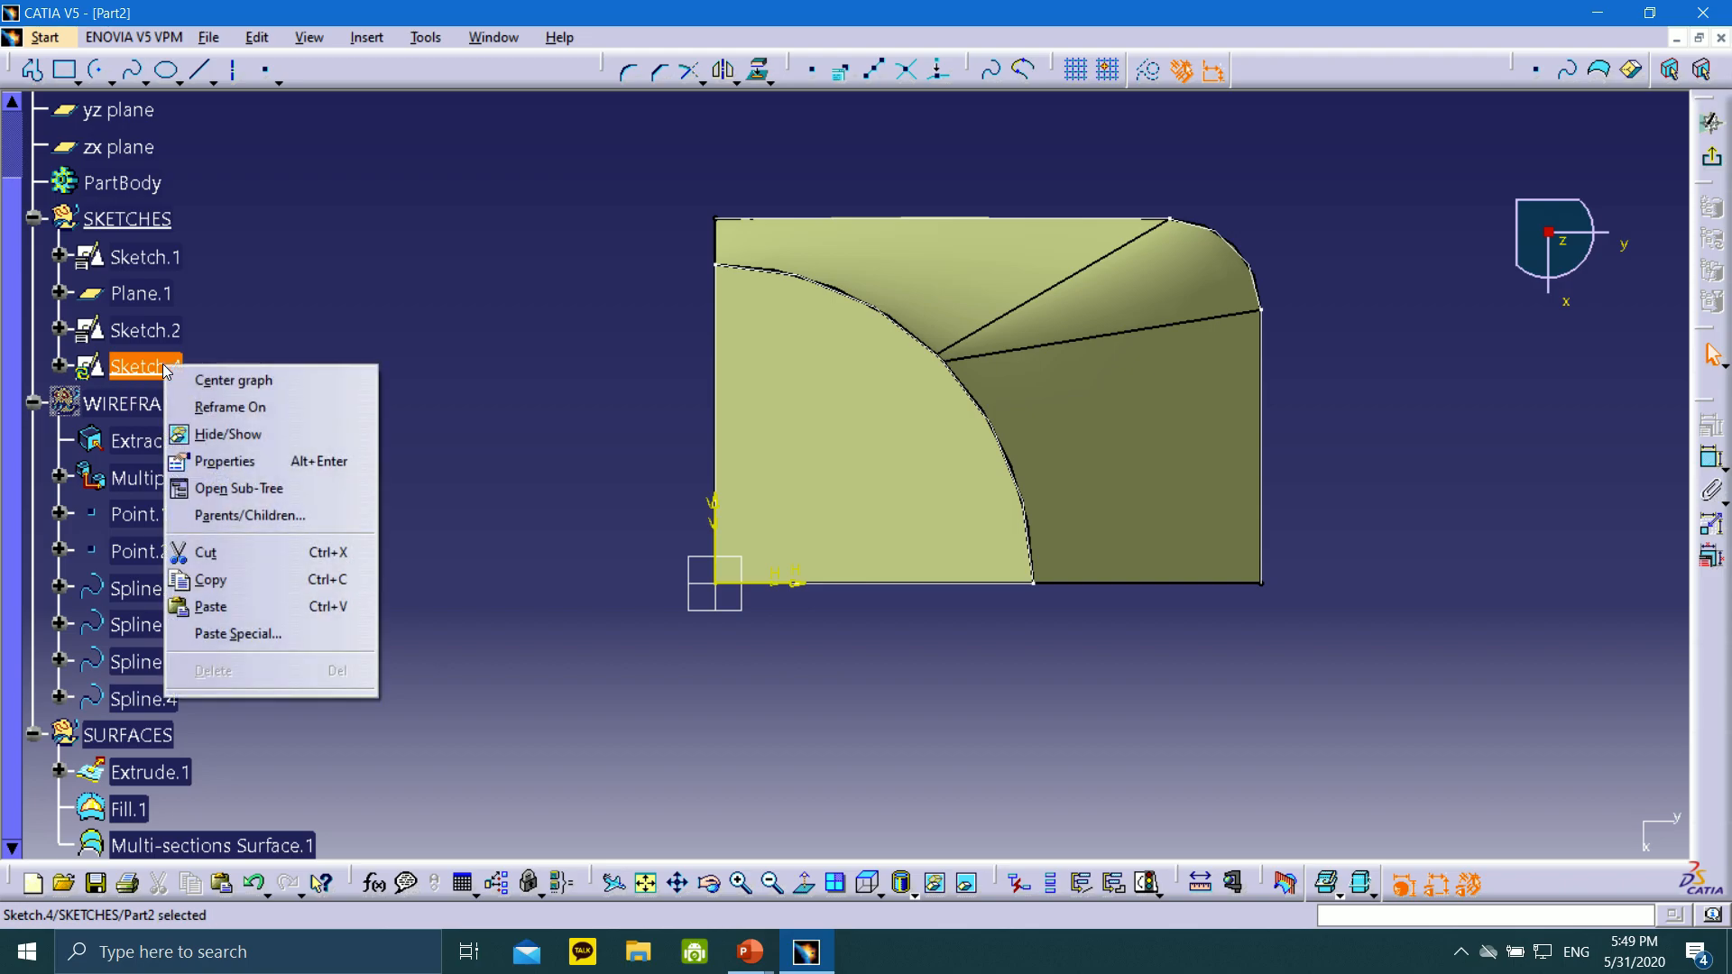
click(235, 459)
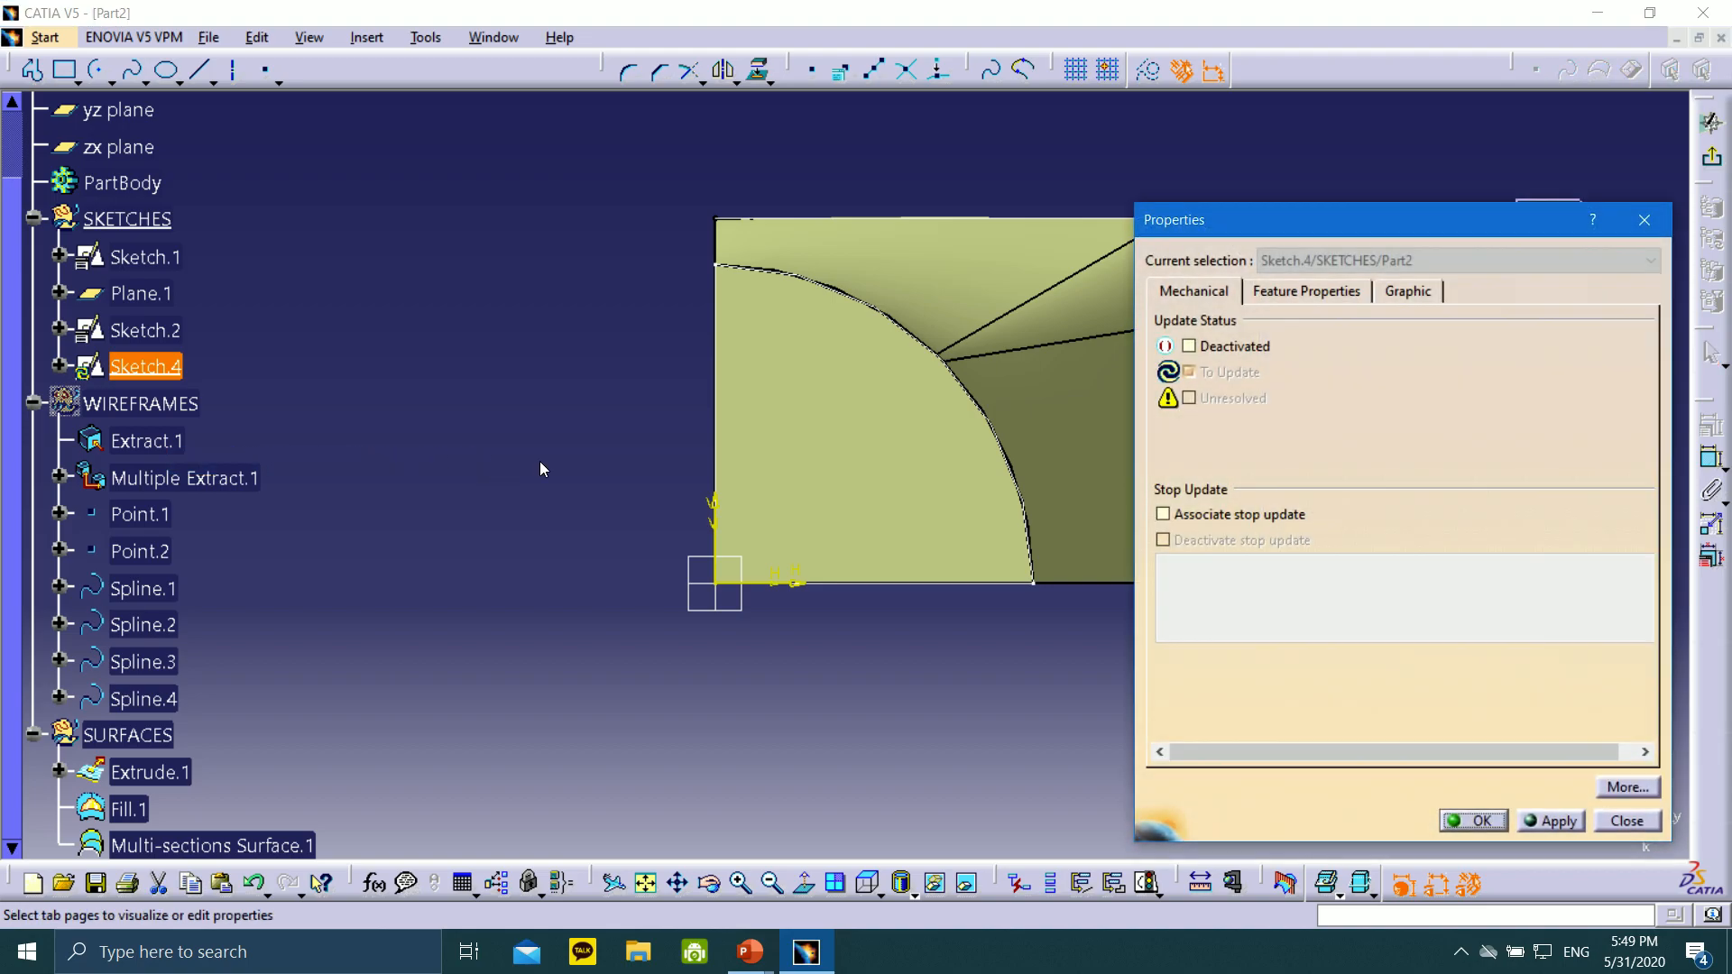
click(1306, 291)
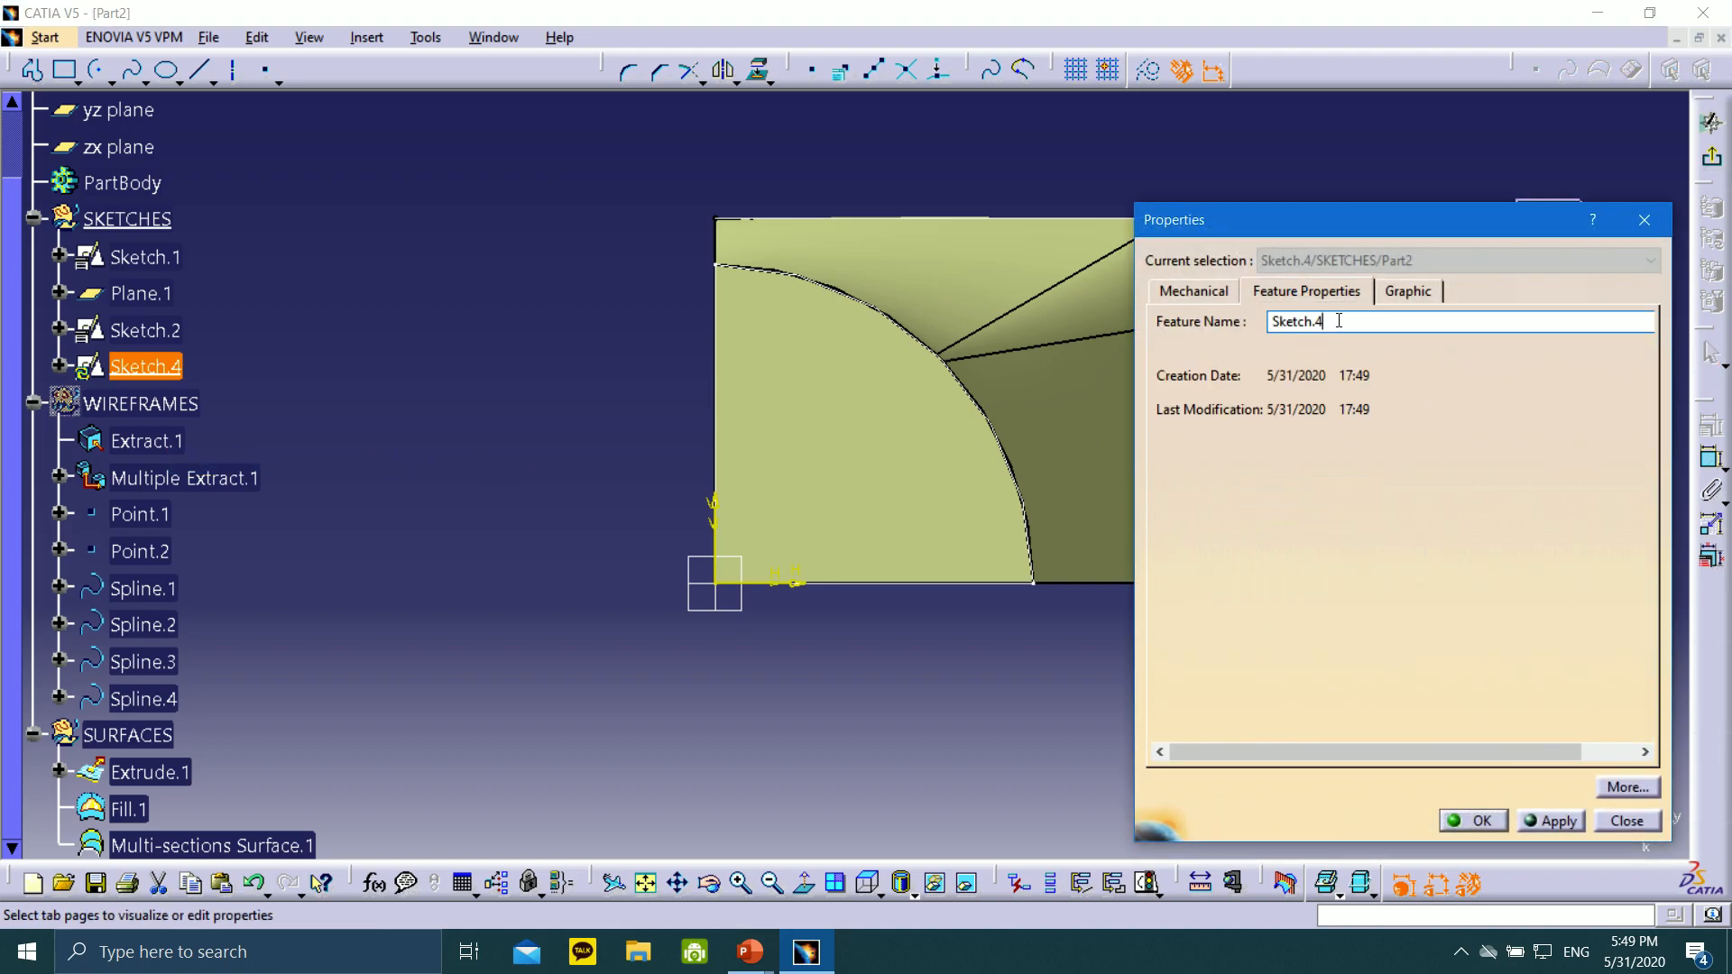
click(1478, 821)
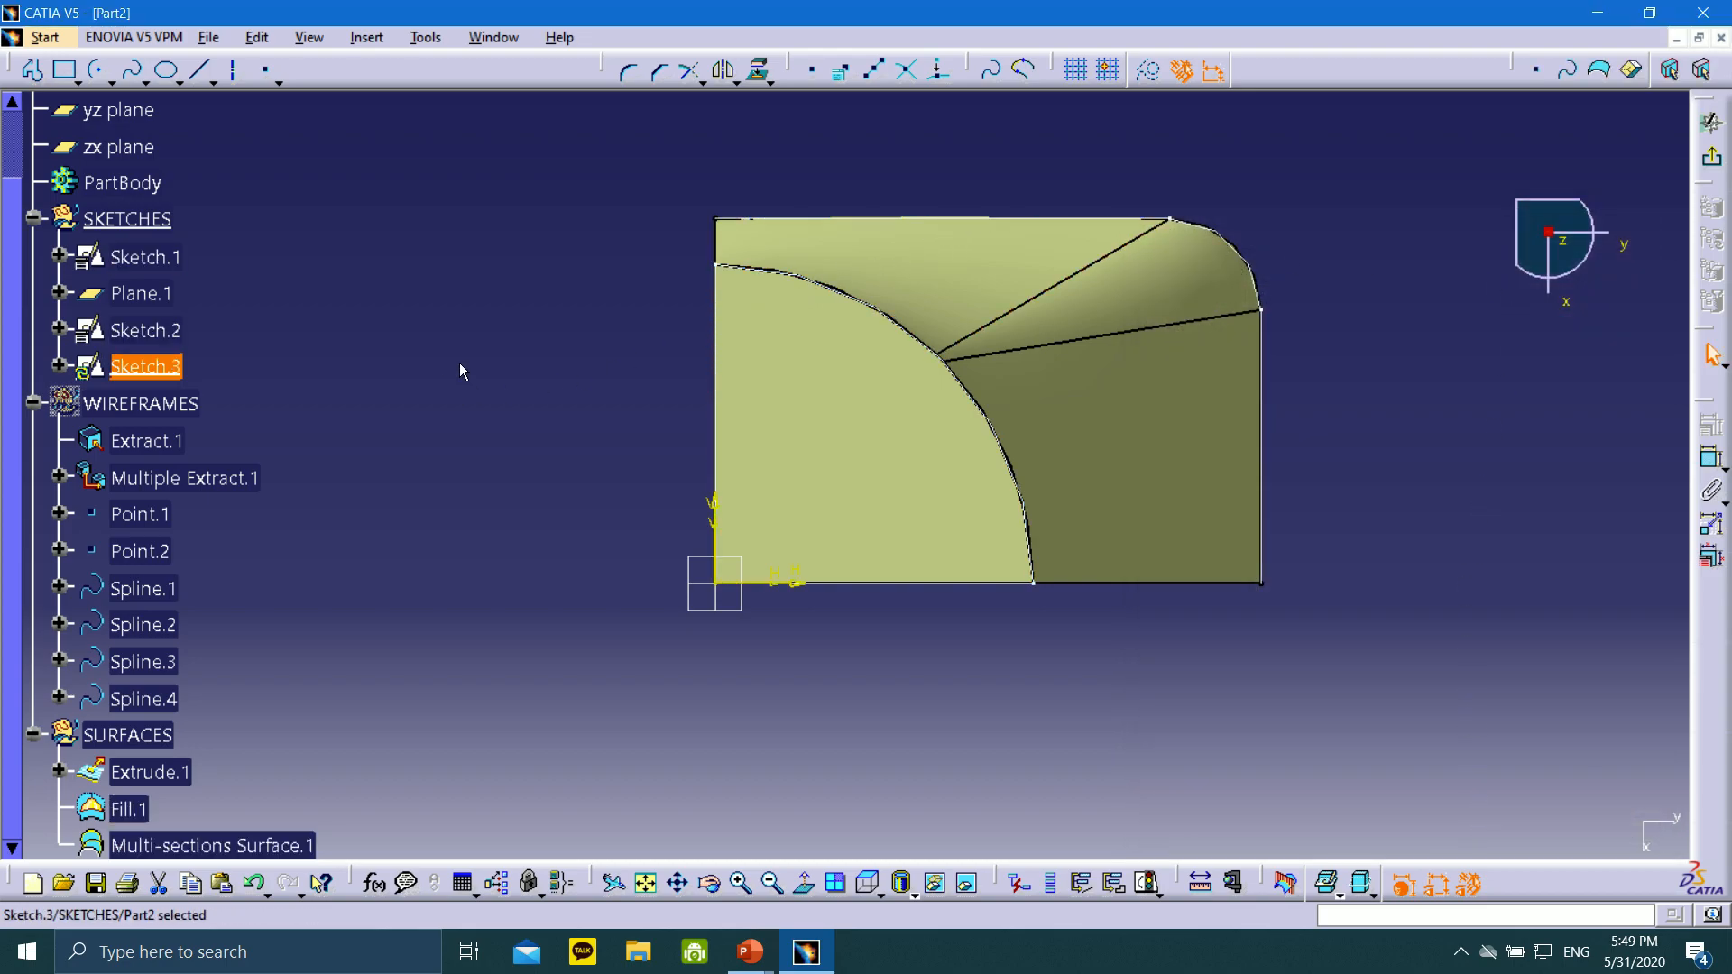
Draw a quarter arc of about 12 mm radius centred on the sketch origin, from the vertical axis to the horizontal axis
click(96, 70)
click(719, 583)
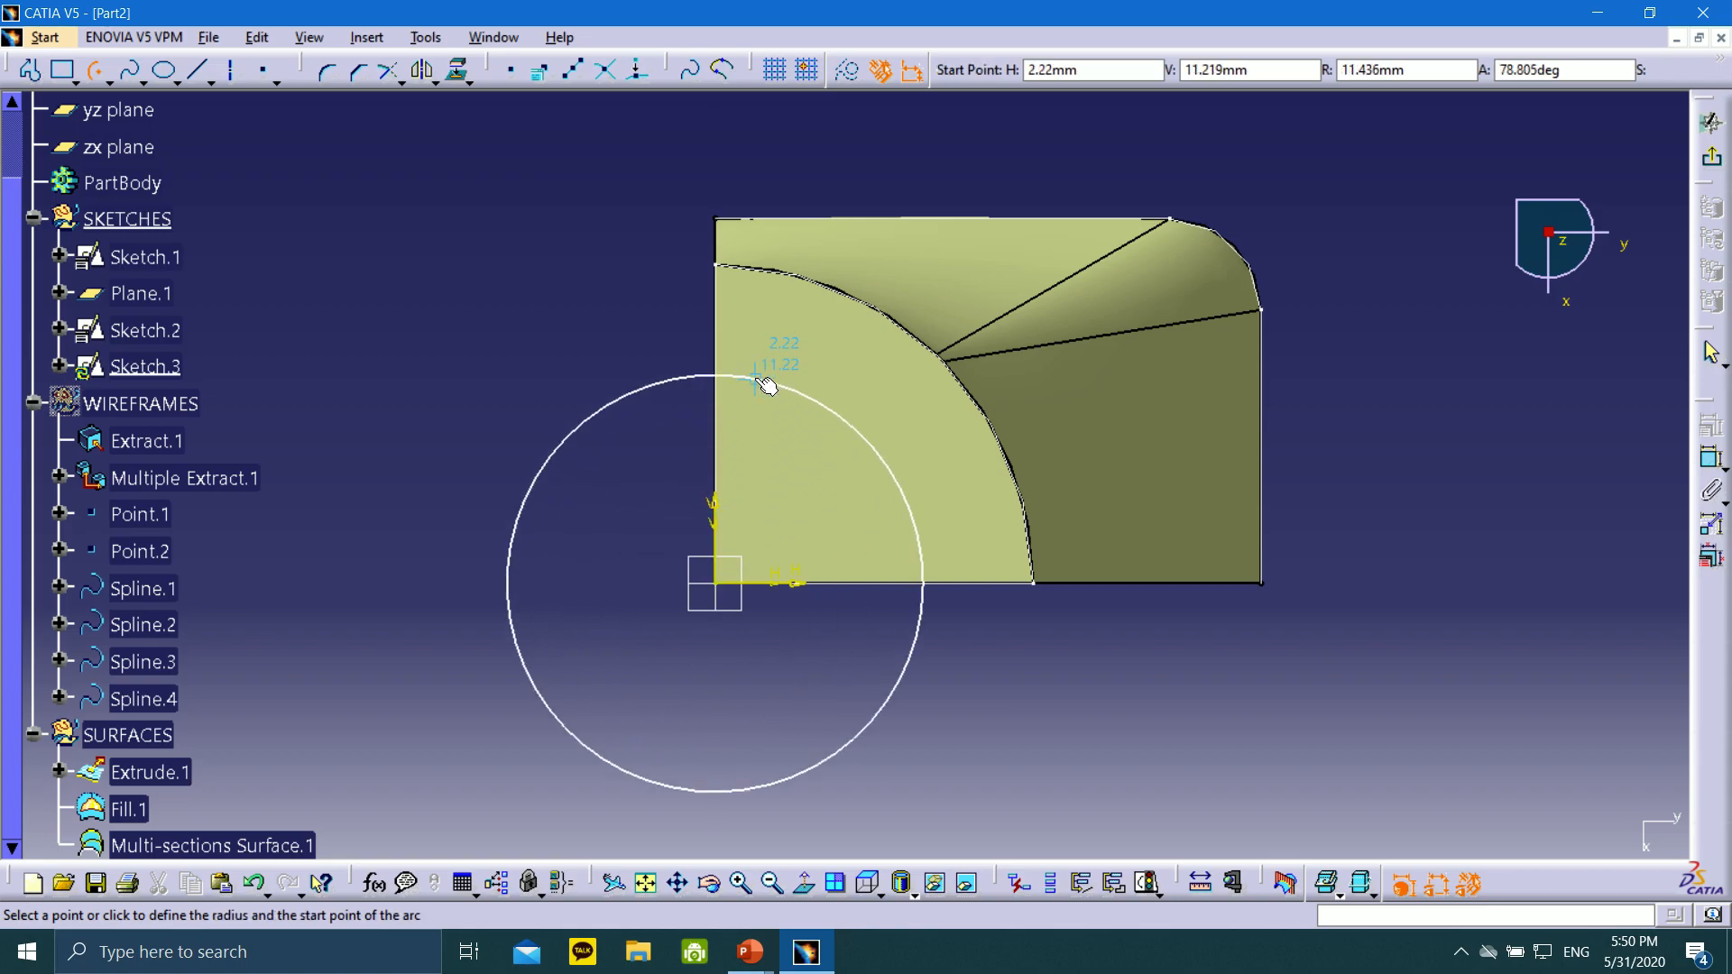
click(720, 345)
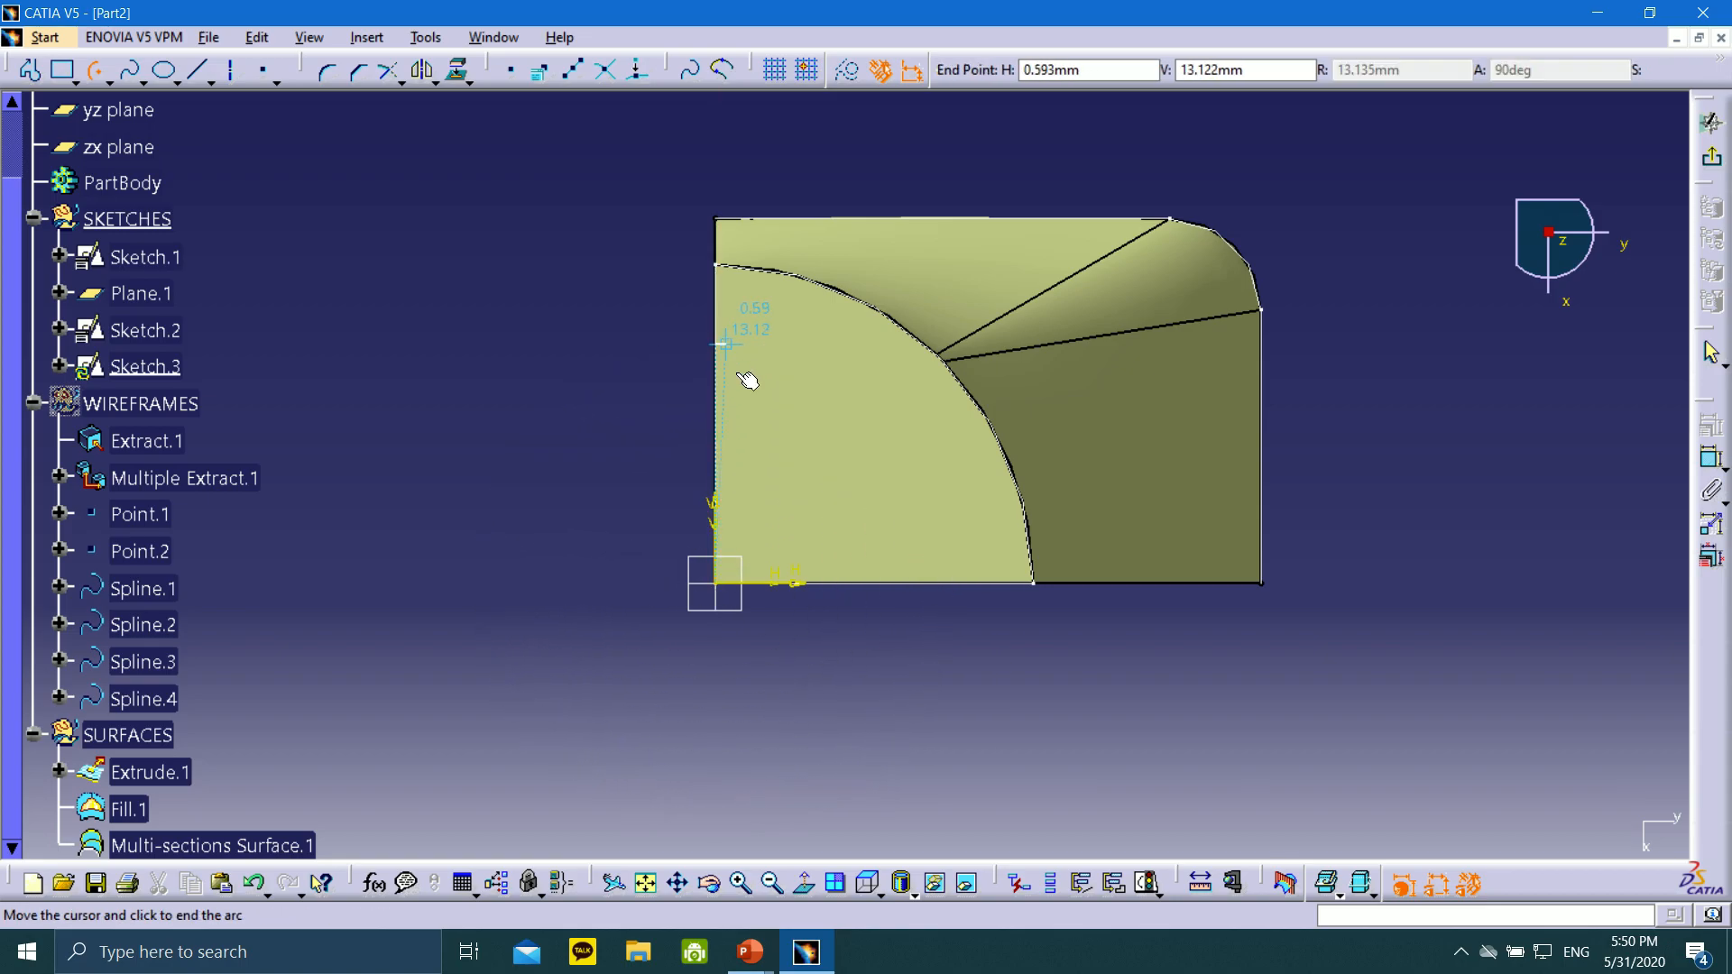
click(962, 585)
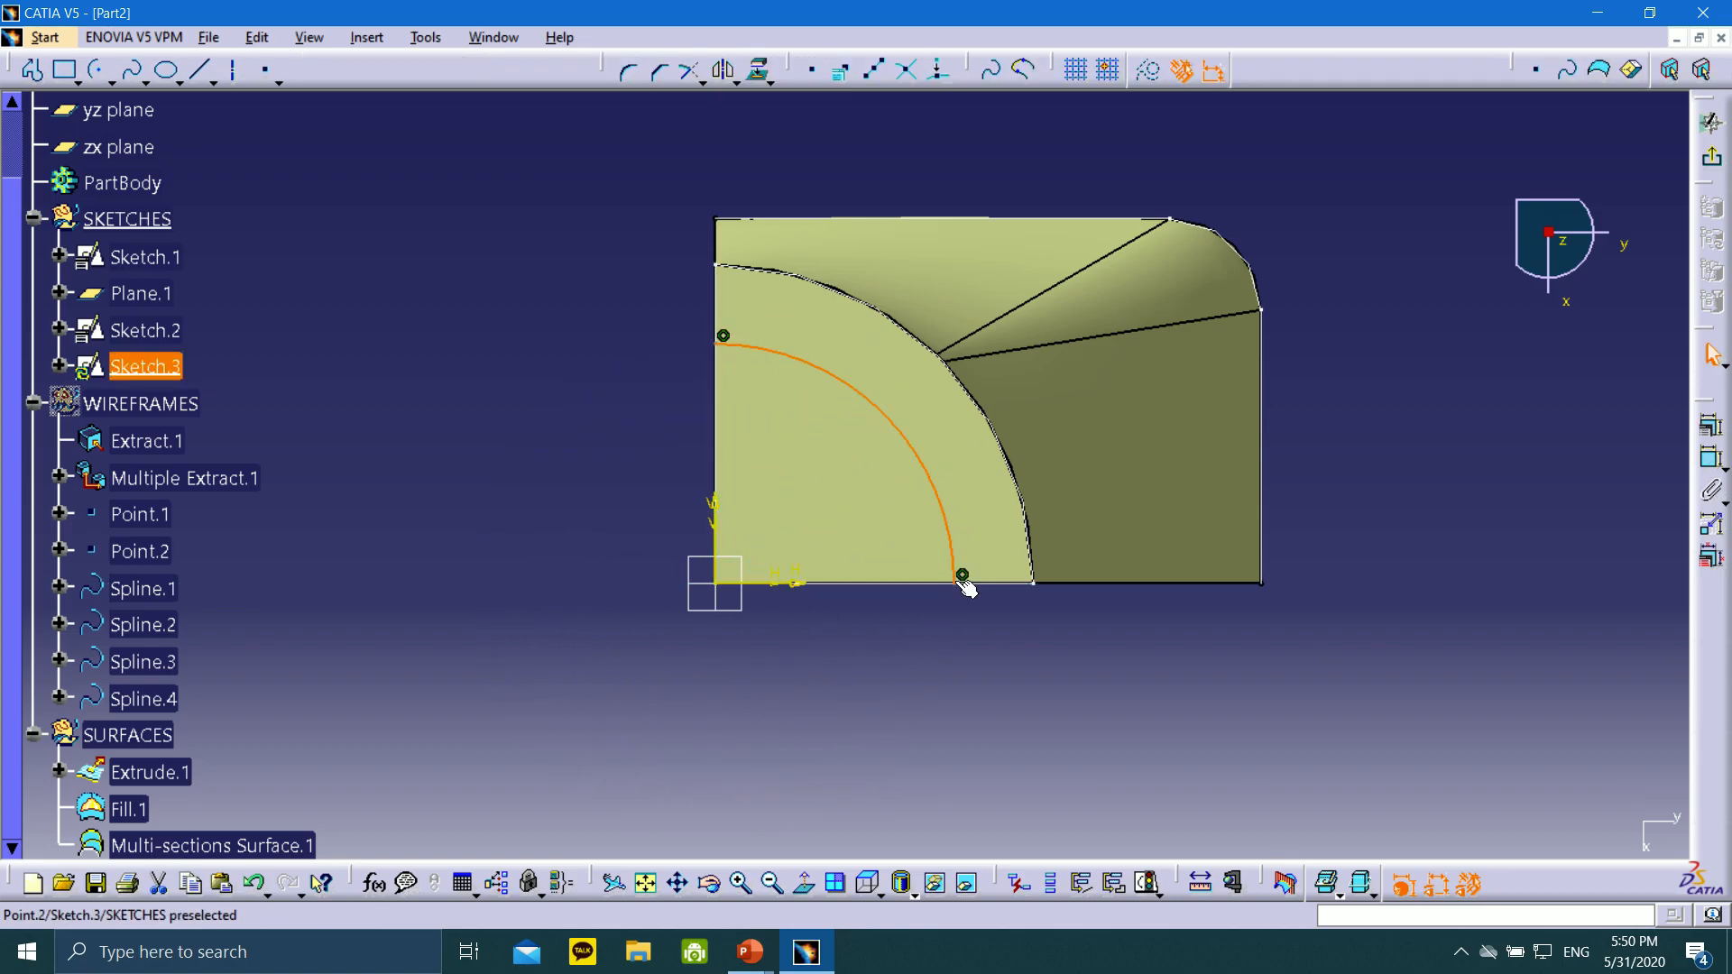
mouse_move(819, 372)
mouse_down()
mouse_move(754, 514)
mouse_move(847, 491)
mouse_move(511, 611)
mouse_move(854, 465)
mouse_move(1044, 348)
mouse_move(812, 496)
mouse_move(798, 541)
mouse_up()
click(821, 606)
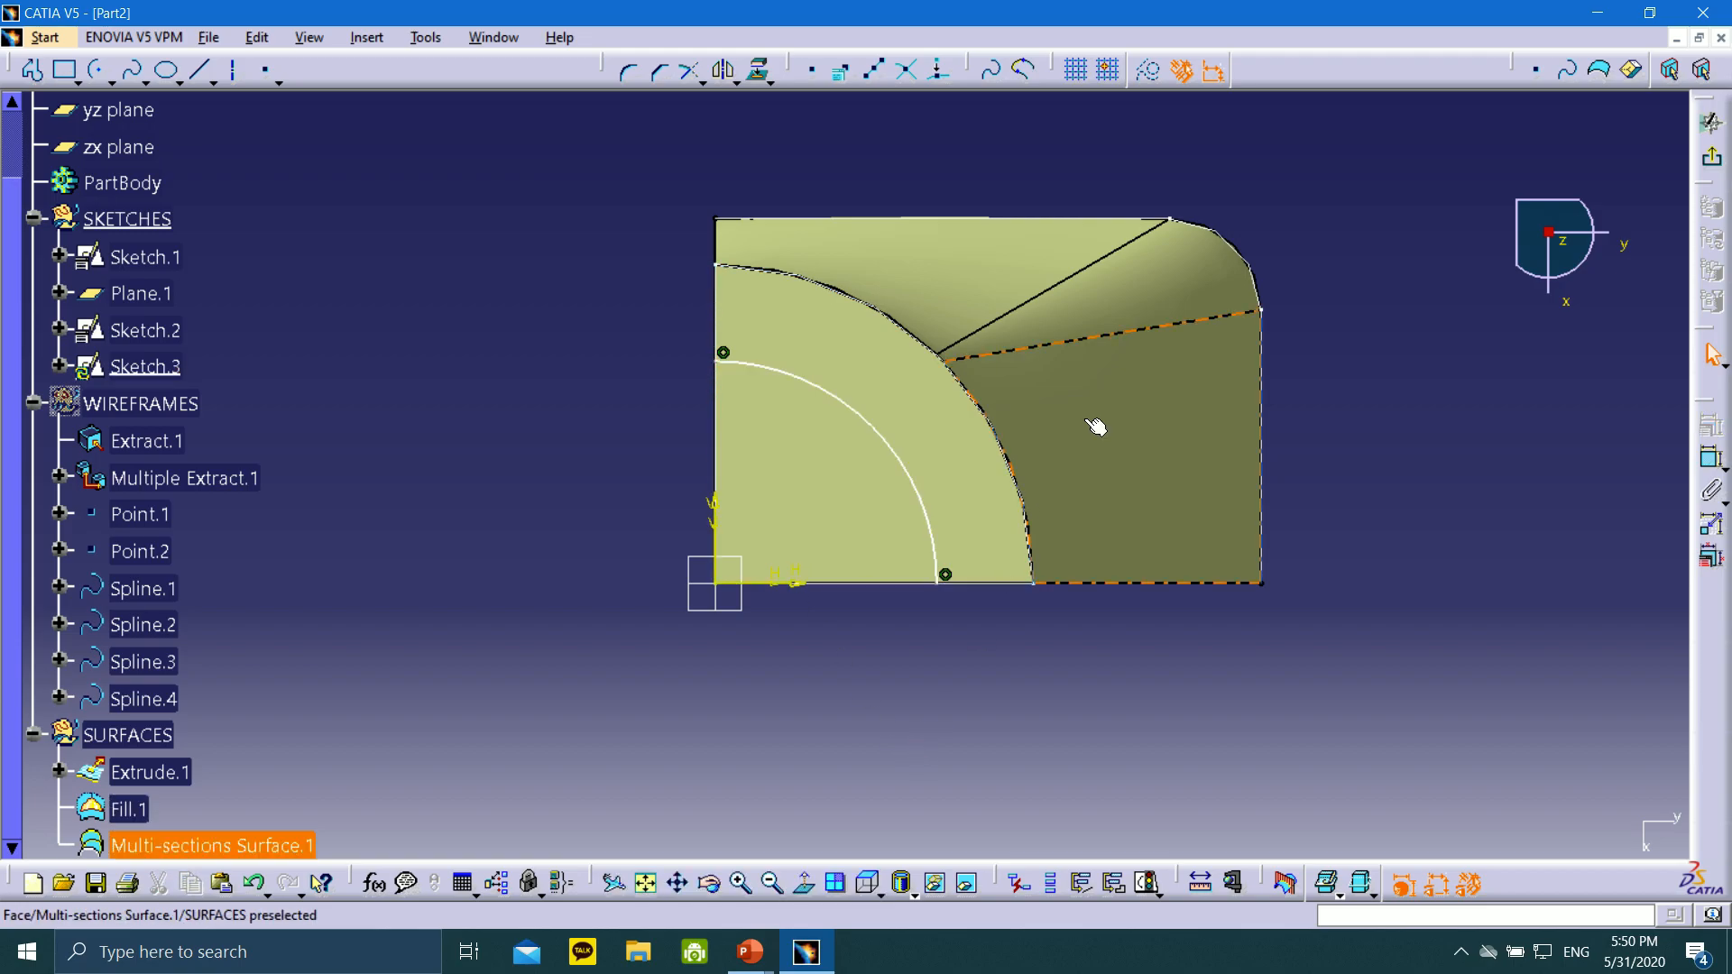
Constrain the quarter arc's radius to 15 mm and exit the sketch
click(880, 426)
click(830, 440)
double_click(828, 461)
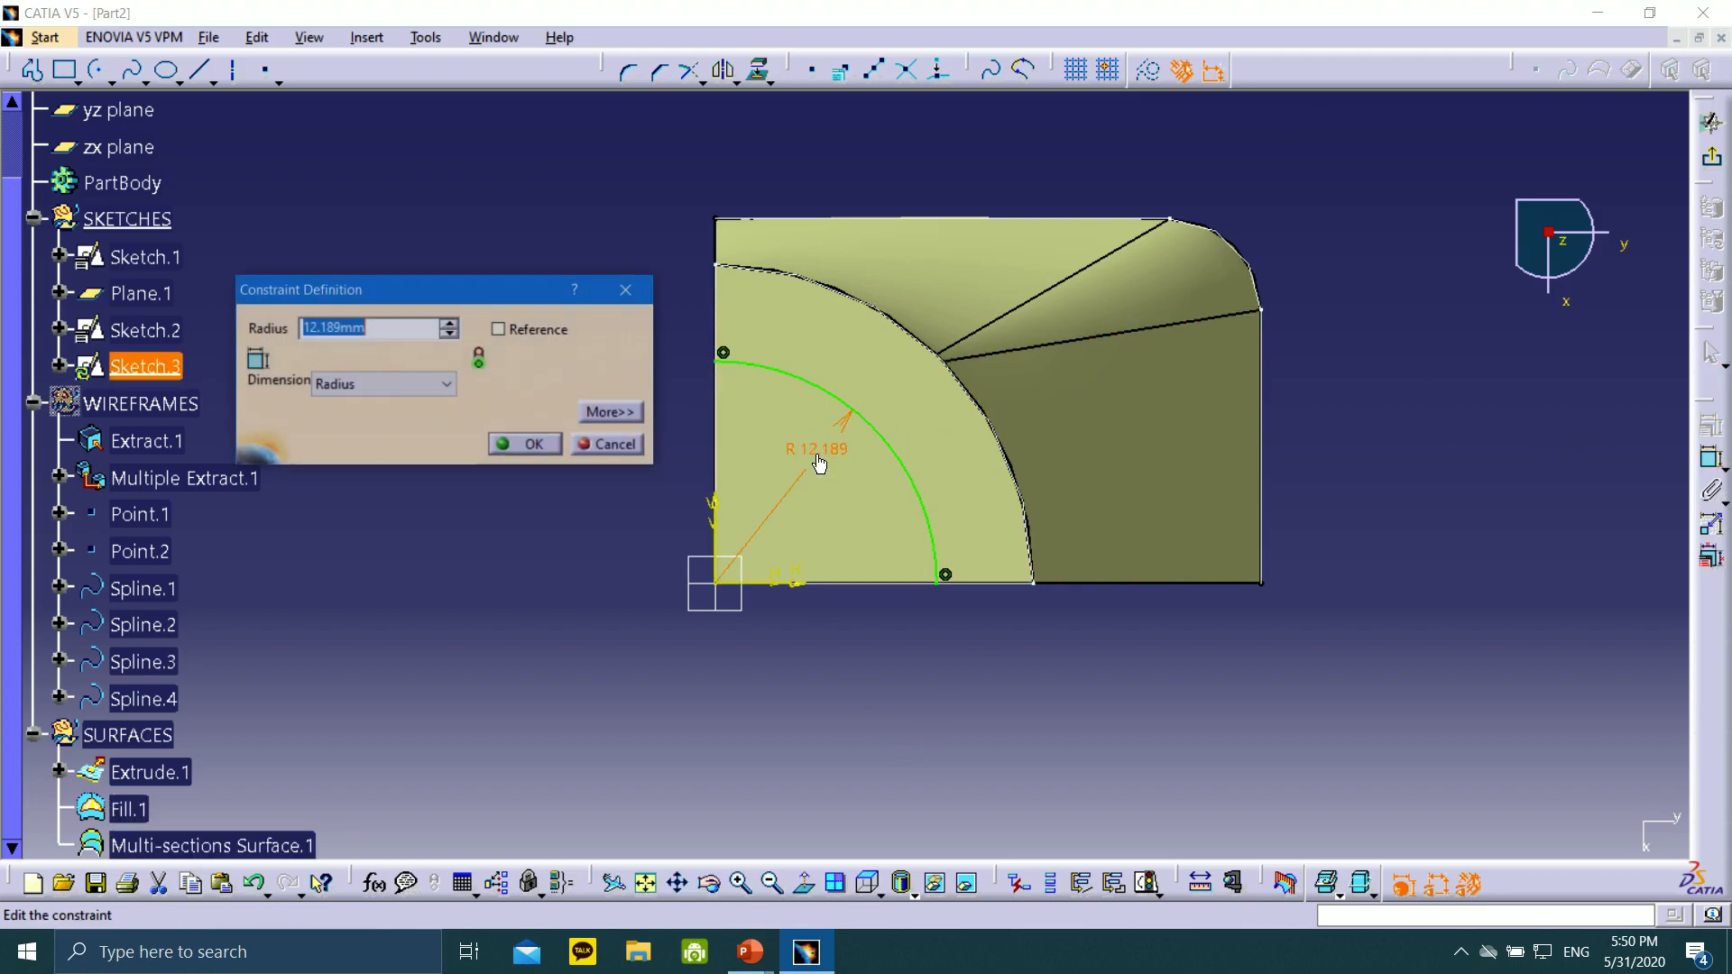
text(15)
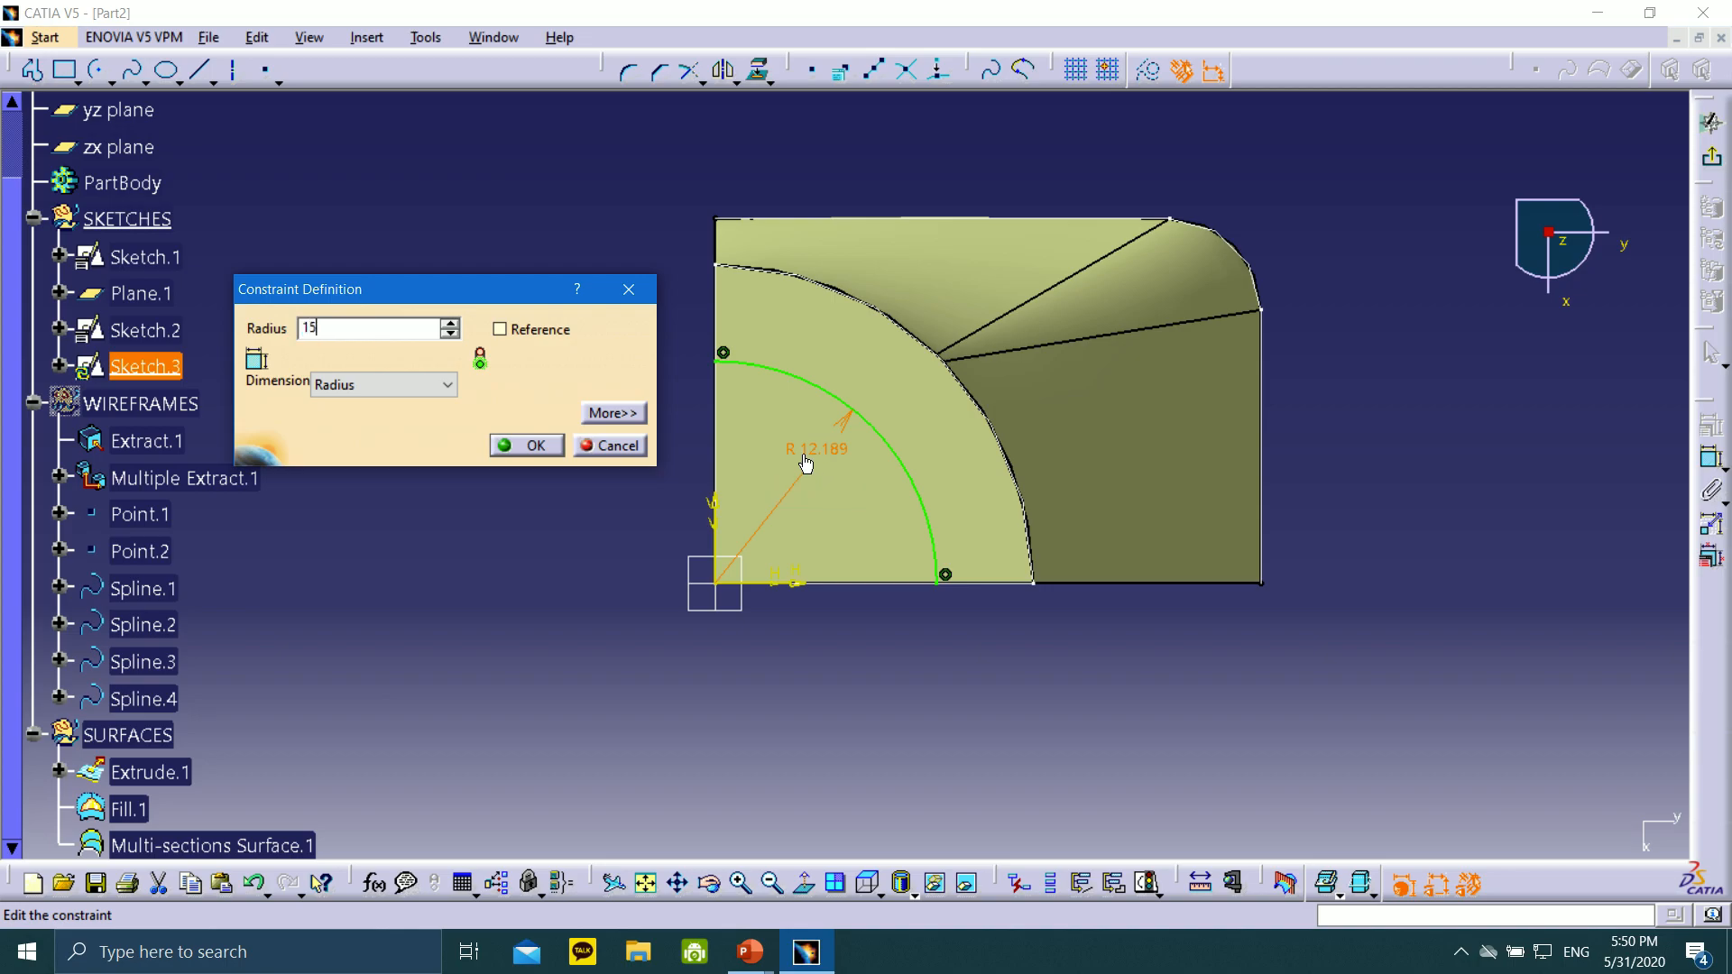
click(533, 446)
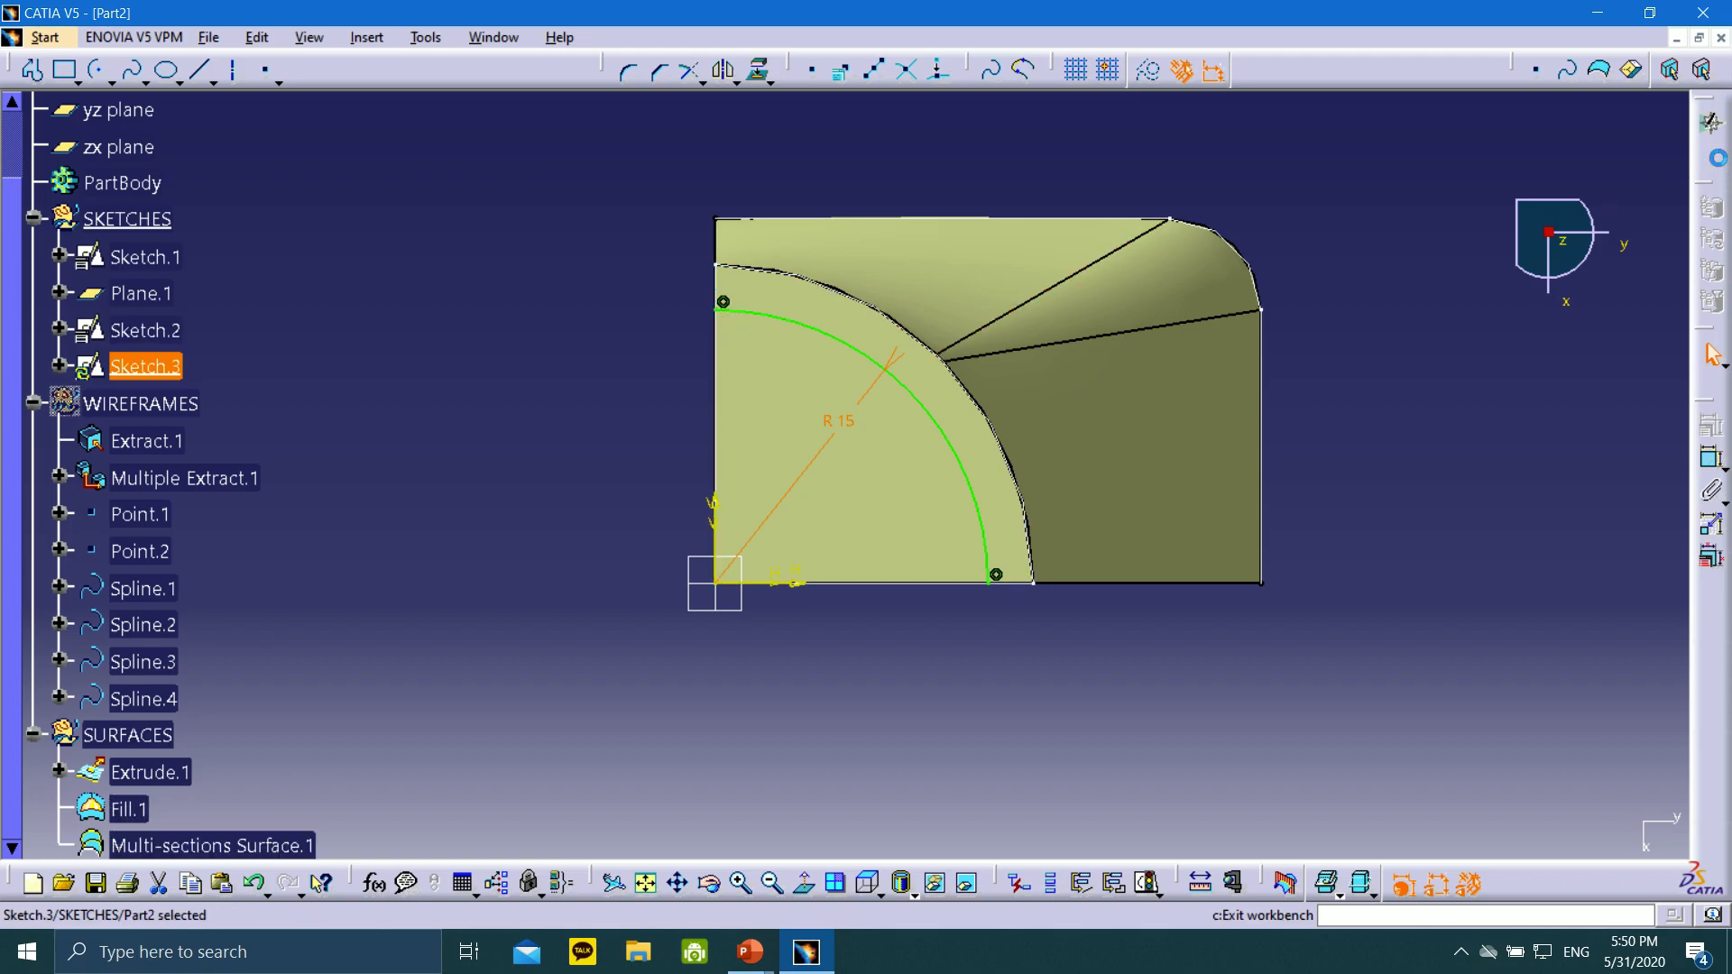
click(1710, 122)
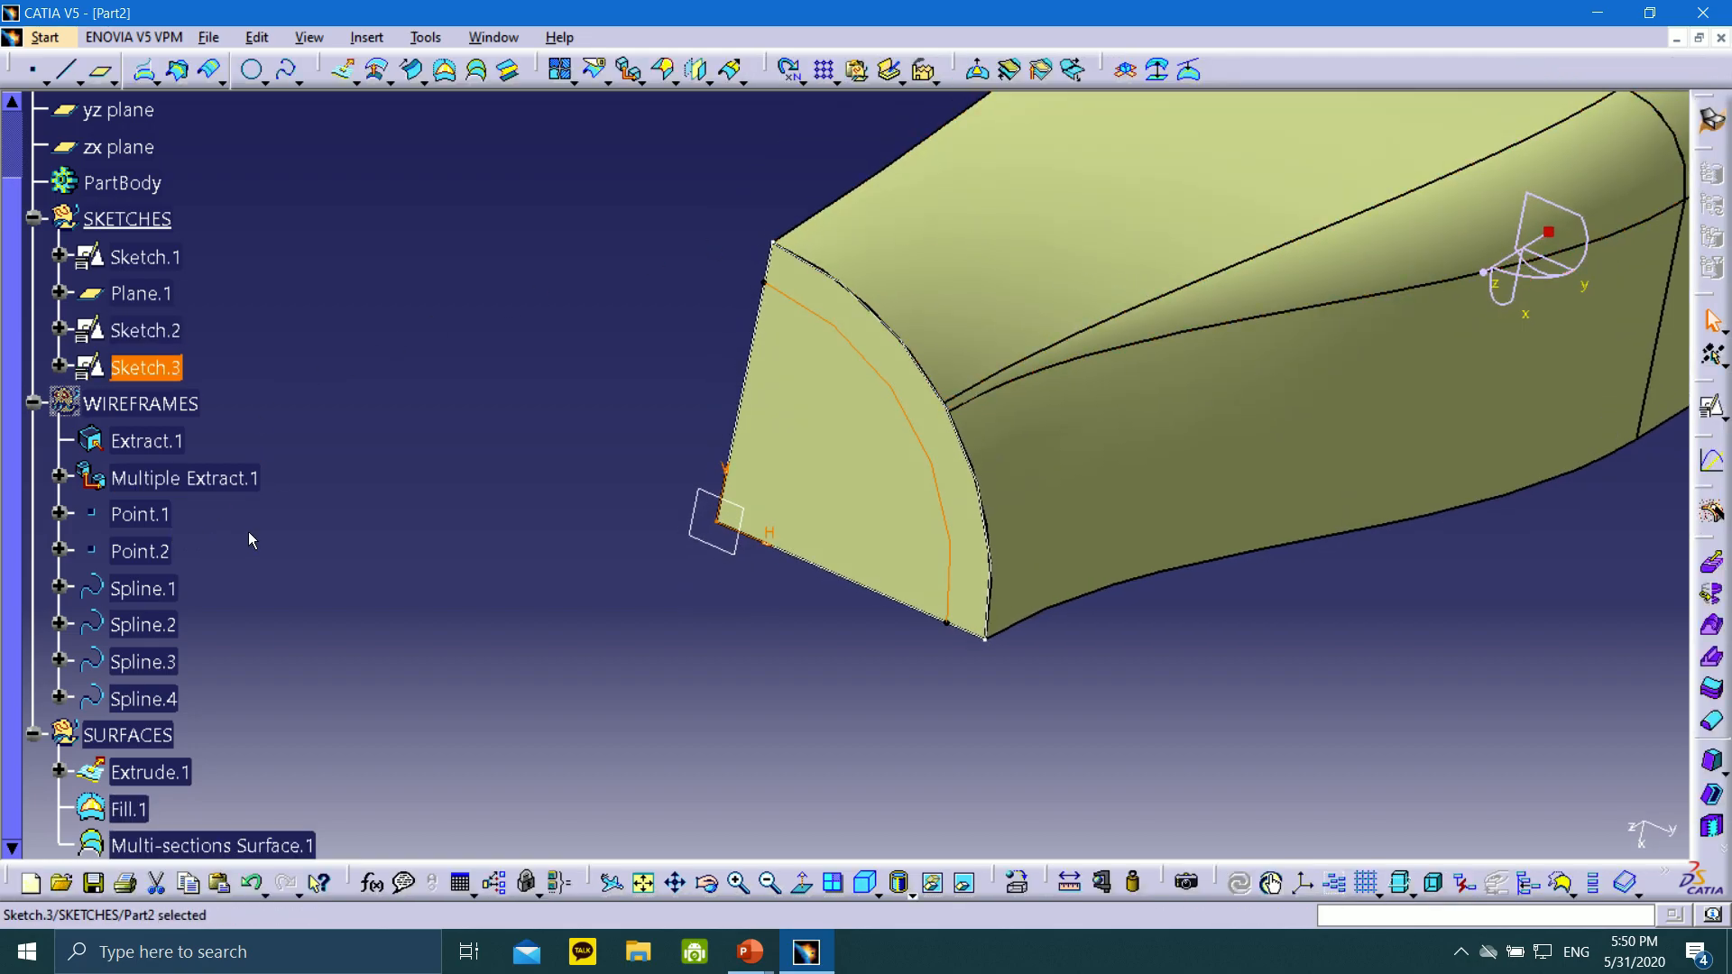
Define the SURFACES geometrical set as the in-work object
scroll(180, 560, down, 2)
right_click(149, 582)
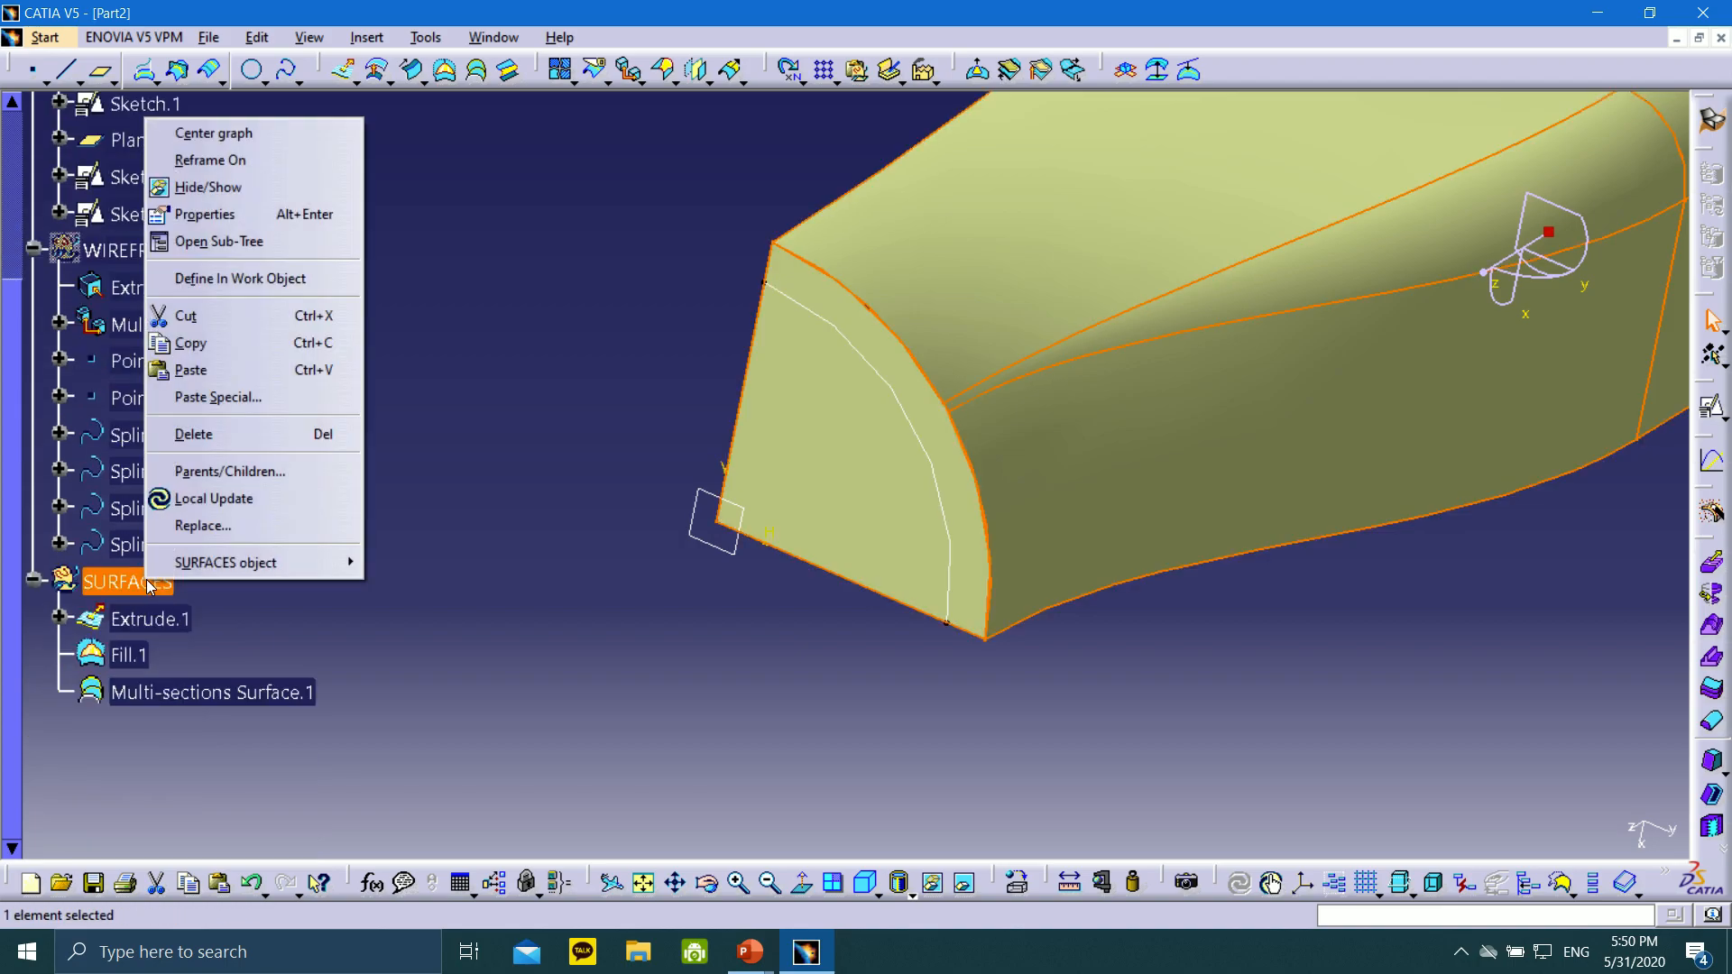
click(239, 278)
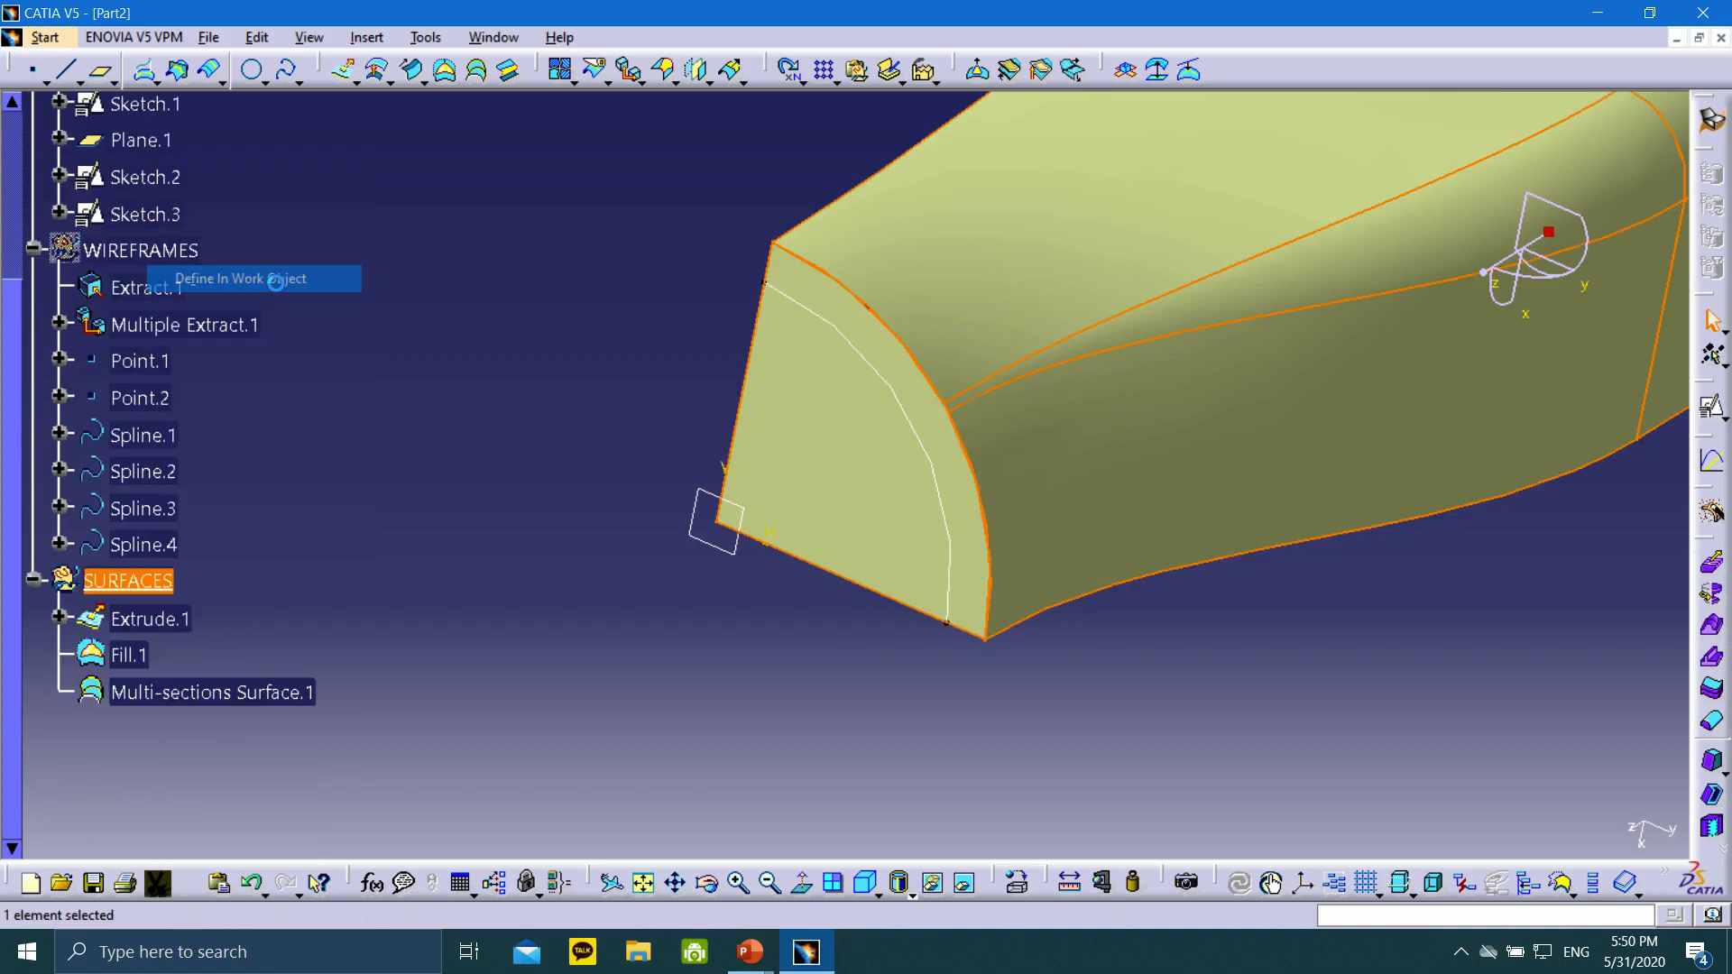
click(848, 334)
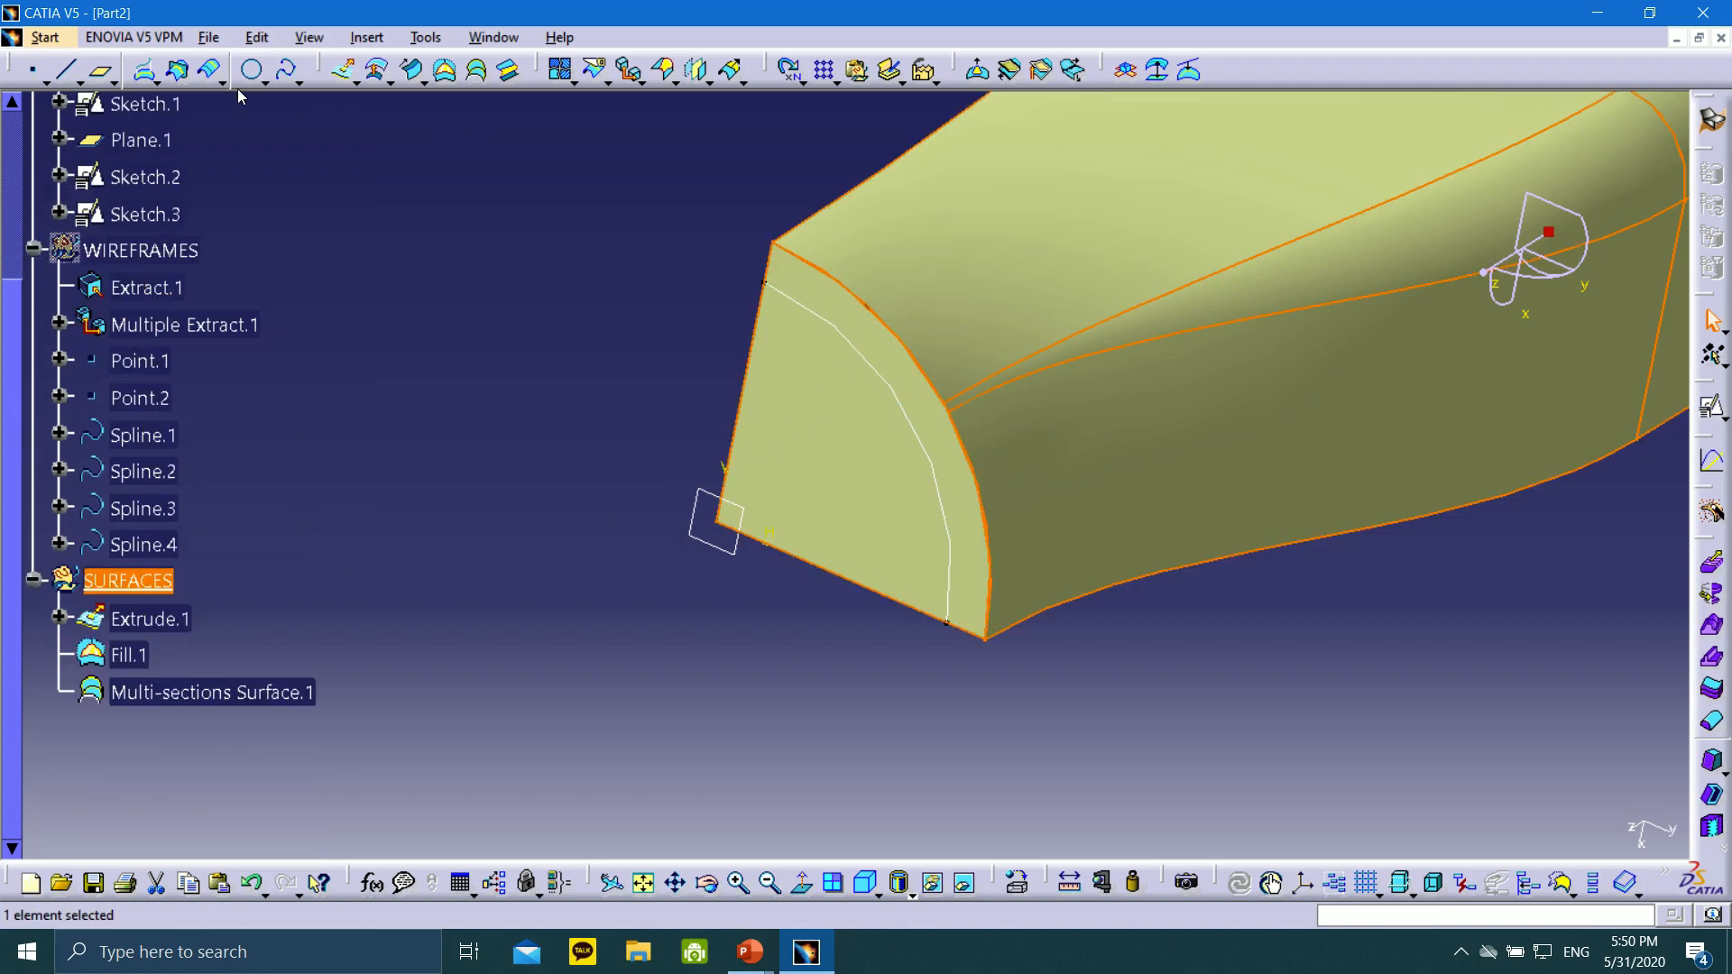
Extrude the Sketch.3 arc as a surface 25 mm along the sketch normal
click(345, 72)
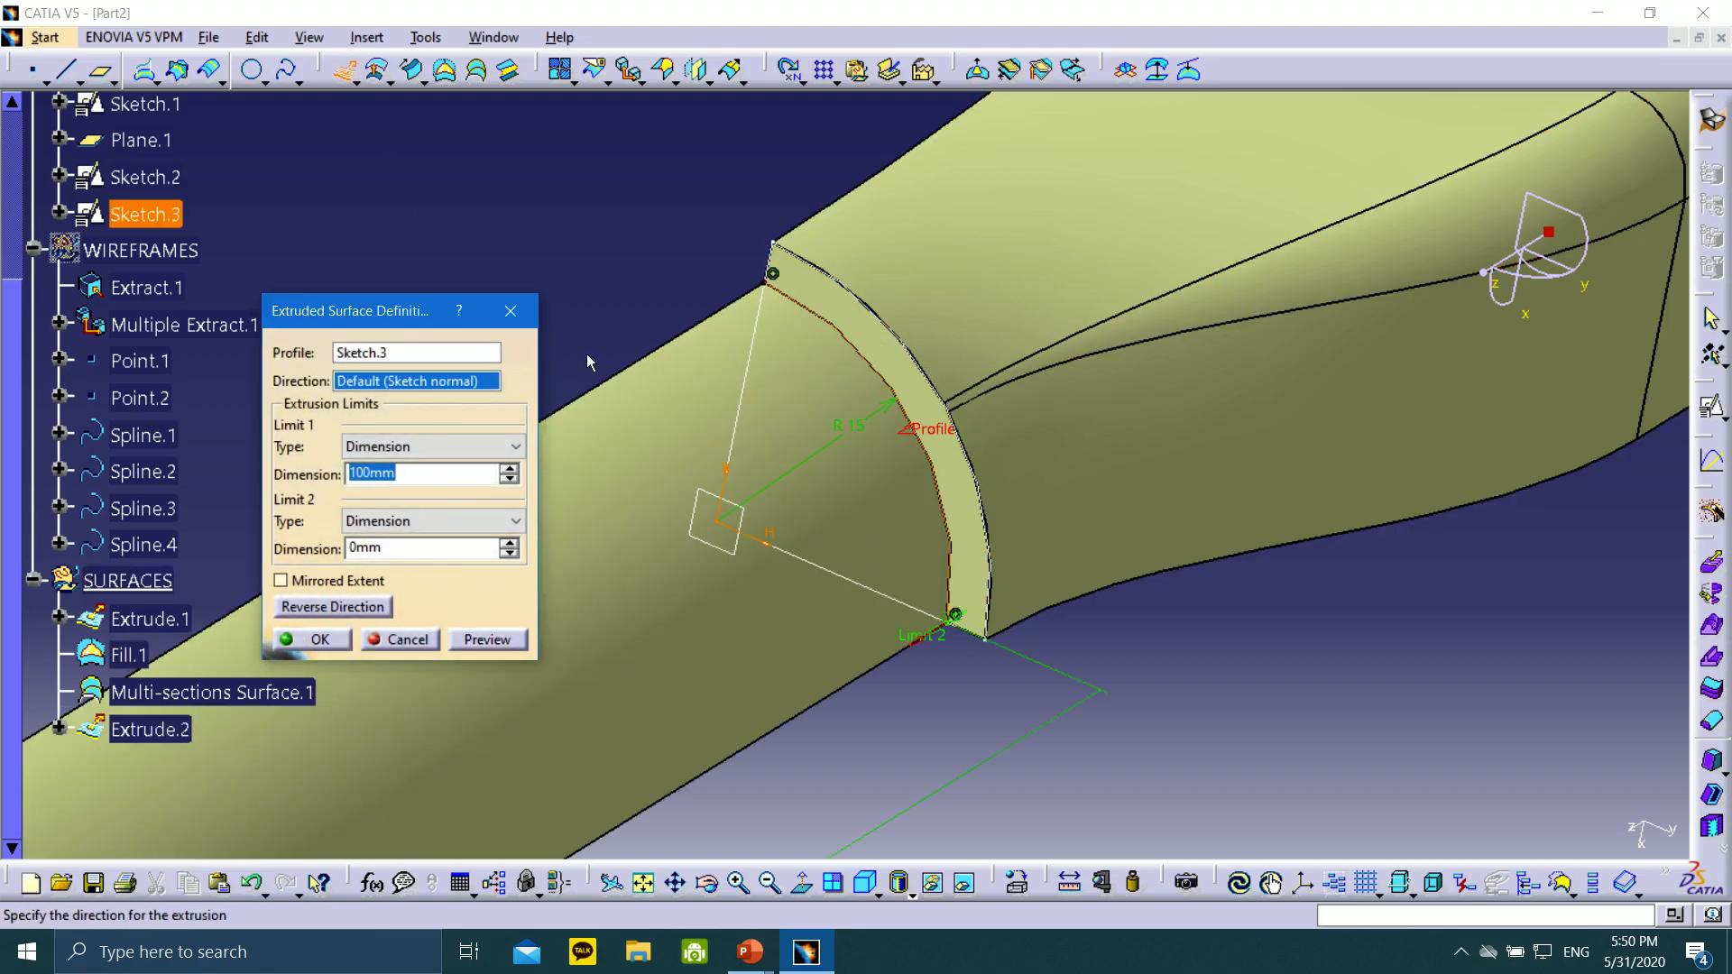
drag(370, 320, 437, 190)
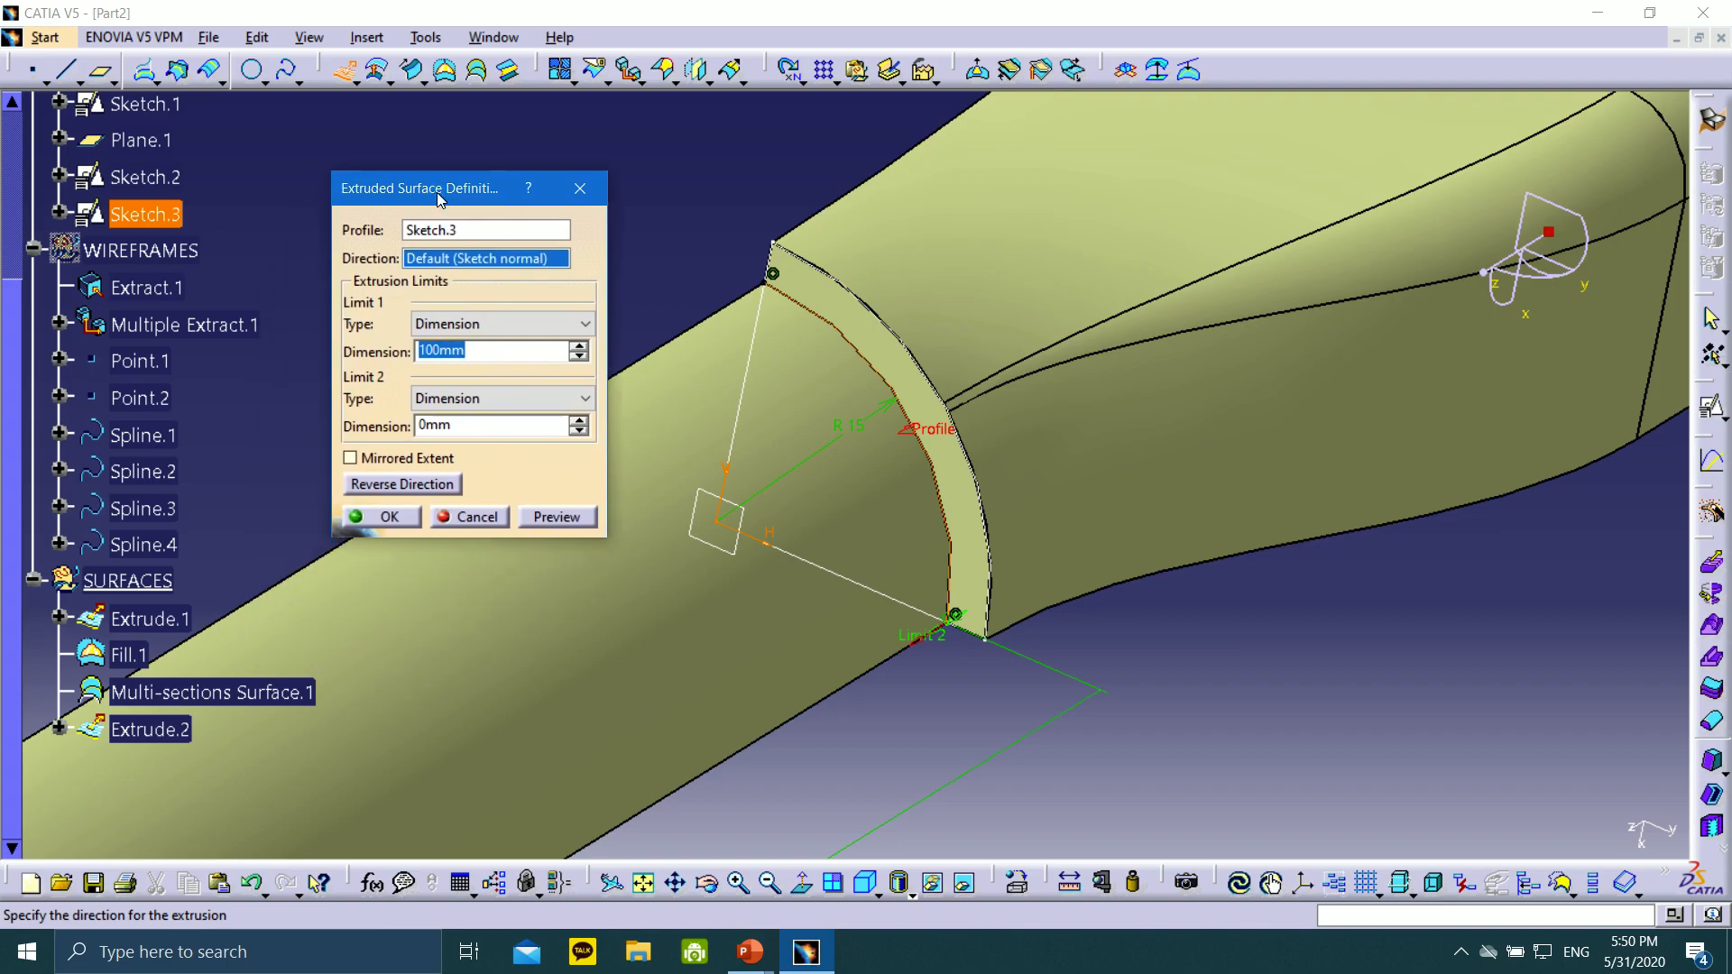
right_click(457, 263)
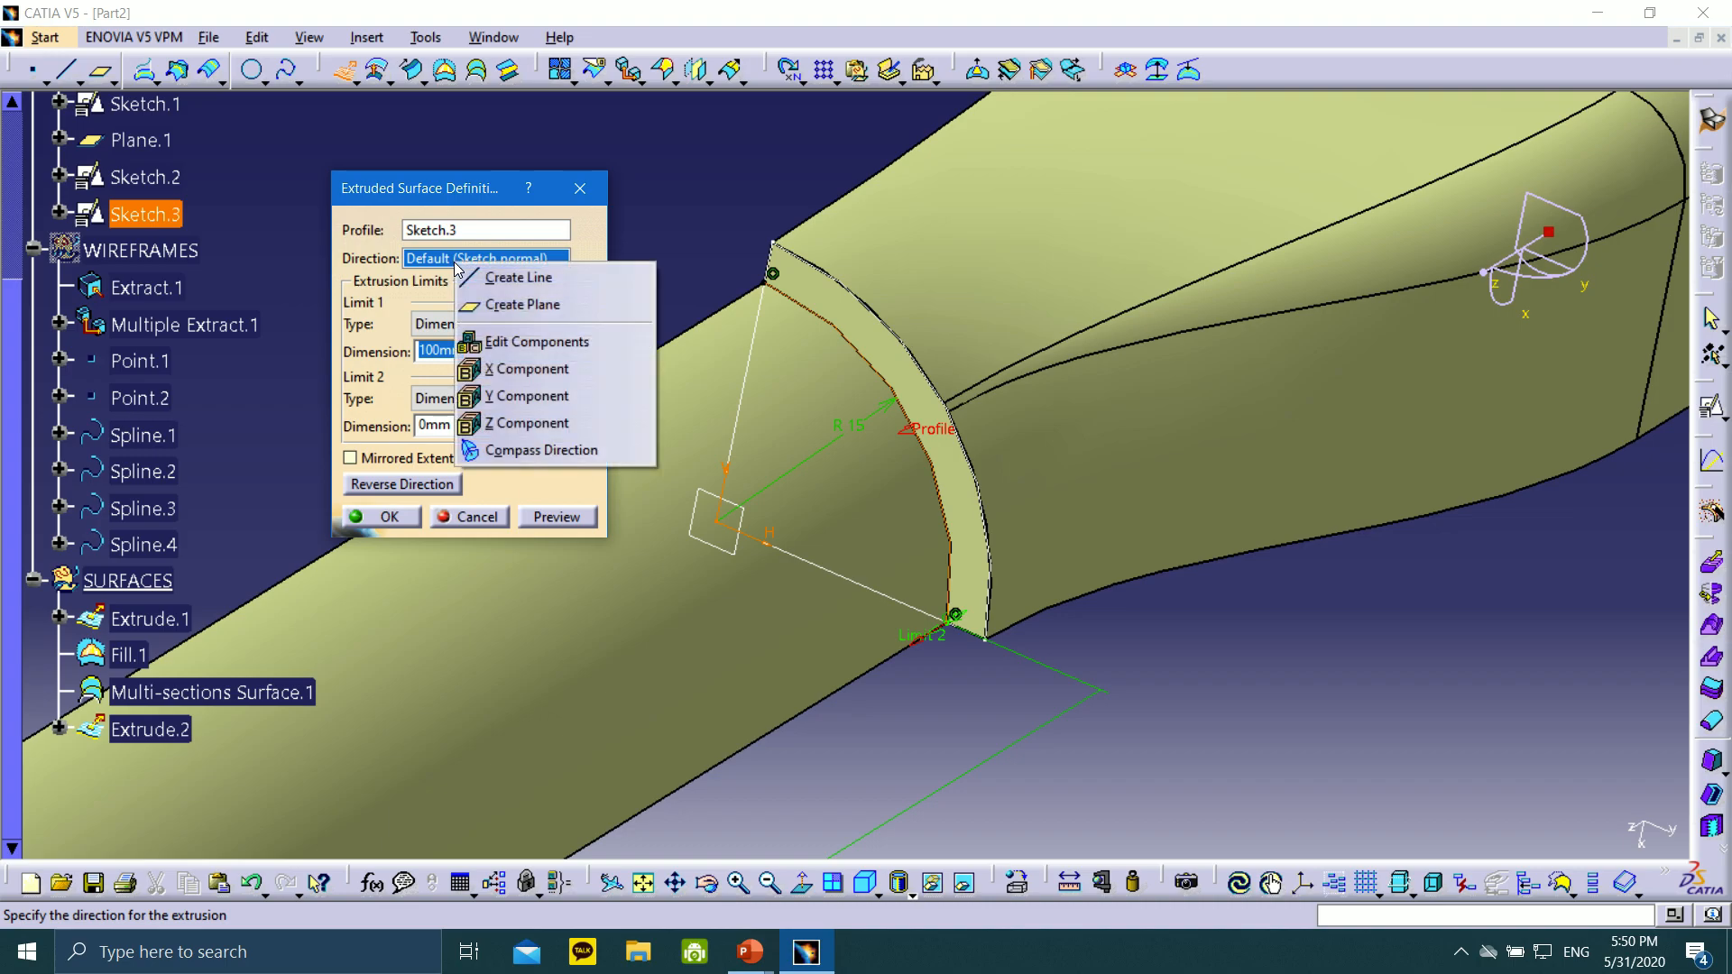
click(427, 352)
drag(469, 351, 390, 345)
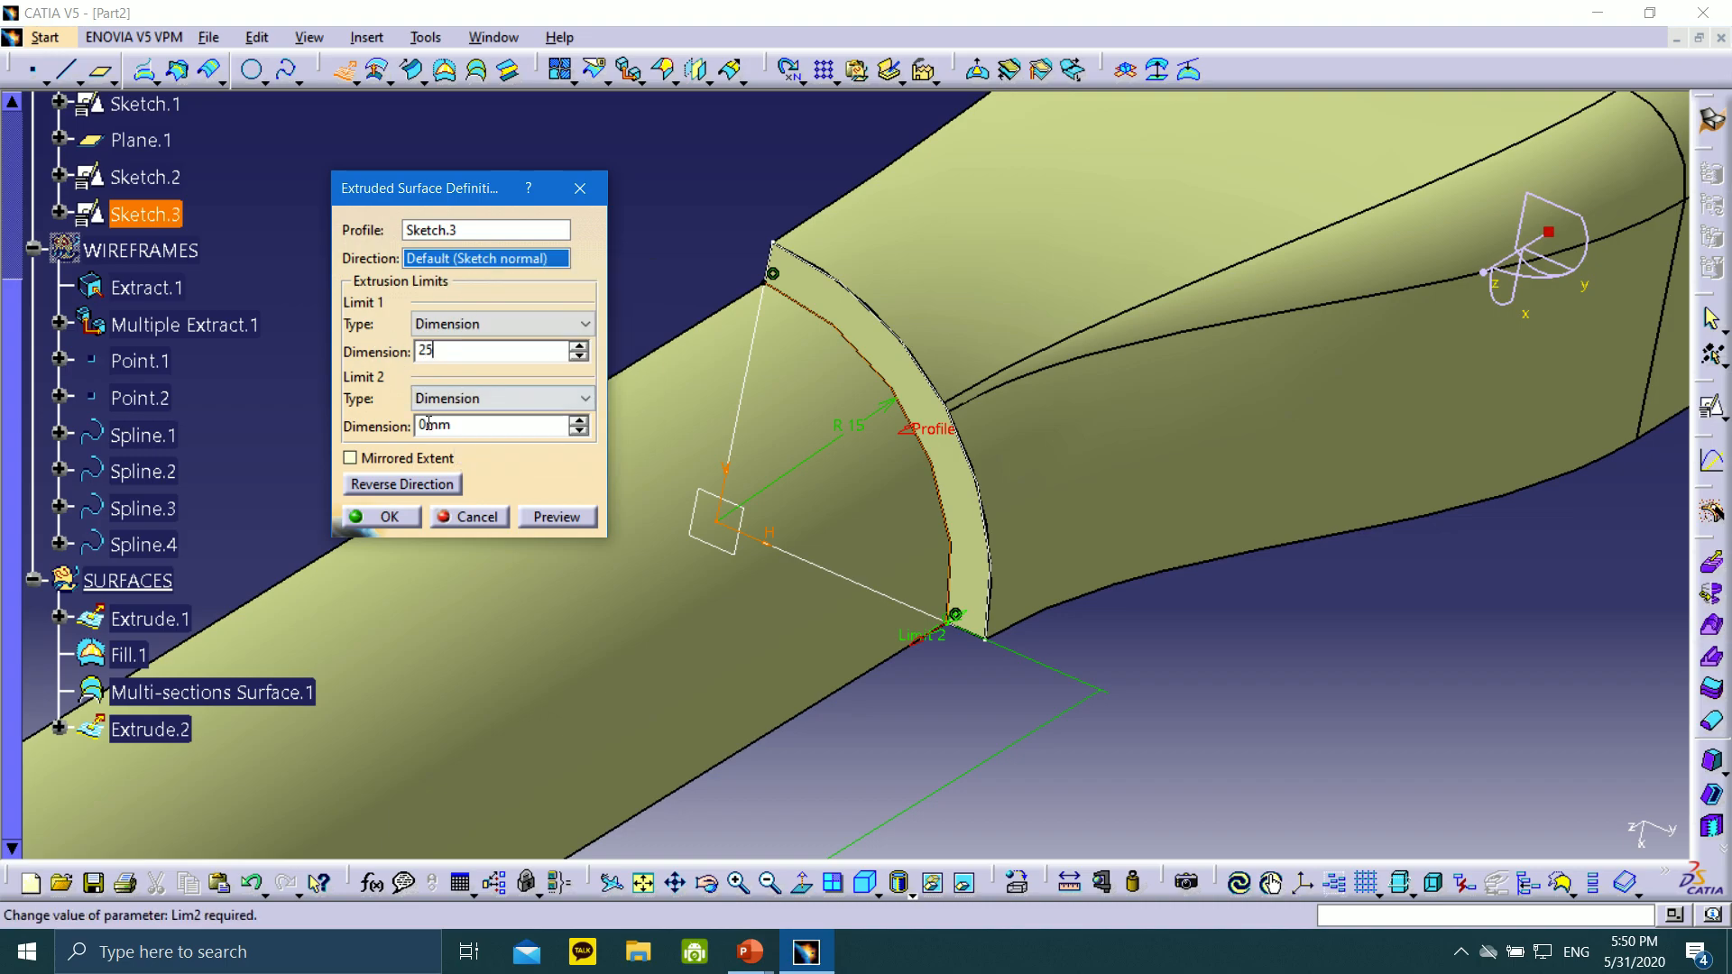
click(571, 522)
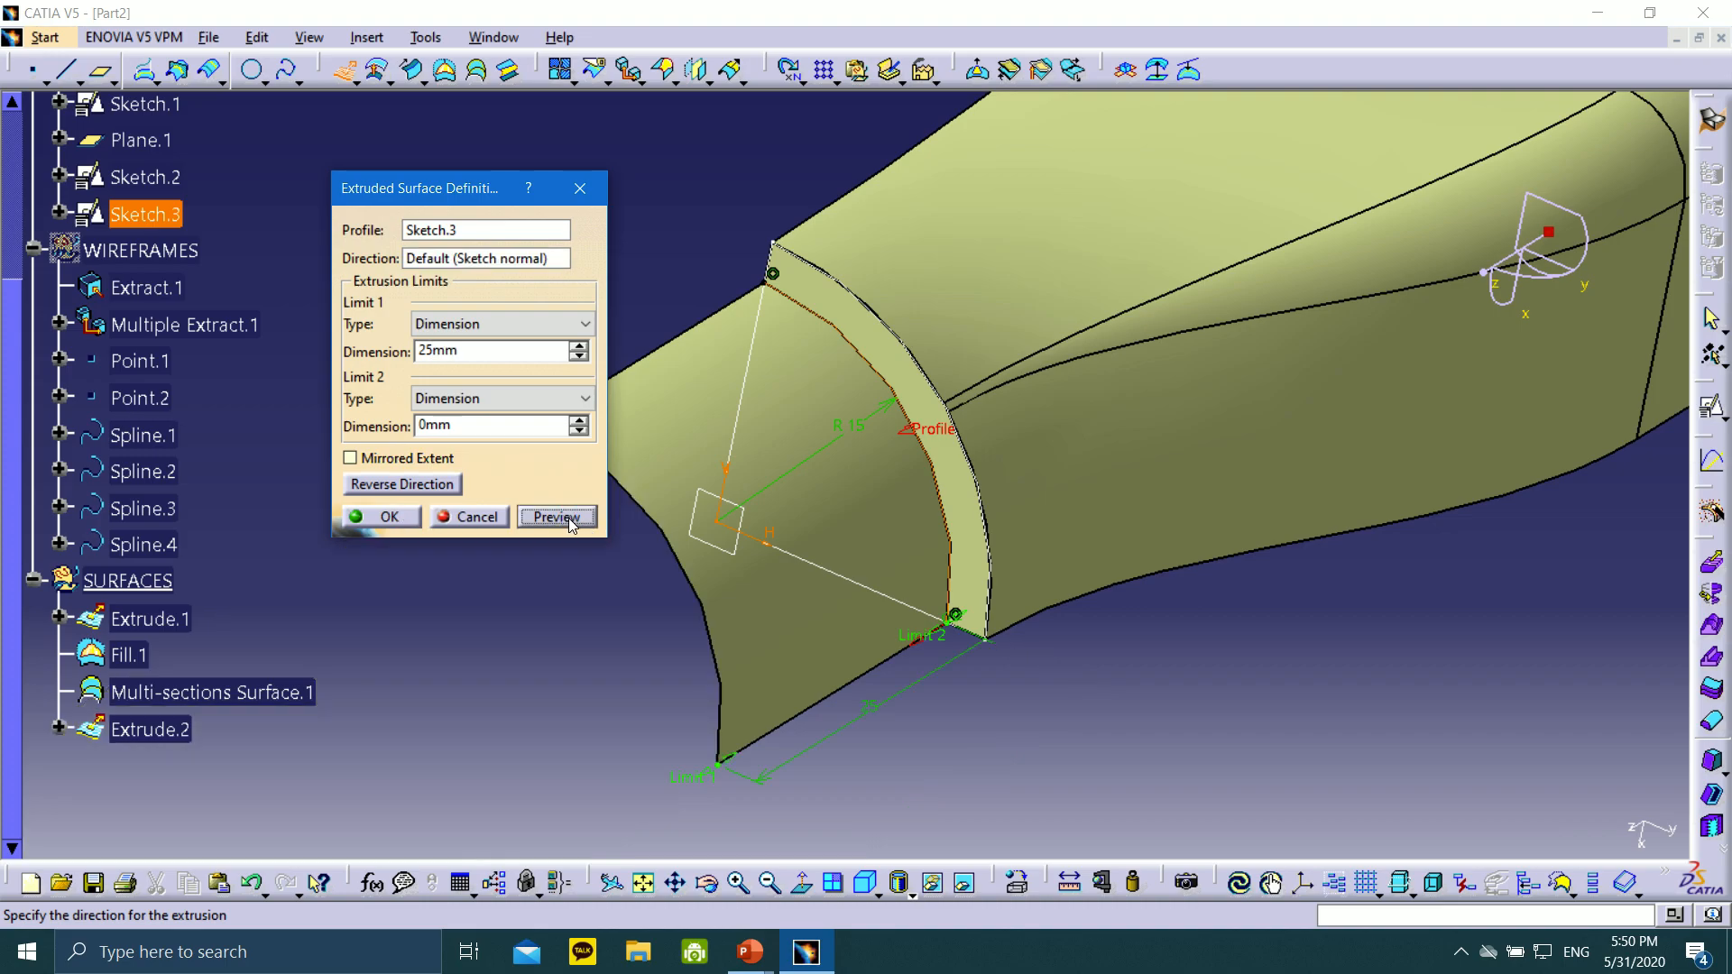
click(389, 517)
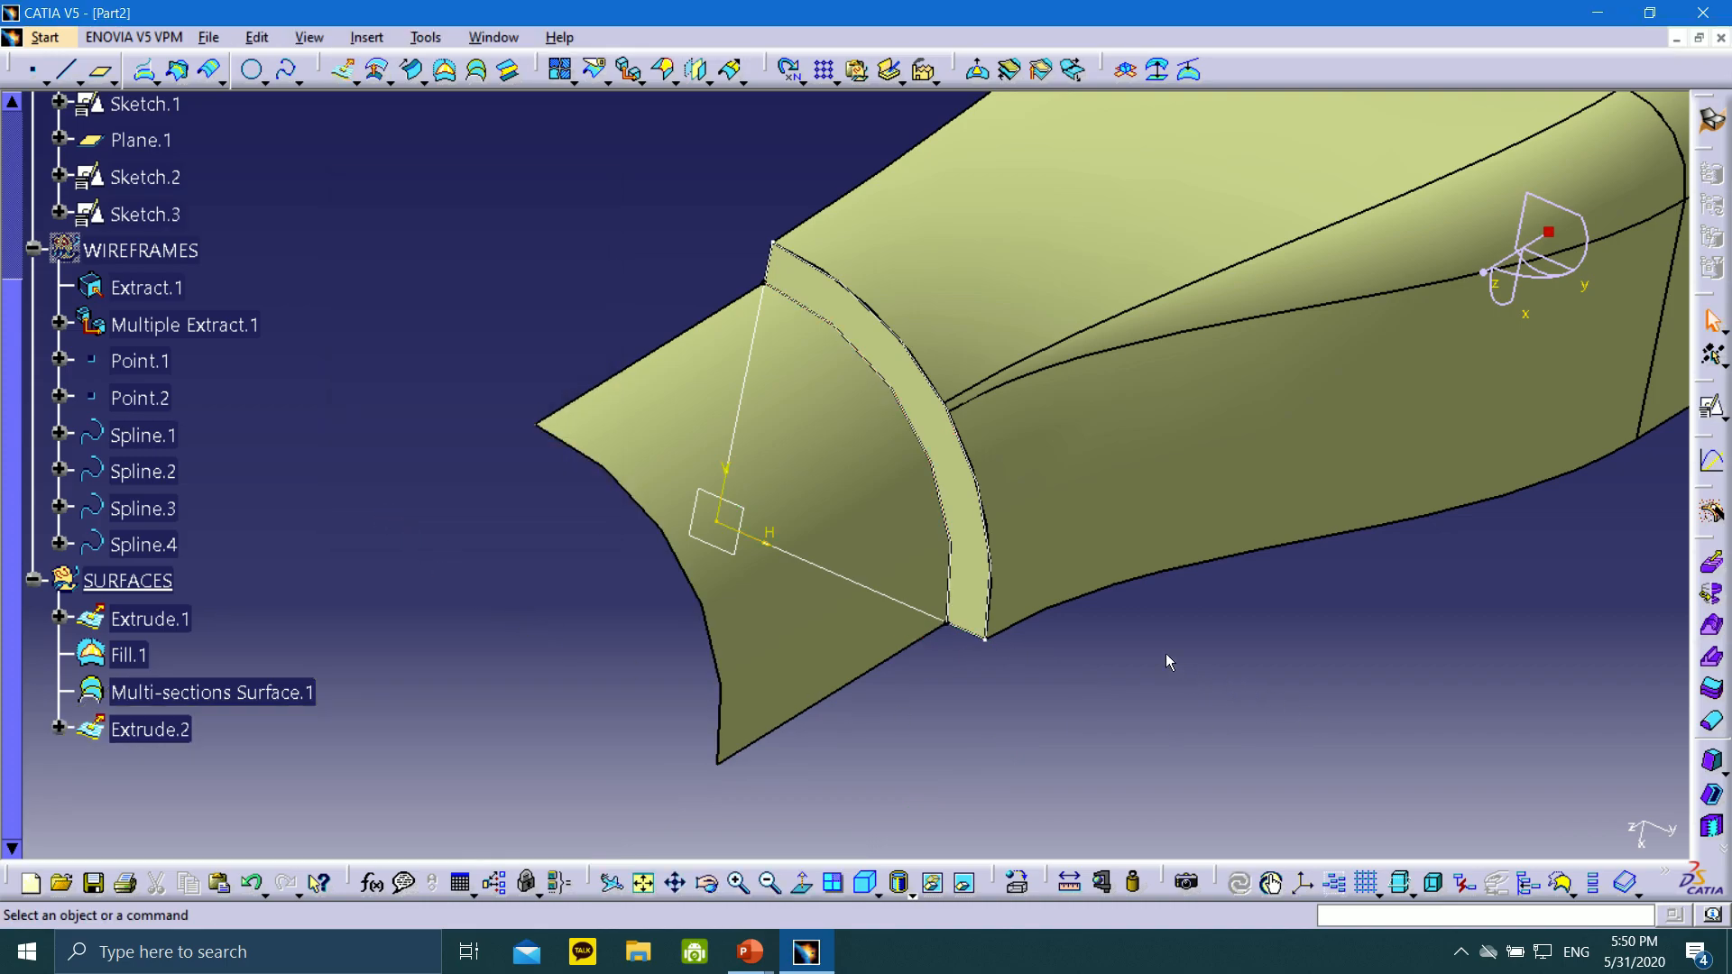
Set up a split with Fill.1 as the element to cut and Extrude.2 as the cutting element, and preview it
middle_drag(769, 658, 968, 449)
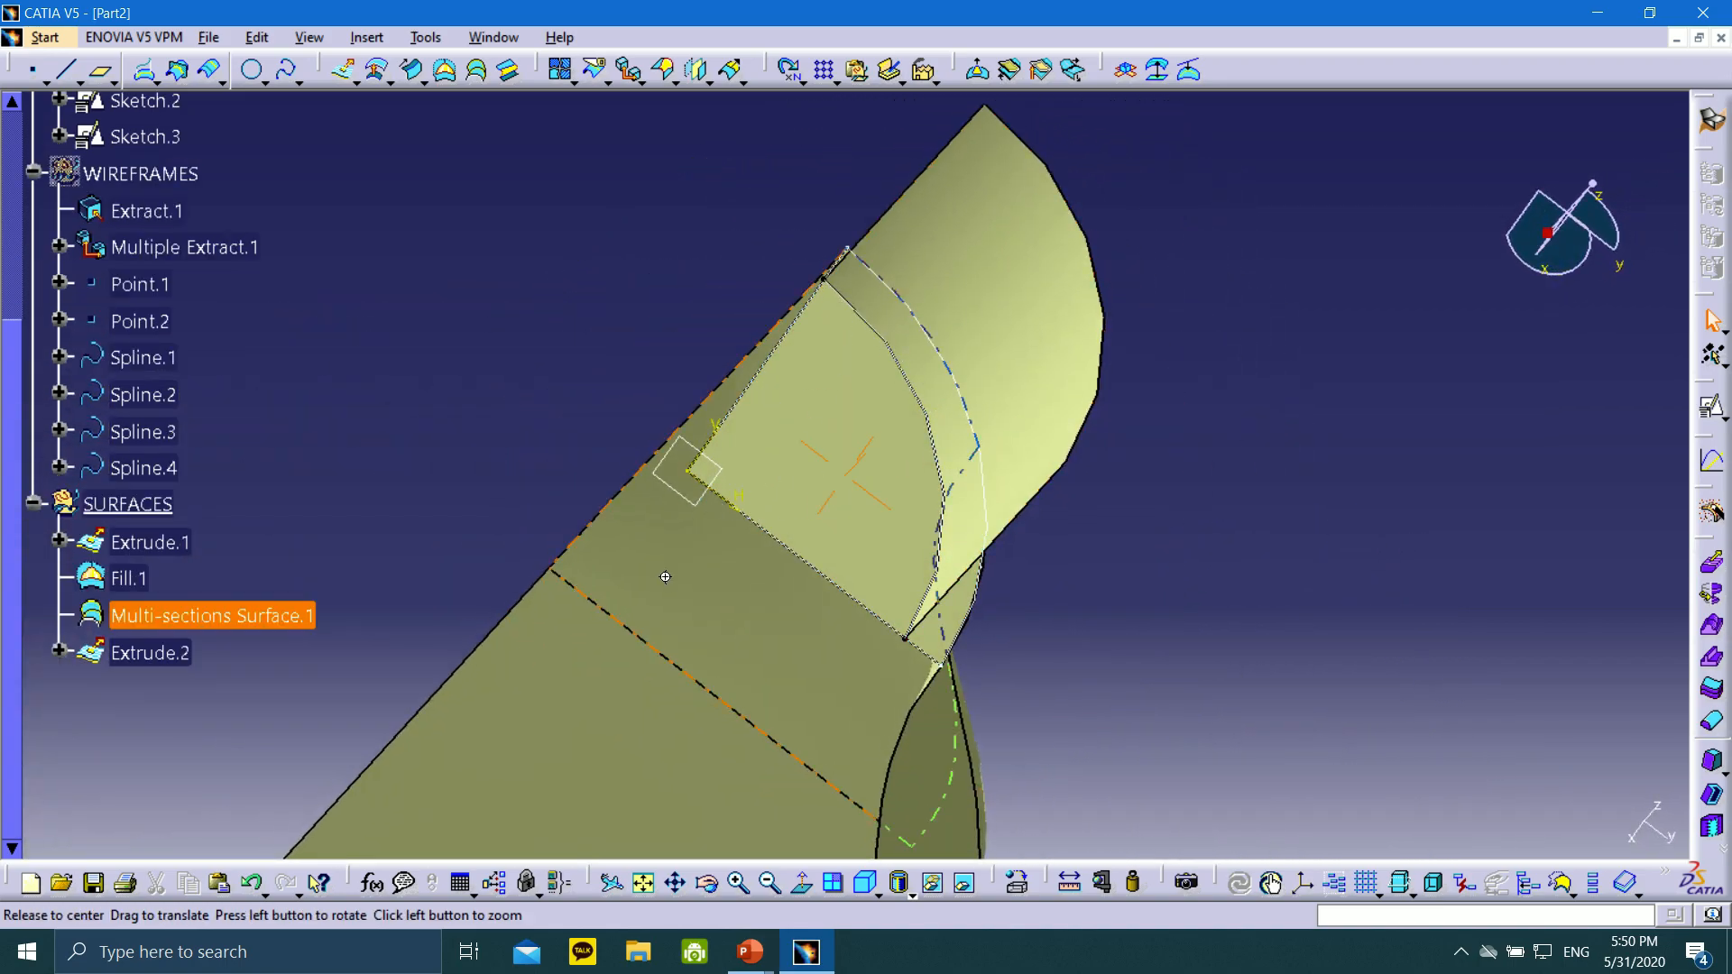
middle_drag(665, 577, 844, 623)
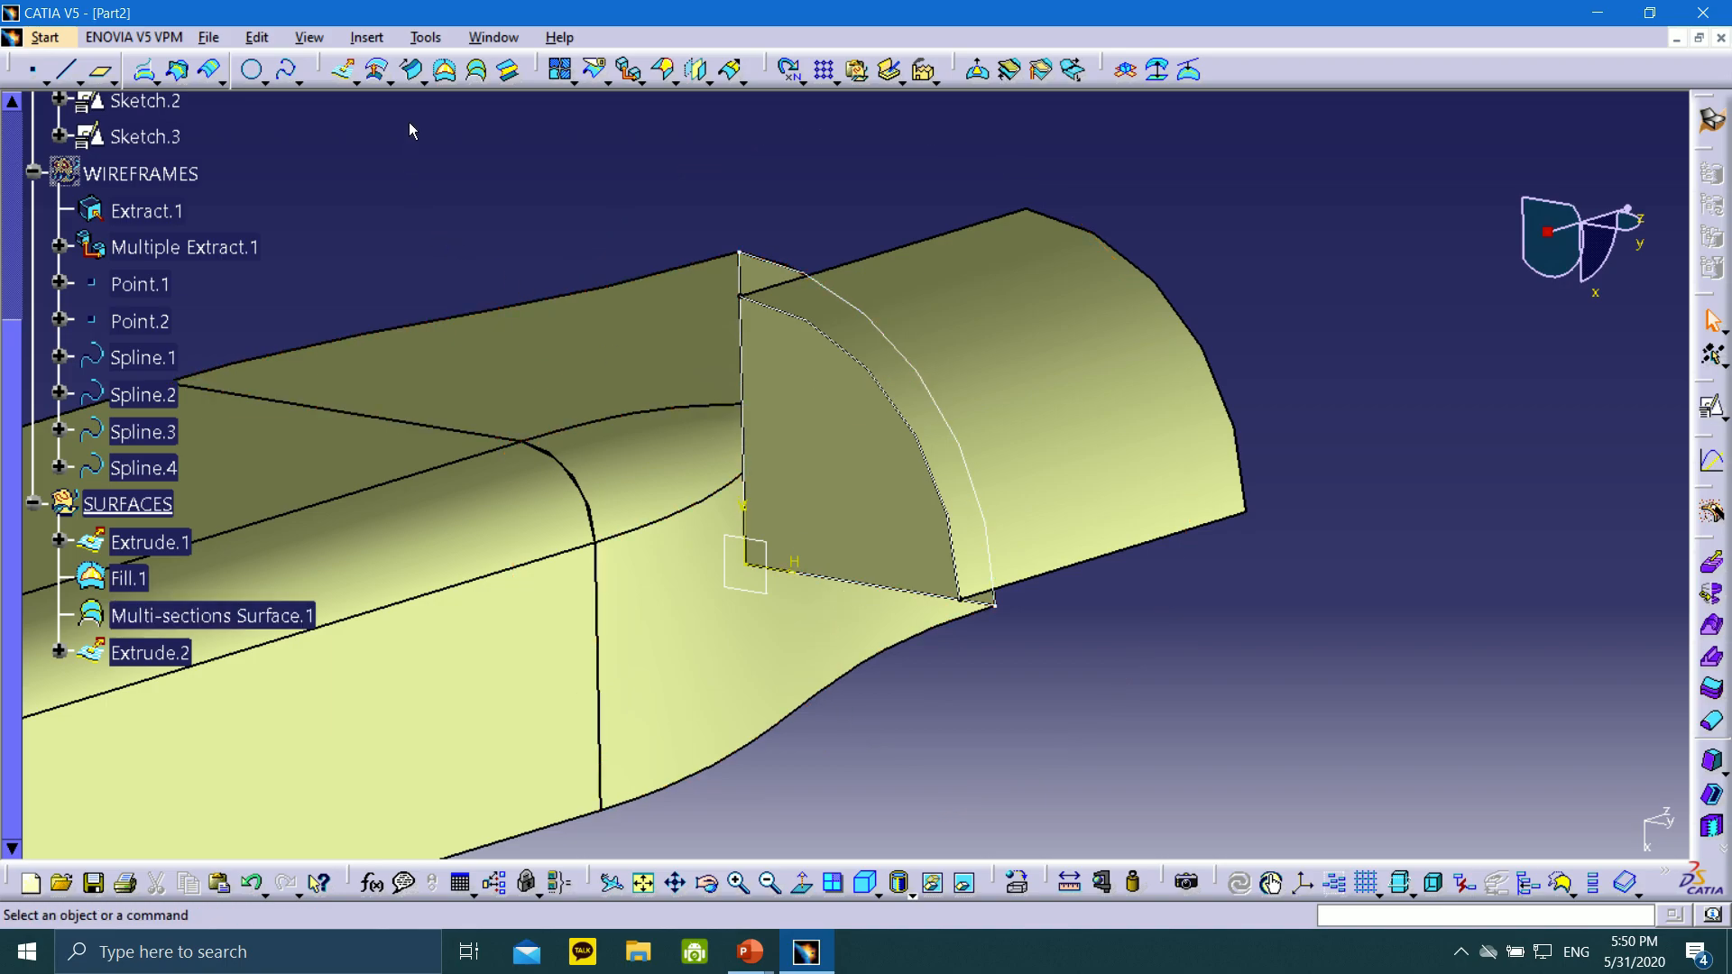
click(635, 81)
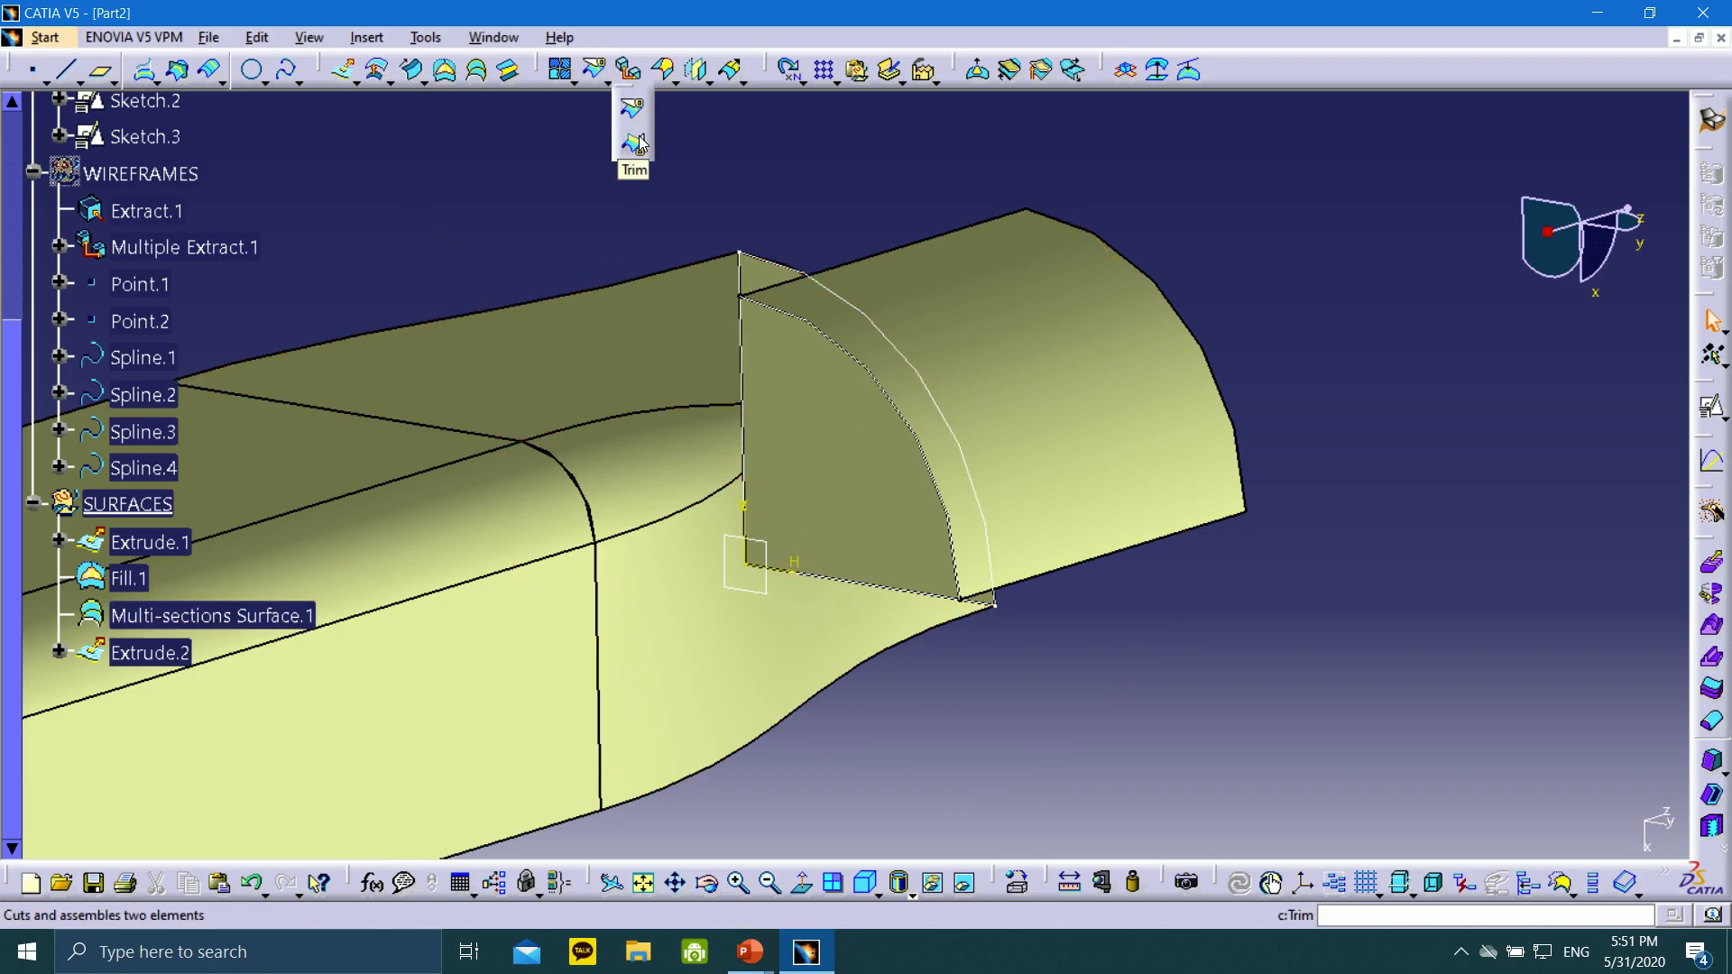
click(637, 111)
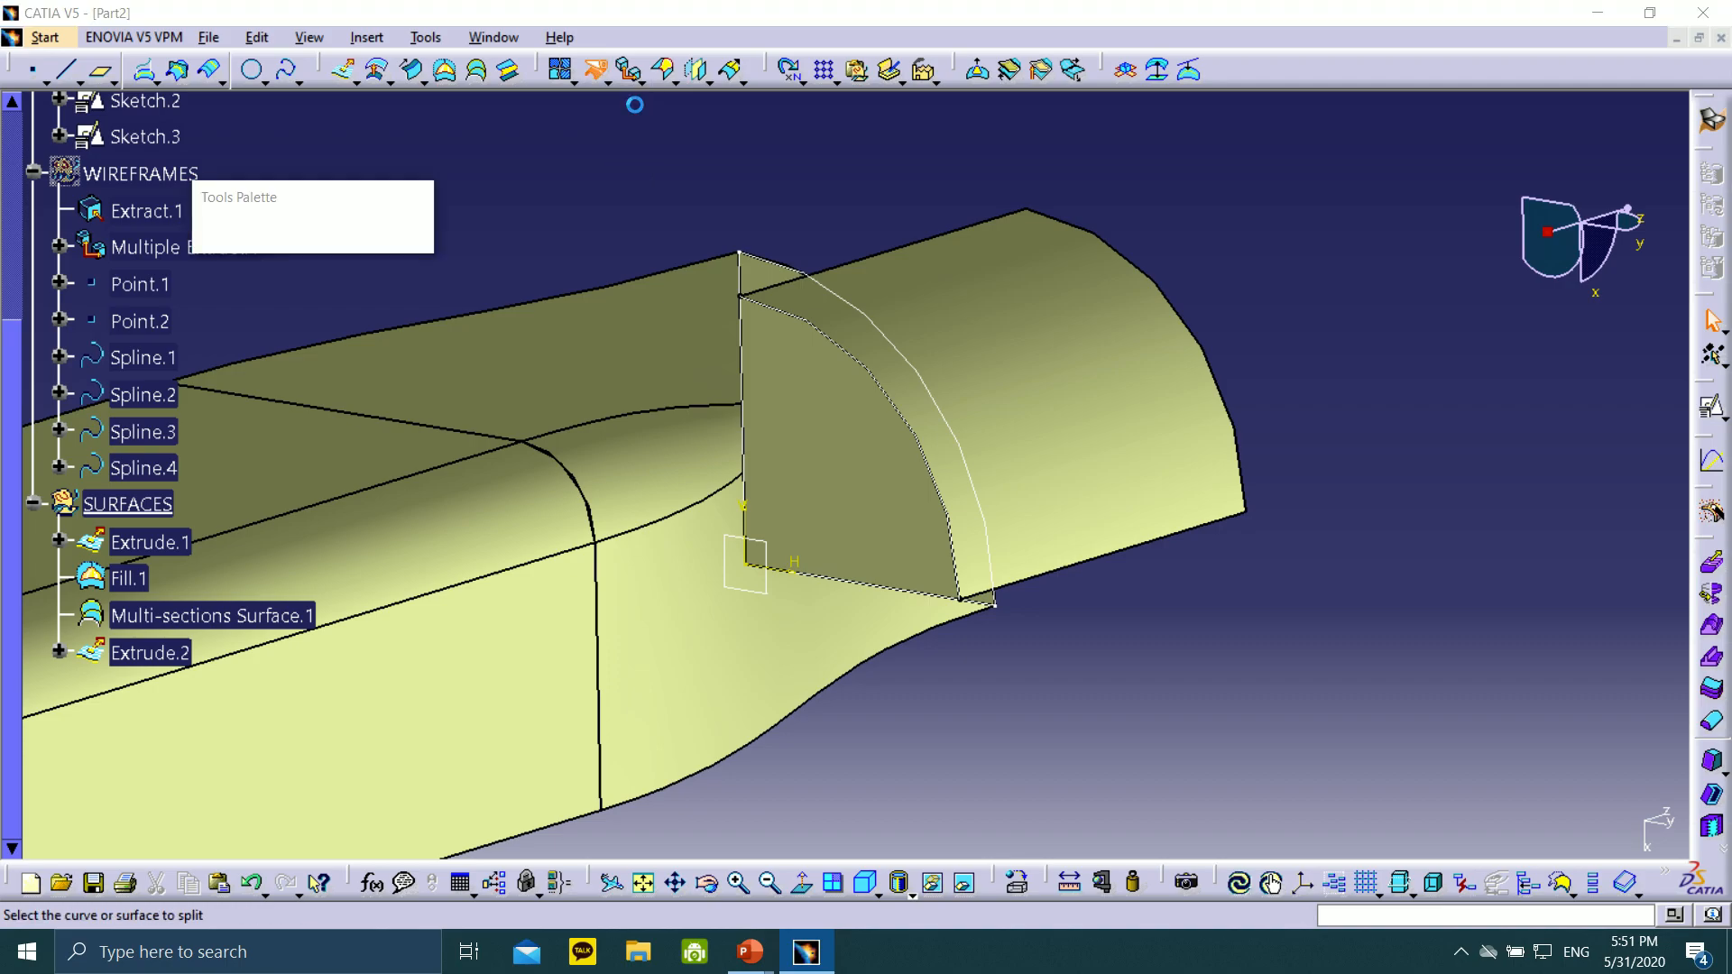
middle_drag(676, 183, 858, 210)
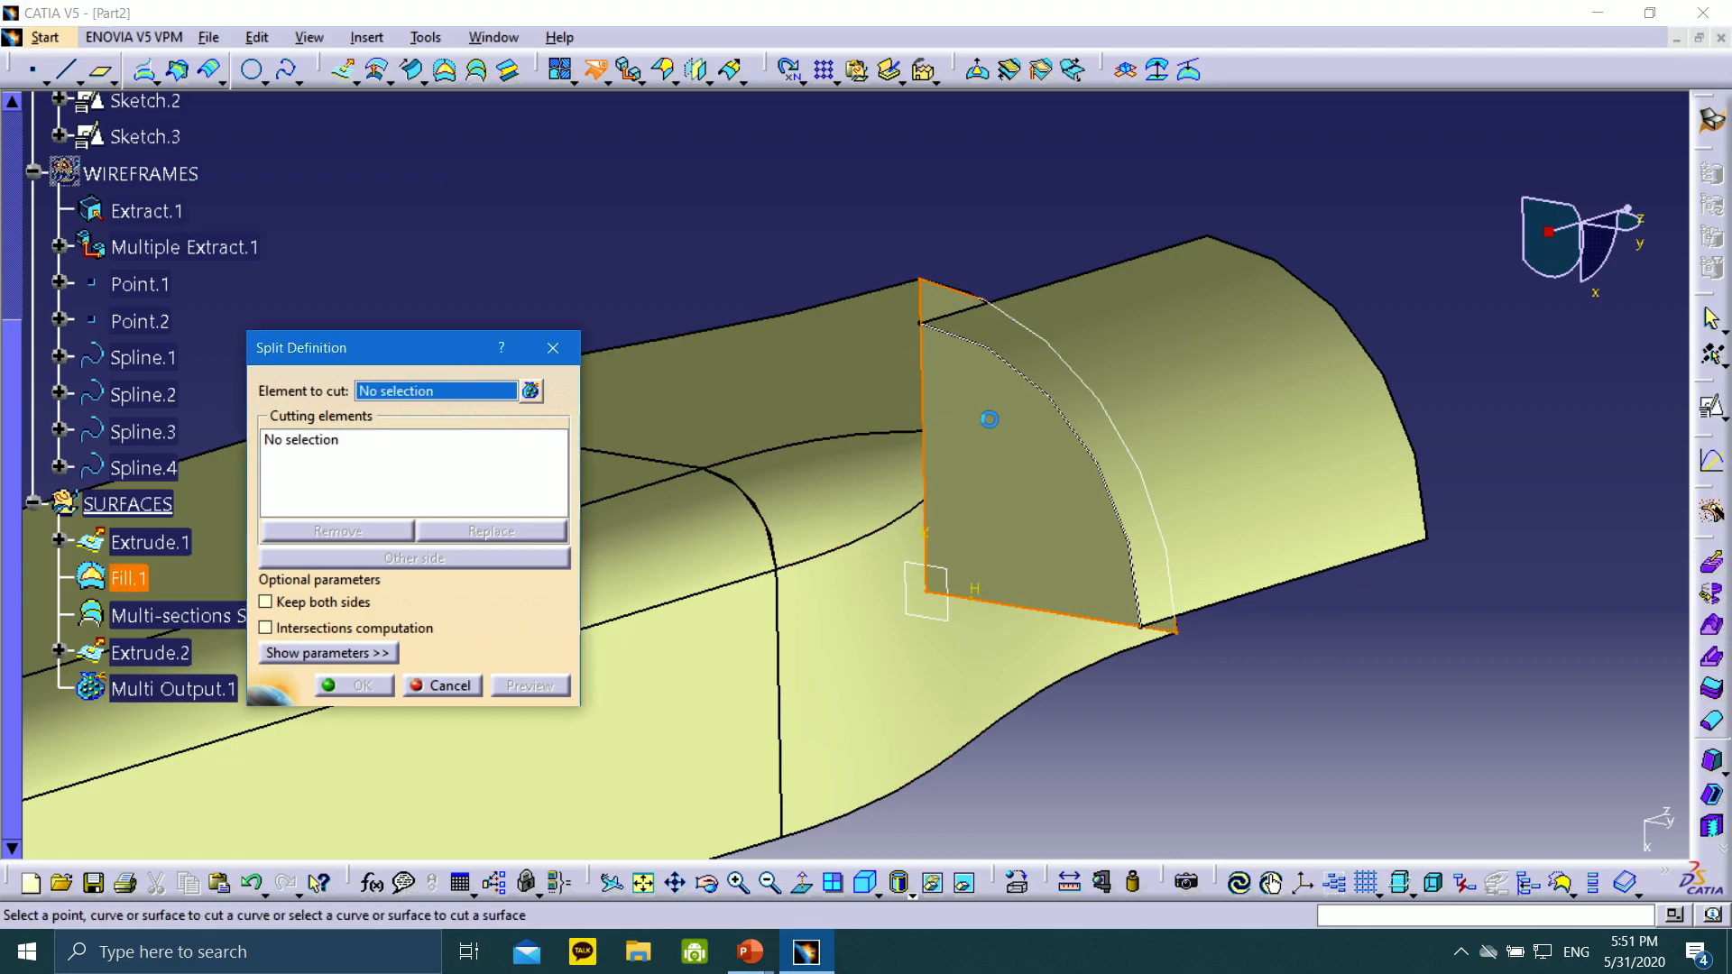
click(990, 420)
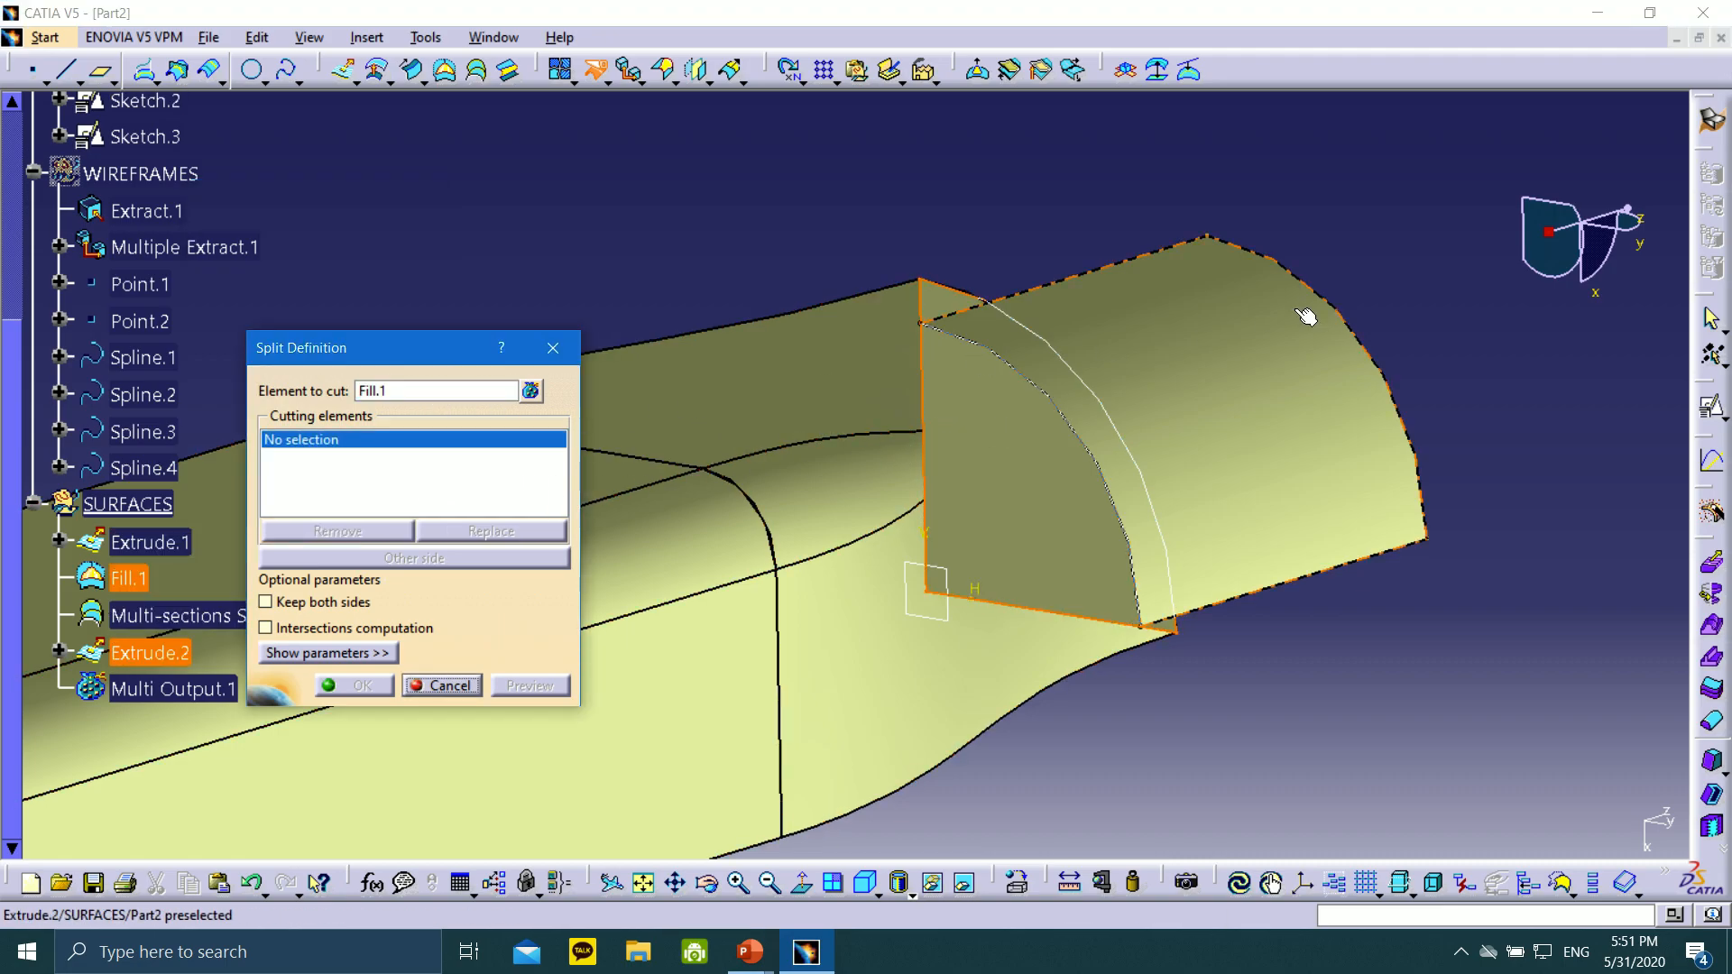
click(1272, 336)
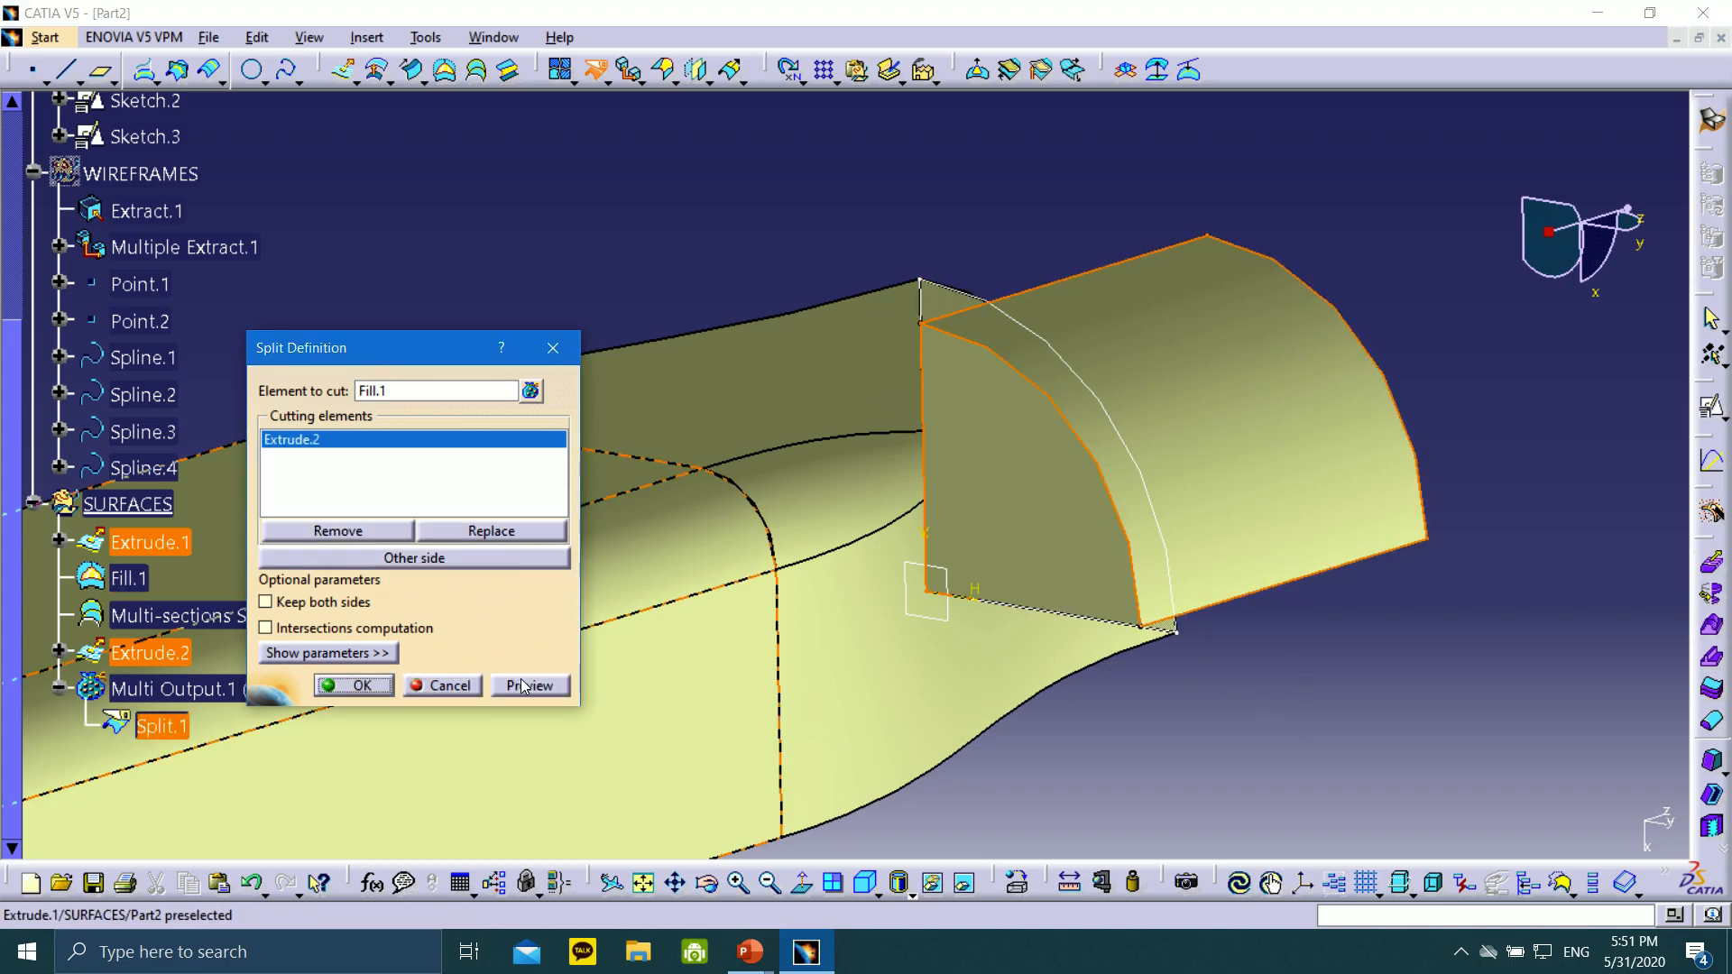
click(525, 686)
Keep the outer band of Fill.1 so the area inside the neck is removed, and complete the split
middle_drag(724, 695, 971, 360)
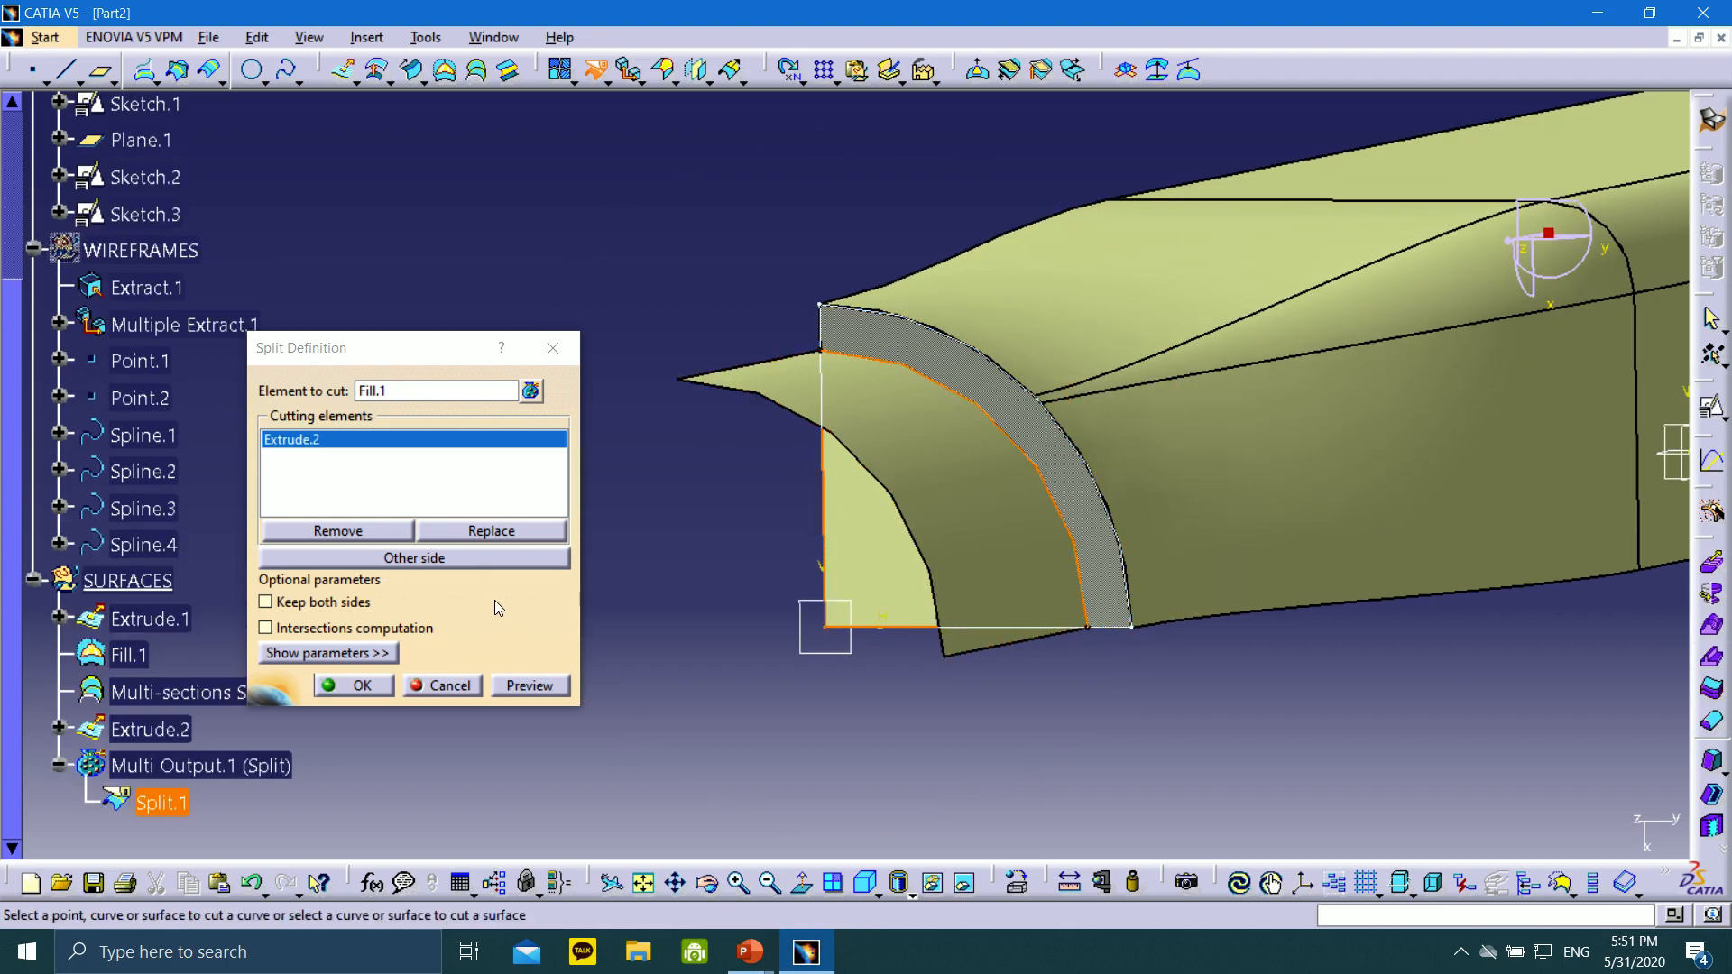
click(439, 561)
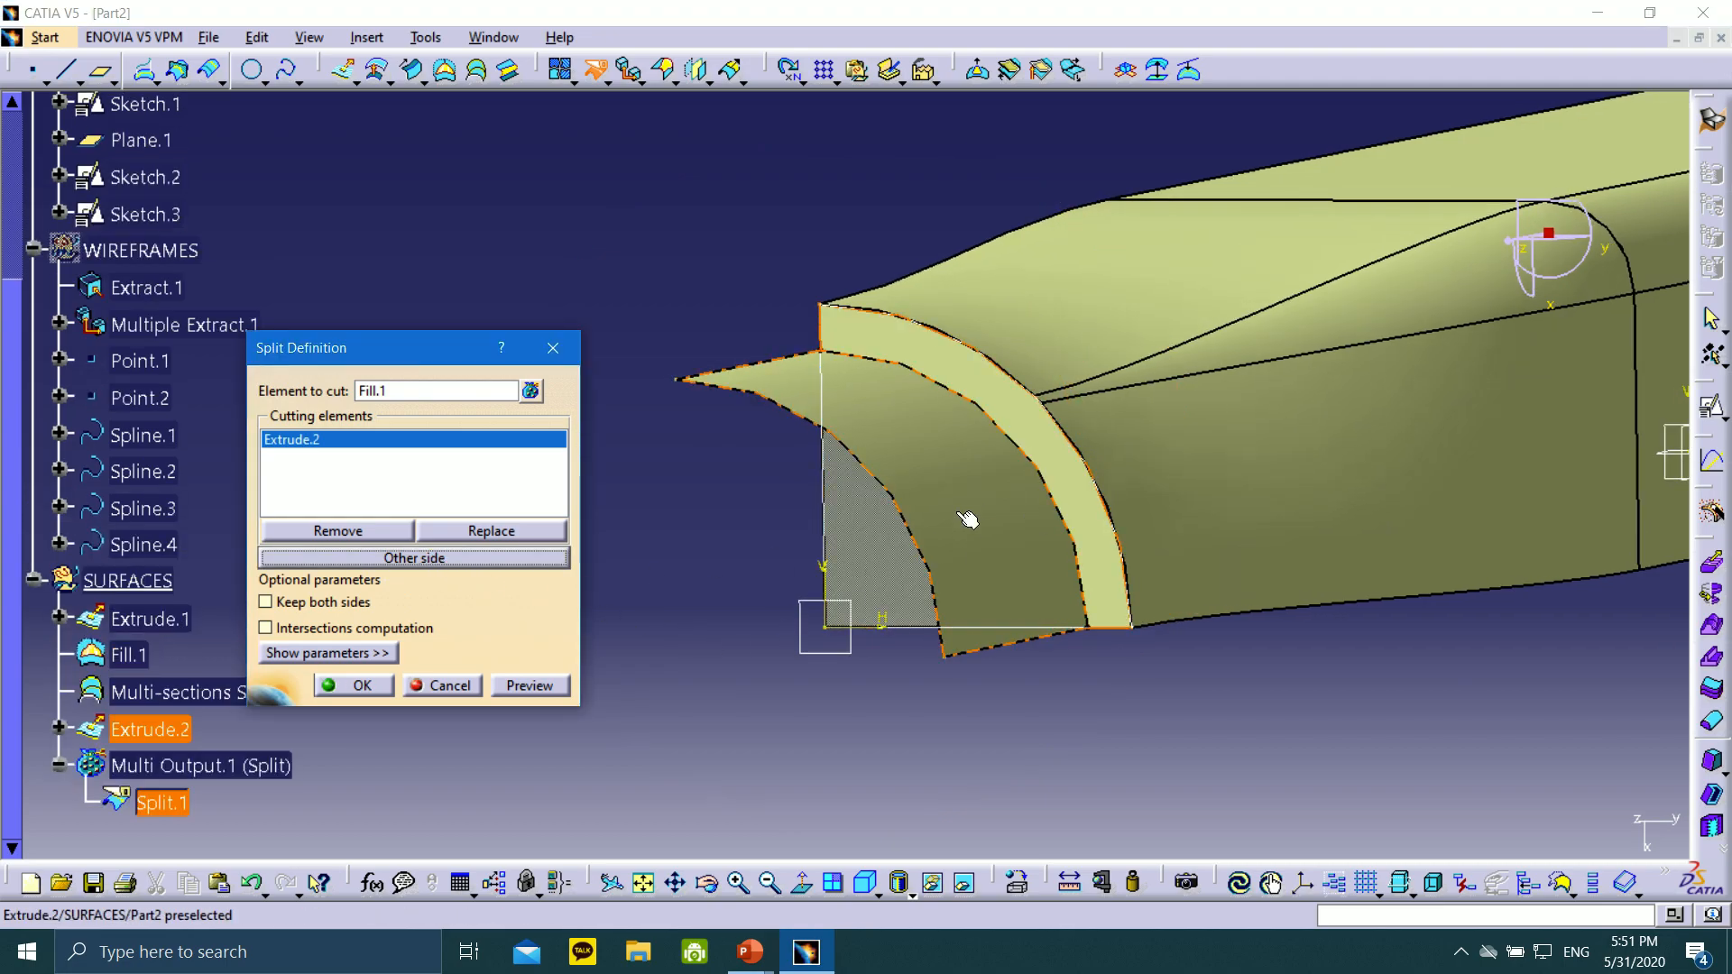
middle_drag(947, 505, 1064, 402)
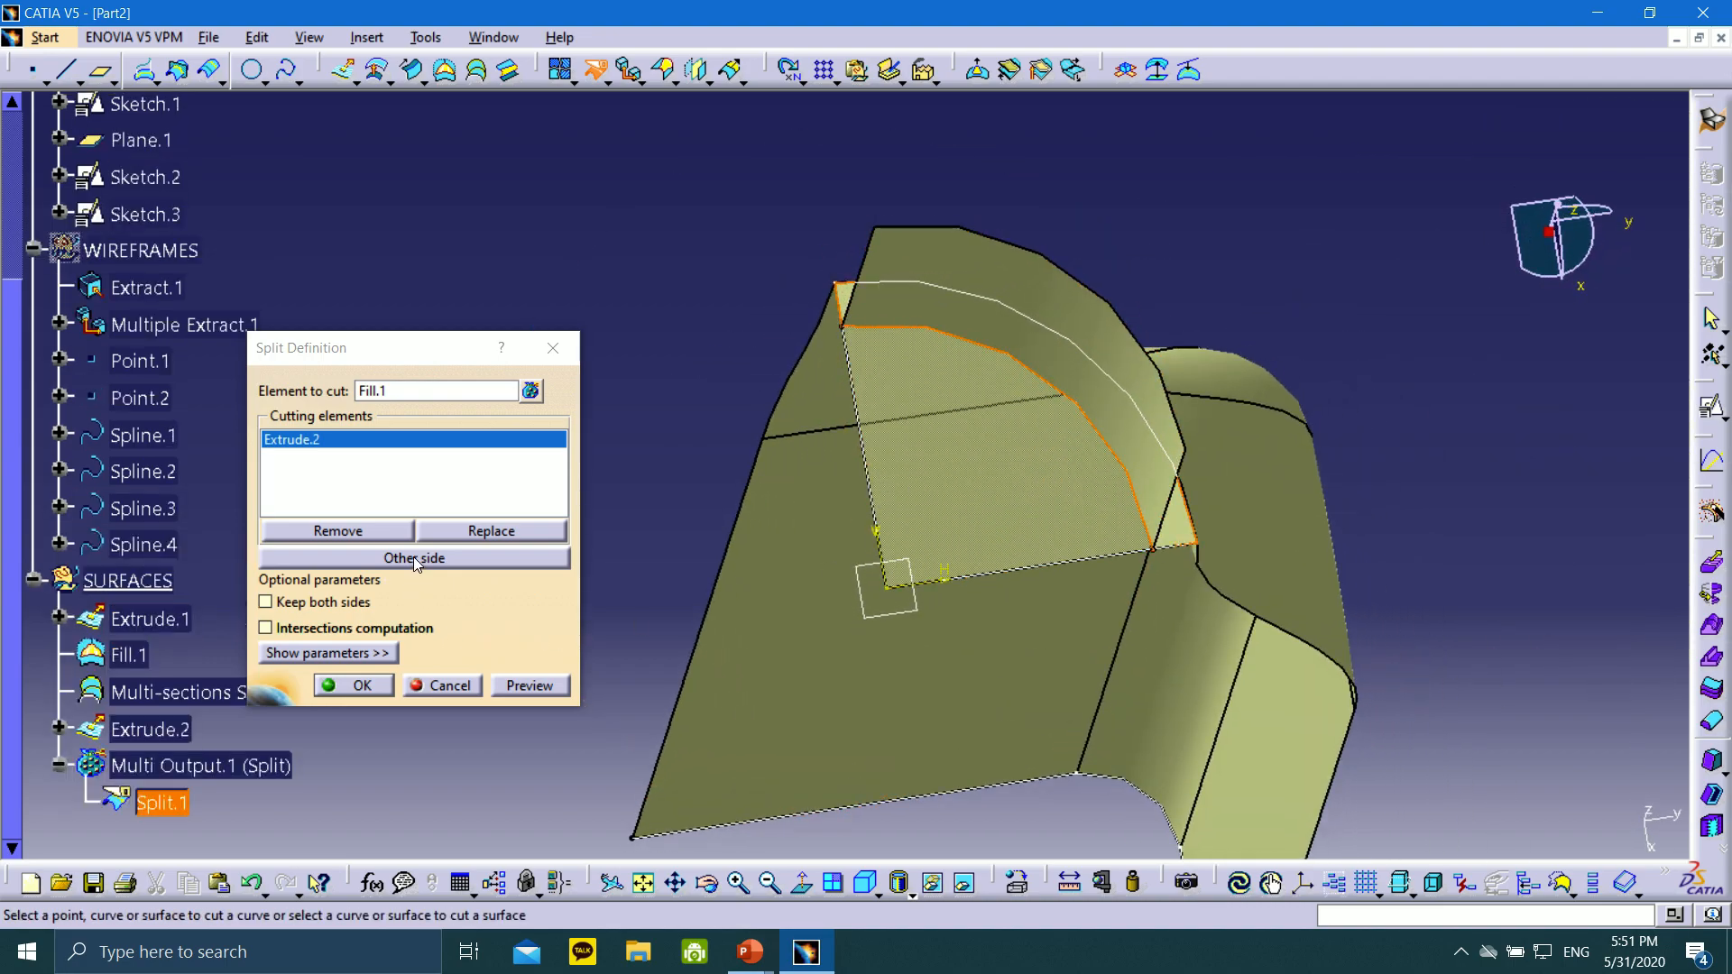
click(415, 560)
click(415, 560)
click(415, 559)
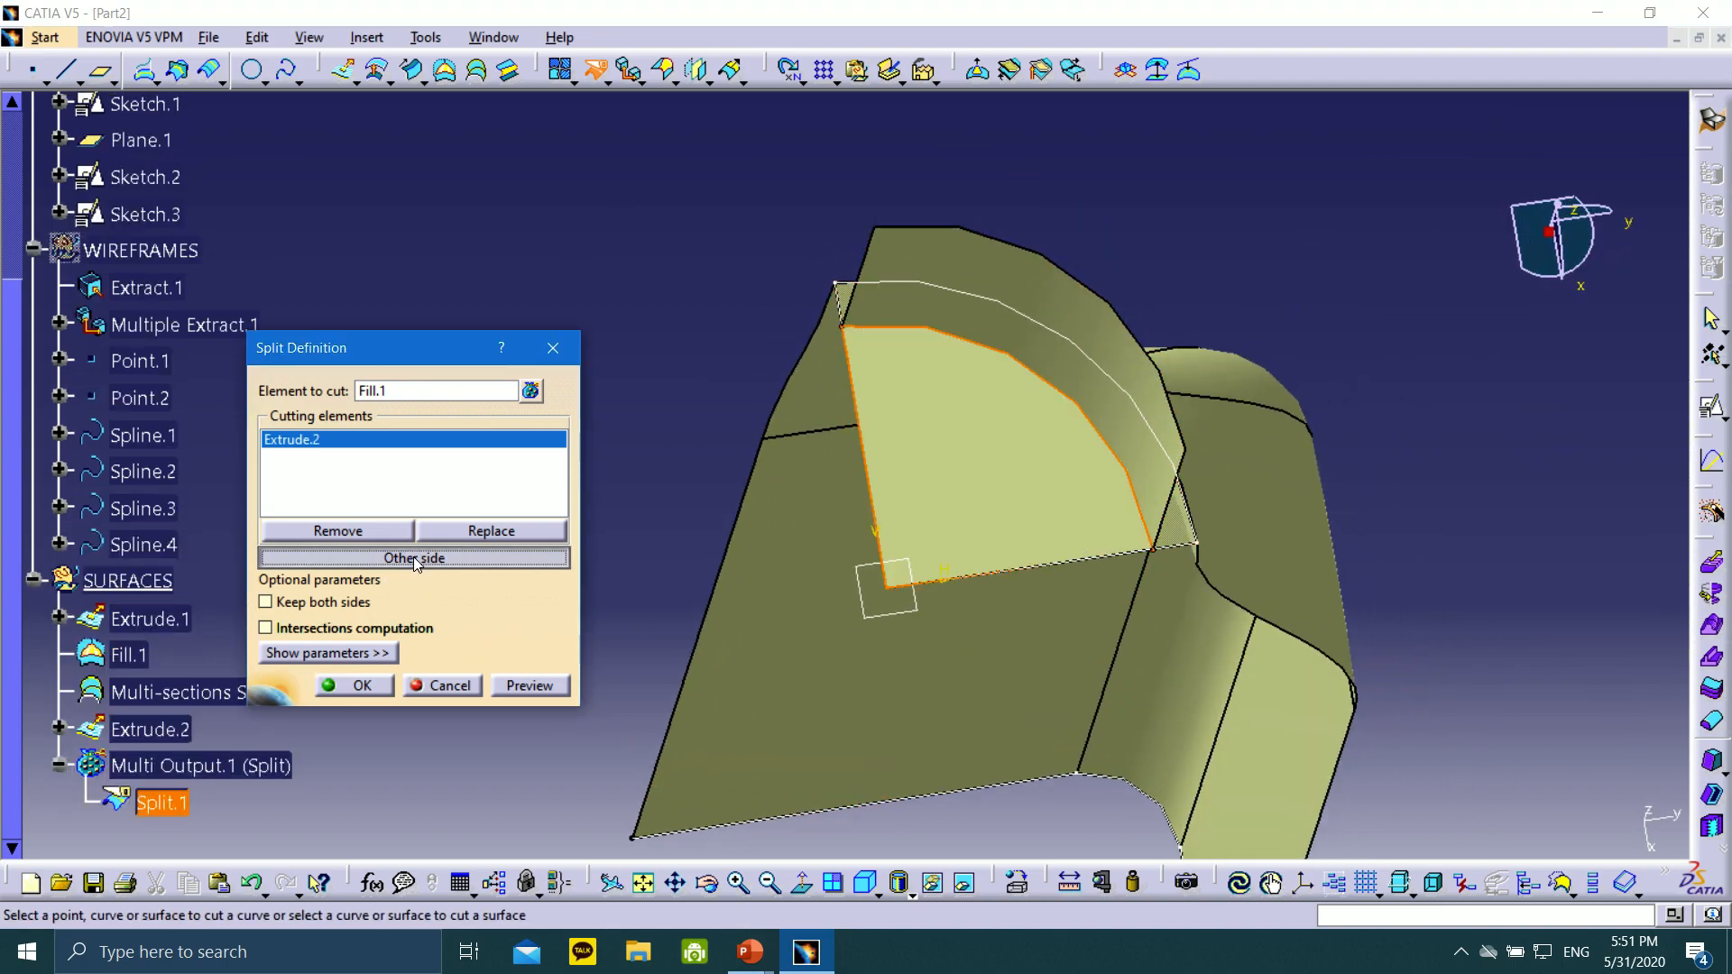
click(415, 559)
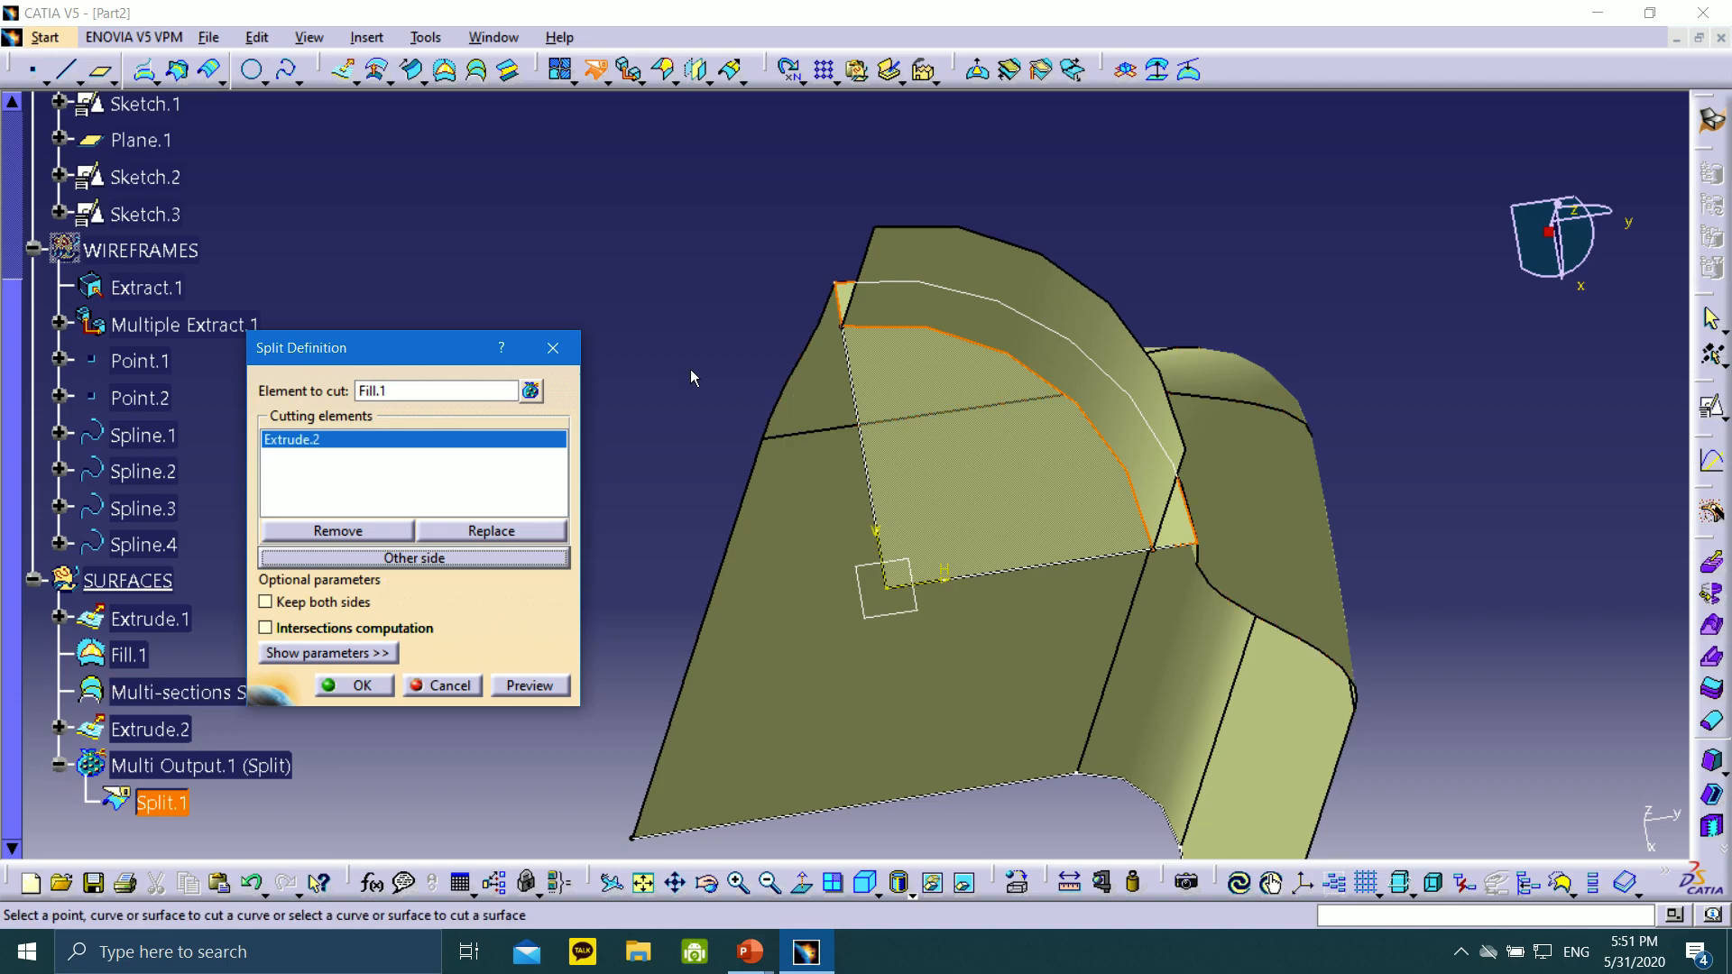
middle_drag(691, 371, 1008, 519)
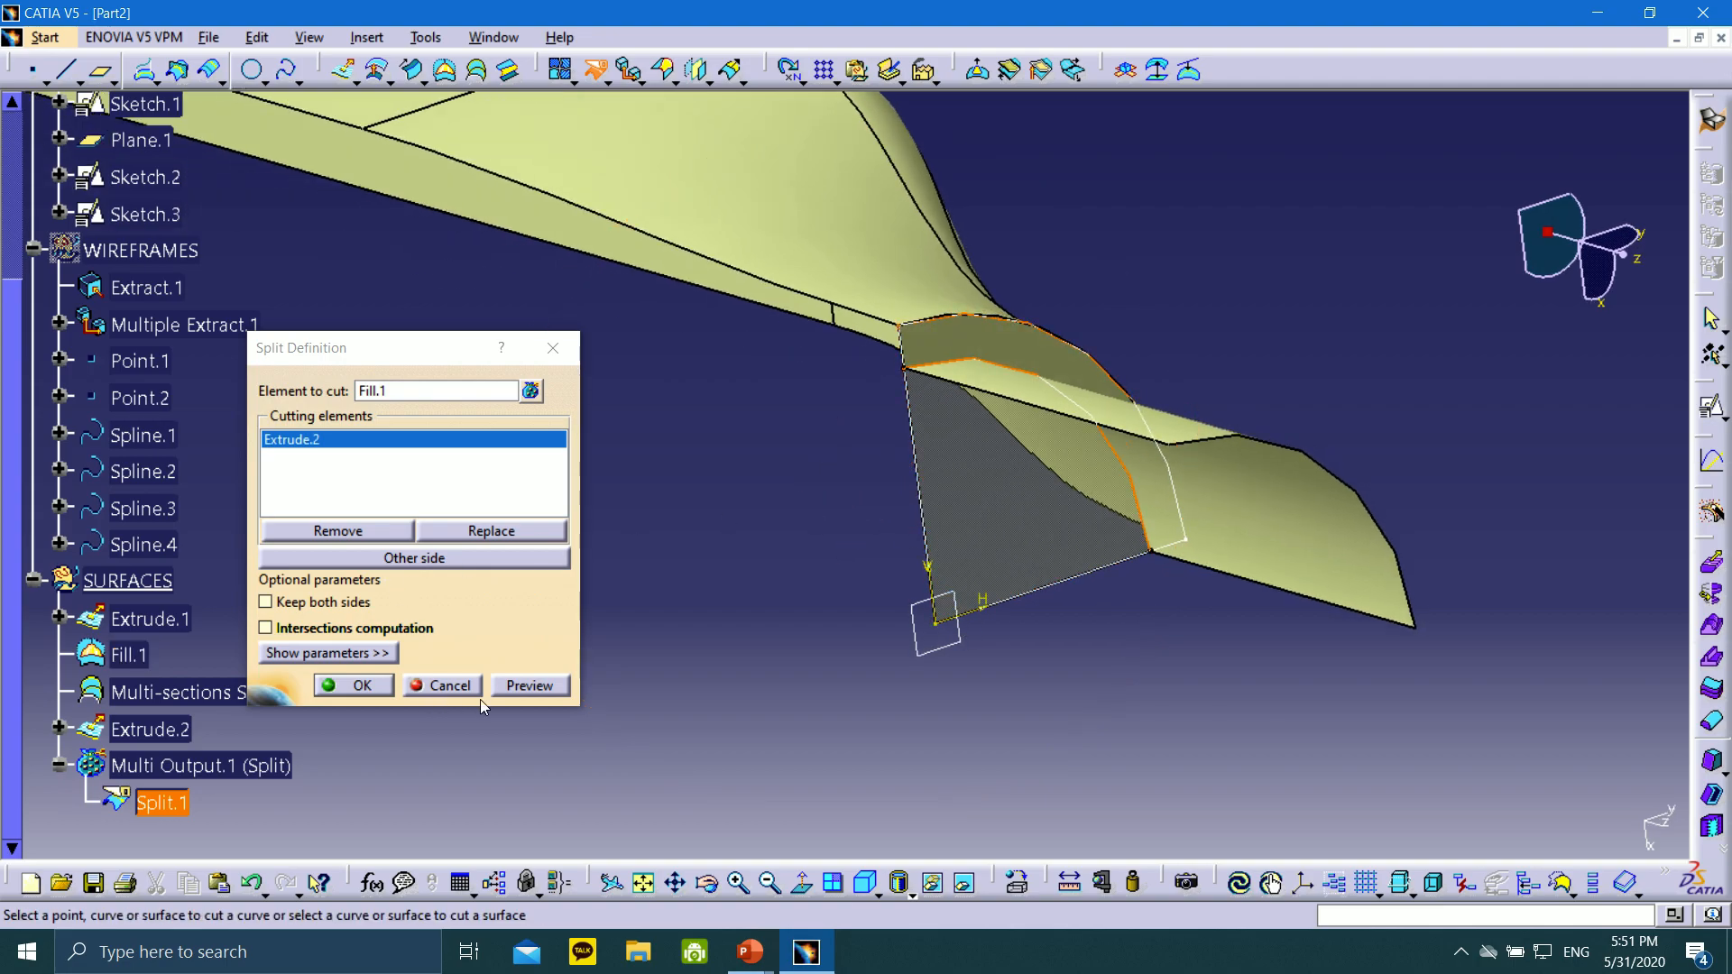
click(360, 686)
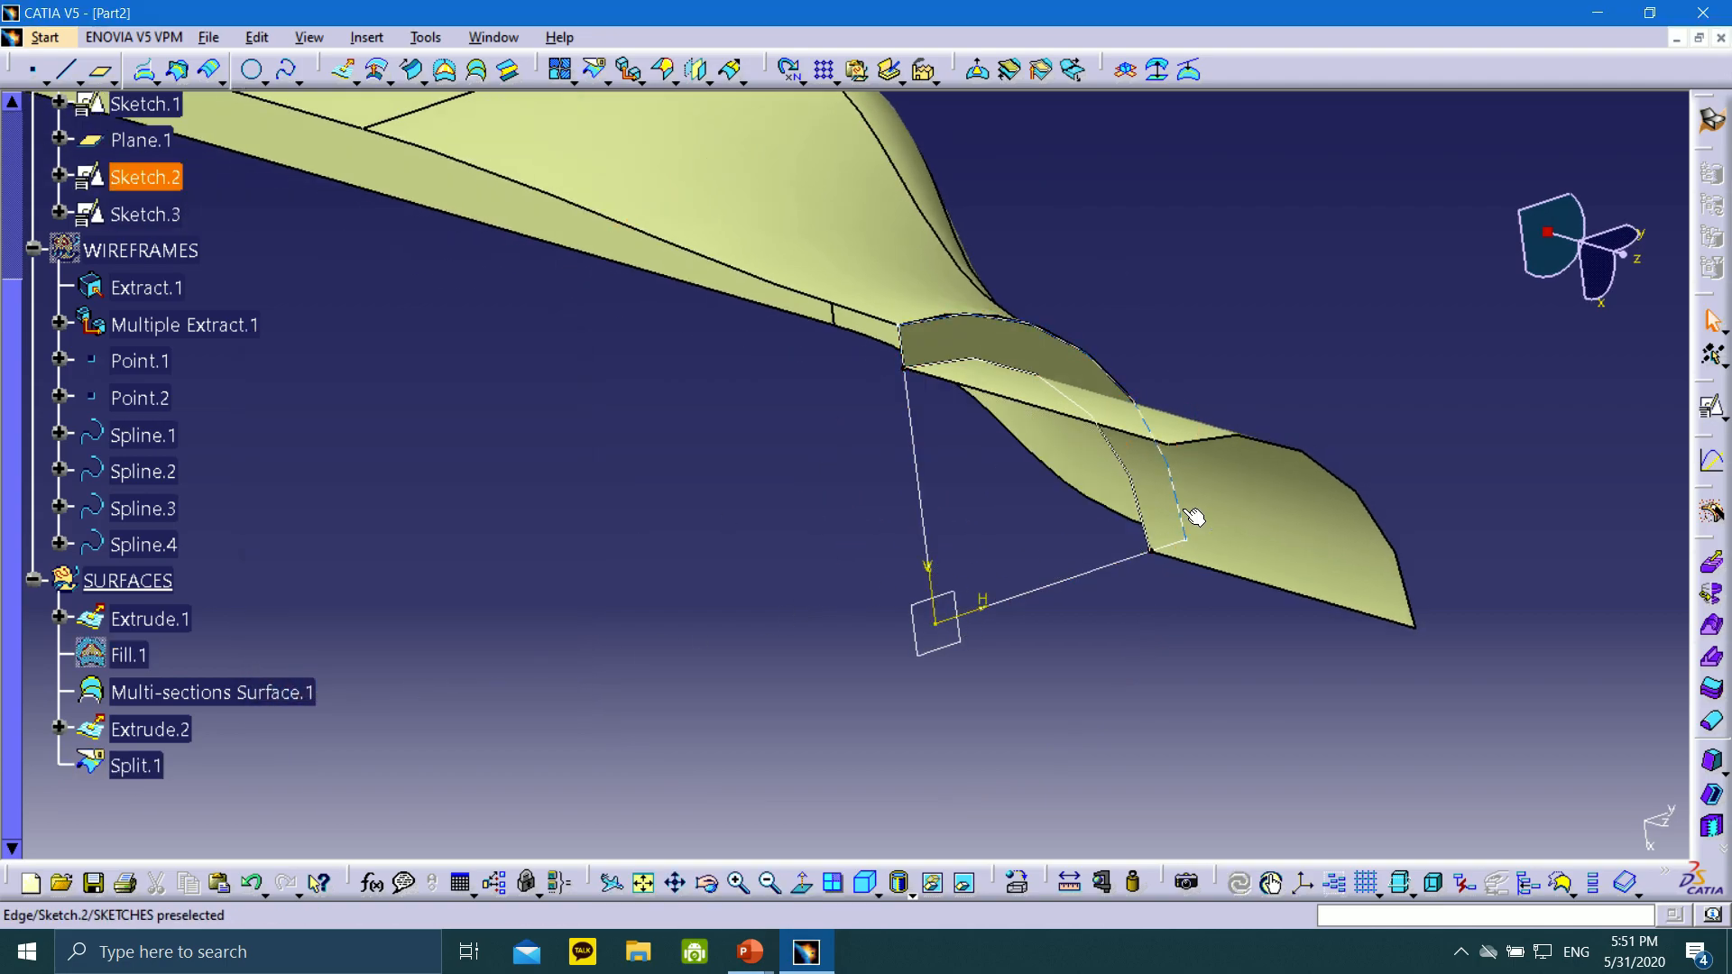
Hide the SKETCHES geometrical set
middle_drag(987, 516, 1234, 525)
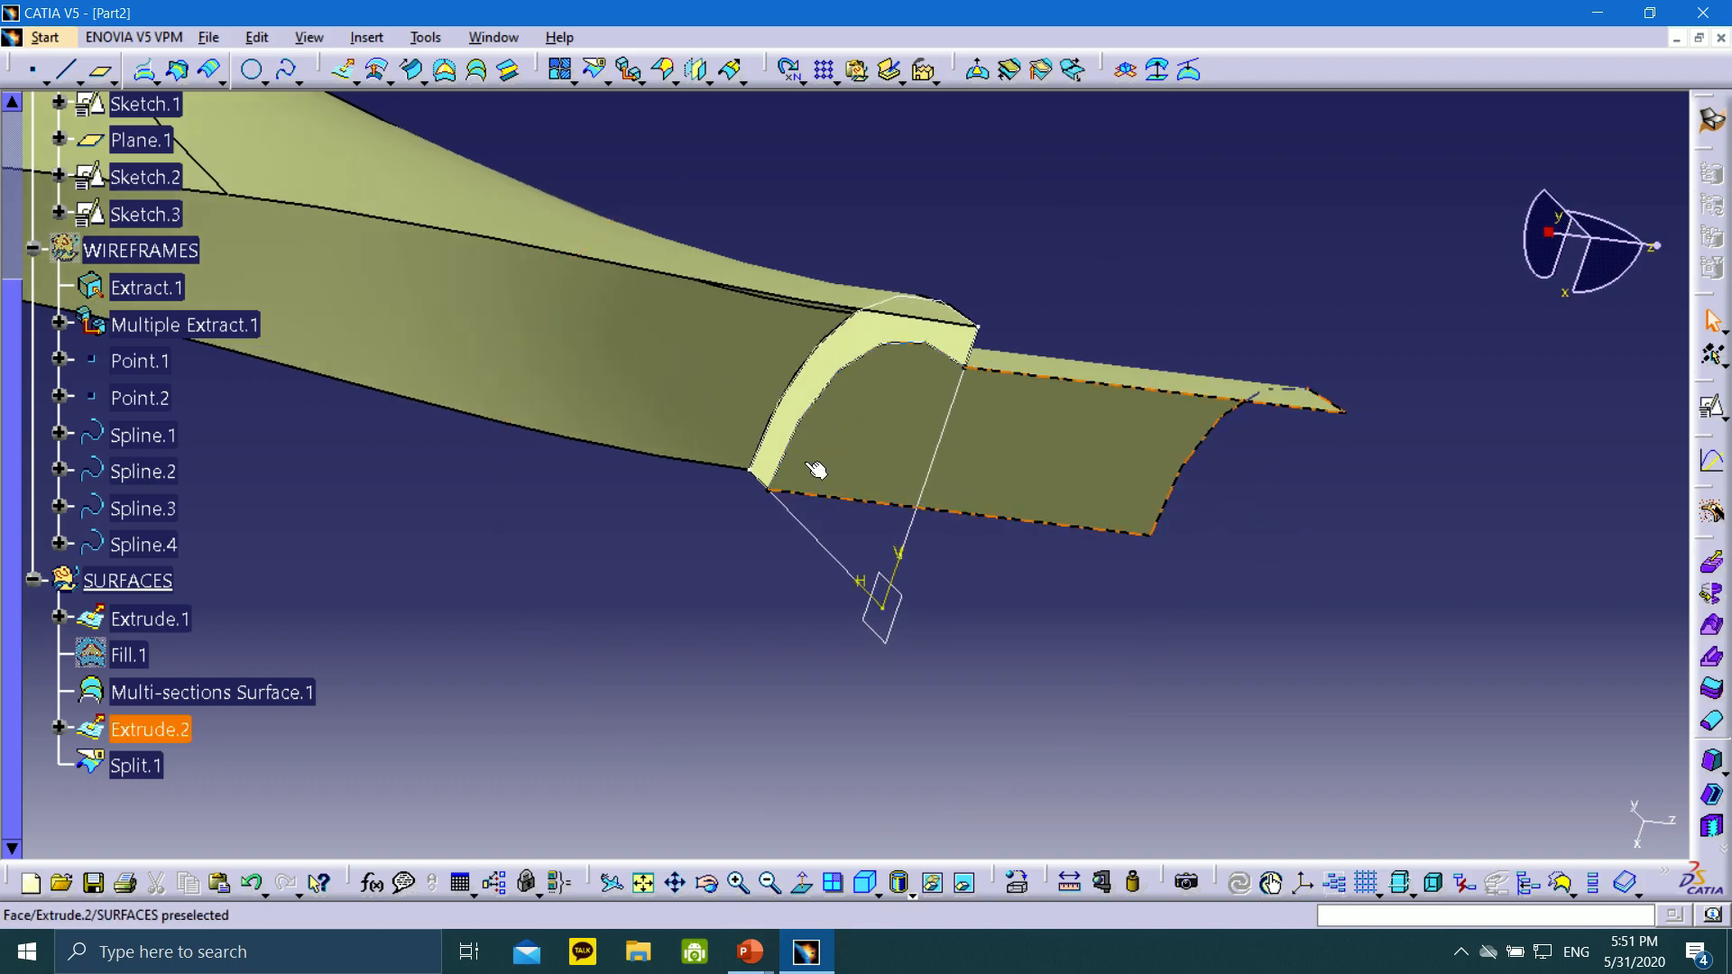
middle_click(347, 334)
scroll(151, 290, up, 3)
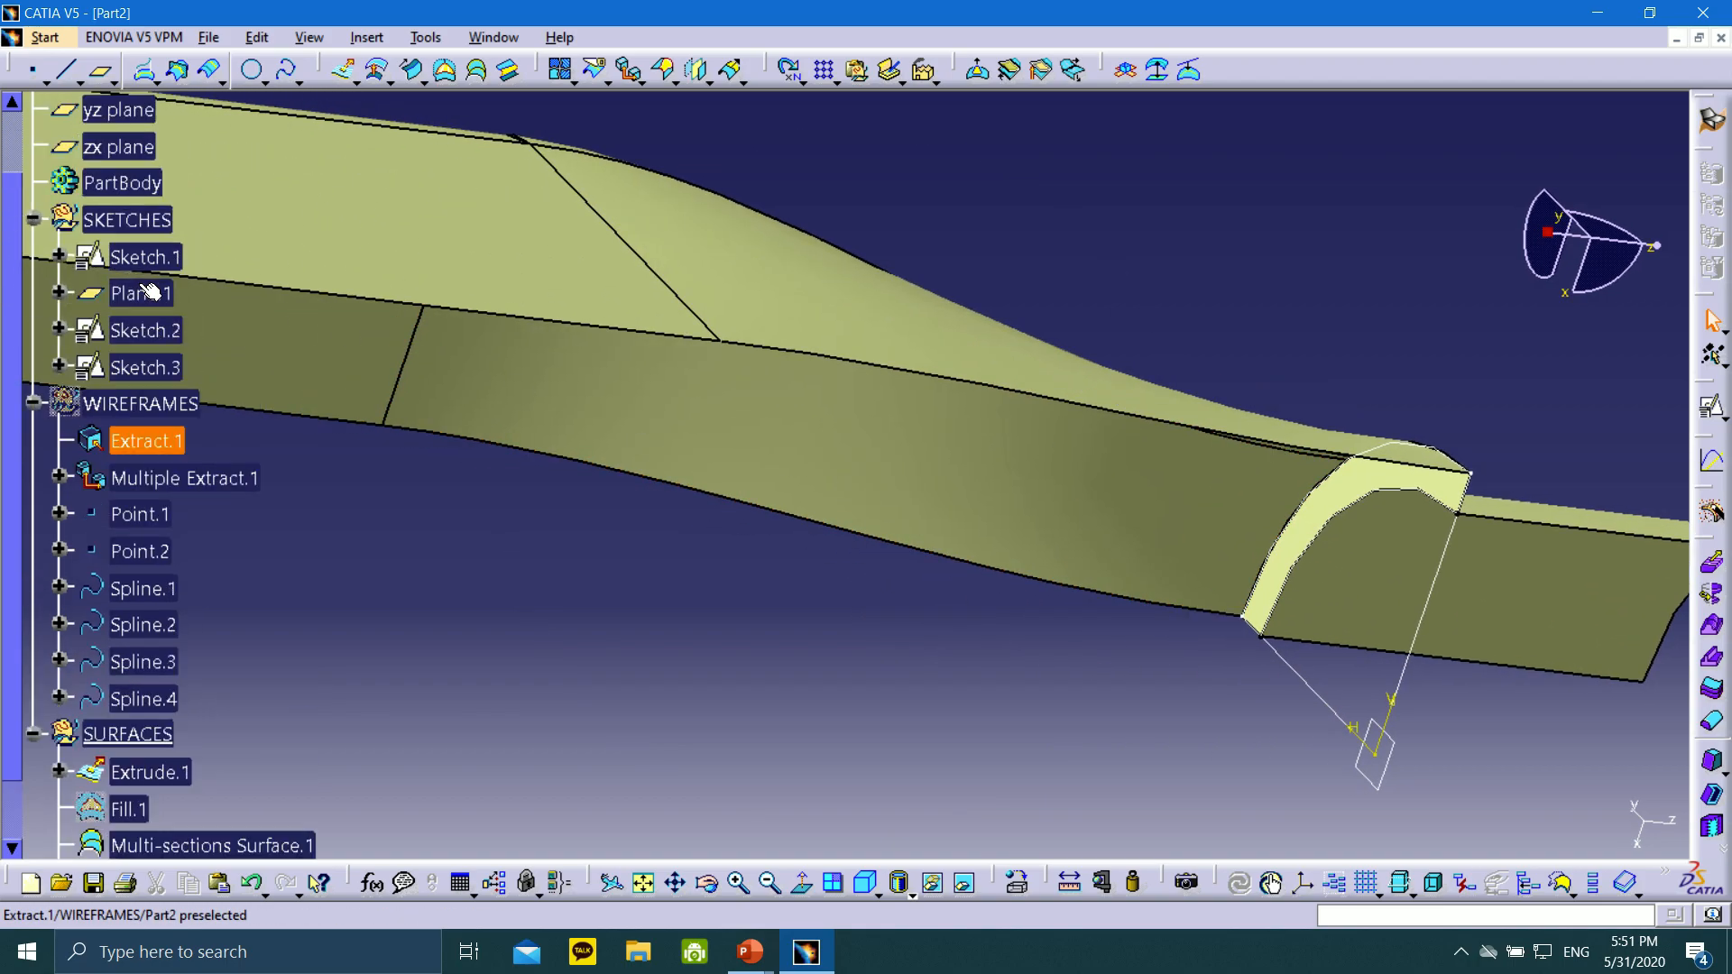
right_click(125, 220)
click(181, 294)
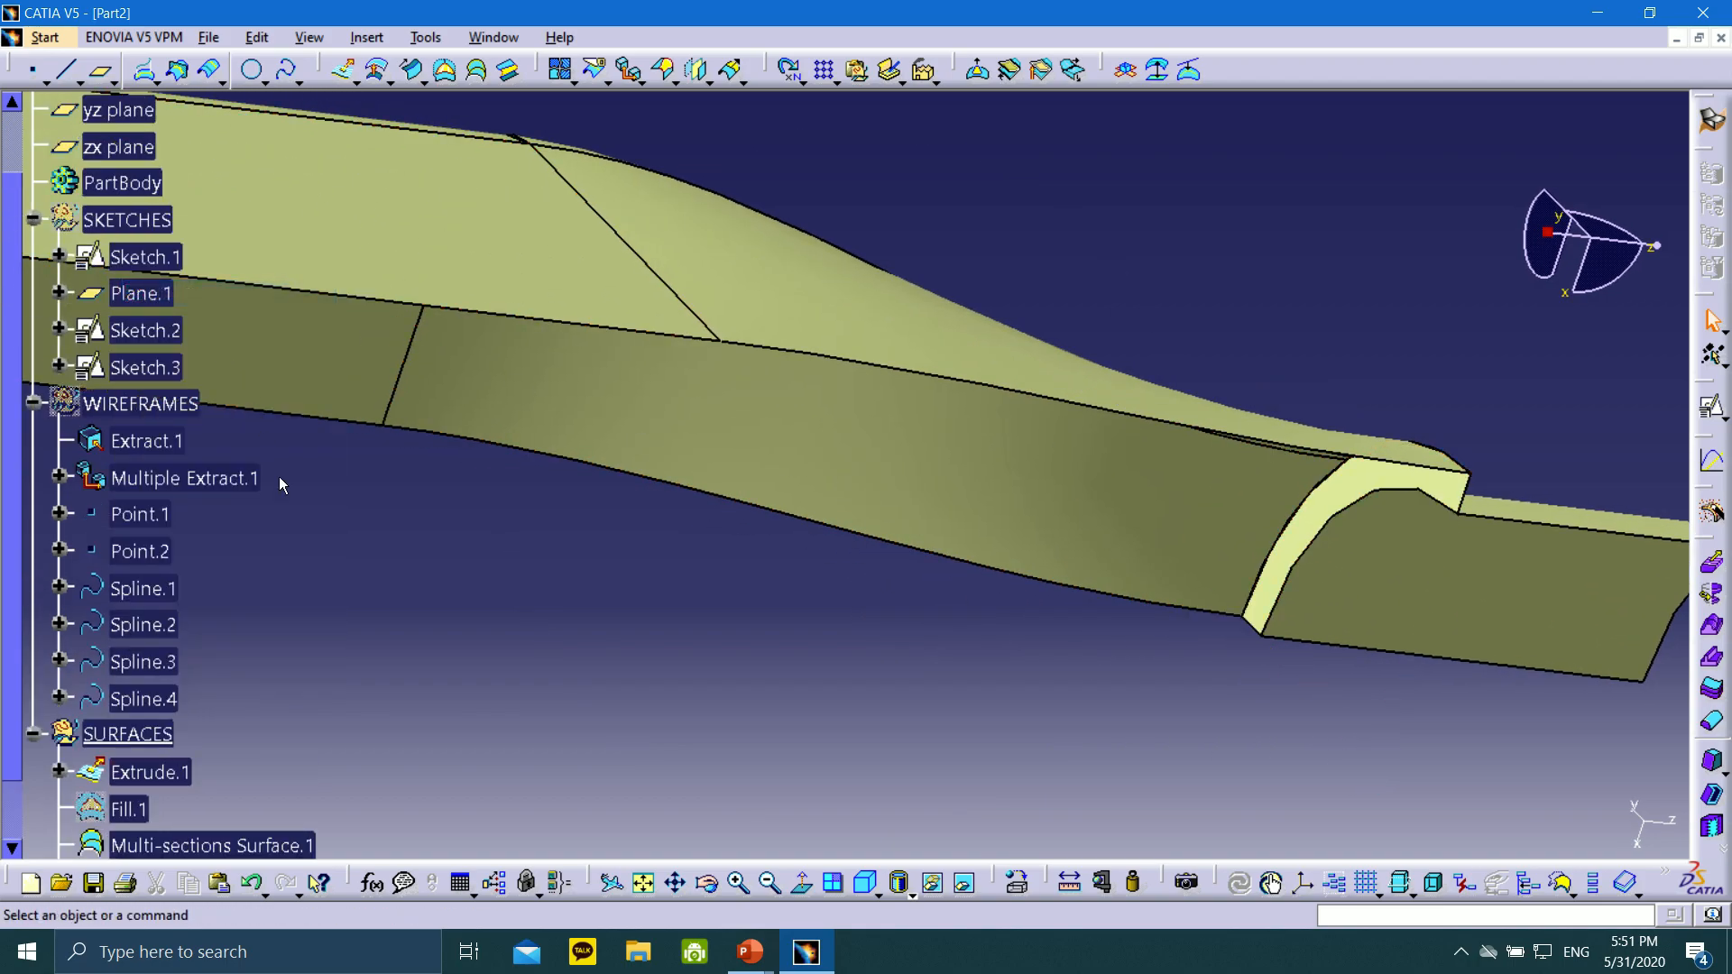
Switch to the PowerPoint slides and review the instructions for Split.1, Sketch.4, Fill.2 and Sketch.5
middle_drag(1218, 599, 940, 495)
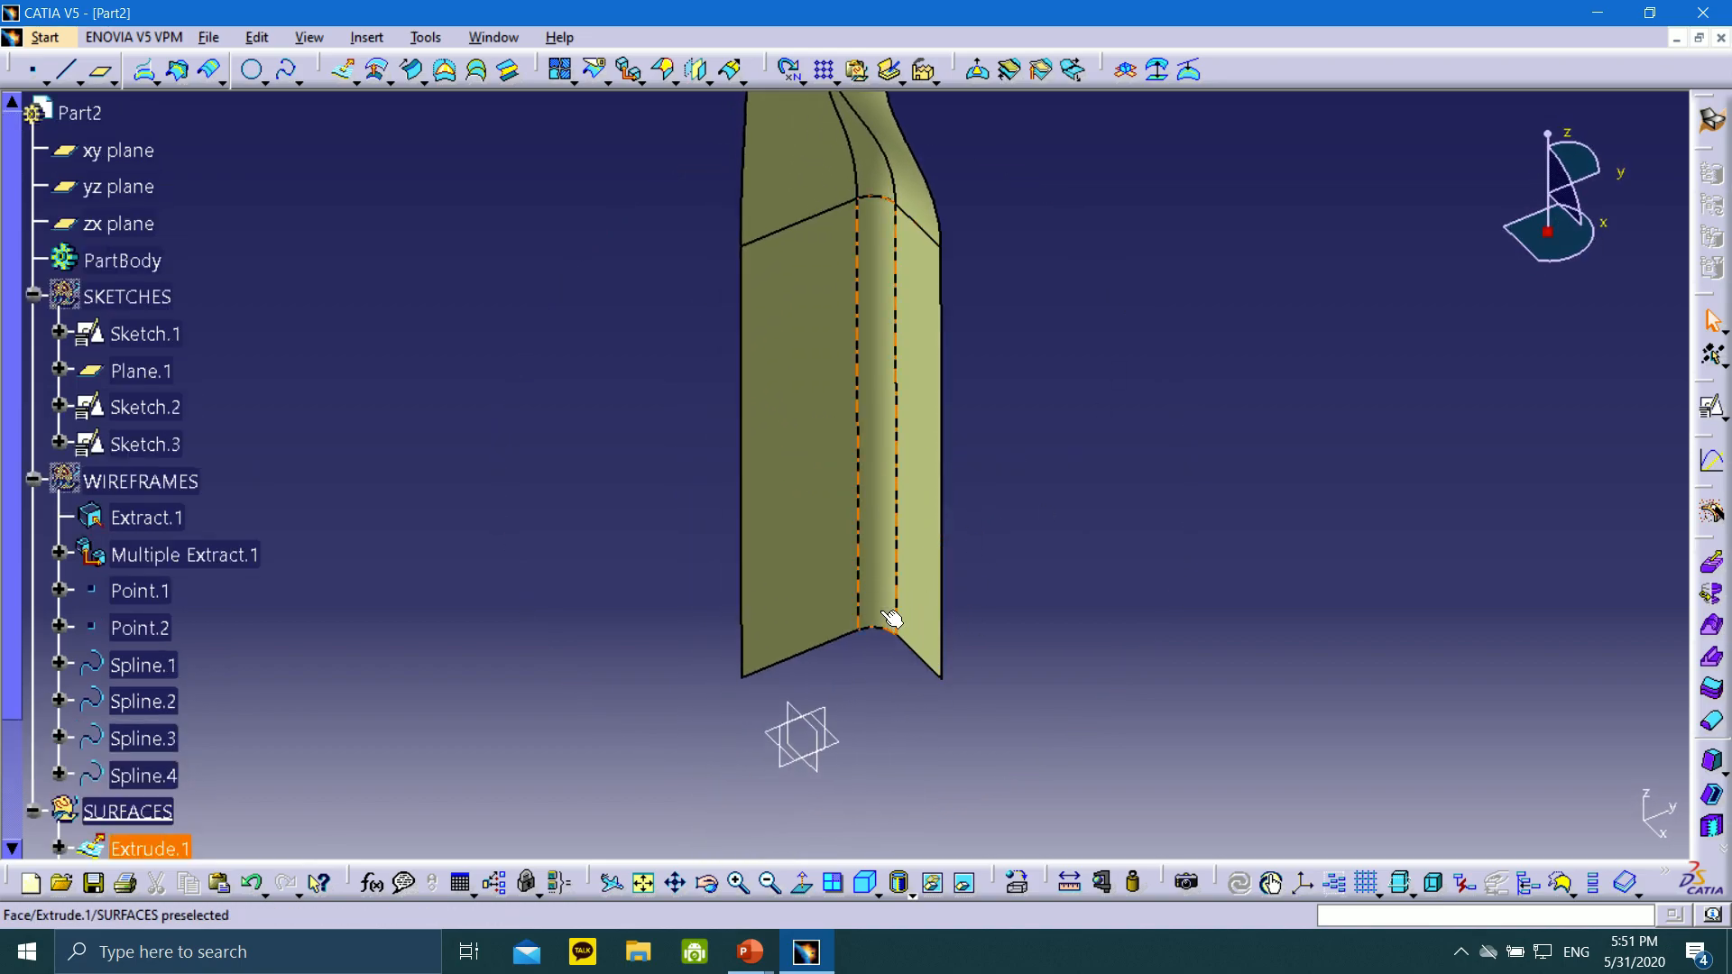
middle_drag(864, 684, 920, 541)
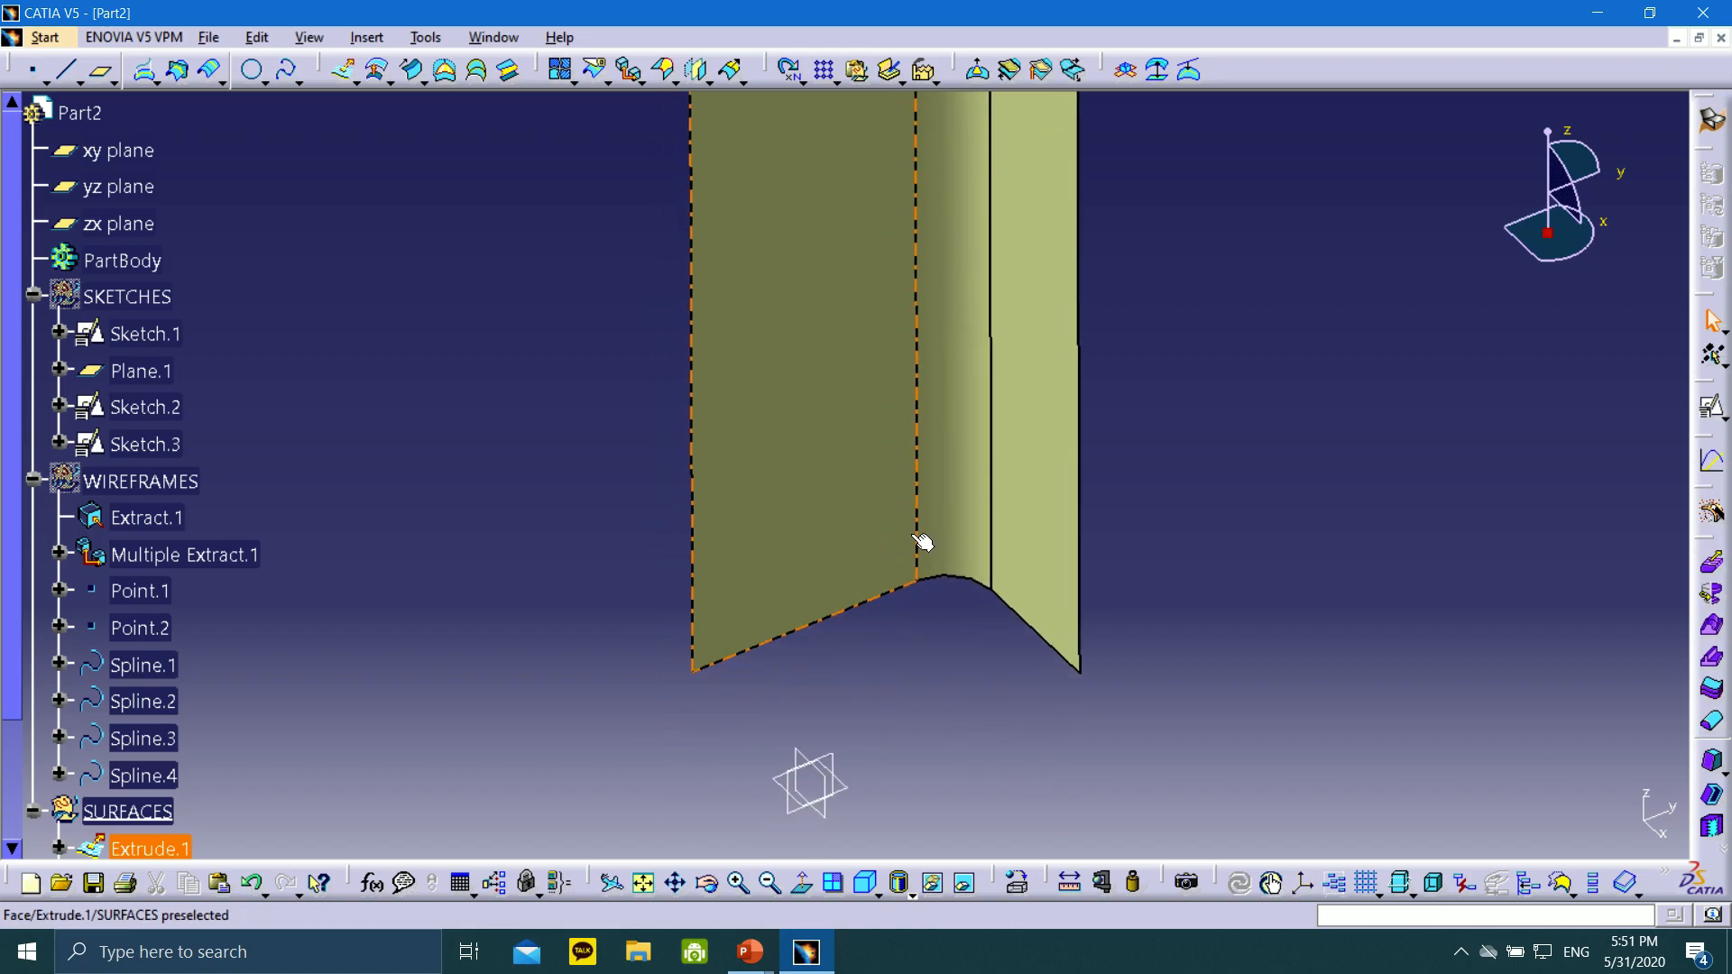
middle_drag(1095, 504, 990, 669)
middle_drag(1438, 647, 962, 442)
middle_drag(1082, 511, 1067, 546)
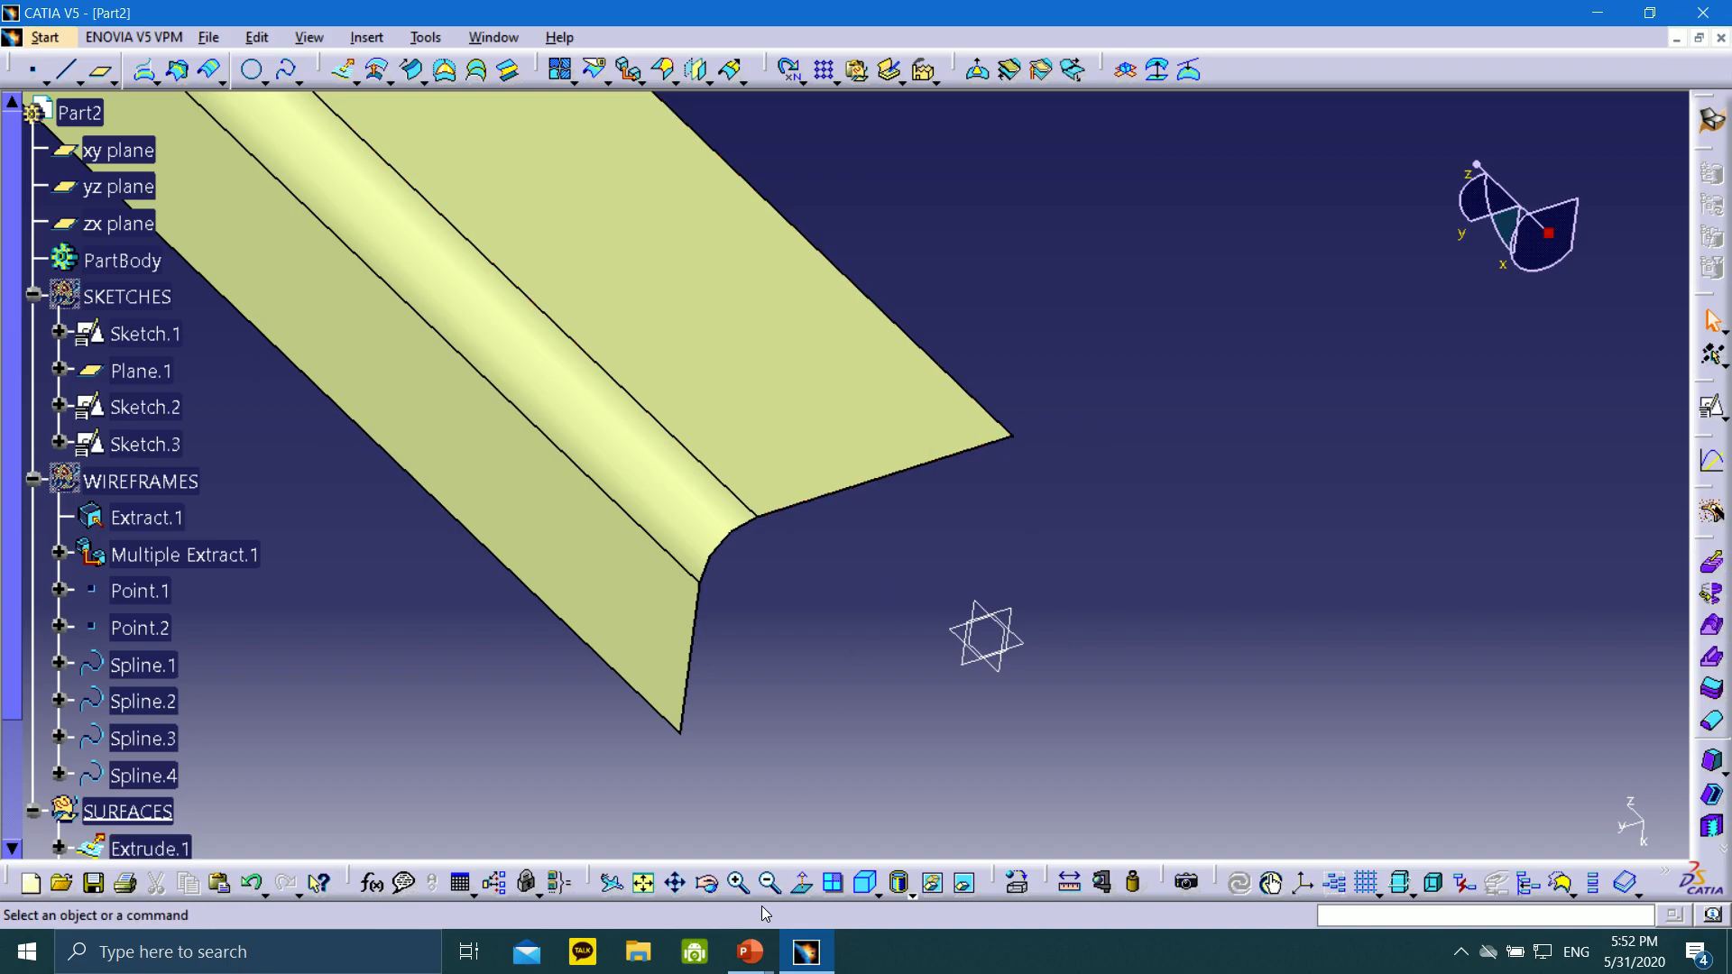
mouse_move(751, 952)
click(787, 871)
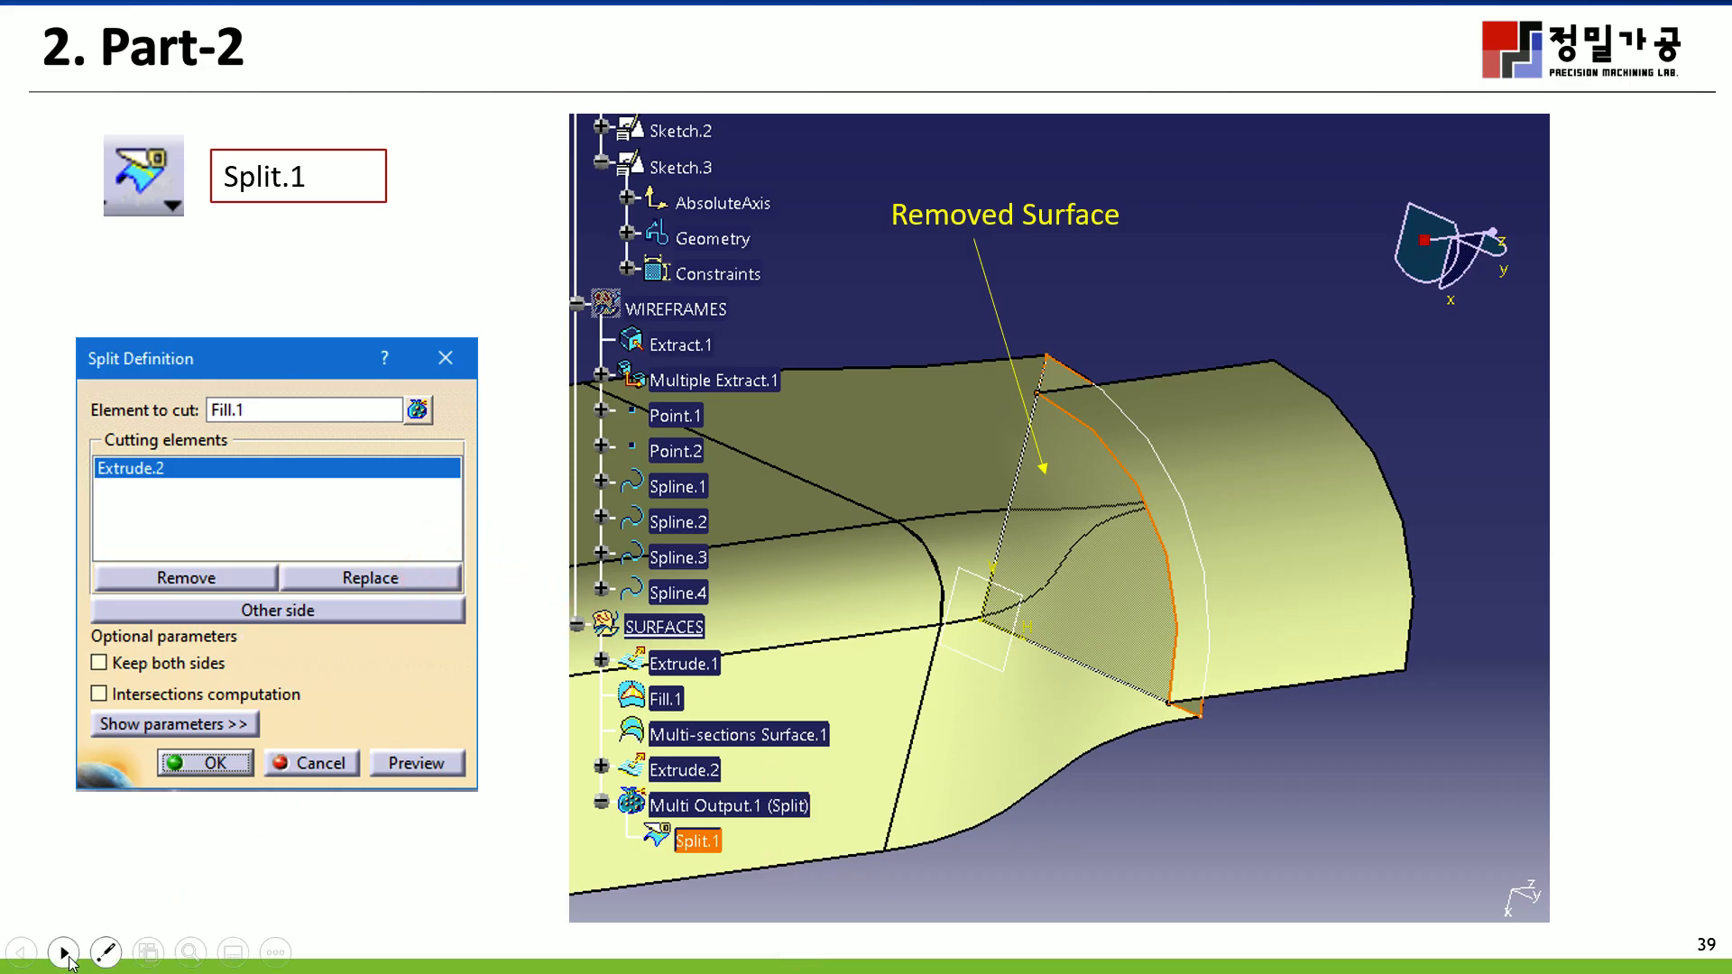
click(64, 952)
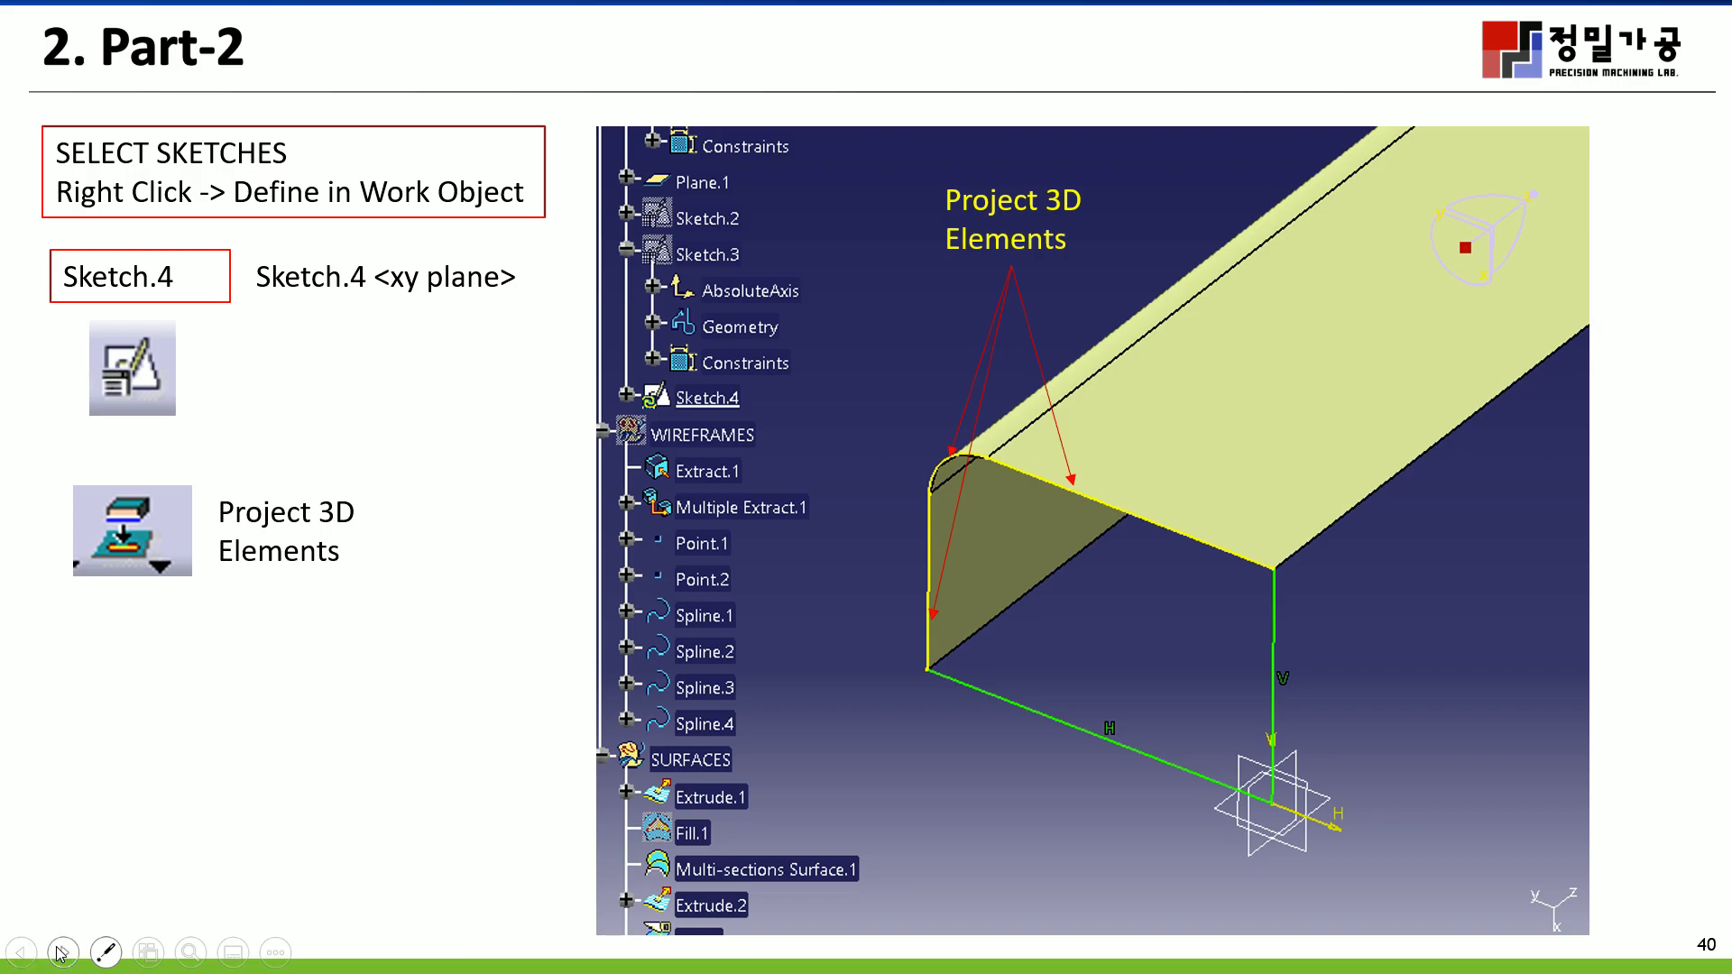
click(63, 943)
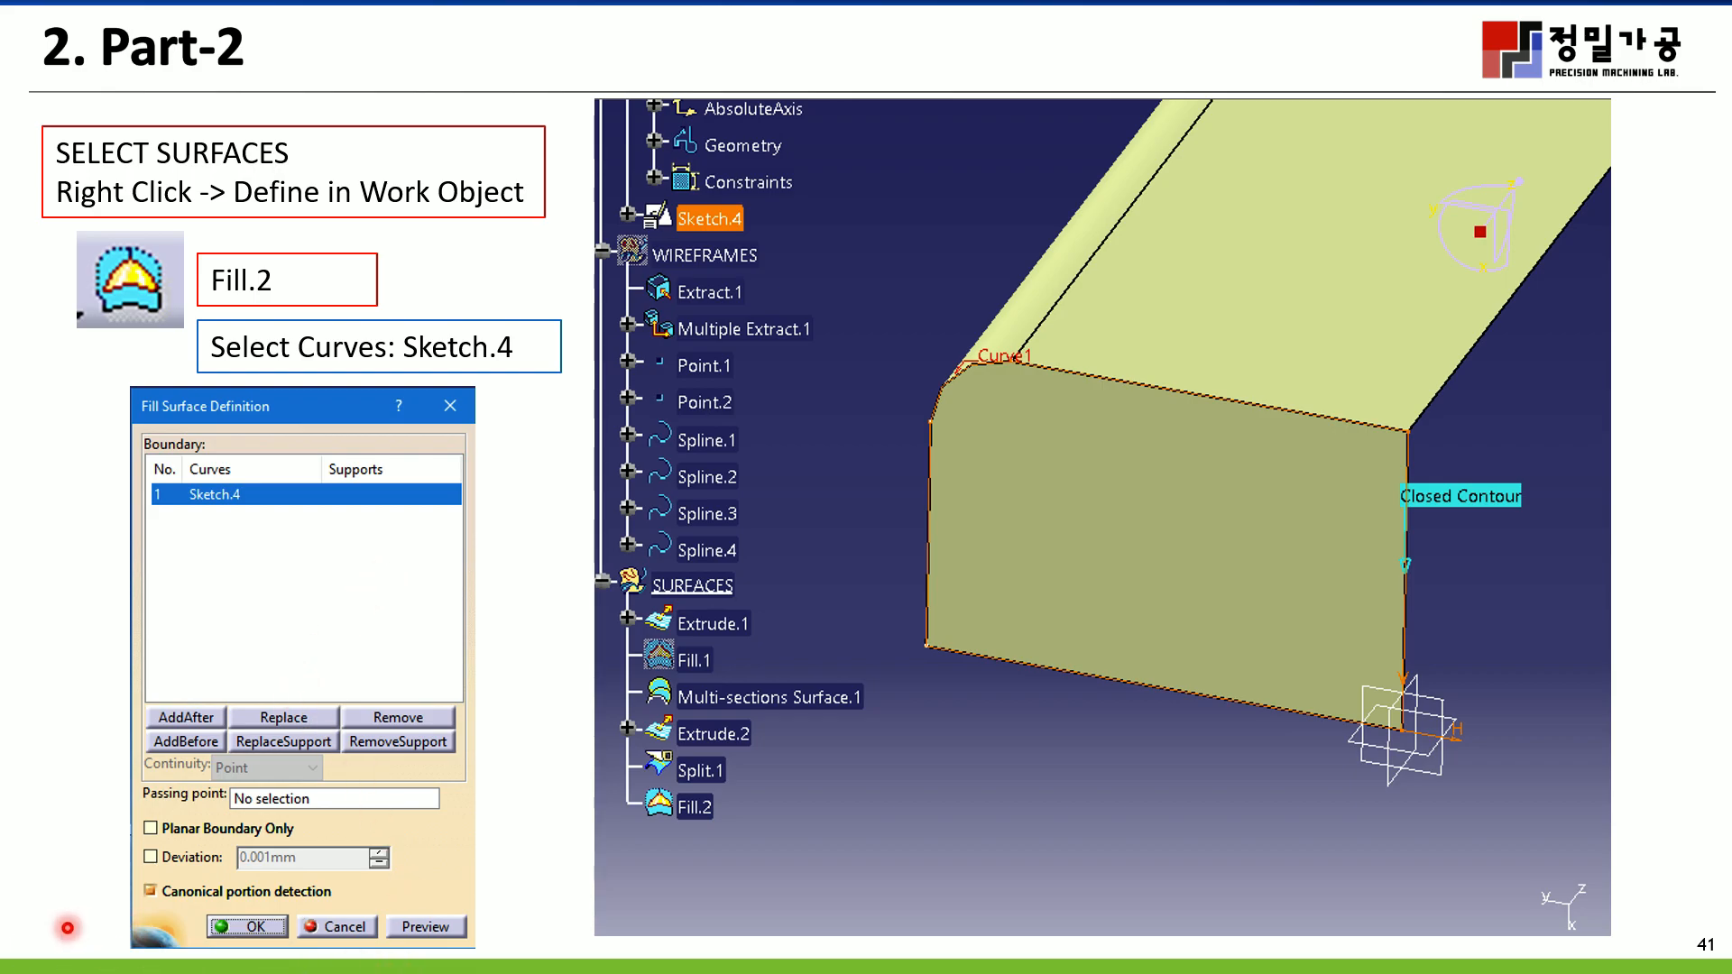
click(63, 953)
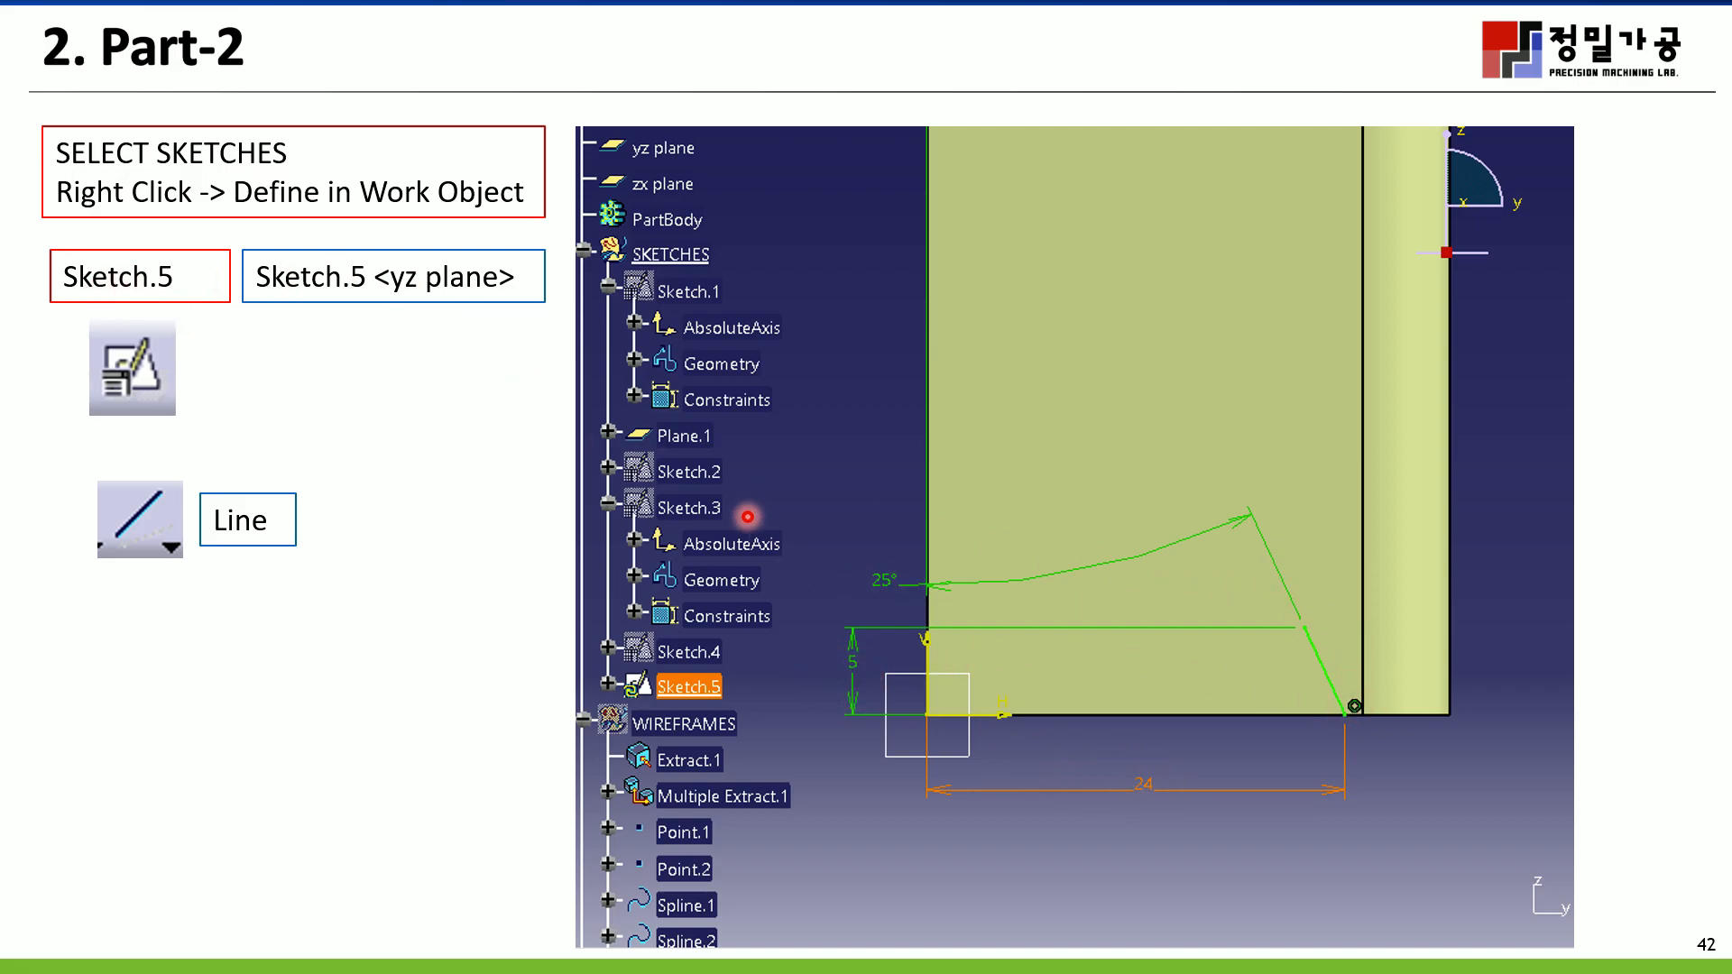
Return to CATIA and define the SKETCHES geometrical set as the in-work object
key(super)
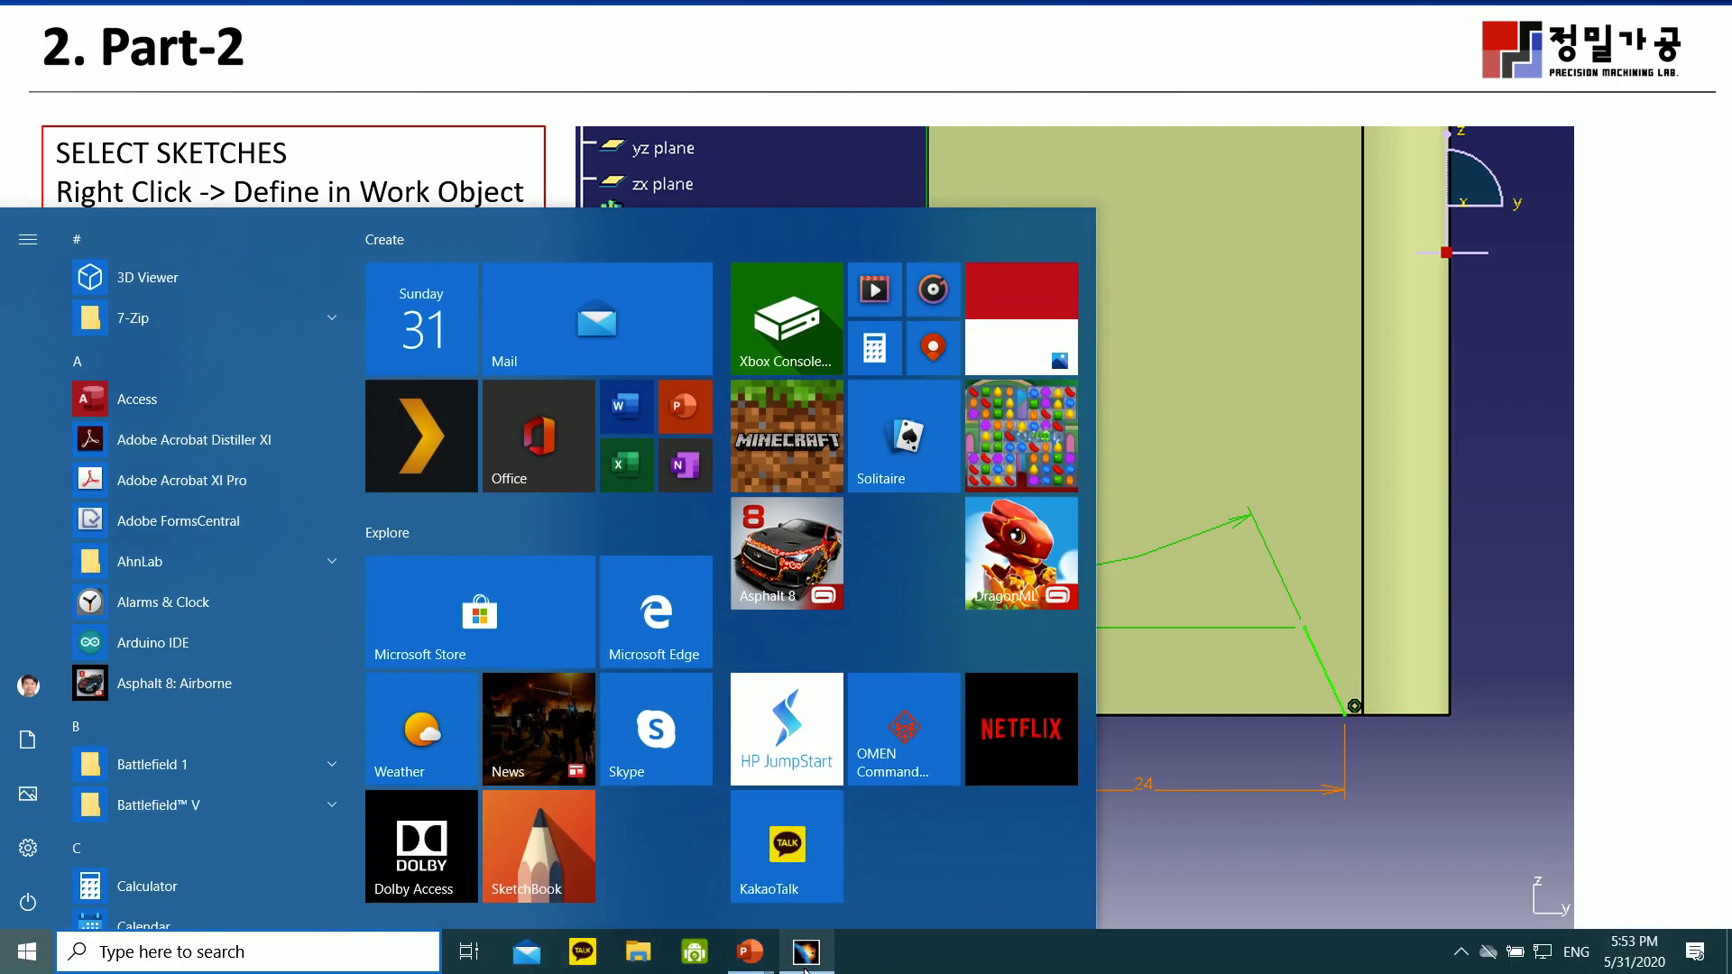
click(806, 952)
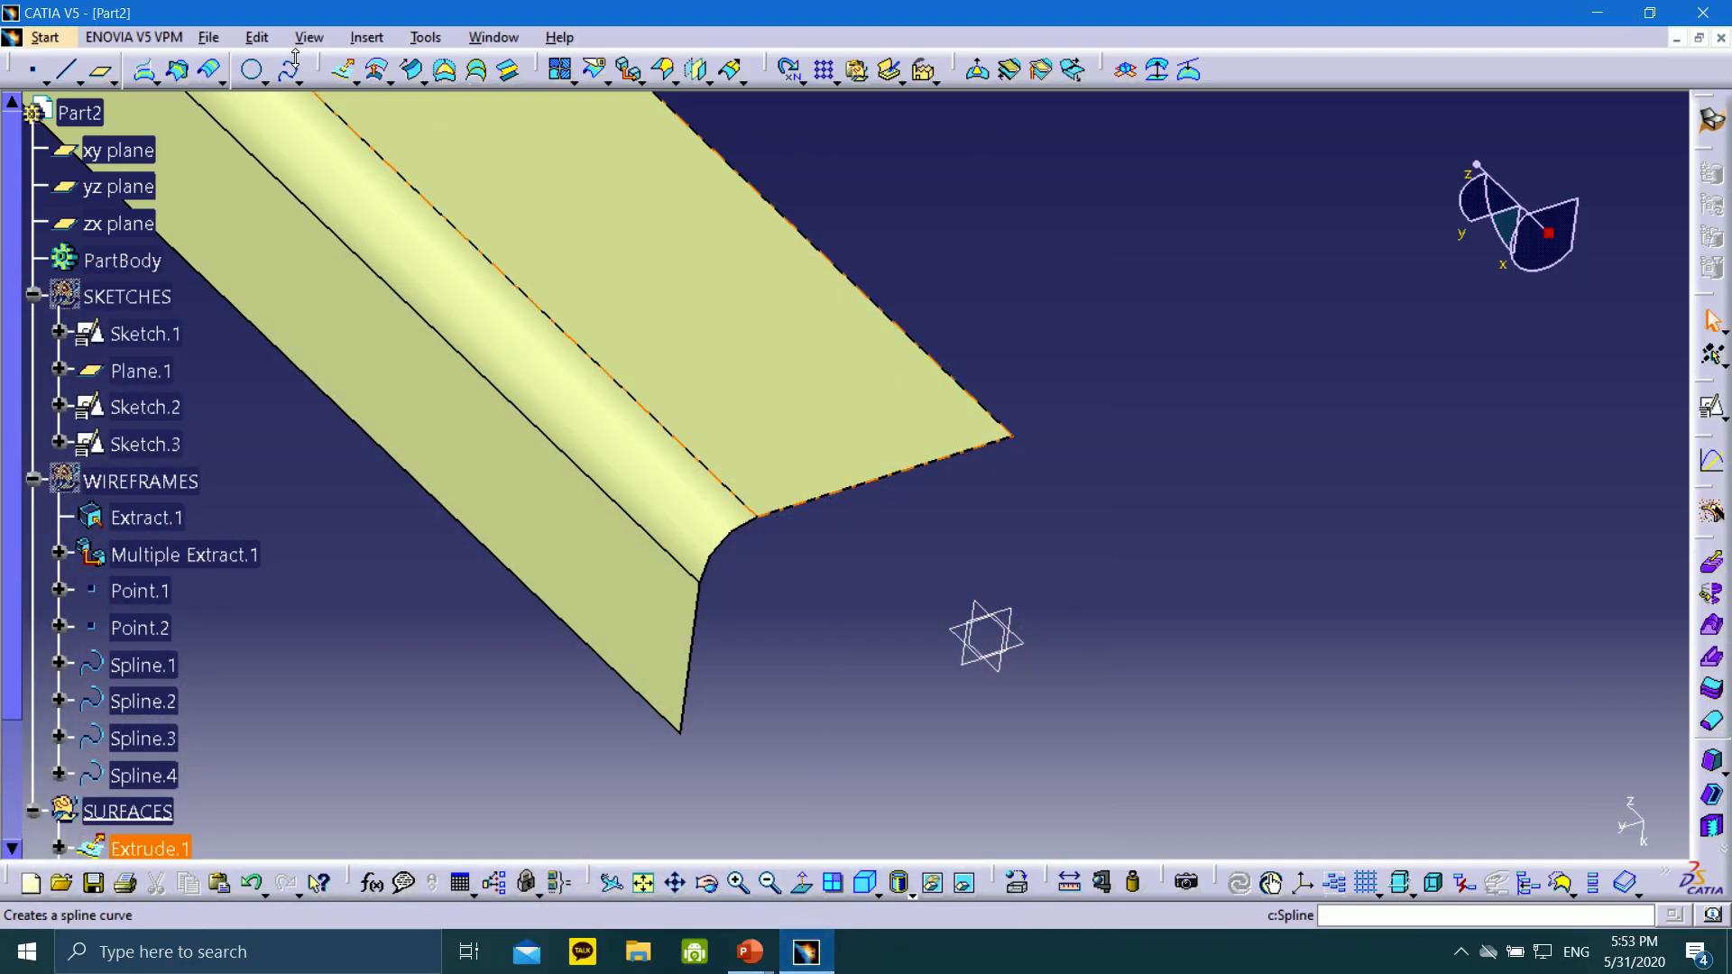
right_click(147, 296)
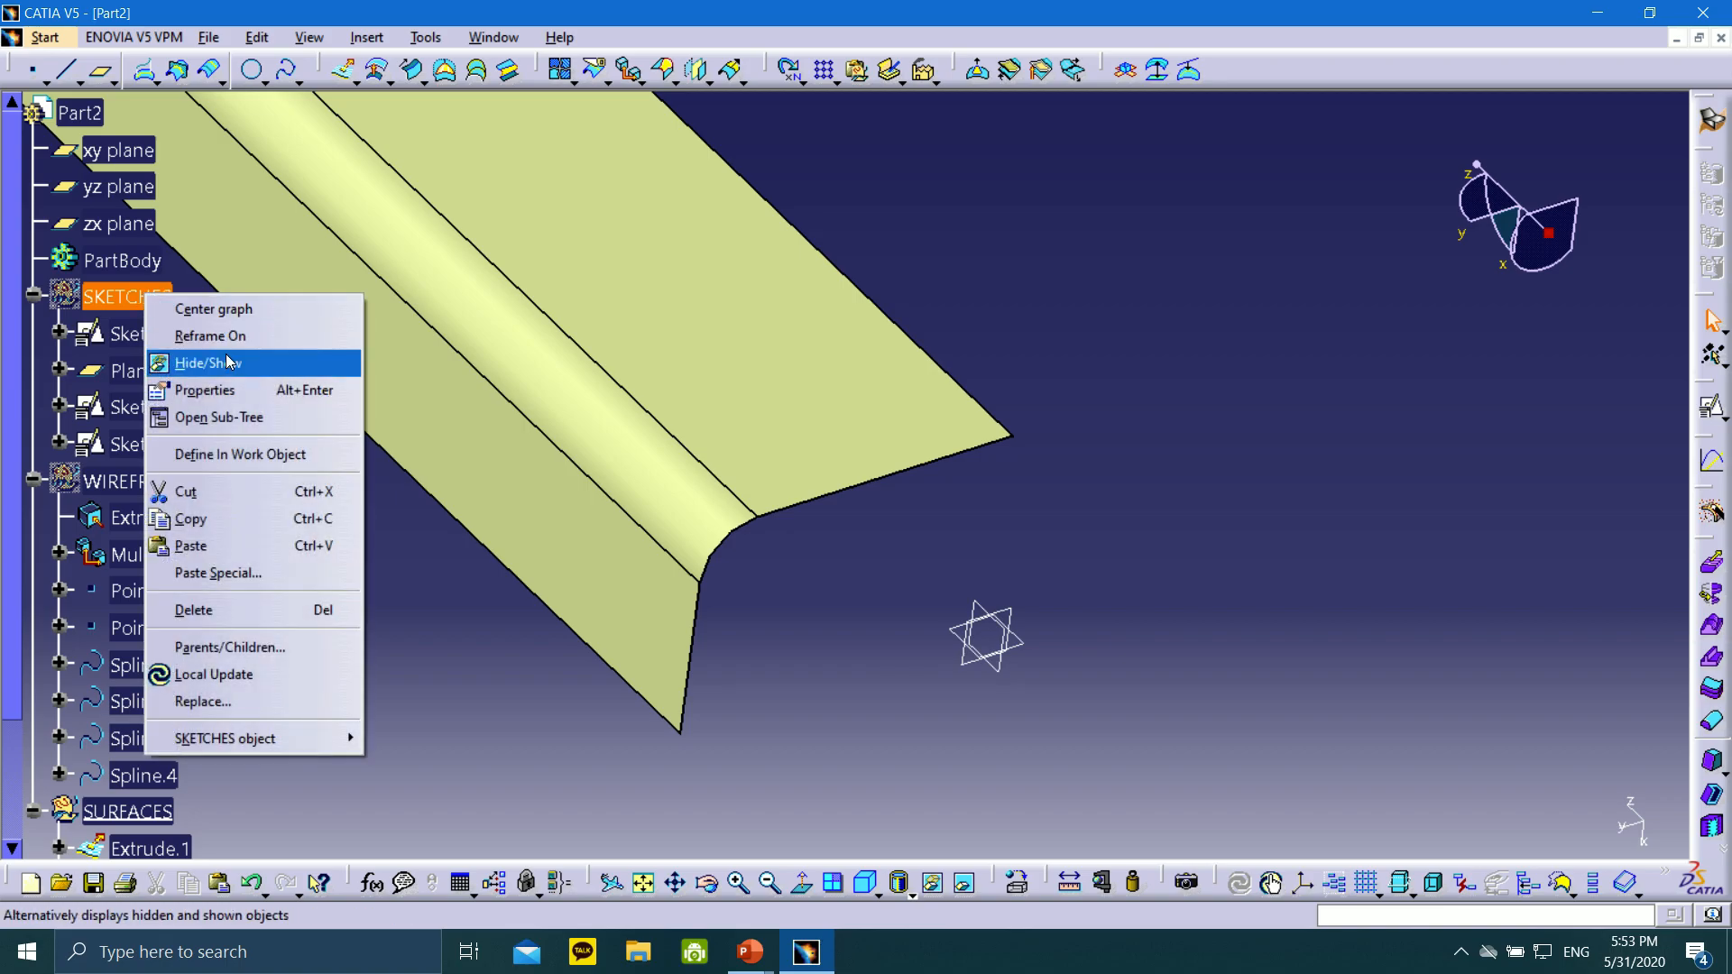
click(211, 458)
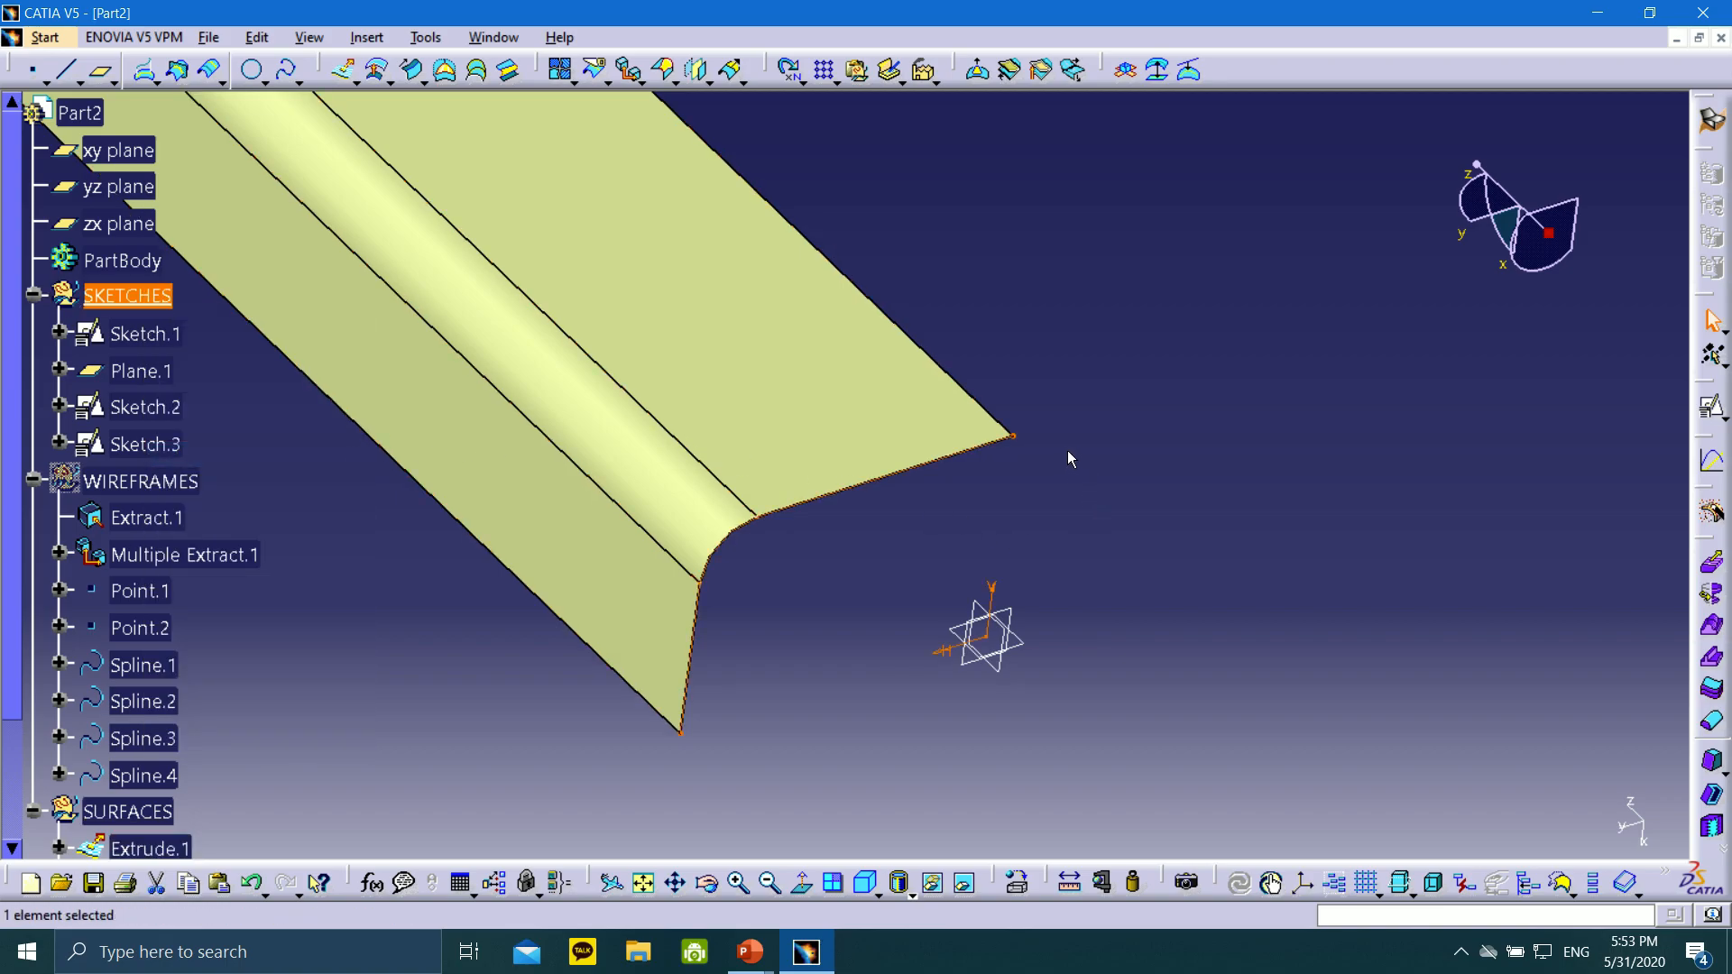
Create a positioned sketch on the xy plane with the H and V axes swapped and V reversed
click(1022, 619)
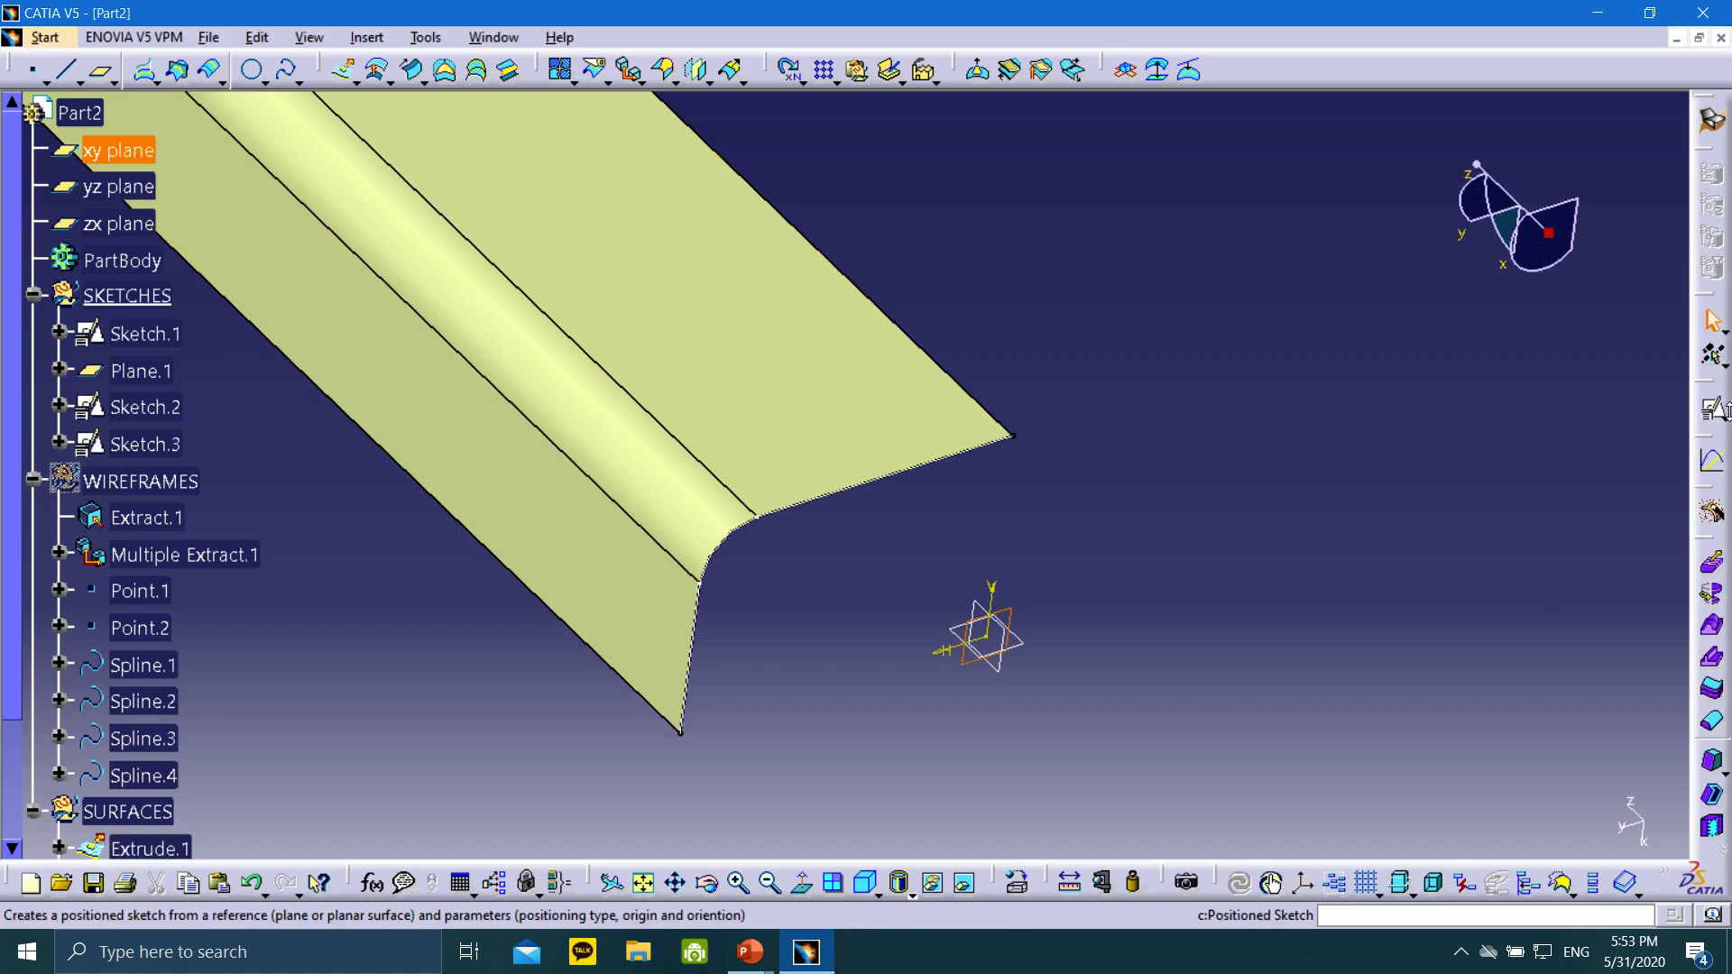
click(1723, 416)
click(1714, 437)
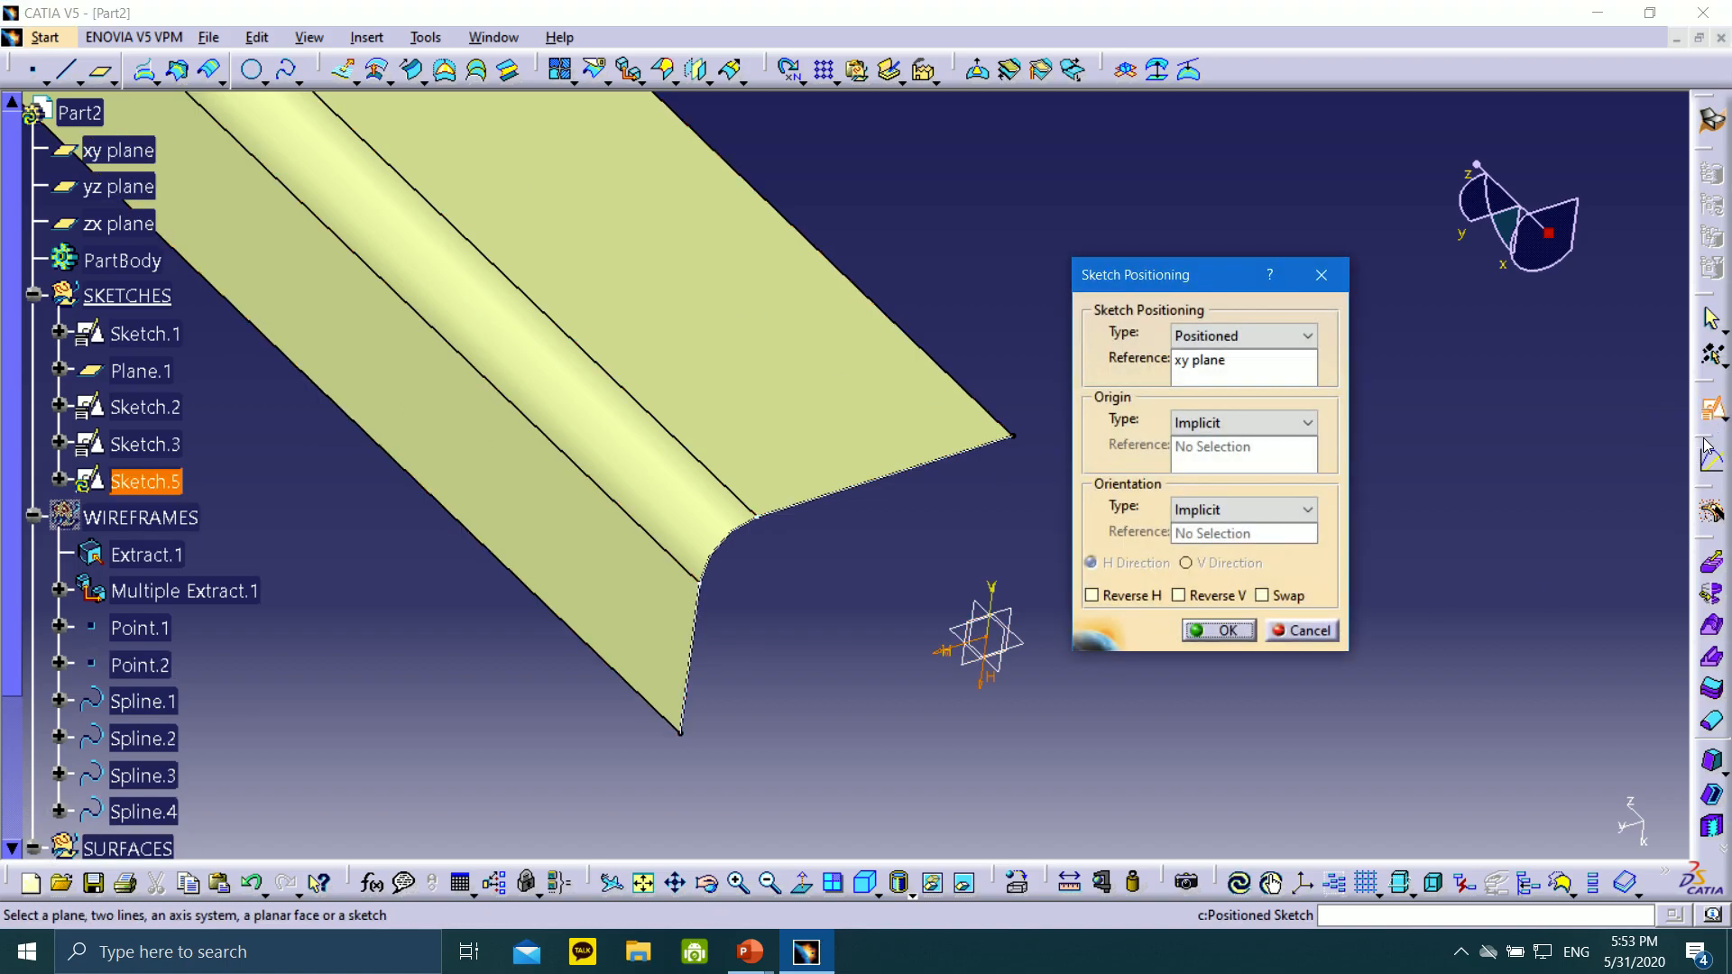
middle_drag(620, 593, 1206, 557)
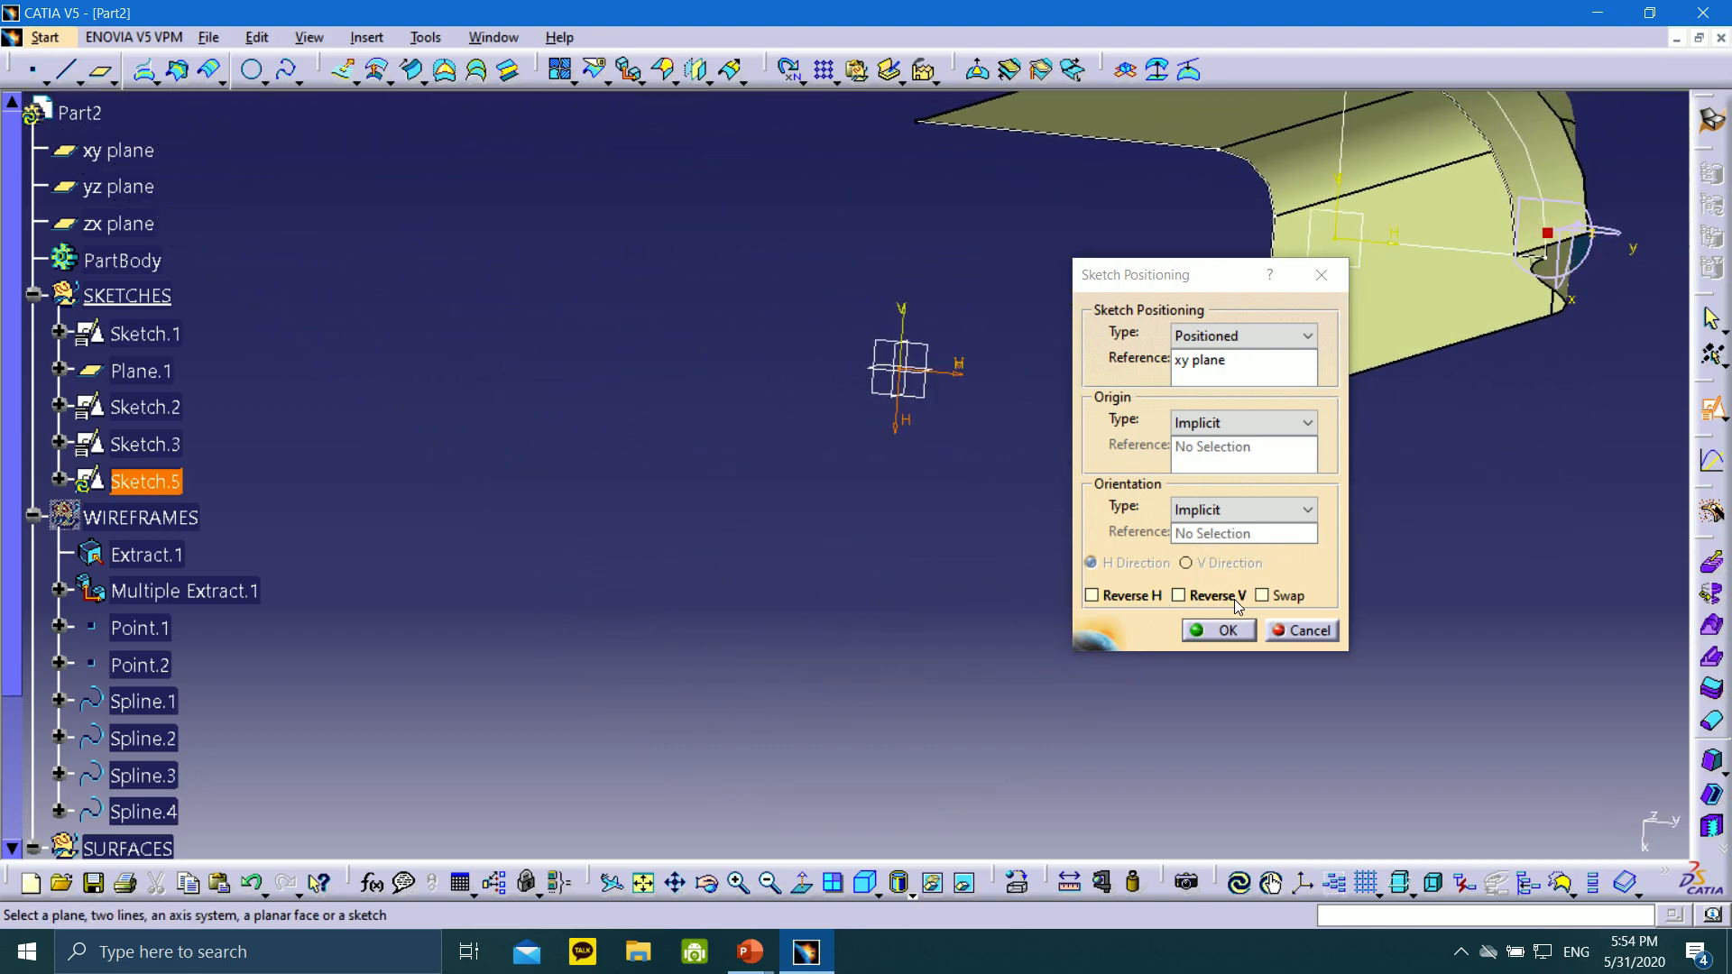
click(1261, 596)
click(1180, 597)
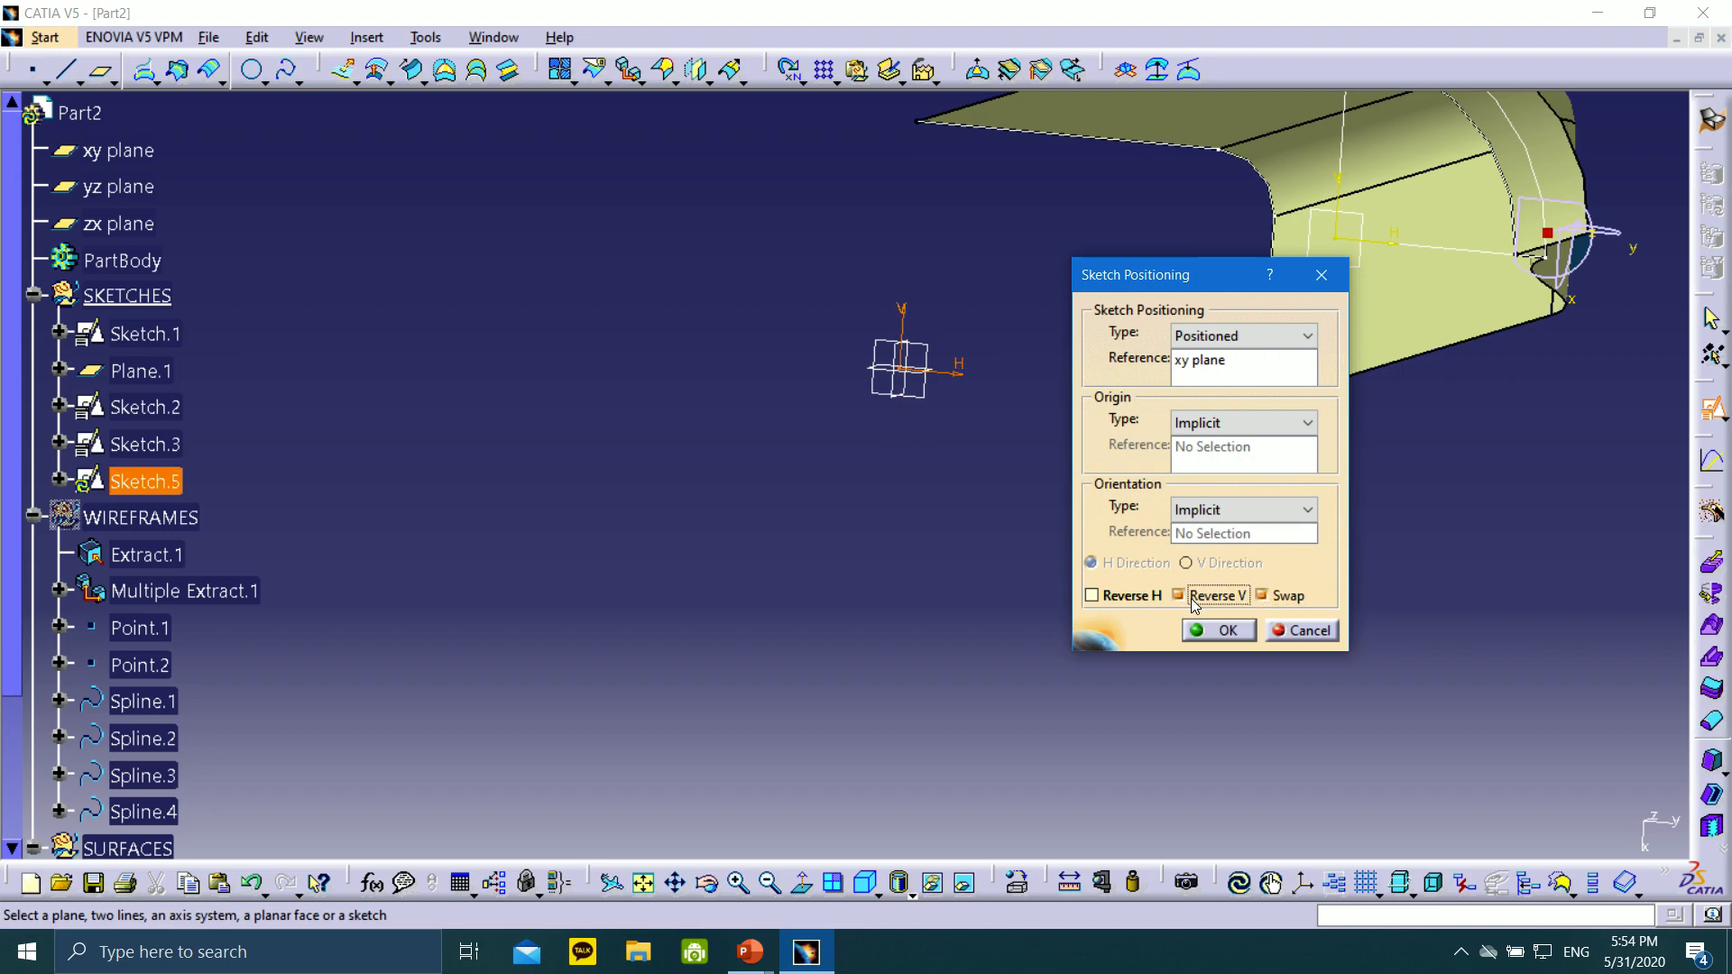
click(1233, 634)
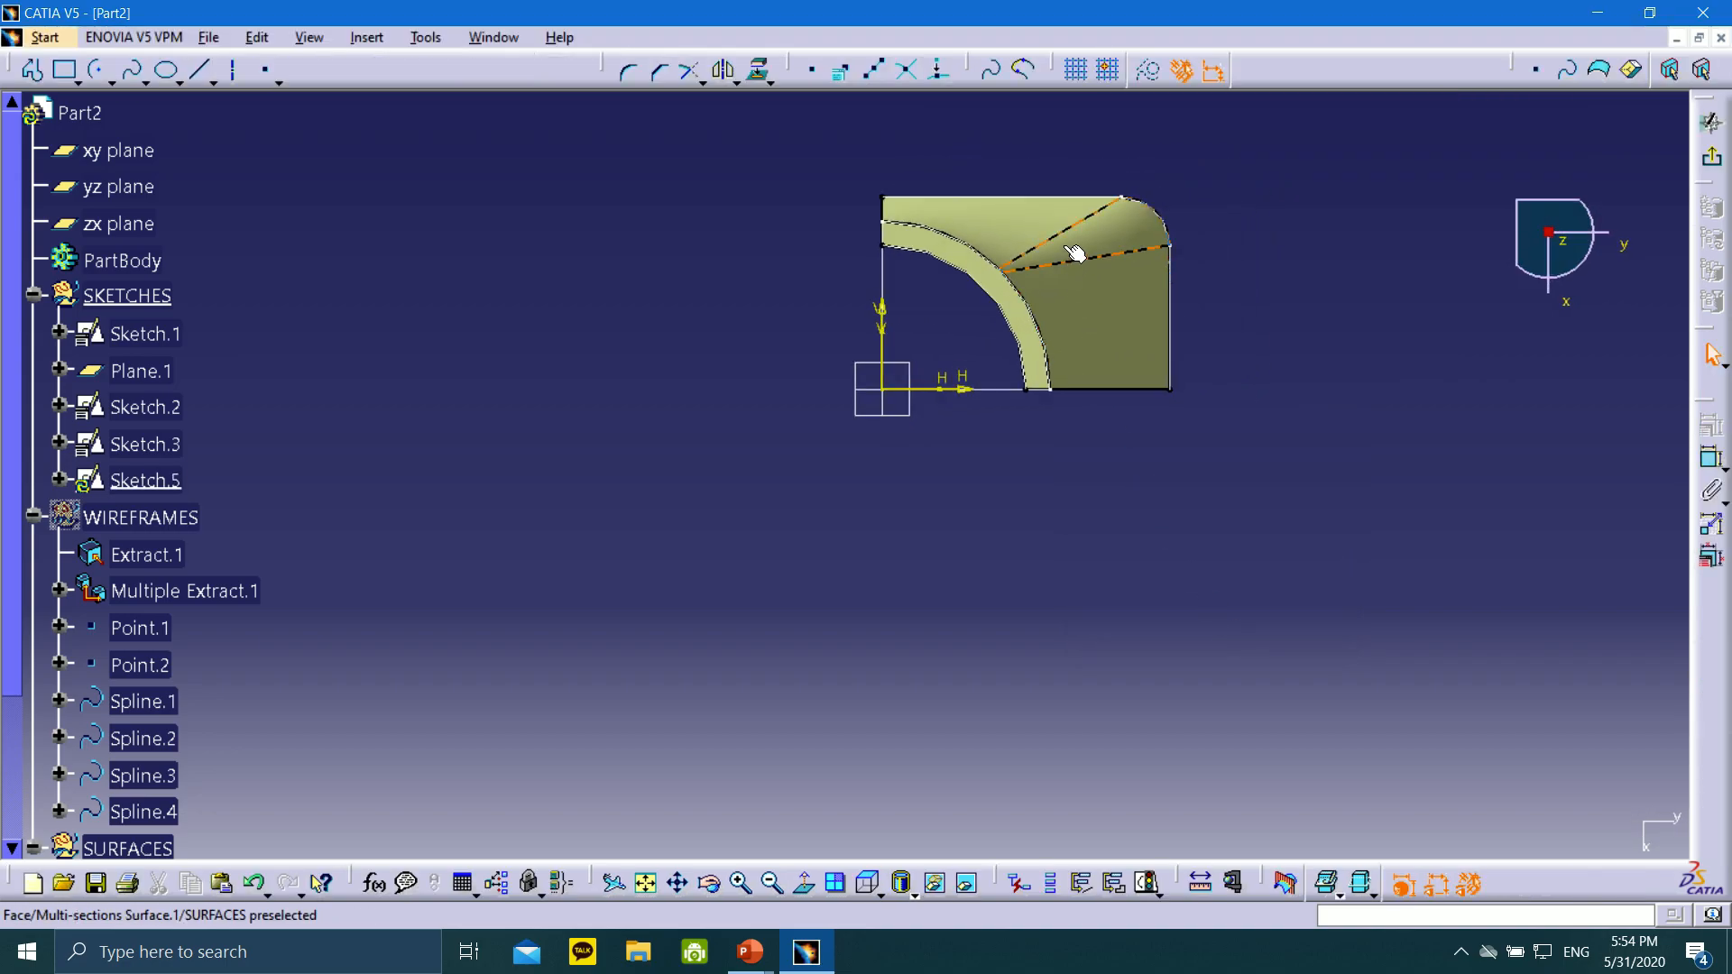
Hide Sketch.1, Plane.1, Sketch.2 and Sketch.3 in the SKETCHES geometrical set
middle_drag(1313, 475, 416, 514)
middle_drag(794, 469, 580, 520)
middle_drag(1069, 350, 1118, 455)
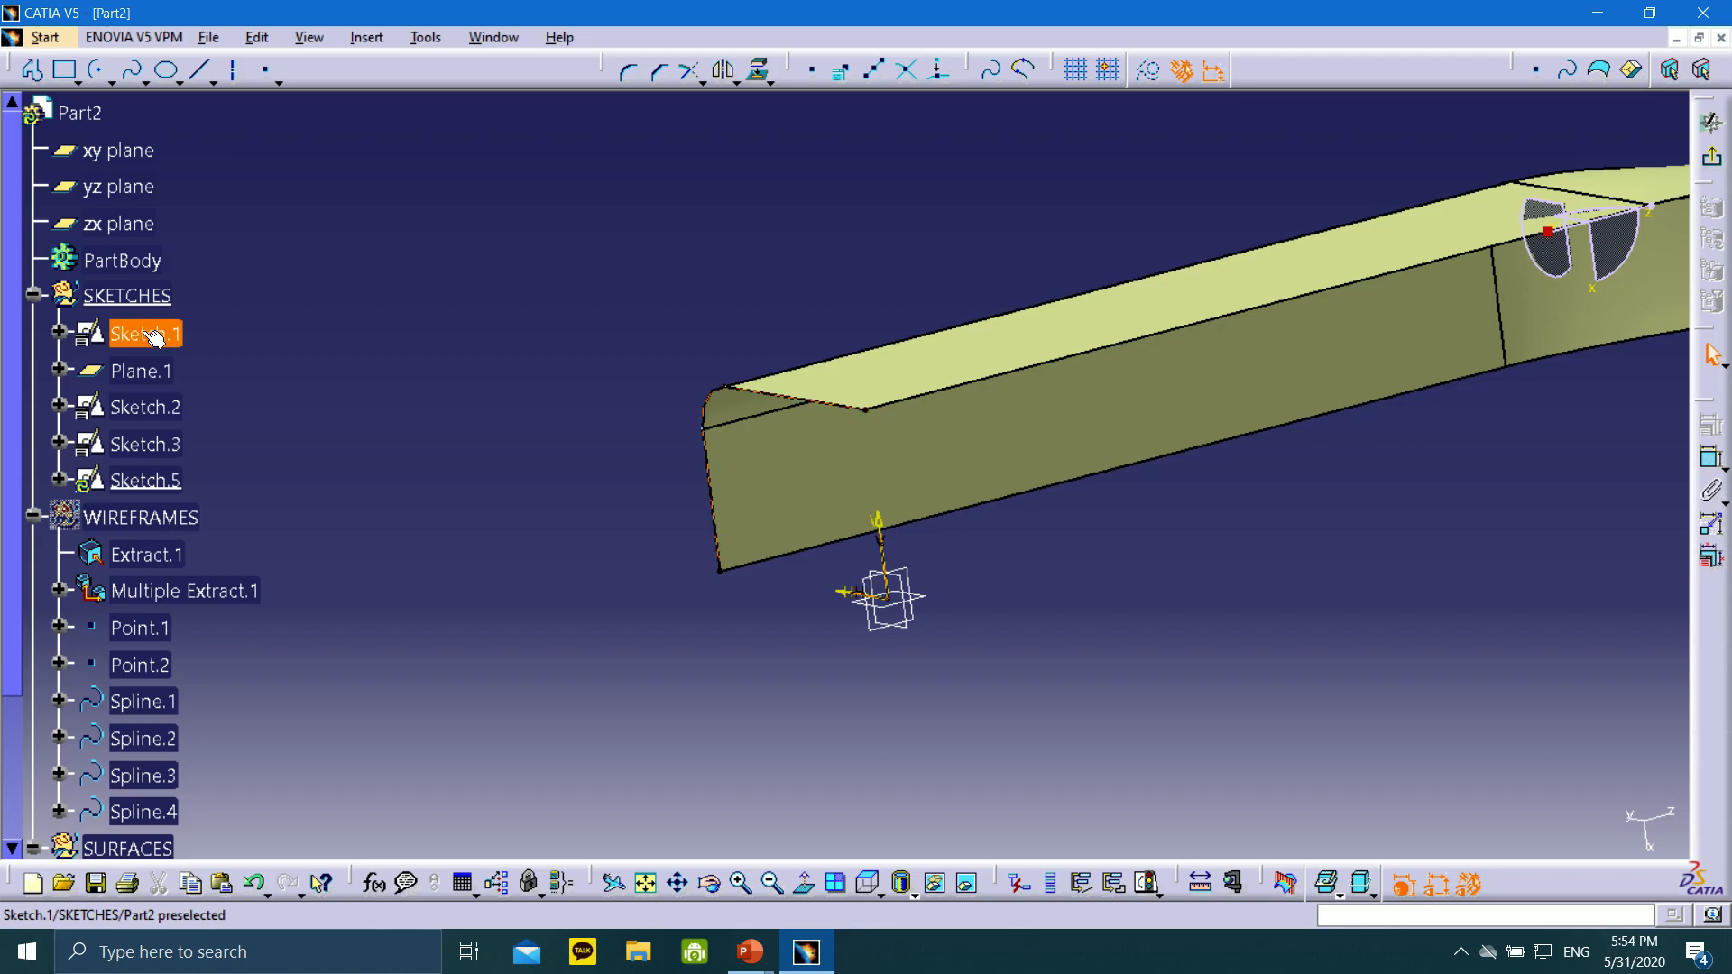
click(152, 346)
ctrl+click(162, 403)
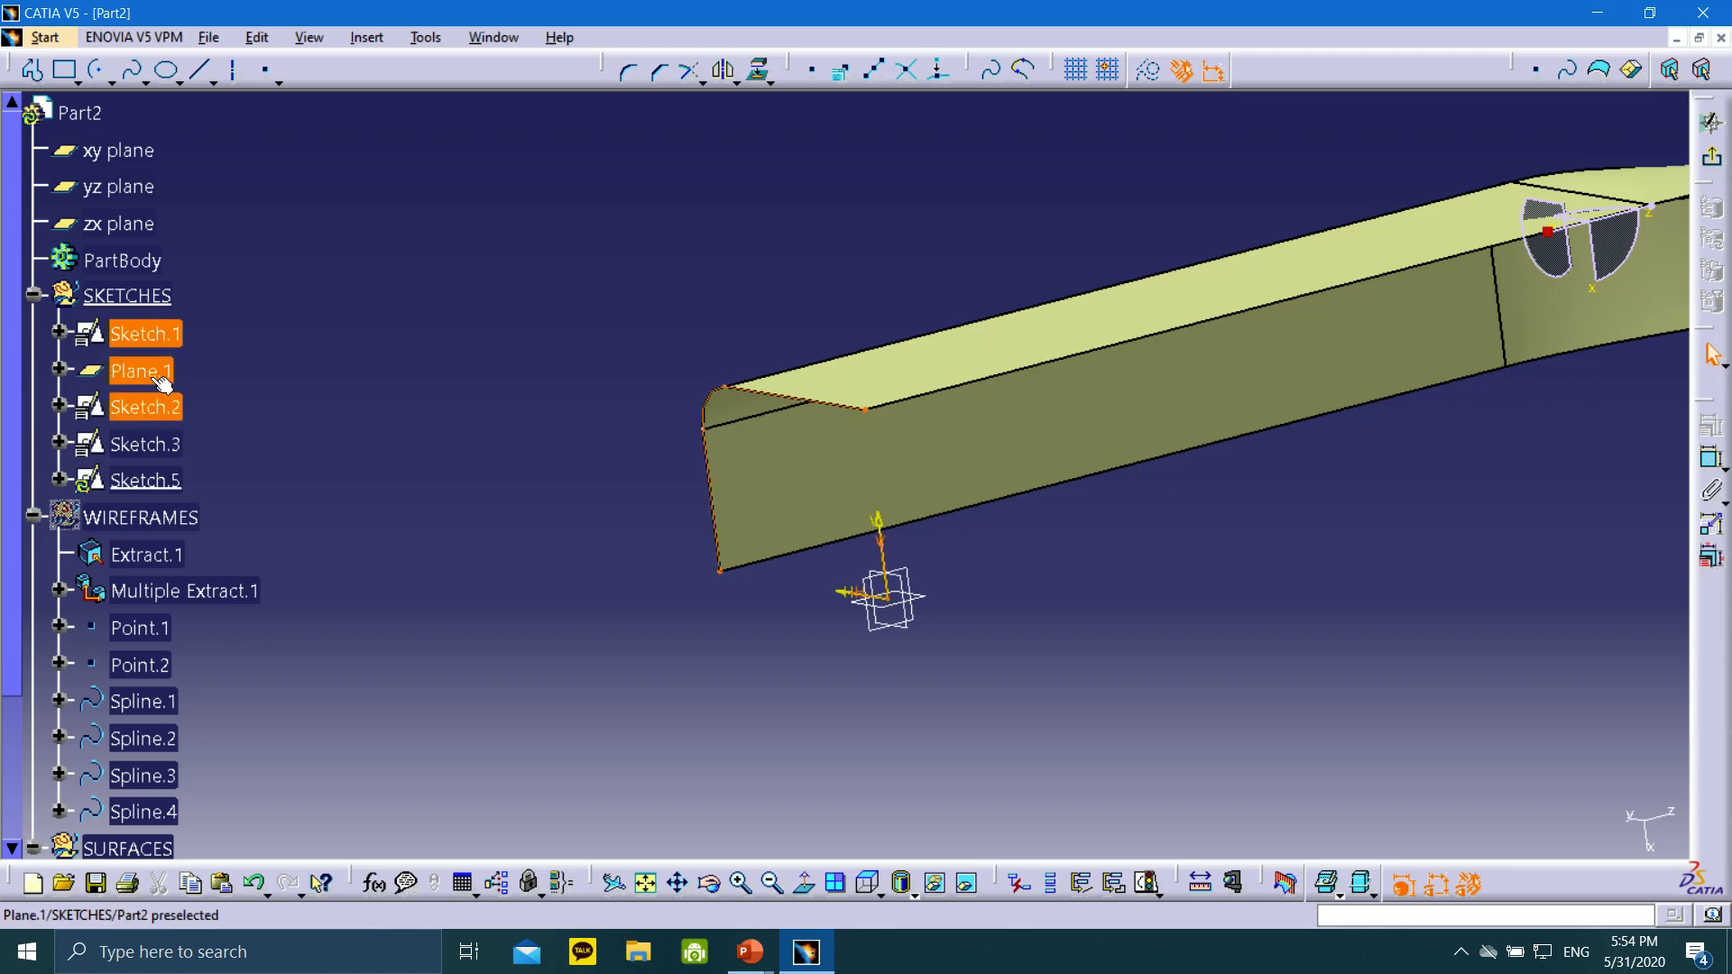
ctrl+click(155, 375)
ctrl+click(161, 442)
right_click(161, 443)
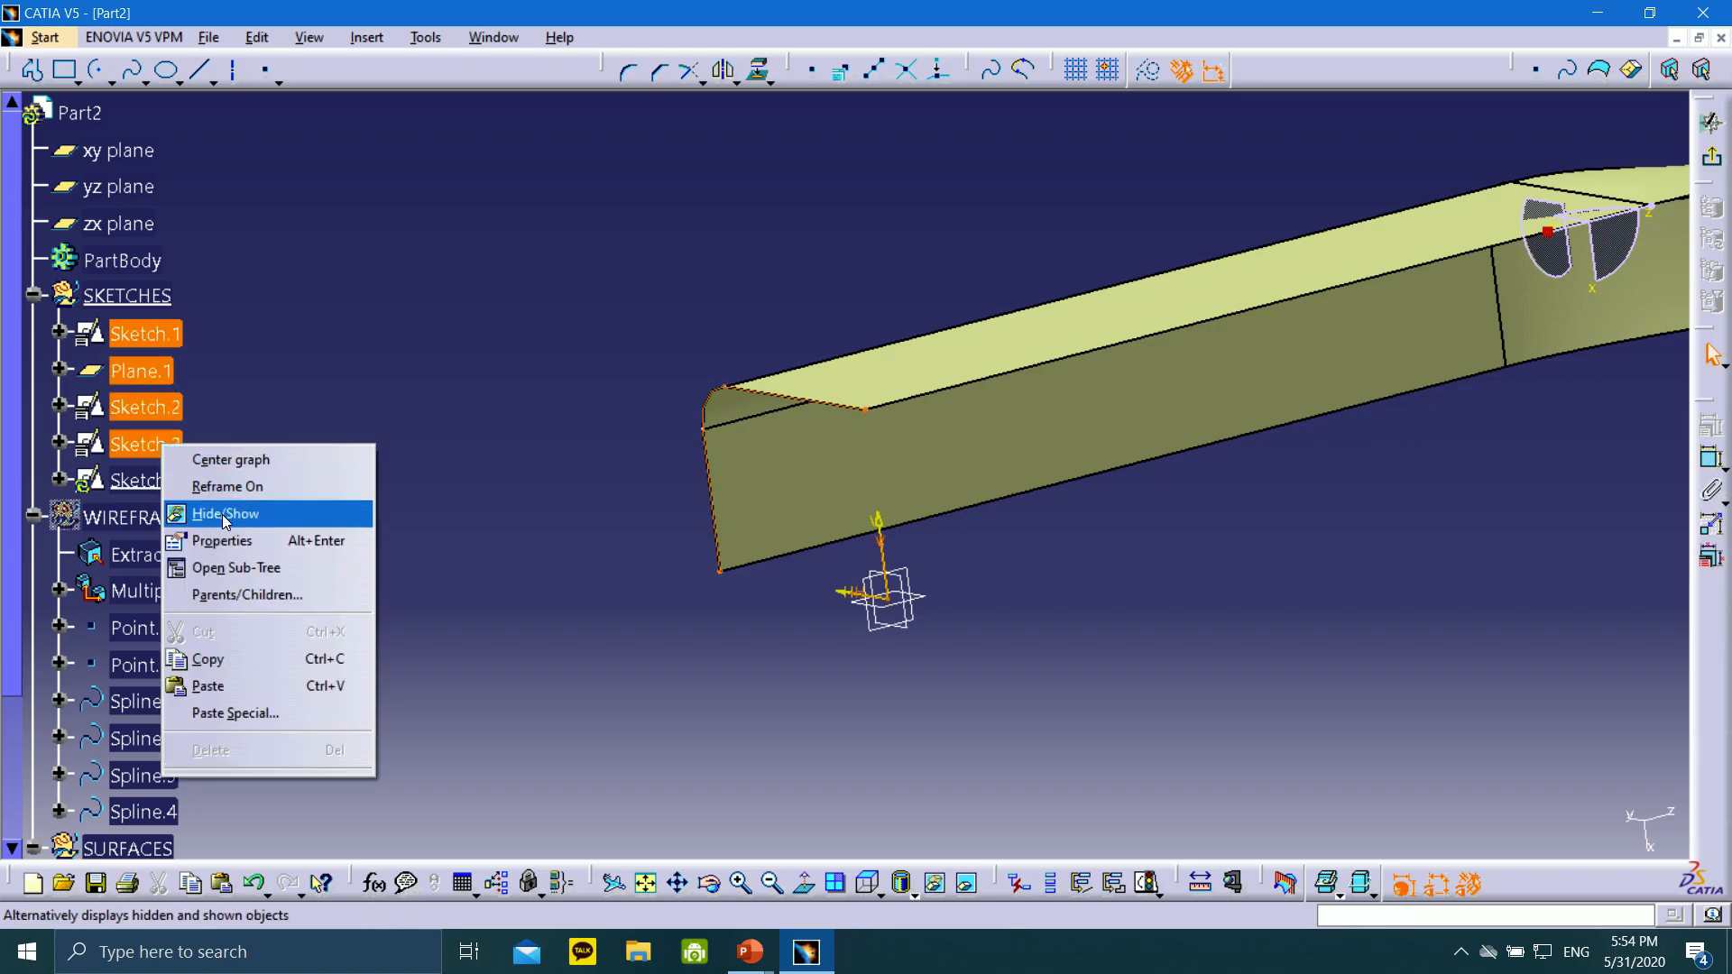
click(222, 514)
Rename the new xy-plane sketch as Sketch.4
right_click(155, 480)
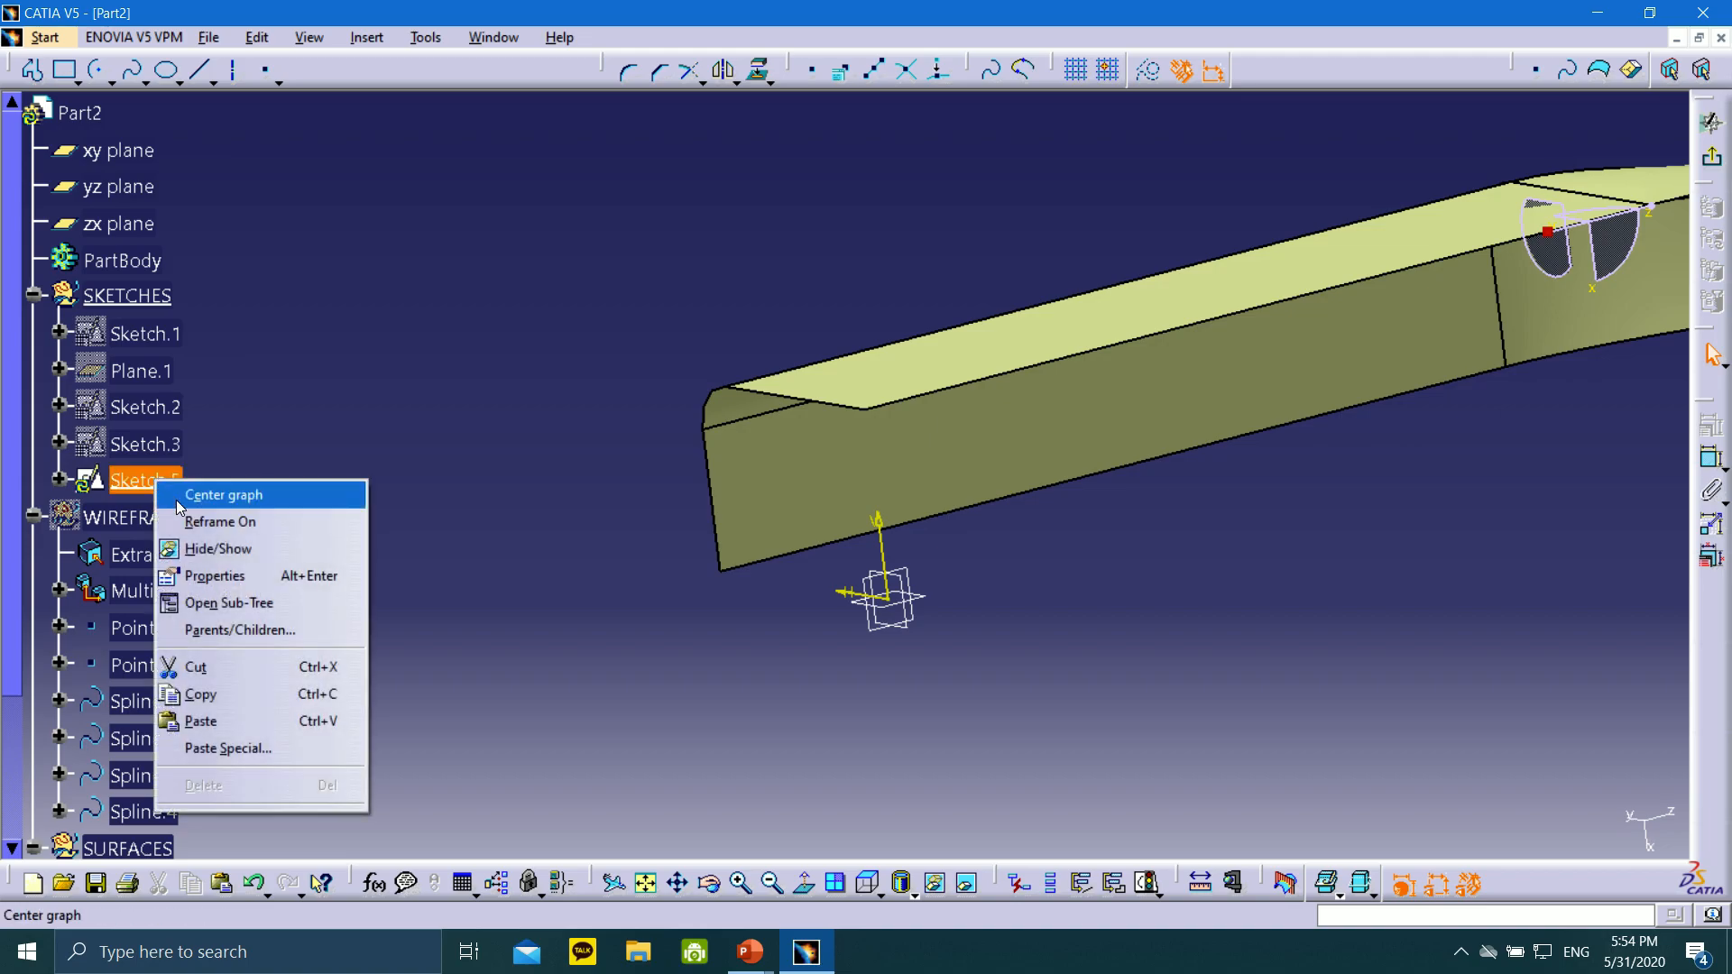
click(219, 577)
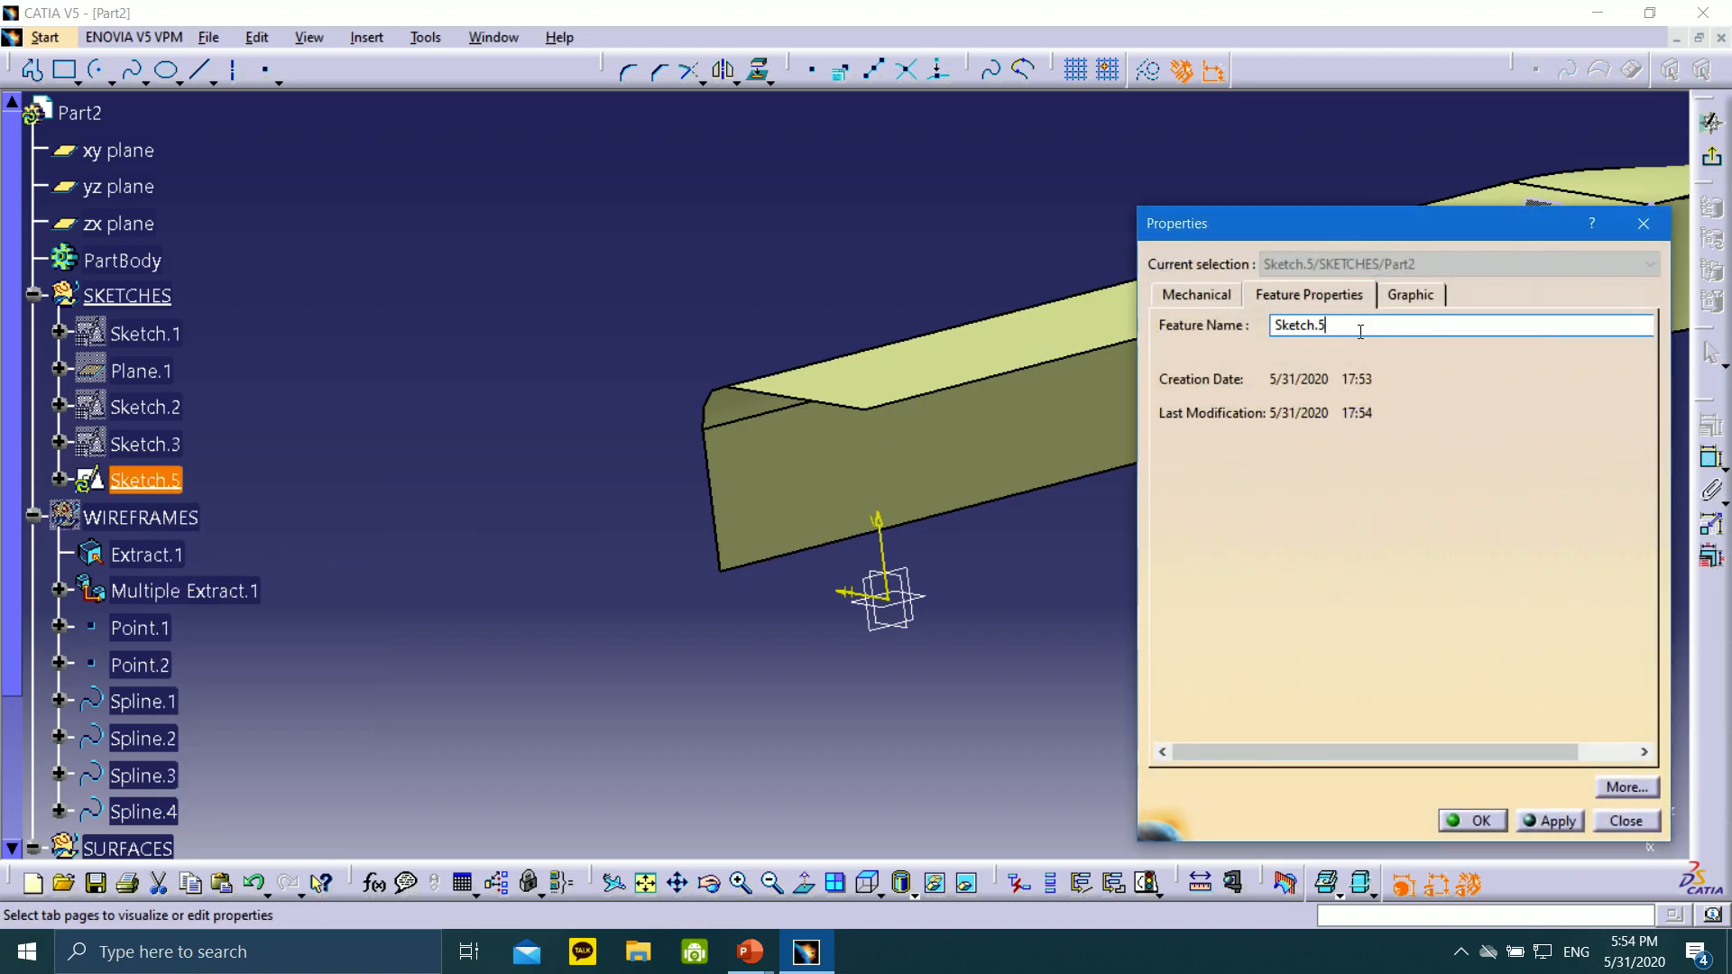
text(4)
click(1484, 820)
click(707, 286)
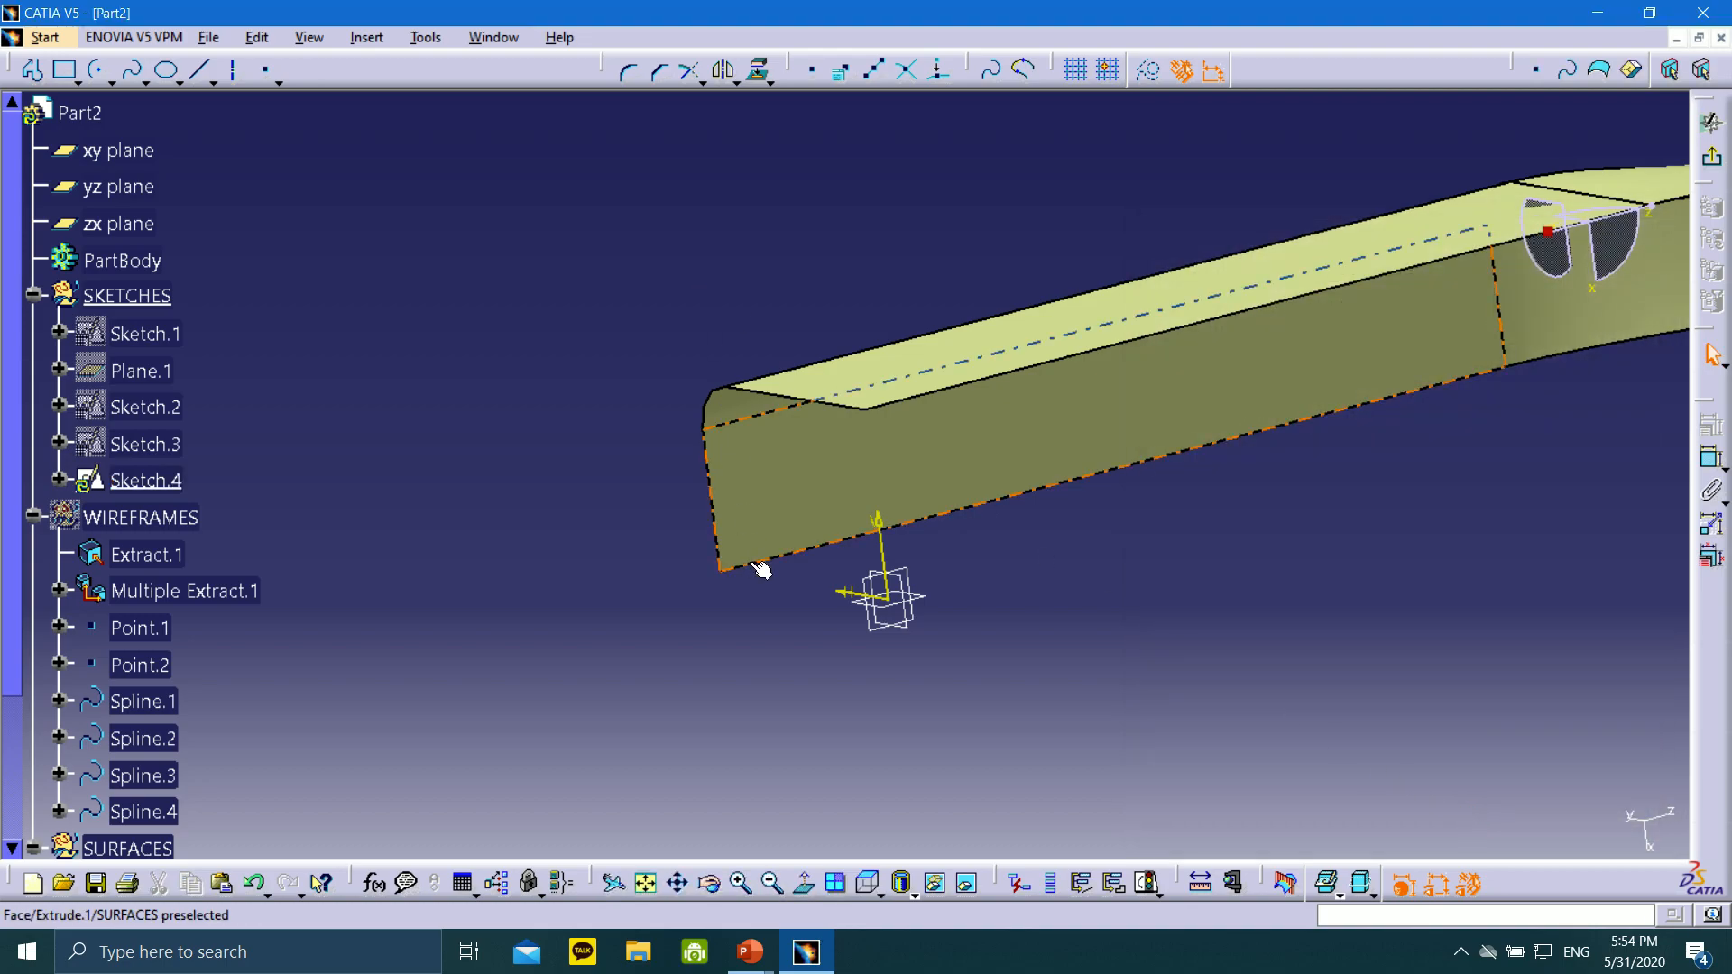
Project the two straight bottom edges and the rounded corner edge of the extruded body surface onto the sketch plane
middle_drag(993, 468, 1244, 553)
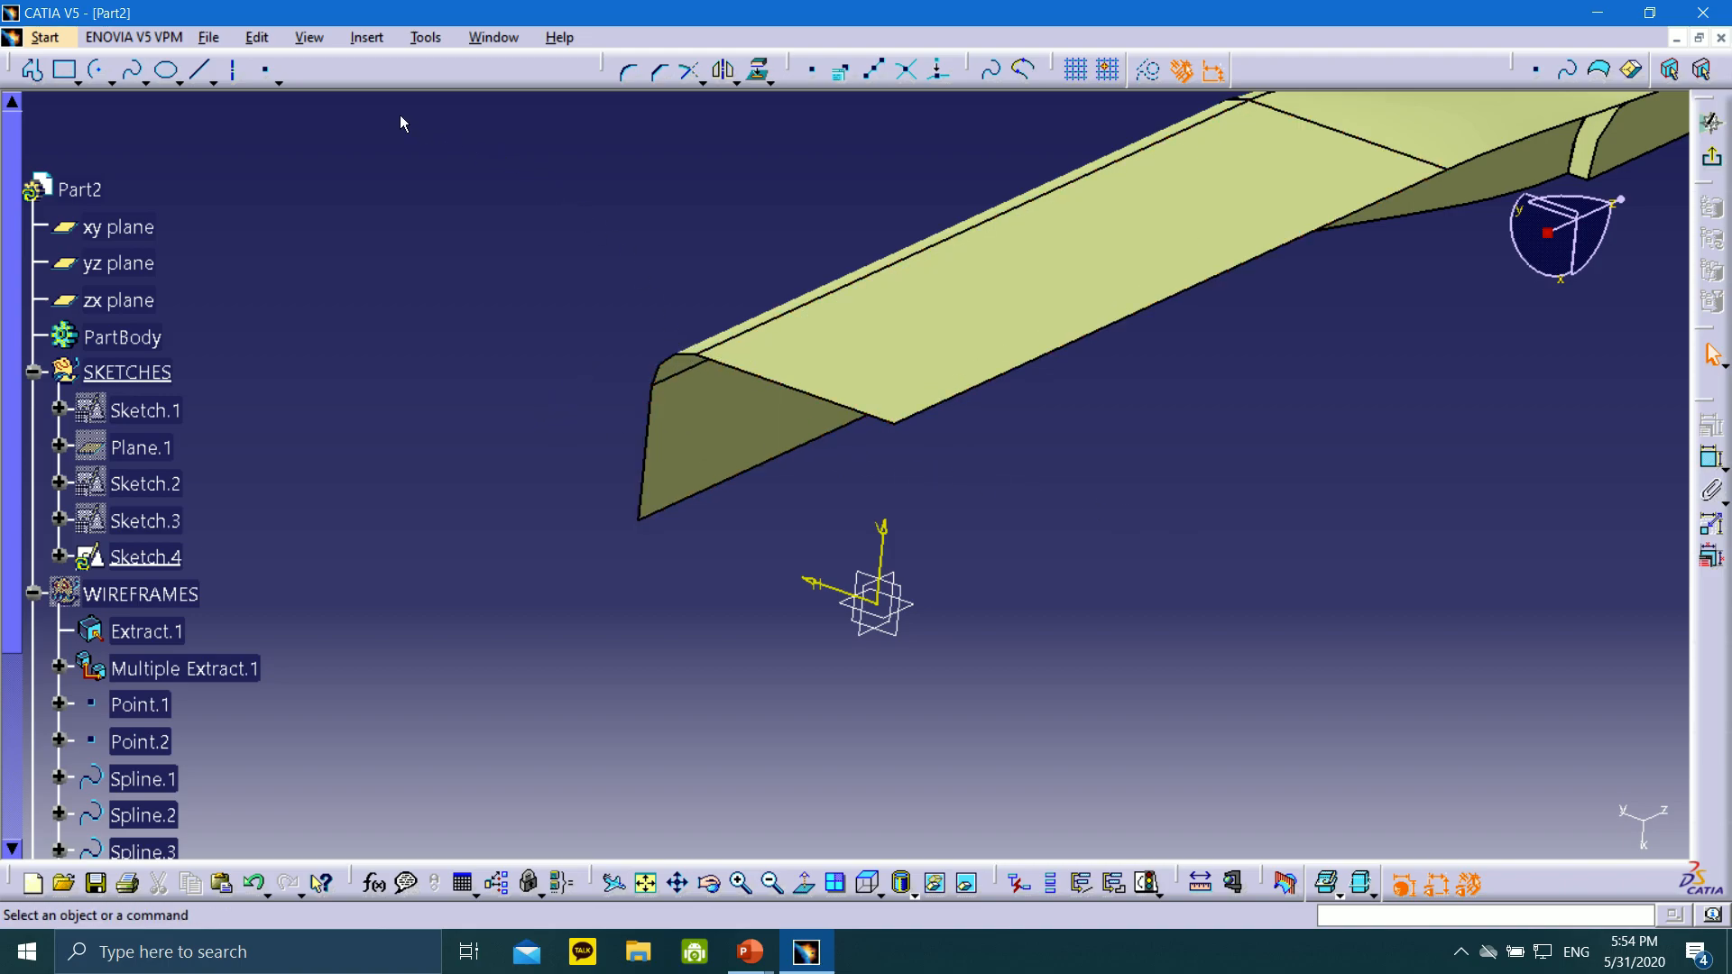
click(759, 78)
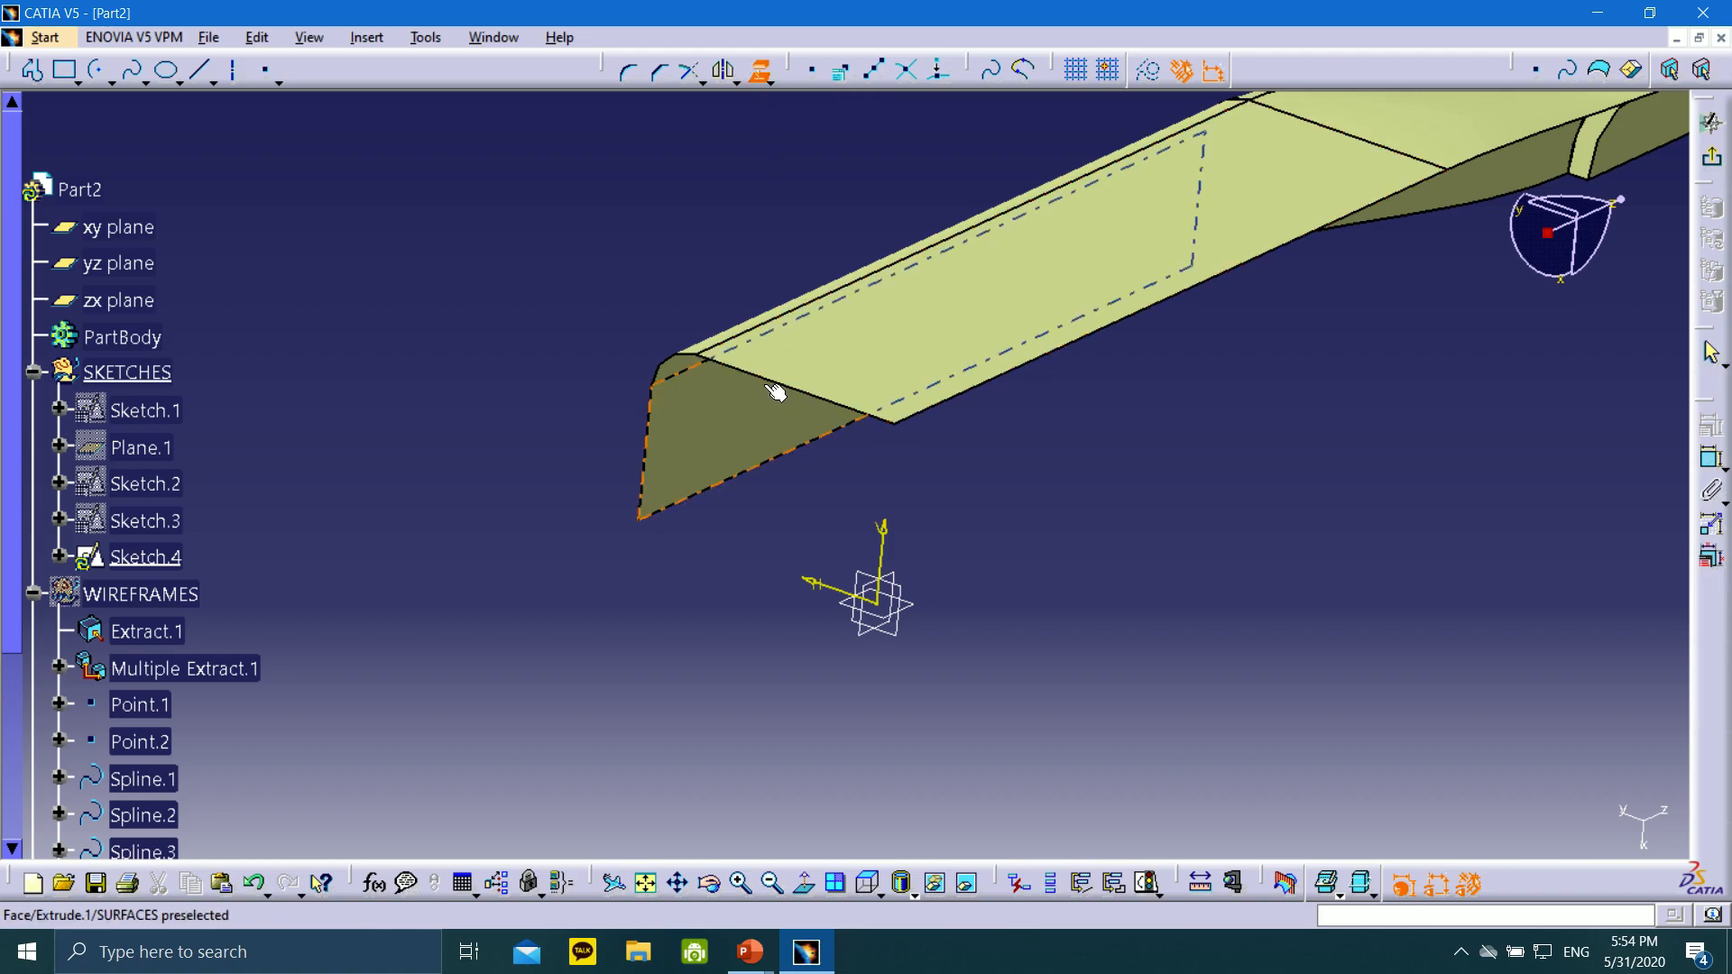
click(696, 351)
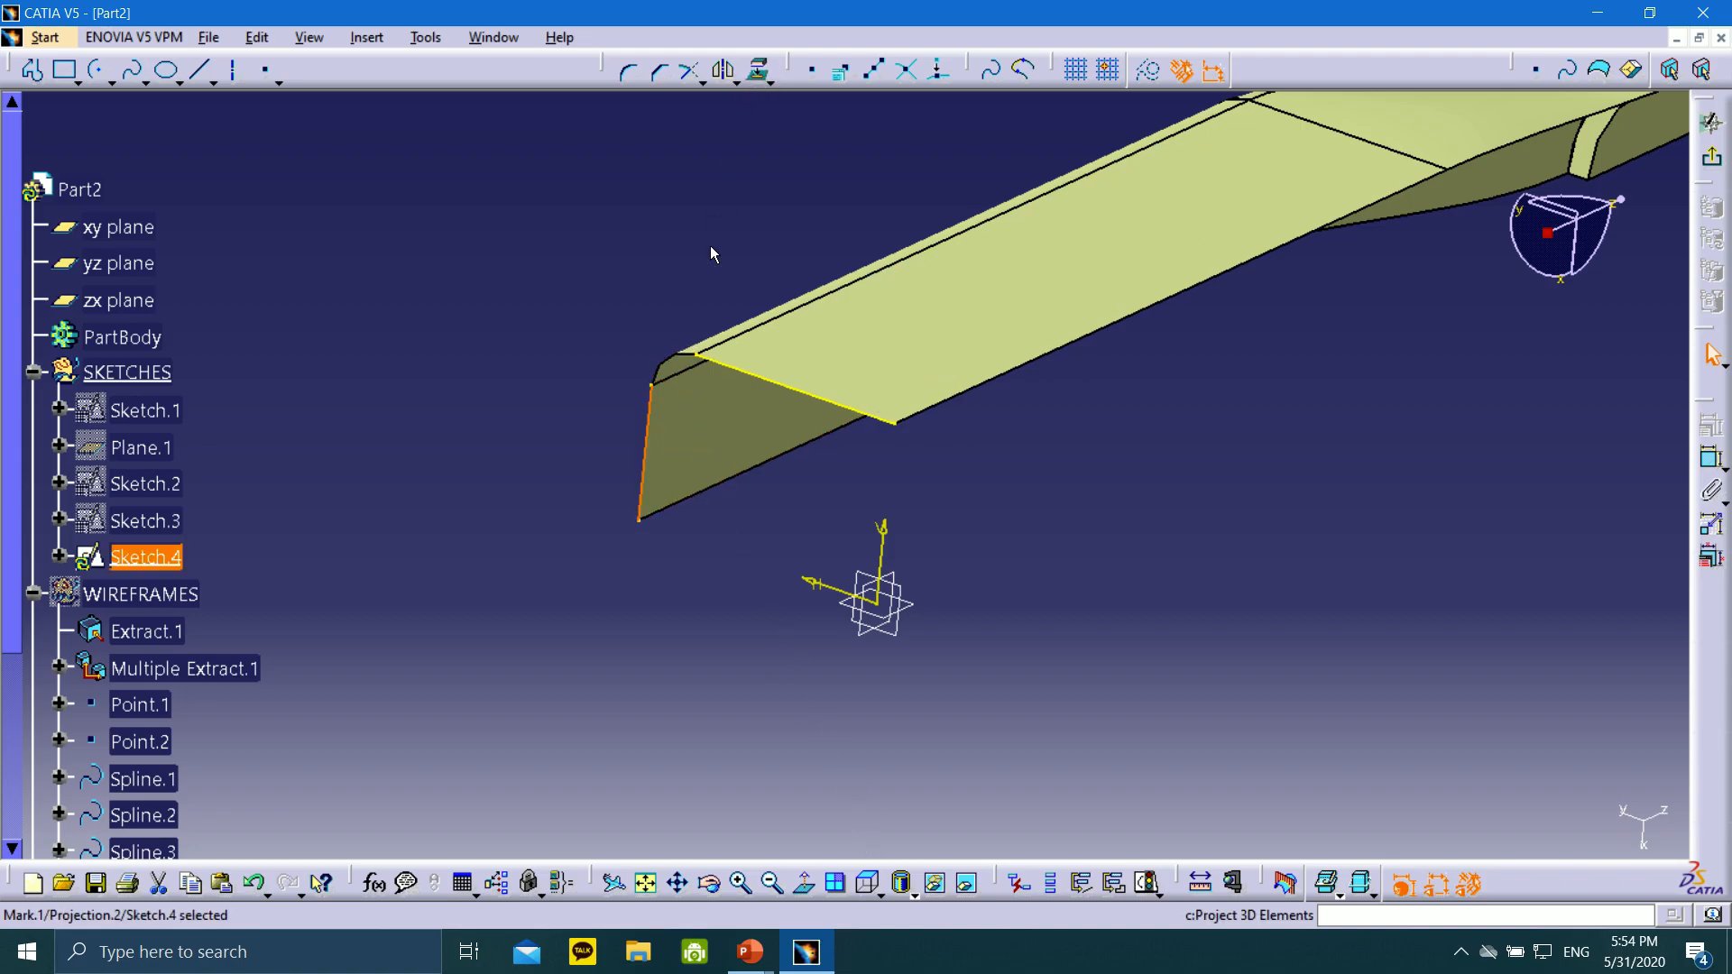
click(677, 359)
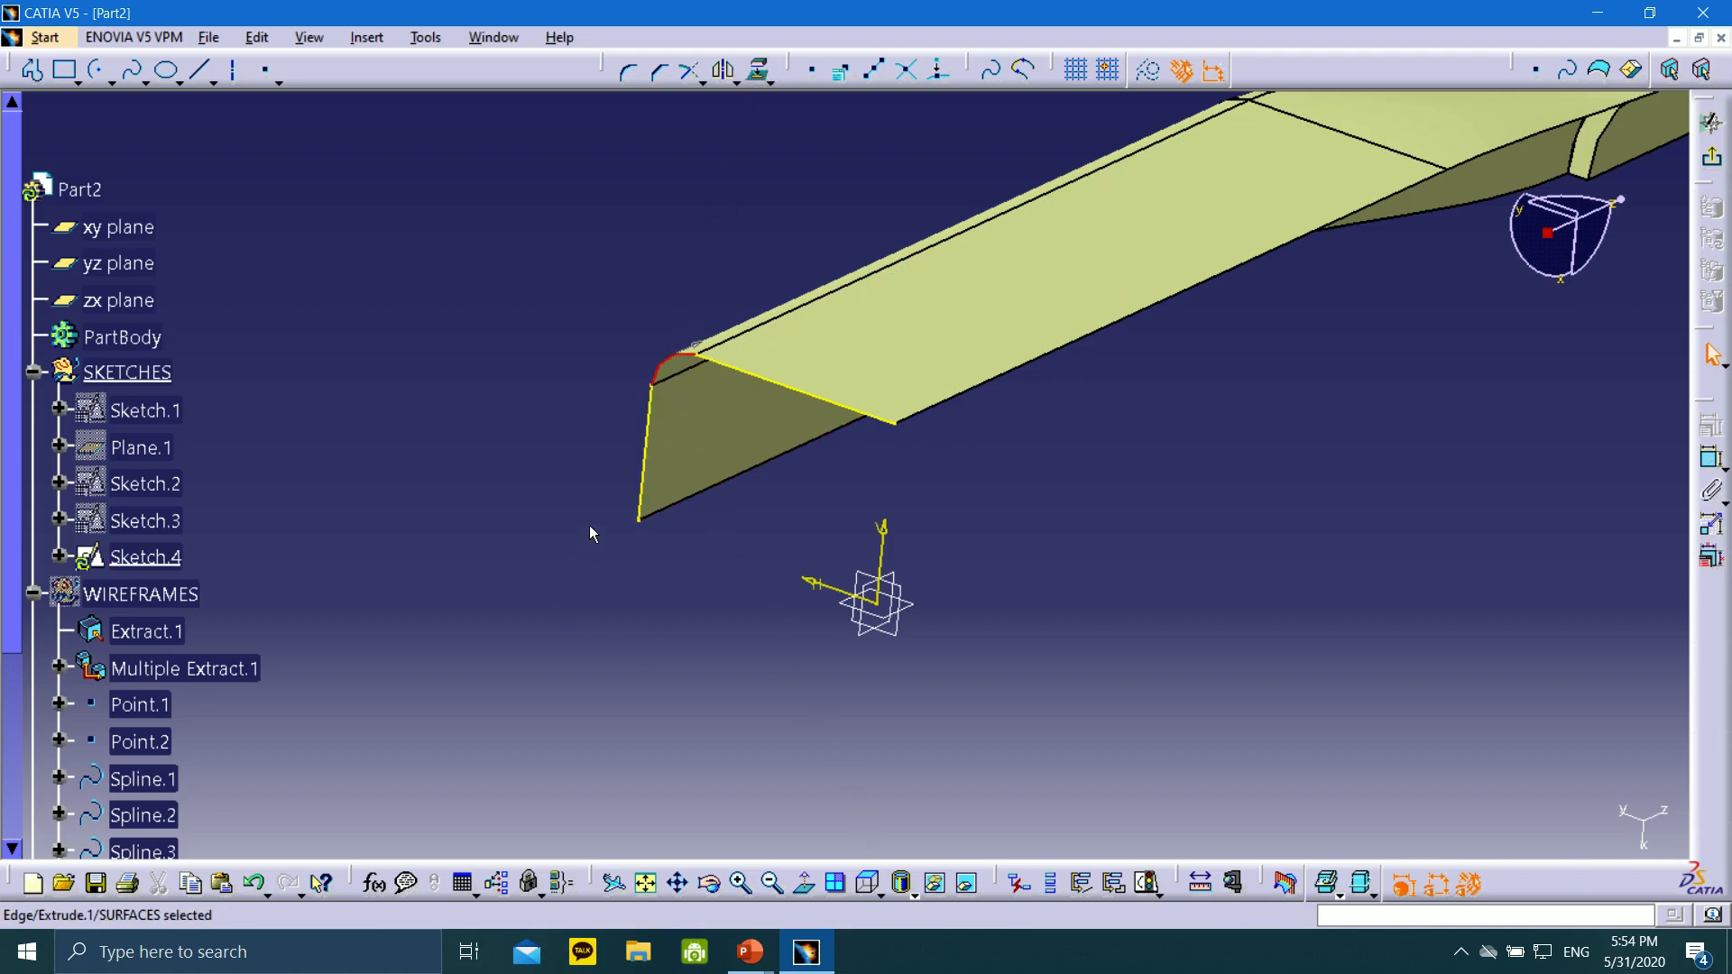
click(775, 80)
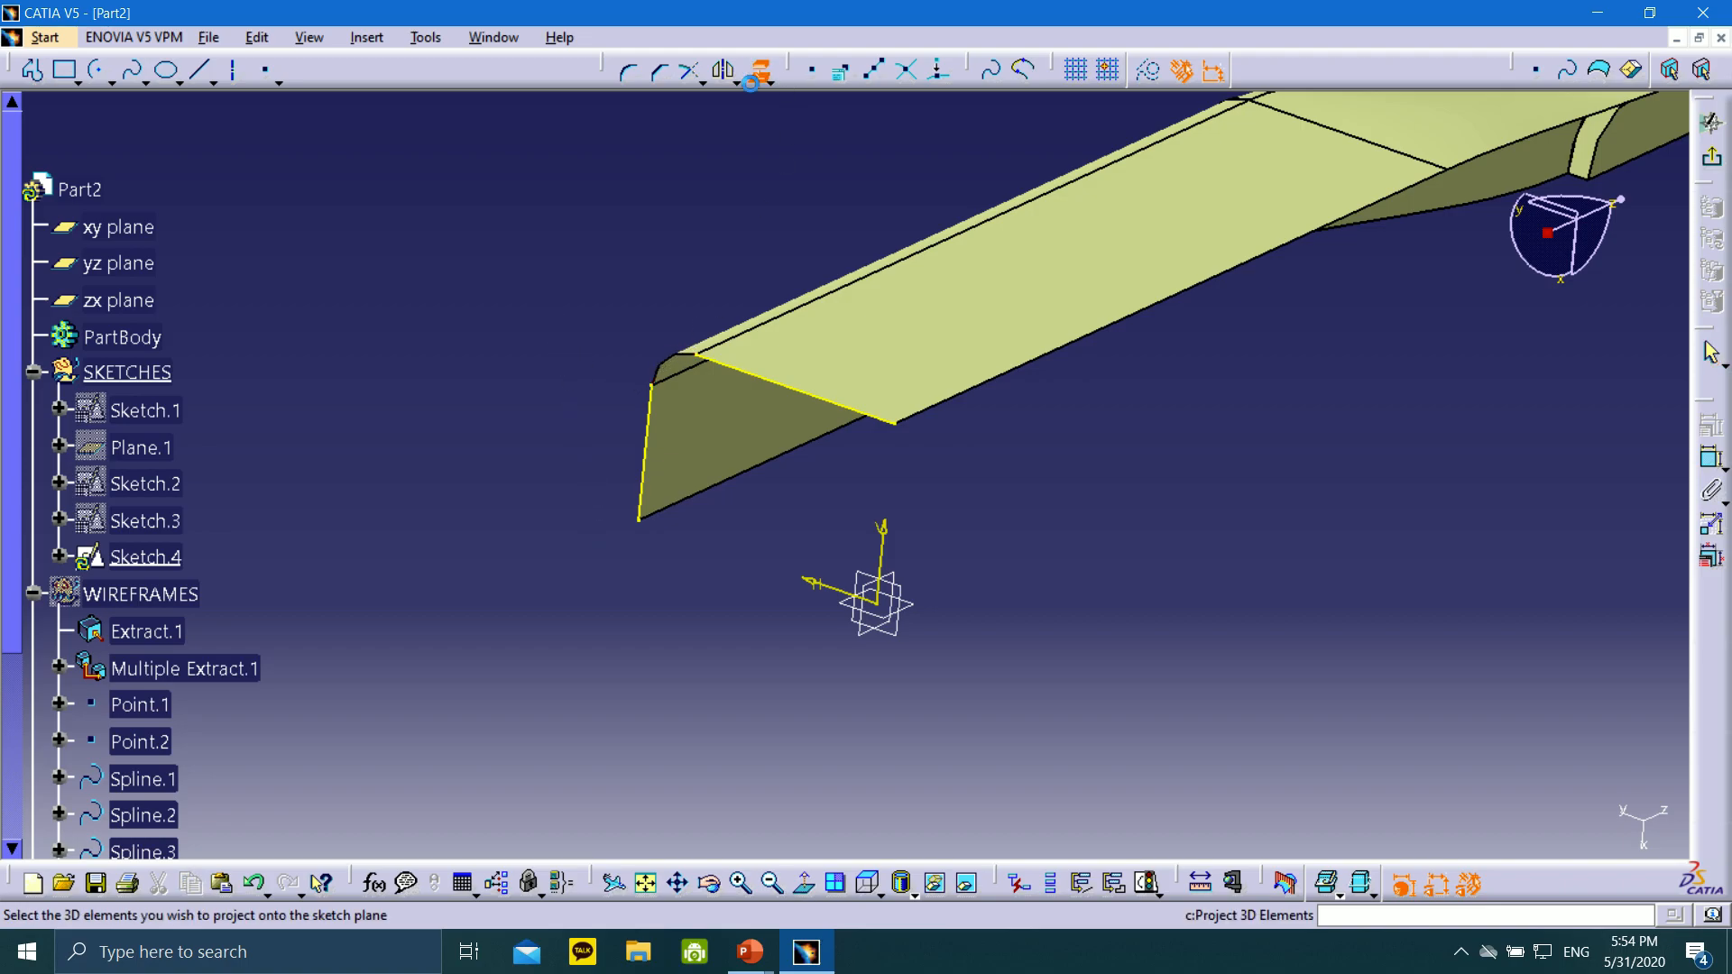
click(675, 377)
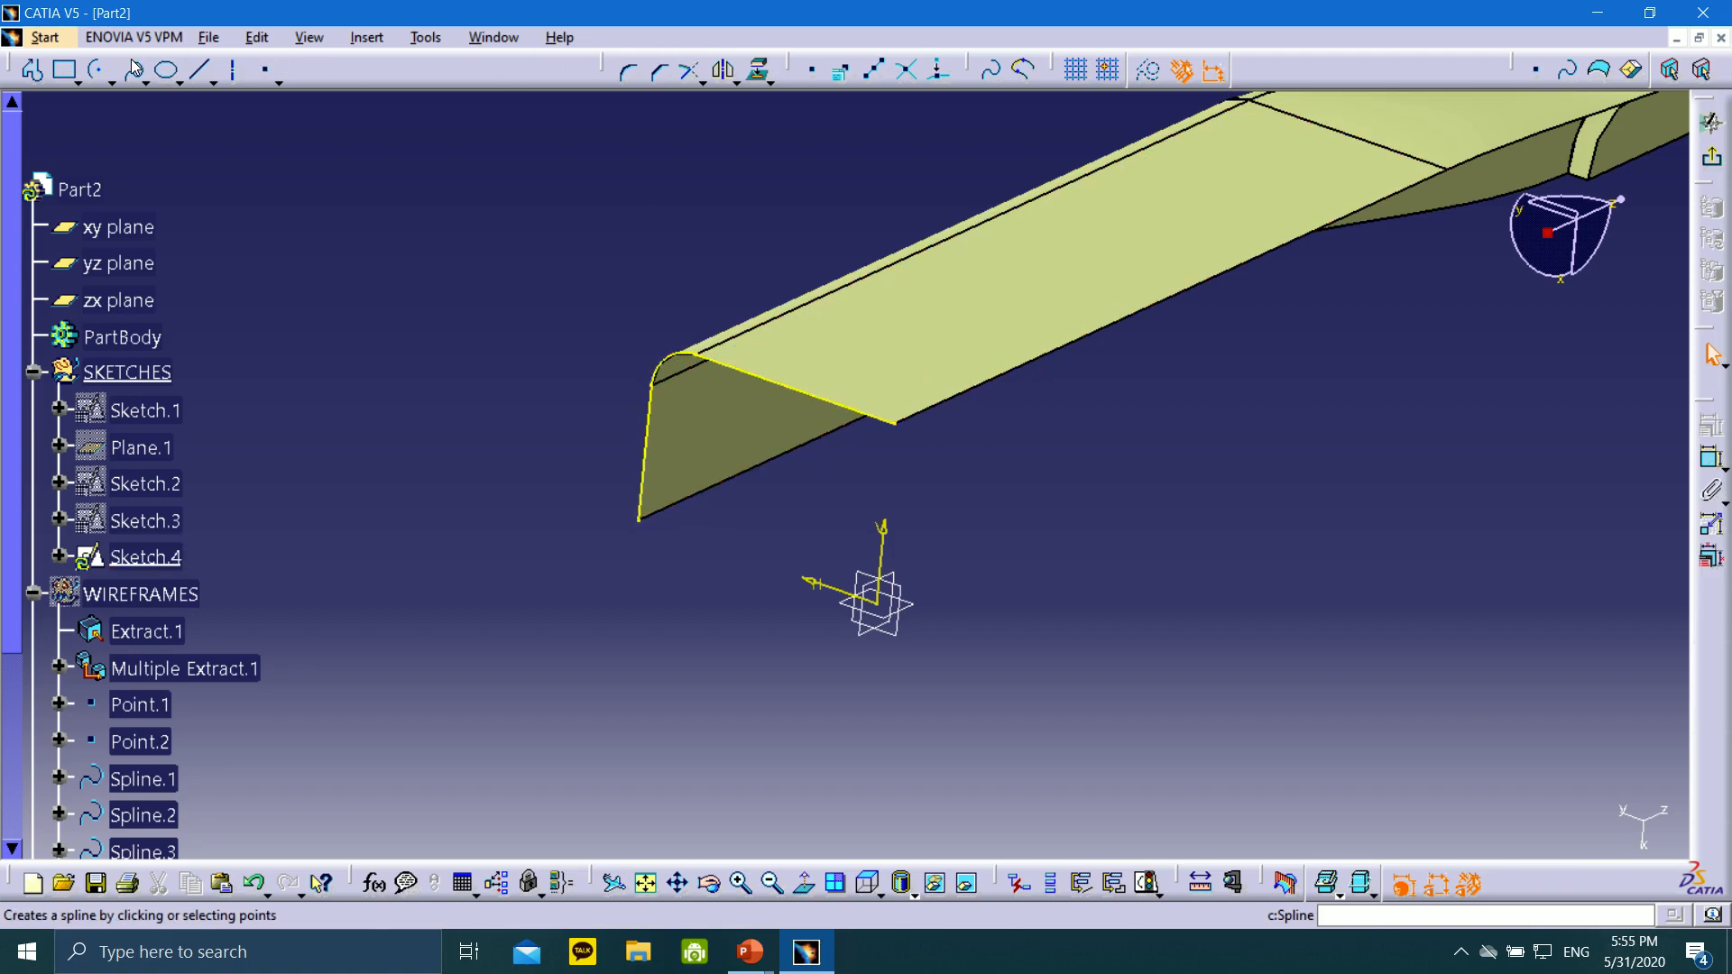
Close the profile with a vertical and a horizontal line from the origin to the projected edges' free ends, and exit the sketch
click(200, 69)
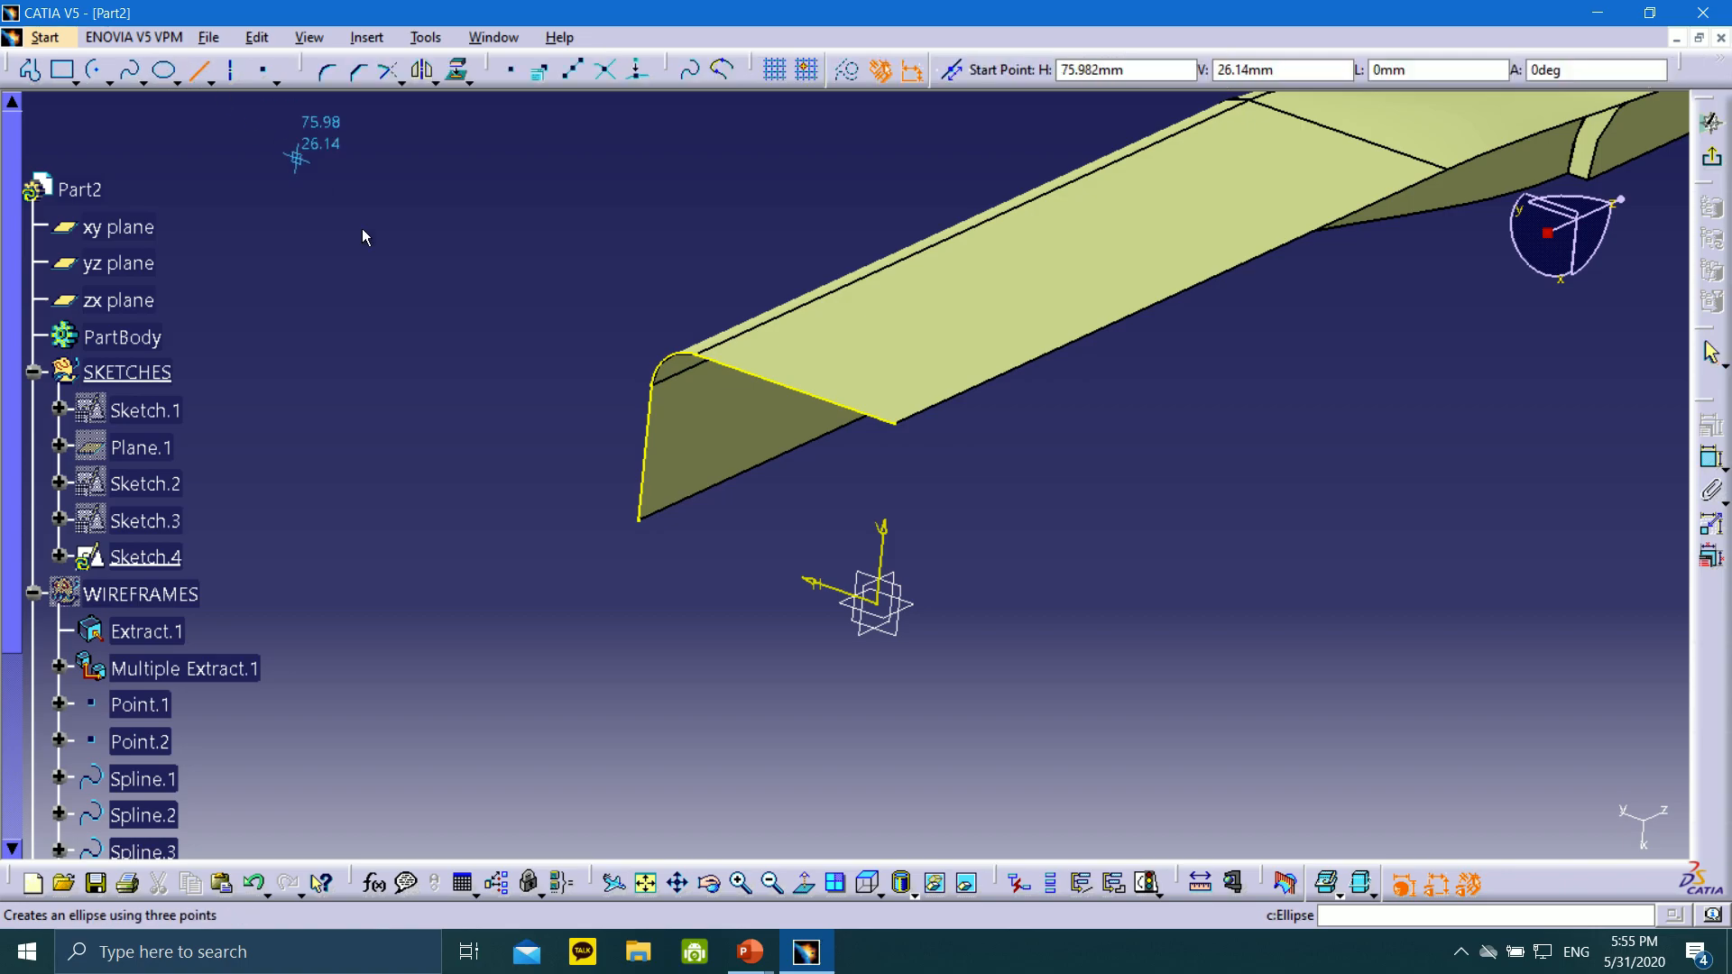
click(885, 610)
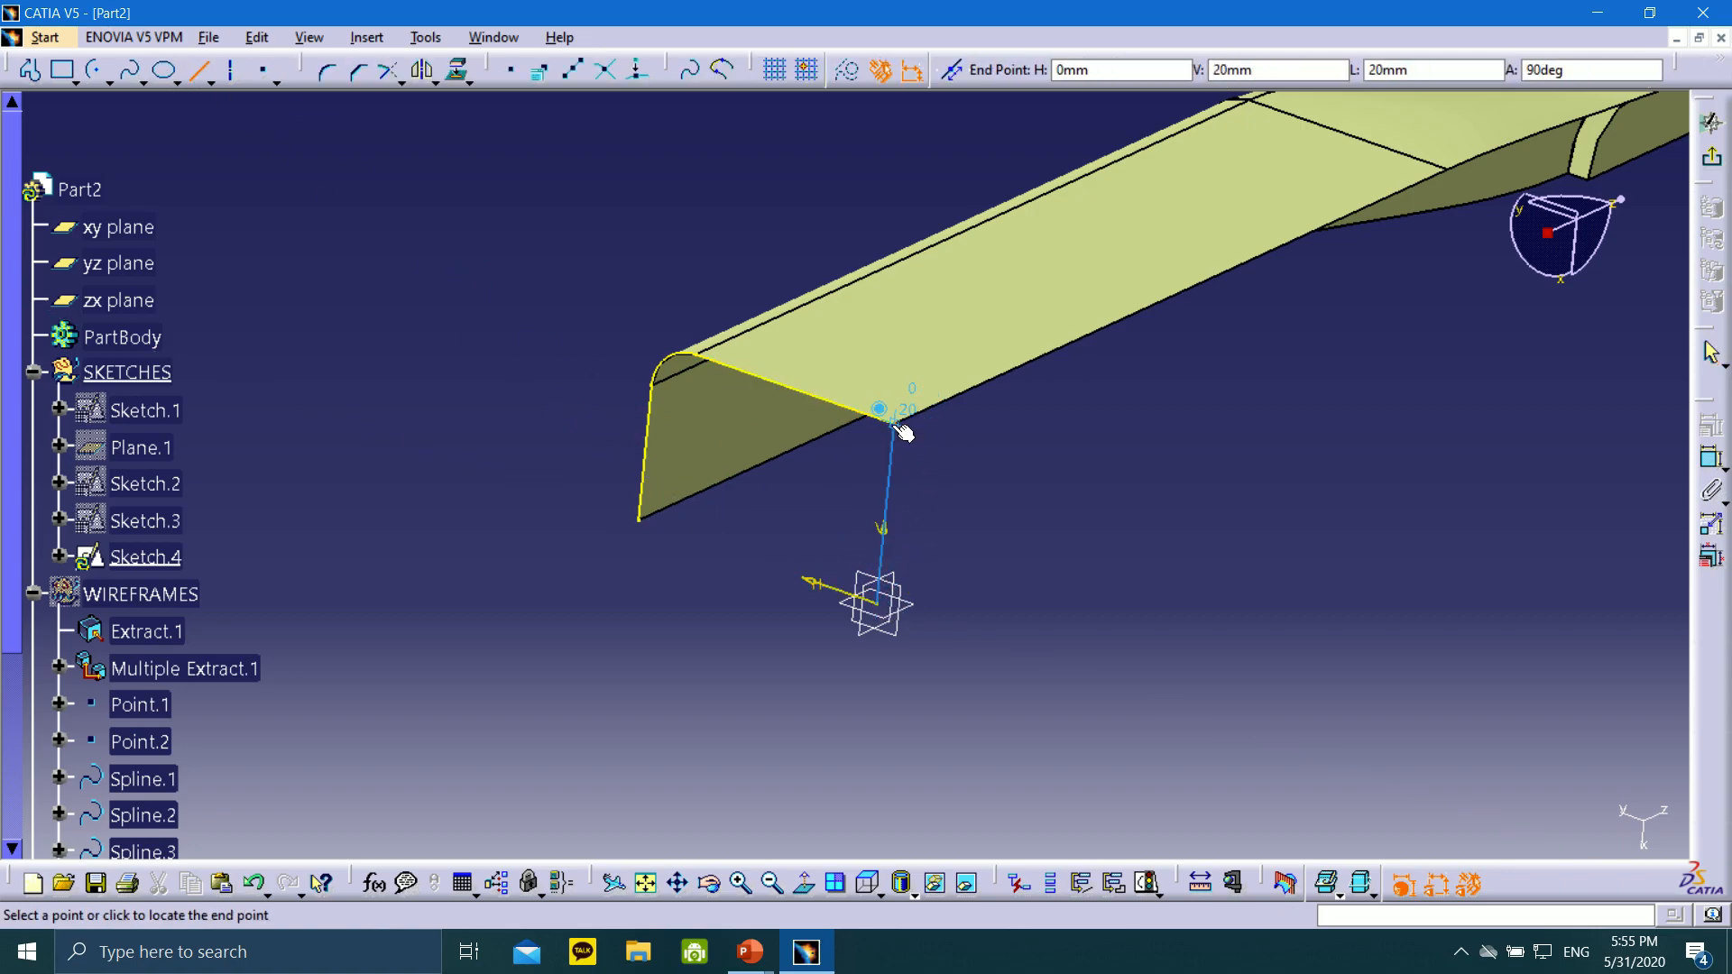
click(902, 432)
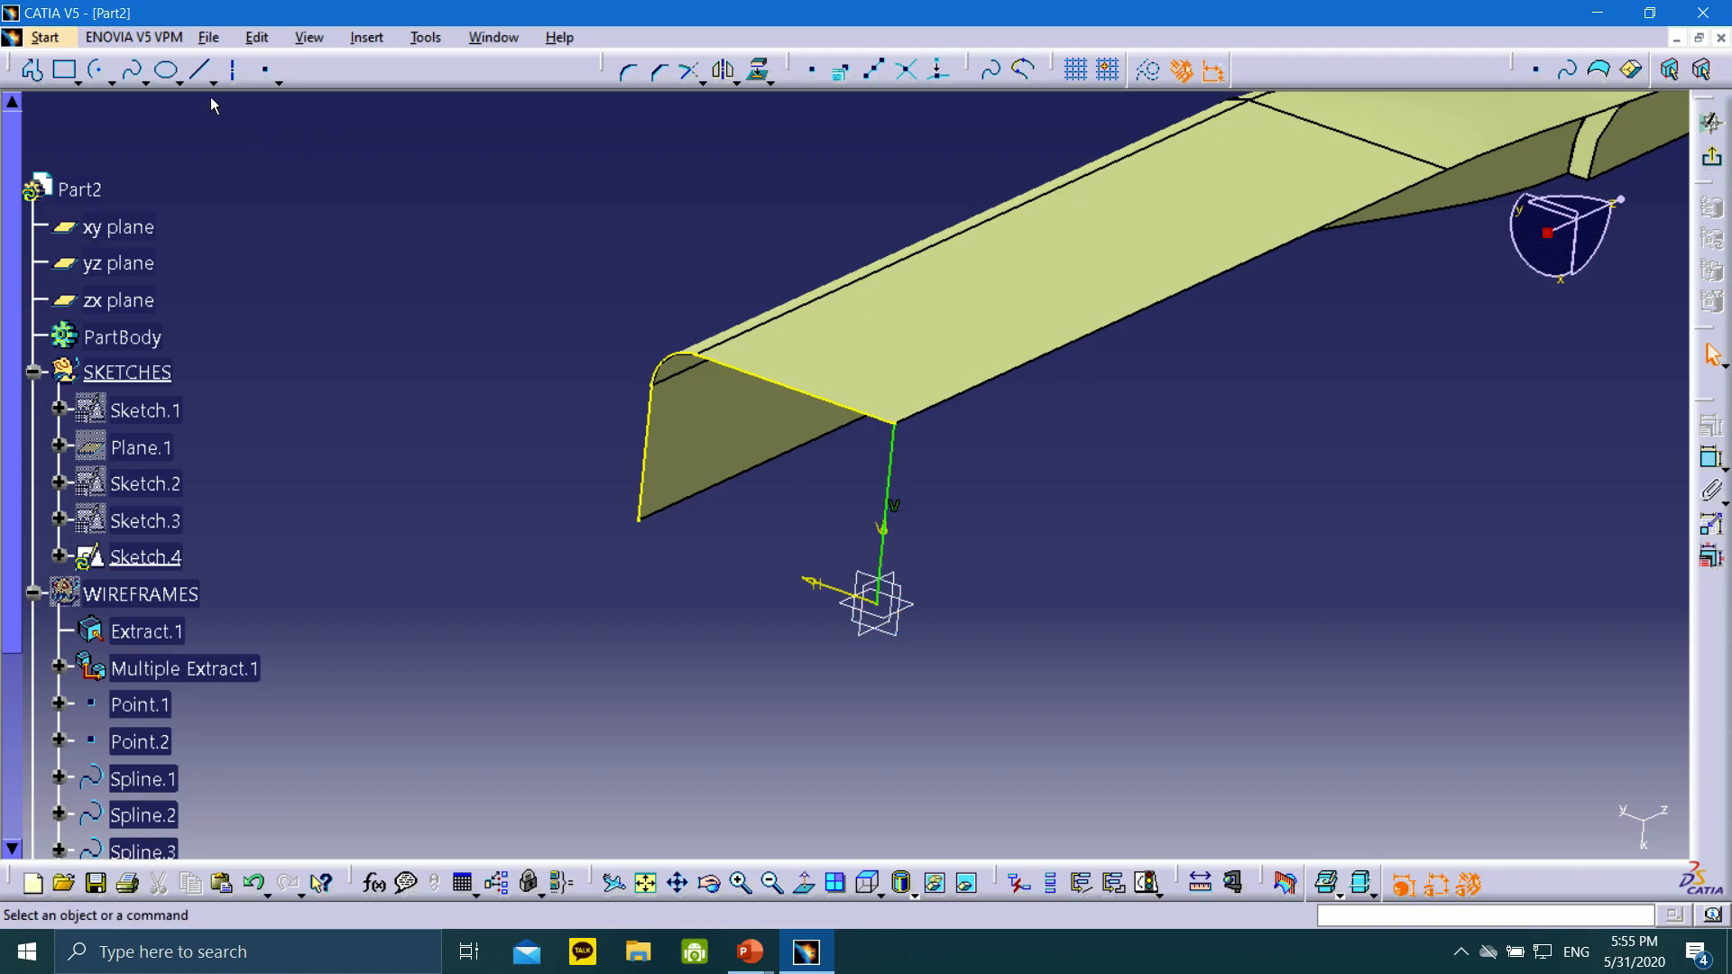
click(201, 69)
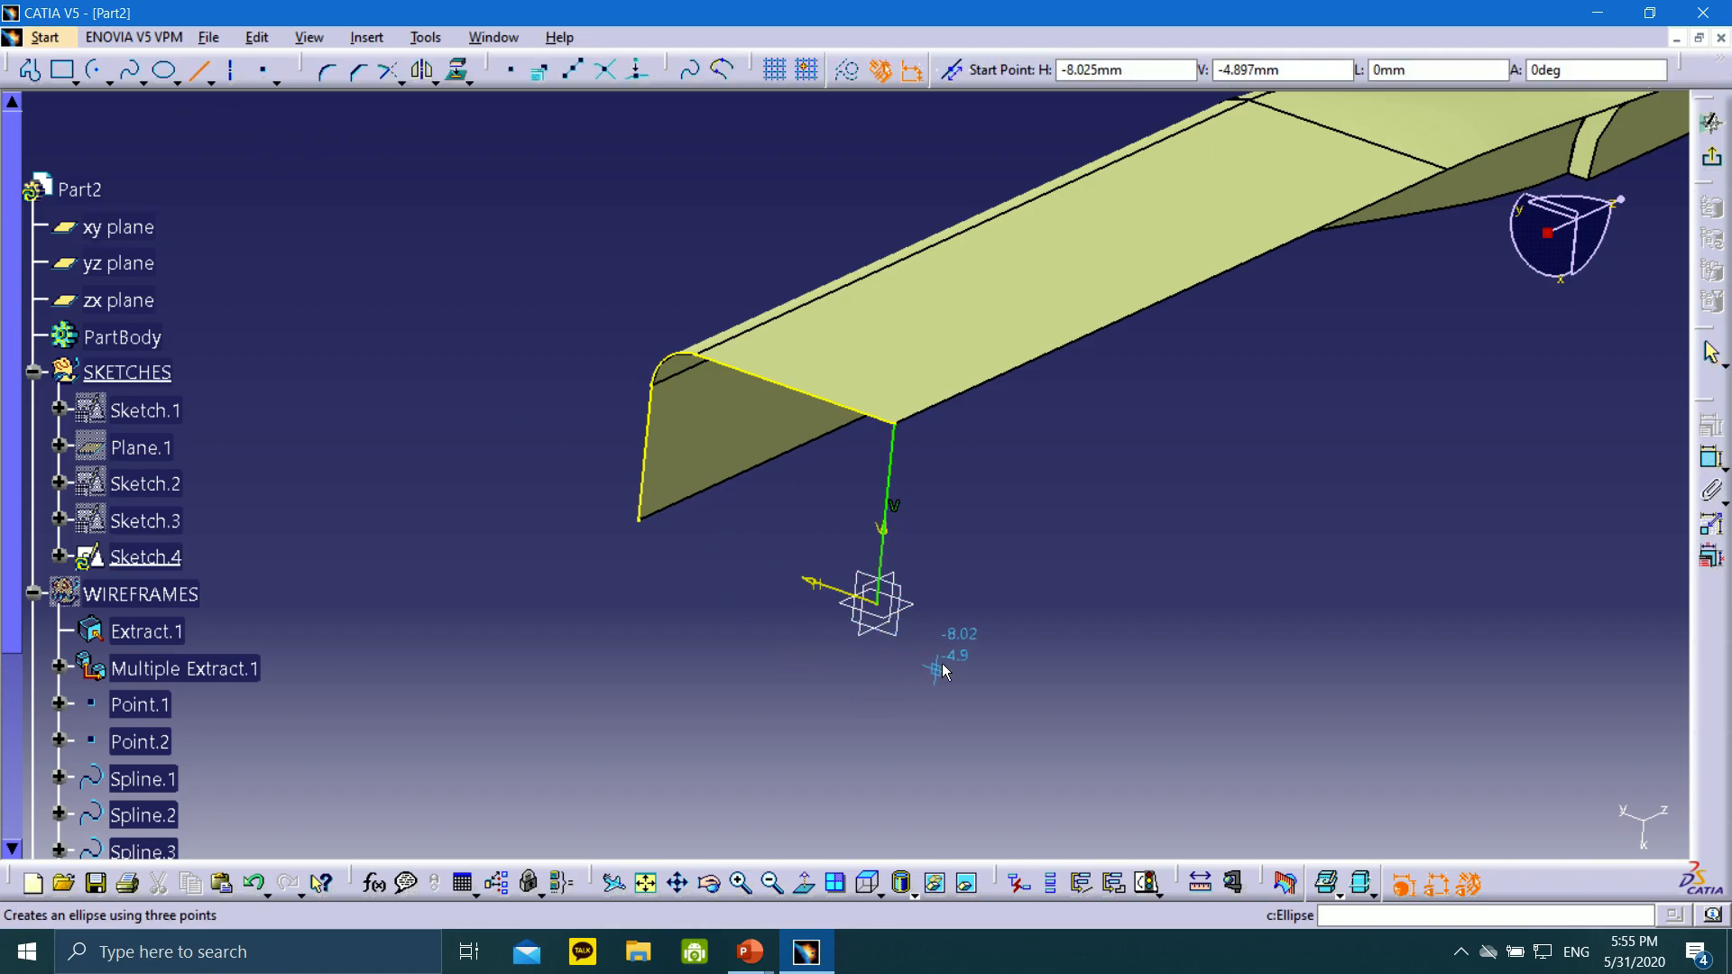
click(885, 610)
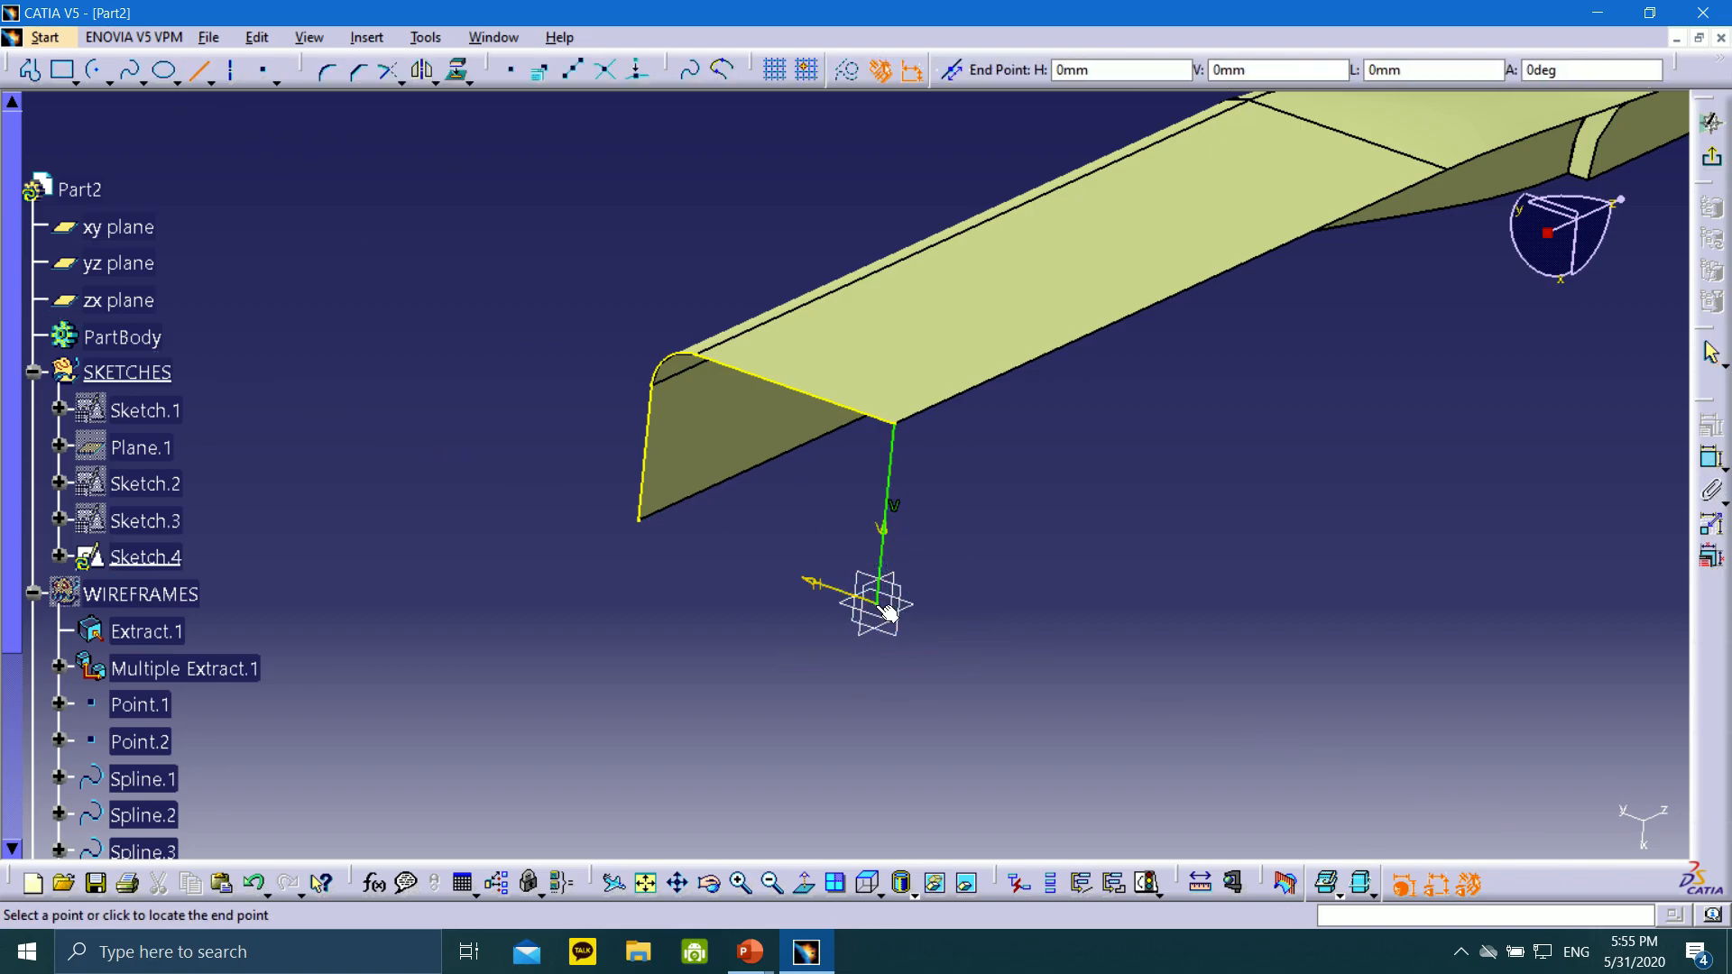
click(646, 525)
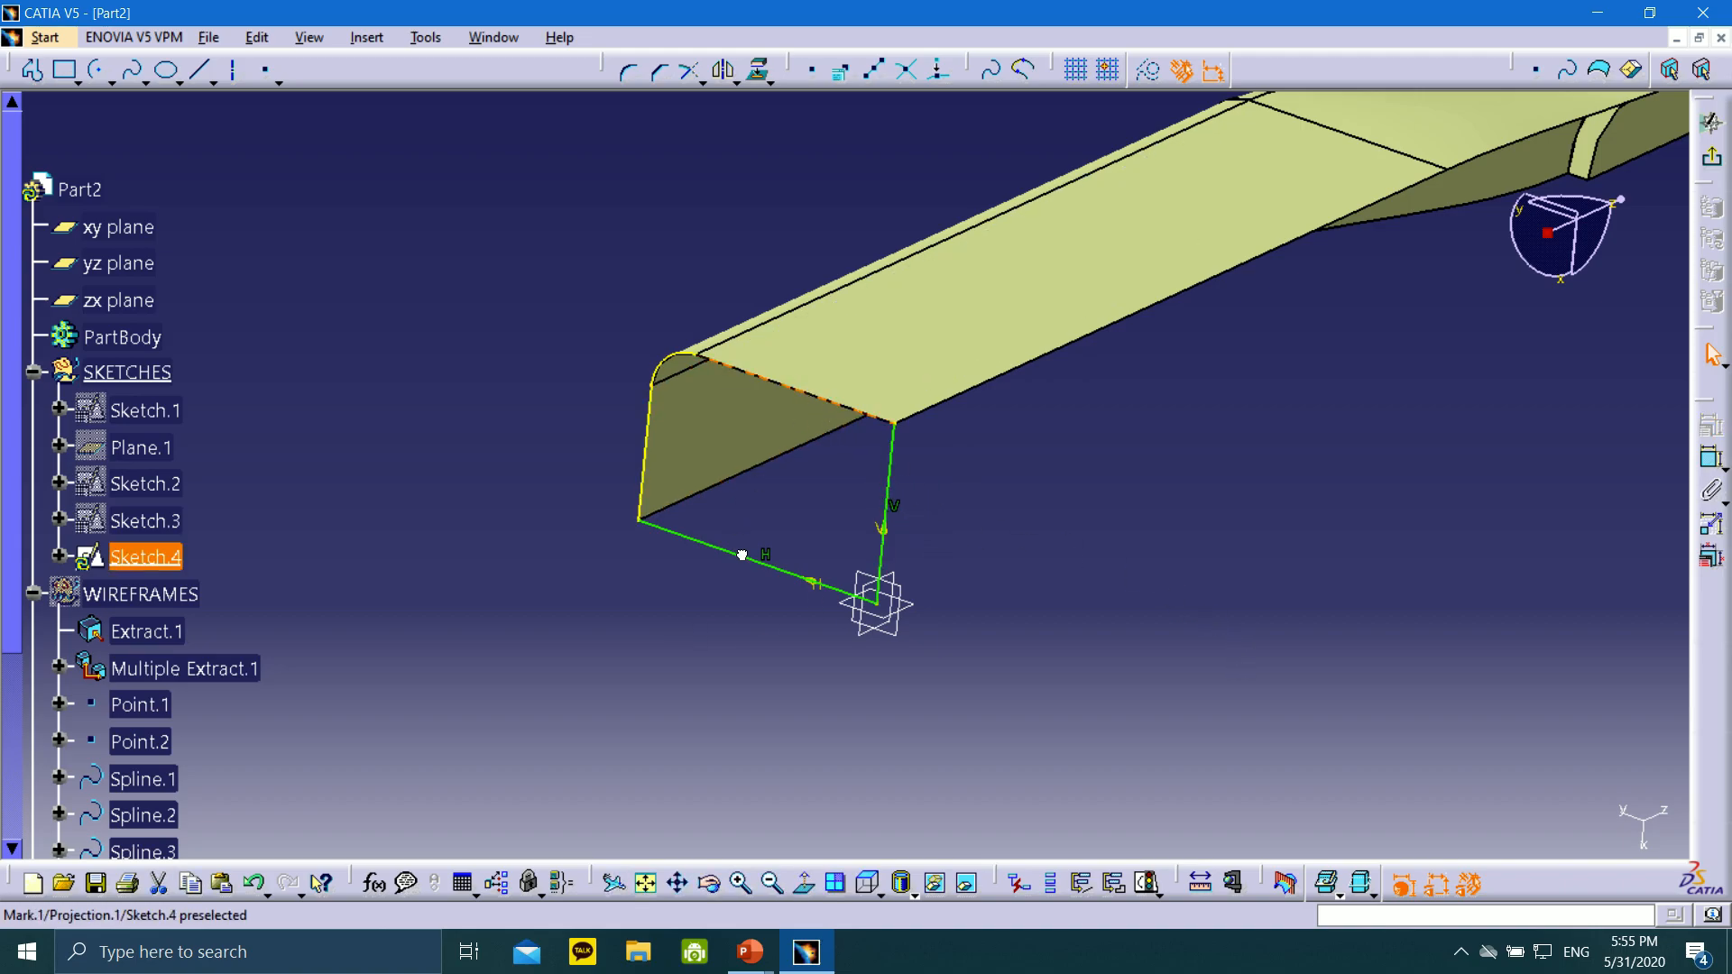
click(1711, 161)
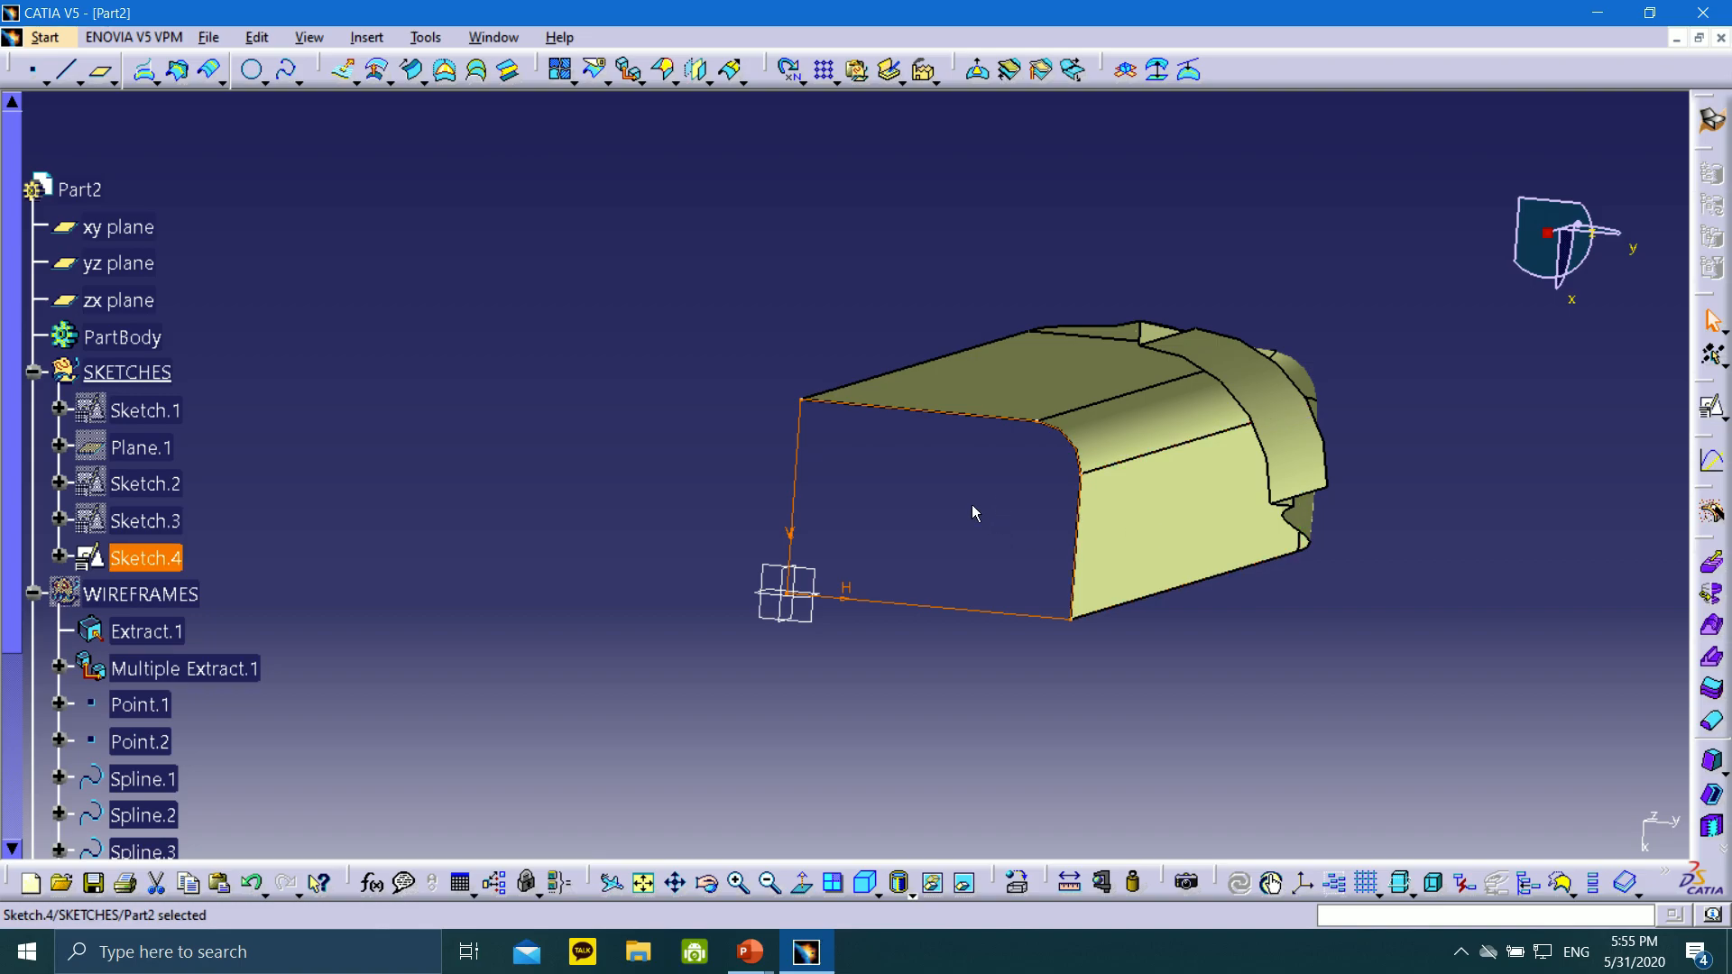
Define the SURFACES geometrical set as the in-work object
middle_drag(858, 481, 1315, 568)
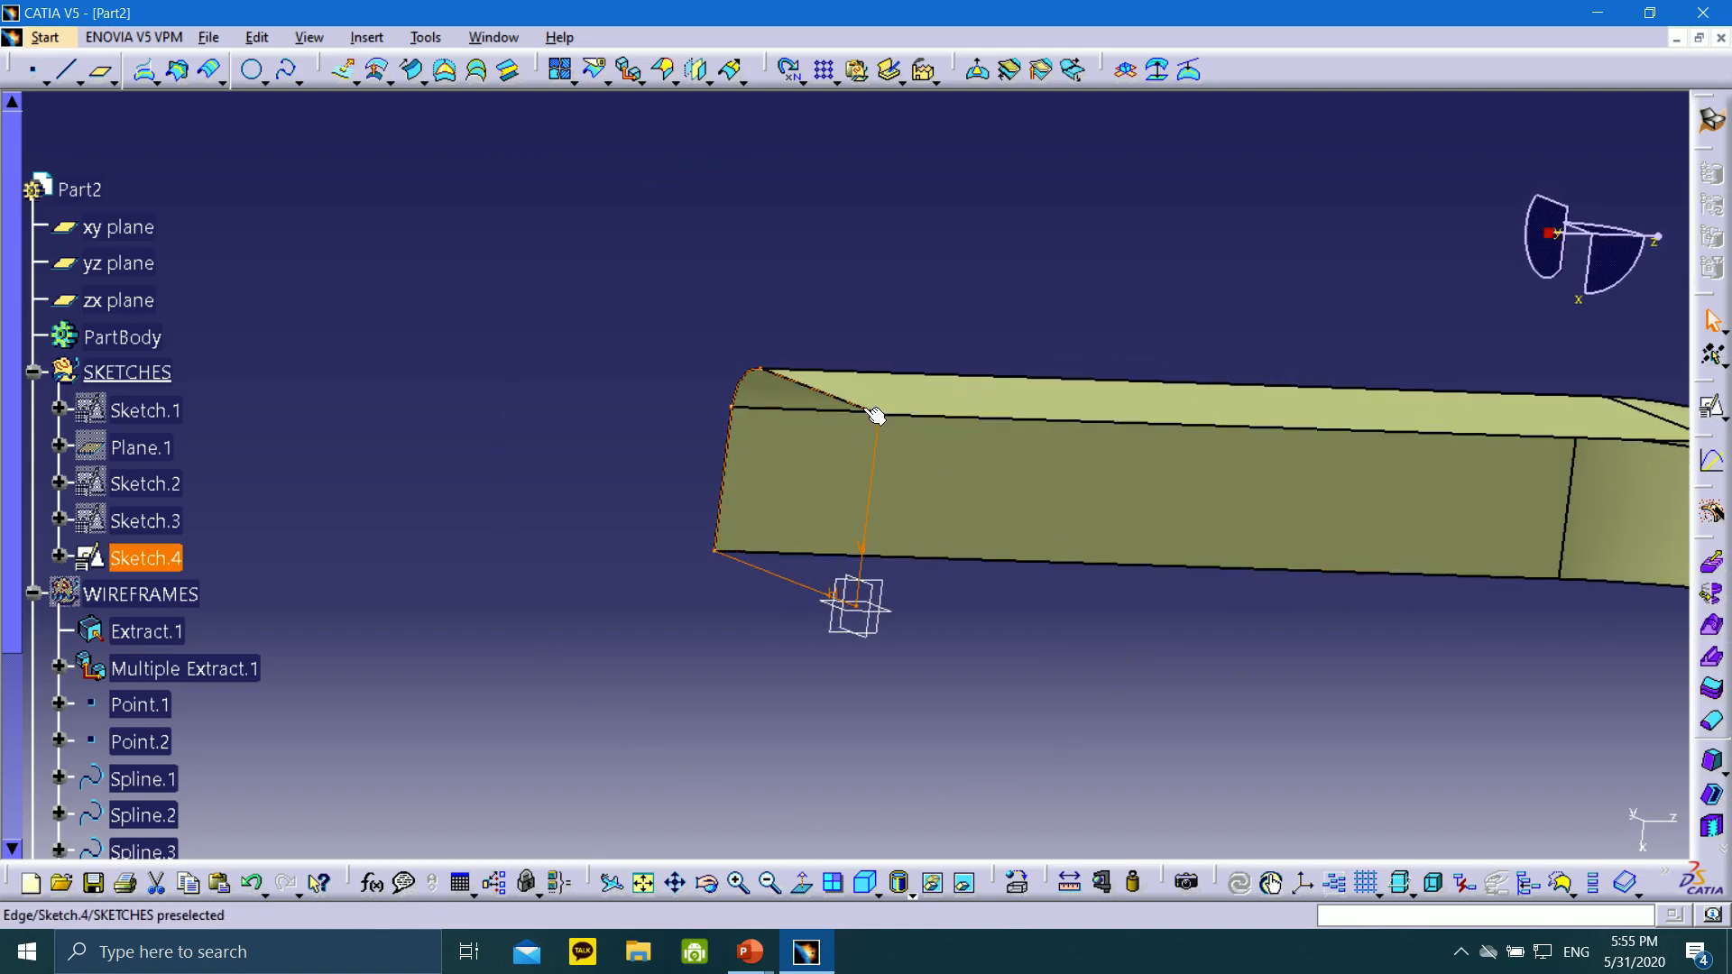
mouse_move(878, 414)
middle_down()
mouse_move(954, 619)
mouse_move(920, 534)
middle_up()
click(575, 528)
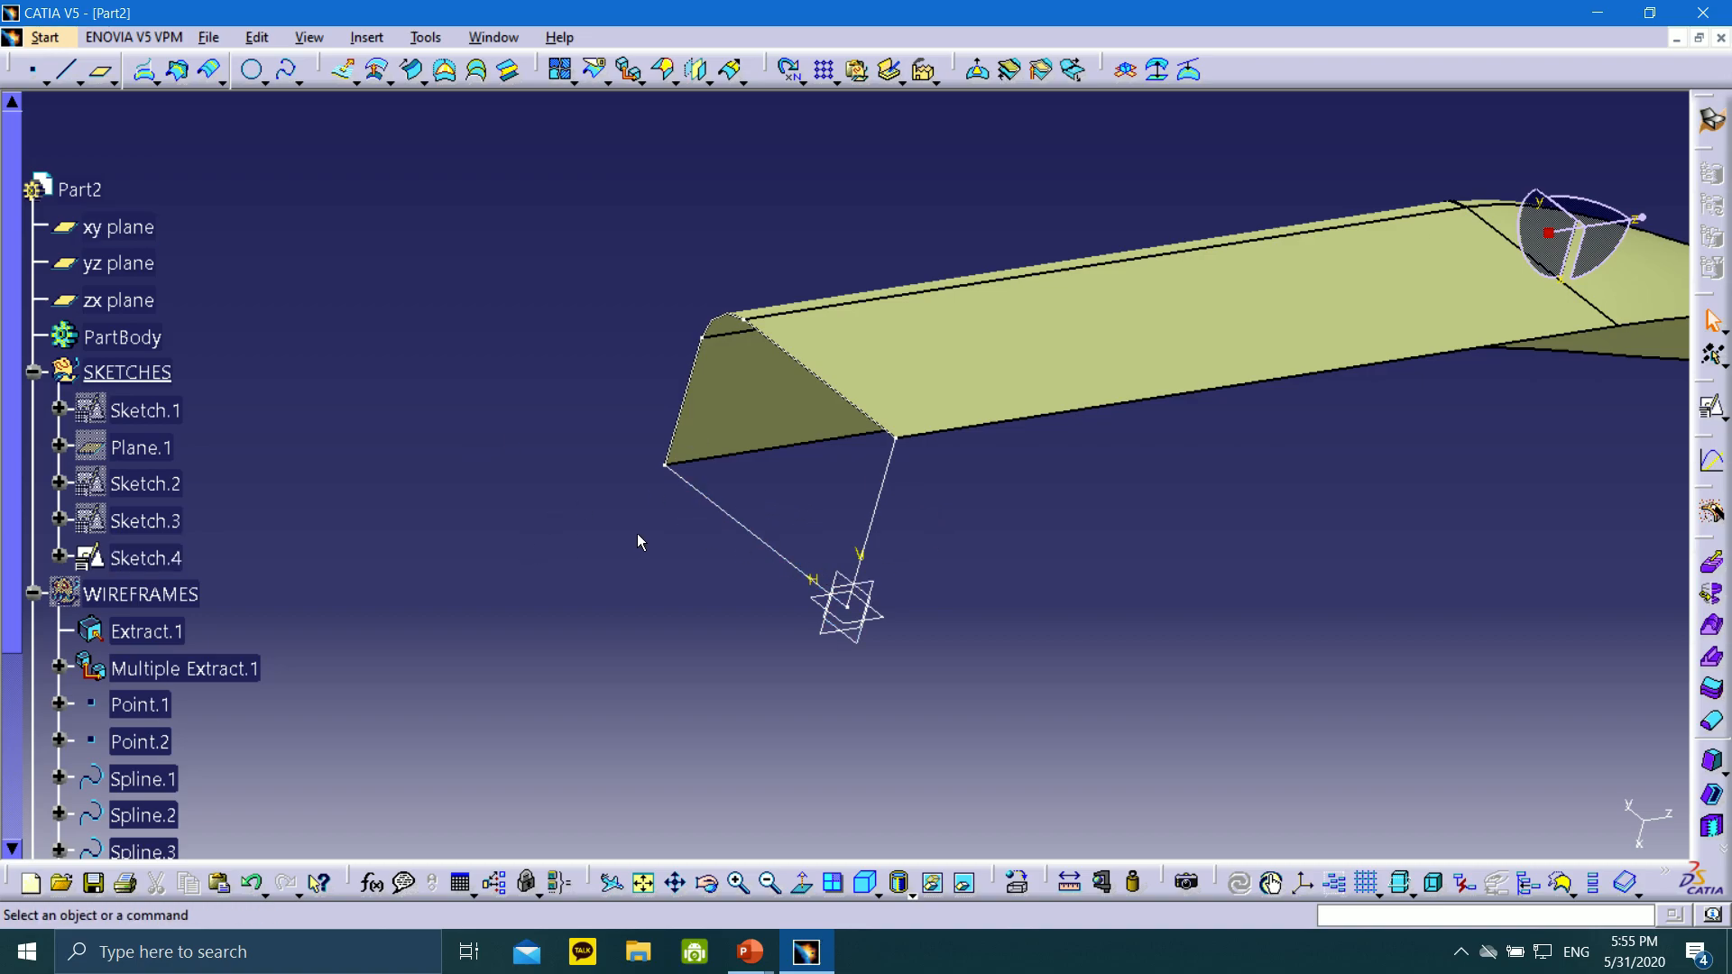
middle_drag(650, 570, 692, 590)
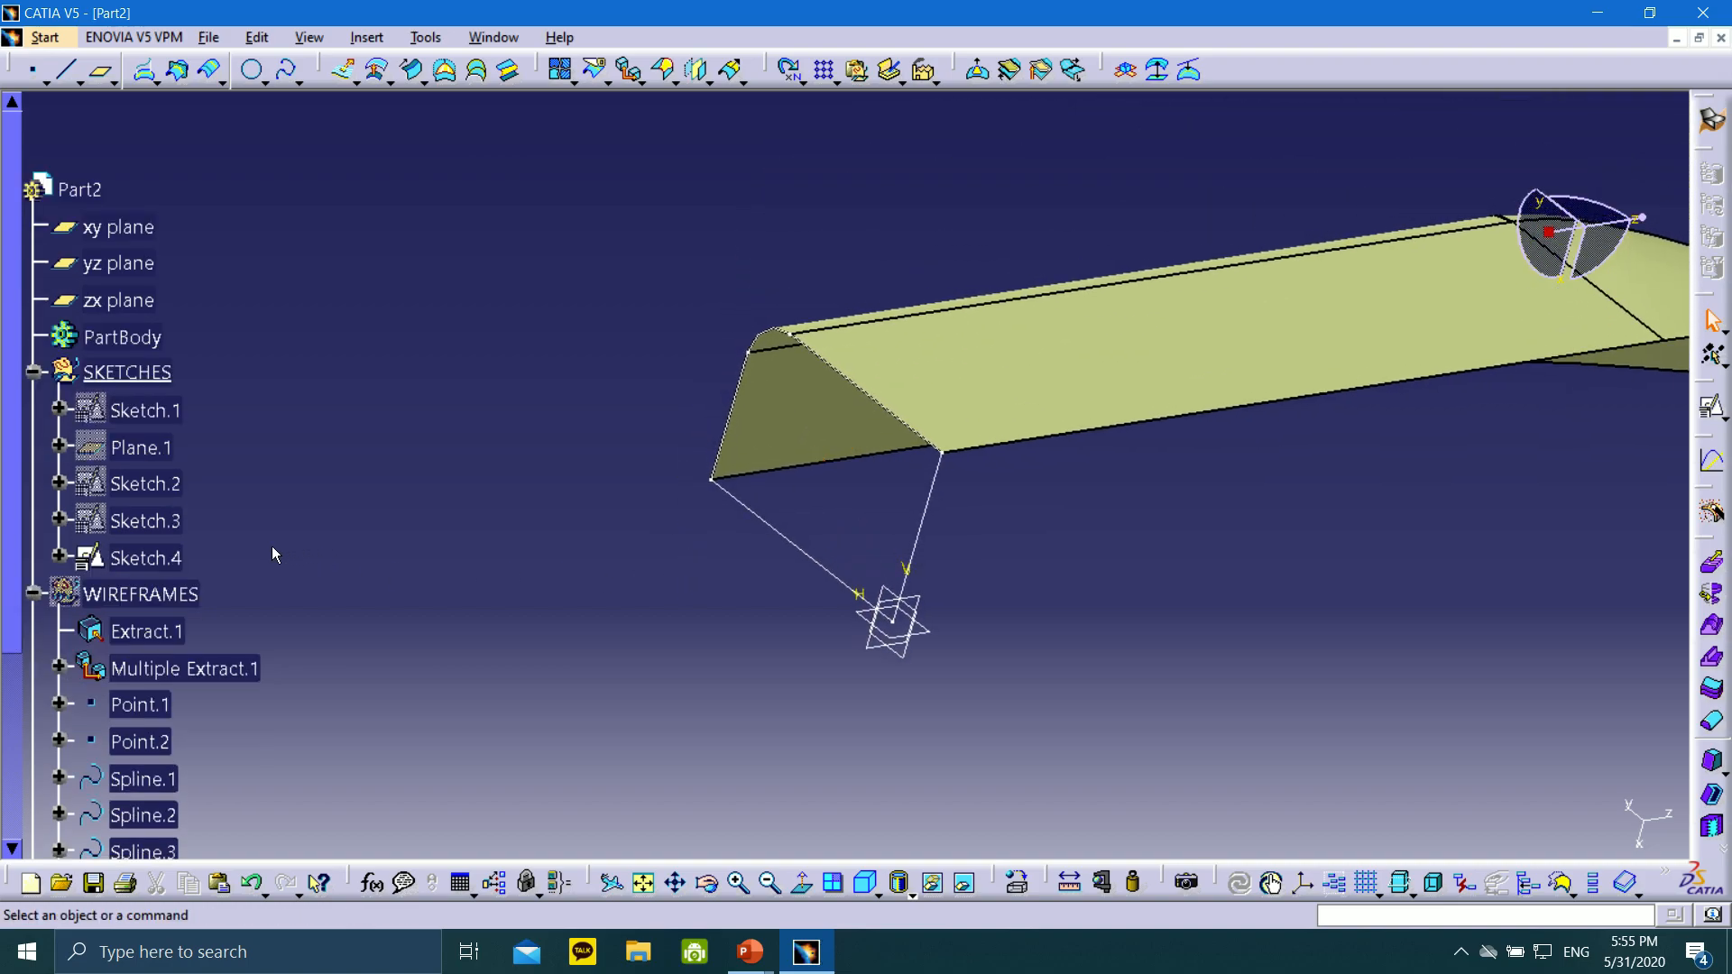
scroll(160, 377, down, 2)
scroll(160, 378, down, 2)
scroll(141, 691, down, 2)
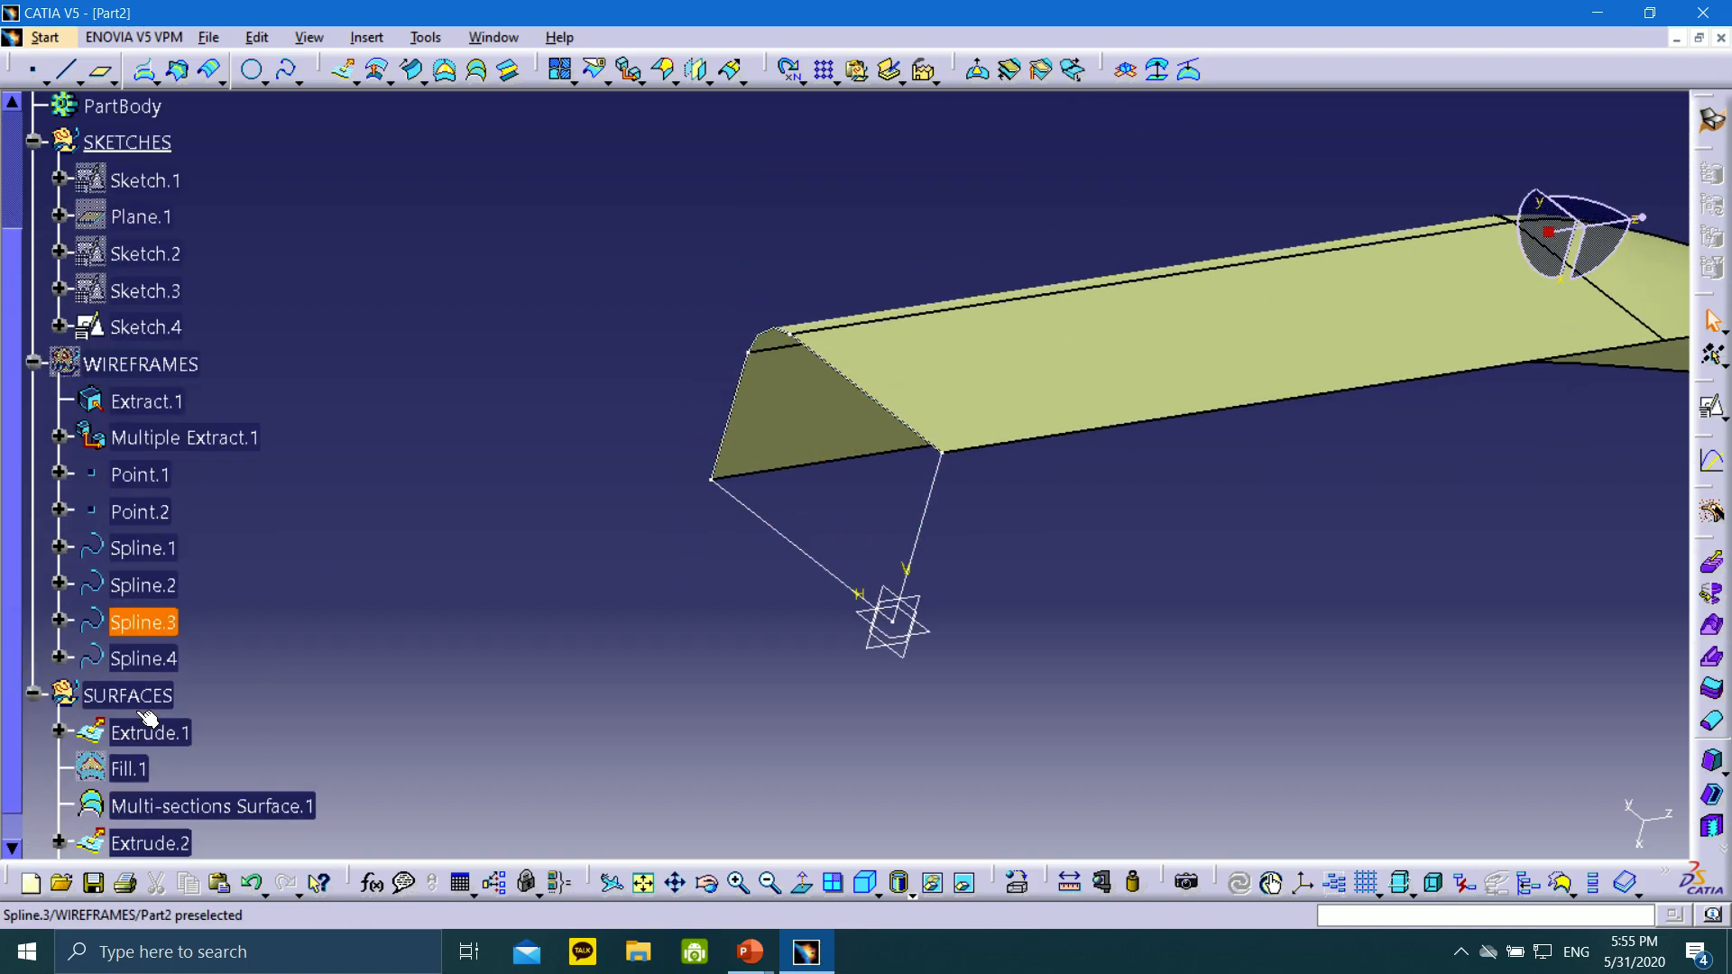
right_click(134, 695)
click(252, 403)
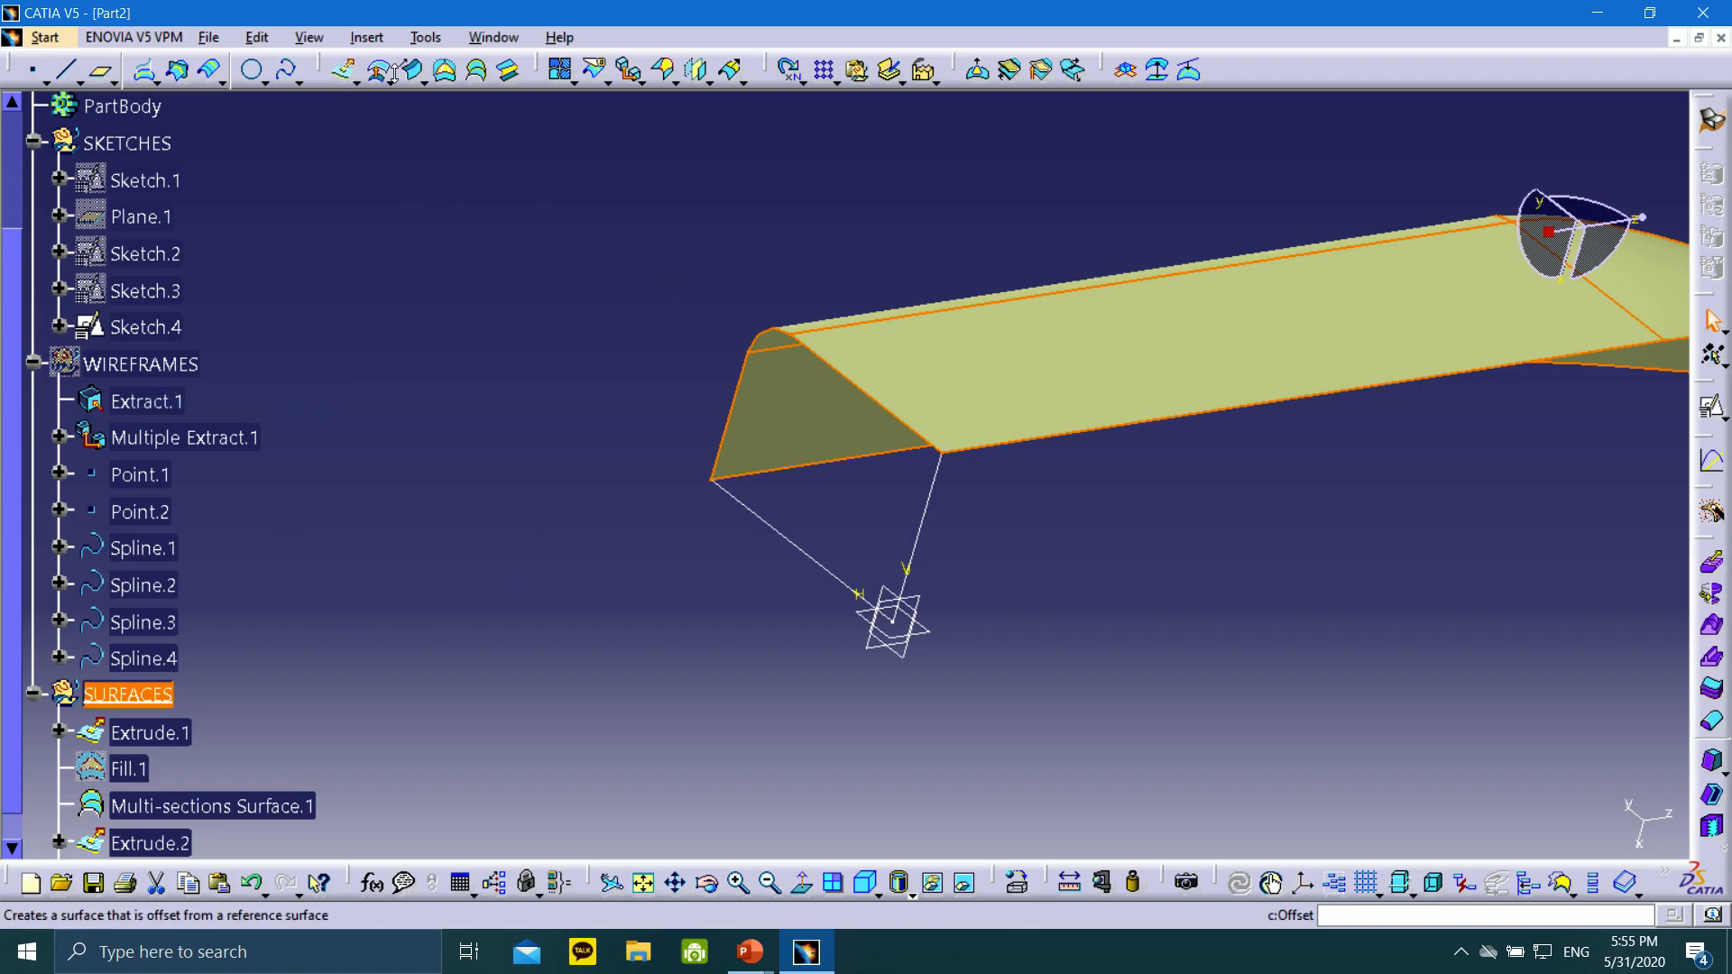
Create a fill surface bounded by Sketch.4 to close the bottle's bottom
click(444, 76)
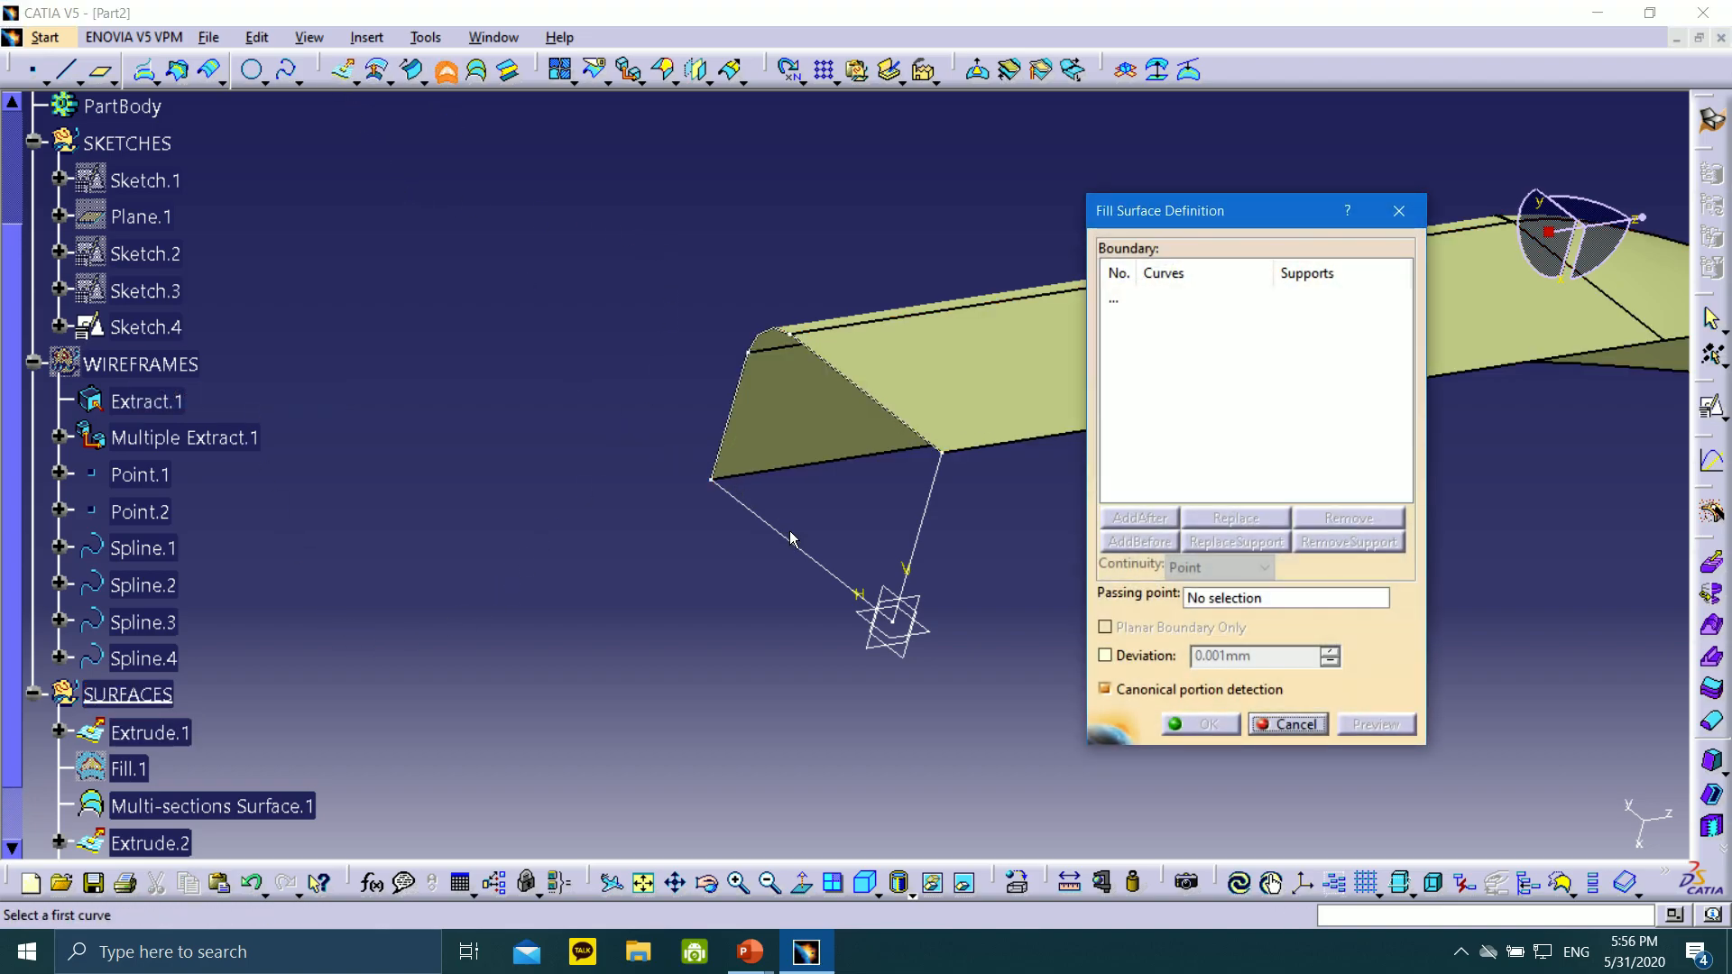
click(778, 530)
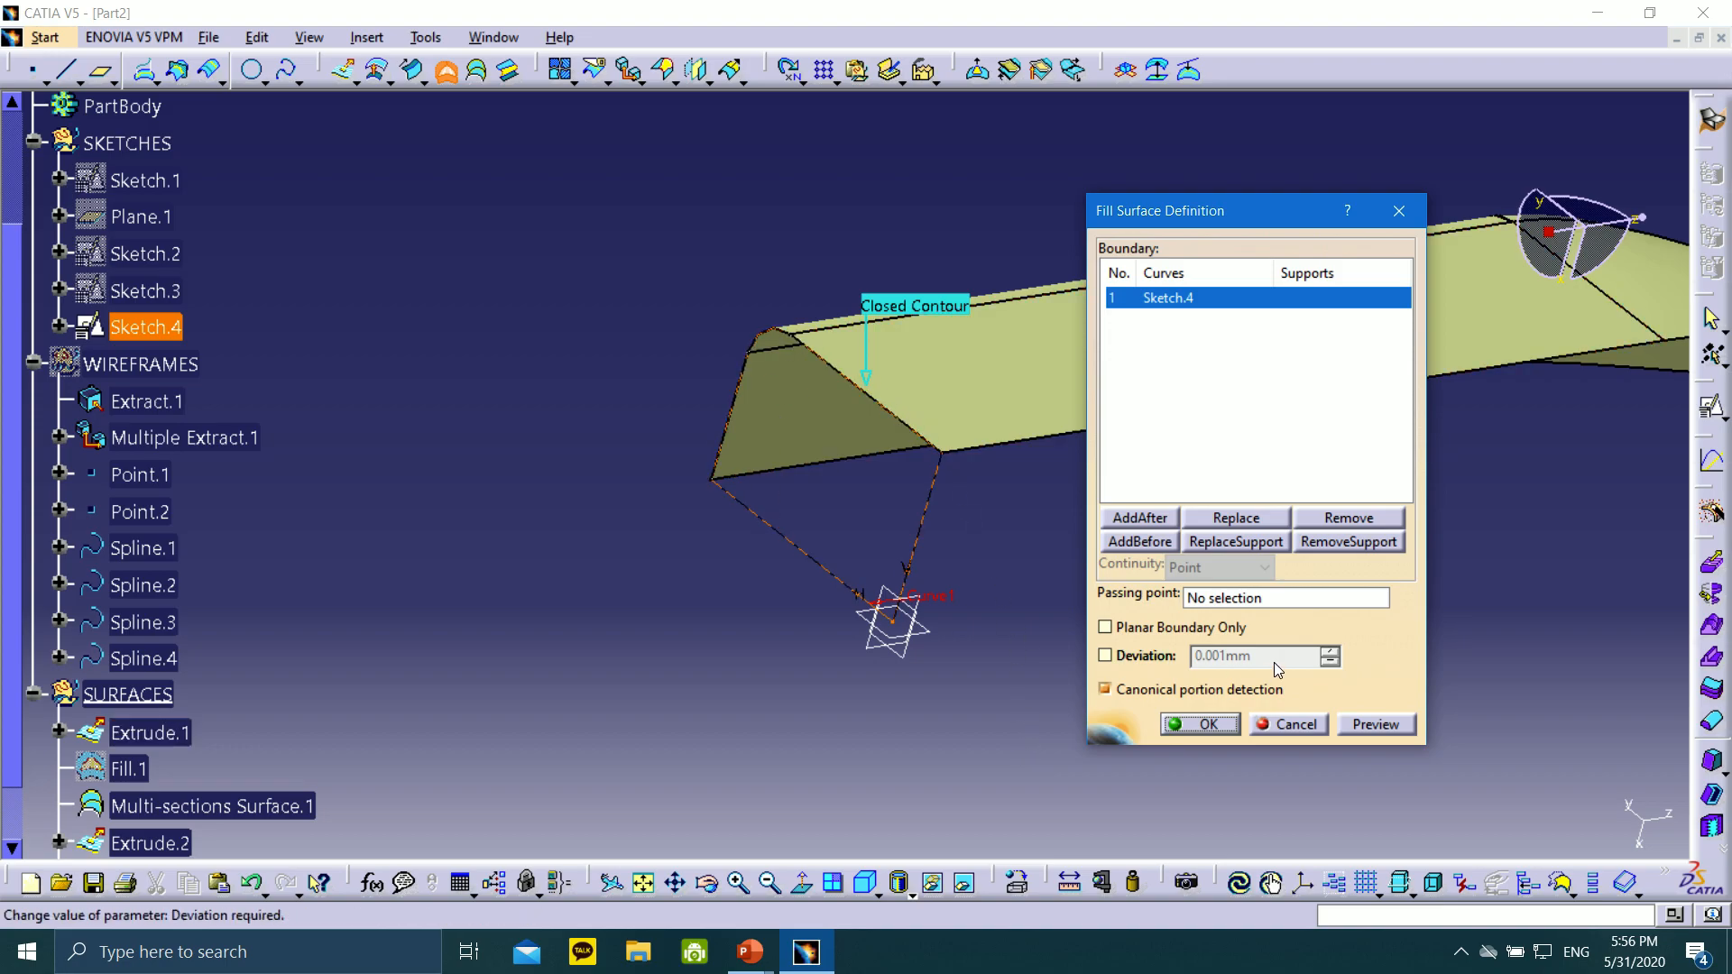
click(1358, 725)
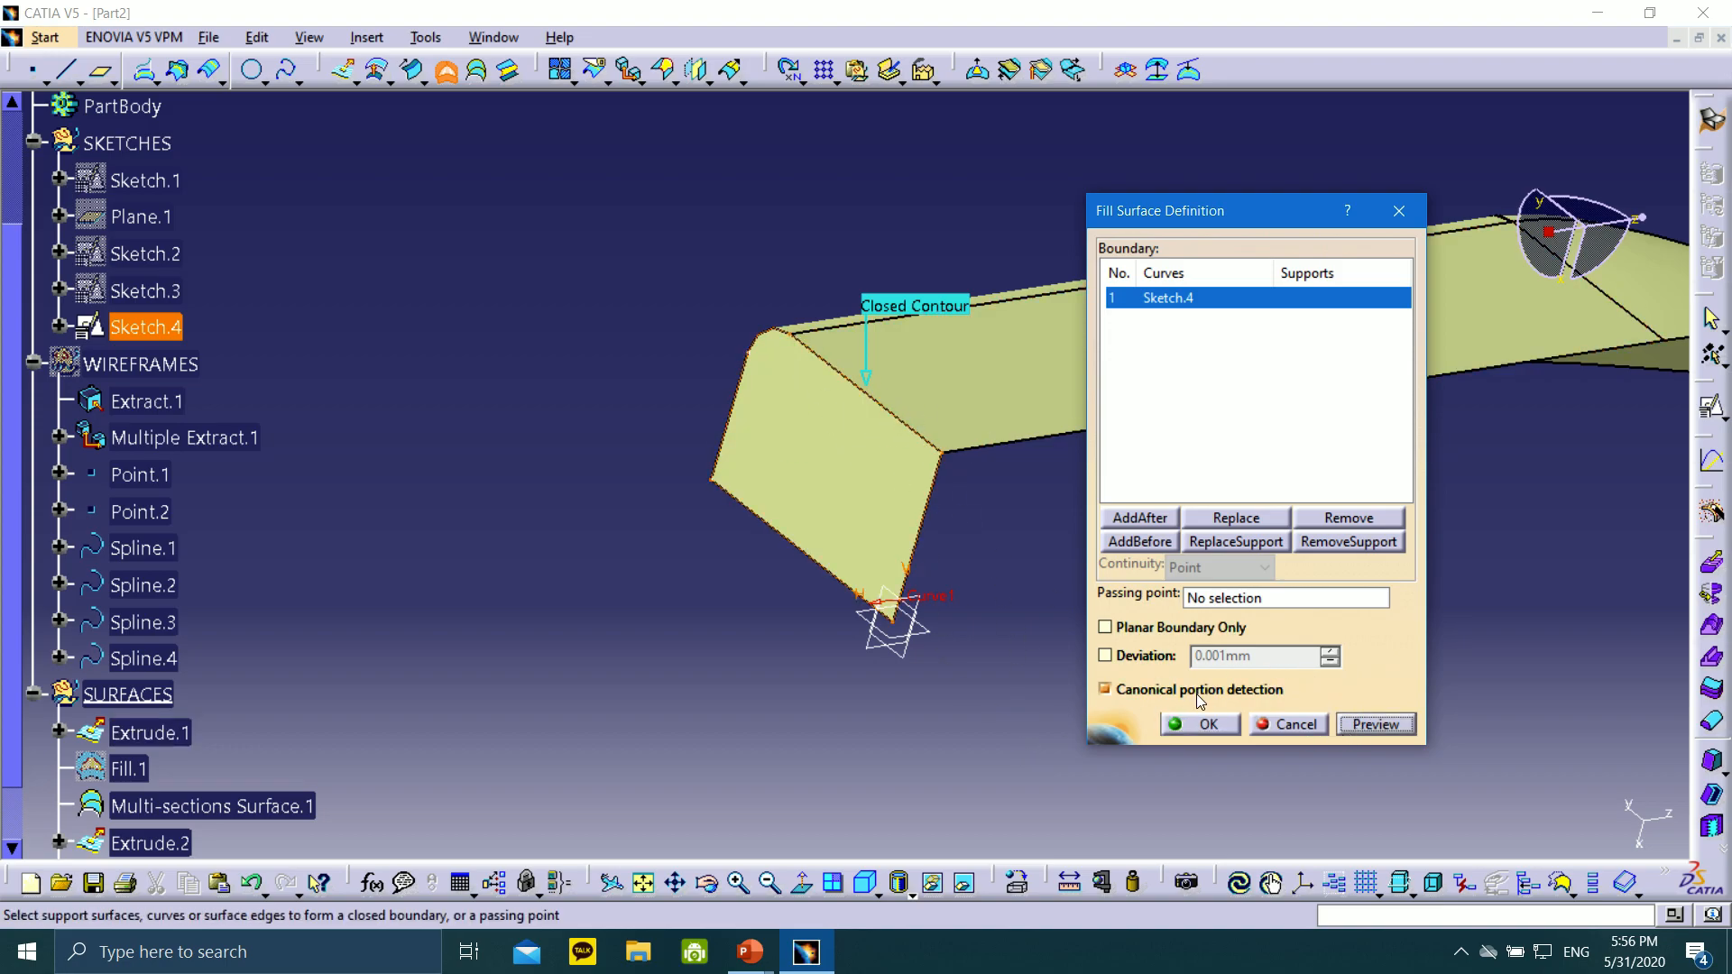
click(1209, 726)
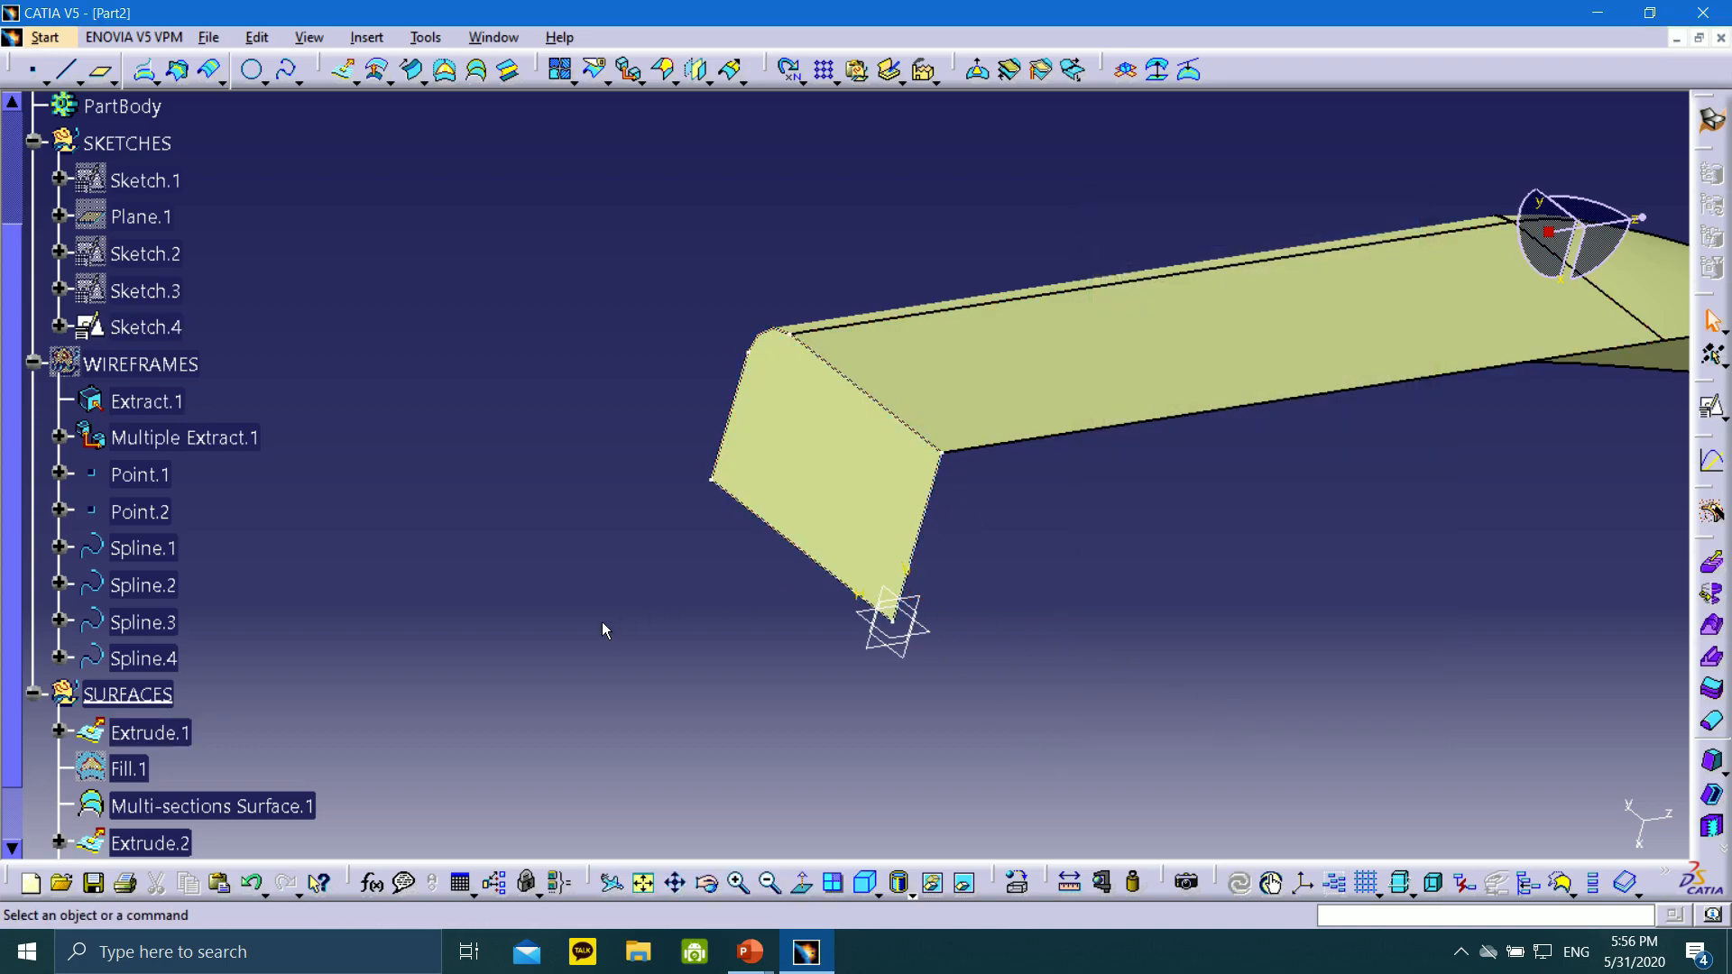
scroll(199, 712, down, 3)
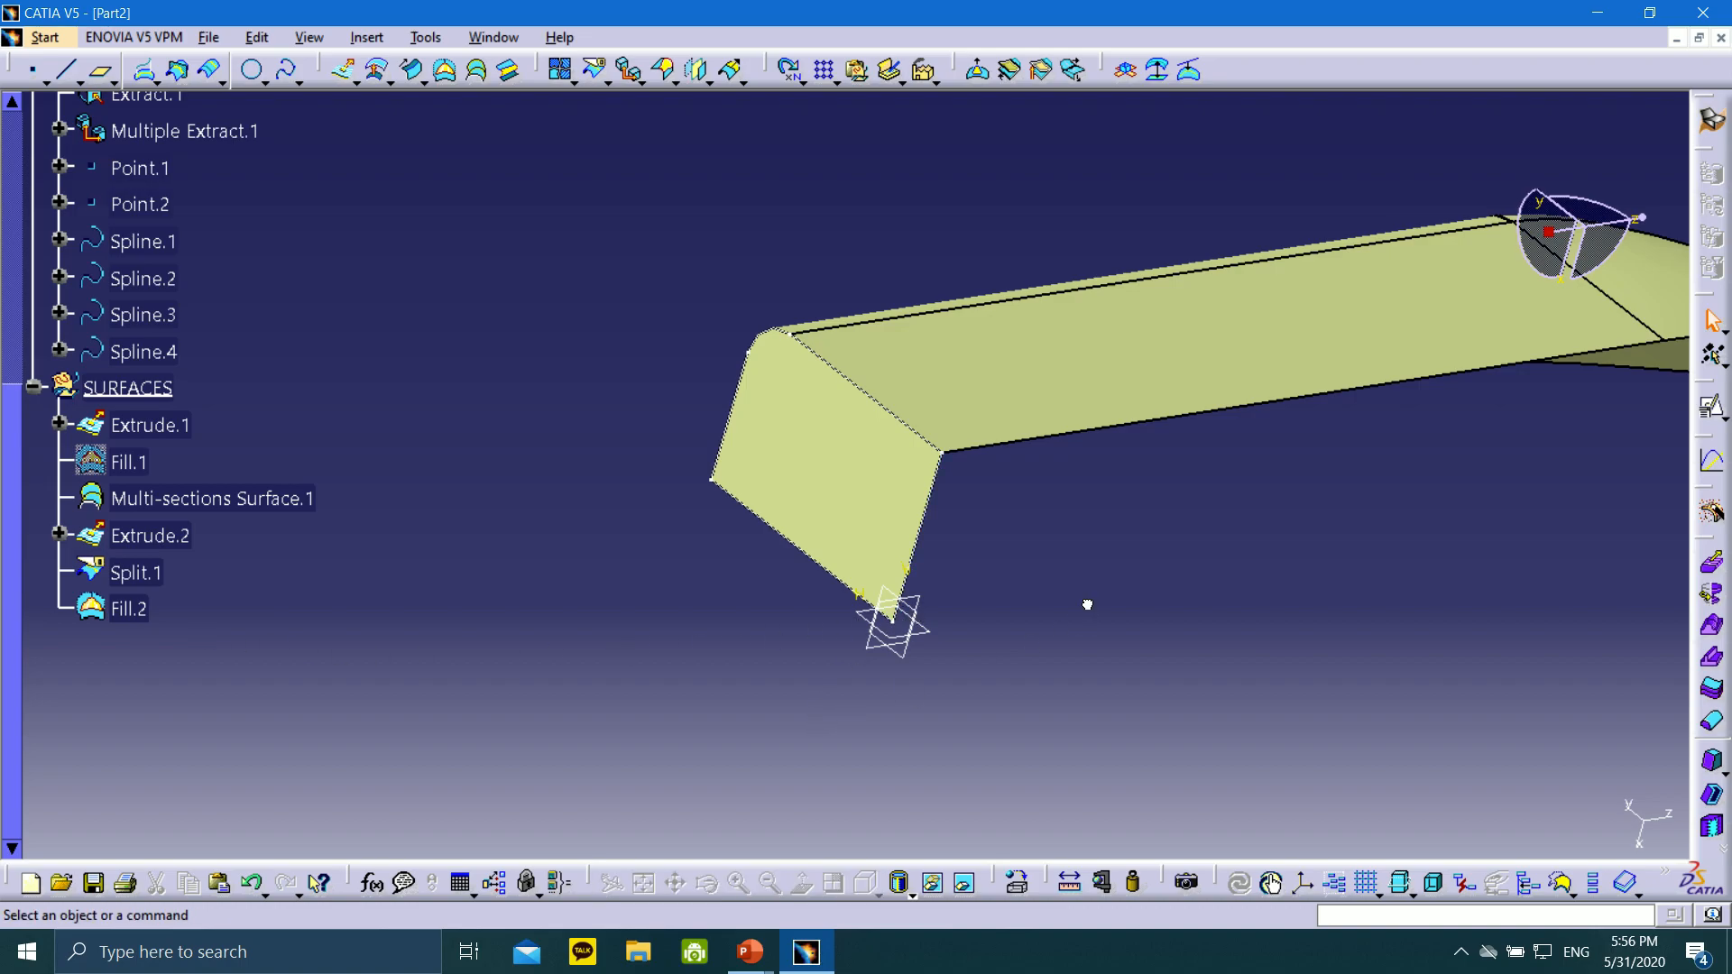
scroll(210, 406, up, 4)
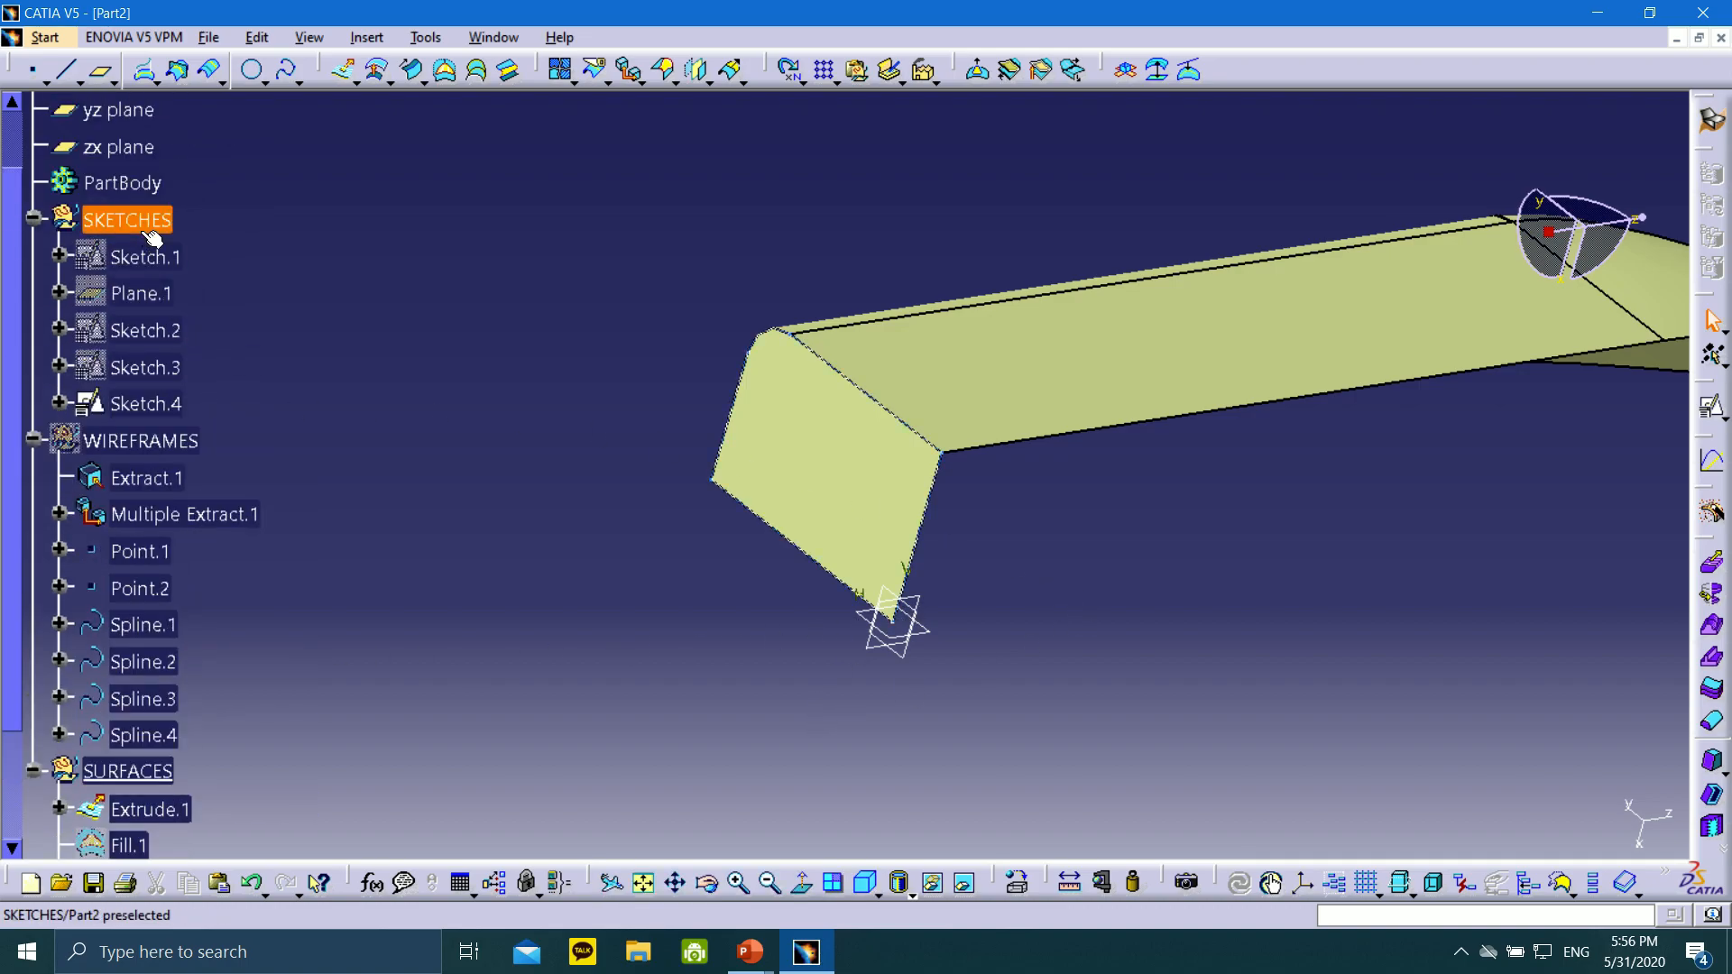
right_click(149, 237)
click(187, 287)
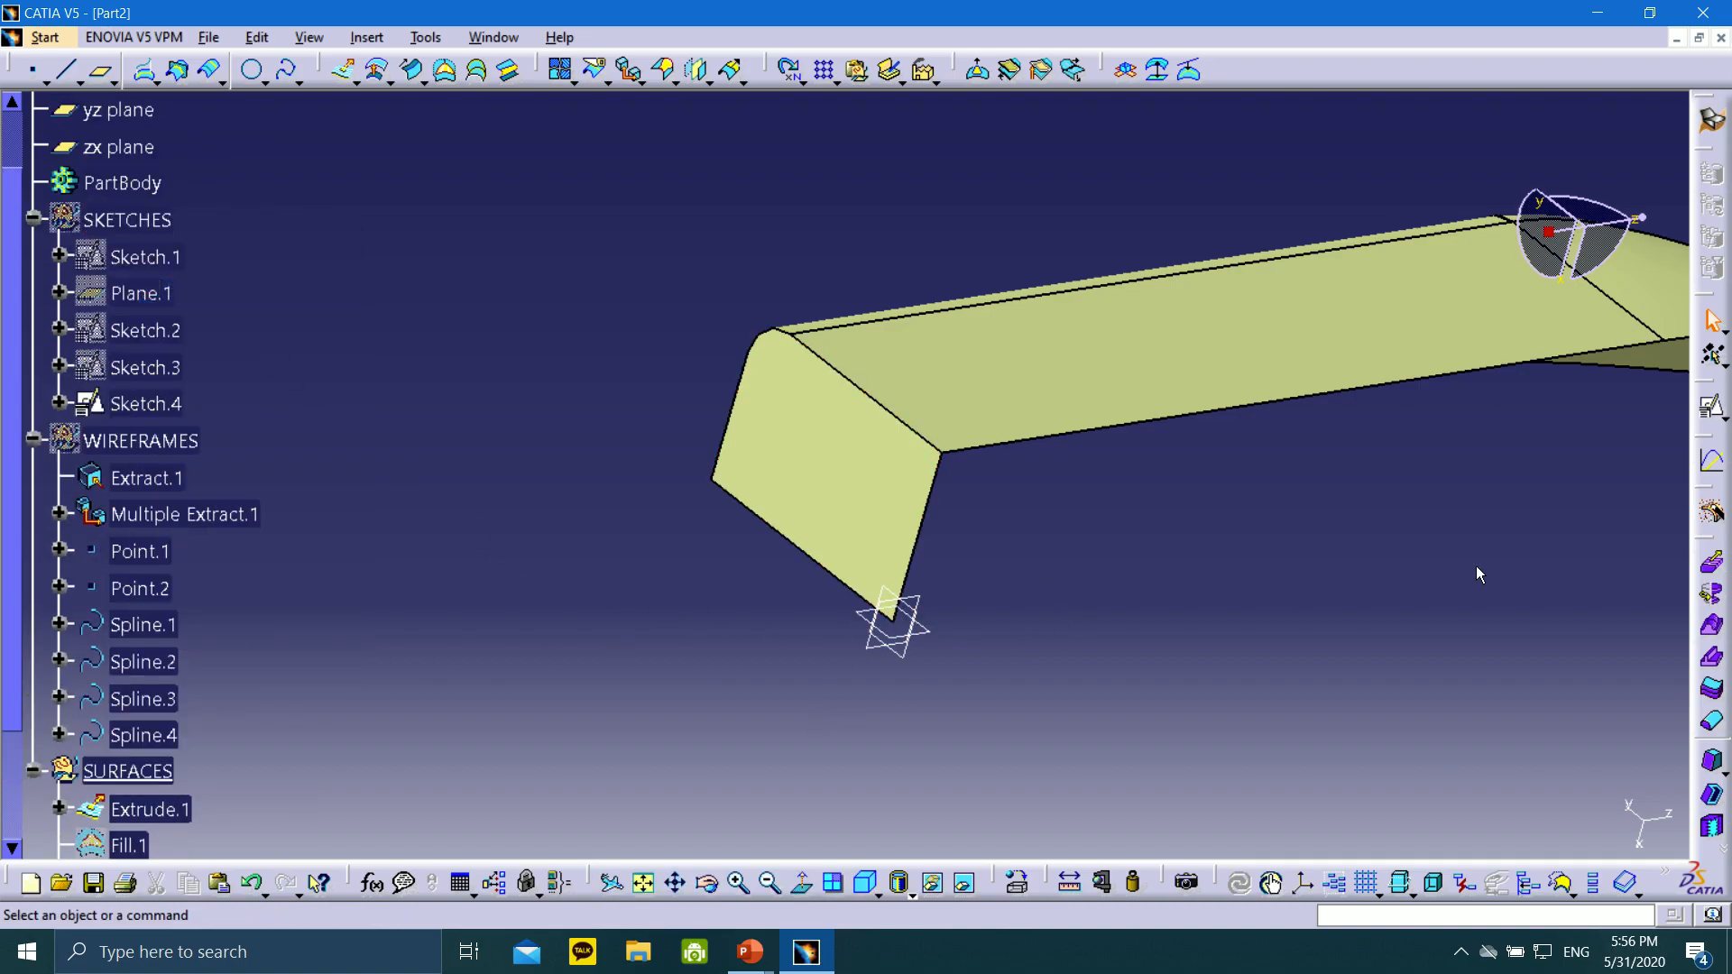
middle_drag(1177, 593, 1118, 688)
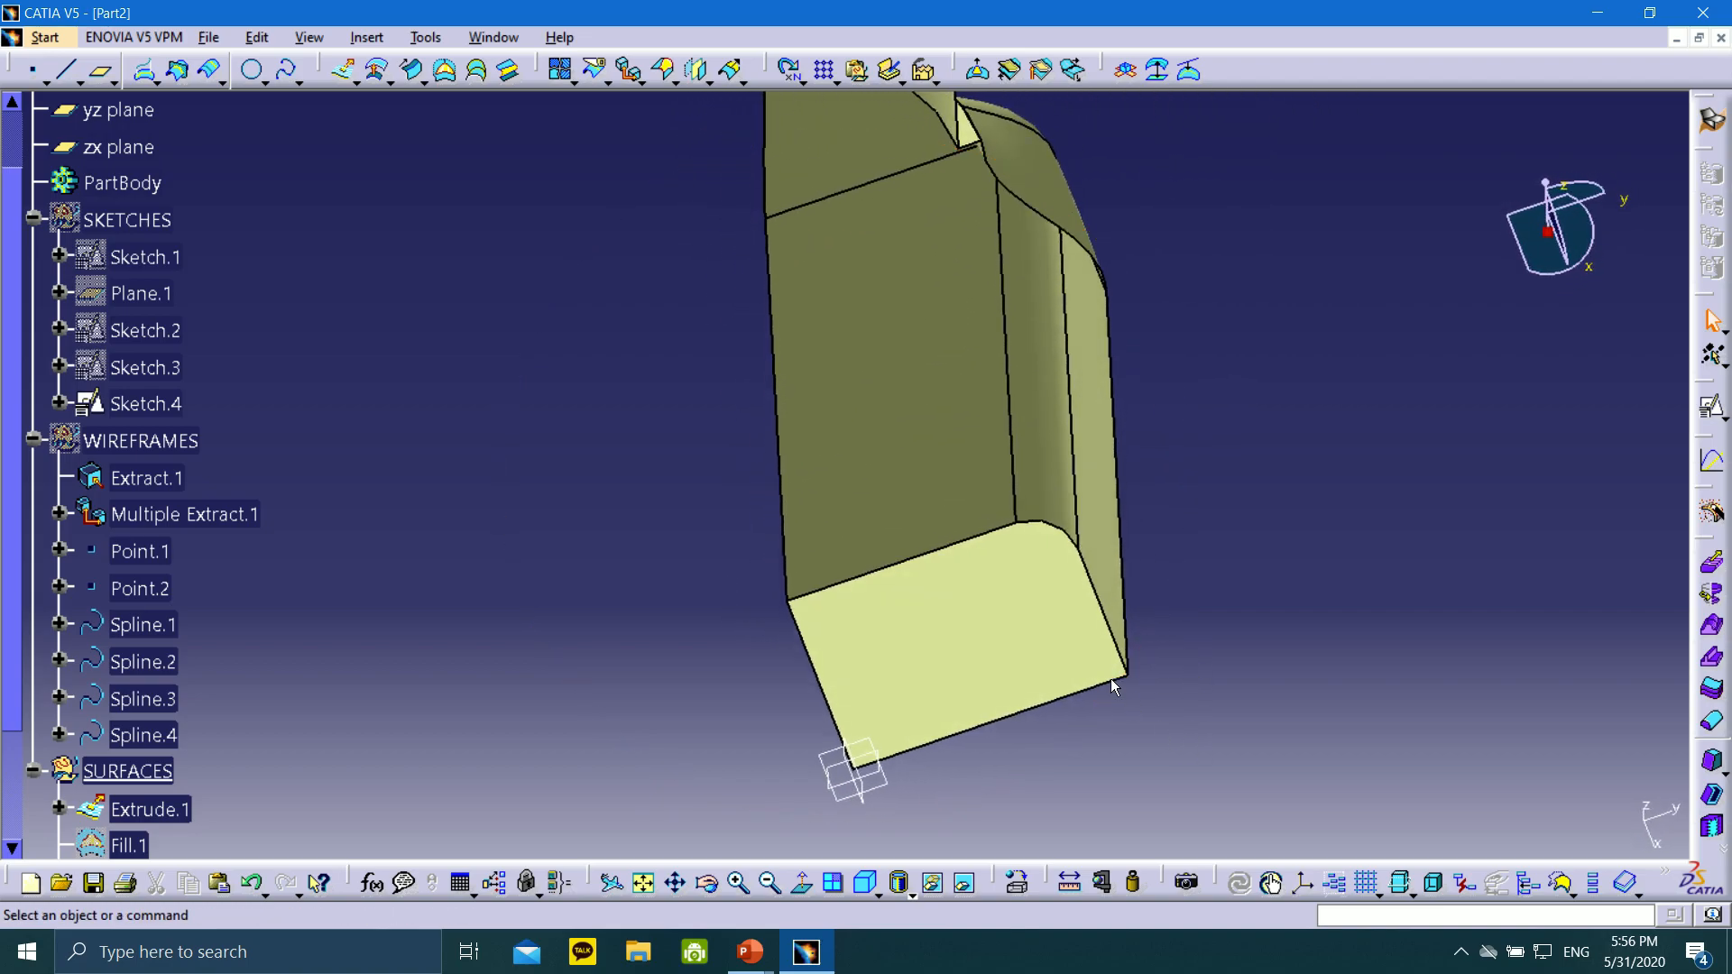
middle_drag(976, 460, 1017, 360)
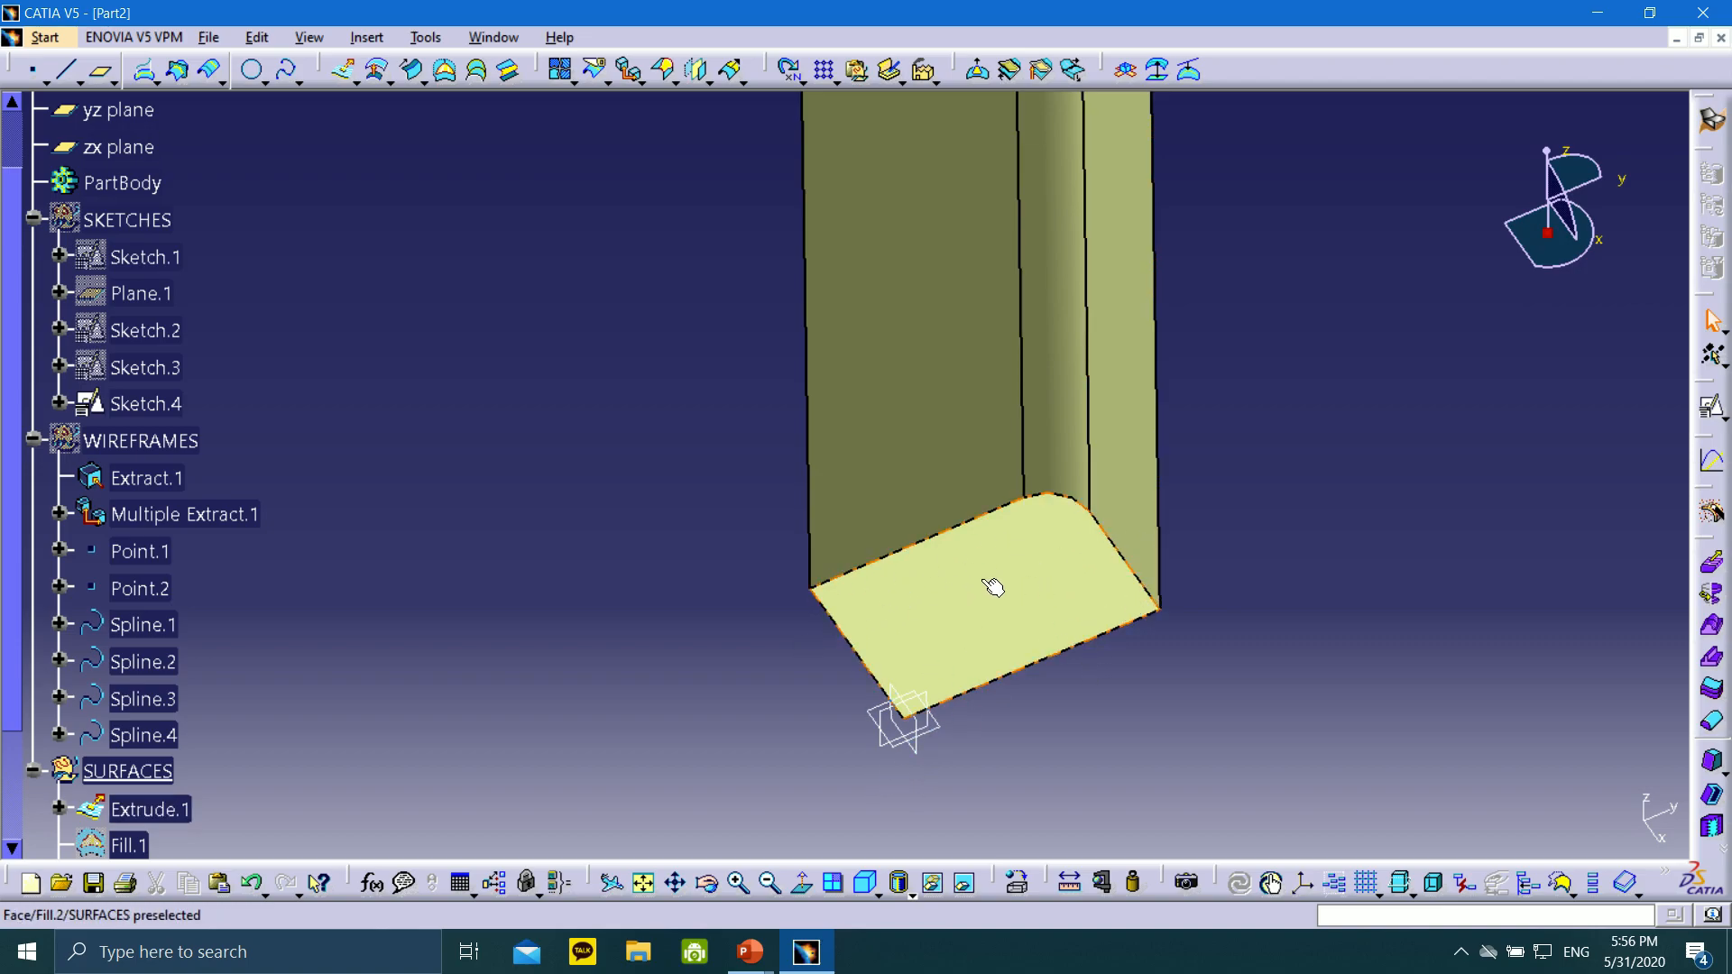
right_click(149, 221)
click(204, 285)
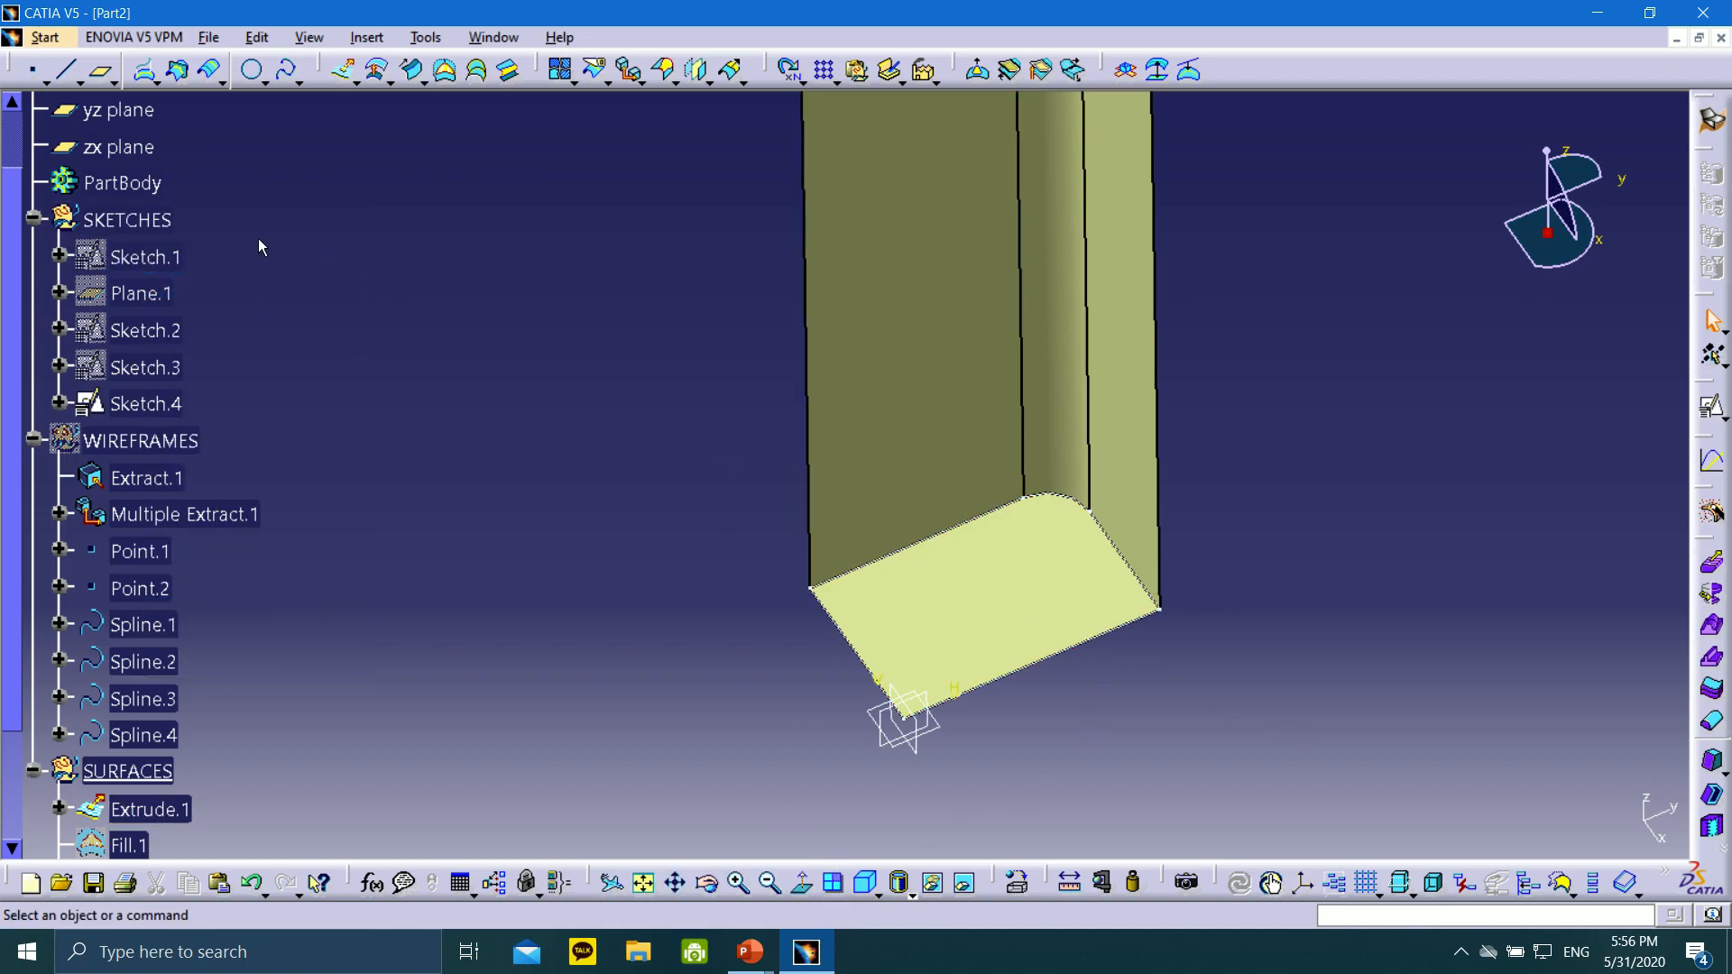
right_click(145, 224)
click(208, 295)
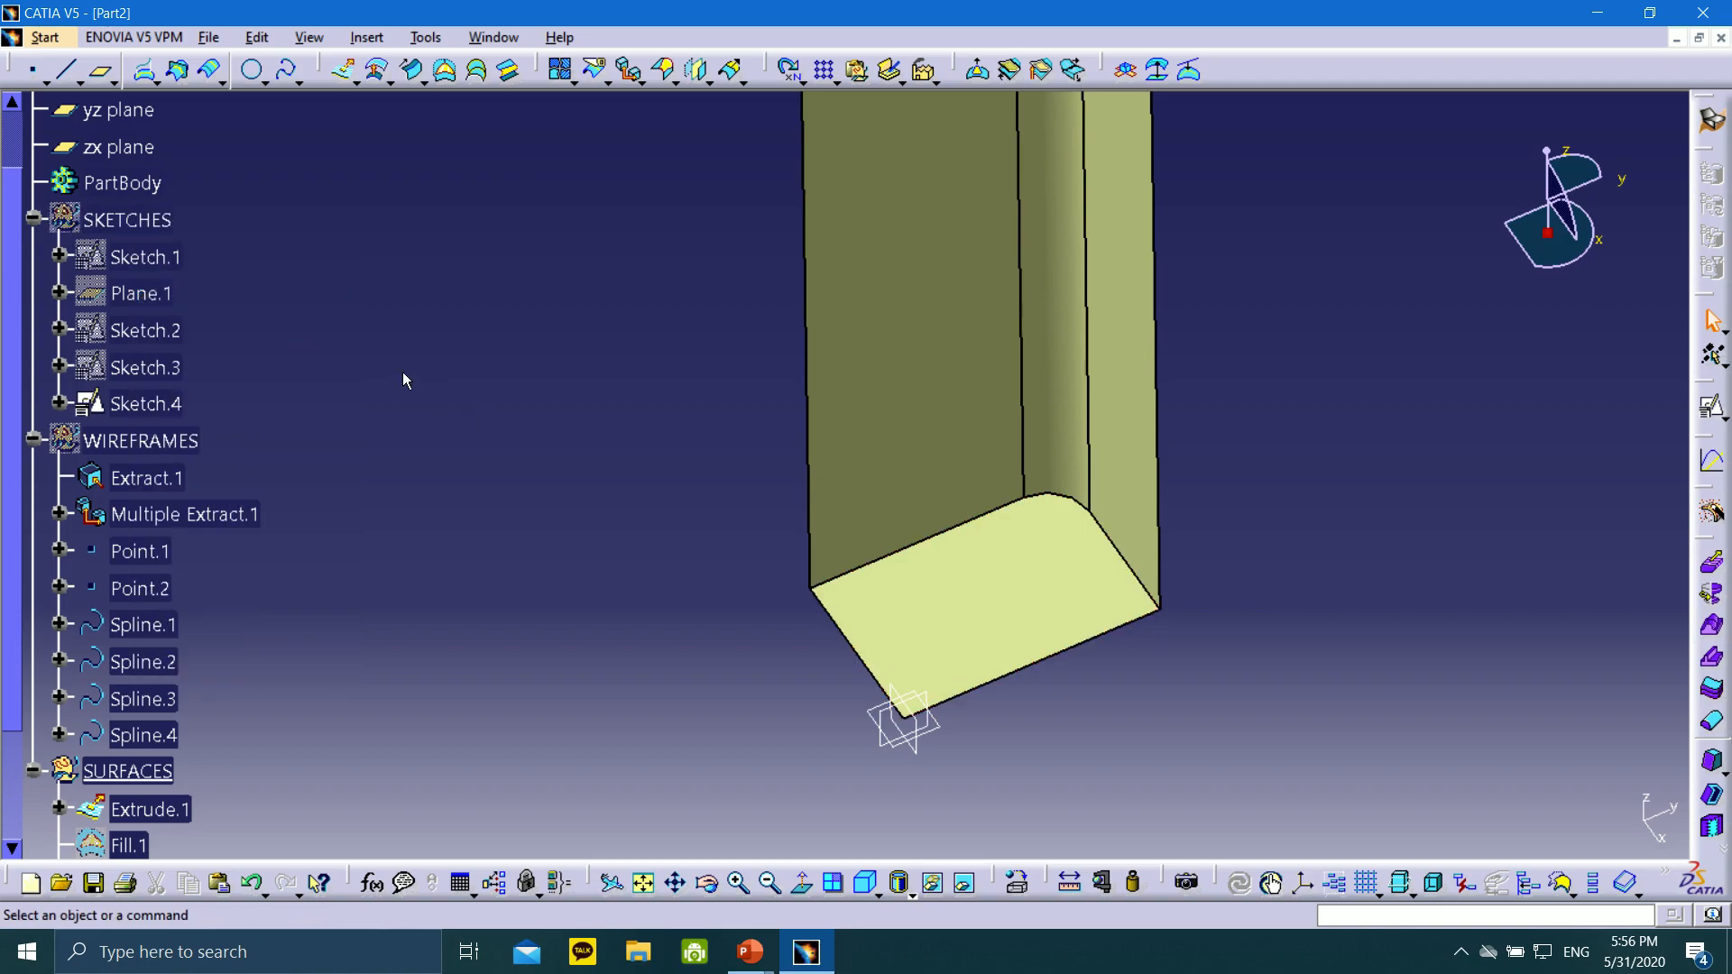
right_click(110, 220)
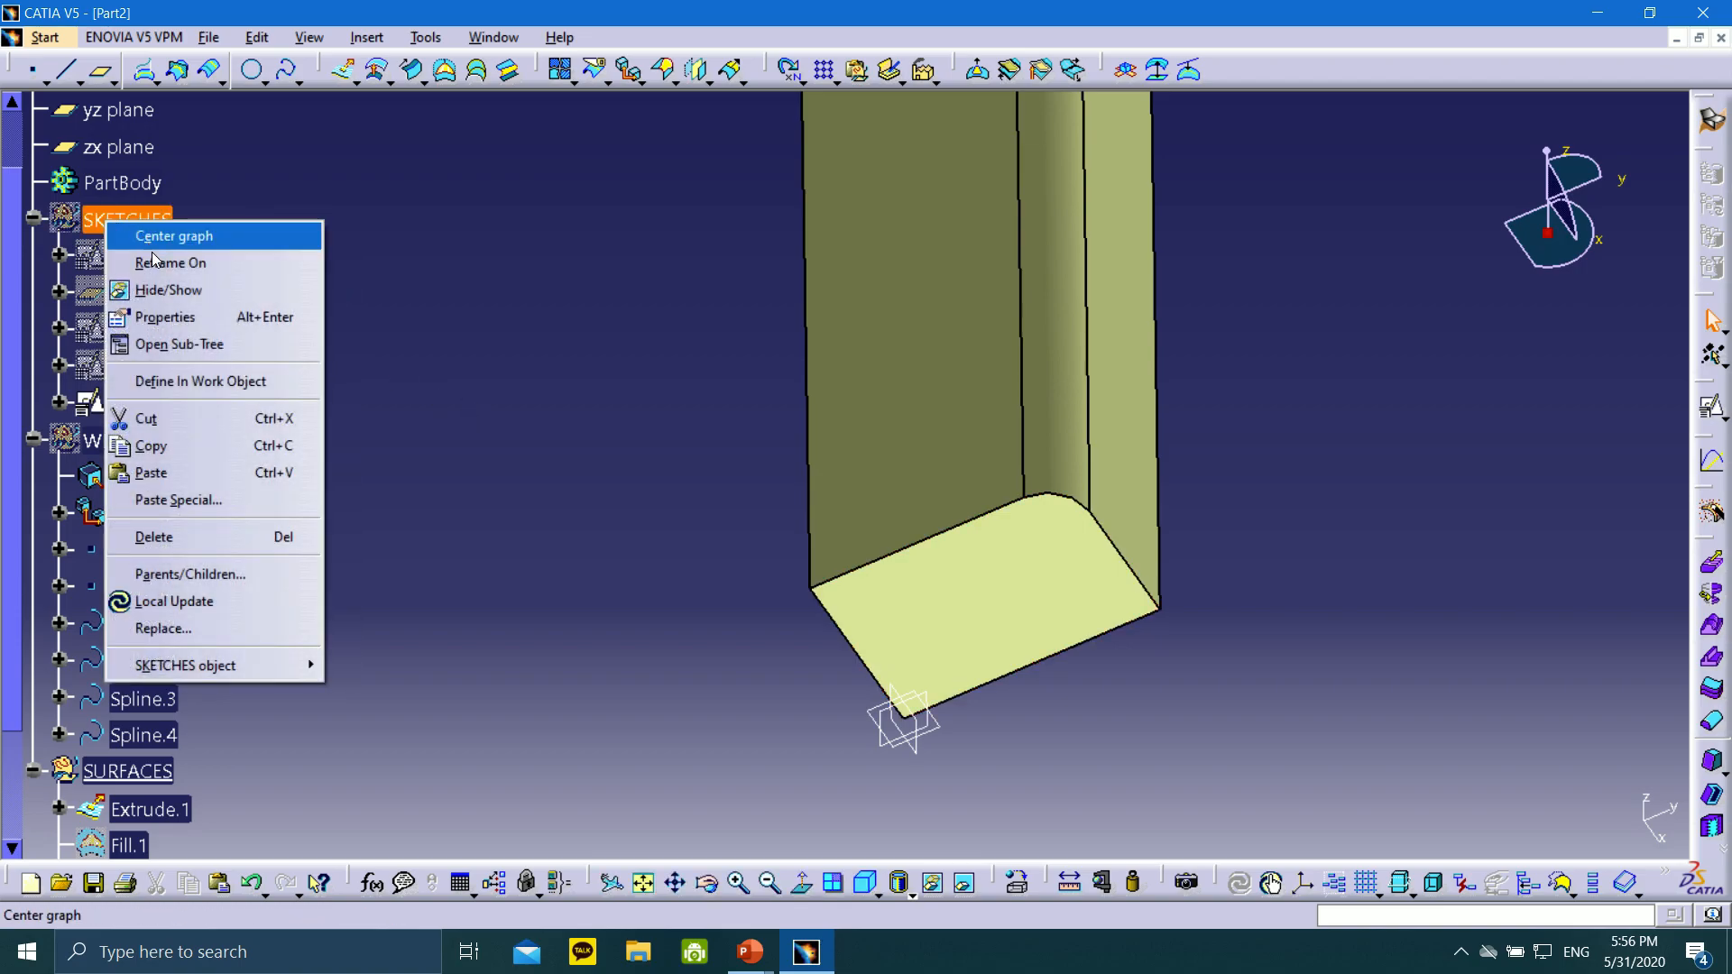
click(171, 290)
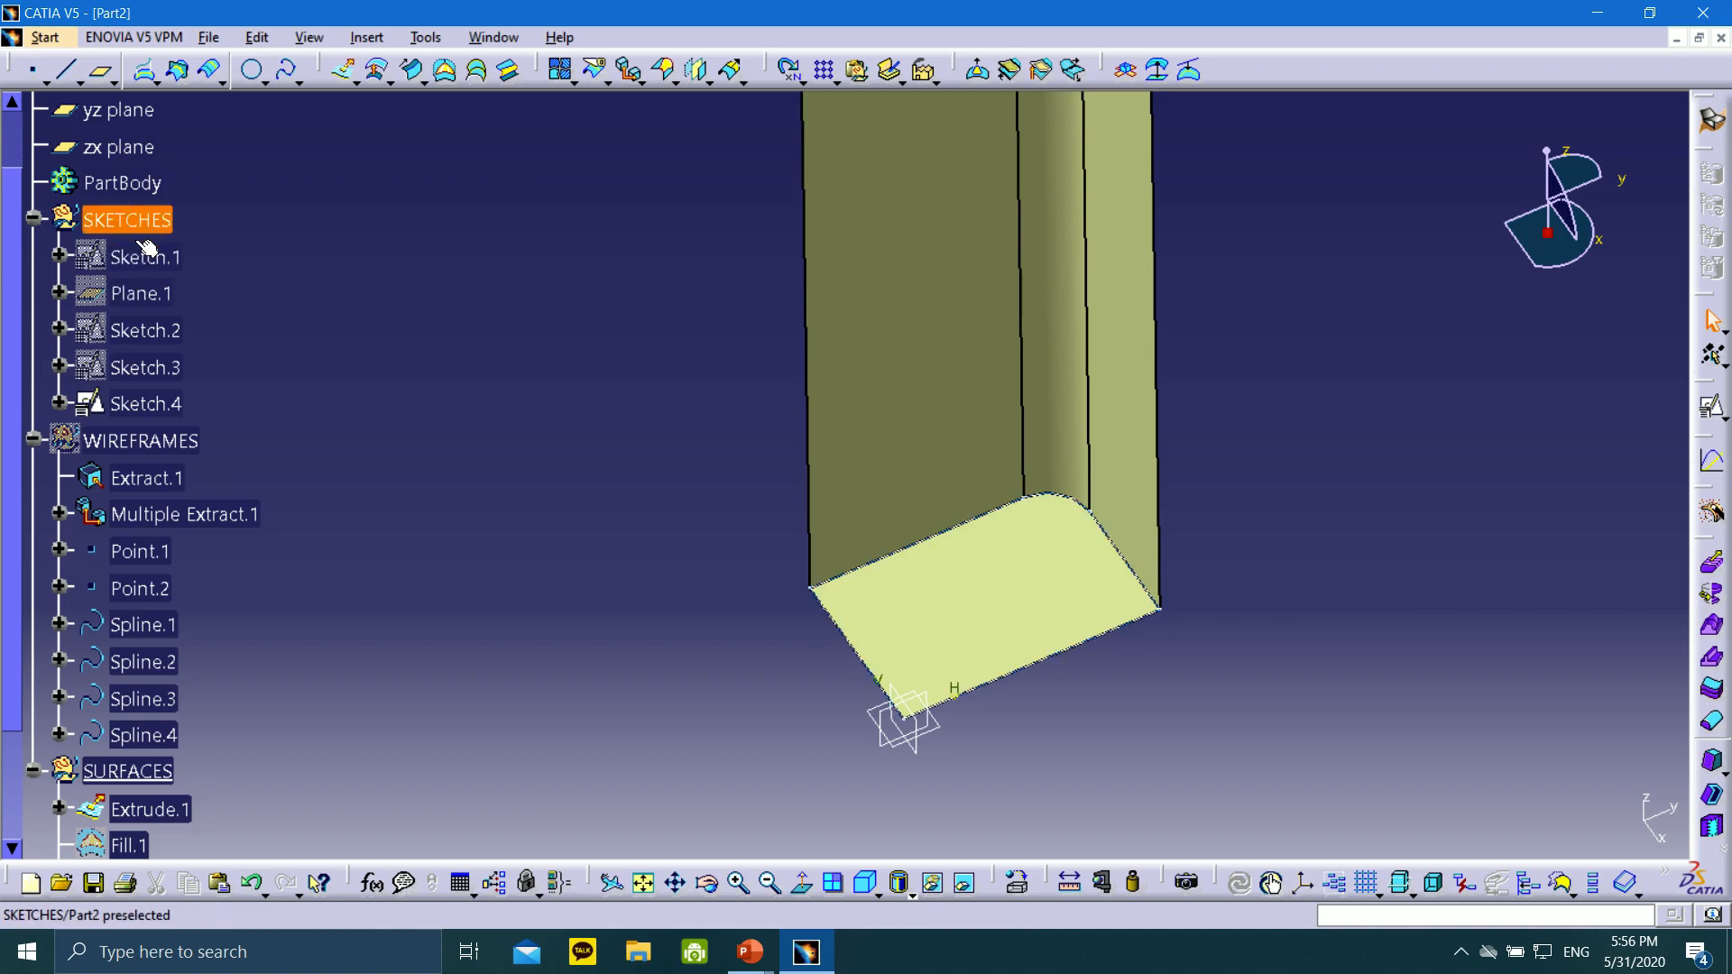
Hide Sketch.4 and define the SKETCHES geometrical set as the in-work object
right_click(178, 405)
click(230, 467)
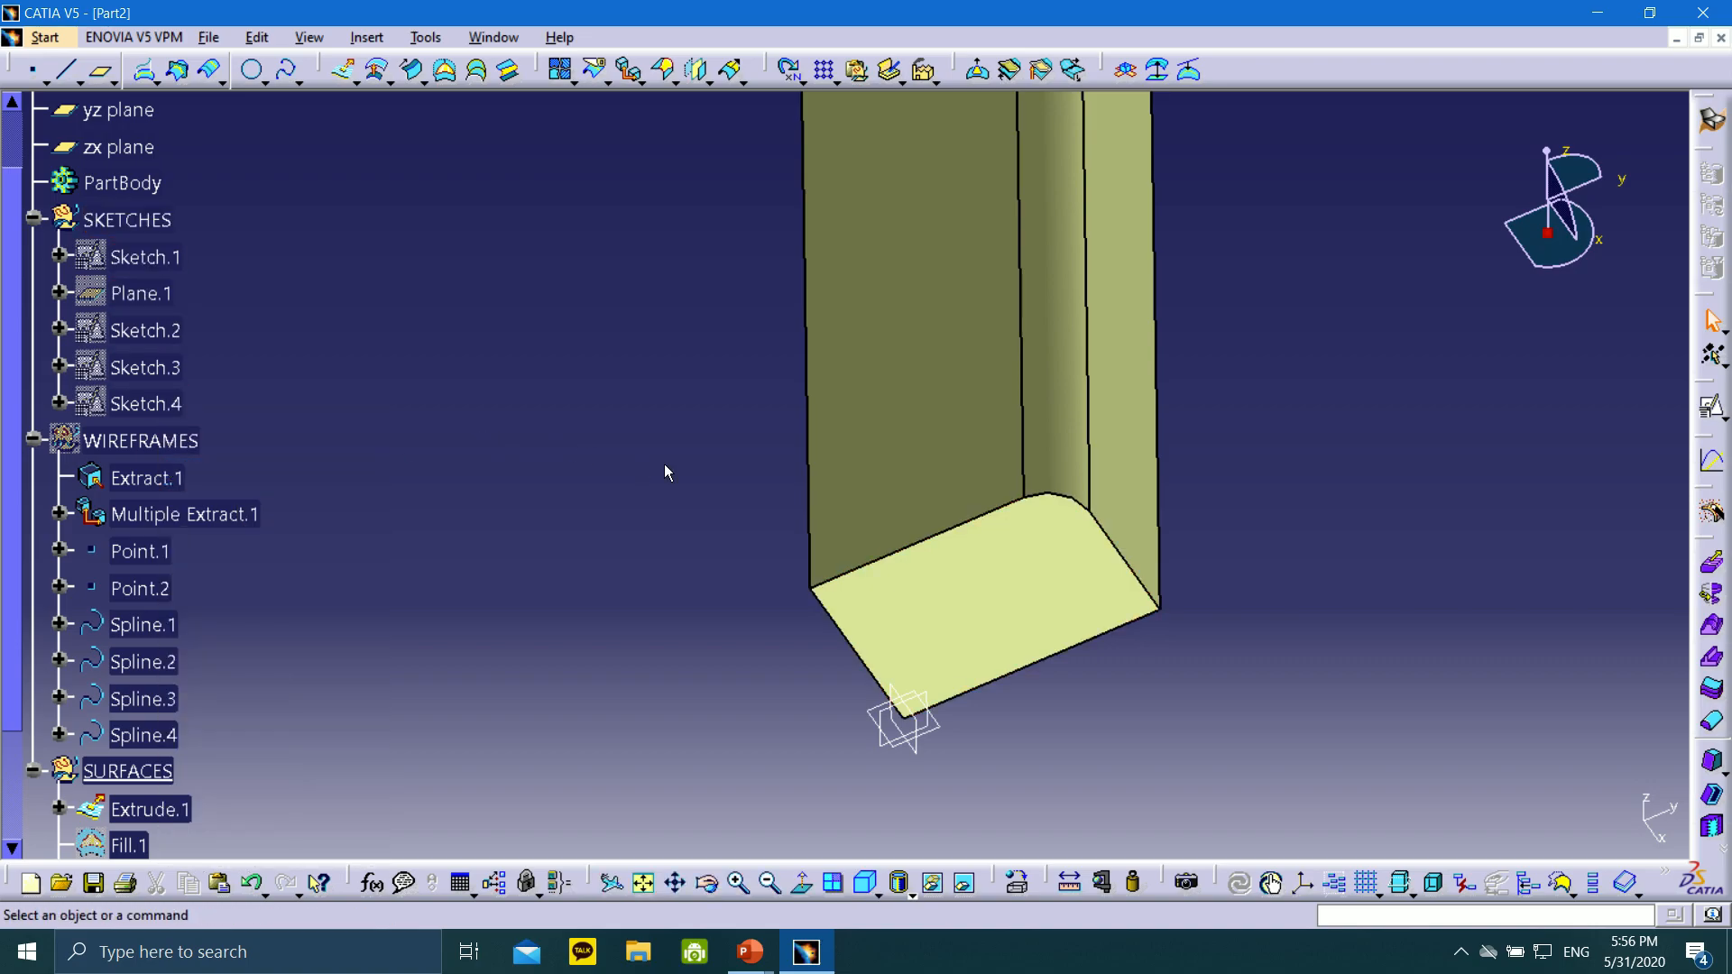
right_click(133, 220)
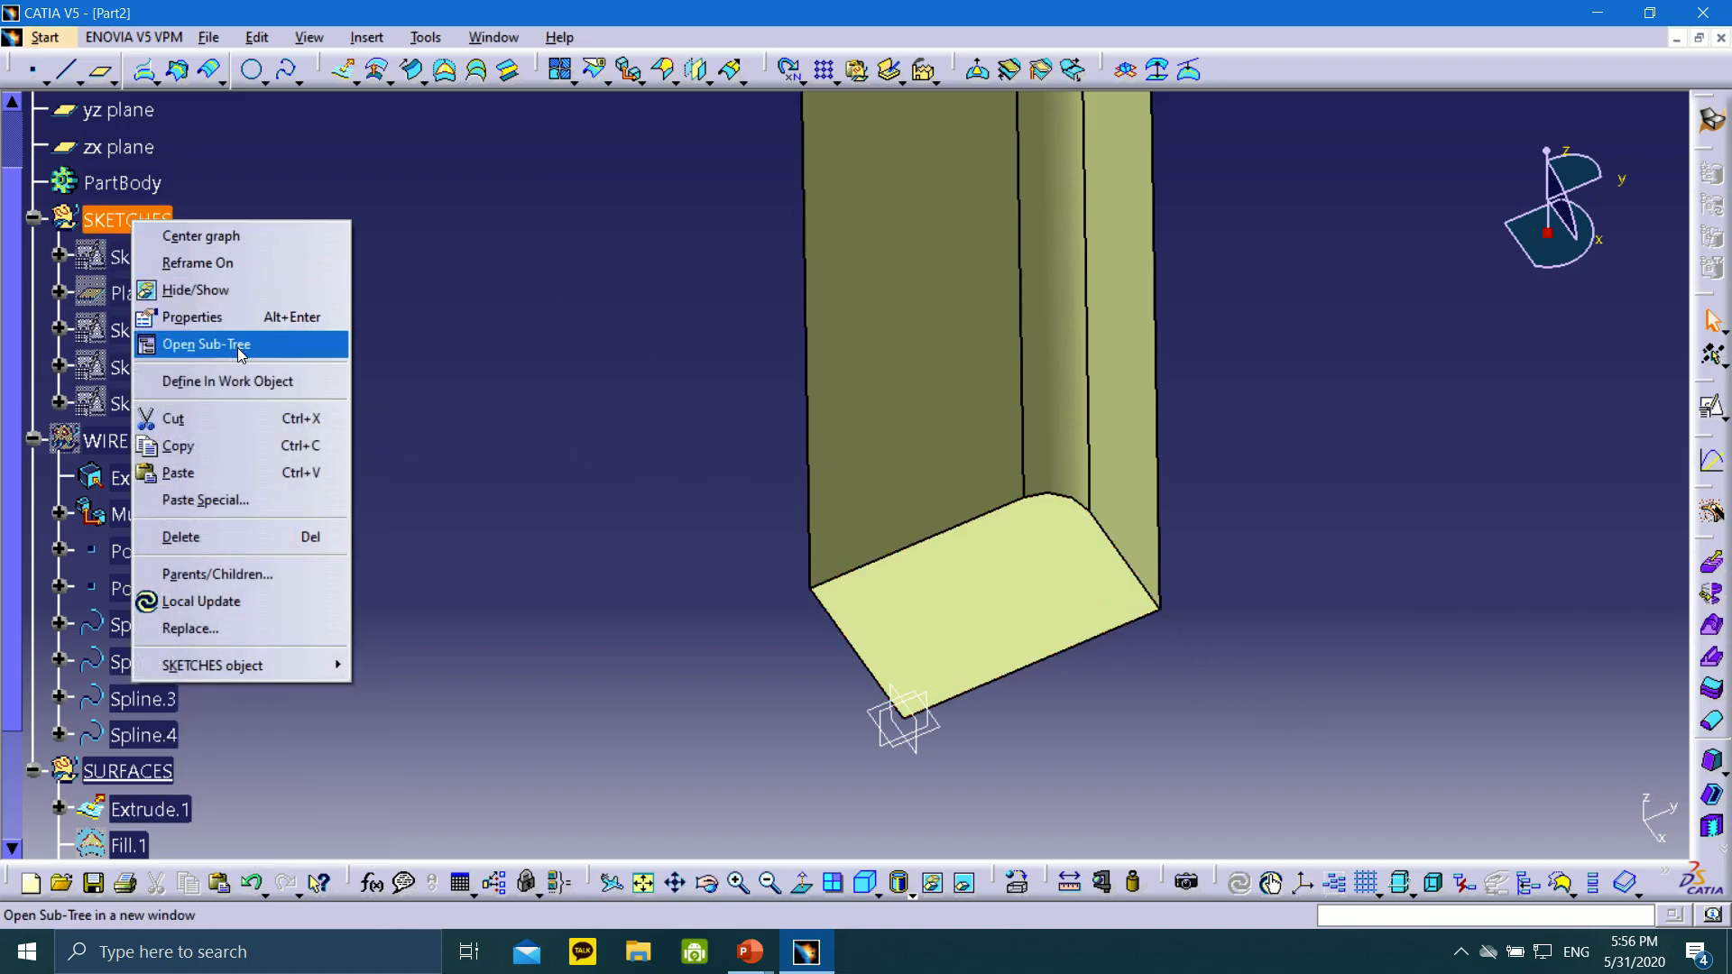
click(238, 383)
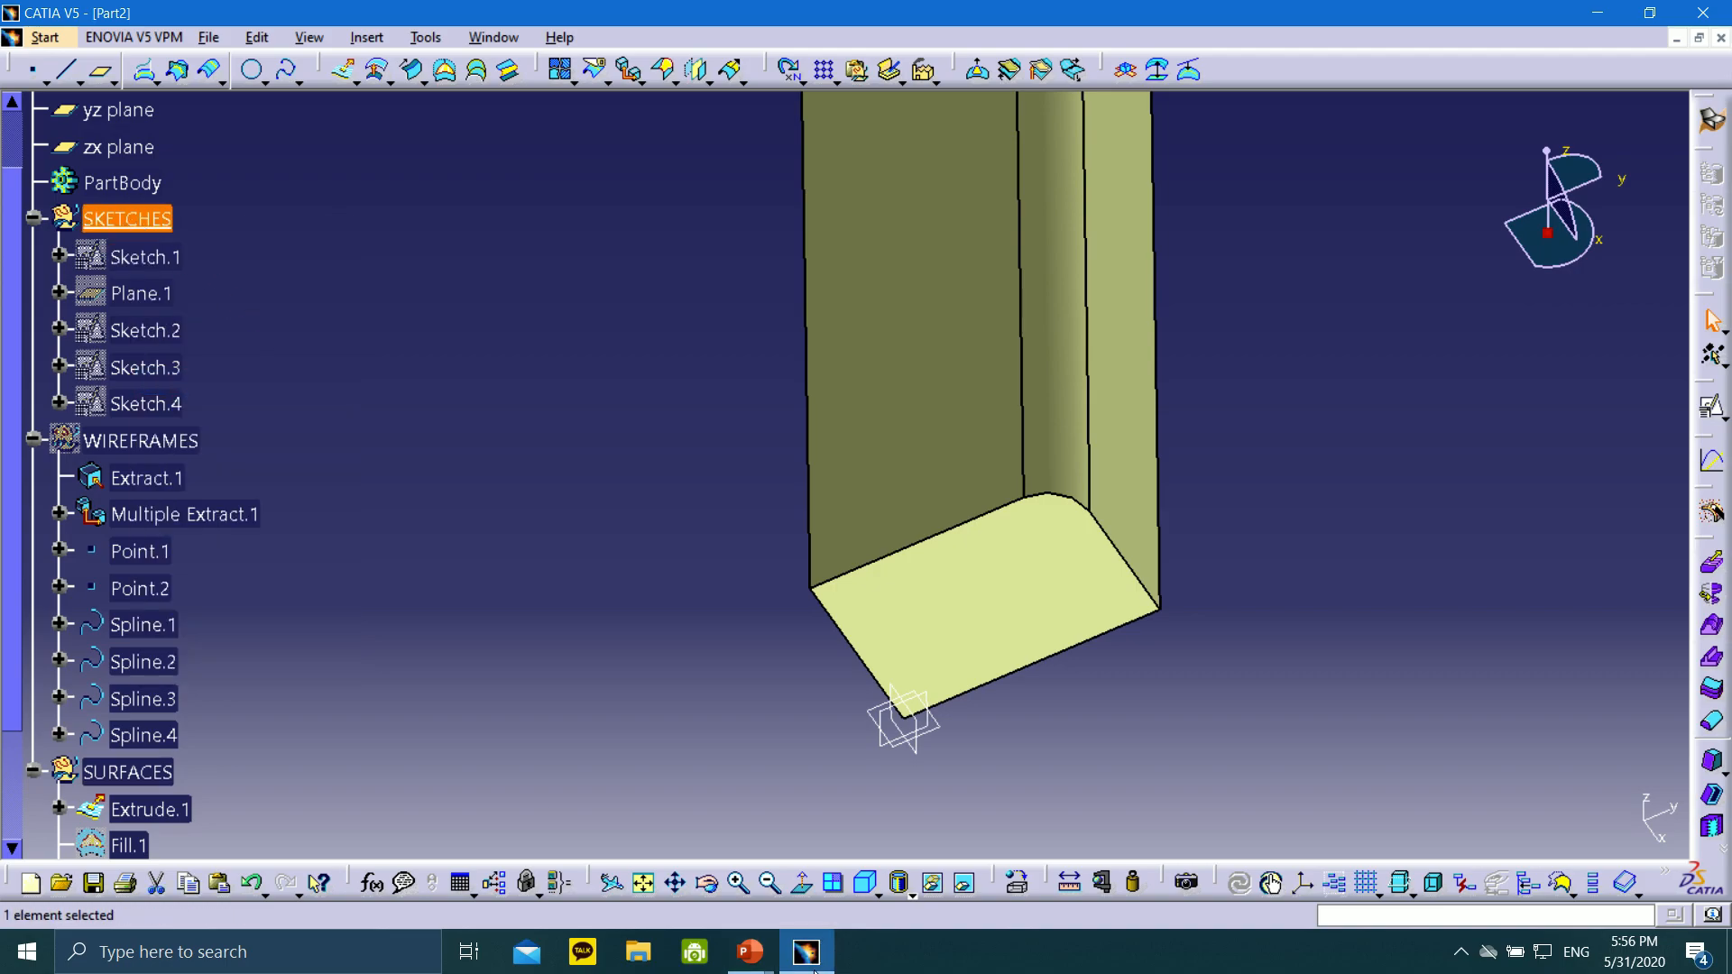
Switch to the PowerPoint slide show, read the Sketch.5, Sketch.6 and Sweep.1 instructions, and return to CATIA
mouse_move(750, 954)
click(839, 866)
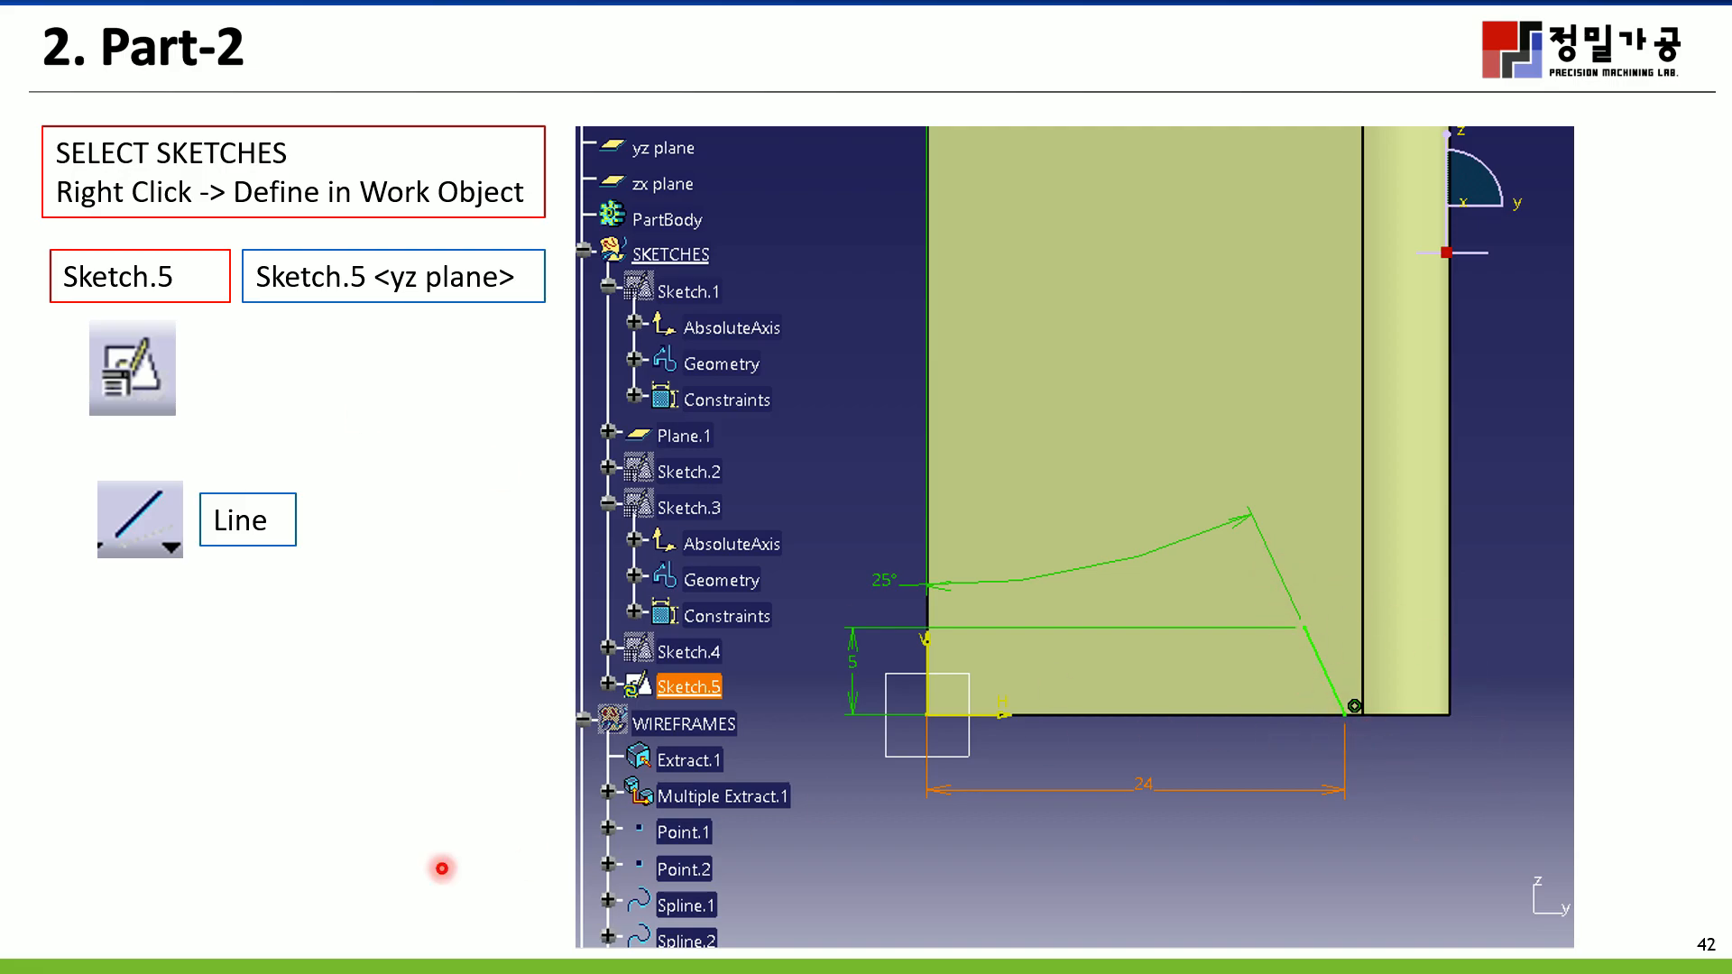
click(55, 962)
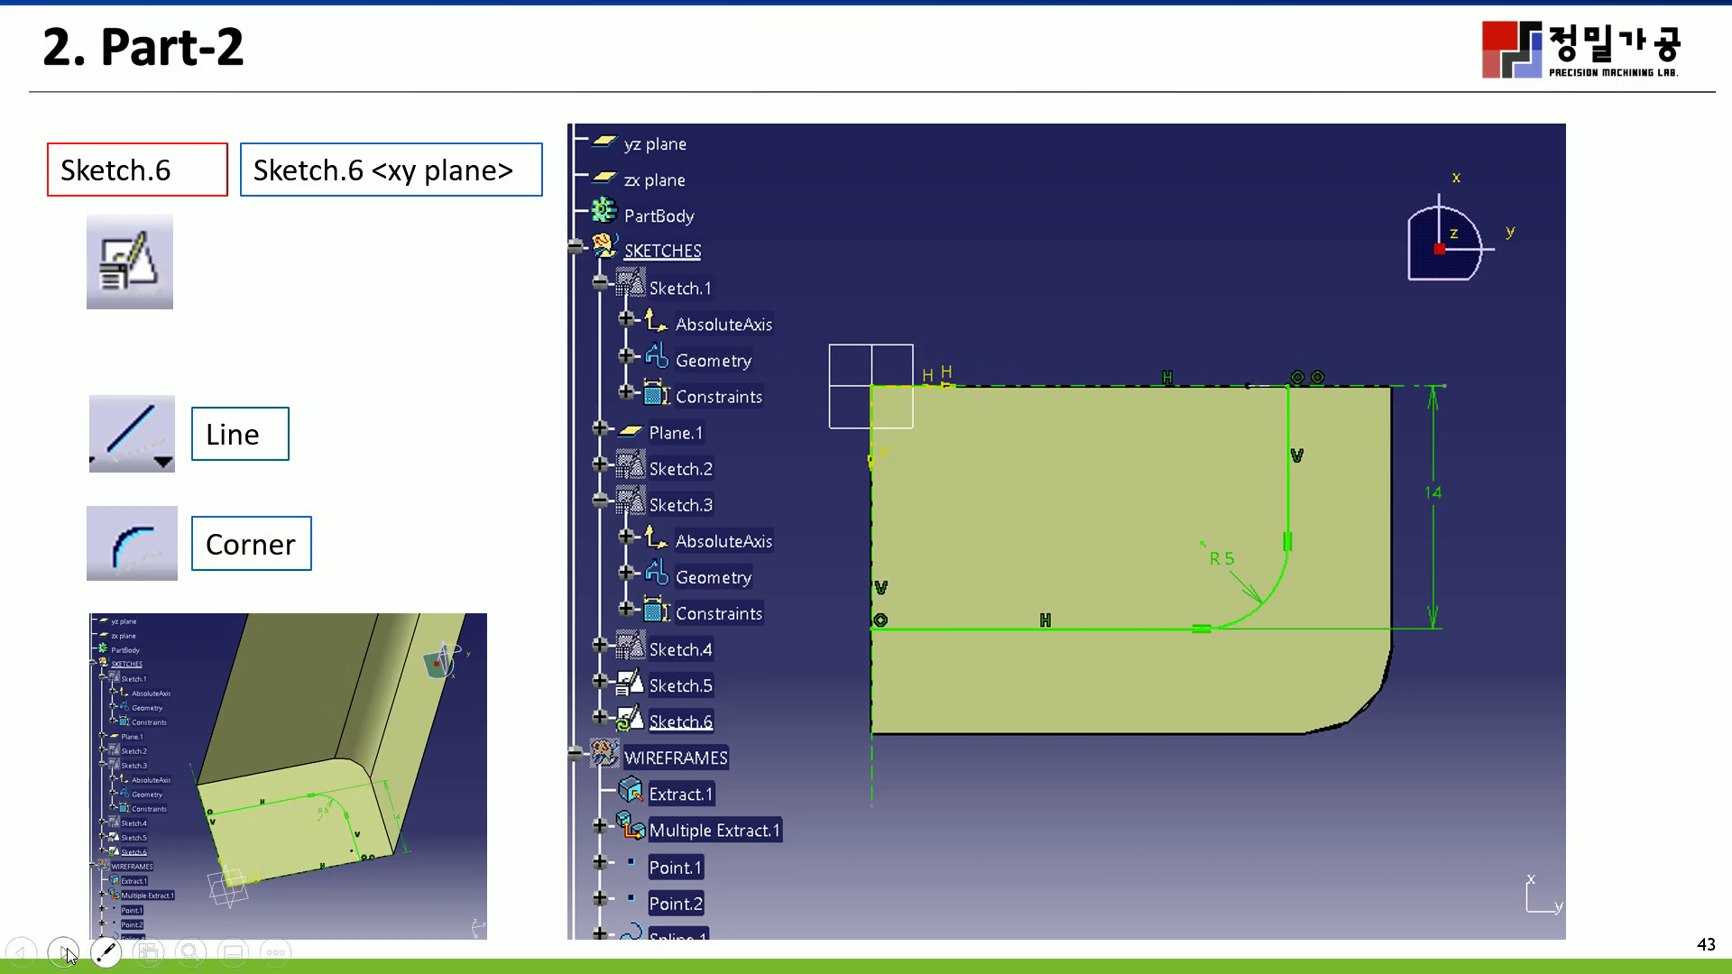
click(65, 952)
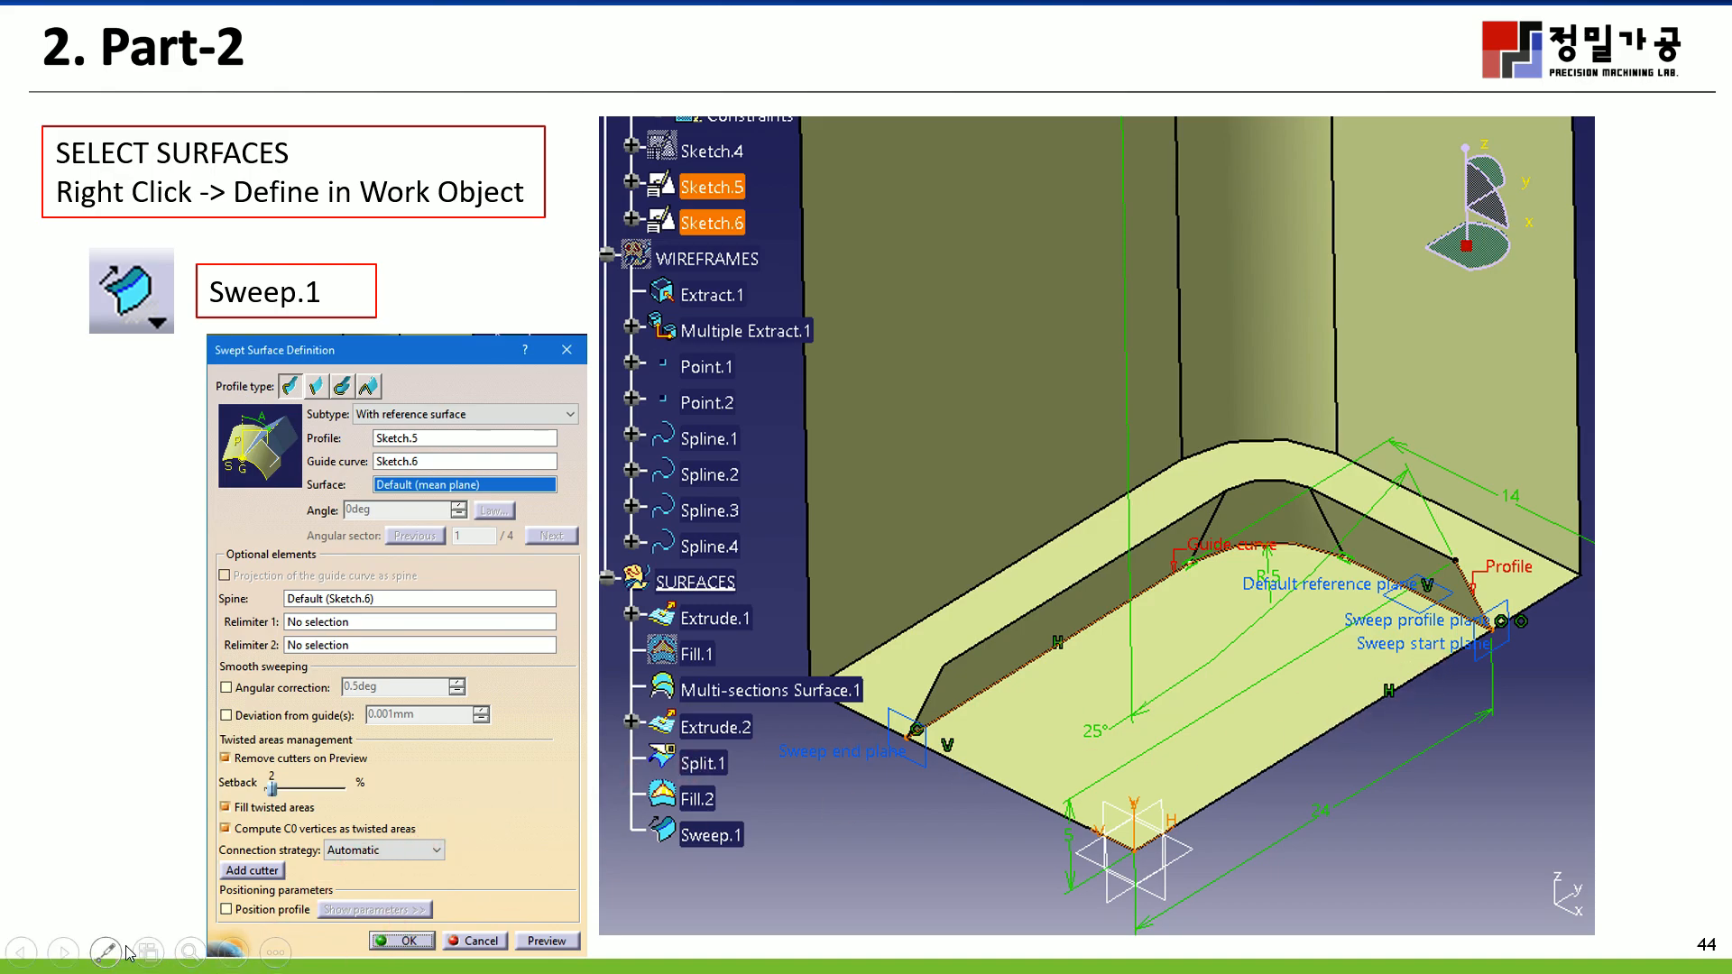
key(super)
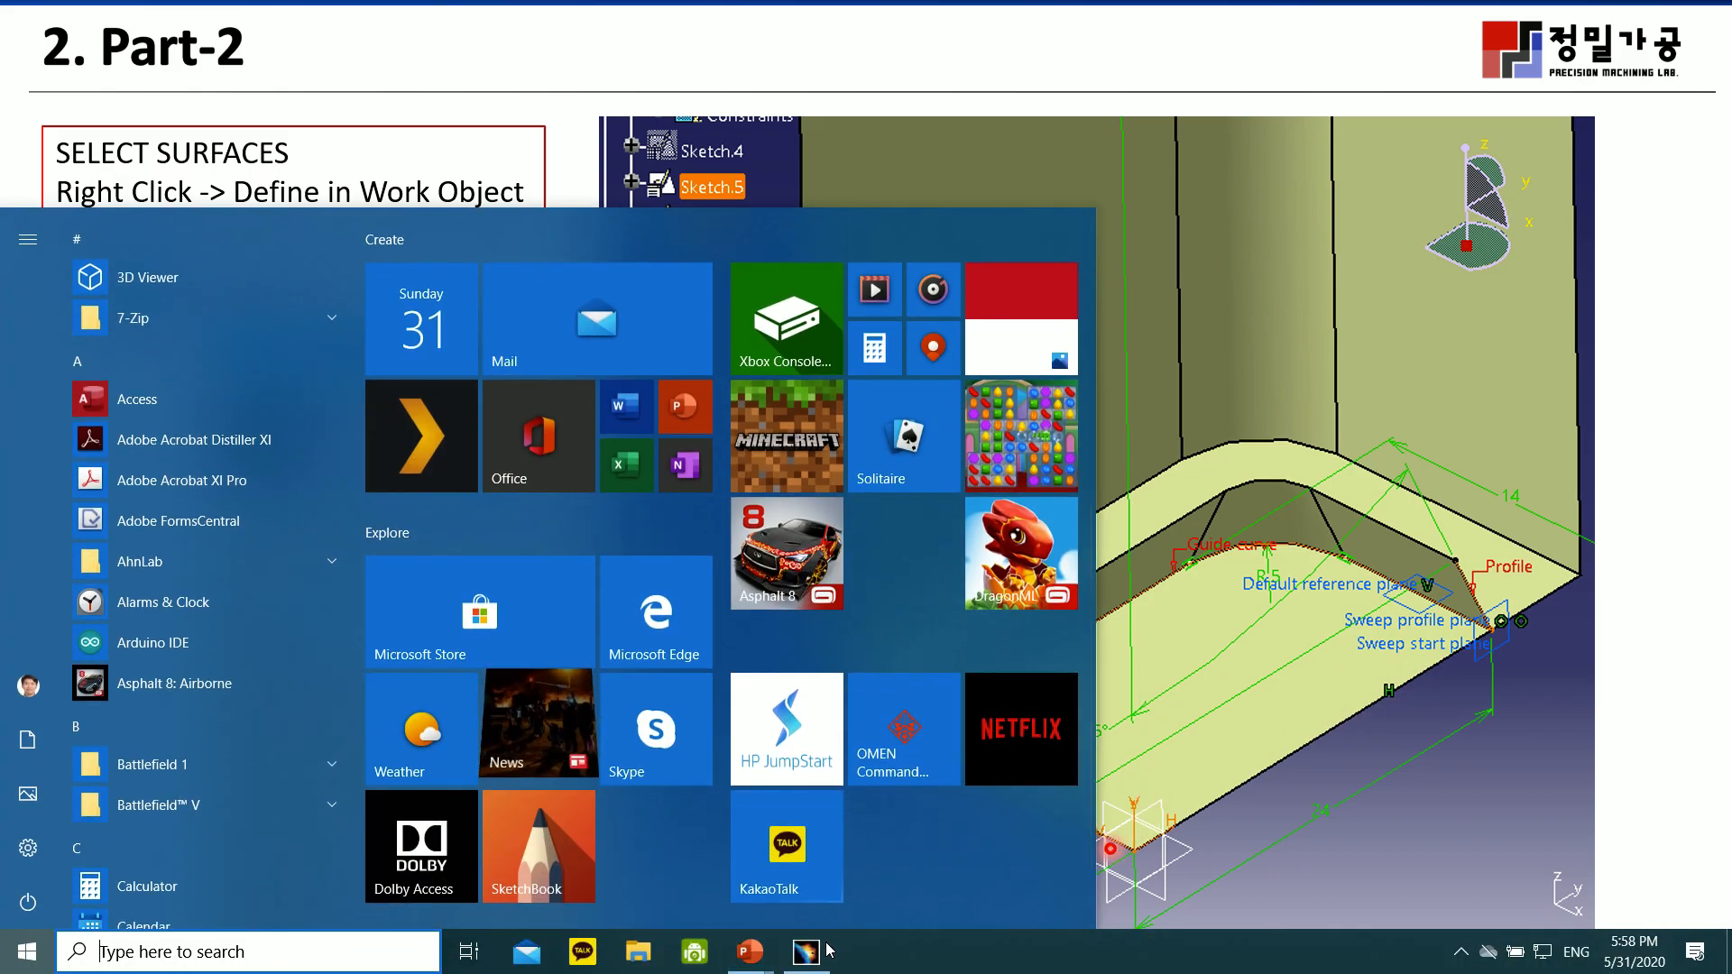
click(794, 964)
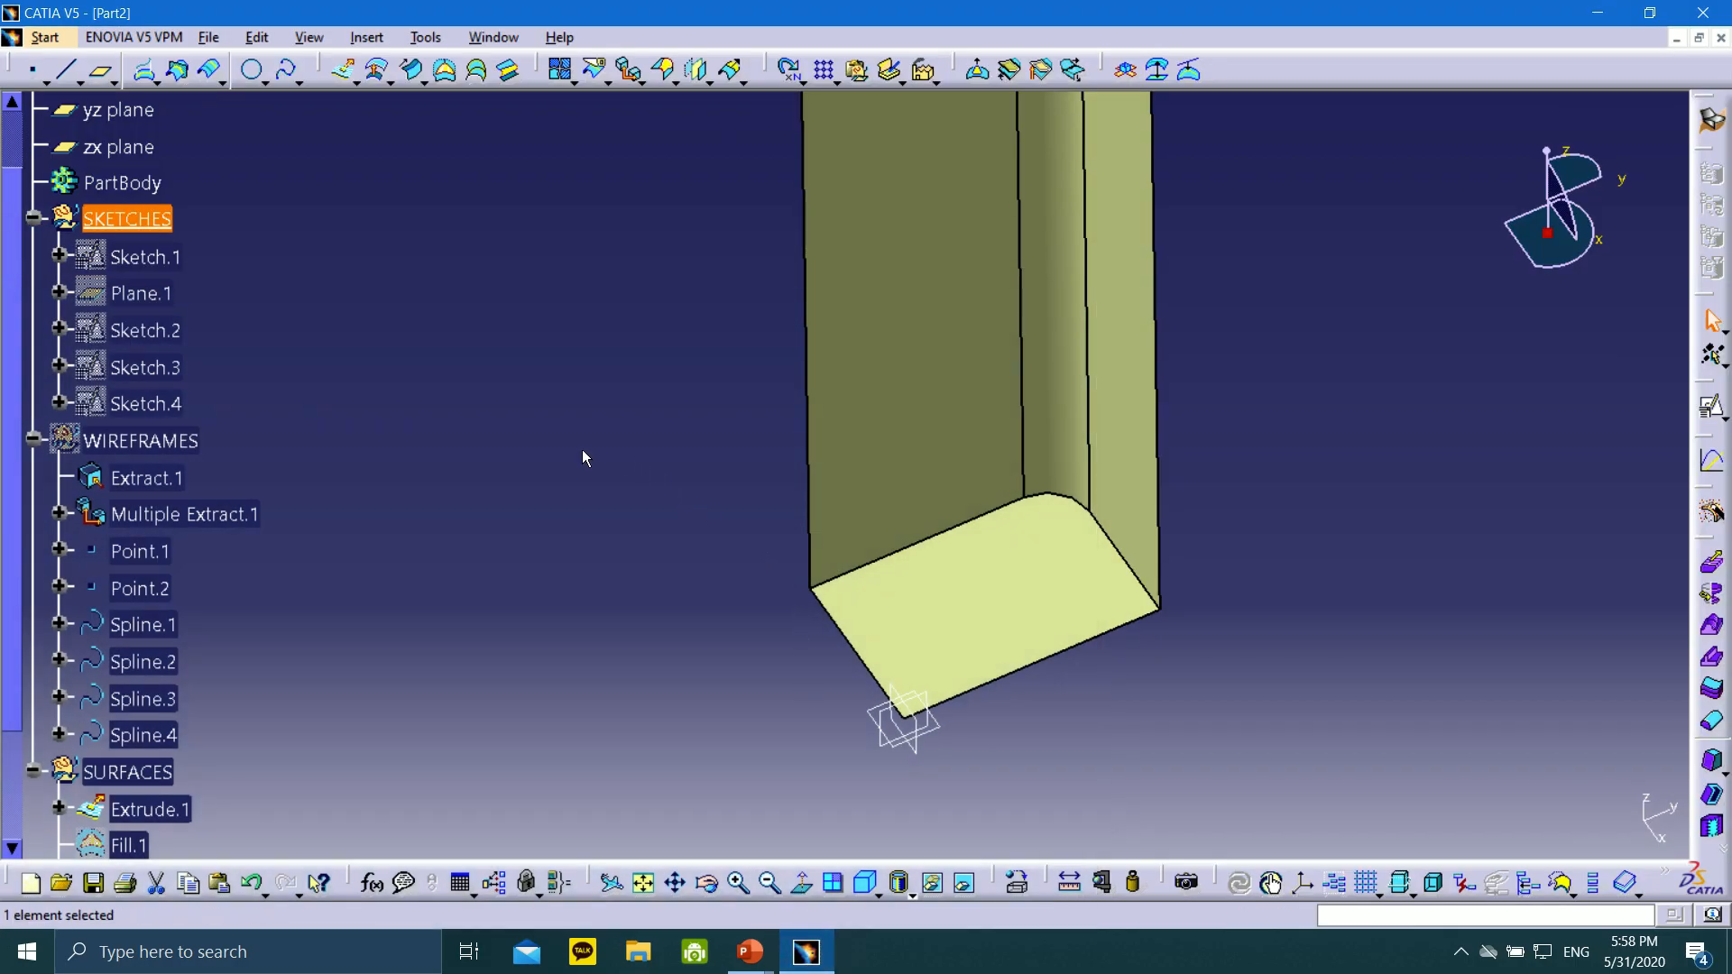
Go back to the Sketch.5 <yz plane> slide in the PowerPoint slide show, check its dimensions, and return to CATIA
mouse_move(762, 964)
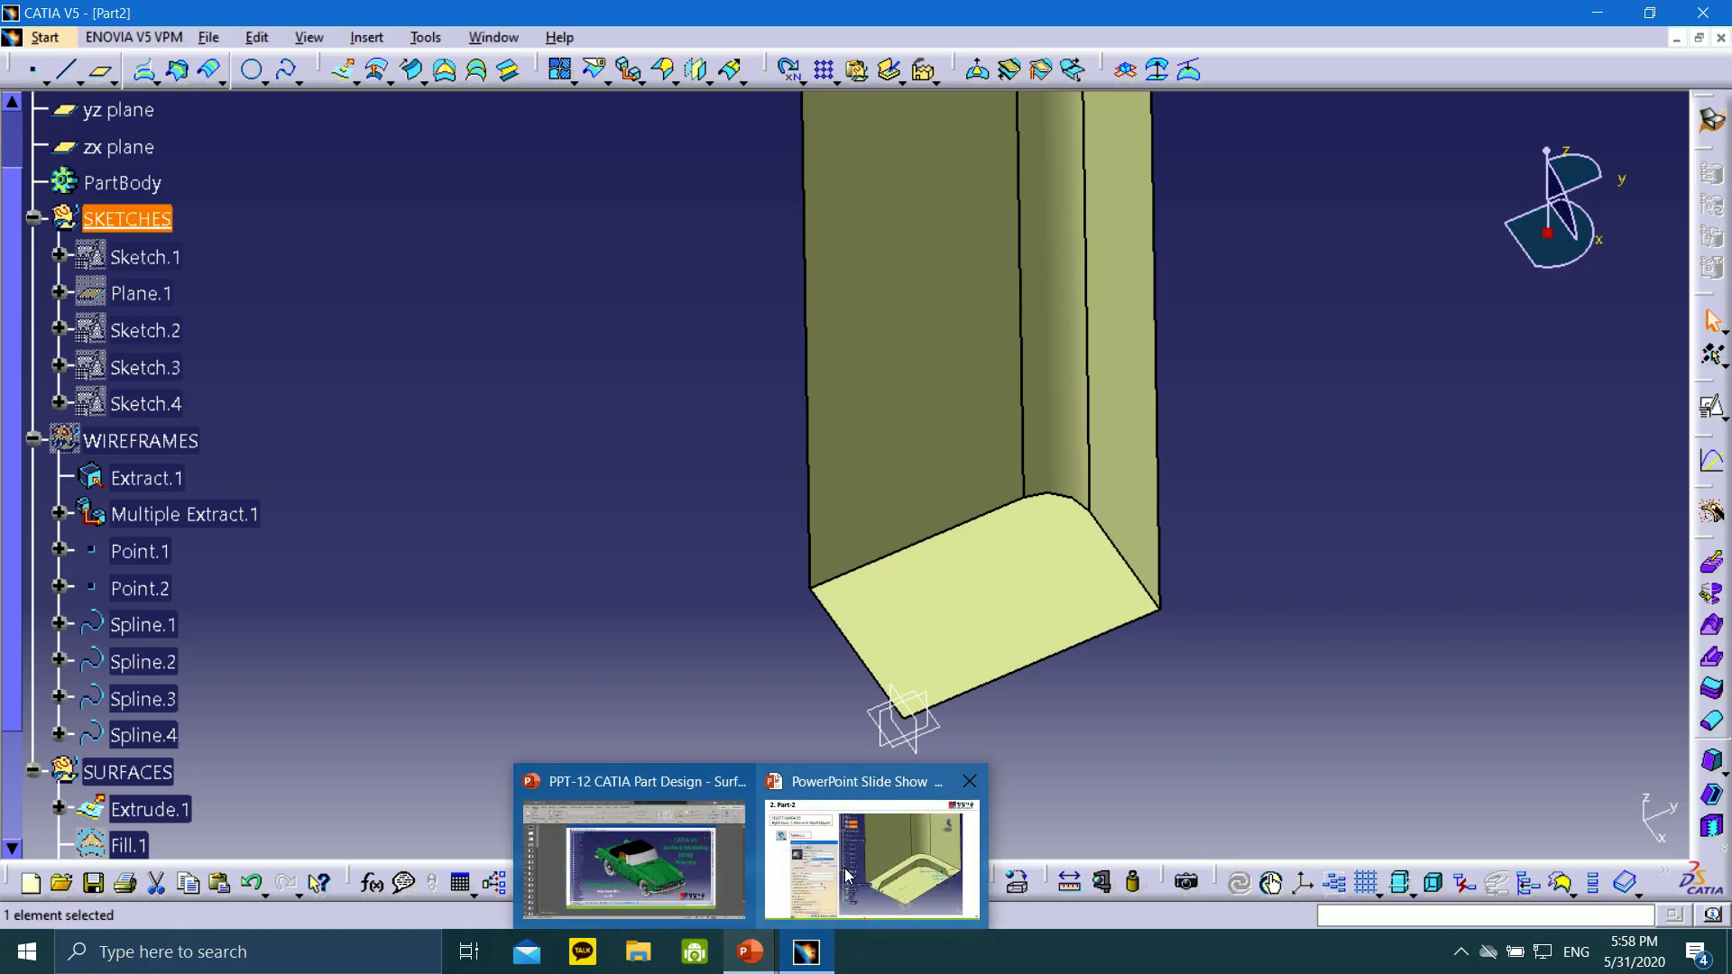
click(872, 857)
click(18, 953)
click(14, 962)
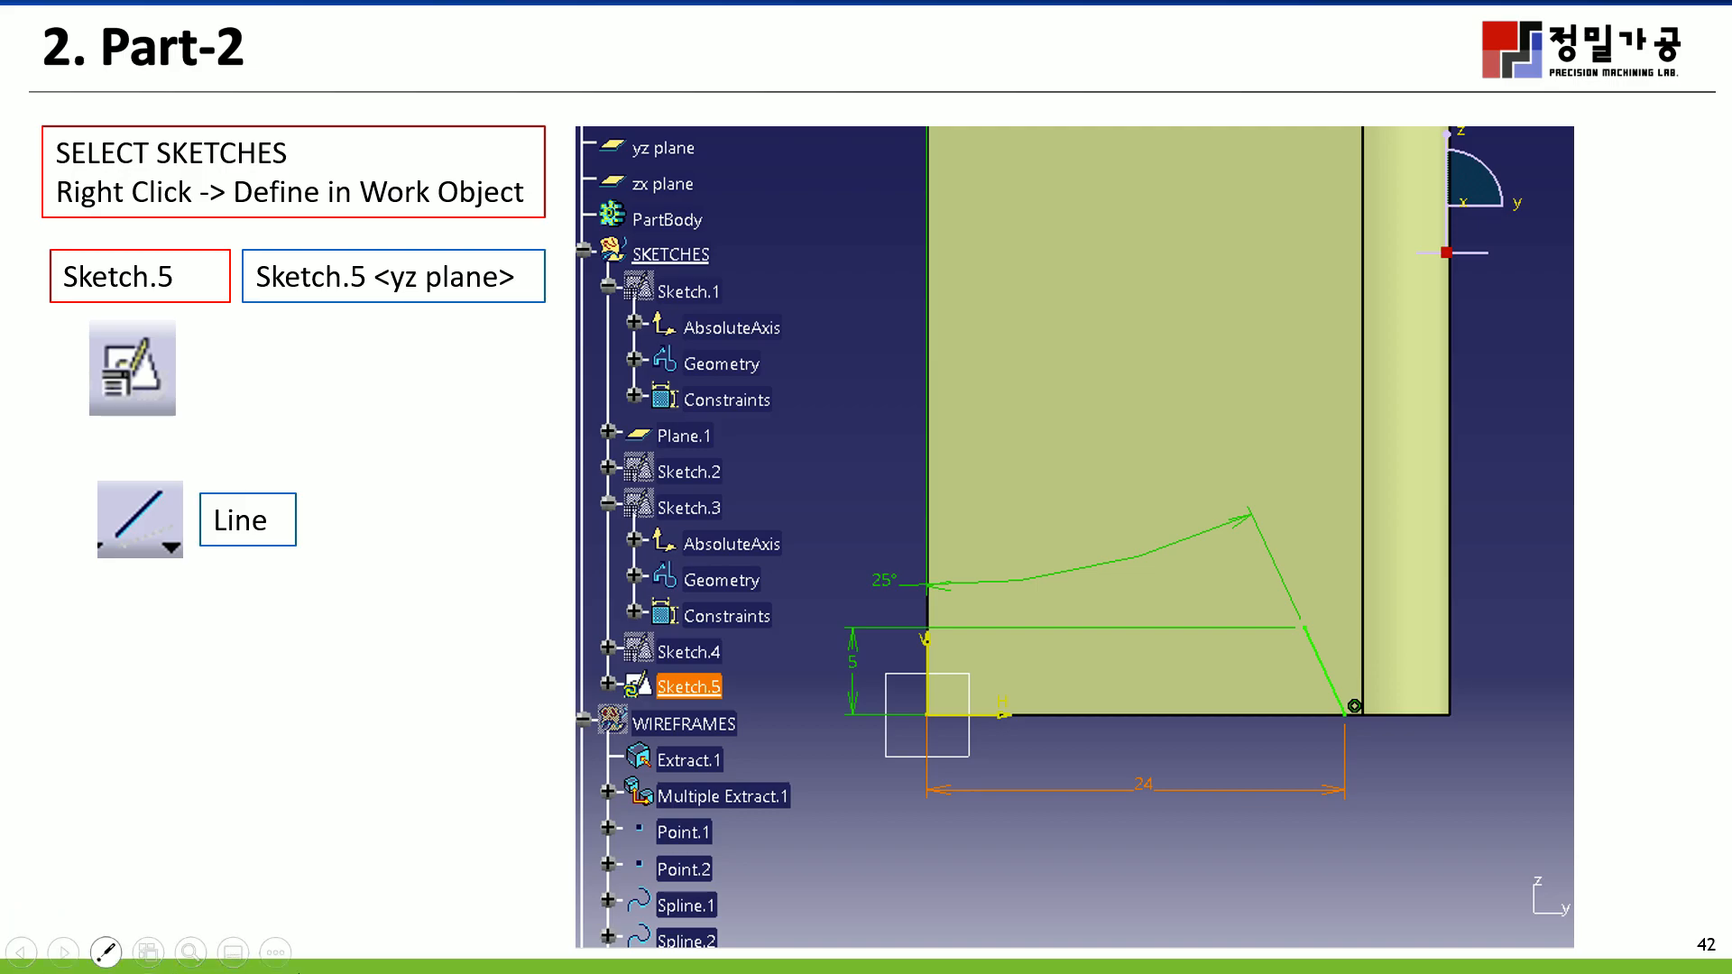
key(super)
click(805, 952)
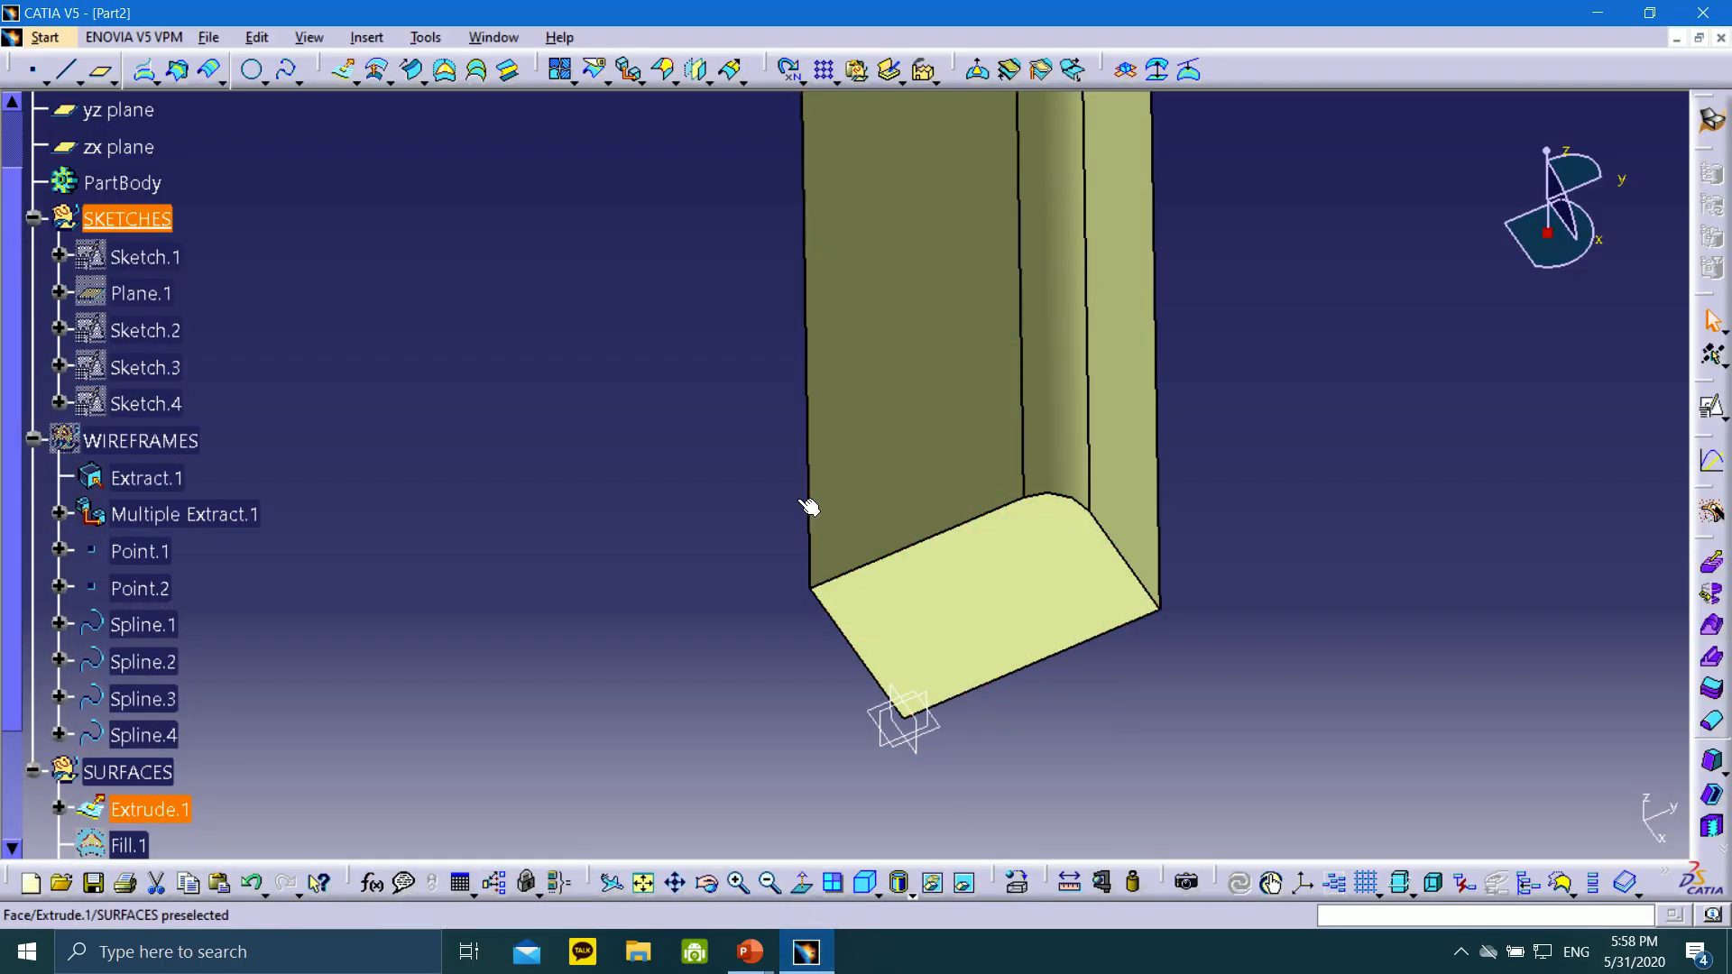
Start a positioned sketch on the yz plane in the SKETCHES set
click(887, 748)
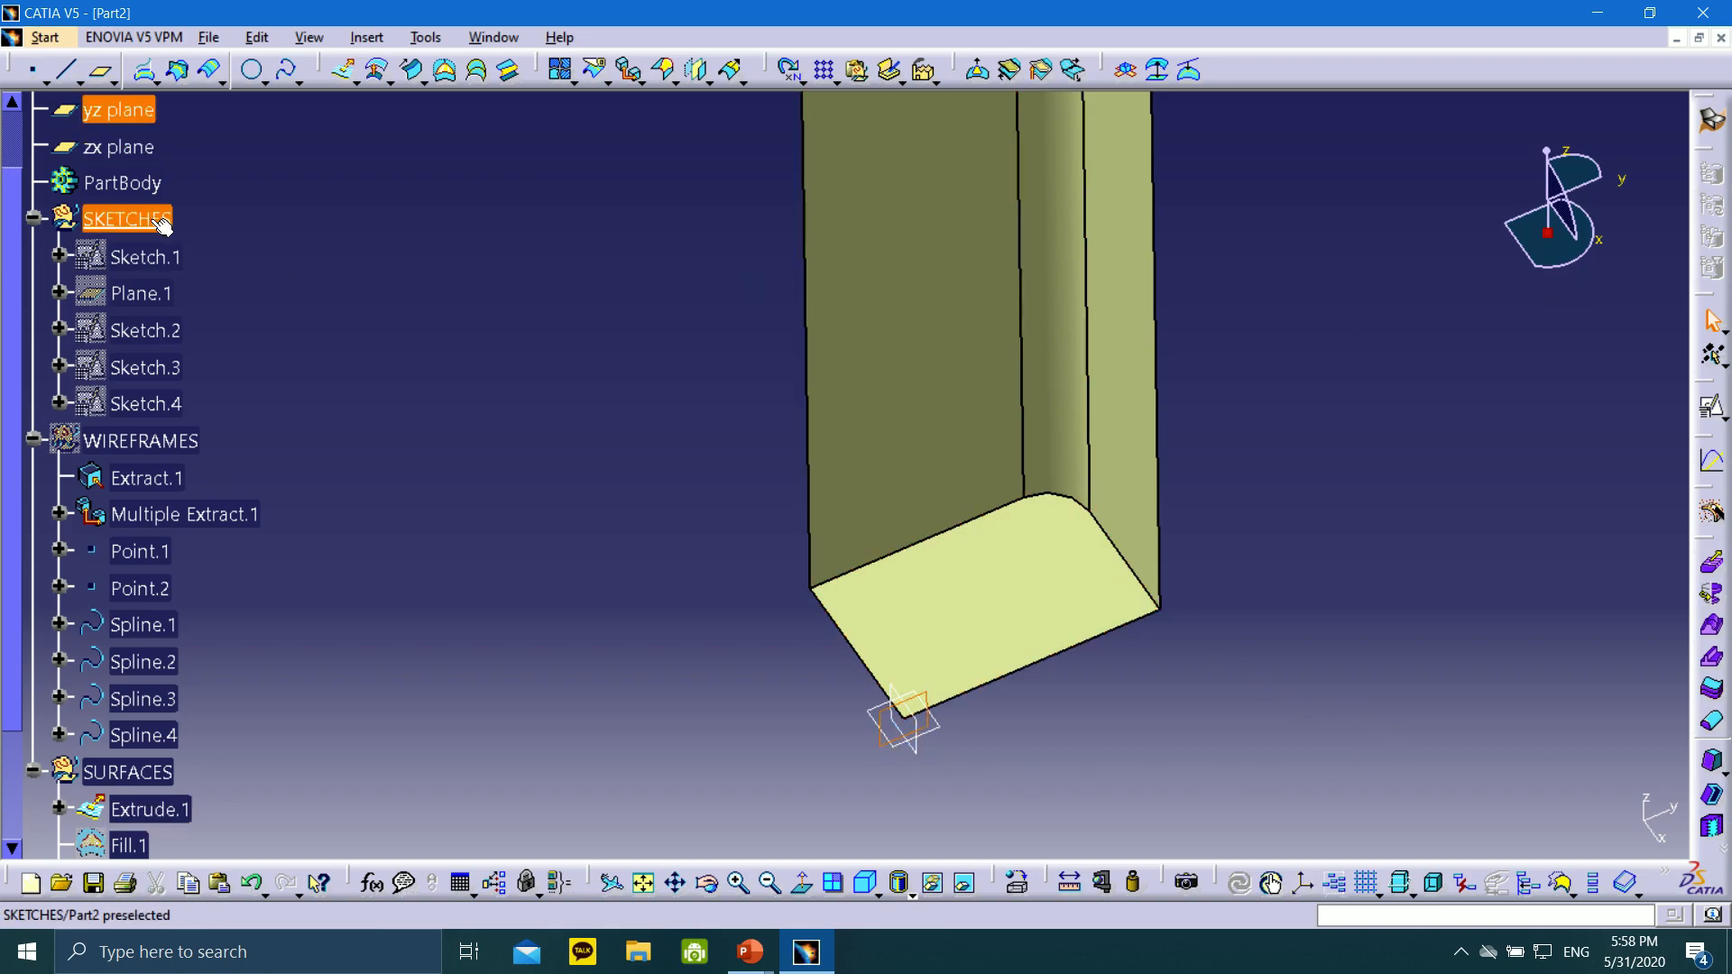
click(1719, 411)
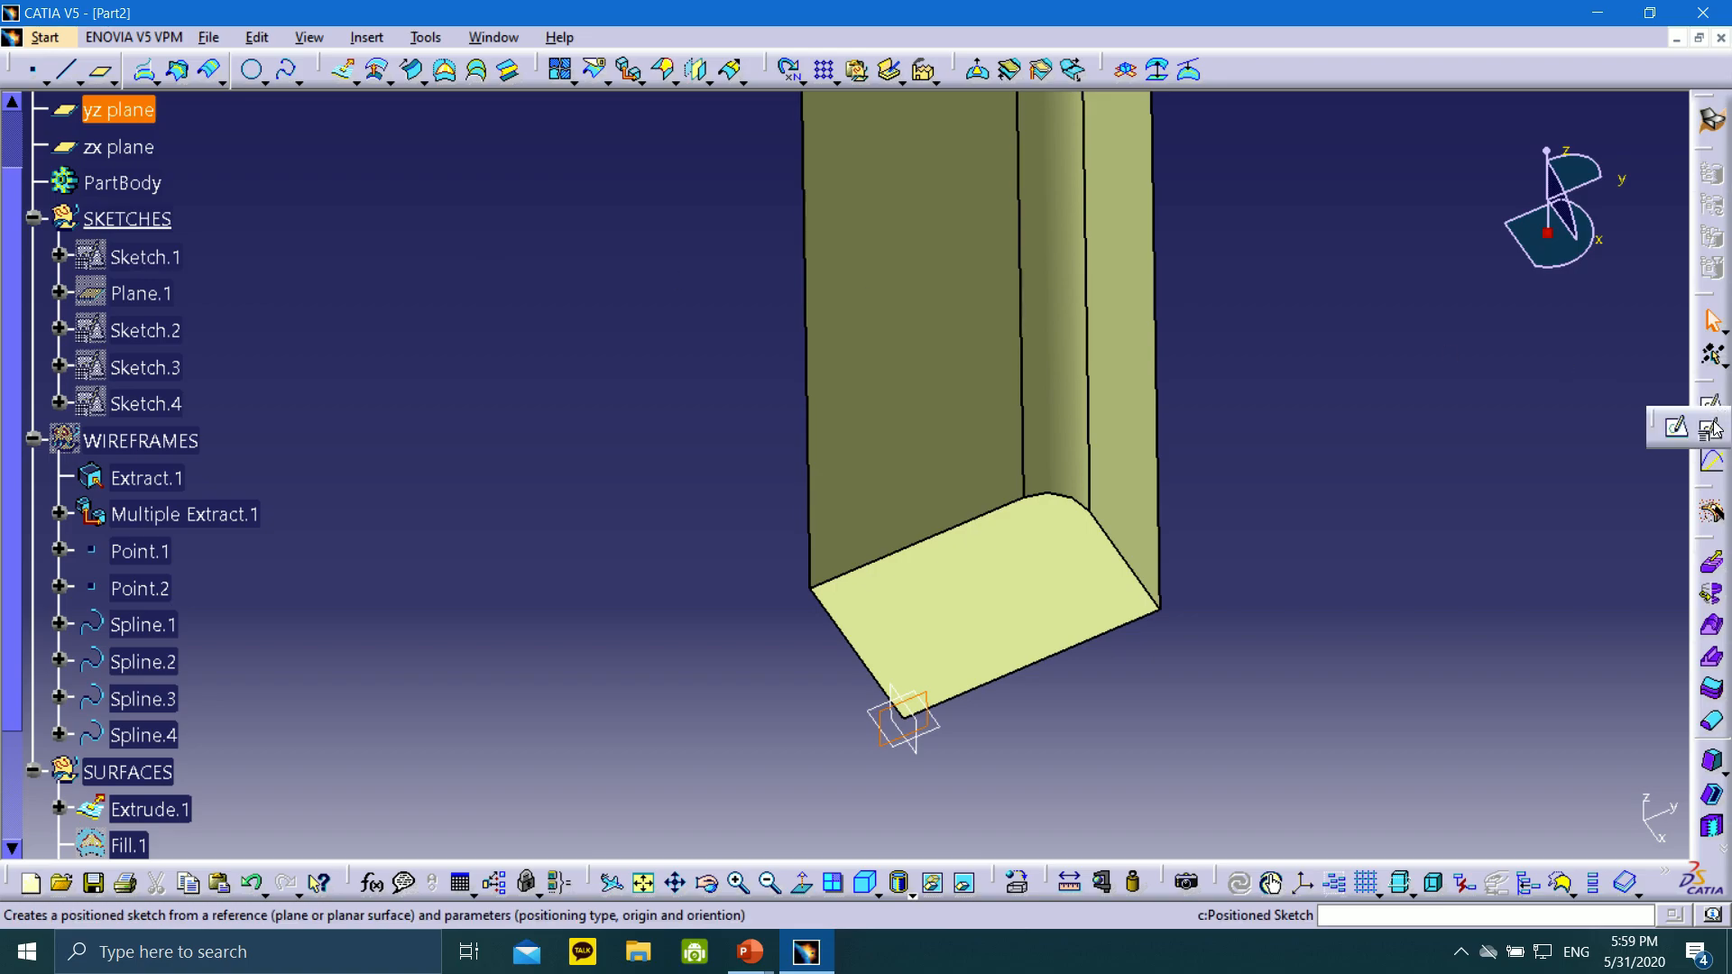
click(1713, 431)
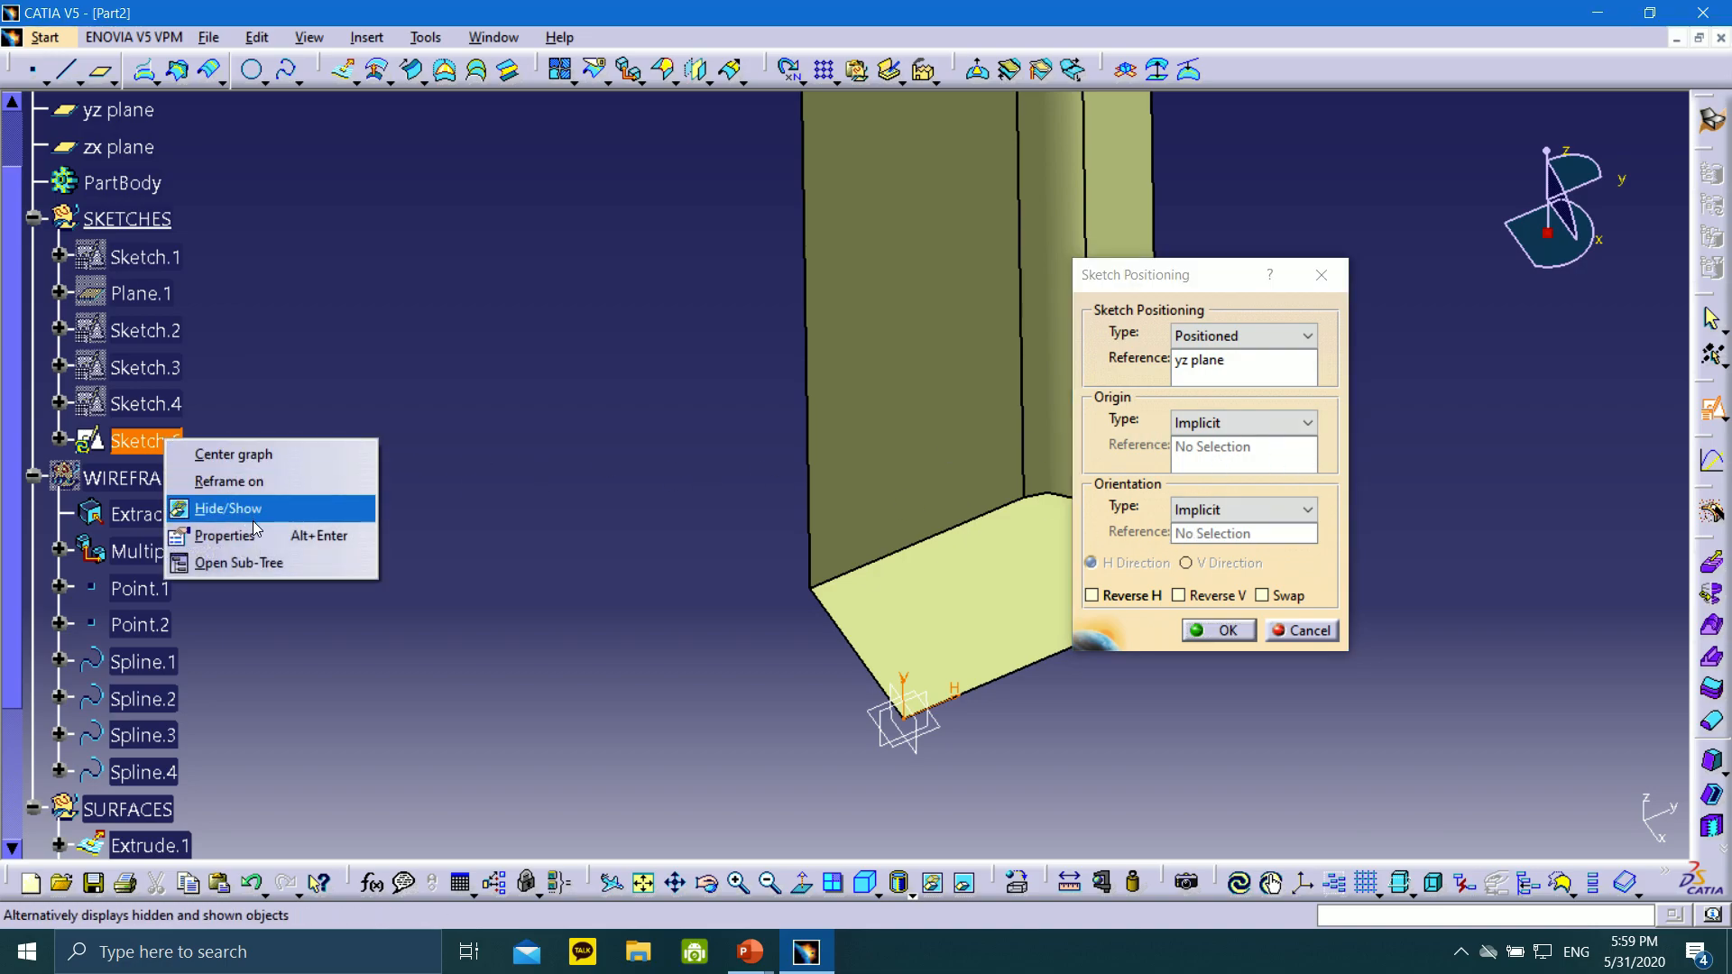
click(225, 535)
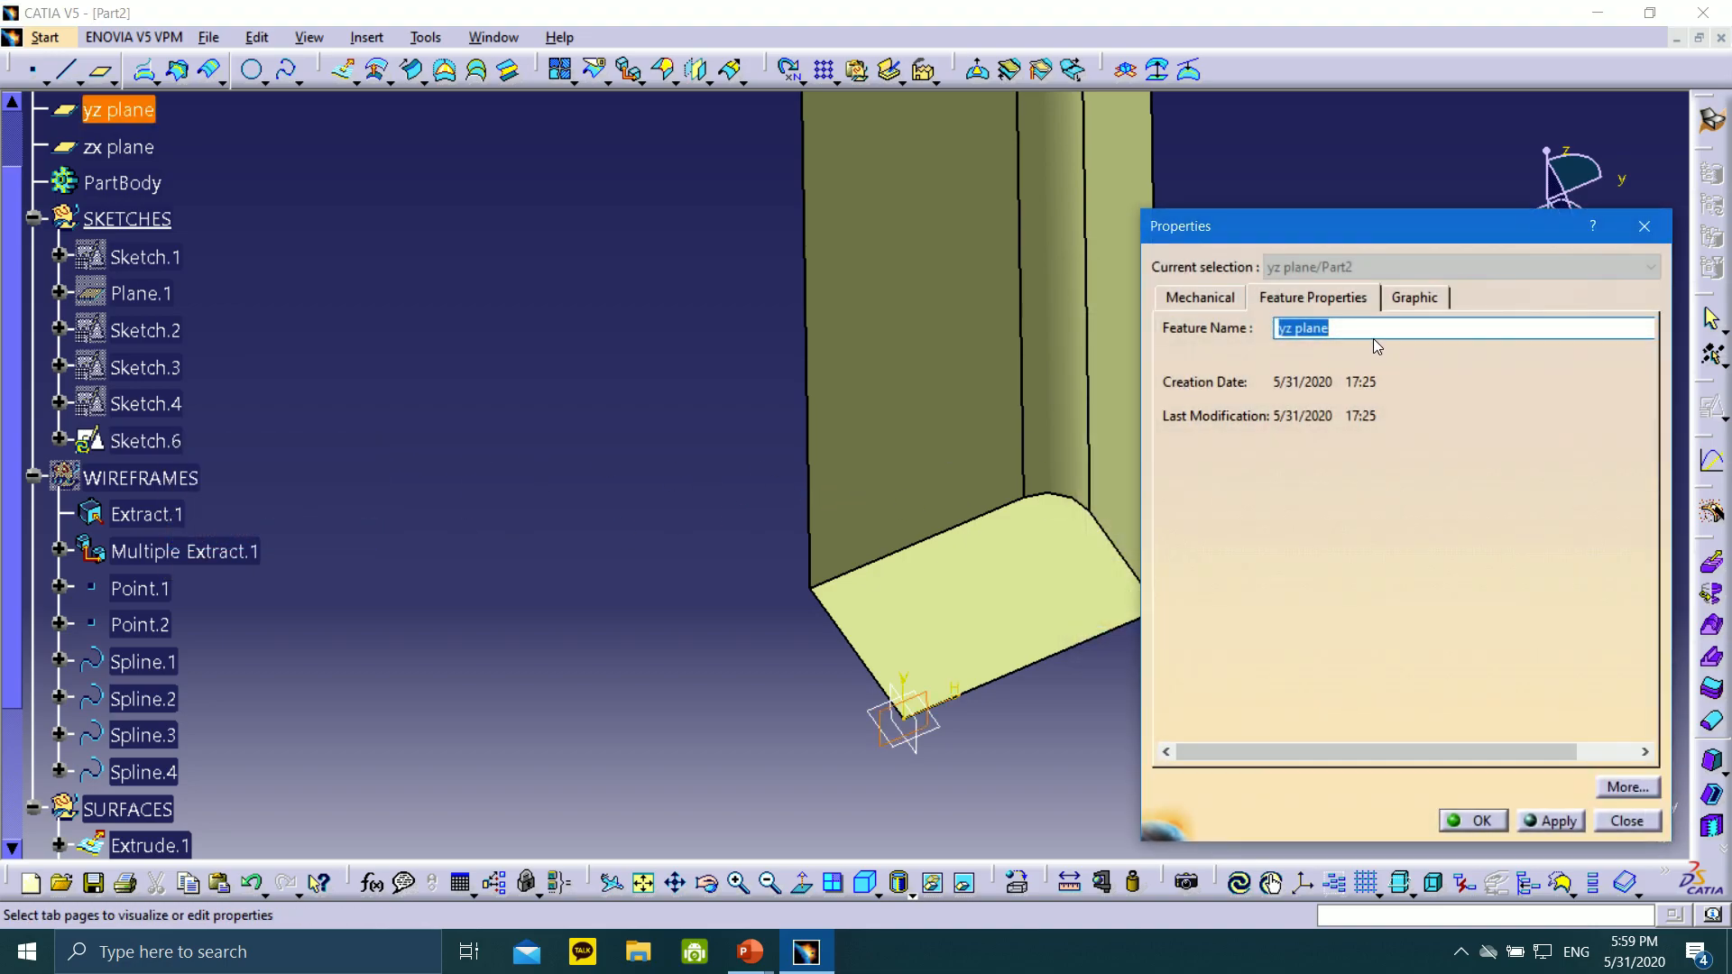
click(1213, 298)
click(1326, 297)
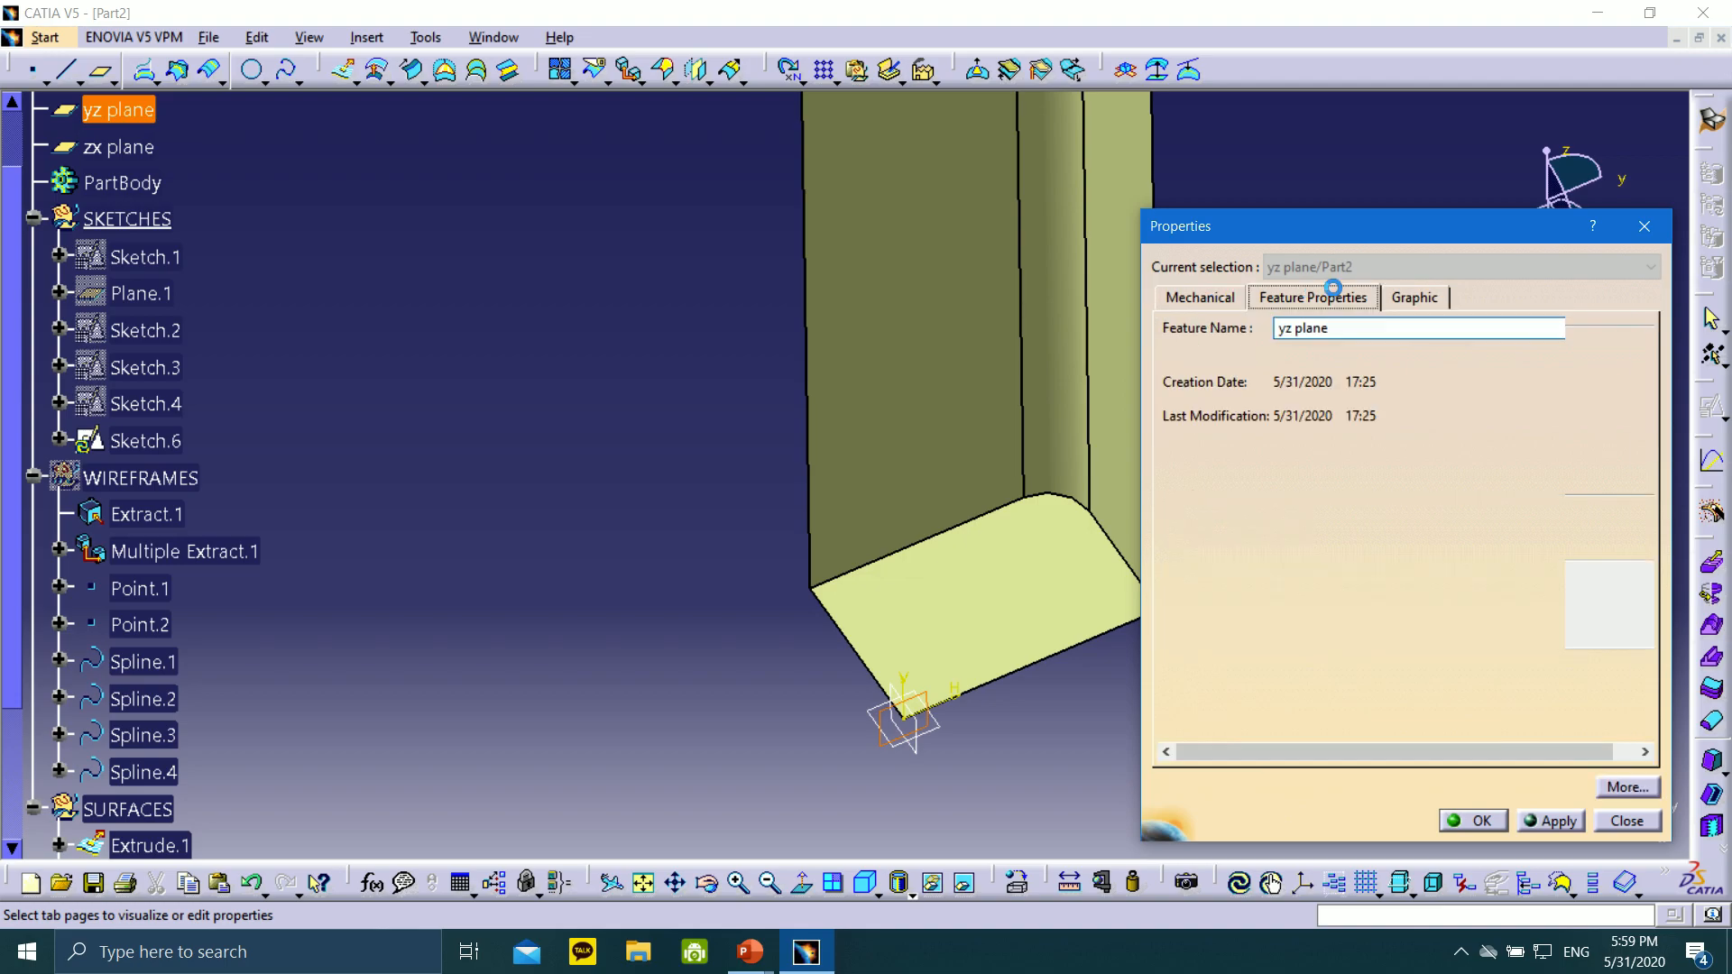
click(1415, 299)
click(1327, 297)
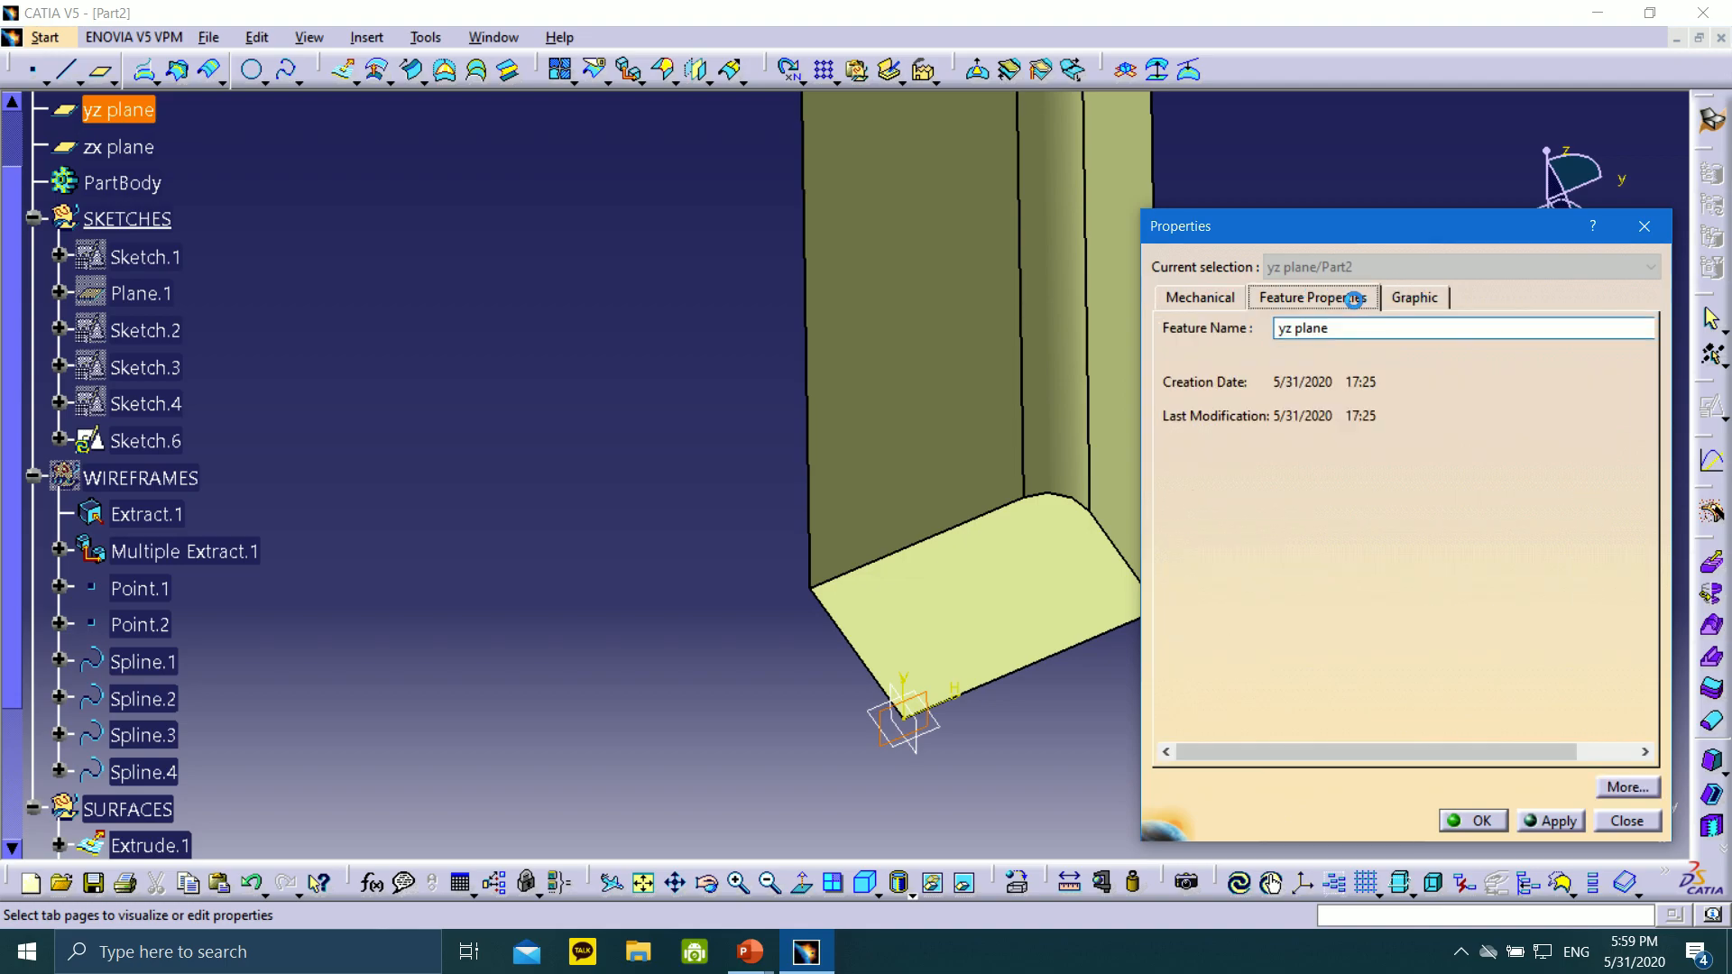
click(1209, 300)
click(1303, 302)
click(1414, 302)
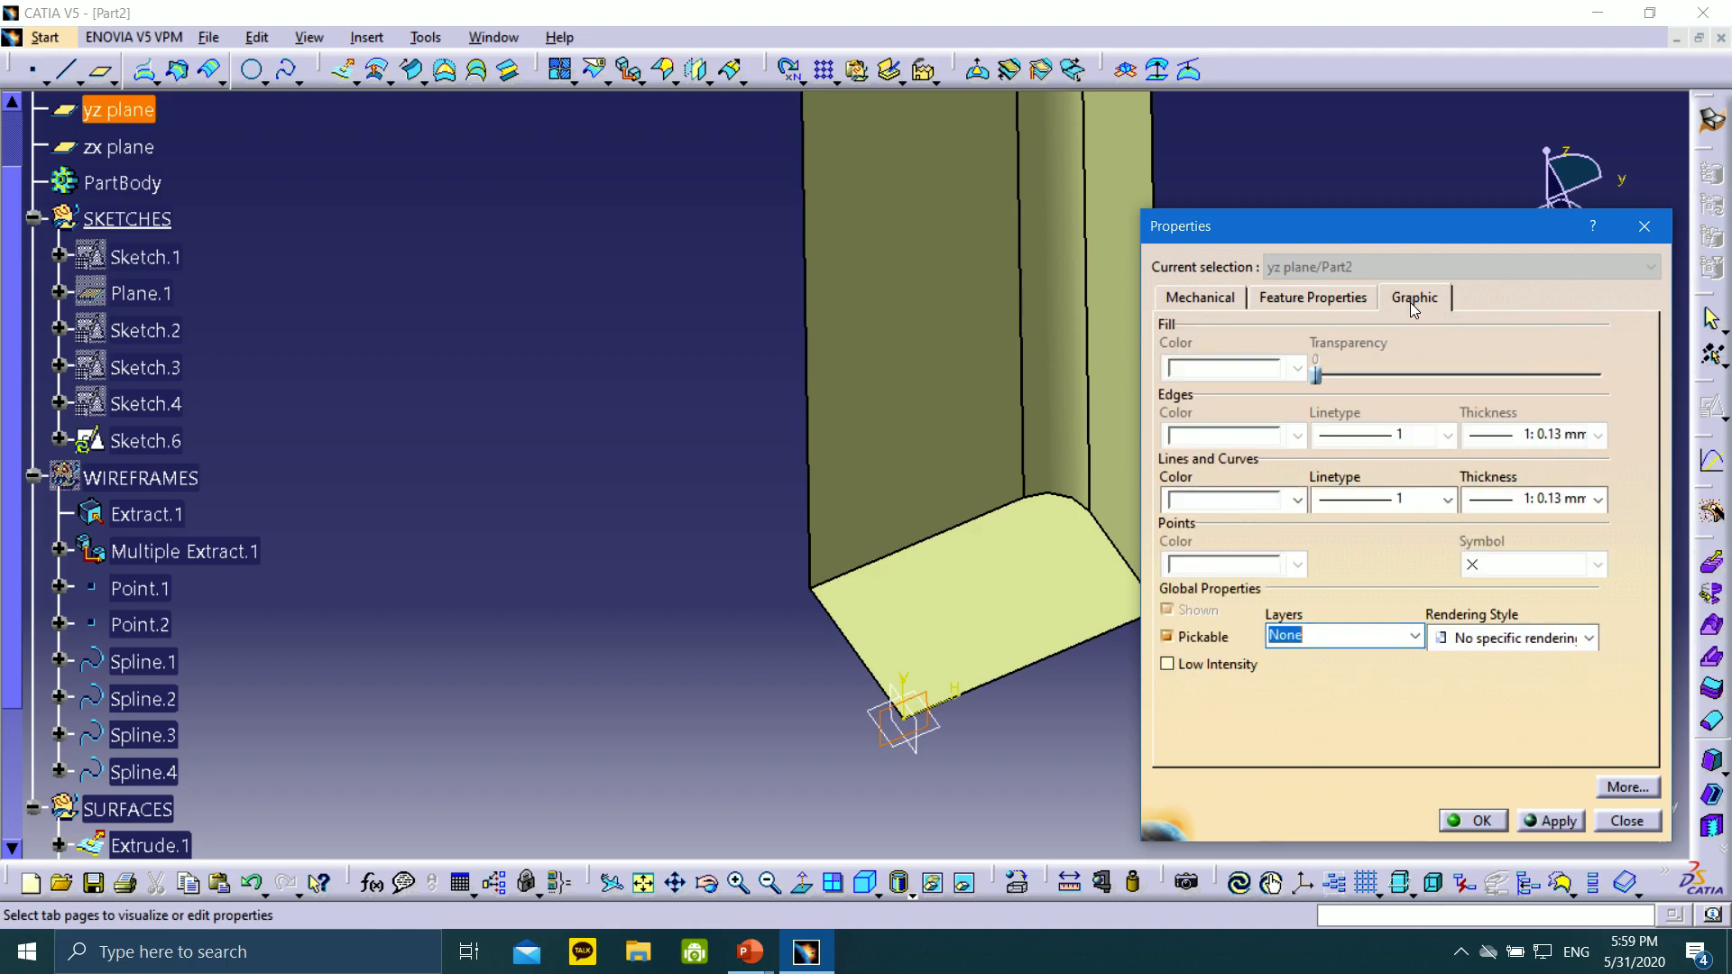
click(1628, 821)
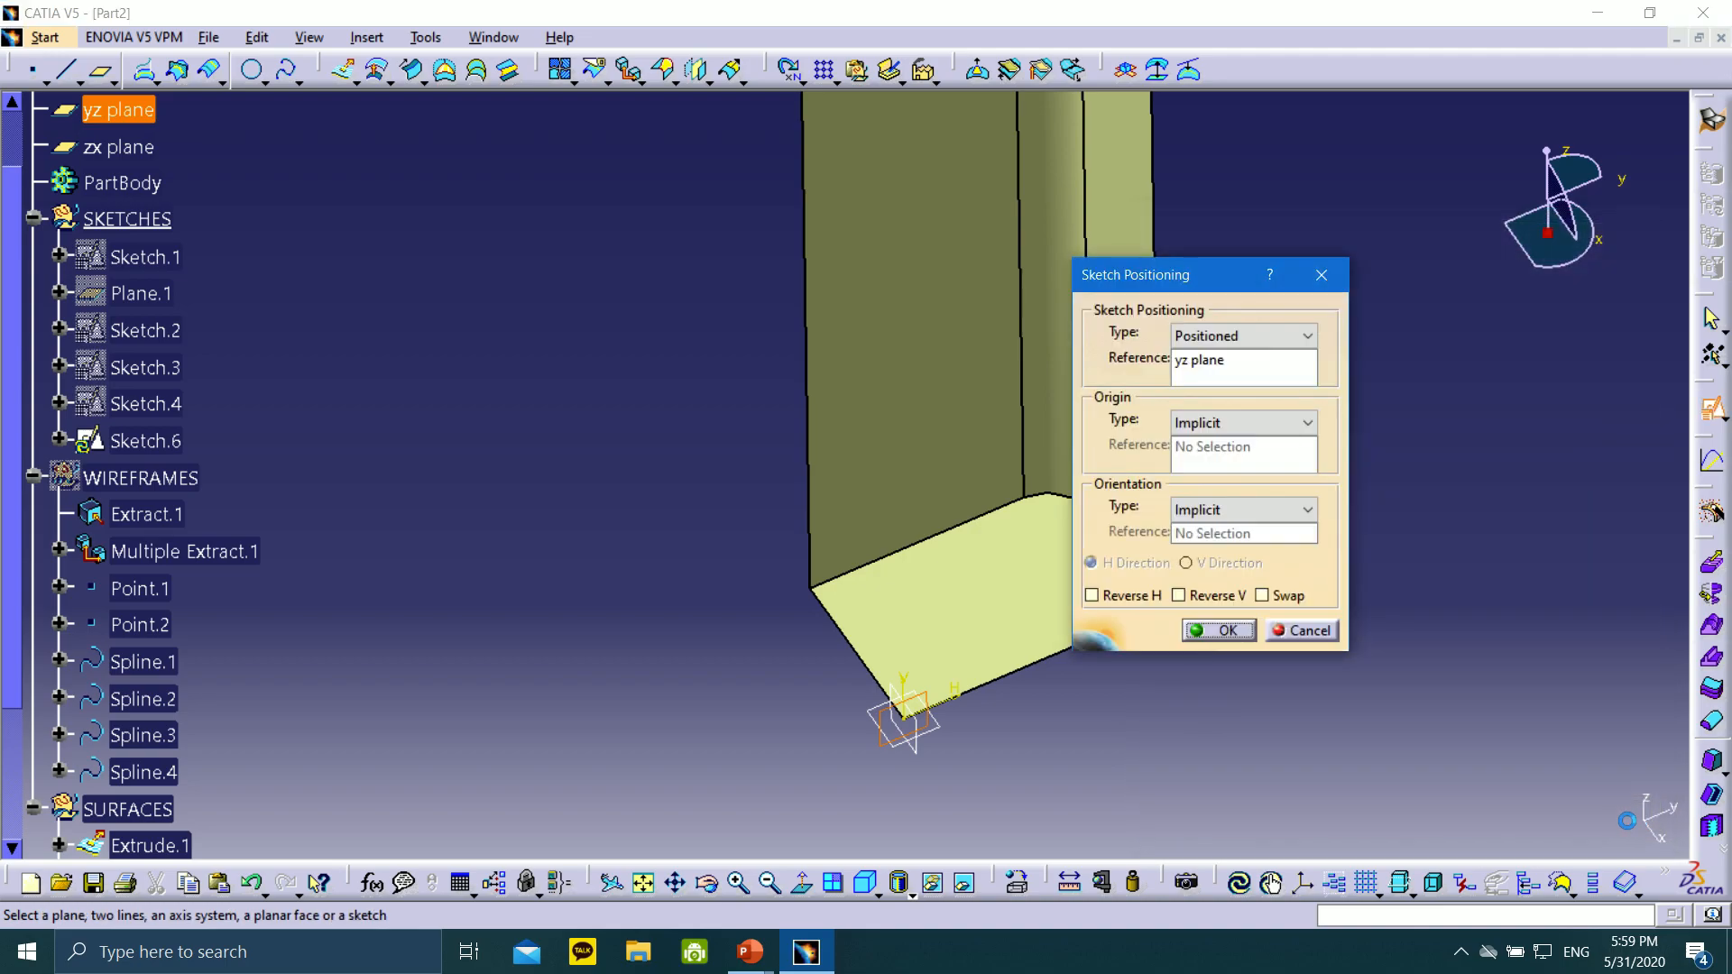
Accept the sketch positioning on the yz plane and rename the new sketch Sketch.5
click(1227, 632)
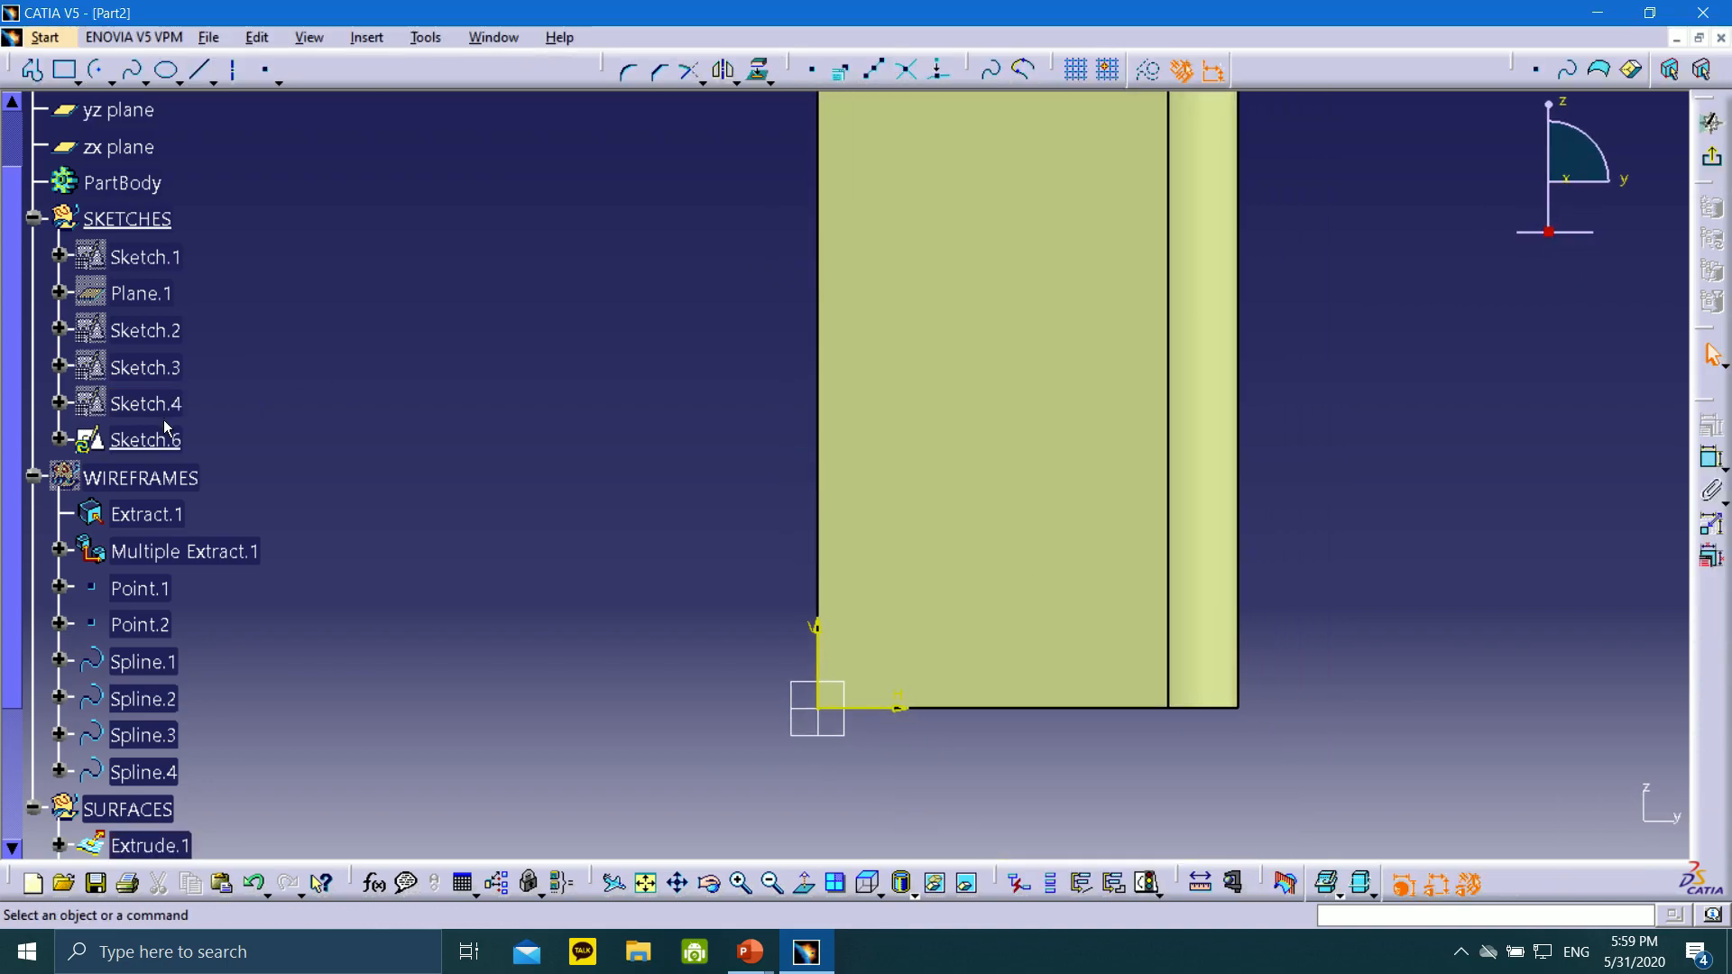
right_click(158, 437)
click(253, 536)
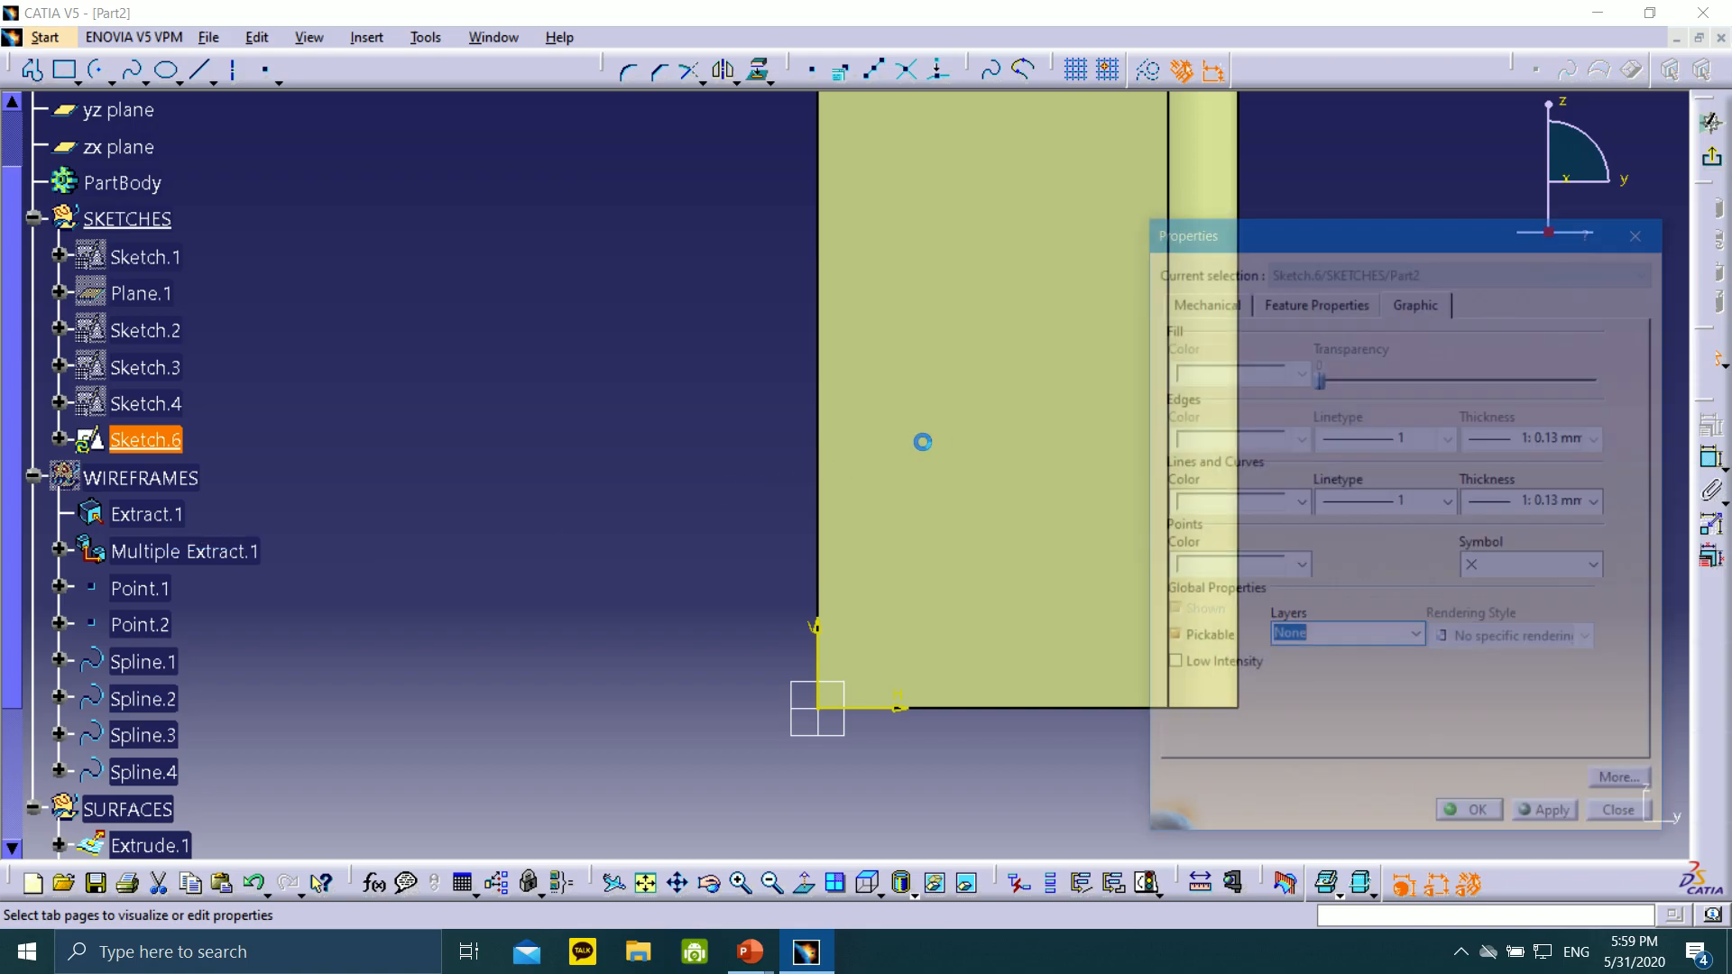
click(1333, 303)
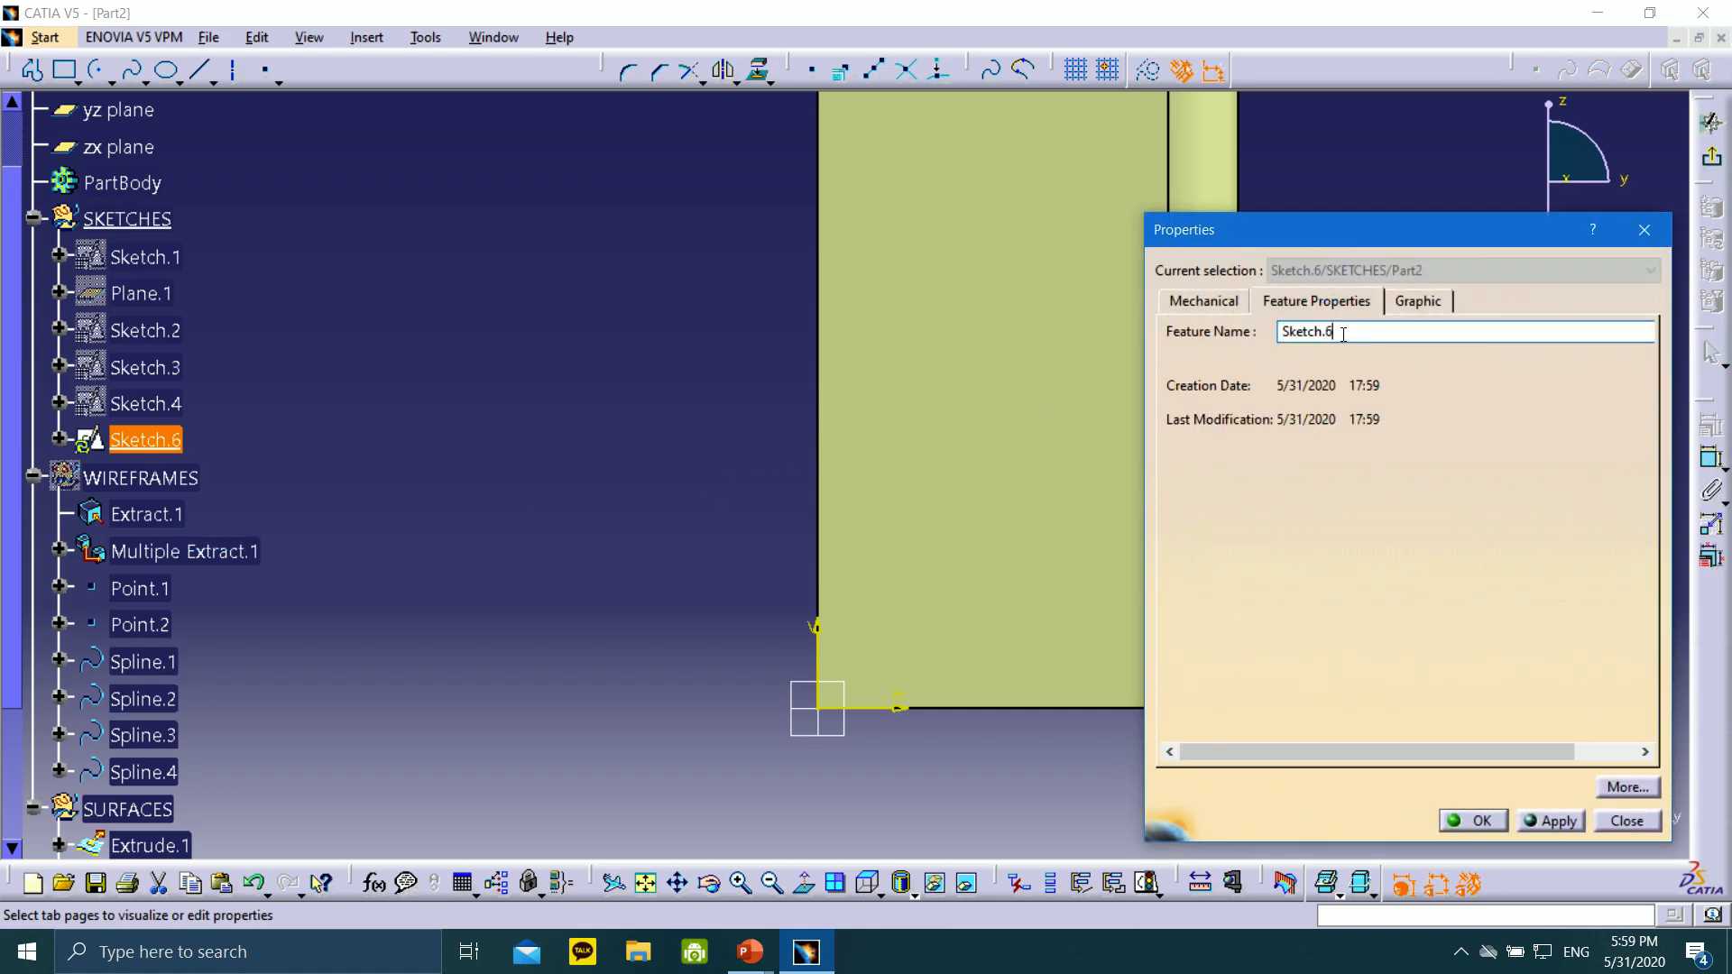
click(1481, 823)
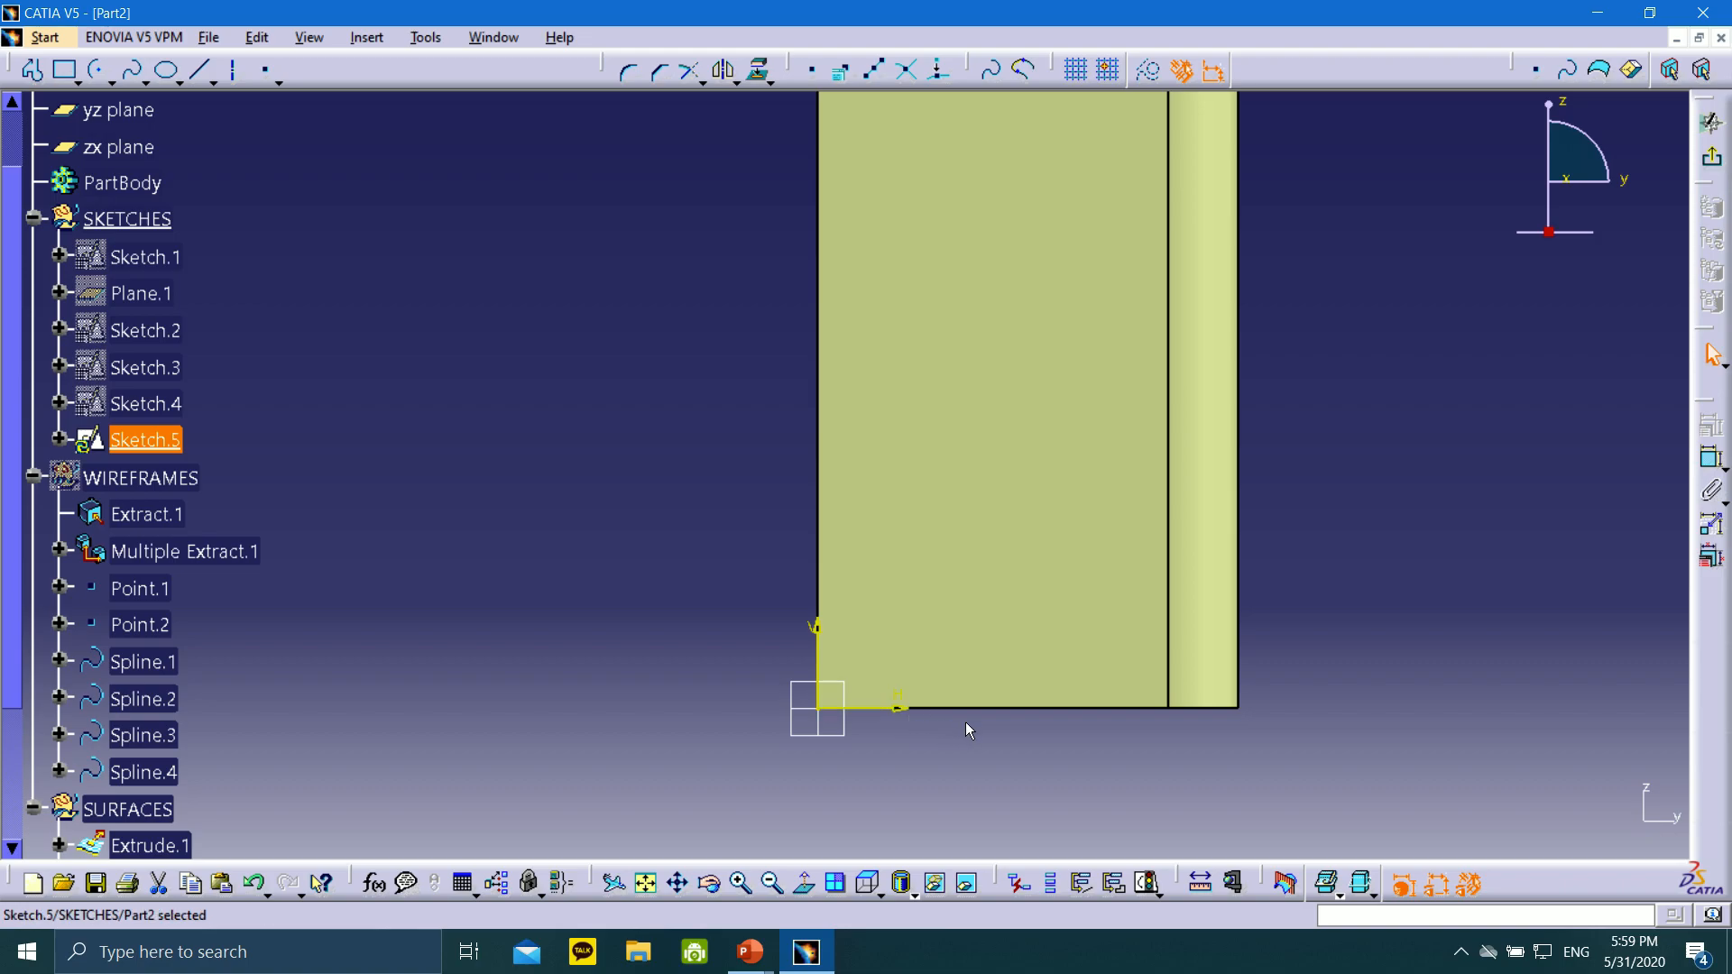
Draw a horizontal axis from the origin along the body's bottom edge, extending past the rounded corner side
click(200, 69)
click(233, 81)
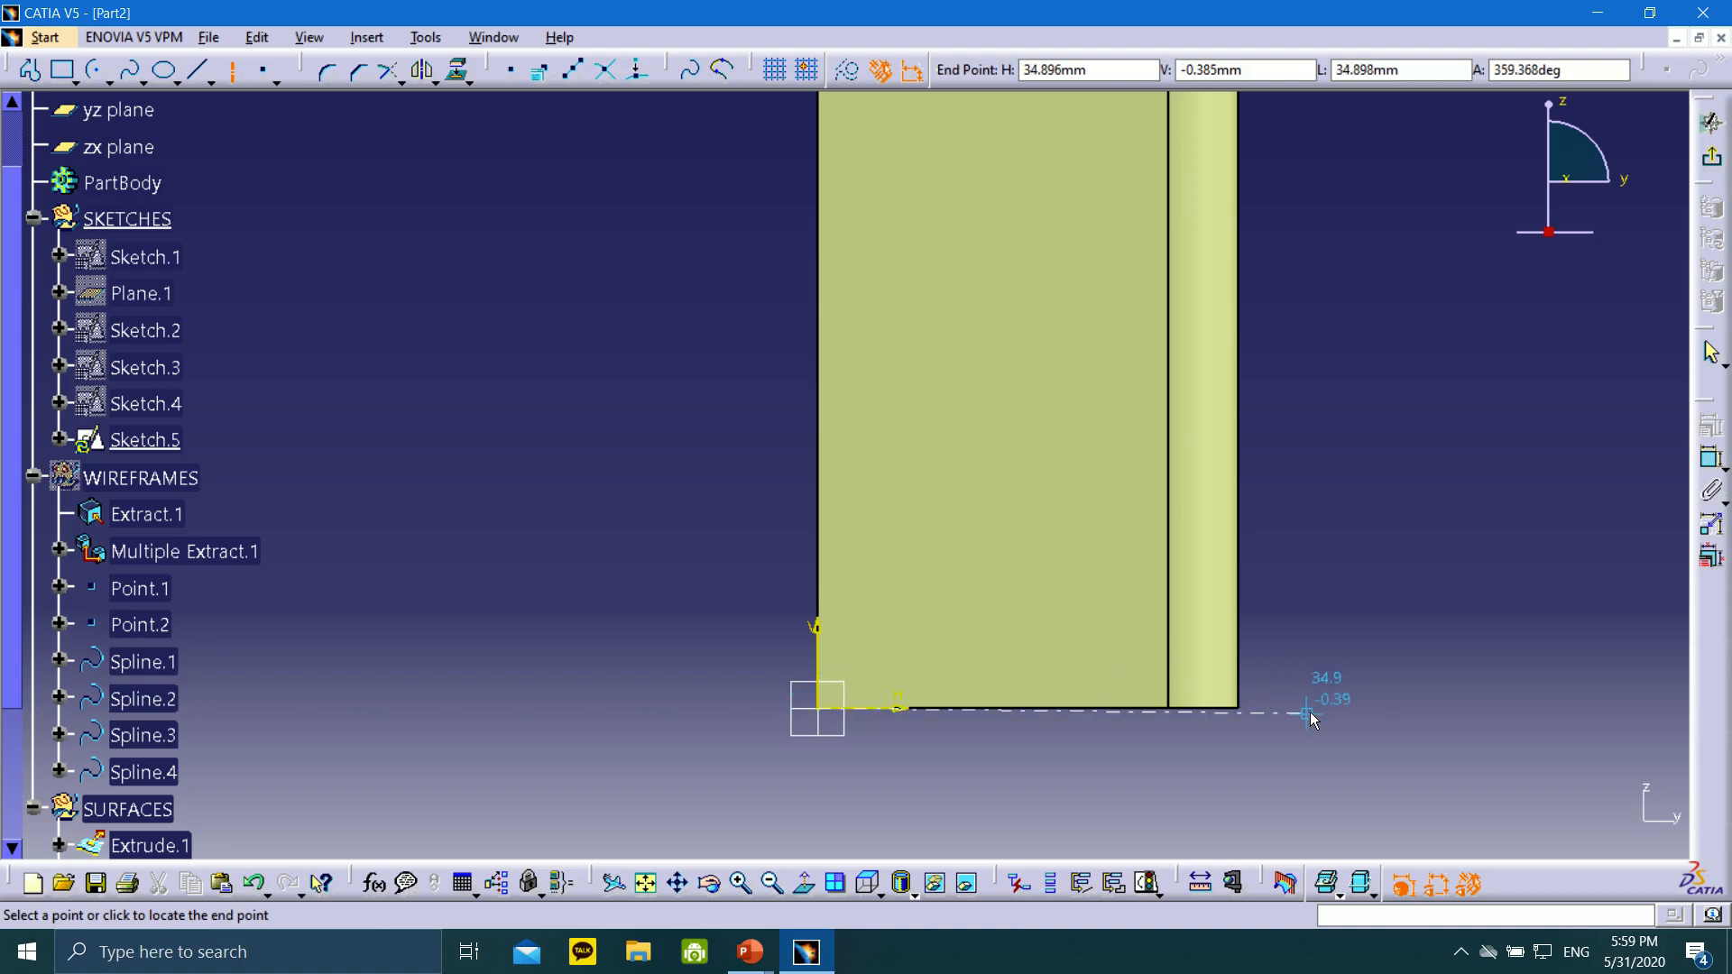
click(1401, 710)
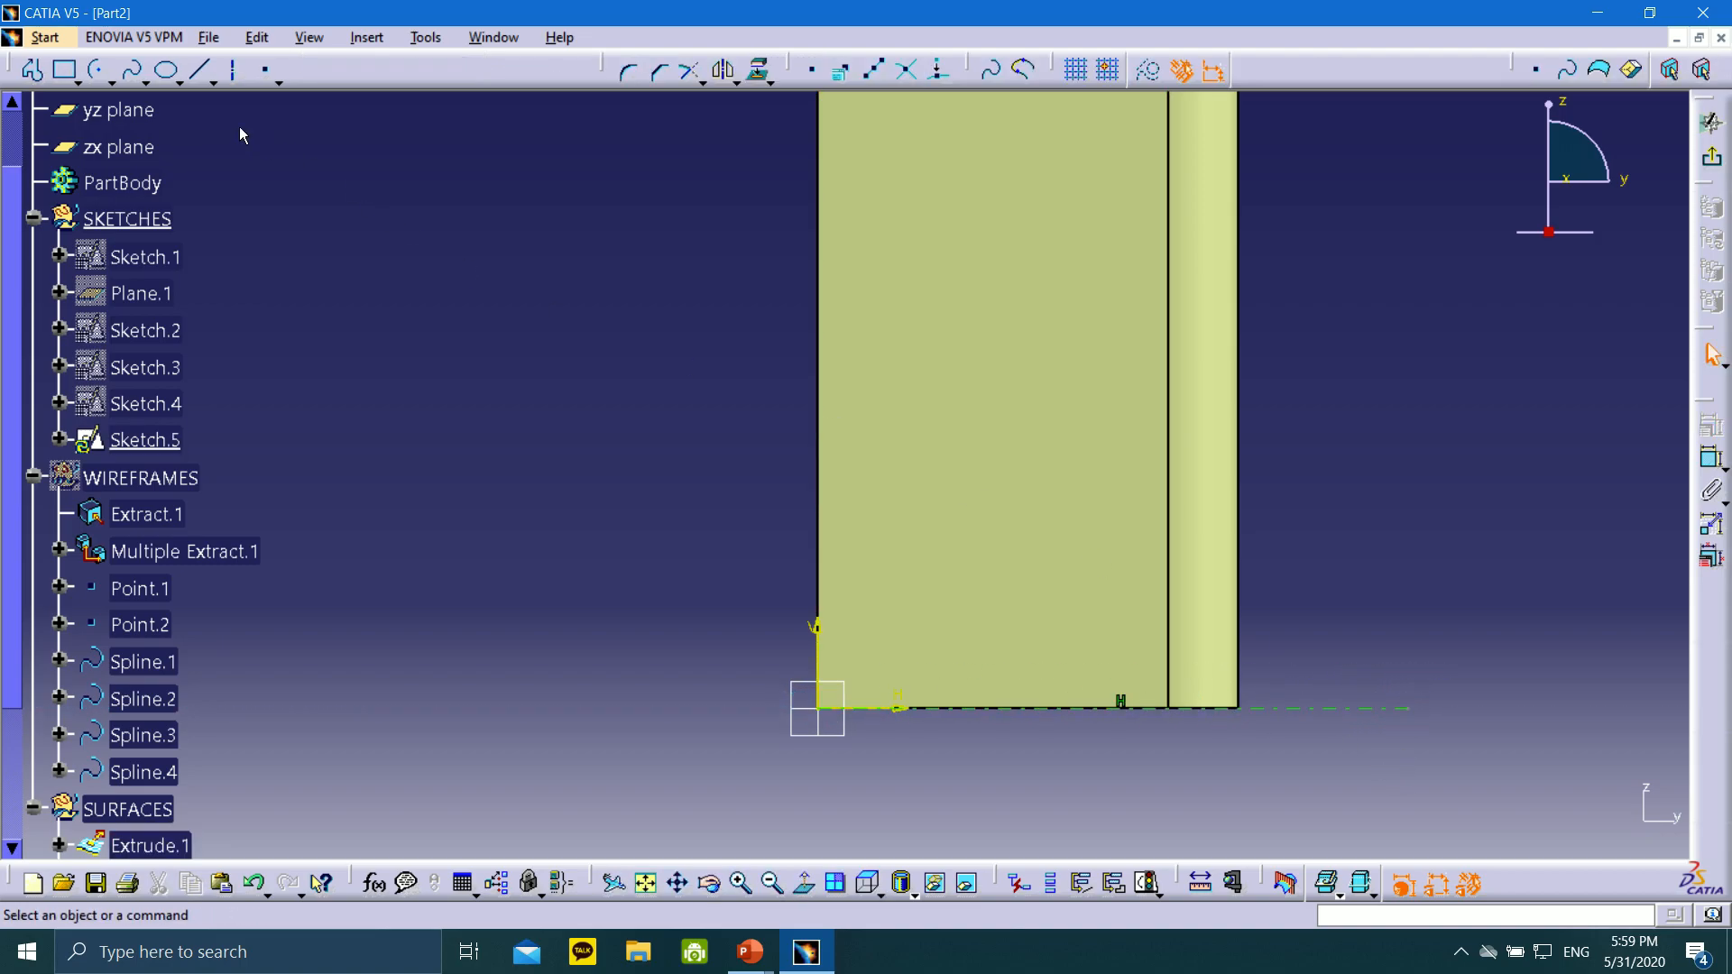
Draw an inclined line about 10.3 mm long, rising from the horizontal axis near the rounded corner toward the vertical axis
click(199, 72)
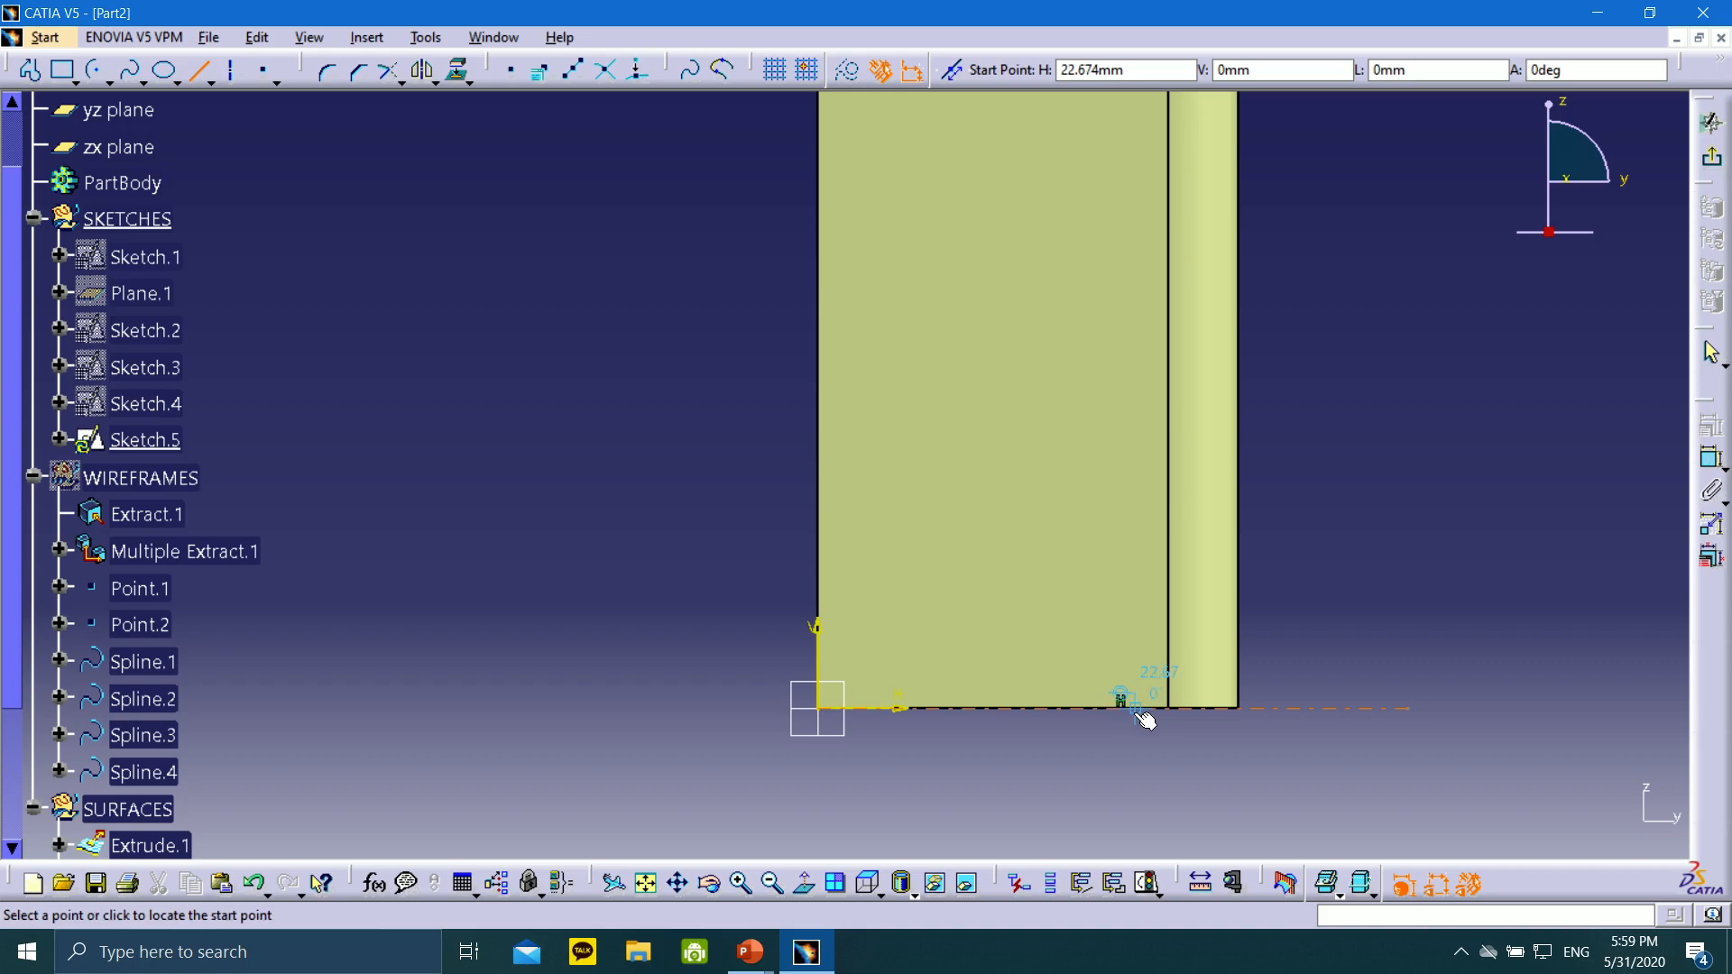
middle_drag(1148, 754, 1119, 652)
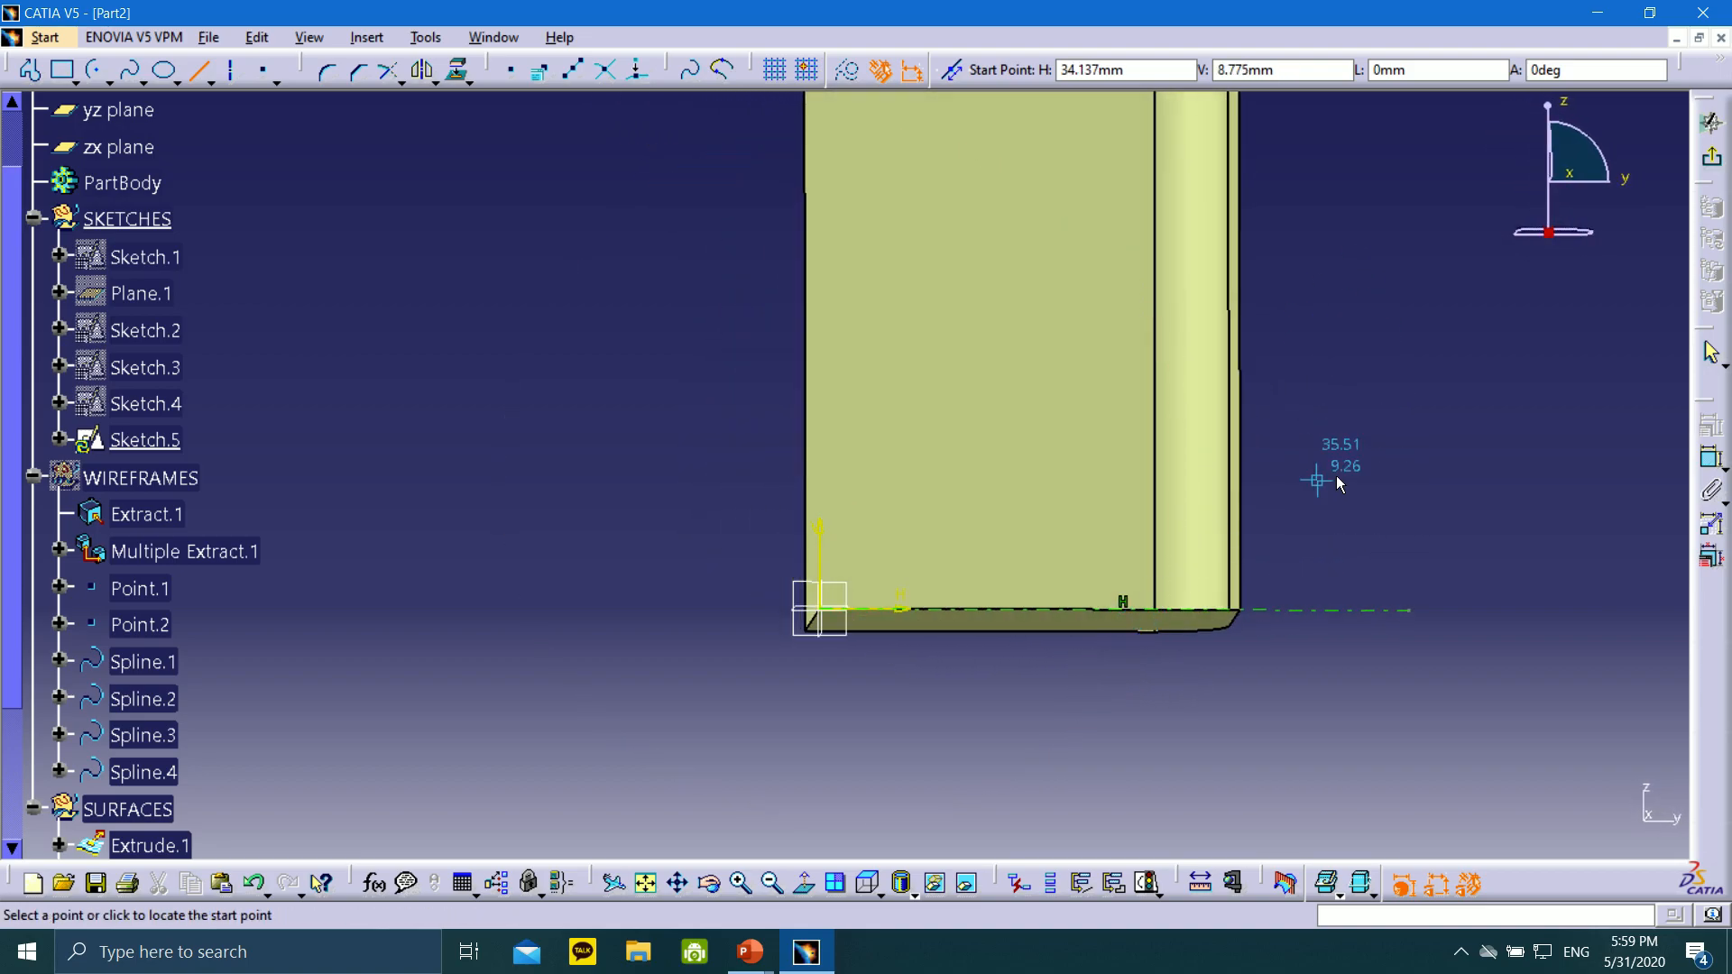
click(879, 889)
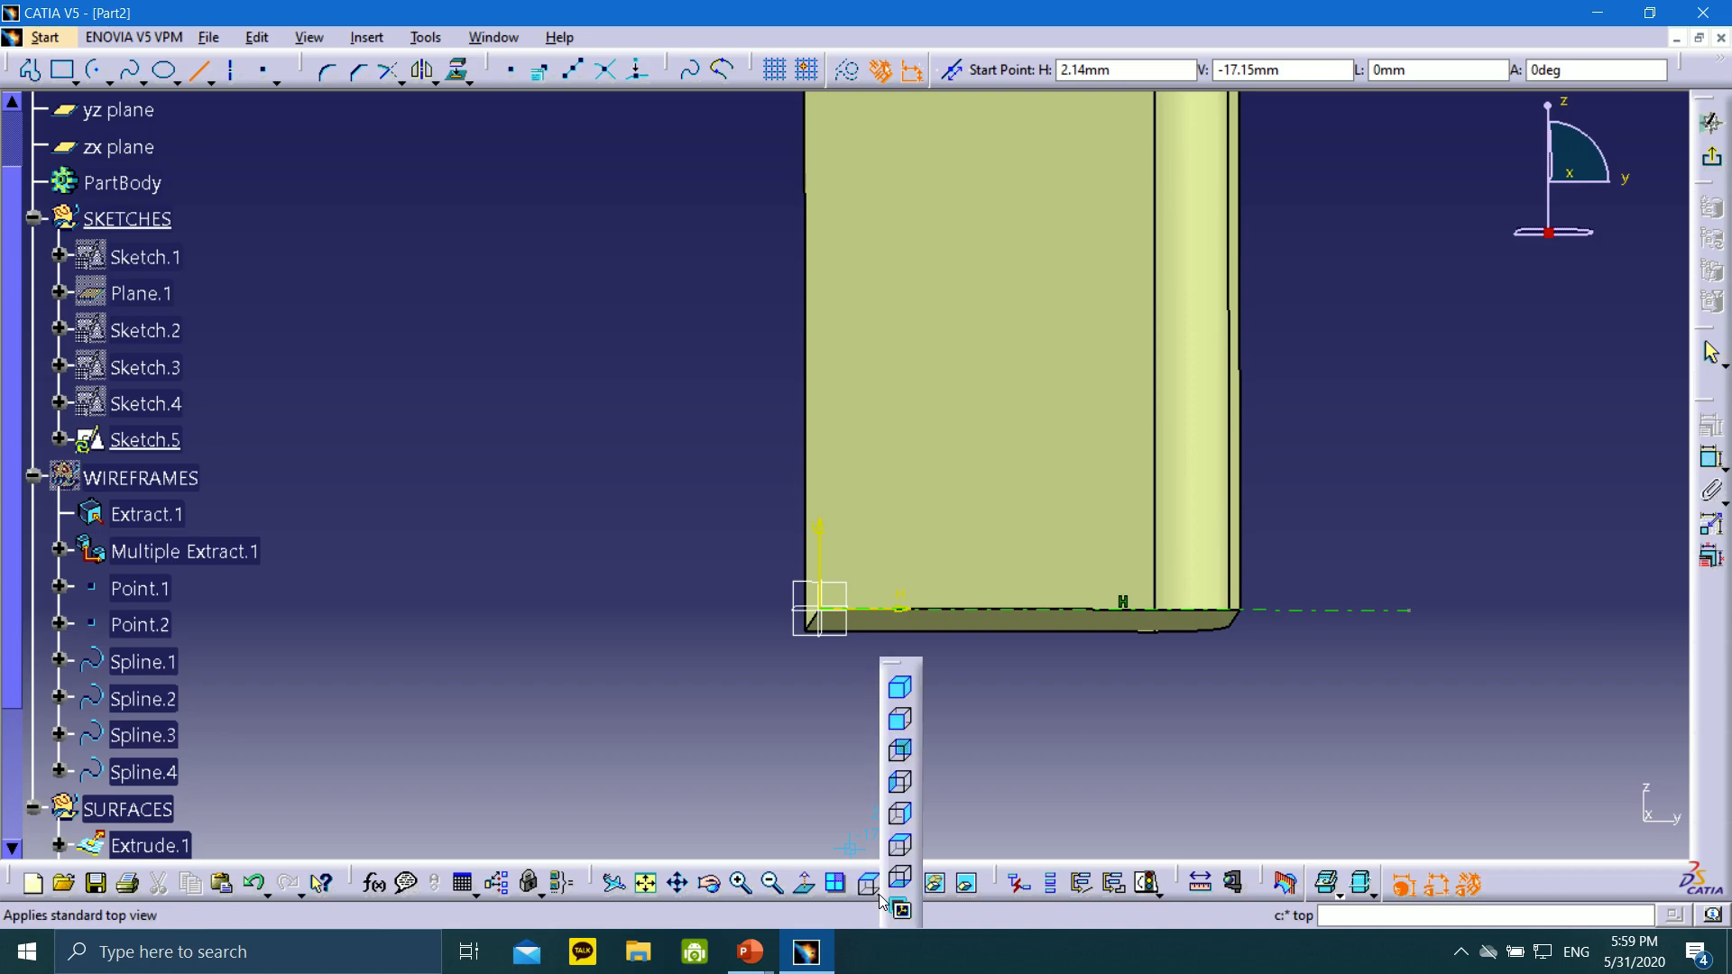
click(902, 722)
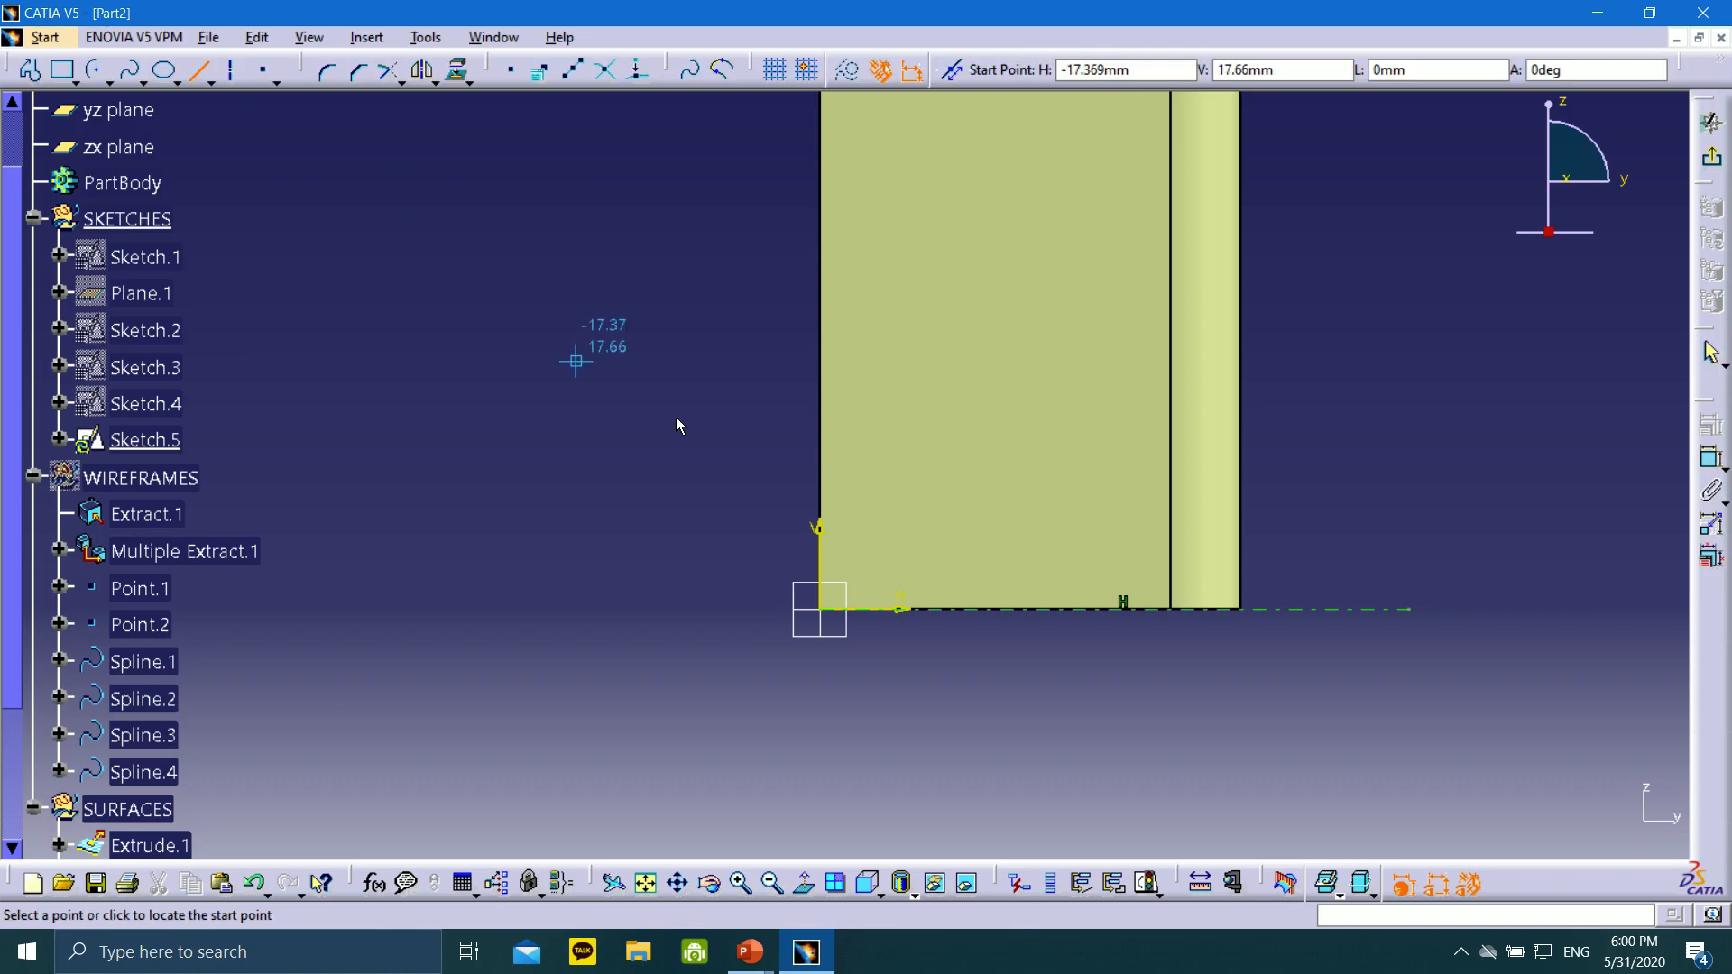
click(1157, 607)
click(1078, 484)
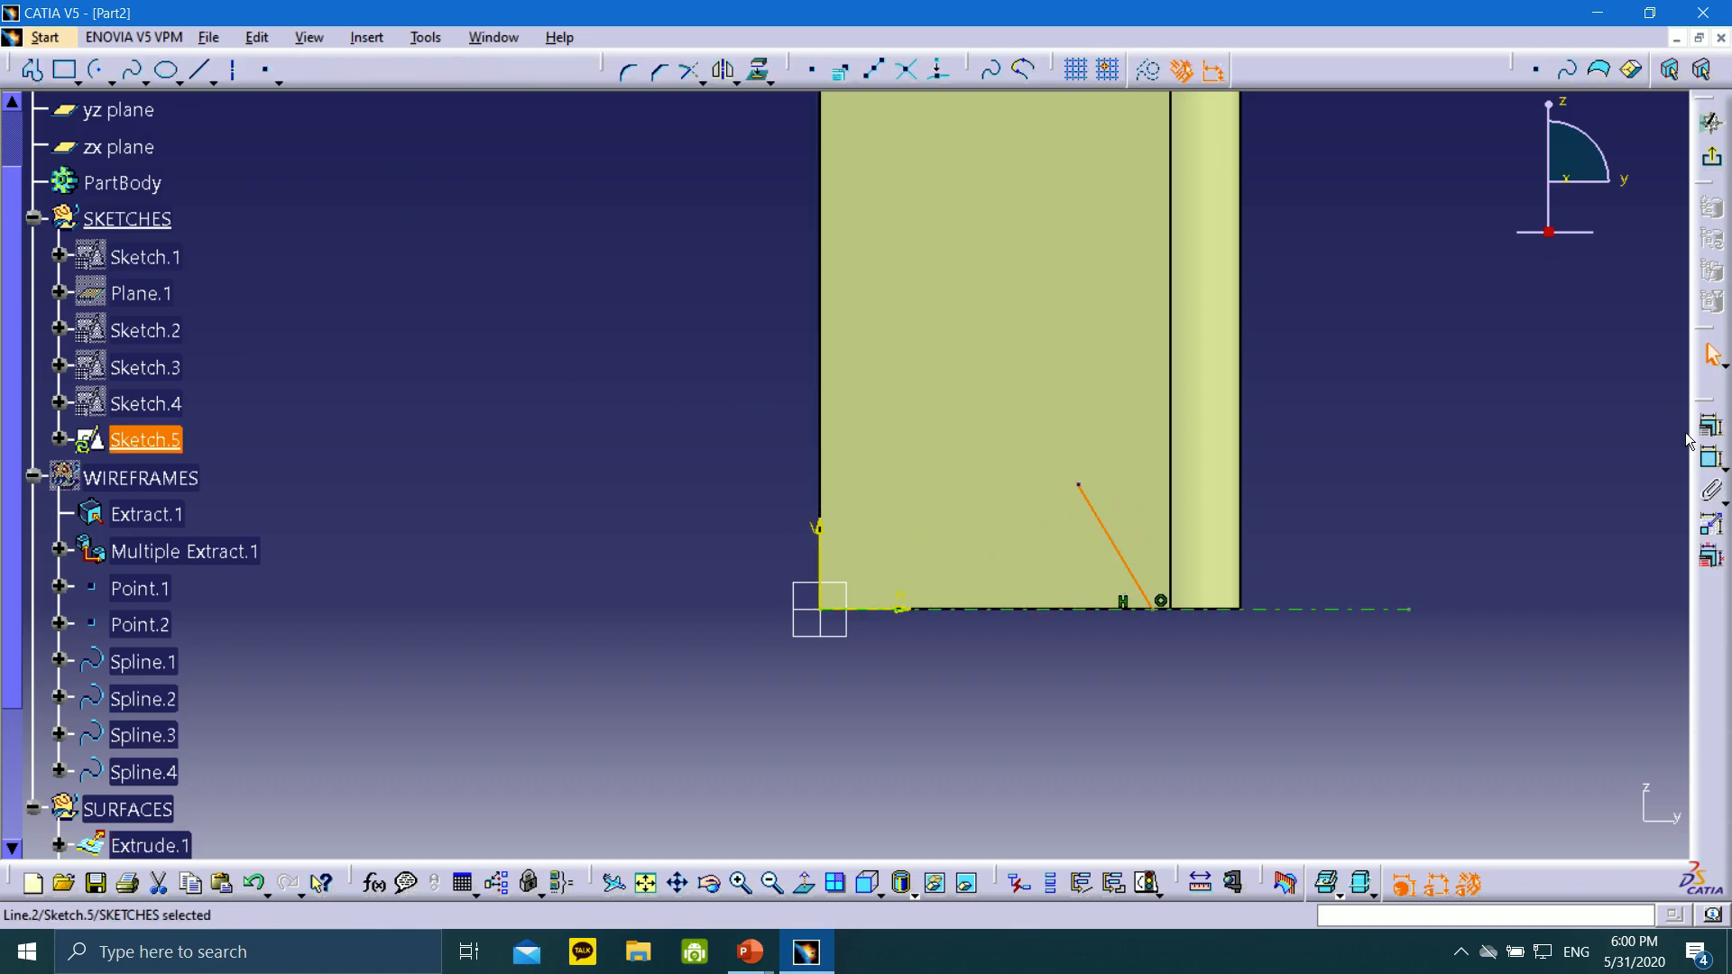
Constrain the angle between the inclined line and the vertical axis to 25 degrees
click(1712, 459)
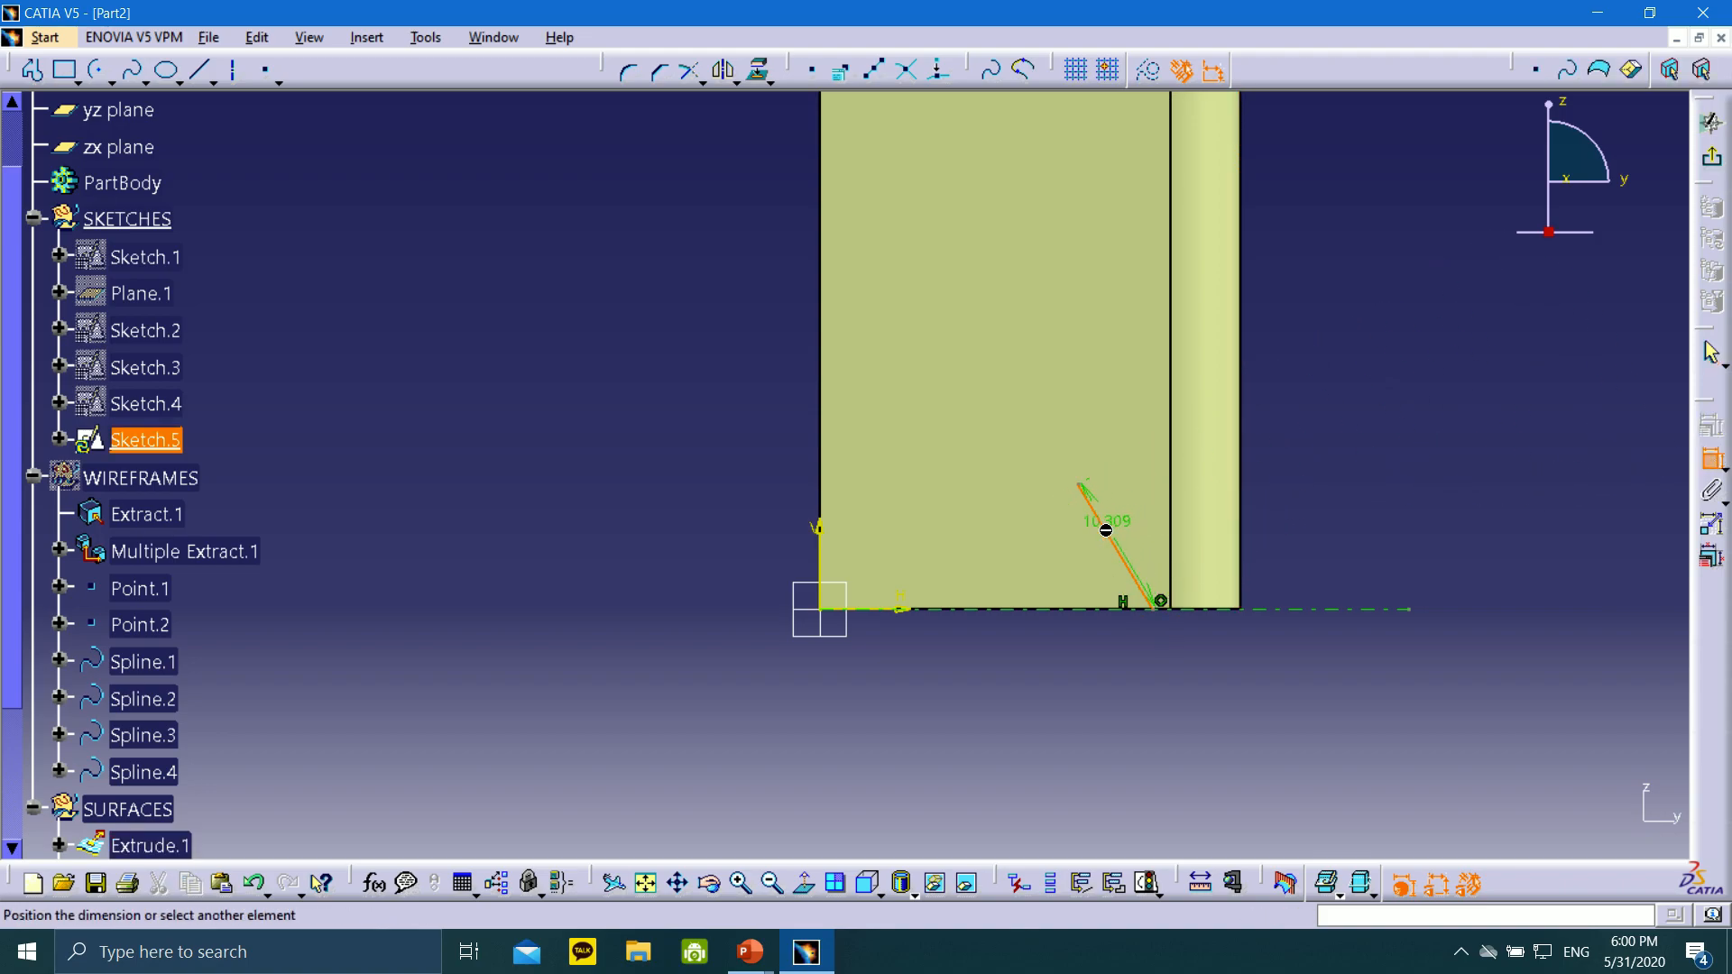
click(821, 568)
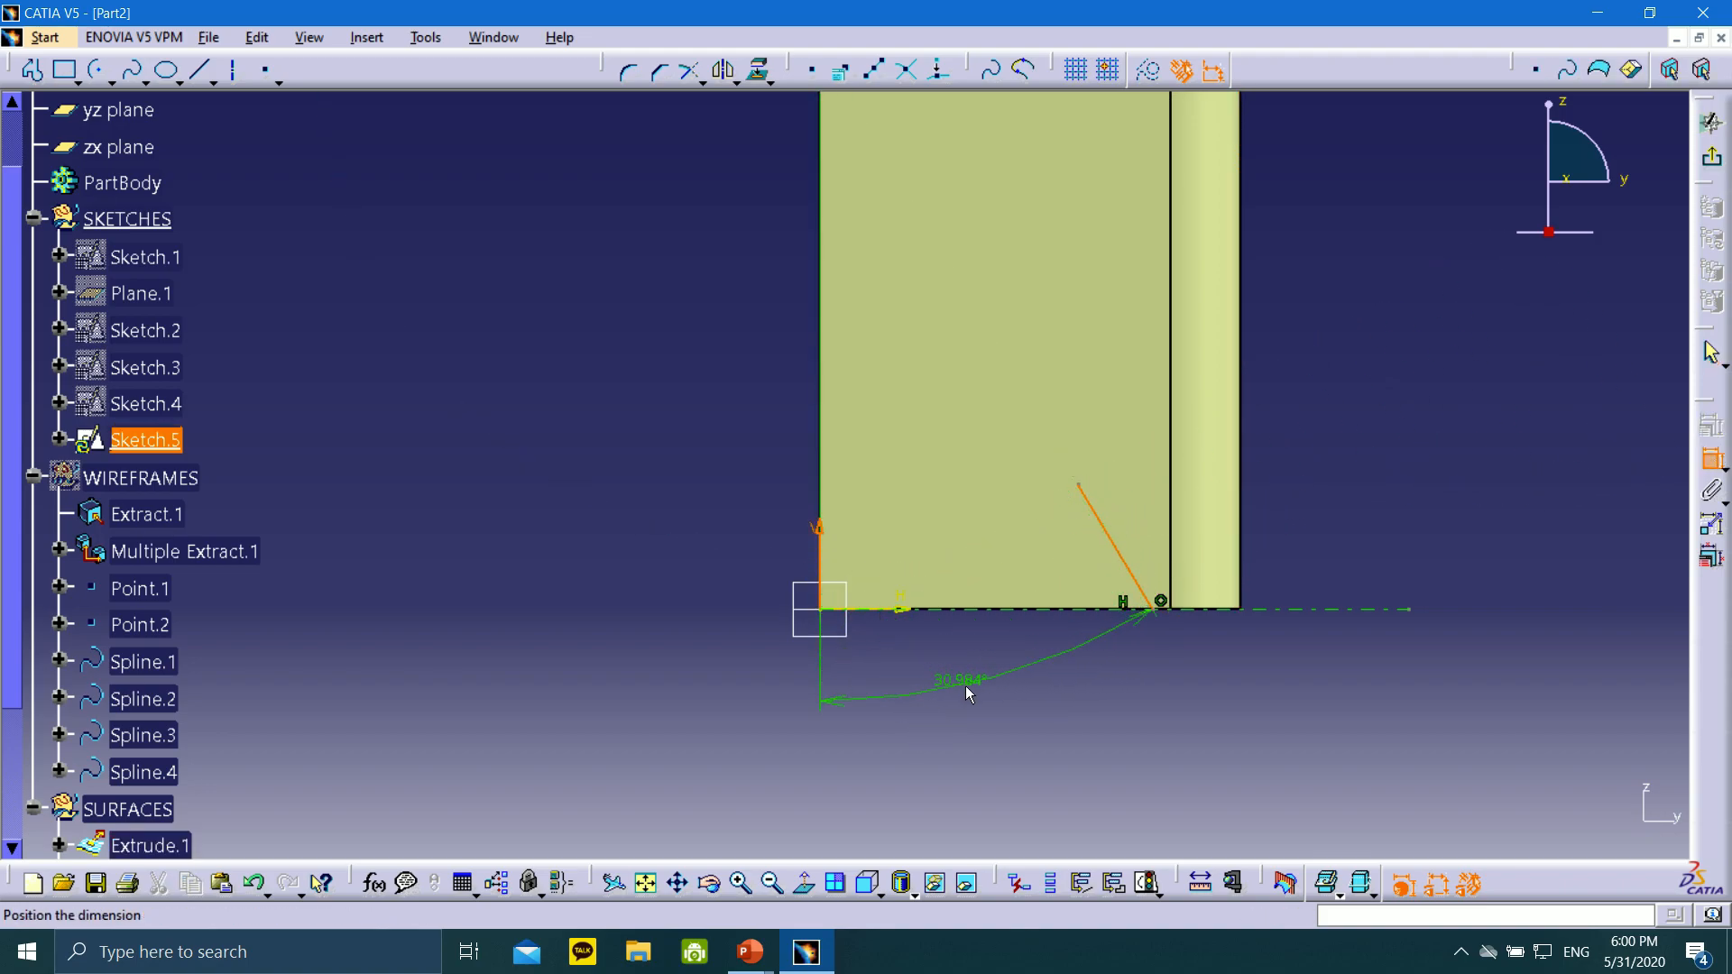
click(1061, 749)
double_click(1049, 751)
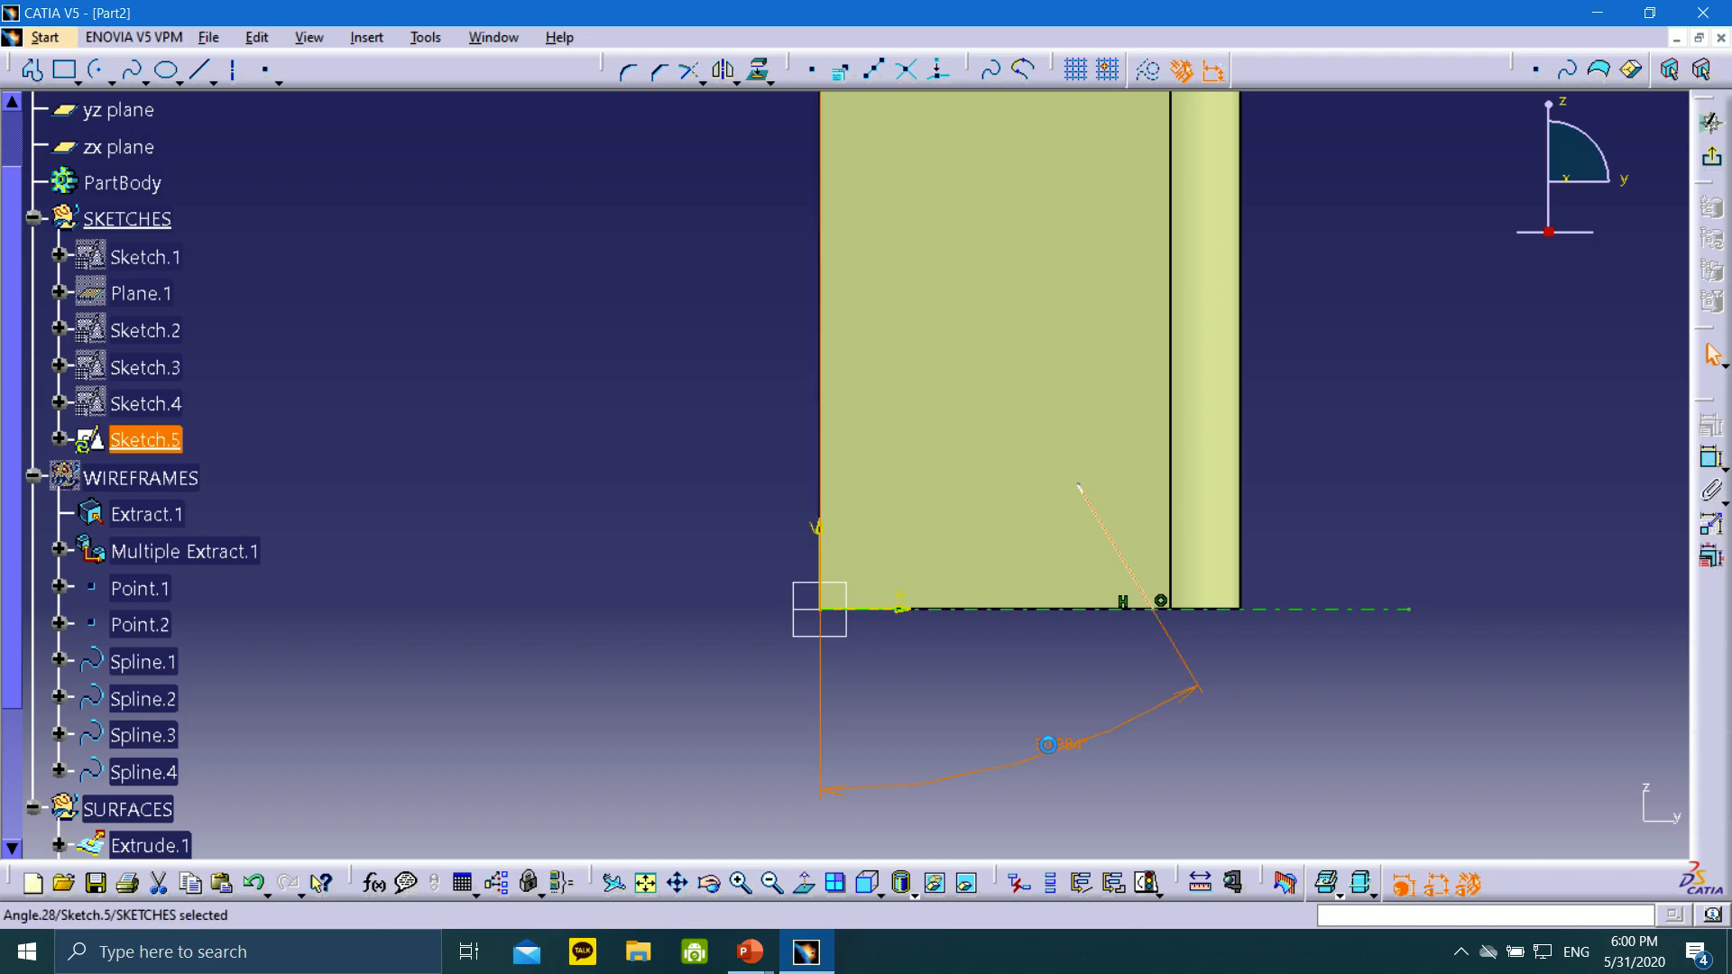
text(25deg)
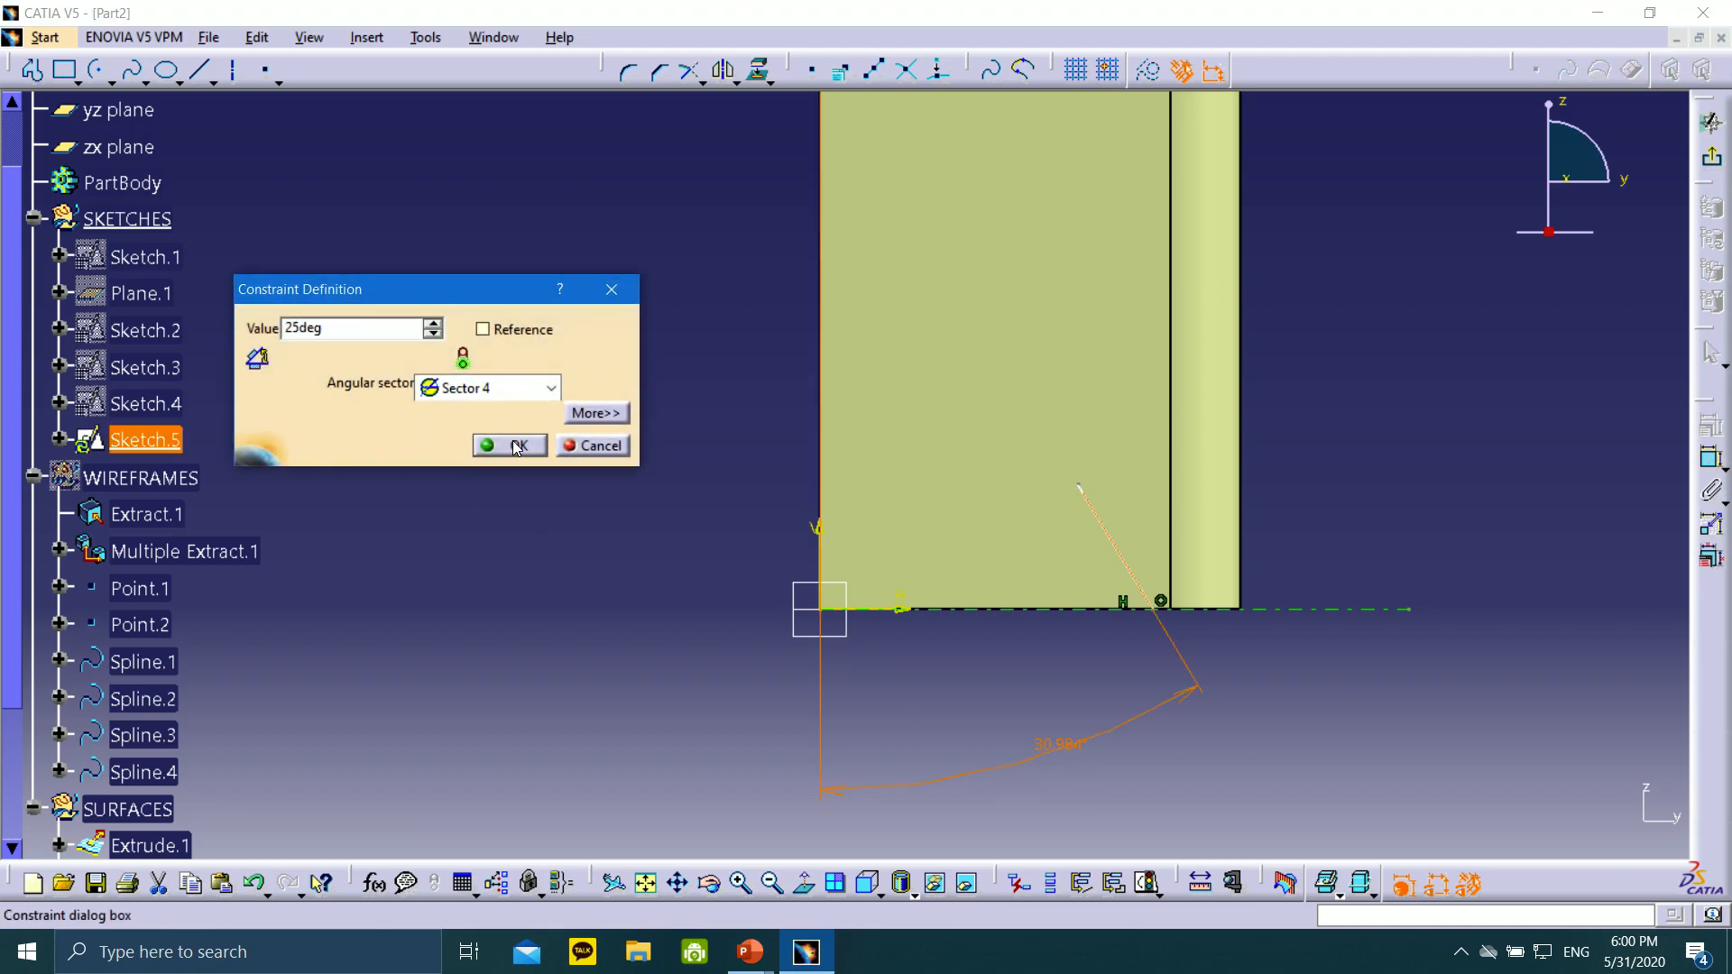
click(514, 446)
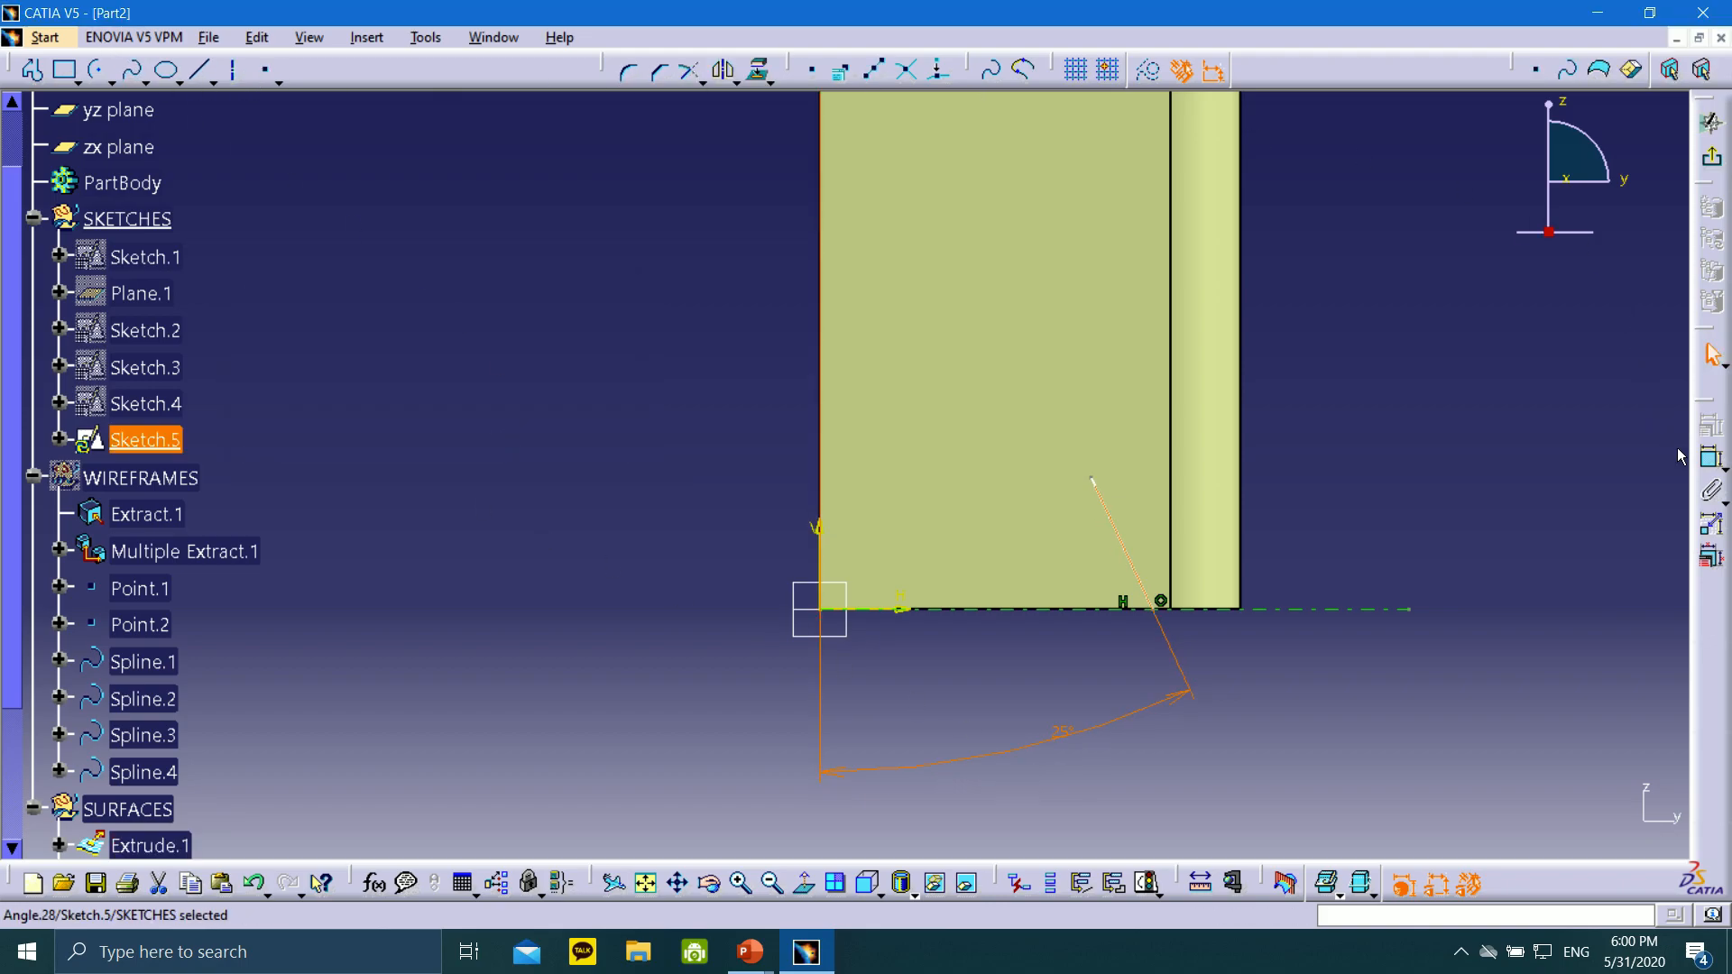
Dimension the inclined line's lower endpoint 24 mm from the vertical axis
click(1712, 457)
click(1155, 613)
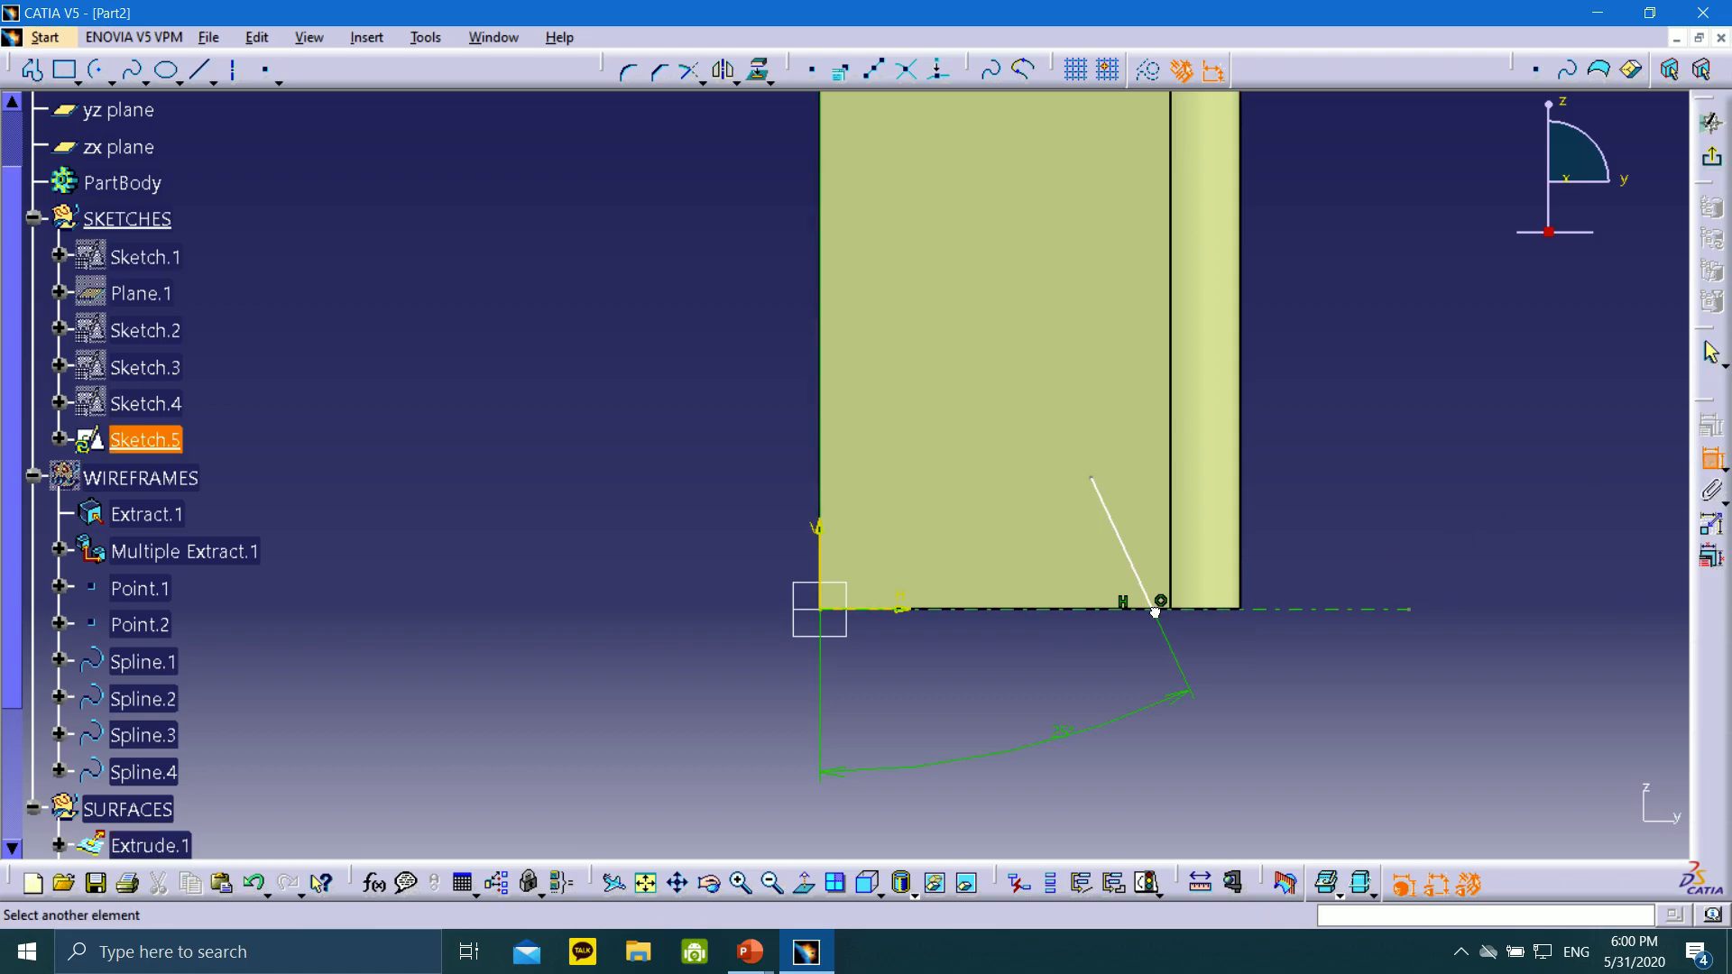
click(820, 560)
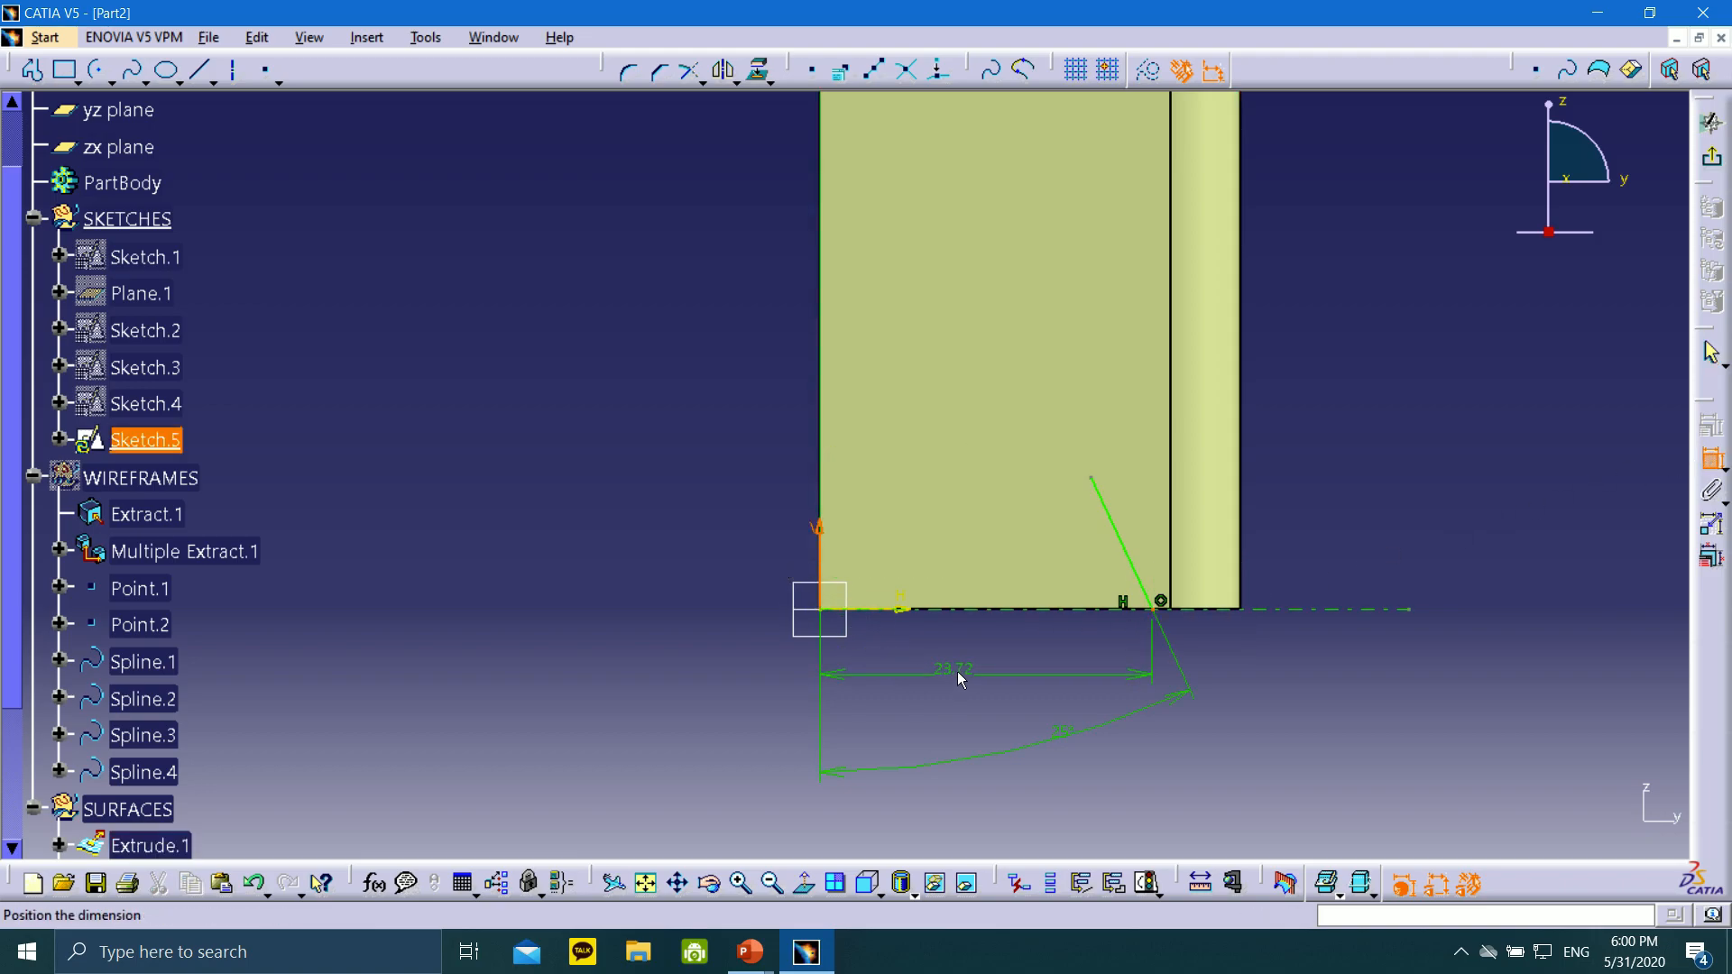
double_click(960, 675)
text(24)
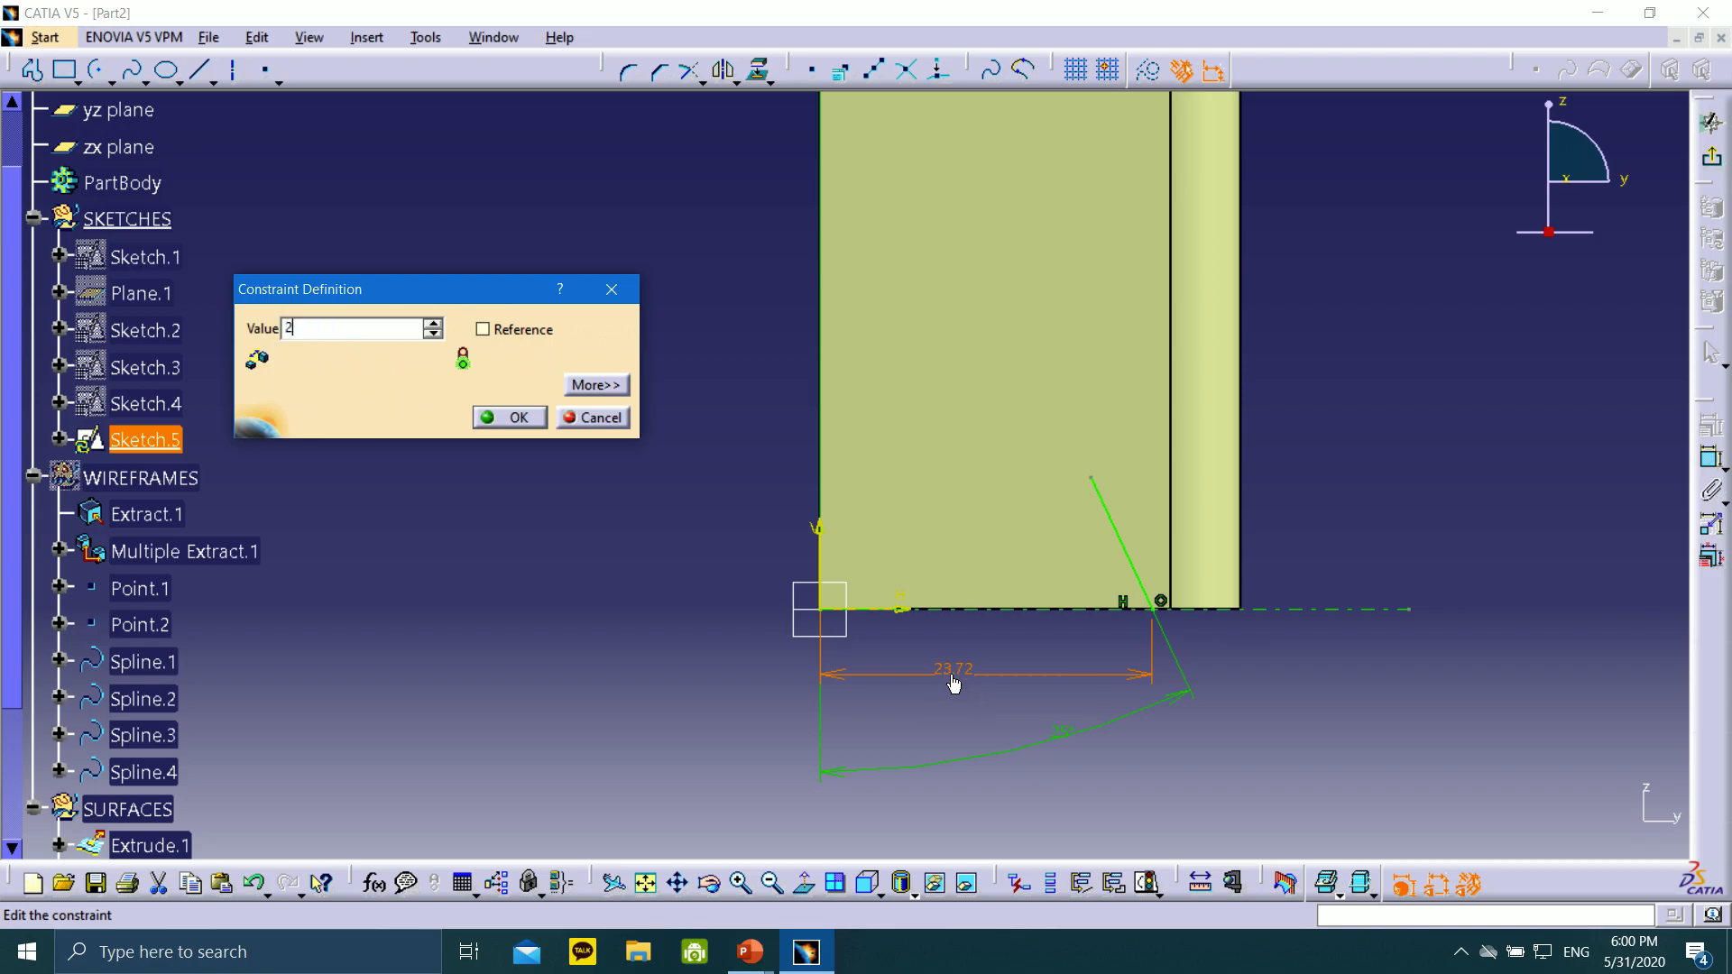
click(518, 419)
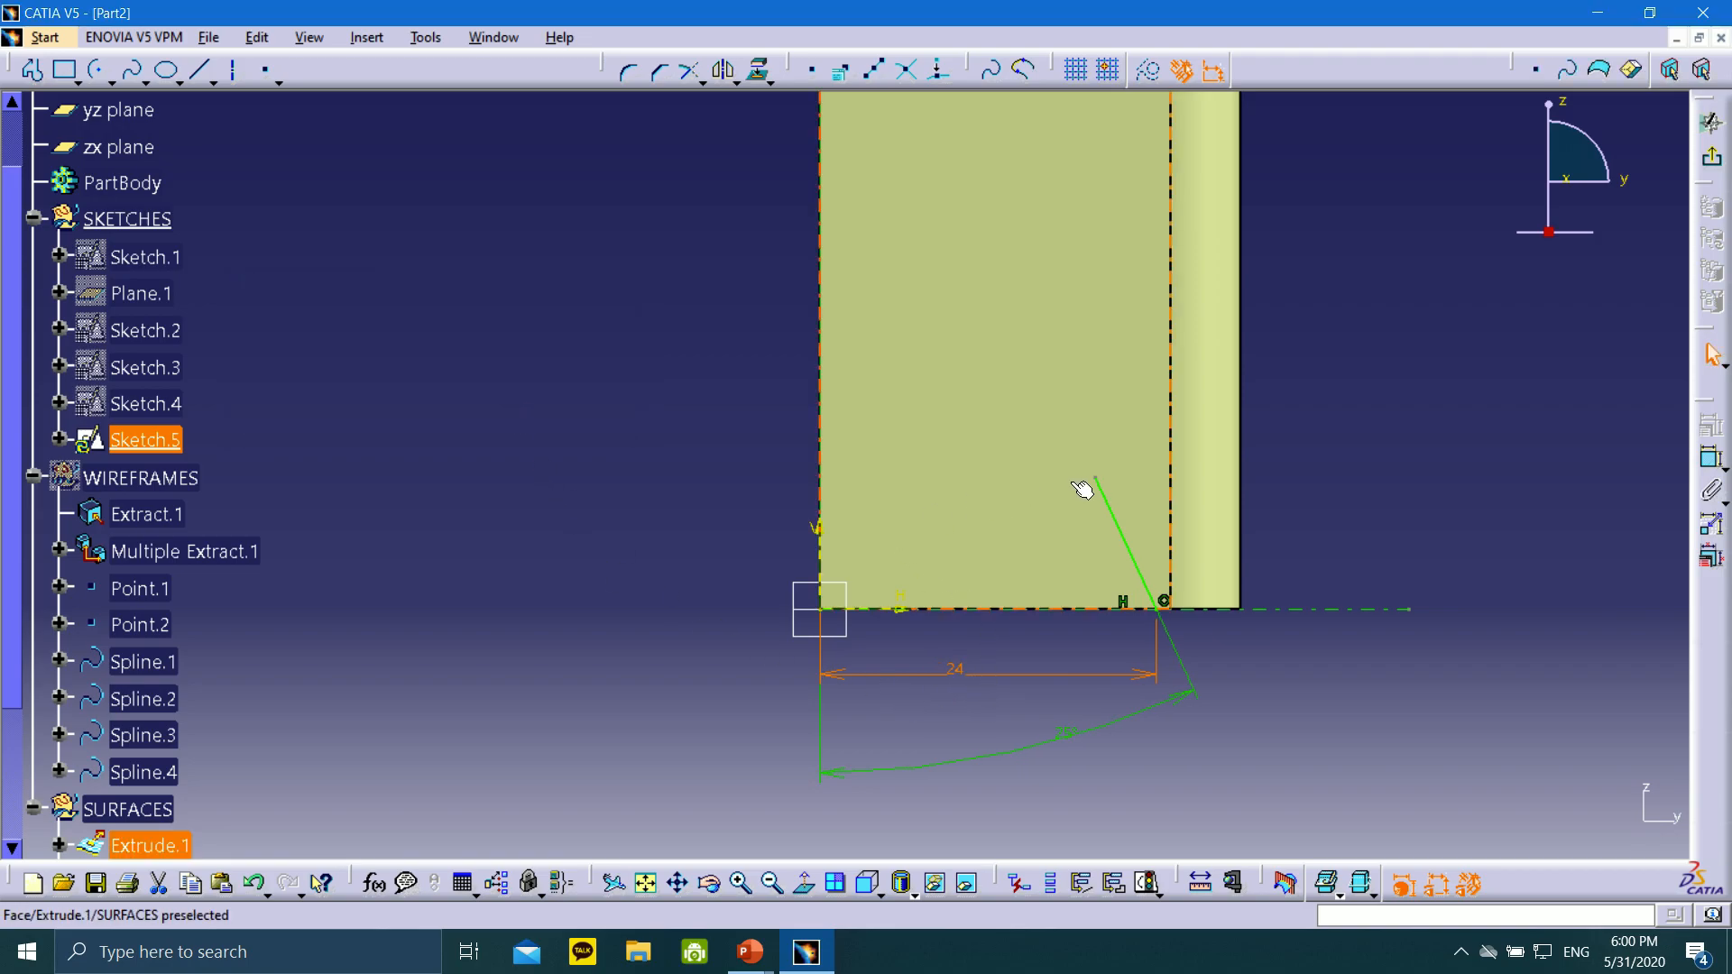
Dimension the inclined line's upper endpoint 5 mm above the horizontal axis
click(1713, 458)
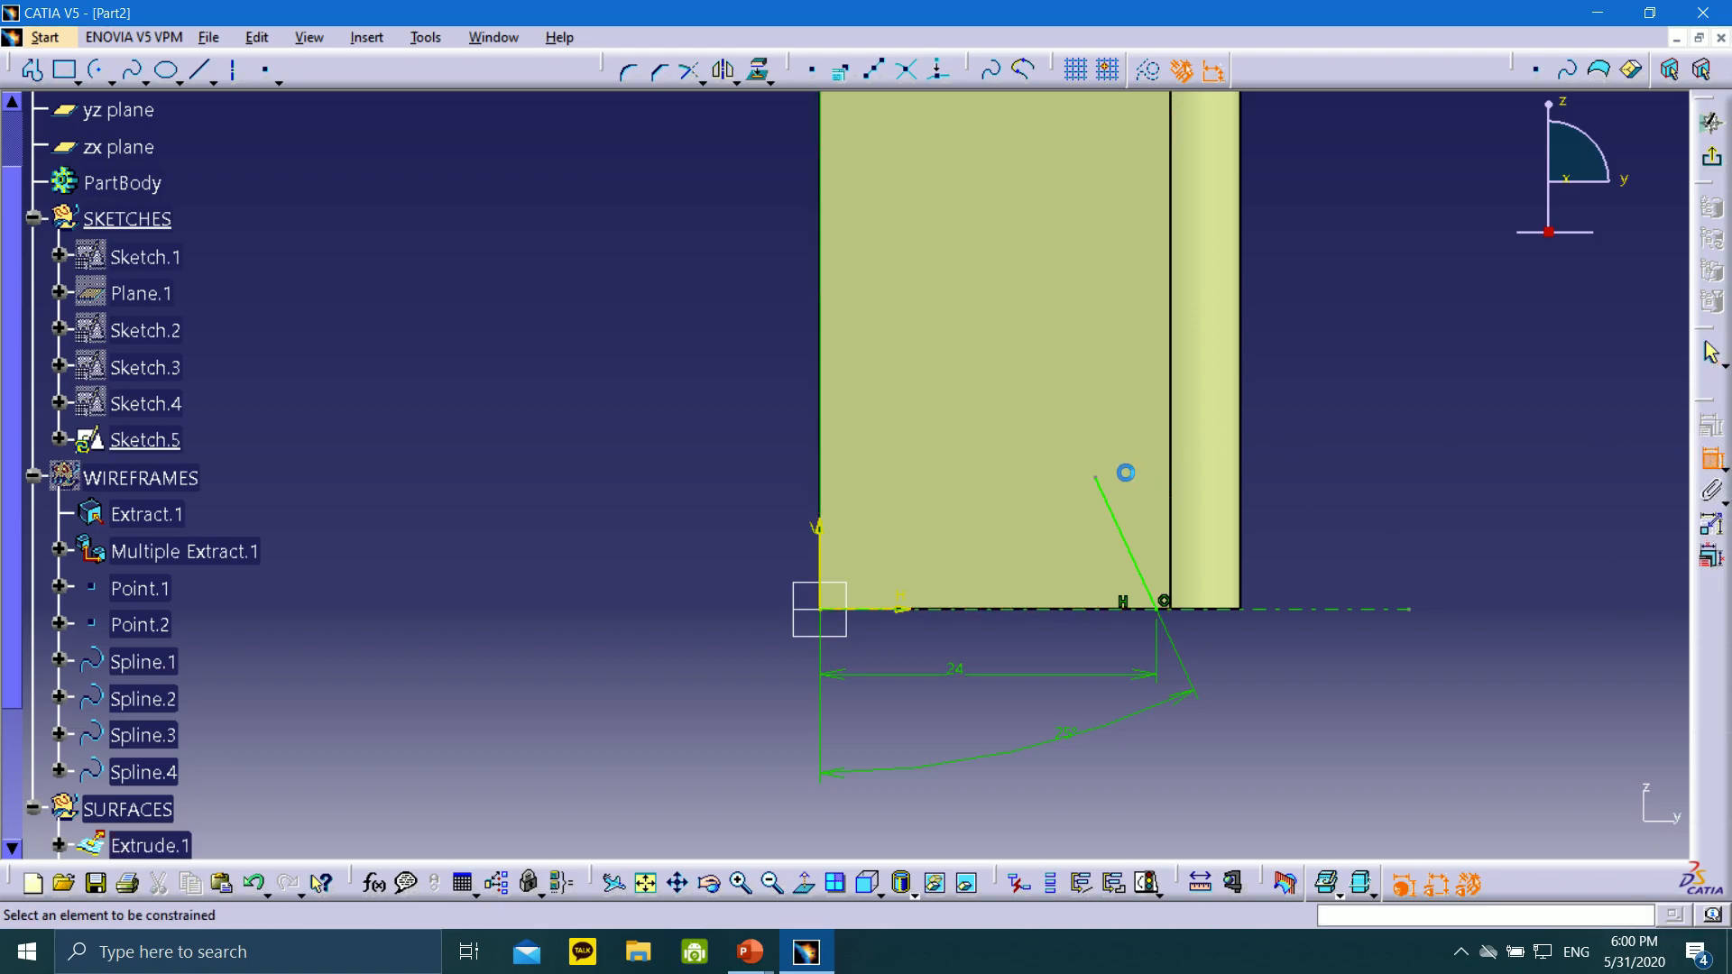
click(1097, 478)
click(851, 606)
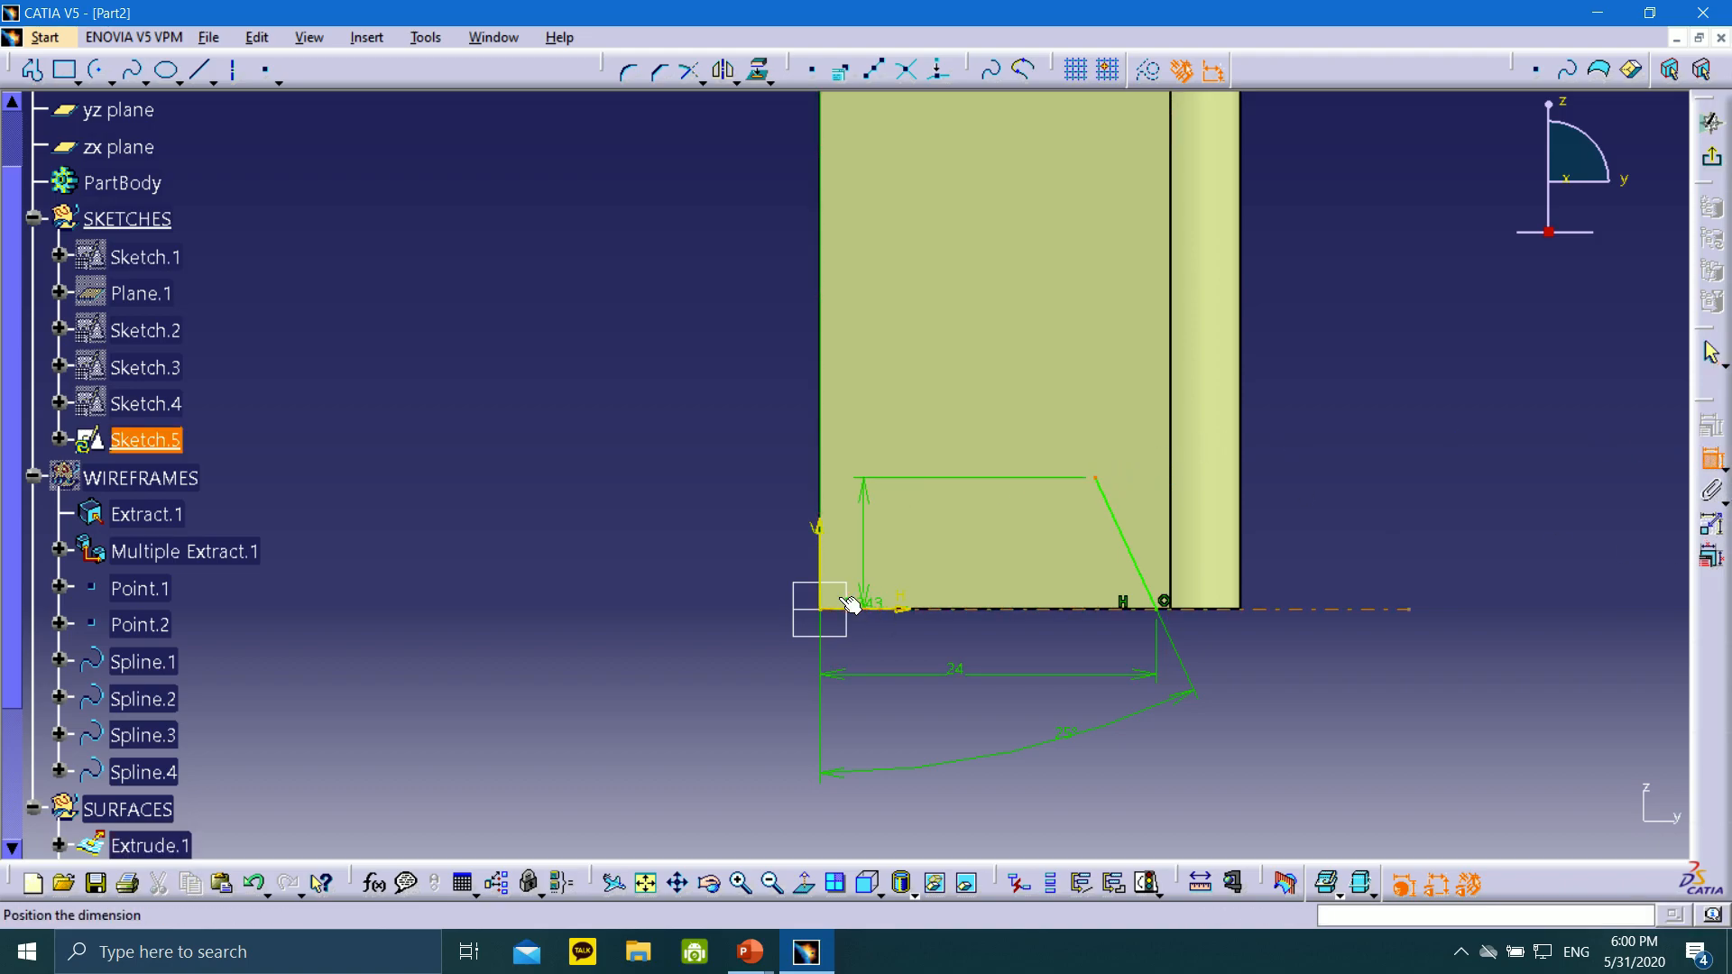
click(736, 543)
double_click(742, 548)
text(5)
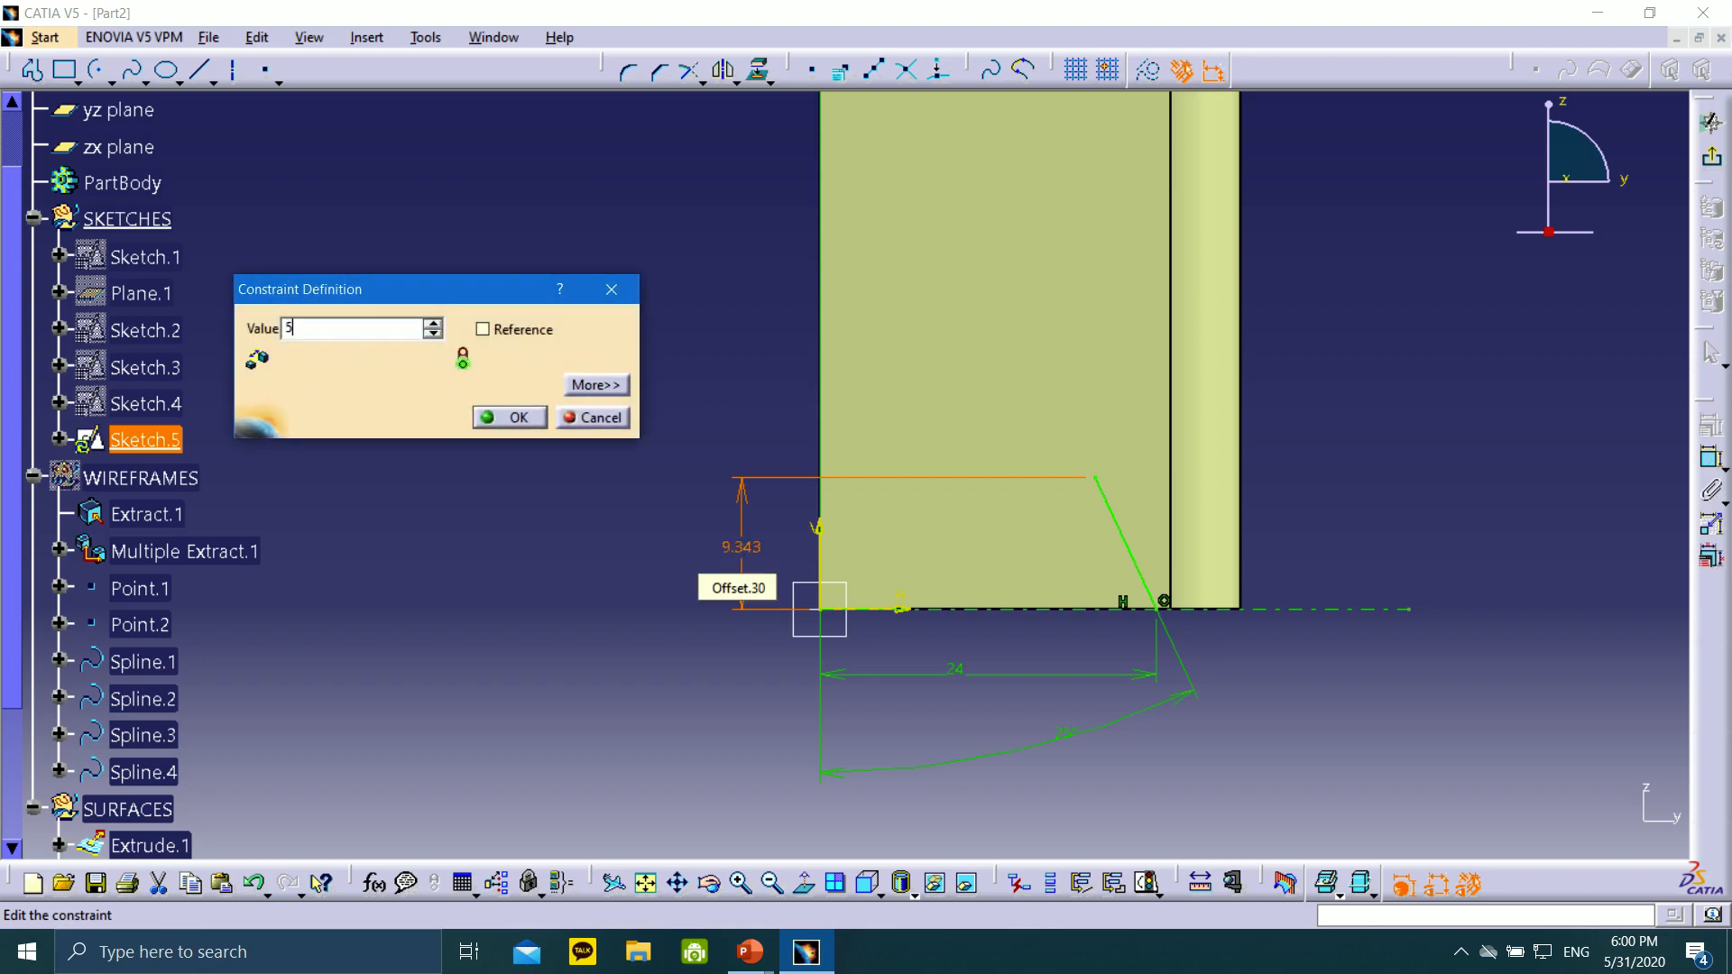
click(508, 417)
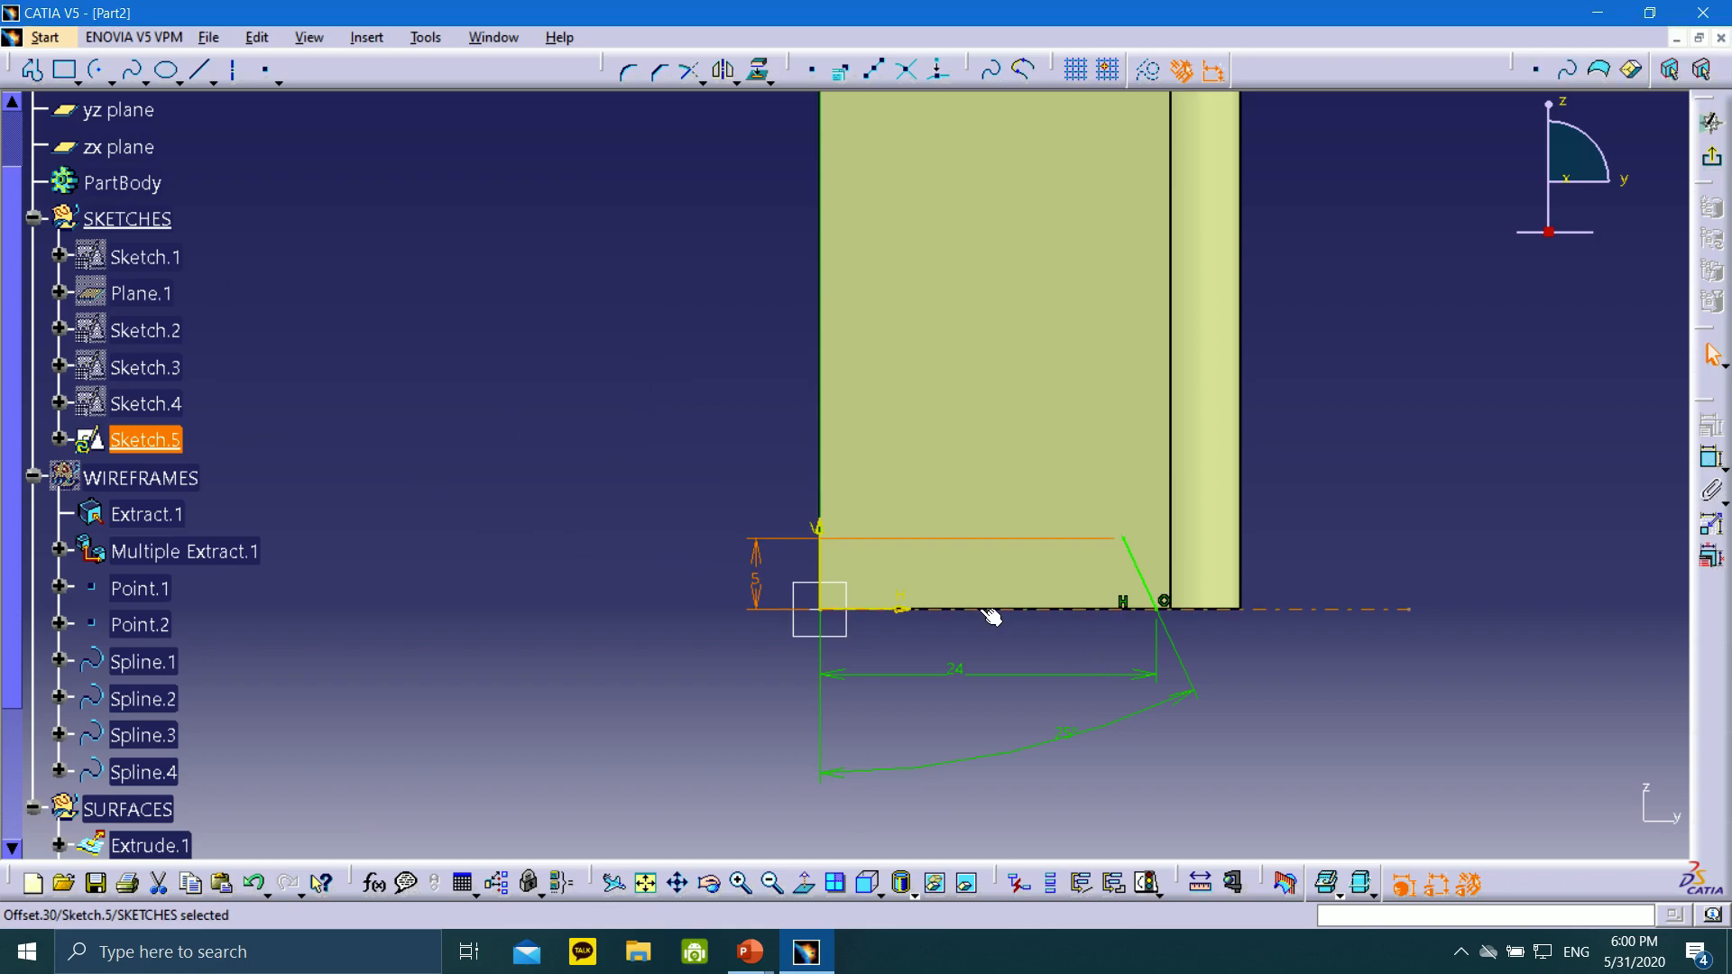
Move the 25° dimension above the inclined line and shorten the horizontal axis's overhang before exiting Sketch.5
mouse_move(750, 952)
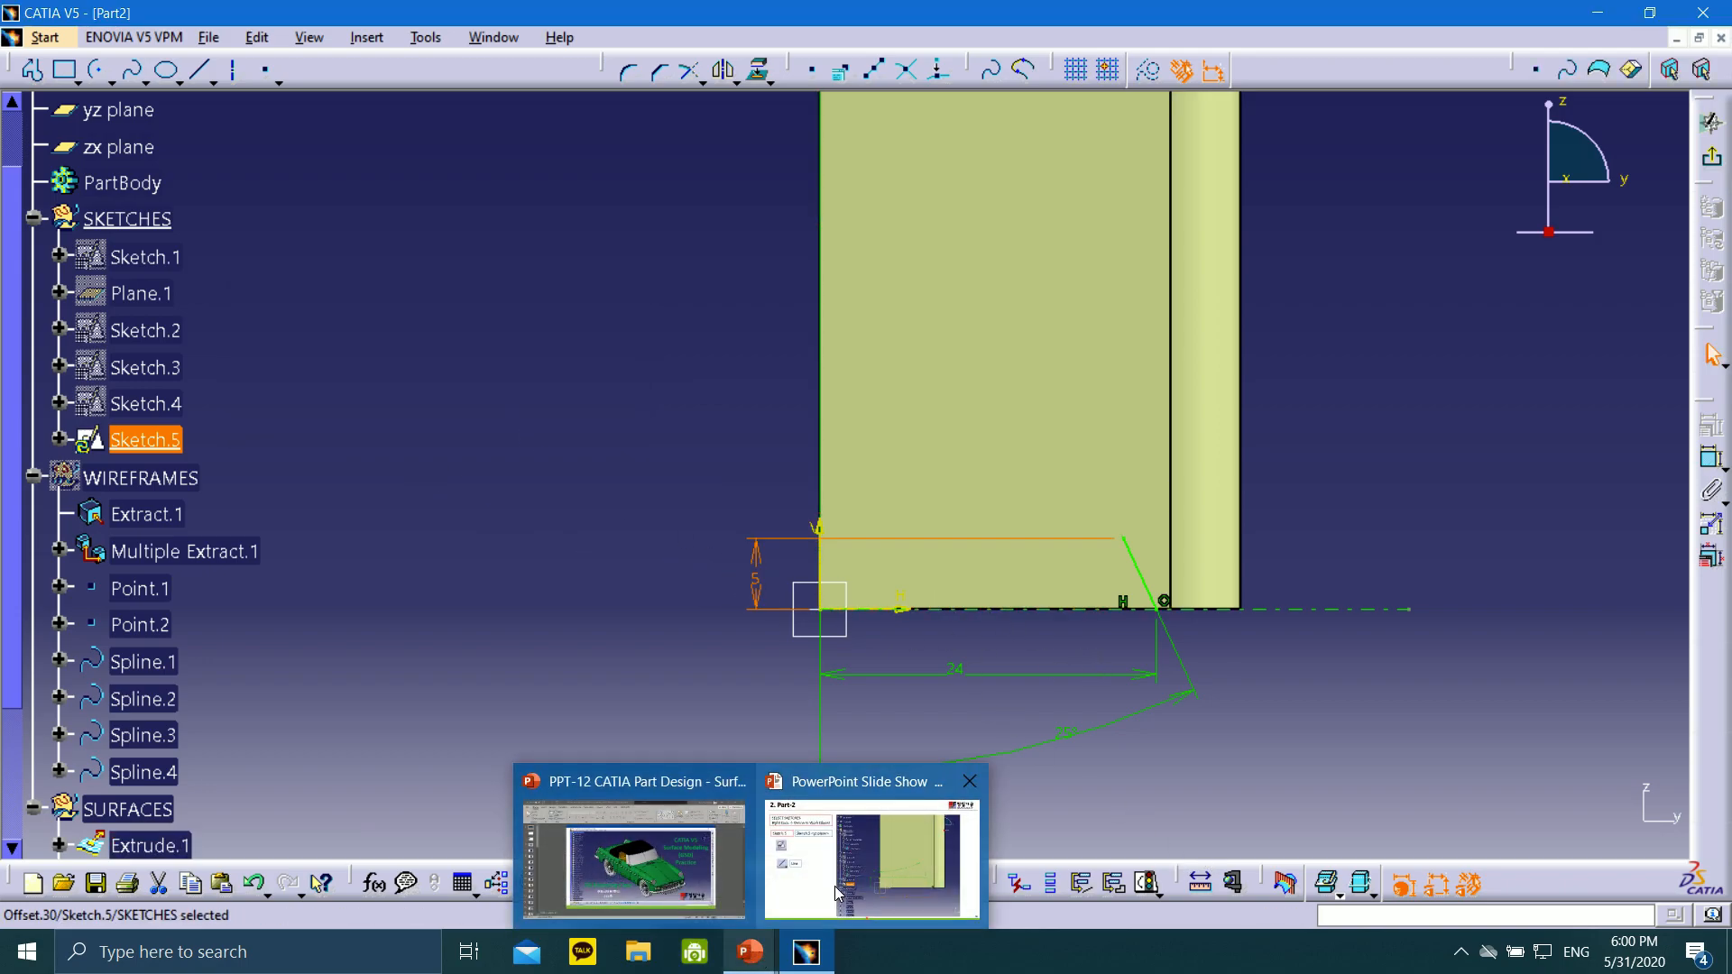
mouse_move(836, 893)
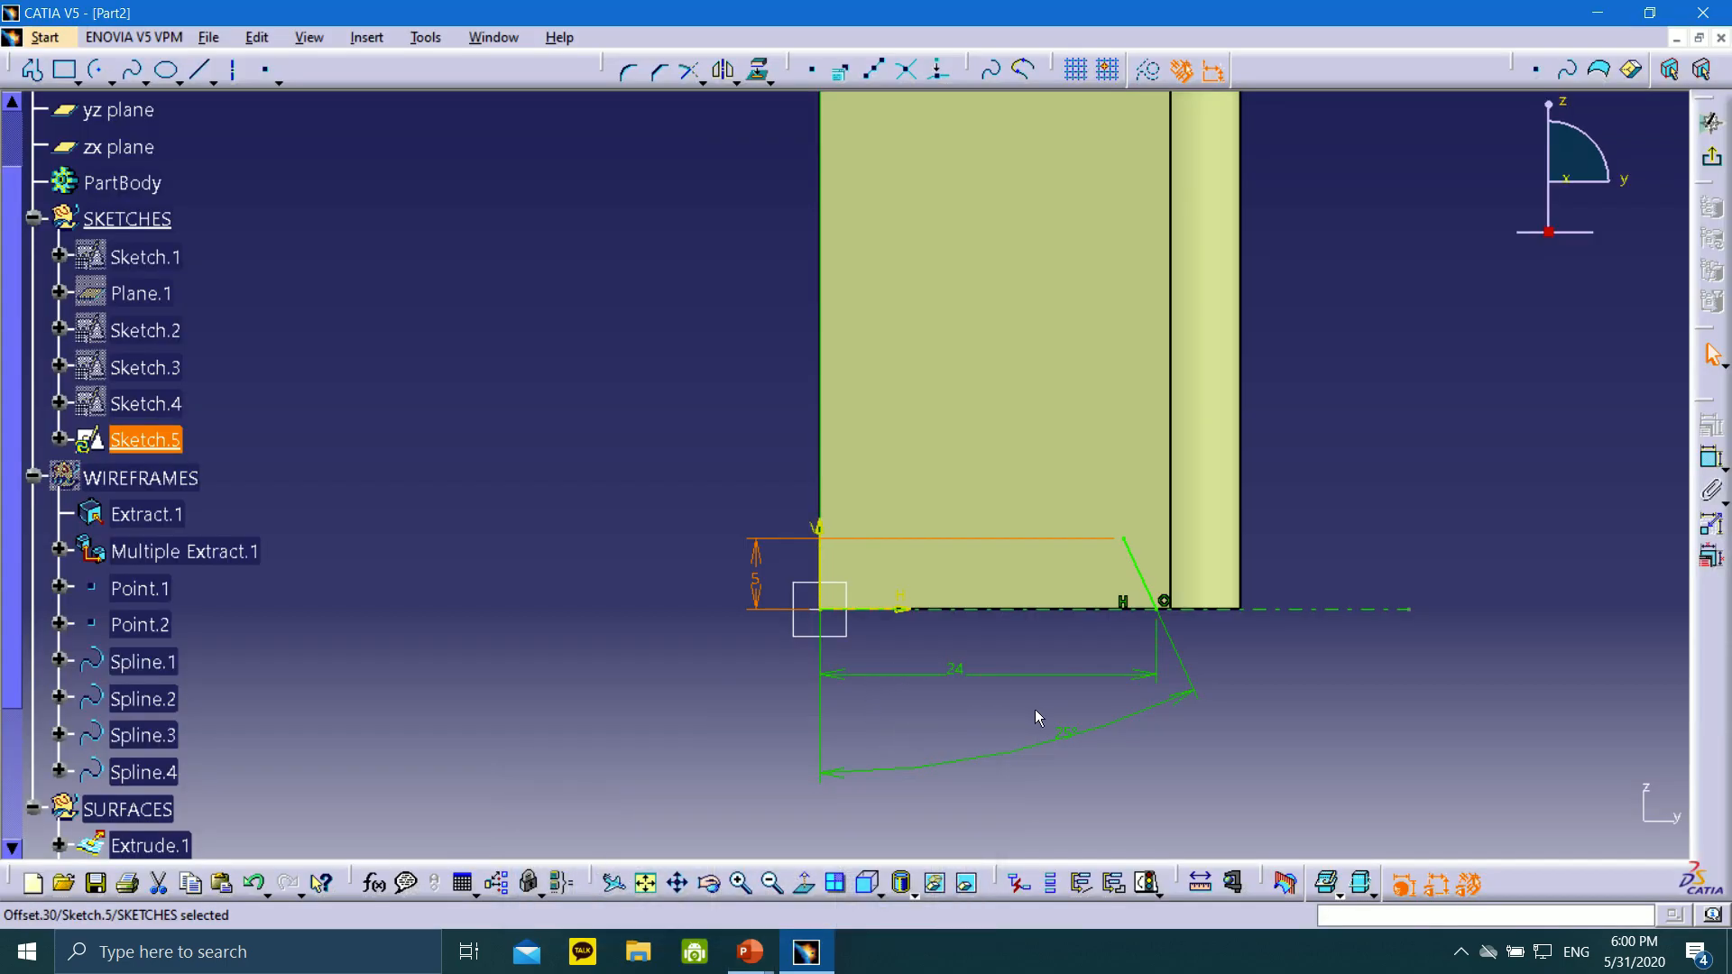
drag(1036, 717, 993, 433)
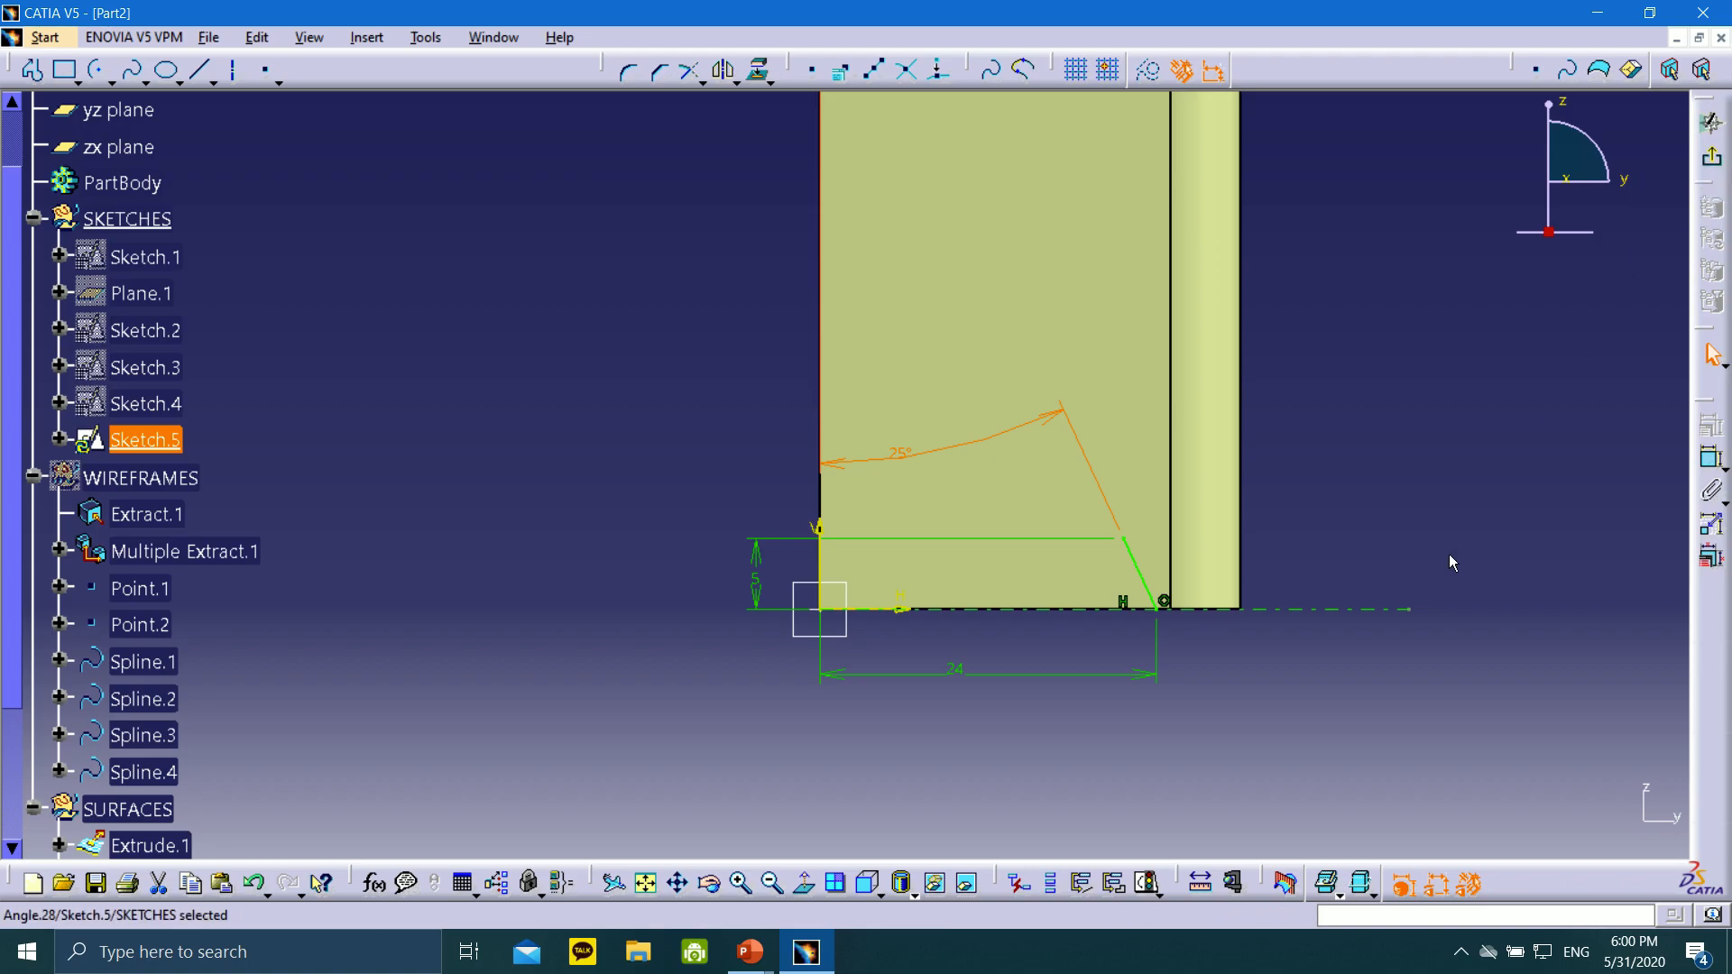
click(1425, 591)
click(1393, 610)
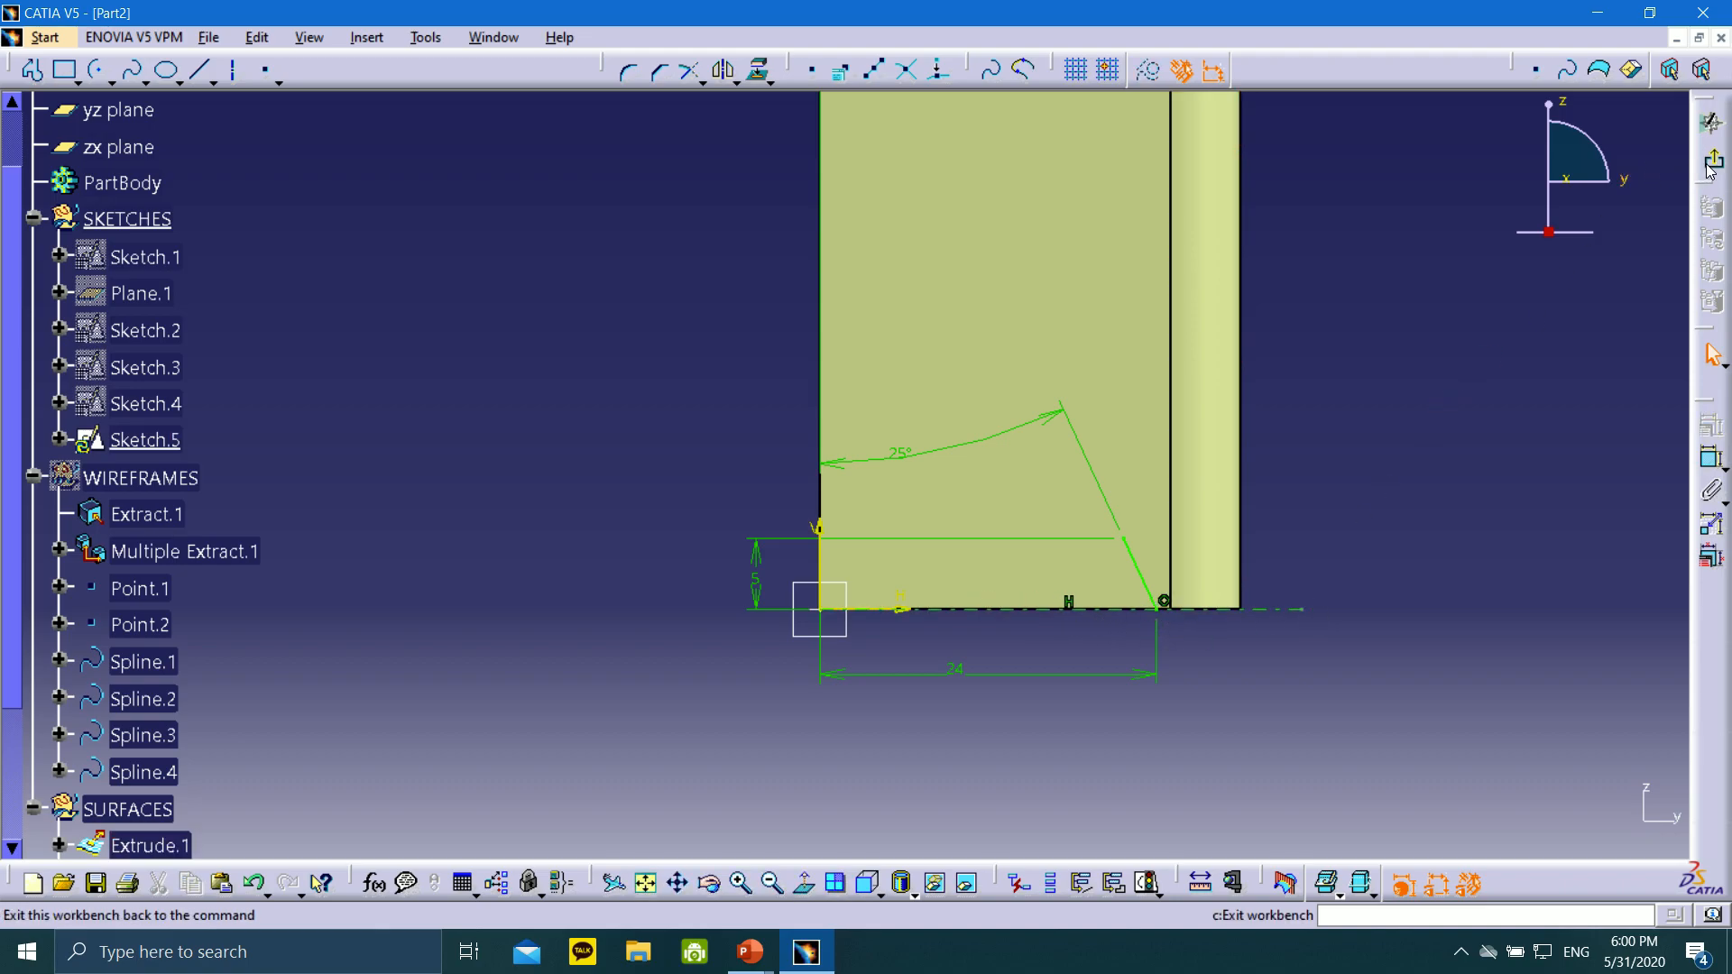
click(1712, 158)
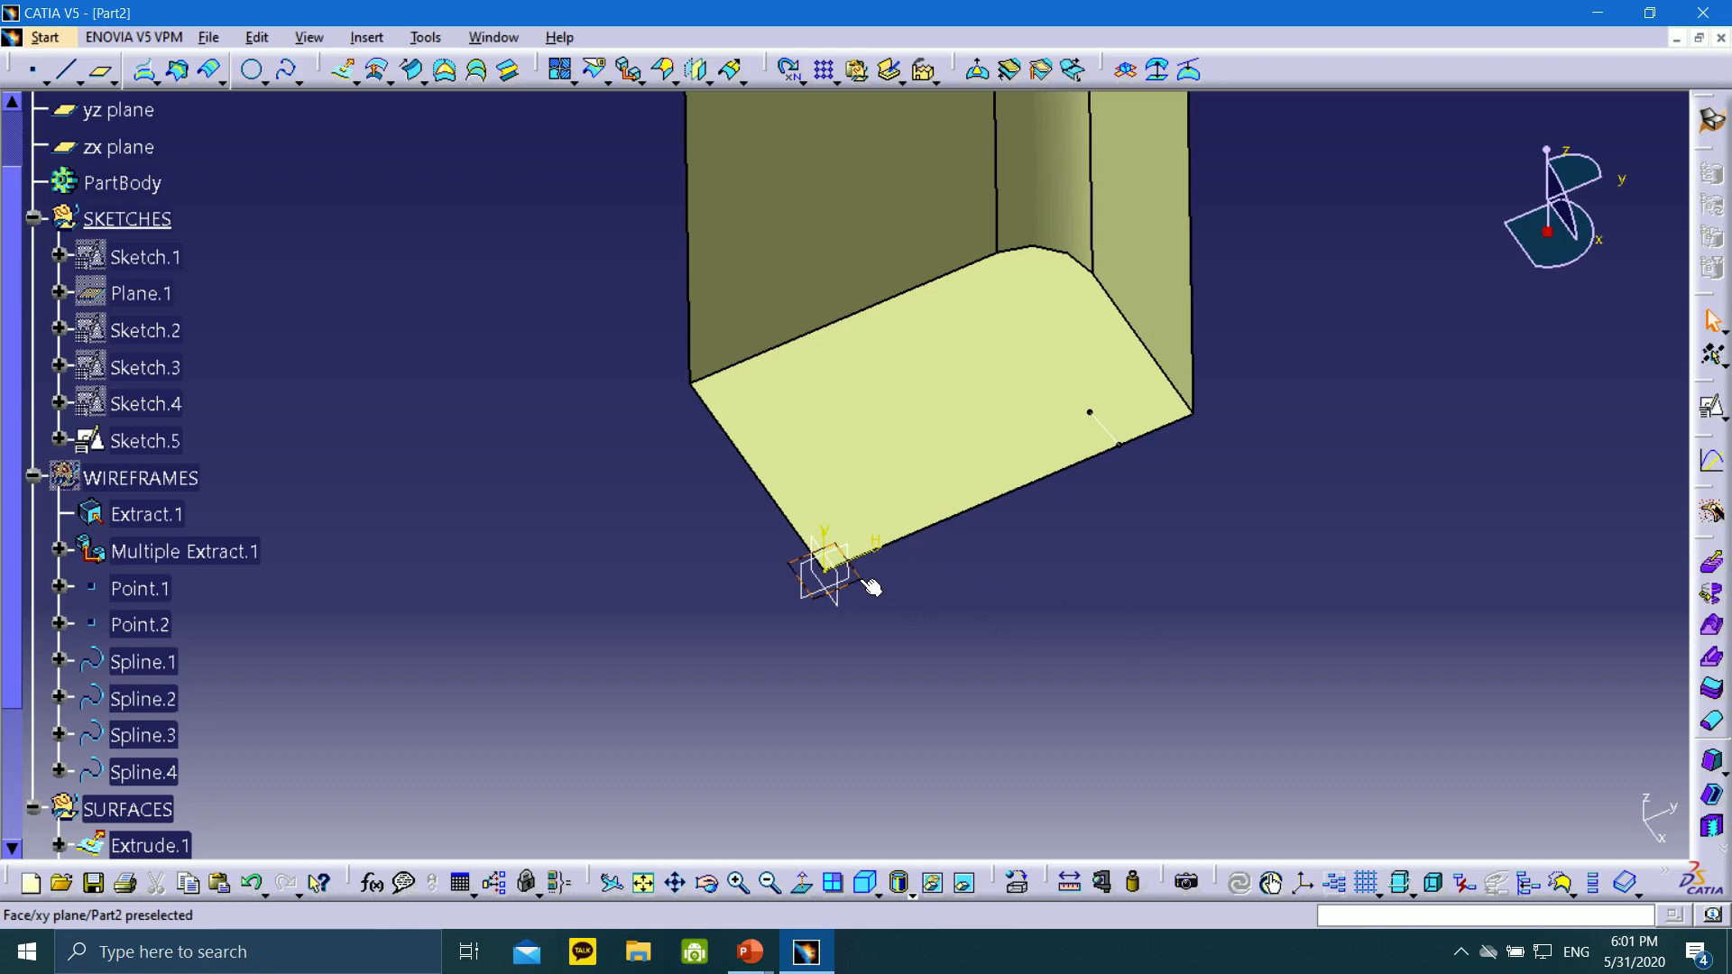
Create a positioned sketch on the xy plane with its H and V directions swapped
scroll(306, 329, up, 1)
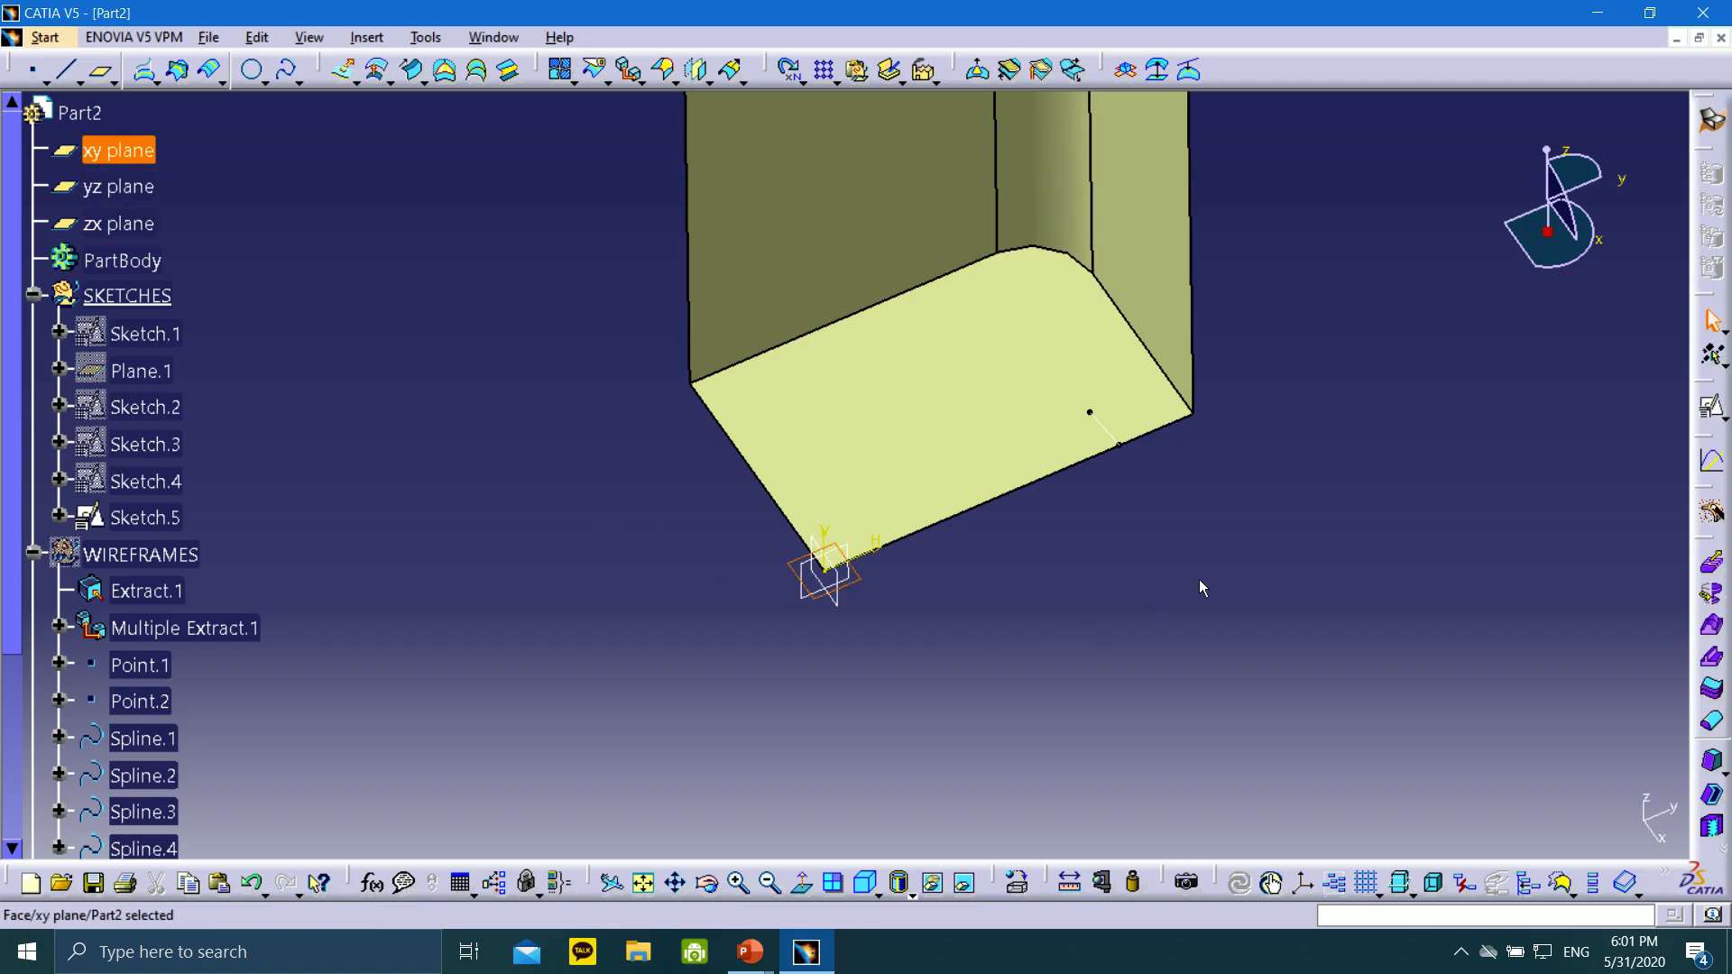
click(1725, 419)
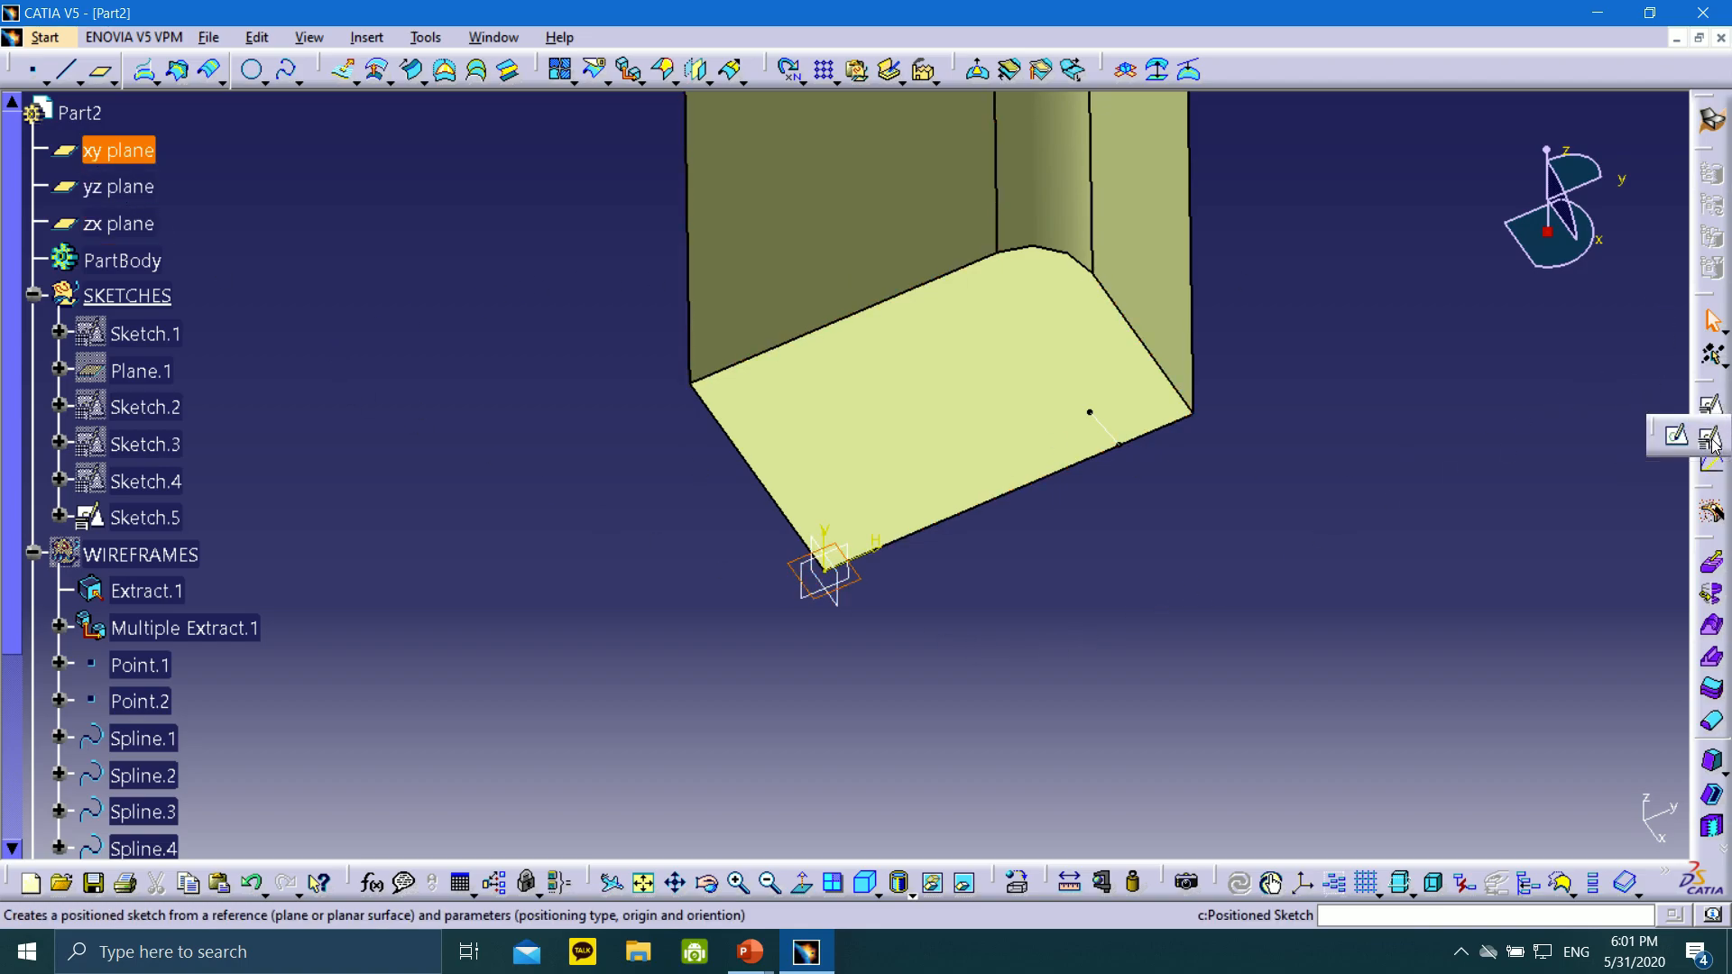
click(1713, 440)
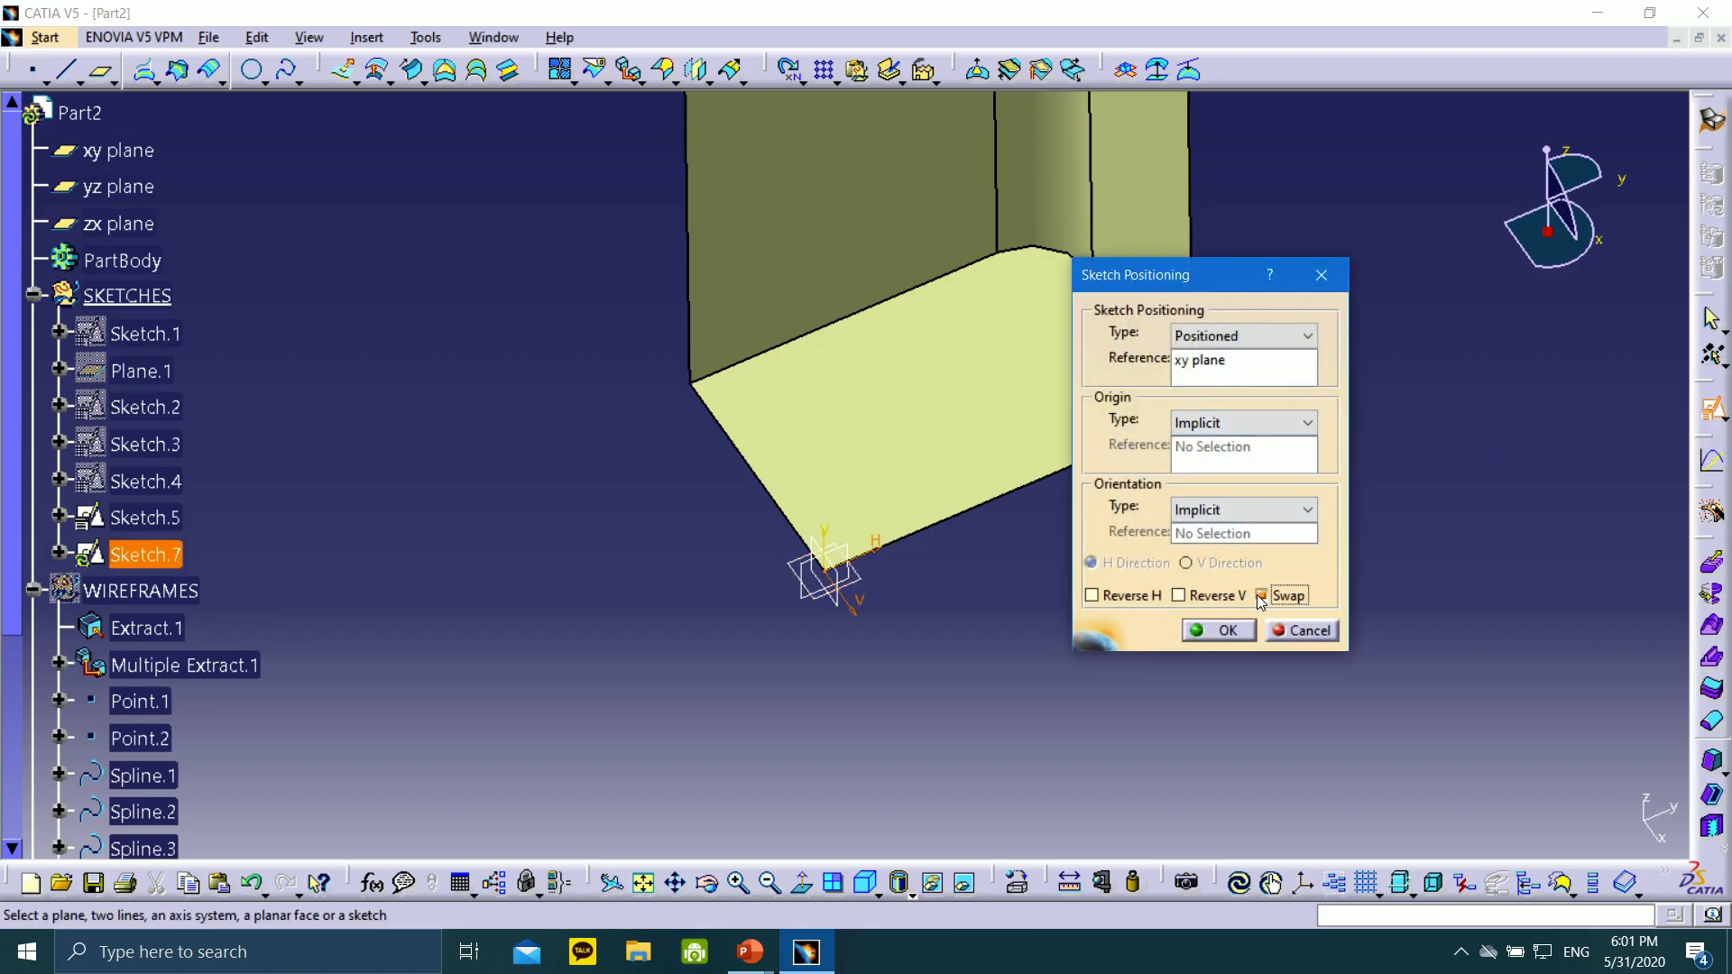
click(1210, 630)
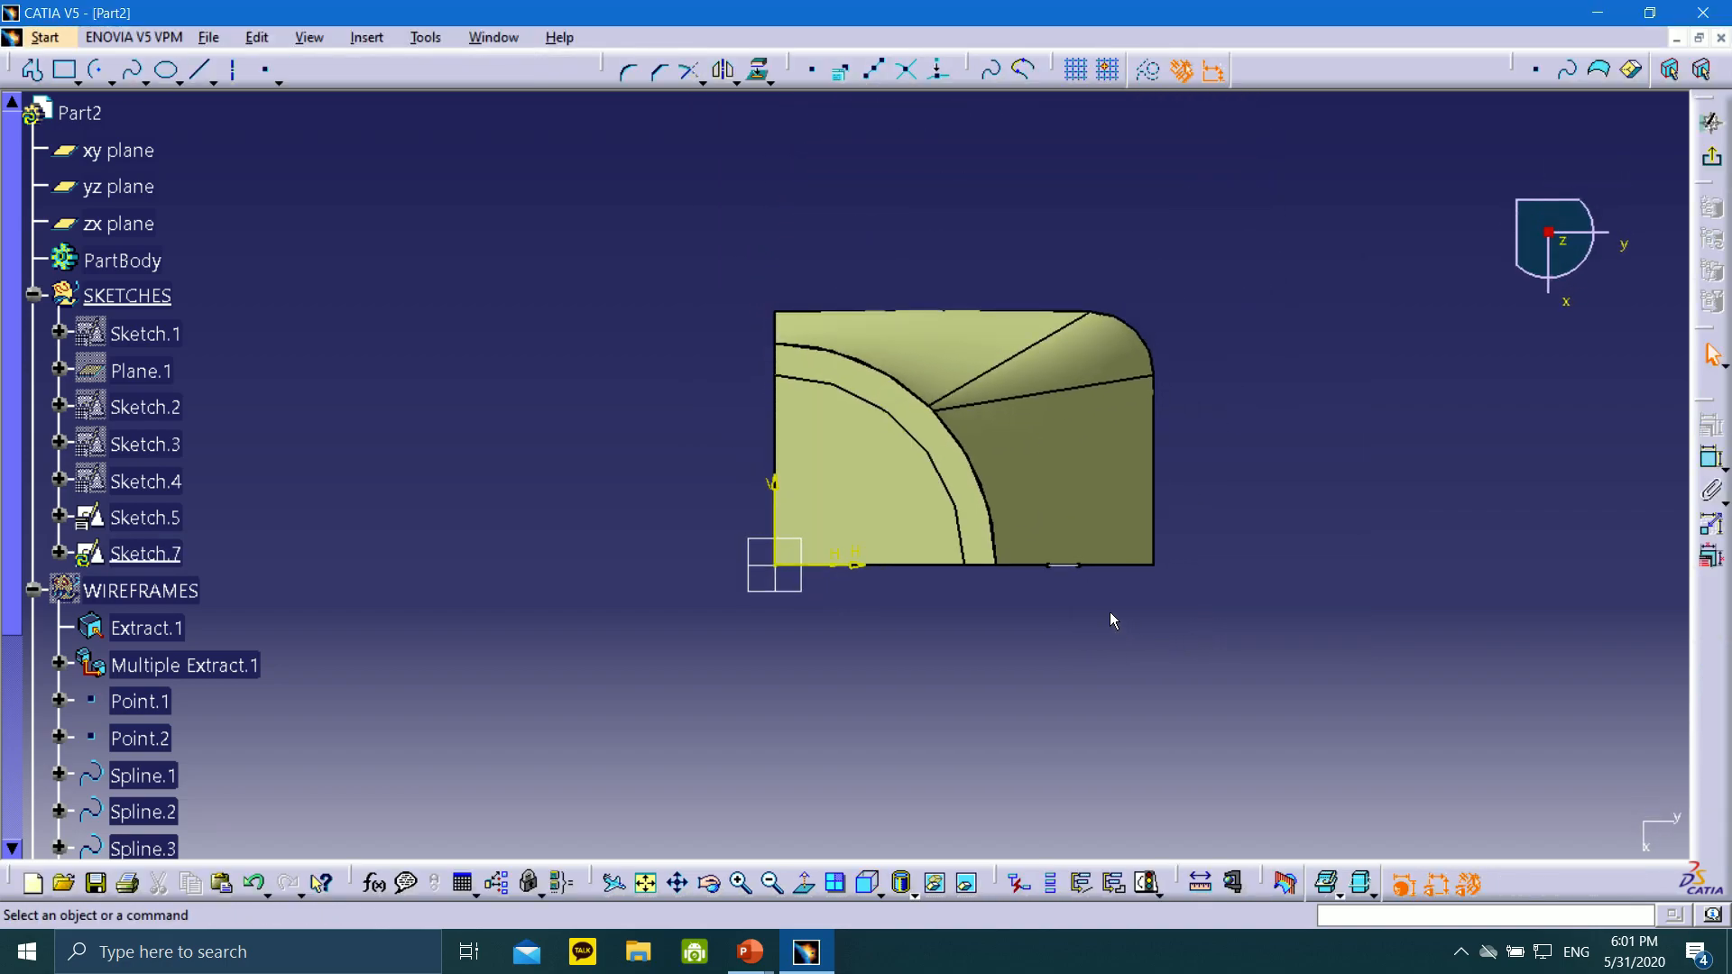
Draw two axes from the origin: a horizontal one extending past the body's side and a vertical one about 29.5 mm long
middle_drag(1038, 604, 1023, 629)
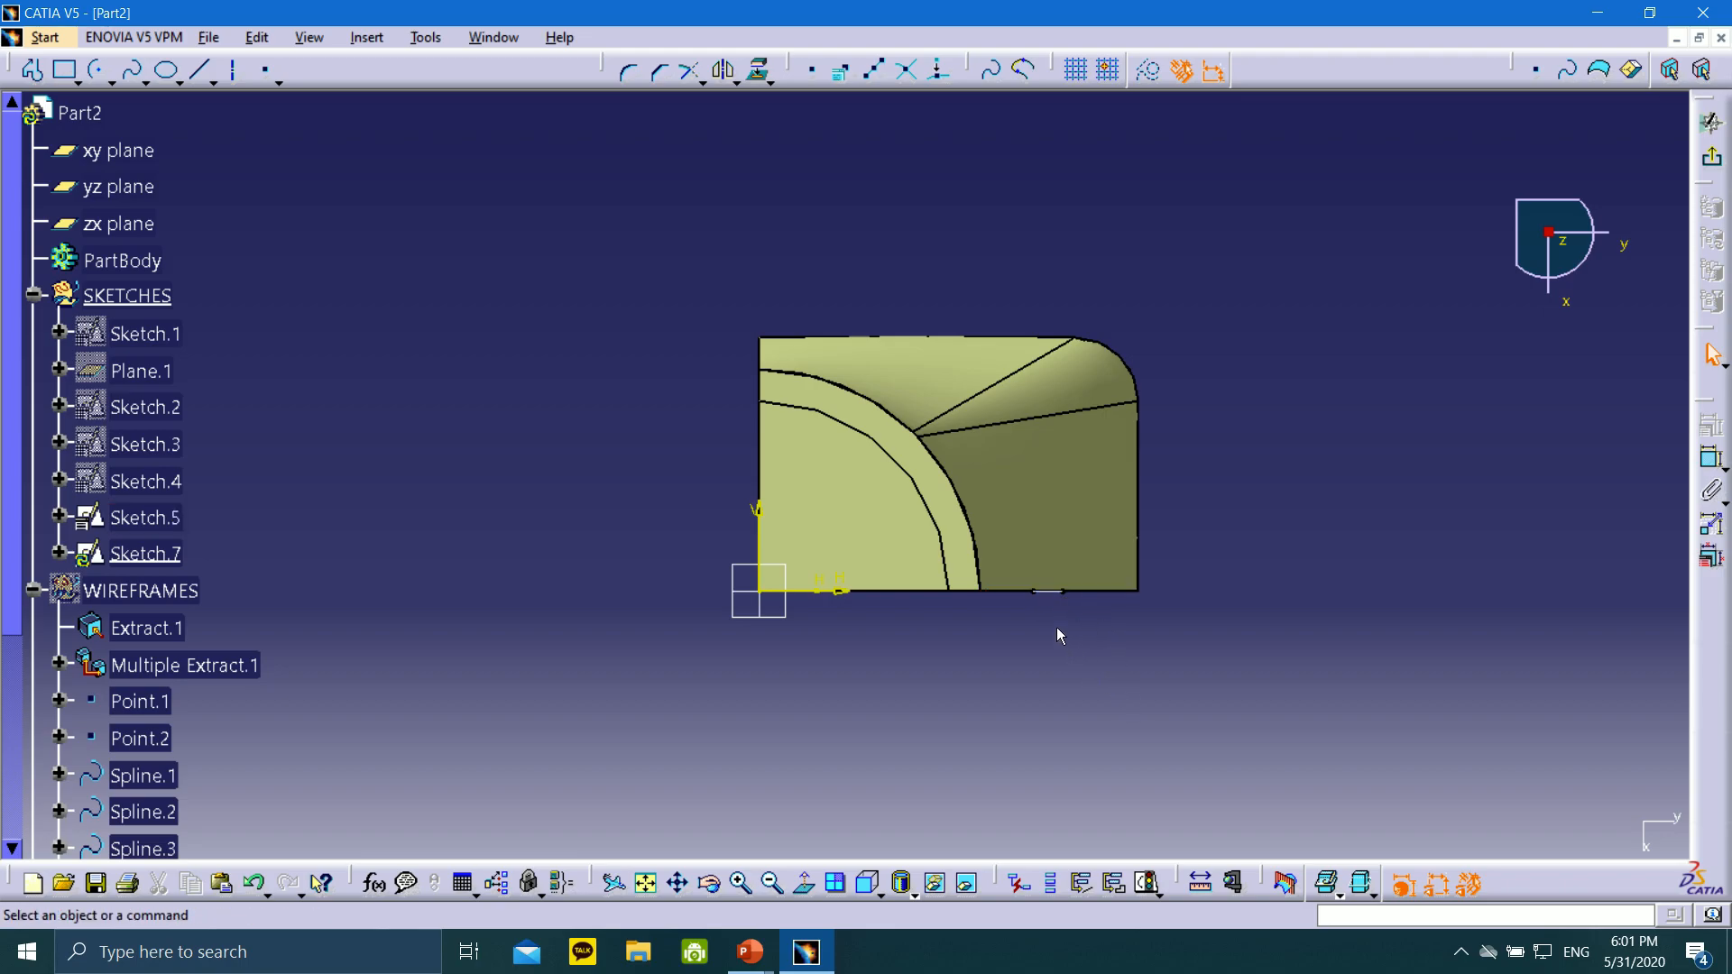
click(233, 72)
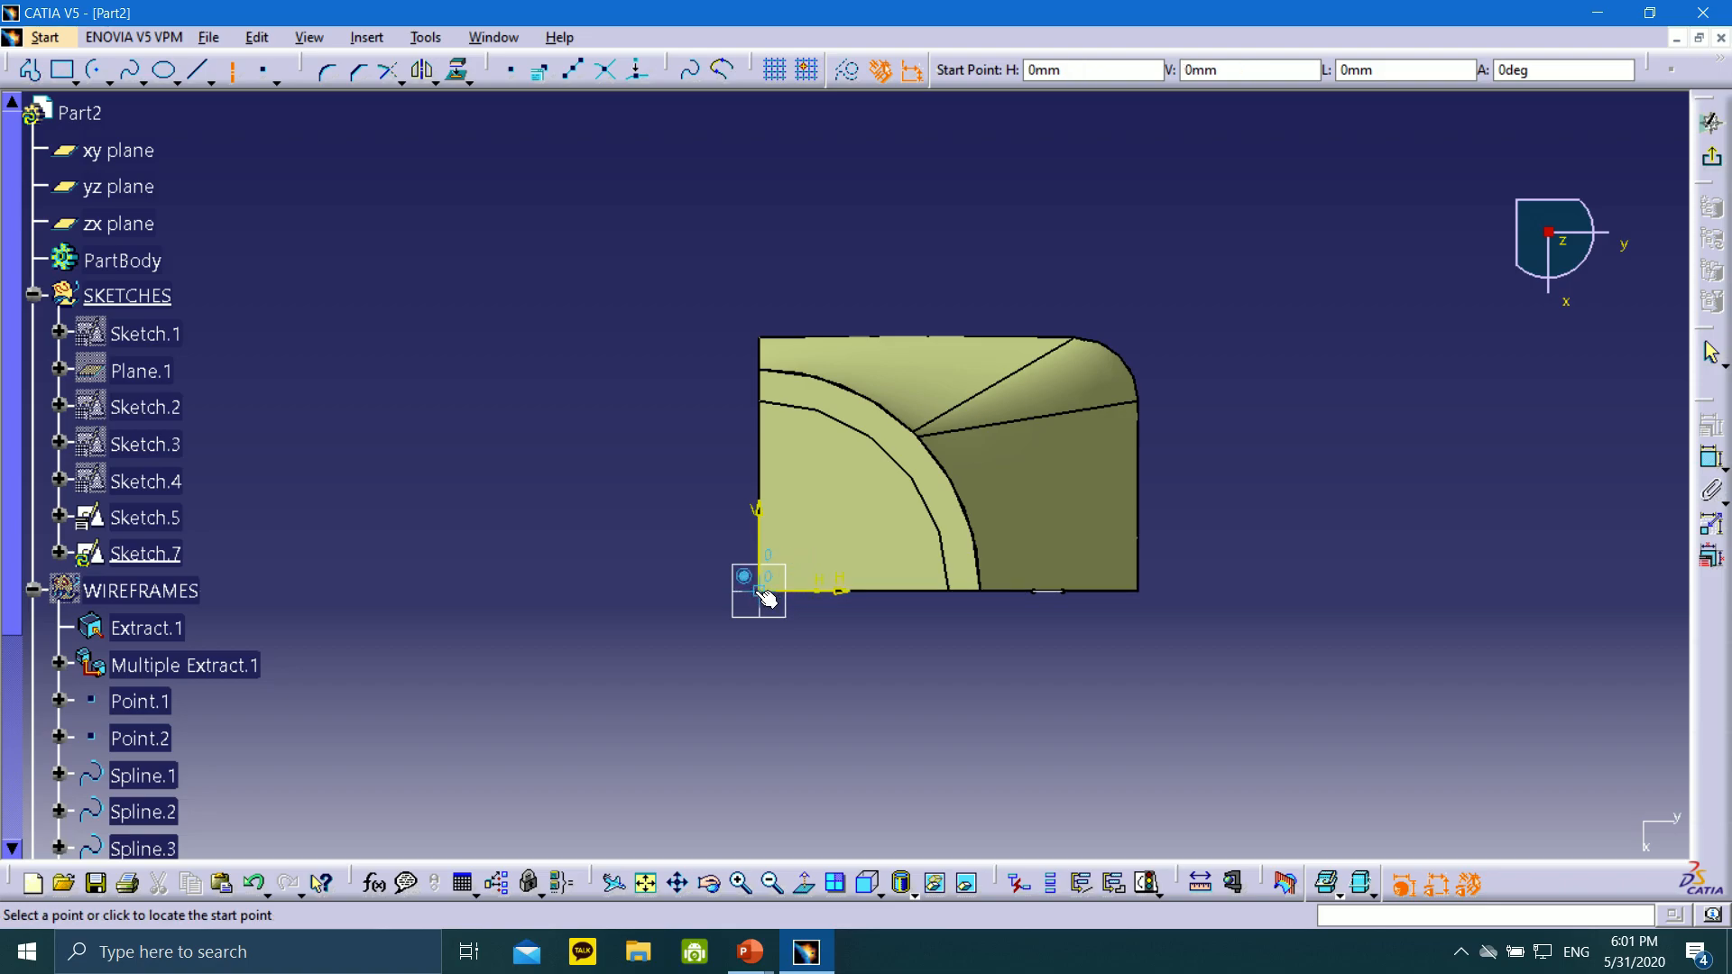
click(759, 591)
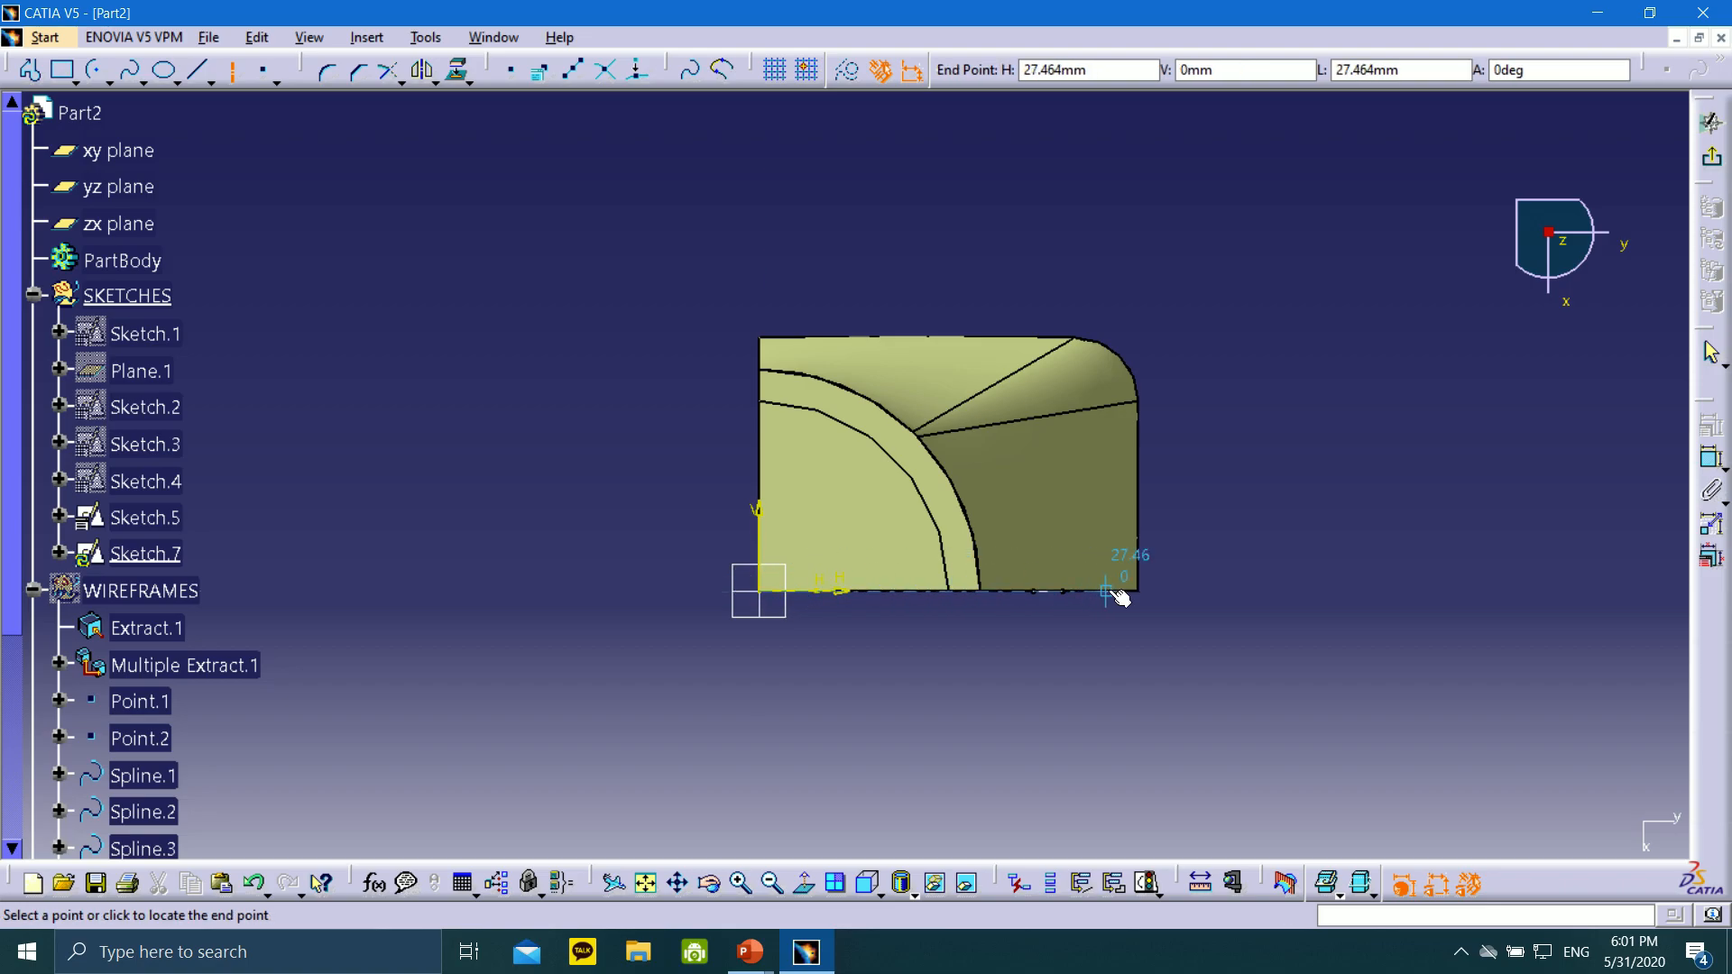
click(1259, 591)
click(233, 72)
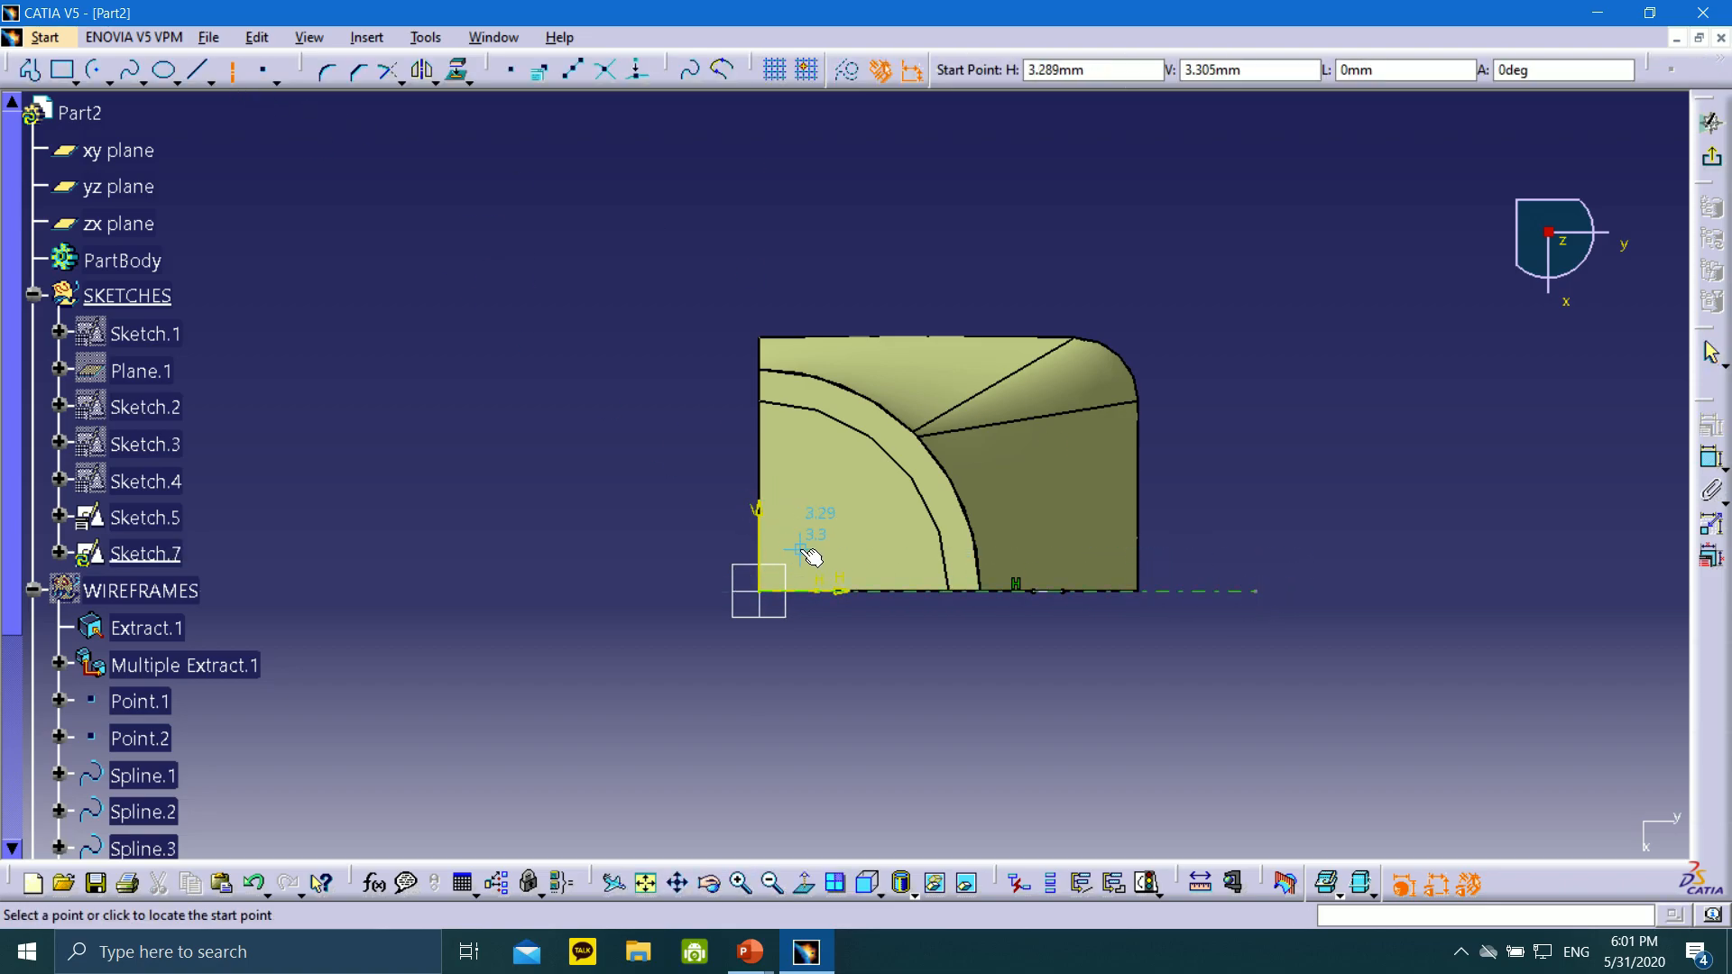
click(759, 591)
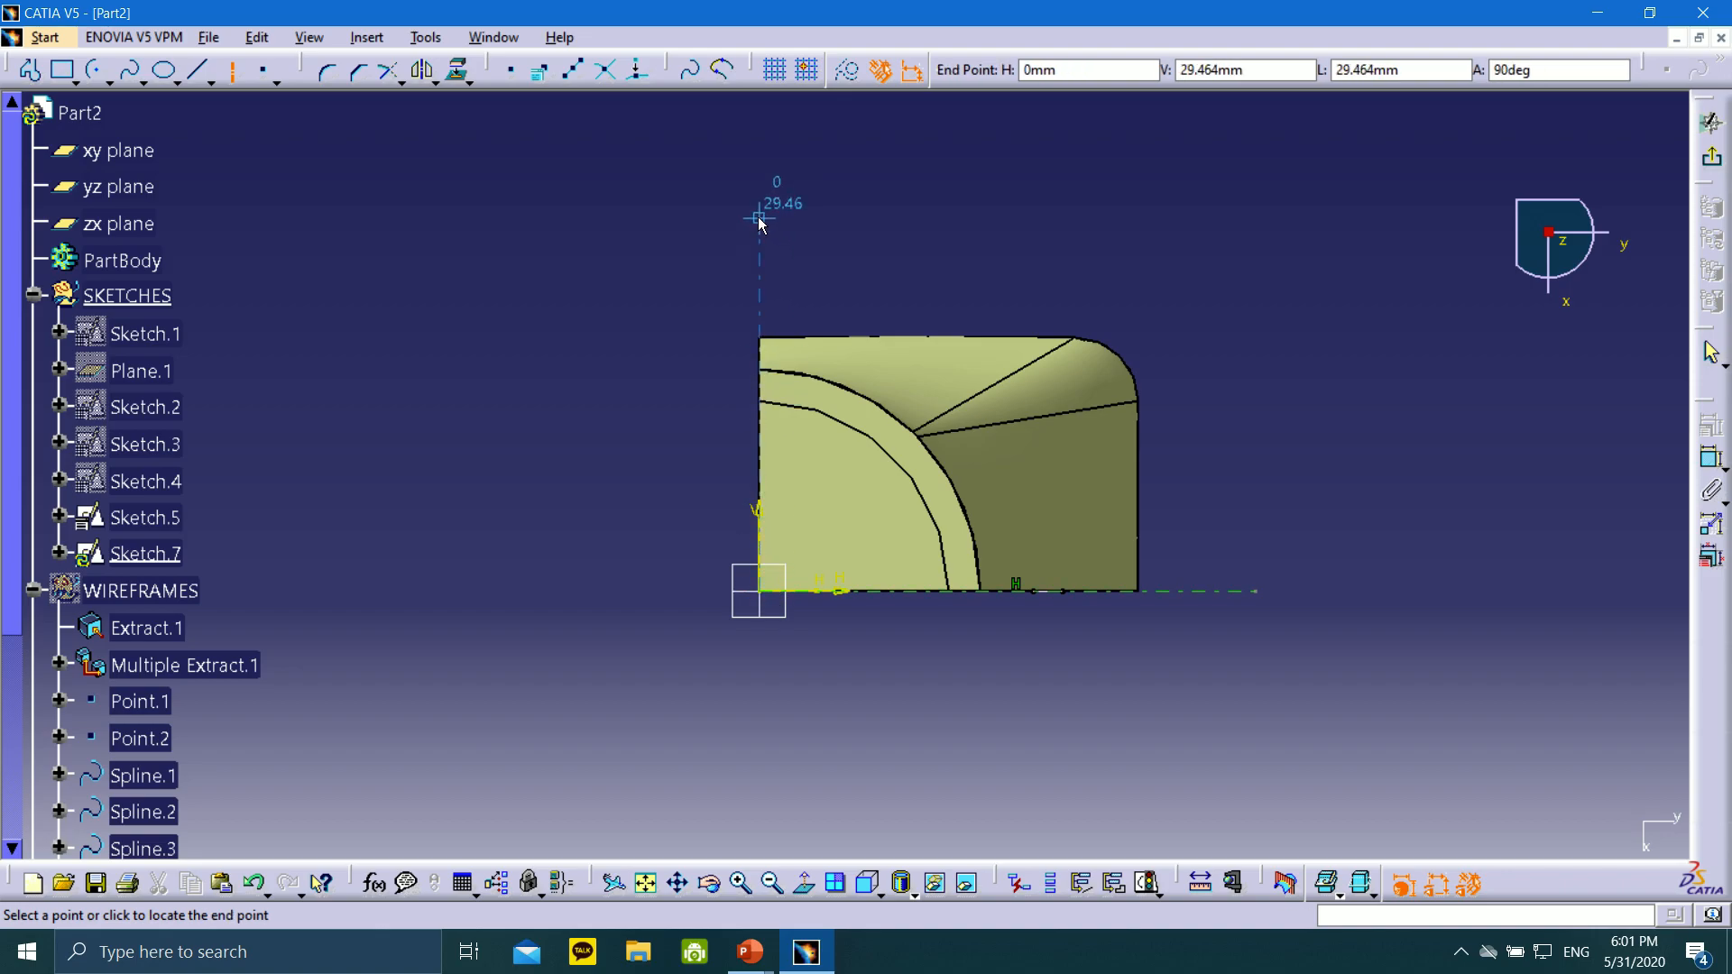
click(760, 220)
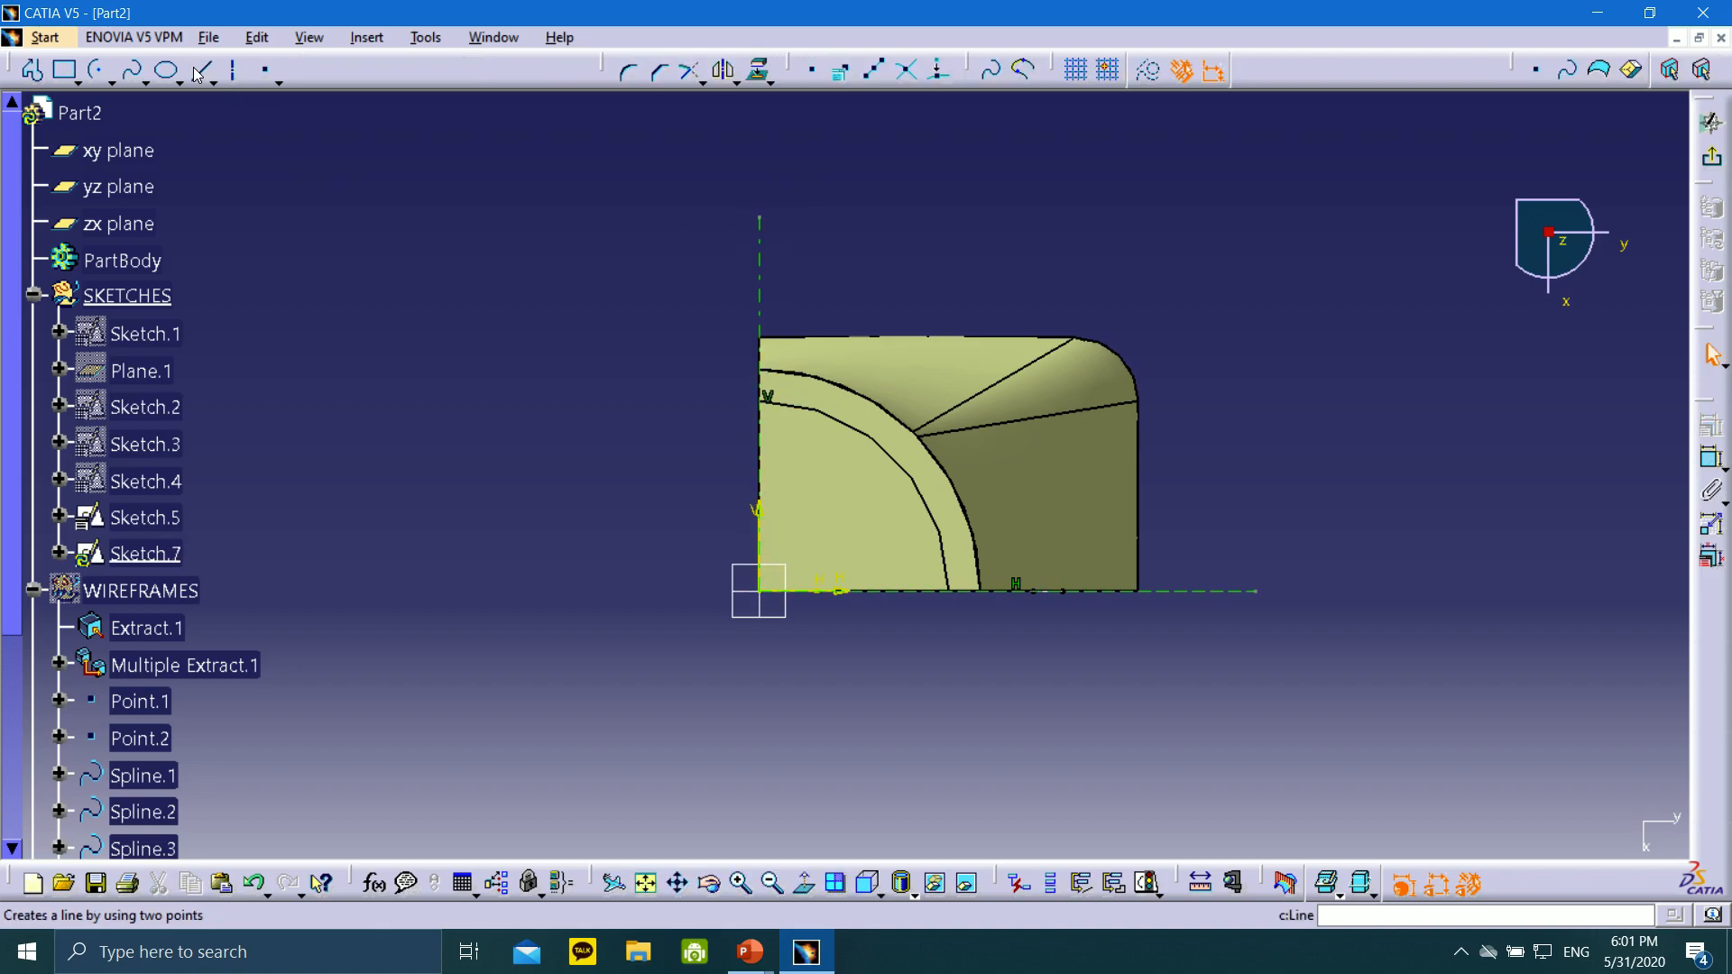
Draw a horizontal line about 23.5 mm long from the vertical axis, then a vertical line from its end down to the horizontal axis
click(200, 70)
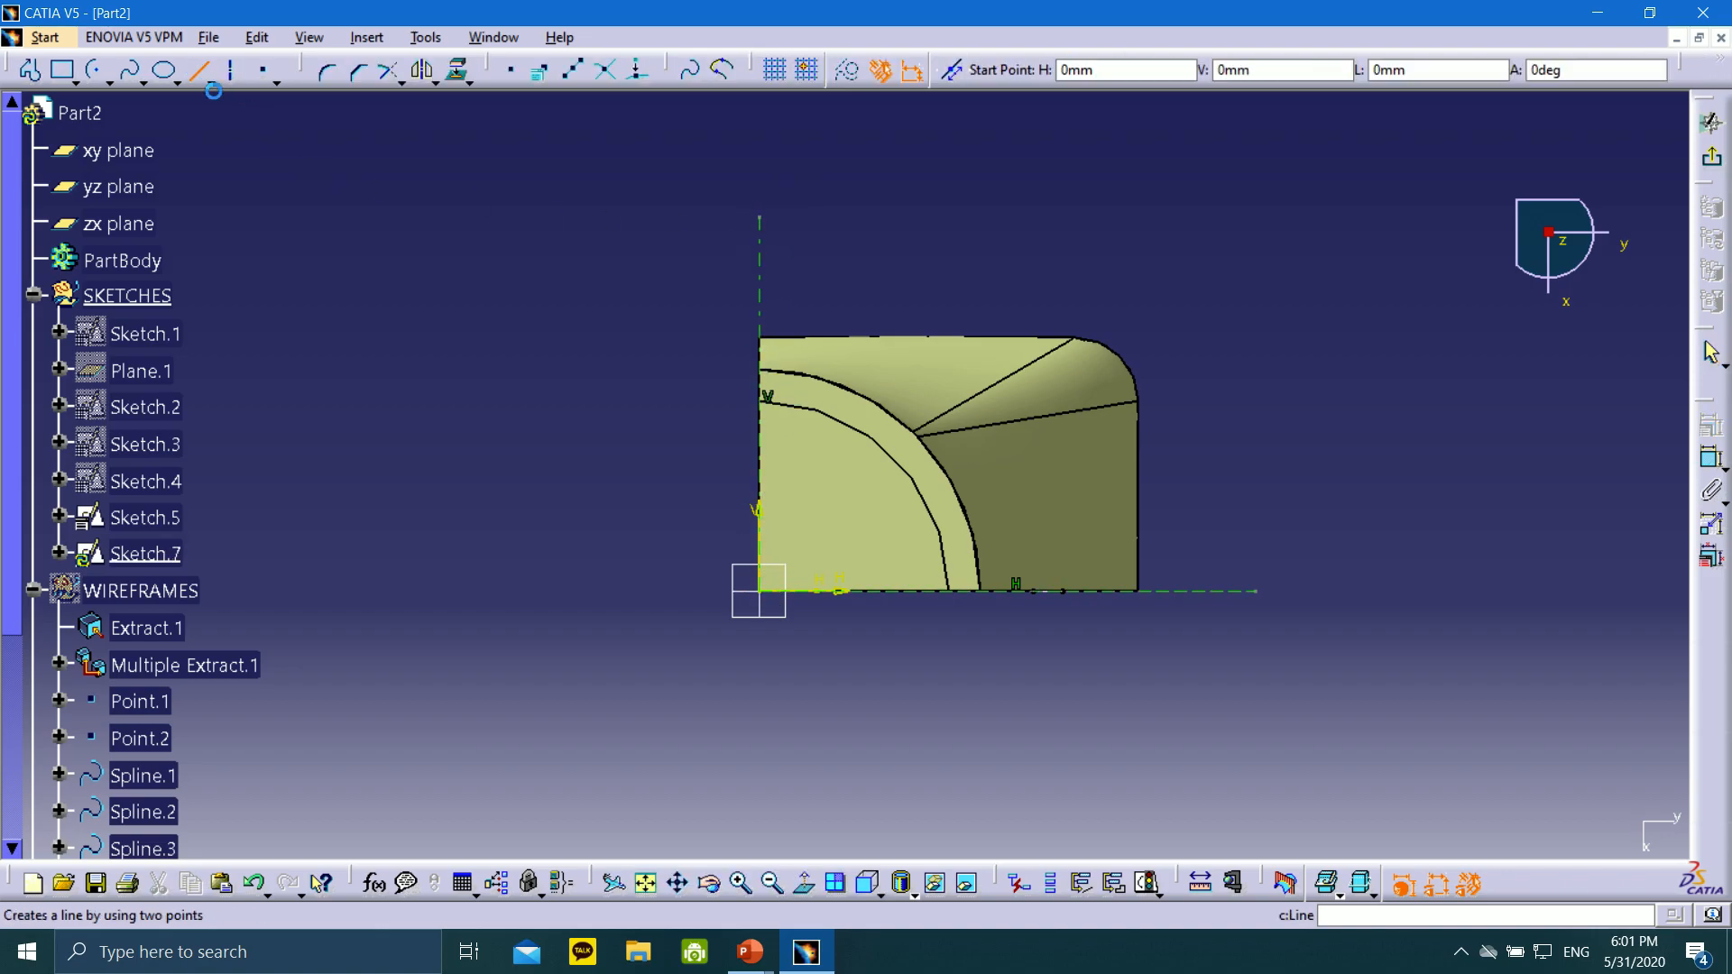
click(774, 461)
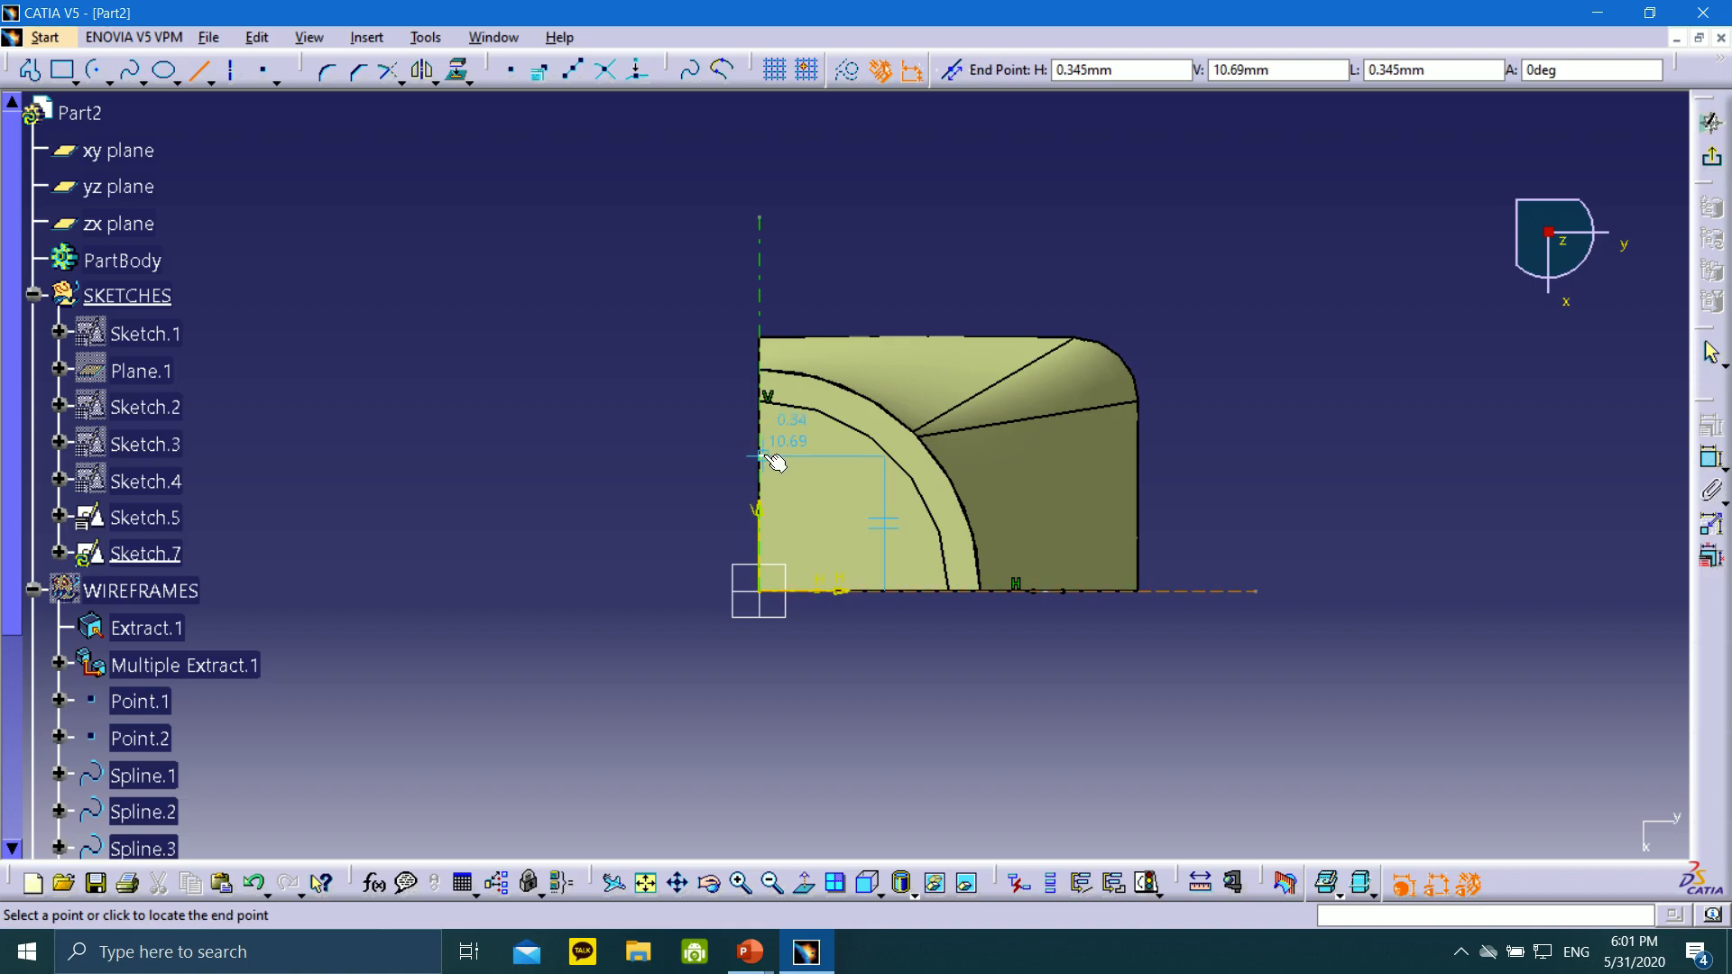
click(1054, 456)
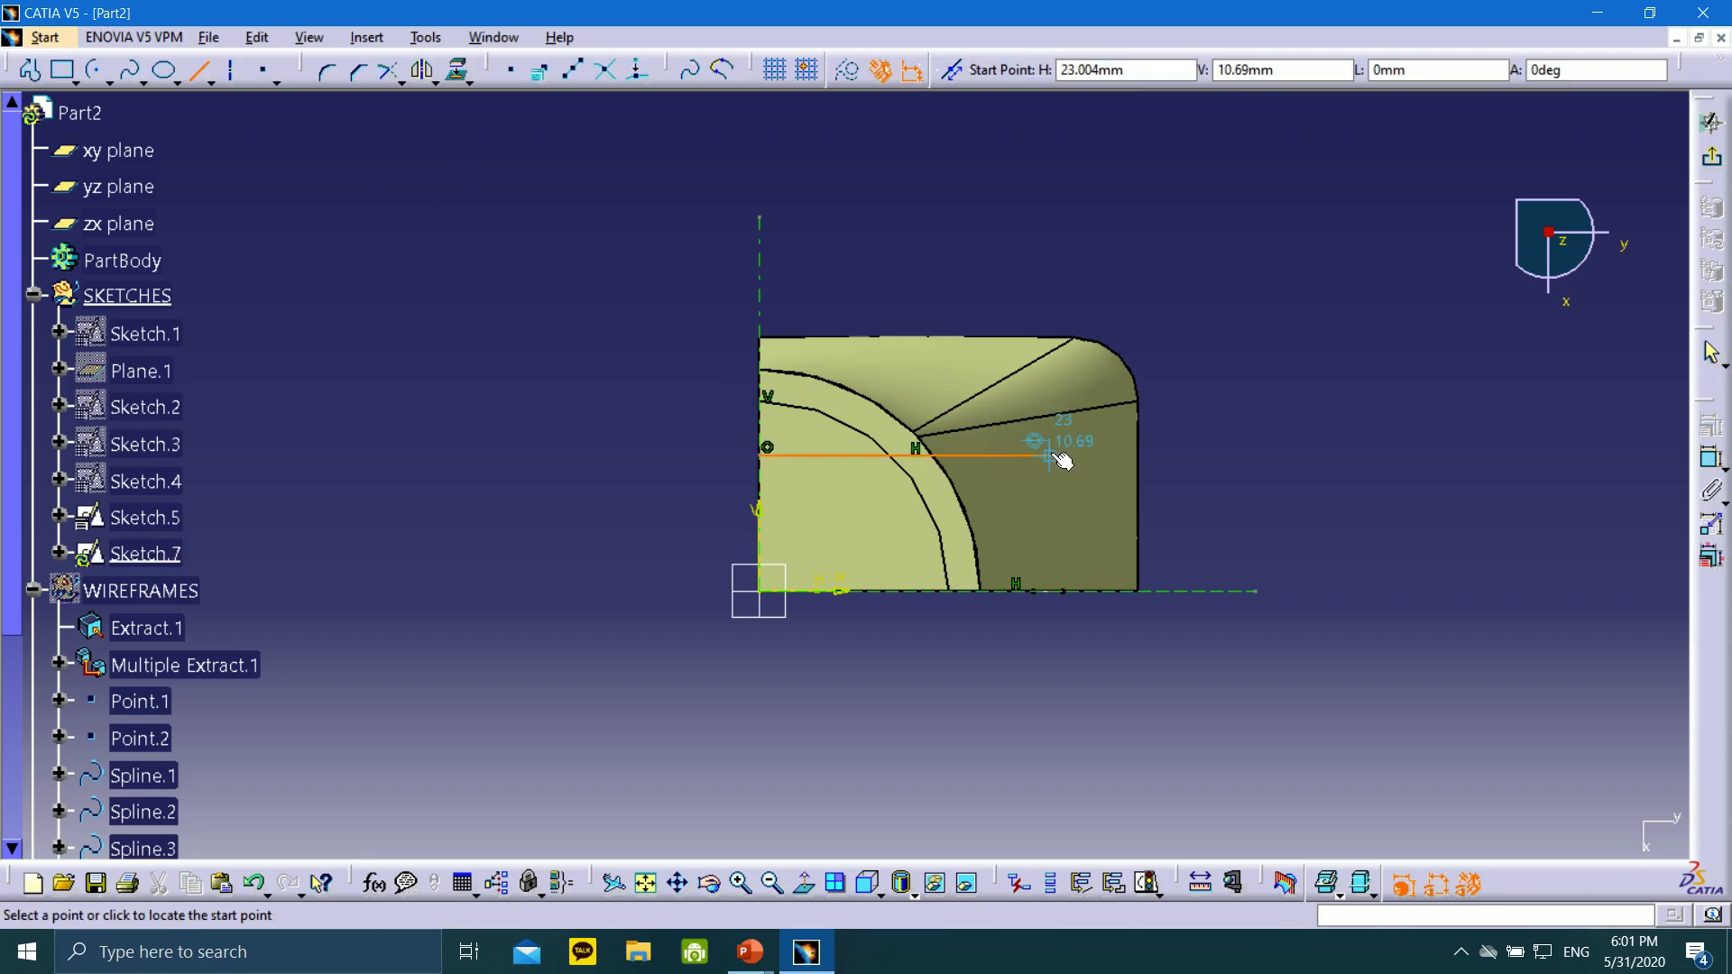
click(1054, 458)
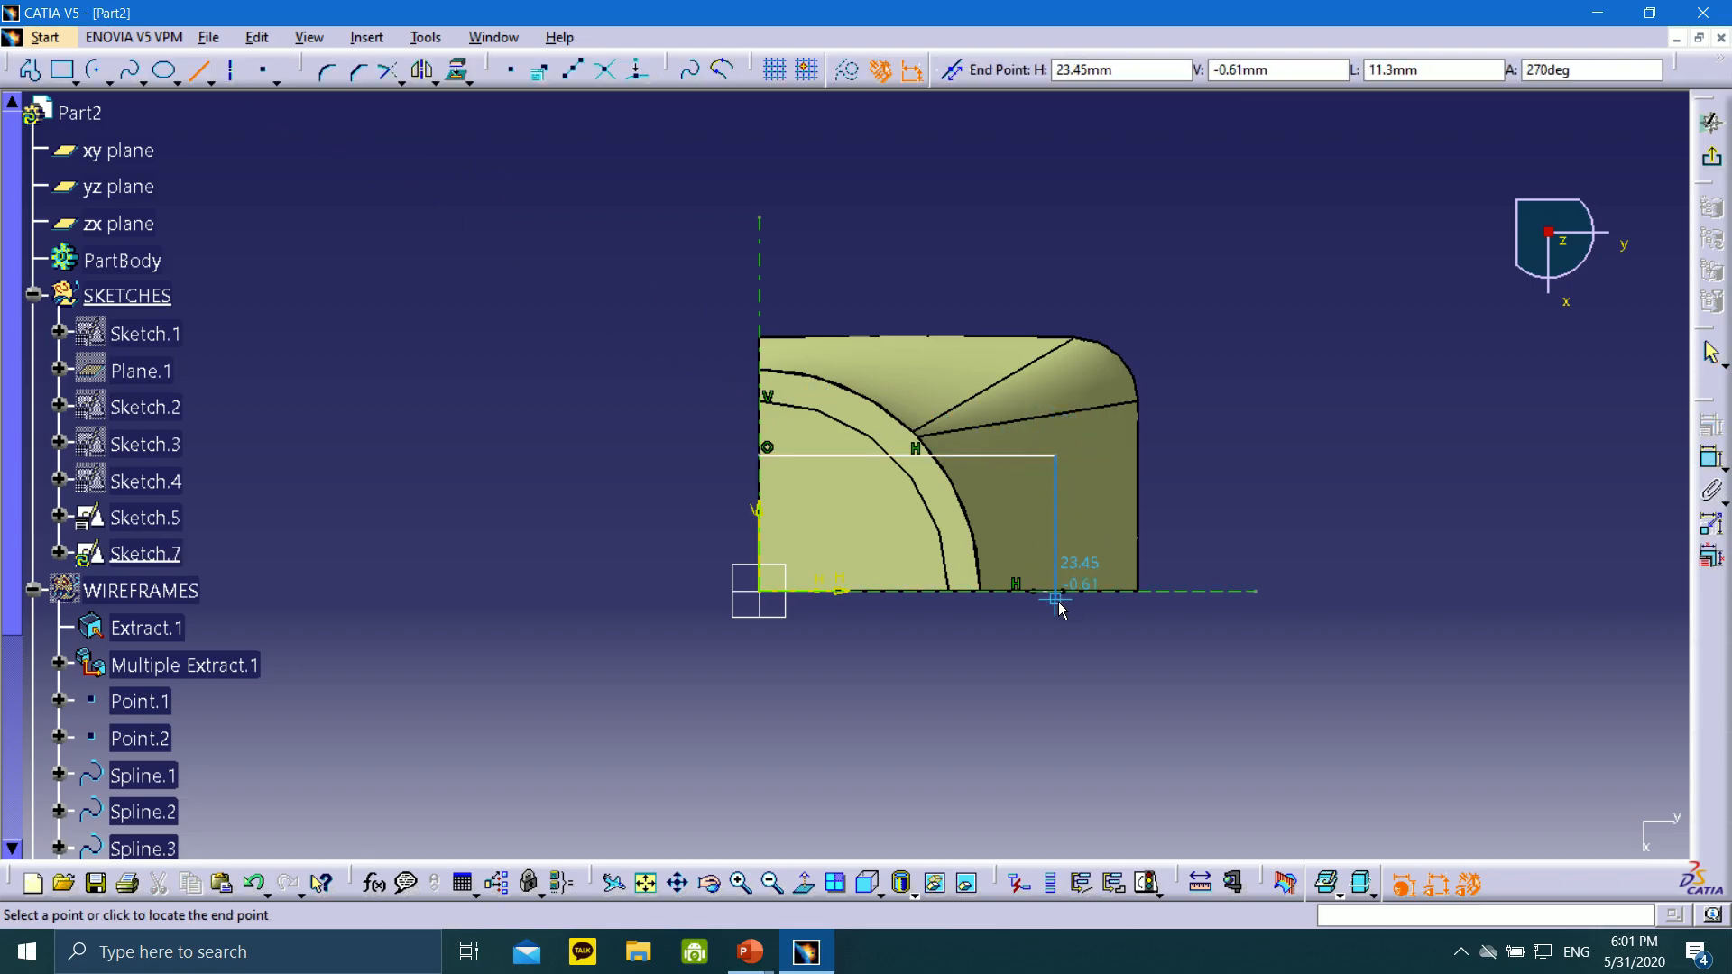
click(1056, 592)
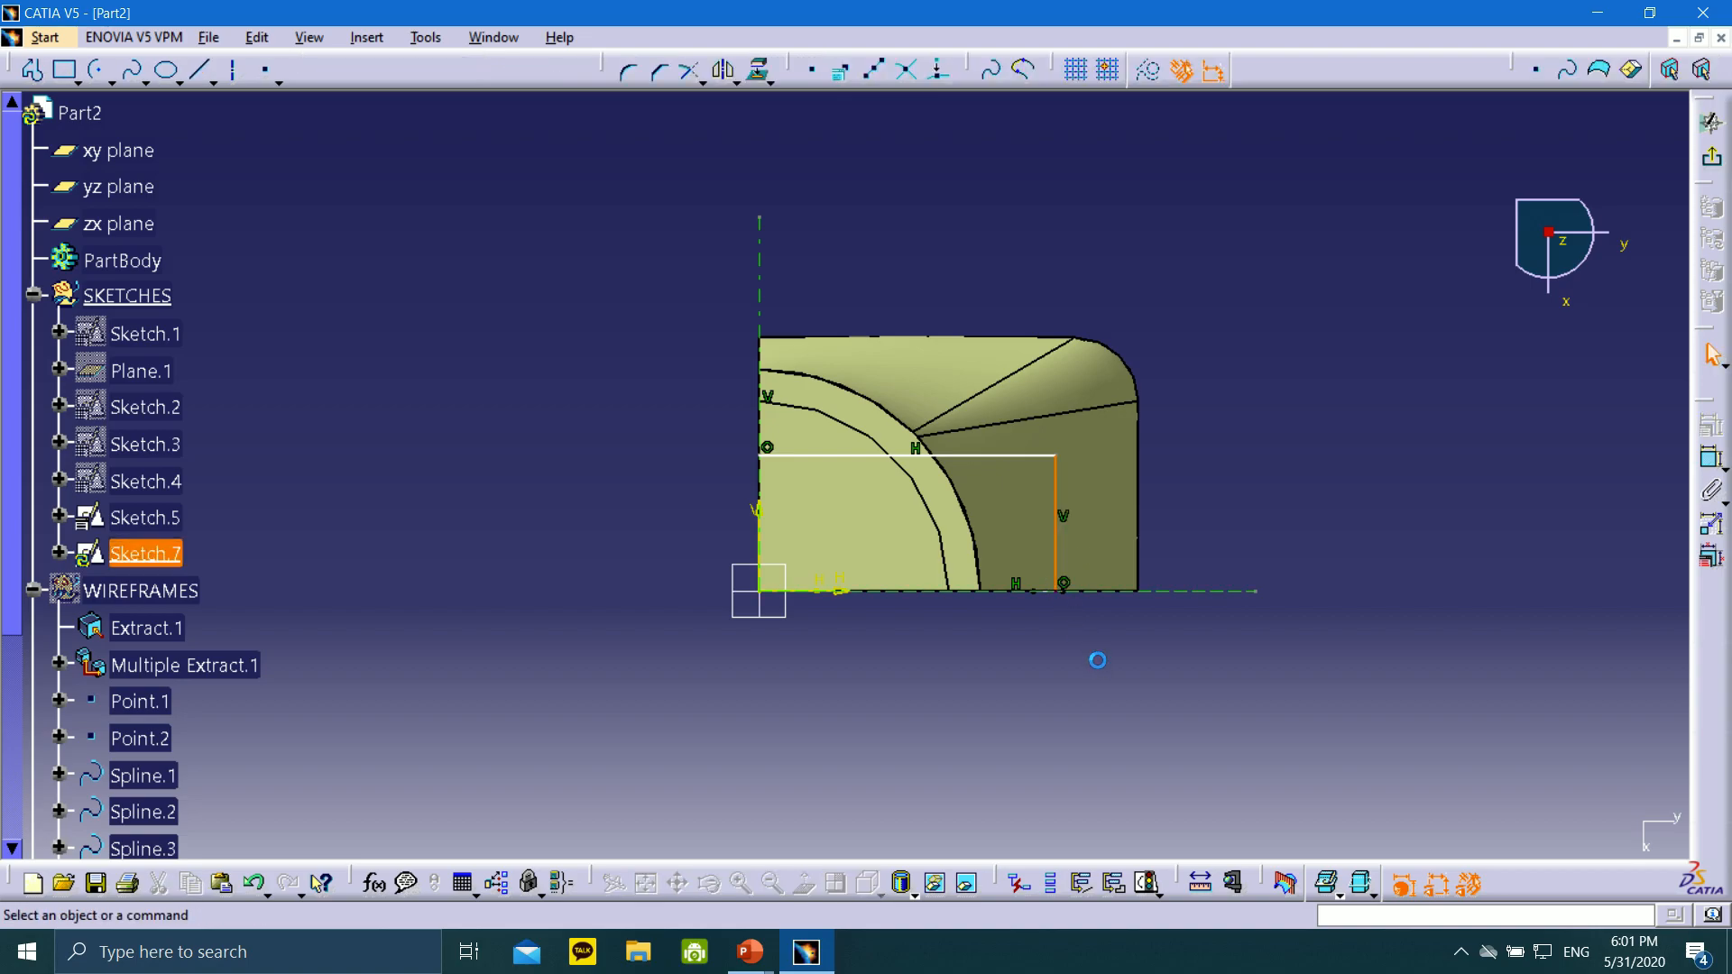
Make the vertical line's lower endpoint coincident with the Sketch.5 inclined line's endpoint on the horizontal axis
middle_drag(1084, 663, 1106, 414)
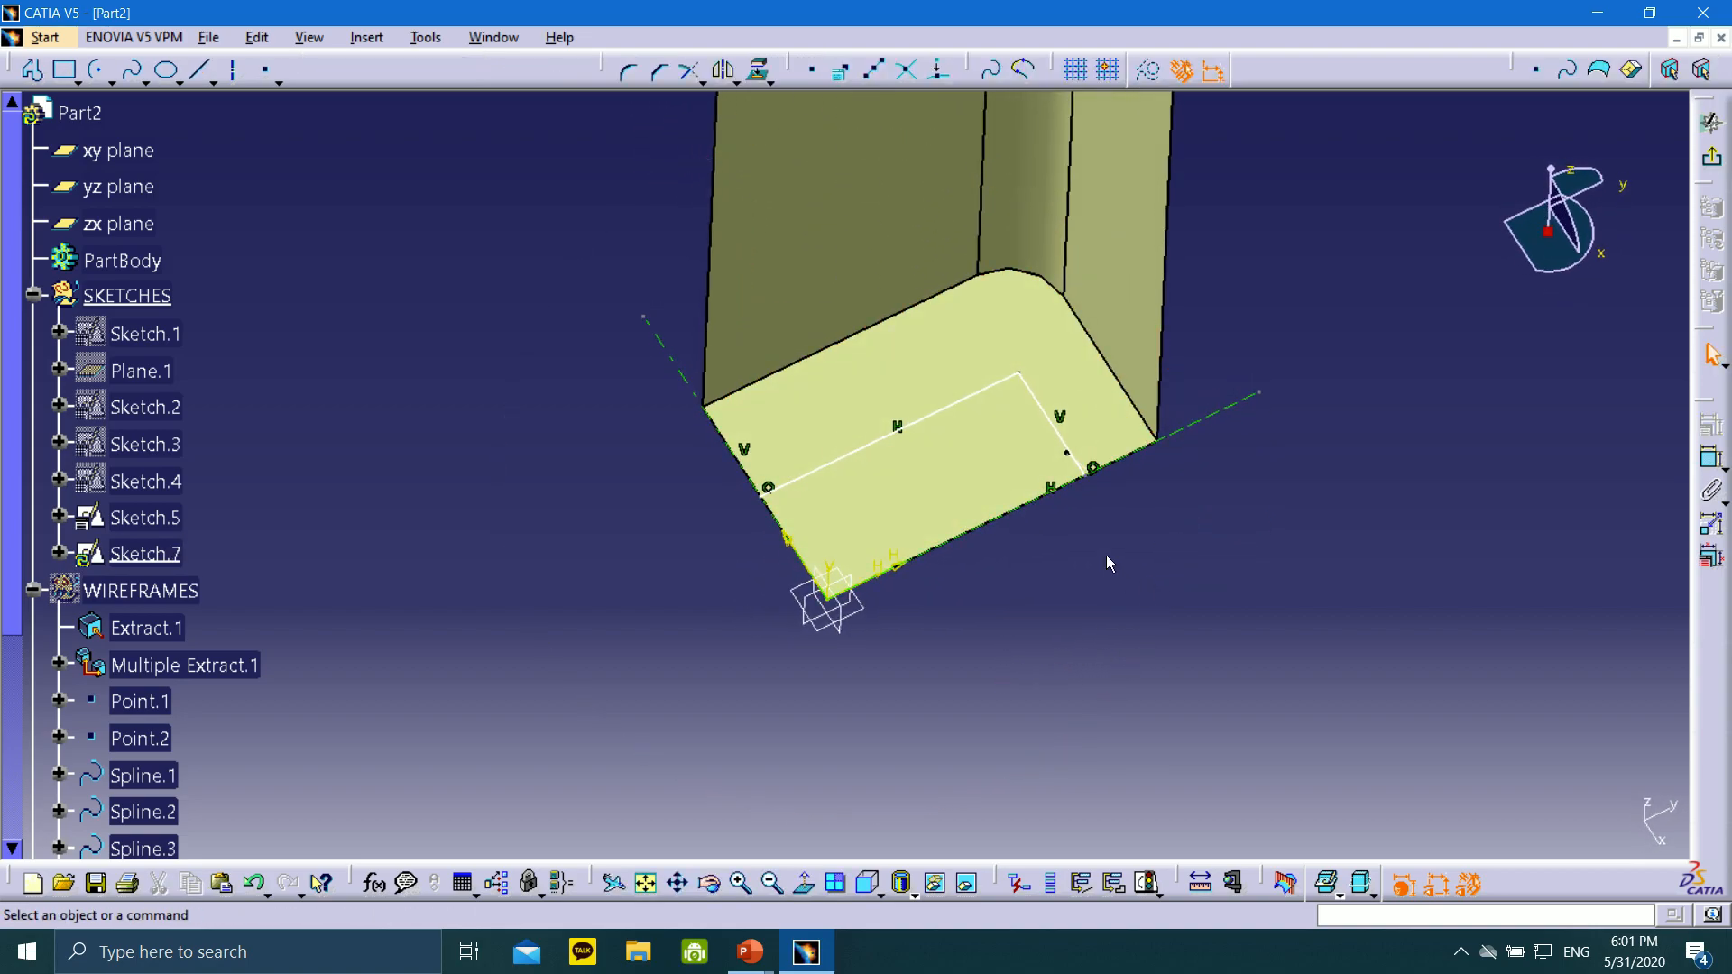
mouse_move(1107, 502)
middle_down()
mouse_move(1106, 561)
mouse_move(1121, 386)
mouse_move(1329, 485)
mouse_move(1357, 621)
mouse_move(1199, 414)
mouse_move(1236, 330)
mouse_move(1287, 430)
mouse_move(913, 193)
mouse_move(932, 108)
mouse_move(886, 98)
mouse_move(787, 175)
mouse_move(789, 595)
mouse_move(1071, 595)
mouse_move(1168, 530)
mouse_move(1162, 516)
mouse_move(1094, 553)
mouse_move(815, 623)
mouse_move(718, 626)
middle_up()
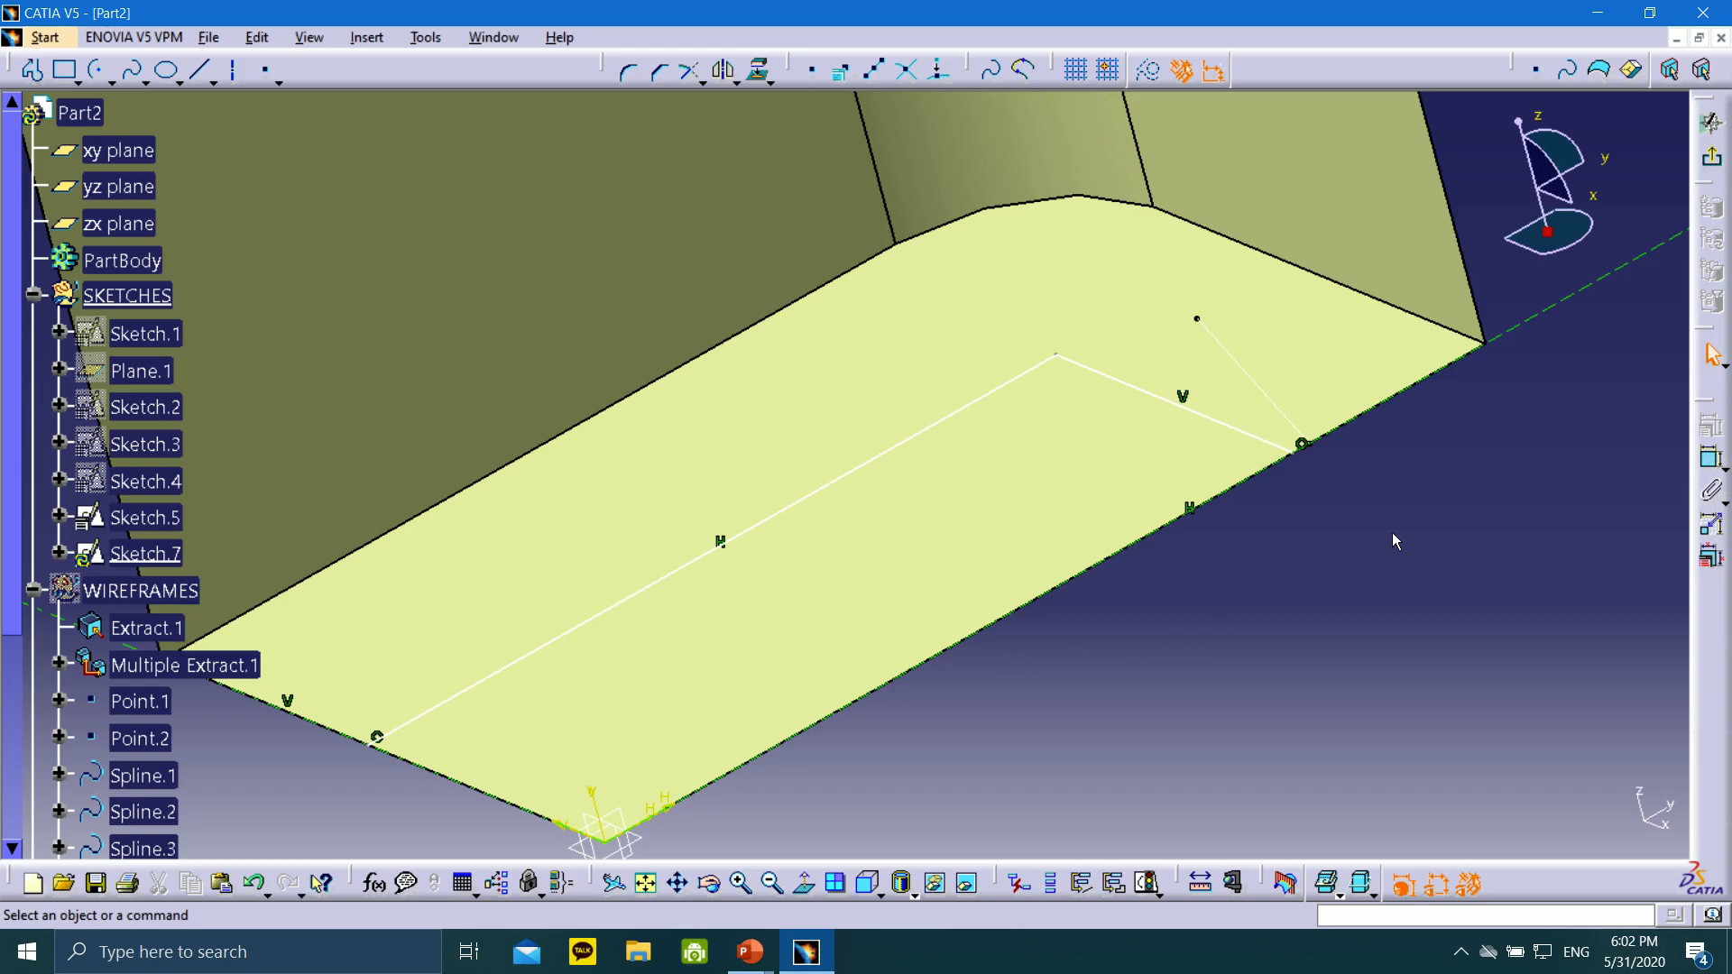
mouse_move(1410, 492)
middle_down()
mouse_move(1372, 603)
mouse_move(1285, 656)
middle_up()
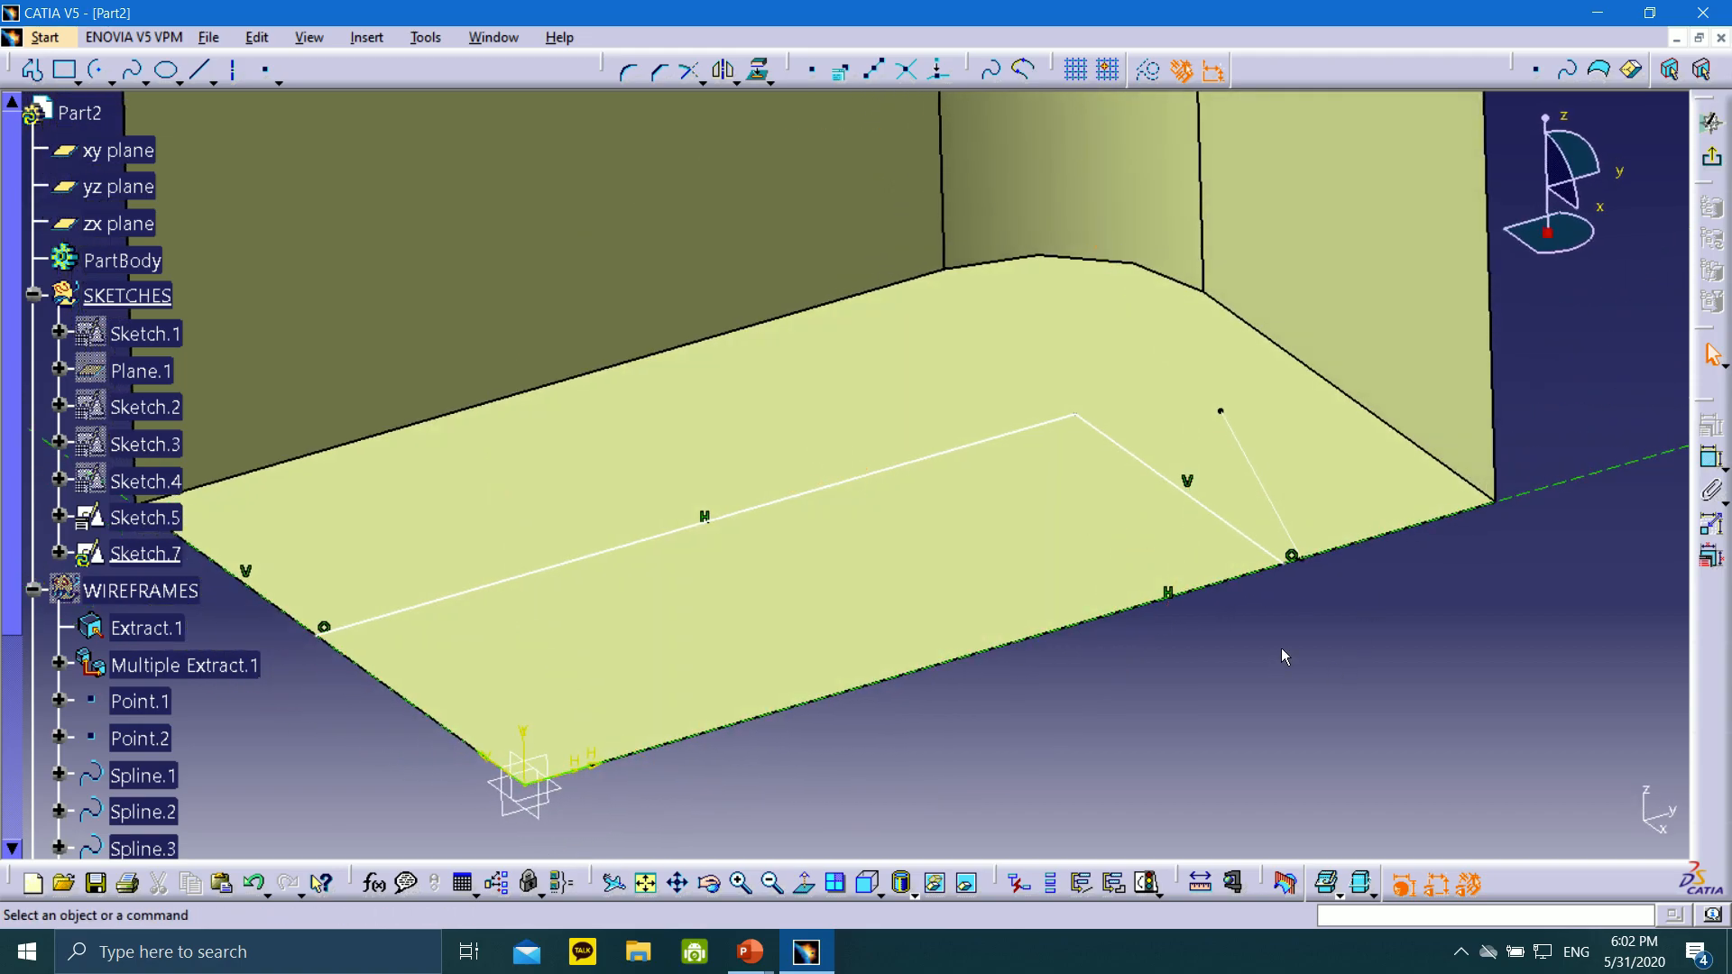
ctrl+click(1302, 561)
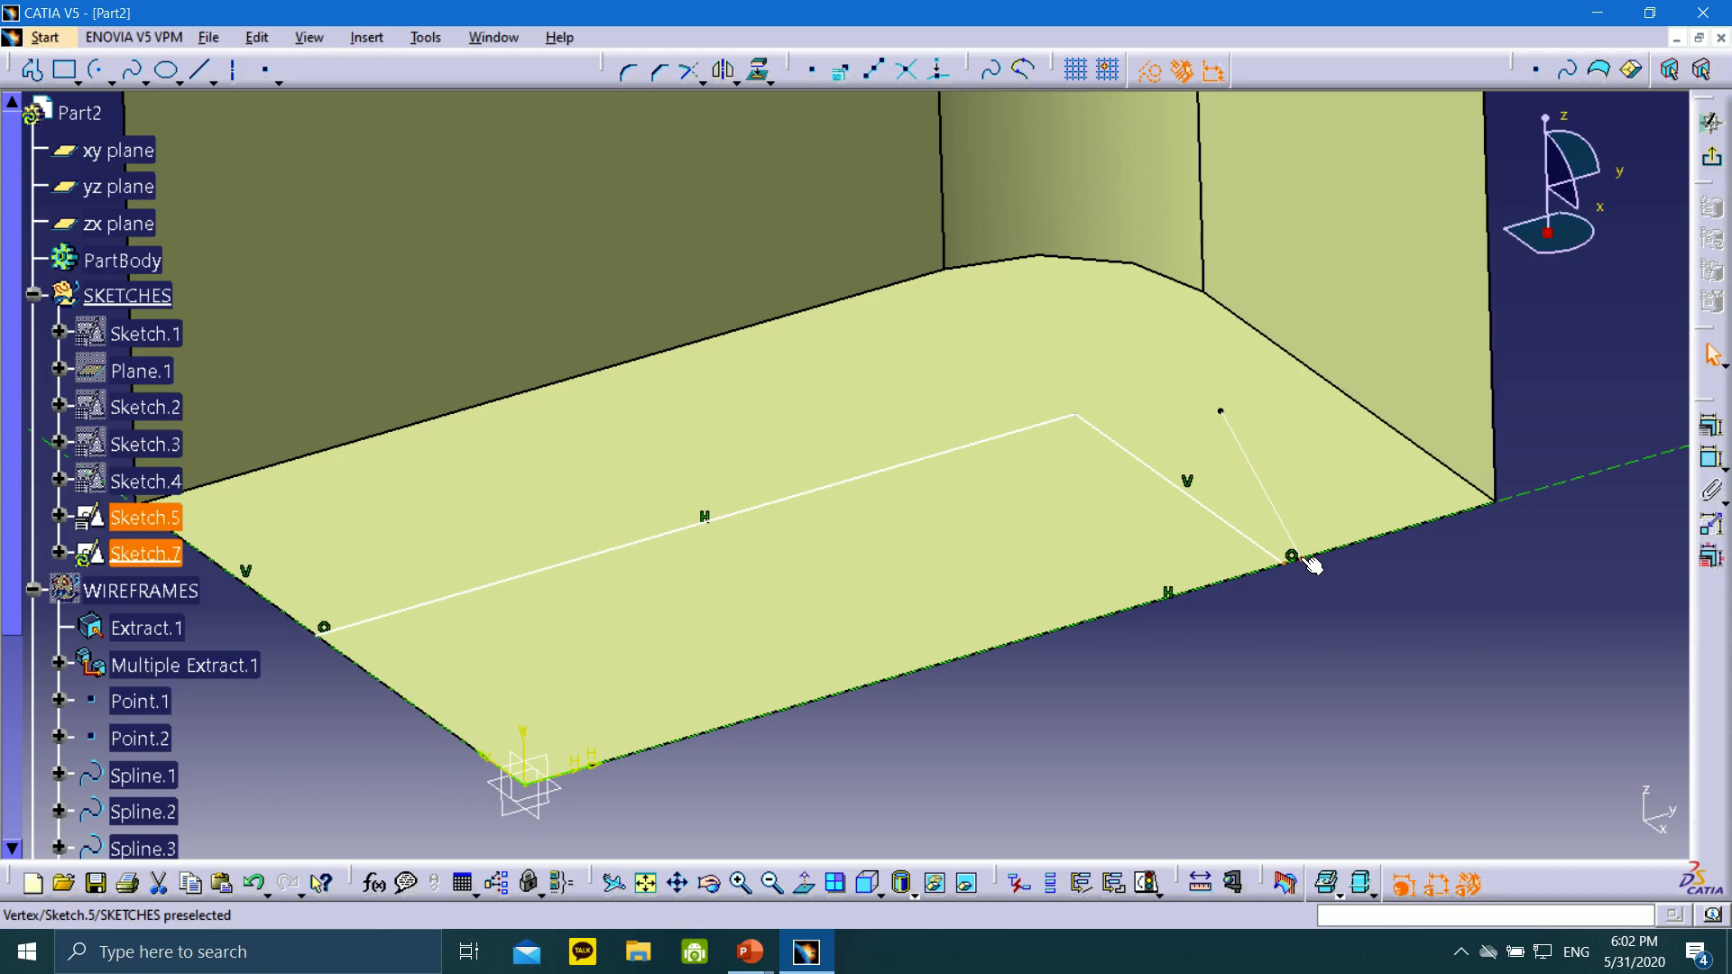
click(1712, 427)
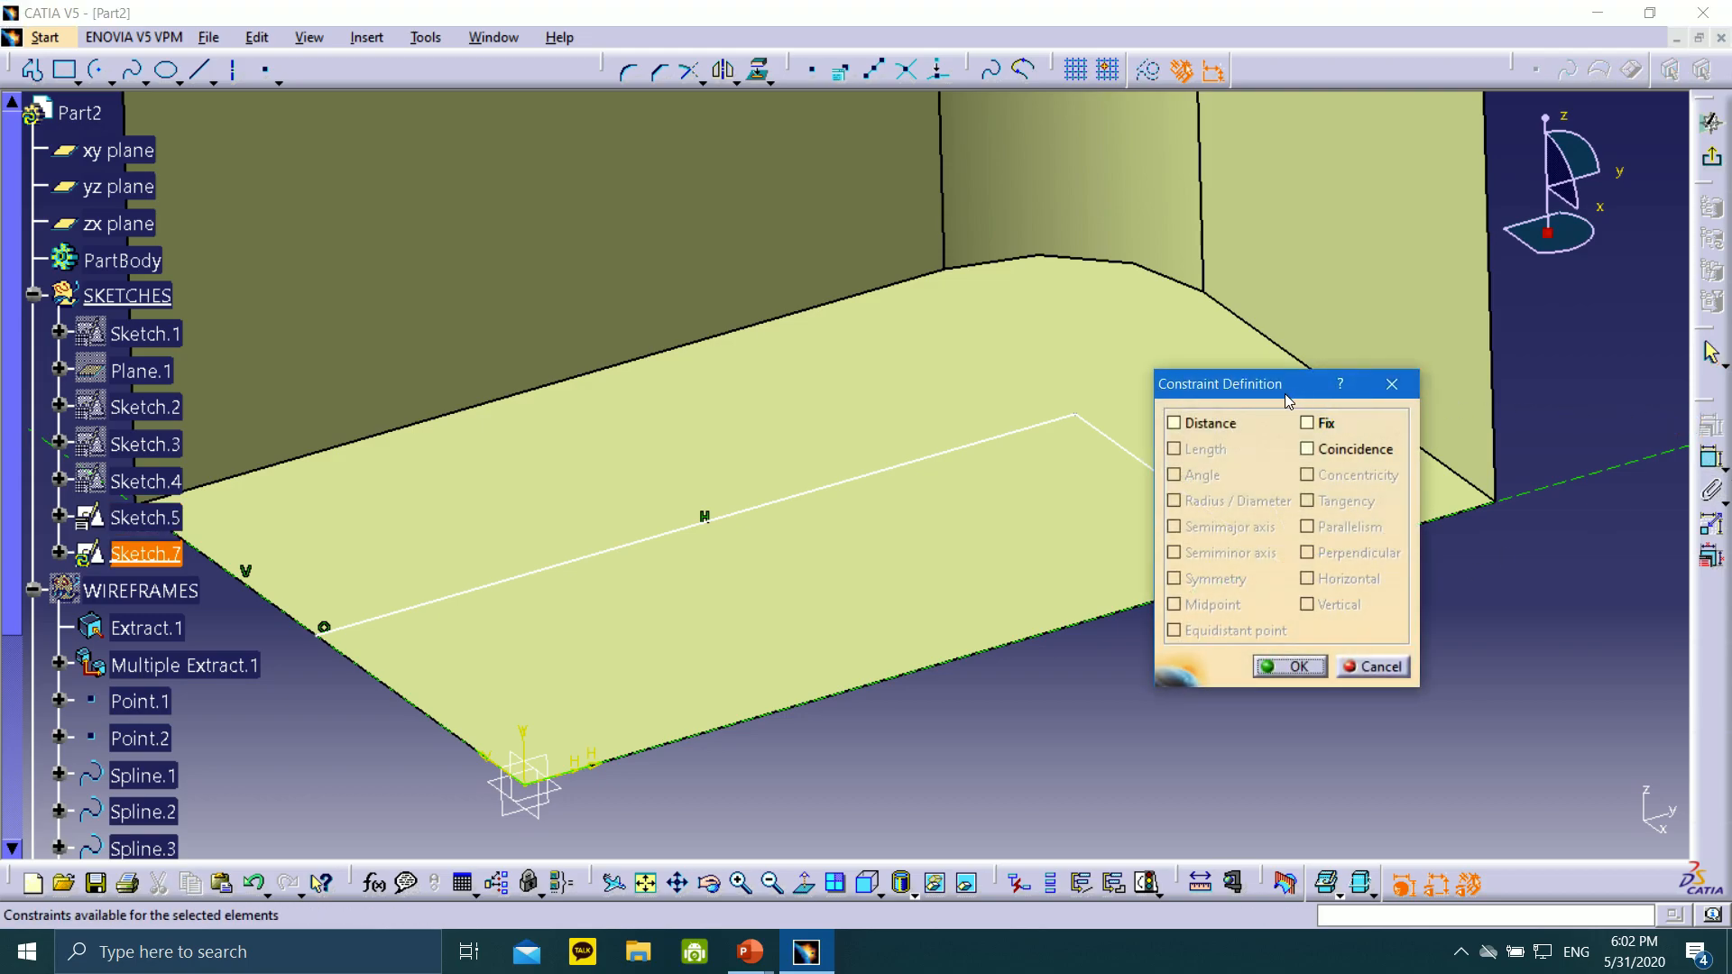
drag(1285, 393, 788, 398)
click(811, 455)
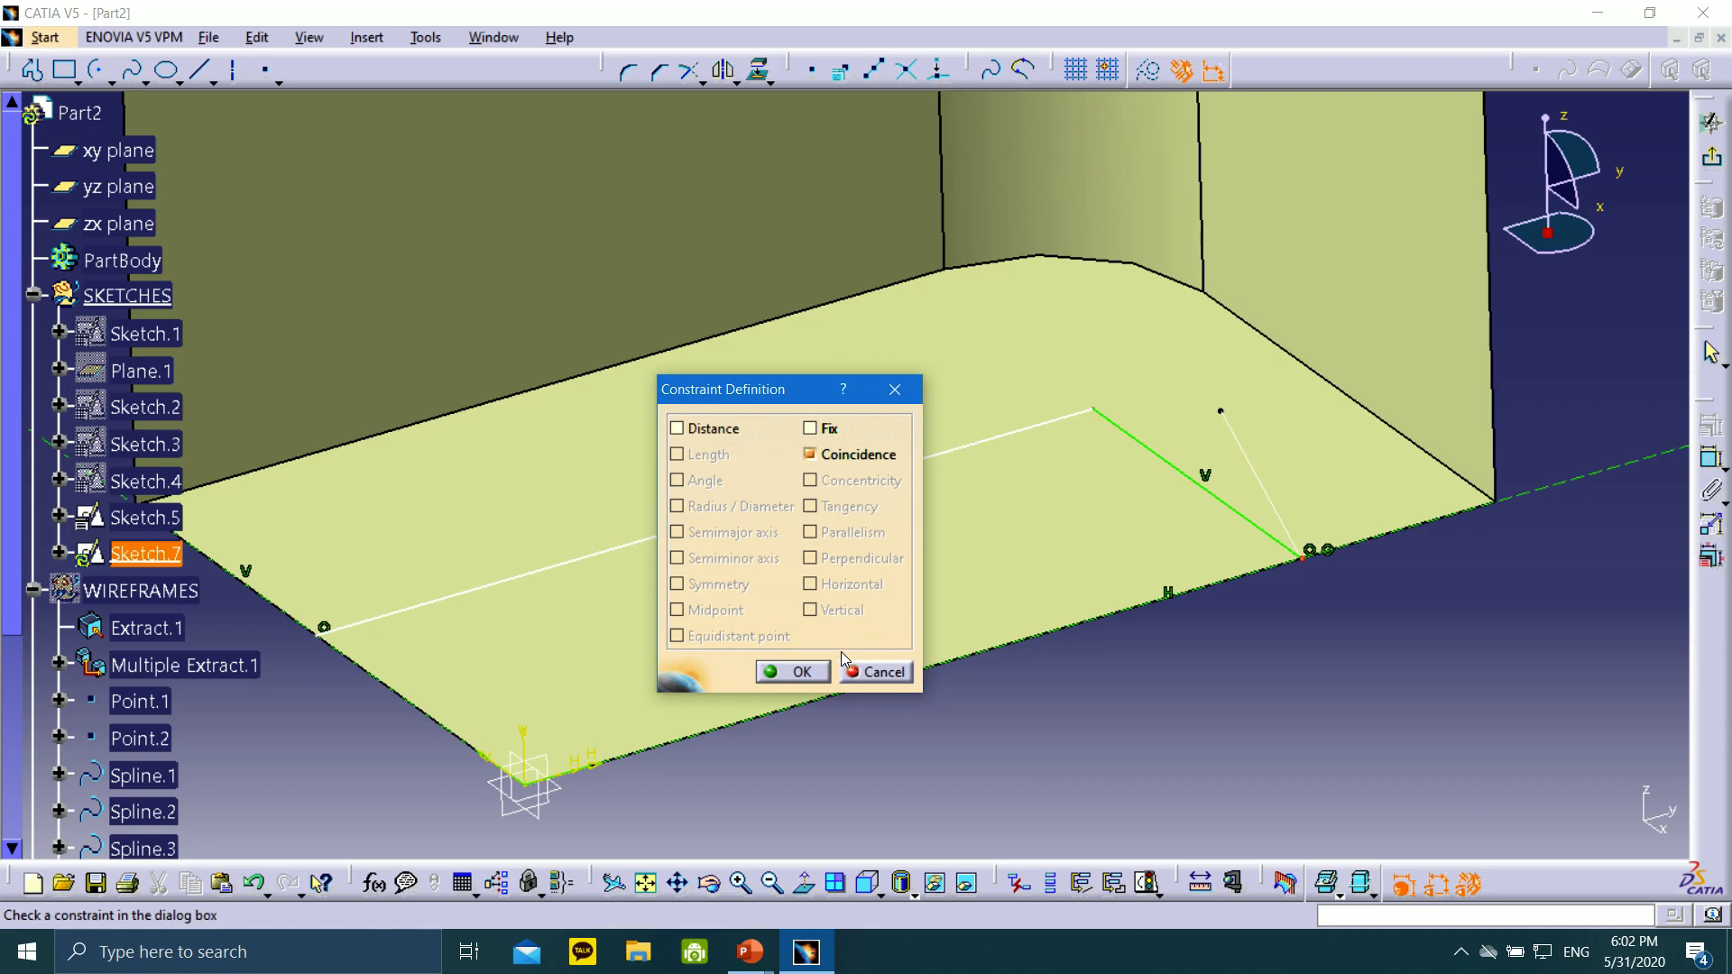
click(789, 673)
Test the profile's remaining freedom by shifting its horizontal and vertical lines within the sketch
mouse_move(996, 440)
mouse_down()
mouse_move(1152, 546)
mouse_move(902, 369)
mouse_move(1009, 444)
mouse_up()
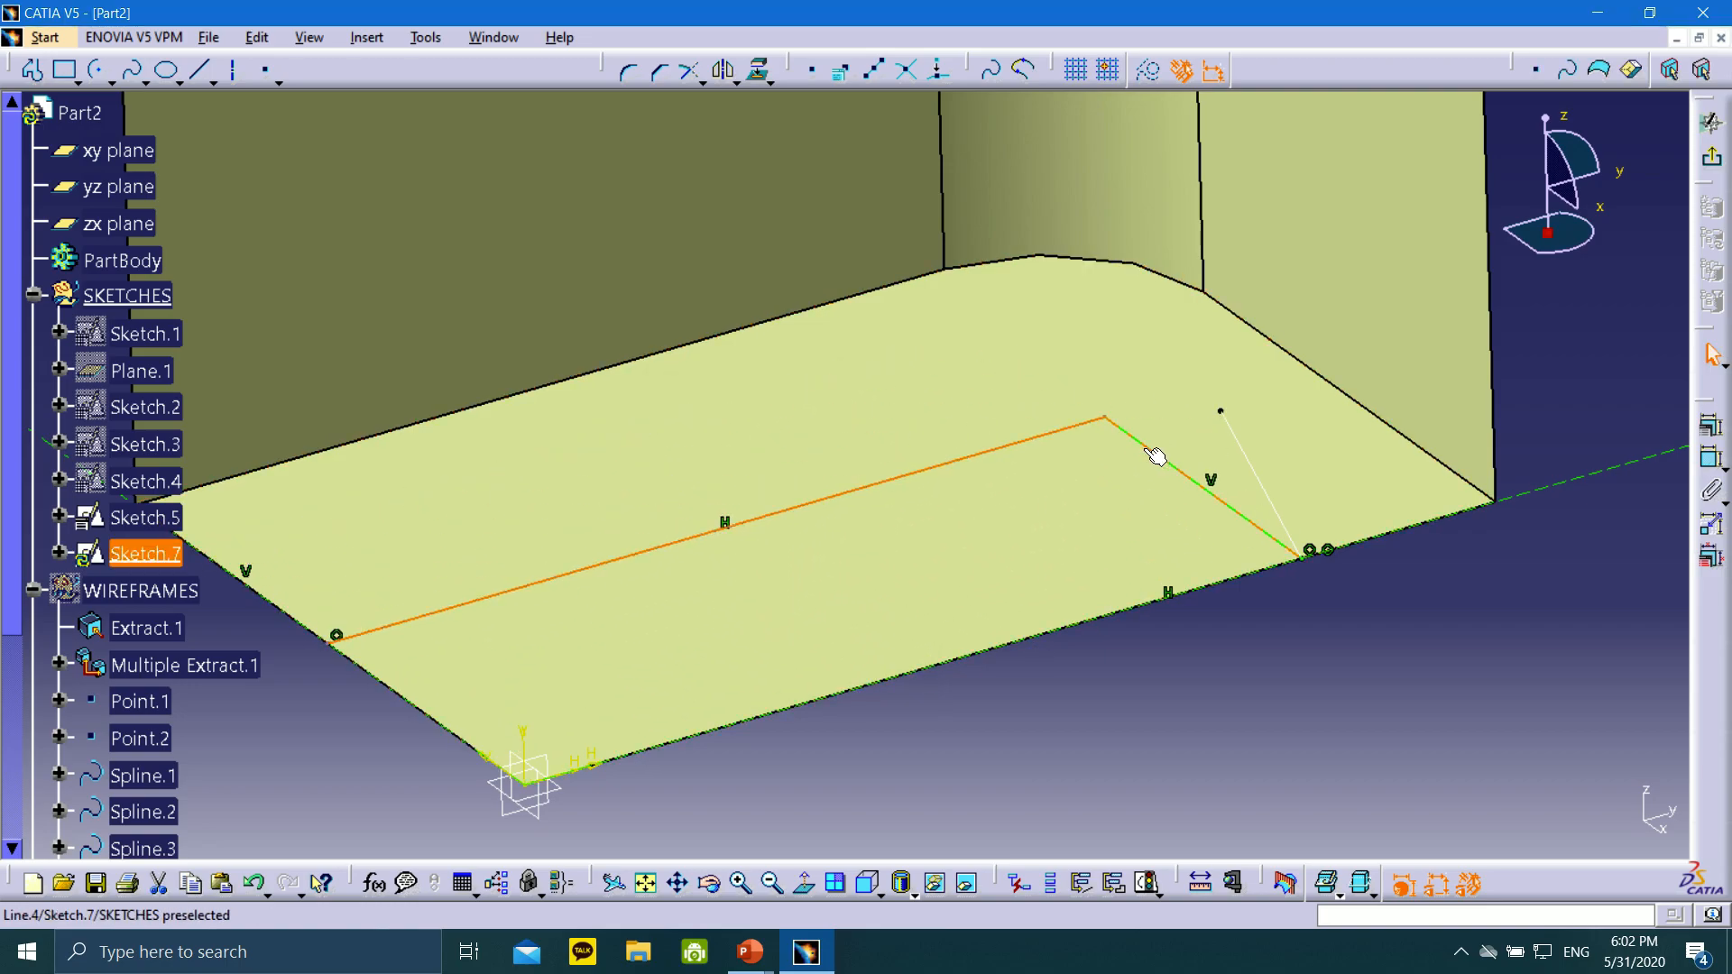
mouse_move(1153, 452)
mouse_down()
mouse_move(993, 533)
mouse_move(1052, 387)
mouse_up()
drag(740, 479, 752, 488)
mouse_move(1110, 529)
middle_down()
mouse_move(1156, 583)
mouse_move(987, 579)
middle_up()
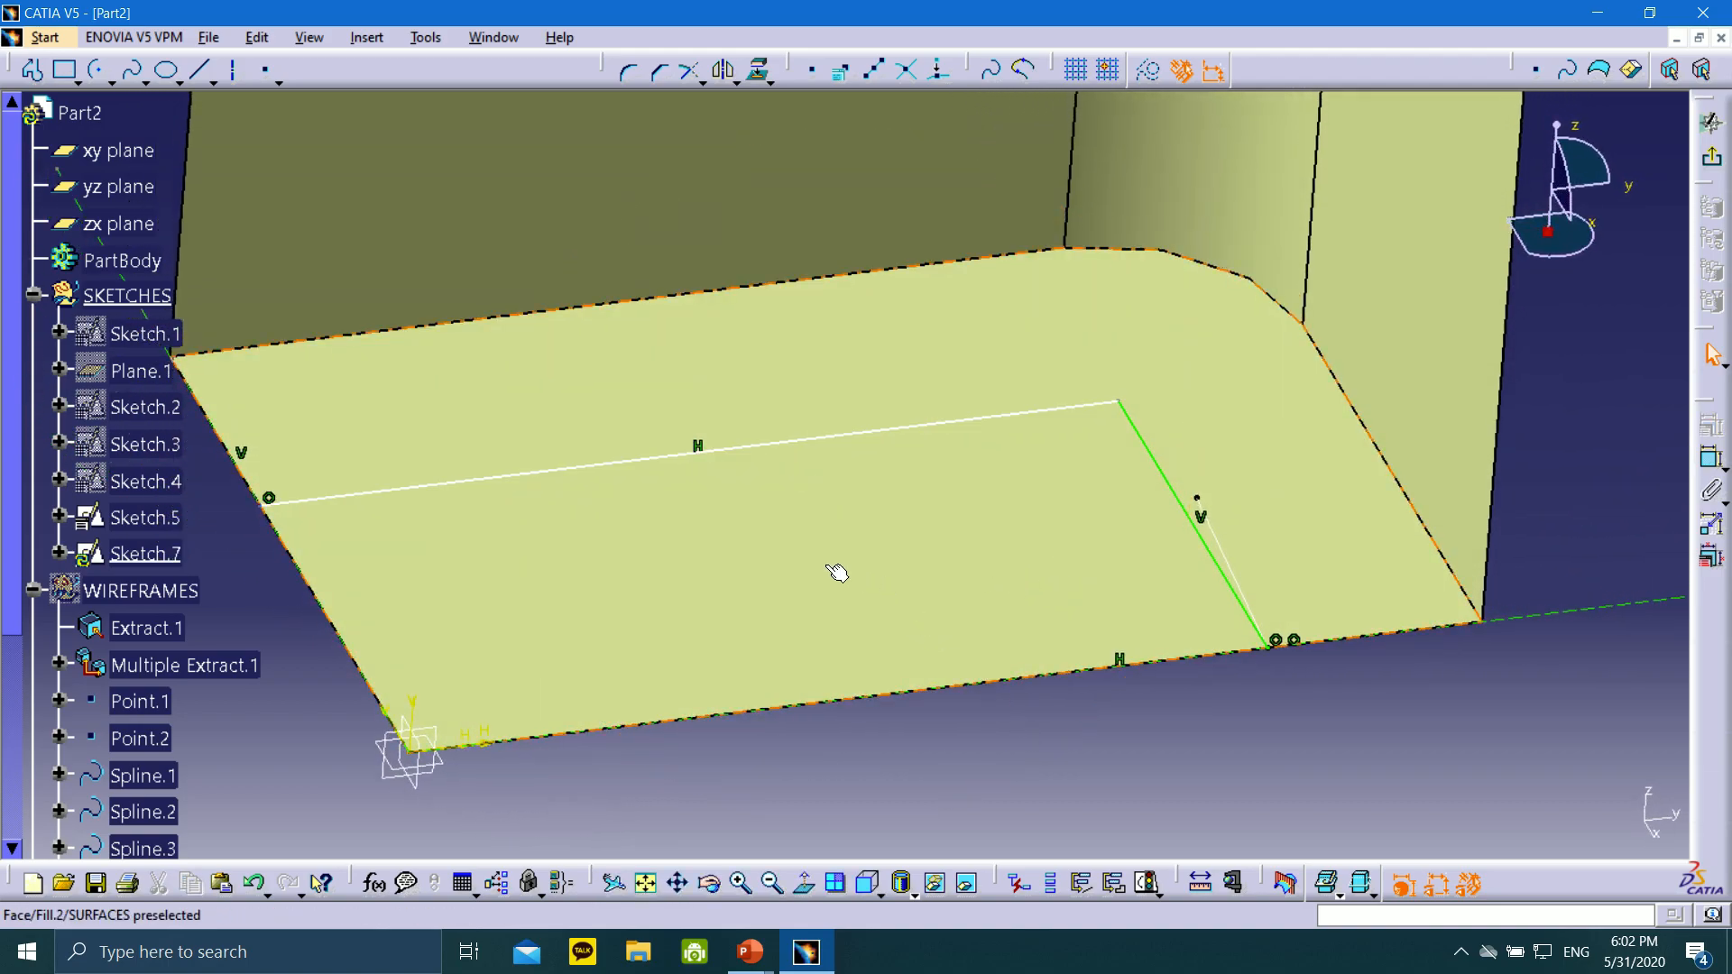
middle_drag(839, 572, 860, 629)
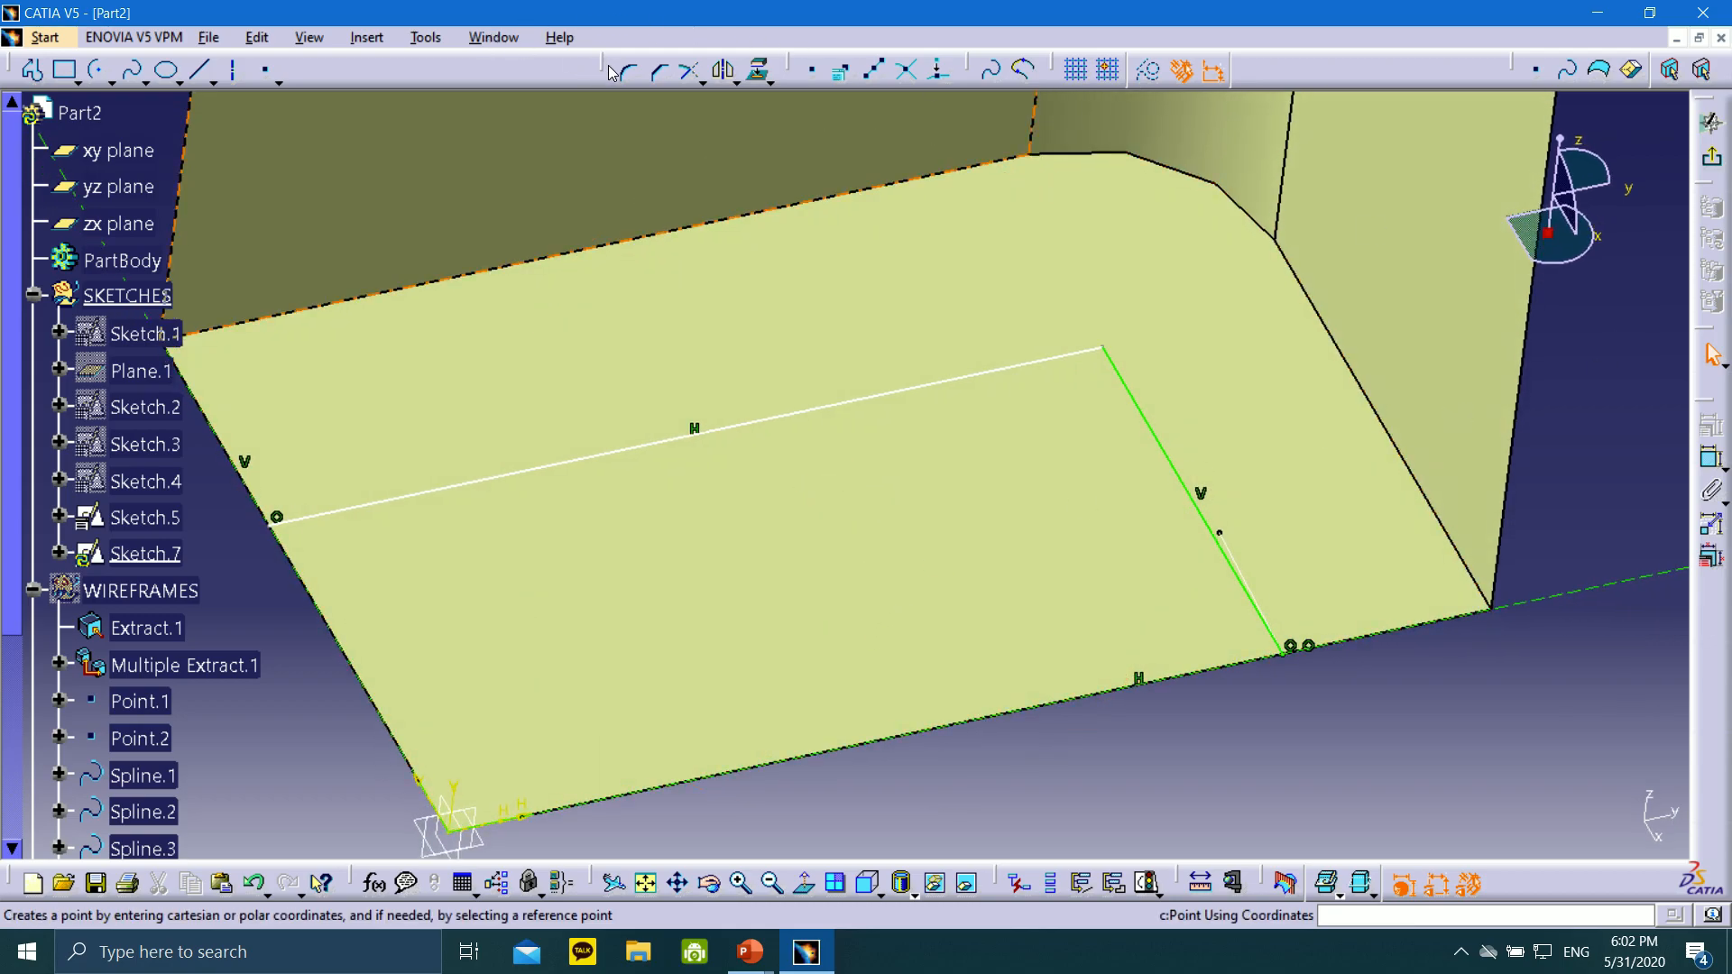
Dimension the distance between the profile's horizontal line and the horizontal axis as 14 mm
click(1712, 458)
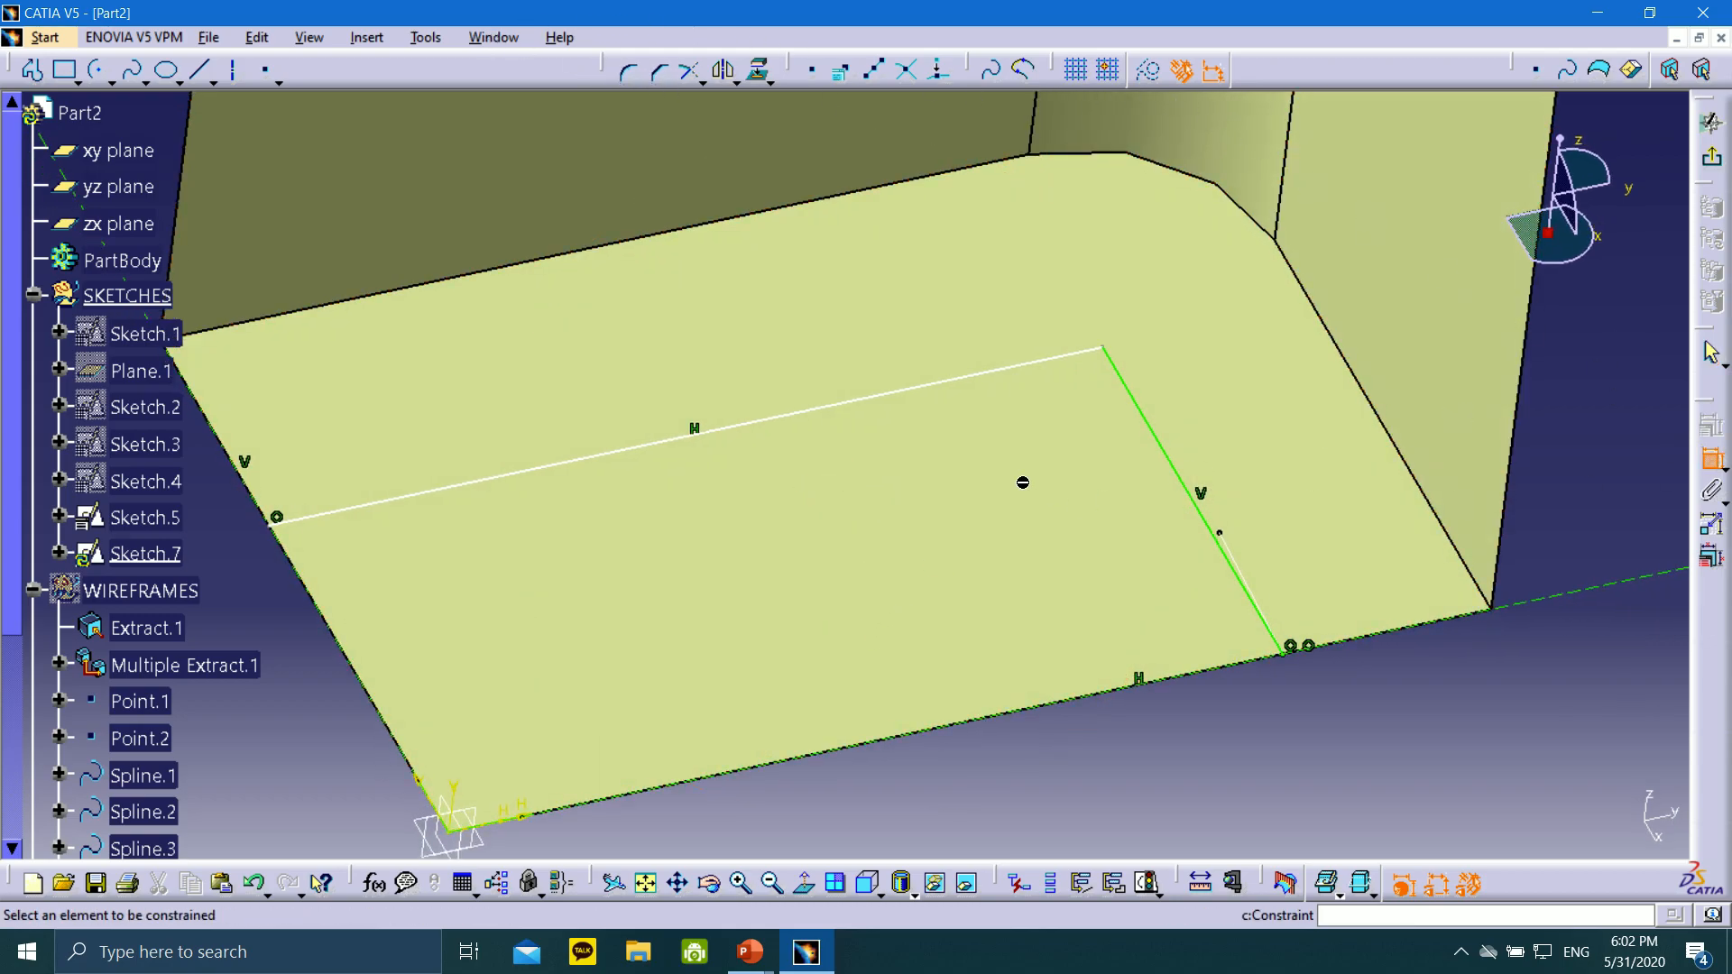
click(873, 397)
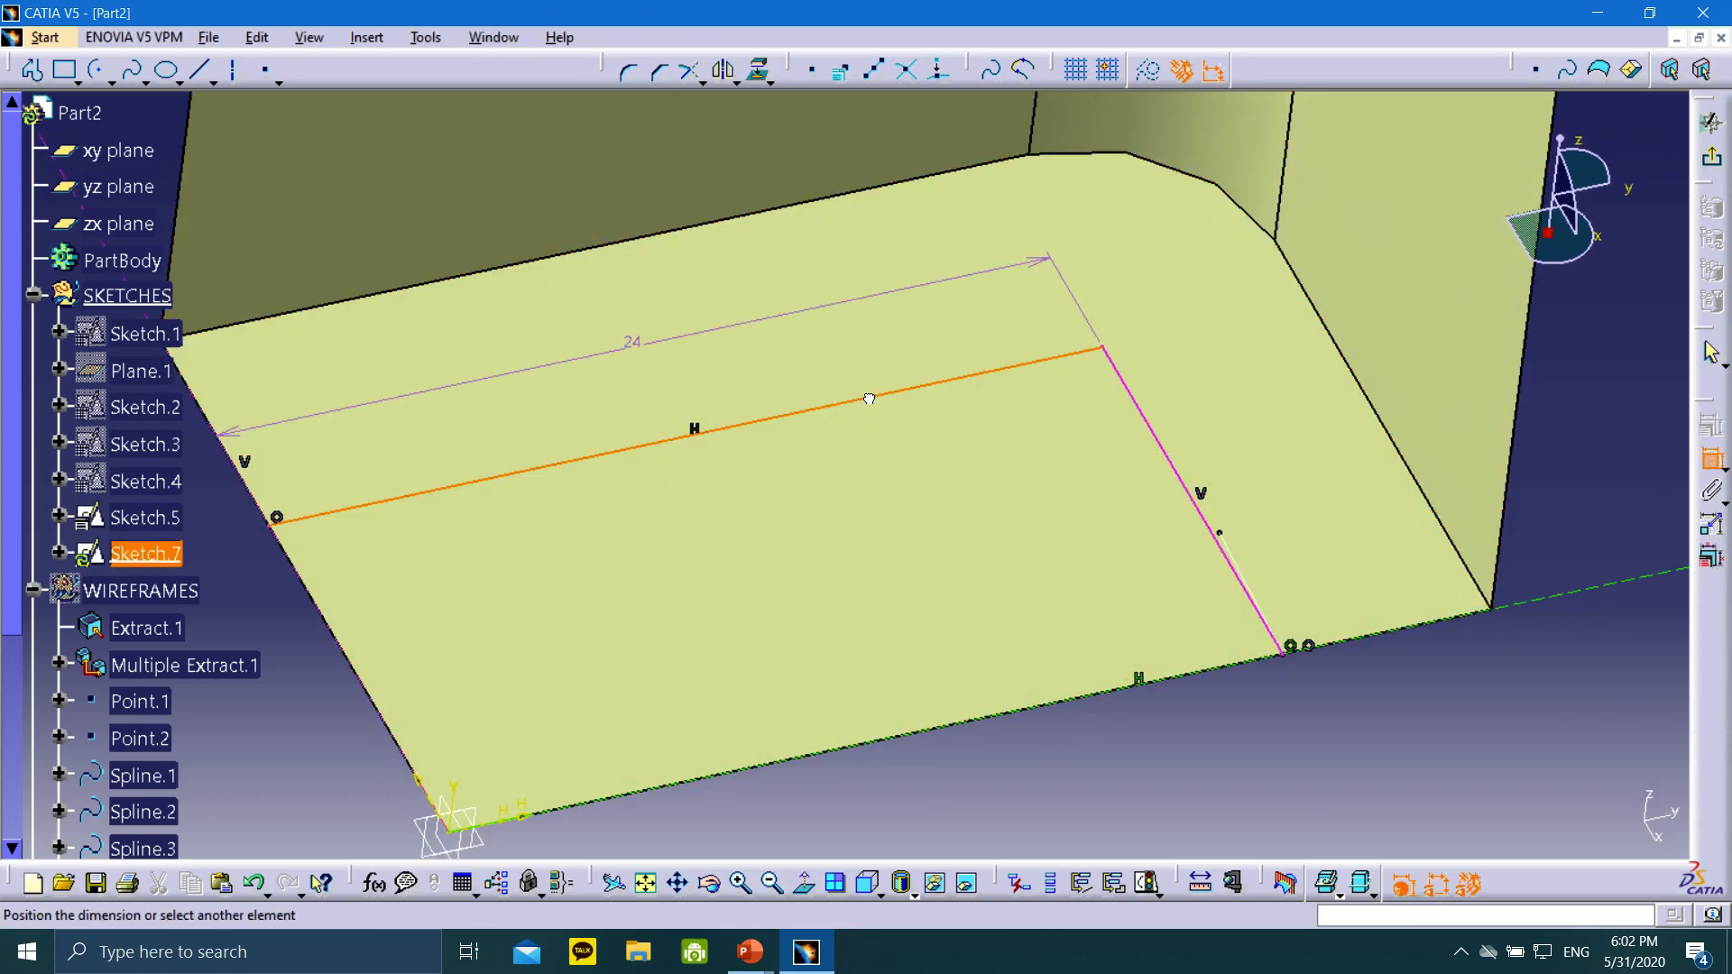
click(1022, 718)
click(772, 589)
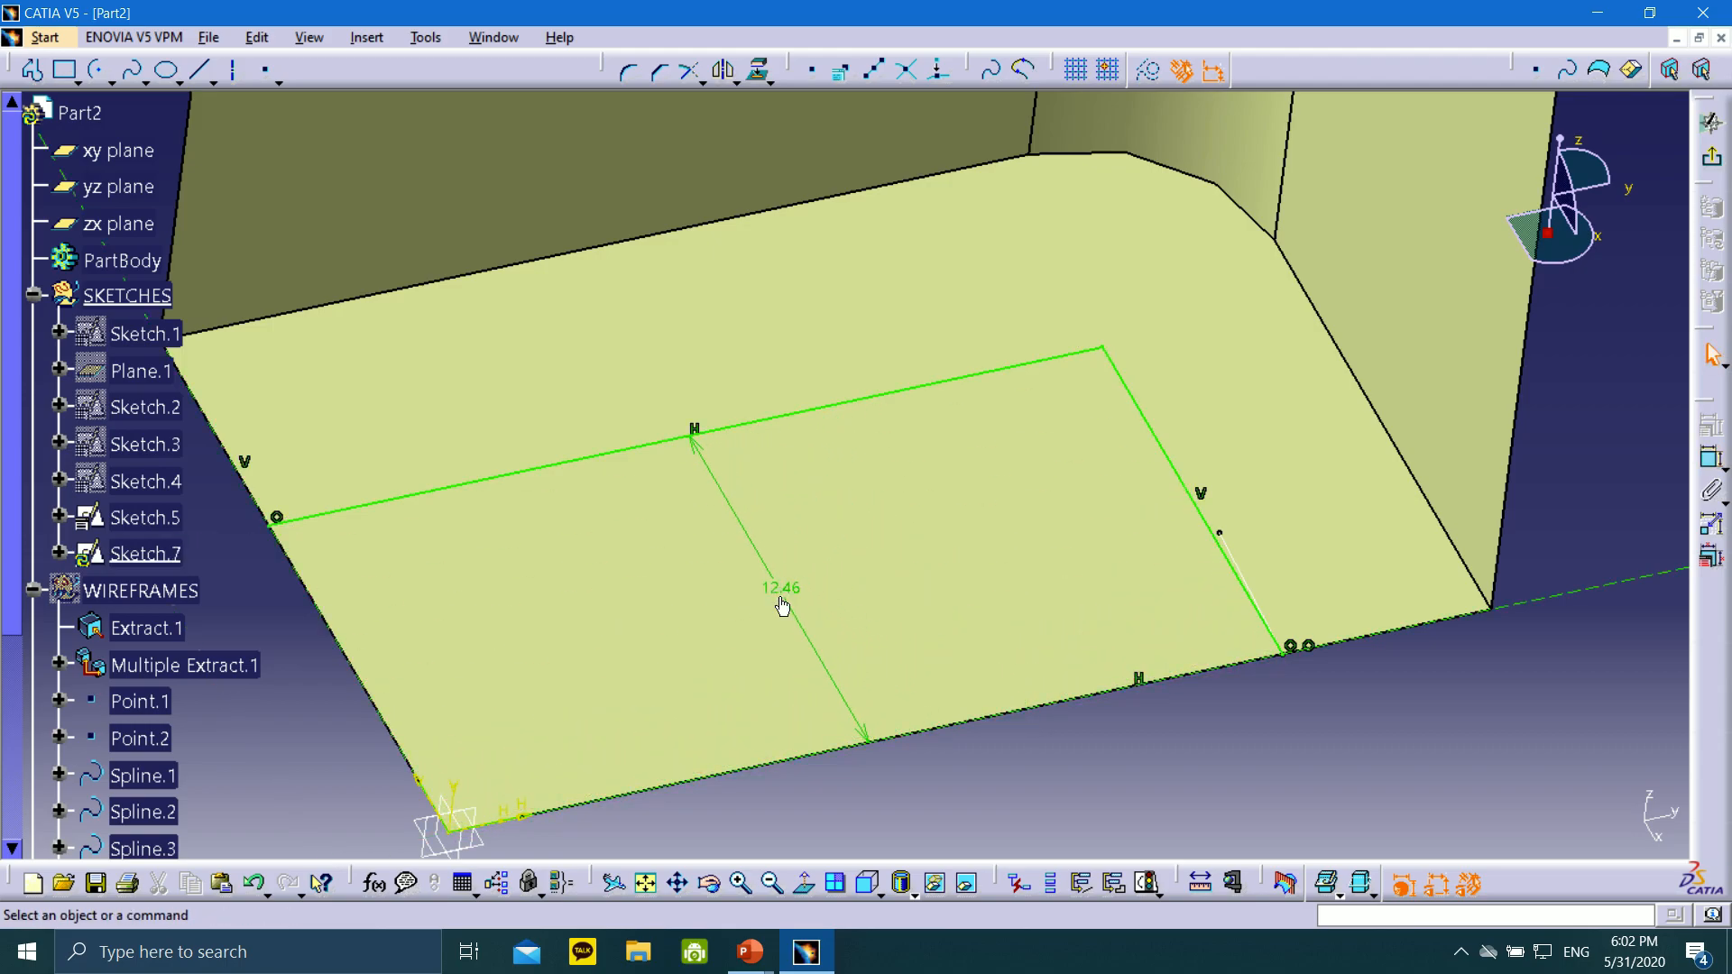
double_click(771, 589)
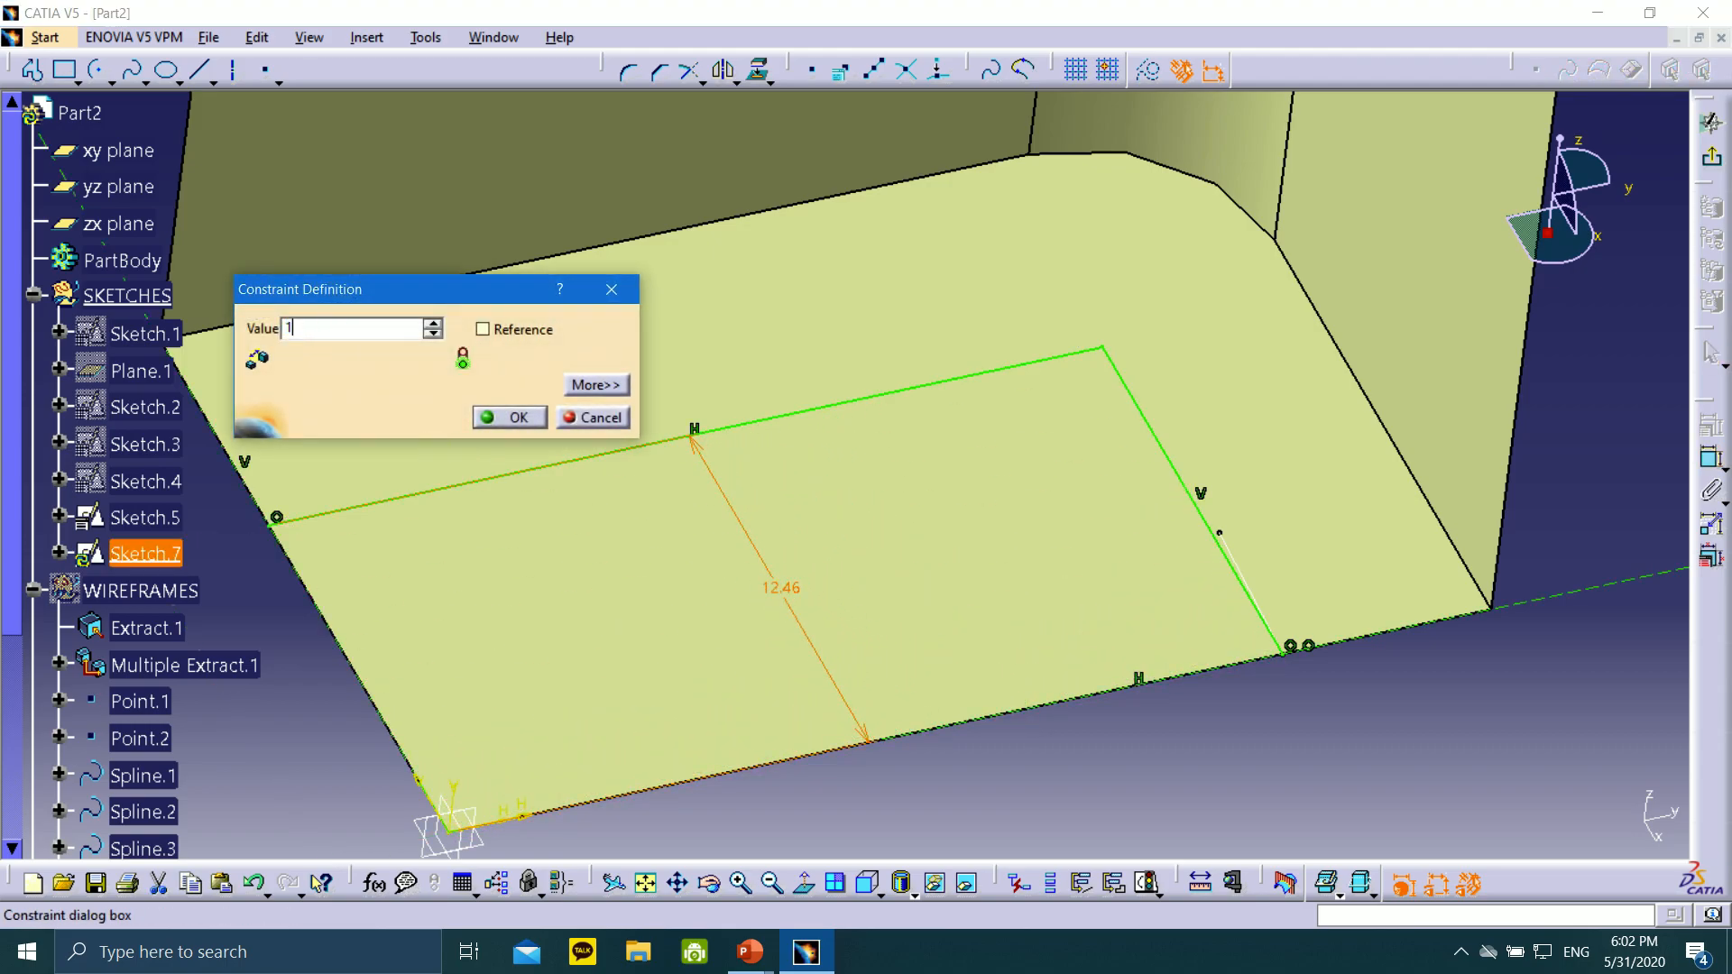
click(492, 416)
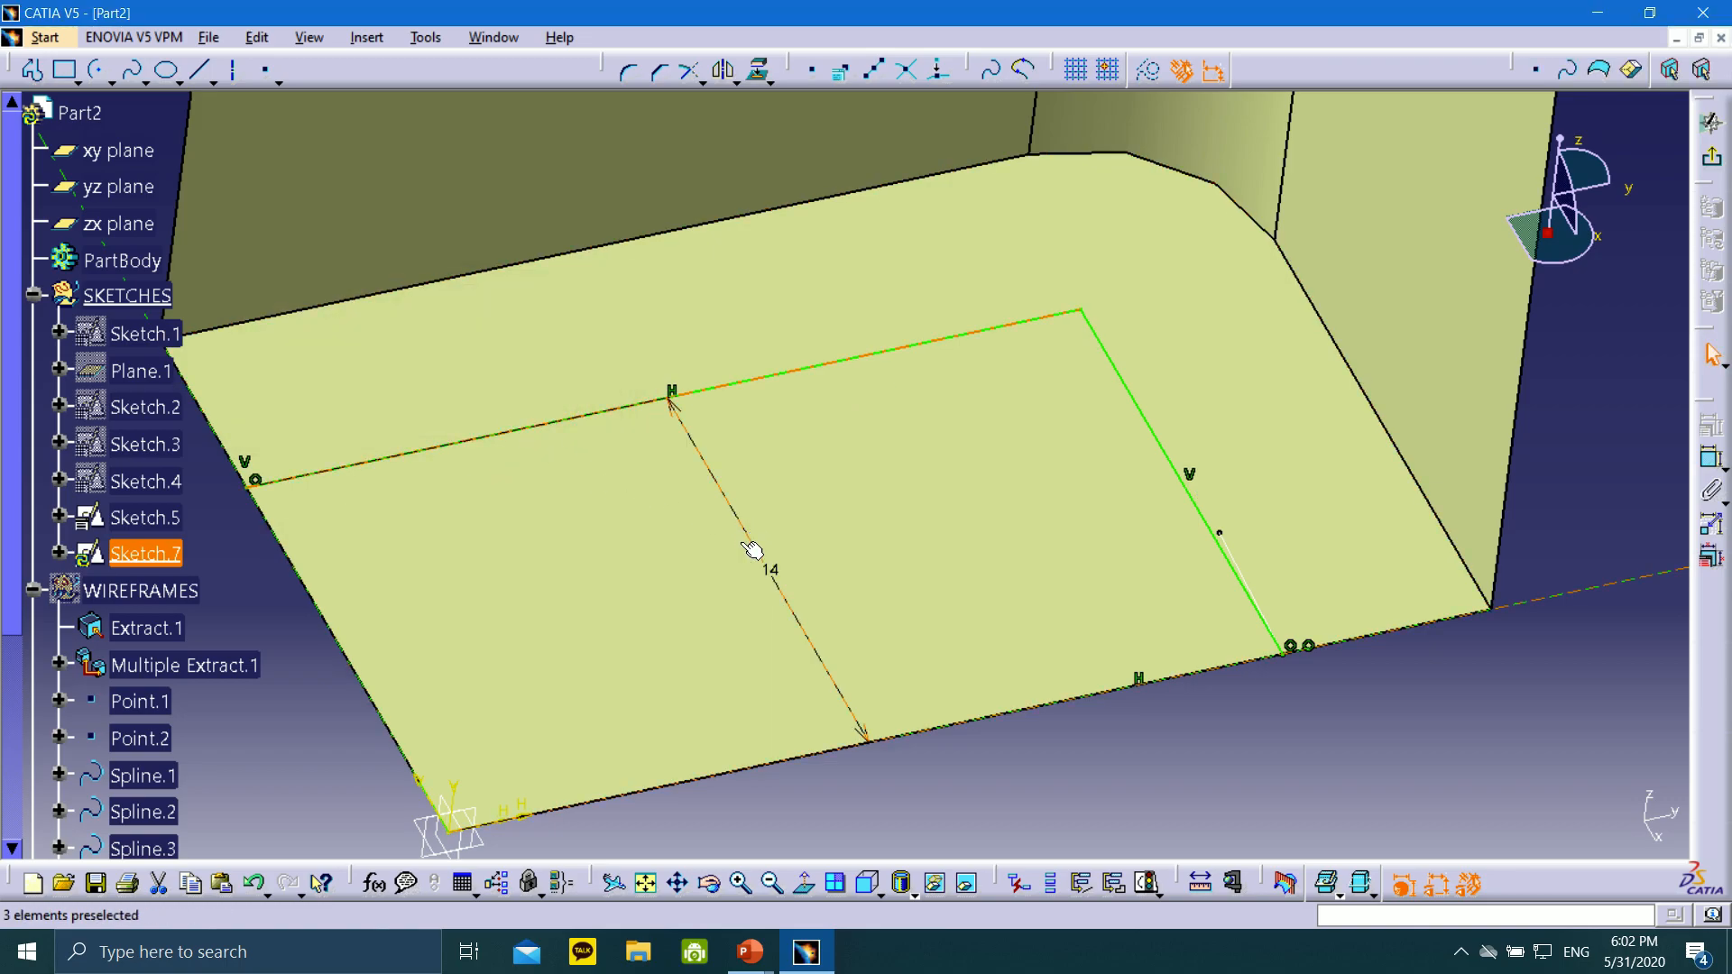
Switch to the PowerPoint slide show, review the Sketch.6 reference slide, and return to CATIA
mouse_move(758, 948)
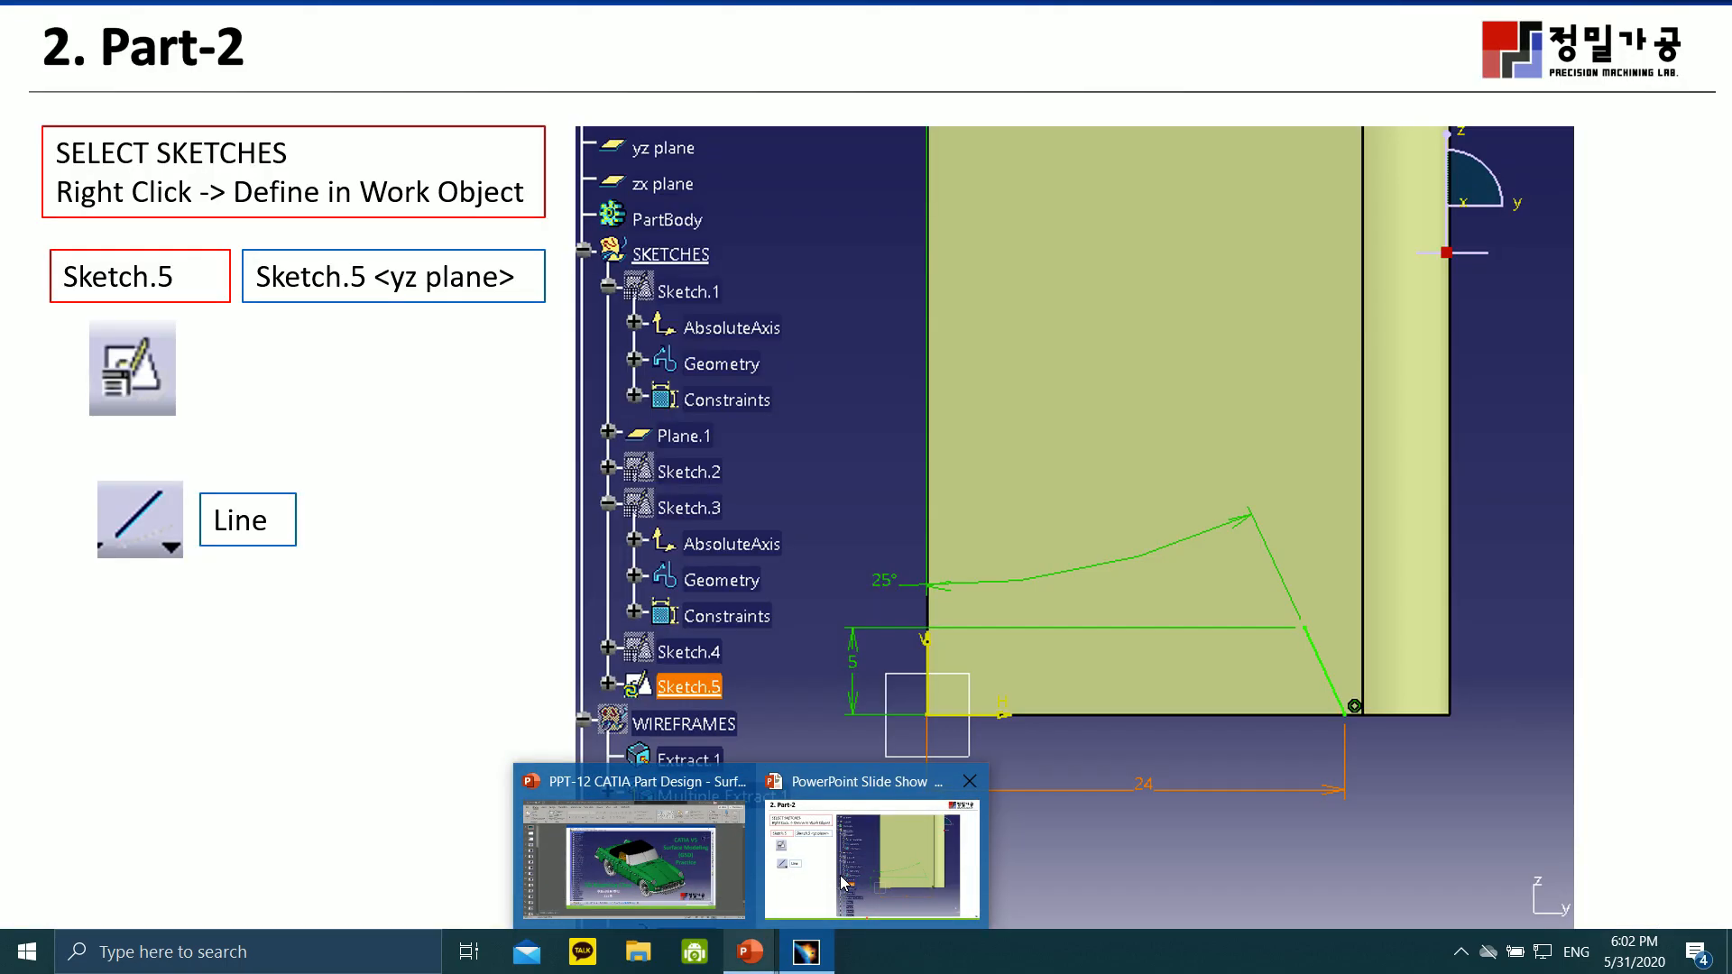
click(843, 882)
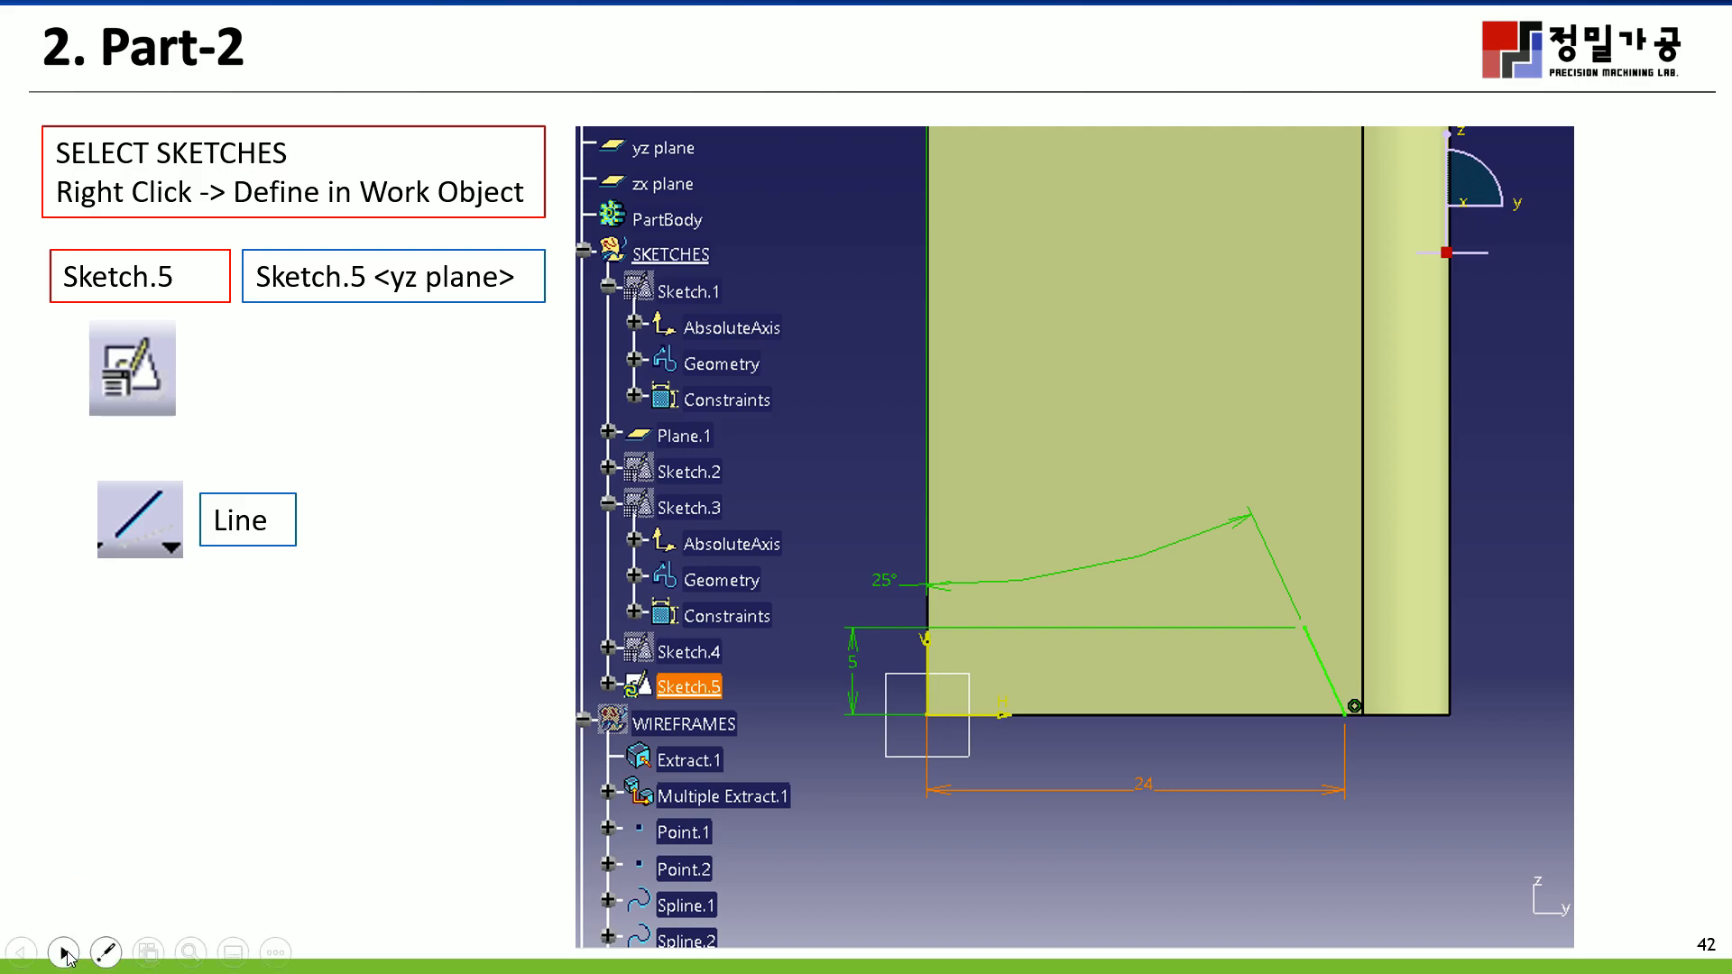
click(63, 953)
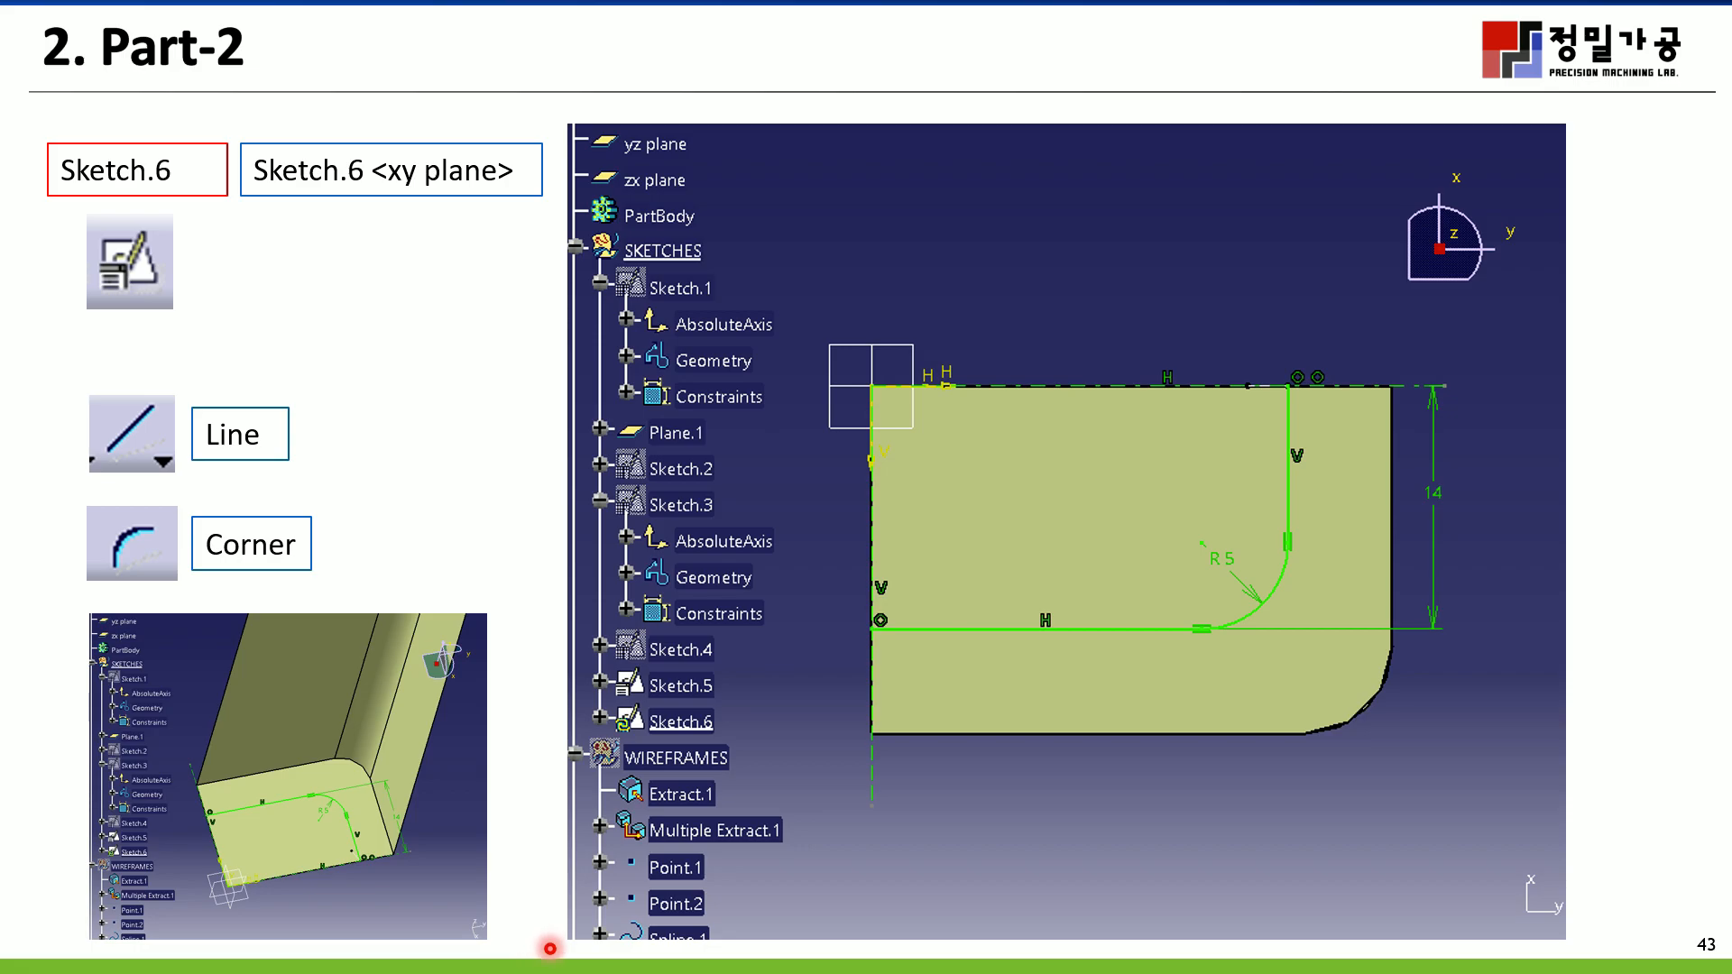
key(super)
click(808, 952)
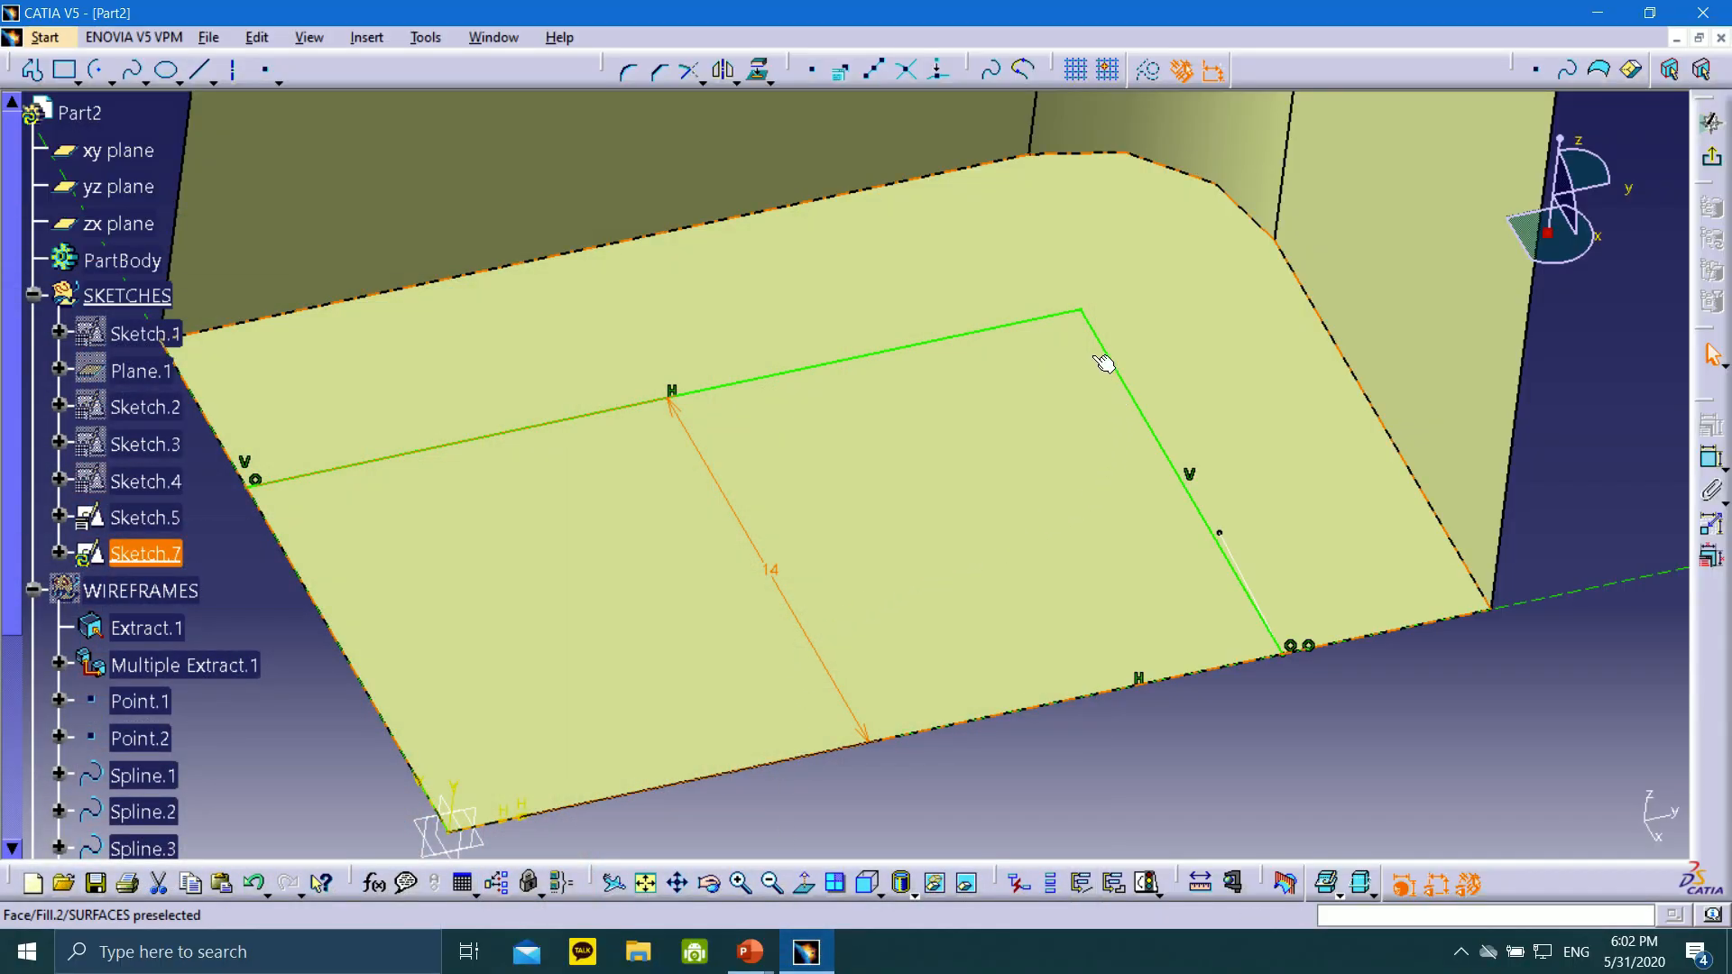
Round the corner between the profile's horizontal and vertical lines with a 5 mm radius
click(630, 74)
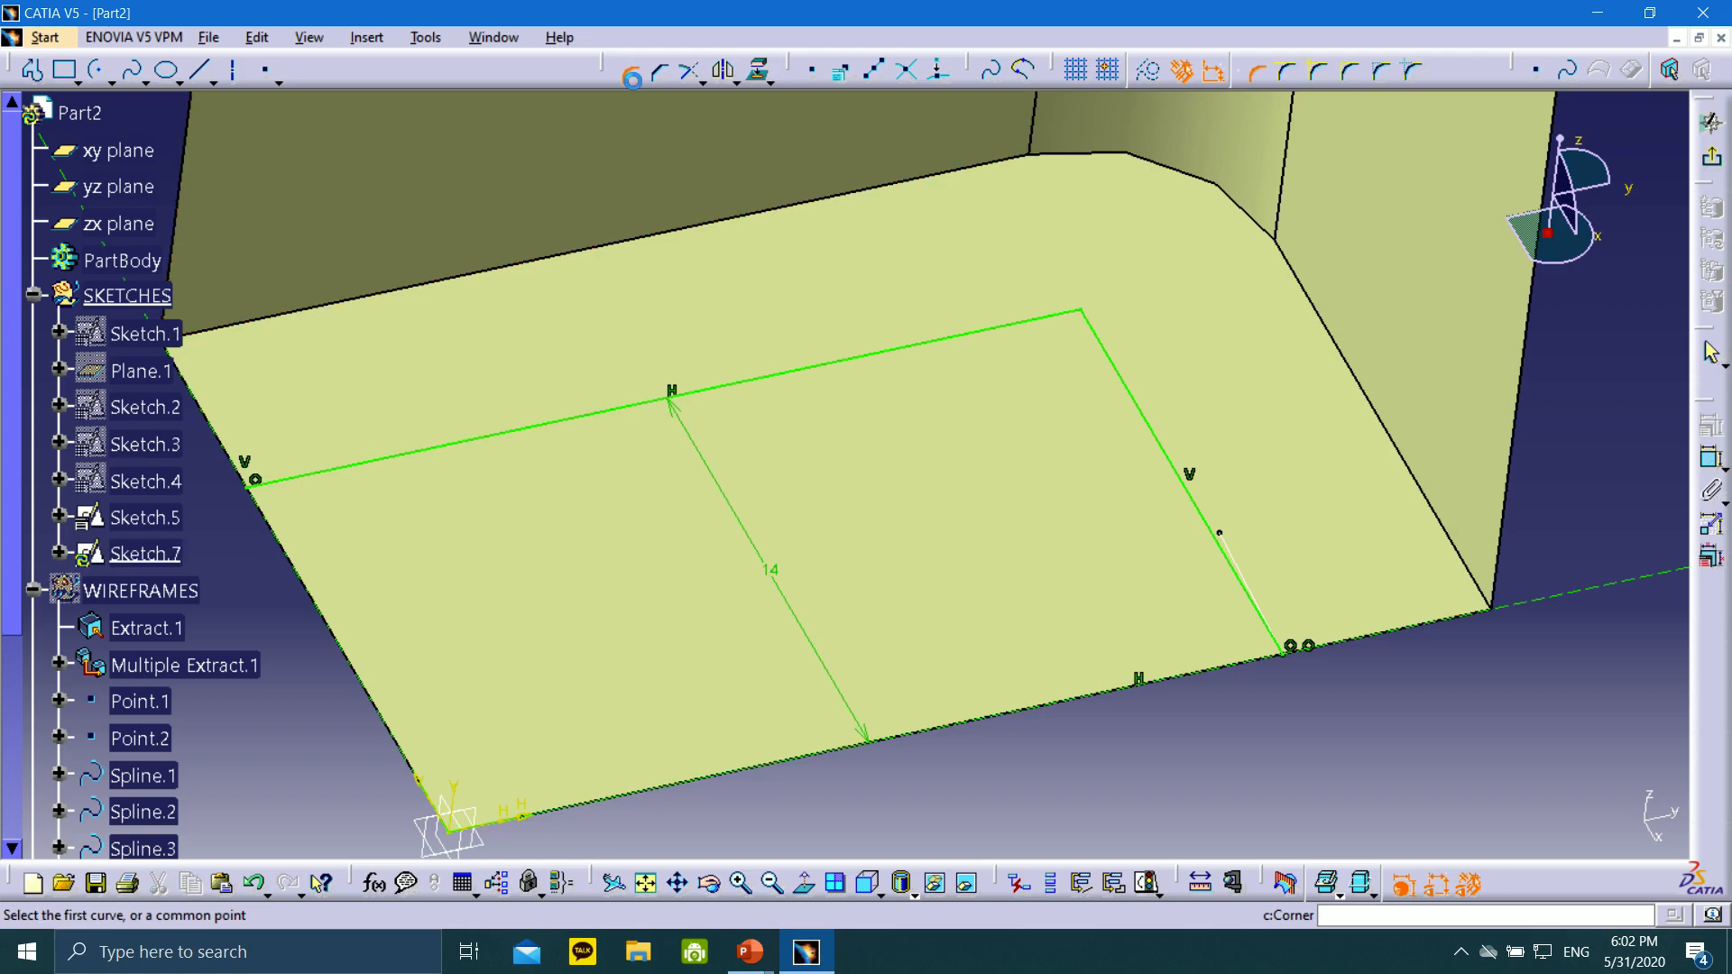
click(1001, 346)
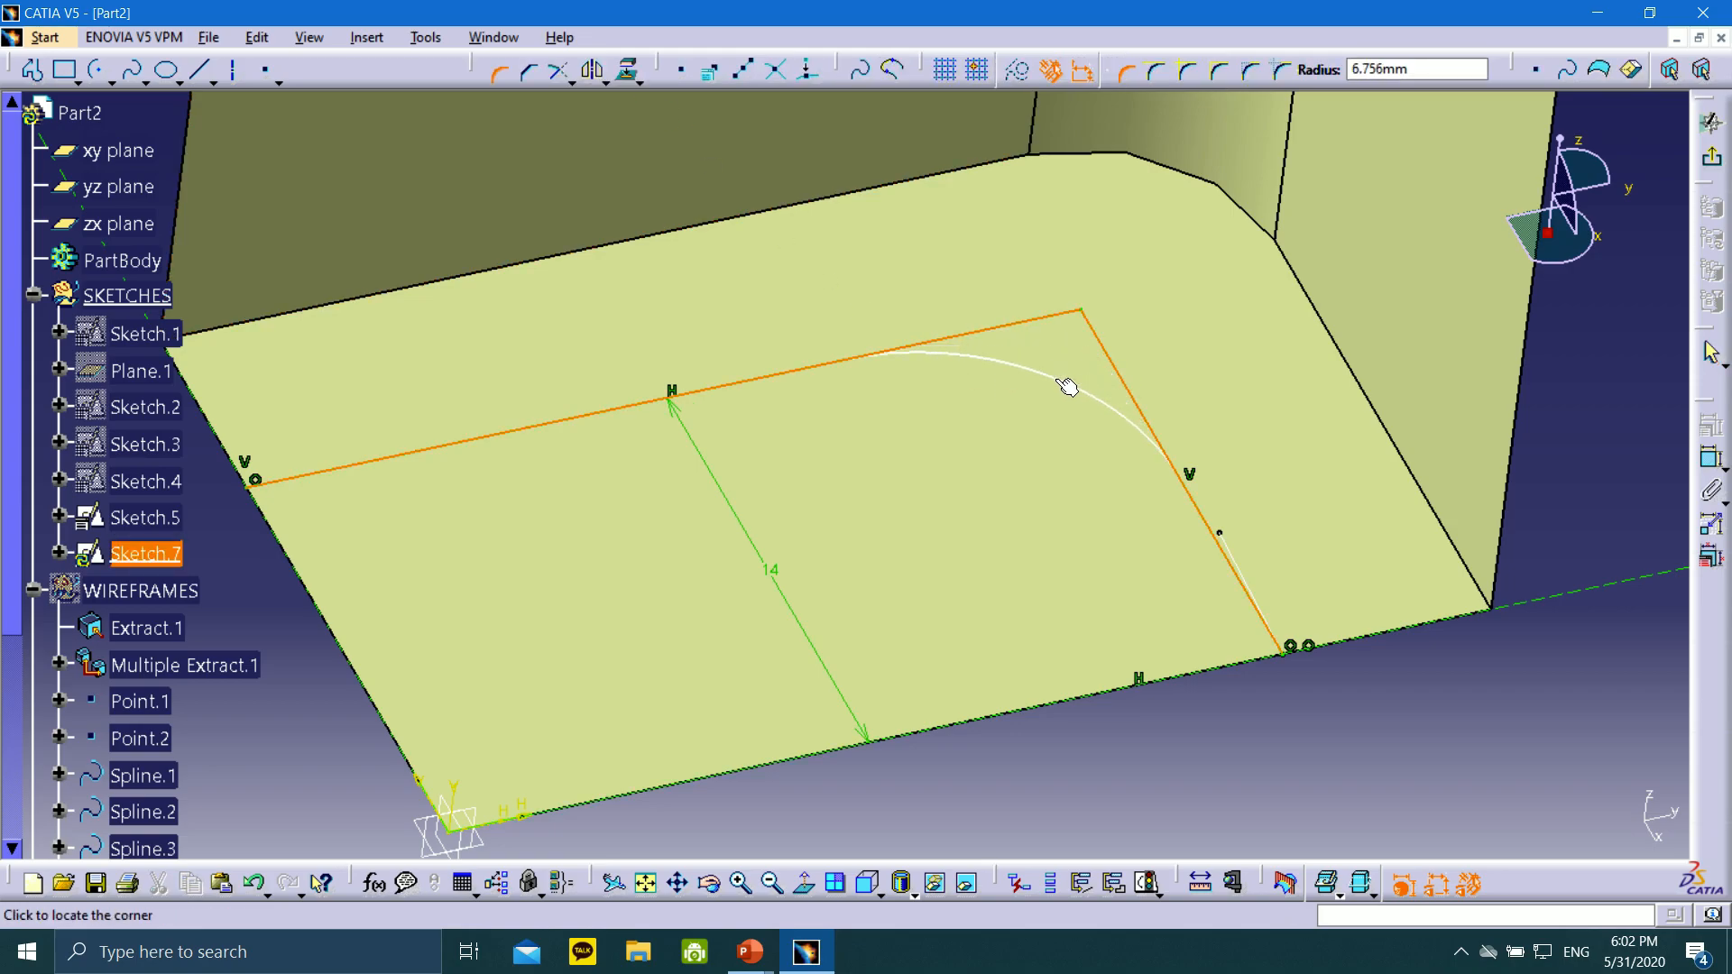
click(1062, 386)
double_click(1012, 421)
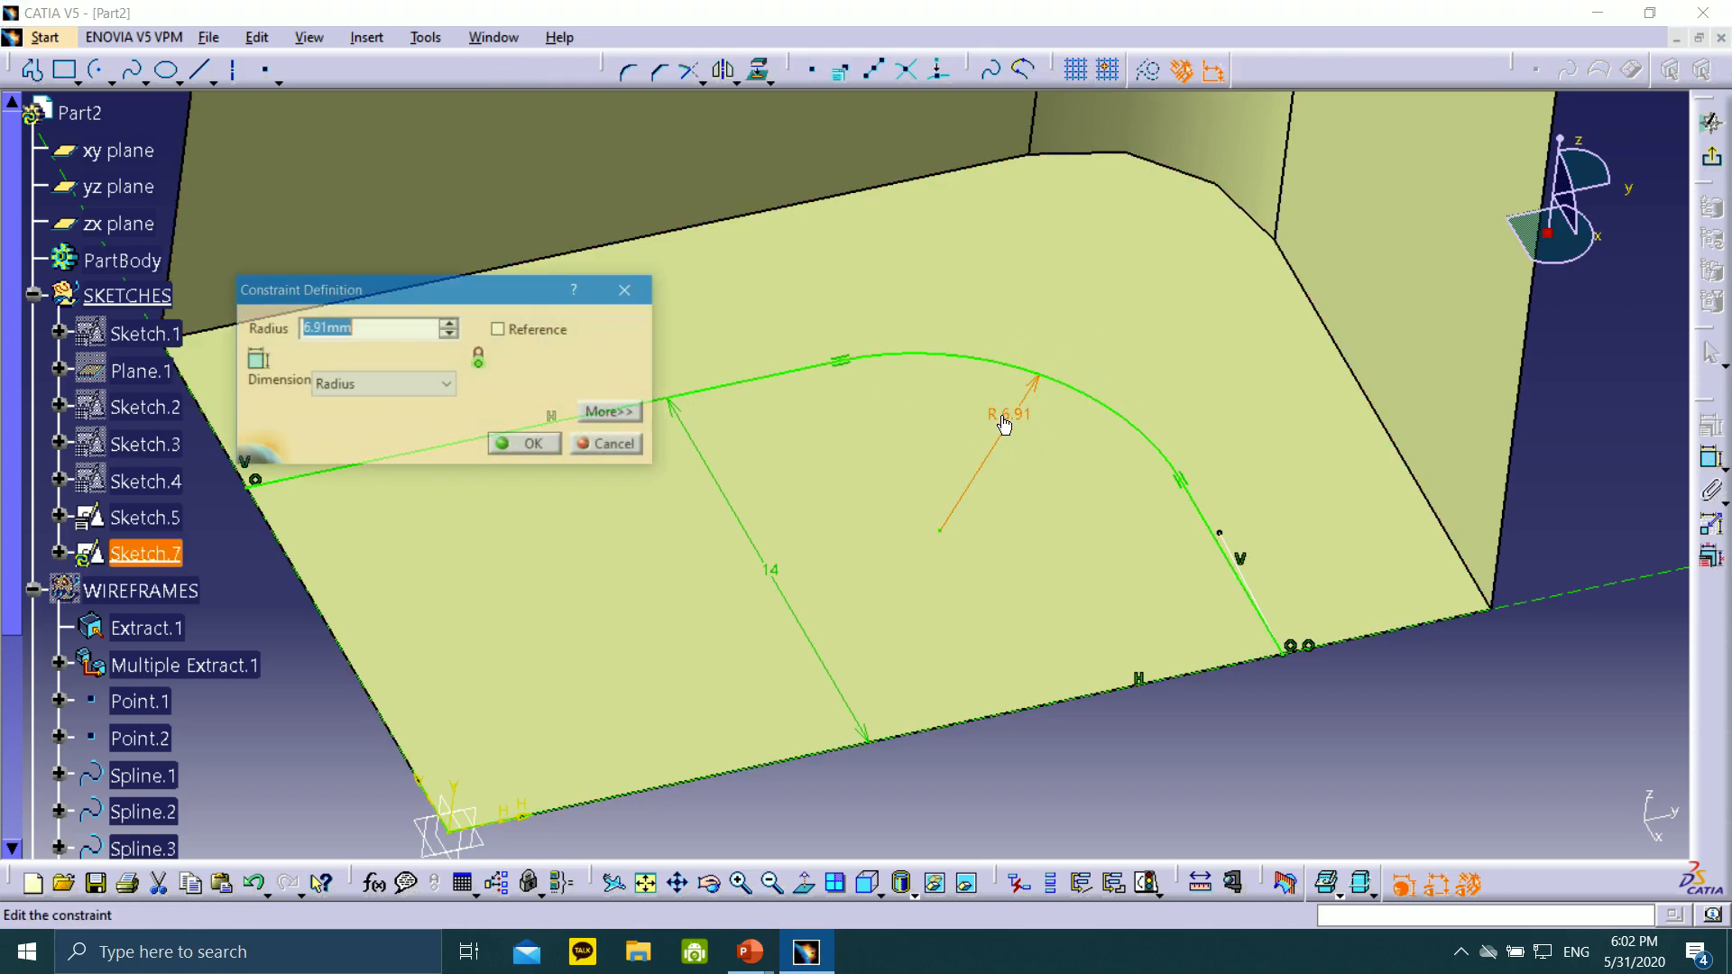
text(5)
click(527, 445)
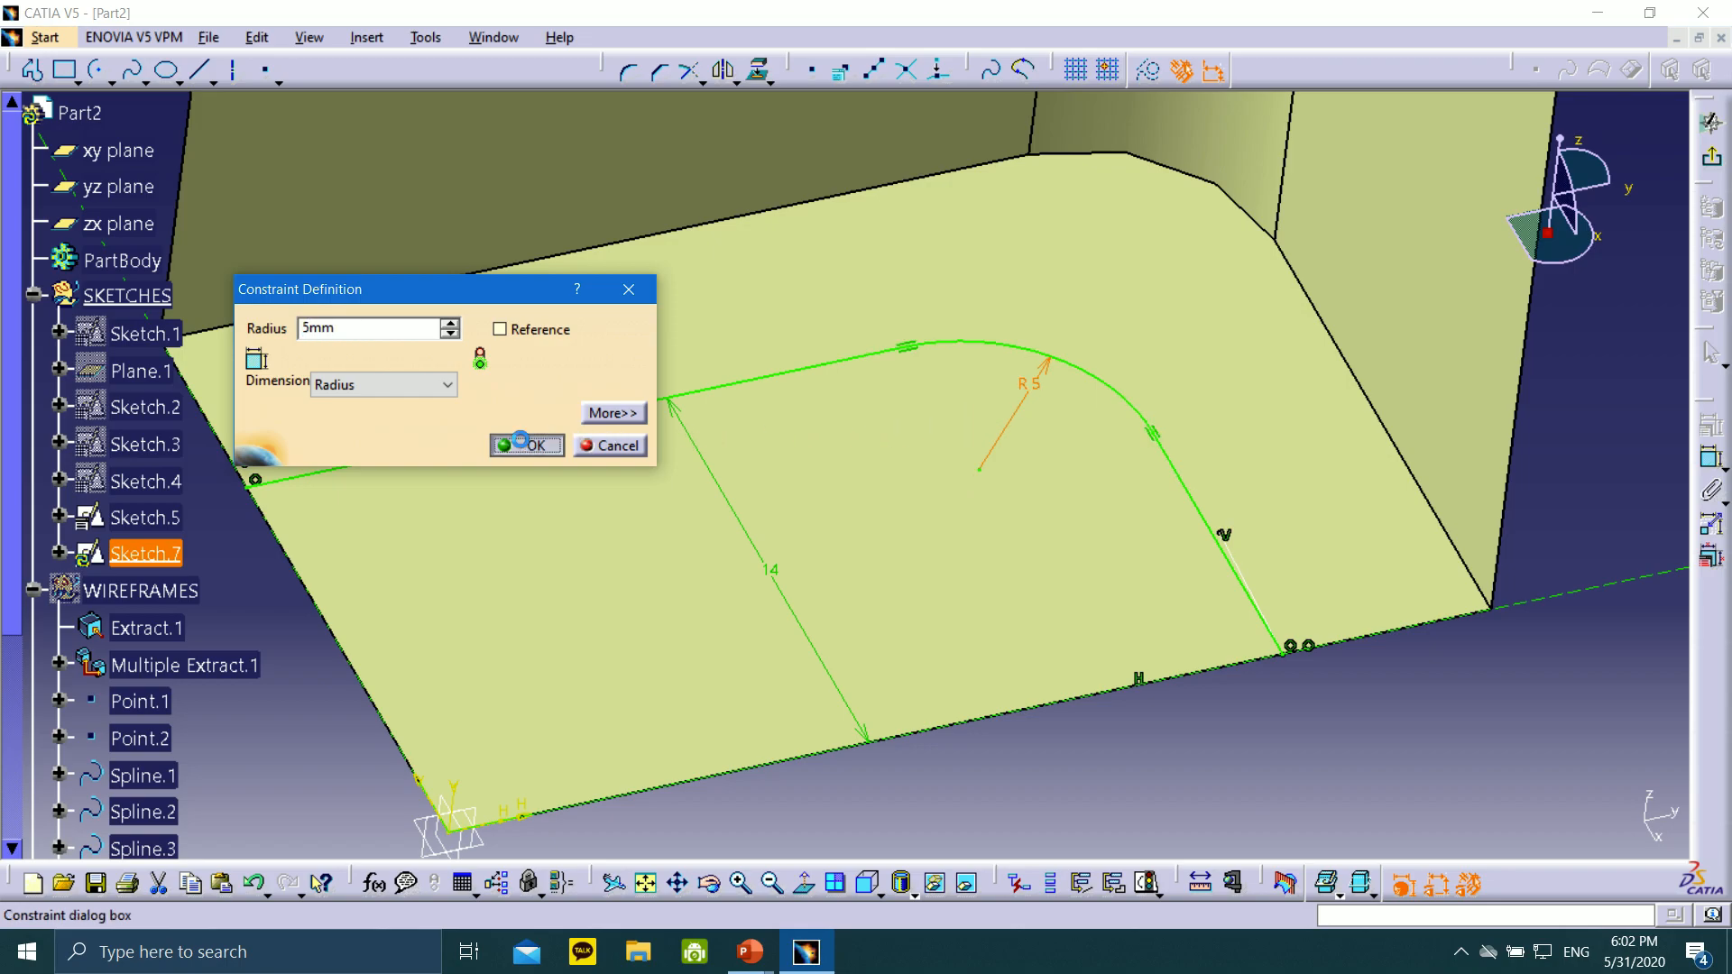
Rename Sketch.7 as Sketch.6 and exit the sketch
middle_drag(798, 643, 665, 657)
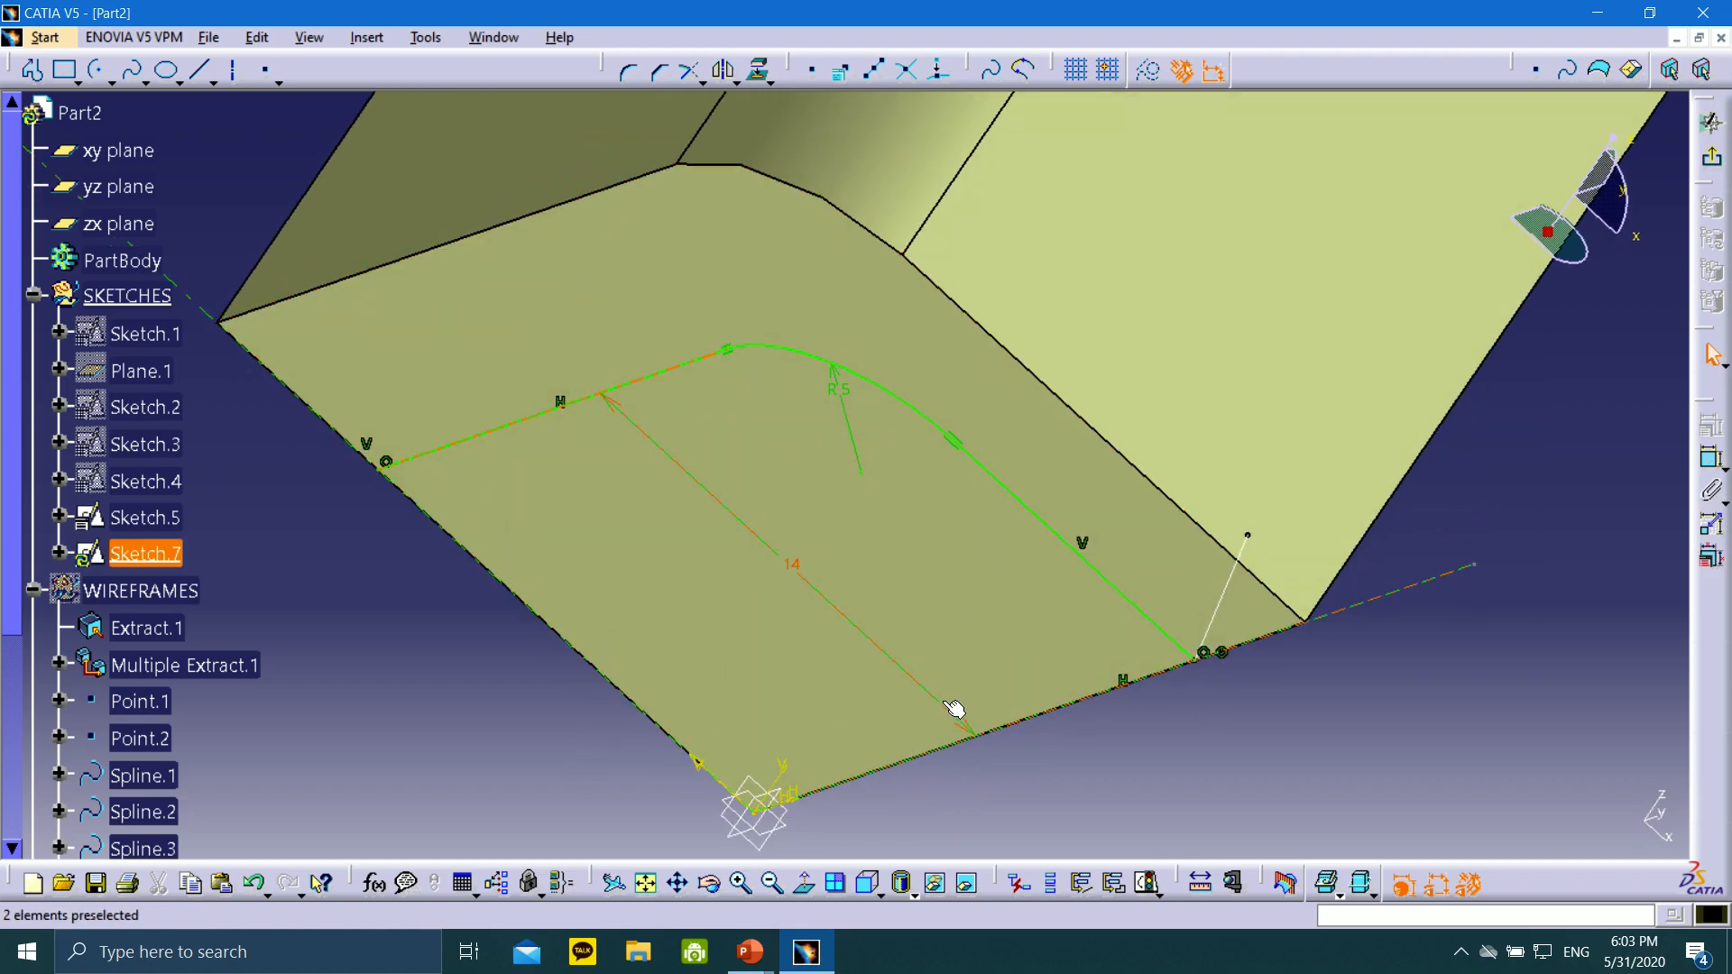
middle_drag(955, 707, 1534, 366)
middle_drag(1525, 664, 1462, 559)
scroll(996, 499, down, 1)
mouse_move(998, 500)
middle_down()
mouse_move(1078, 523)
mouse_move(1171, 512)
middle_up()
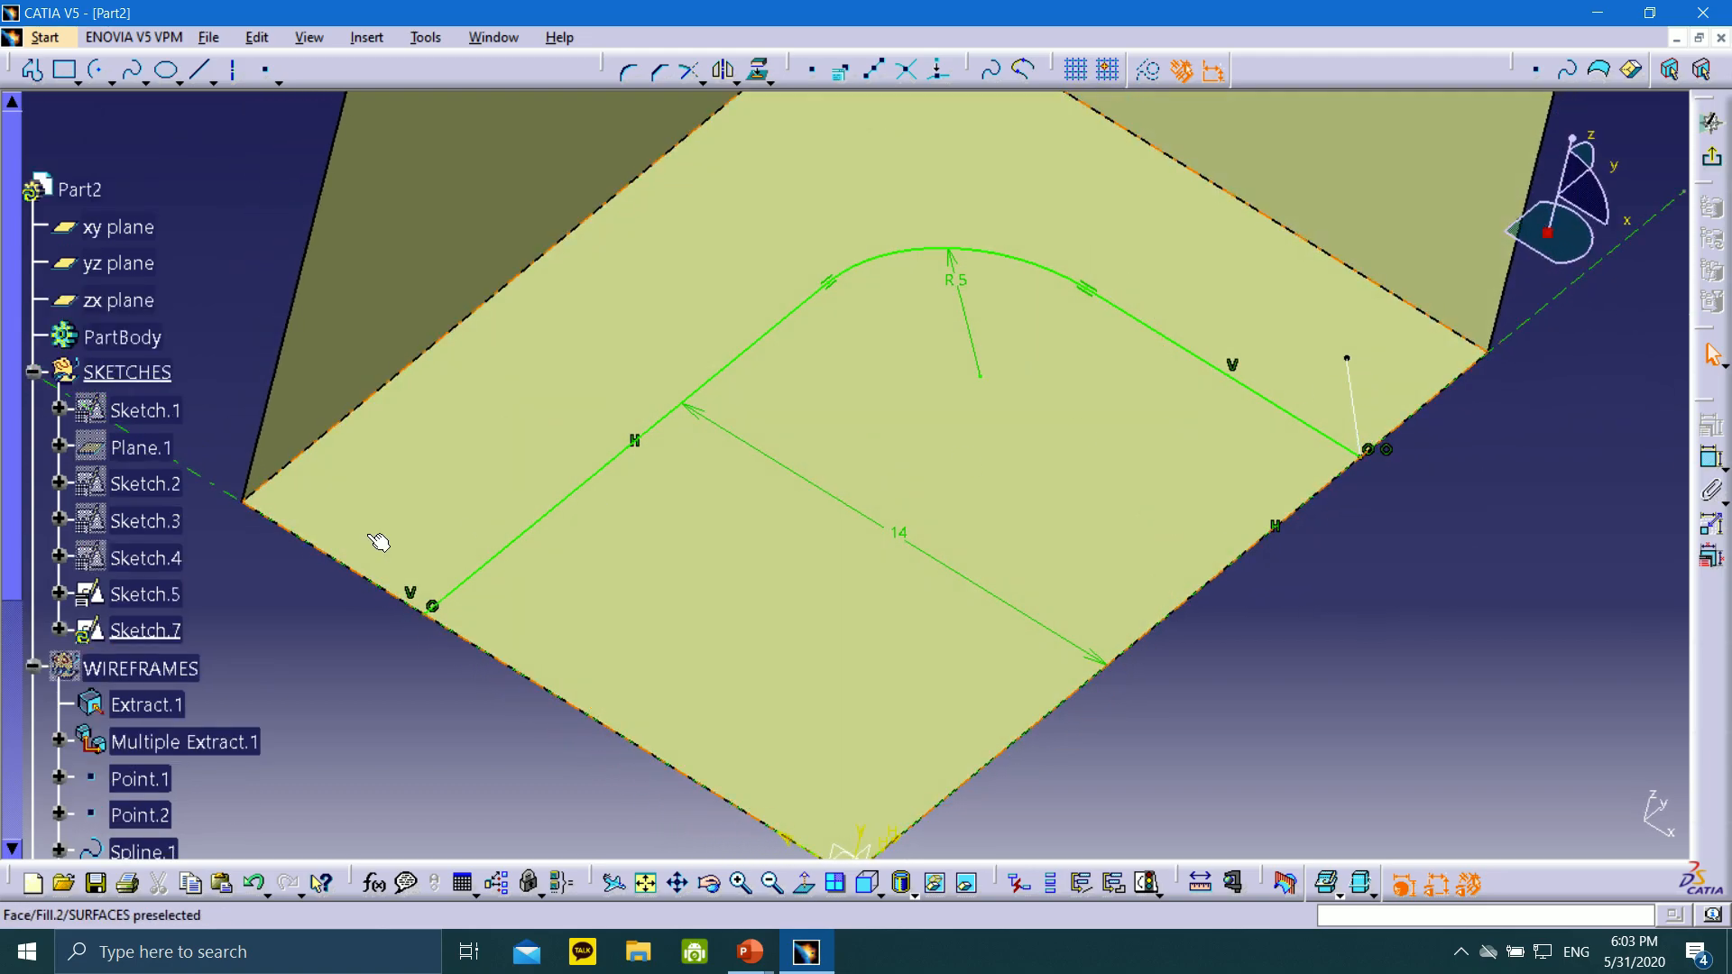
right_click(141, 637)
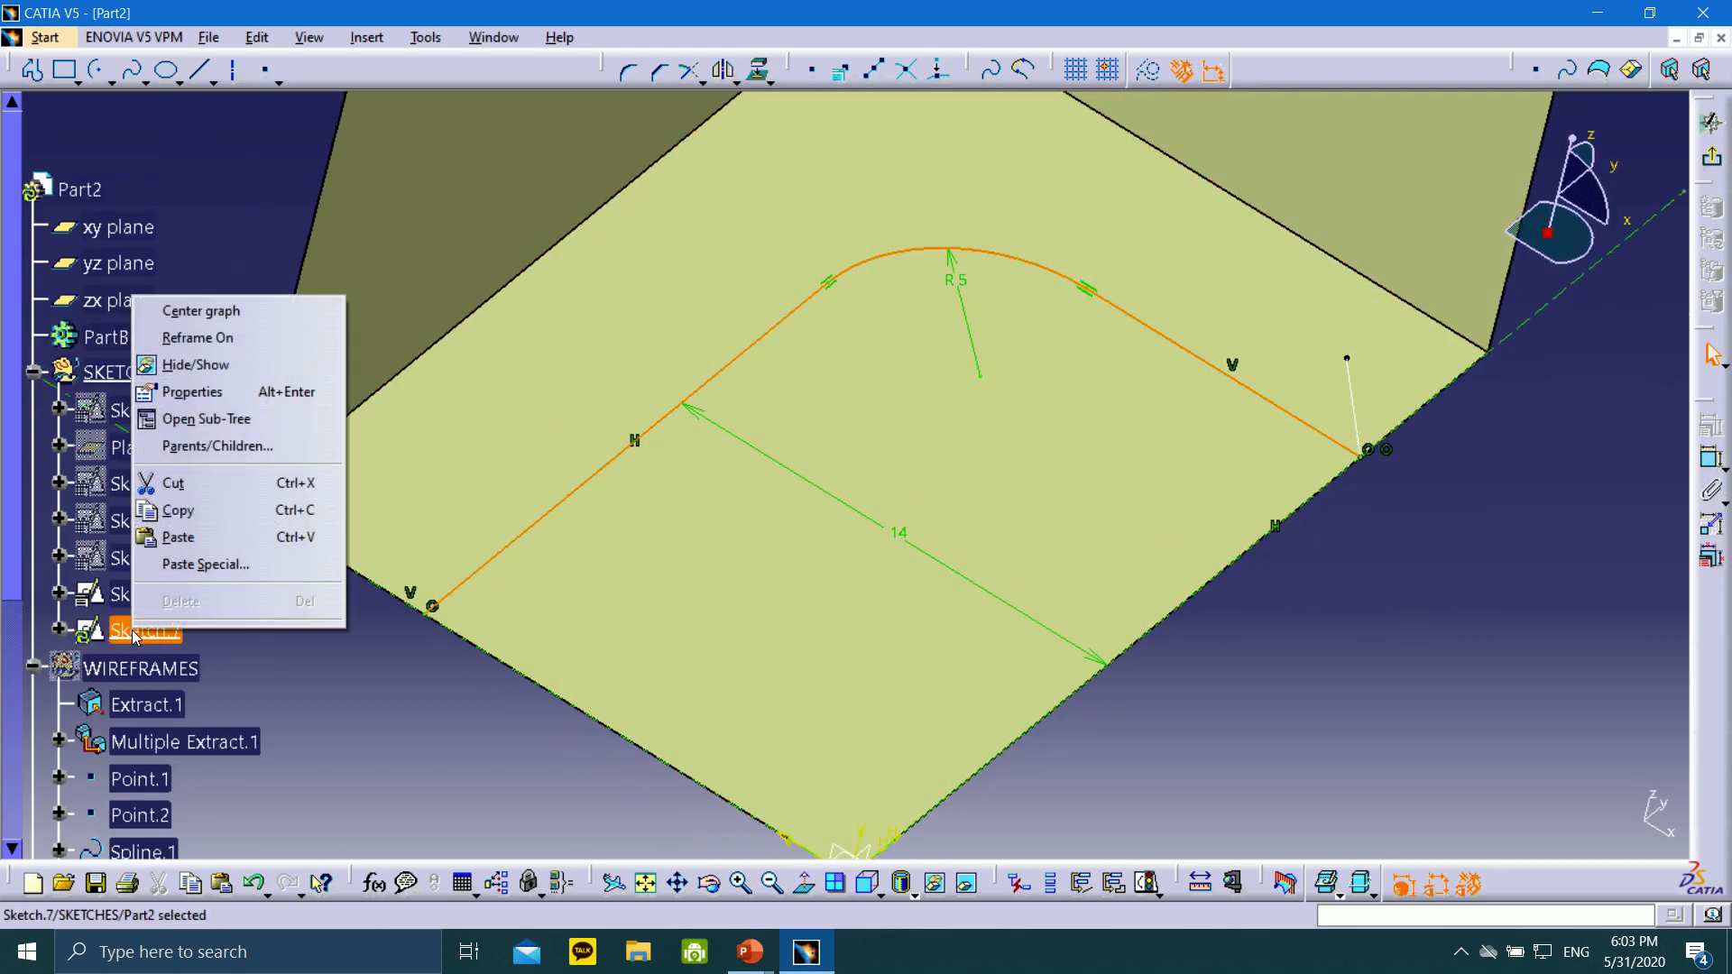
click(190, 392)
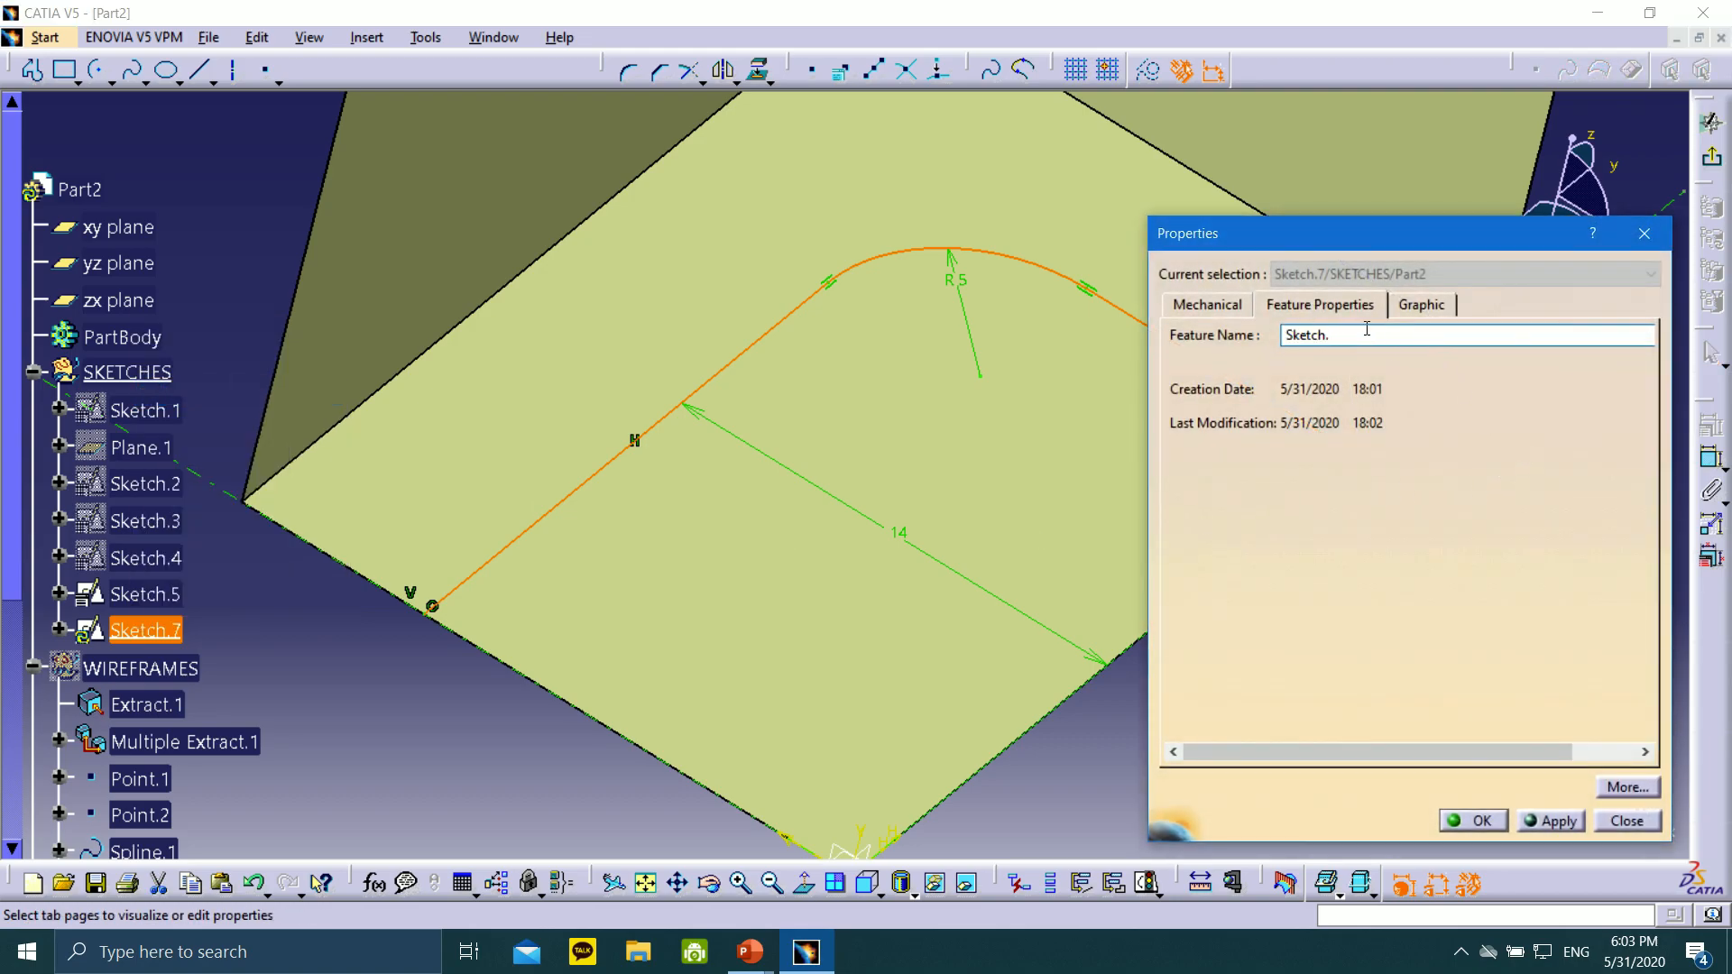
click(1477, 821)
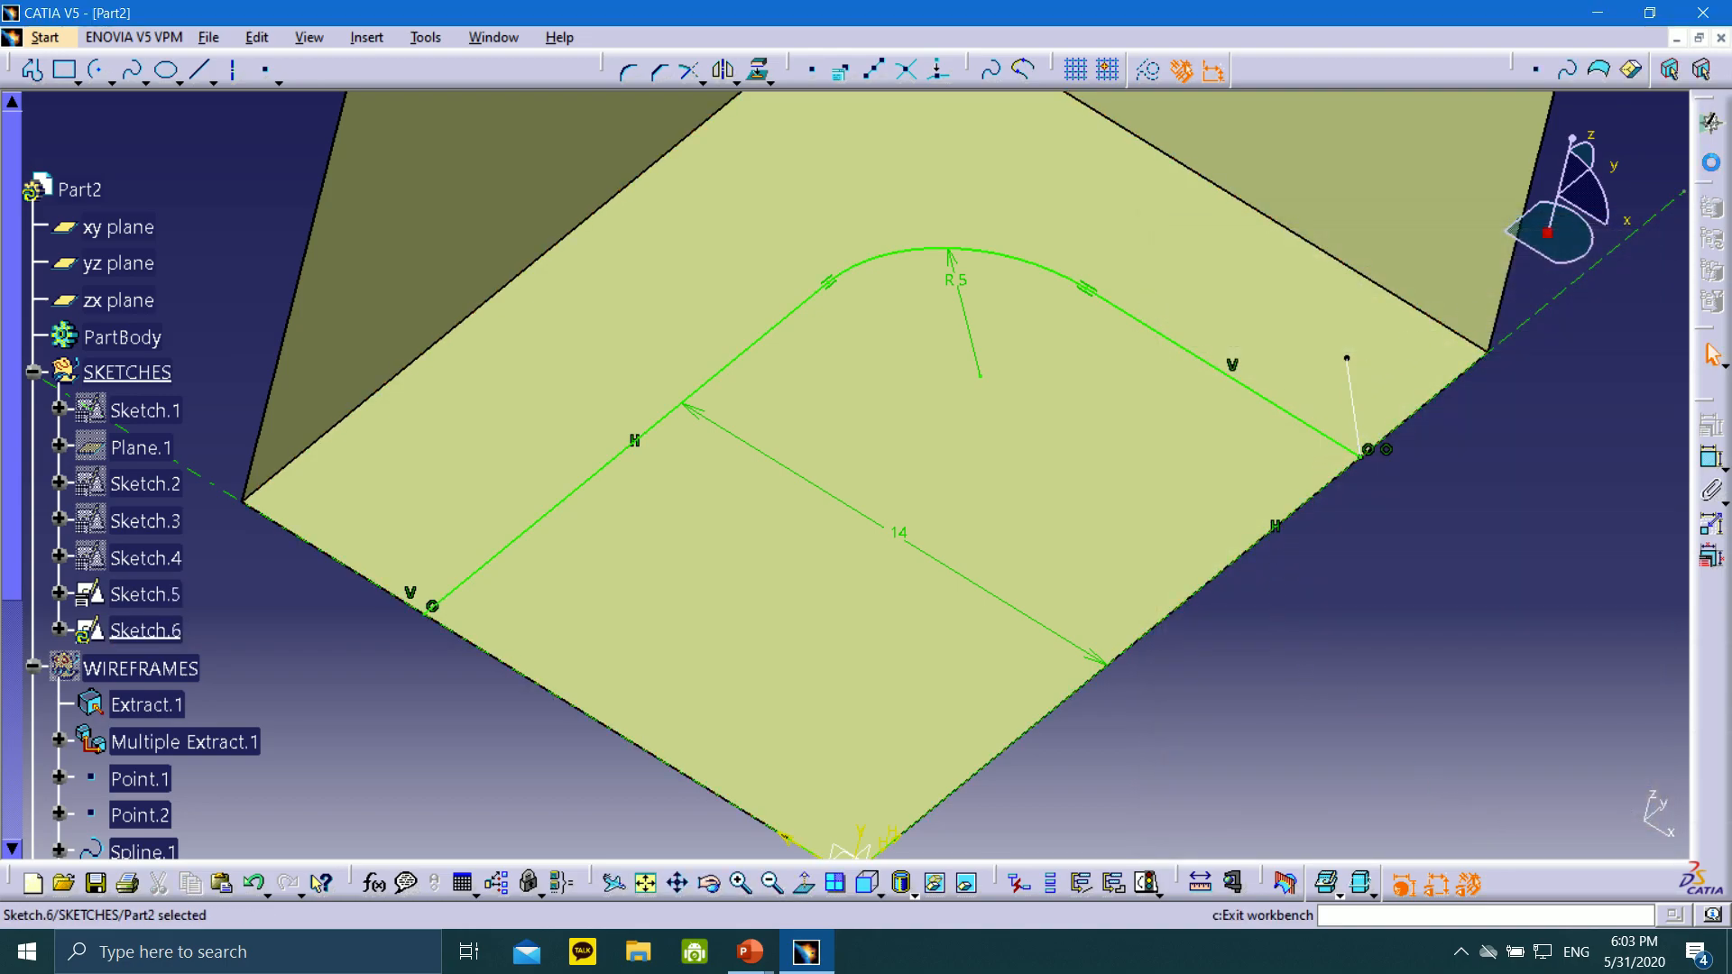
click(1670, 70)
mouse_move(959, 588)
middle_down()
mouse_move(1005, 472)
mouse_move(882, 574)
mouse_move(901, 411)
middle_up()
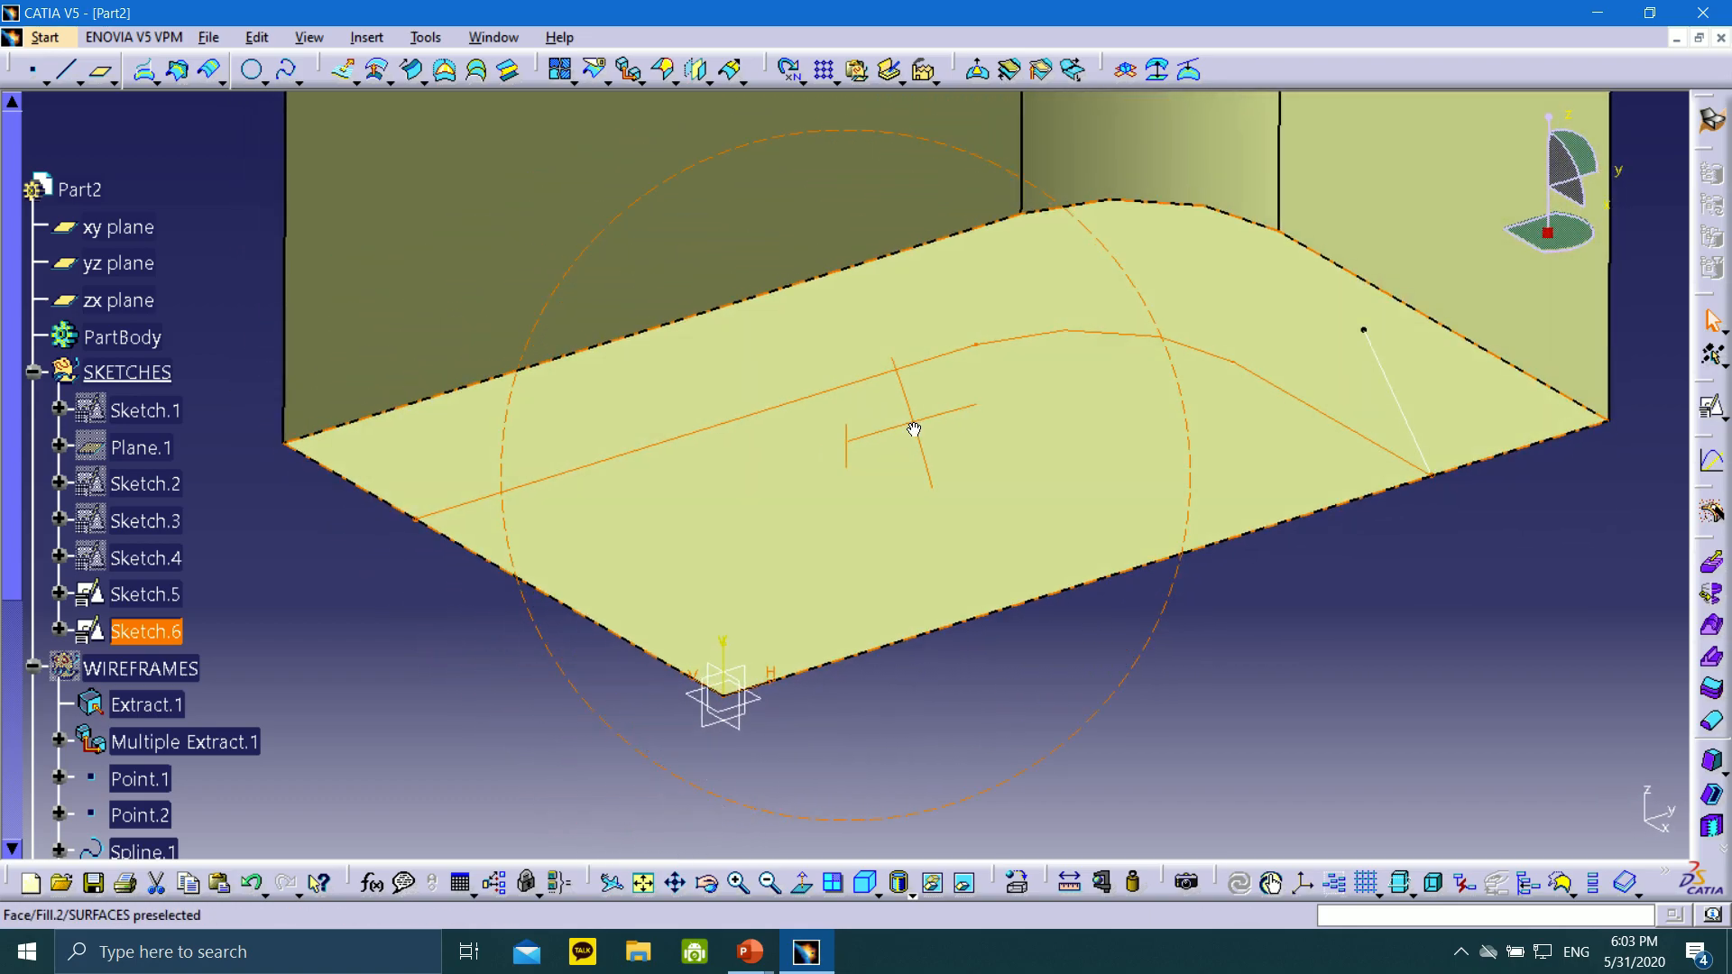
Define the SURFACES geometrical set as the in-work object
scroll(41, 701, down, 6)
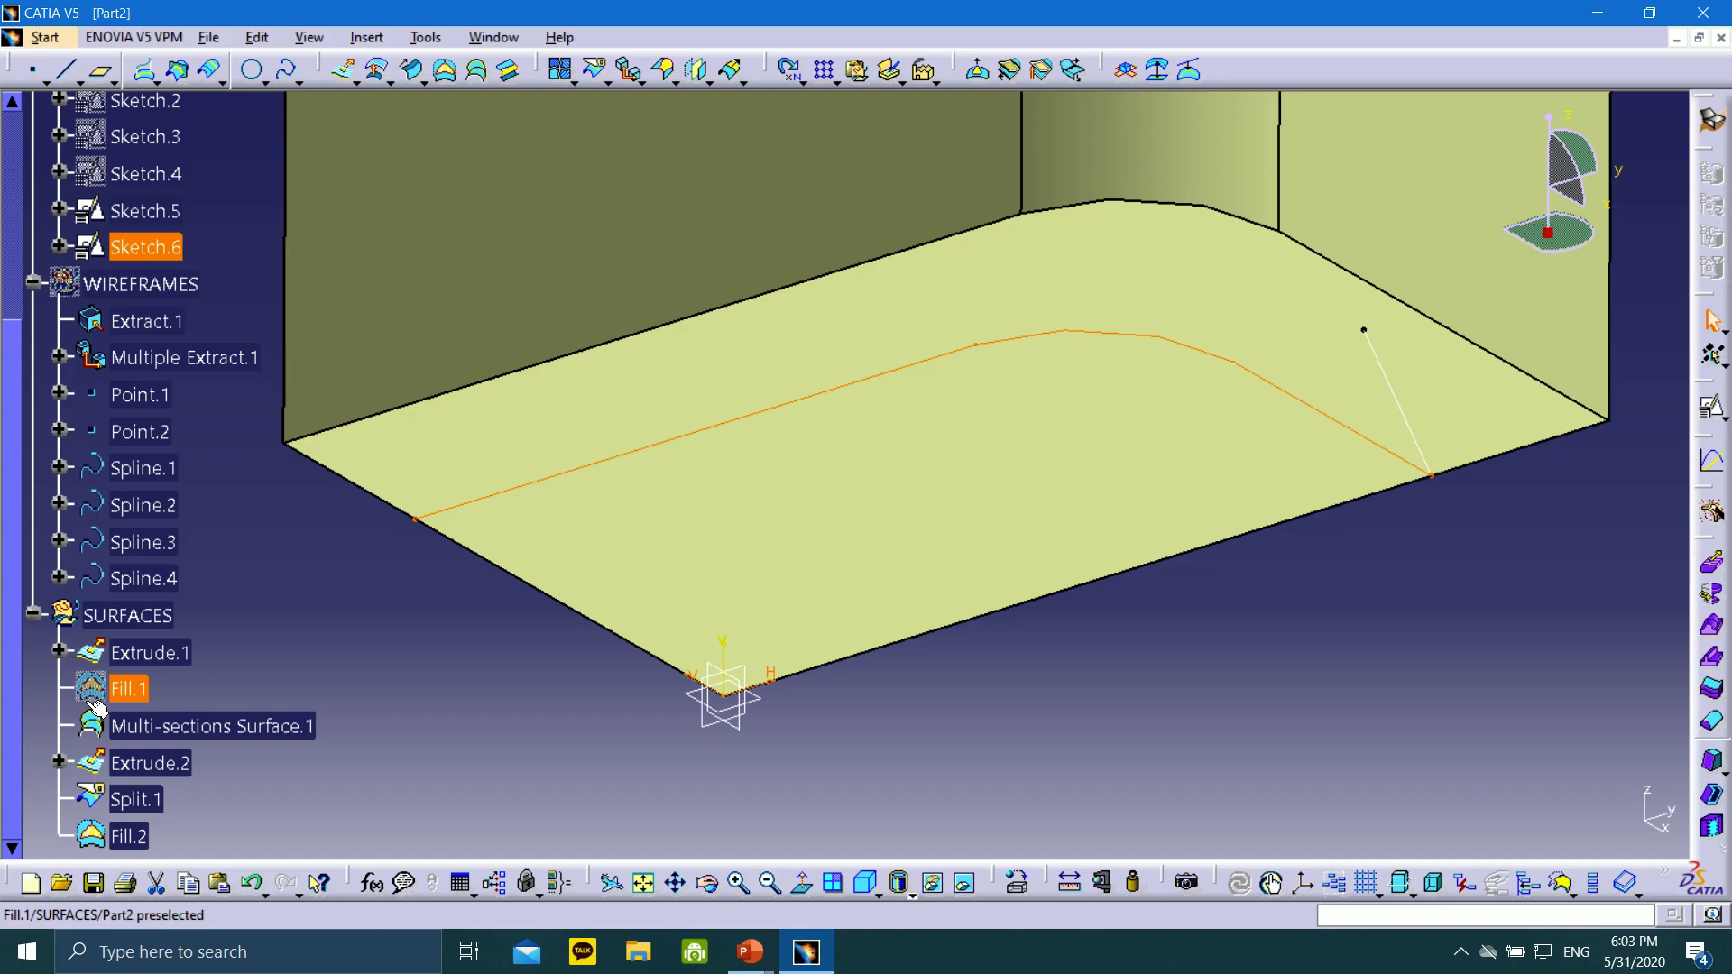
right_click(131, 392)
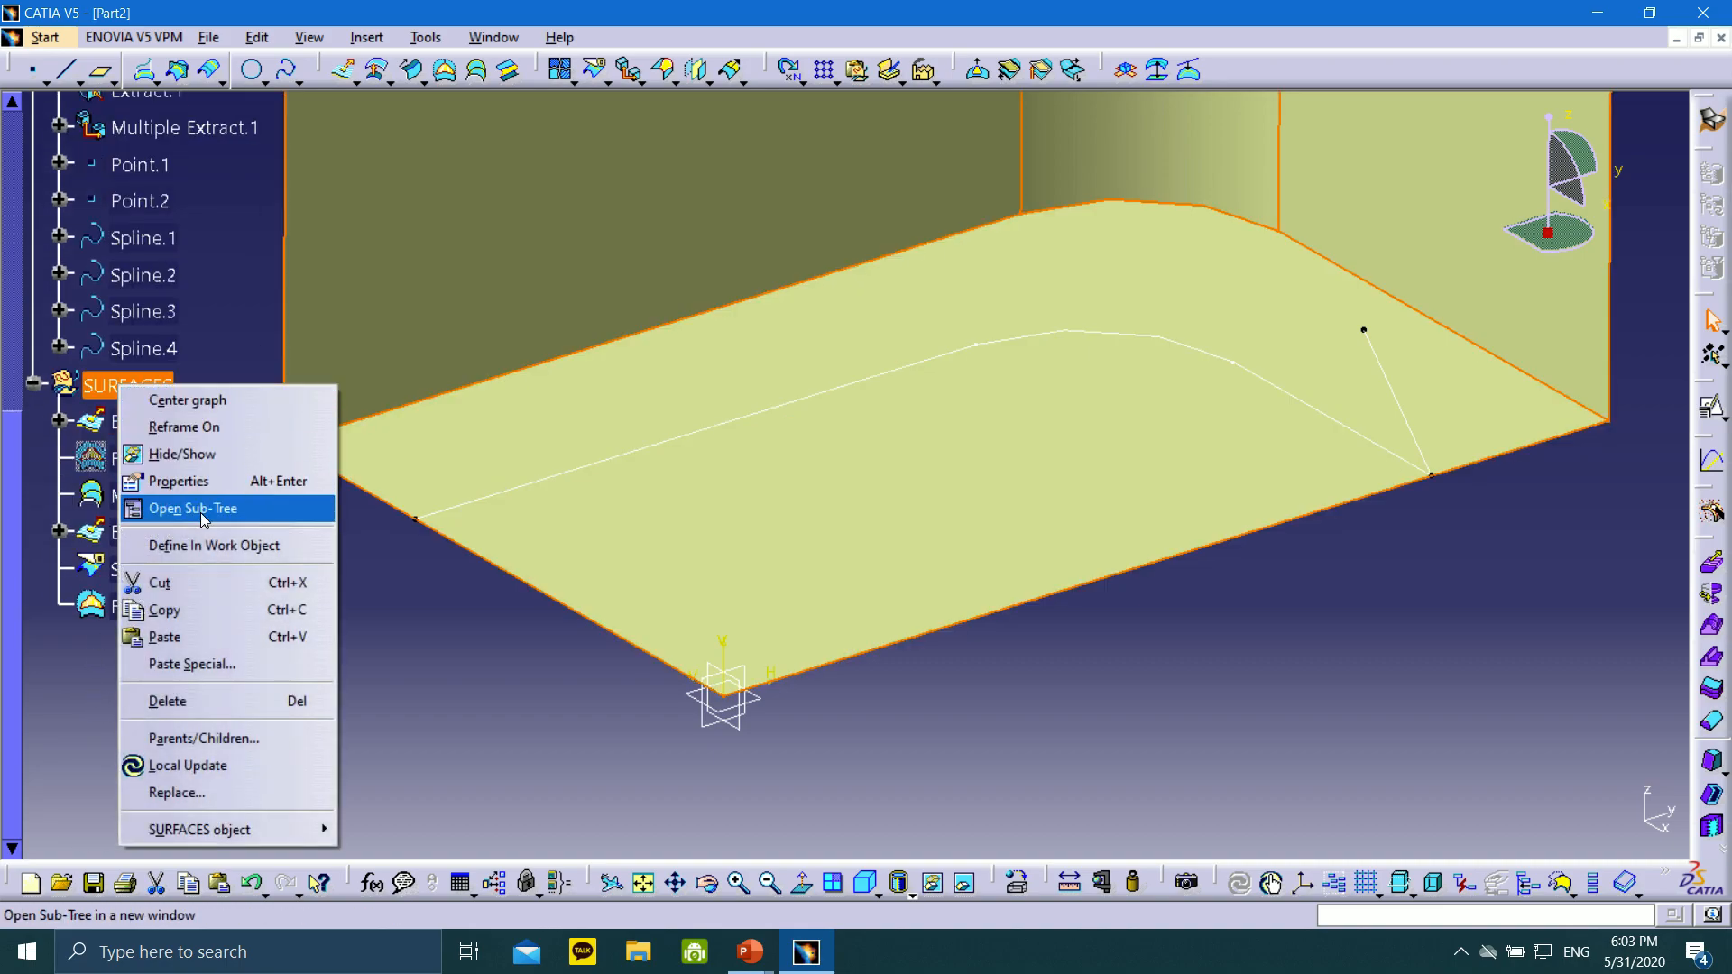
click(219, 544)
Create a swept surface with reference surface, using Sketch.5 as the profile and Sketch.6 as the guide curve
click(149, 421)
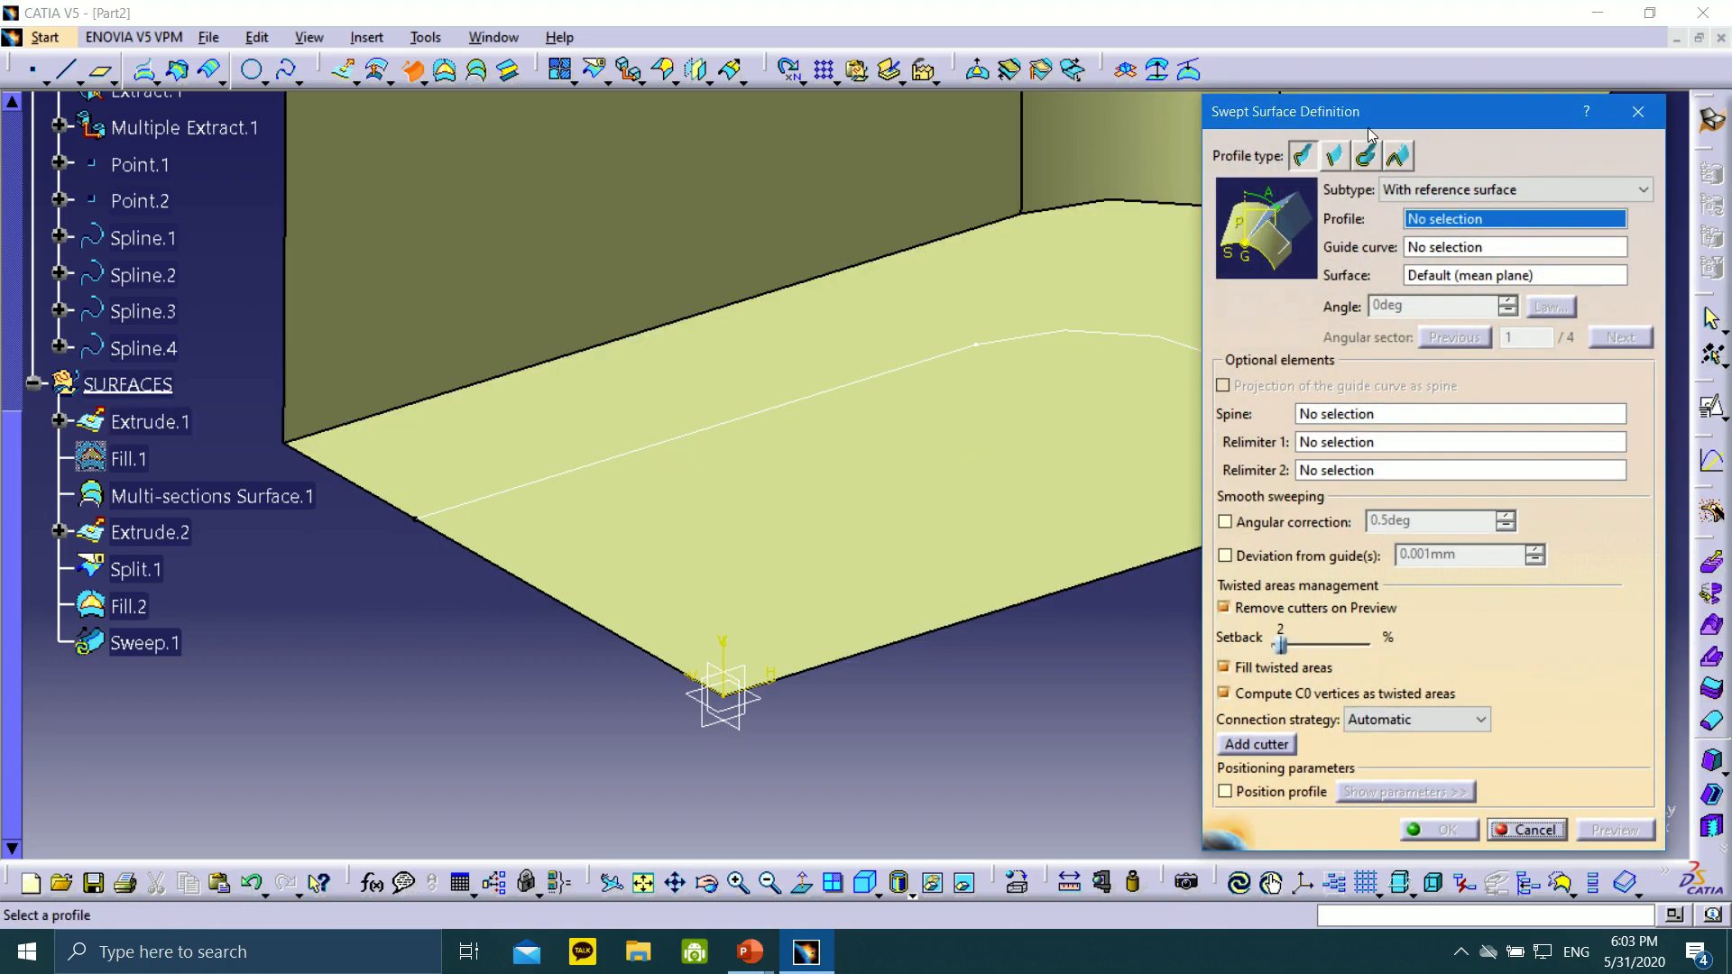
drag(1367, 124, 296, 113)
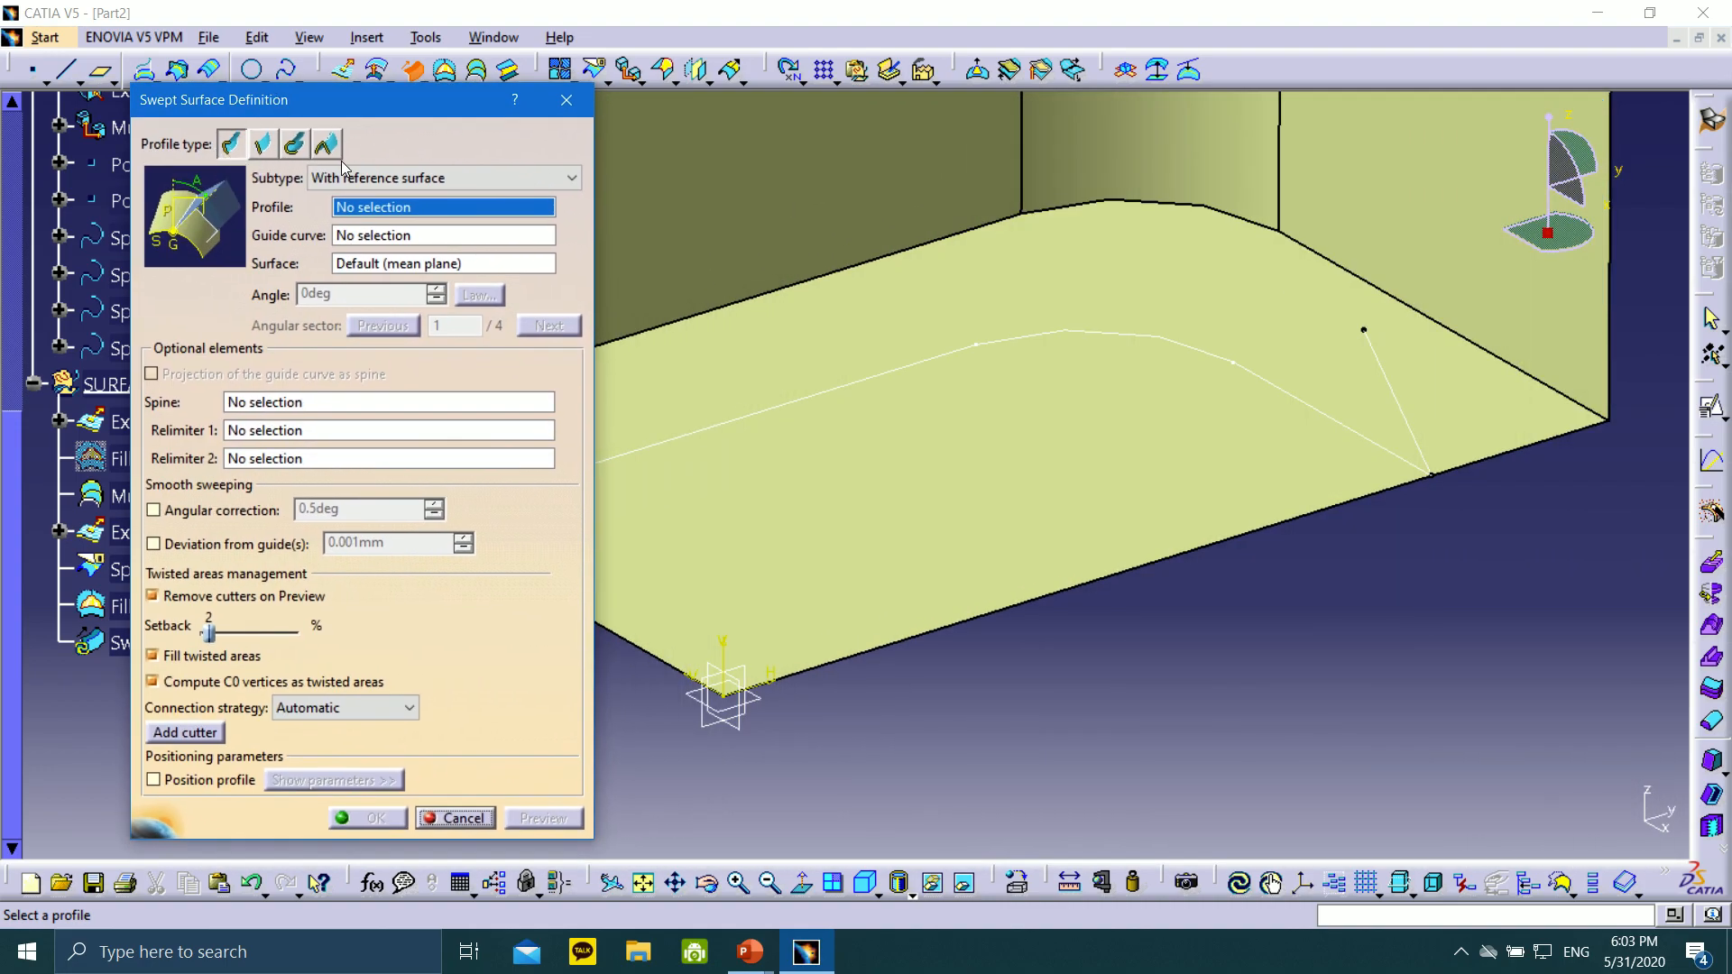
click(393, 179)
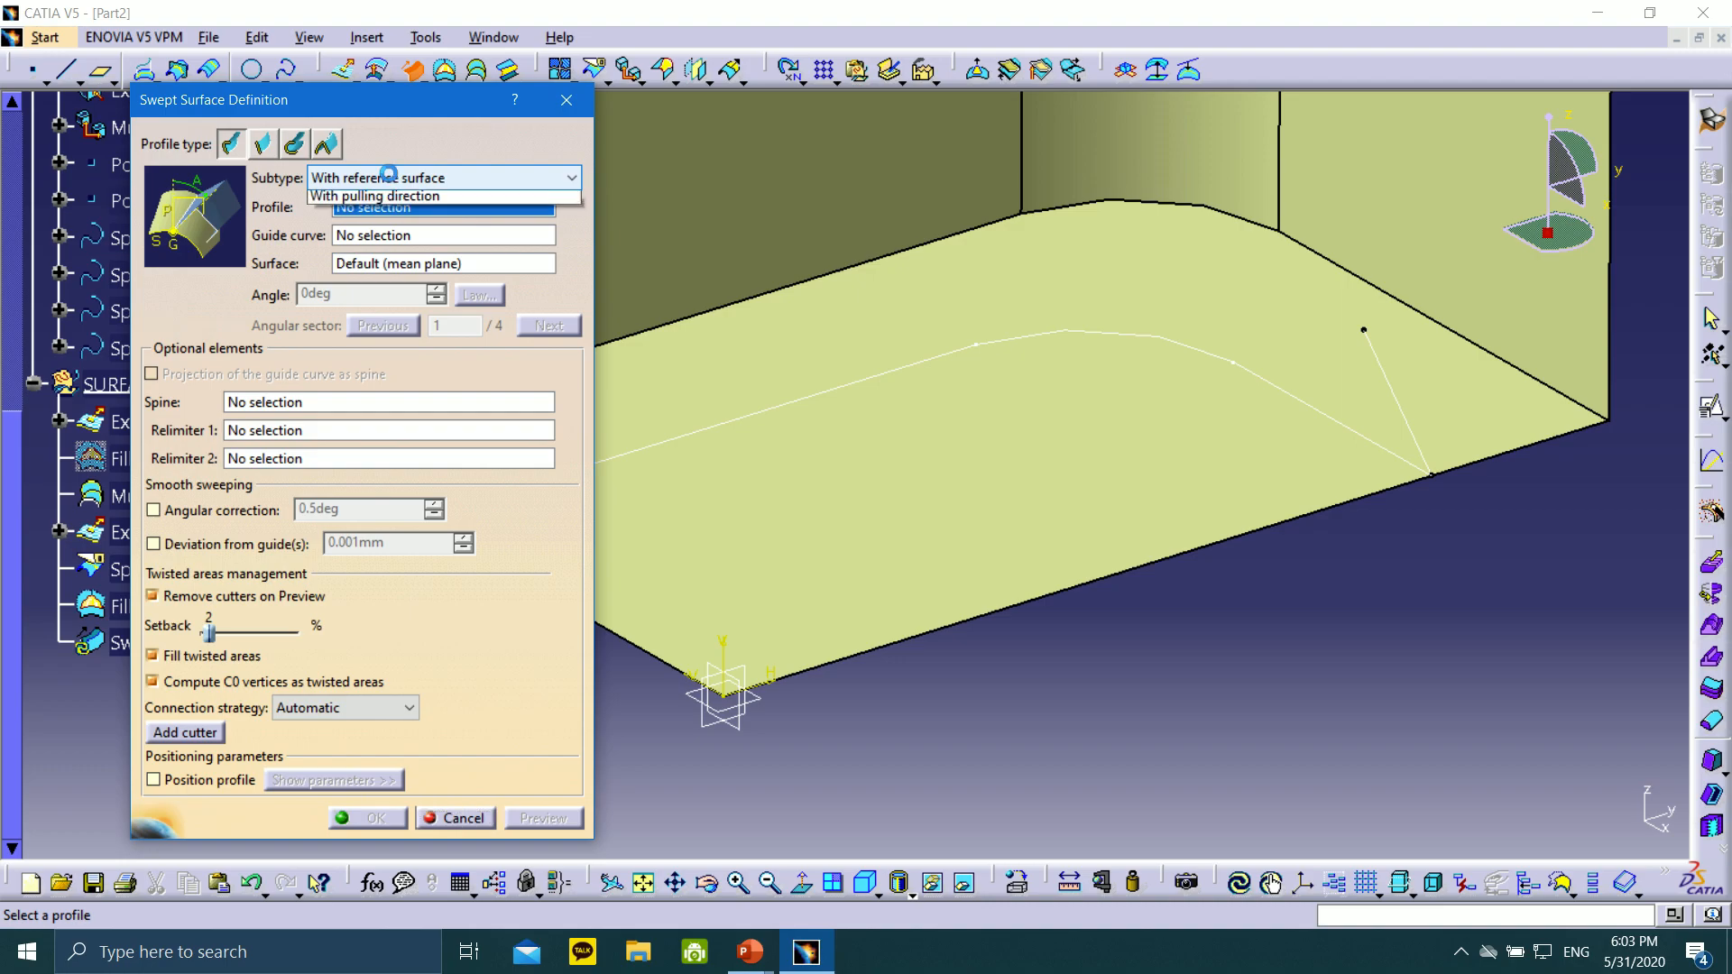
click(392, 179)
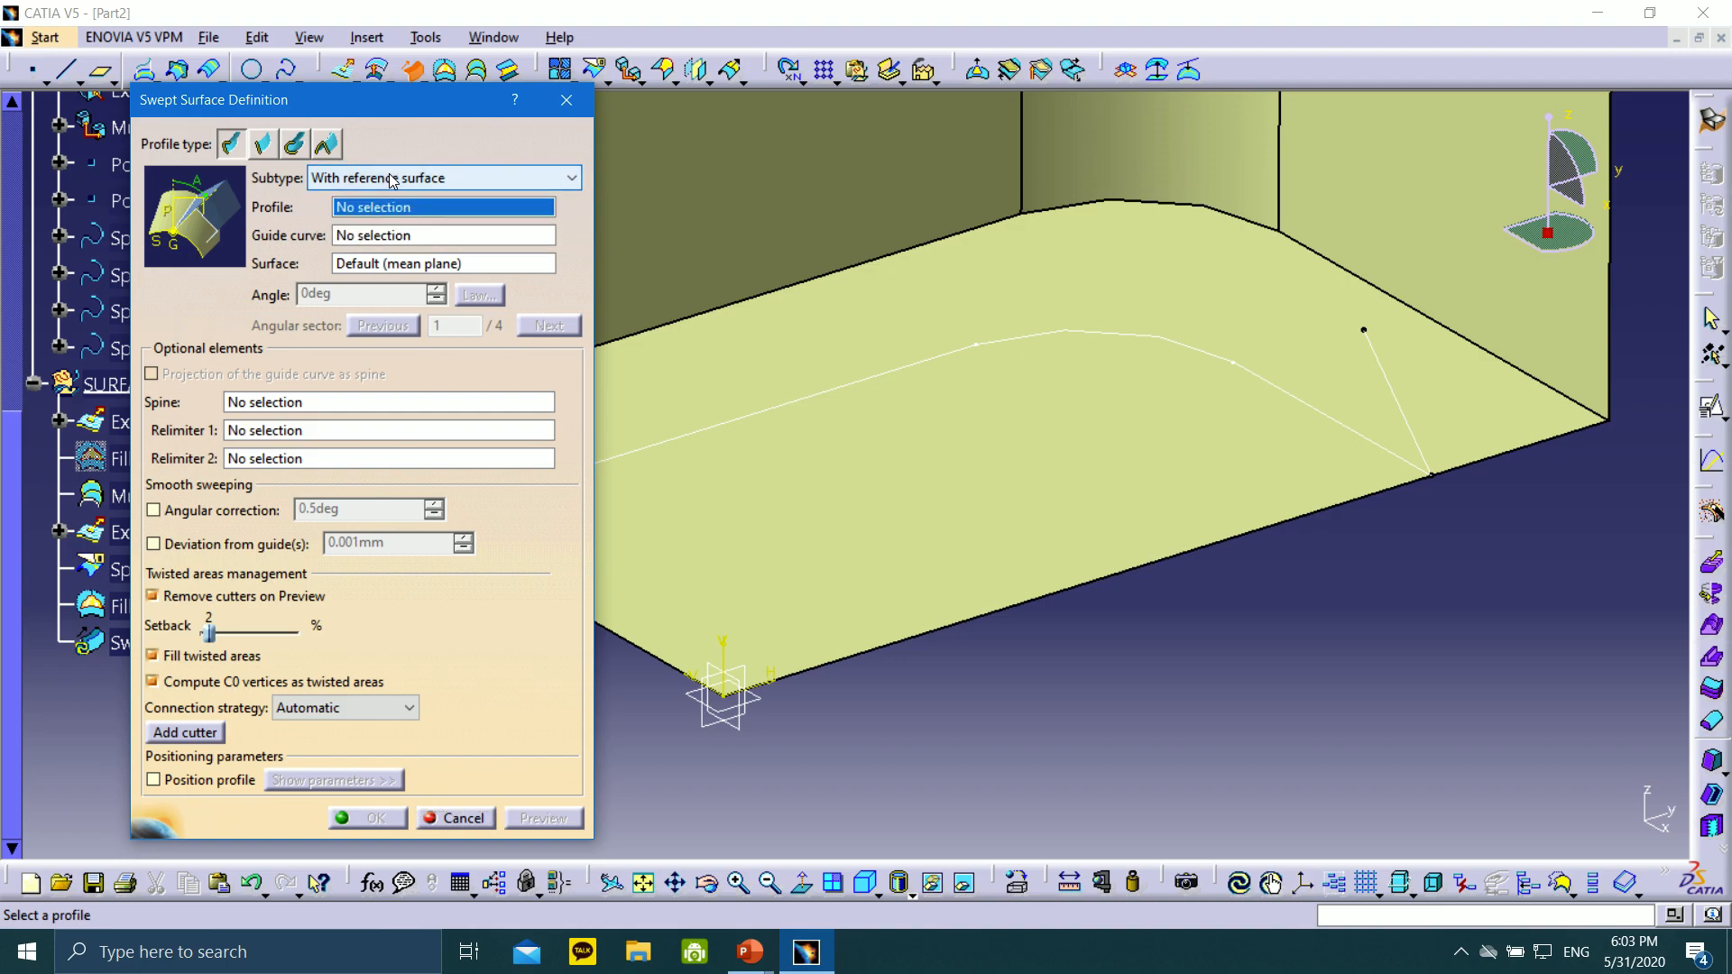
click(1423, 455)
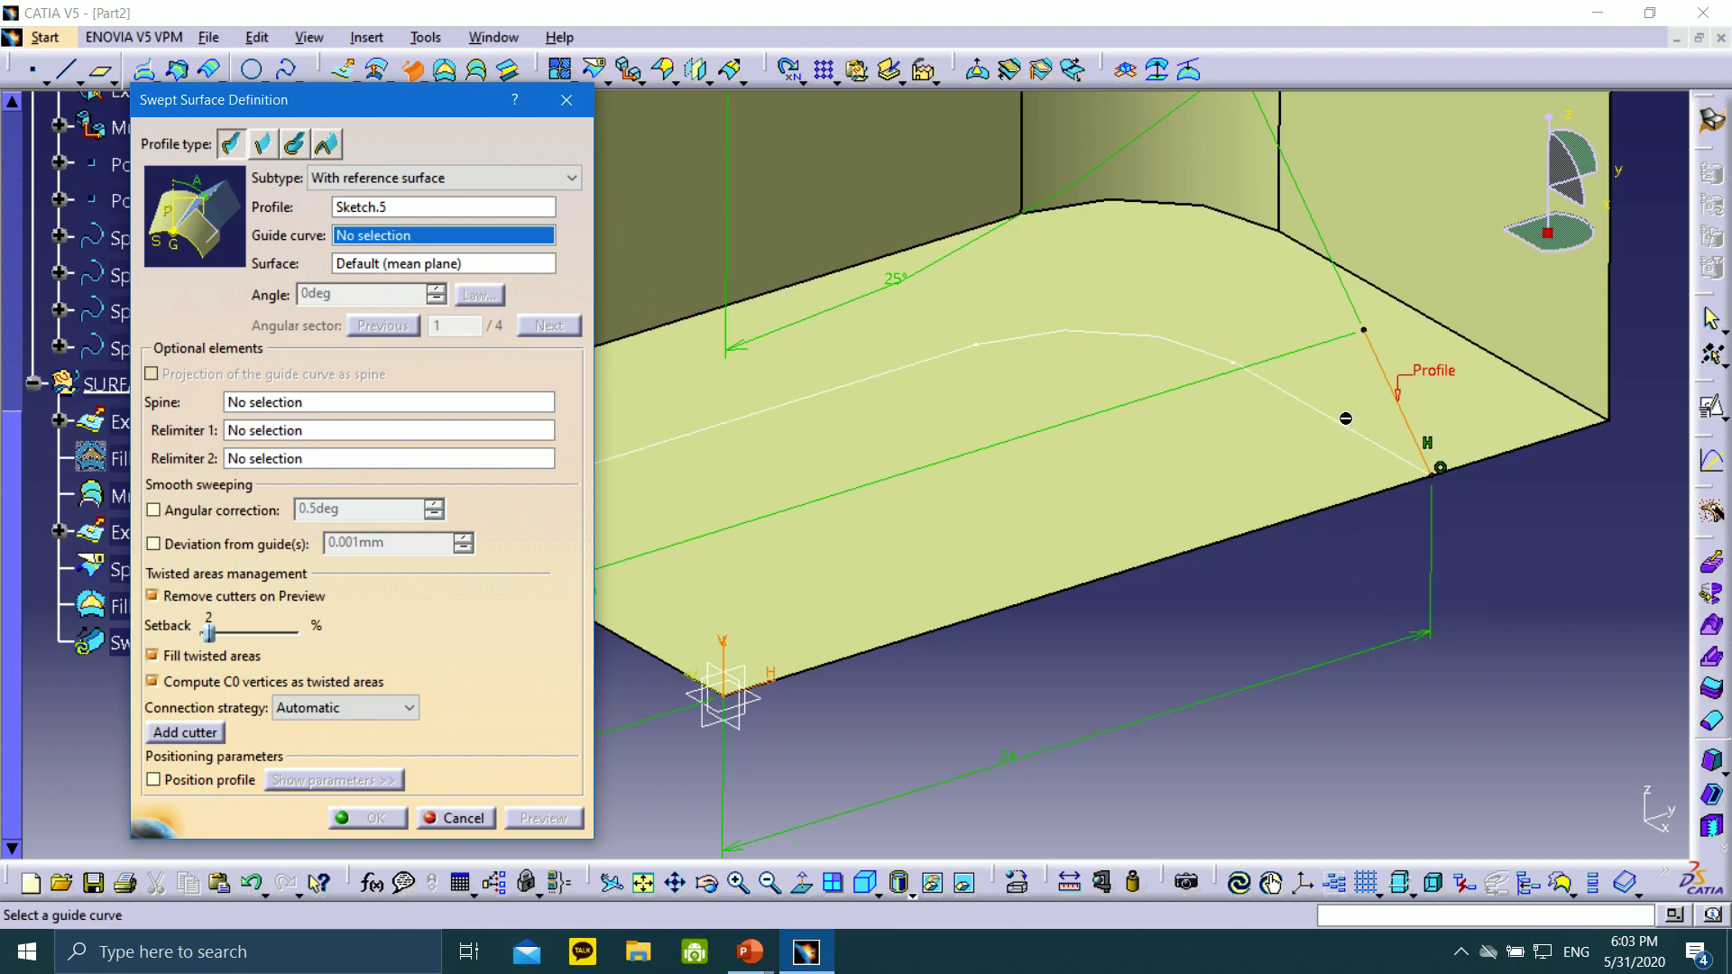
click(1327, 411)
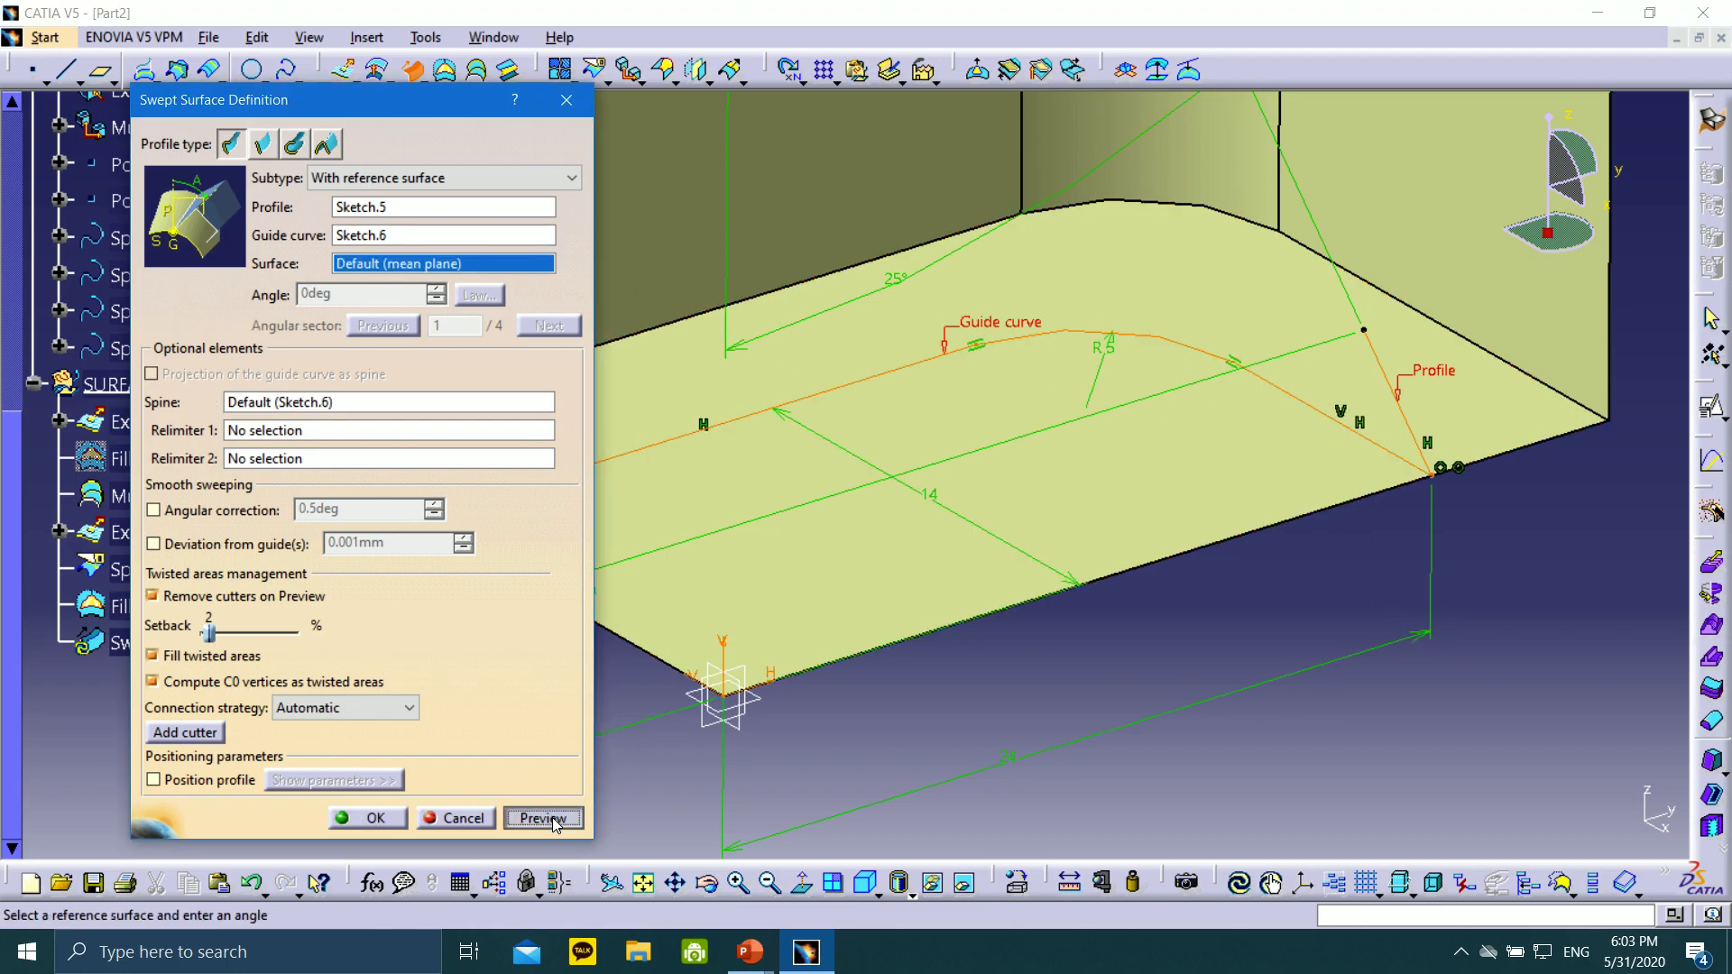
middle_drag(783, 553, 964, 521)
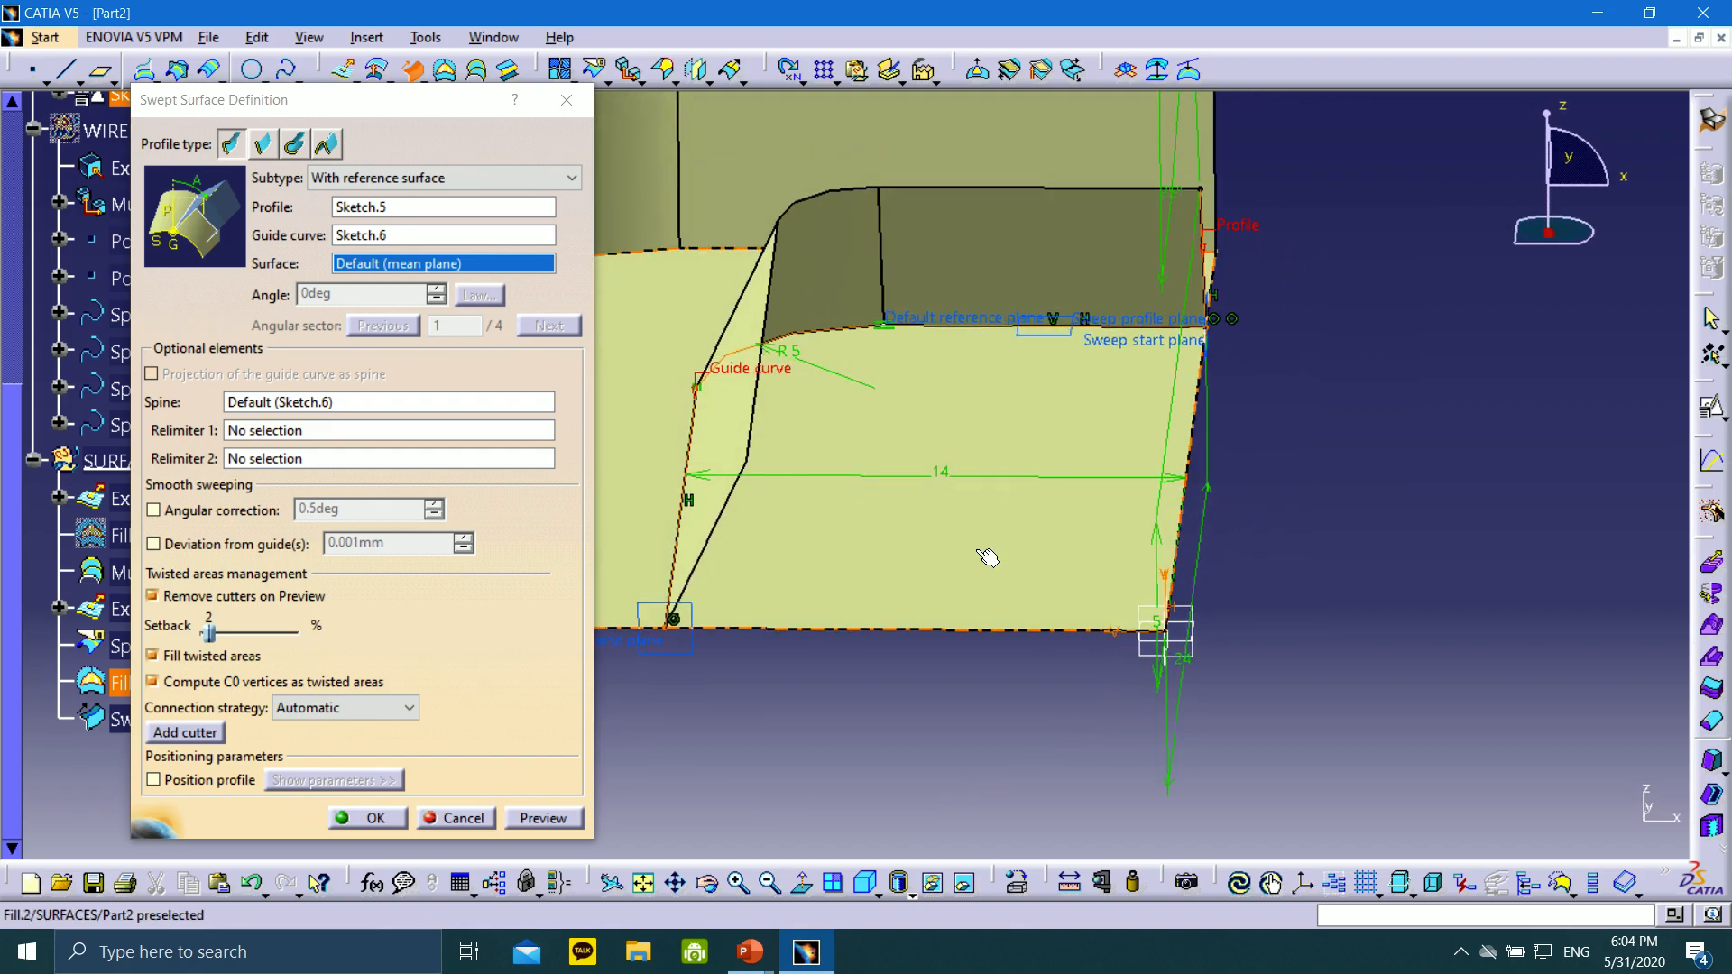
click(374, 818)
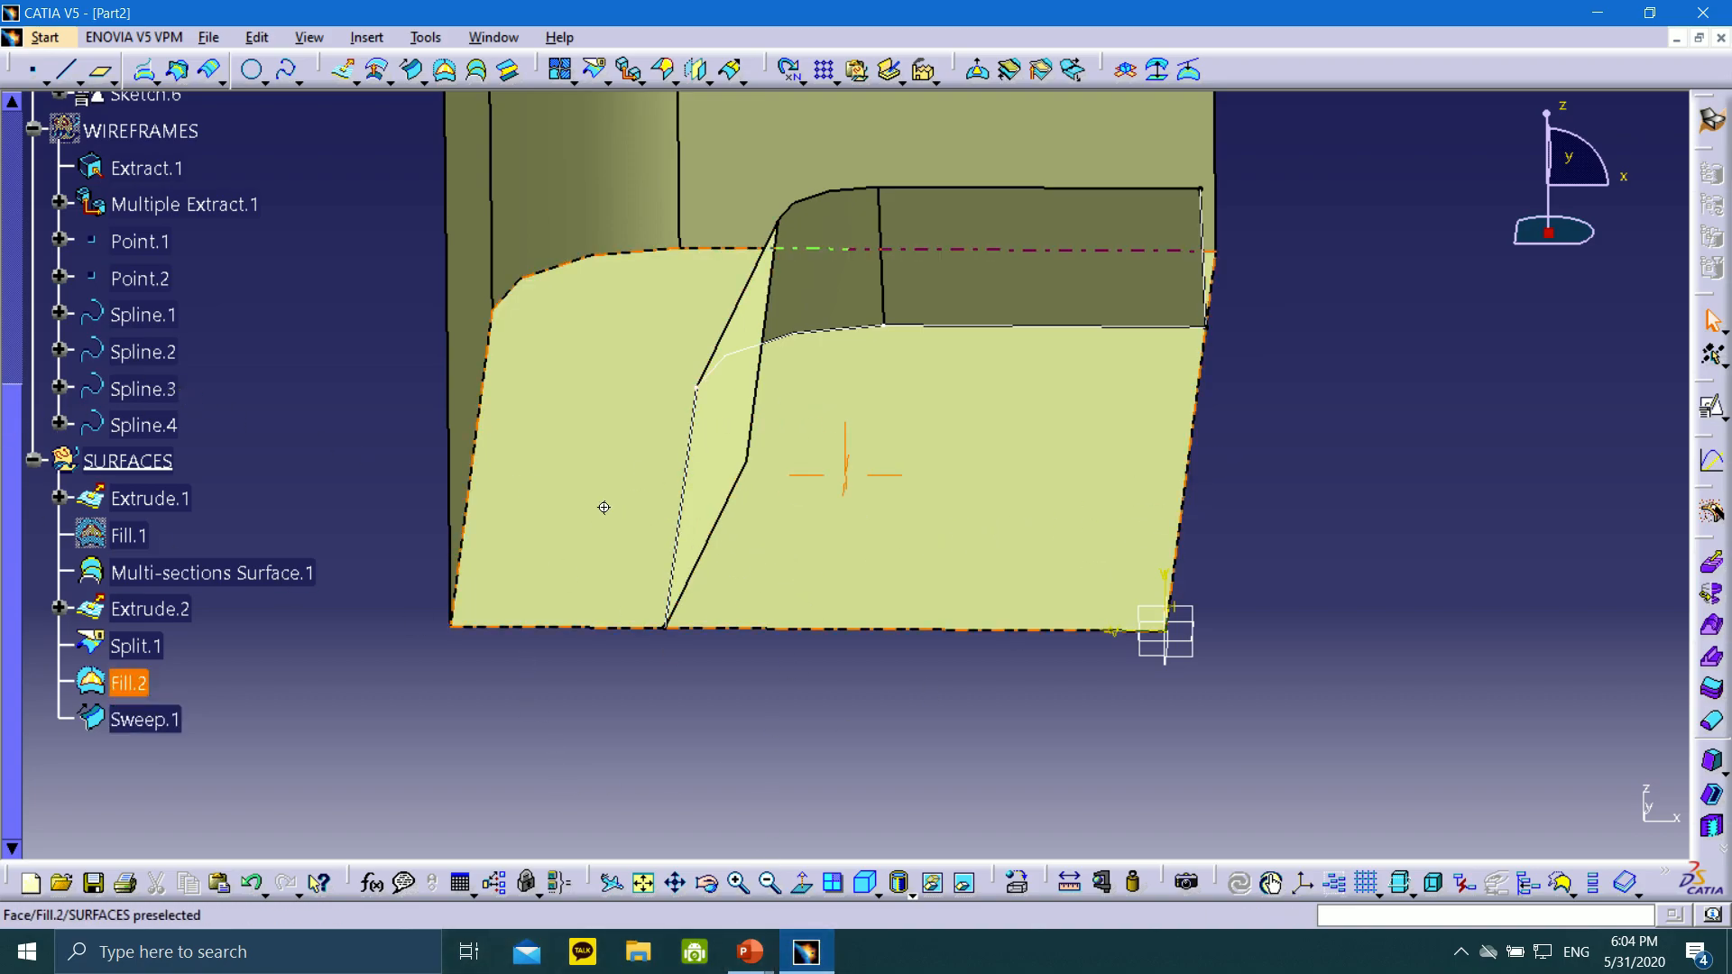
middle_drag(599, 502, 1025, 506)
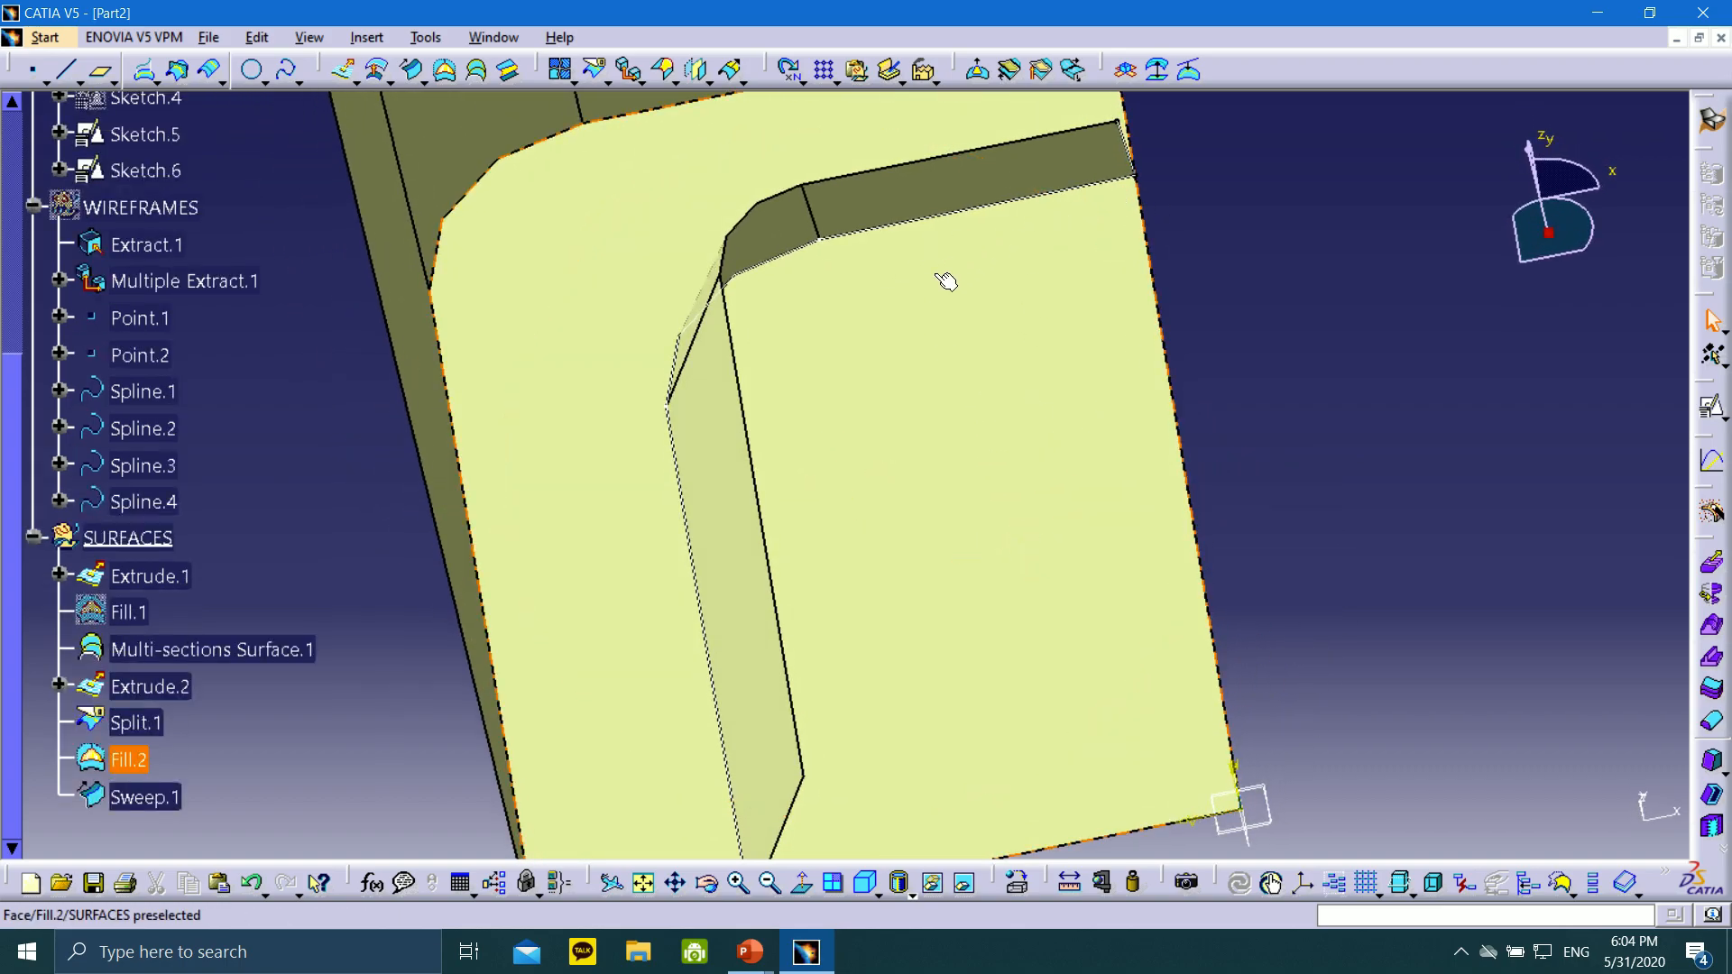
middle_drag(937, 527, 644, 543)
scroll(940, 658, up, 1)
middle_drag(1184, 619, 1074, 600)
scroll(251, 492, down, 2)
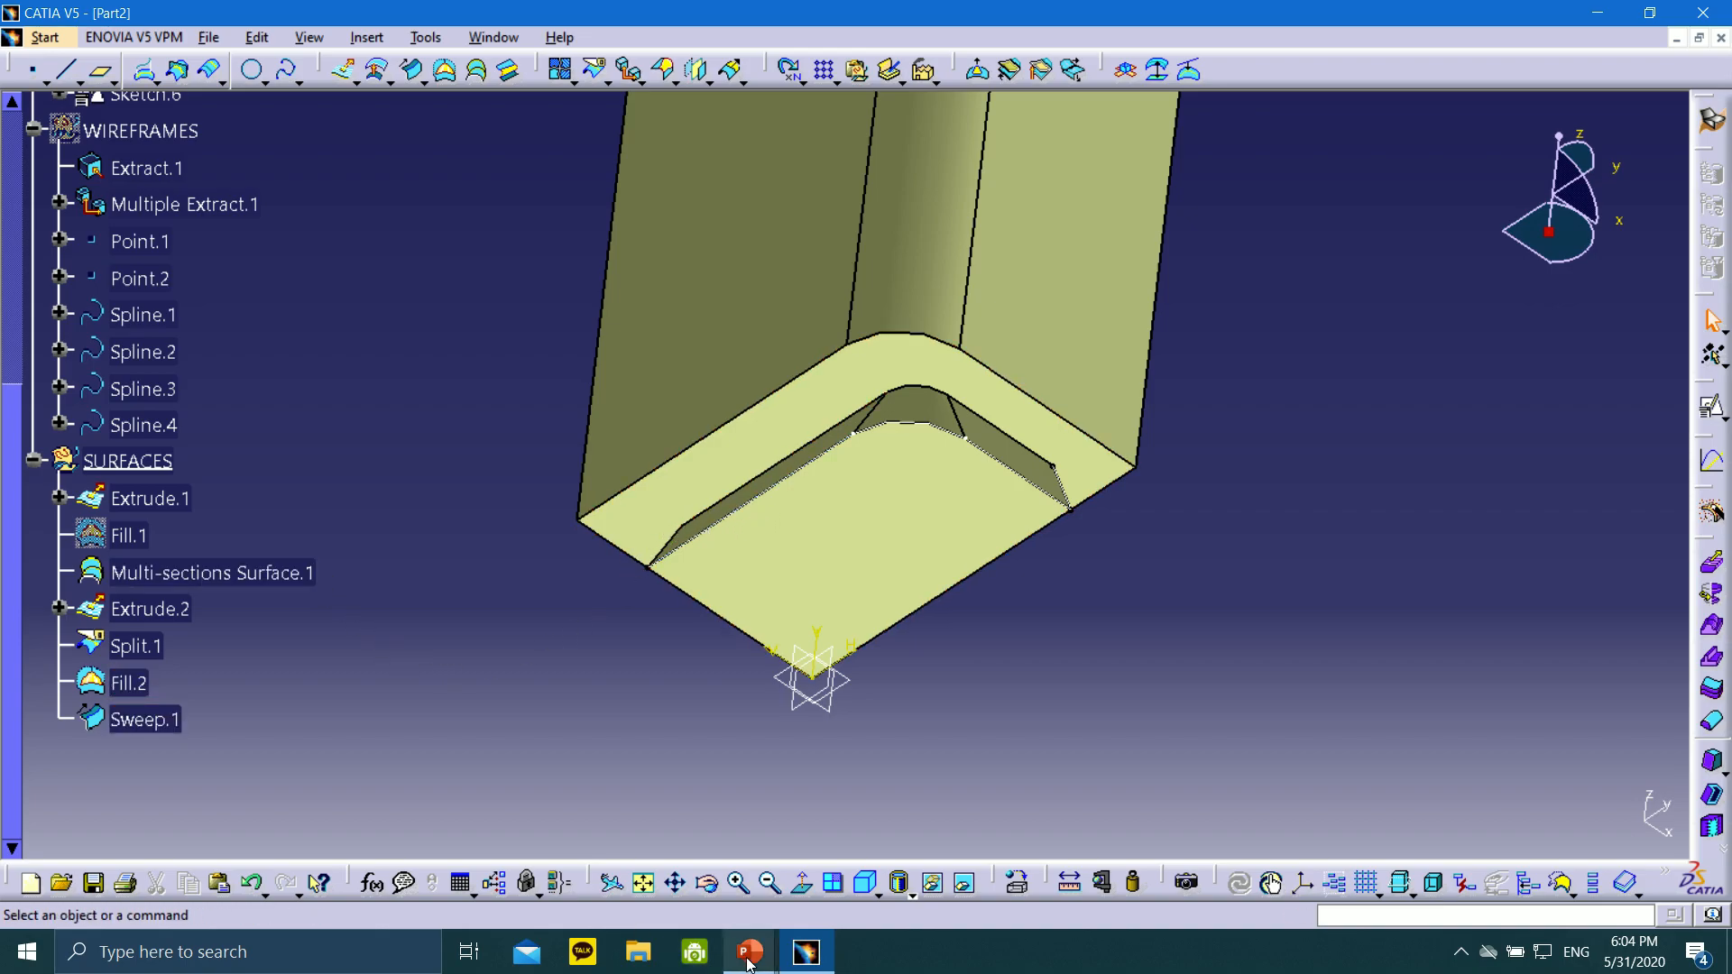
Switch to the PowerPoint slide show, review the Sweep.1 and Split.2 reference slides, and return to CATIA
mouse_move(750, 952)
click(769, 909)
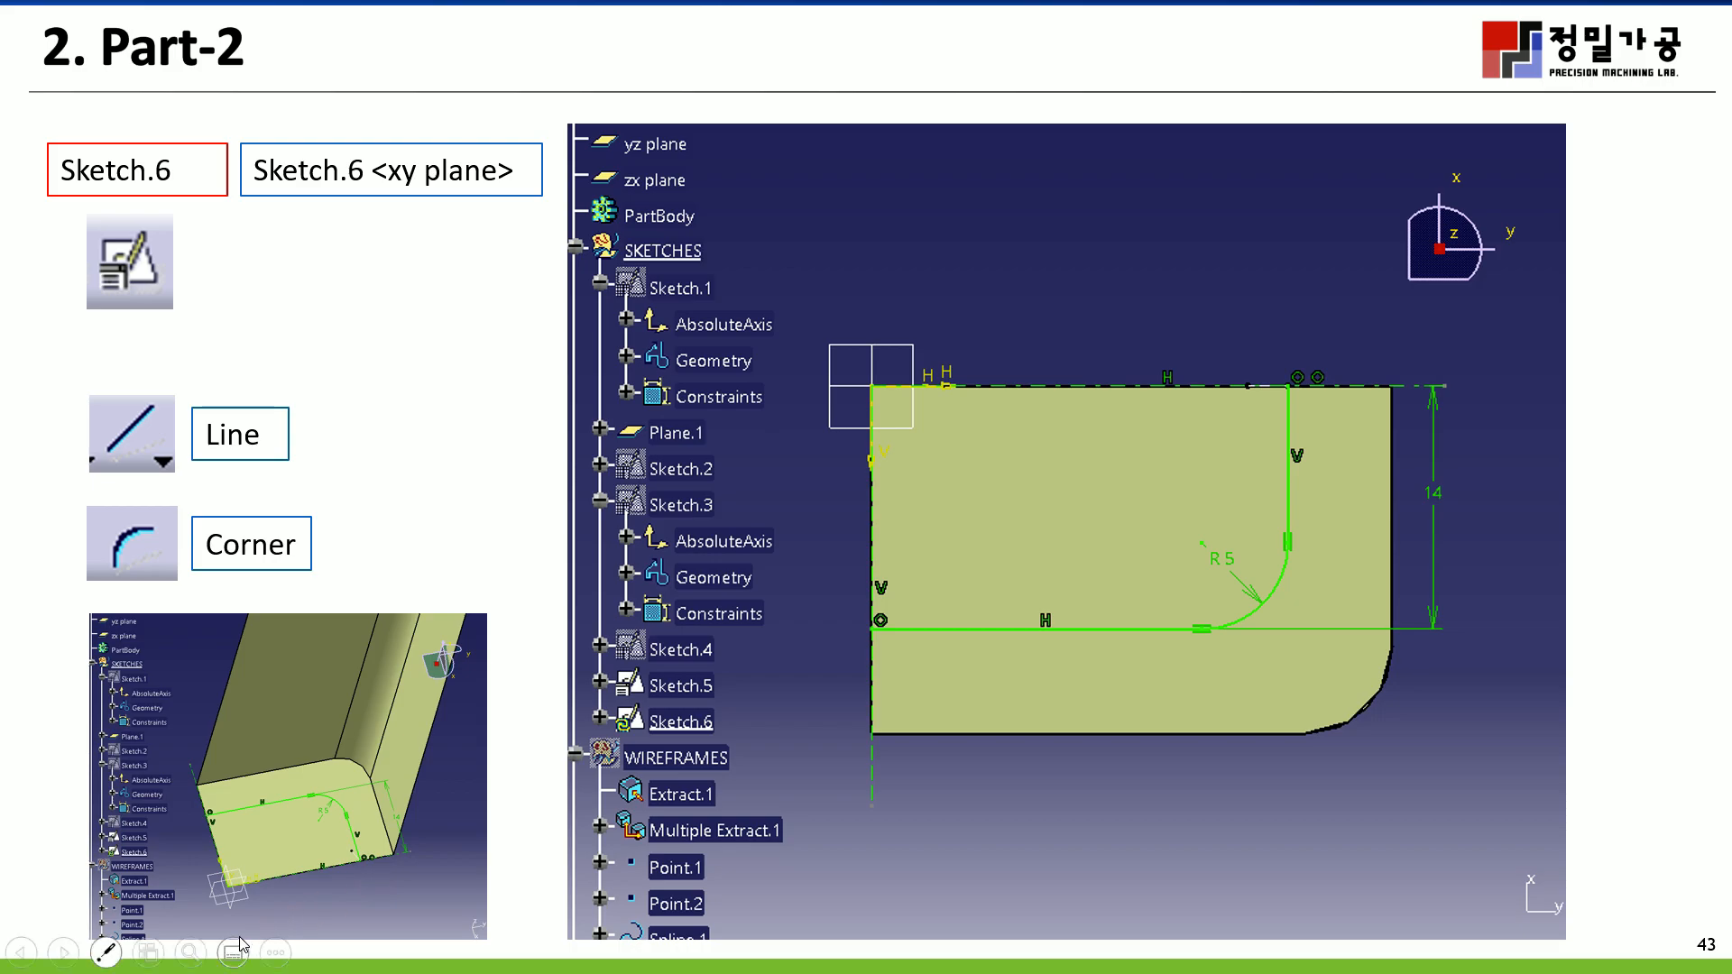
click(70, 952)
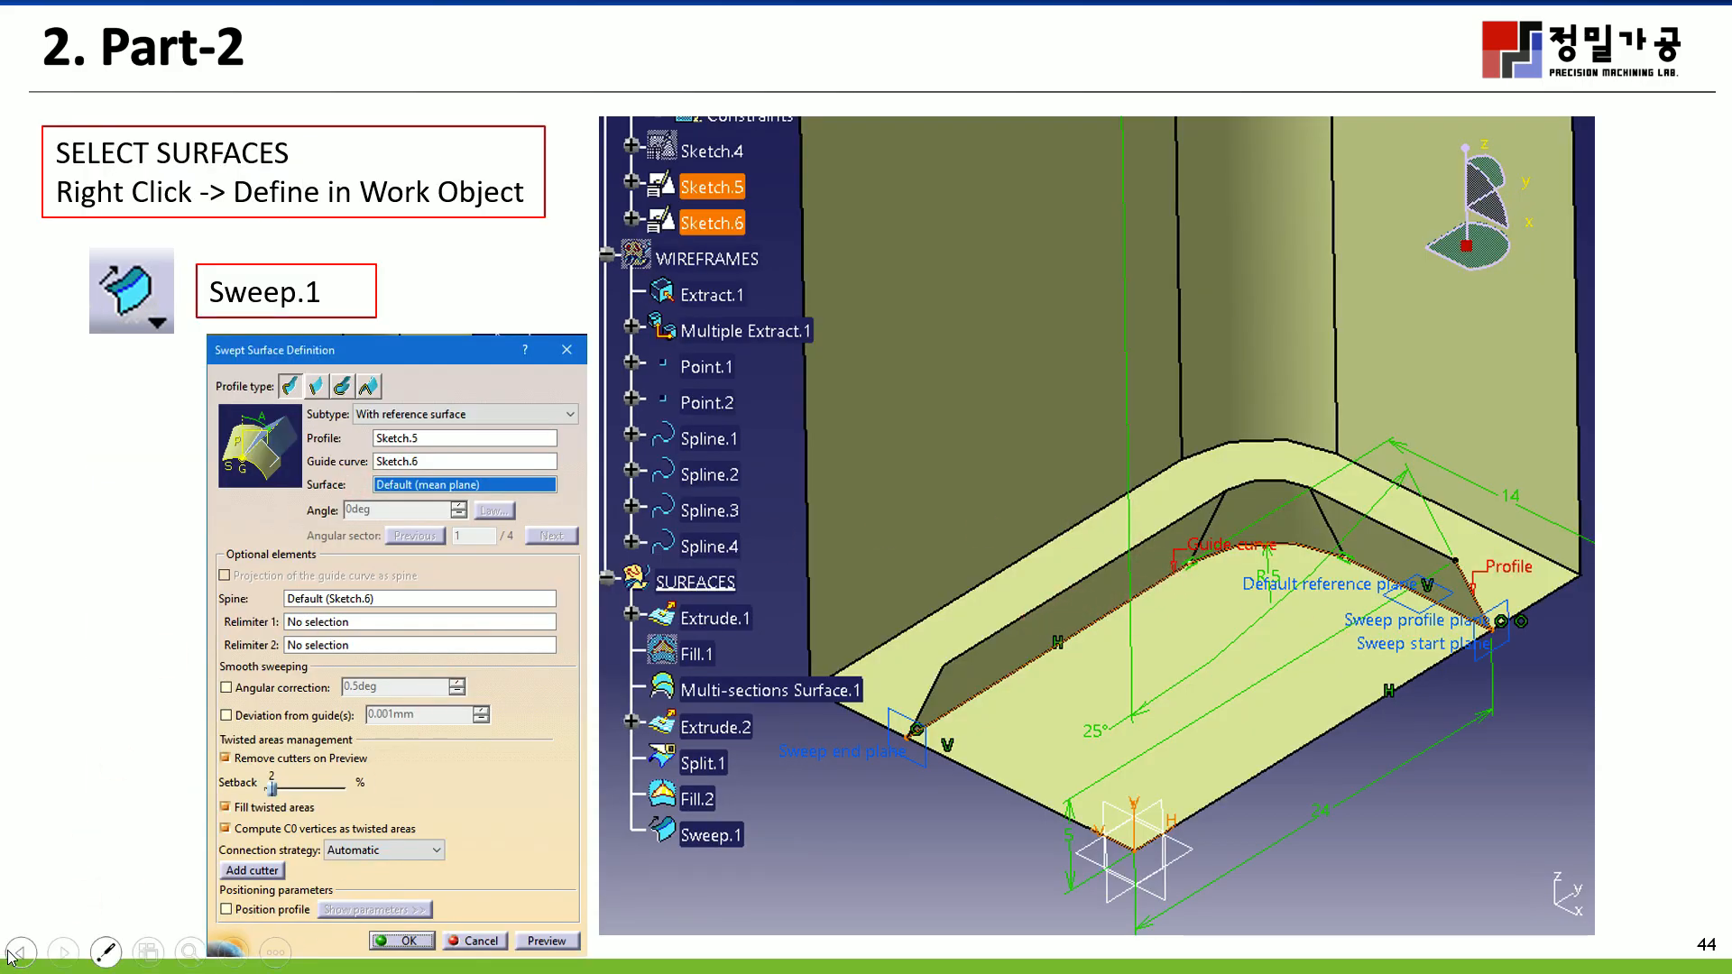
click(59, 956)
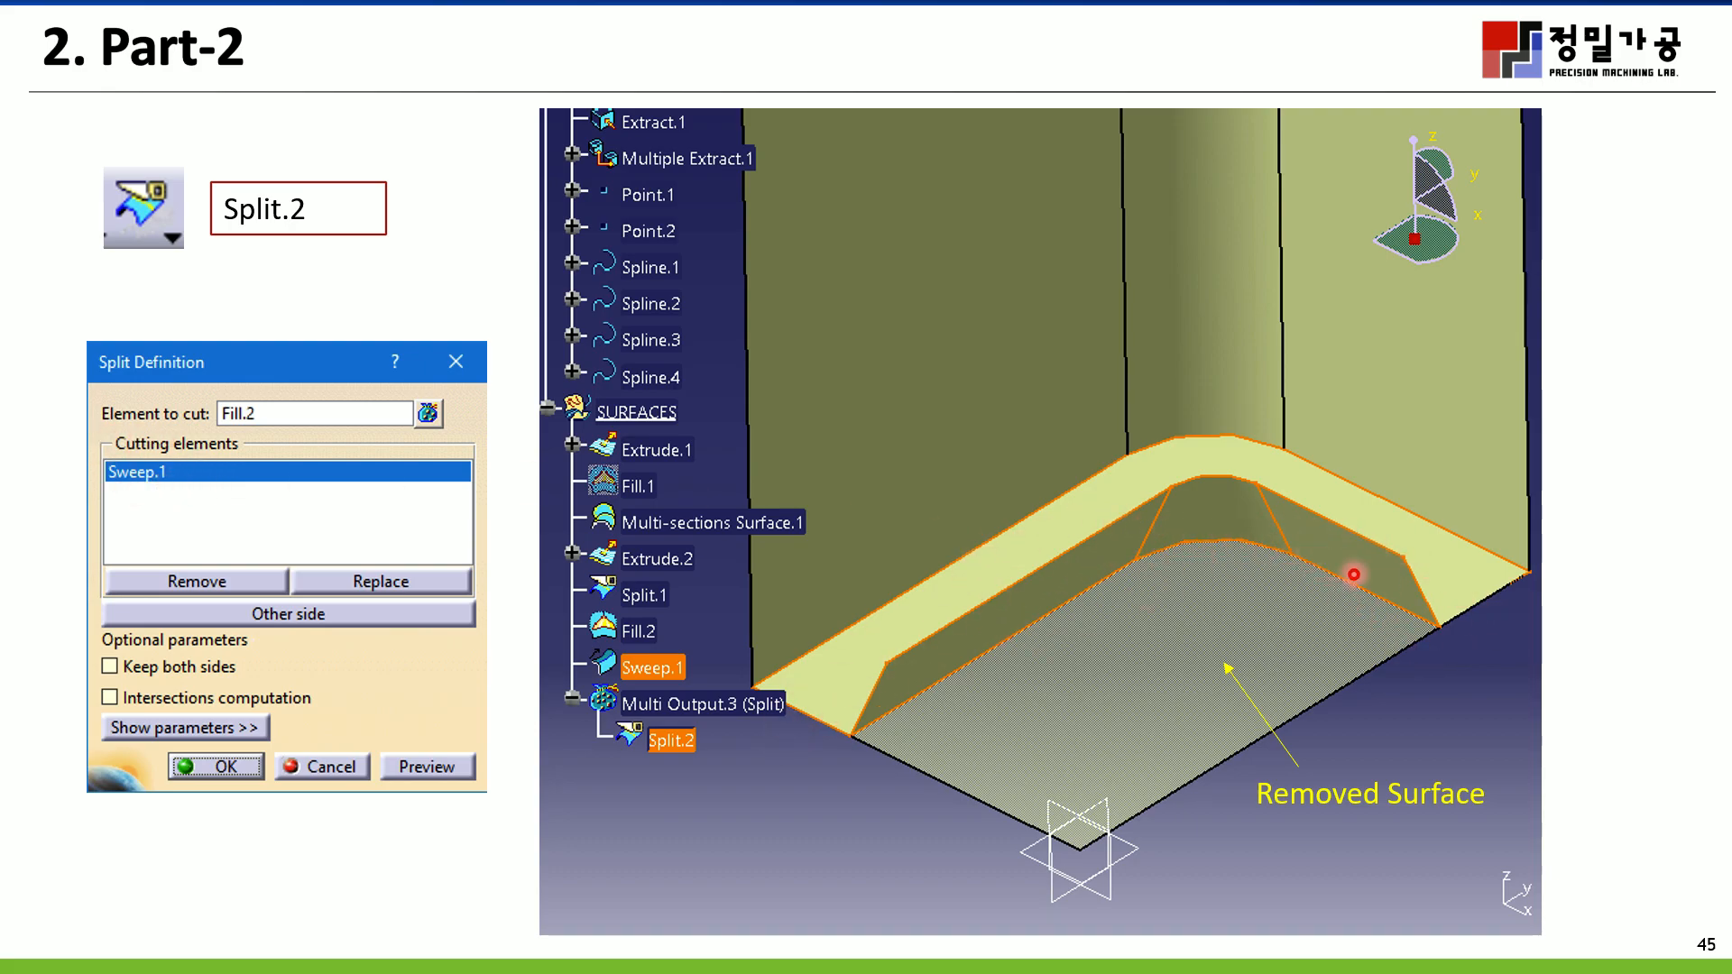
key(super)
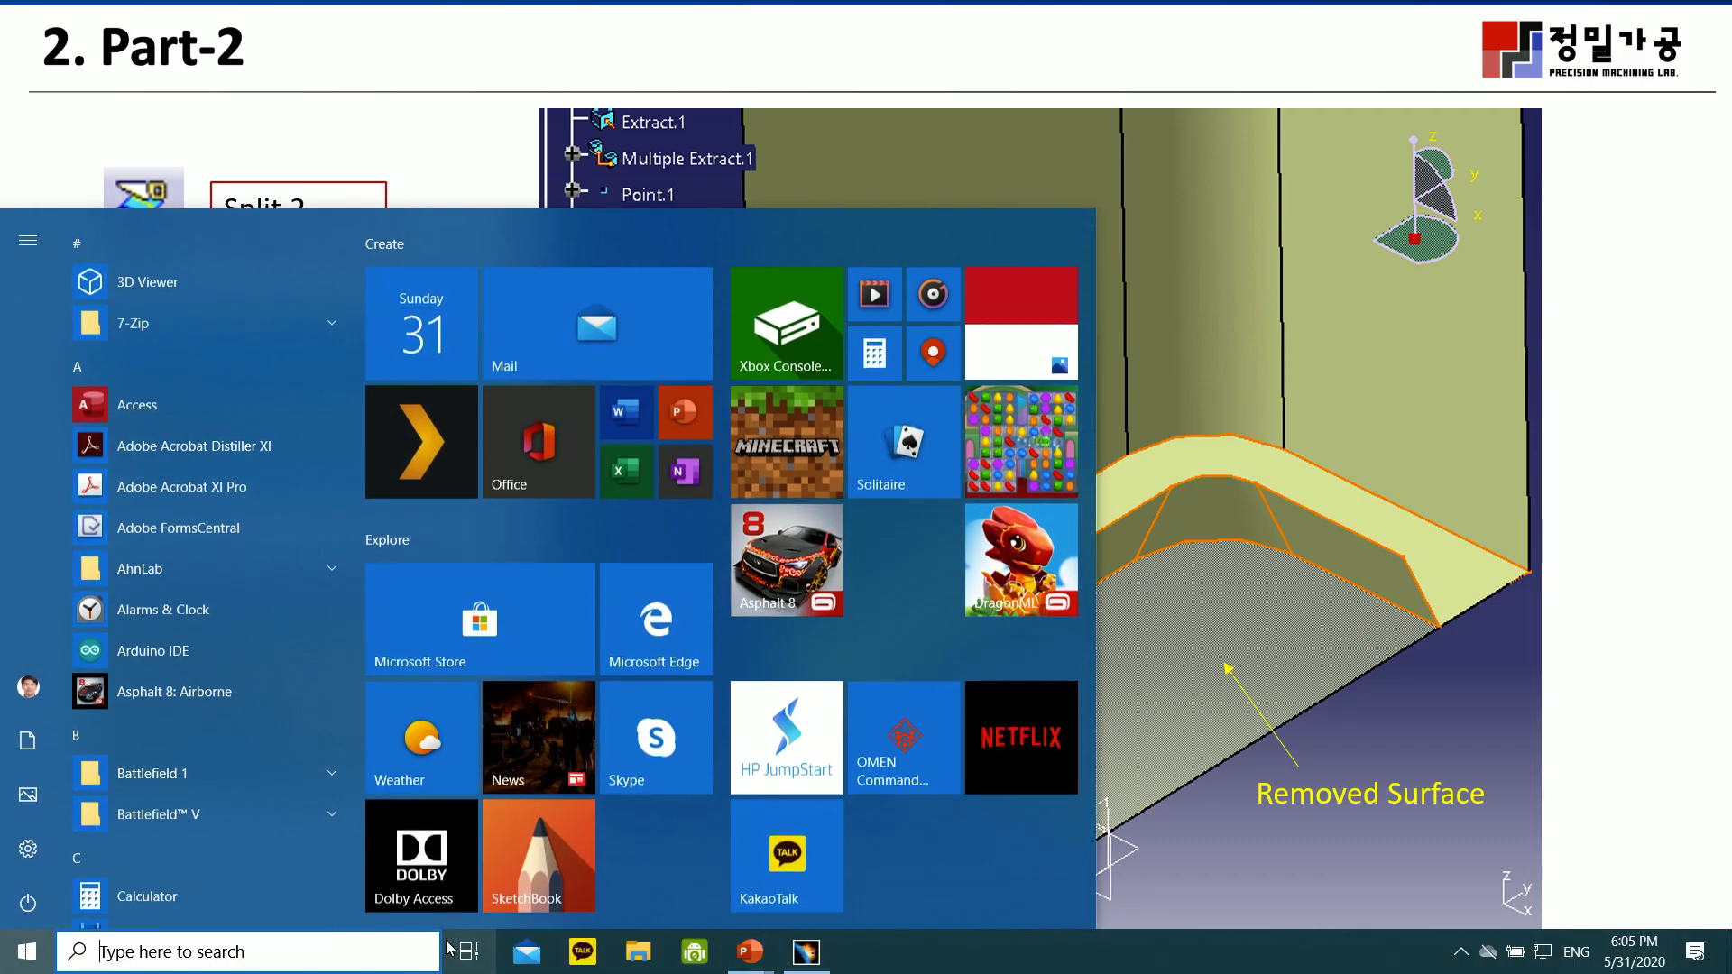
click(807, 954)
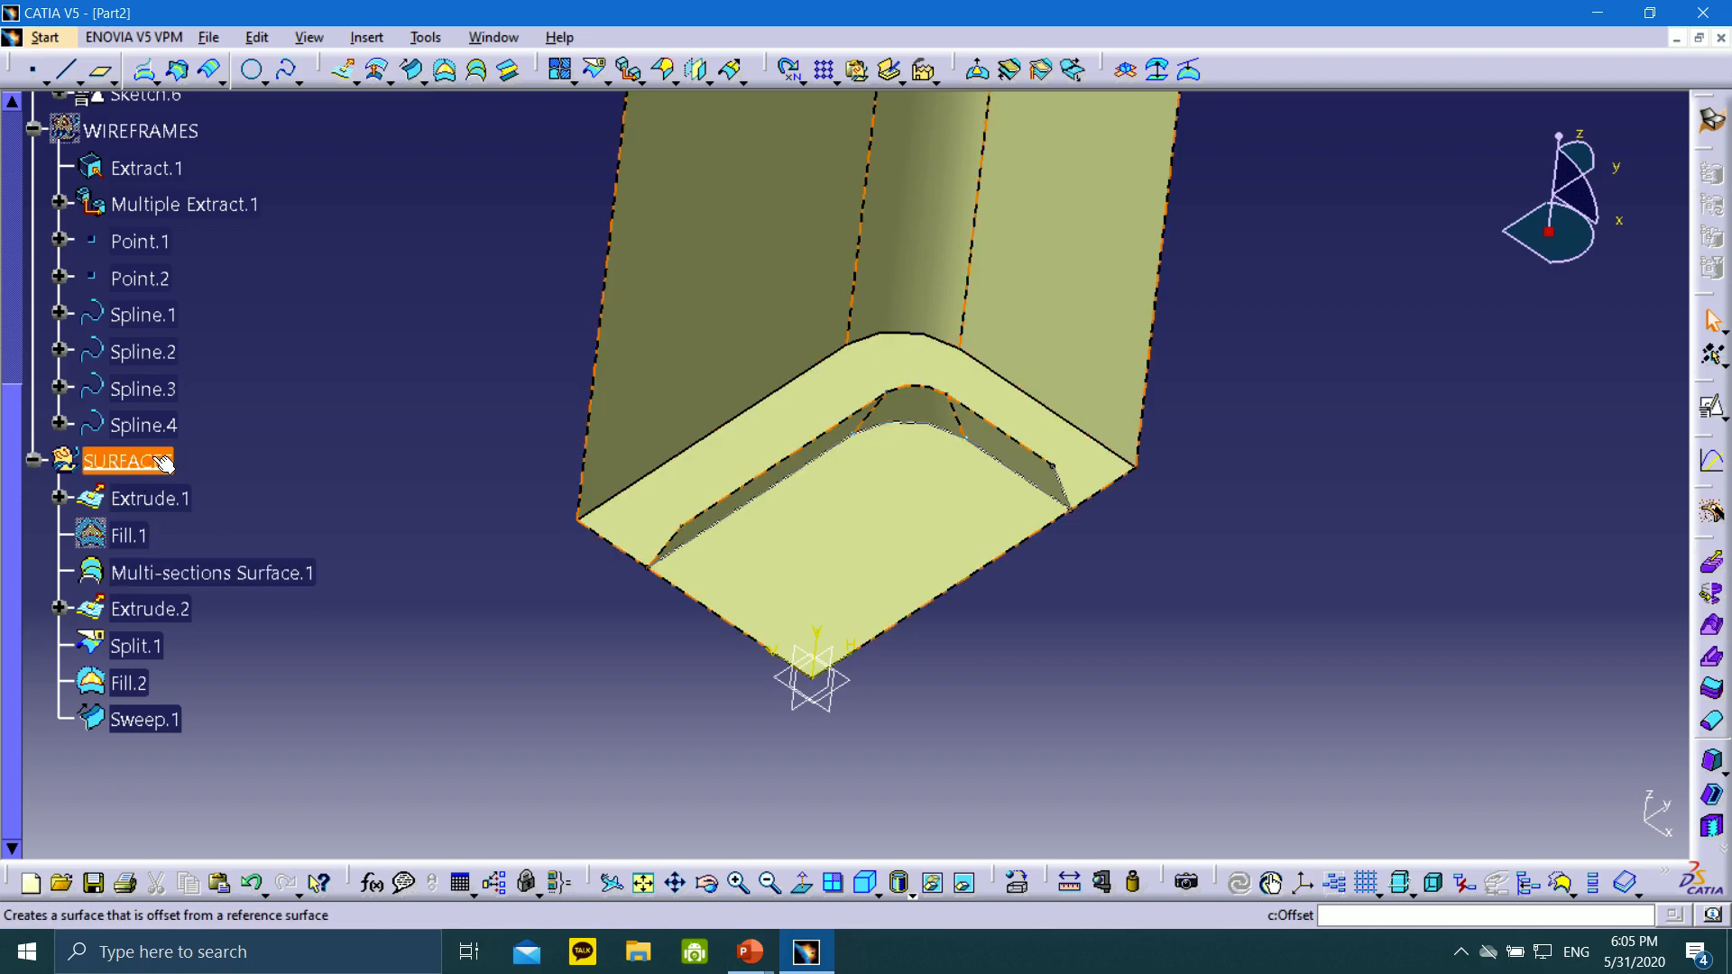
Split Fill.2 with Sweep.1 as the cutting element, removing the inner bottom area and keeping the outer rim
click(594, 70)
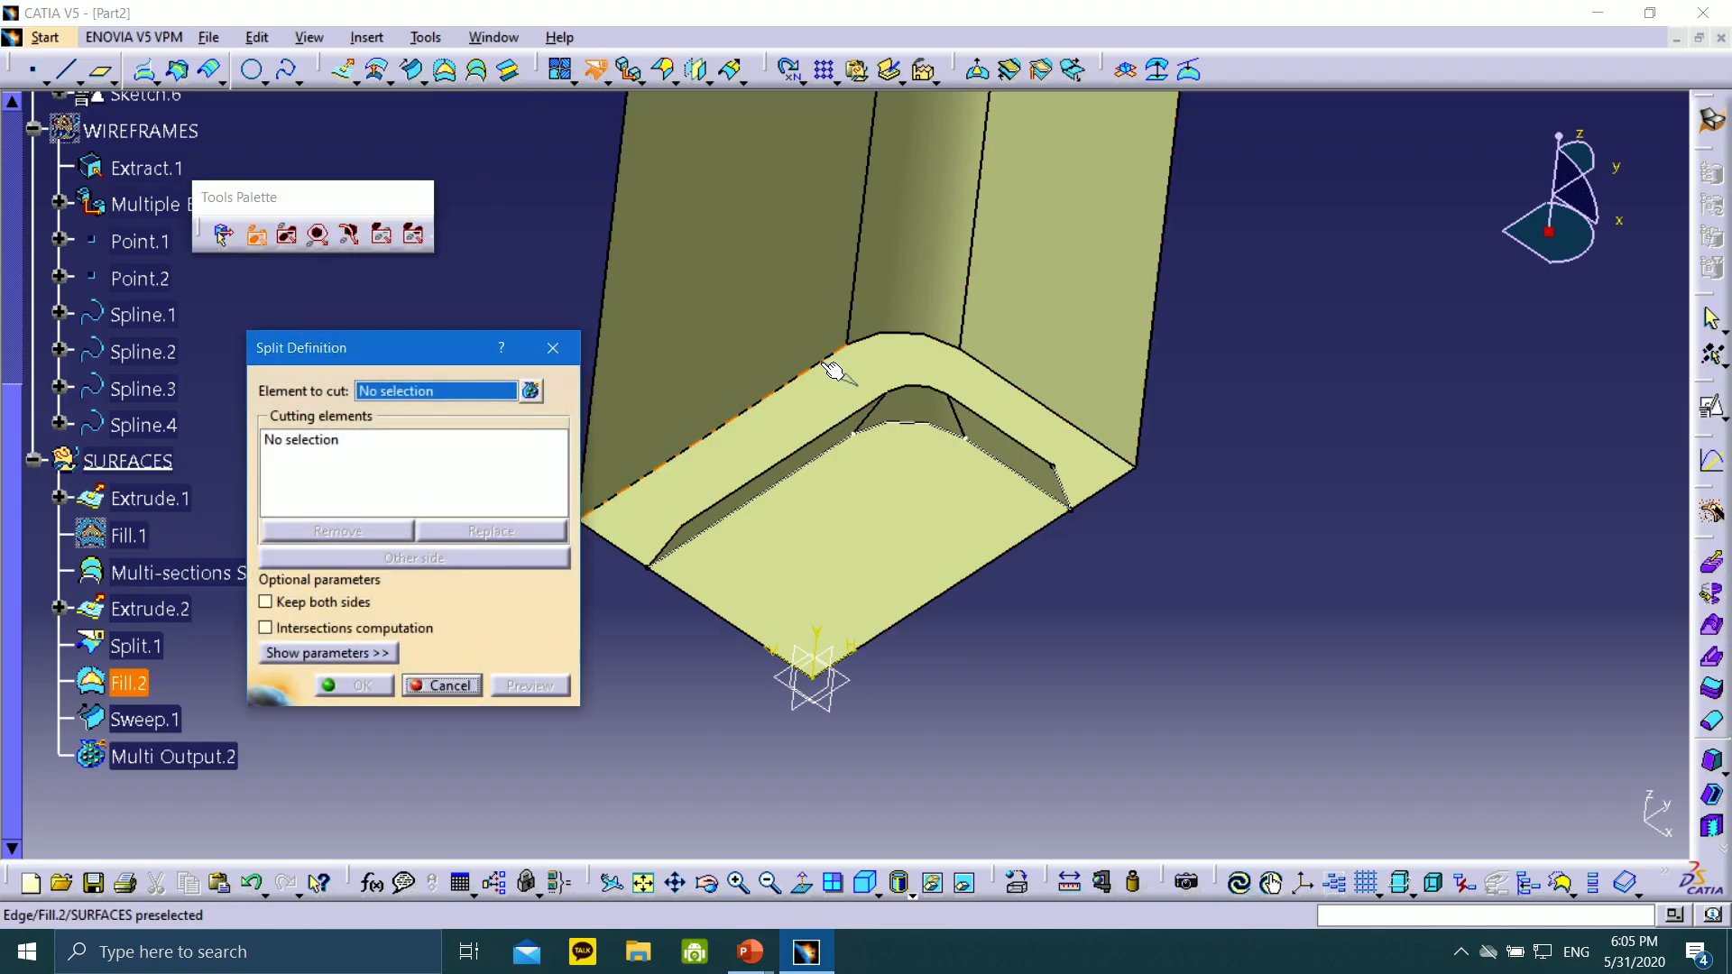
click(796, 412)
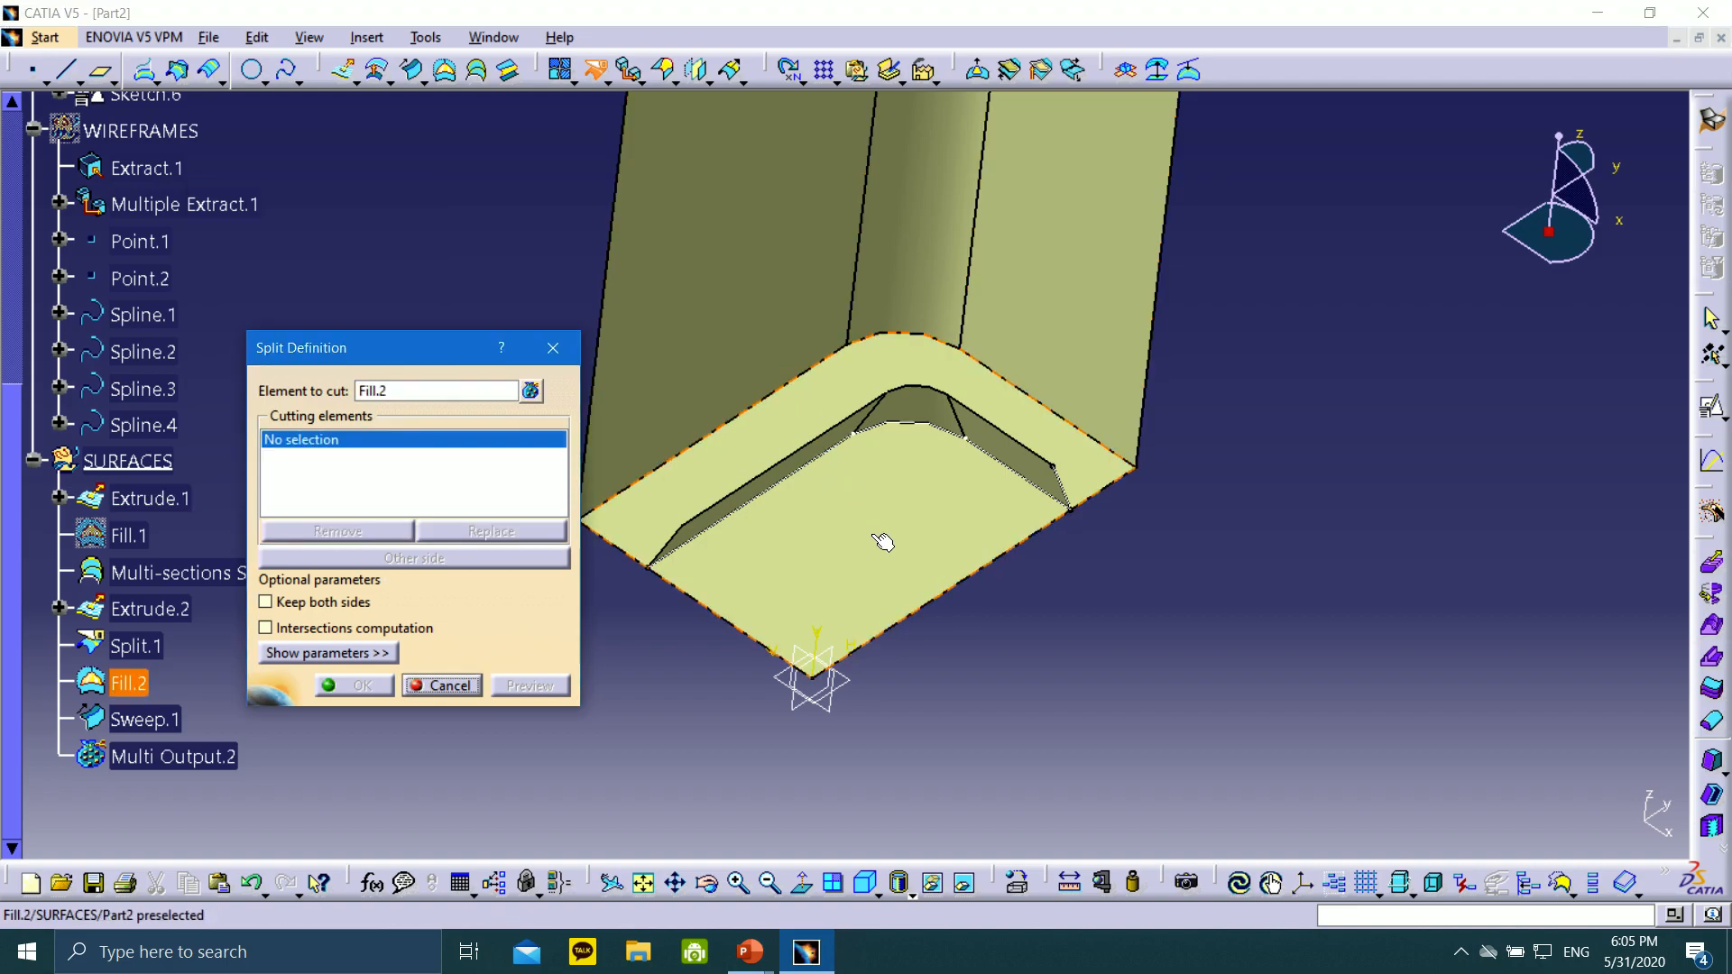
click(911, 414)
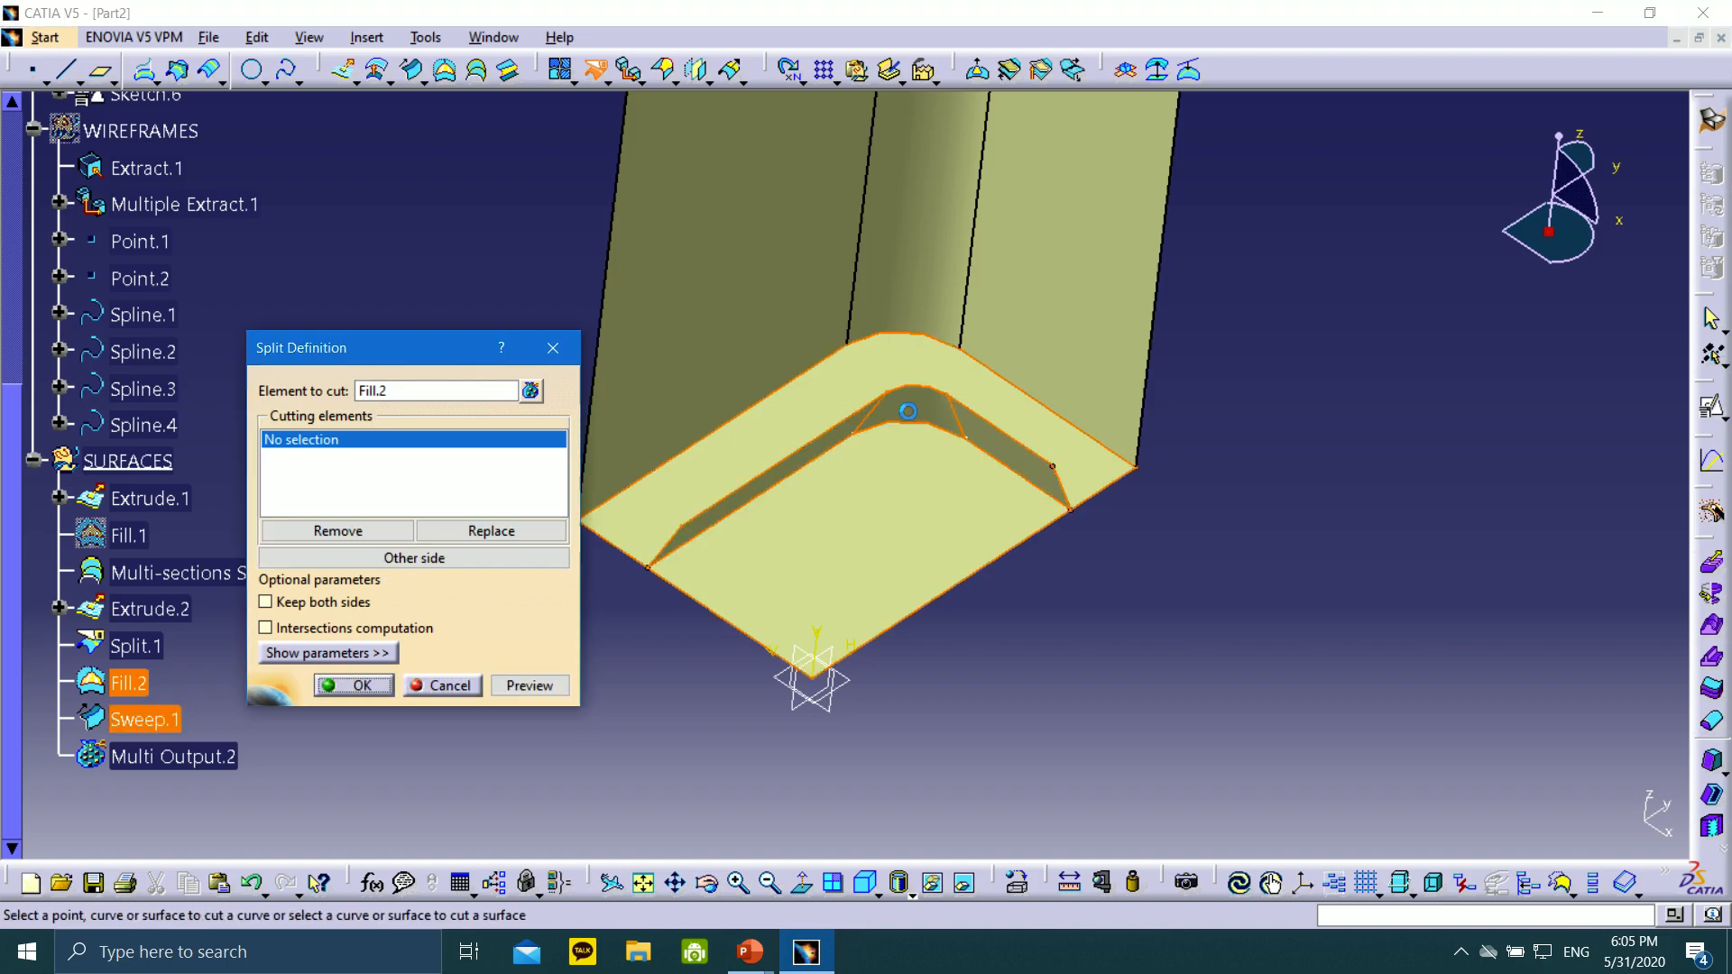
click(415, 560)
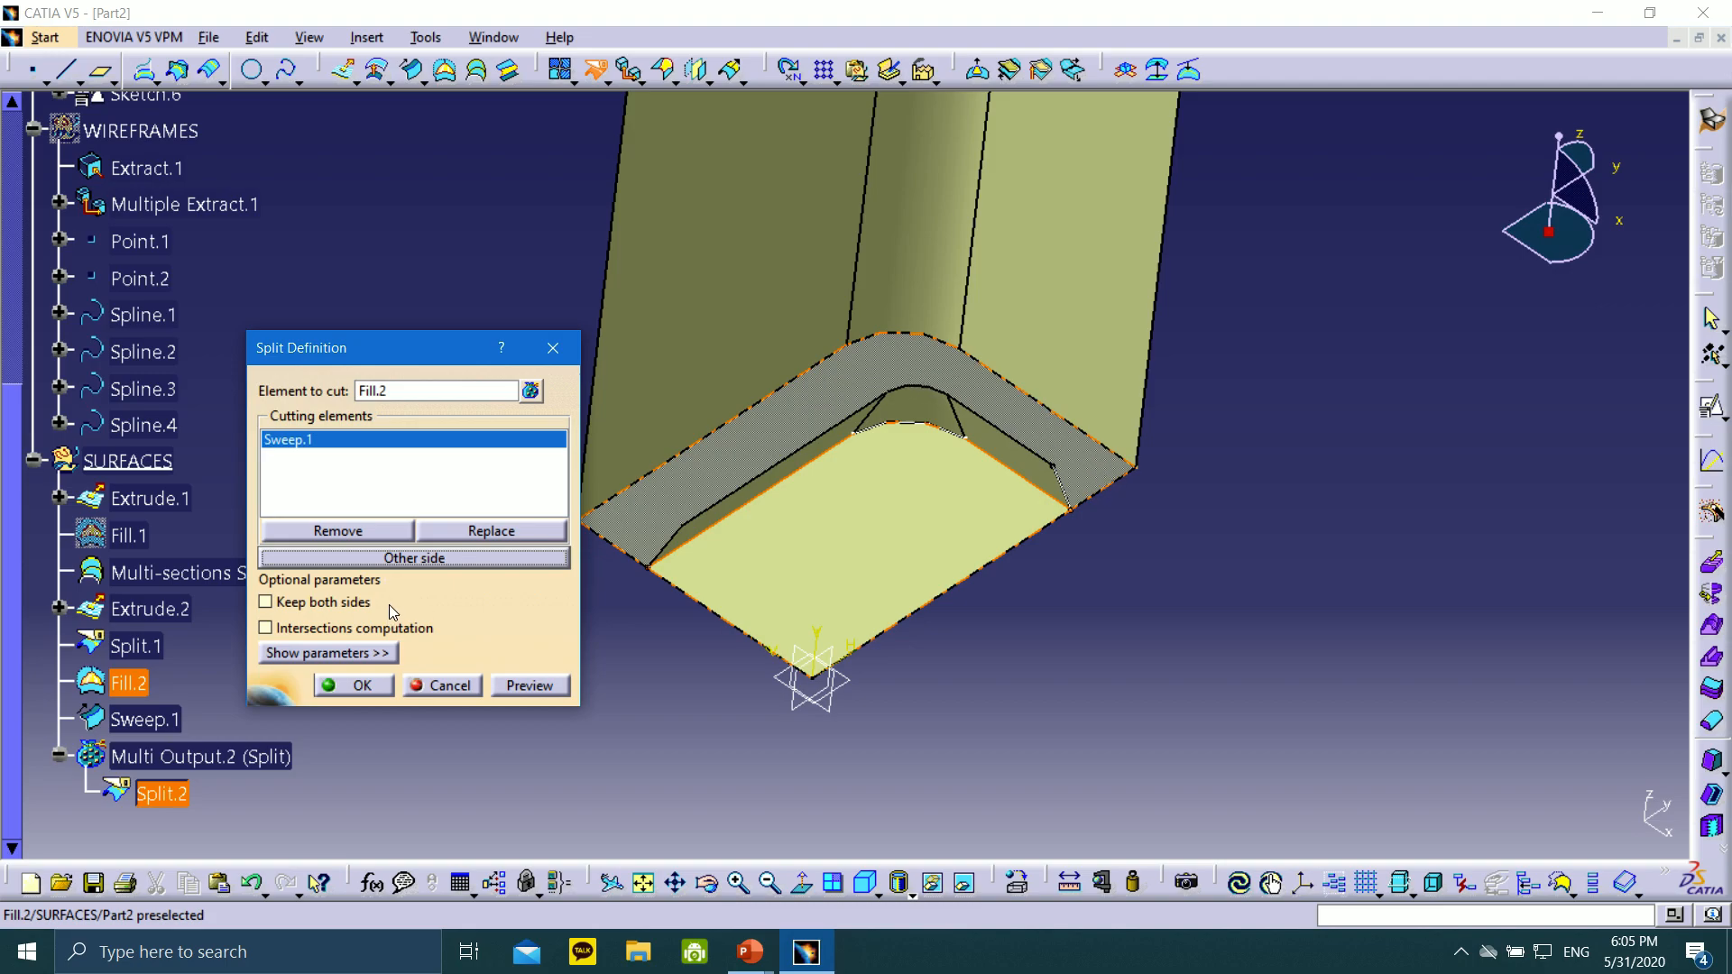
click(394, 561)
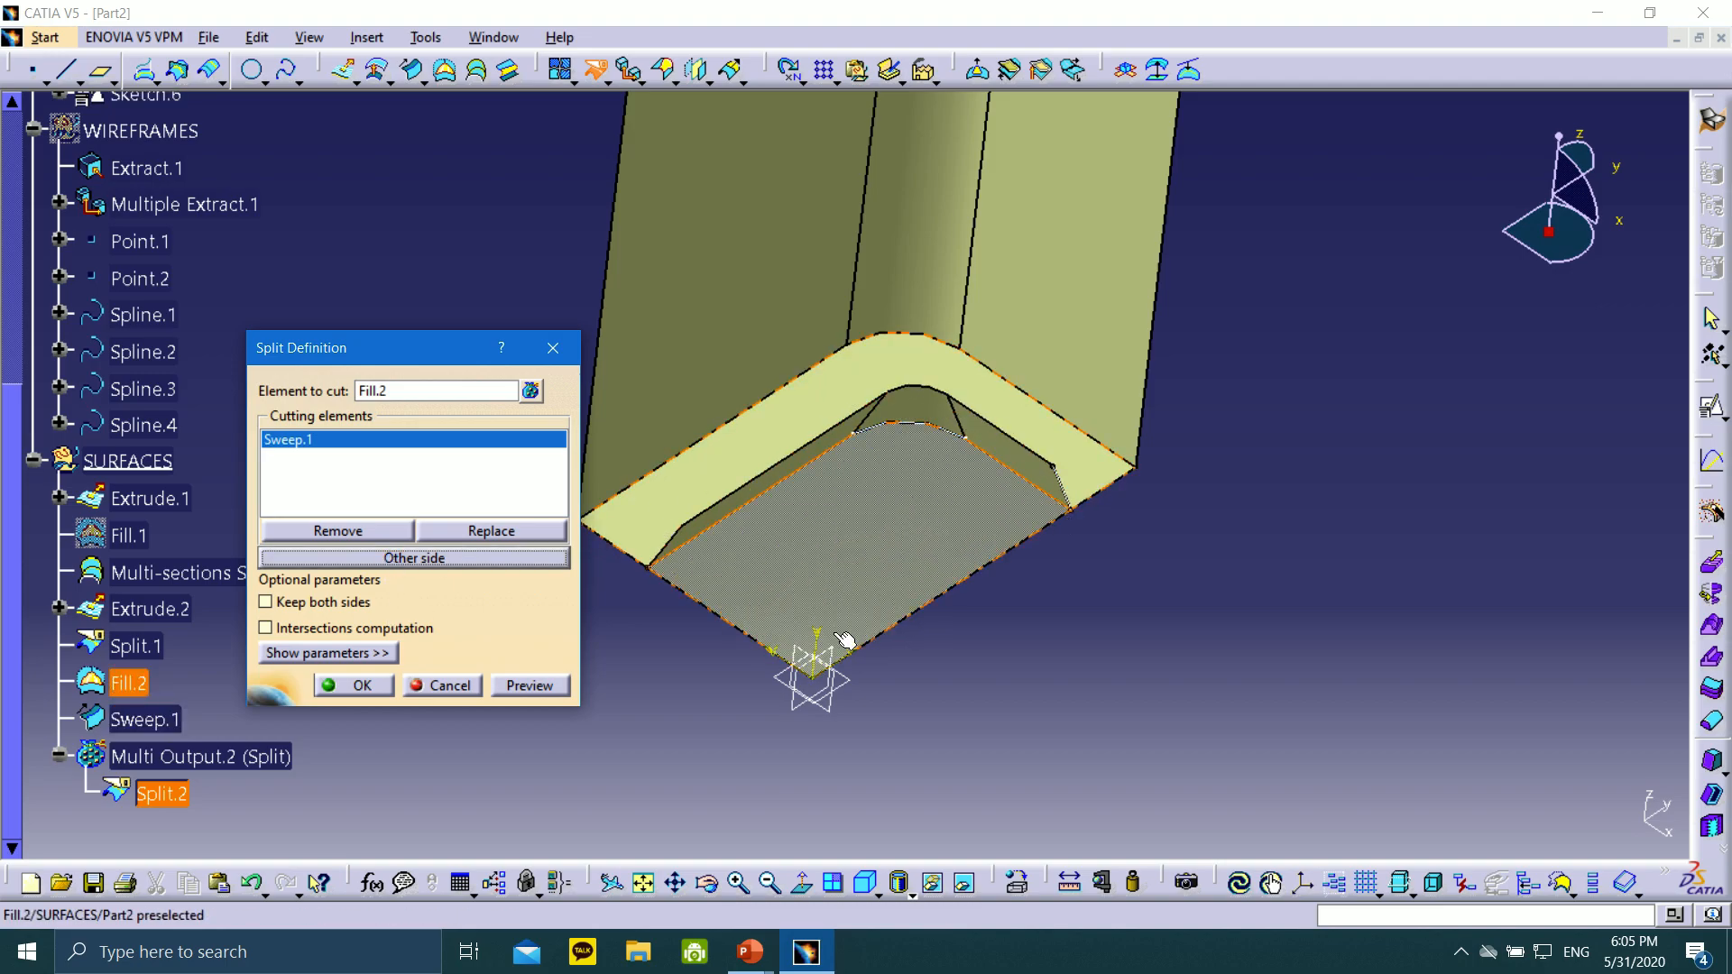
click(337, 688)
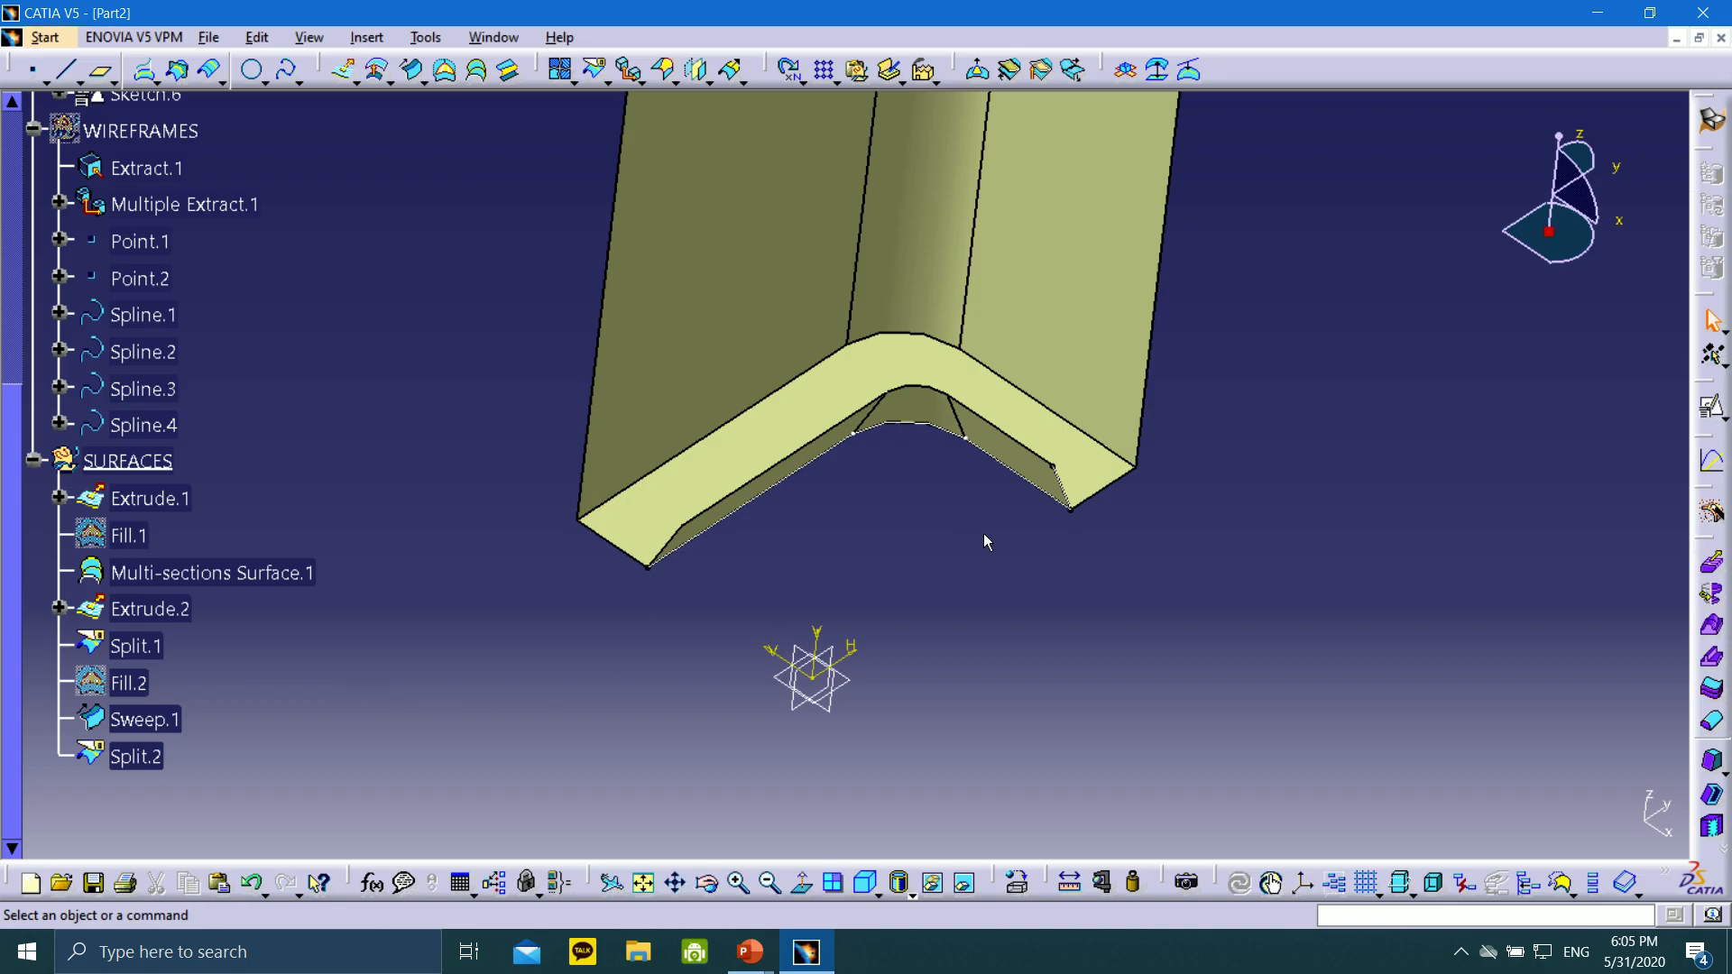
Define the SKETCHES geometrical set as the in-work object
mouse_move(683, 659)
middle_down()
mouse_move(665, 731)
mouse_move(747, 522)
mouse_move(903, 379)
mouse_move(1013, 235)
mouse_move(746, 306)
mouse_move(650, 502)
mouse_move(882, 437)
mouse_move(882, 719)
mouse_move(834, 762)
mouse_move(1210, 518)
mouse_move(878, 533)
mouse_move(965, 548)
mouse_move(1087, 502)
mouse_move(924, 523)
mouse_move(881, 550)
mouse_move(822, 336)
mouse_move(831, 386)
middle_up()
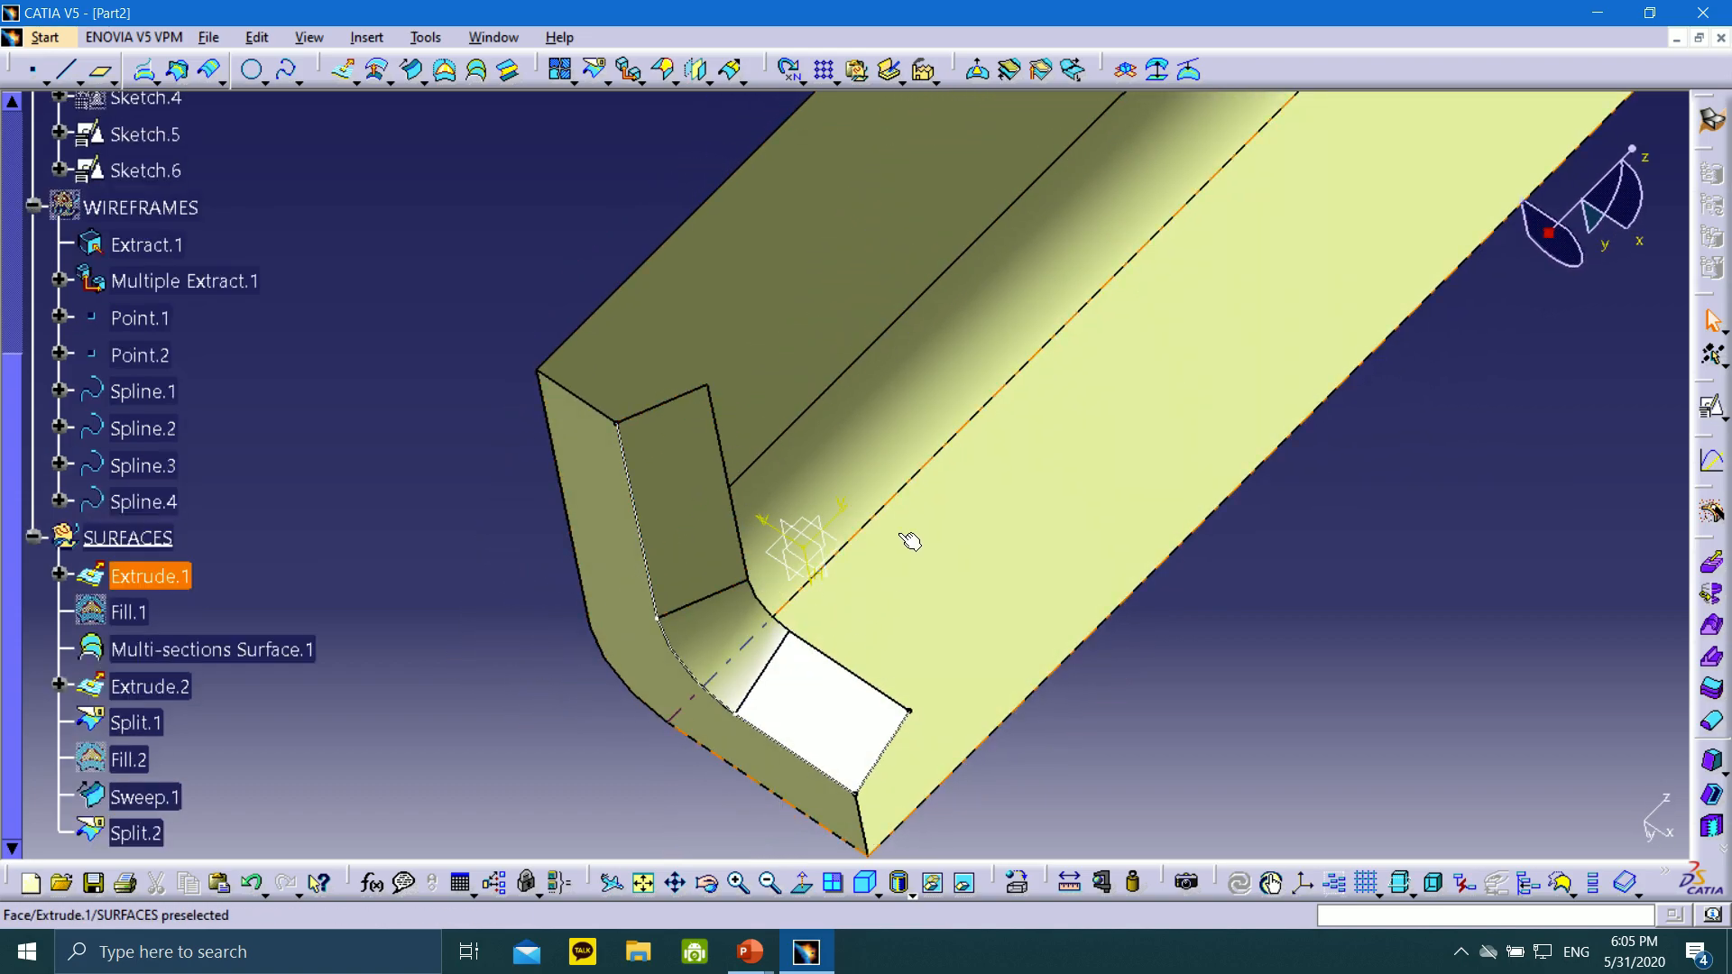
middle_drag(476, 216, 1046, 569)
middle_drag(820, 240, 826, 171)
scroll(242, 281, up, 2)
scroll(241, 281, up, 3)
click(136, 296)
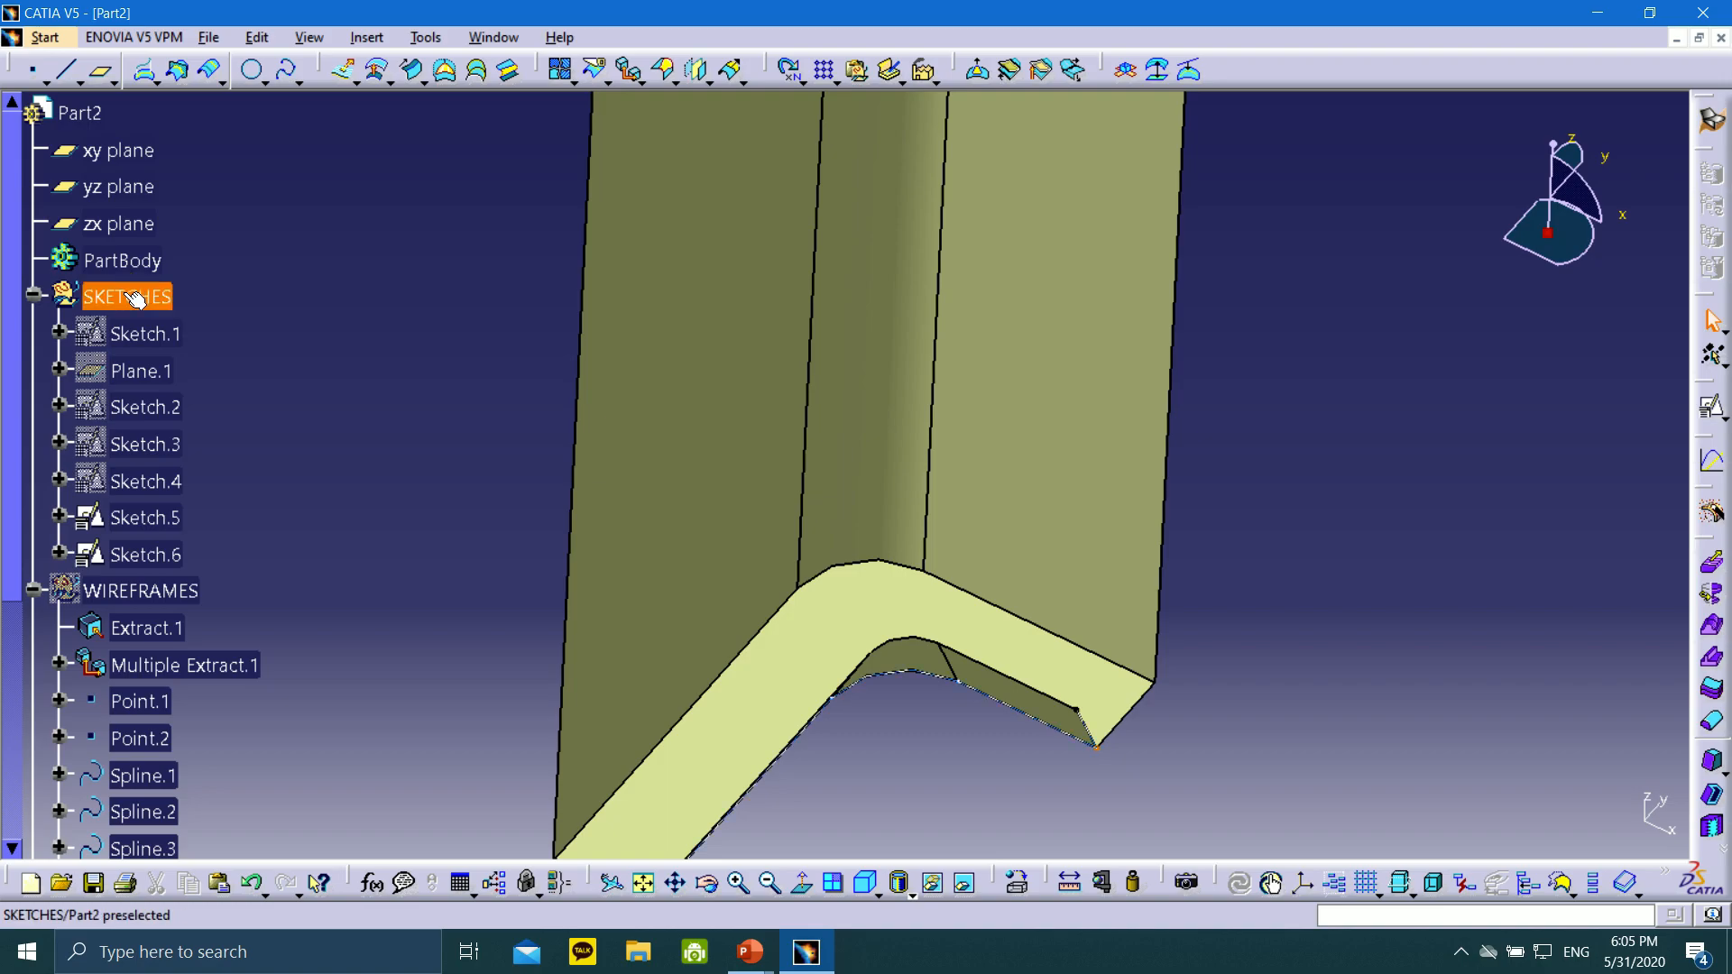
right_click(135, 296)
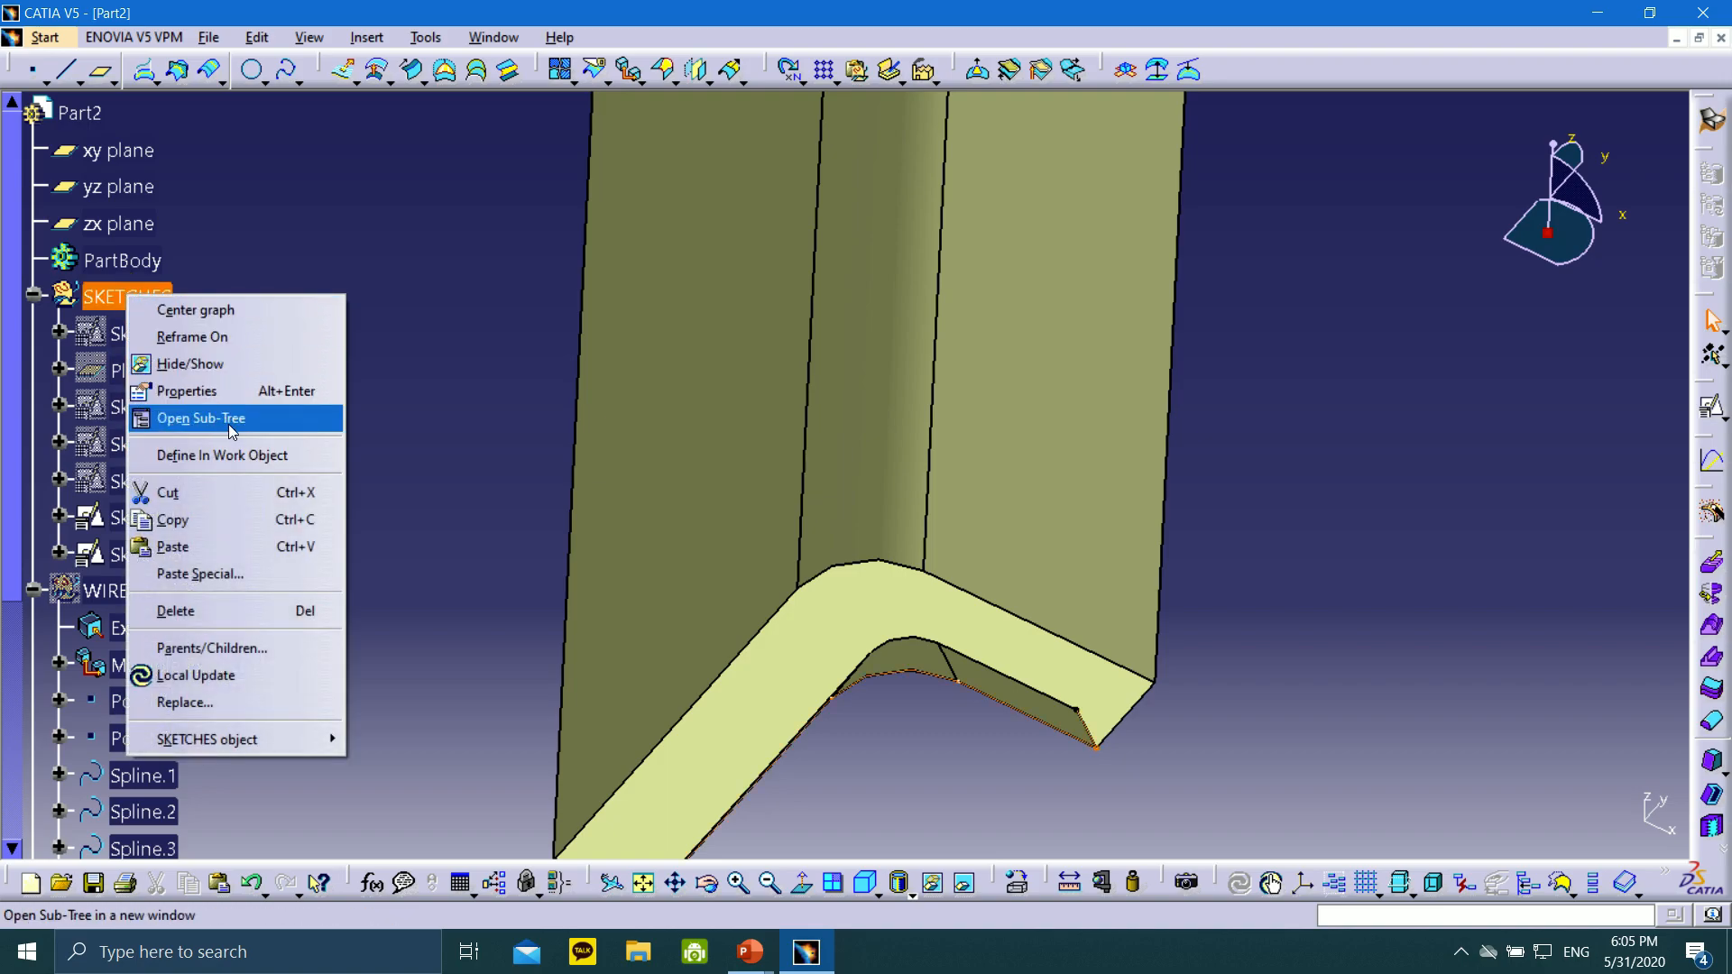
click(227, 456)
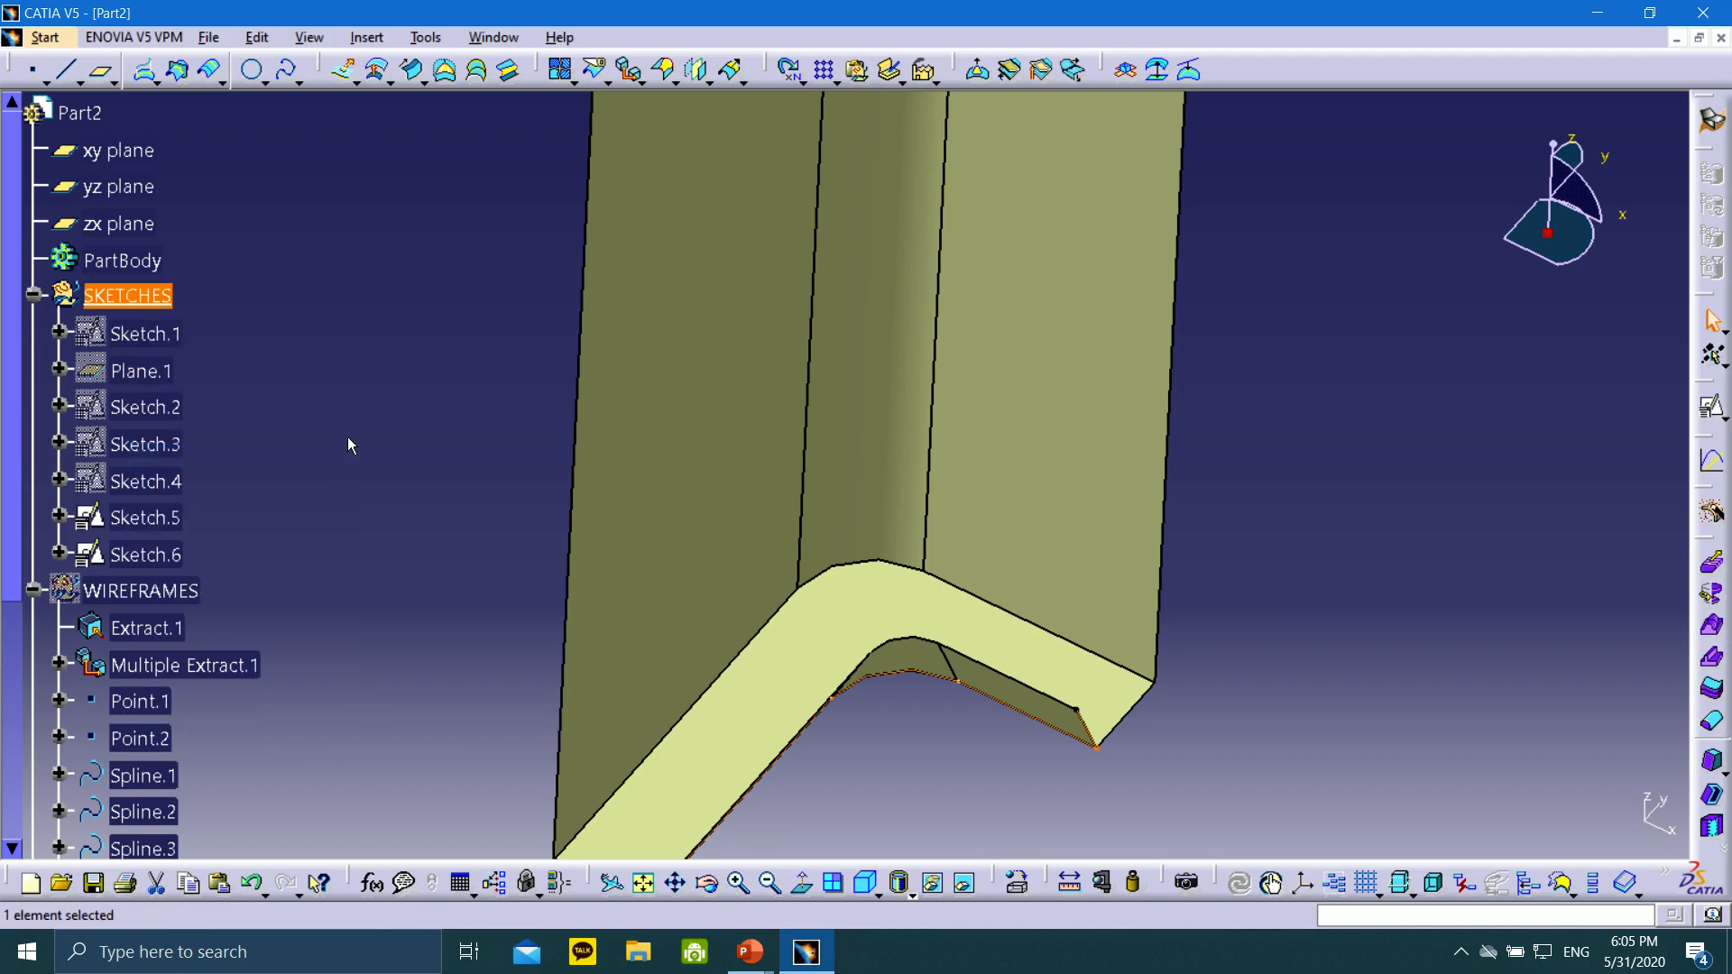
Start a new reference plane definition and set its plane type to Normal to curve
scroll(1013, 596, down, 5)
scroll(947, 619, up, 8)
middle_drag(863, 593, 947, 341)
middle_drag(1383, 412, 1313, 558)
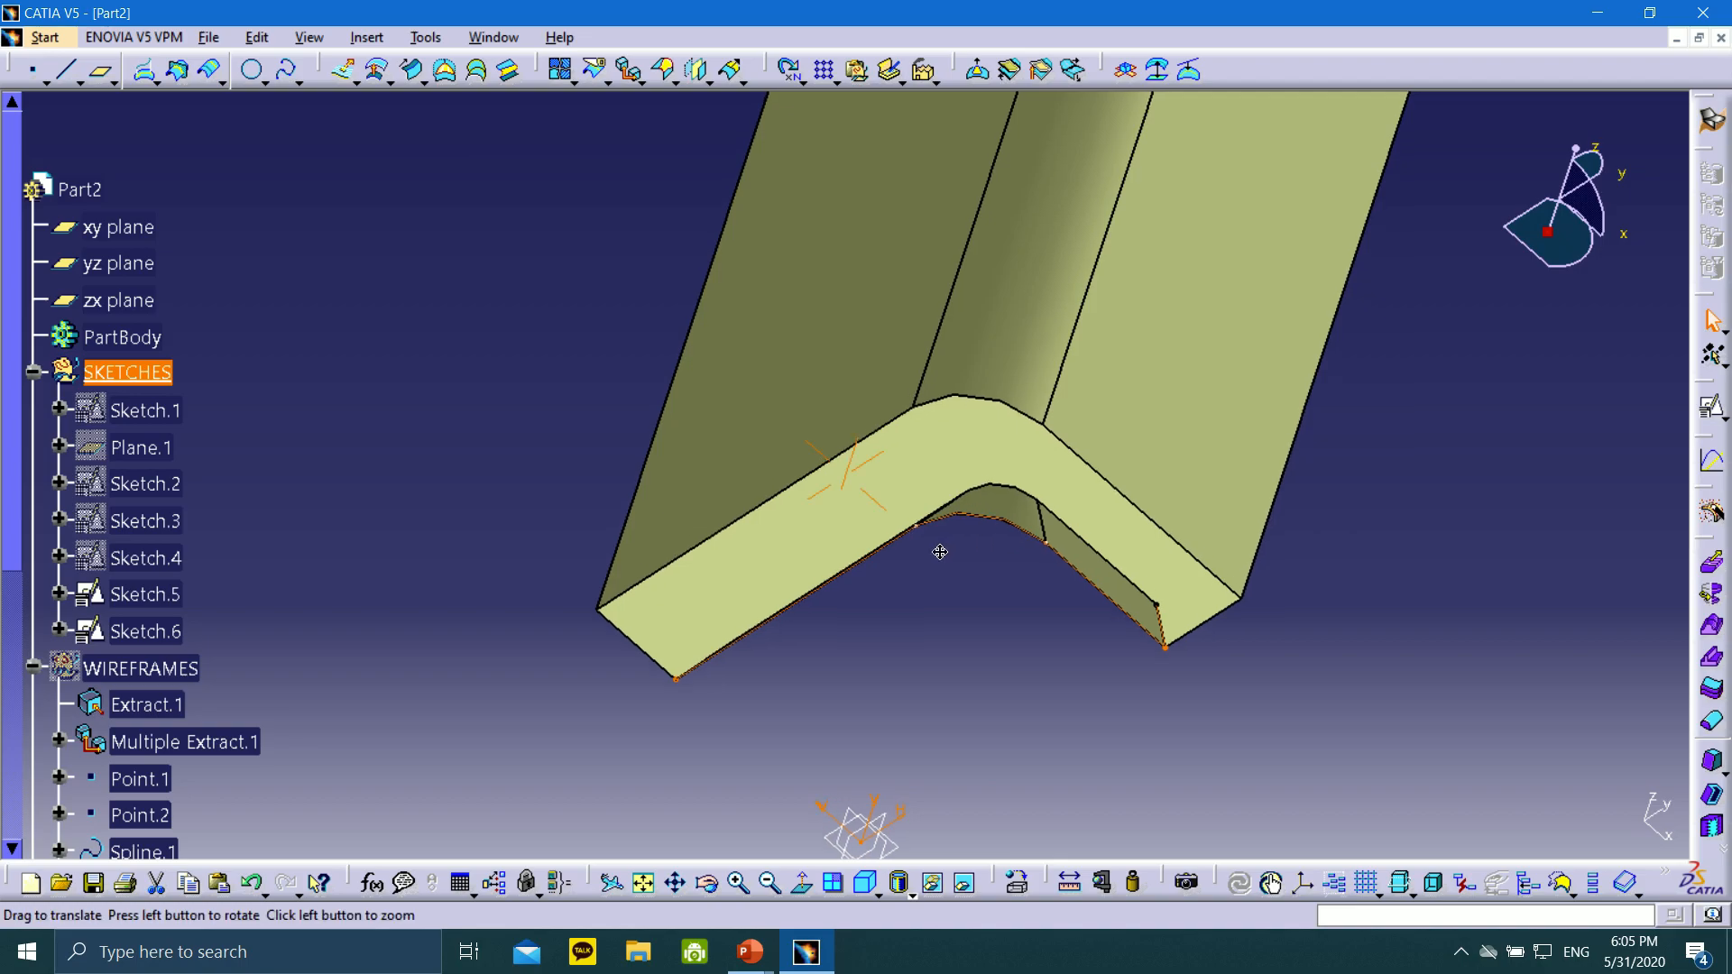
middle_drag(940, 553, 957, 517)
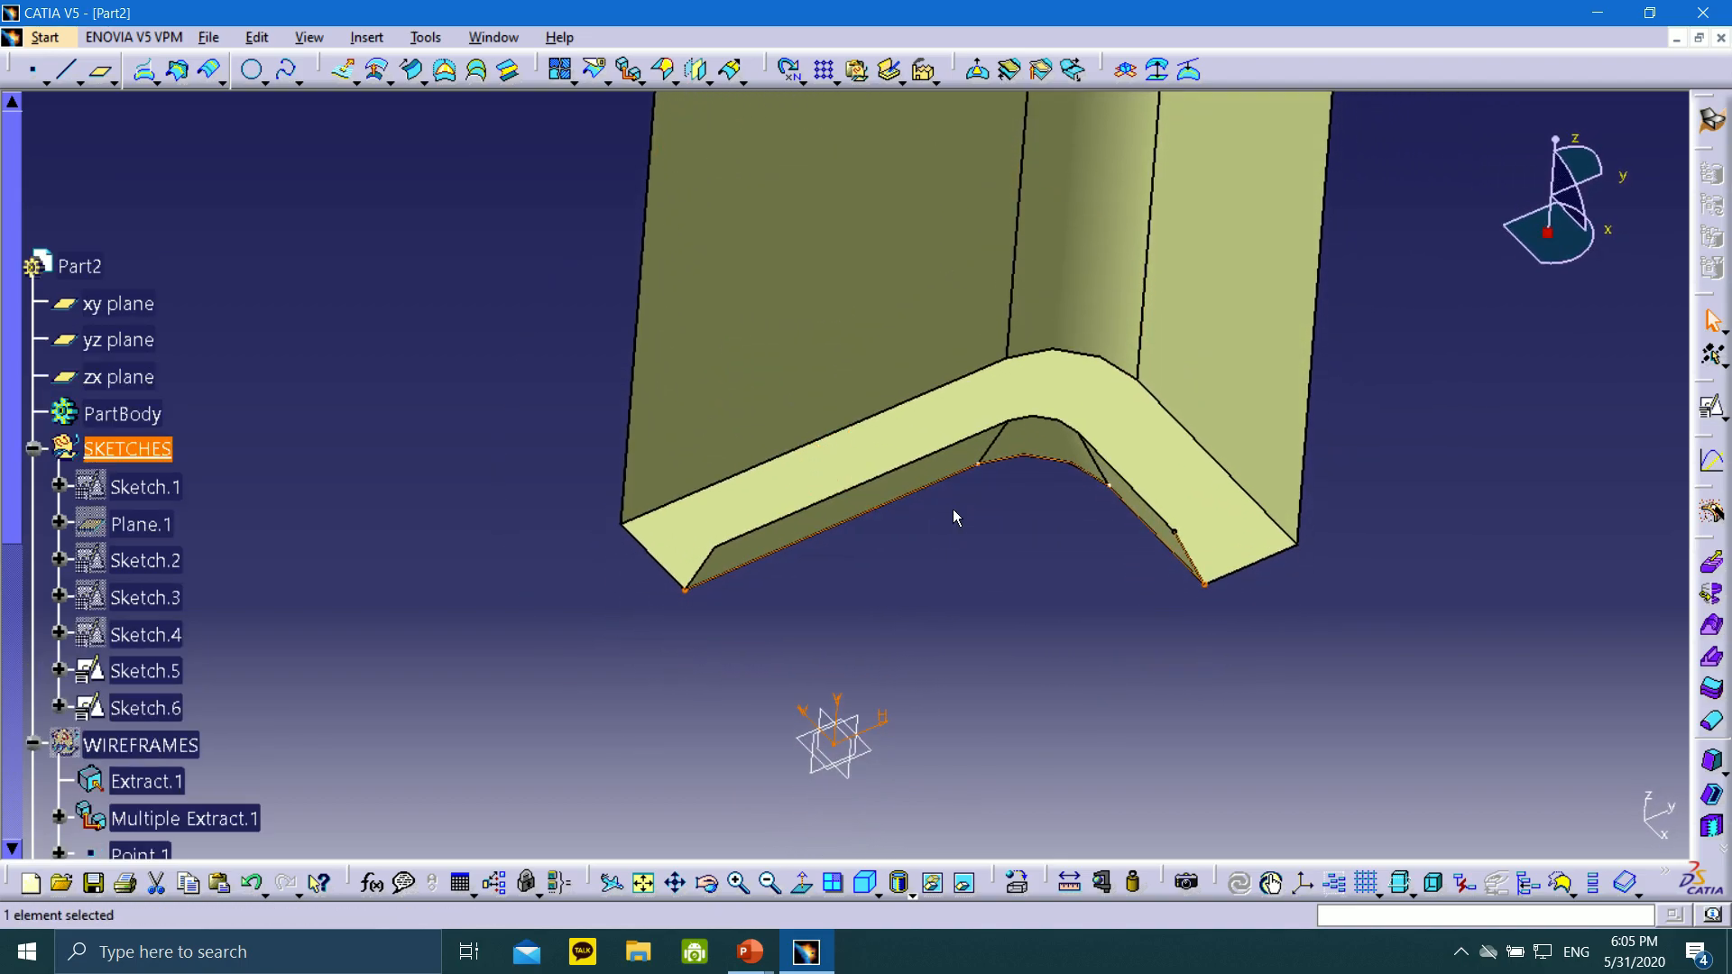
click(102, 71)
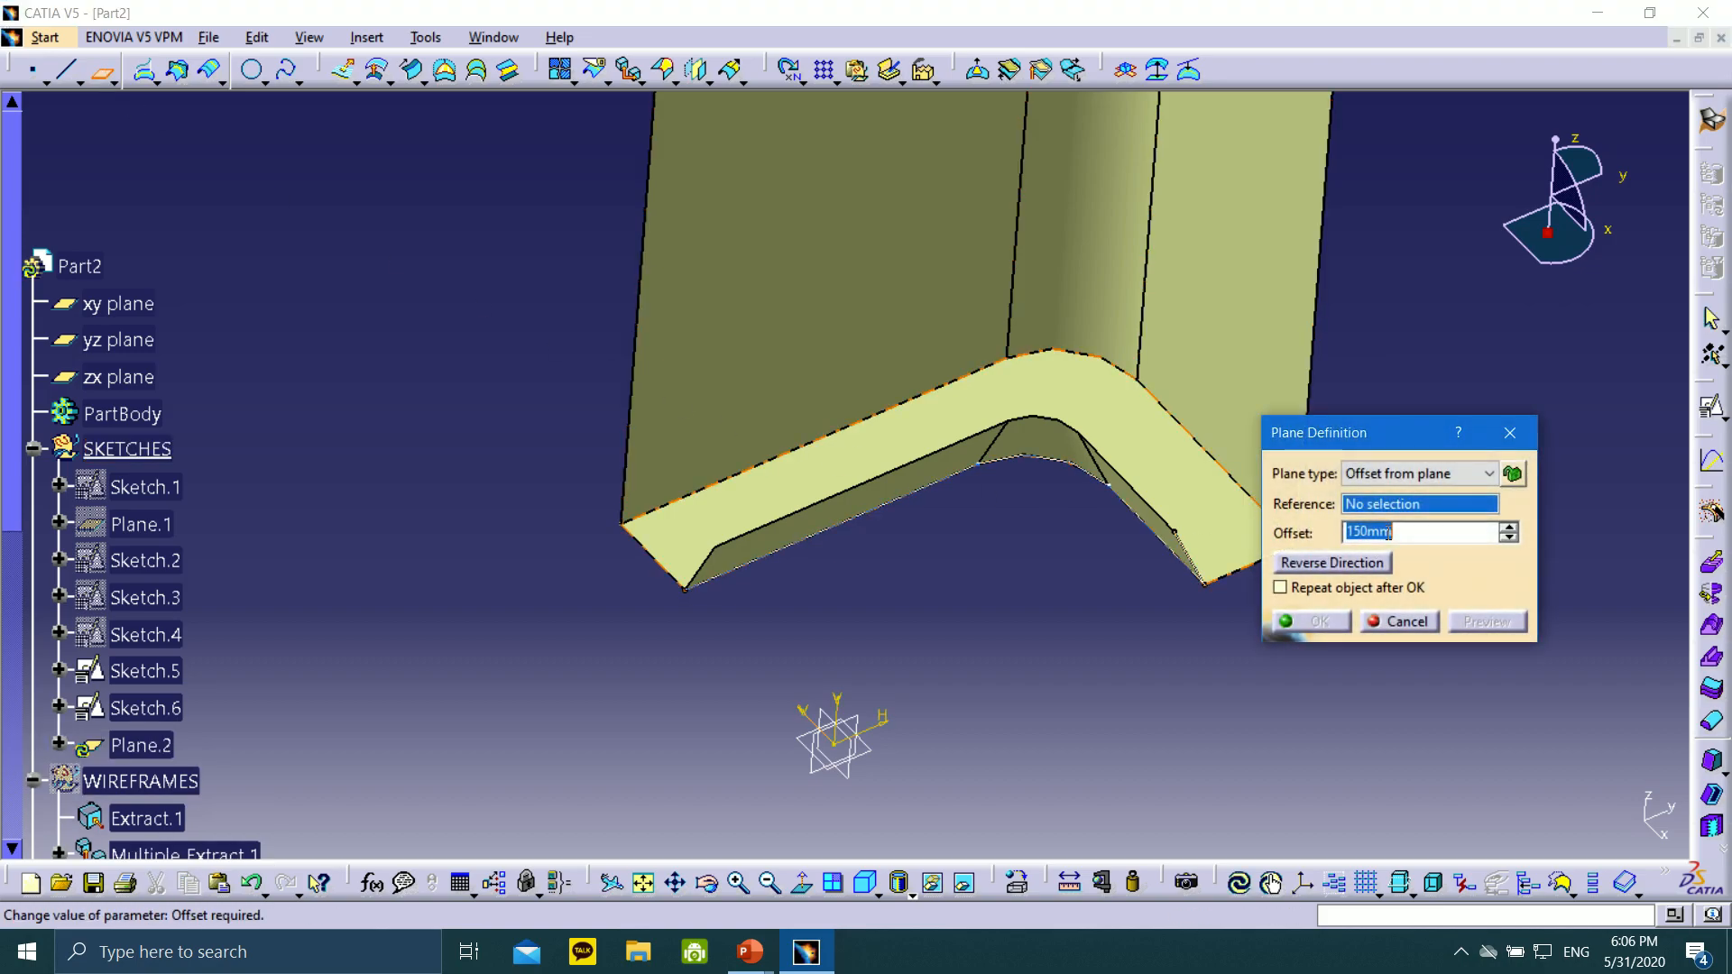
drag(1386, 433, 1432, 573)
click(1454, 616)
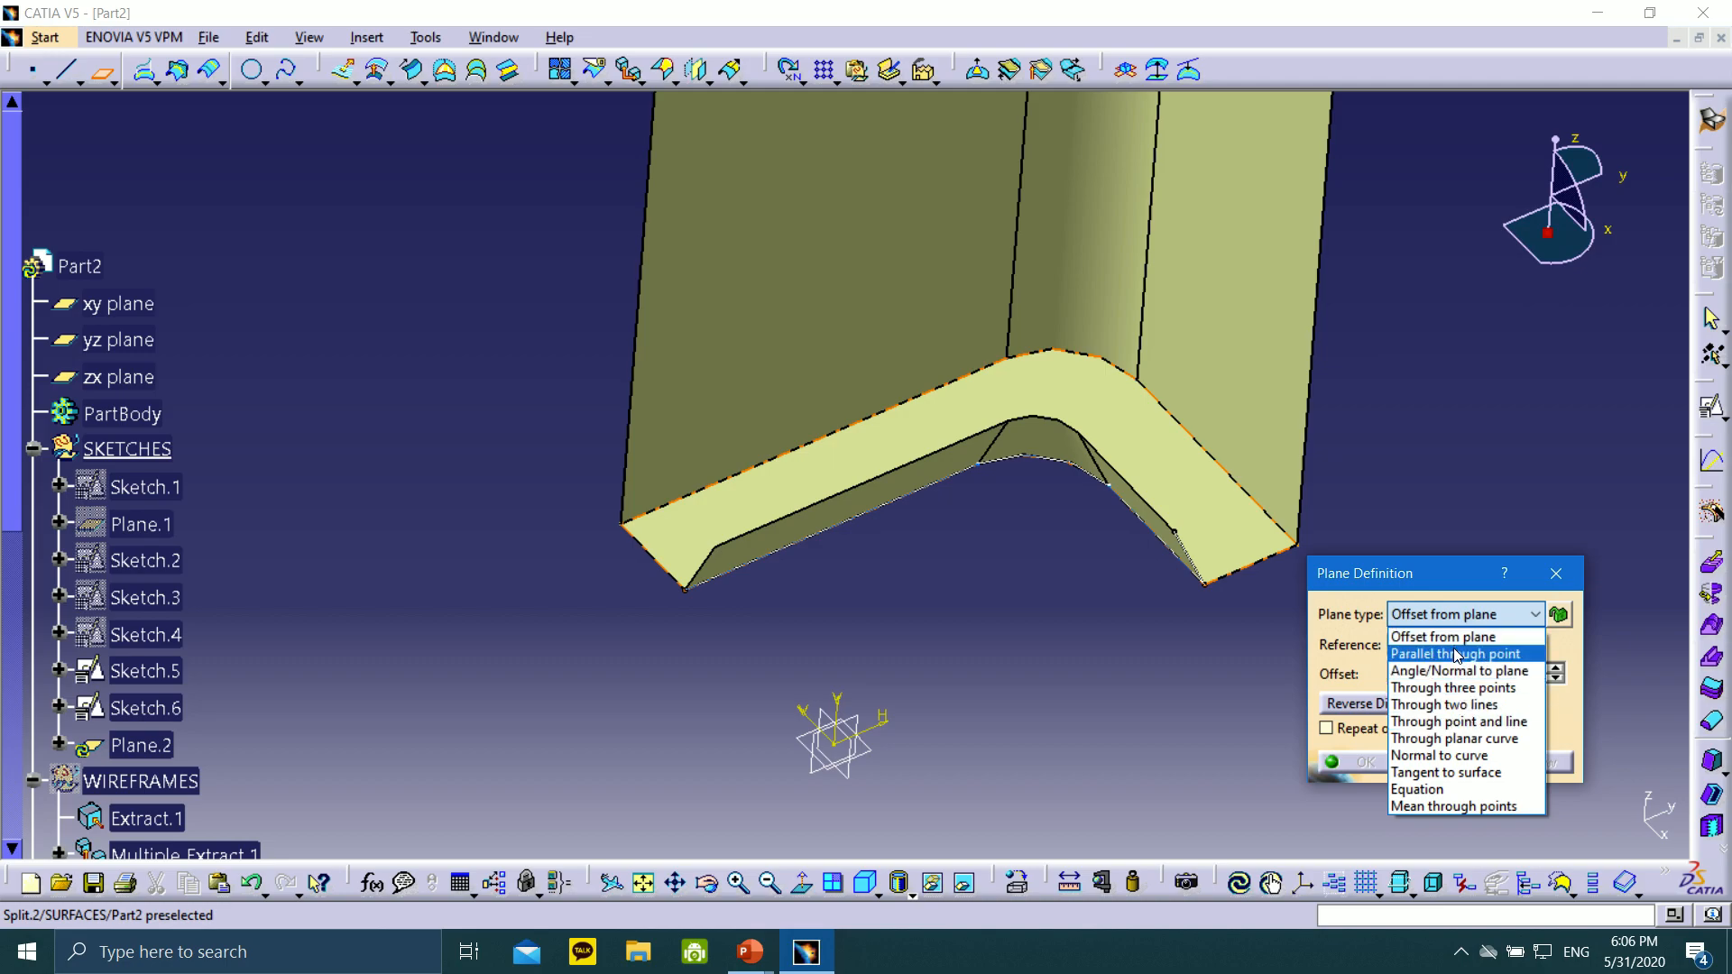
click(1446, 758)
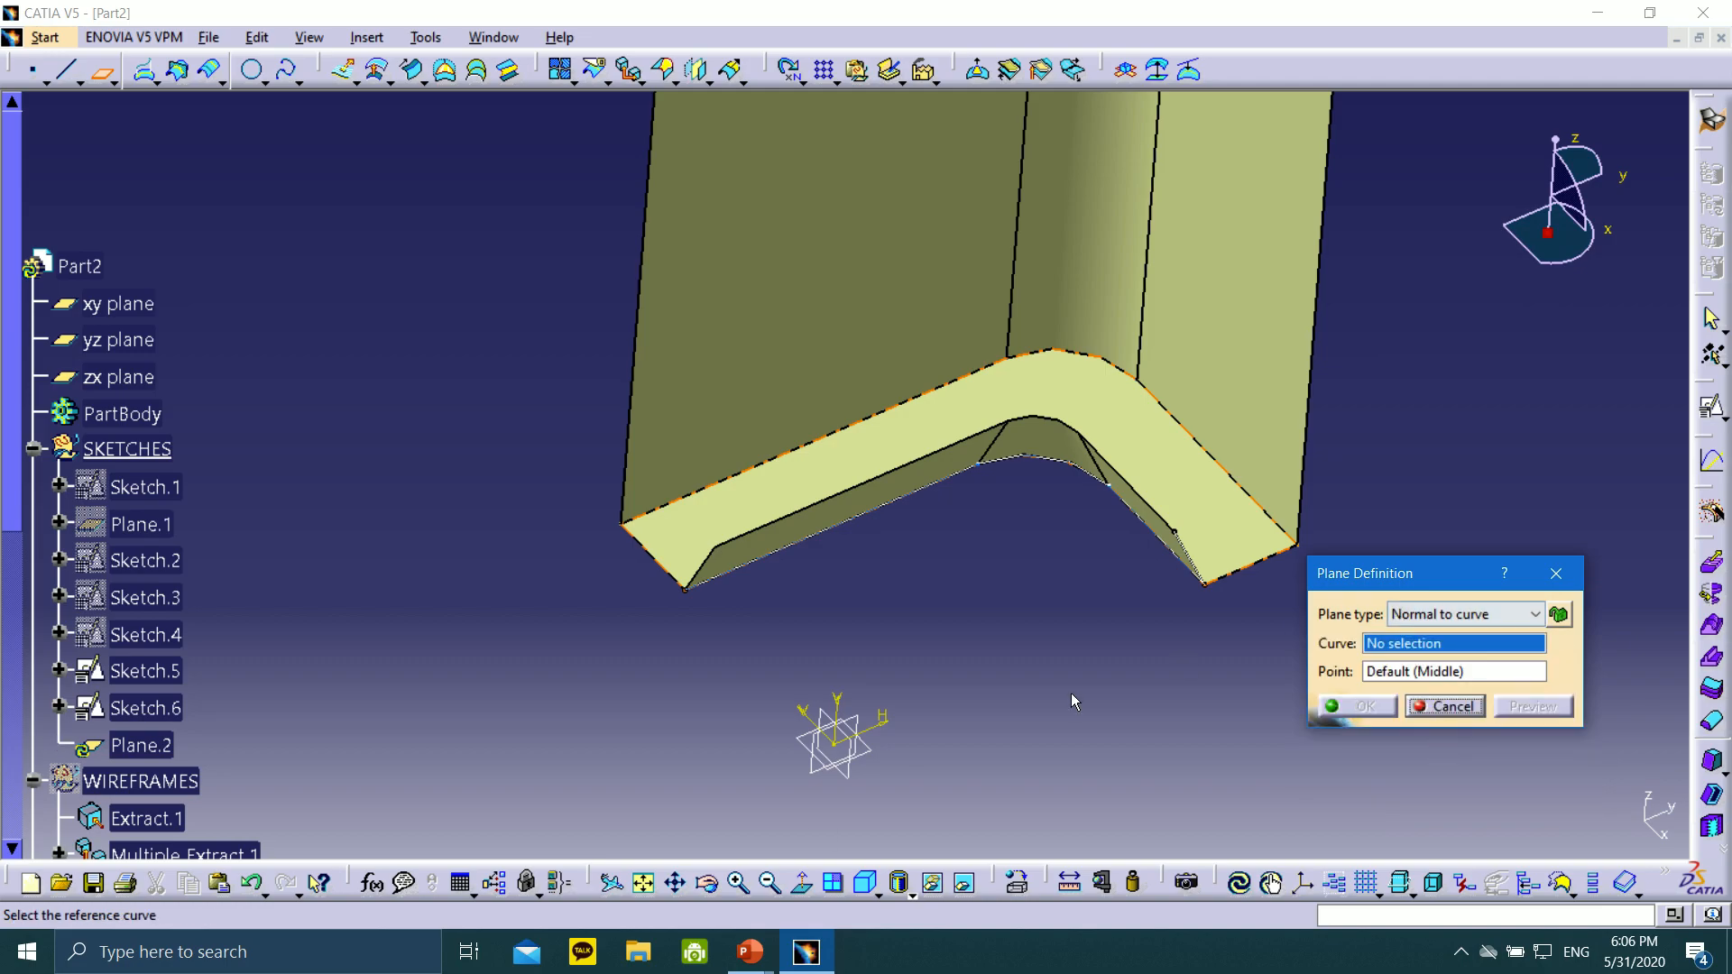
Switch to the PowerPoint slide show, check the Plane.2 reference slide for the plane type and lines, and return to CATIA
mouse_move(750, 952)
click(794, 857)
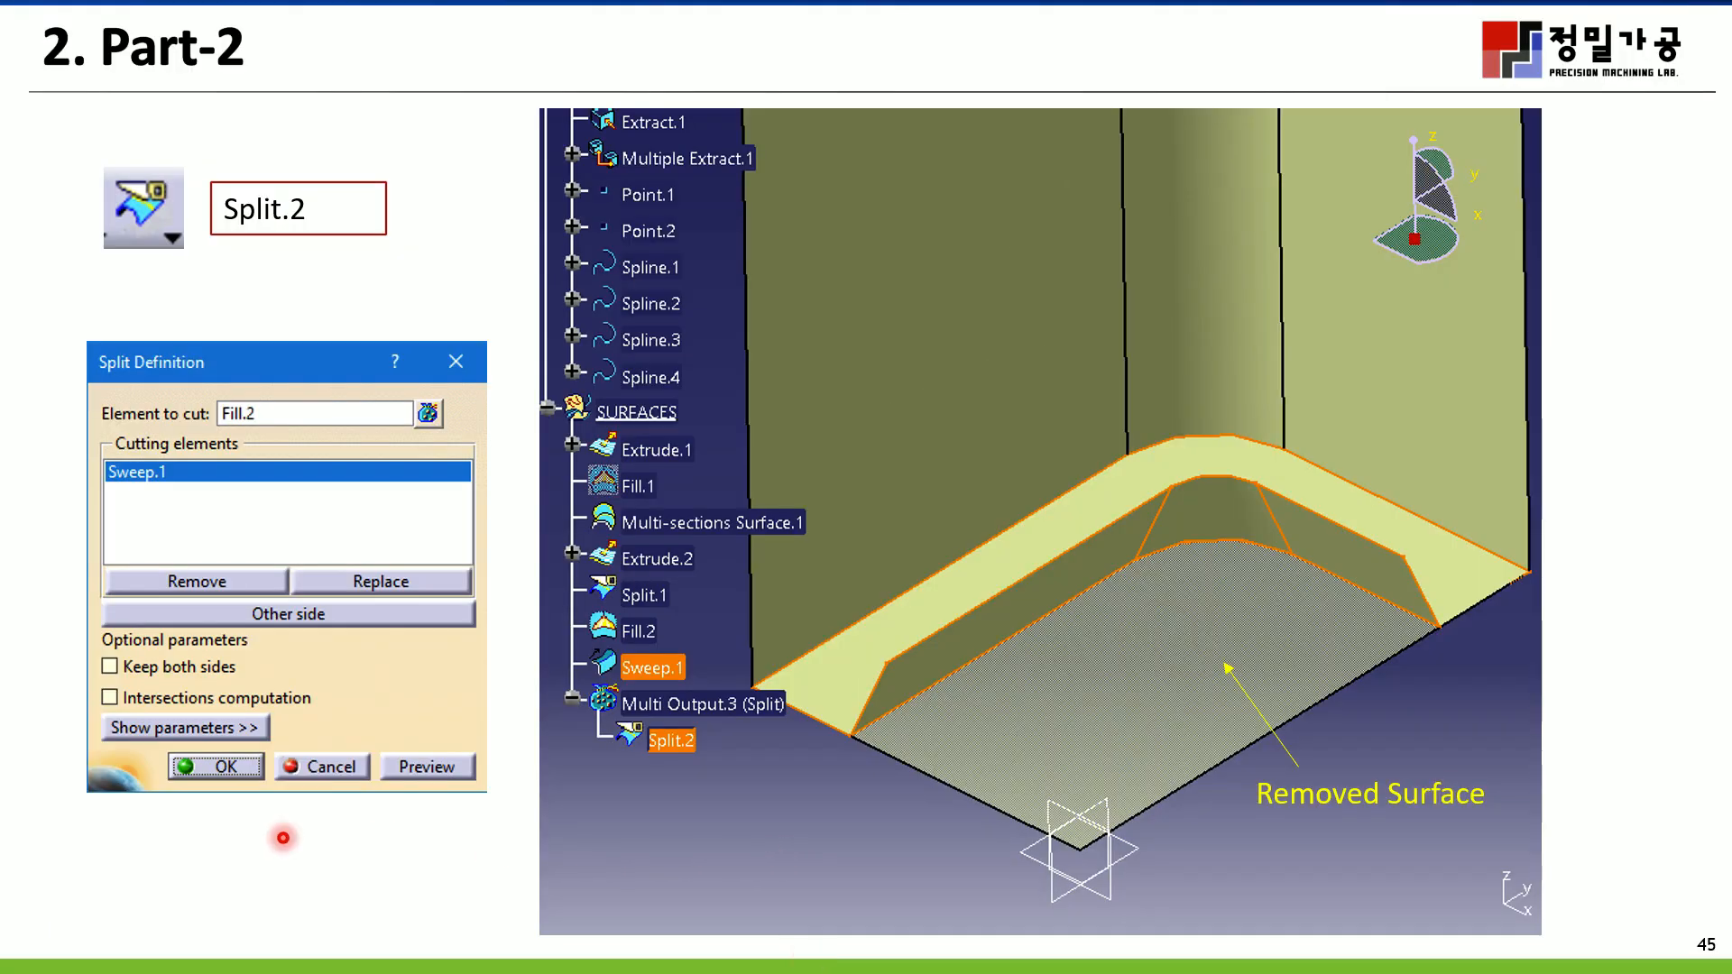
click(64, 954)
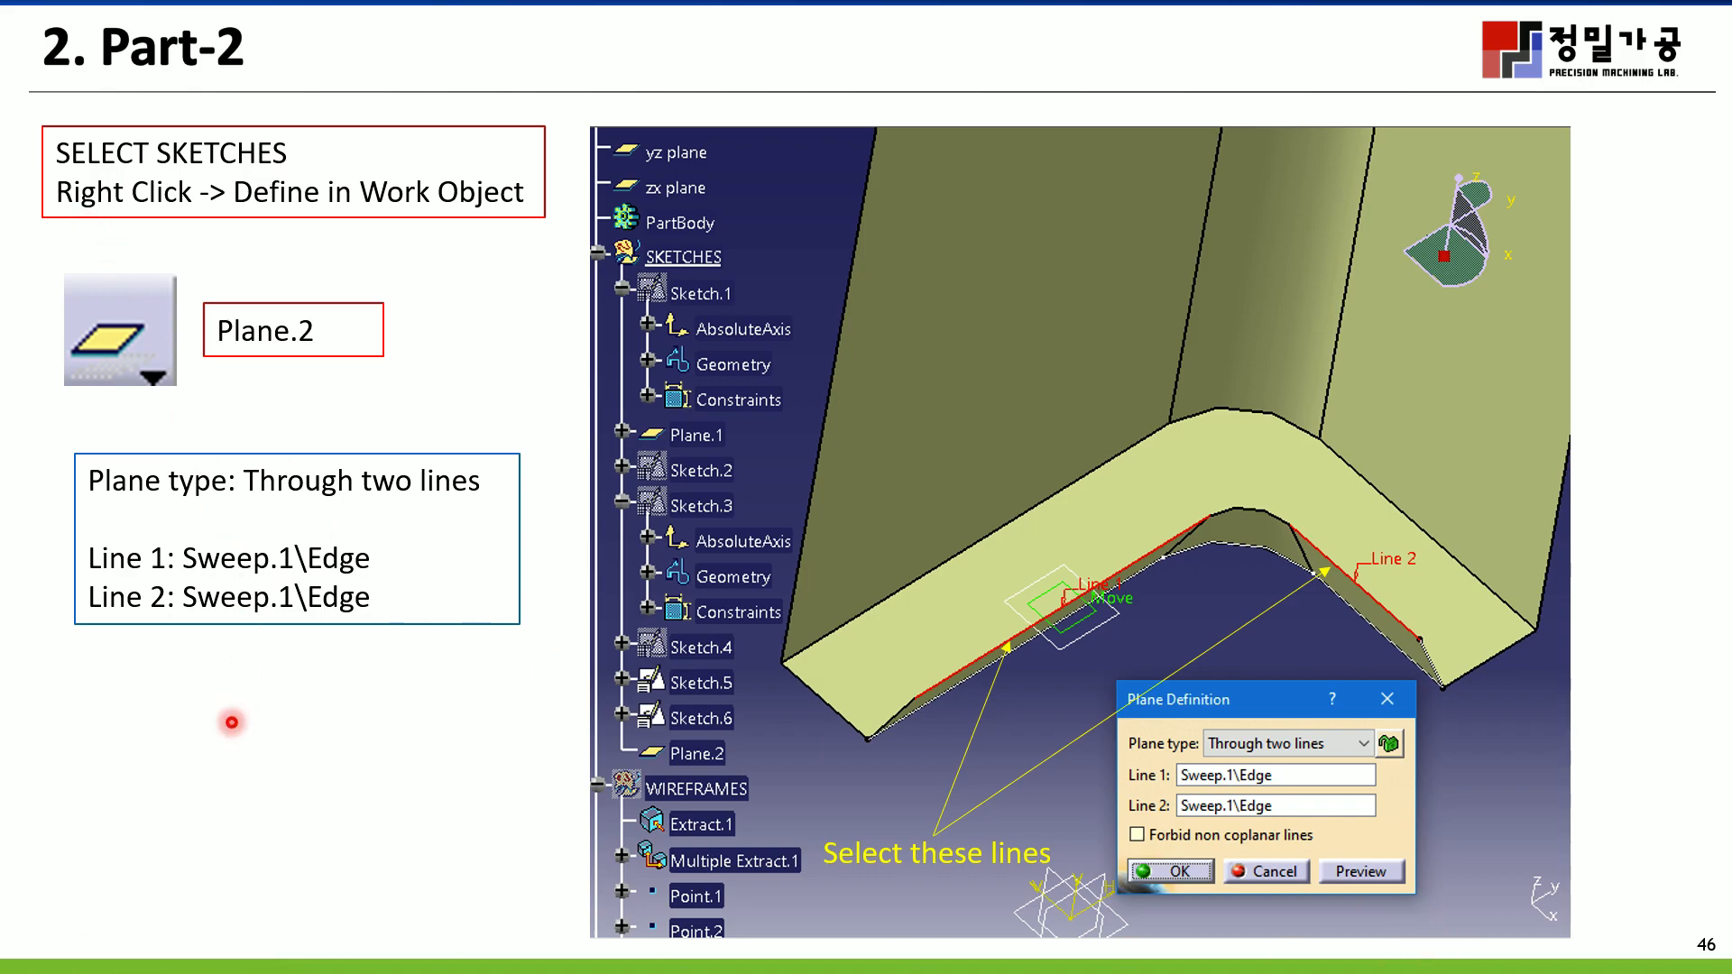
key(super)
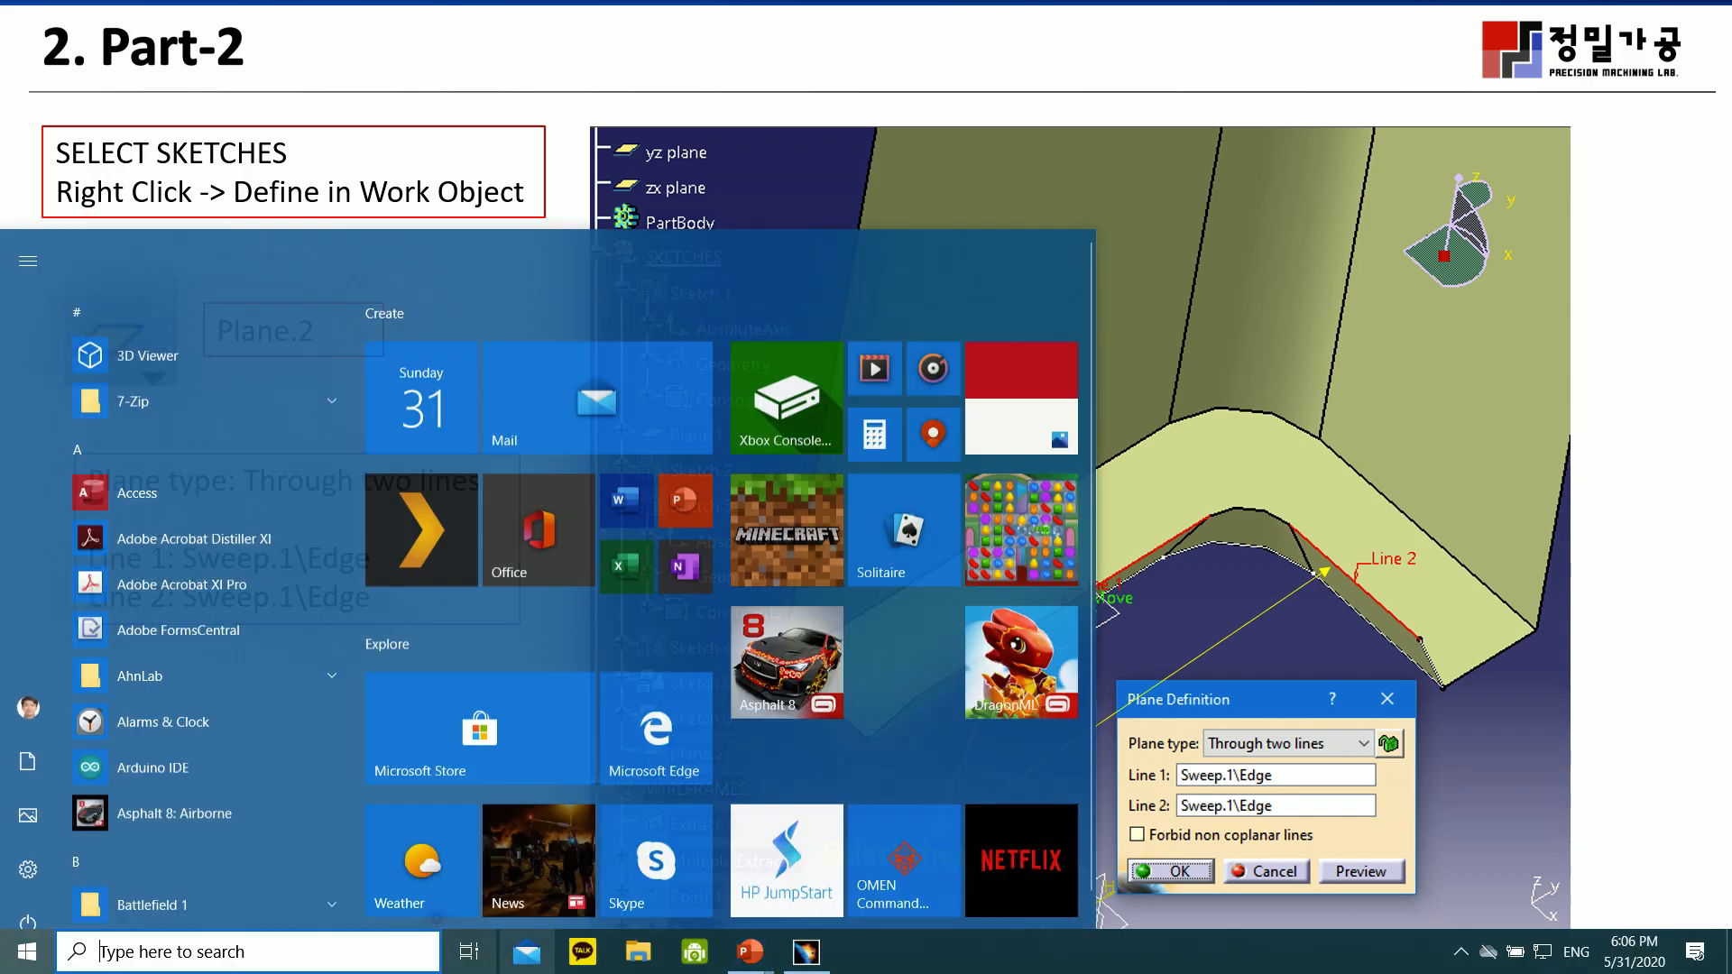
click(806, 952)
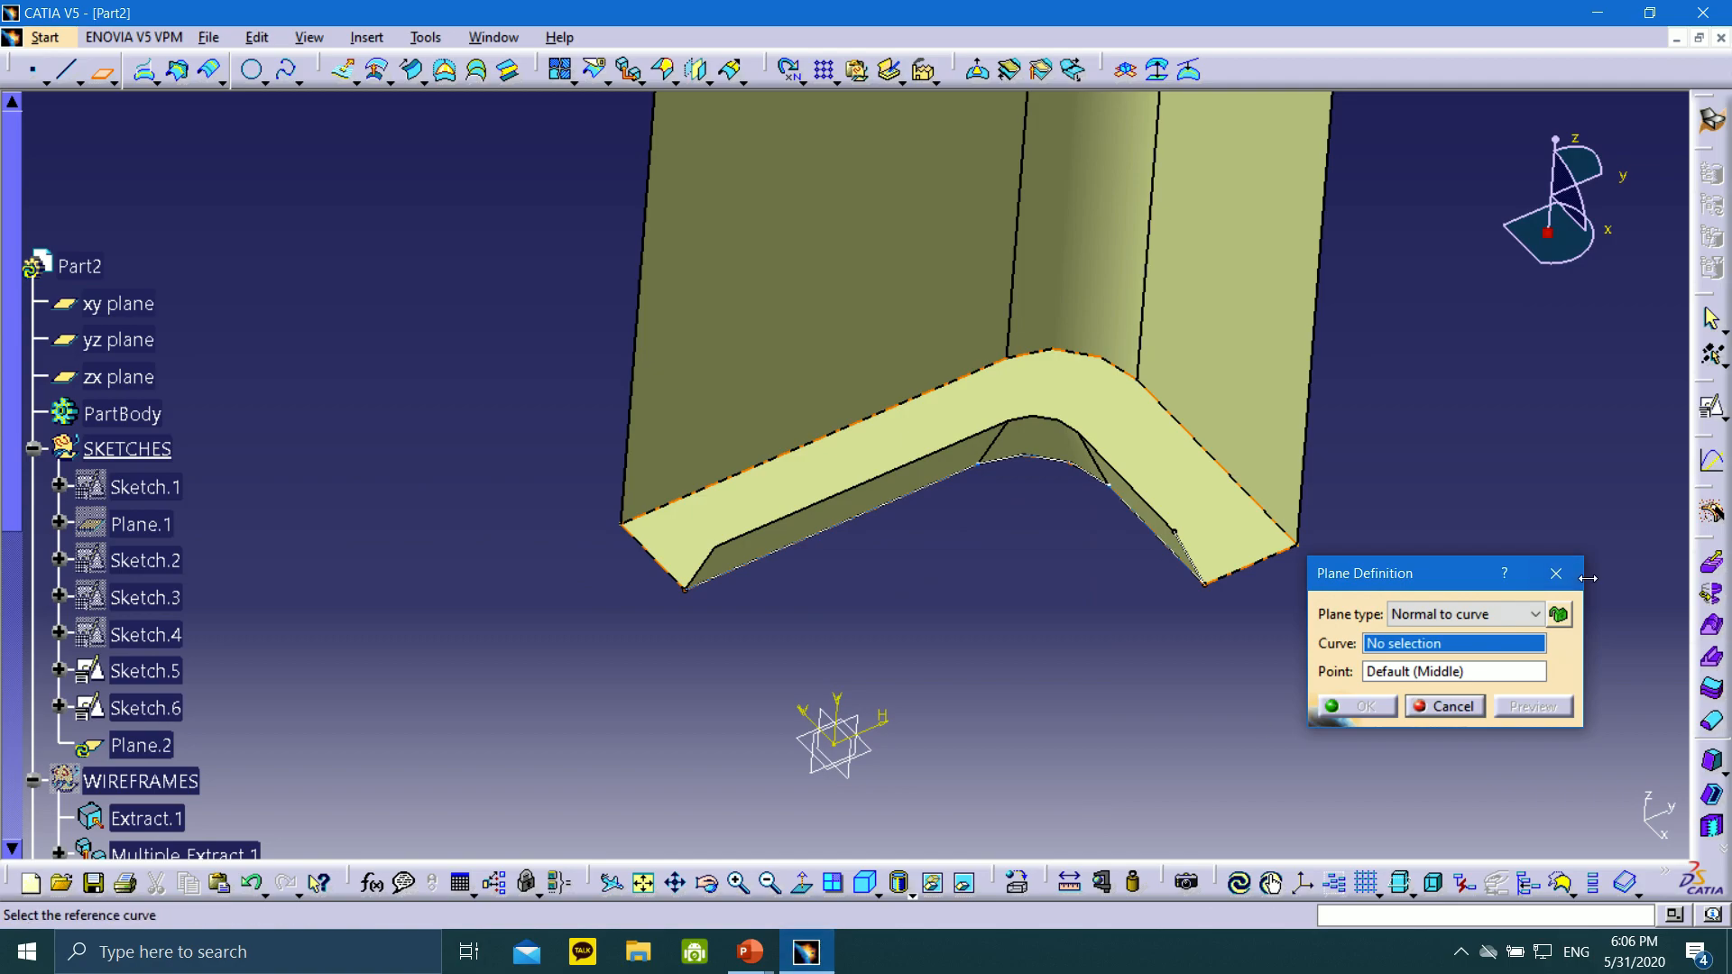
click(1487, 622)
click(1479, 709)
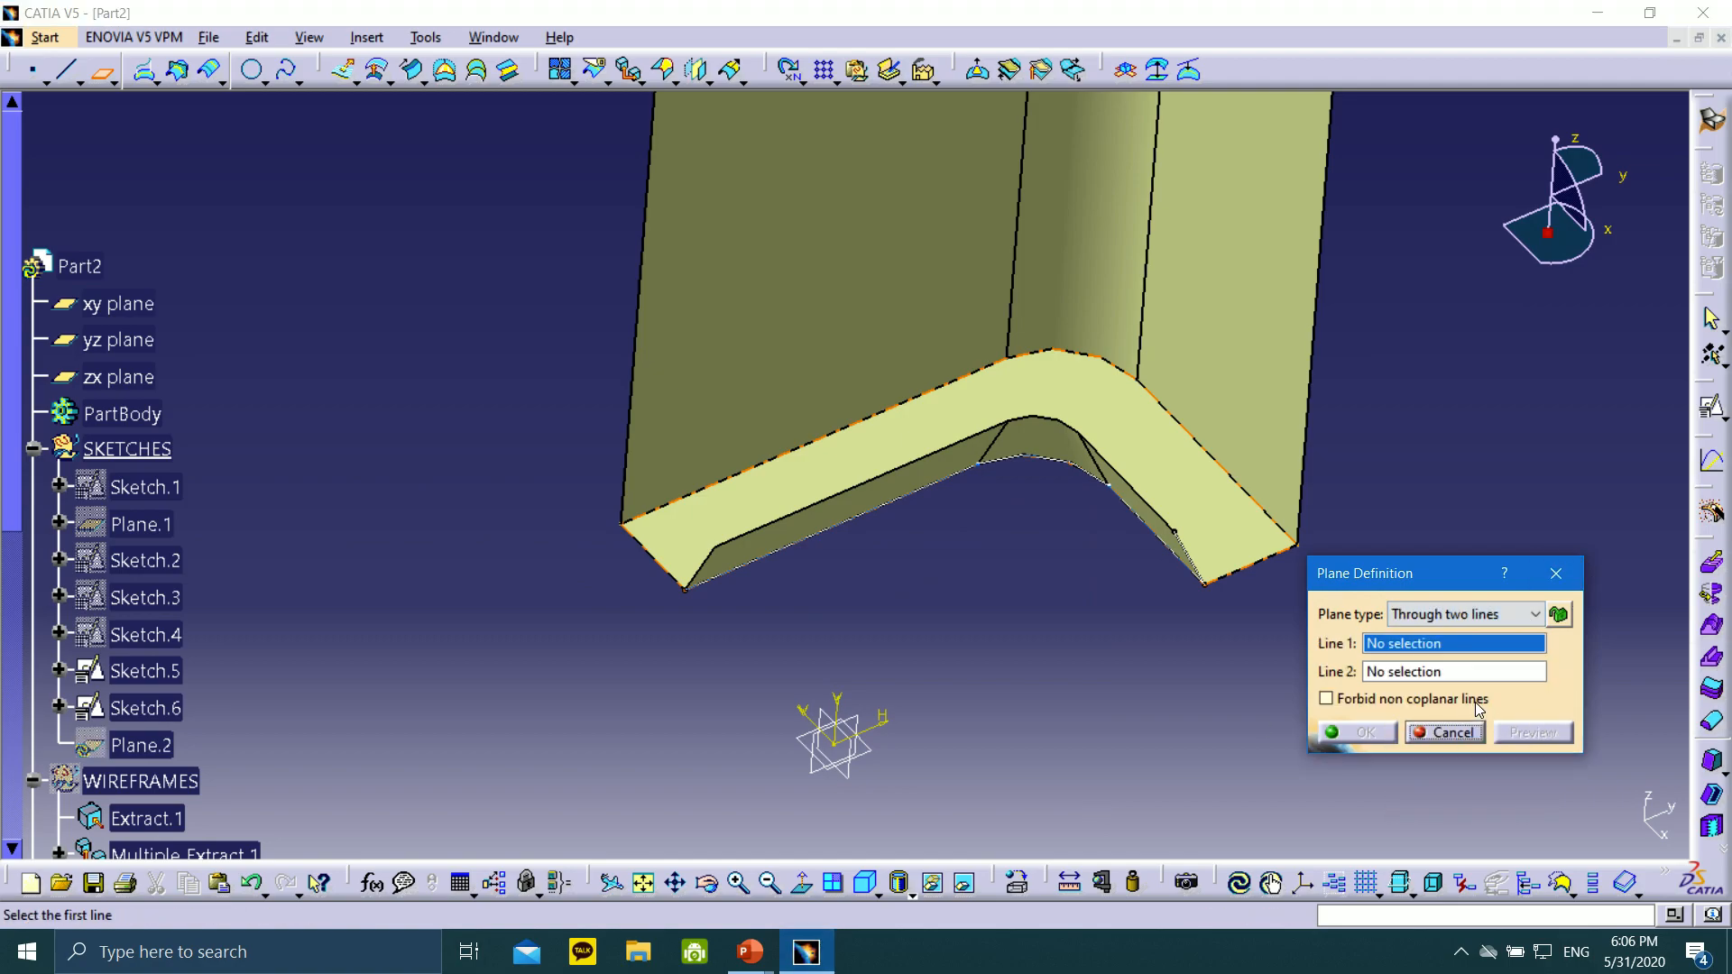
click(1119, 473)
click(959, 444)
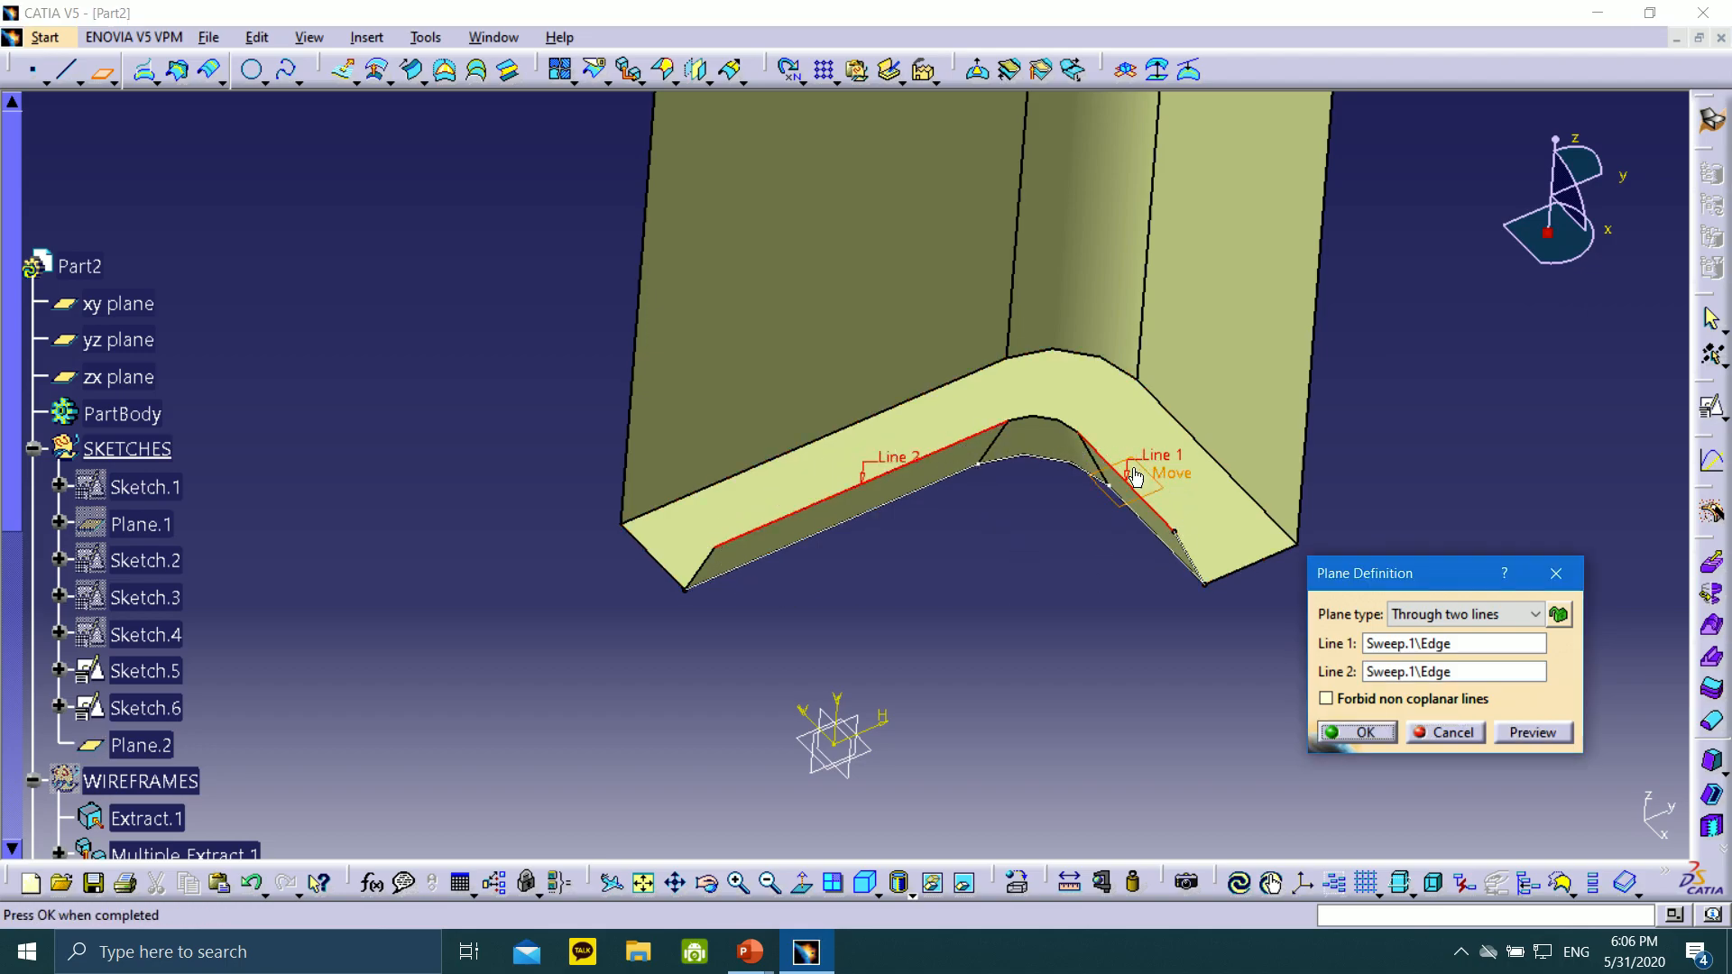
click(1413, 645)
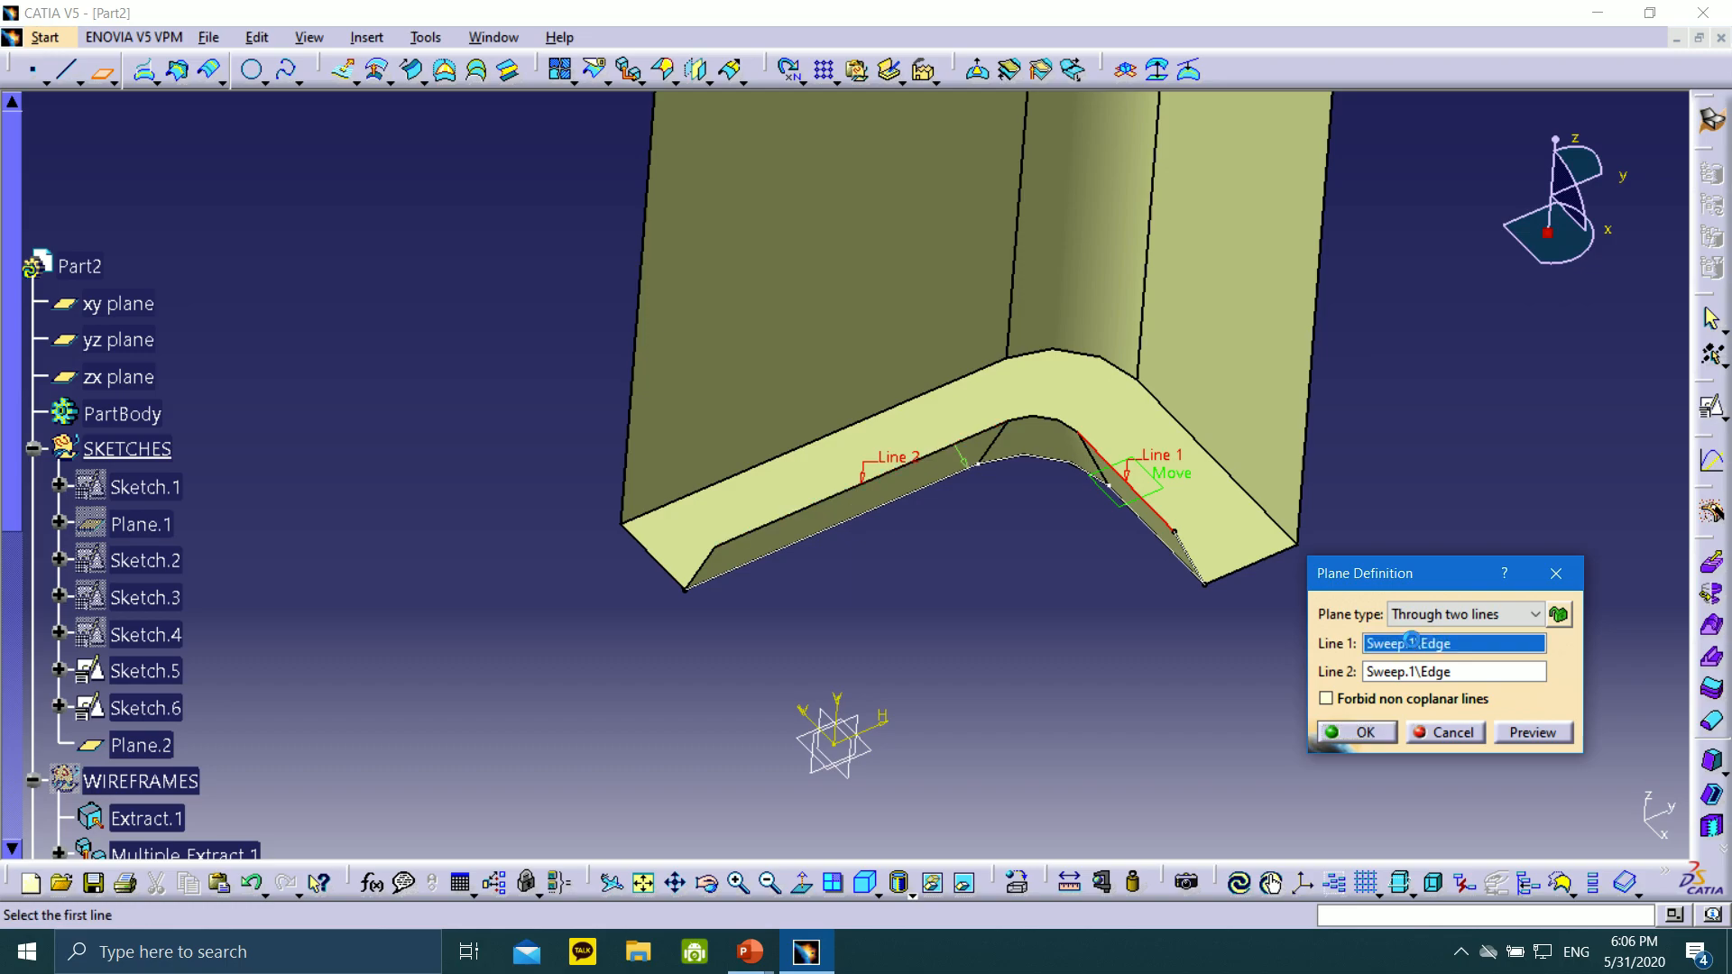
click(1405, 674)
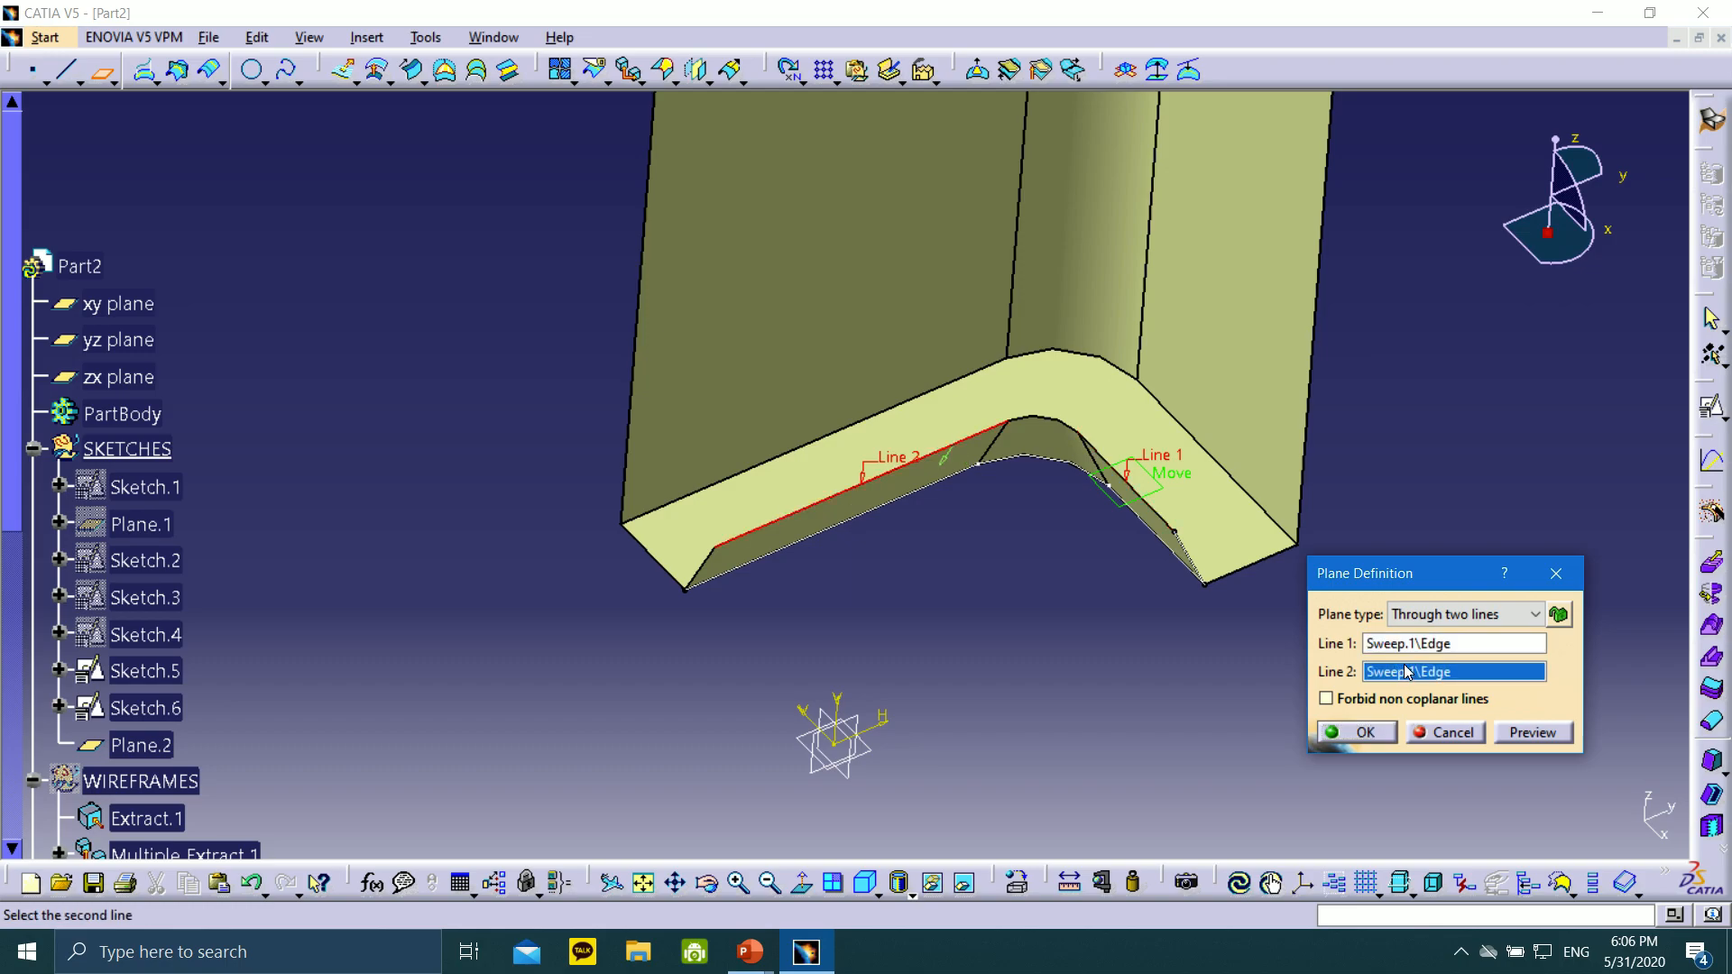
click(977, 449)
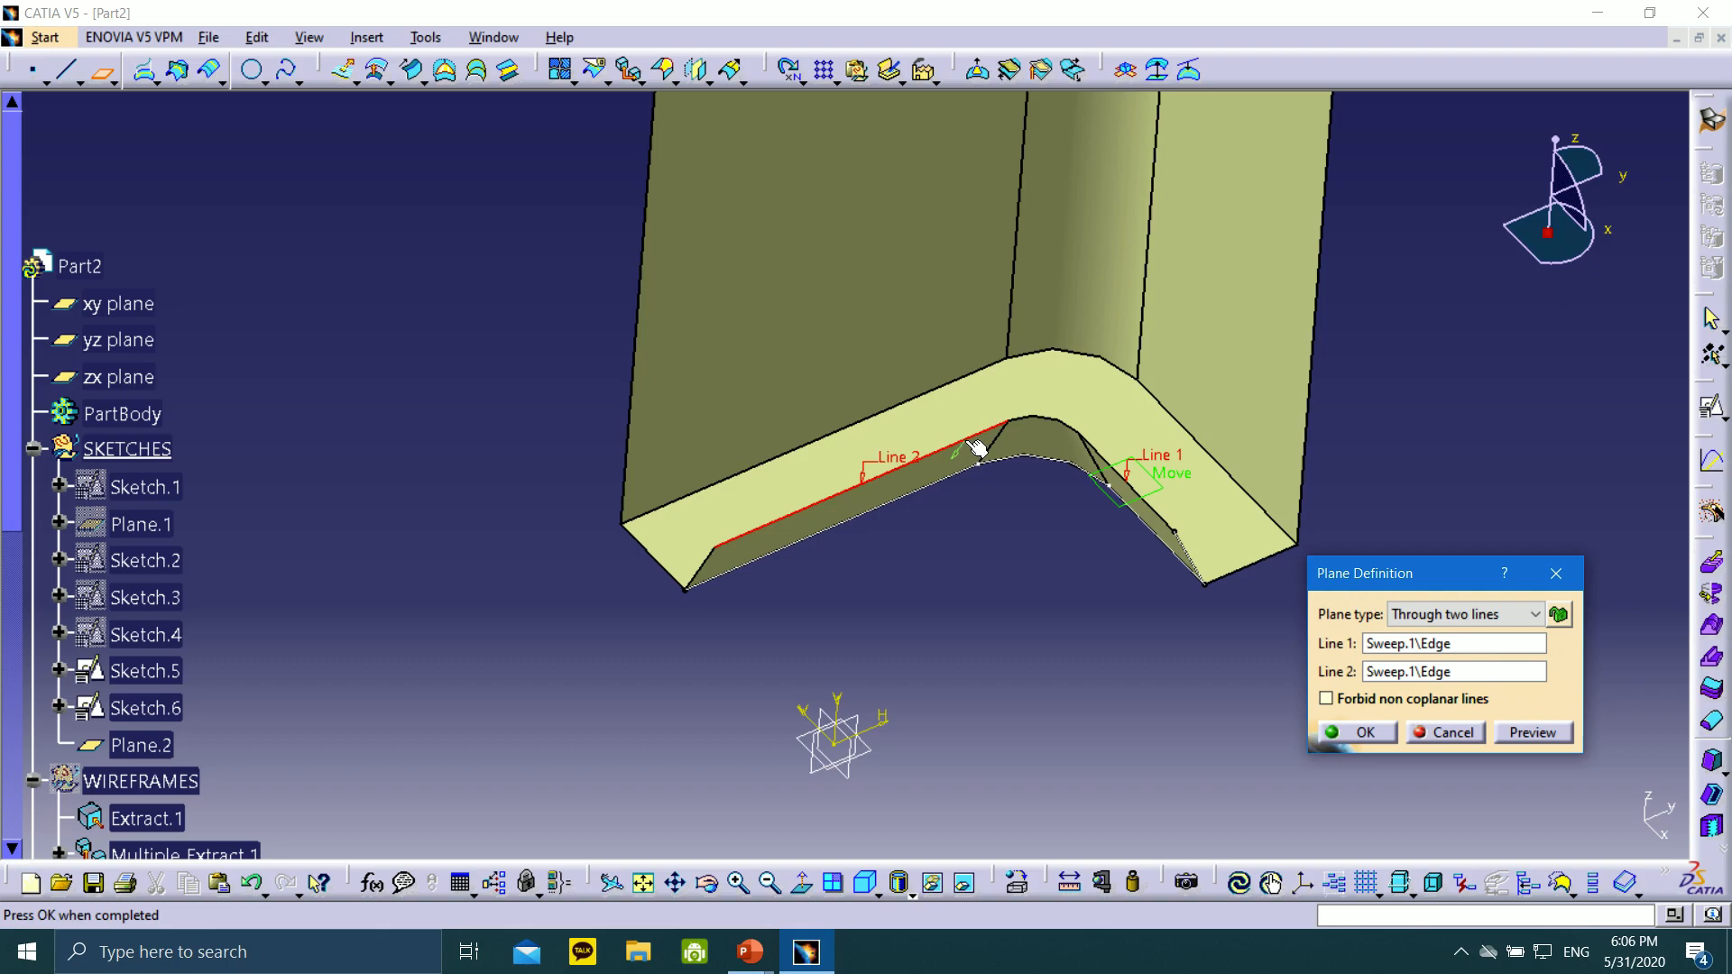
click(1159, 517)
click(1405, 644)
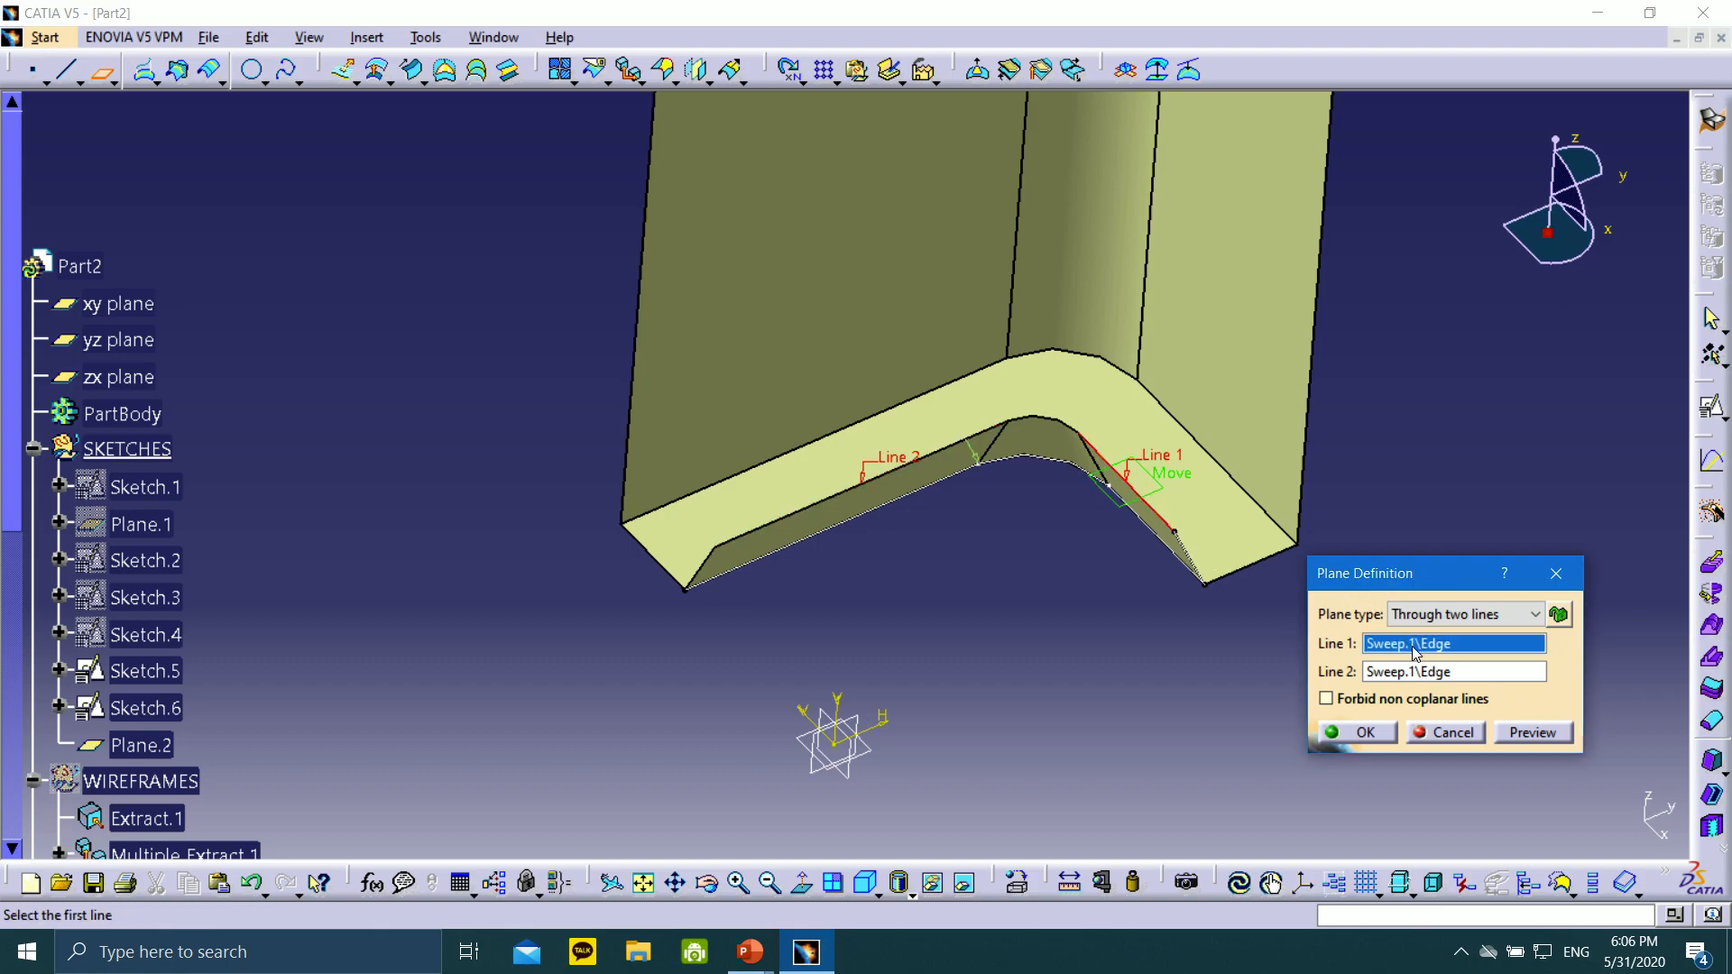
click(941, 463)
click(1010, 525)
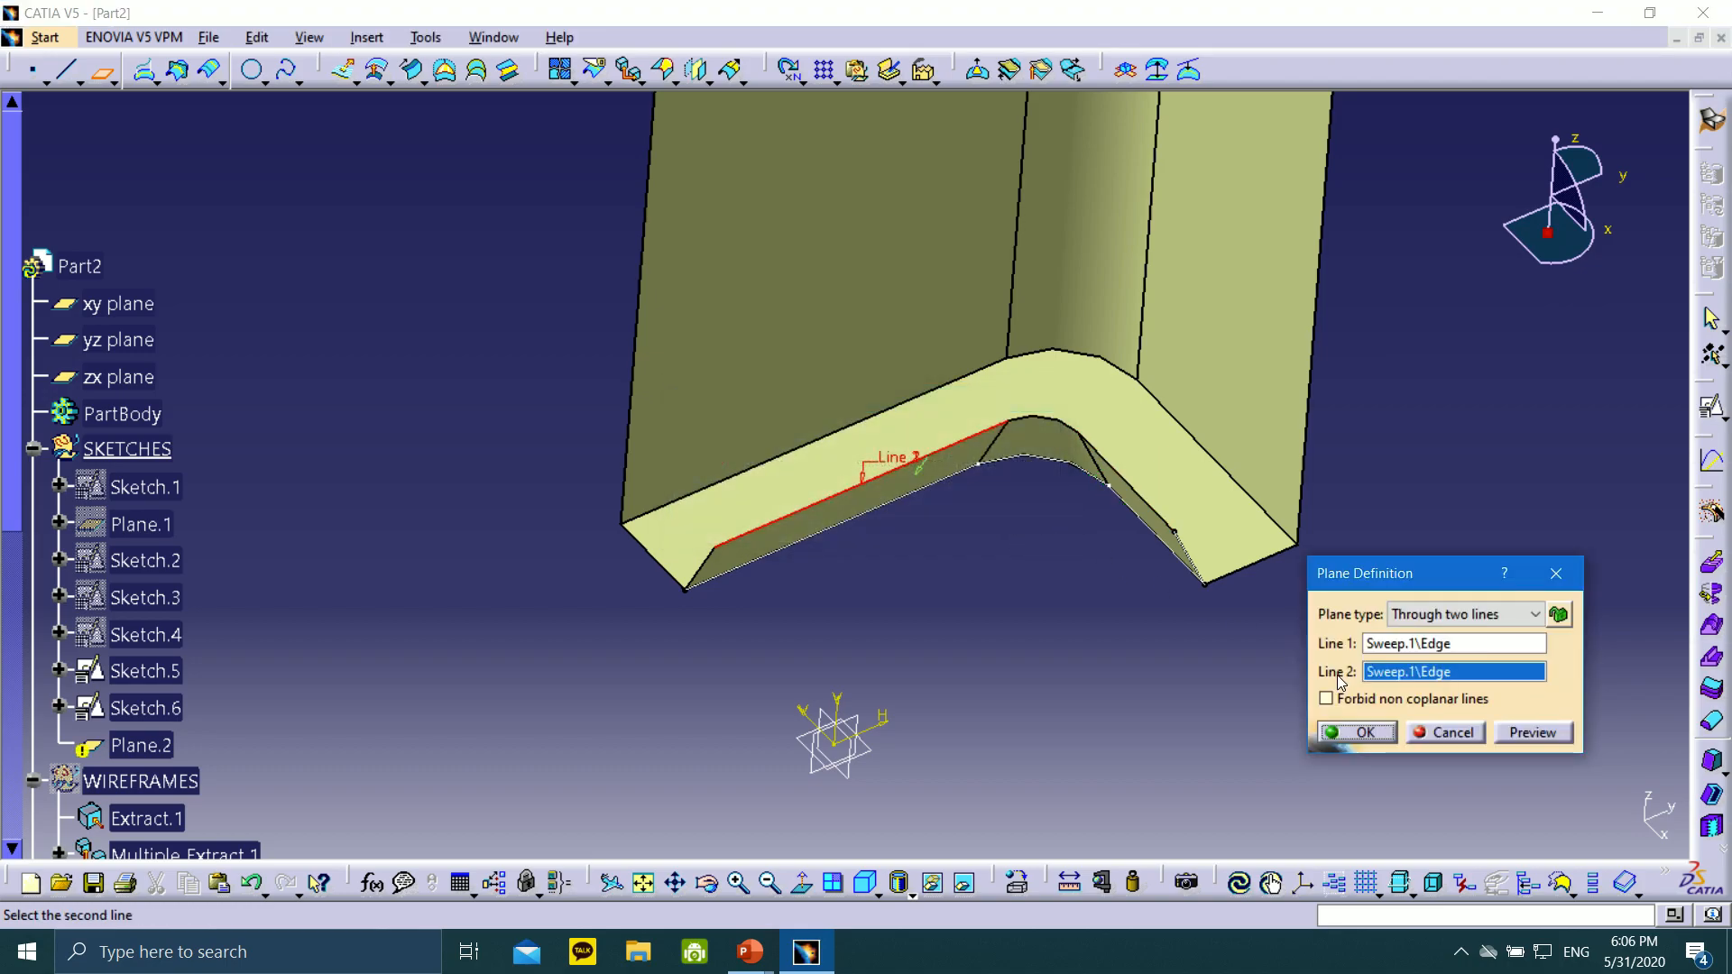
click(1461, 735)
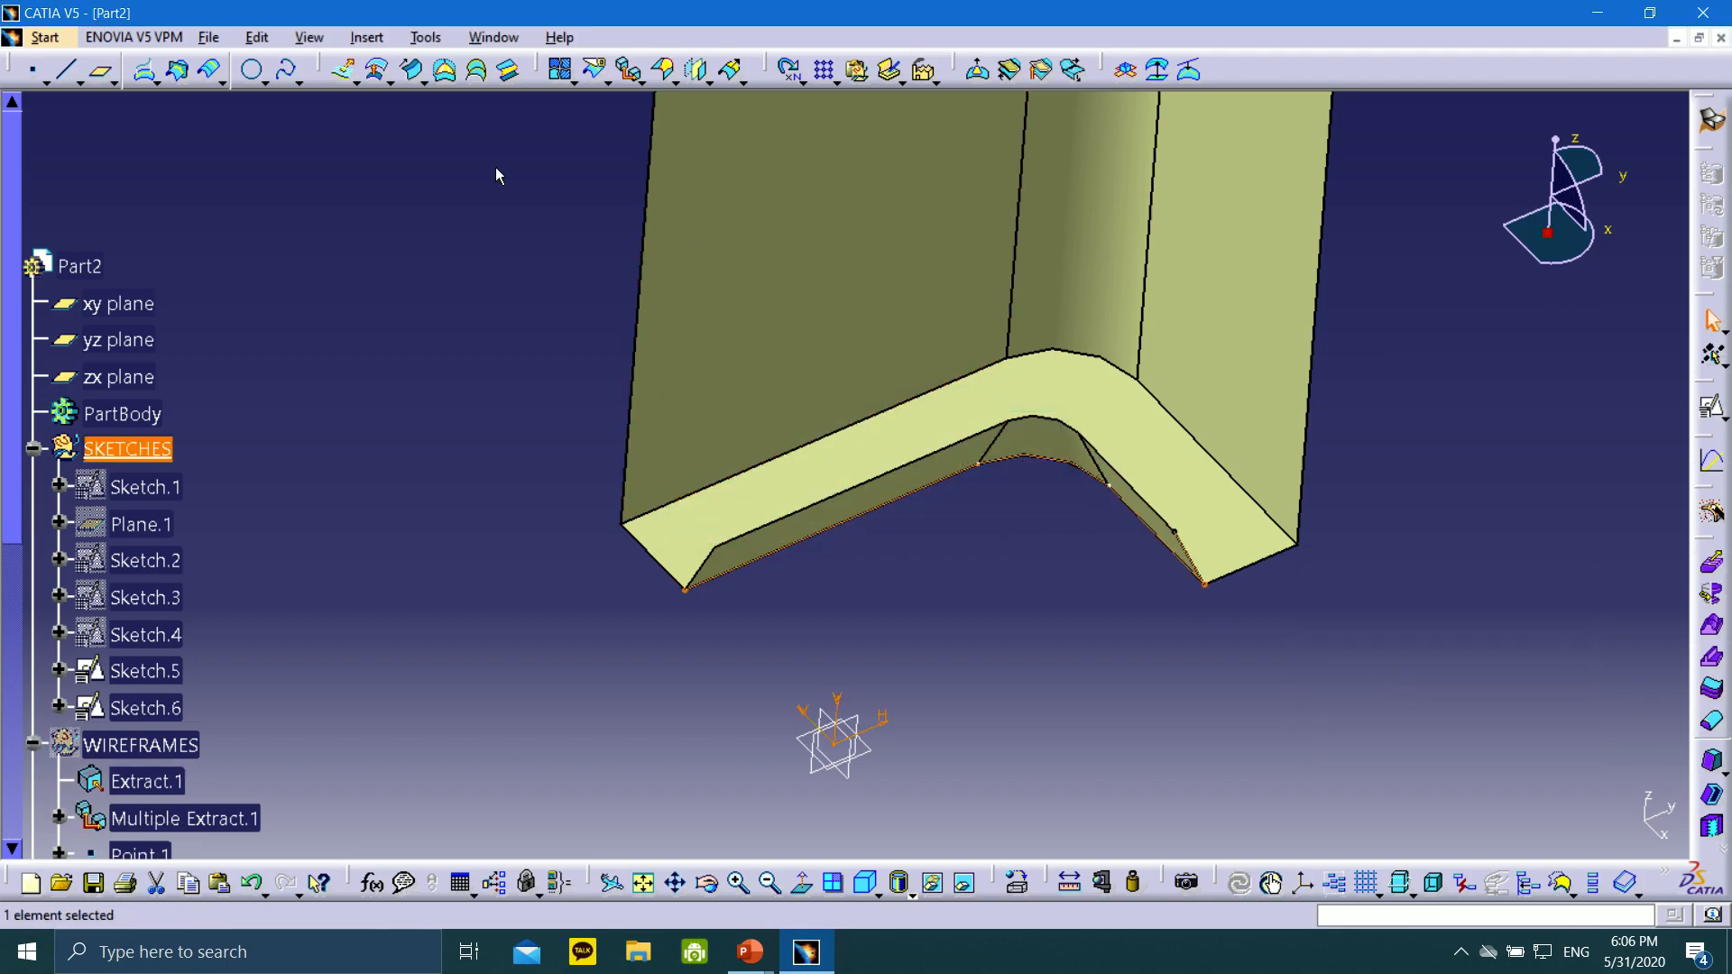
Create a reference plane of type Through two lines, using the two straight upper edges of Sweep.1 as Line 1 and Line 2
click(102, 72)
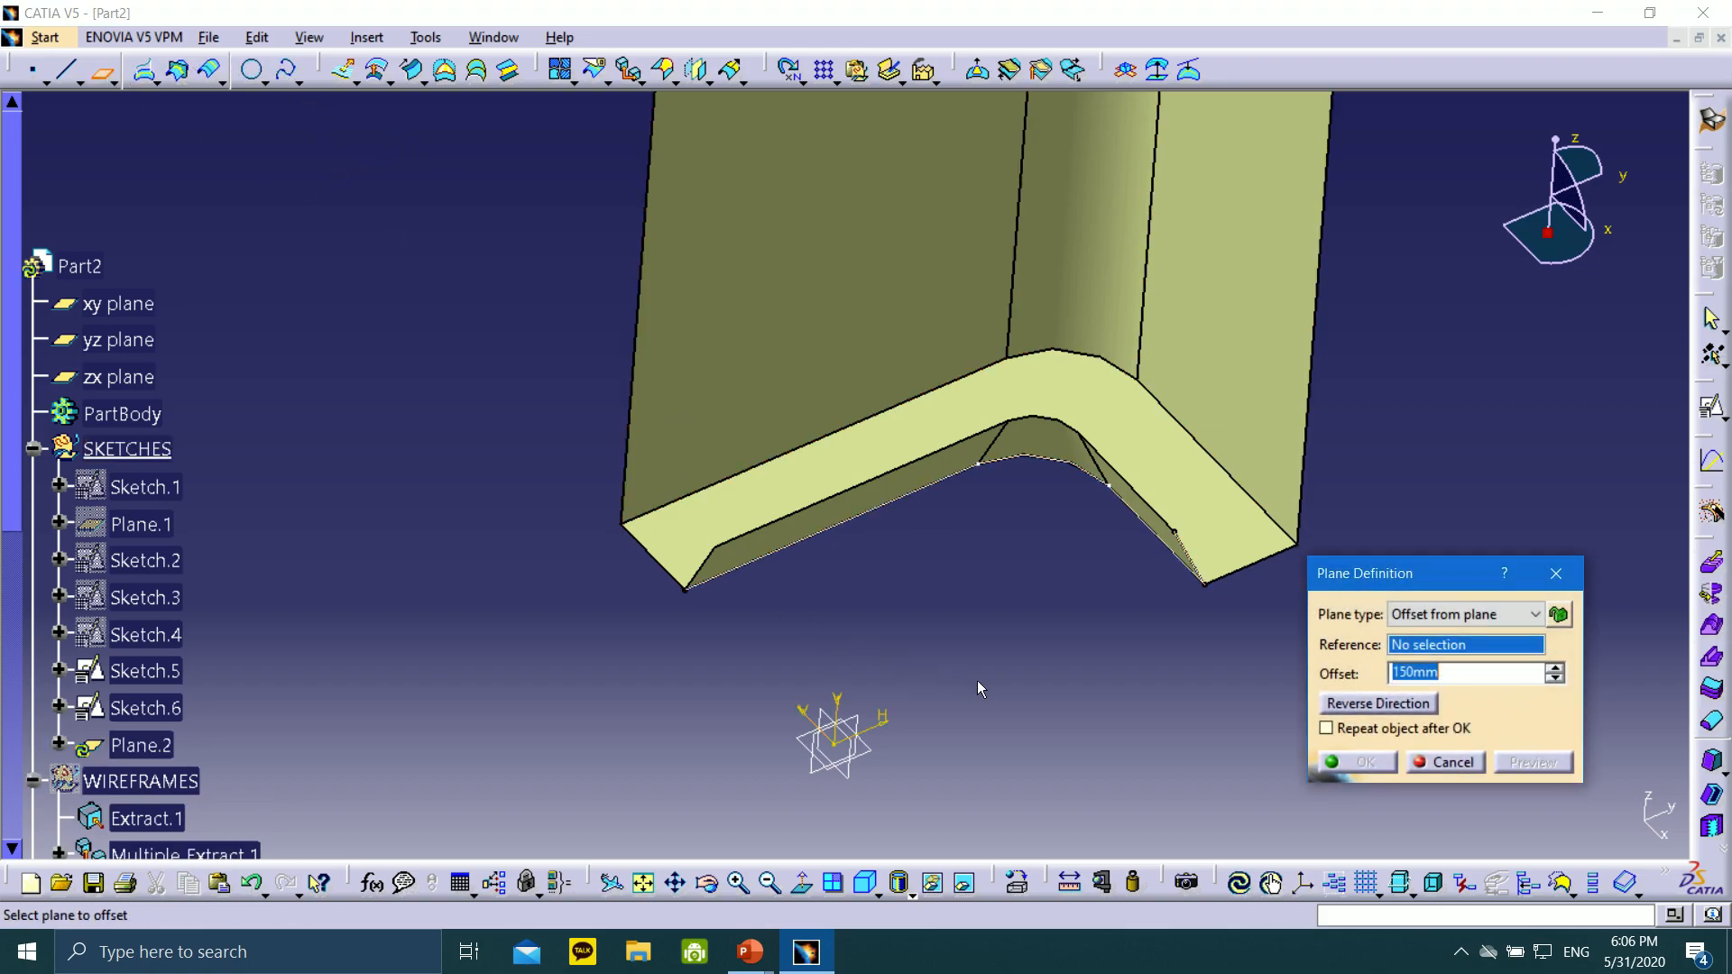
click(1462, 614)
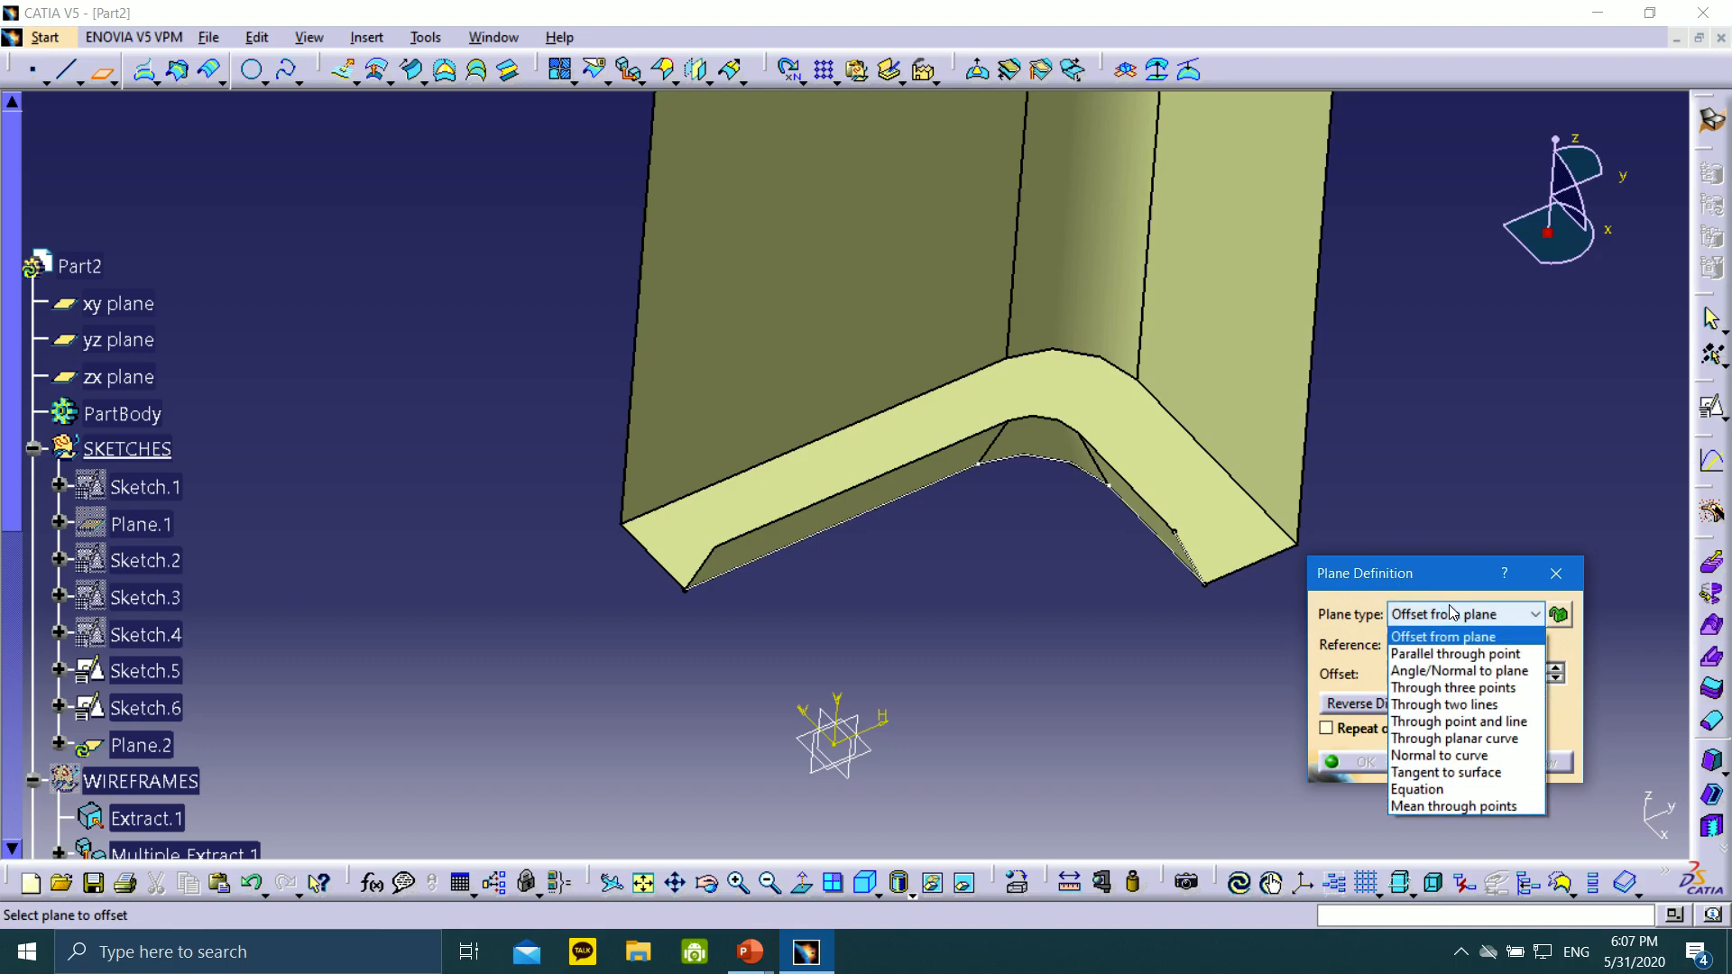
click(1437, 705)
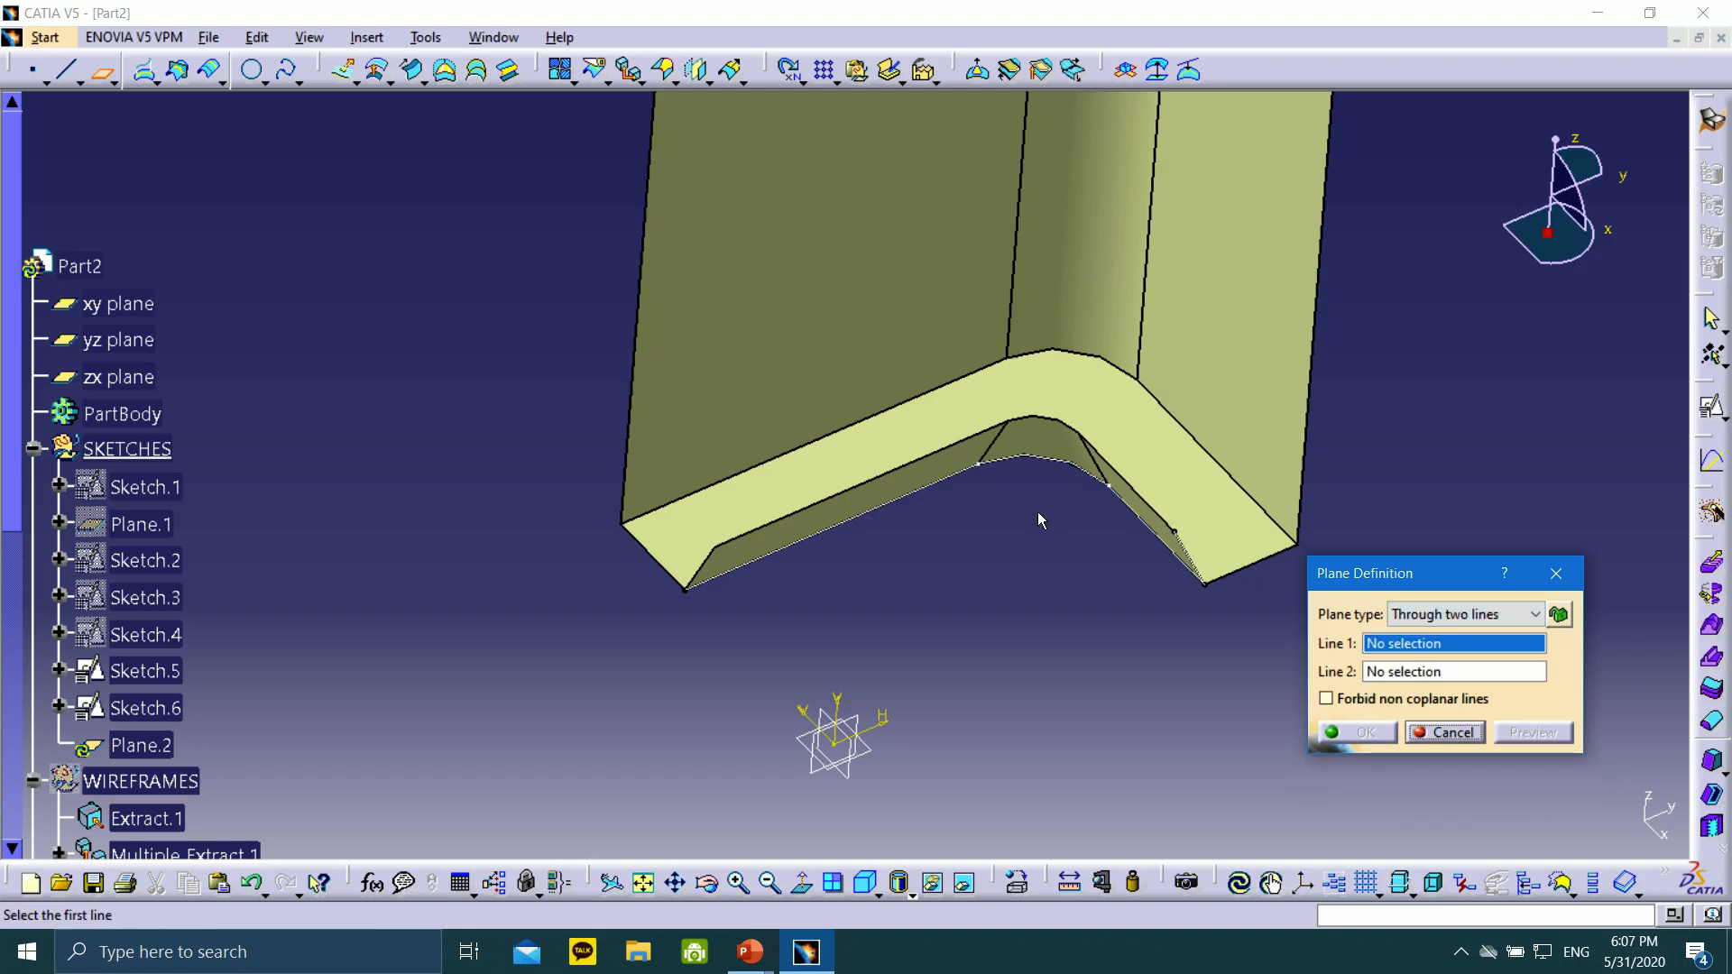
click(934, 472)
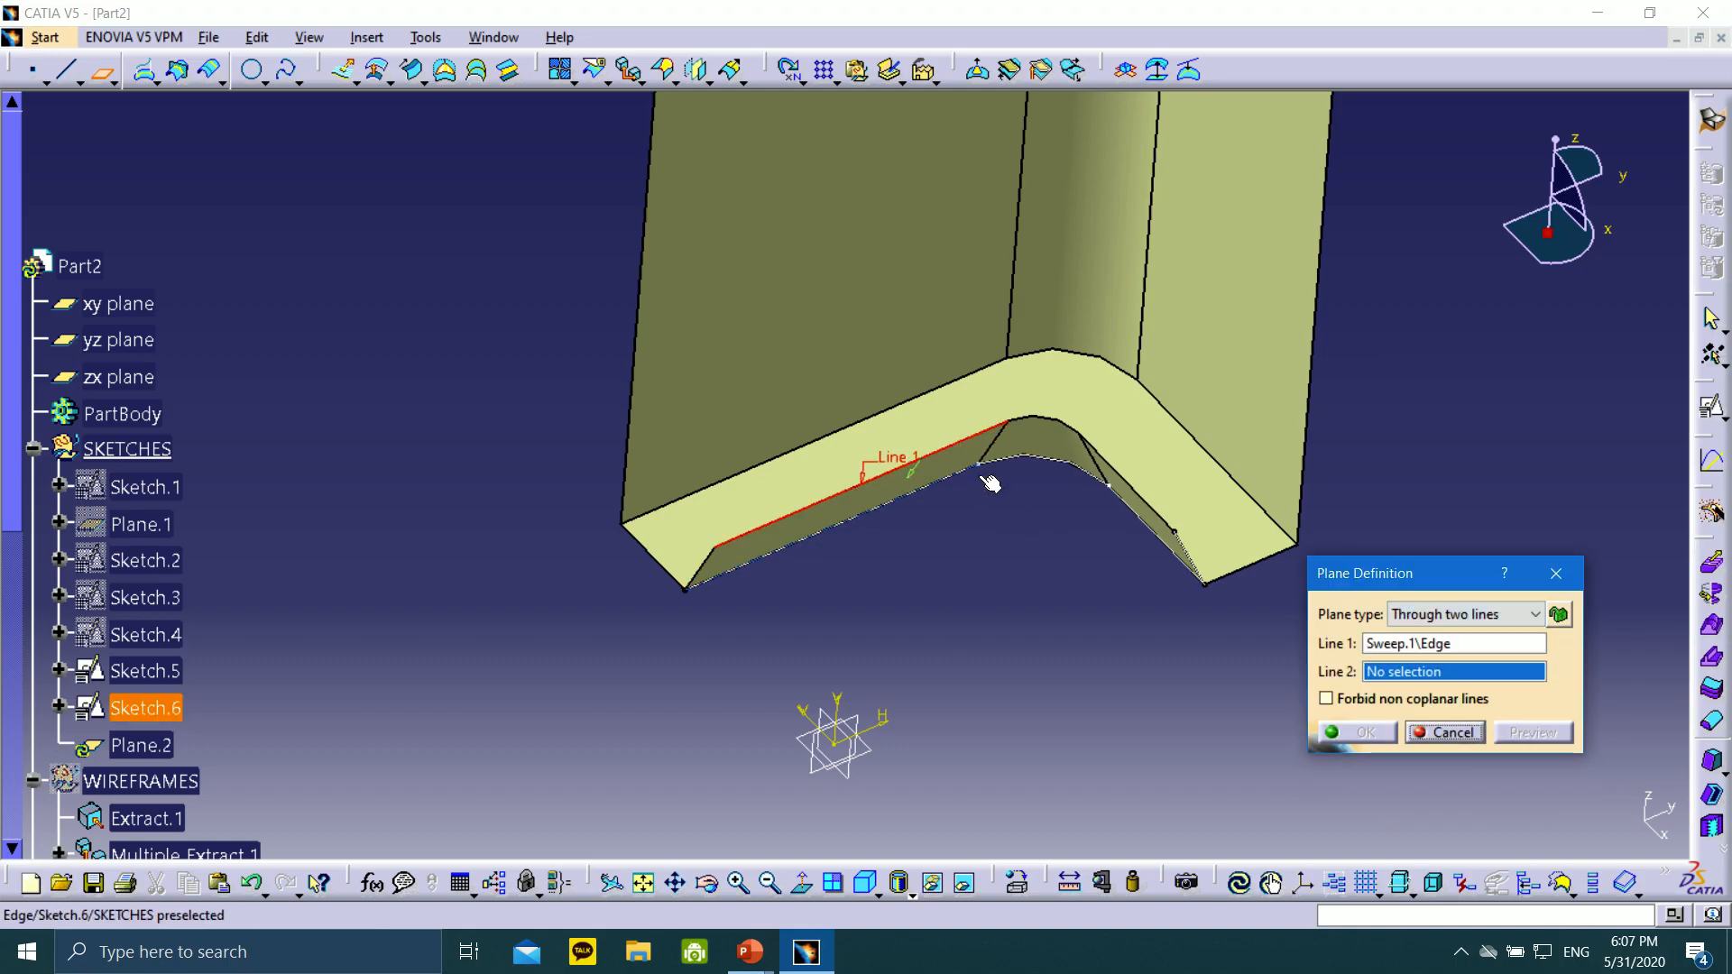
click(1145, 501)
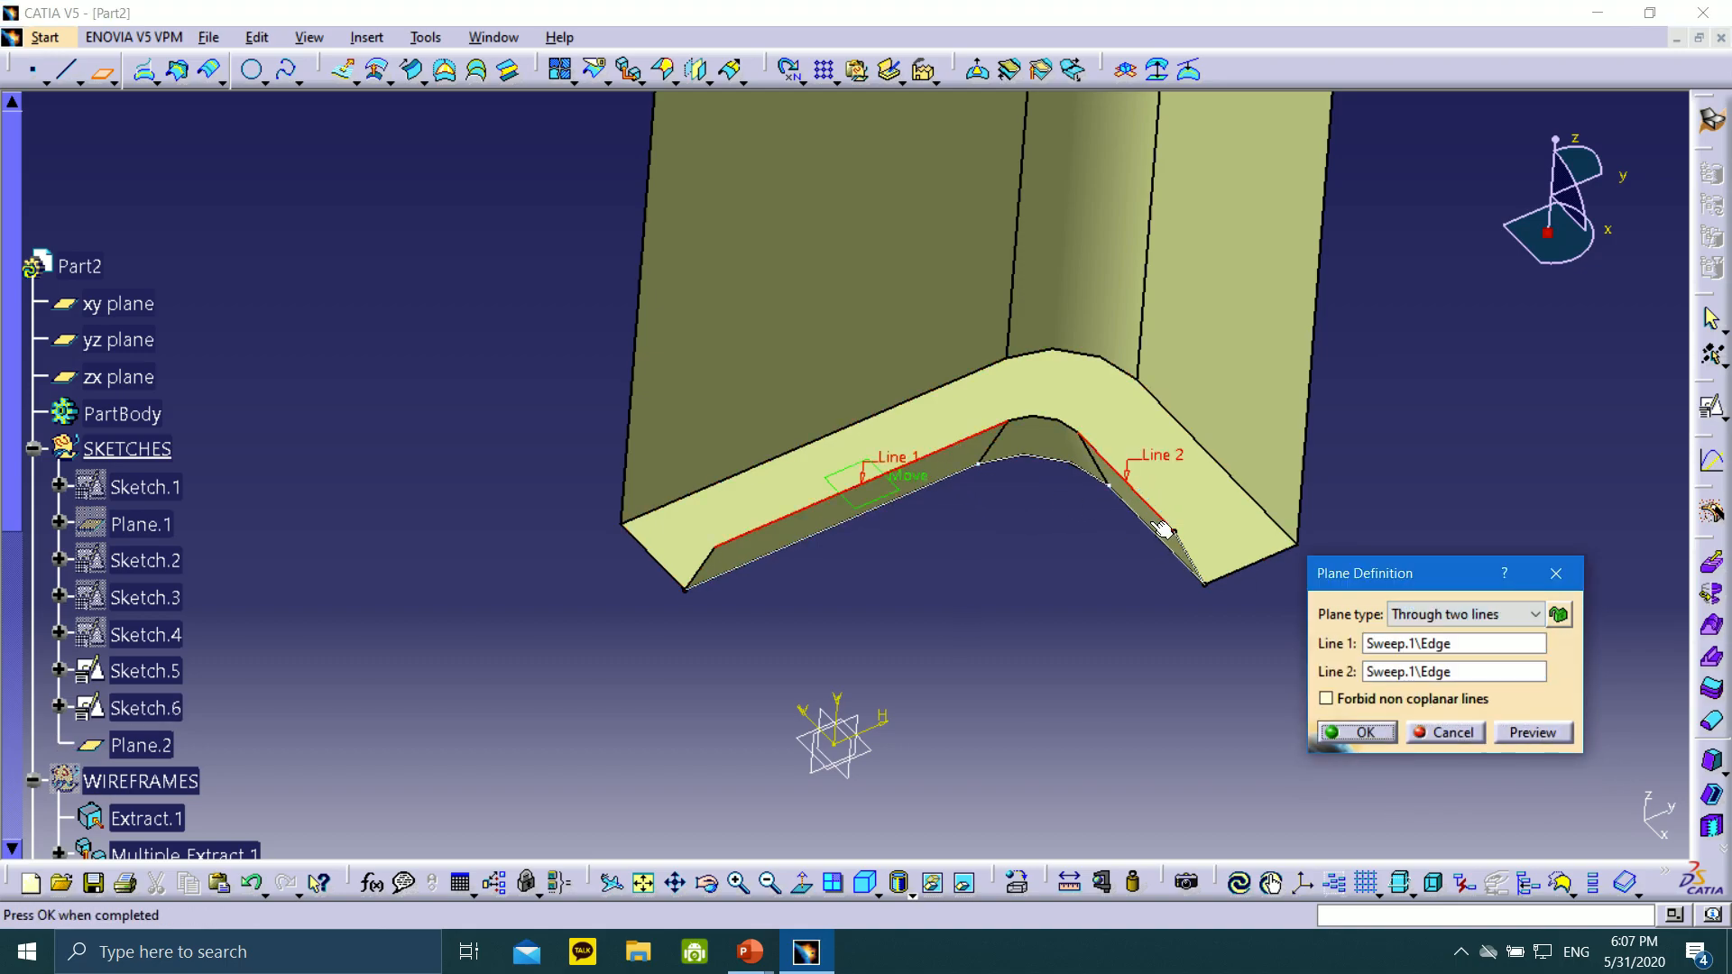
click(1365, 733)
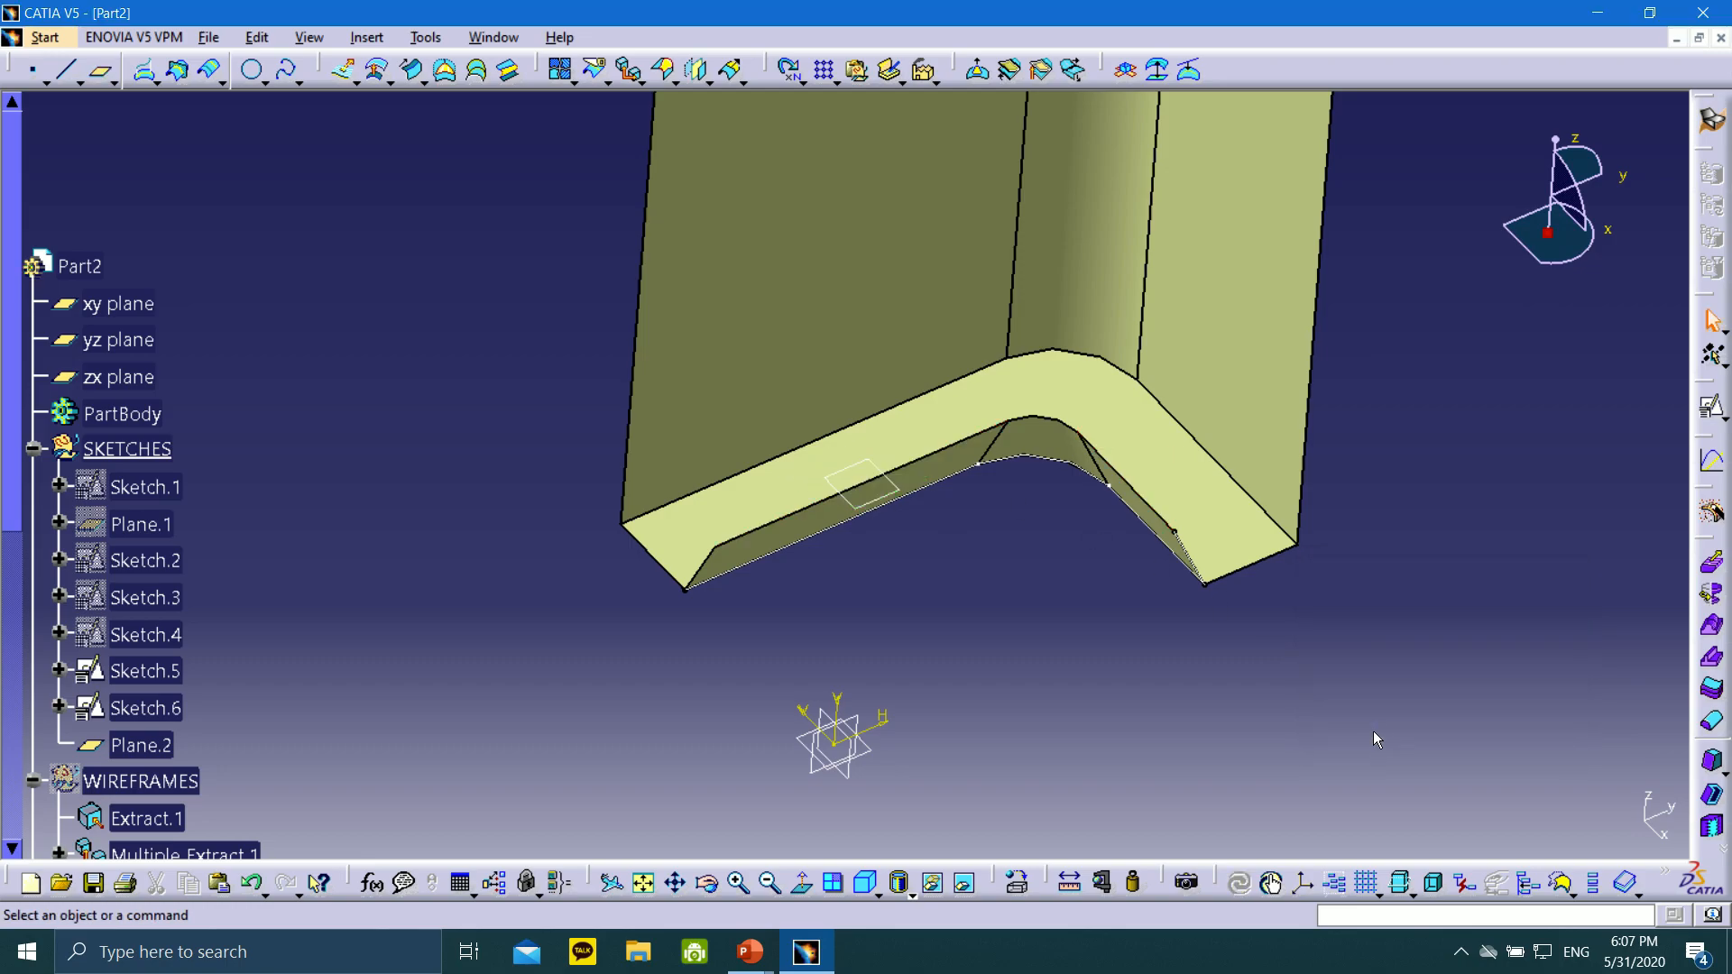
Start a positioned sketch on Plane.2 with Swap, Reverse V and Reverse H enabled
click(892, 509)
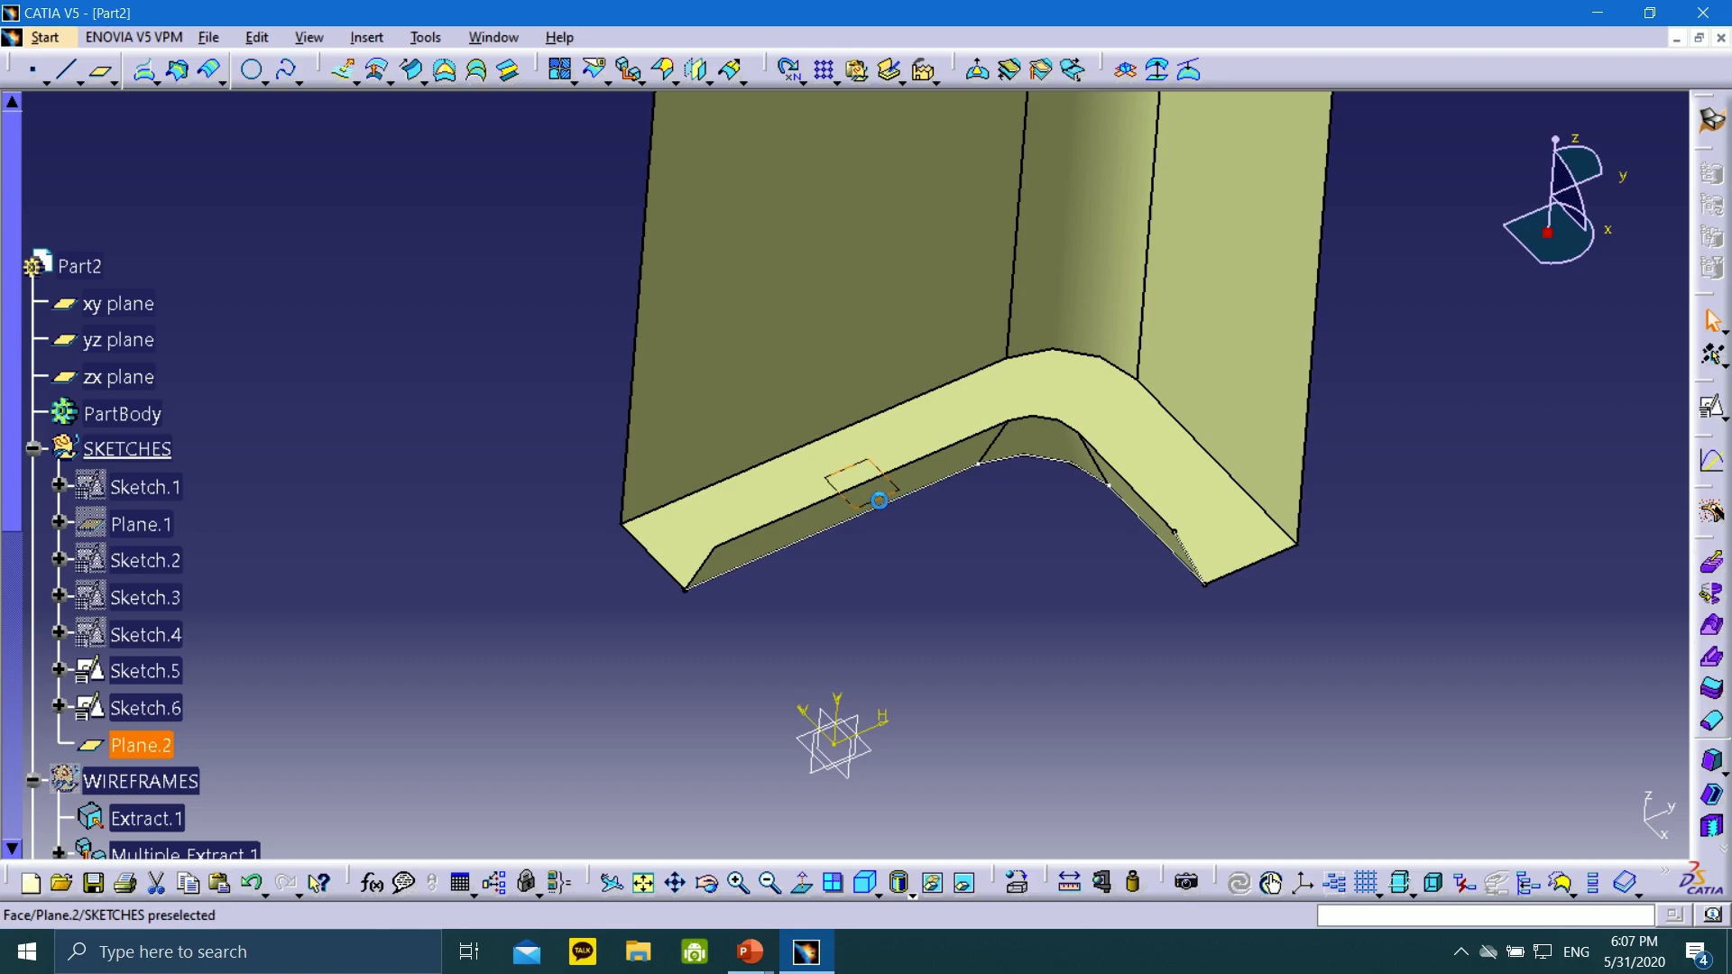
click(1725, 417)
click(1714, 434)
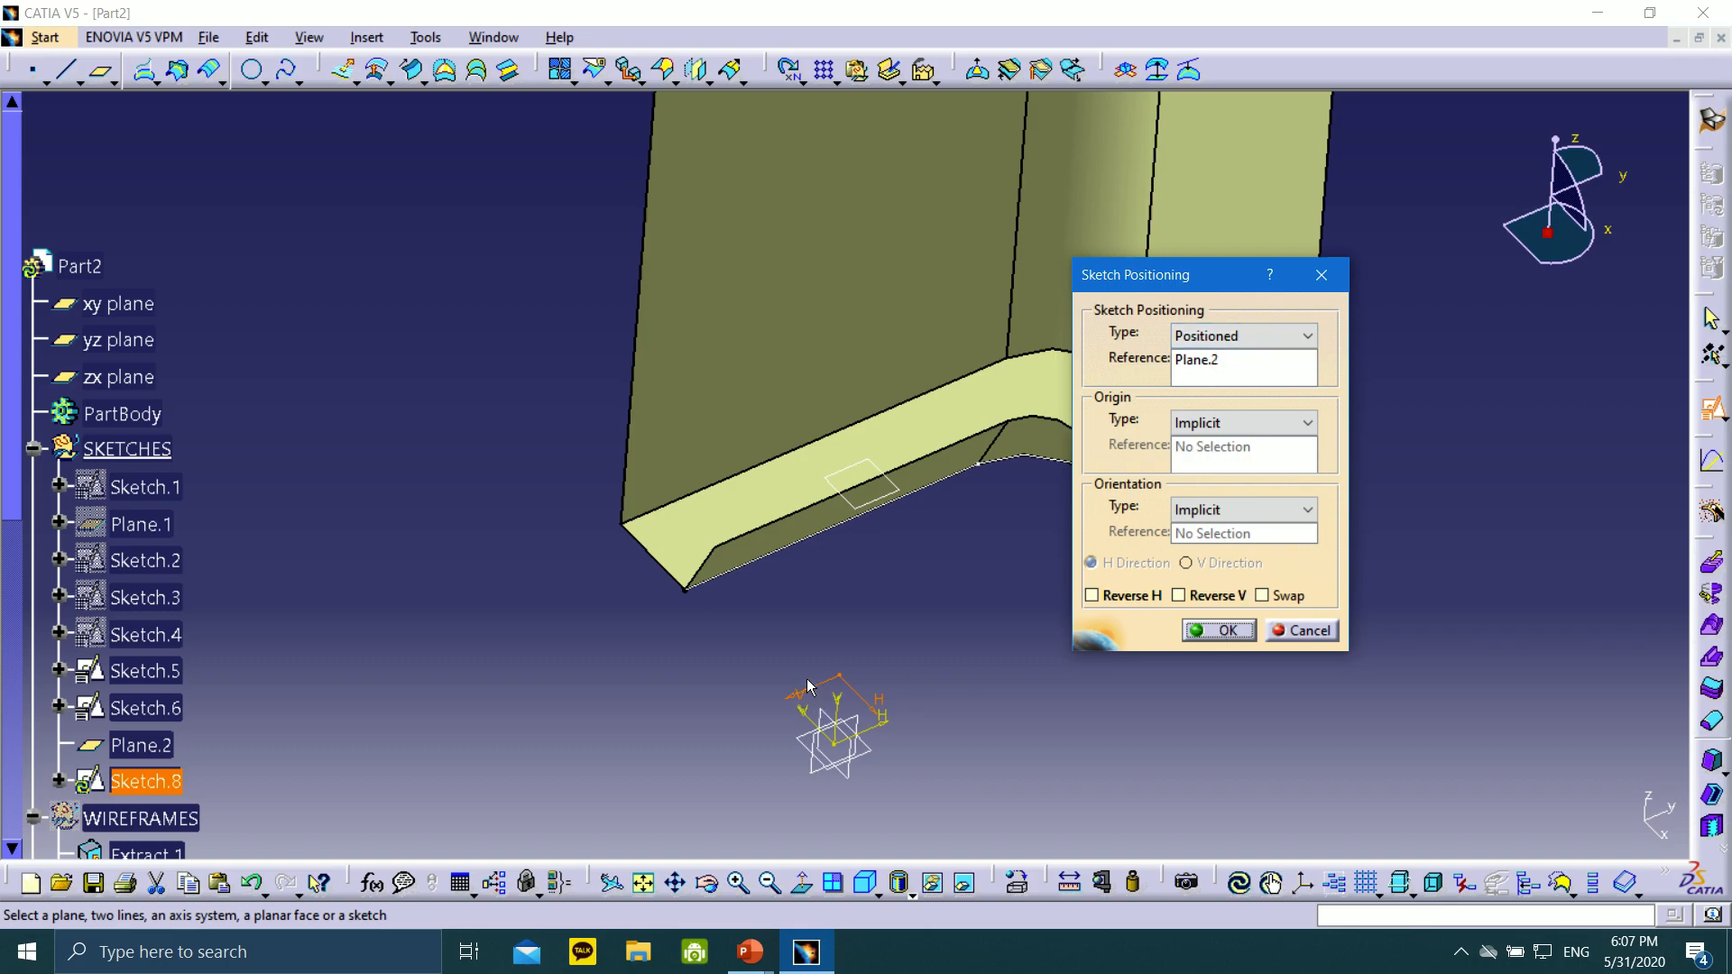
click(1262, 597)
click(1242, 597)
click(1144, 597)
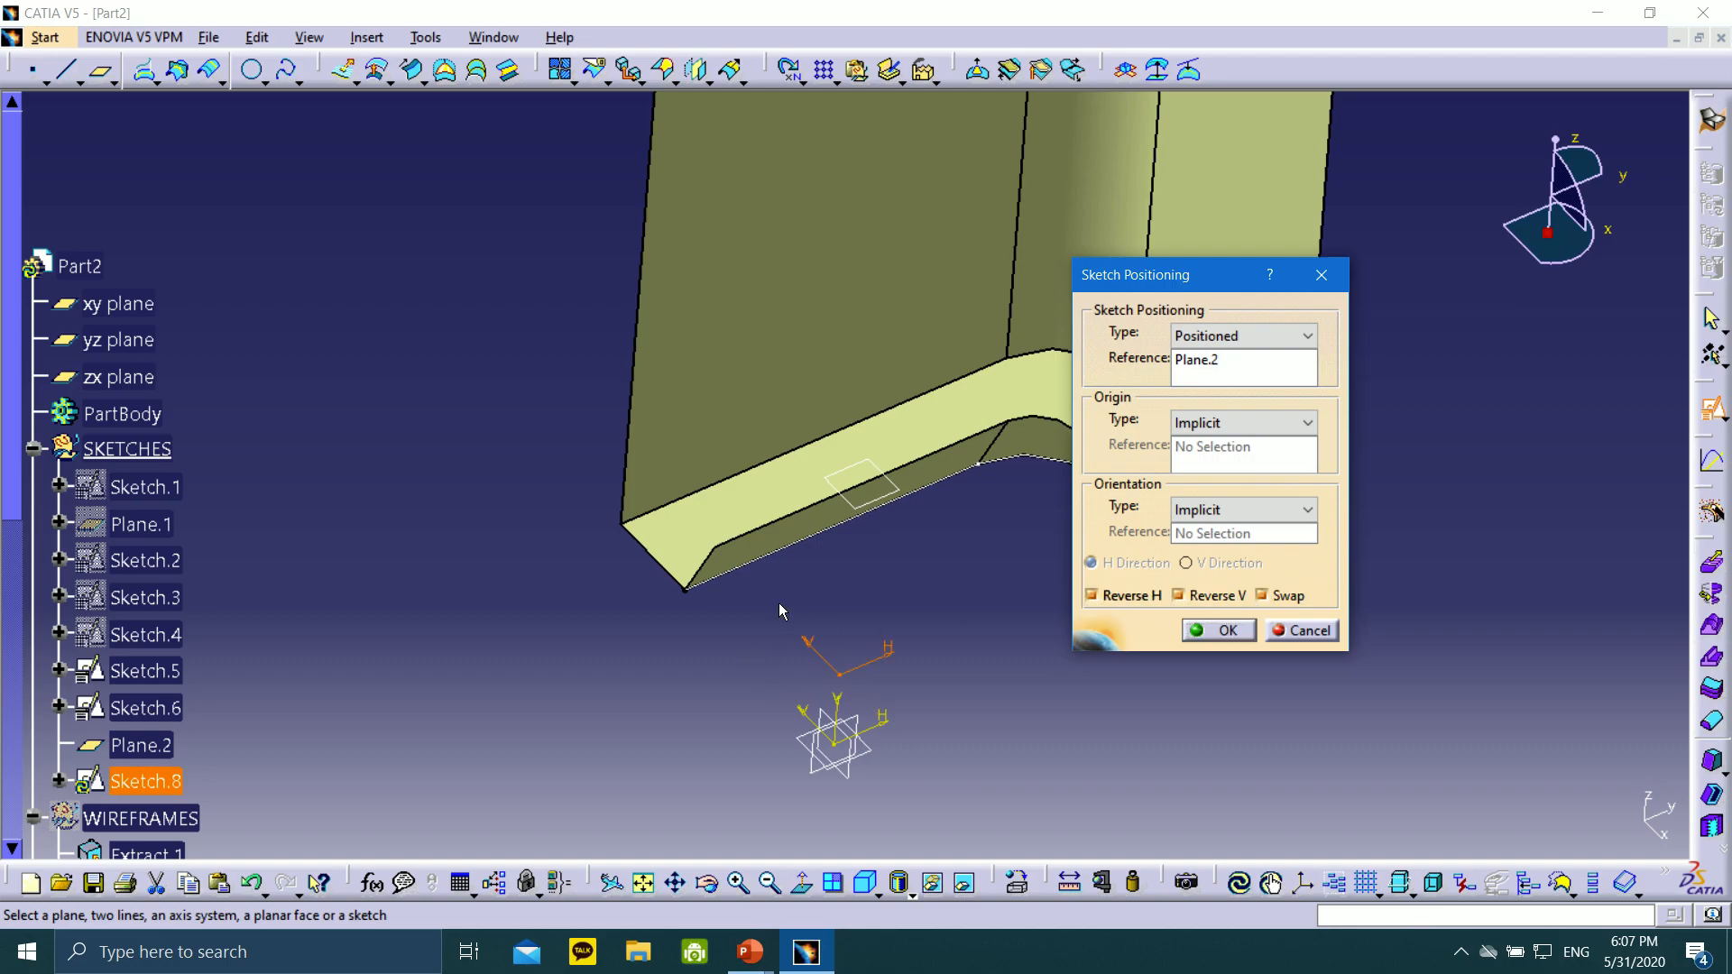
click(1226, 631)
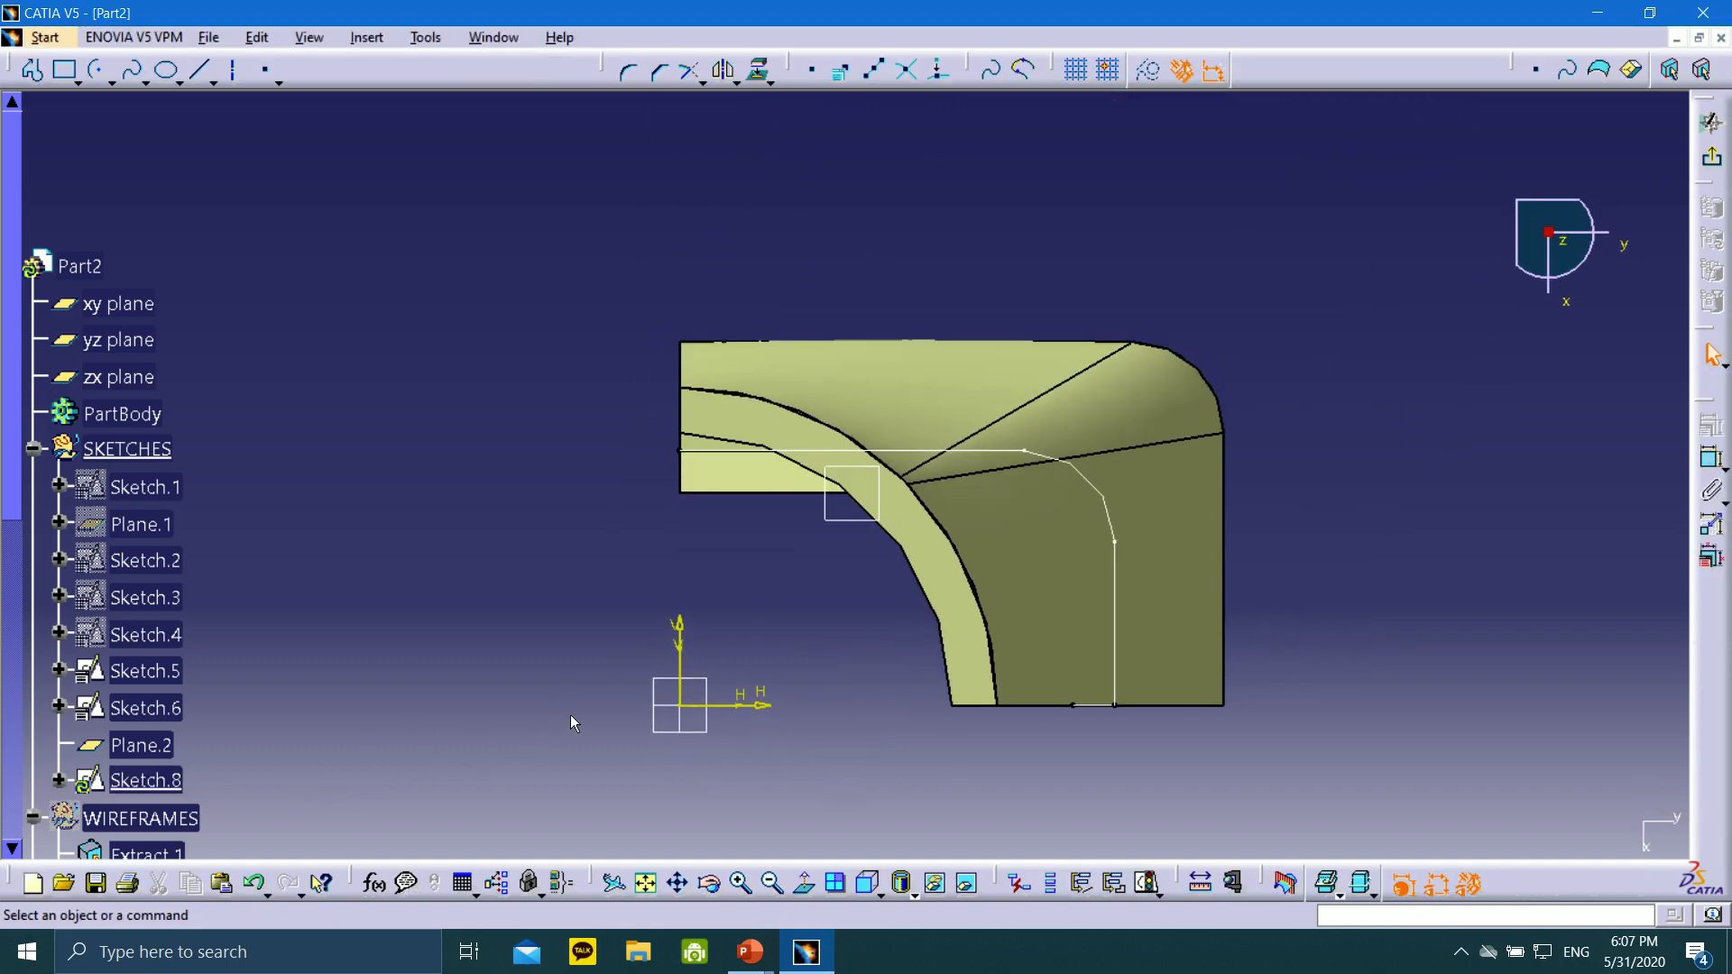
Switch to the PowerPoint slide show, review the Sketch.7, Fill.3 and Sketch.8 reference slides, and return to CATIA
middle_drag(719, 597, 661, 602)
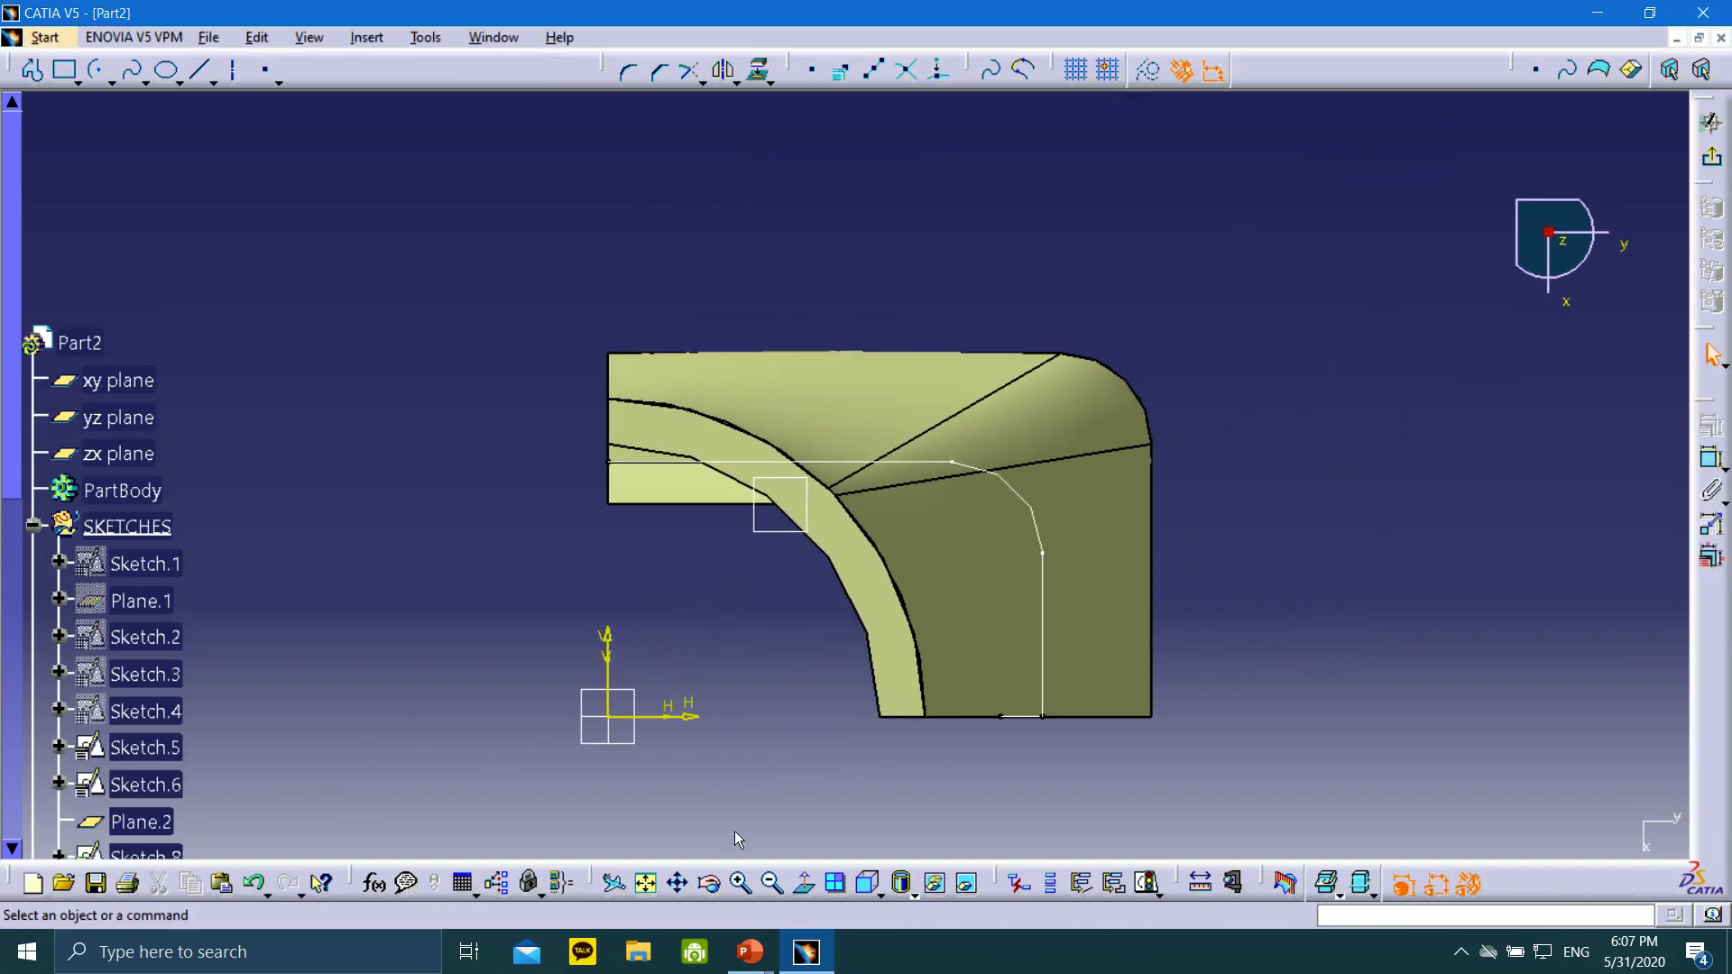
mouse_move(809, 712)
middle_down()
mouse_move(817, 654)
mouse_move(764, 662)
mouse_move(747, 747)
mouse_move(941, 697)
mouse_move(979, 750)
middle_up()
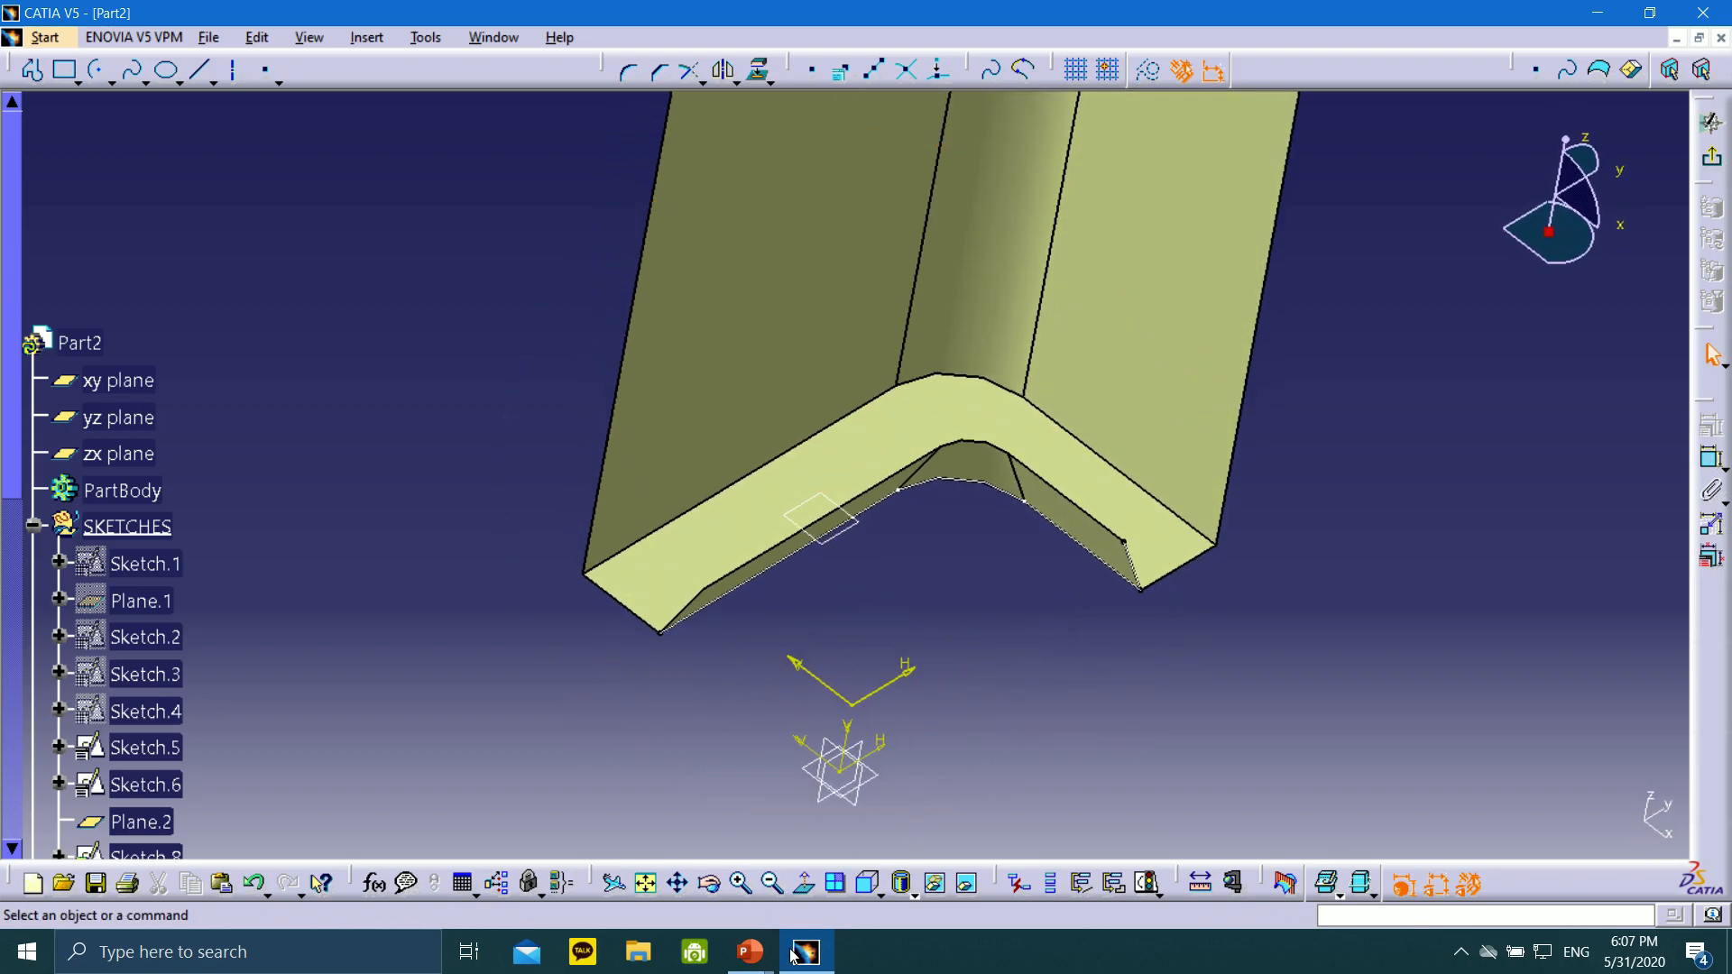
mouse_move(733, 970)
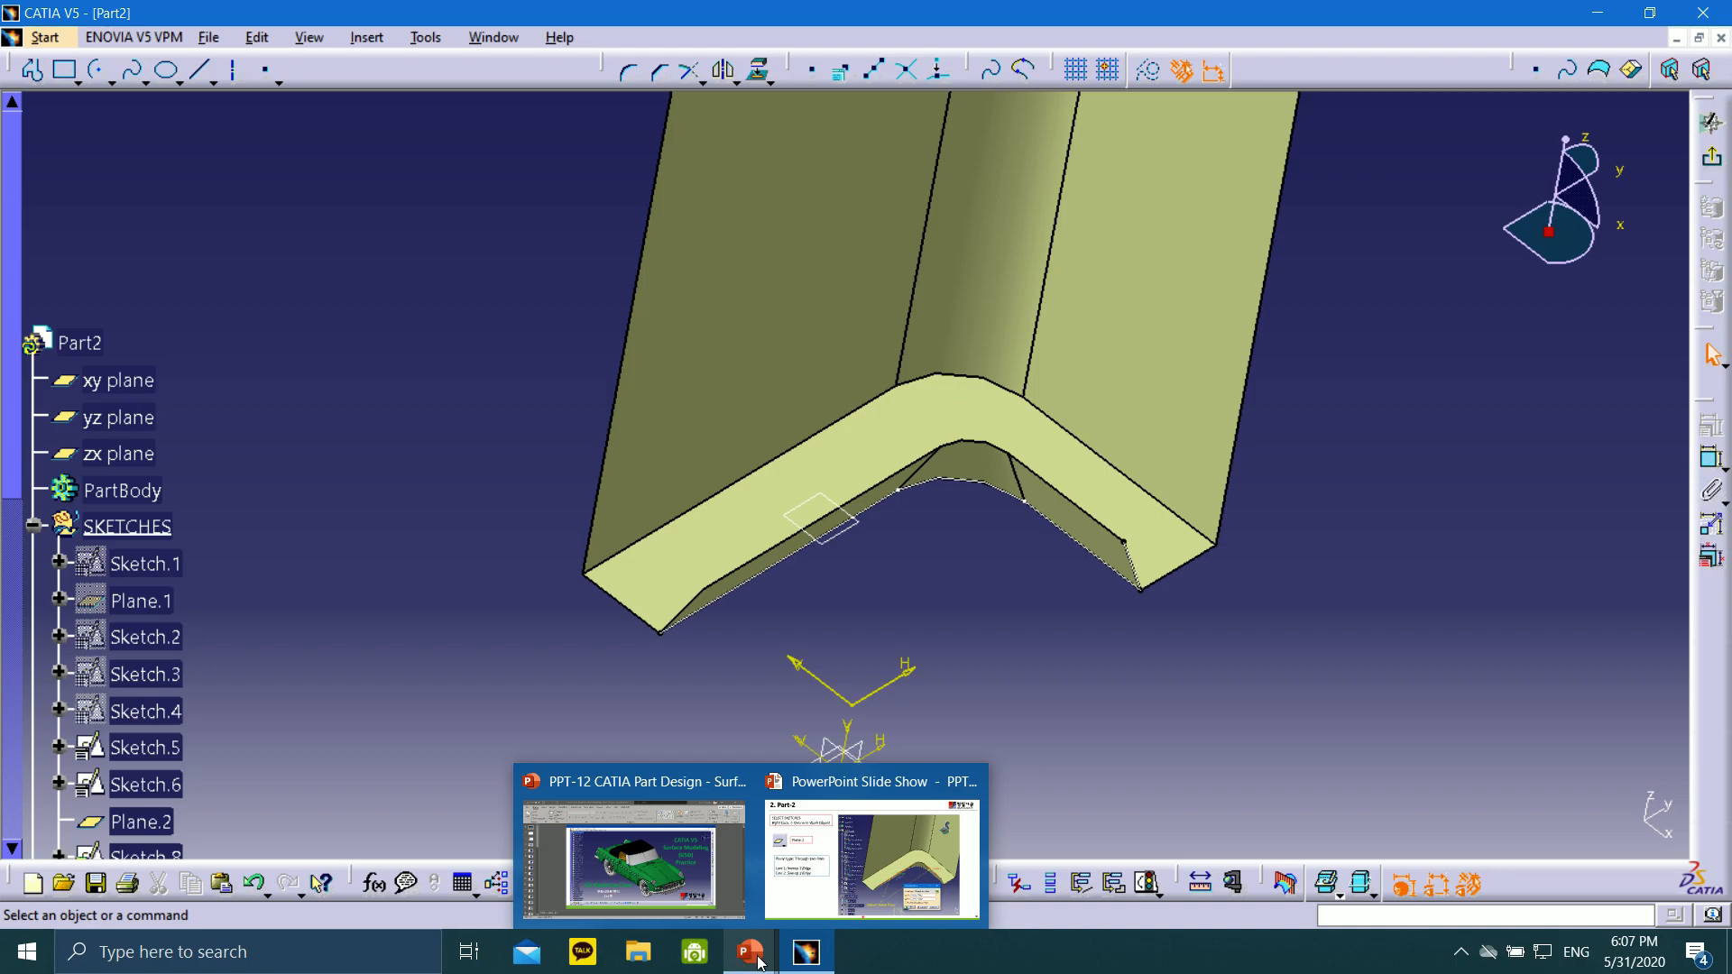
click(872, 858)
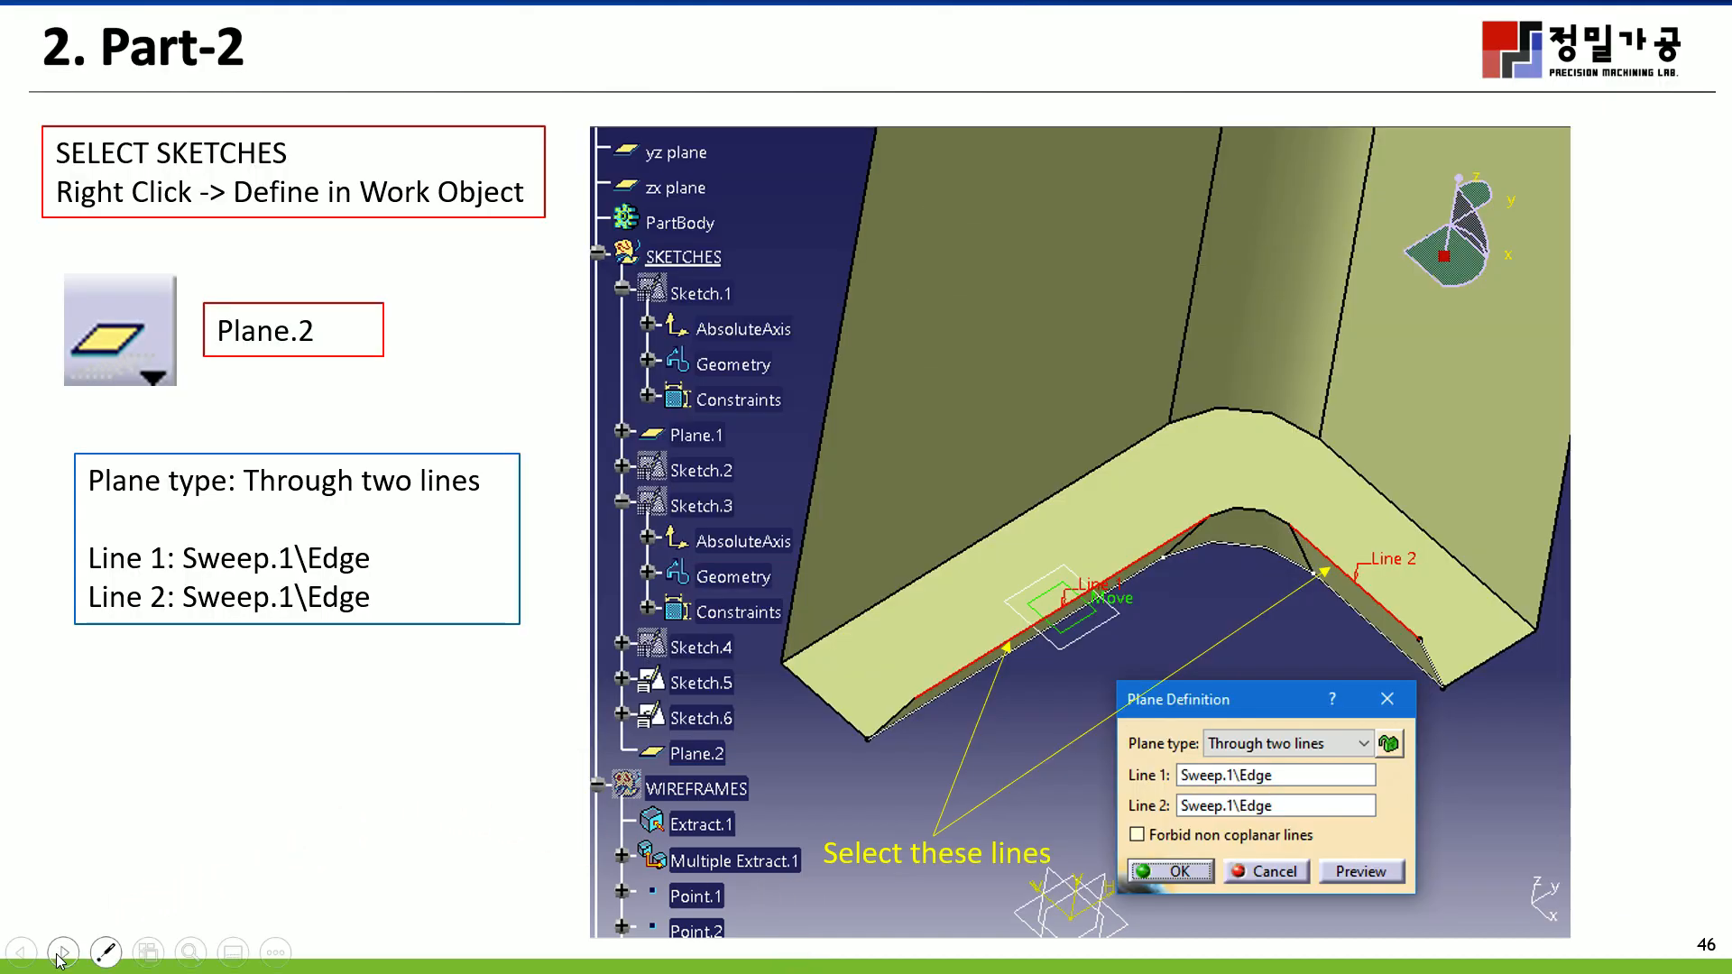
click(58, 955)
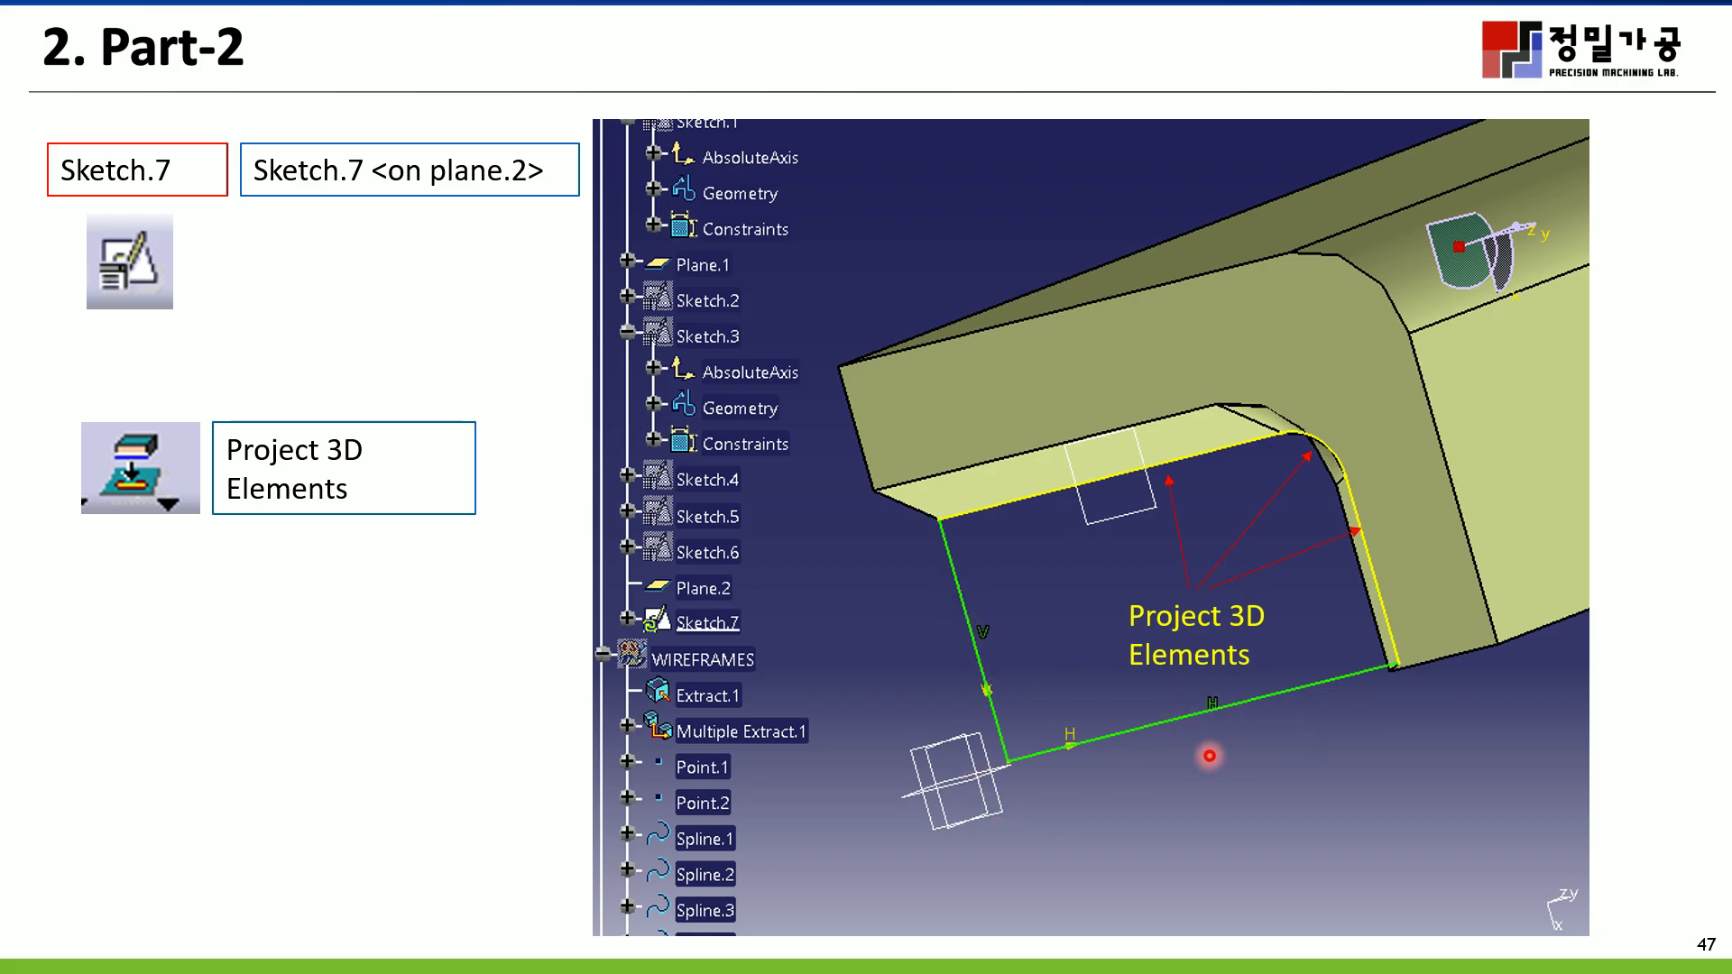
key(Right)
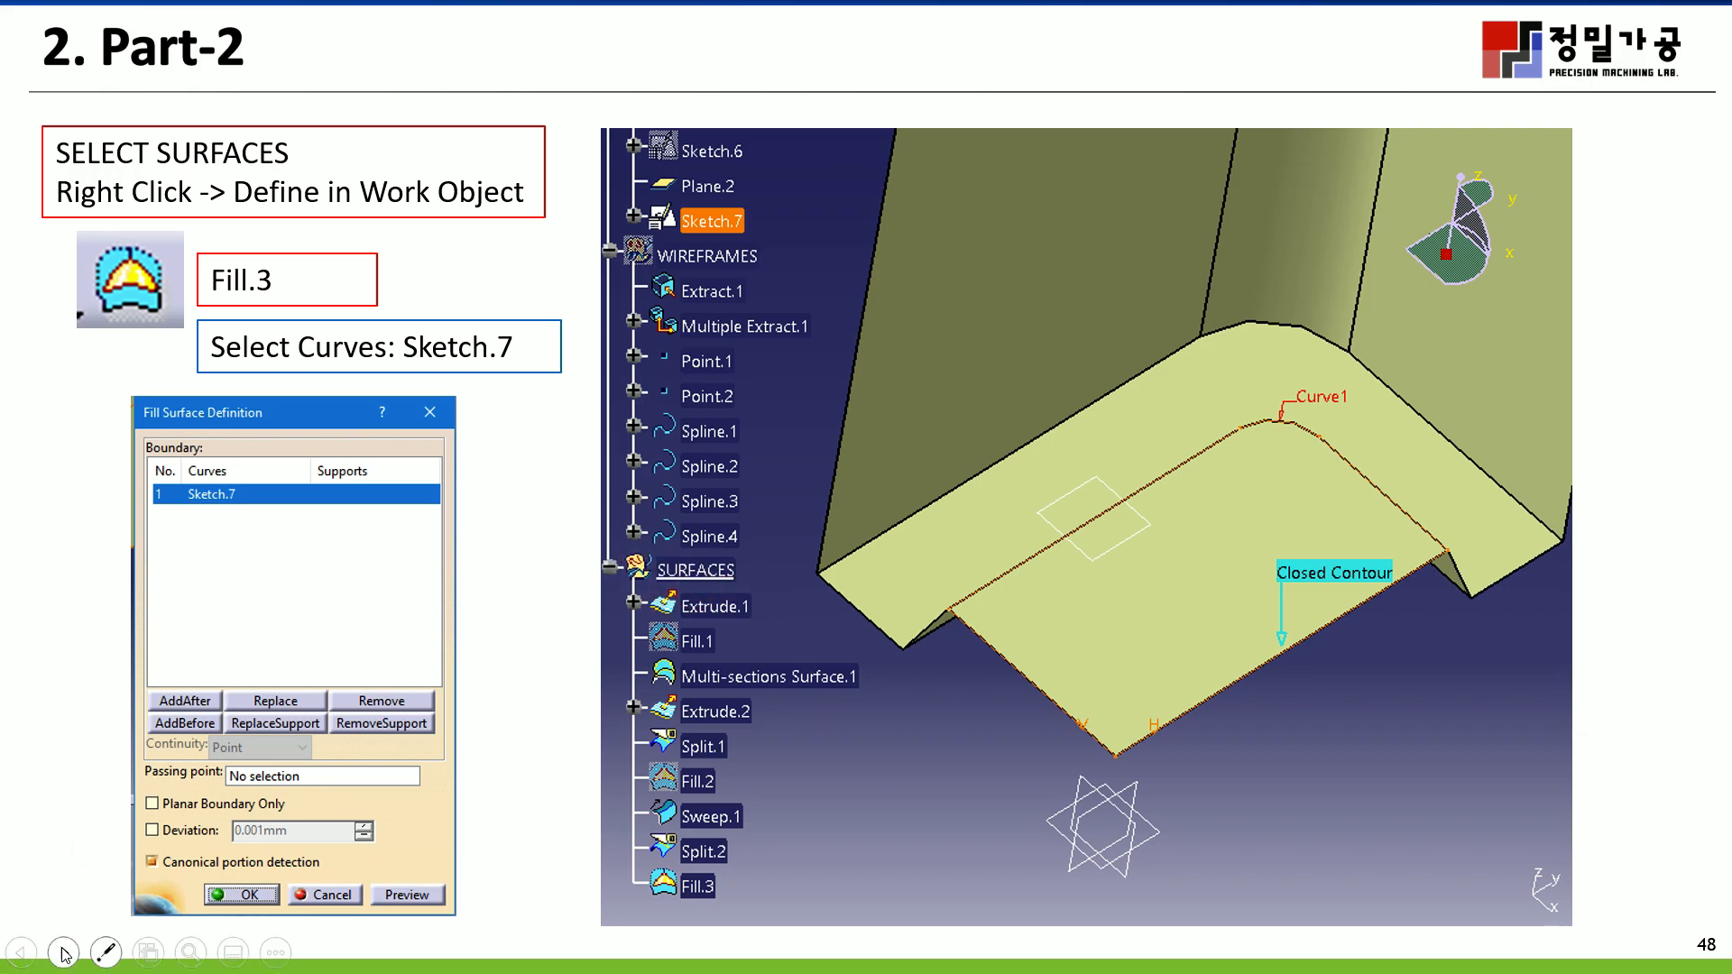
click(63, 953)
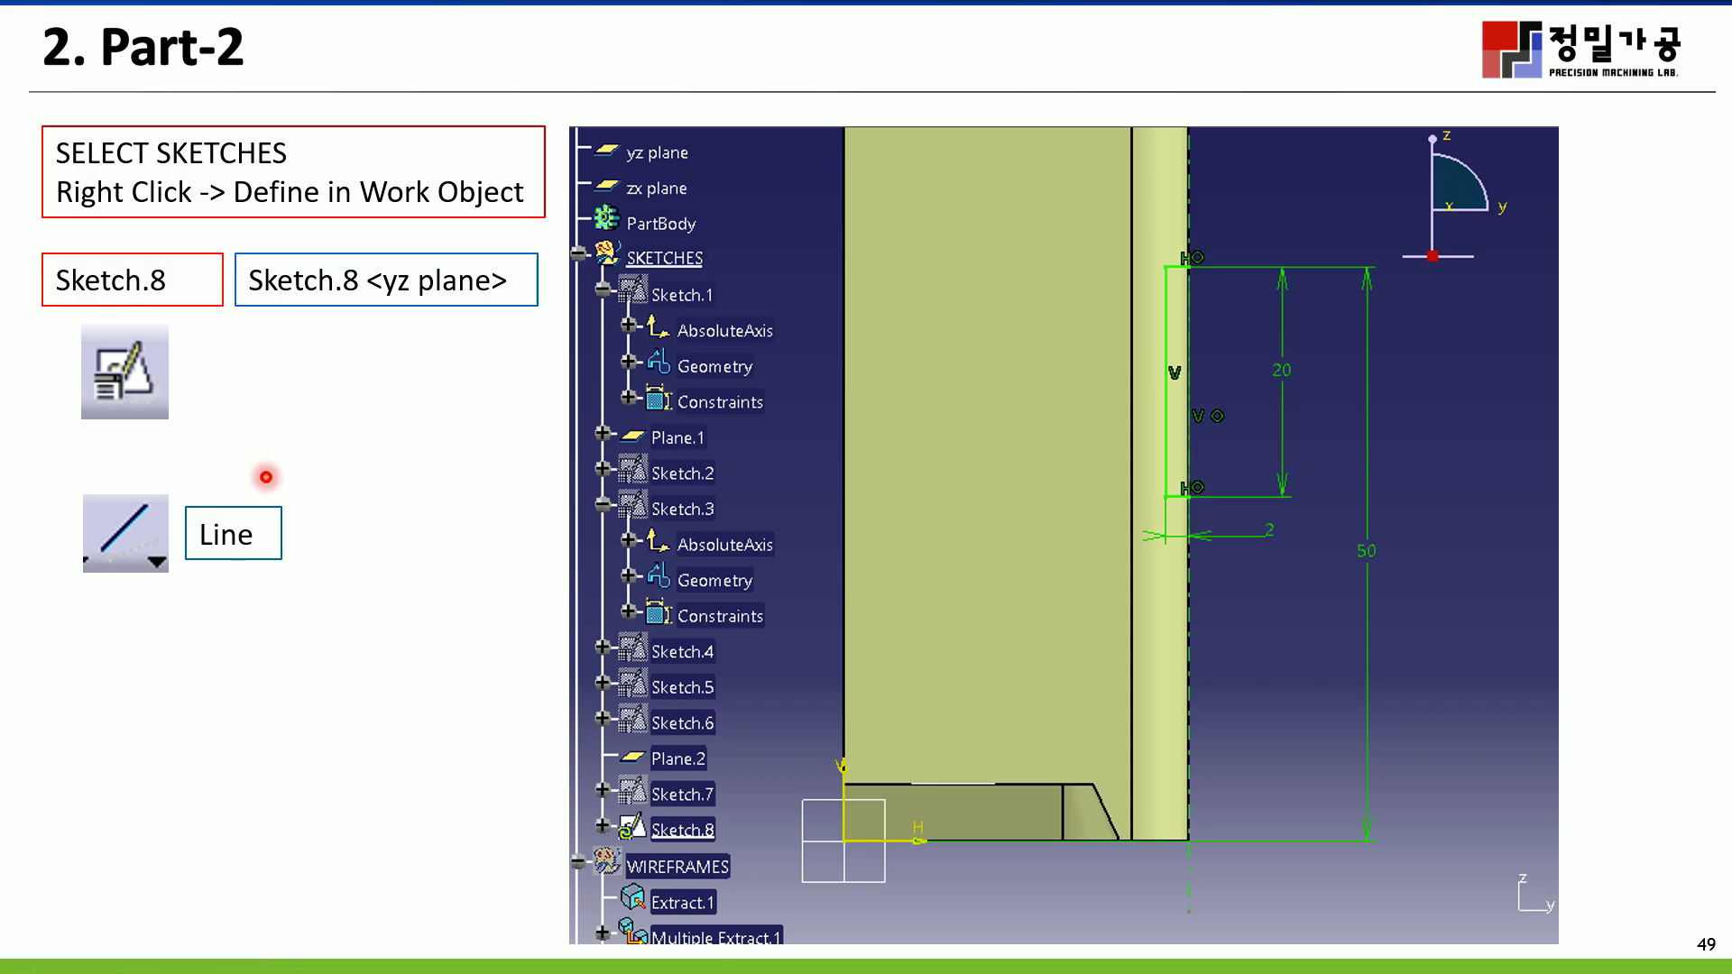
key(super)
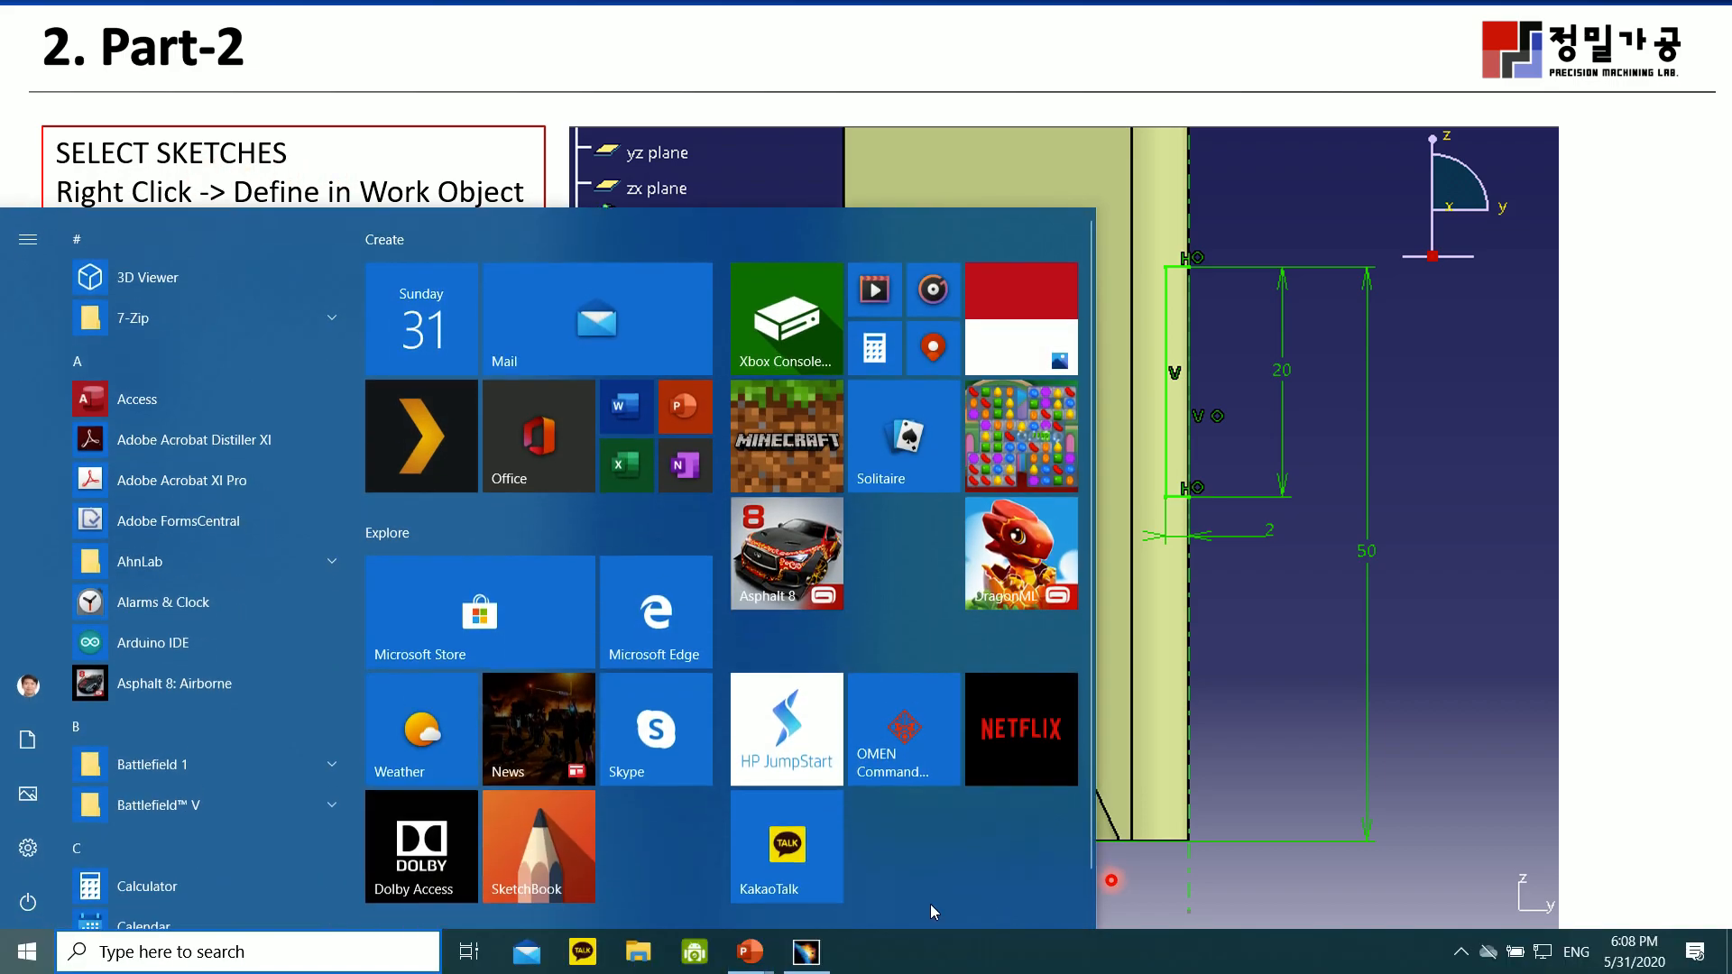
click(806, 951)
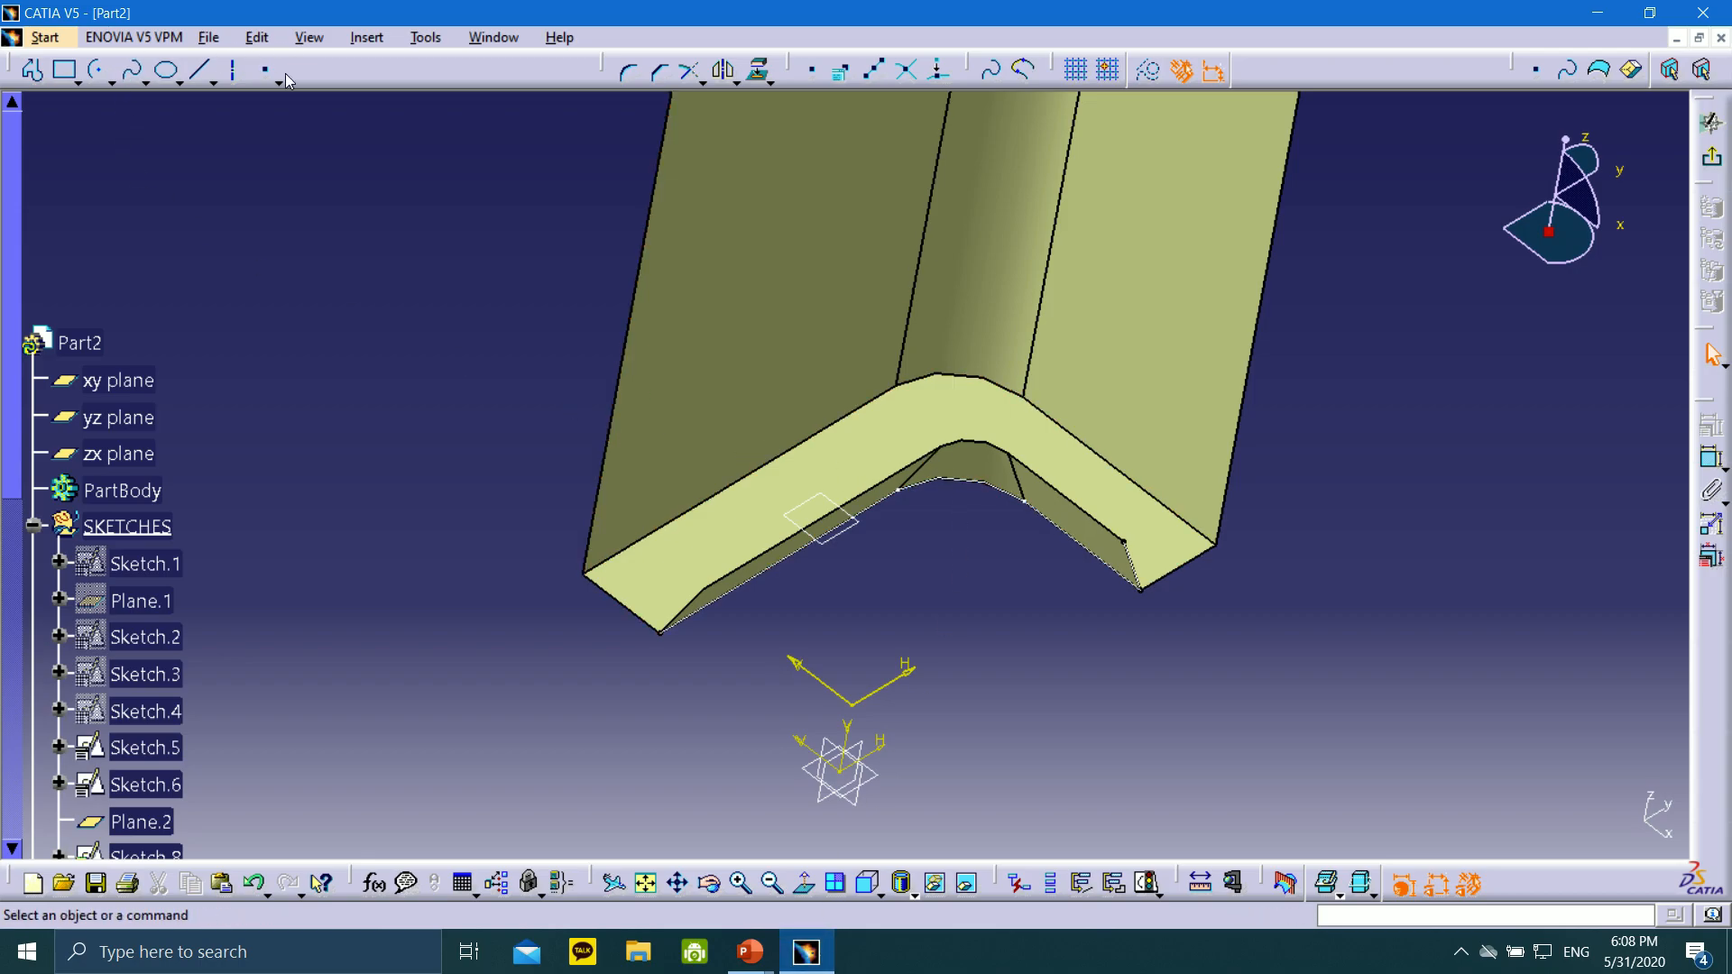
Rename the new sketch on Plane.2 as Sketch.7 in its feature properties
scroll(81, 289, down, 3)
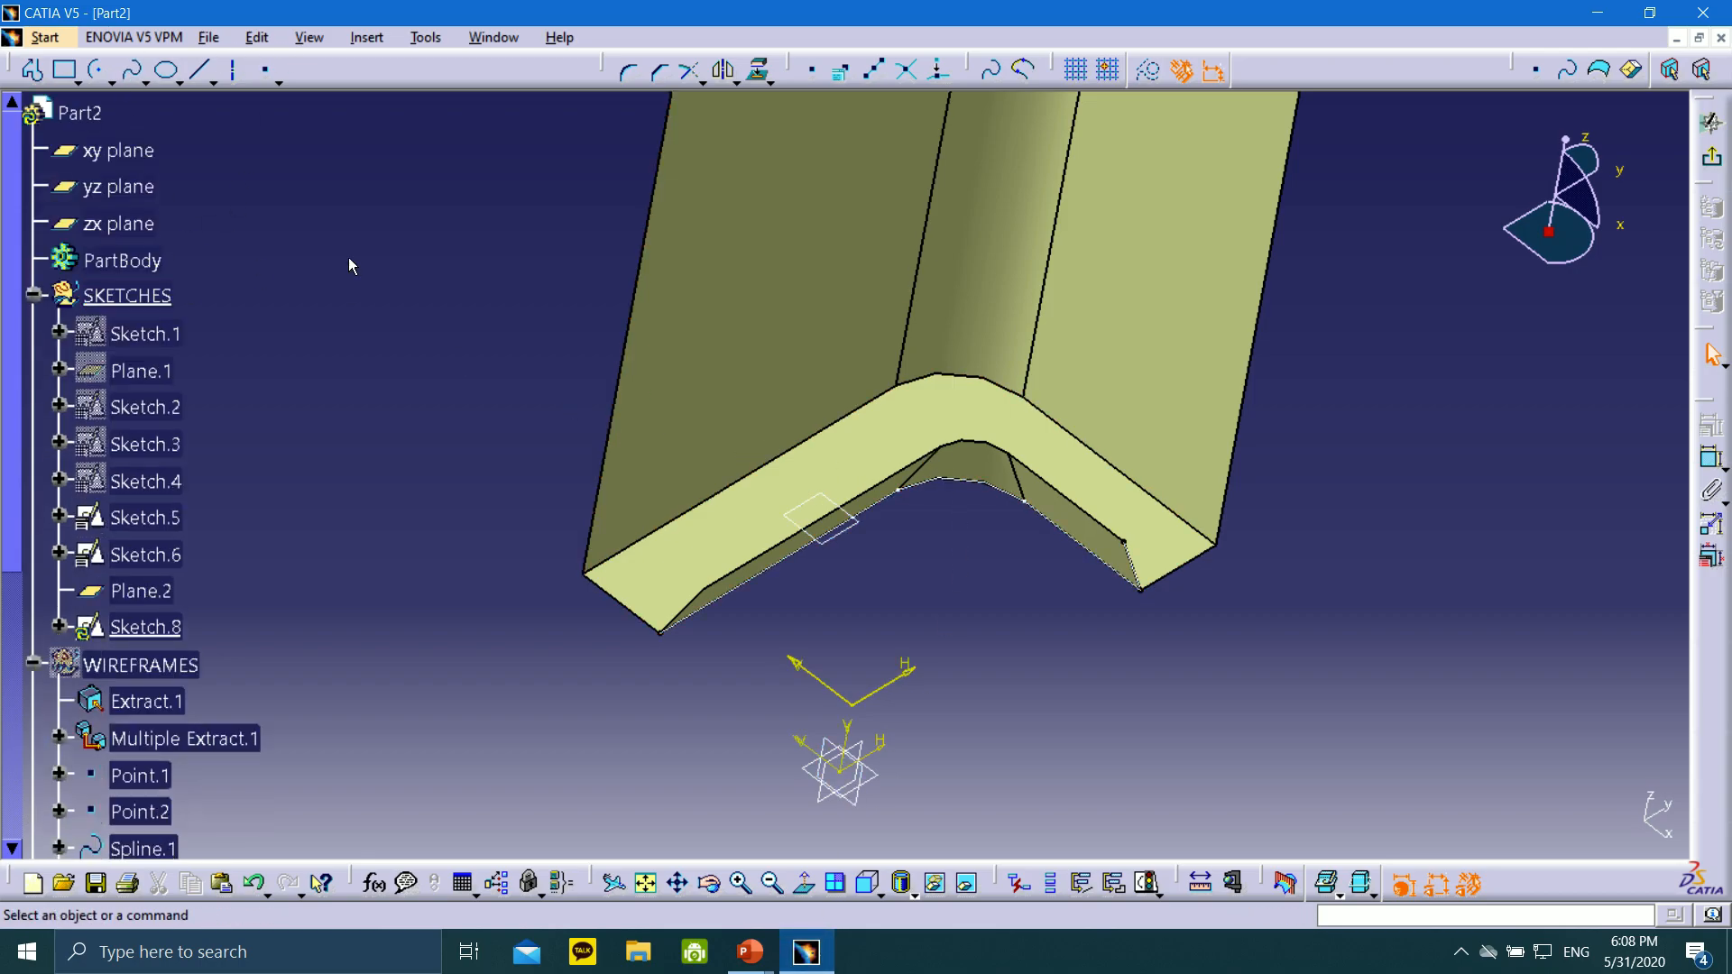
right_click(181, 629)
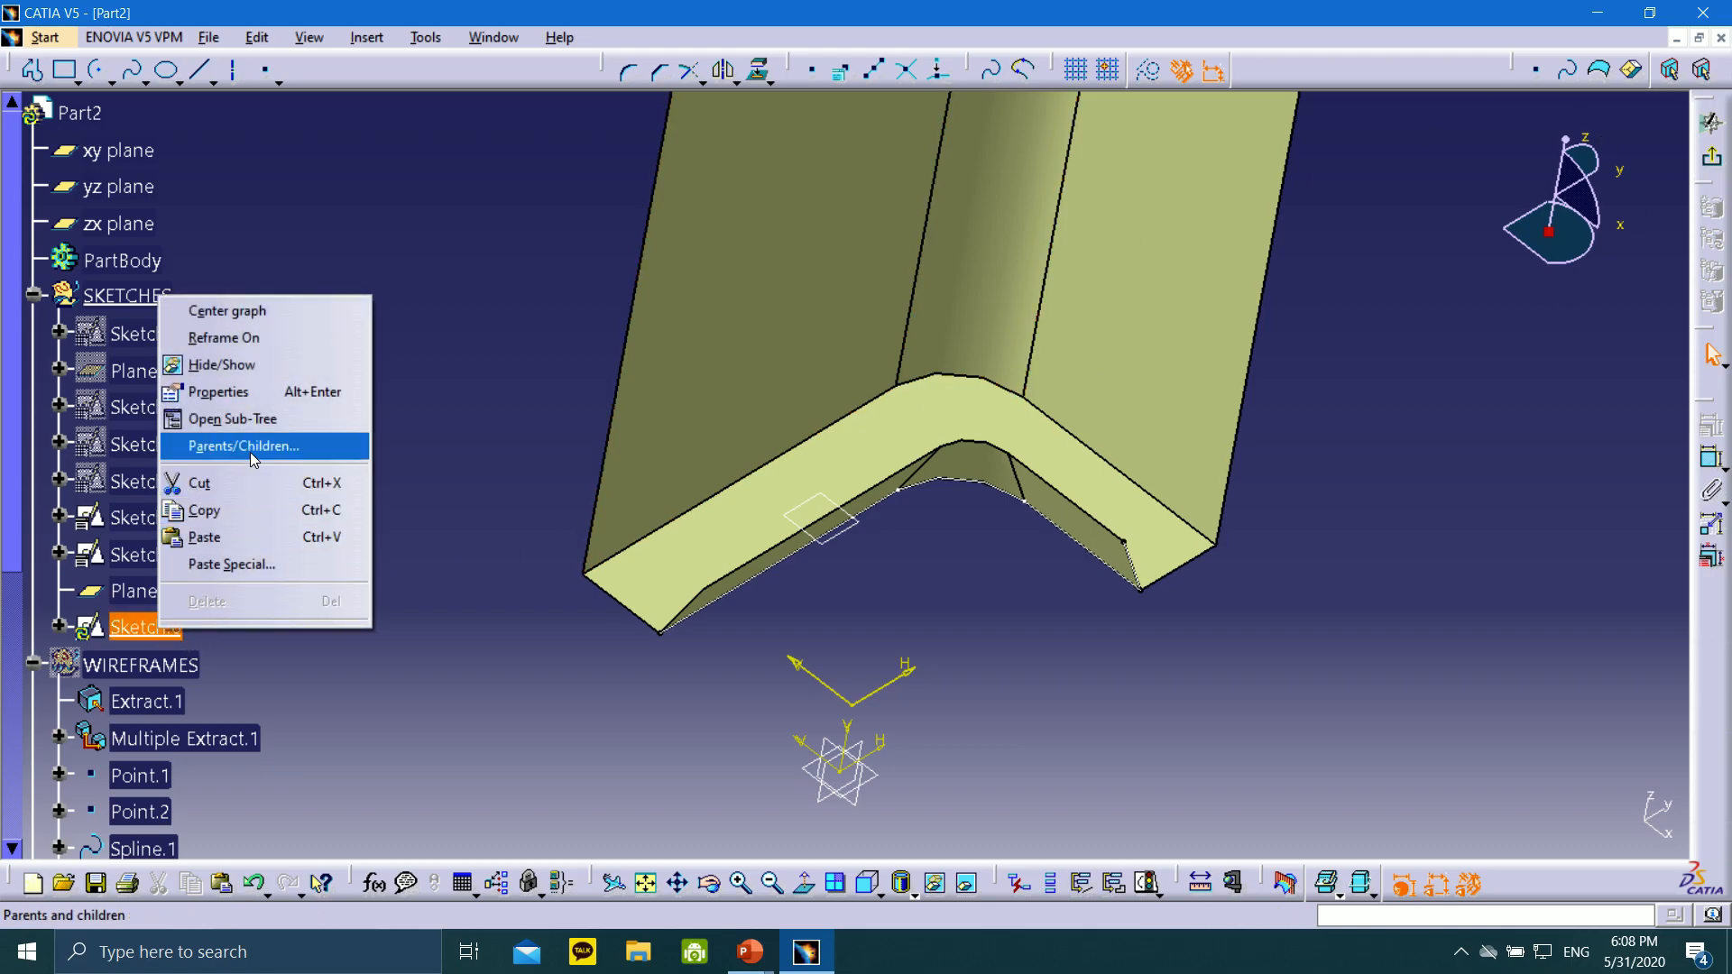
click(260, 394)
click(1369, 339)
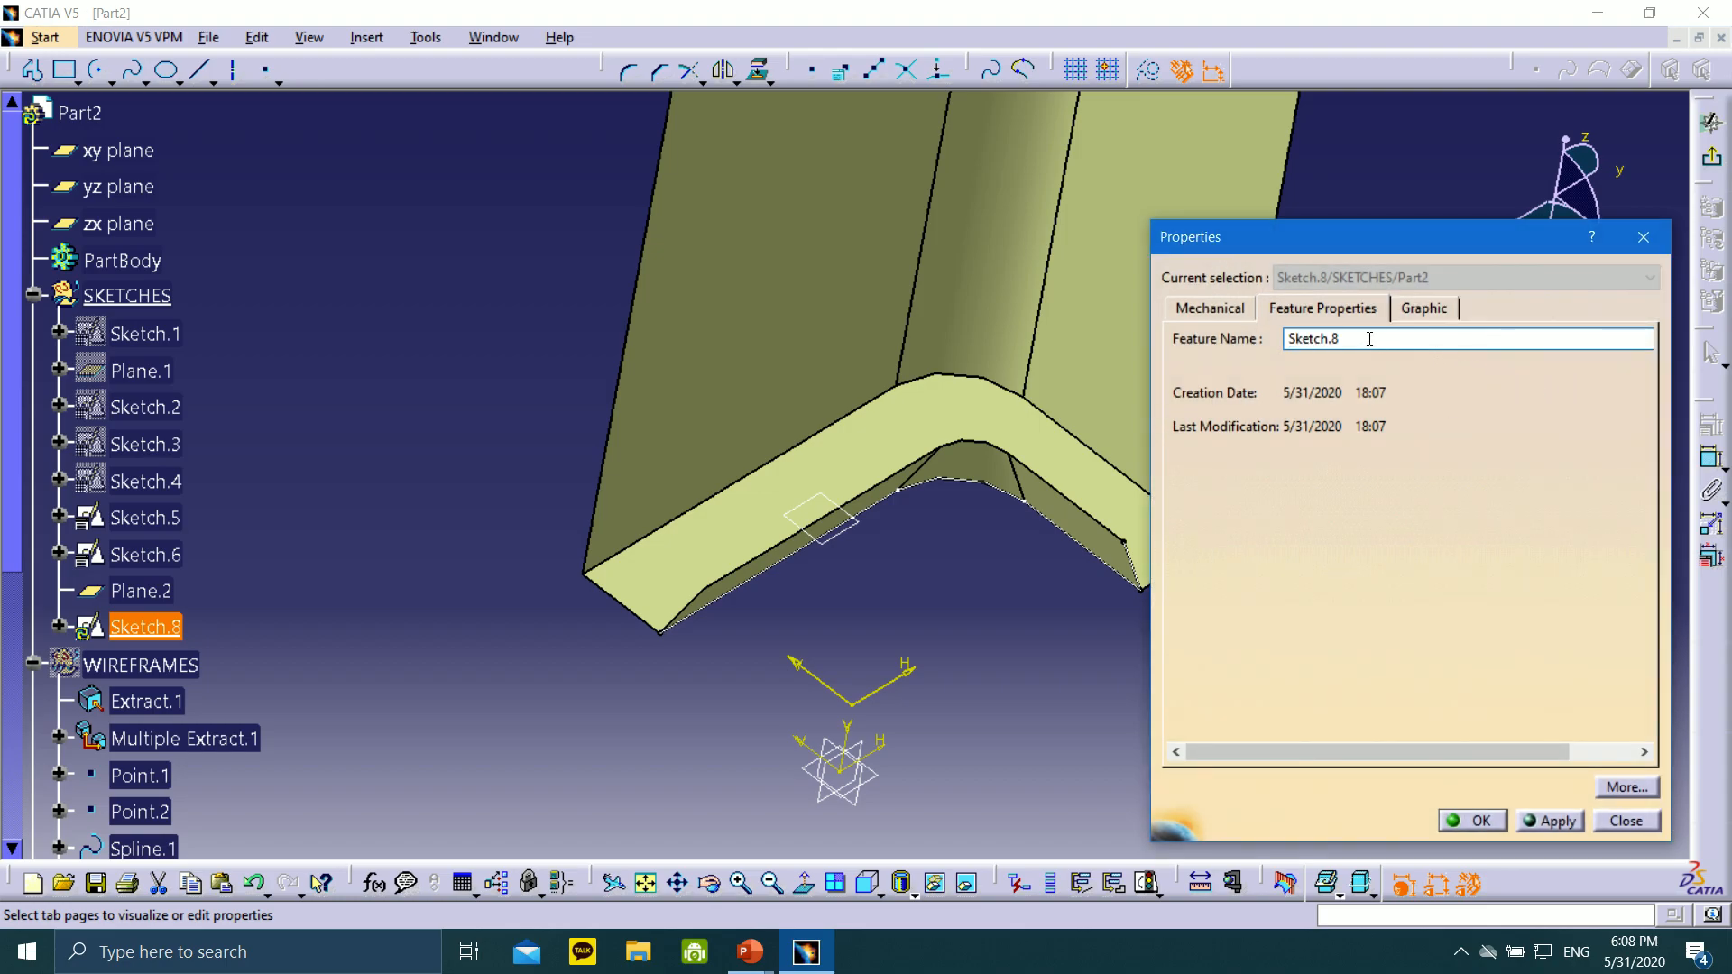
text(7)
click(1471, 821)
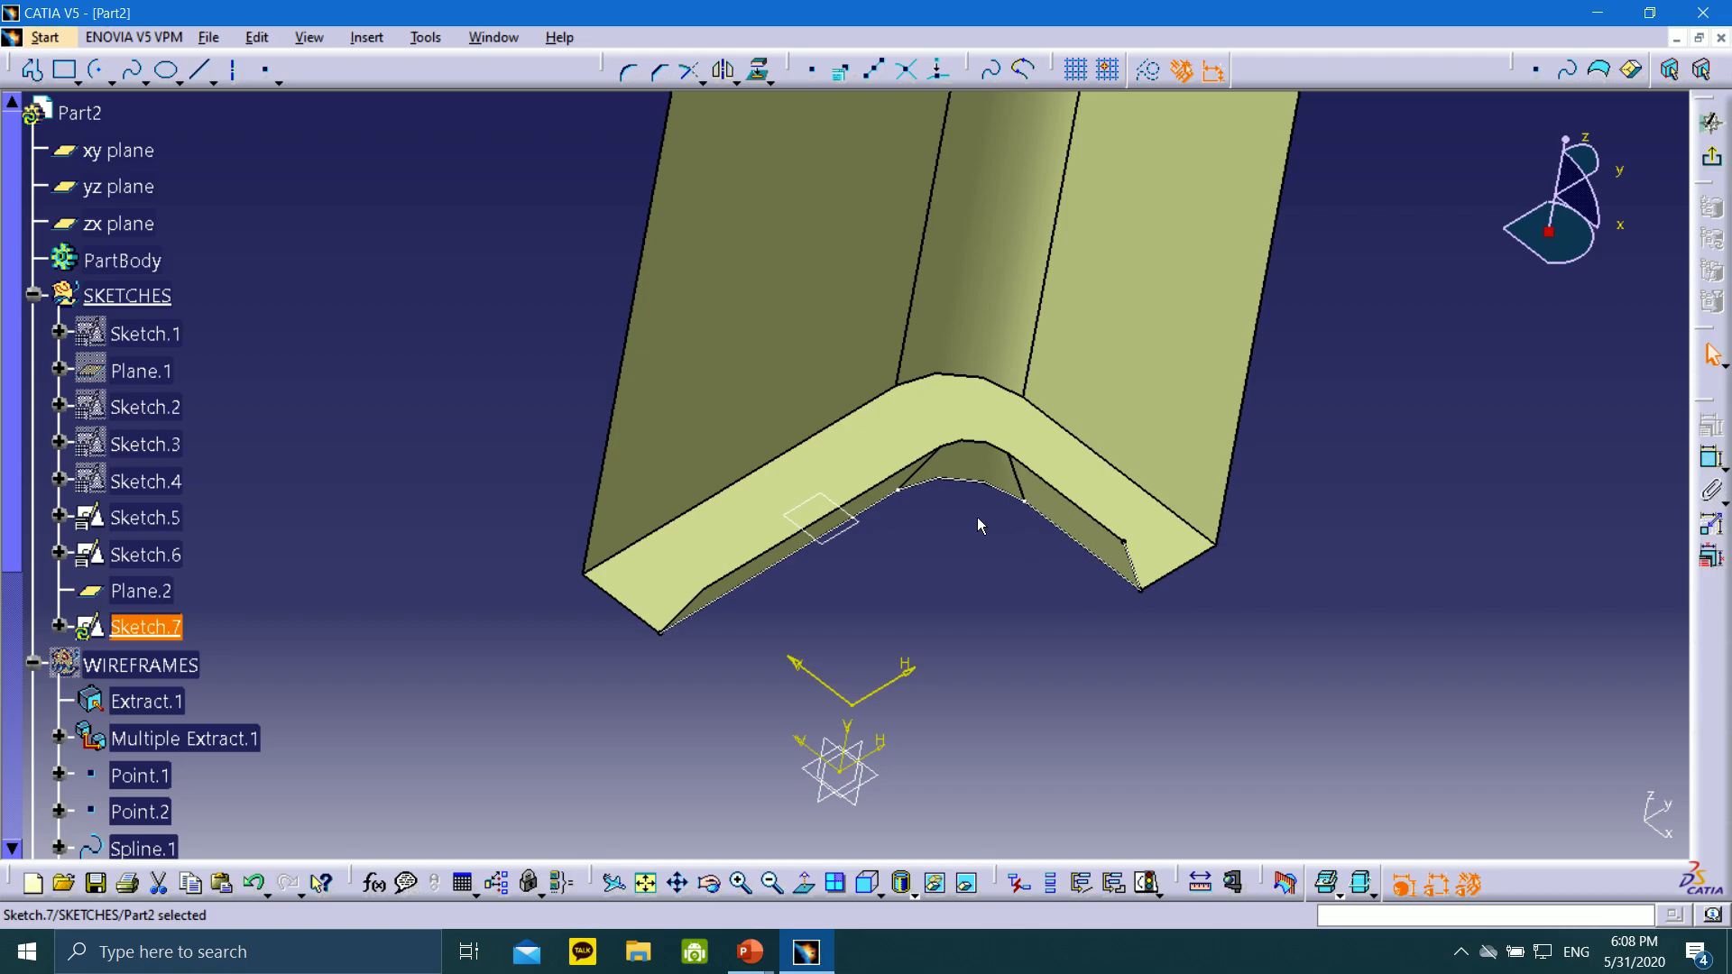
Try to project 3D elements onto the Sketch.7 plane
click(753, 80)
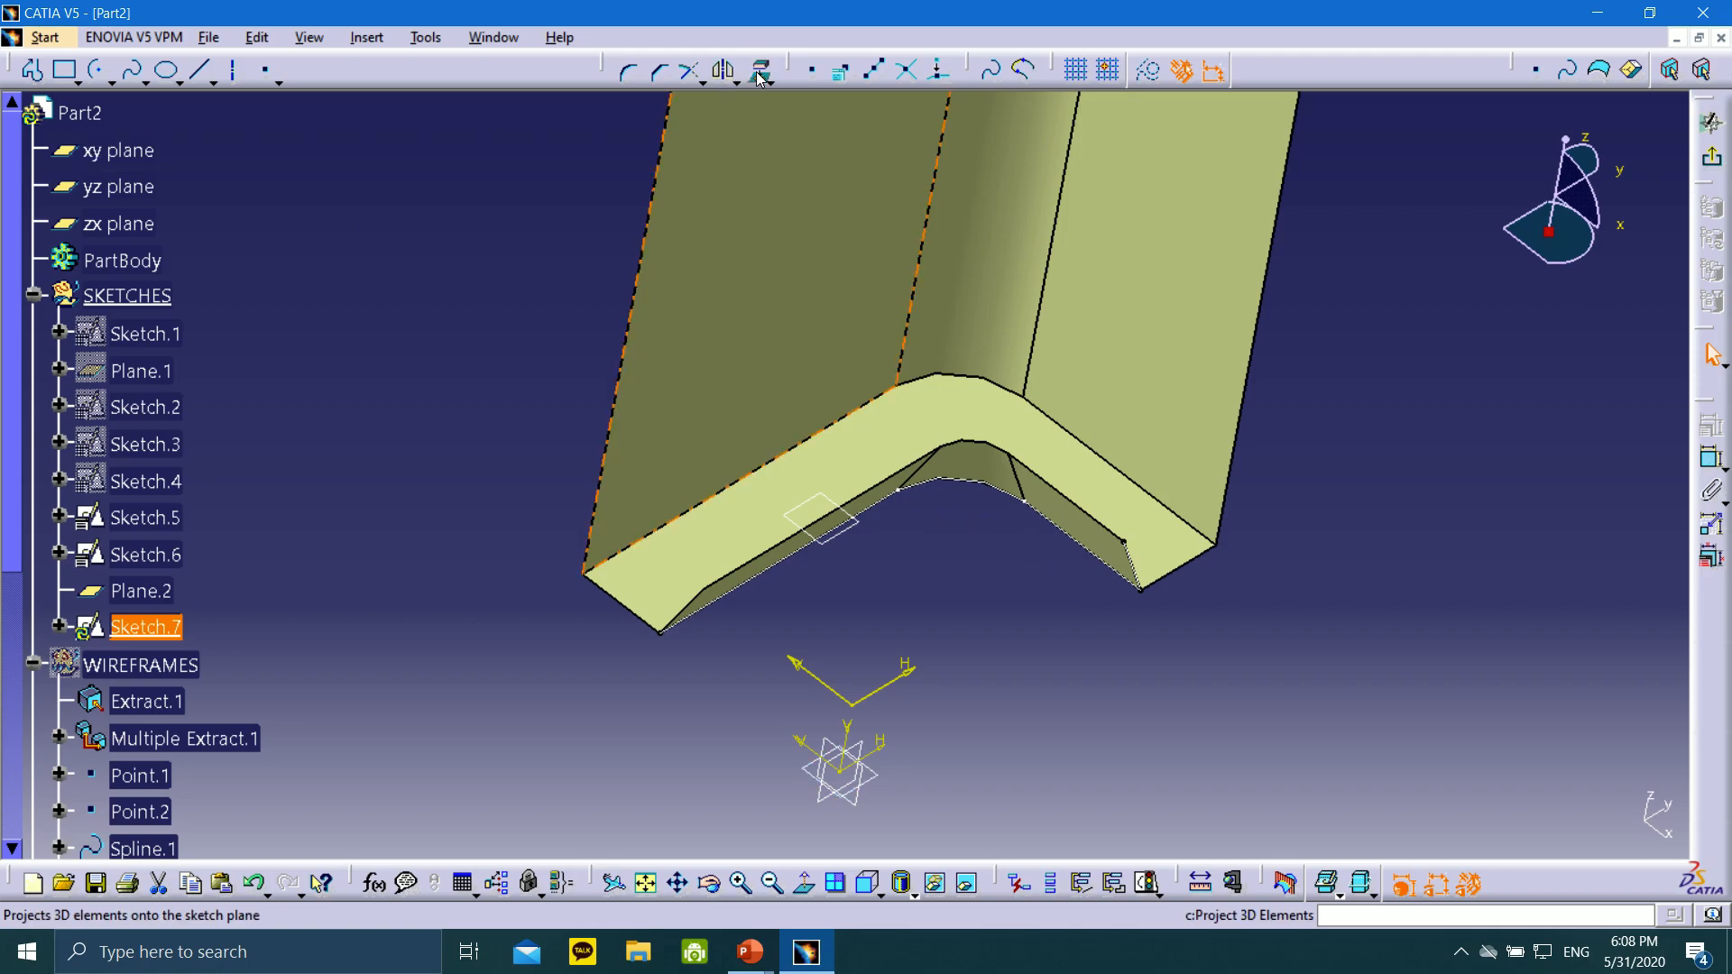
click(983, 525)
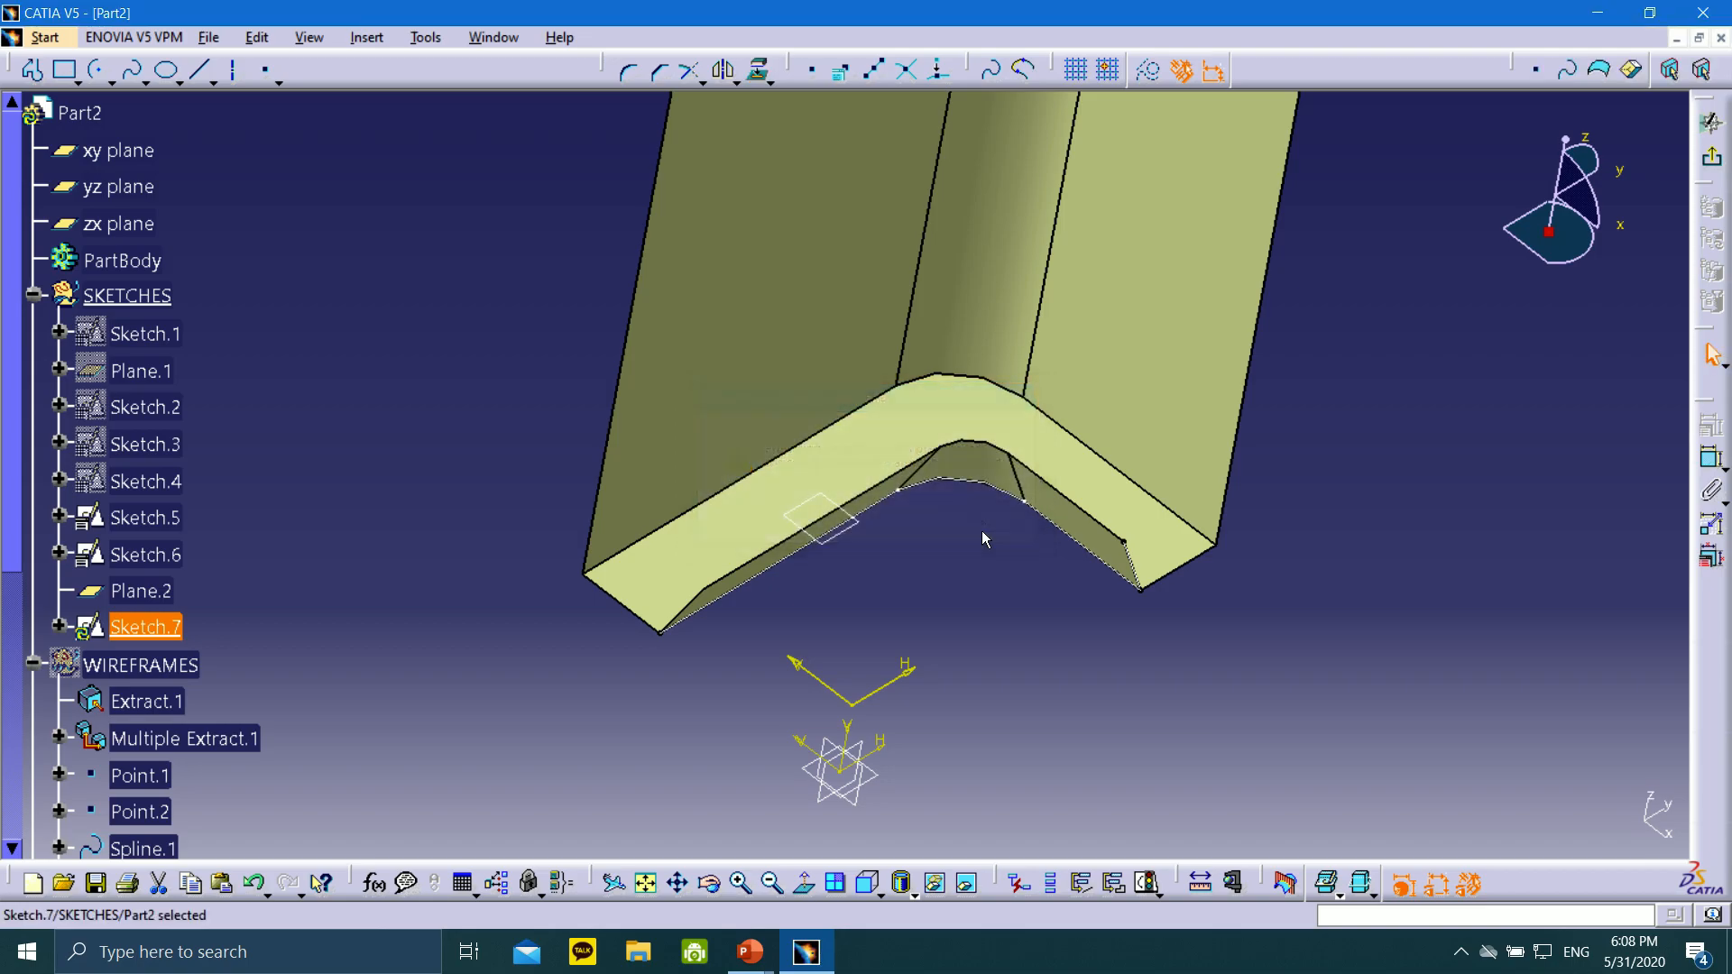
click(793, 193)
click(760, 78)
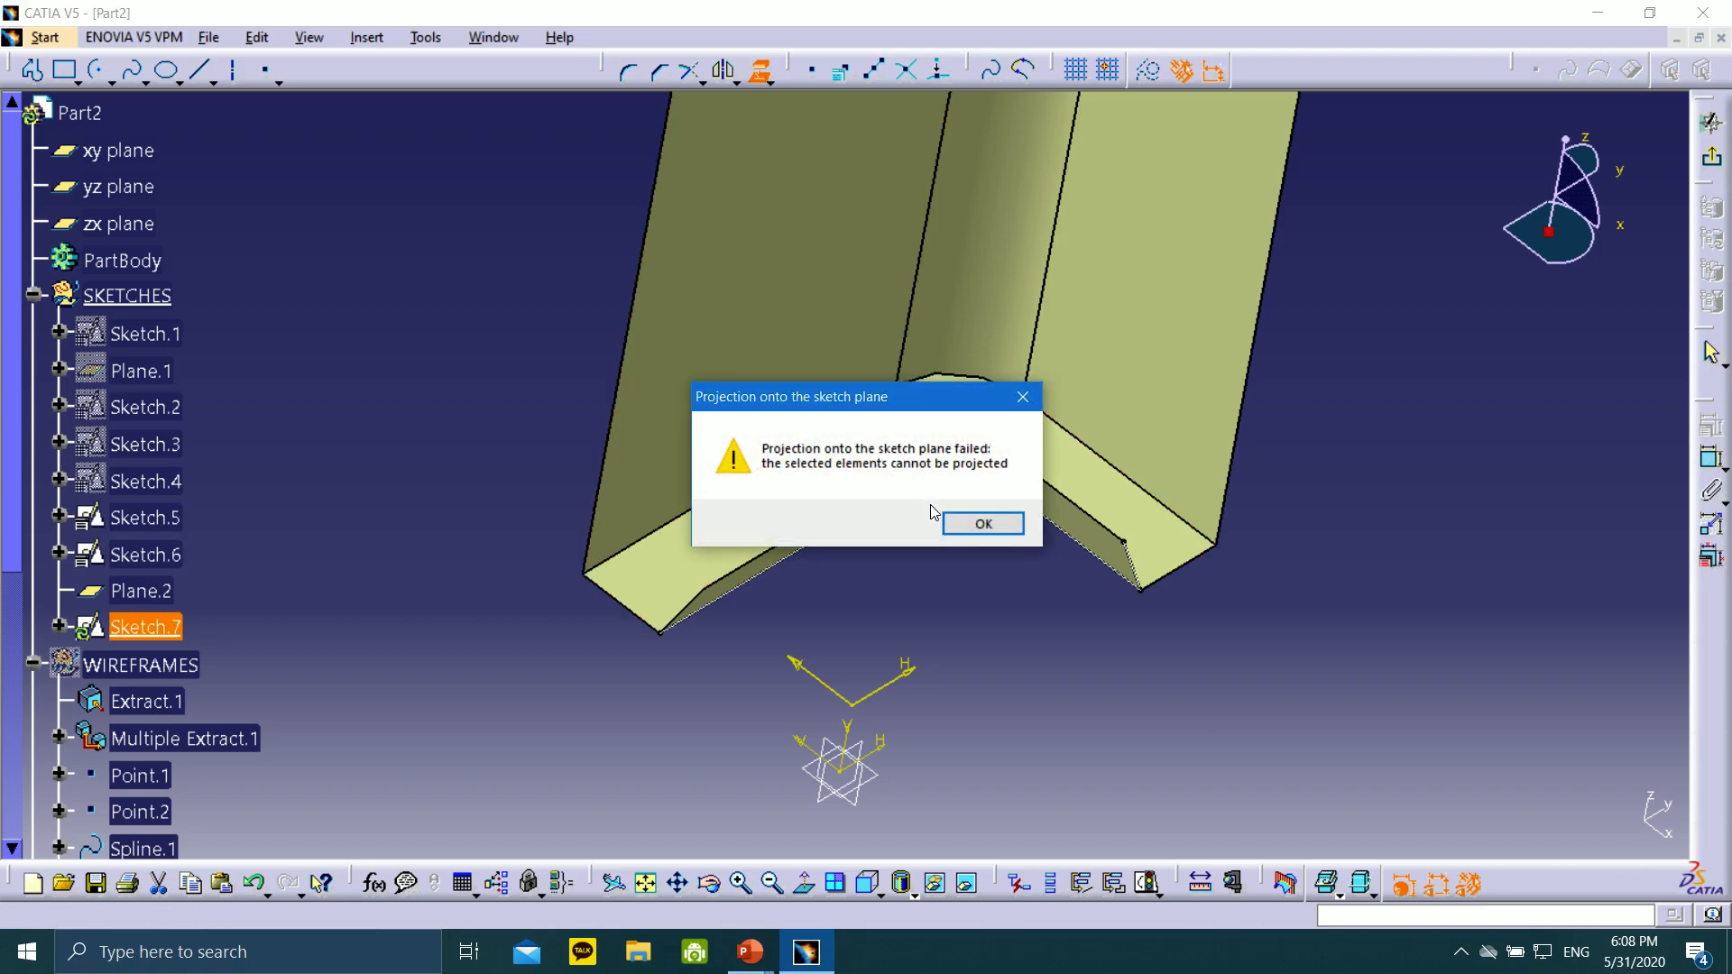
click(970, 533)
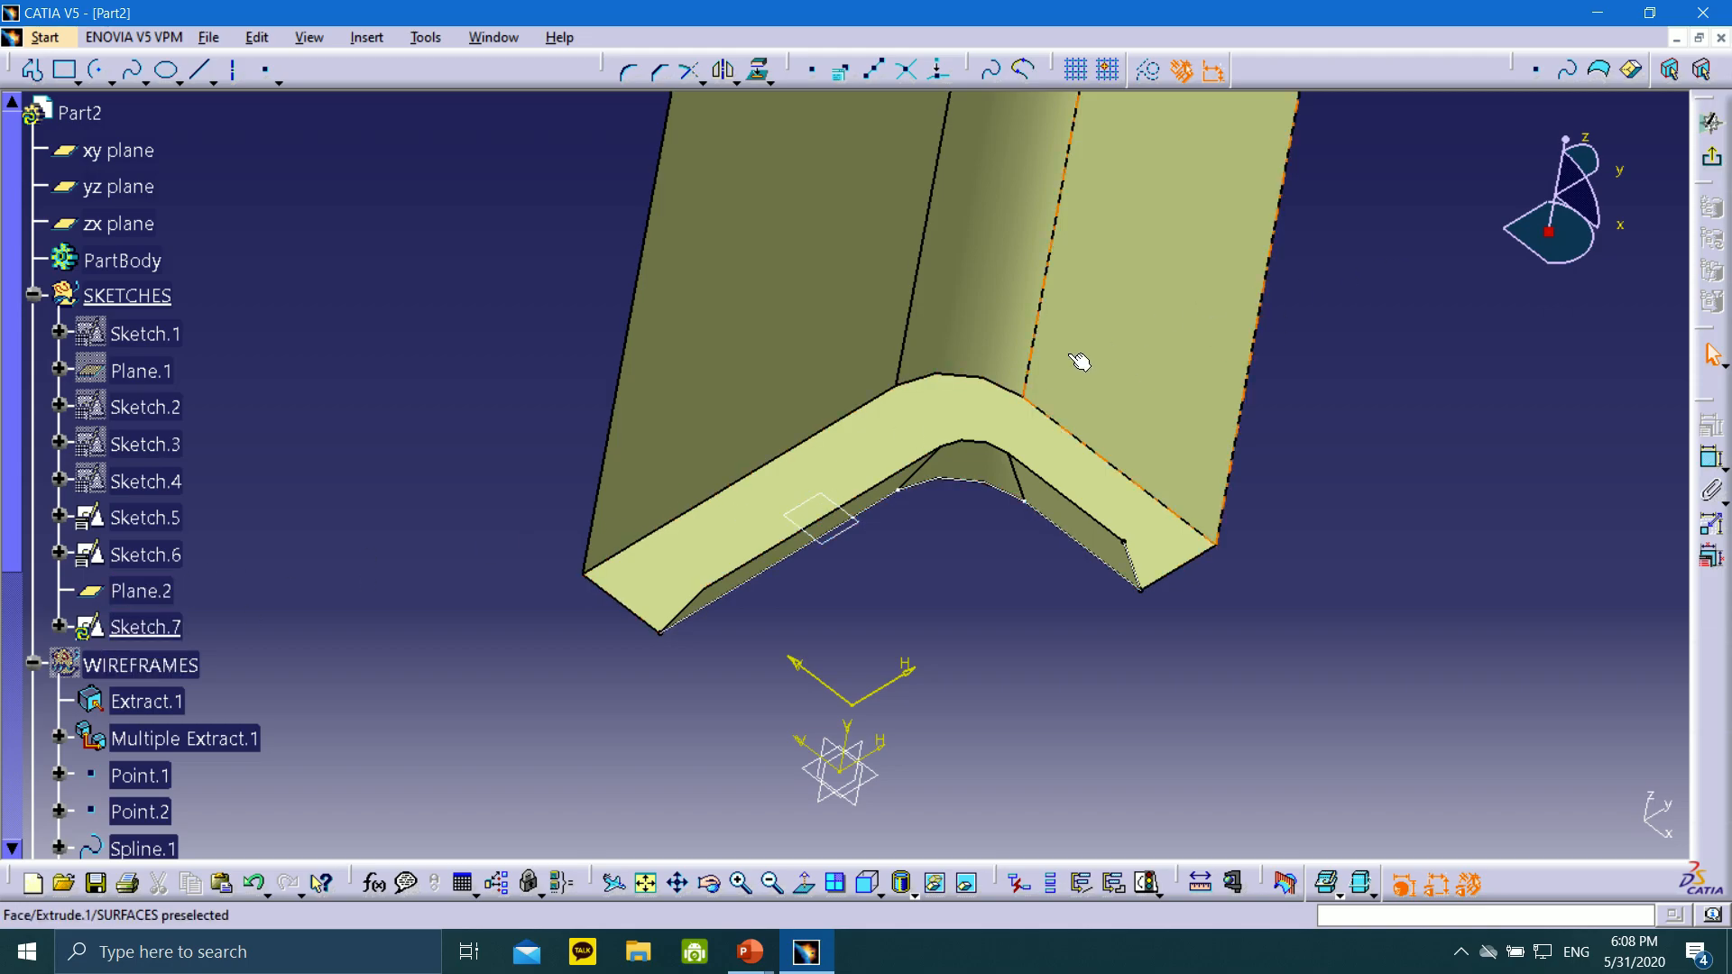
Project the two straight upper edges of Sweep.1 and the corner arc between them into Sketch.7
click(158, 637)
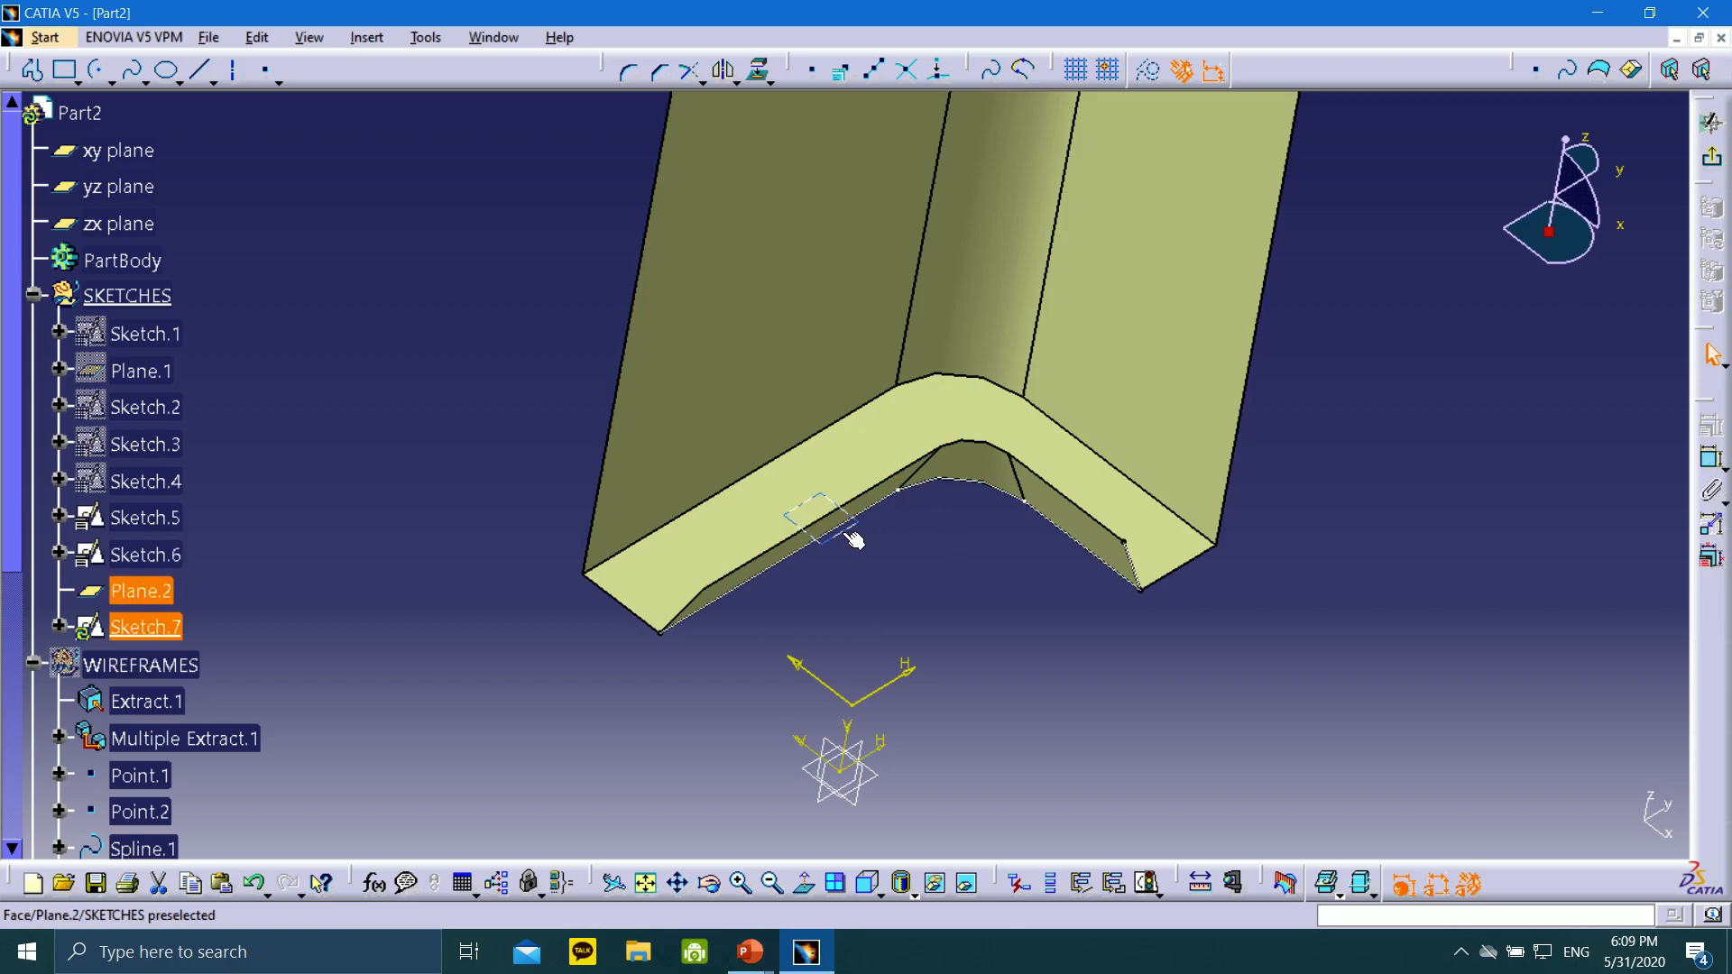
click(868, 492)
click(970, 441)
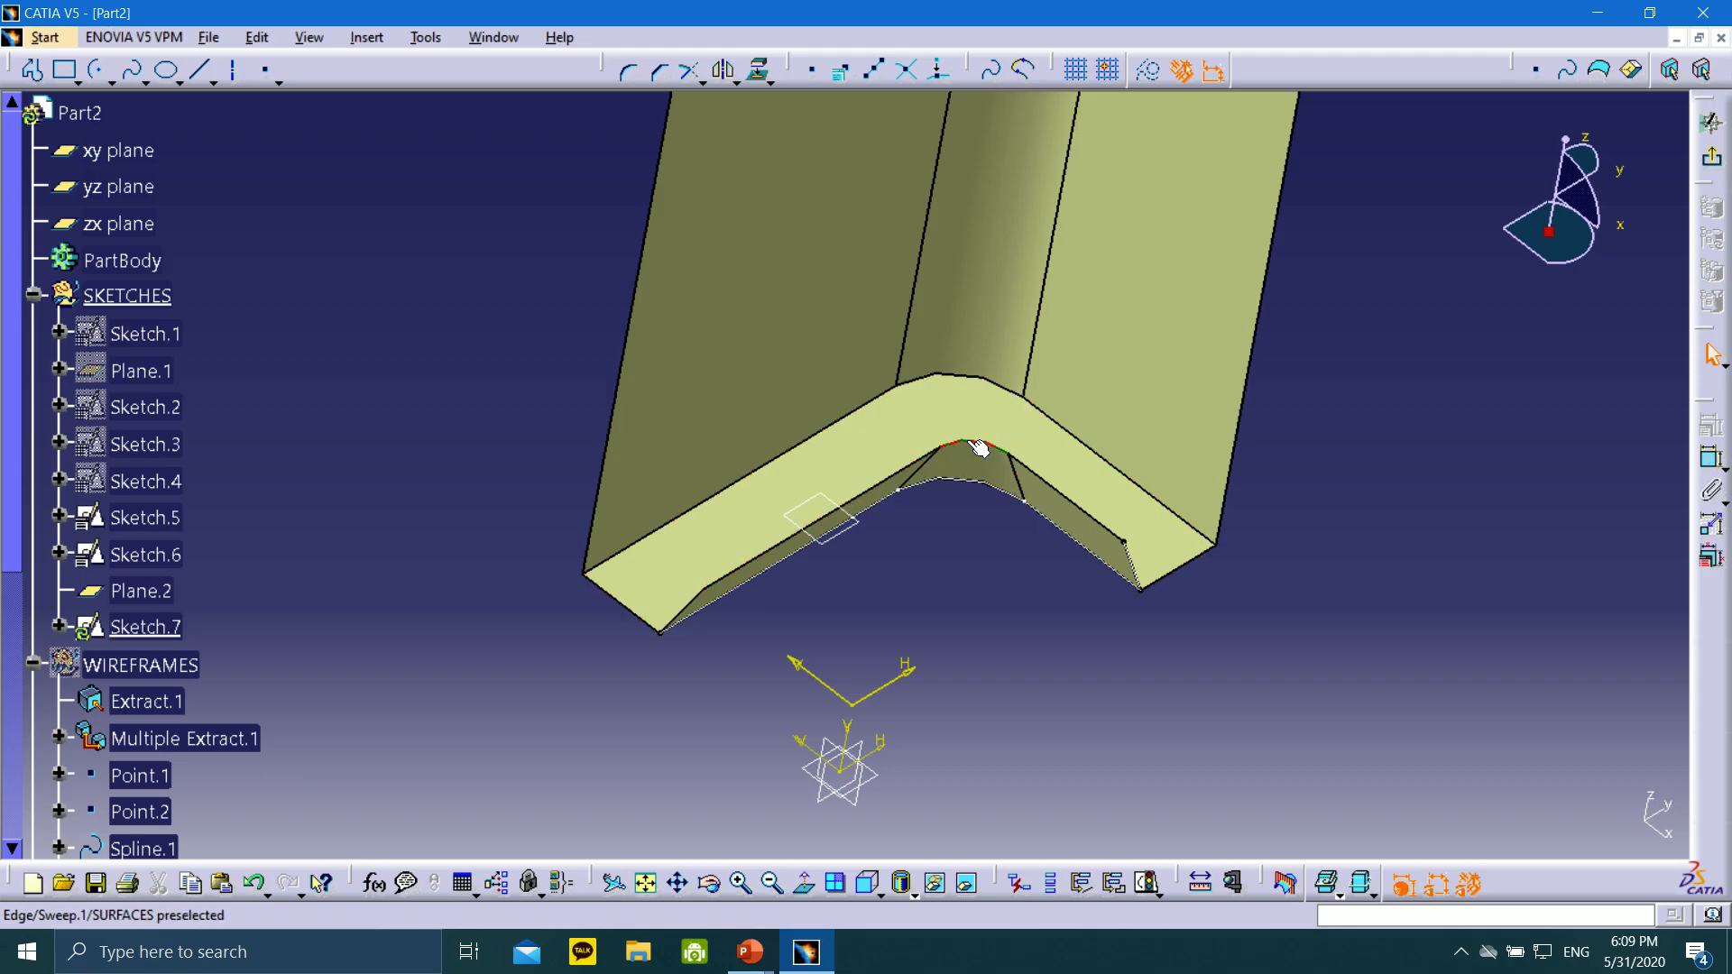
click(894, 490)
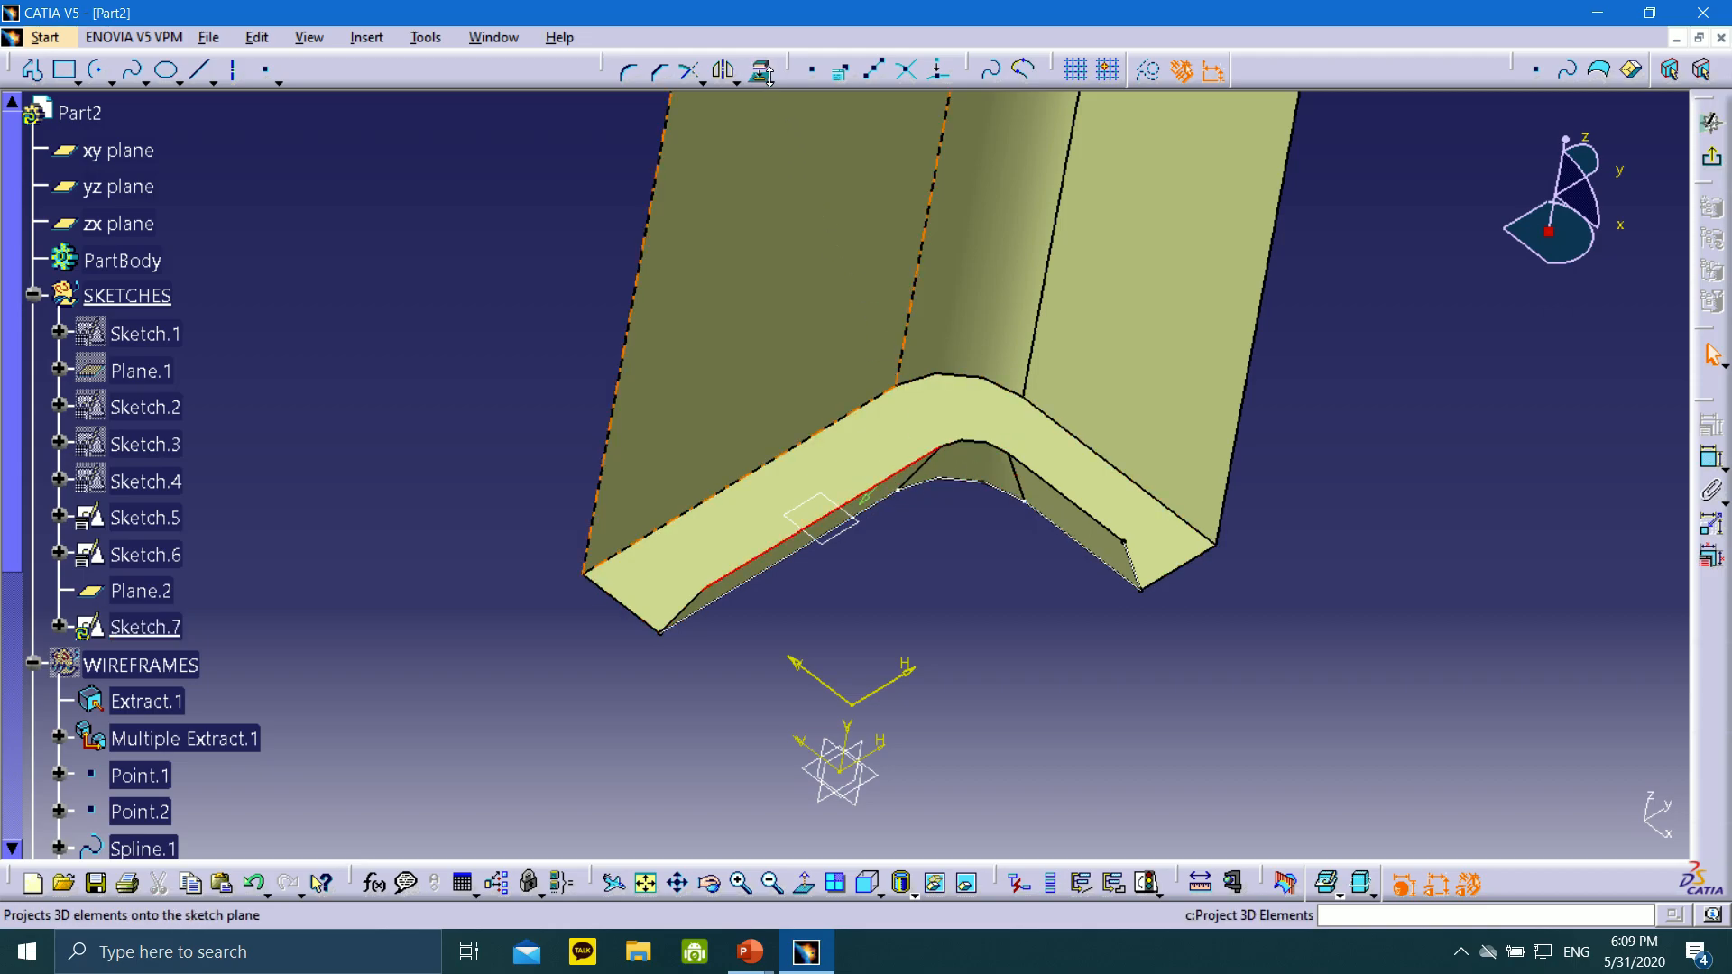
click(761, 72)
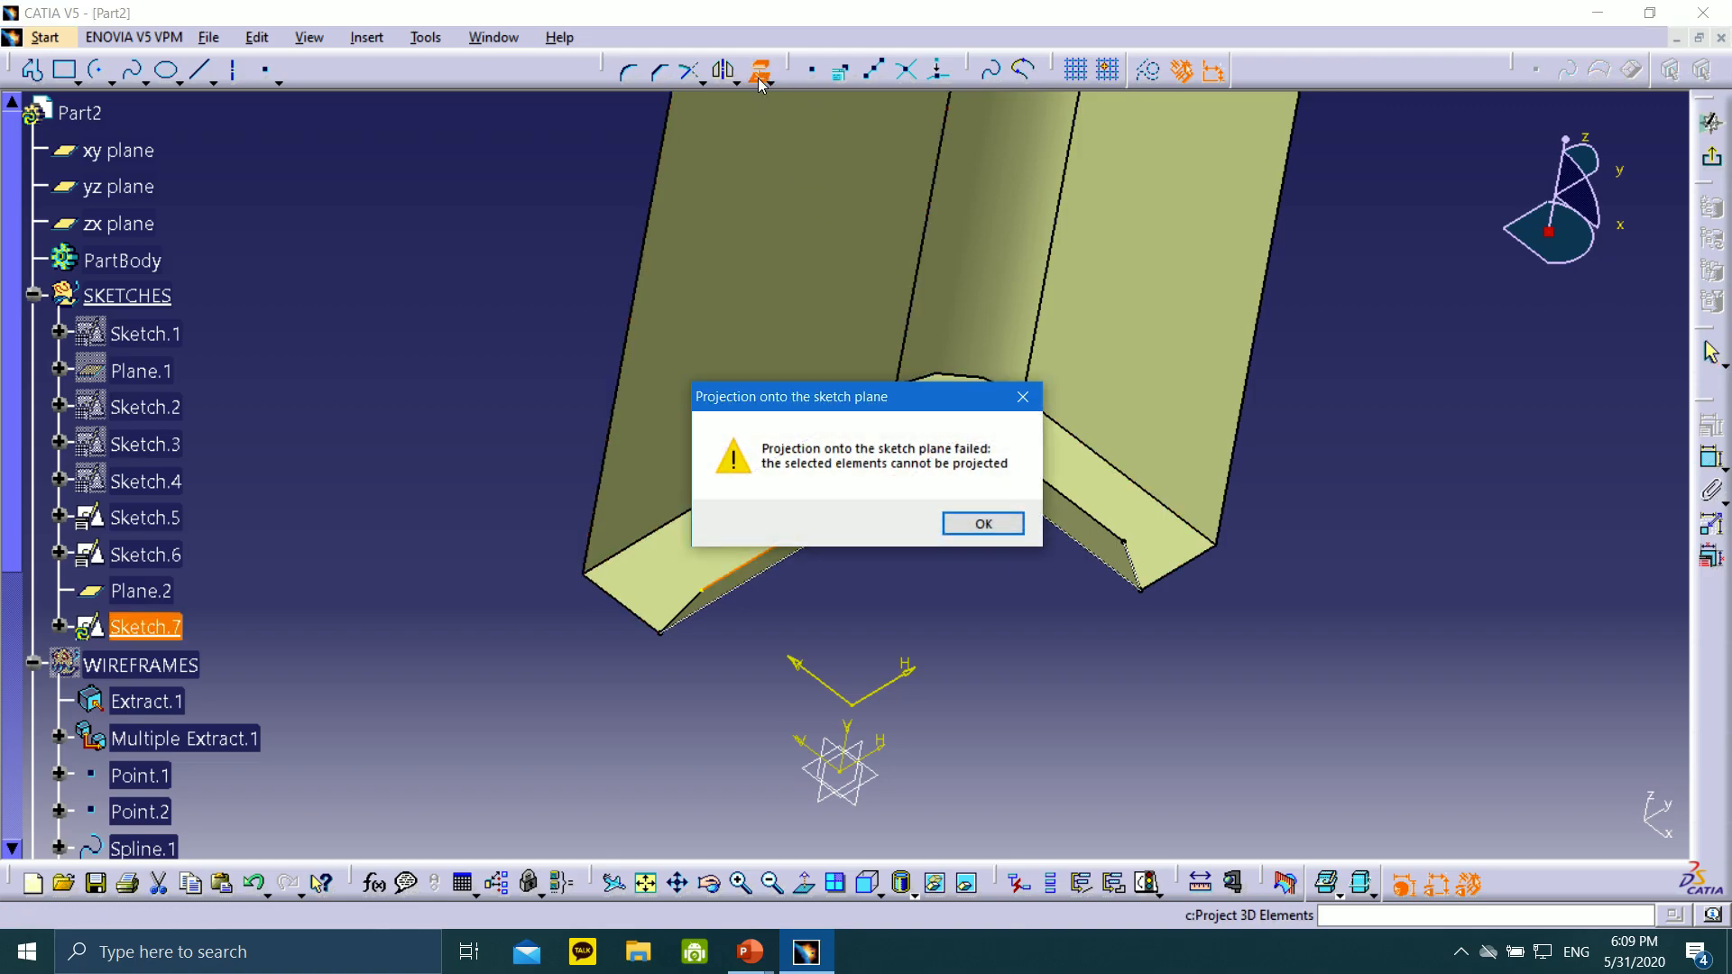
click(990, 518)
click(761, 72)
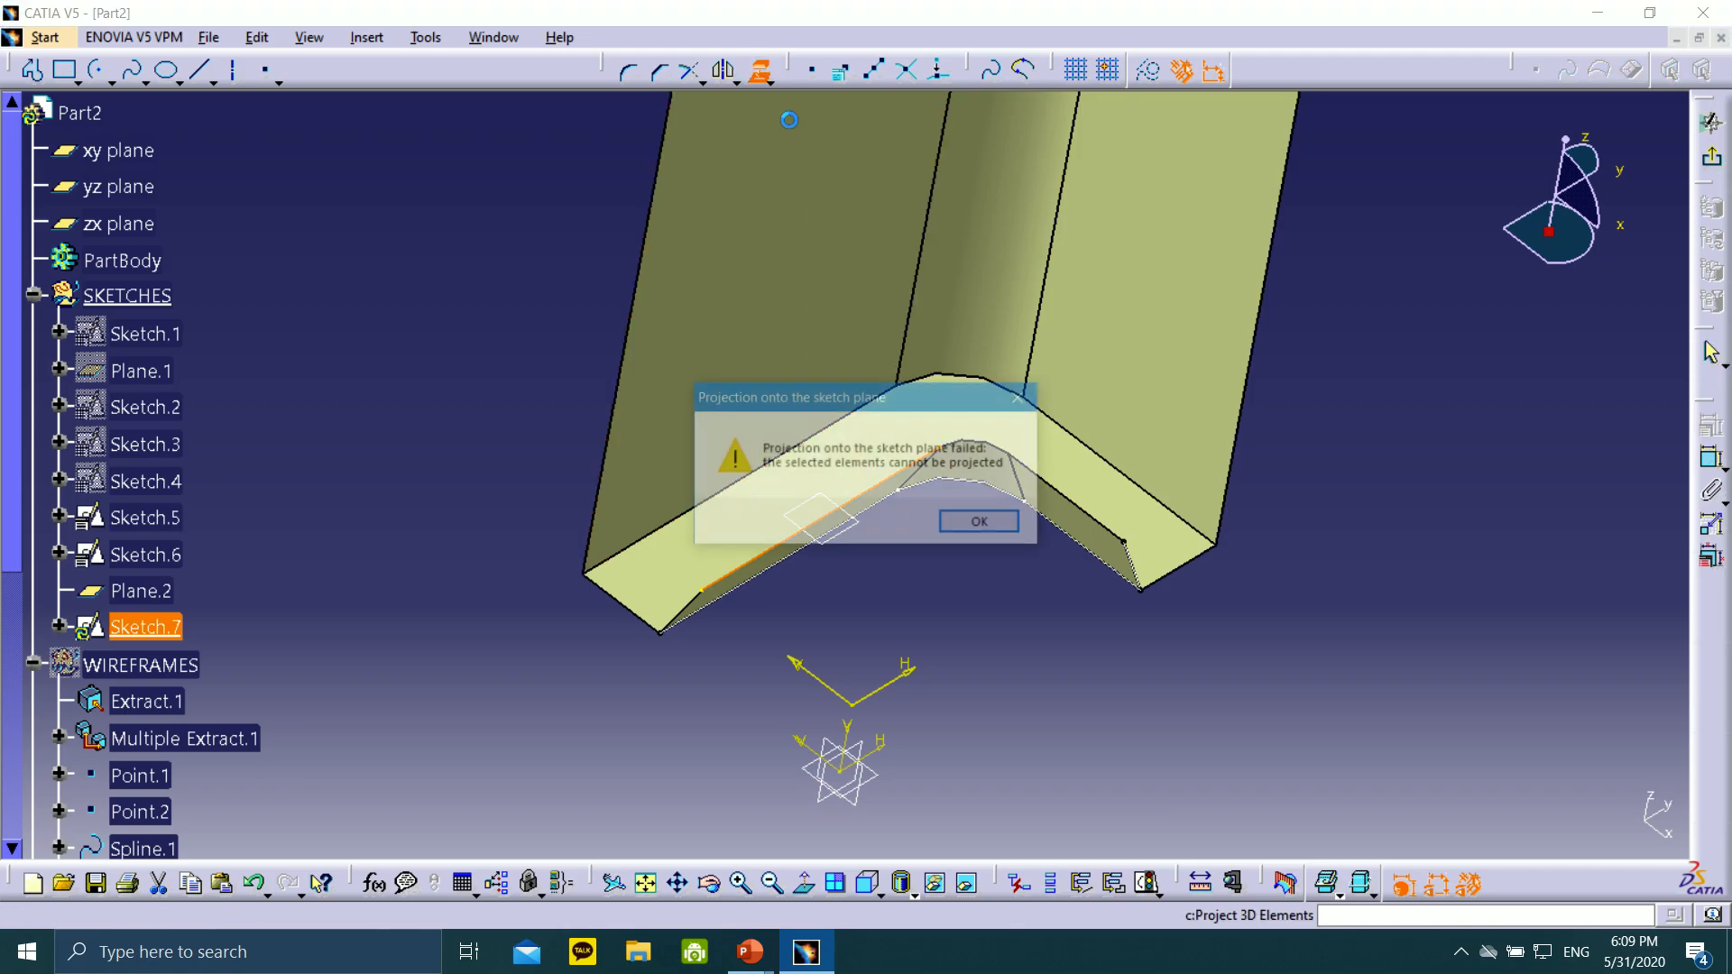
click(990, 520)
click(970, 448)
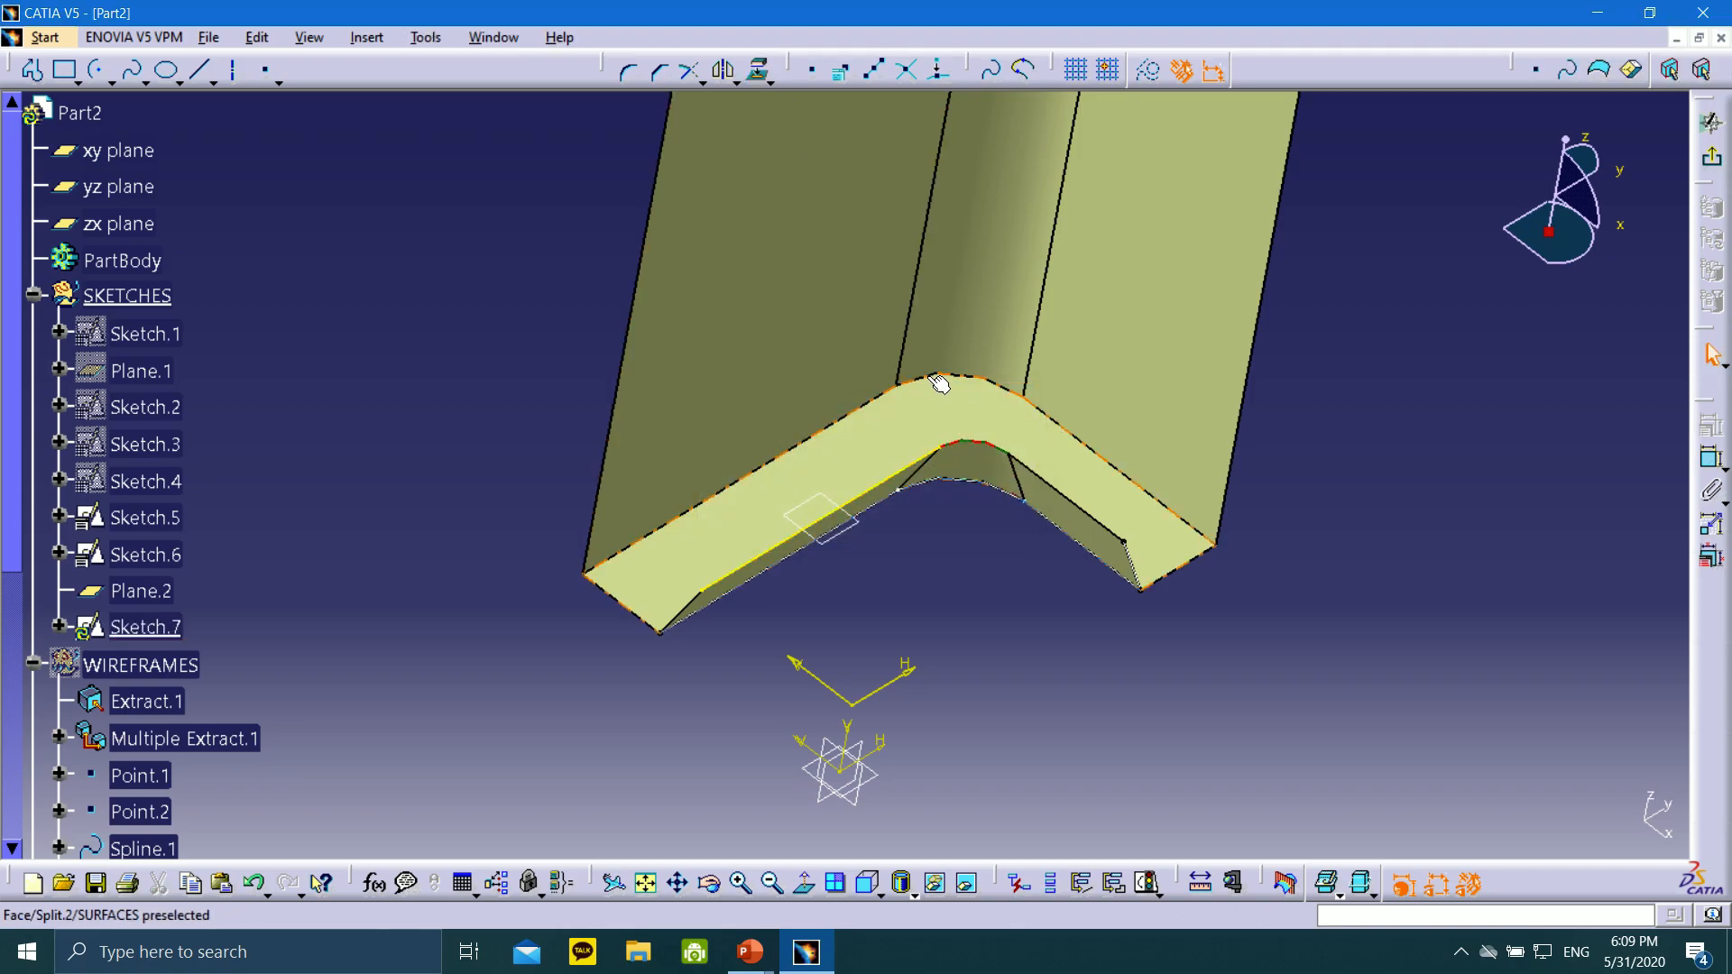
click(1068, 499)
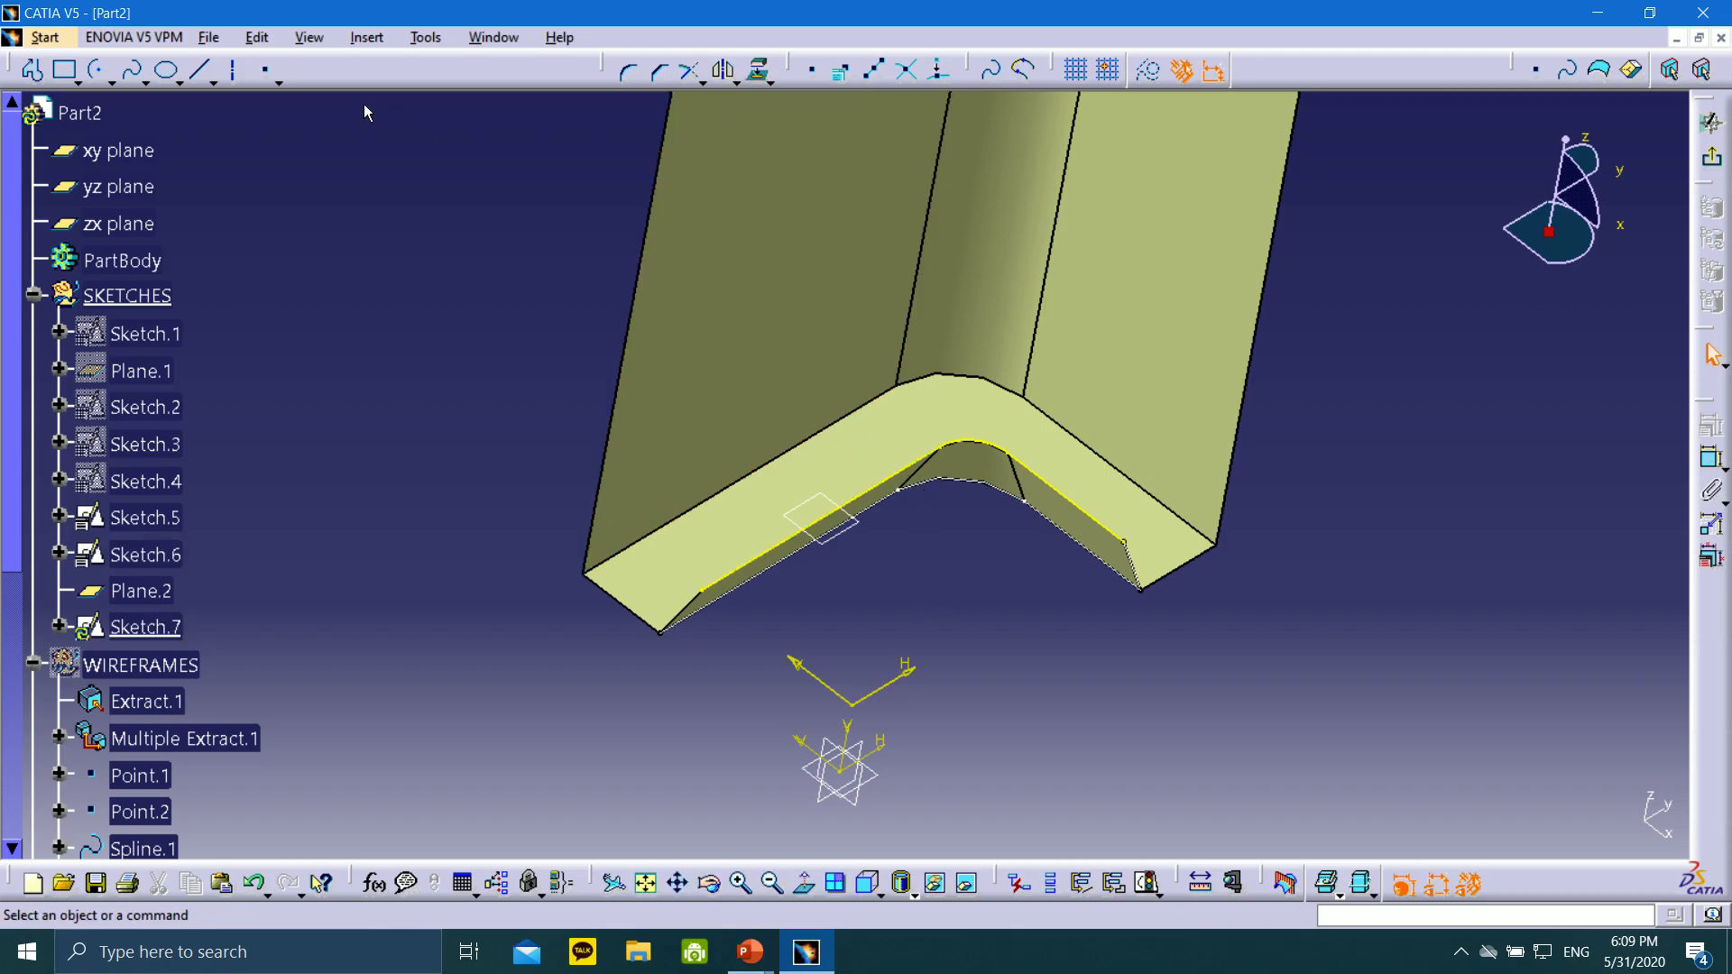
Close the Sketch.7 profile with two lines from the sketch origin to the open ends of the projected edges
click(199, 70)
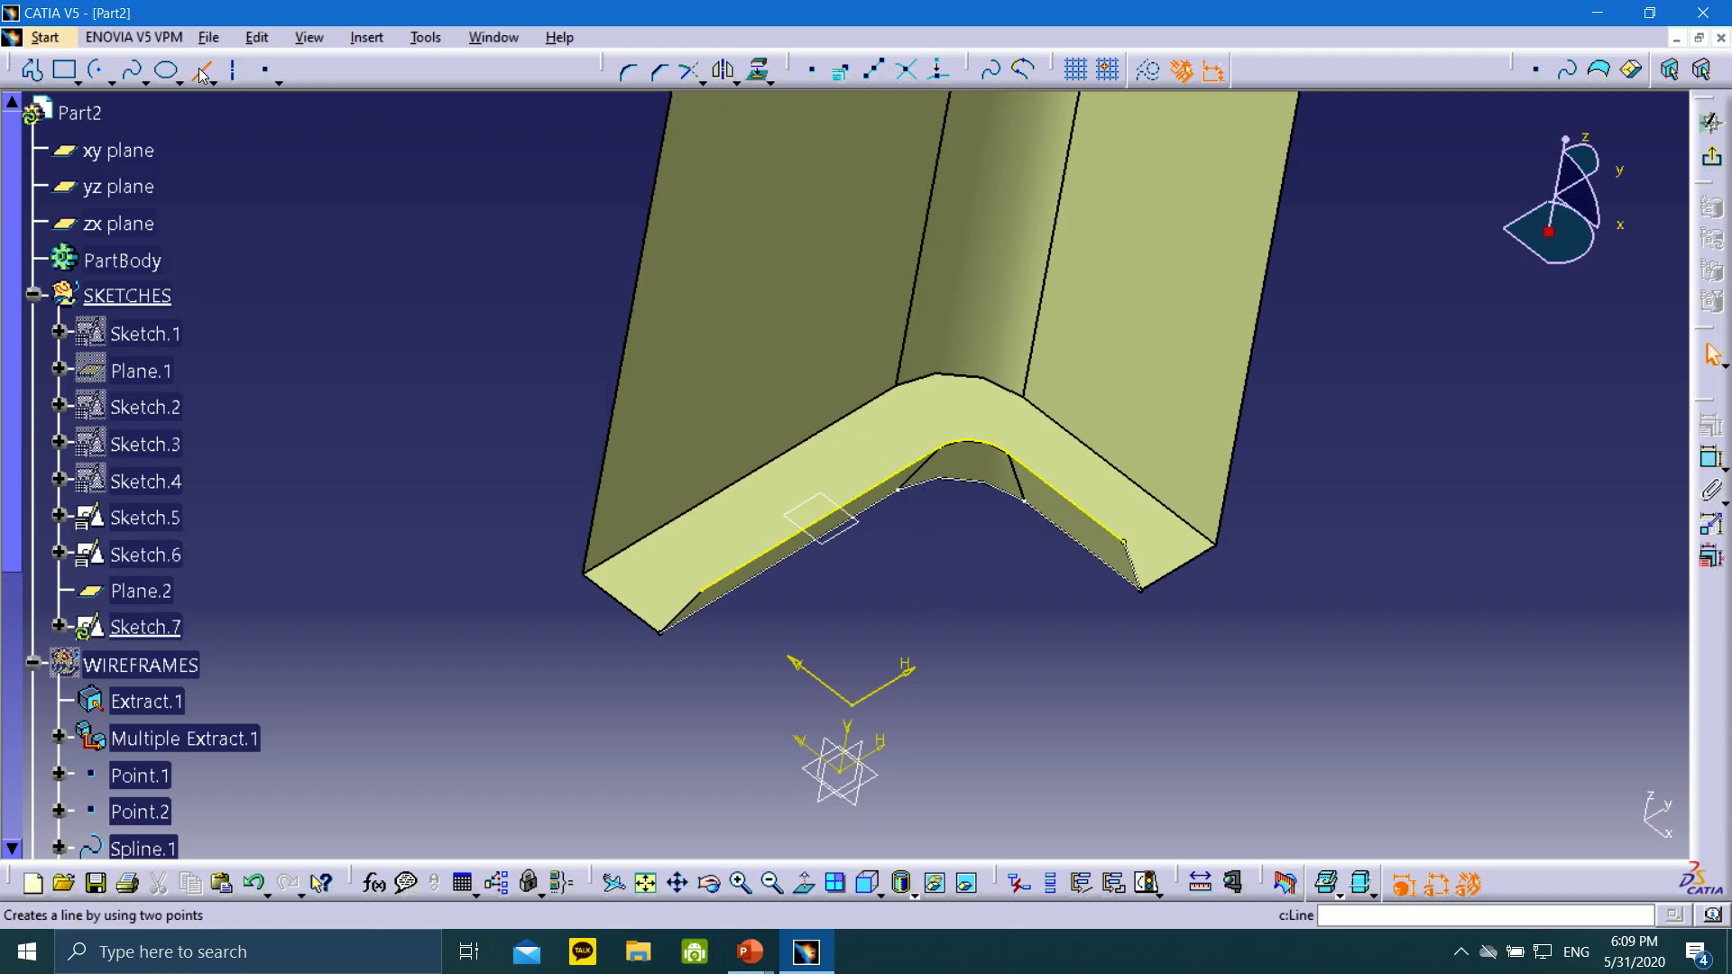
click(852, 704)
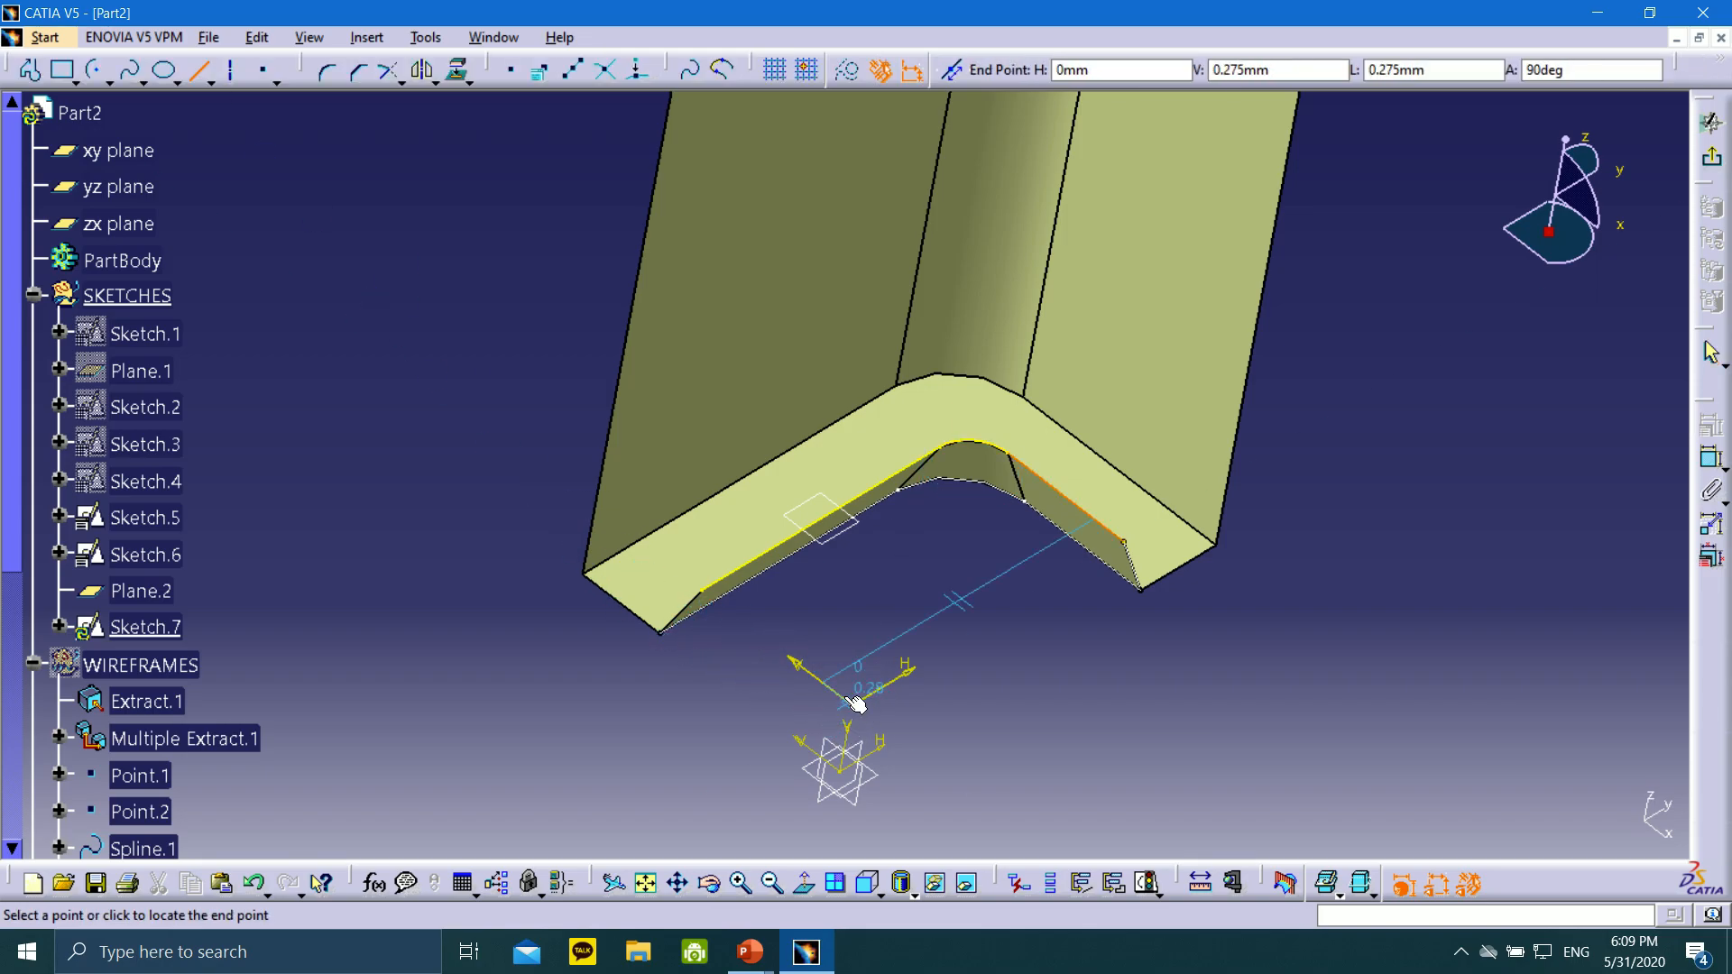
click(704, 594)
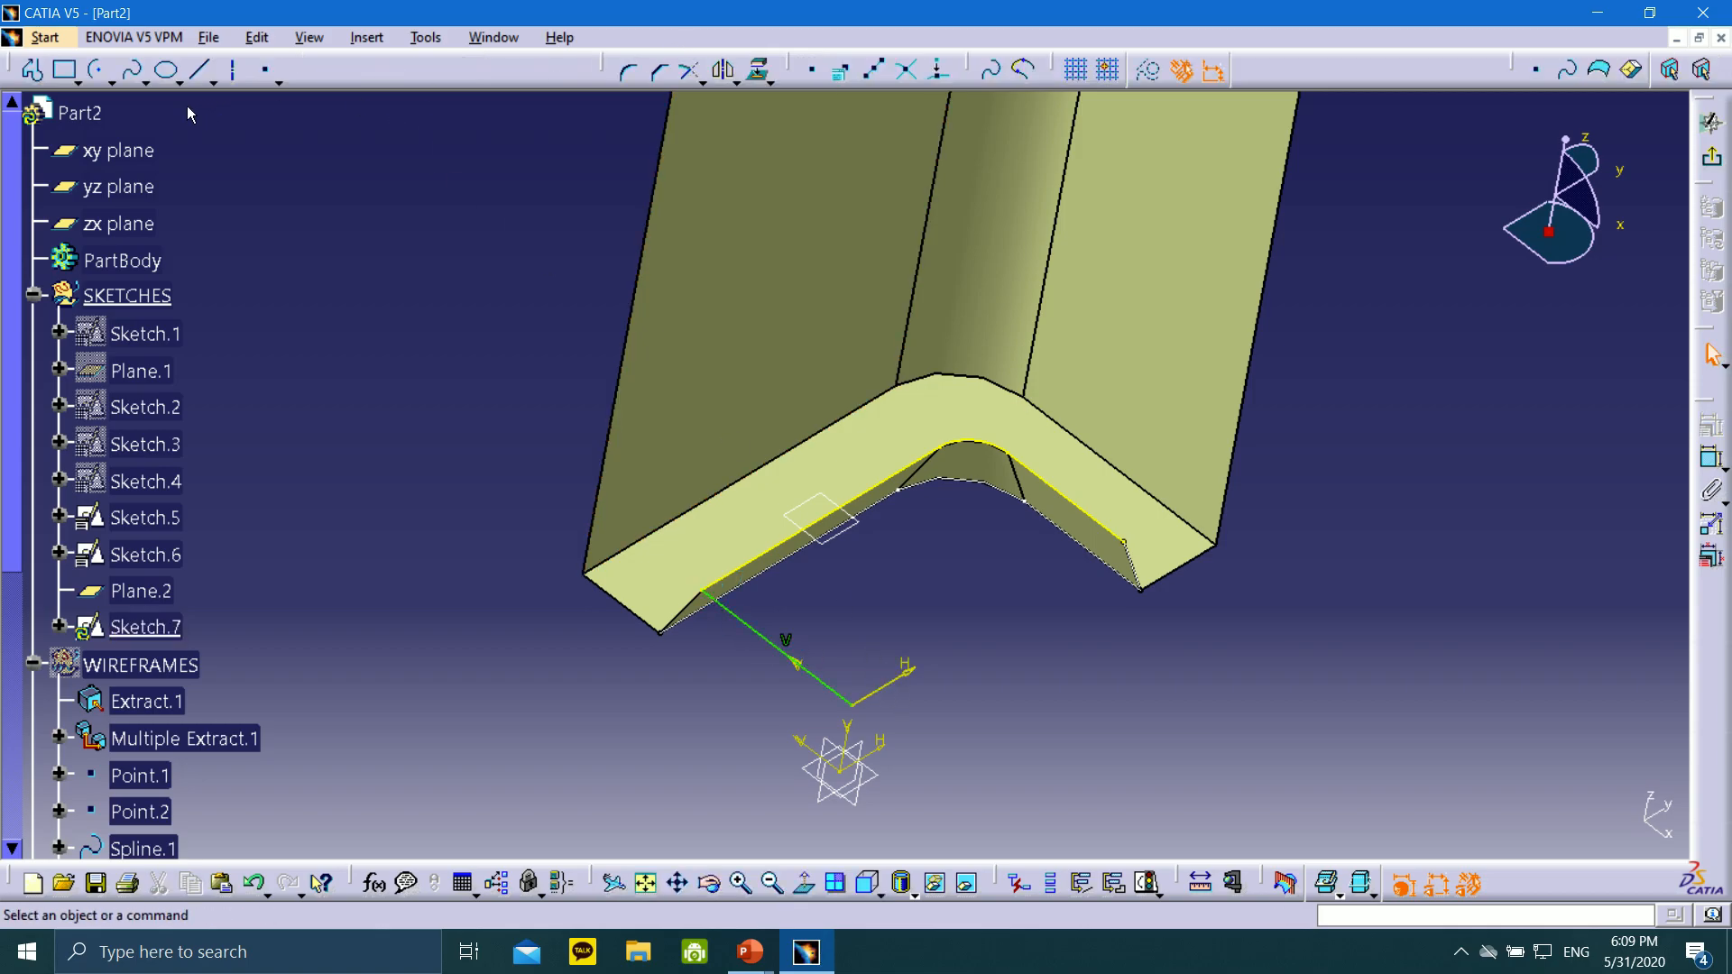
click(200, 70)
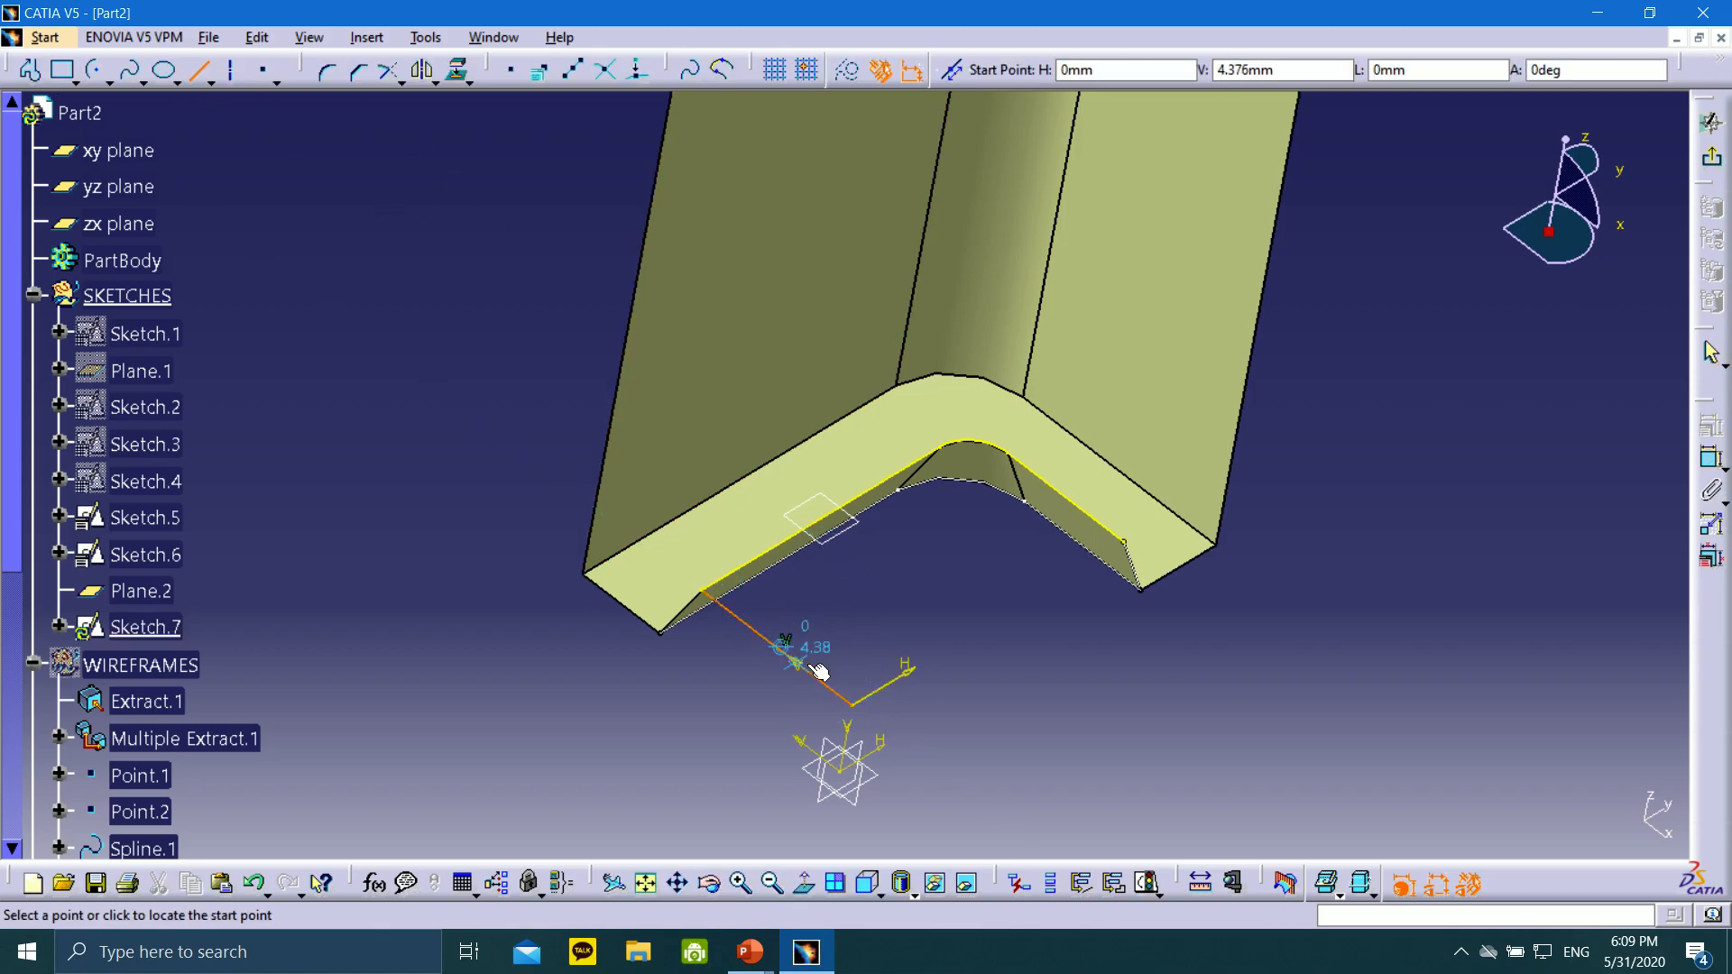
click(853, 704)
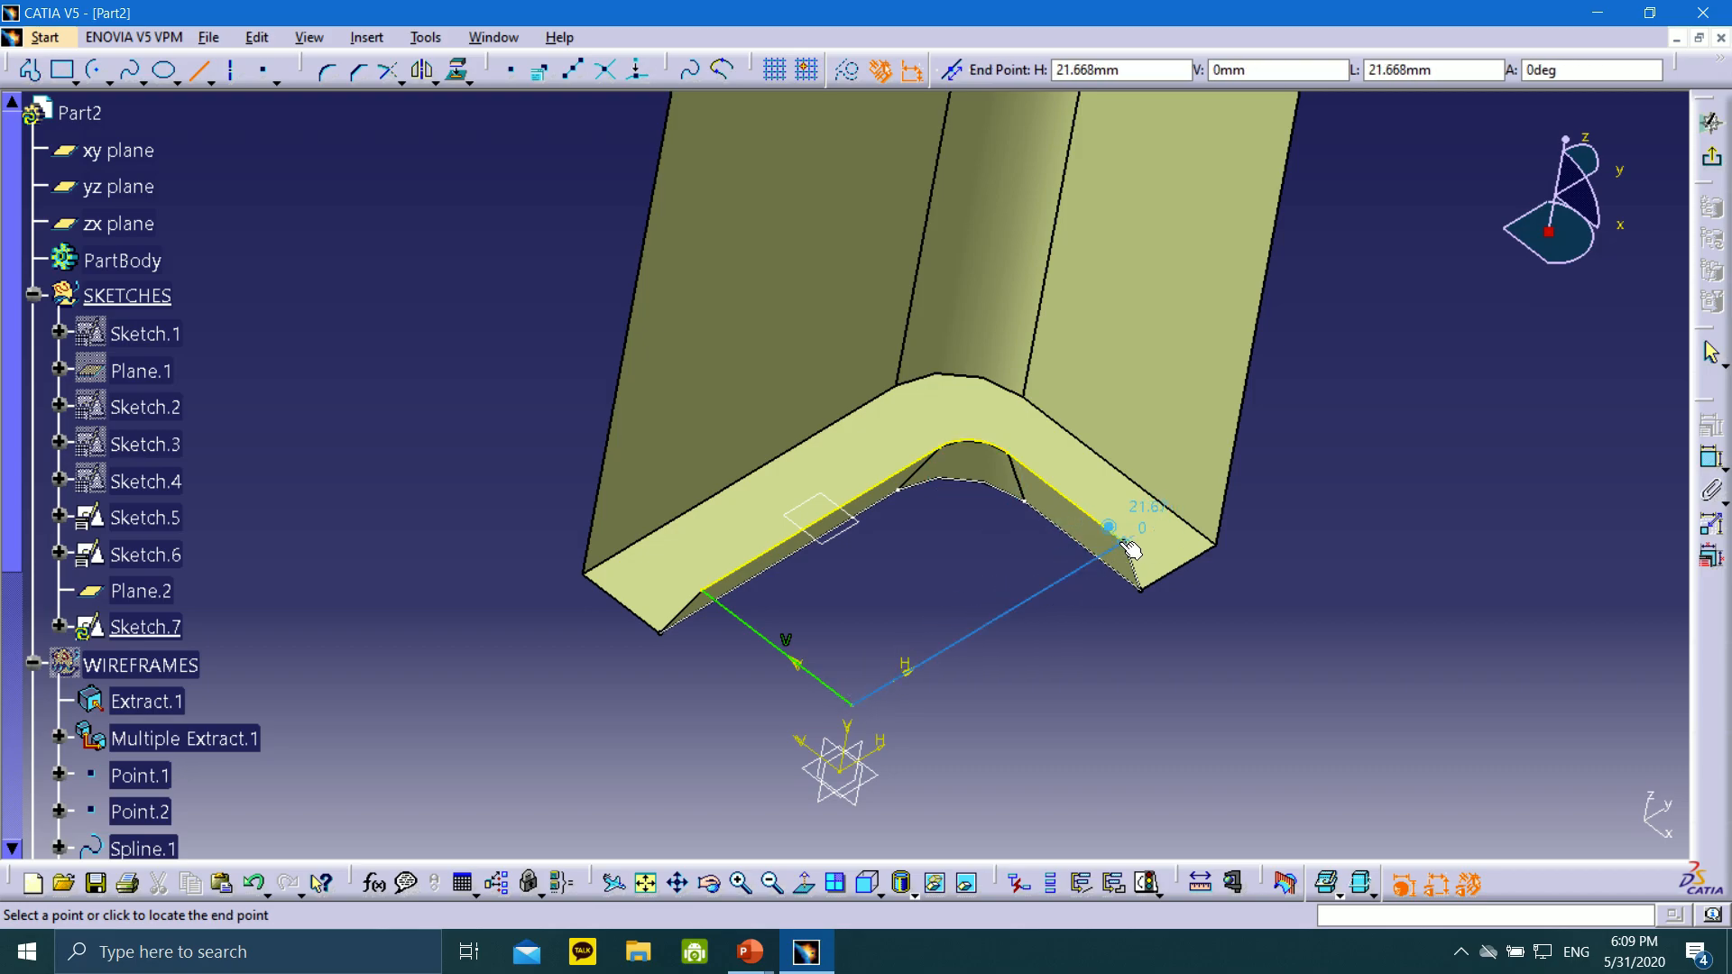
click(1124, 542)
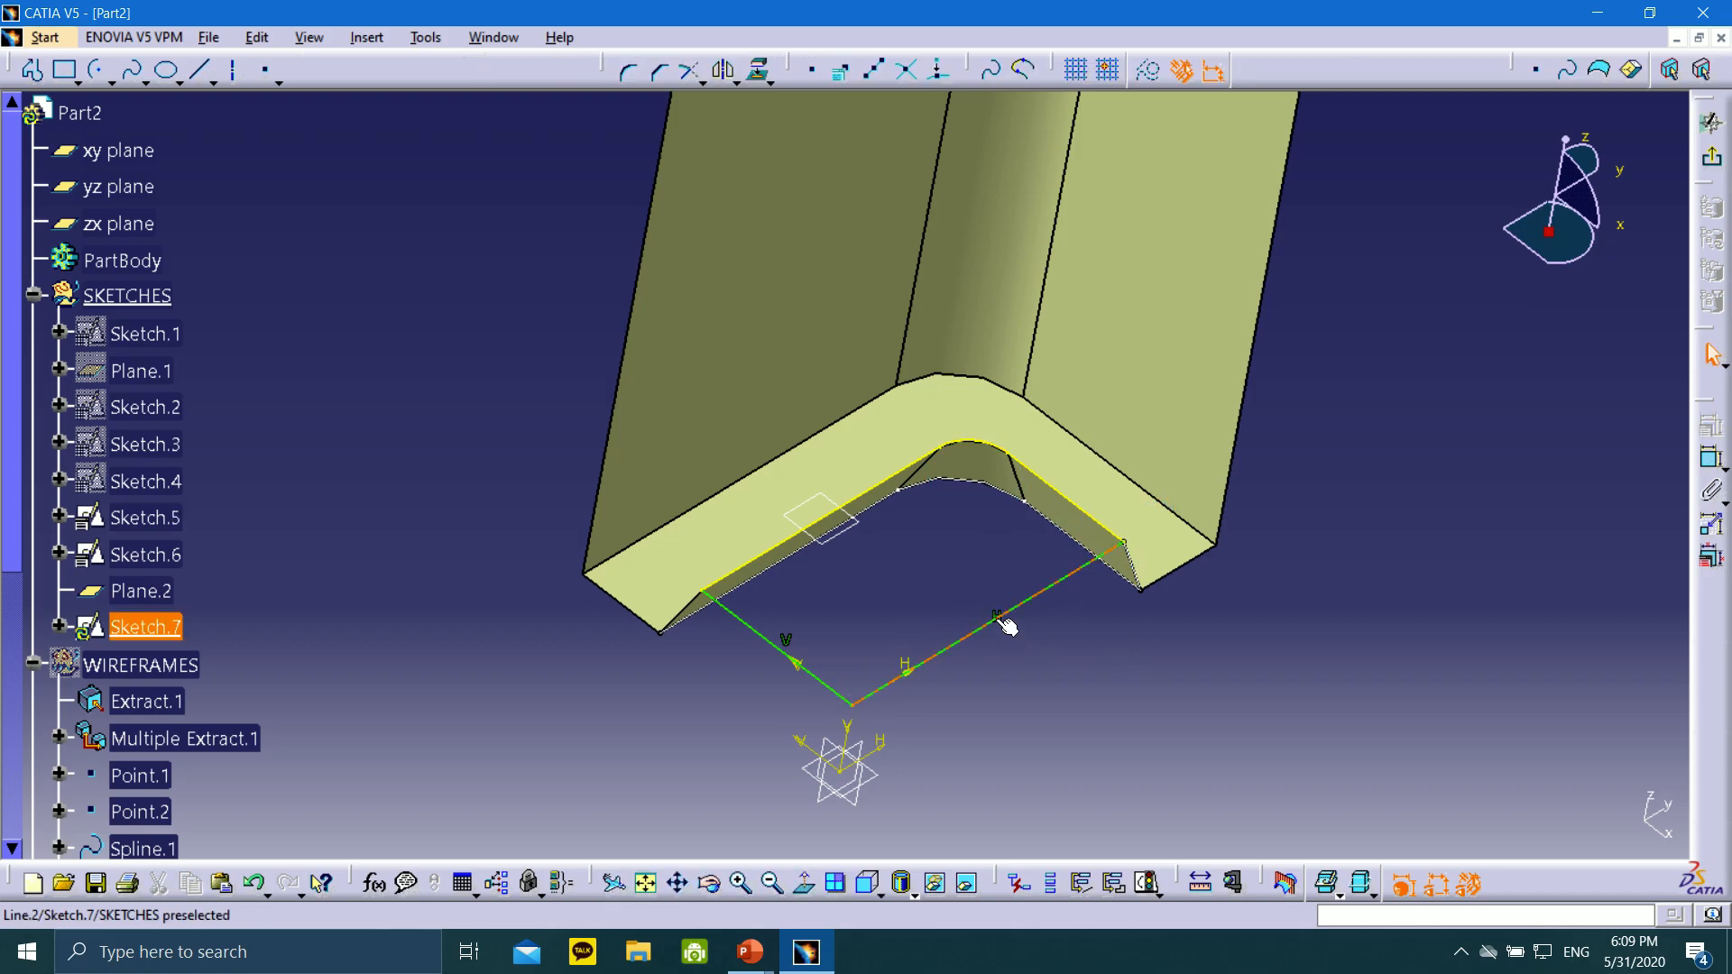
Exit Sketch.7 and define the SURFACES set as the in-work object
mouse_move(978, 663)
middle_down()
mouse_move(956, 228)
mouse_move(890, 723)
mouse_move(387, 355)
mouse_move(613, 186)
mouse_move(758, 383)
mouse_move(901, 680)
mouse_move(897, 511)
mouse_move(858, 506)
mouse_move(881, 706)
mouse_move(866, 735)
middle_up()
middle_drag(601, 620, 664, 648)
middle_drag(430, 350, 387, 460)
middle_drag(1060, 607, 997, 624)
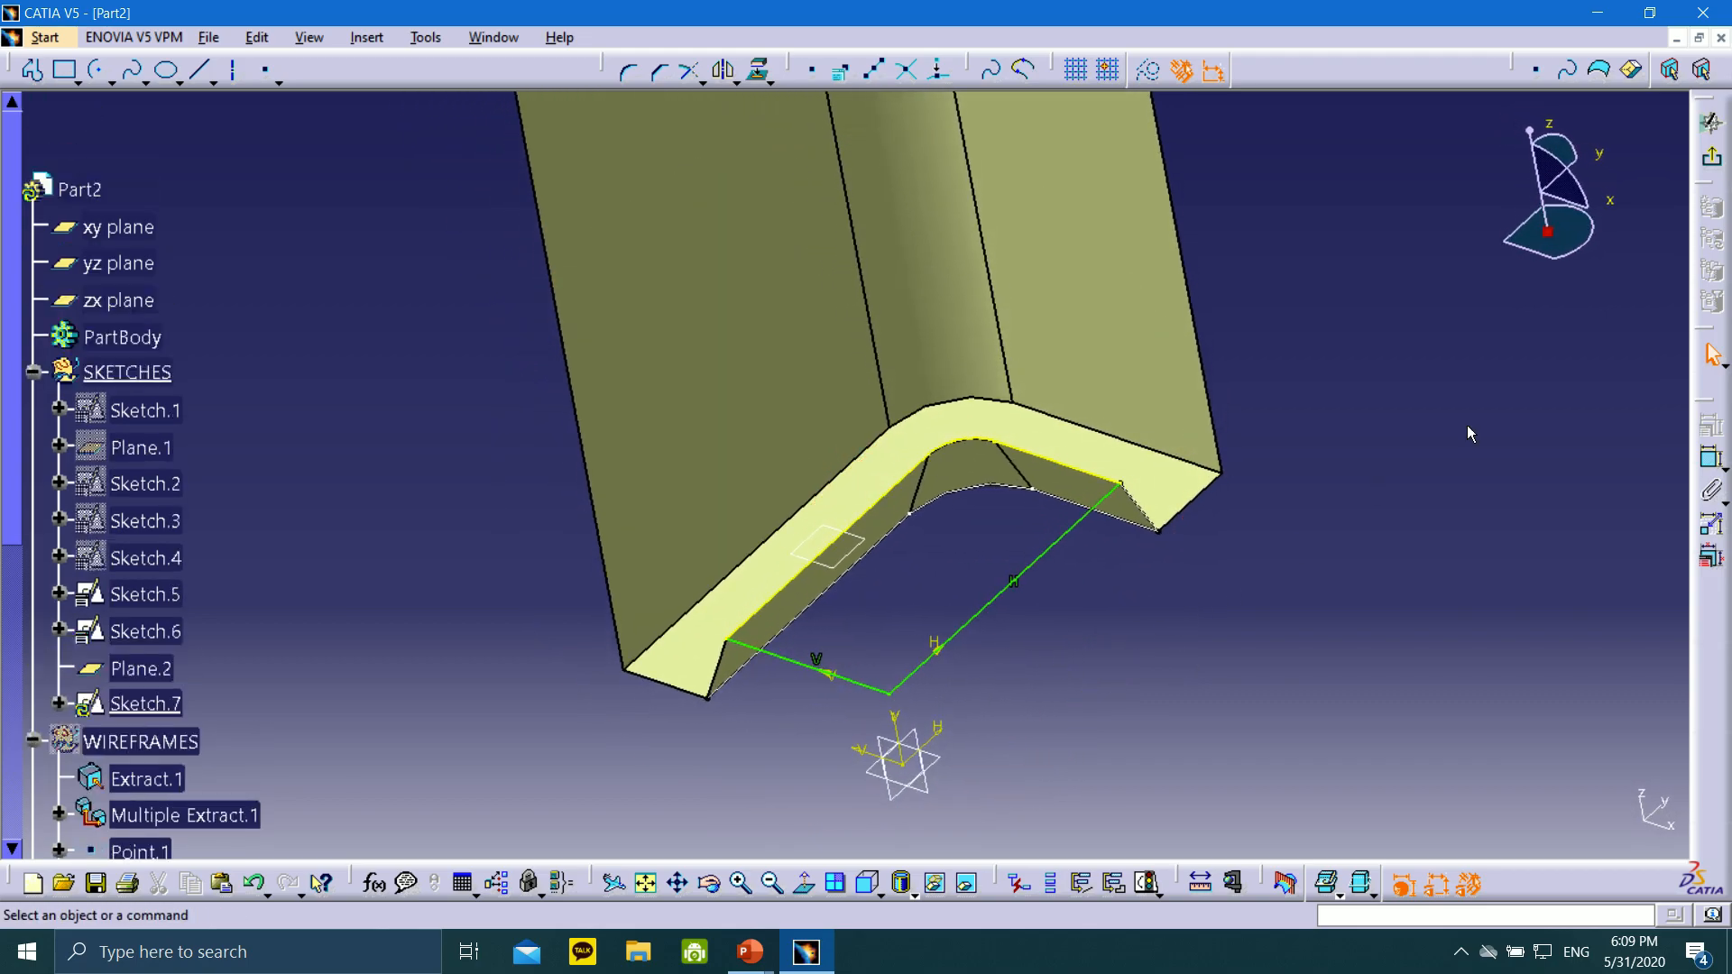
click(1712, 157)
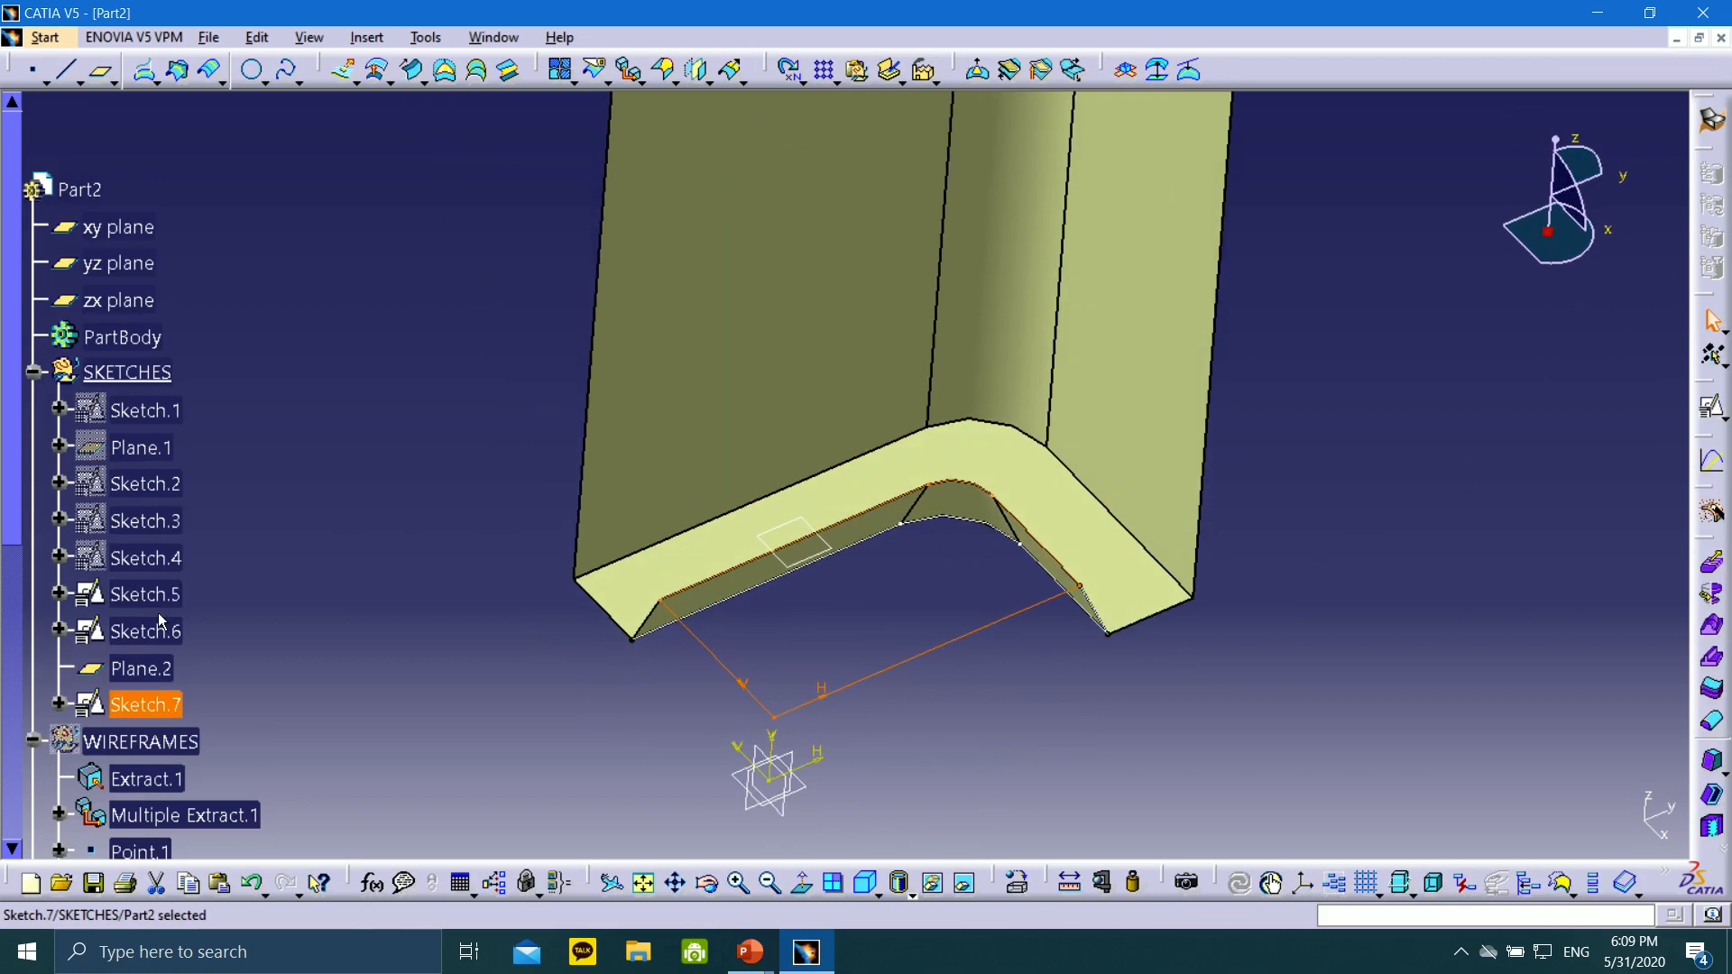
scroll(87, 740, down, 3)
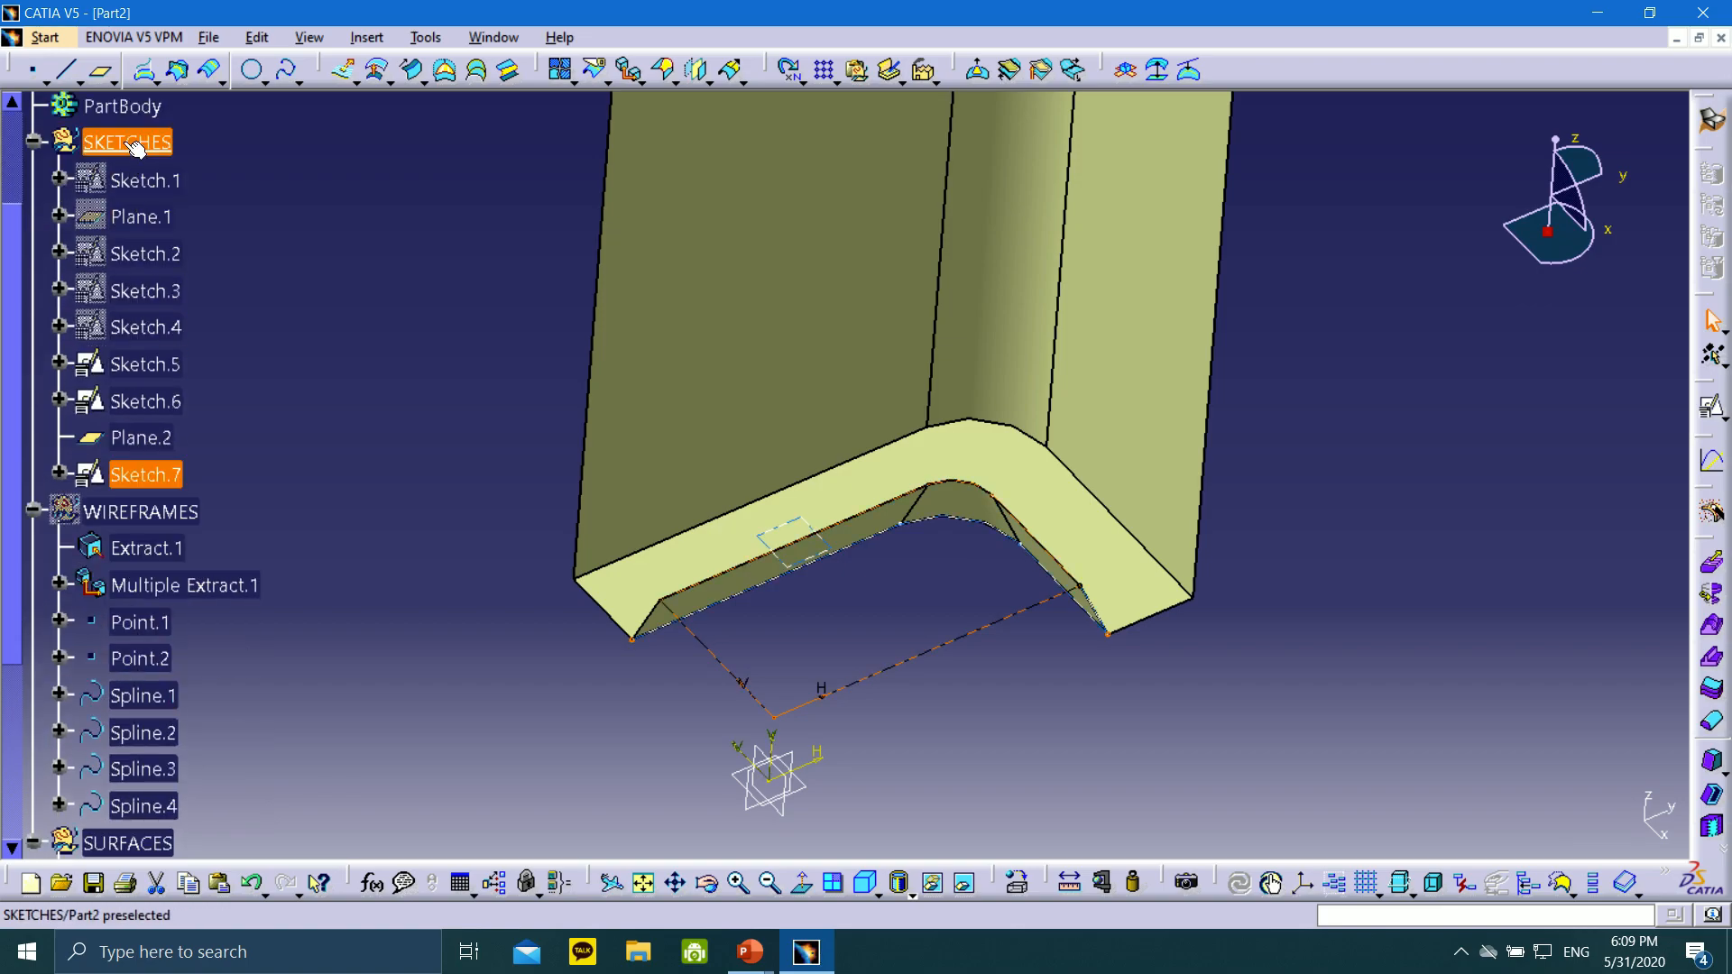
scroll(171, 462, down, 4)
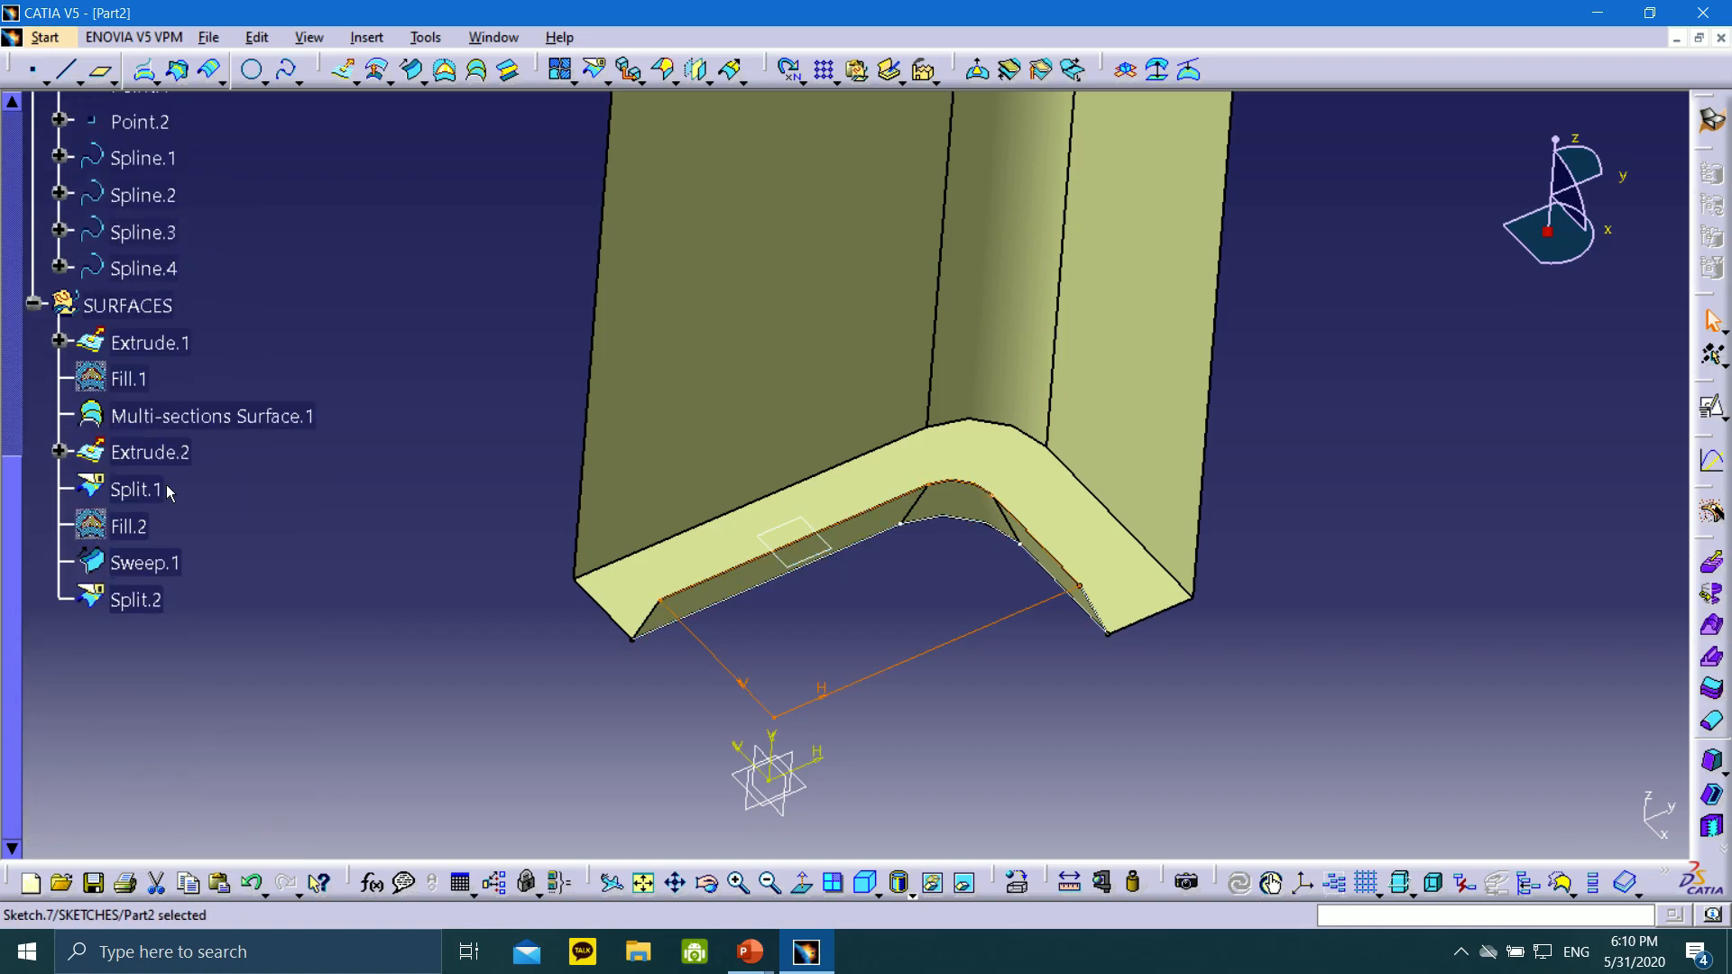
right_click(116, 304)
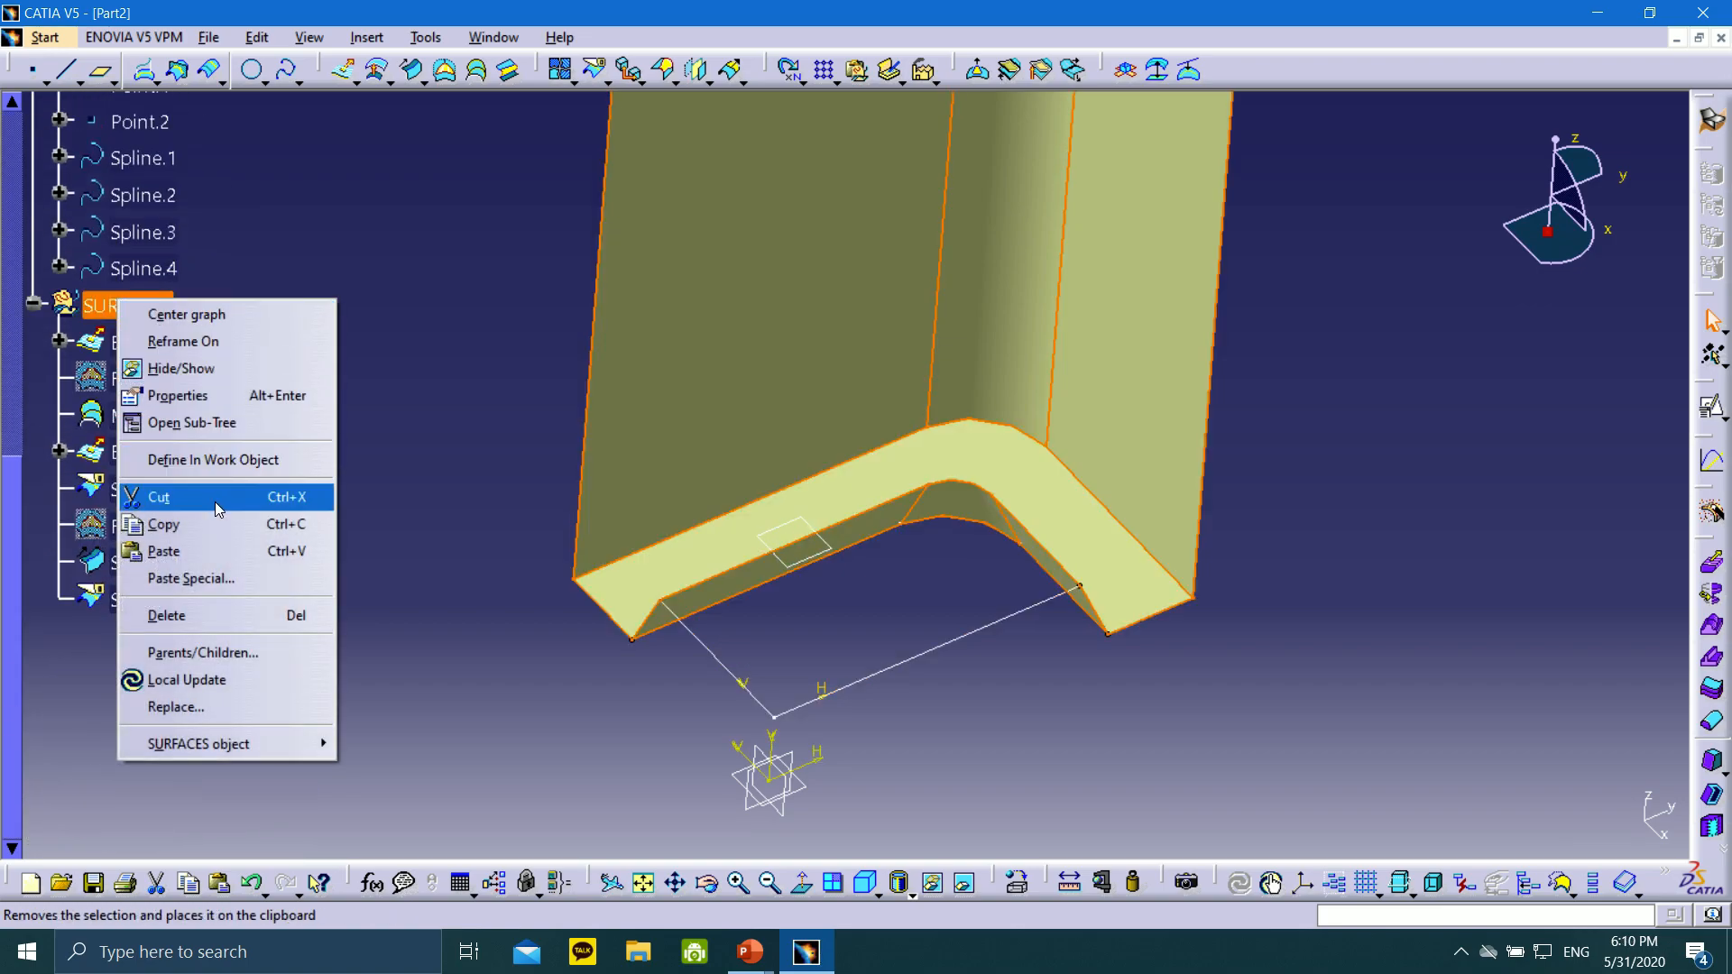
click(178, 462)
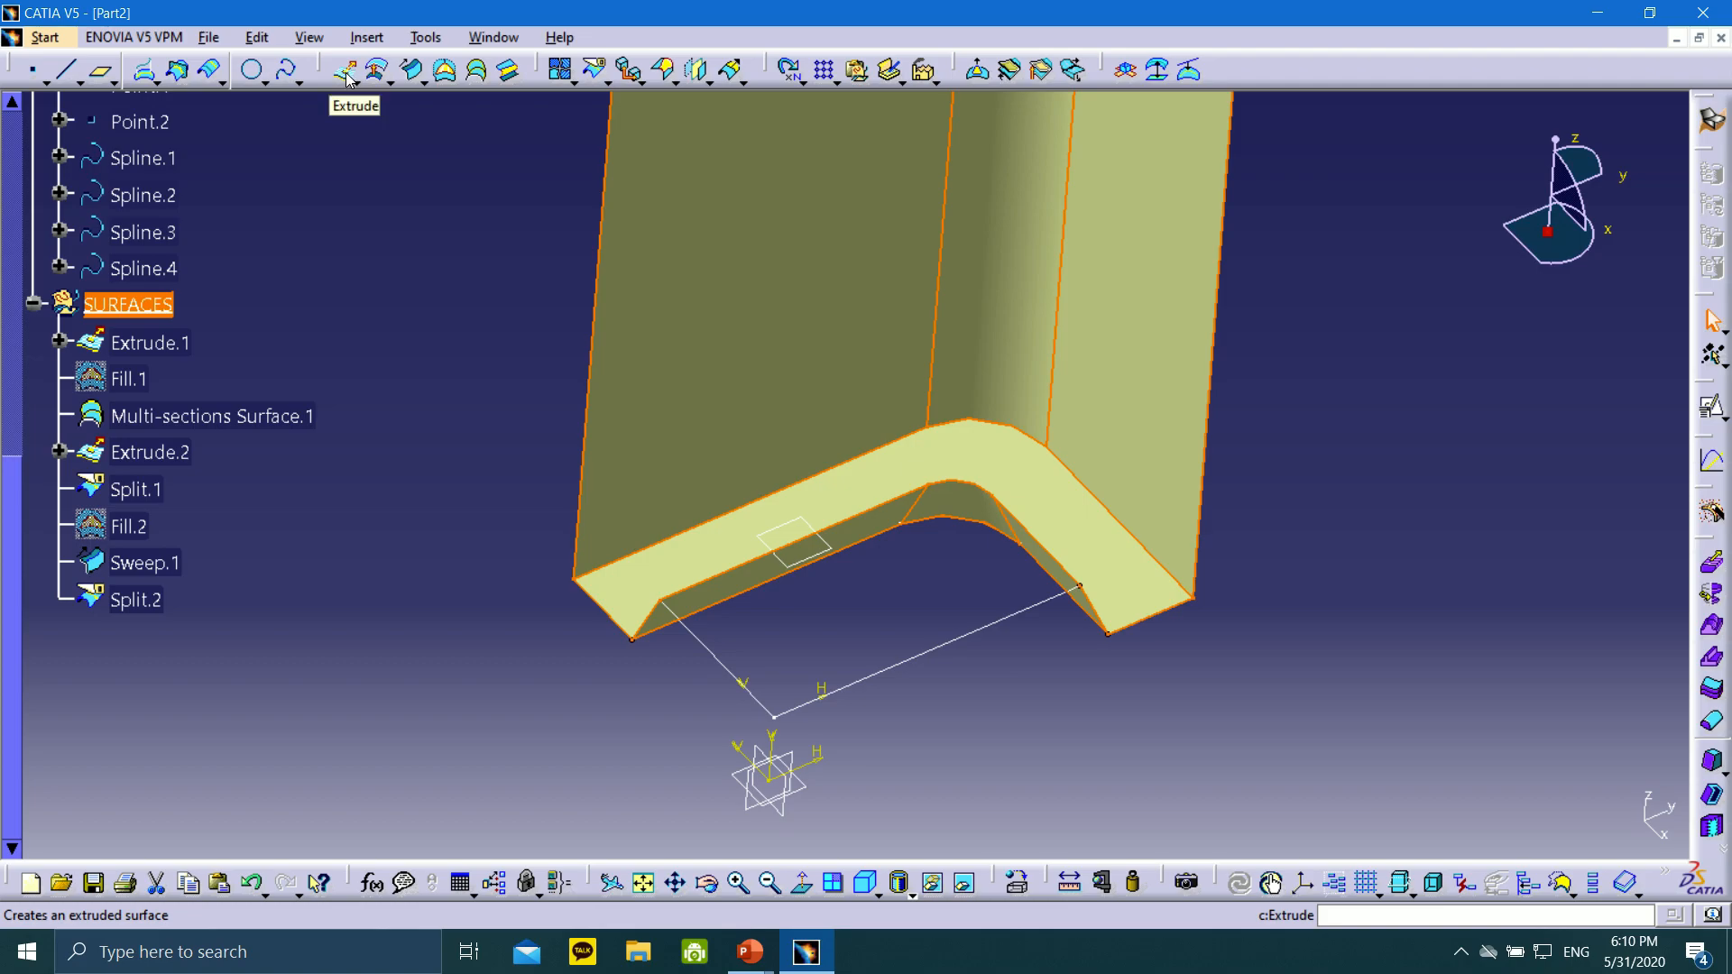
Create a fill surface bounded by Sketch.7 to close the inner bottom
click(445, 70)
click(1065, 598)
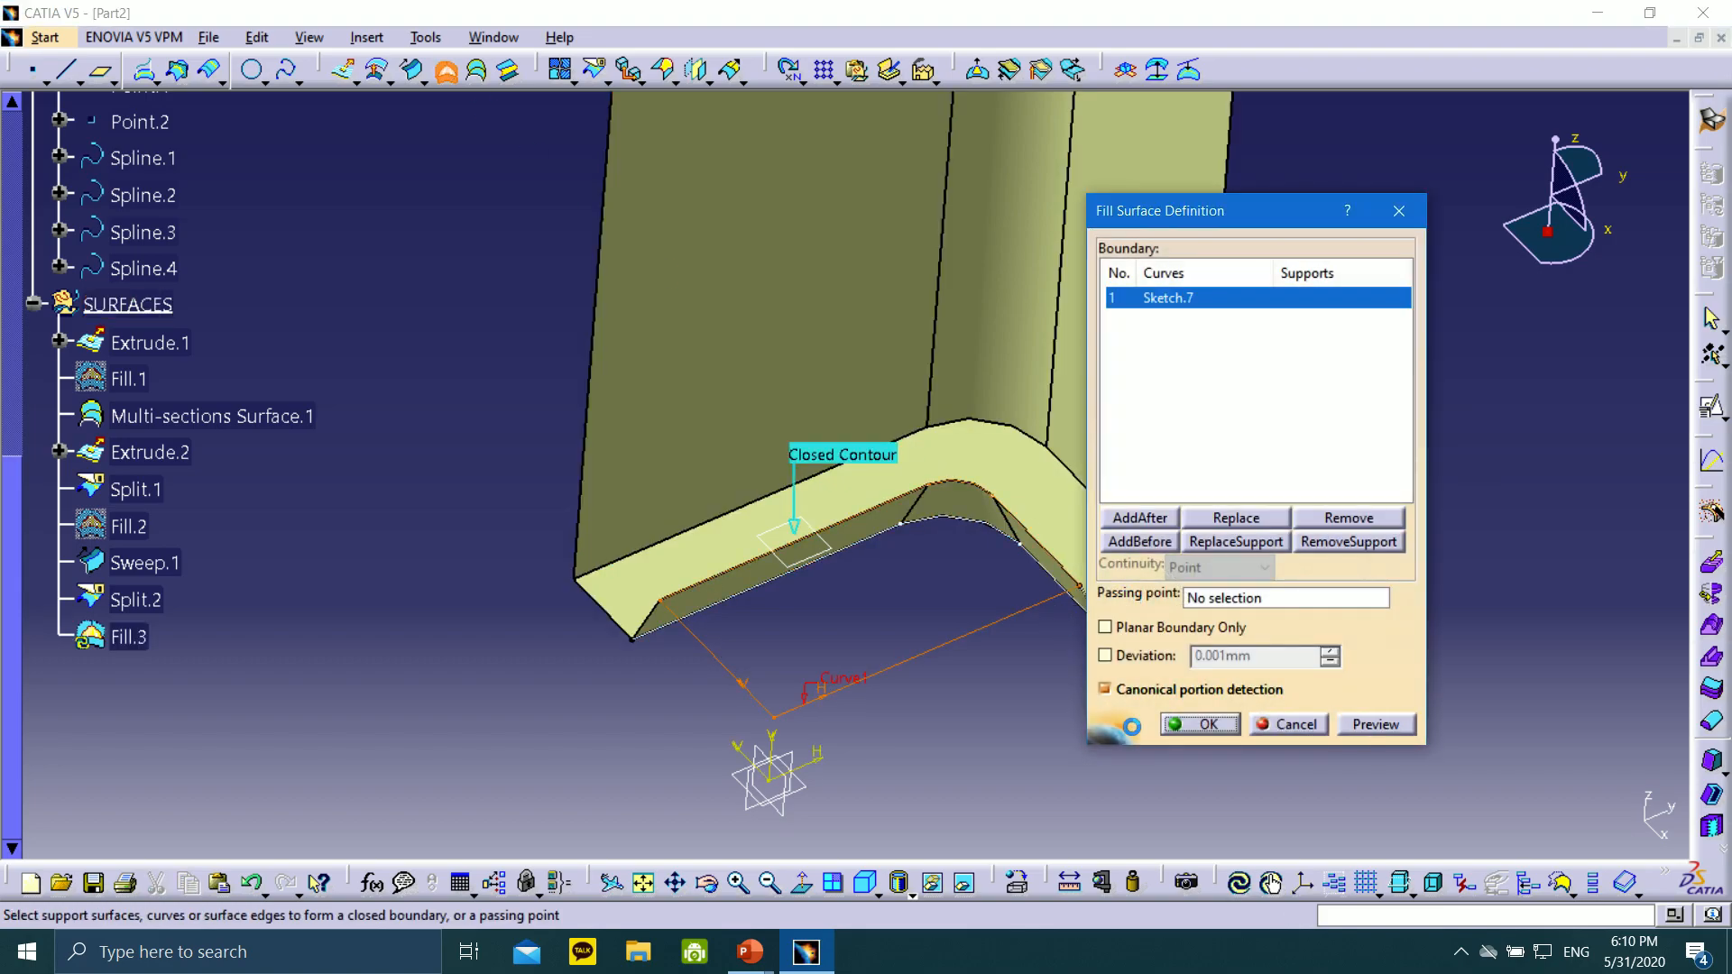
click(1202, 724)
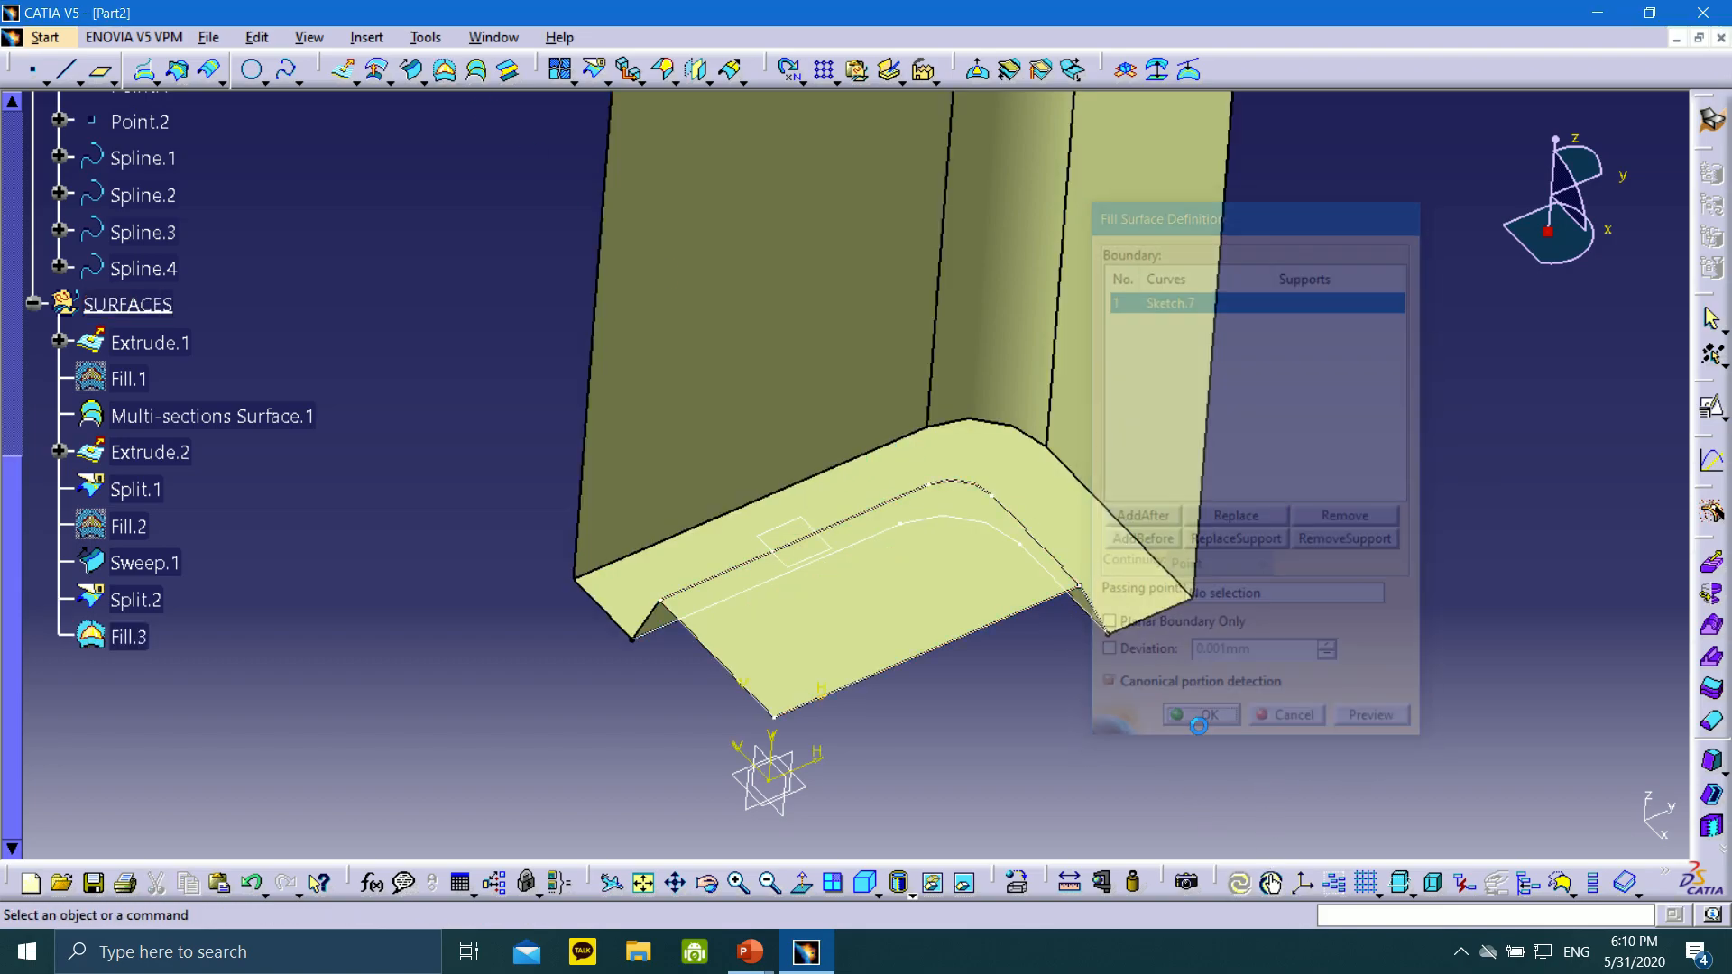
Examine the quarter body and its filled bottom from a straight side view and from below at an angle
middle_drag(1032, 394, 1504, 677)
middle_drag(704, 193, 889, 360)
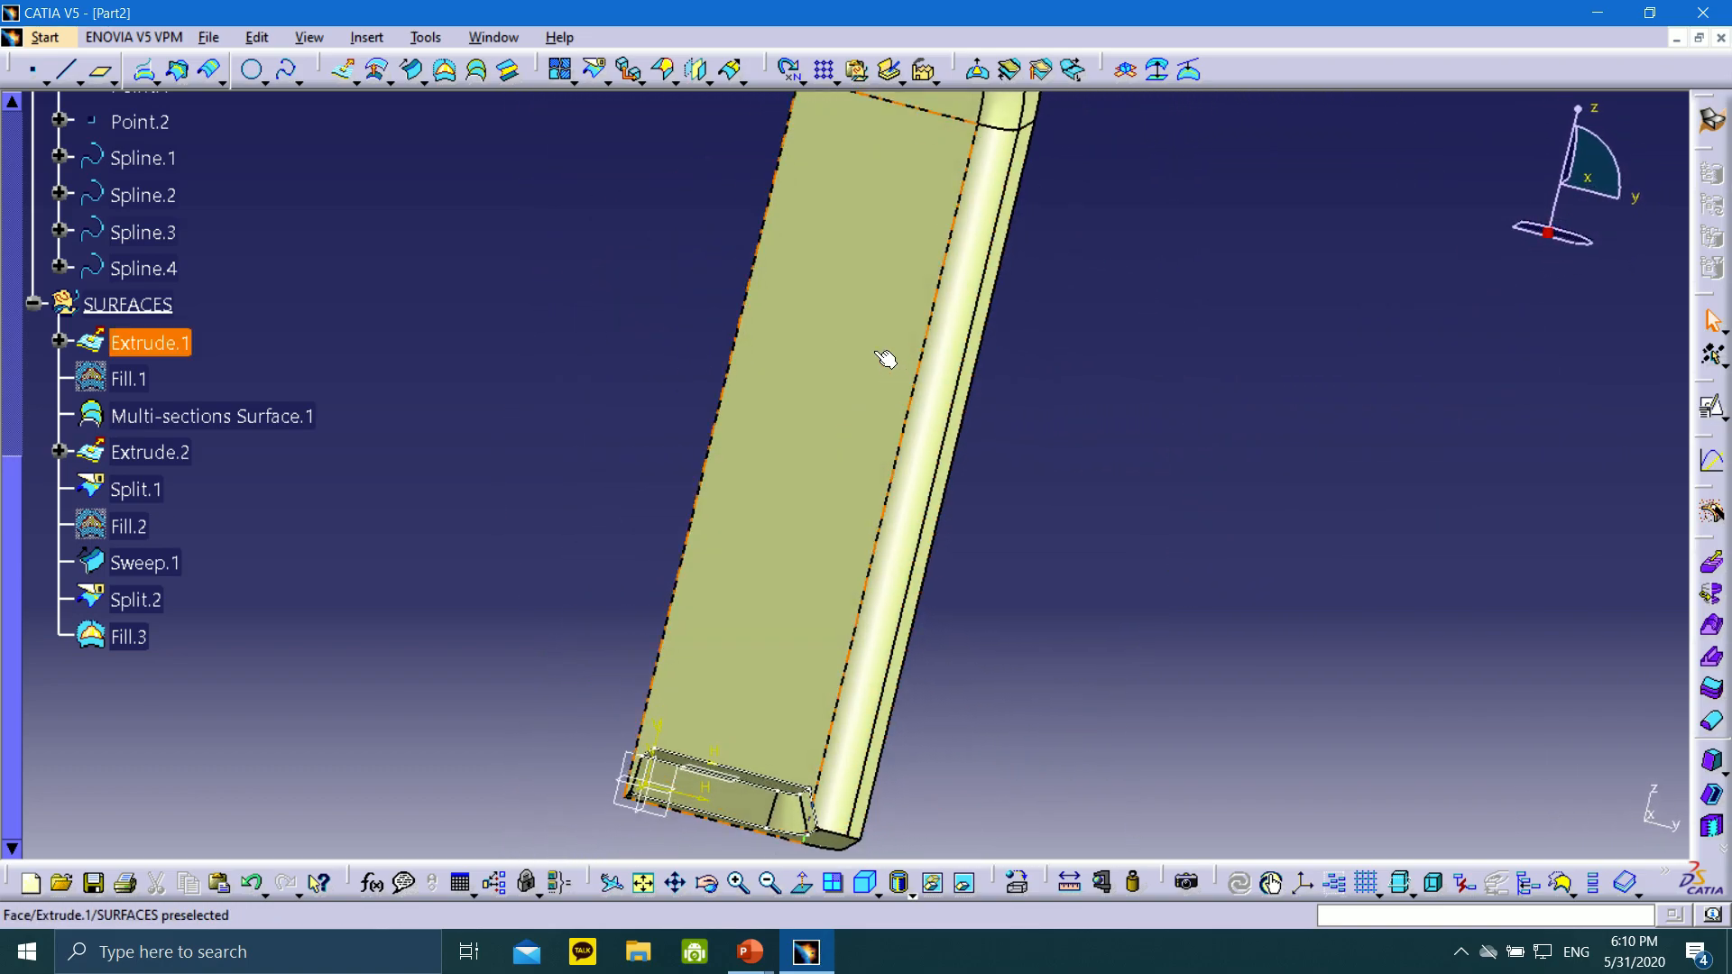
click(868, 886)
click(898, 727)
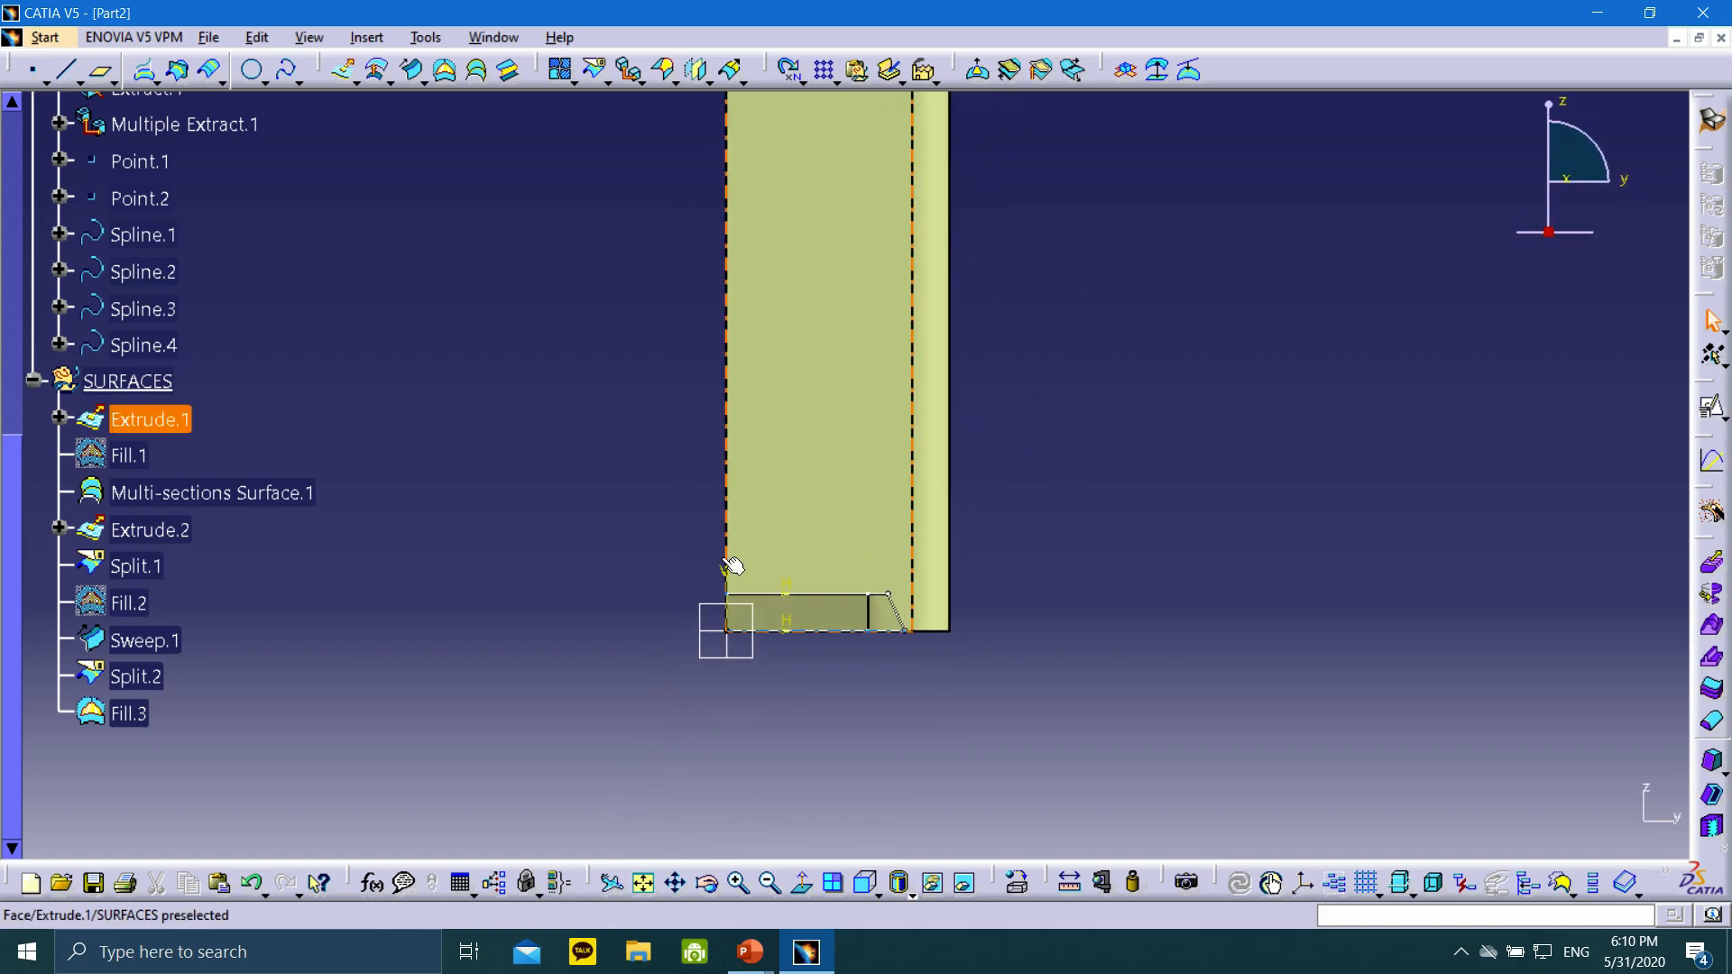
middle_drag(557, 507, 755, 638)
middle_drag(1245, 340, 902, 587)
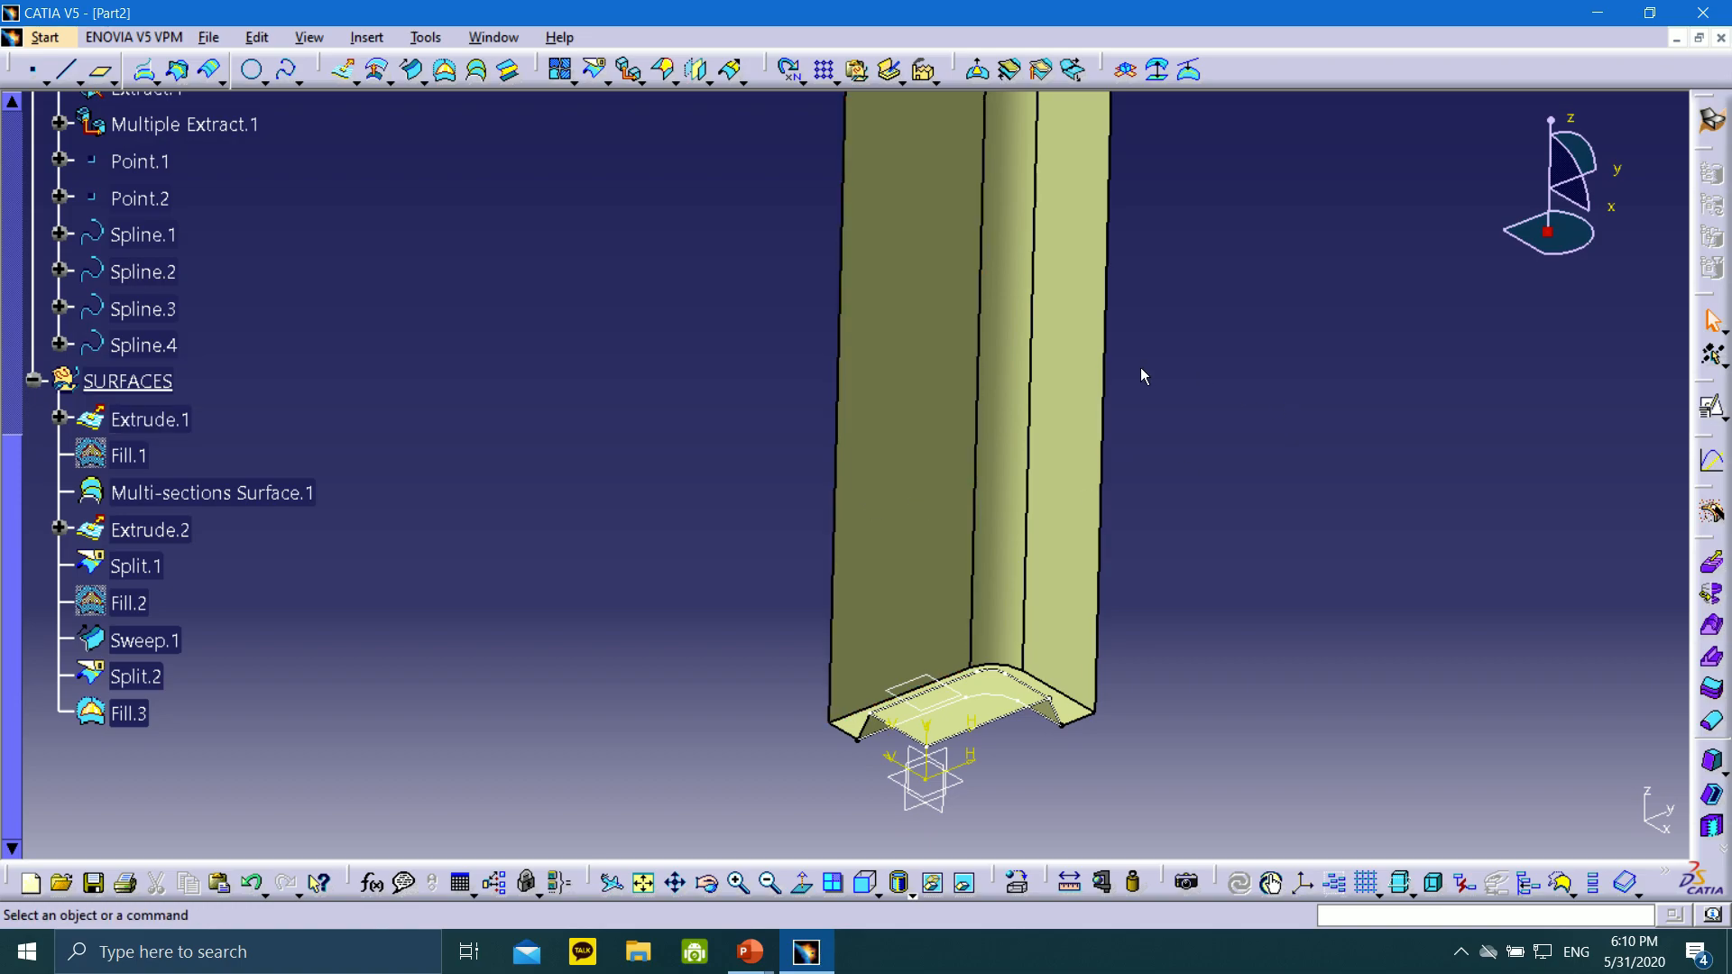
middle_drag(1030, 397, 908, 402)
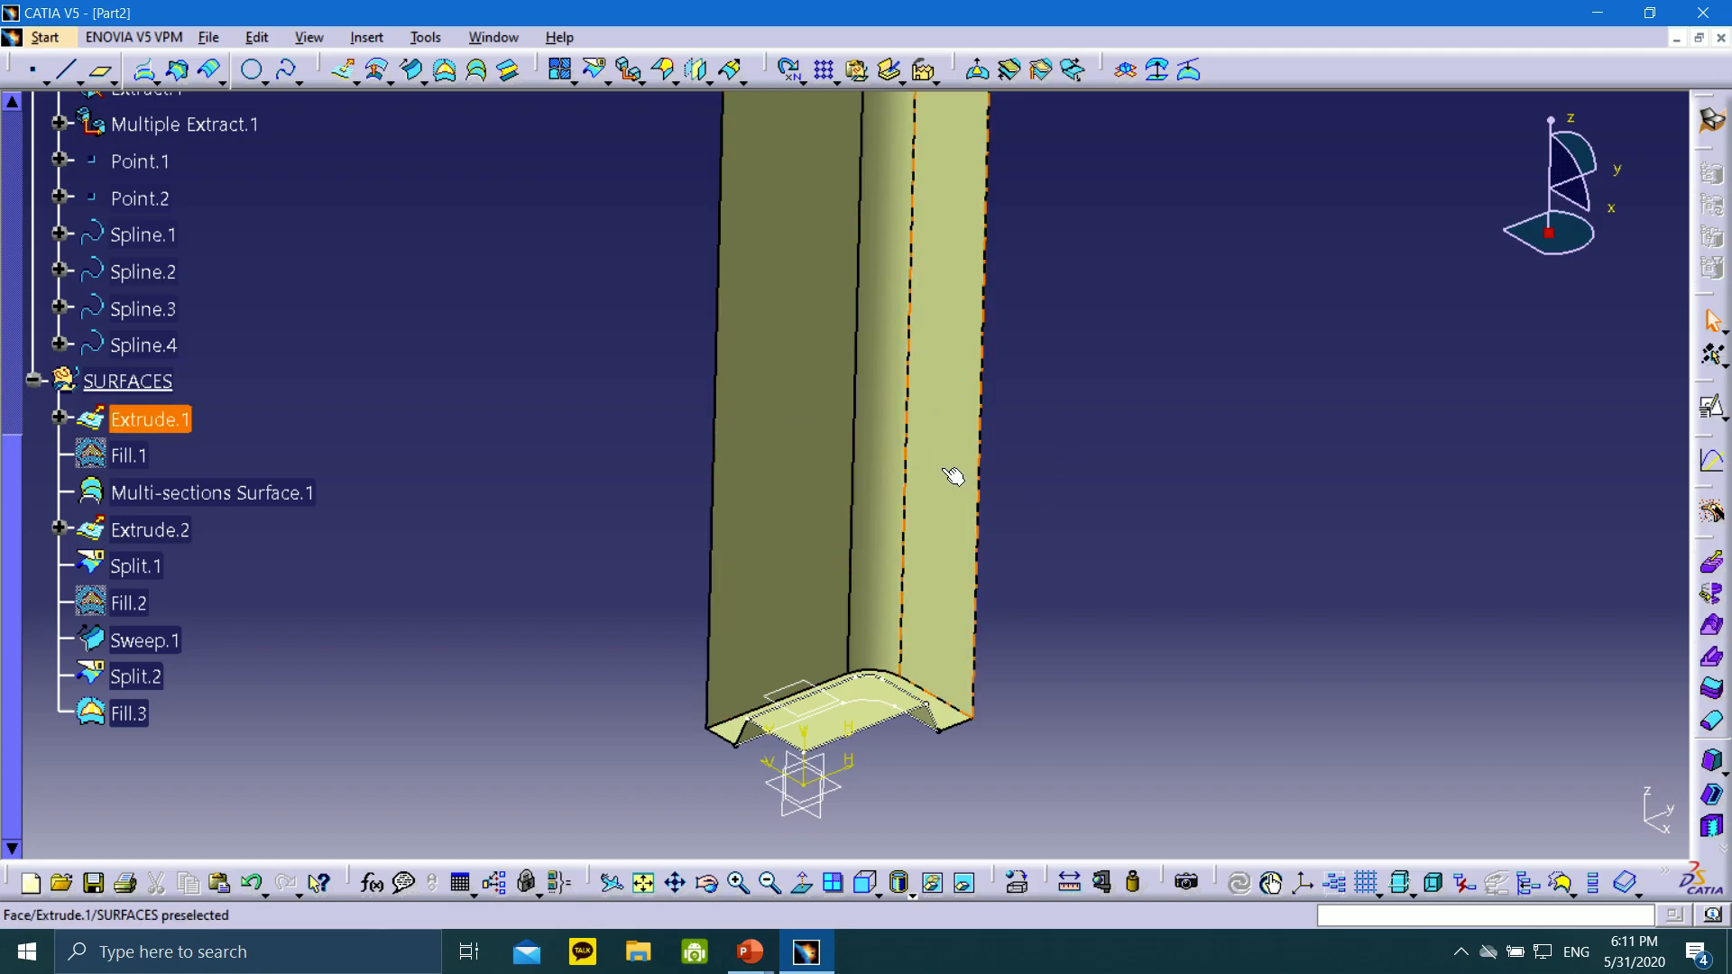
Switch to the PowerPoint slide show, review the Sketch.8 and Sweep.2 reference slides, and return to CATIA
mouse_move(750, 964)
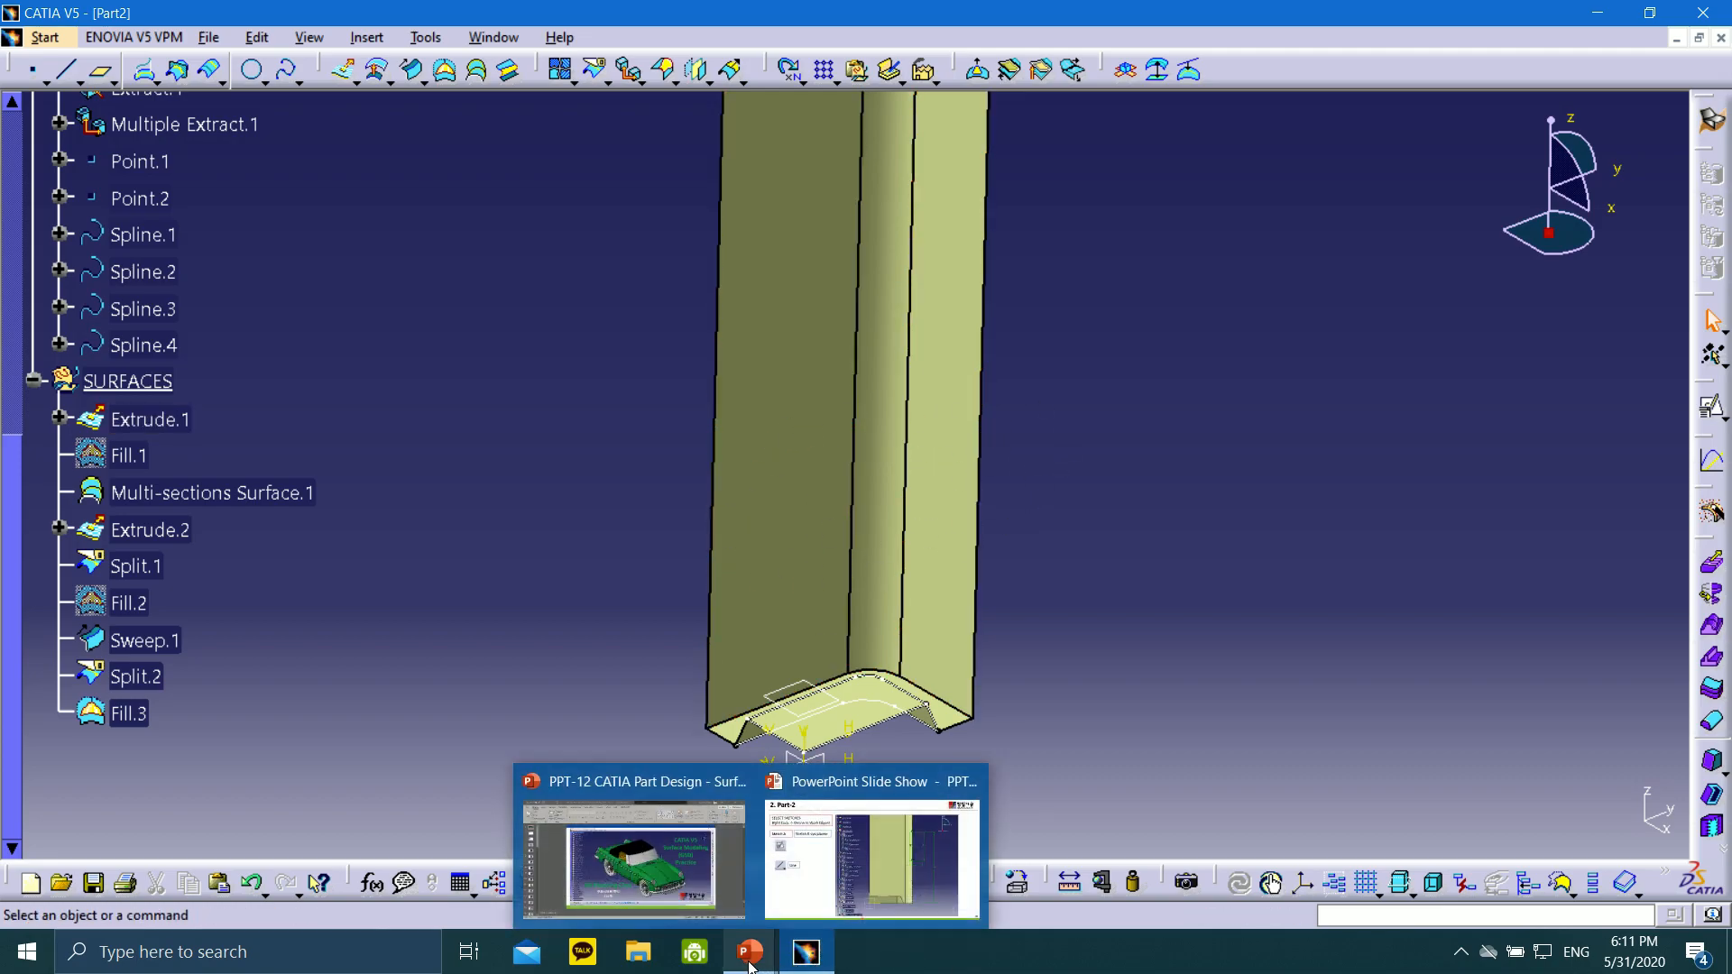
click(845, 893)
click(64, 955)
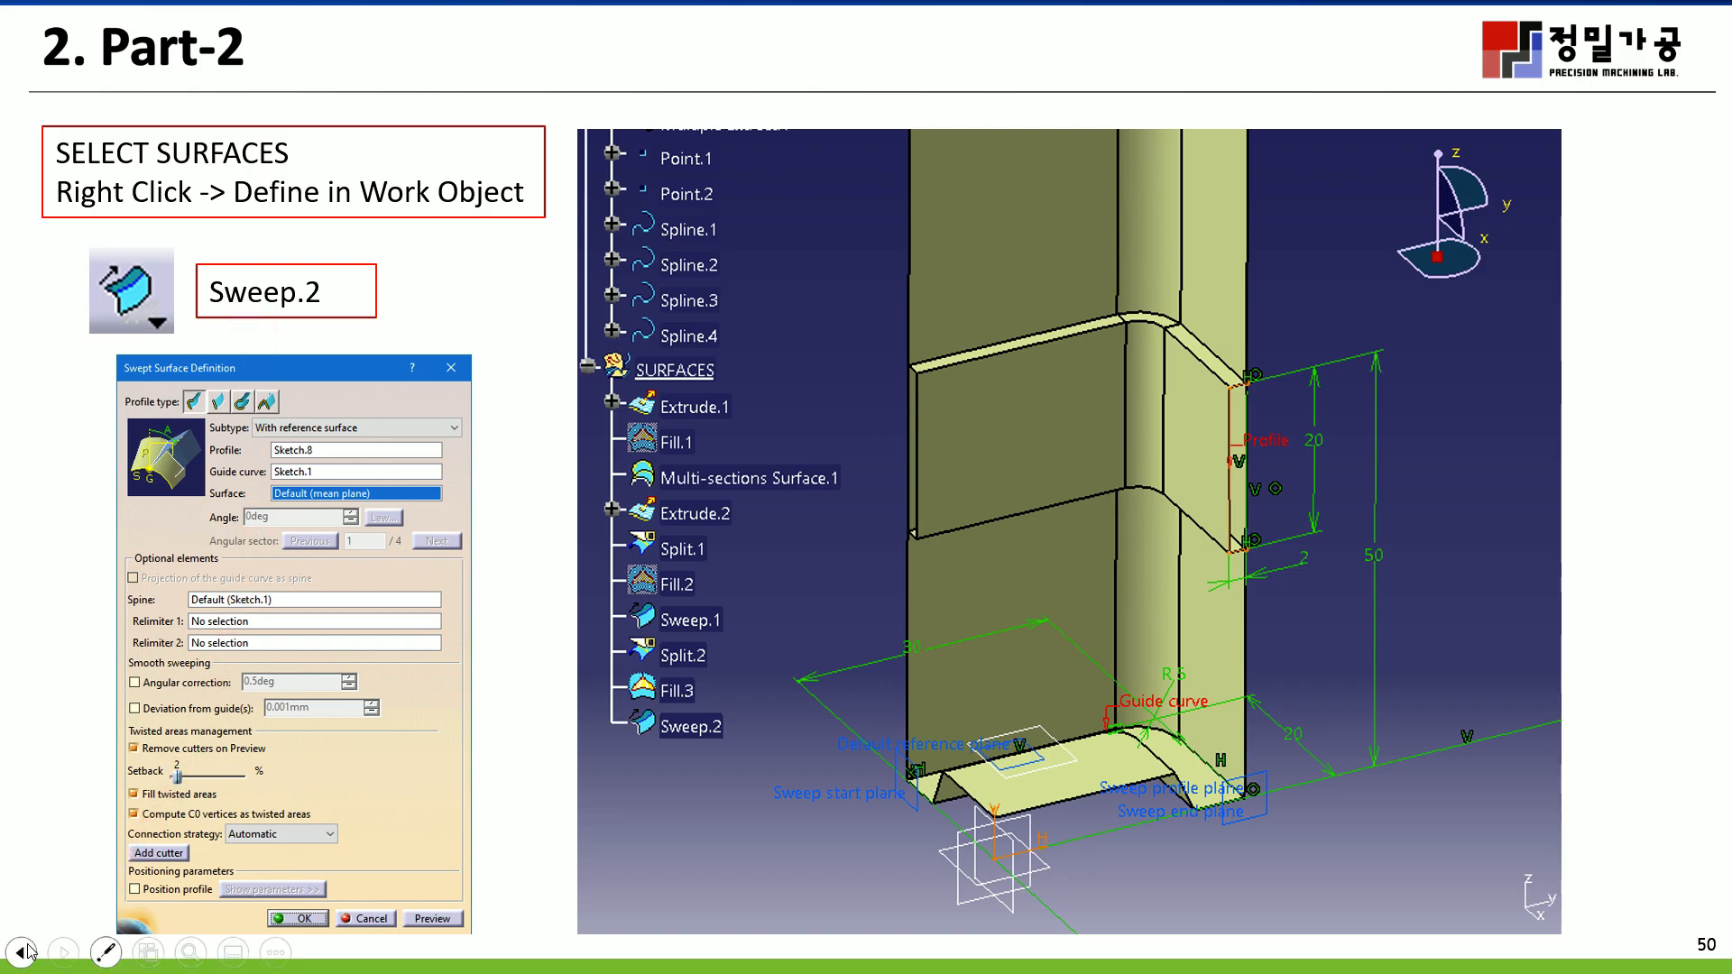
click(23, 952)
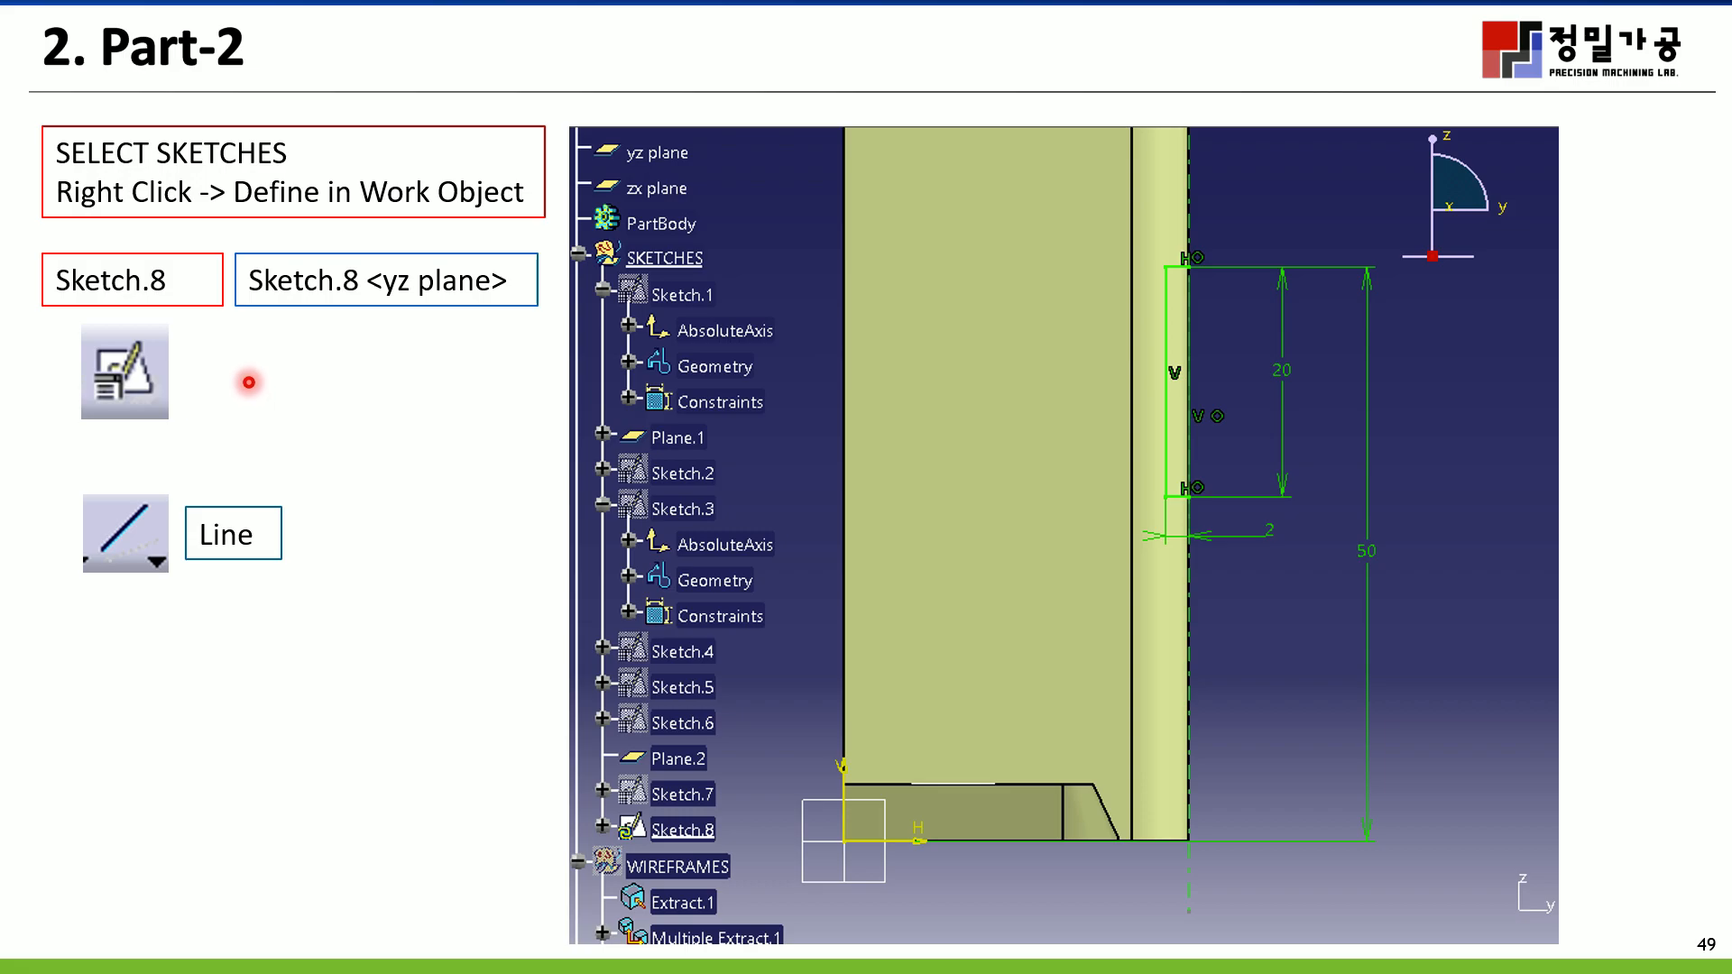
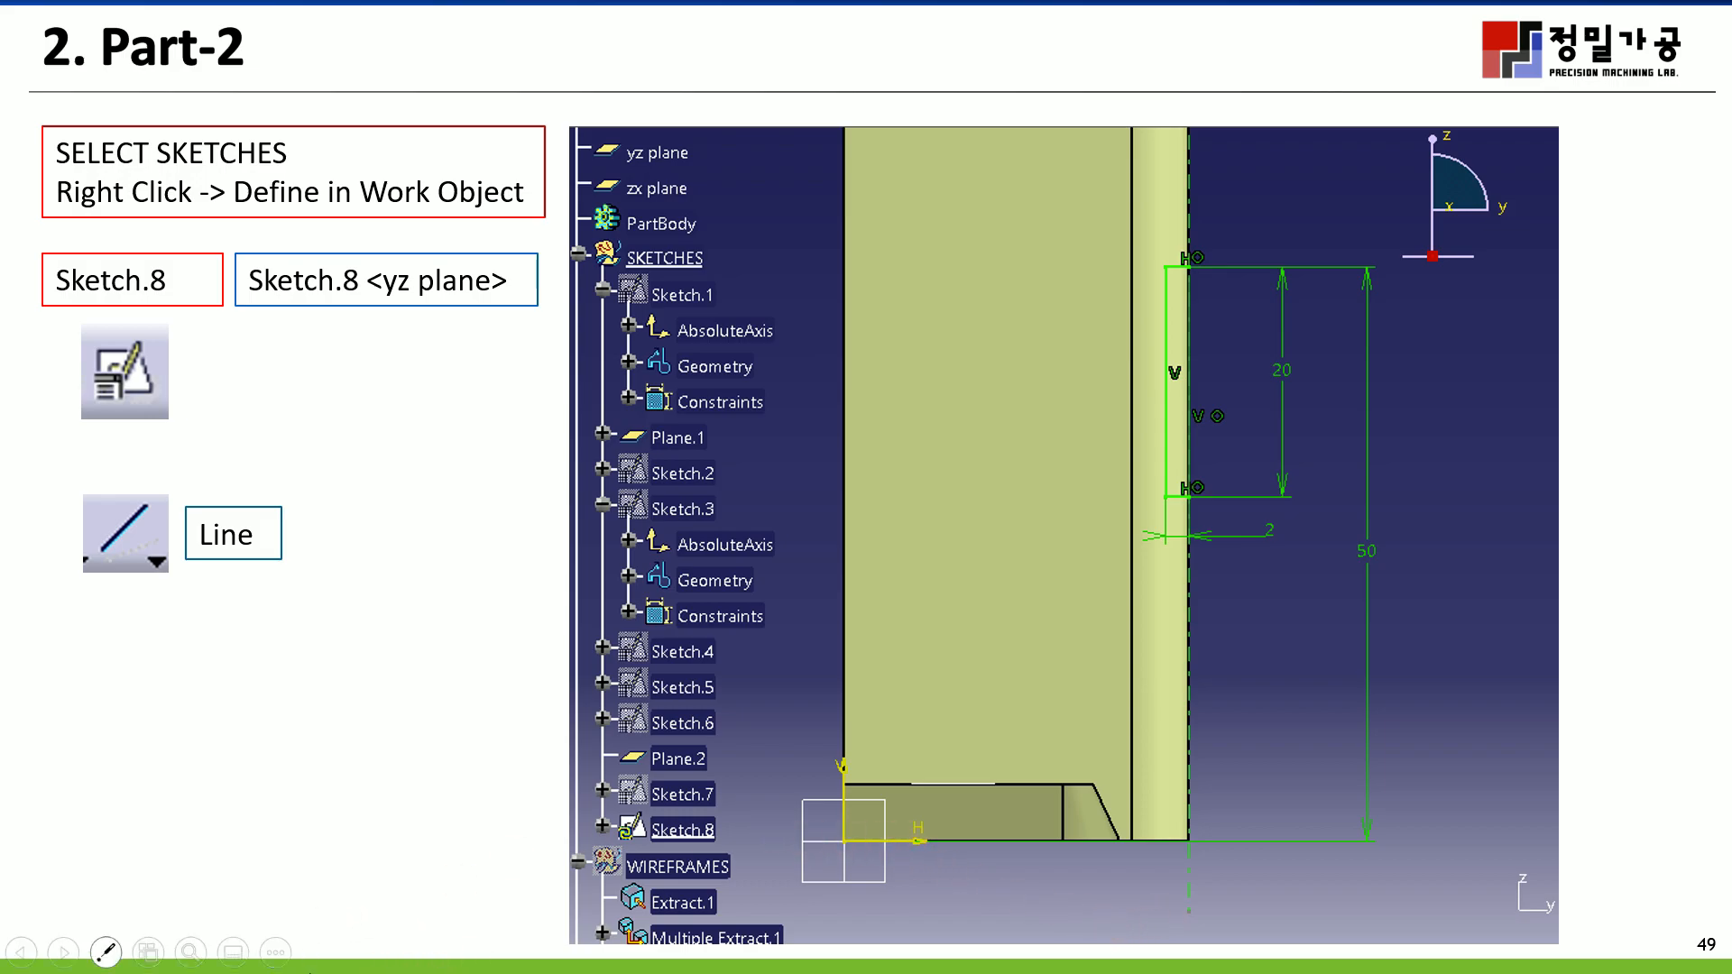
click(63, 953)
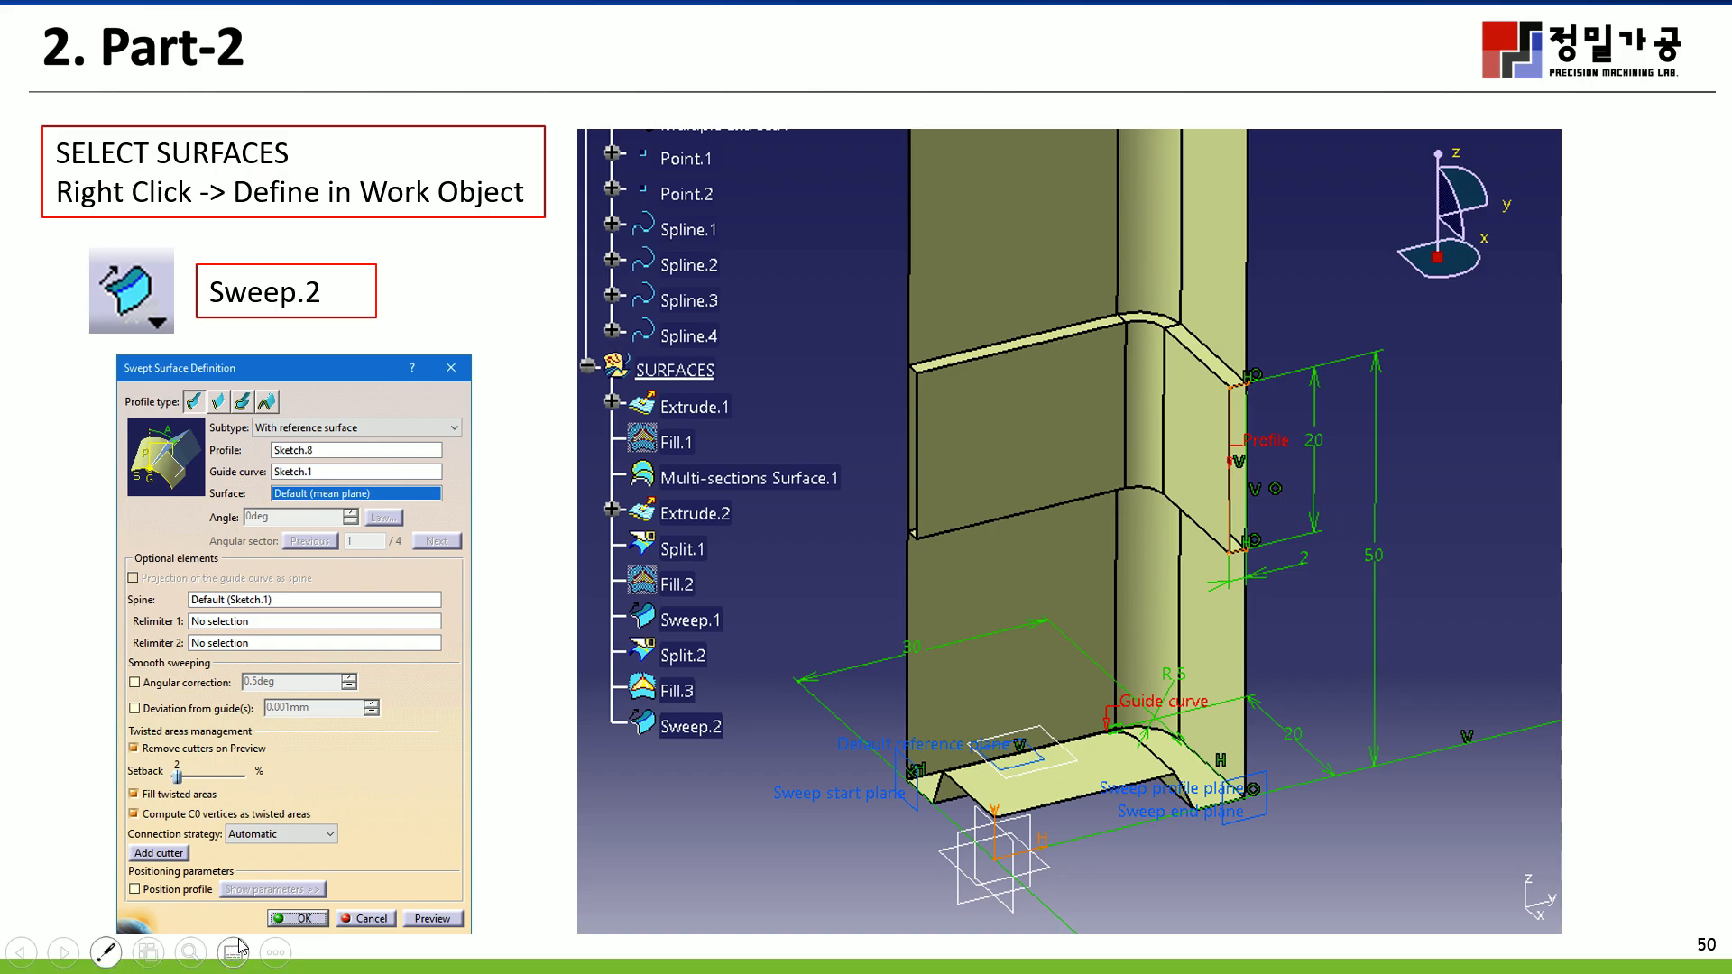
key(super)
click(806, 952)
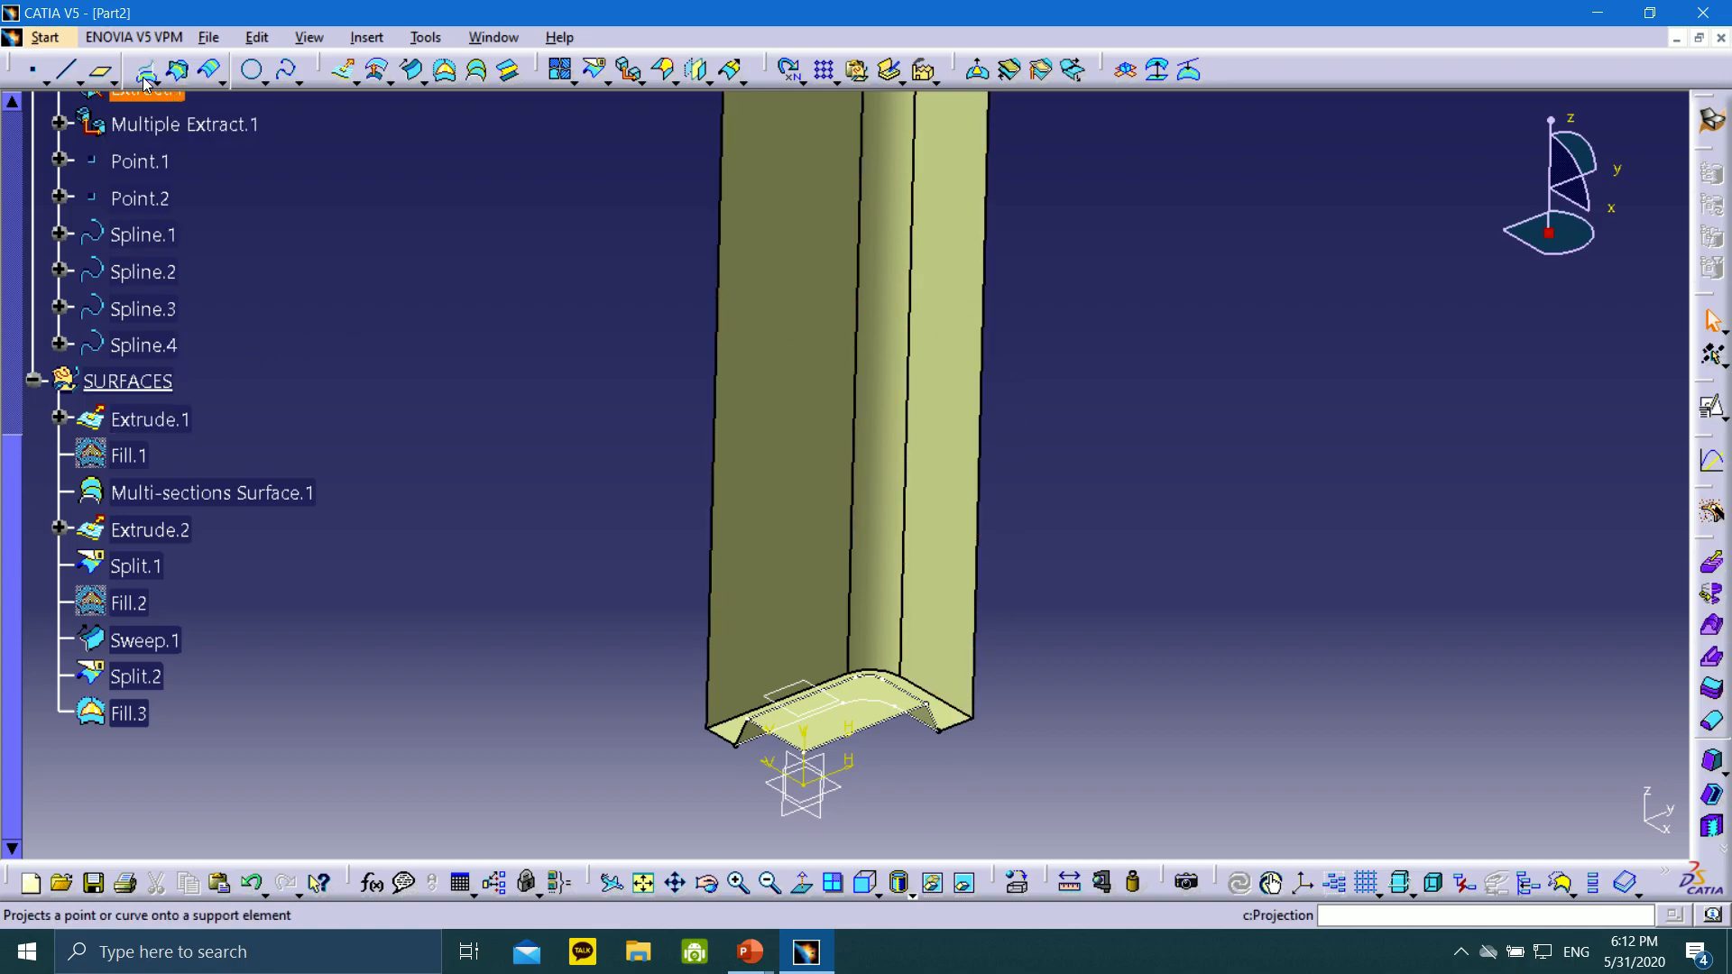
Define the SKETCHES set as the in-work object
scroll(161, 276, up, 4)
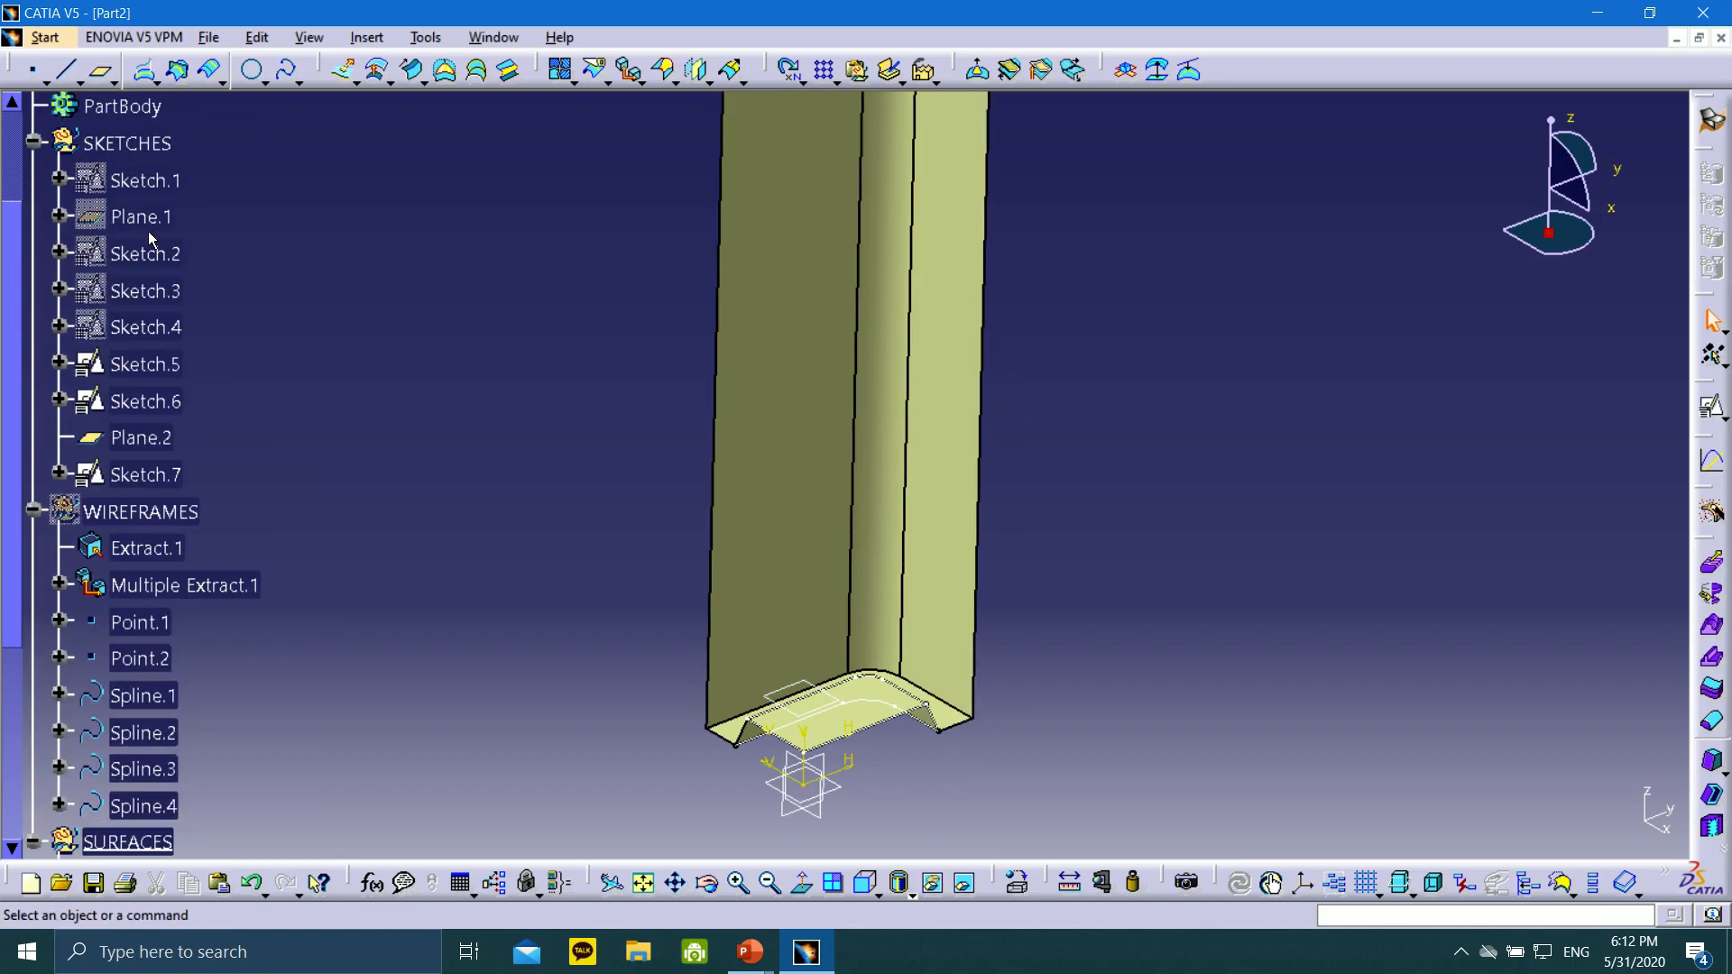
click(145, 253)
scroll(144, 257, up, 2)
click(131, 295)
right_click(131, 295)
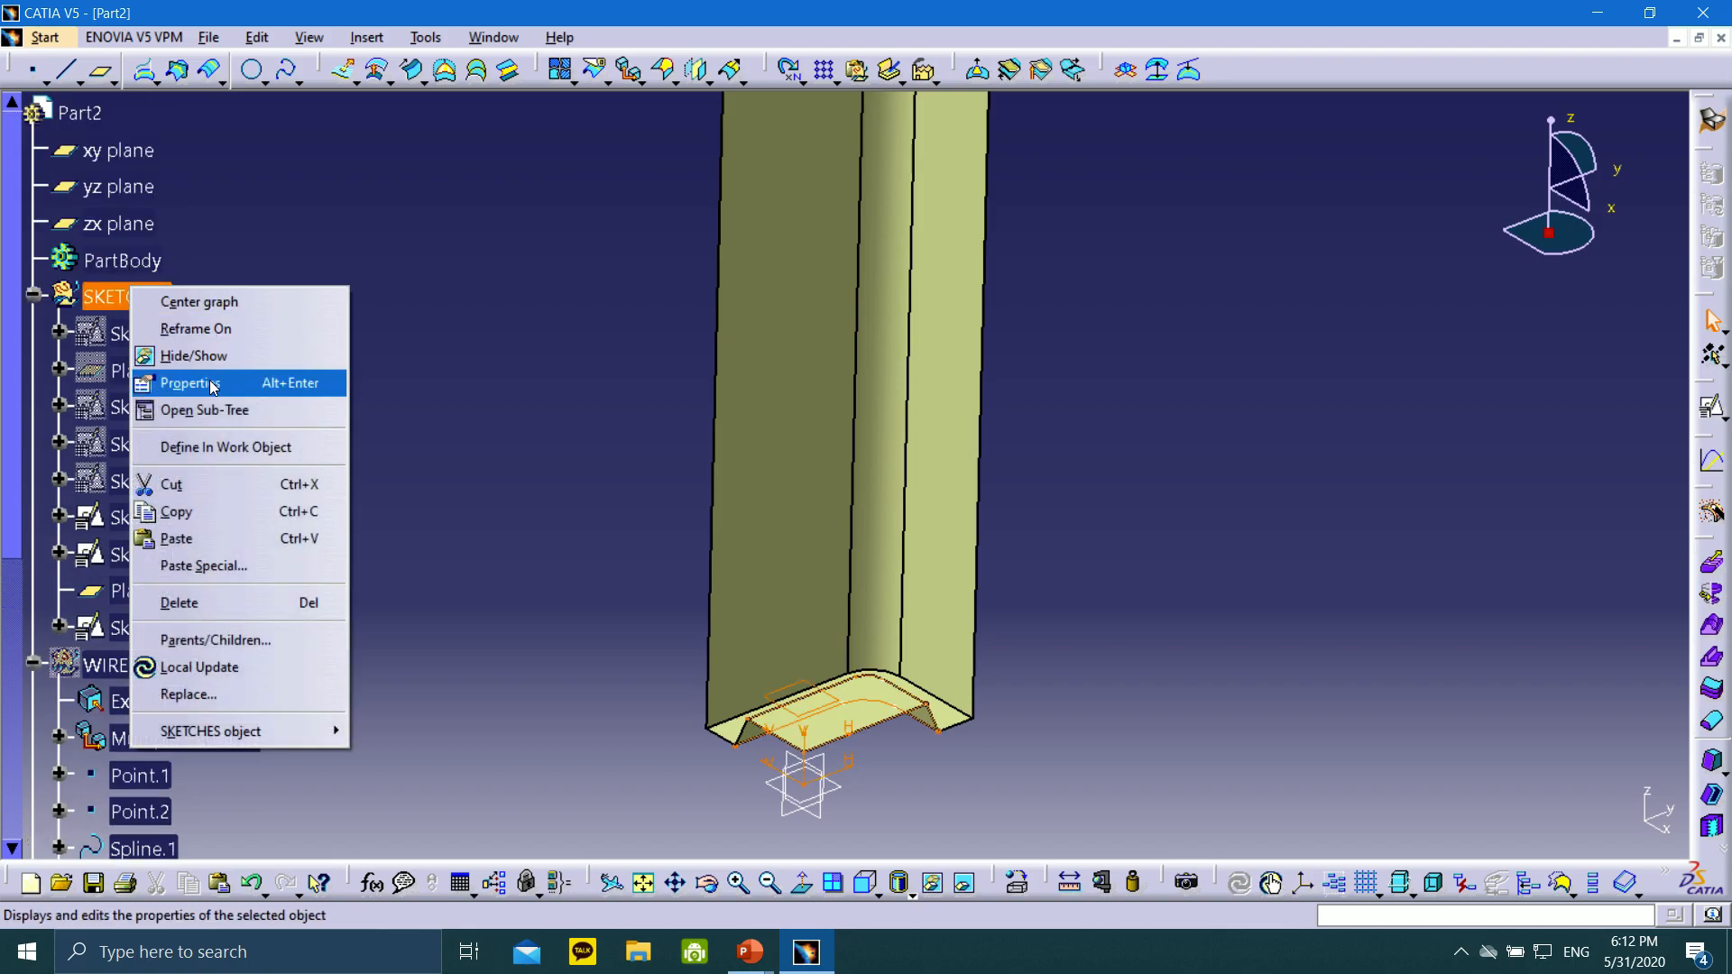
click(226, 447)
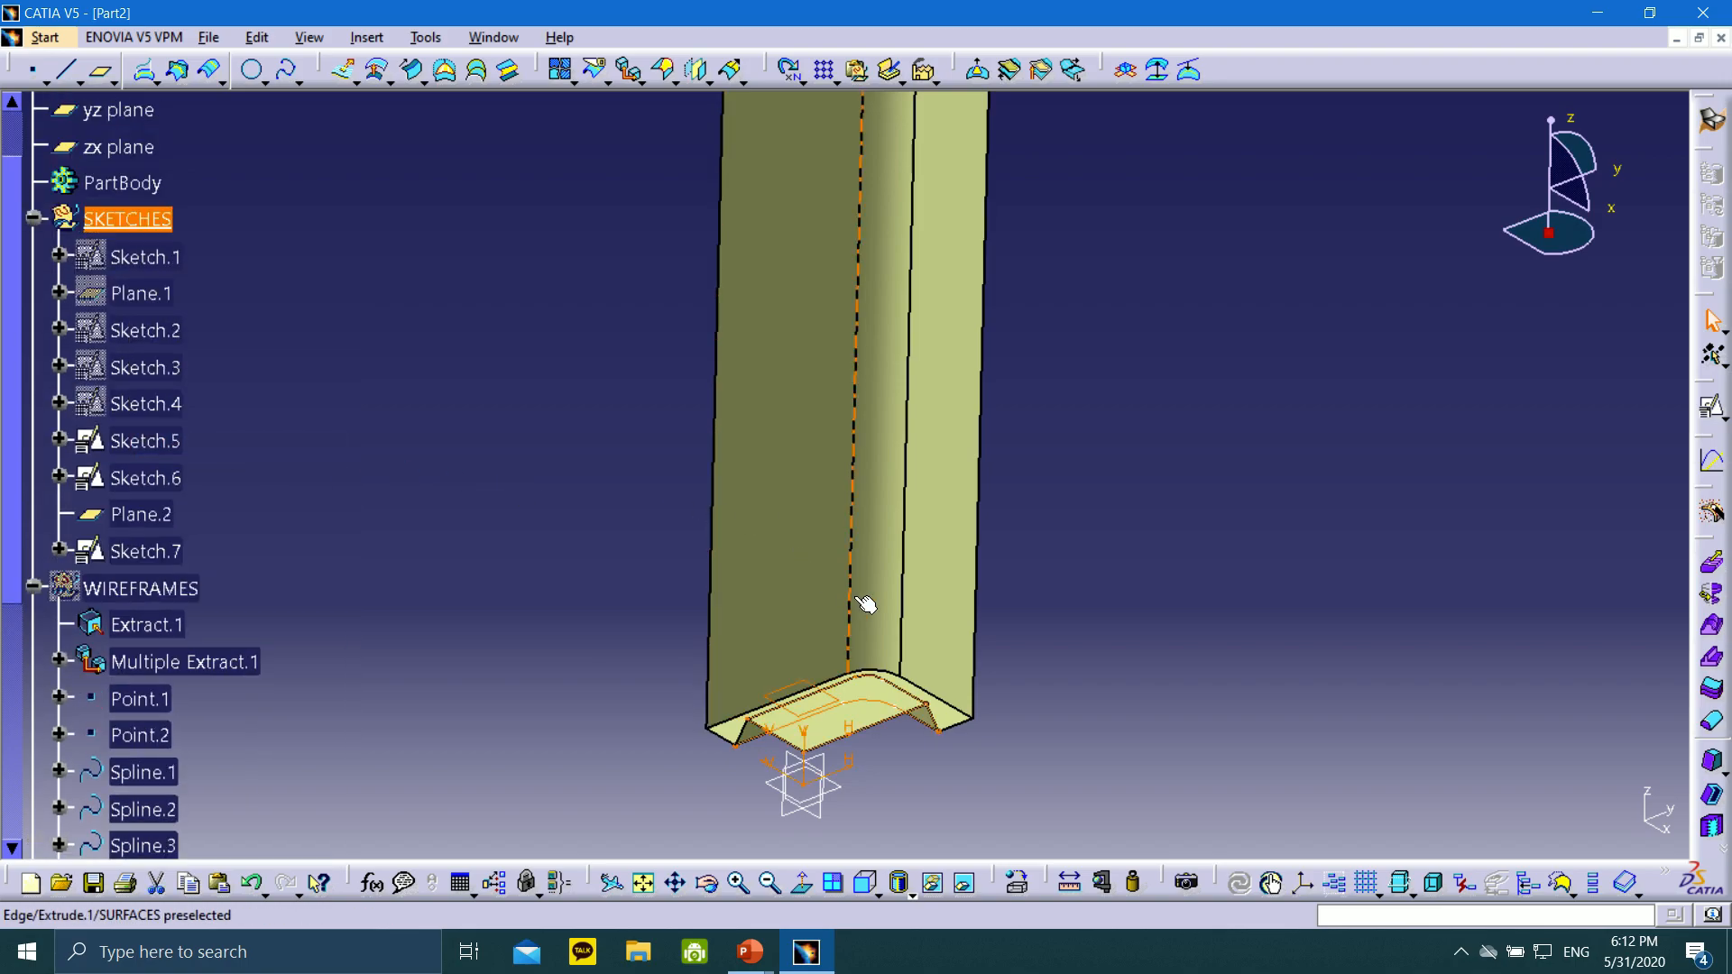
Create a positioned sketch on the yz plane, keeping the implicit origin and orientation
click(828, 765)
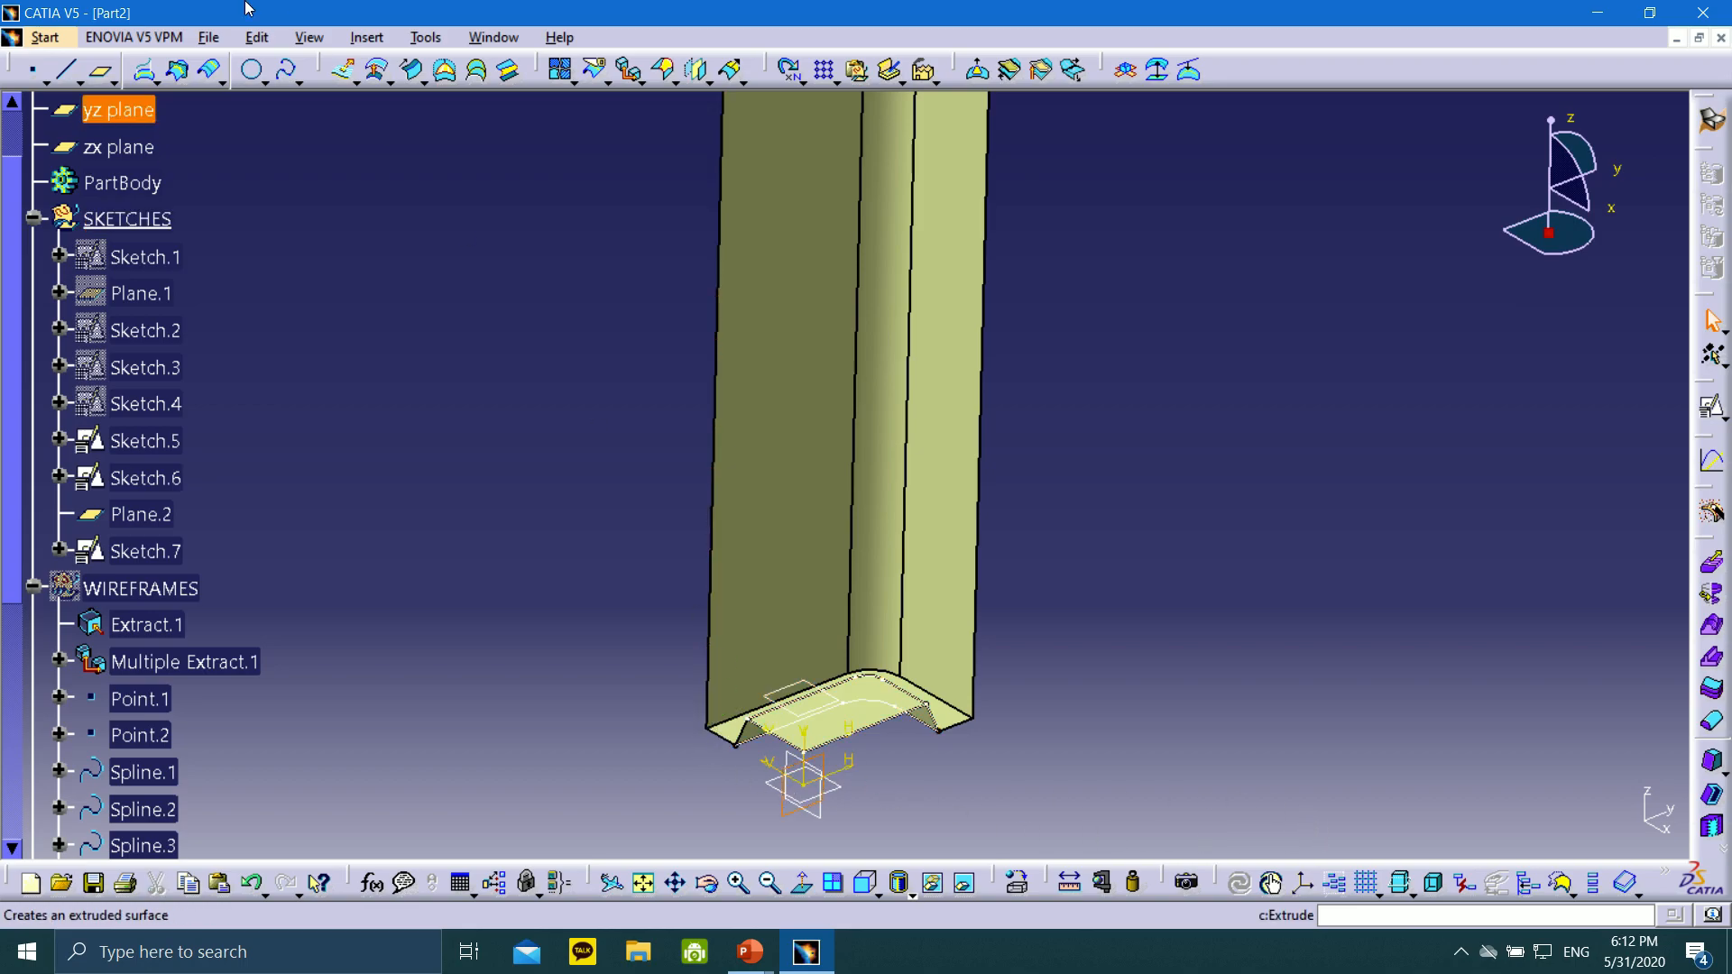
click(1720, 414)
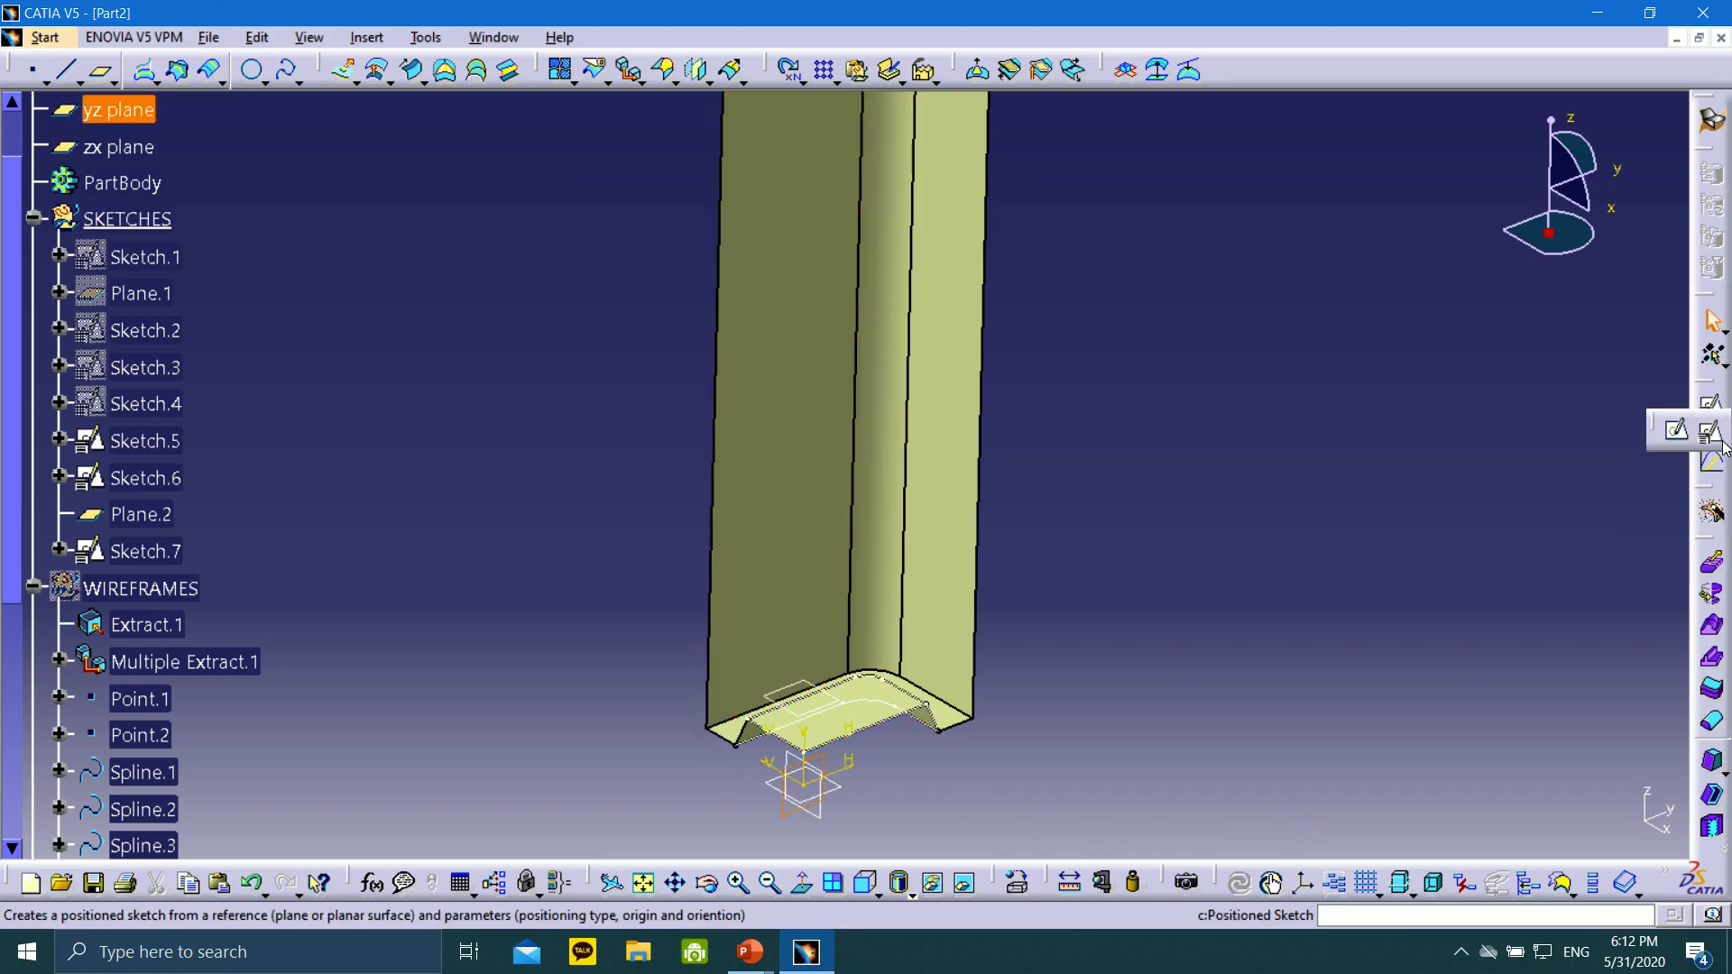
click(1720, 434)
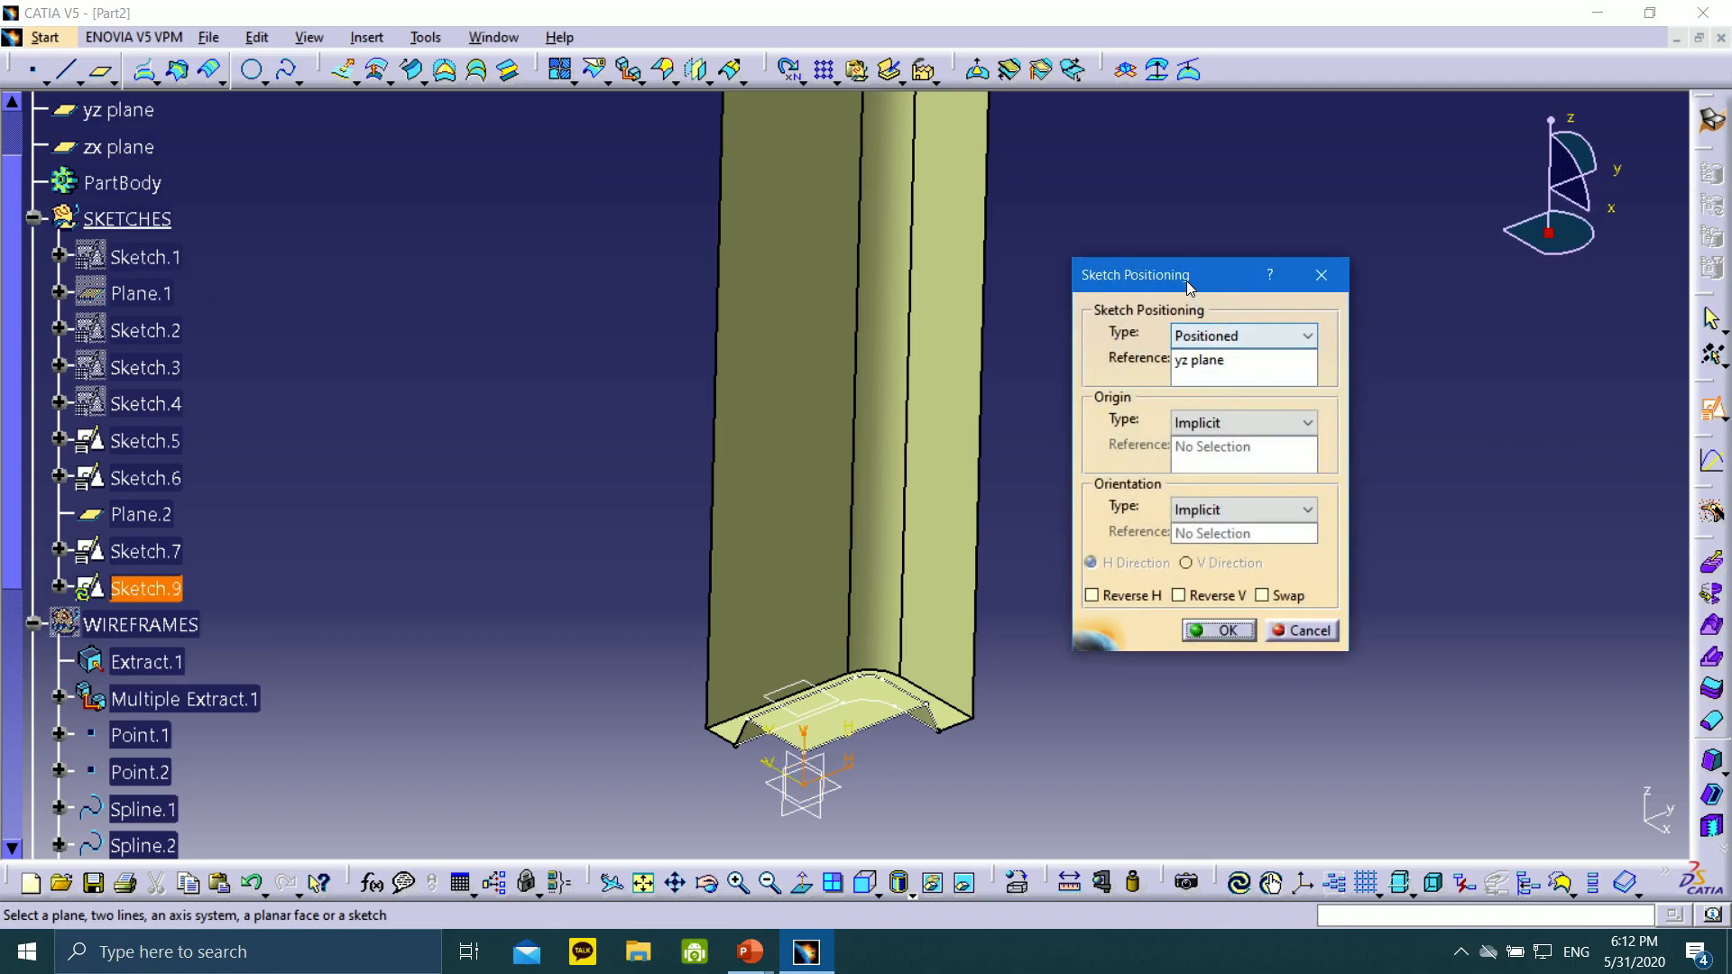
drag(1187, 283, 1269, 257)
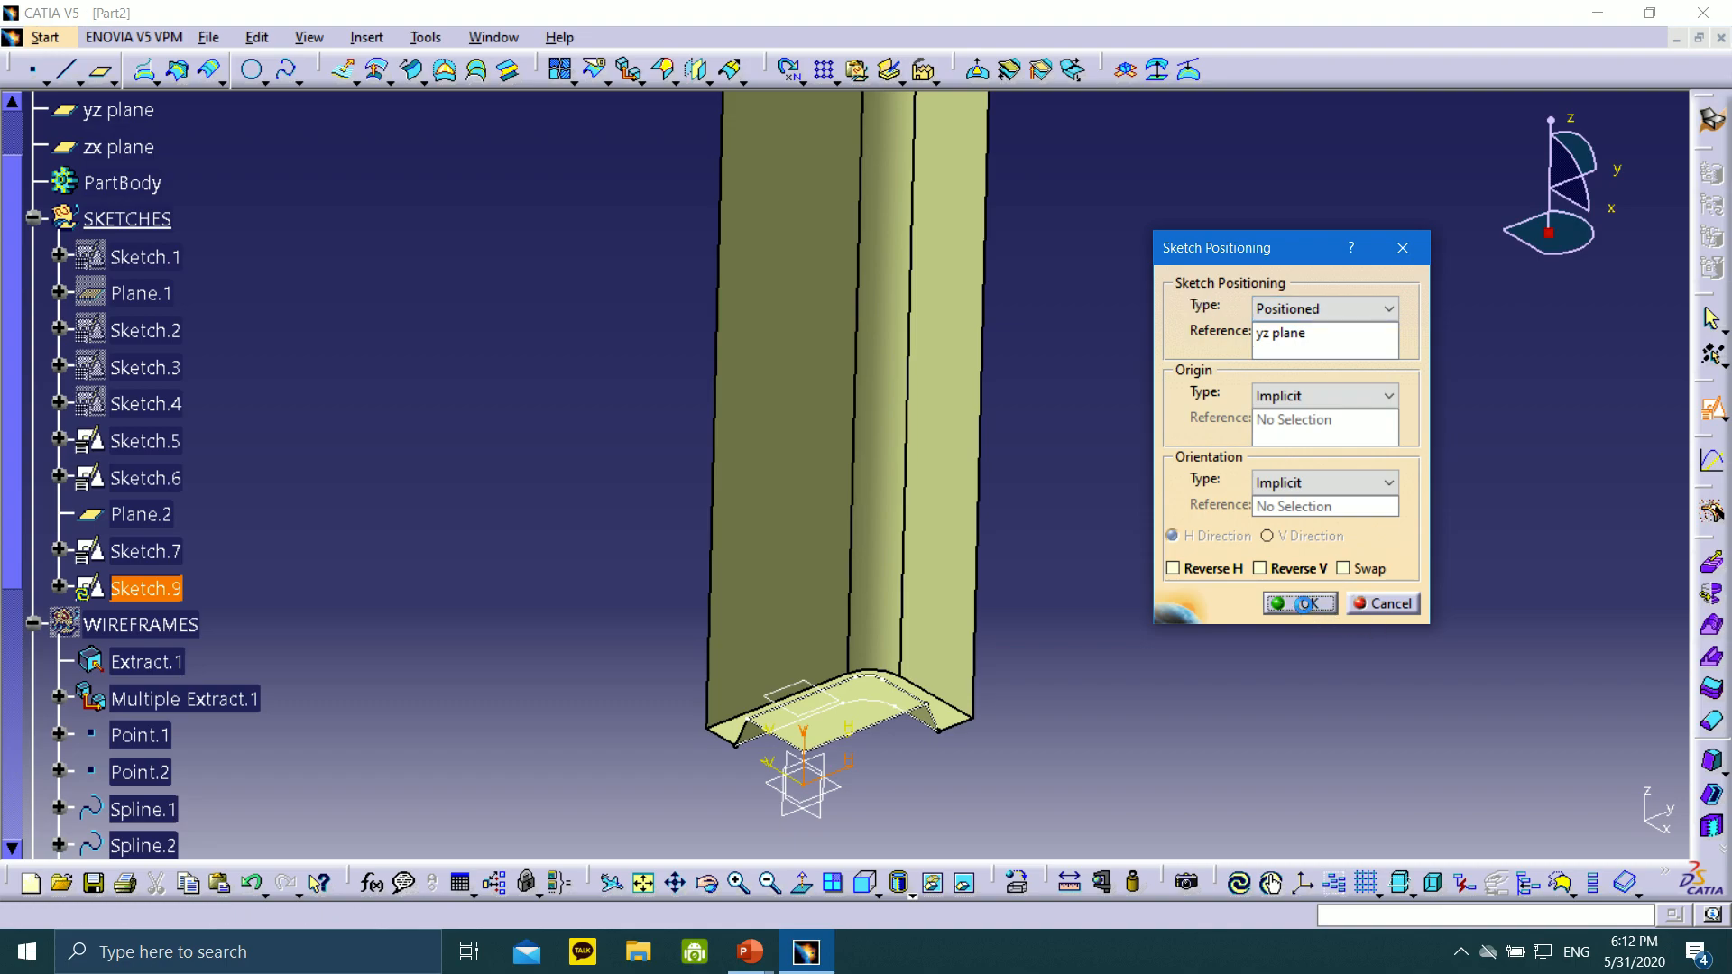
click(1306, 604)
mouse_move(1064, 588)
middle_down()
mouse_move(960, 338)
mouse_move(936, 445)
mouse_move(986, 376)
mouse_move(971, 375)
middle_up()
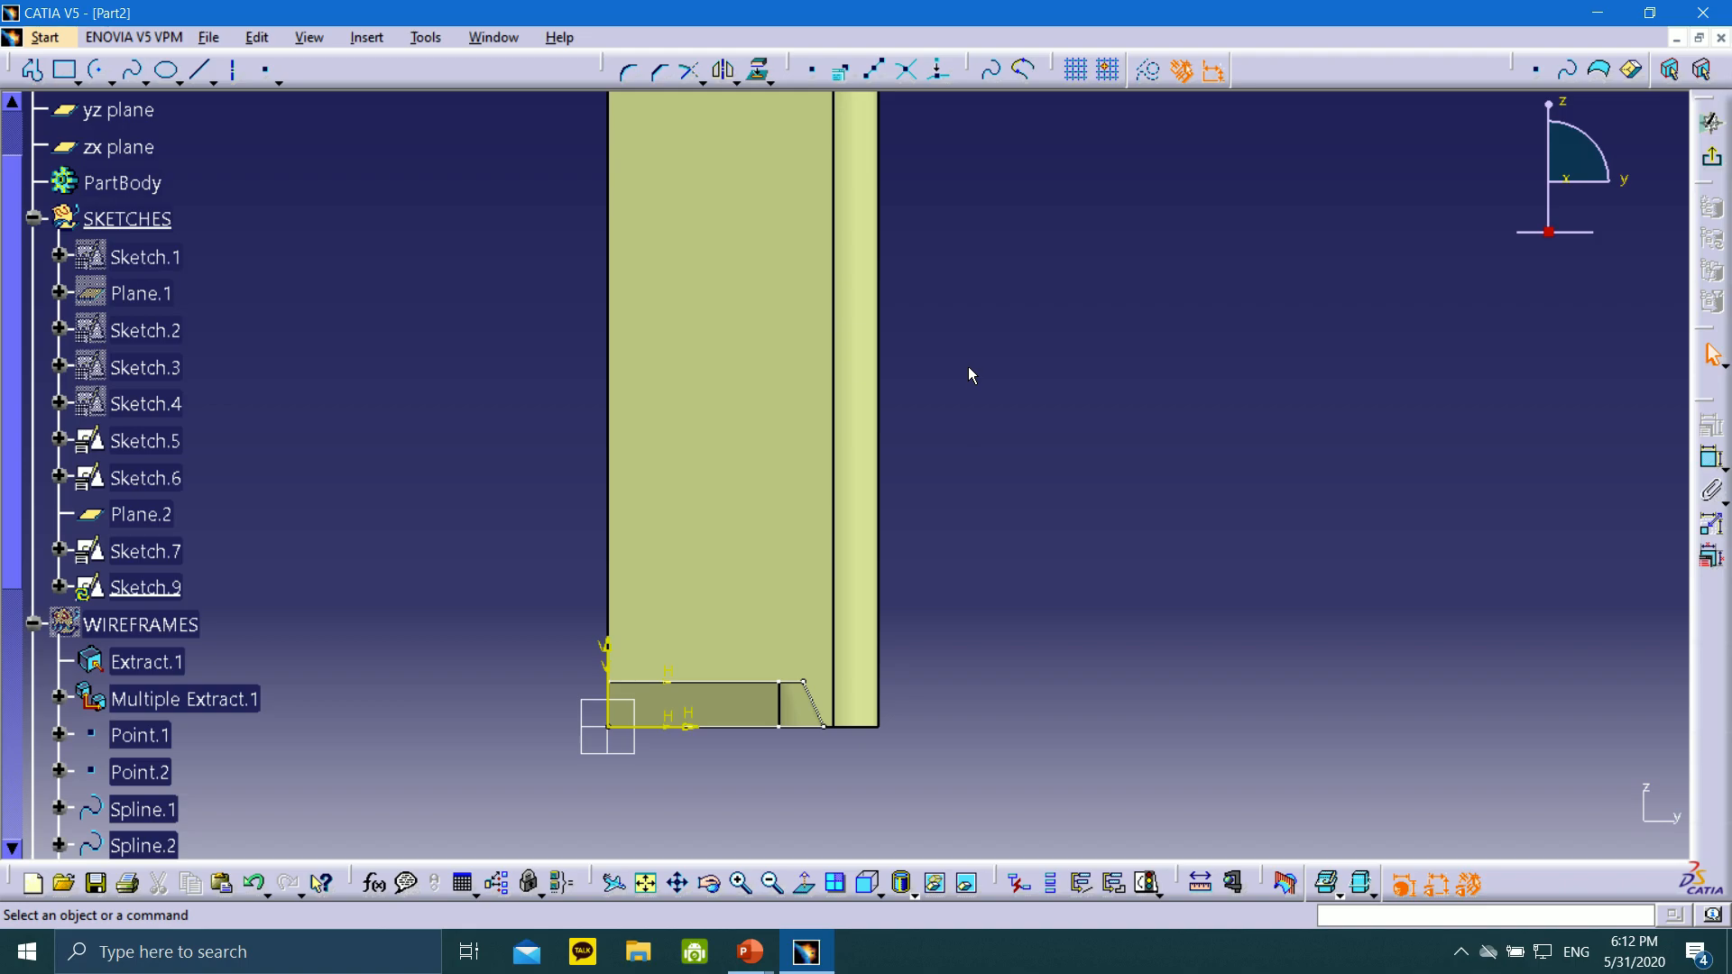
Draw a vertical axis line just outside the body's outer vertical edge, running past its lower end
click(236, 76)
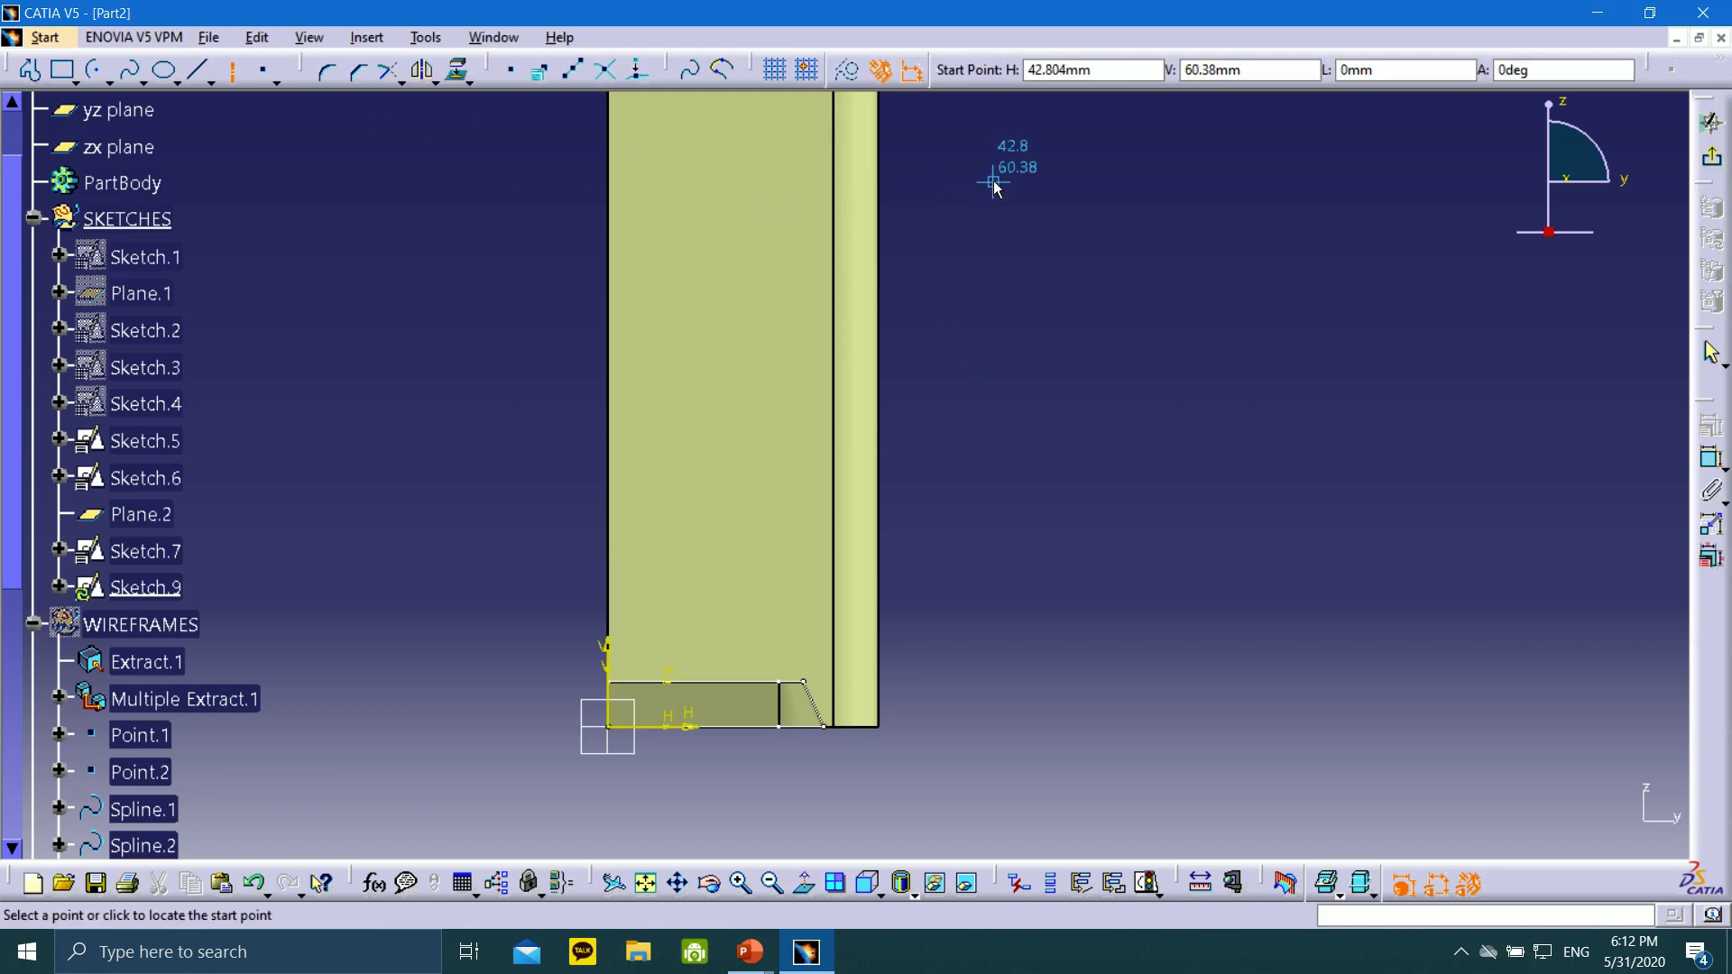
click(920, 138)
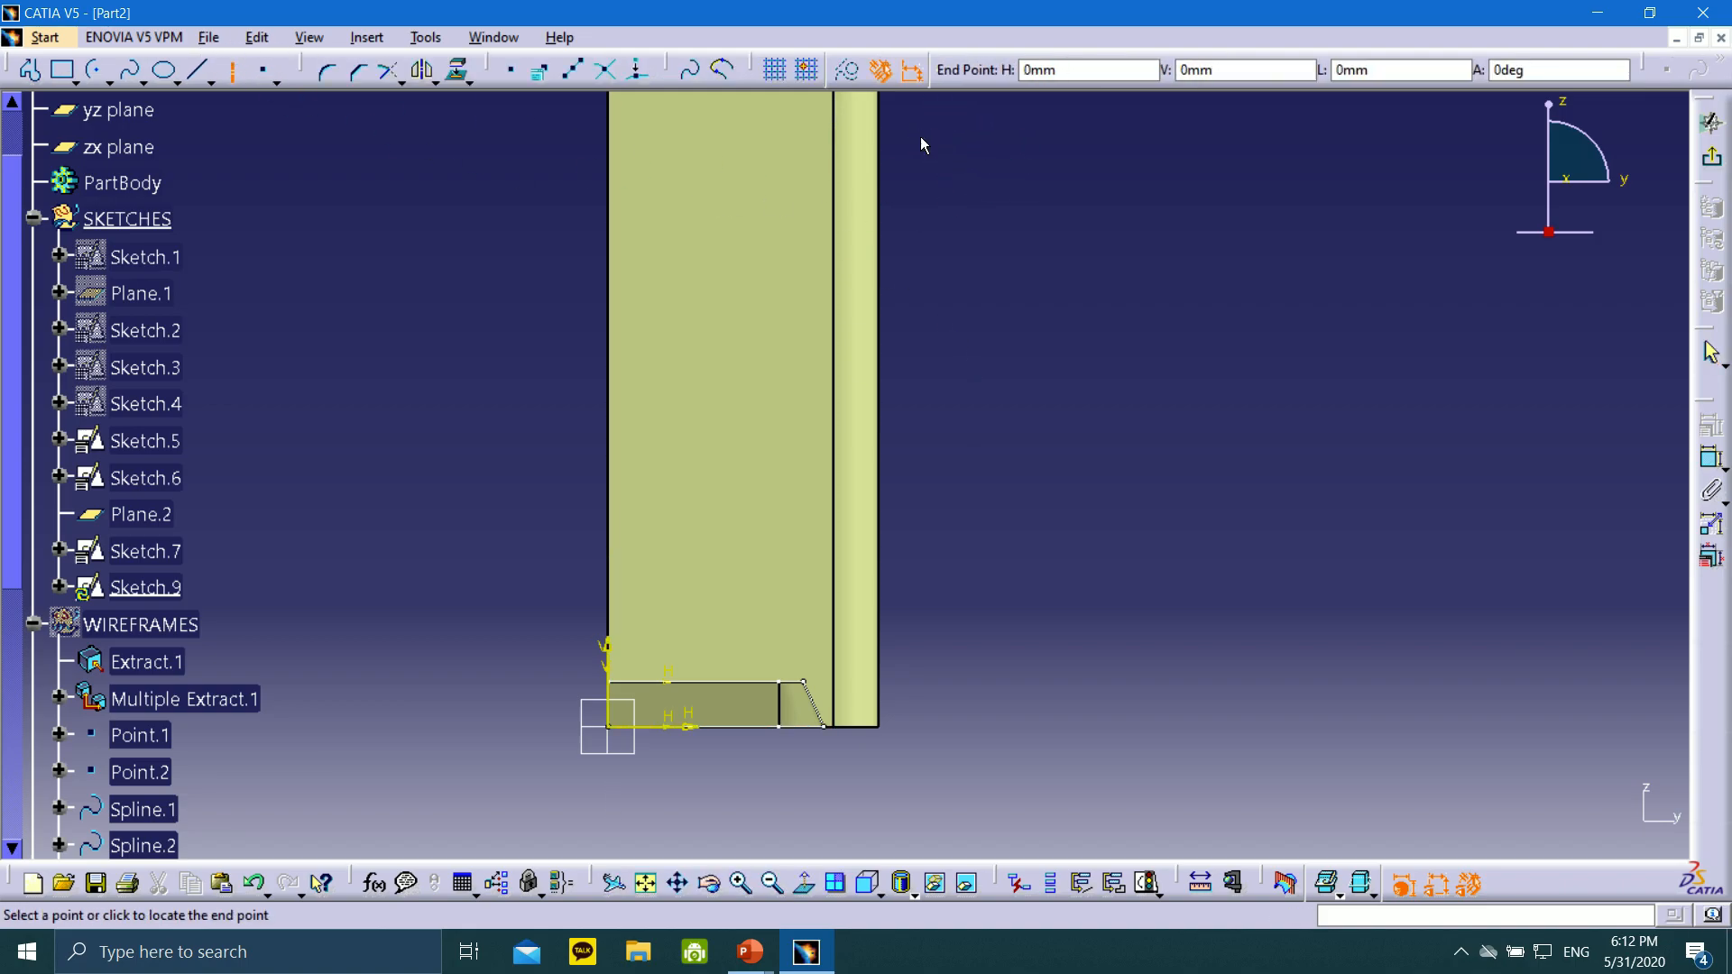
click(921, 781)
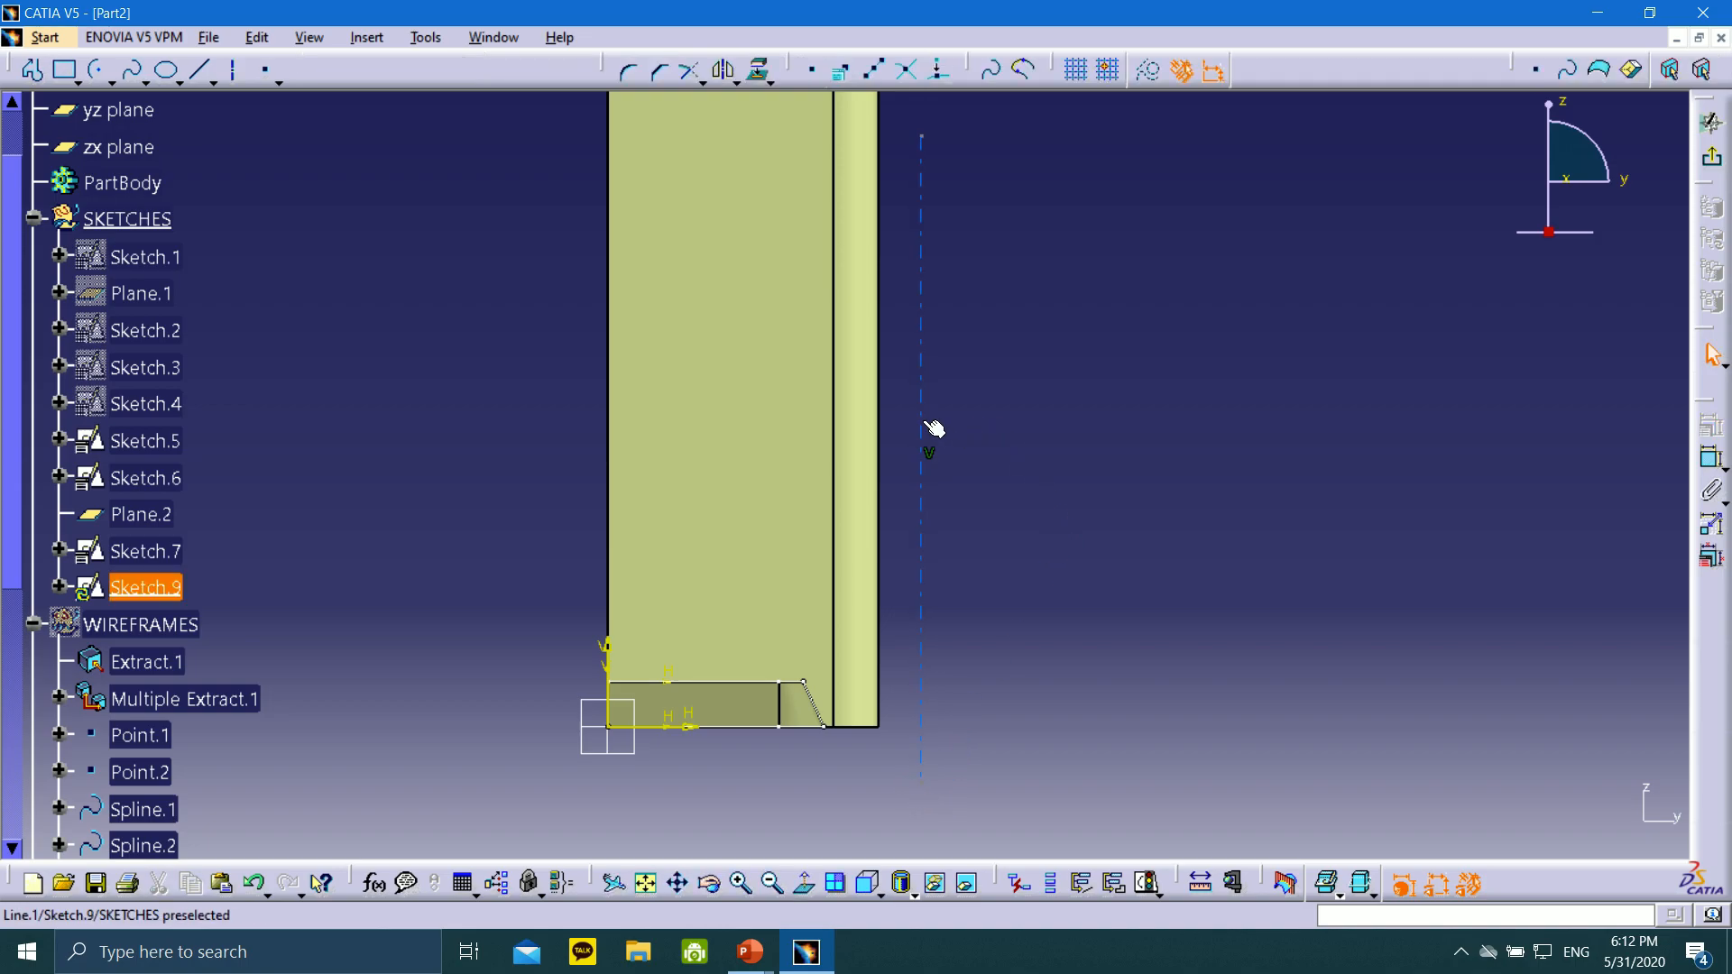
click(1054, 434)
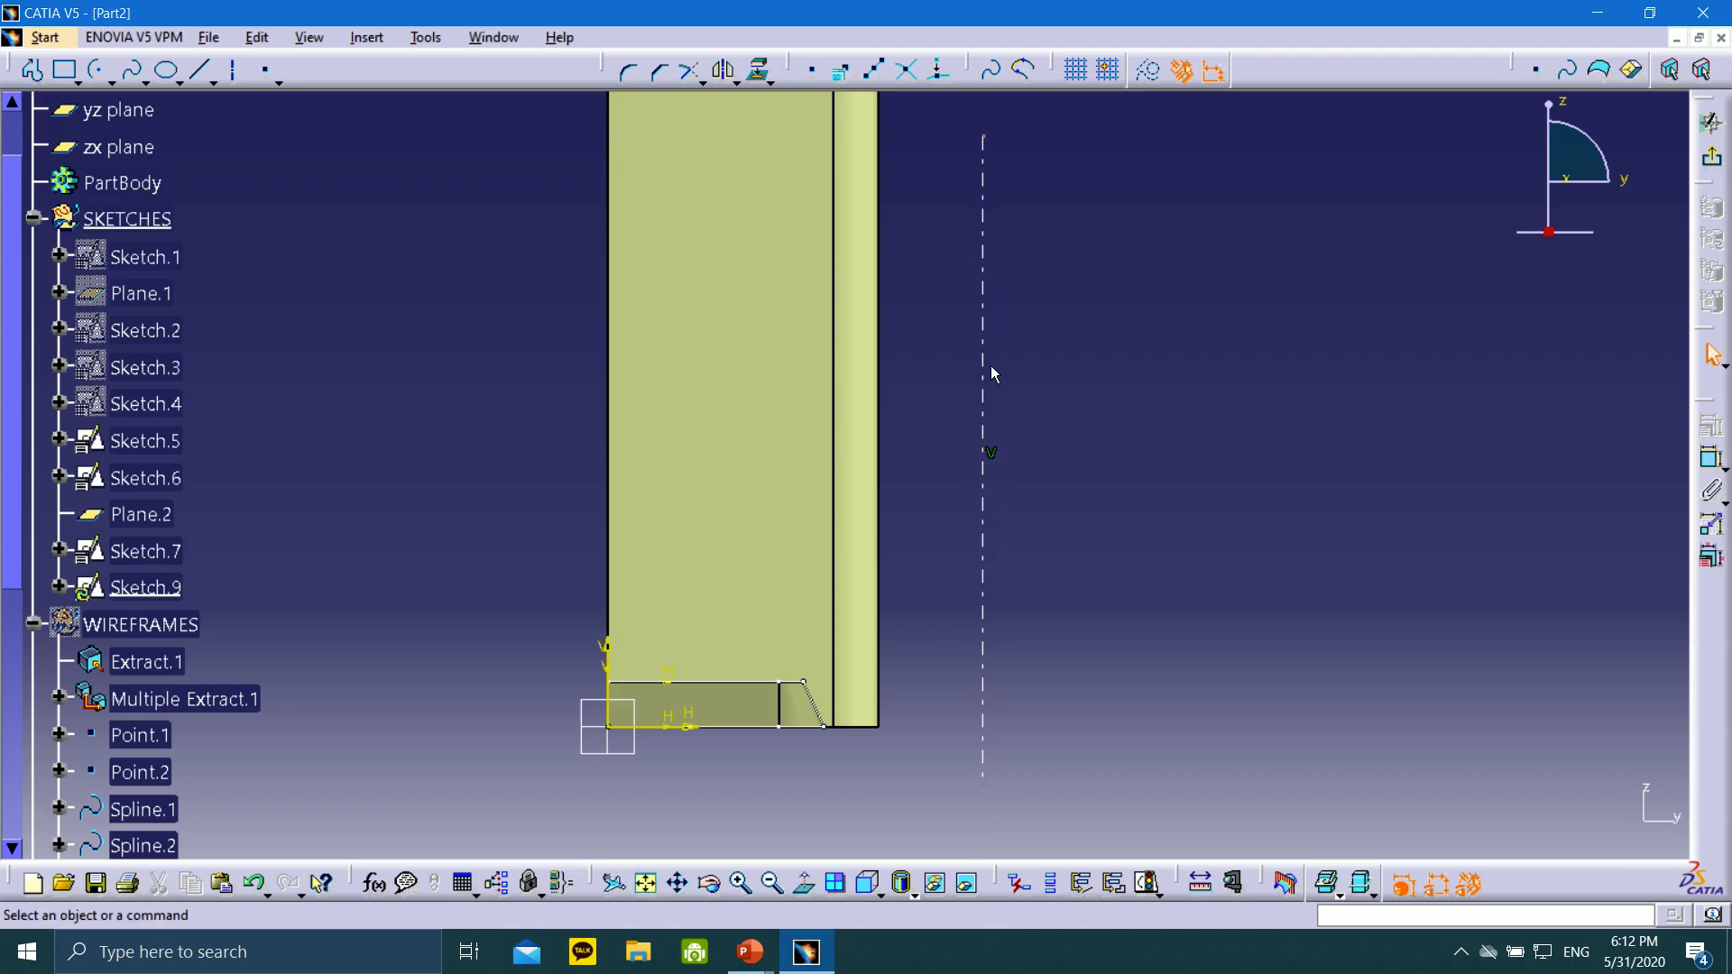
Constrain the vertical axis to be coincident with the body's outer vertical edge
ctrl+click(879, 344)
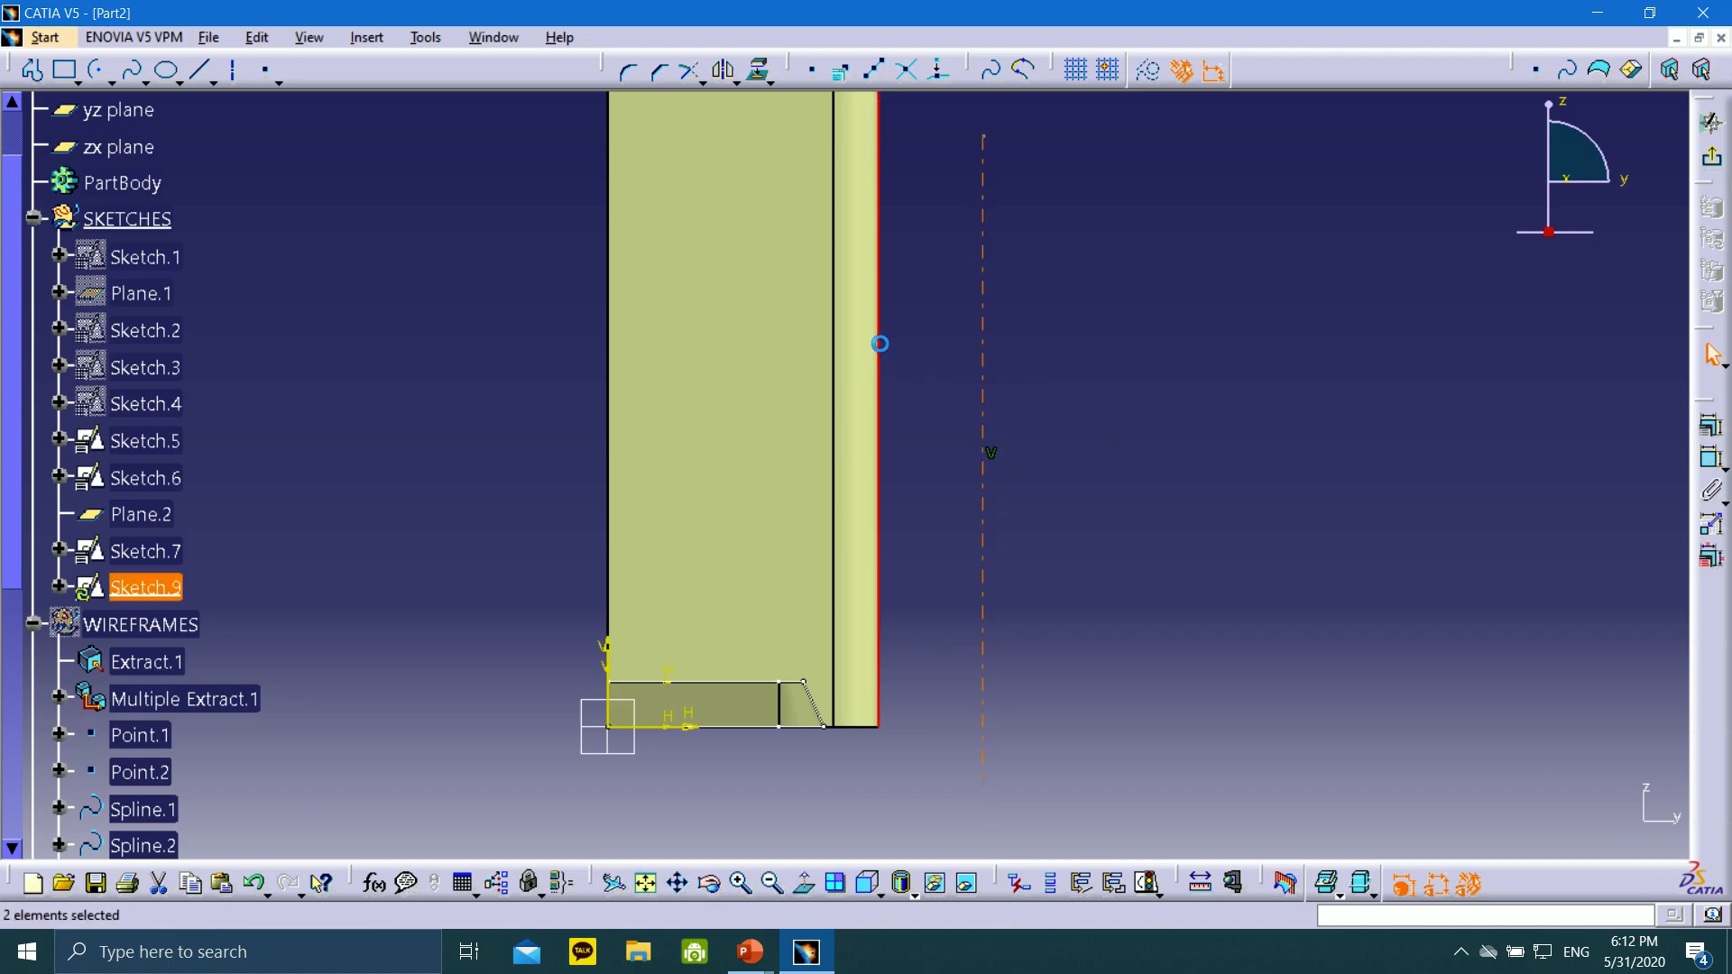
click(1701, 434)
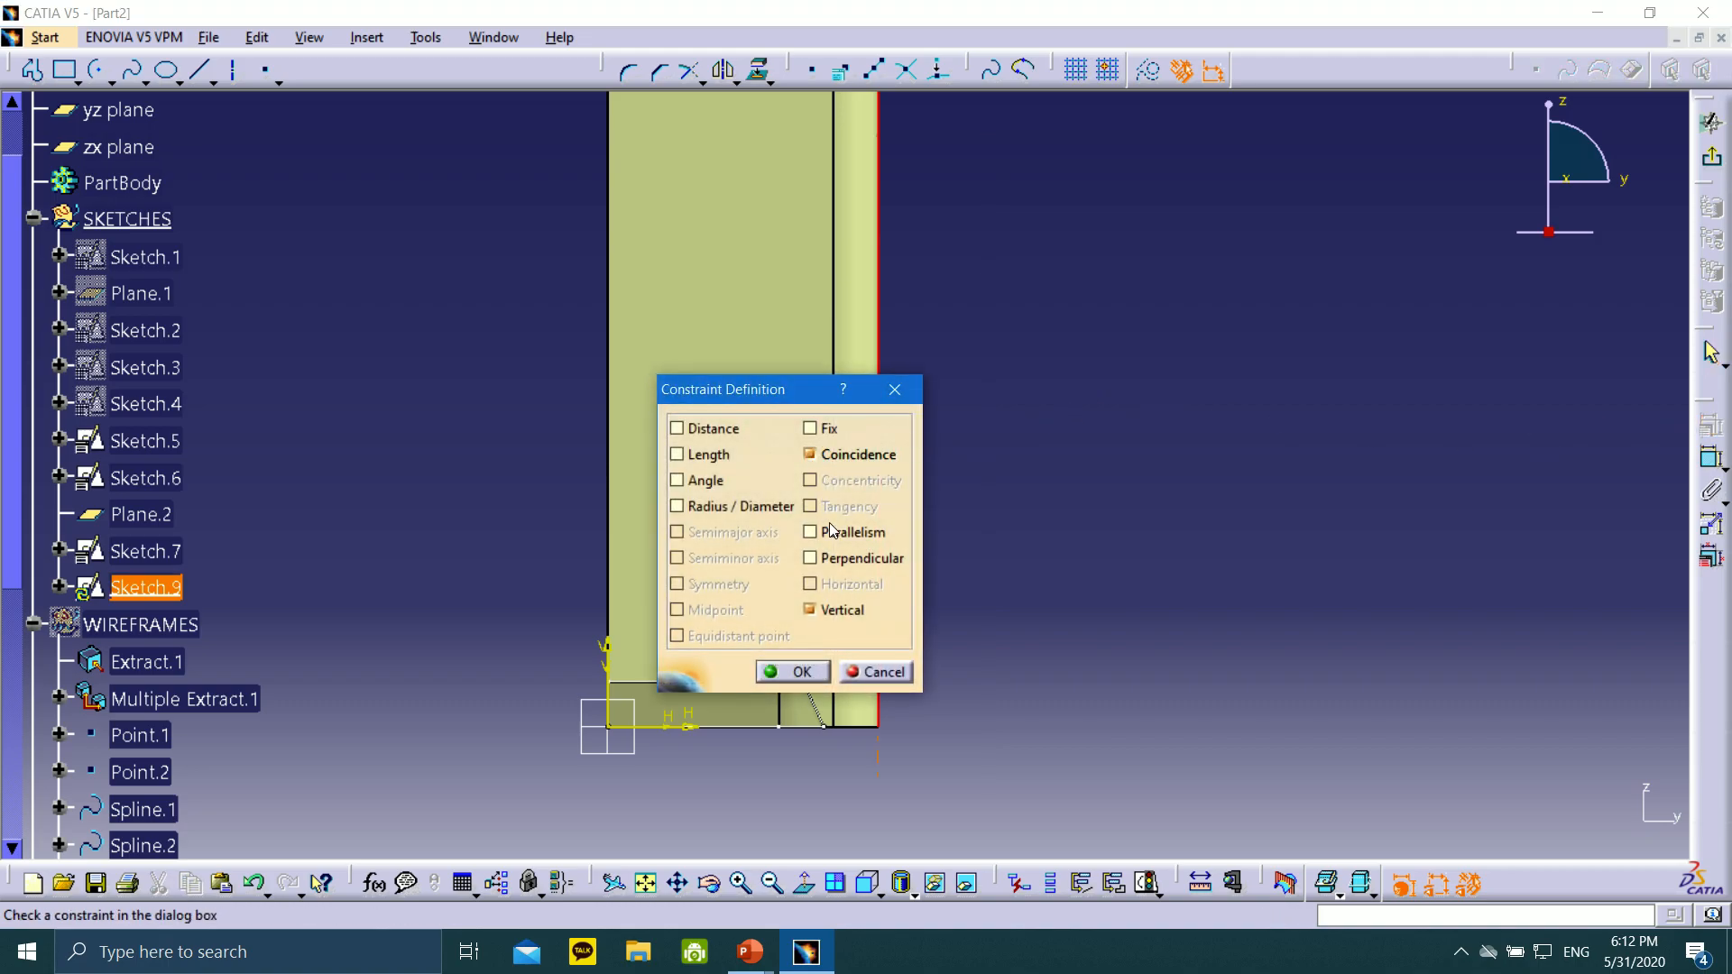
click(790, 673)
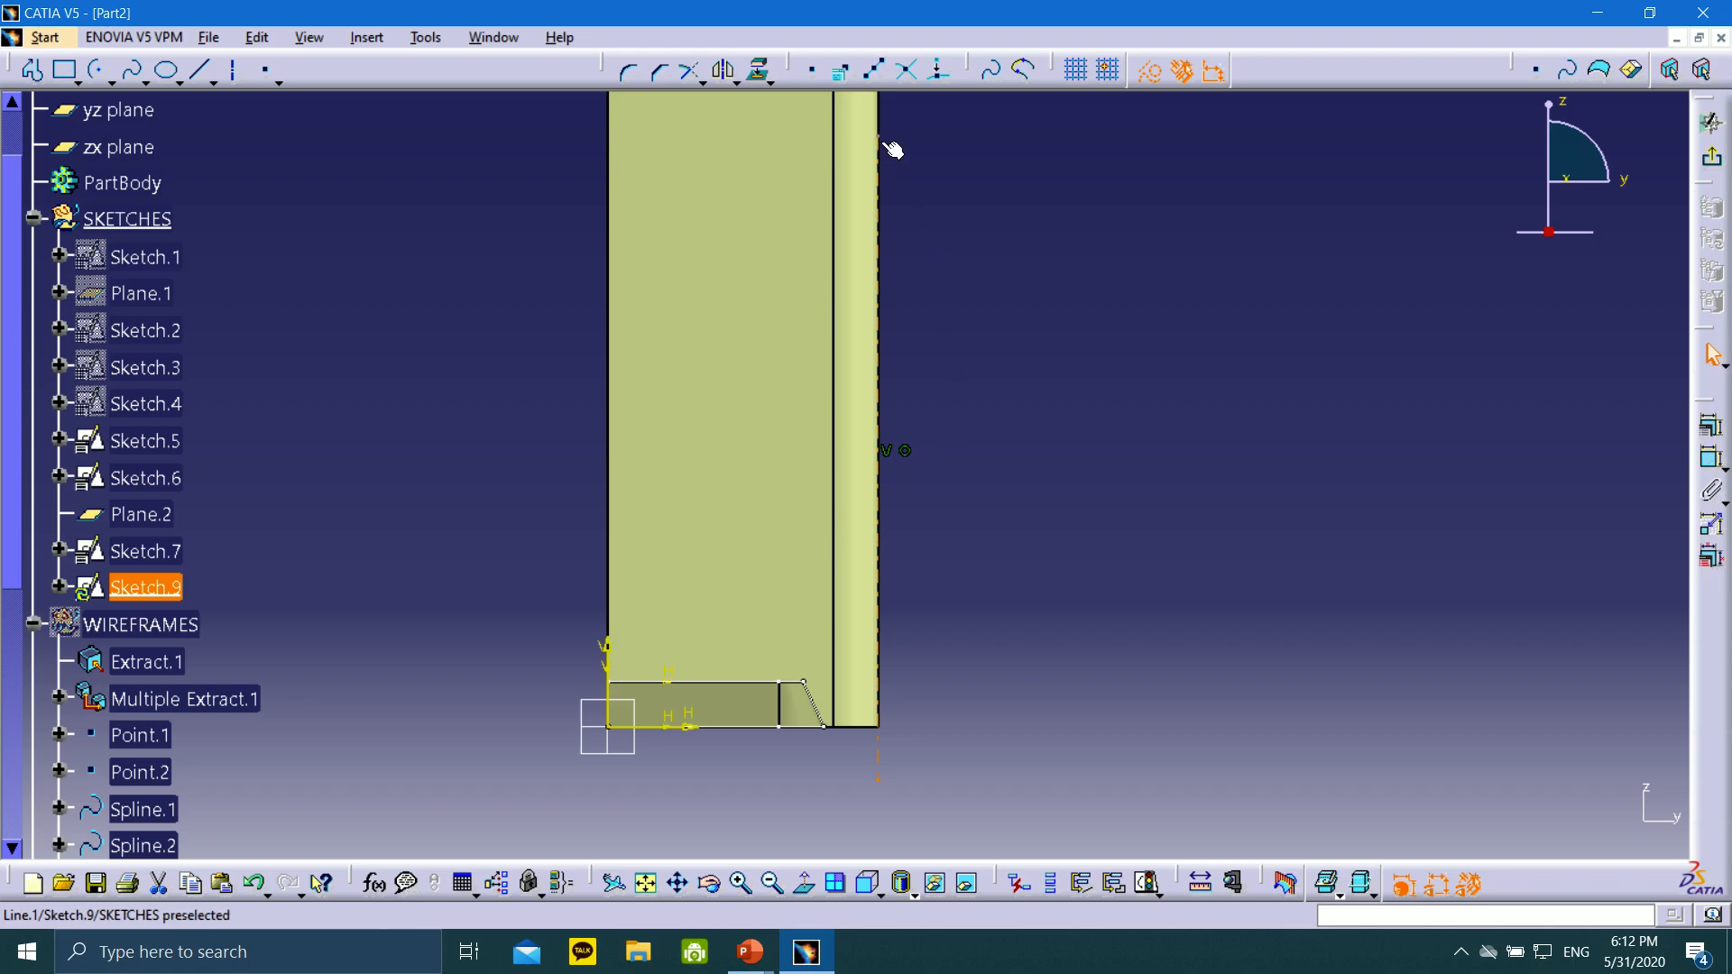
Extend the upper end of the axis farther up along the body's outer edge
middle_drag(968, 293, 1031, 621)
scroll(1045, 670, up, 1)
drag(945, 425, 946, 183)
middle_drag(1125, 674, 1107, 264)
middle_drag(1060, 480, 1092, 596)
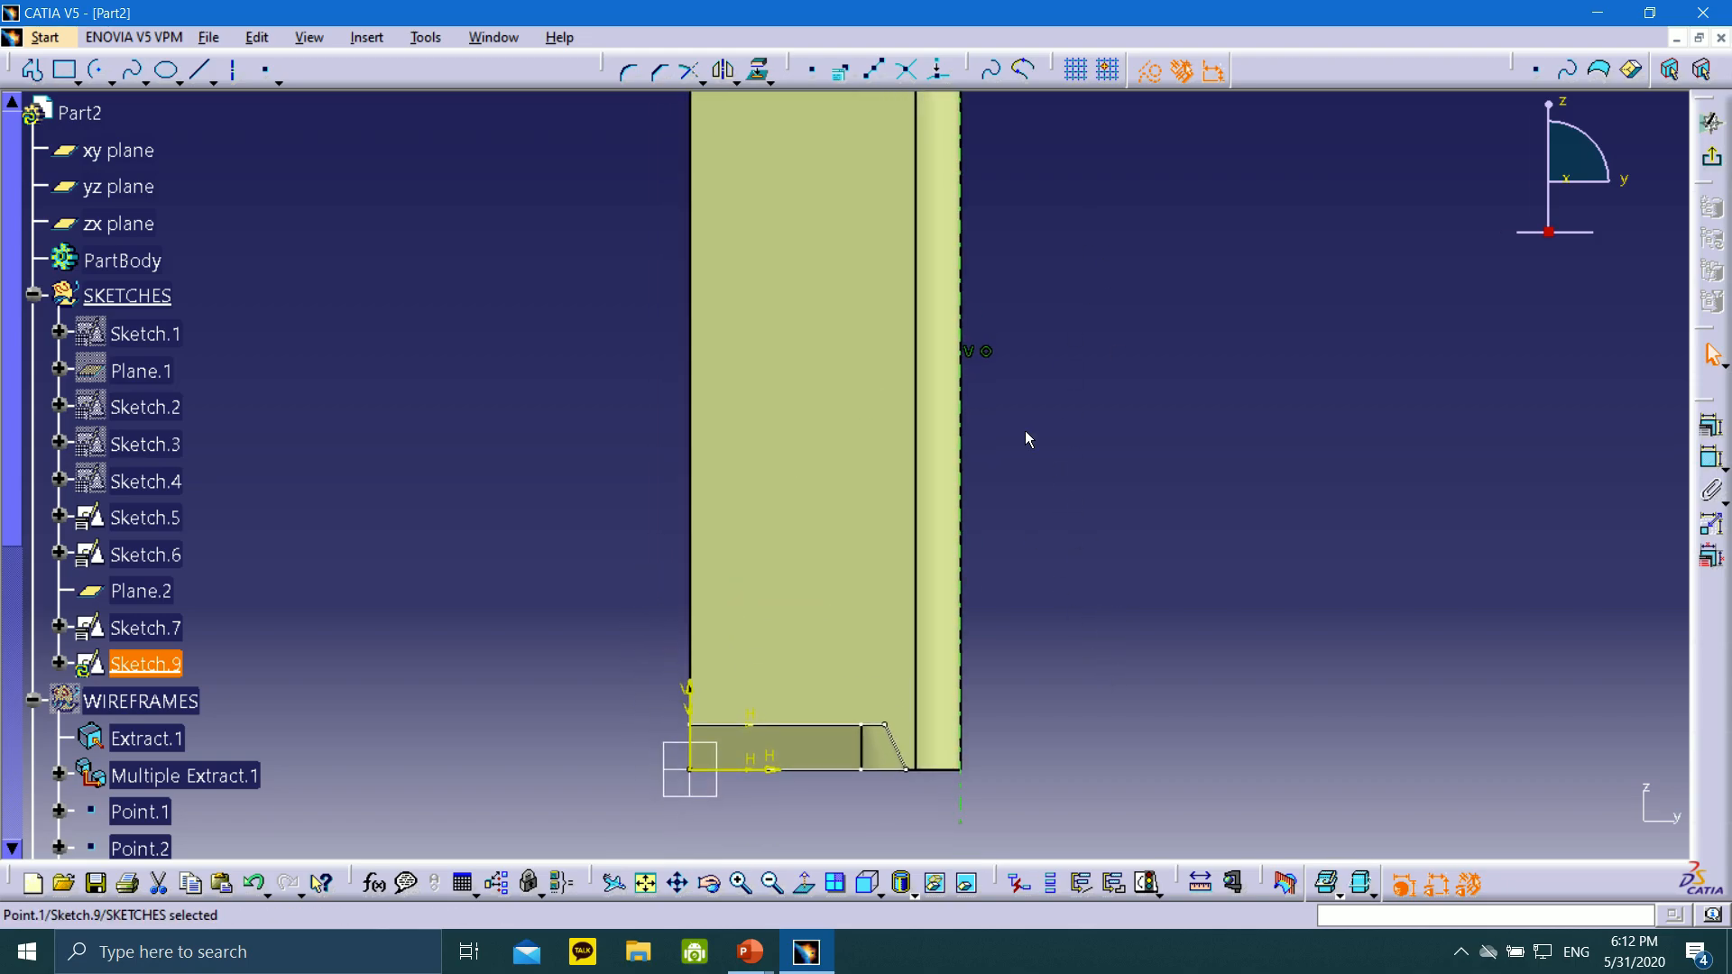
Draw an open three-sided profile inward from the axis, with two short horizontal lines joined by a vertical line, starting about 43.5 mm above the origin
click(204, 74)
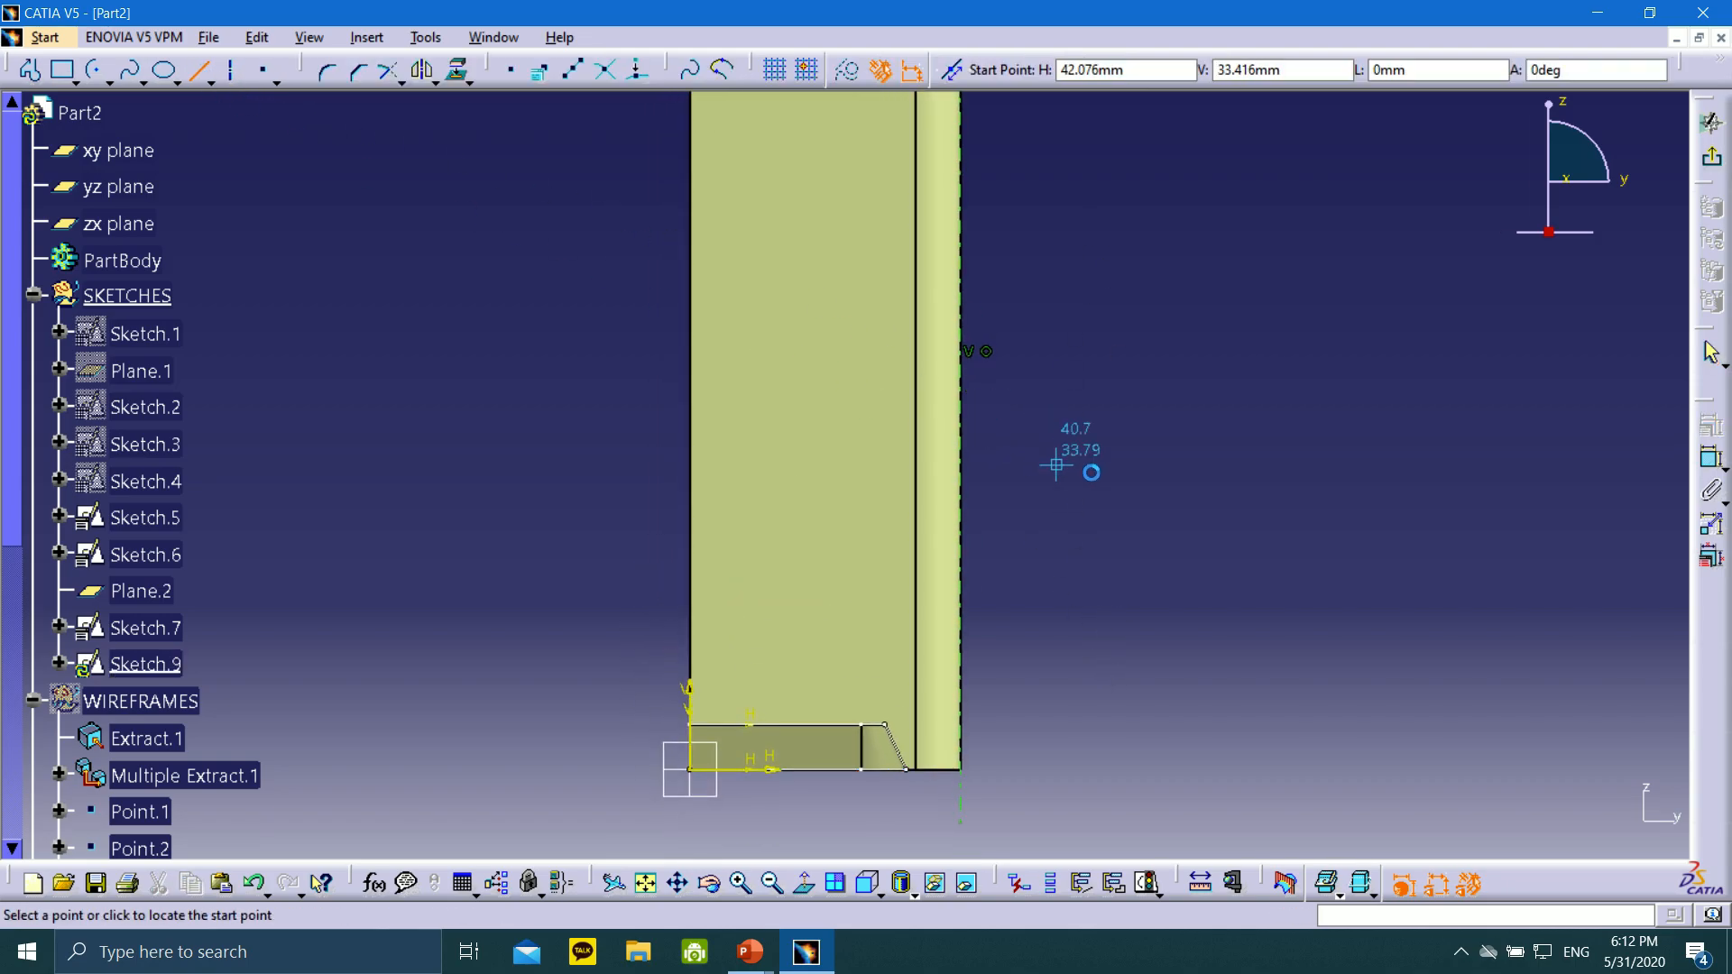
click(965, 380)
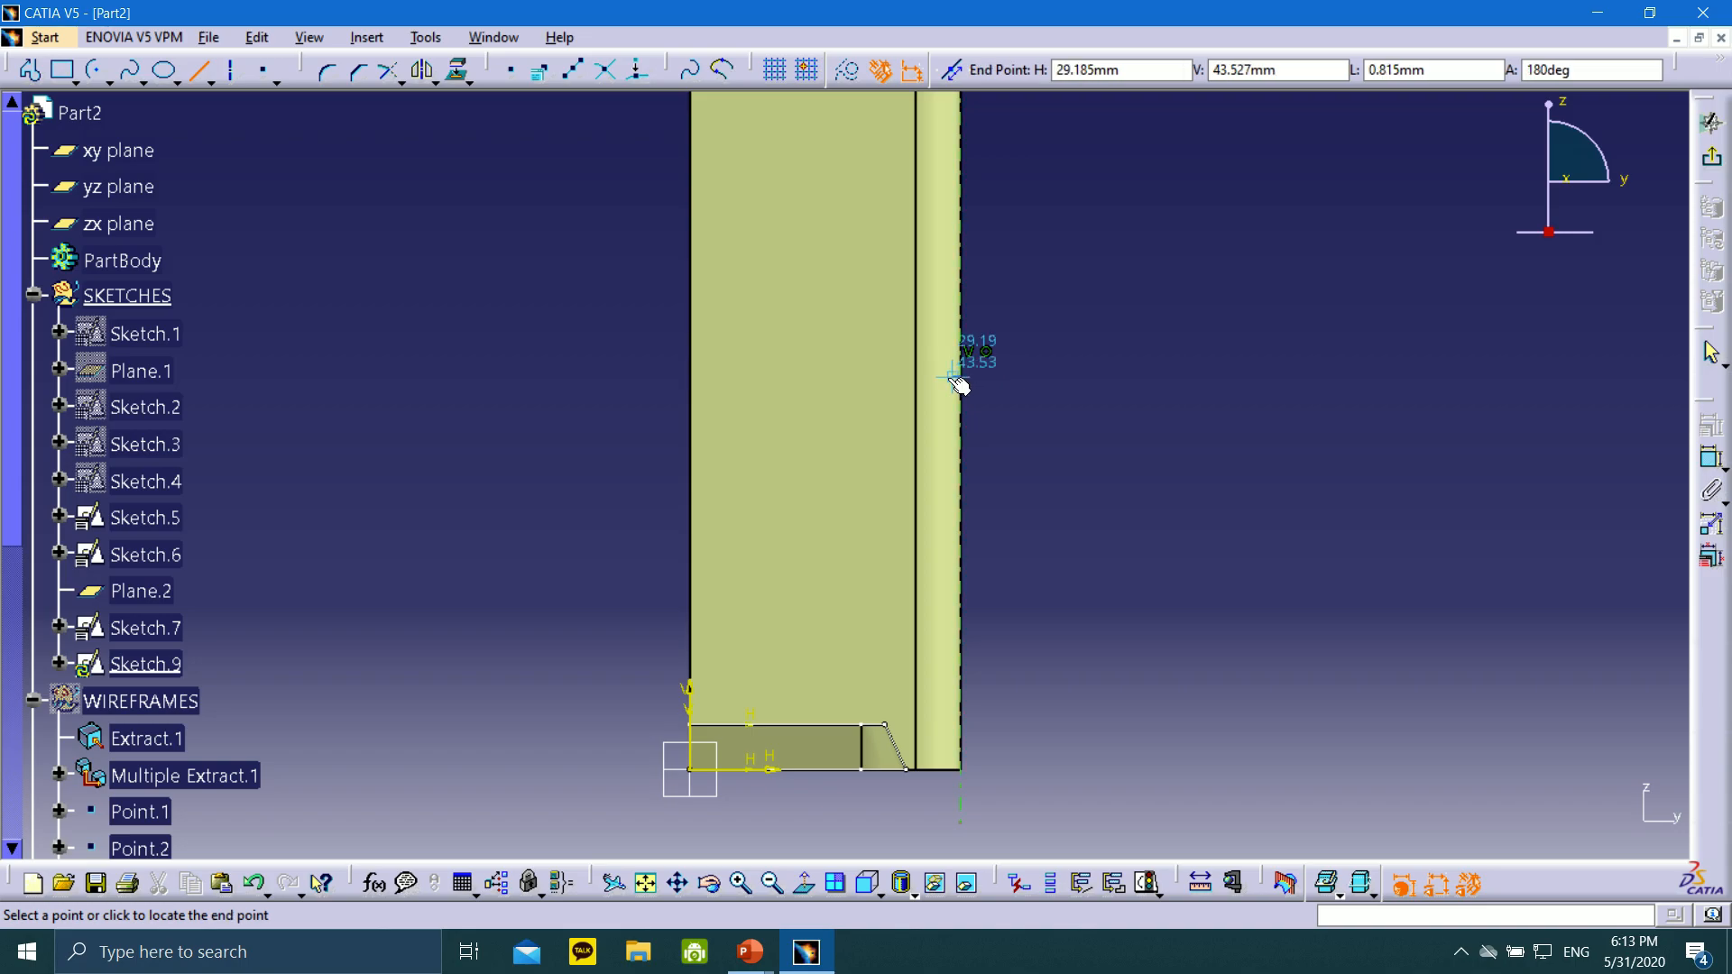
click(934, 383)
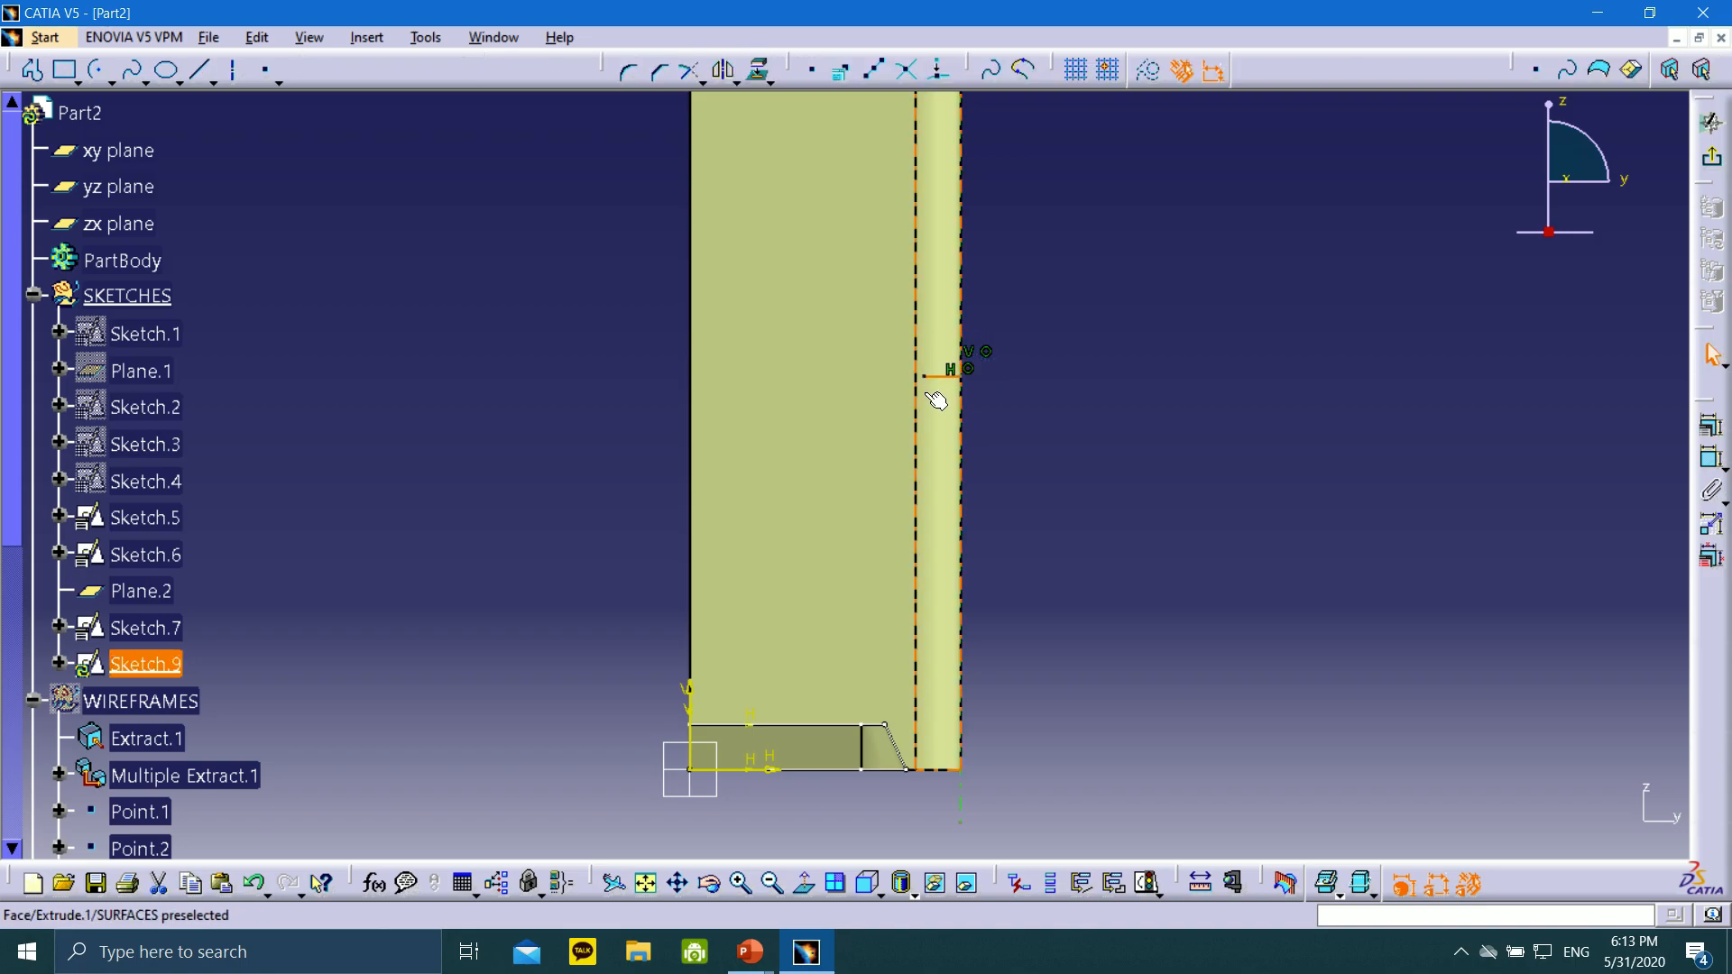
click(204, 74)
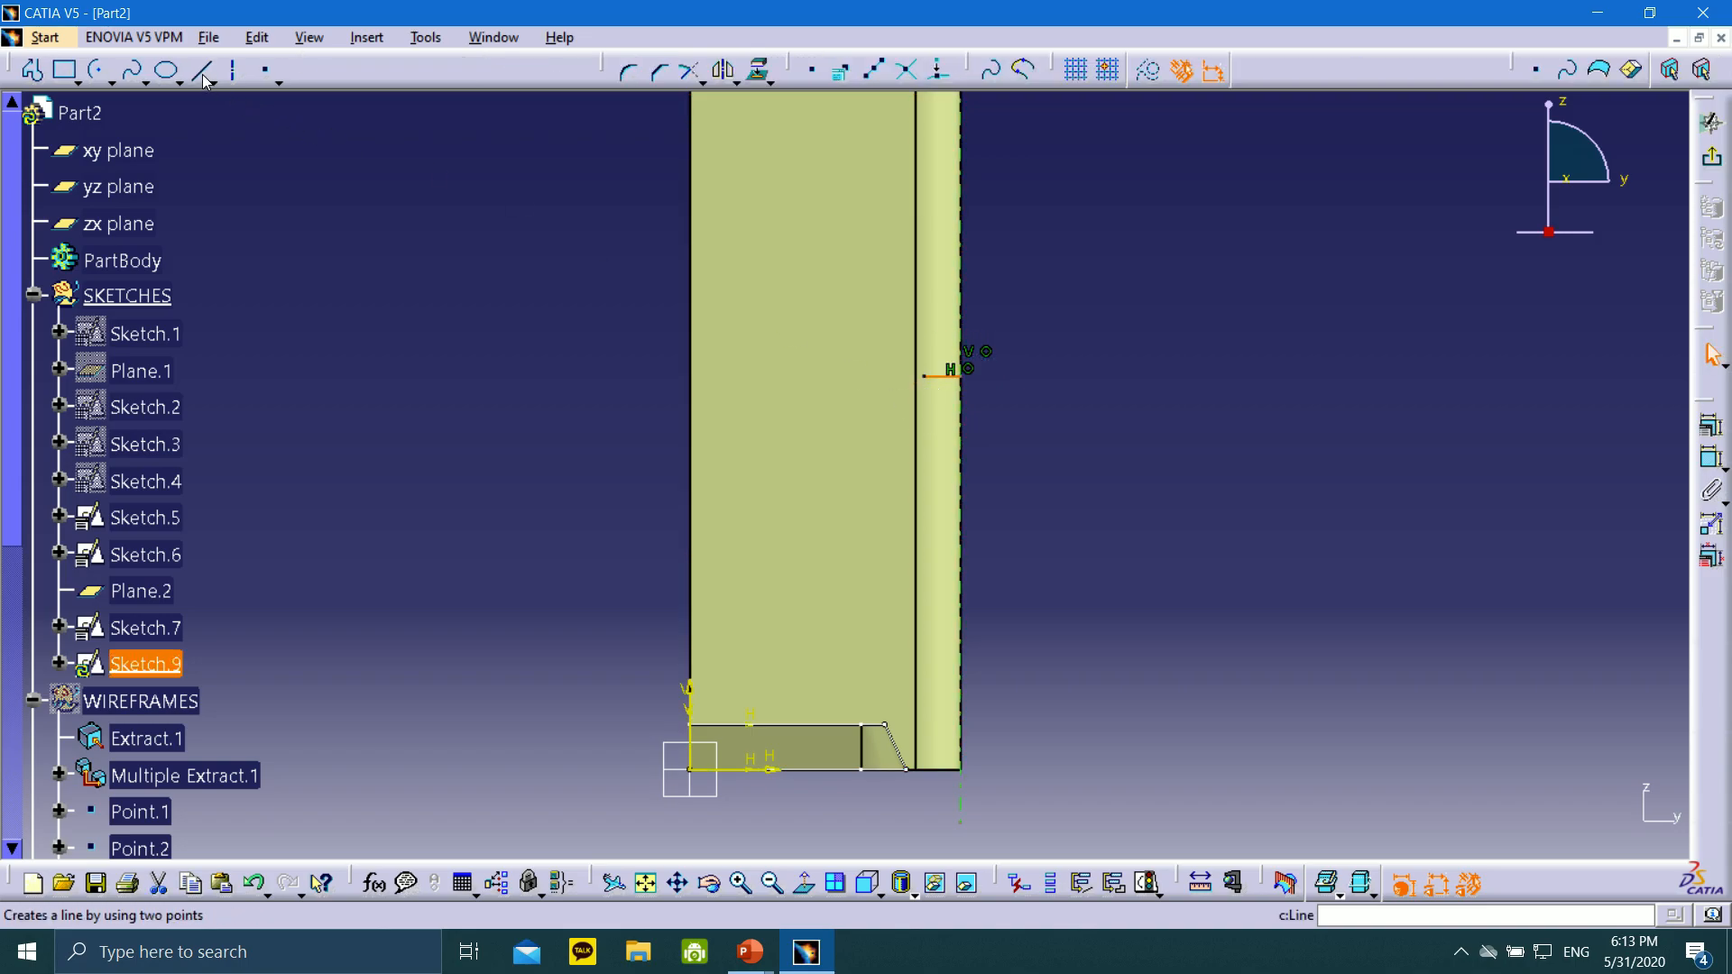
click(925, 377)
click(935, 584)
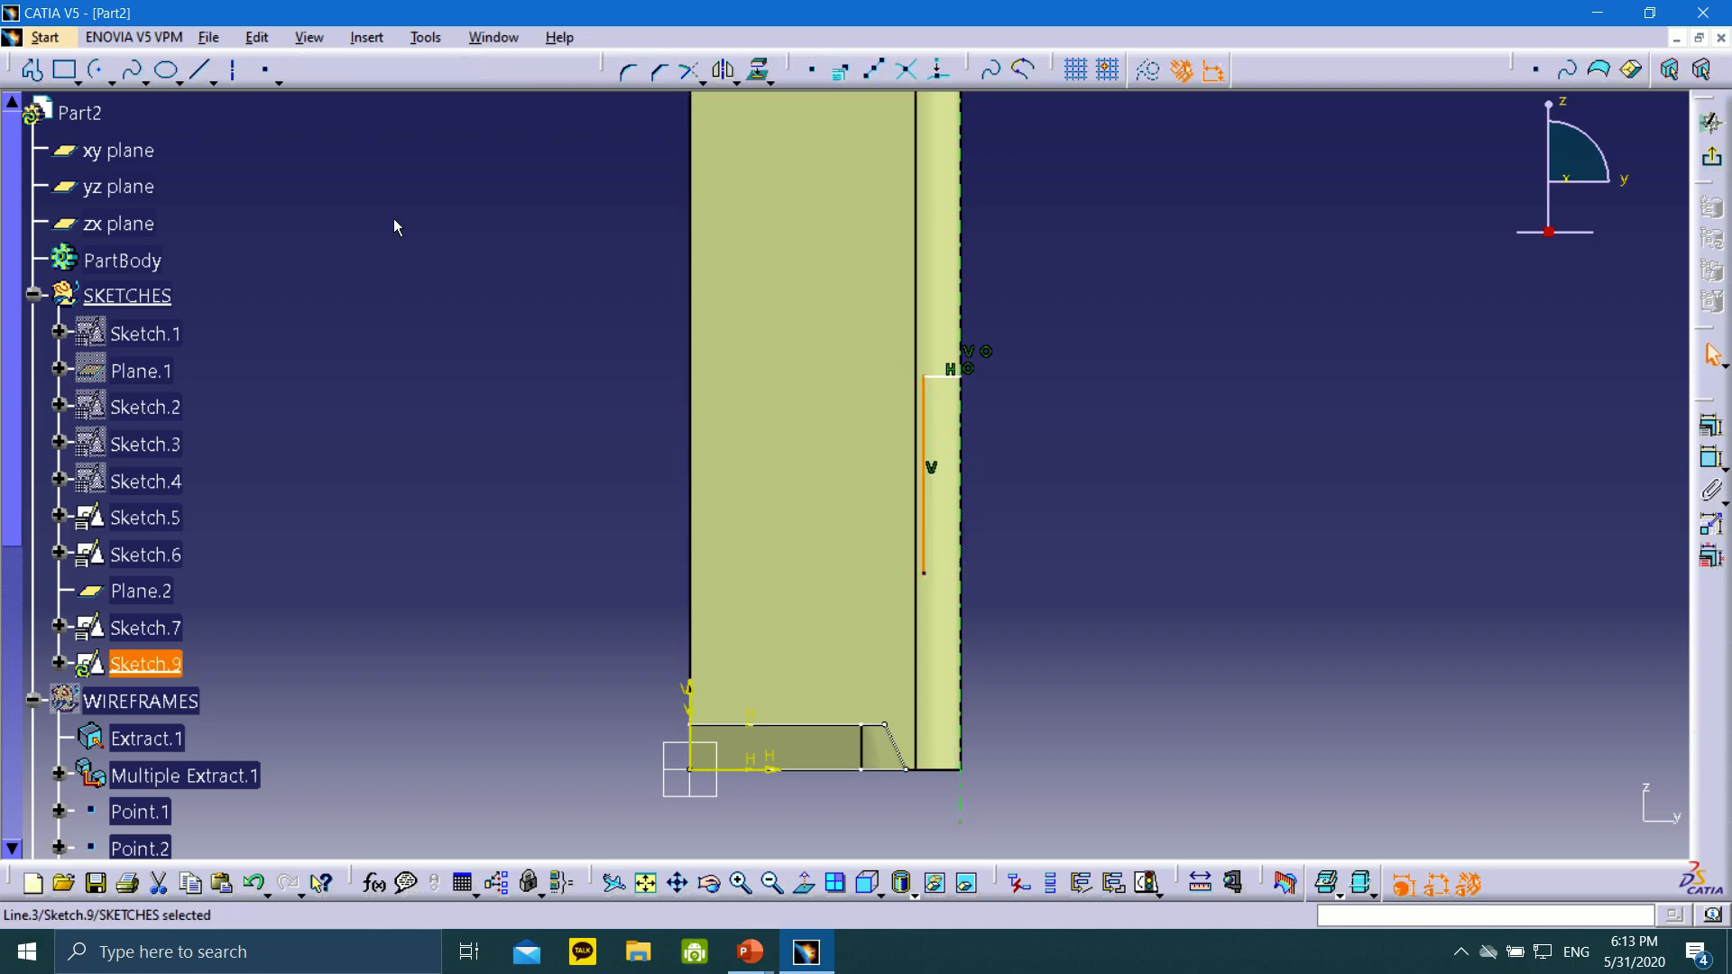
click(200, 70)
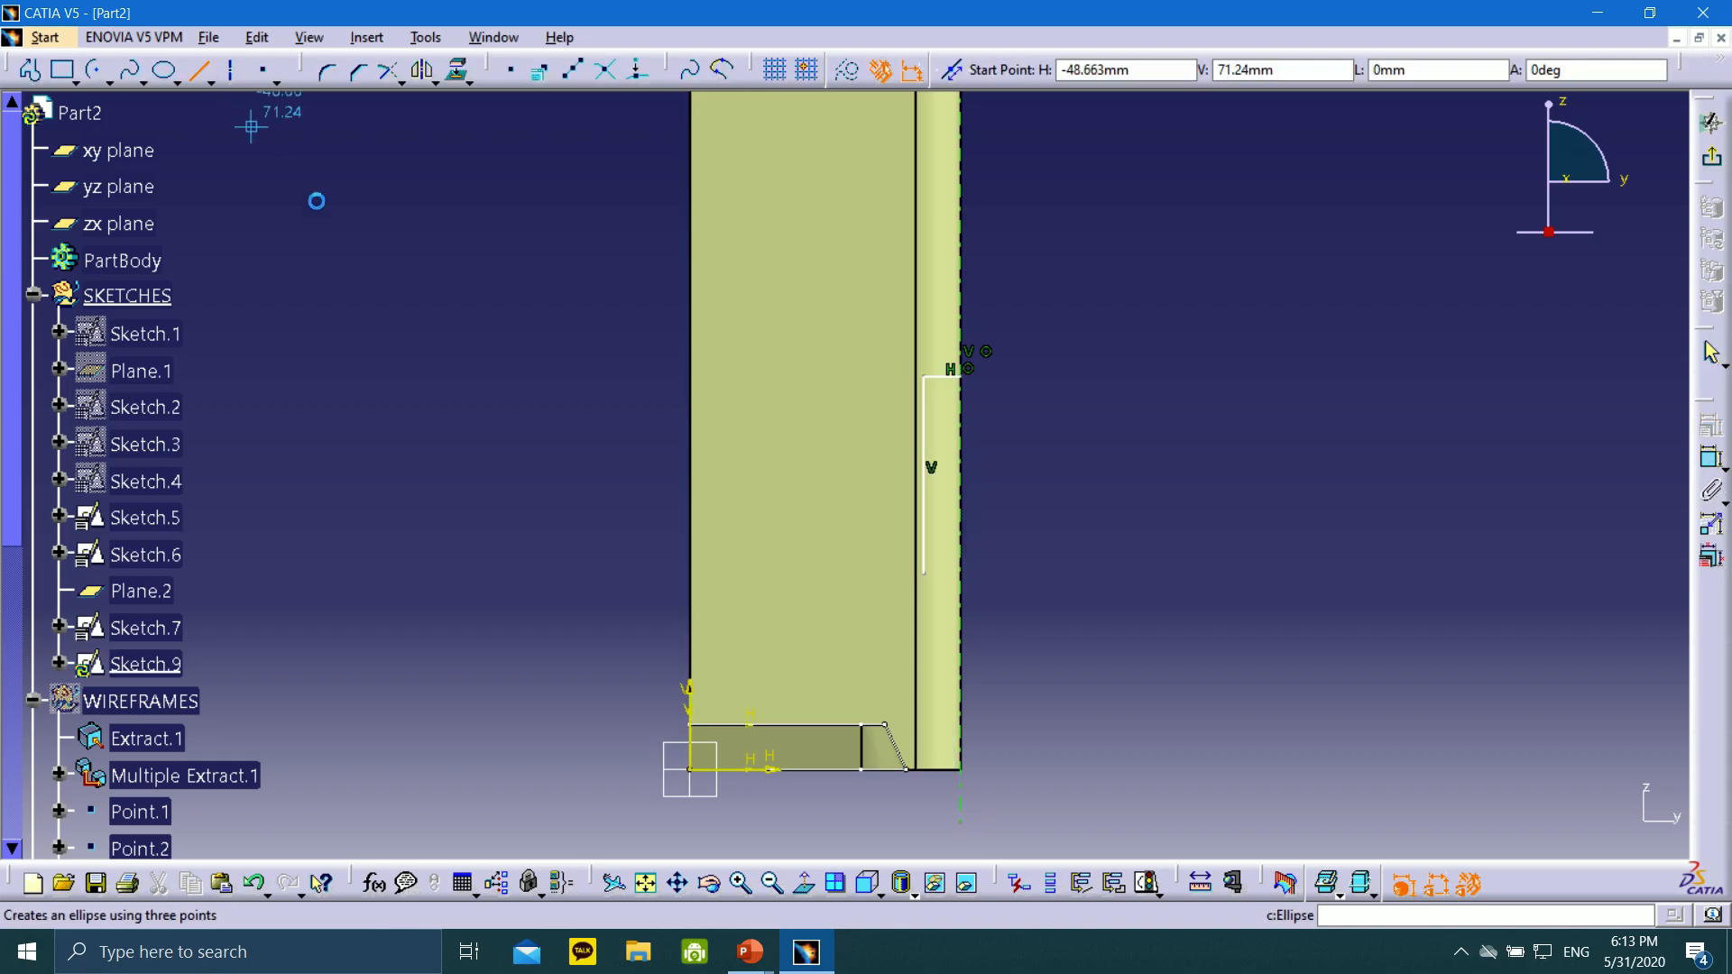
click(925, 574)
click(959, 578)
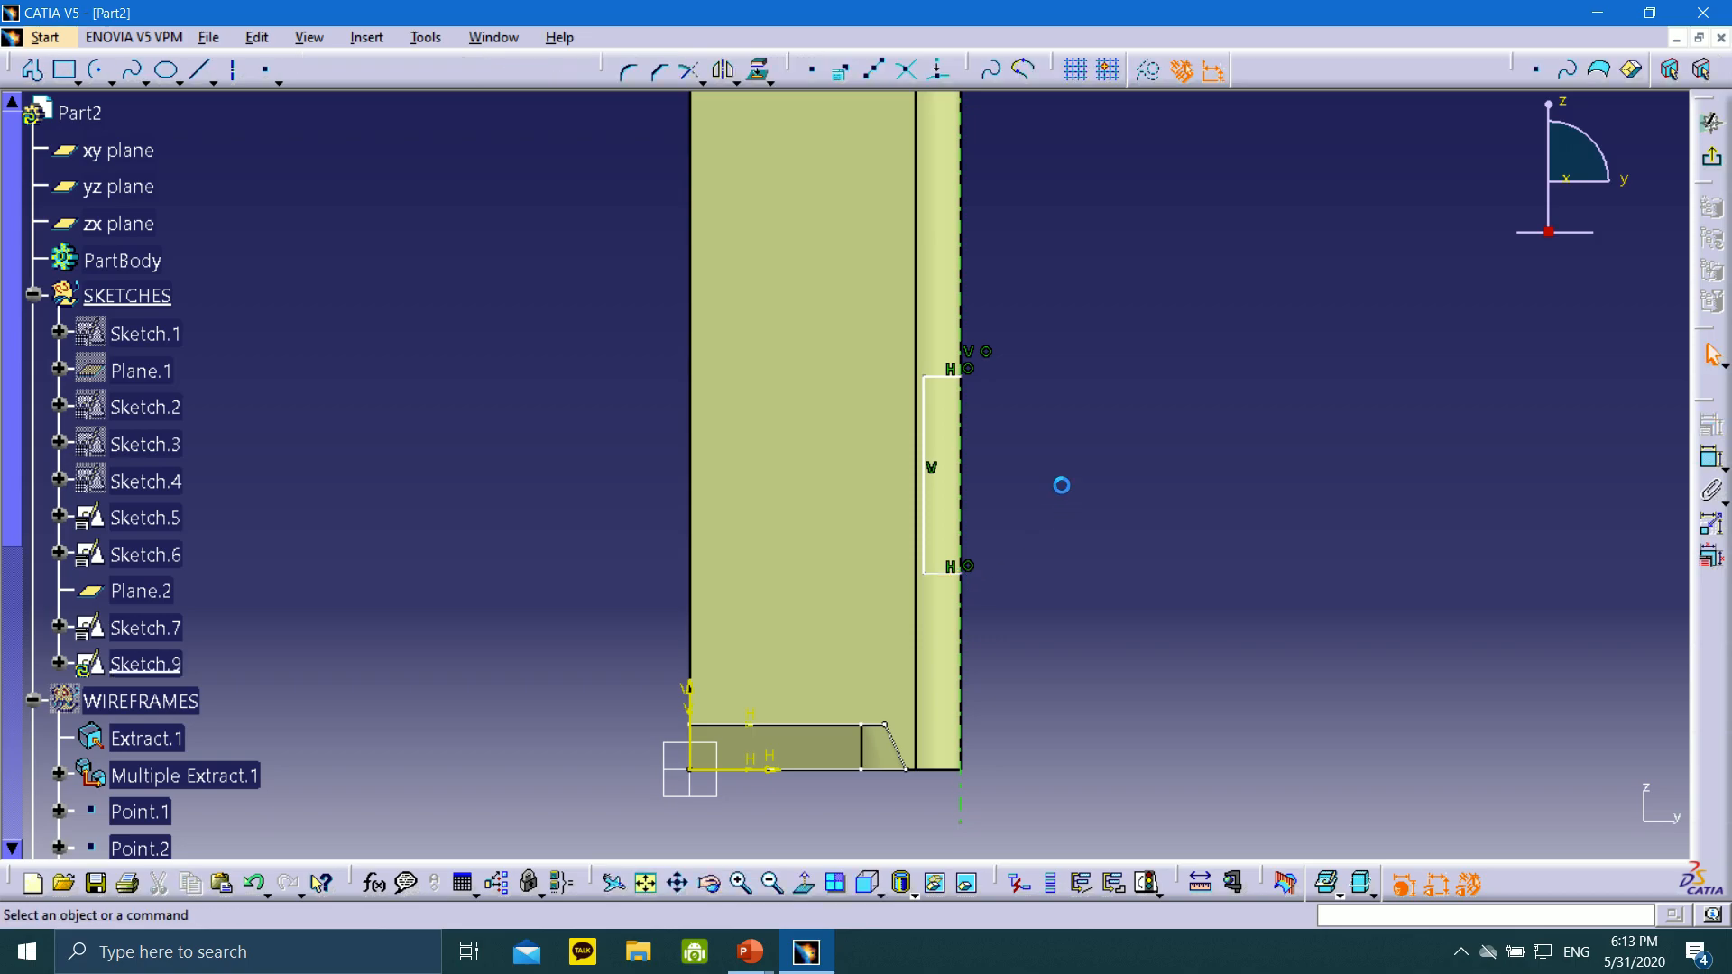
Dimension the three-sided profile
click(1711, 457)
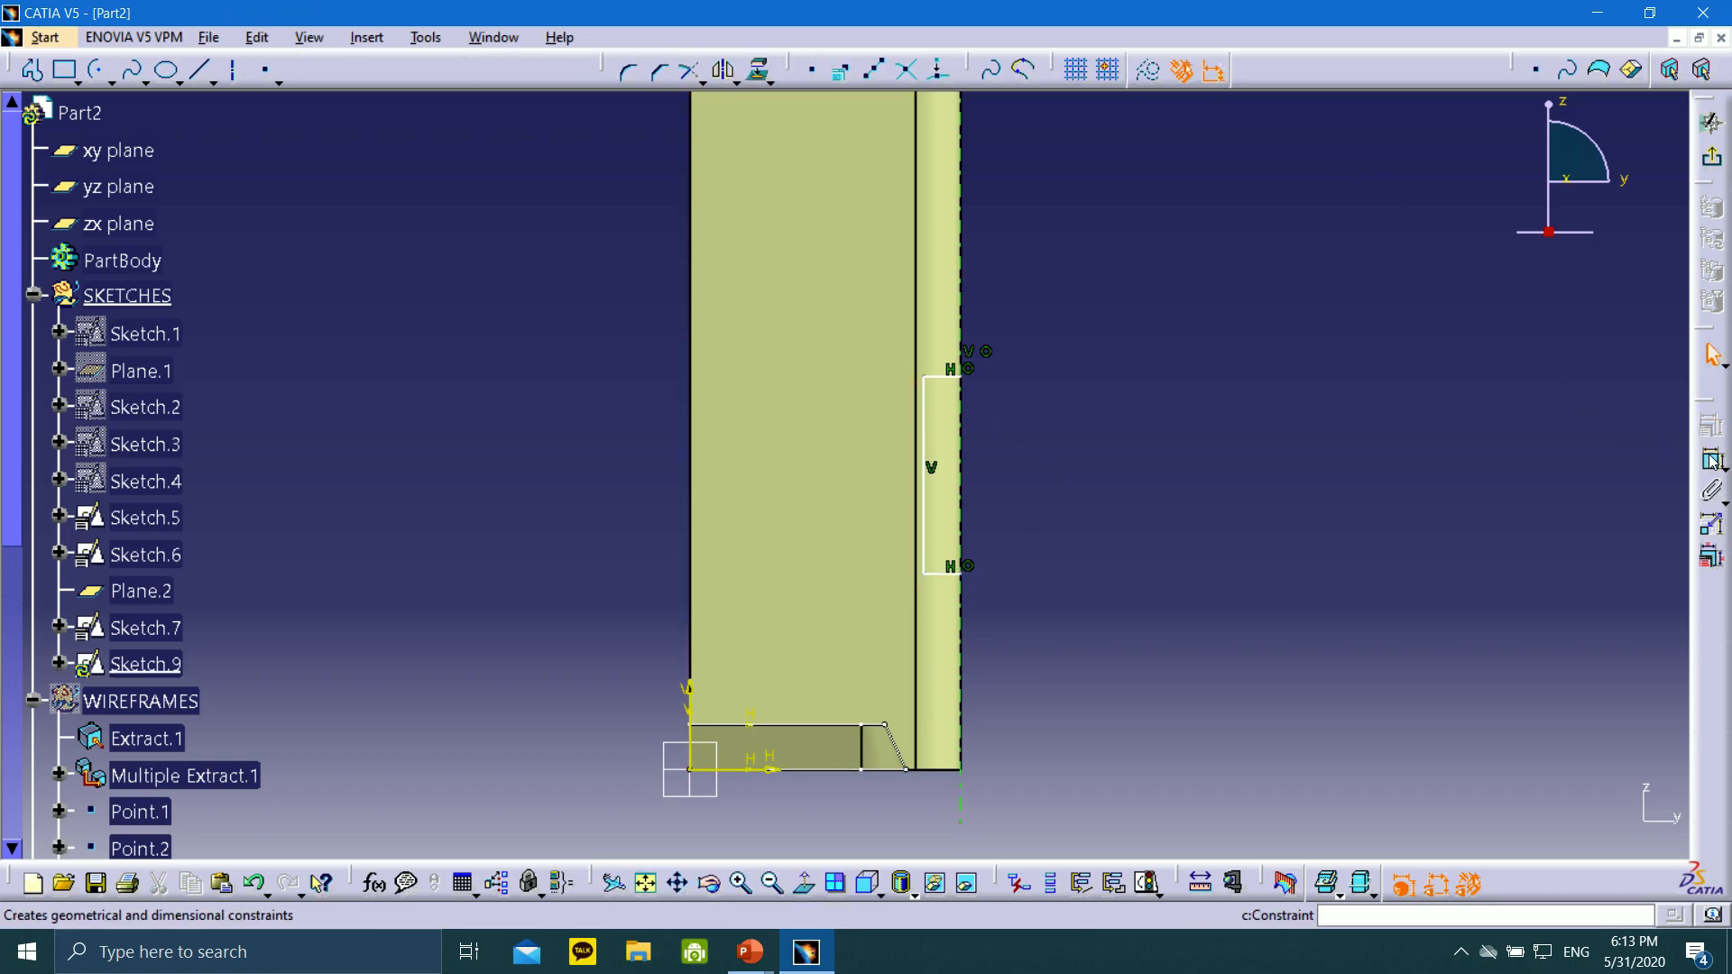
Dimension the distance between the upper and lower horizontal lines of the open profile and set it to 20 mm
click(947, 376)
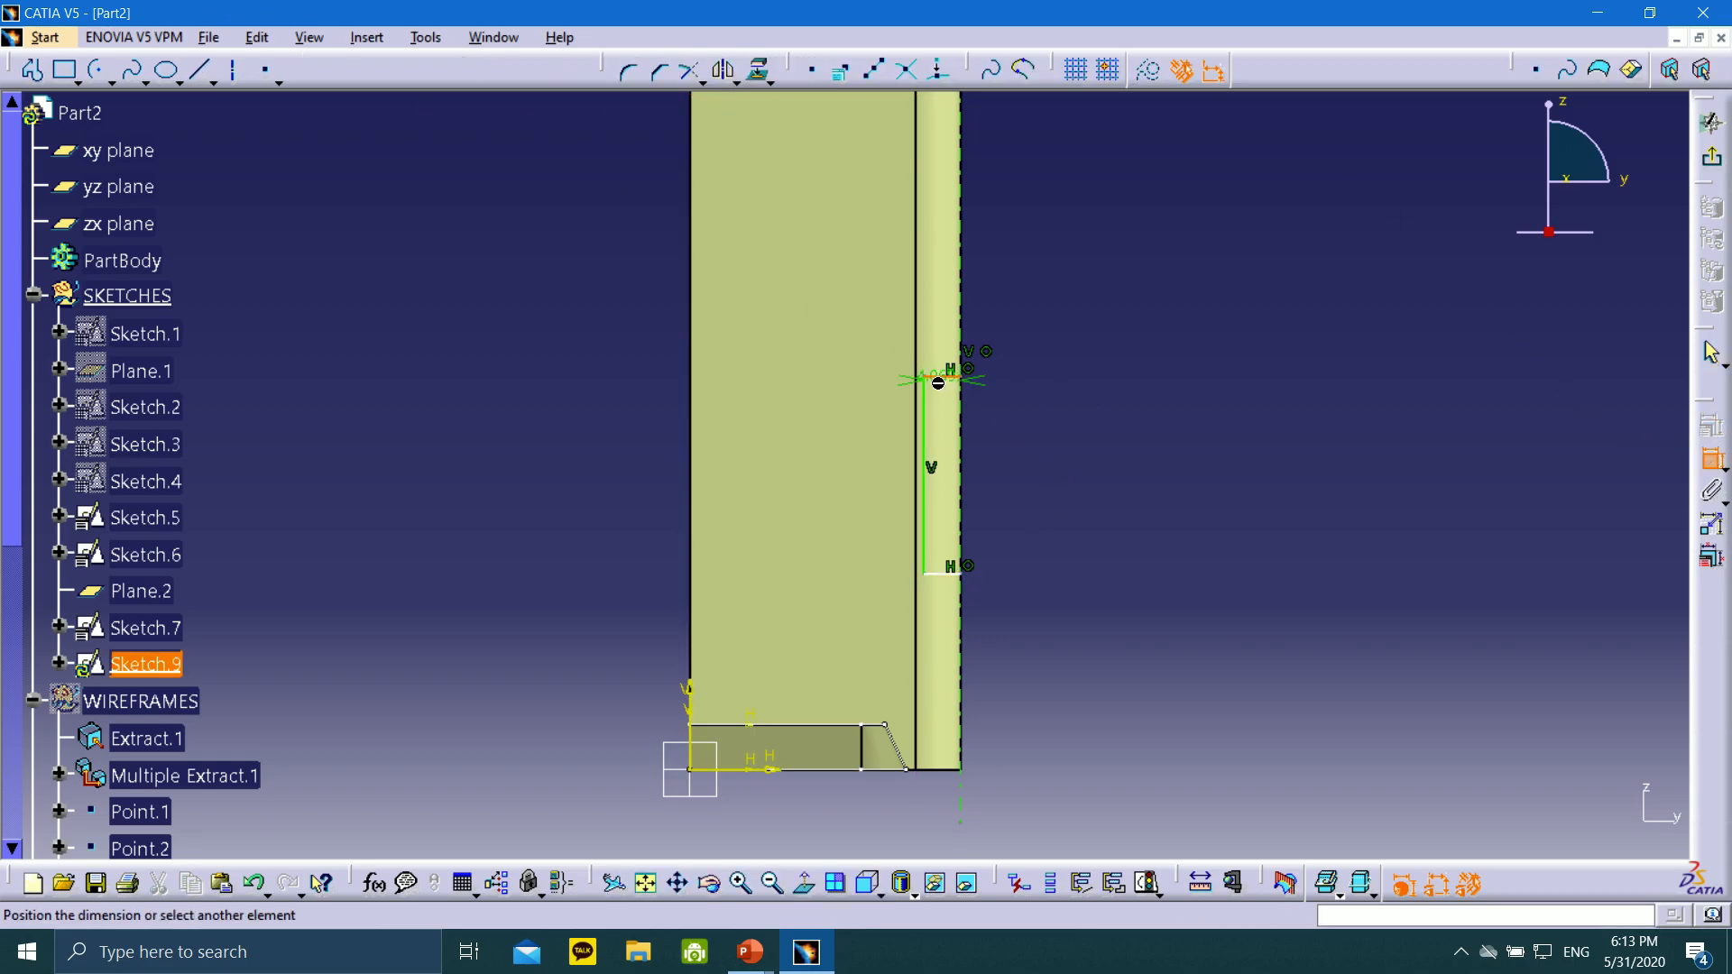
click(950, 574)
click(998, 468)
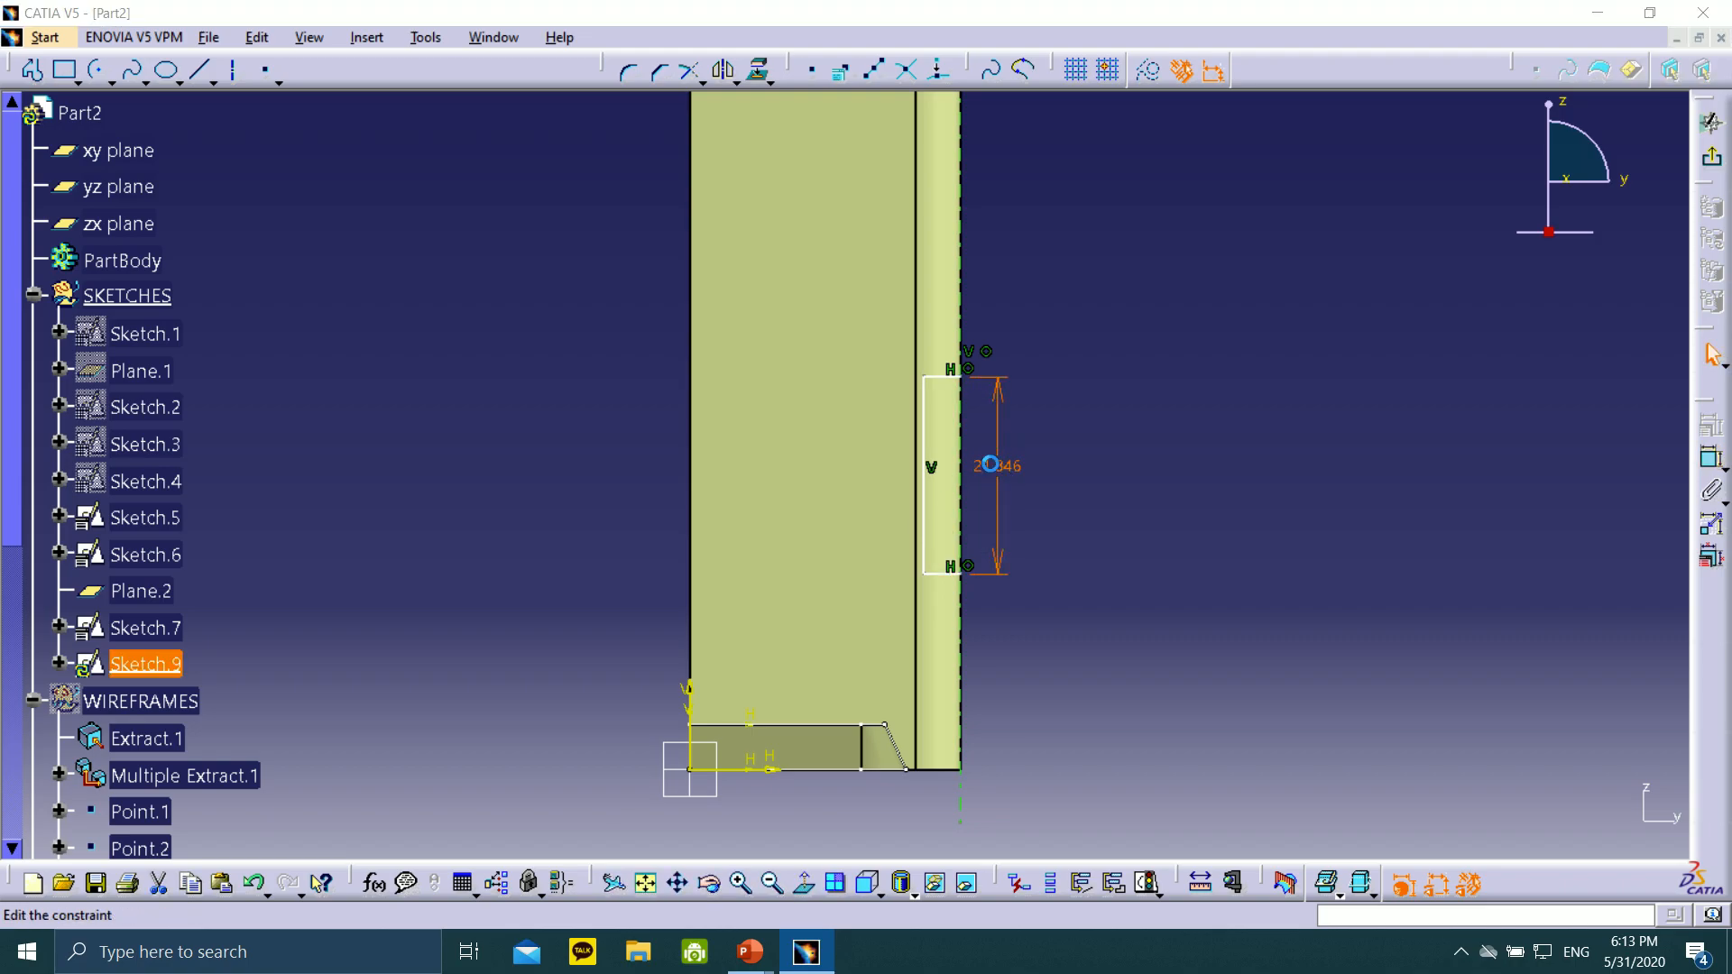
double_click(994, 469)
key(Return)
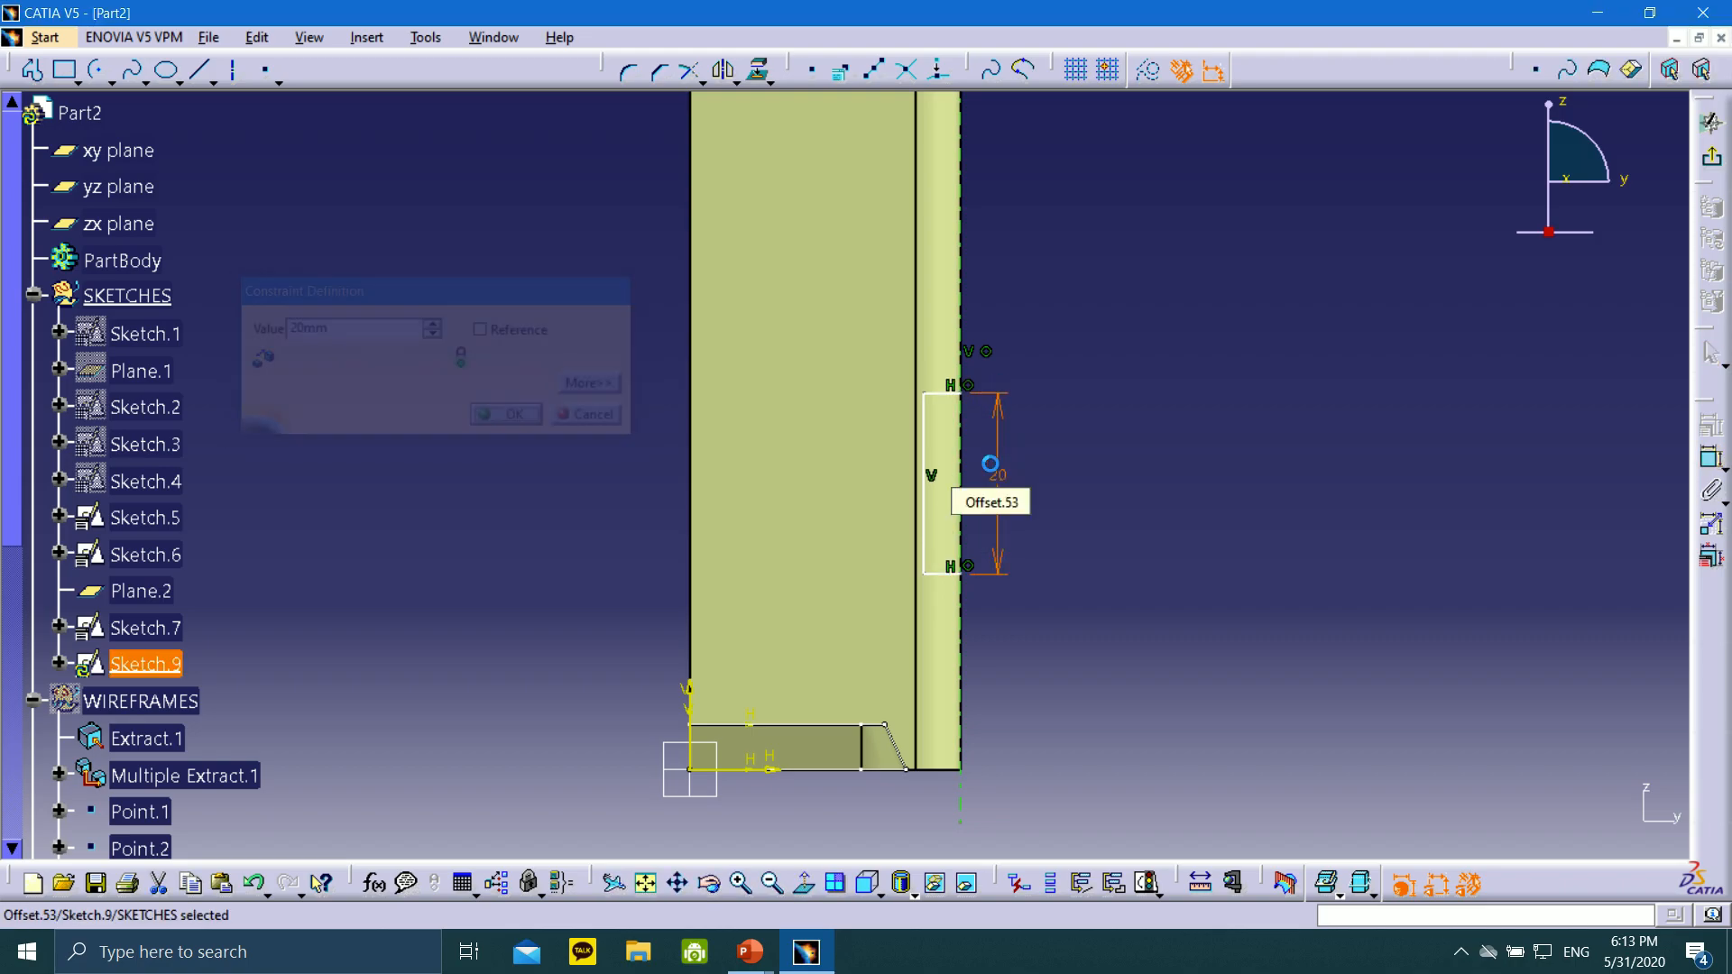
Constrain the profile's upper horizontal line to 50 mm from the sketch's horizontal axis
click(1718, 462)
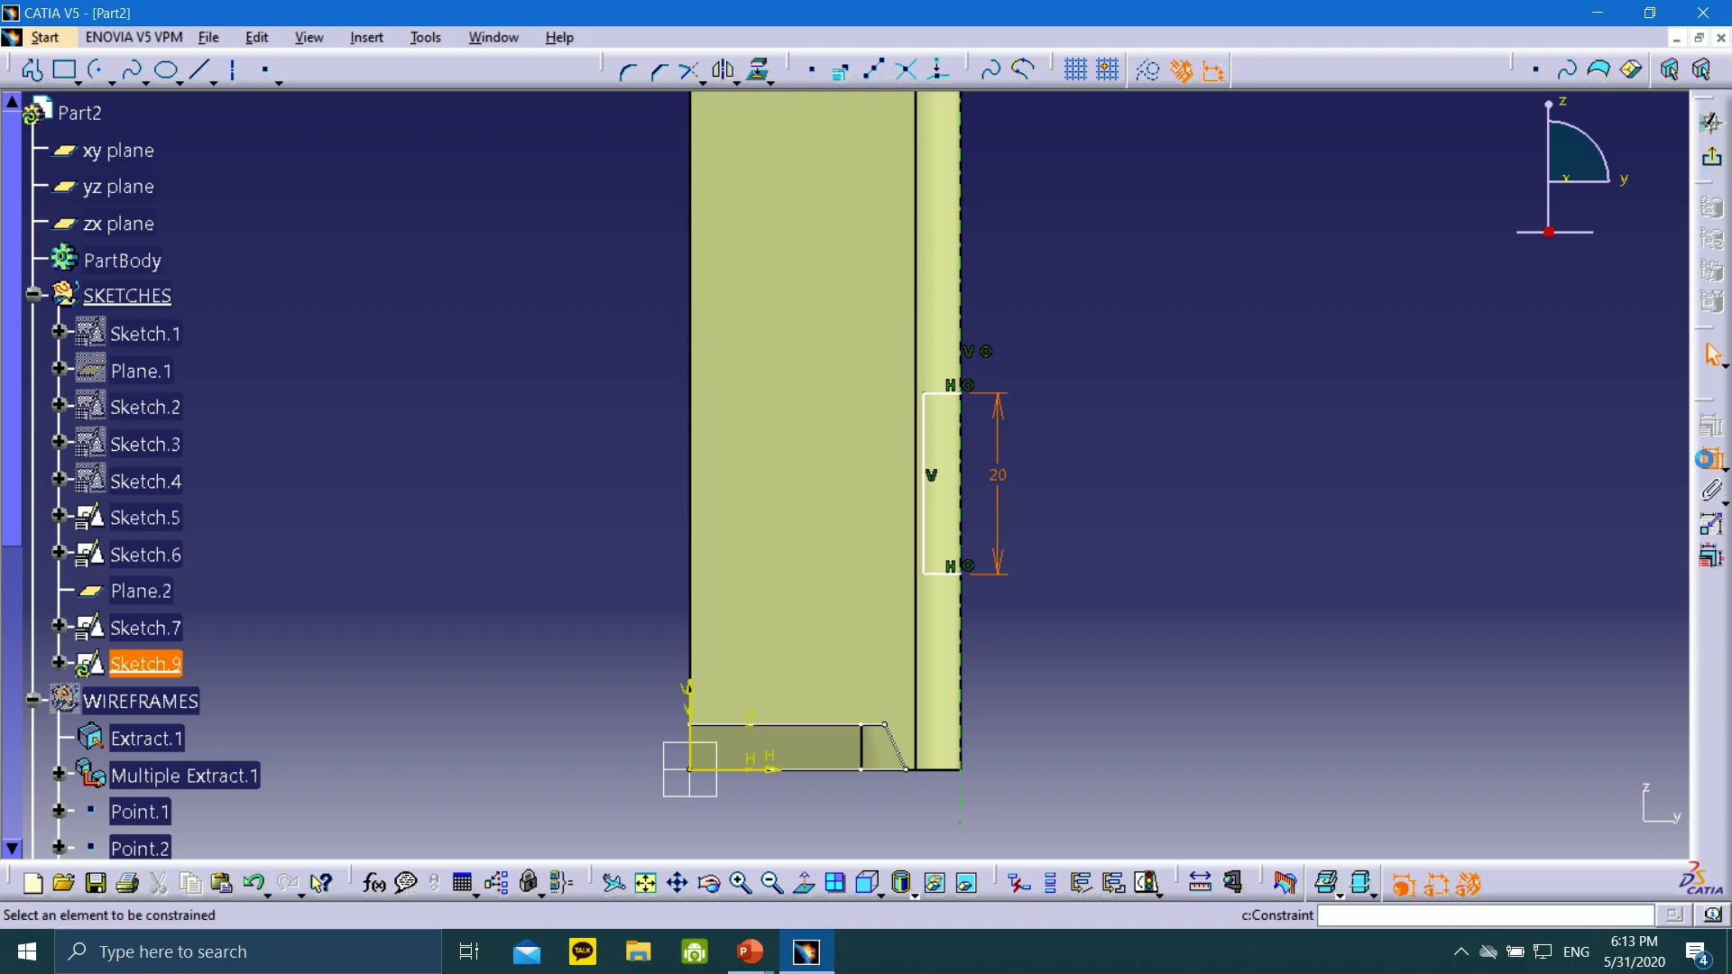
click(947, 394)
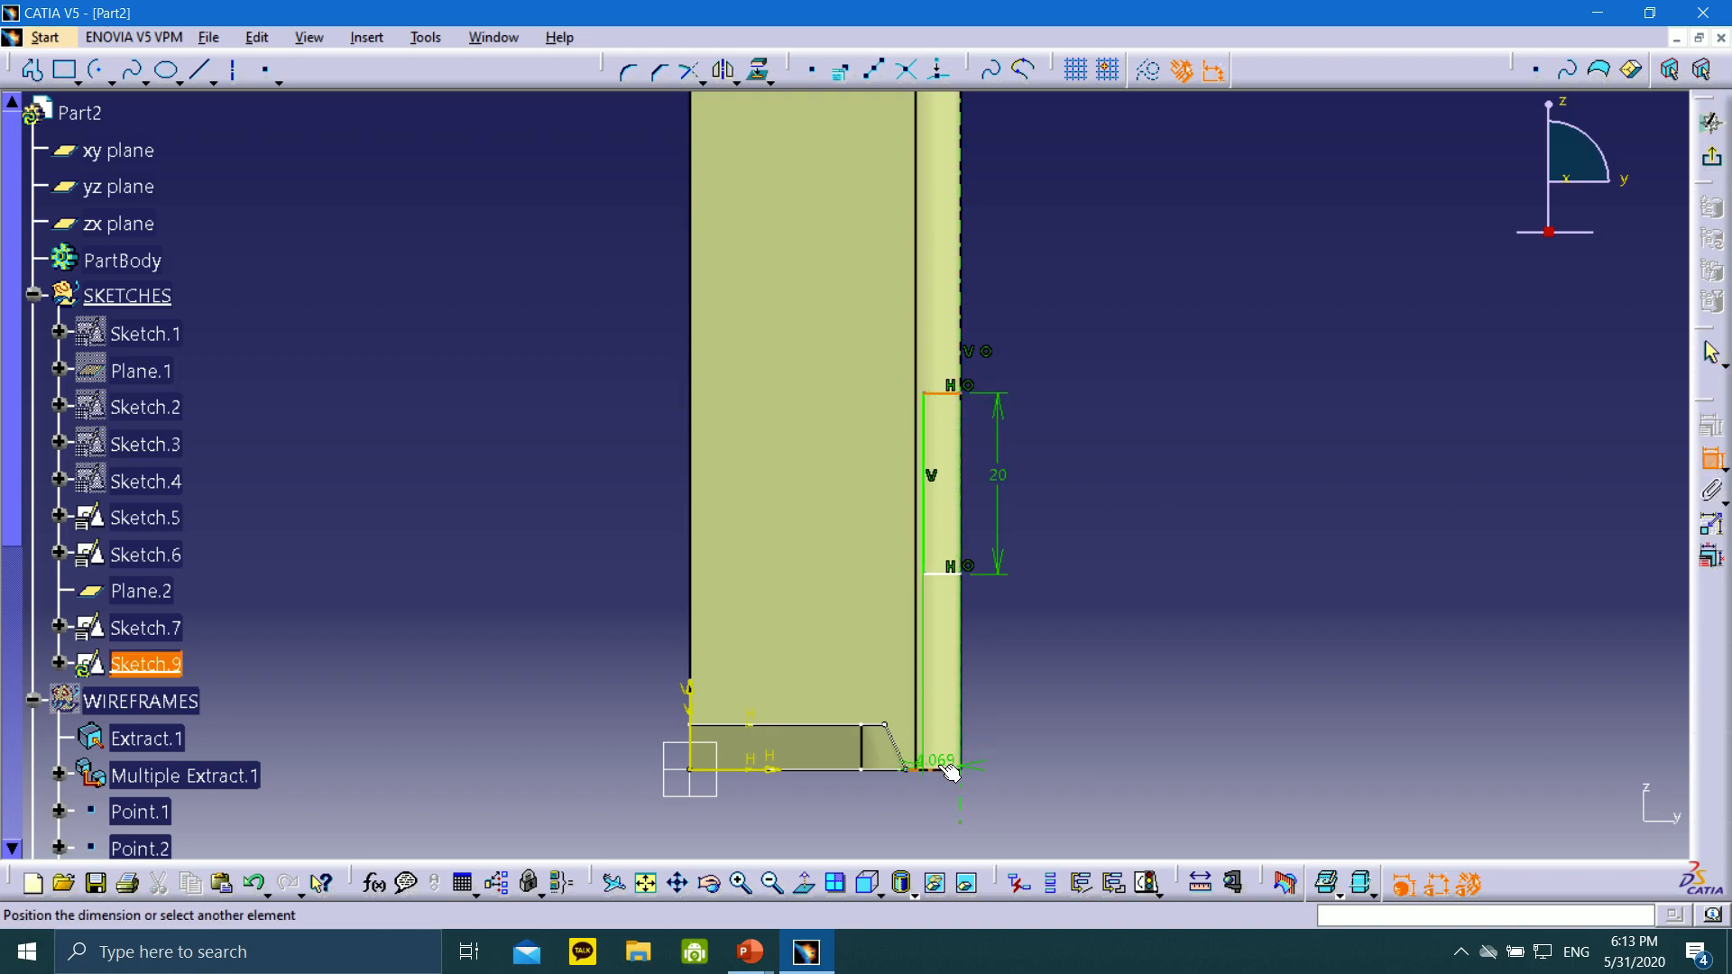
click(744, 773)
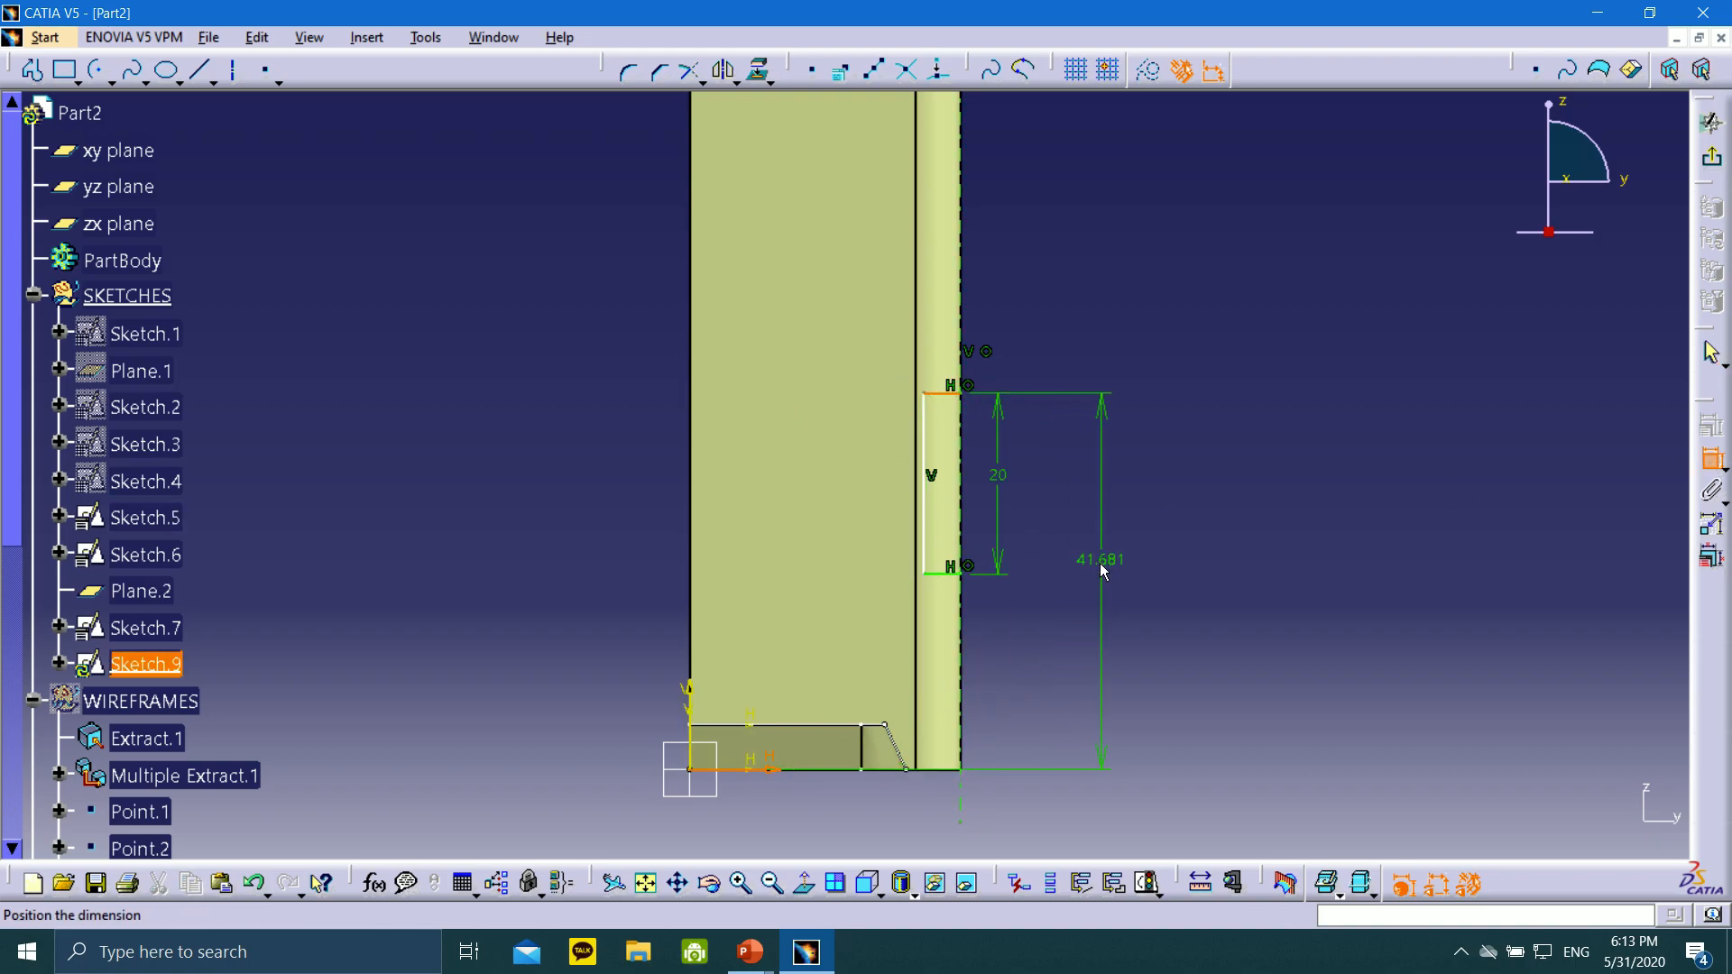
double_click(1110, 561)
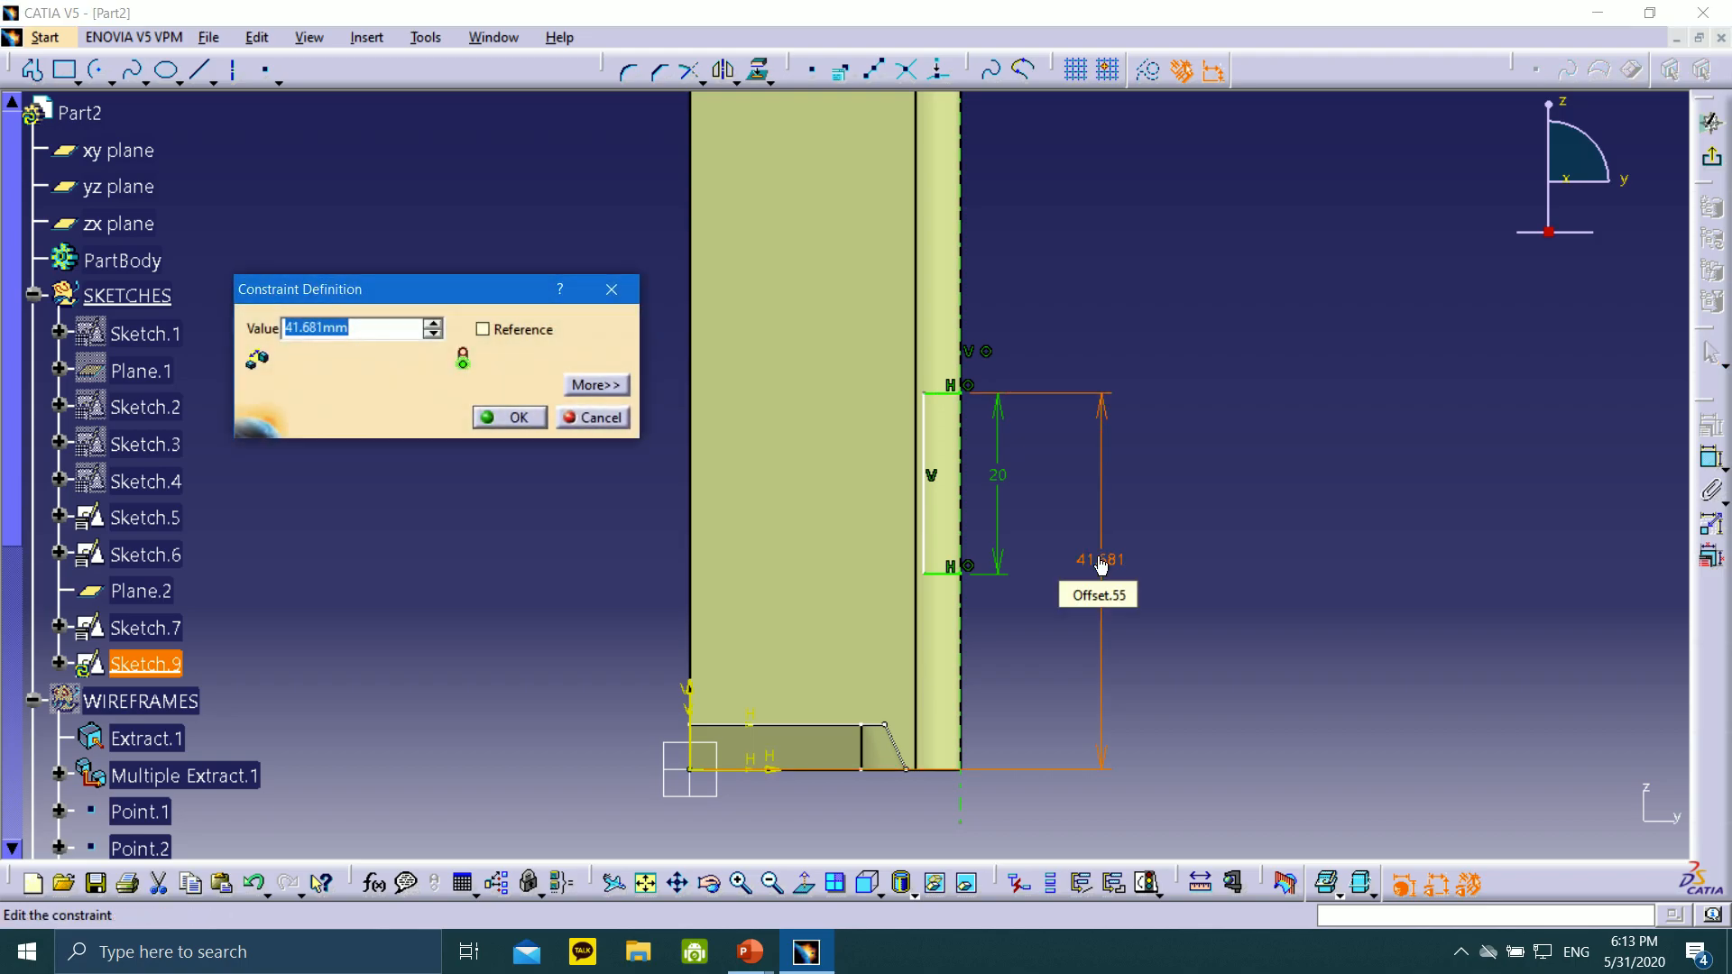
key(Return)
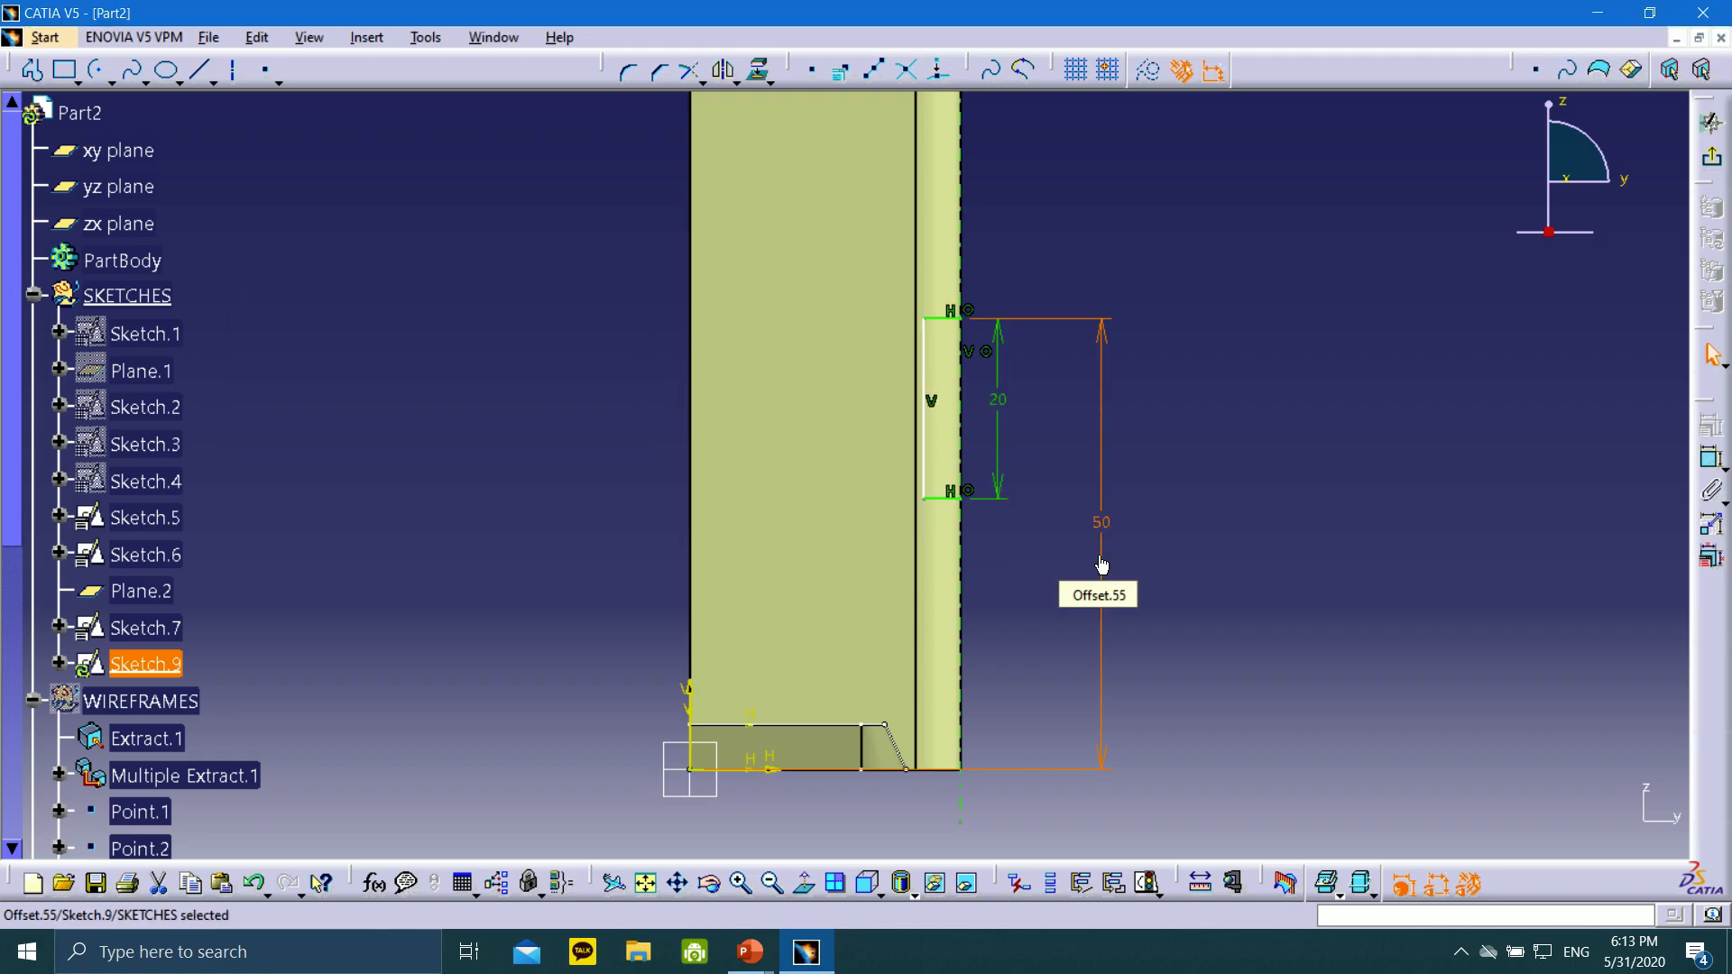
click(1712, 460)
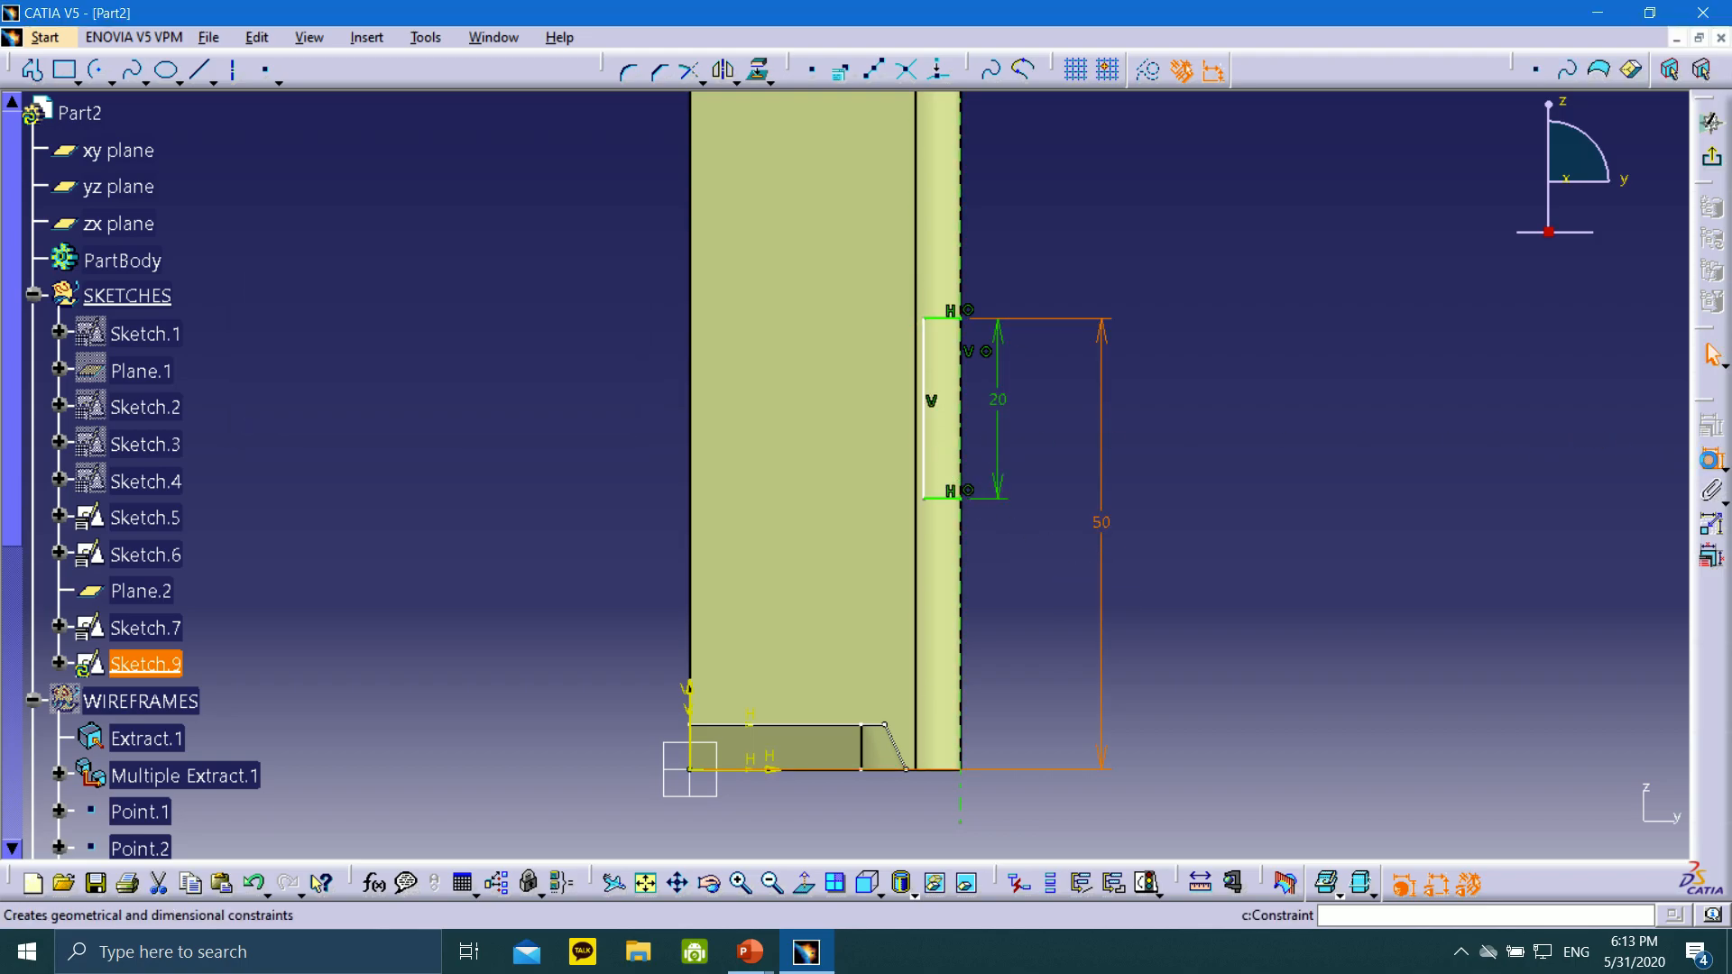
click(929, 462)
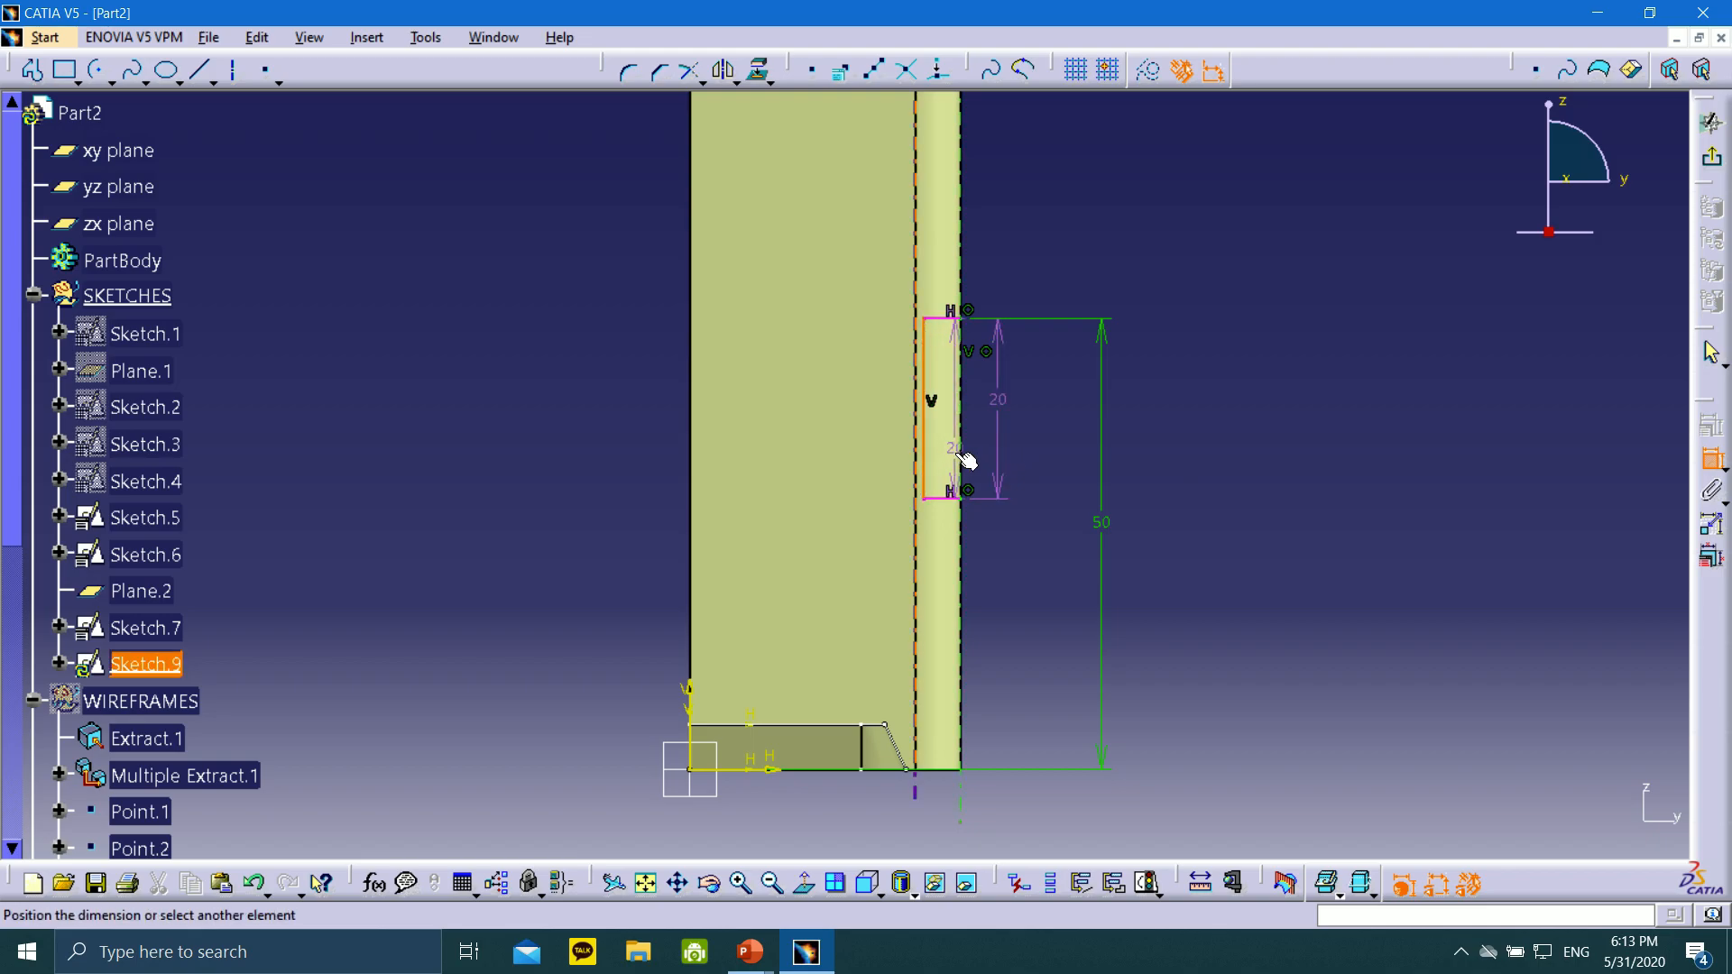
click(961, 457)
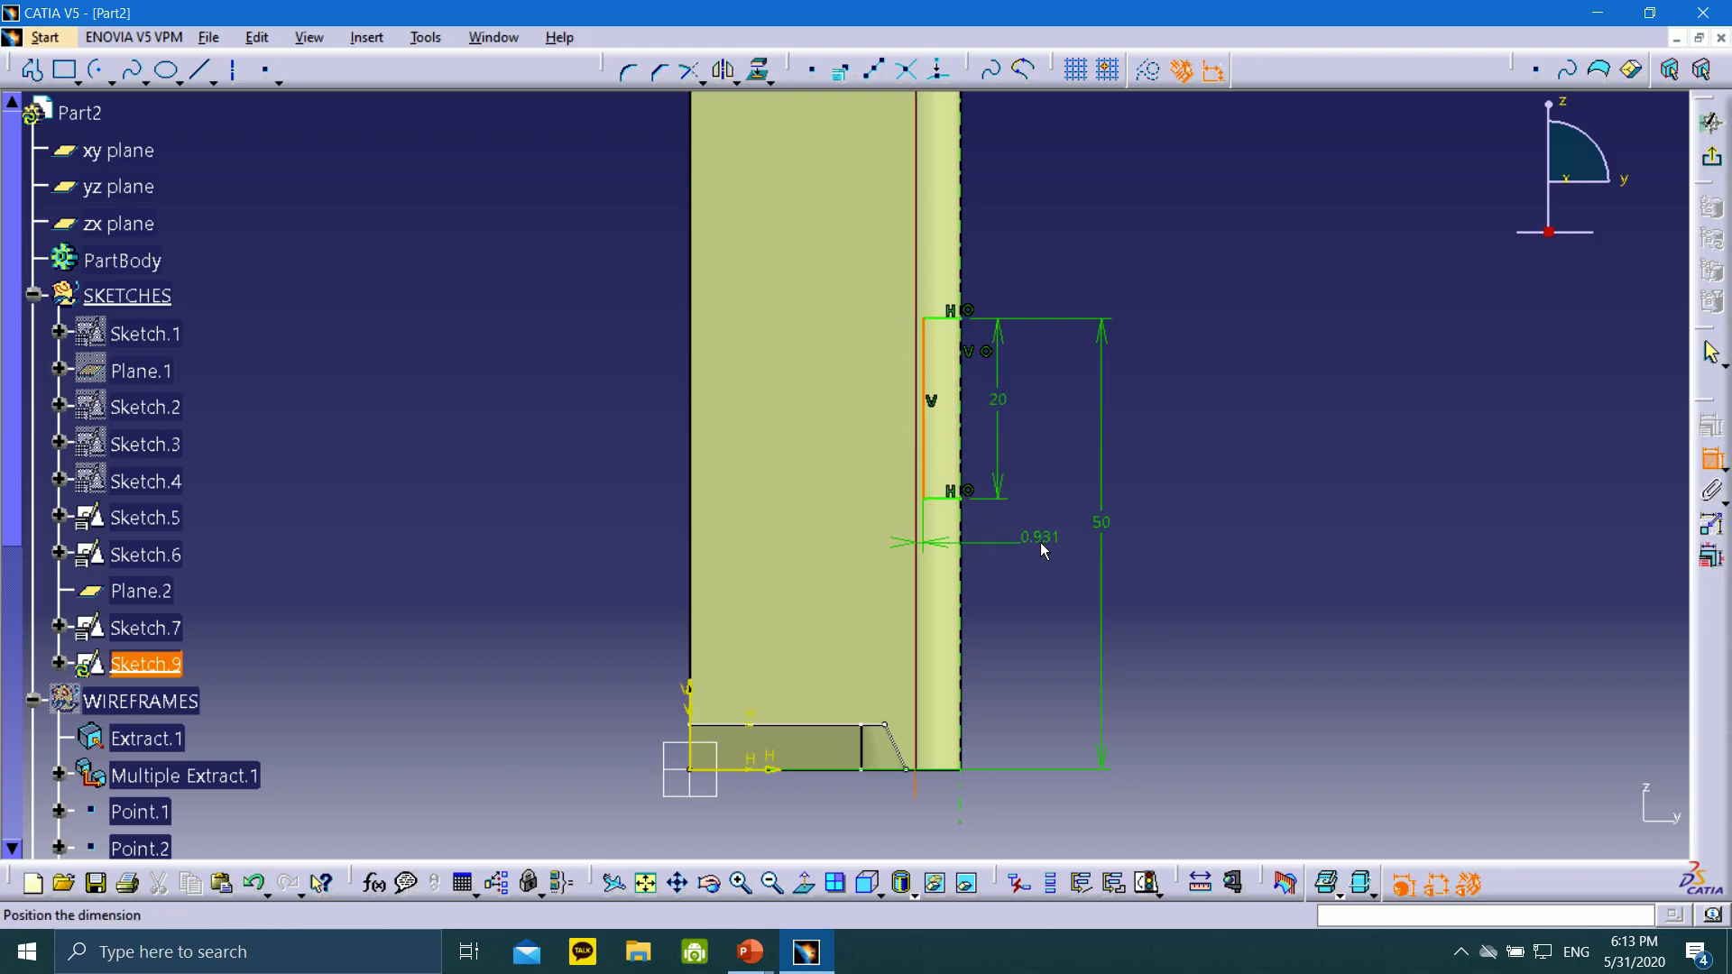
click(1042, 551)
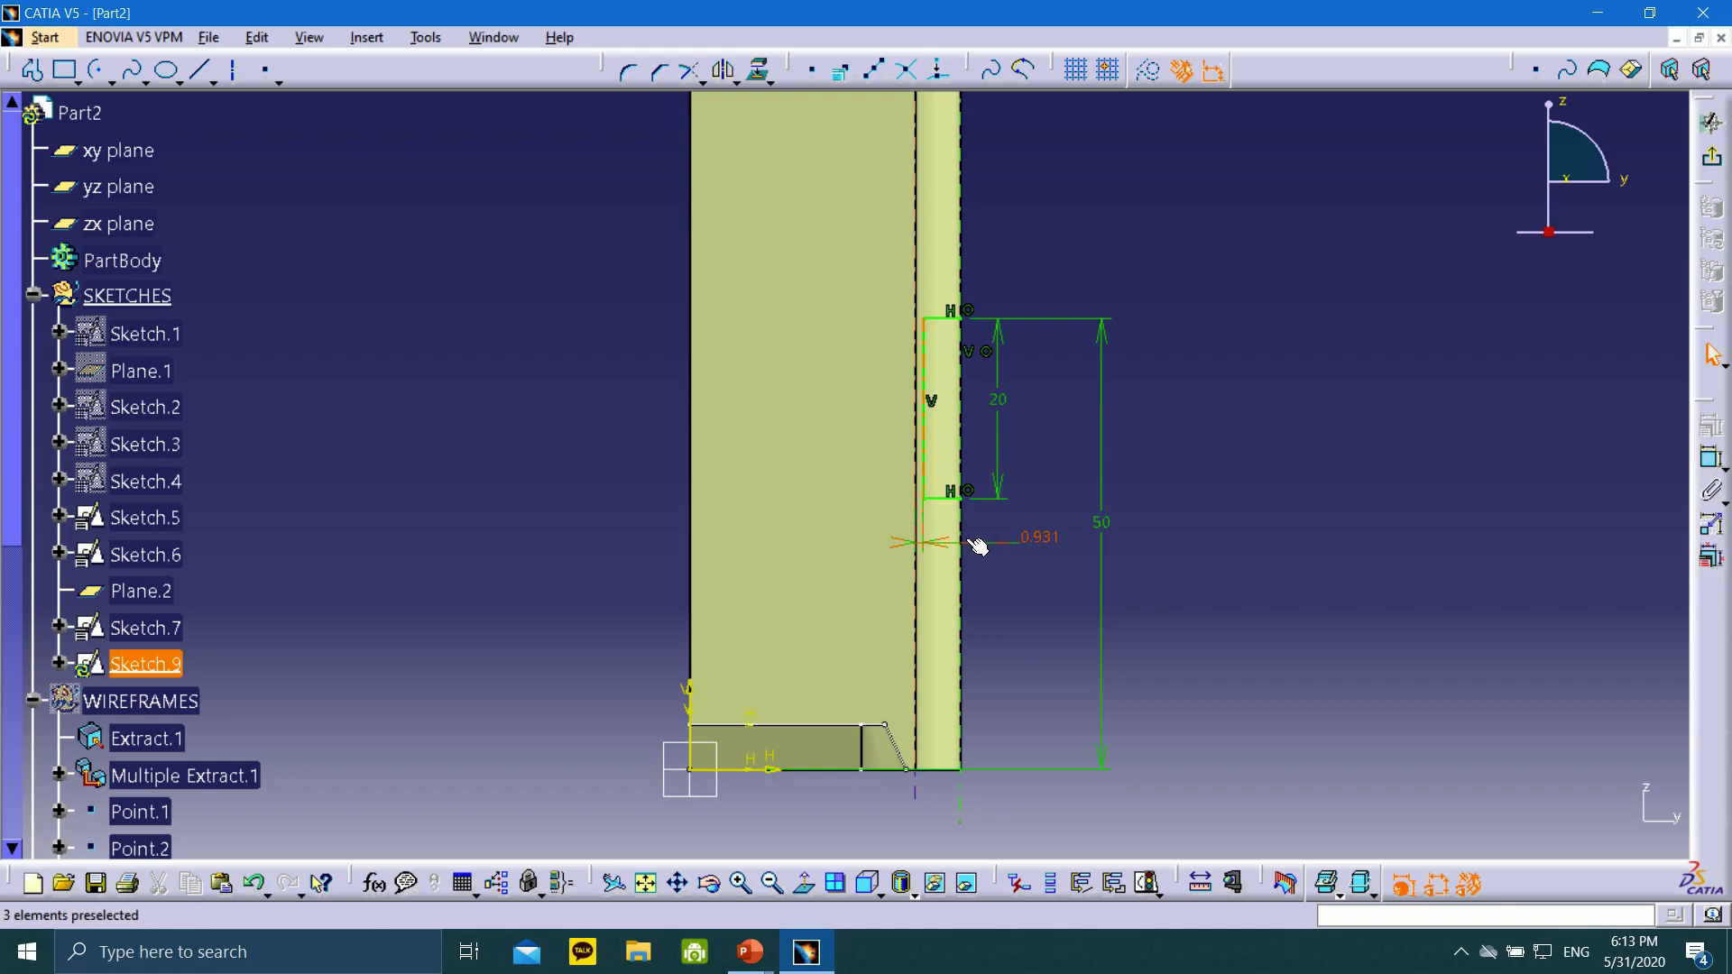
key(ctrl+z)
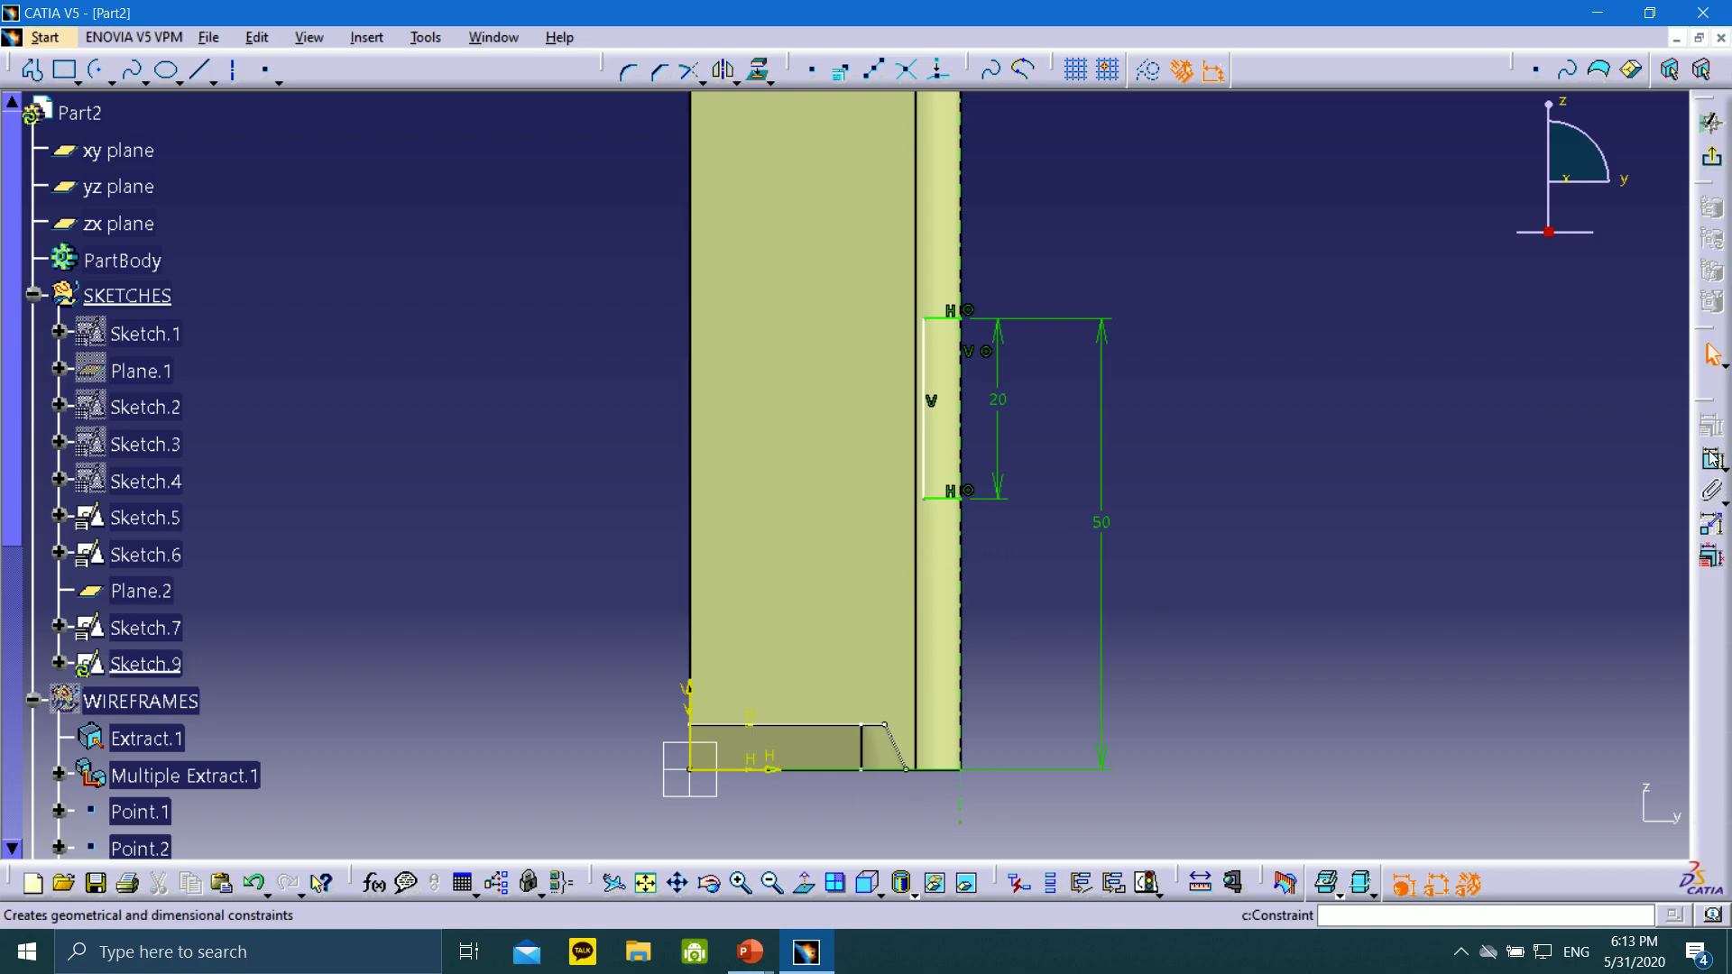
Constrain the profile's vertical line to 2 mm from the outer edge of the extruded surface
click(1711, 457)
click(924, 415)
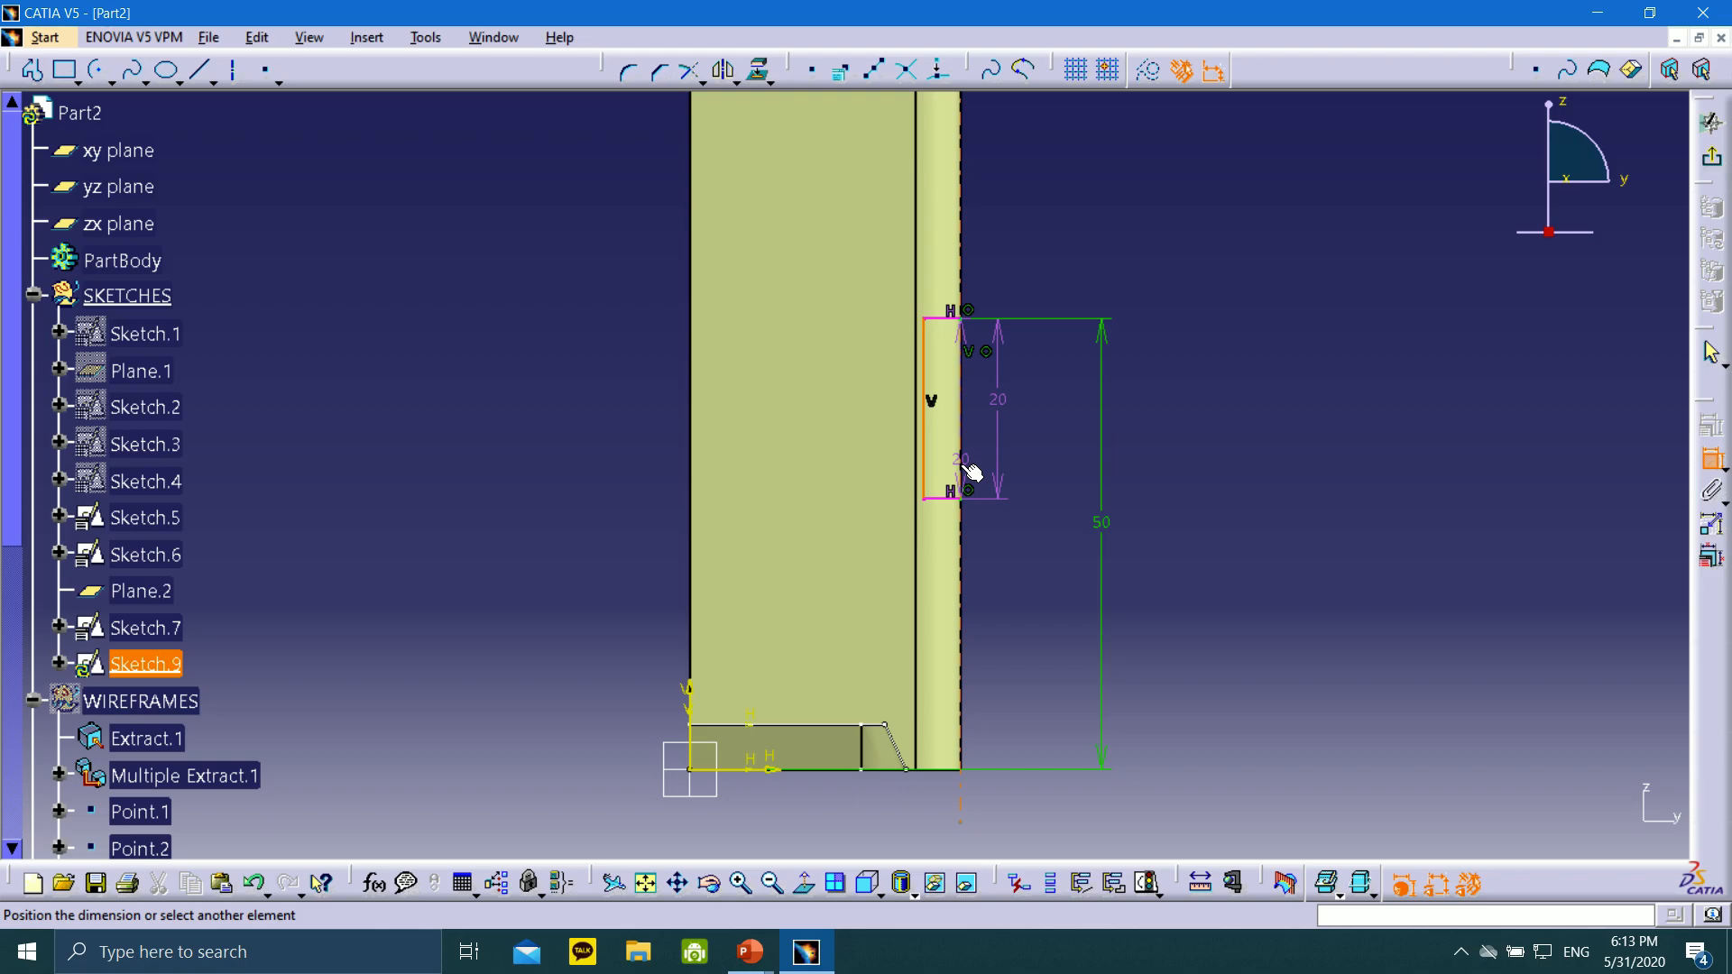
click(1042, 552)
double_click(1044, 546)
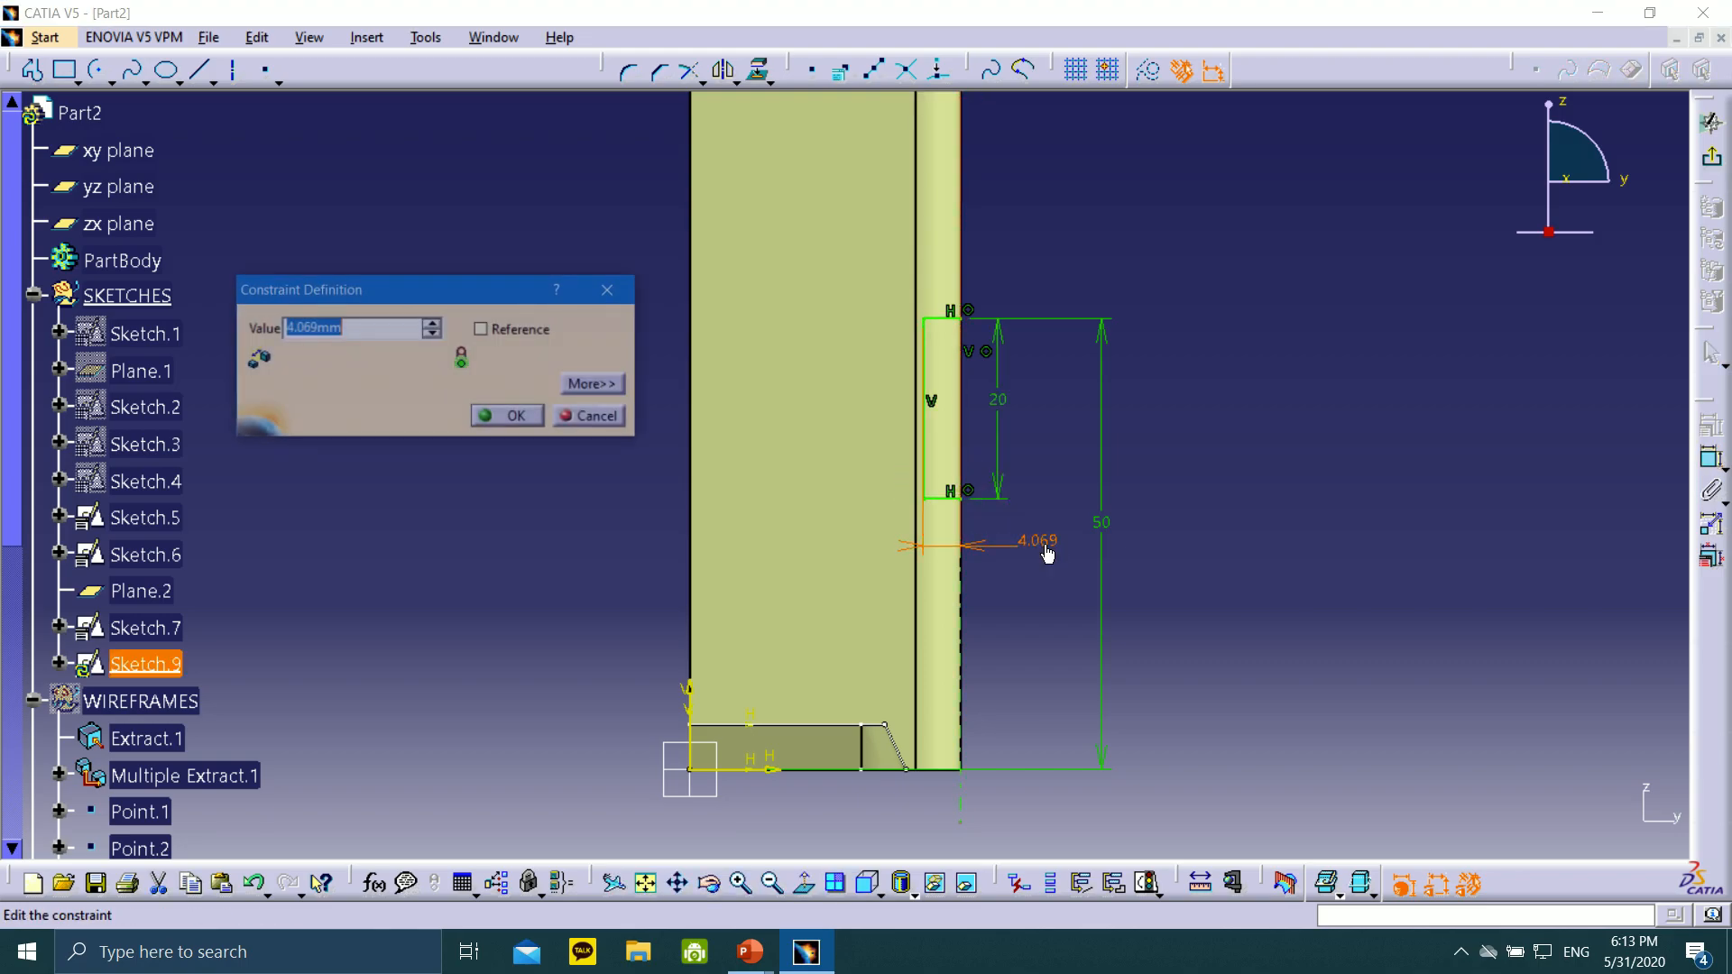
click(485, 424)
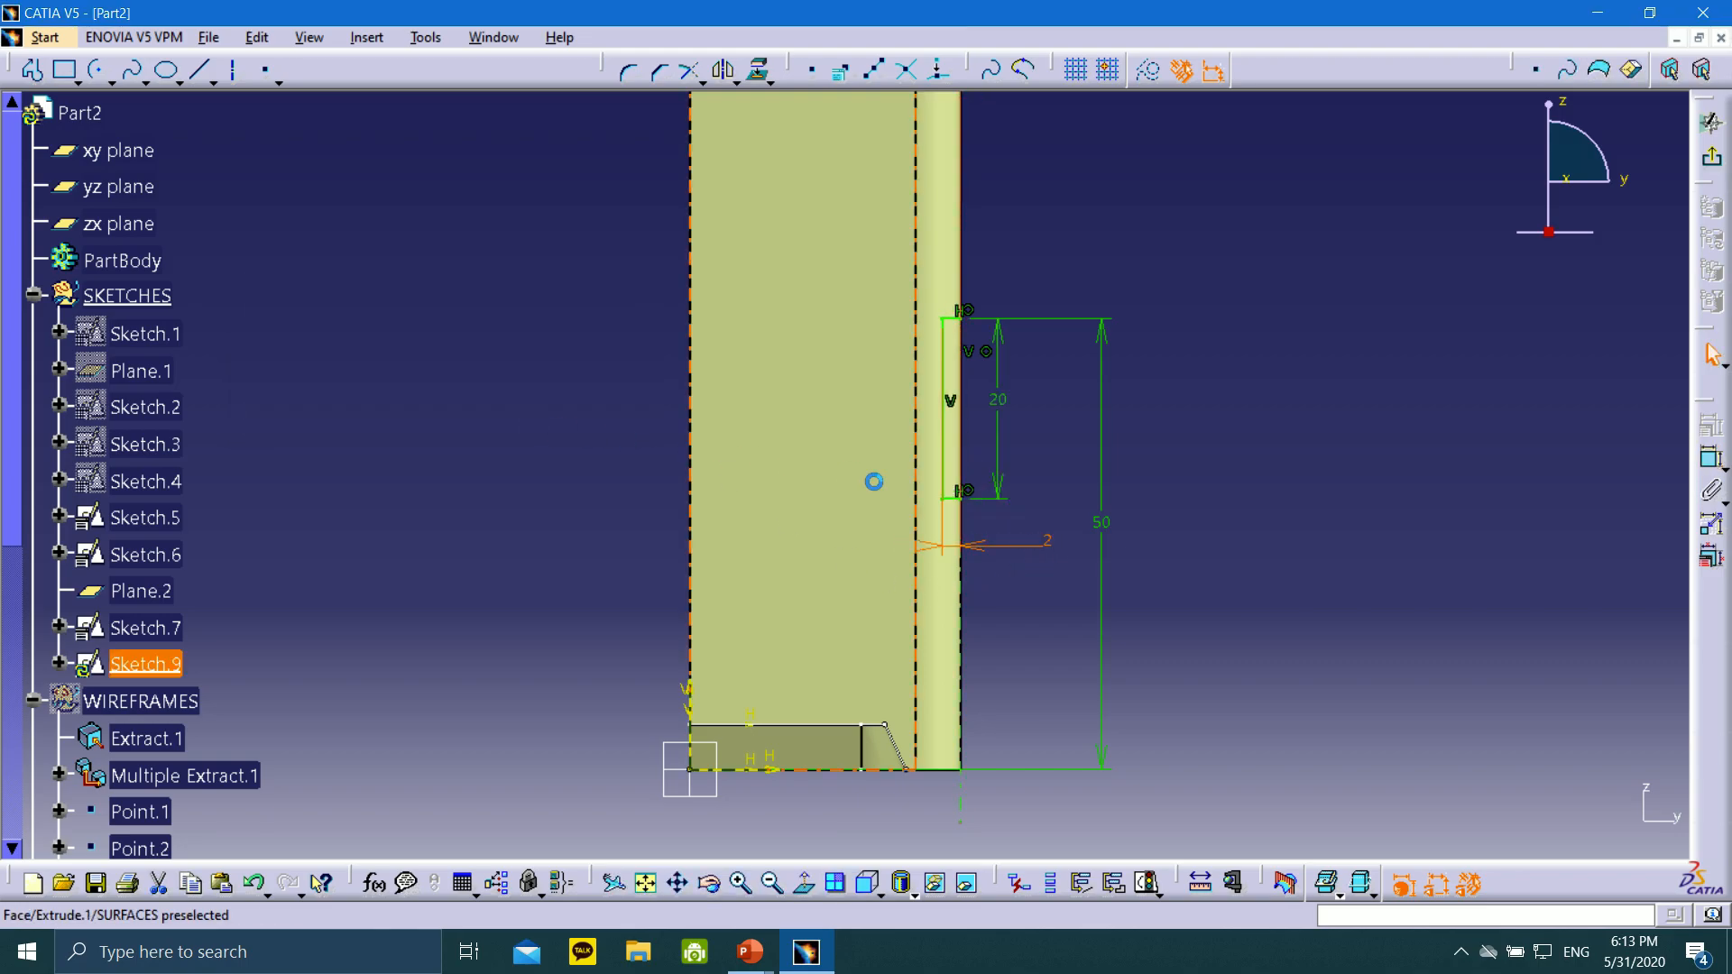
Rename Sketch.9 as Sketch.8 in its feature properties
mouse_move(963, 383)
middle_down()
mouse_move(966, 301)
mouse_move(971, 376)
mouse_move(932, 390)
mouse_move(1222, 418)
mouse_move(820, 406)
mouse_move(667, 364)
mouse_move(677, 213)
mouse_move(947, 294)
mouse_move(1206, 484)
mouse_move(768, 485)
mouse_move(711, 580)
mouse_move(569, 553)
mouse_move(596, 722)
mouse_move(824, 631)
mouse_move(688, 719)
mouse_move(800, 370)
mouse_move(749, 398)
middle_up()
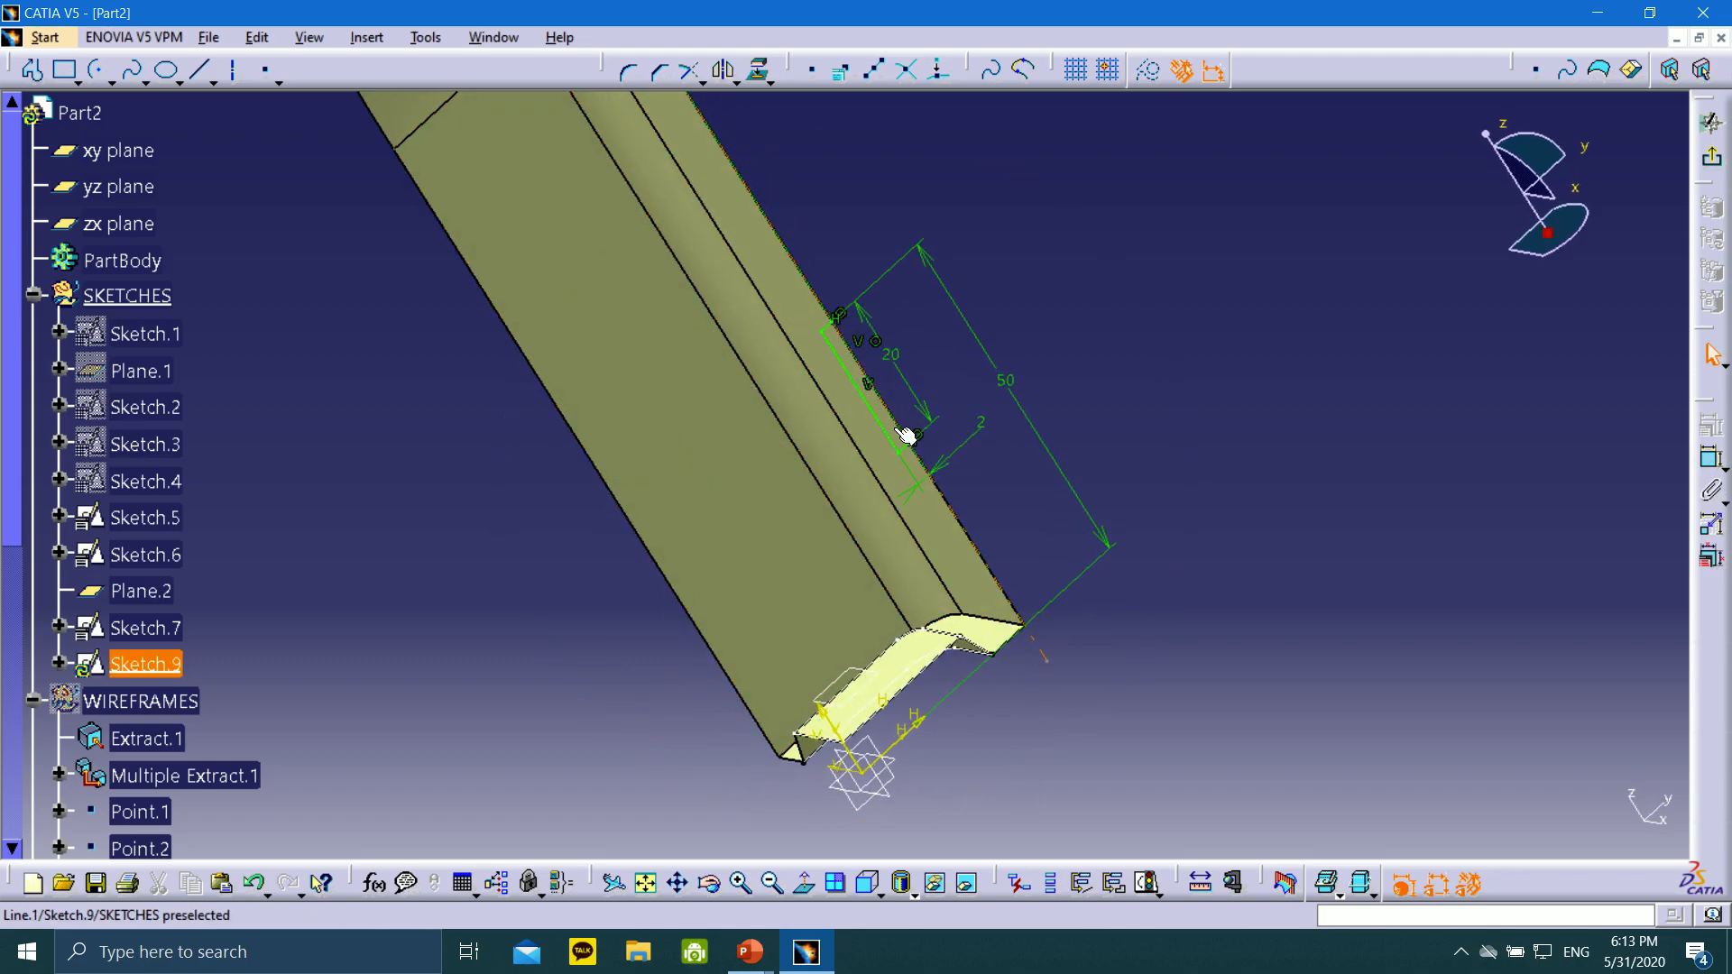
middle_drag(734, 522, 685, 469)
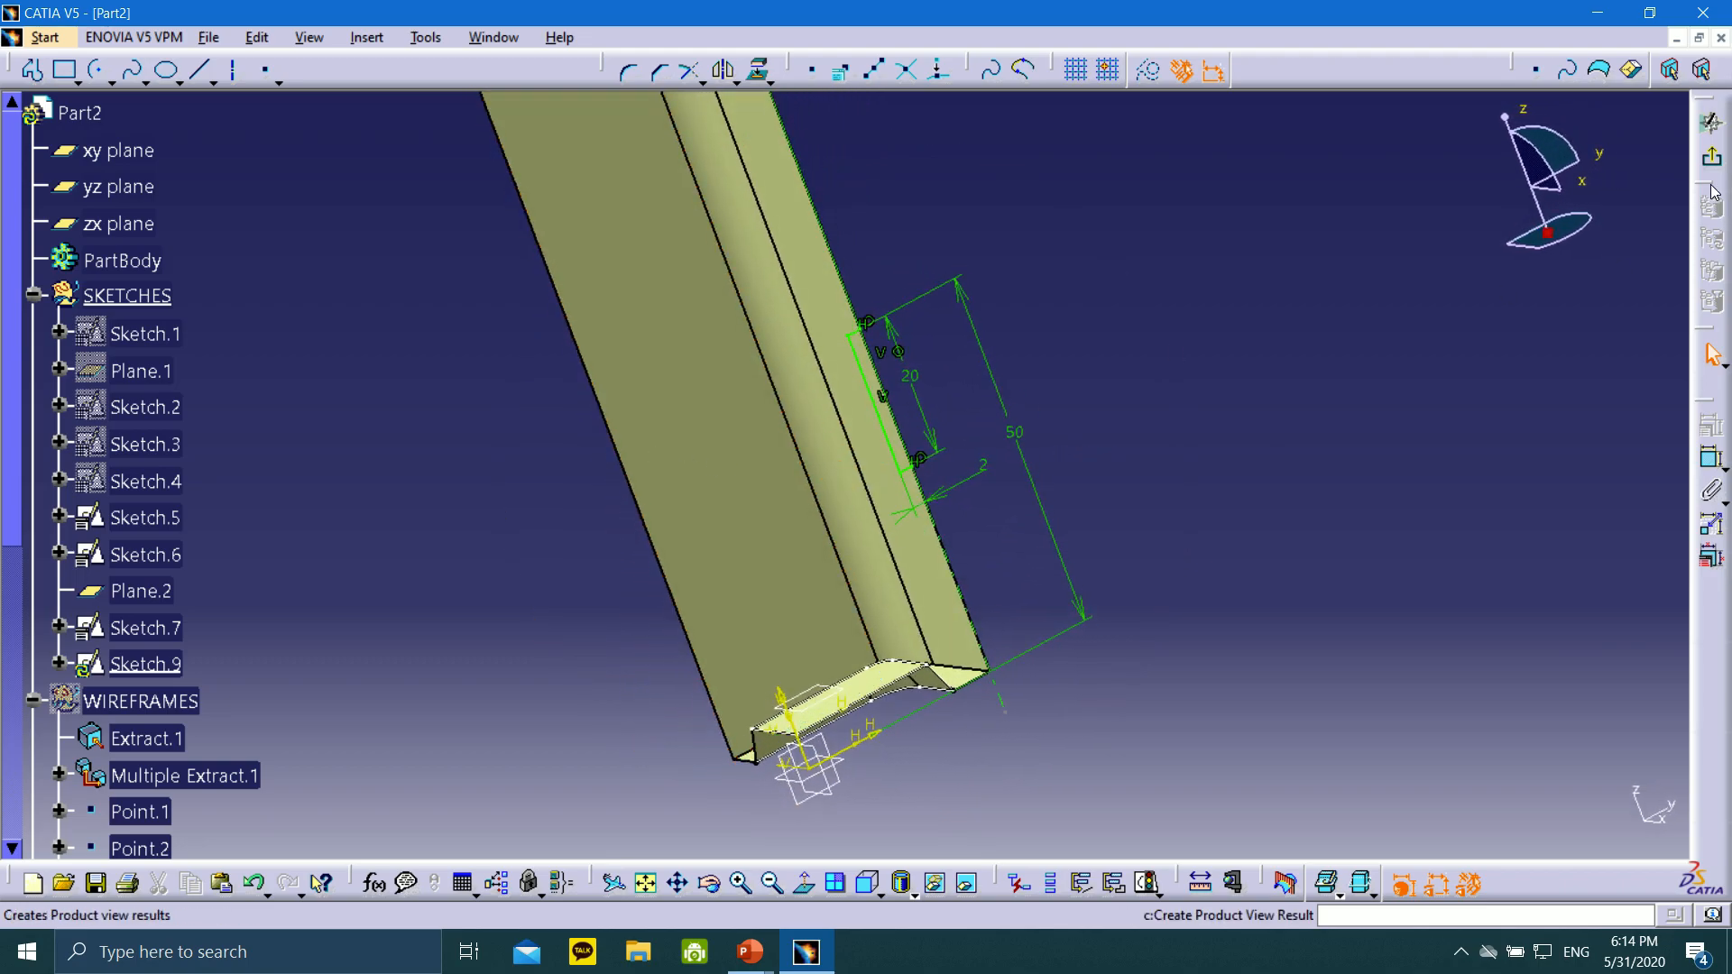
right_click(164, 668)
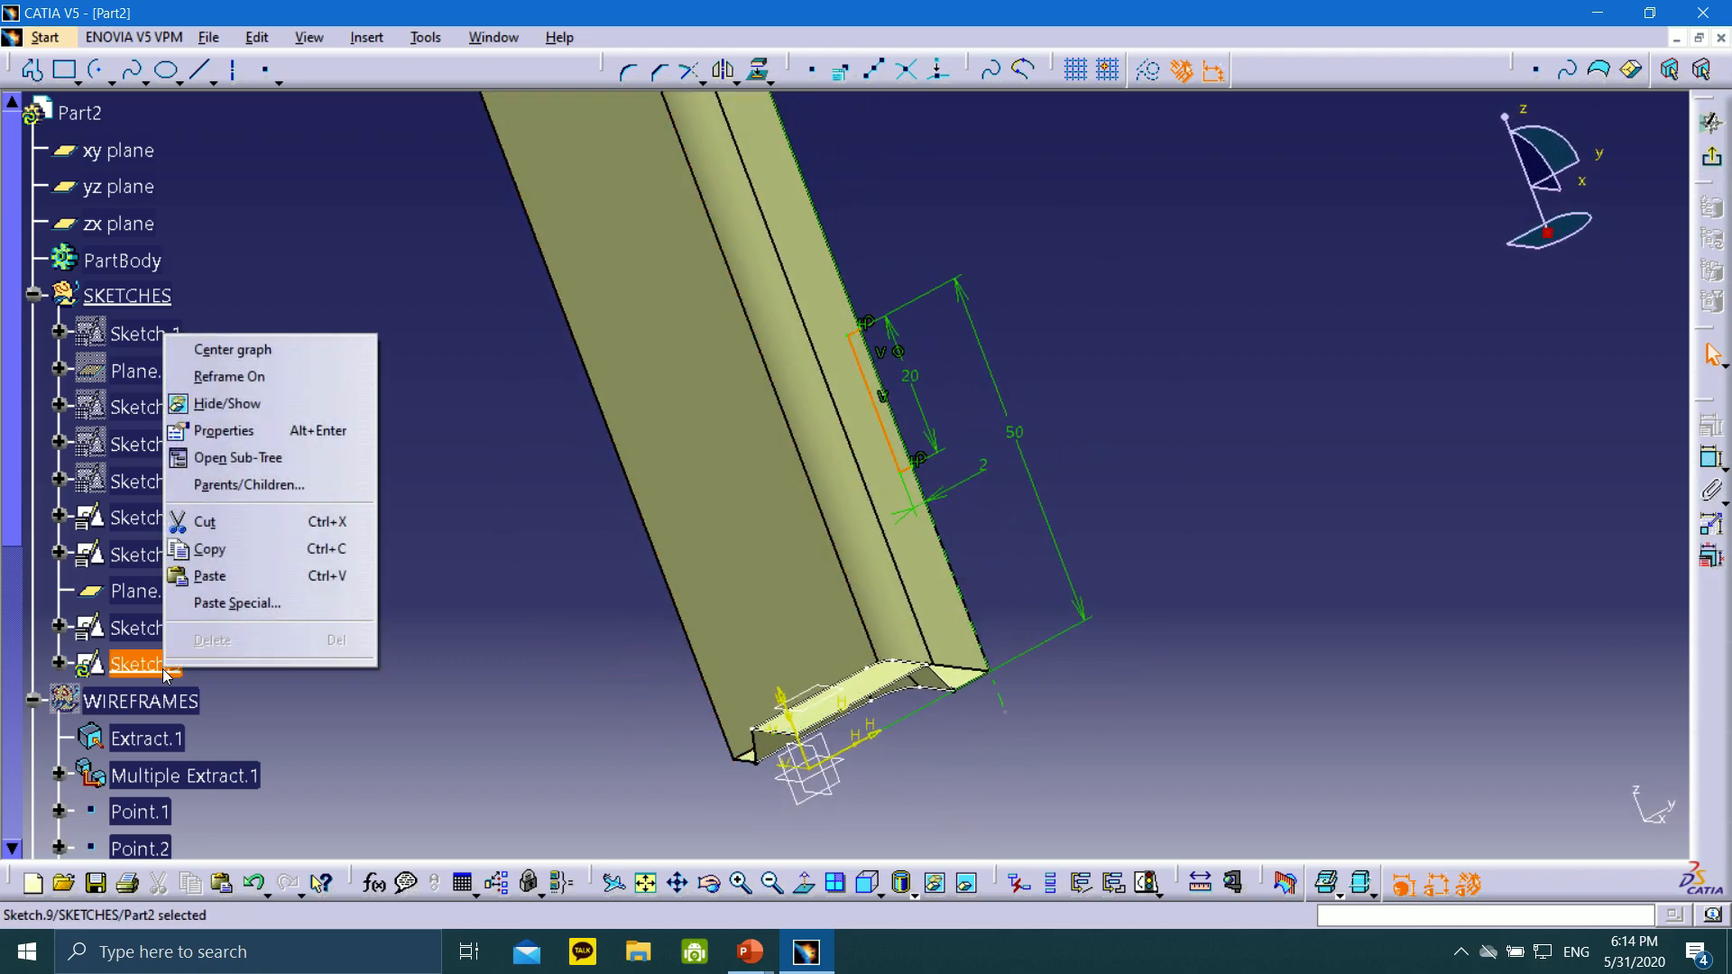
click(241, 432)
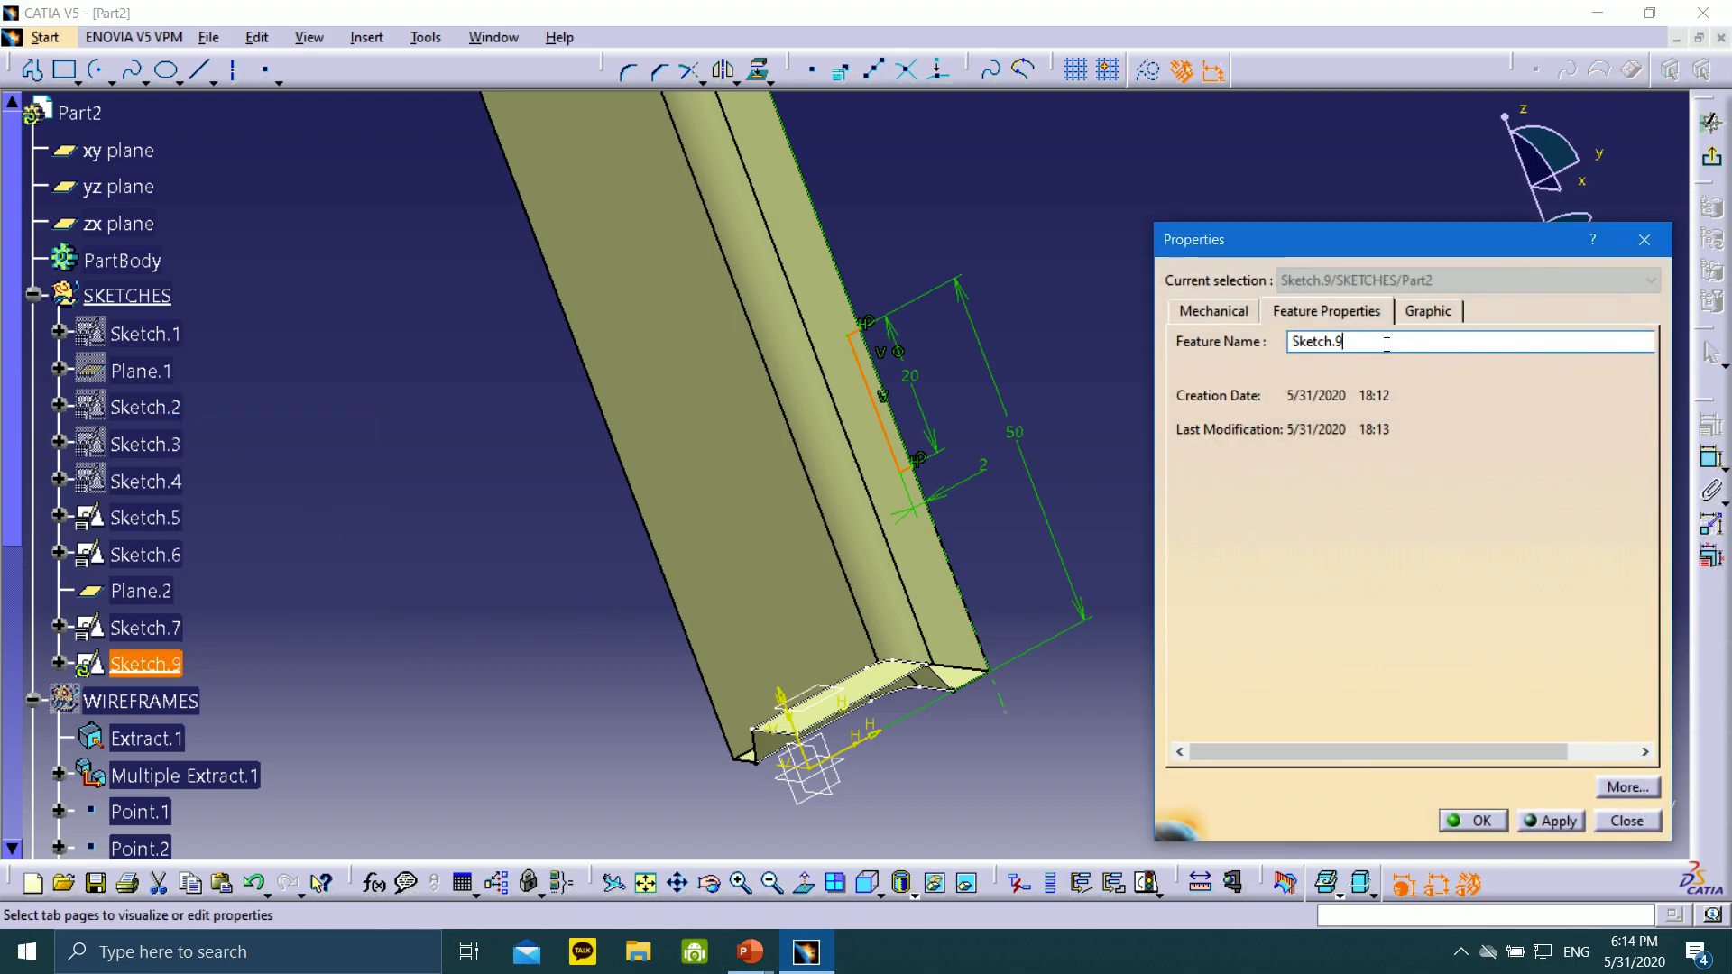
click(1480, 820)
click(1144, 324)
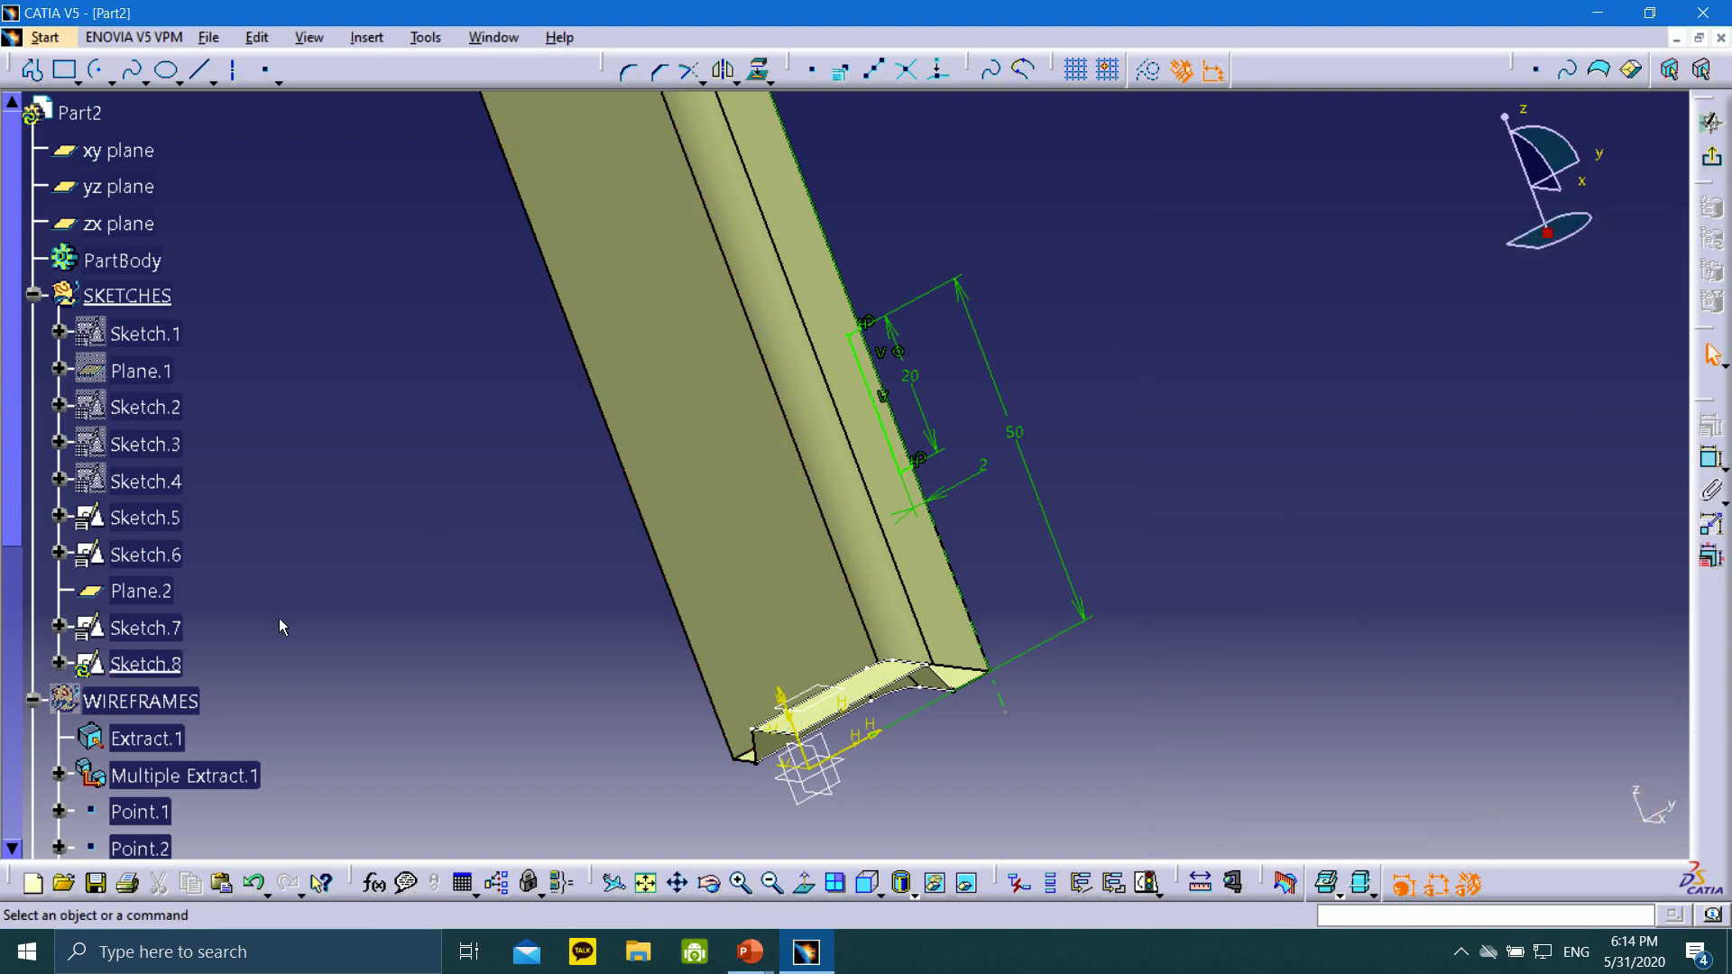
Exit the sketch and define the SURFACES geometrical set as the in-work object
click(1711, 121)
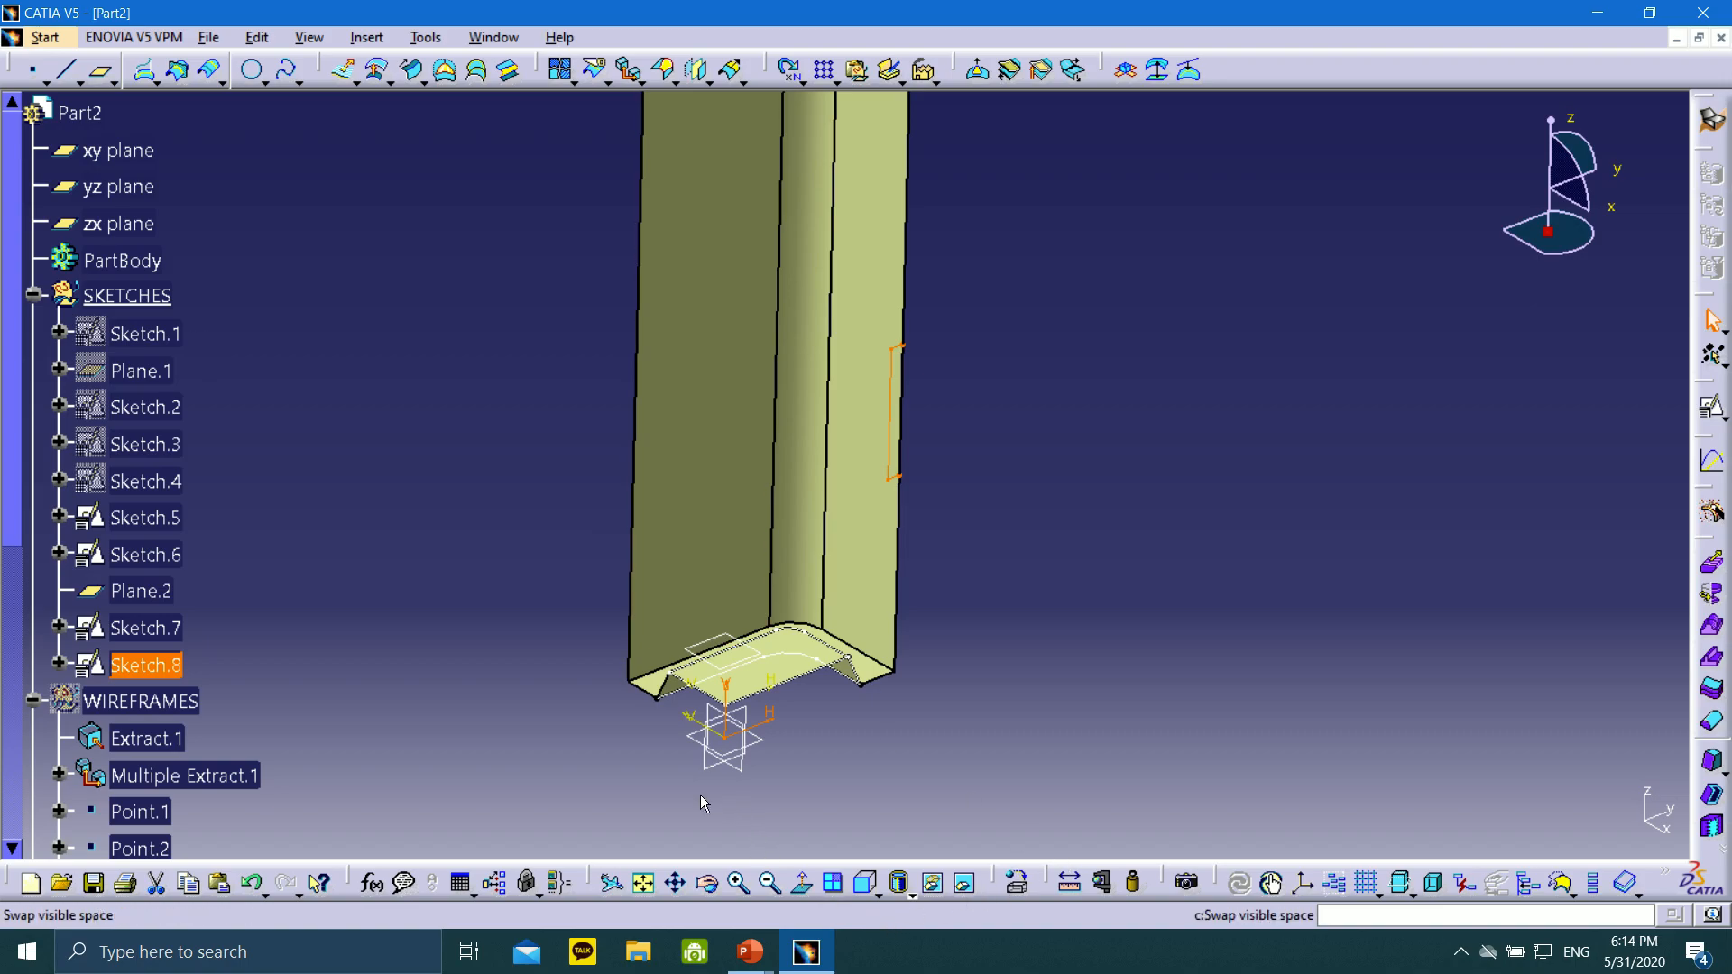
scroll(112, 535, down, 6)
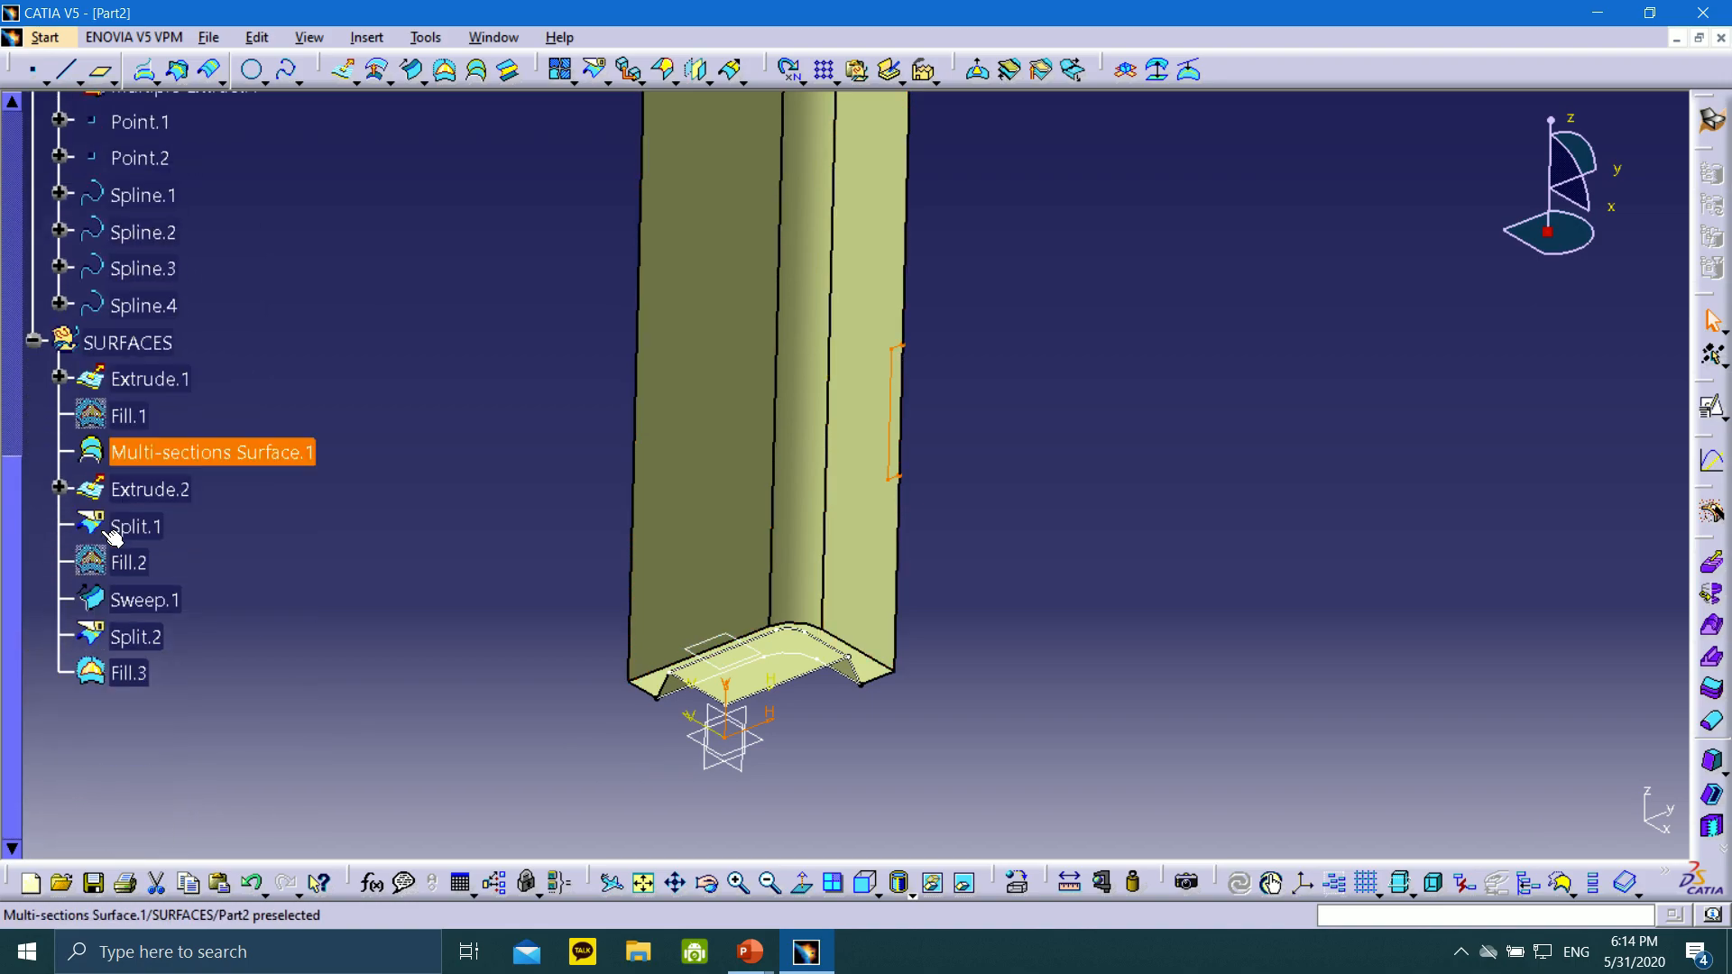
right_click(106, 347)
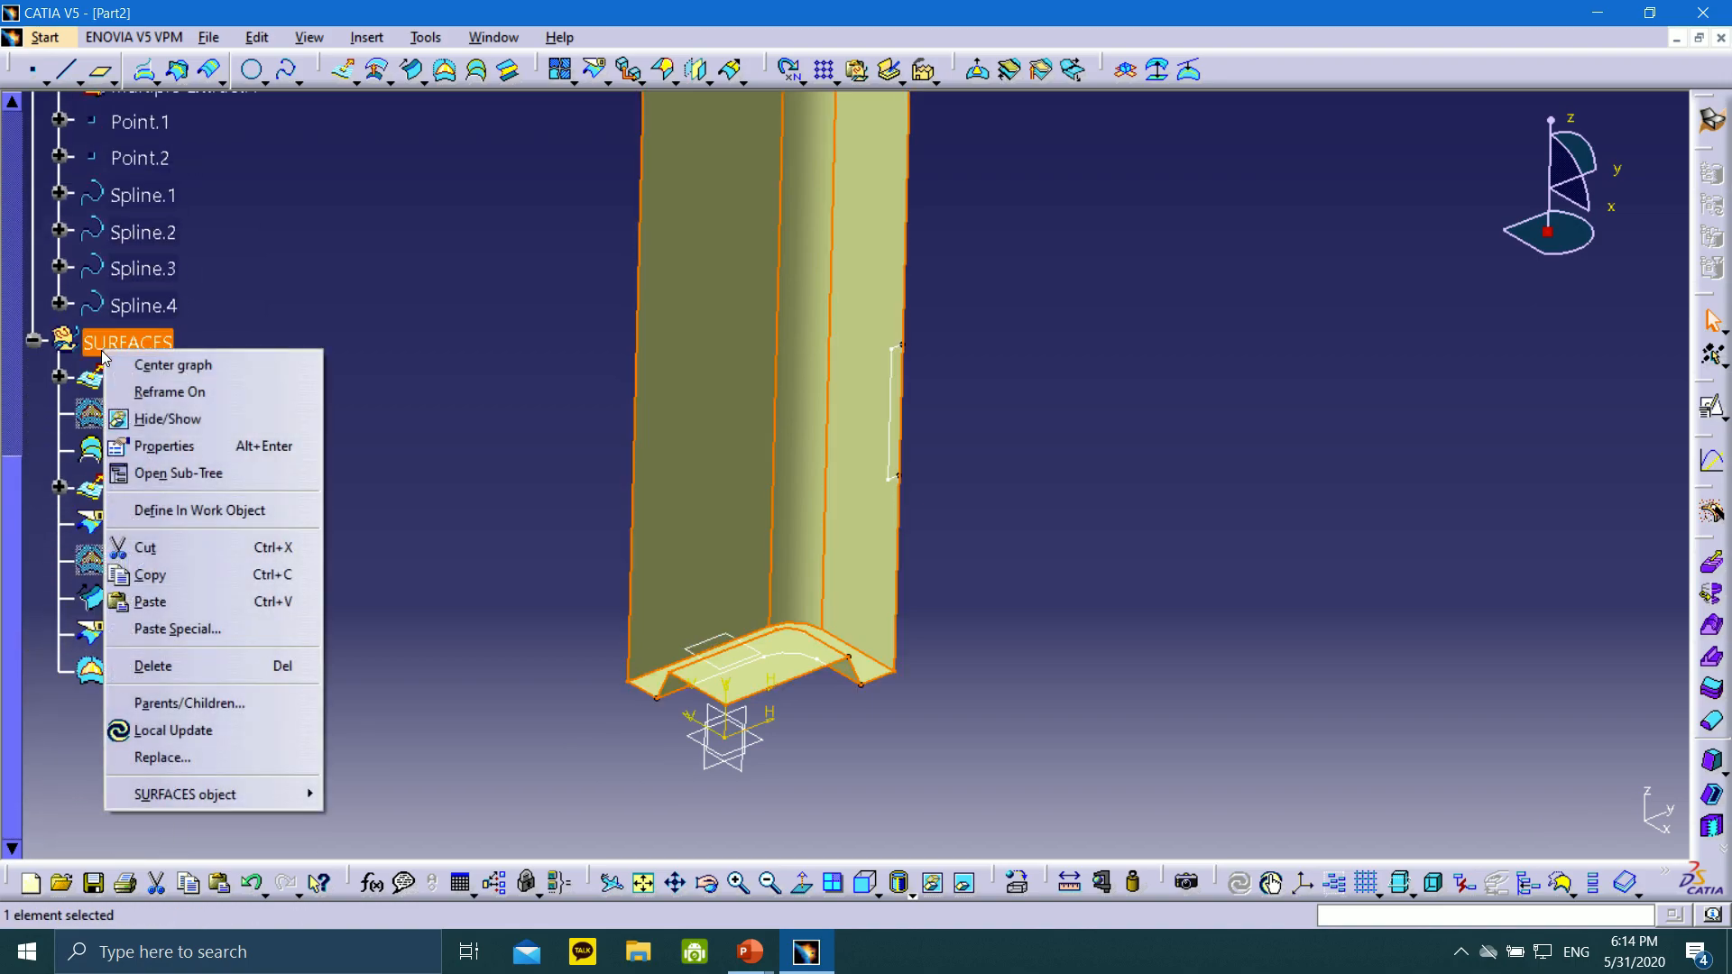
click(193, 508)
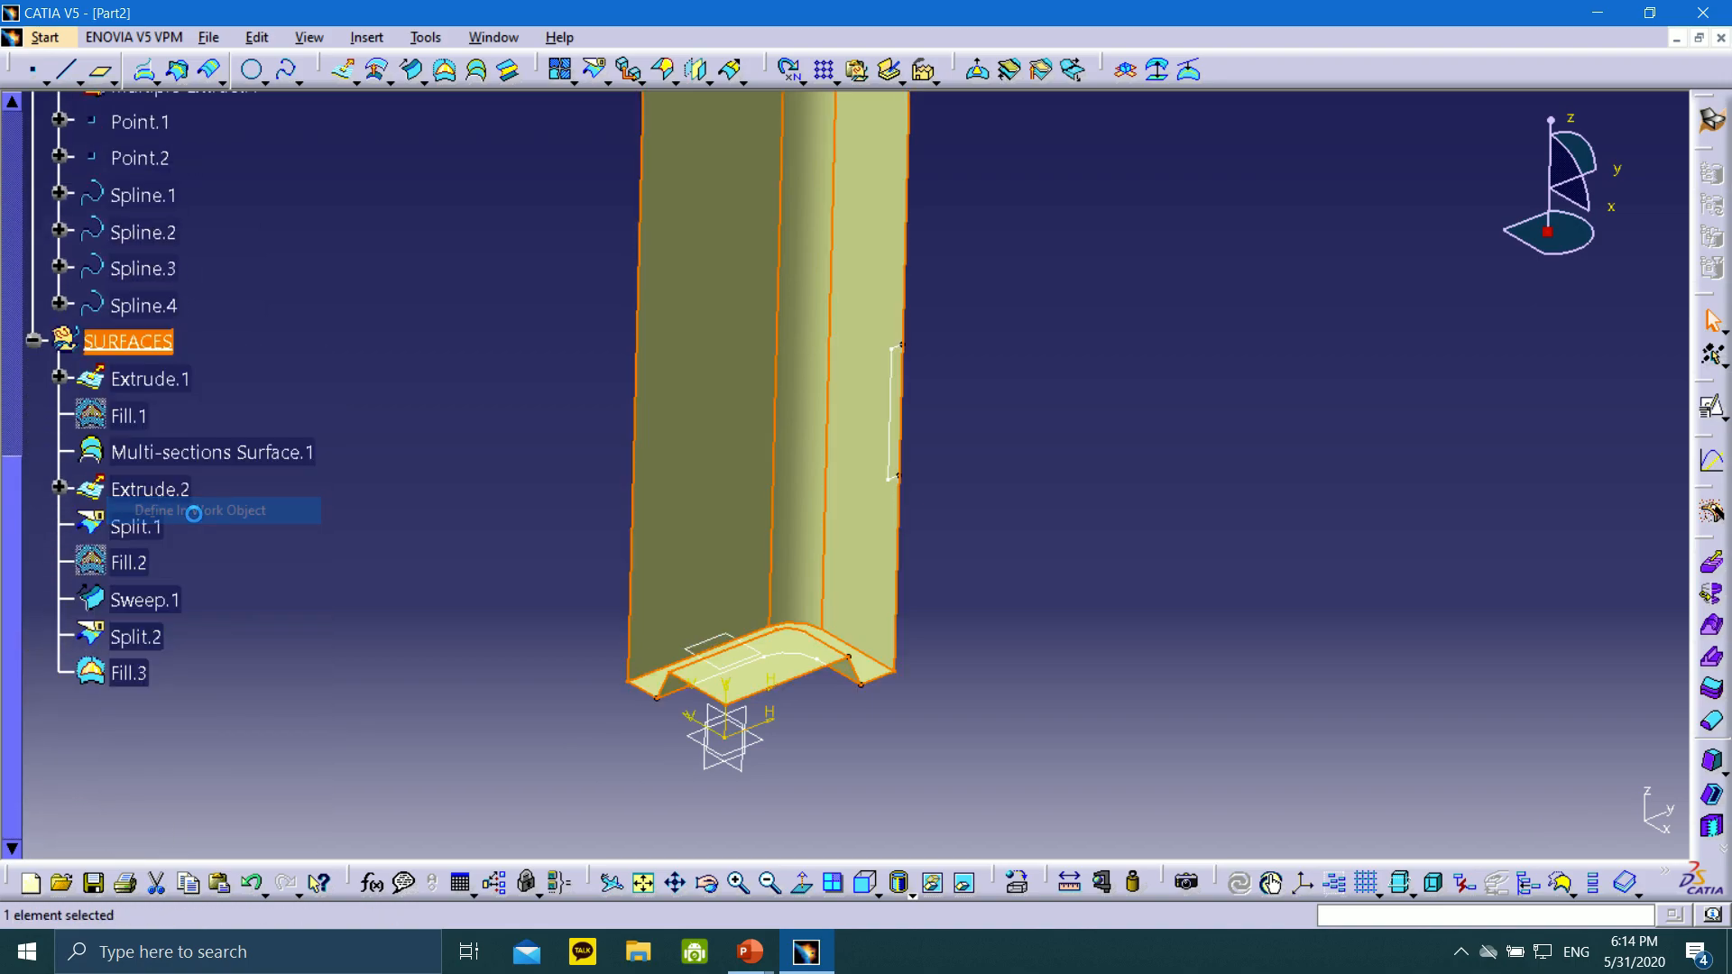
Start a swept surface of the With reference surface subtype, using Sketch.8 as the profile
click(412, 70)
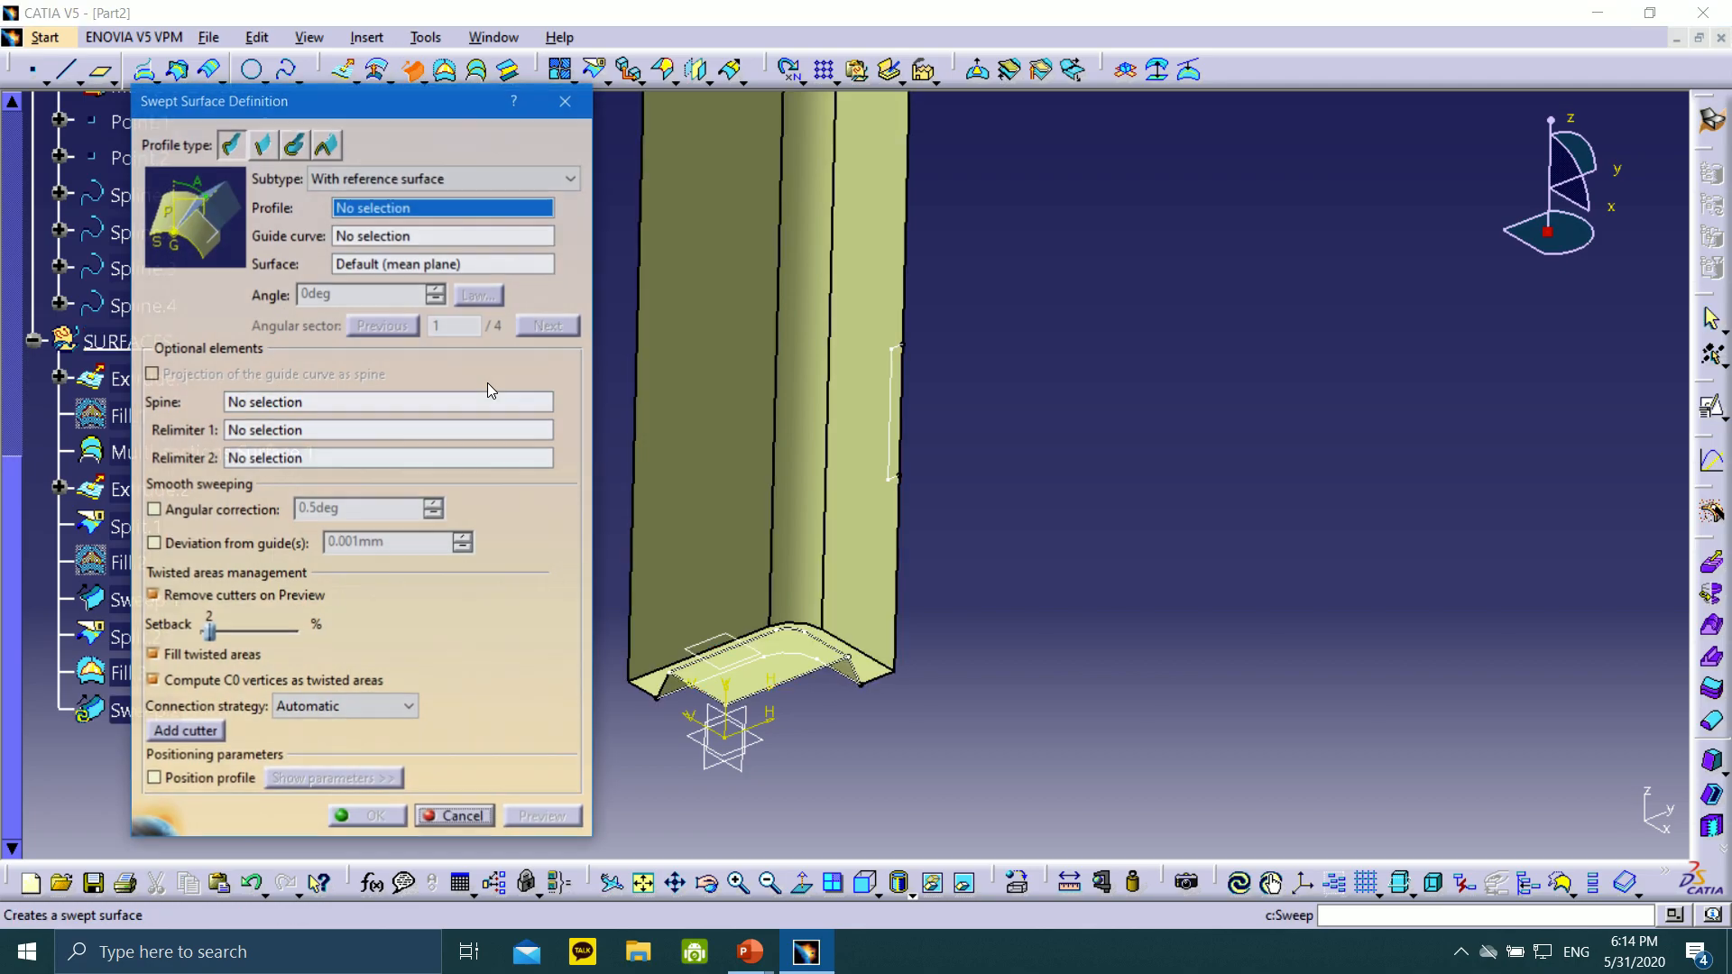
middle_drag(715, 324, 965, 341)
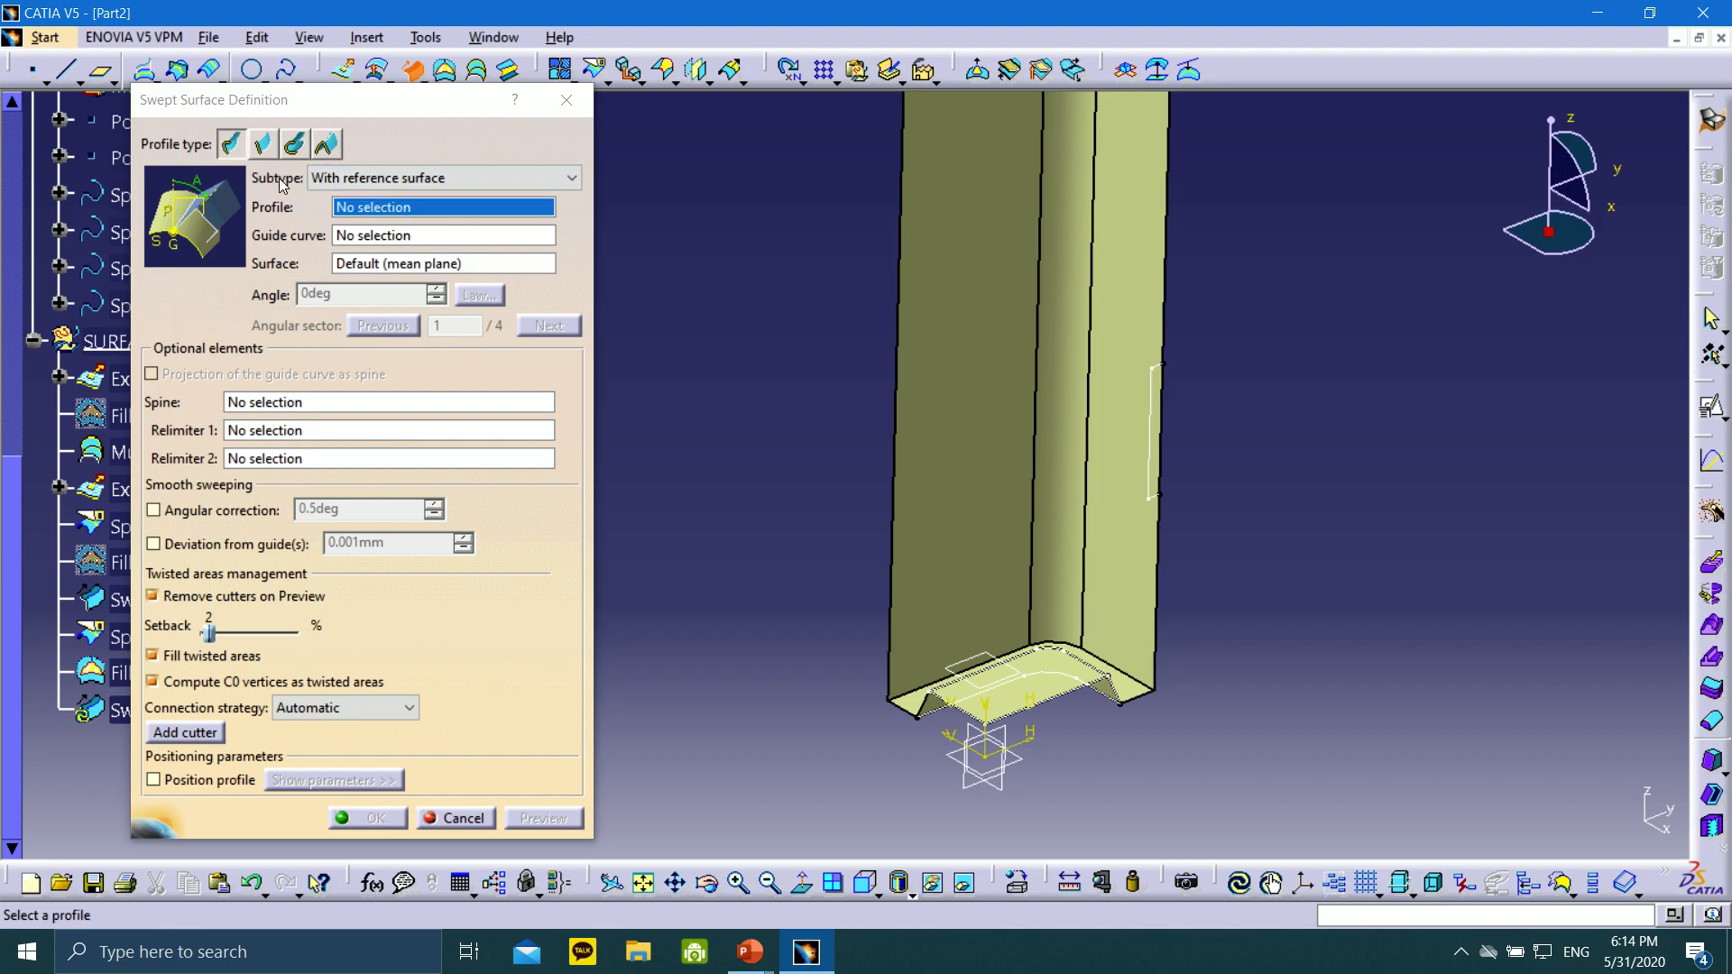
right_click(414, 211)
click(633, 149)
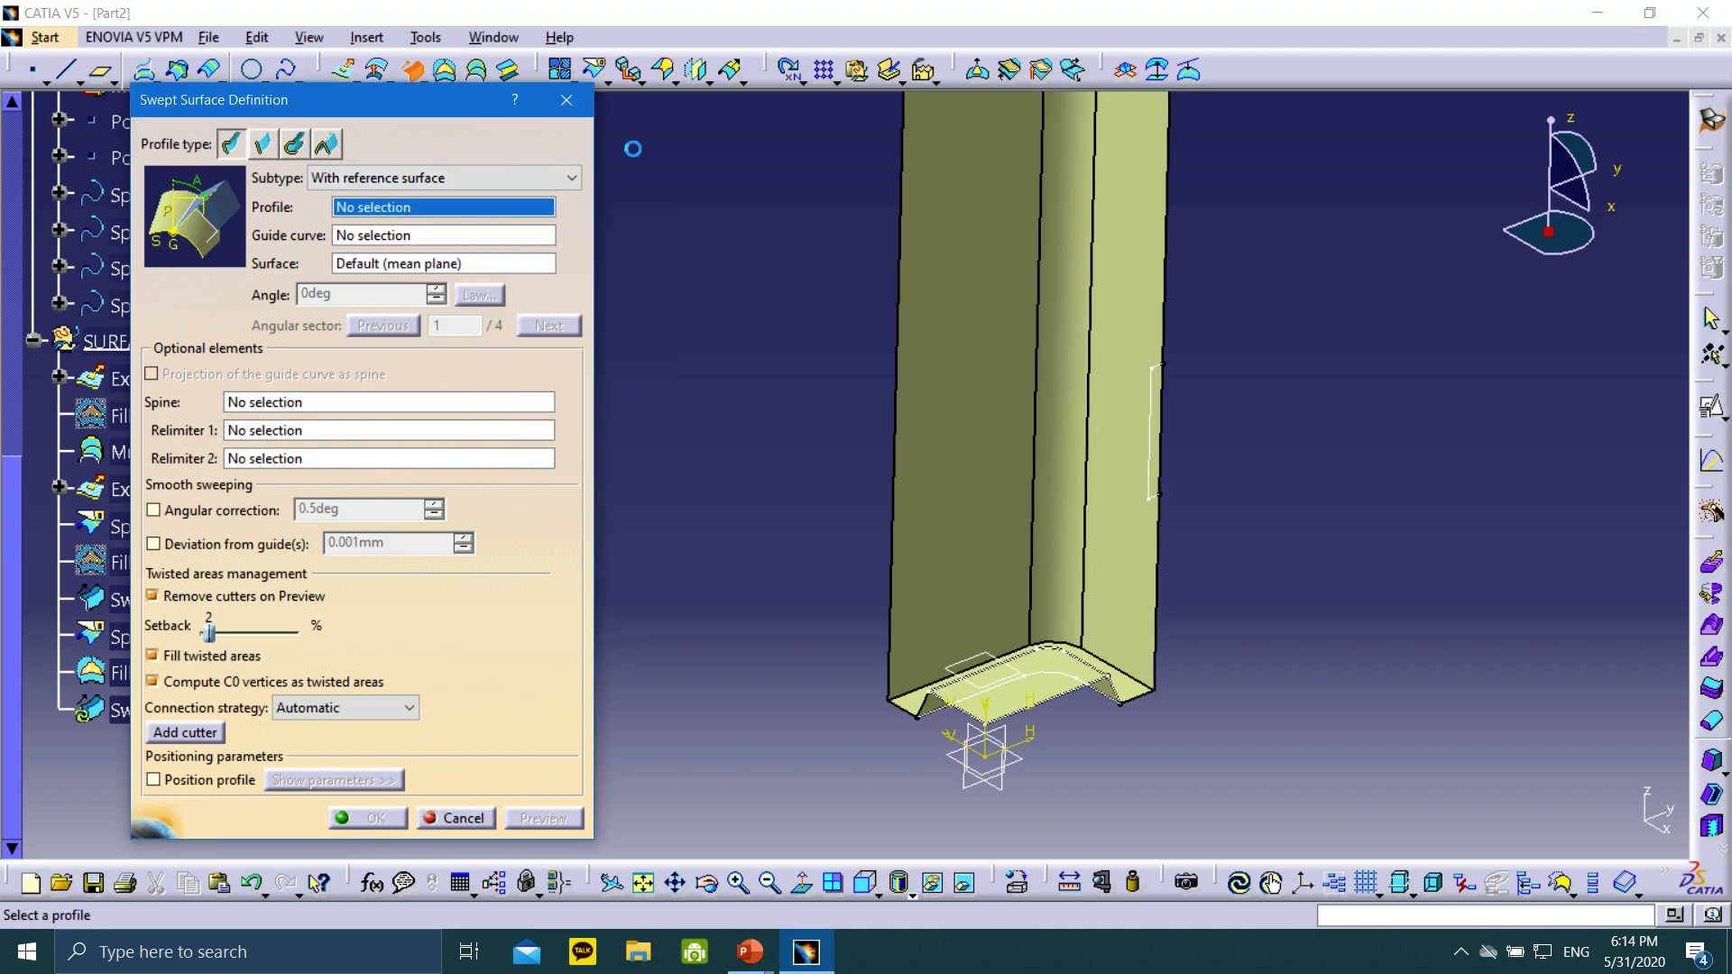
click(1155, 432)
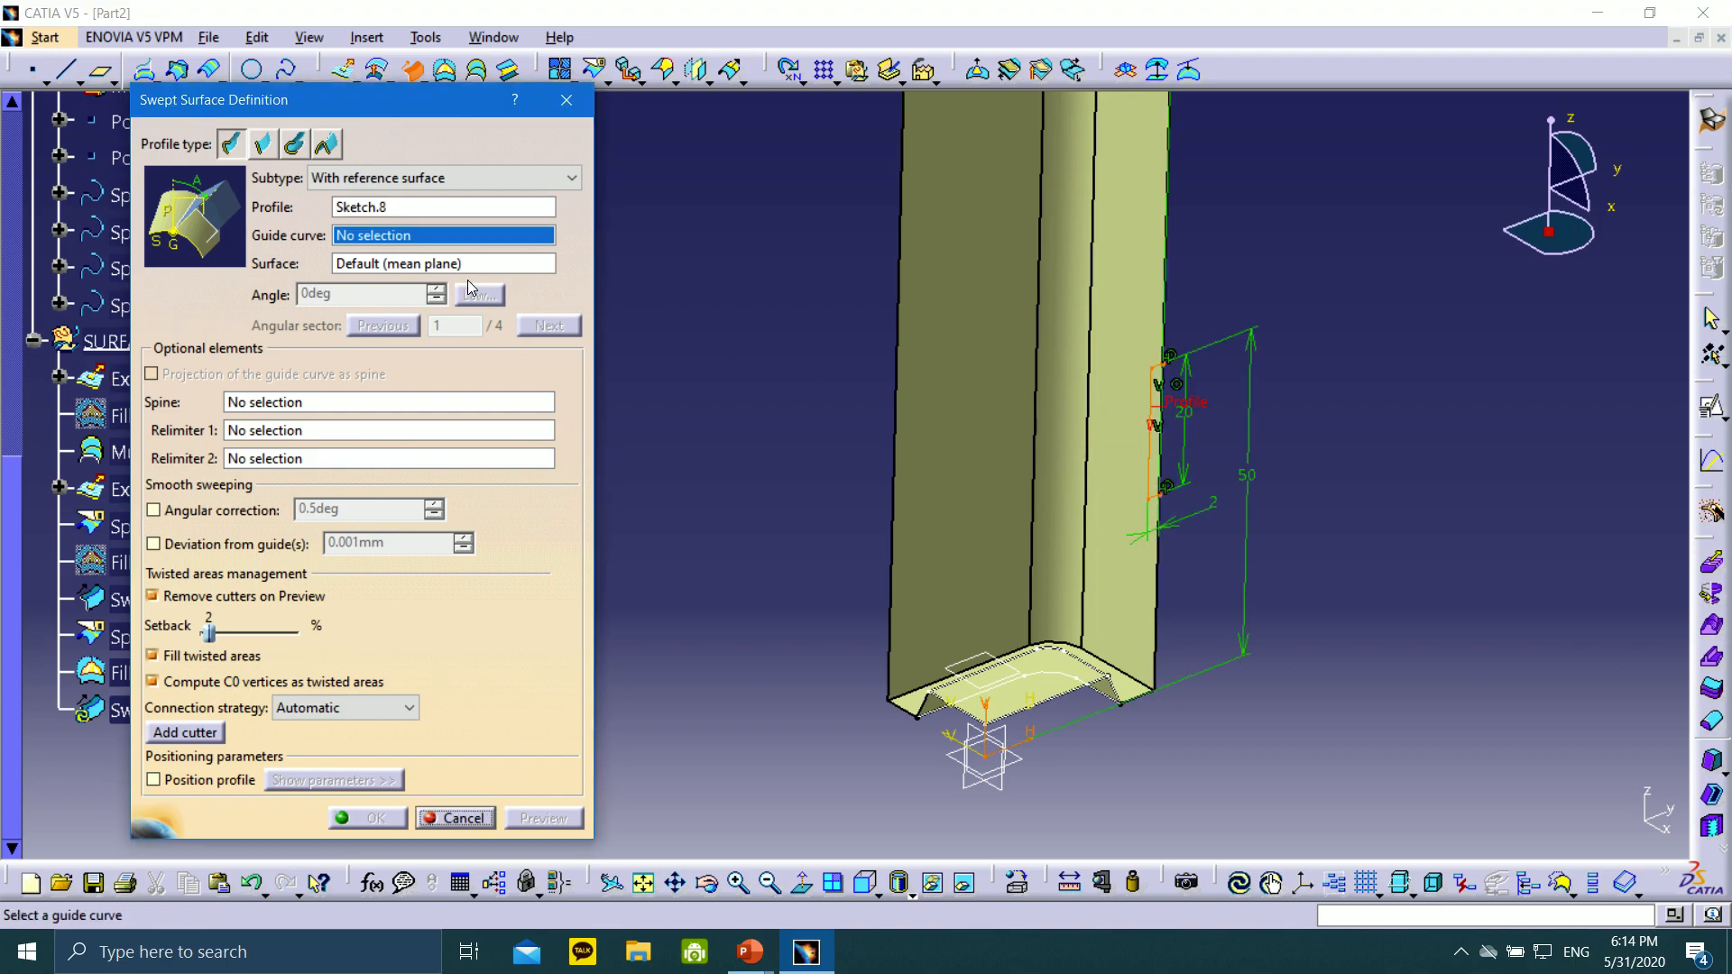
Set Sketch.1 as the sweep's guide curve, preview the swept surface and inspect its shape along the extruded wall
drag(343, 111, 654, 135)
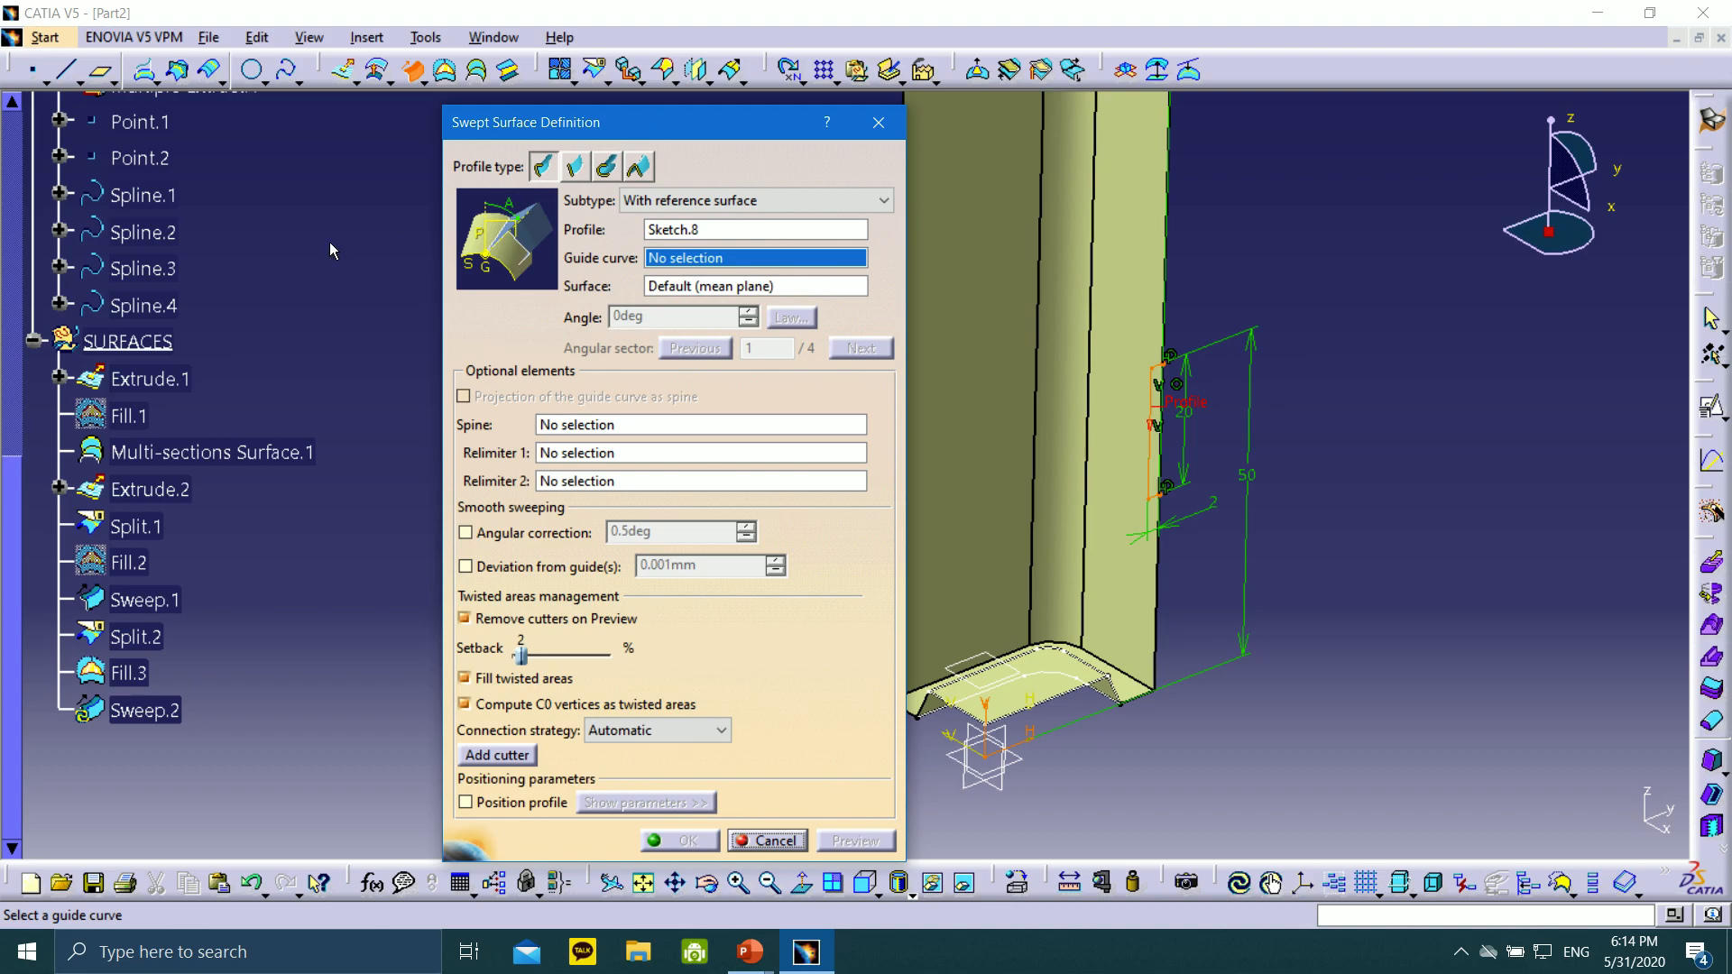
scroll(197, 252, up, 5)
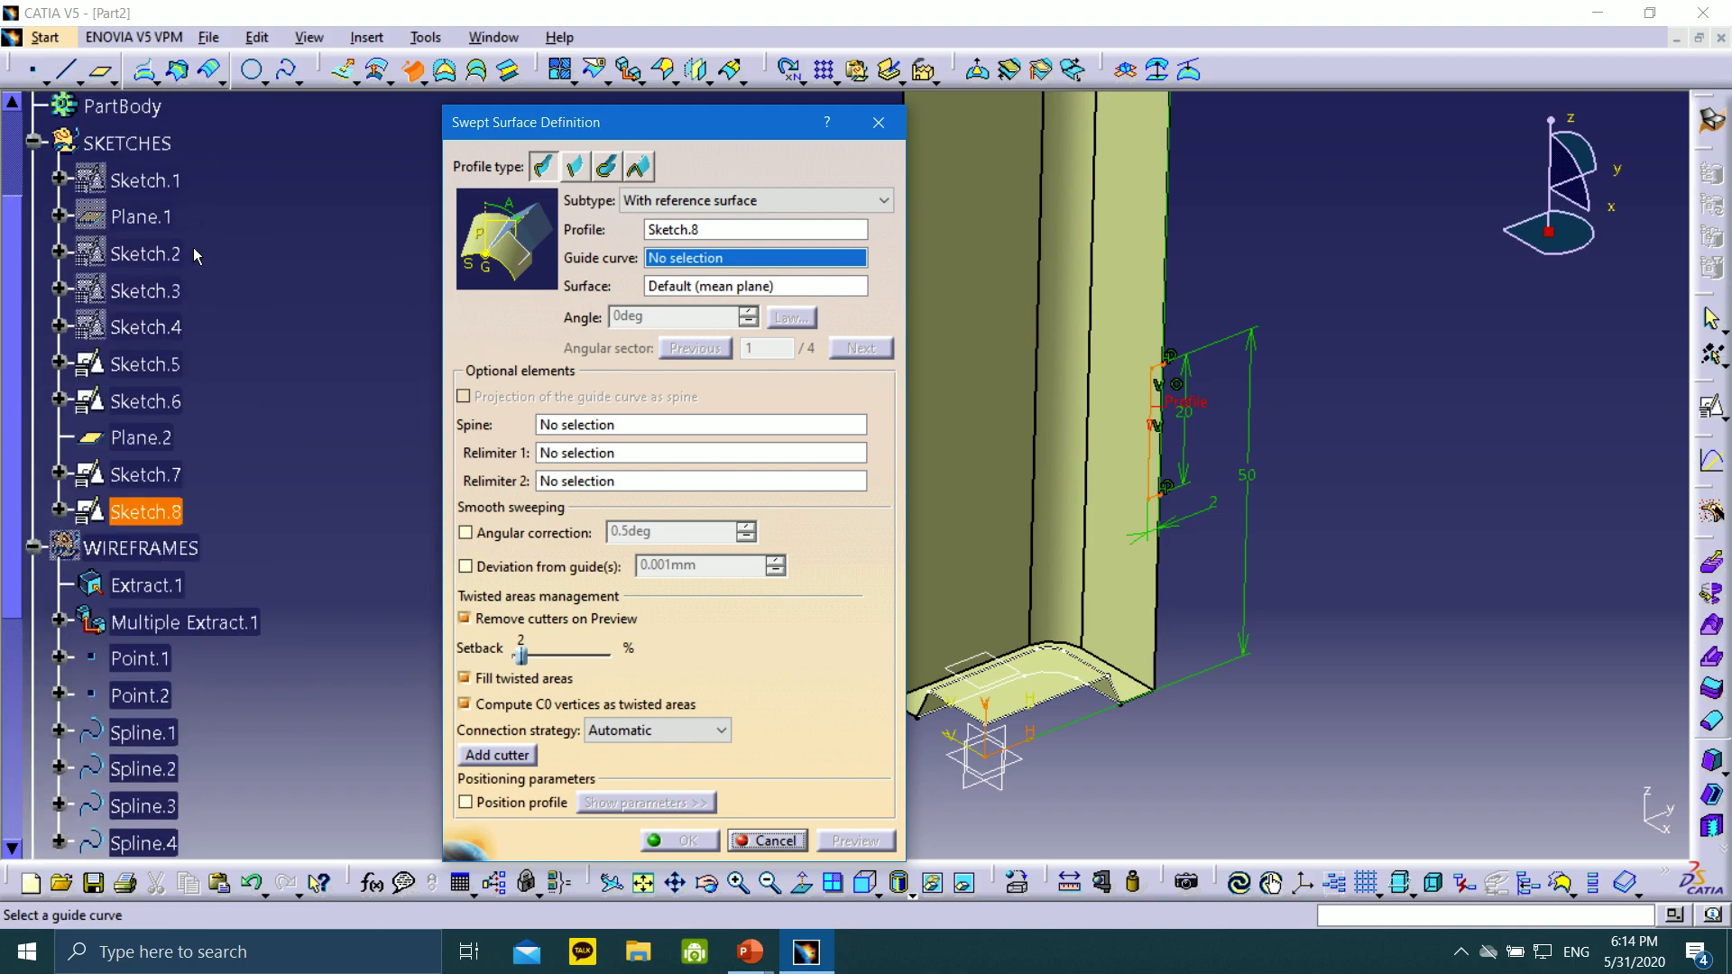
click(167, 188)
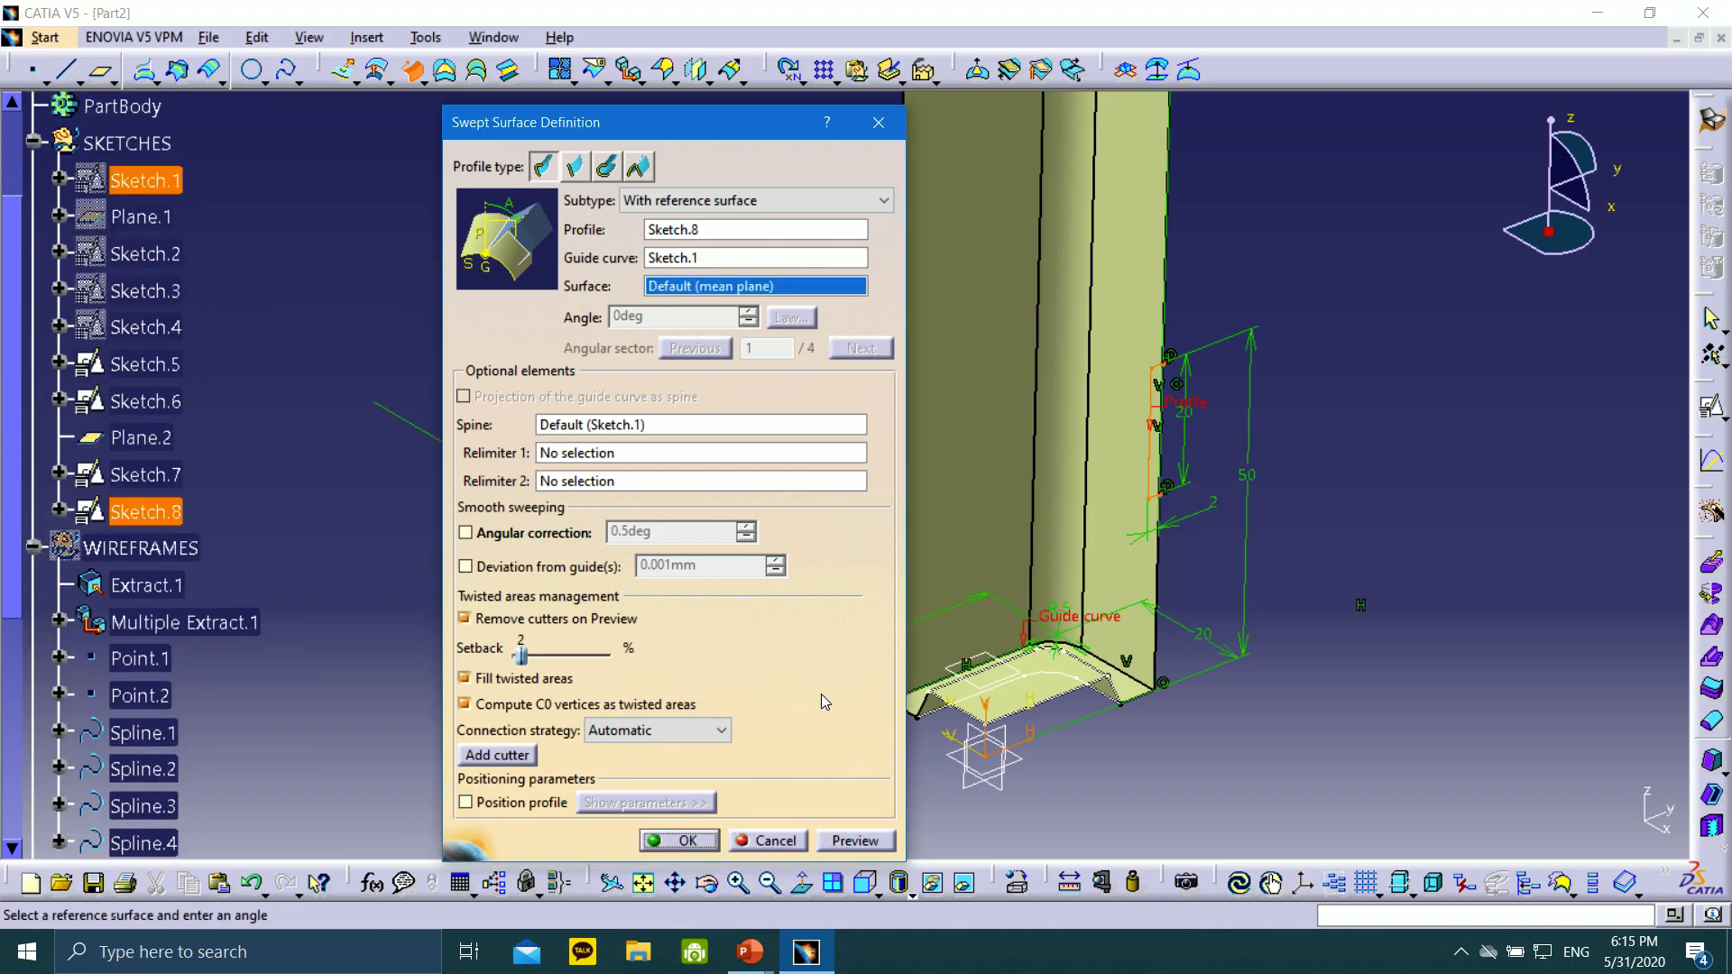
click(854, 842)
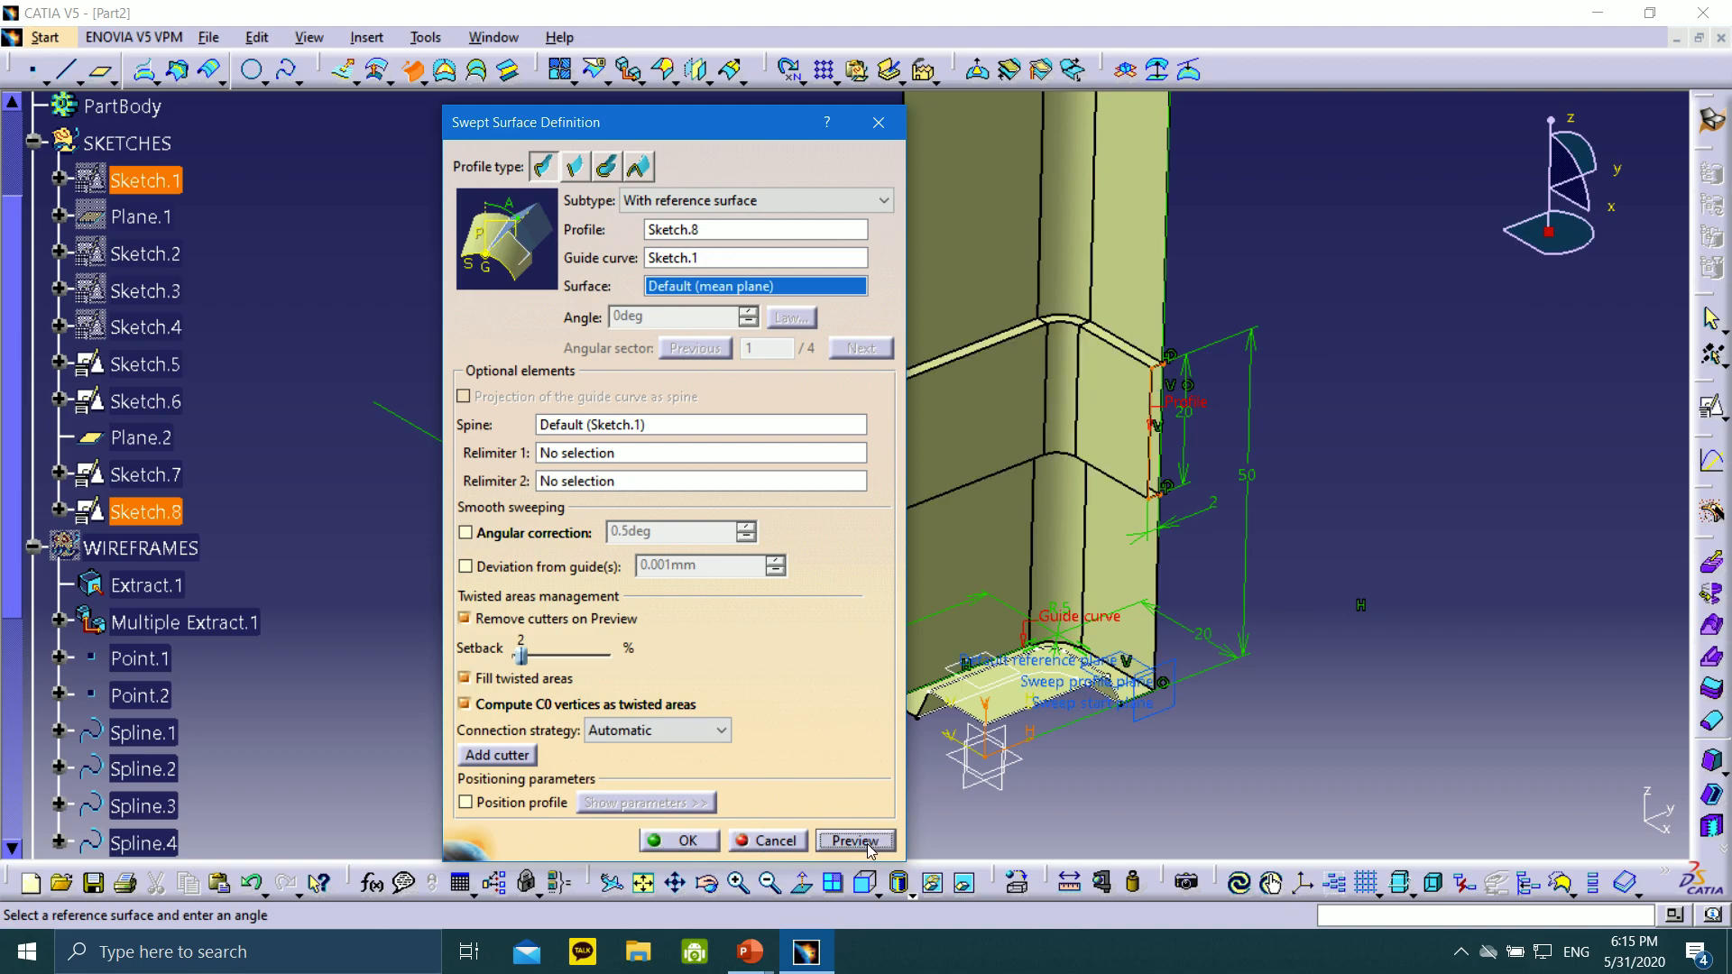
middle_drag(1061, 438, 1037, 340)
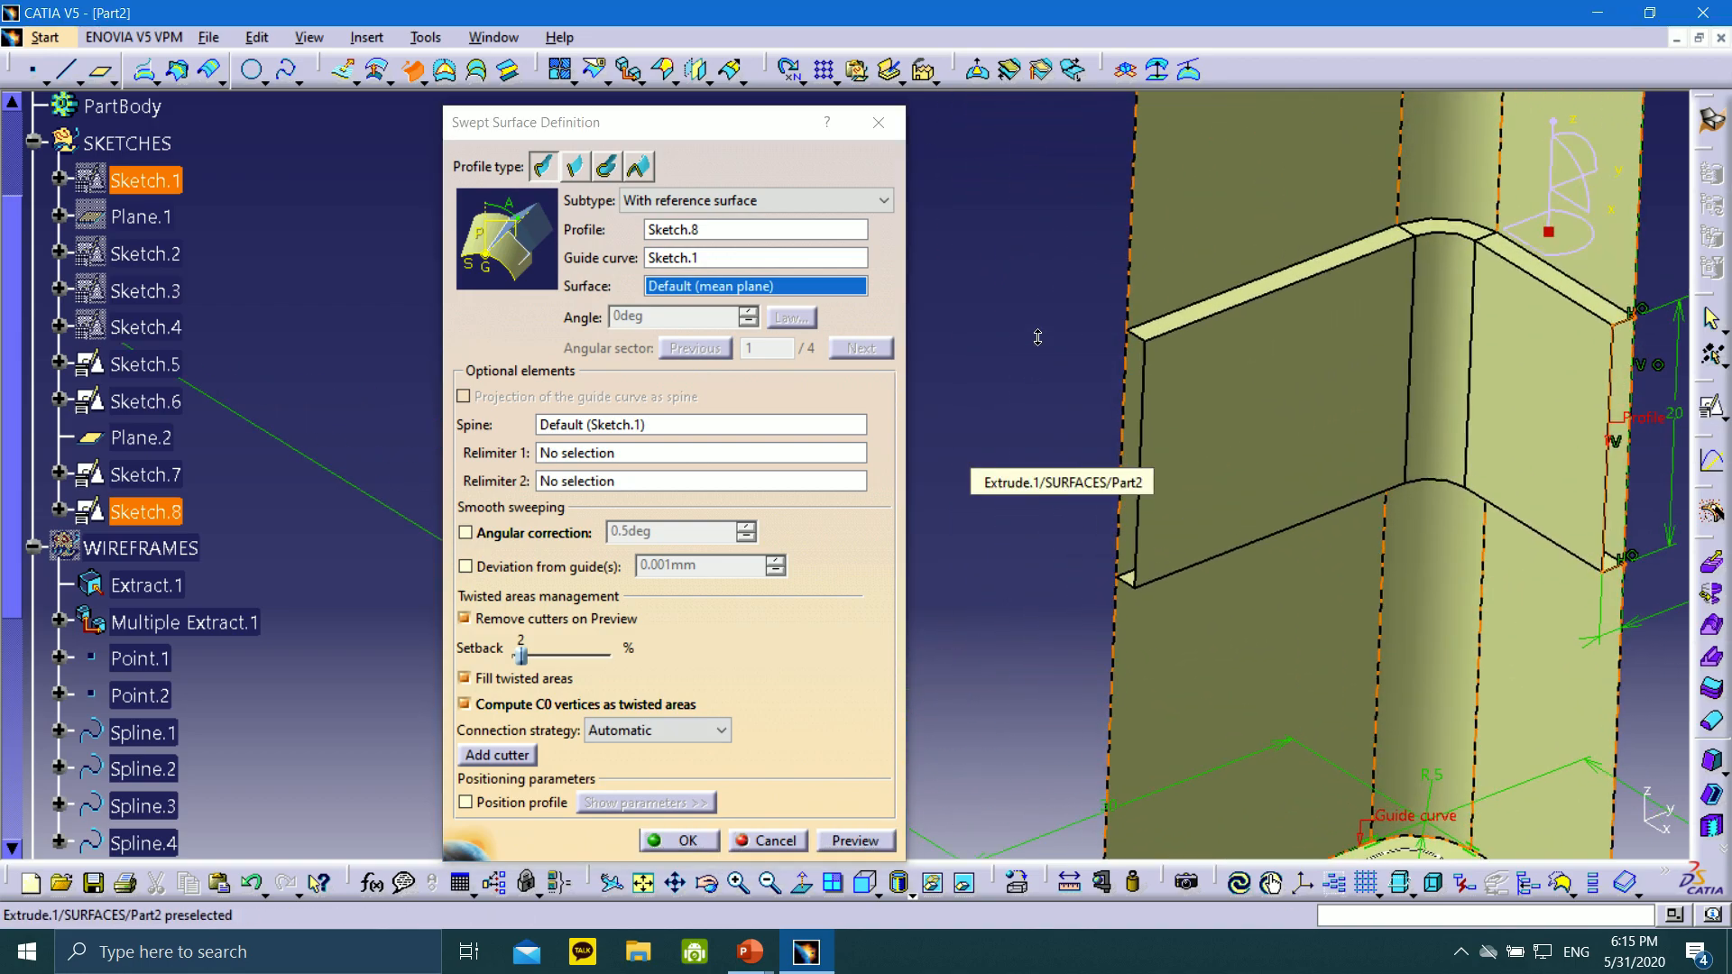
middle_drag(1184, 355, 1262, 603)
middle_drag(1032, 348, 1267, 473)
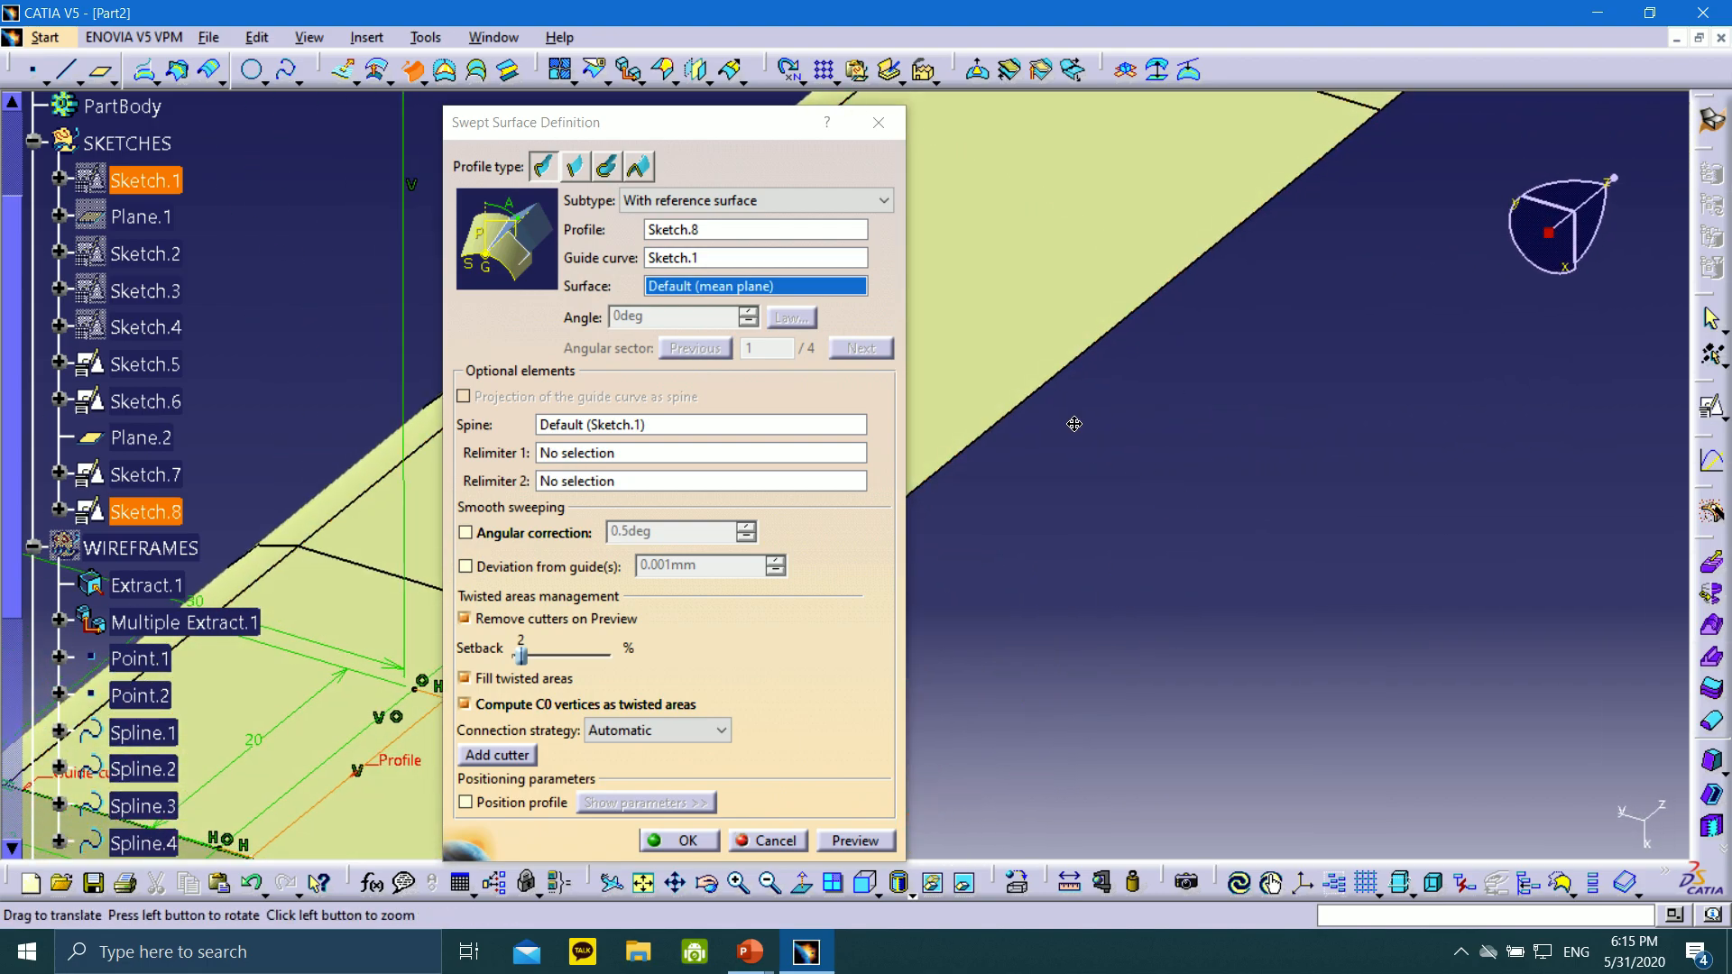
Check the previewed sweep against the extruded wall and create the swept surface of Sketch.8 along Sketch.1
middle_drag(1074, 425, 1220, 337)
middle_drag(1004, 287, 934, 338)
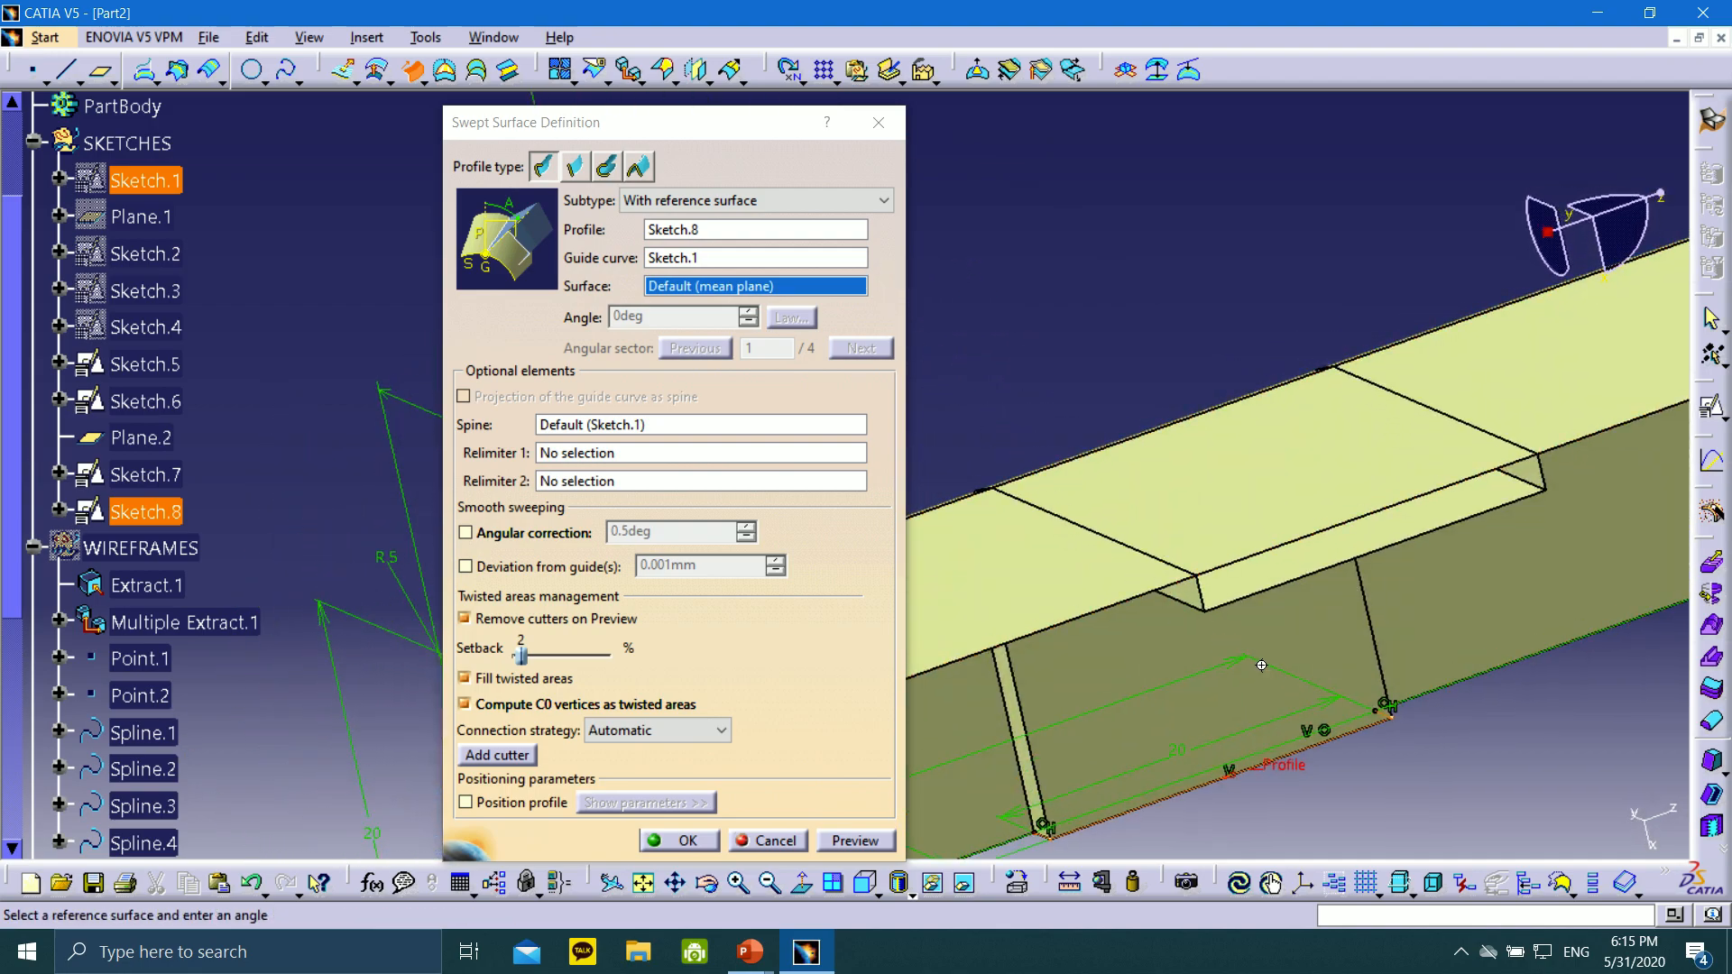
middle_drag(1255, 663, 918, 237)
middle_drag(1313, 593, 1355, 782)
middle_drag(1253, 561, 1271, 574)
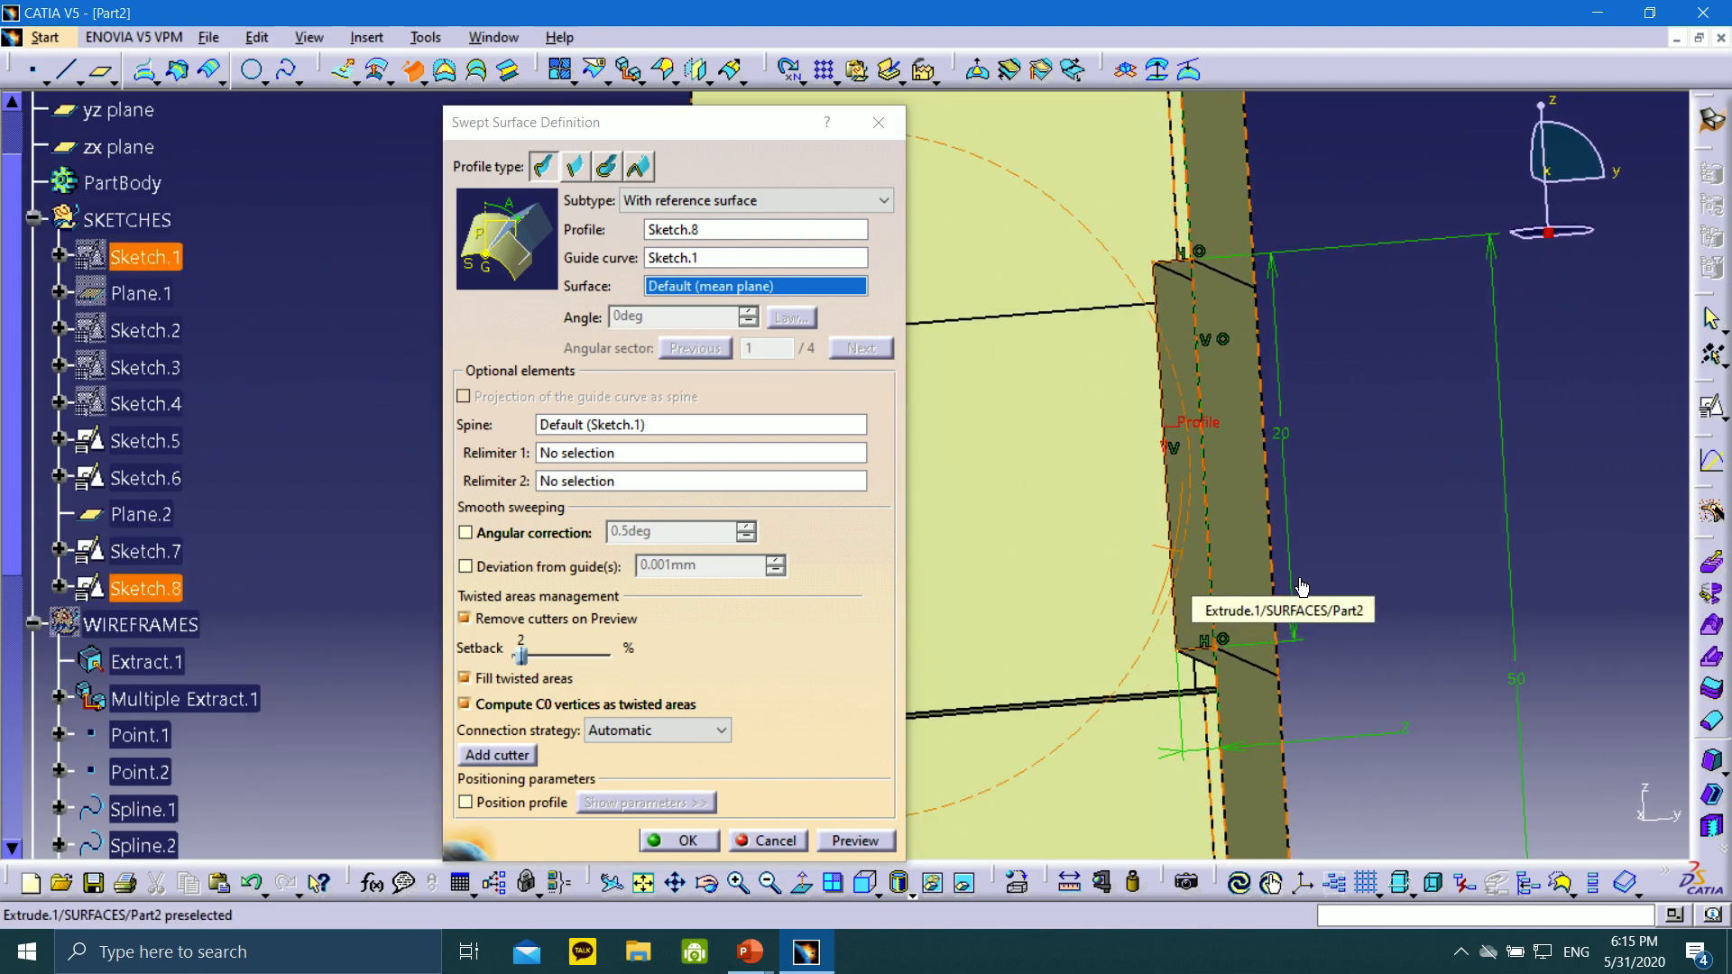
click(669, 843)
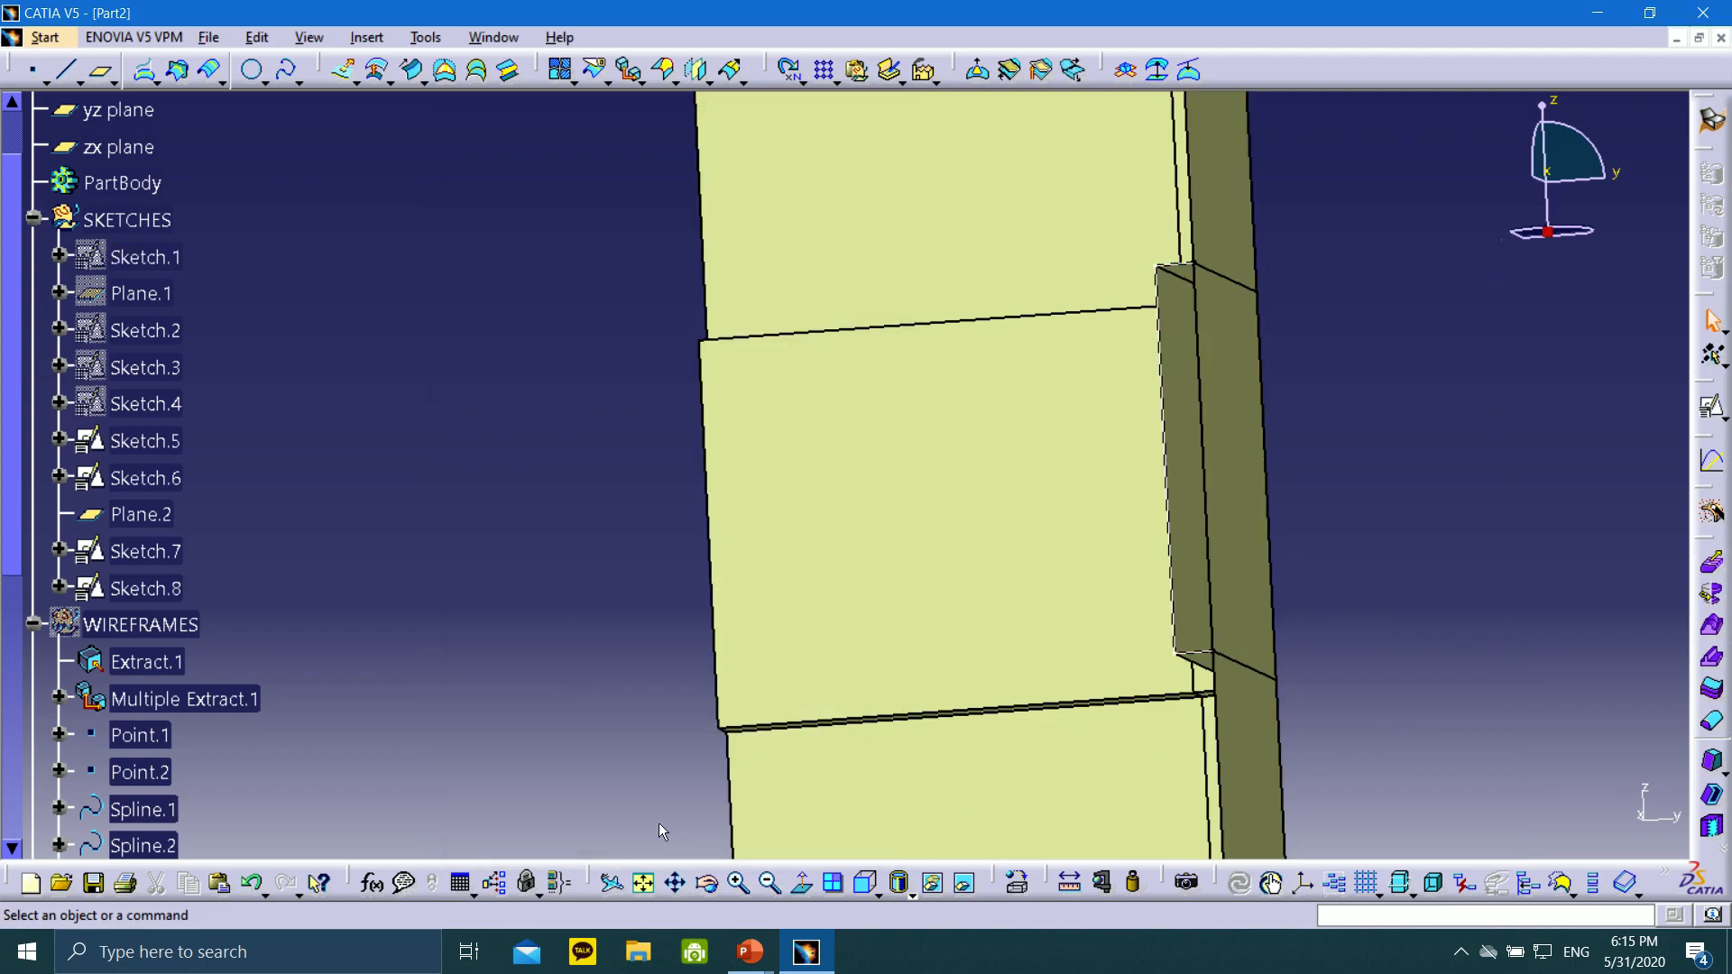
Split Extrude.1 with Sweep.2 as the cutting element, removing the wall portion behind the swept recess
middle_drag(616, 479, 755, 301)
scroll(158, 659, down, 6)
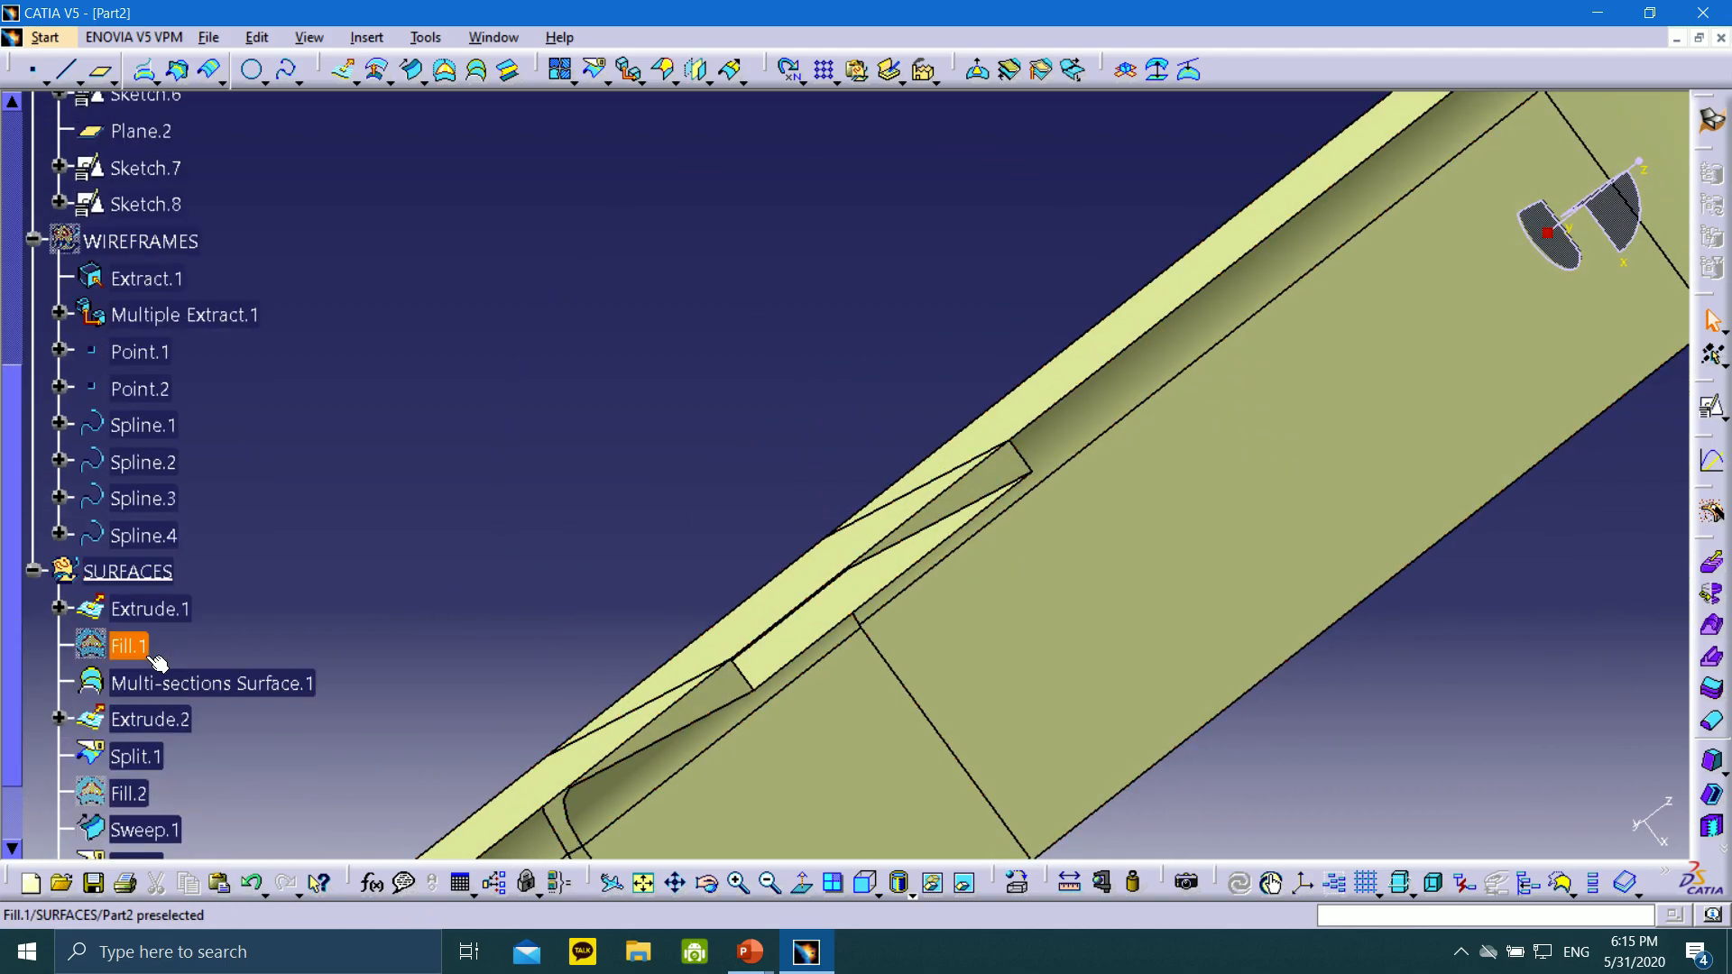
click(144, 633)
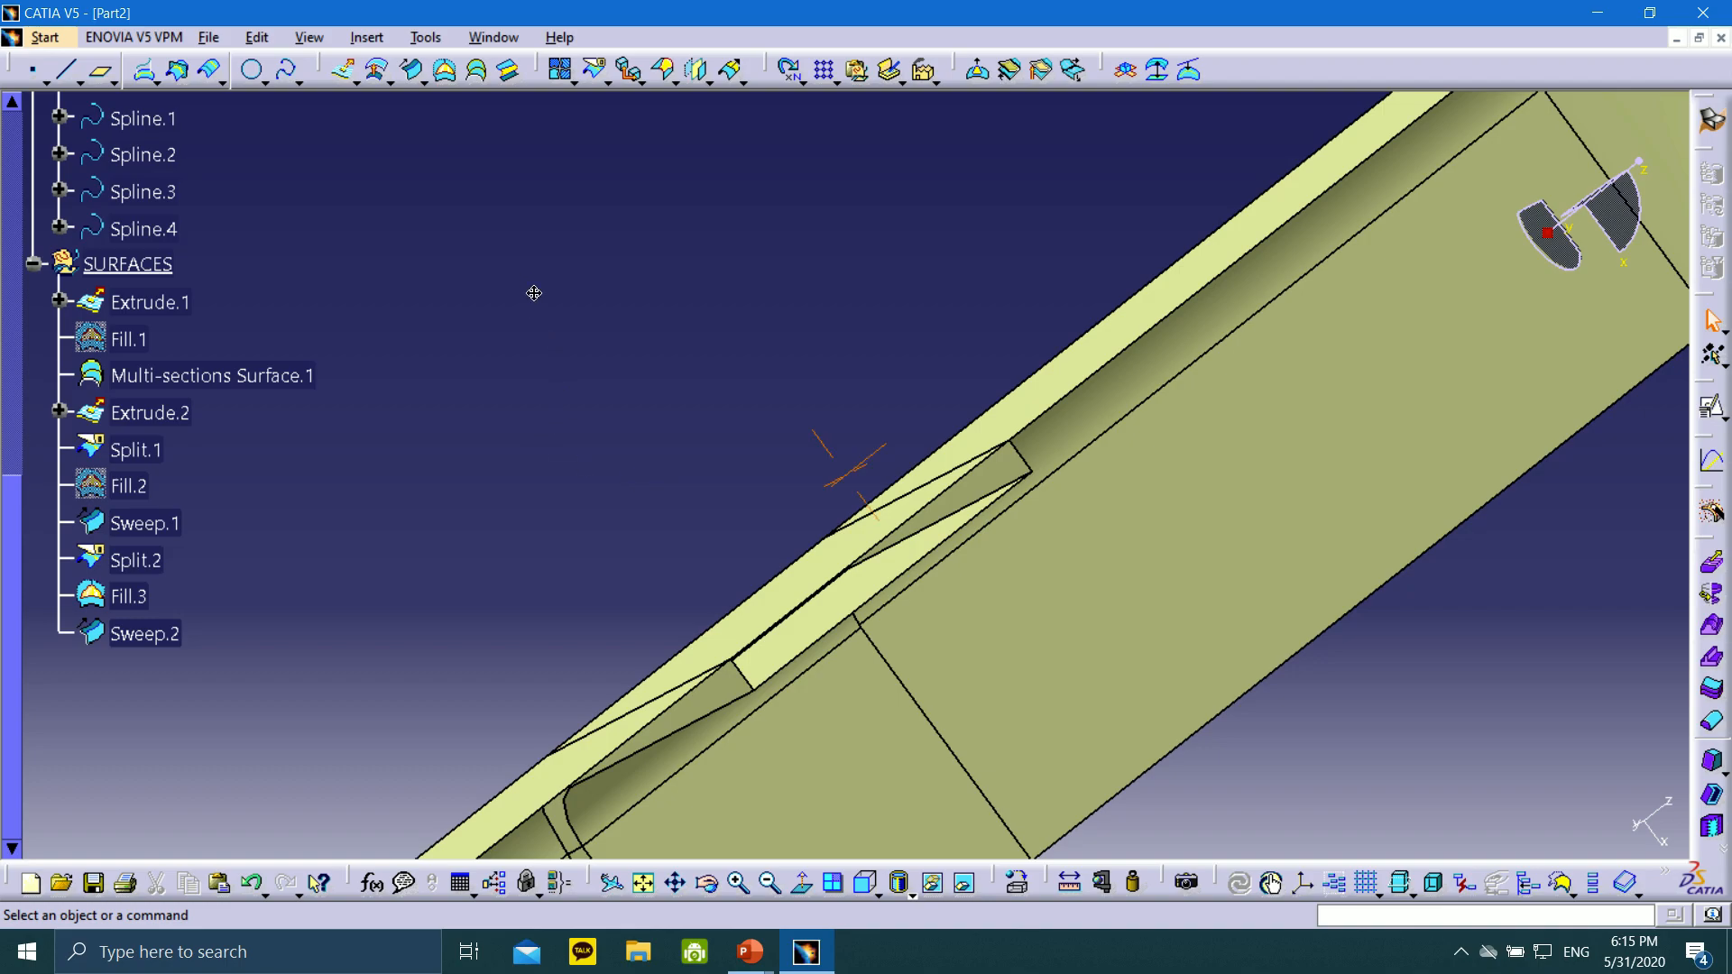
middle_drag(534, 293, 733, 485)
scroll(347, 204, up, 1)
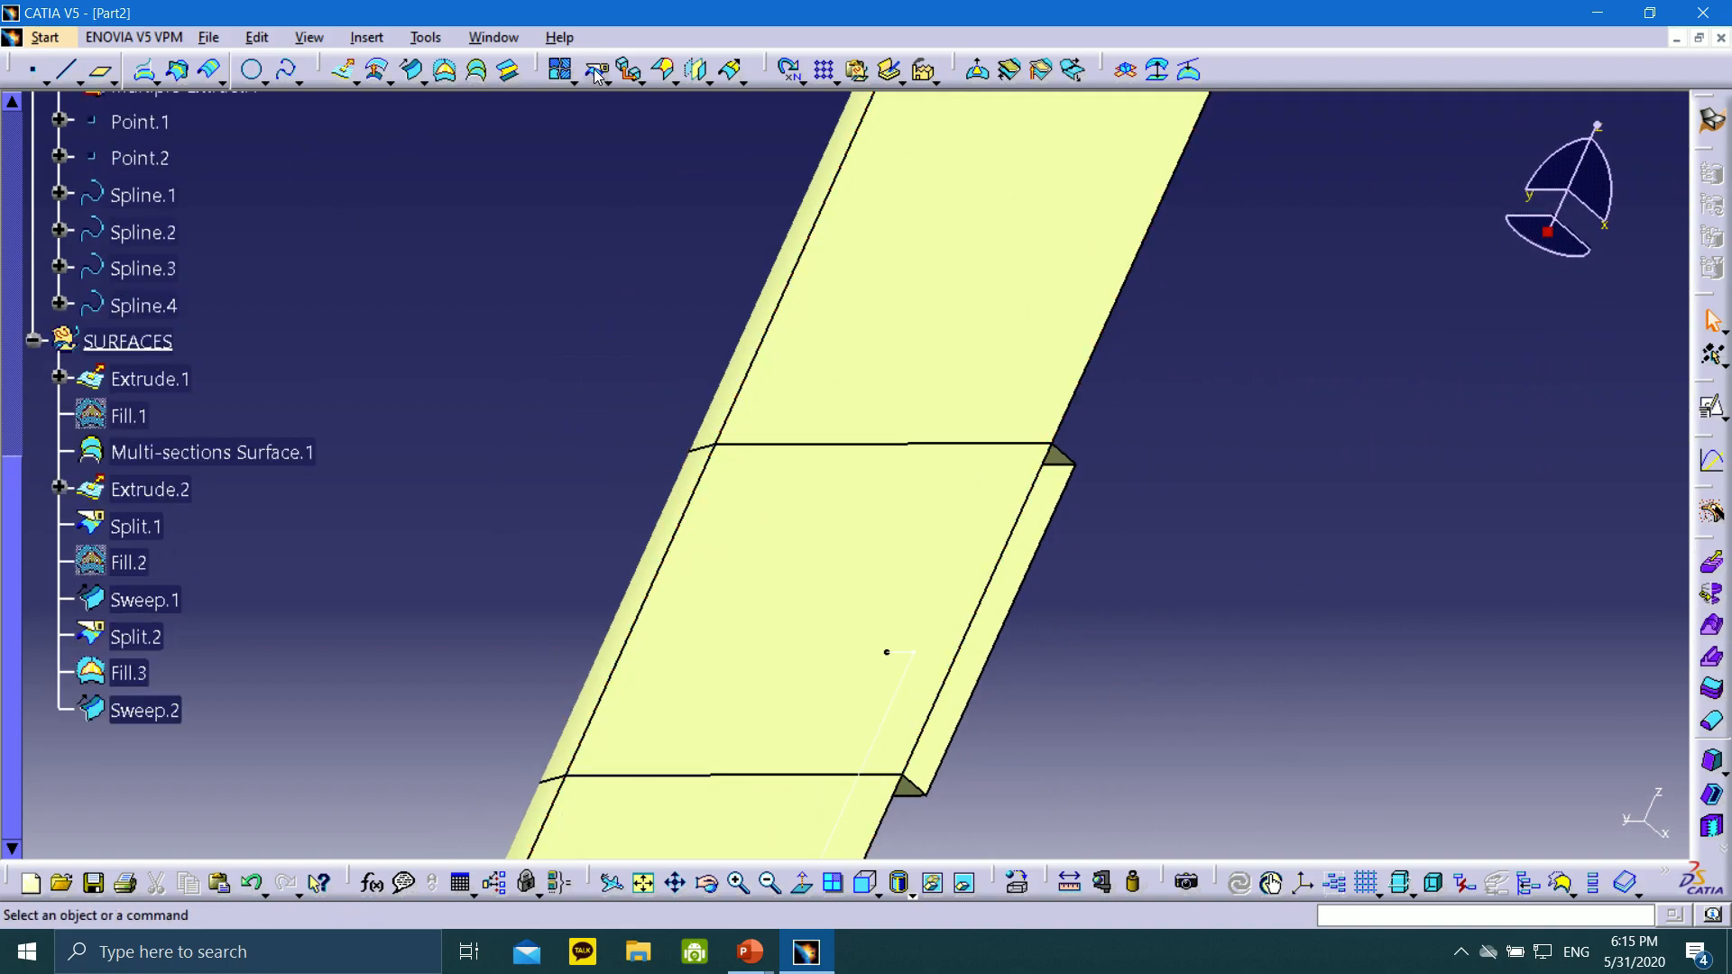
click(597, 75)
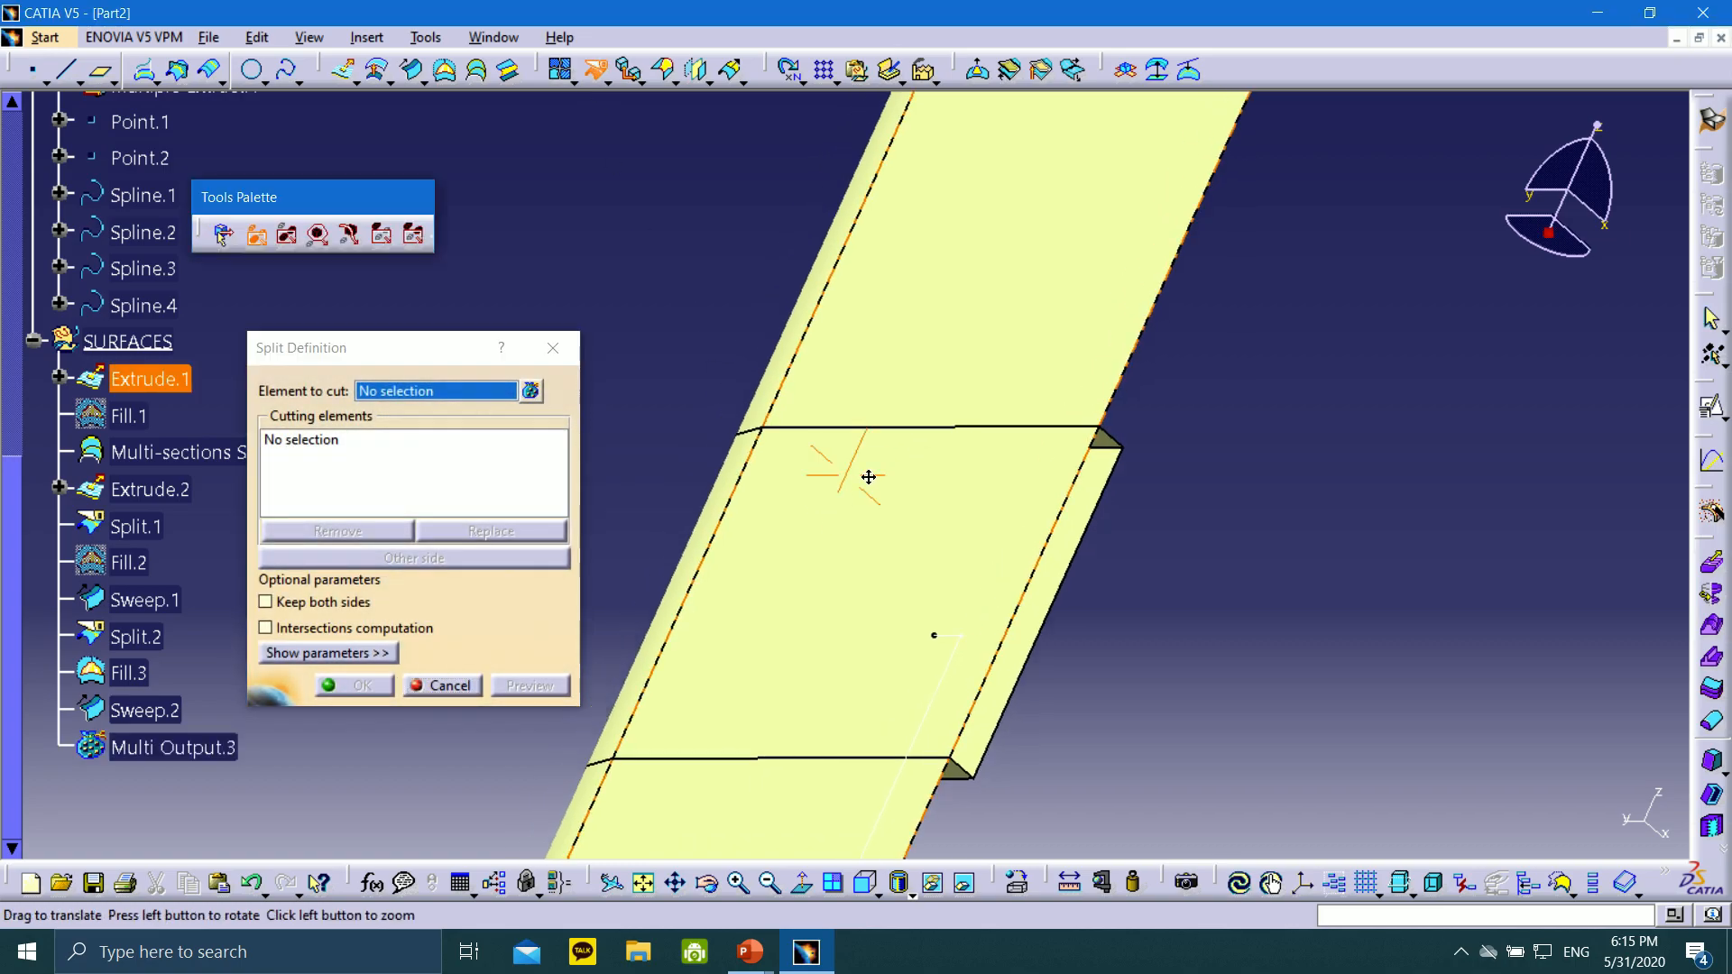
middle_drag(870, 476, 1053, 395)
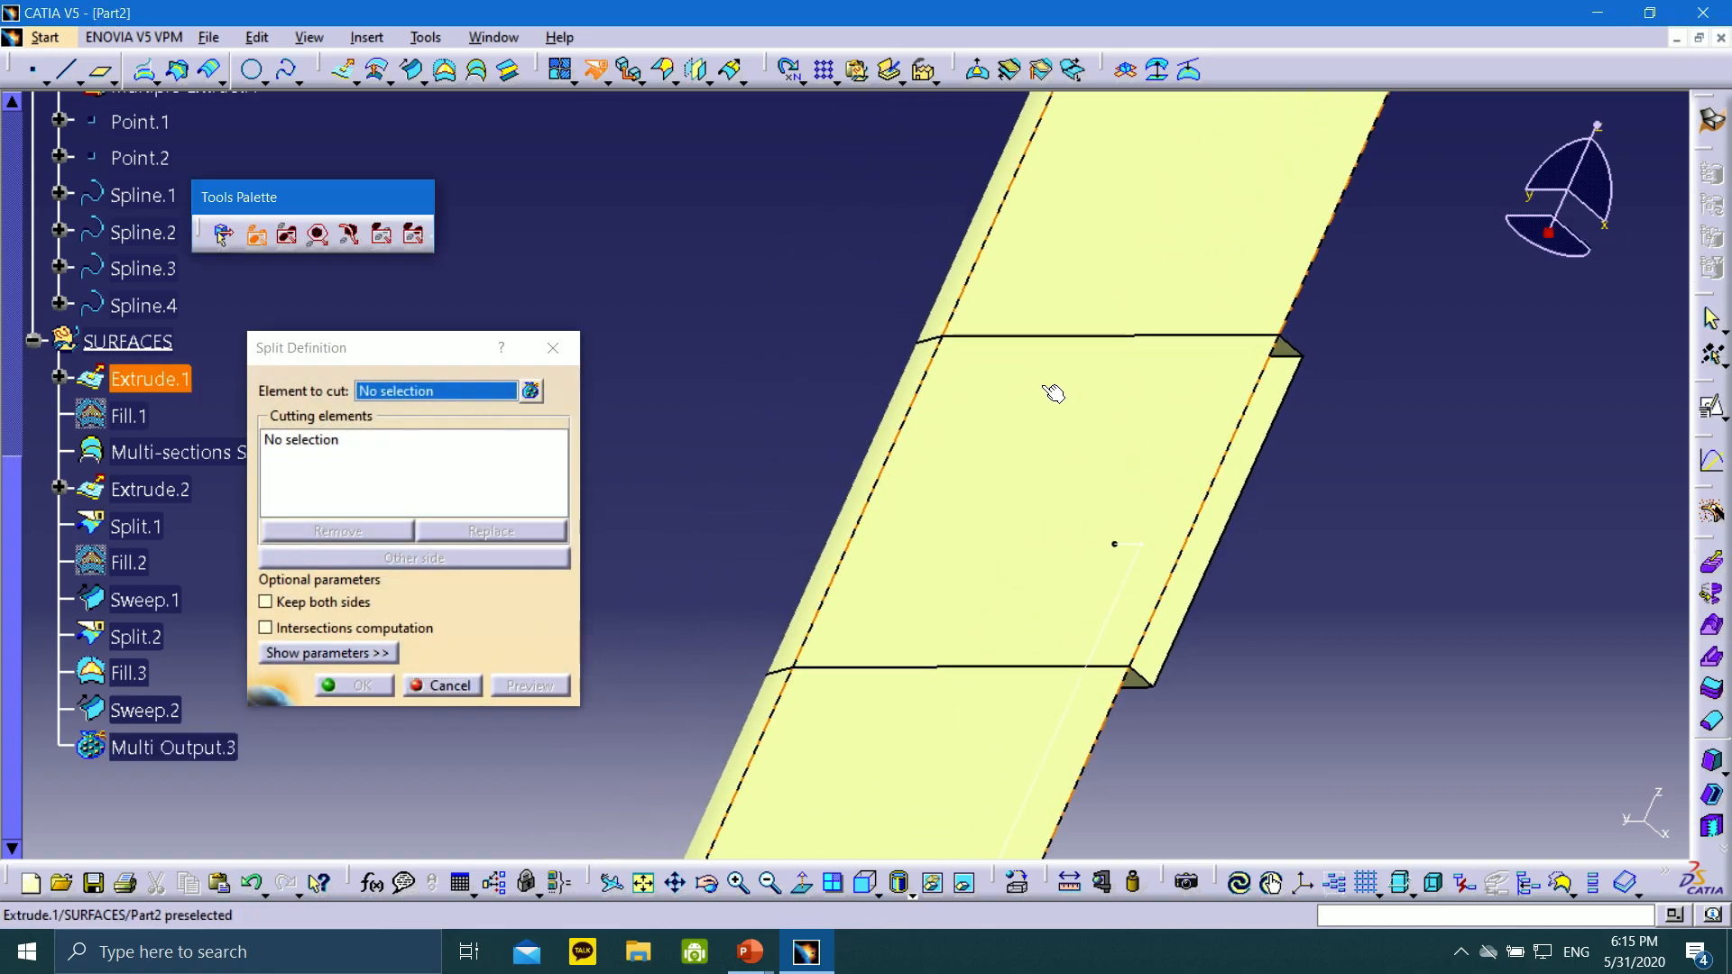
click(1217, 268)
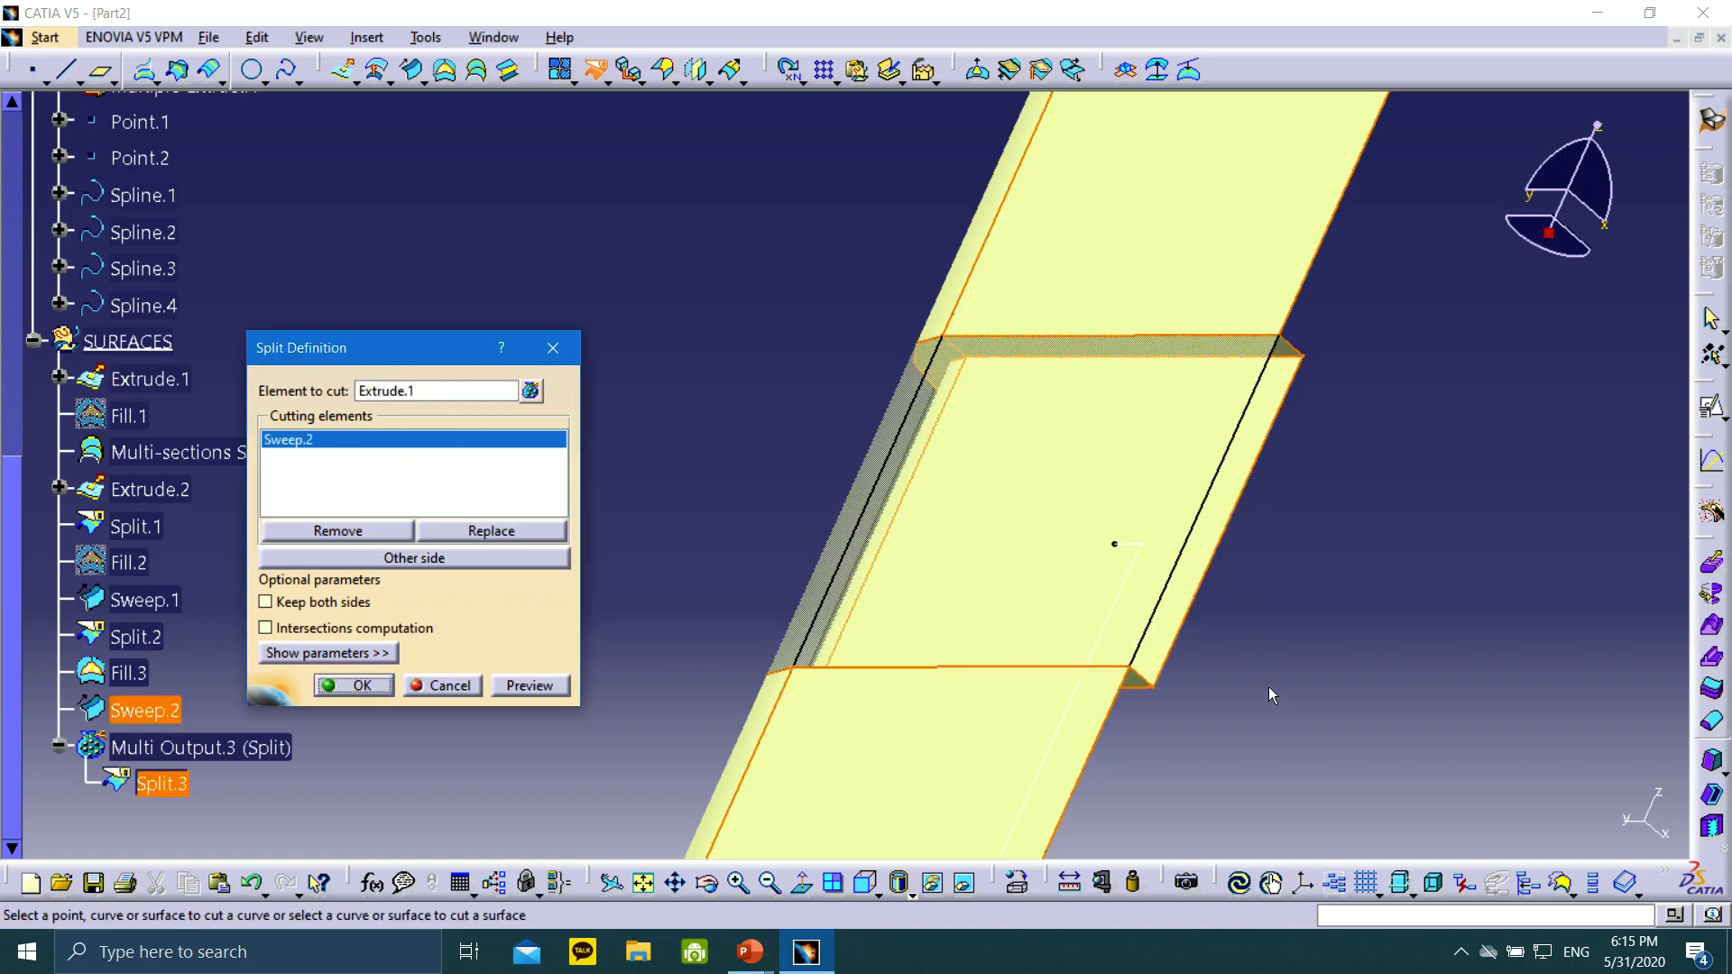
middle_drag(803, 425, 997, 376)
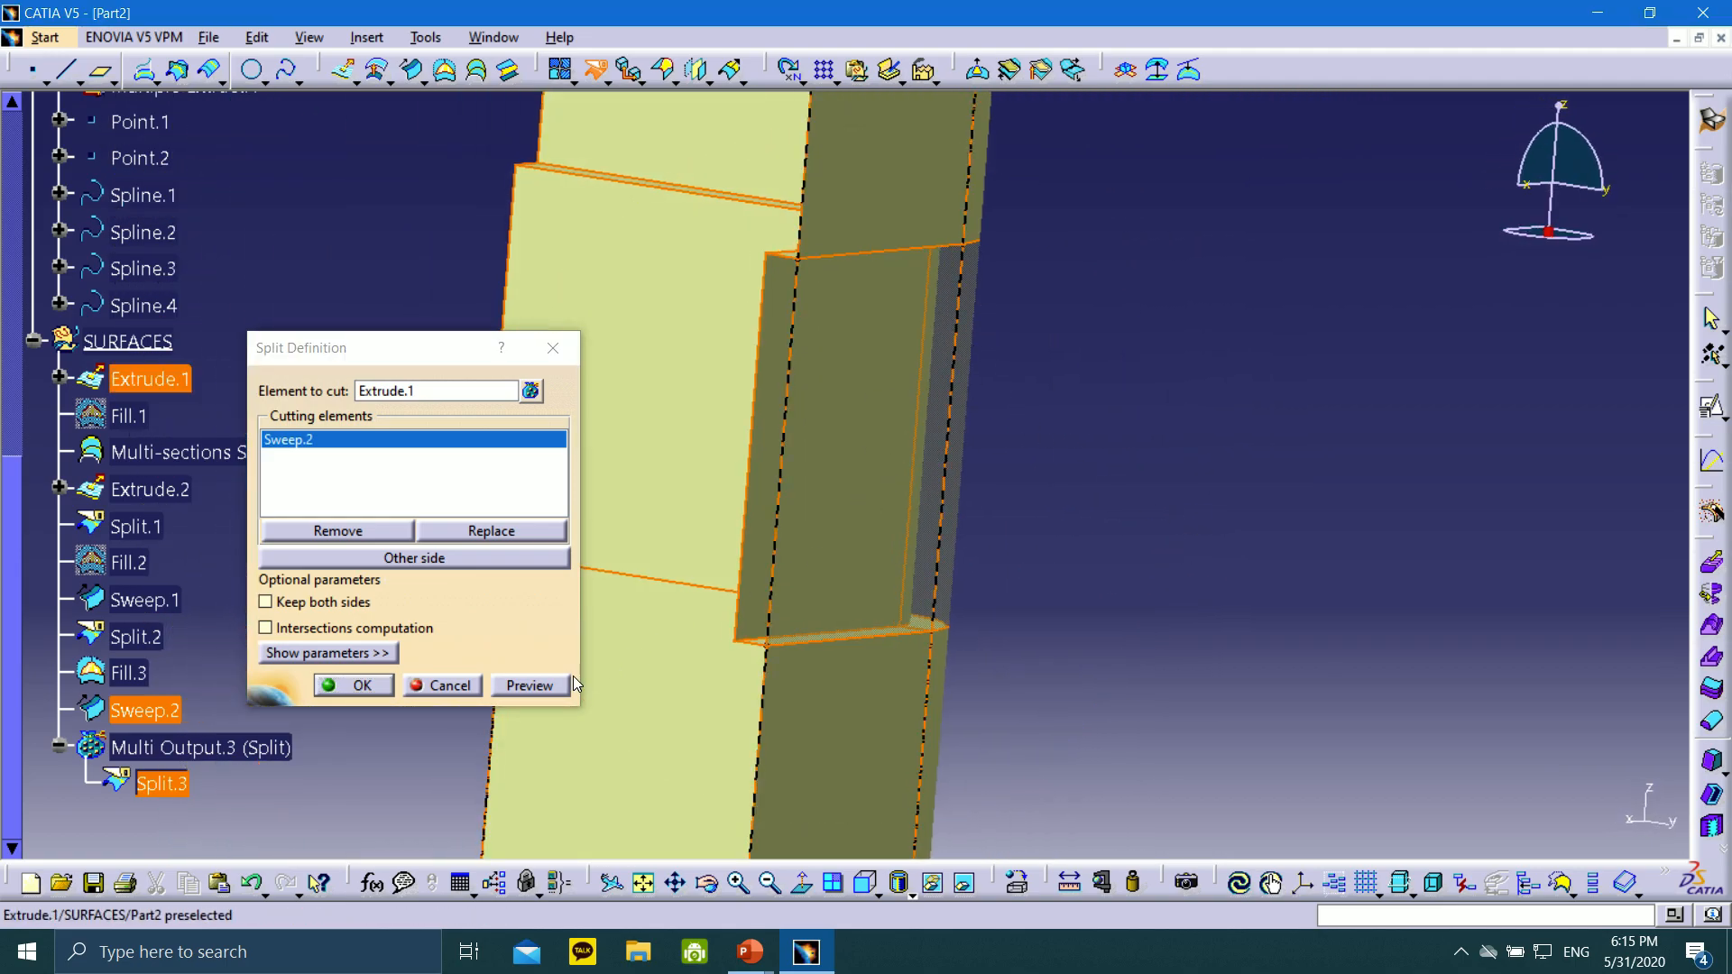
click(385, 689)
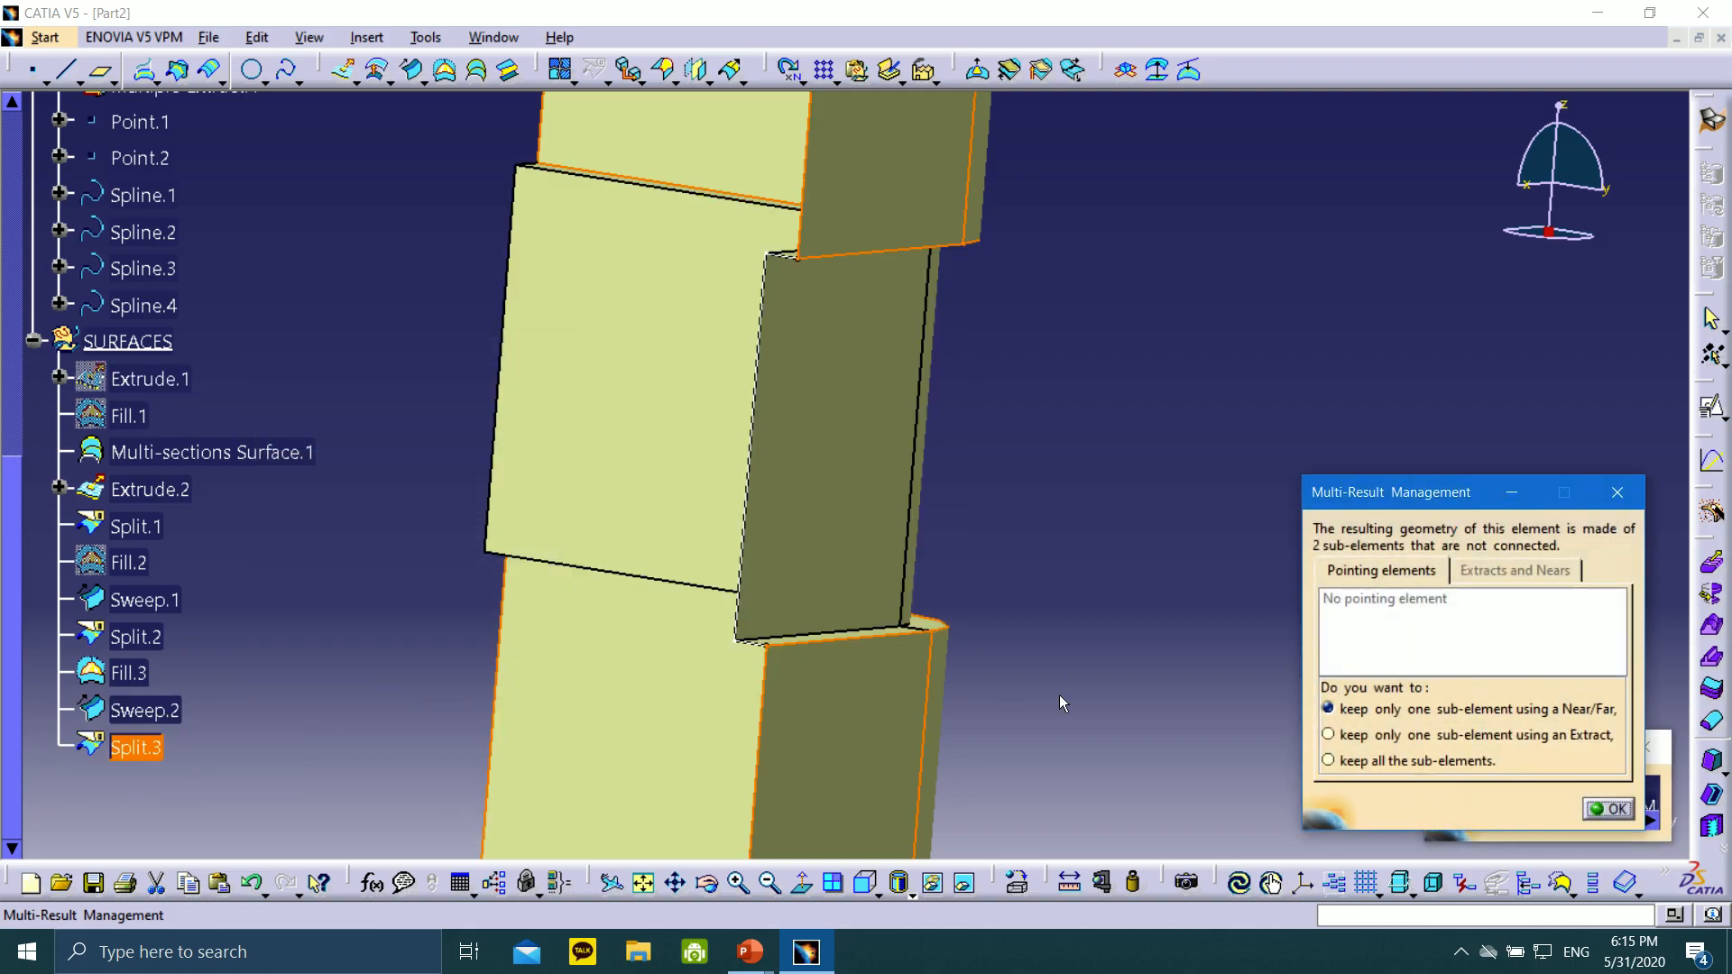
Keep all the sub-elements of the split result and inspect the cut wall around the swept recess
drag(1415, 495, 1208, 318)
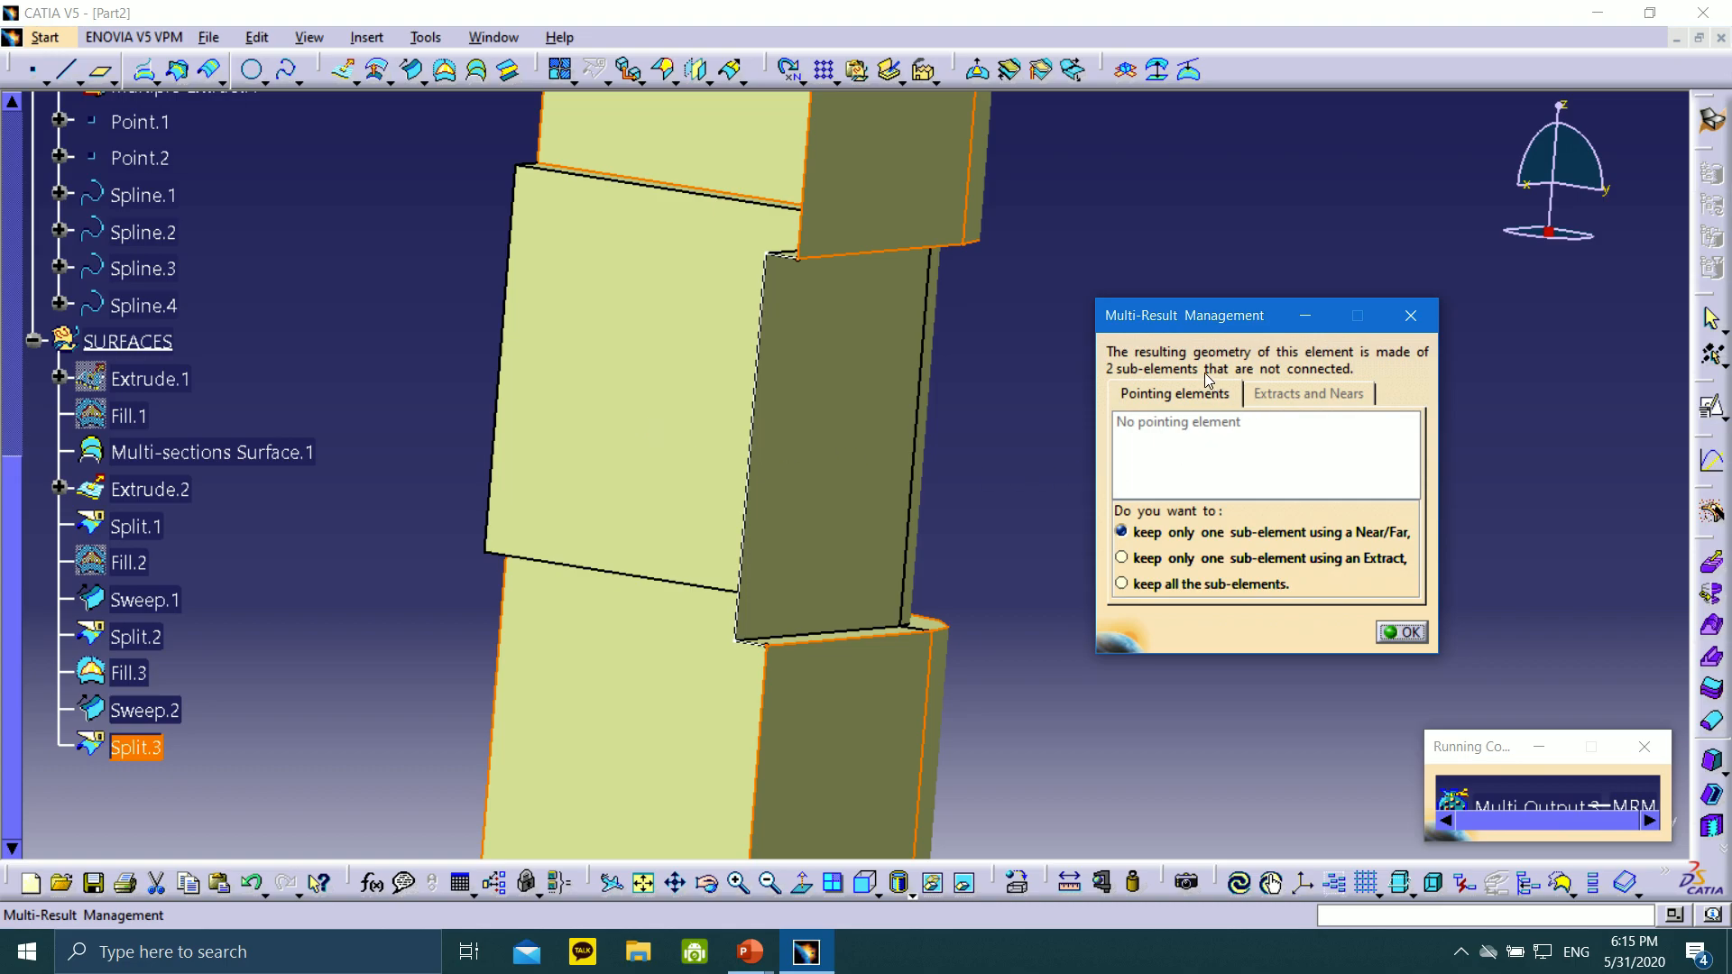
click(1124, 585)
click(1395, 633)
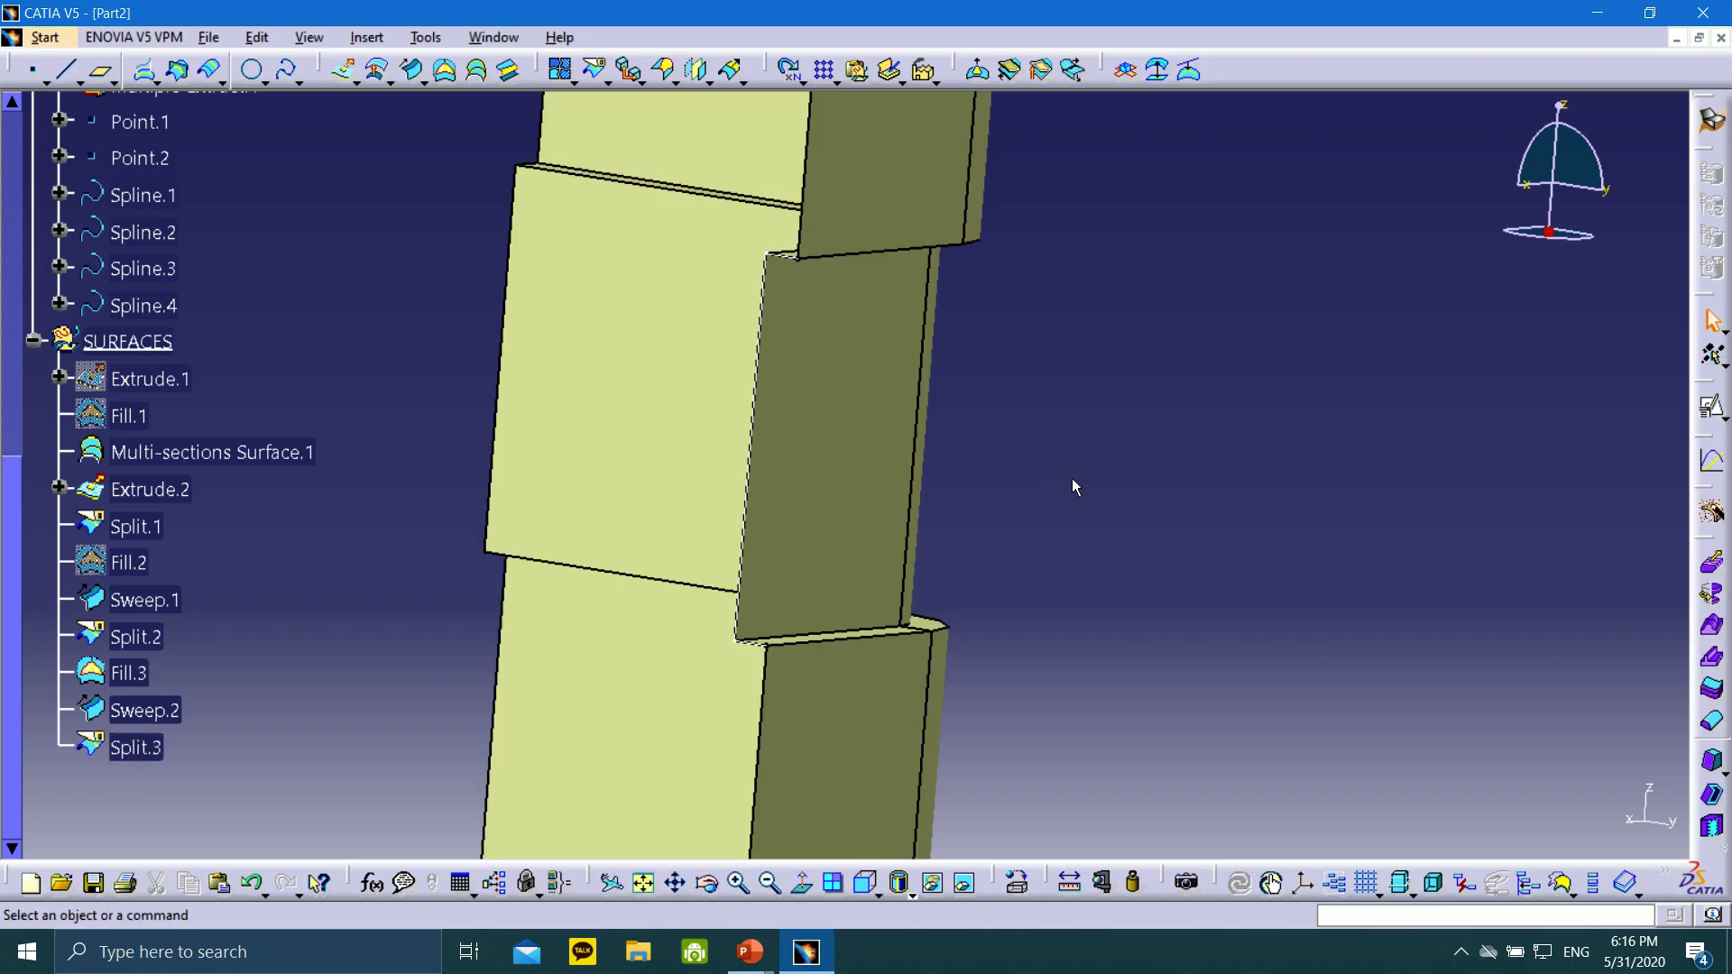
middle_drag(665, 418, 1316, 551)
middle_drag(722, 348, 1214, 506)
middle_drag(580, 268, 747, 595)
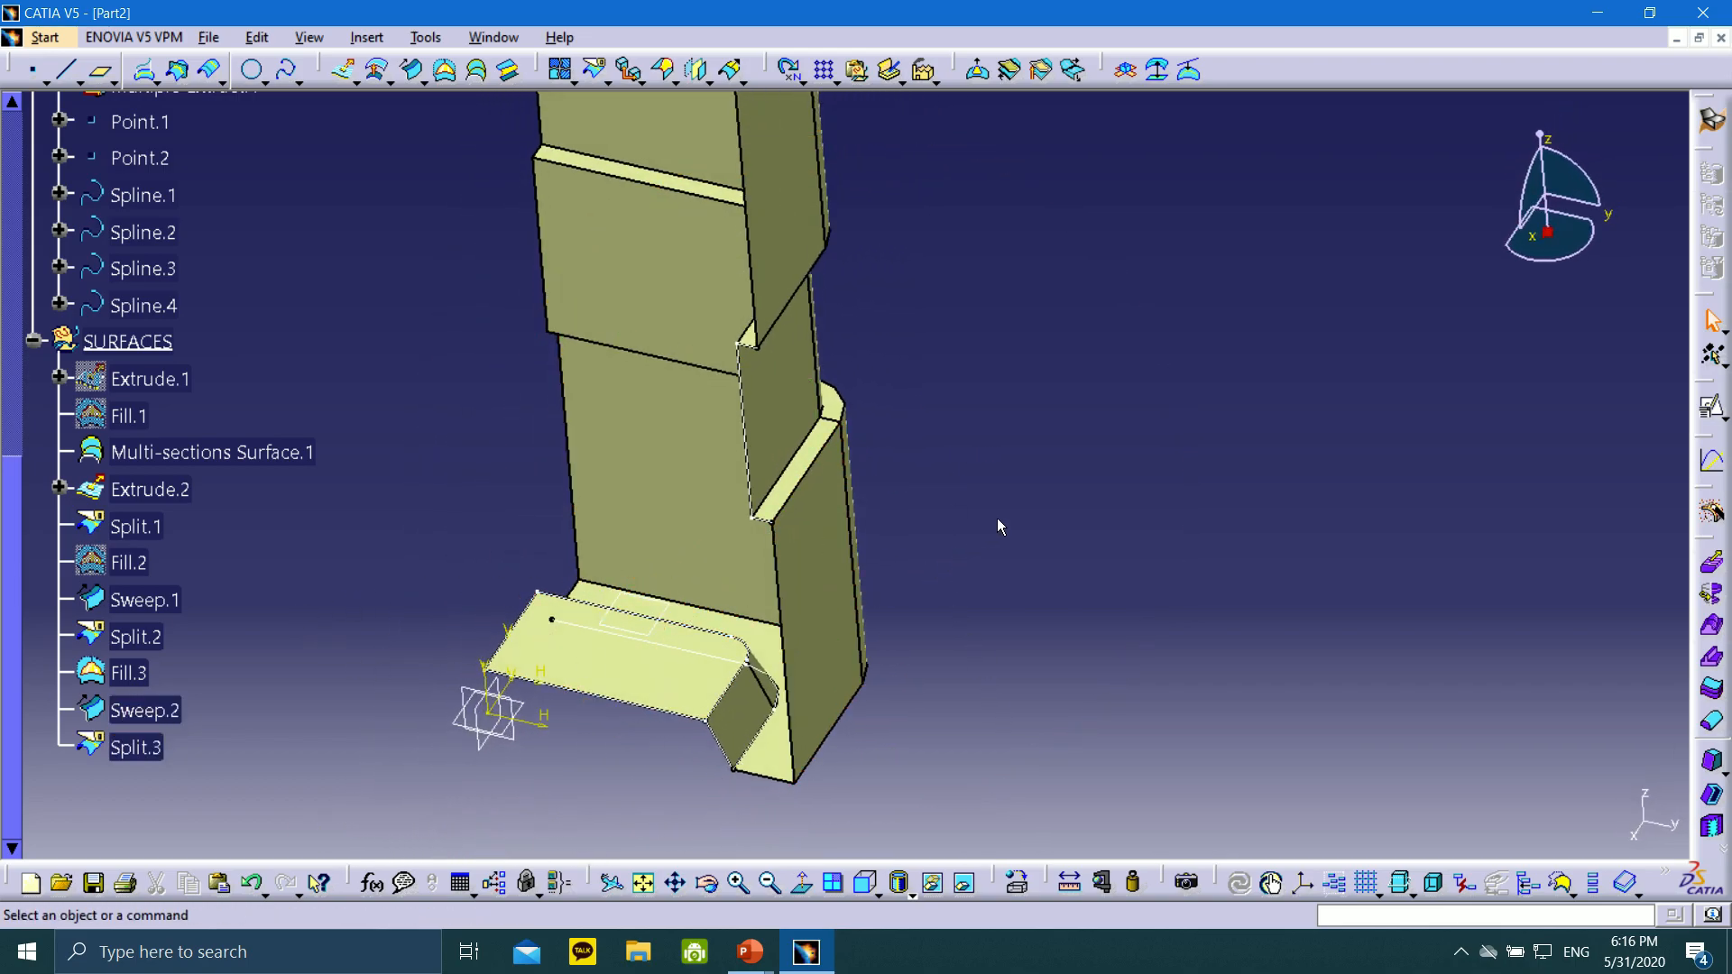
middle_drag(910, 465, 983, 538)
middle_drag(911, 261, 774, 605)
Switch to the PowerPoint slide show, review the Split.3, Join.1 and symmetry slides, and return to CATIA
mouse_move(750, 952)
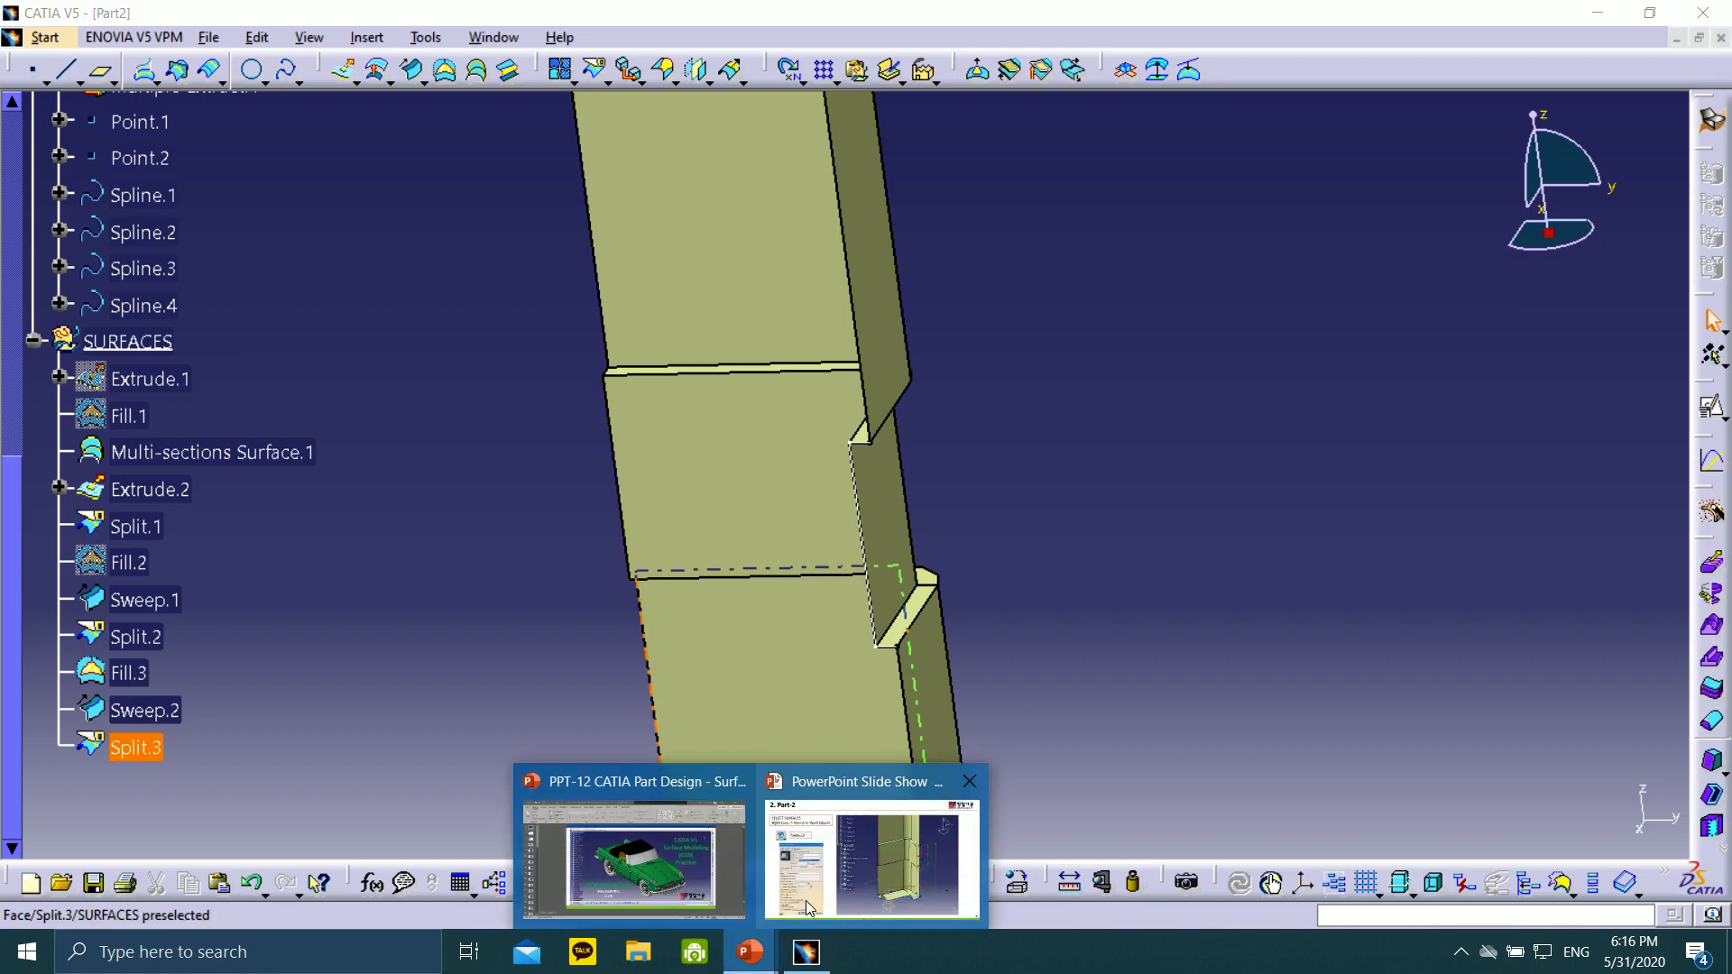
click(805, 900)
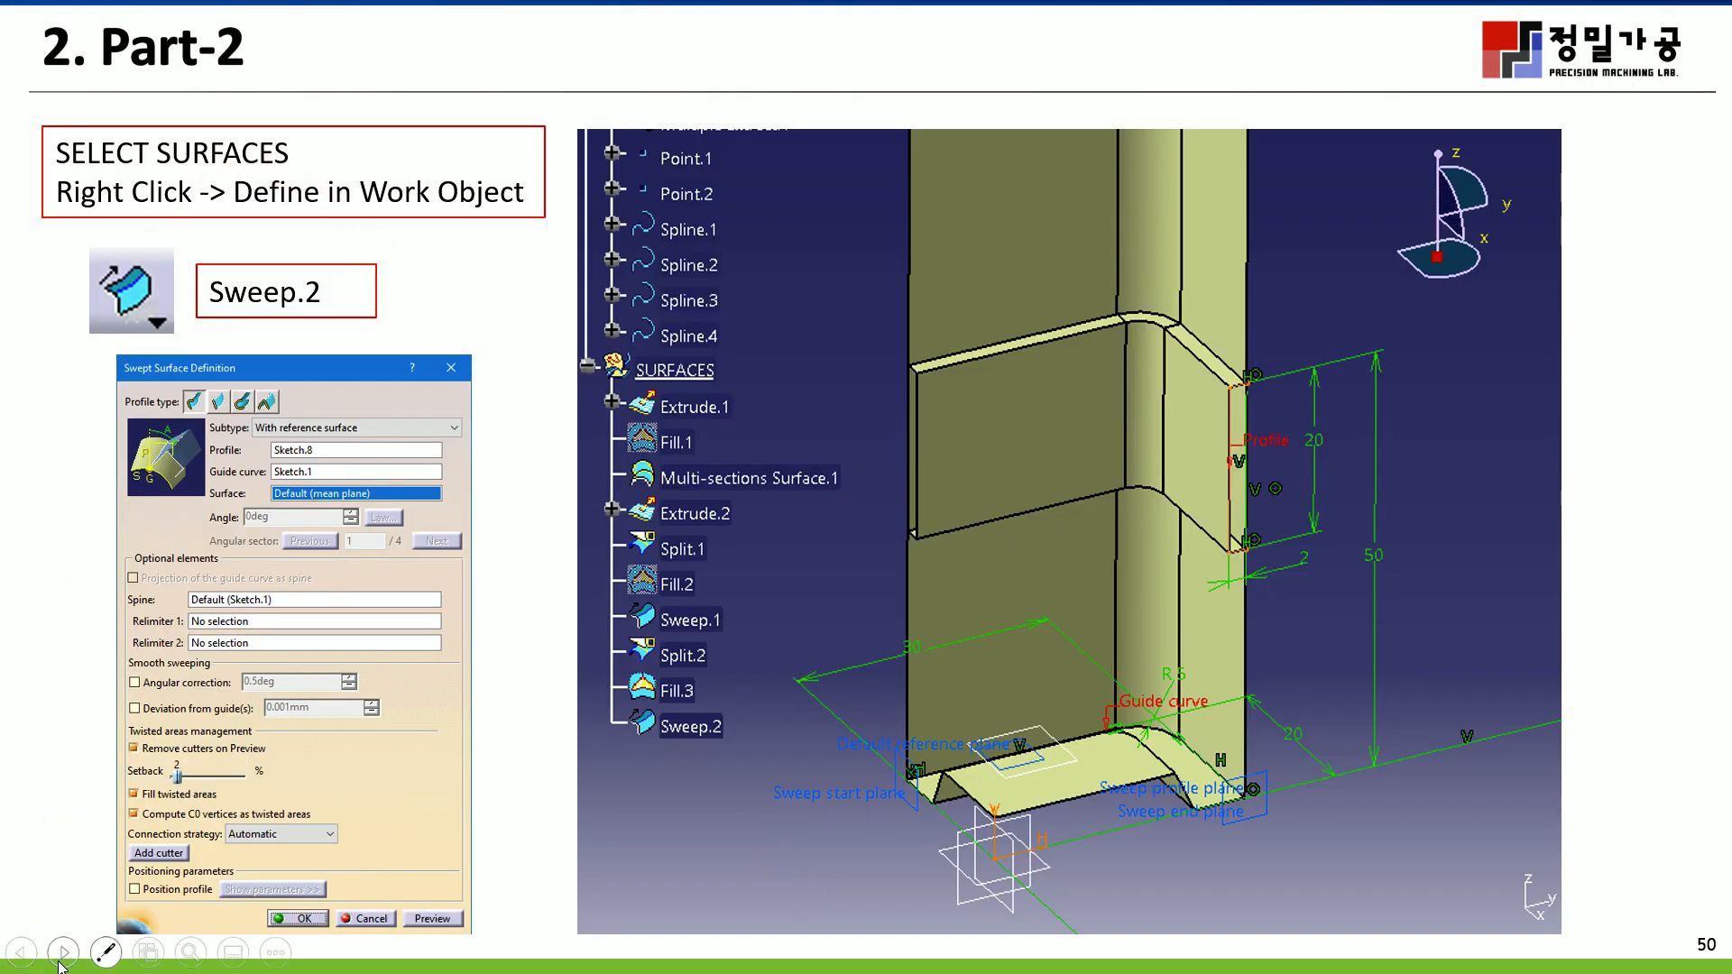
click(60, 963)
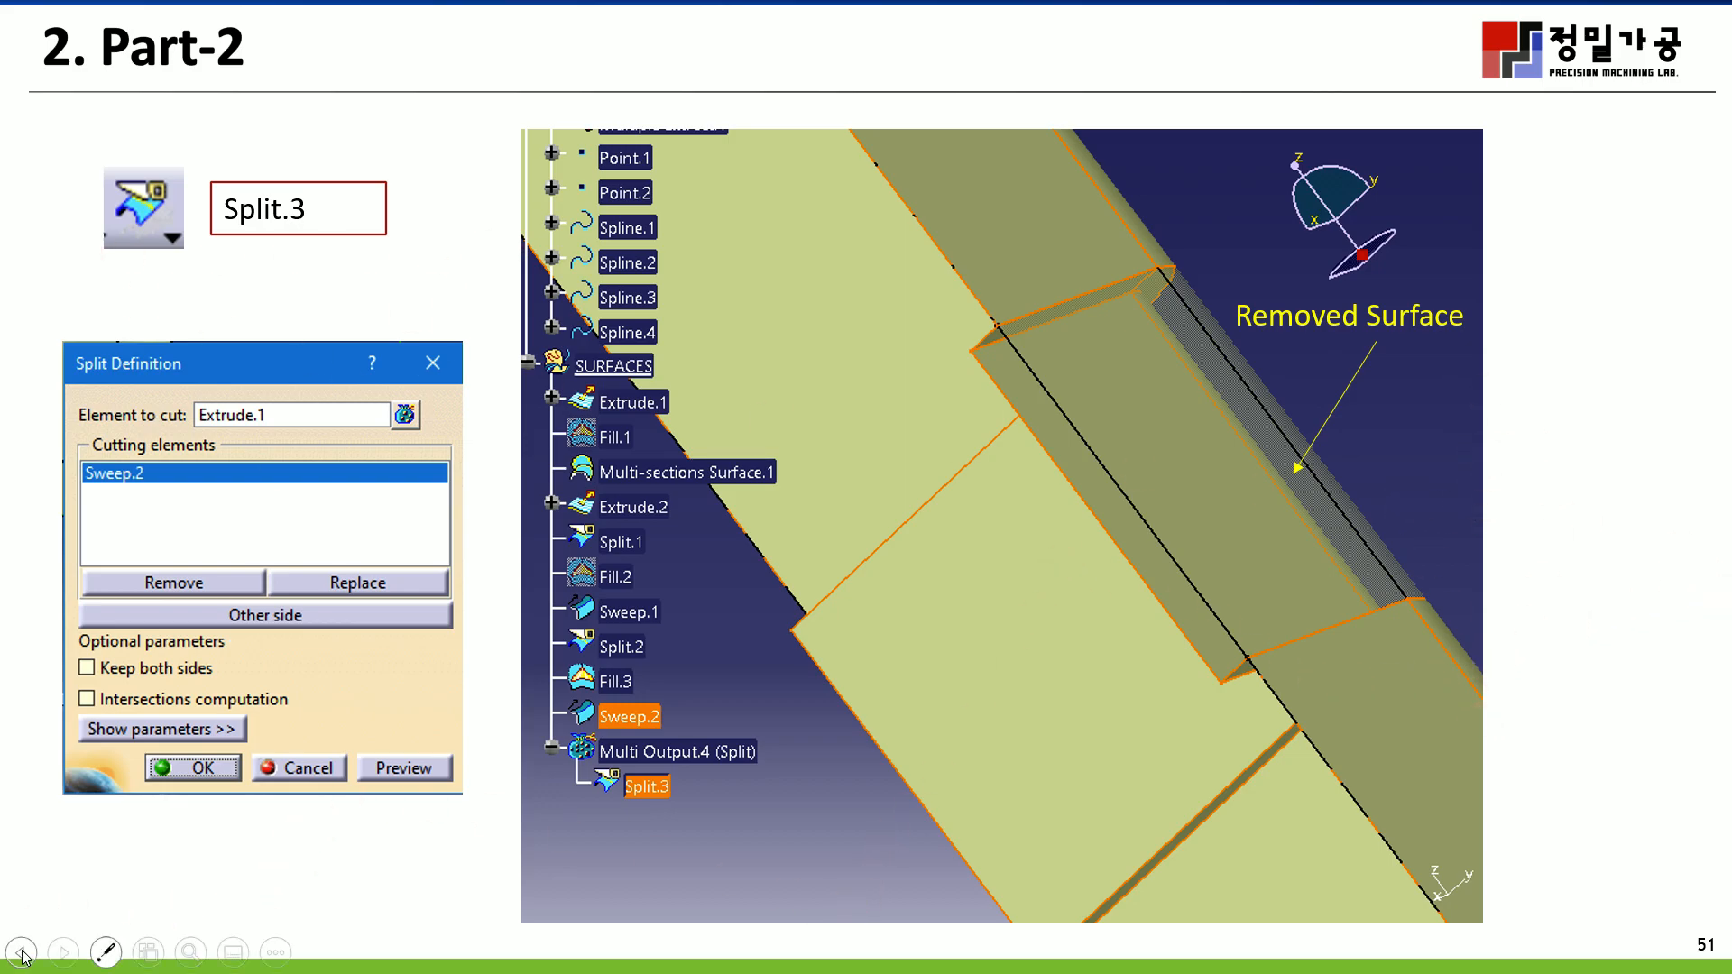
click(64, 954)
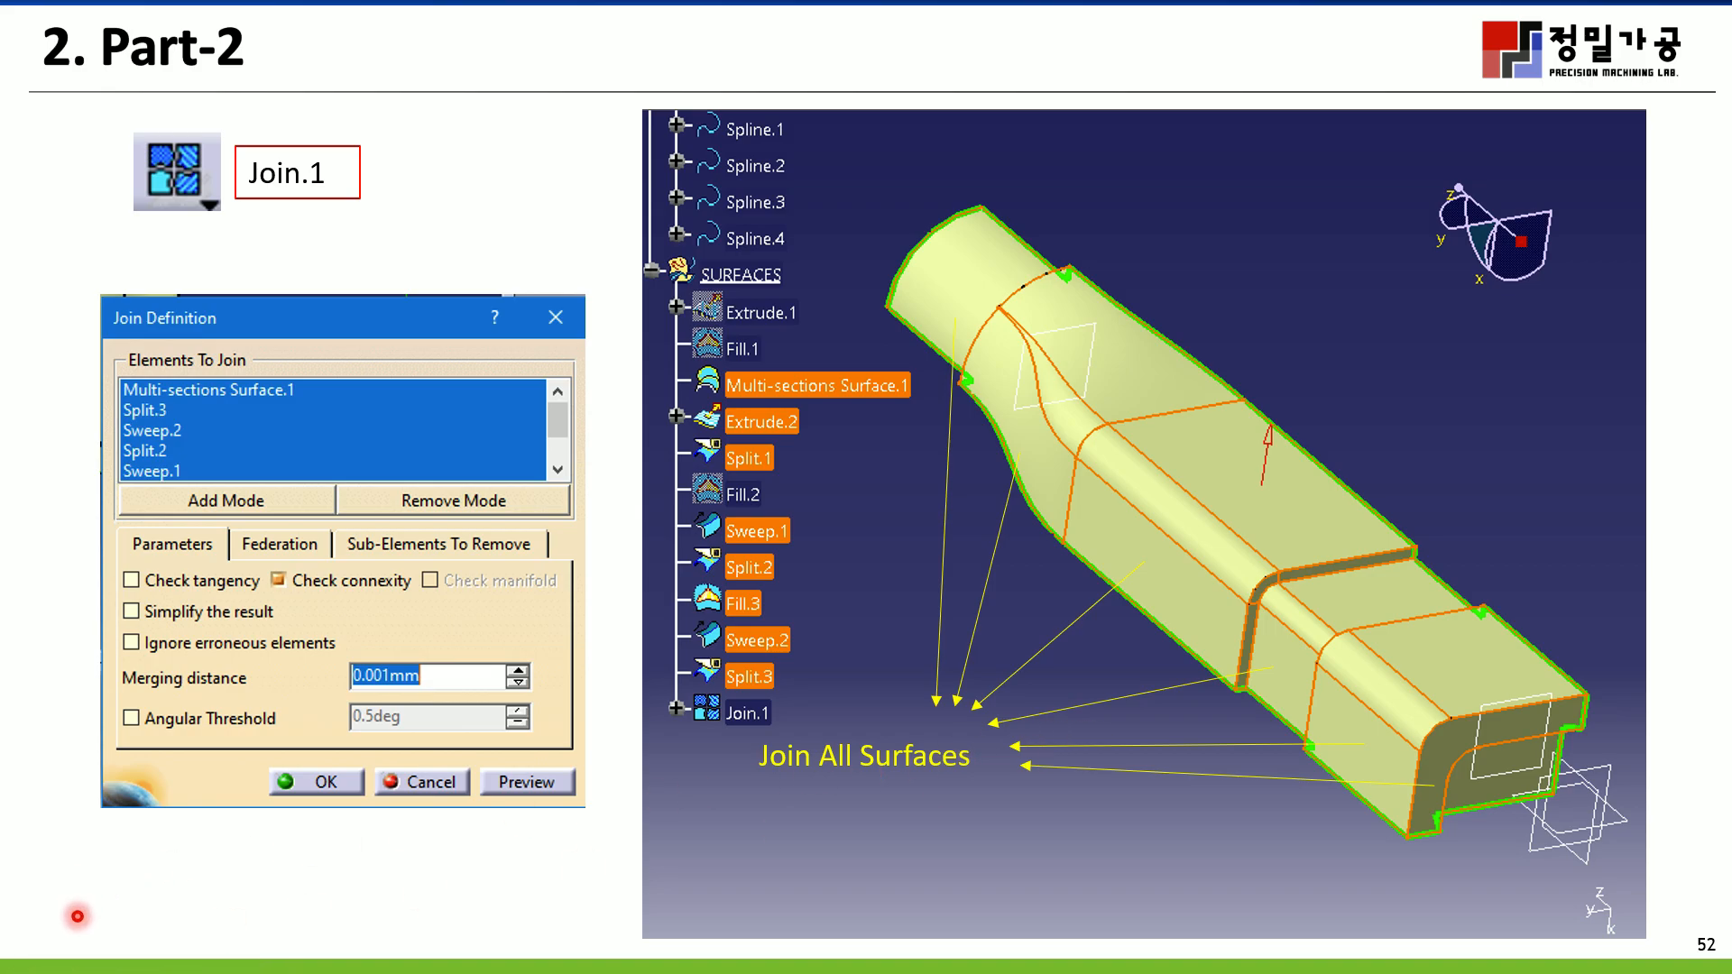
click(63, 953)
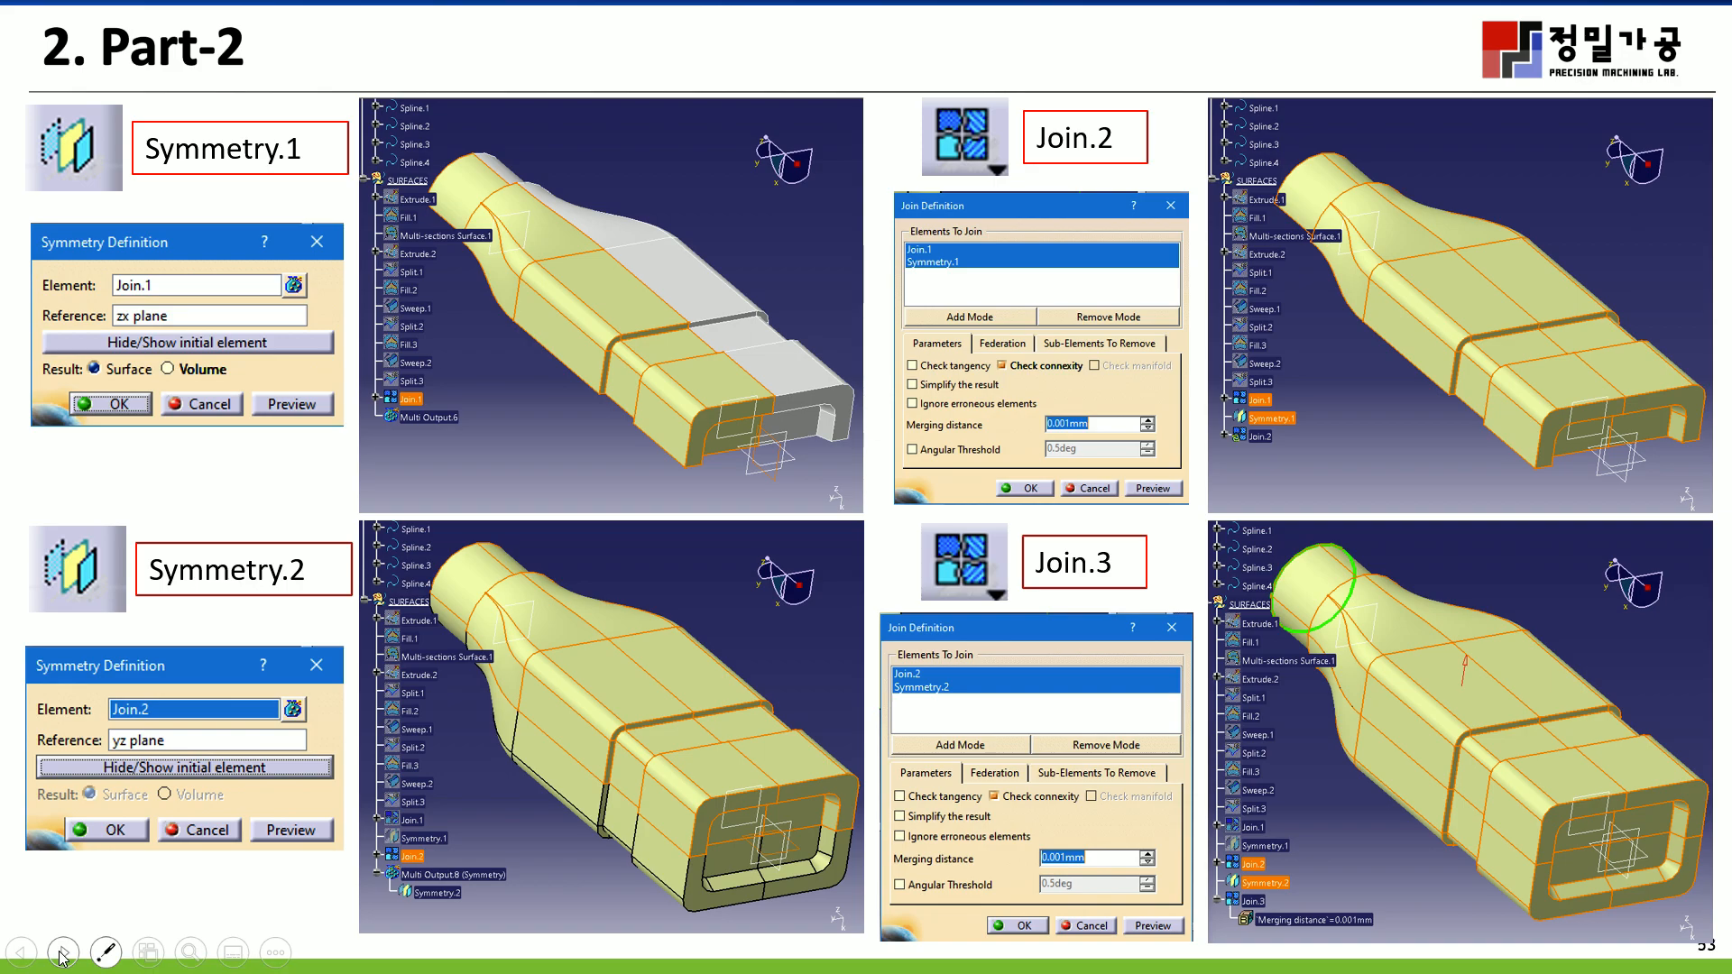
key(super)
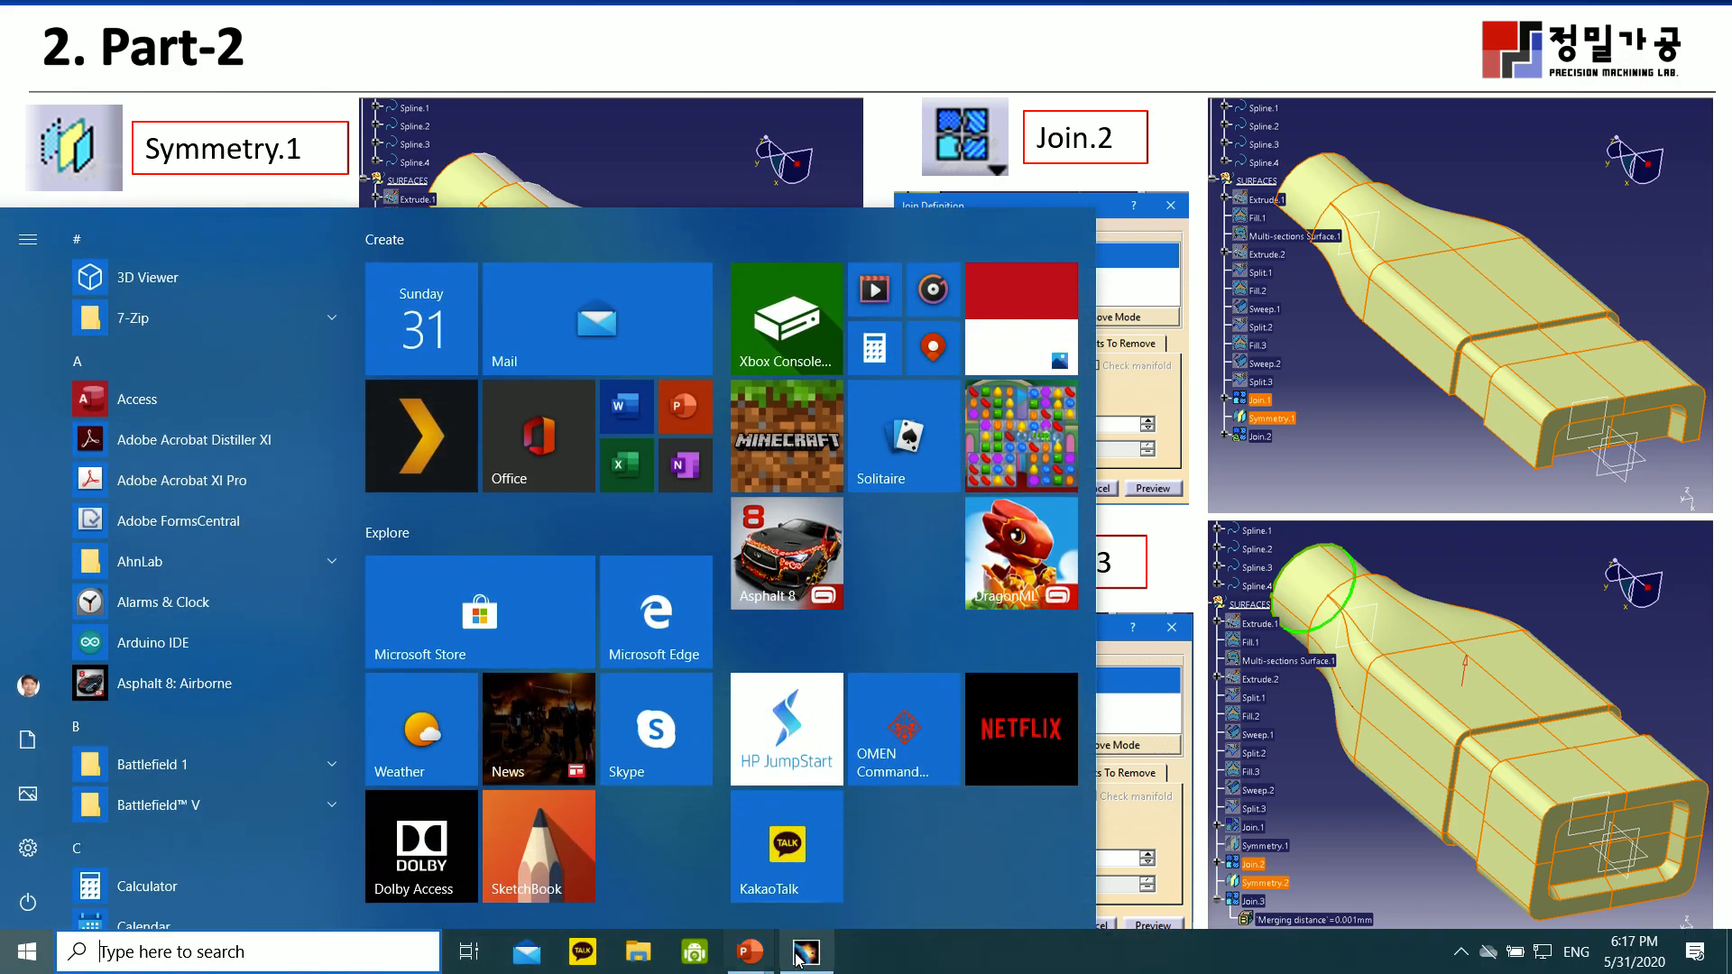
click(805, 952)
click(1109, 479)
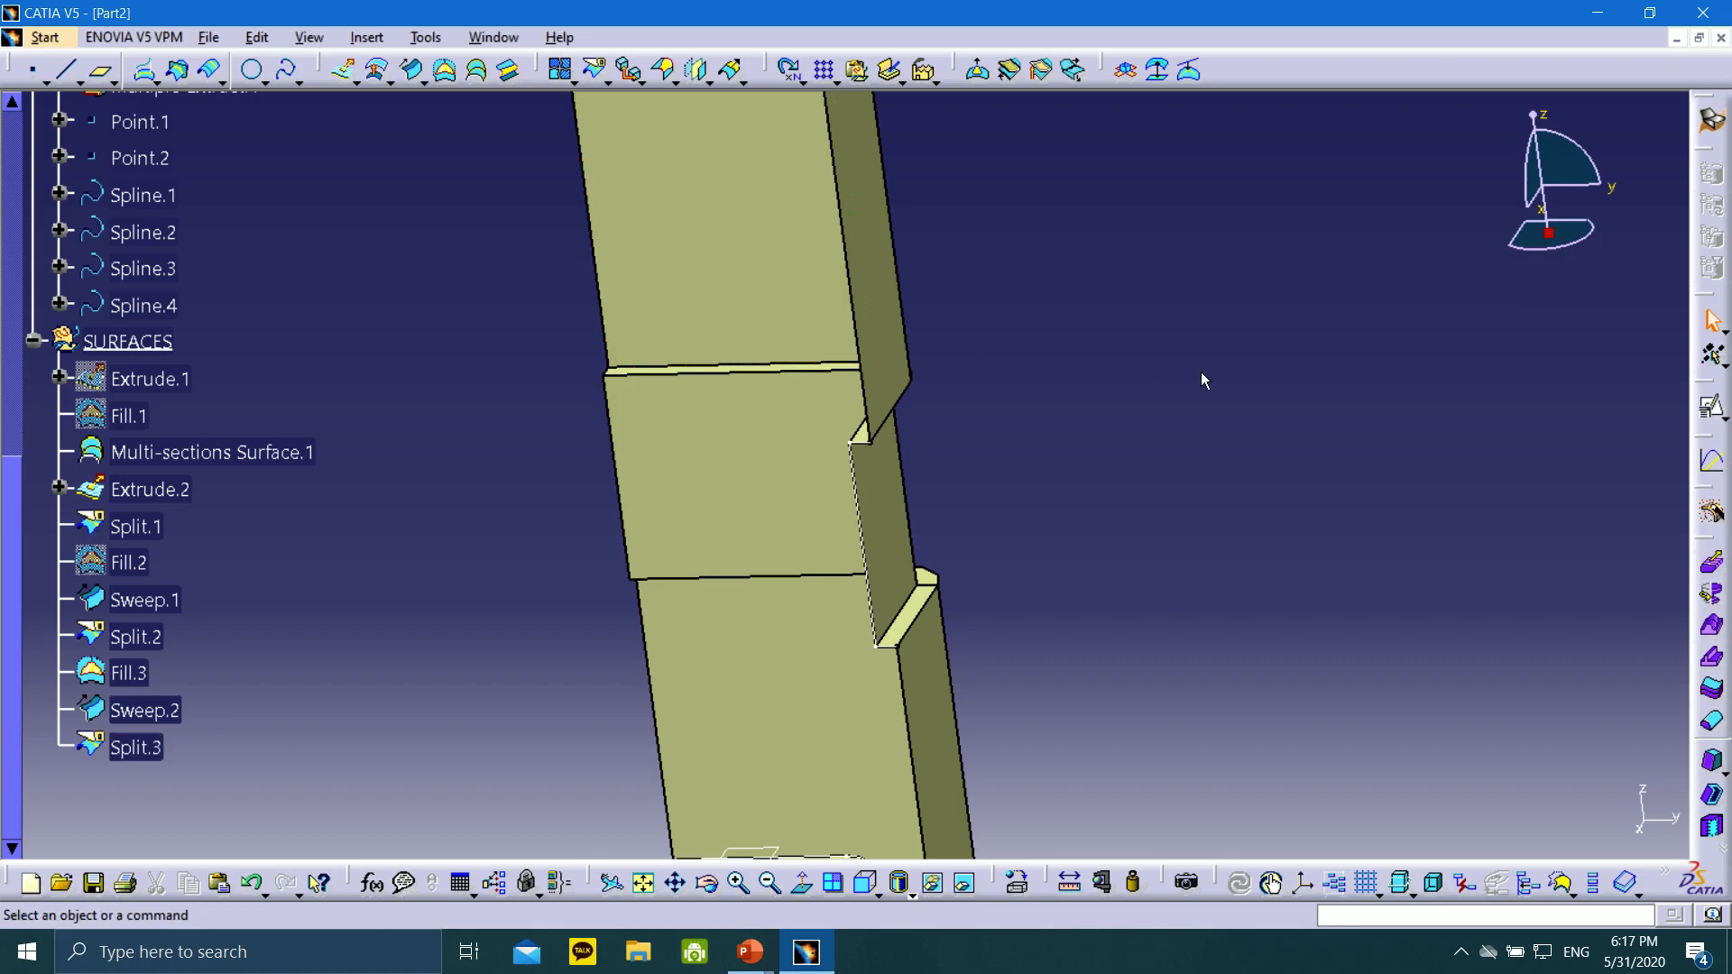
Start a Join of the surfaces with Split.3 as the first element
middle_drag(1126, 312, 716, 533)
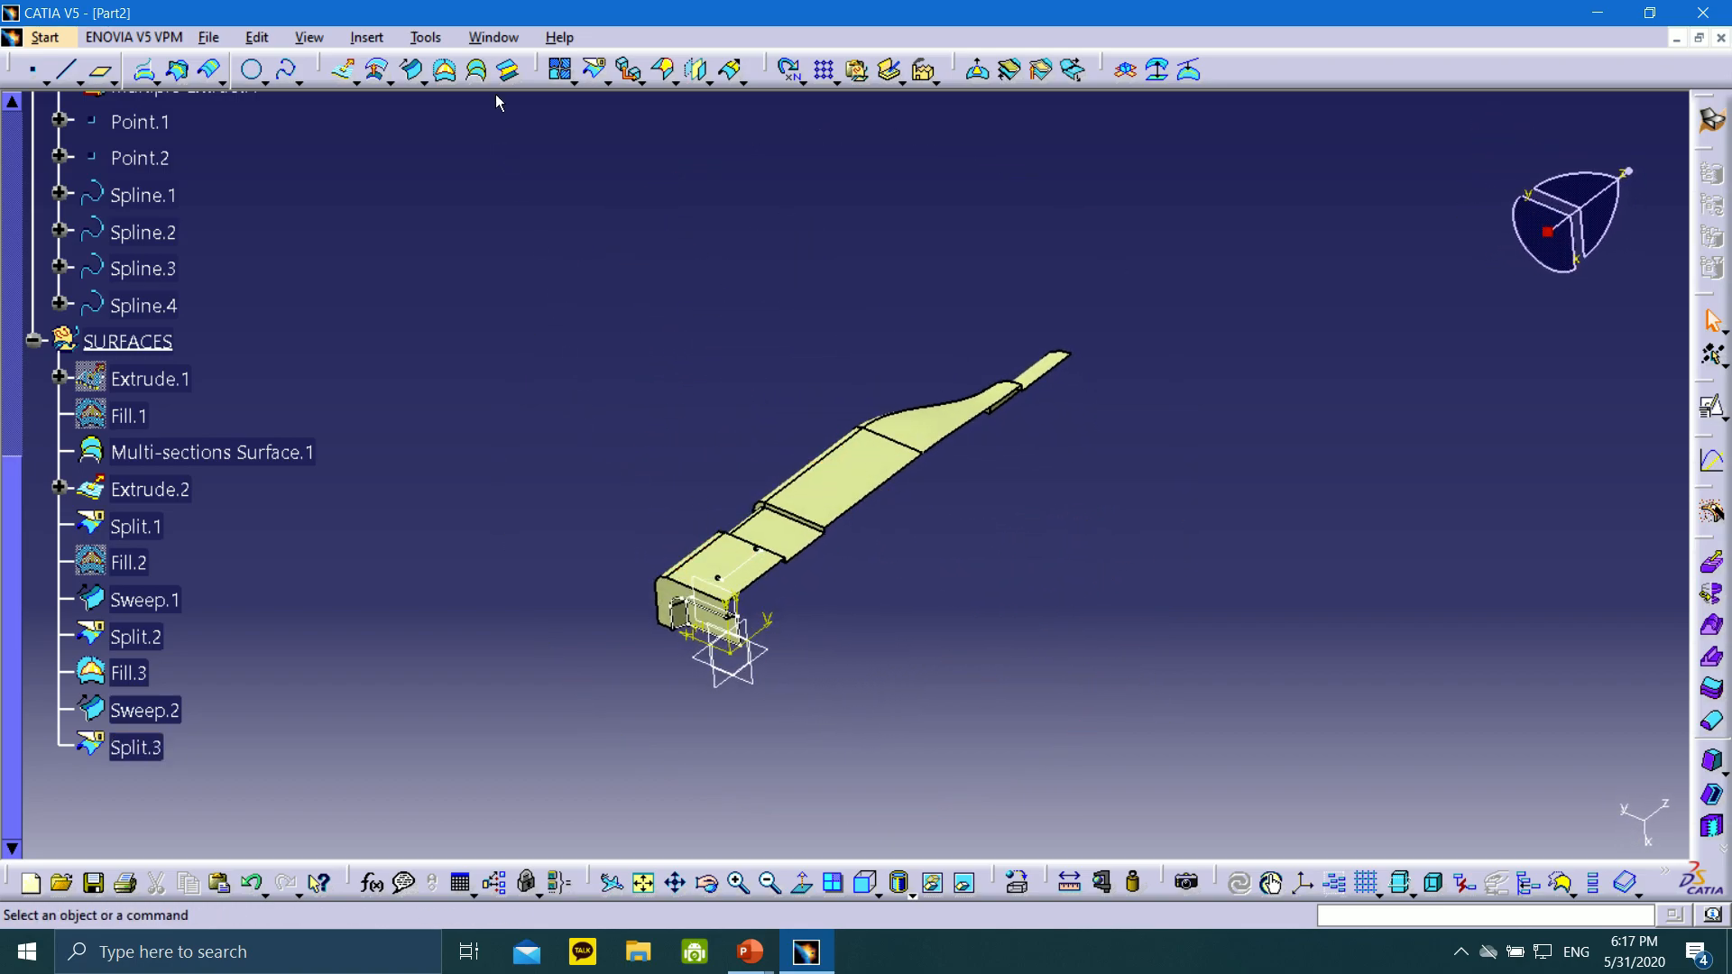
click(563, 72)
drag(593, 303, 471, 179)
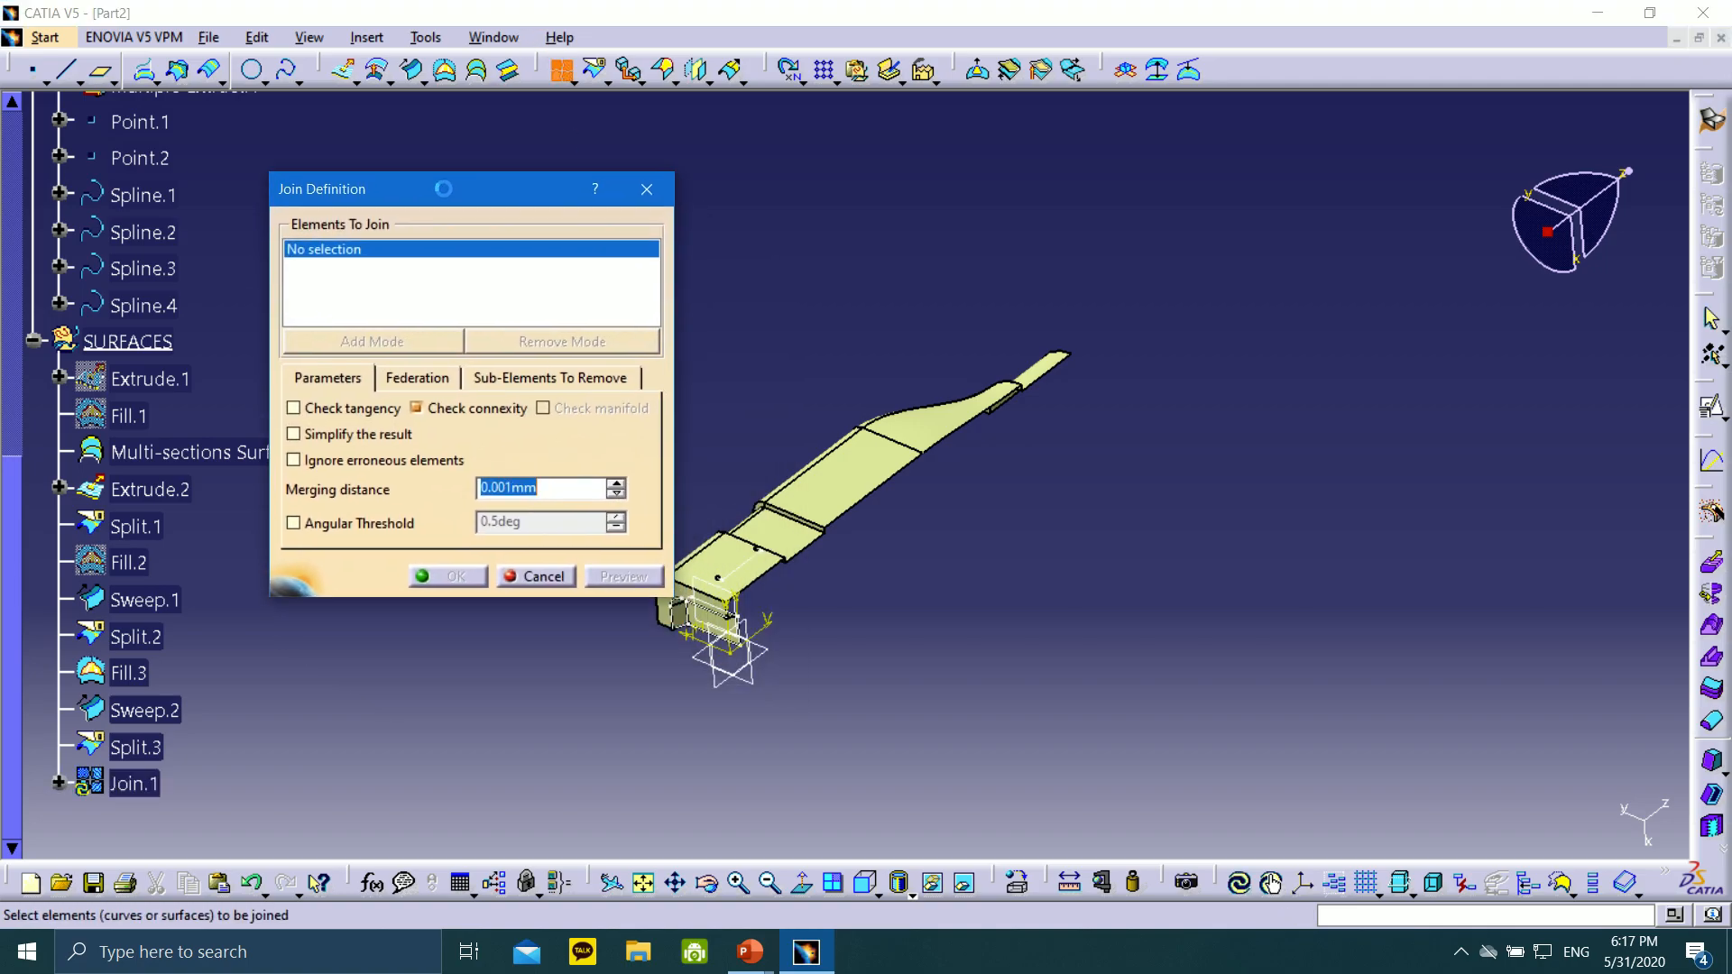
middle_drag(821, 496, 976, 497)
drag(714, 223, 1375, 783)
click(1000, 523)
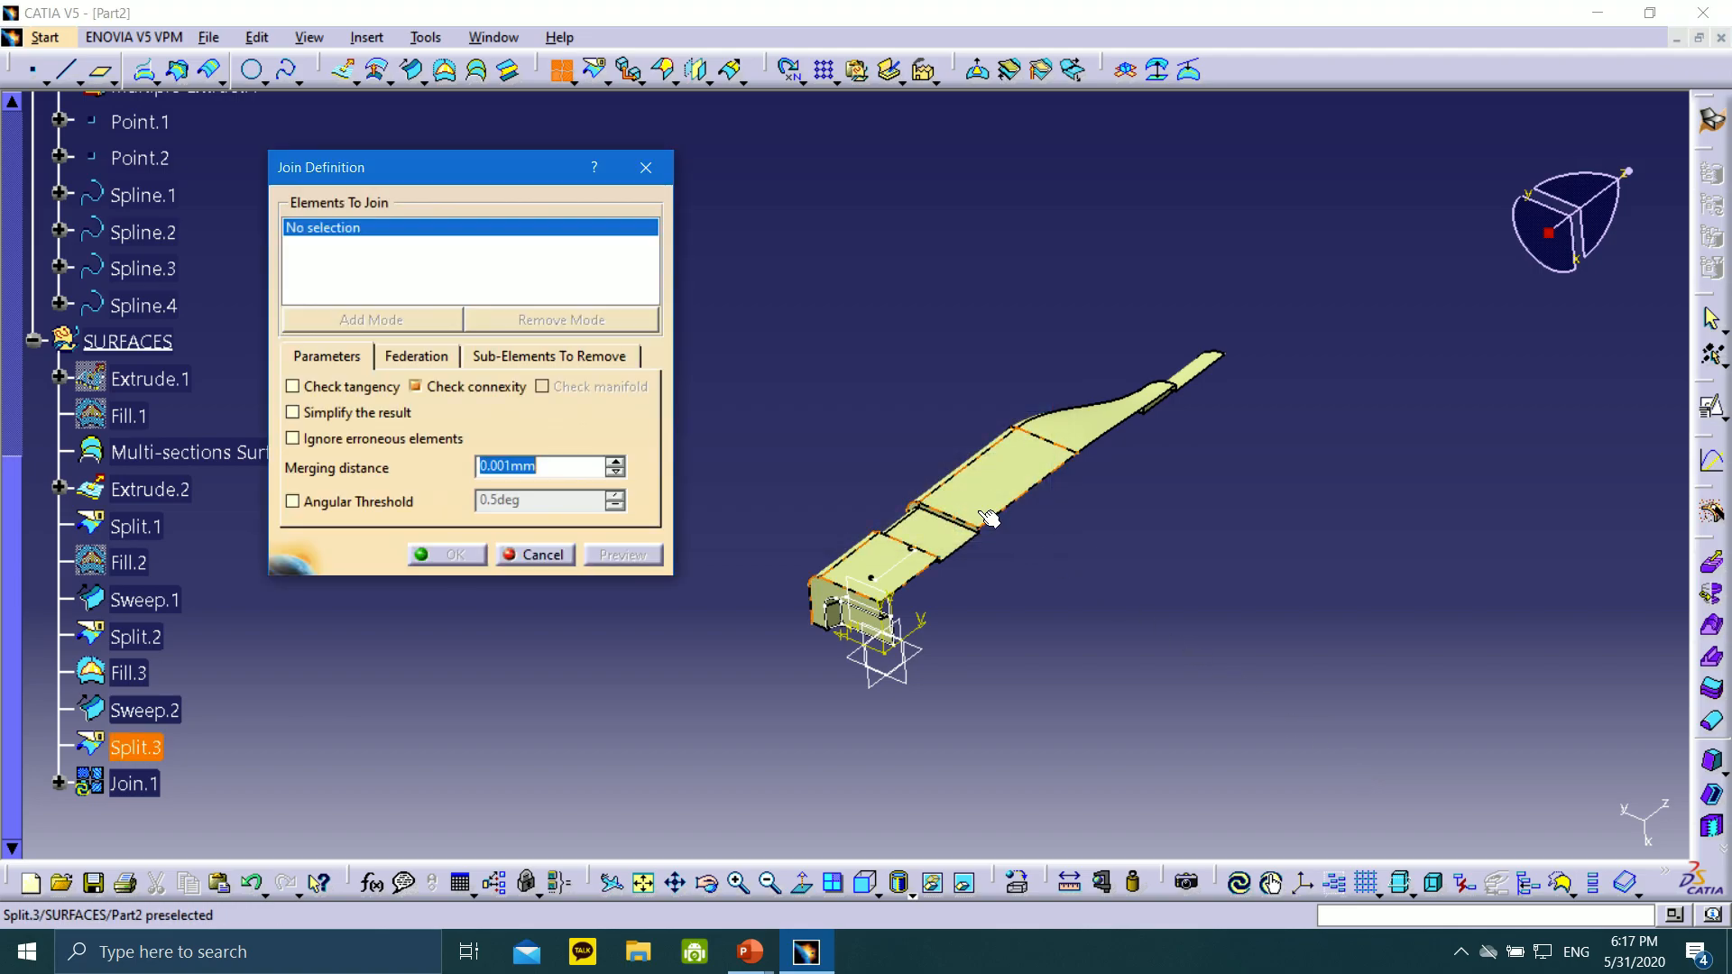
drag(426, 176, 450, 175)
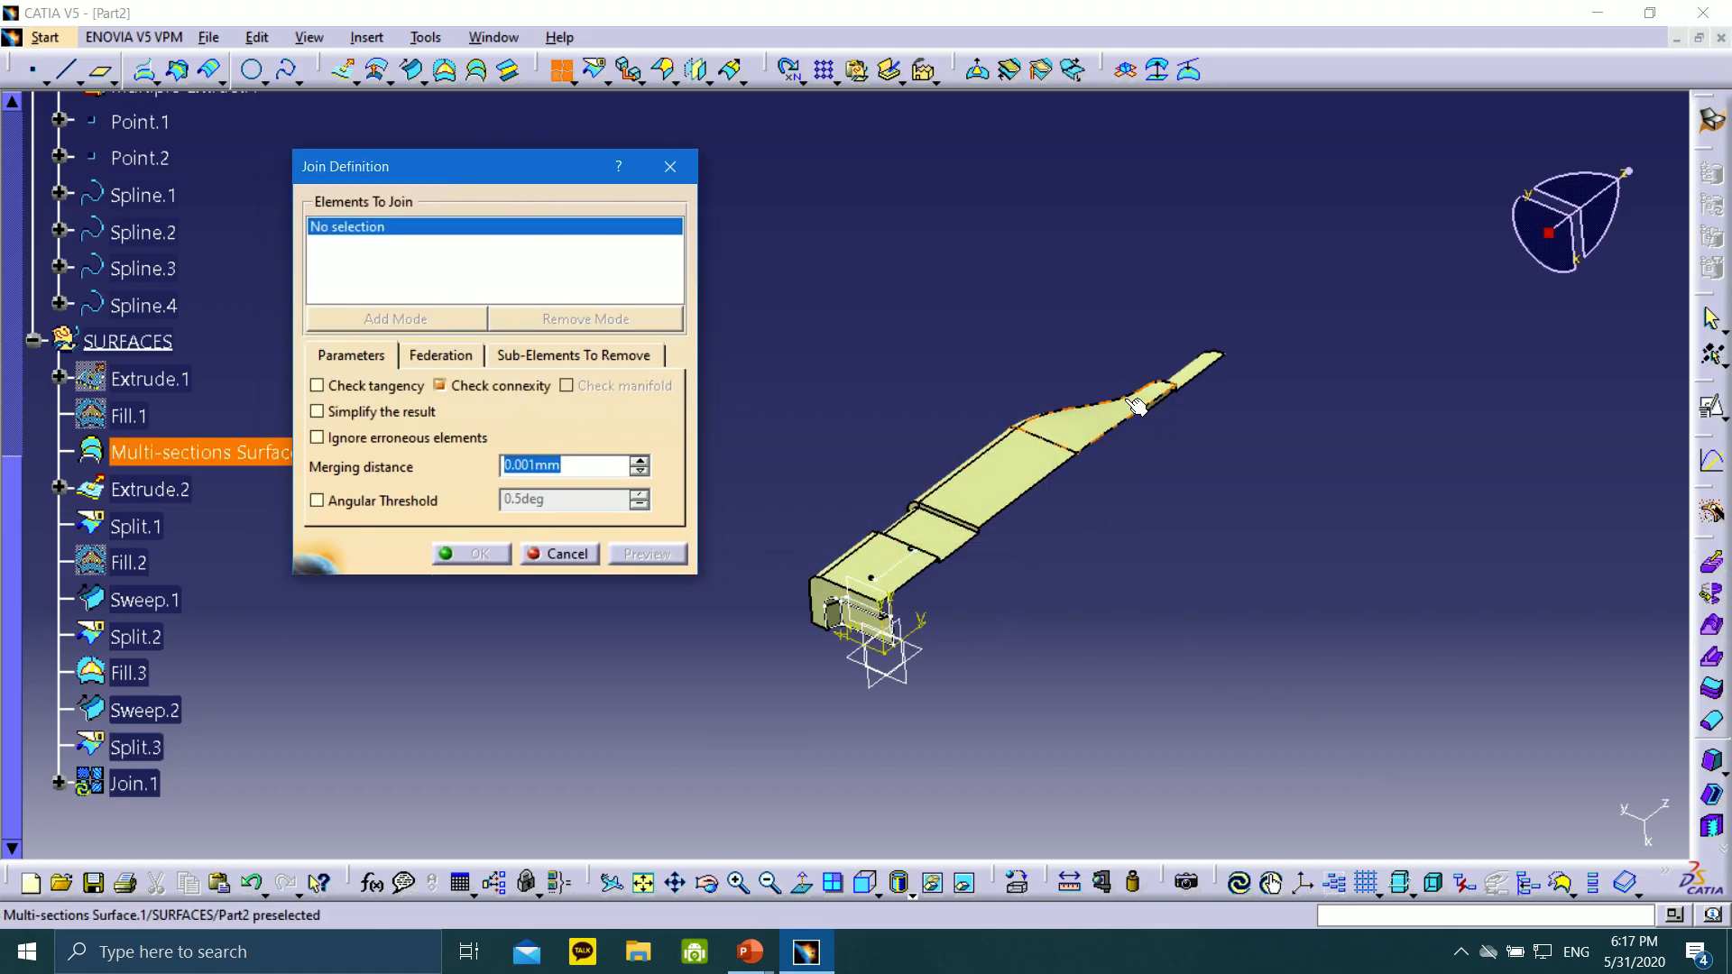
middle_drag(1134, 456, 1031, 404)
click(1031, 405)
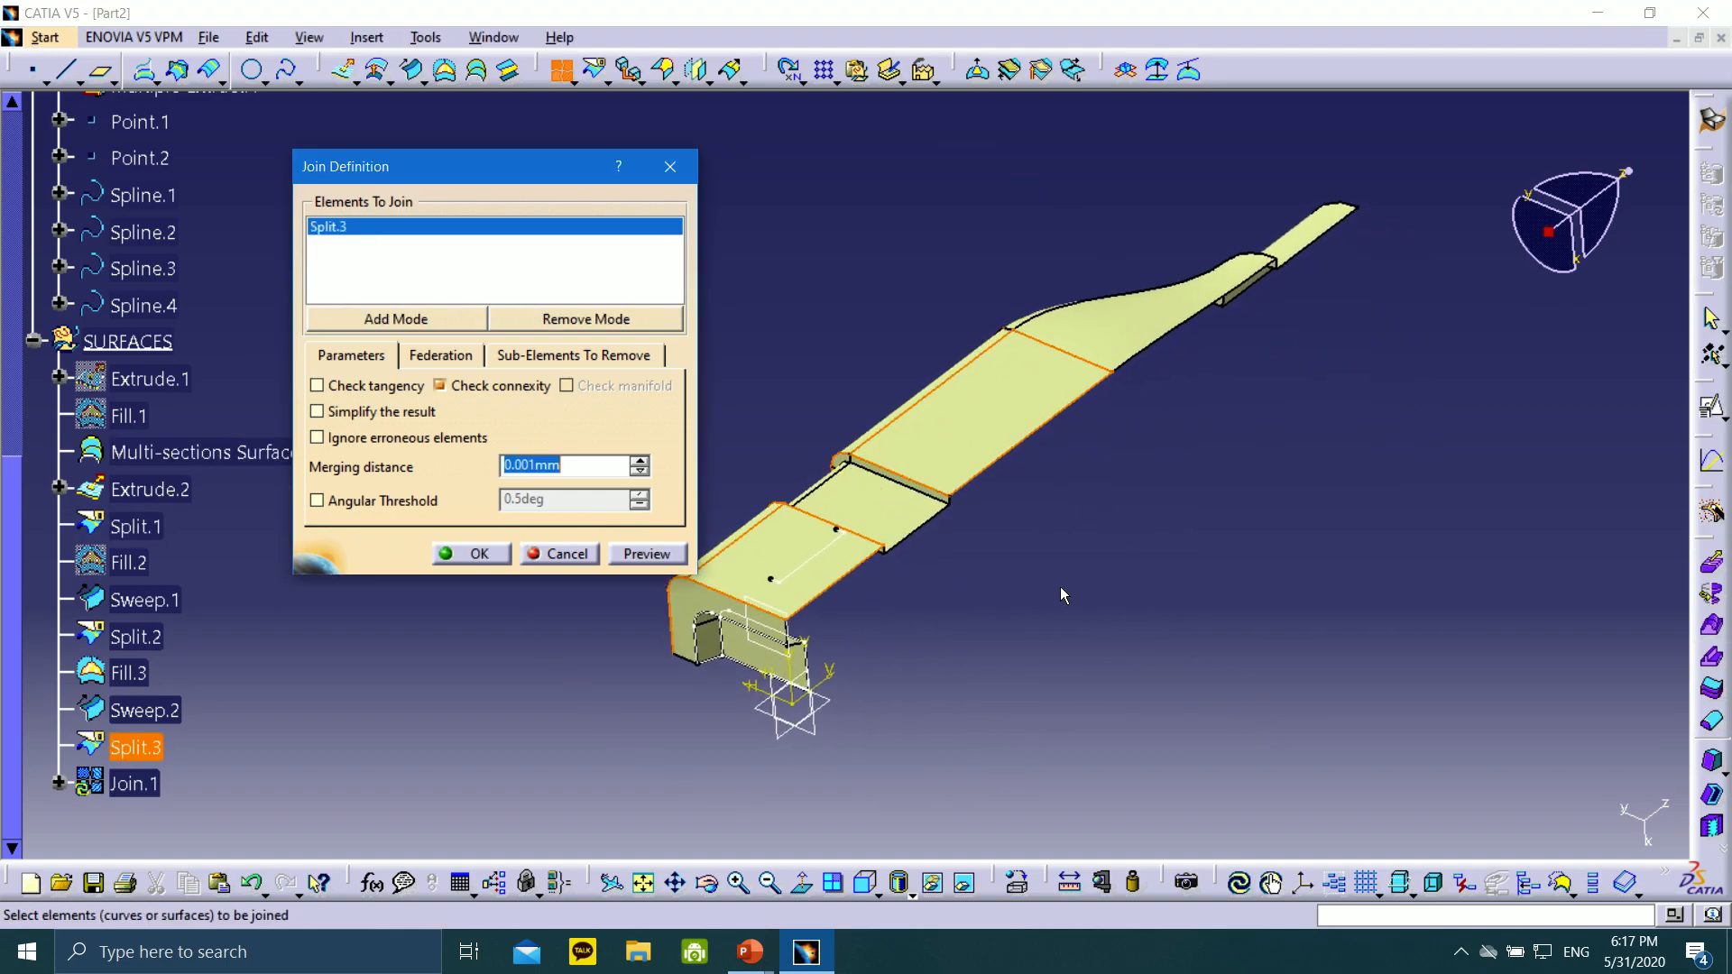
Add Sweep.2, Multi-sections Surface.1, Split.1 and Extrude.2 to the elements to join
click(927, 520)
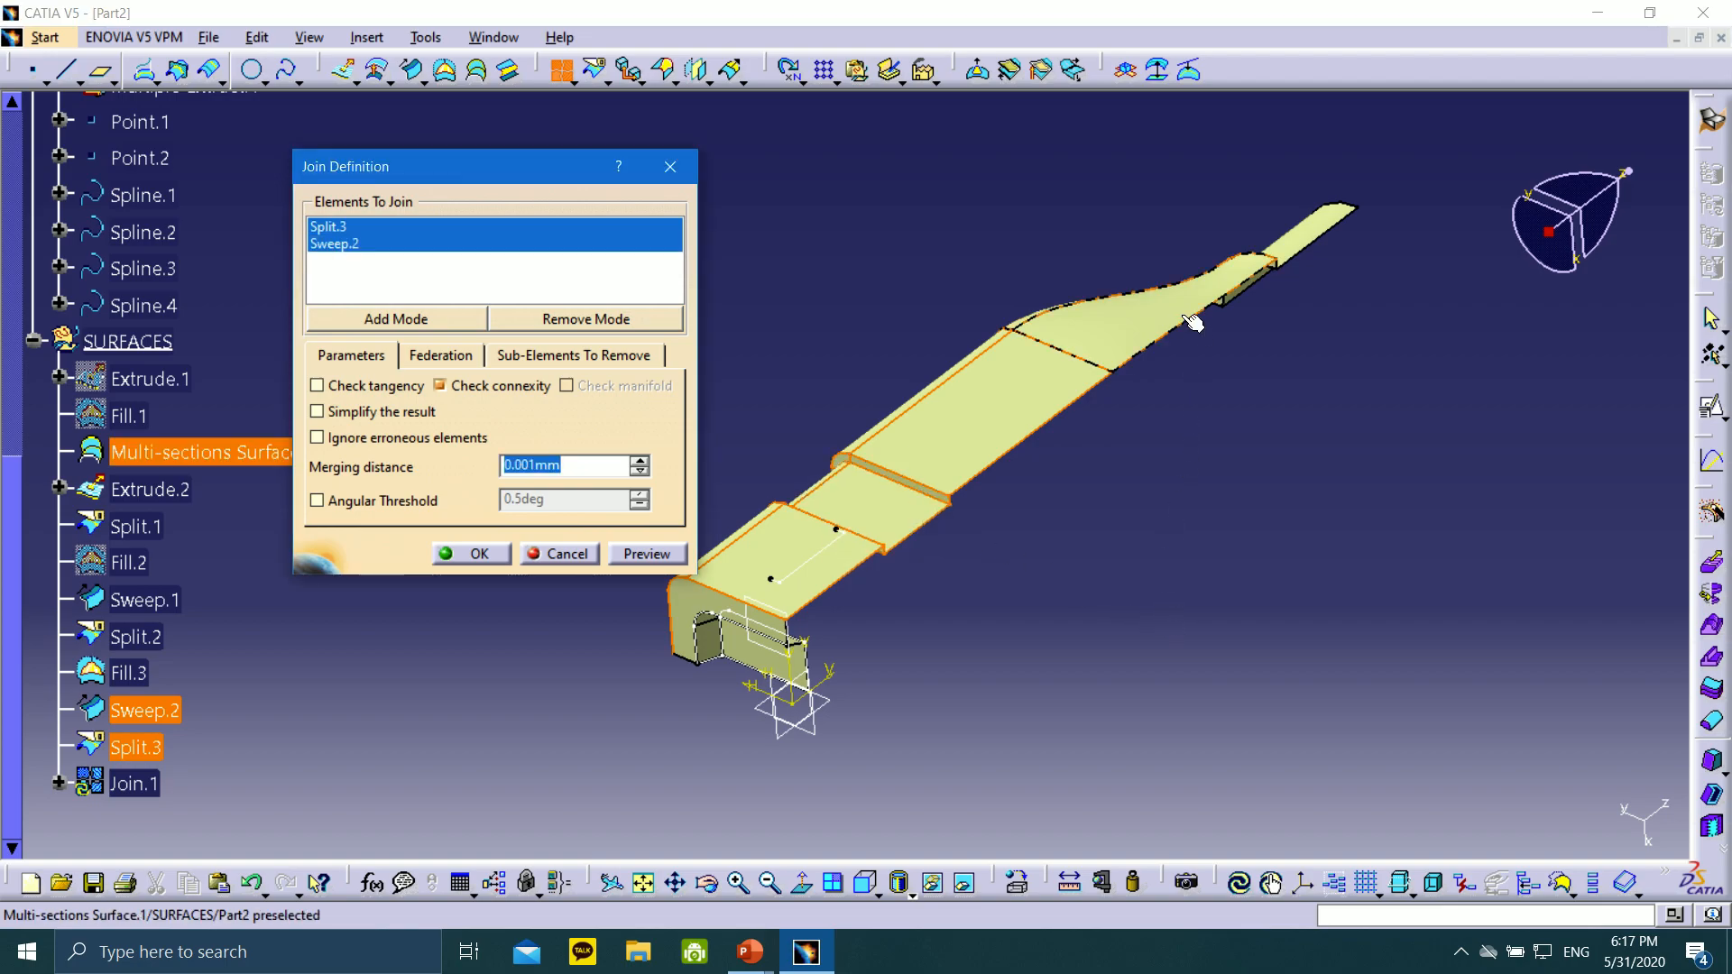
click(1155, 311)
middle_drag(1351, 396, 1240, 454)
click(1249, 456)
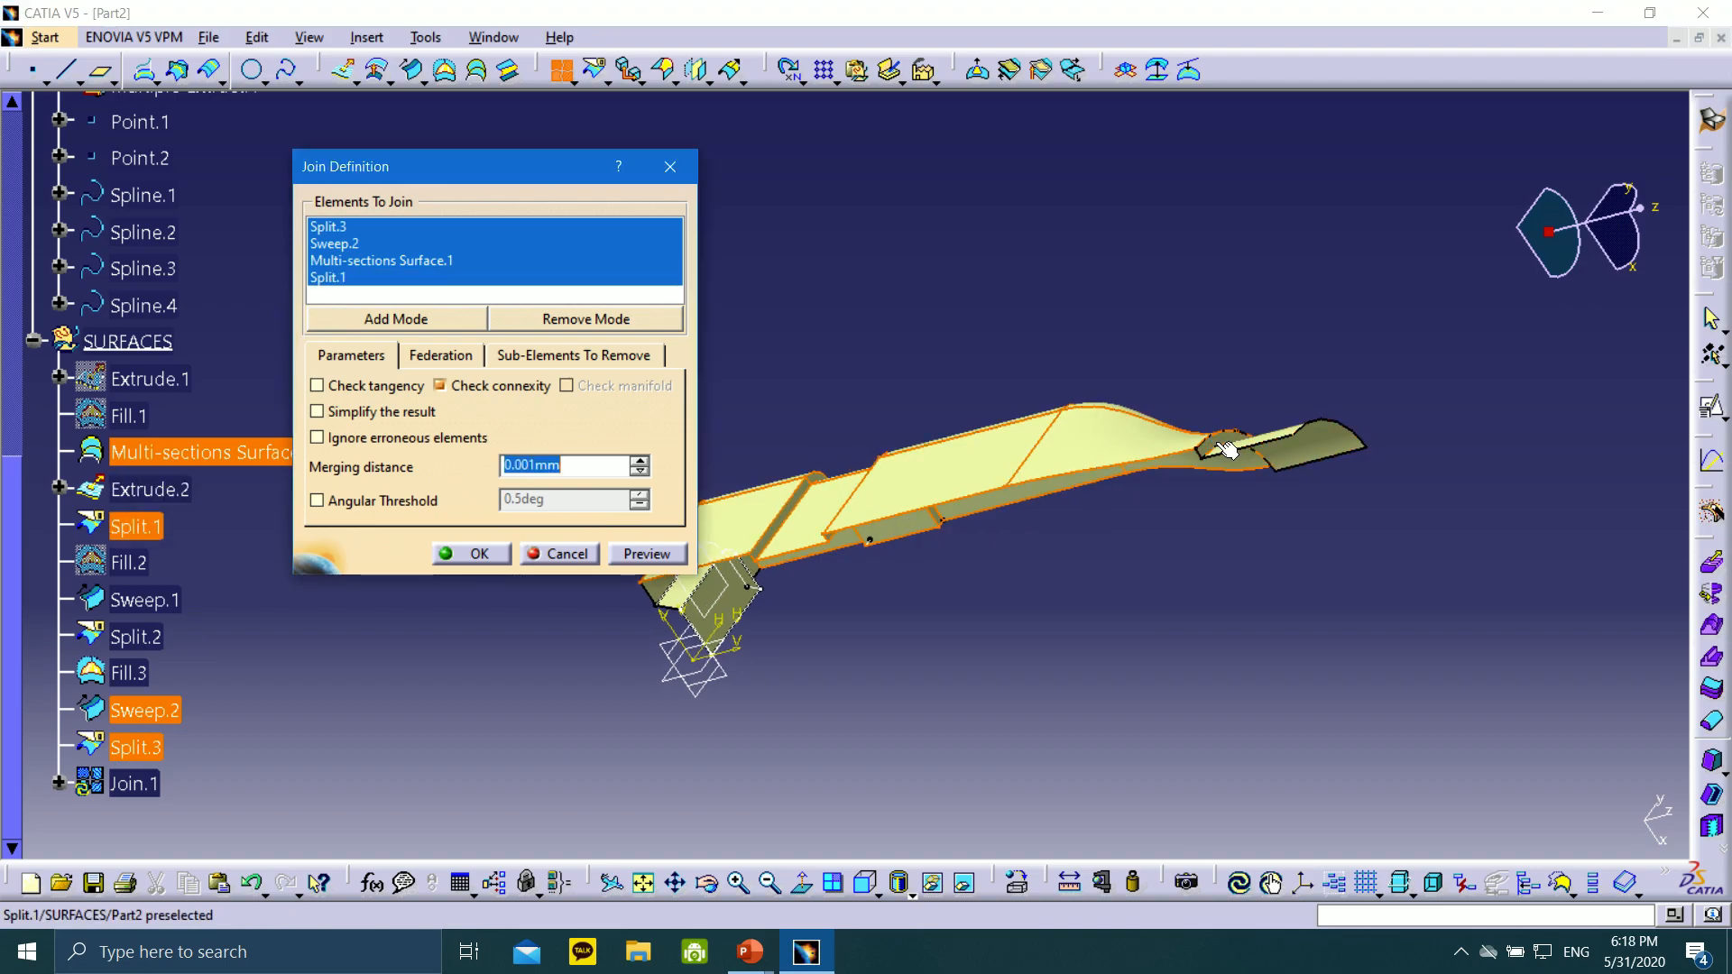
click(1293, 441)
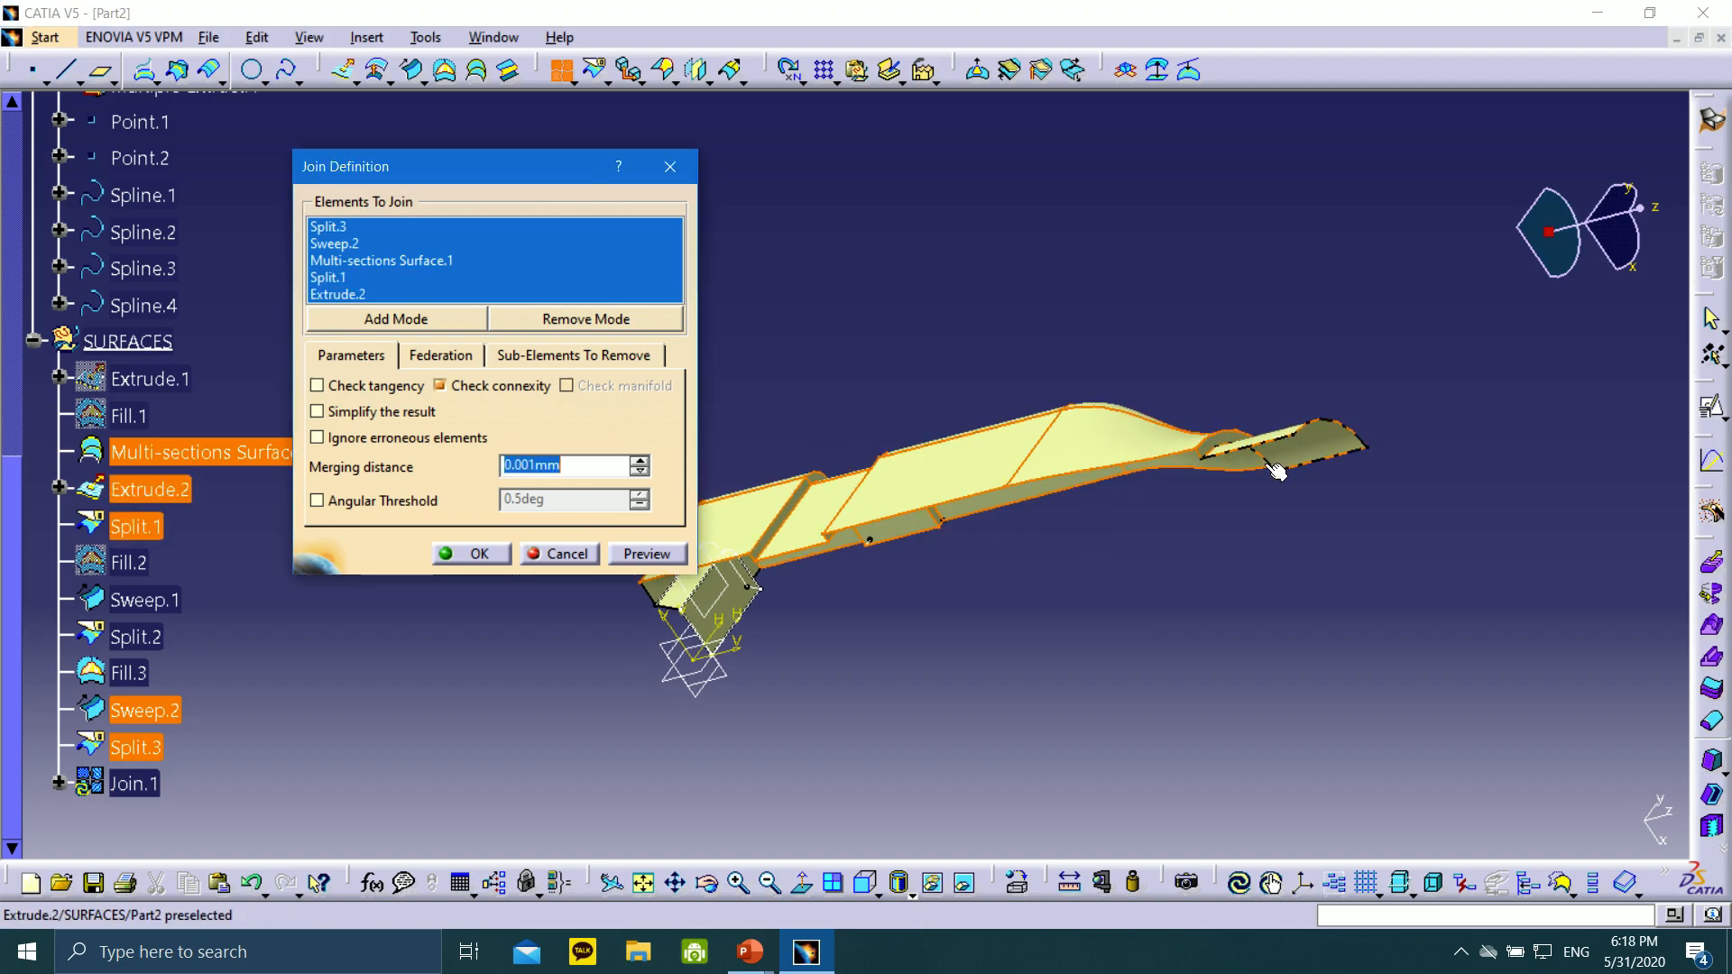
Add Split.2, Fill.3 and Sweep.1 at the open end of the body to the elements to join
middle_drag(973, 652, 865, 596)
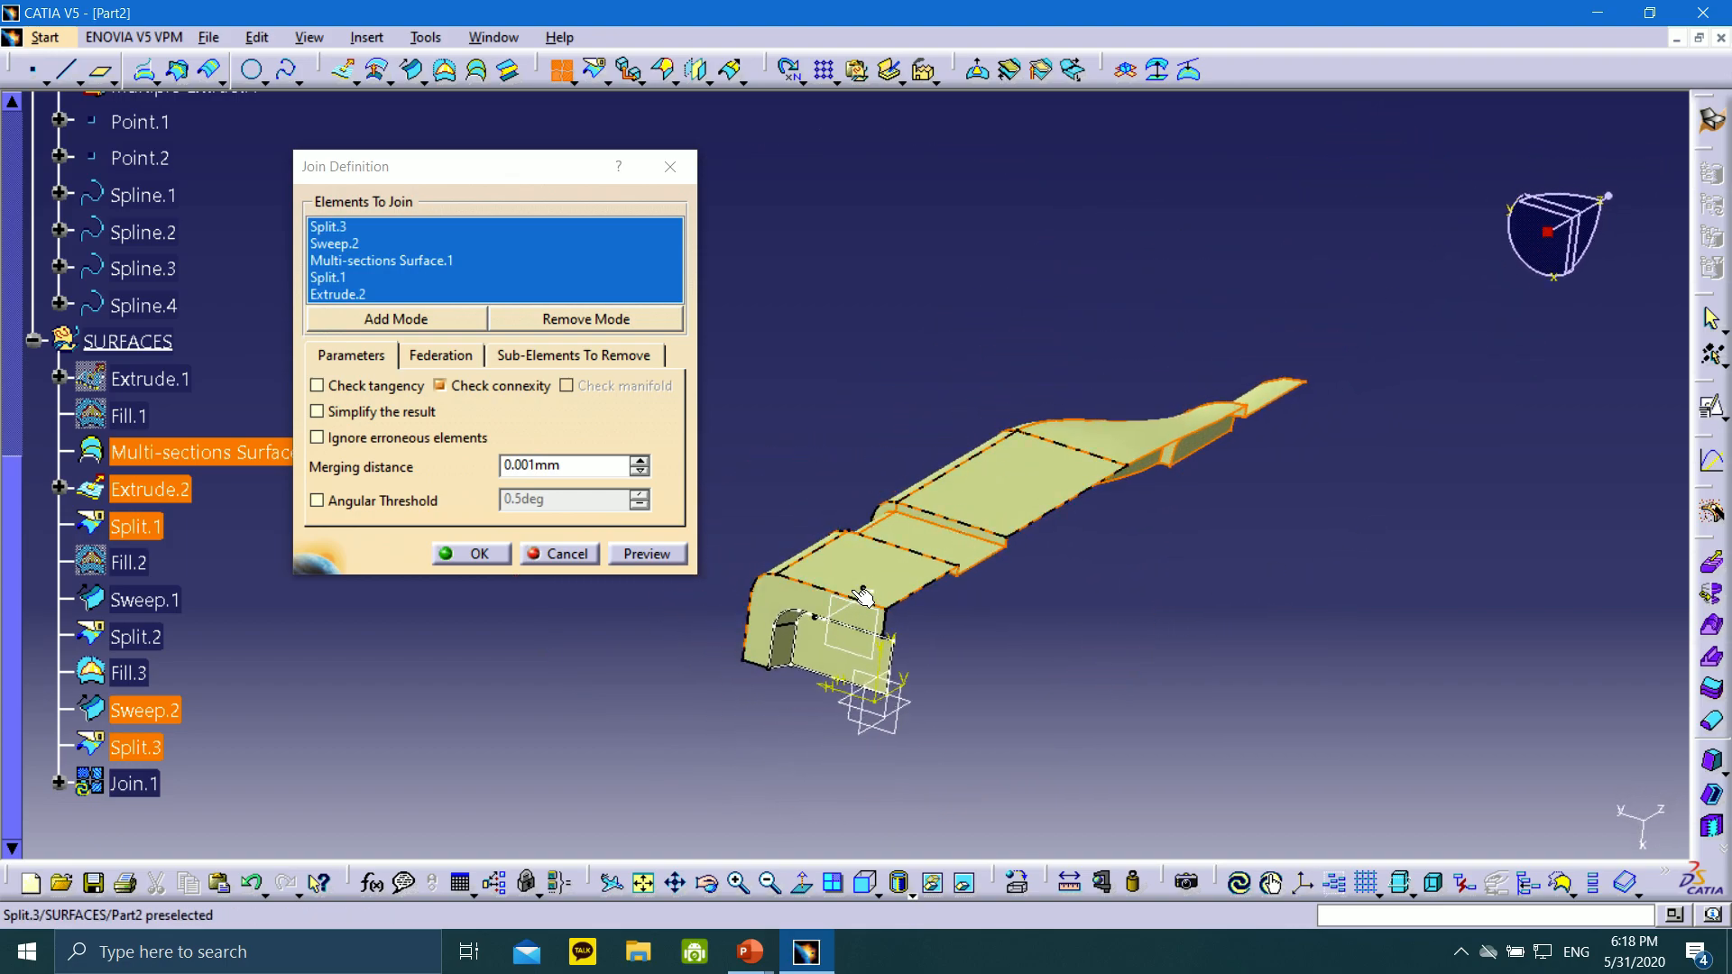
click(785, 611)
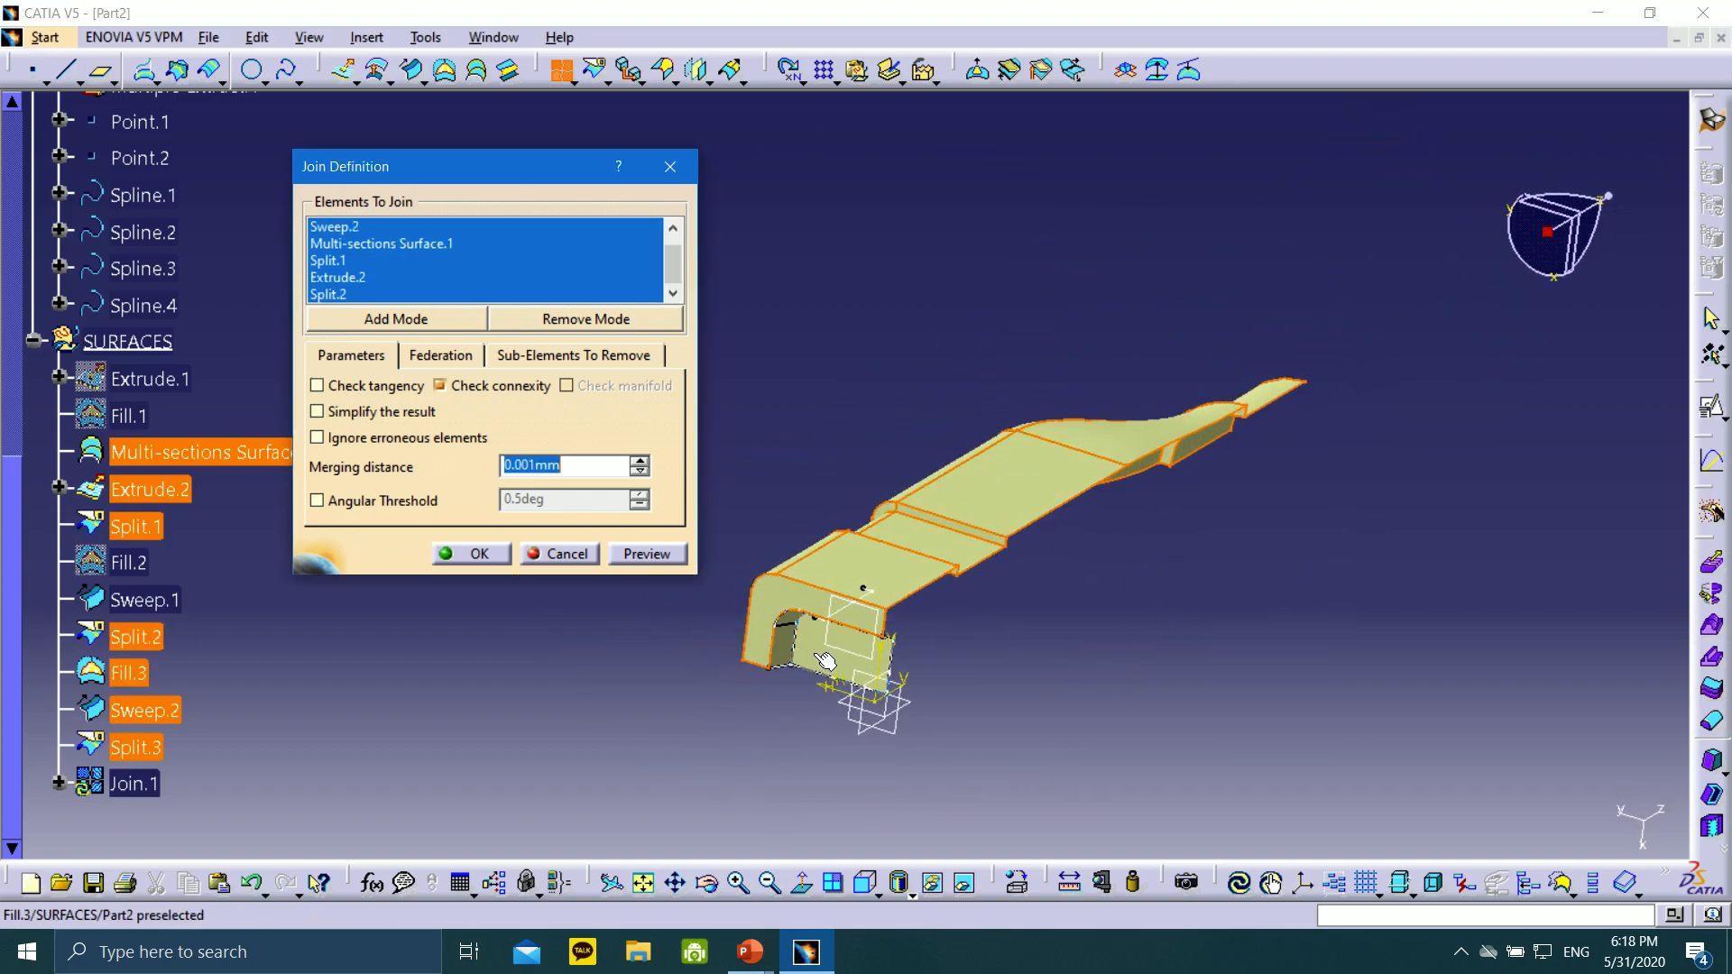
click(818, 688)
click(787, 639)
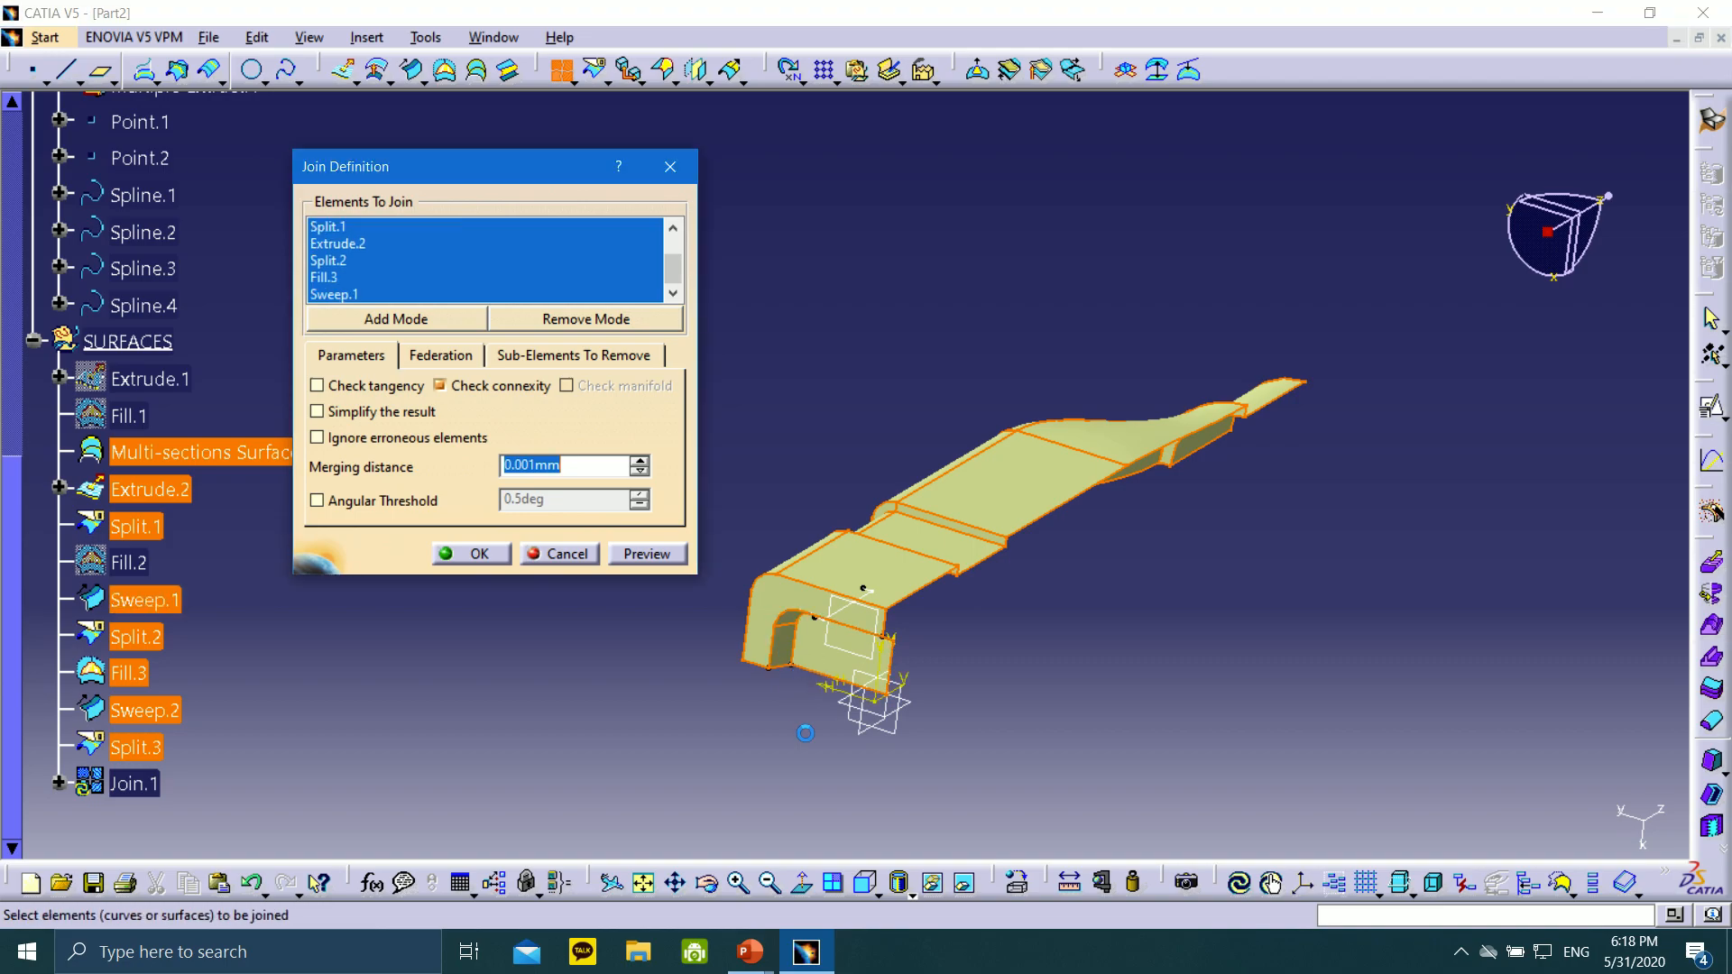
Preview the join, inspect its free boundaries and create it with the 0.001 mm merging distance
middle_drag(1058, 554, 832, 580)
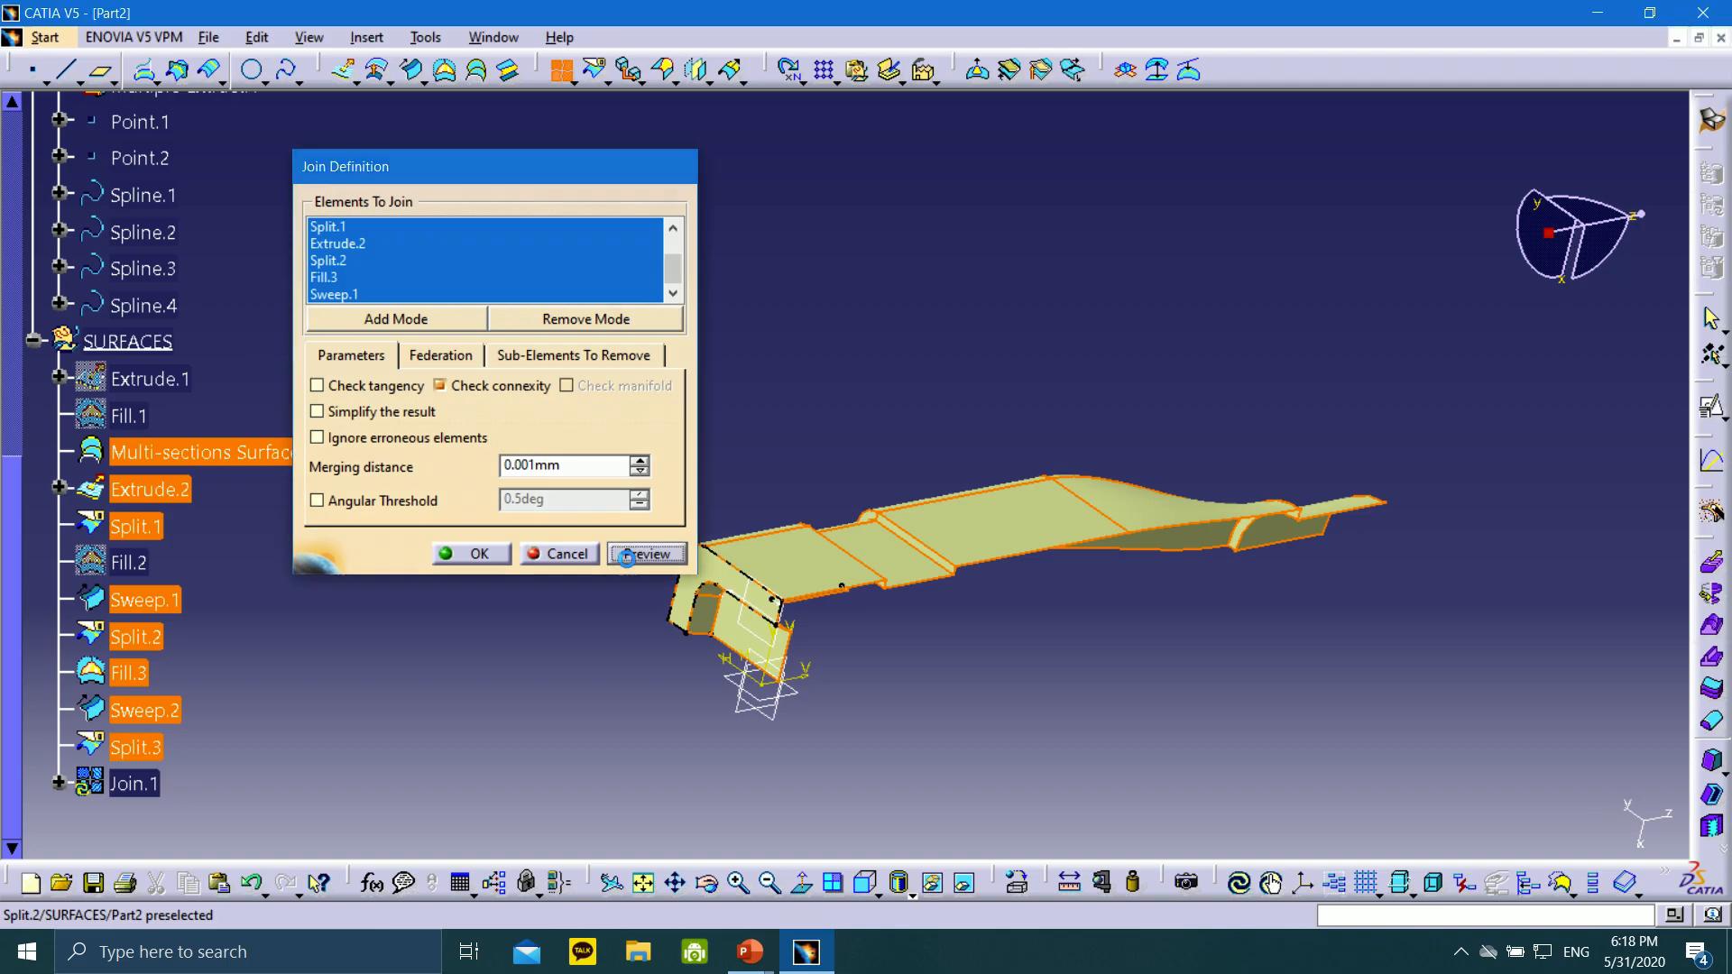
middle_drag(1054, 567, 1167, 500)
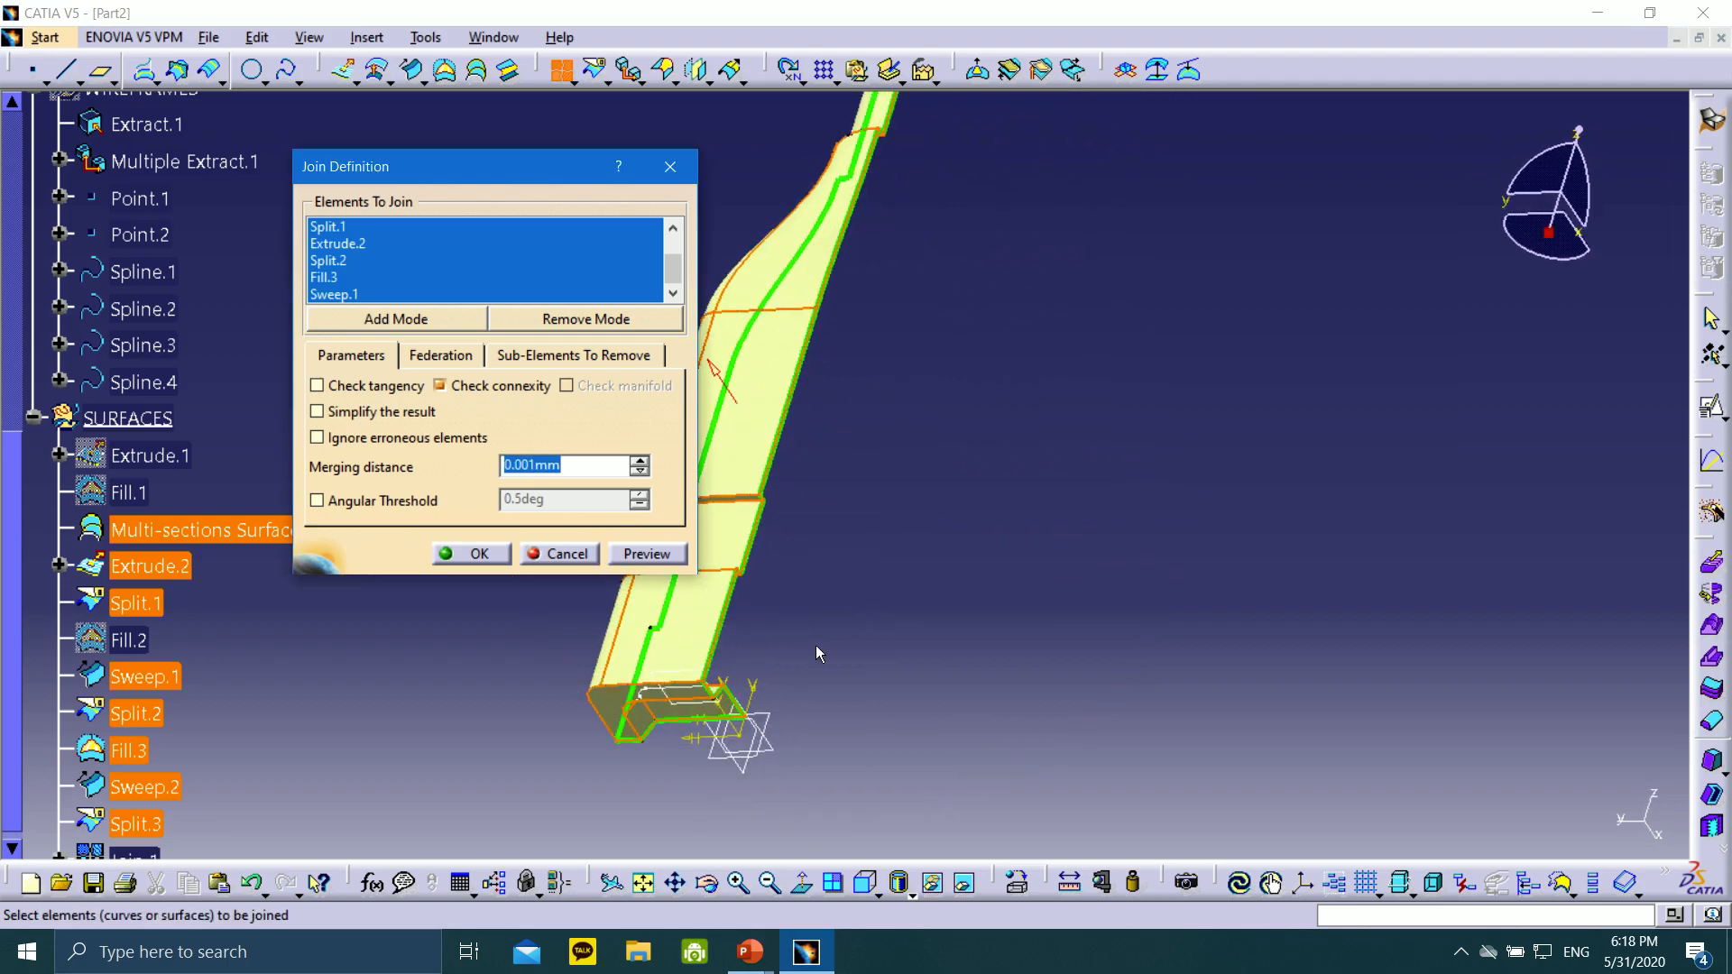
middle_drag(819, 654, 931, 600)
click(467, 556)
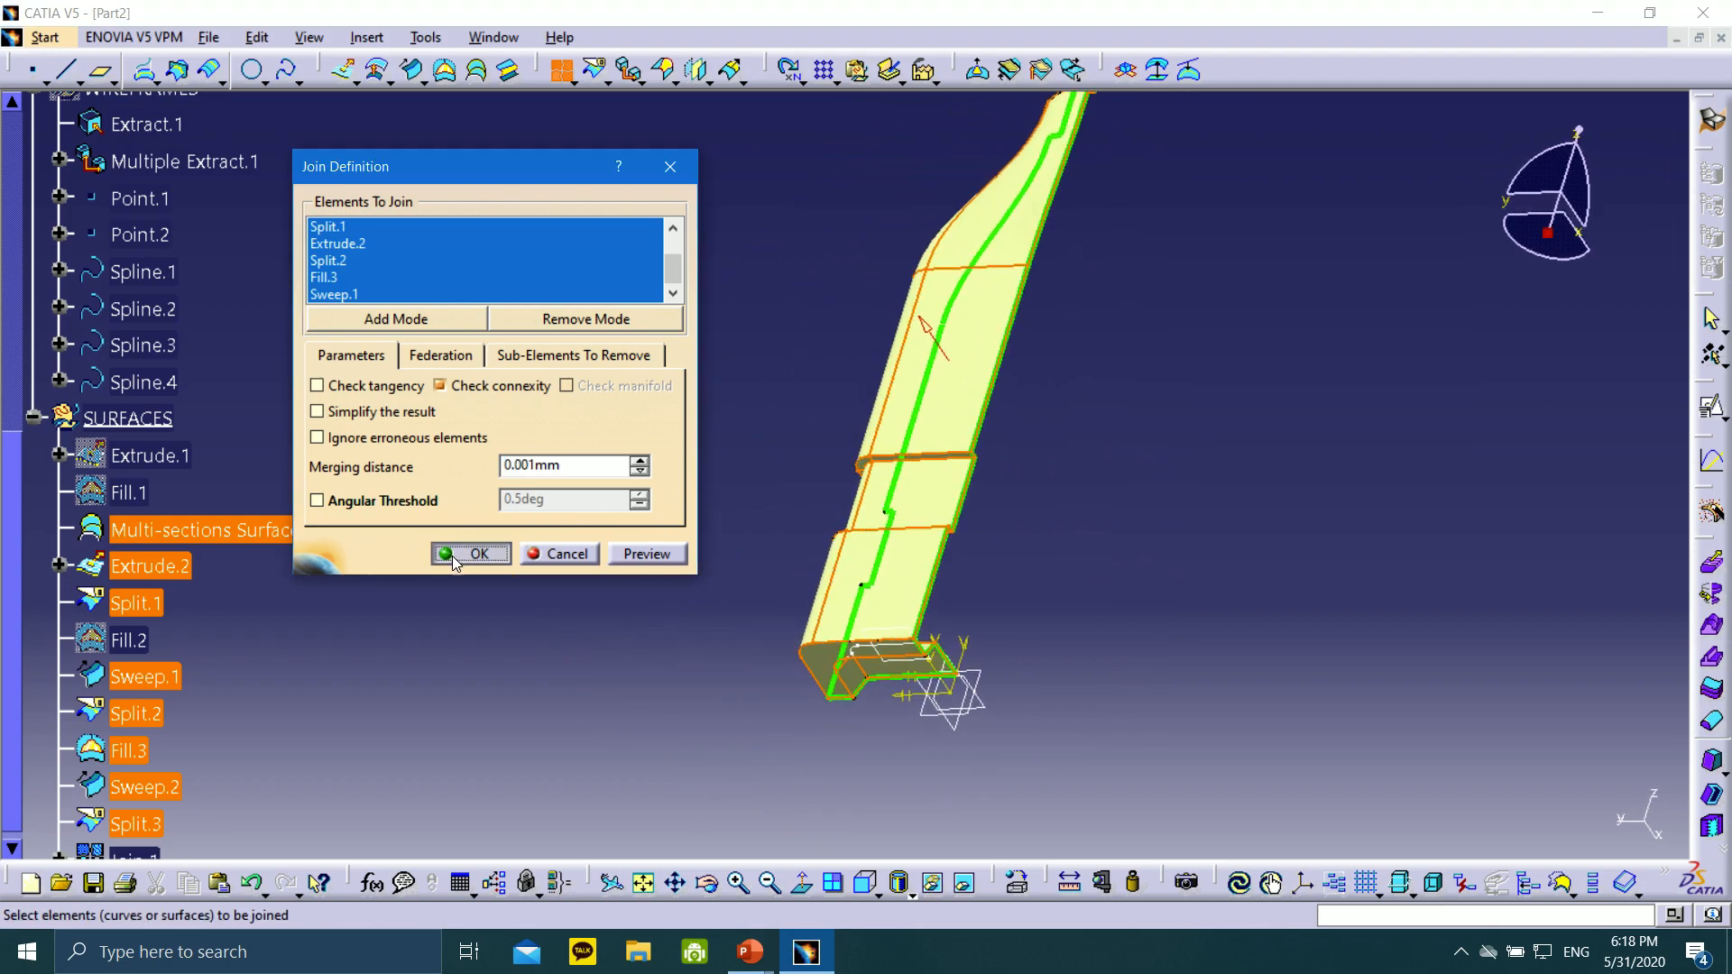
Mirror the joined quarter-body surface Join.1 about the zx plane with Symmetry, as a surface result
middle_drag(683, 625, 951, 600)
middle_drag(744, 537, 1015, 534)
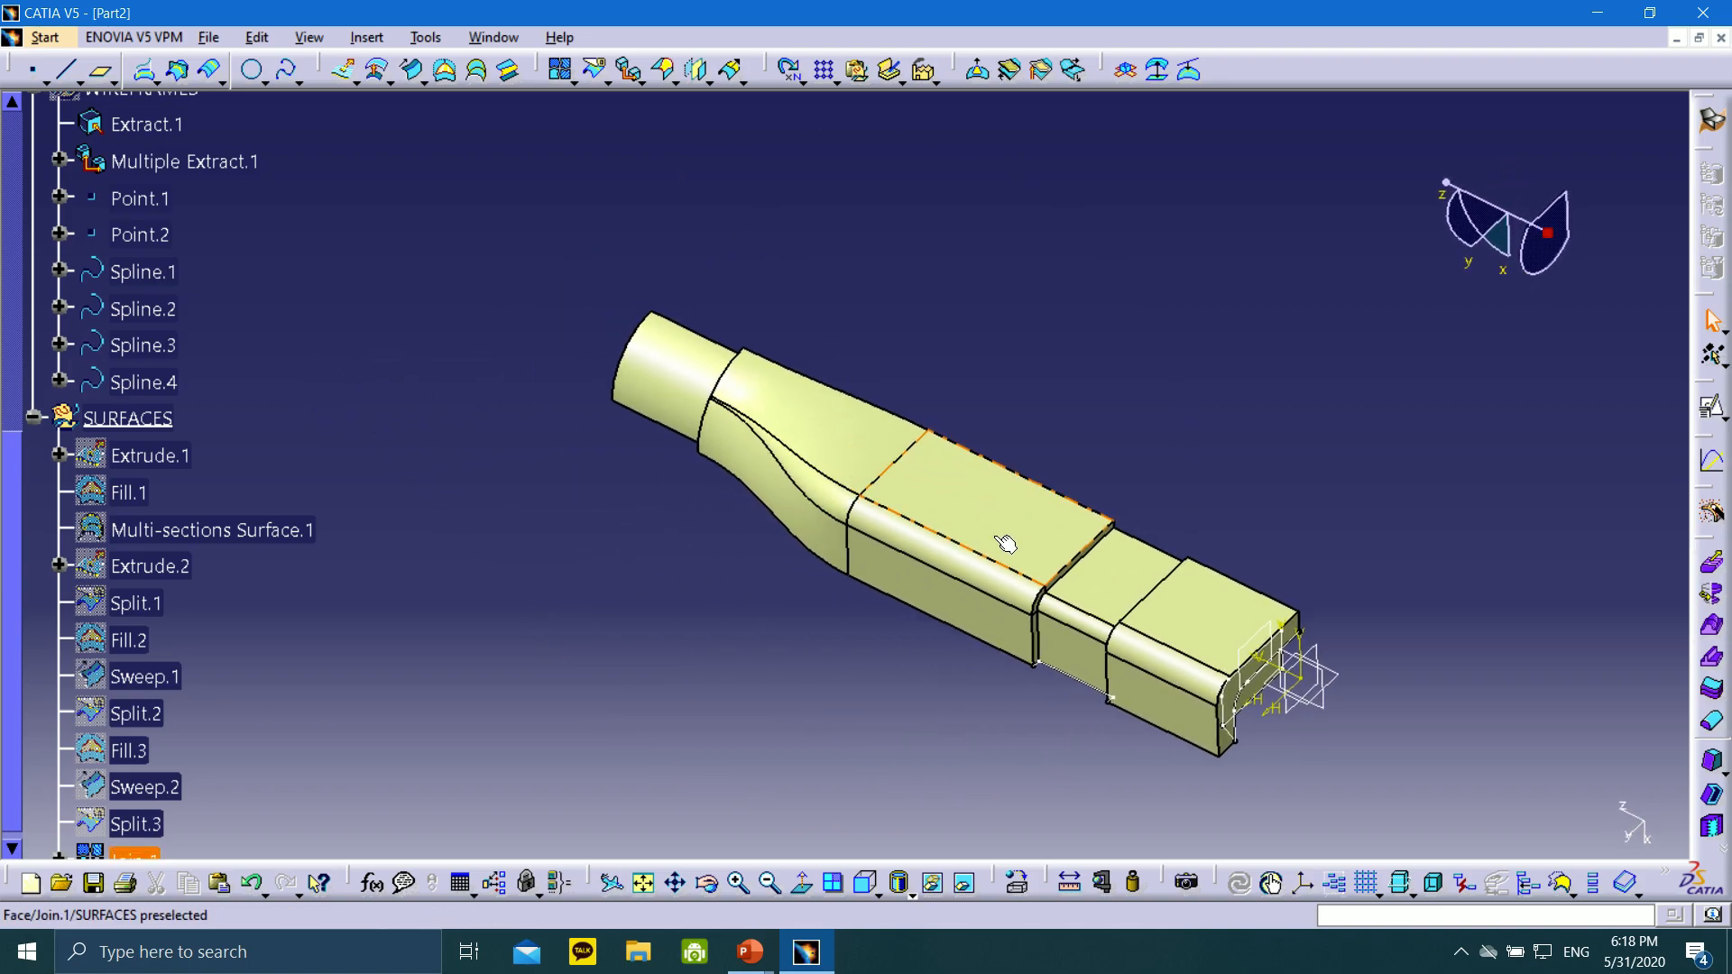
scroll(239, 629, up, 1)
scroll(194, 623, down, 2)
scroll(178, 616, down, 2)
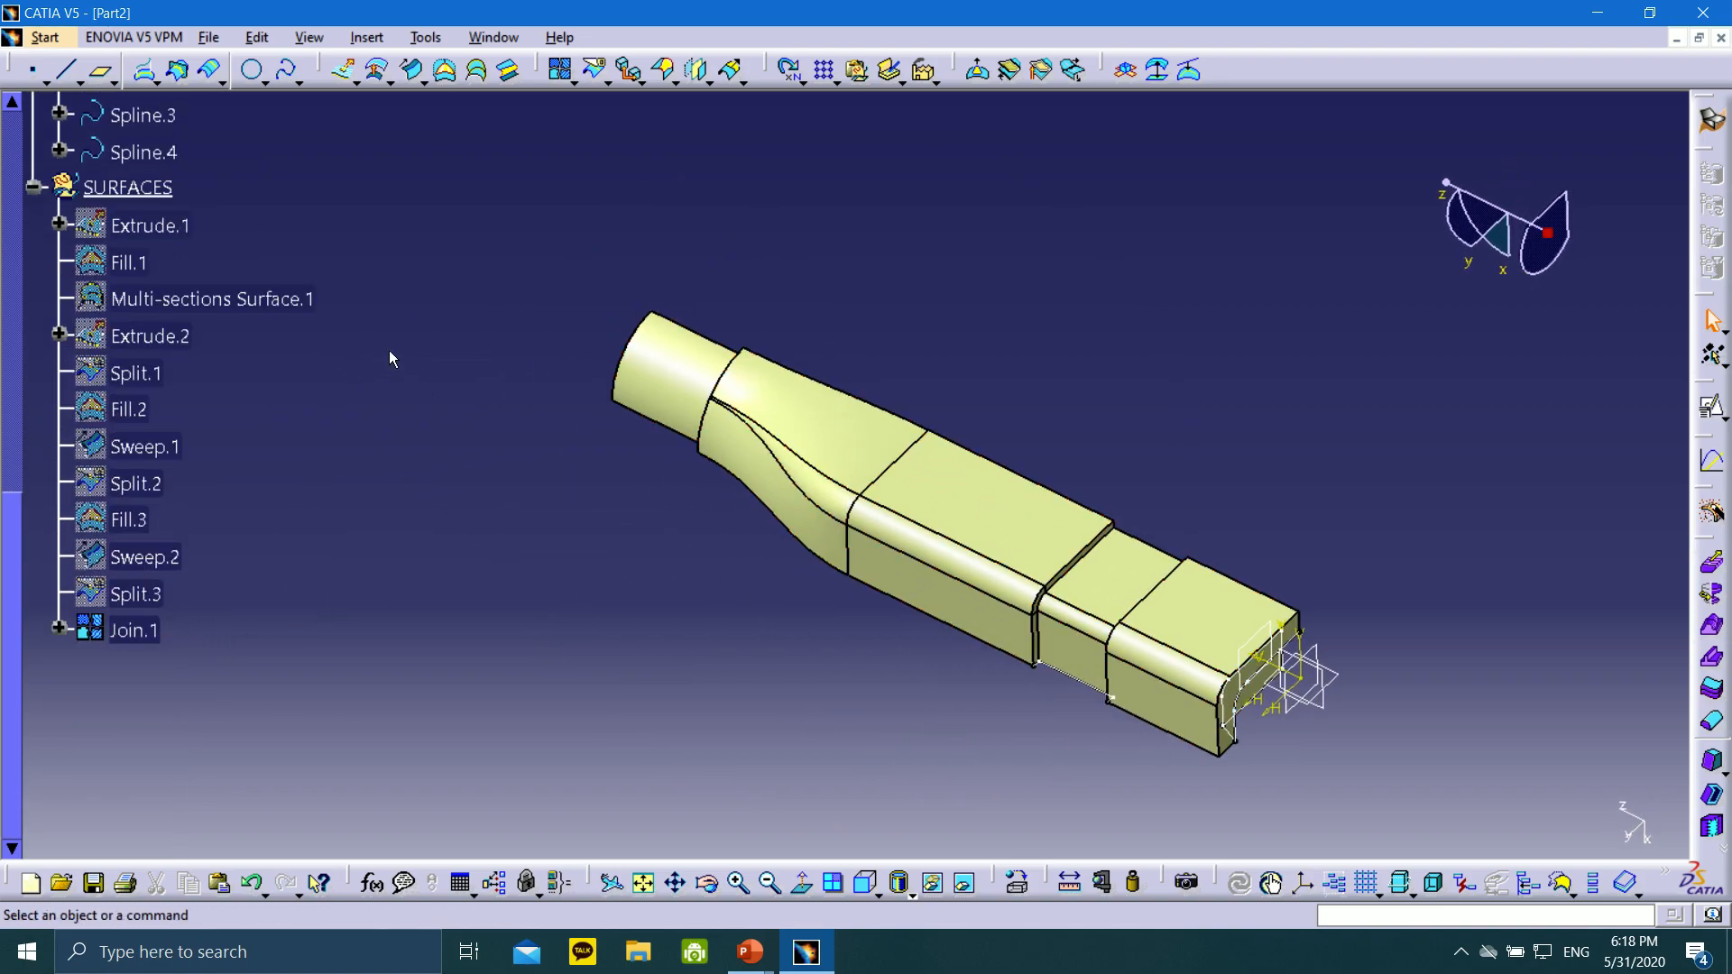
click(697, 77)
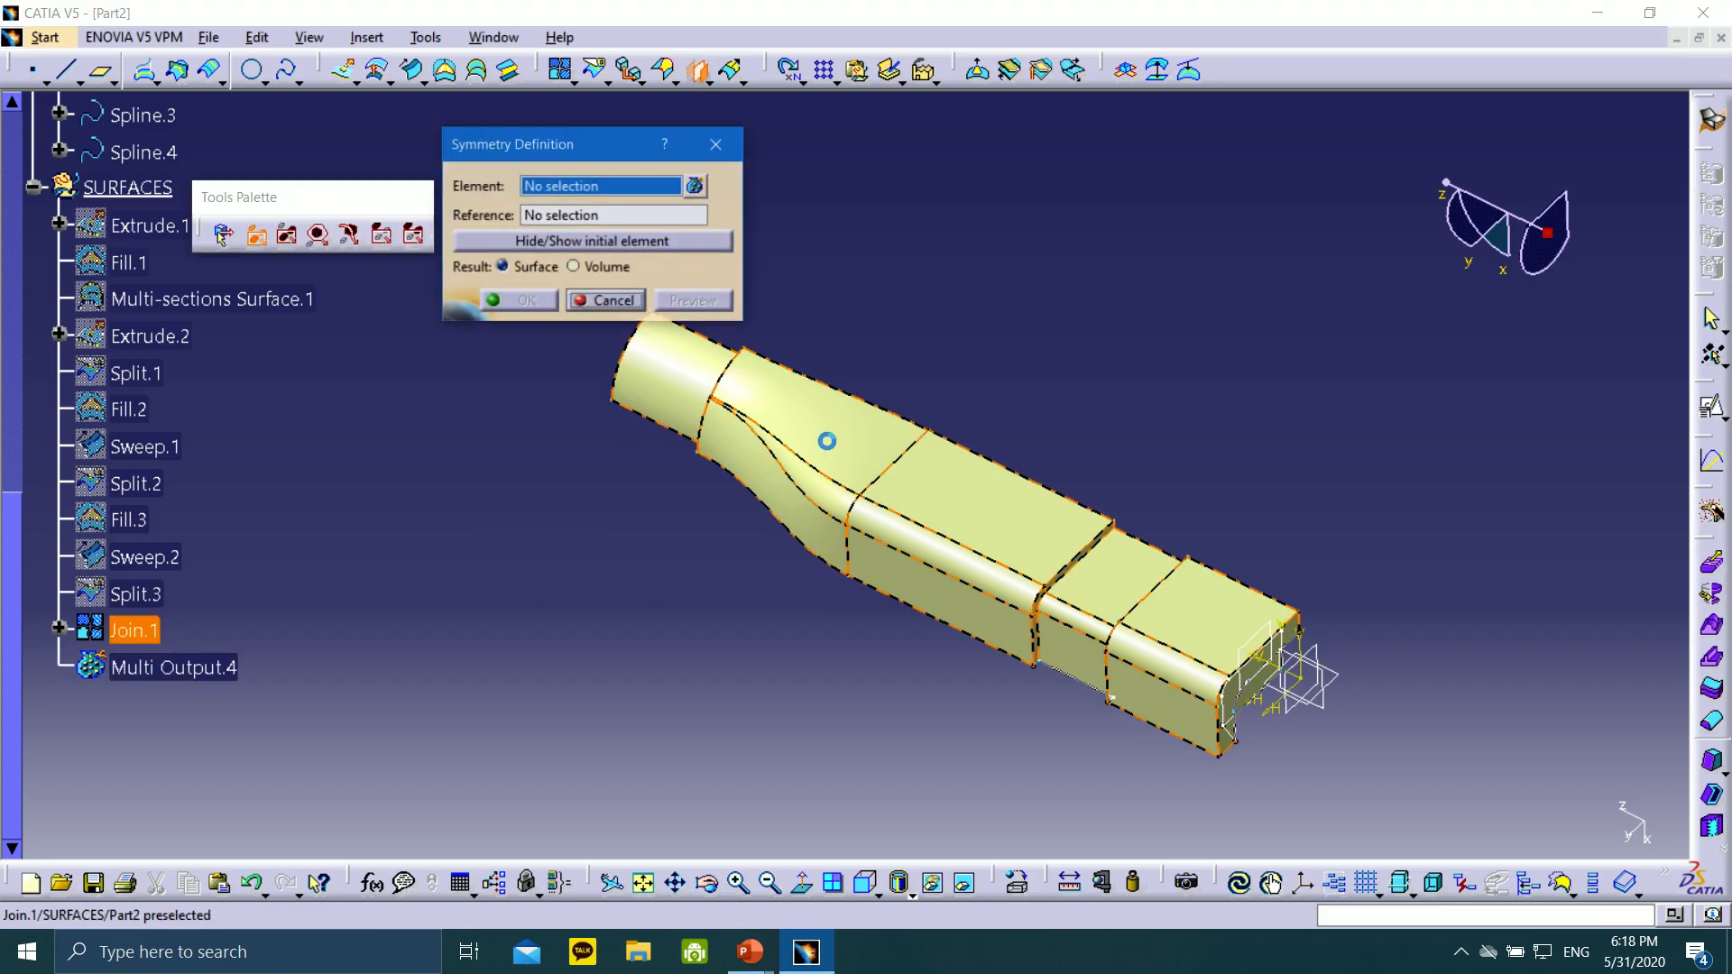
middle_drag(1169, 511, 1011, 579)
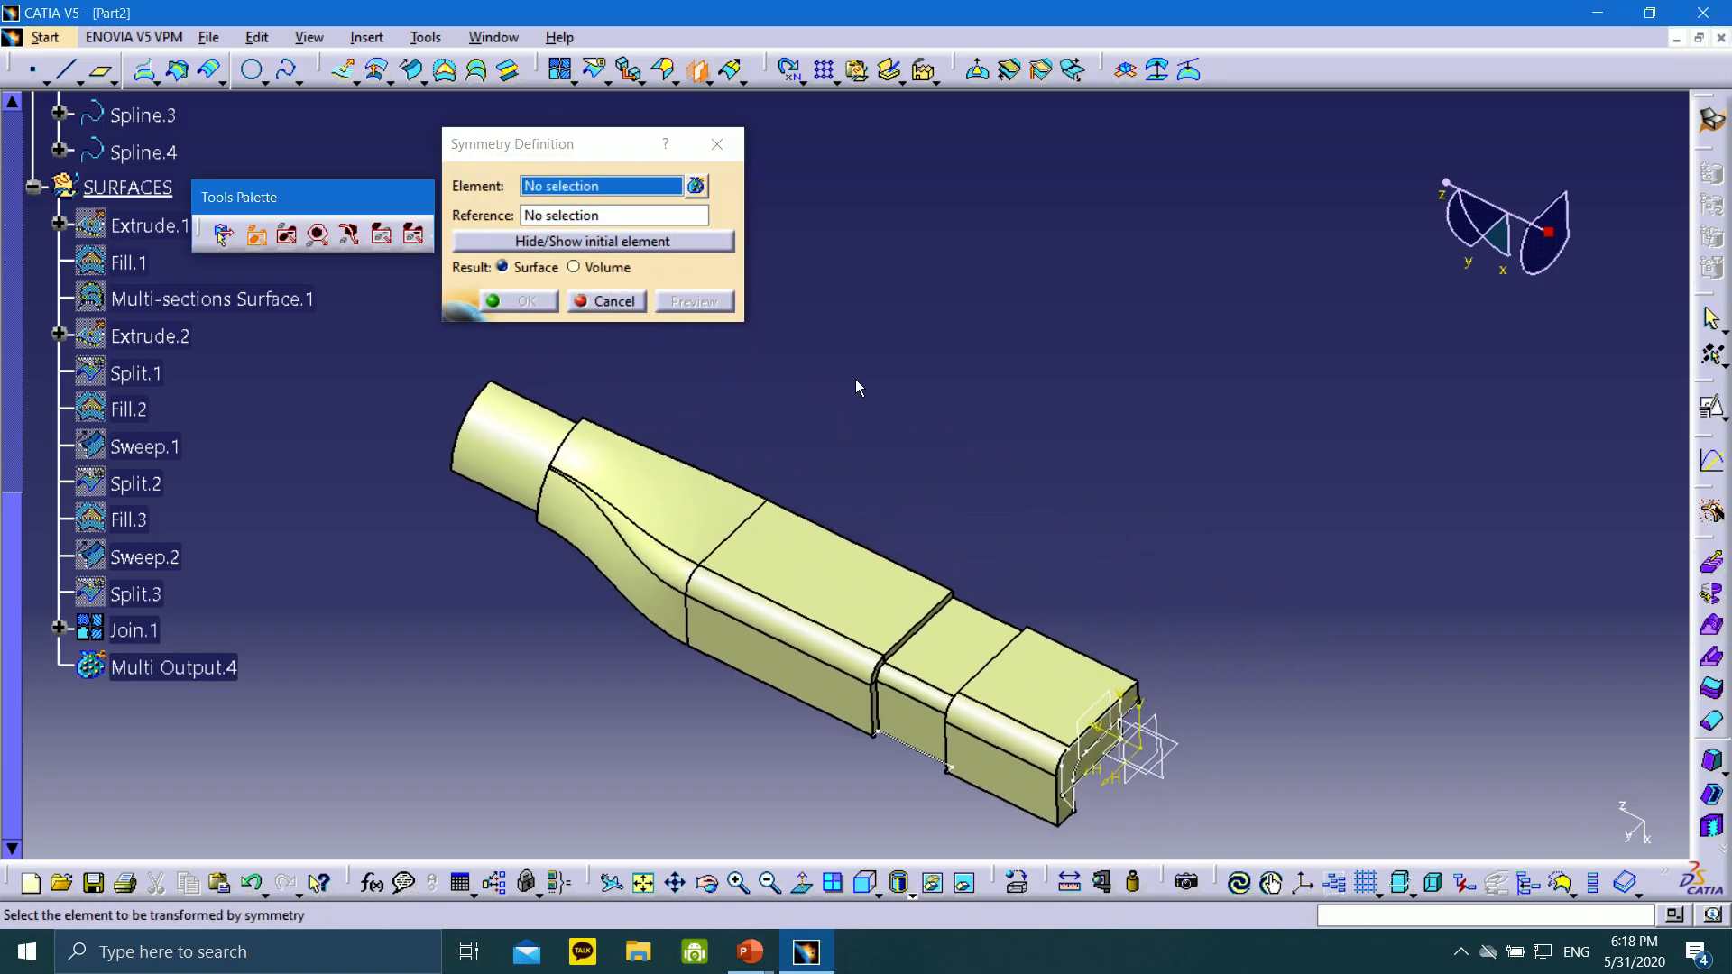
middle_drag(857, 388, 897, 376)
click(883, 573)
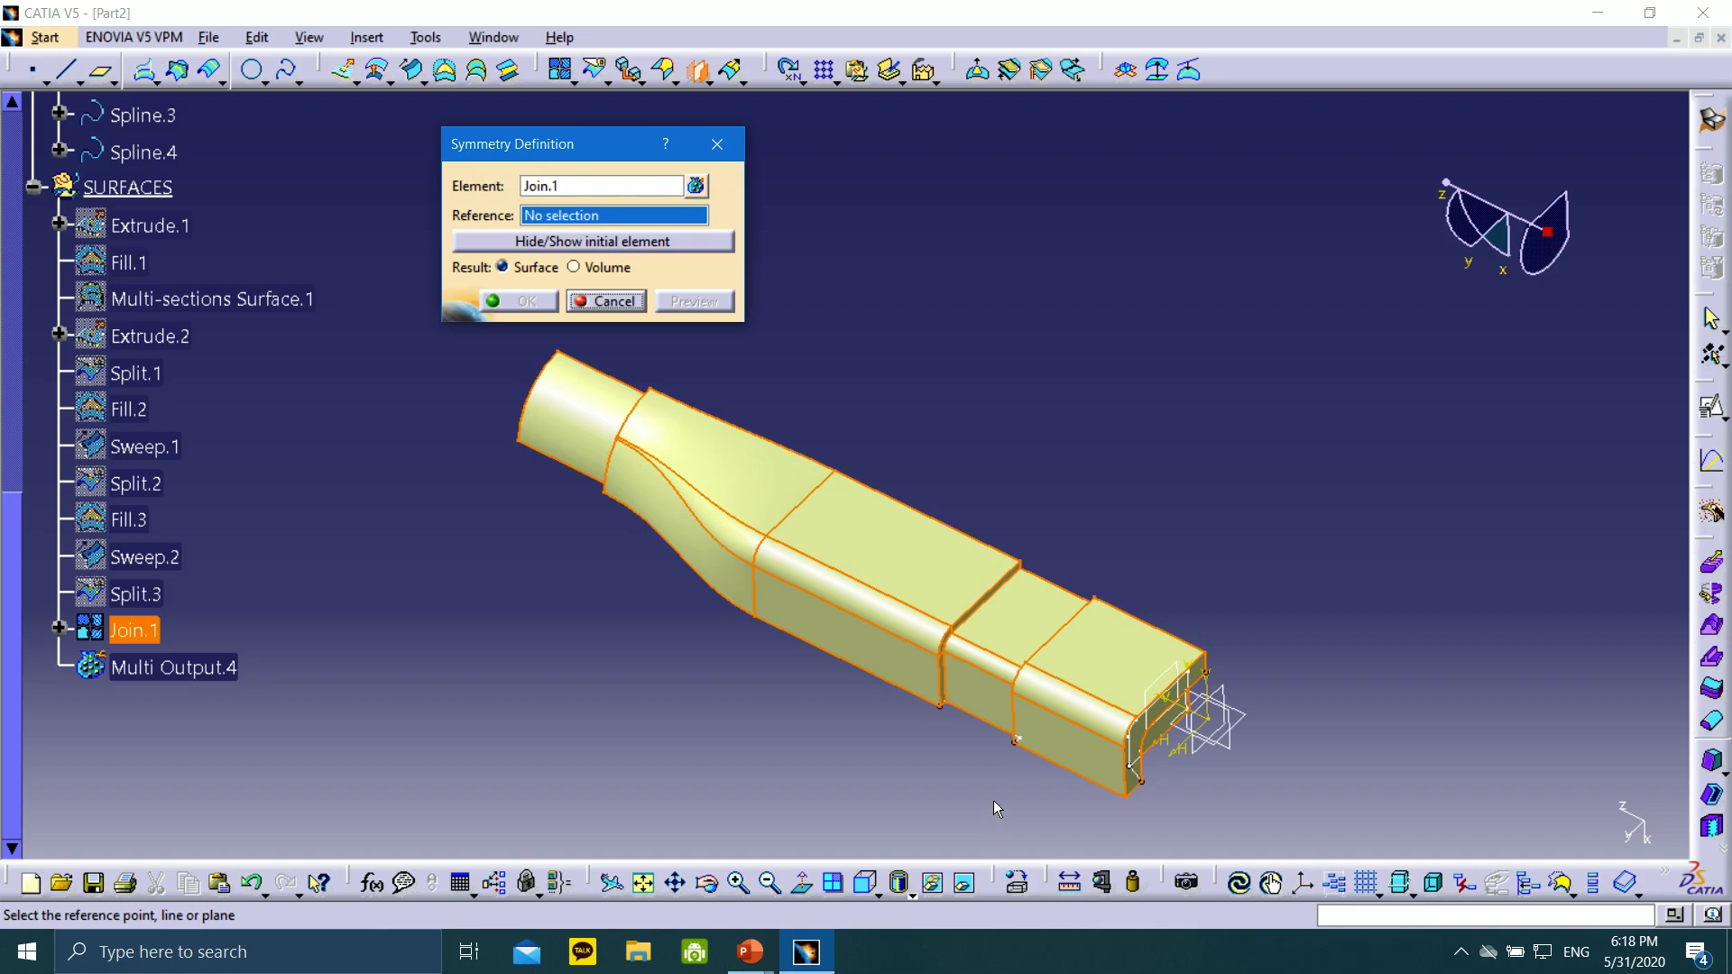
click(1241, 731)
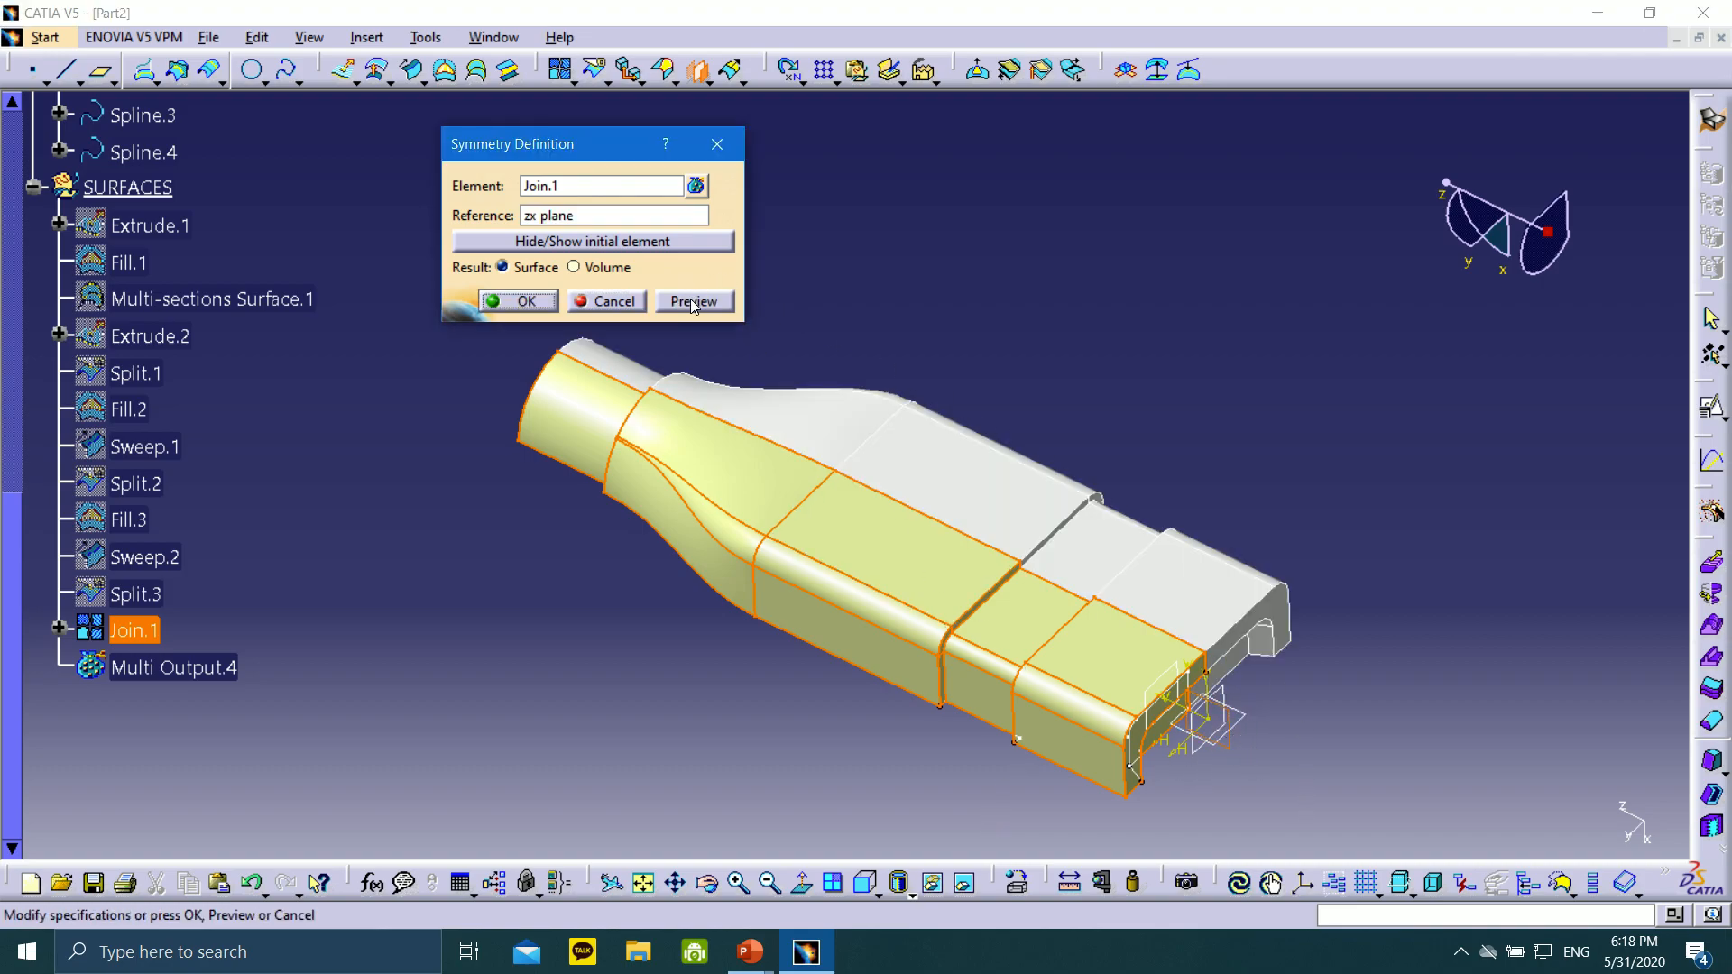
click(522, 302)
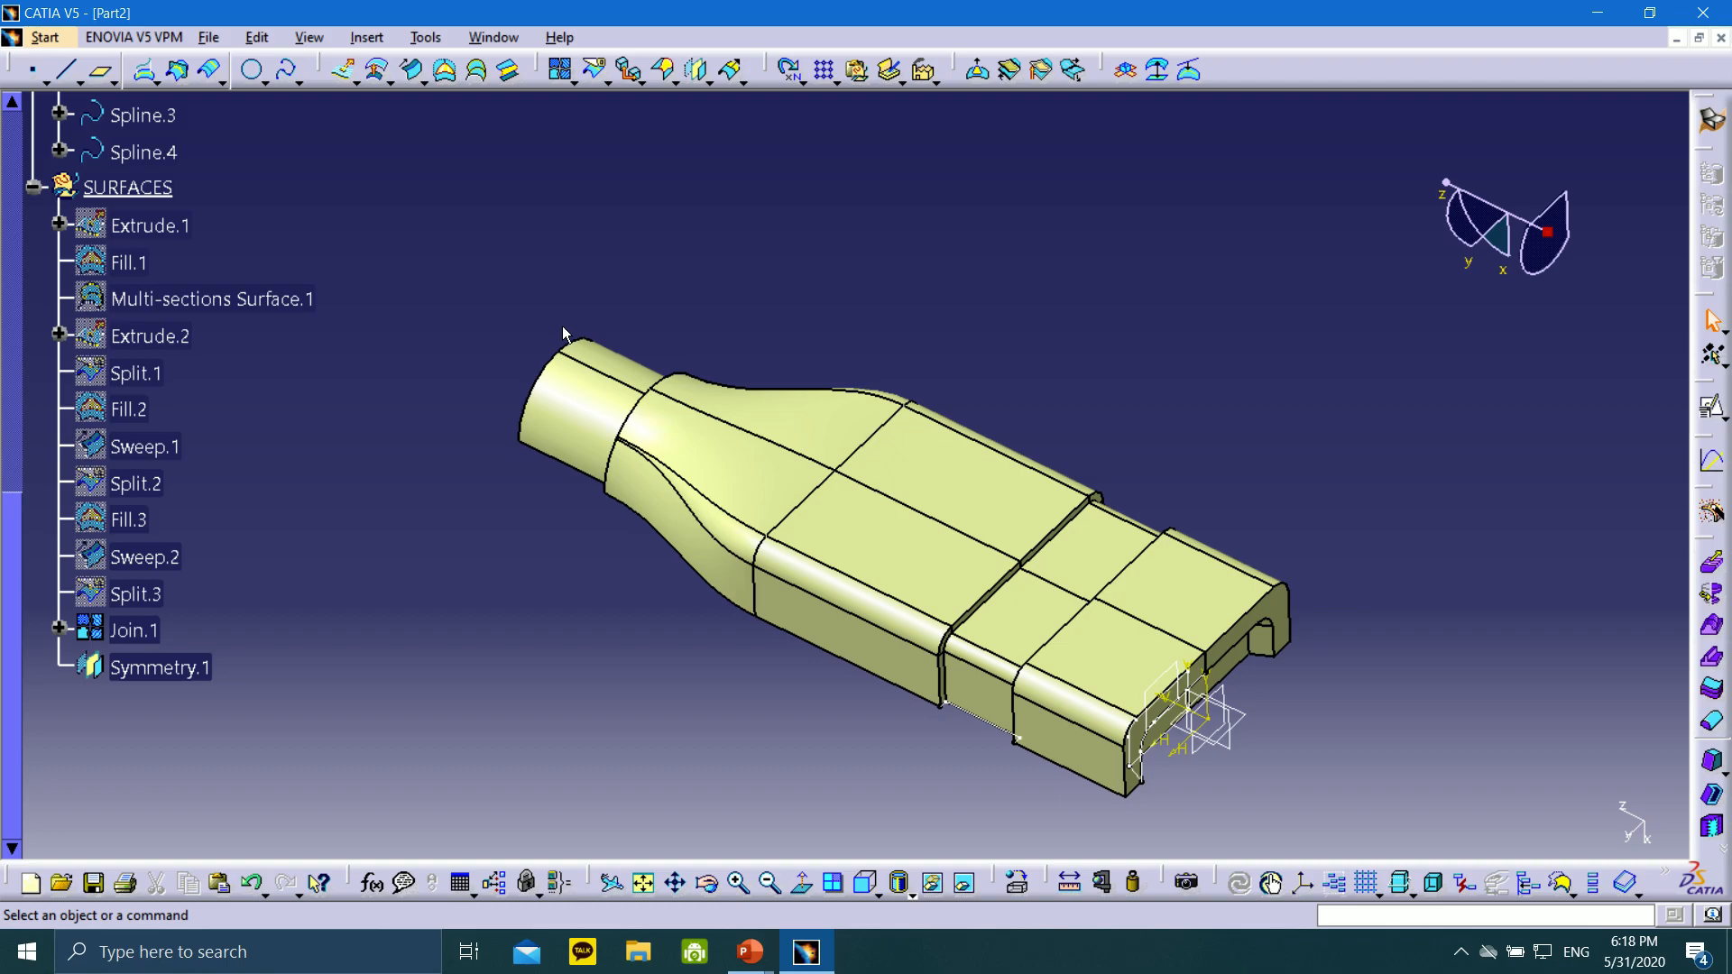
Join Join.1 and Symmetry.1 into one half-body surface with a 0.001 mm merging distance
click(561, 81)
click(783, 480)
click(825, 437)
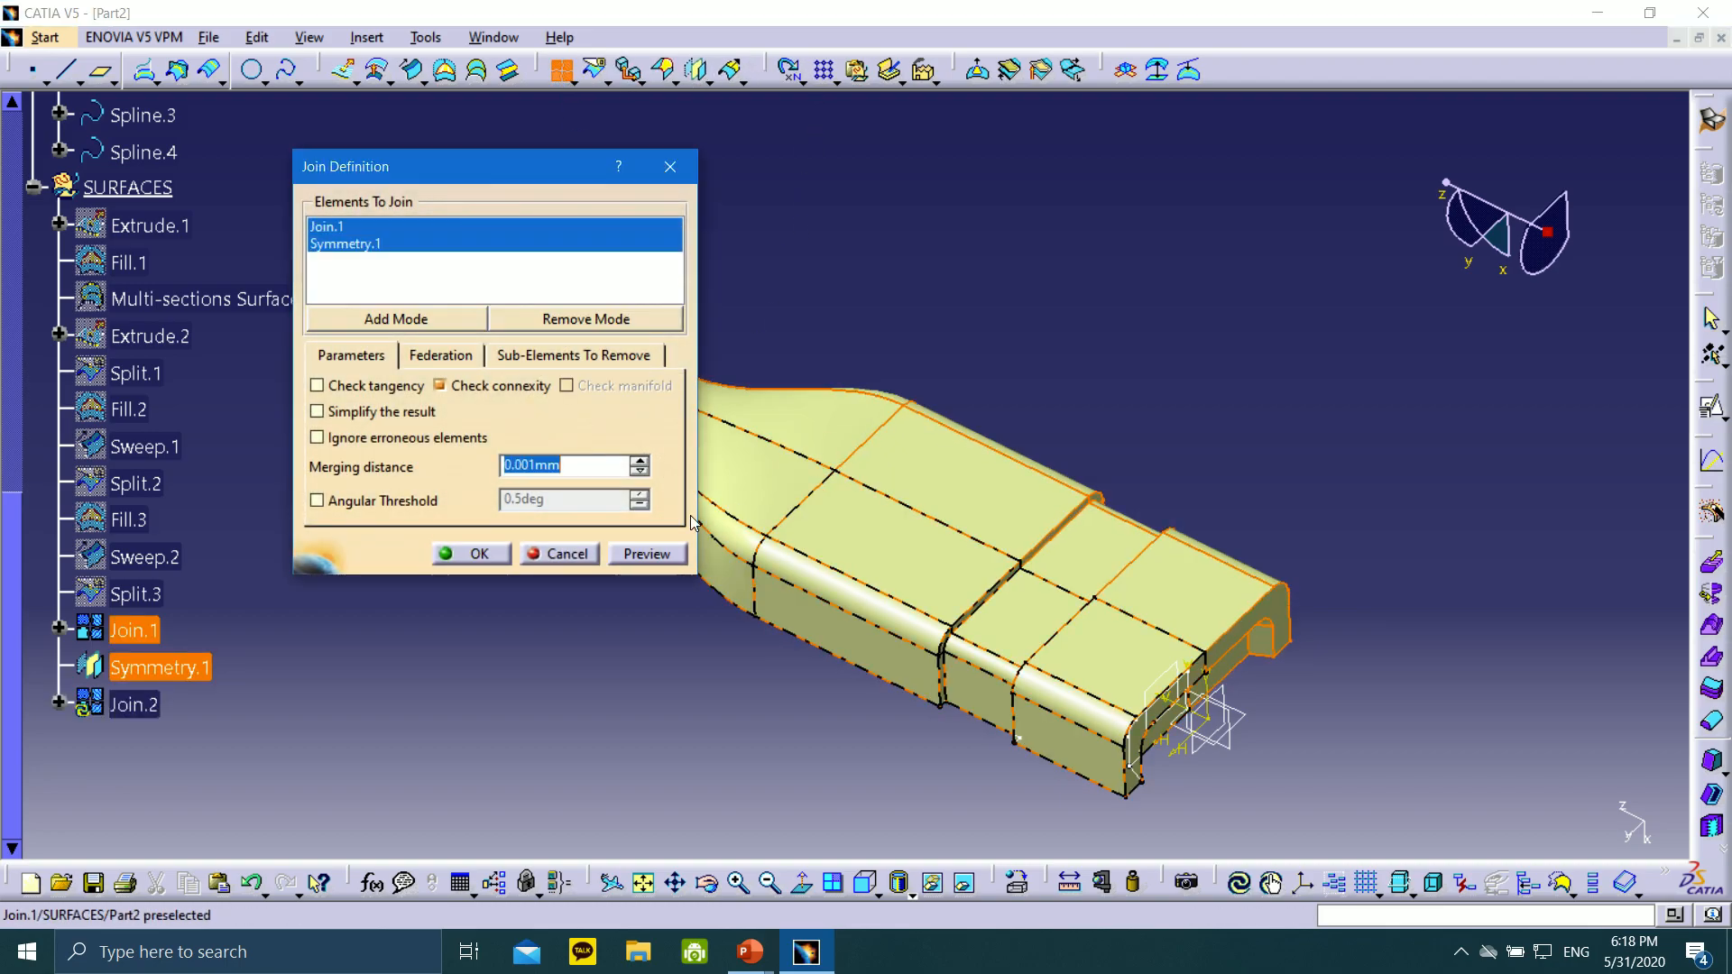
click(465, 558)
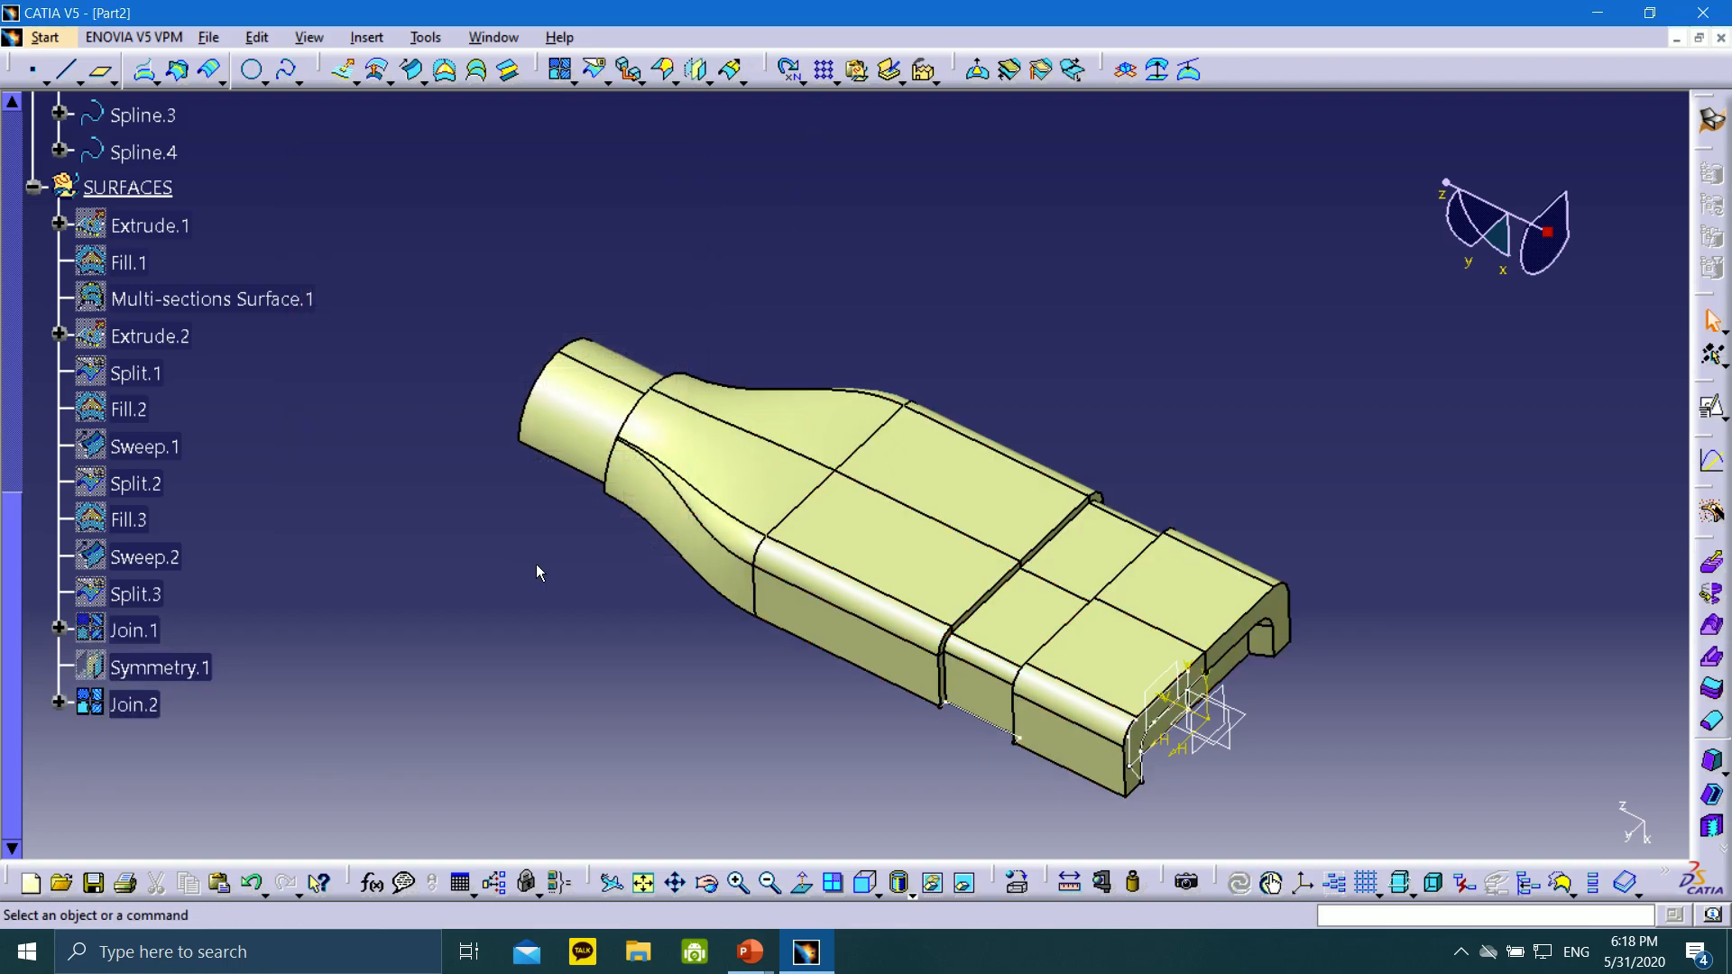
Mirror the joined half-body surface Join.2 about the yz plane with Symmetry
click(705, 83)
click(726, 167)
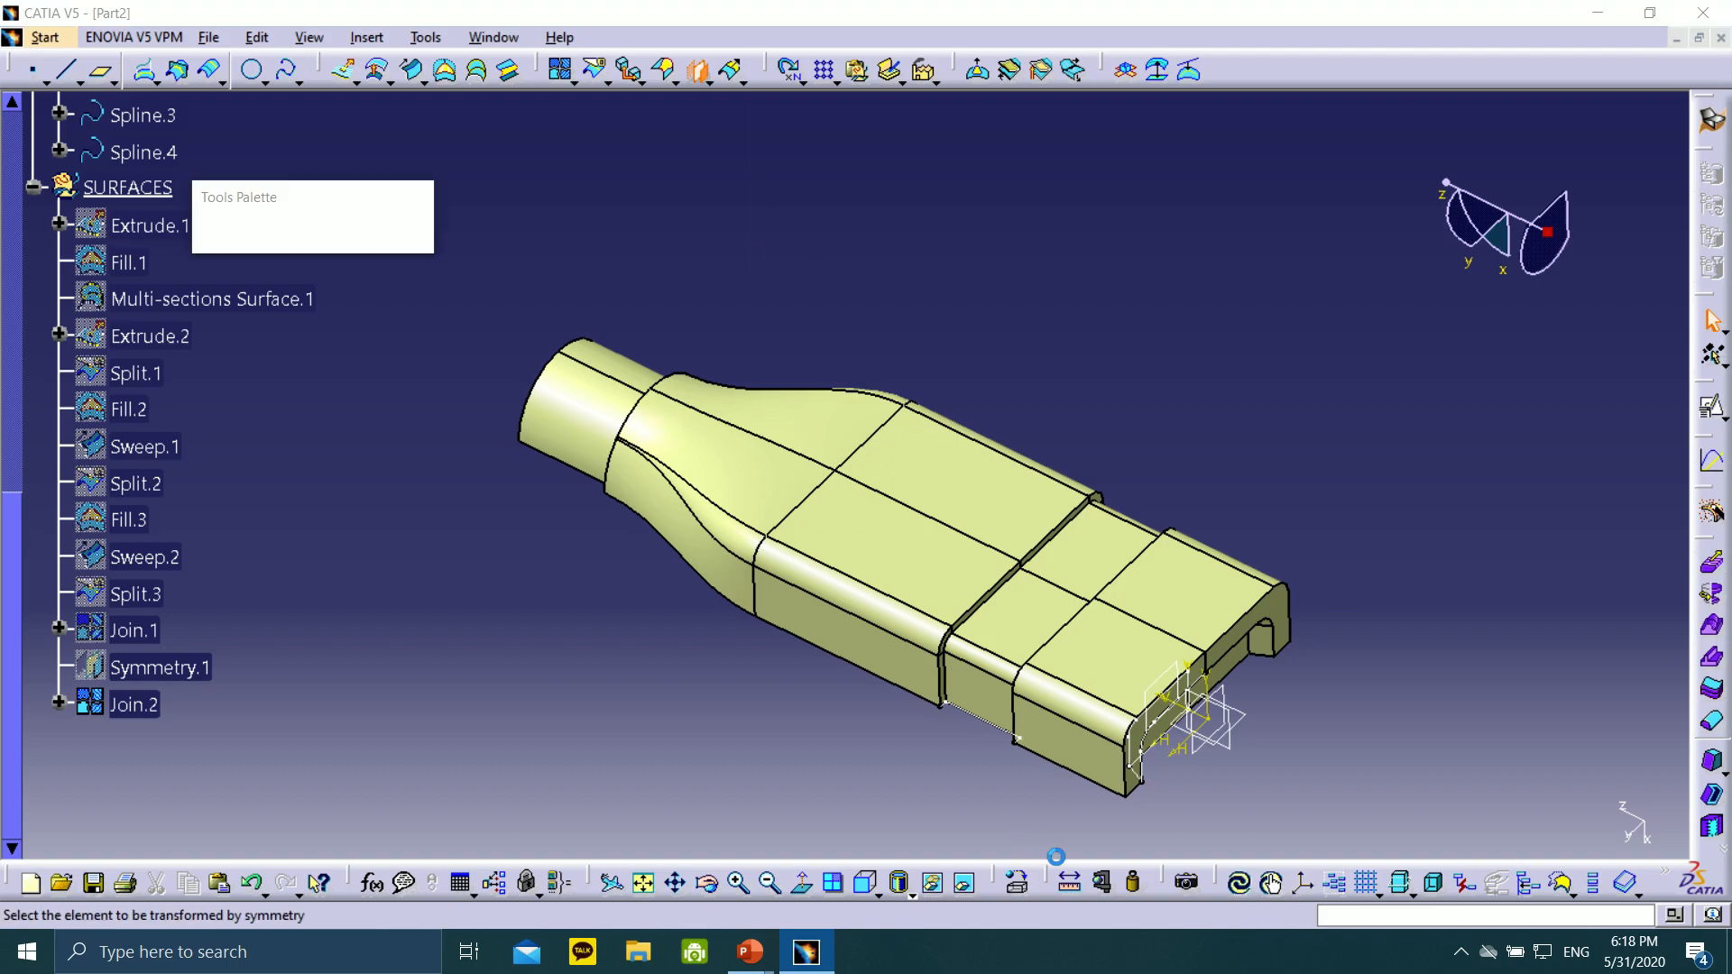
click(1255, 719)
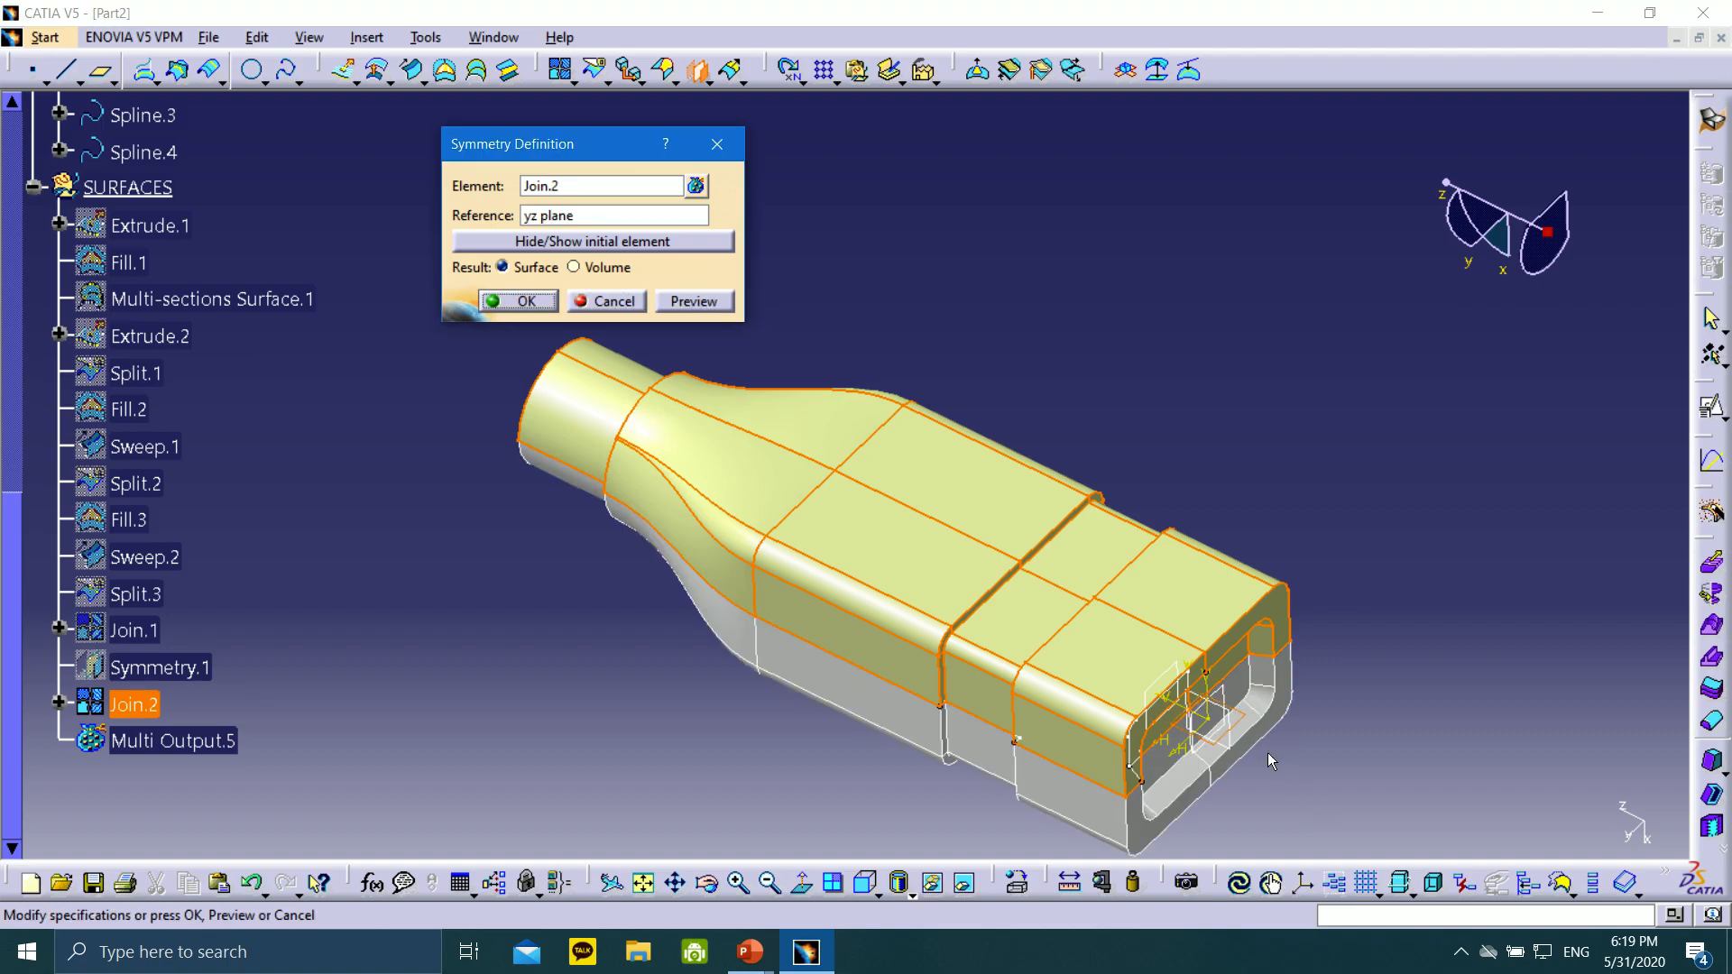
click(526, 300)
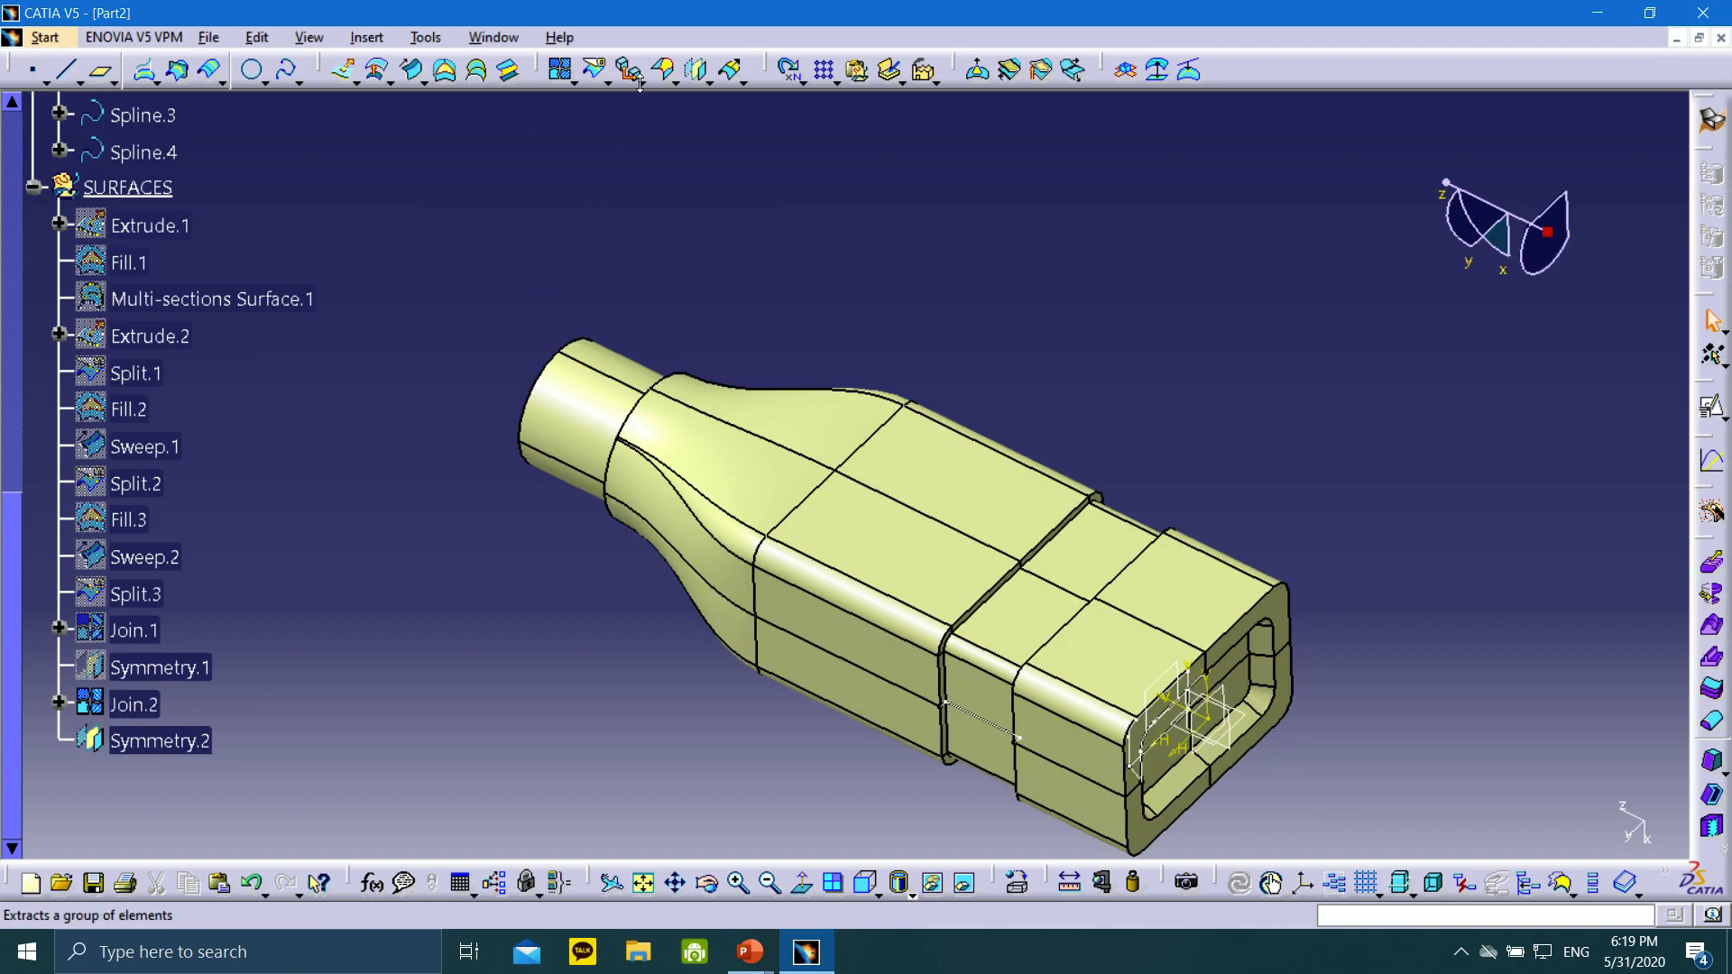
Join Join.2 and Symmetry.2 into the complete body surface with a 0.001 mm merging distance
click(559, 69)
click(901, 514)
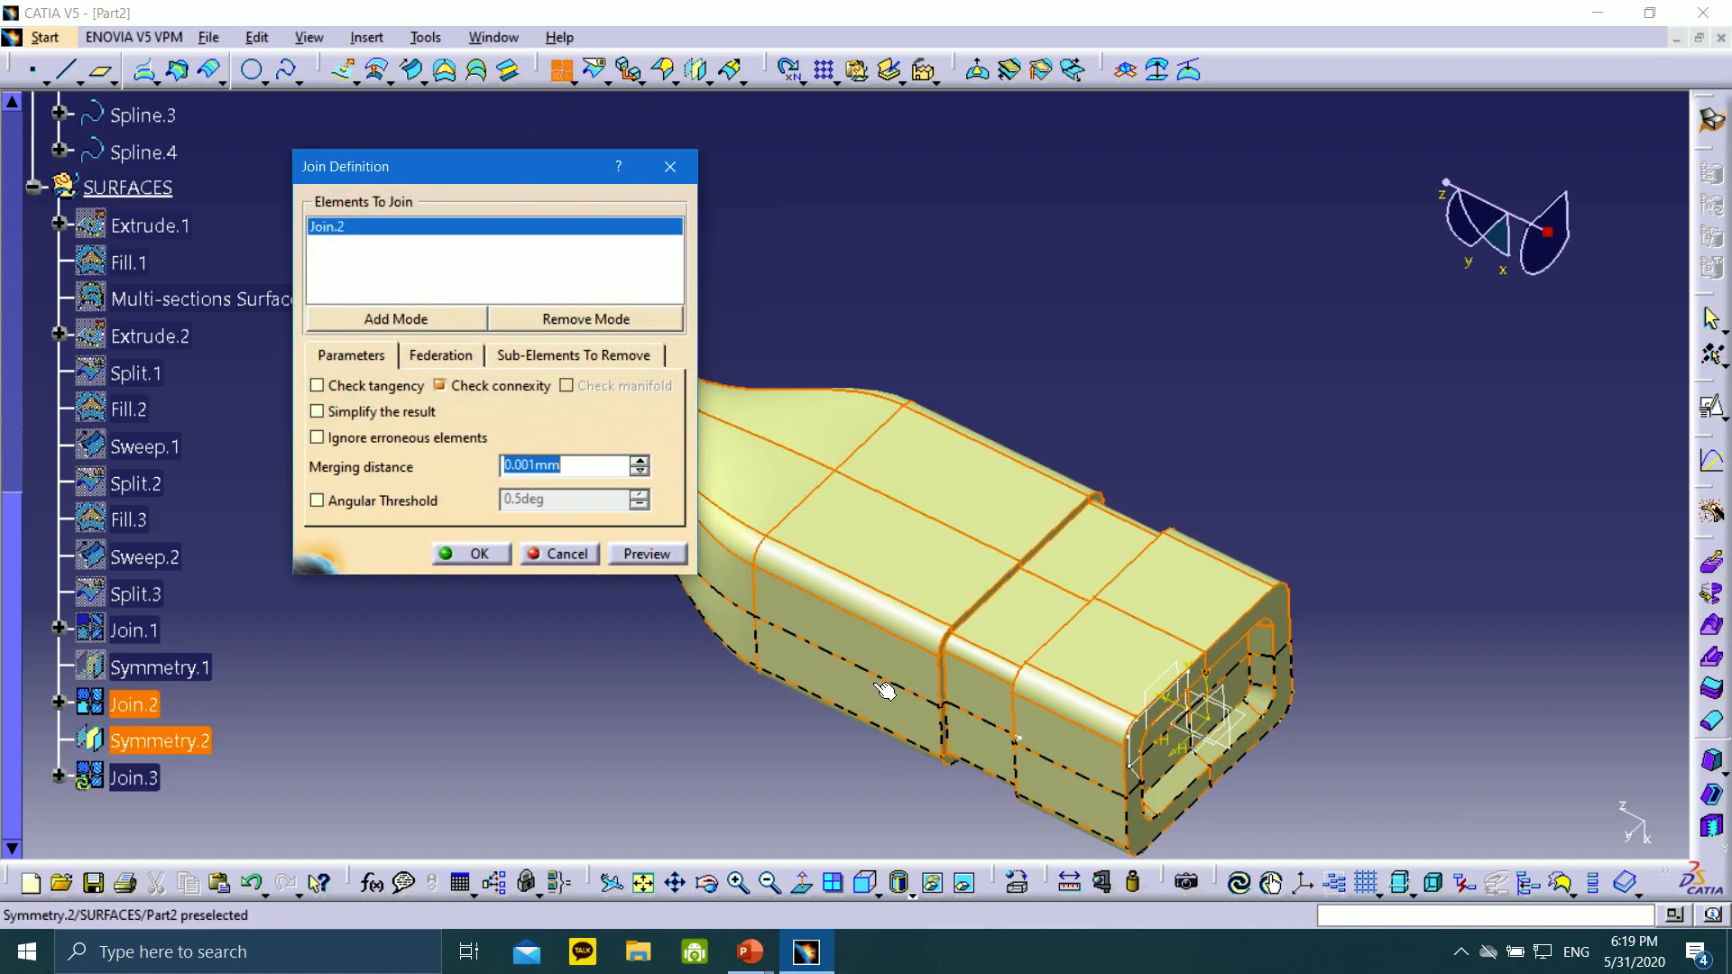
click(885, 688)
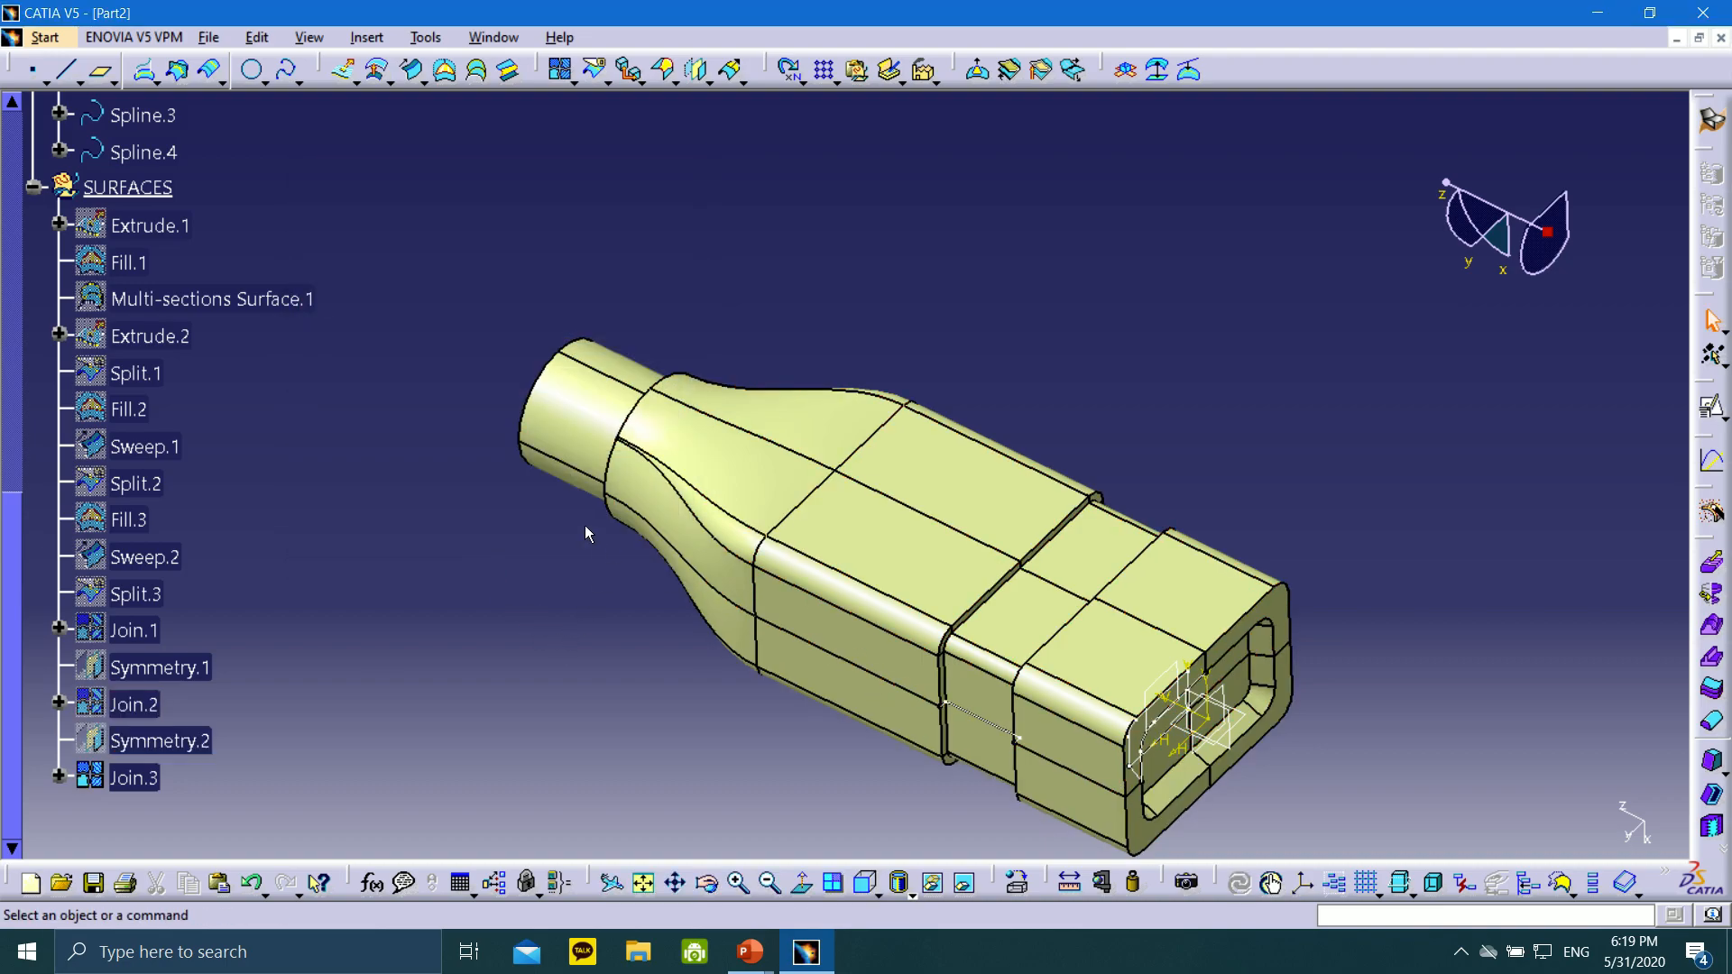
Inspect the complete joined body from several sides, including its neck and recessed end
middle_drag(587, 527, 1249, 763)
middle_drag(638, 275, 848, 550)
middle_drag(1121, 680, 838, 545)
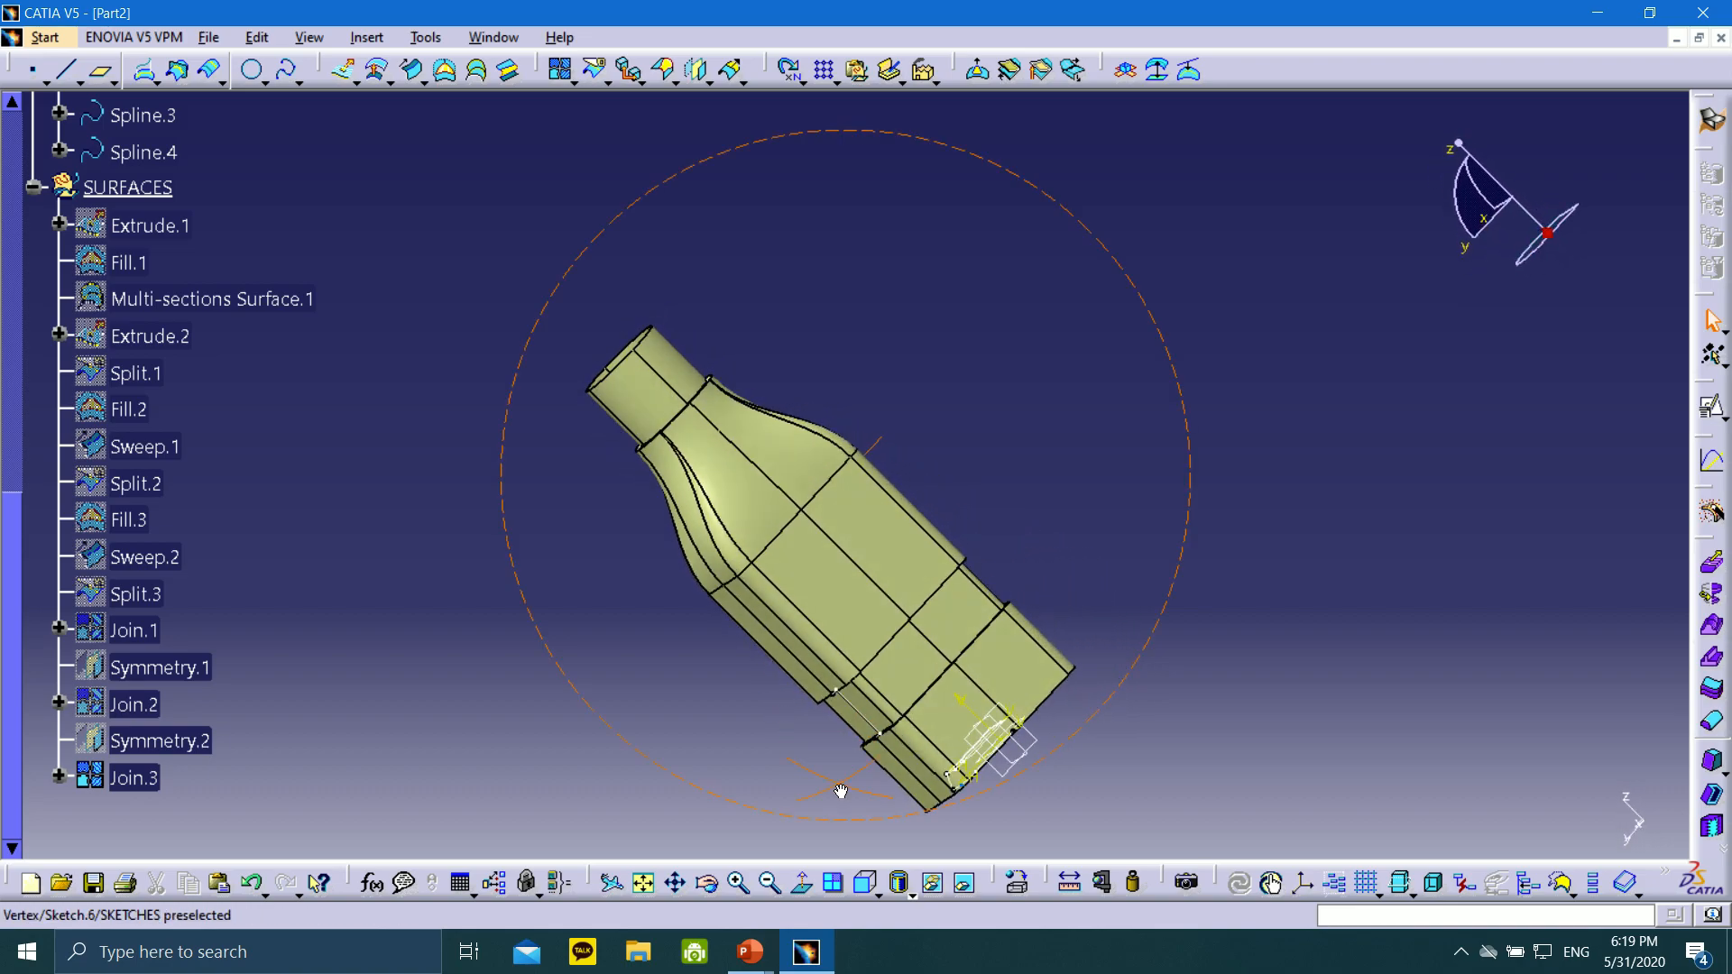
middle_drag(810, 671, 861, 610)
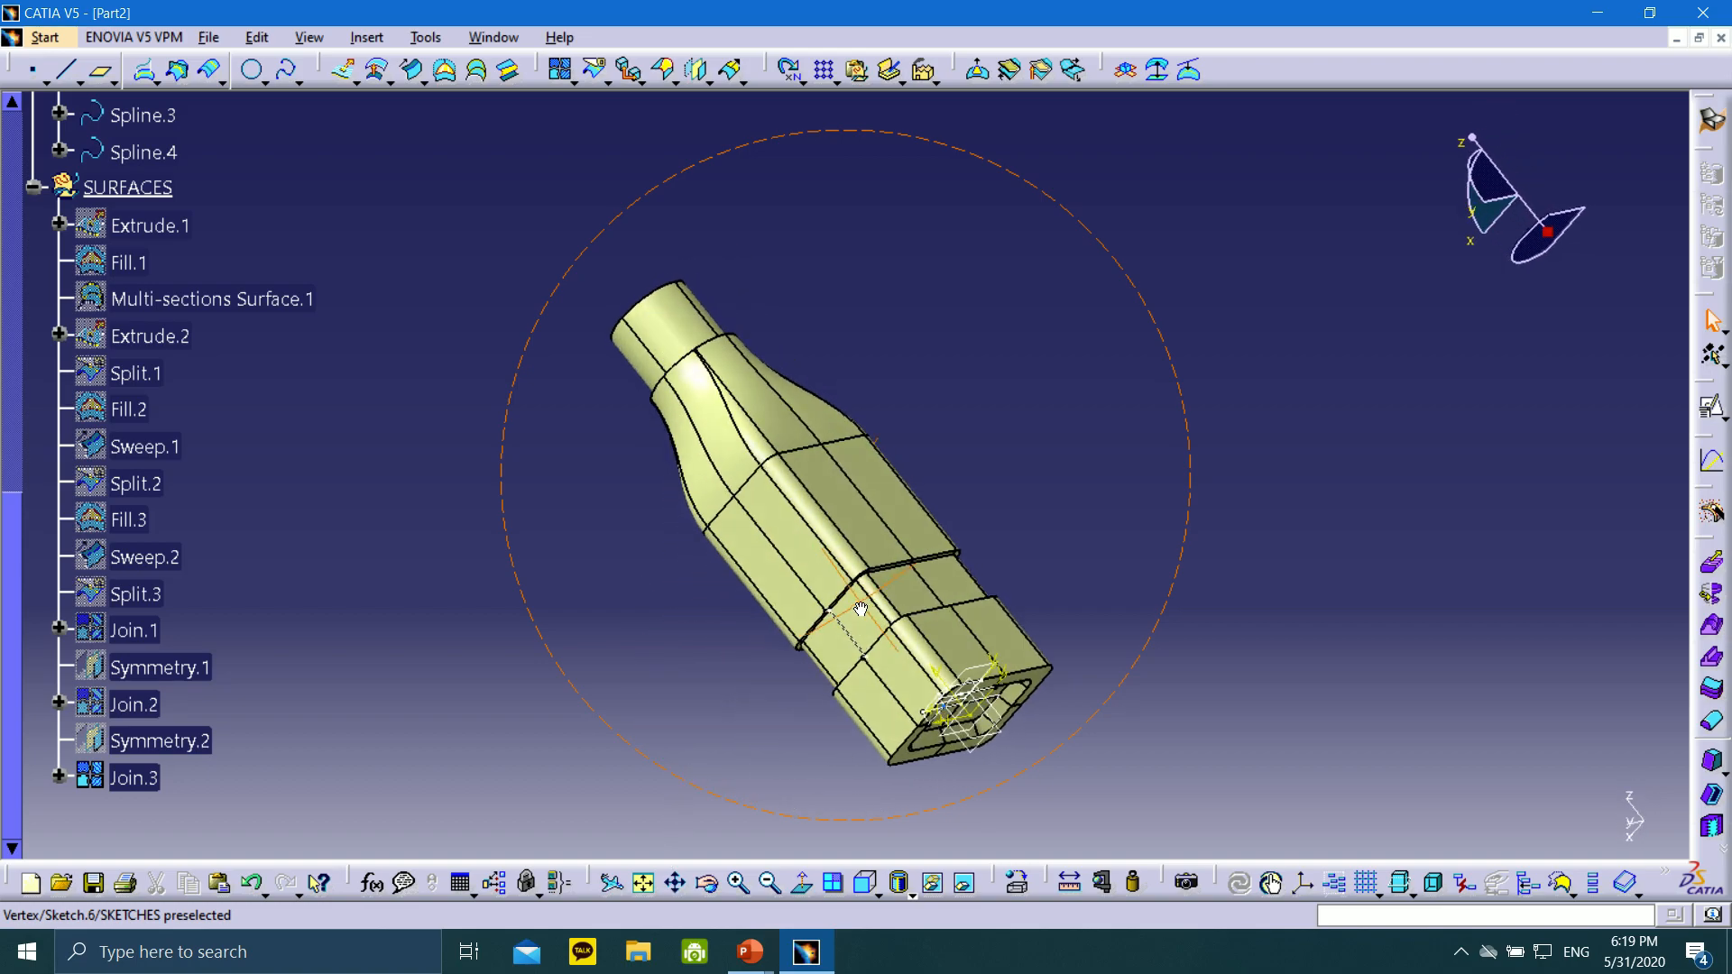
middle_drag(805, 554, 1052, 599)
mouse_move(767, 483)
middle_down()
mouse_move(803, 573)
mouse_move(754, 495)
middle_up()
Switch to the PowerPoint slide show and read the instructions for EdgeFillet.1, Sketch.9 and Sketch.10
mouse_move(751, 952)
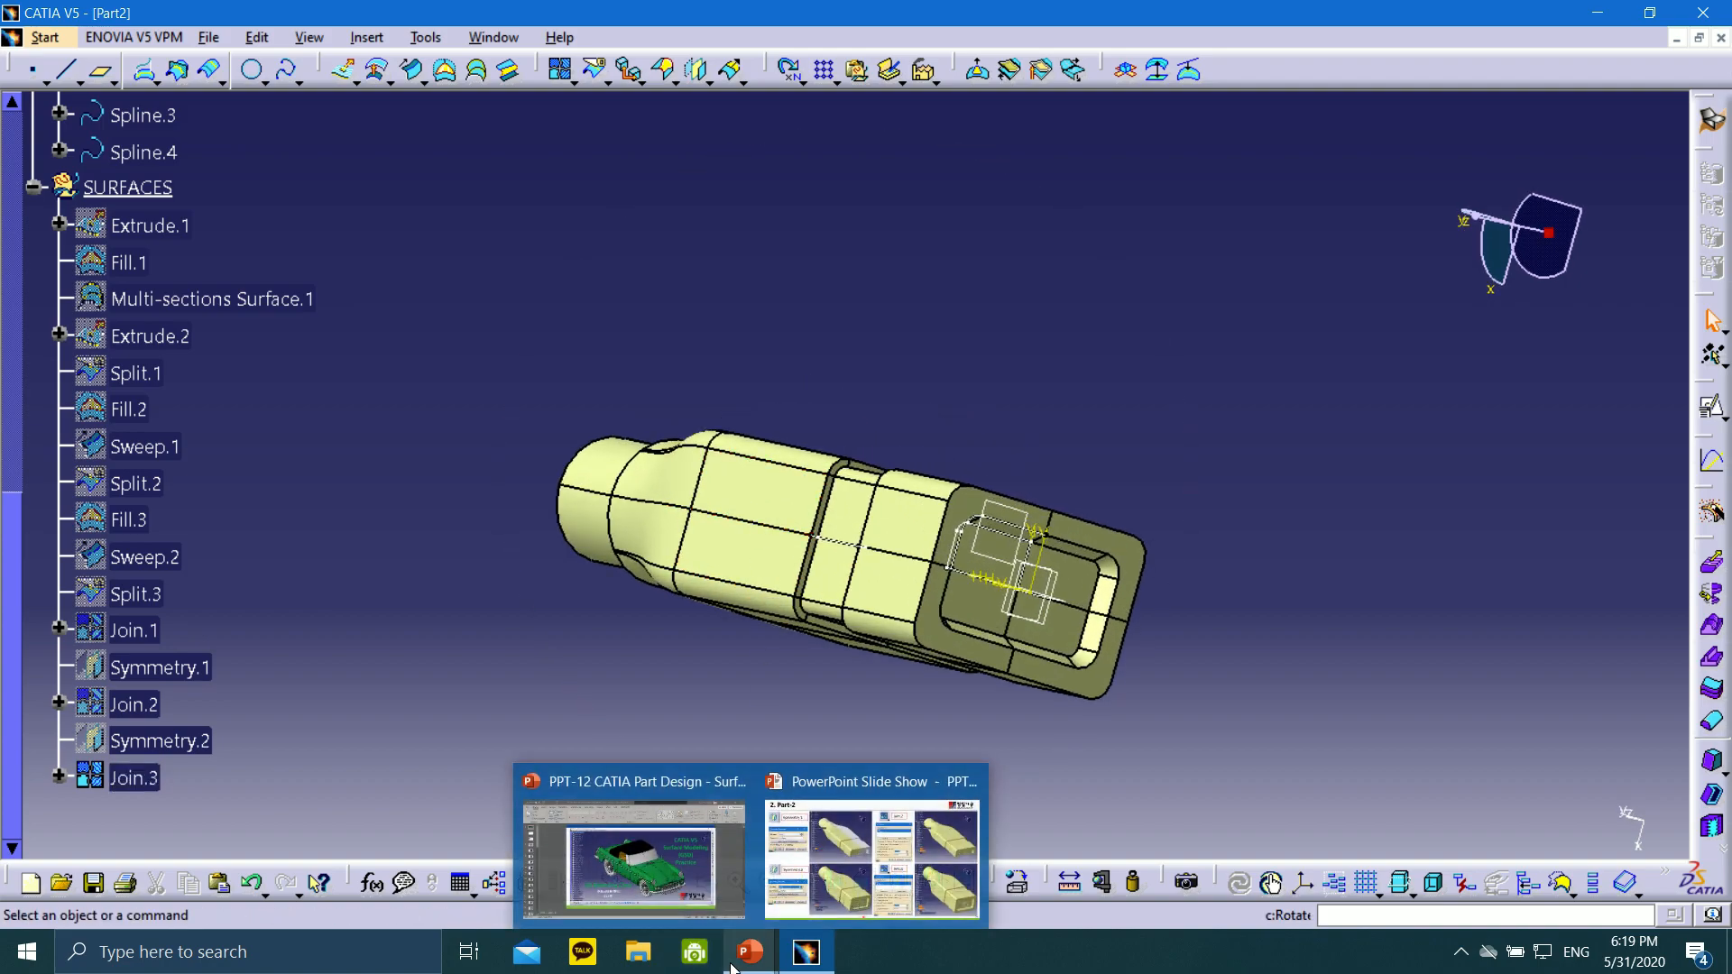
click(870, 839)
click(63, 952)
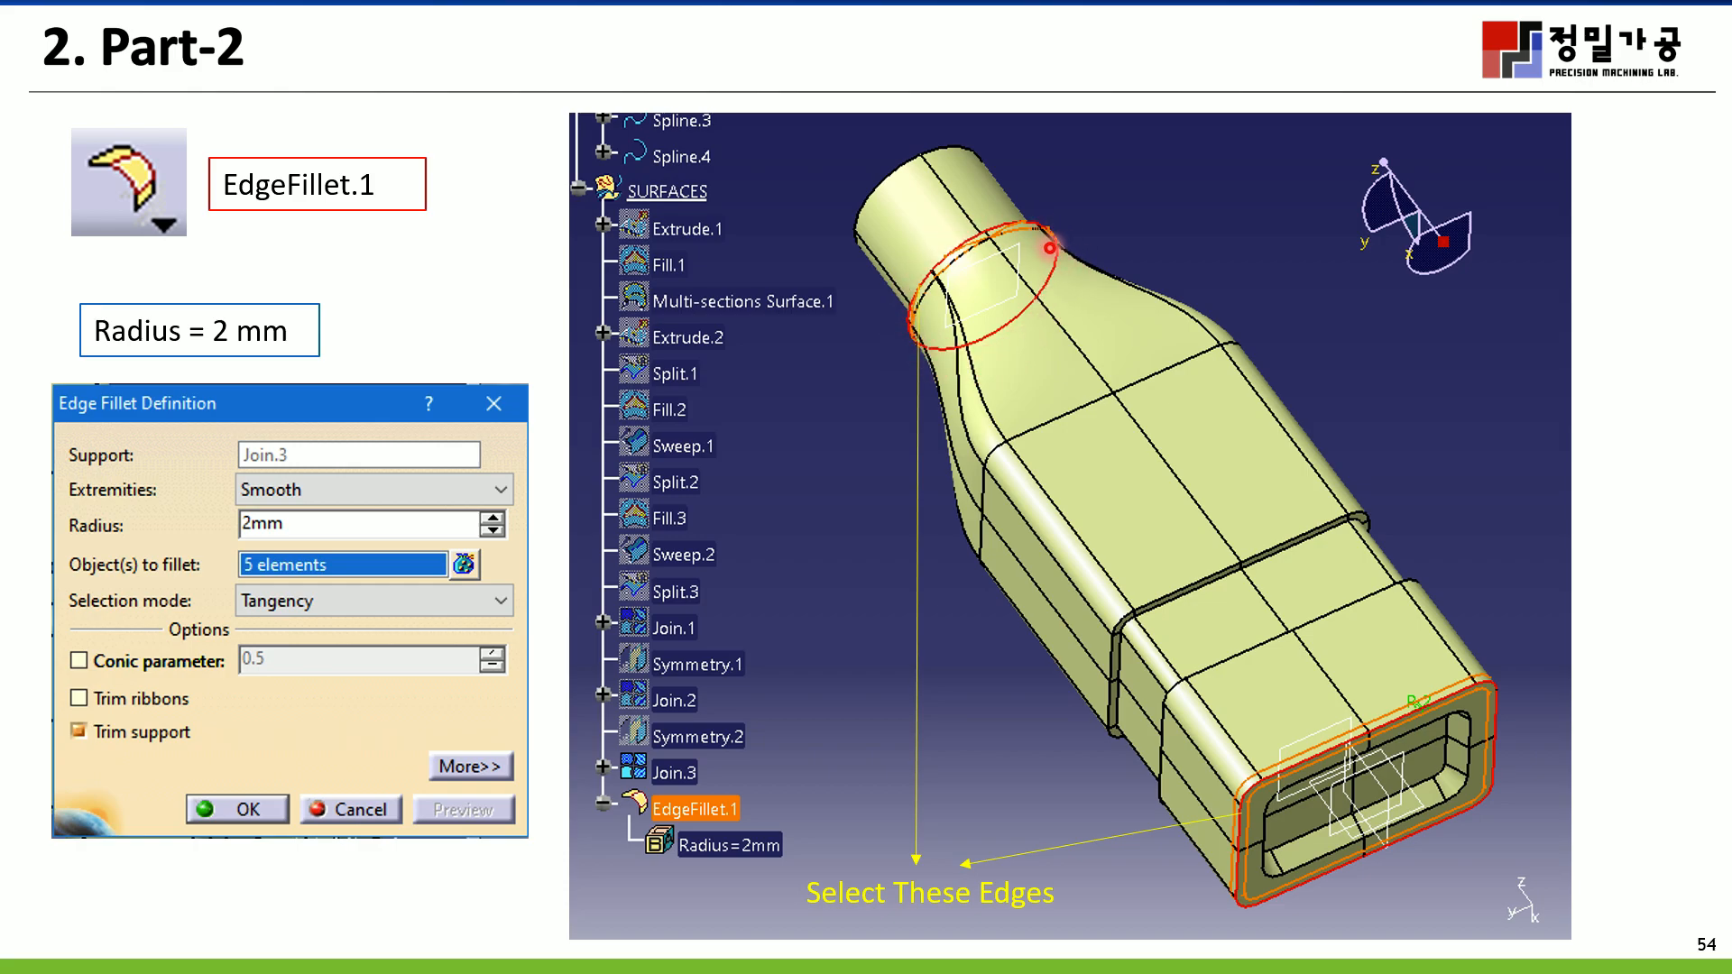
click(78, 950)
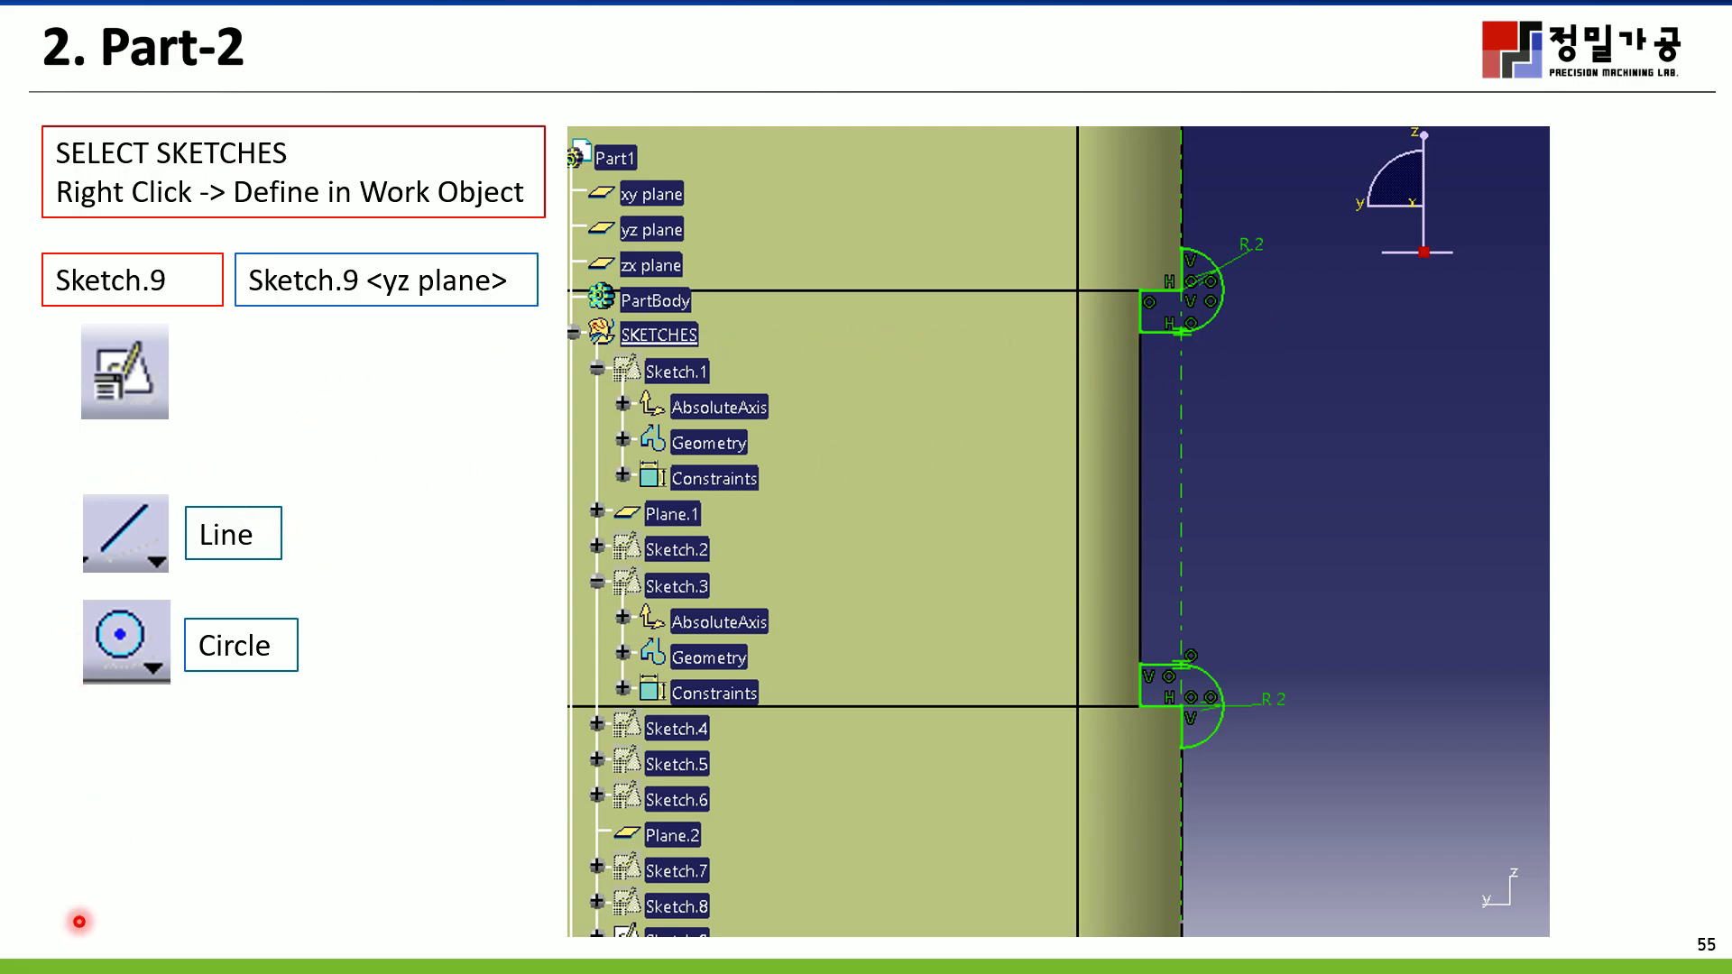
click(58, 957)
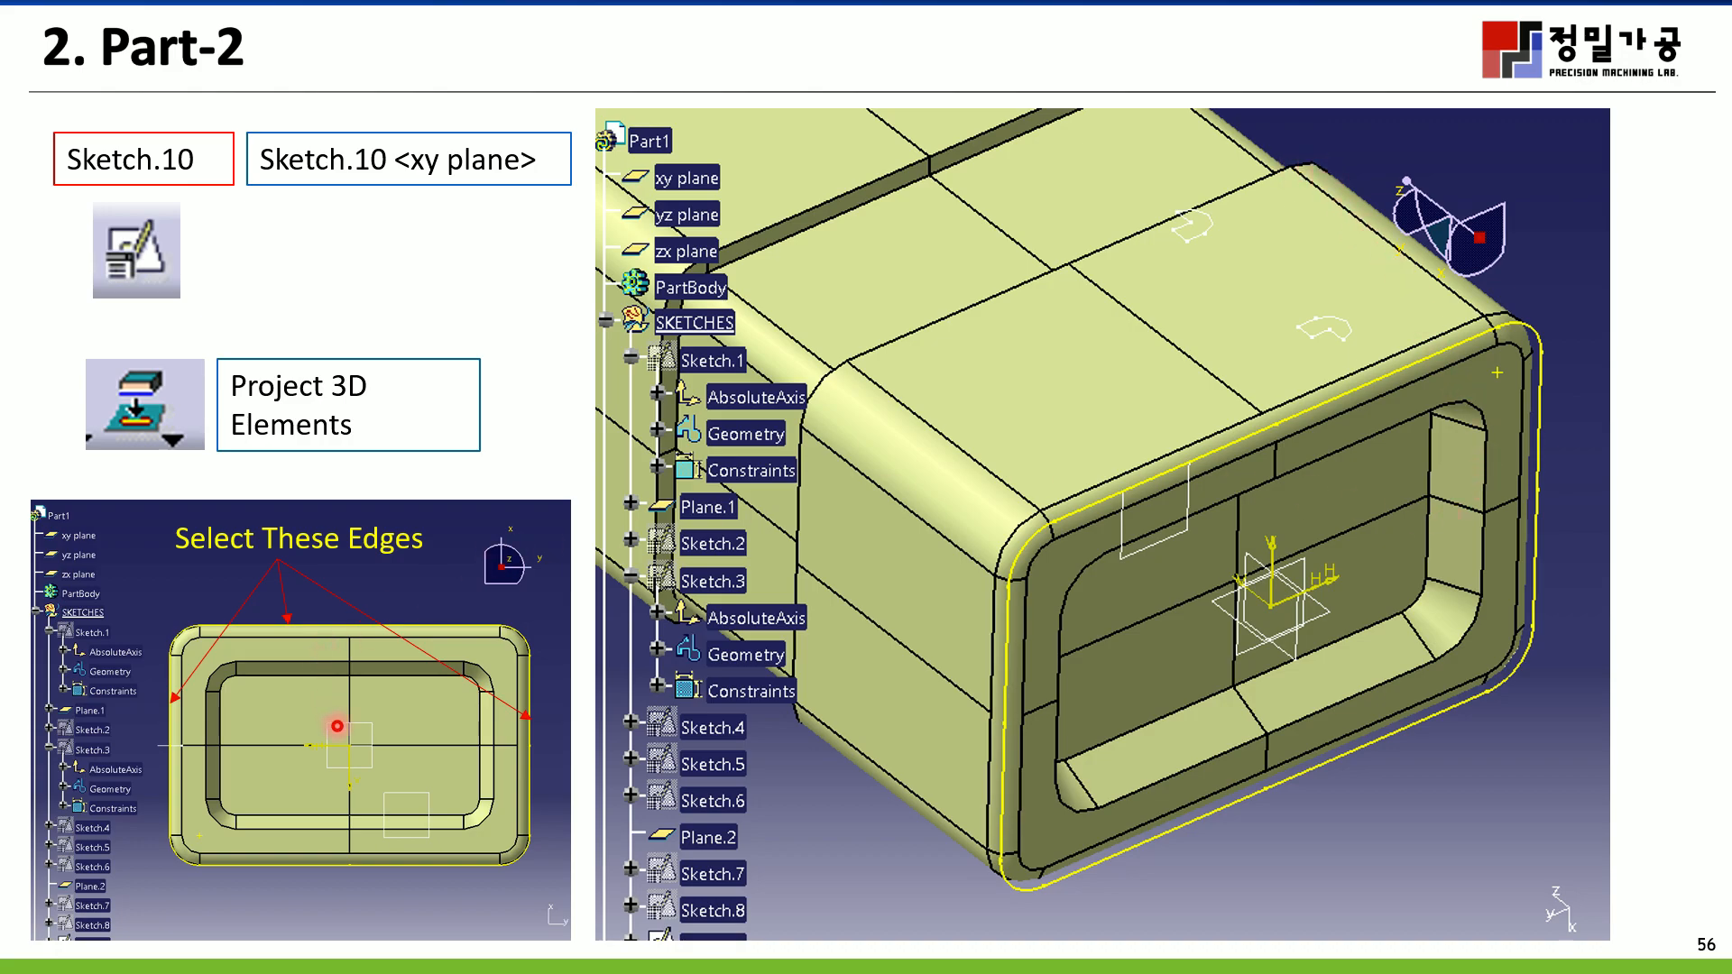
Switch back to CATIA and start an Edge Fillet on Join.3 with the outer rim edge of the recessed end
key(super)
click(808, 953)
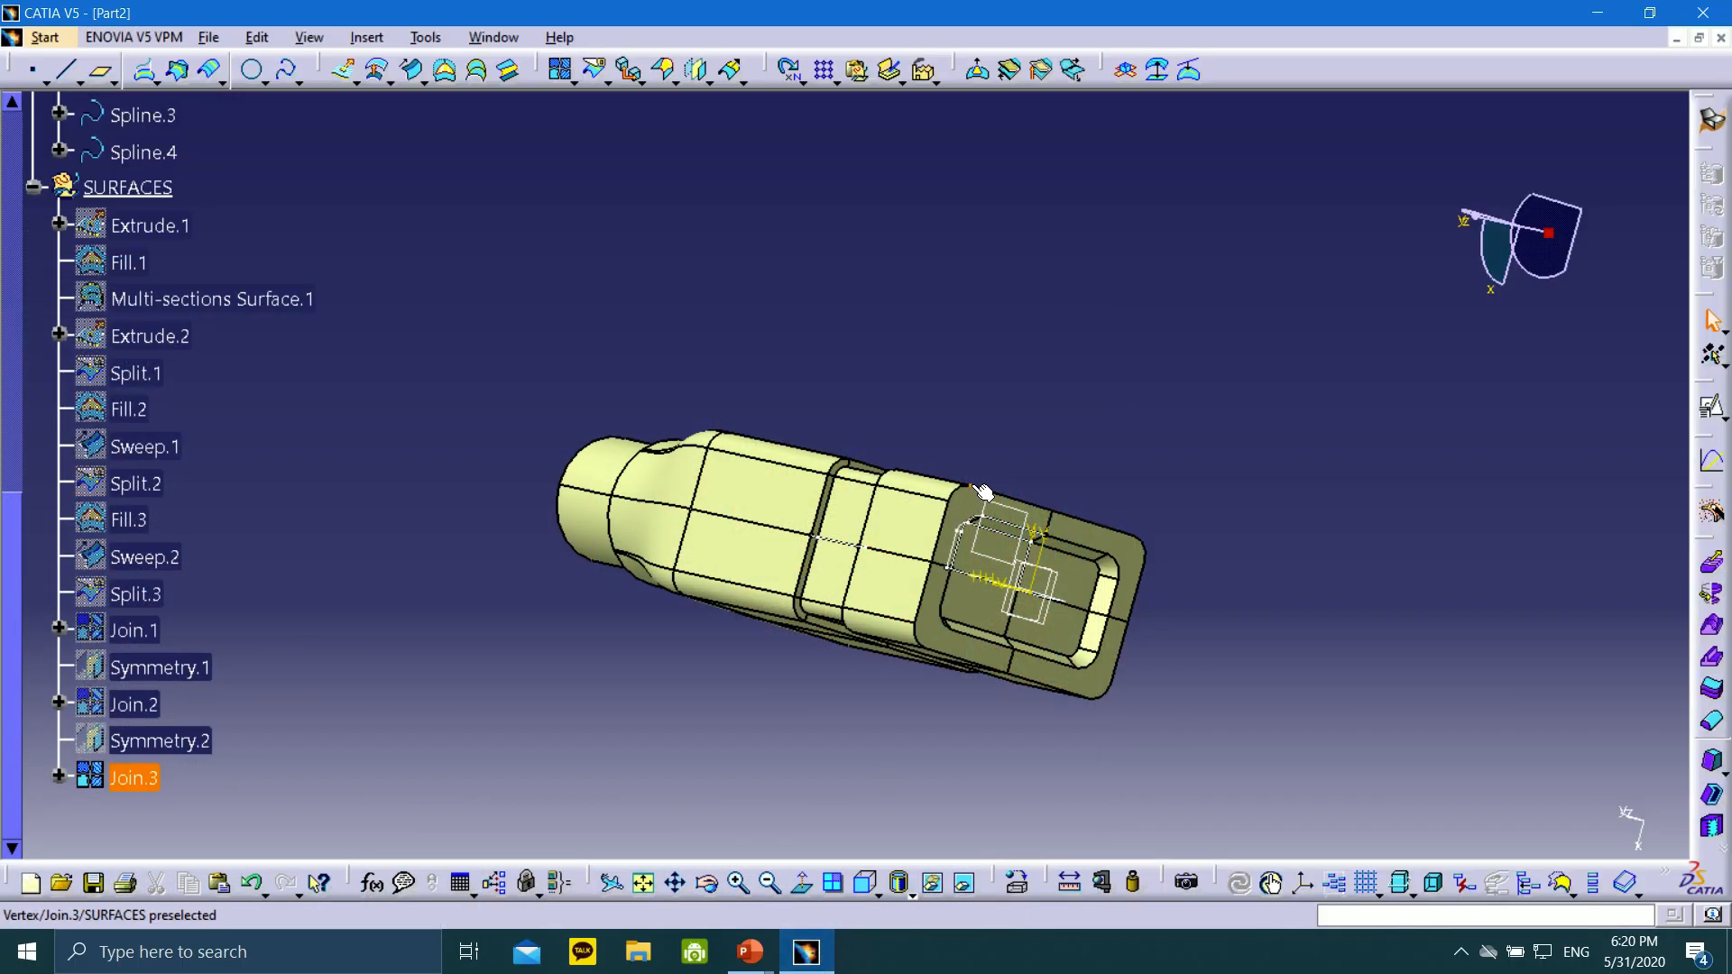
click(676, 74)
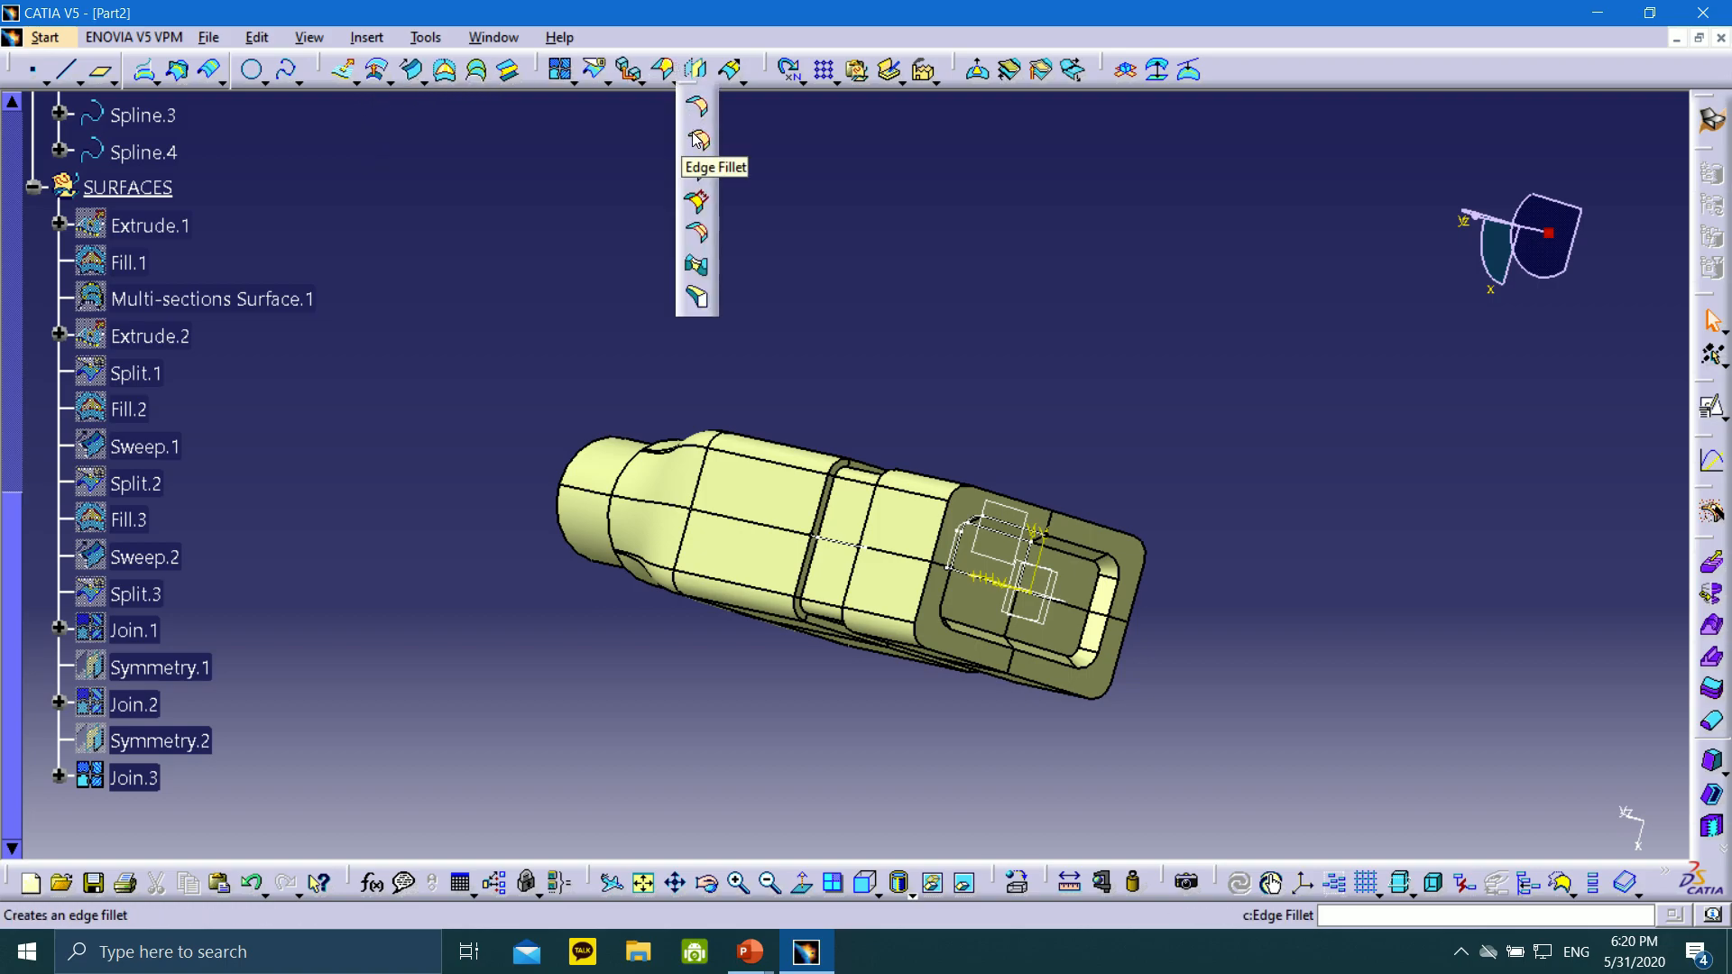
click(696, 168)
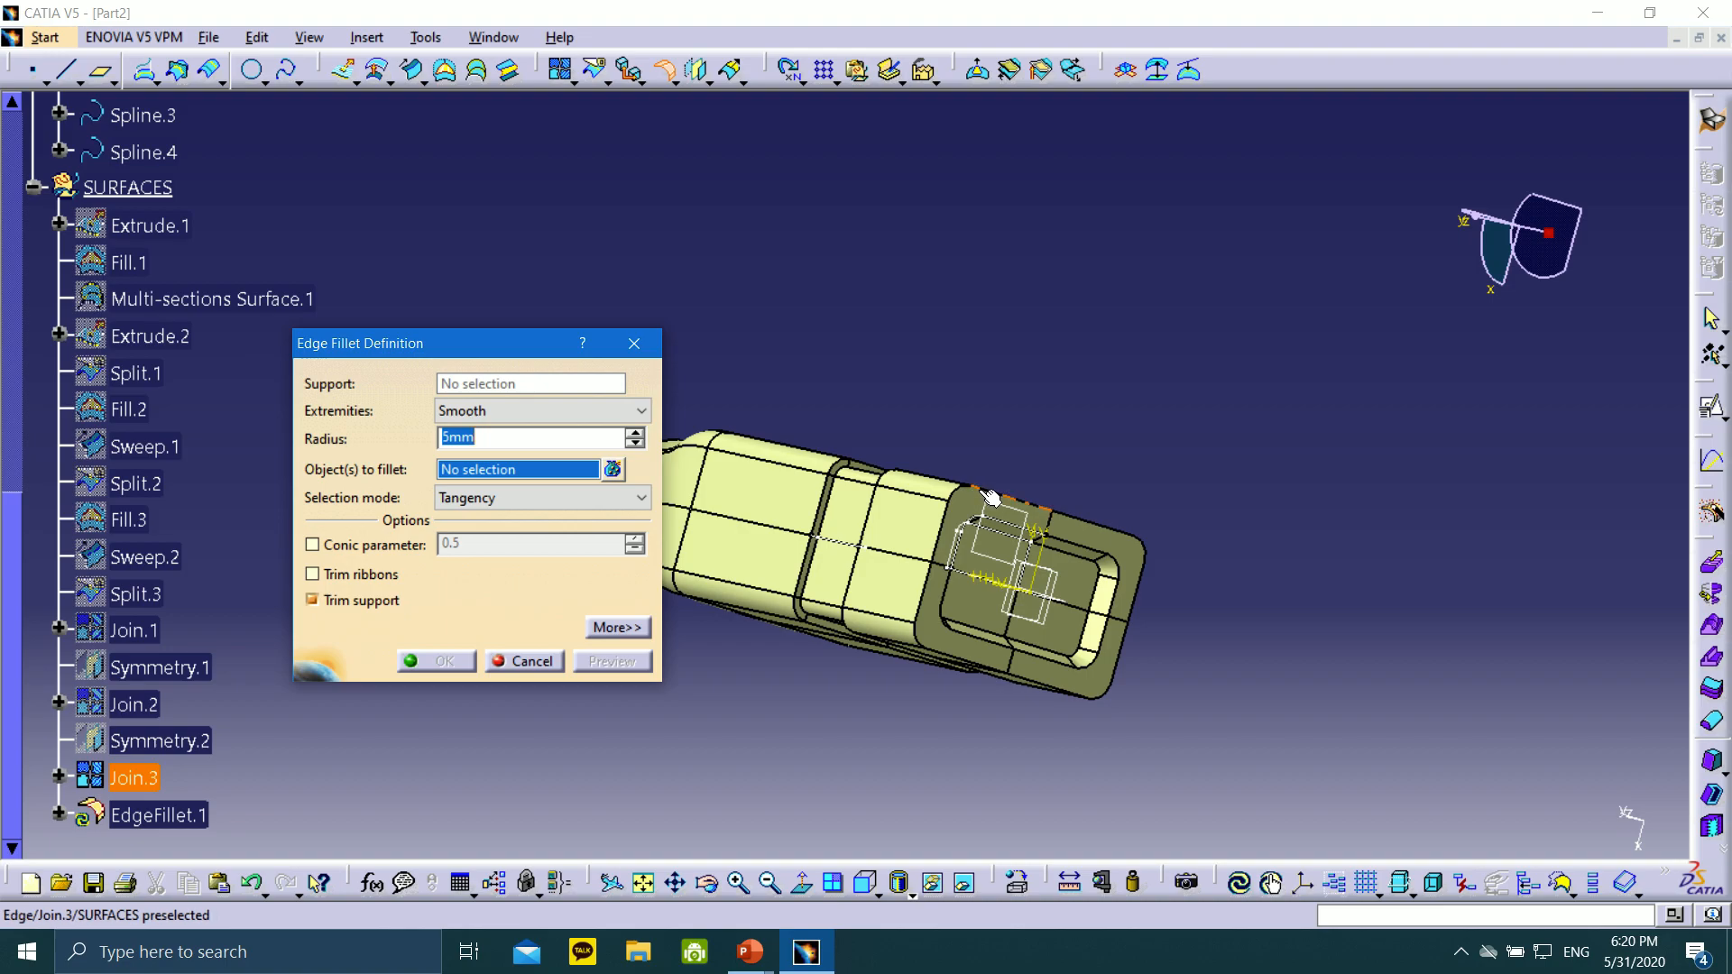
click(1029, 542)
Add the four outer edges around the shoulder ring at the neck to the objects to fillet
mouse_move(1013, 487)
middle_down()
mouse_move(1223, 568)
mouse_move(982, 494)
mouse_move(1005, 472)
middle_up()
middle_drag(1074, 532, 1072, 350)
scroll(1074, 350, up, 1)
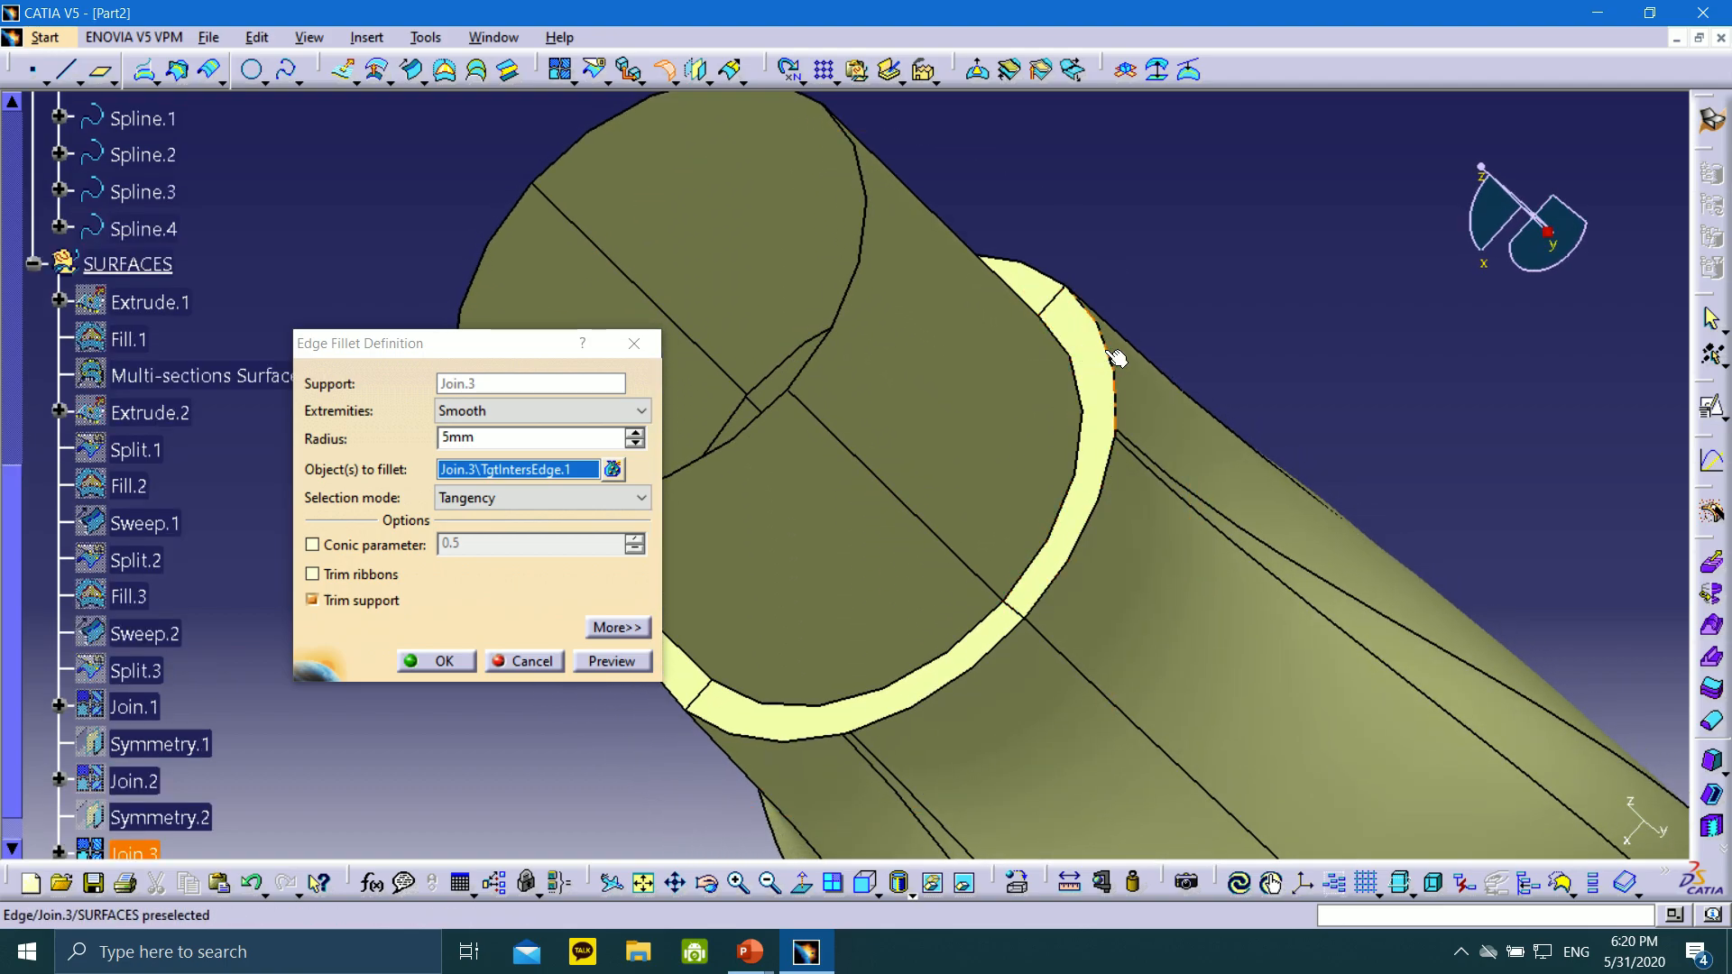
click(1115, 358)
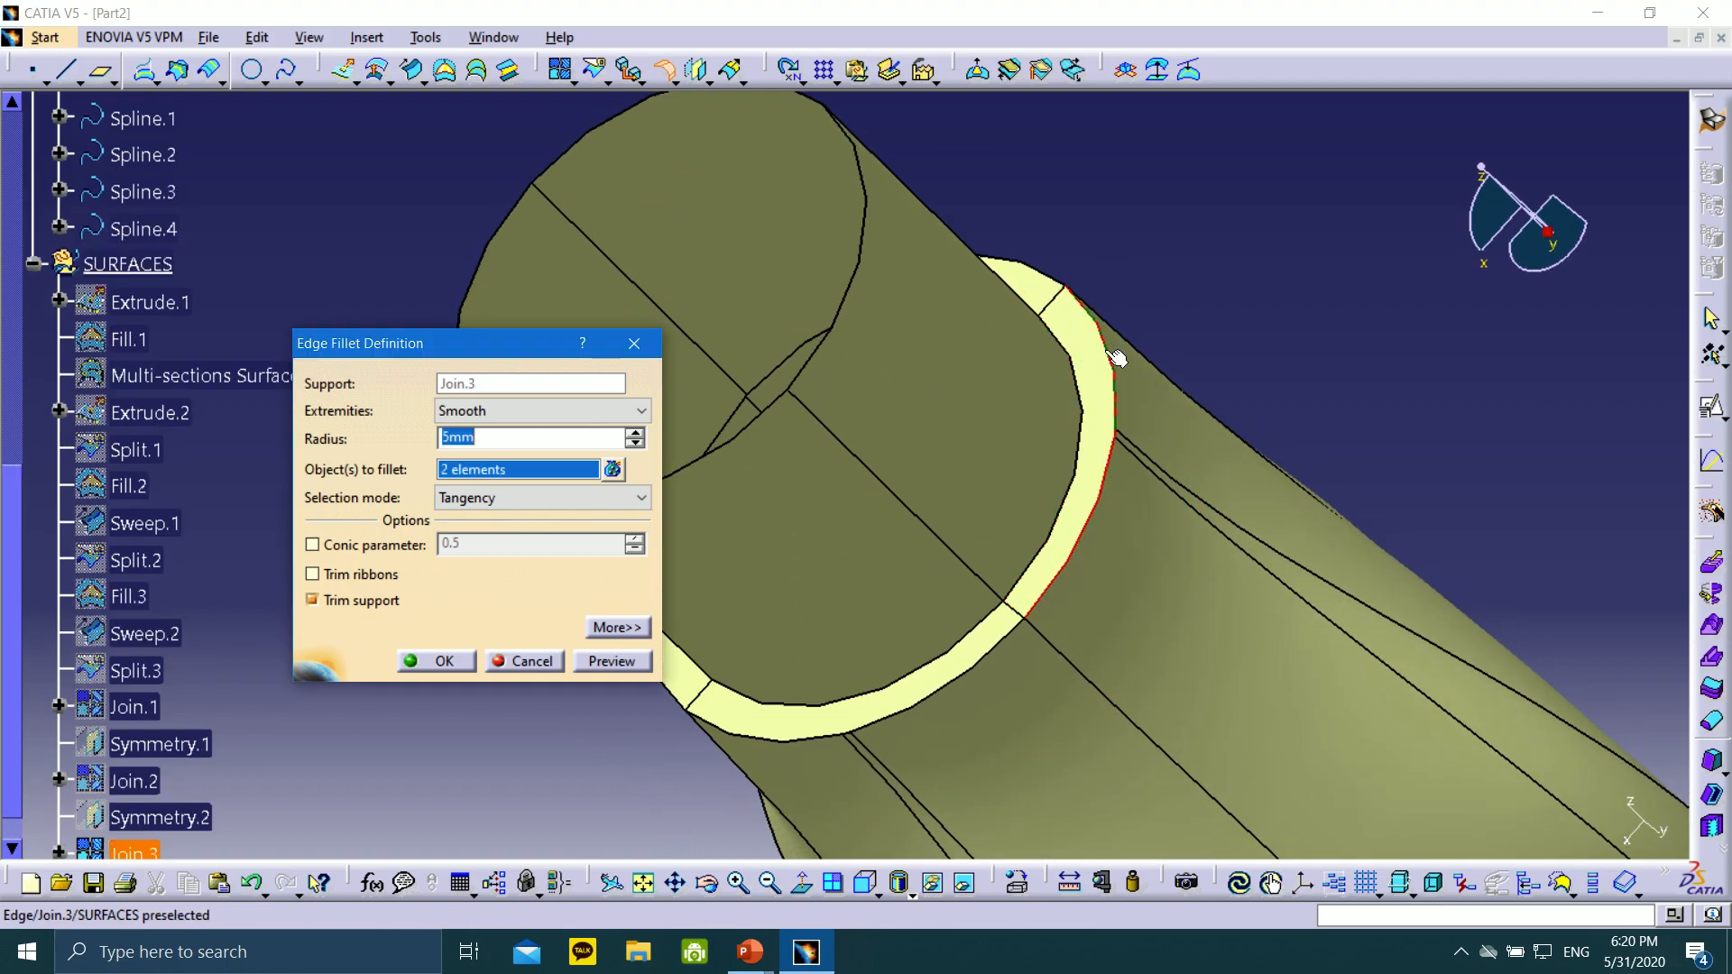
click(985, 664)
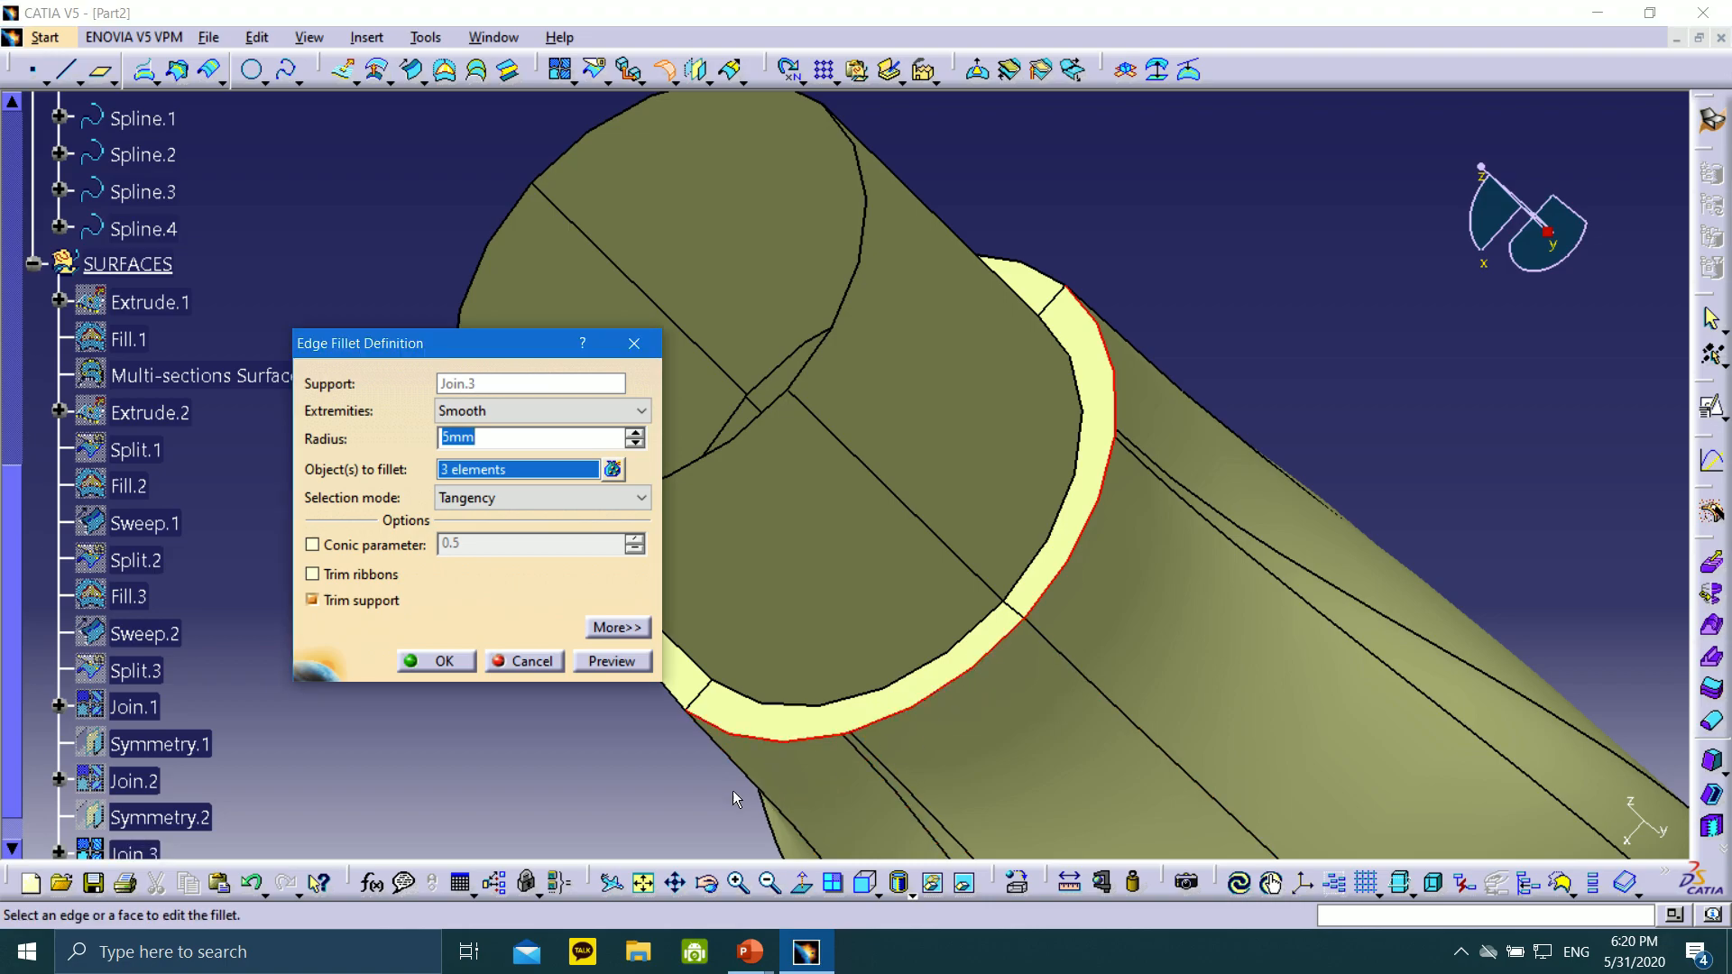
middle_drag(963, 587, 844, 462)
click(829, 455)
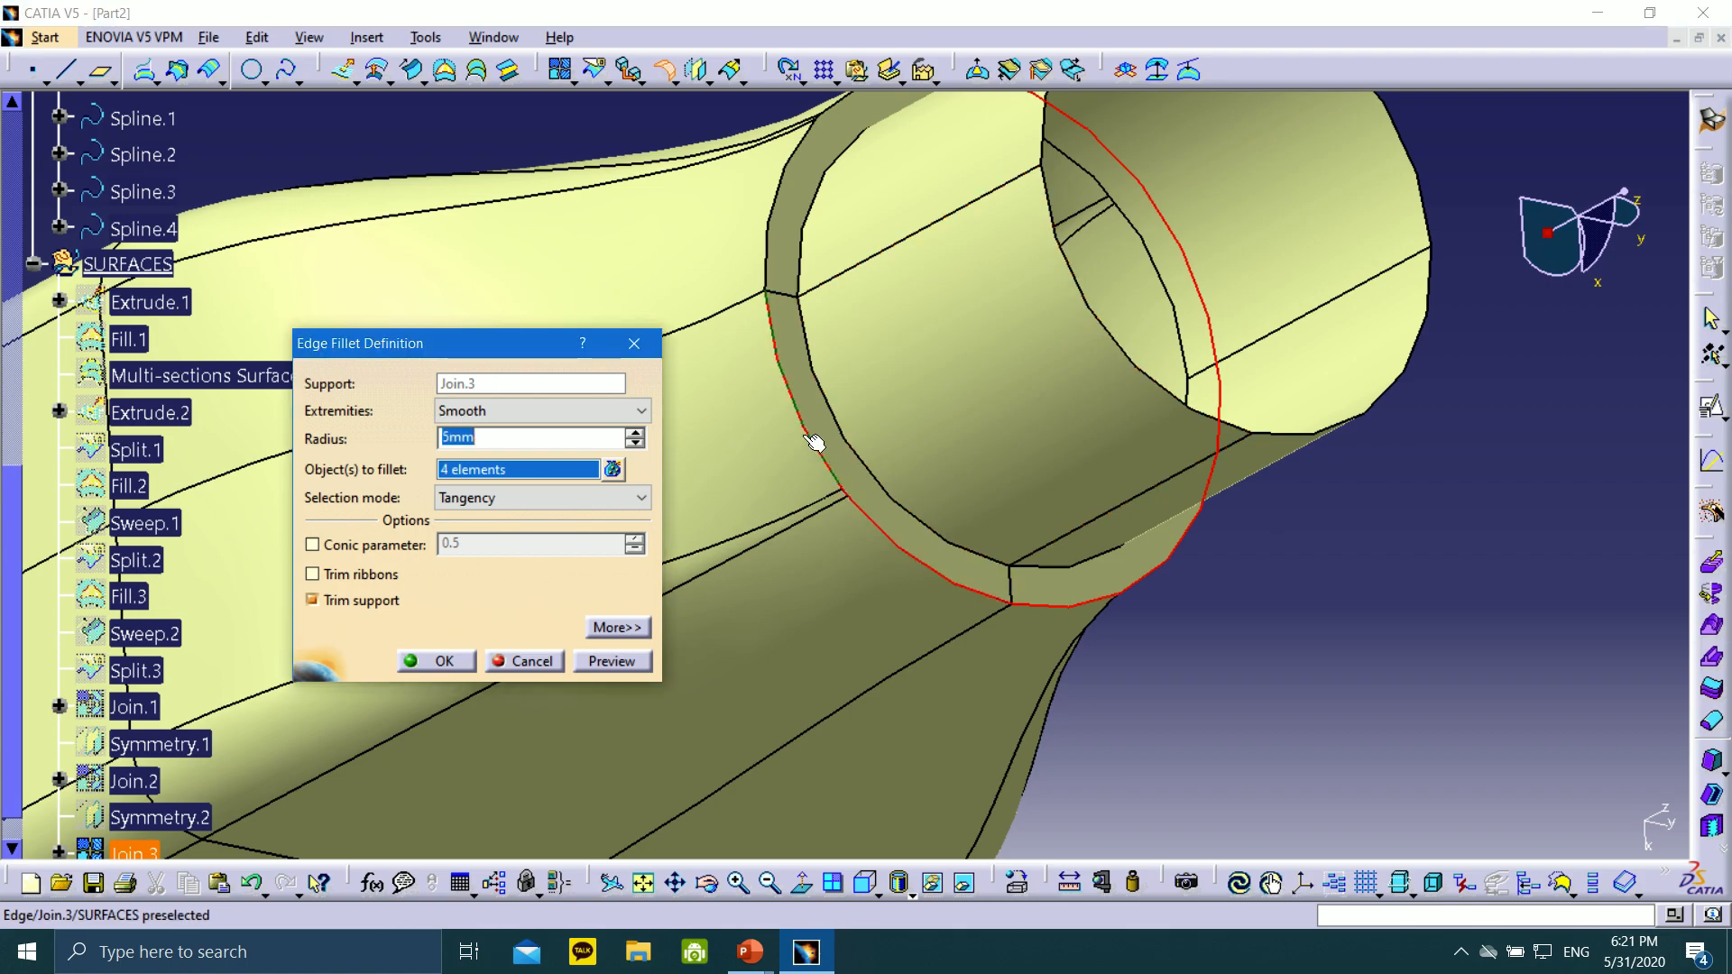
click(785, 183)
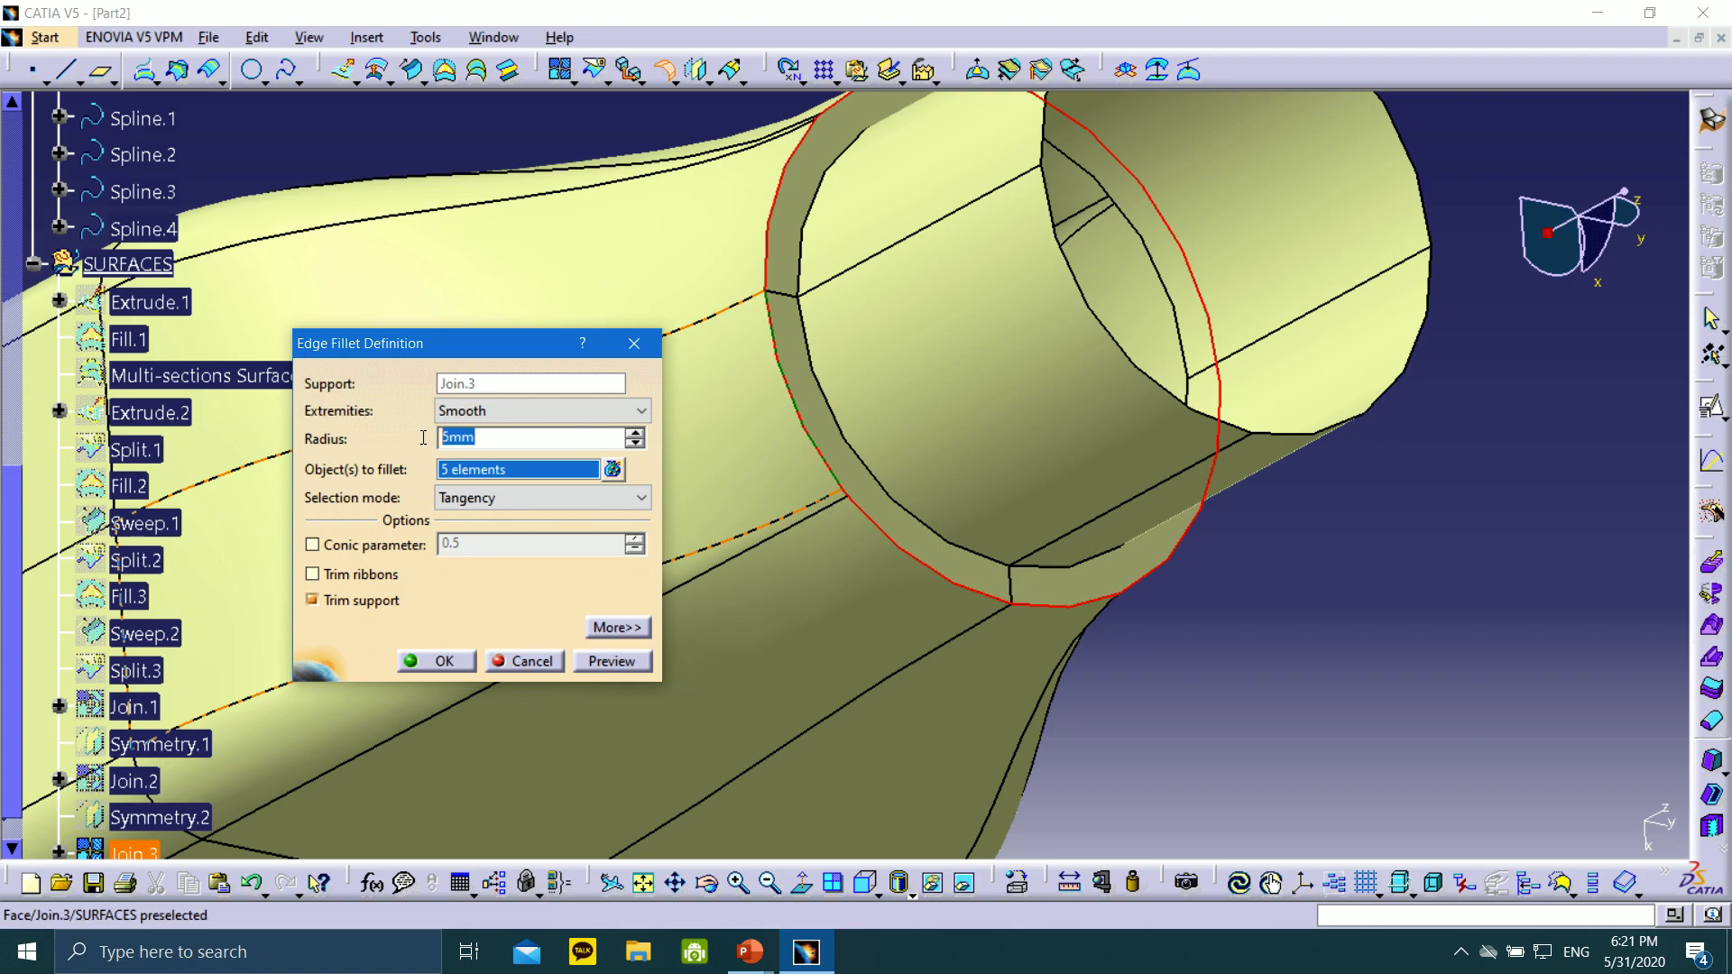
Set the fillet radius to 2 mm, preview the result and create the edge fillet
click(621, 663)
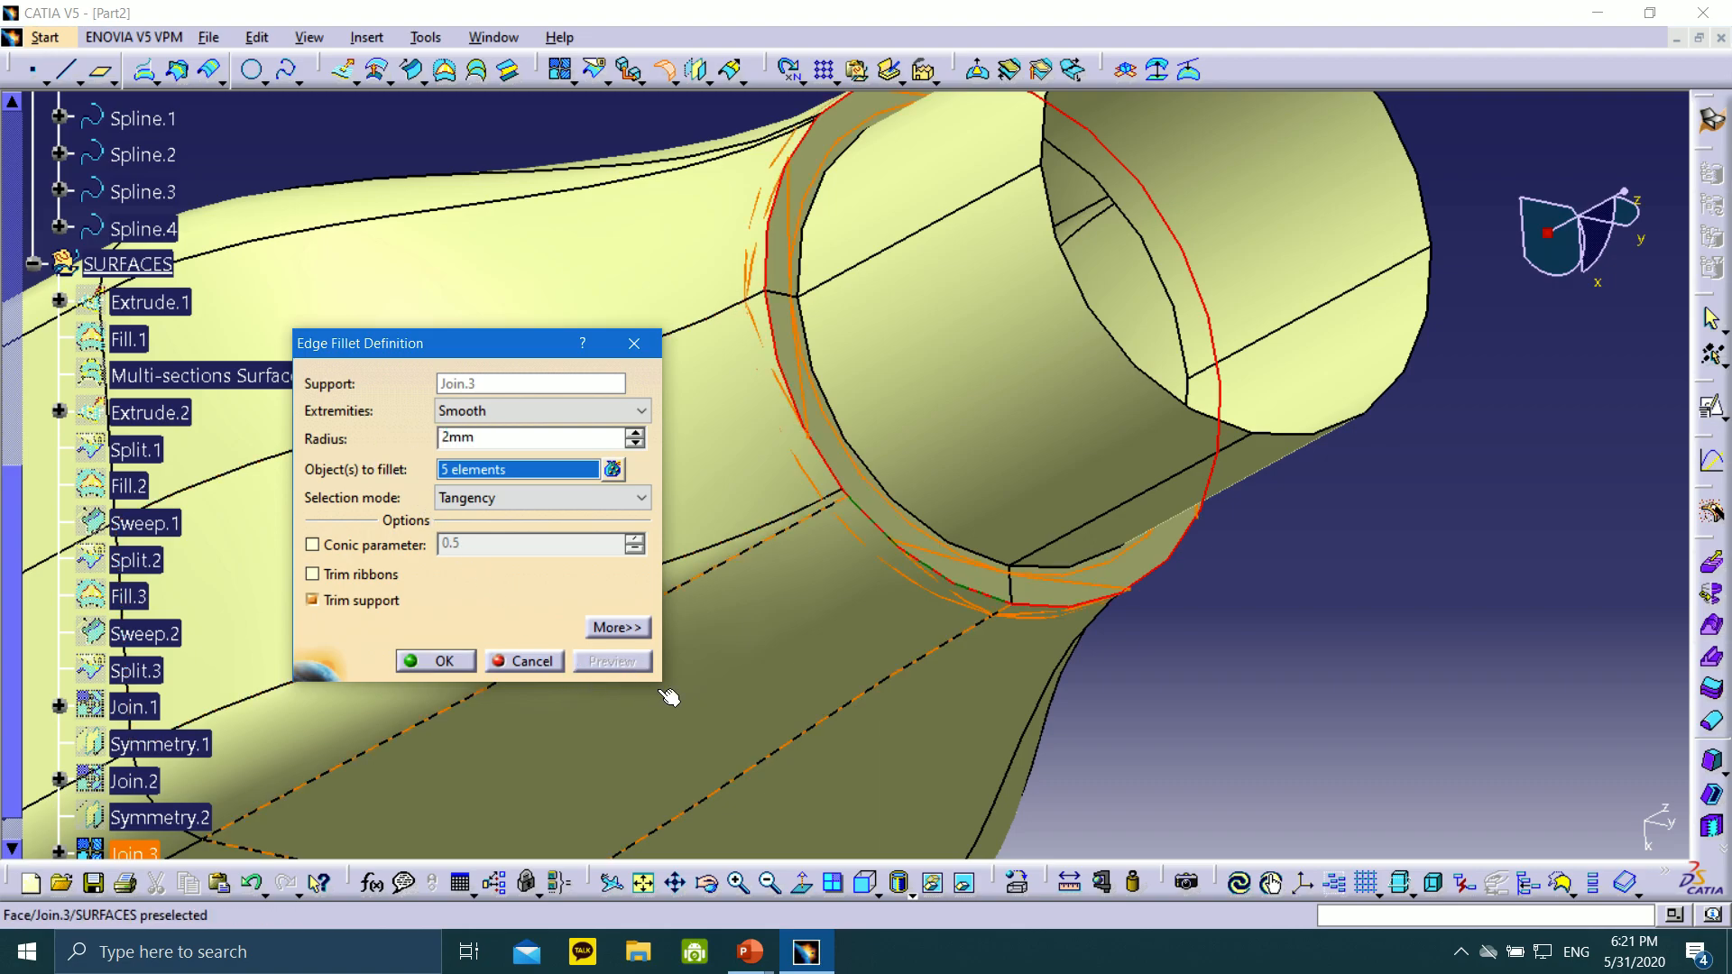
middle_drag(808, 494, 912, 656)
middle_drag(834, 302, 997, 742)
scroll(997, 742, up, 1)
click(410, 664)
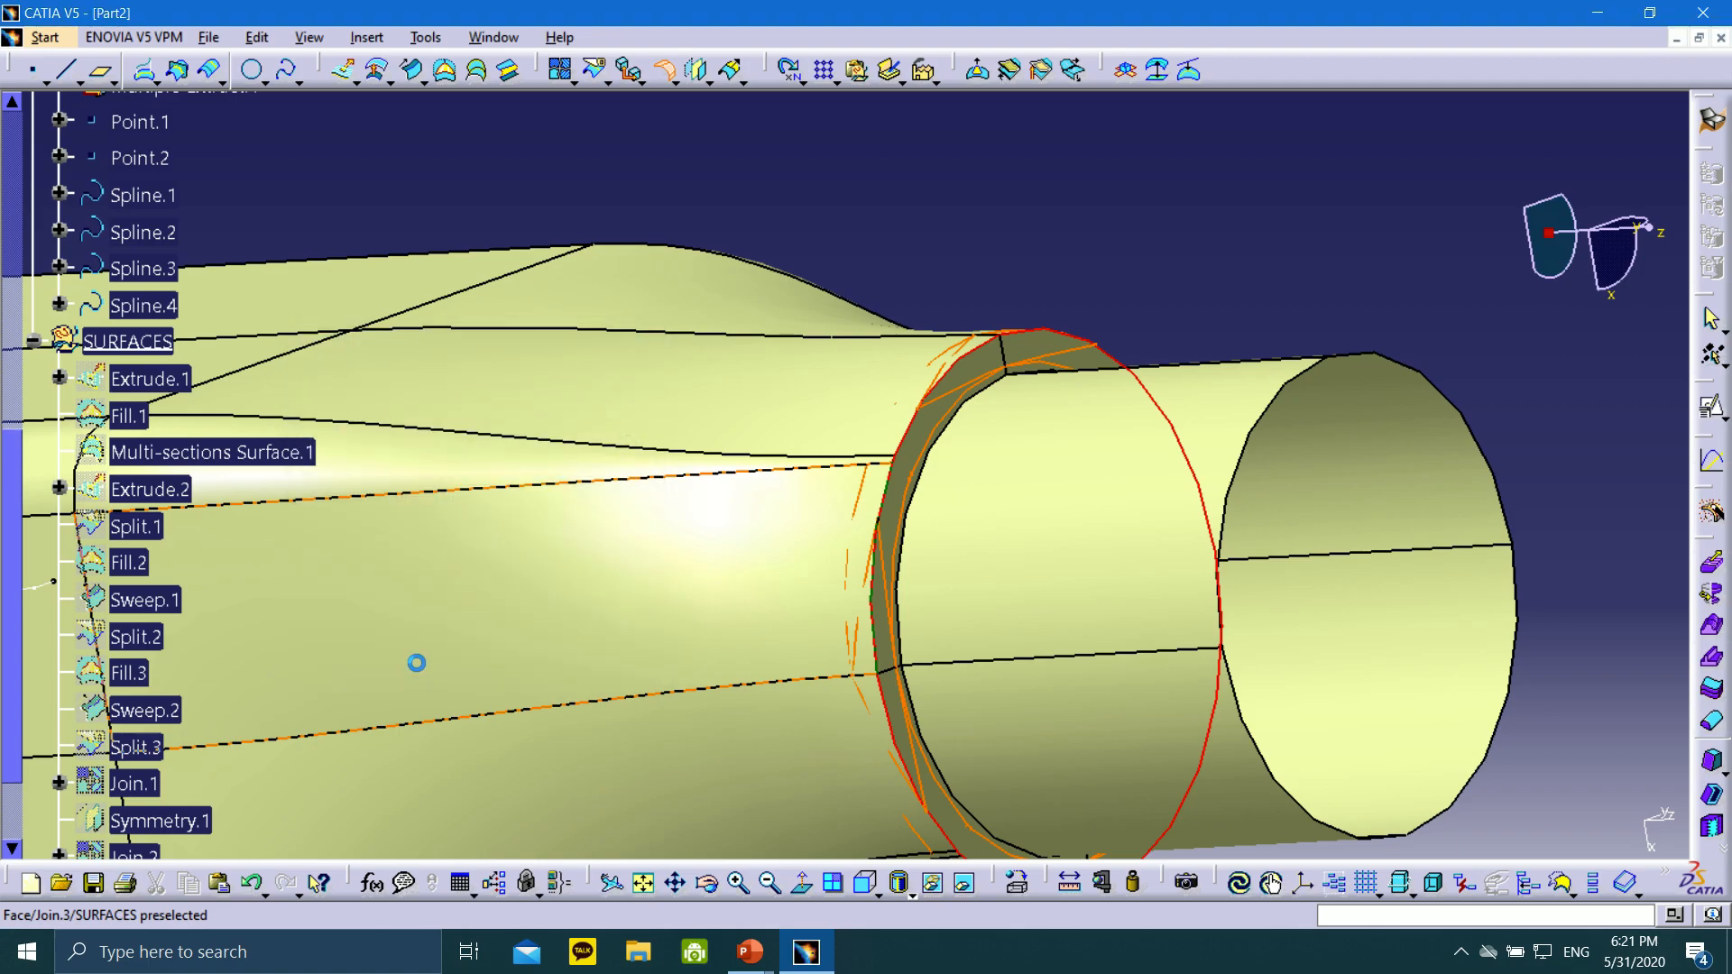
Examine the filleted body and its recessed end from several sides, review the tree up to SKETCHES, and set an isometric view
middle_drag(945, 507, 1114, 442)
middle_drag(1252, 538, 783, 261)
middle_drag(792, 613, 1277, 570)
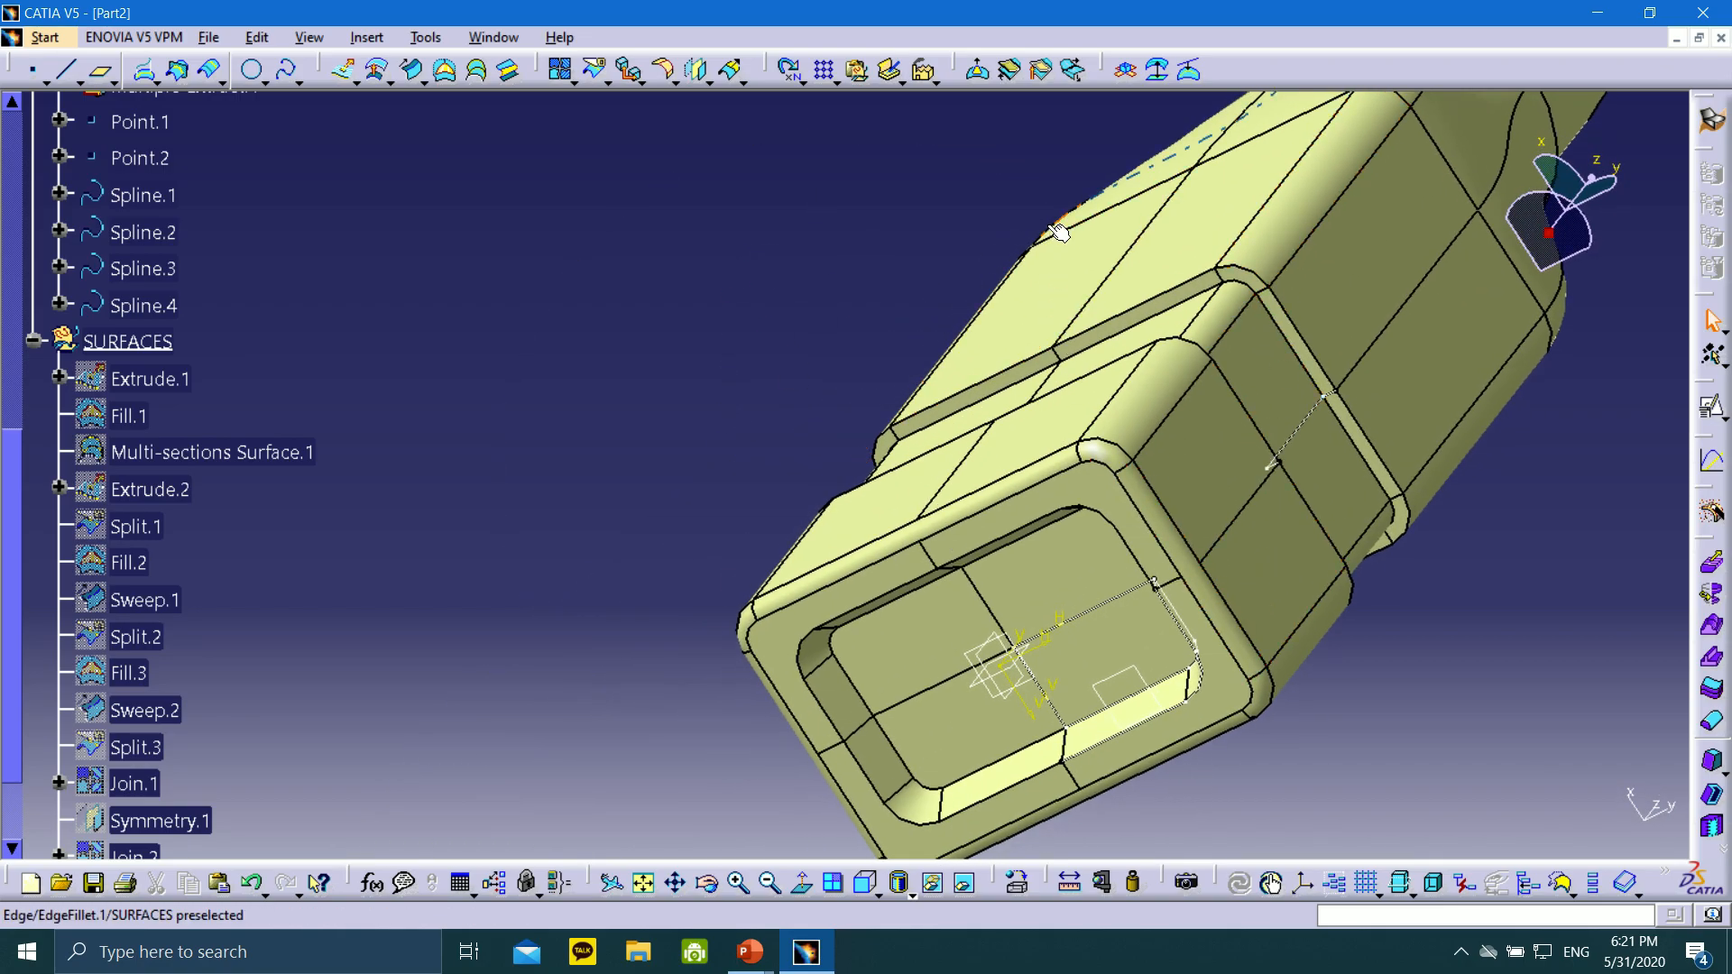
middle_drag(1047, 224, 931, 523)
middle_drag(976, 257, 553, 300)
scroll(233, 542, down, 2)
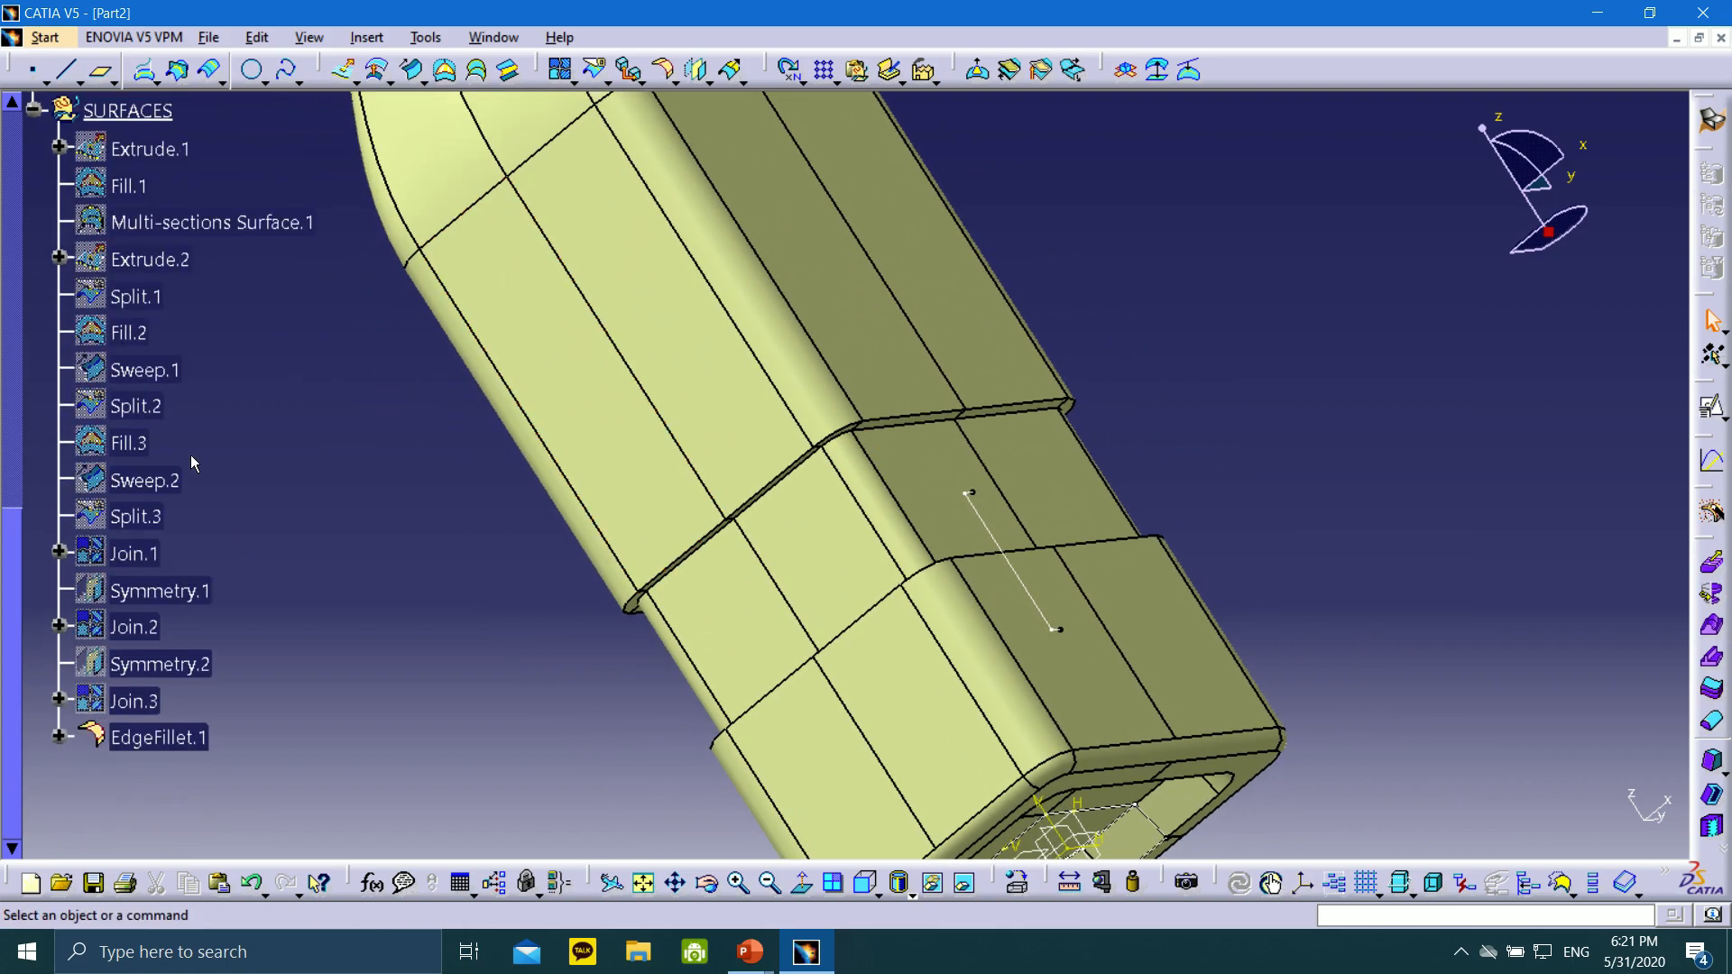
scroll(301, 338, up, 2)
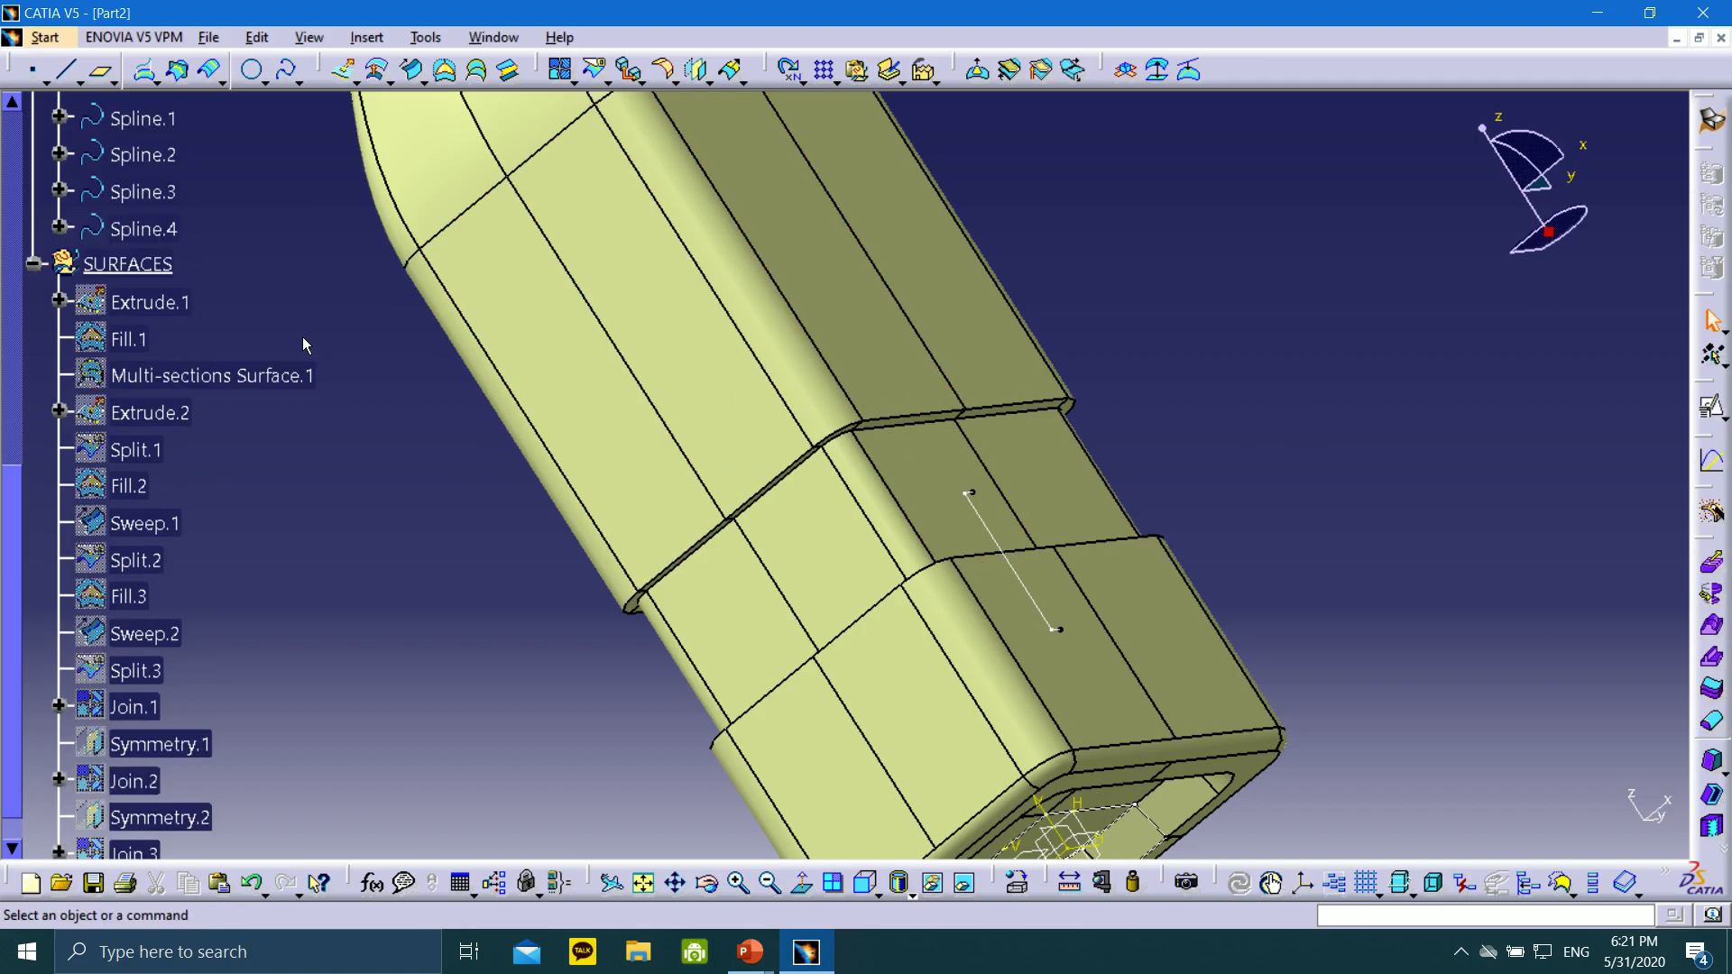
scroll(298, 339, up, 6)
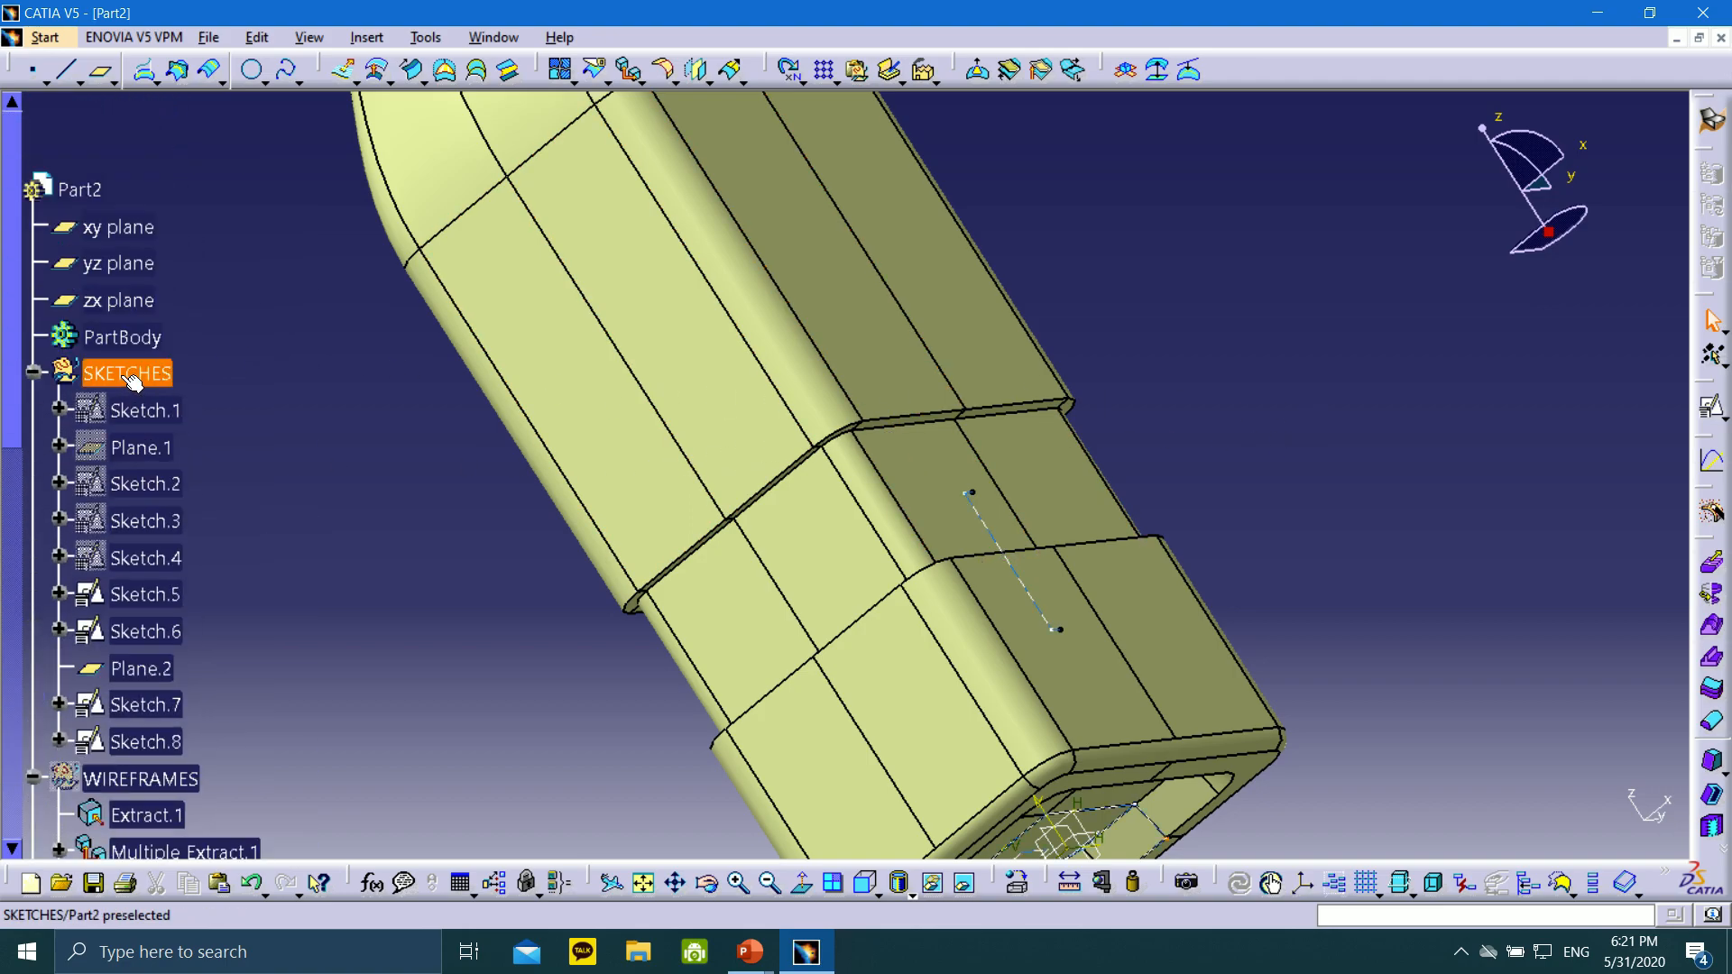
click(874, 893)
click(893, 695)
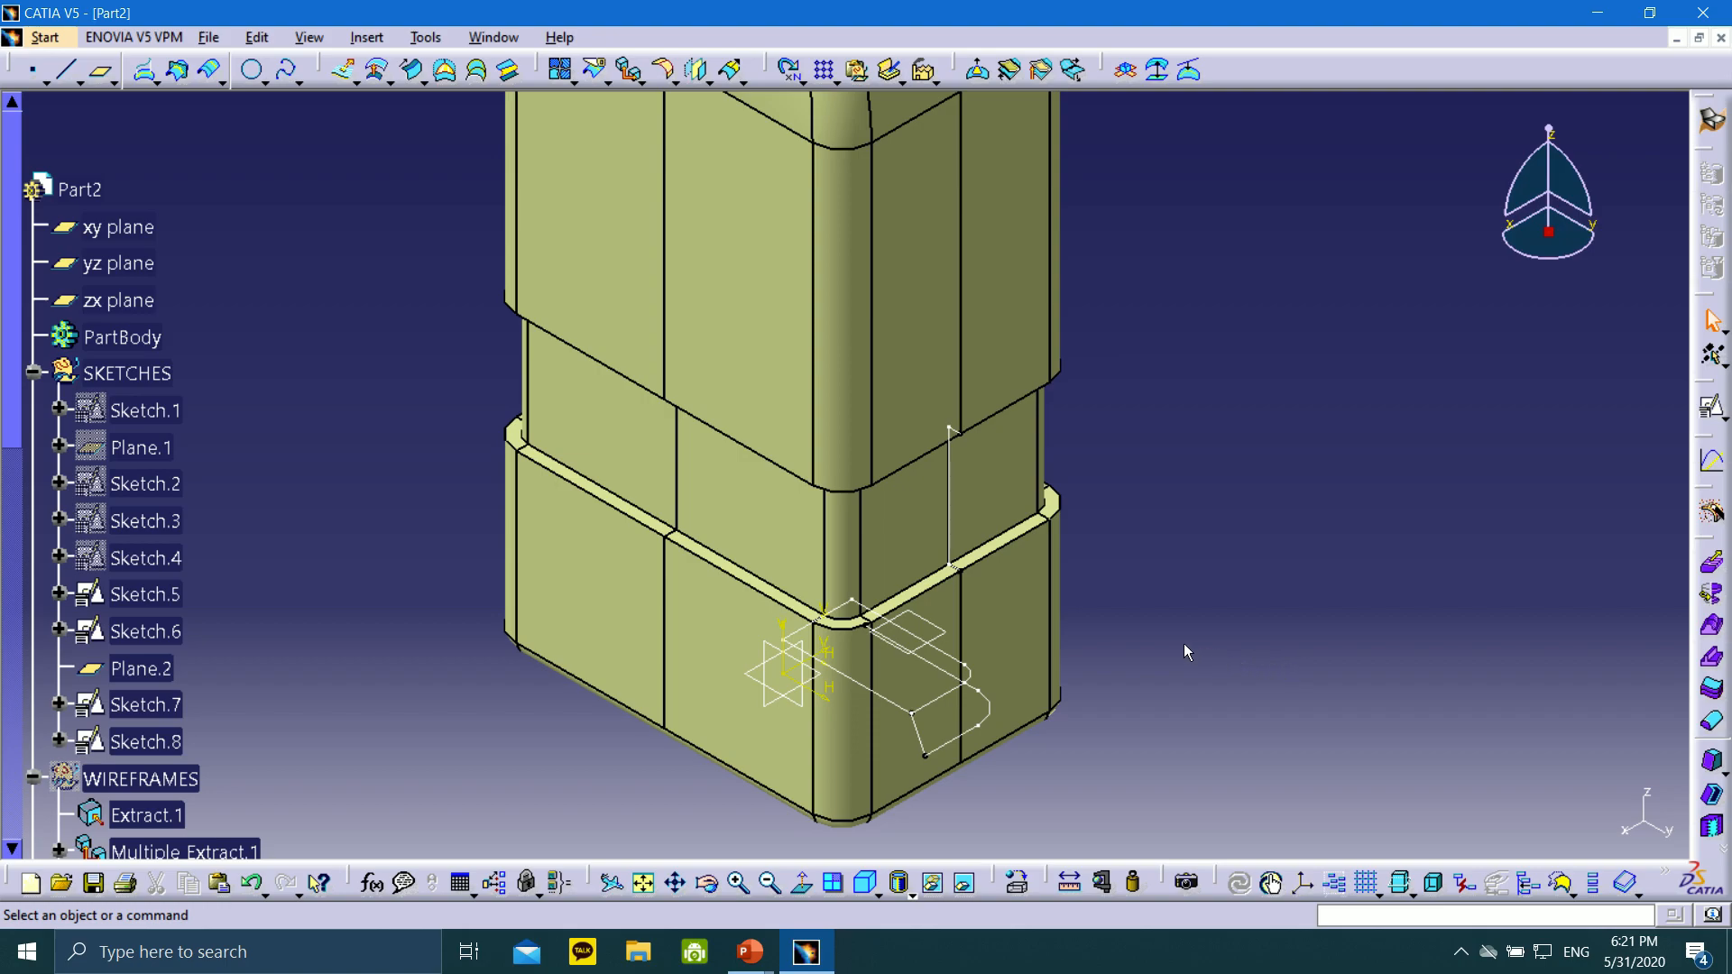
Make the SKETCHES geometrical set the in-work object
right_click(118, 372)
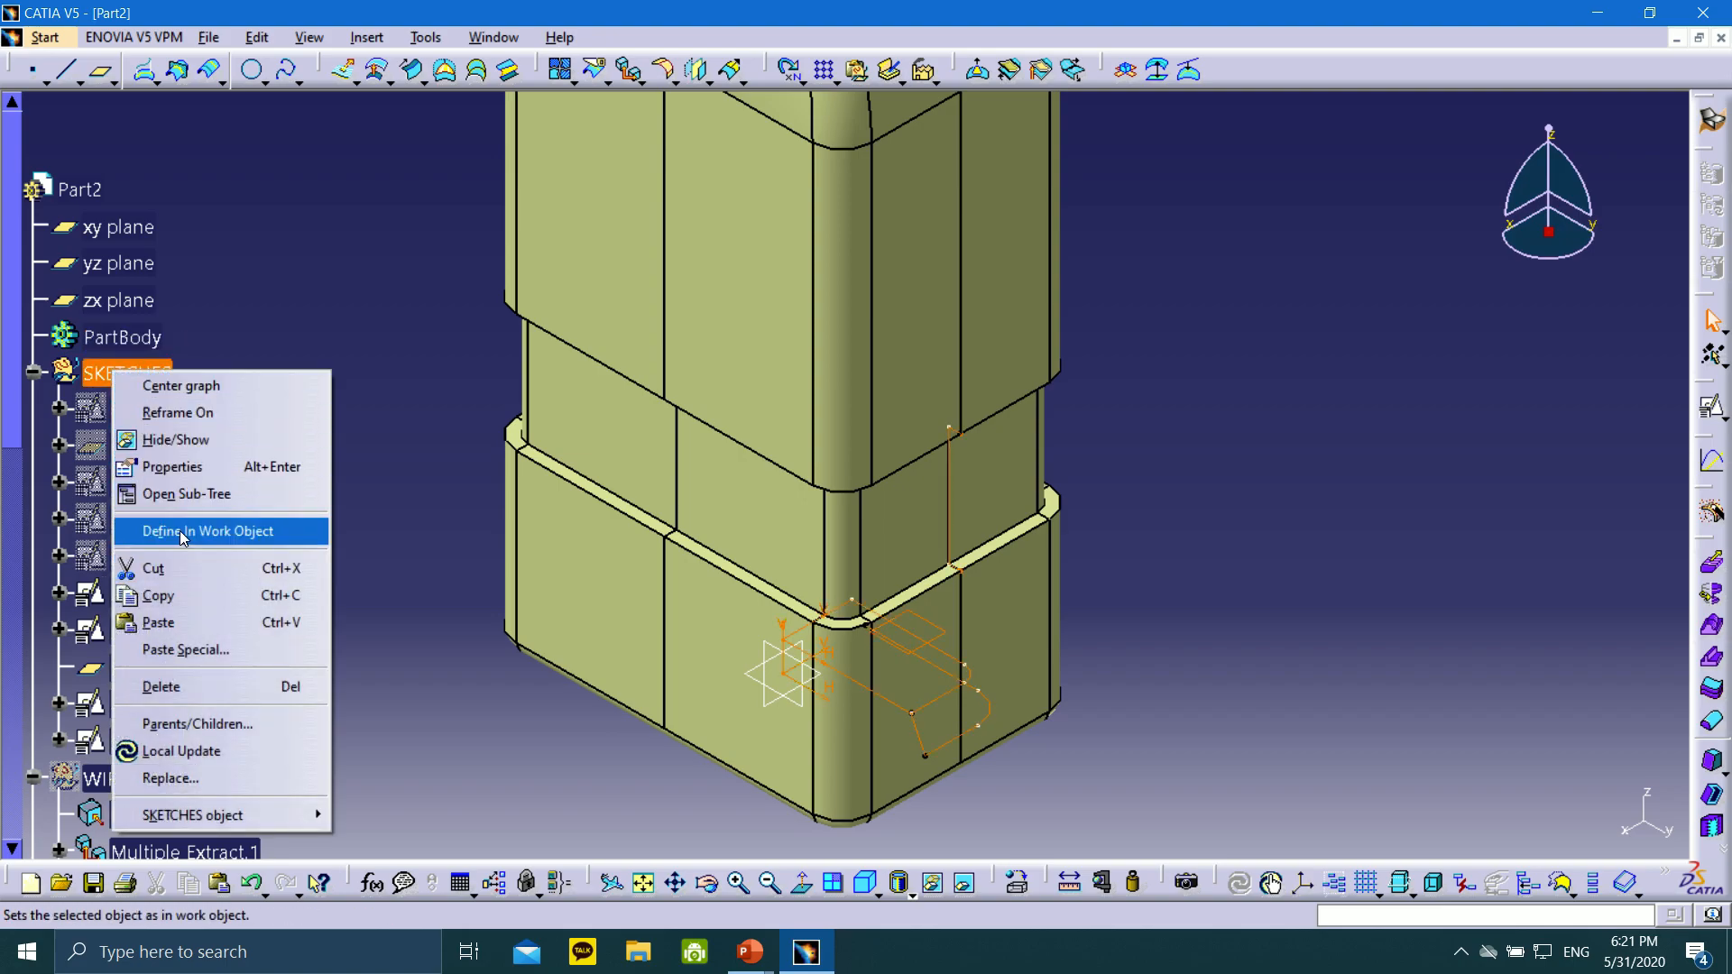
click(181, 530)
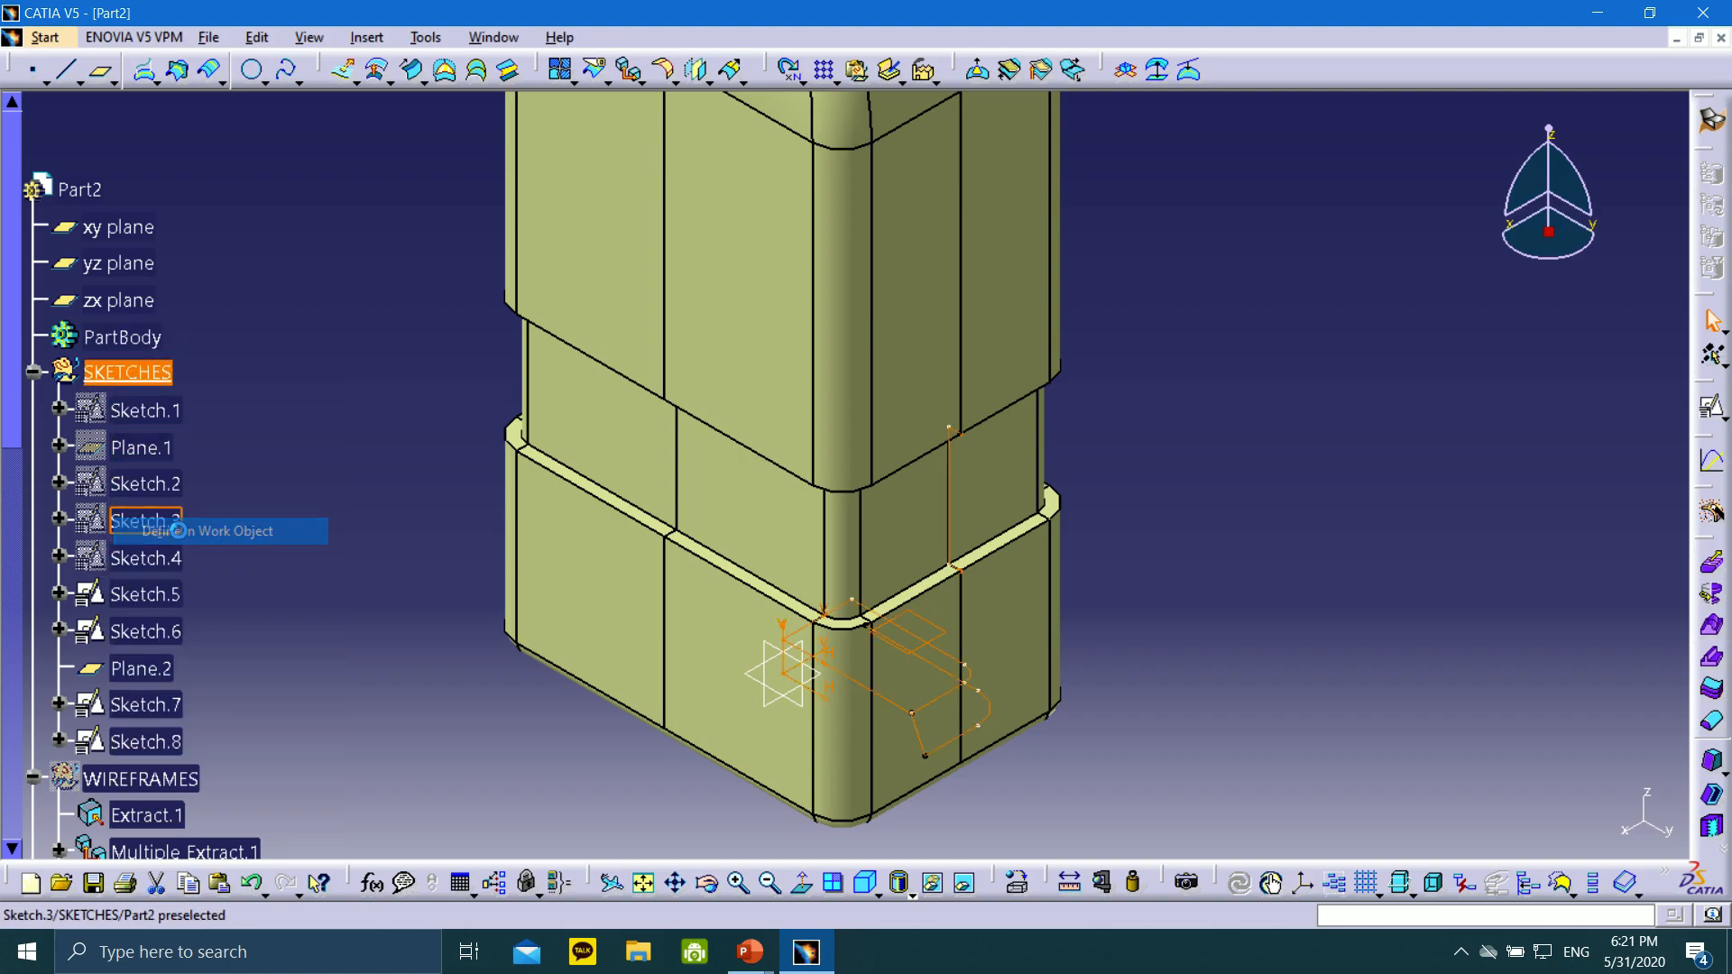
Switch to the PowerPoint slide show and review the slides around Sketch.9 for its yz plane support, line and circle geometry
mouse_move(760, 944)
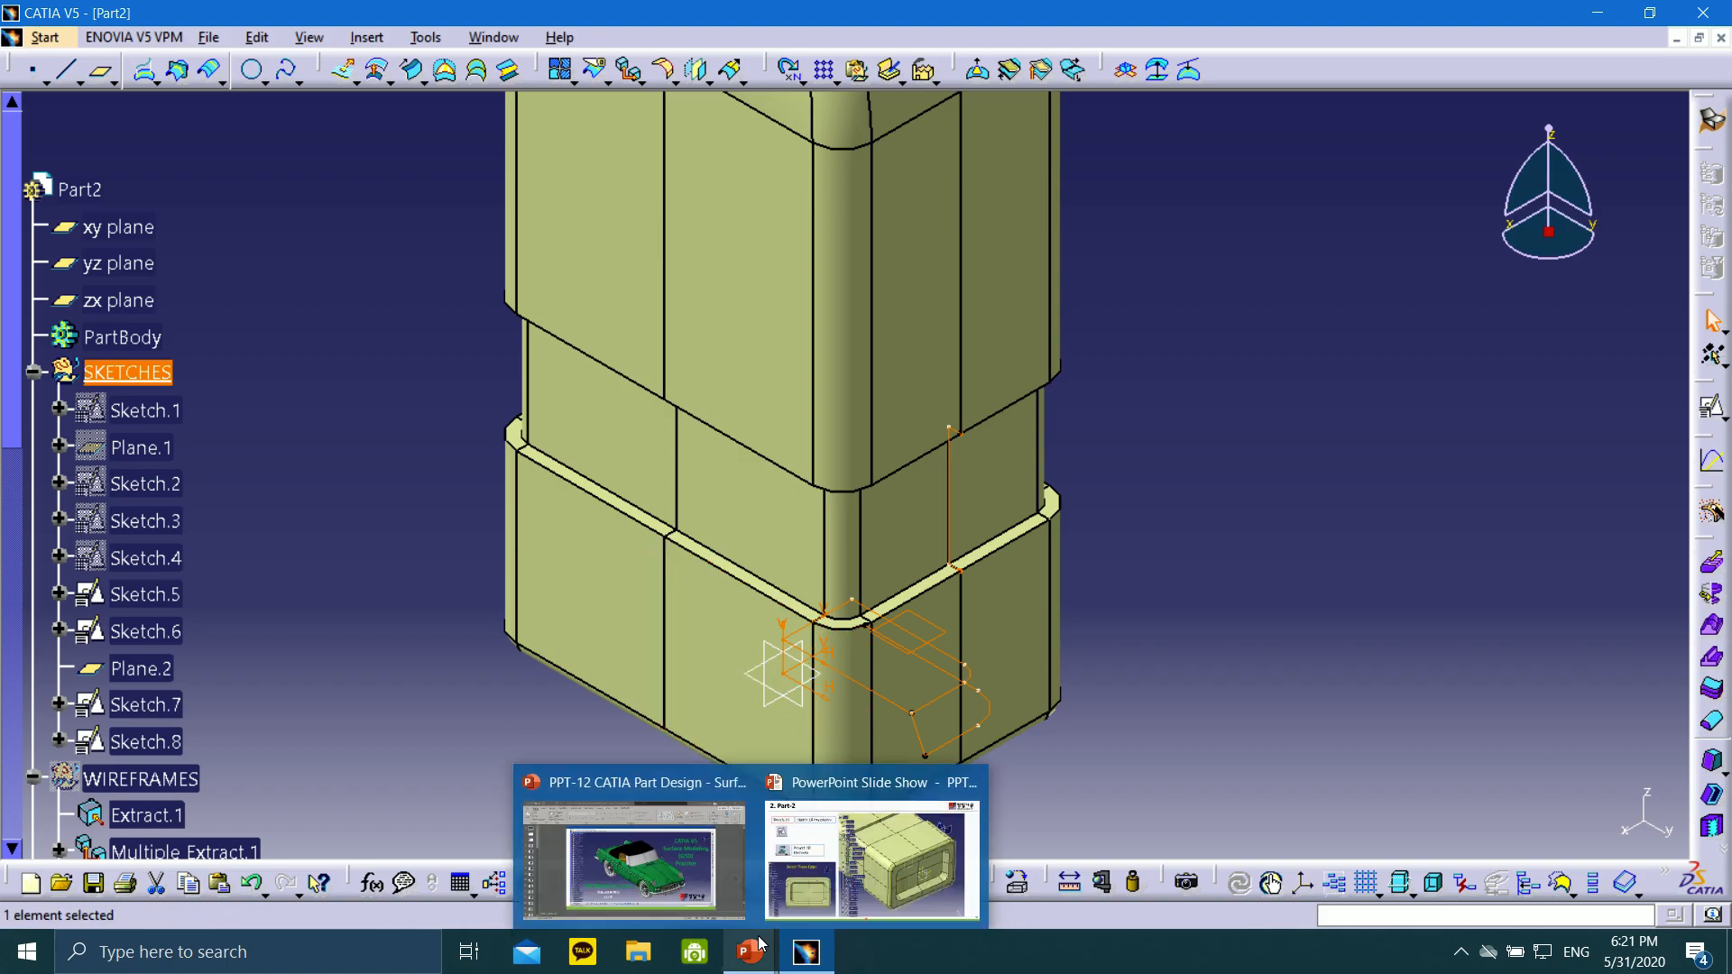
click(870, 852)
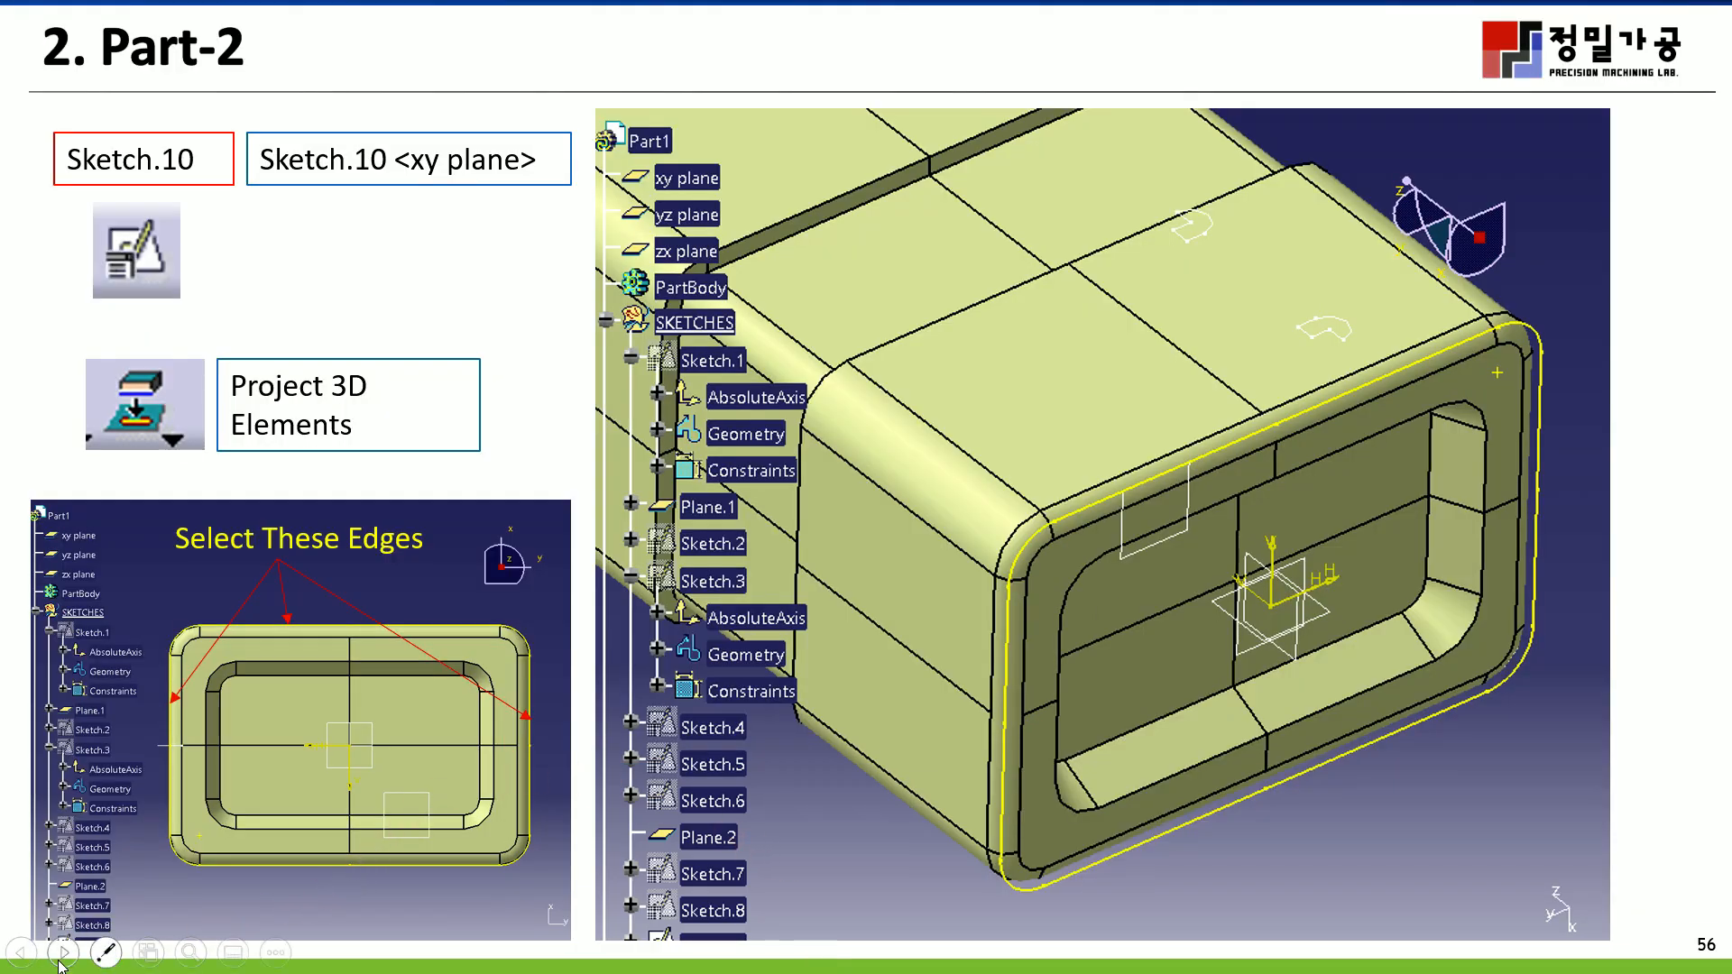
click(61, 960)
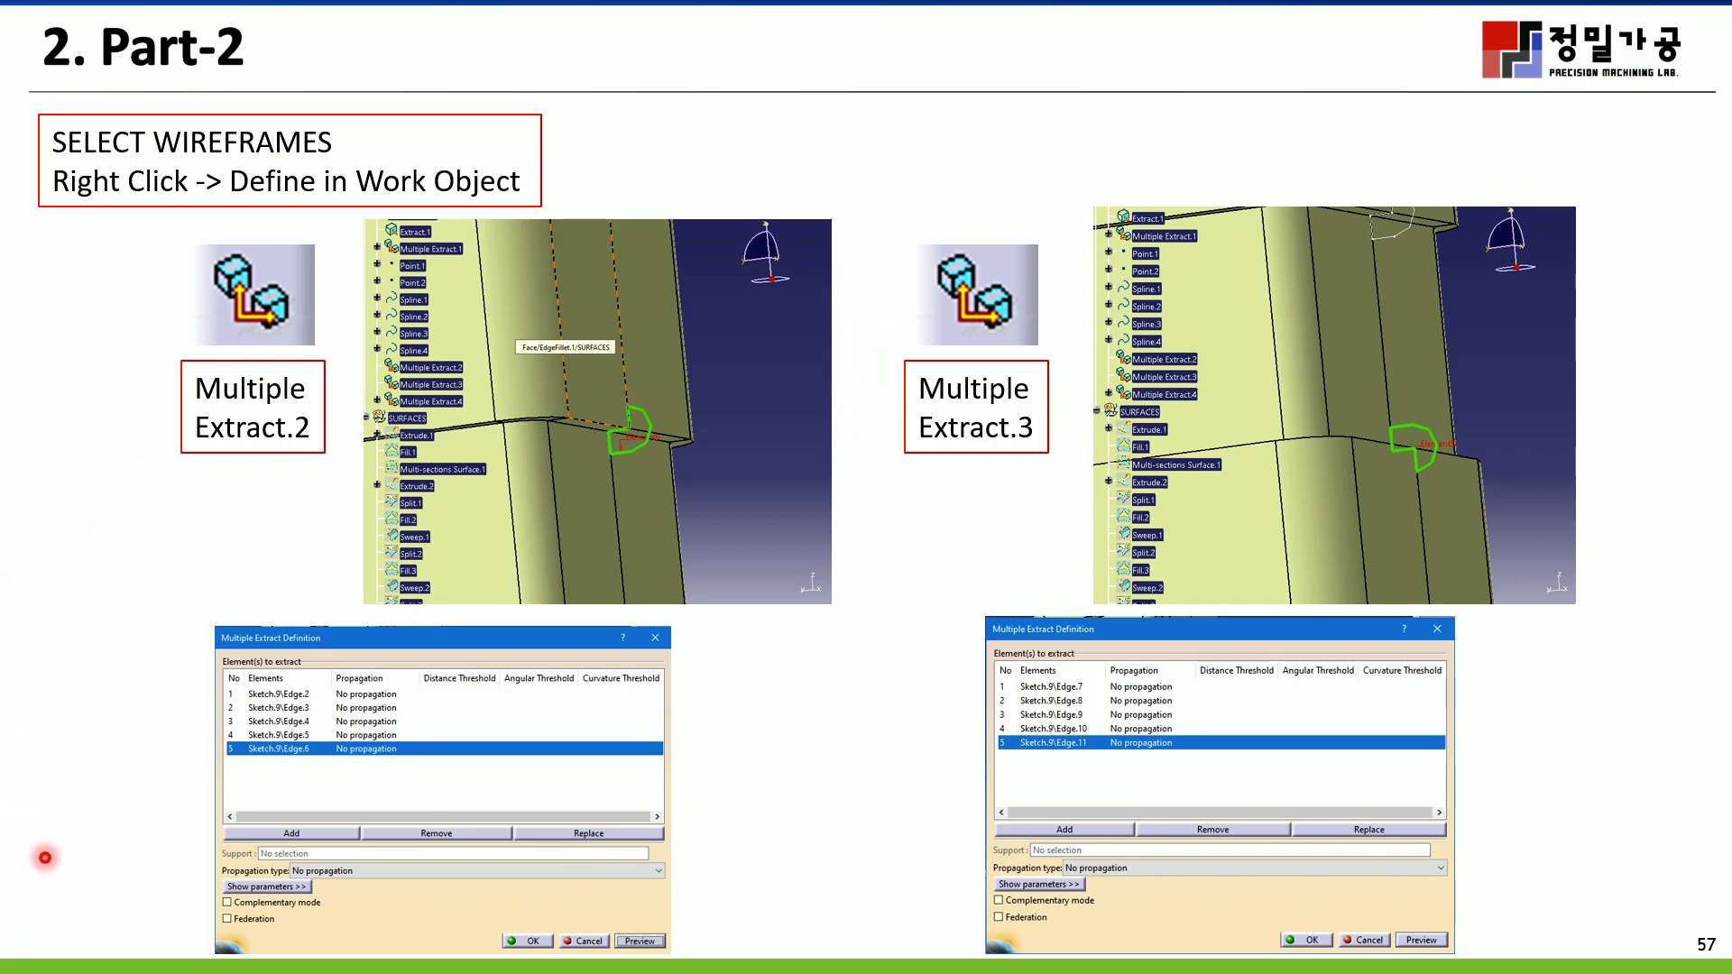
click(21, 954)
click(22, 954)
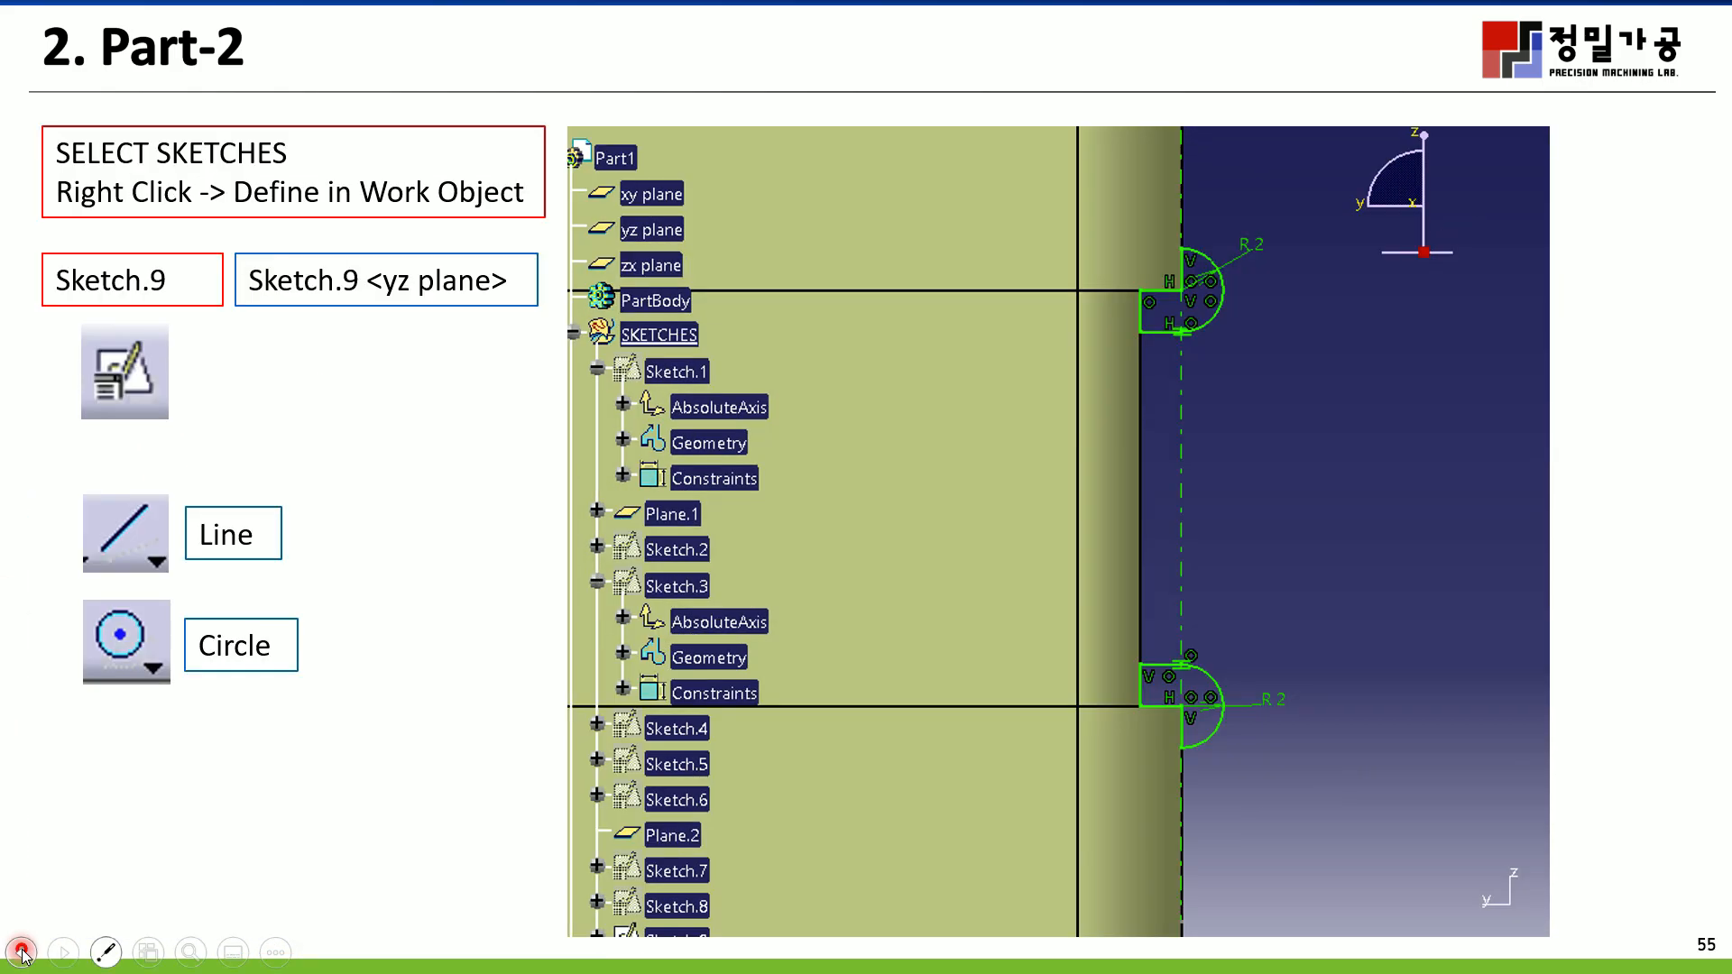
click(22, 954)
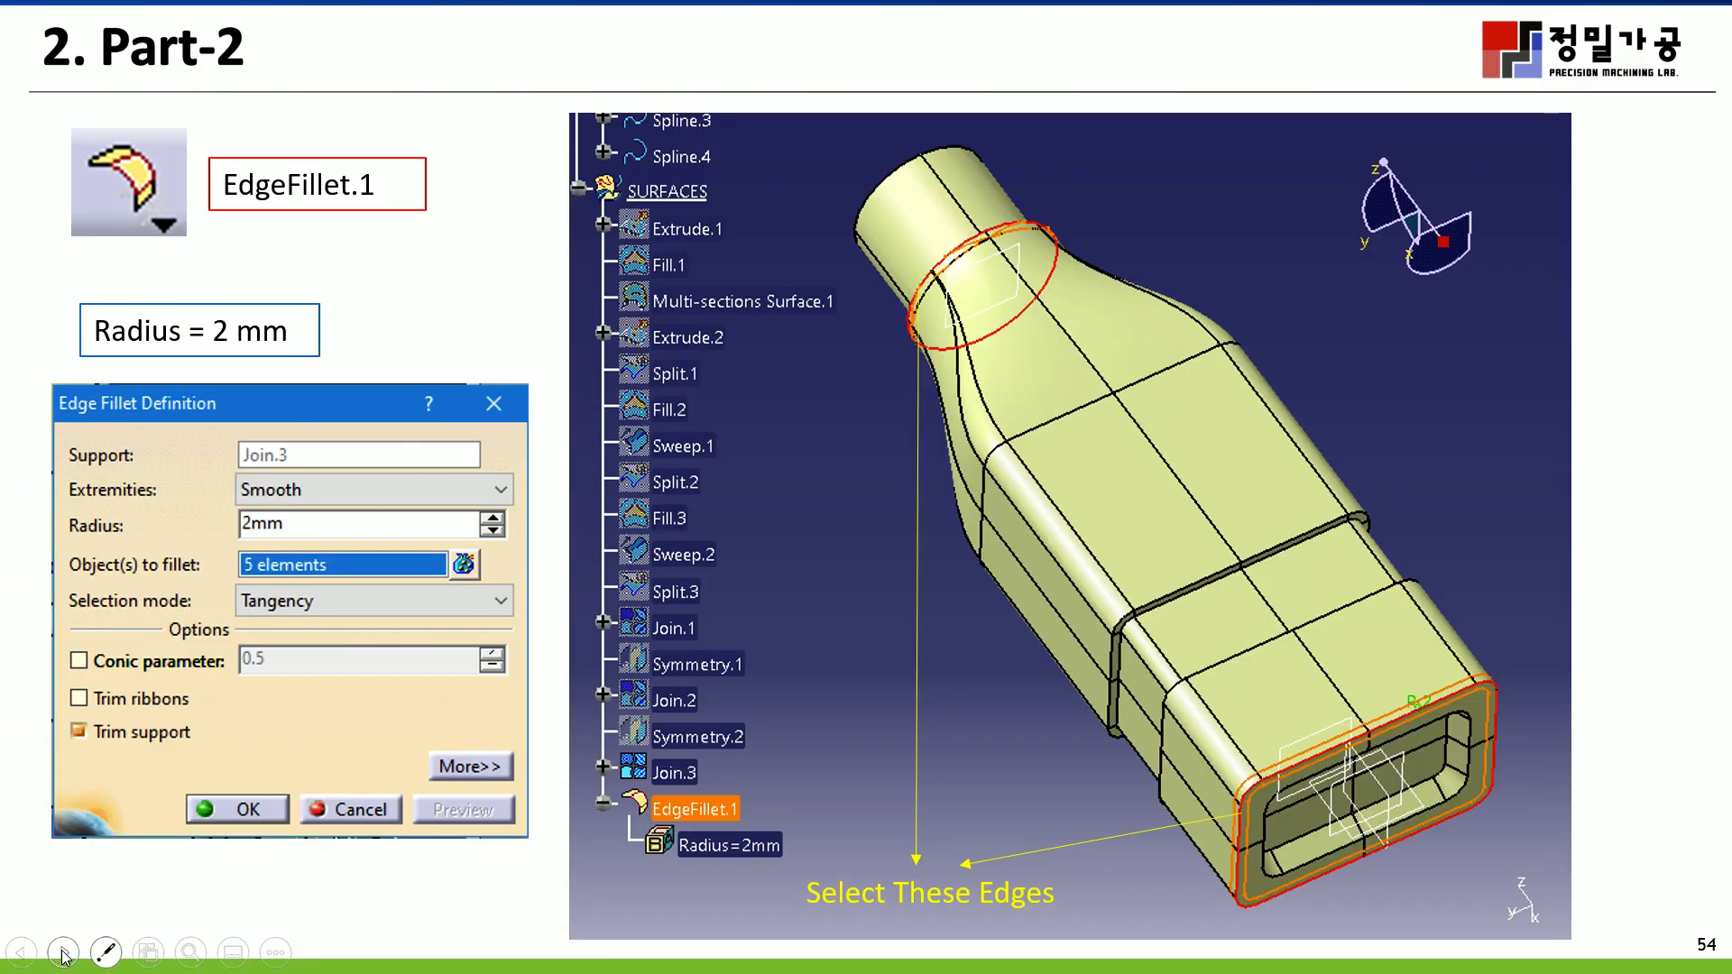
click(63, 955)
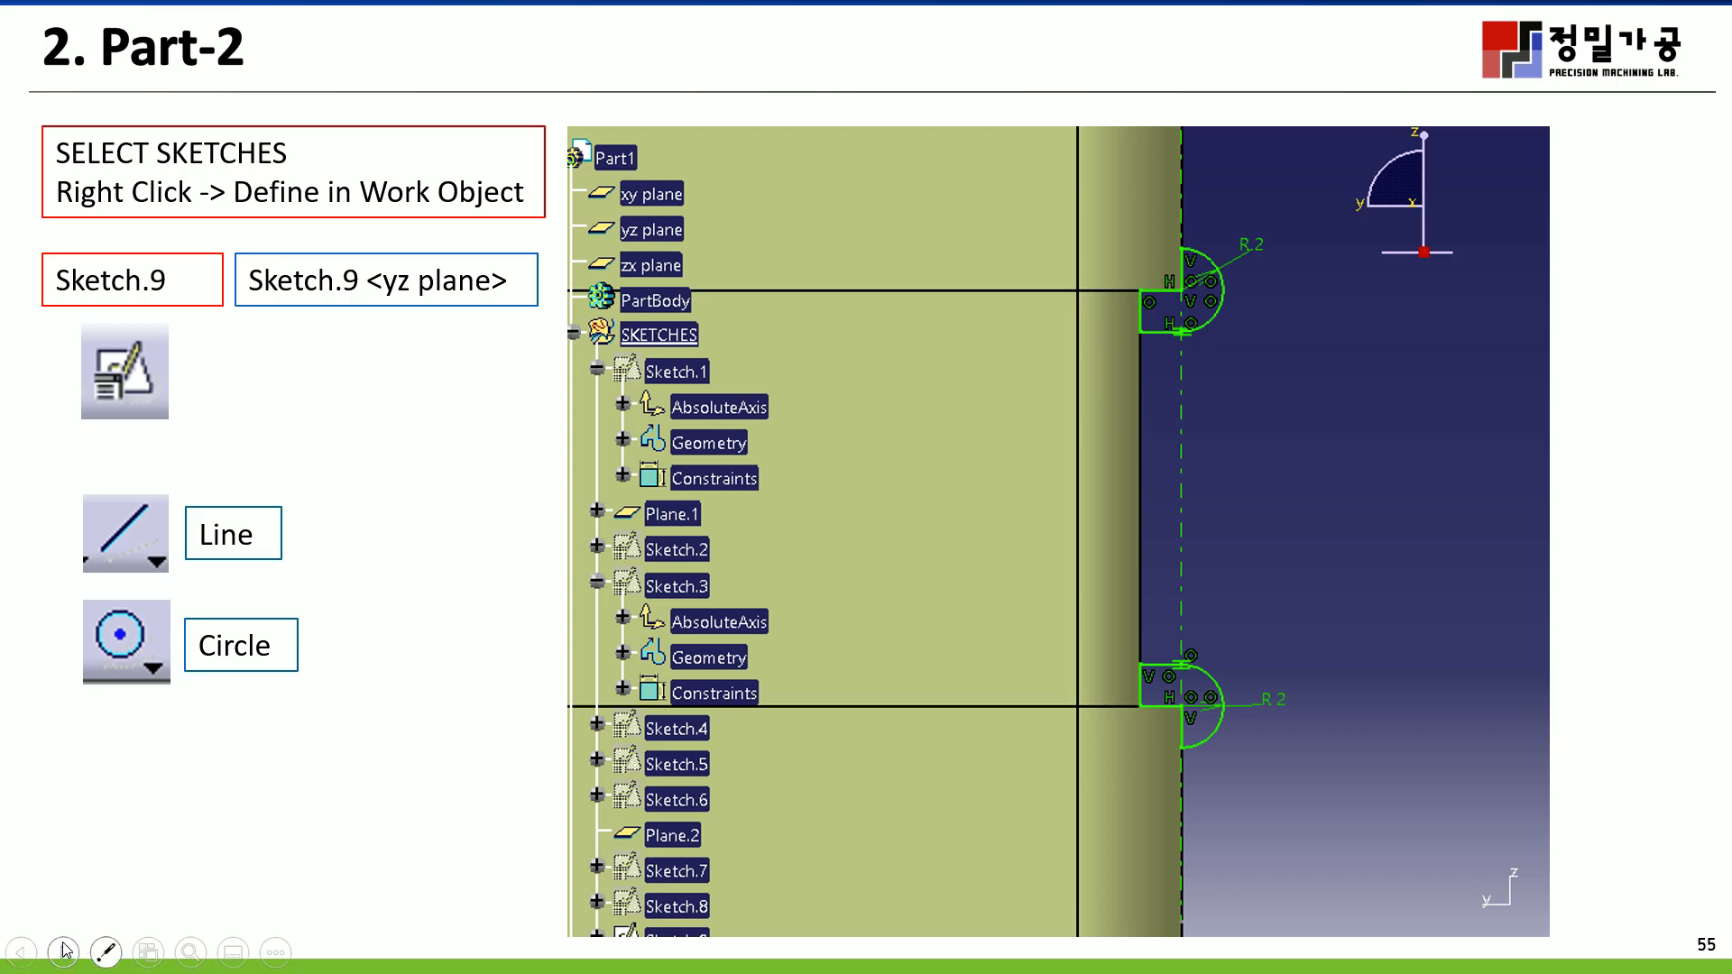
Switch back to CATIA and open a positioned sketch on the yz plane with implicit origin and orientation
key(super)
click(806, 952)
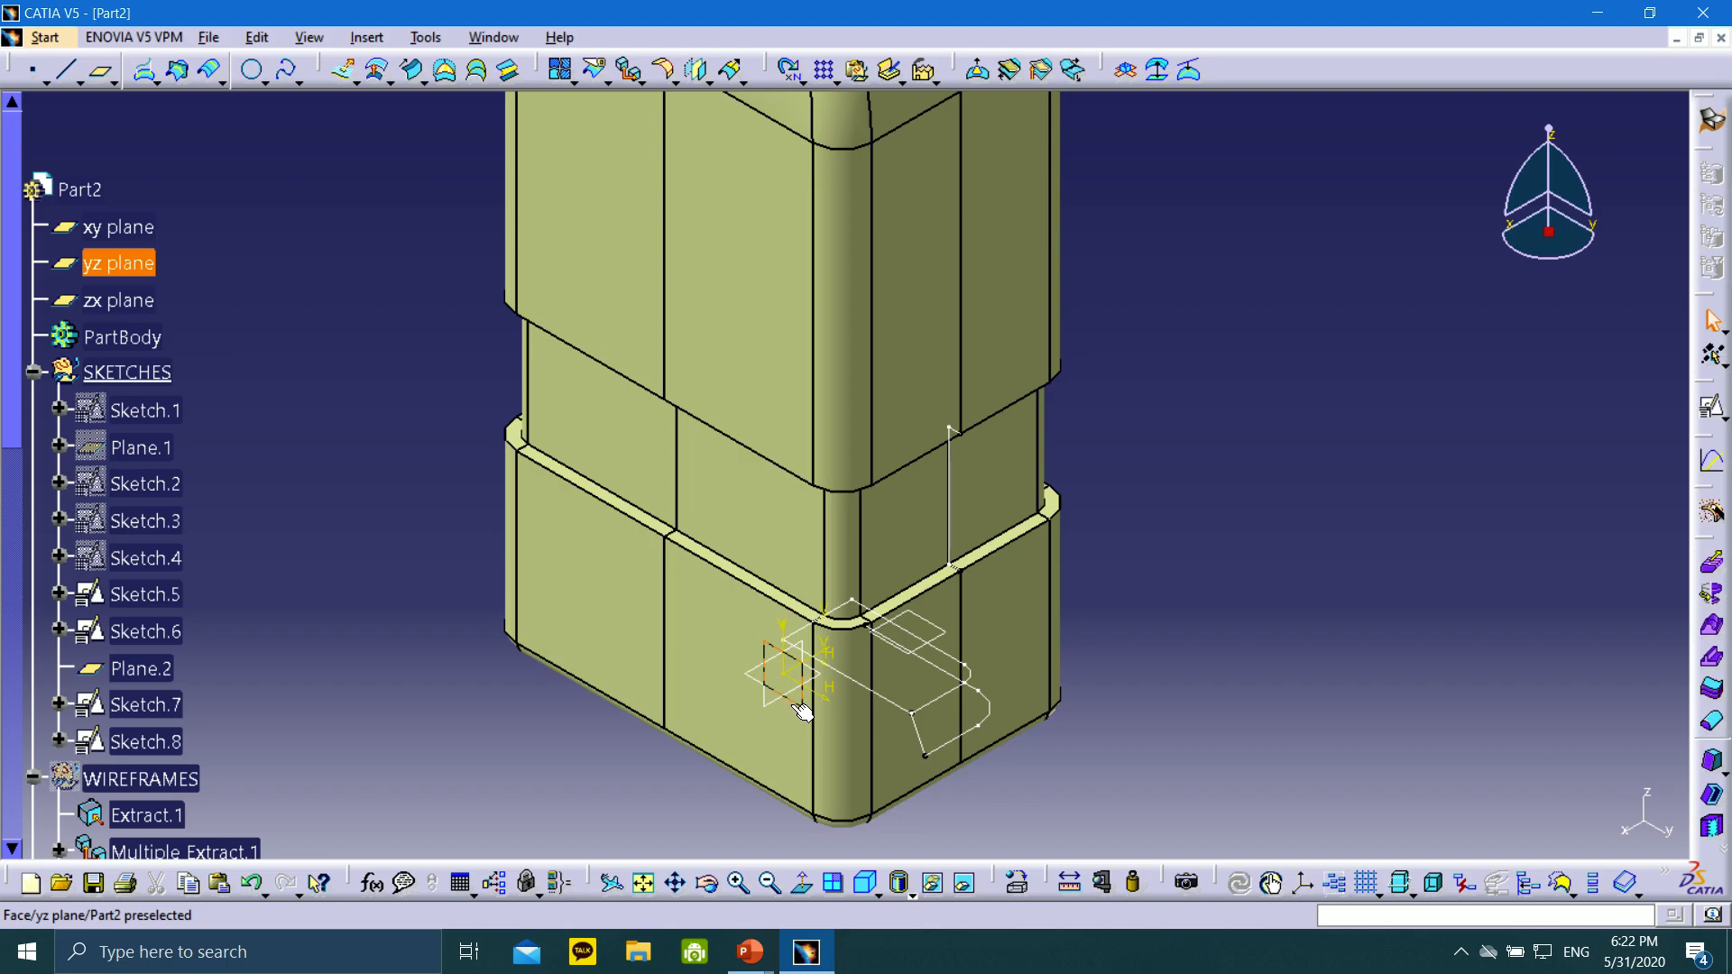
click(1722, 420)
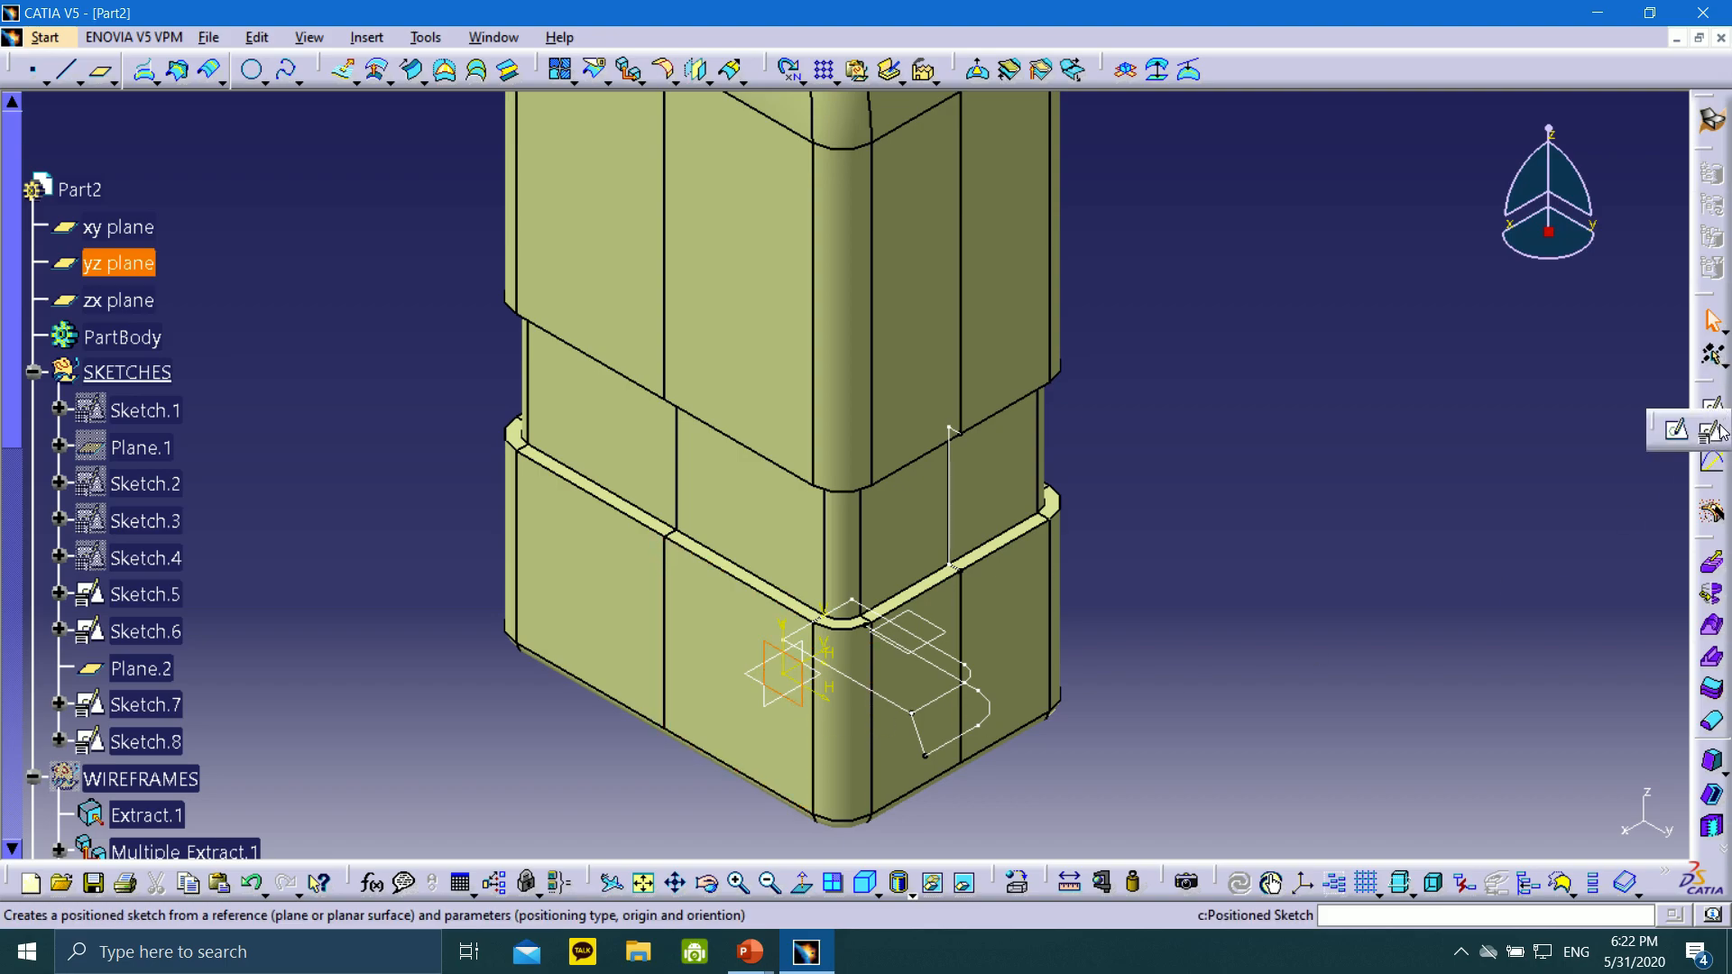
click(1713, 434)
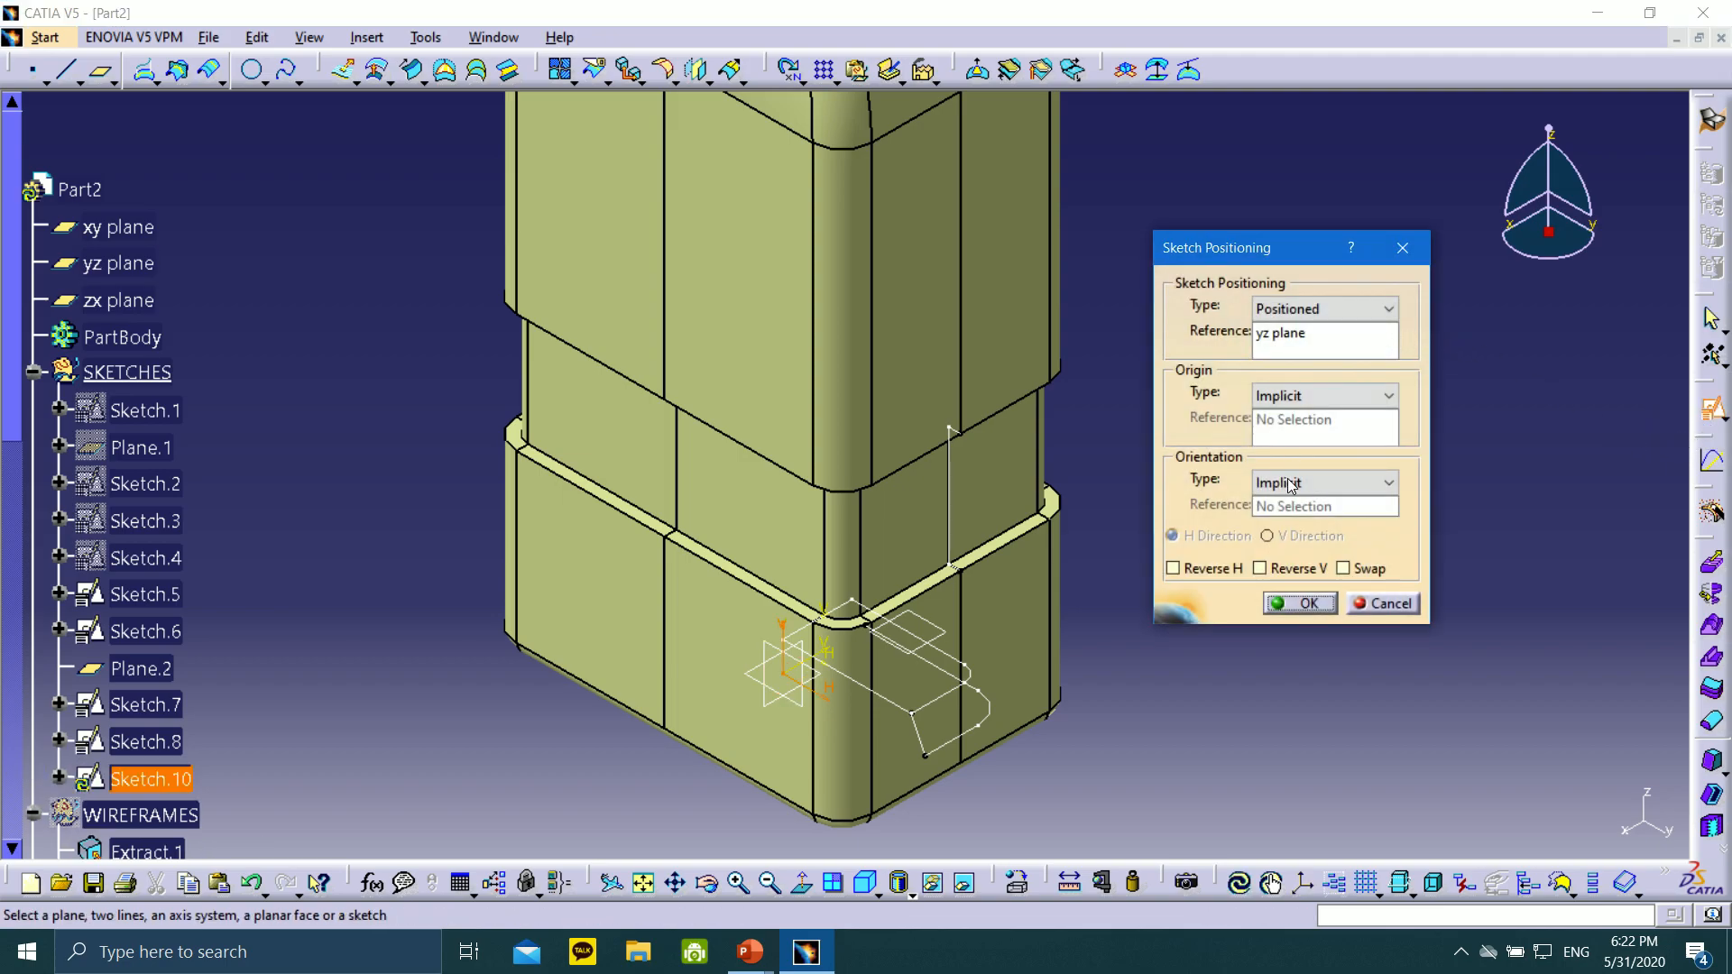
click(1303, 605)
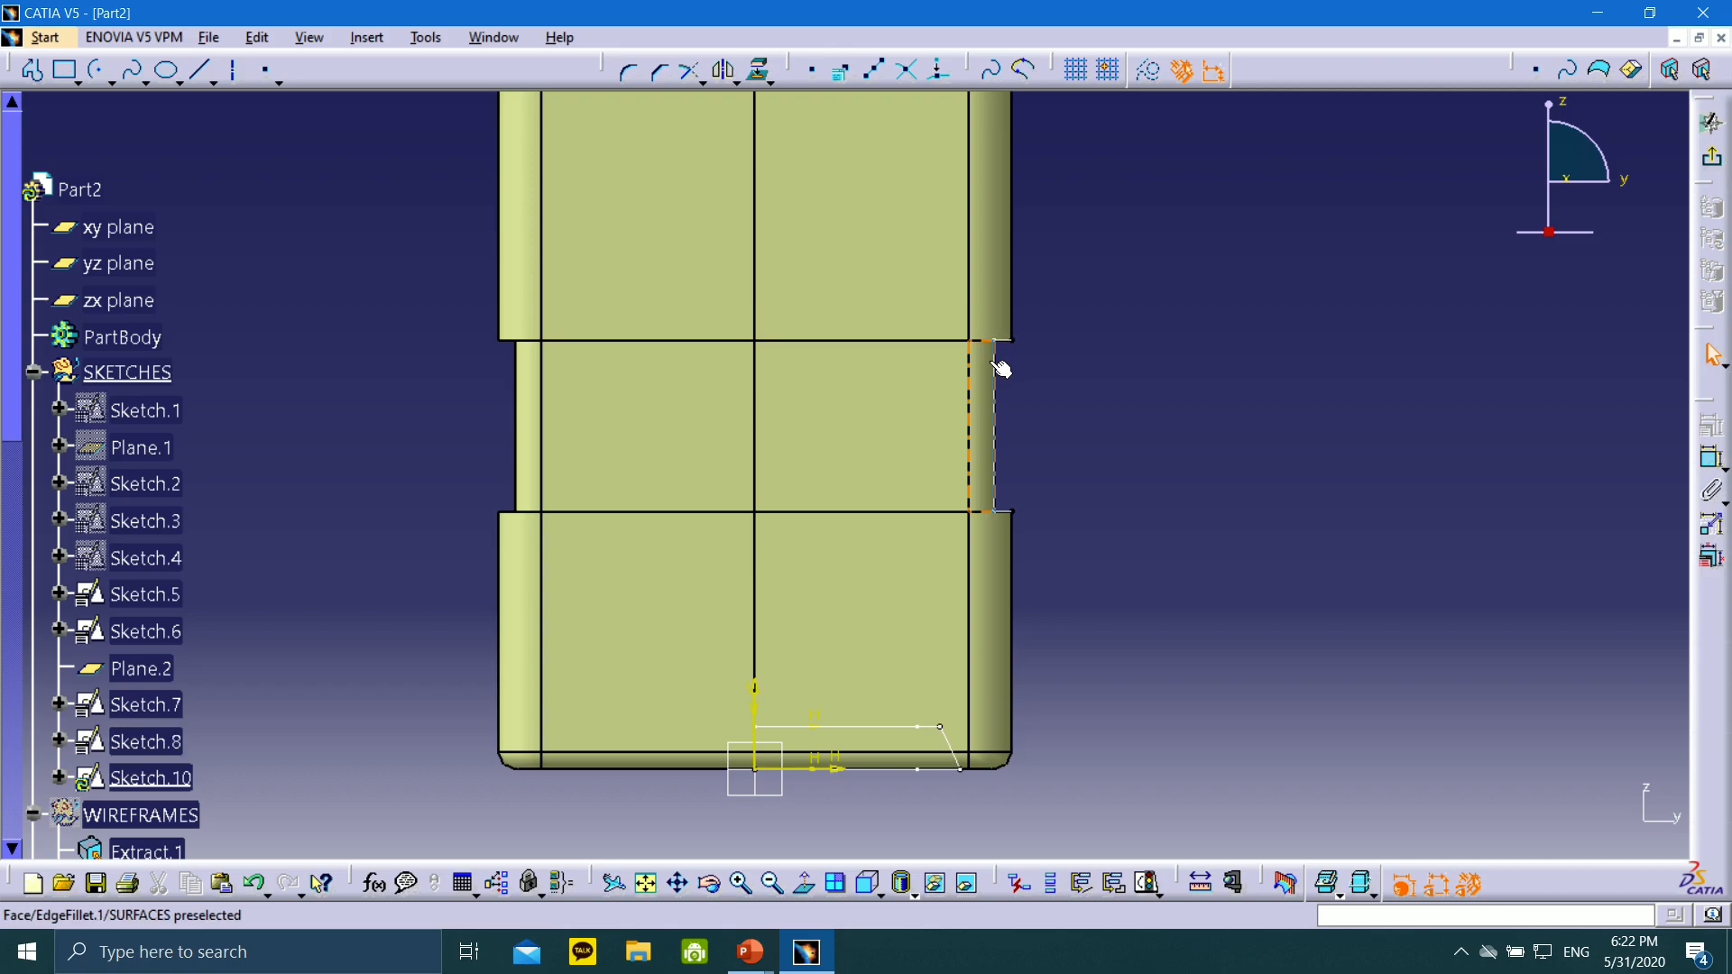
Hide Sketch.5, Sketch.6, Sketch.7 and Sketch.8
click(158, 601)
ctrl+click(162, 634)
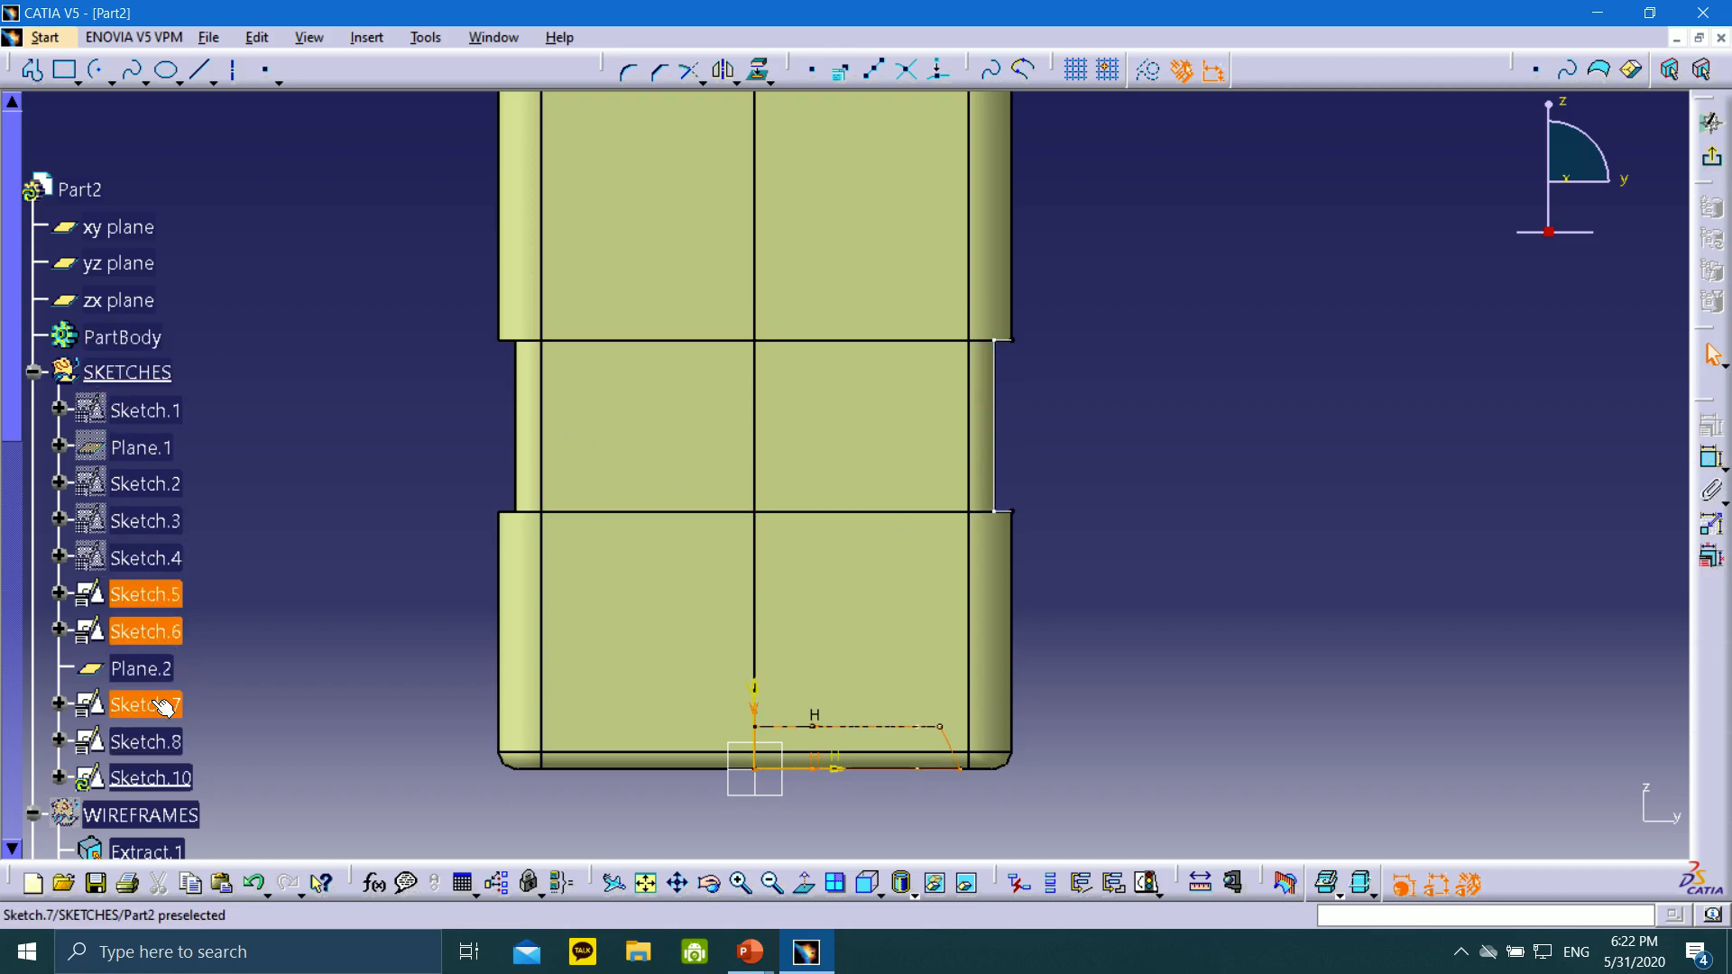
ctrl+click(162, 705)
right_click(185, 761)
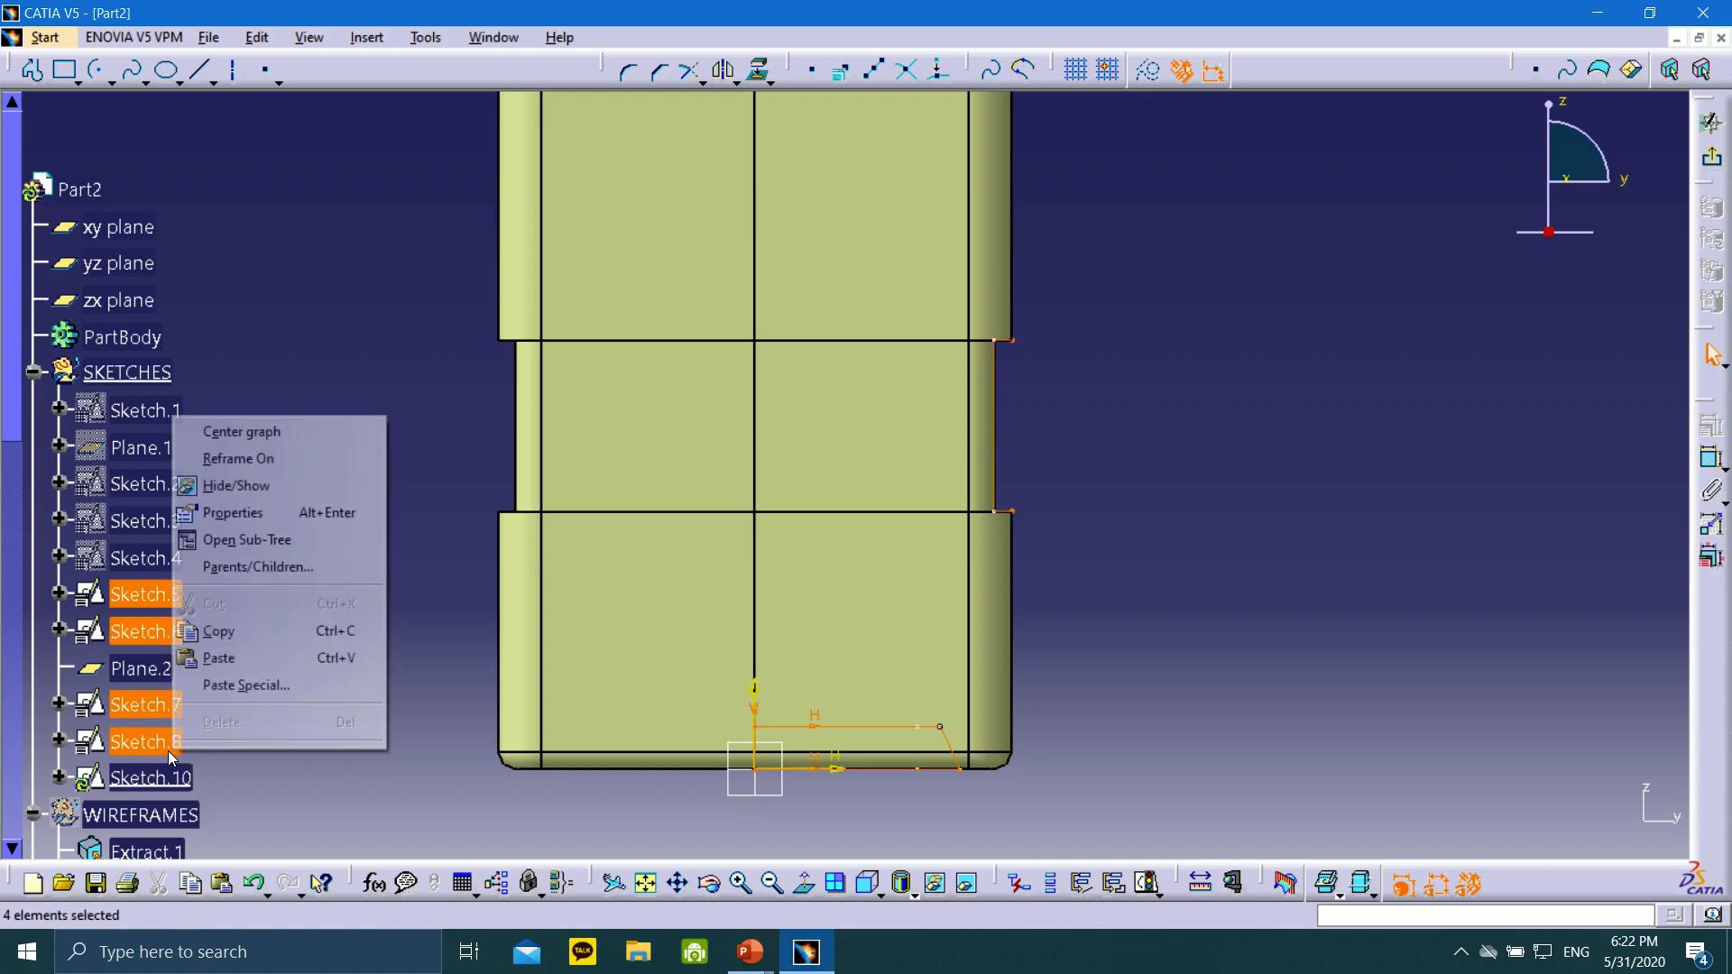
click(280, 484)
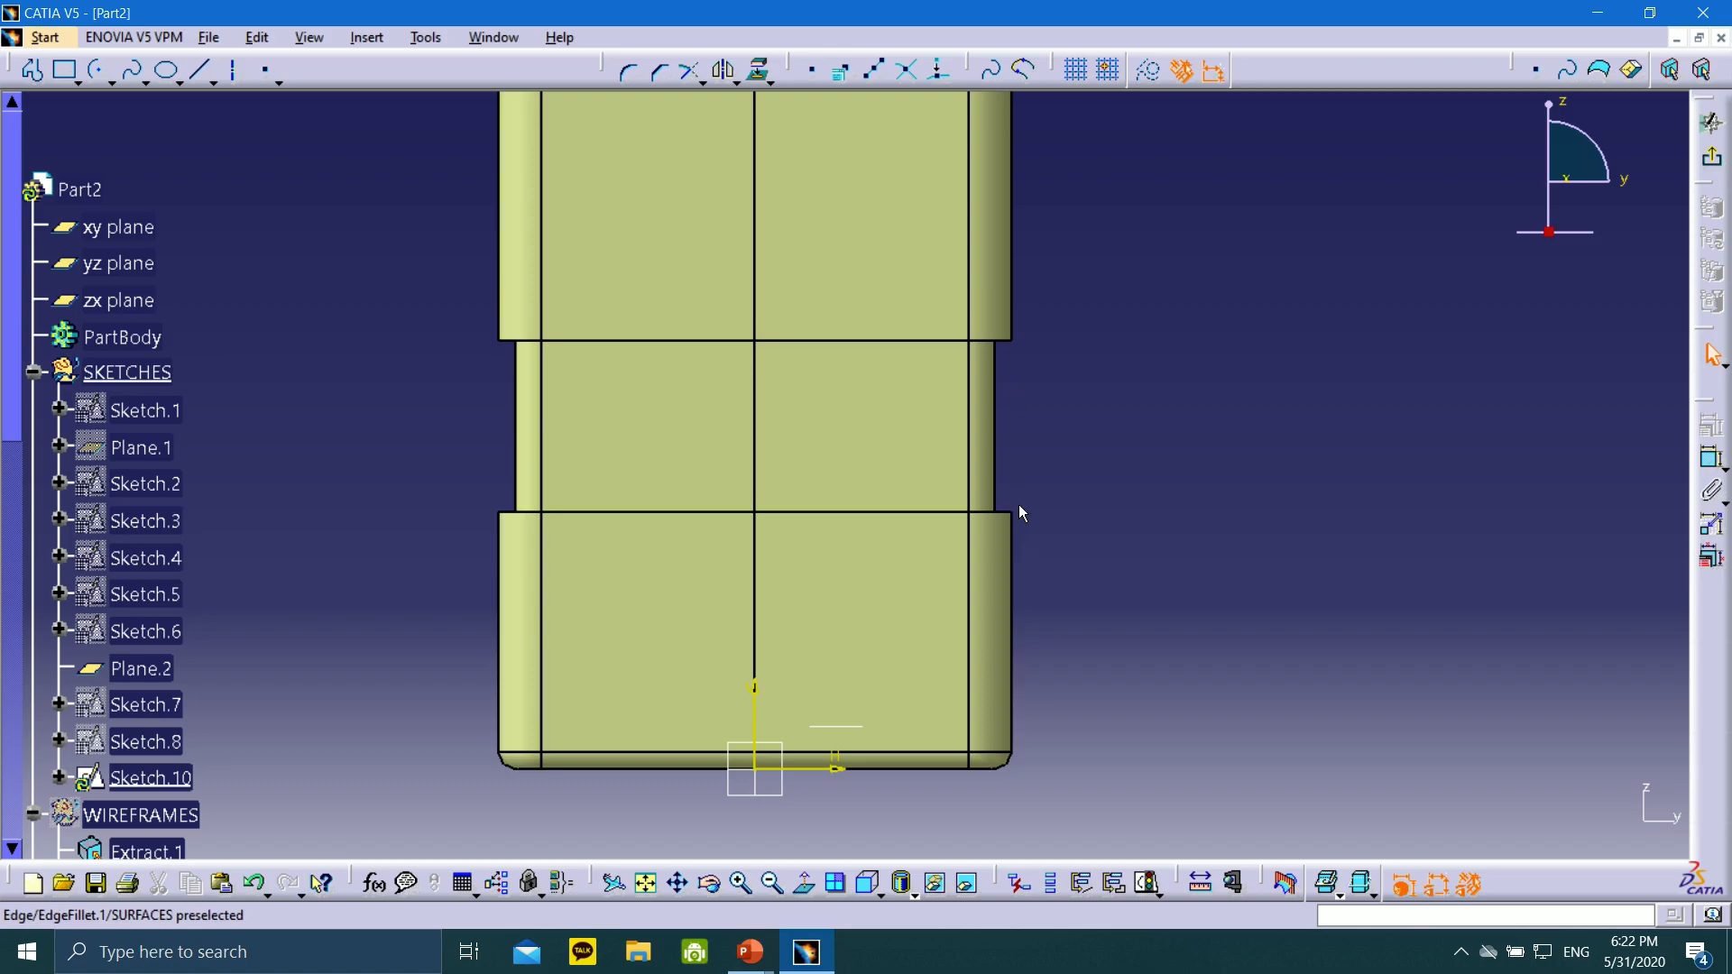
Draw a vertical axis line just outside the body's +y side, from beside the upper section to below the base
click(235, 73)
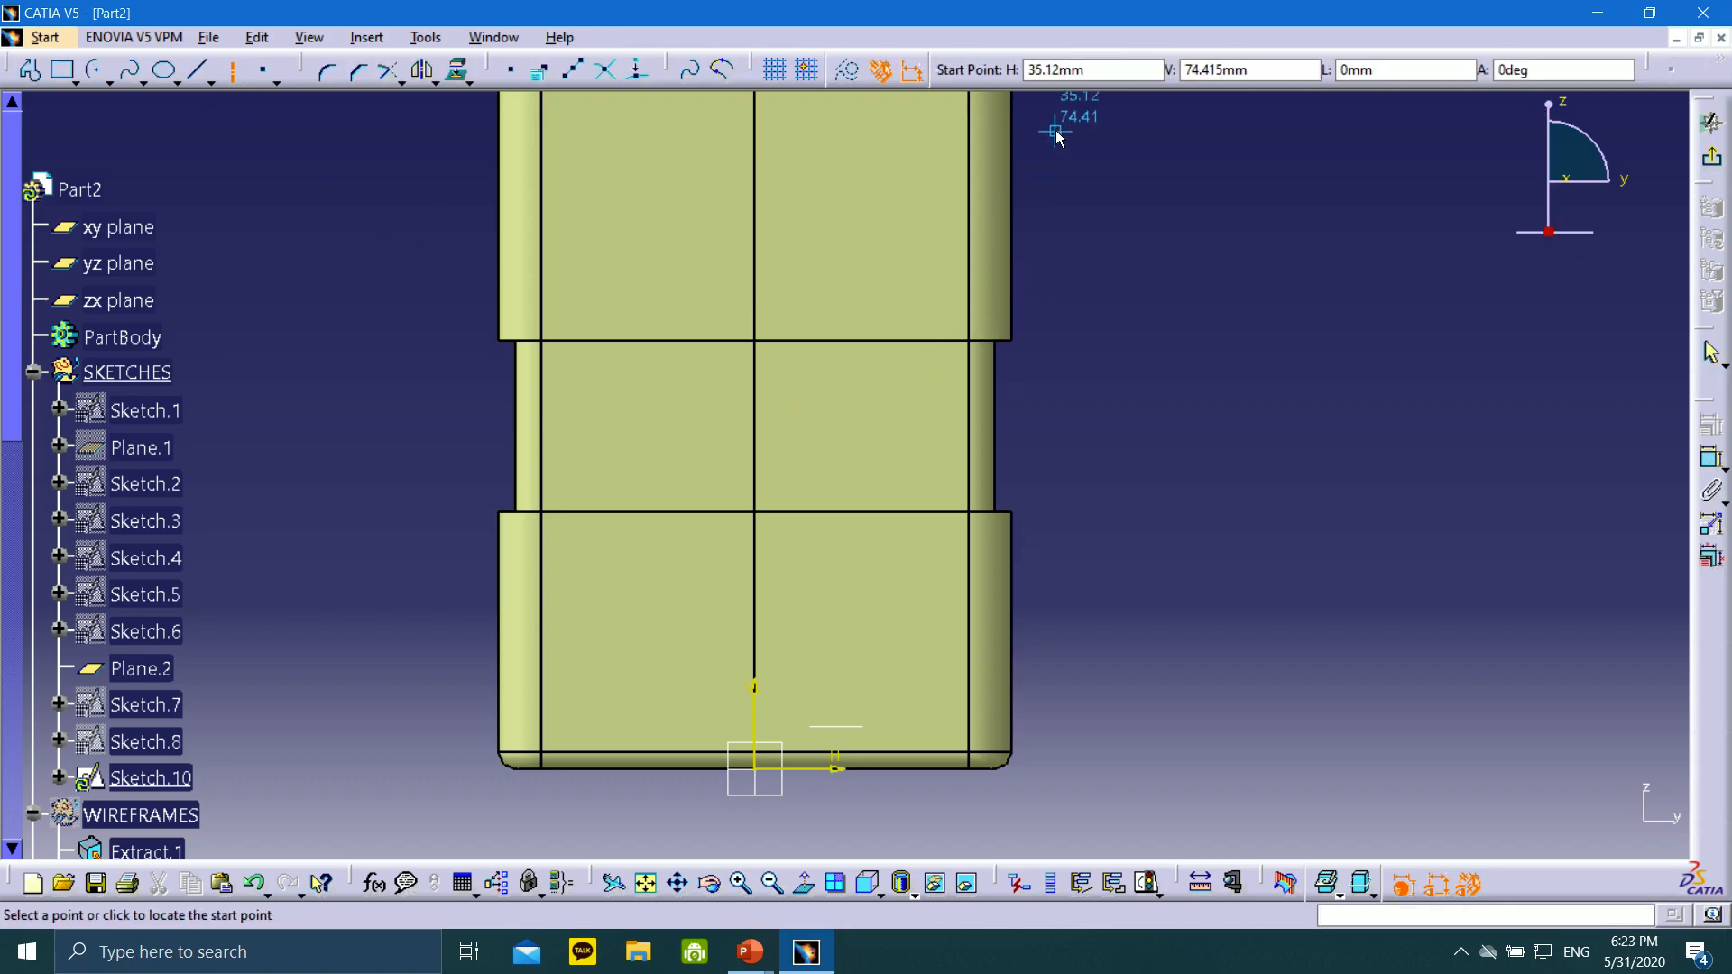
click(1056, 133)
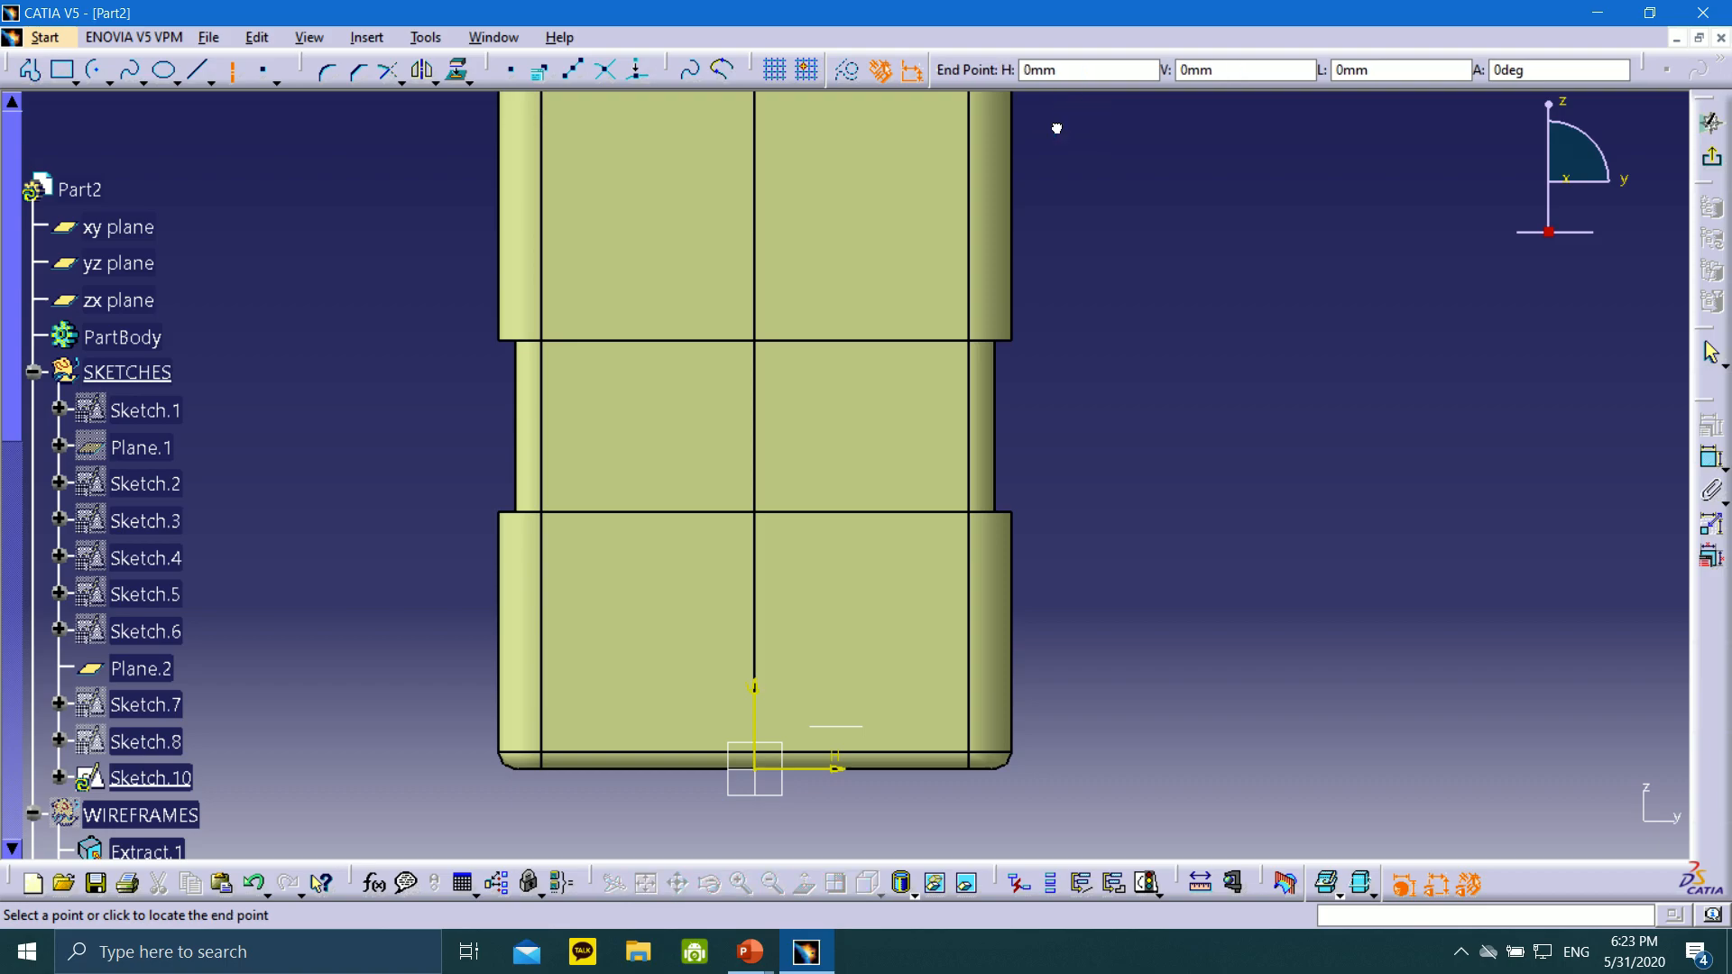
click(1054, 782)
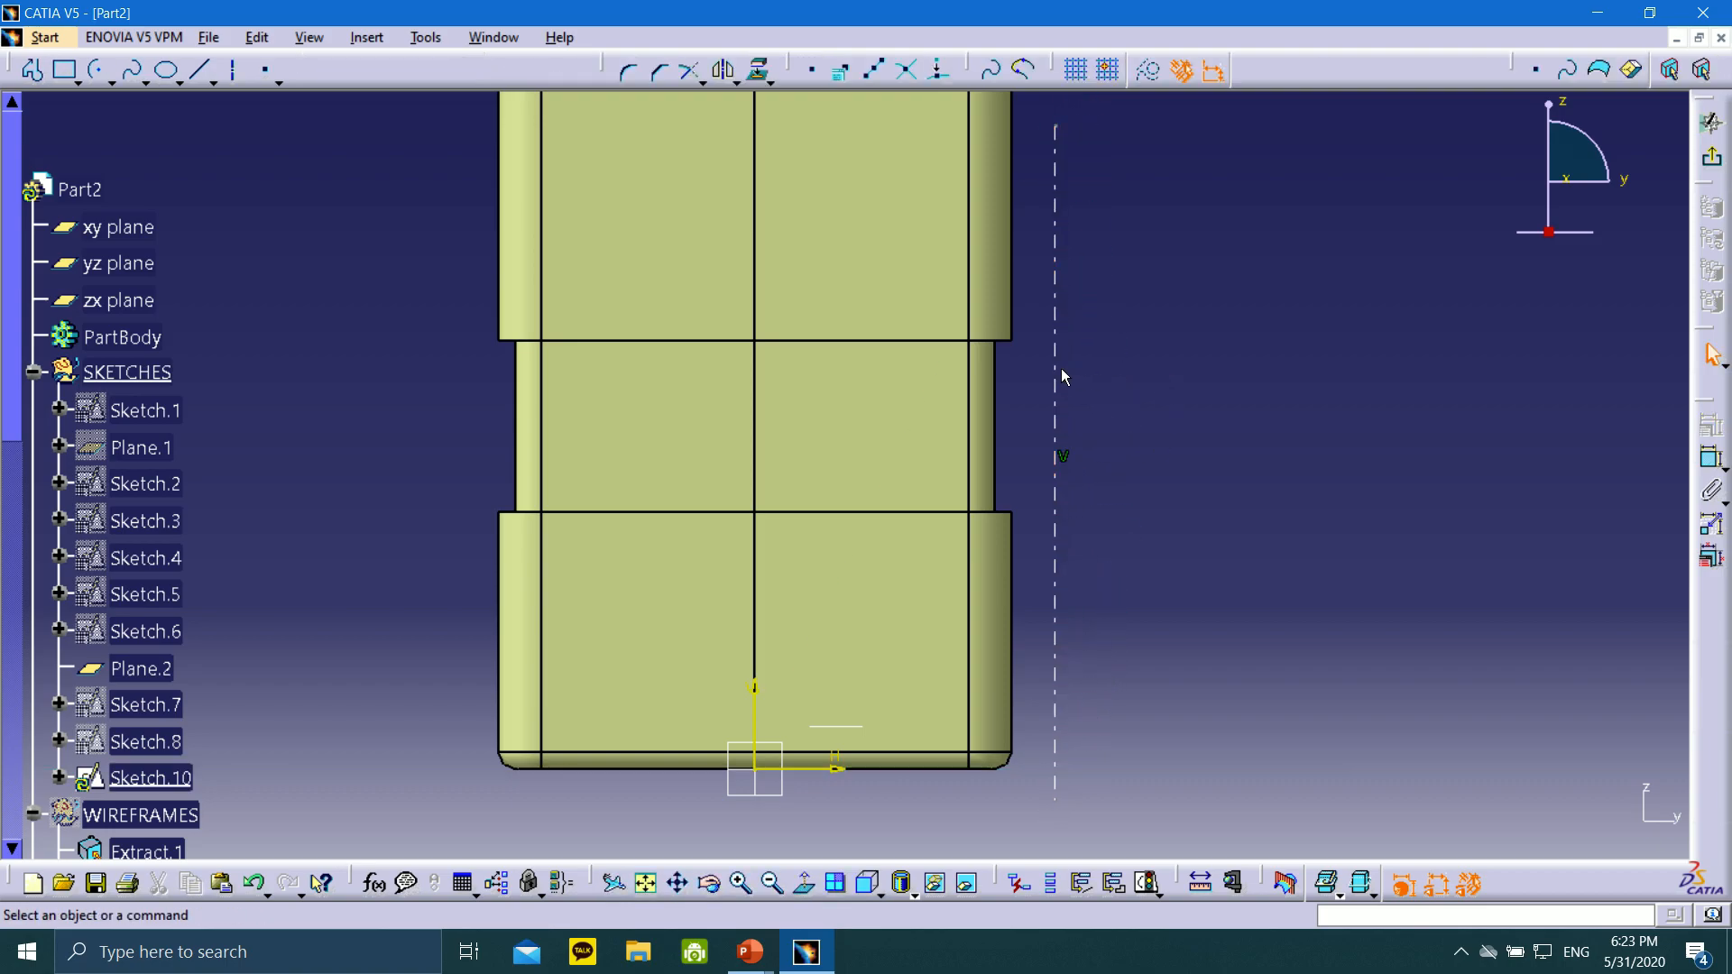
Move the axis line closer to the body and make it coincident with the upper section's outer side edge
drag(1060, 375, 1001, 379)
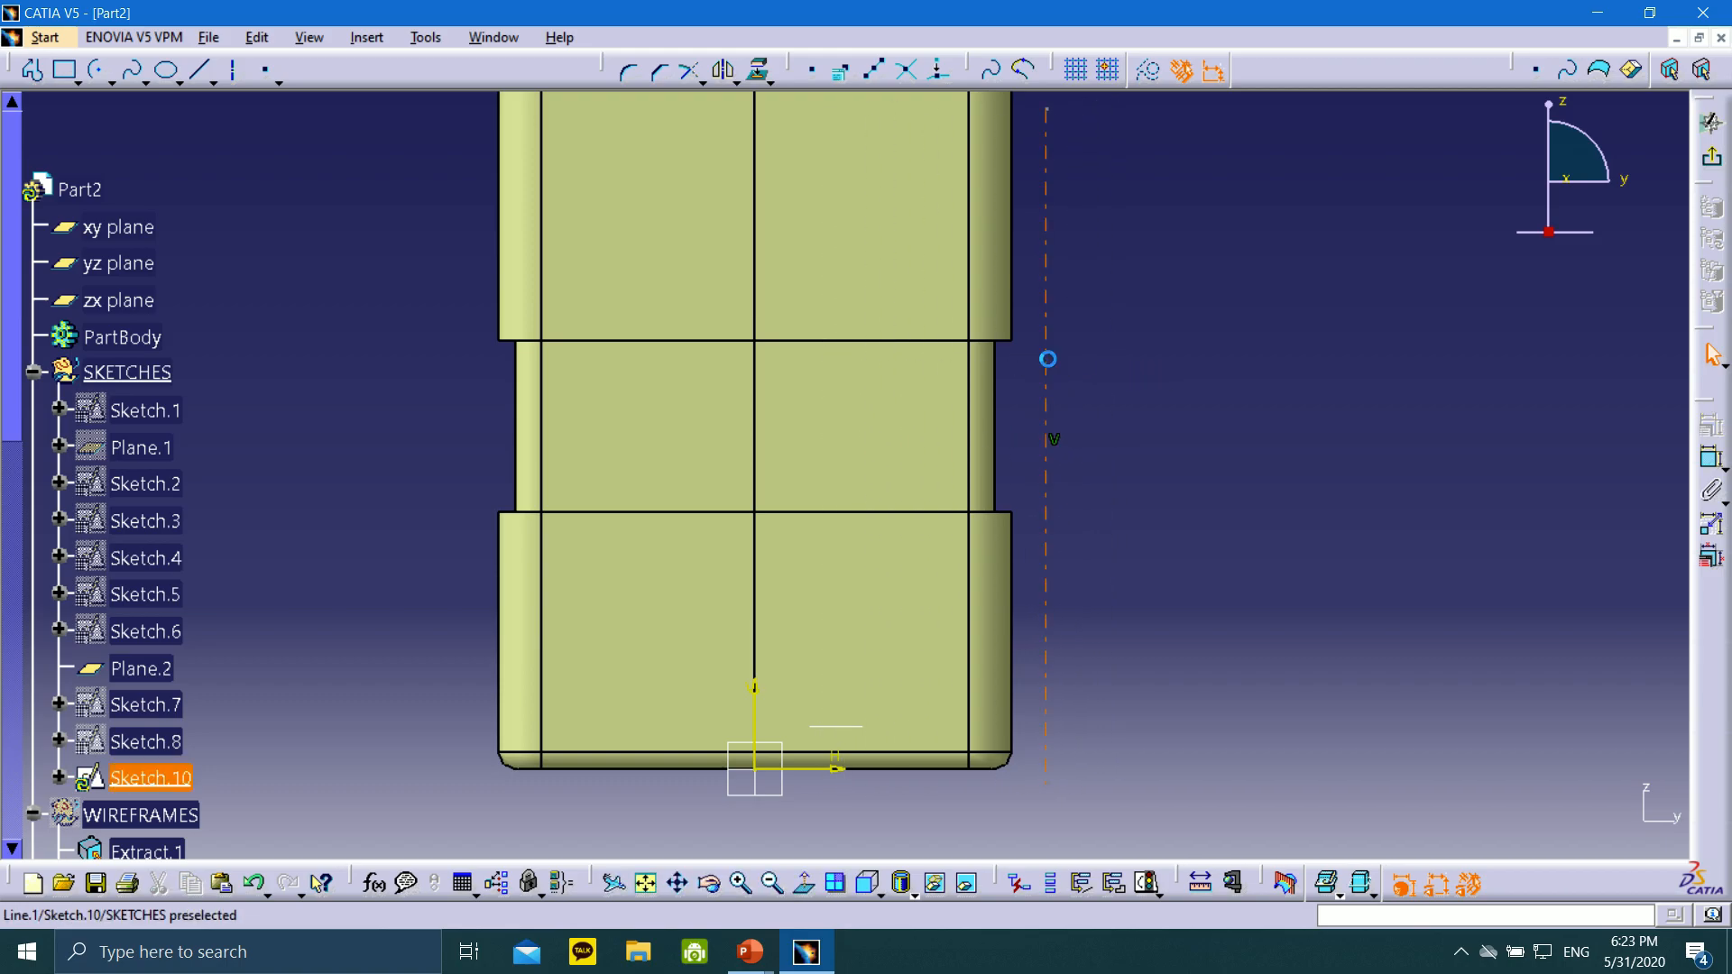
click(1045, 356)
ctrl+click(1012, 273)
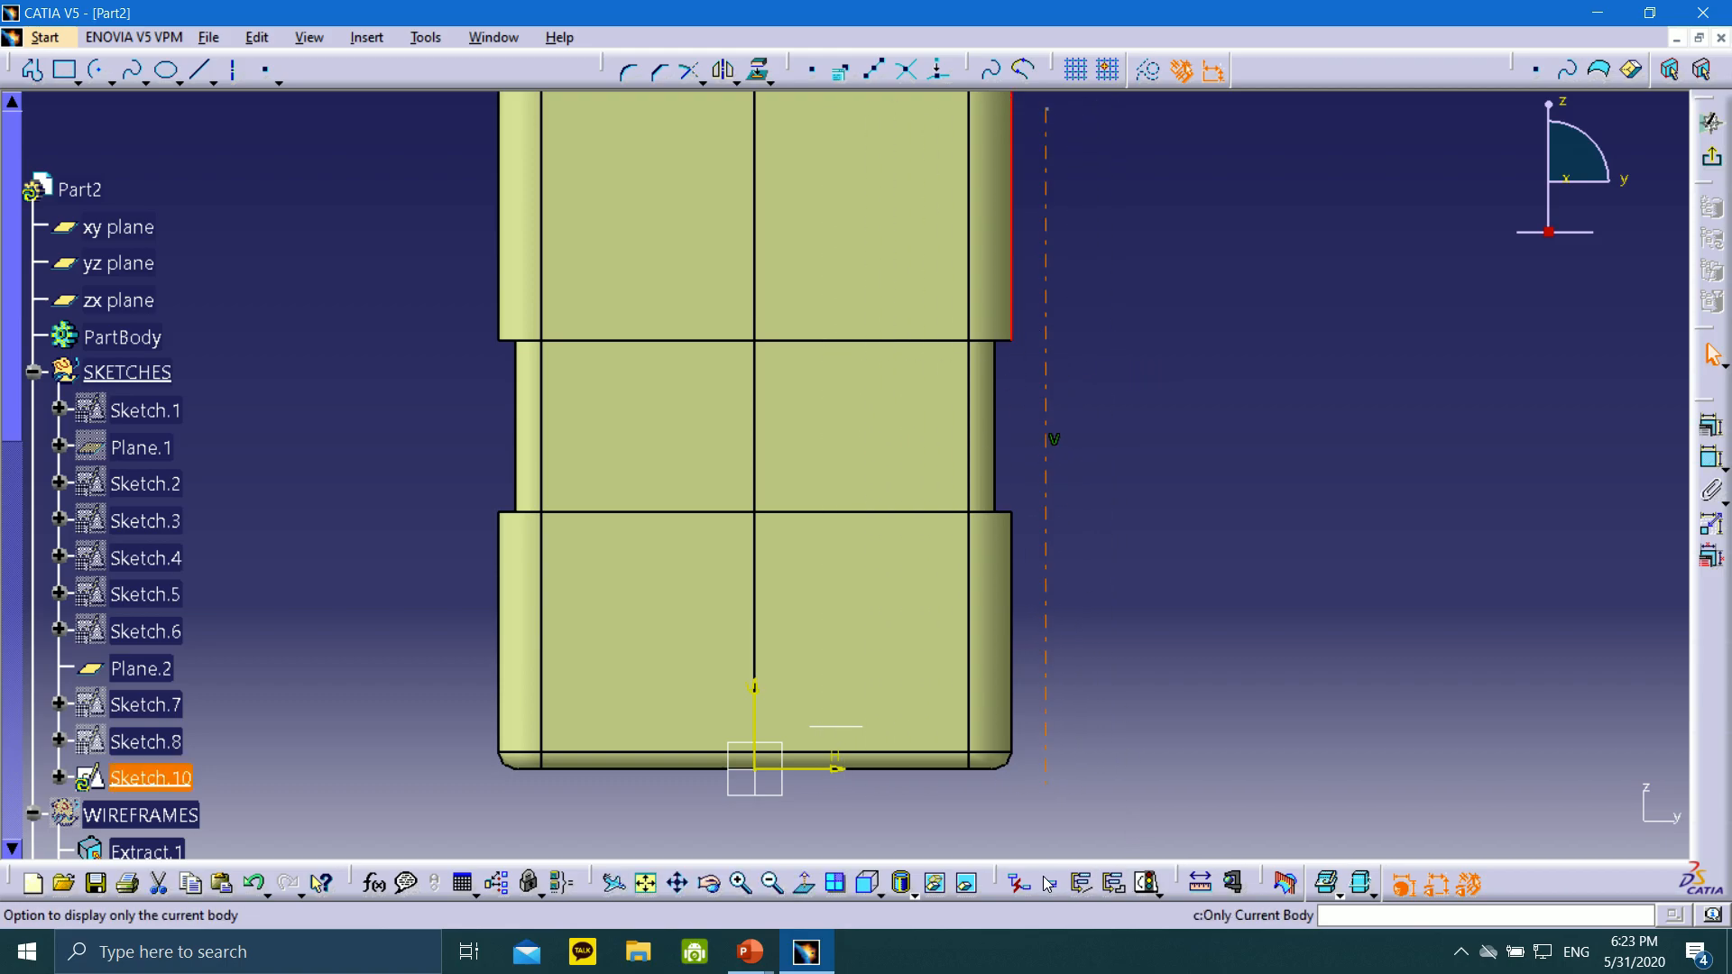
click(1714, 430)
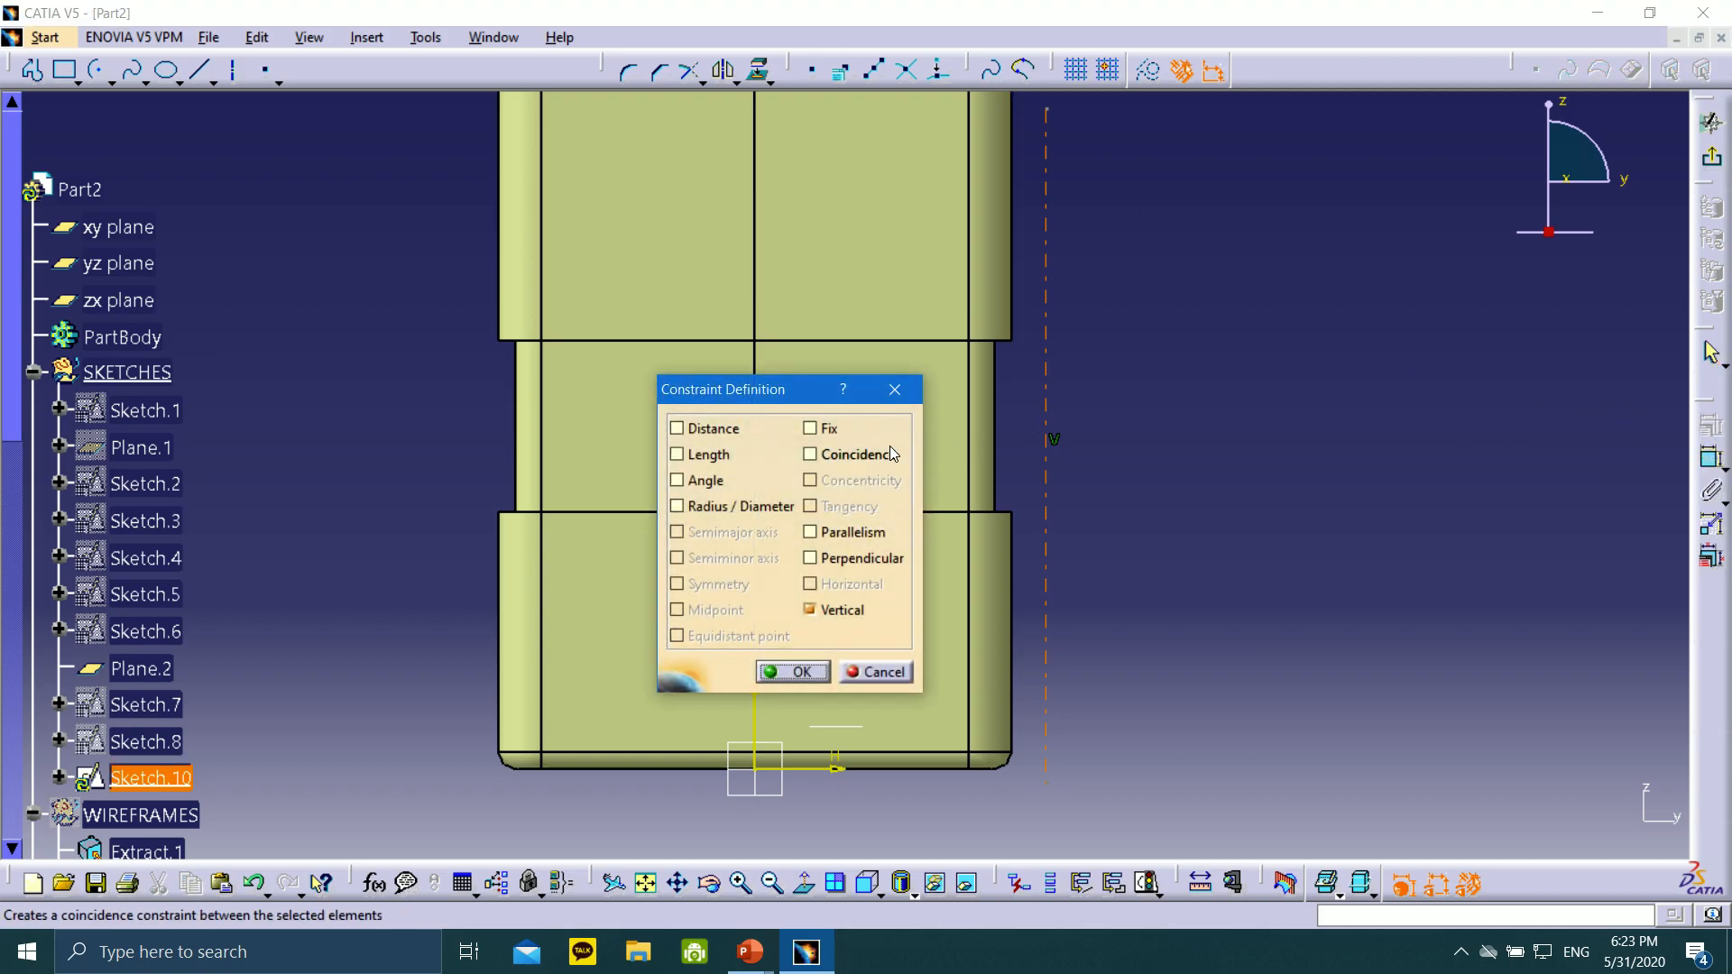
click(861, 454)
click(814, 674)
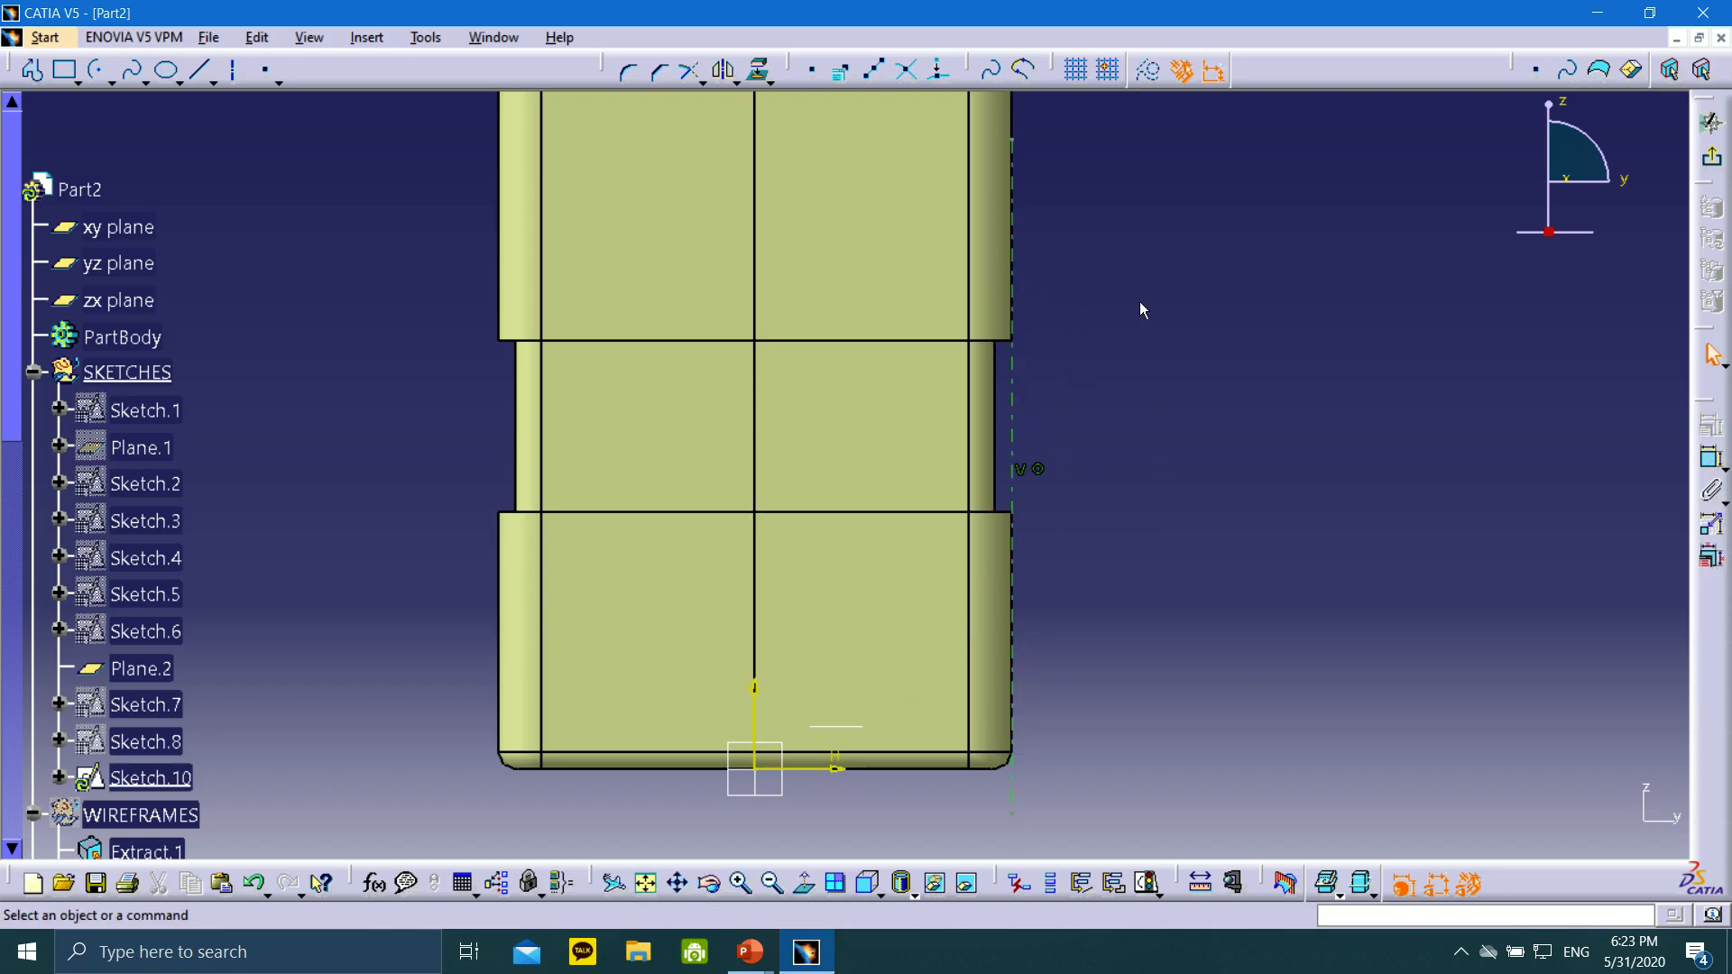
Sketch a circle about 5.2 mm in diameter centred on the axis line, just above the groove's upper edge
middle_drag(1139, 289, 858, 372)
middle_drag(1046, 453, 1222, 379)
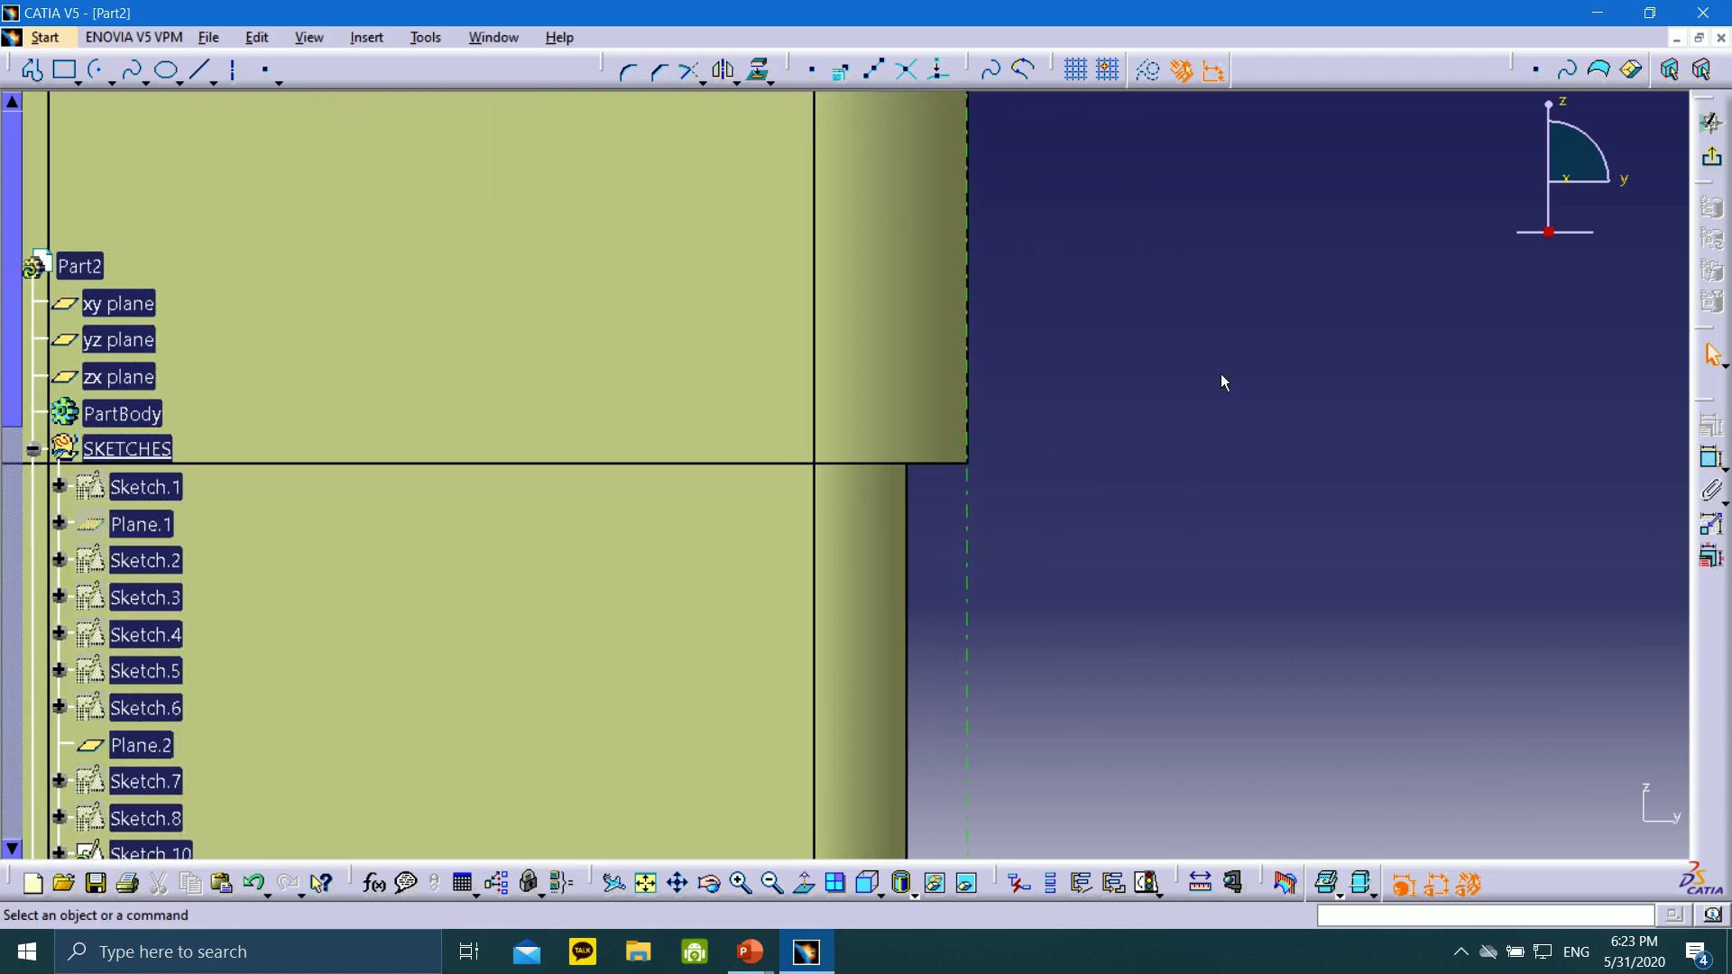
click(110, 83)
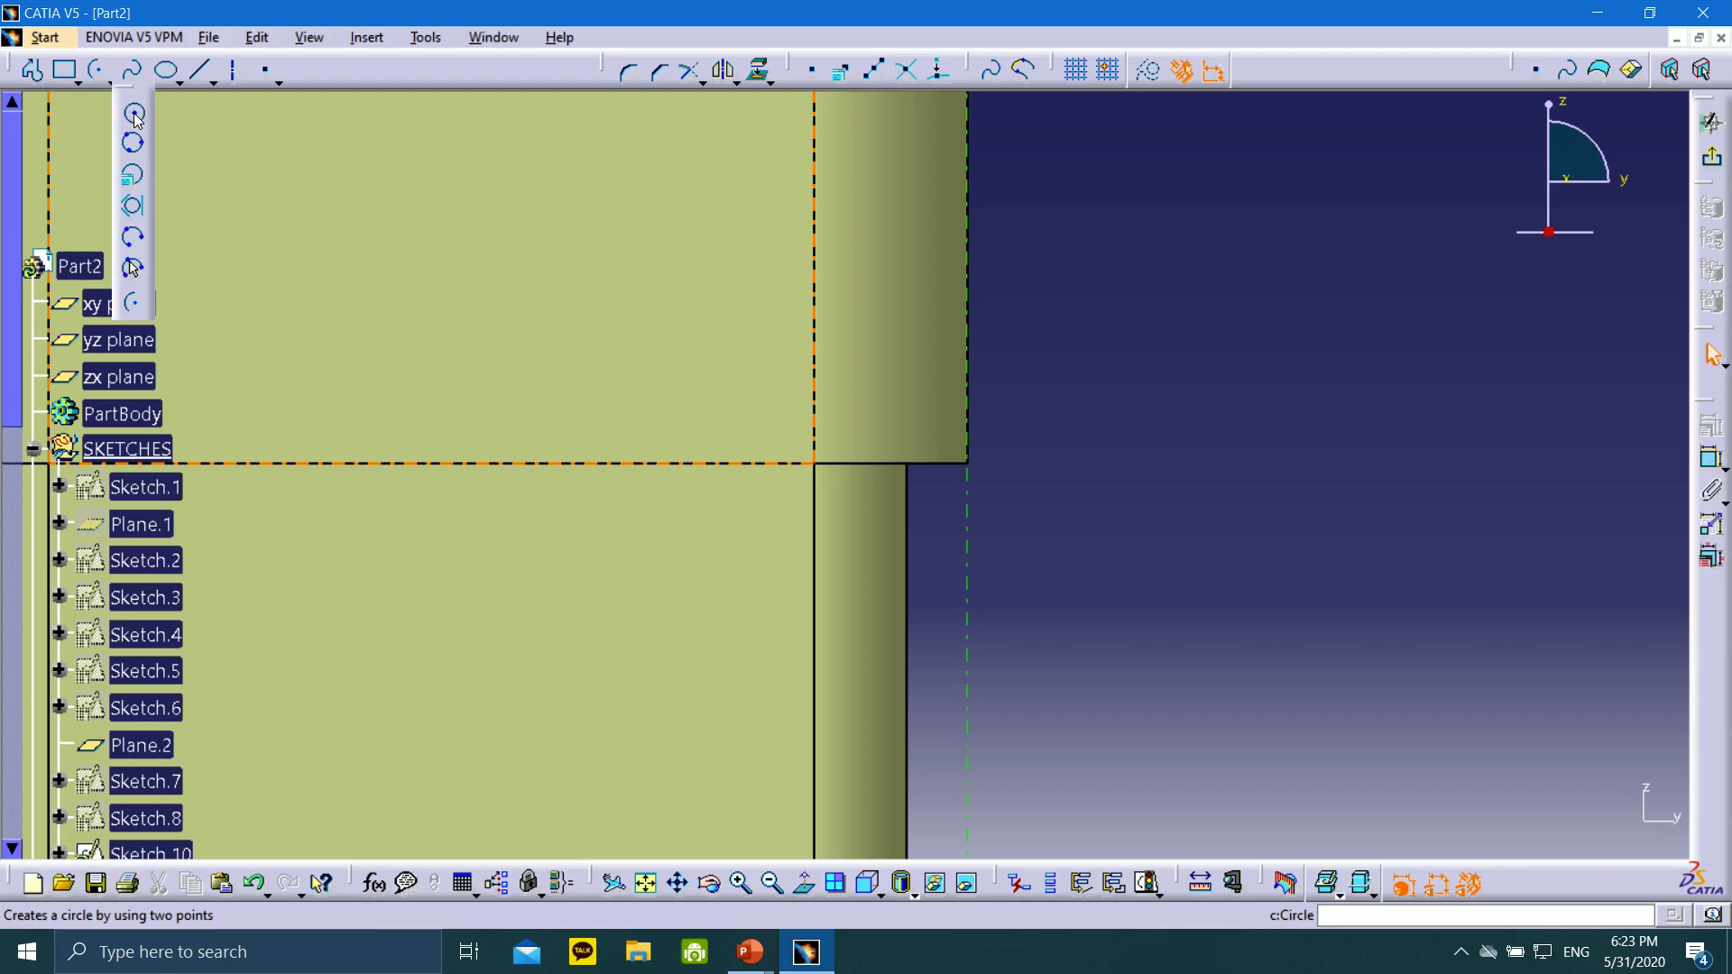
click(135, 115)
click(967, 307)
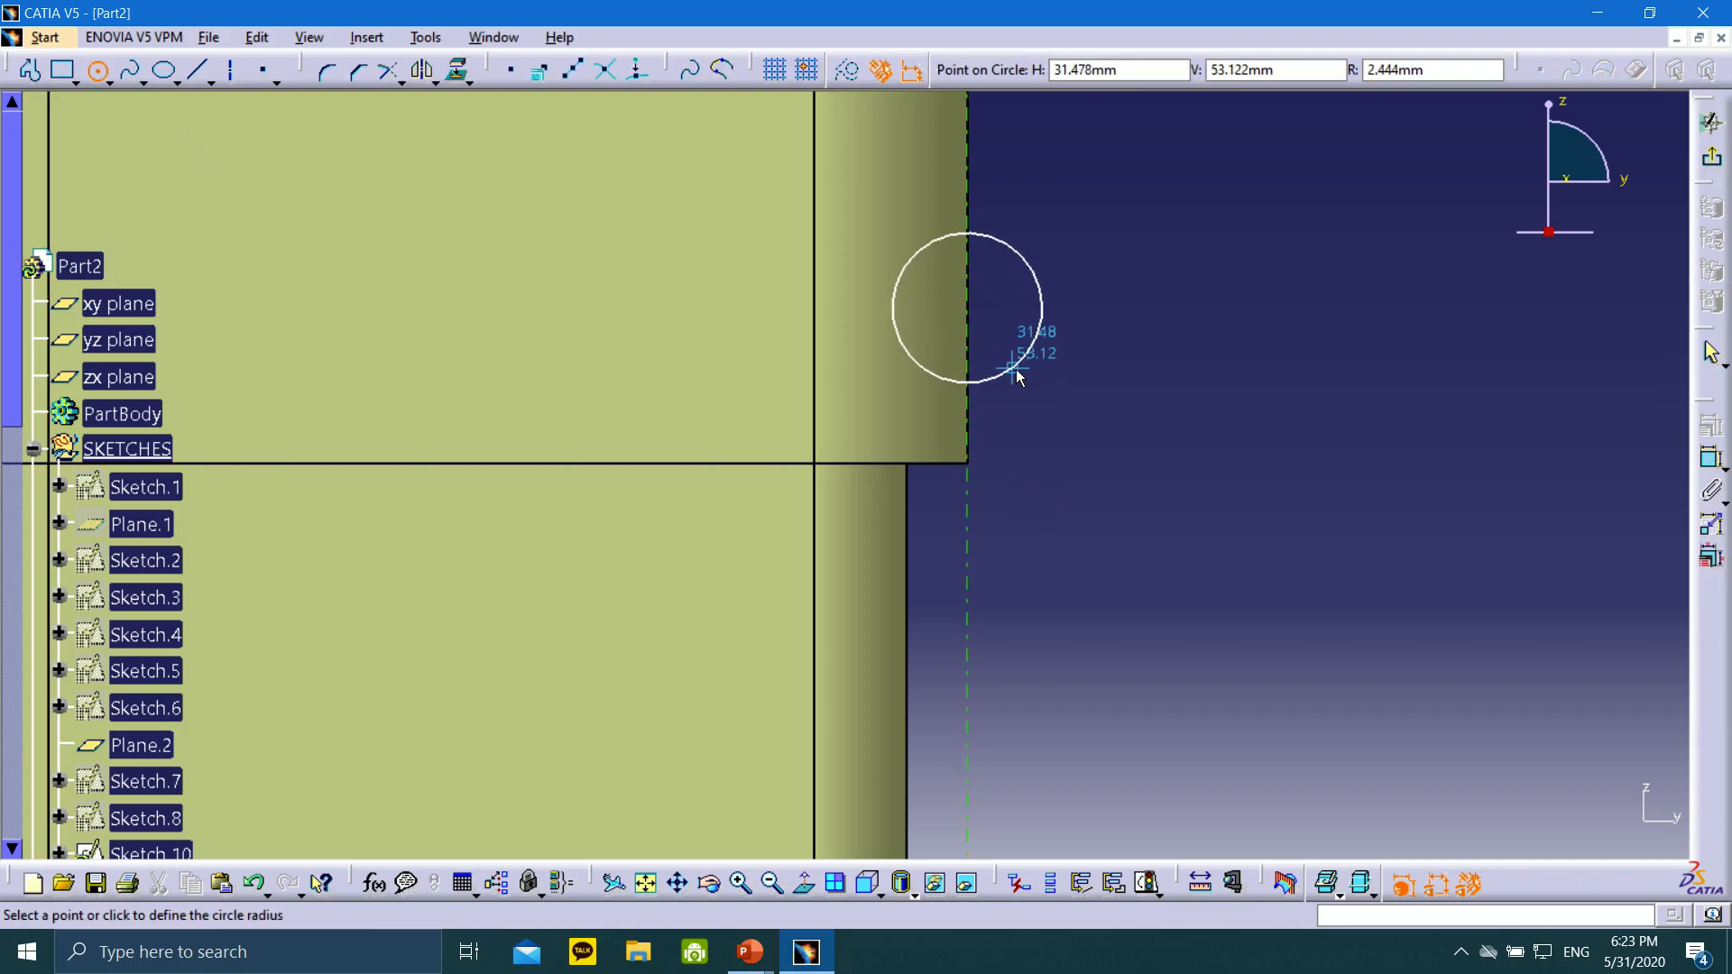
click(1017, 377)
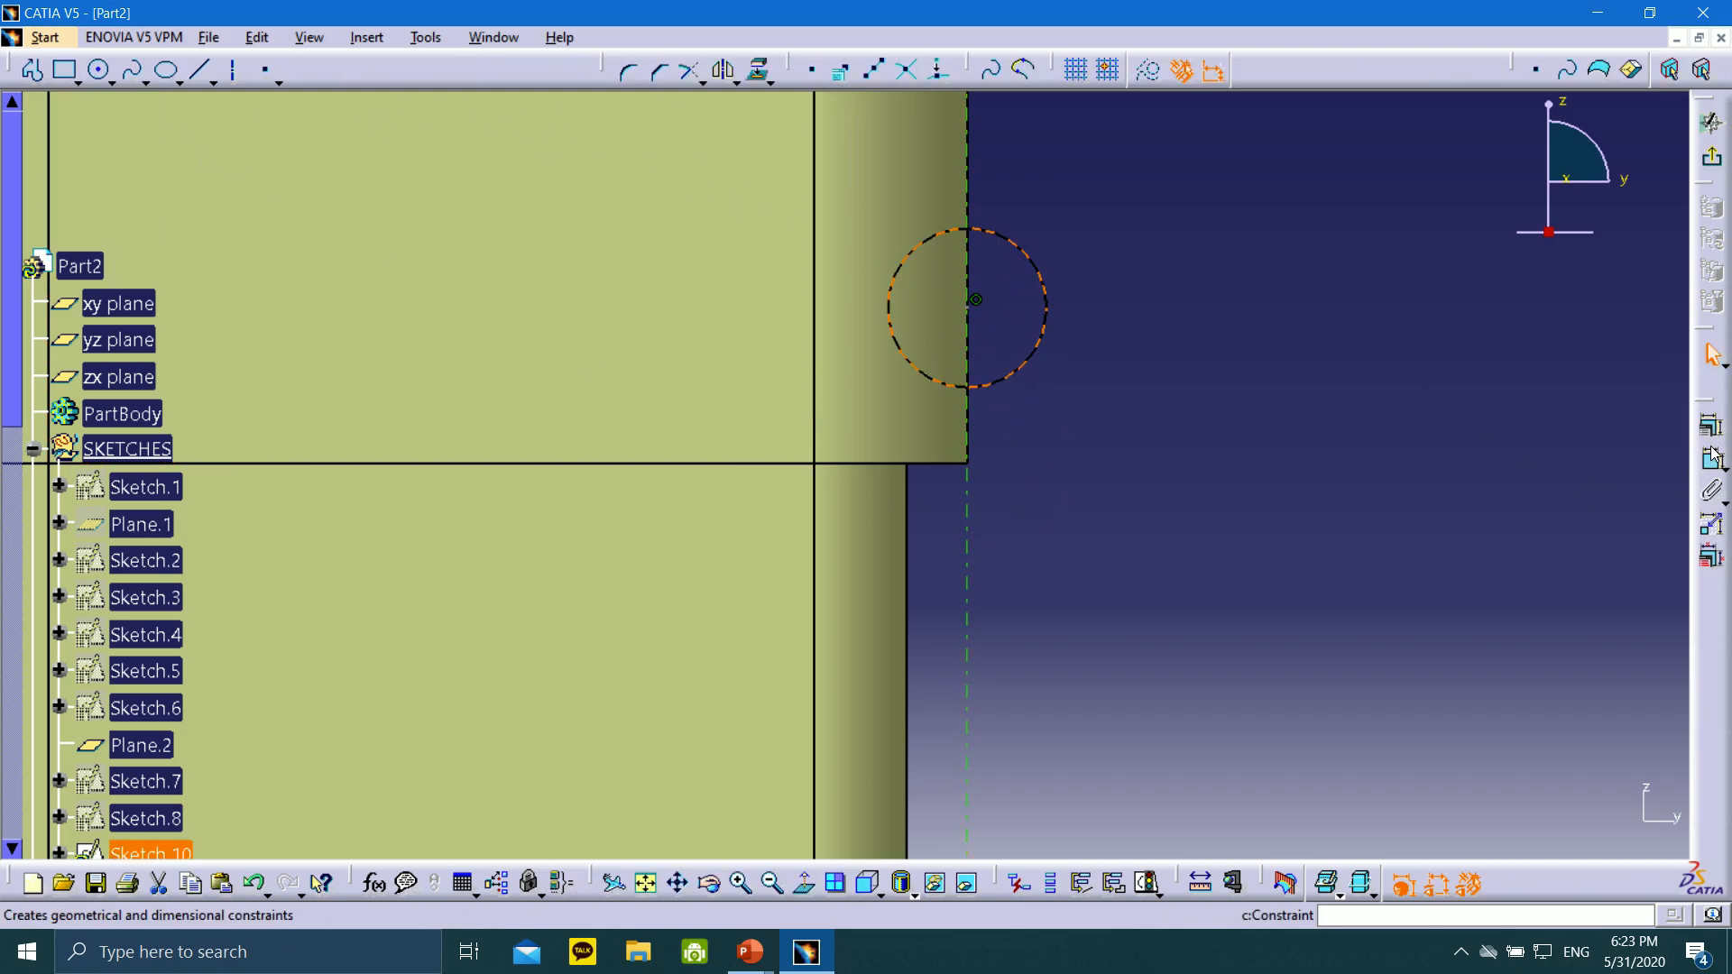
Dimension the circle and set its diameter to 2 mm
click(1045, 312)
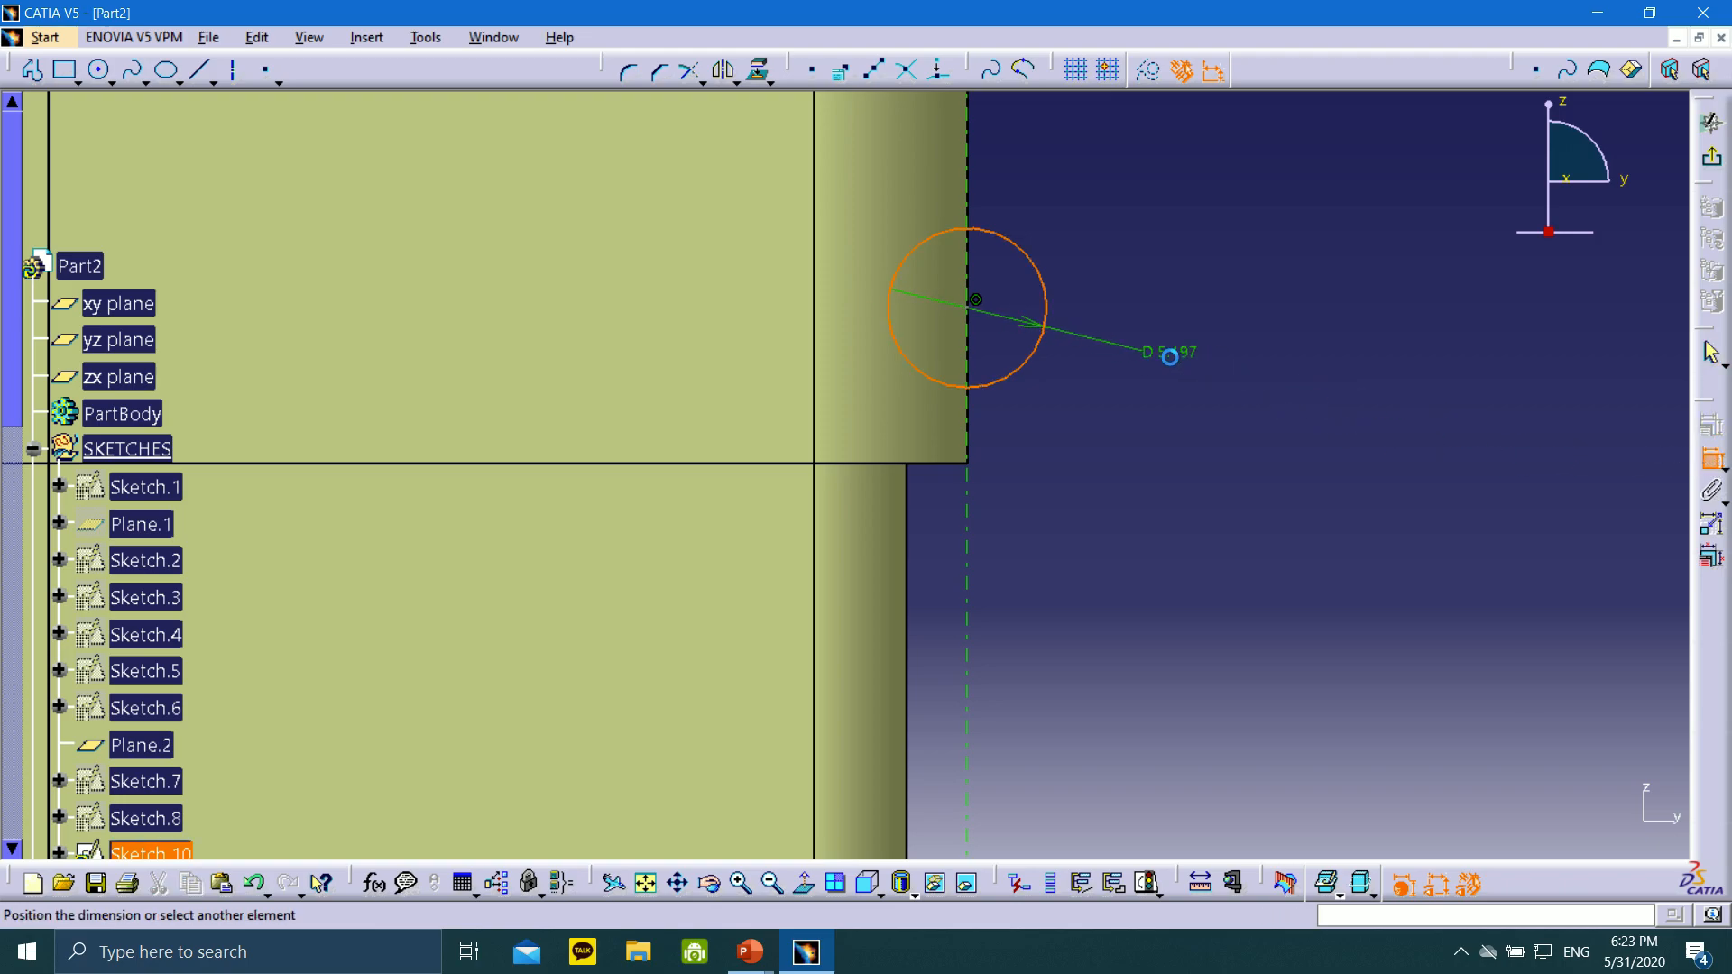
click(1115, 340)
double_click(1129, 336)
text(2)
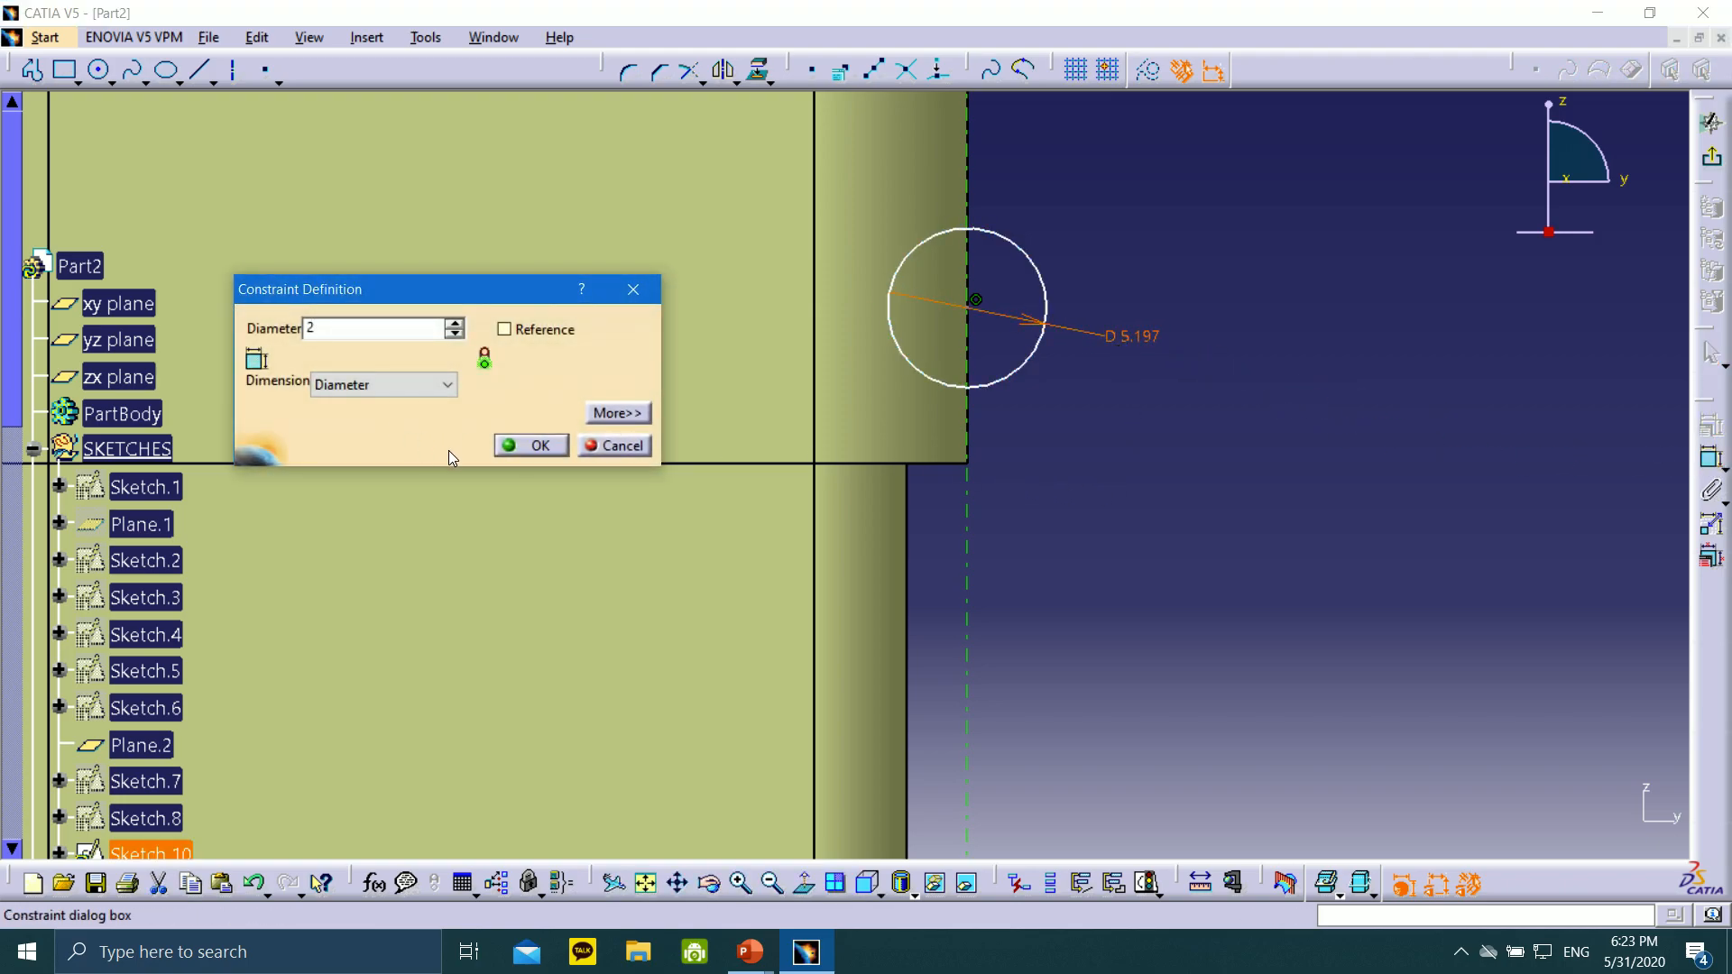
click(532, 445)
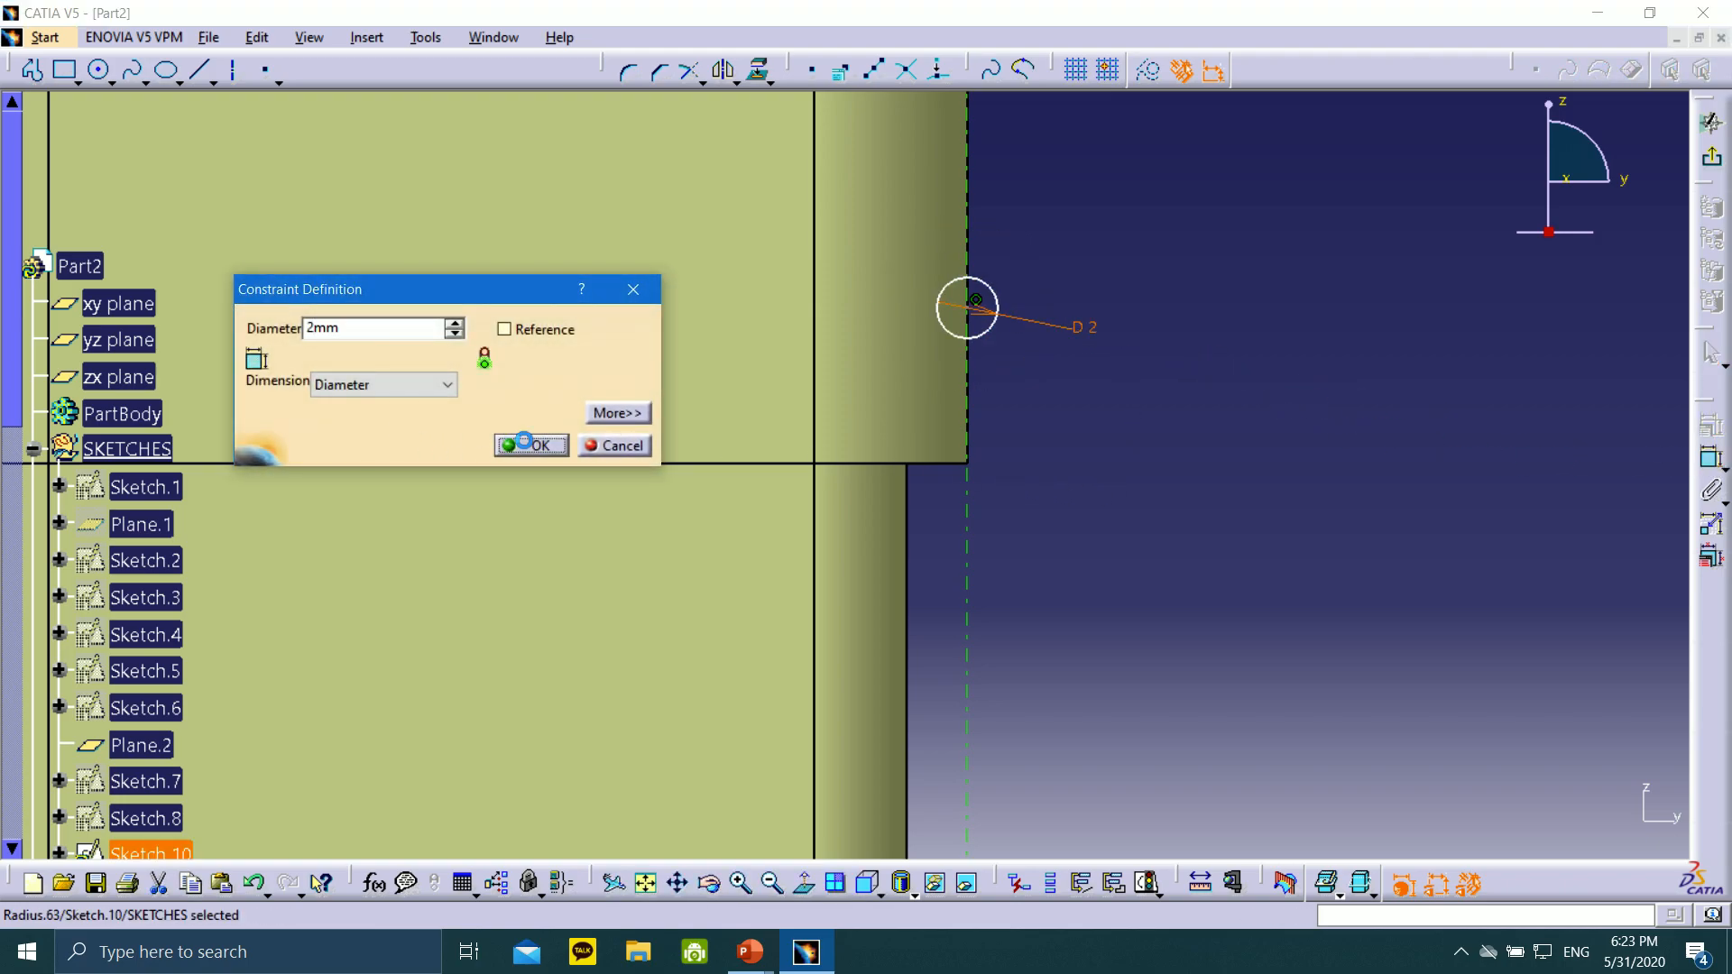
Change the circle's dimension type to Radius and set it to 2 mm
double_click(1080, 331)
click(370, 388)
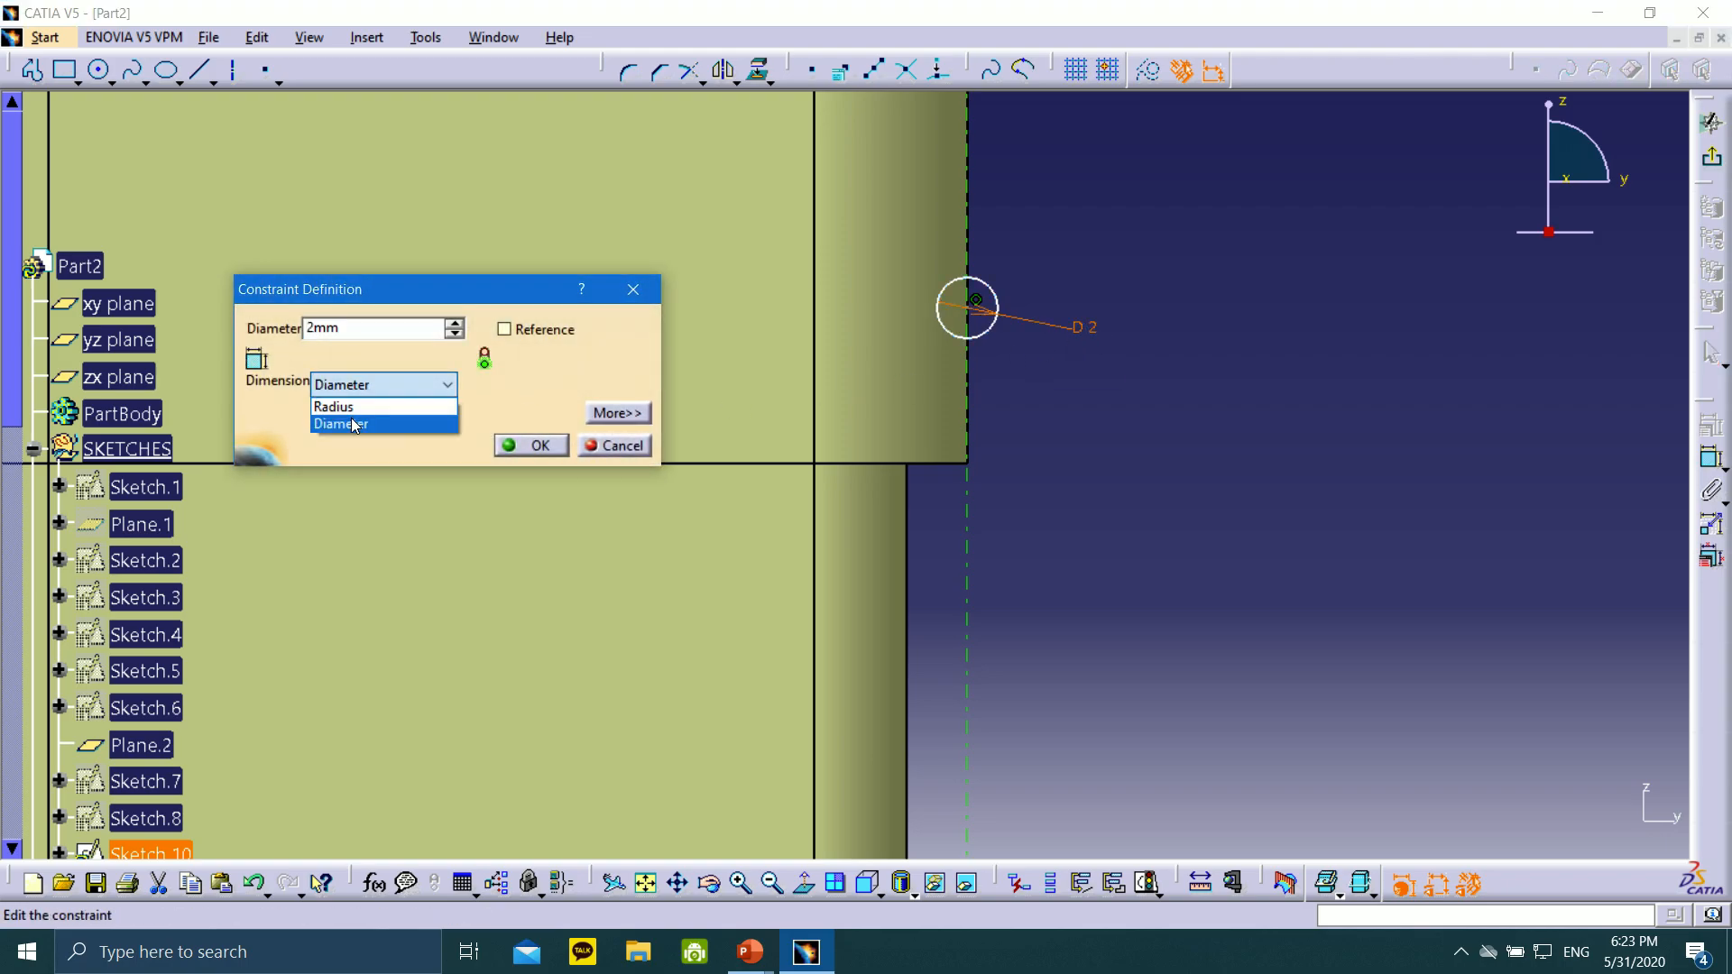
click(346, 406)
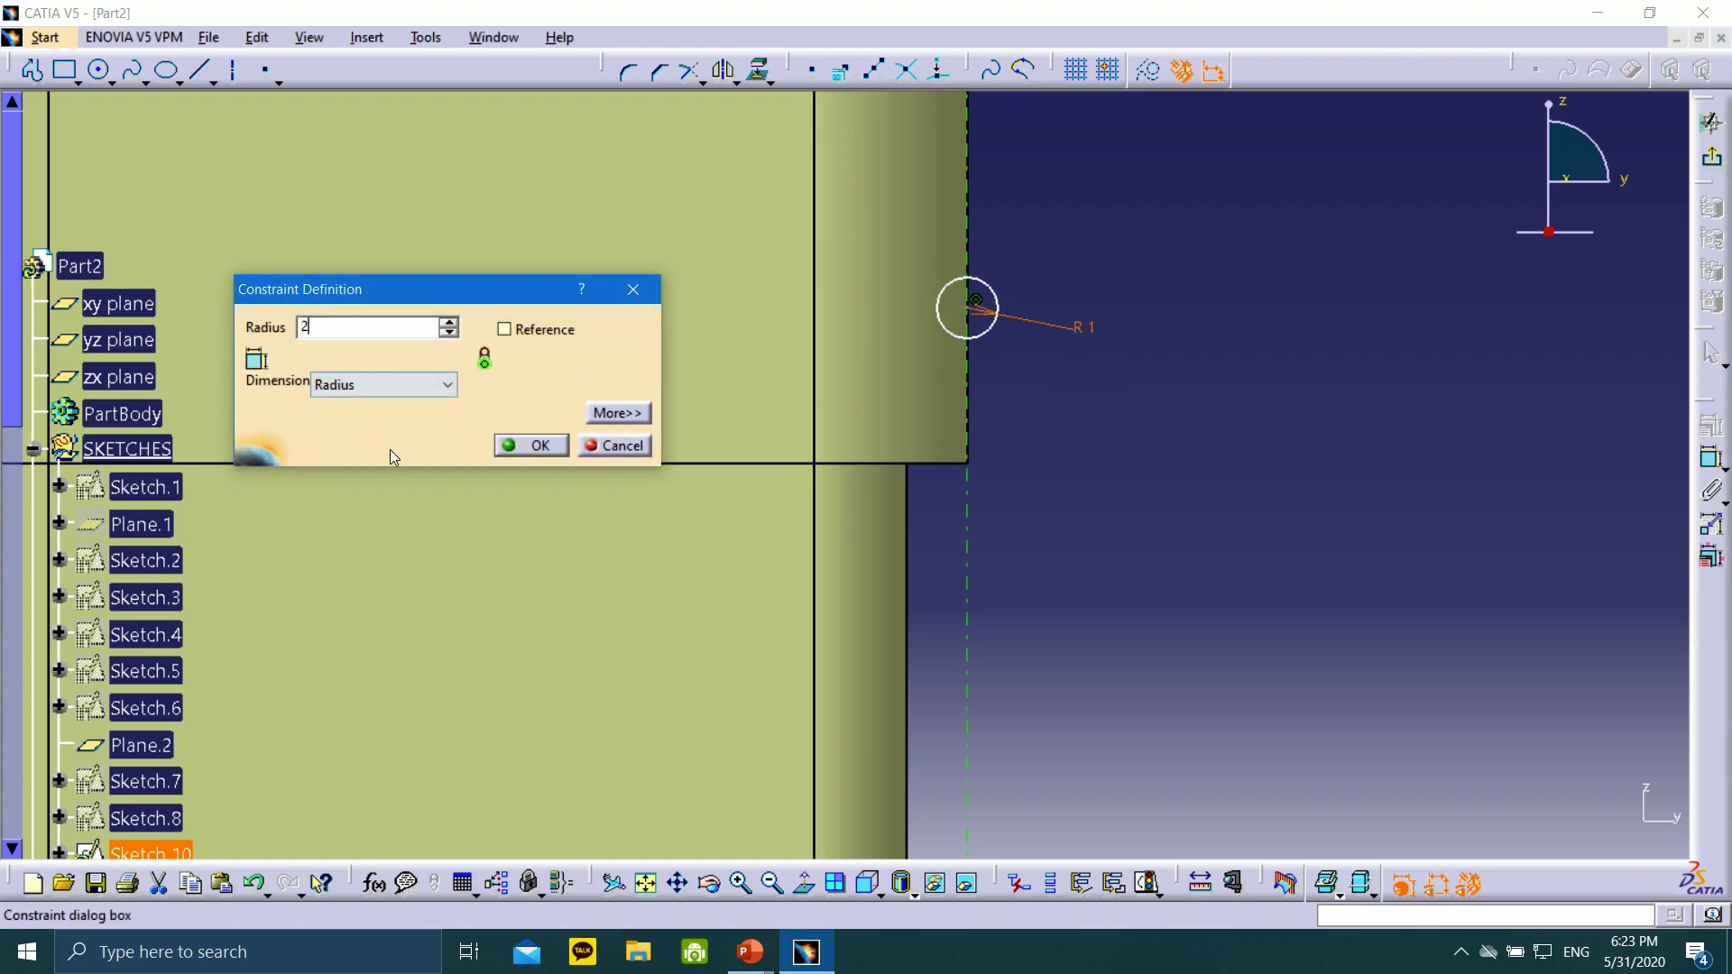
click(531, 446)
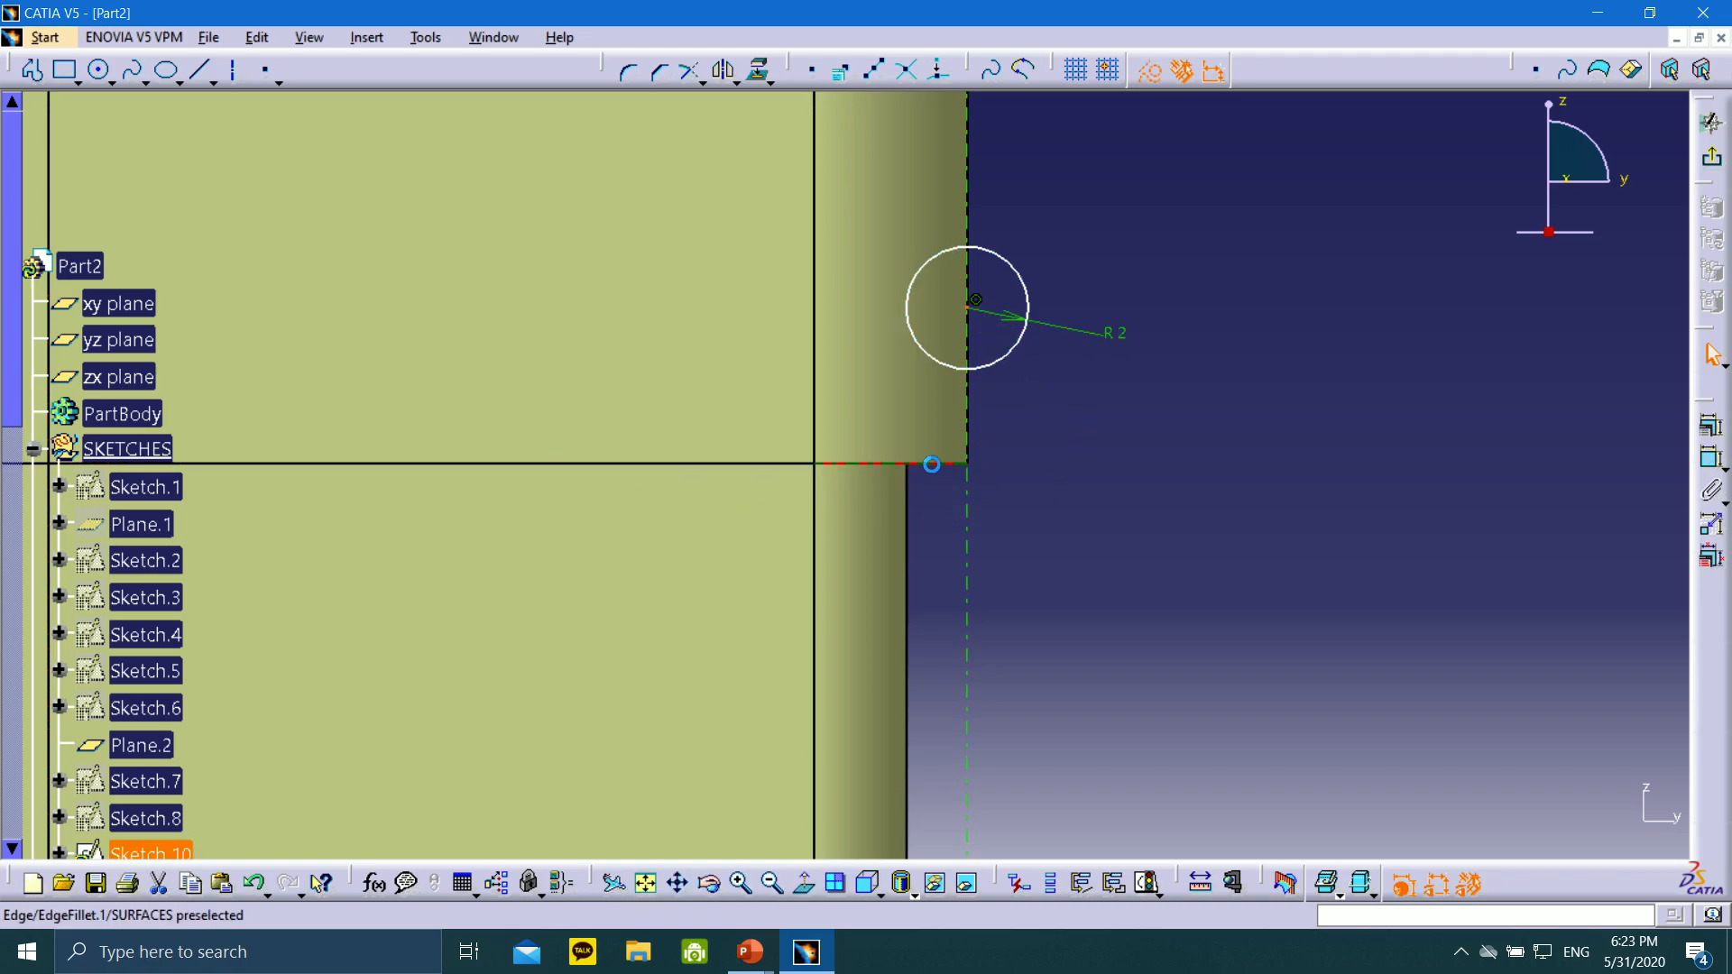
Make the circle's centre coincident with the groove's upper horizontal edge
click(1712, 424)
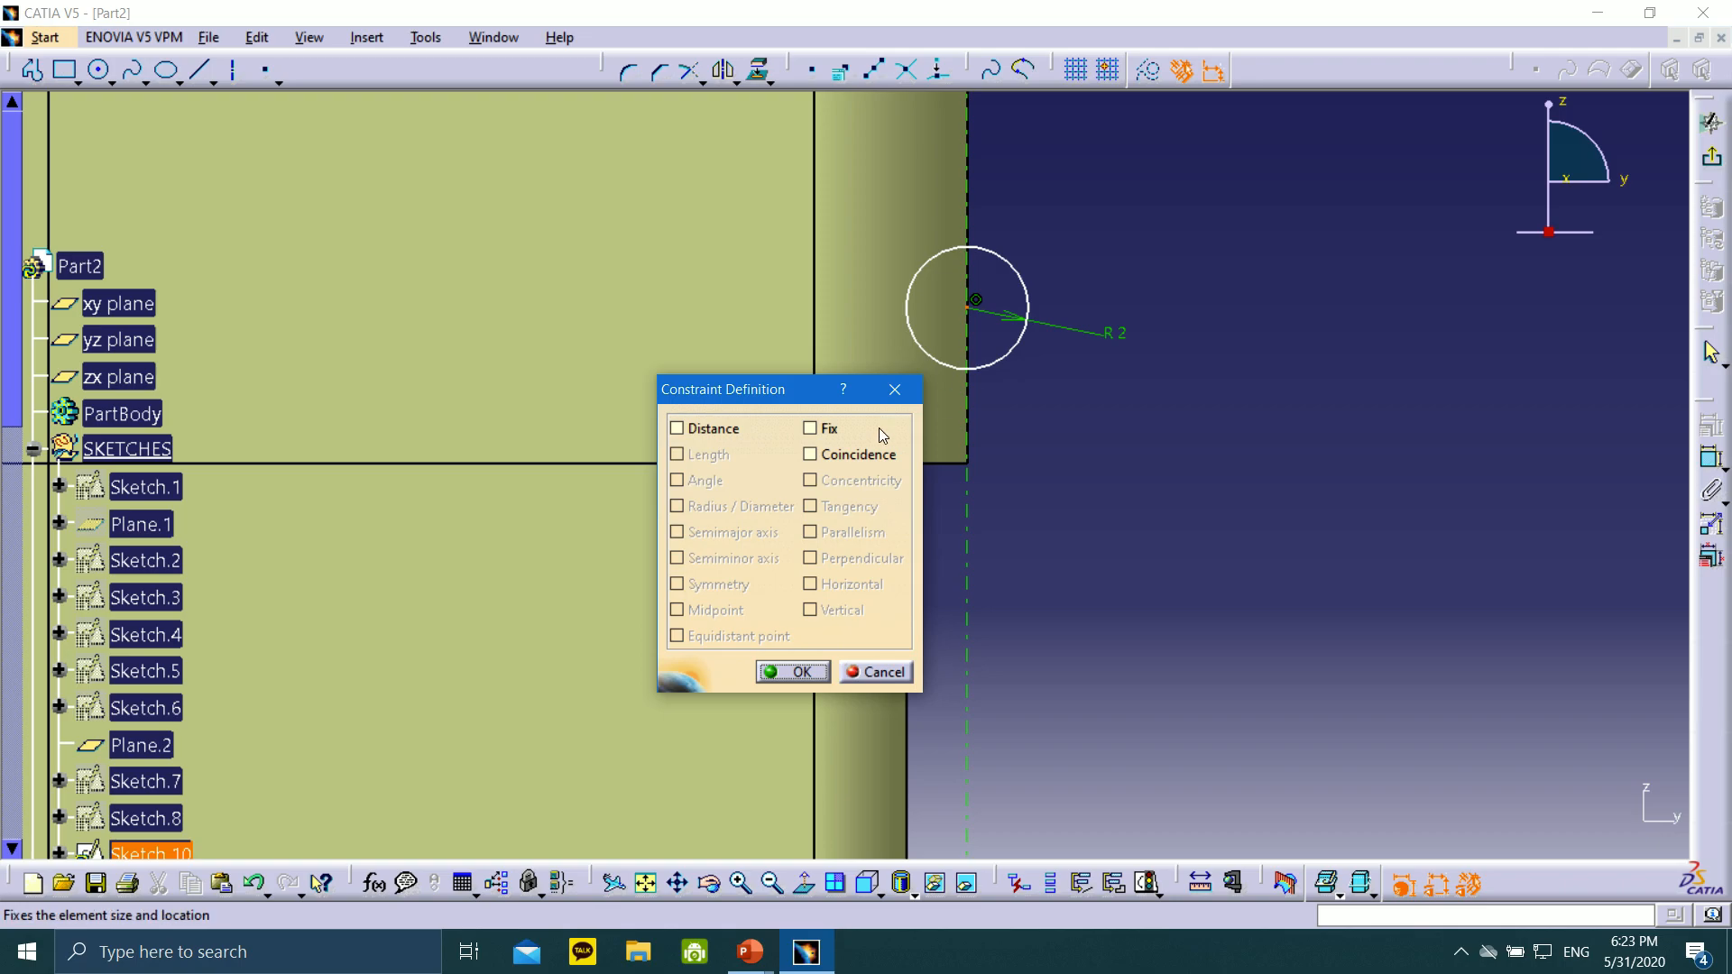
click(825, 451)
click(798, 678)
Sketch a circle about 3.2 mm in radius centred on the axis line, just below the groove's lower edge
middle_drag(1388, 608, 1327, 215)
middle_drag(989, 690, 1077, 747)
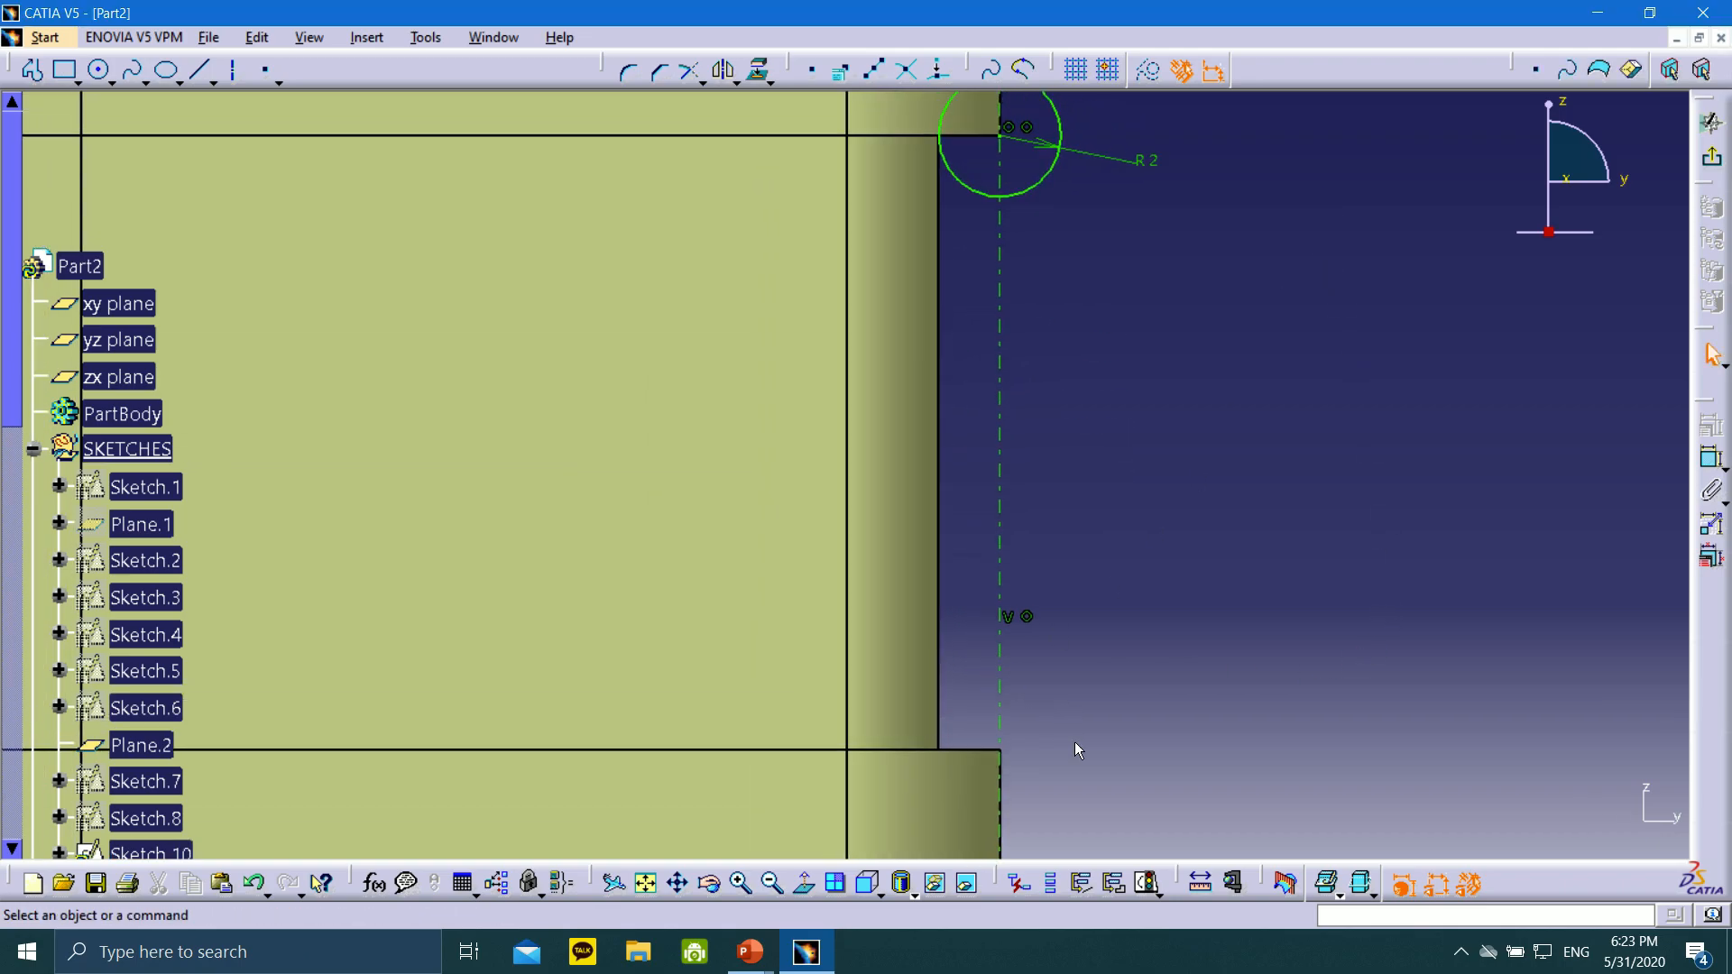
click(101, 70)
middle_drag(1154, 658, 1141, 456)
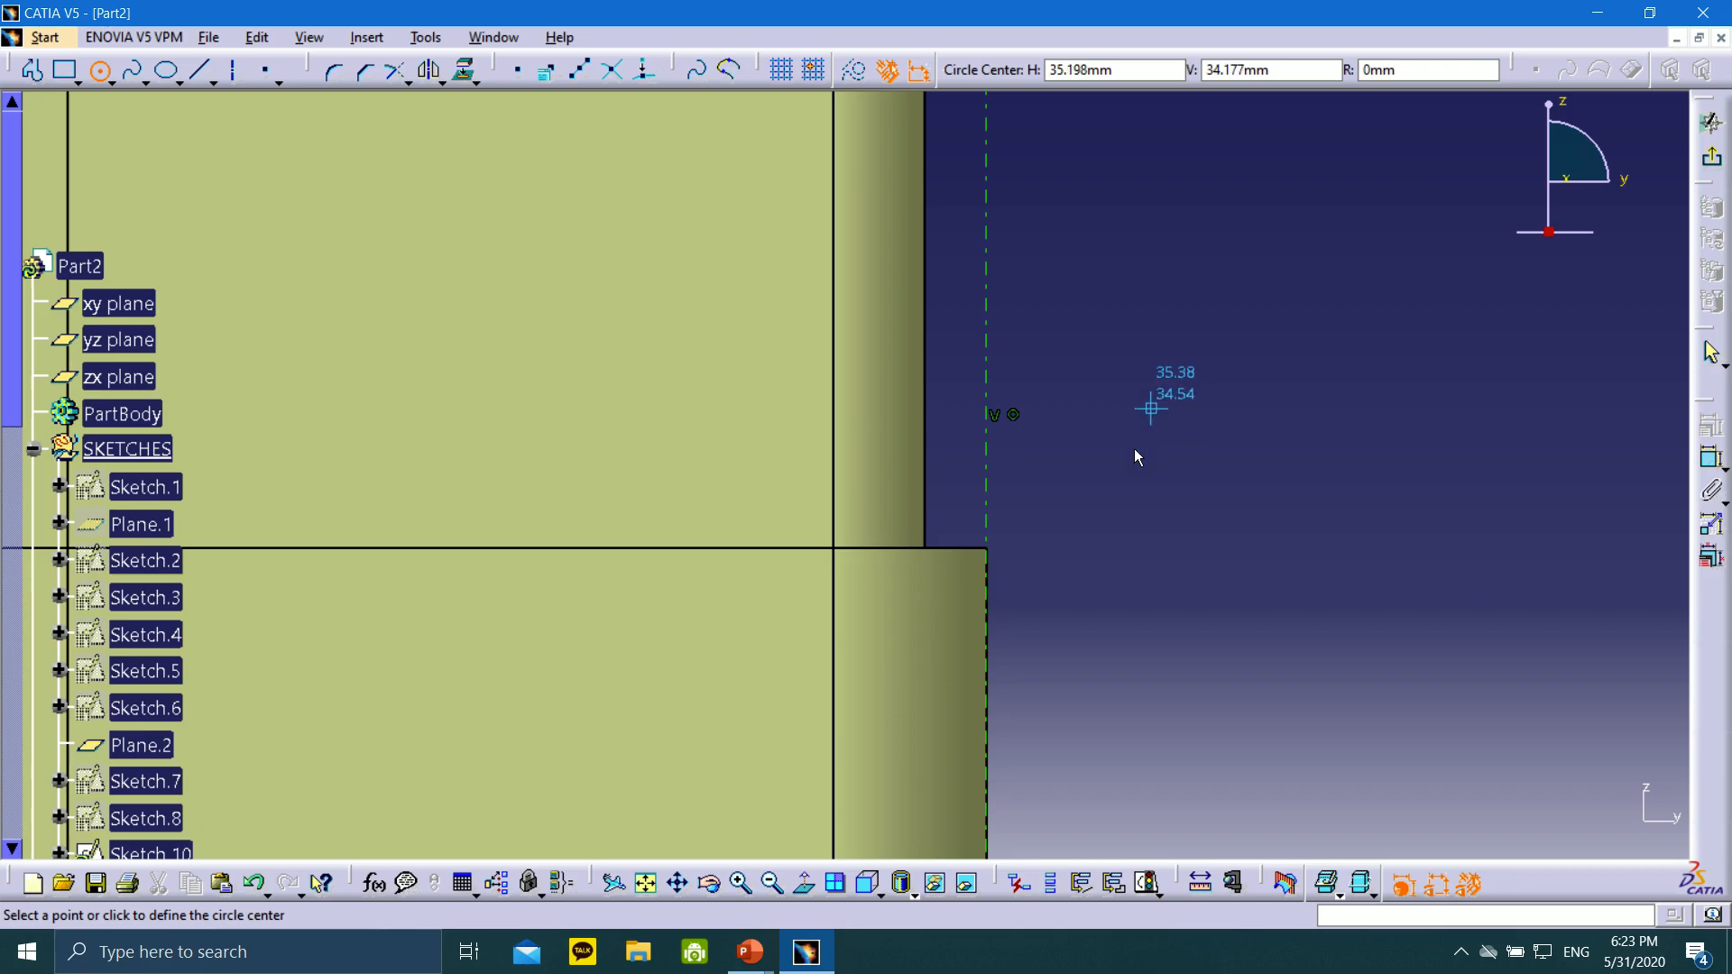
click(996, 648)
click(1071, 696)
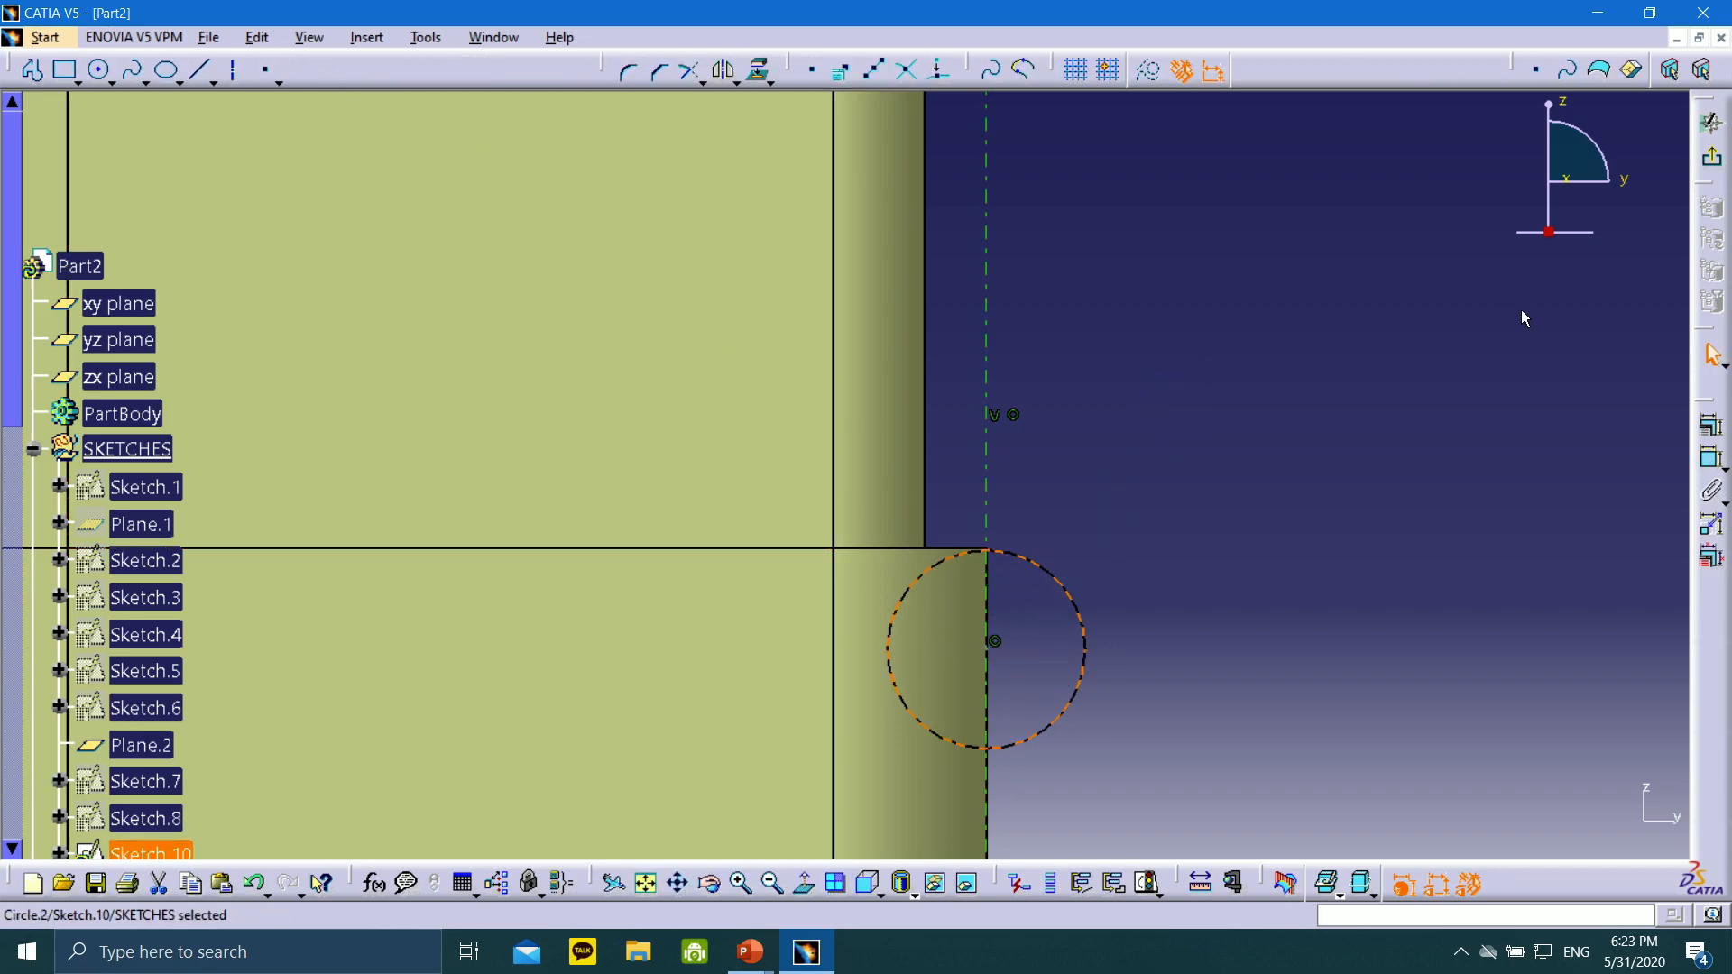
Dimension the lower circle's radius and set it to 2 mm
click(1712, 460)
click(1107, 561)
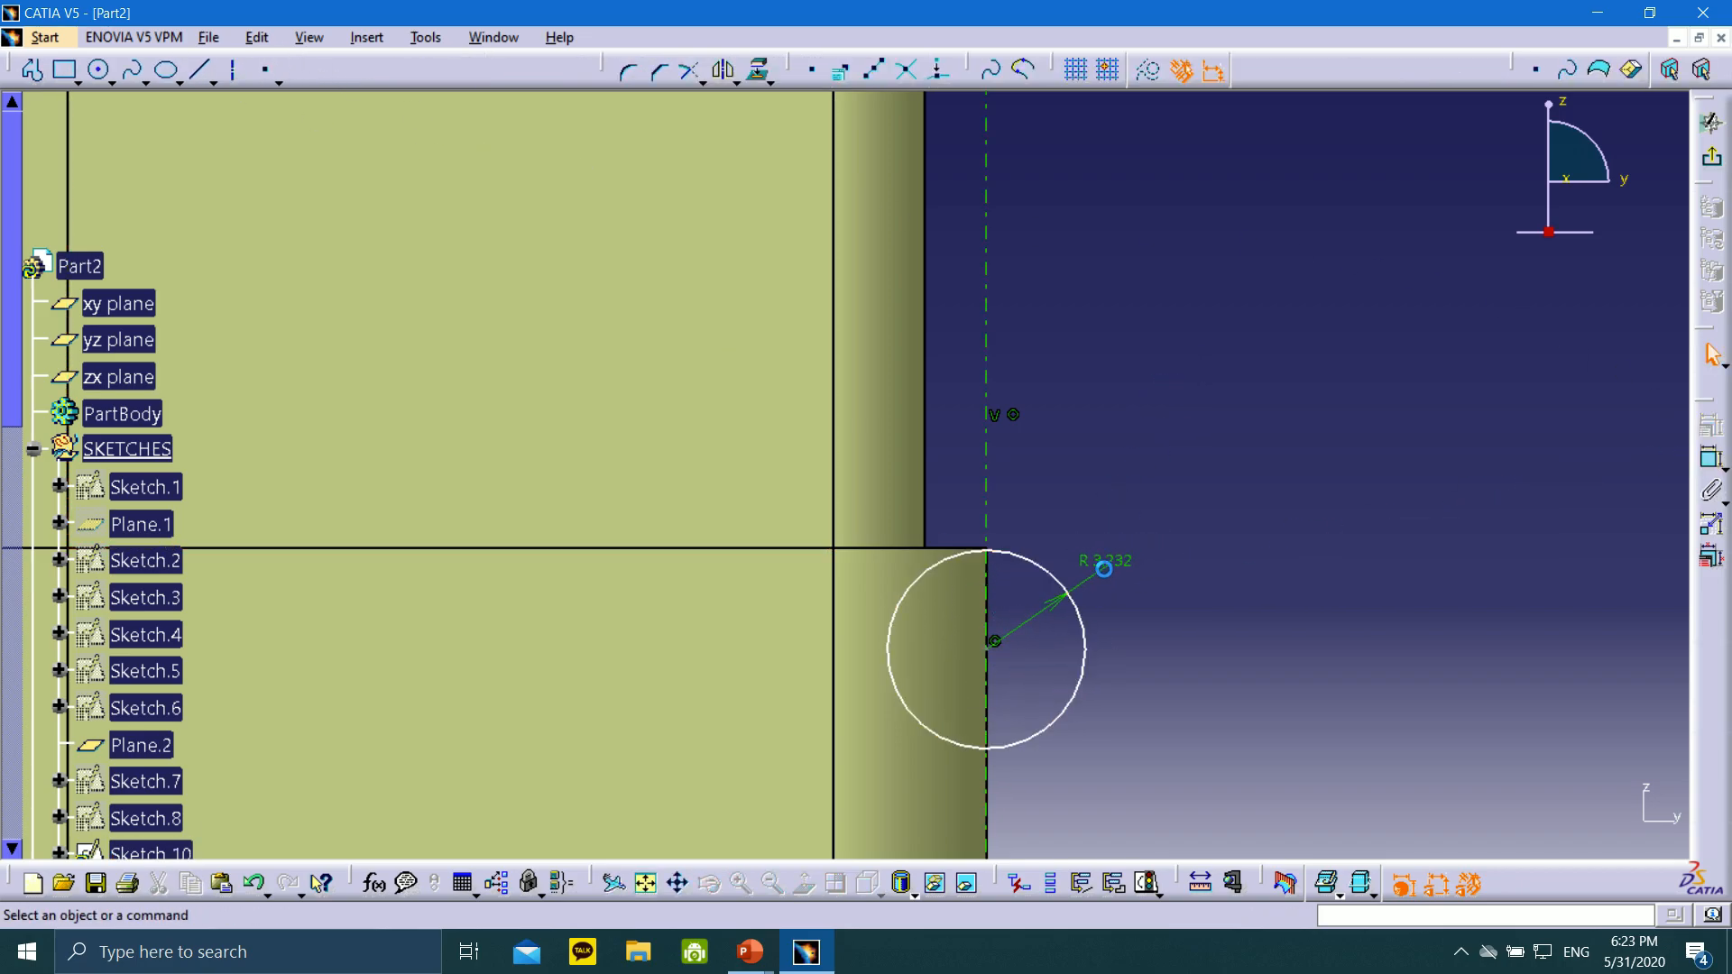
double_click(1109, 559)
text(2)
click(516, 445)
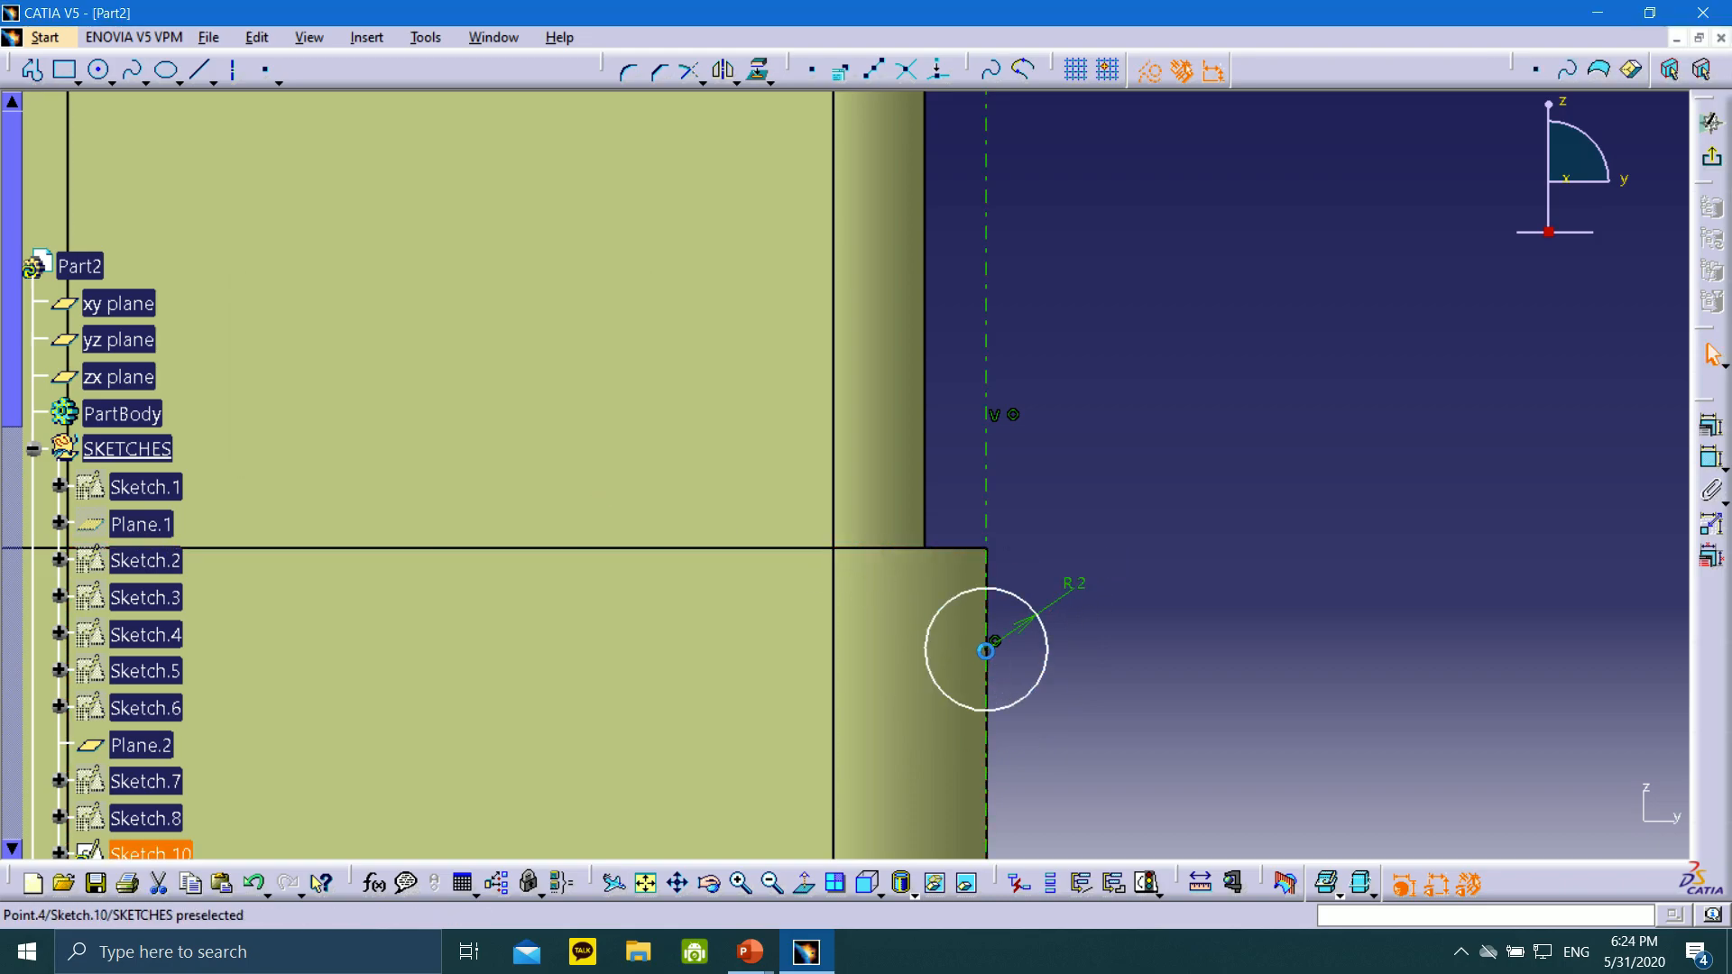
Make the lower circle's centre coincident with the groove's lower horizontal edge
click(1712, 442)
click(810, 454)
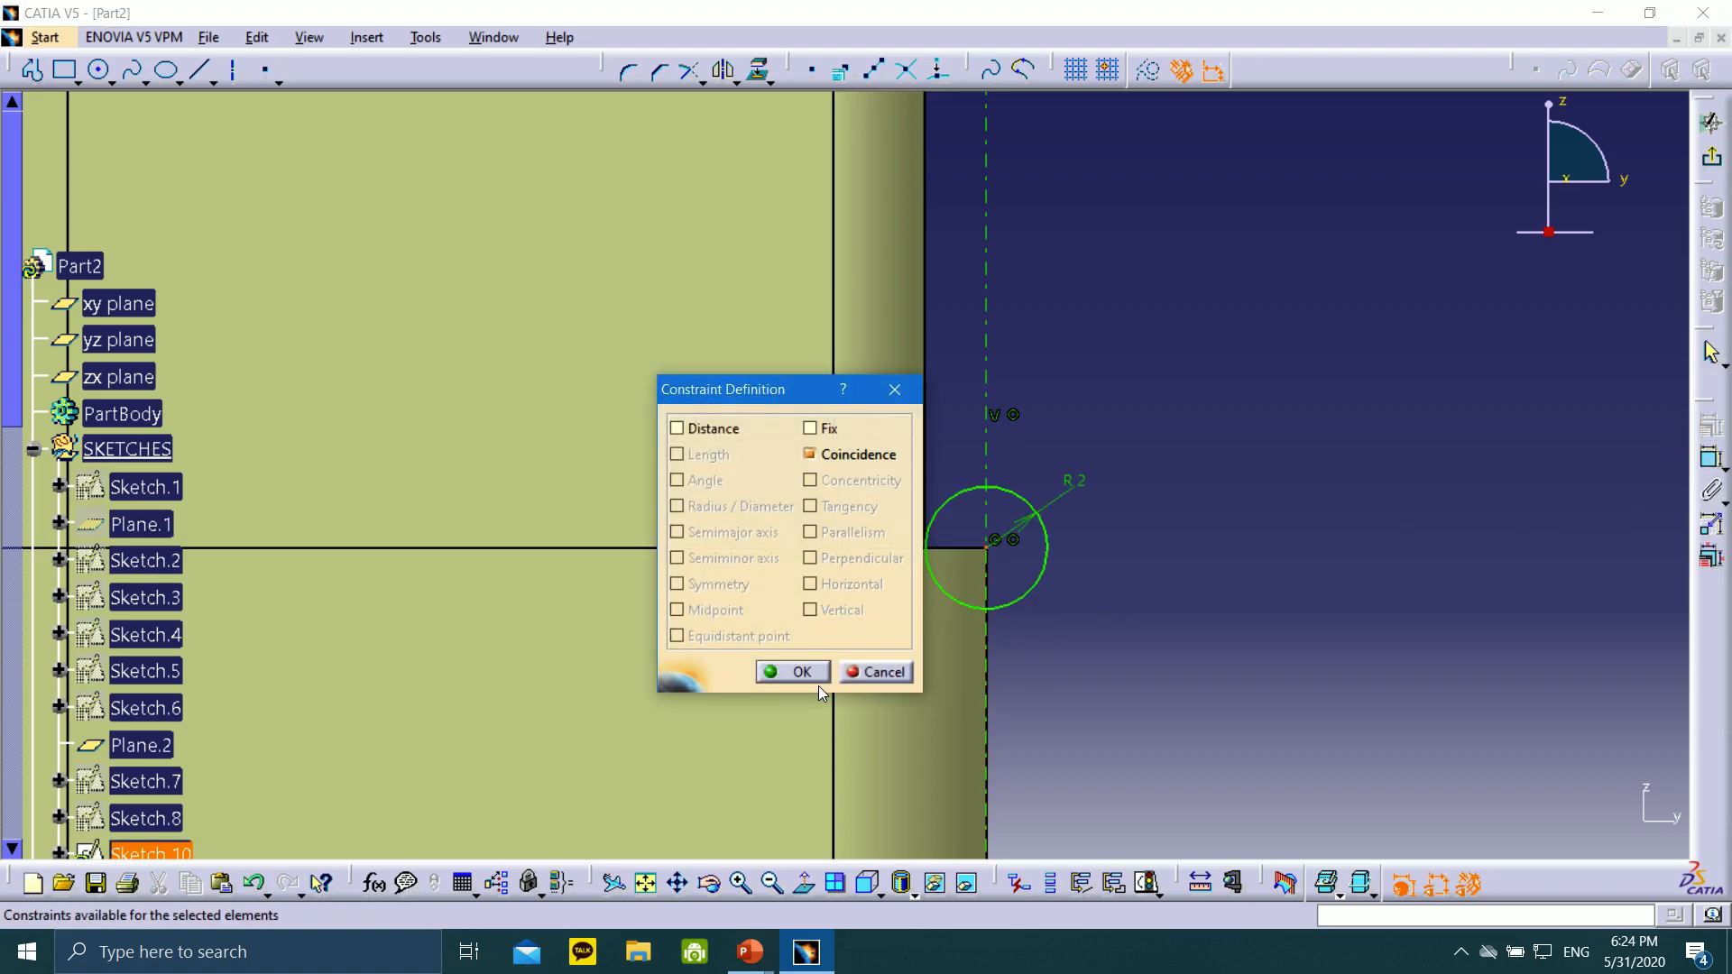
click(800, 672)
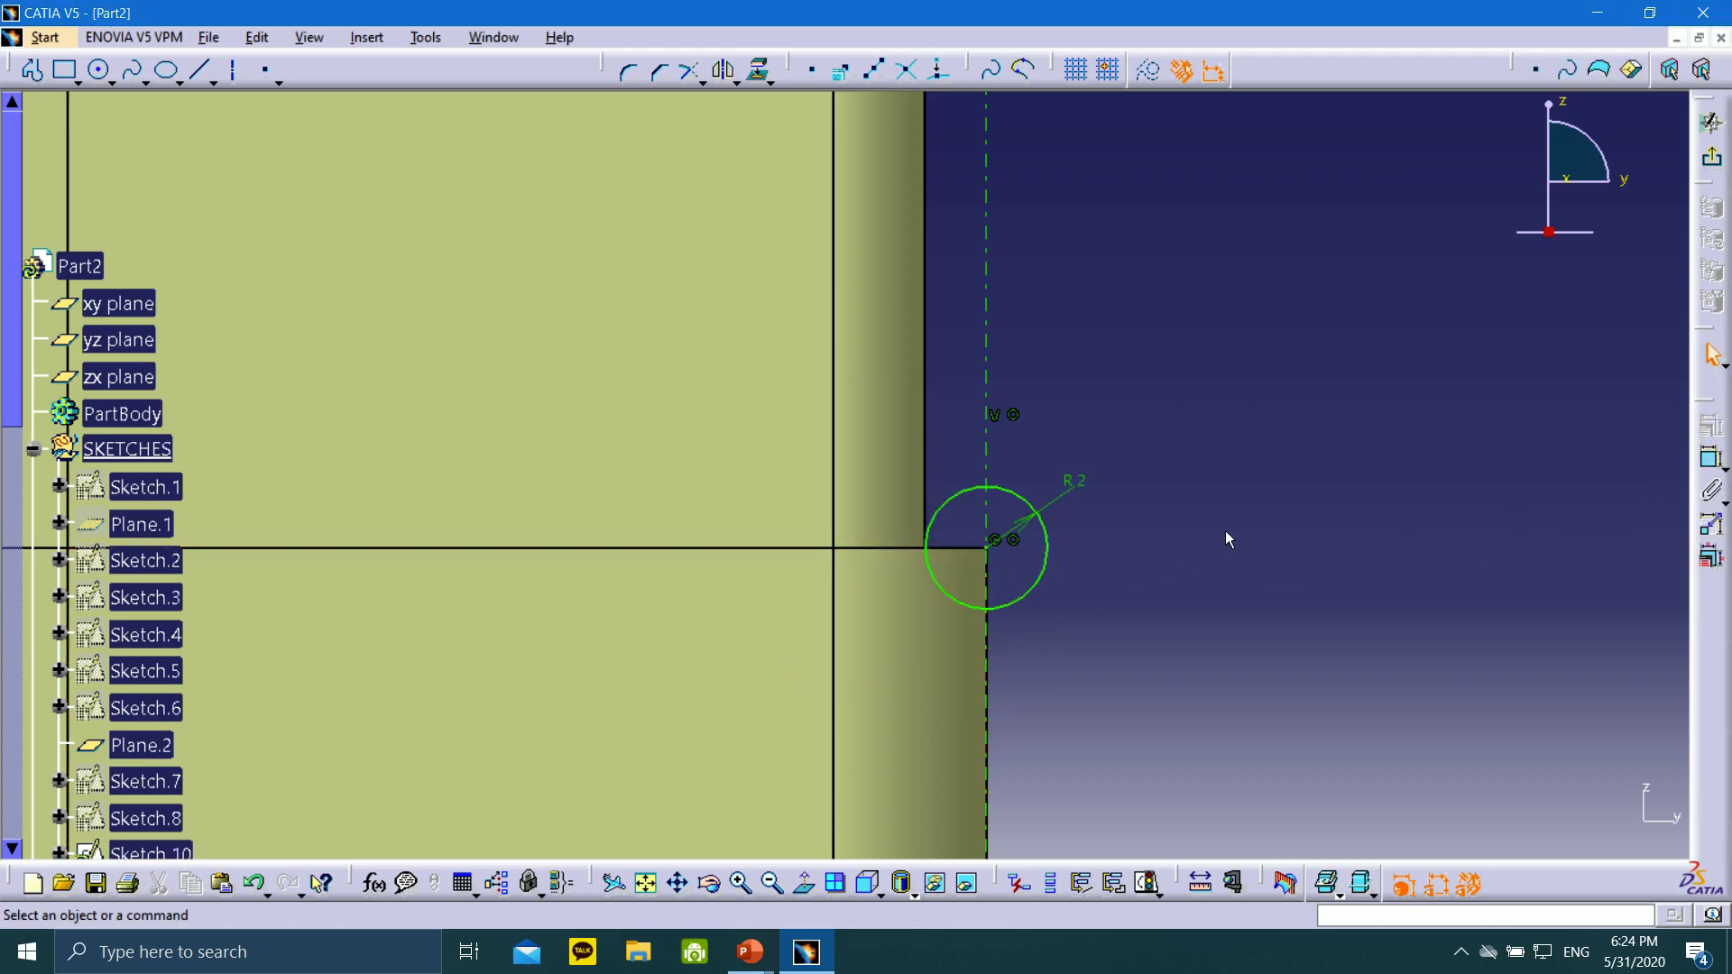
Sketch a horizontal line from the upper circle's centre to the groove's inner corner
middle_drag(1215, 438, 1223, 845)
scroll(1224, 776, up, 1)
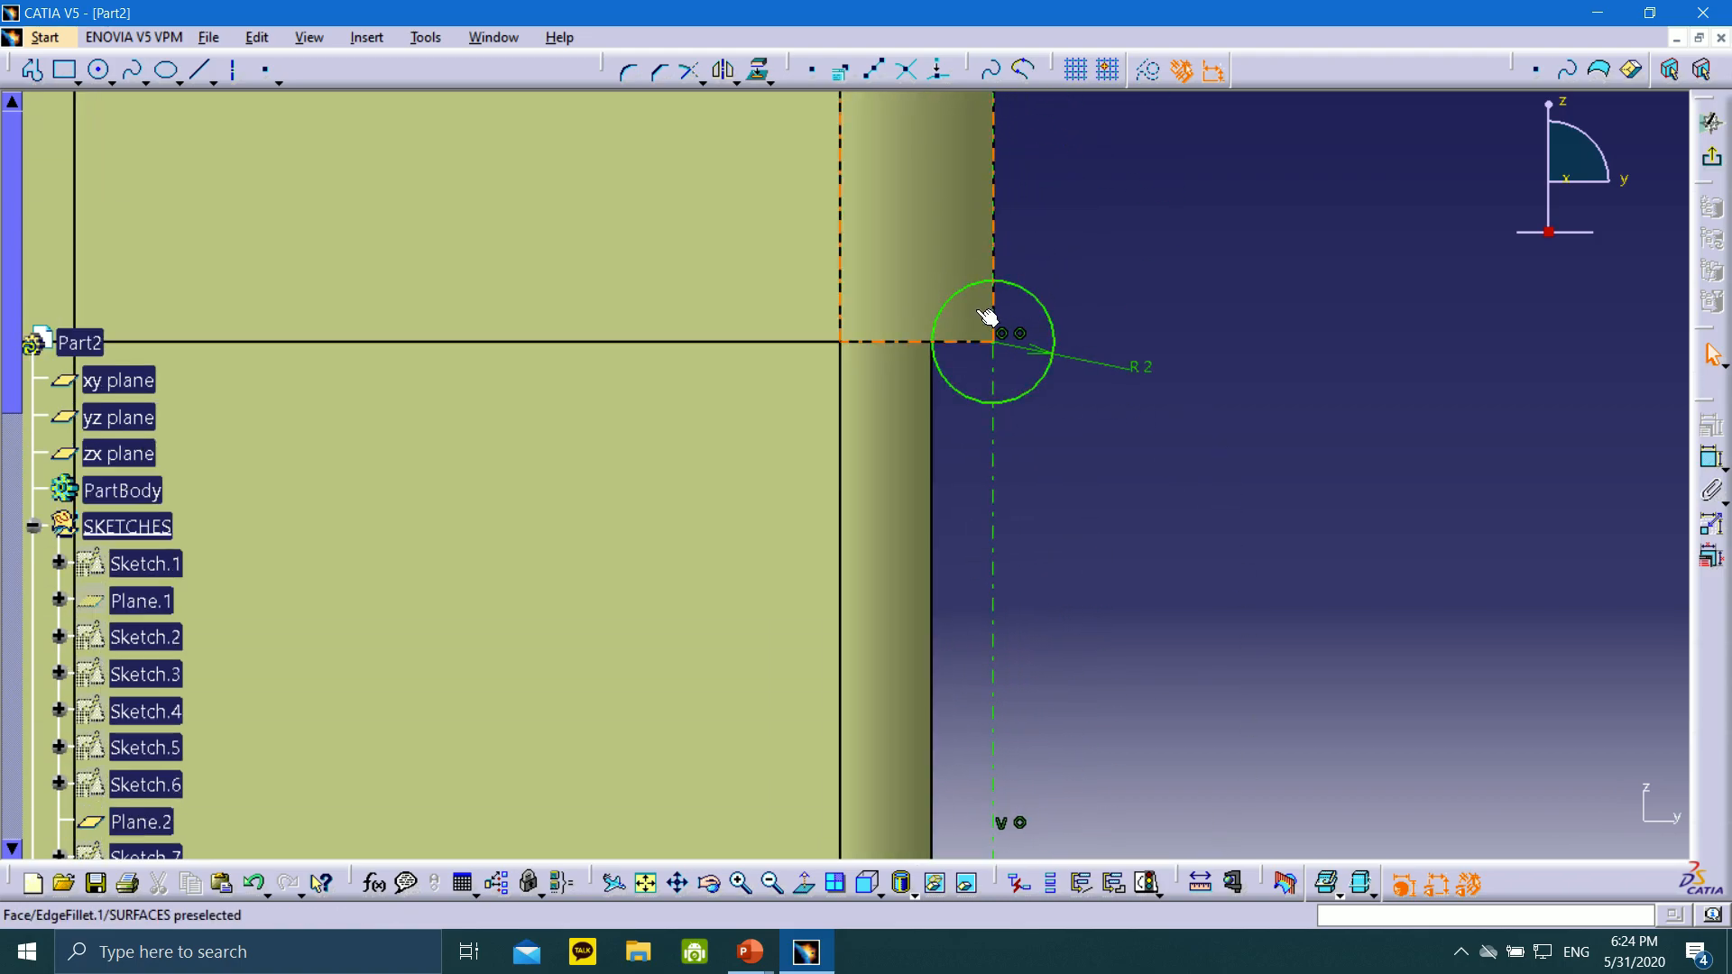
middle_drag(987, 318, 587, 259)
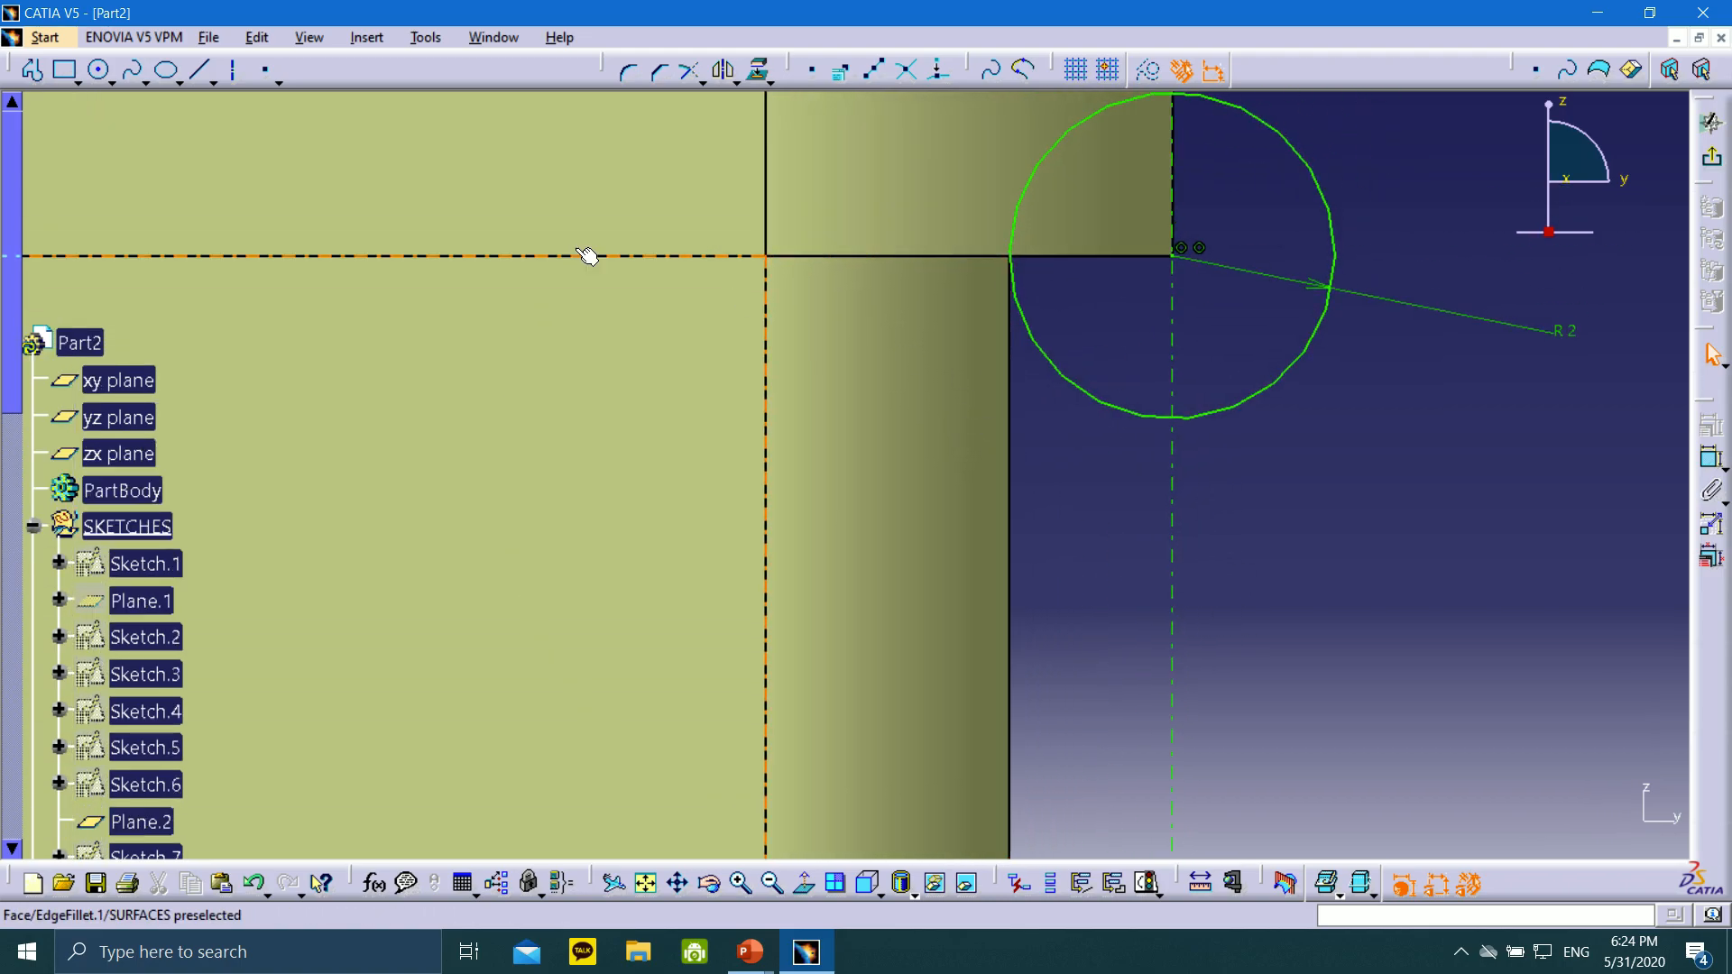
click(200, 69)
middle_drag(1155, 226, 1128, 373)
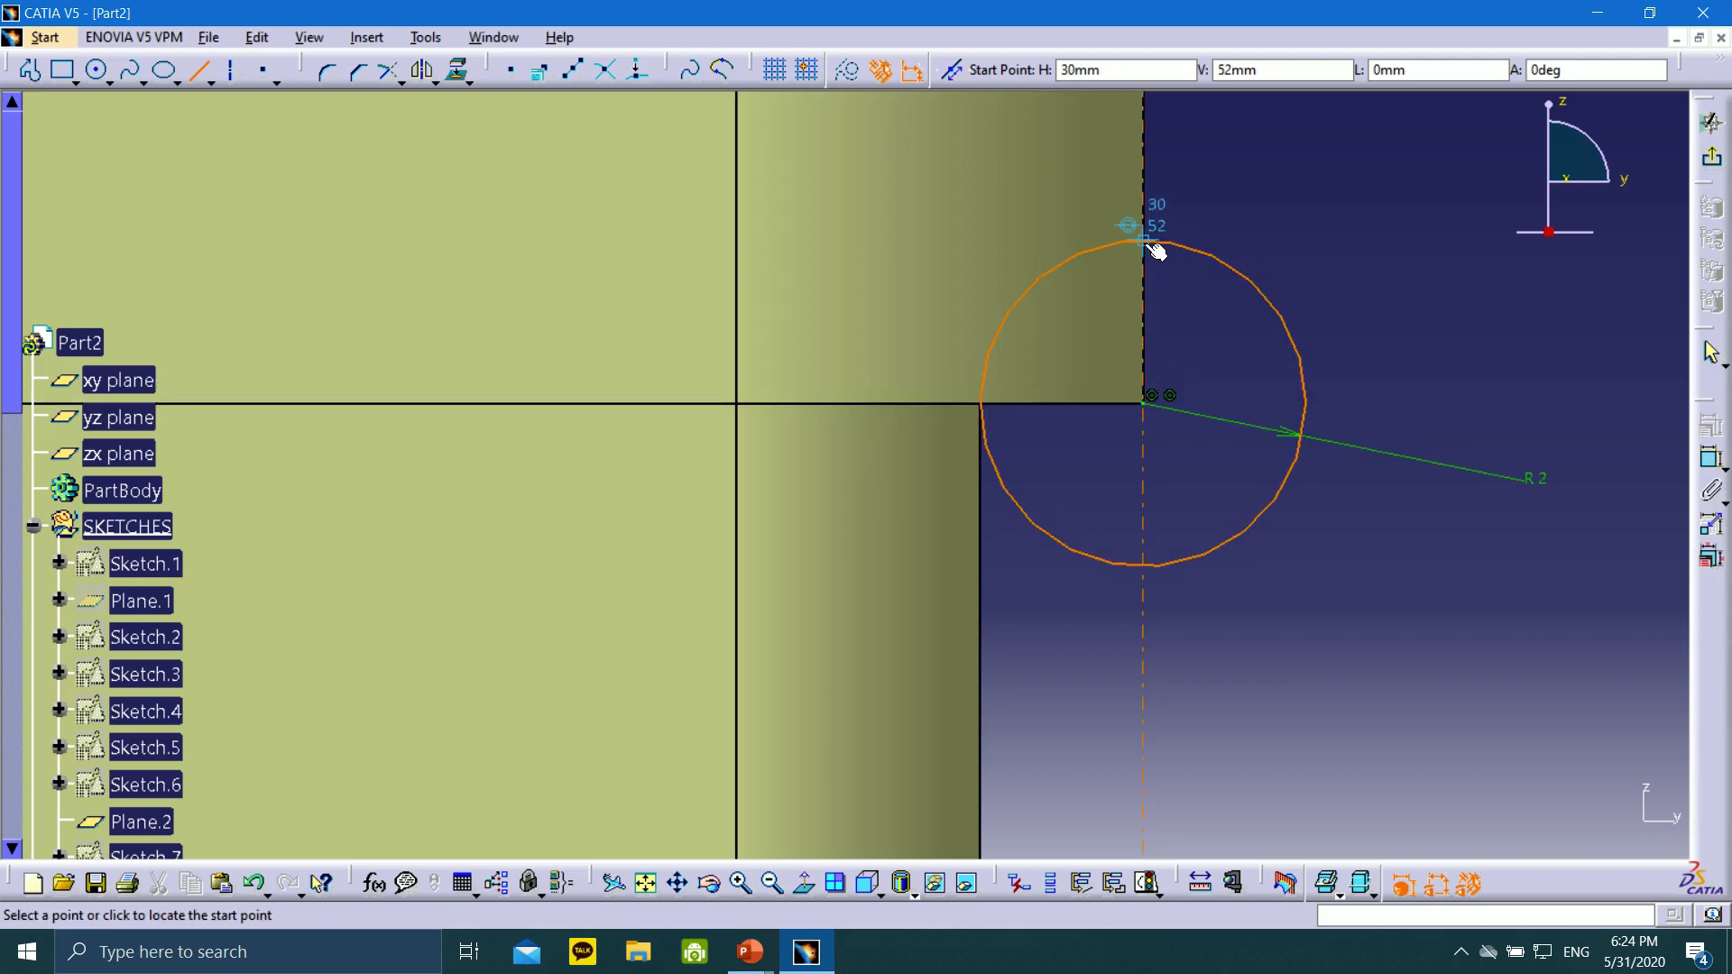
click(1144, 404)
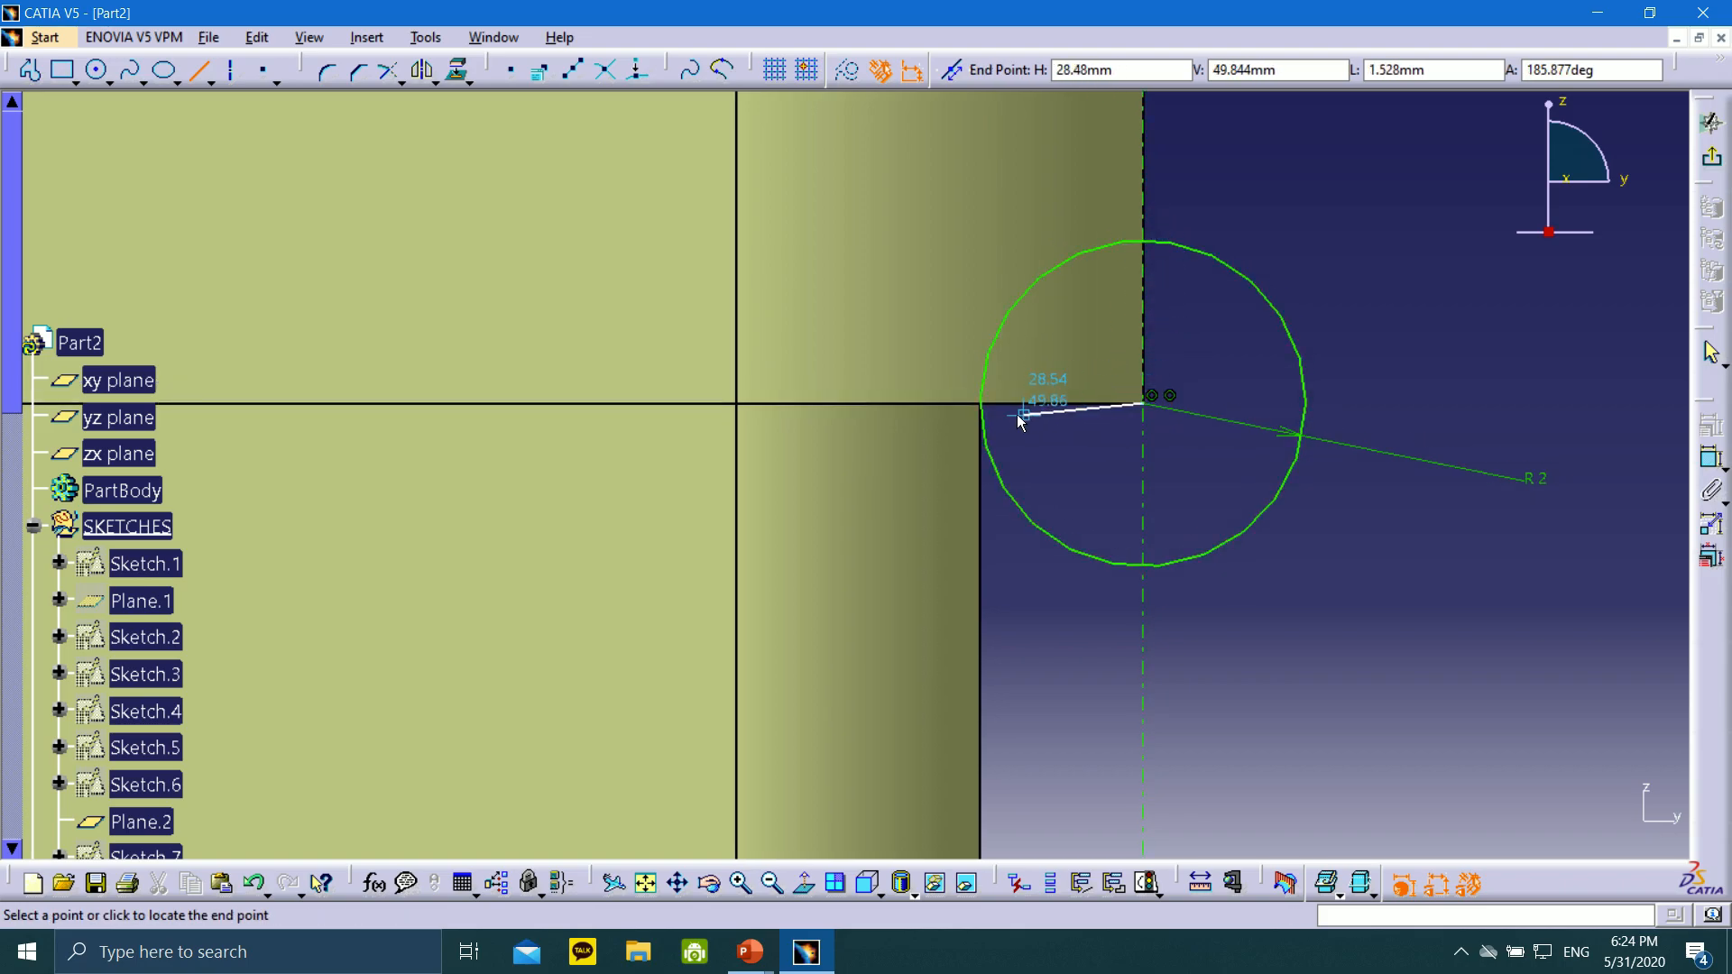
click(982, 403)
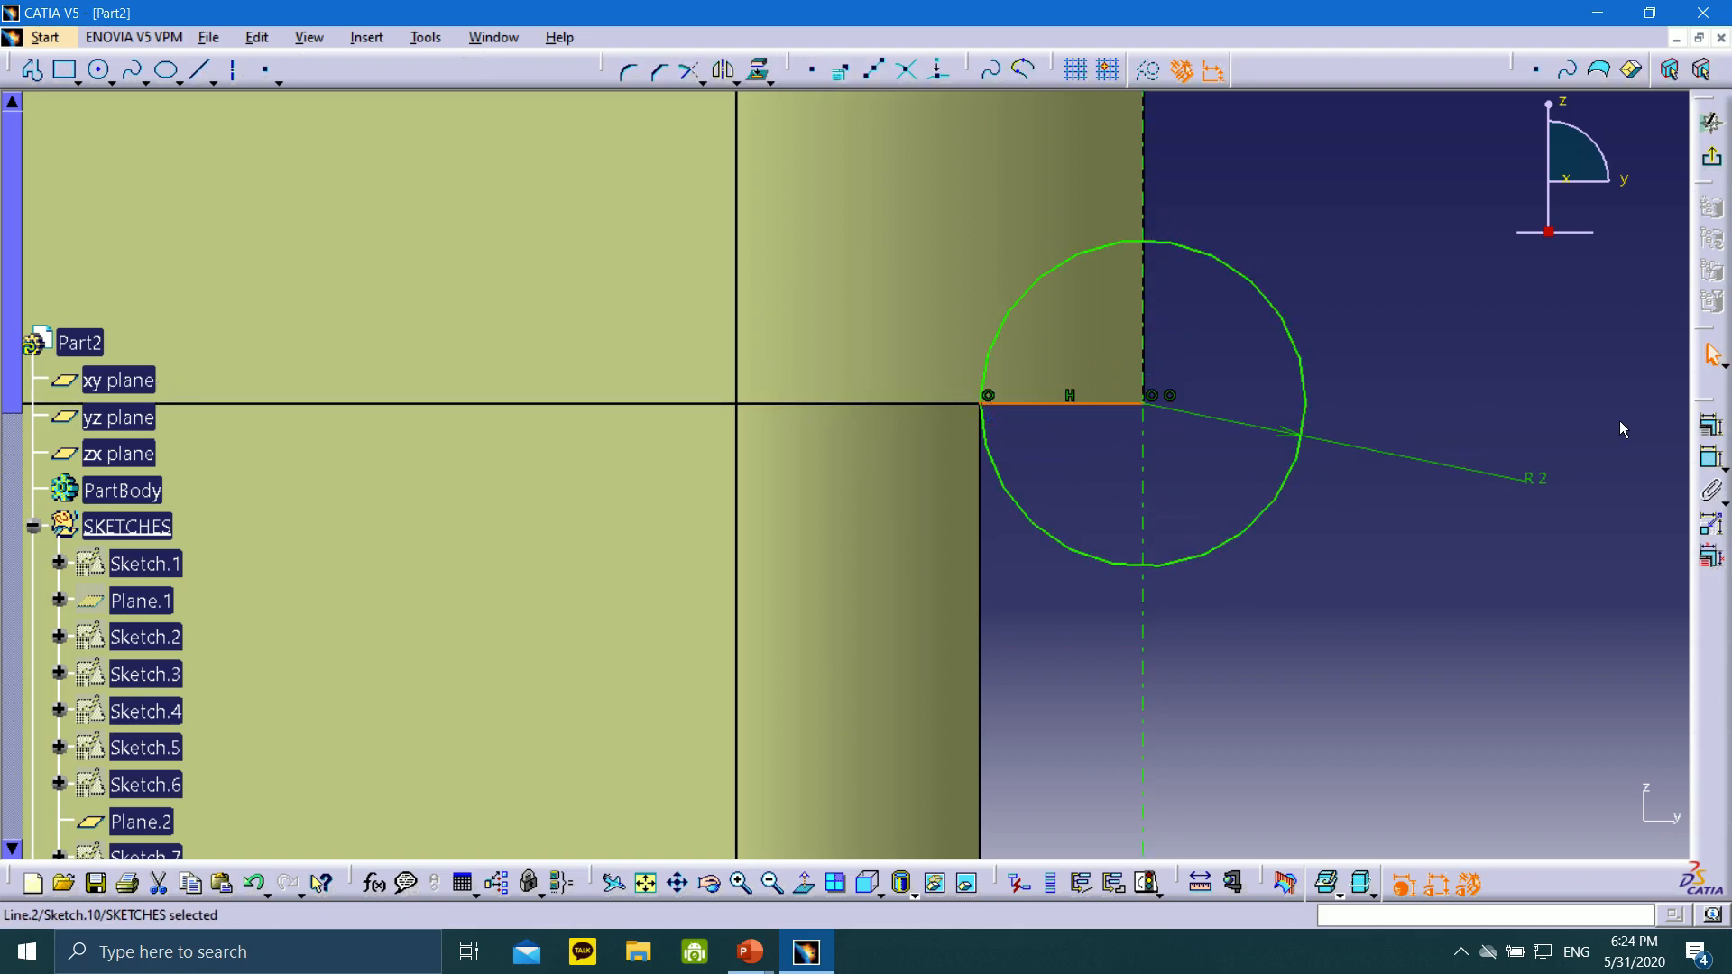
Sketch a line about 2.1 mm down the groove wall from the corner, and a horizontal line joining its lower end to the axis line
click(200, 70)
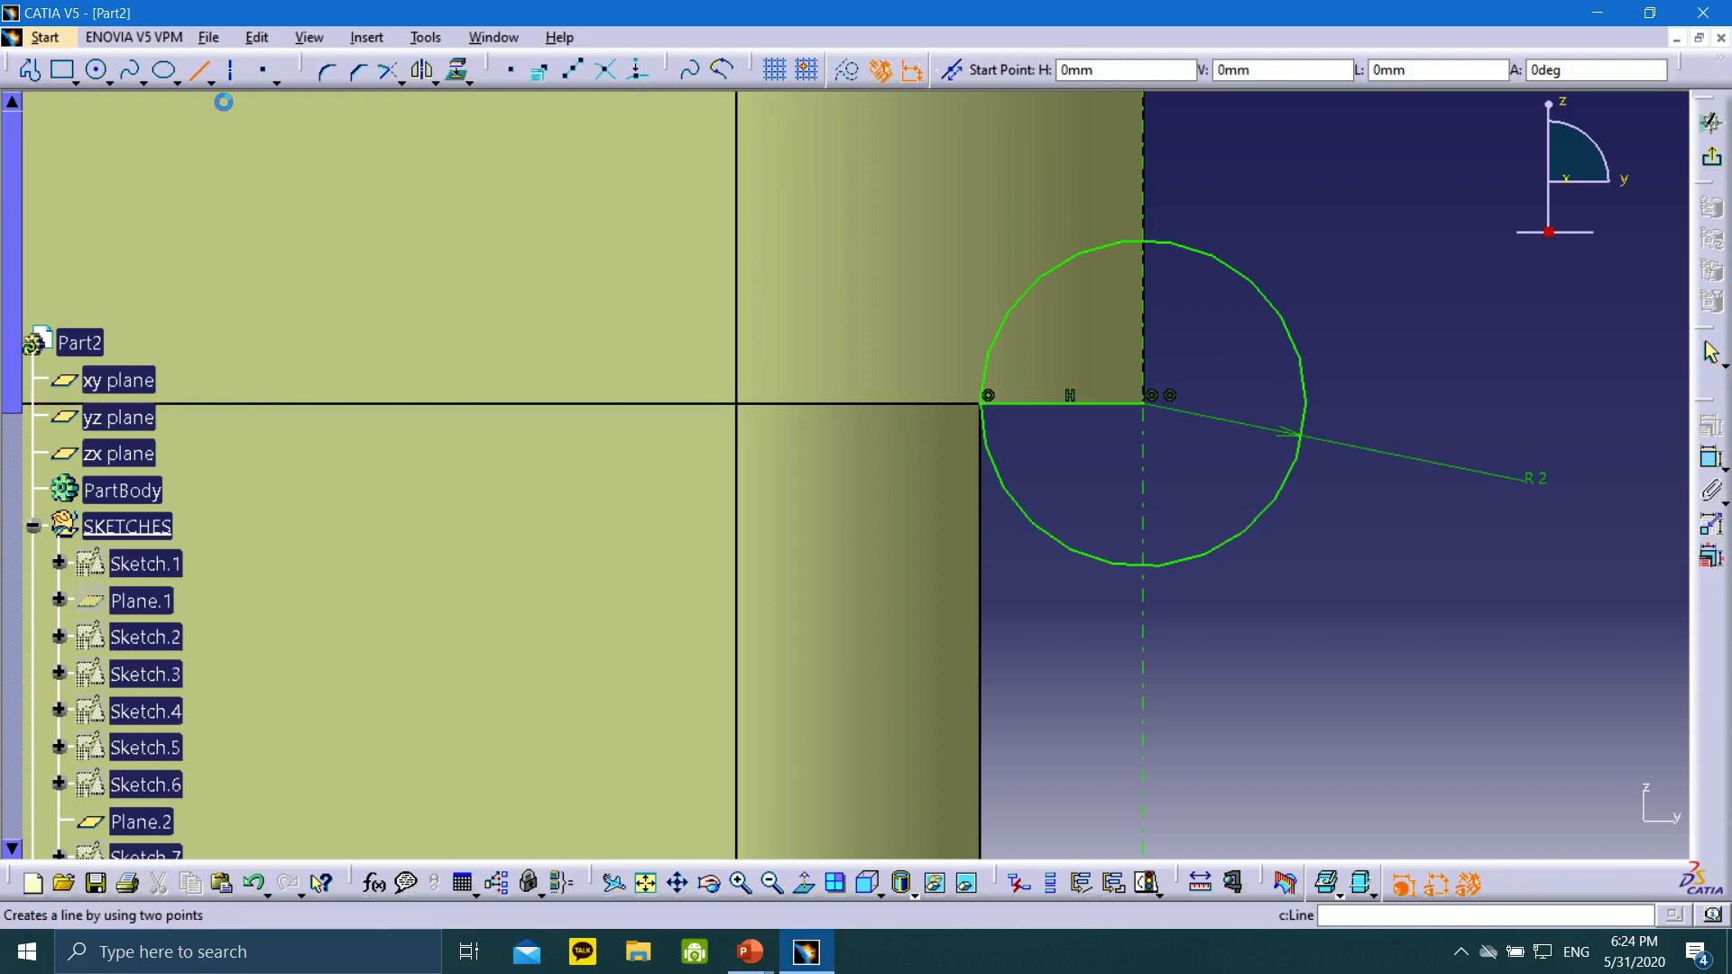
click(990, 404)
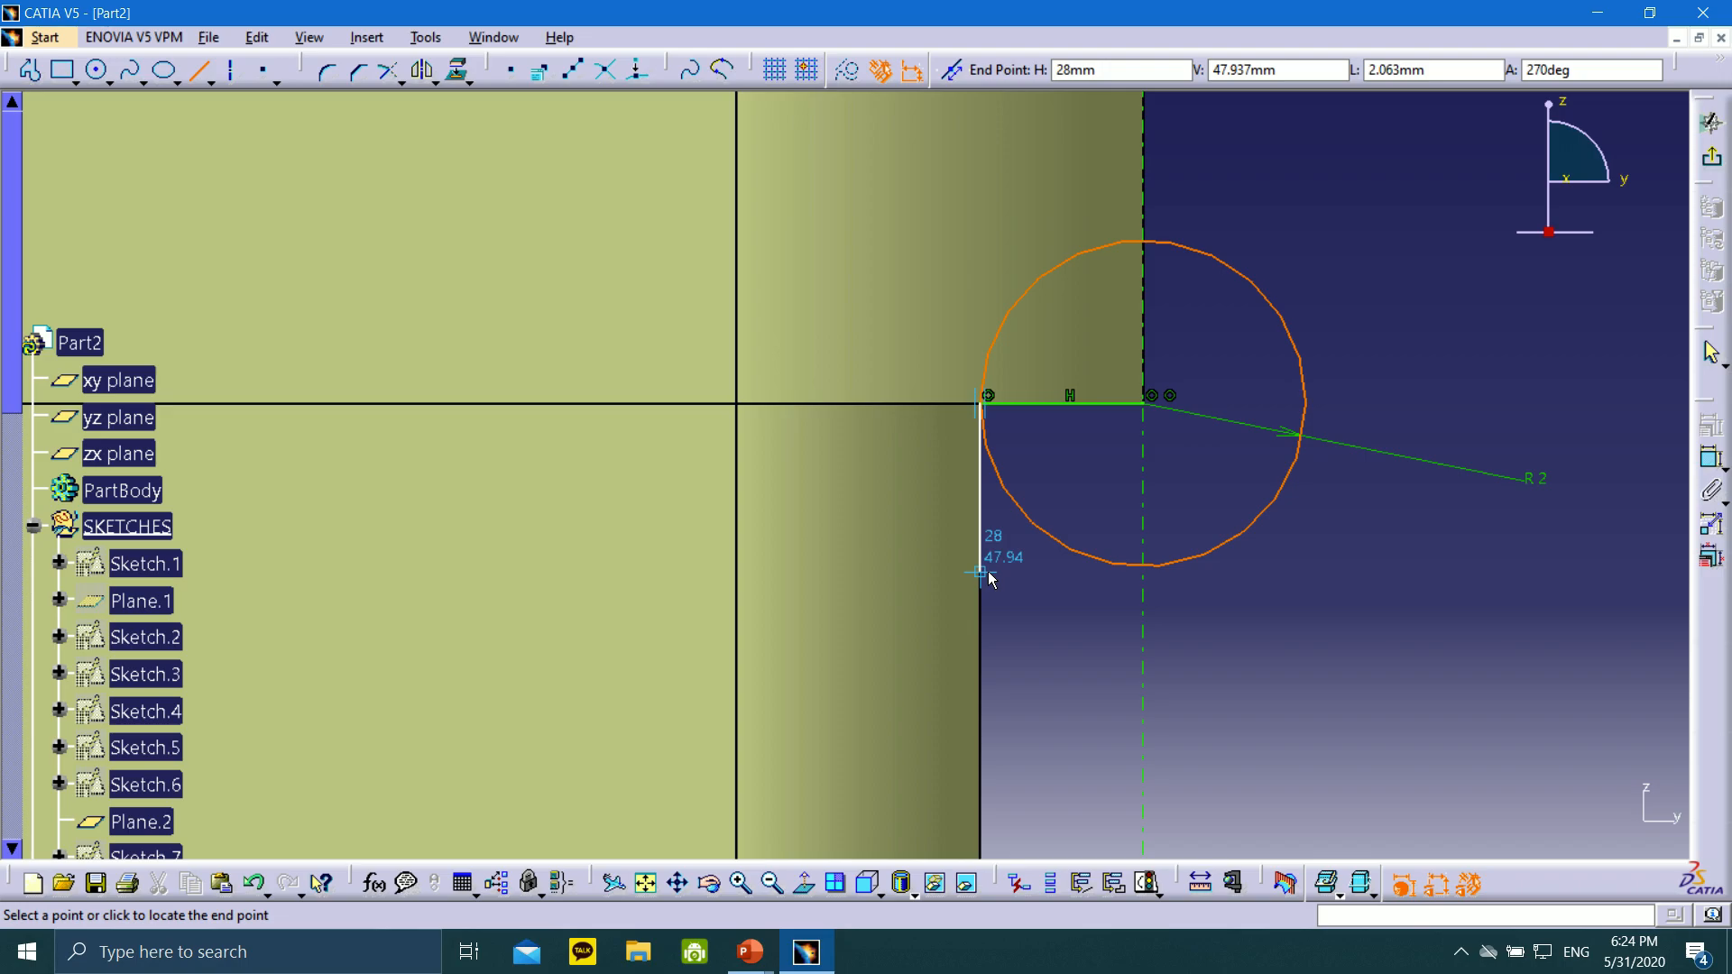
click(981, 573)
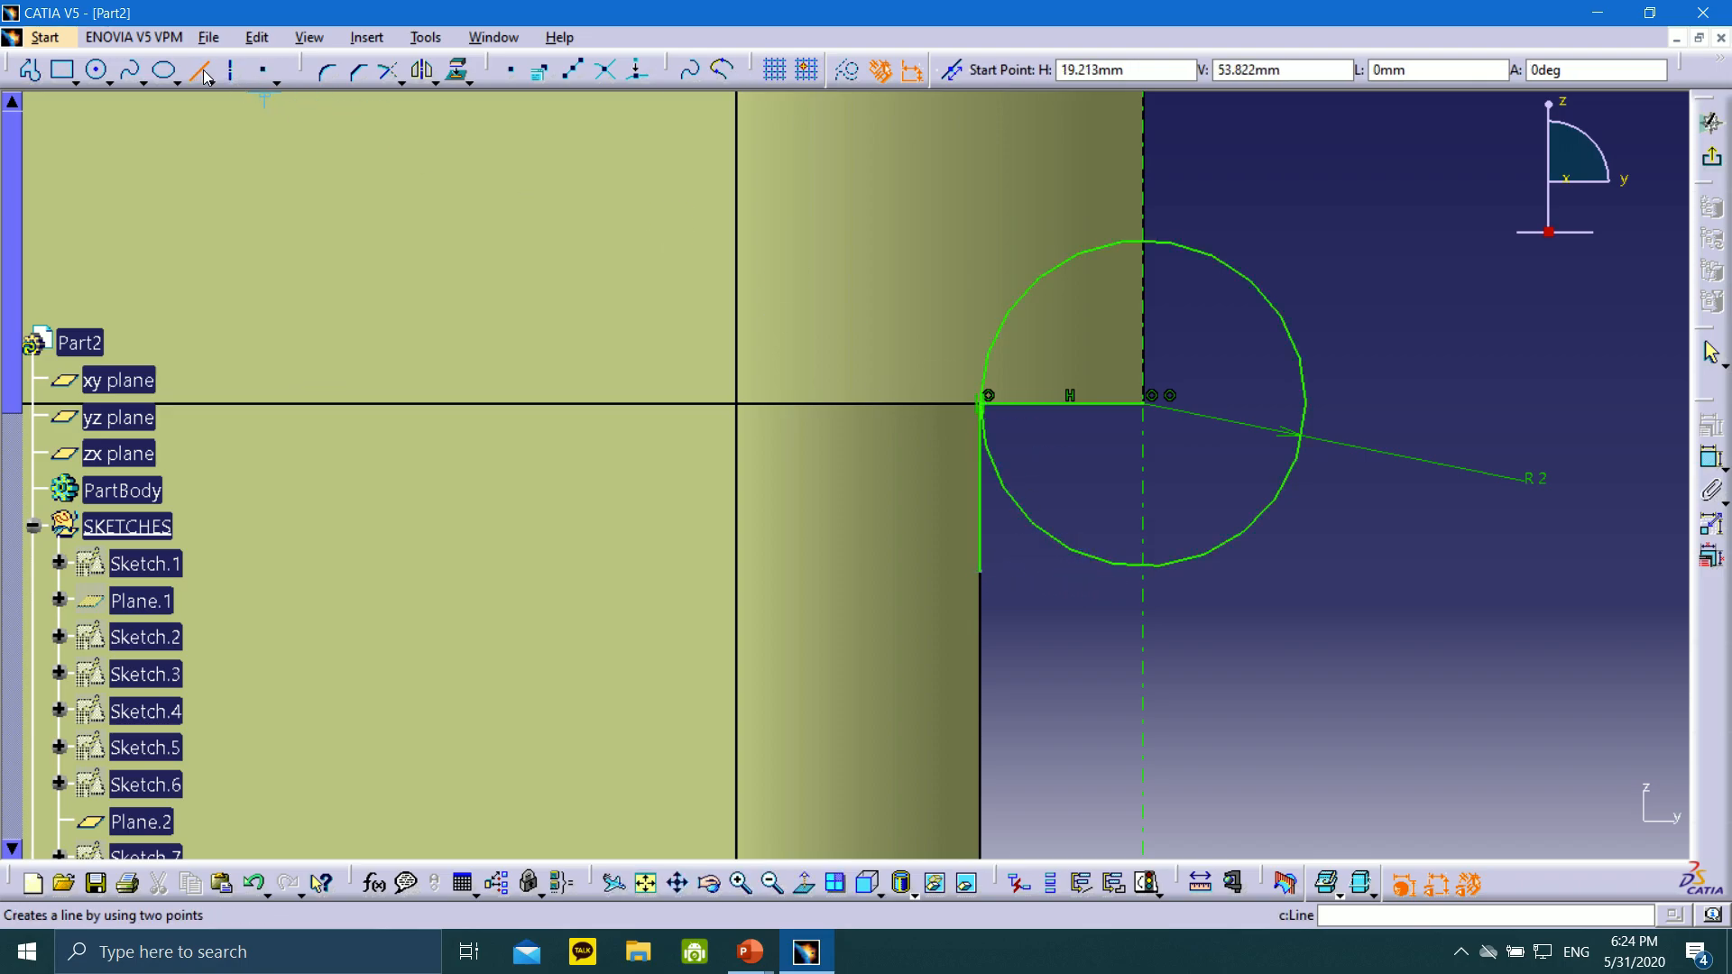
click(1154, 573)
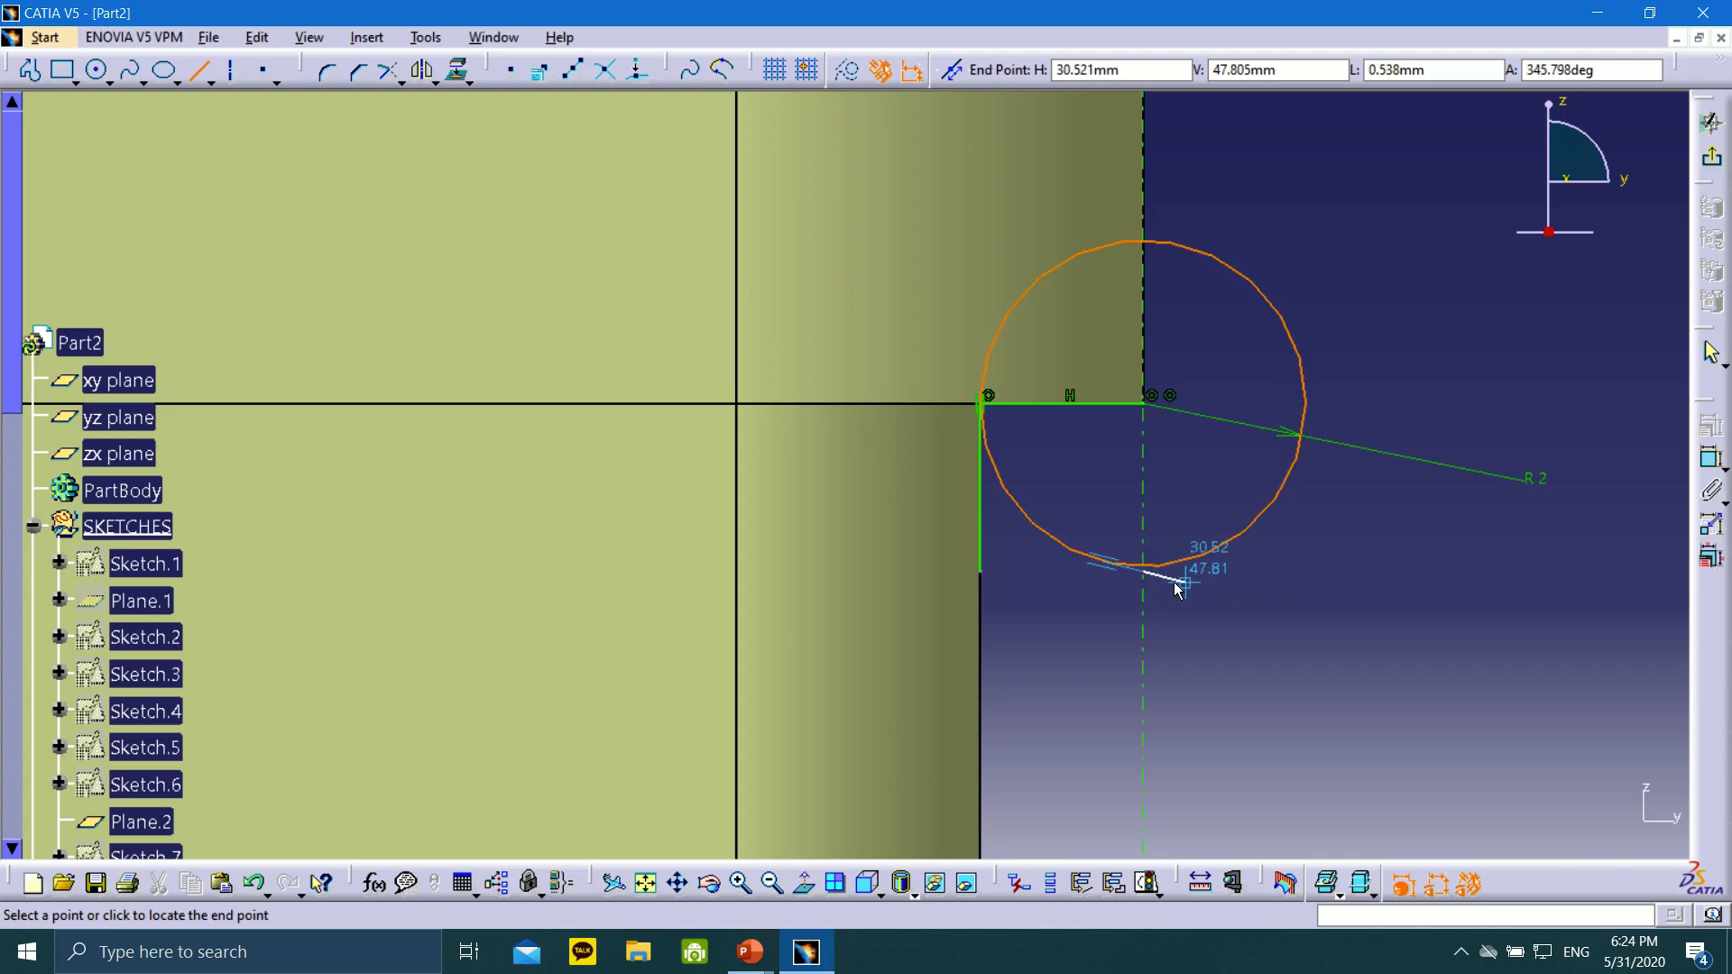
click(981, 571)
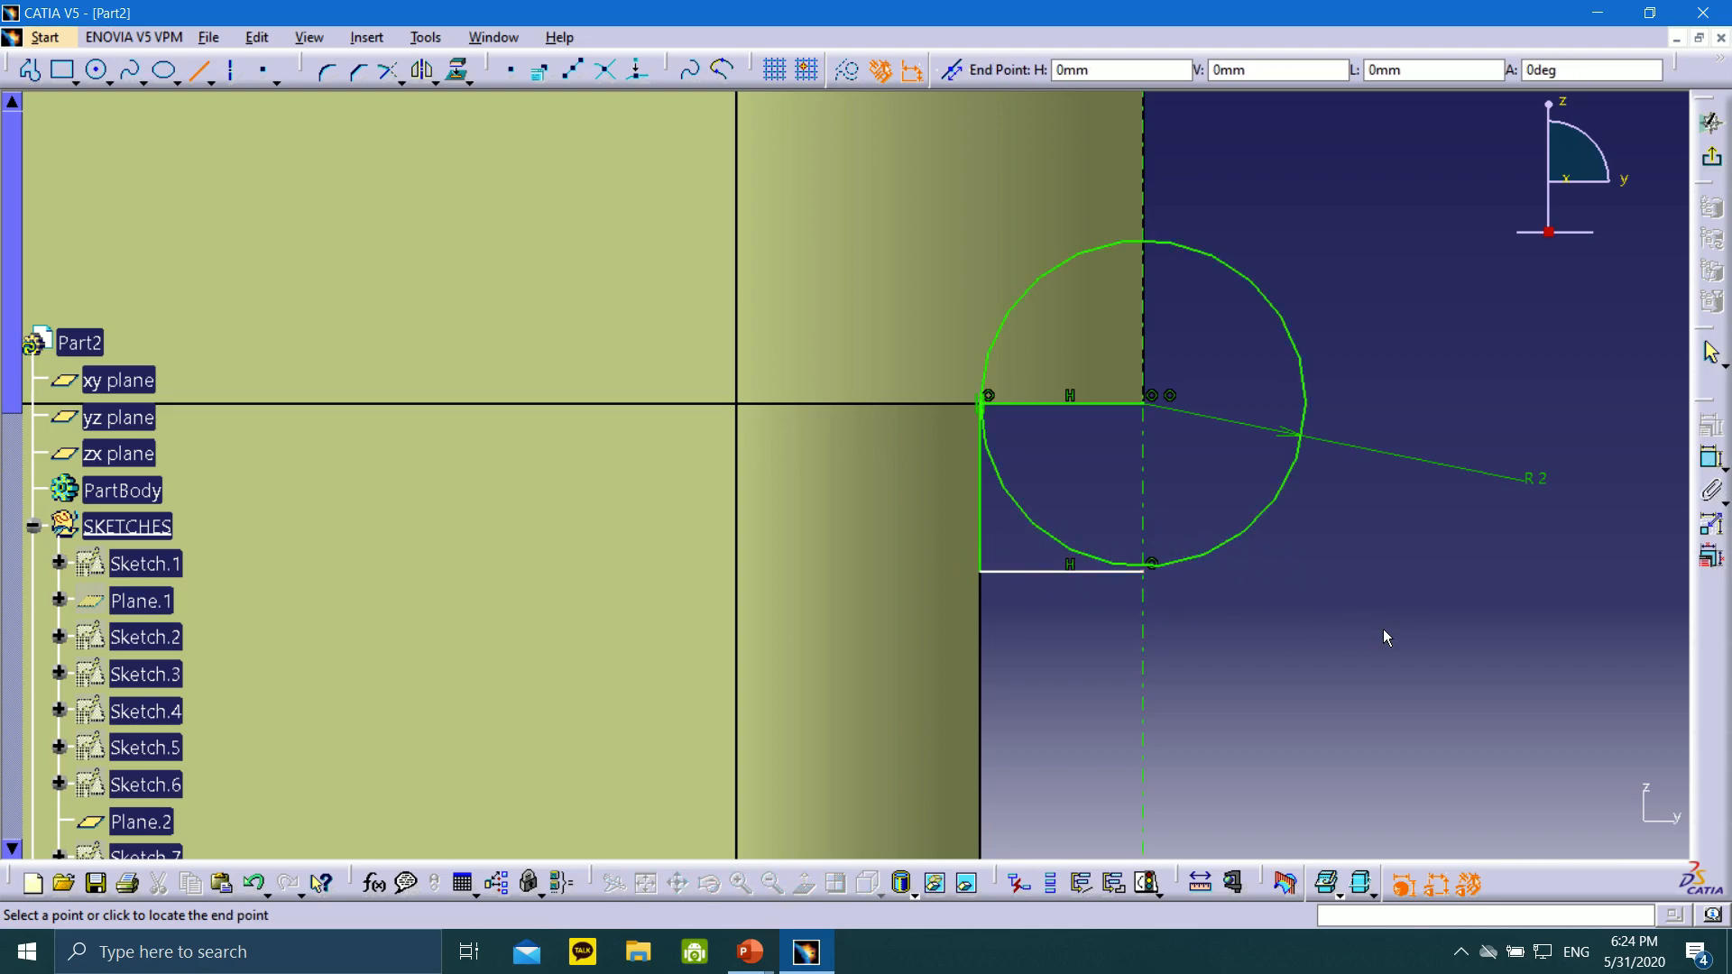
key(Escape)
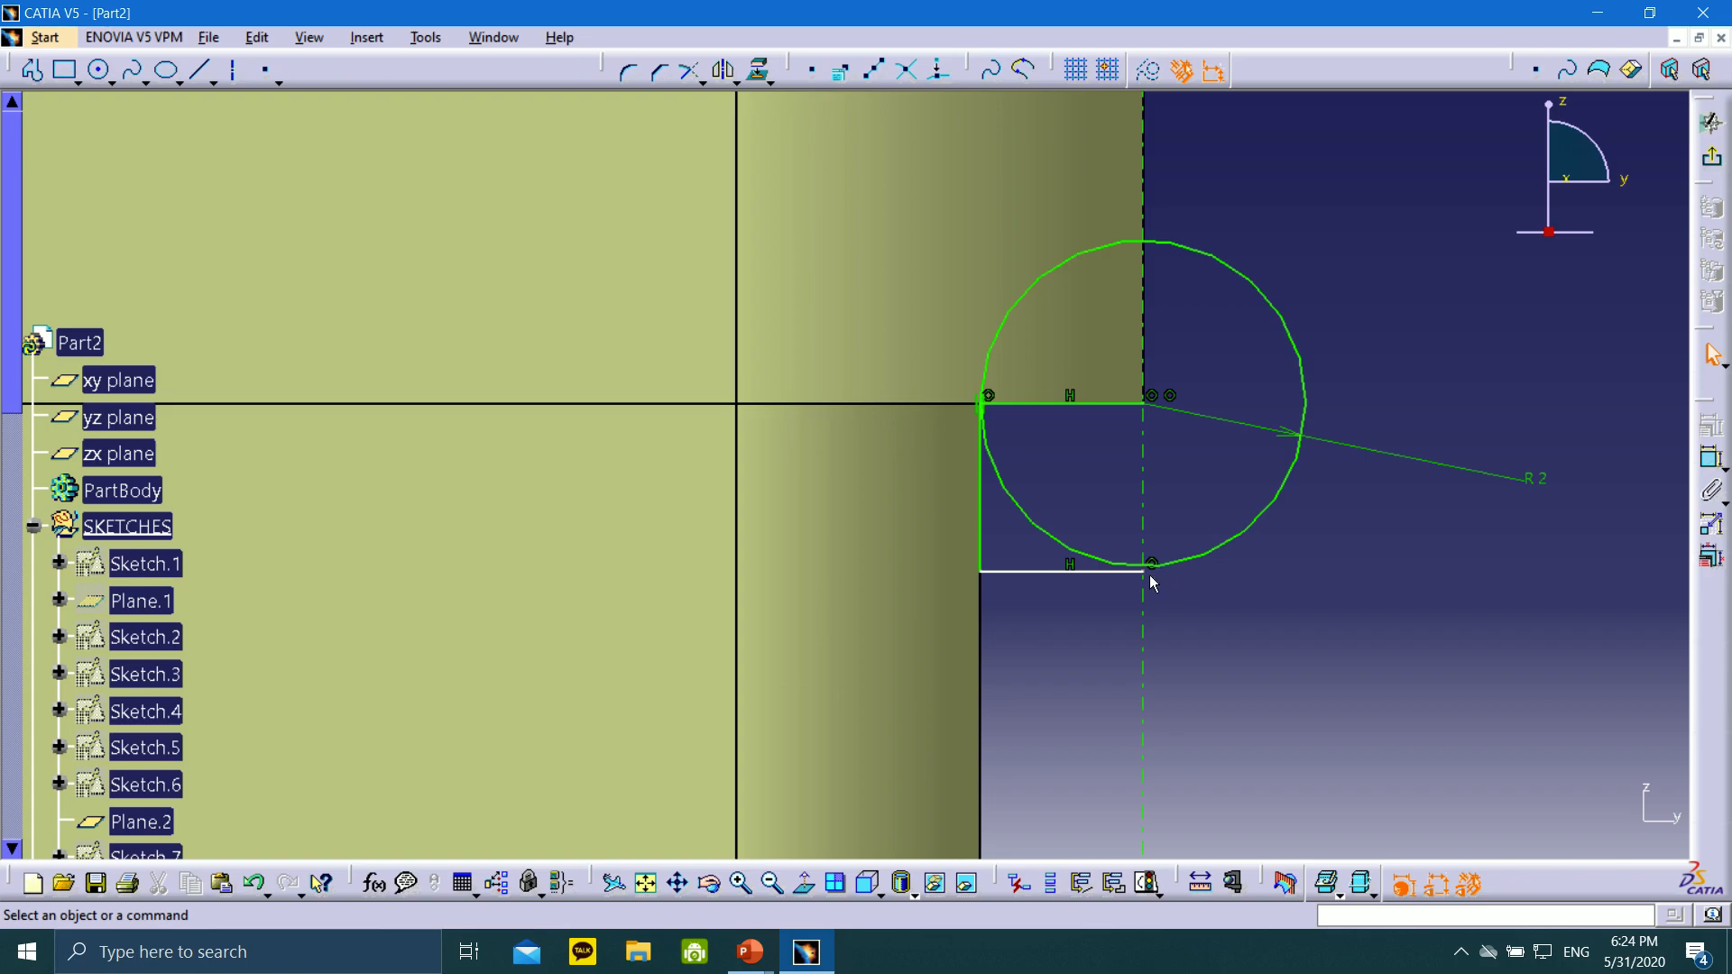
Make the lower horizontal line tangent to the upper circle
drag(1133, 578, 1121, 635)
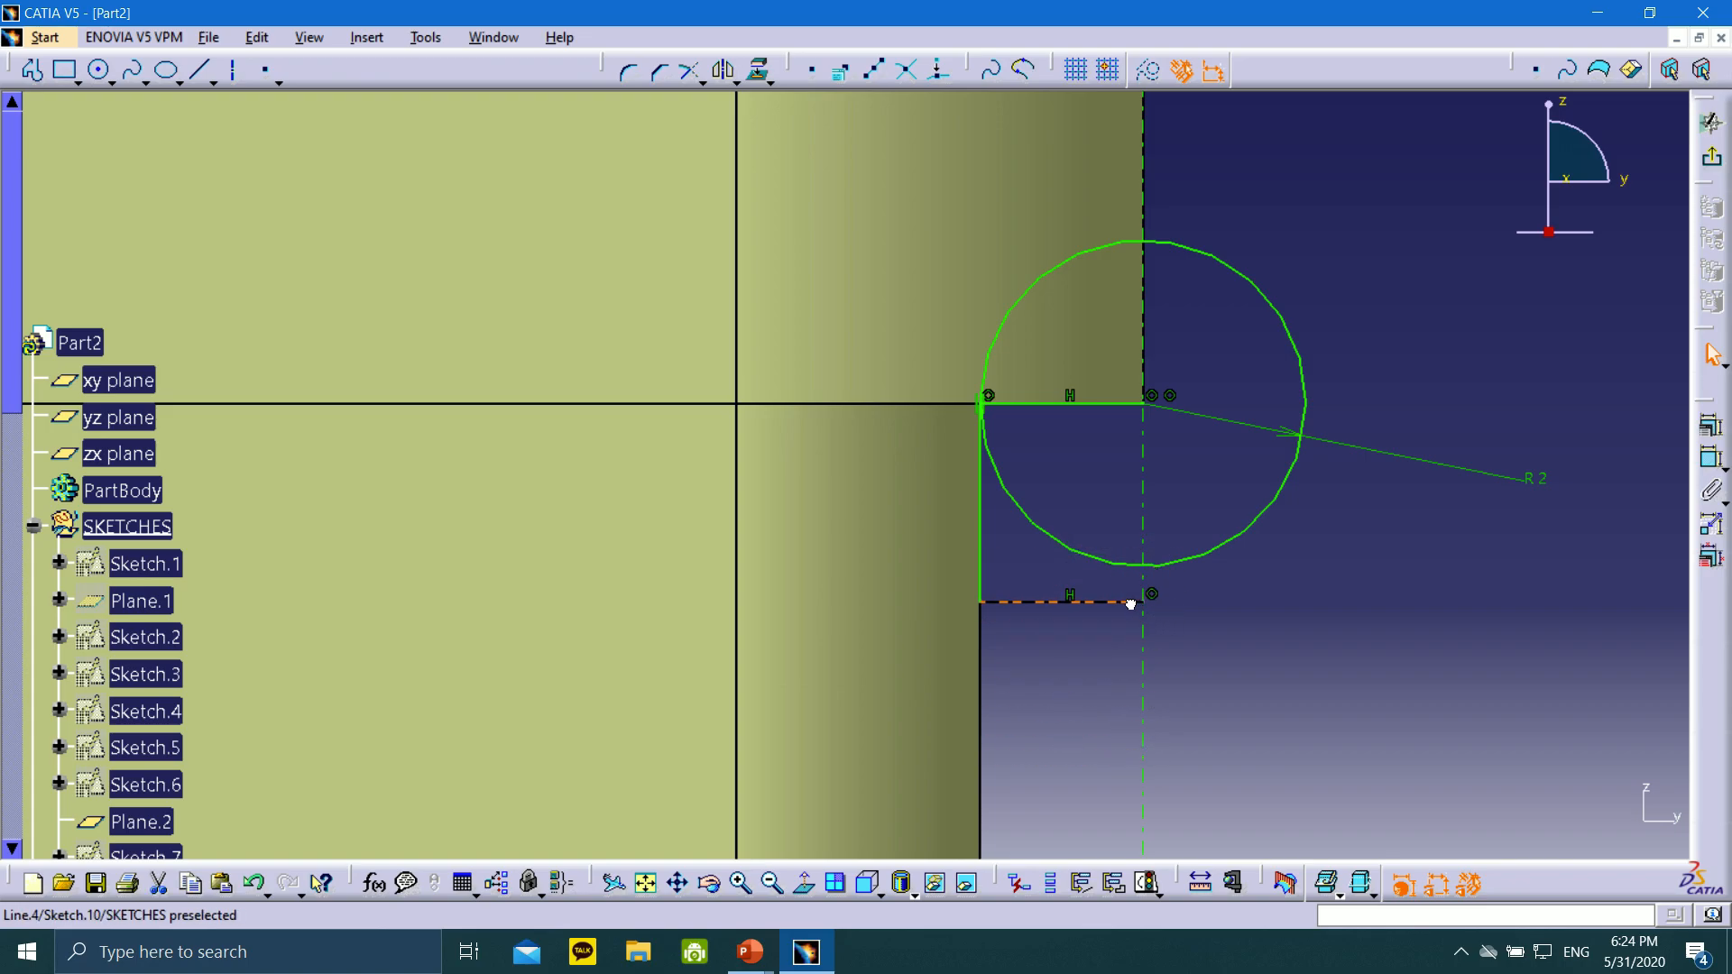
click(1144, 615)
ctrl+click(1133, 565)
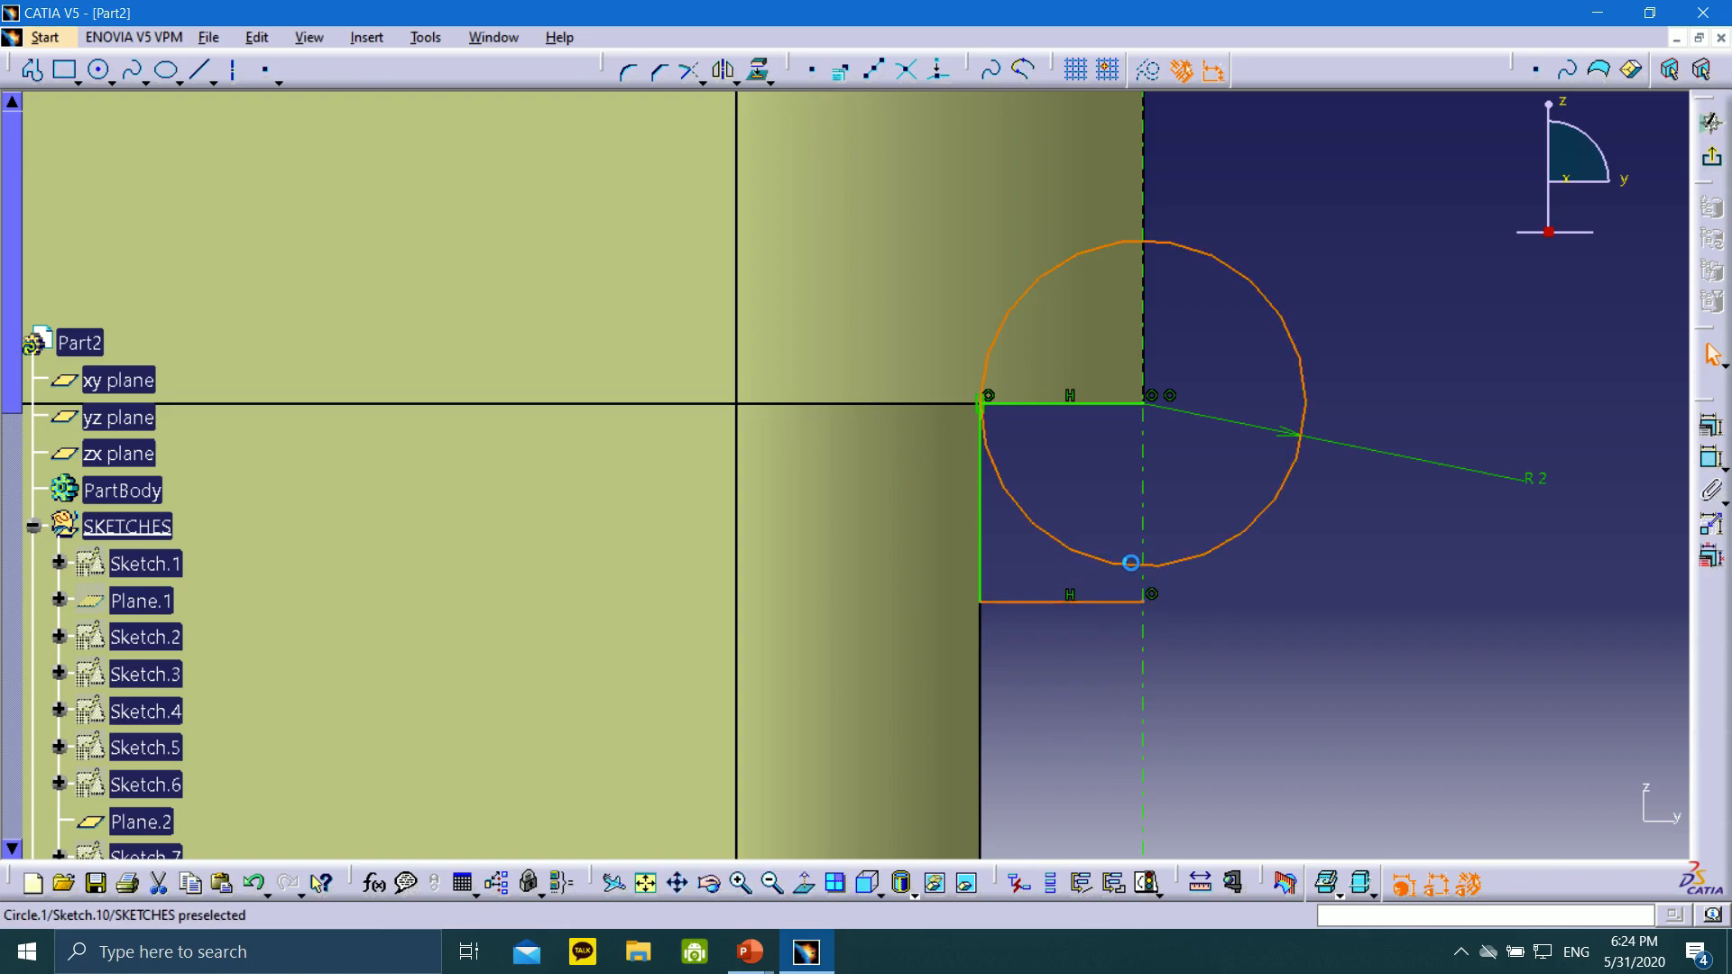
click(1711, 426)
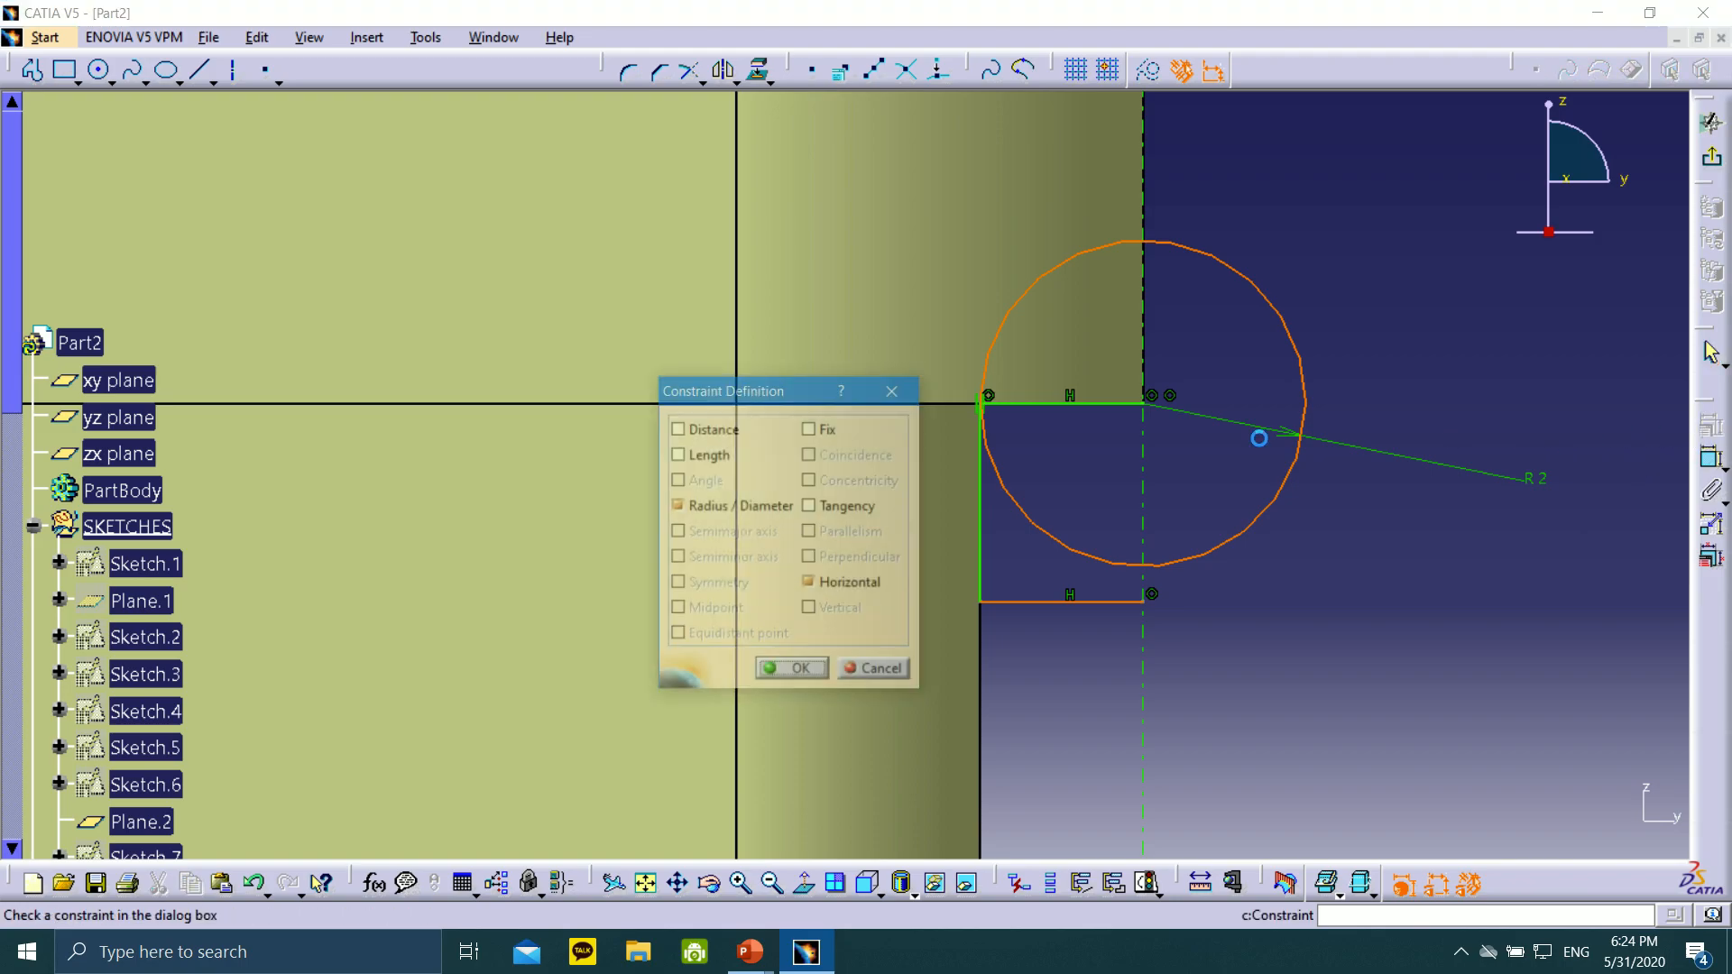
click(835, 506)
click(800, 672)
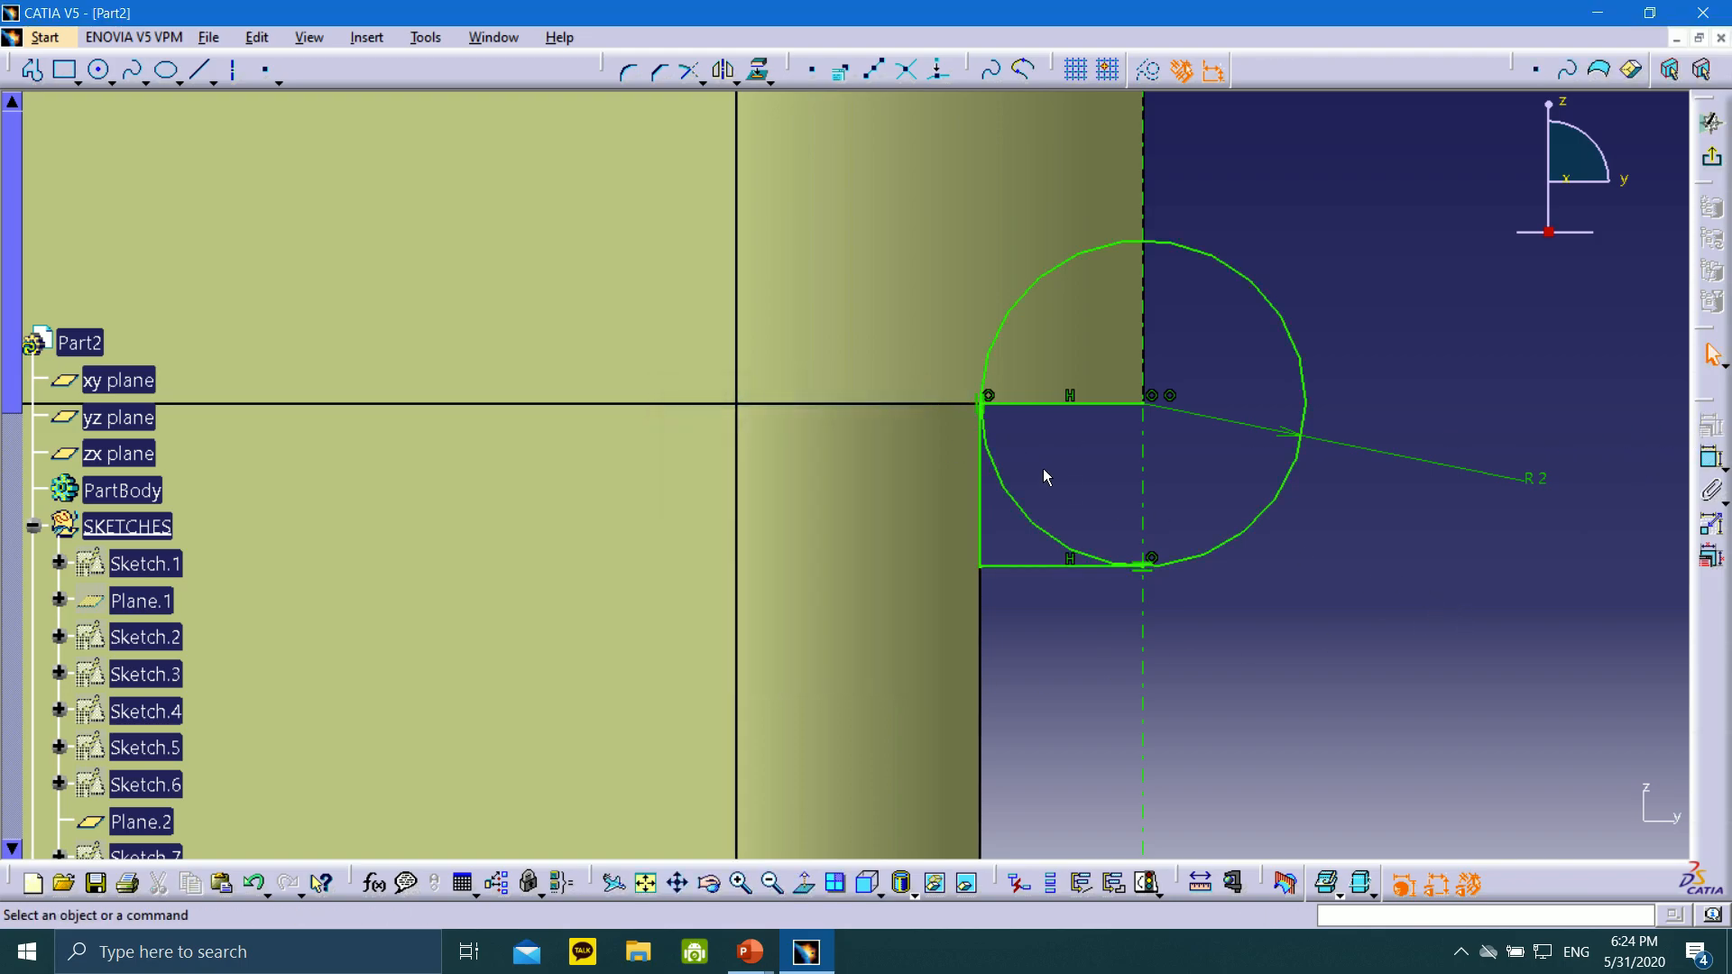
click(1546, 711)
Sketch a vertical line from the upper circle's centre up to the top of the circle
click(267, 72)
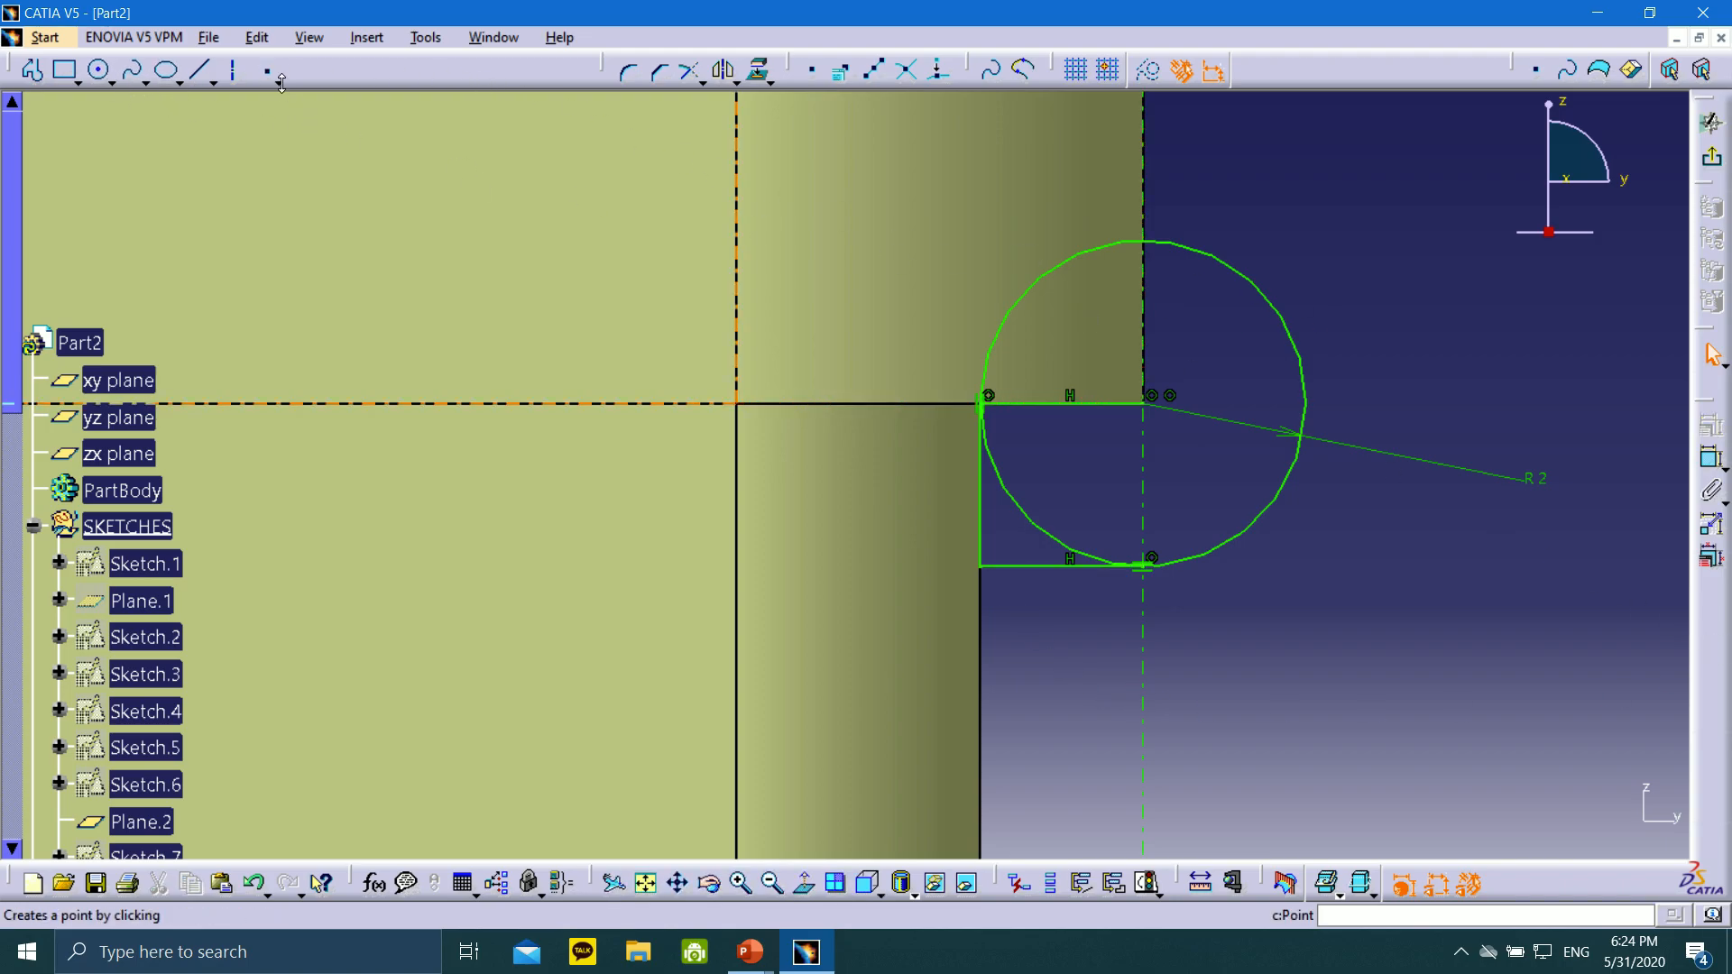
click(701, 82)
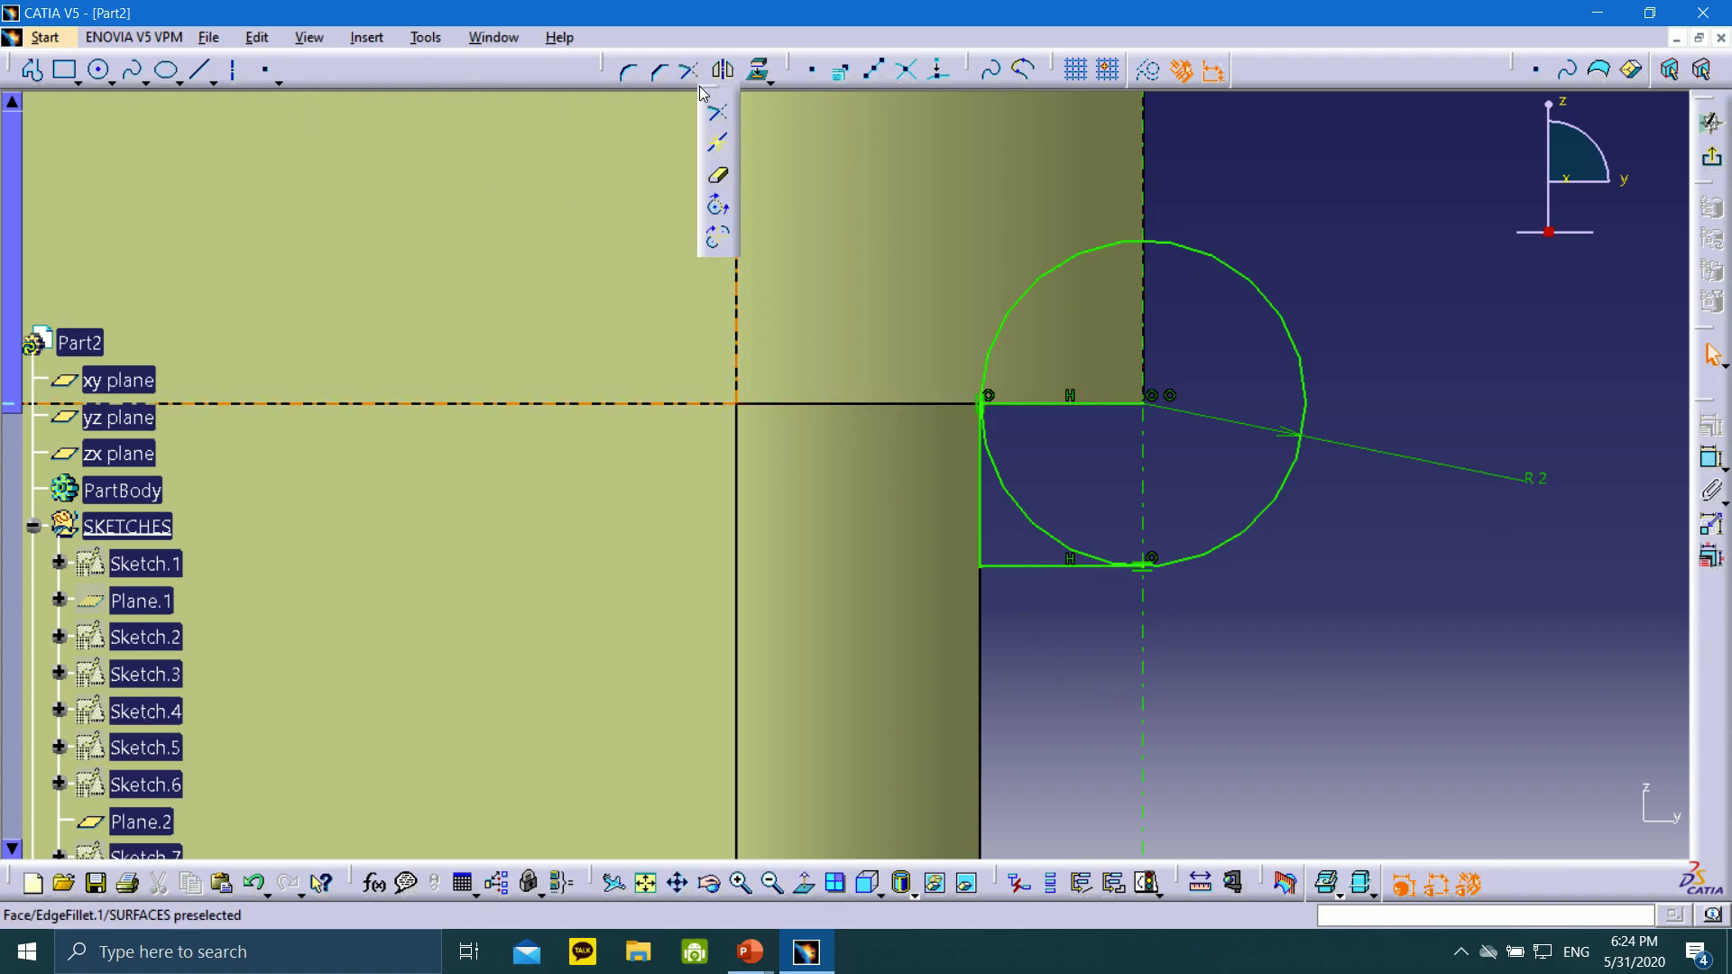
click(719, 179)
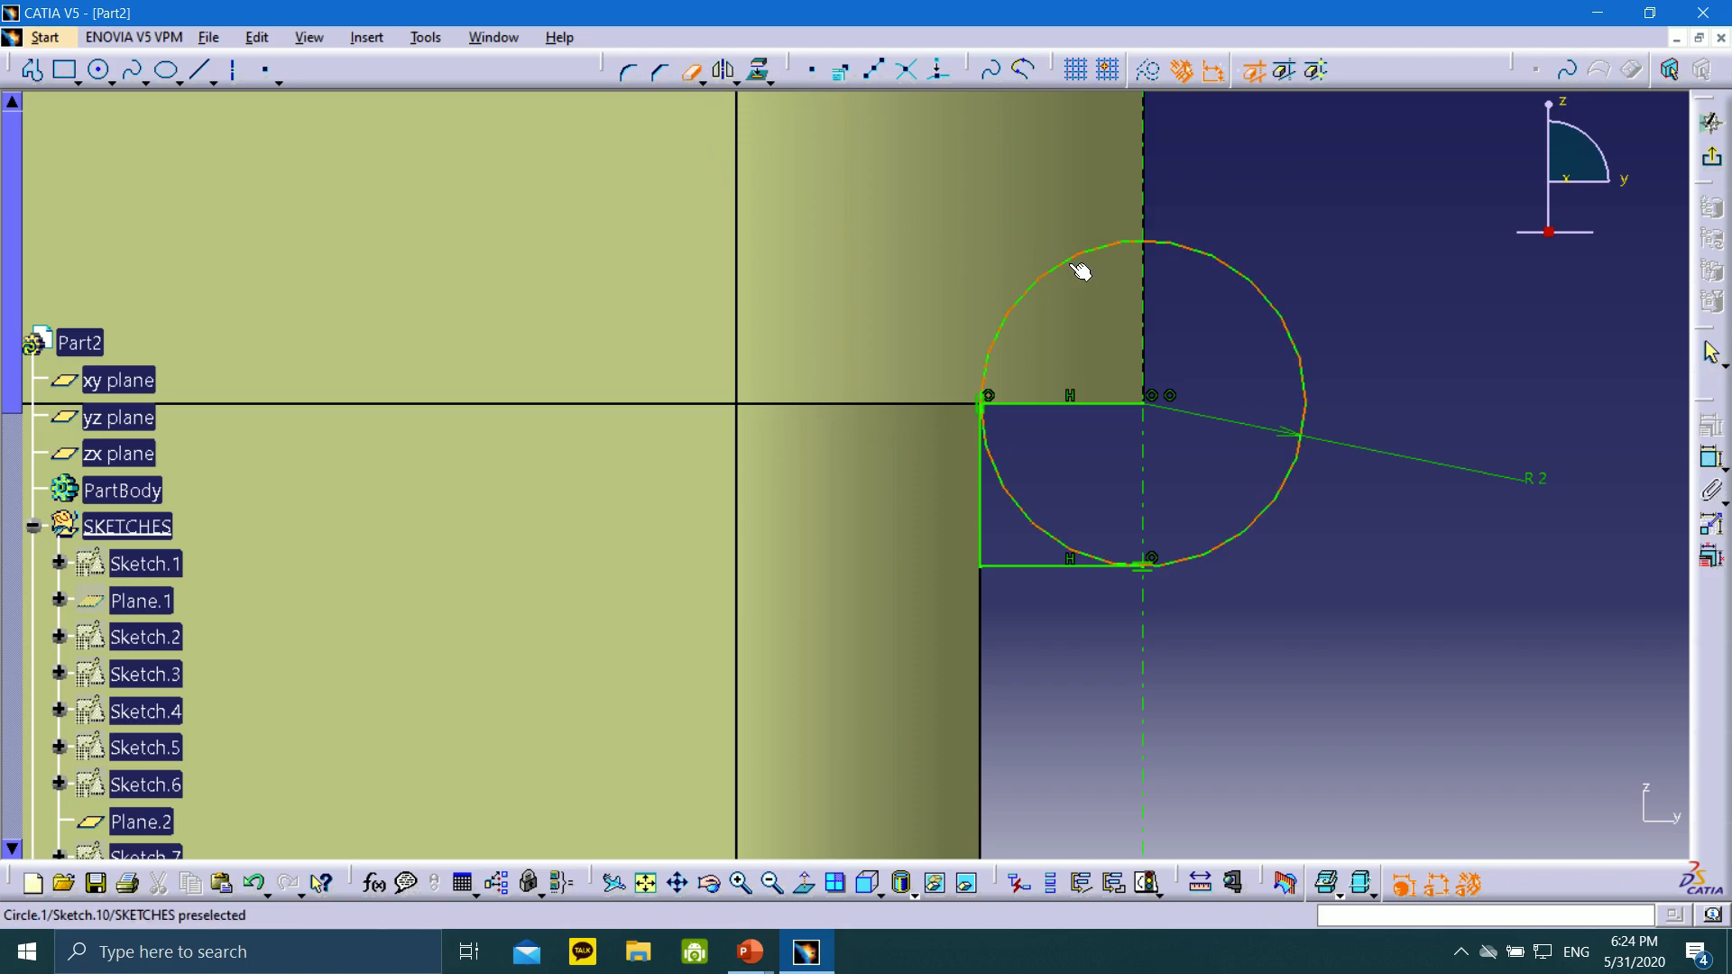
click(199, 69)
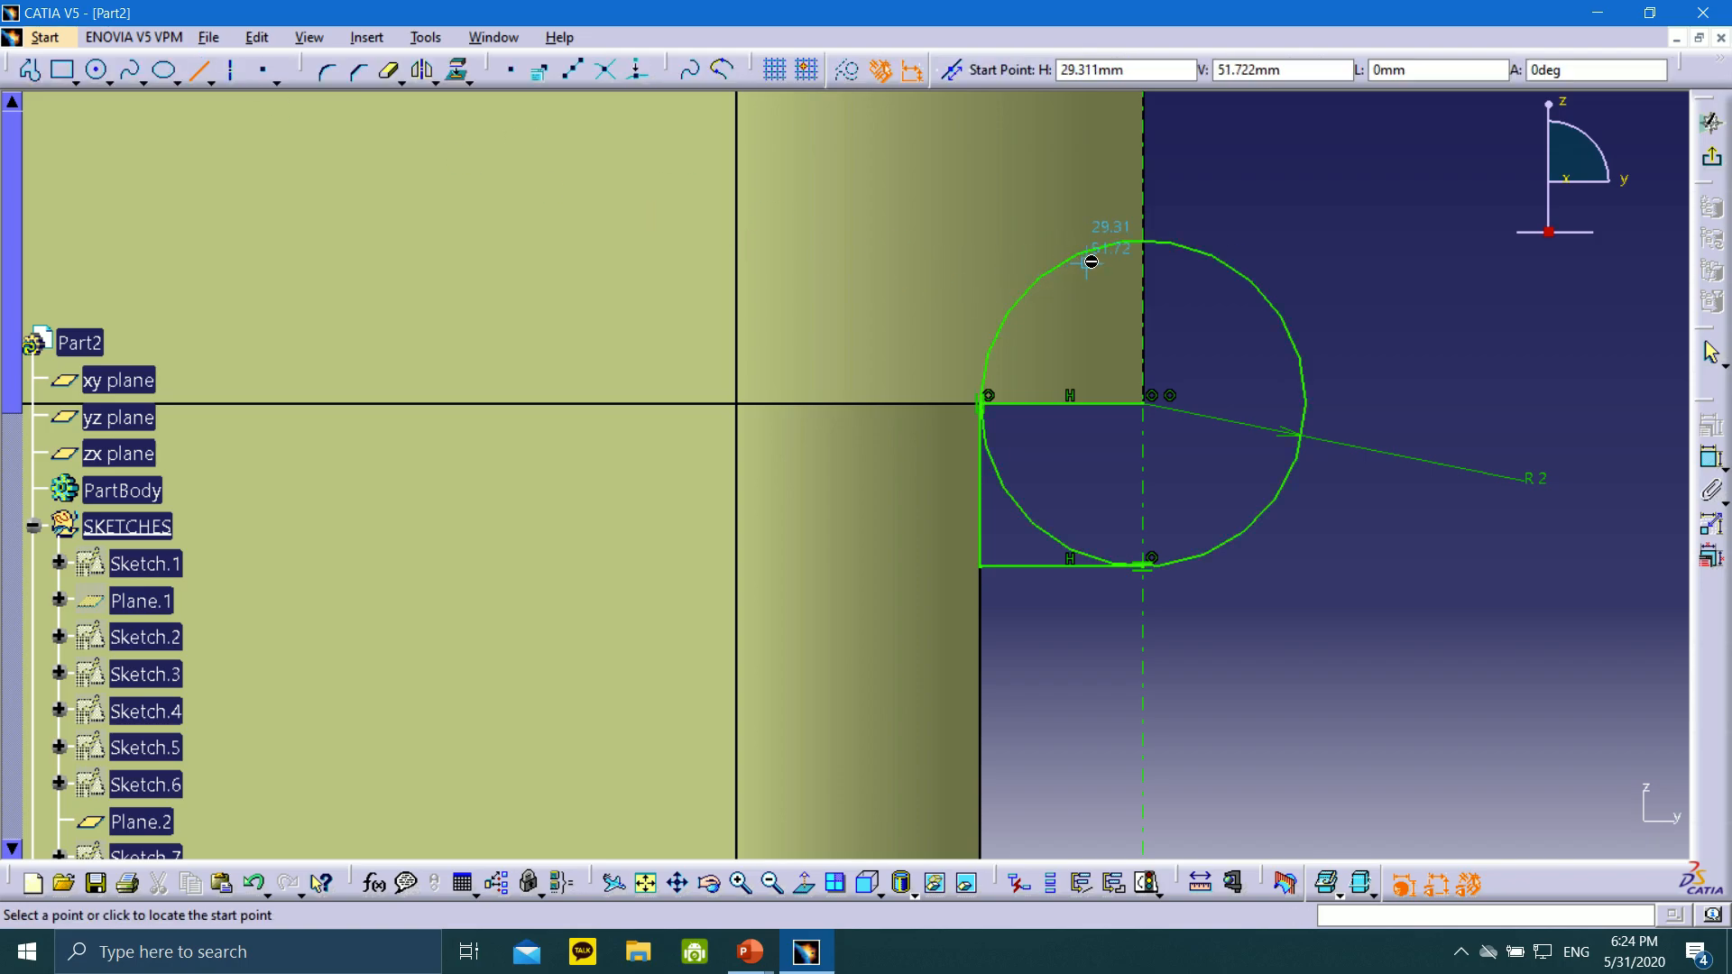
click(1146, 406)
click(1144, 242)
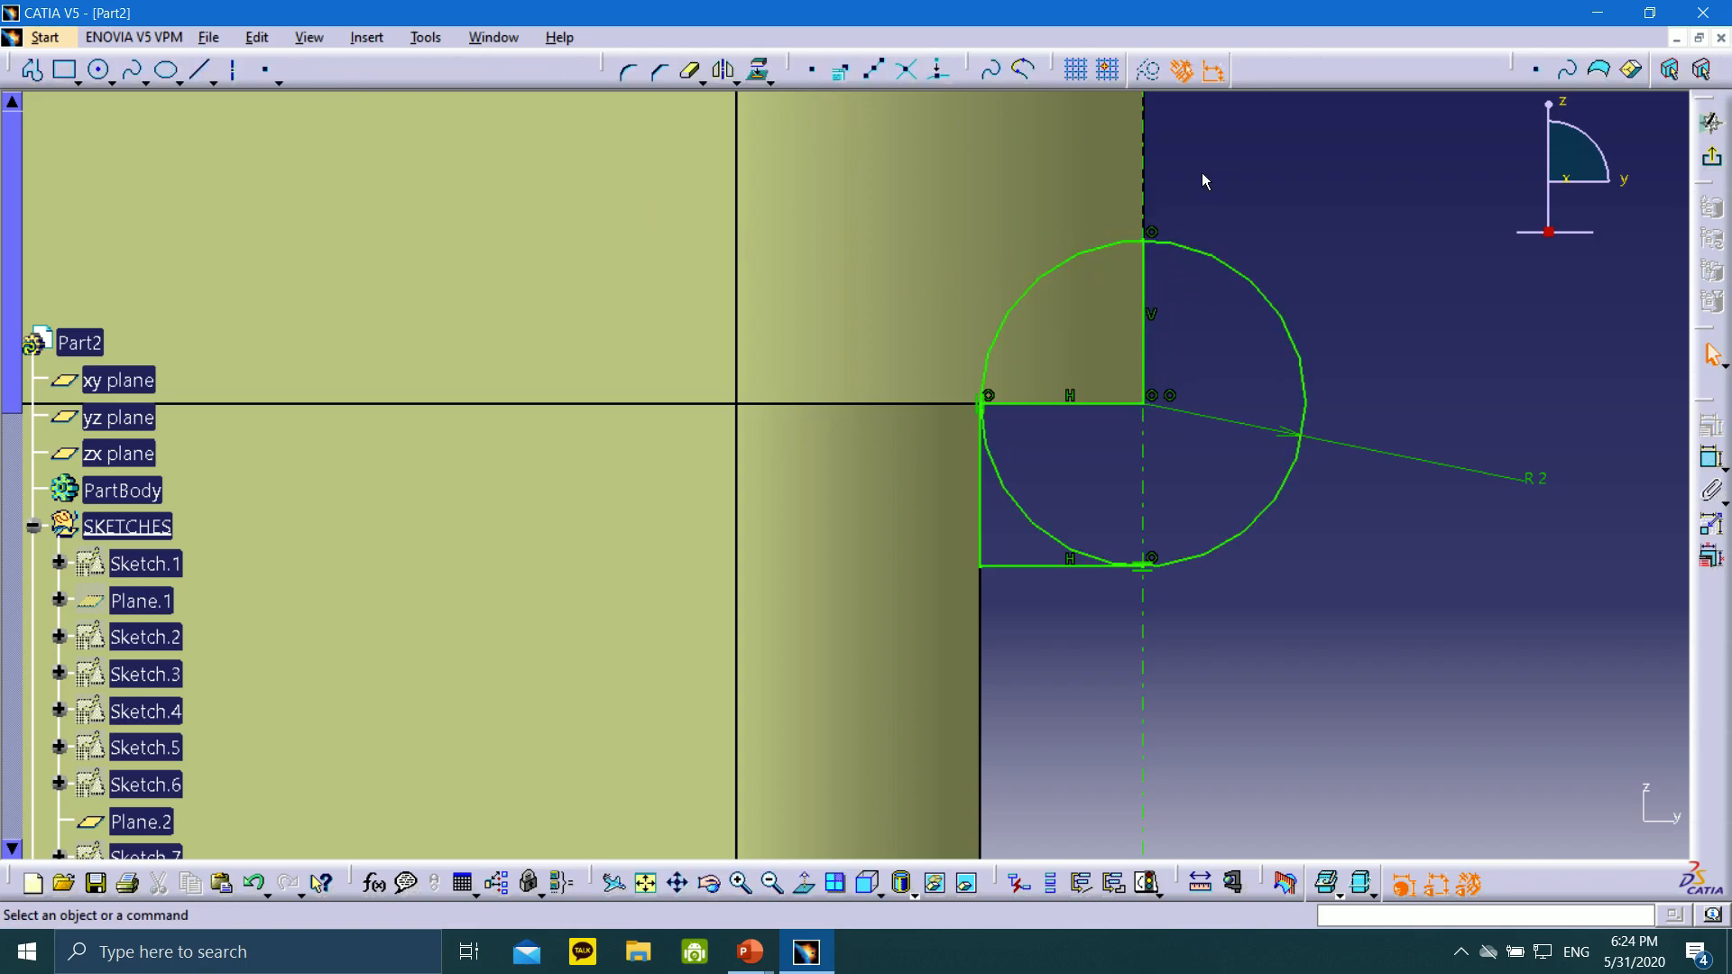
Quick Trim the upper circle's two quarter arcs on the groove-wall side of the axis line
click(691, 70)
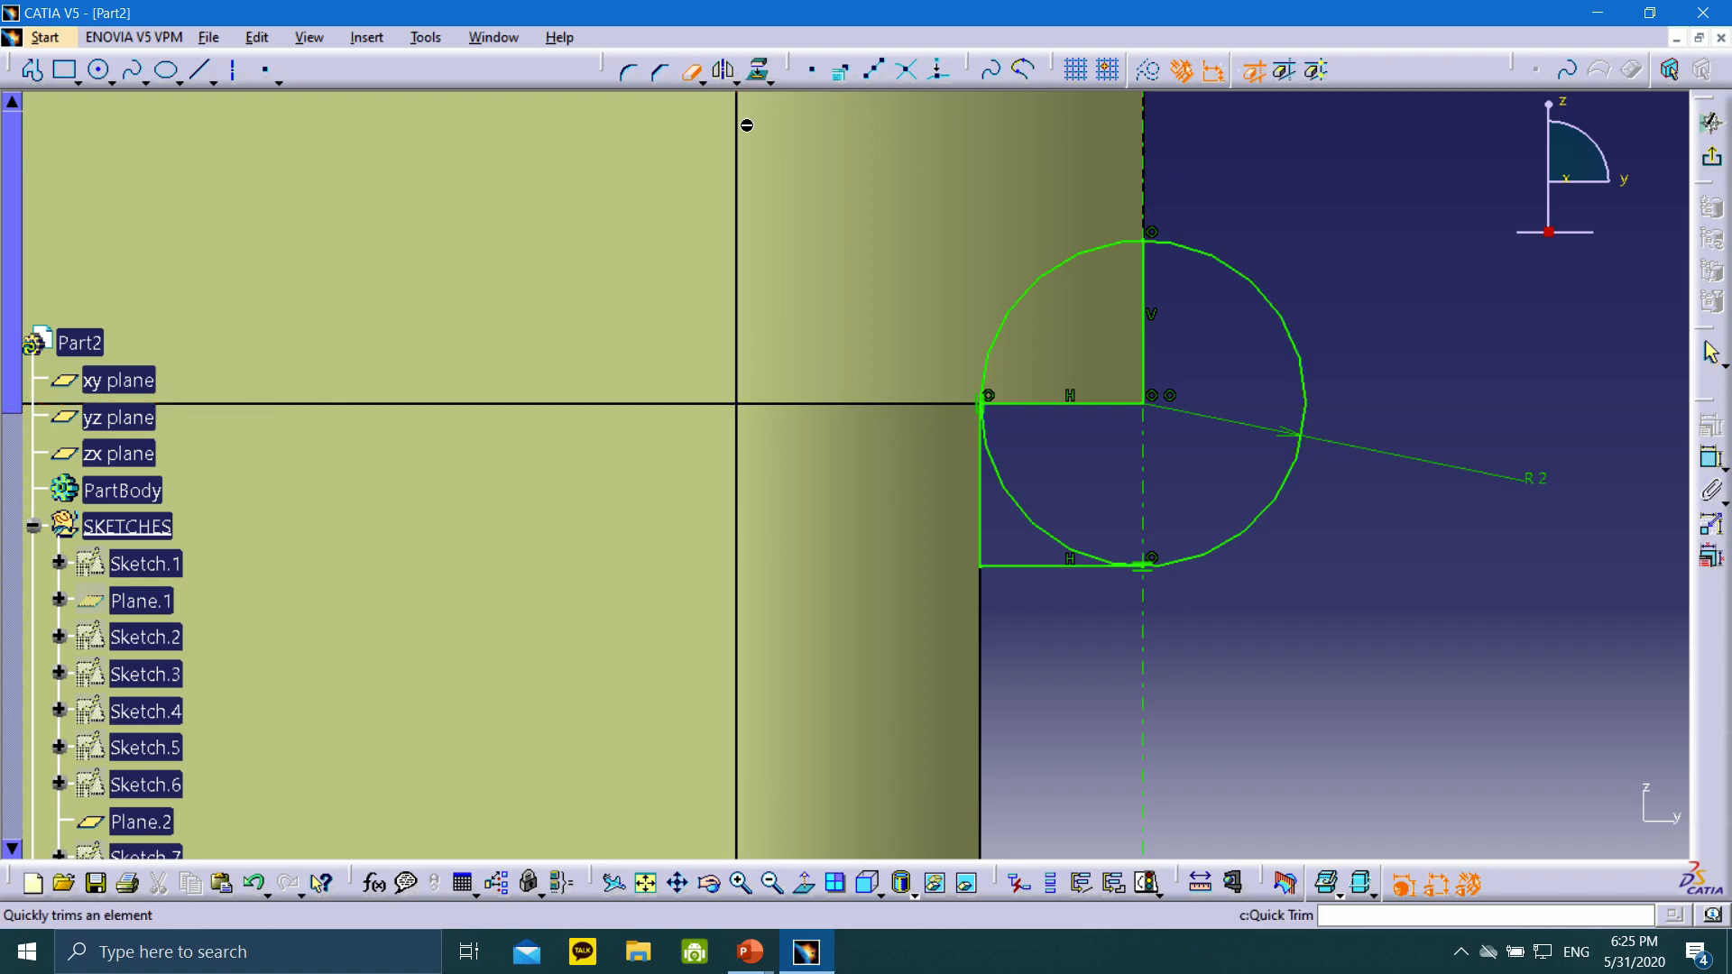
click(1067, 272)
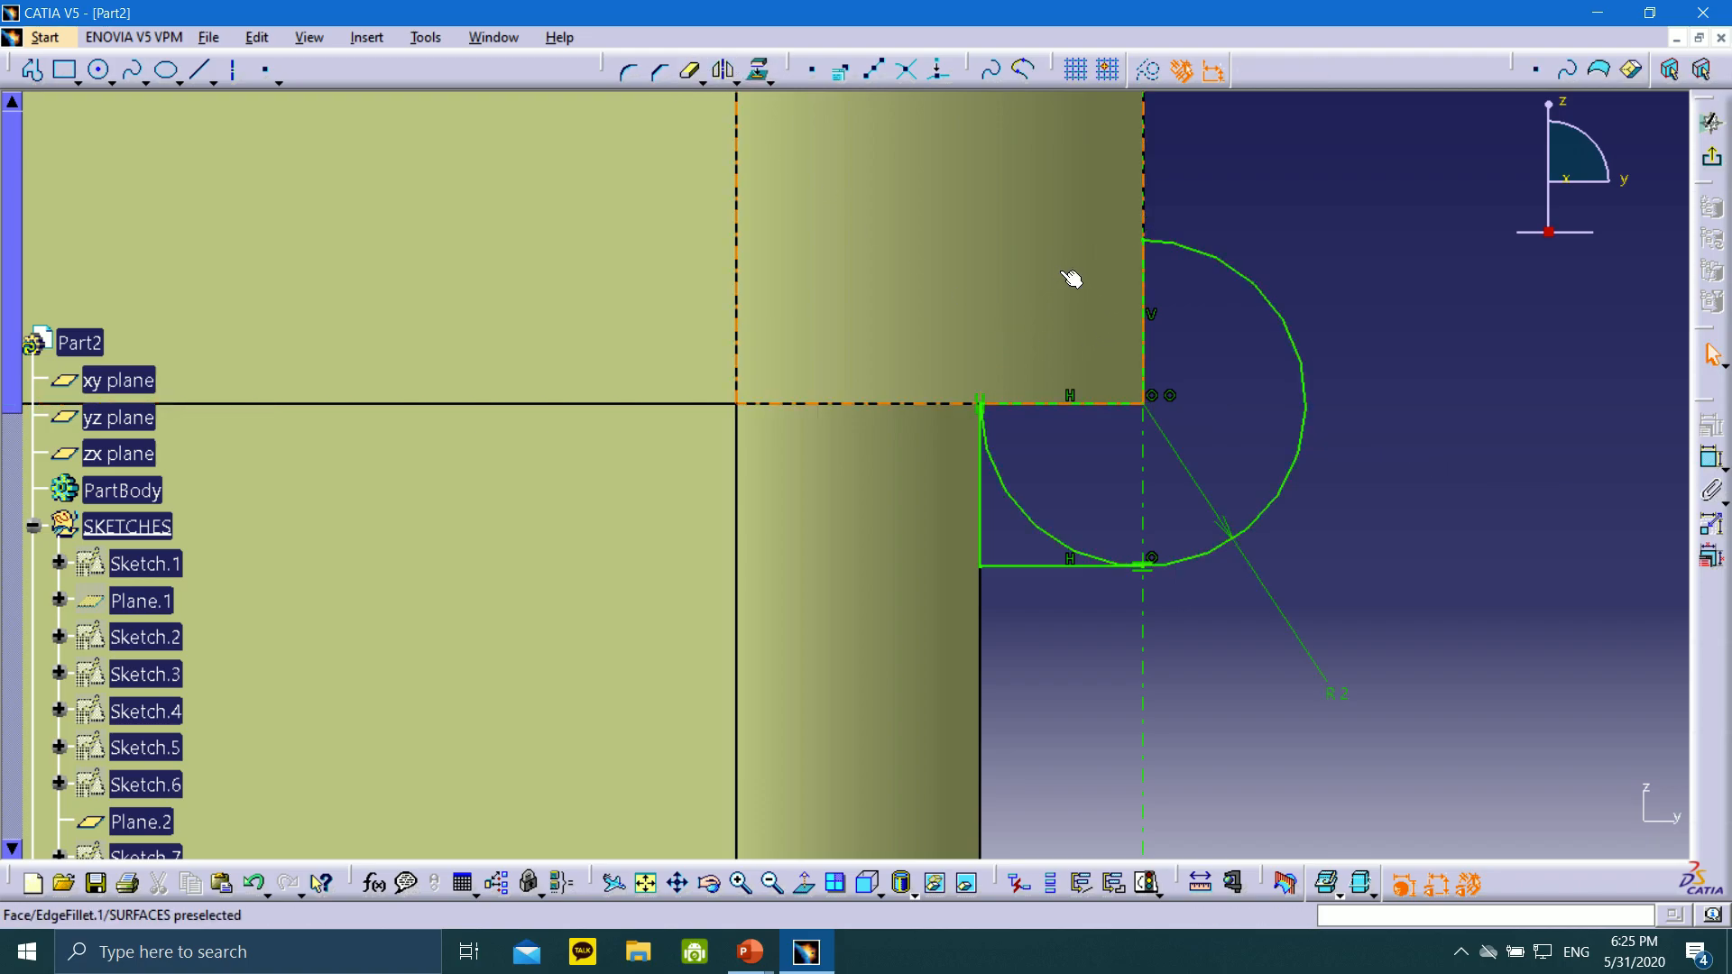
click(1016, 505)
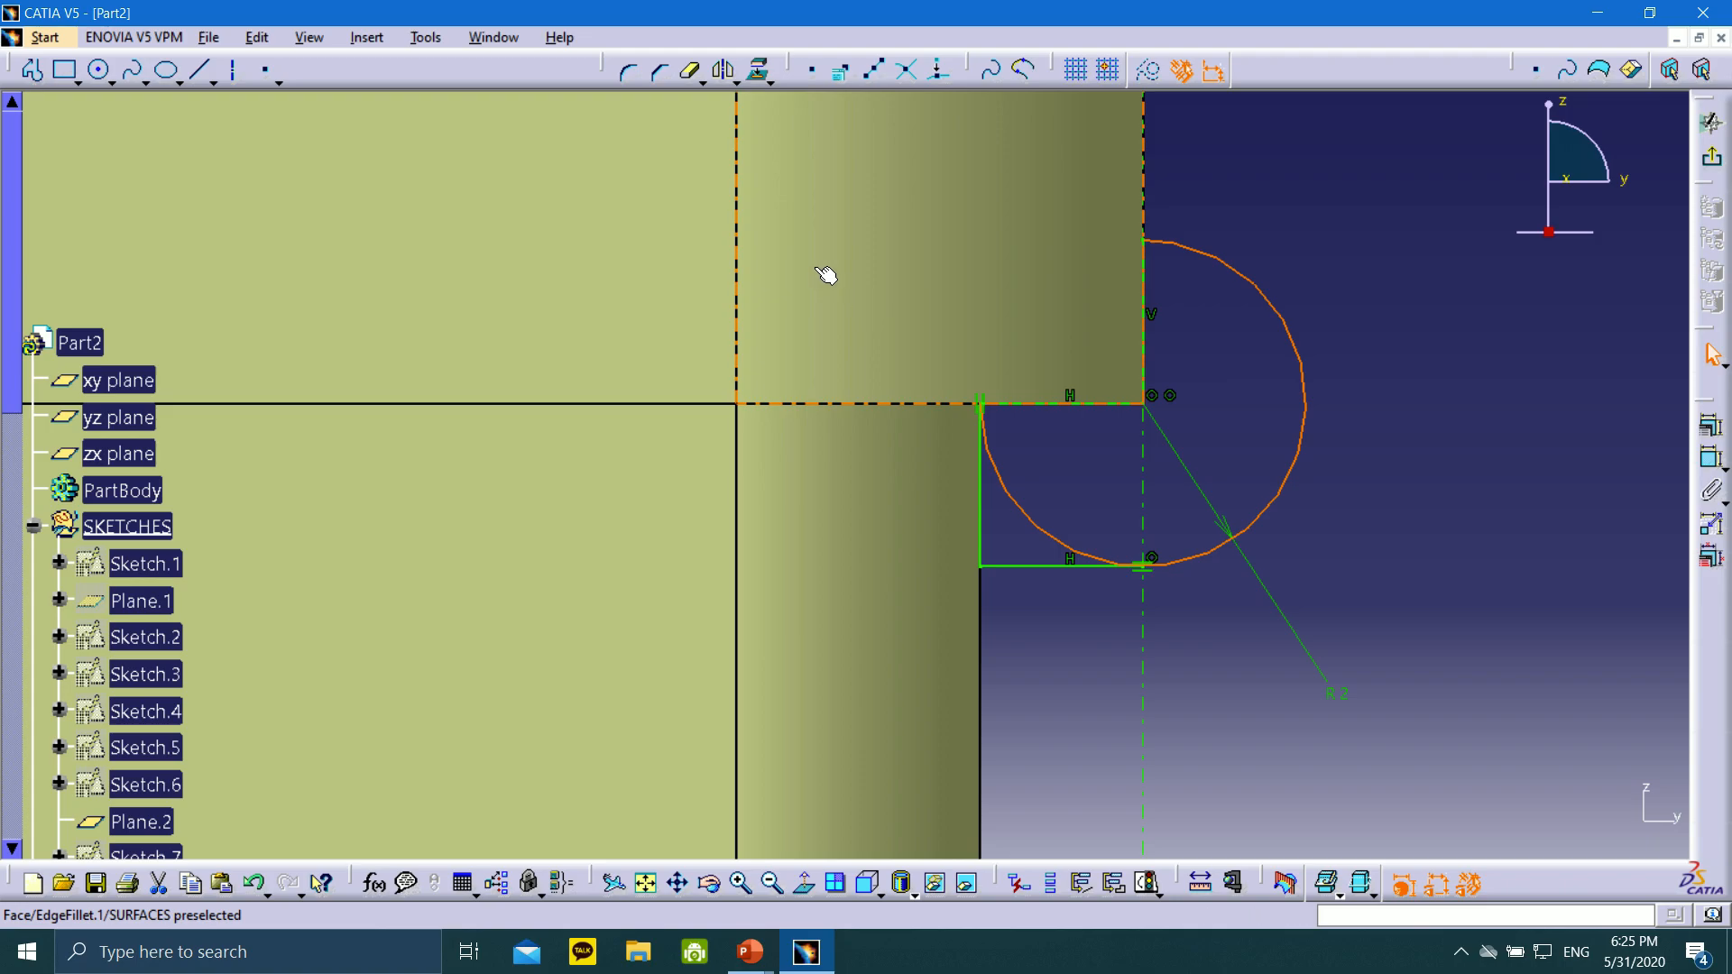
click(1519, 587)
click(691, 71)
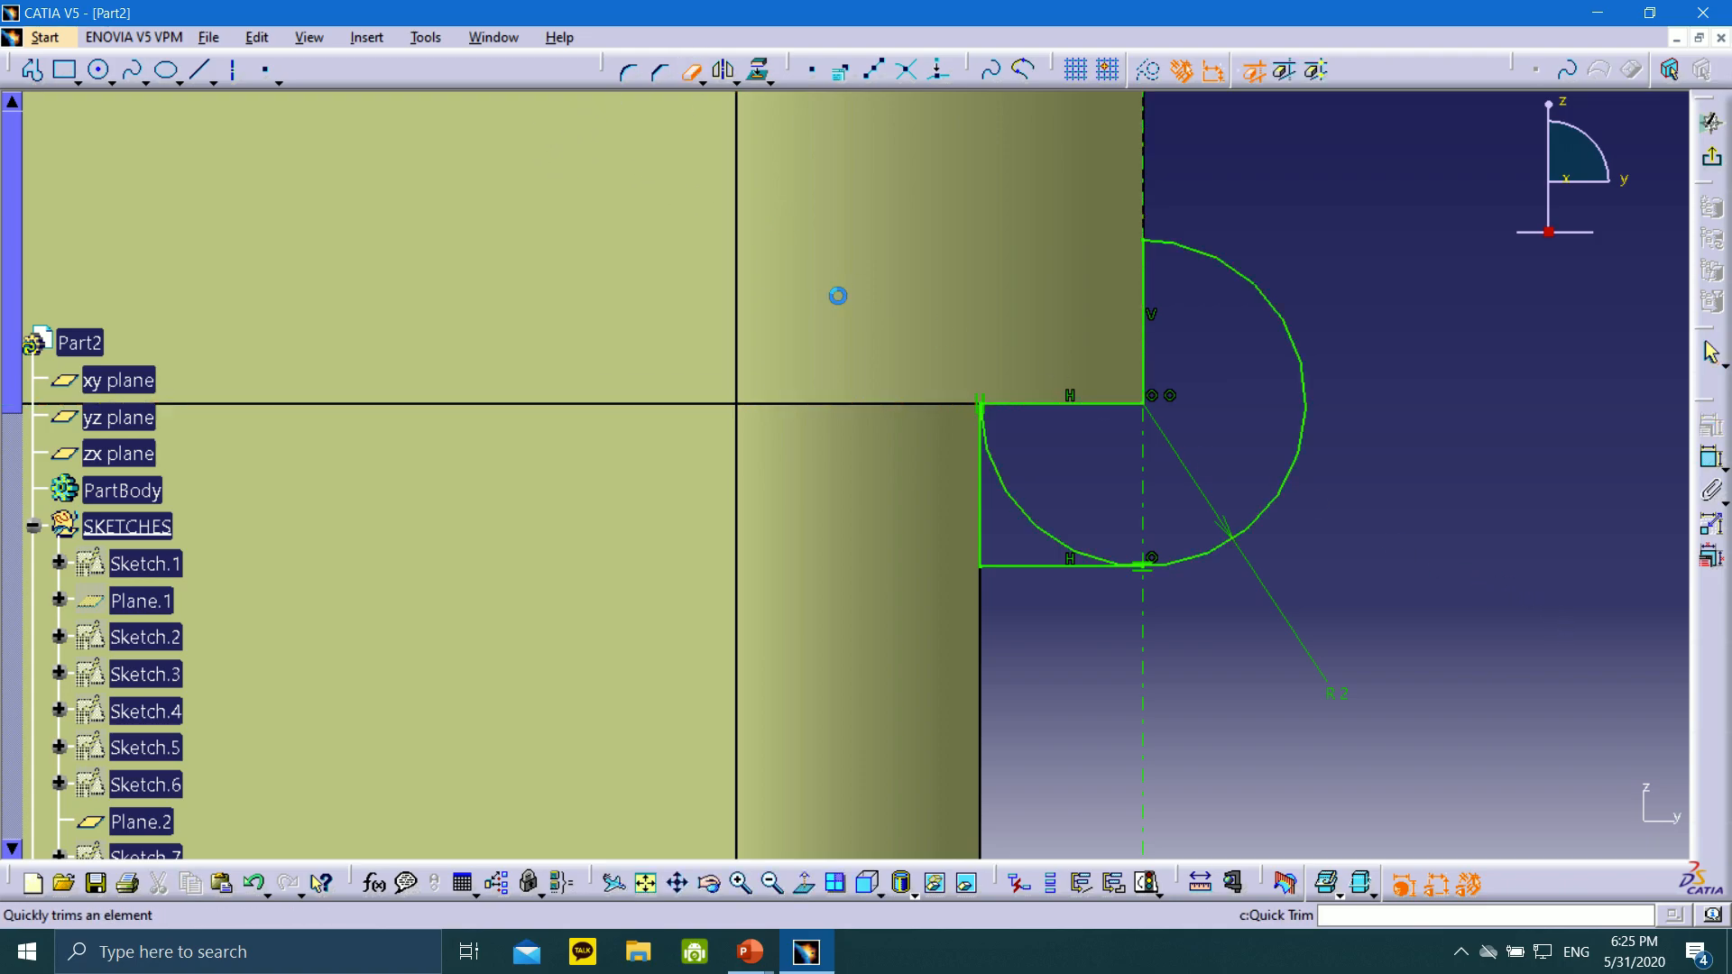
click(1016, 506)
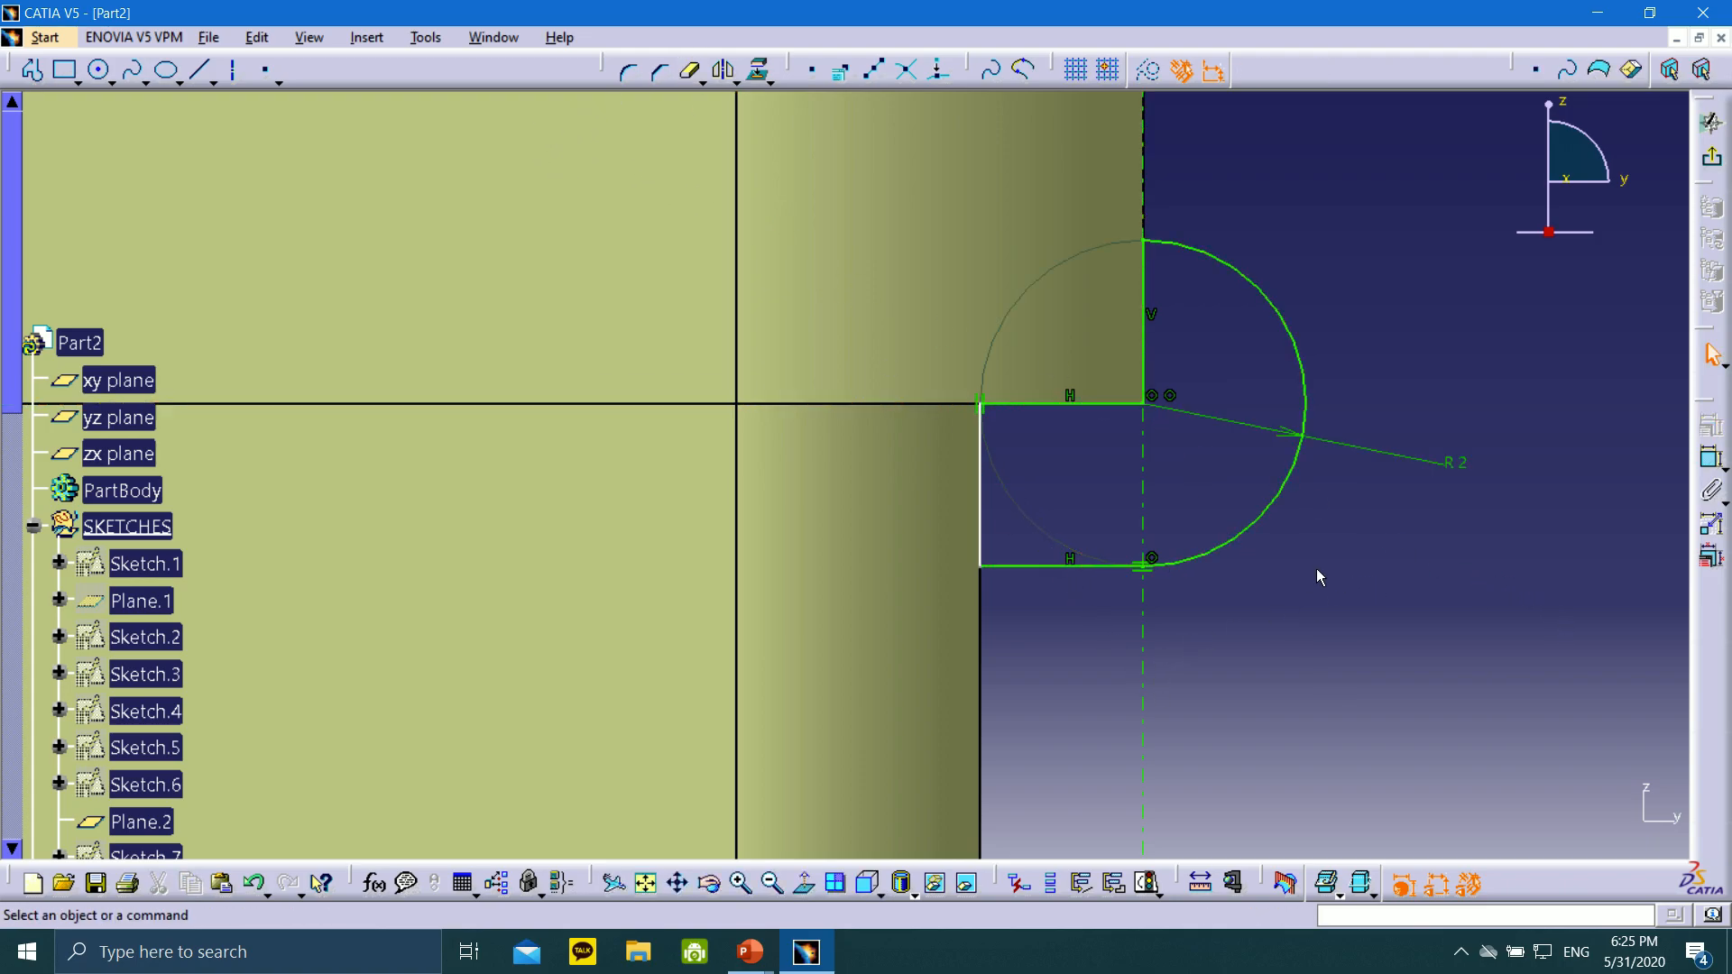
Pull the short wall line's lower end off the groove wall, and constrain the line parallel to the wall edge
click(977, 494)
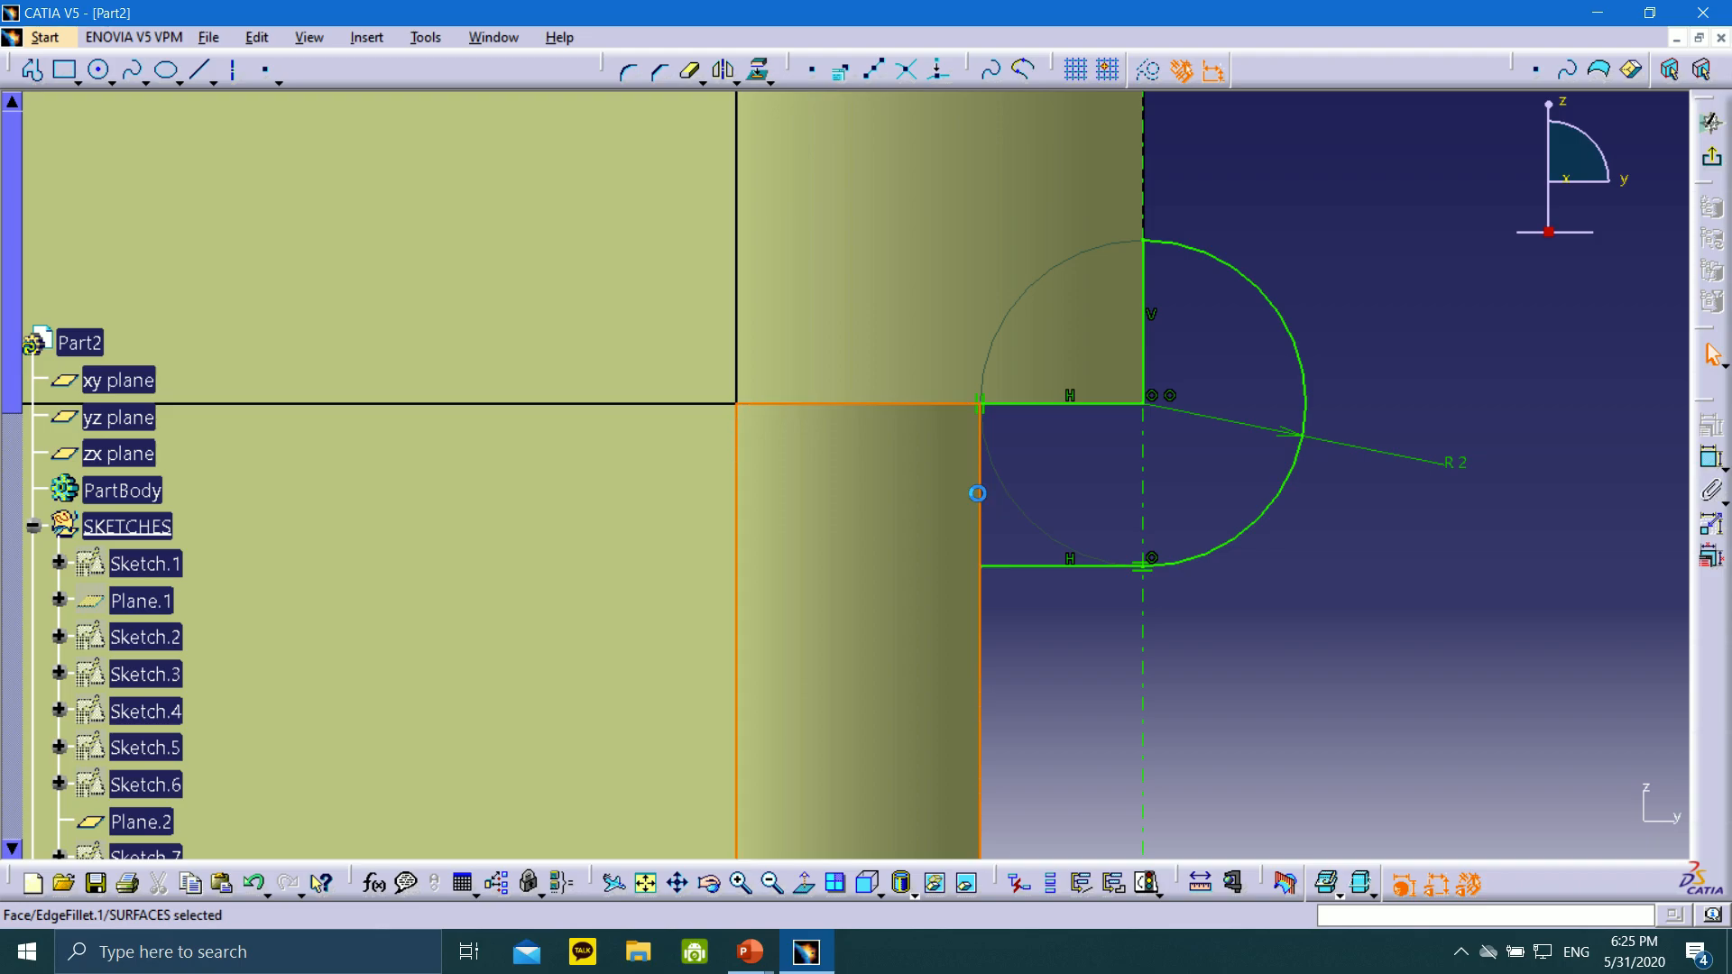
click(1093, 495)
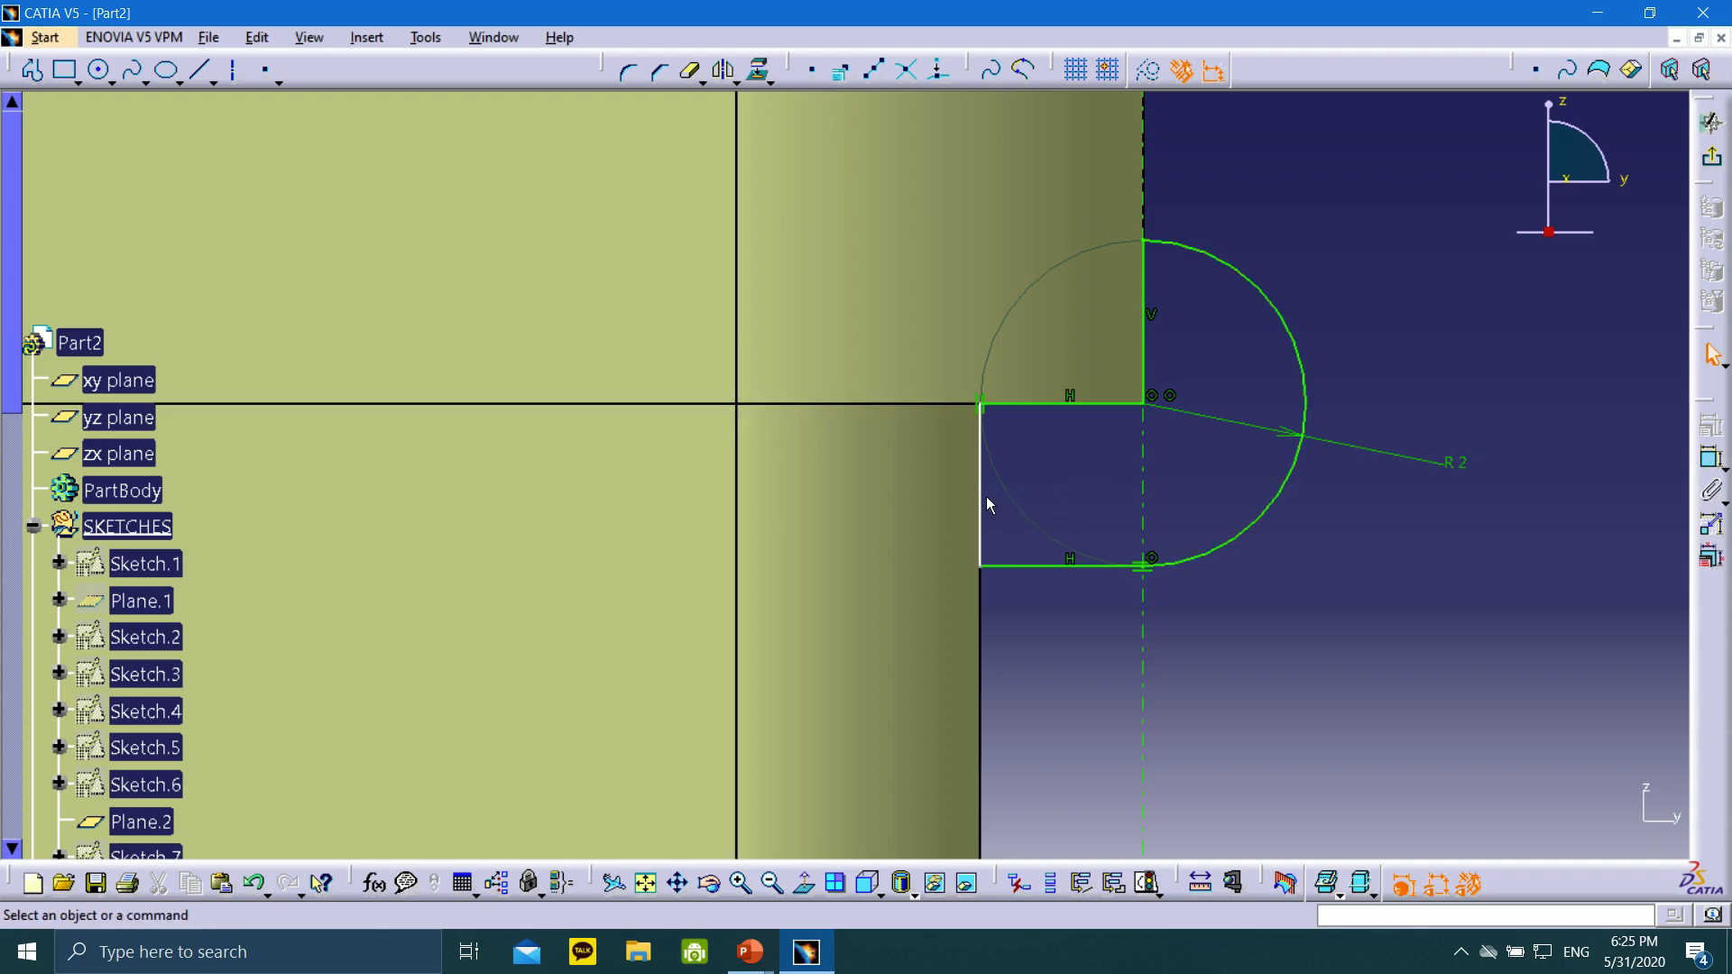
mouse_move(984, 509)
mouse_down()
mouse_move(939, 631)
mouse_move(867, 492)
mouse_move(963, 503)
mouse_move(842, 599)
mouse_move(984, 506)
mouse_up()
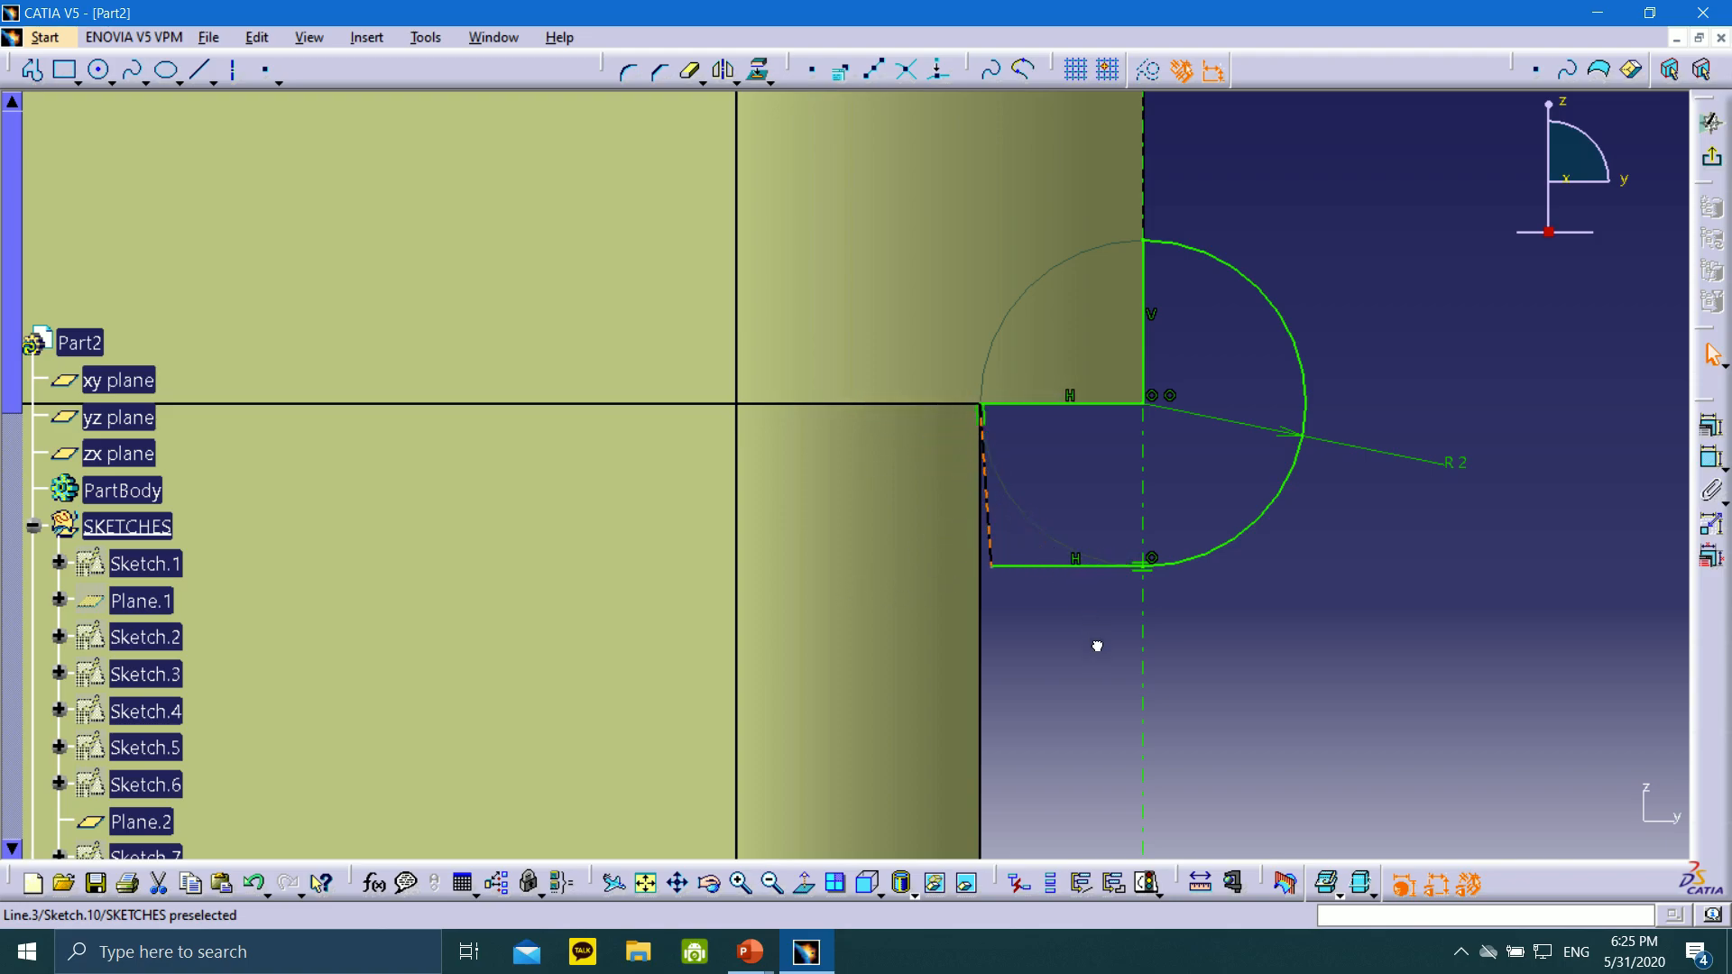
mouse_move(993, 566)
mouse_down()
mouse_move(1110, 578)
mouse_move(794, 603)
mouse_move(1024, 619)
mouse_move(997, 641)
mouse_move(928, 642)
mouse_move(940, 651)
mouse_up()
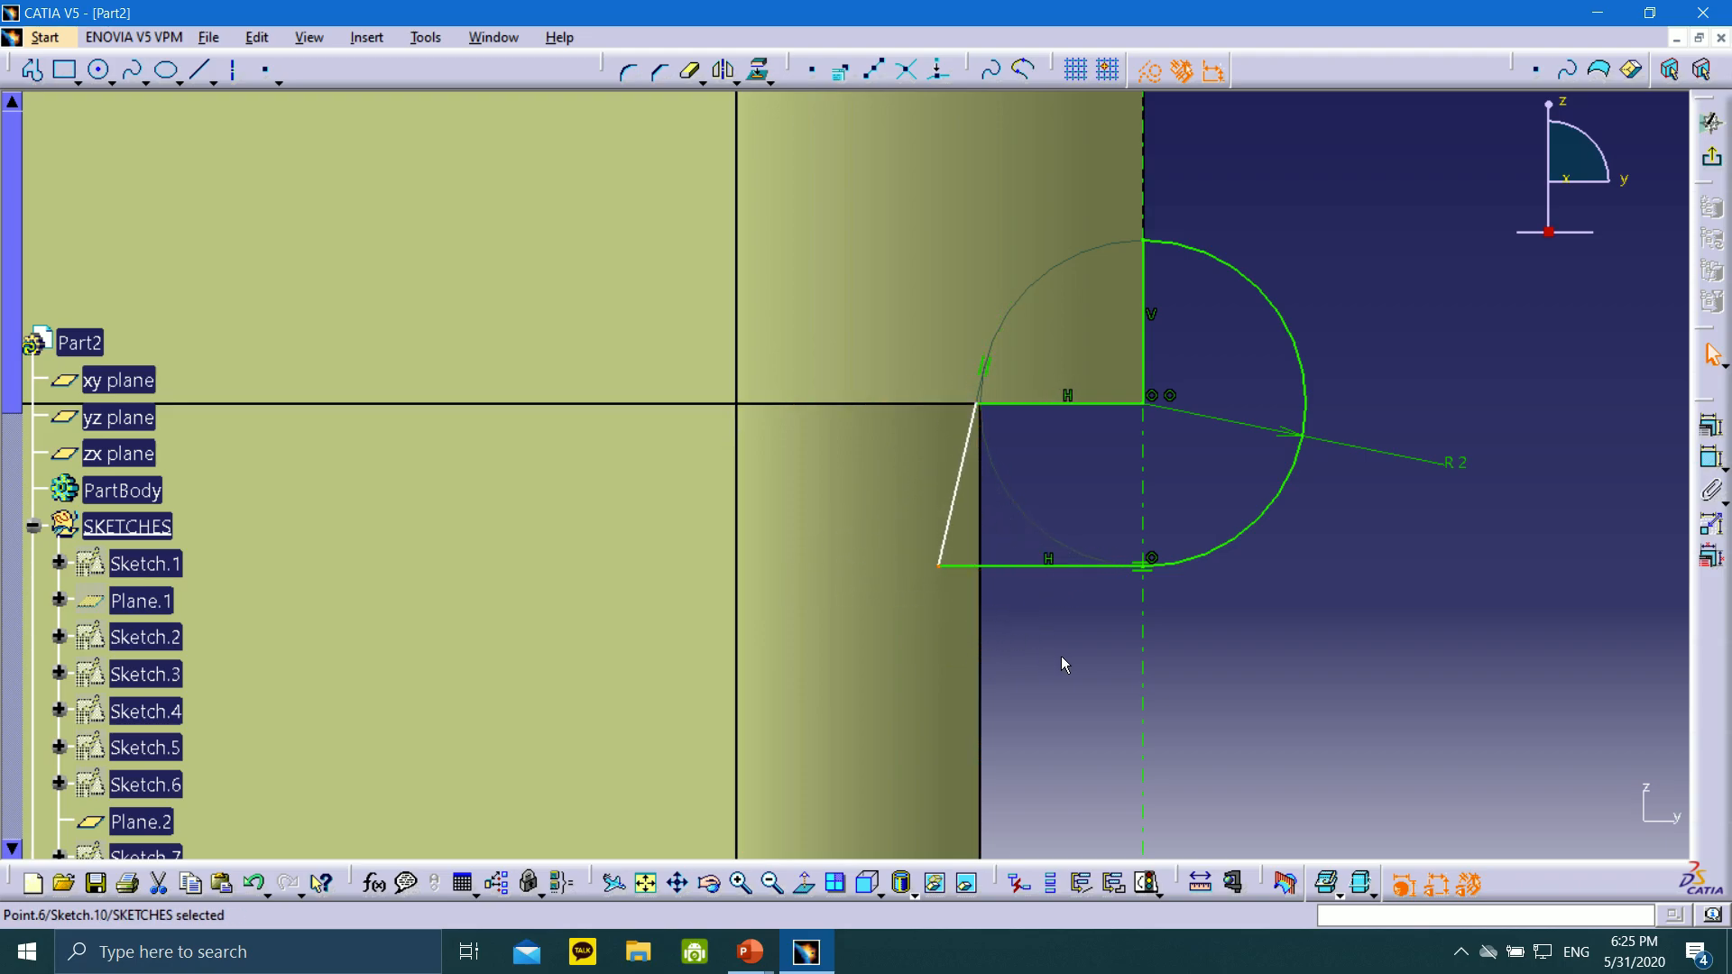
click(953, 511)
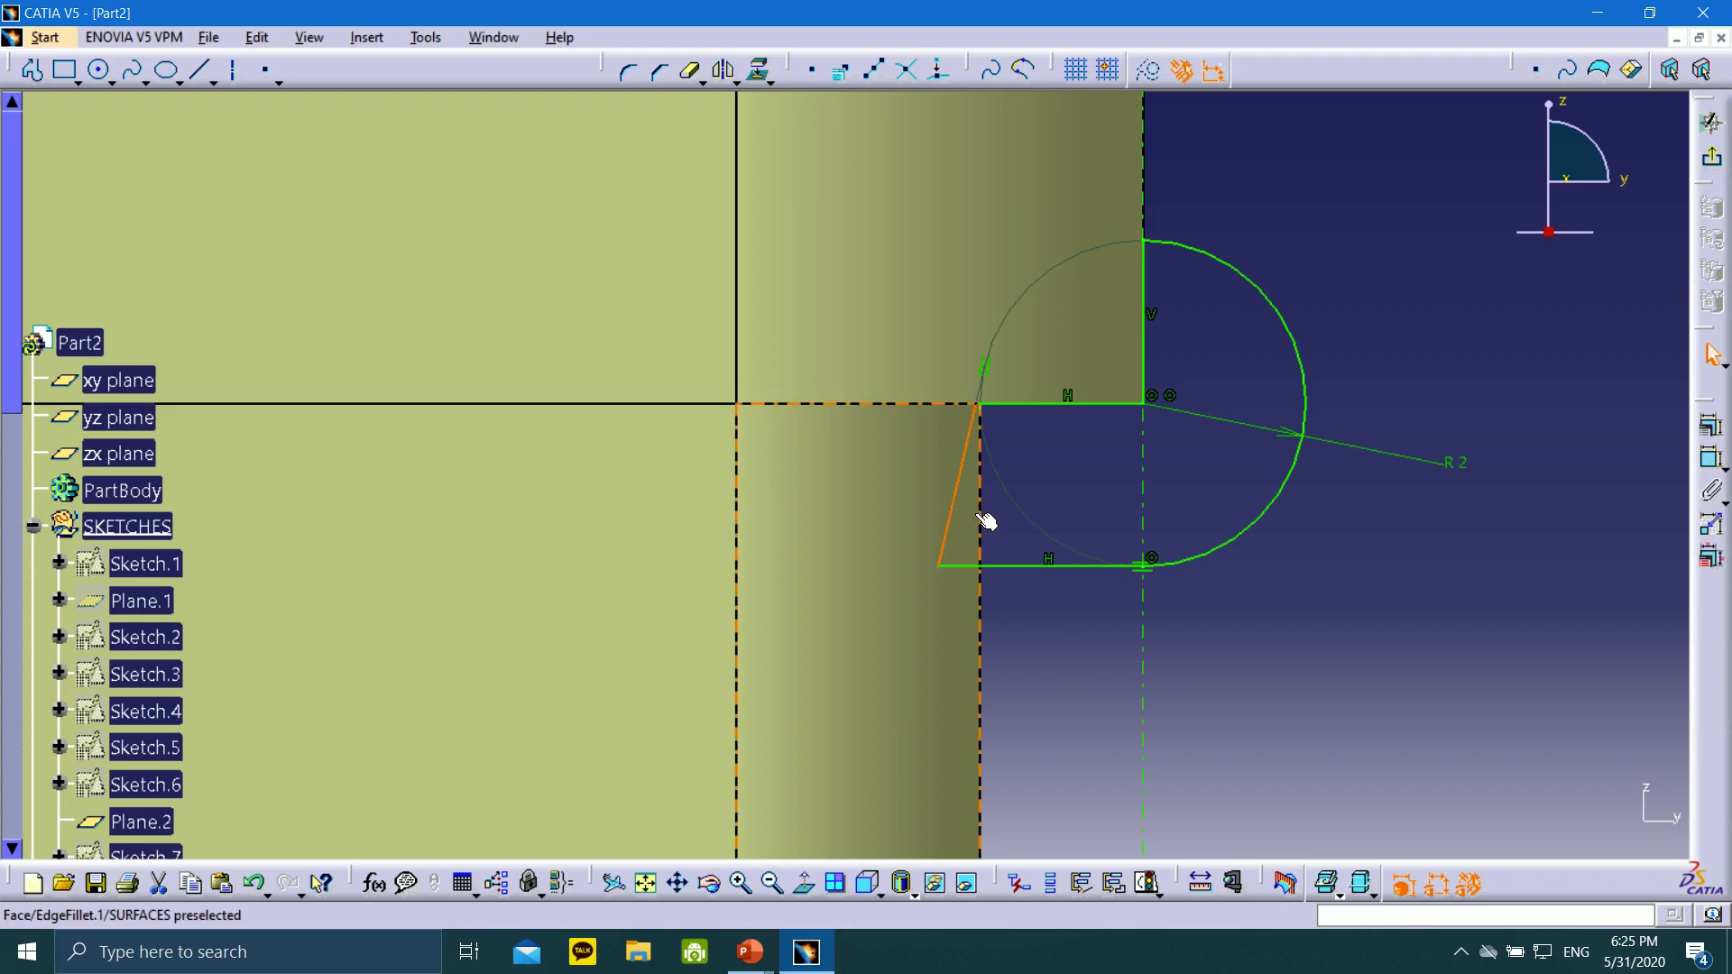
ctrl+click(990, 526)
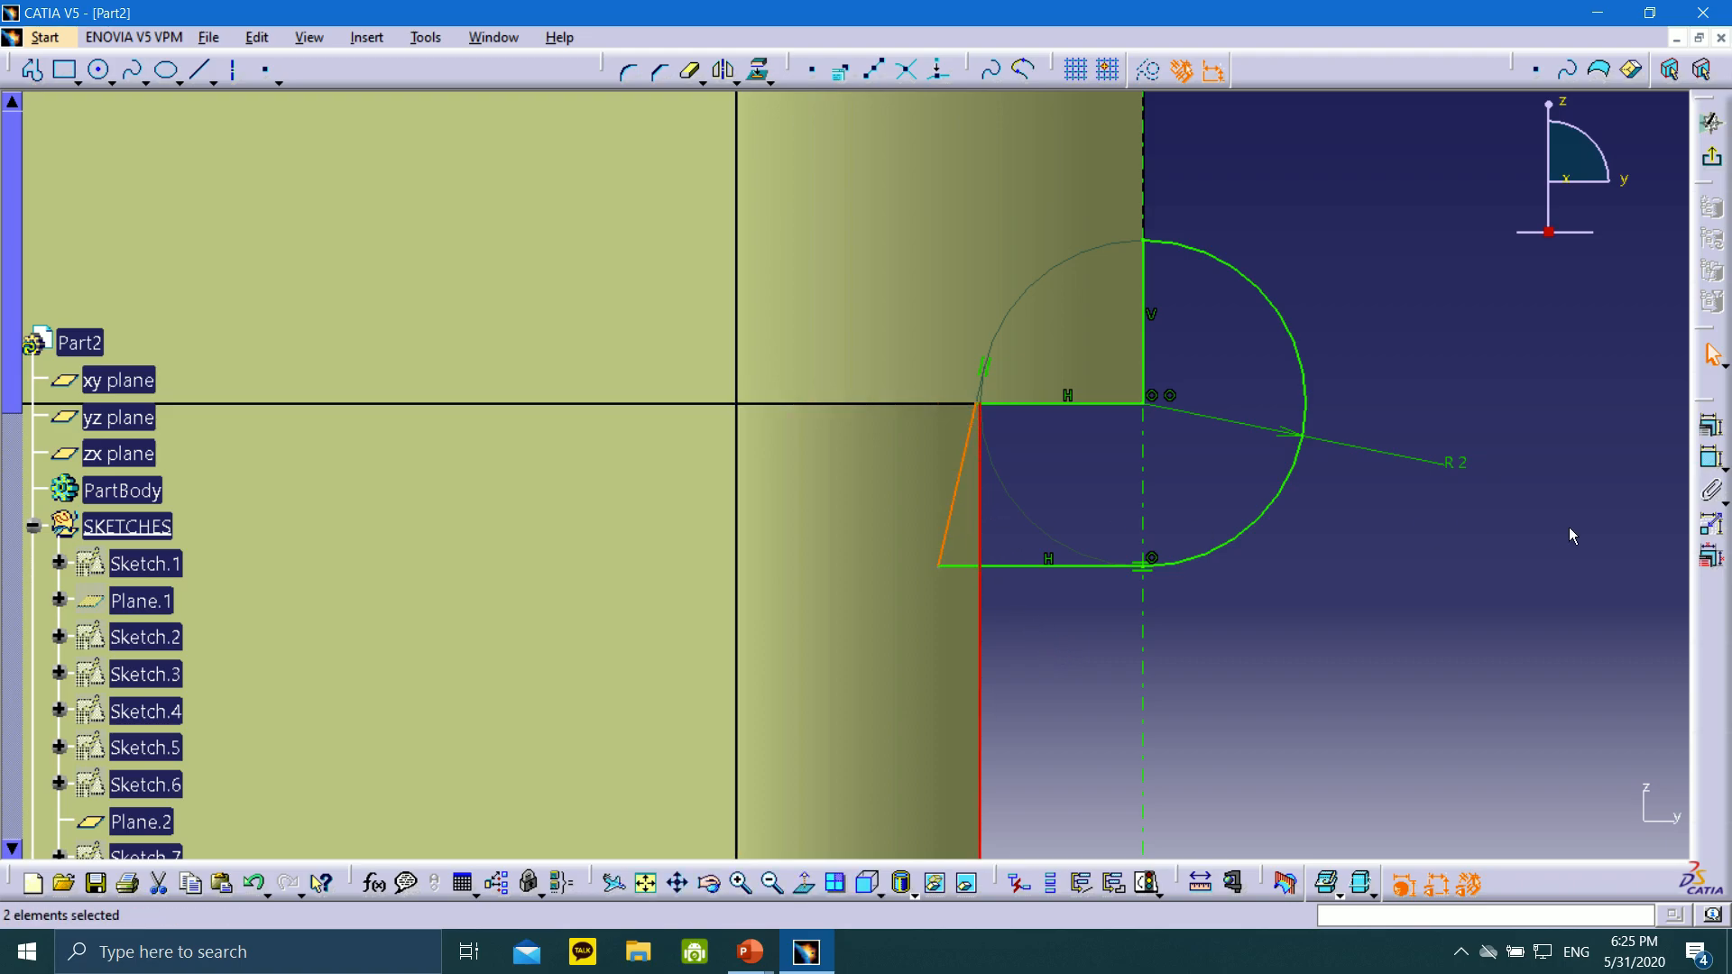
click(1711, 457)
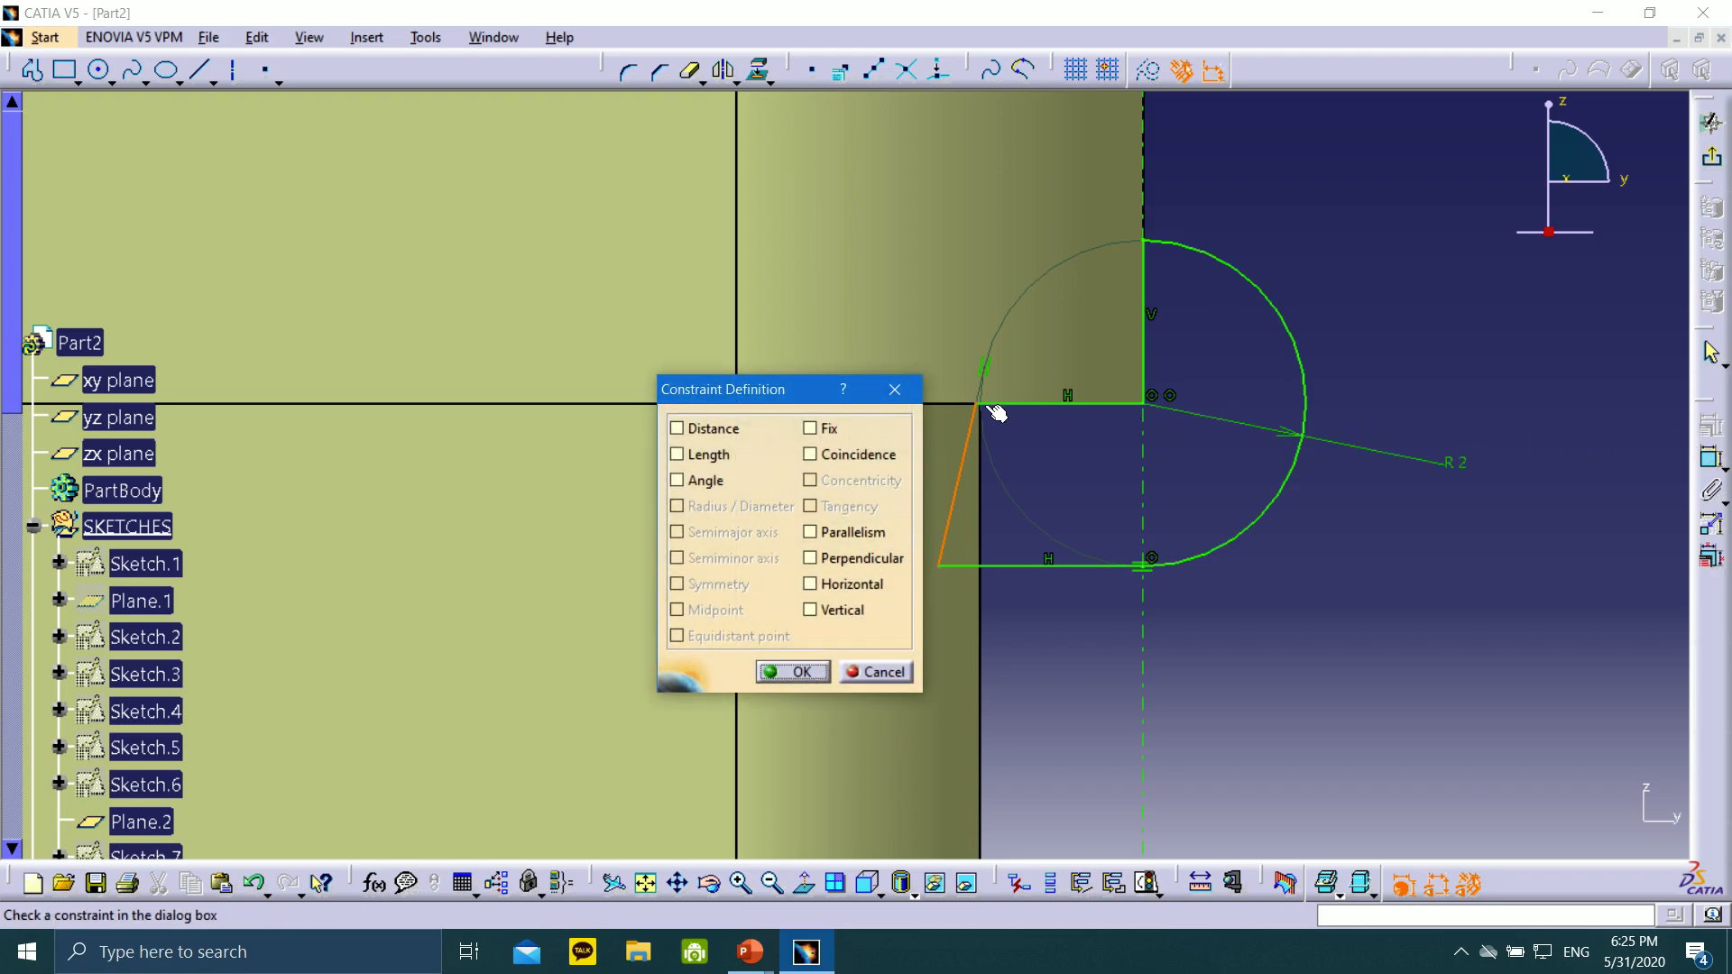
click(810, 456)
click(810, 456)
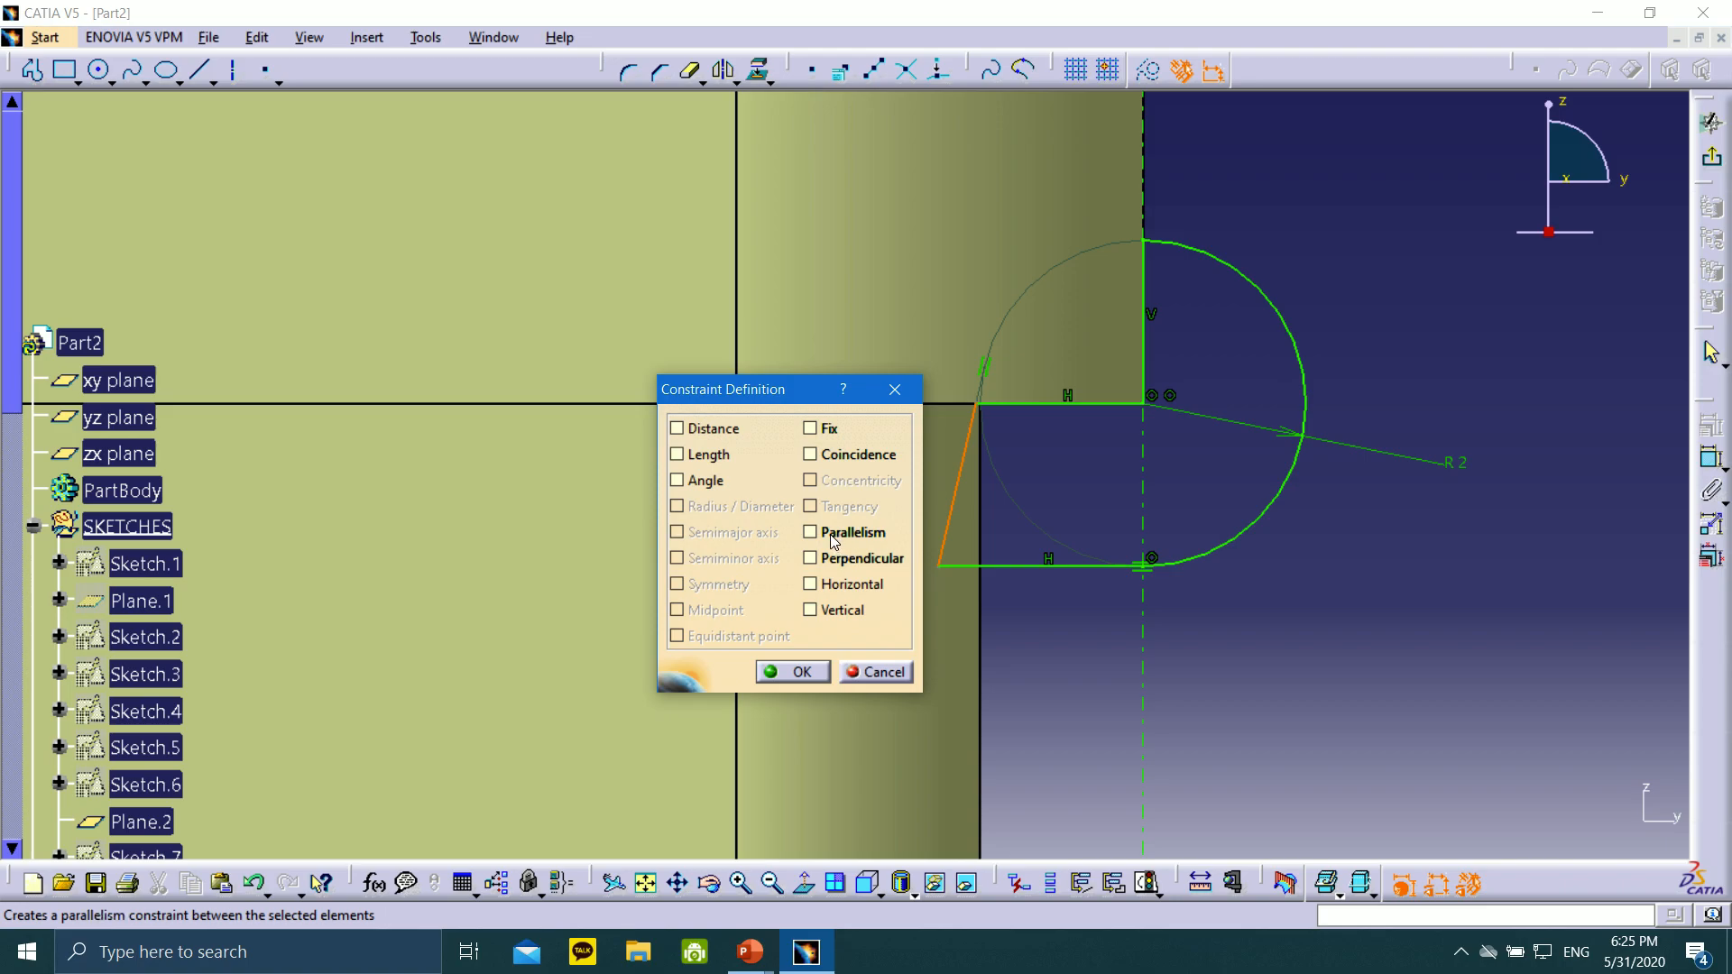
click(811, 533)
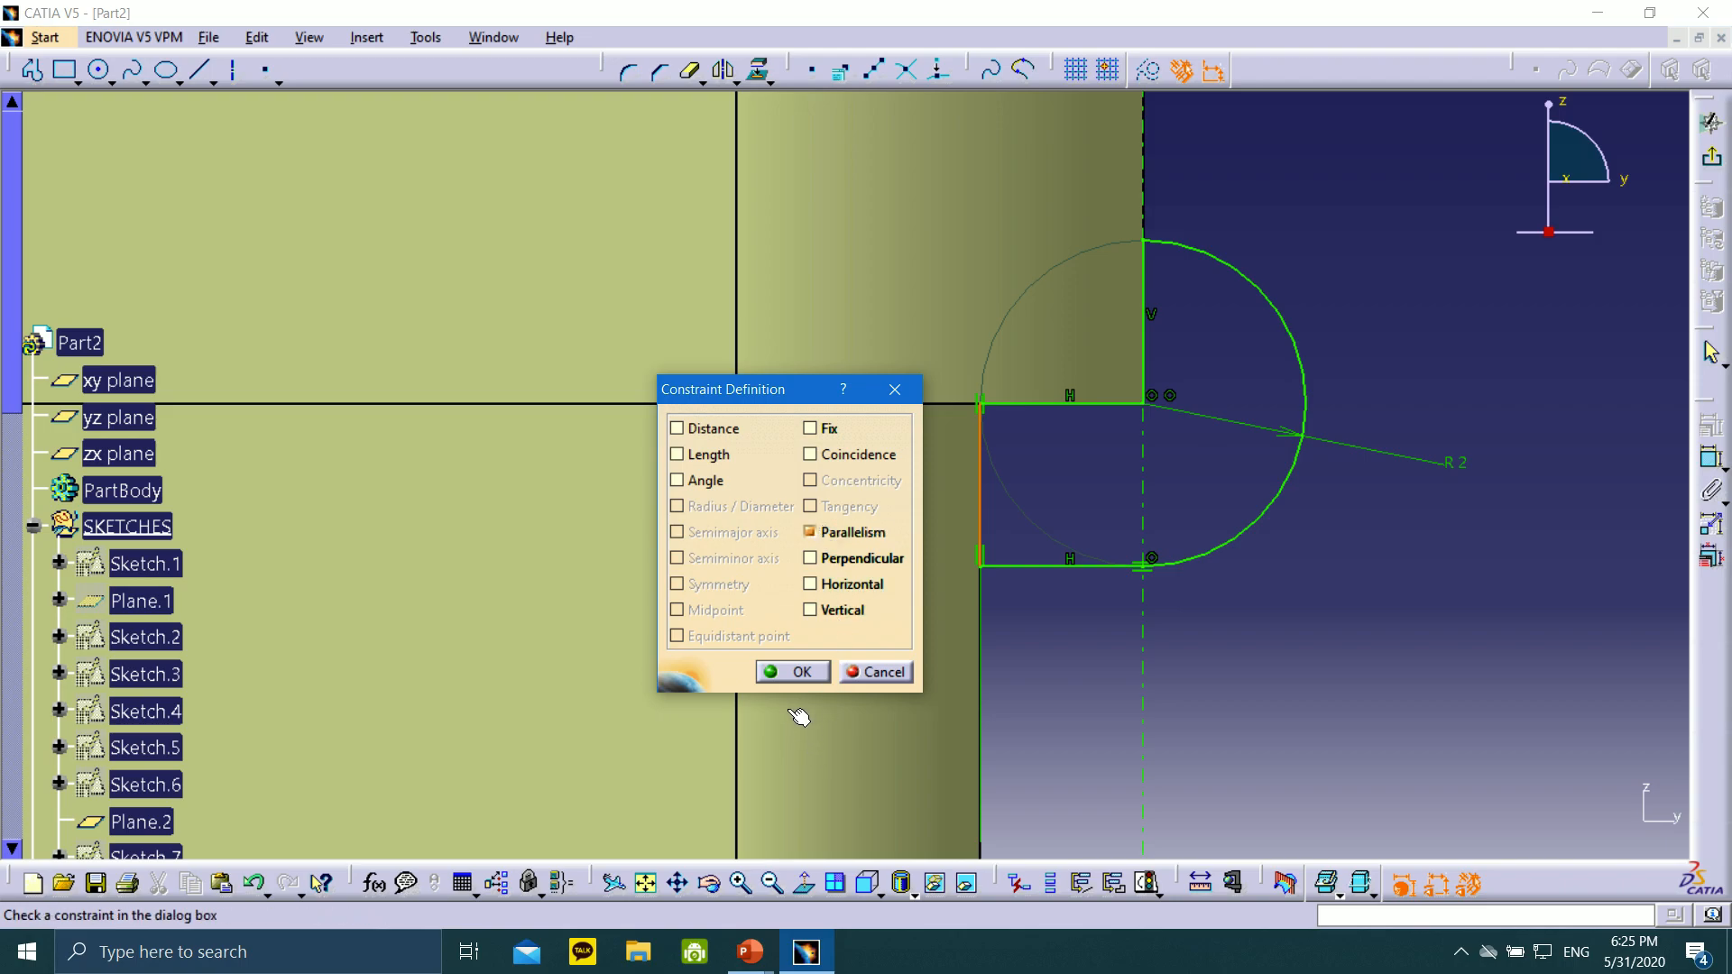
click(777, 672)
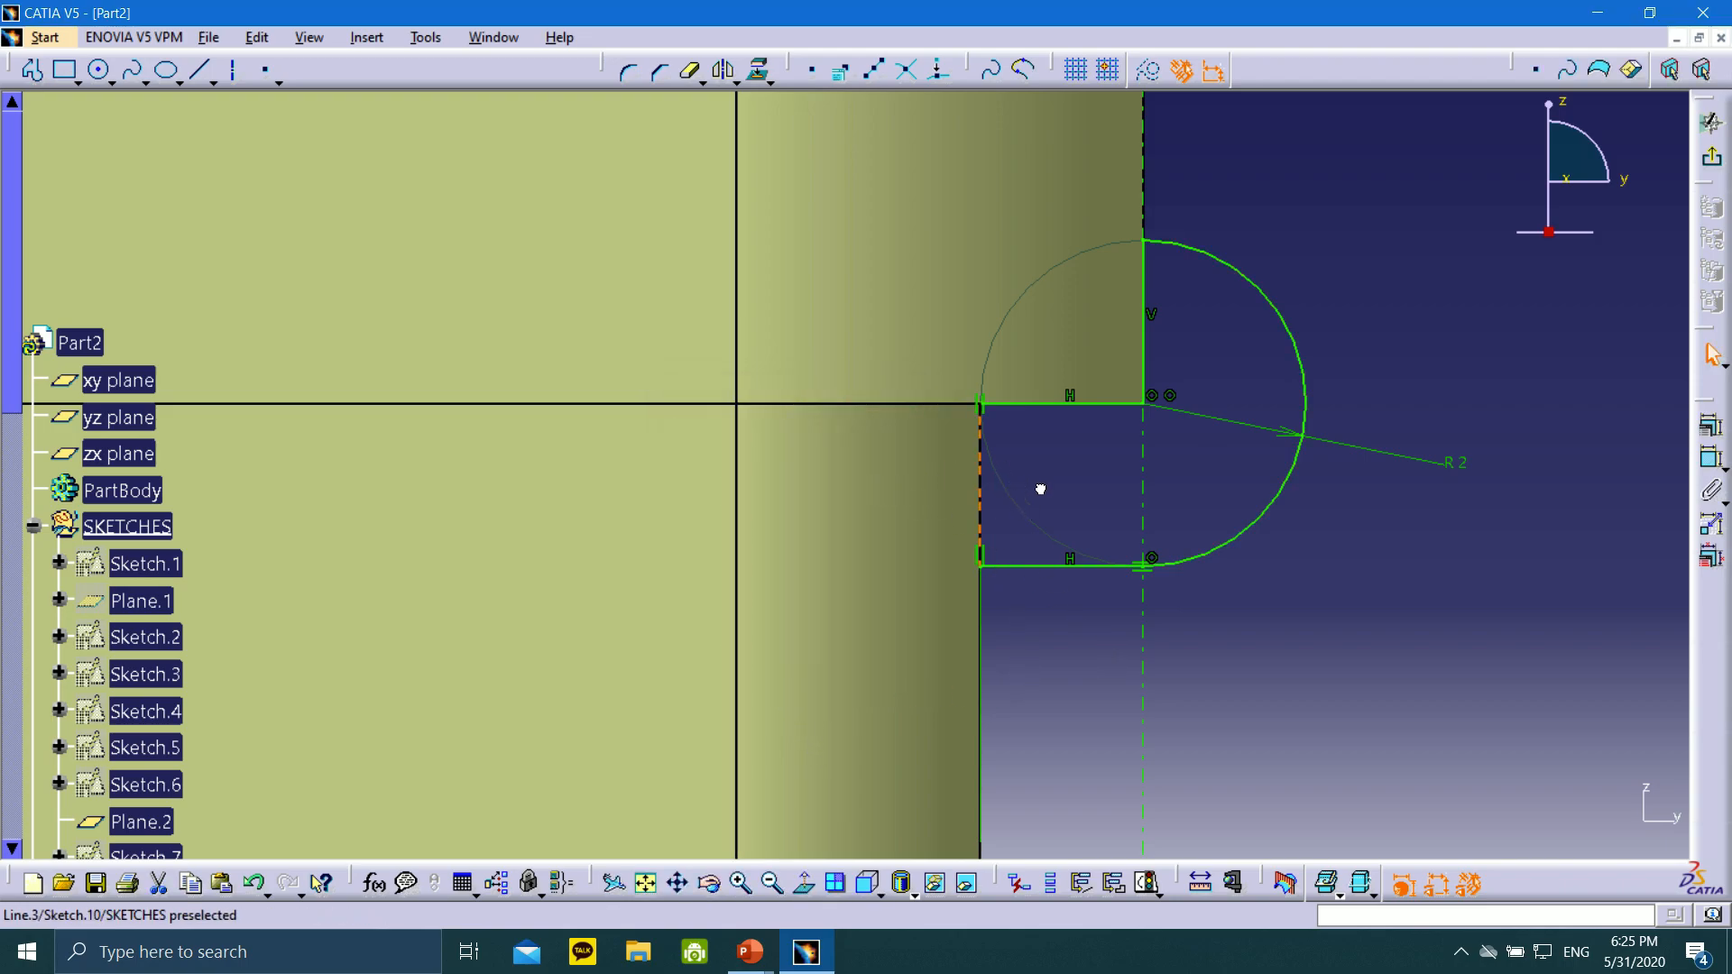
mouse_move(1038, 727)
middle_down()
mouse_move(993, 360)
mouse_move(987, 582)
middle_up()
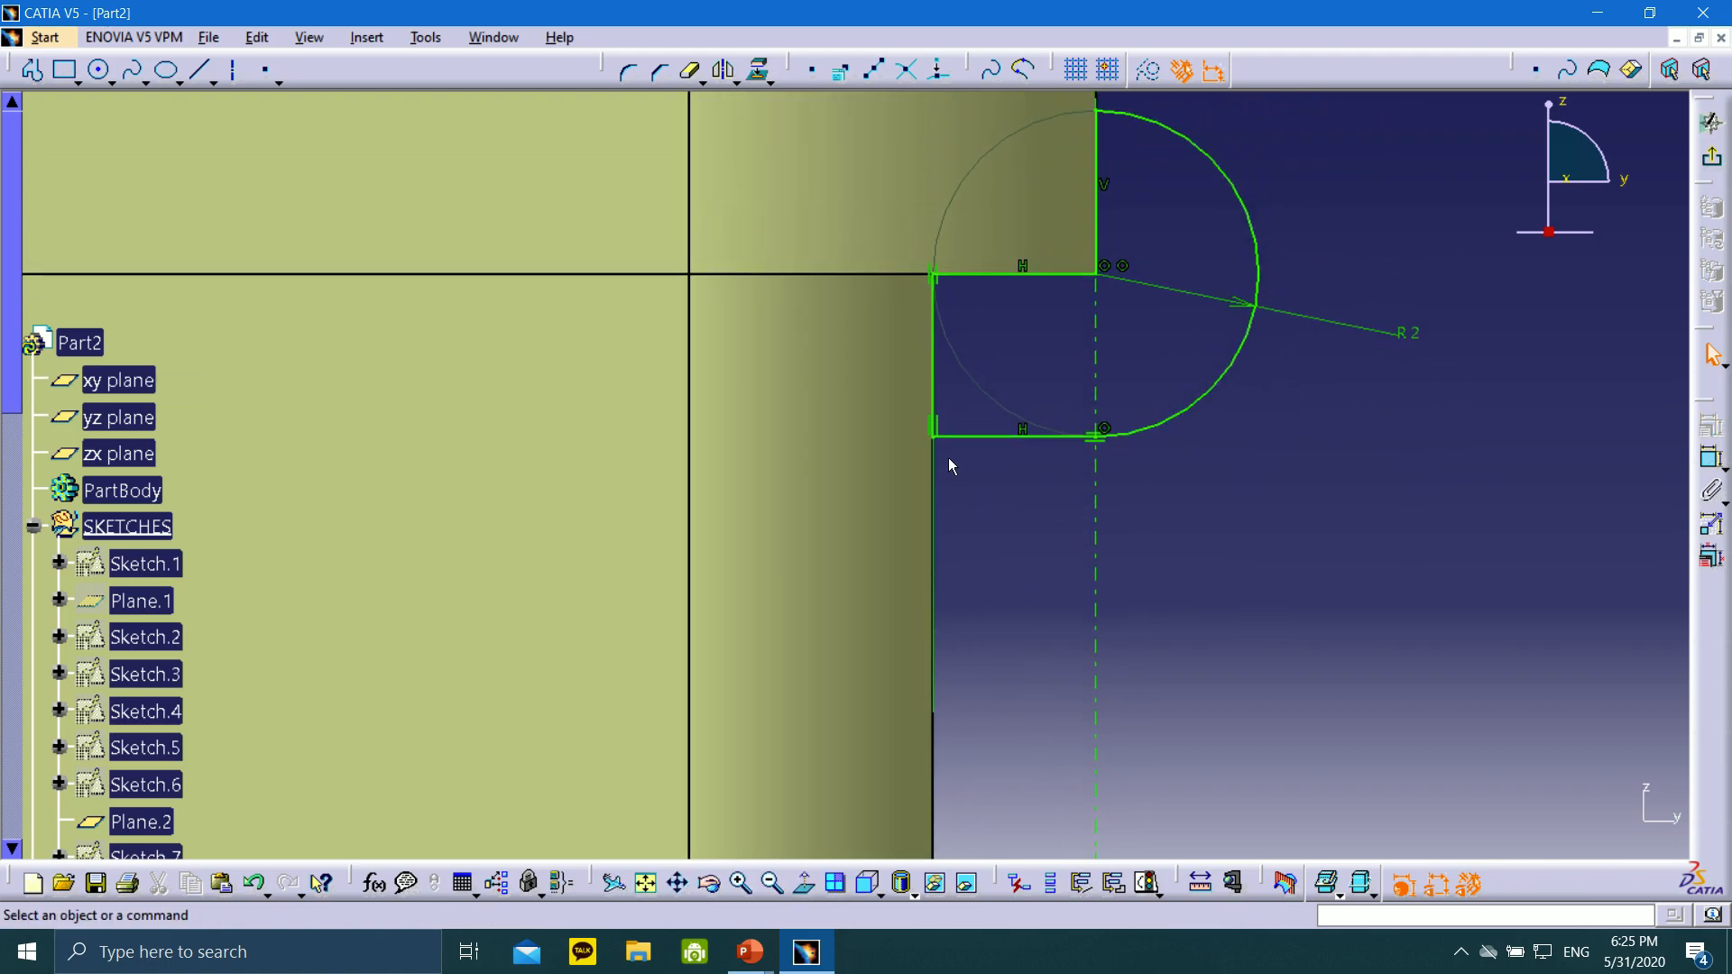
From the lower circle's centre, sketch a vertical line down to the circle and a horizontal line to the groove-wall corner
click(1516, 509)
ctrl+middle_drag(1267, 505, 1185, 695)
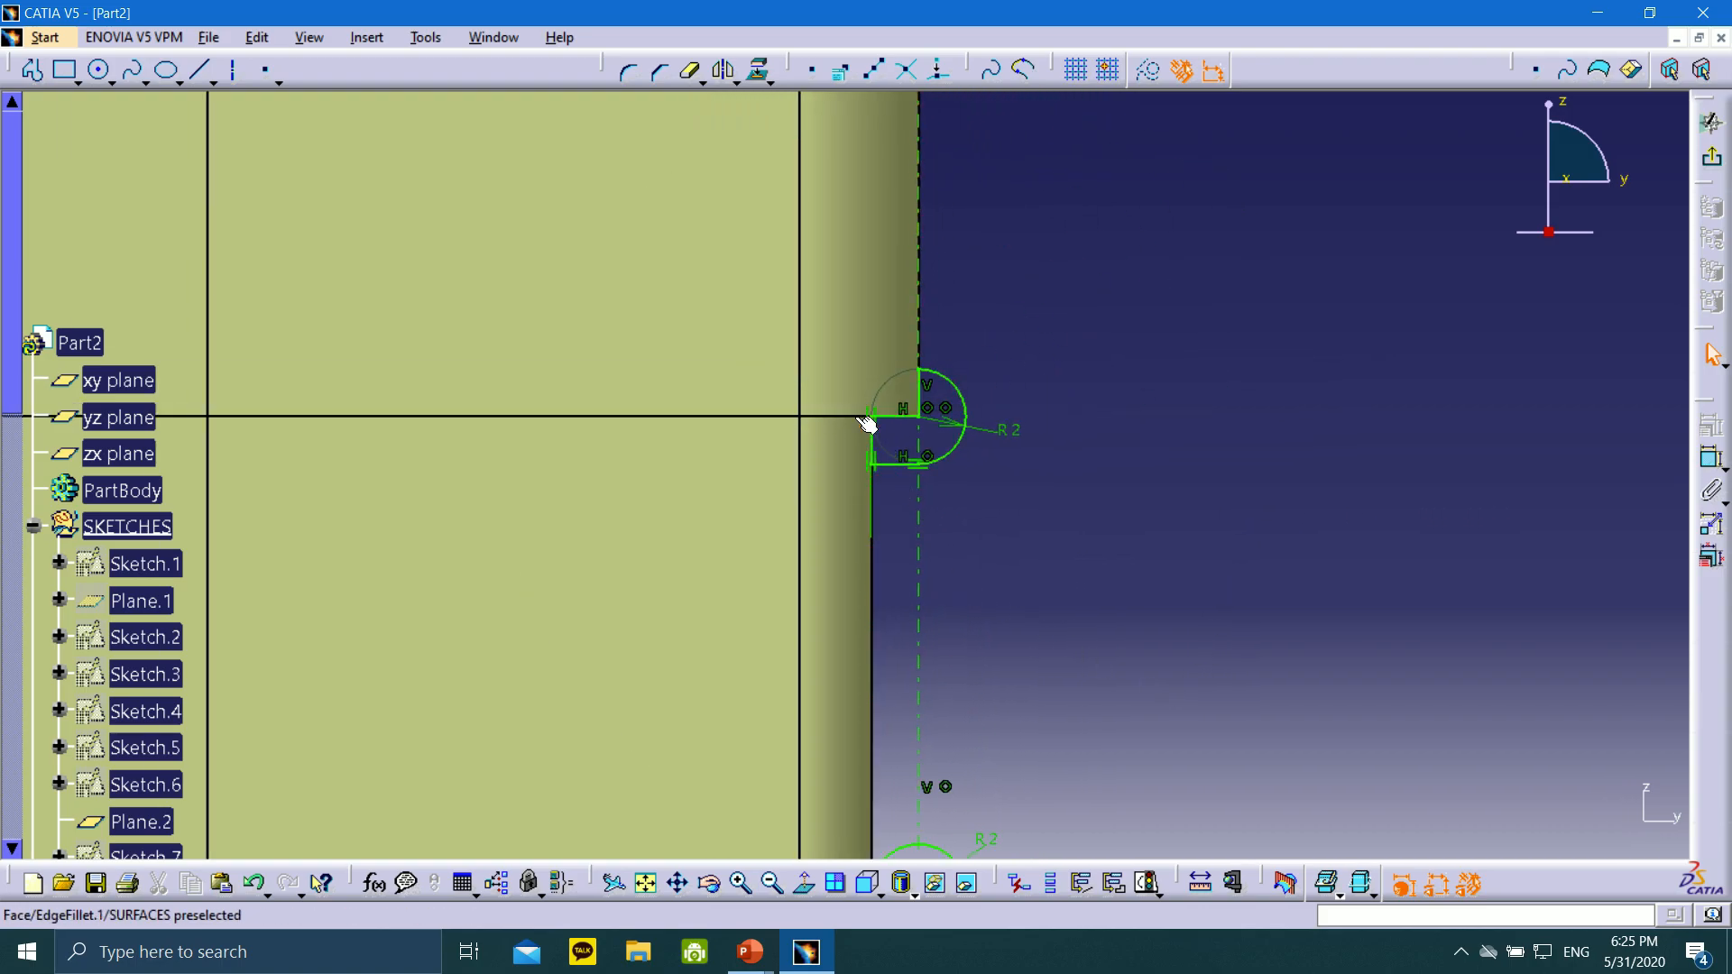
mouse_move(1117, 578)
middle_down()
mouse_move(1168, 364)
mouse_move(1150, 317)
middle_up()
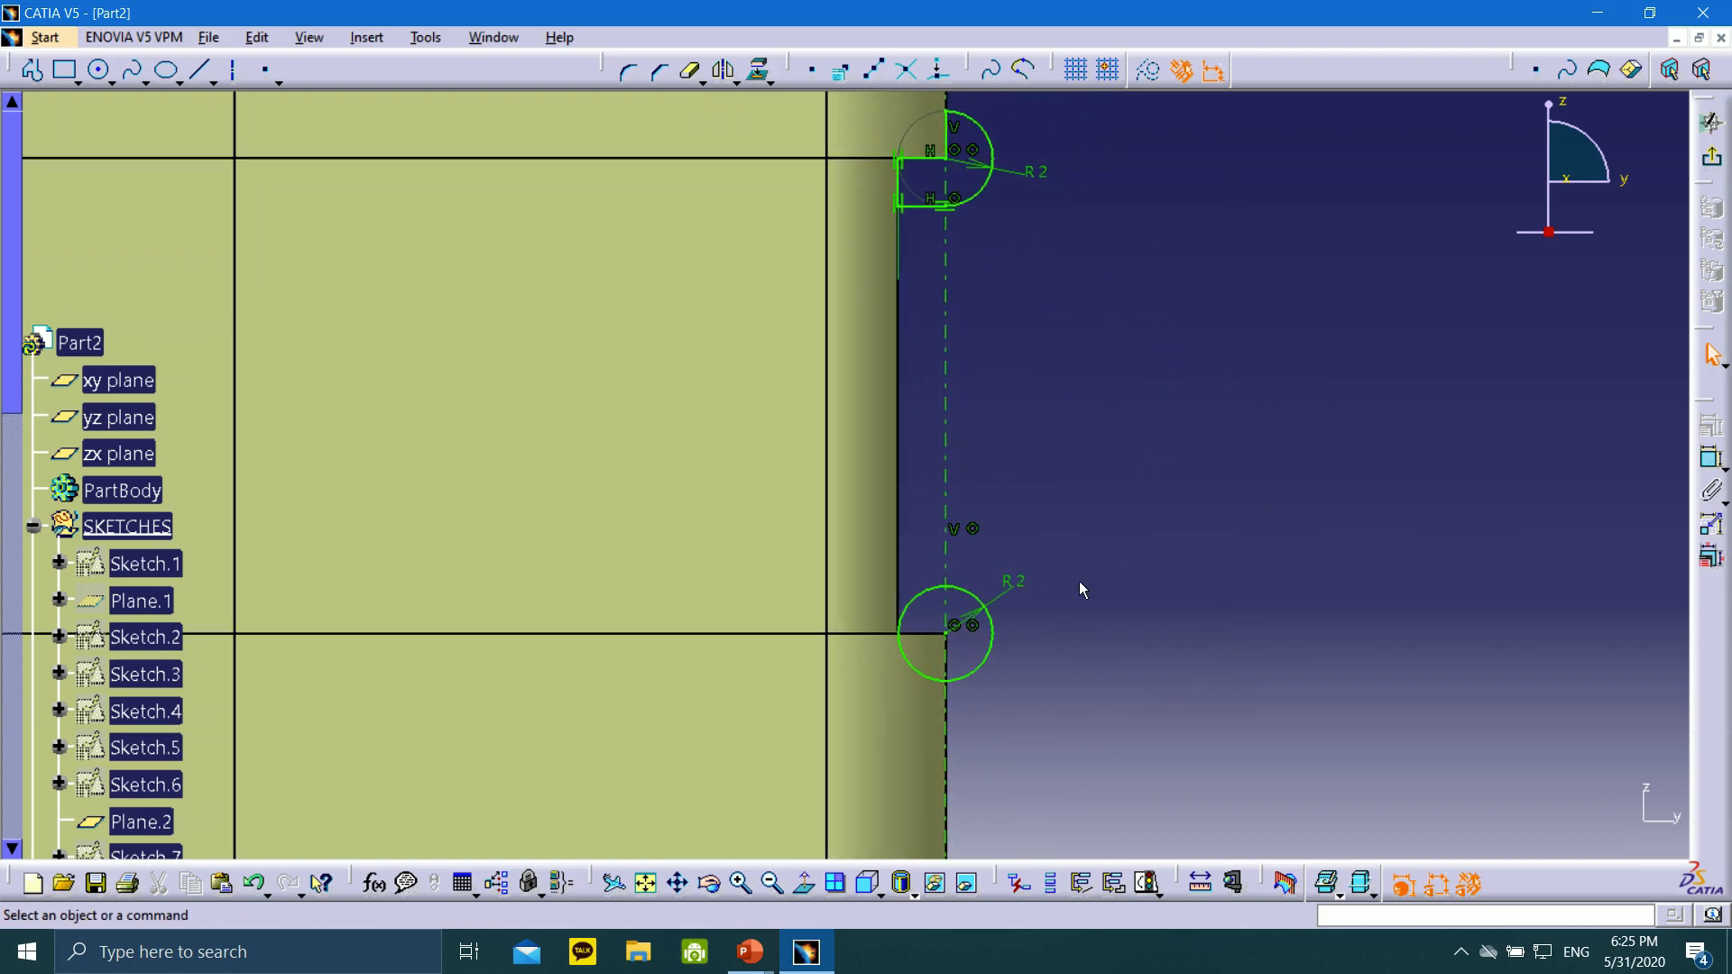
ctrl+middle_drag(1094, 655, 937, 268)
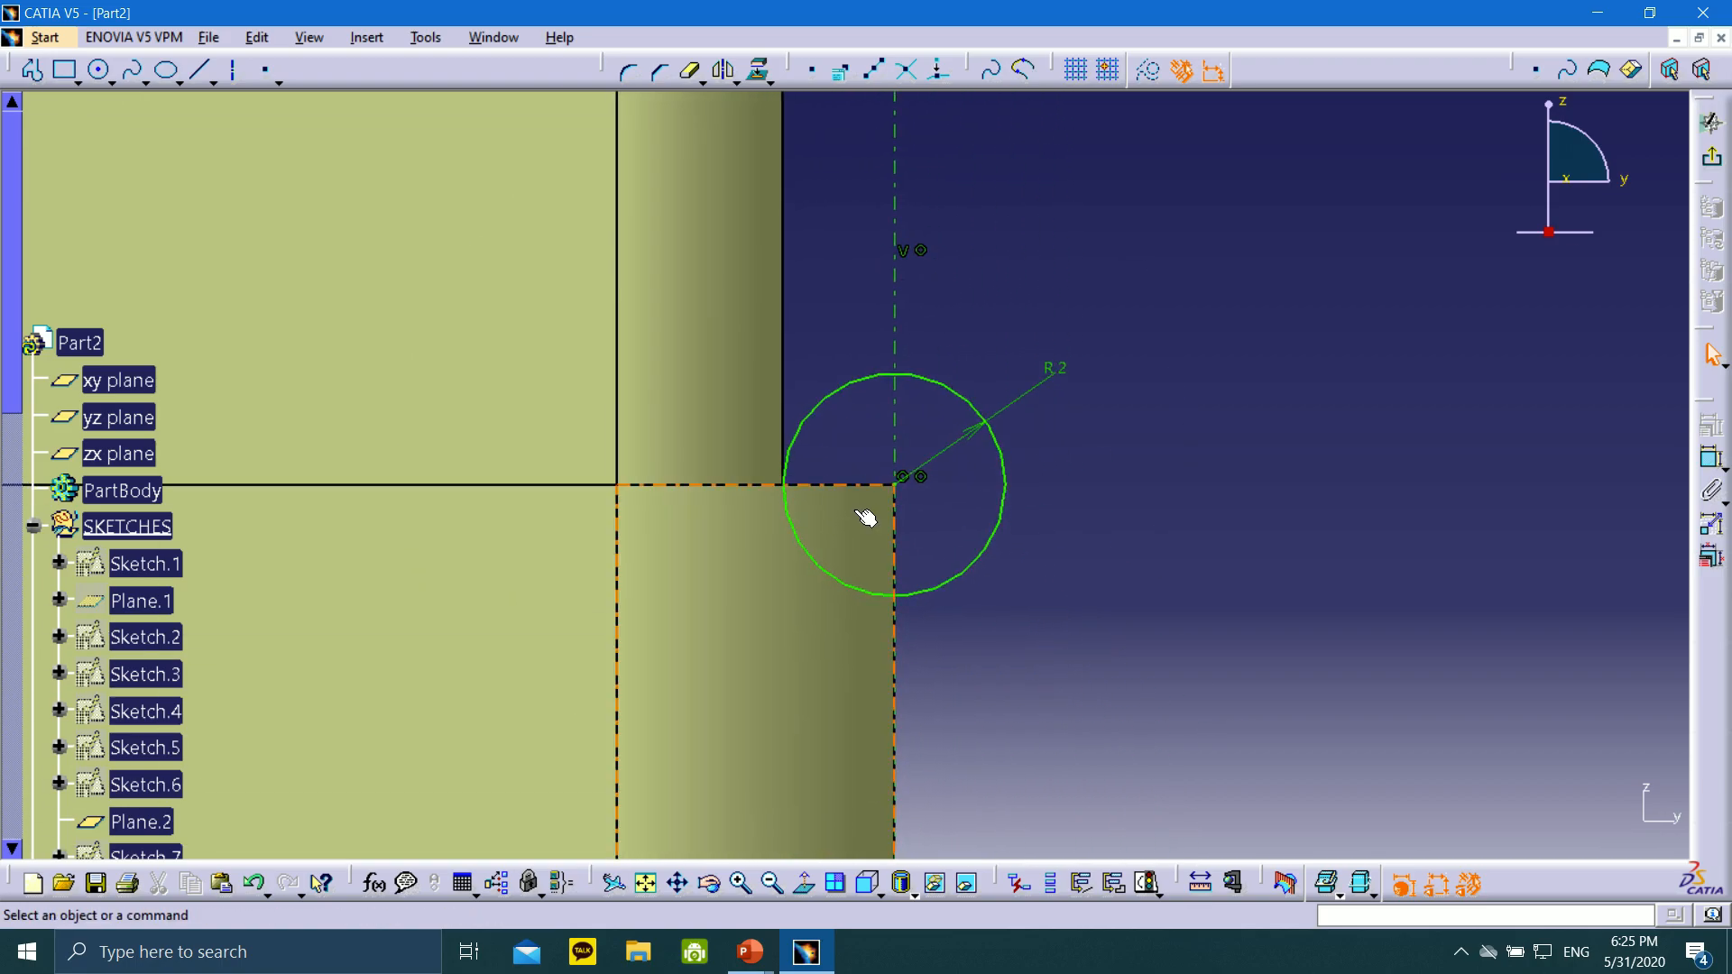
middle_drag(1015, 505, 997, 365)
mouse_move(1092, 485)
ctrl+middle_down()
mouse_move(1097, 532)
mouse_move(1101, 501)
ctrl+middle_up()
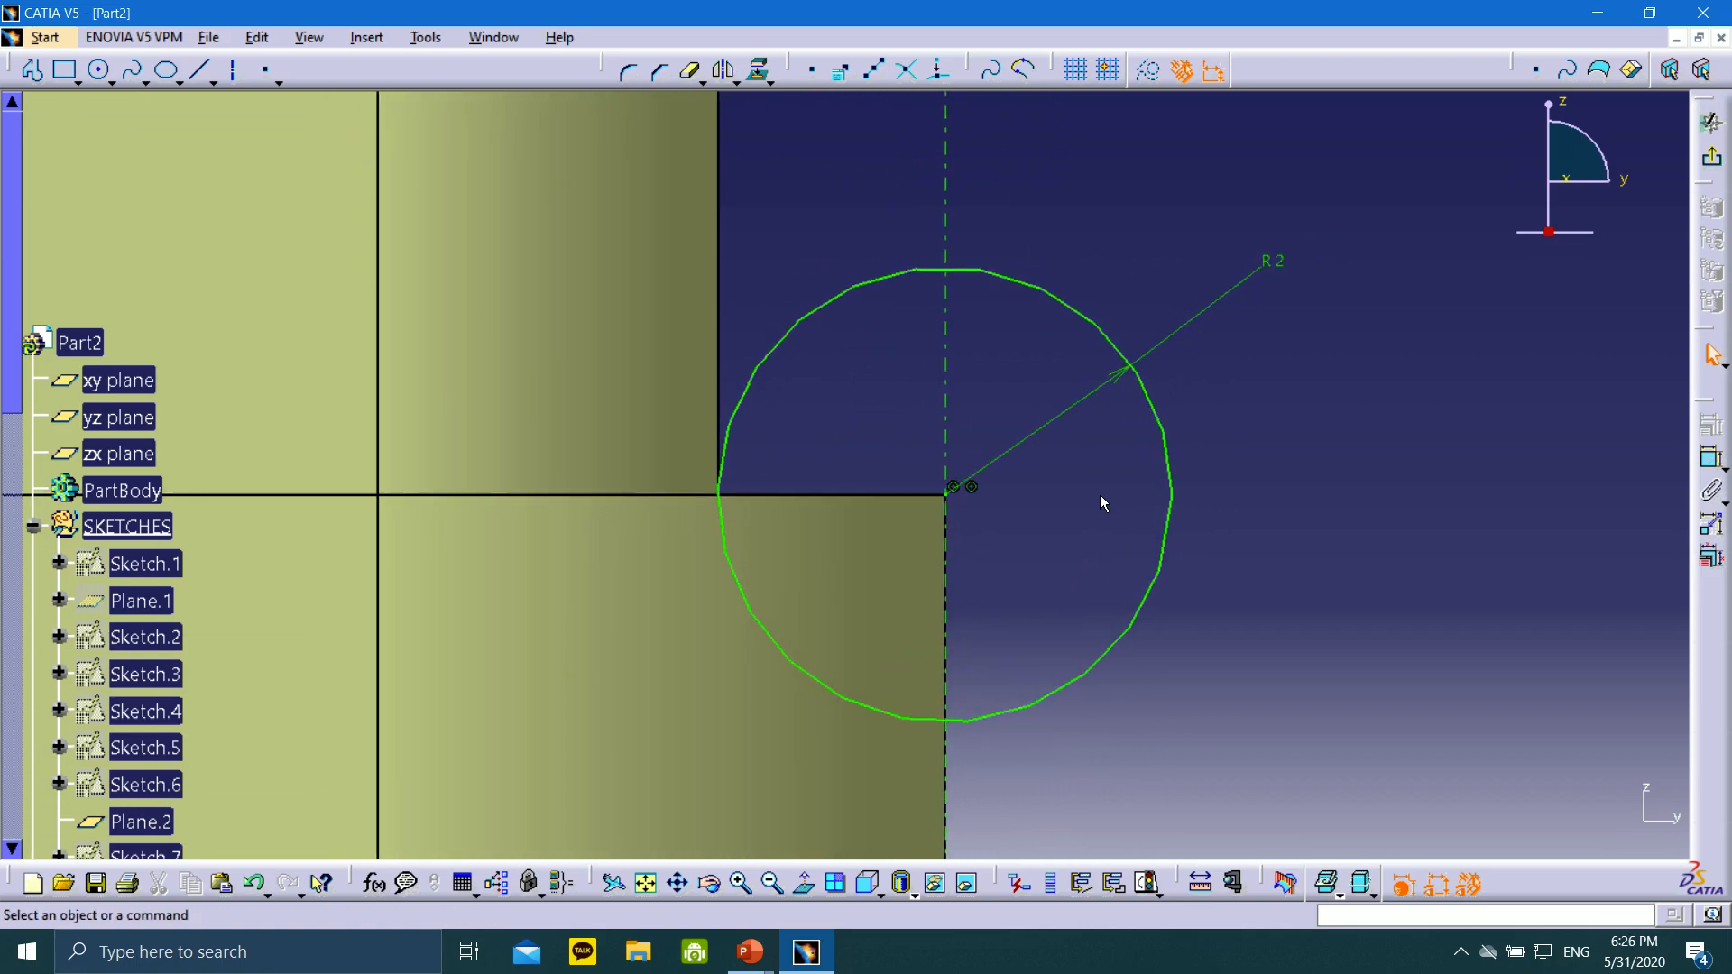
click(200, 70)
click(948, 493)
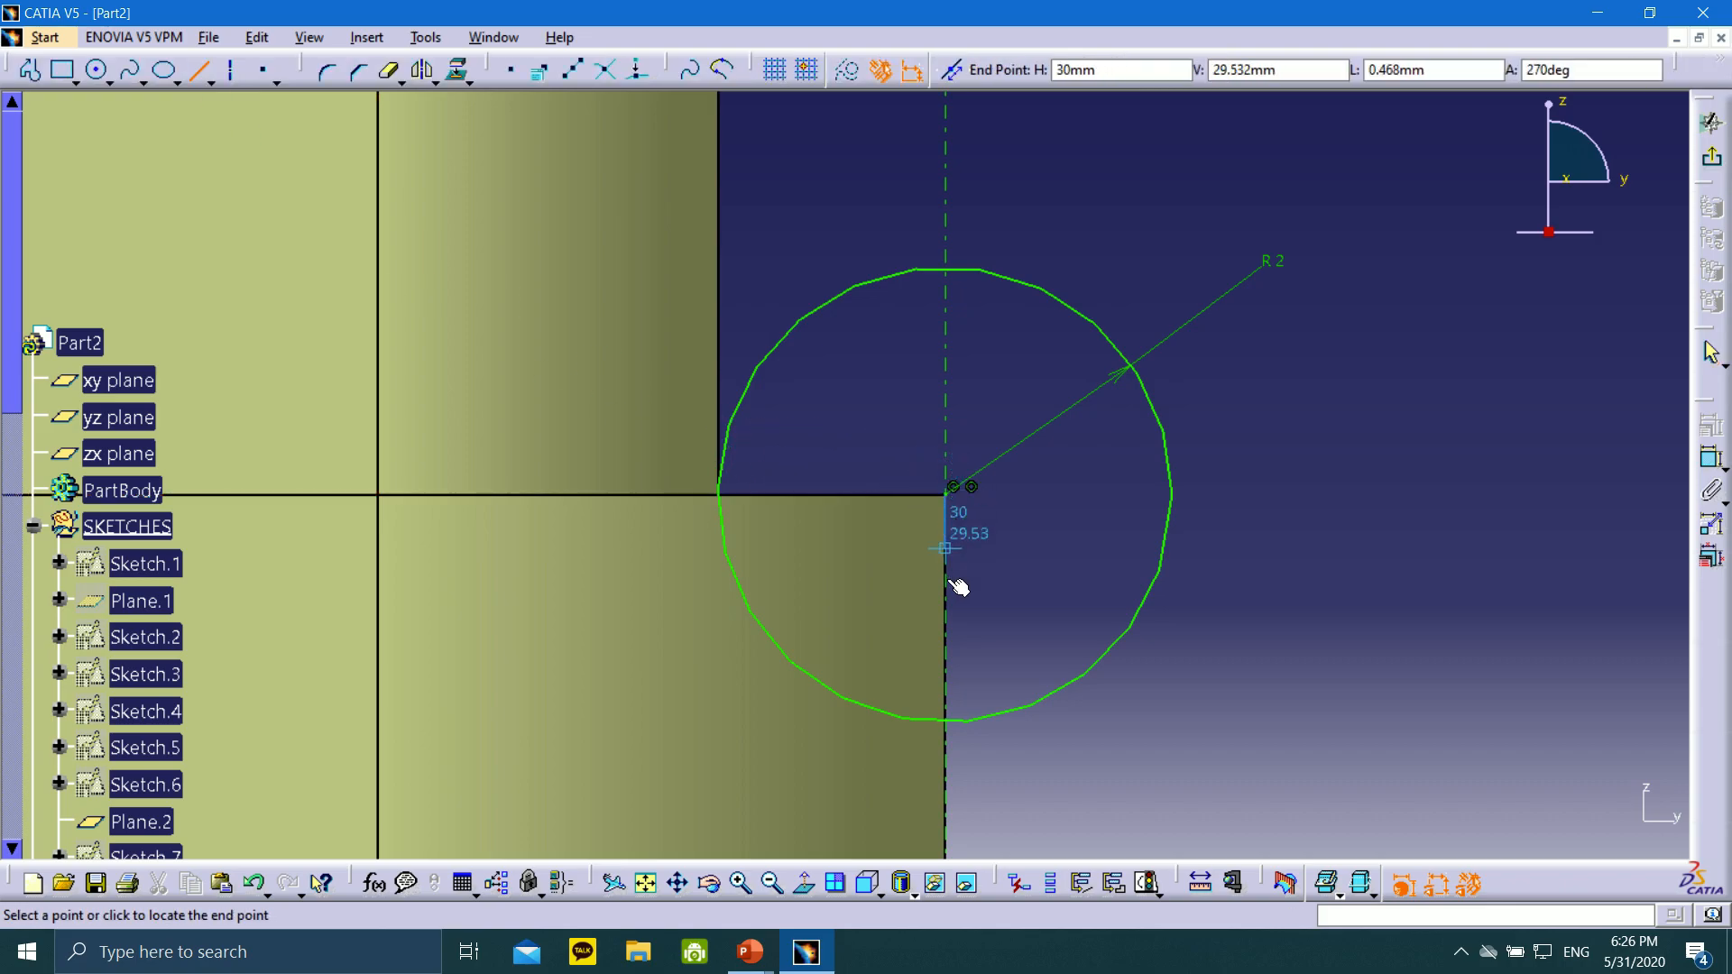
click(949, 722)
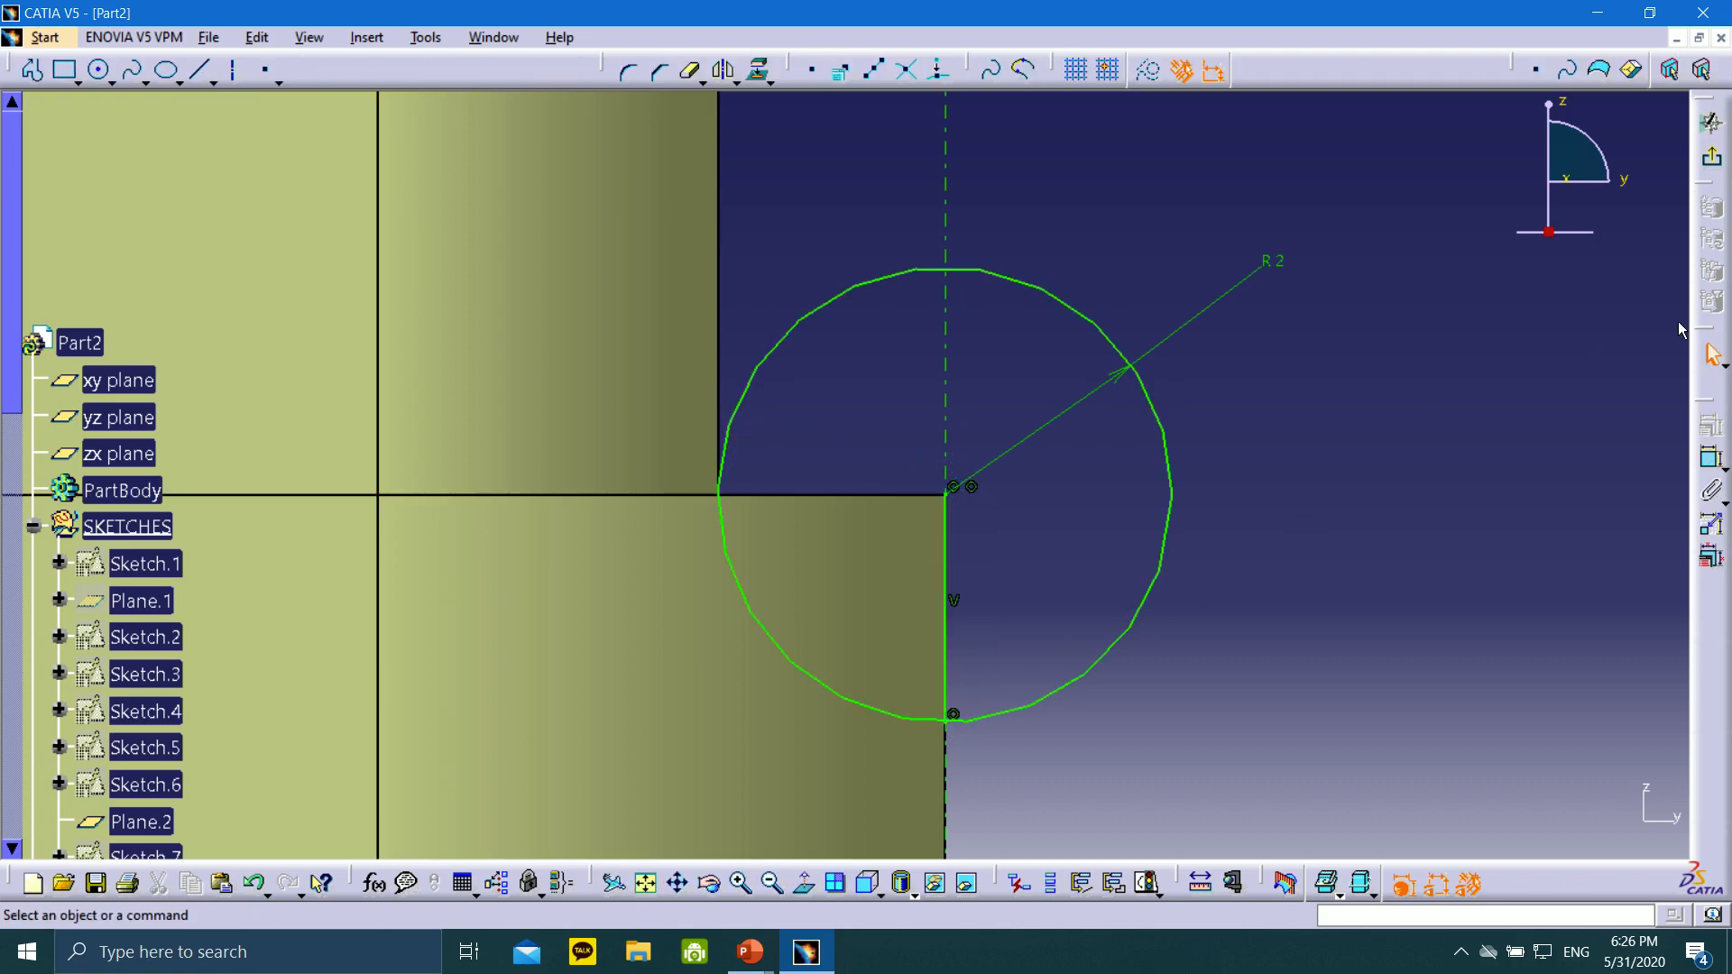
click(199, 70)
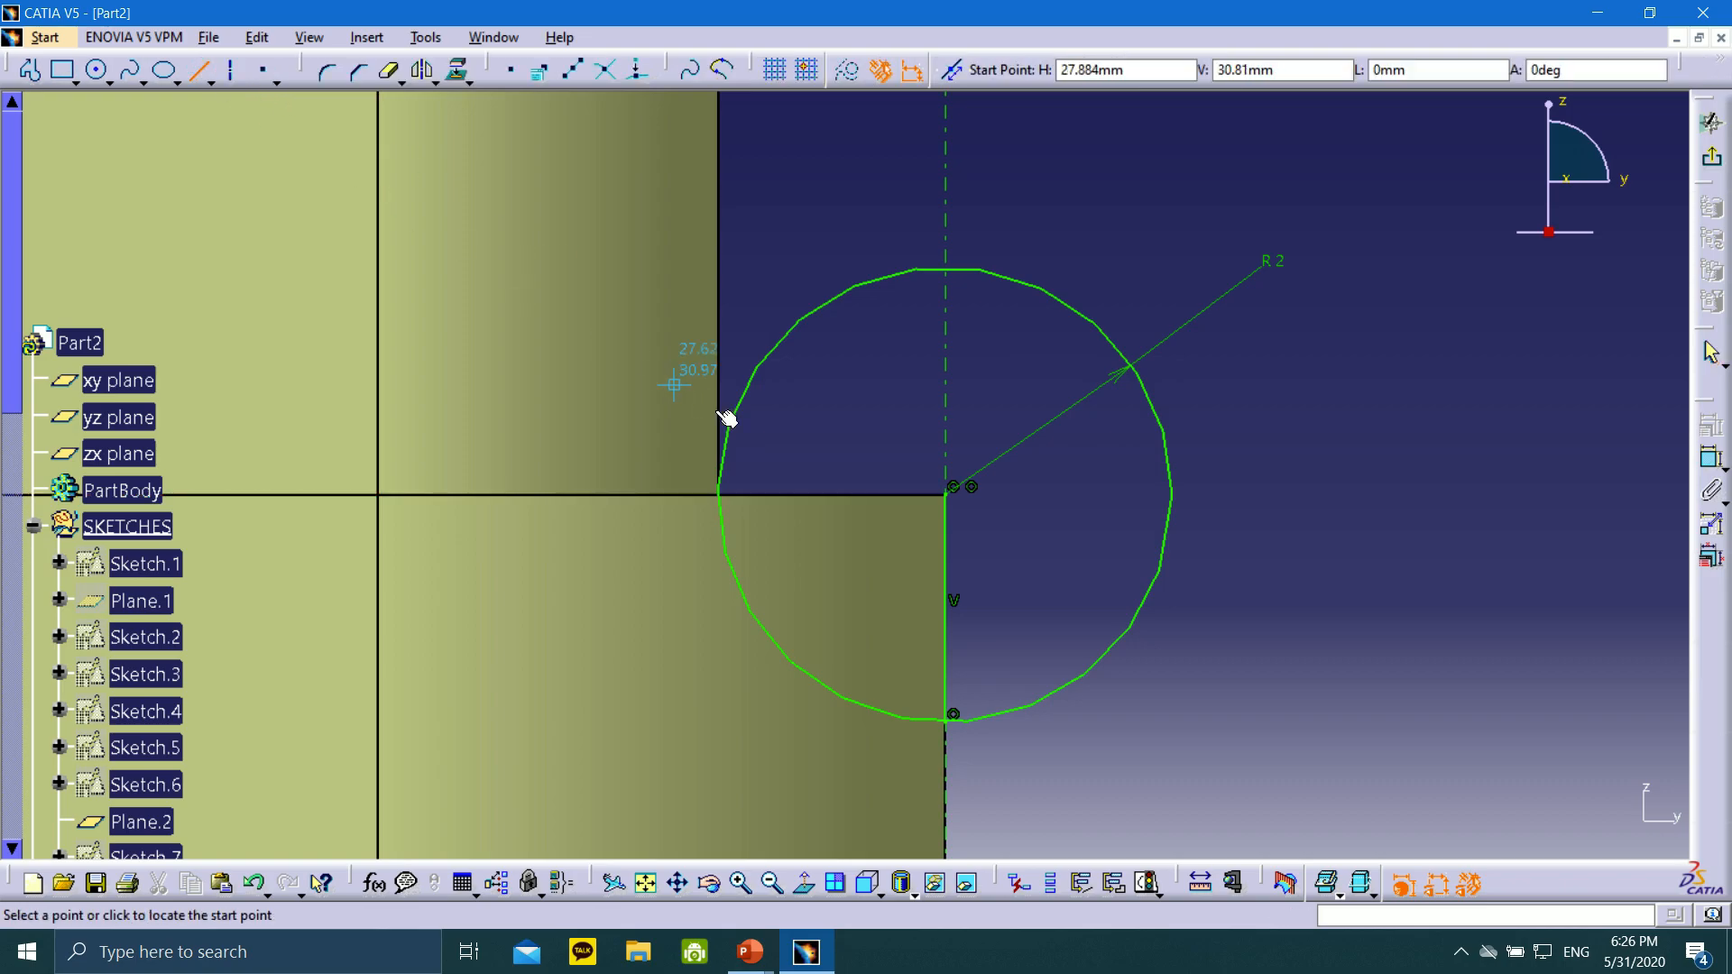
click(947, 492)
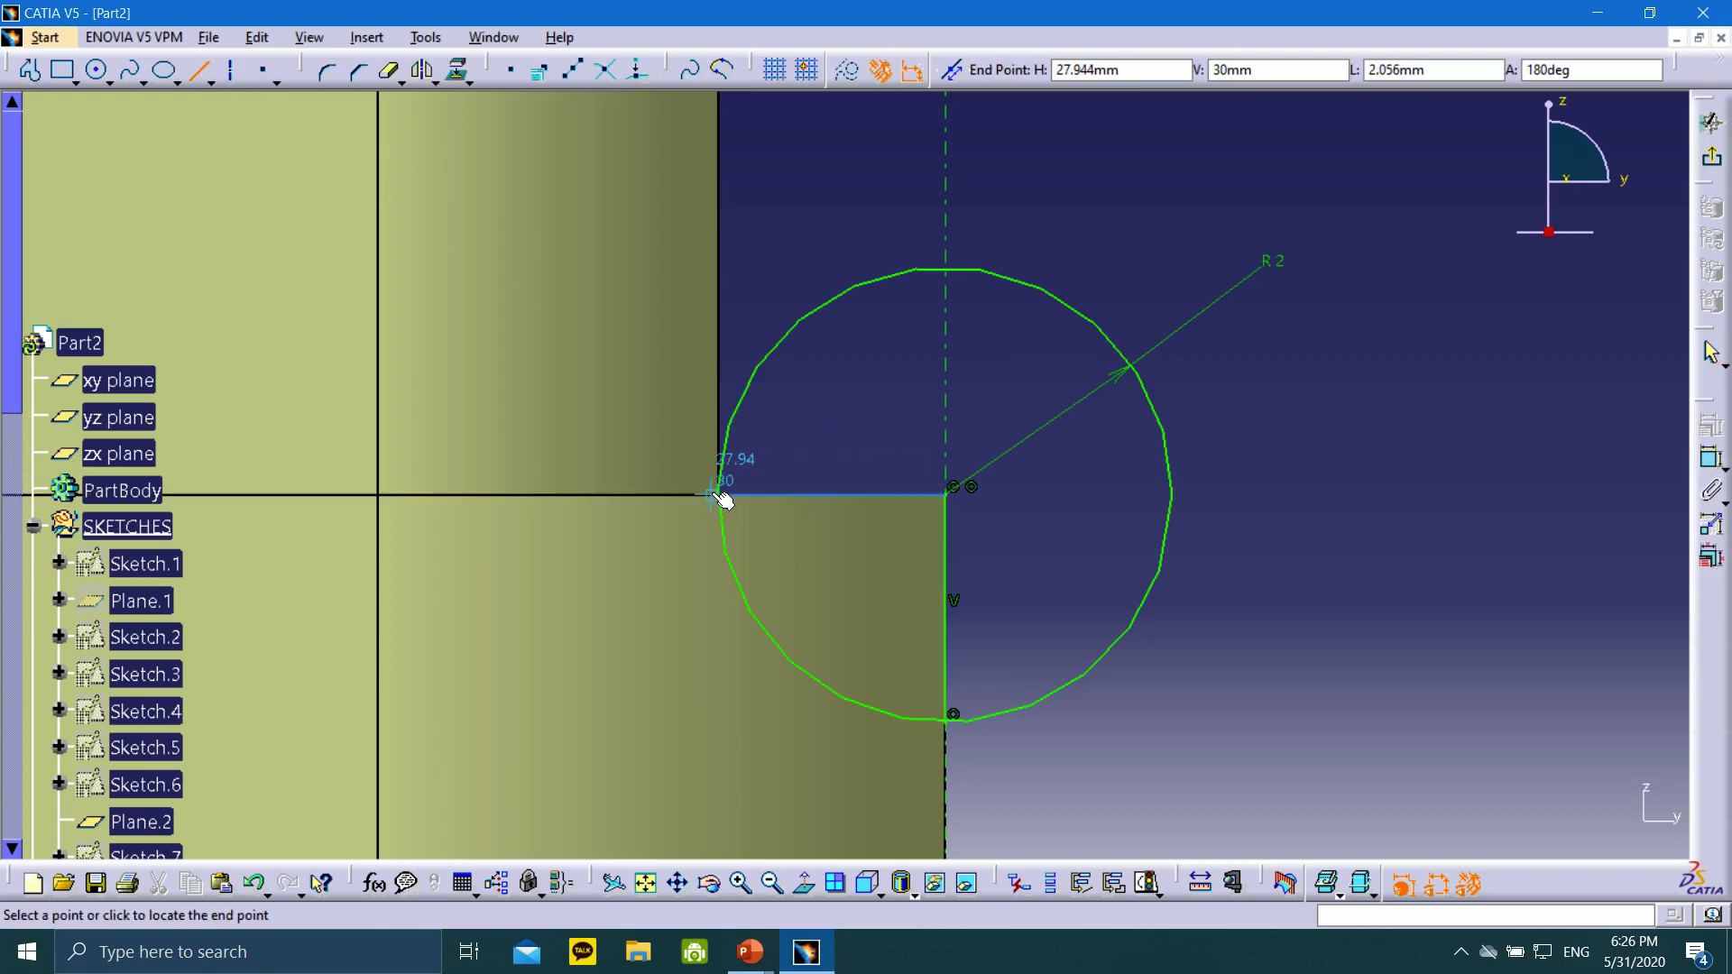
click(721, 494)
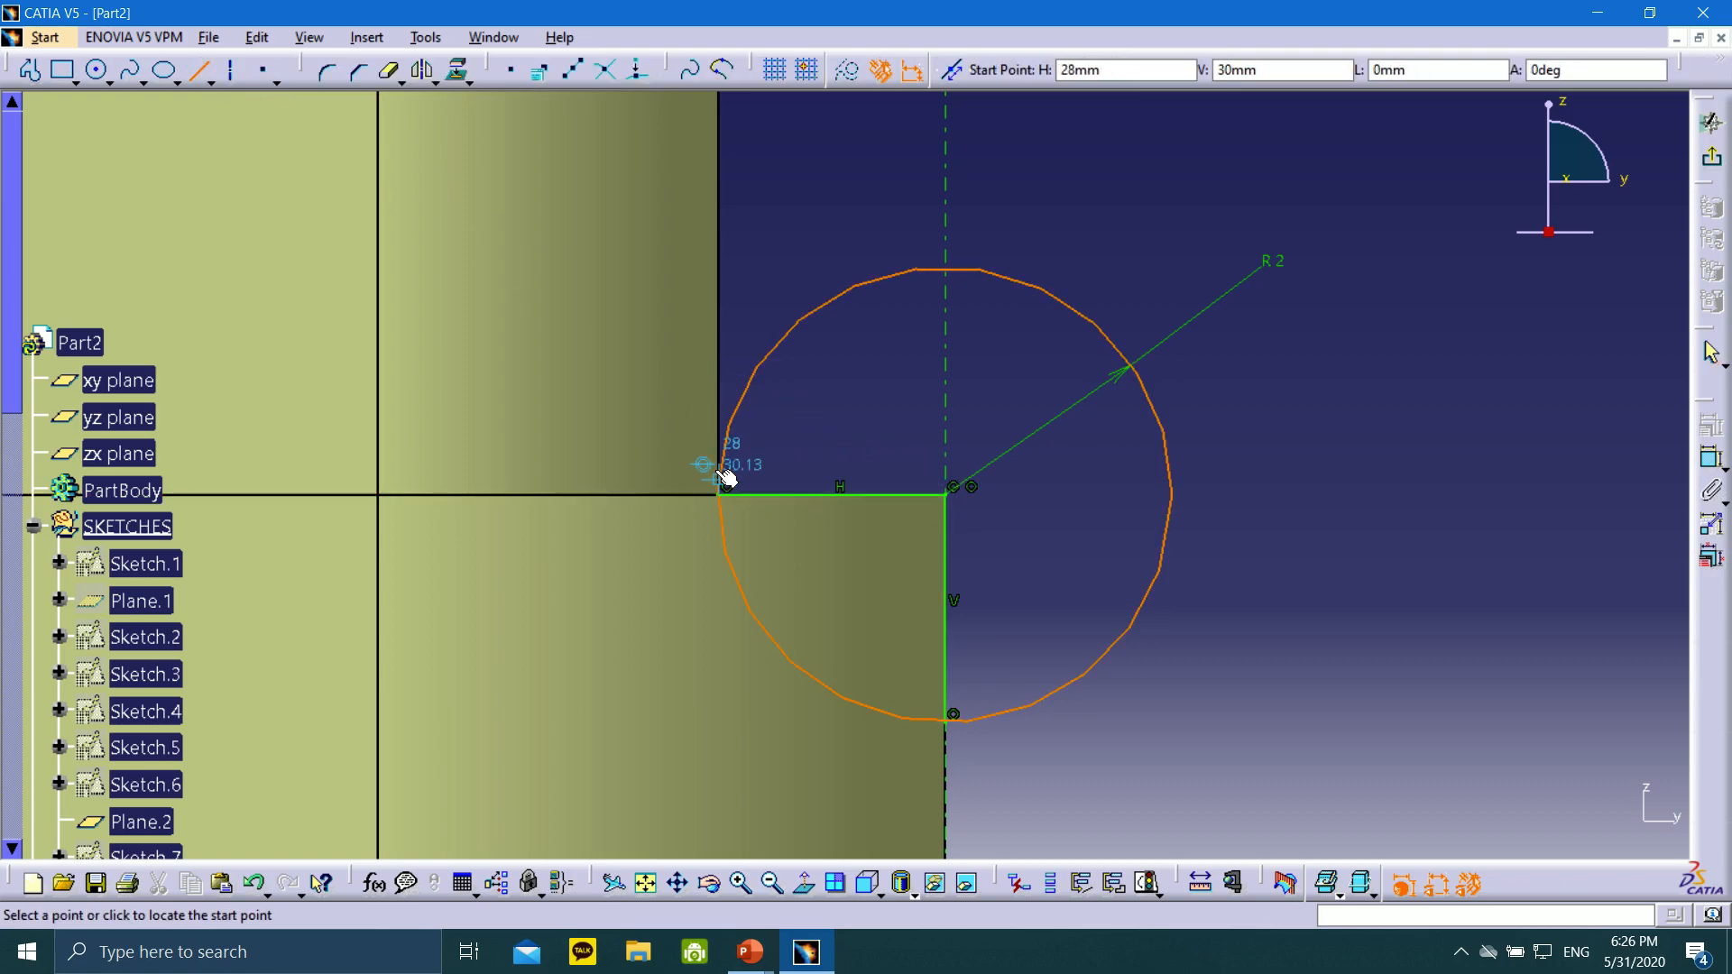
Sketch a line about 2 mm up the groove wall from the lower corner, and a line joining its upper end to the axis line
click(198, 69)
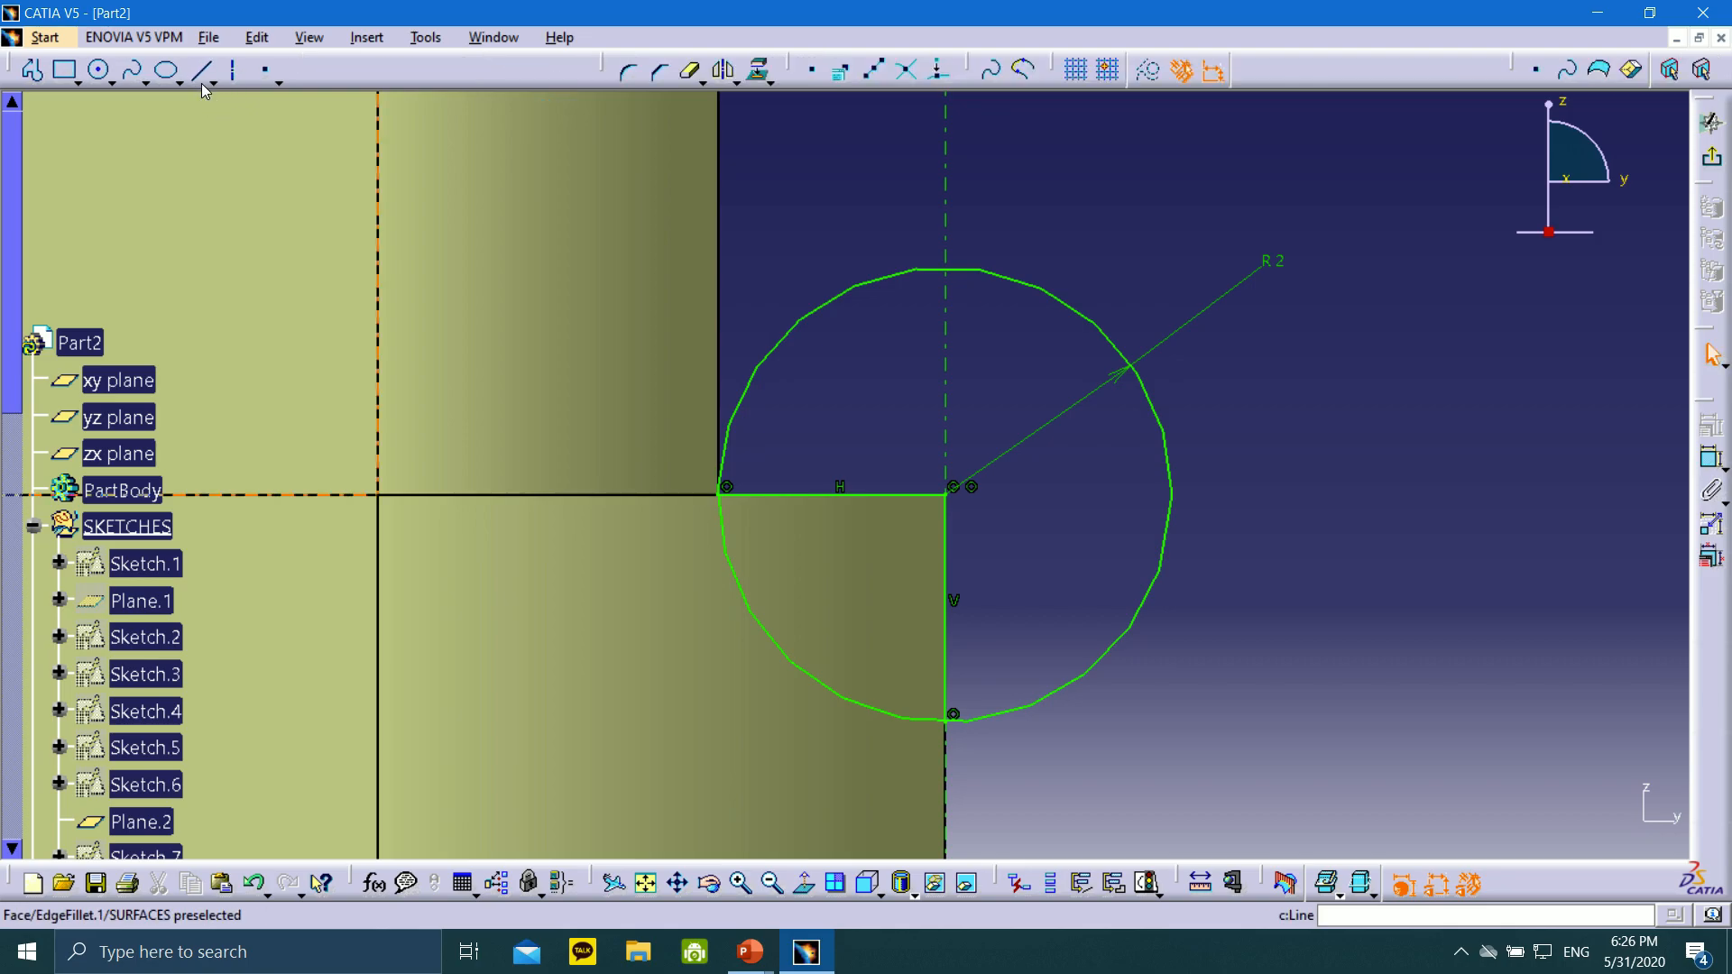
click(720, 495)
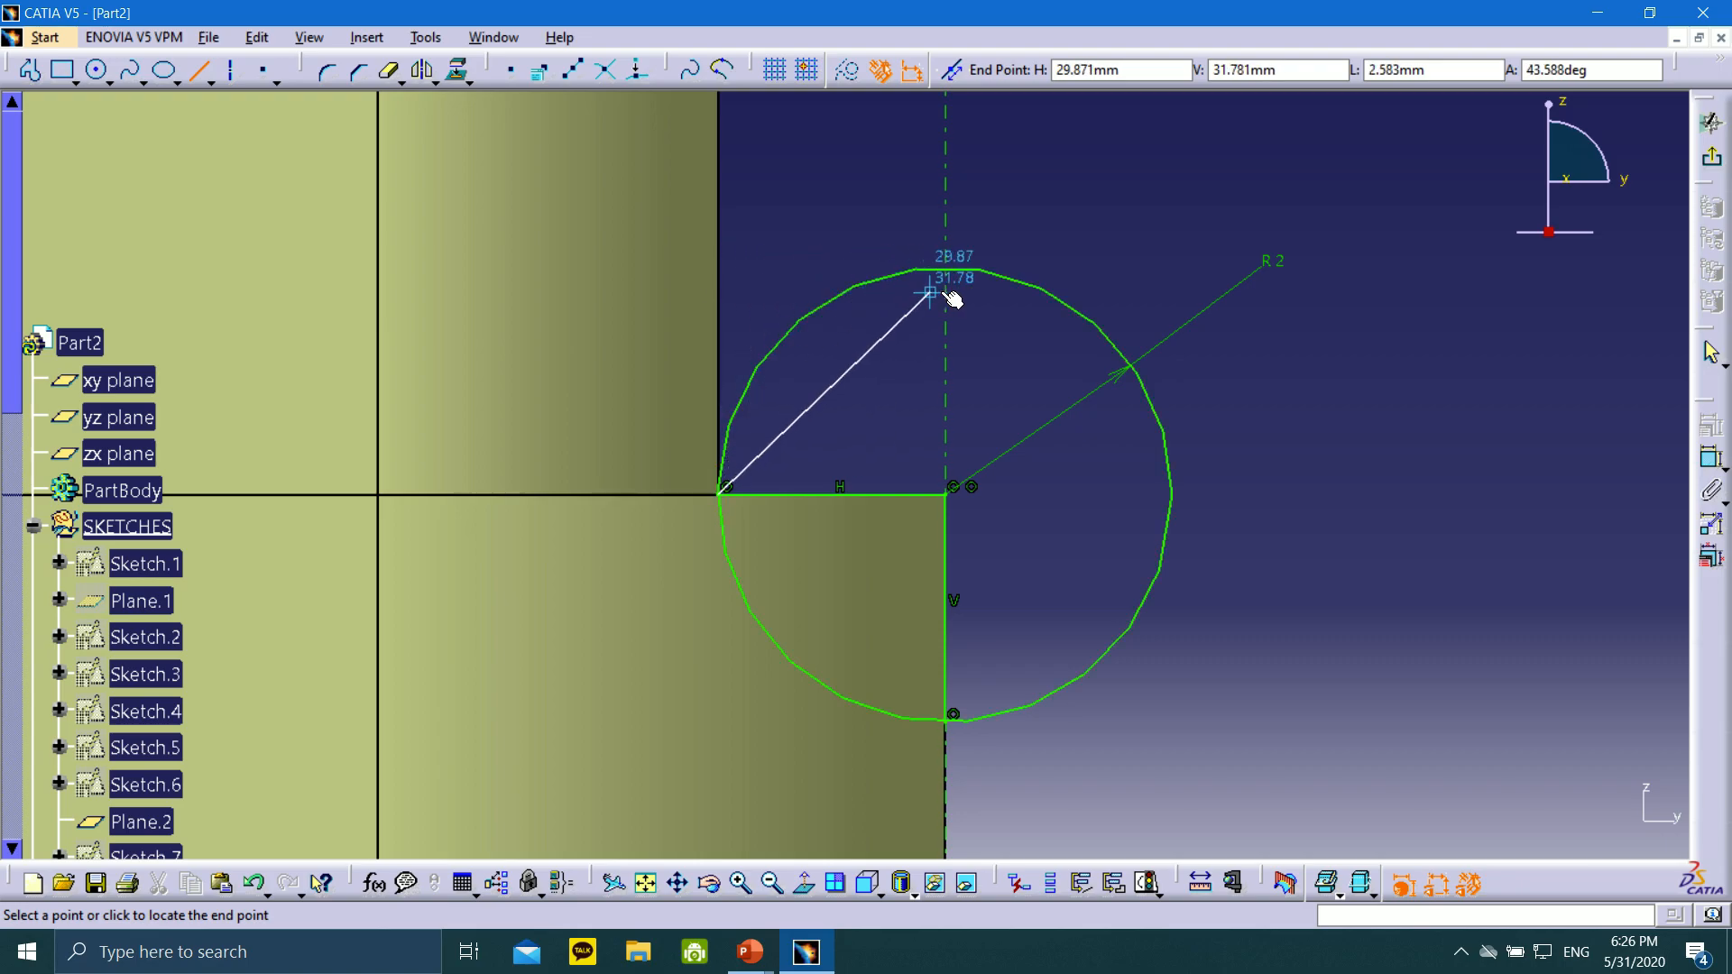
click(719, 267)
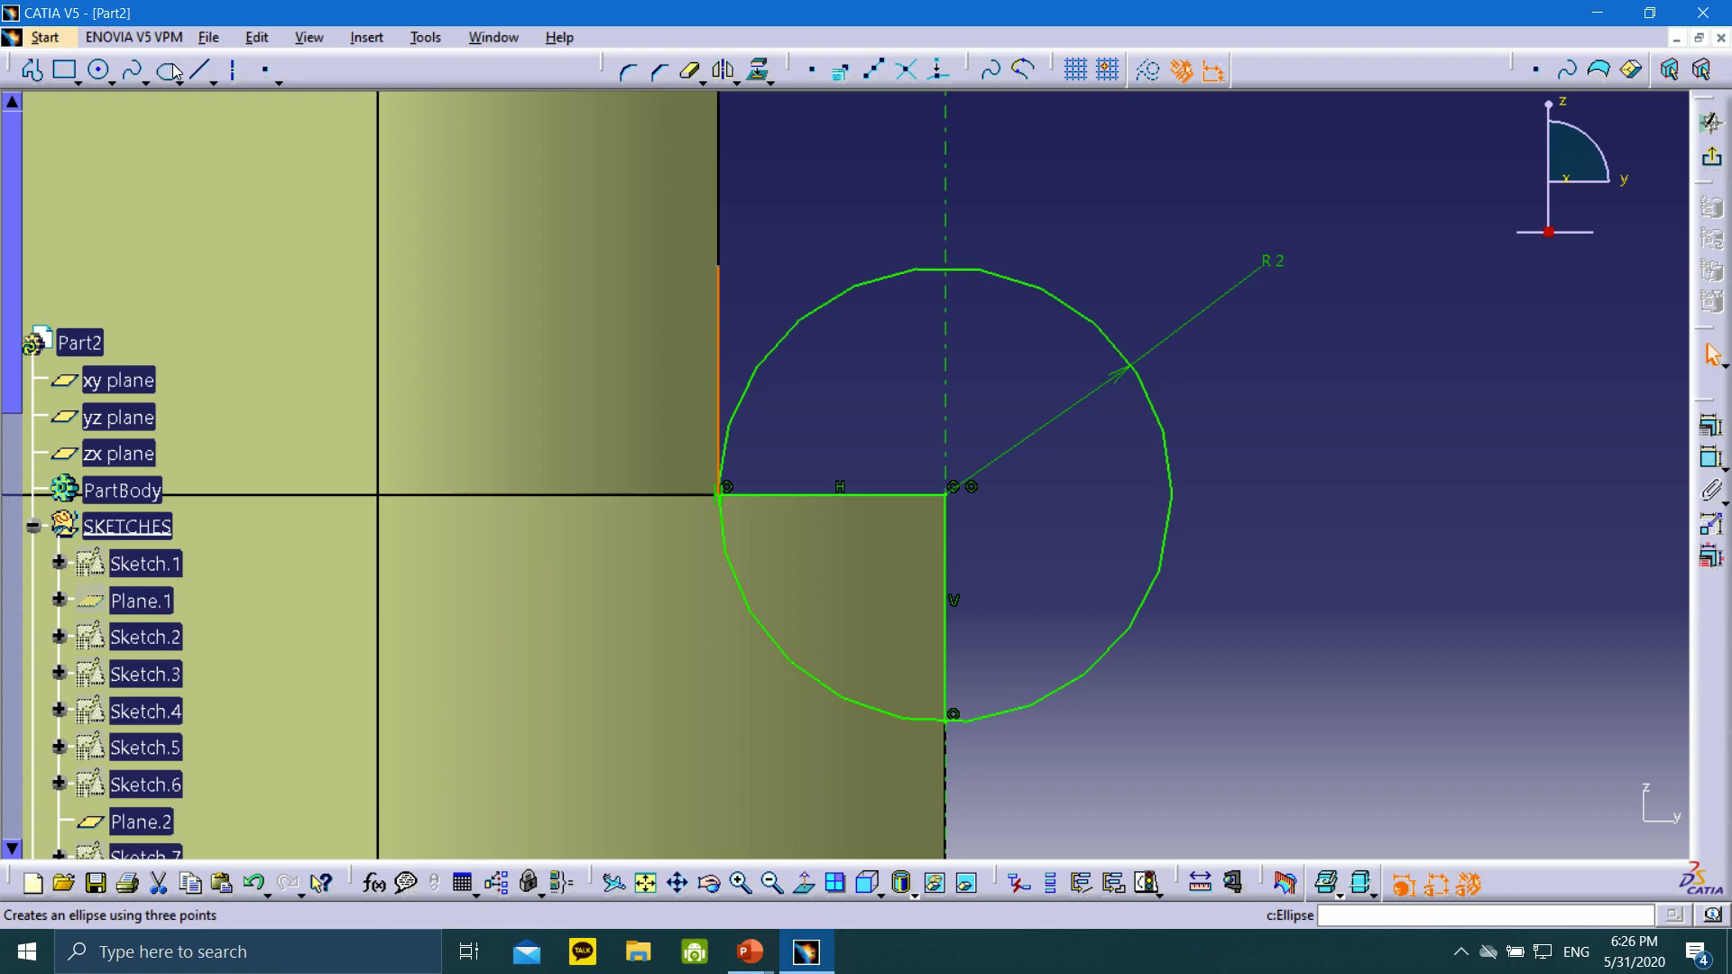
click(203, 71)
click(719, 266)
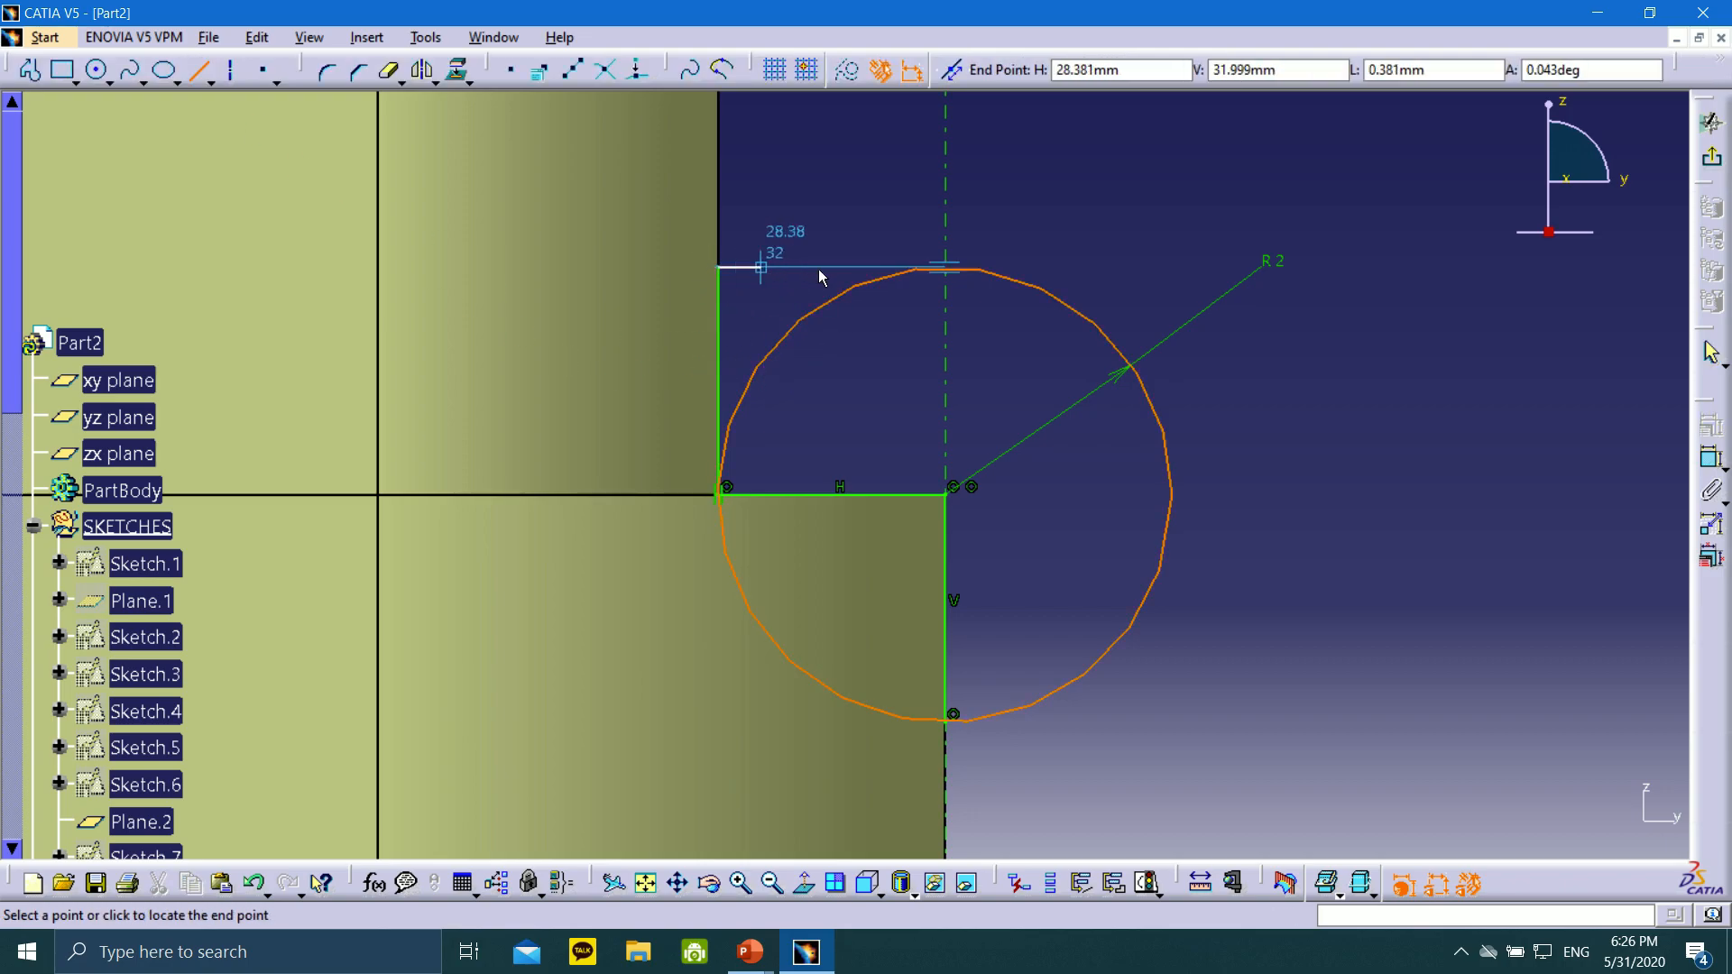
click(949, 271)
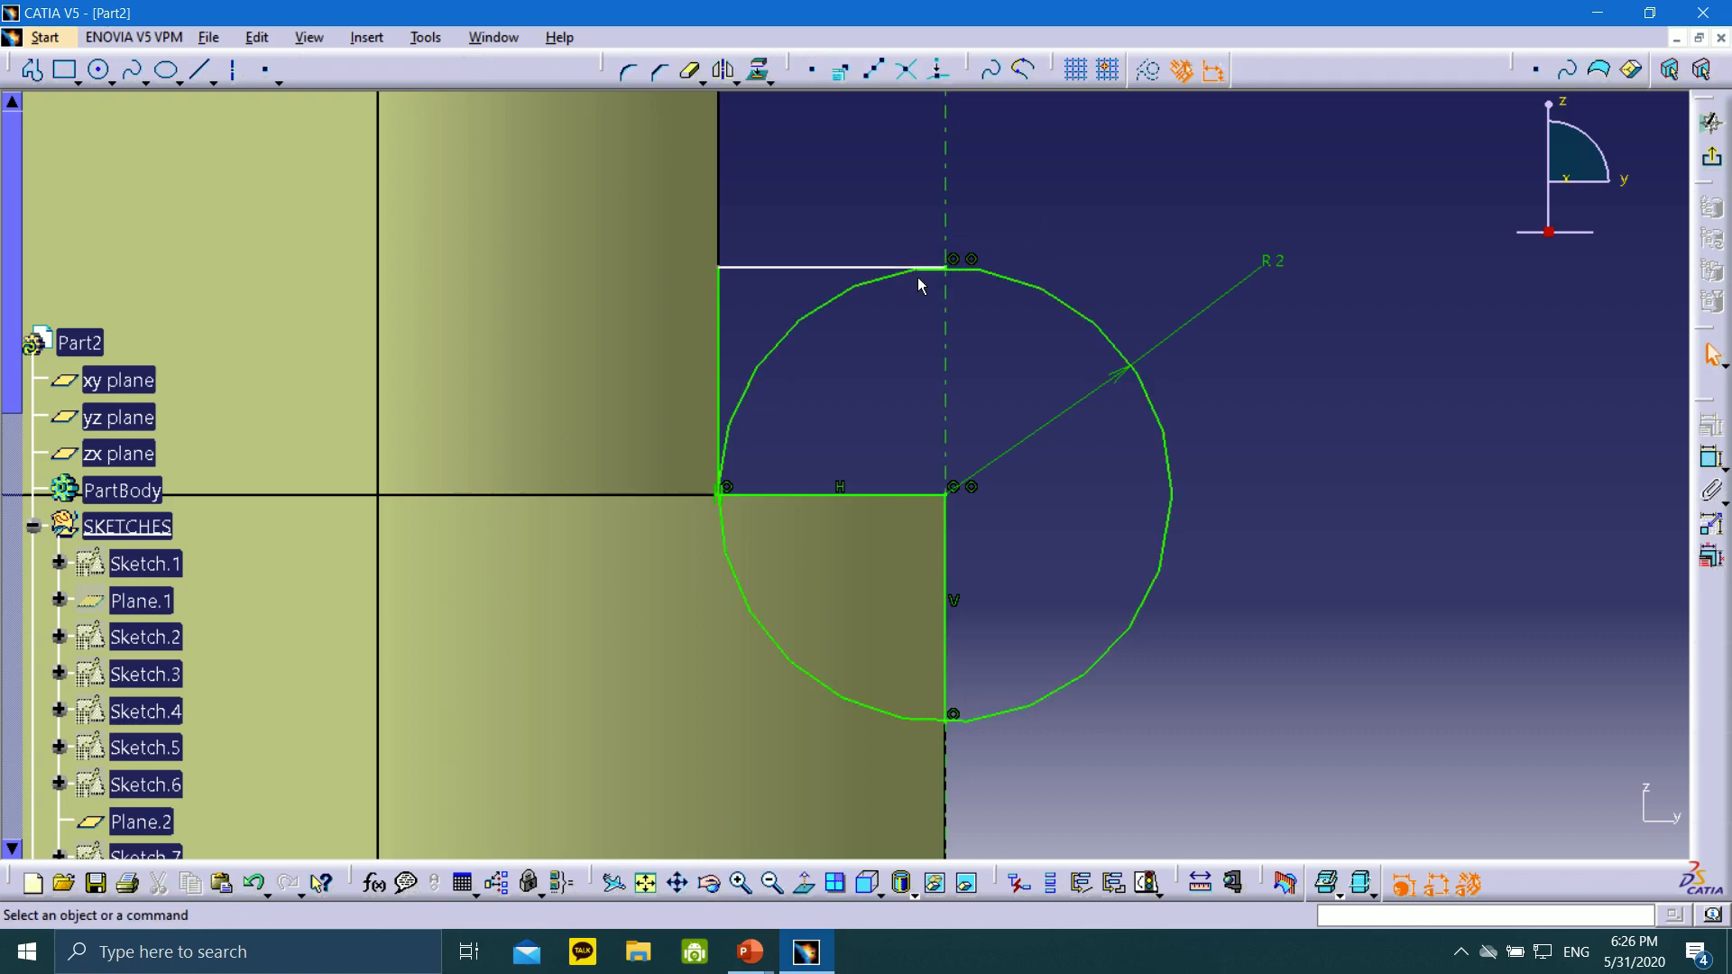
Make the line across the top of the lower circle tangent to that circle
click(849, 274)
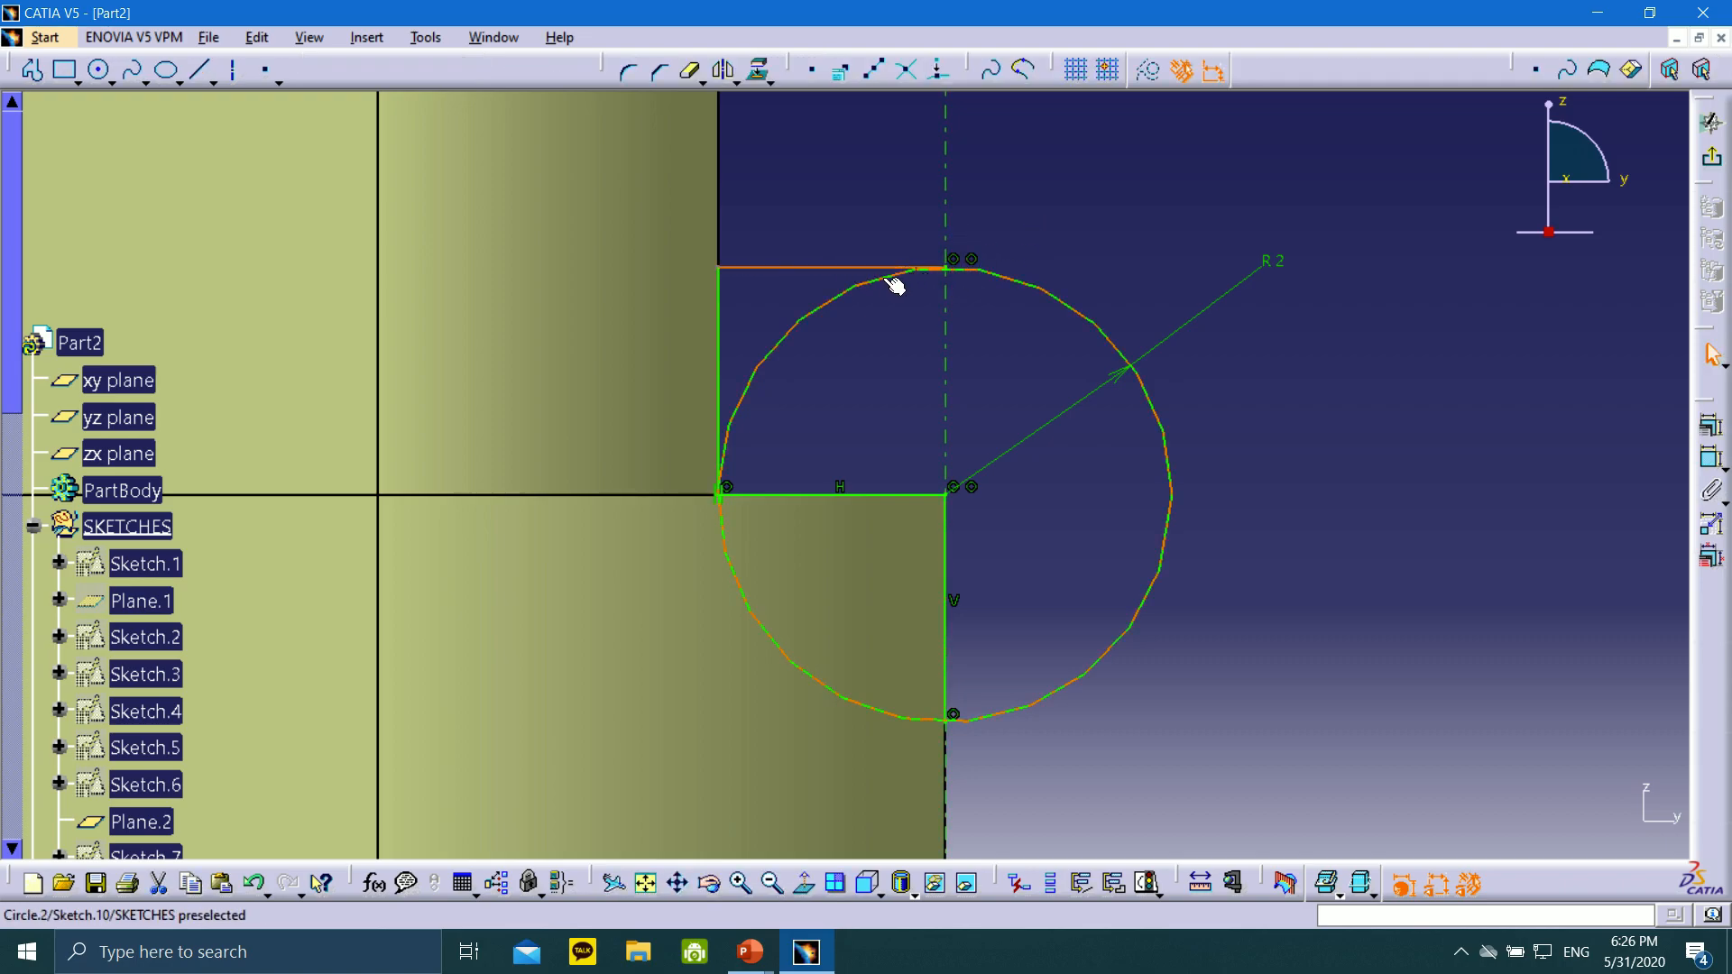
ctrl+click(897, 277)
click(1717, 462)
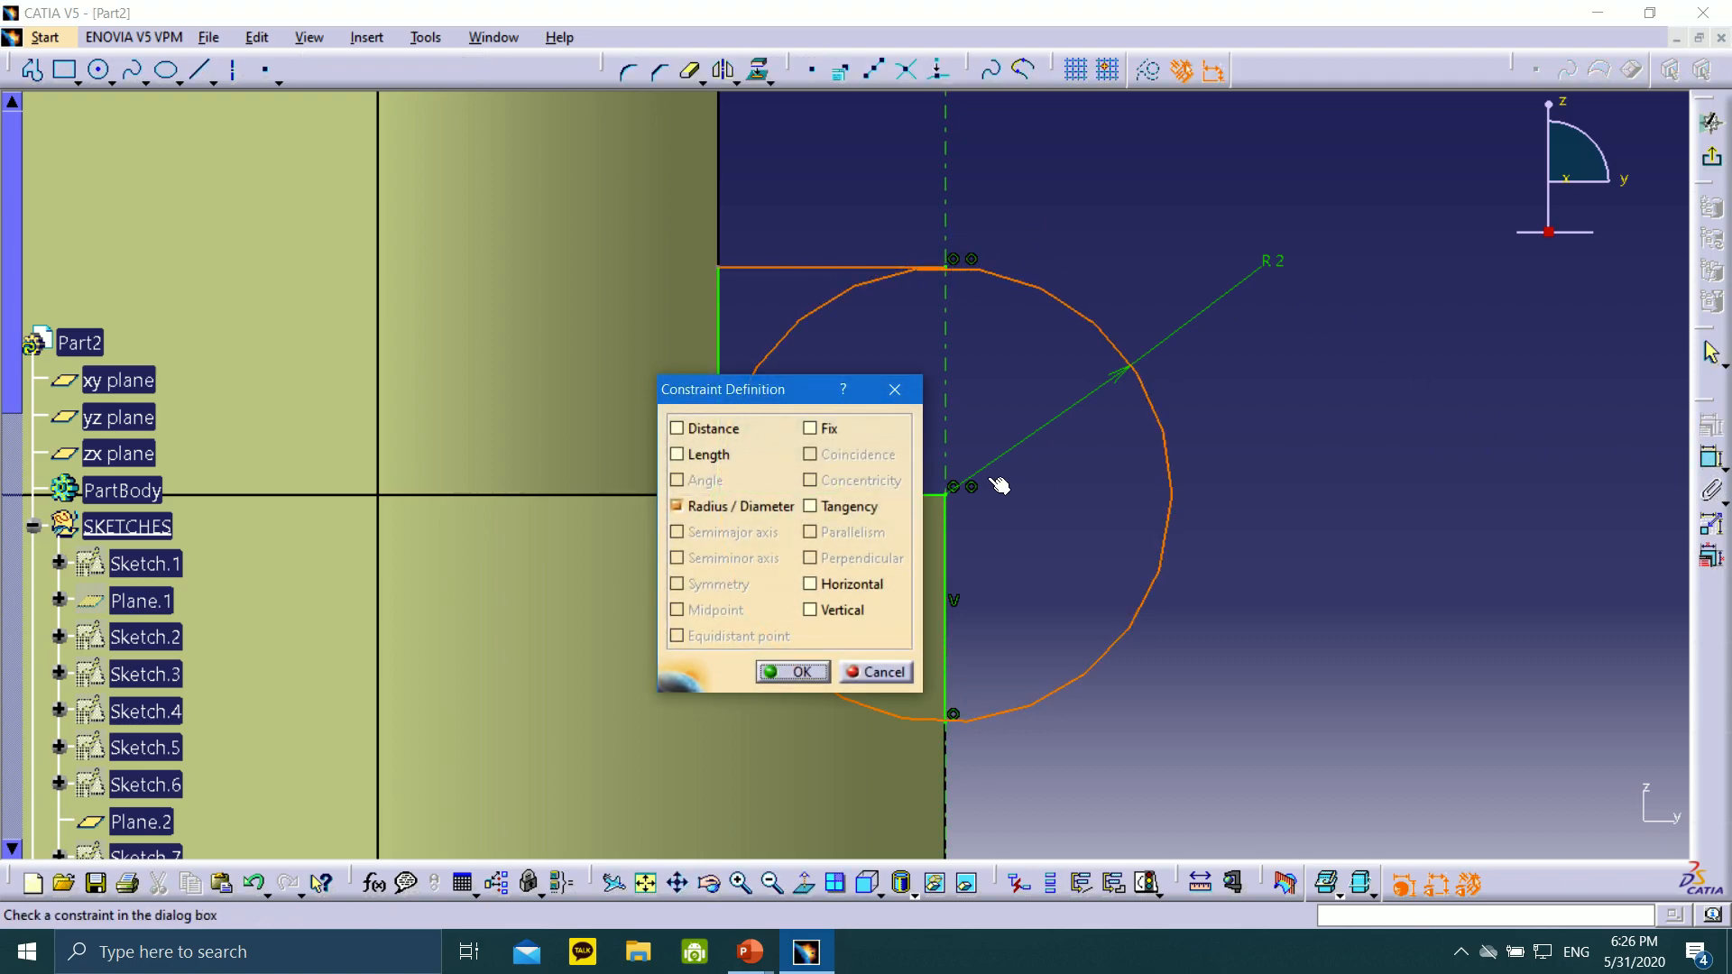
click(782, 673)
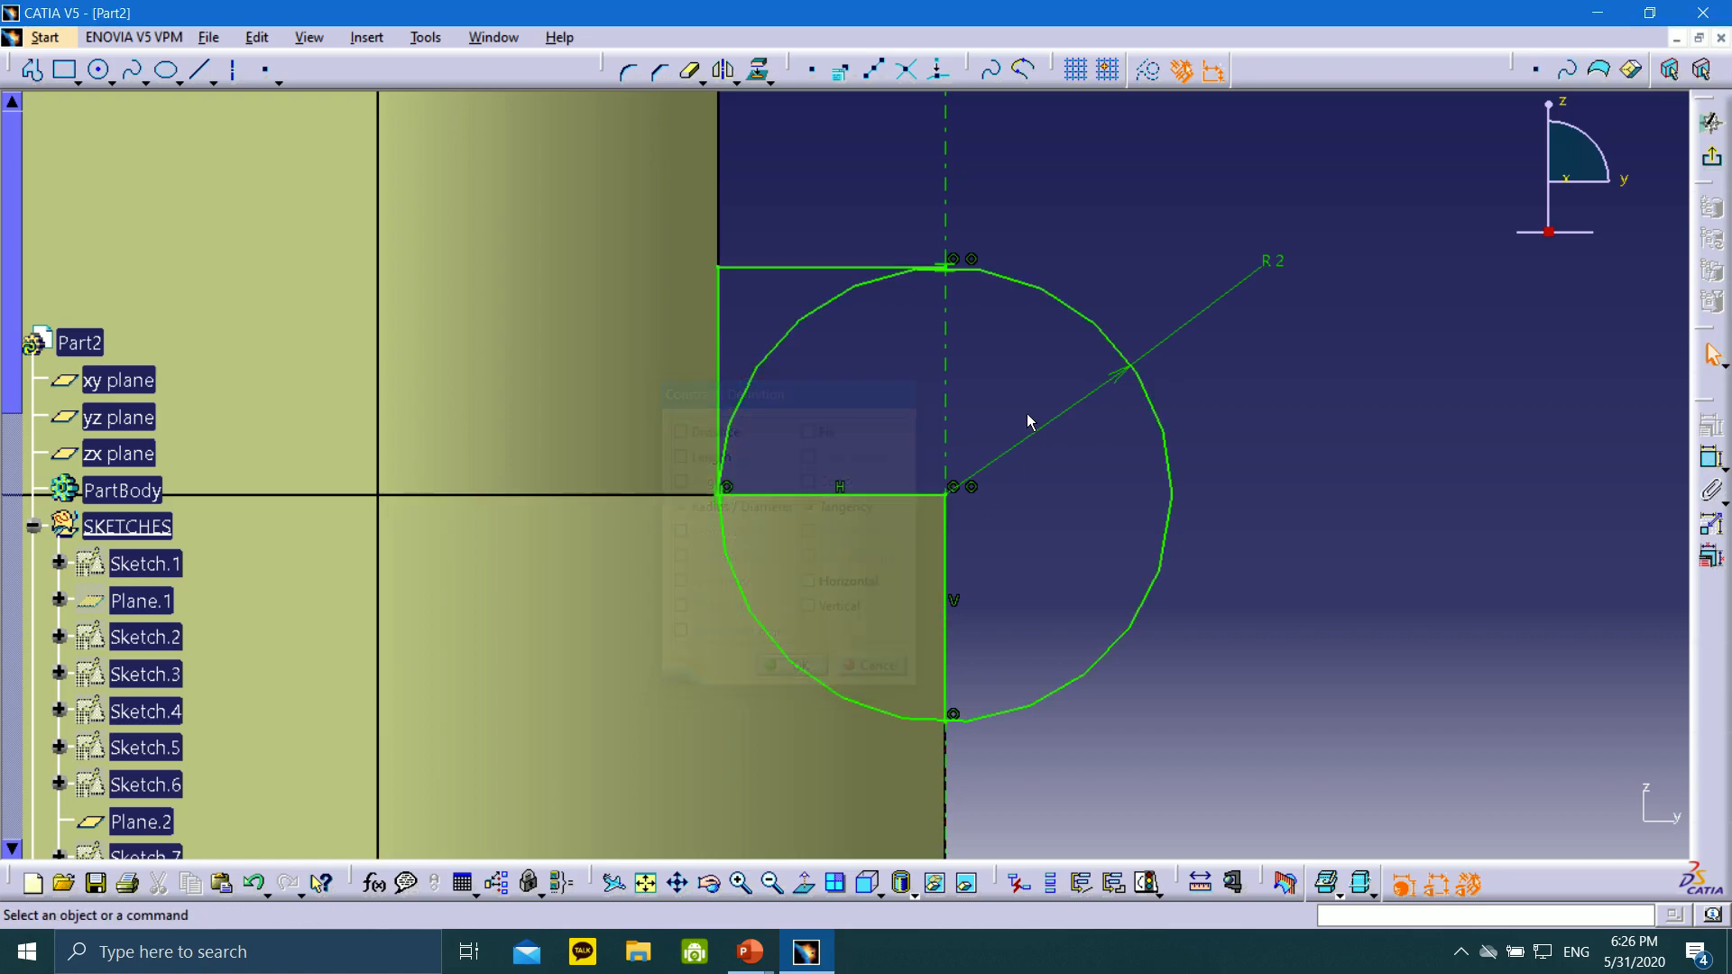
mouse_move(955, 280)
middle_down()
mouse_move(921, 198)
mouse_move(727, 587)
mouse_move(831, 801)
mouse_move(817, 834)
middle_up()
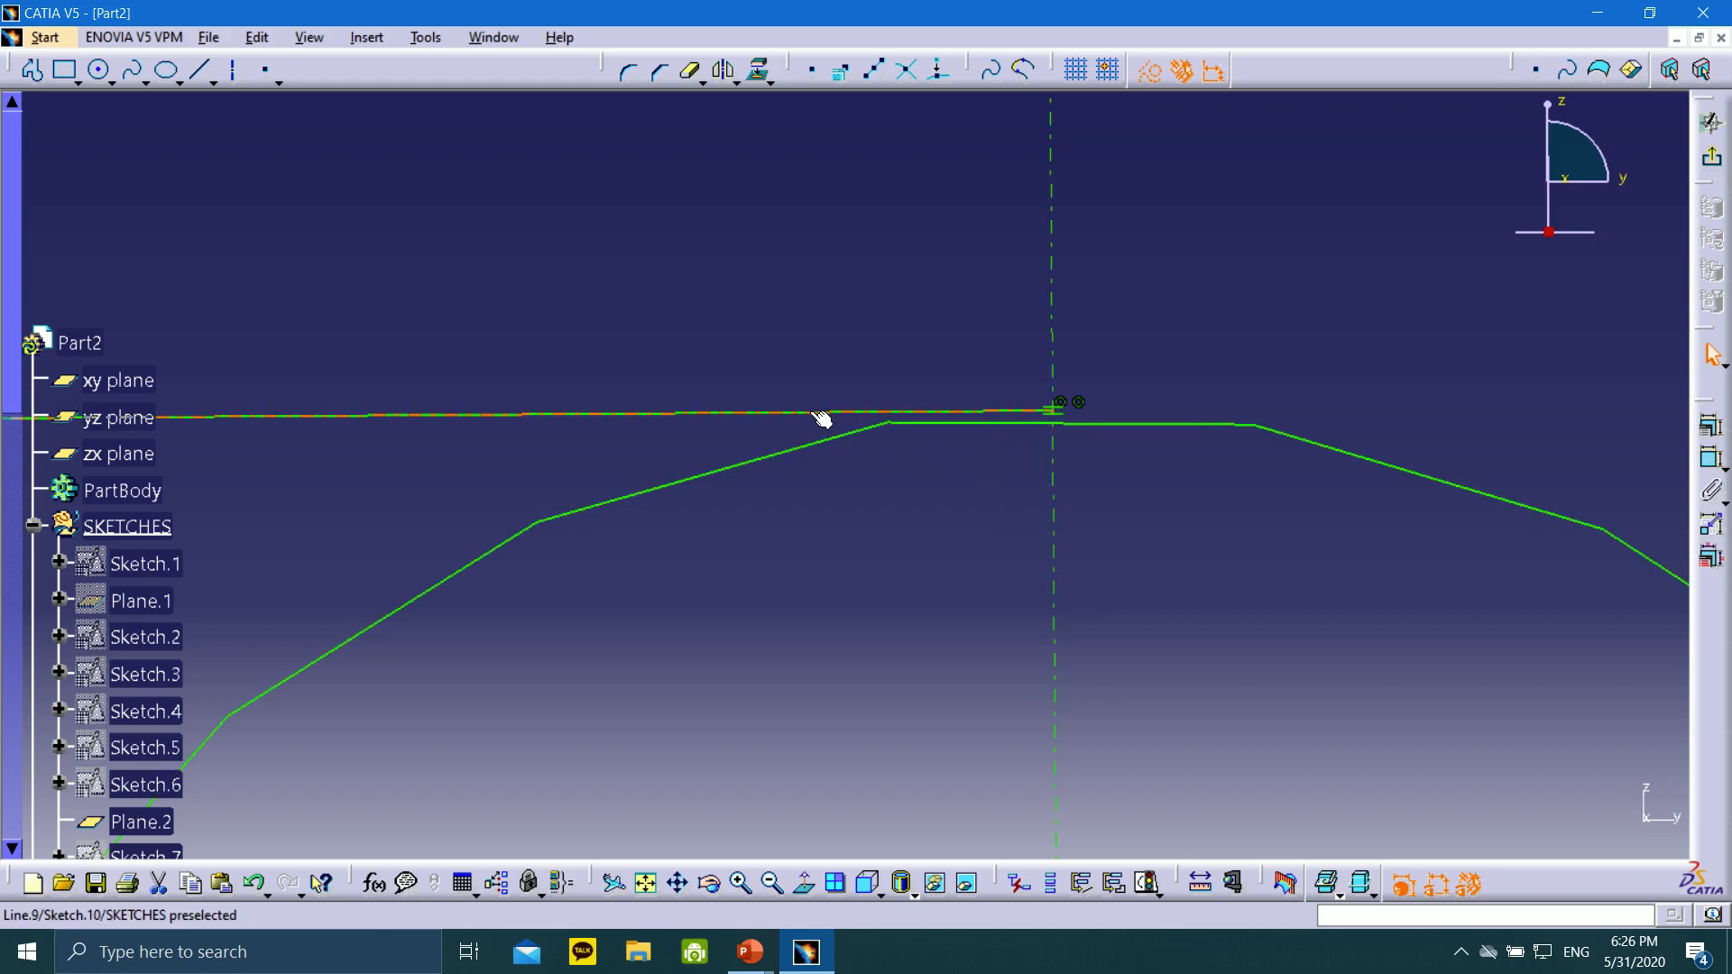
mouse_move(889, 518)
ctrl+middle_down()
mouse_move(817, 505)
mouse_move(809, 572)
mouse_move(830, 504)
mouse_move(826, 523)
ctrl+middle_up()
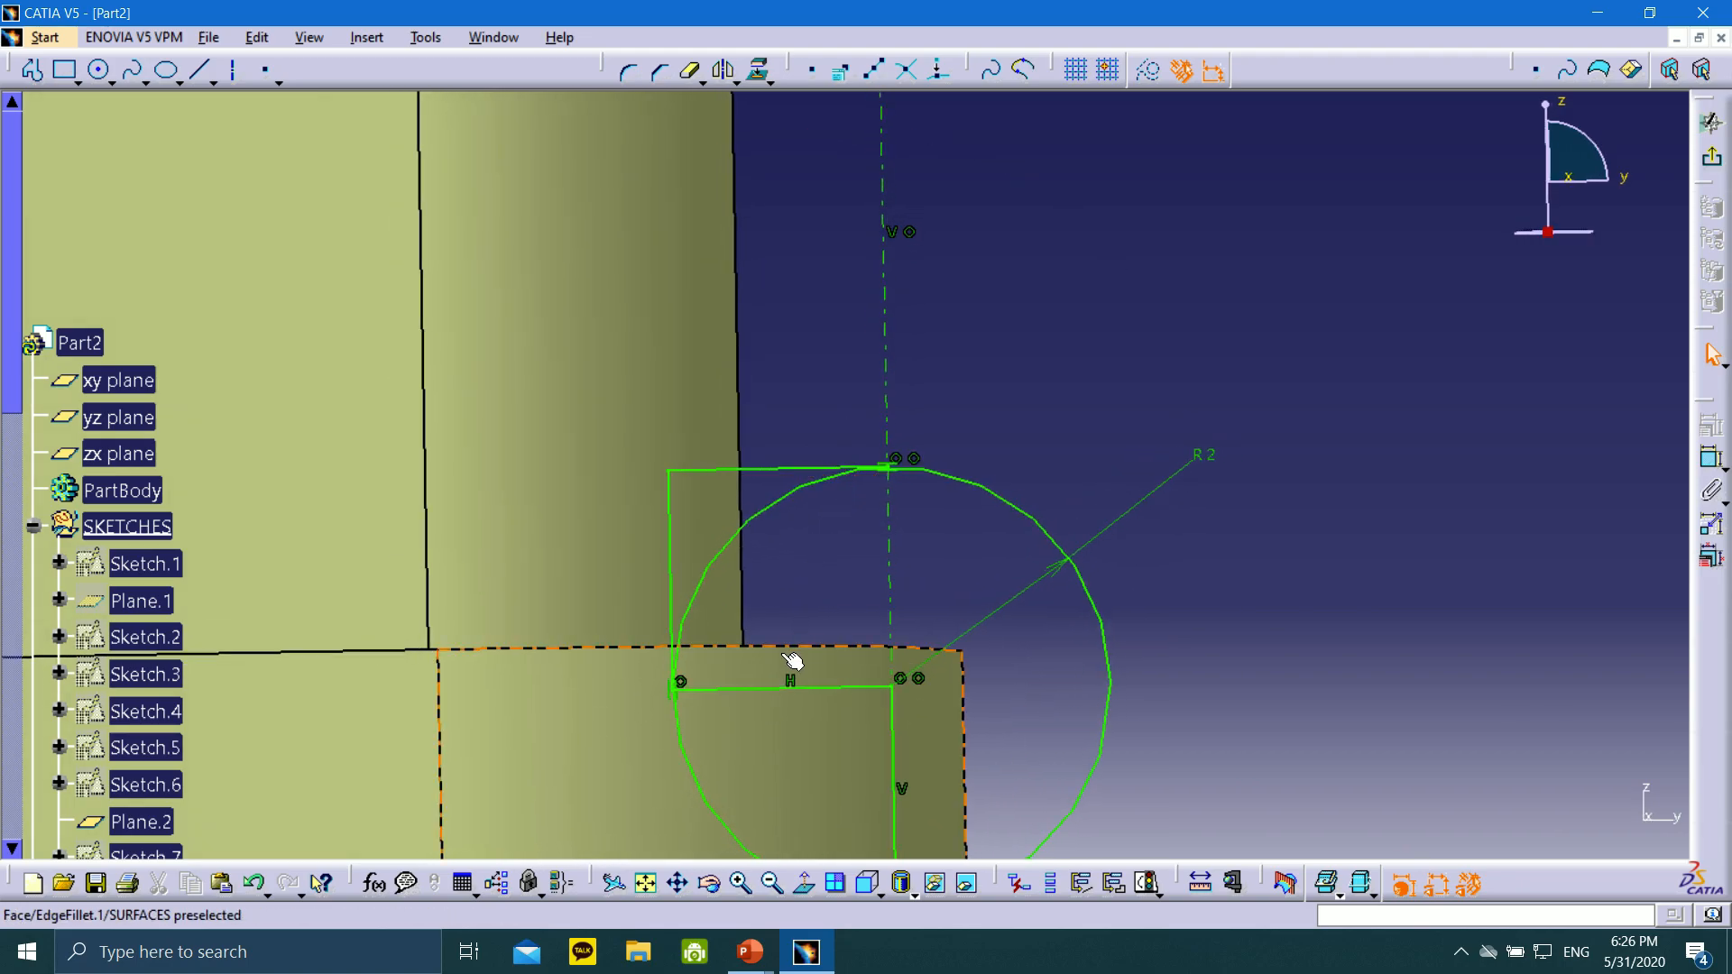
click(868, 889)
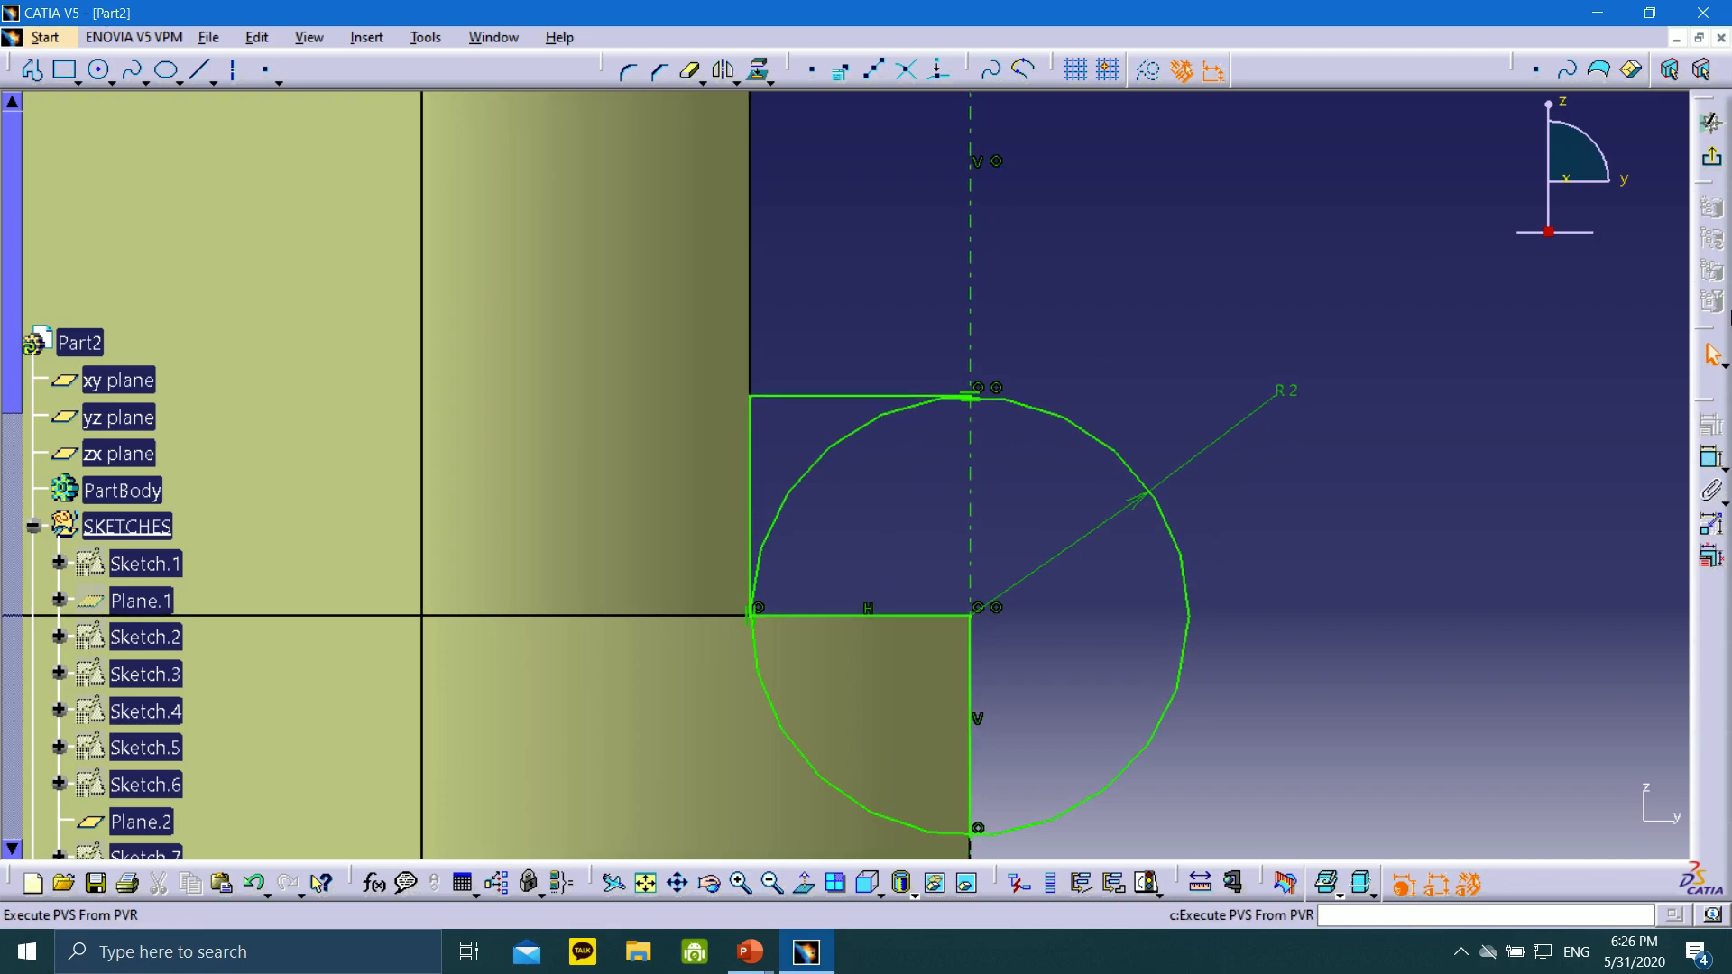
Quick Trim the lower circle's two quarter arcs on the groove-wall side of the axis line
middle_drag(1071, 516, 1107, 328)
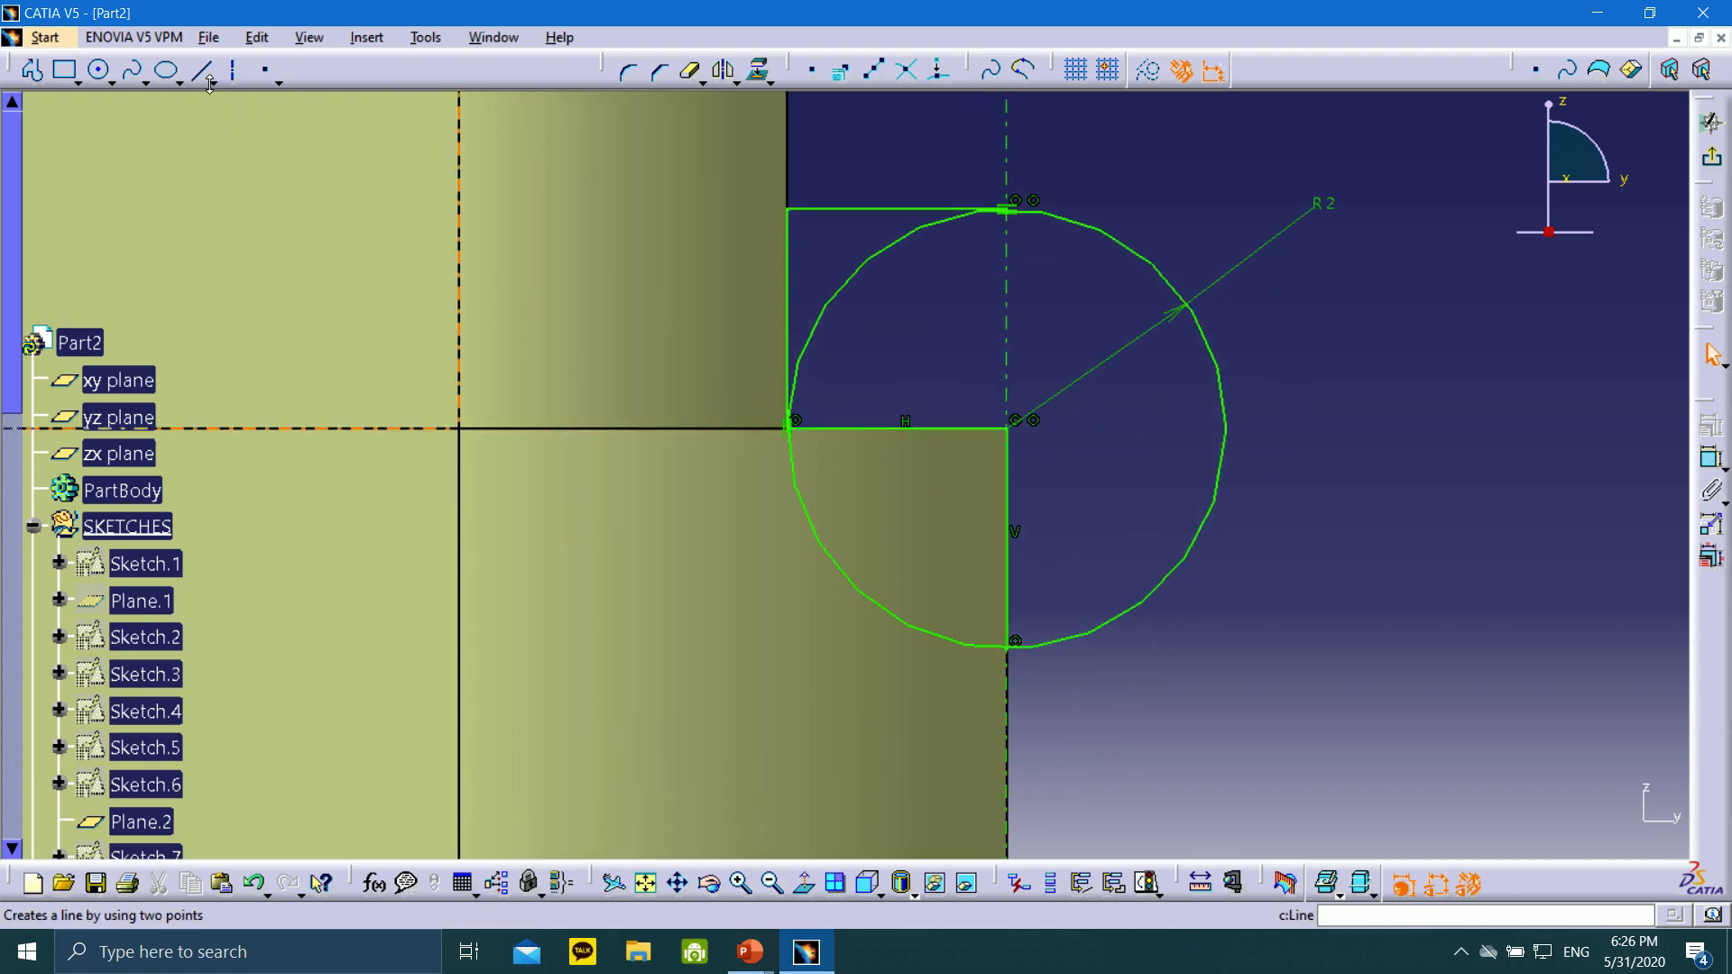
click(691, 72)
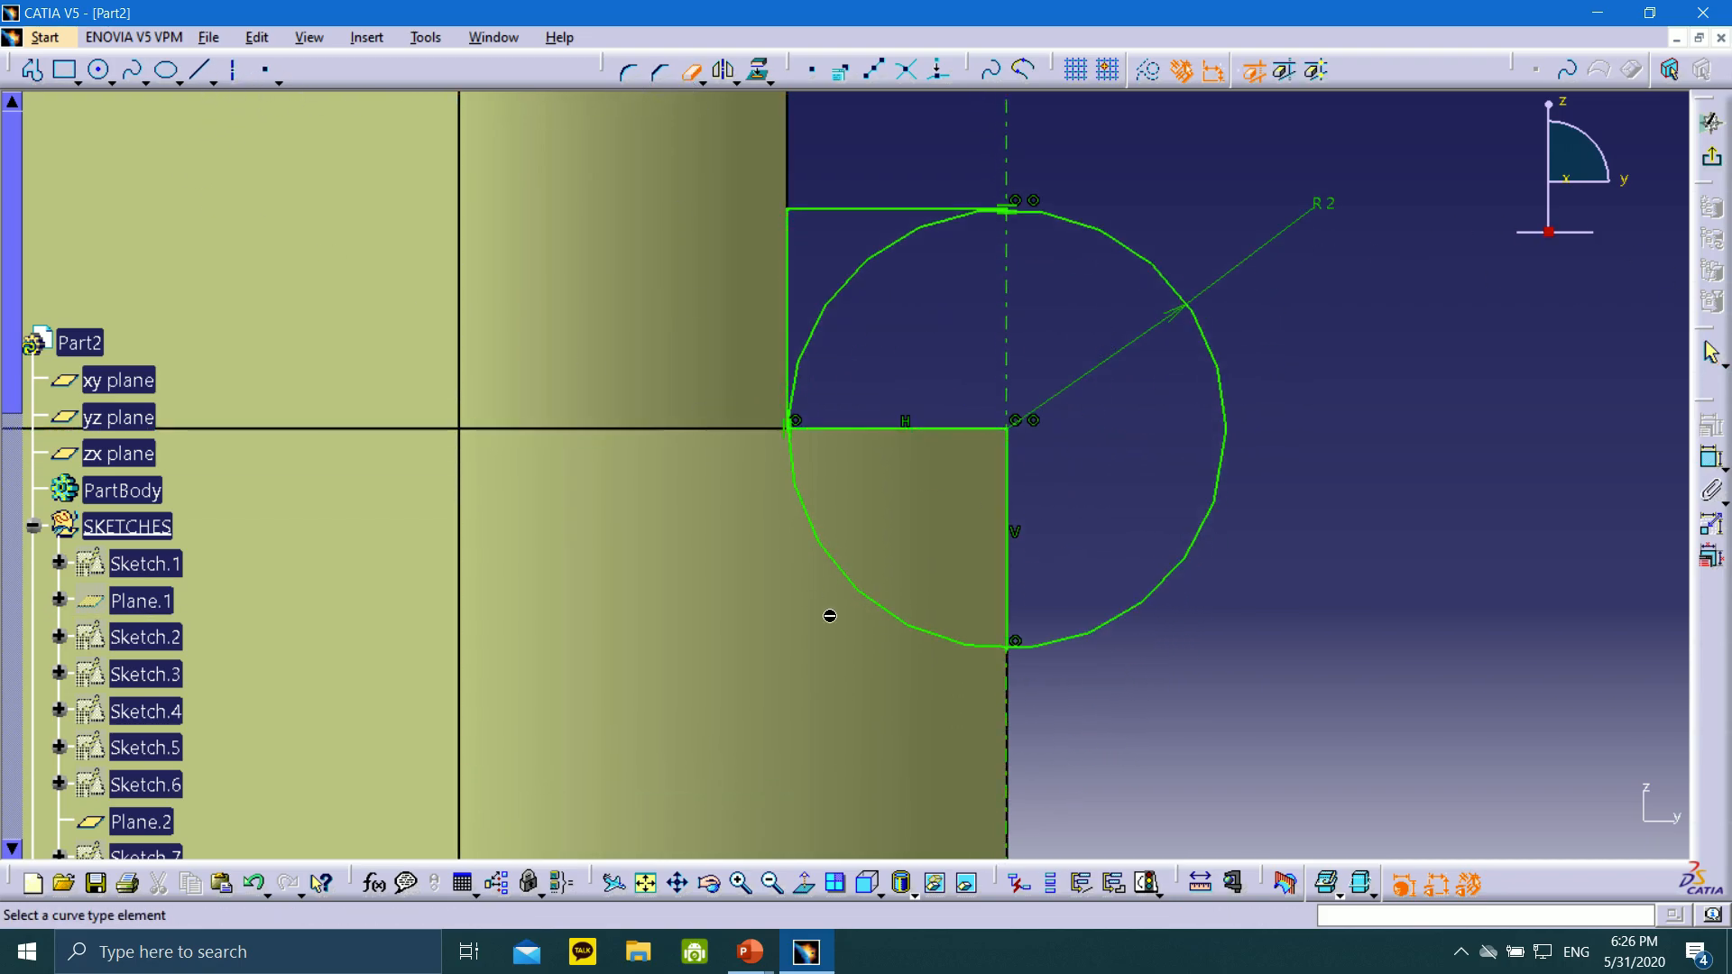
click(826, 538)
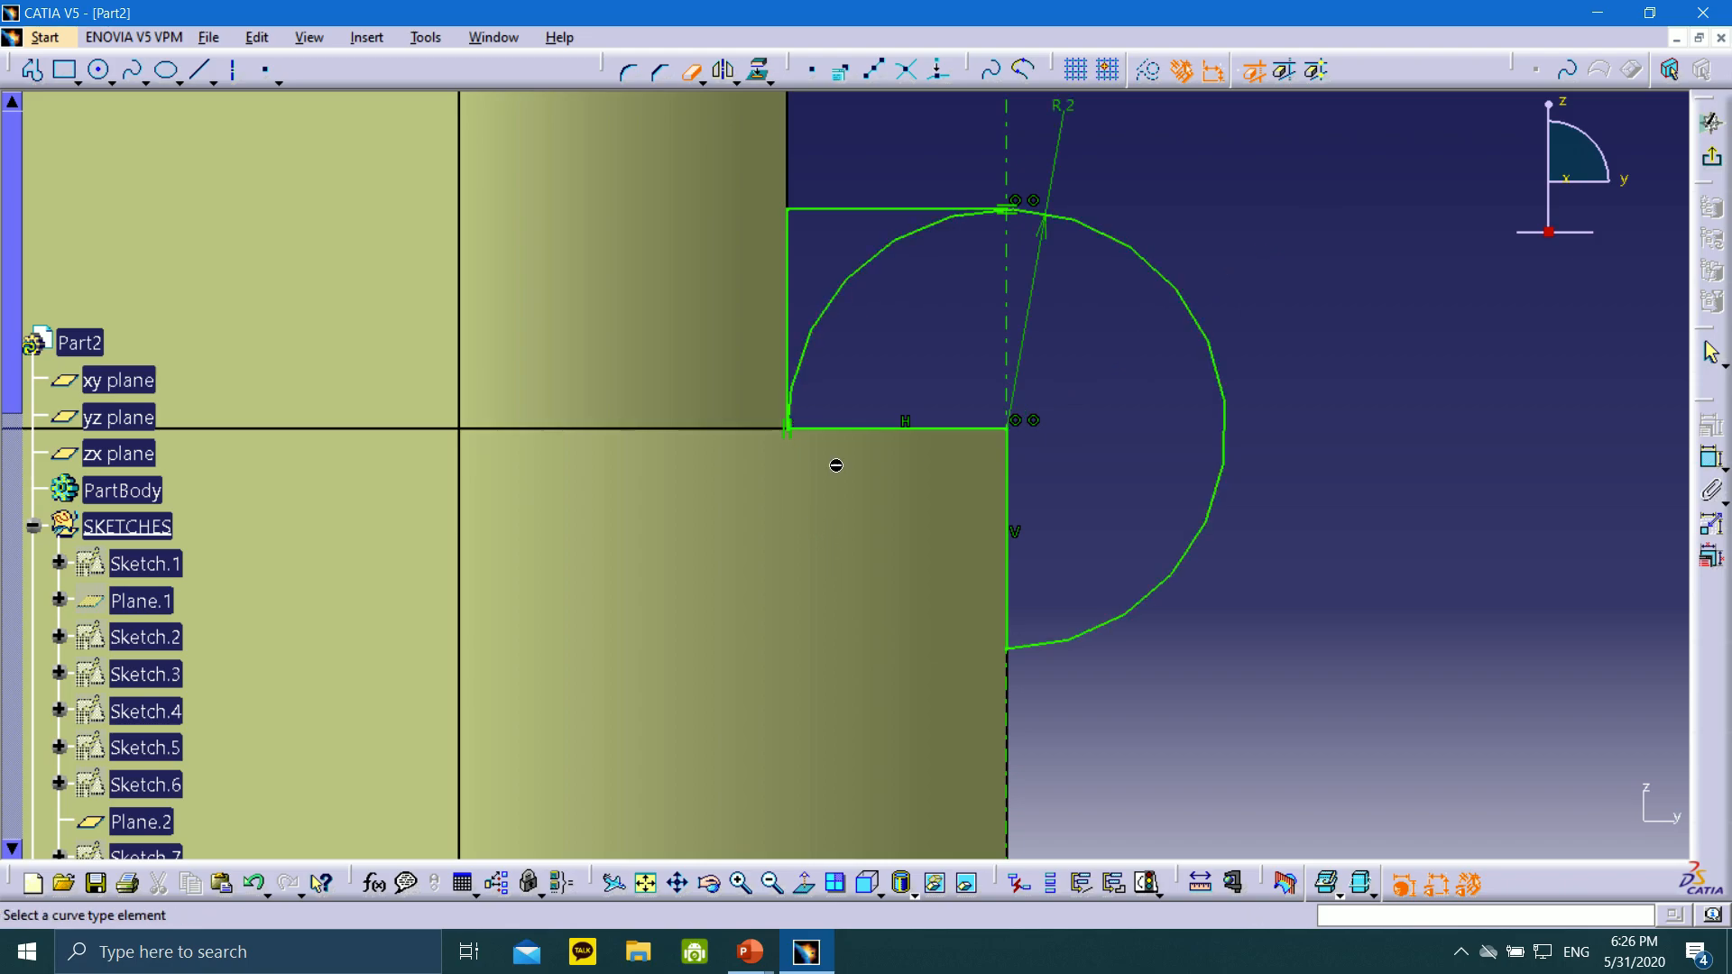
click(852, 272)
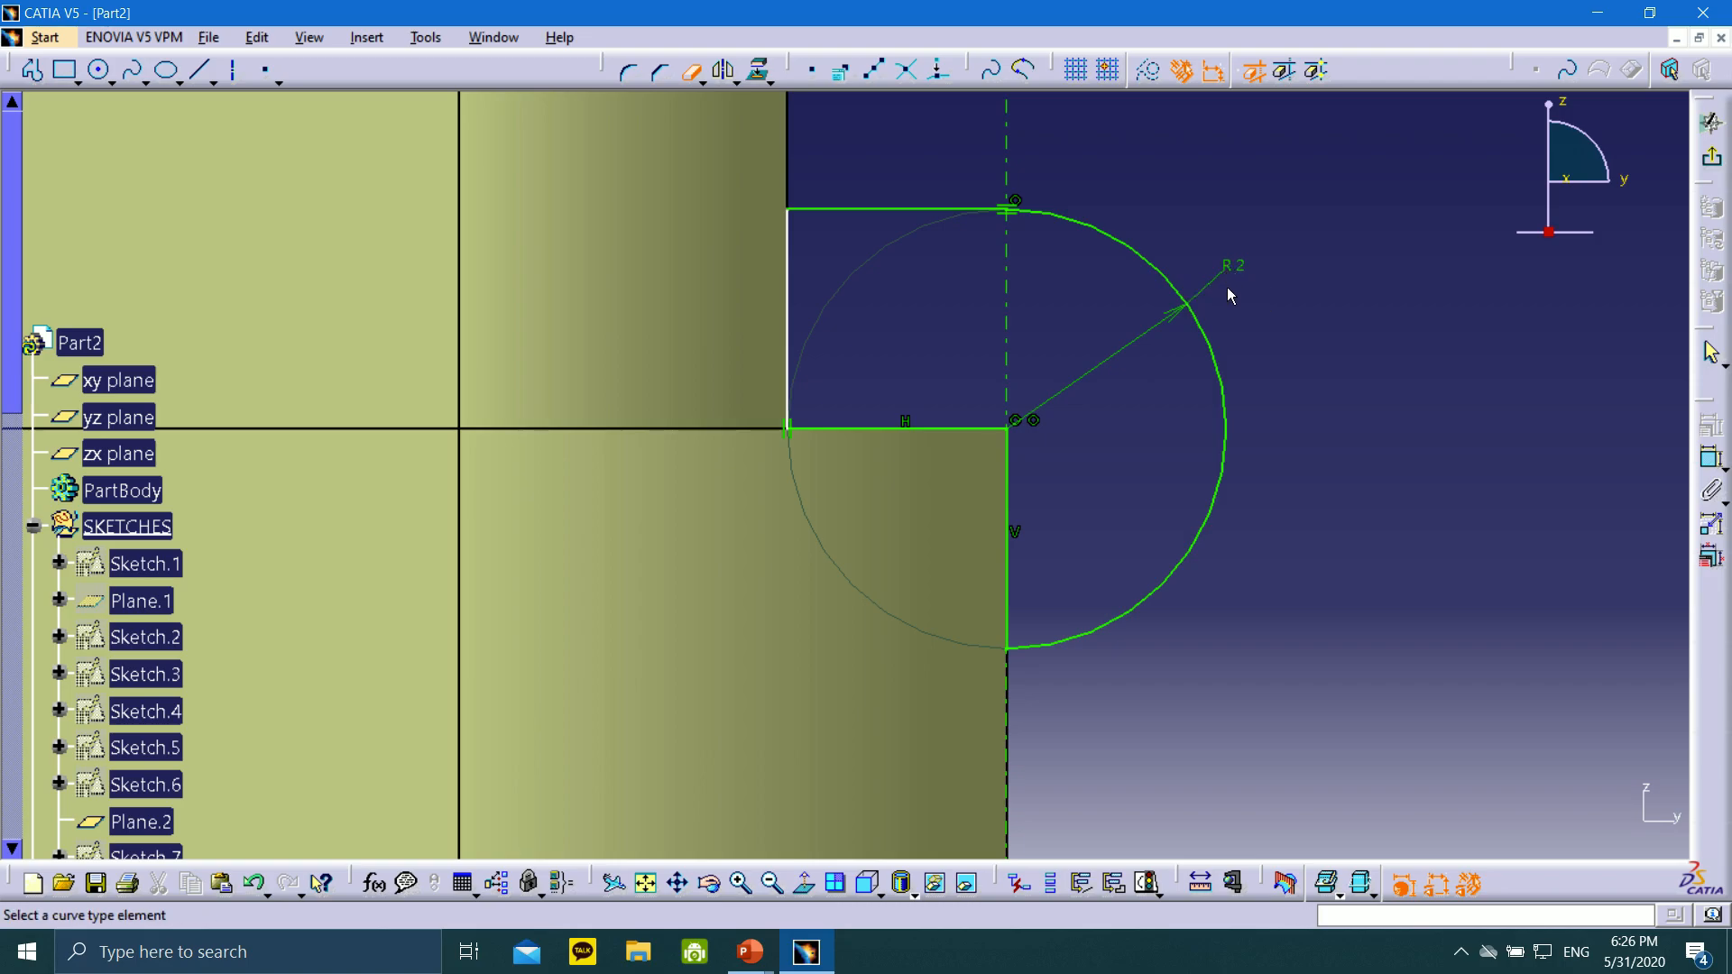
Constrain the lower profile's free line along the groove wall, leaving the Coincidence option off
key(Escape)
click(794, 284)
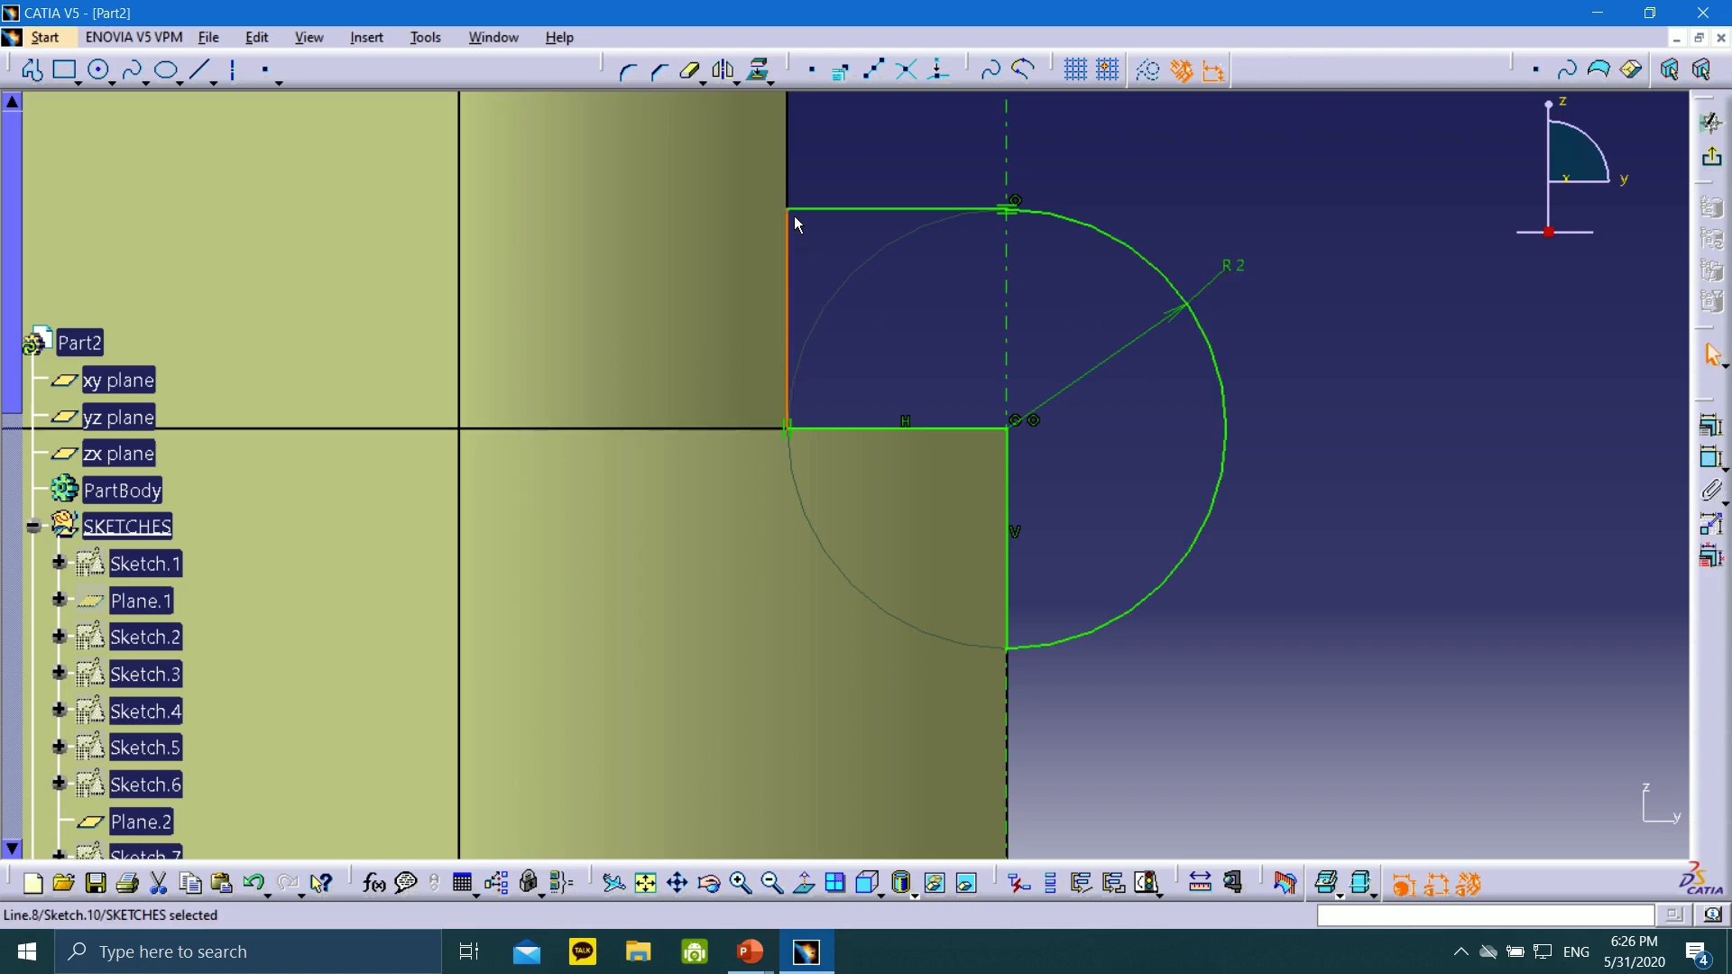
click(1711, 425)
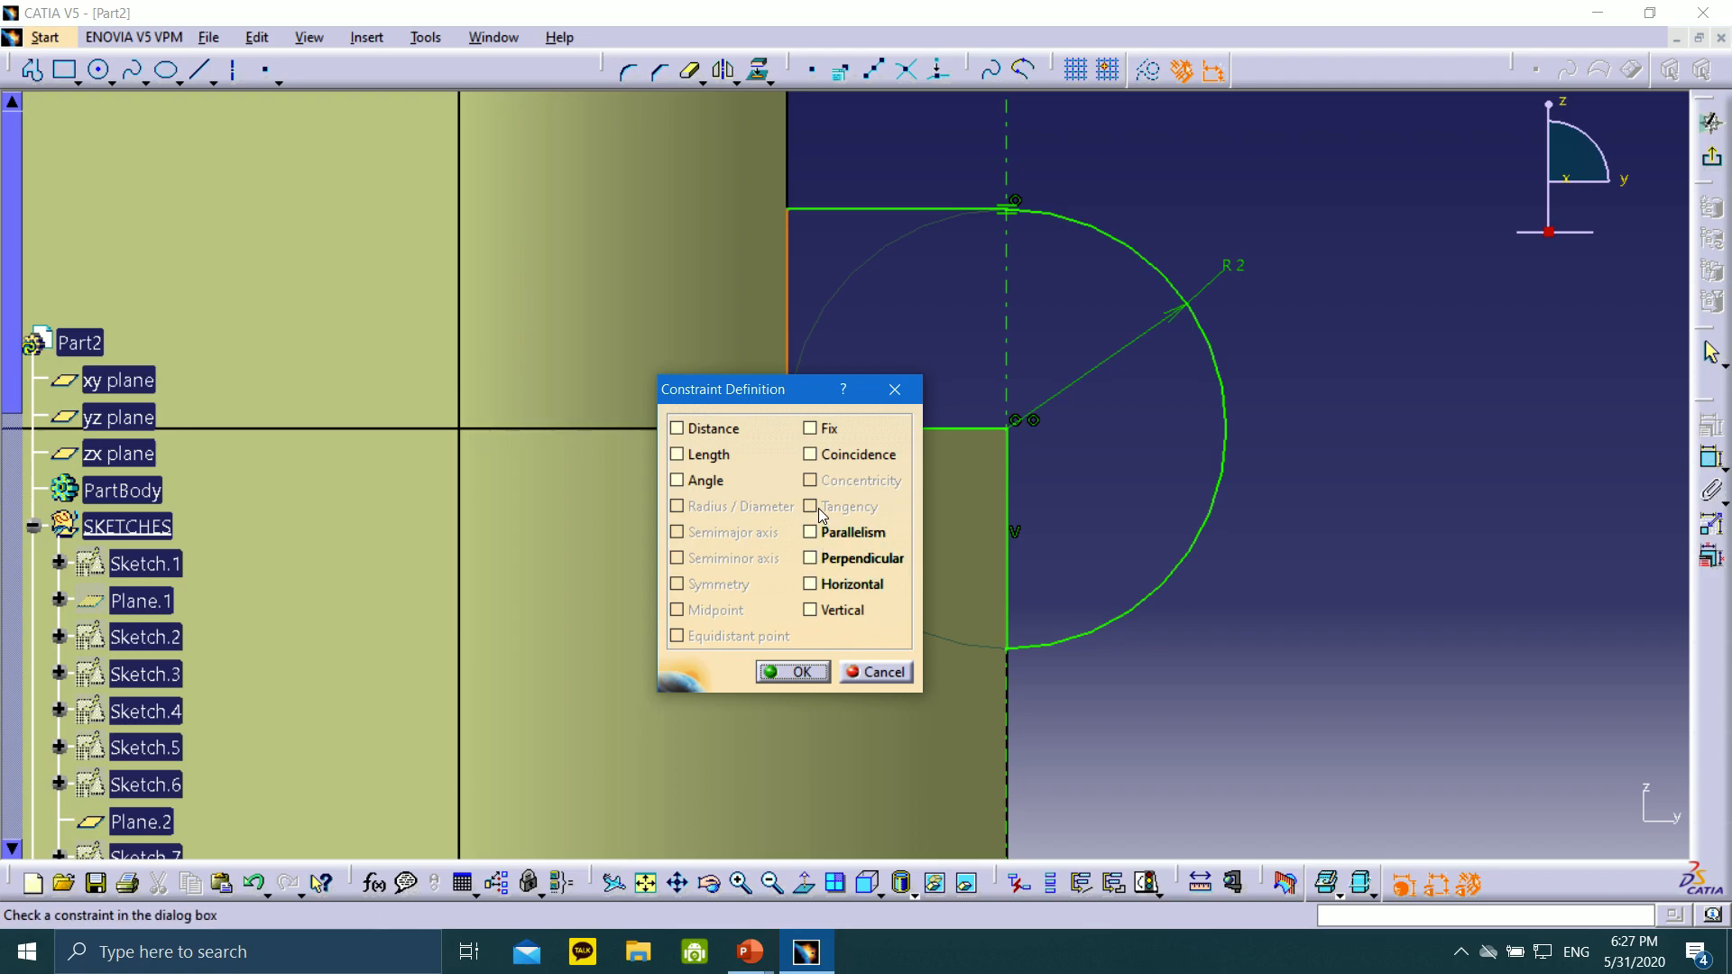
click(809, 455)
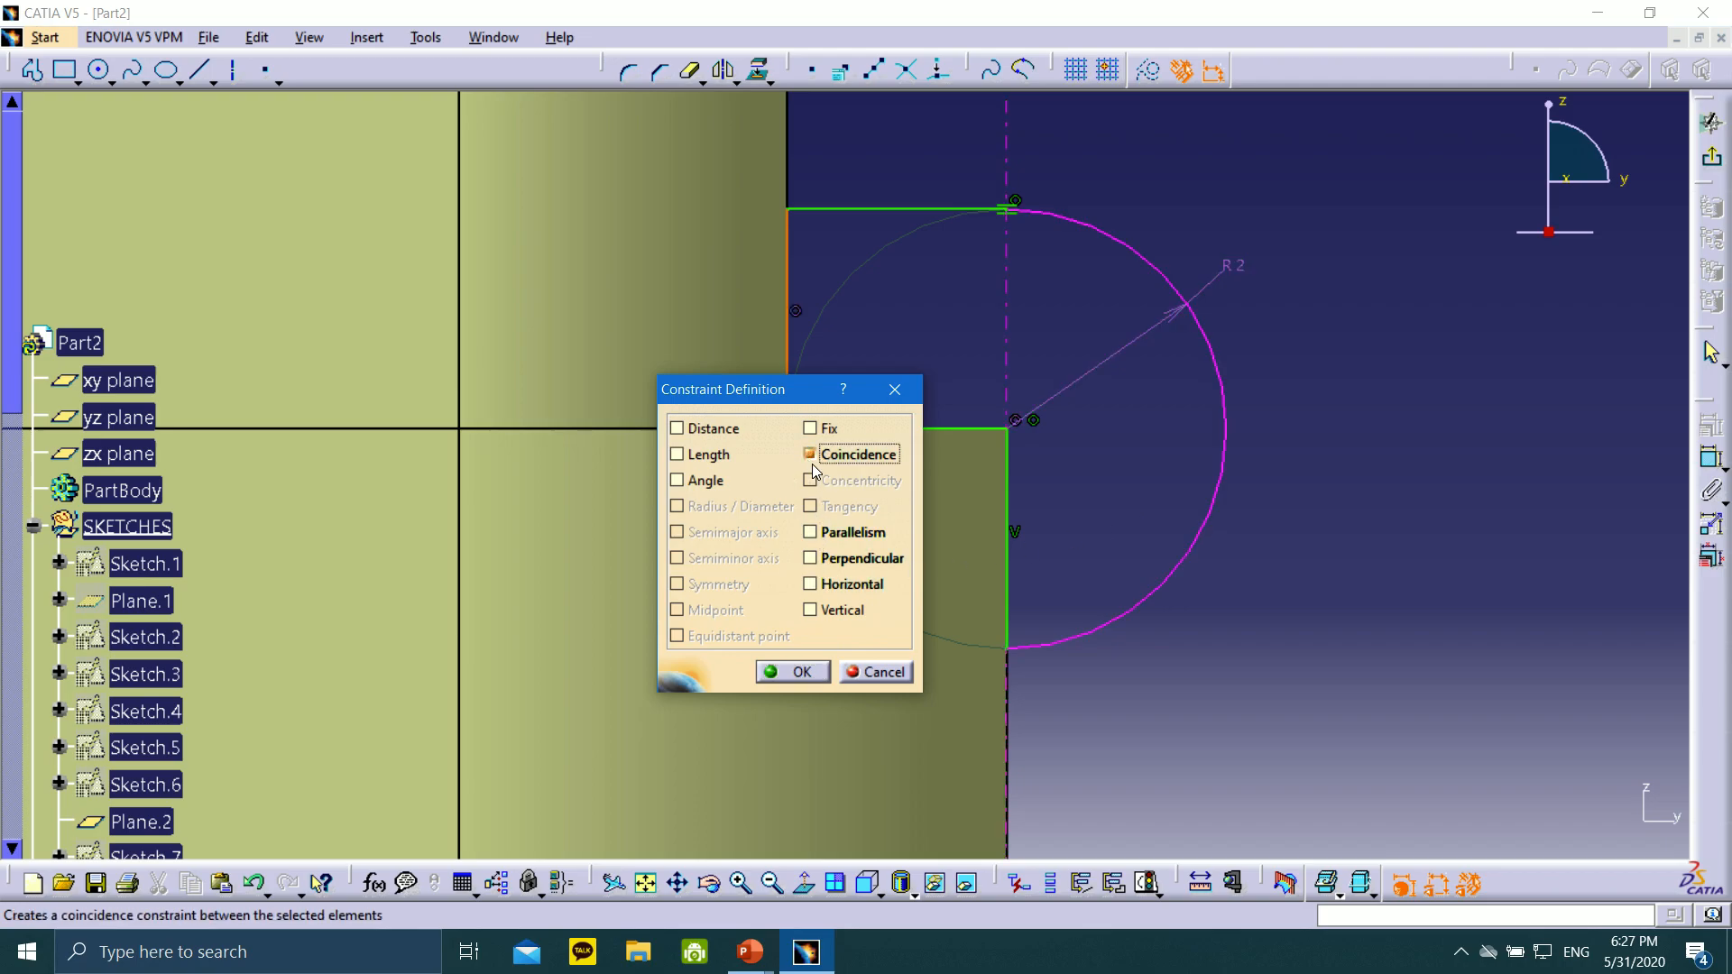
click(811, 458)
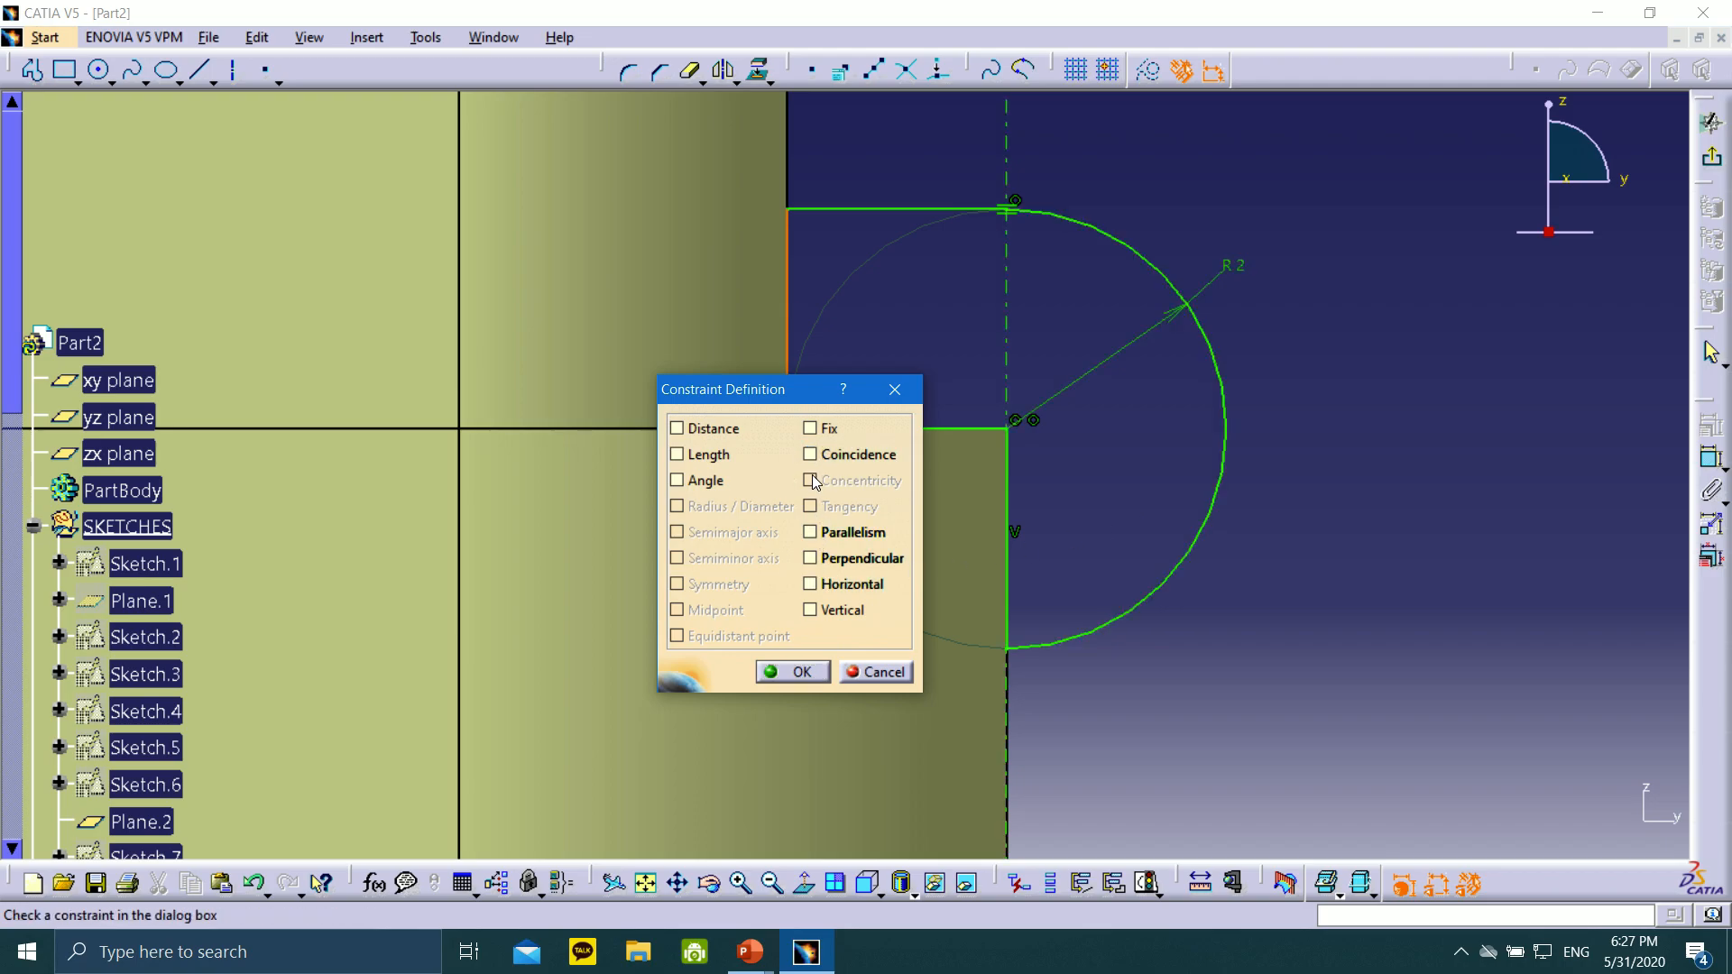
click(798, 671)
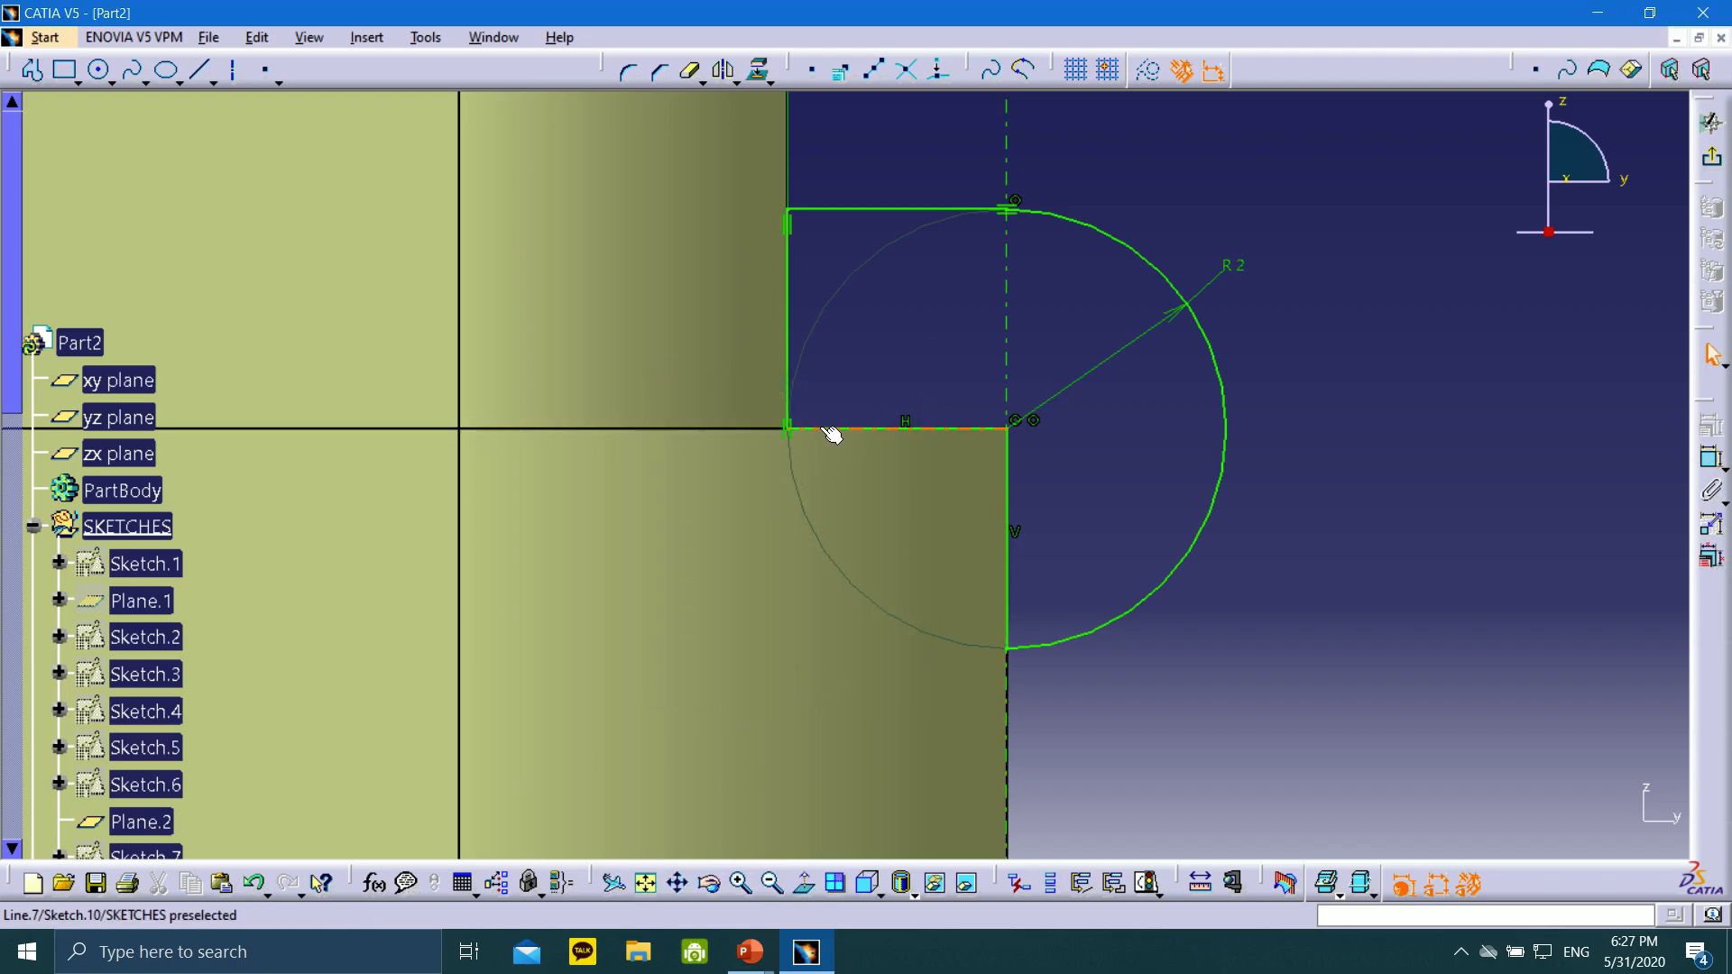
click(968, 208)
click(1026, 259)
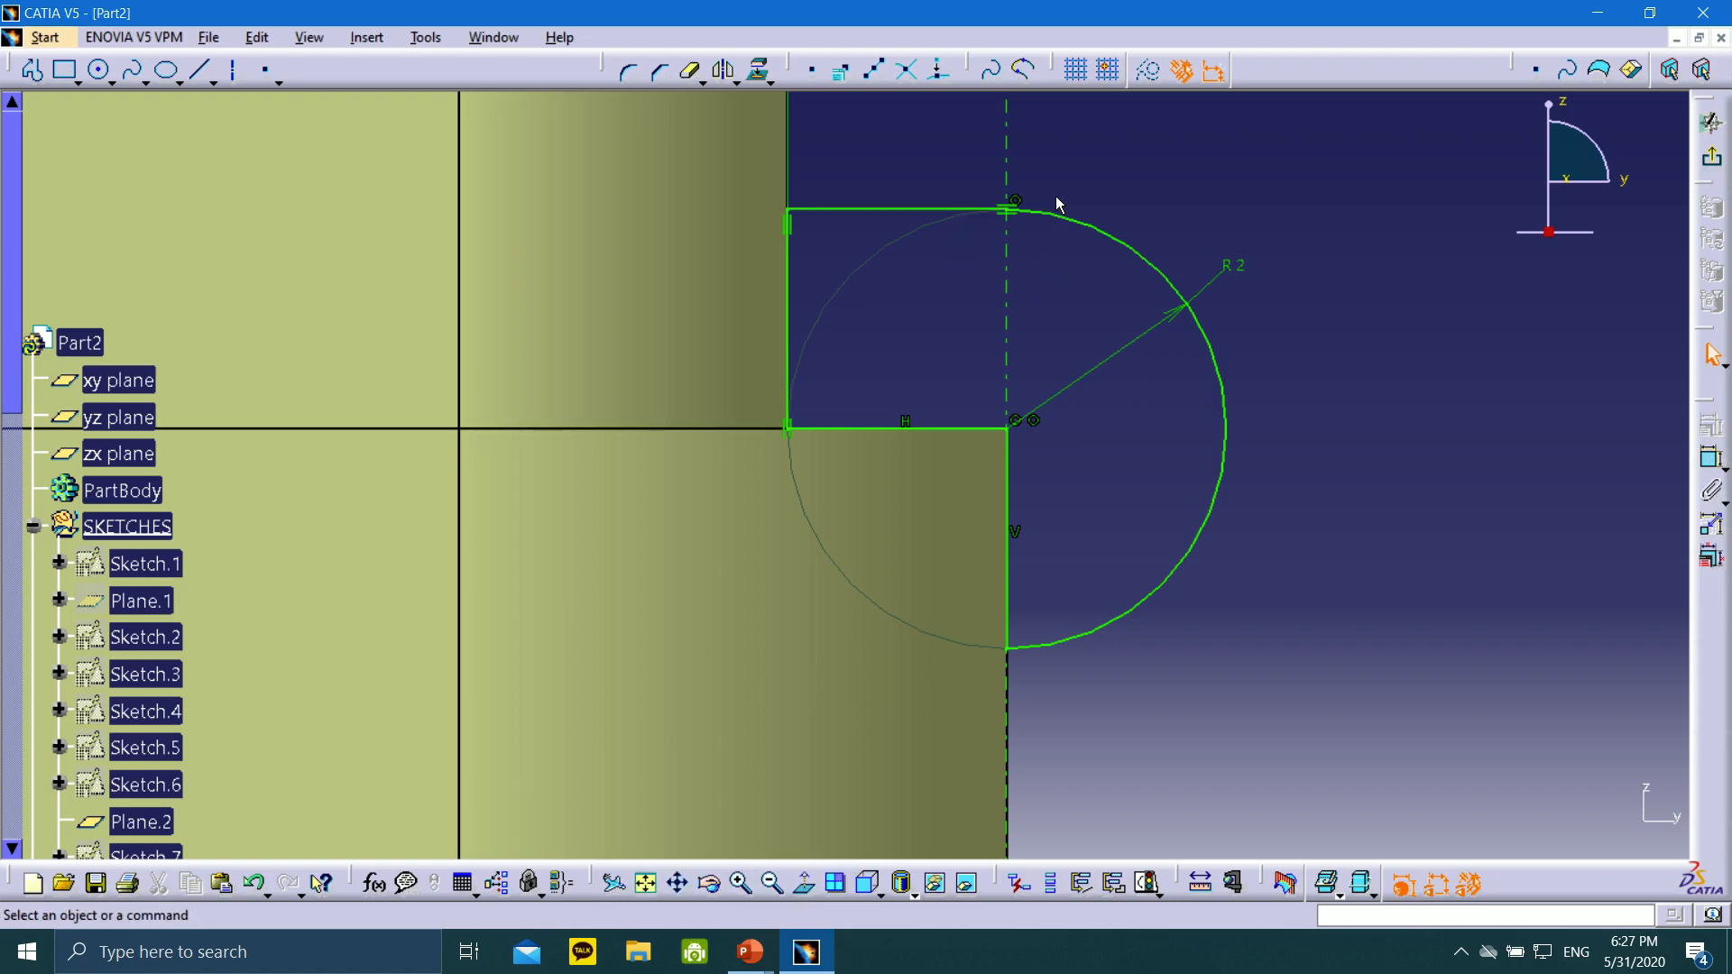
Inspect the two closed groove profiles, examining their corners and tangent joins up close and their position on the body
scroll(1000, 343, up, 1)
middle_drag(999, 347, 947, 541)
click(962, 398)
mouse_move(958, 403)
middle_down()
mouse_move(989, 189)
mouse_move(886, 567)
middle_up()
middle_drag(1041, 626, 966, 325)
click(971, 619)
mouse_move(946, 603)
middle_down()
mouse_move(971, 619)
mouse_move(862, 225)
middle_up()
mouse_move(991, 511)
middle_down()
mouse_move(1019, 641)
mouse_move(1056, 696)
mouse_move(1017, 668)
mouse_move(1133, 721)
mouse_move(993, 688)
mouse_move(914, 709)
middle_up()
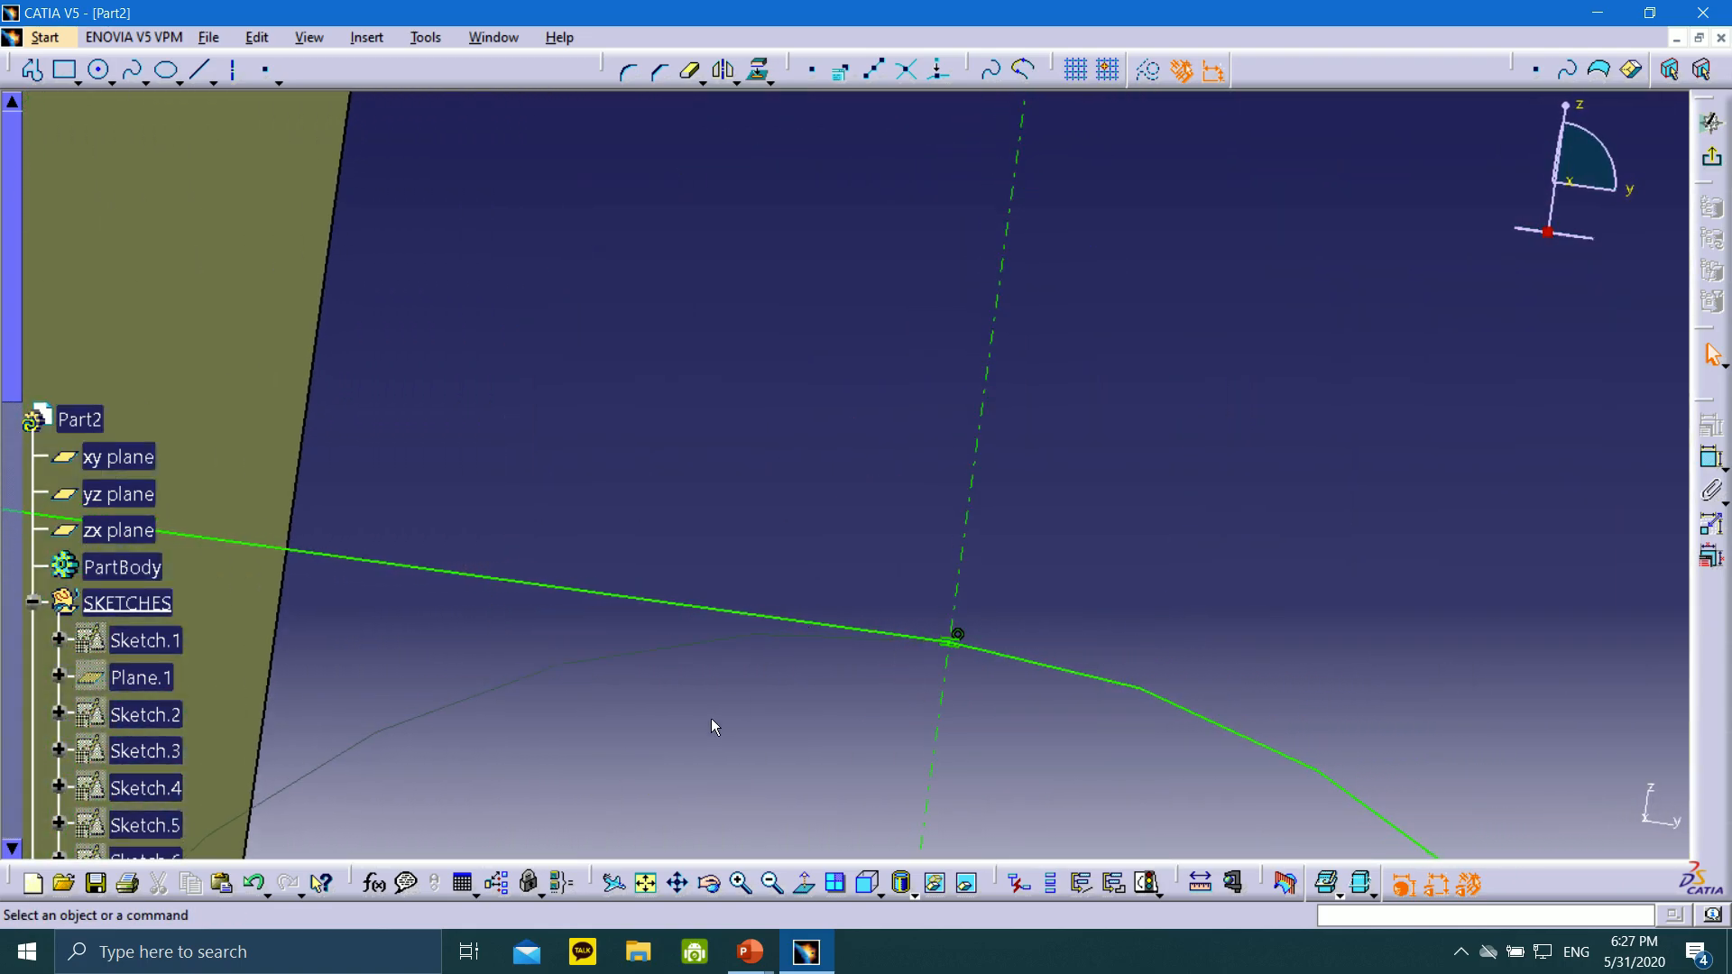
click(864, 880)
mouse_move(809, 277)
middle_down()
mouse_move(816, 494)
mouse_move(862, 632)
middle_up()
mouse_move(965, 370)
middle_down()
mouse_move(998, 607)
mouse_move(1002, 590)
middle_up()
scroll(1019, 690, up, 1)
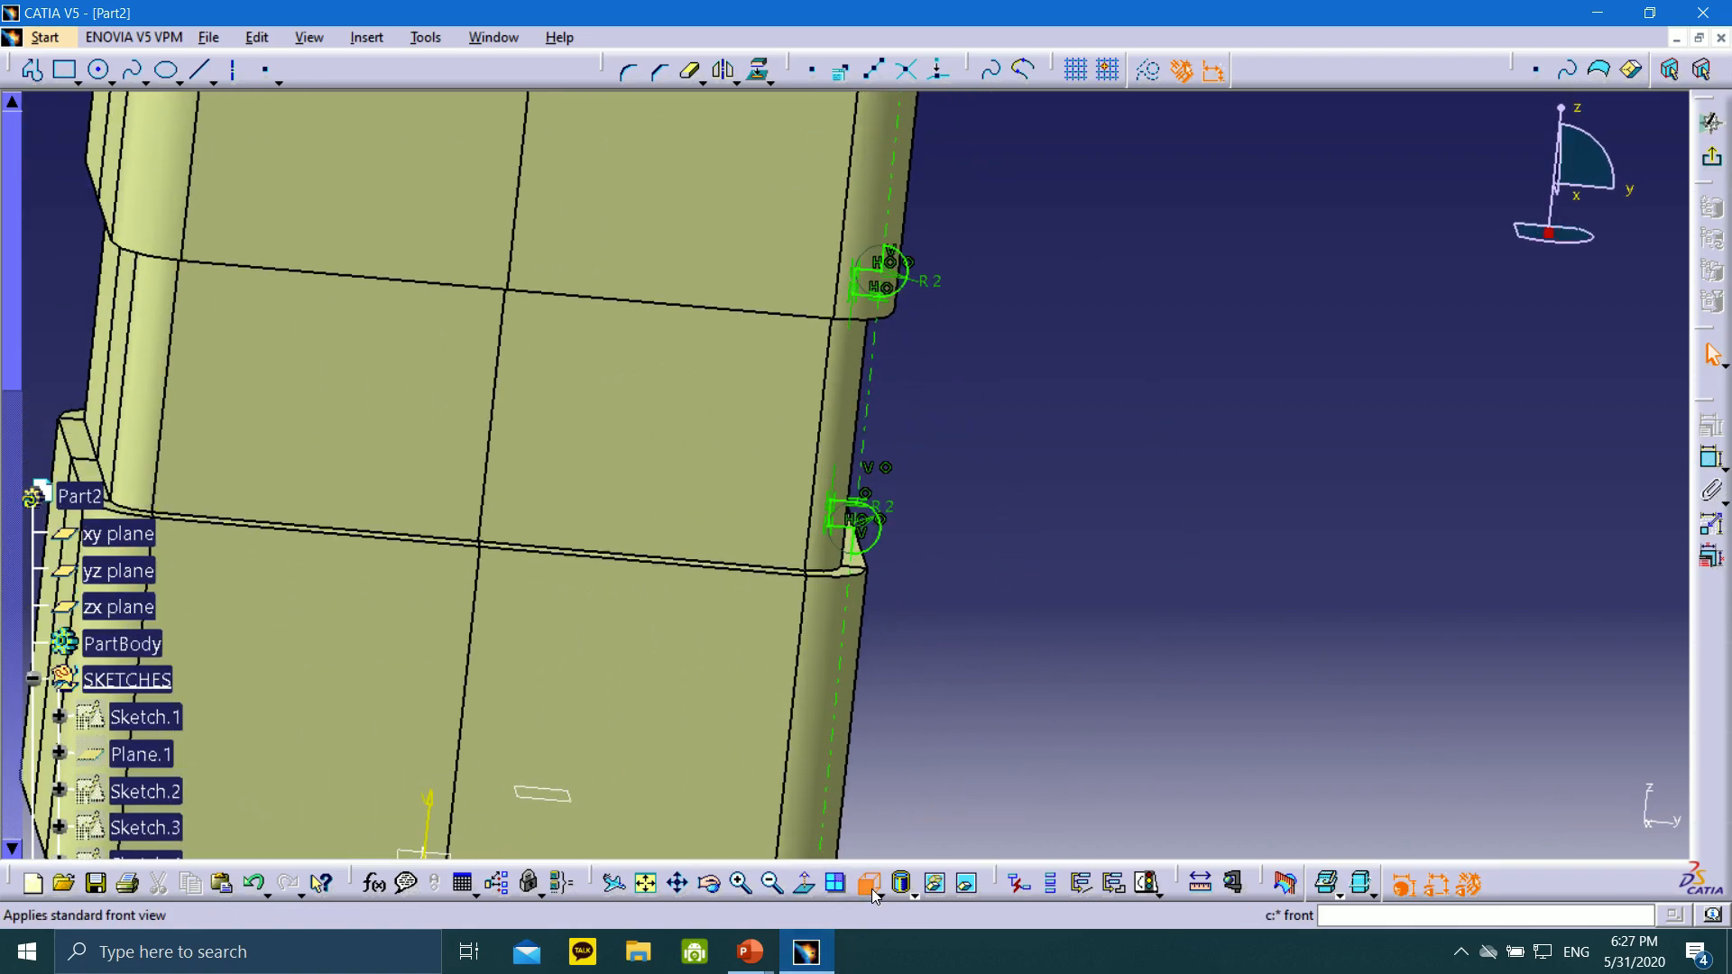
click(869, 885)
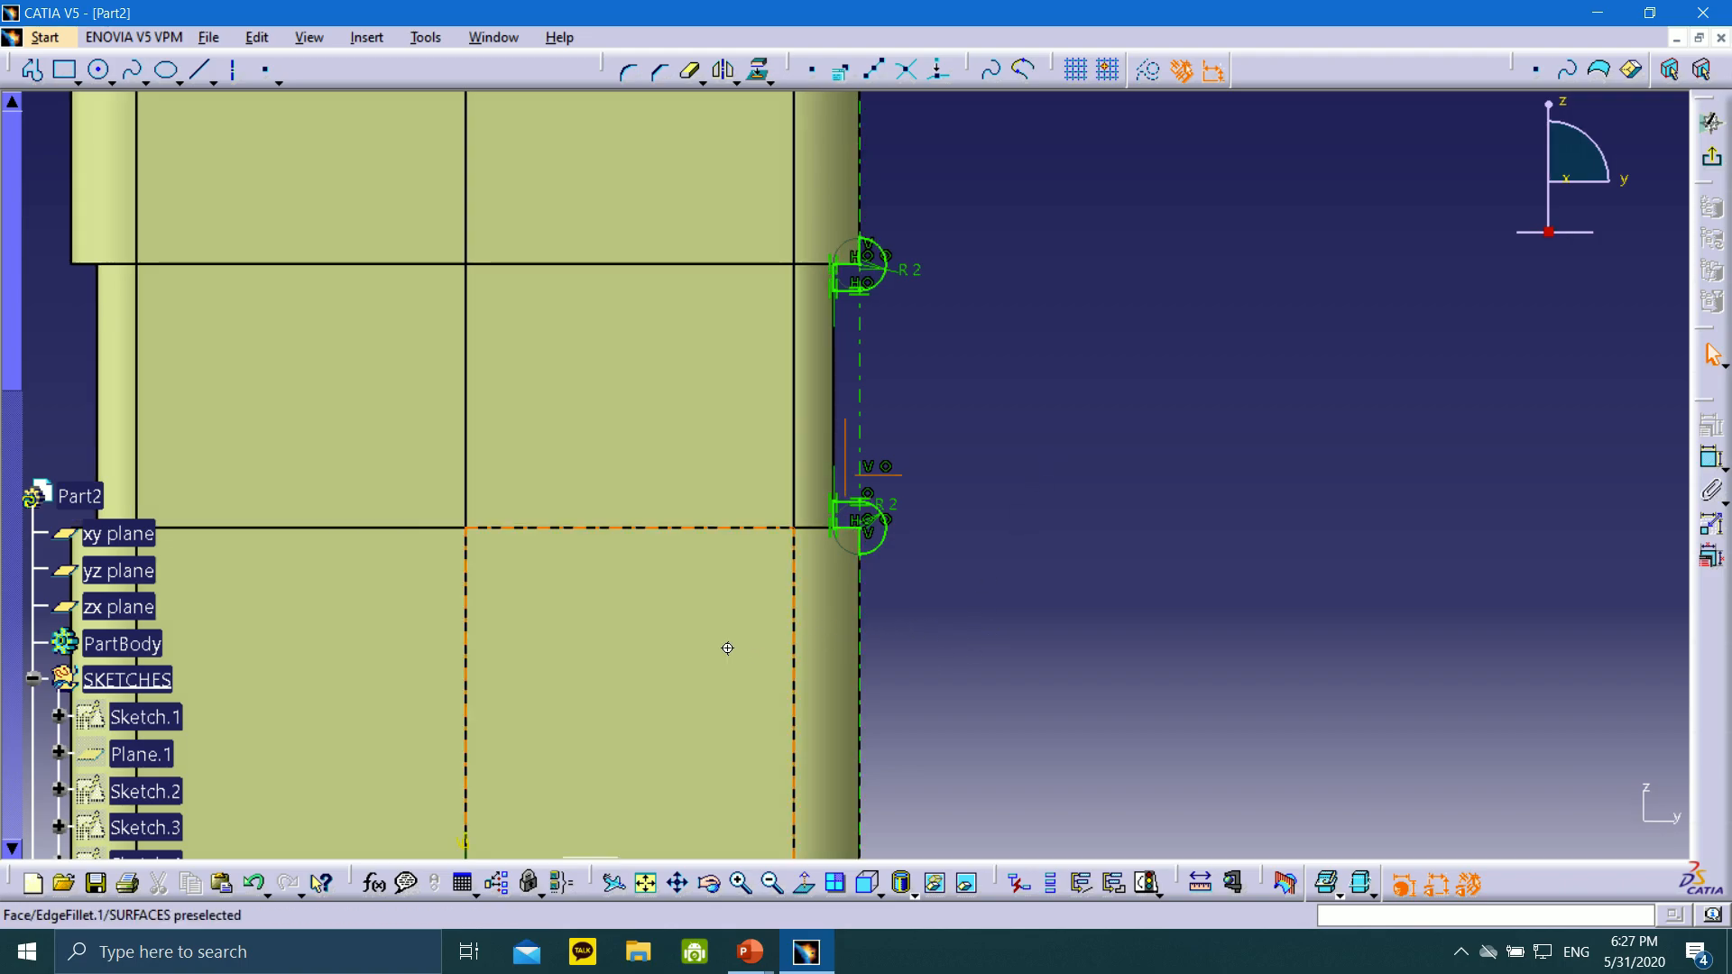
middle_drag(723, 646, 860, 509)
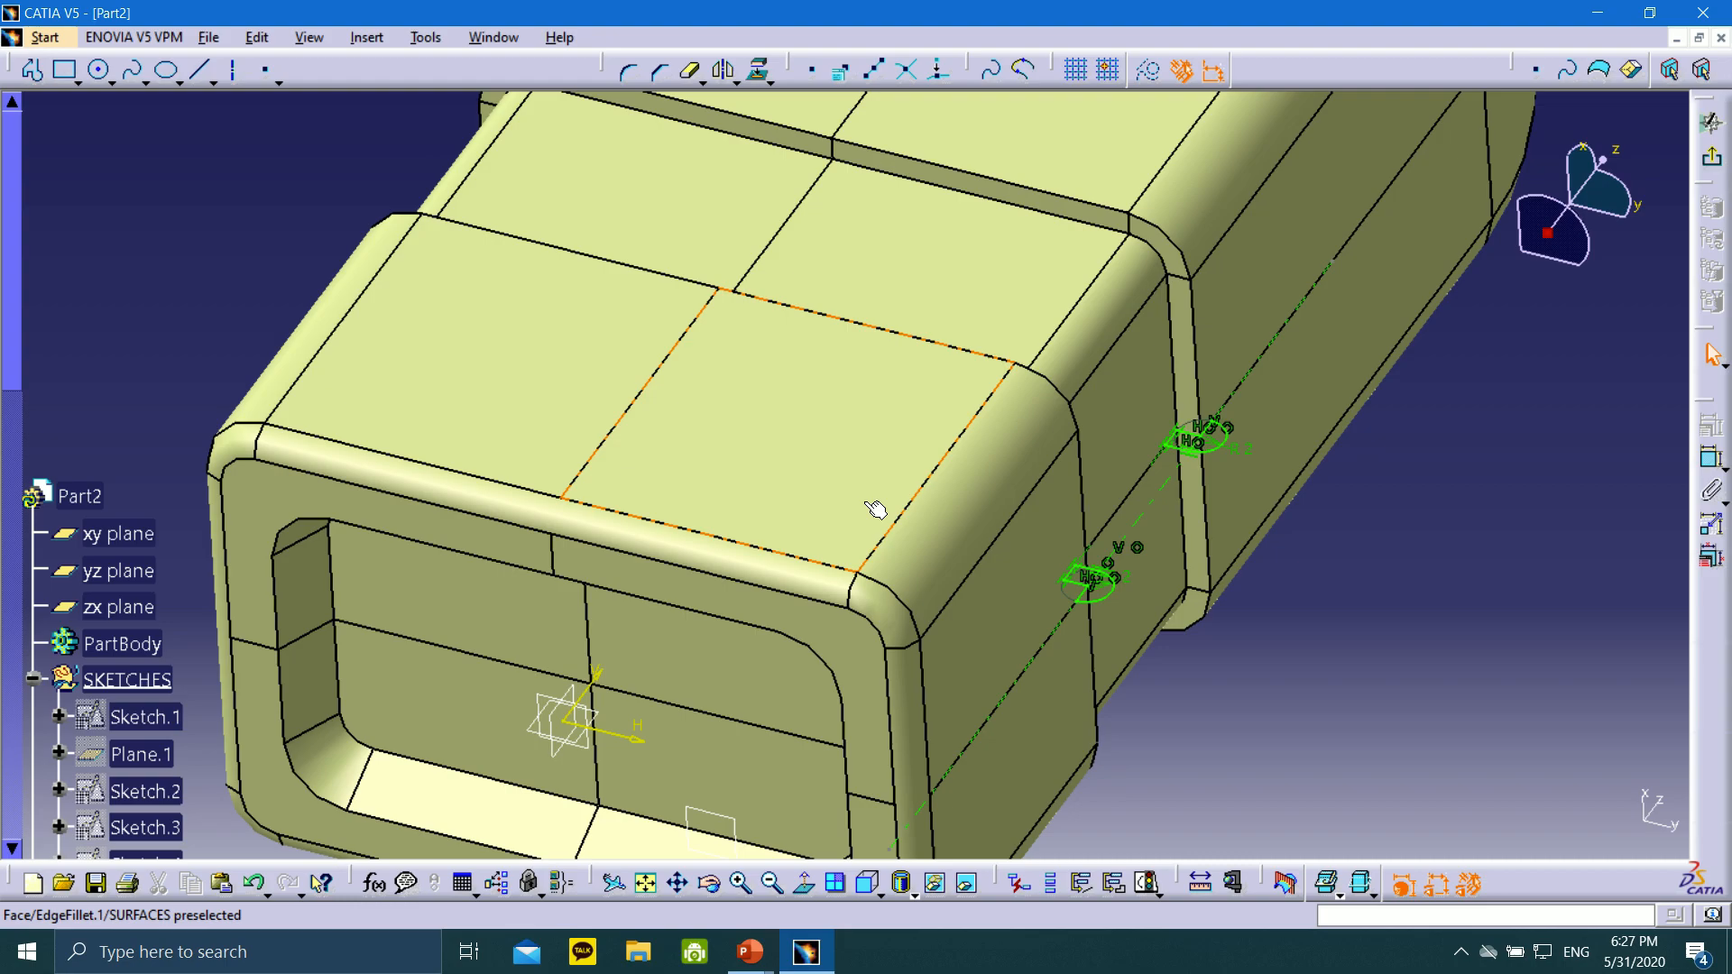
middle_drag(976, 556, 1082, 455)
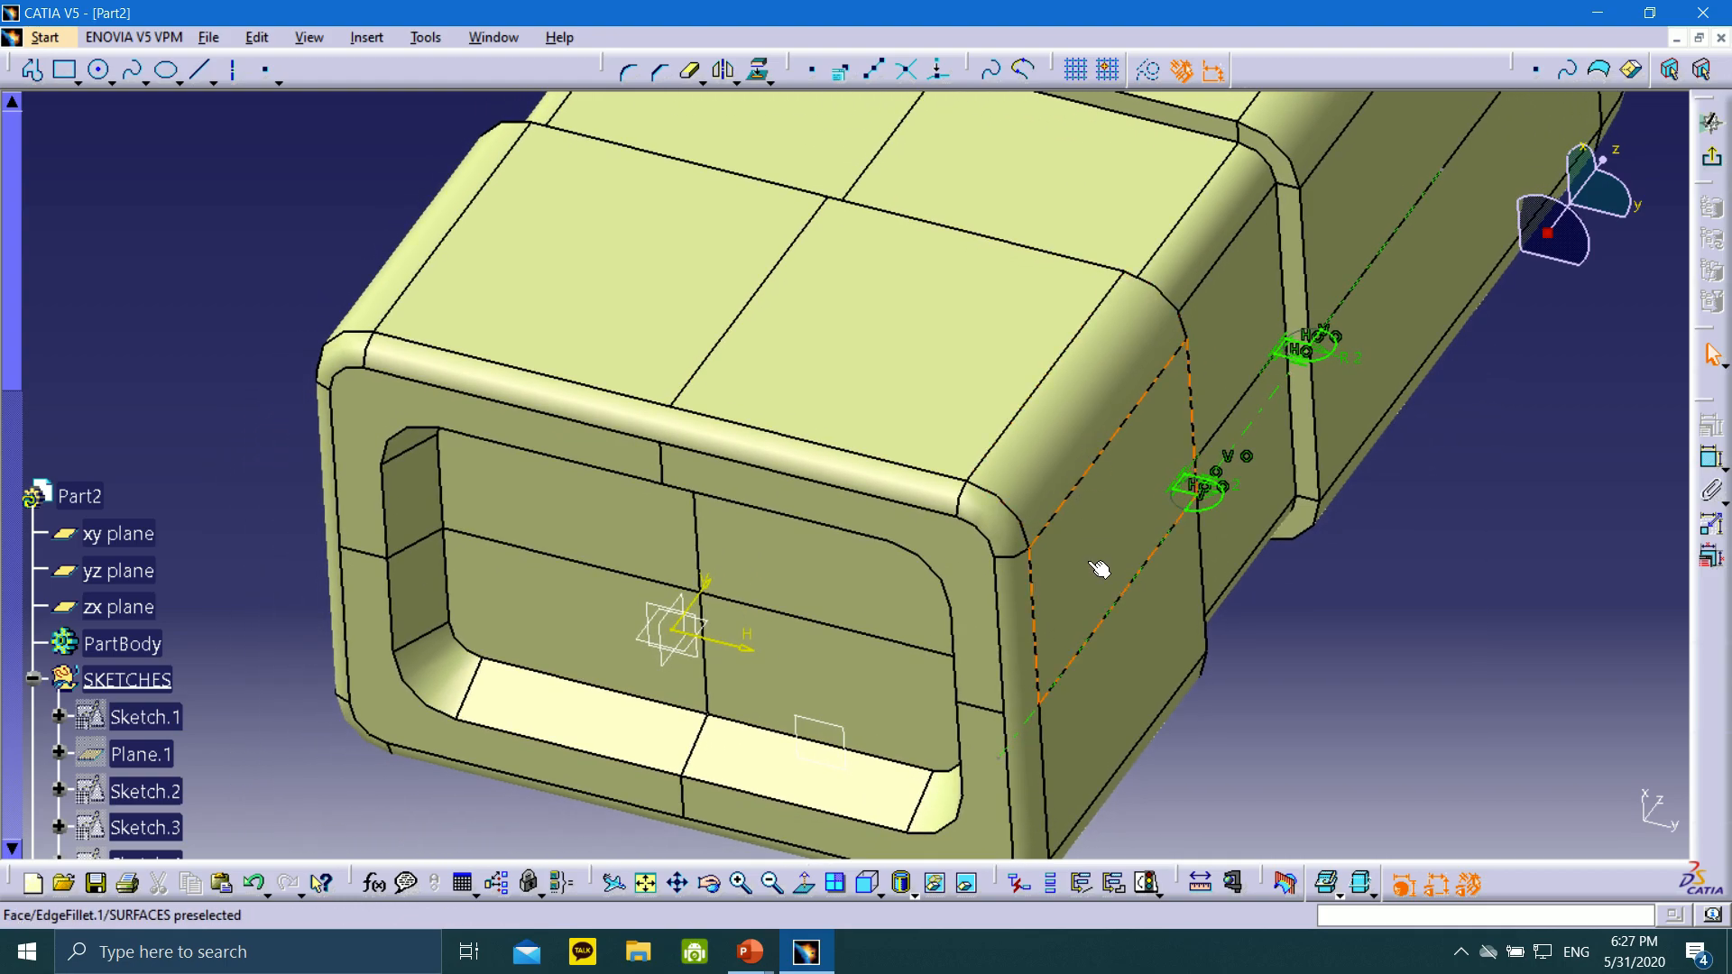
middle_drag(1092, 564, 1077, 512)
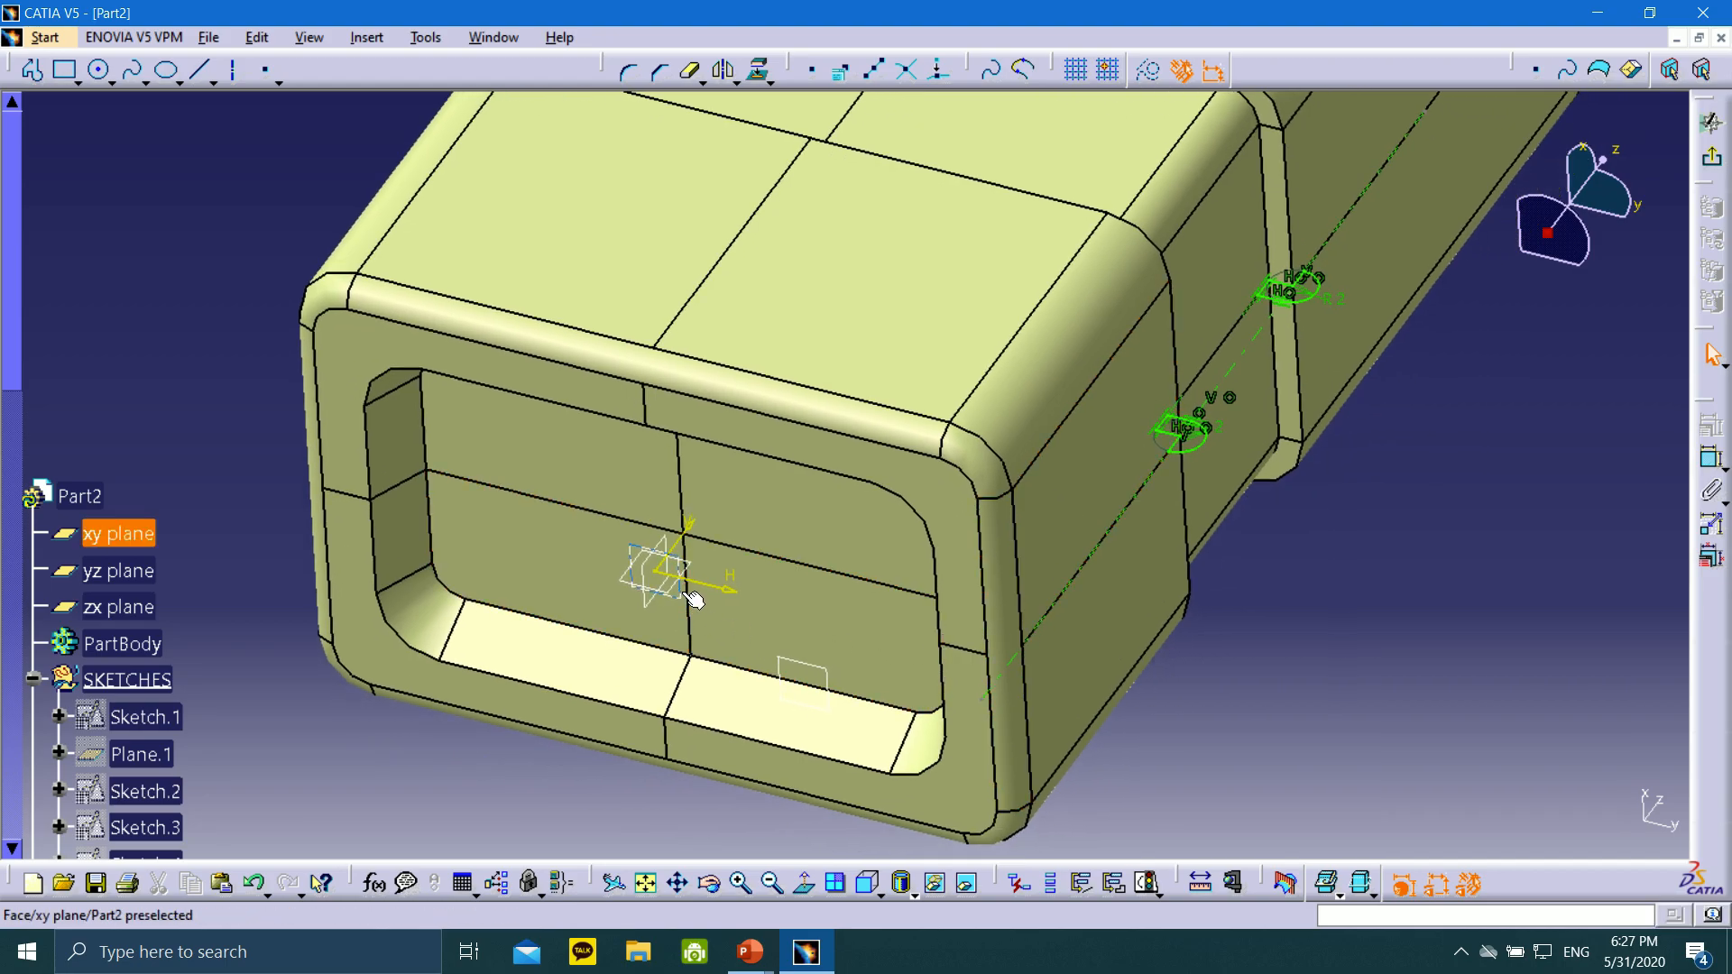
Rename the active groove profile sketch as Sketch.9 and leave the sketch
scroll(225, 724, down, 5)
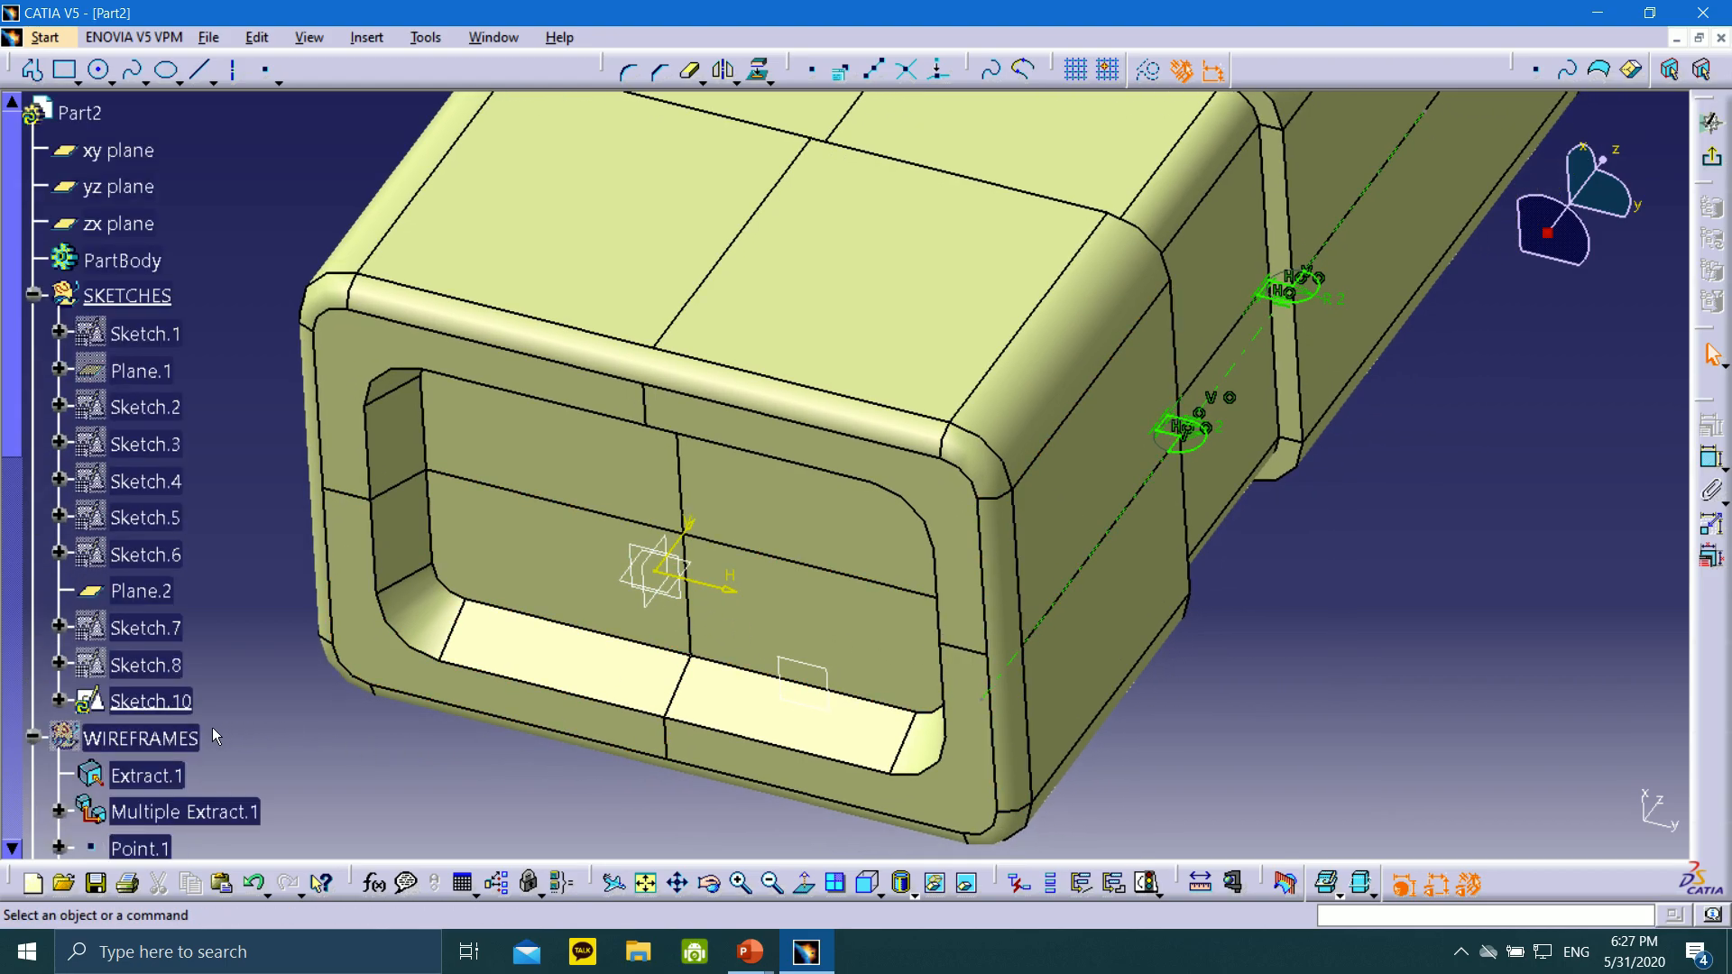
right_click(170, 713)
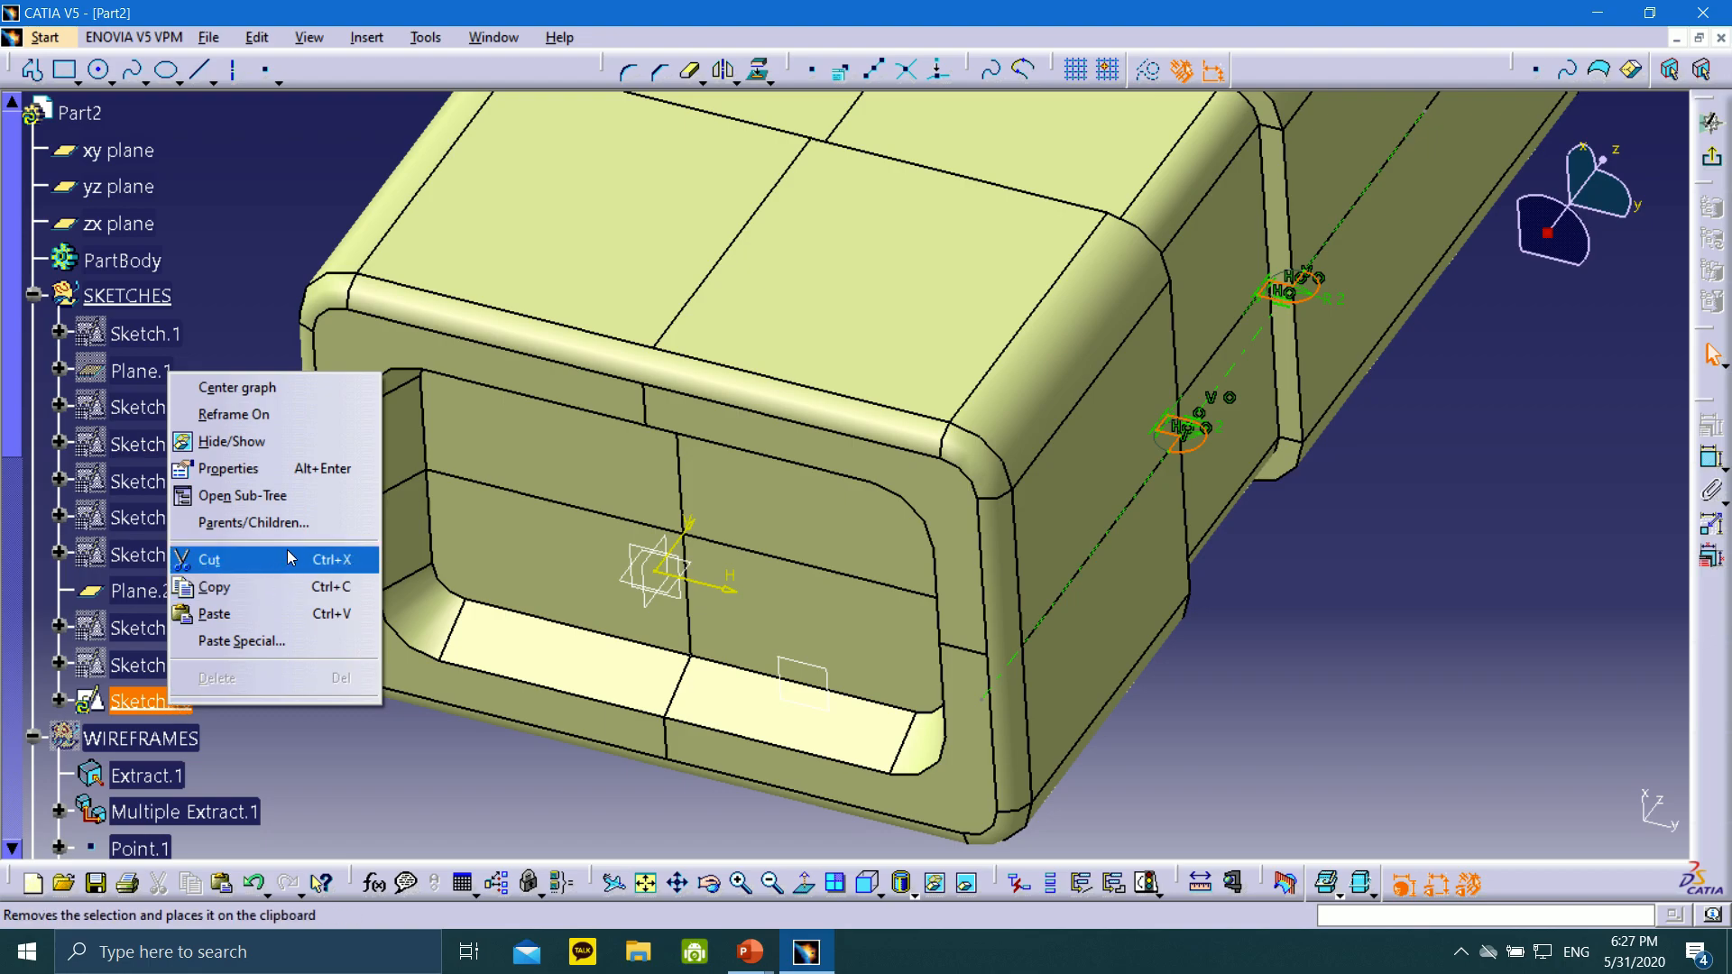
click(228, 469)
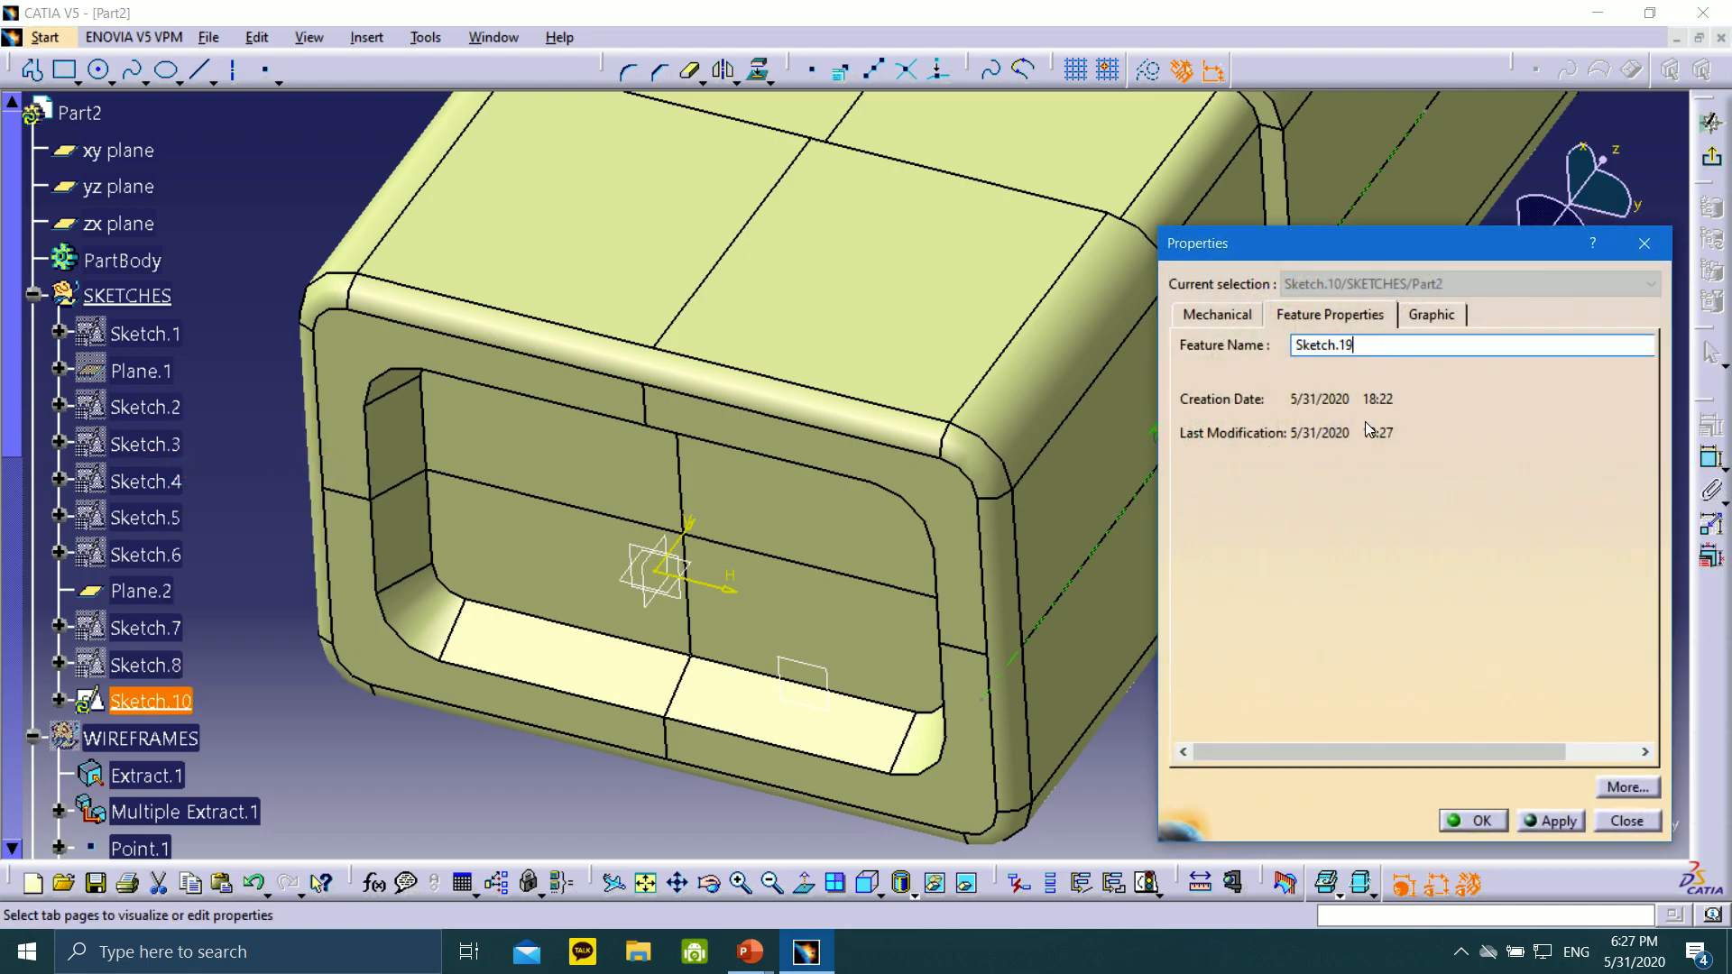
key(BackSpace)
key(BackSpace)
text(9)
click(1489, 821)
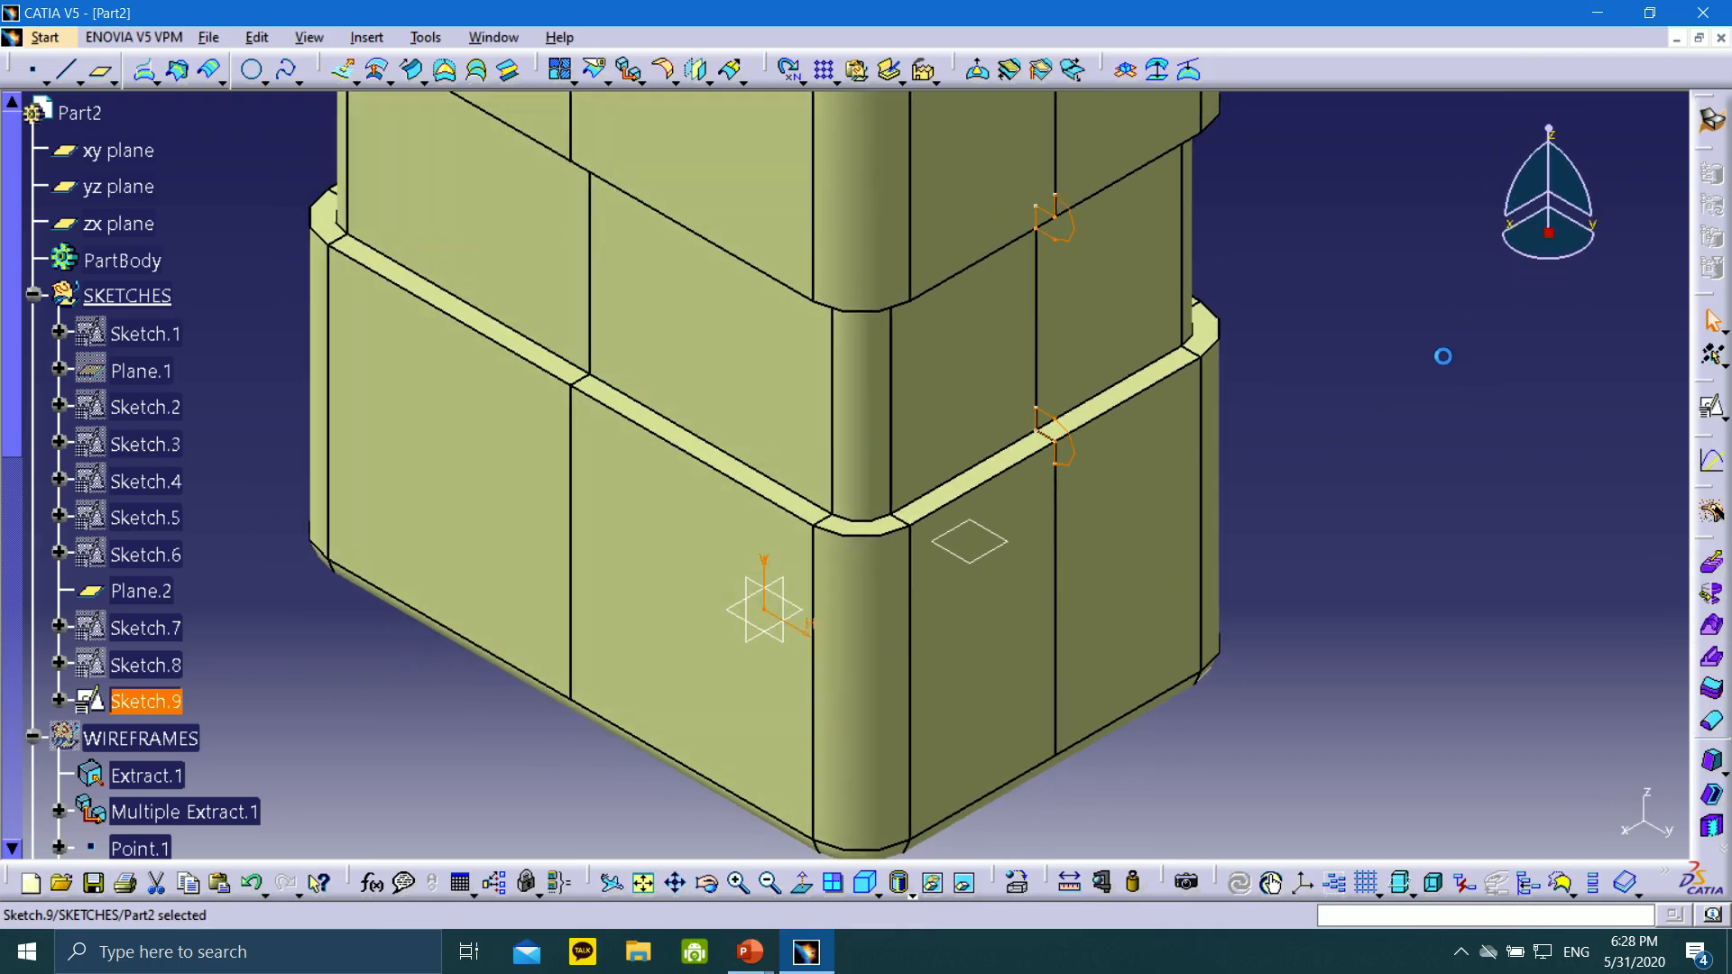
mouse_move(553, 553)
middle_down()
mouse_move(773, 309)
mouse_move(773, 658)
mouse_move(794, 495)
mouse_move(1056, 456)
mouse_move(990, 355)
mouse_move(1356, 515)
mouse_move(746, 452)
mouse_move(769, 560)
mouse_move(1029, 619)
mouse_move(1273, 508)
mouse_move(1280, 626)
mouse_move(1241, 689)
middle_up()
middle_drag(619, 522, 1238, 672)
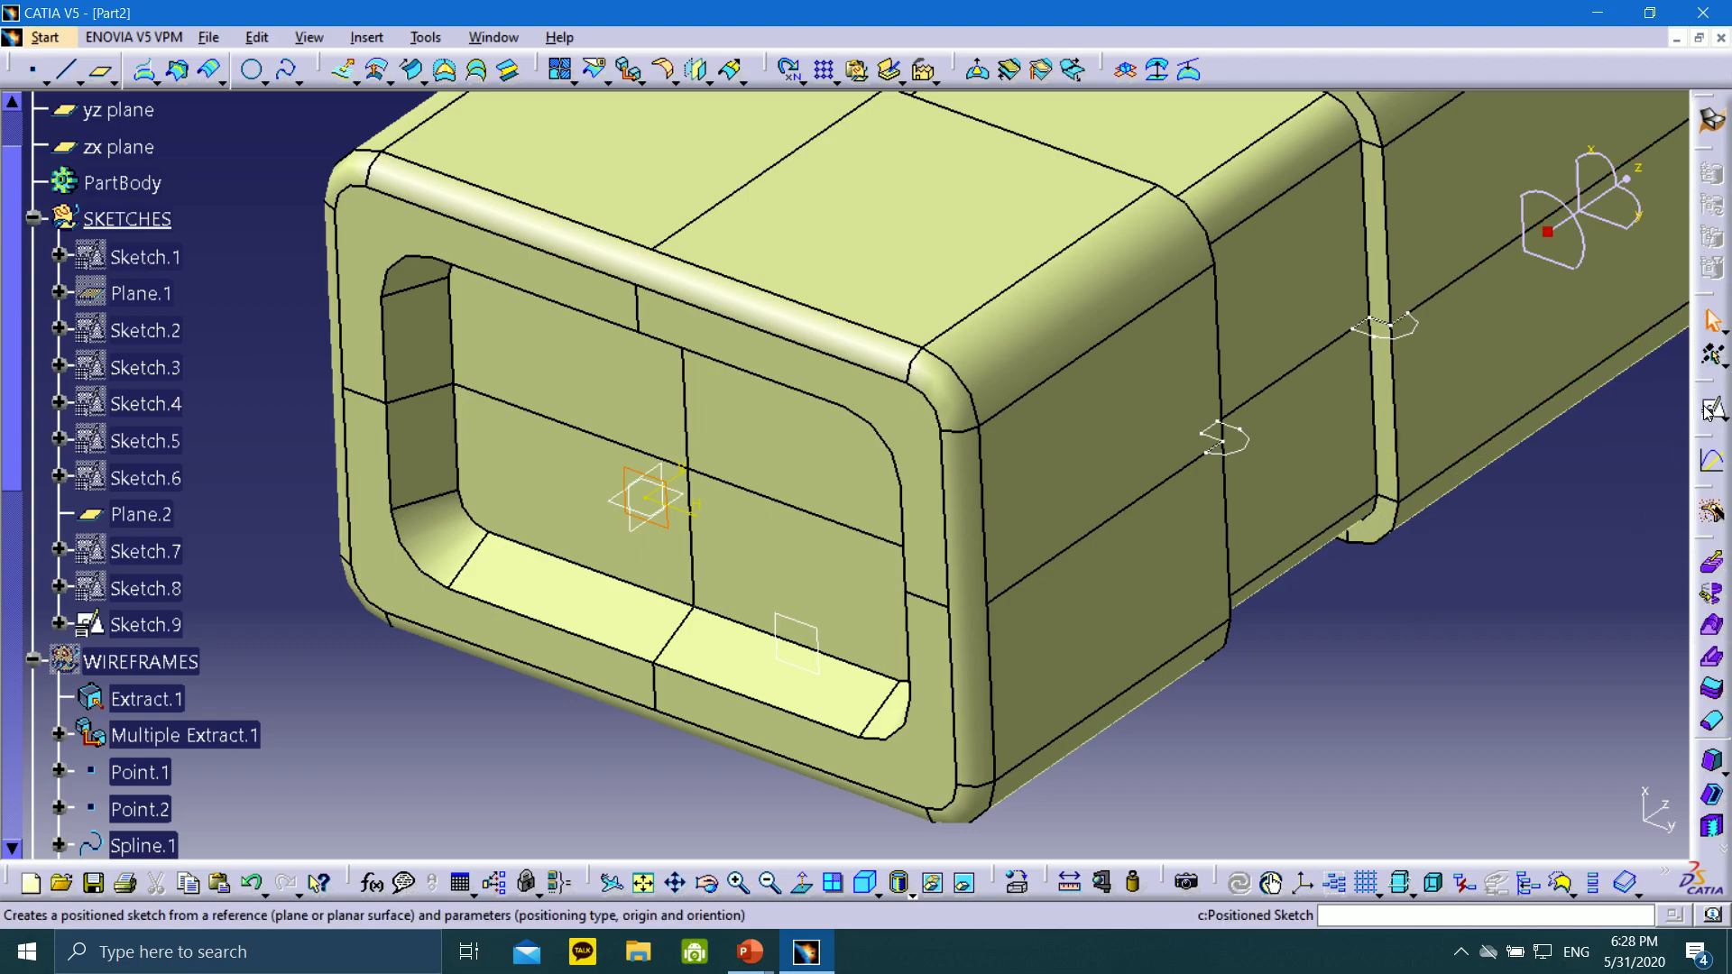
click(1725, 420)
click(1712, 435)
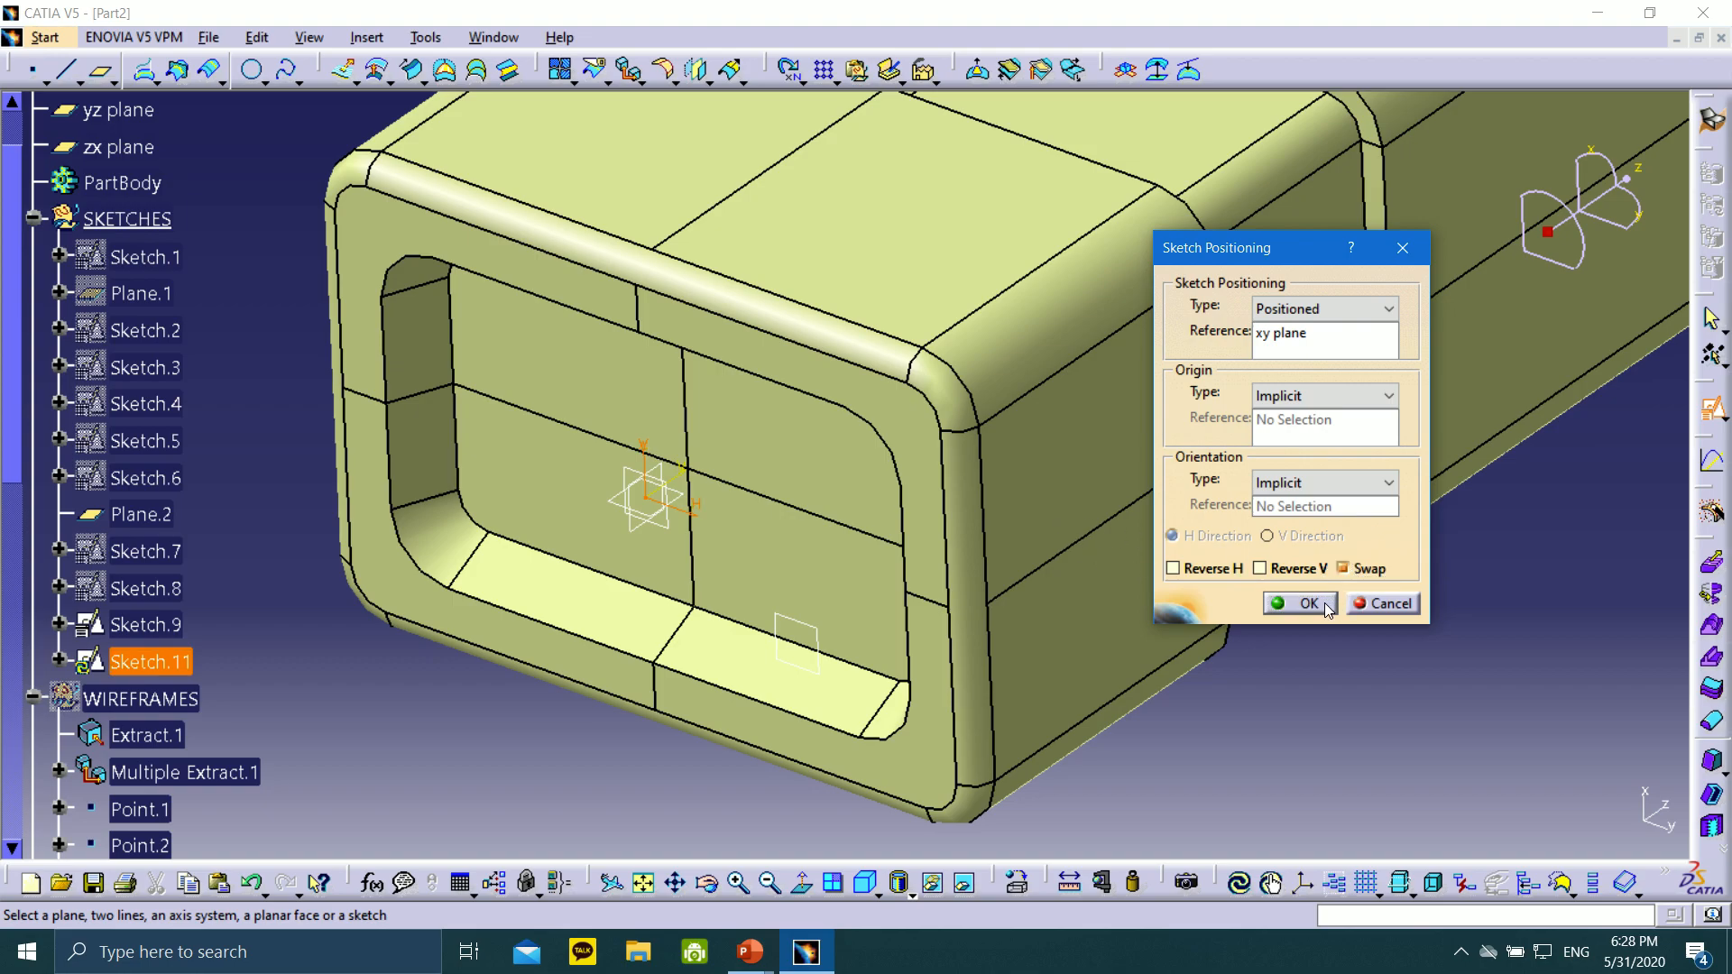
click(1378, 604)
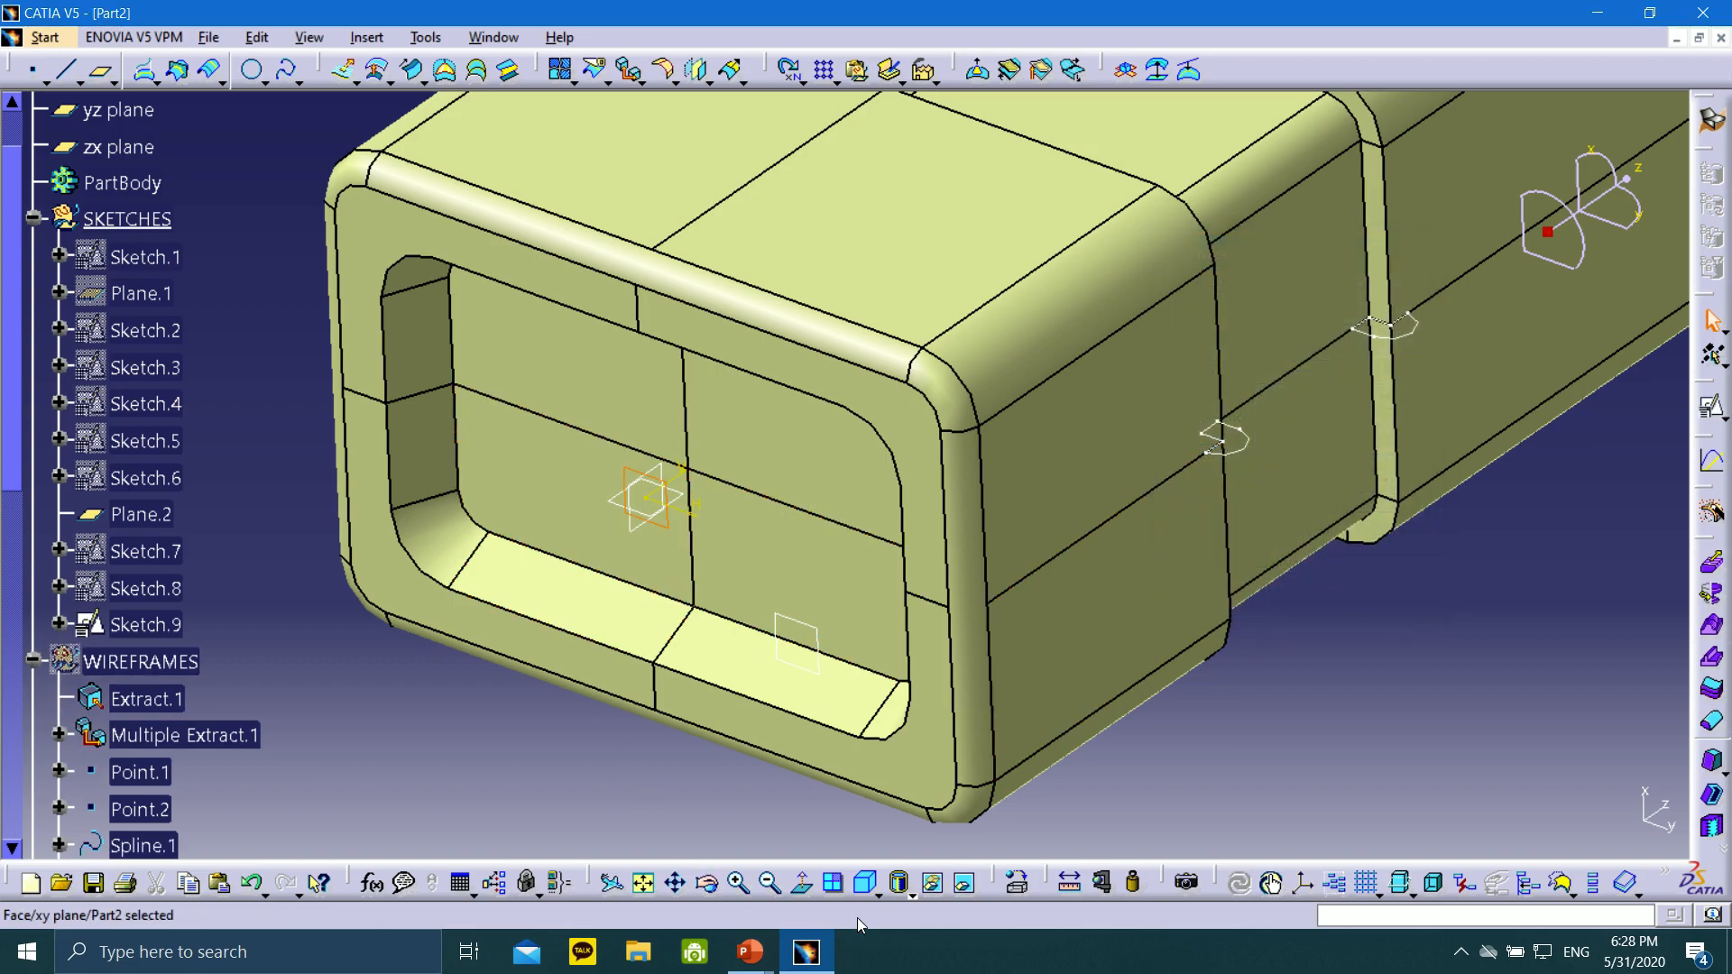
From an isometric view, create a positioned sketch on the xy plane with implicit origin and orientation and swapped H and V axes
click(866, 884)
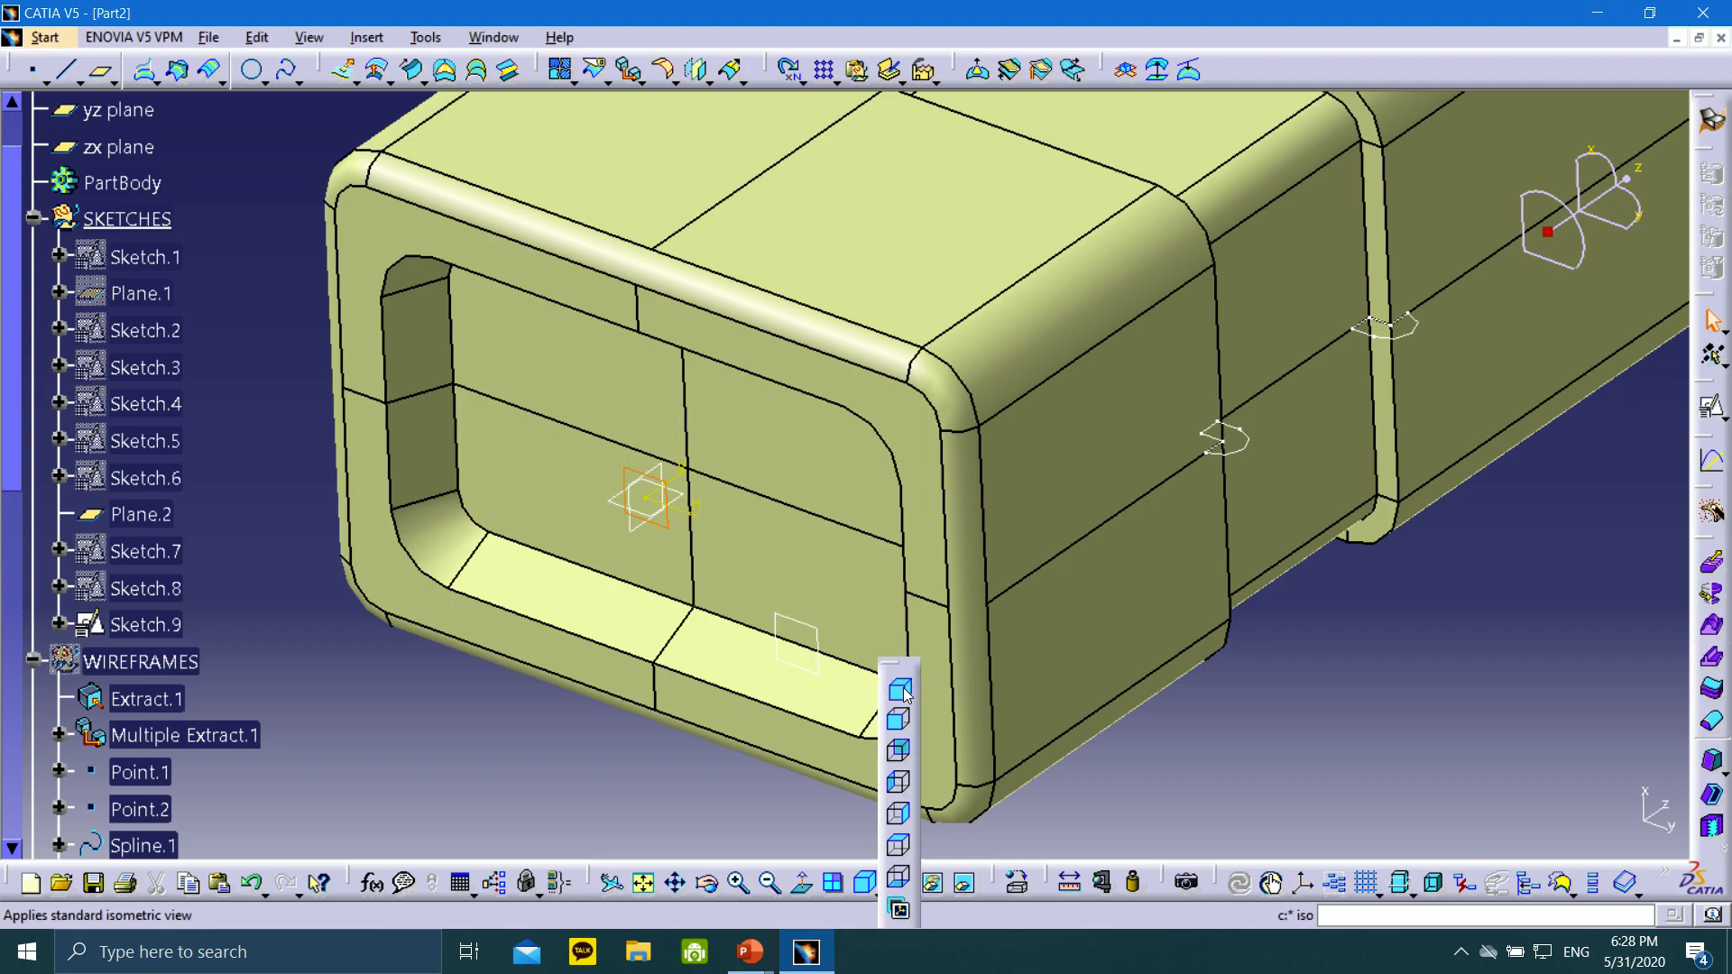
click(905, 692)
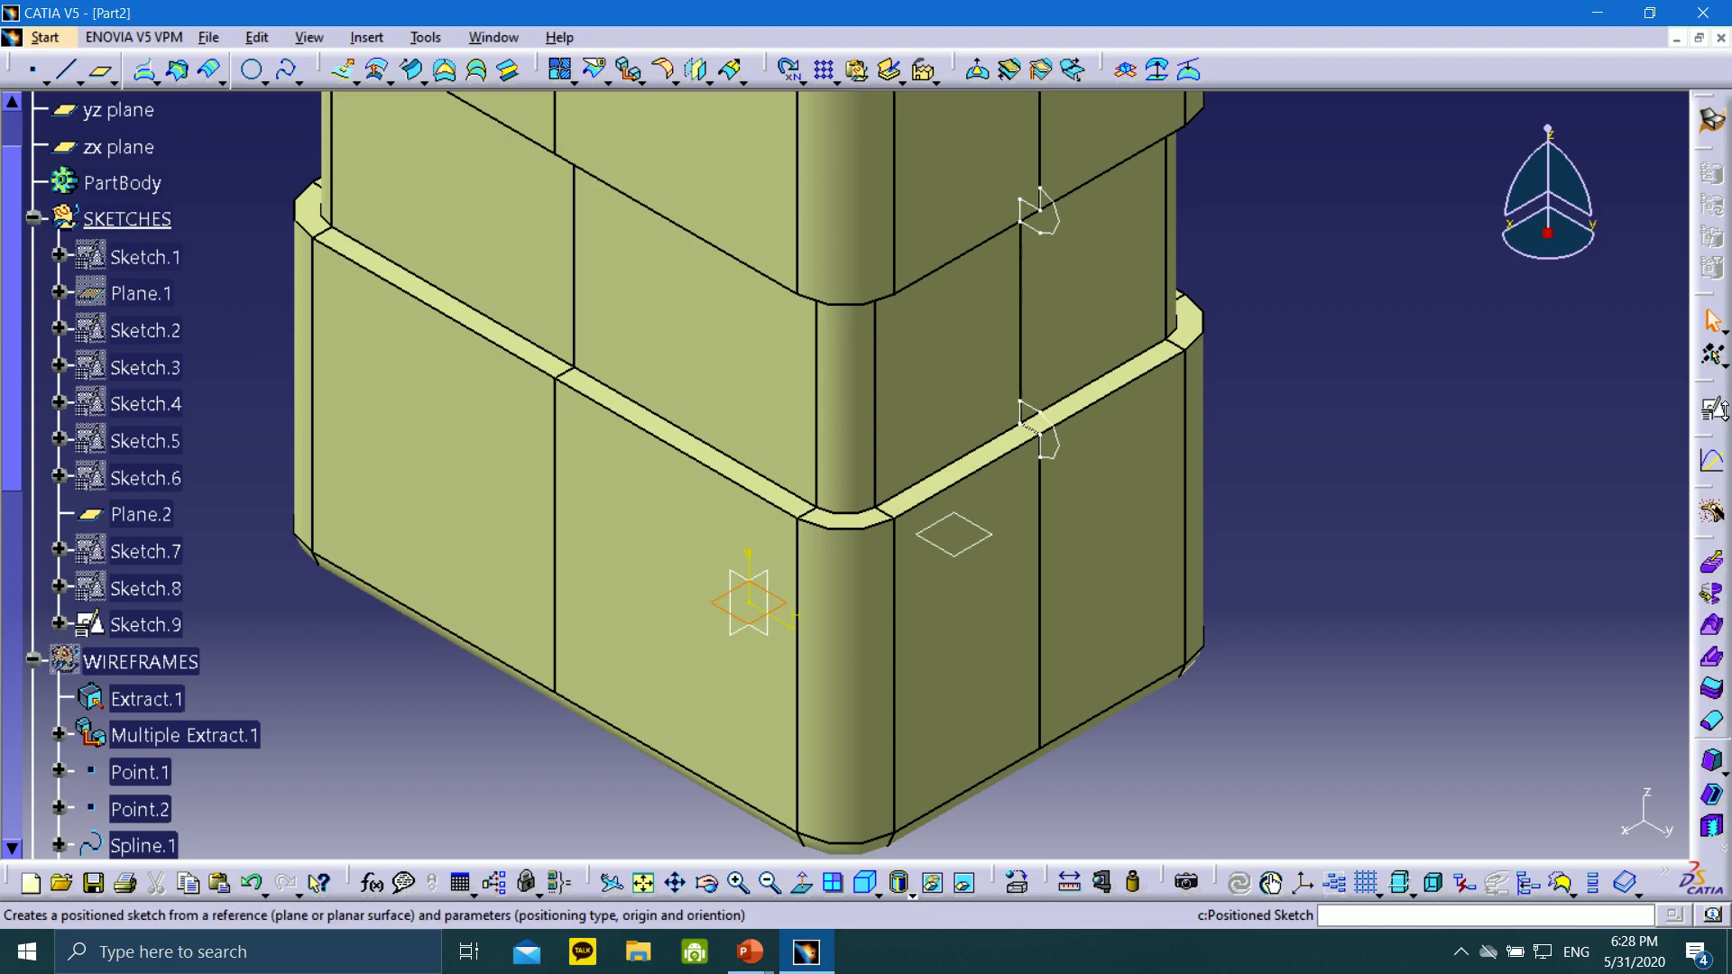
click(1720, 418)
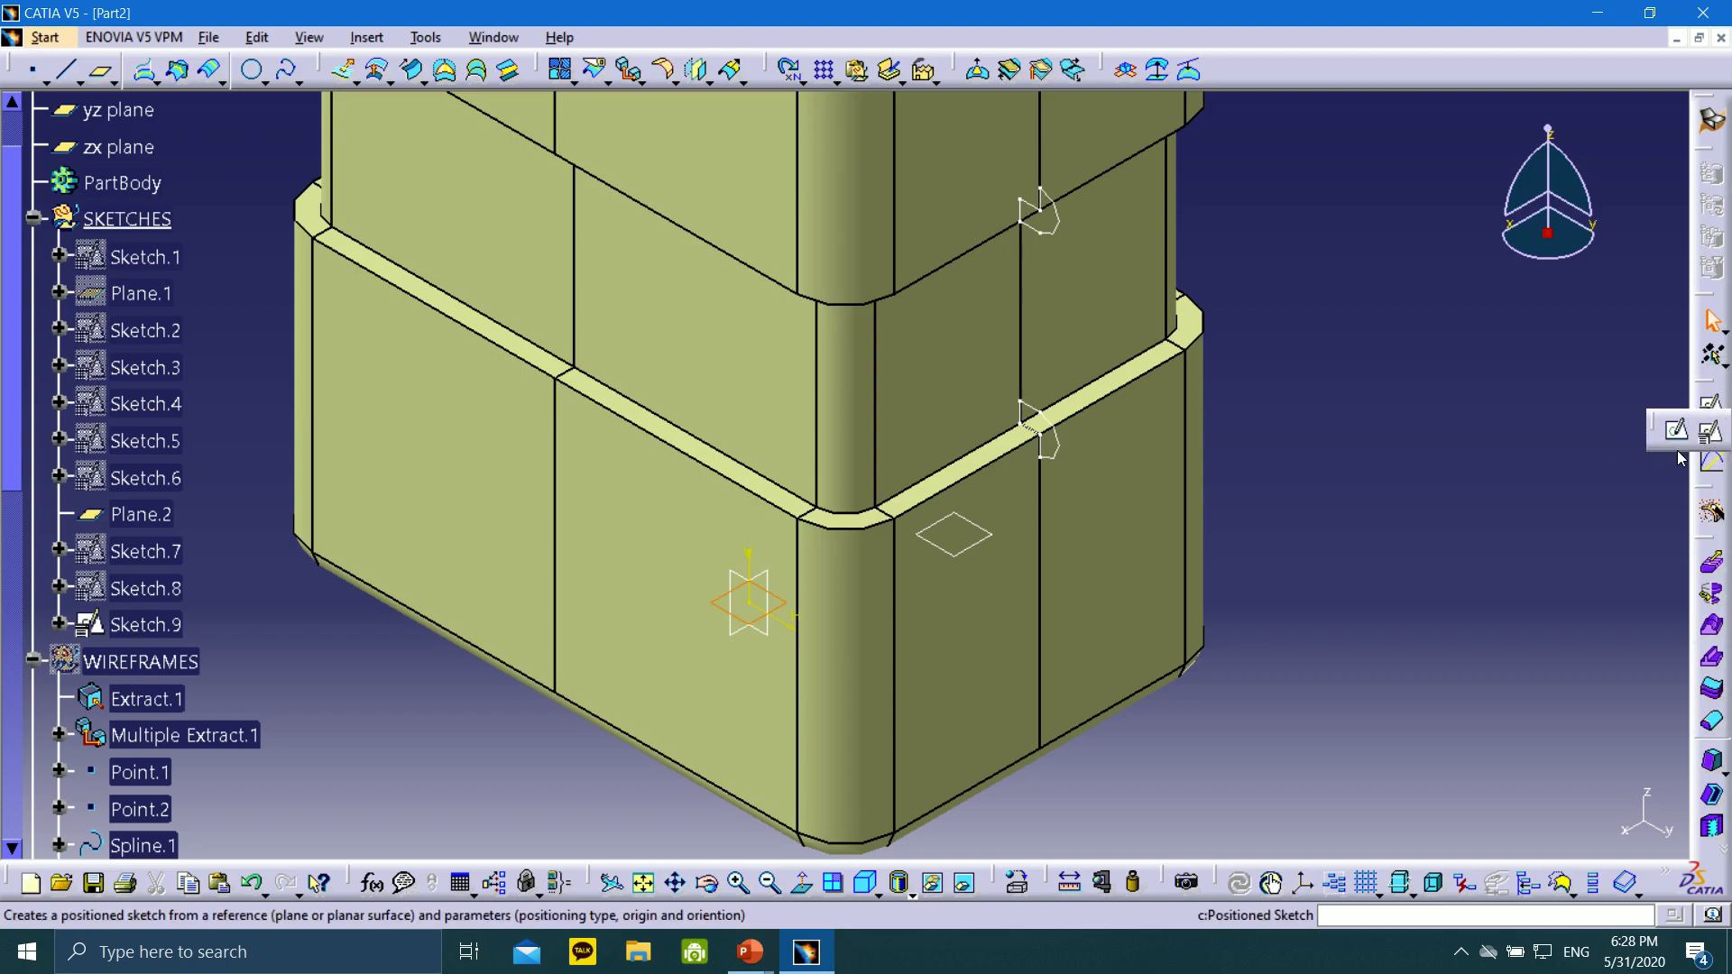
click(1679, 451)
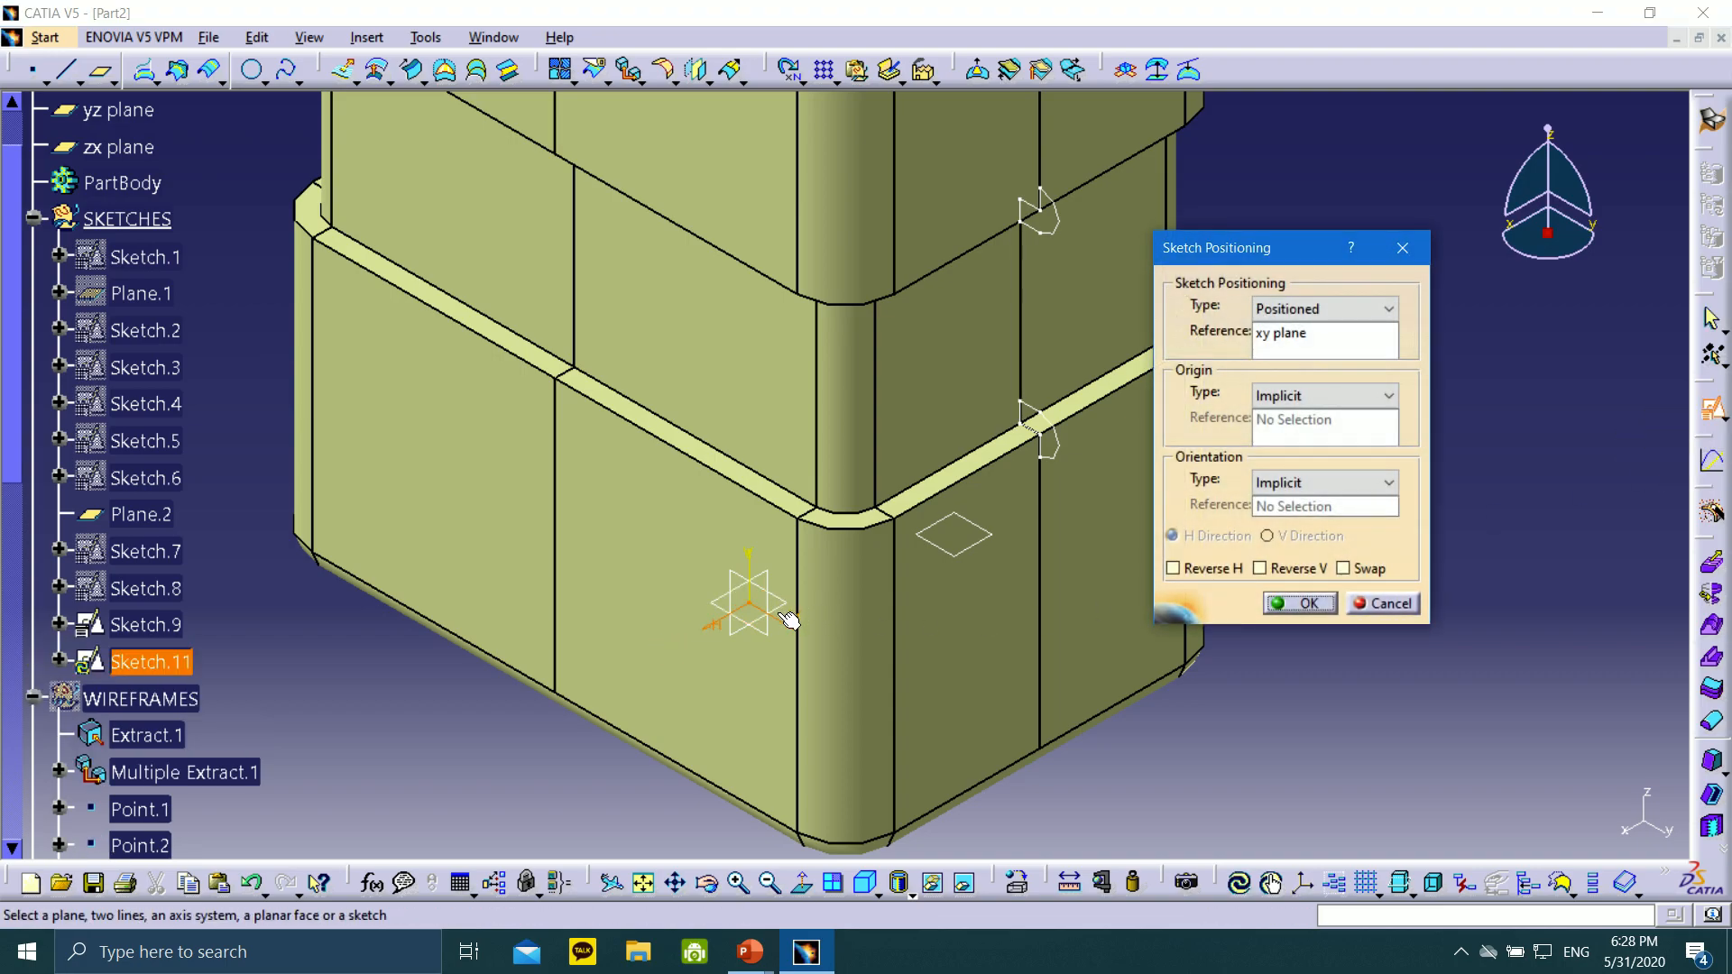
click(1392, 598)
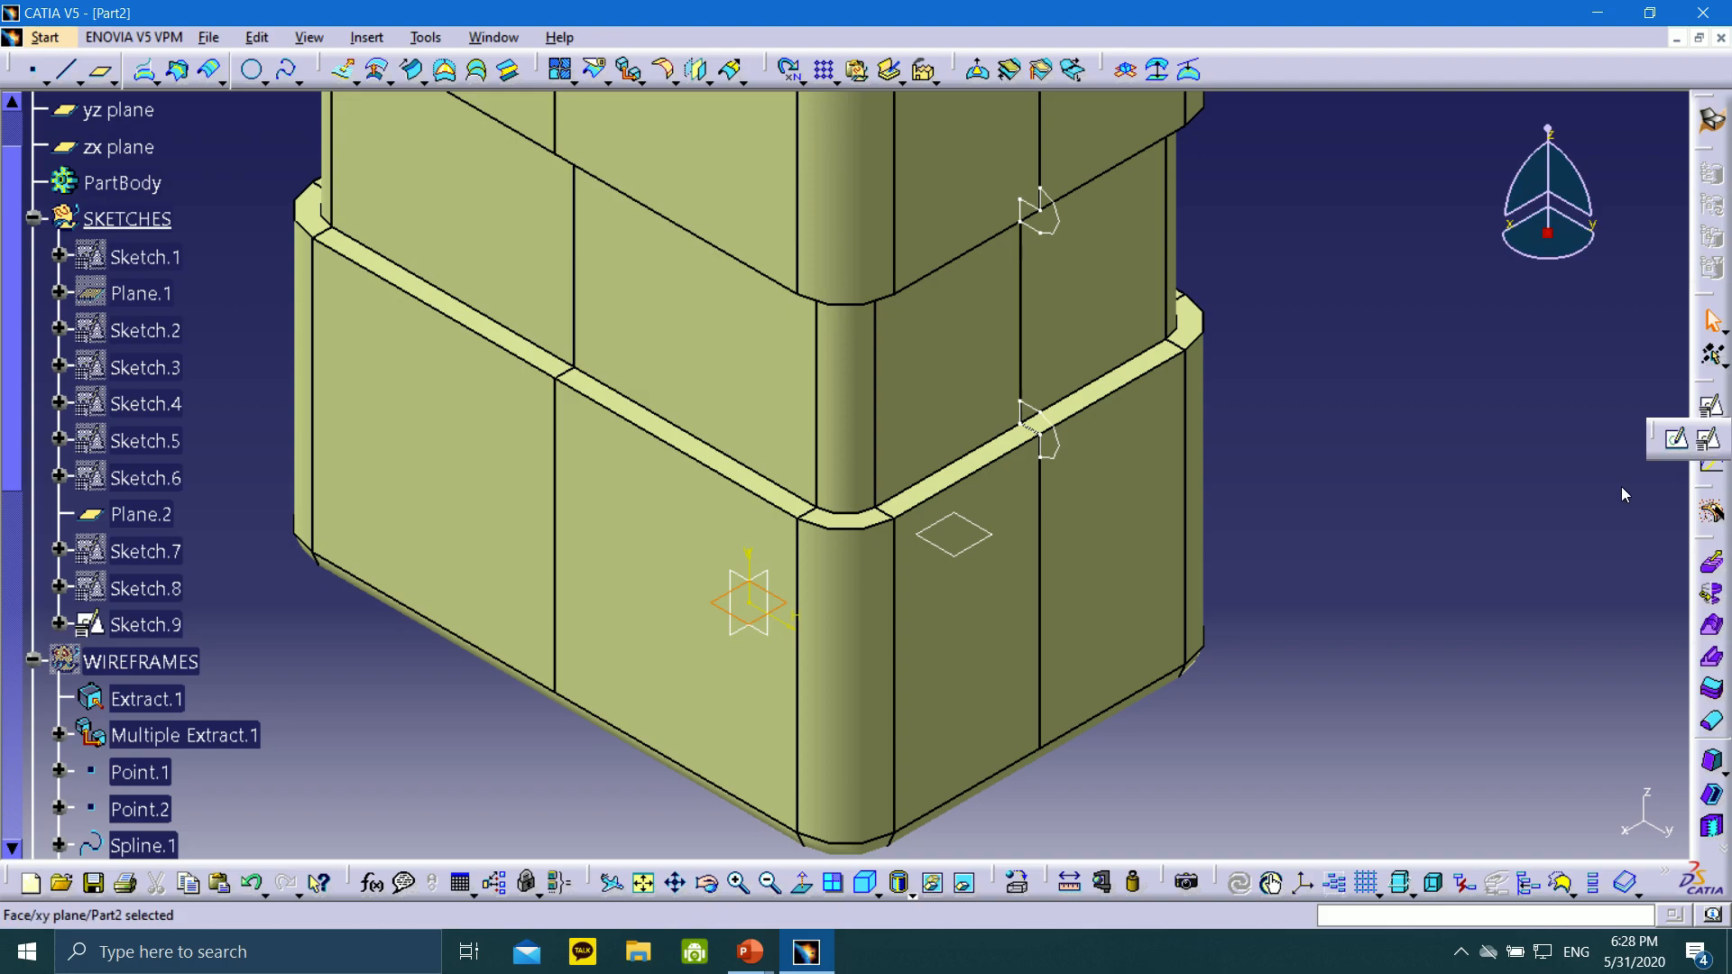
click(1719, 417)
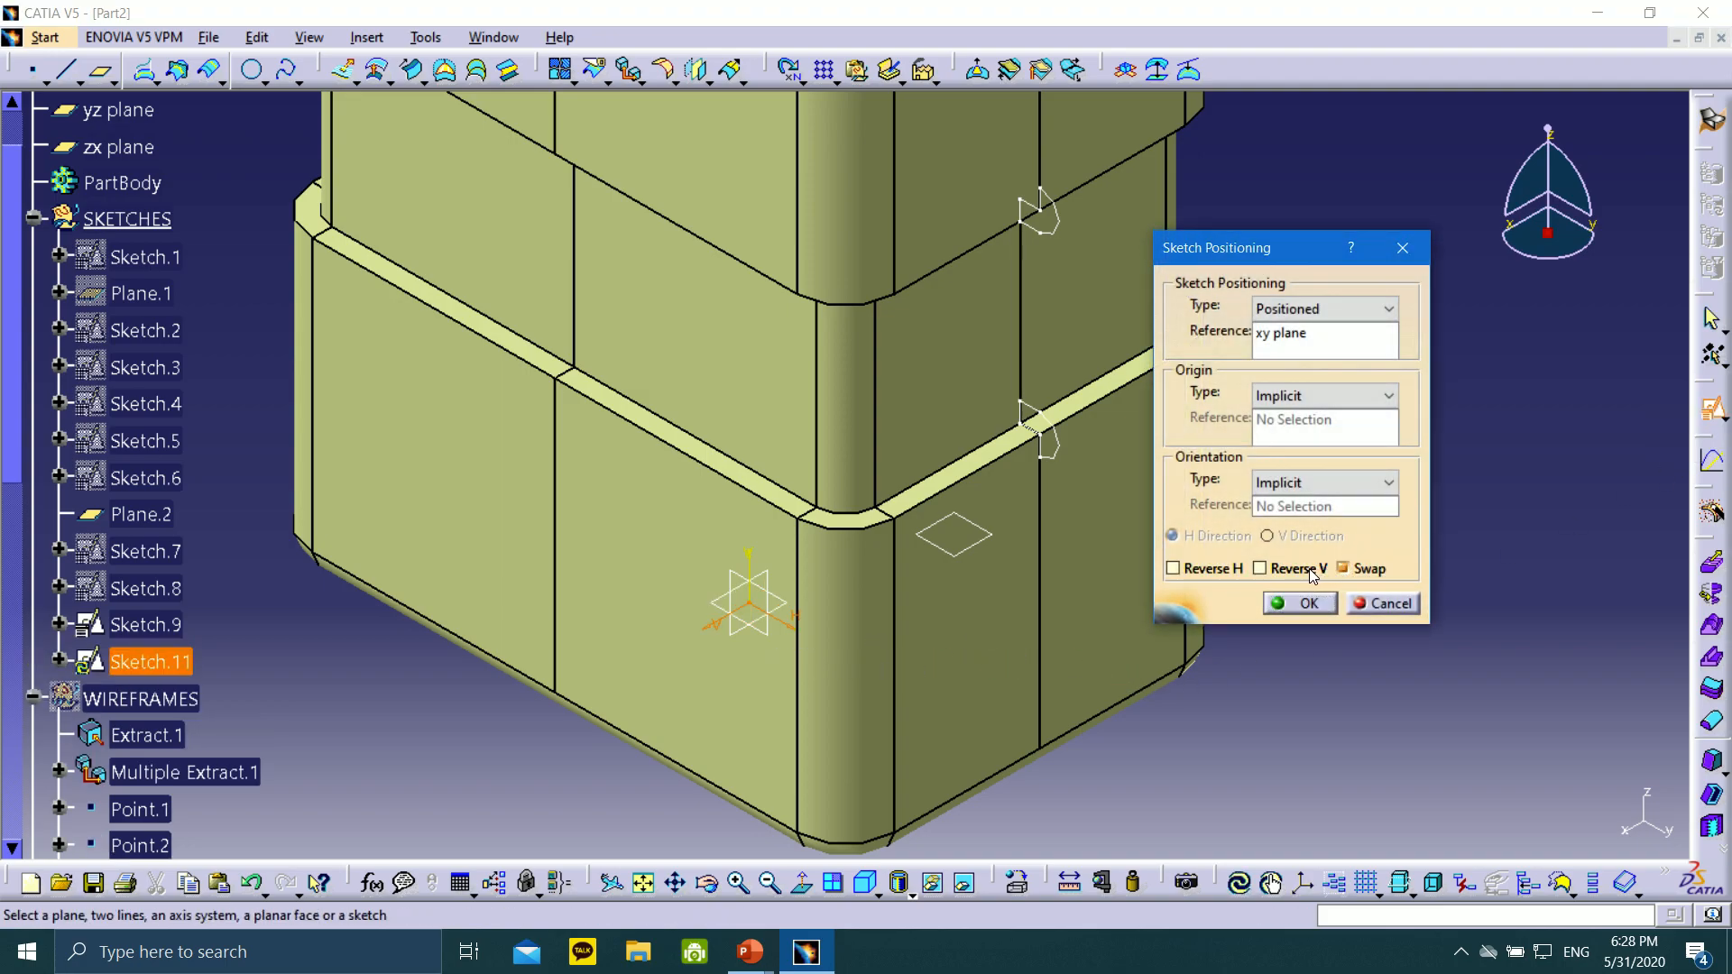
click(1307, 604)
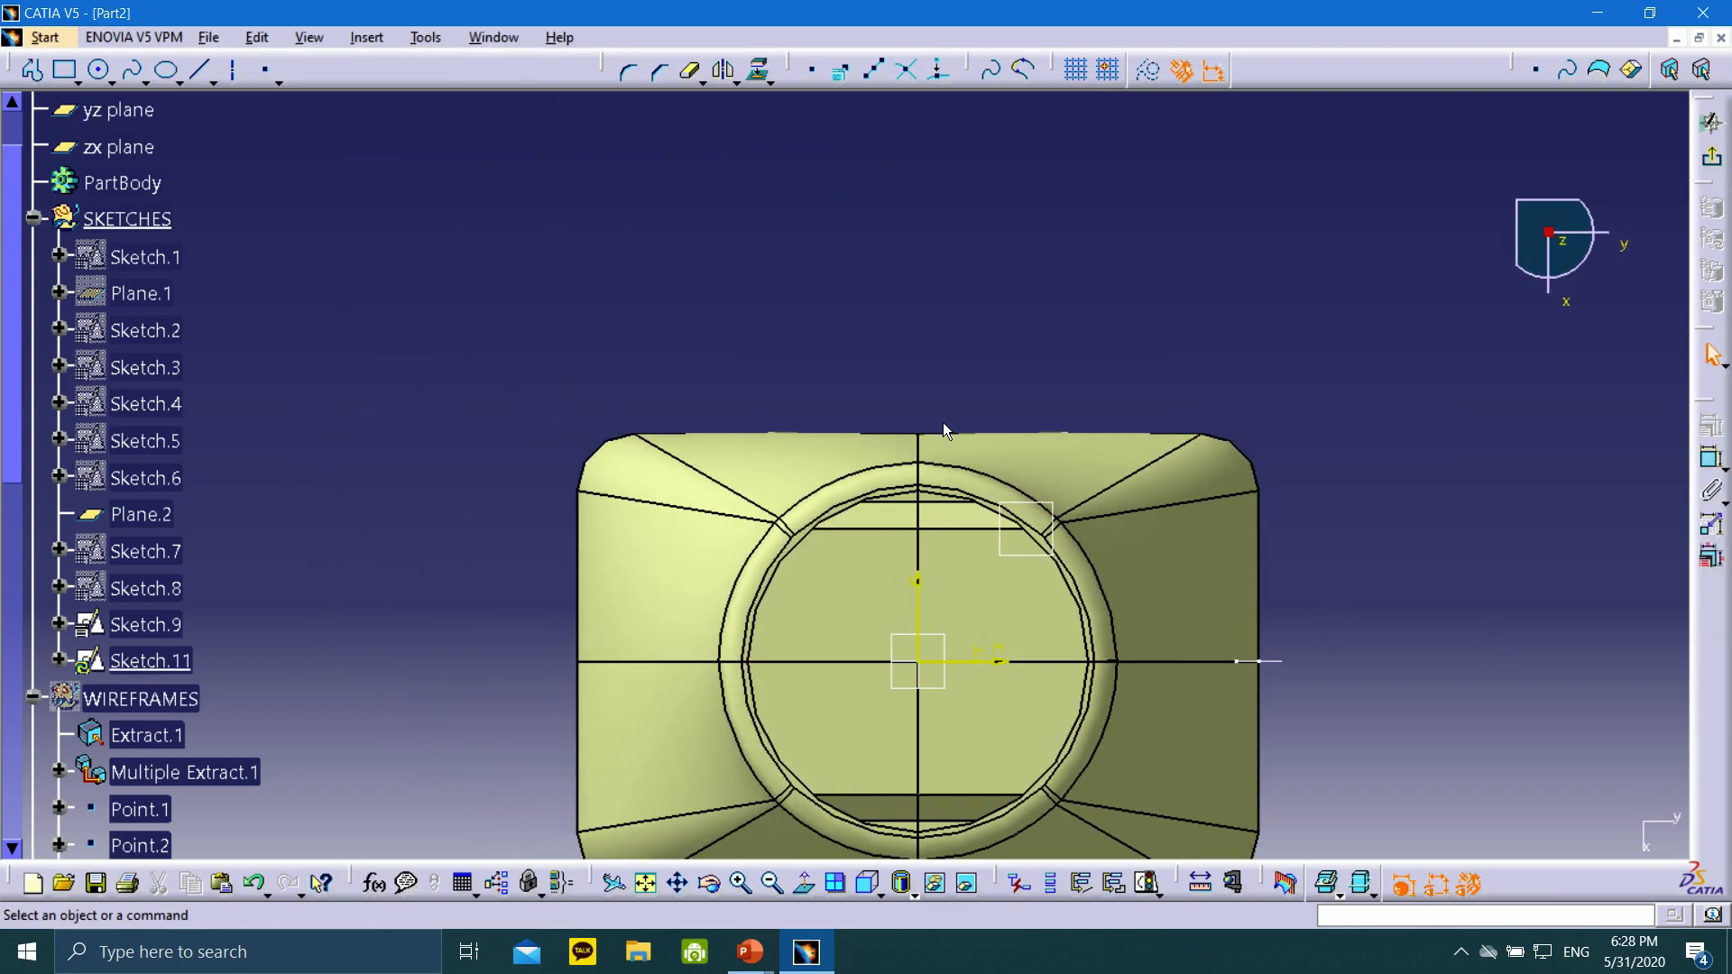
Project the first half of one long outer edge at the body's base, the adjoining short side and its two corner arcs onto the sketch
middle_drag(1327, 609, 1254, 457)
middle_drag(746, 529, 1262, 400)
middle_drag(843, 323, 966, 335)
click(761, 73)
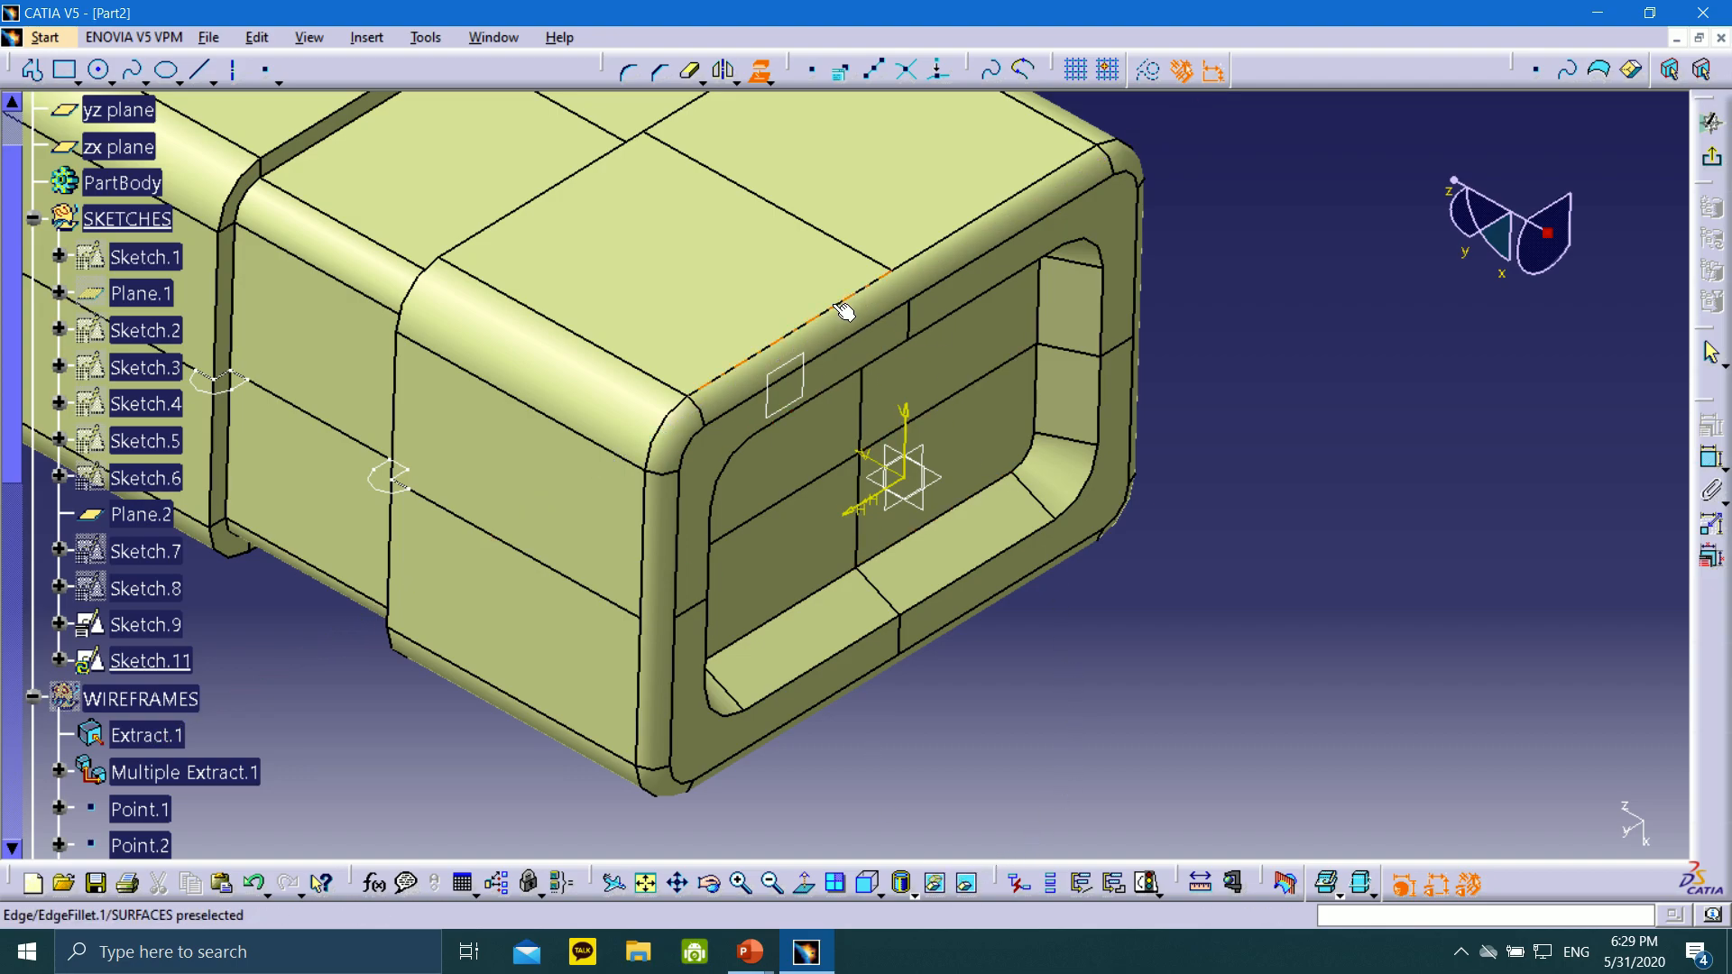
click(673, 446)
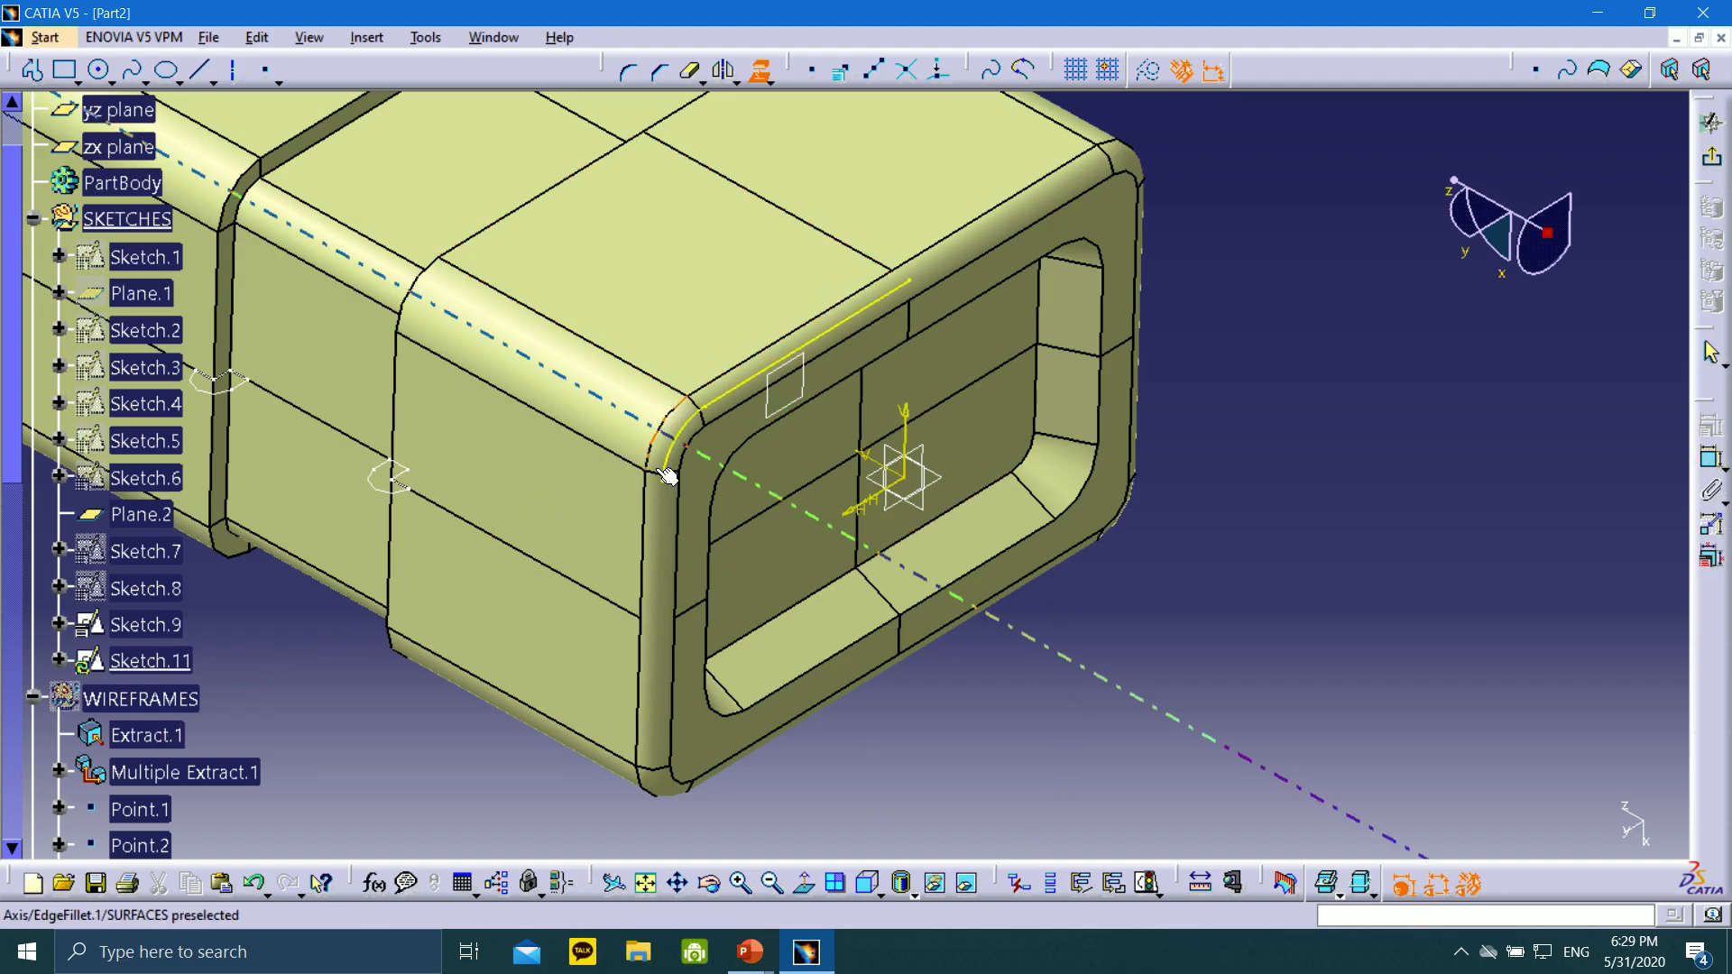
click(650, 534)
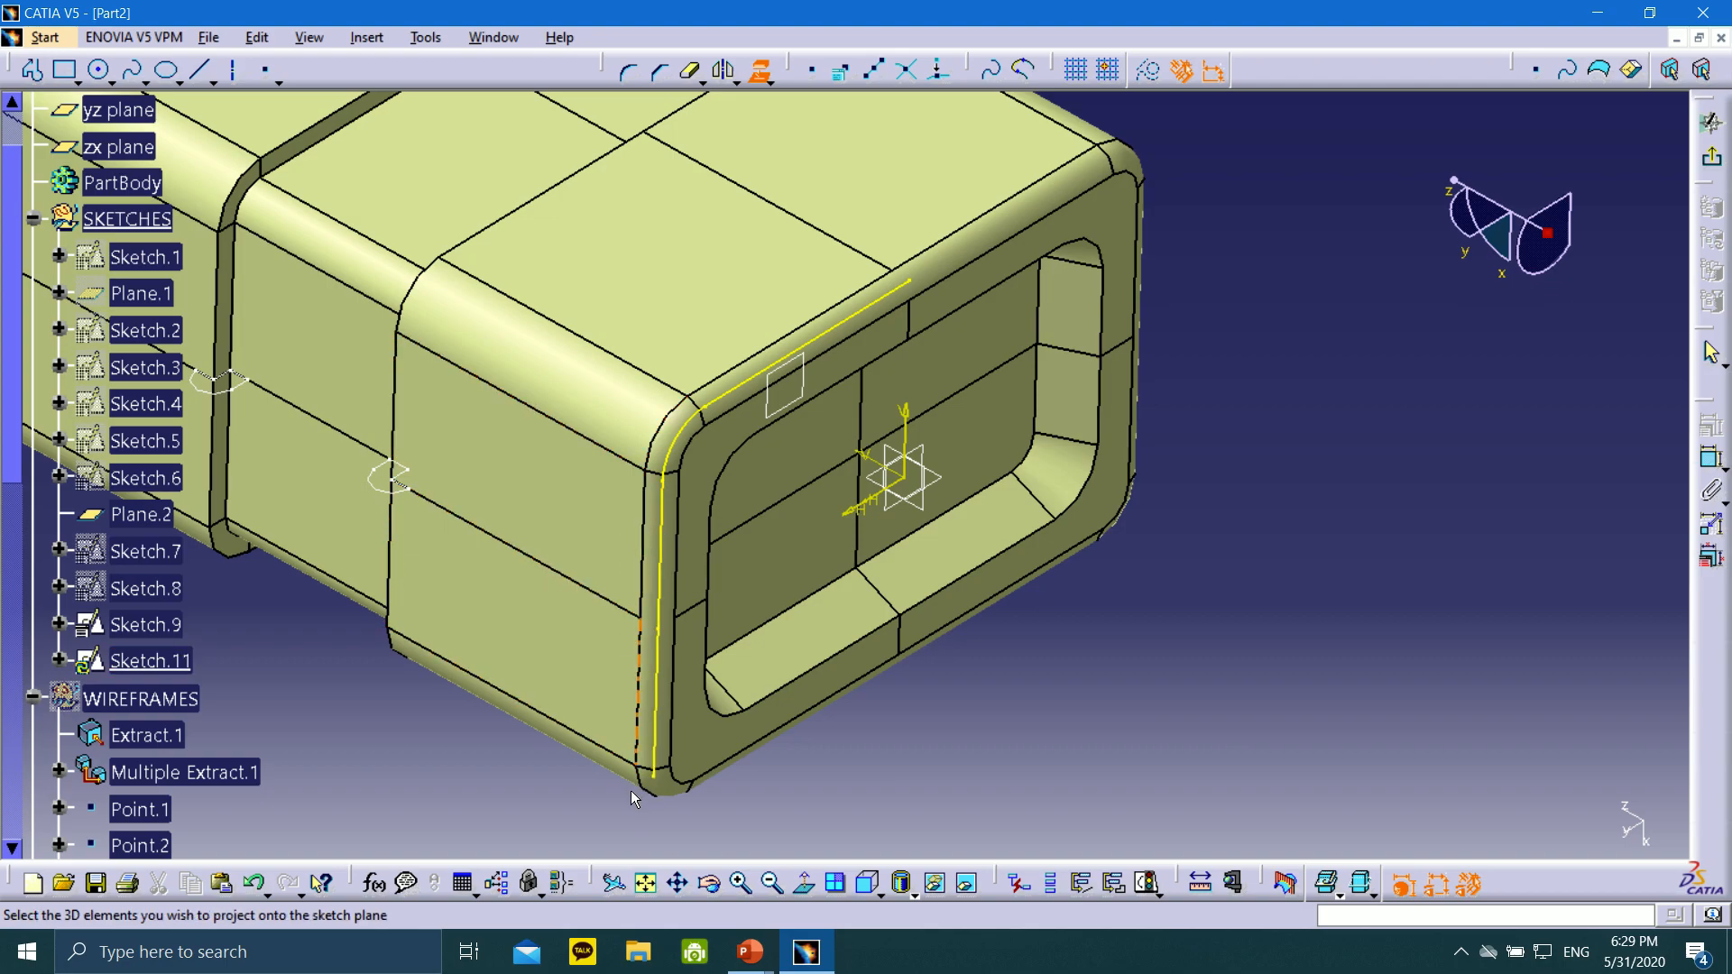
click(666, 794)
Project both halves of the opposite long outer edge at the body's base and the adjoining corner arc onto the sketch
middle_drag(870, 711, 690, 603)
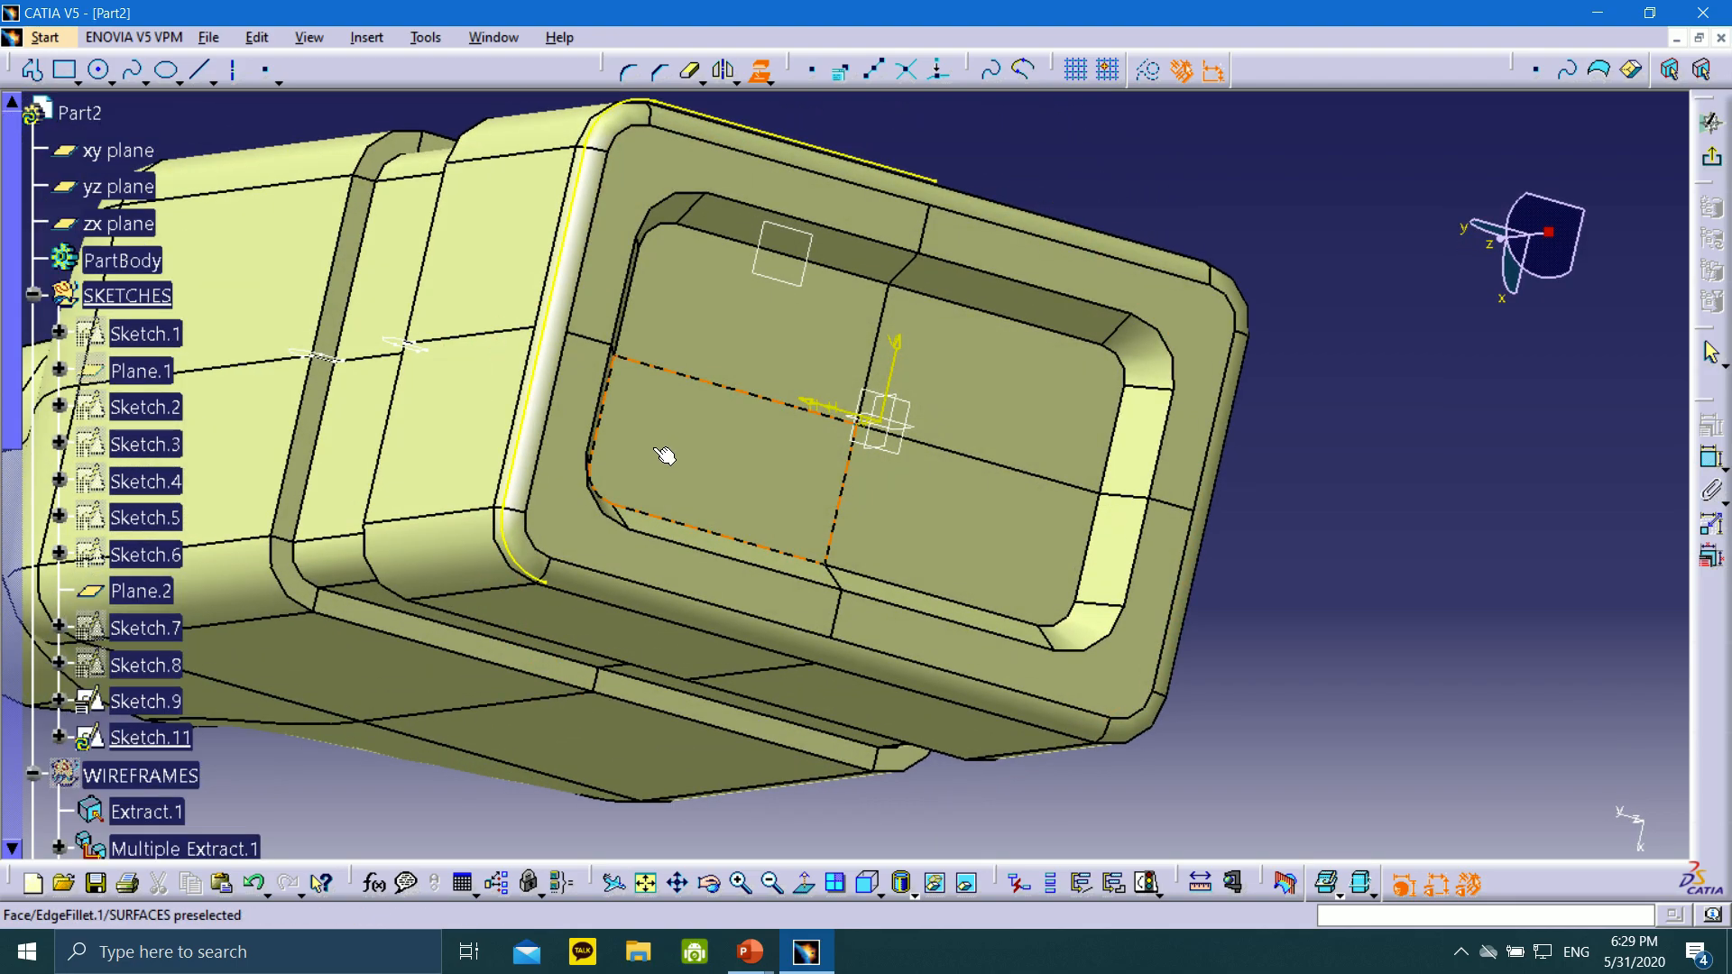
click(681, 631)
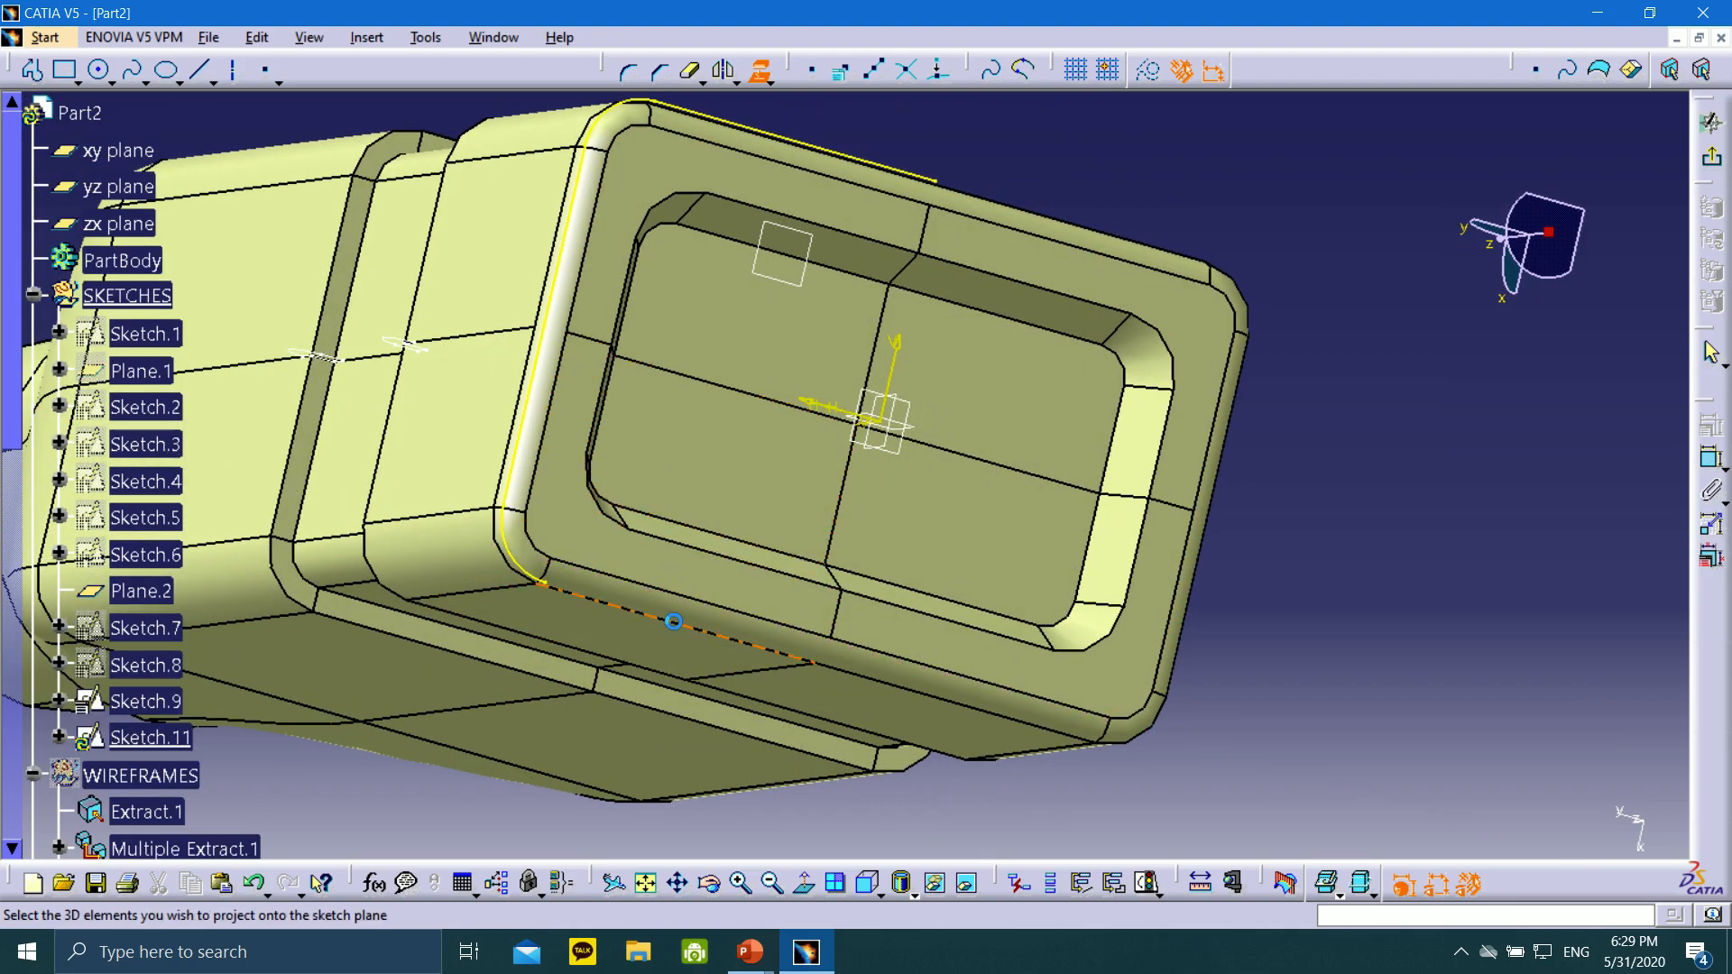
click(877, 680)
click(1160, 719)
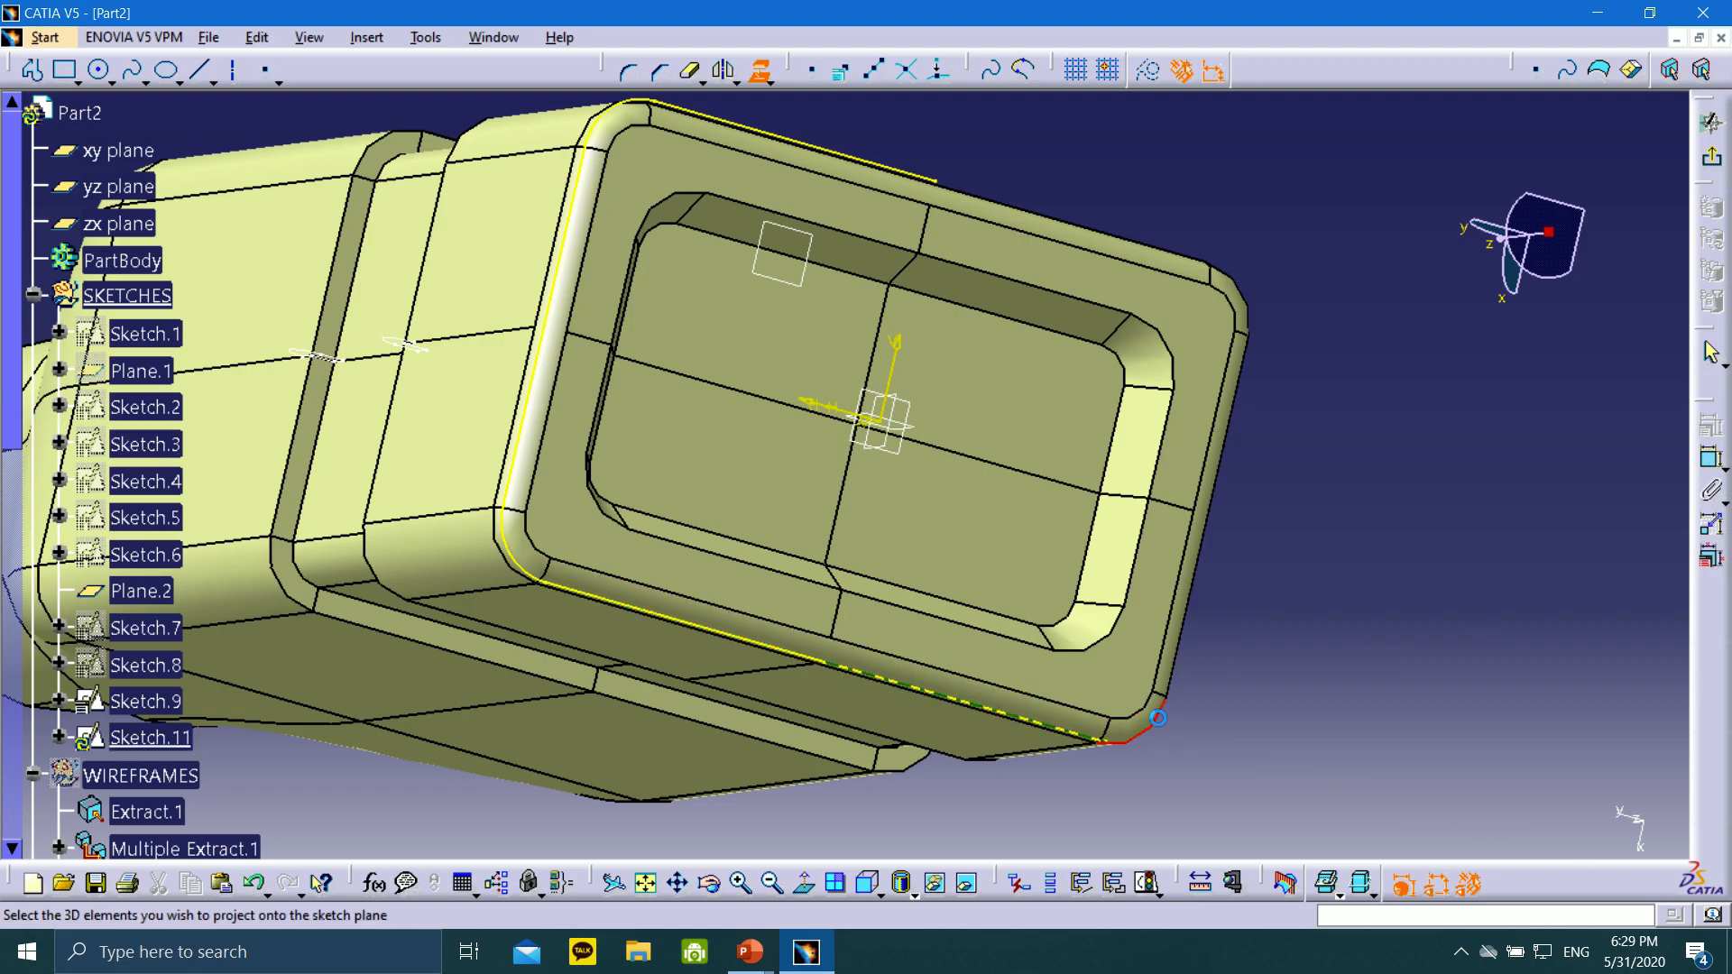
Complete the projected base outline with the remaining short side, last corner arc and other half of the first long edge, and leave the sketch
middle_drag(1298, 624, 940, 506)
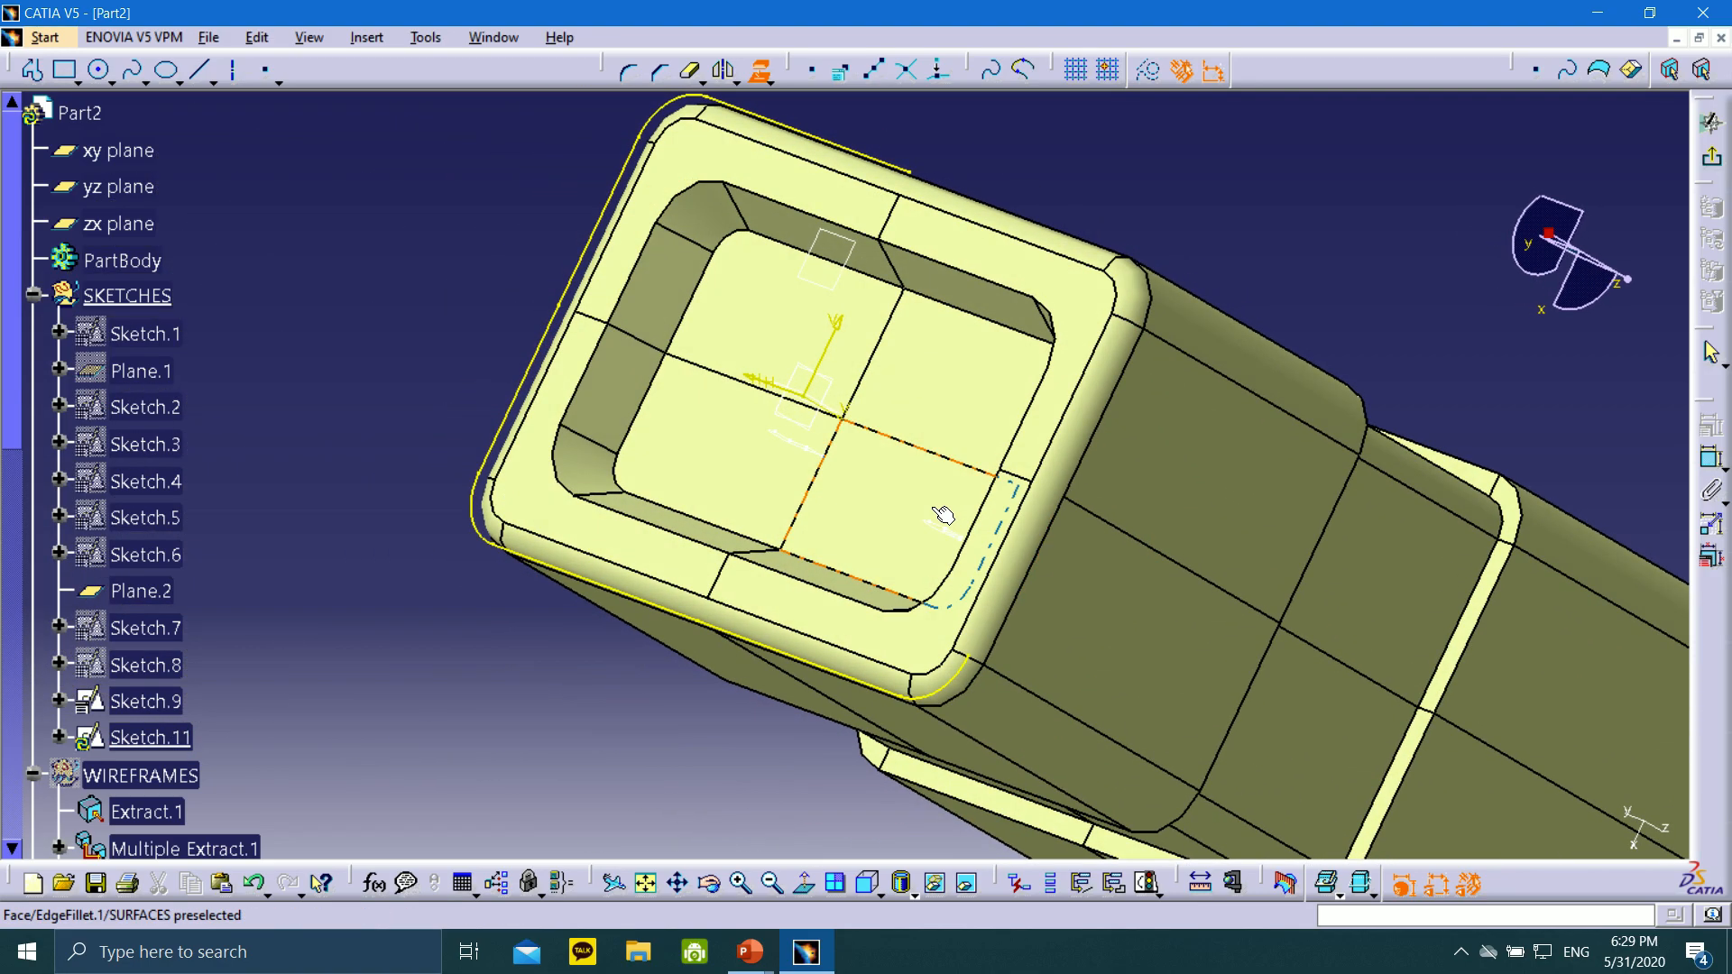
click(1025, 552)
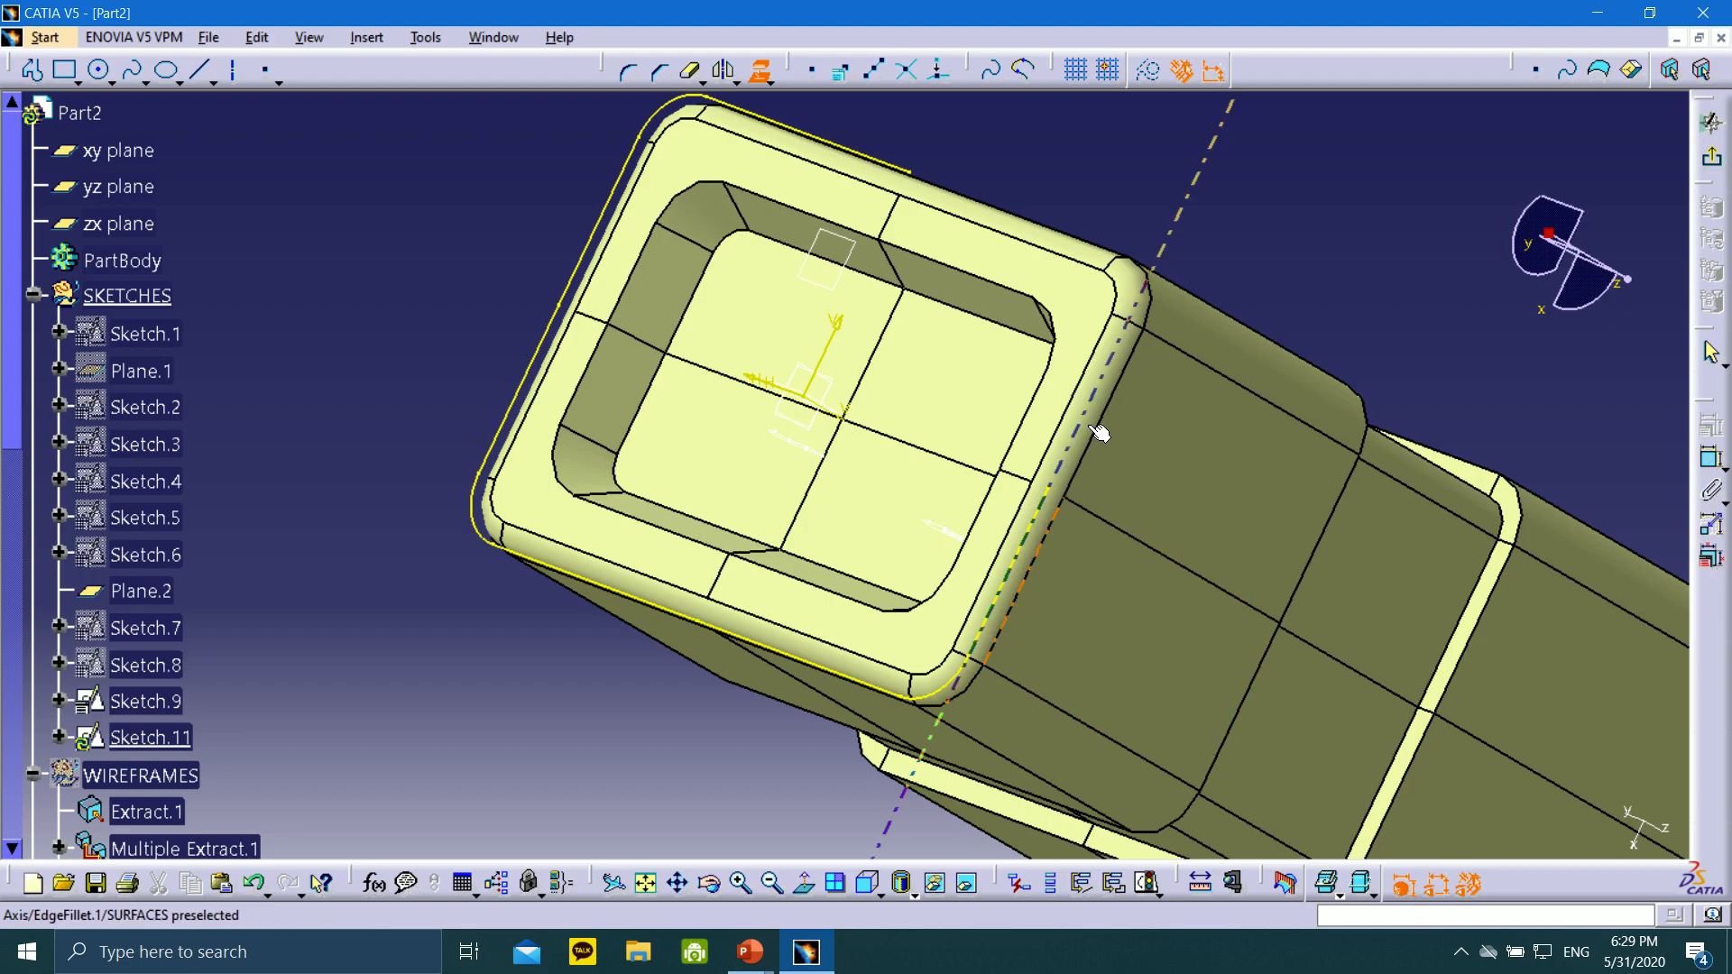
click(1117, 411)
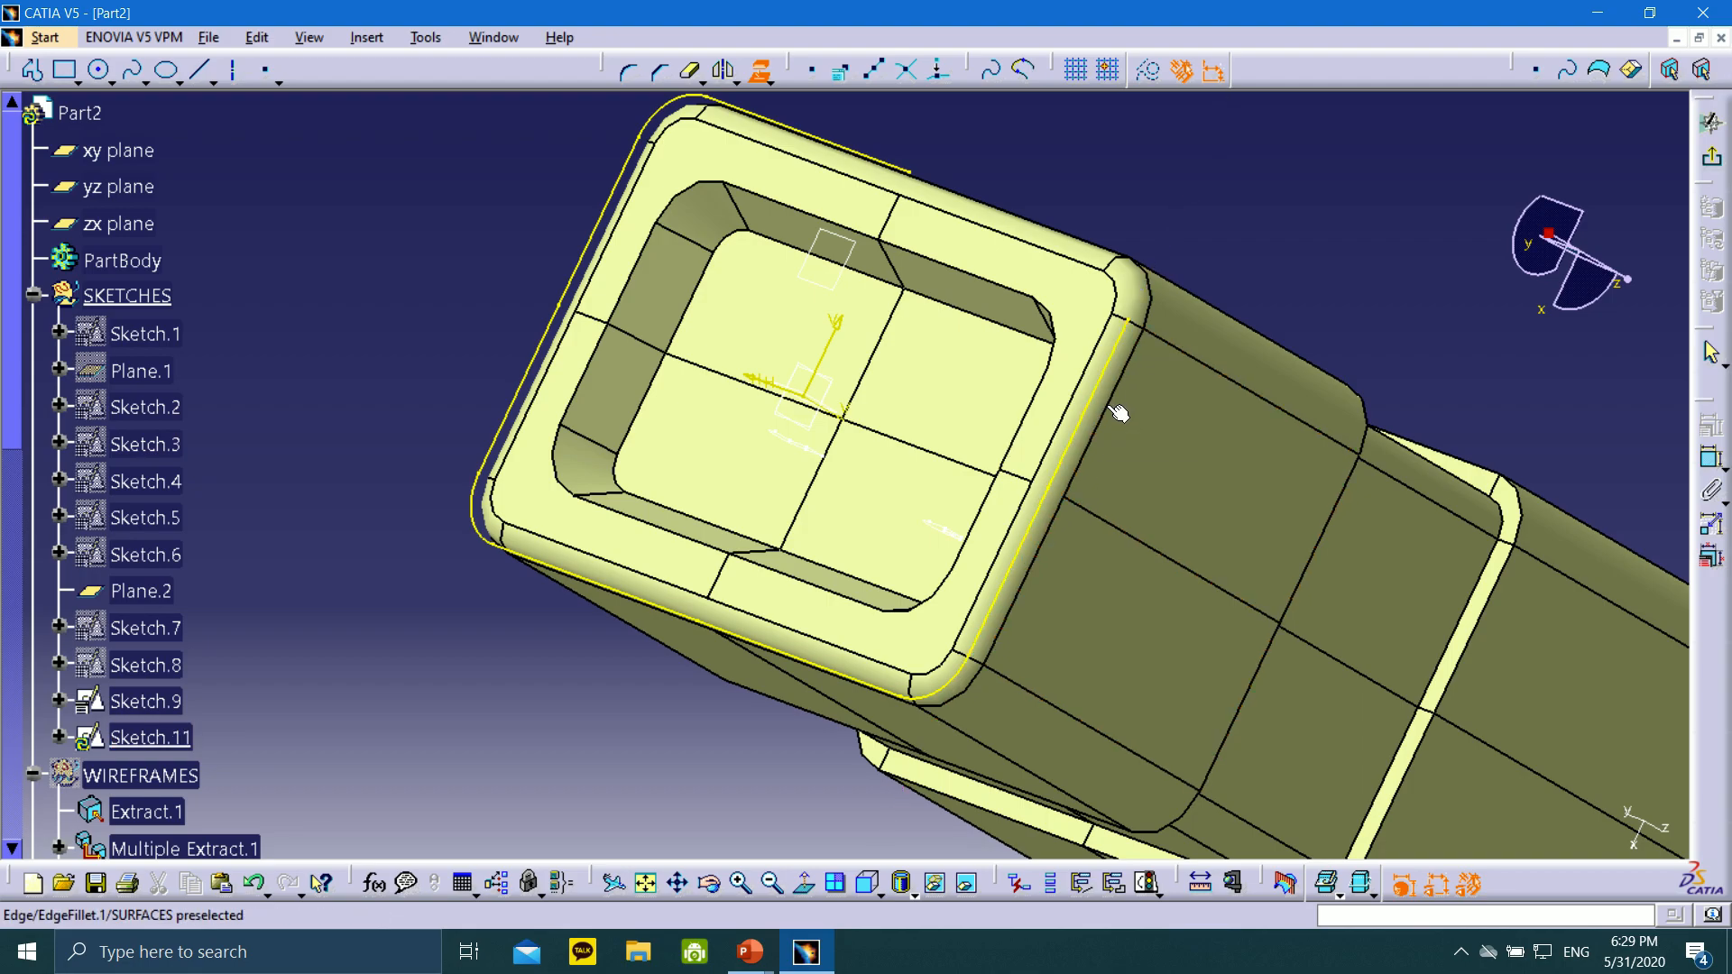
middle_drag(1155, 341, 955, 516)
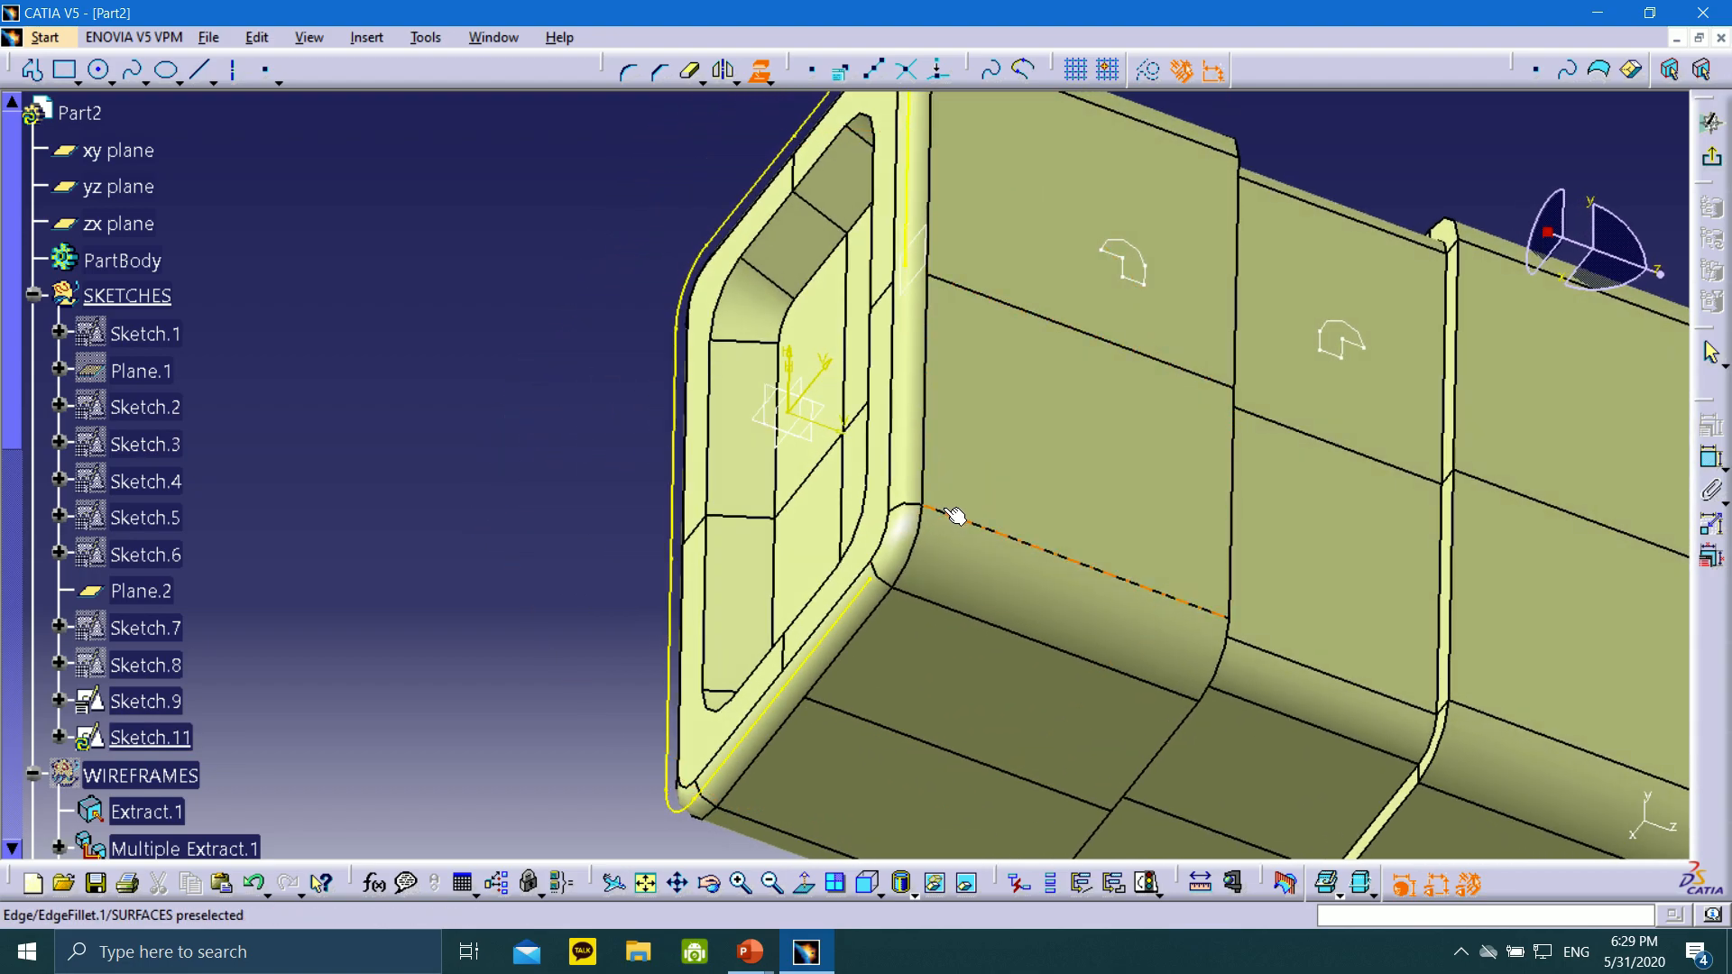
click(932, 540)
middle_drag(922, 416, 1401, 614)
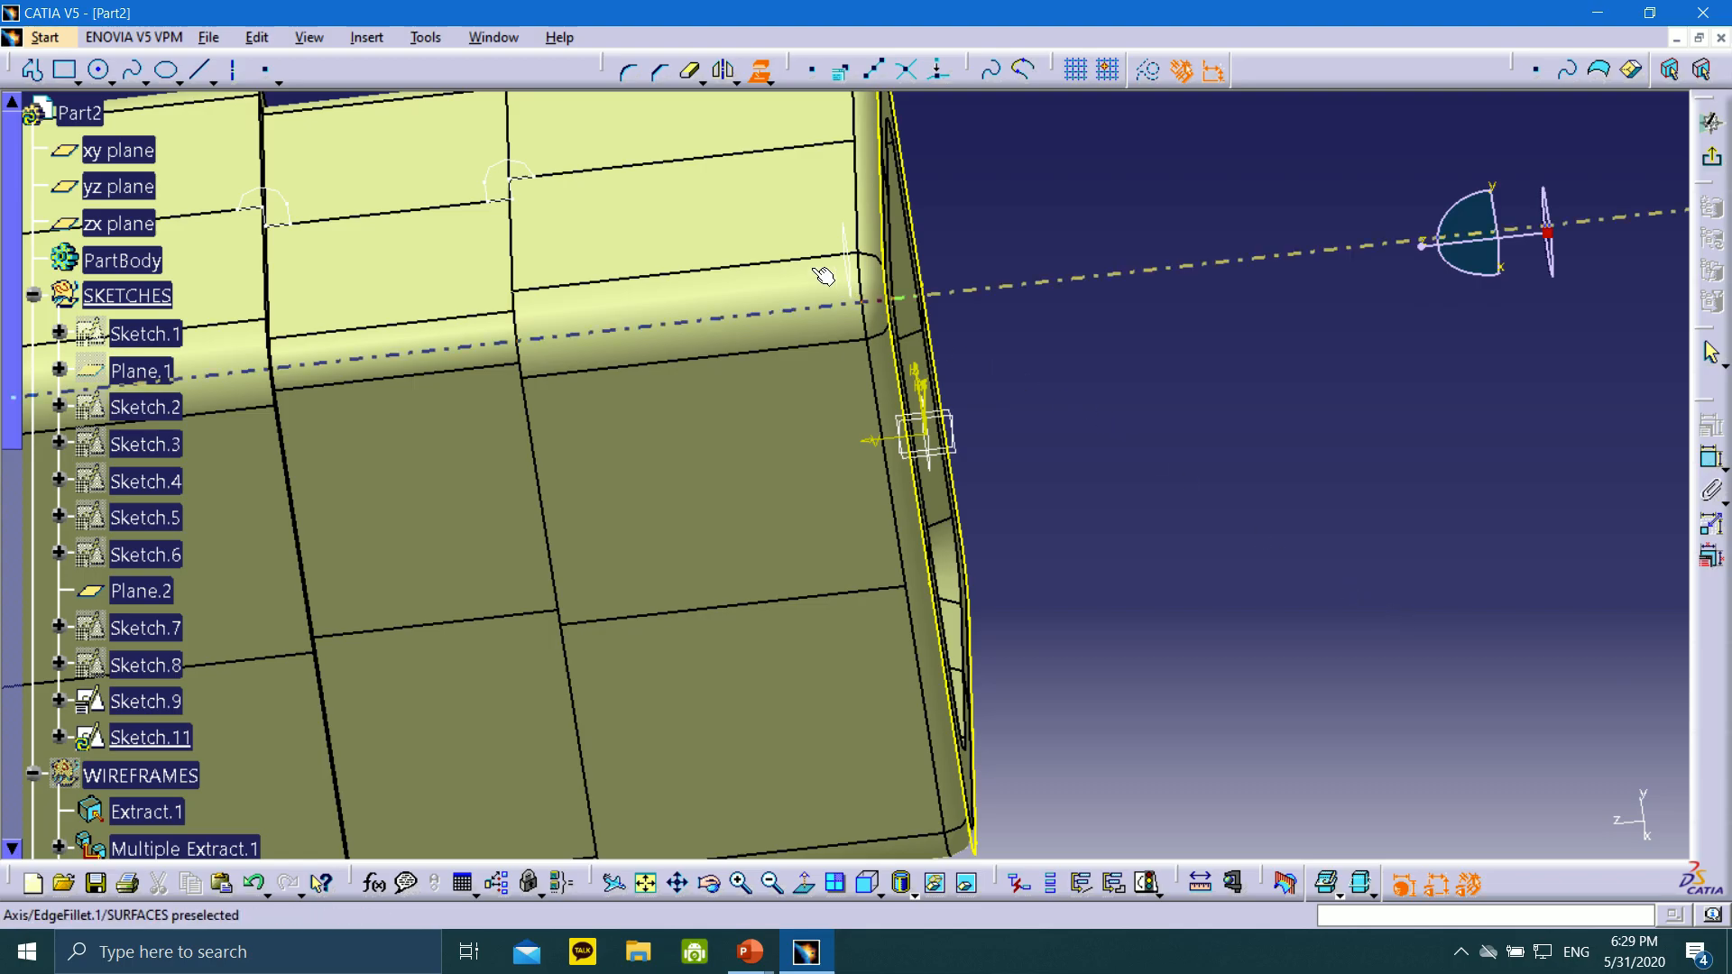
mouse_move(824, 279)
middle_down()
mouse_move(831, 580)
mouse_move(797, 753)
mouse_move(800, 658)
mouse_move(648, 747)
middle_up()
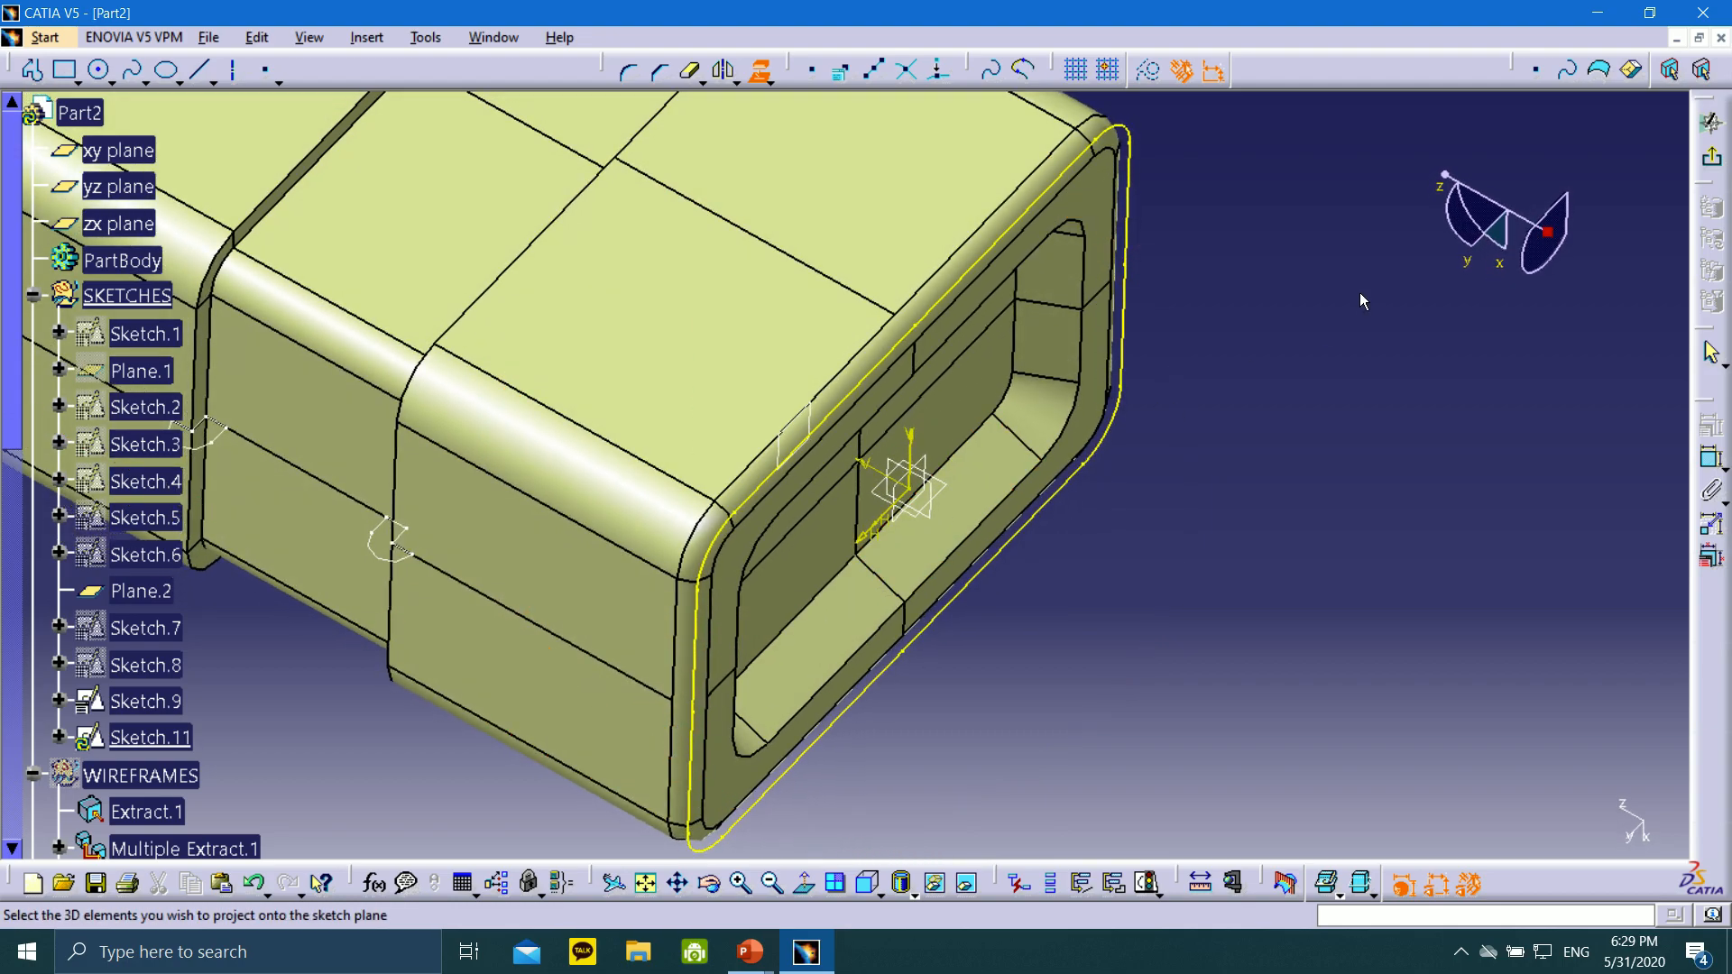
click(1712, 157)
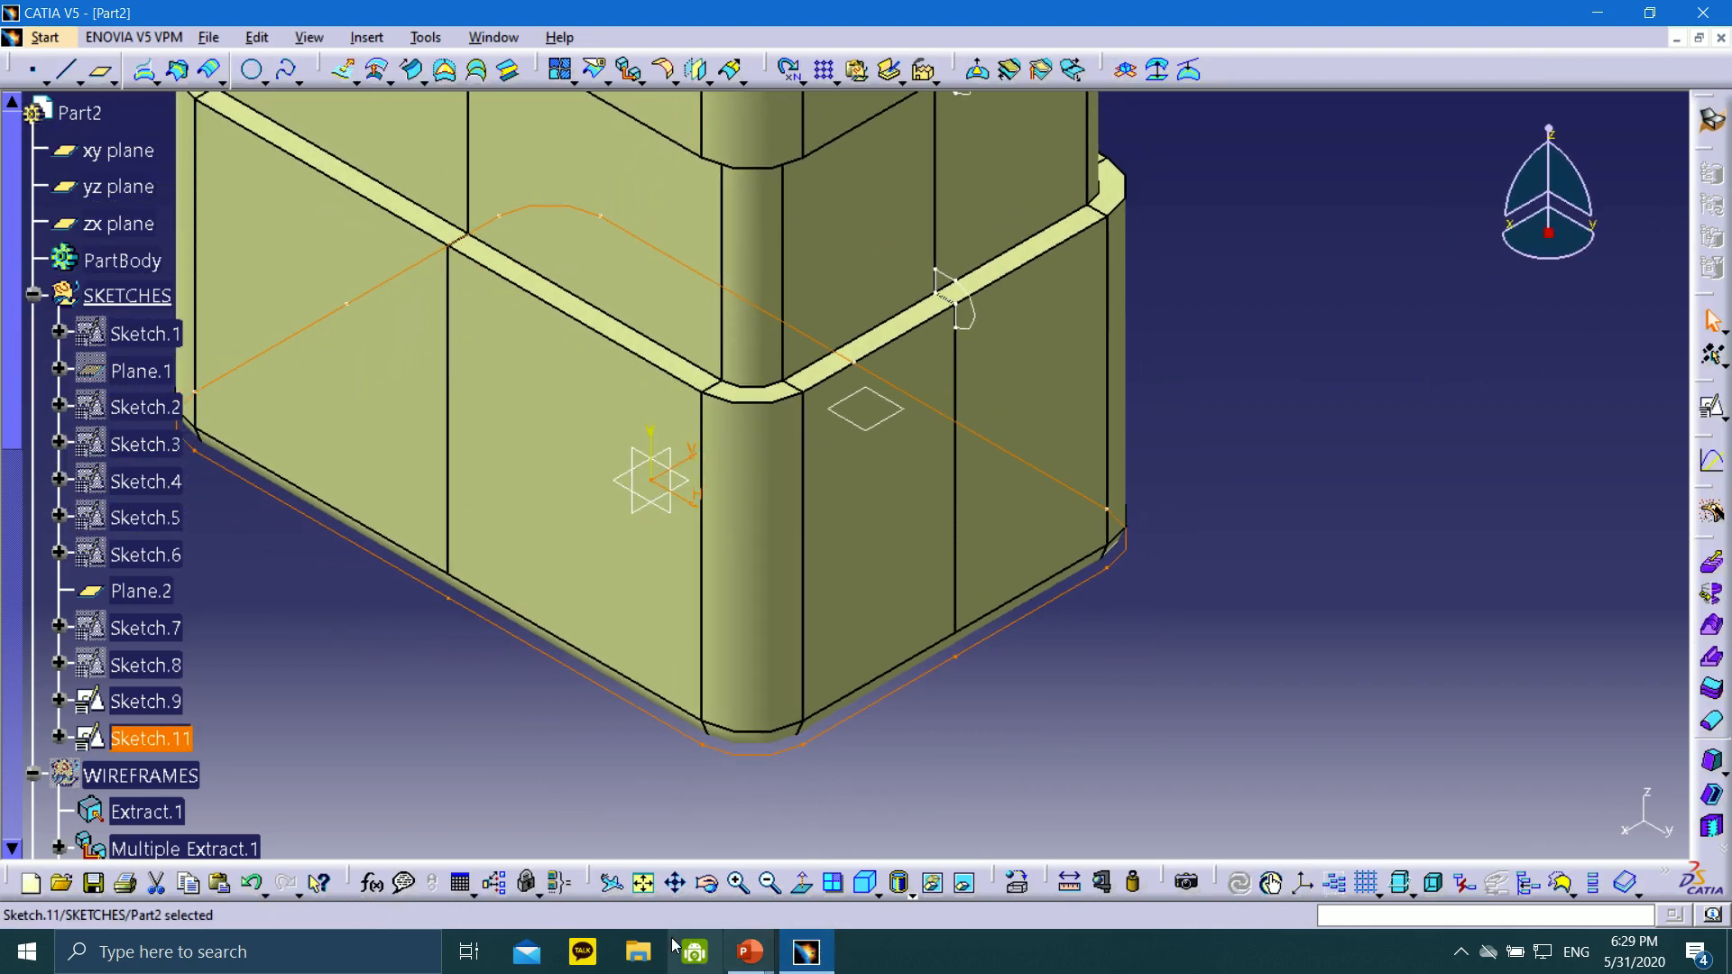
Switch to the PowerPoint slide show and advance to the slide on Multiple Extract.2 and Multiple Extract.3
mouse_move(742, 962)
click(801, 871)
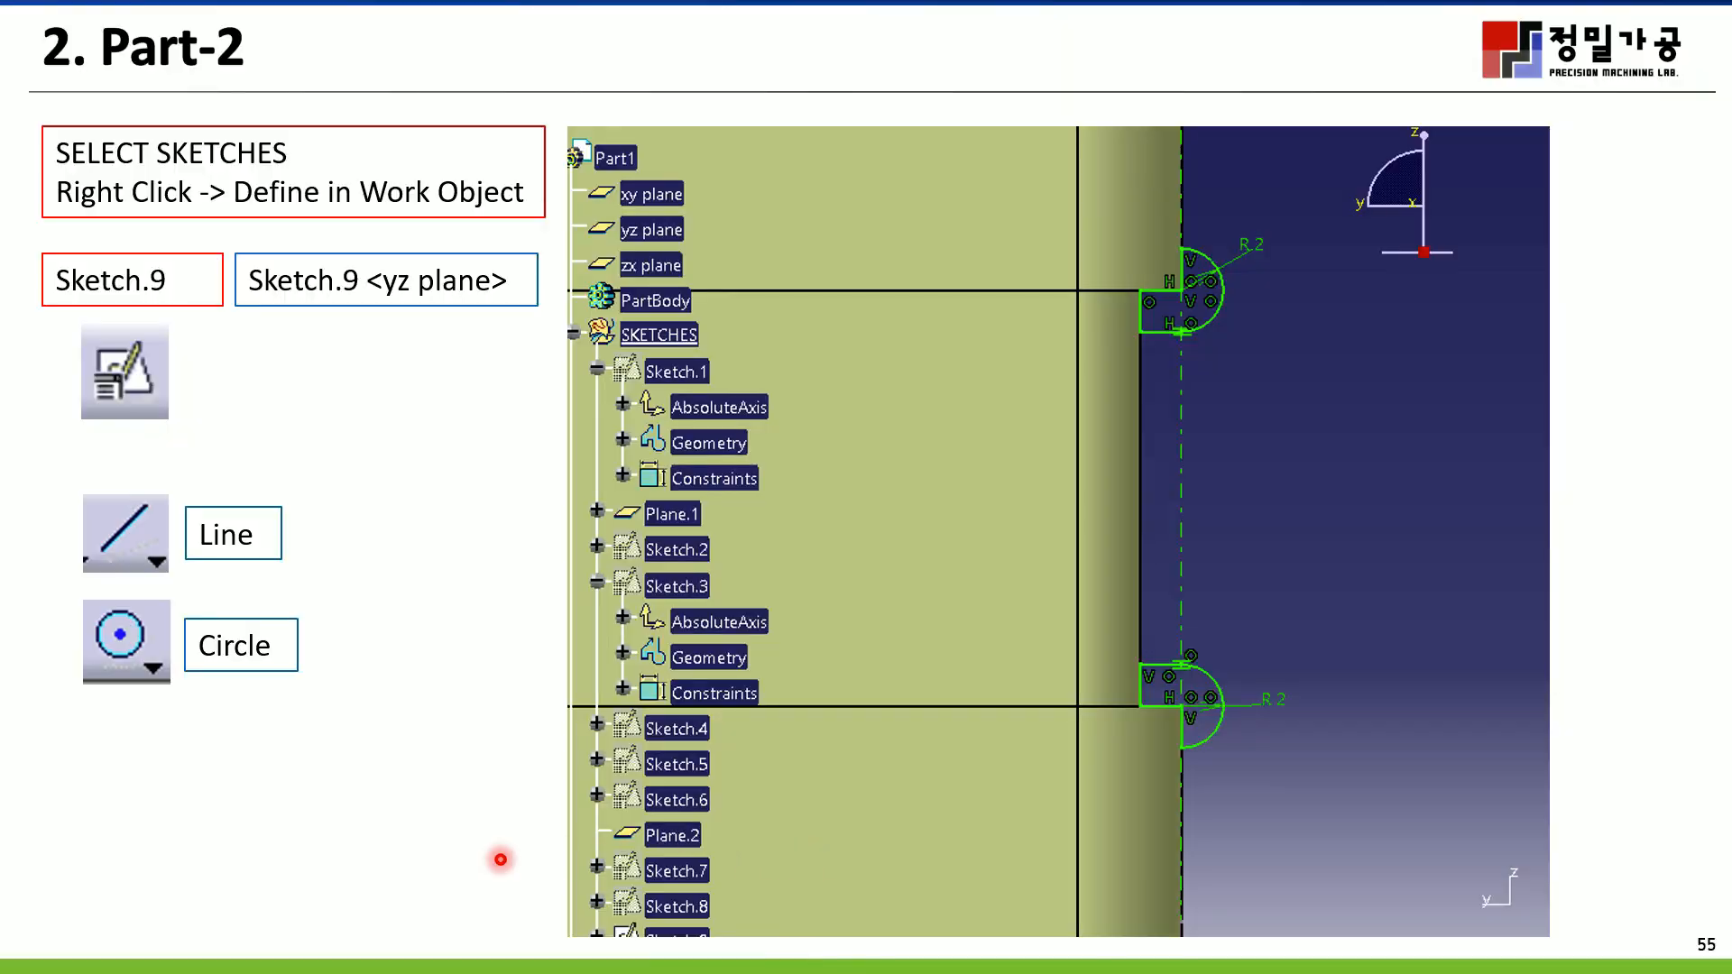
click(64, 953)
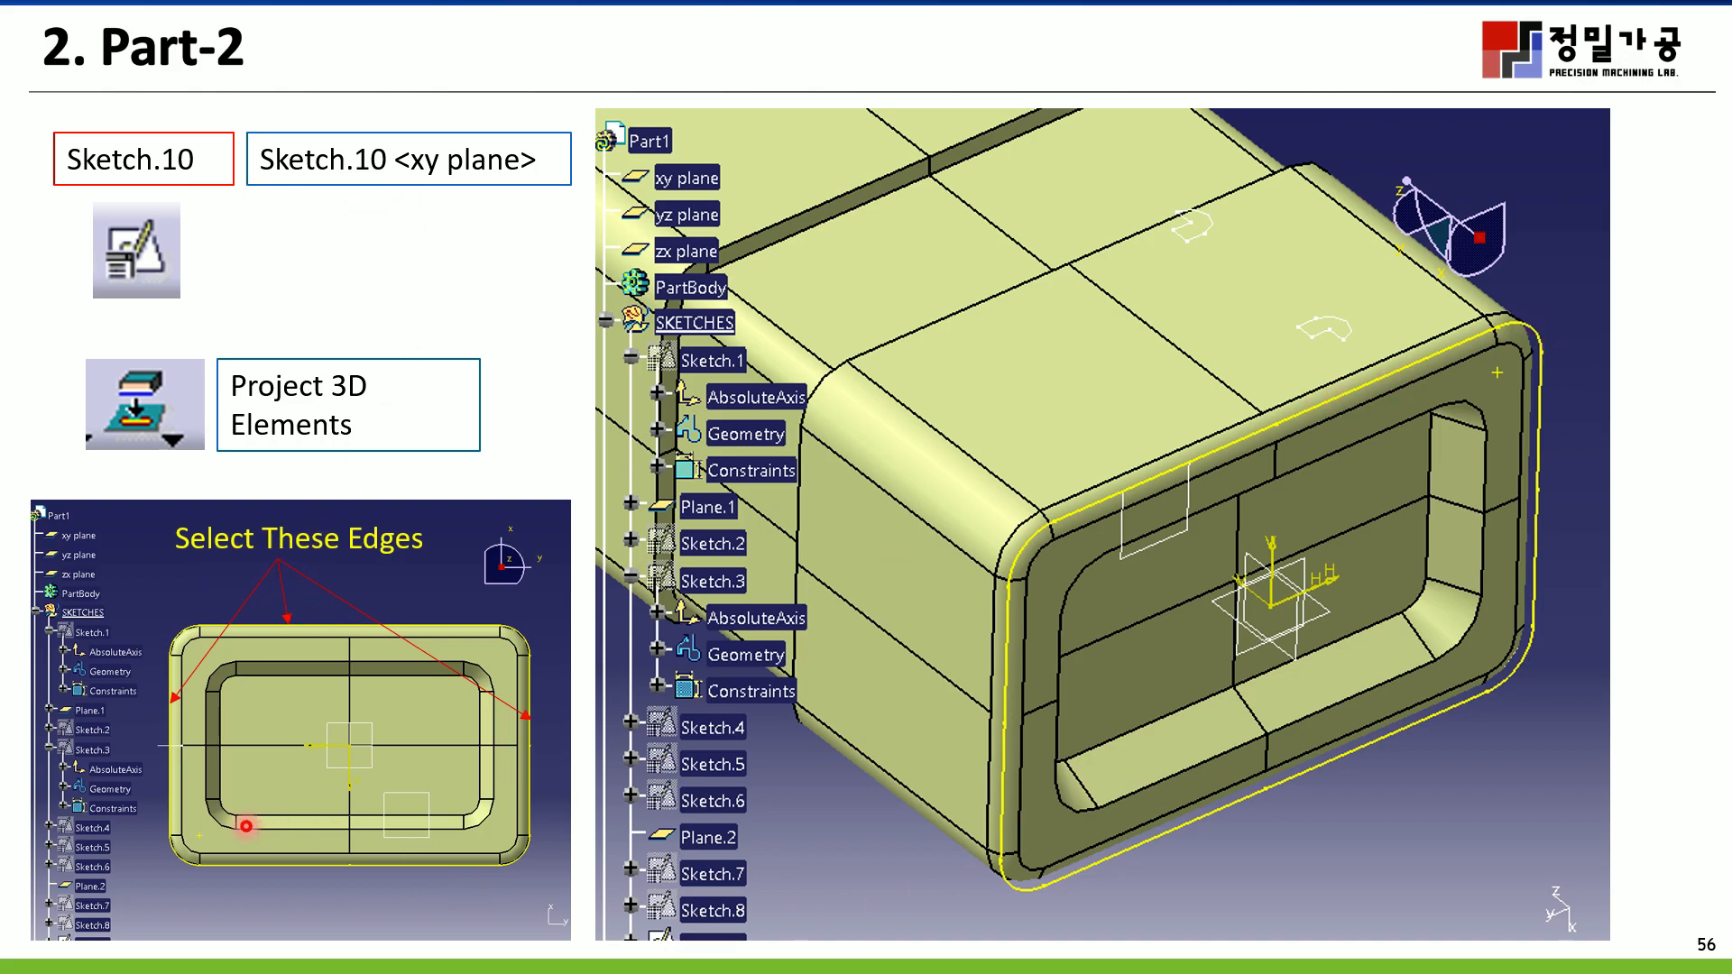
click(65, 952)
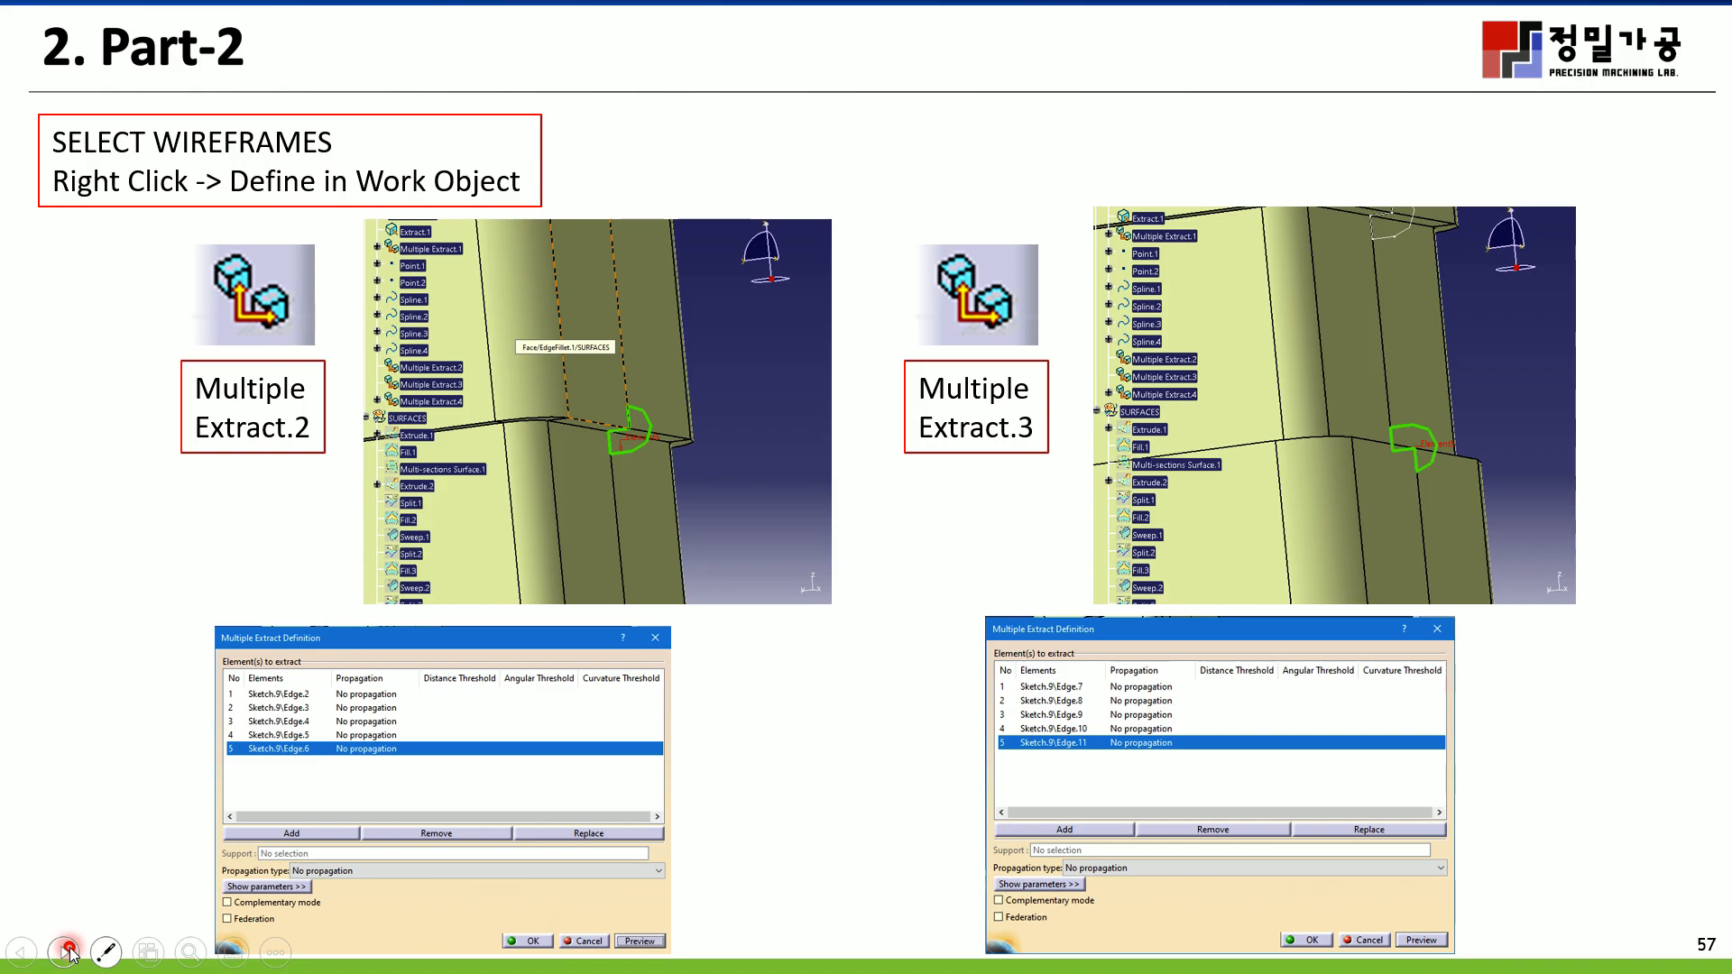
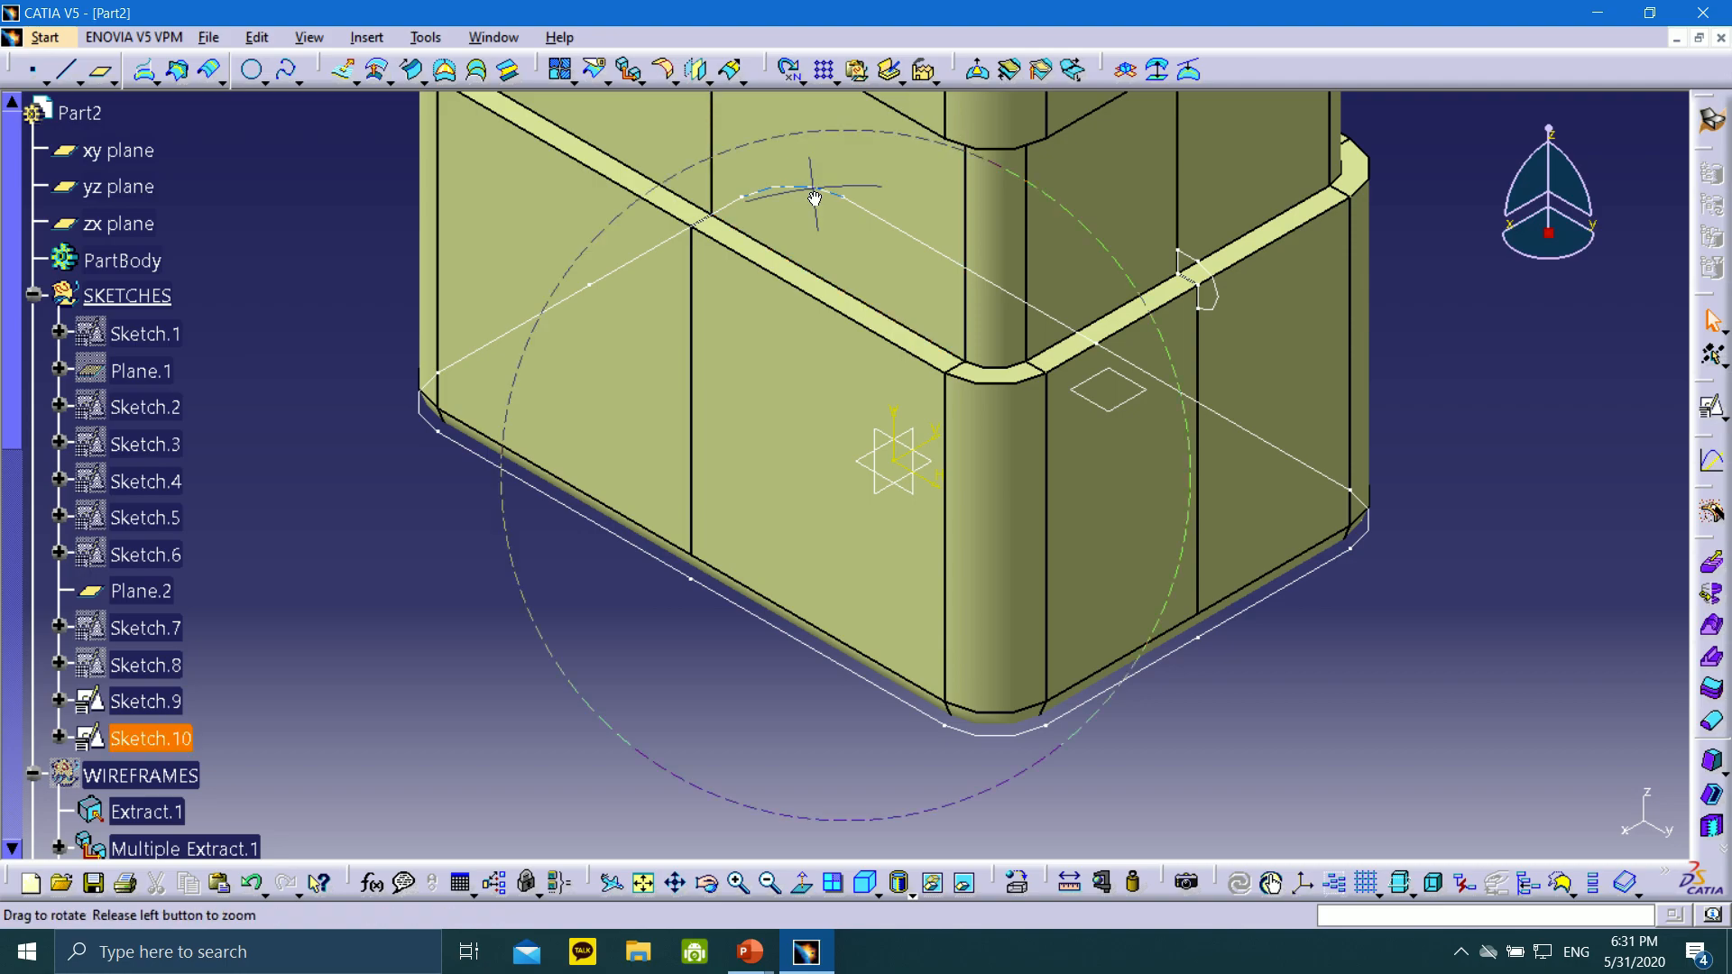
Define the WIREFRAMES geometrical set as the in-work object
middle_drag(815, 198, 756, 379)
middle_drag(1086, 376, 951, 377)
scroll(212, 722, down, 3)
right_click(142, 467)
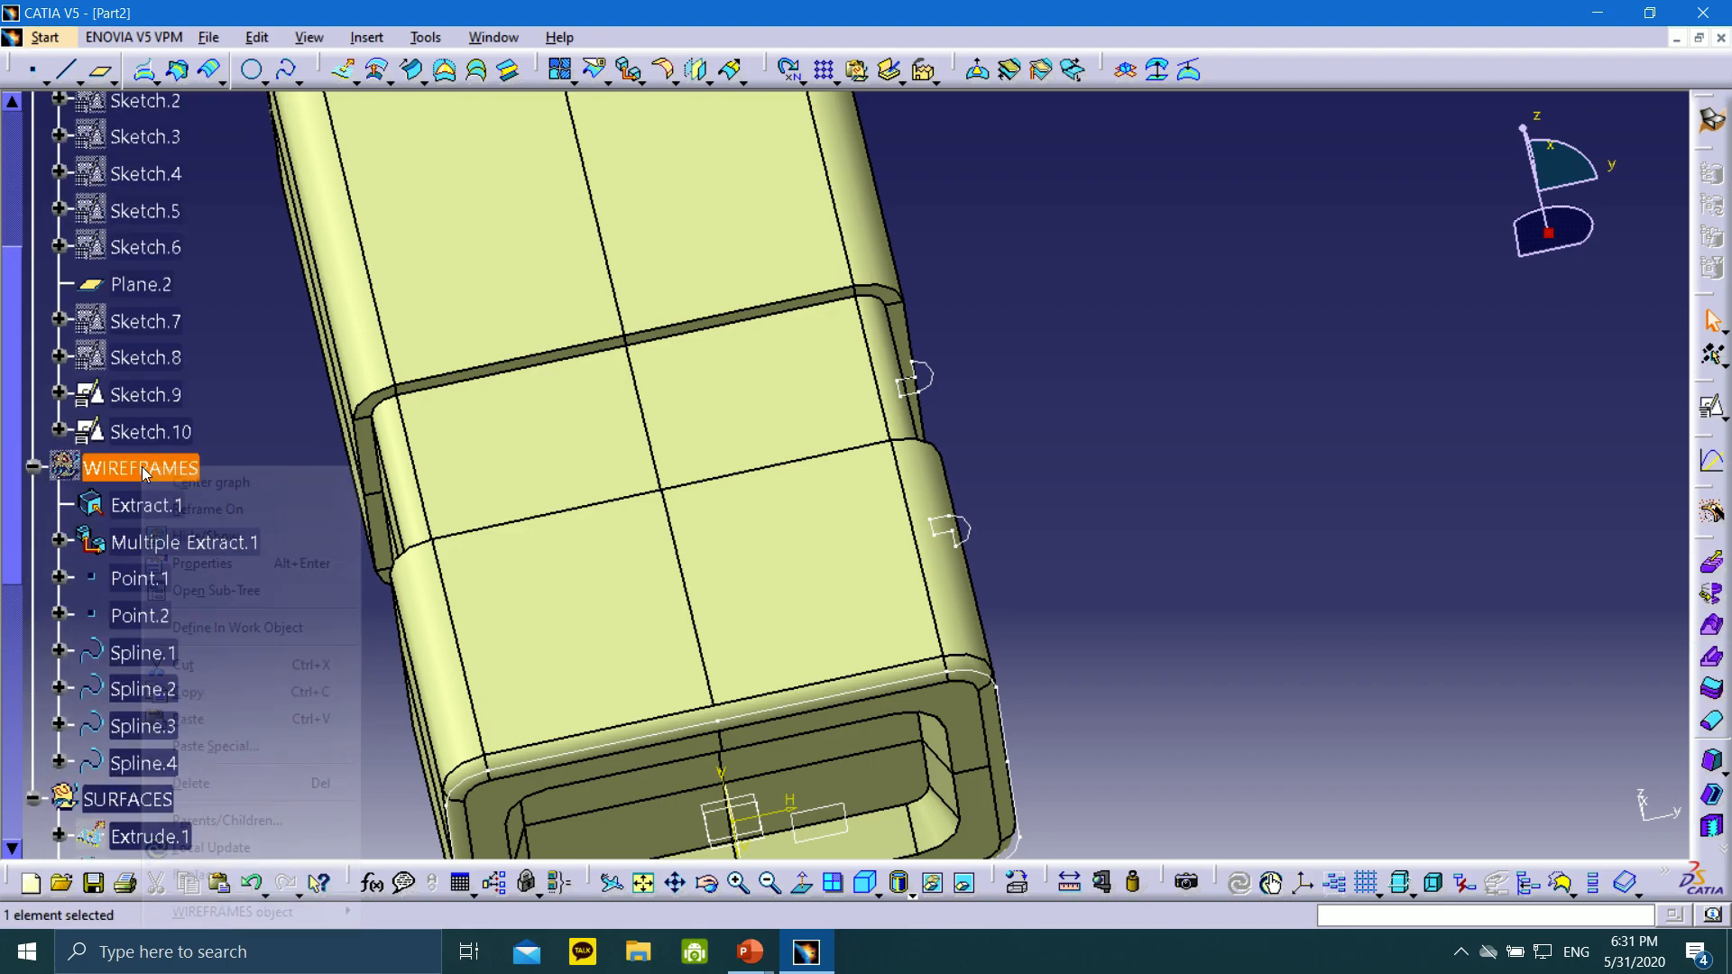
click(214, 628)
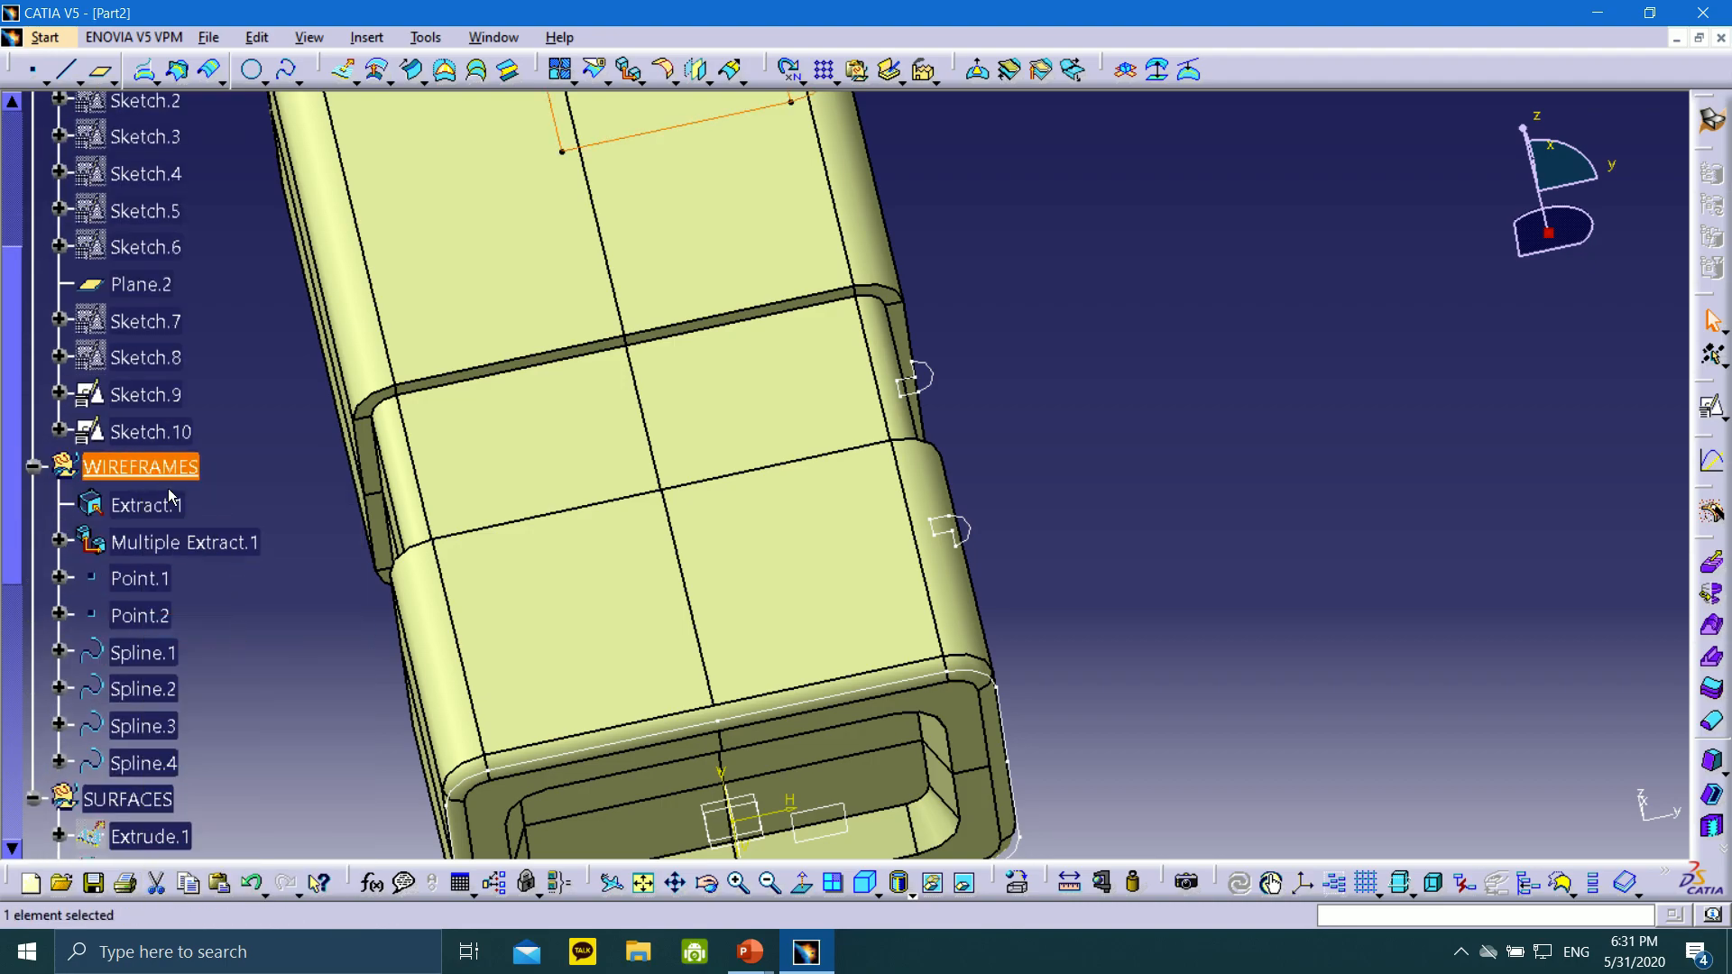
Start a Multiple Extract near the two groove profiles and place its definition dialog clear of both profiles
middle_drag(922, 318, 956, 365)
middle_drag(790, 328, 759, 298)
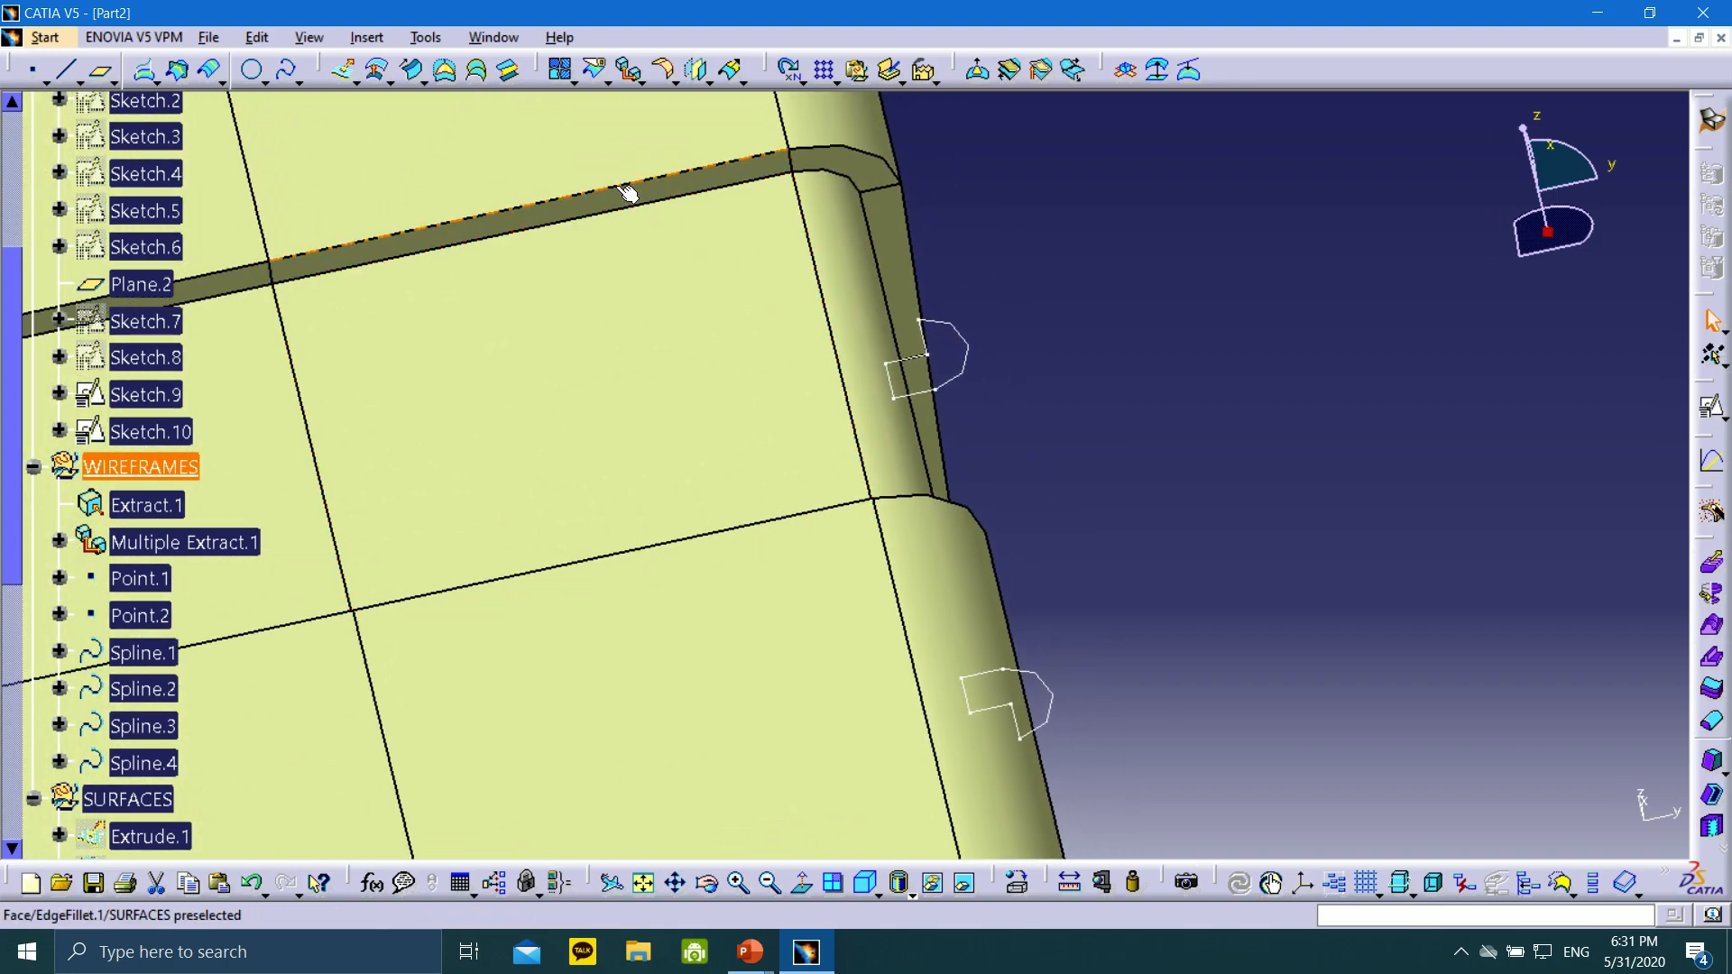
click(633, 76)
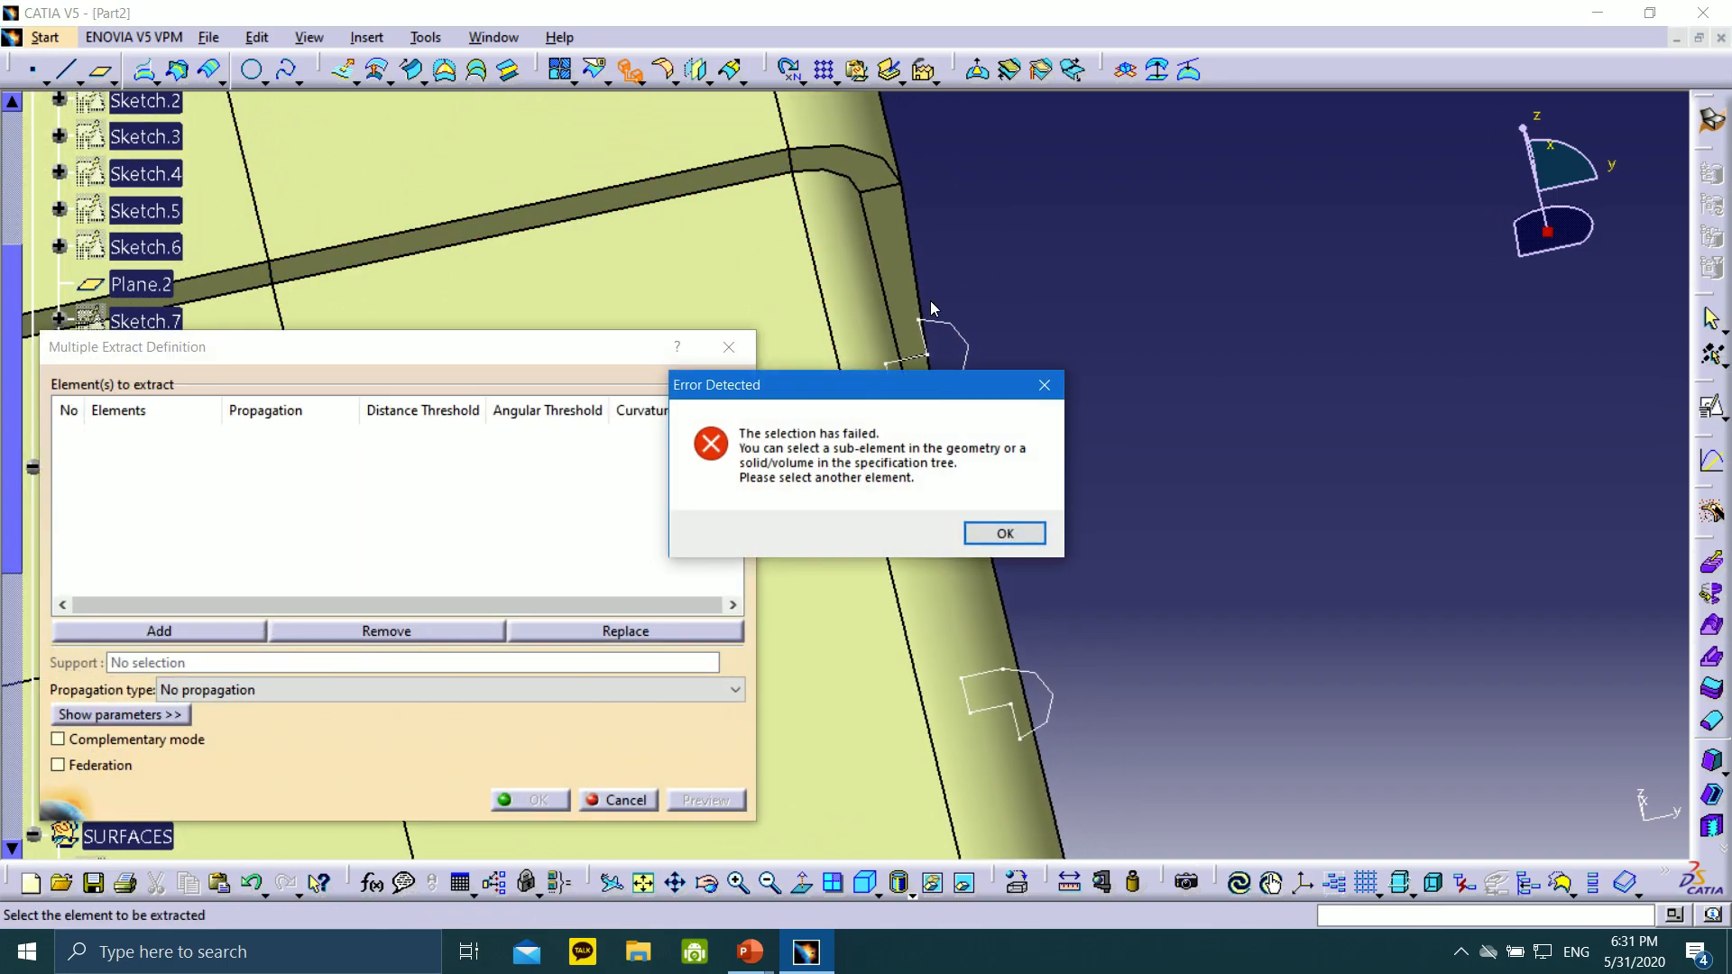
click(1003, 533)
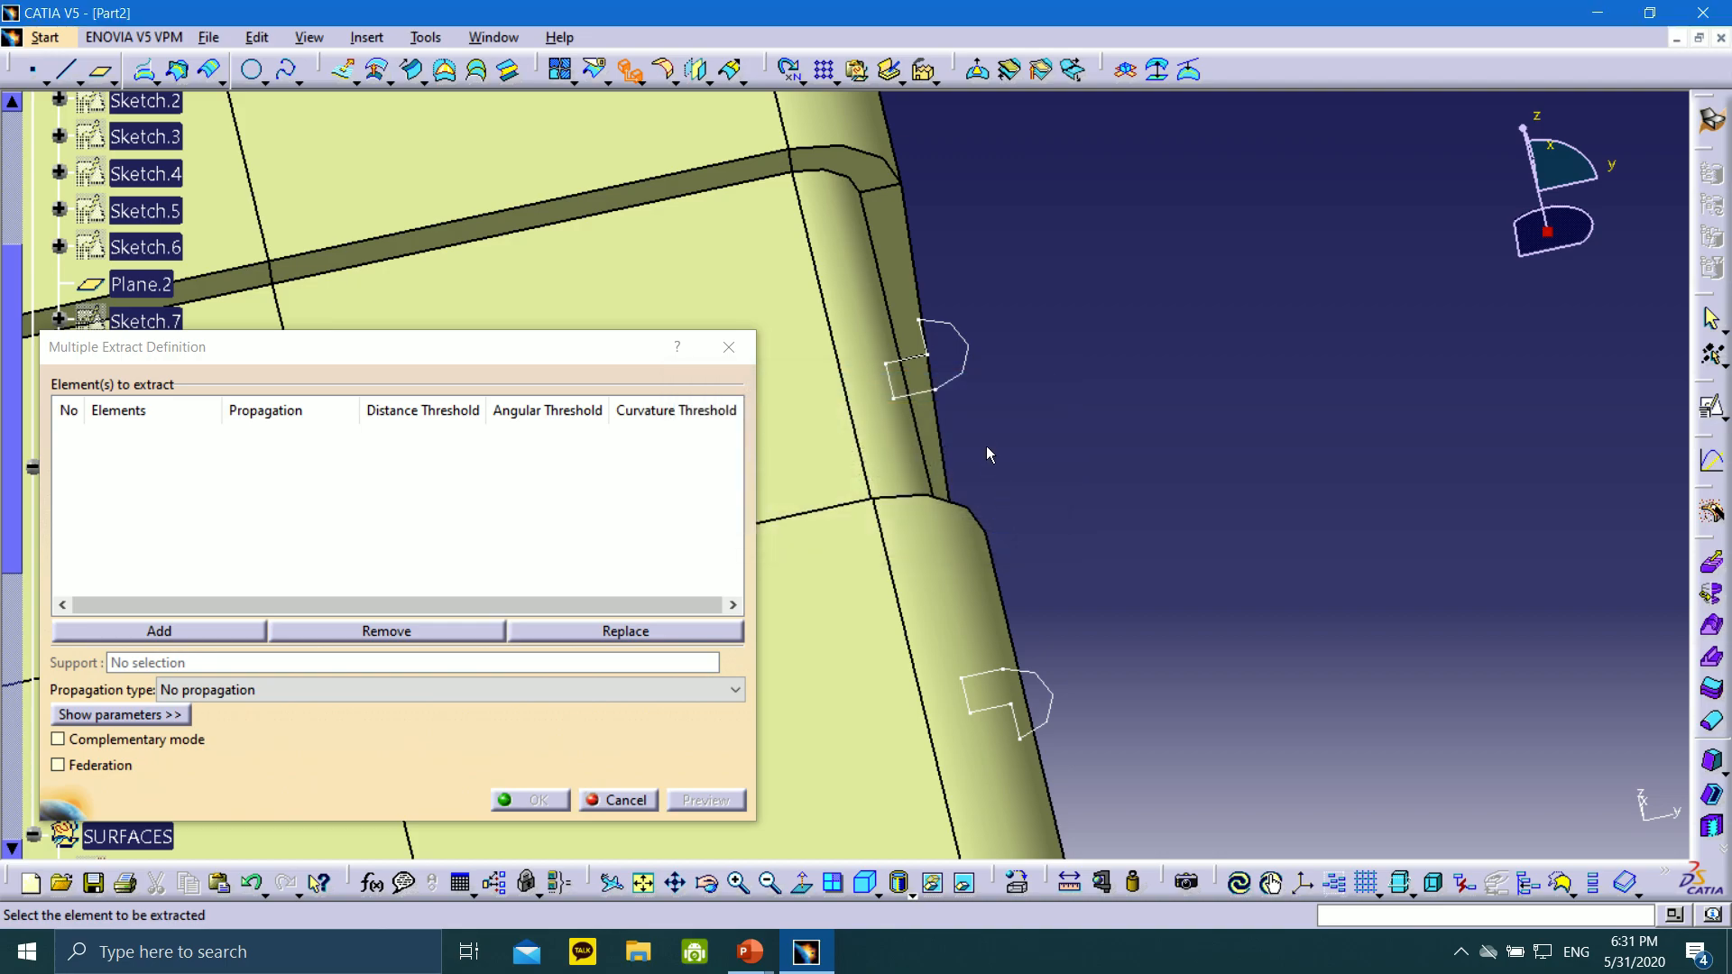
middle_drag(999, 390, 1151, 407)
drag(542, 359, 709, 269)
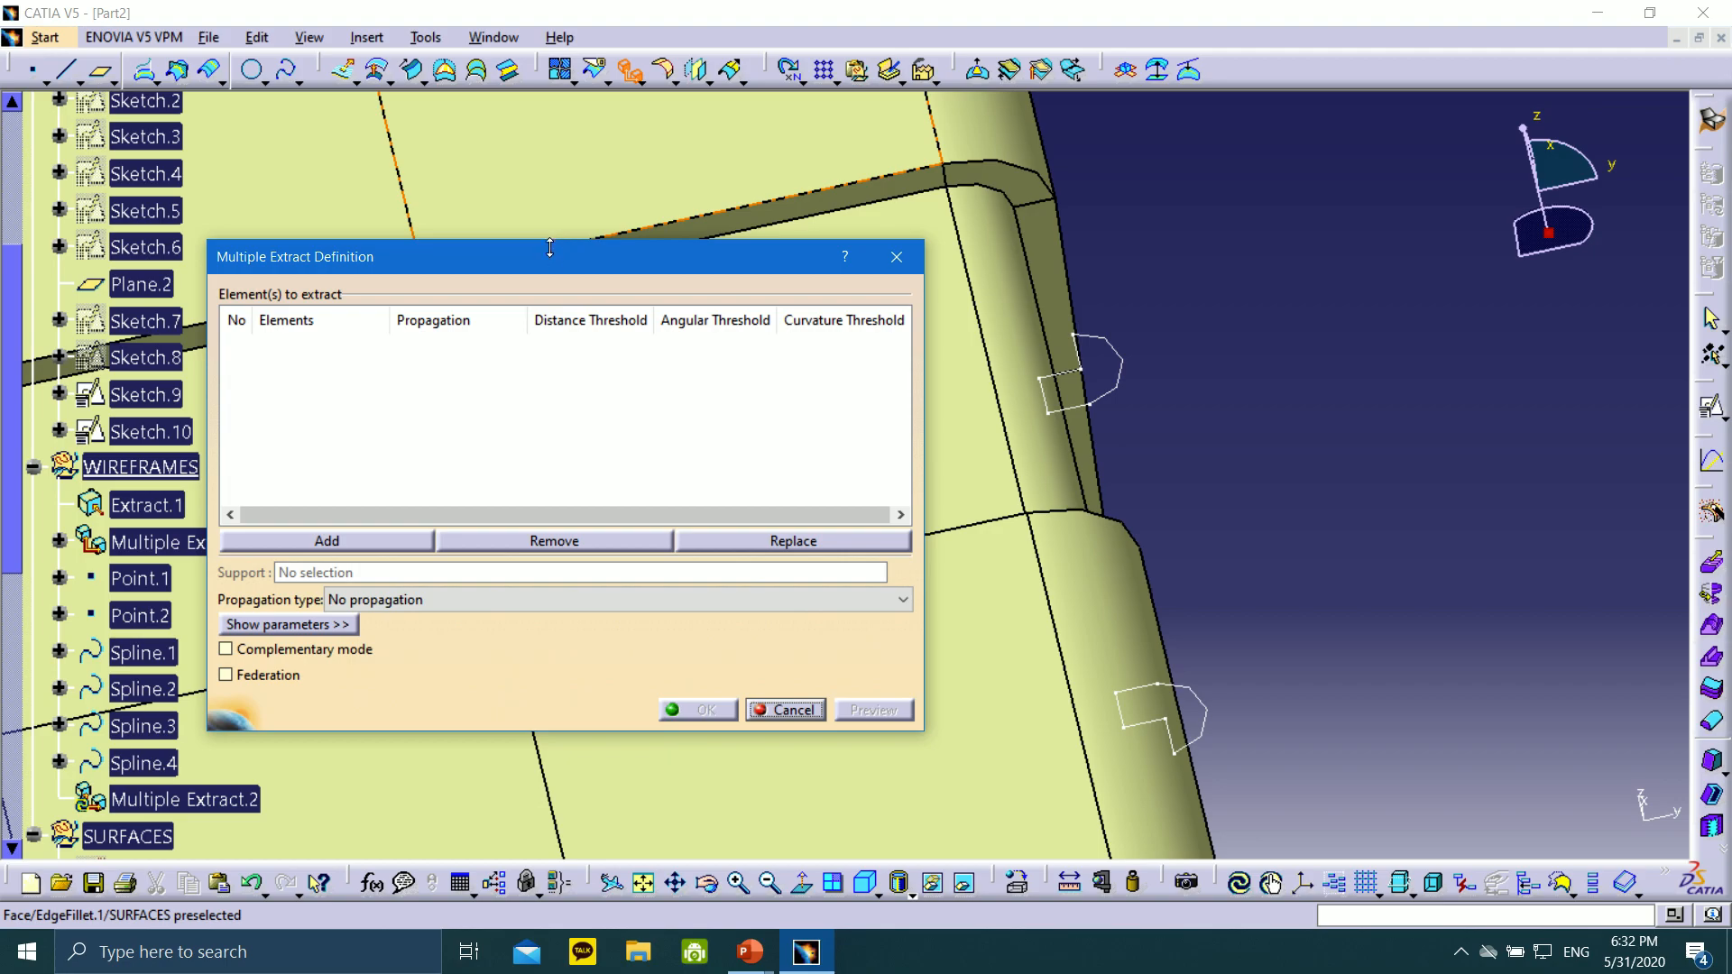
drag(549, 247, 576, 218)
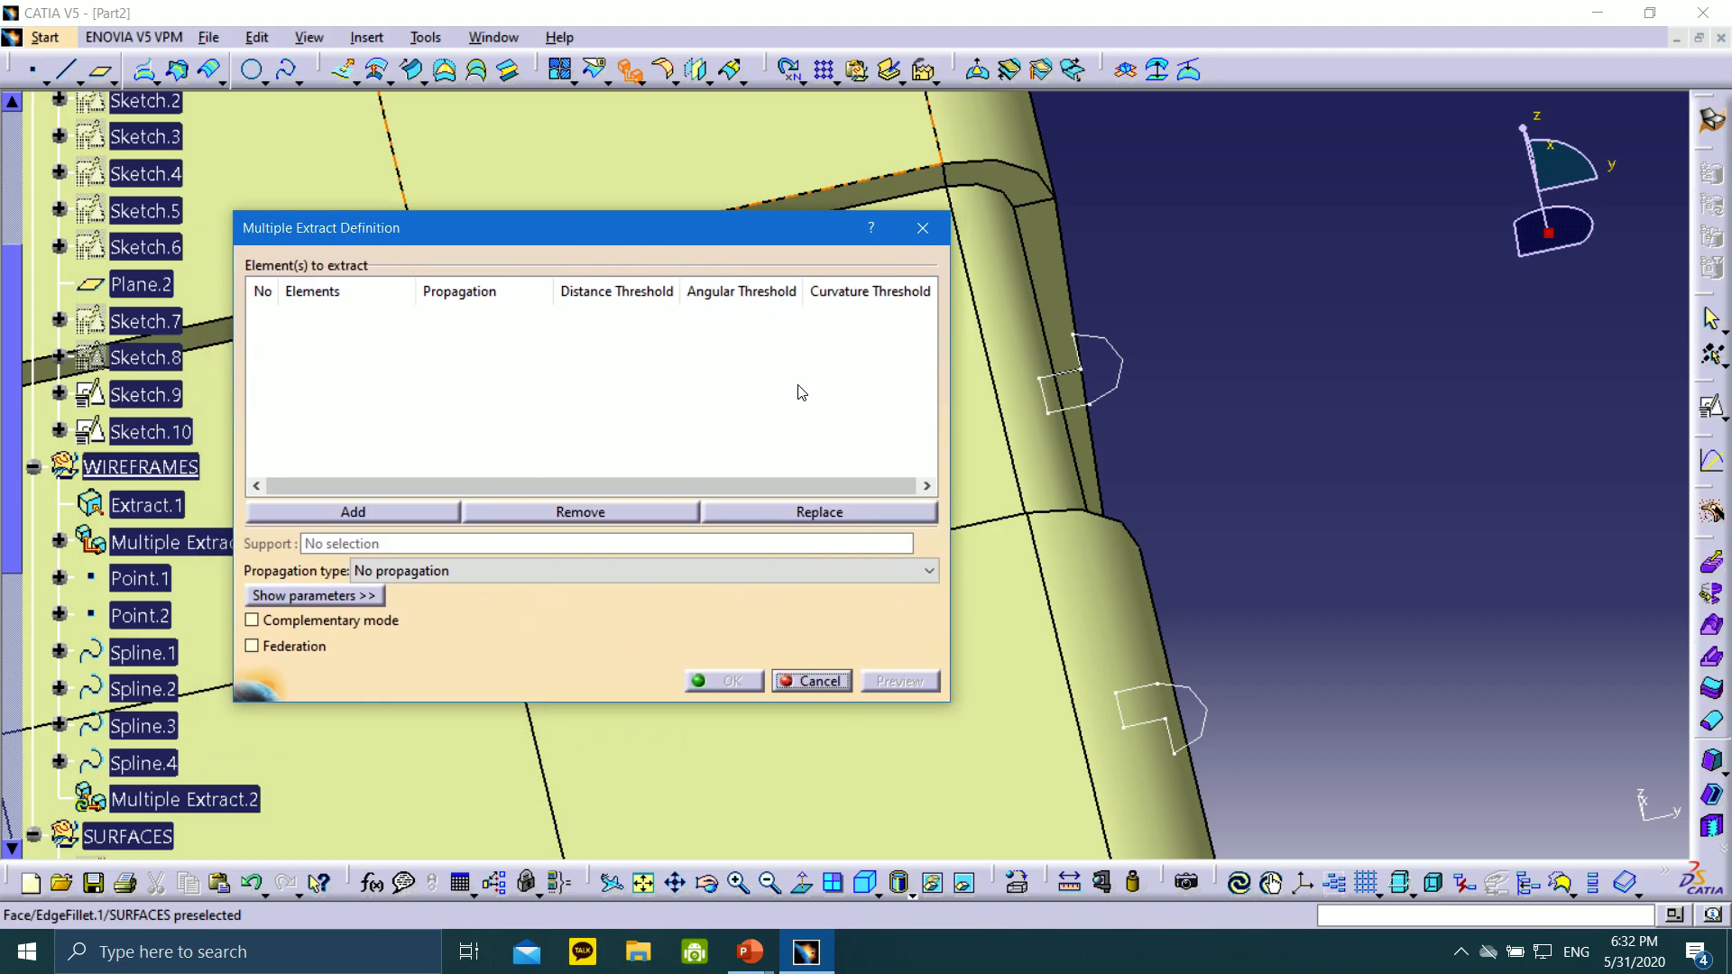
click(340, 312)
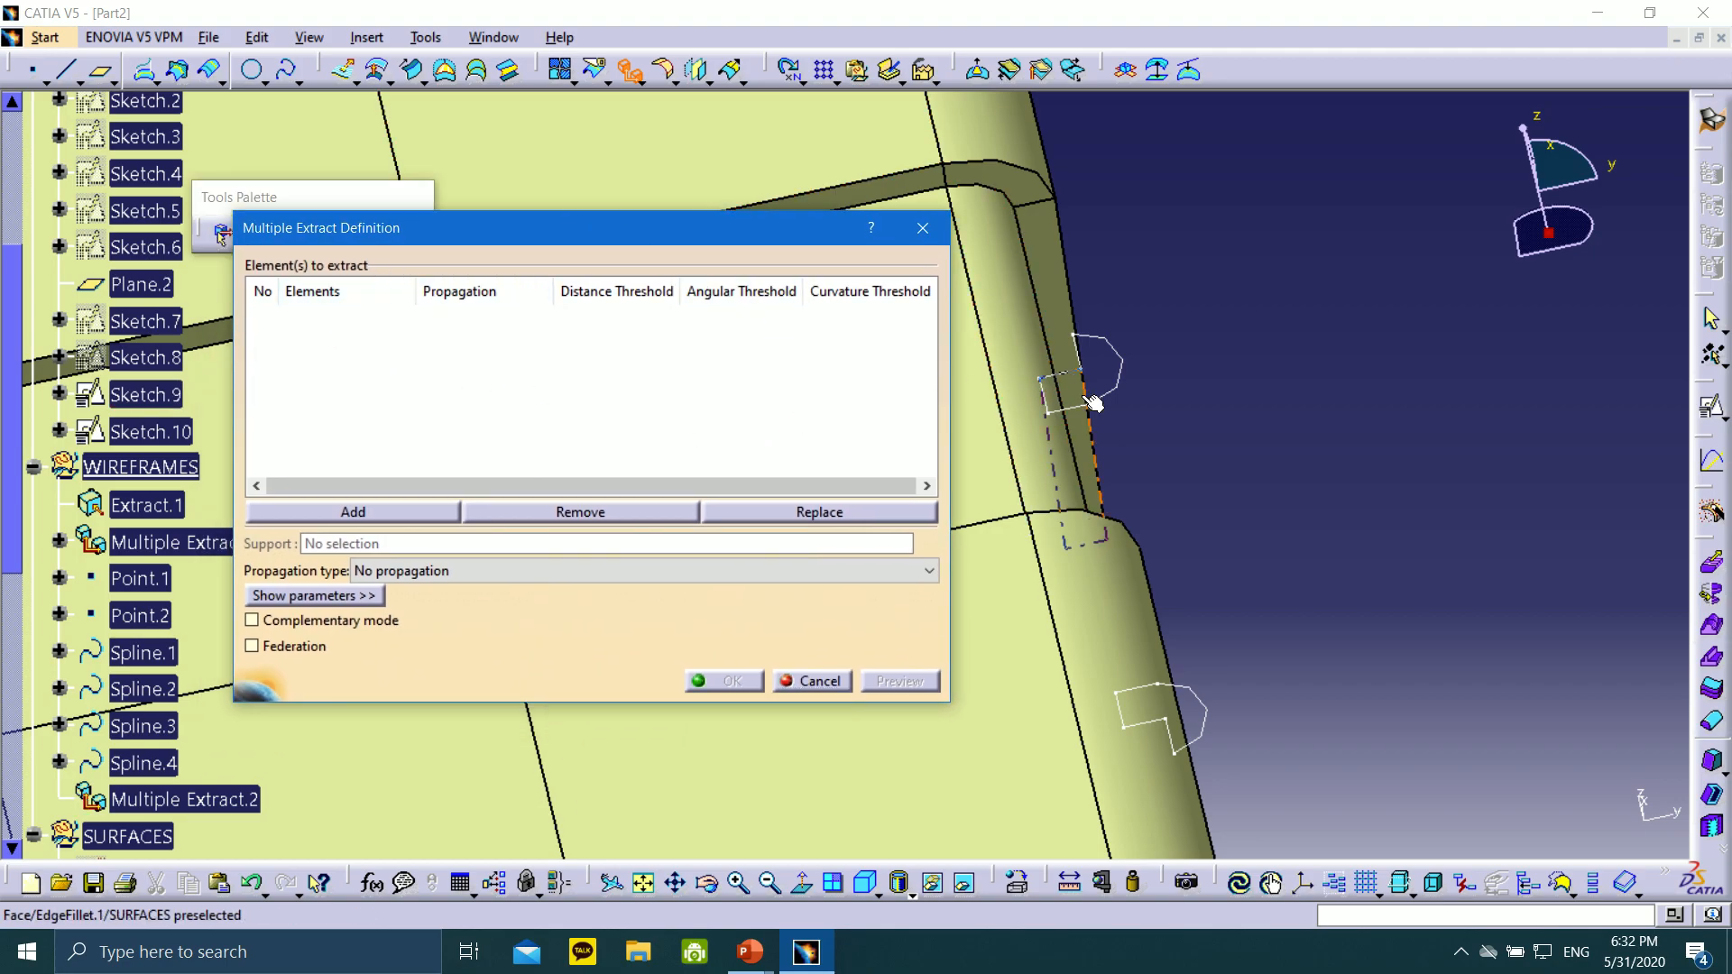
Review the slide showing which Sketch.9 edges belong to Multiple Extract.2 and Multiple Extract.3, and return to CATIA
mouse_move(763, 956)
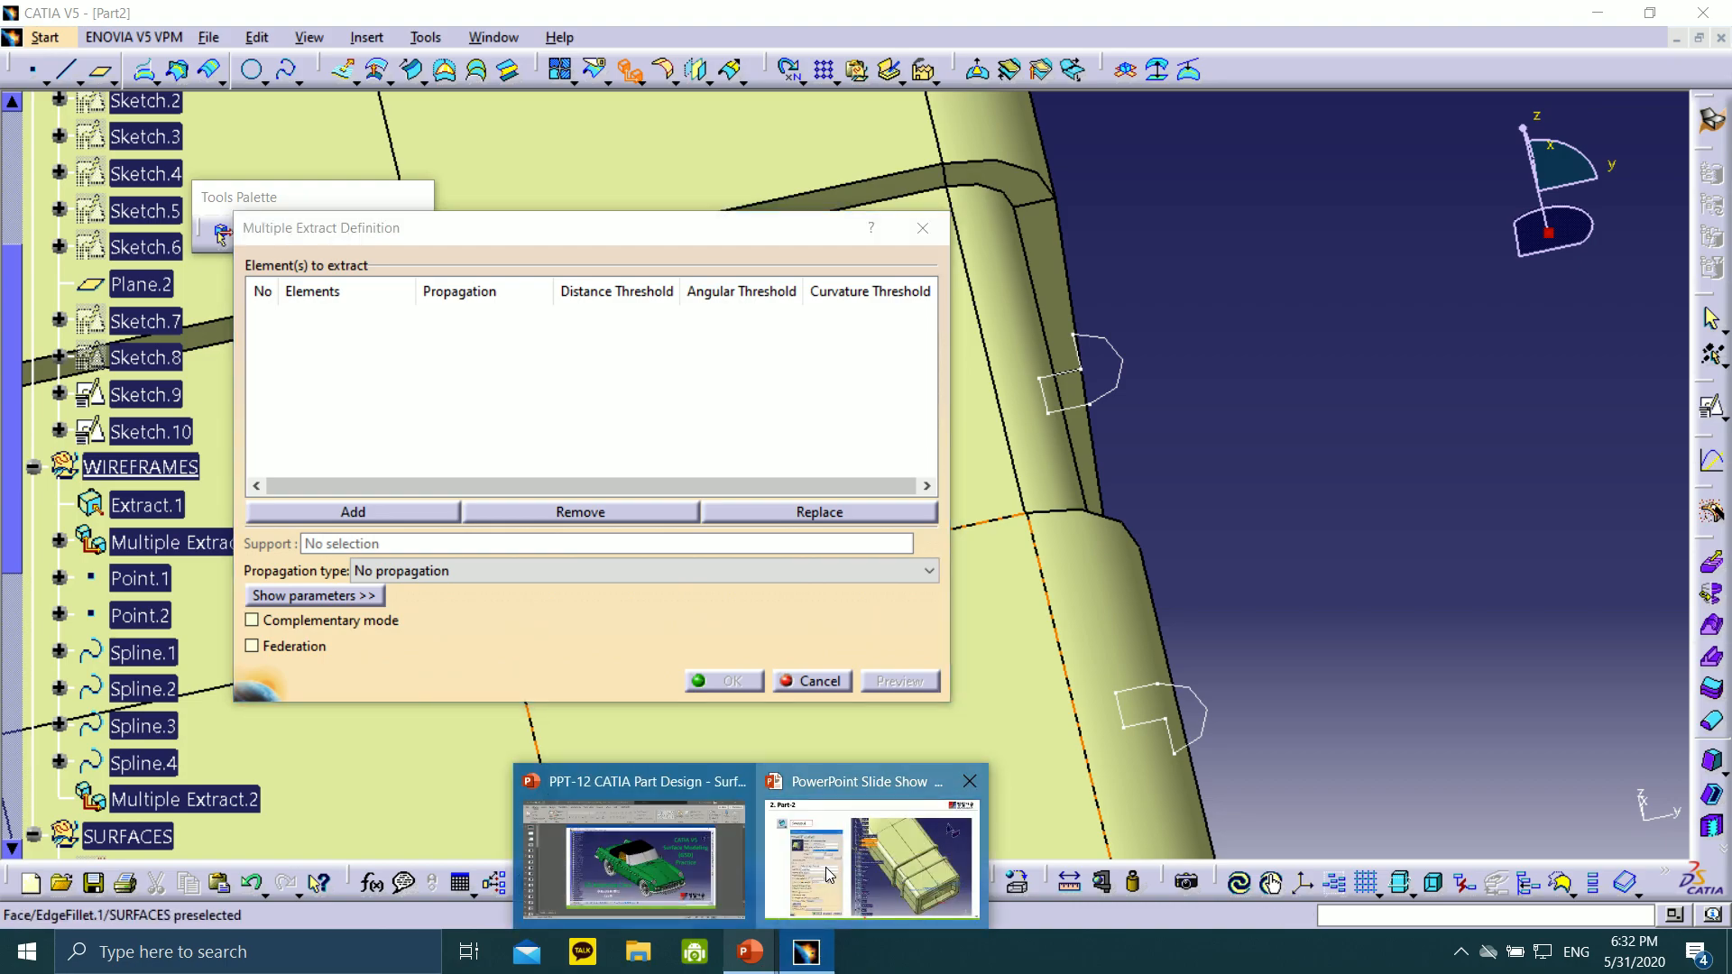
click(882, 831)
click(21, 964)
click(22, 964)
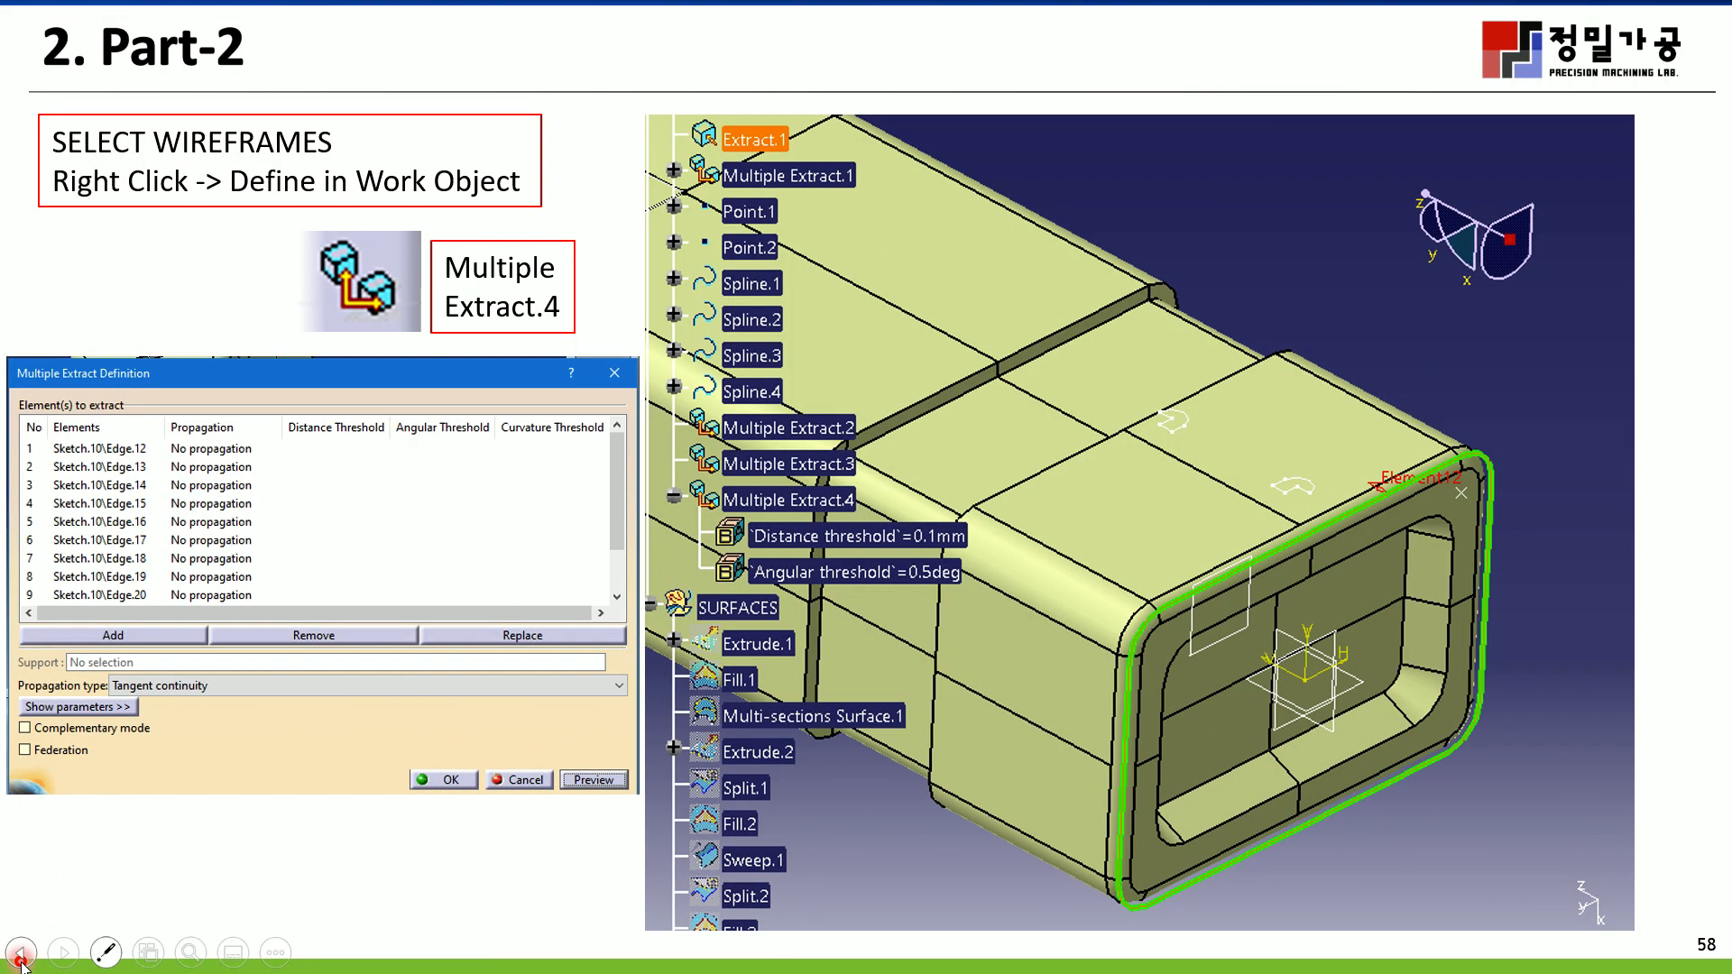
click(22, 960)
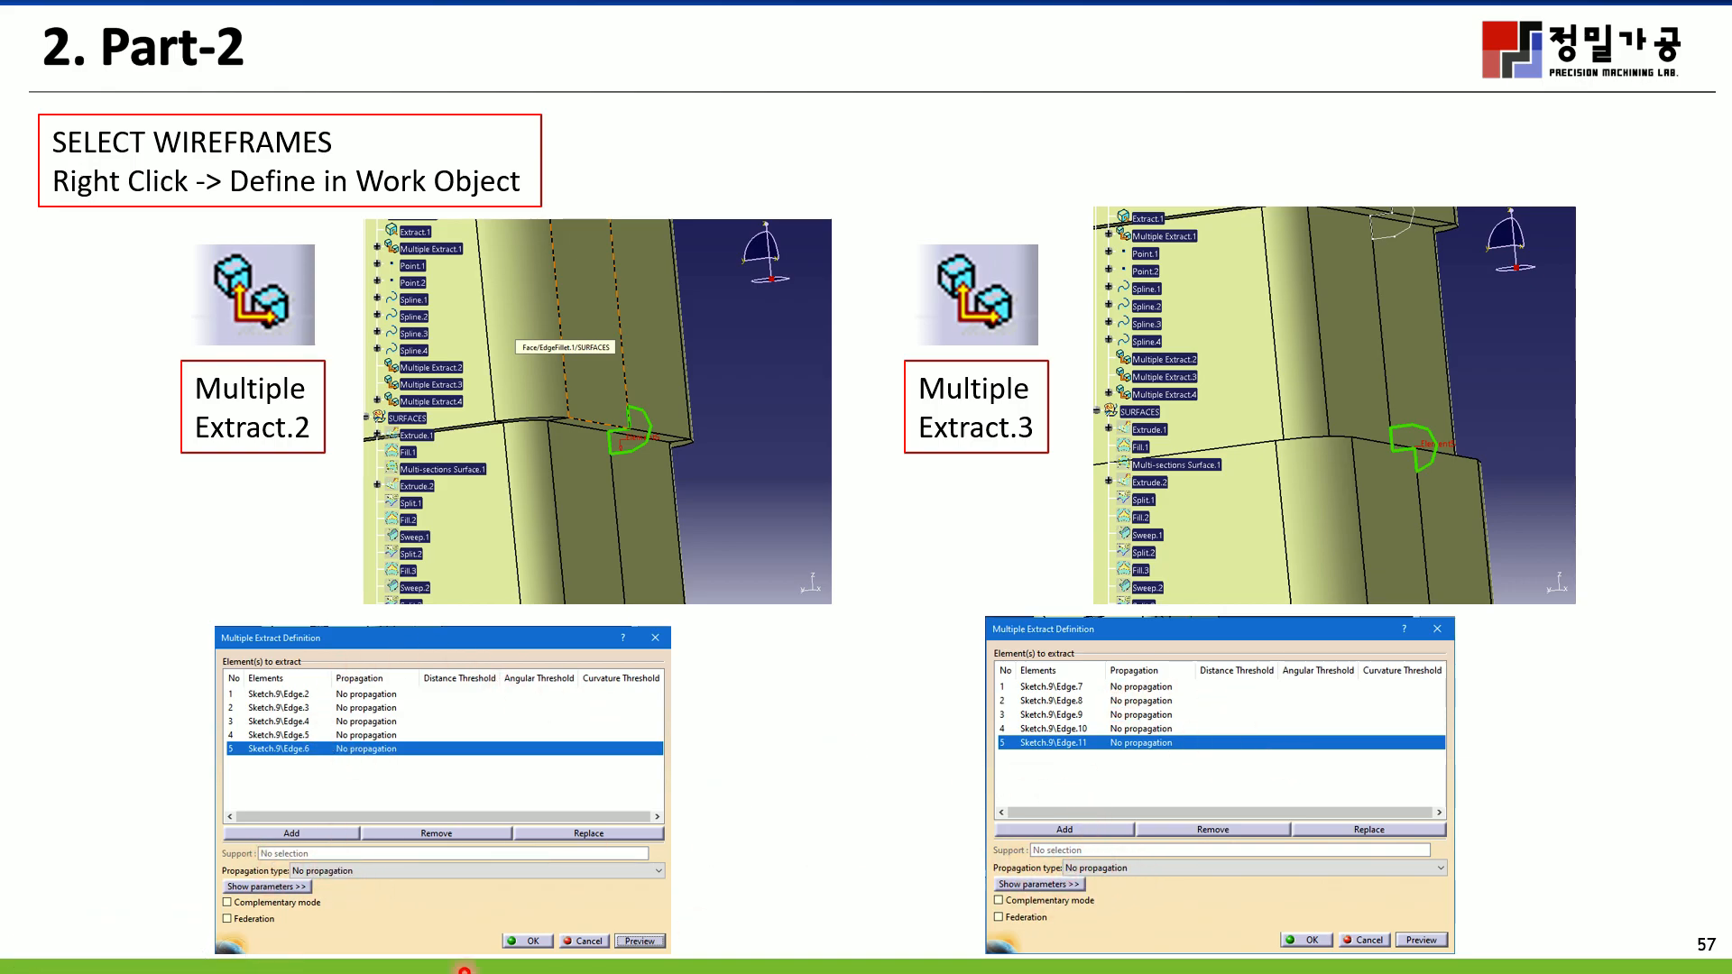
key(super)
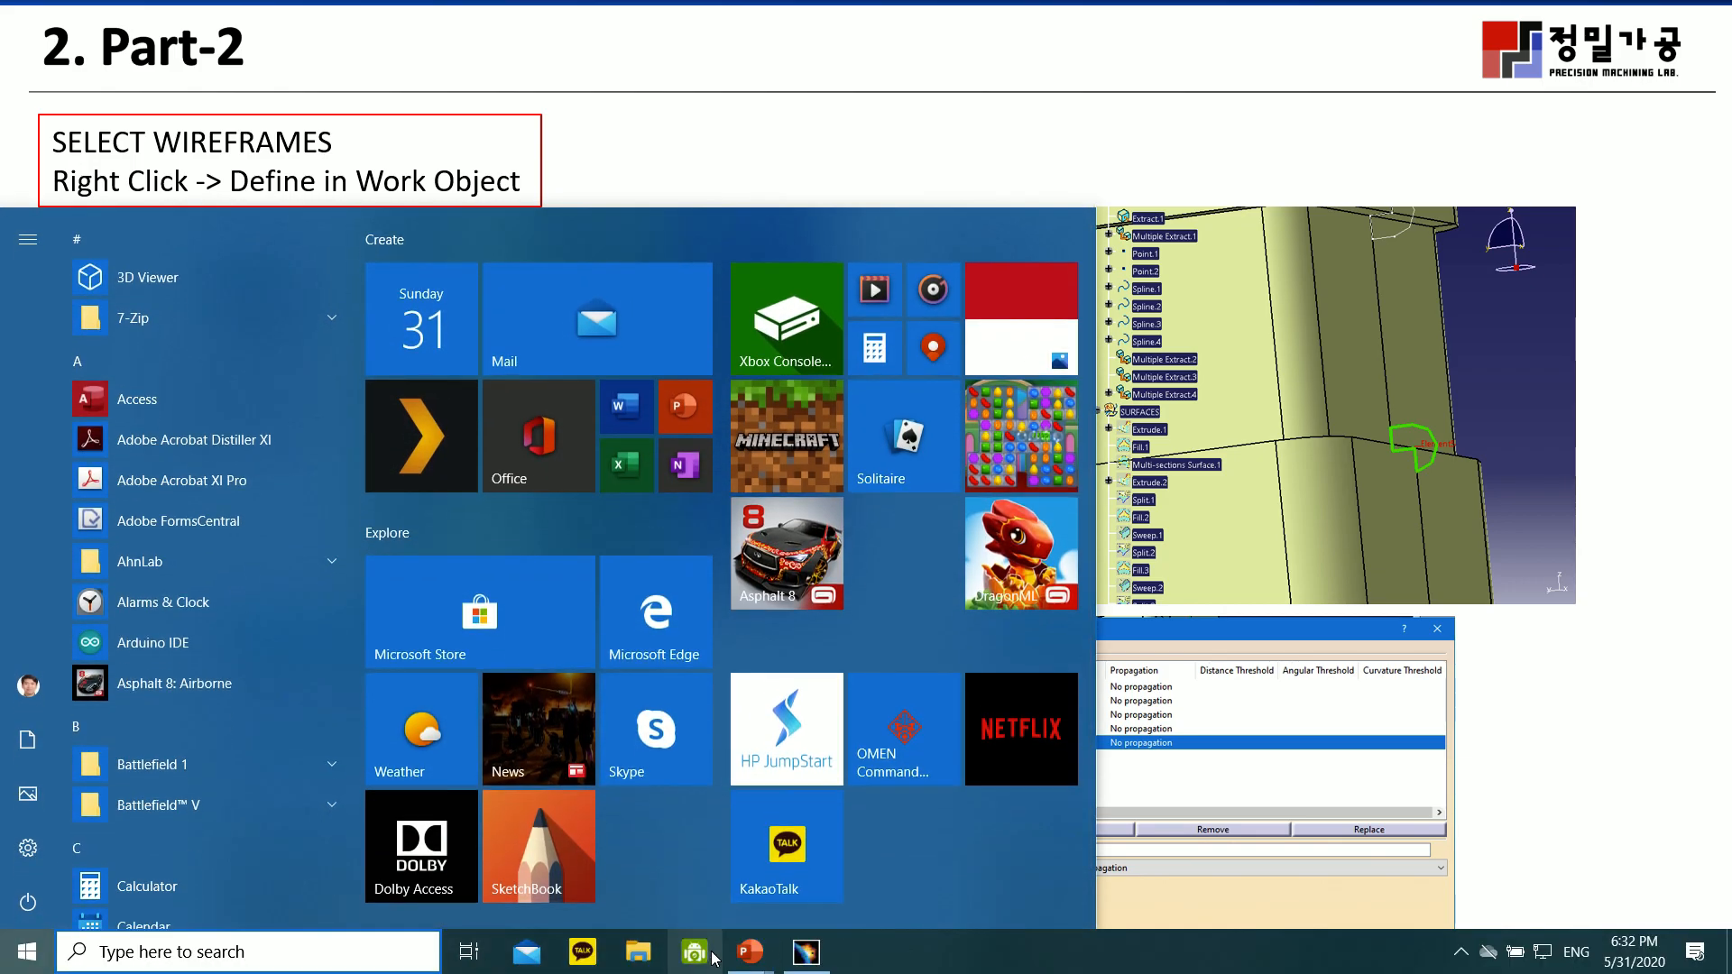
click(806, 953)
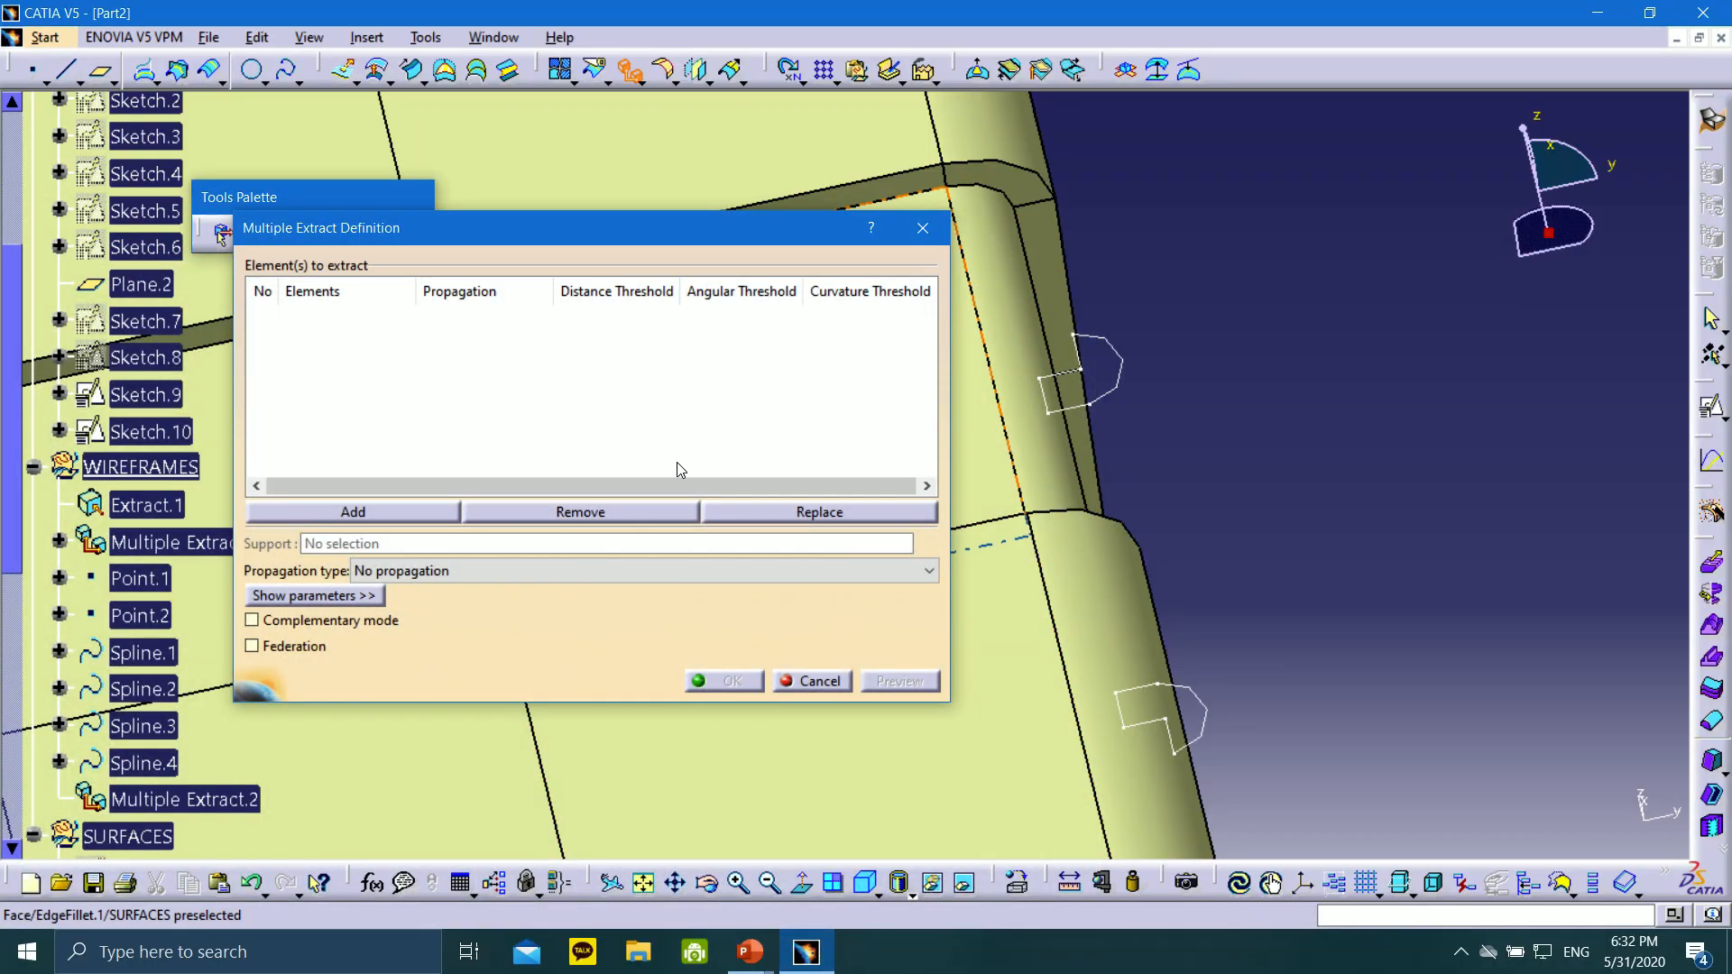
Extract the arc and four straight edges of the upper Sketch.9 groove profile as one Multiple Extract with no propagation
click(1121, 372)
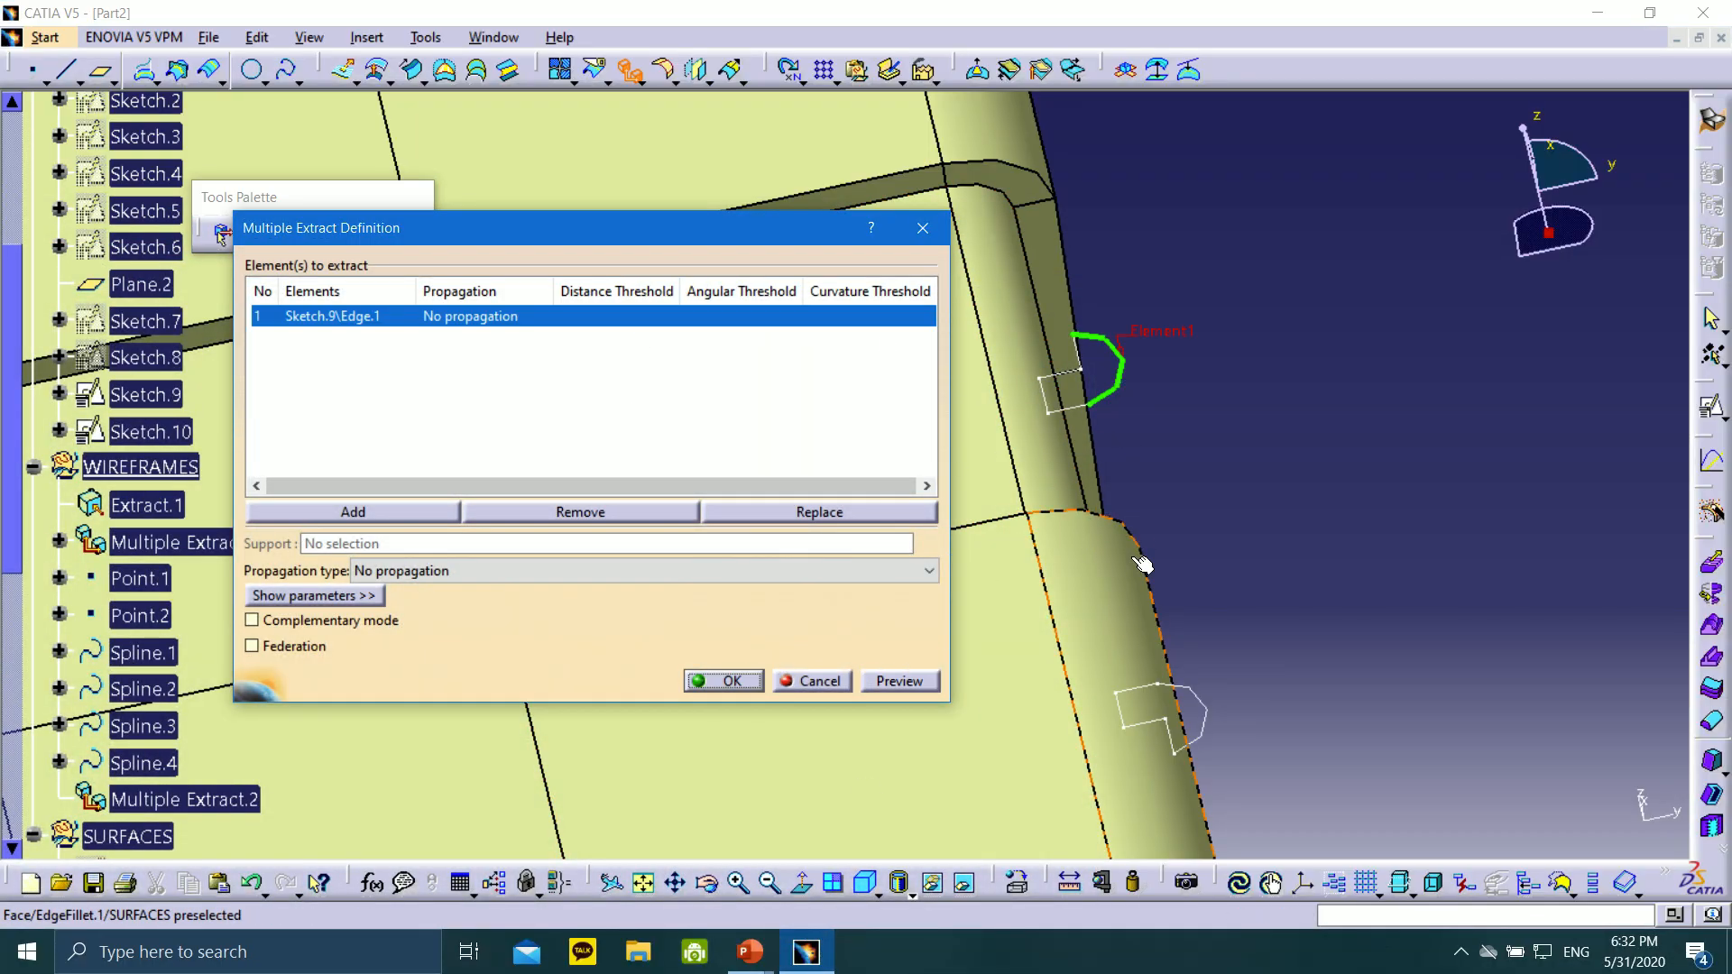
click(1078, 362)
click(1061, 392)
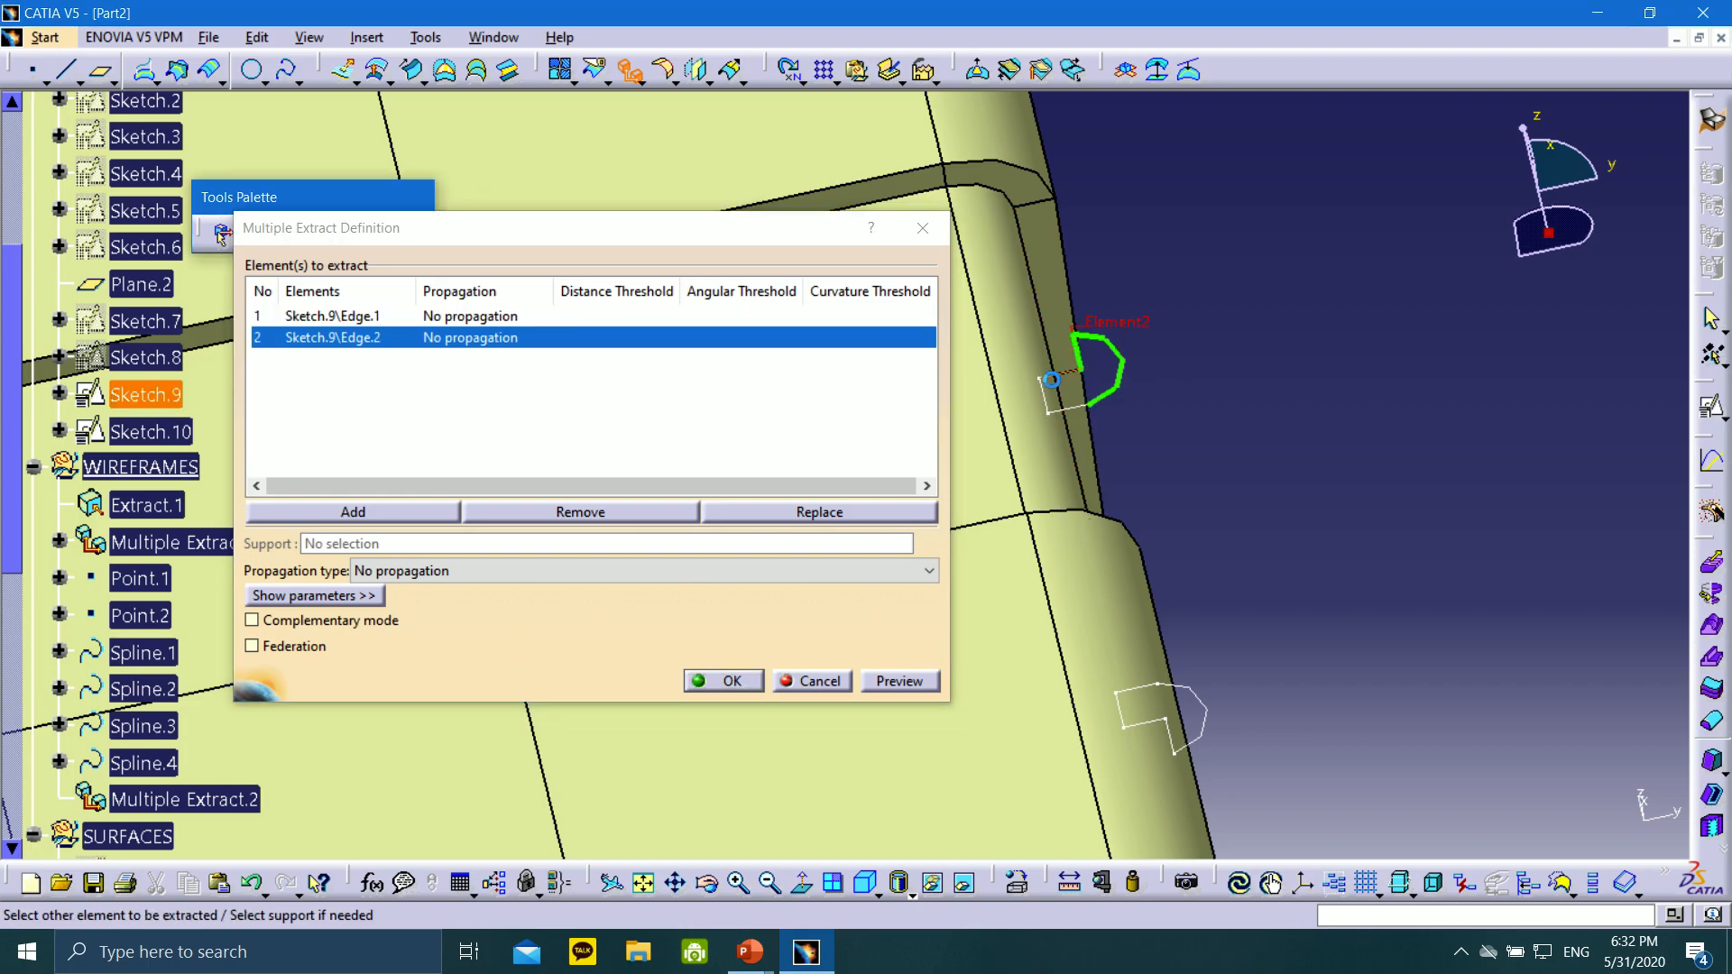
click(1062, 415)
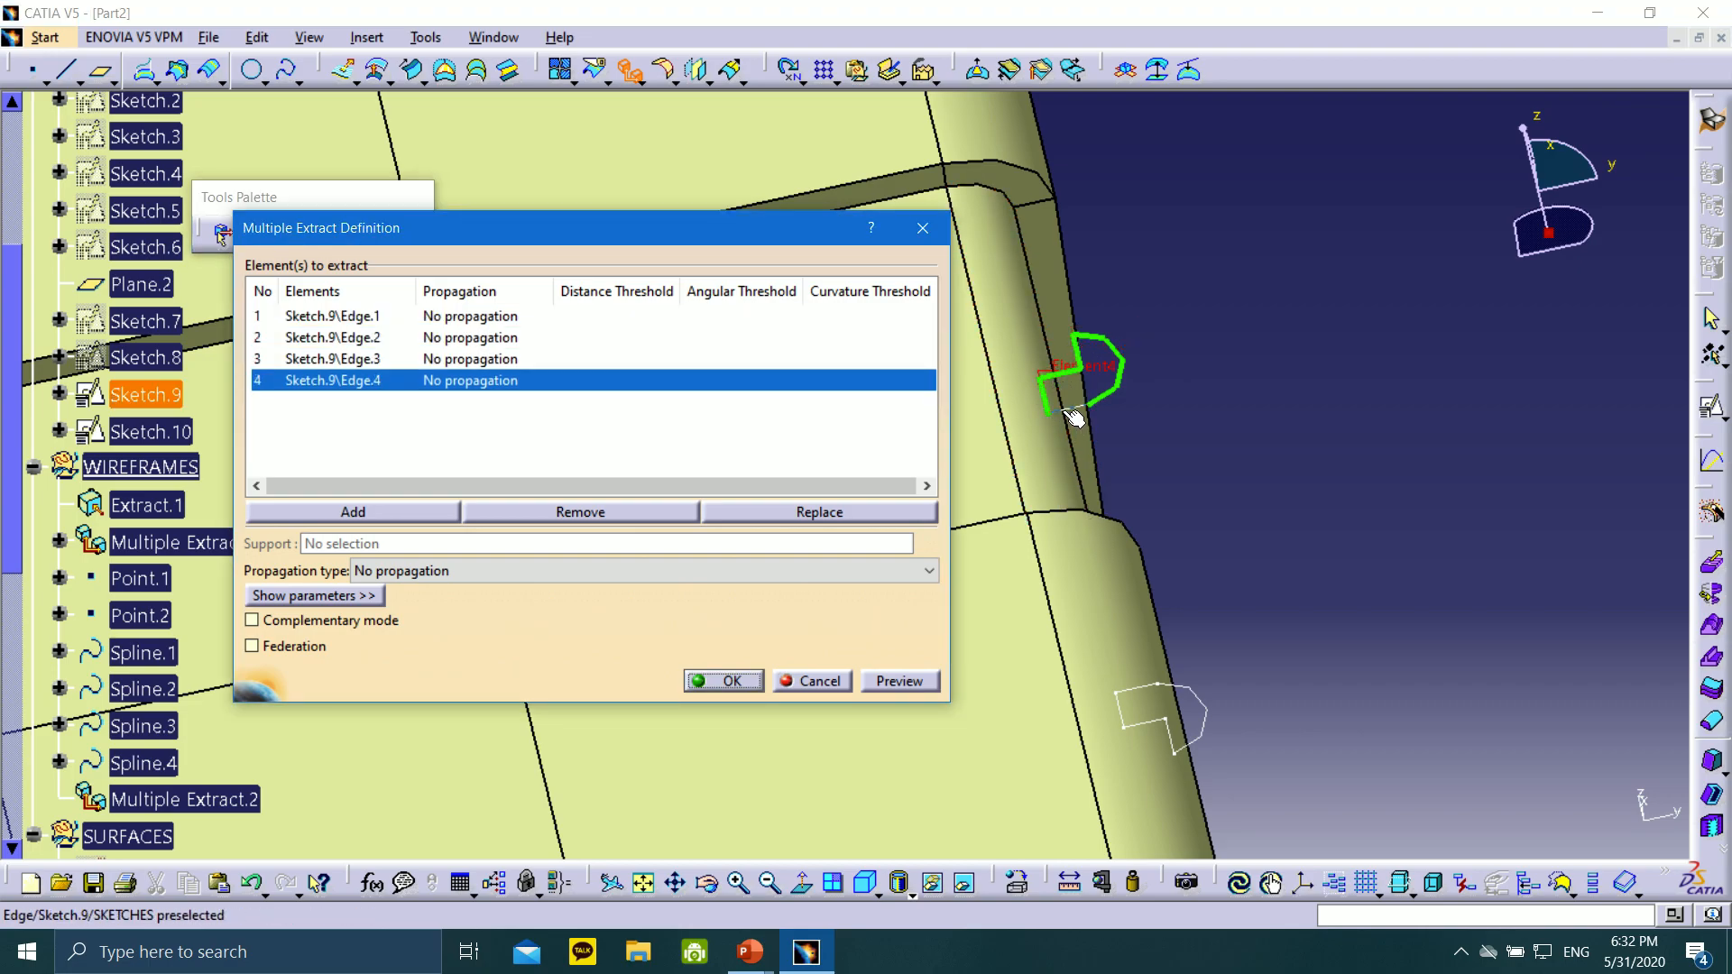
click(1074, 411)
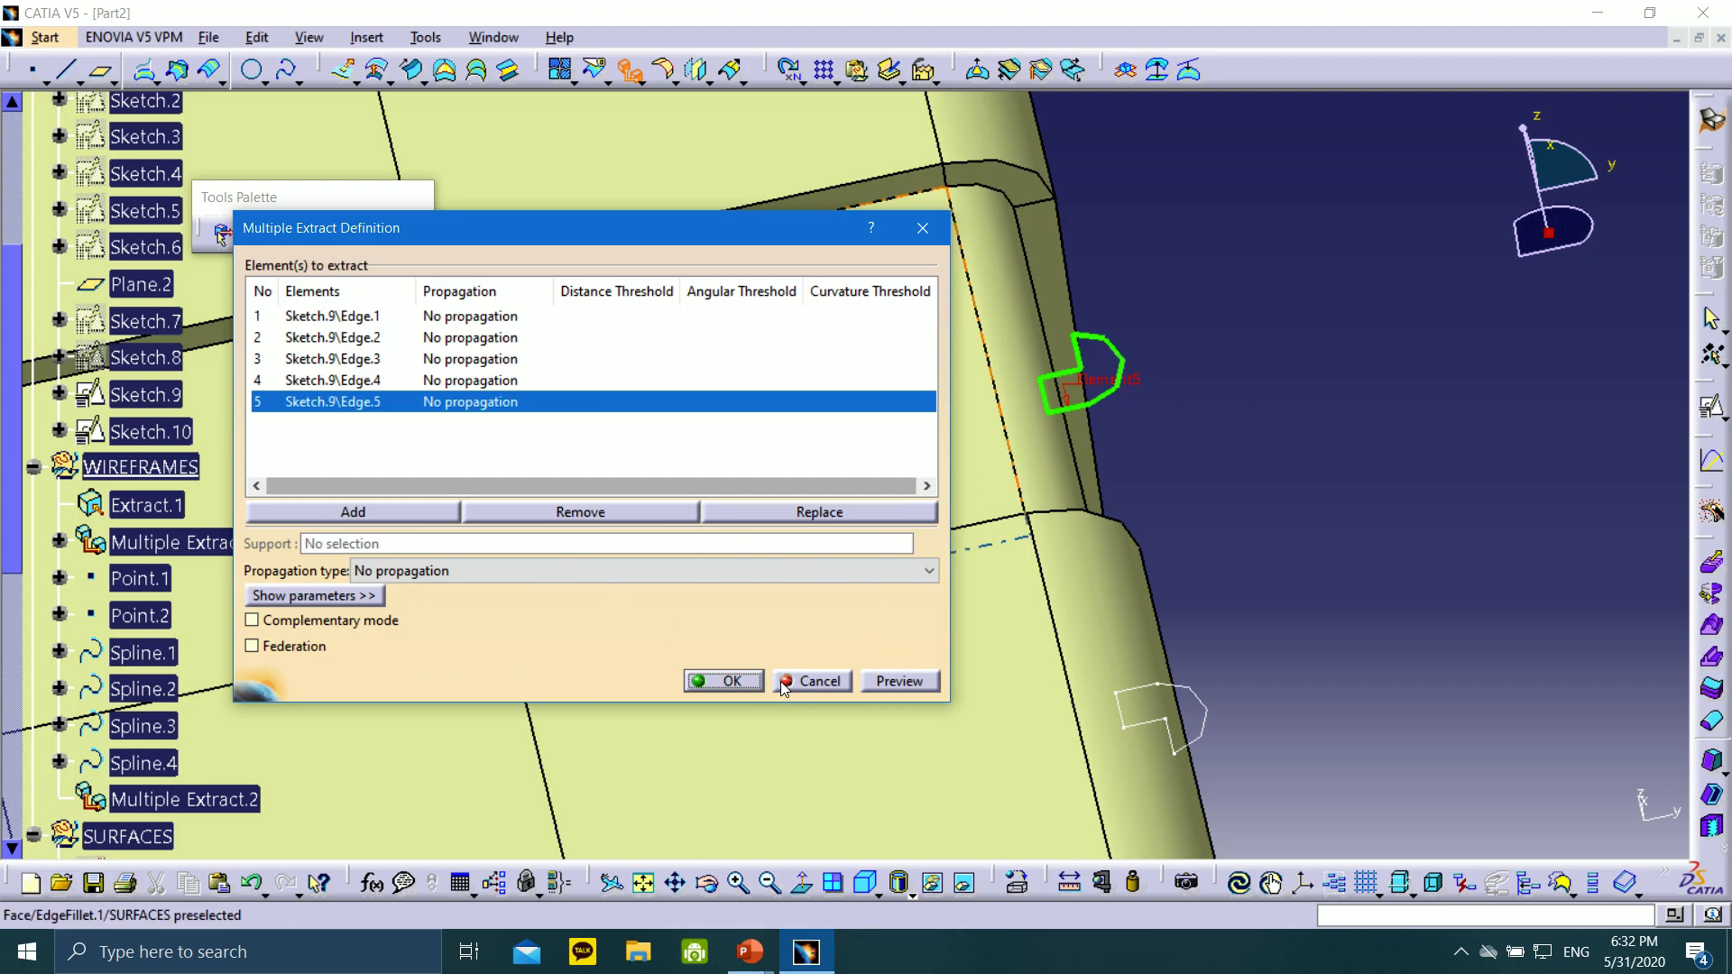
click(733, 682)
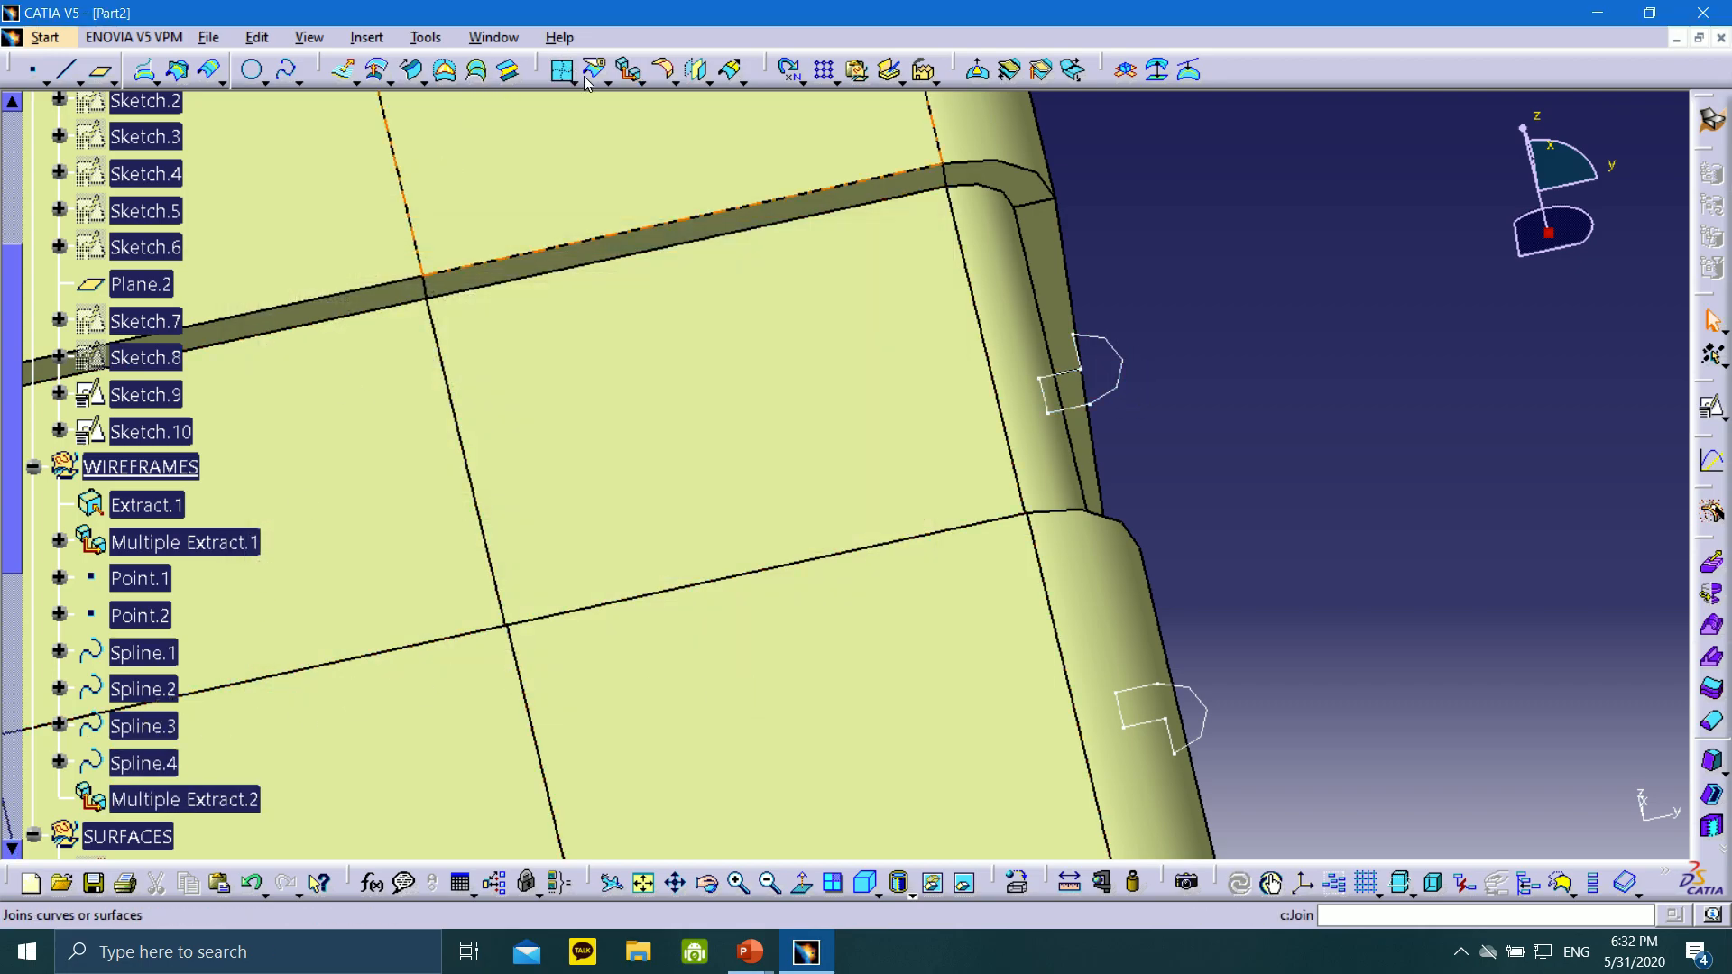
Extract the five connected edges of the lower Sketch.9 groove profile as one Multiple Extract with no propagation
click(633, 74)
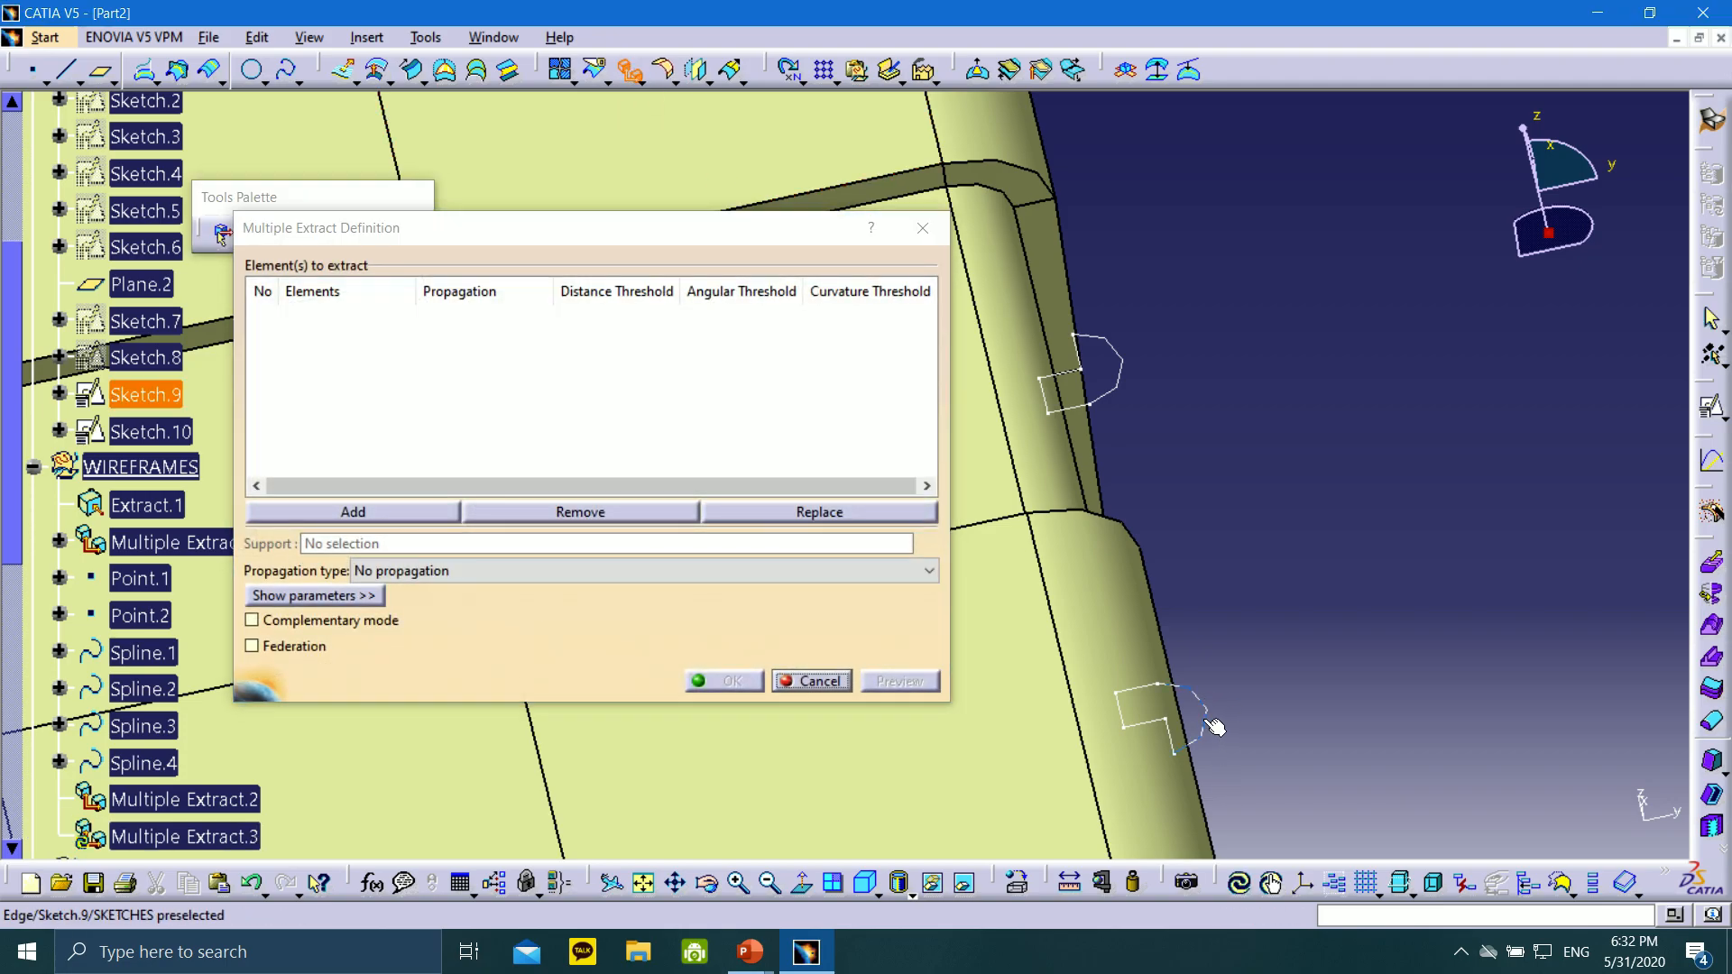
click(1204, 714)
click(1139, 697)
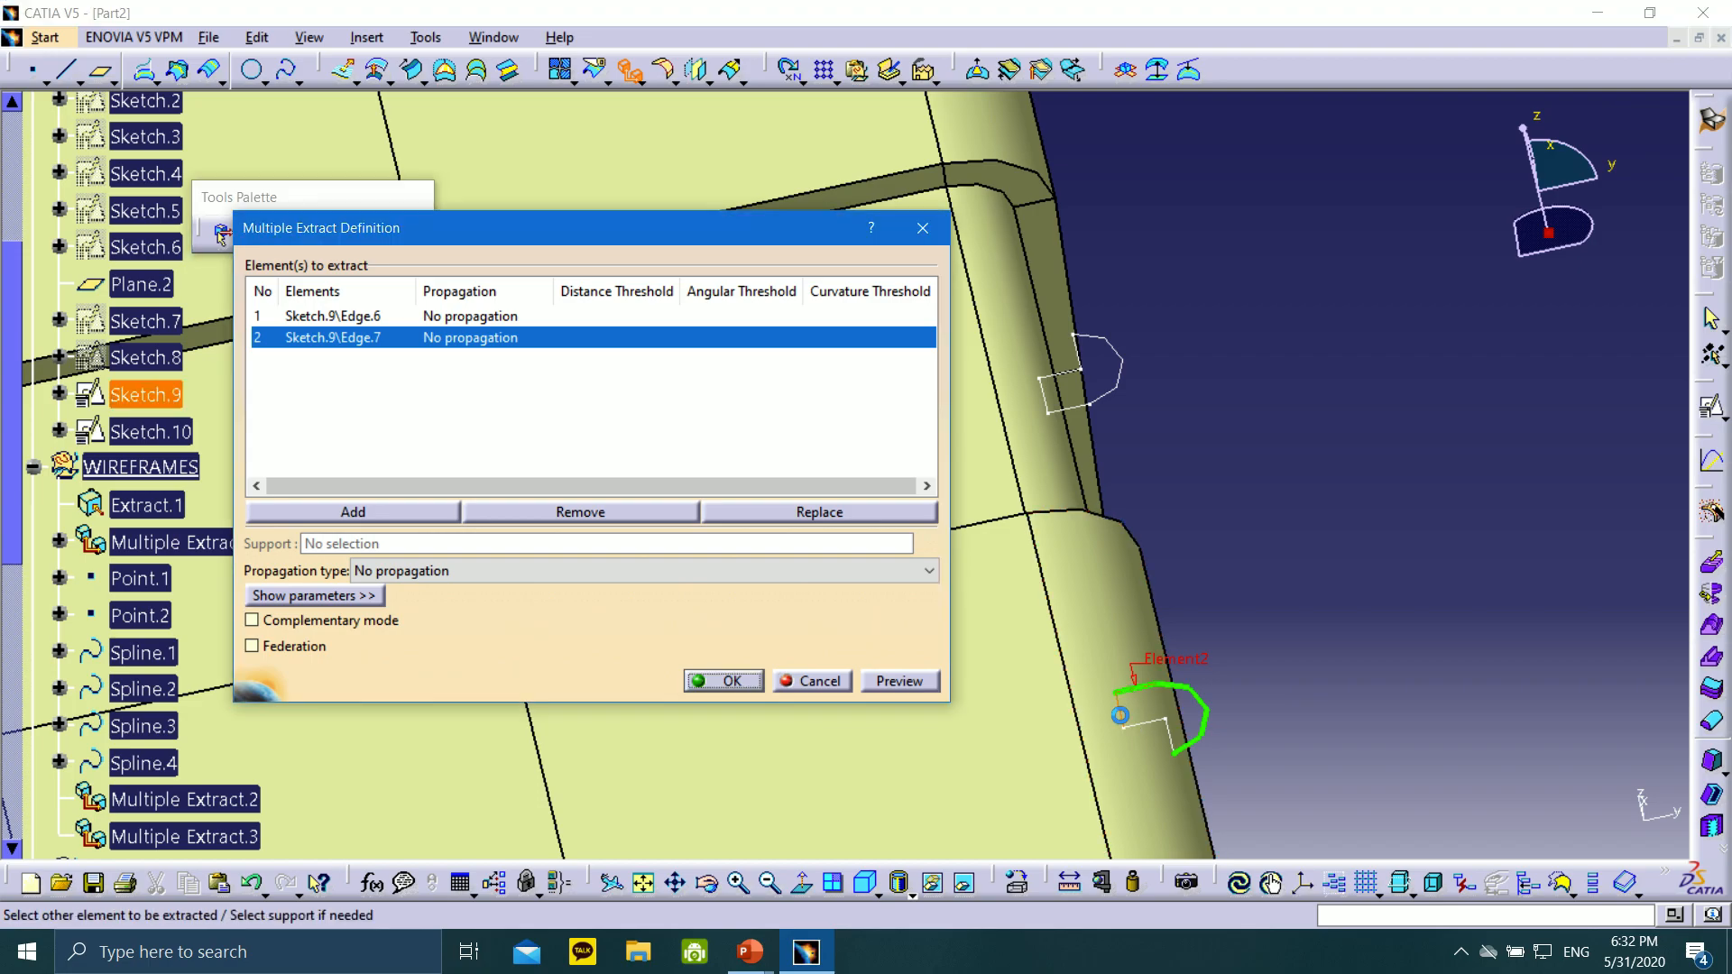
click(1122, 712)
click(1155, 726)
click(1182, 744)
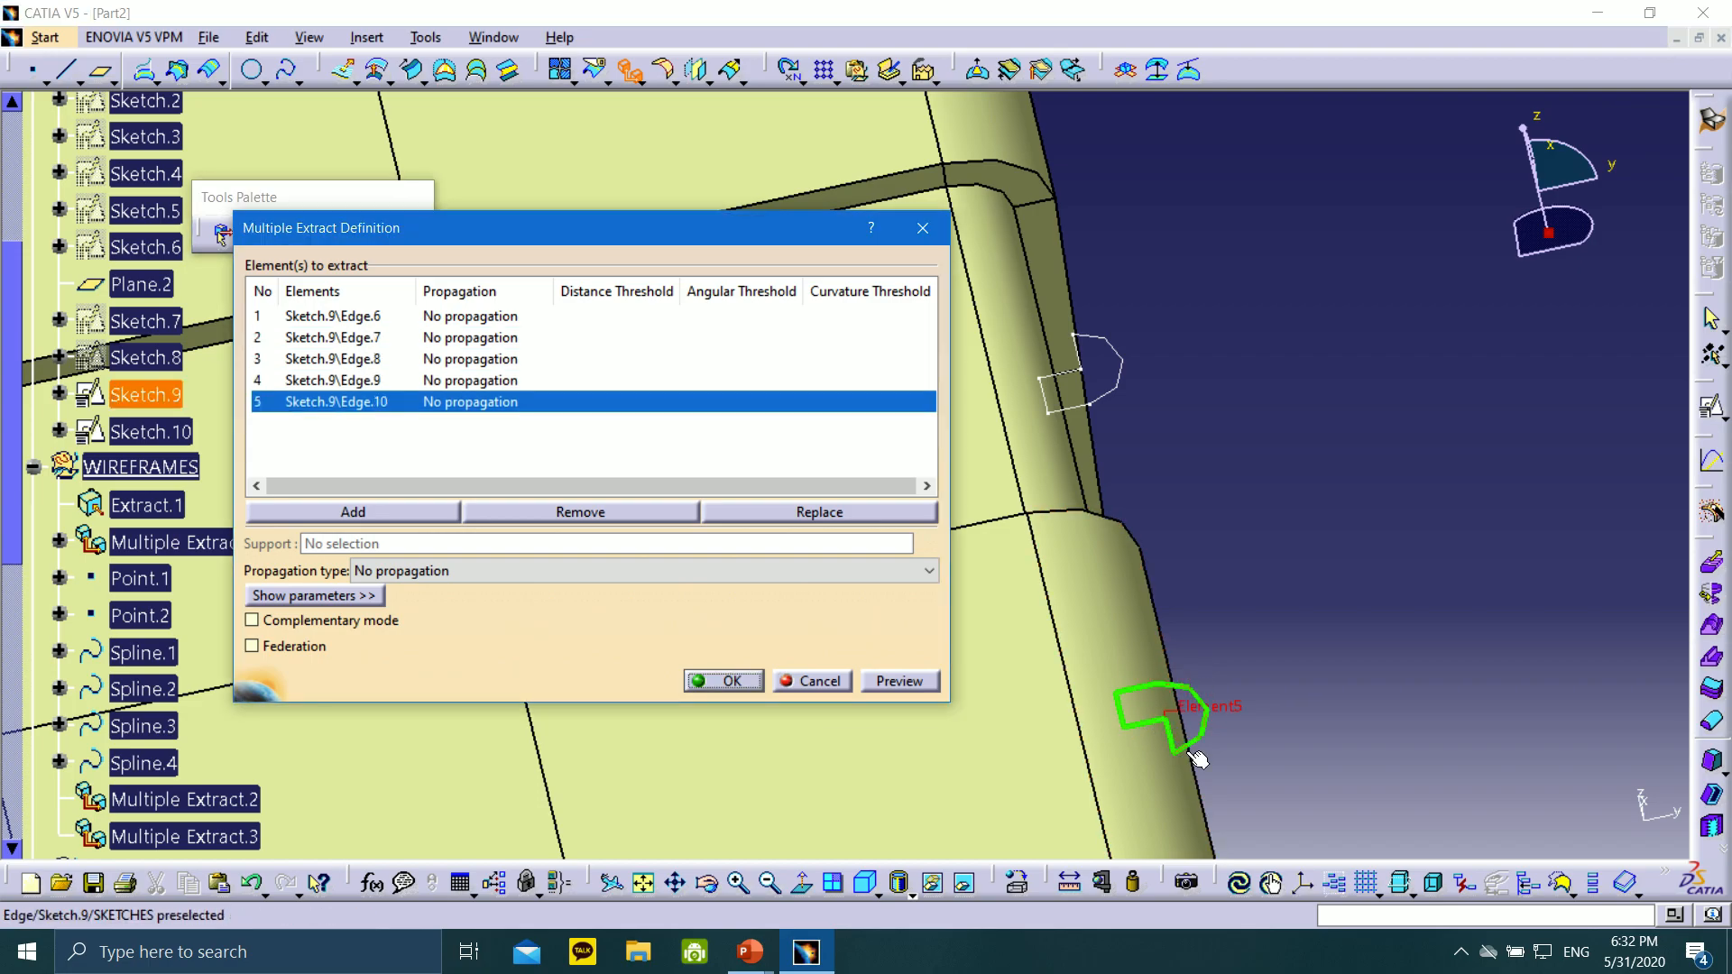
click(724, 681)
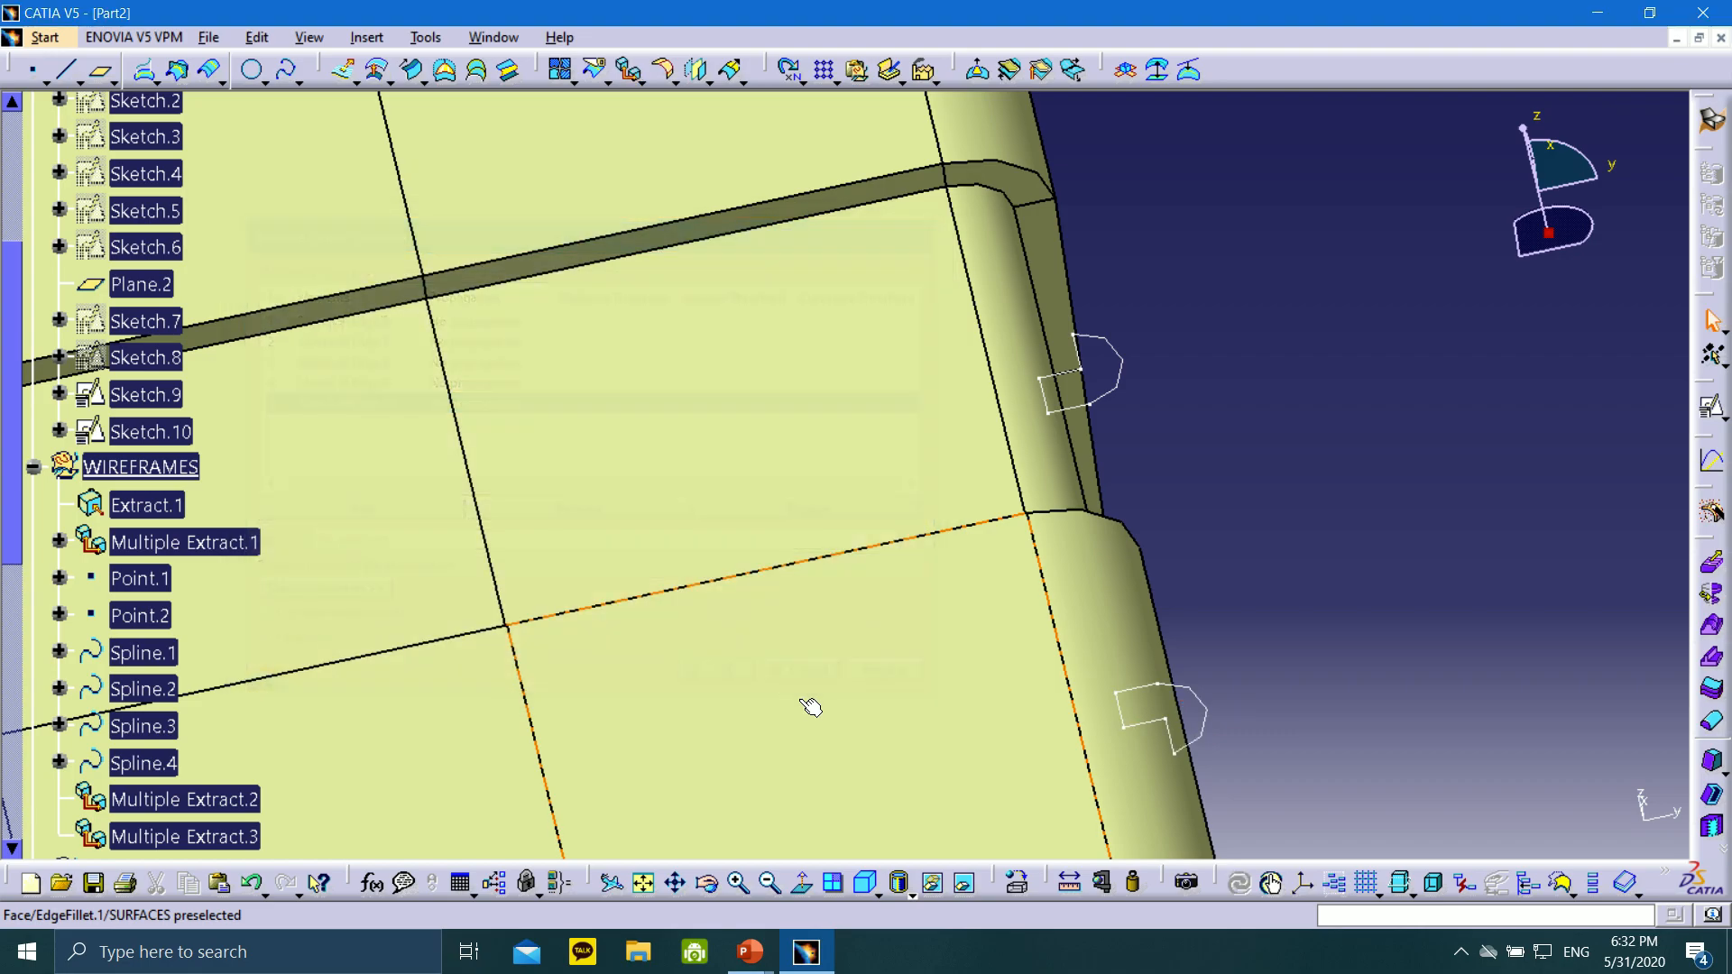
Start a Multiple Extract with no propagation and add the first six consecutive edges of the Sketch.10 base outline
middle_drag(811, 709, 1420, 351)
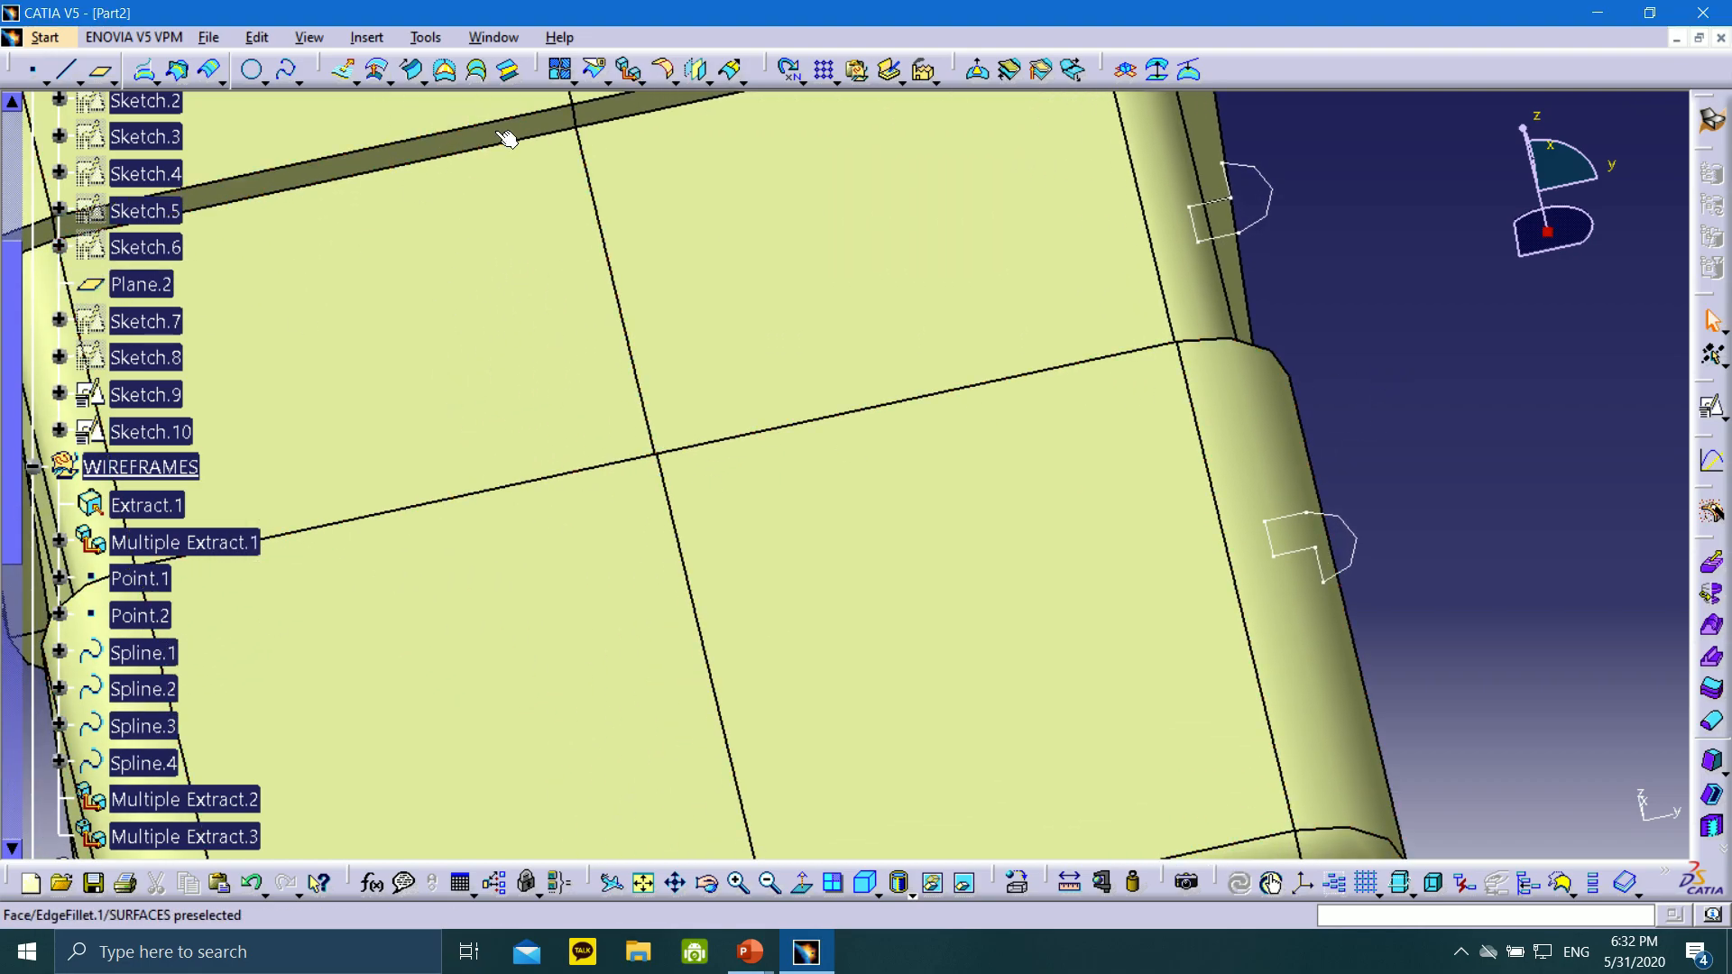
click(629, 72)
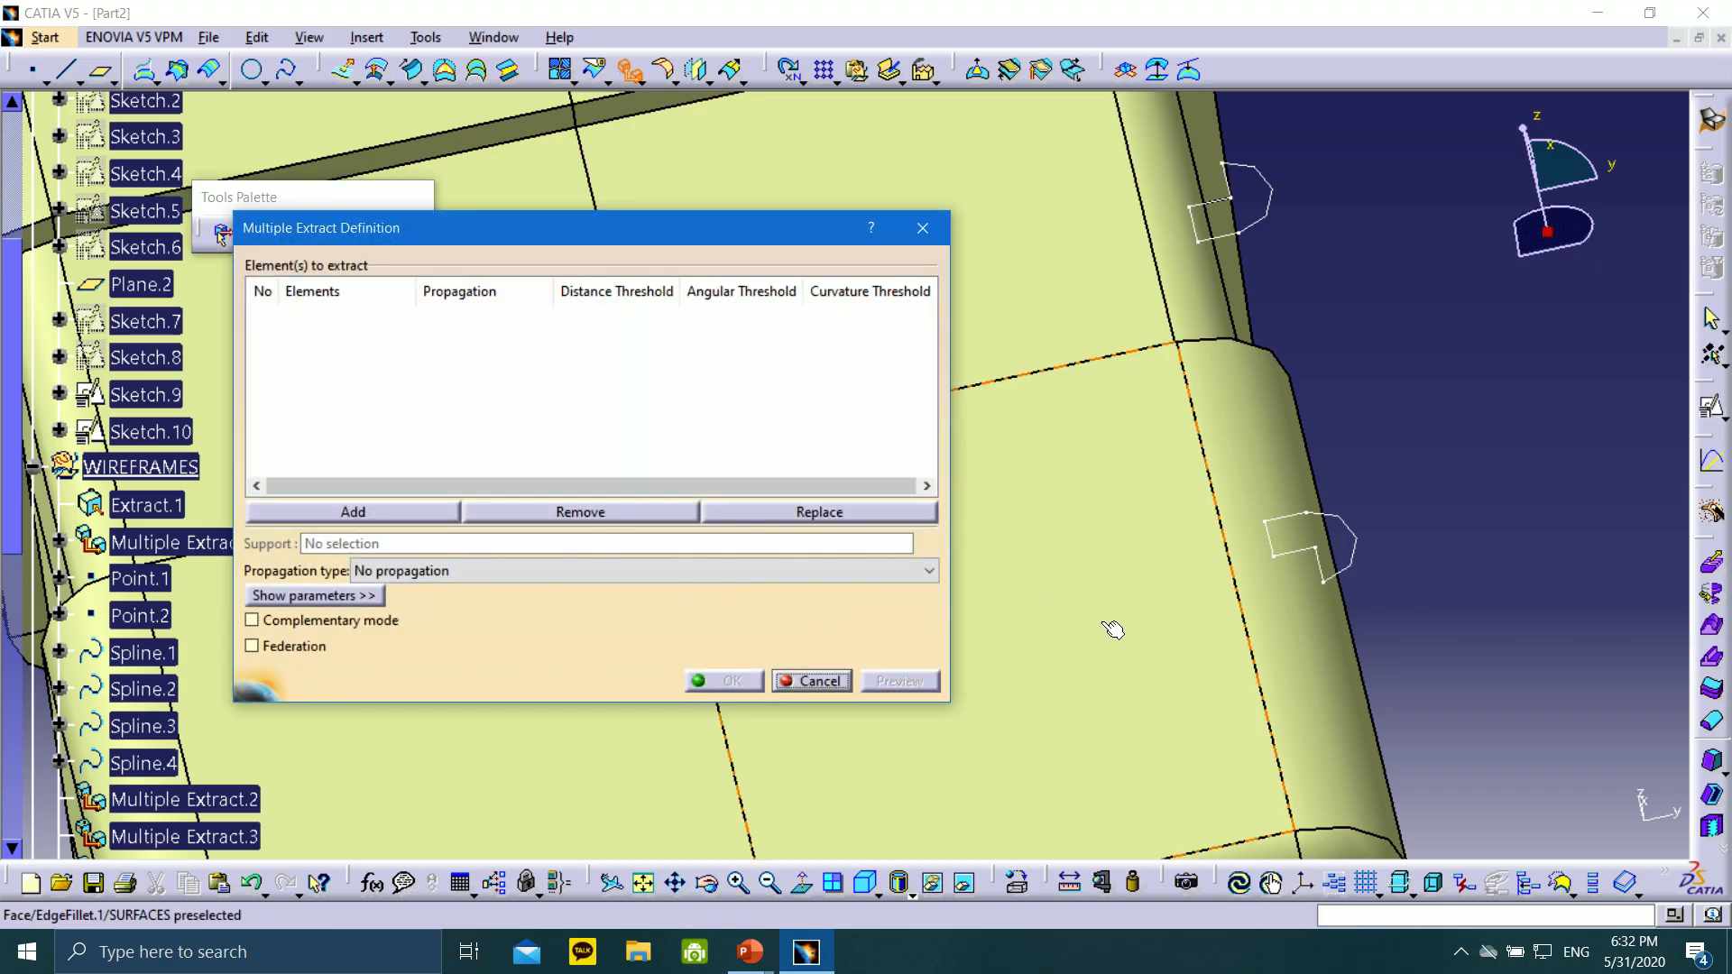
middle_drag(1113, 630, 1373, 108)
middle_drag(1347, 620, 1504, 576)
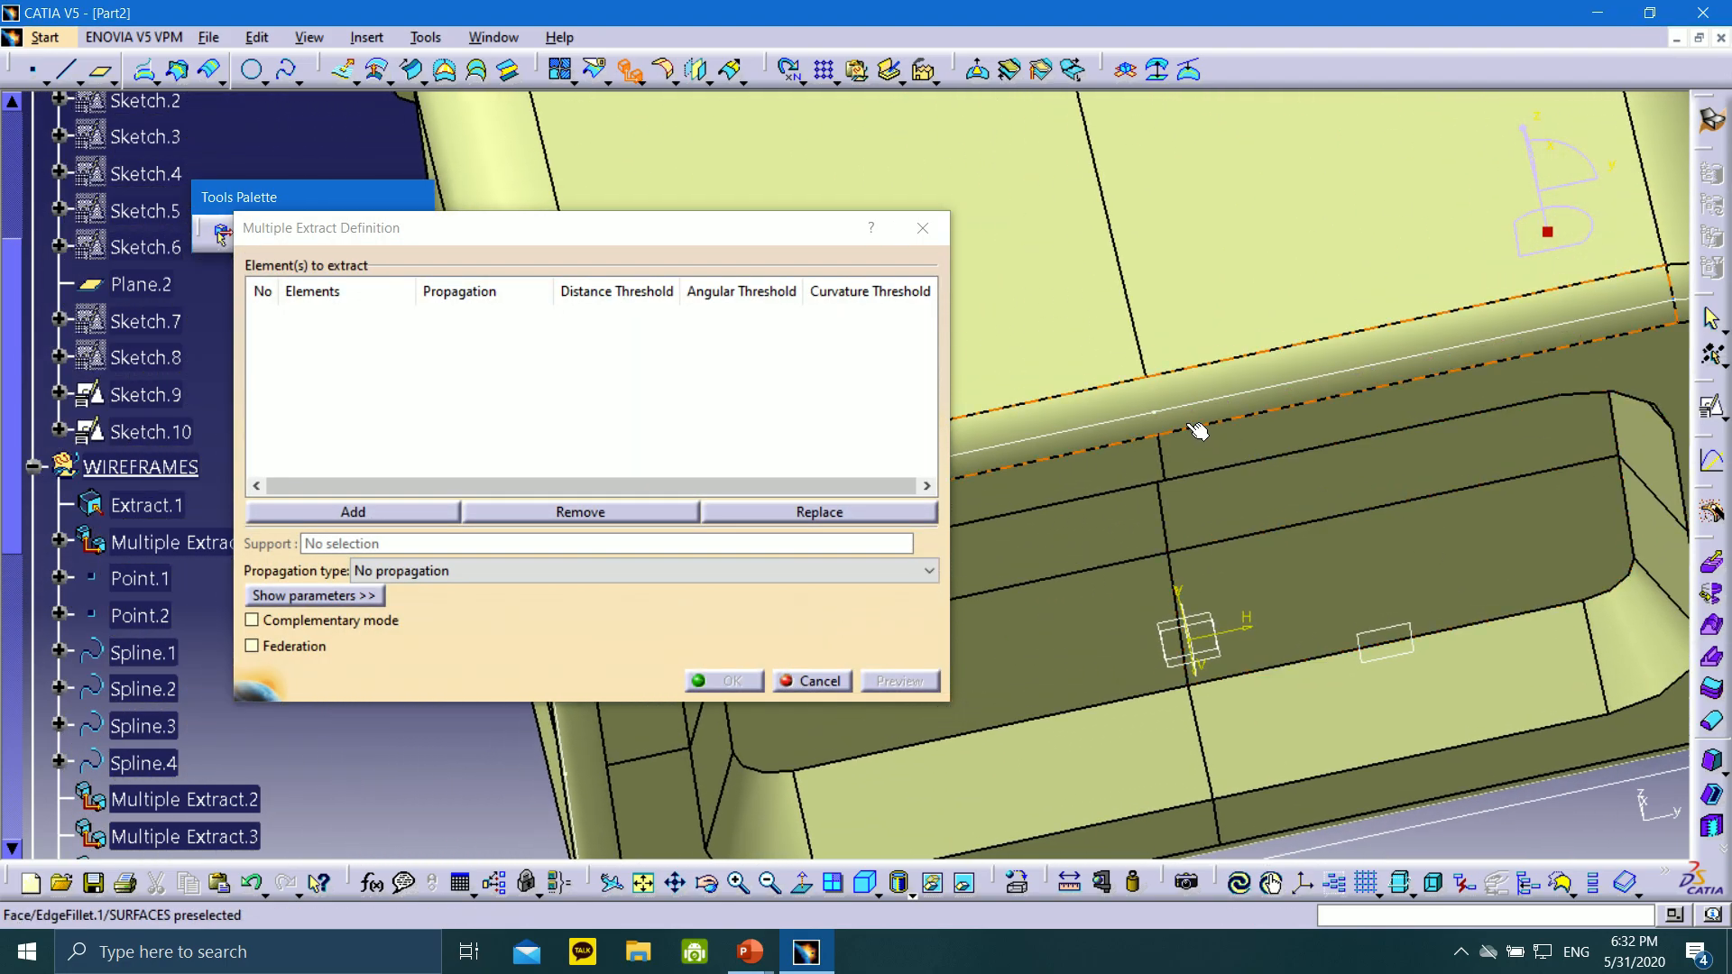
middle_drag(1287, 512, 1512, 577)
click(1303, 544)
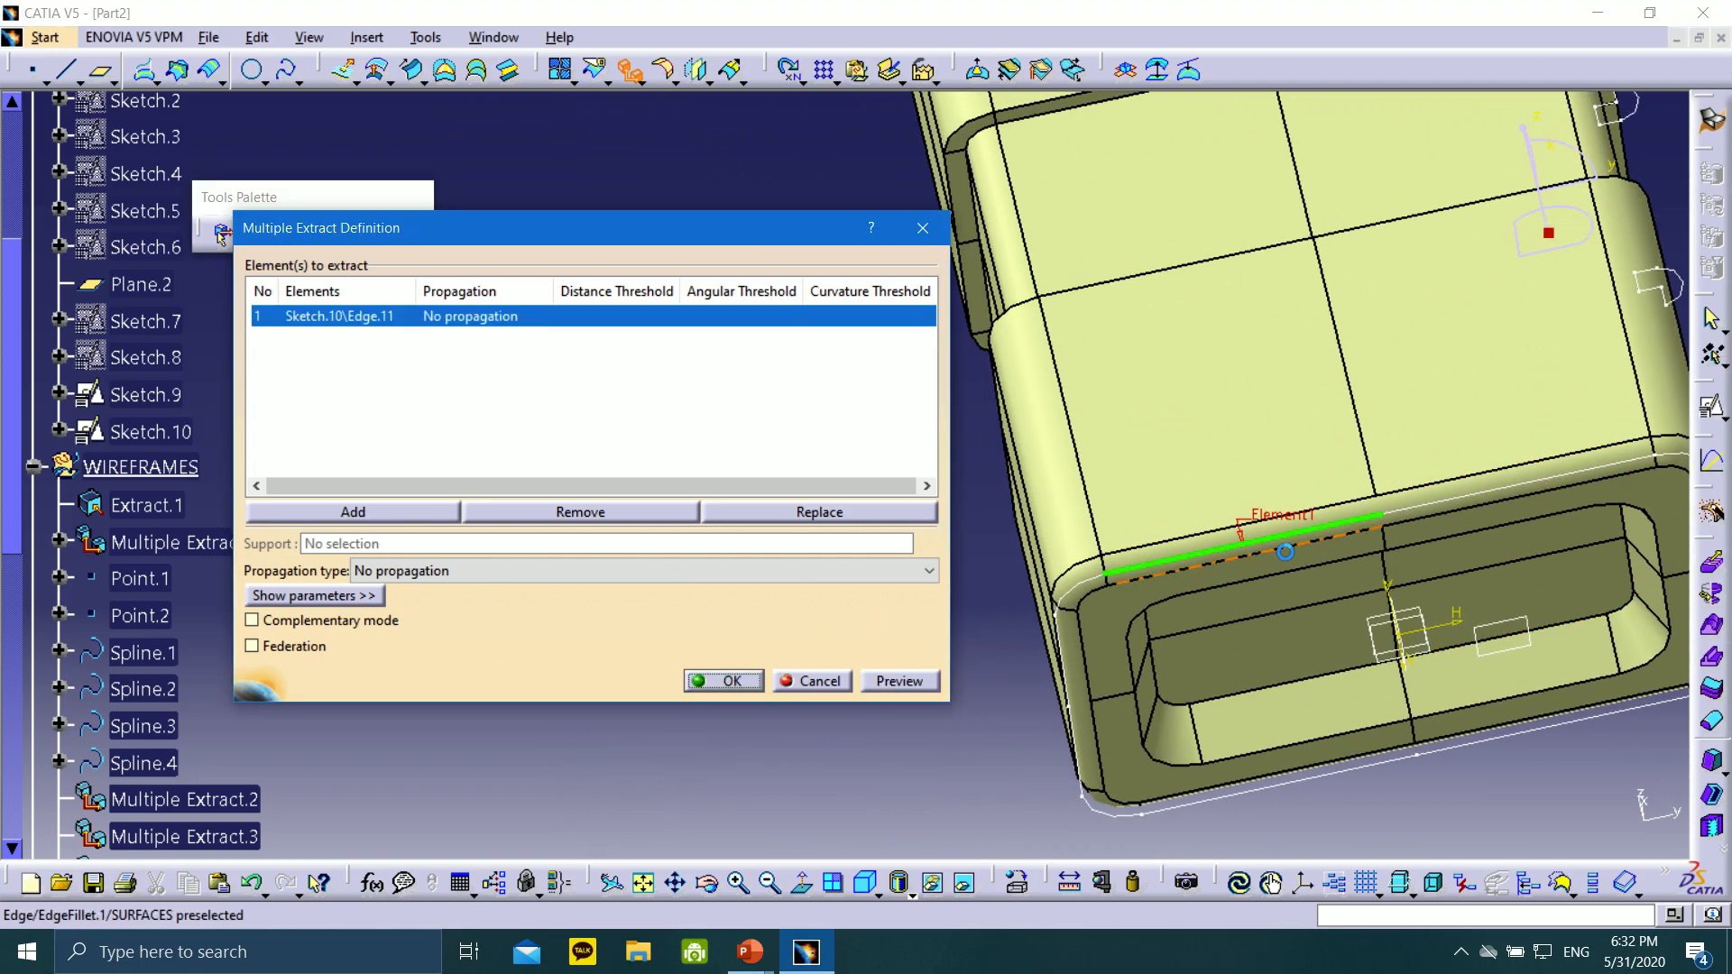
click(1086, 596)
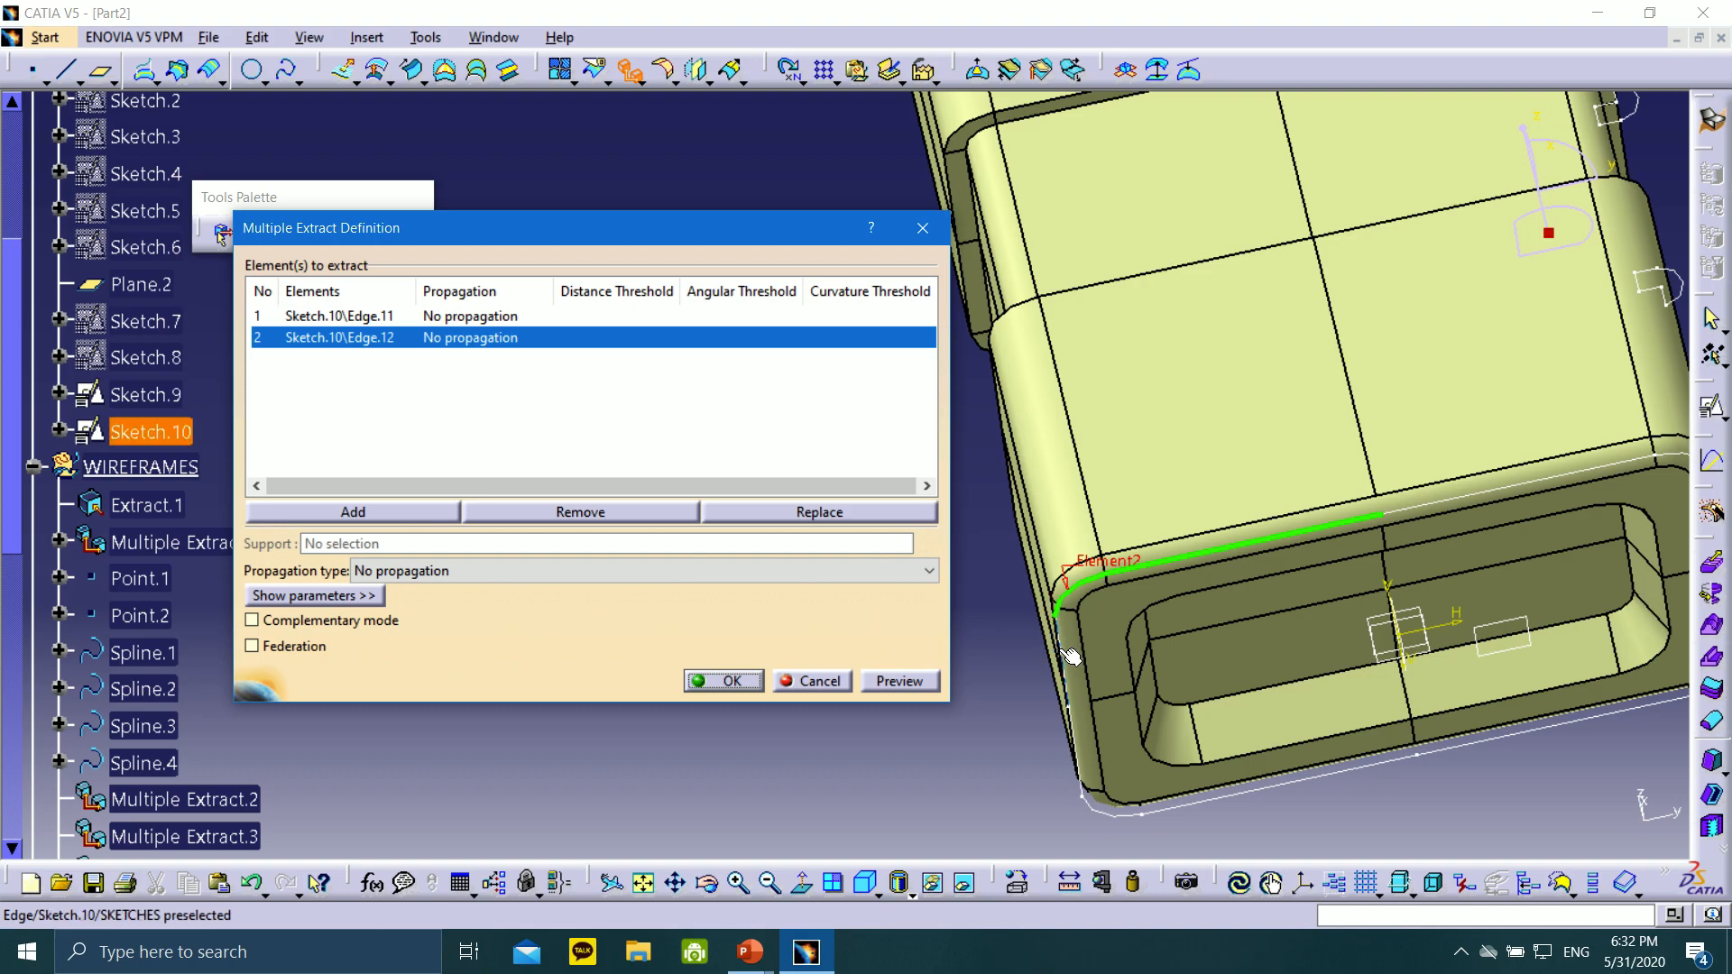
click(1066, 678)
click(1086, 762)
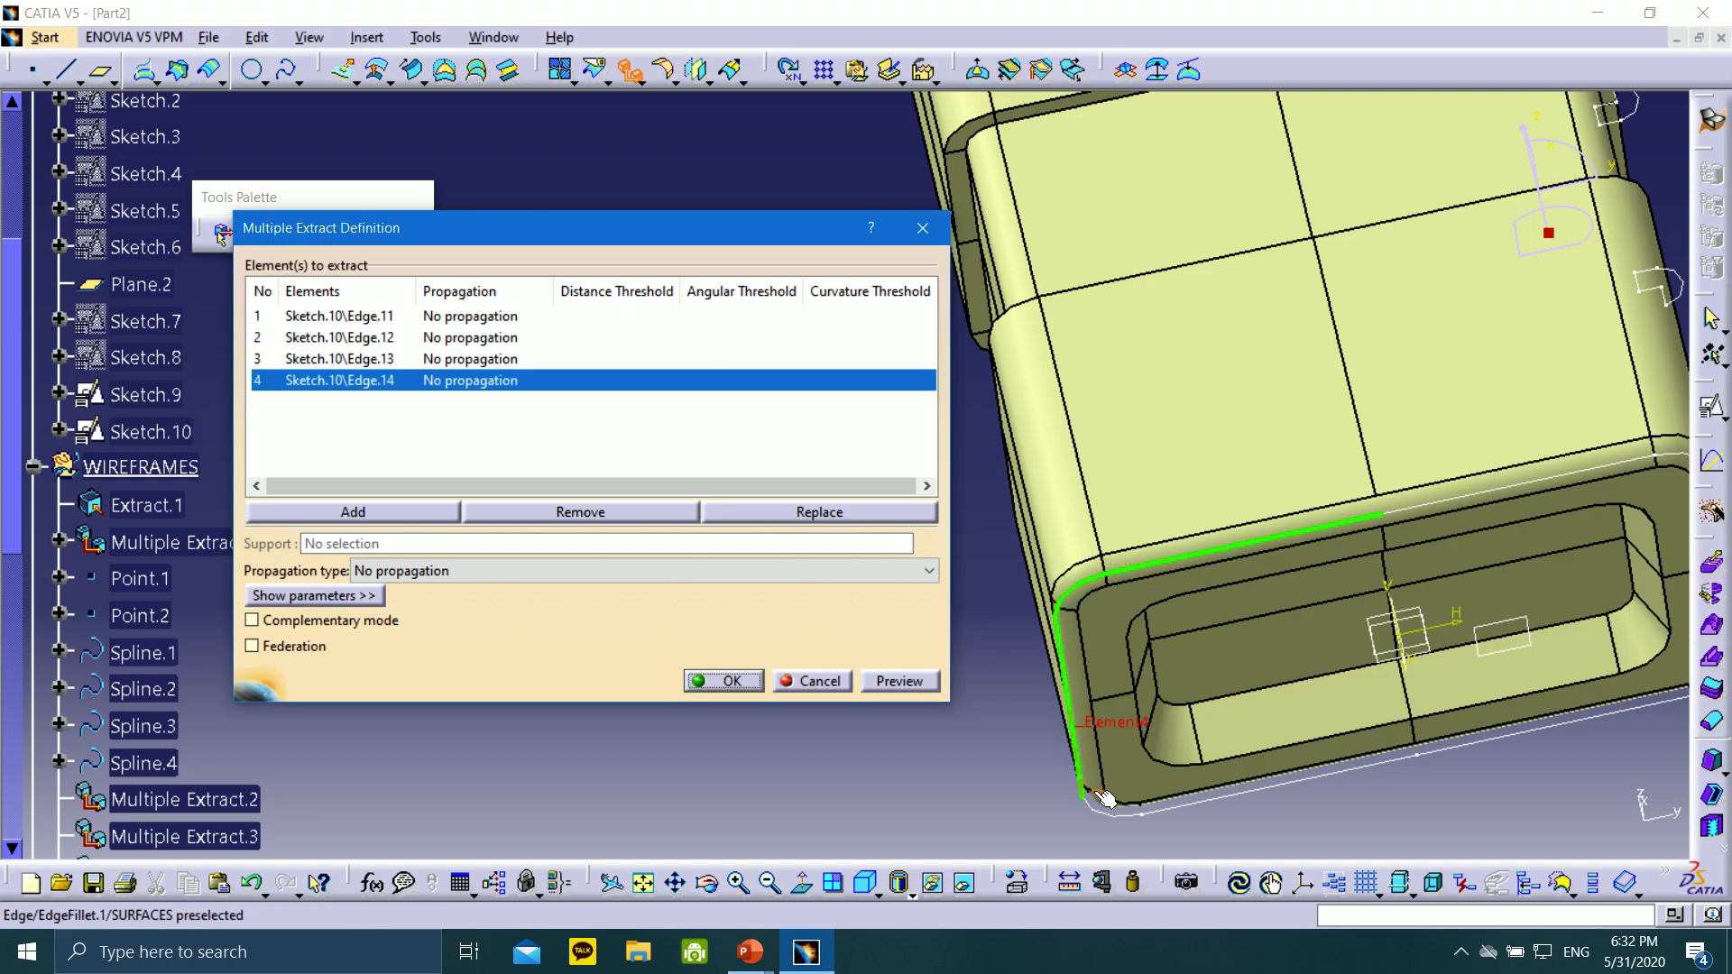
click(1123, 814)
click(1183, 808)
Add the remaining six edges of the Sketch.10 outline to close the loop and create the Multiple Extract
middle_drag(1515, 720, 1161, 768)
click(1174, 779)
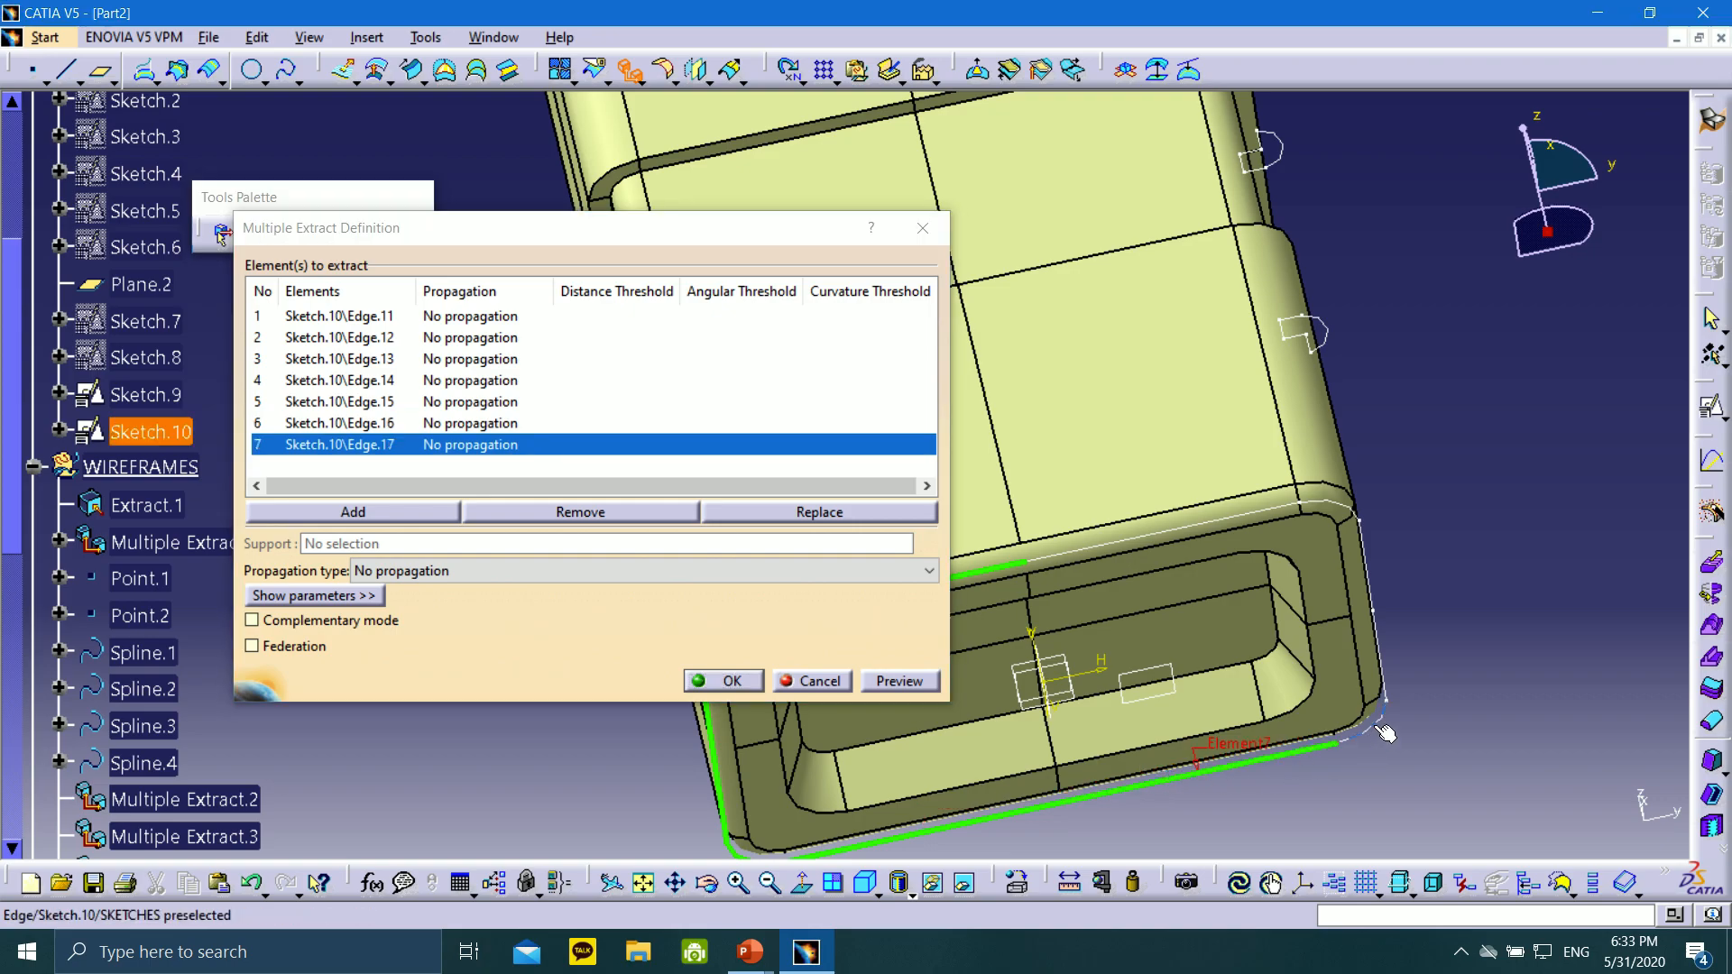
click(1375, 711)
click(1375, 622)
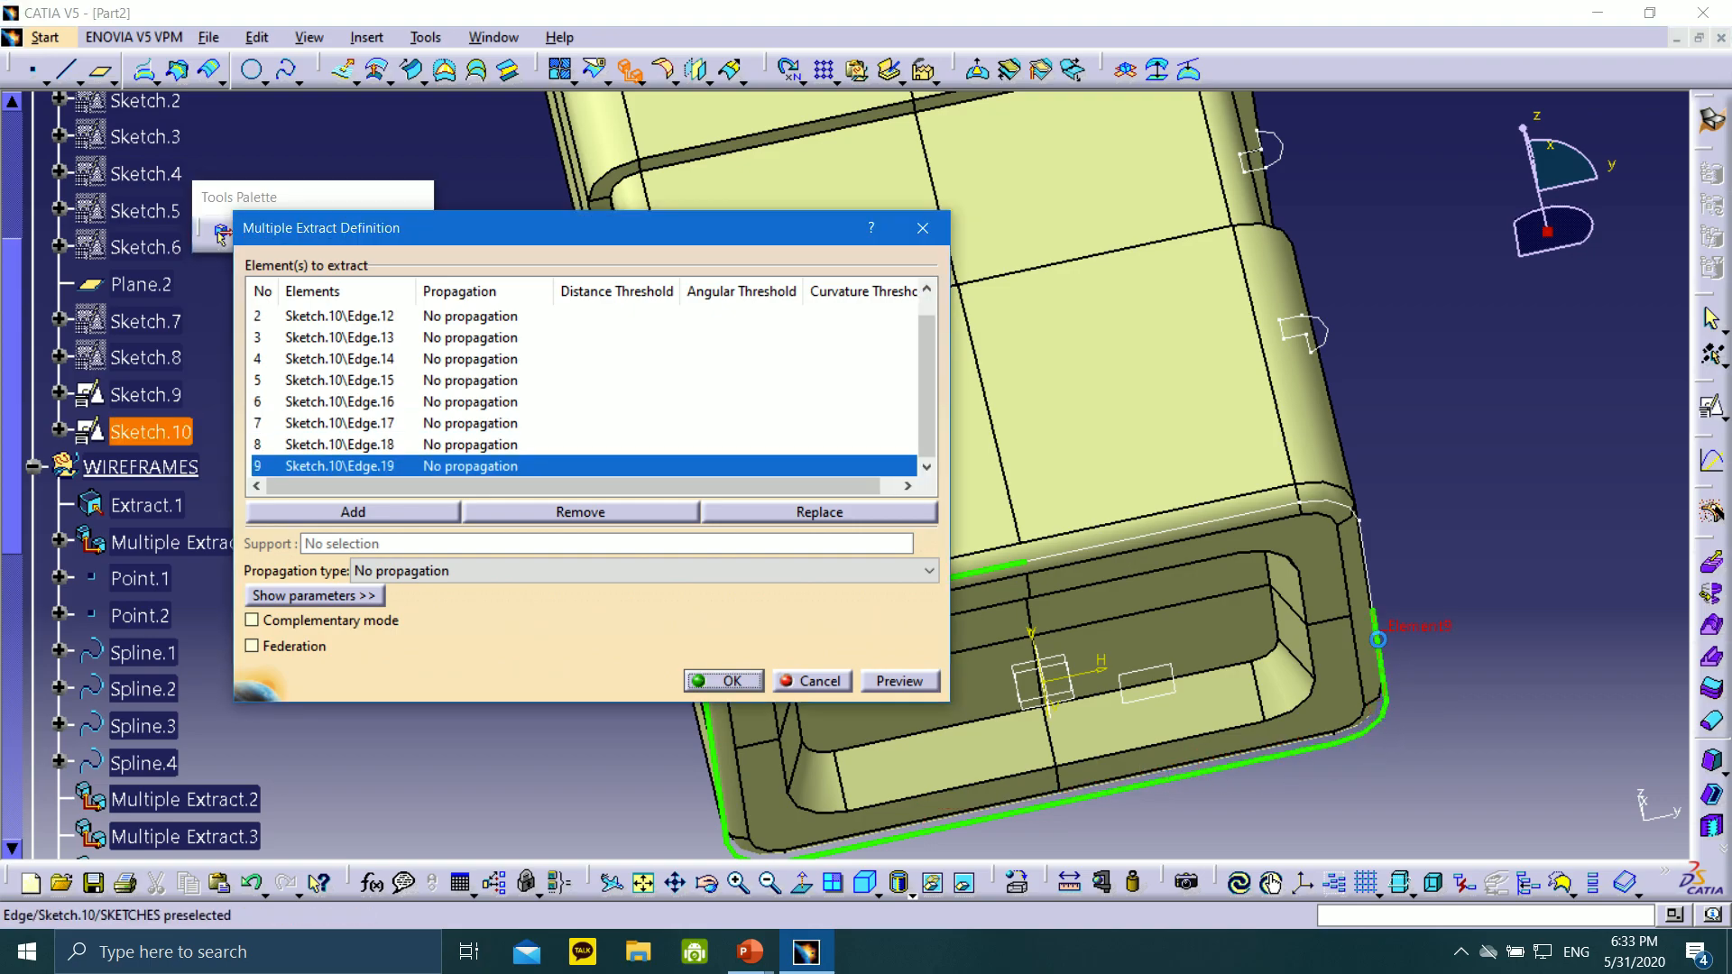
click(1367, 566)
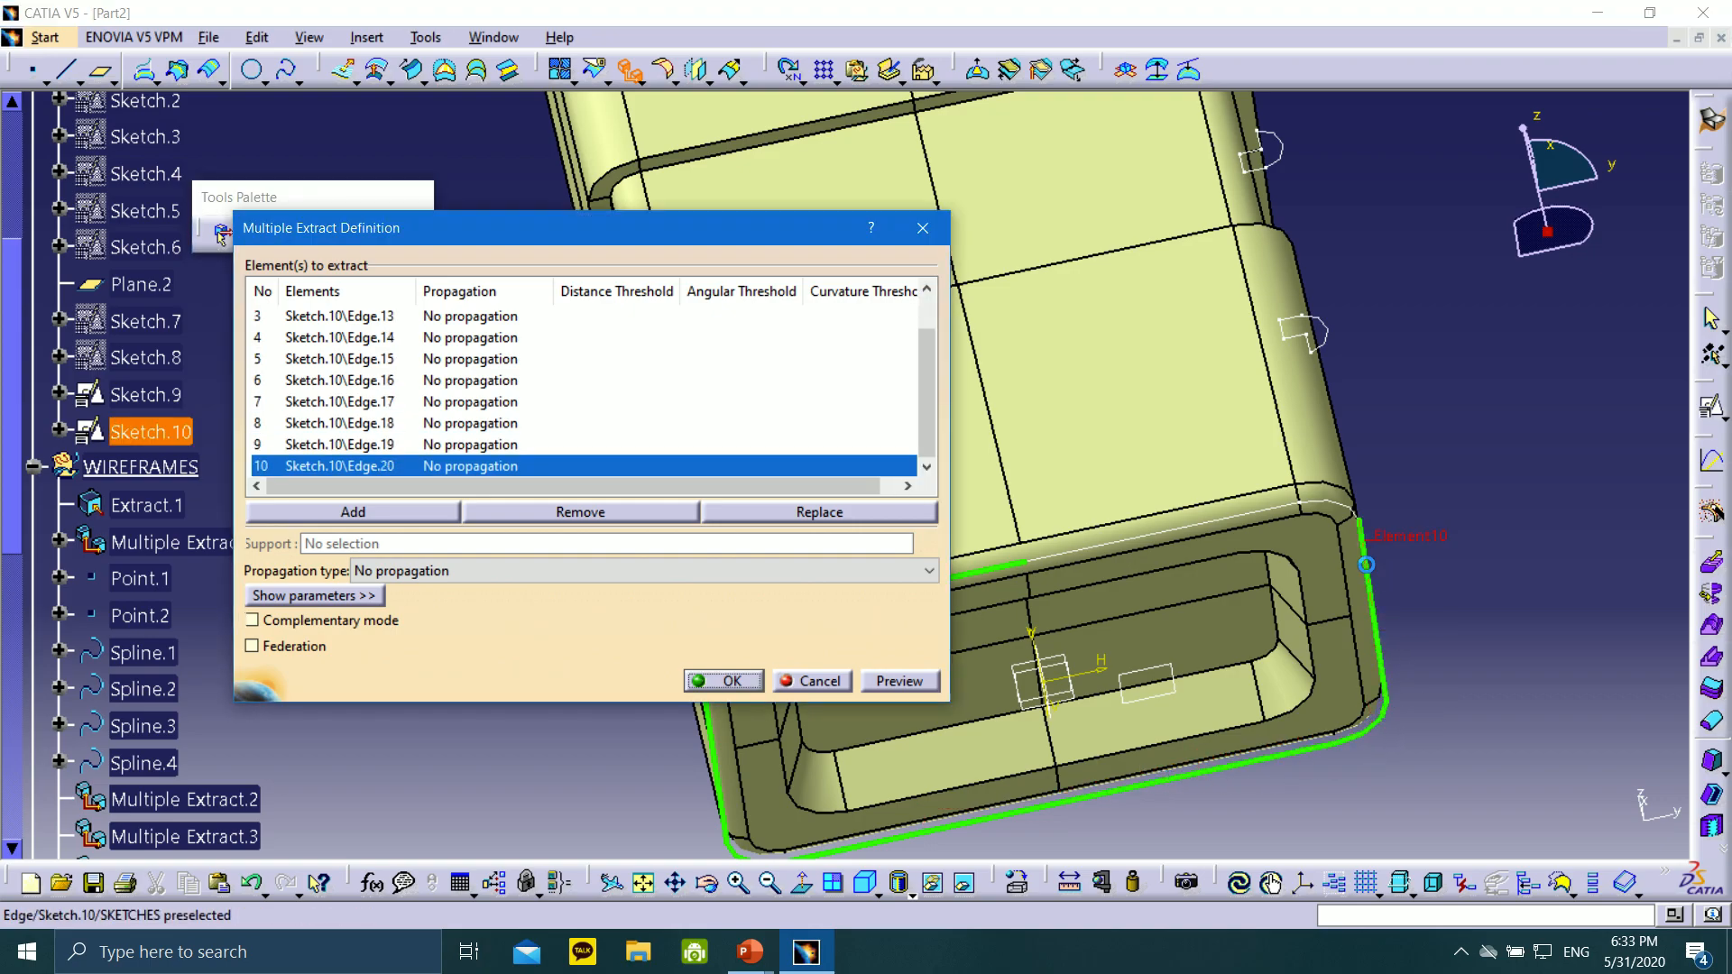
click(1336, 507)
click(1252, 521)
middle_drag(1254, 523, 1552, 646)
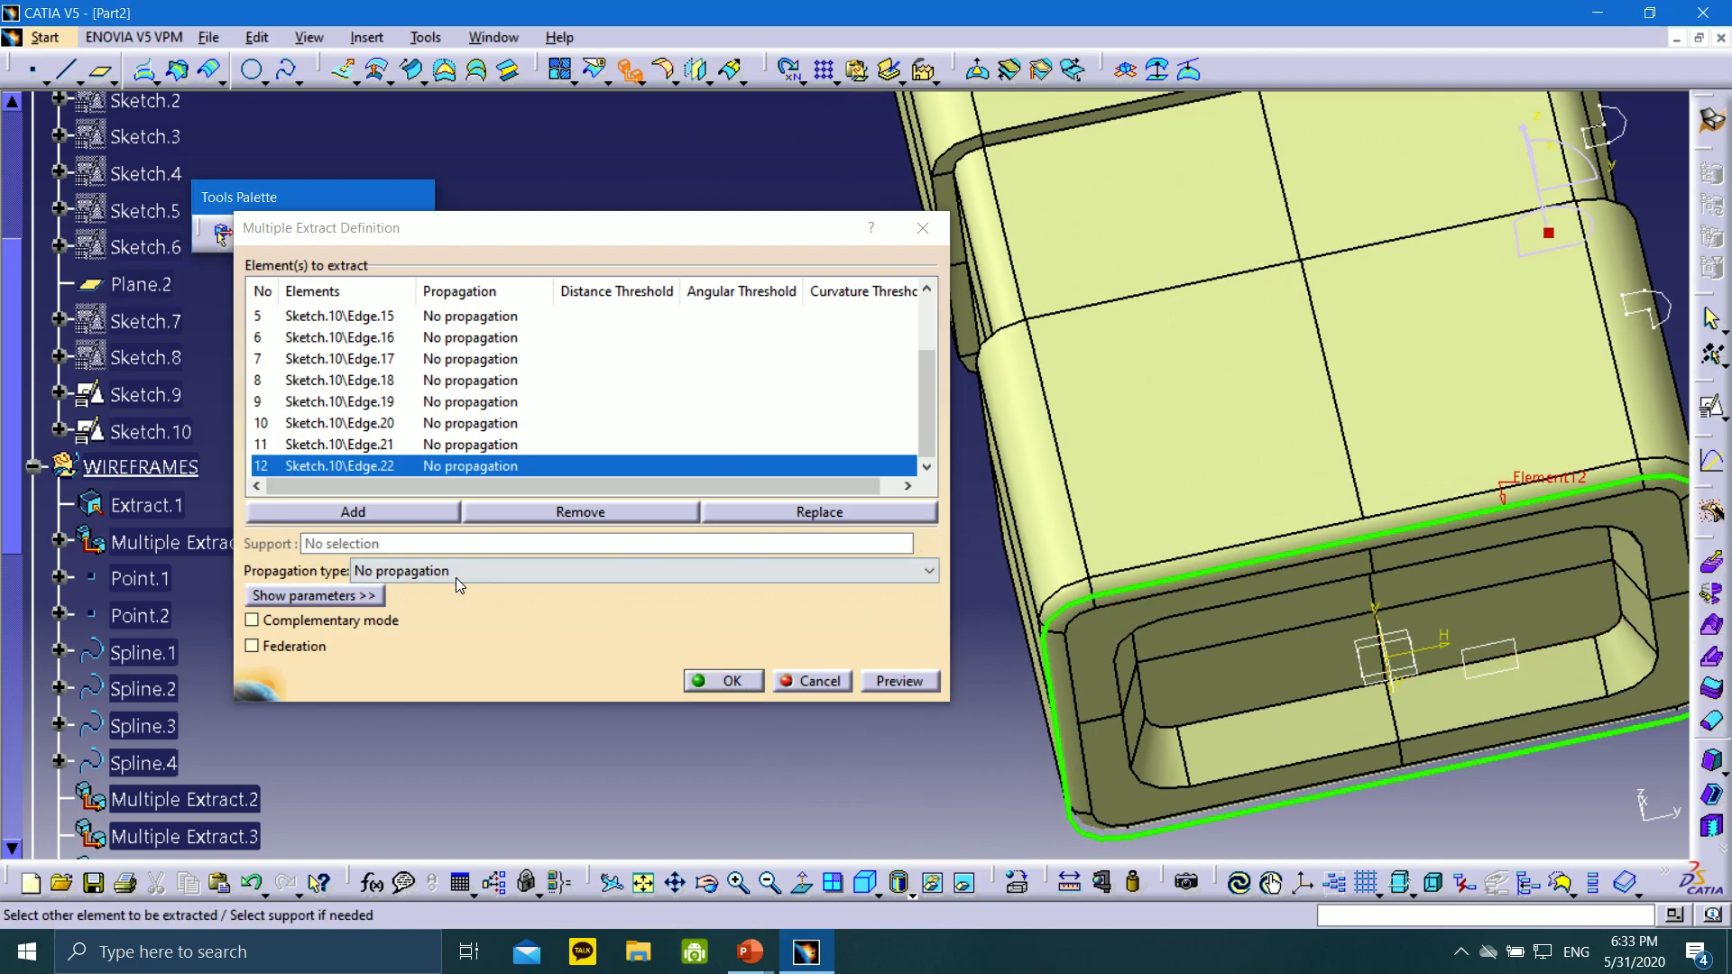
click(726, 681)
Hide the SKETCHES geometrical set
middle_drag(1450, 568, 813, 608)
middle_drag(752, 453, 812, 414)
scroll(199, 680, down, 5)
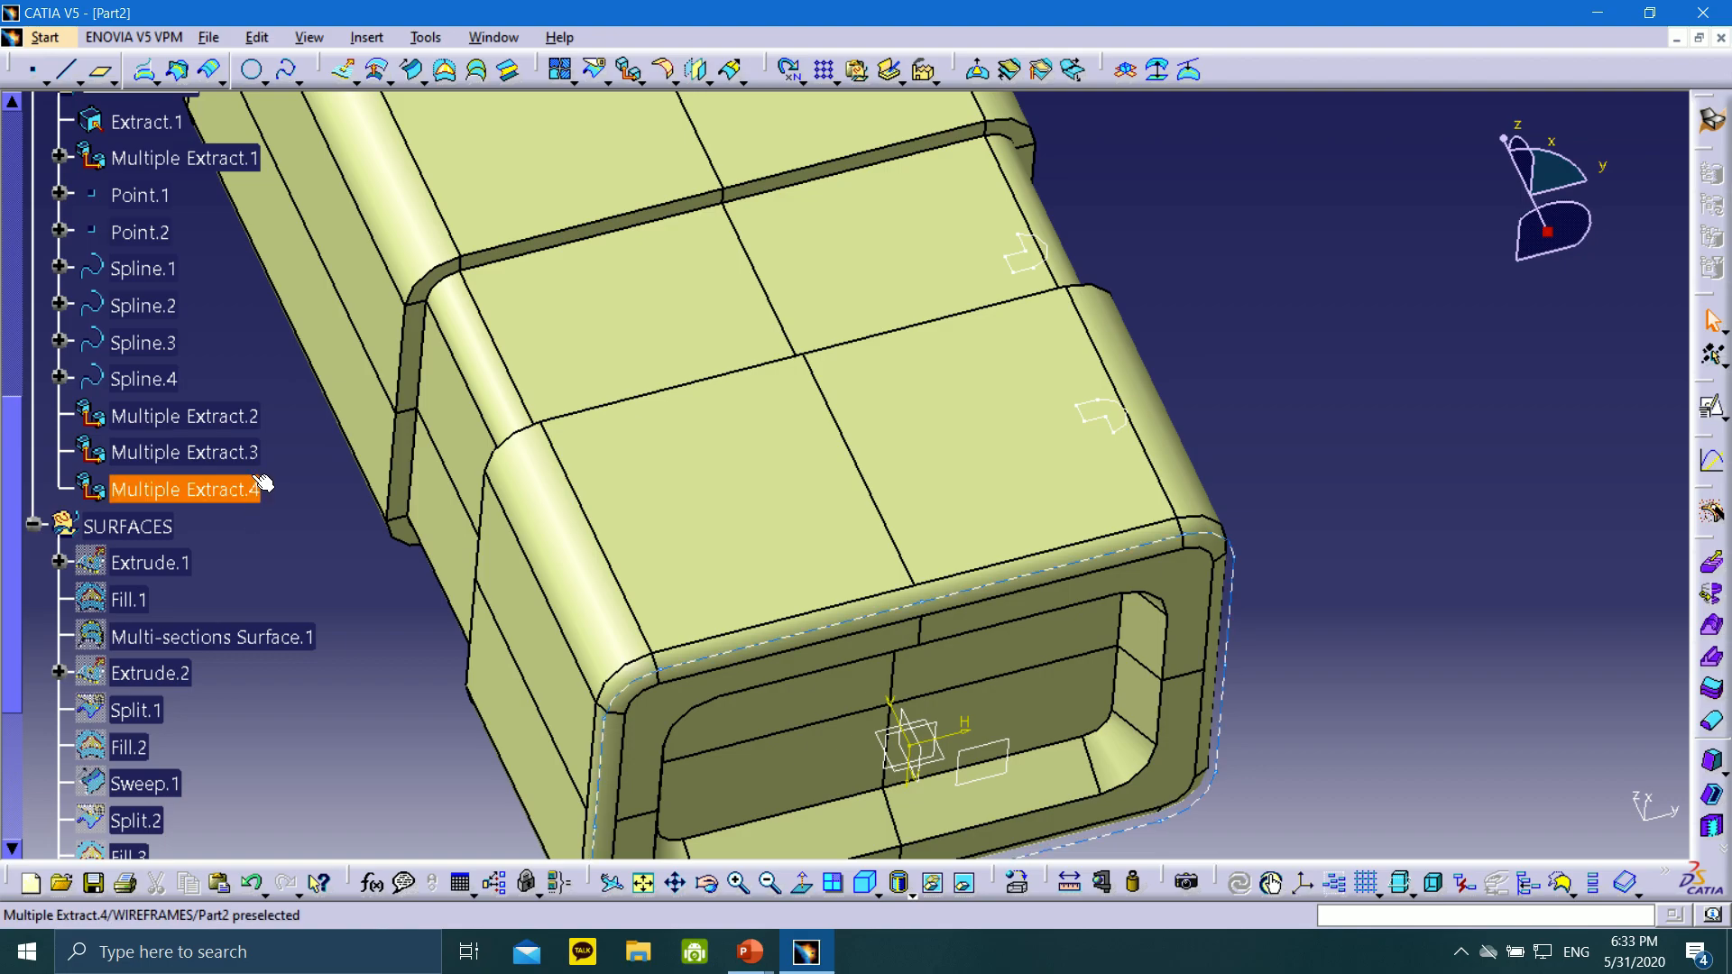
scroll(283, 390, down, 3)
scroll(235, 415, up, 3)
scroll(206, 457, up, 8)
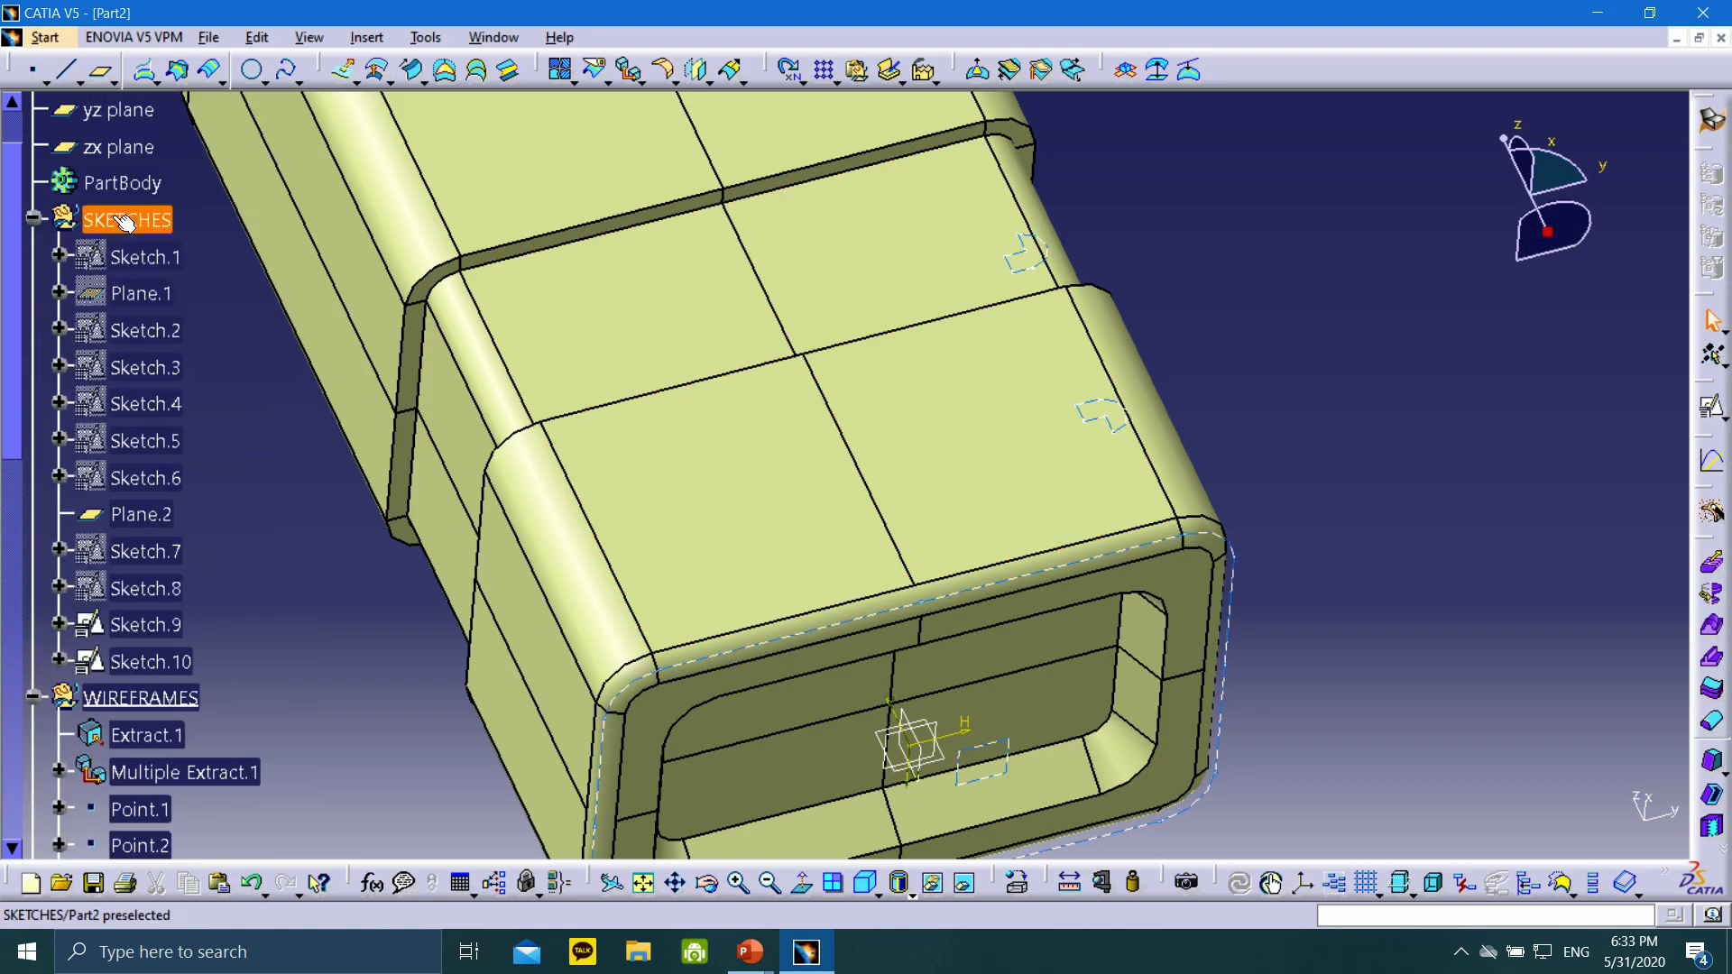
right_click(125, 222)
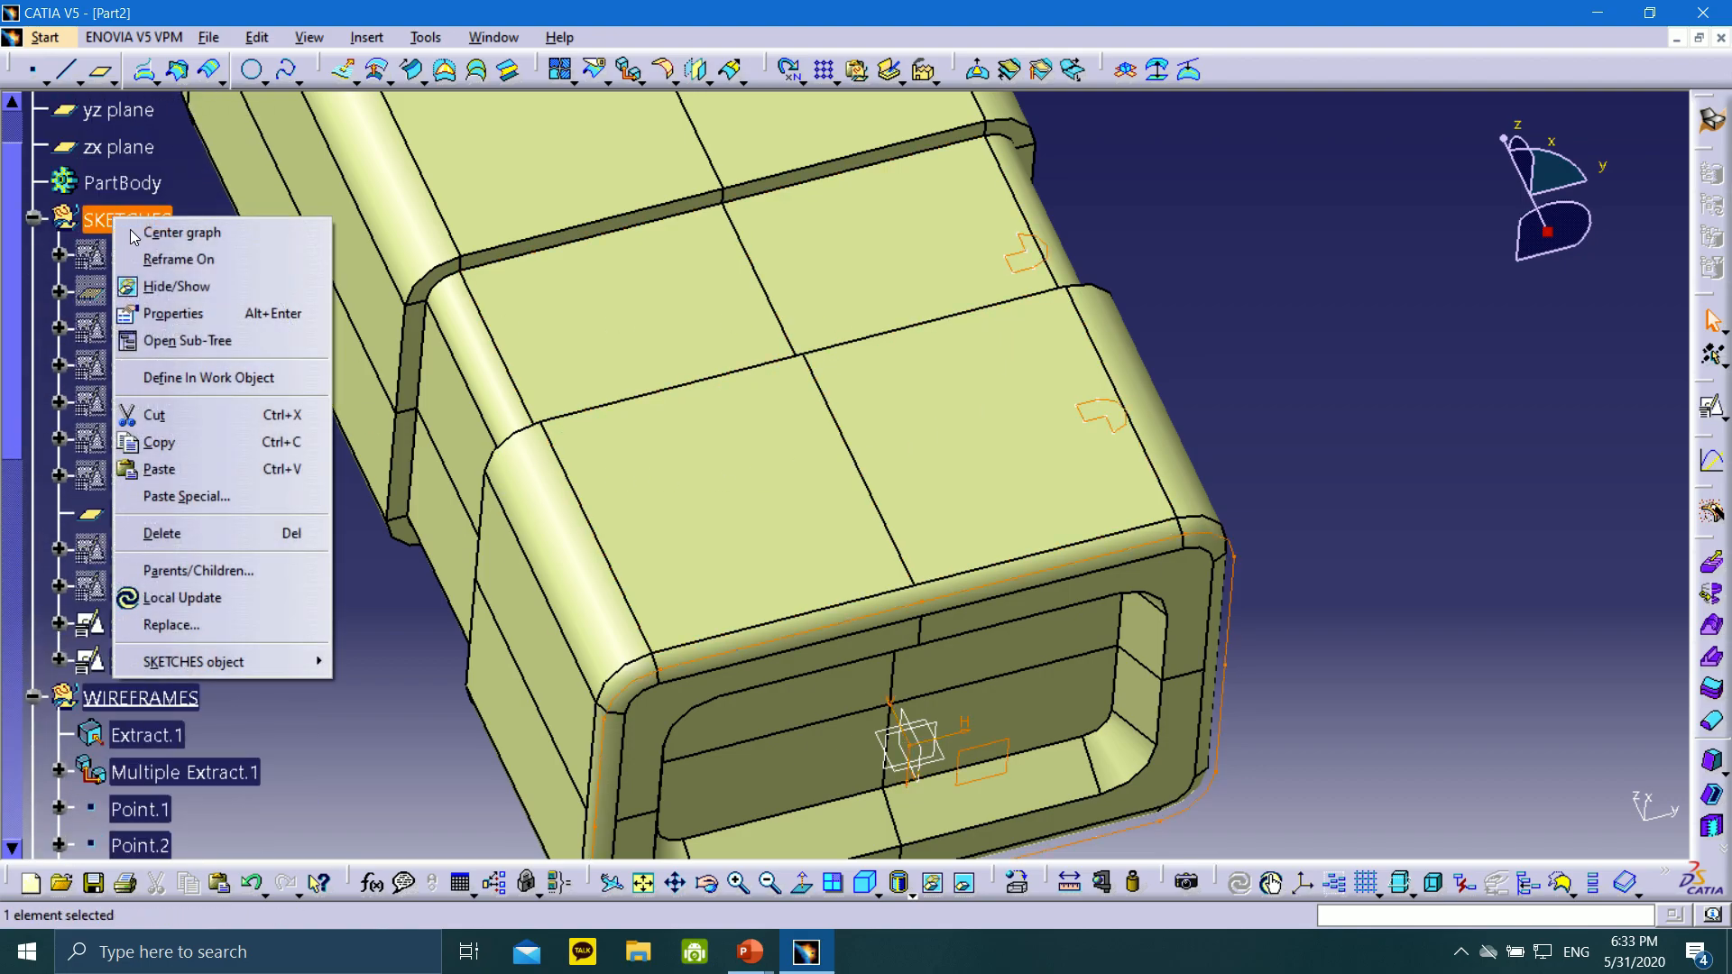
click(194, 287)
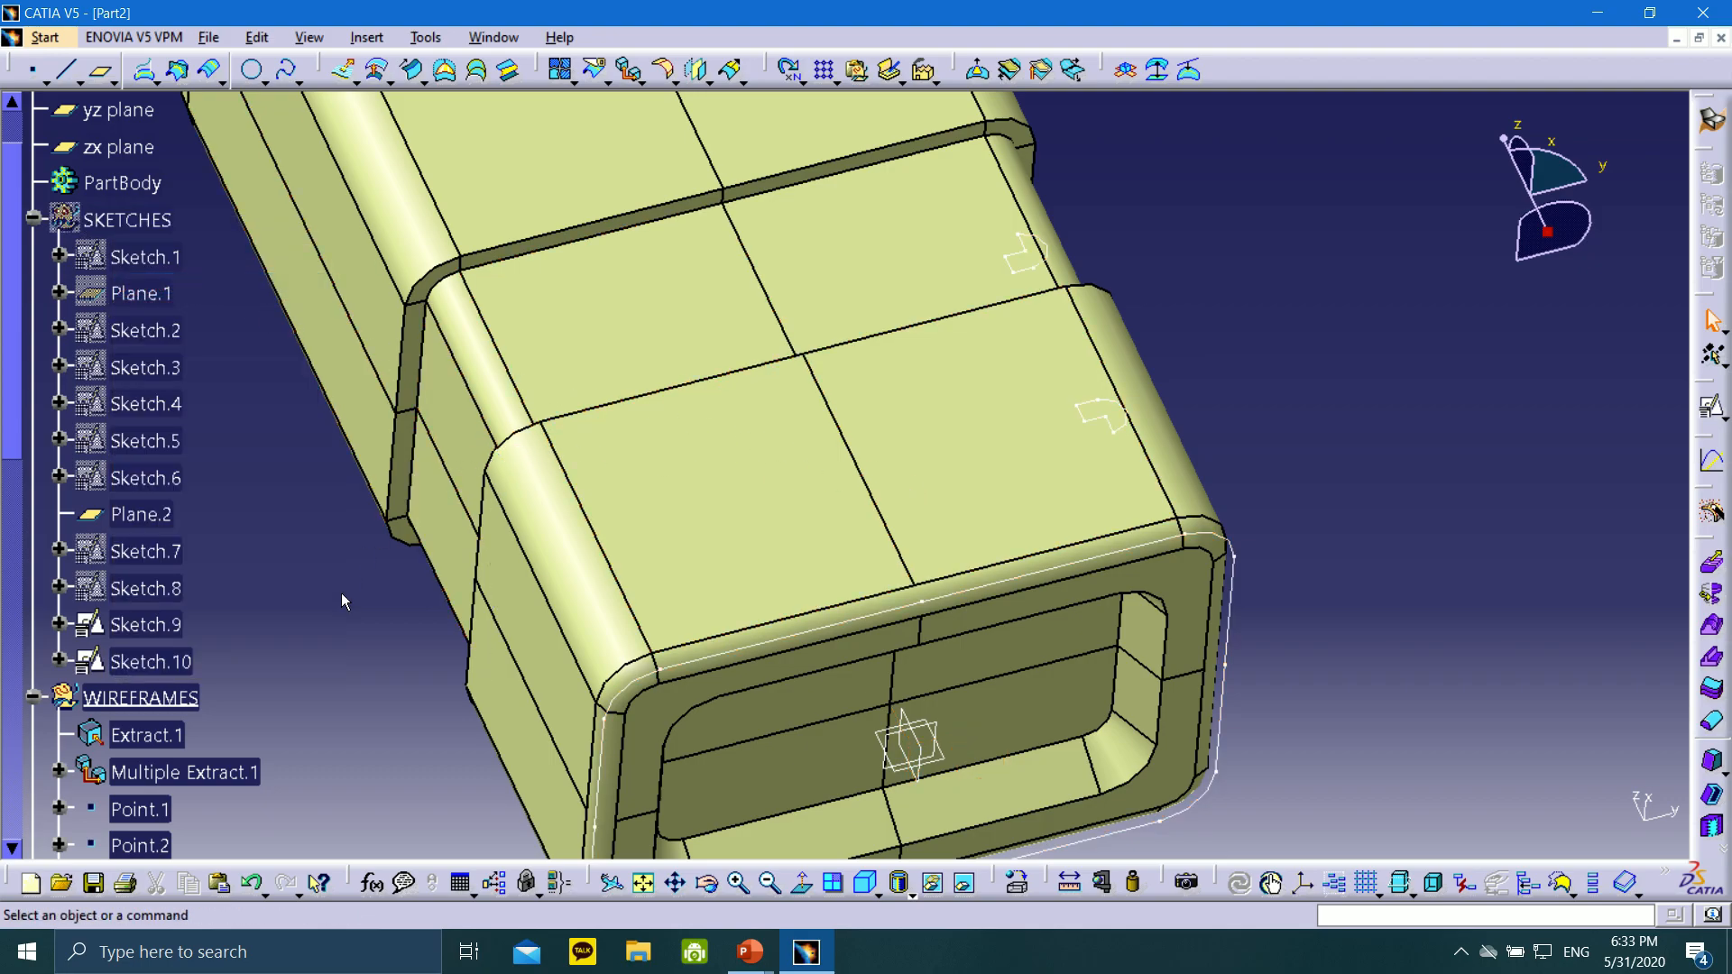
click(747, 340)
middle_drag(747, 339, 646, 441)
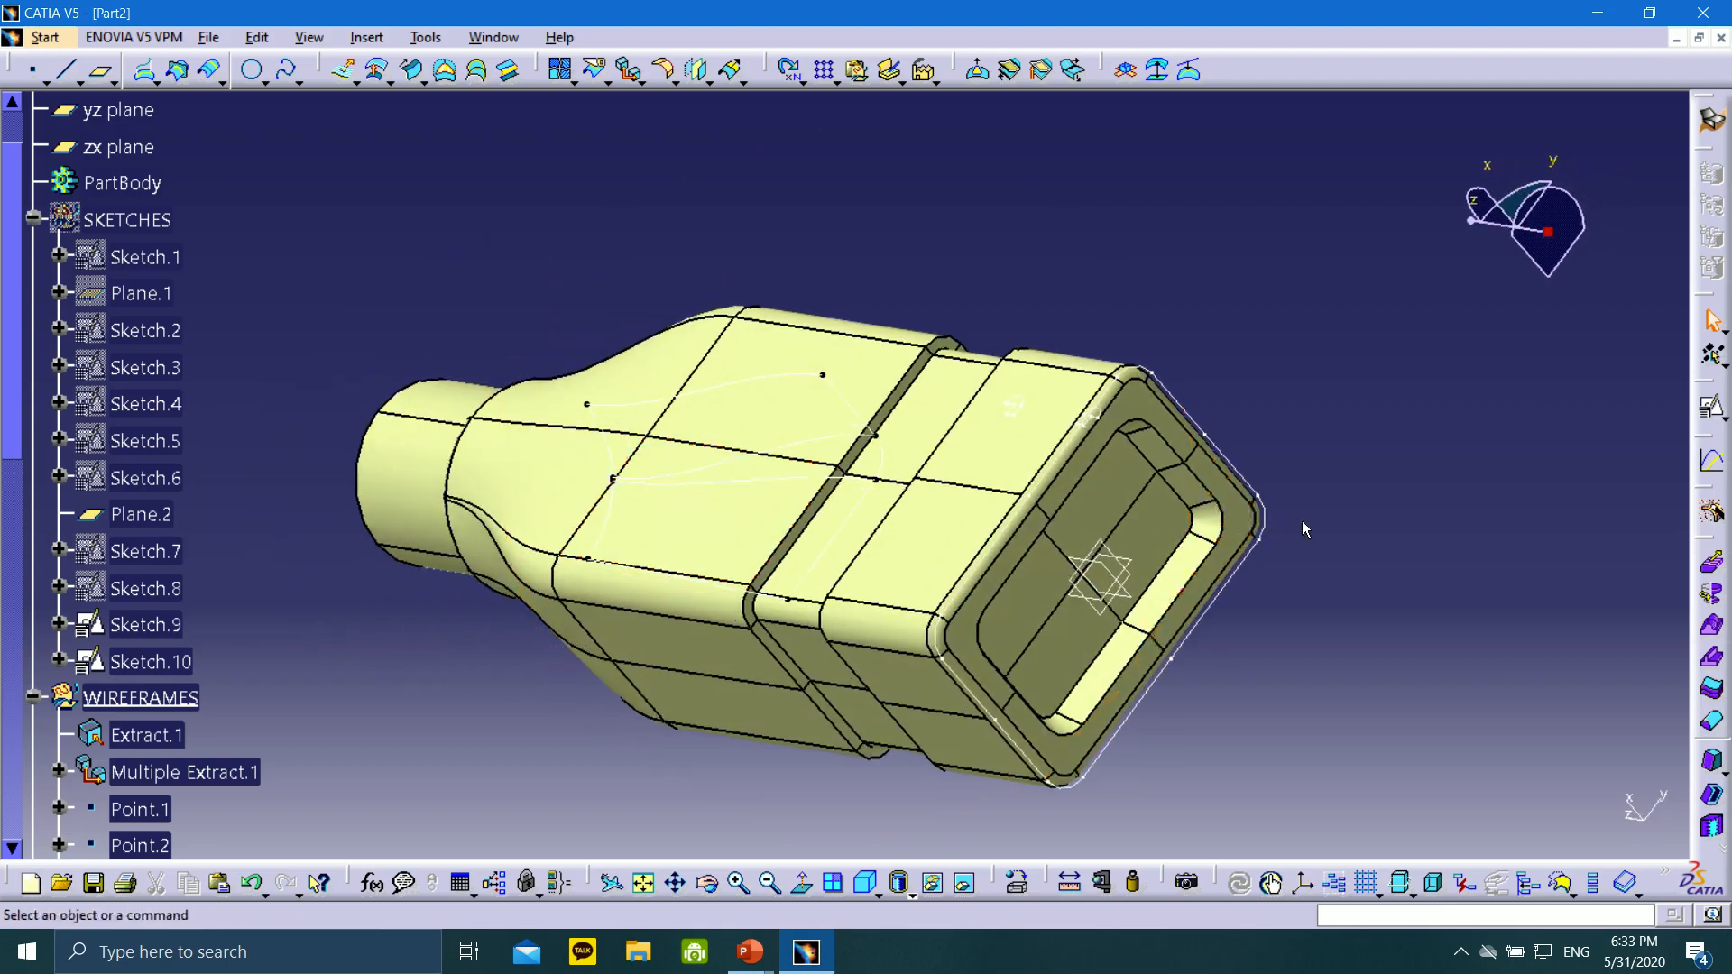
middle_drag(1270, 467, 1263, 667)
middle_drag(920, 453, 929, 610)
middle_drag(1255, 622, 1083, 372)
middle_drag(941, 444, 1029, 371)
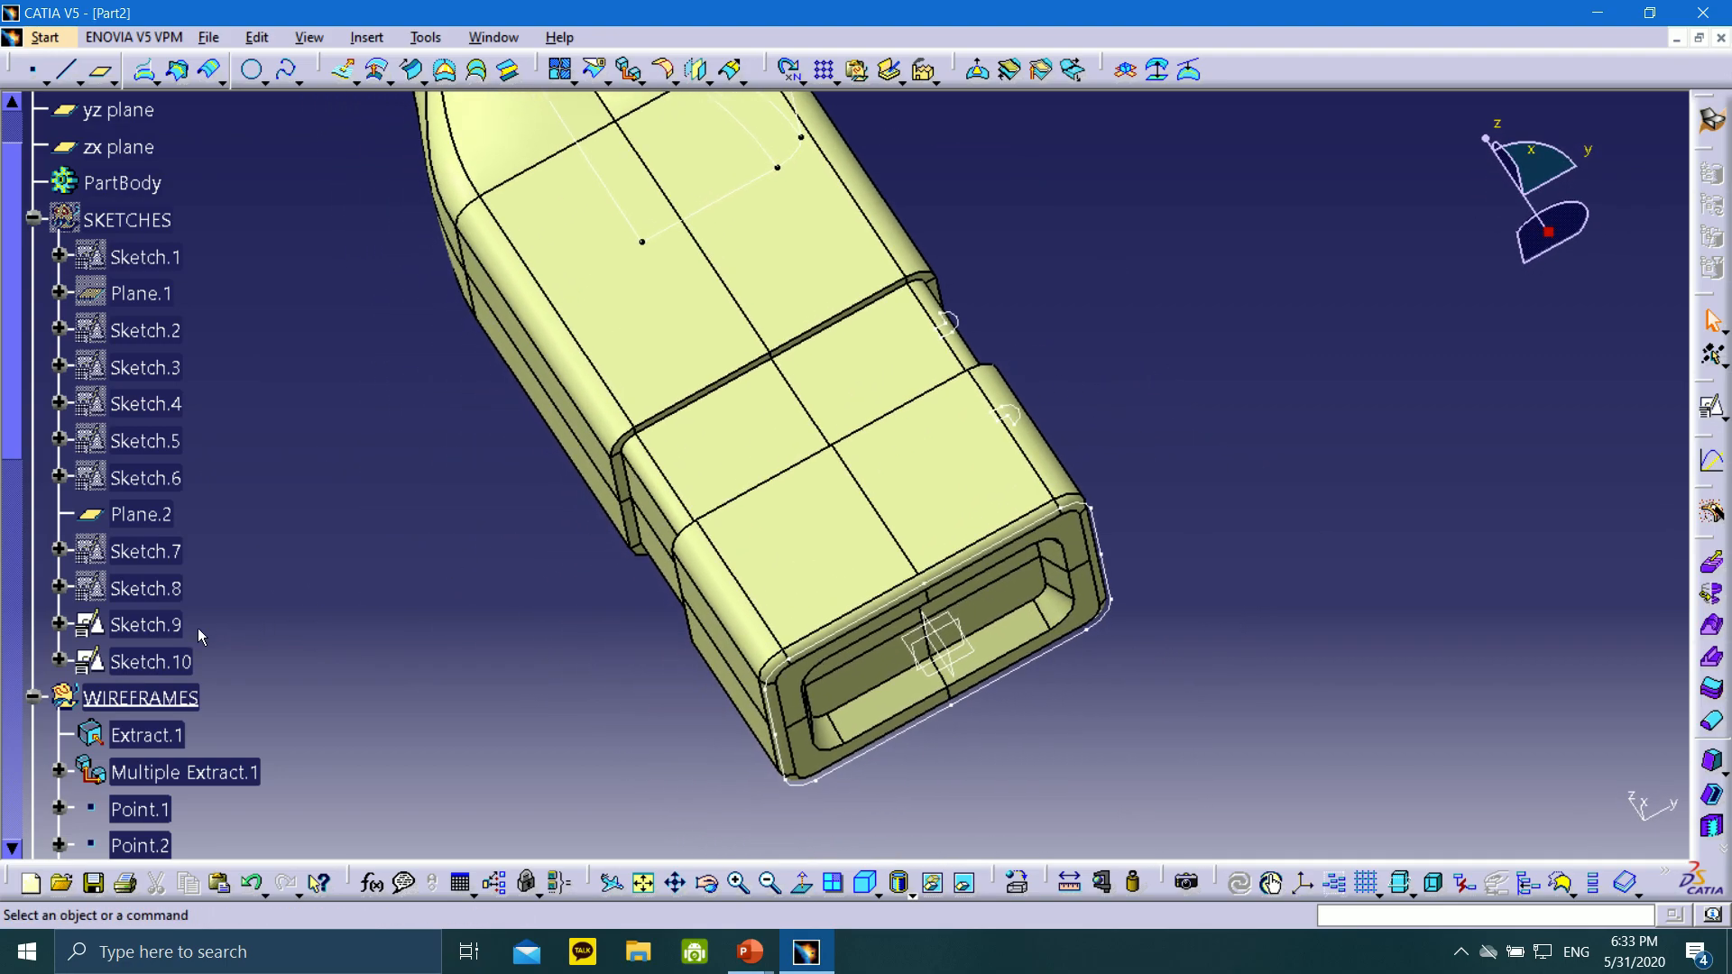
Define the SURFACES geometrical set as the in-work object
scroll(171, 623, down, 8)
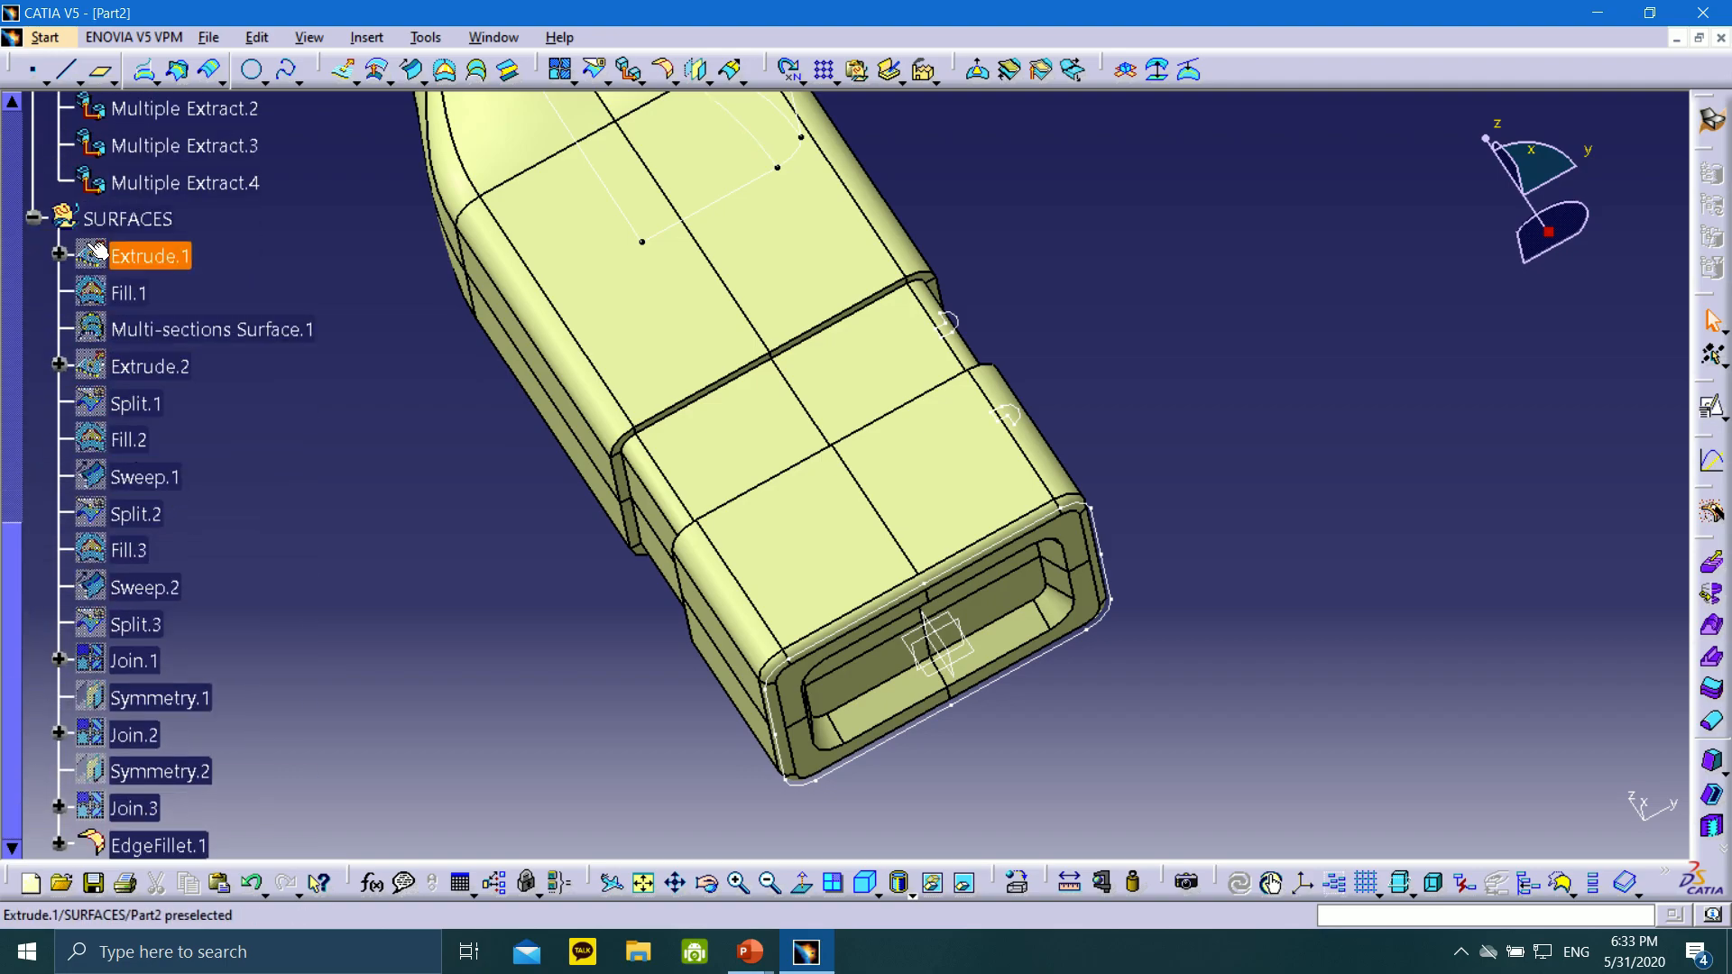
scroll(100, 262, down, 3)
scroll(108, 288, up, 4)
right_click(112, 374)
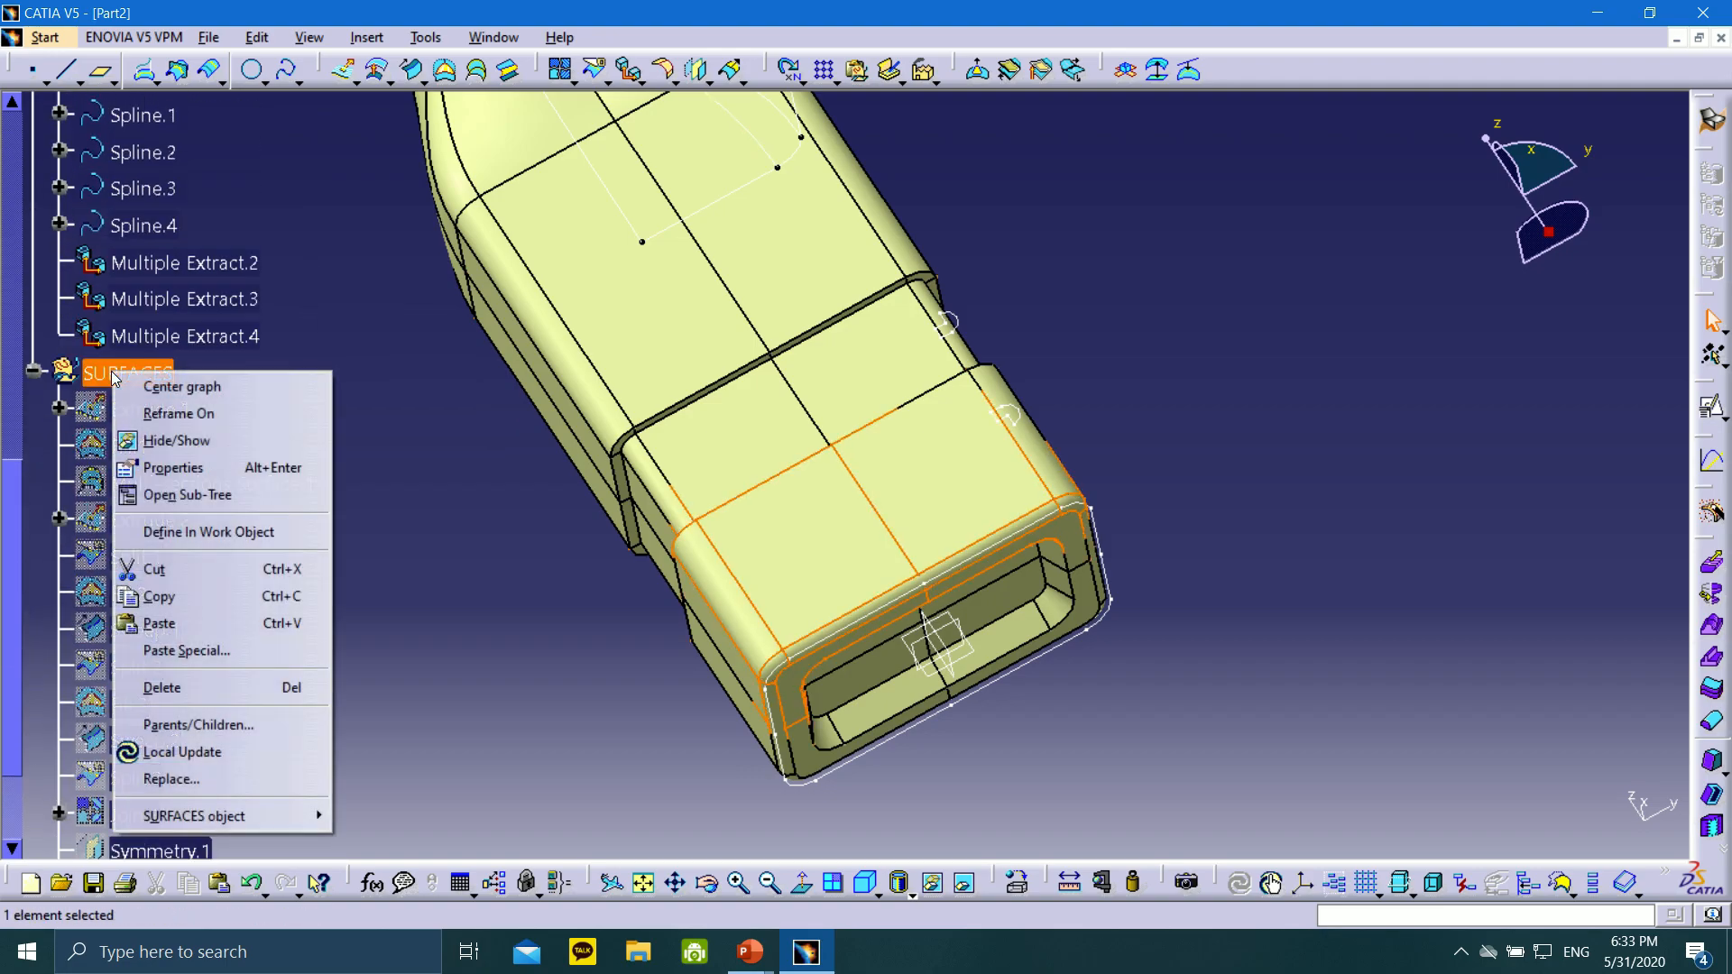
click(208, 532)
scroll(160, 623, down, 4)
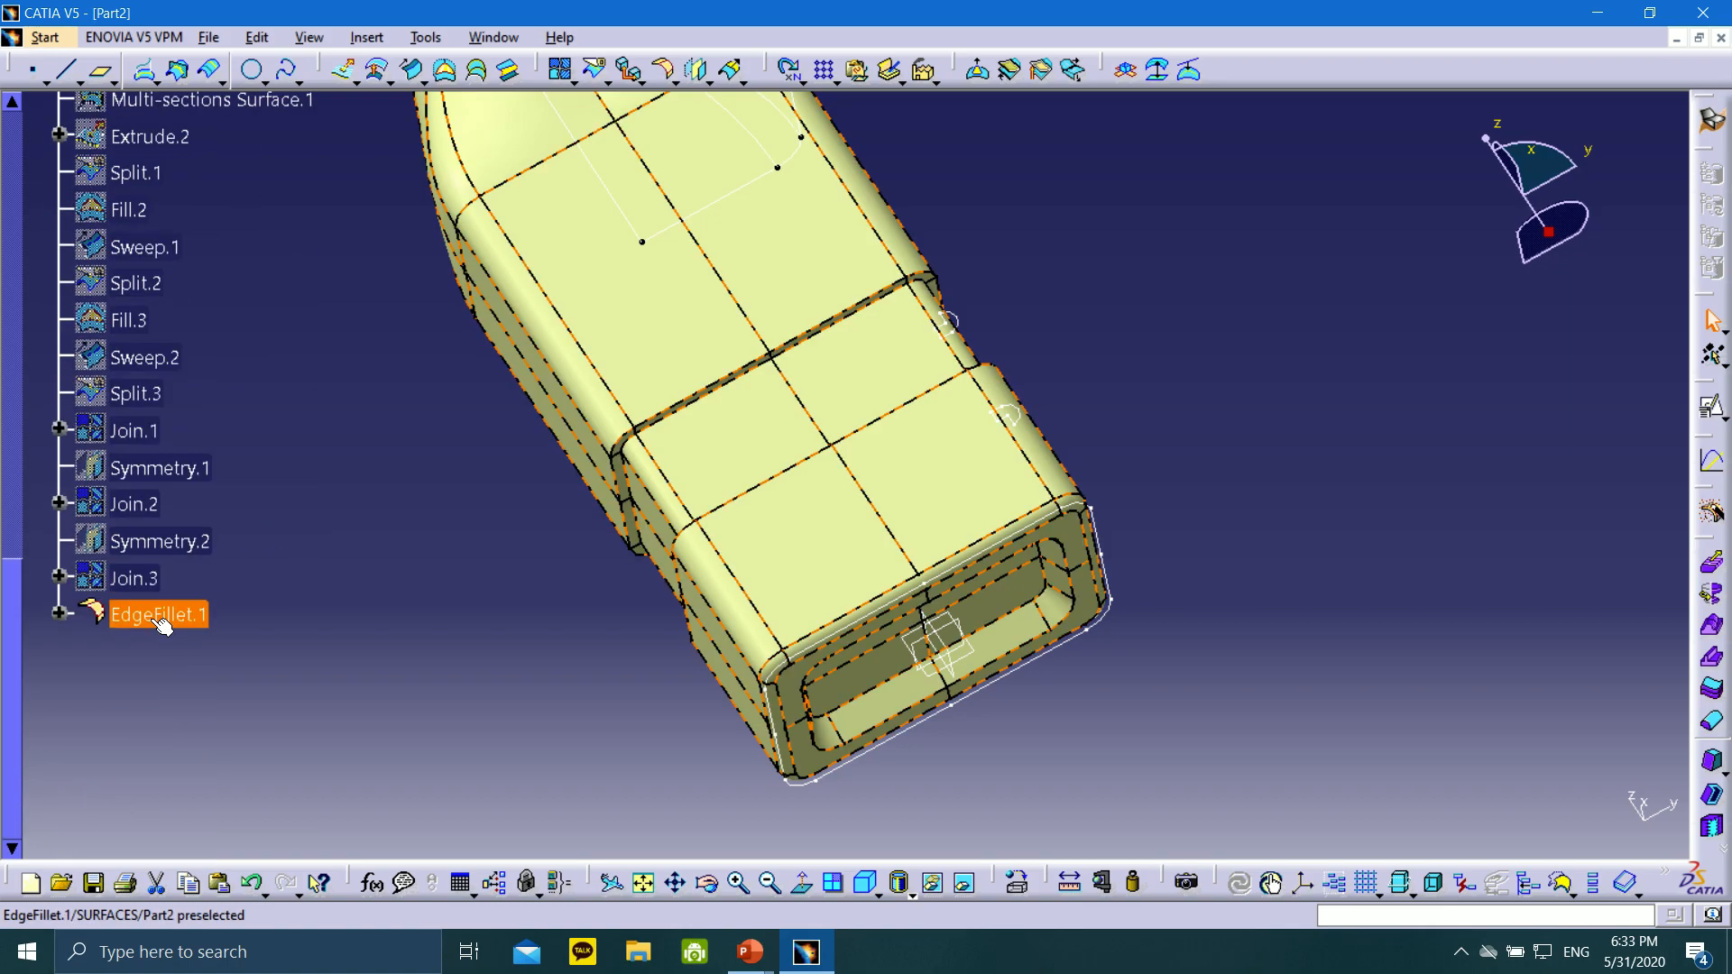
scroll(271, 541, up, 6)
middle_drag(658, 378, 869, 465)
right_click(123, 603)
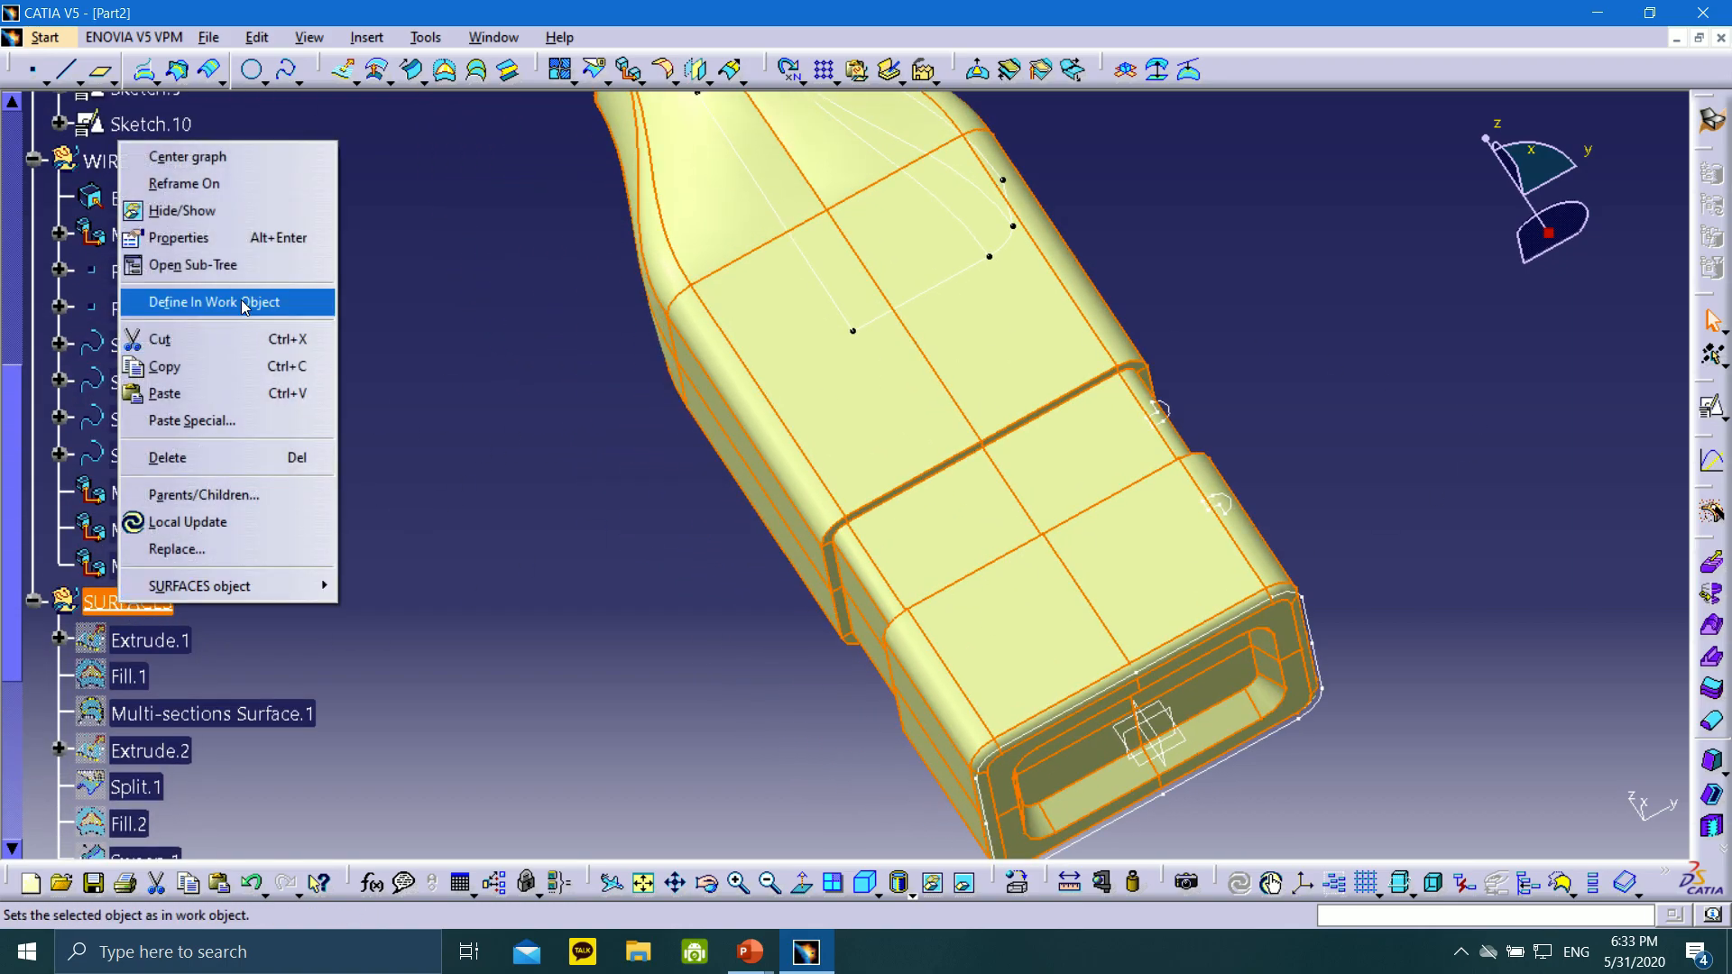
click(240, 301)
click(569, 531)
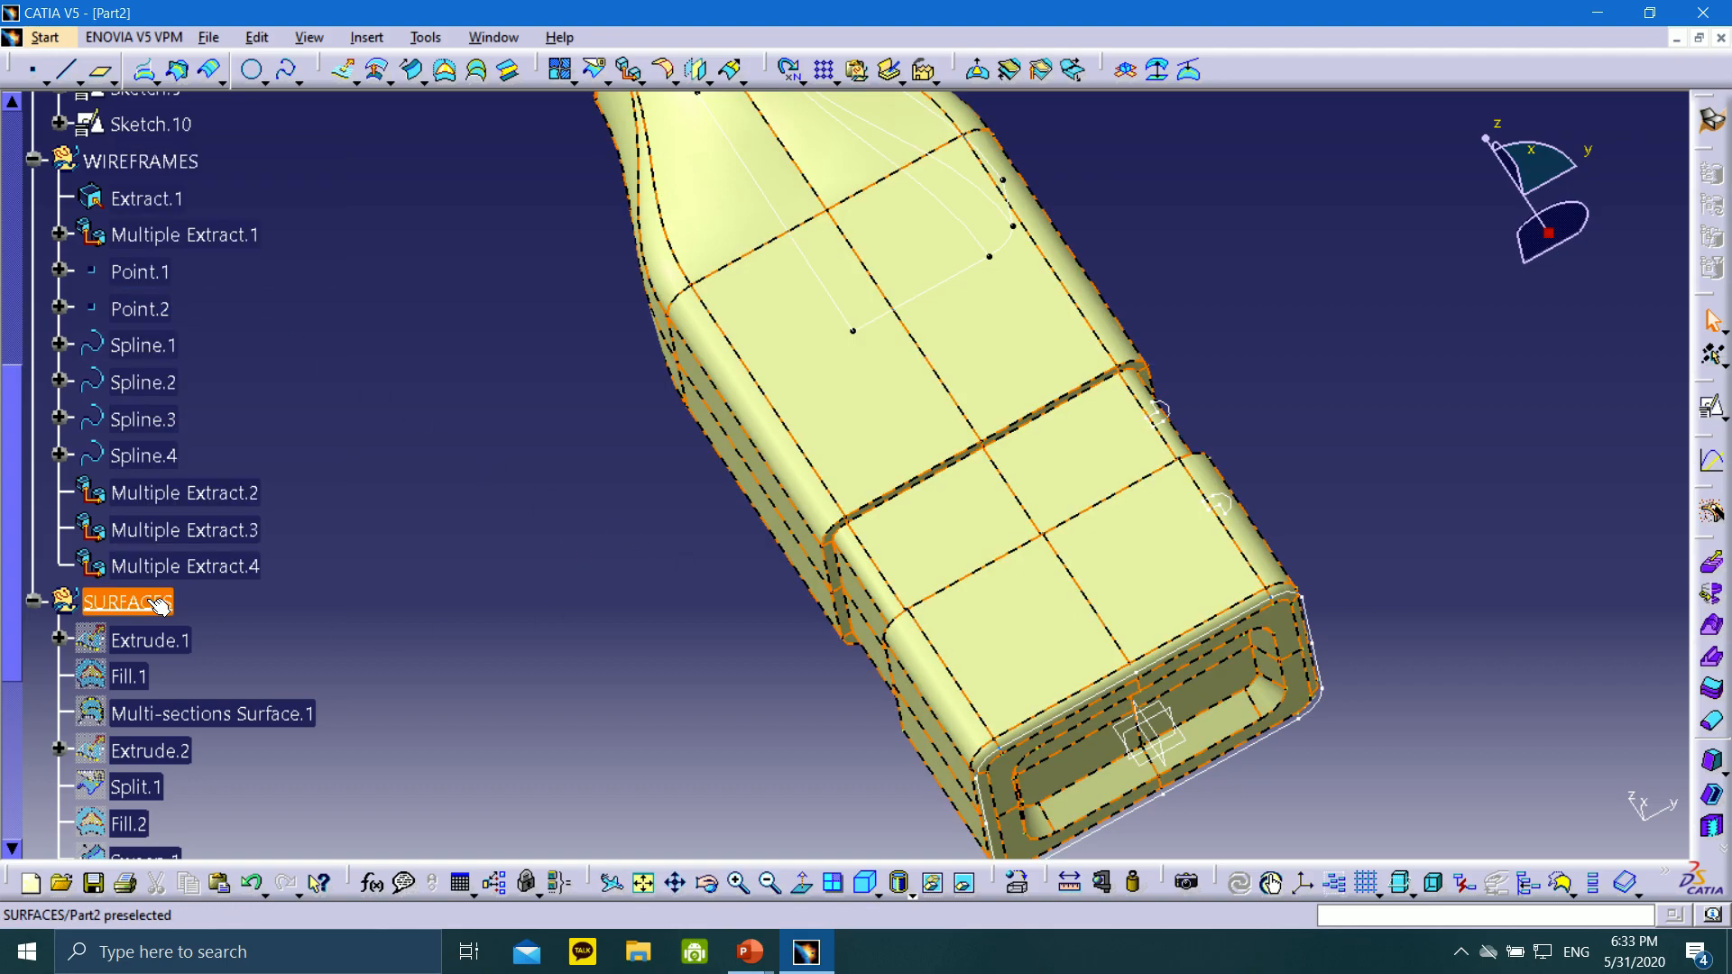
Sweep the profile Multiple Extract.2 along the guide curve Multiple Extract.4, using the With reference surface subtype and the default mean plane
scroll(581, 615, down, 3)
scroll(570, 624, down, 5)
scroll(572, 626, up, 7)
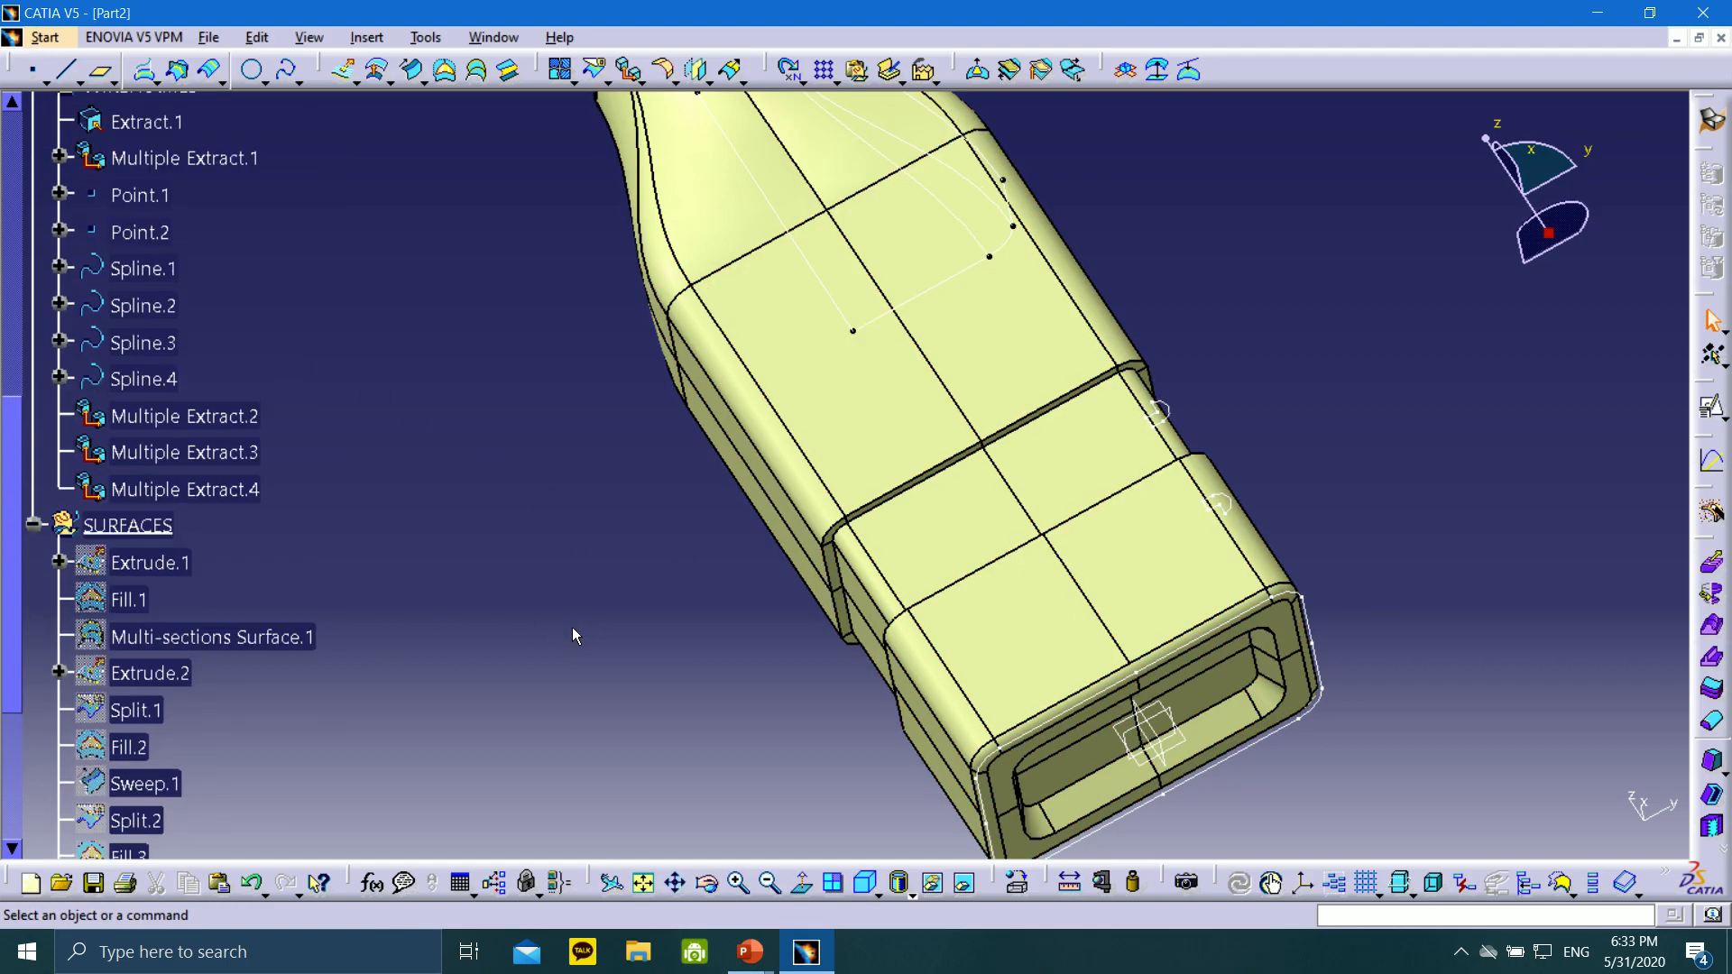
click(414, 72)
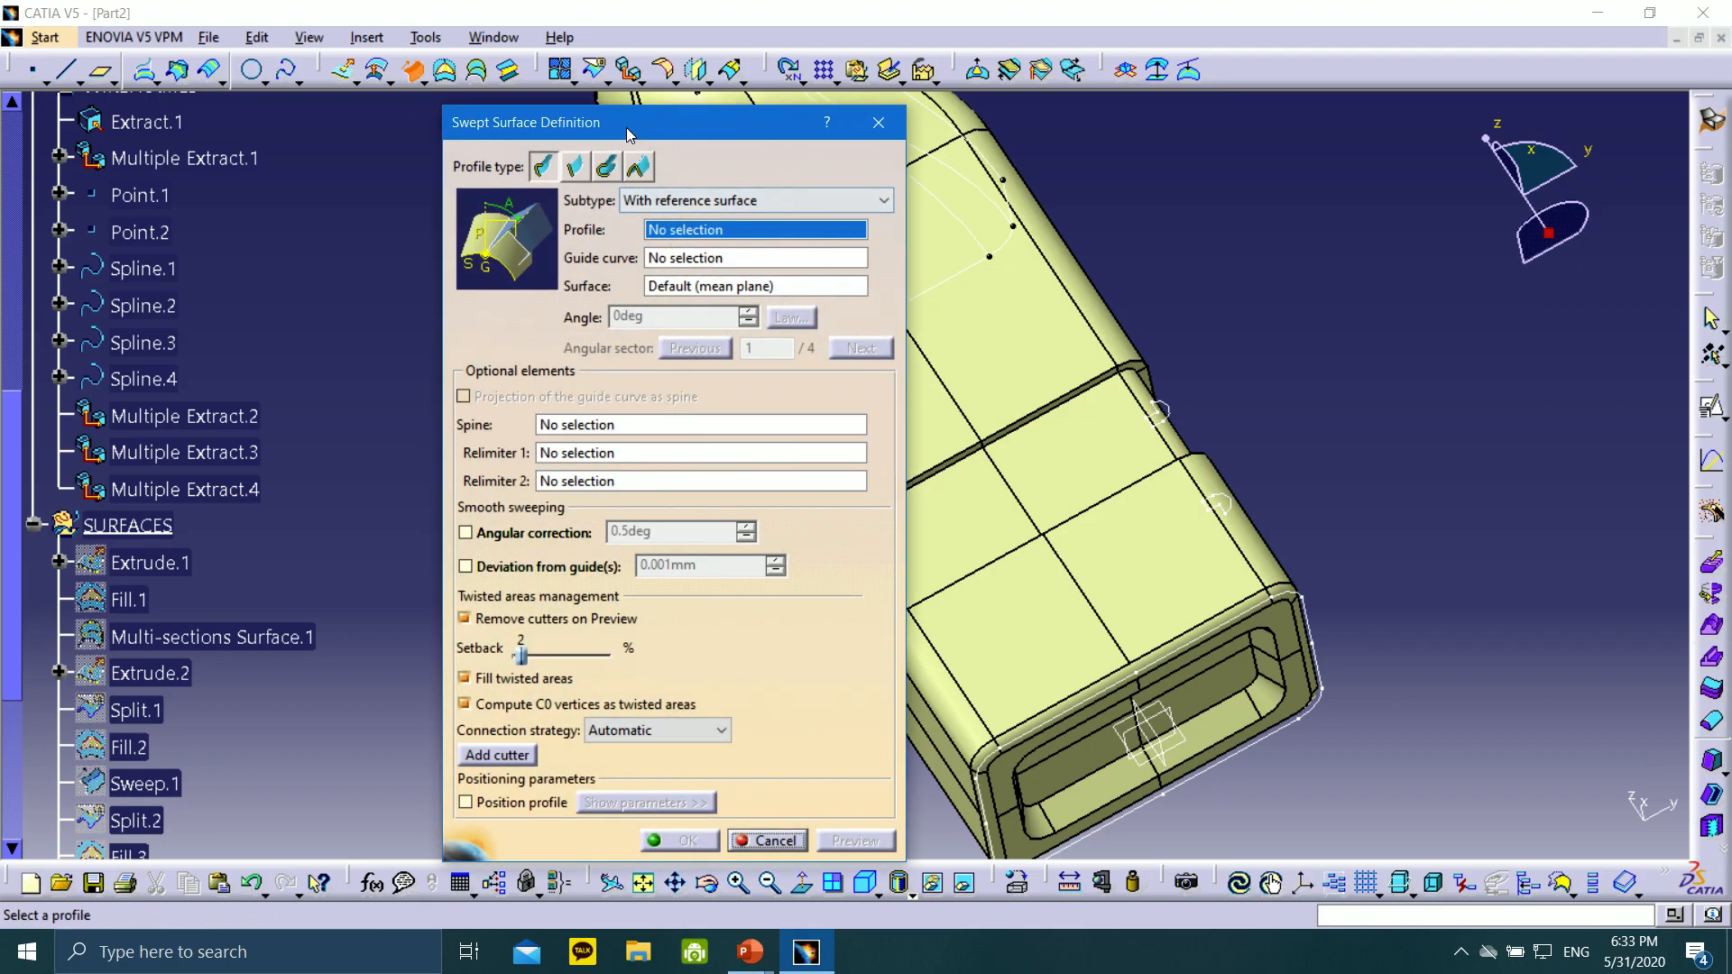
drag(629, 134, 385, 98)
scroll(153, 705, down, 6)
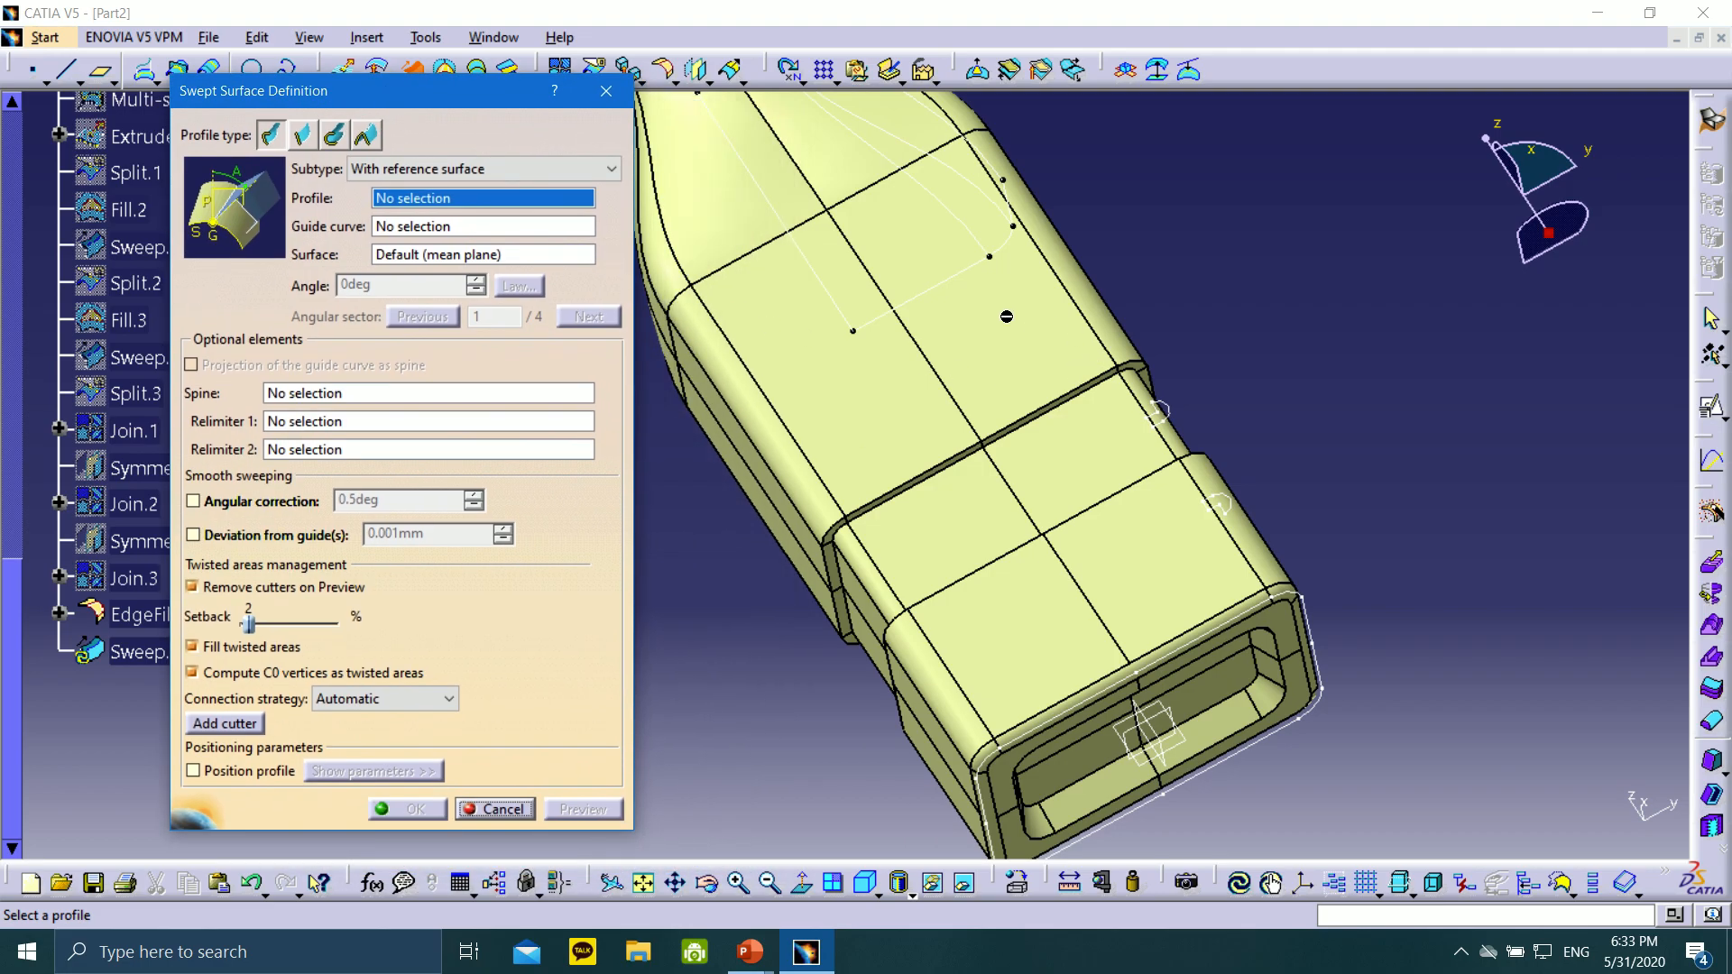
click(1182, 417)
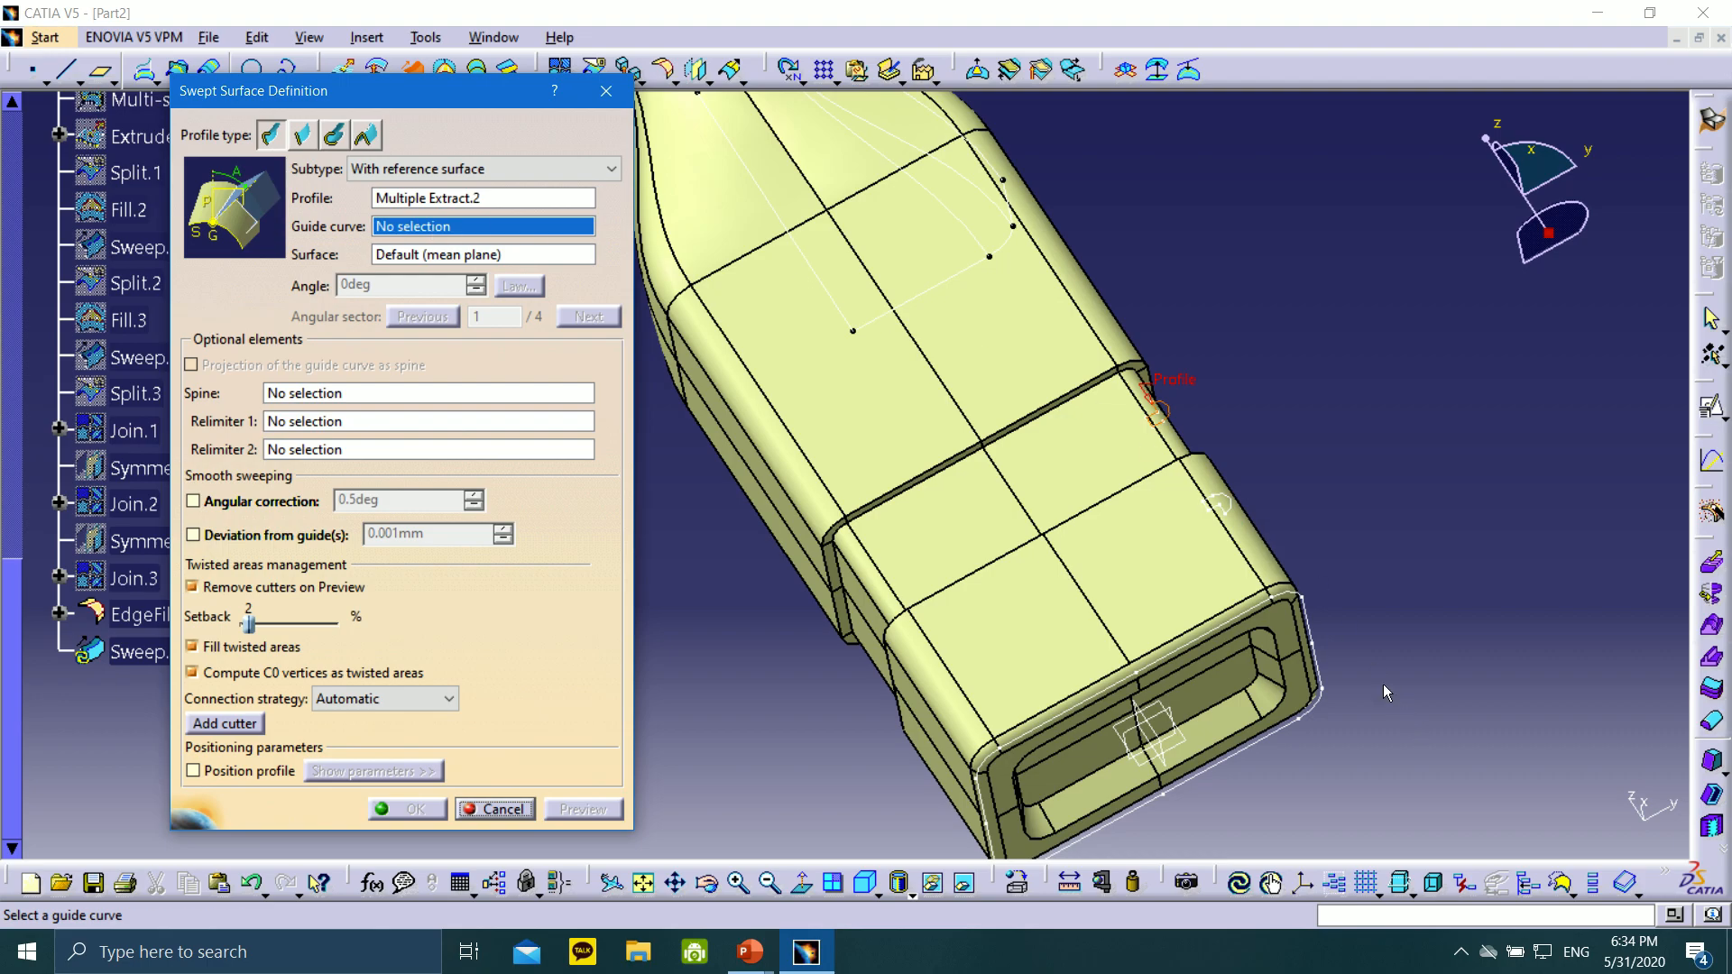
click(1319, 630)
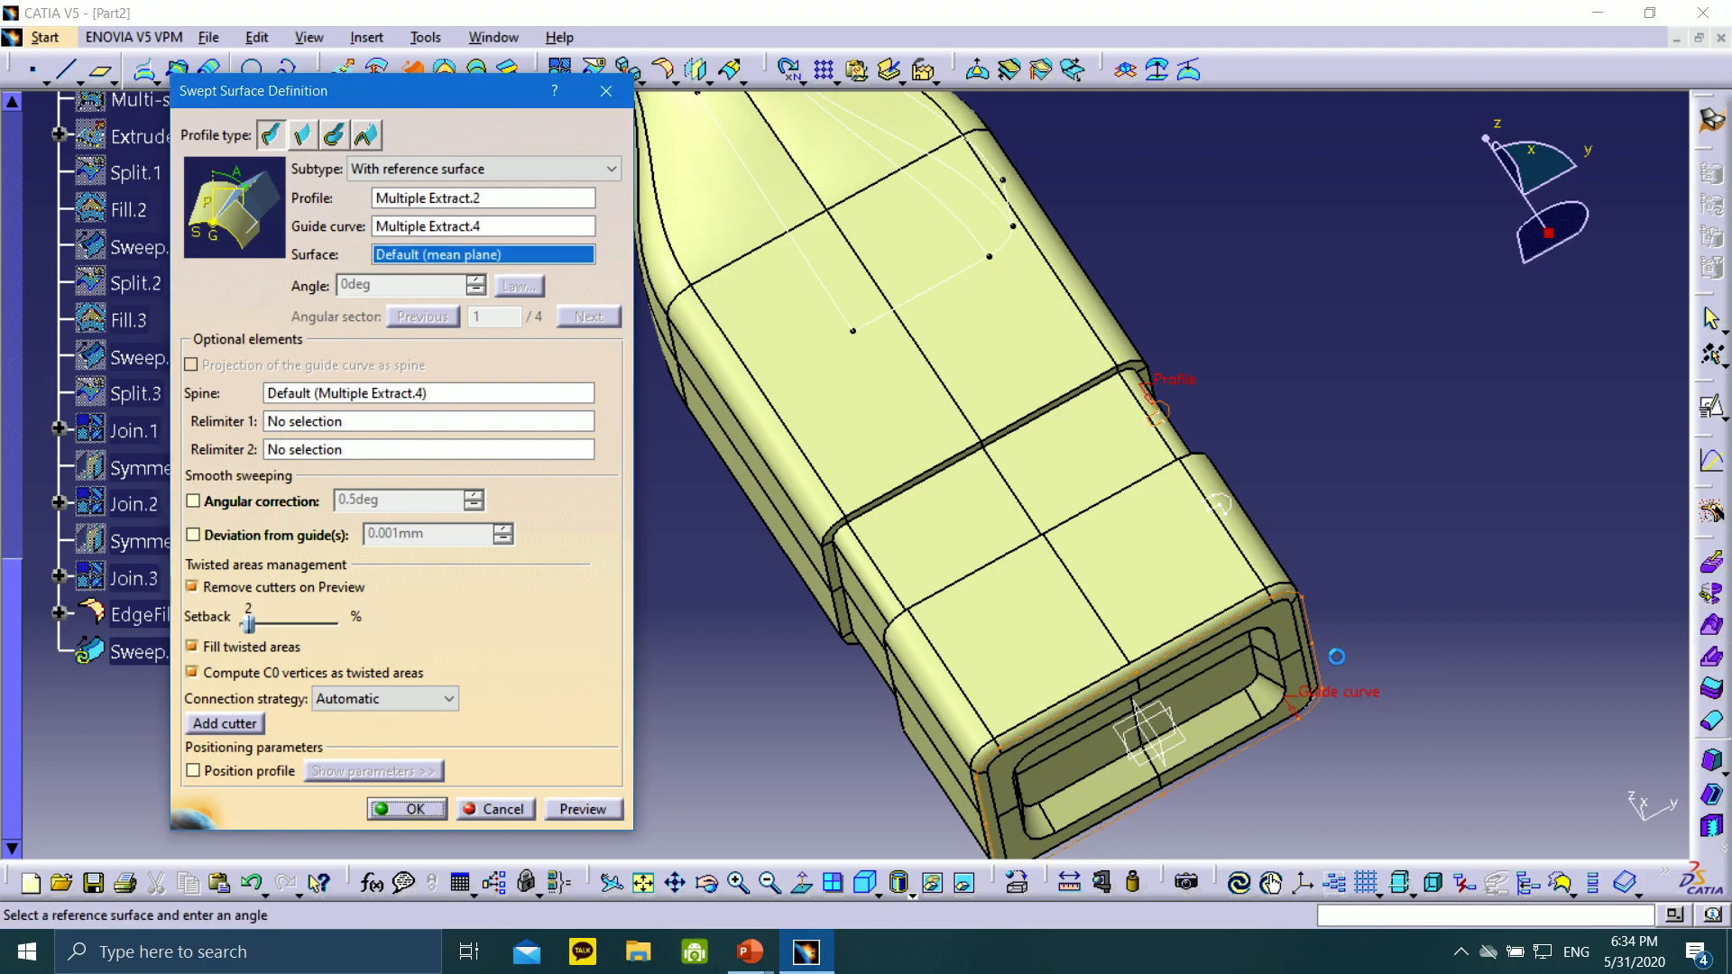
click(595, 811)
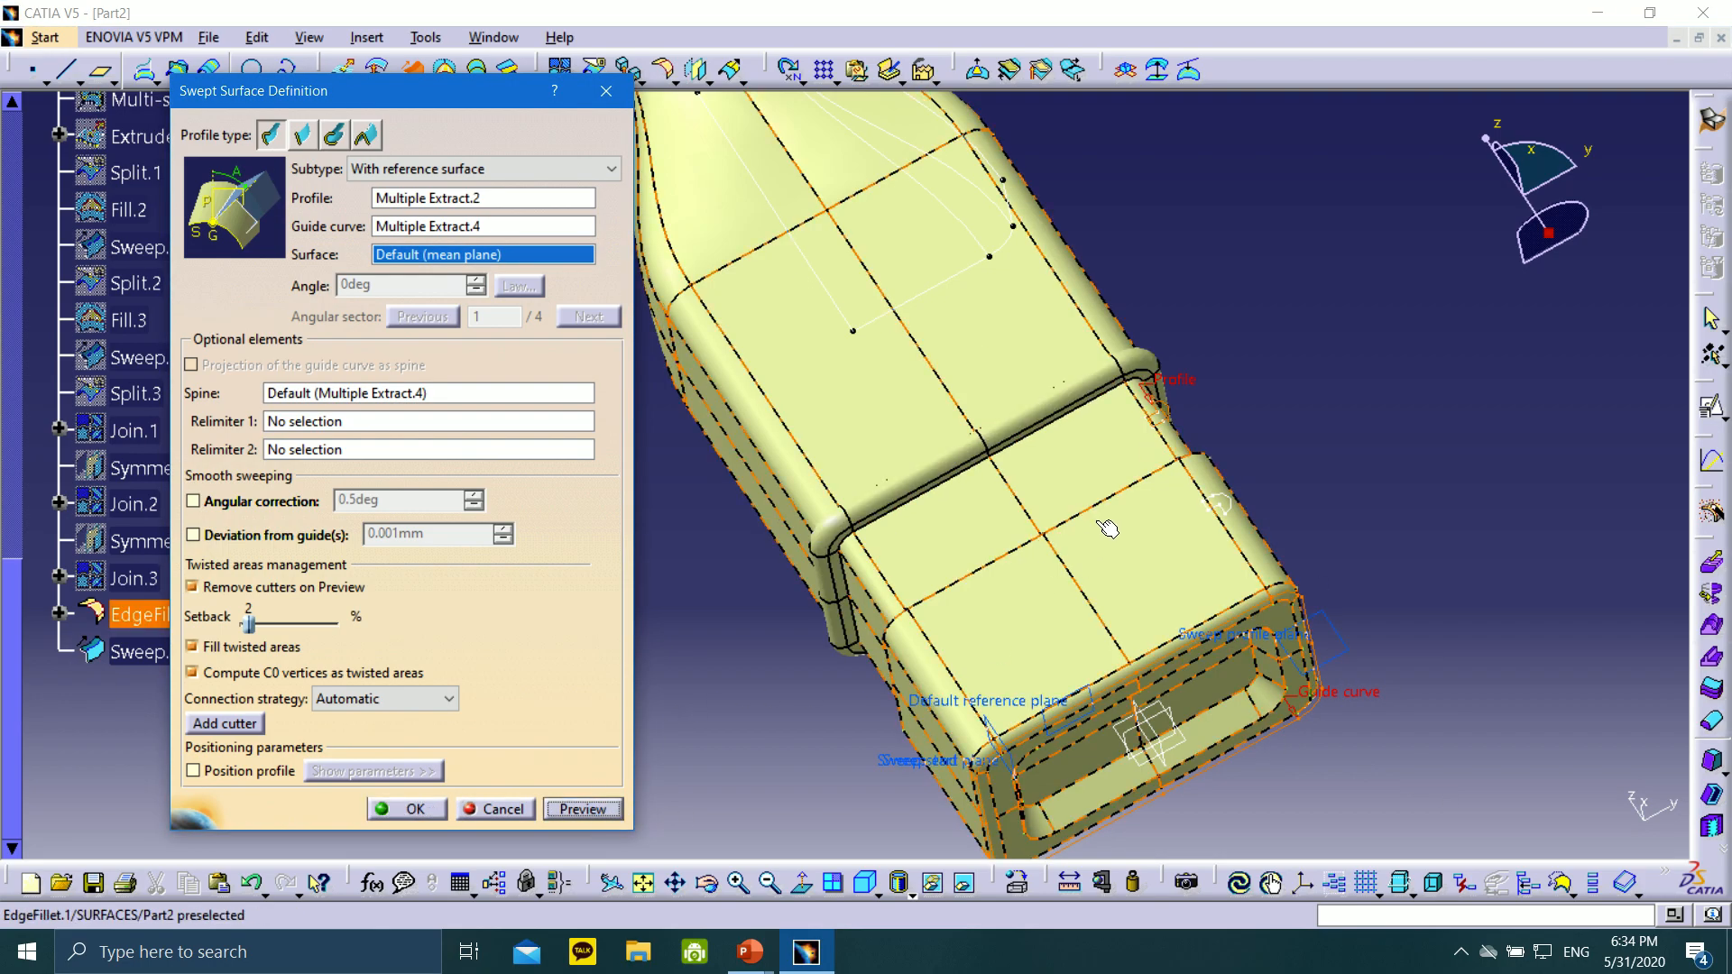
middle_drag(864, 572, 909, 642)
middle_drag(1090, 601, 1057, 582)
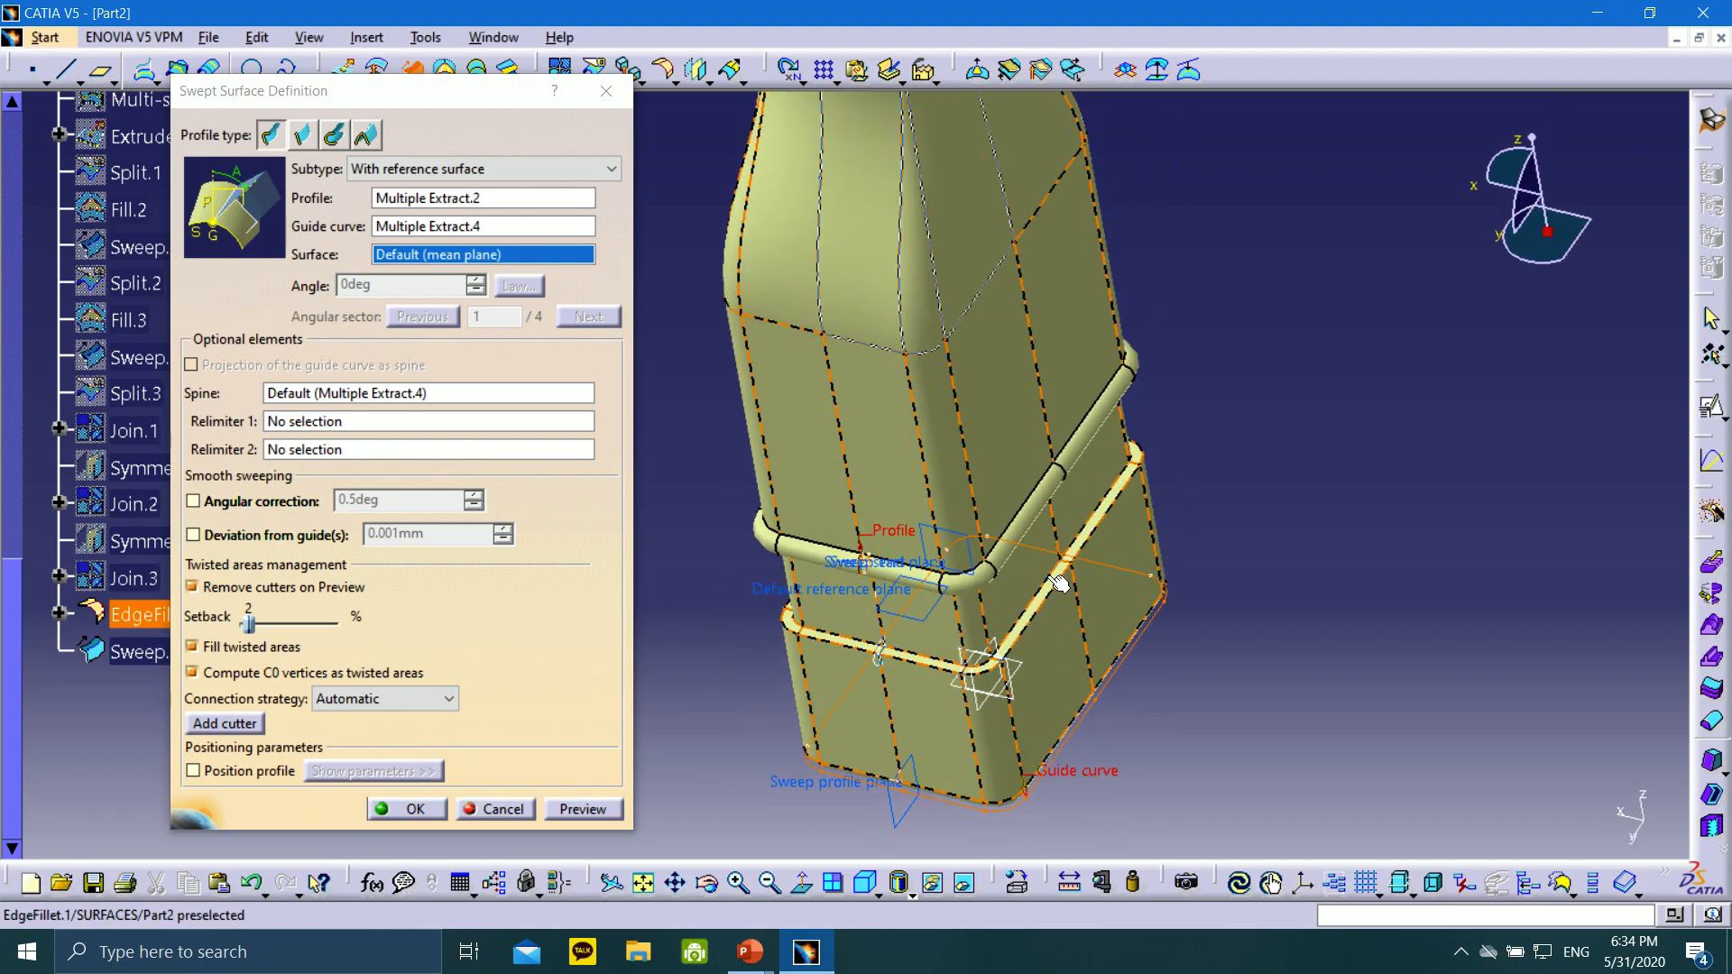
click(410, 811)
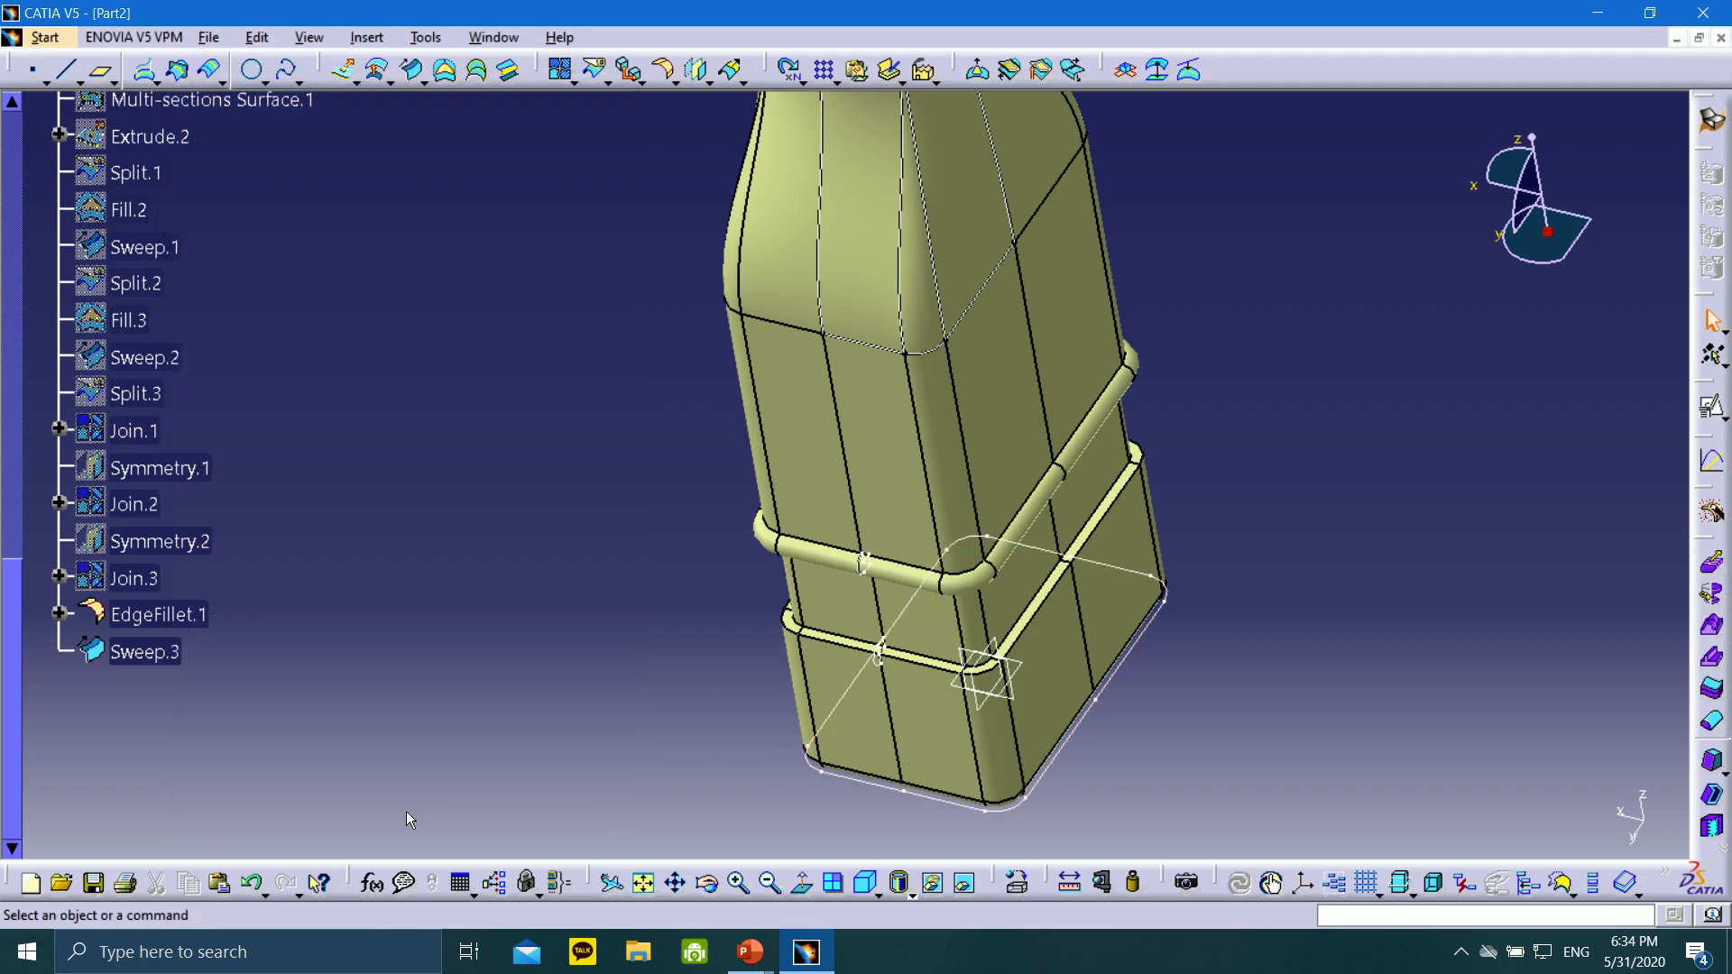
Sweep the profile Multiple Extract.3 along the guide curve Multiple Extract.4, using the With reference surface subtype and the default mean plane
click(410, 73)
middle_drag(1166, 509, 1053, 535)
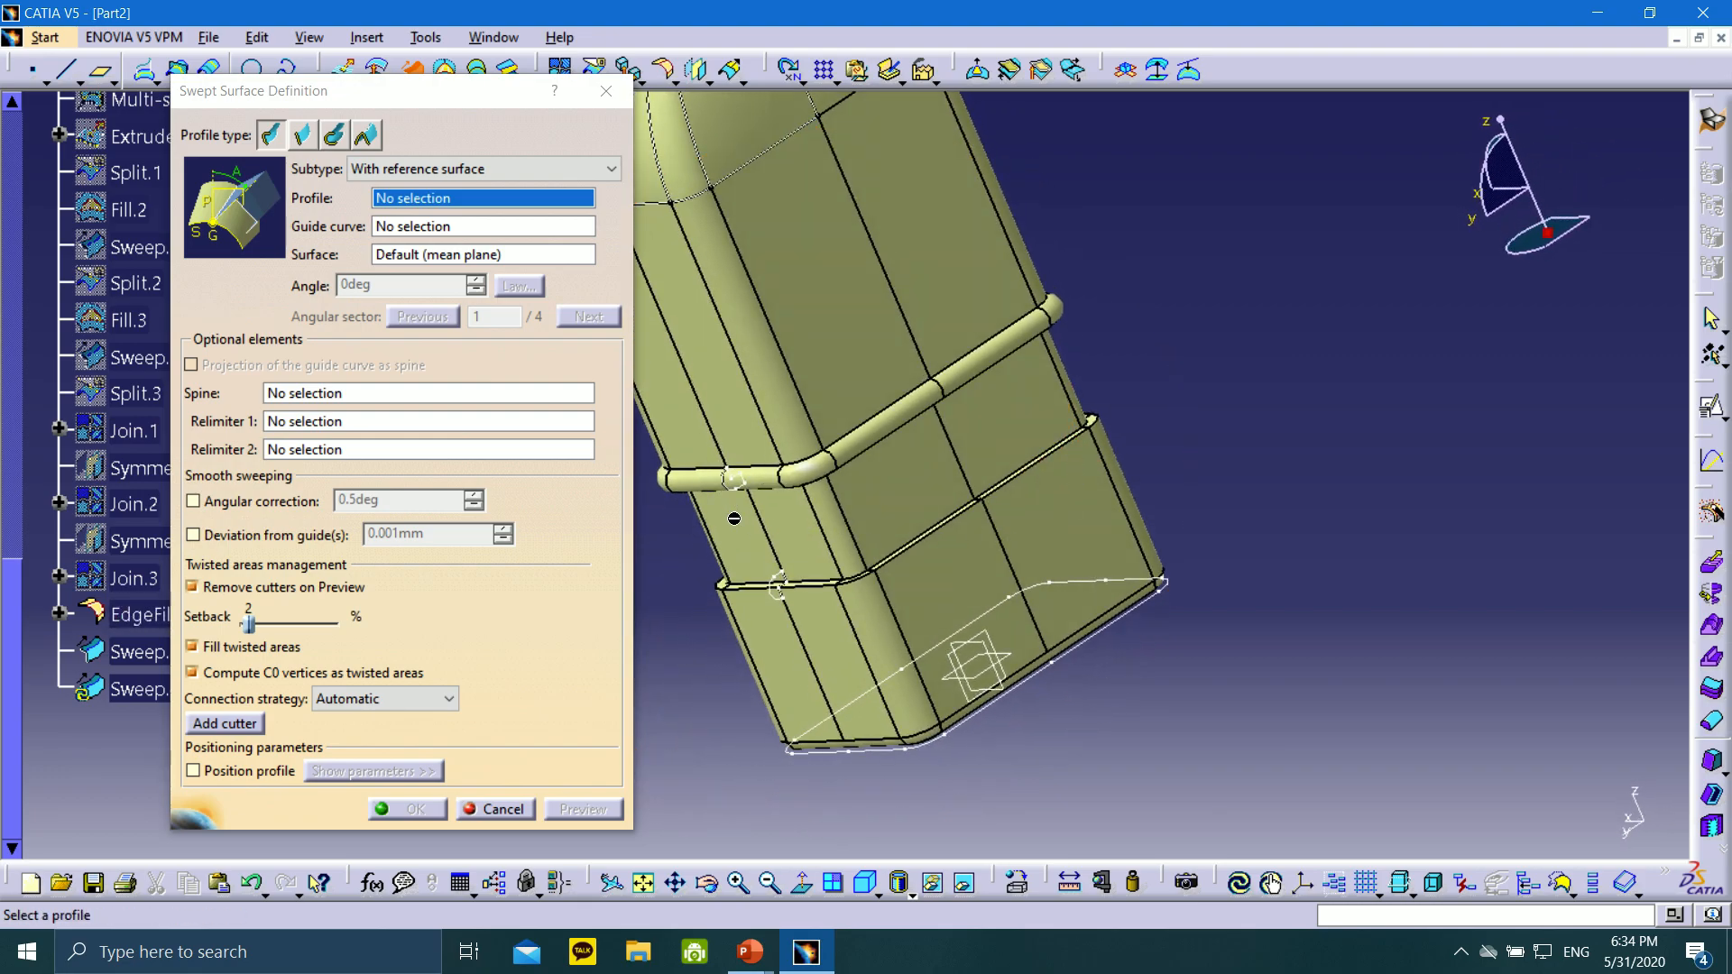
click(775, 589)
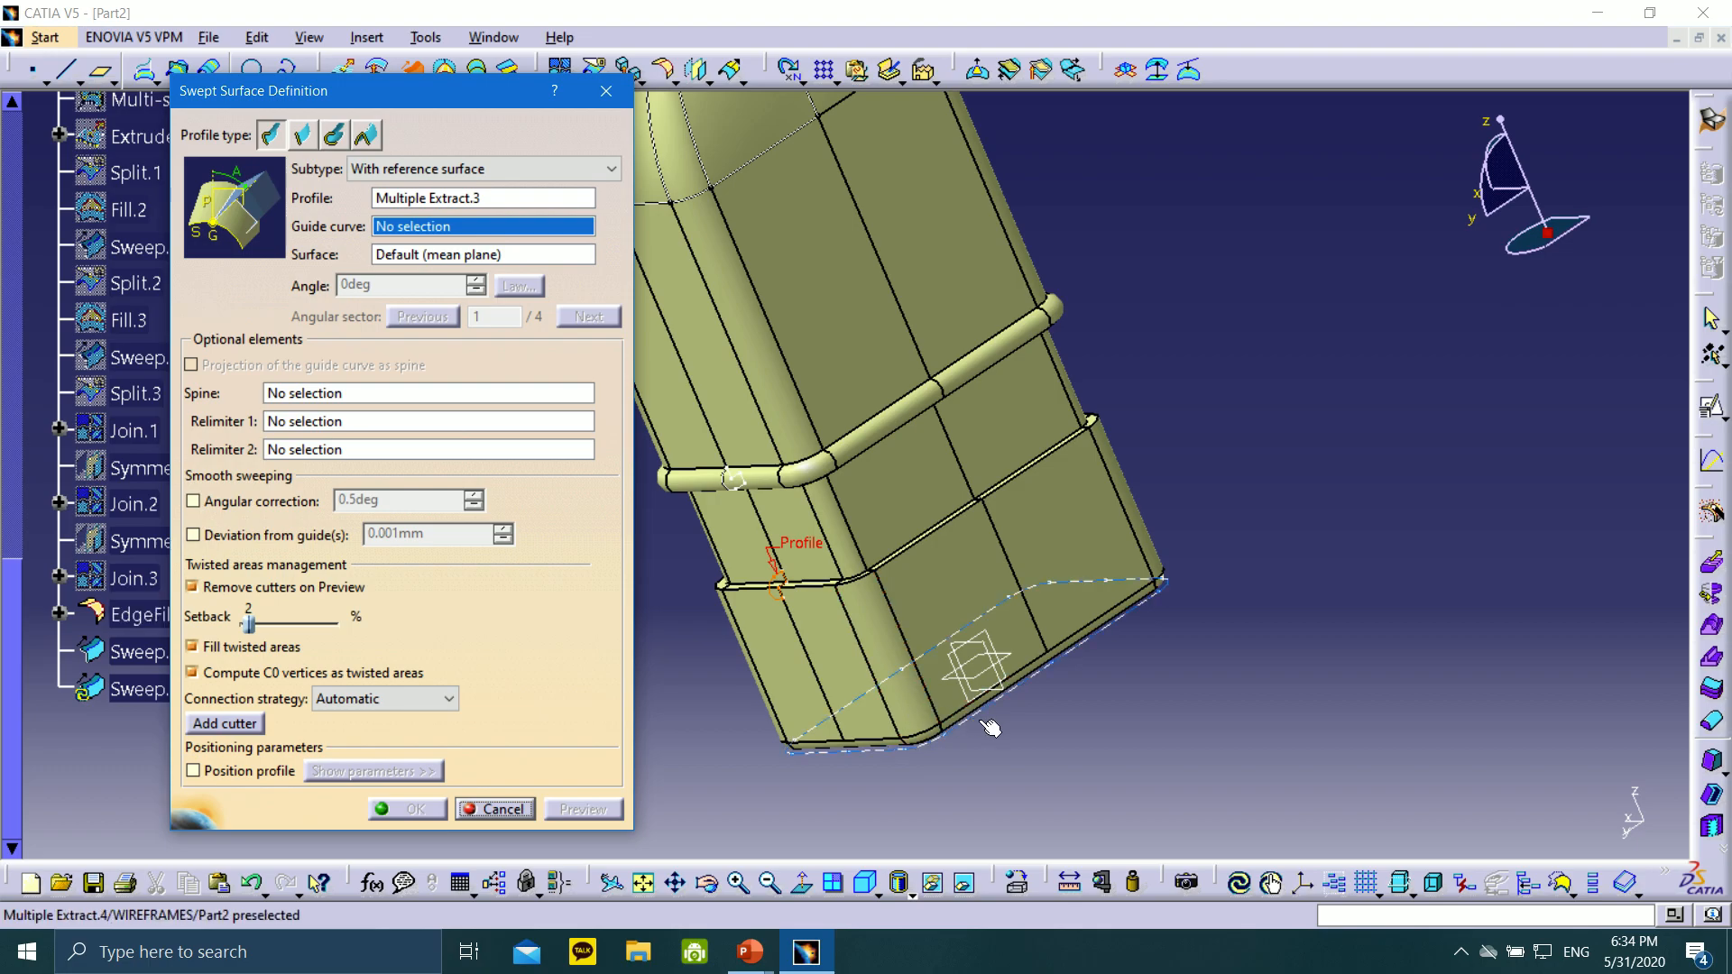
click(893, 722)
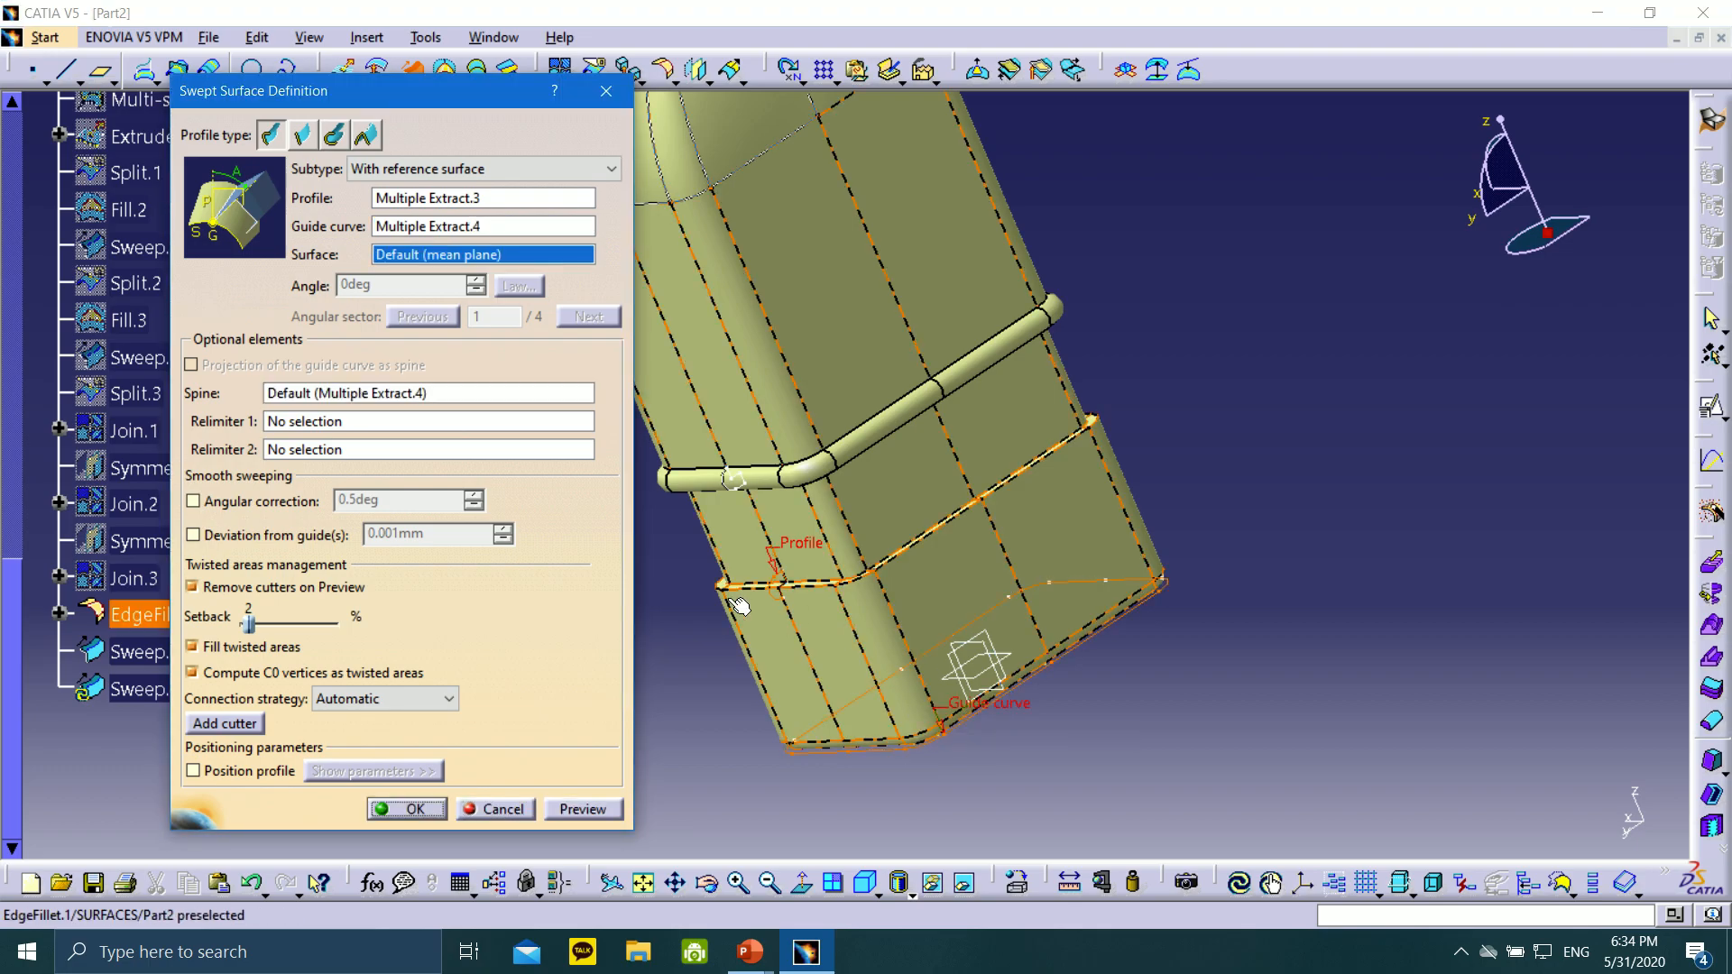
click(583, 809)
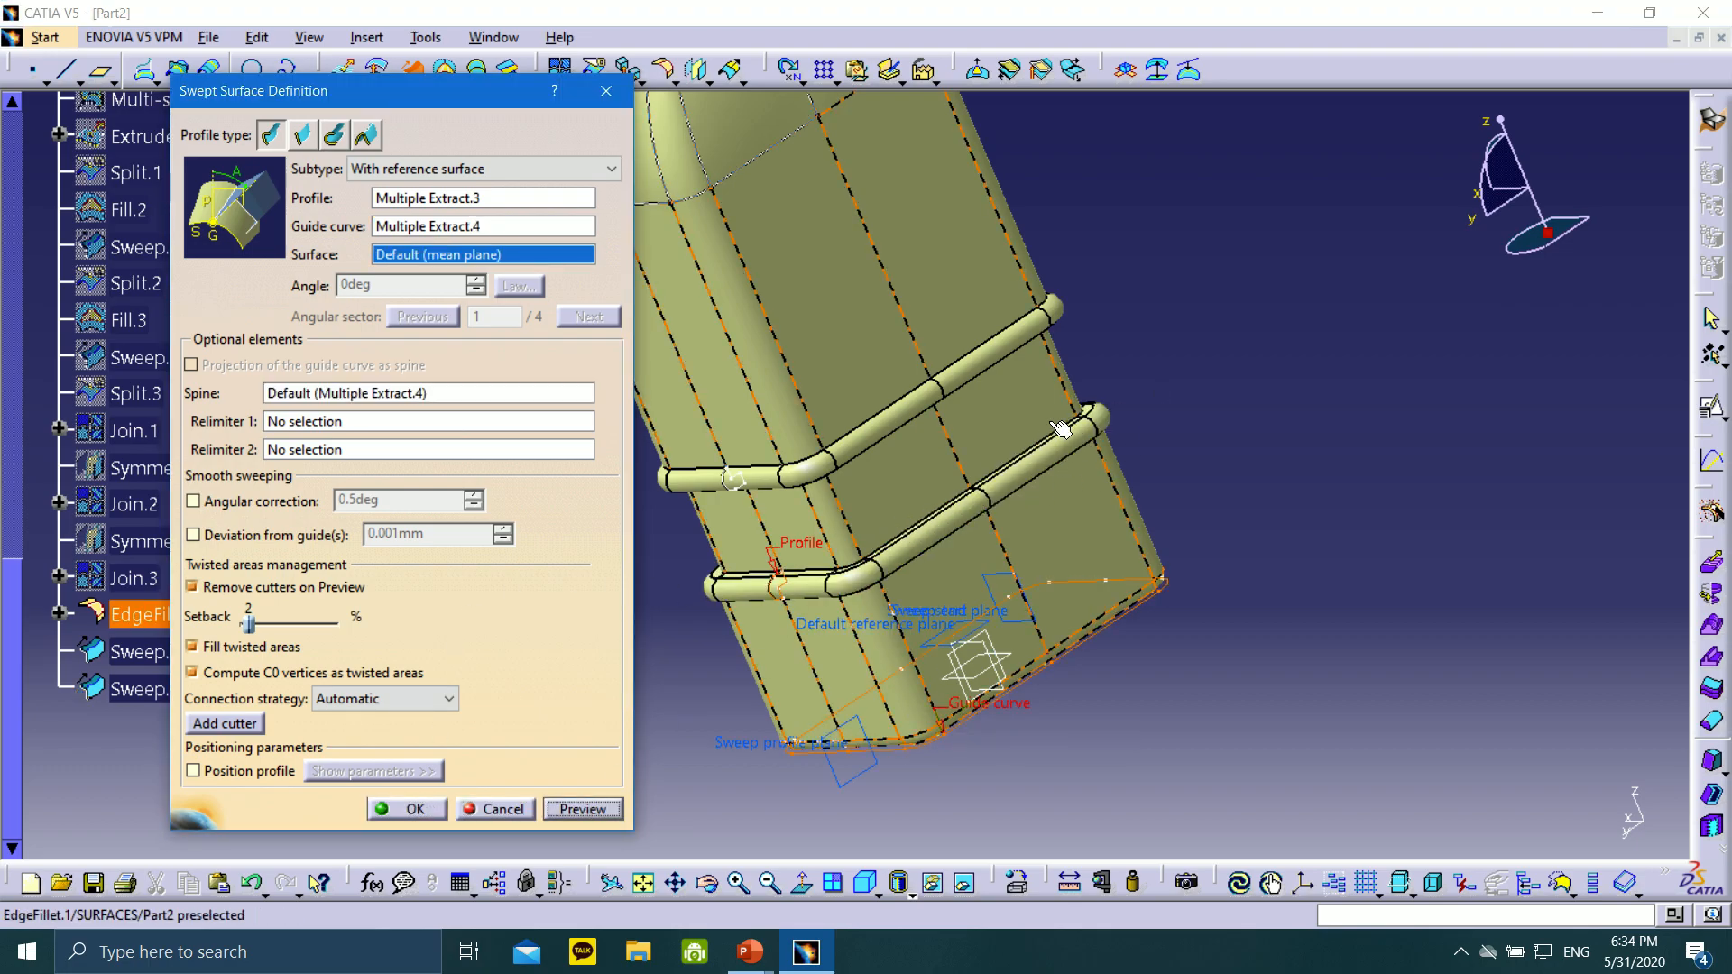
middle_drag(953, 506, 1191, 512)
mouse_move(870, 426)
middle_down()
mouse_move(1022, 521)
mouse_move(1043, 421)
mouse_move(1001, 348)
mouse_move(1249, 541)
mouse_move(1234, 457)
middle_up()
mouse_move(734, 311)
middle_down()
mouse_move(1075, 424)
mouse_move(651, 697)
middle_up()
click(405, 809)
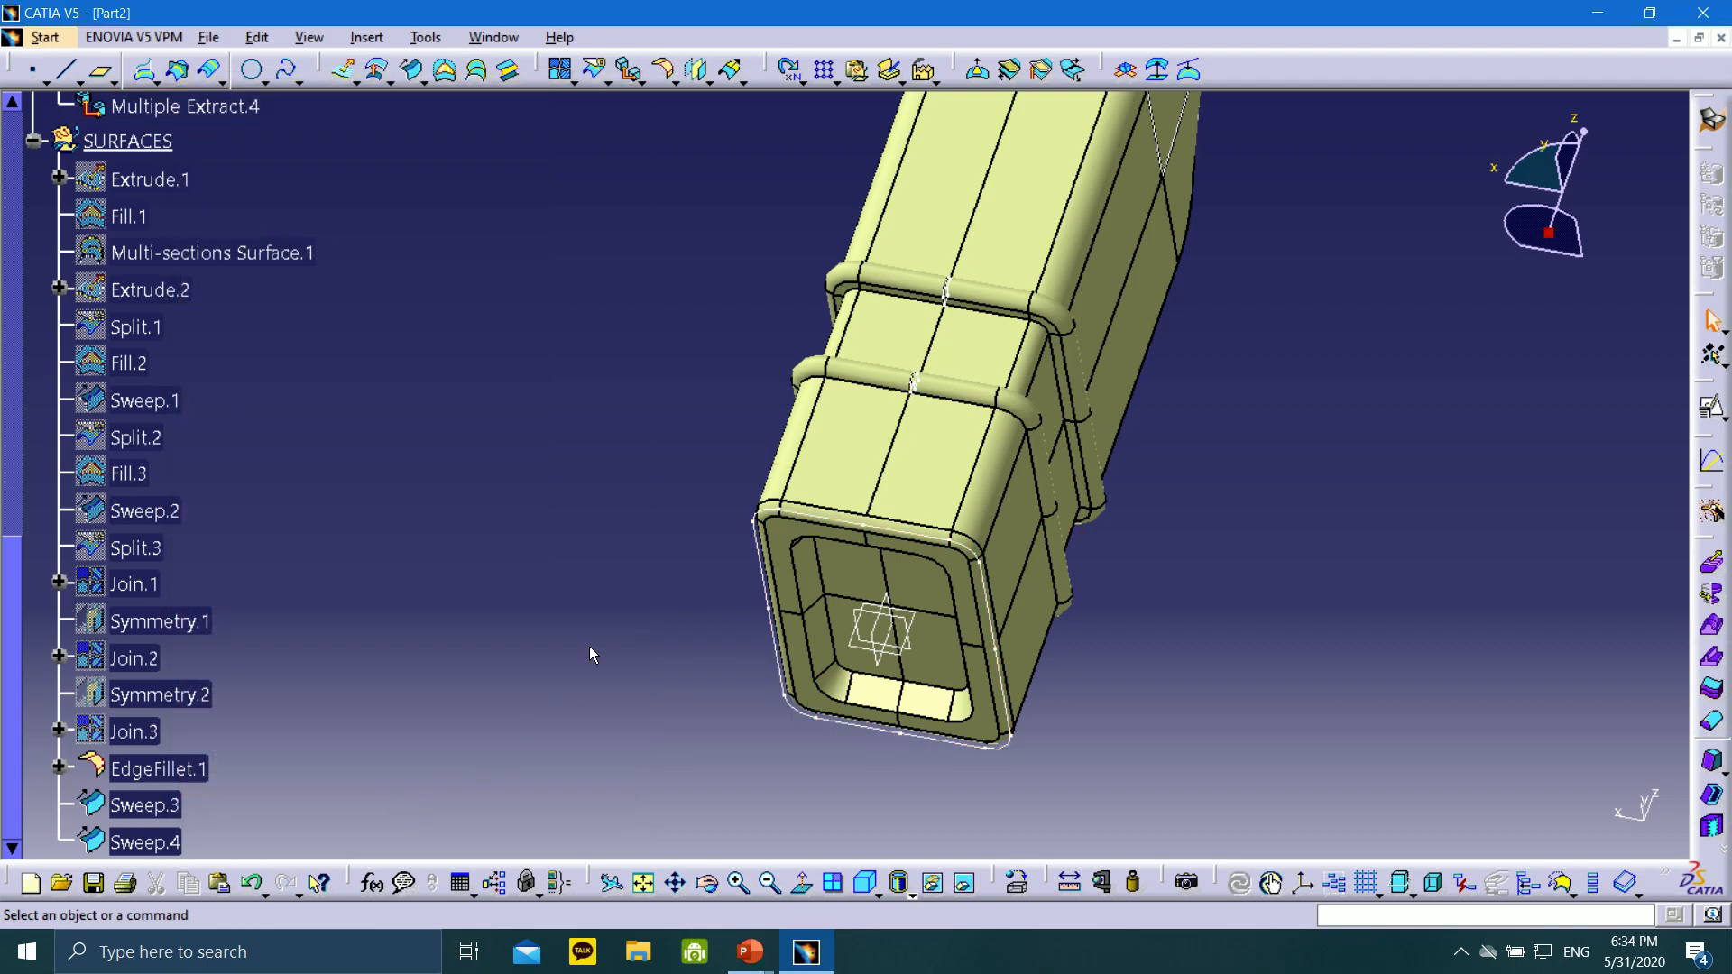
Inspect the two swept ribs, the base and the neck of the bottle from several angles, including the isometric view
middle_drag(594, 368, 1029, 525)
middle_drag(1073, 673, 998, 688)
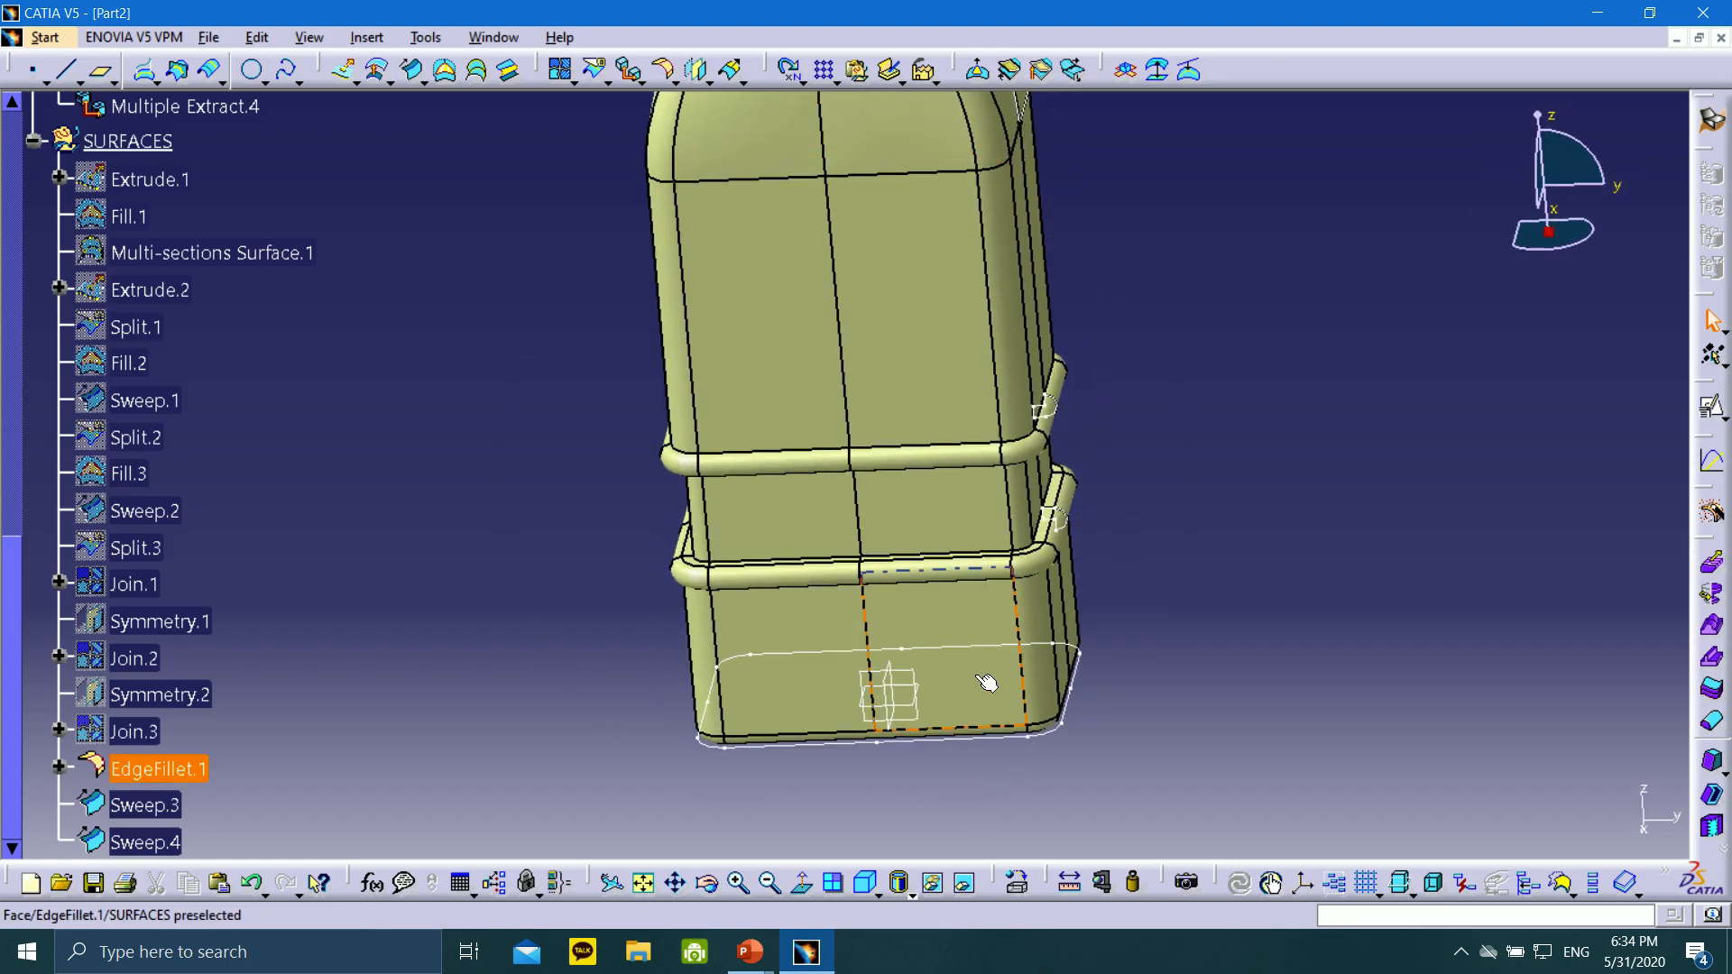
click(868, 888)
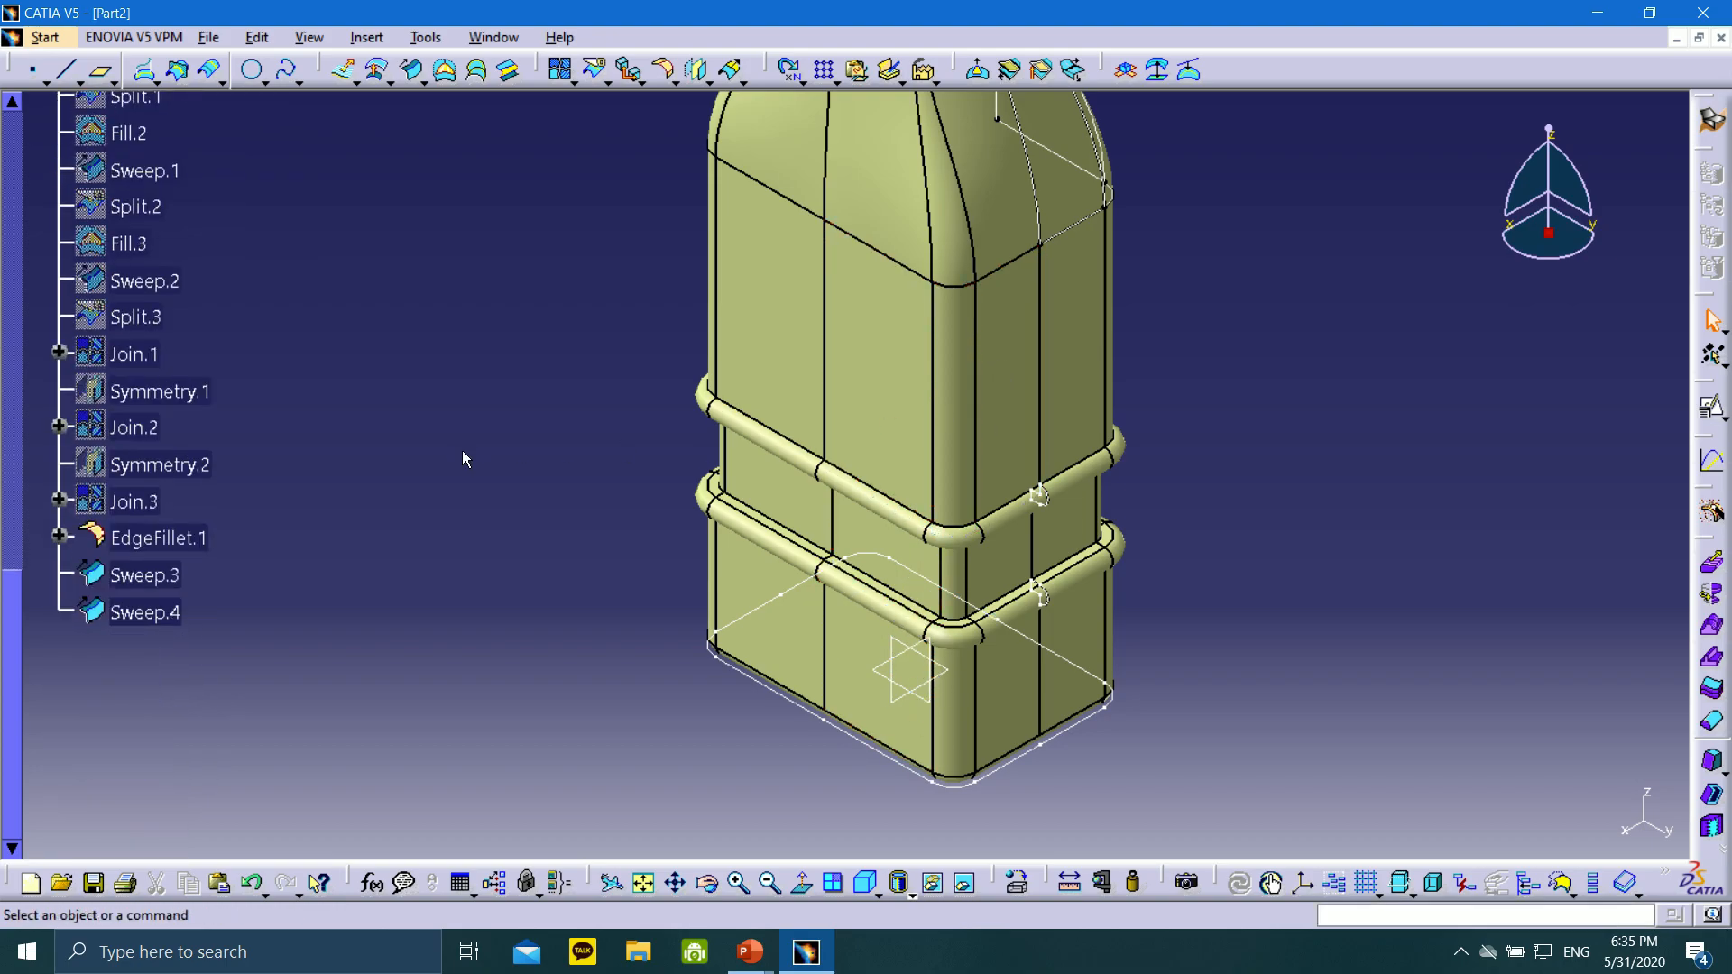
middle_drag(1126, 425, 867, 795)
middle_drag(711, 390, 905, 63)
middle_drag(929, 510, 1038, 570)
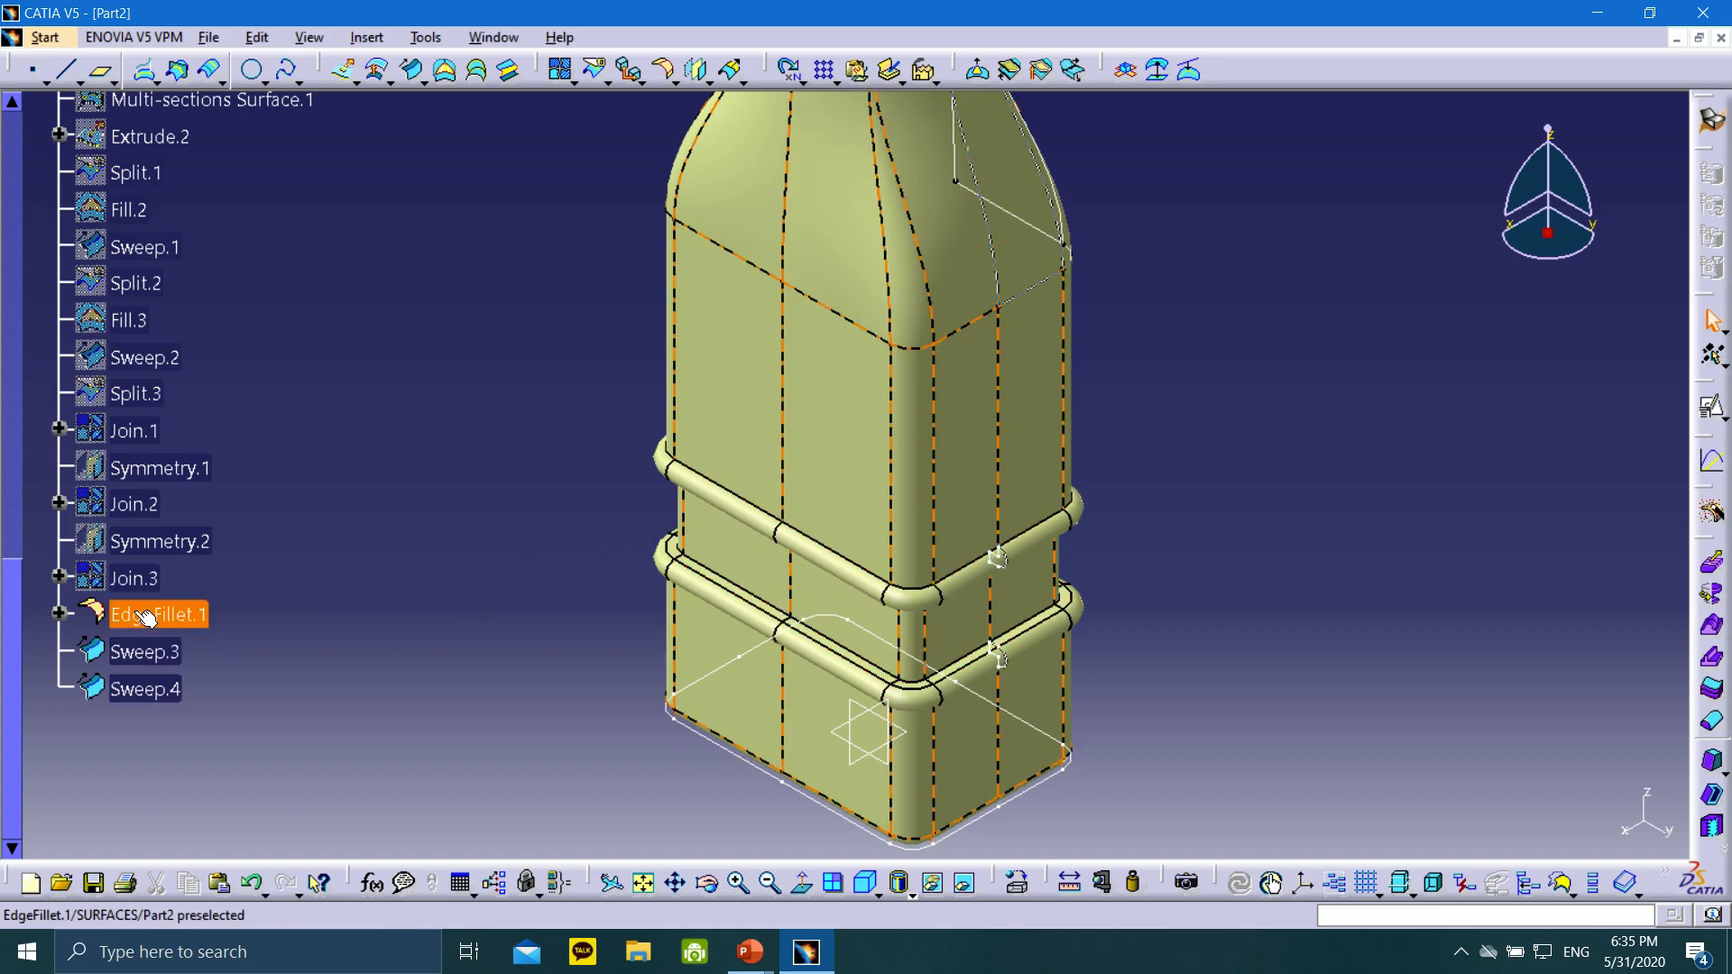
scroll(126, 595, up, 5)
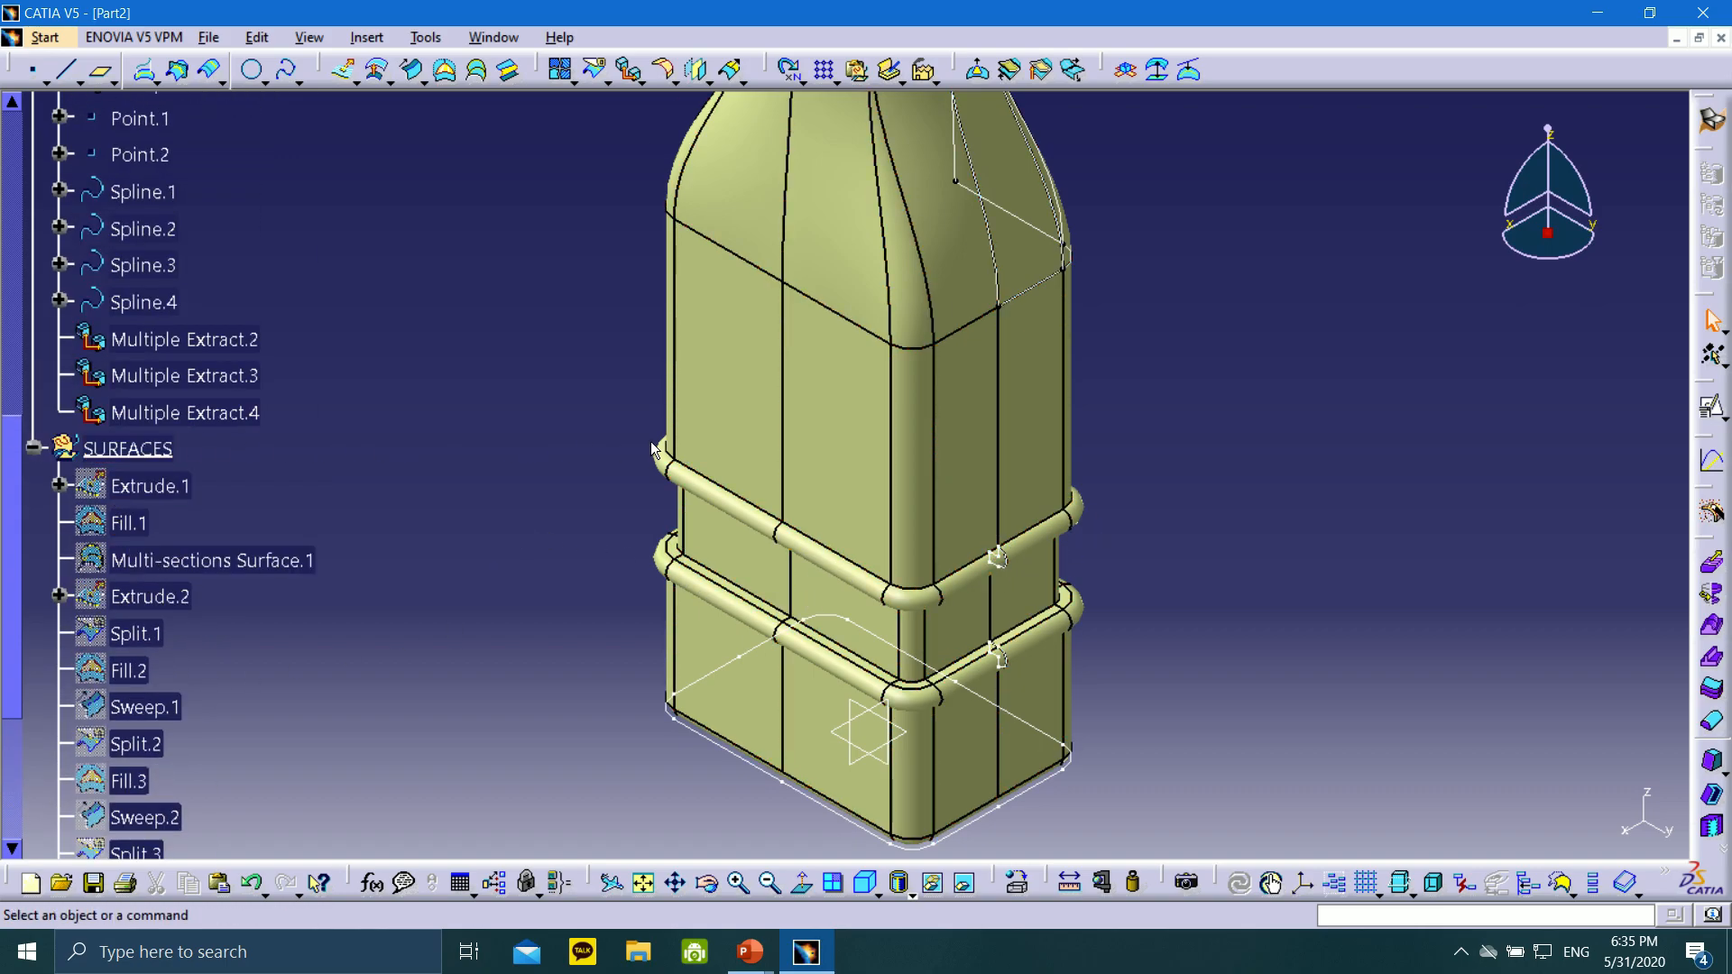
middle_drag(564, 456, 640, 769)
middle_drag(709, 546, 669, 639)
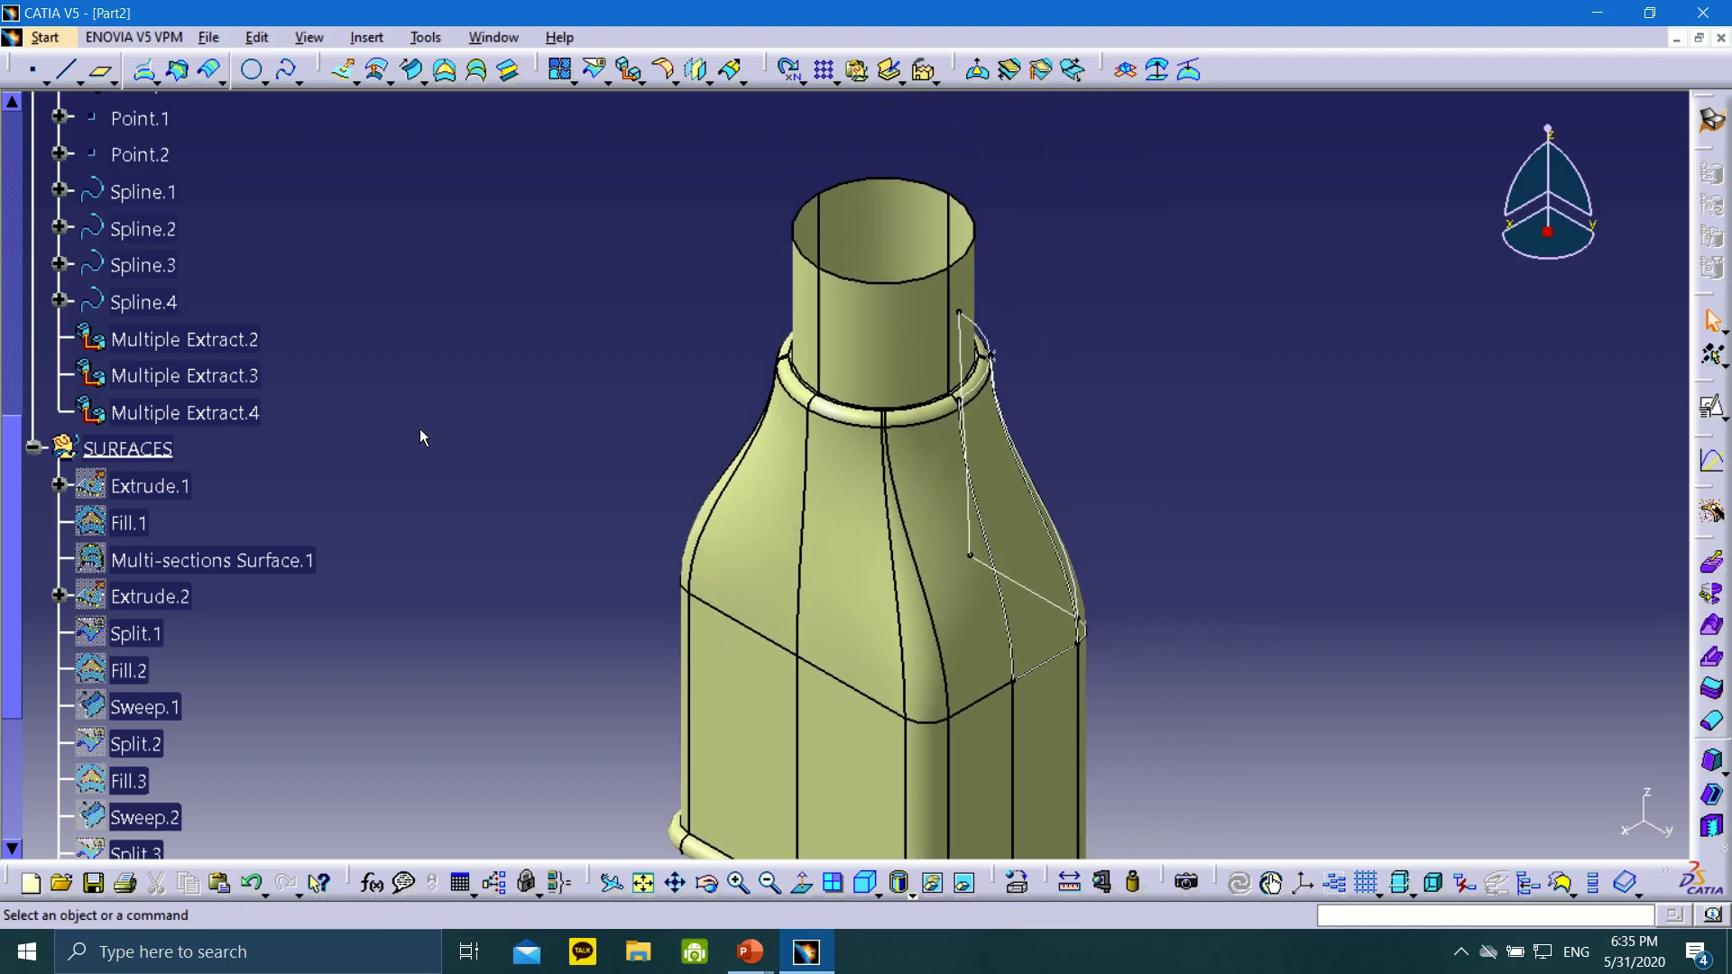
Hide the WIREFRAMES geometrical set
scroll(206, 385, up, 6)
scroll(193, 388, down, 4)
scroll(185, 393, up, 3)
click(185, 393)
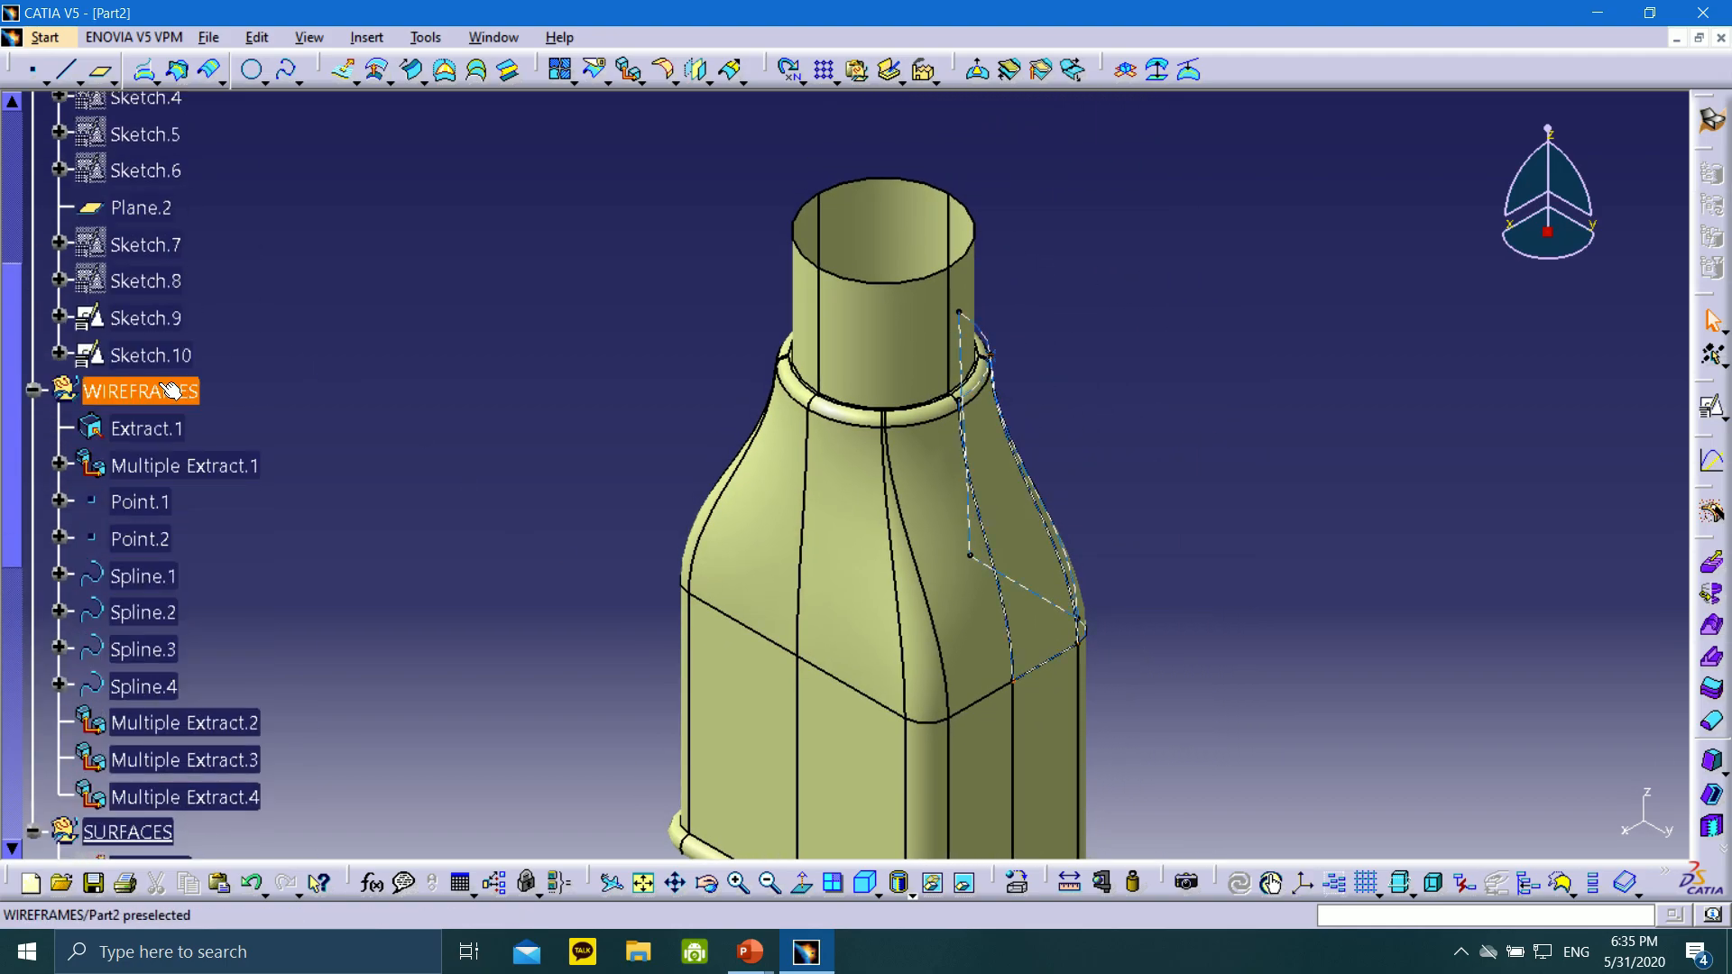
right_click(185, 394)
click(194, 430)
Examine the bottle surface from the ribbed base up to the neck with the wireframes hidden
middle_drag(788, 398, 681, 118)
scroll(690, 316, up, 1)
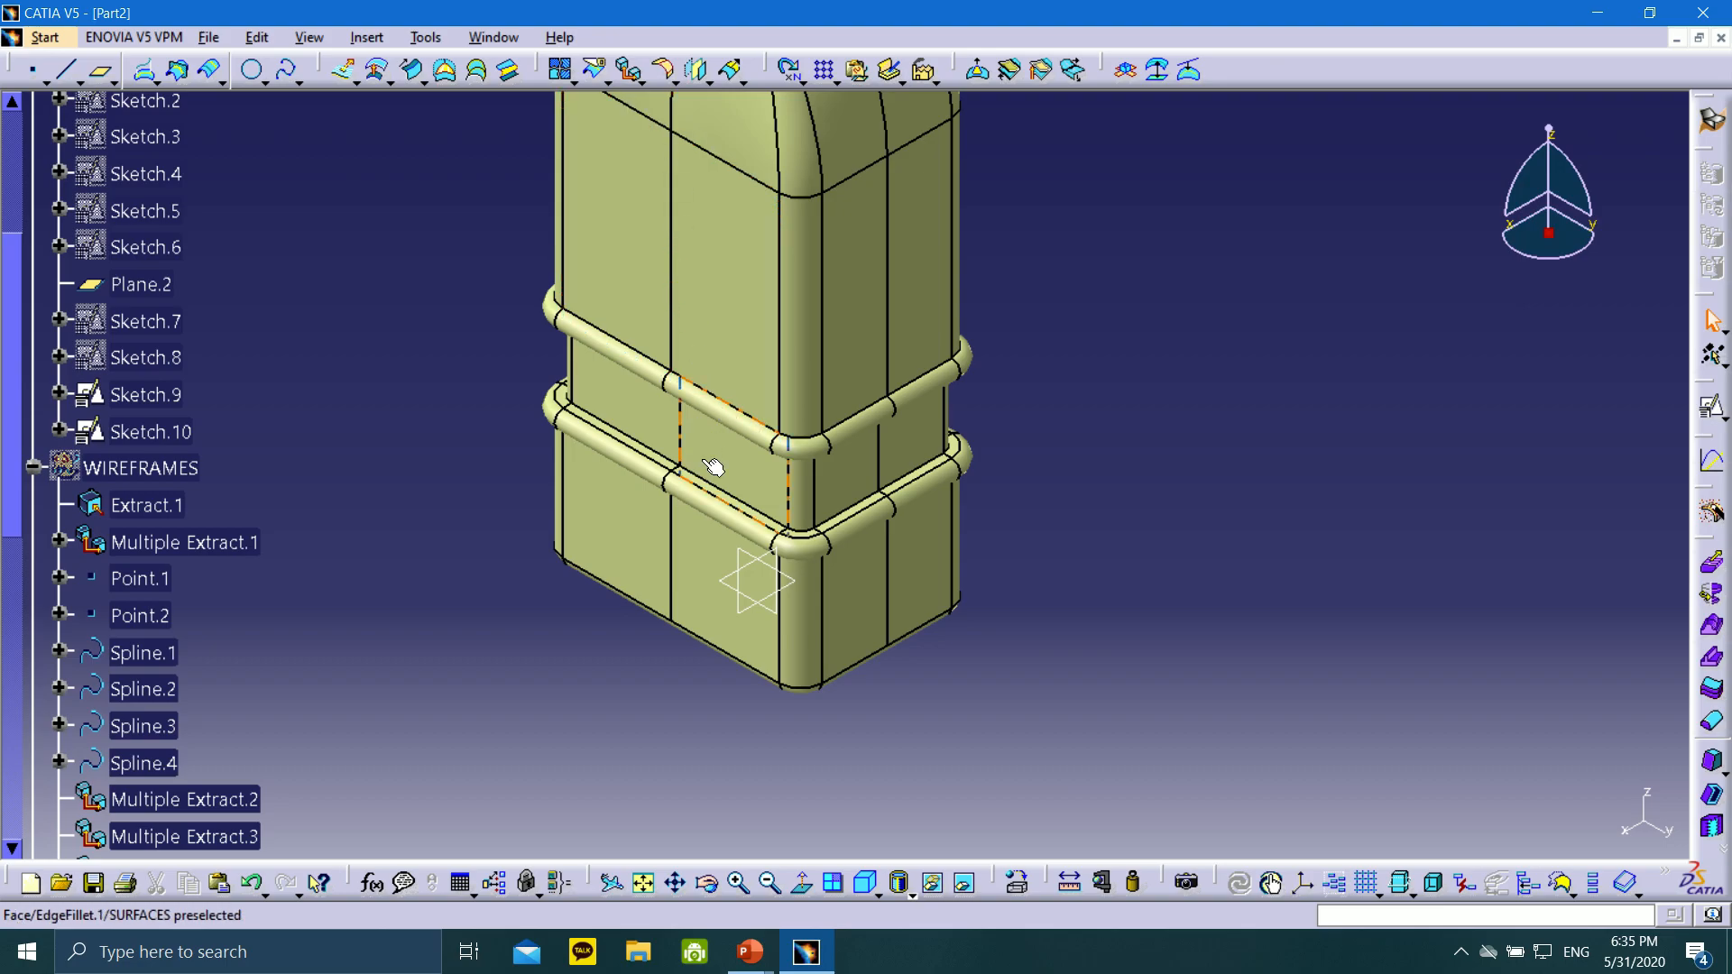
middle_drag(603, 451, 835, 607)
scroll(748, 708, up, 1)
mouse_move(979, 230)
middle_down()
mouse_move(748, 708)
mouse_move(908, 468)
mouse_move(931, 532)
middle_up()
scroll(135, 325, up, 3)
scroll(126, 379, down, 2)
scroll(126, 379, down, 8)
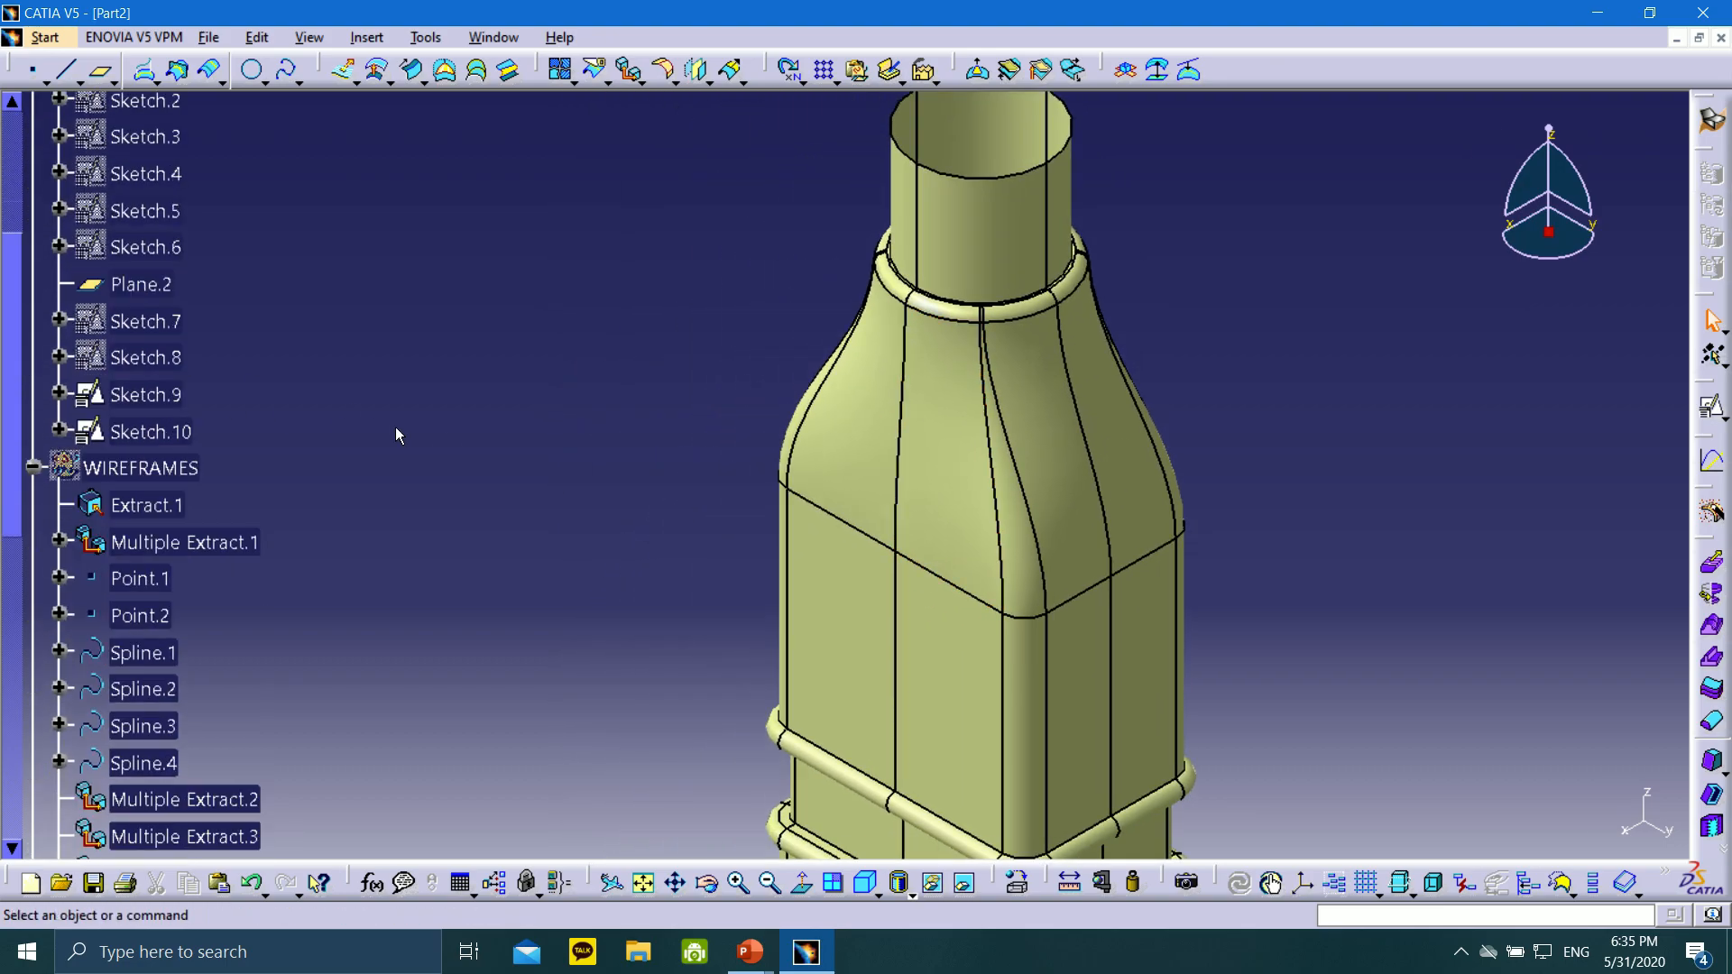
middle_drag(1145, 542, 1014, 680)
scroll(897, 233, up, 2)
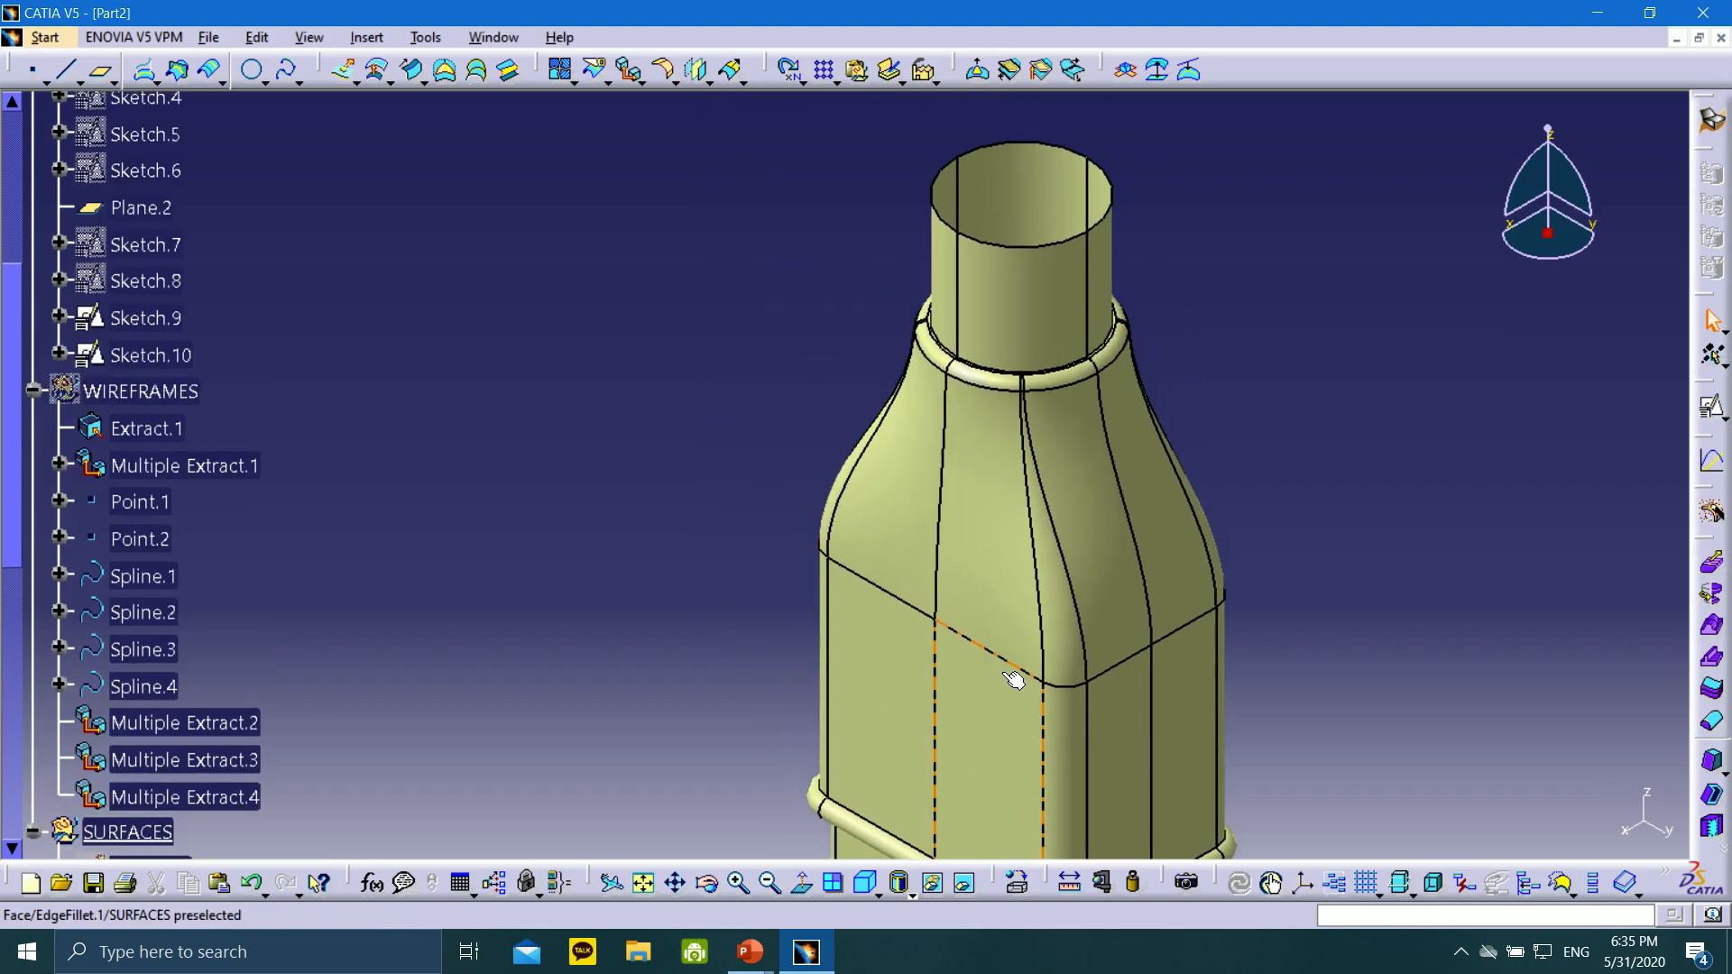
Collapse the WIREFRAMES, SURFACES and SKETCHES geometrical sets in the specification tree
click(35, 390)
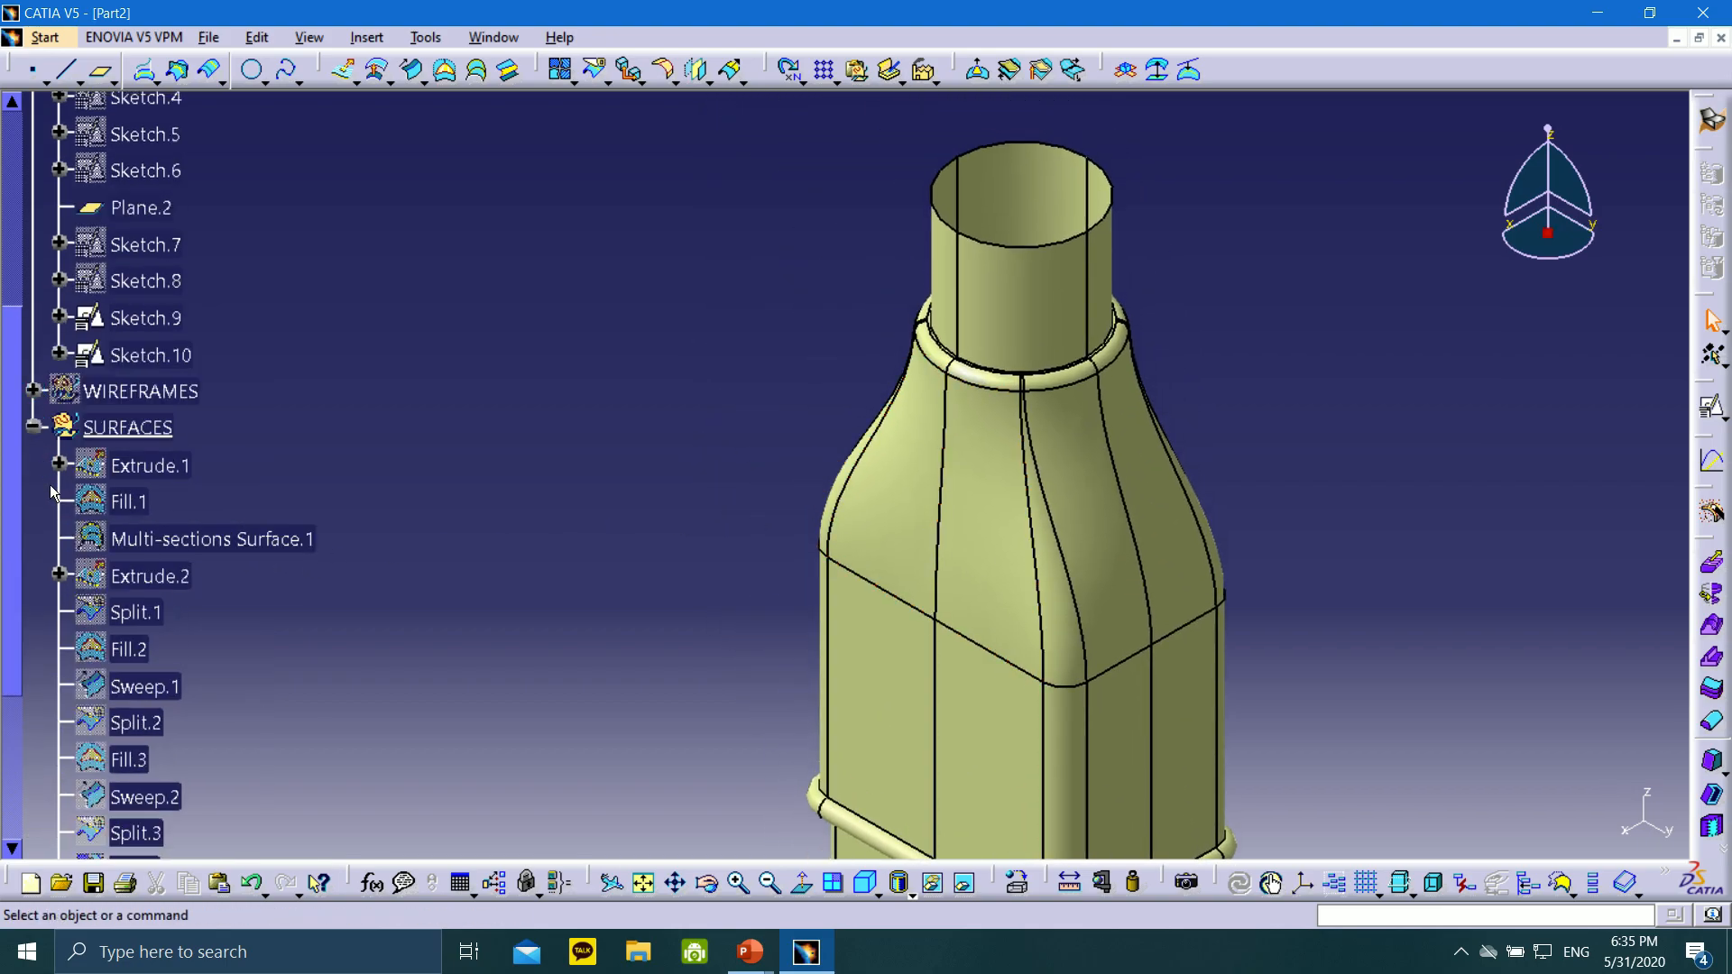
click(35, 427)
scroll(36, 361, up, 3)
click(33, 219)
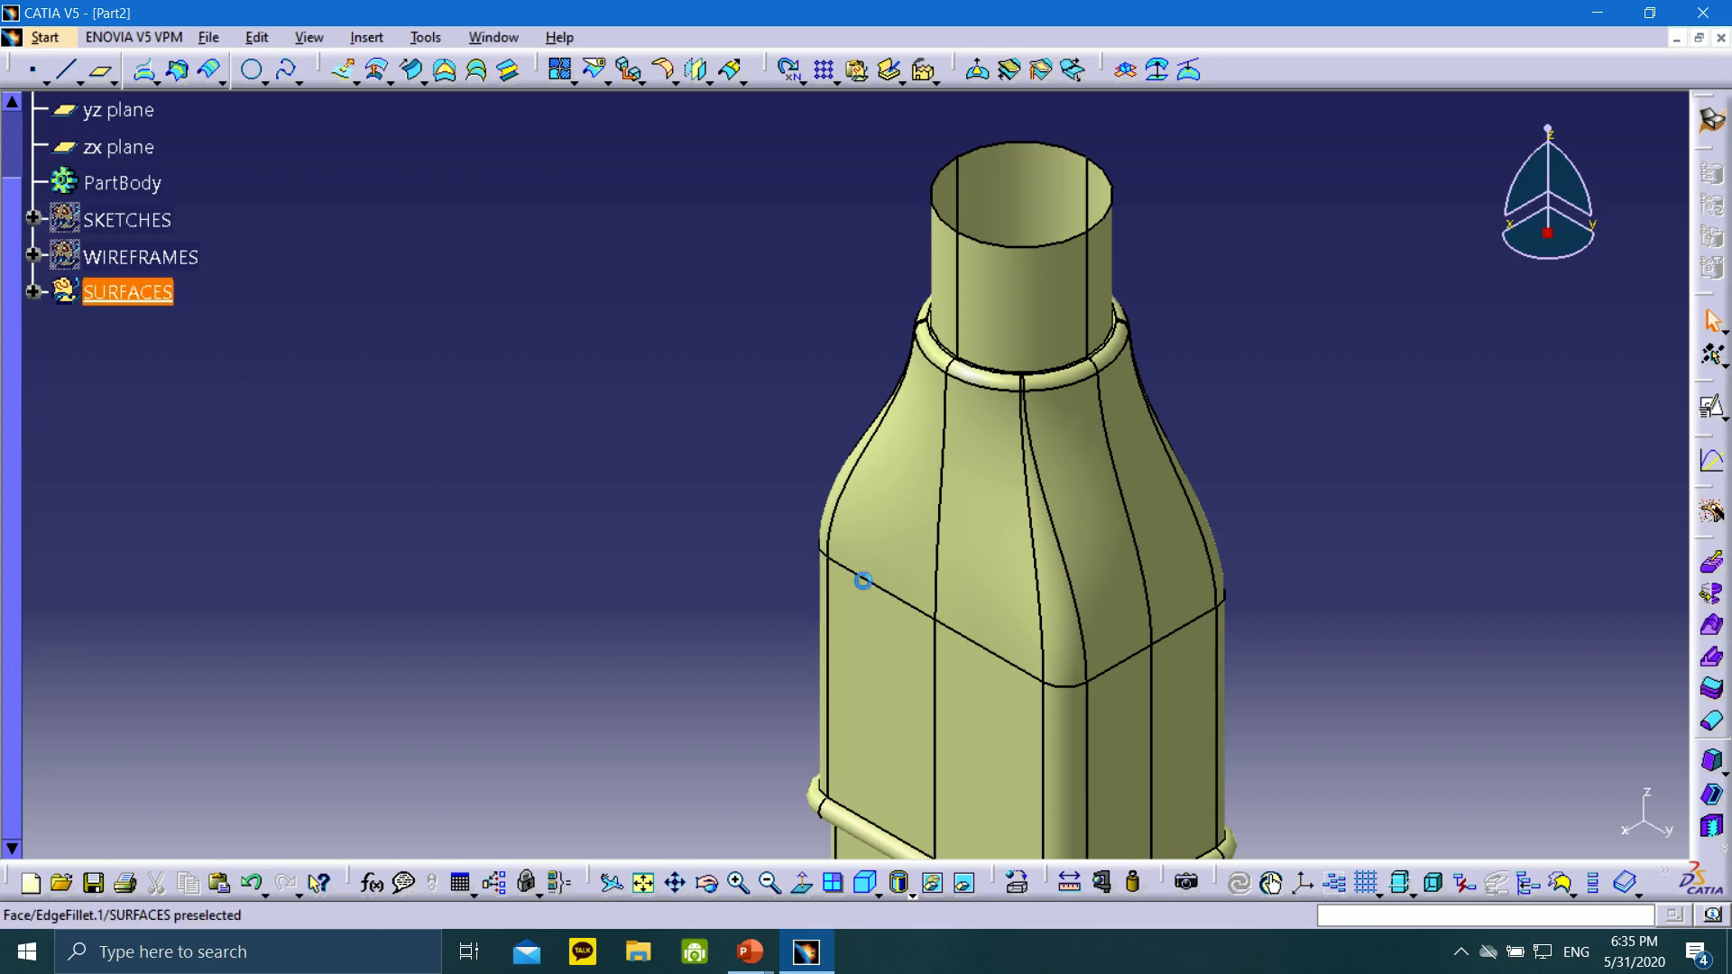
middle_drag(864, 581, 719, 328)
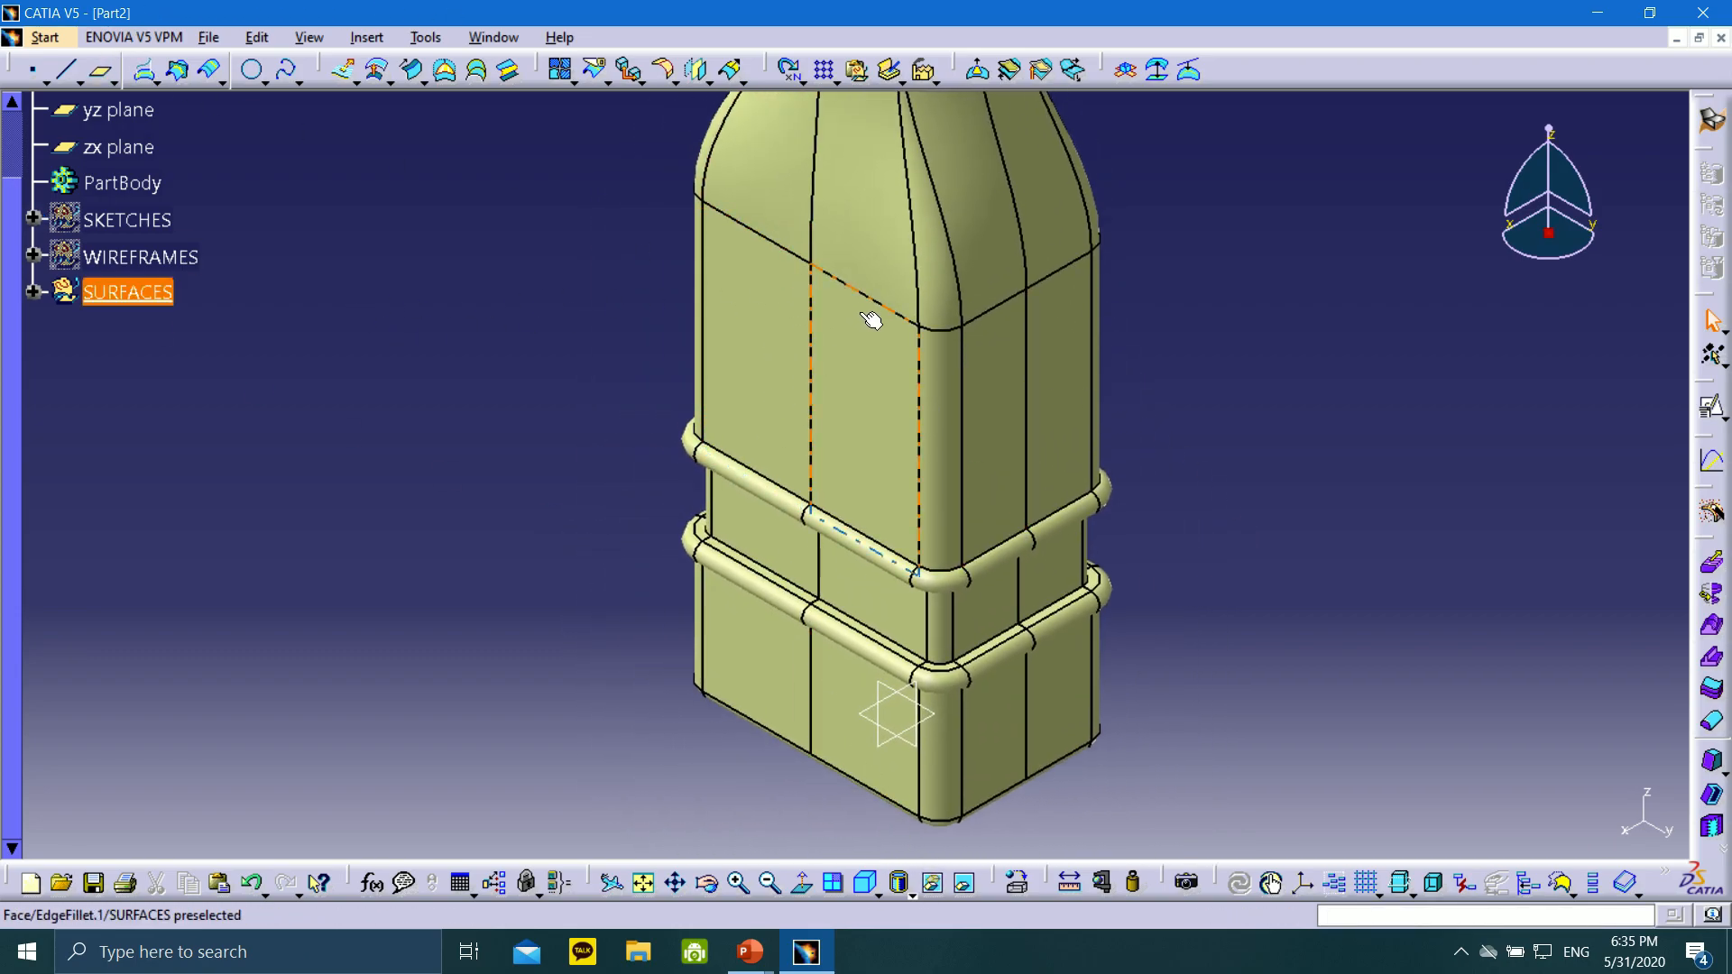
middle_drag(866, 283, 986, 560)
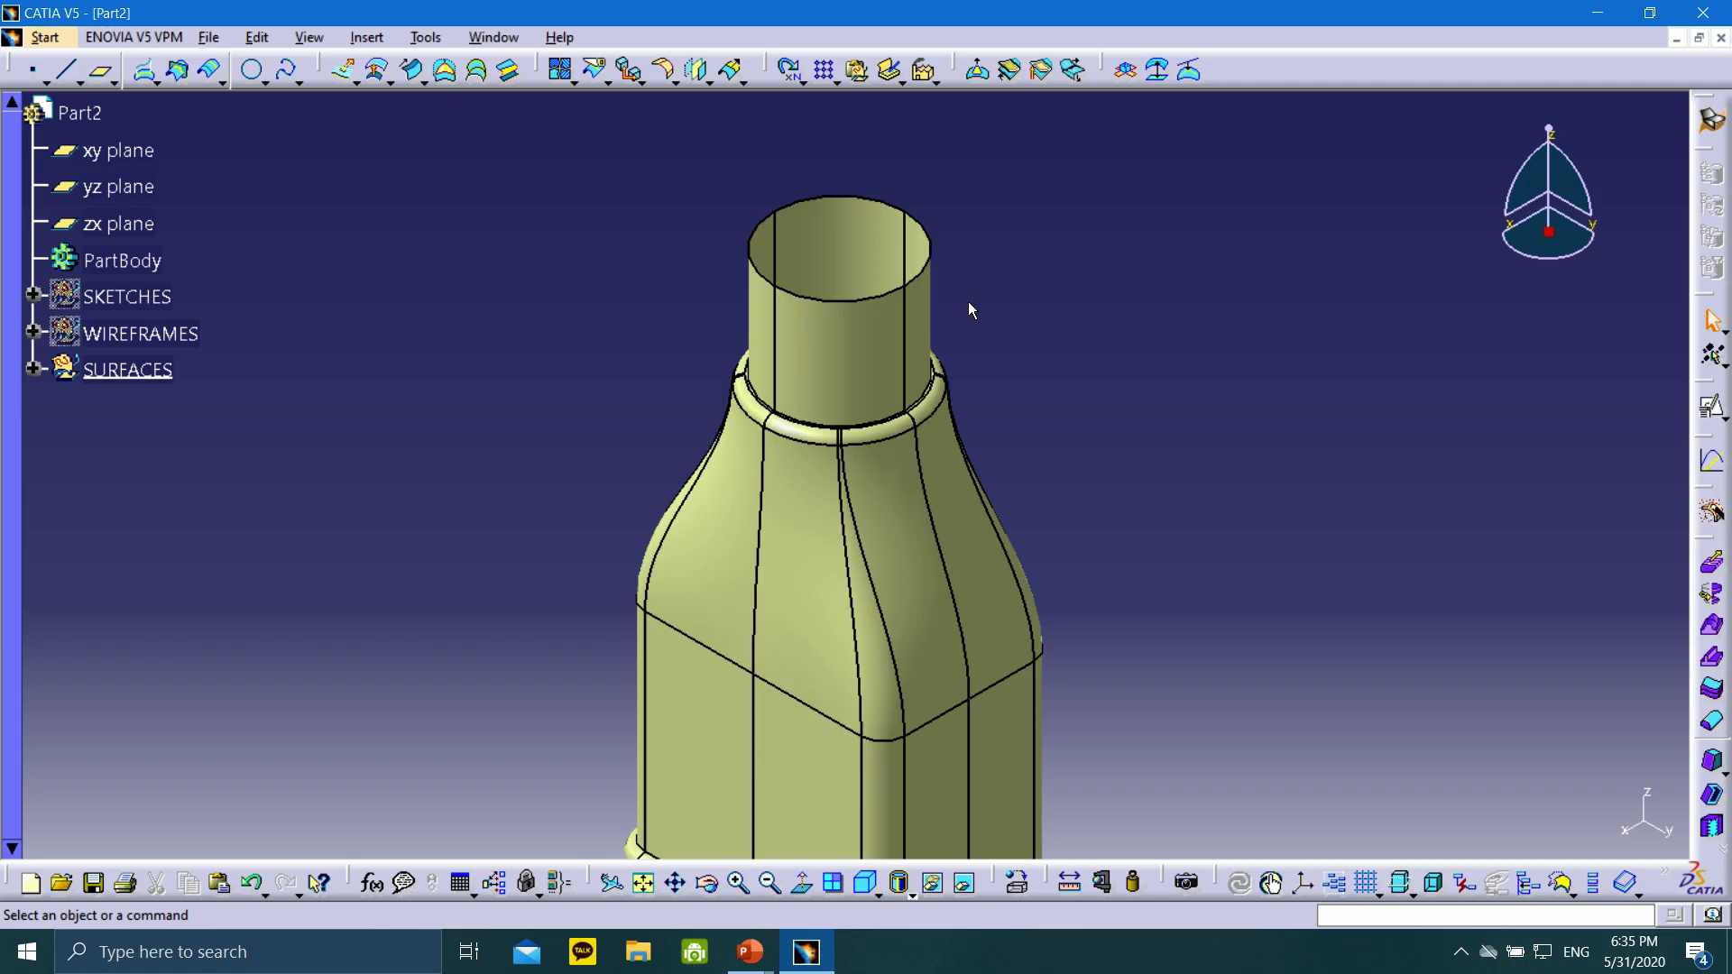
middle_drag(967, 302, 997, 332)
Switch to the PowerPoint slide show and review the Part-2 slides from Multiple Extract.2 through the ThickSurface.1 instructions
mouse_move(761, 948)
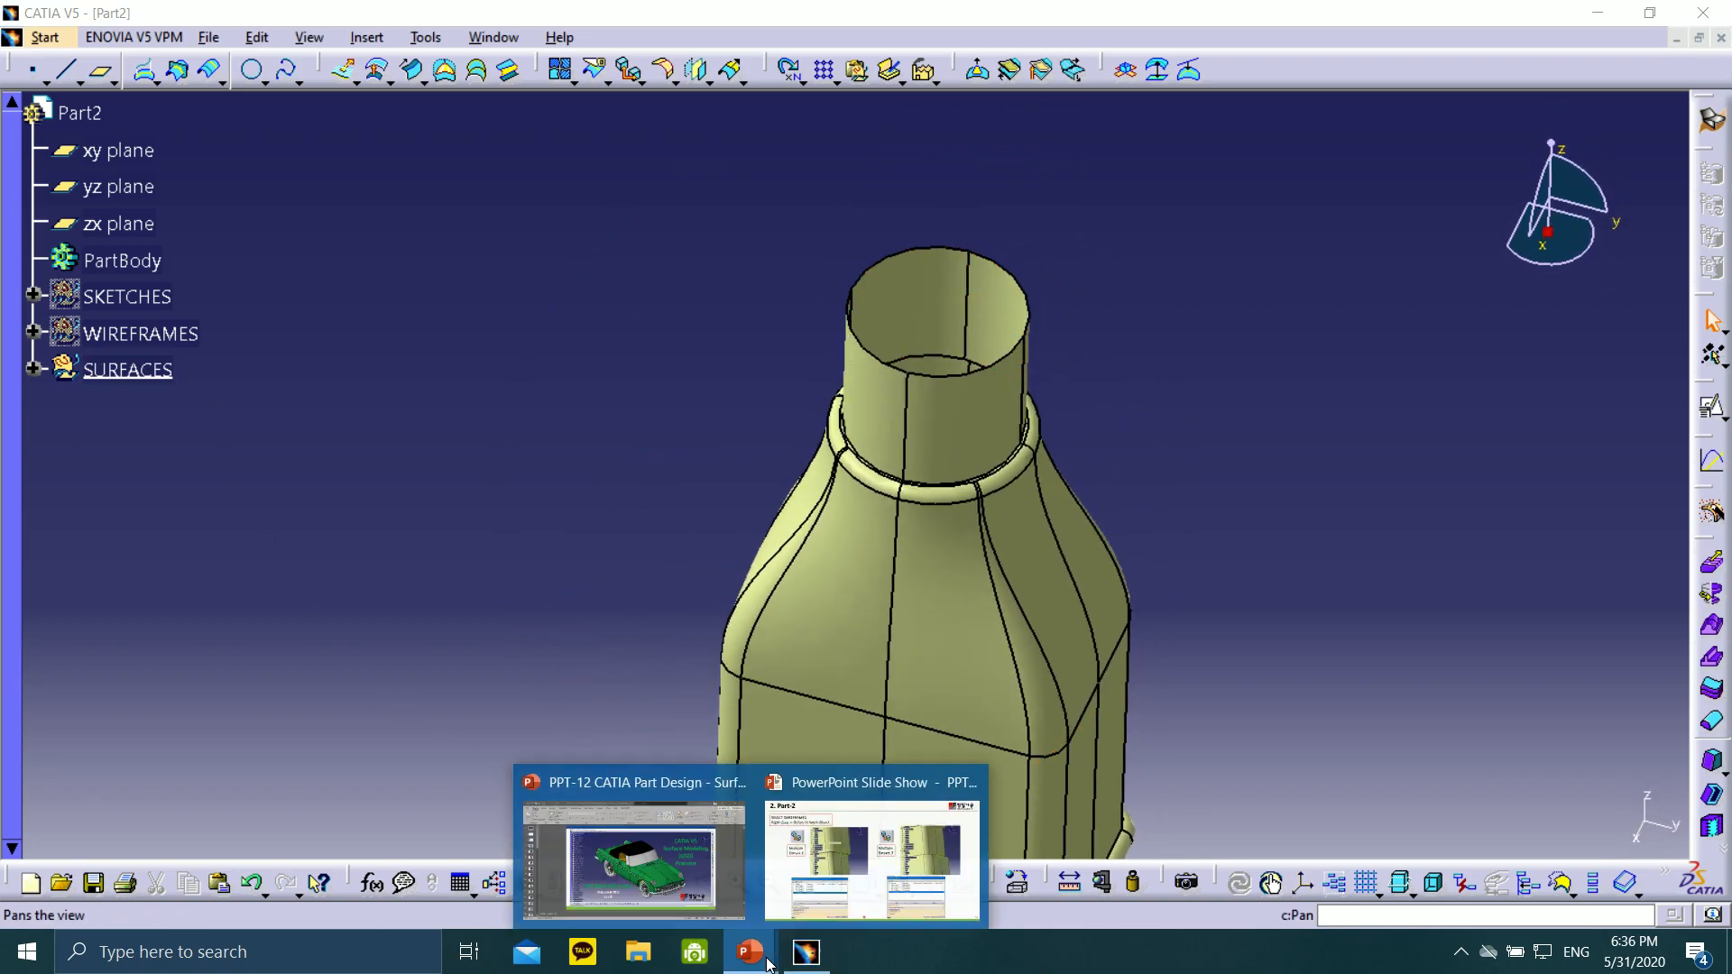
click(874, 839)
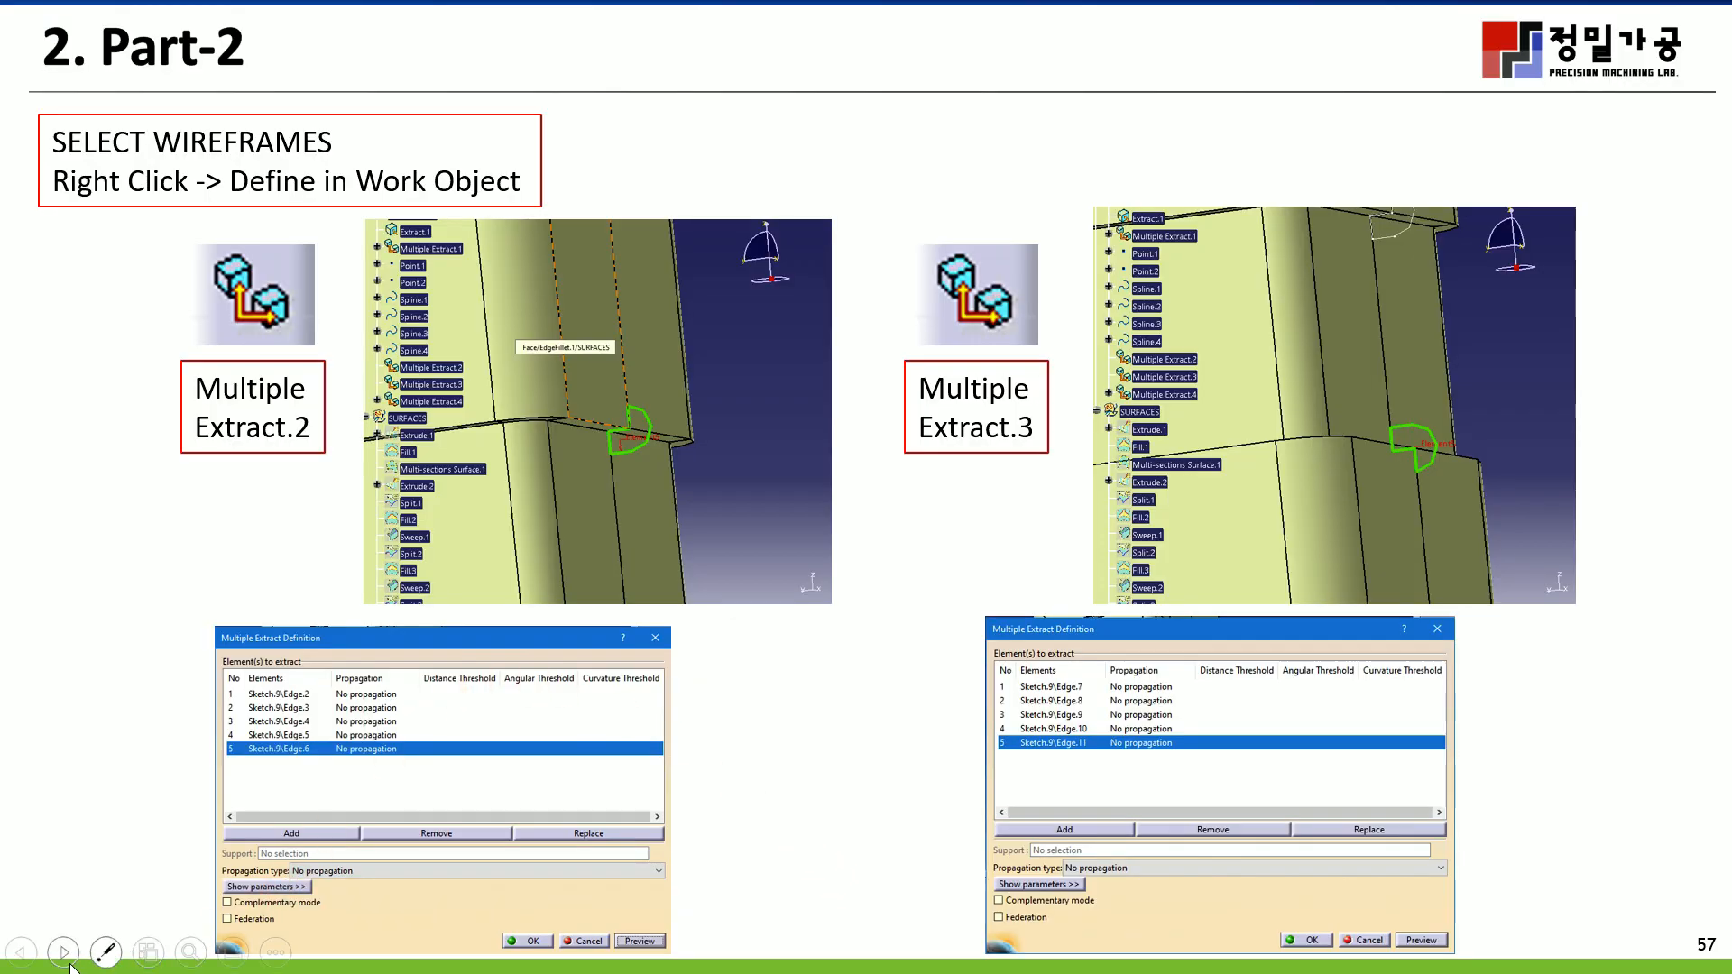
click(64, 955)
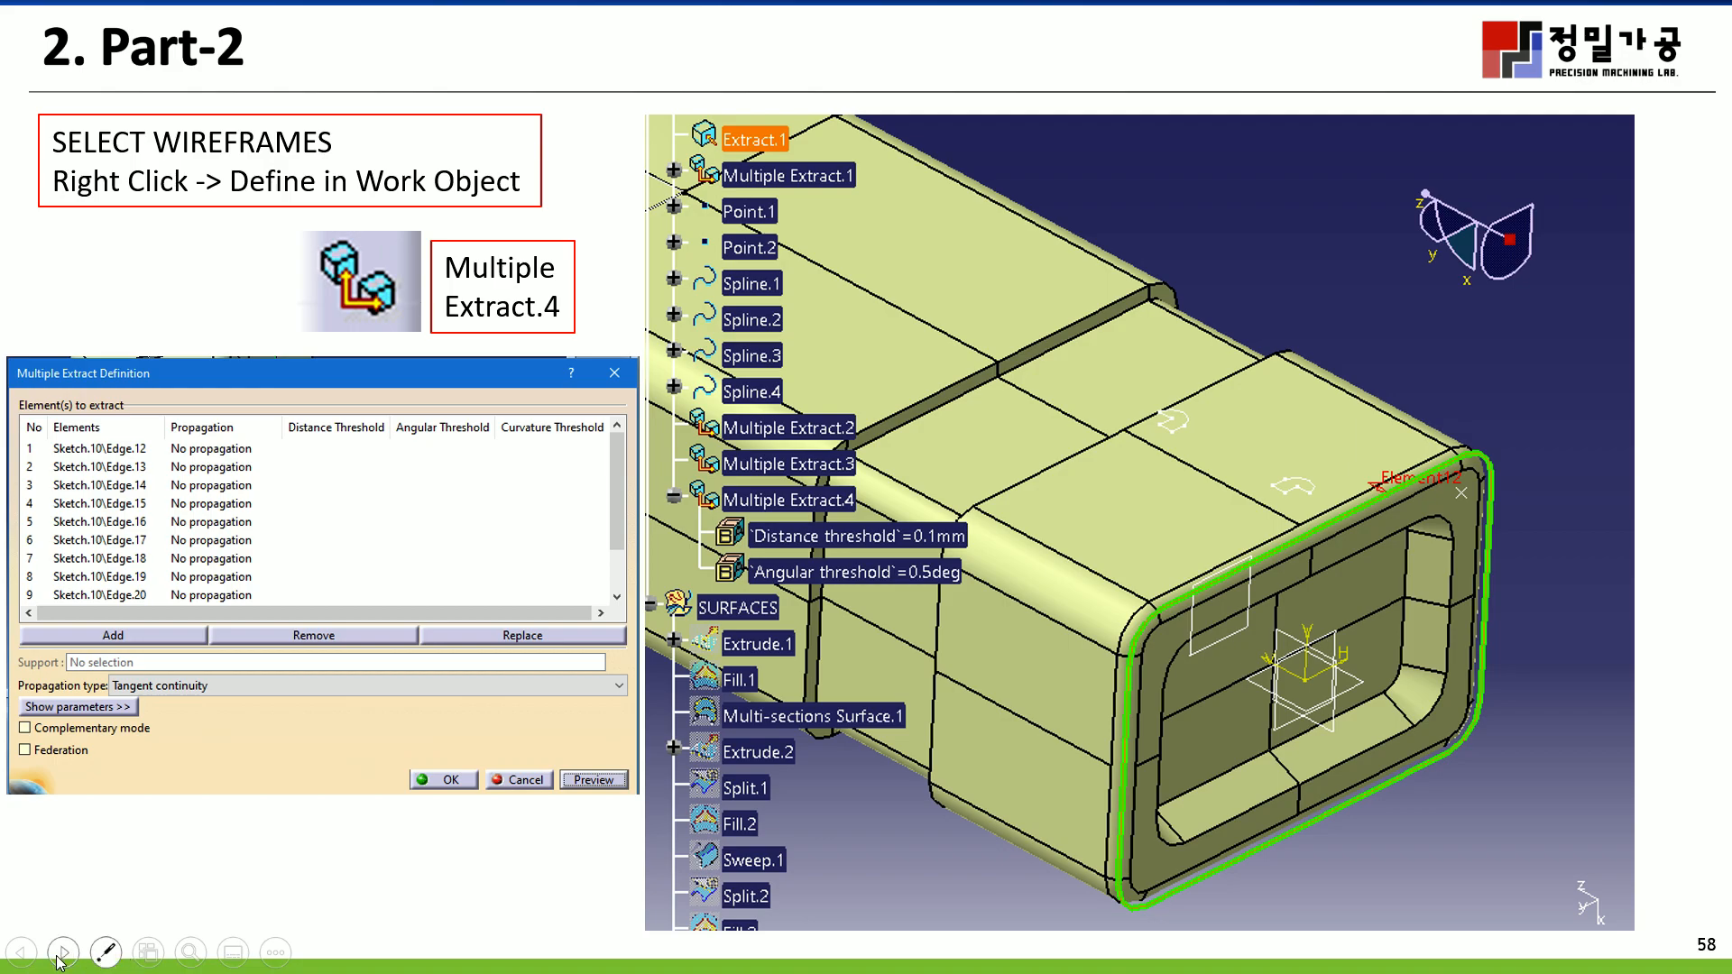
click(63, 954)
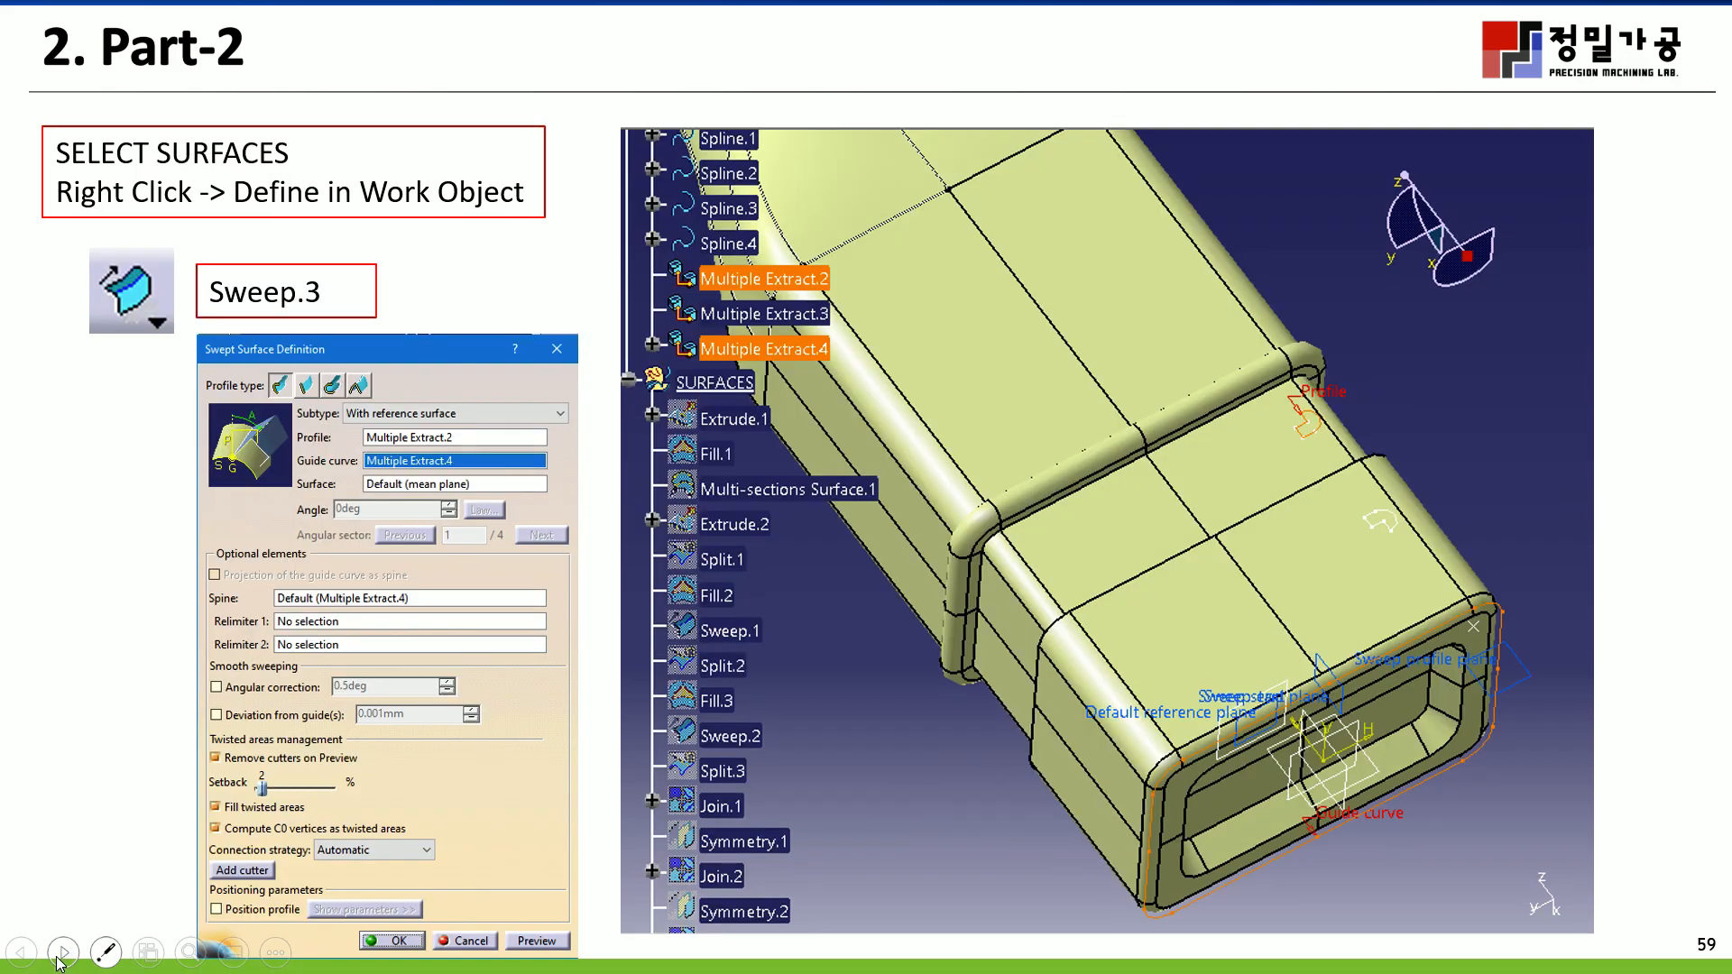
click(63, 952)
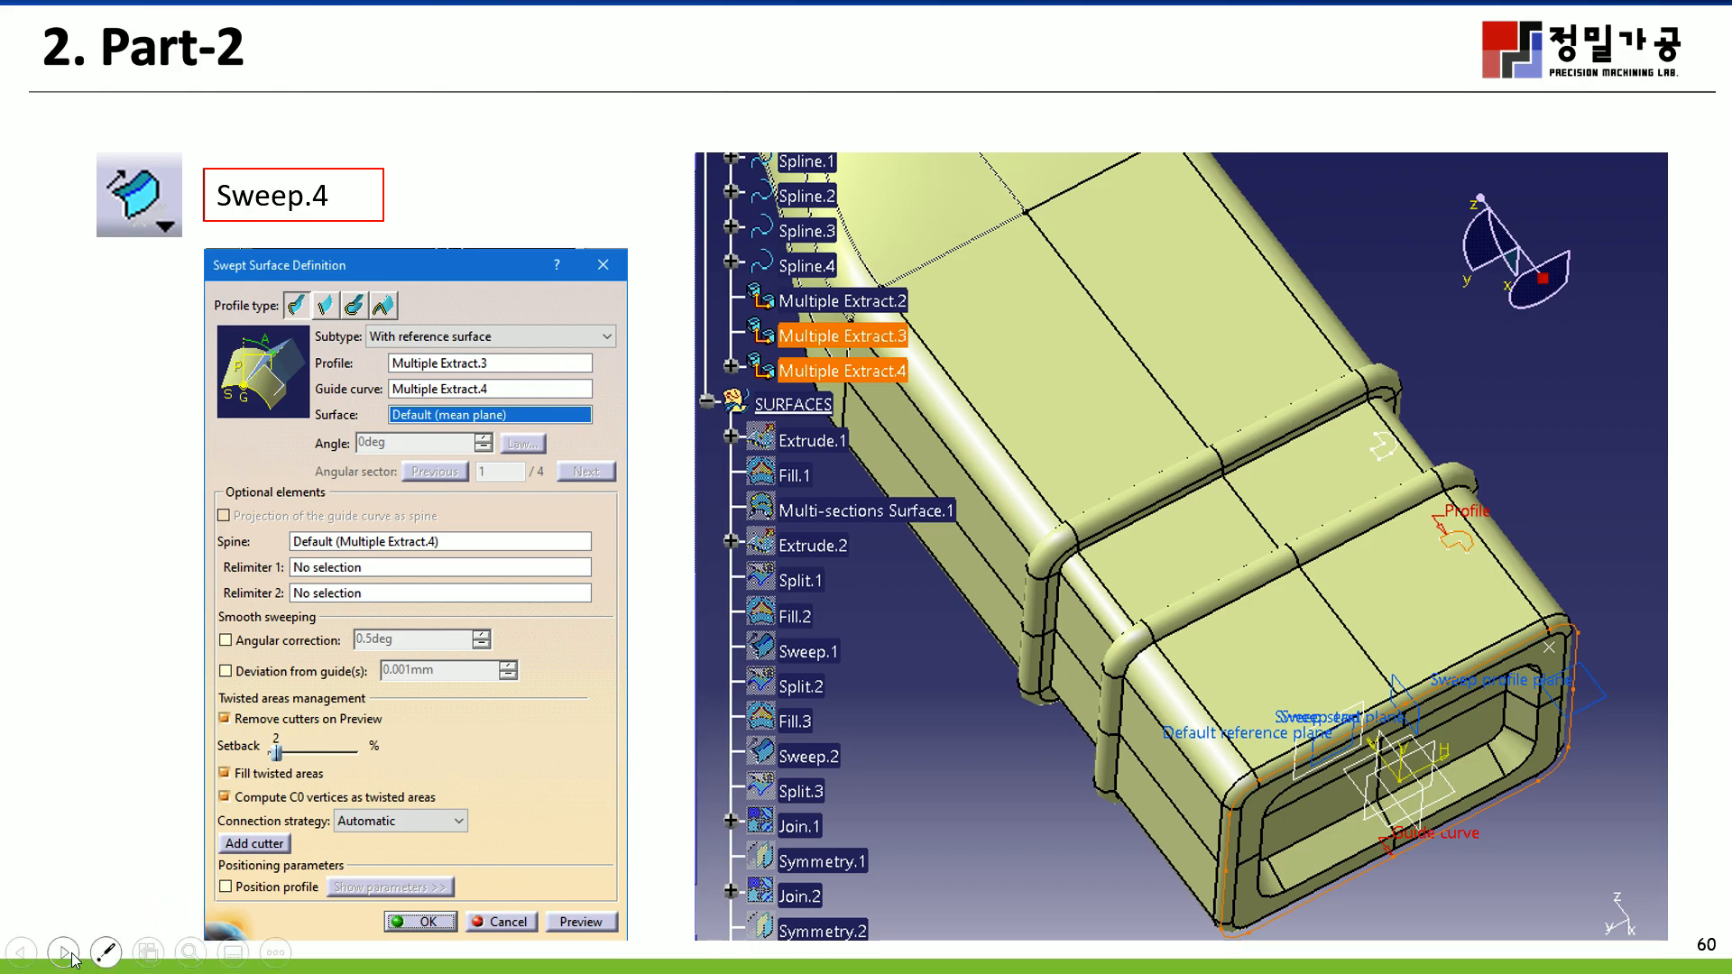
click(68, 953)
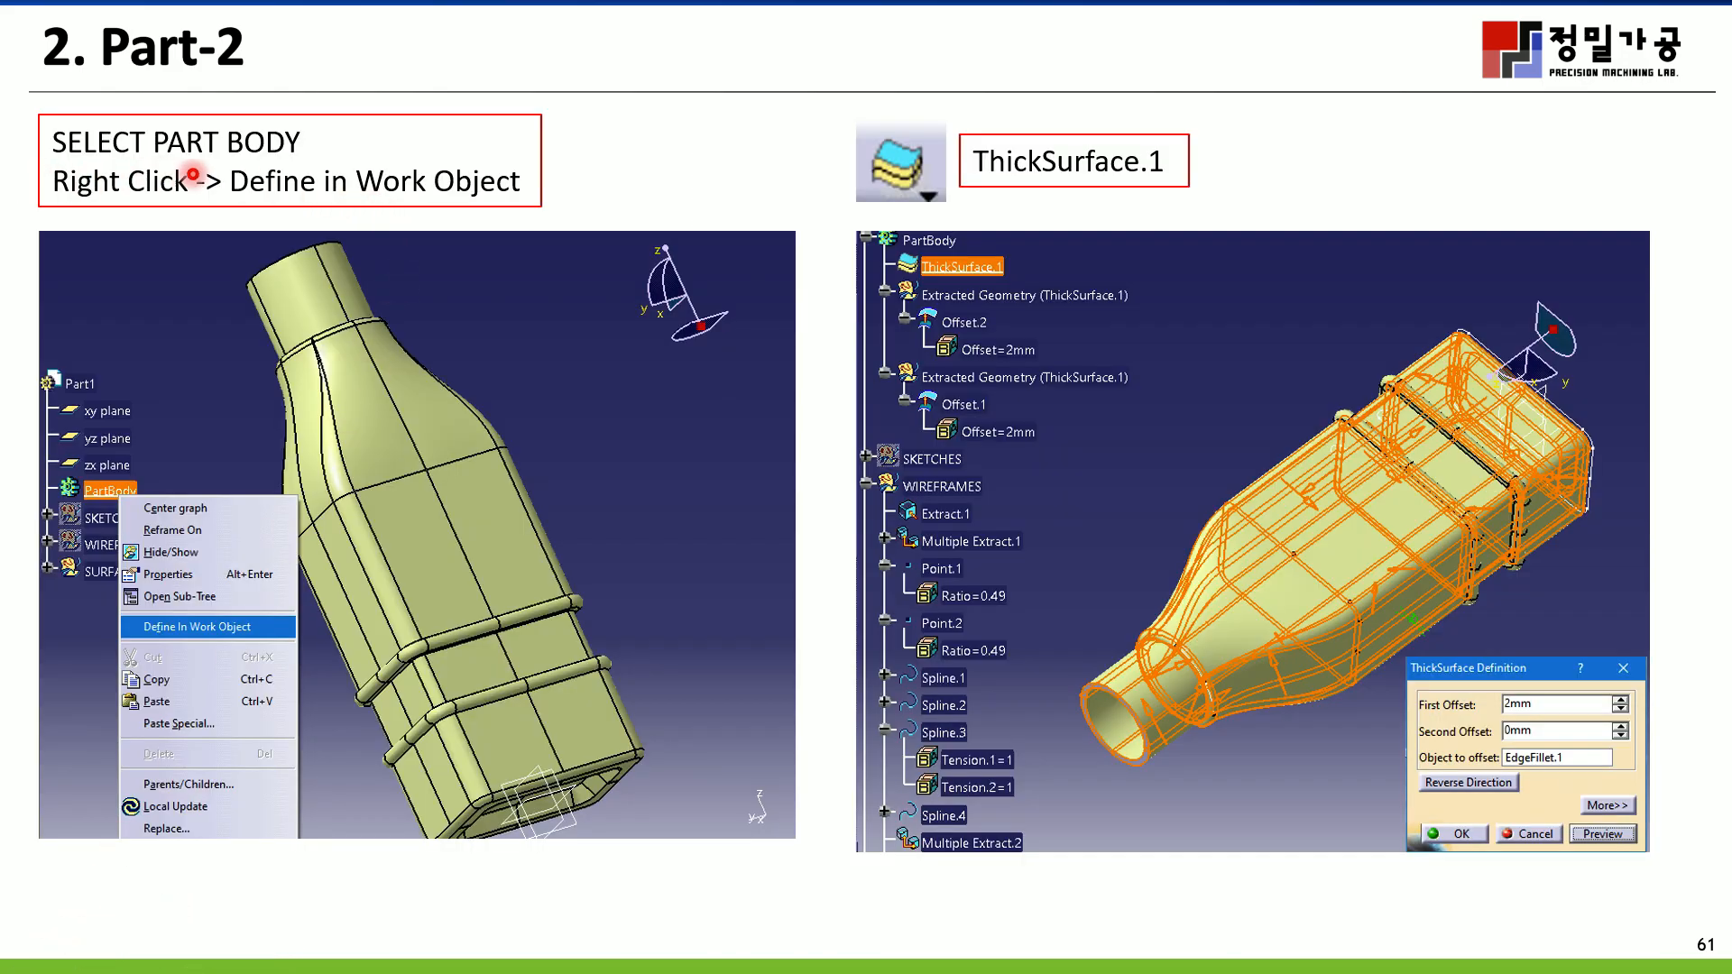
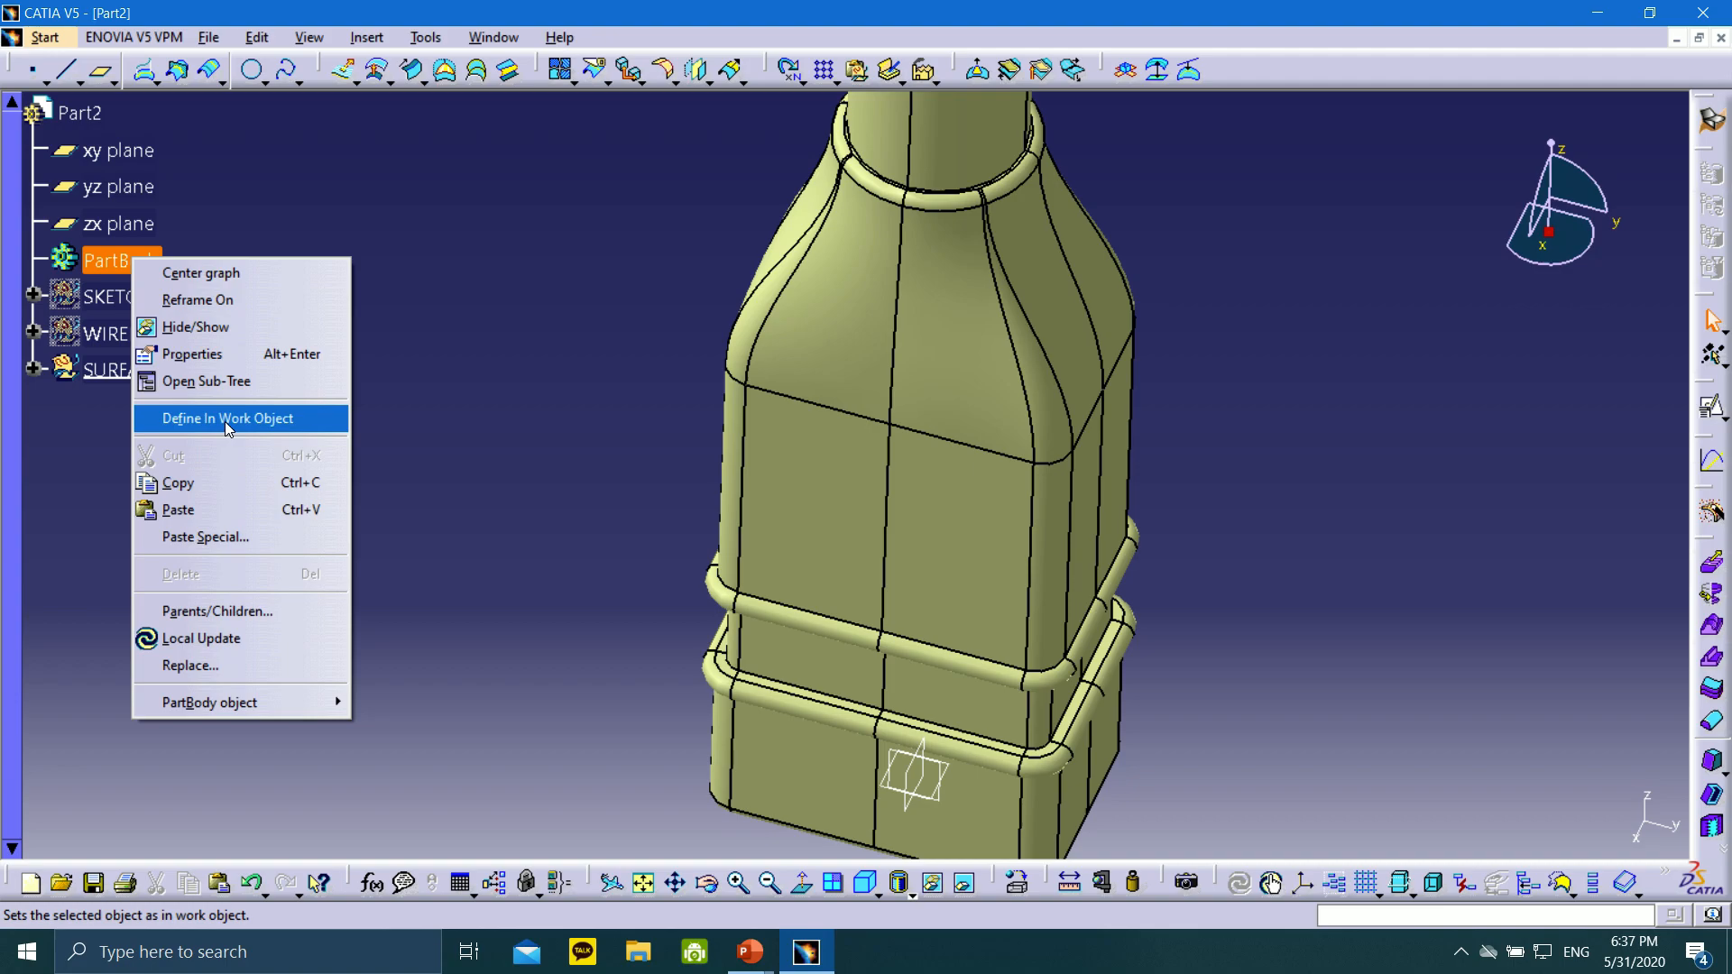
Back in CATIA, define PartBody as the in-work object and switch to the Part Design workbench
click(225, 421)
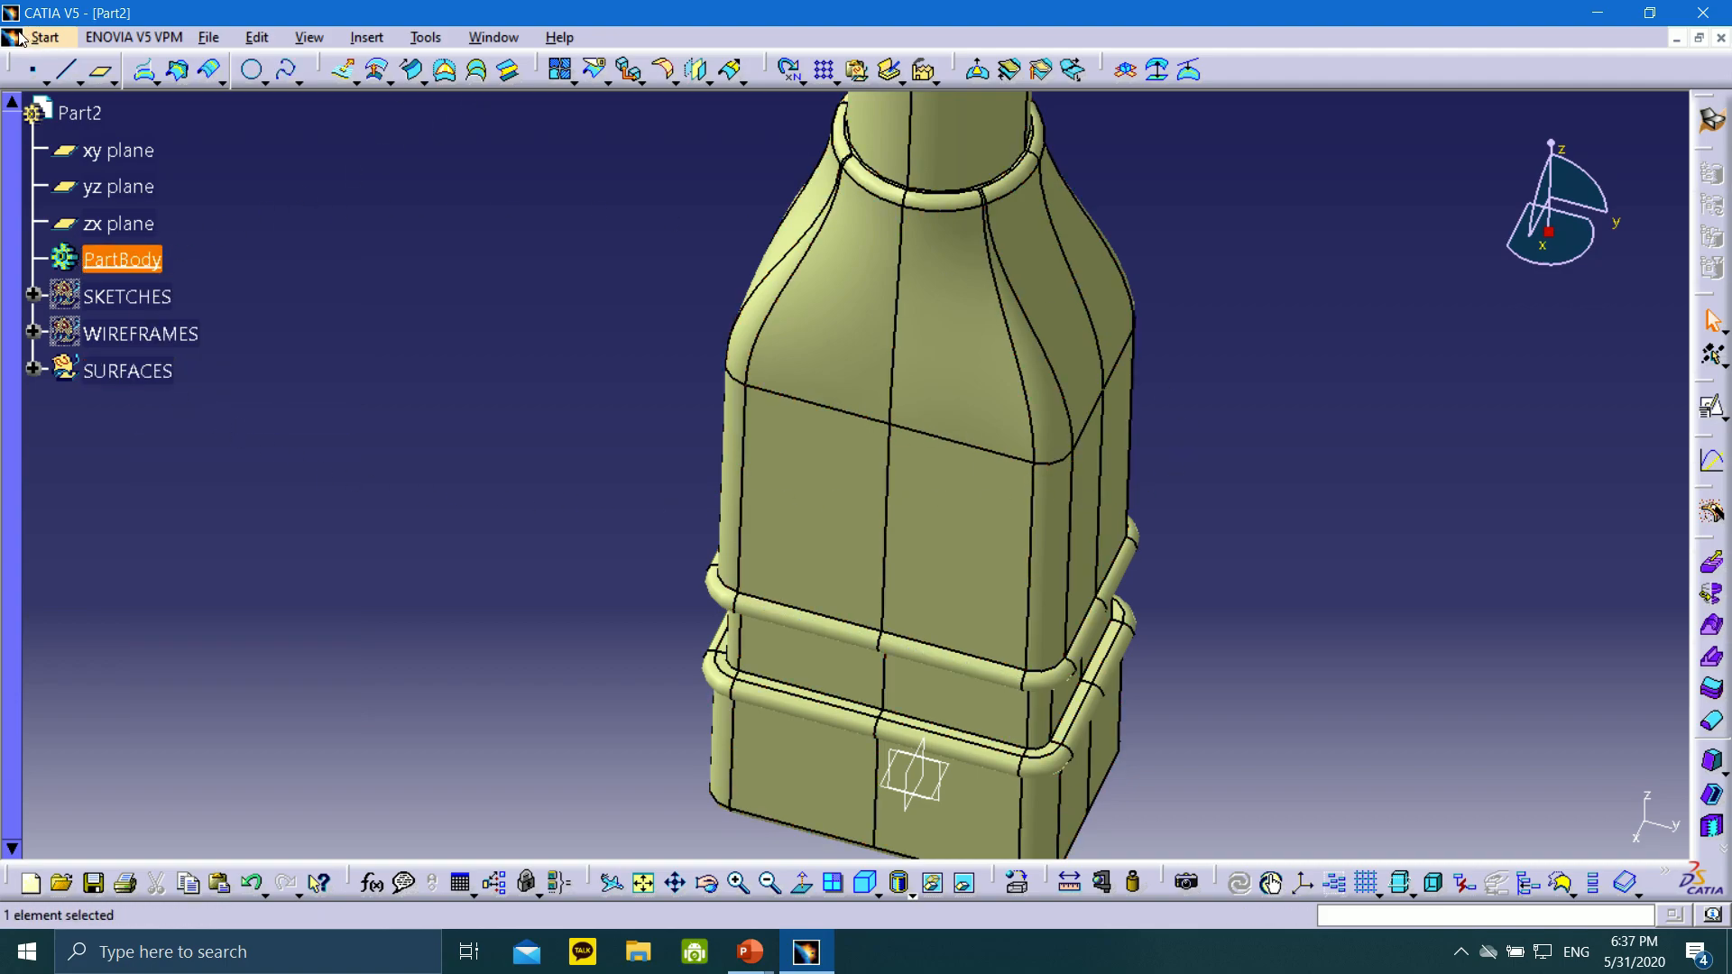
click(47, 37)
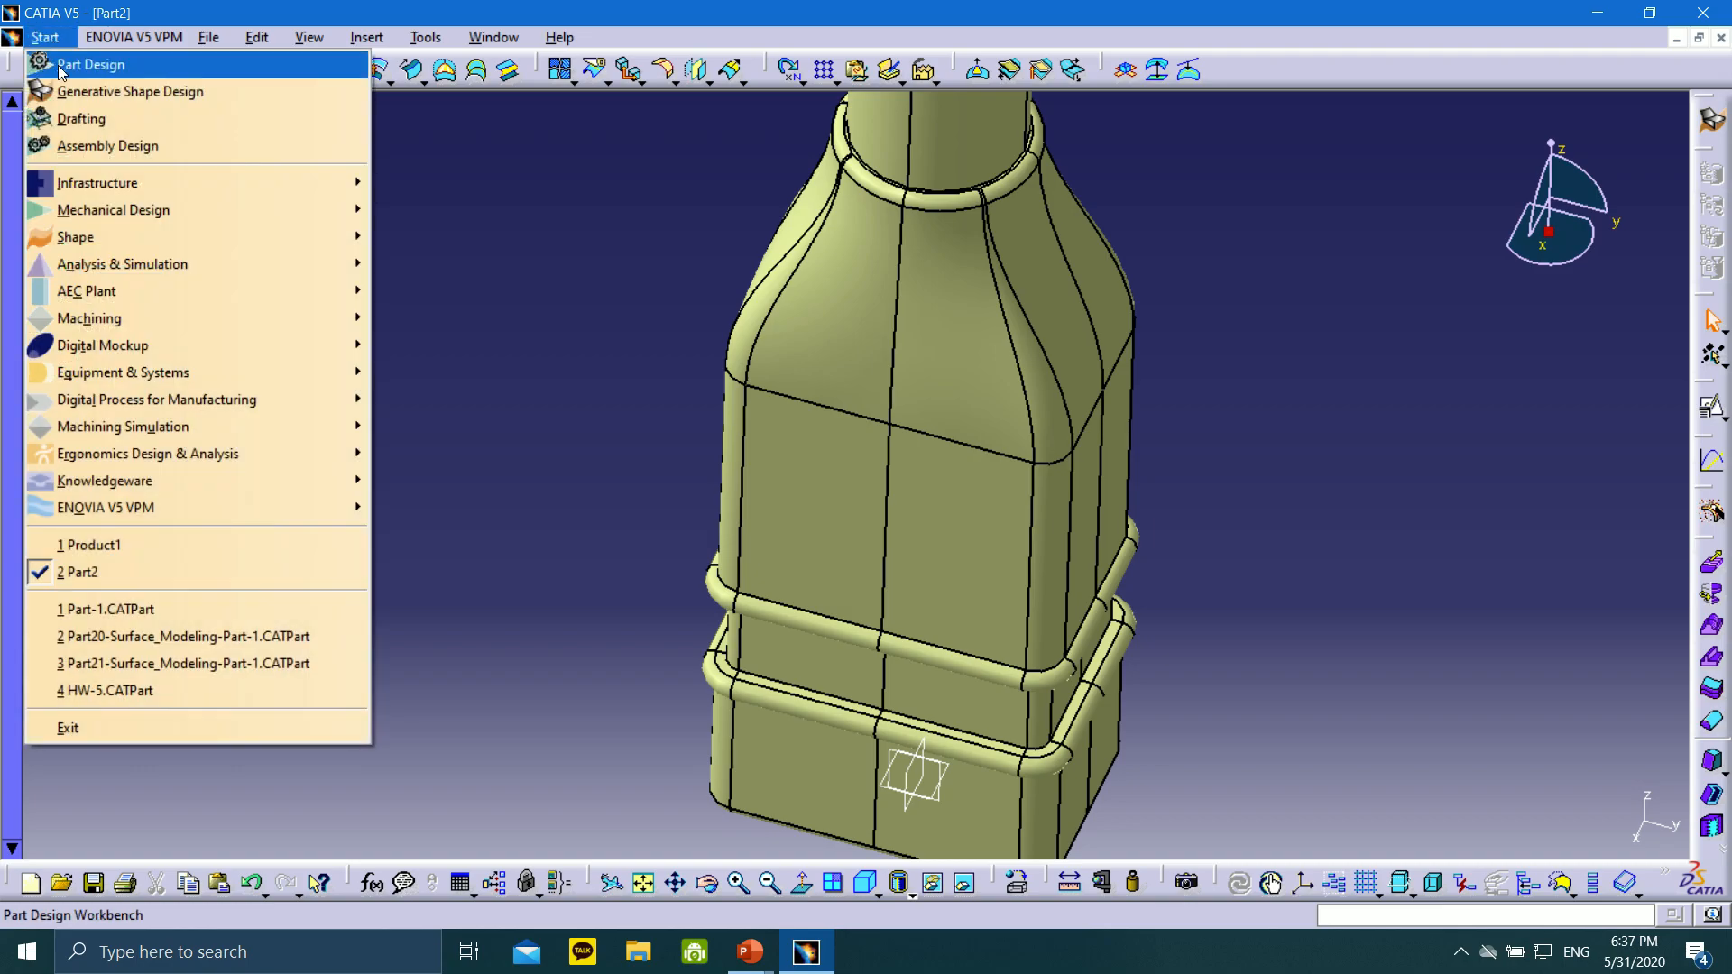
click(61, 68)
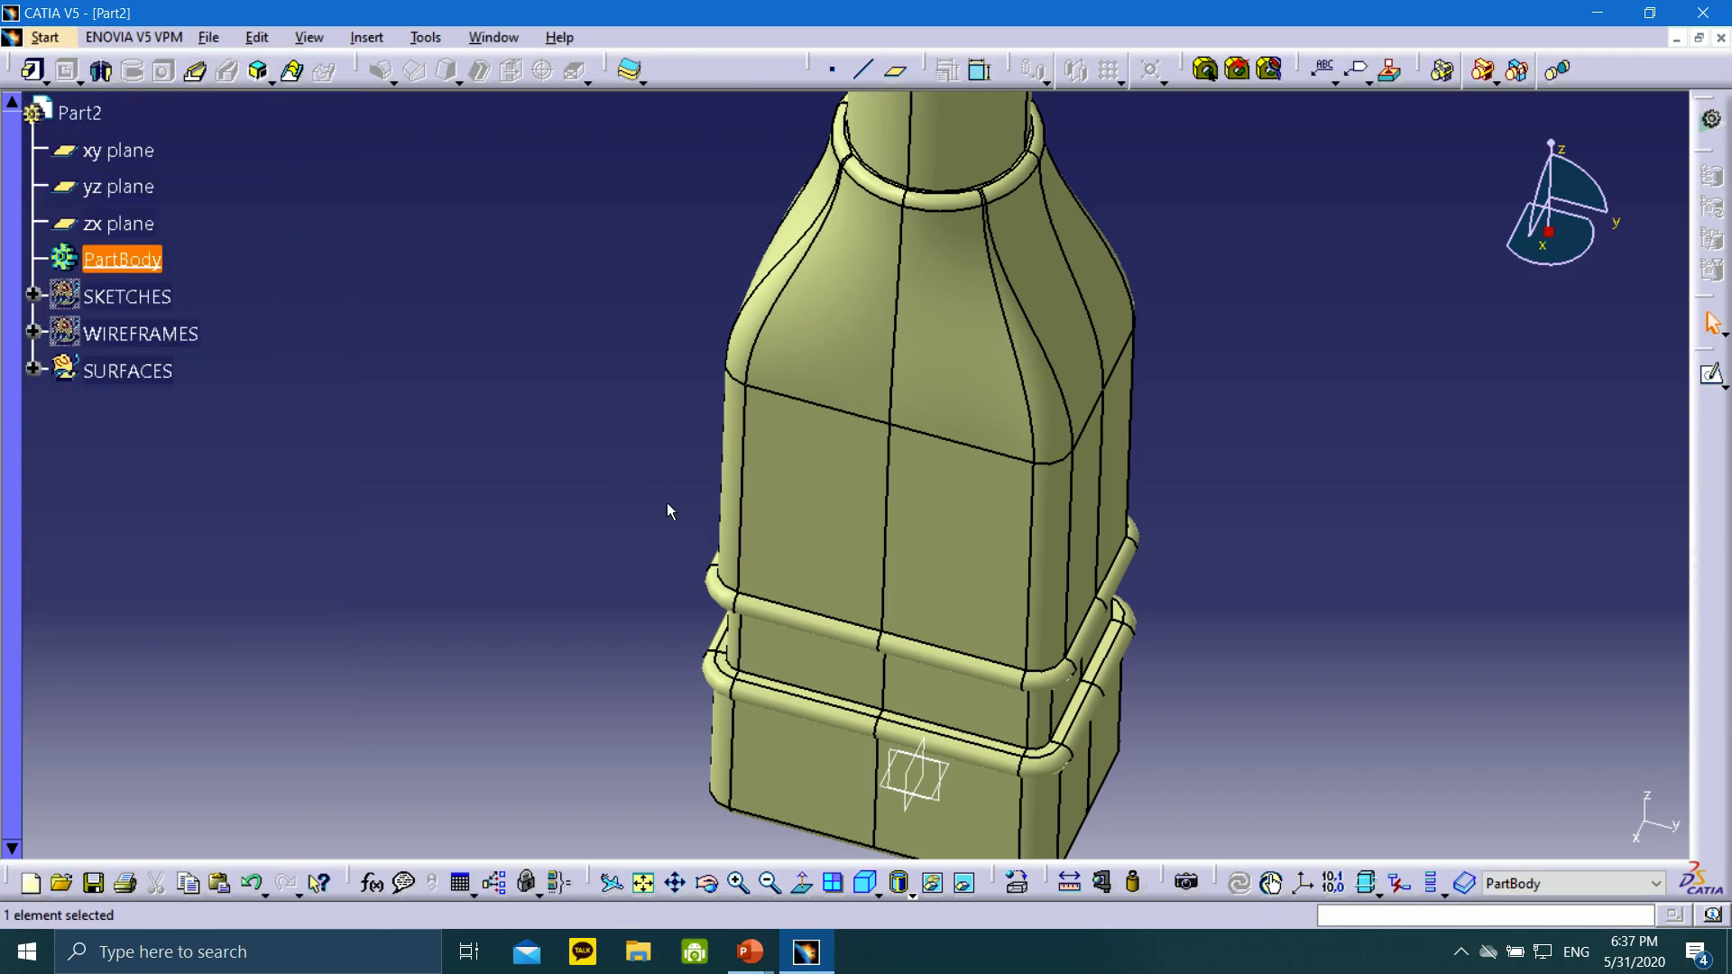
Start a ThickSurface on EdgeFillet.1 from the SURFACES set with a first offset of 2 mm
click(636, 79)
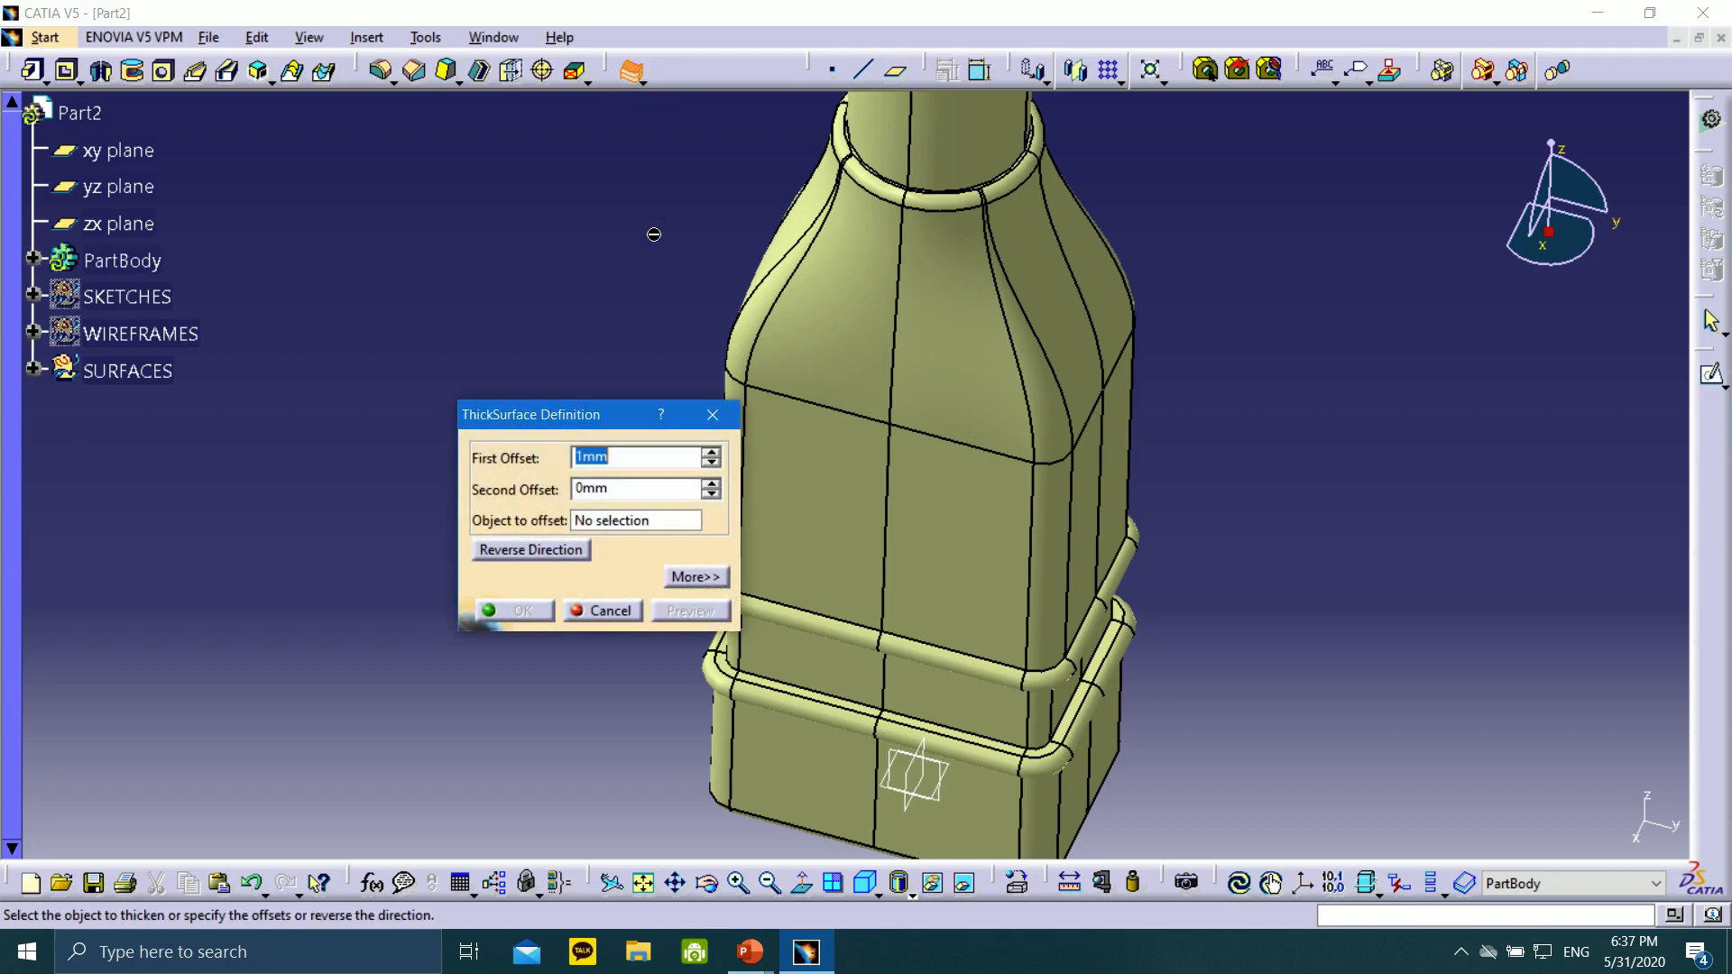
drag(582, 425, 415, 269)
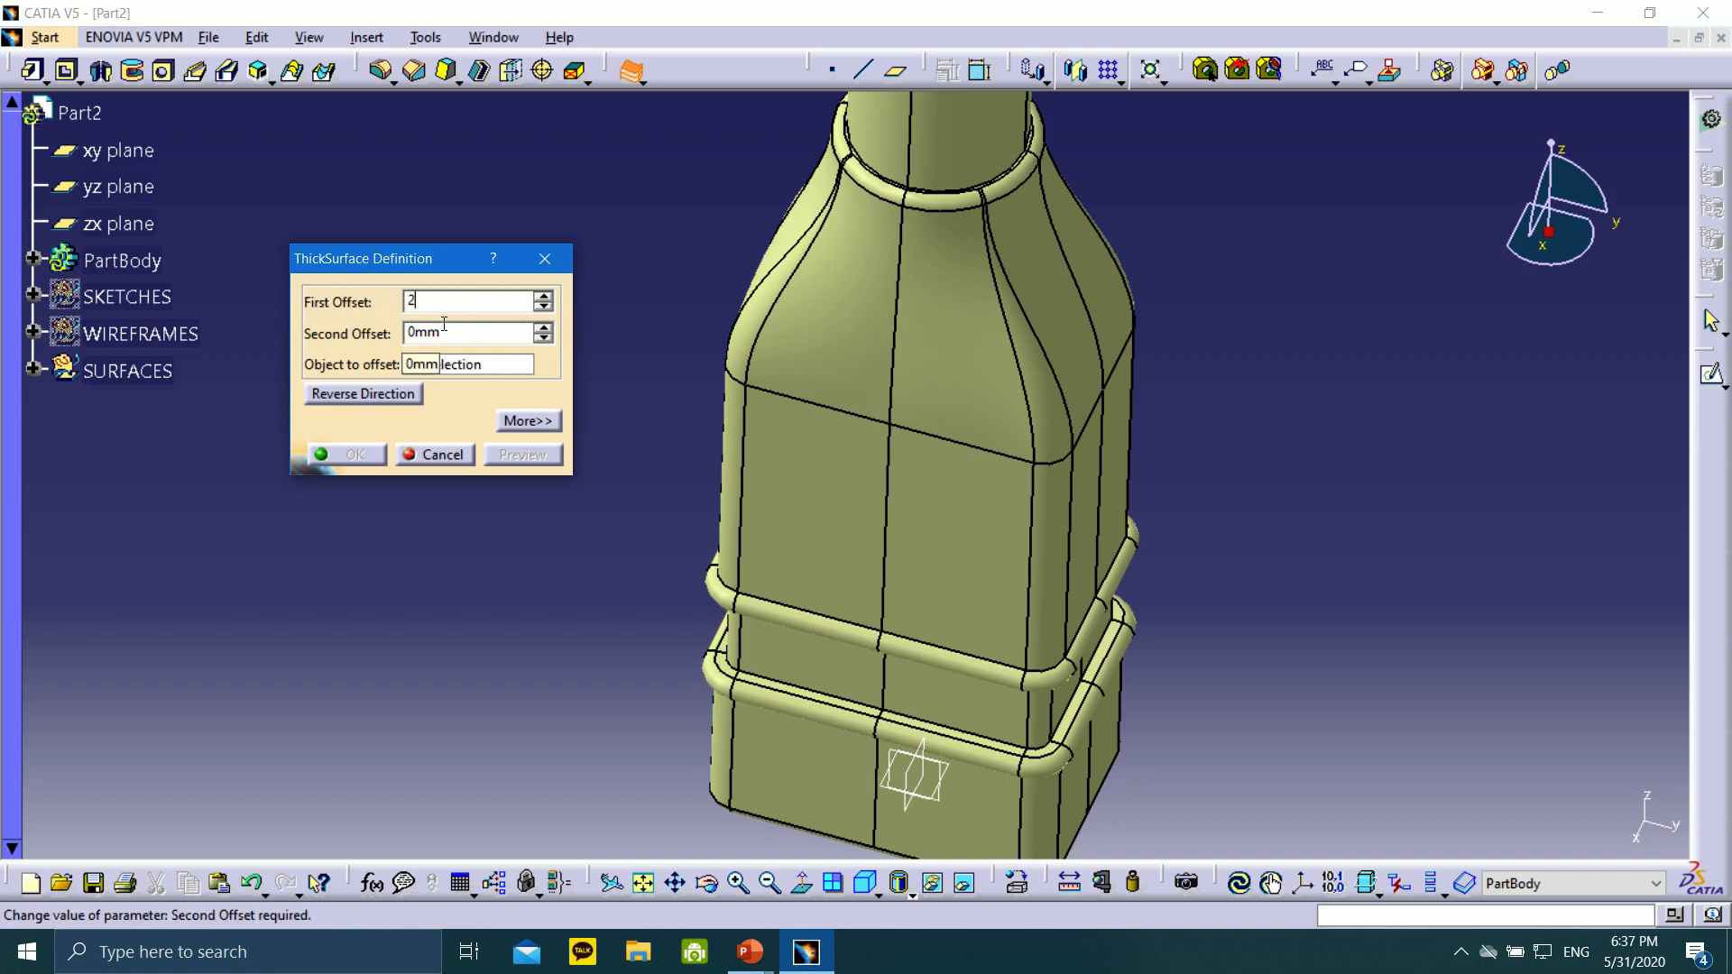
click(459, 364)
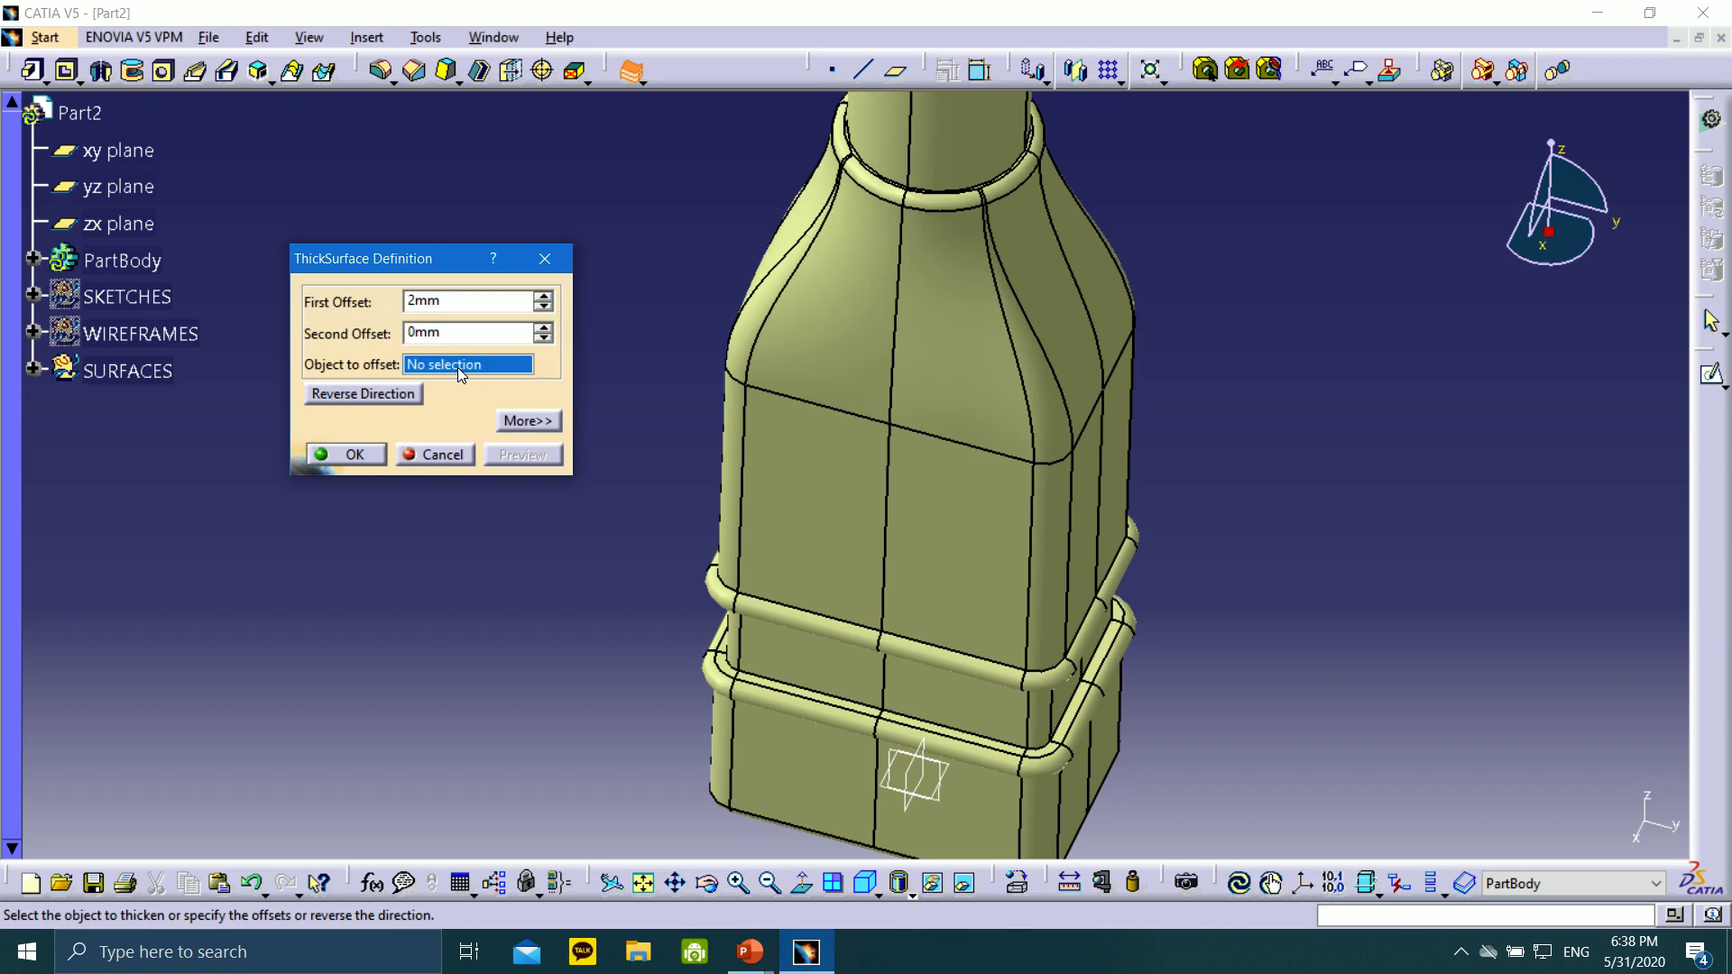
click(35, 372)
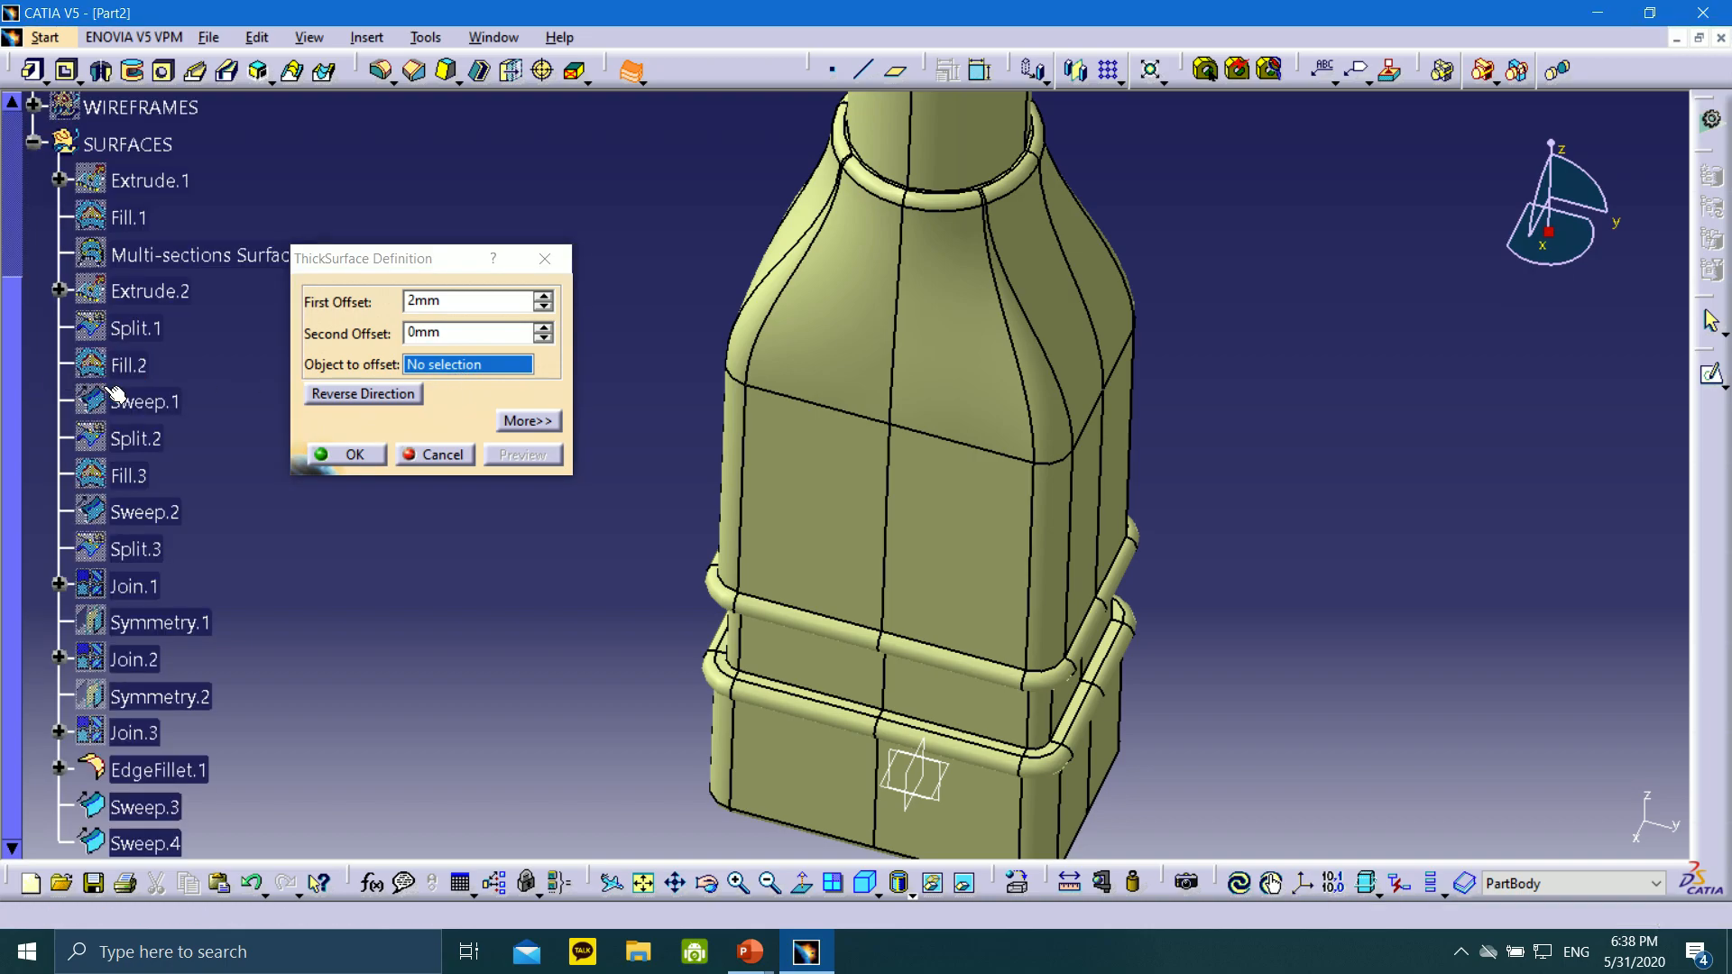
scroll(127, 280, down, 5)
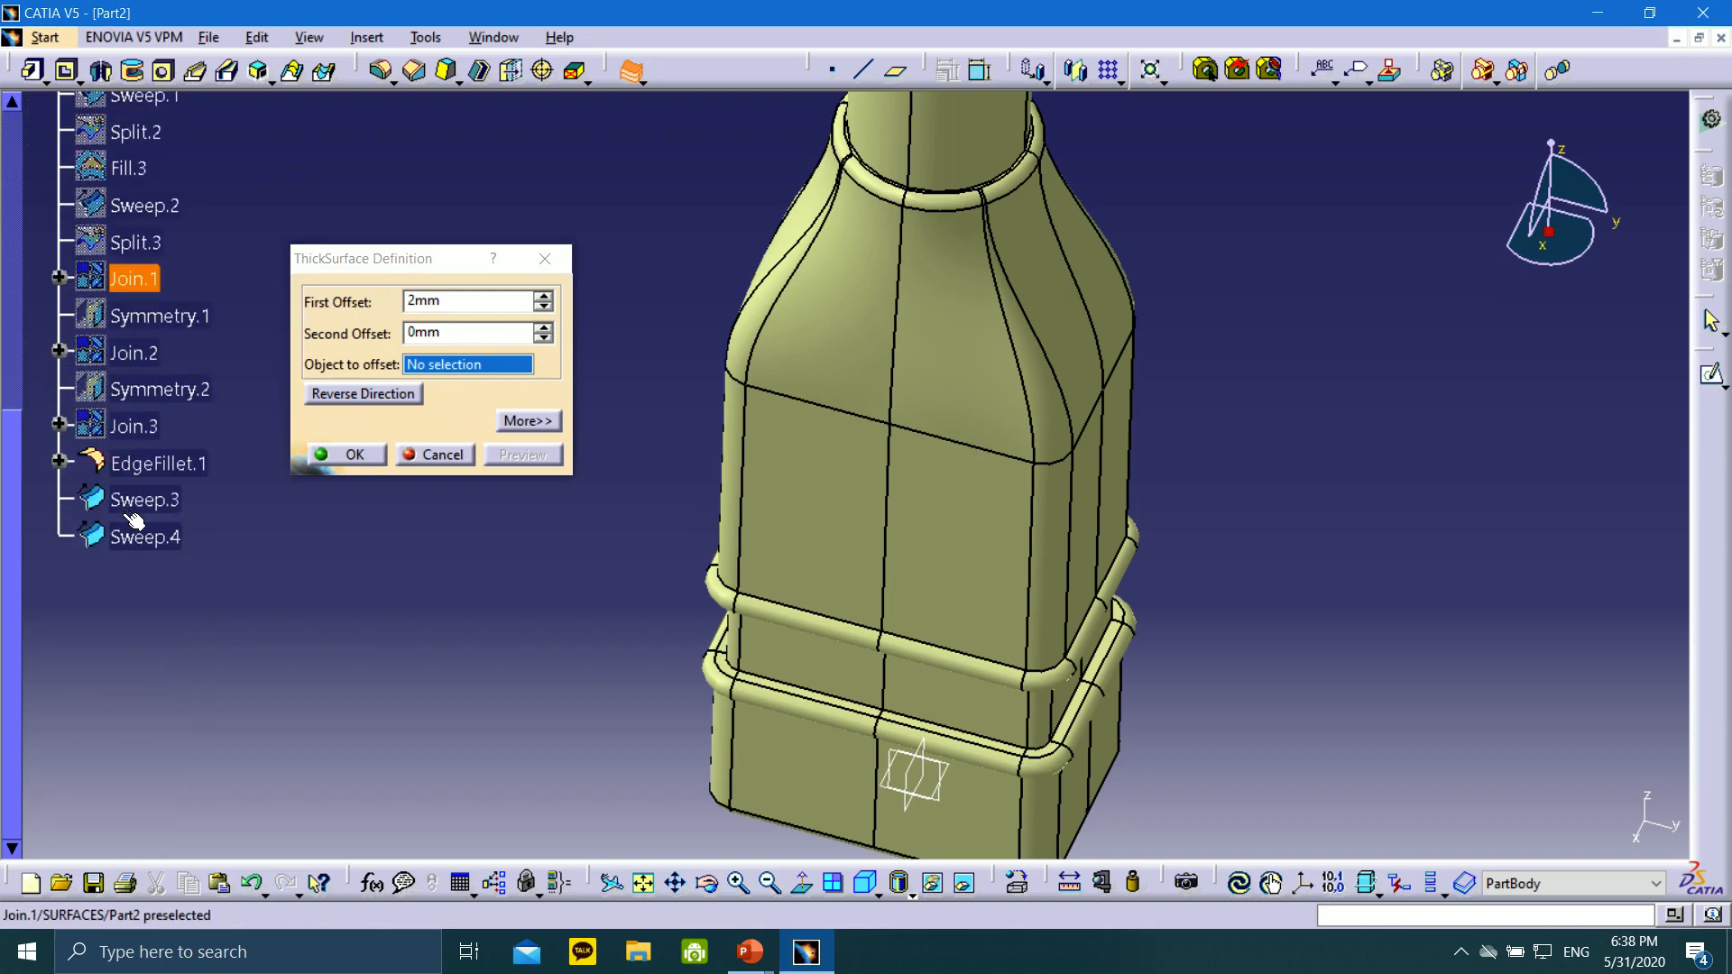
click(150, 466)
middle_drag(905, 307, 956, 476)
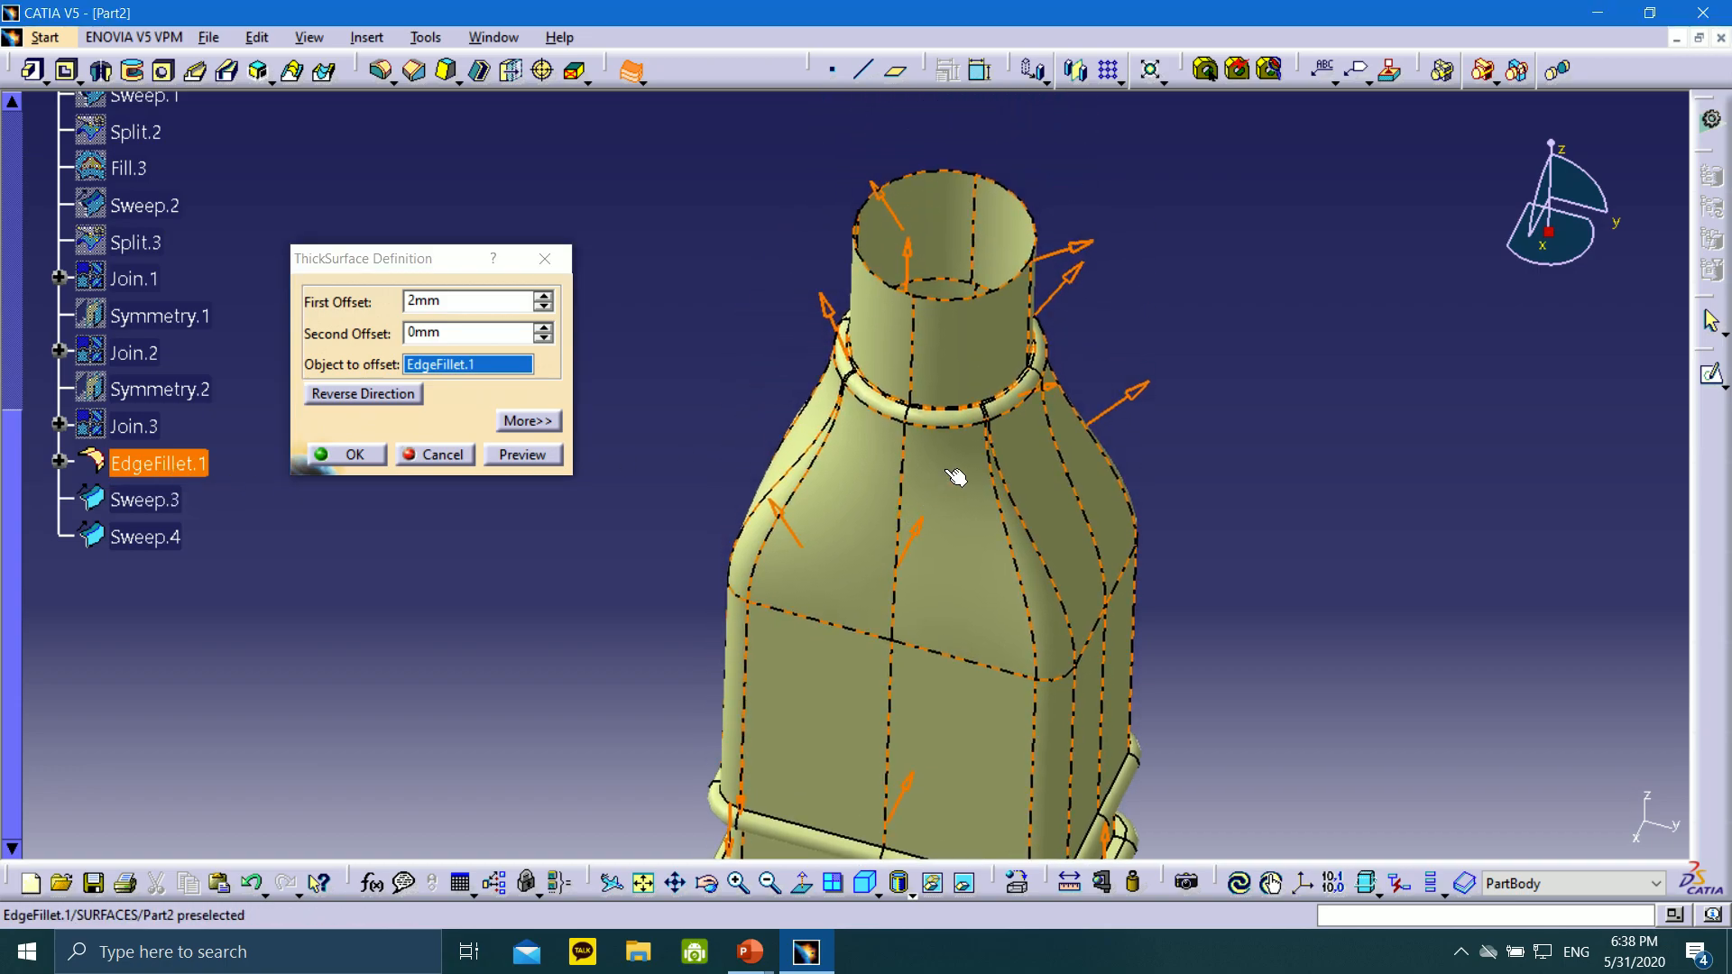
Reverse the thickening direction so the offset points into the bottle
middle_drag(927, 316, 816, 532)
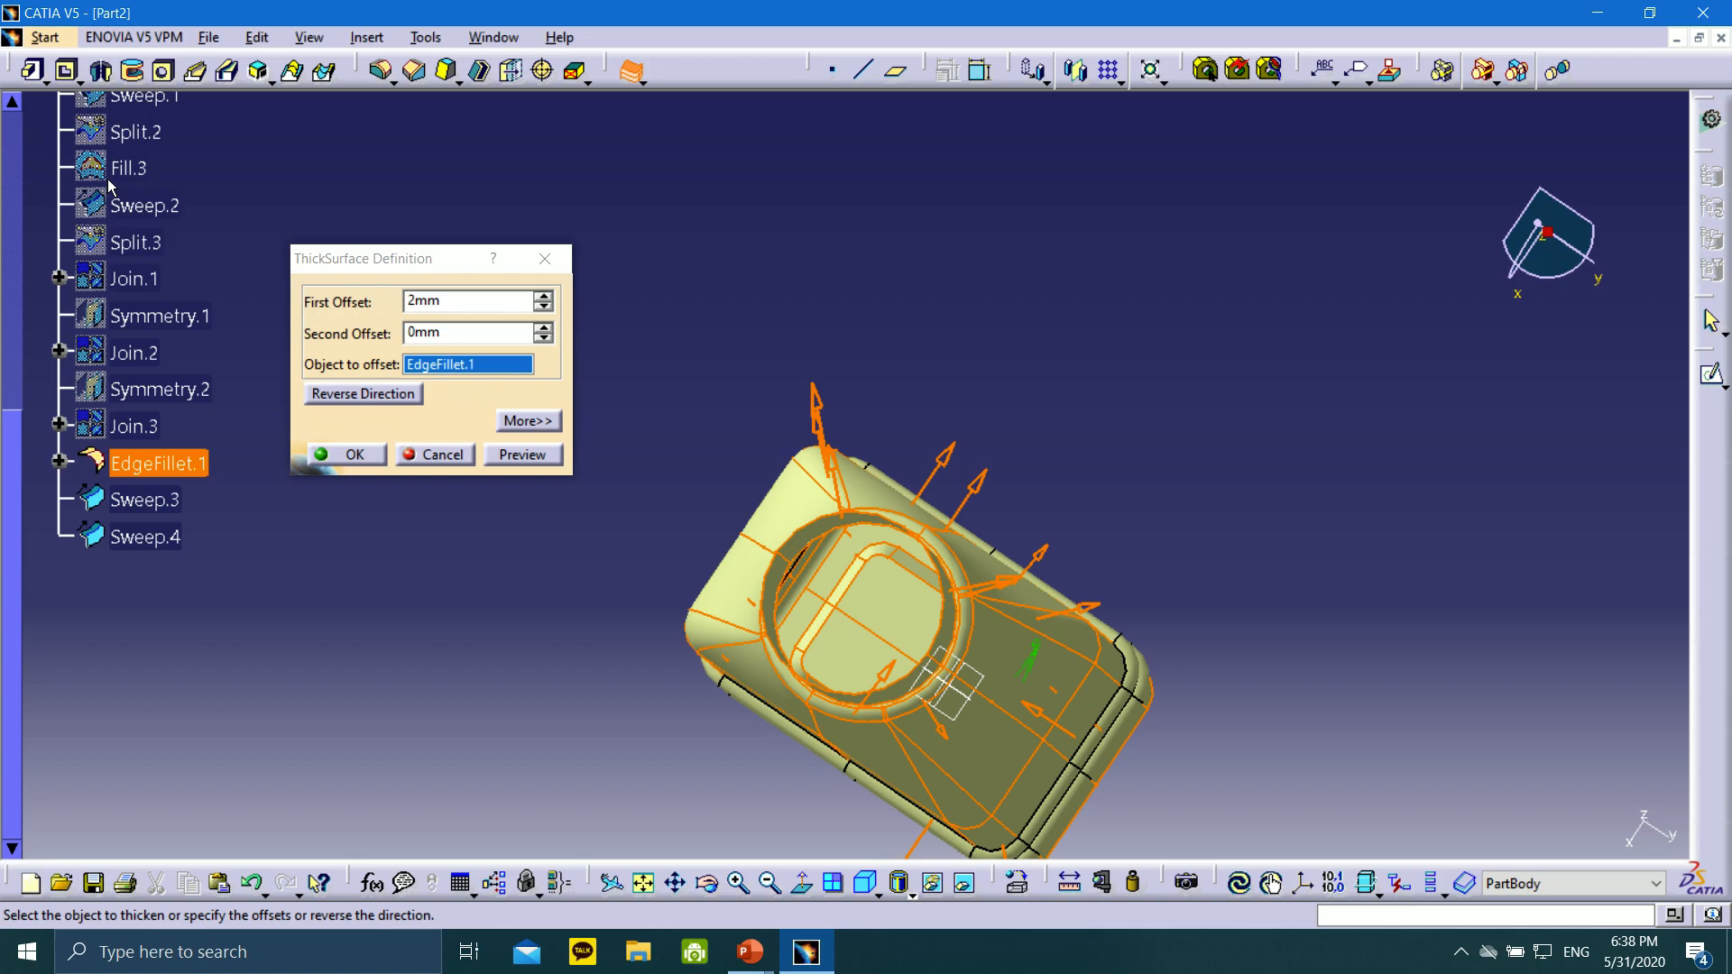
click(332, 397)
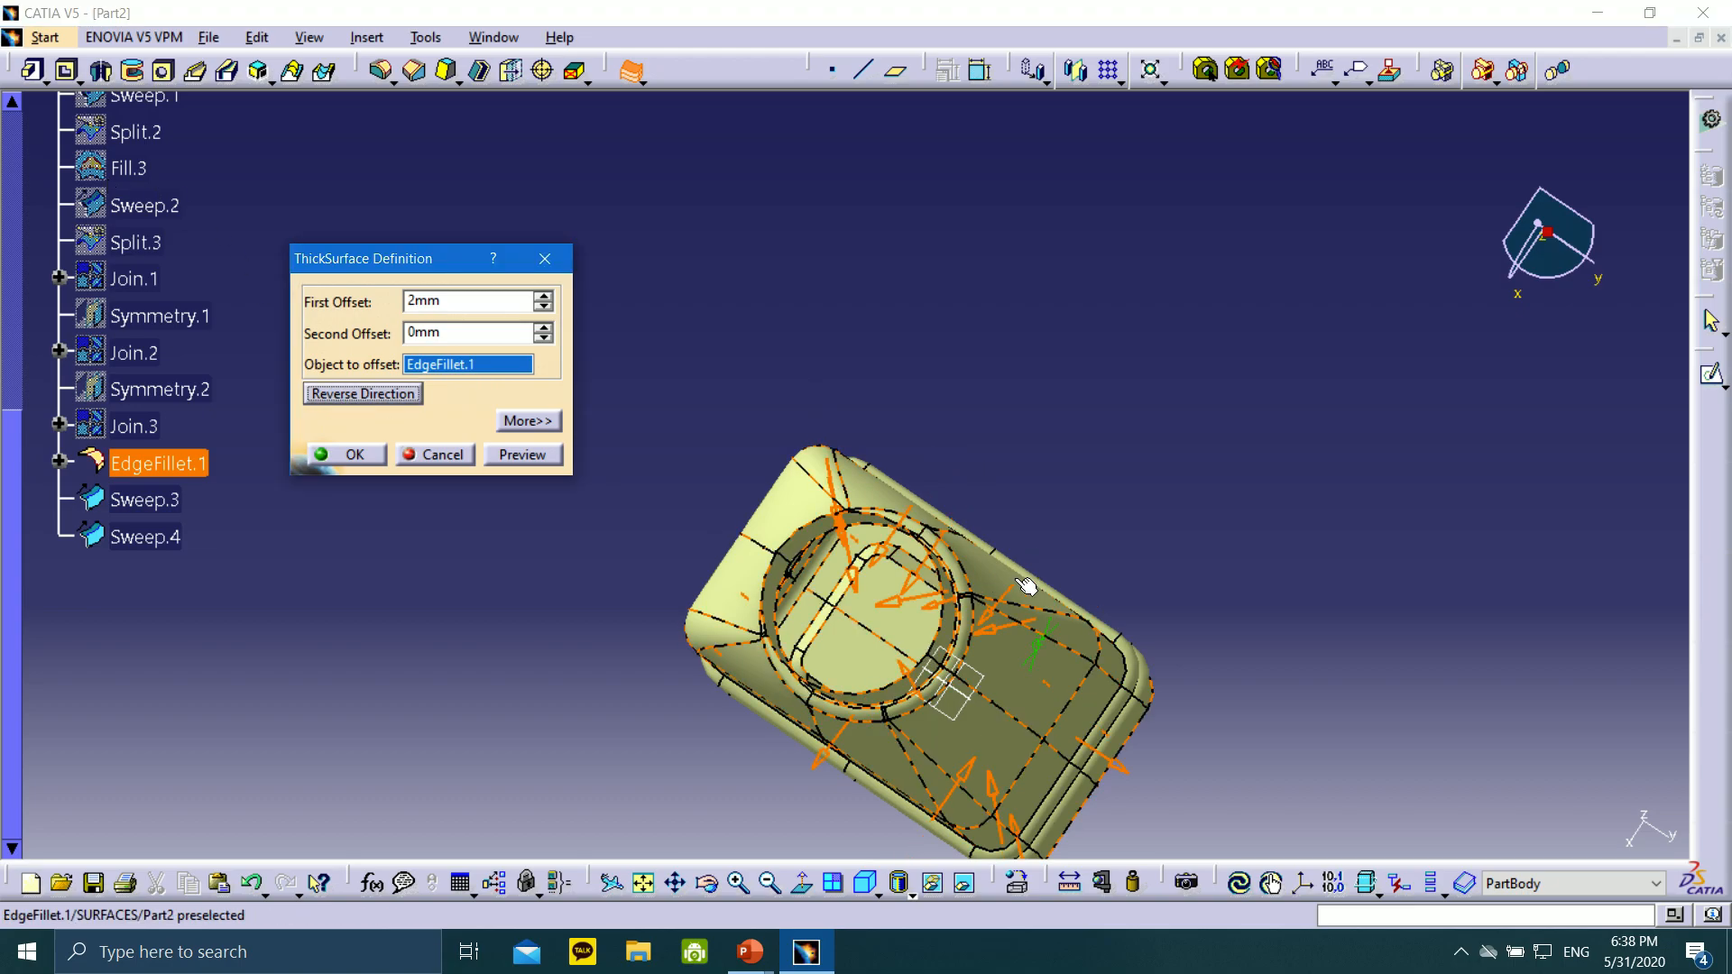
middle_drag(1061, 663, 1168, 420)
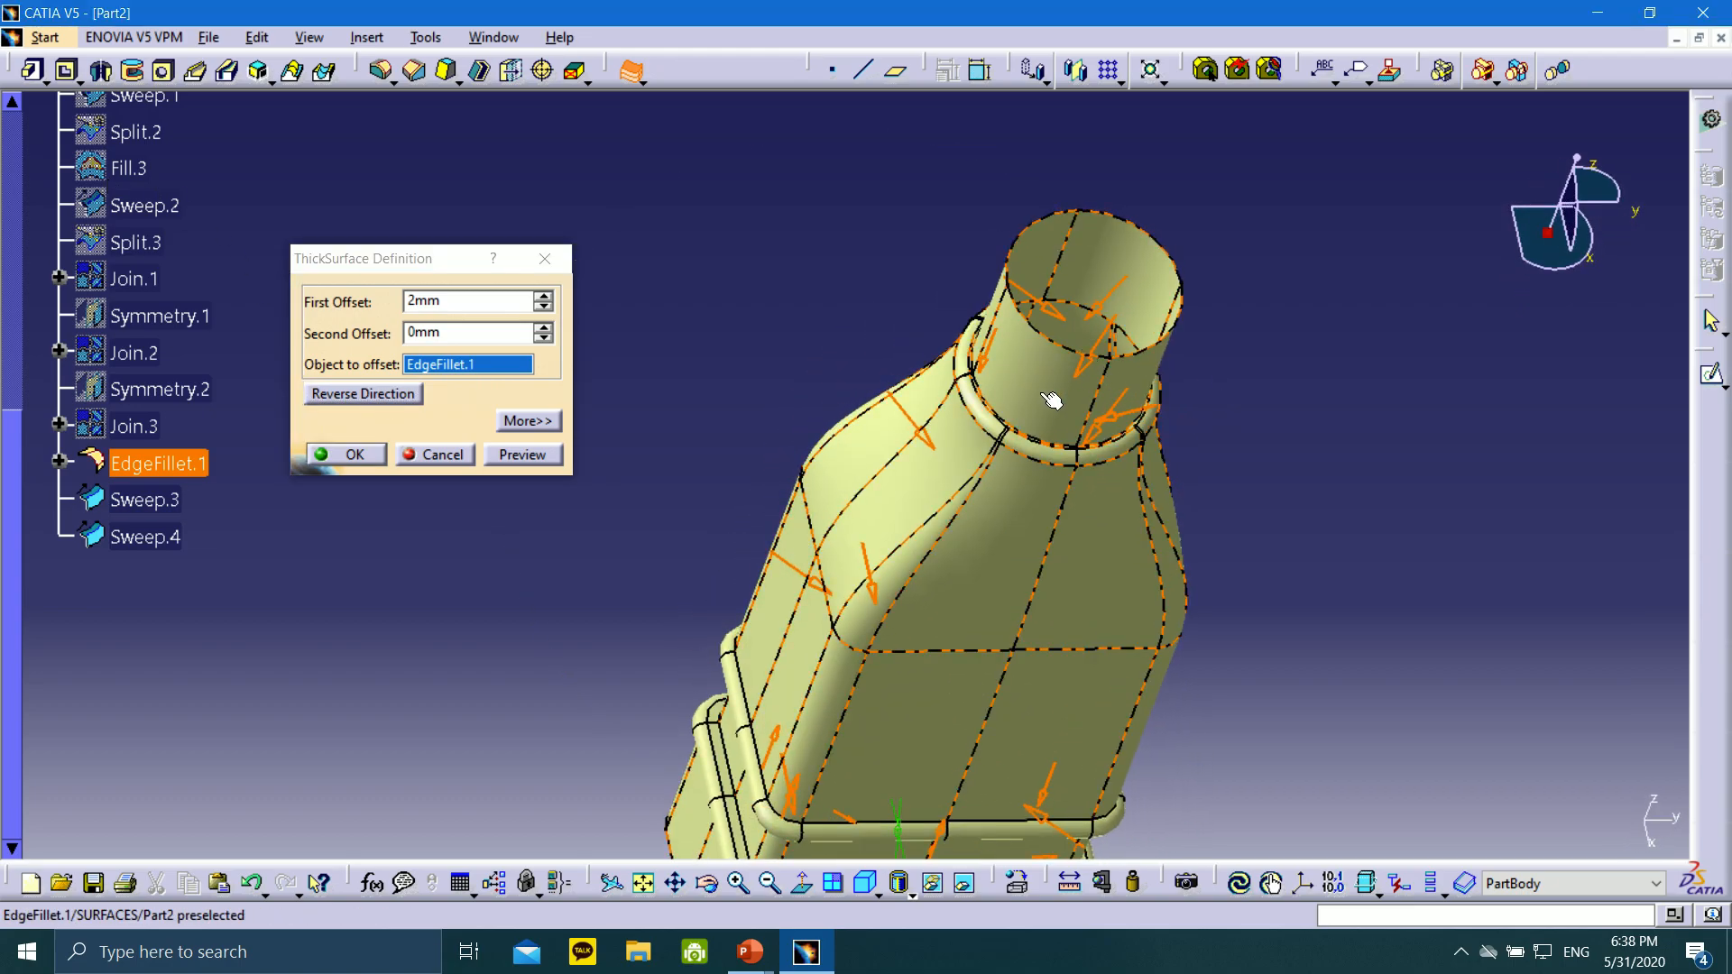
middle_drag(1037, 390, 785, 568)
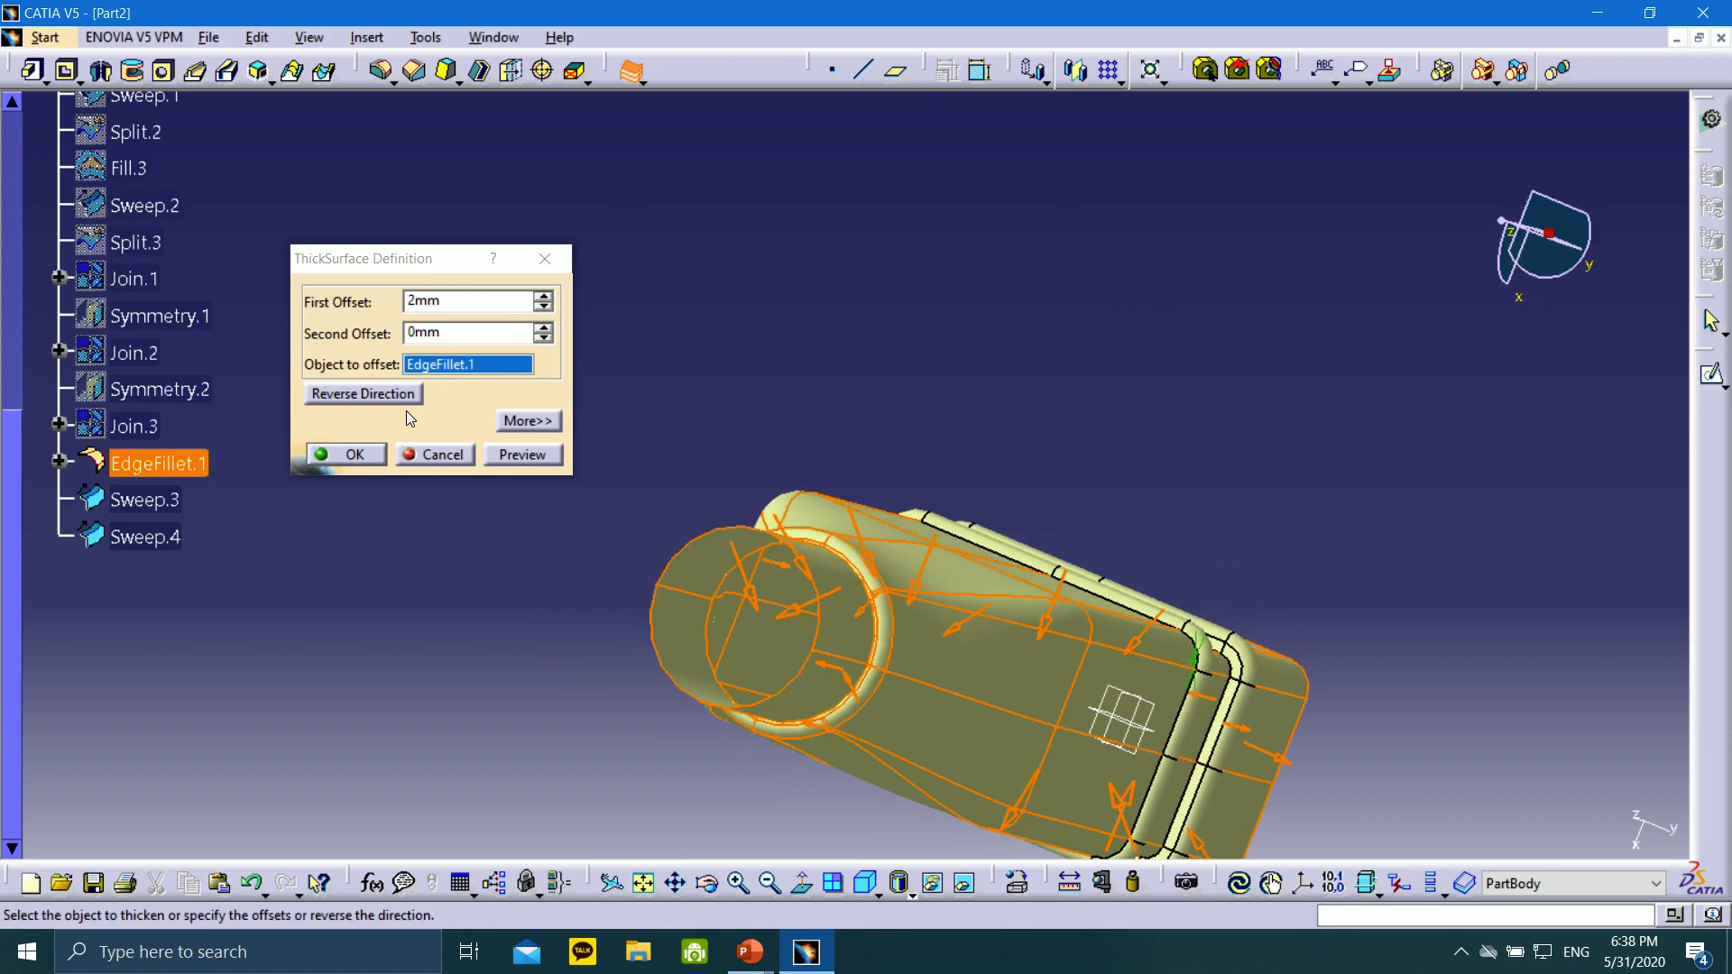
Toggle the thickening direction back and forth, leaving it pointing into the bottle
click(382, 397)
click(382, 397)
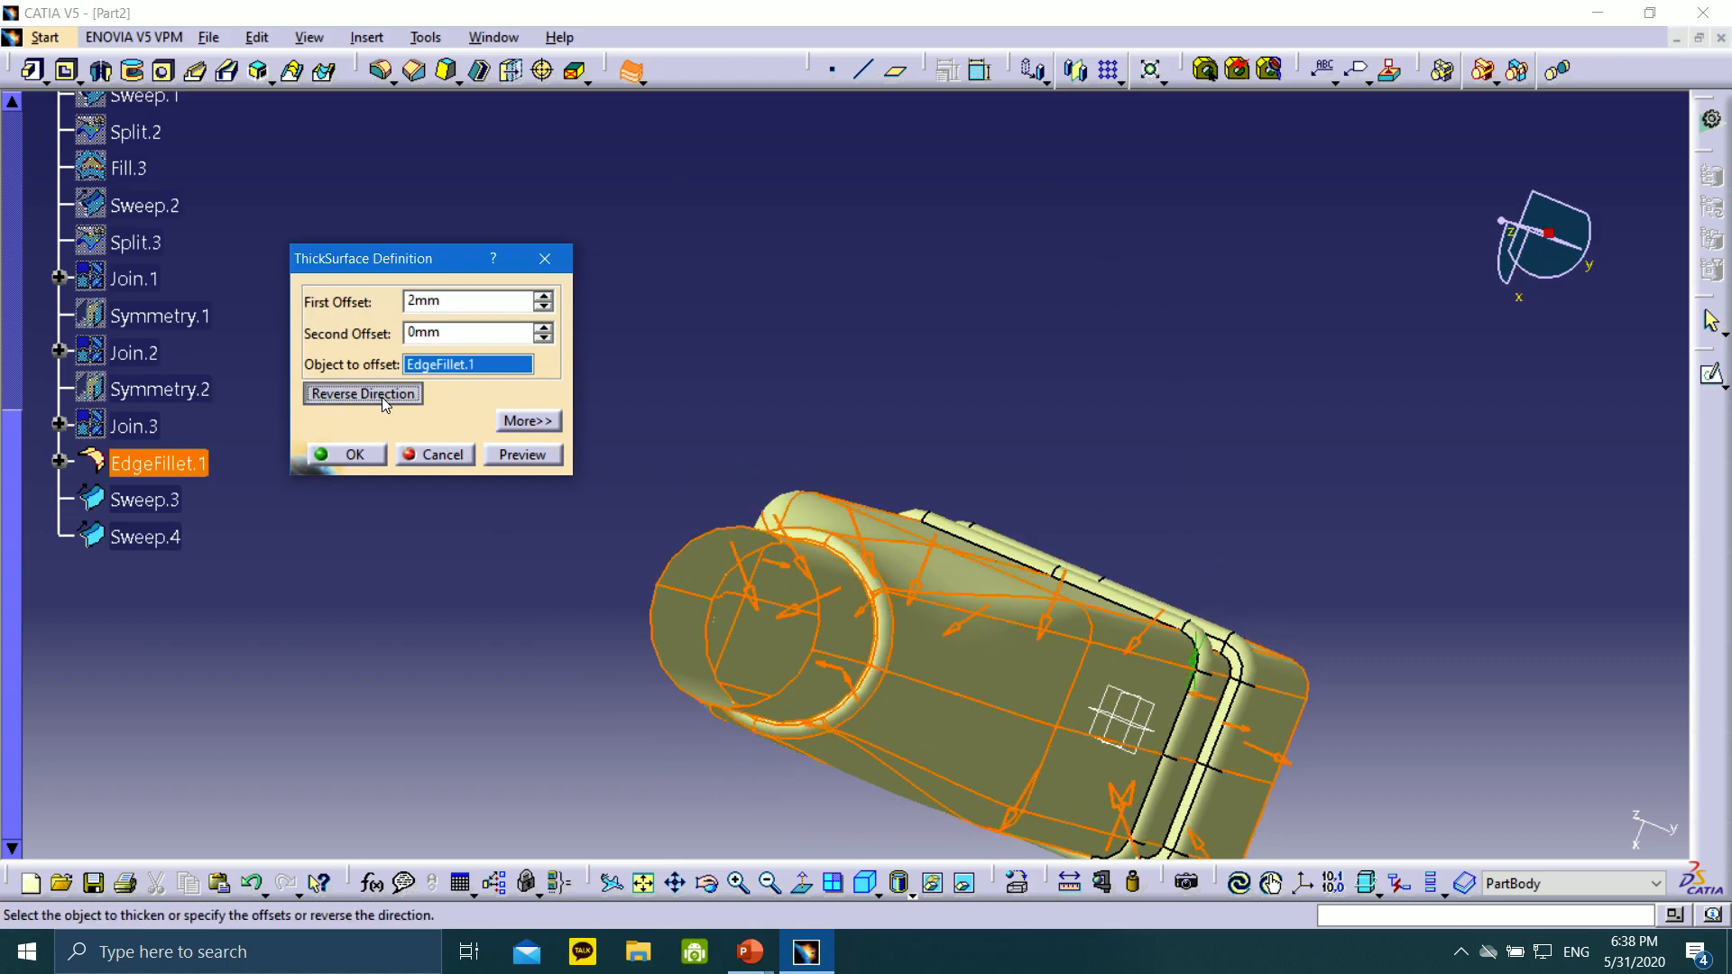
click(382, 397)
click(382, 397)
click(377, 397)
click(378, 397)
click(377, 397)
click(377, 397)
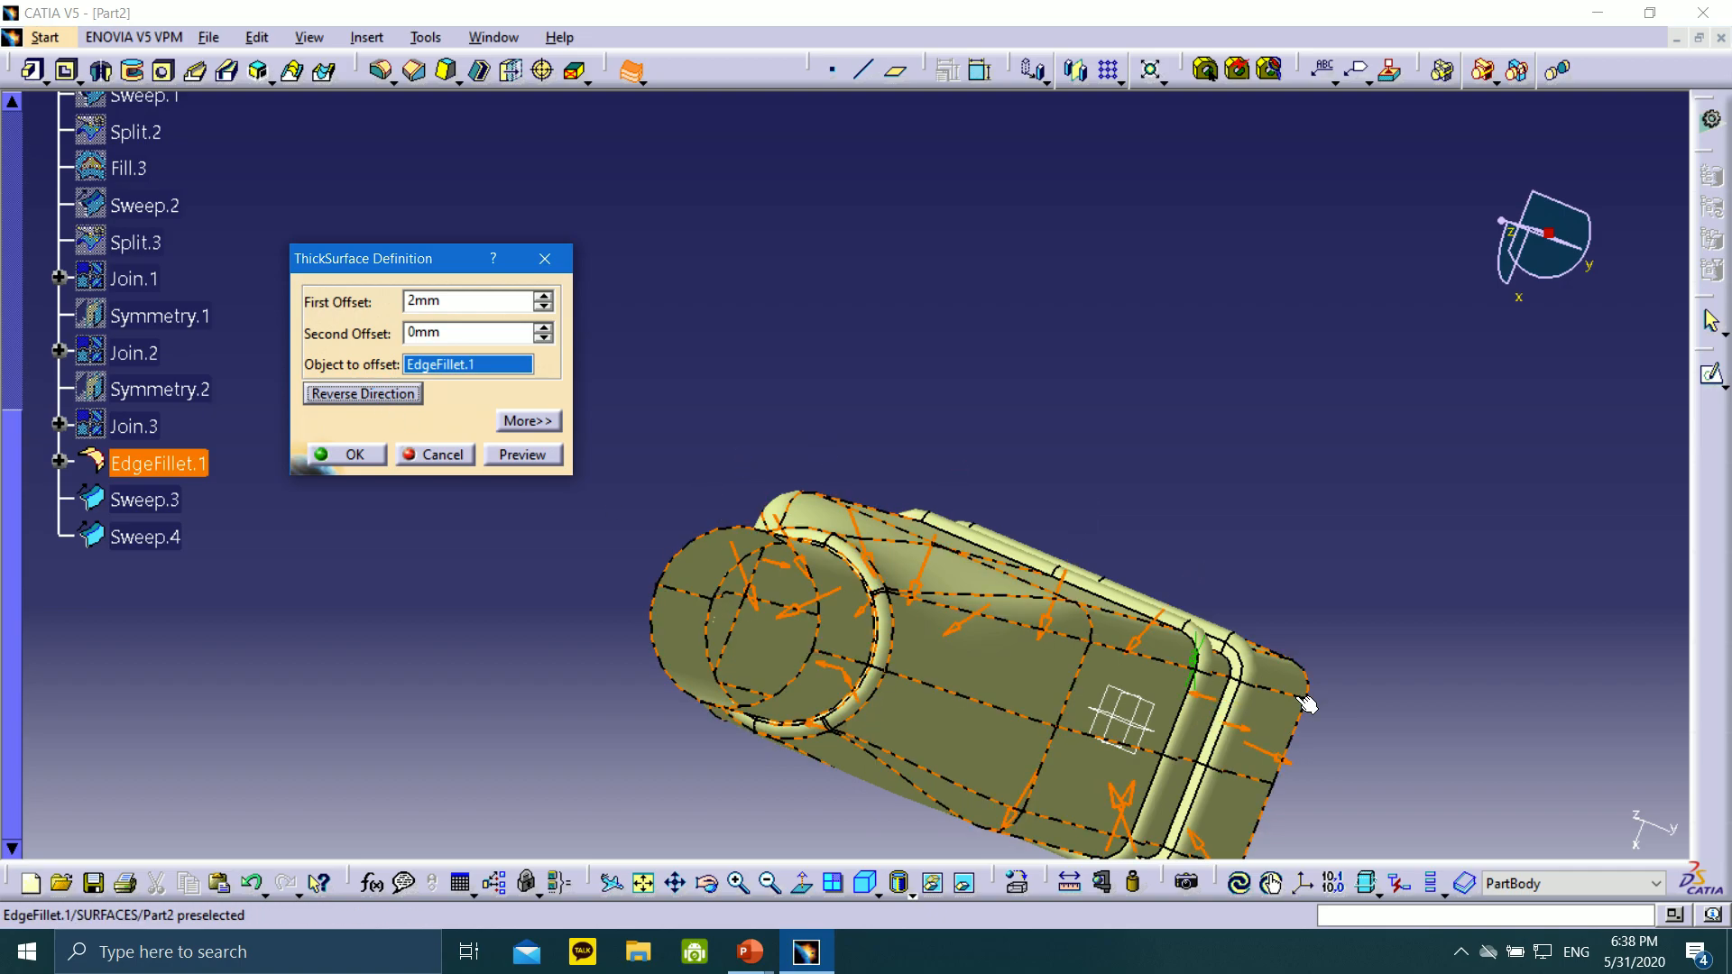
Preview the inward thickening and create the bottle's 2 mm wall as a solid
middle_drag(1305, 706, 1254, 528)
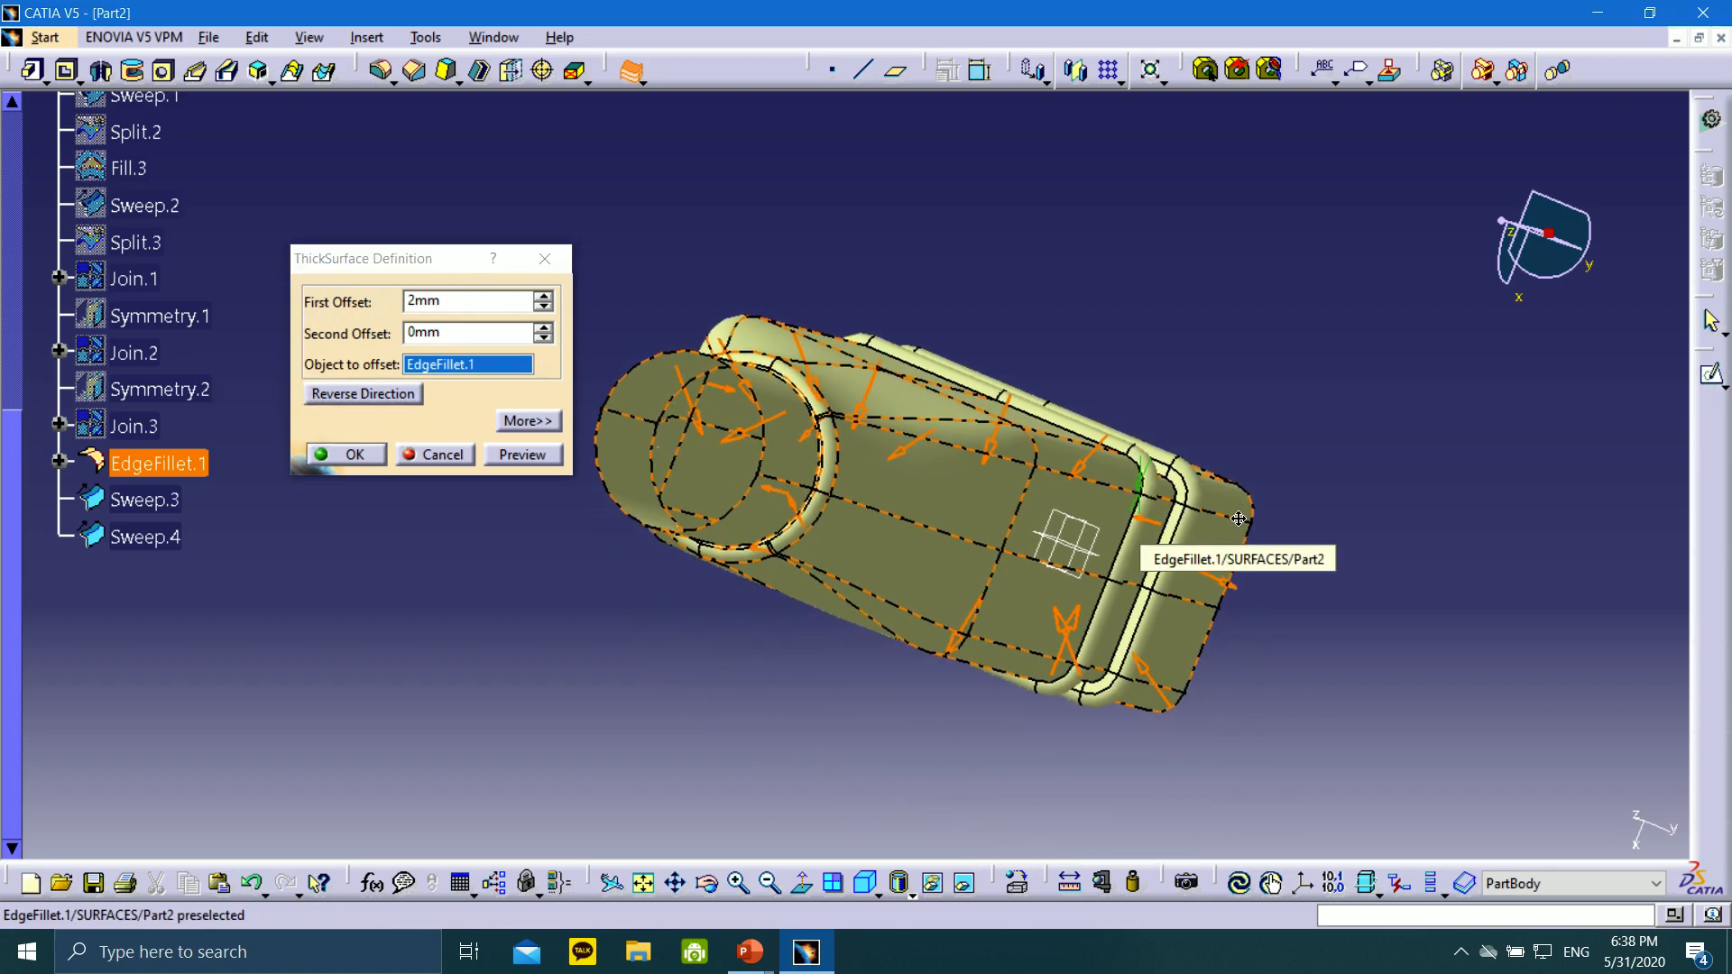
click(510, 457)
middle_drag(978, 516, 1034, 682)
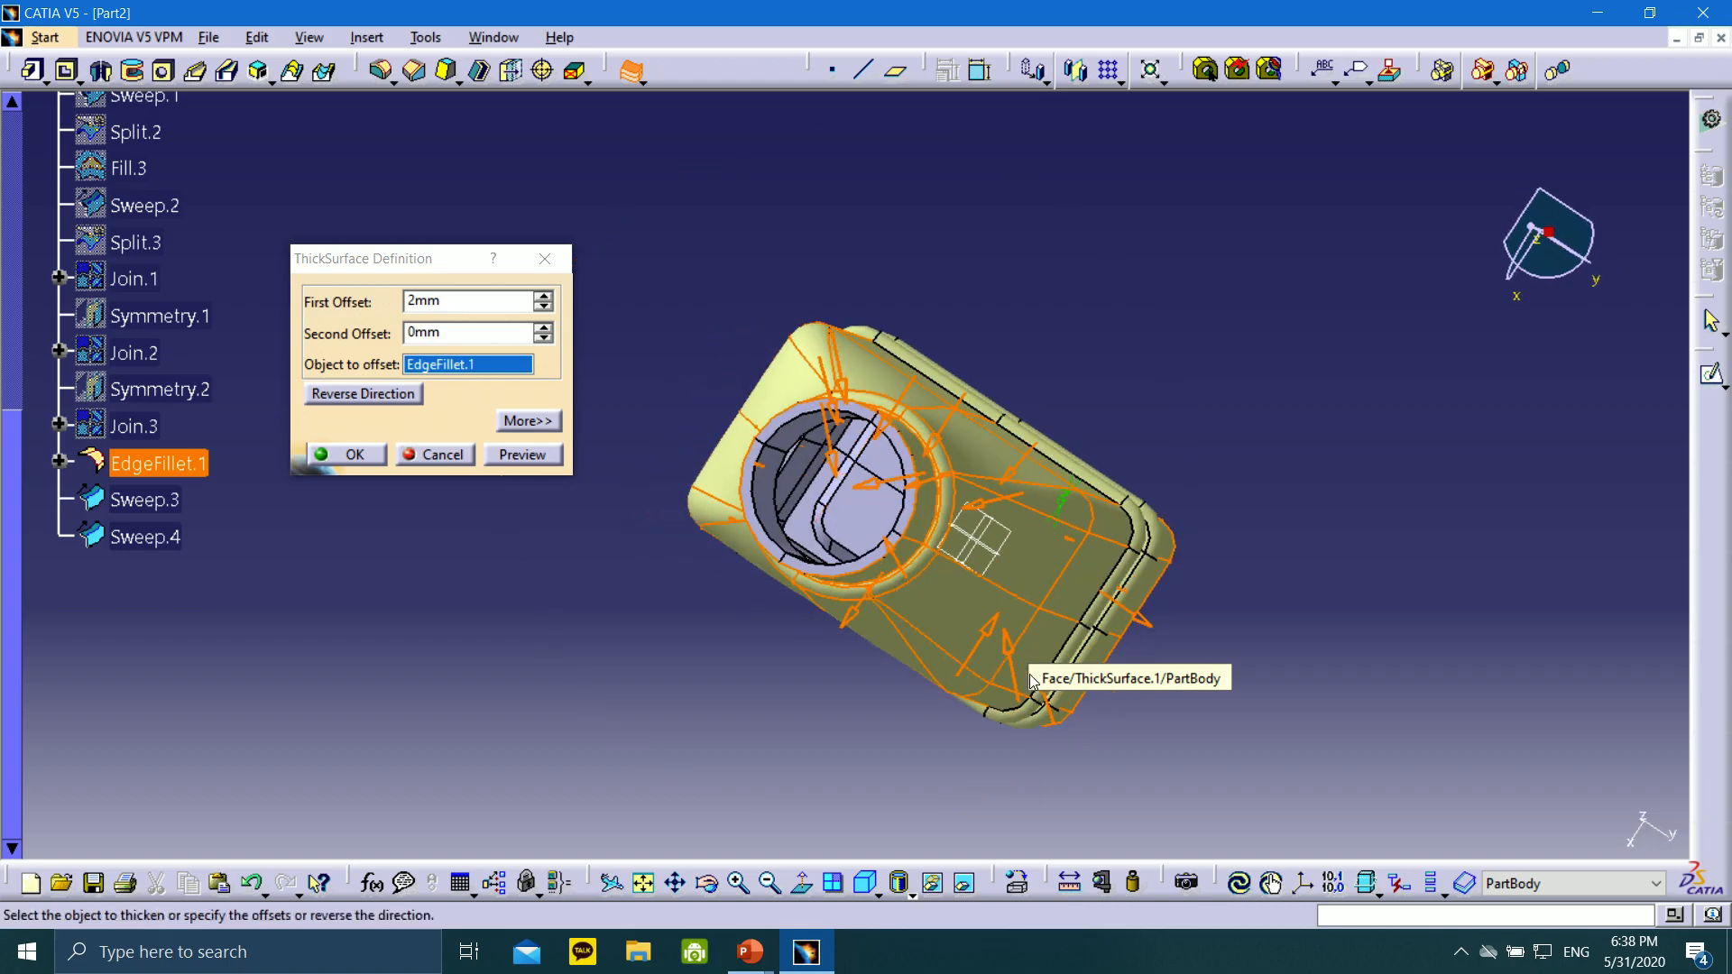
click(347, 456)
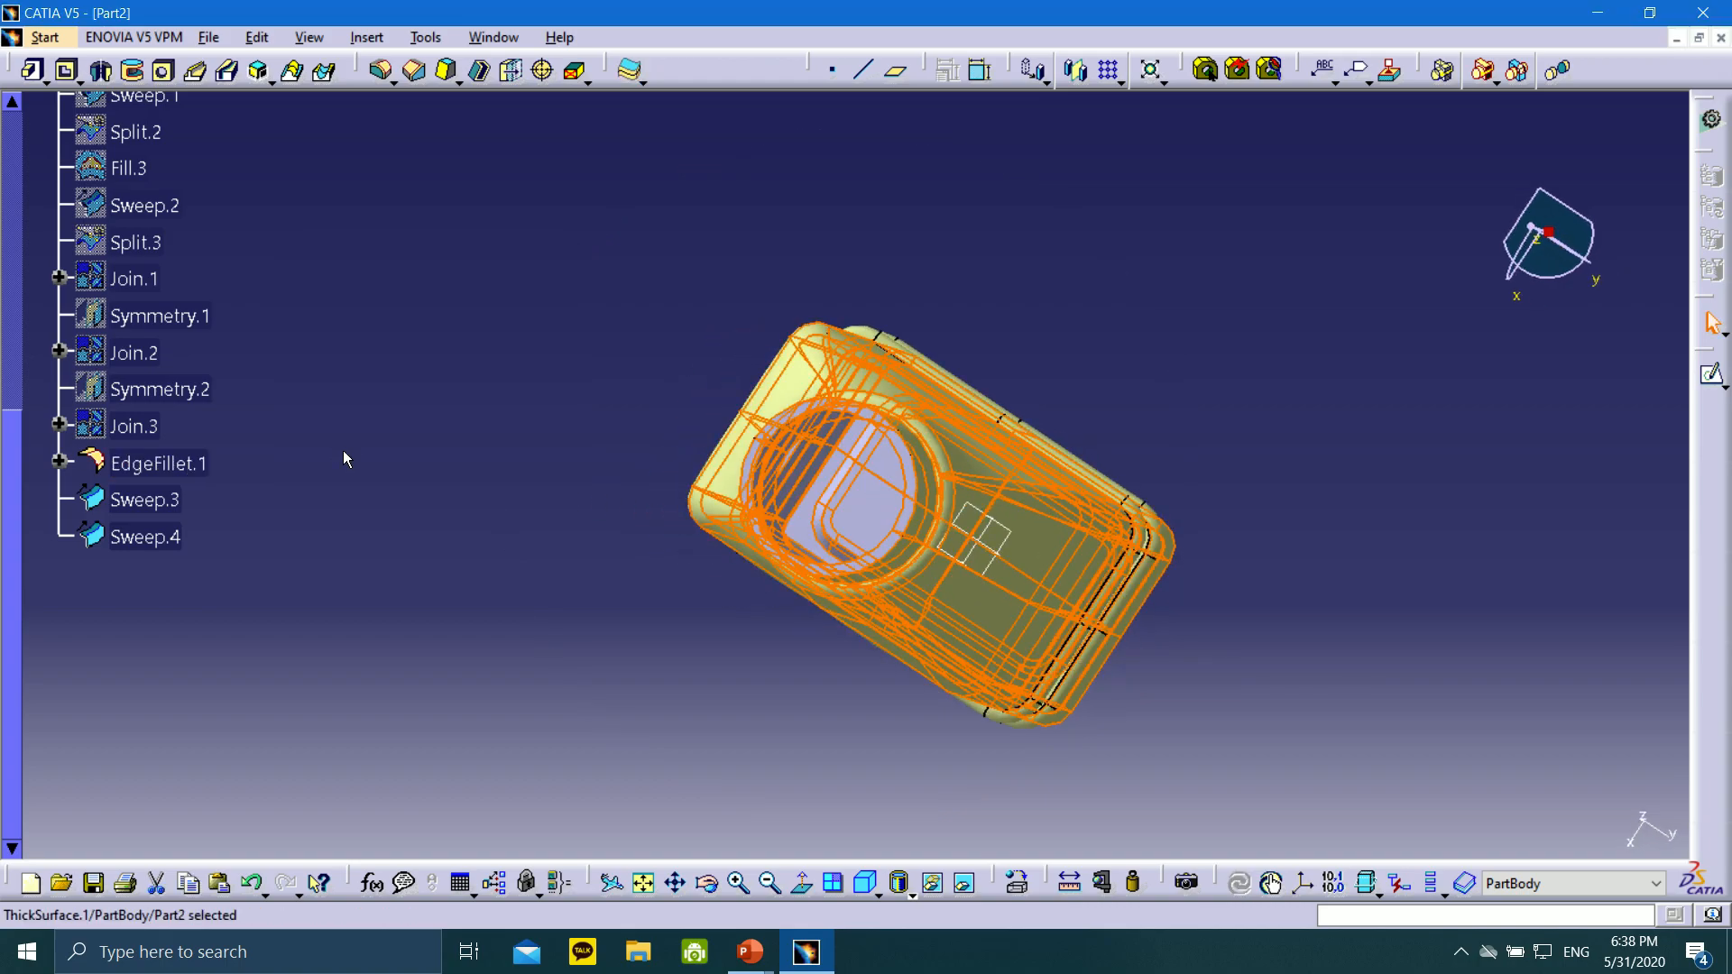
Hide the SURFACES geometrical set and inspect the thickened bottle body from the side
scroll(163, 289, up, 4)
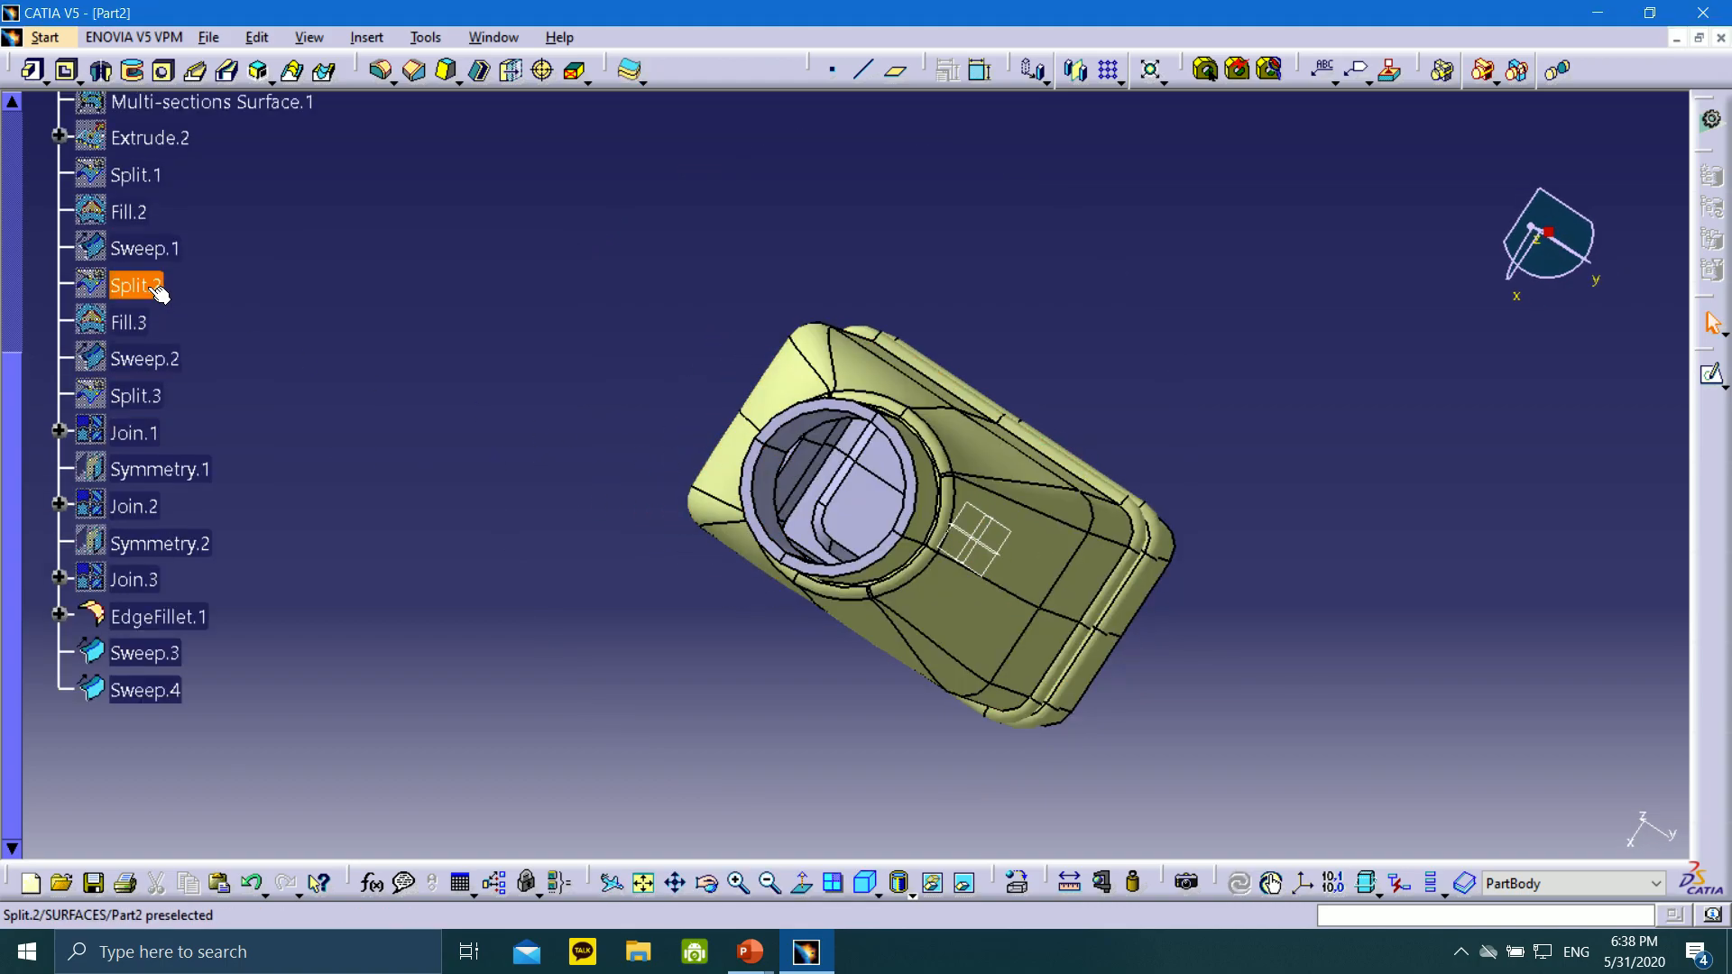
right_click(142, 308)
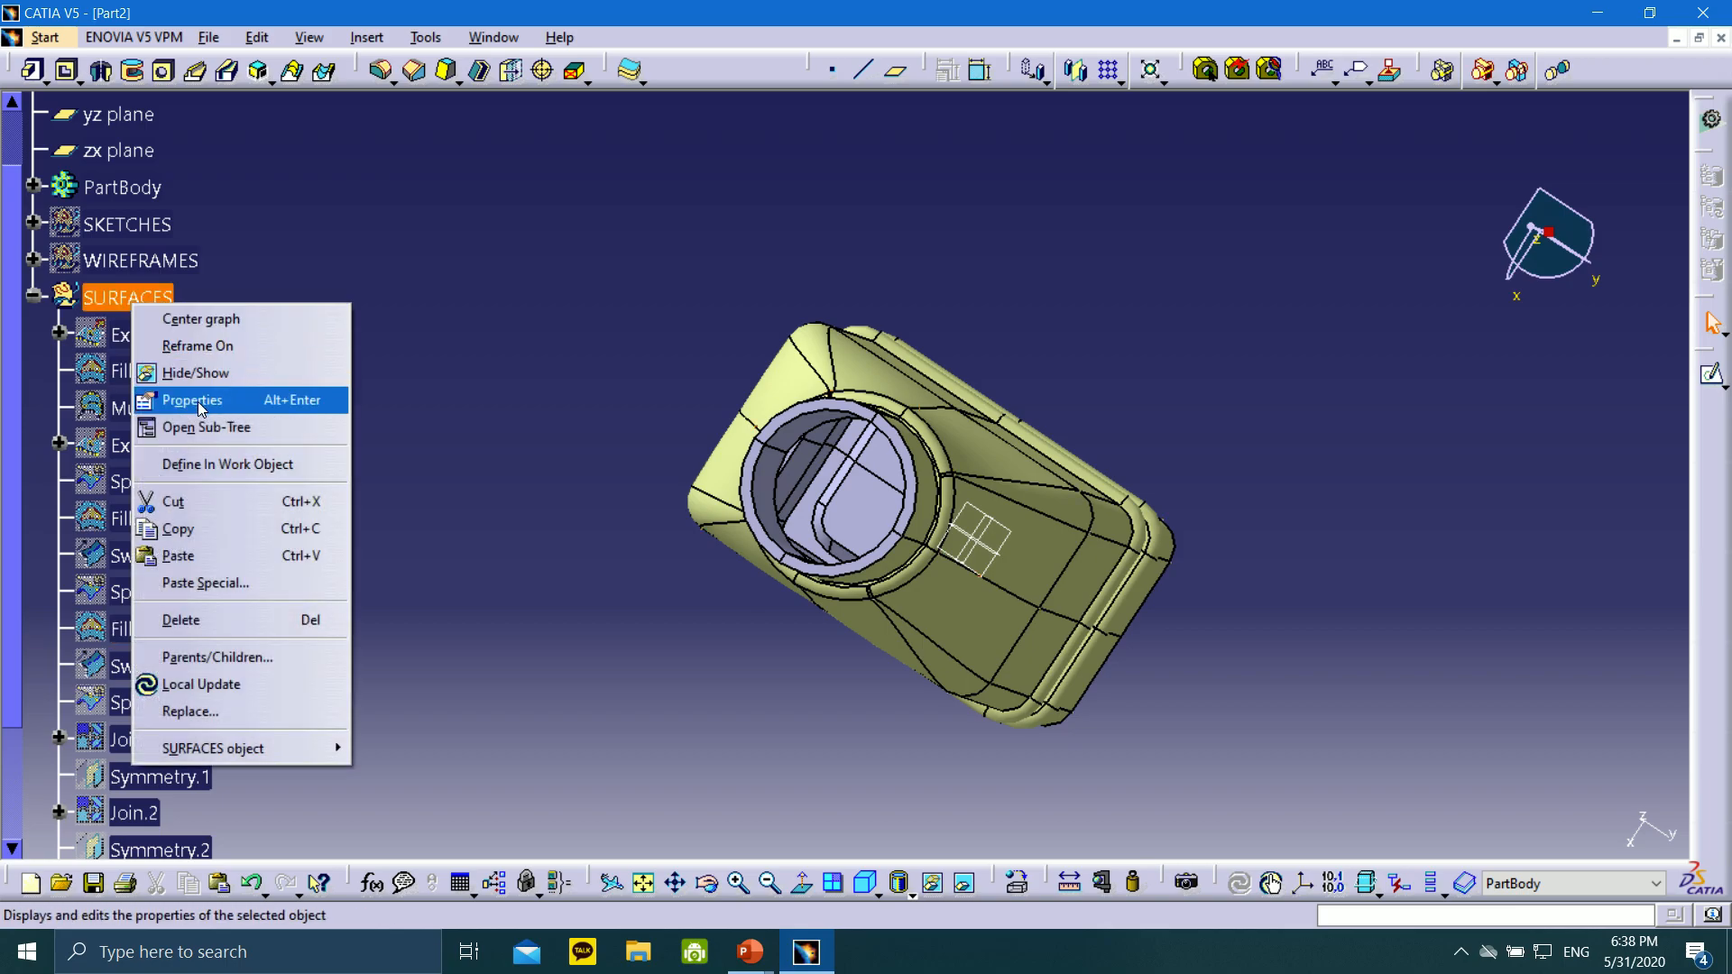
click(203, 373)
middle_drag(1013, 480, 638, 565)
middle_drag(1258, 382, 1191, 348)
middle_drag(1071, 467, 964, 579)
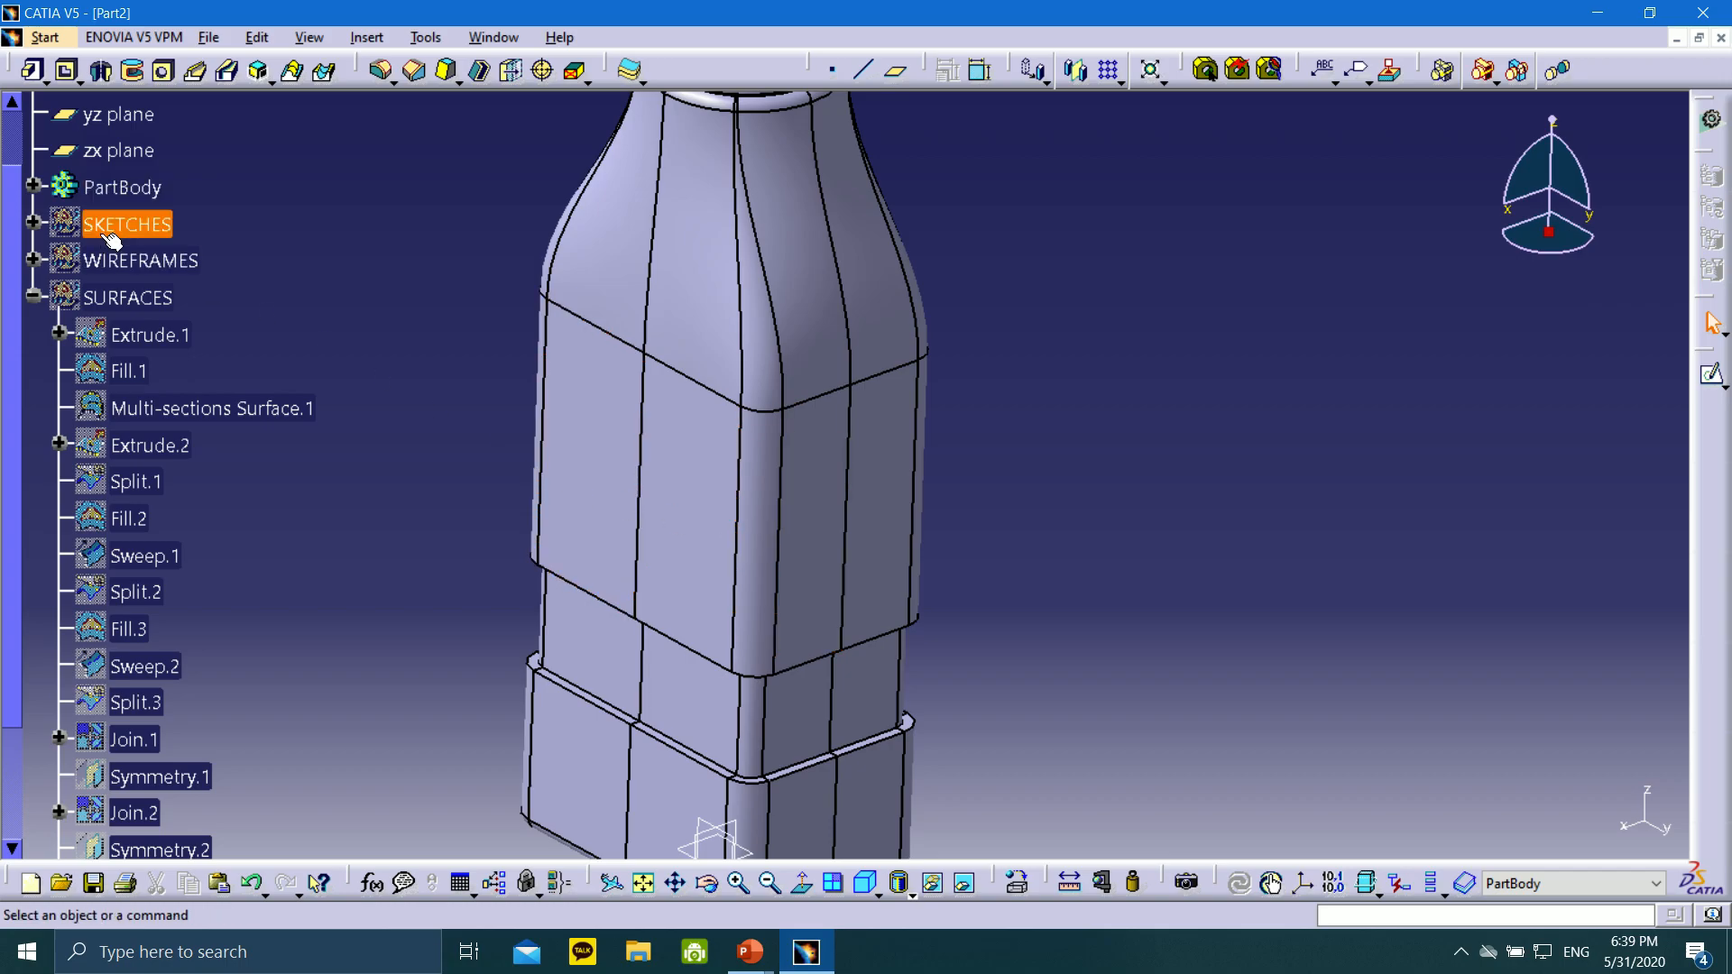
middle_drag(747, 379, 989, 295)
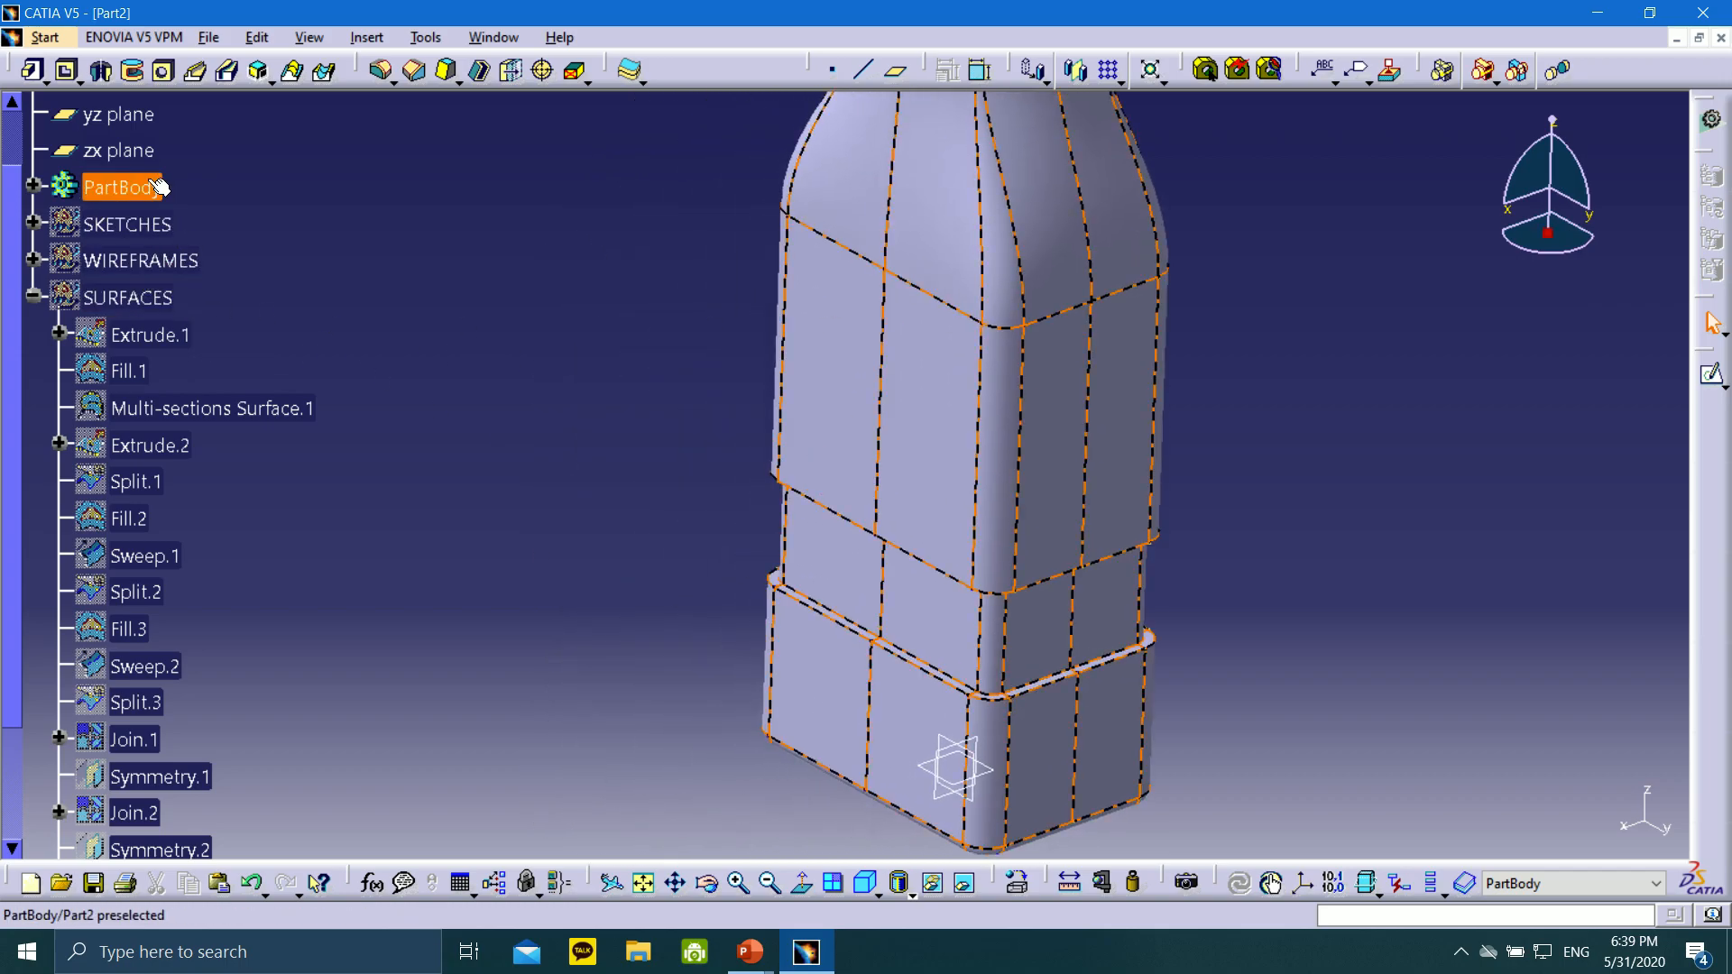
Expand PartBody and fill the upper swept ring, Sweep.3, into a solid with Close Surface
click(33, 185)
click(120, 189)
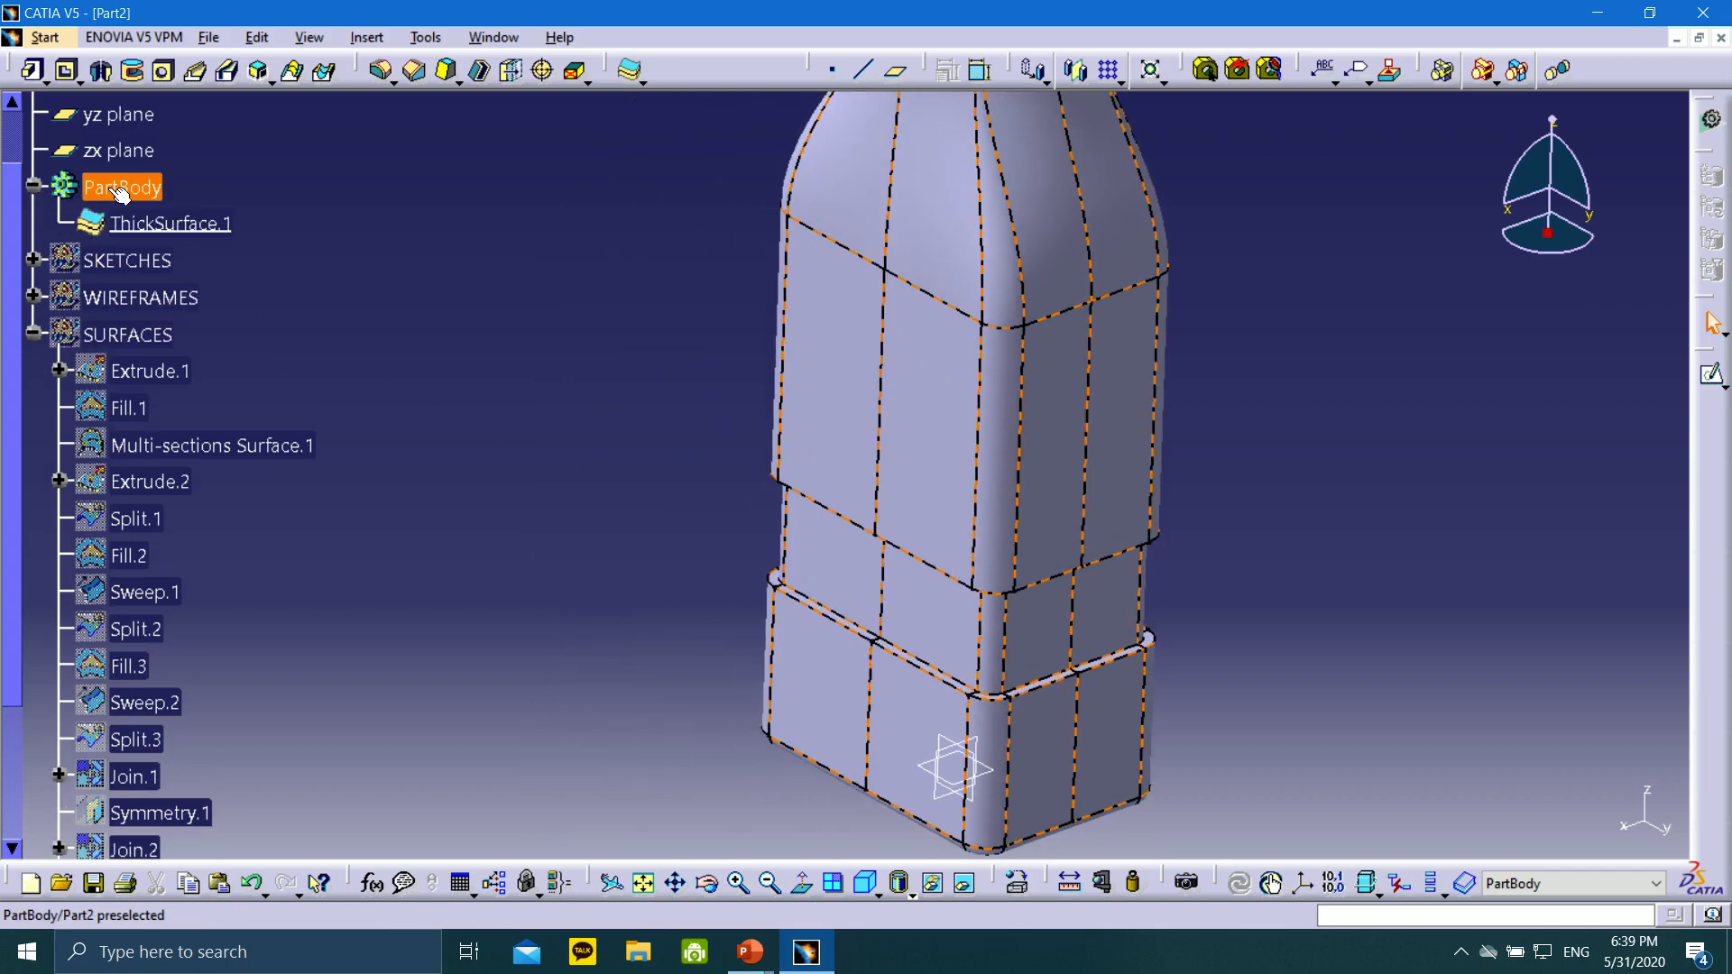
click(645, 83)
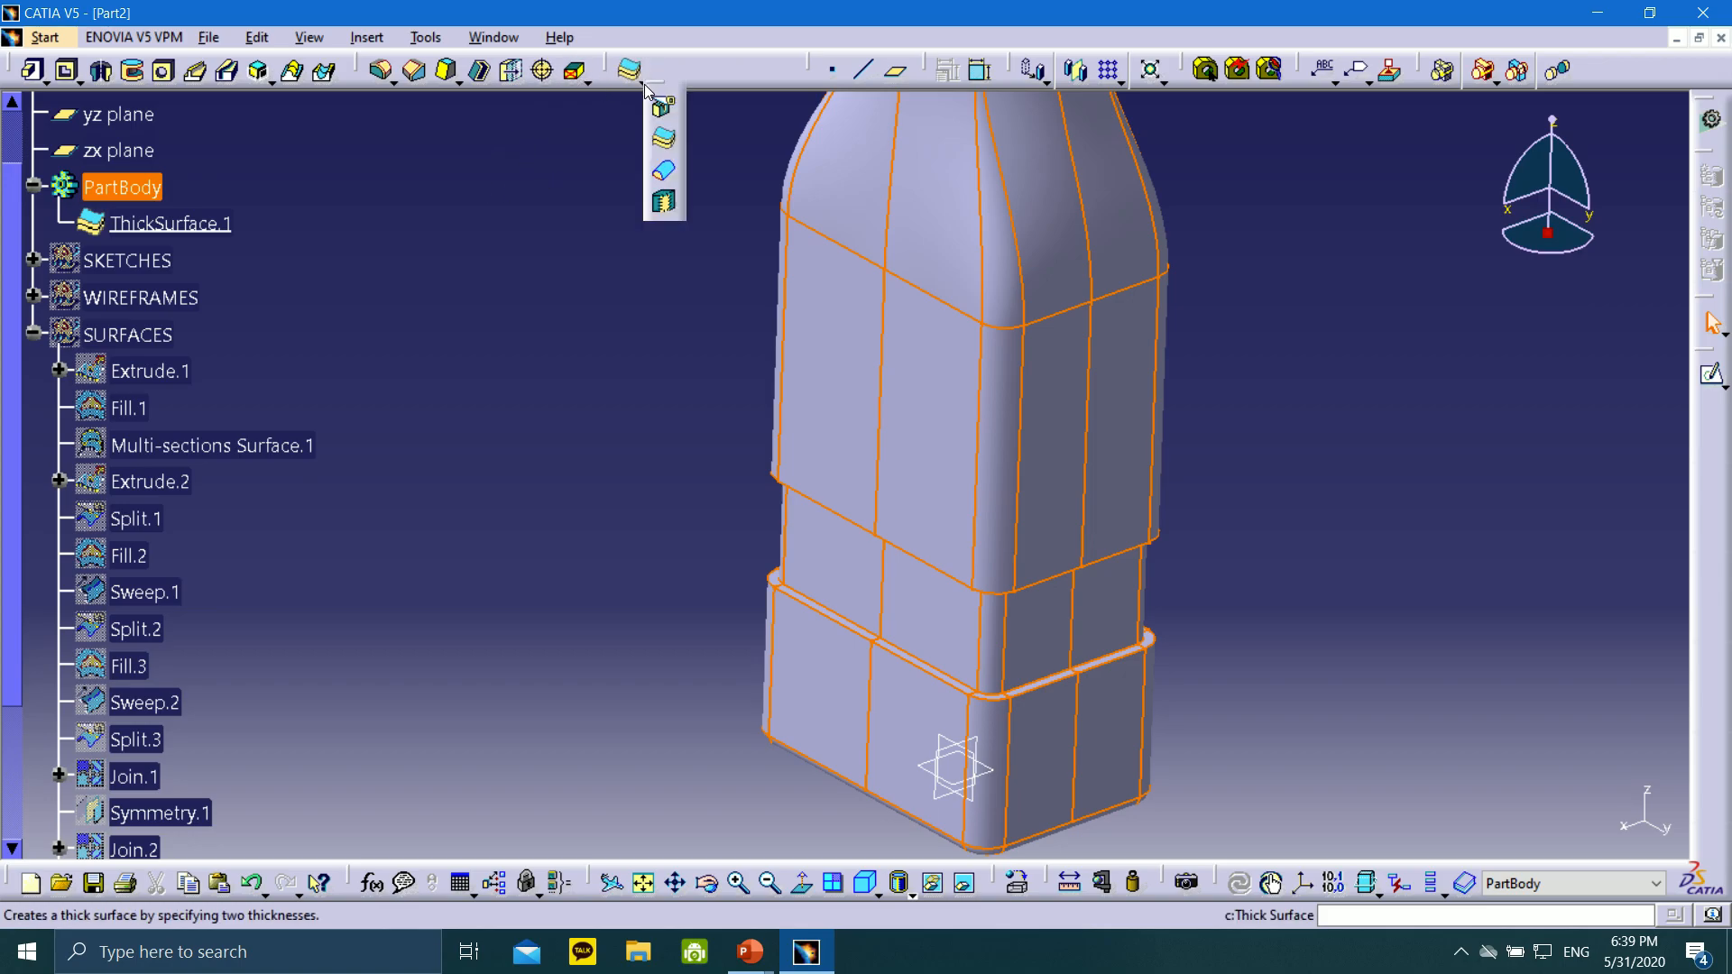
click(667, 174)
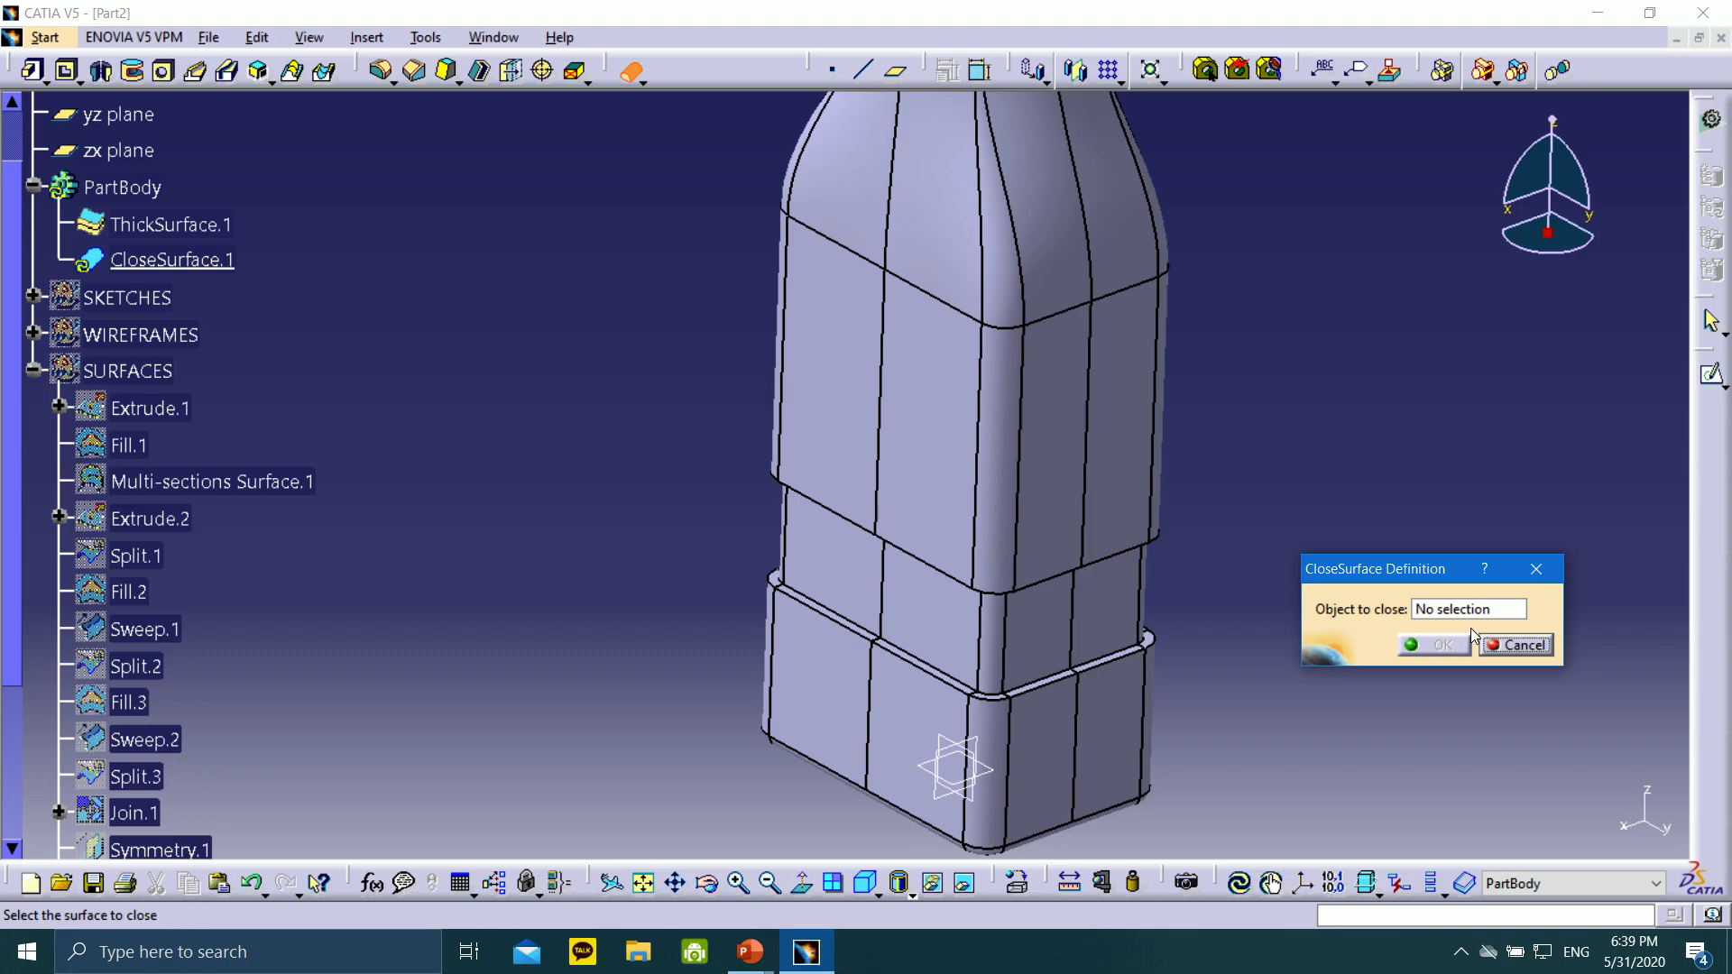
scroll(213, 556, down, 3)
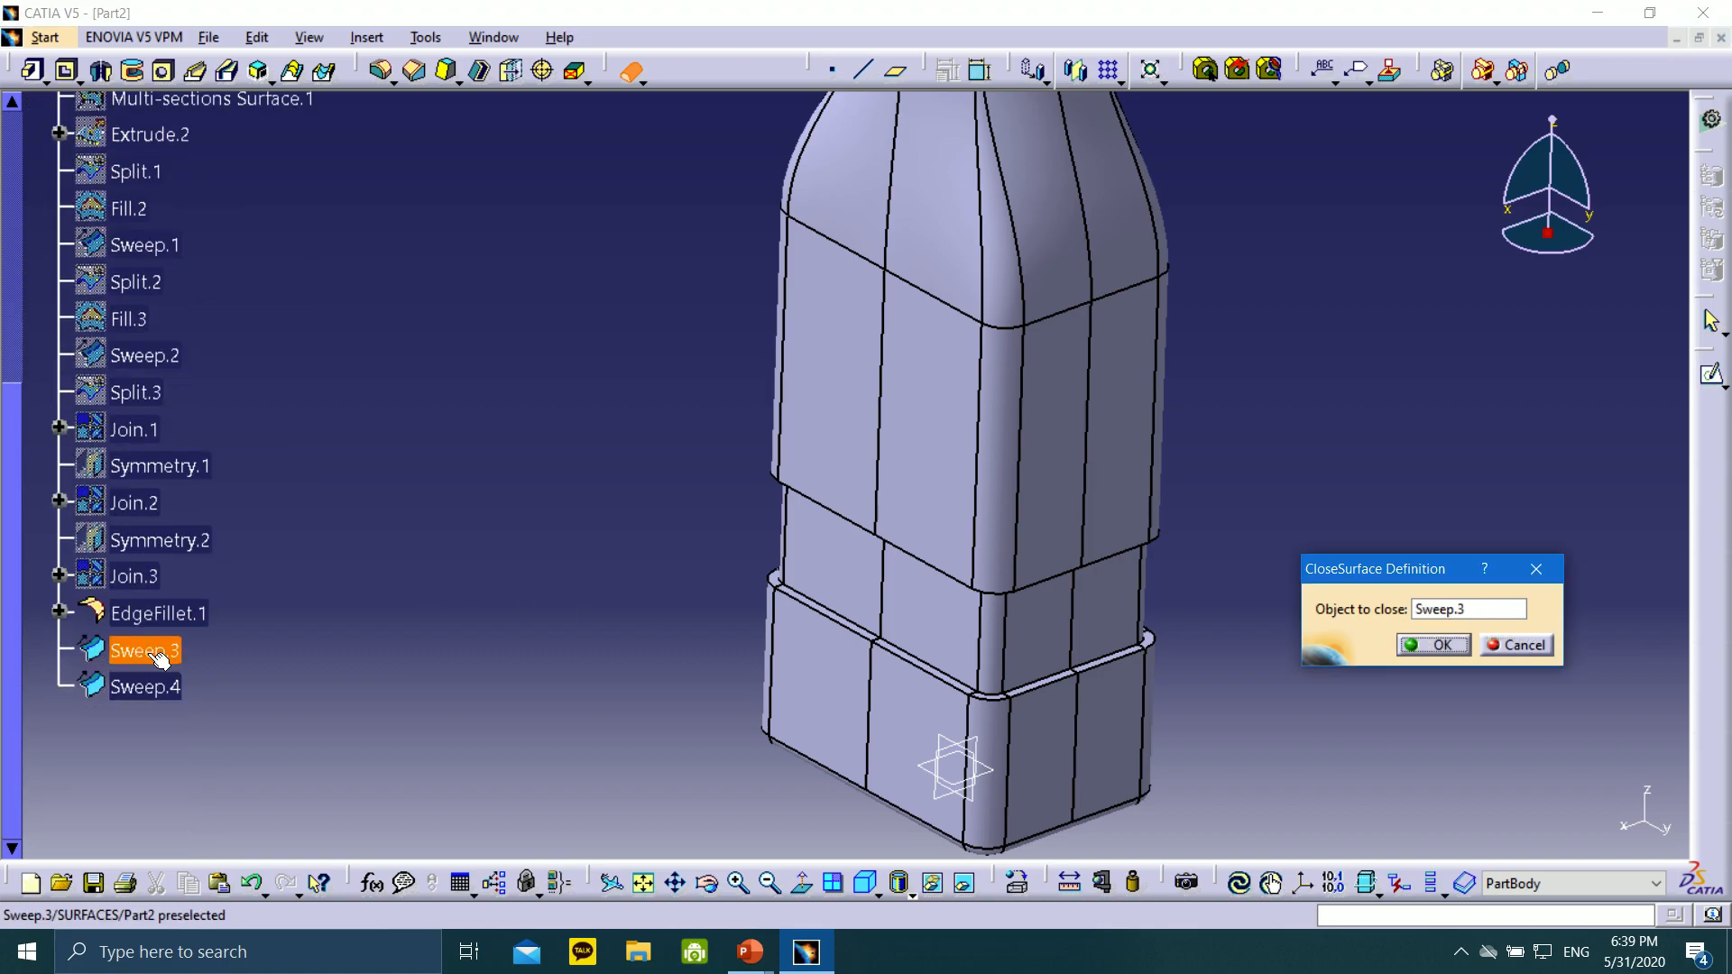
click(1432, 646)
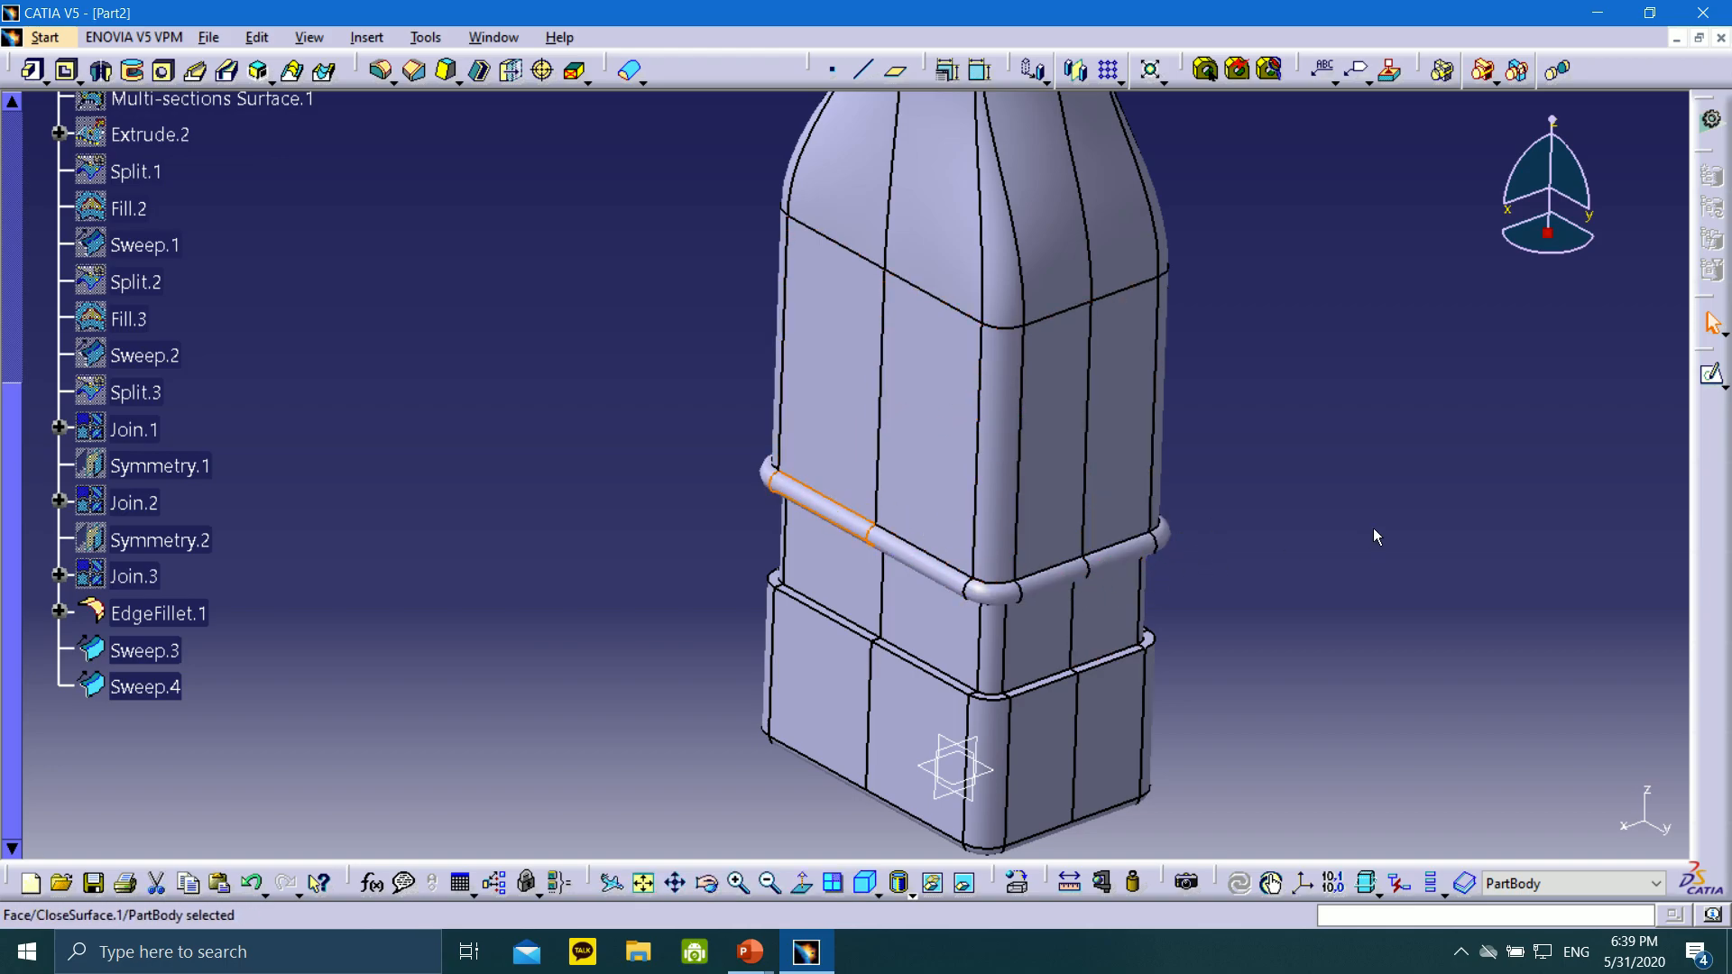
Fill the lower swept ring, Sweep.4, into a solid with Close Surface
scroll(187, 306, up, 3)
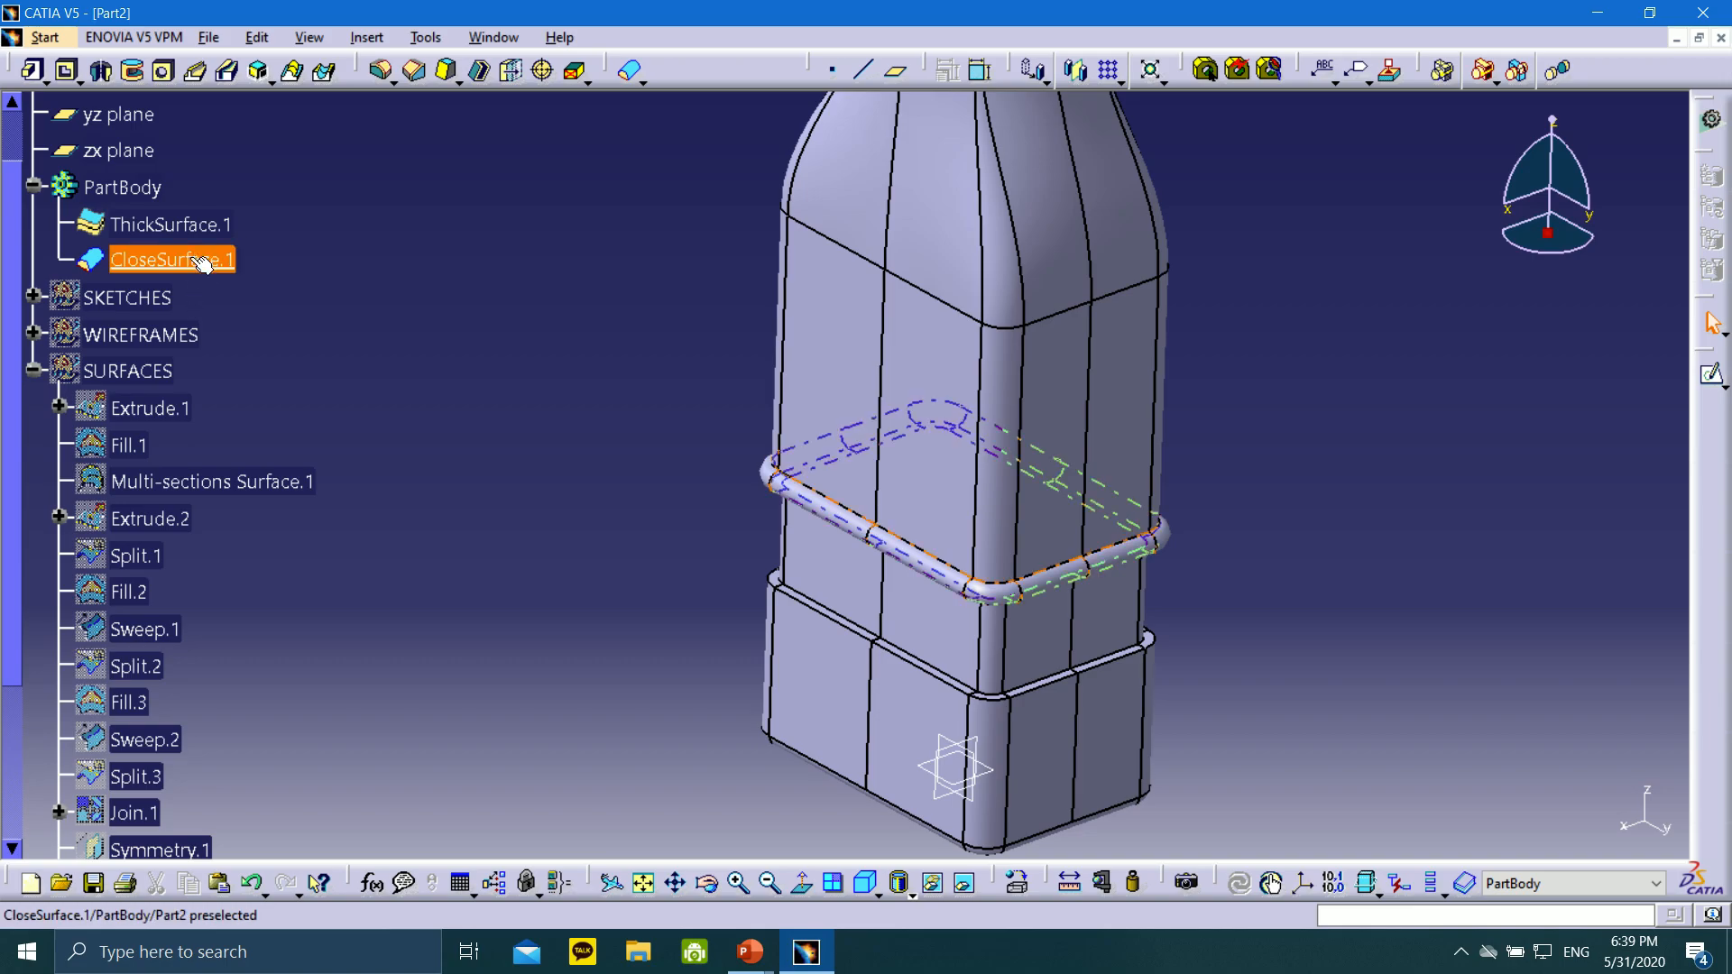
click(632, 73)
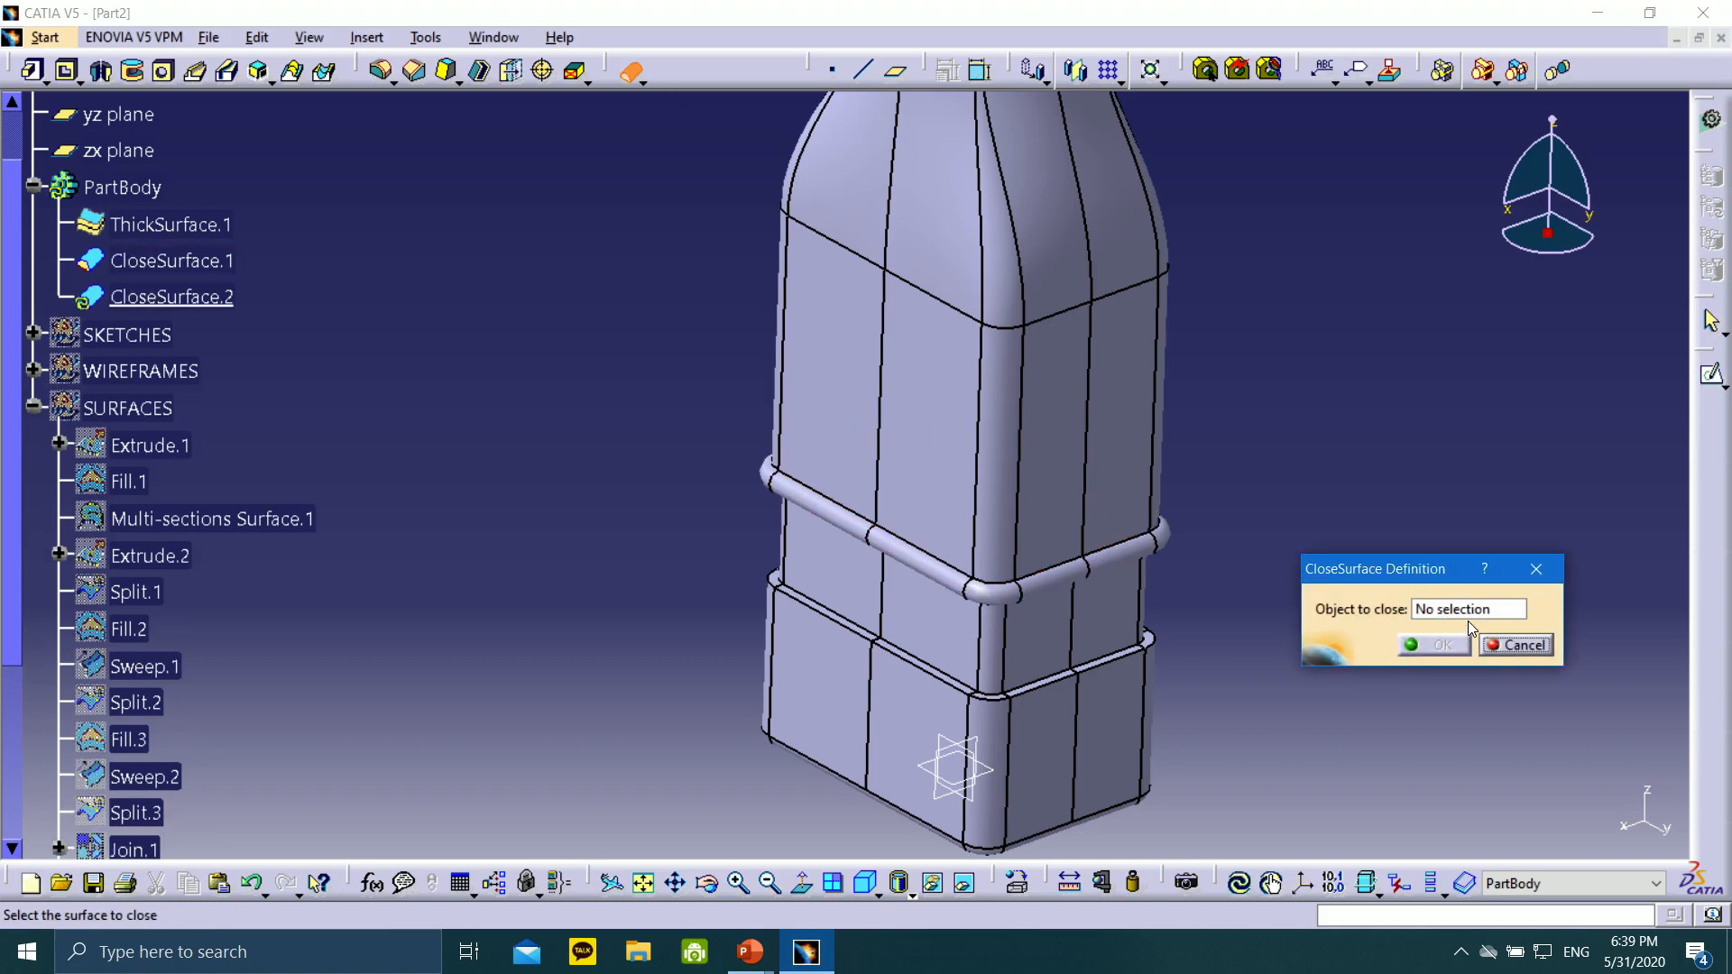
scroll(216, 667, down, 4)
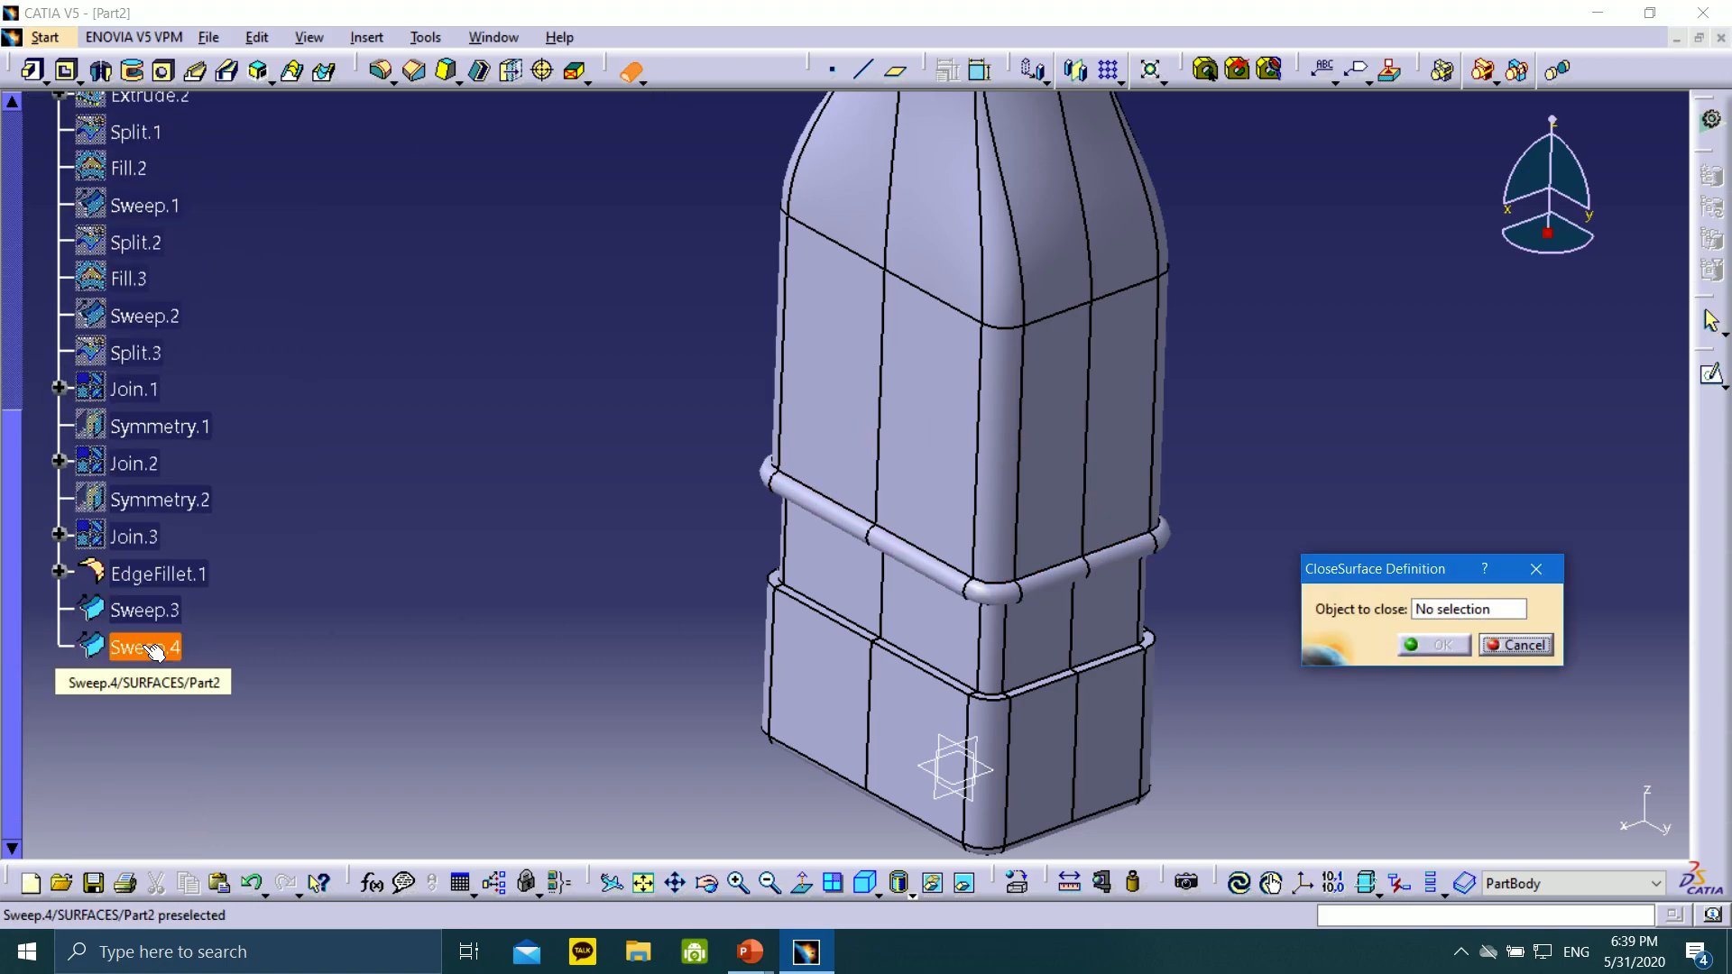
click(153, 648)
click(1442, 645)
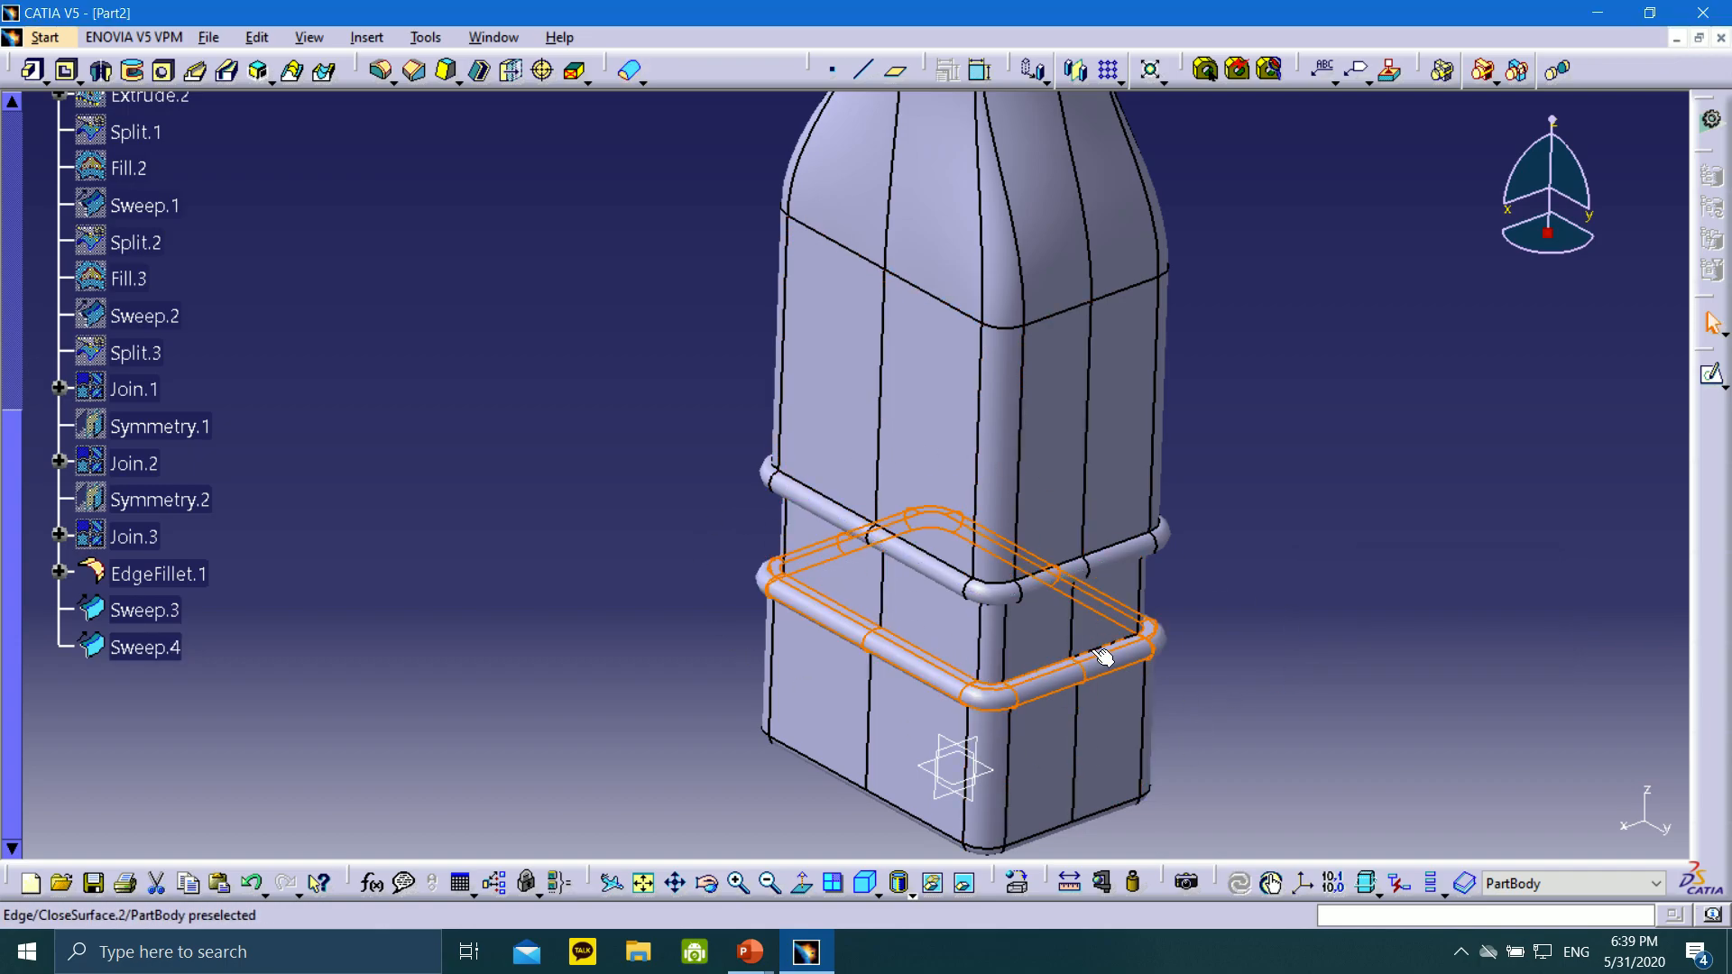
Examine the solid bottle with both rings, from the neck to the hollow base
middle_drag(965, 652, 1136, 350)
scroll(1002, 492, up, 2)
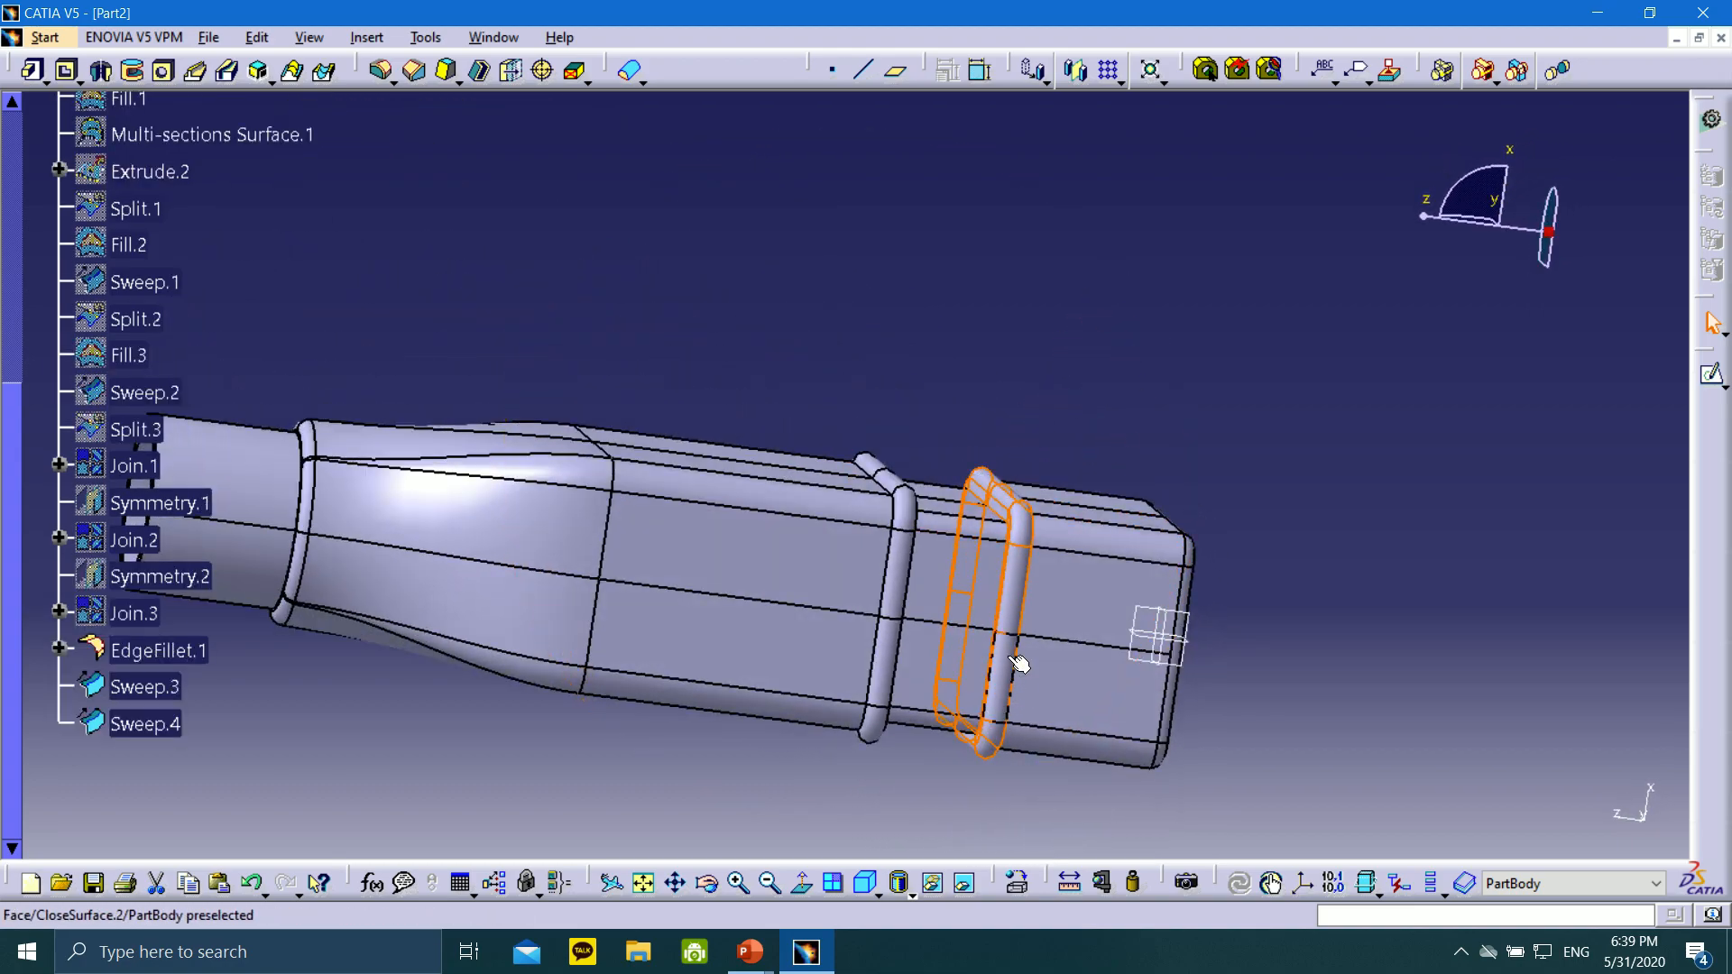
middle_drag(1020, 665, 576, 736)
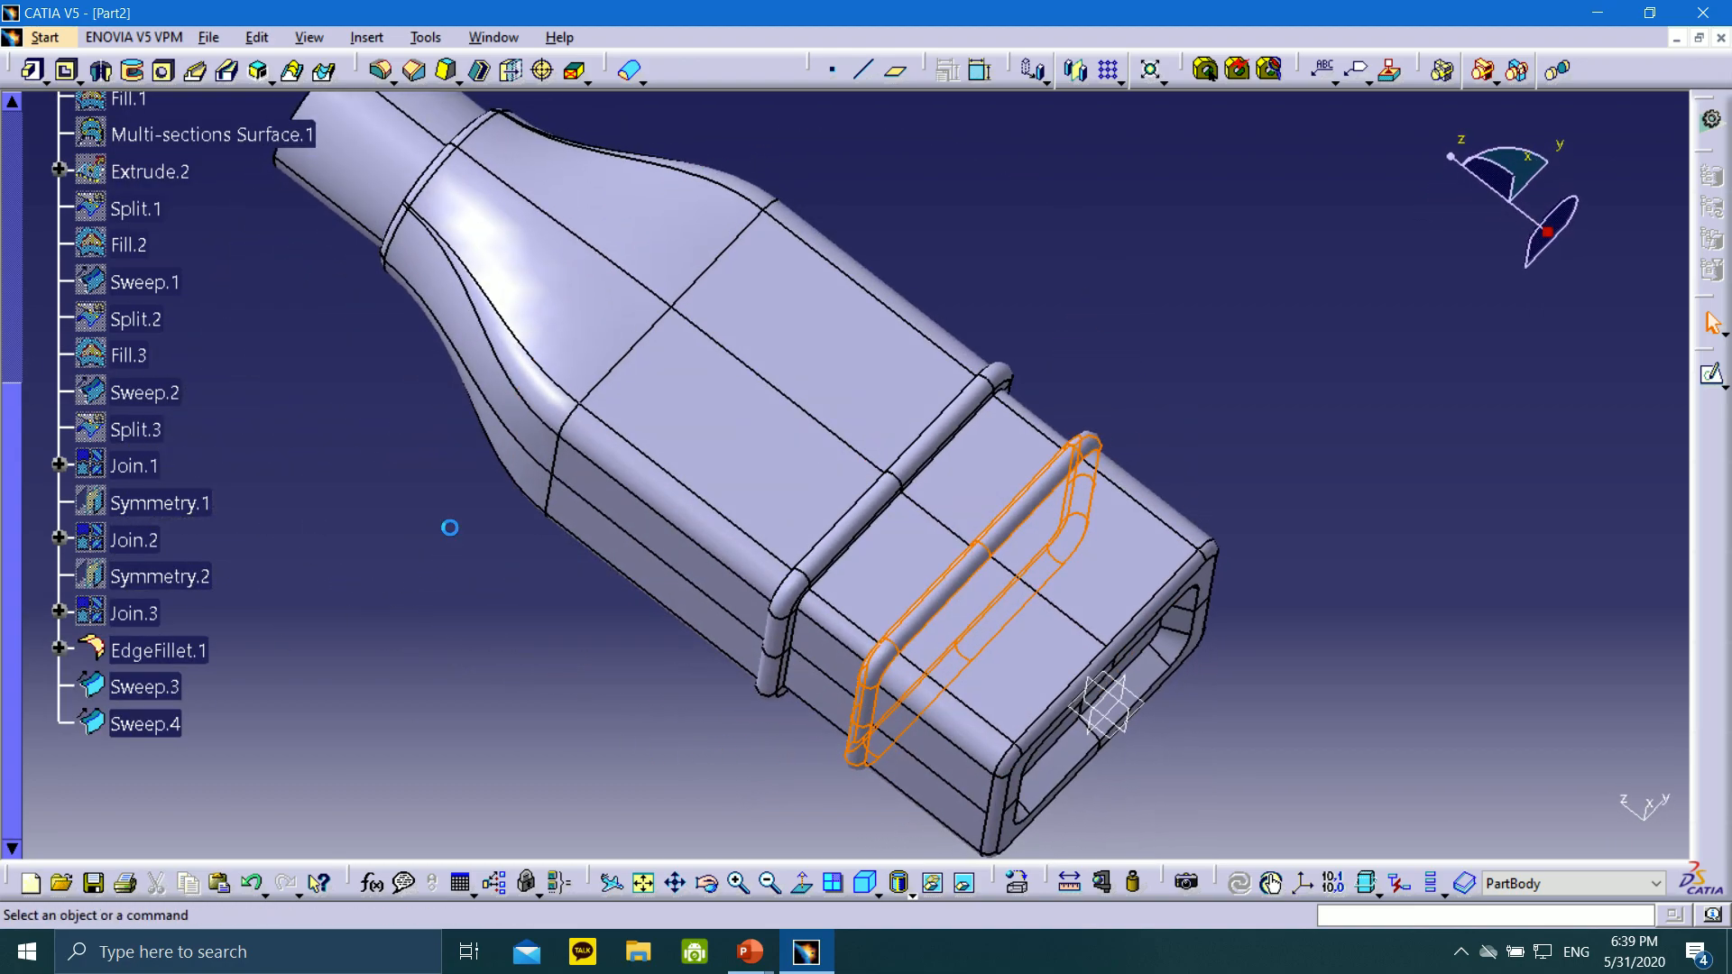
middle_drag(449, 528, 1284, 482)
middle_drag(568, 377, 1538, 726)
middle_drag(527, 186, 1248, 538)
Expand the SKETCHES geometrical set and hide Sketch.9
scroll(118, 359, up, 4)
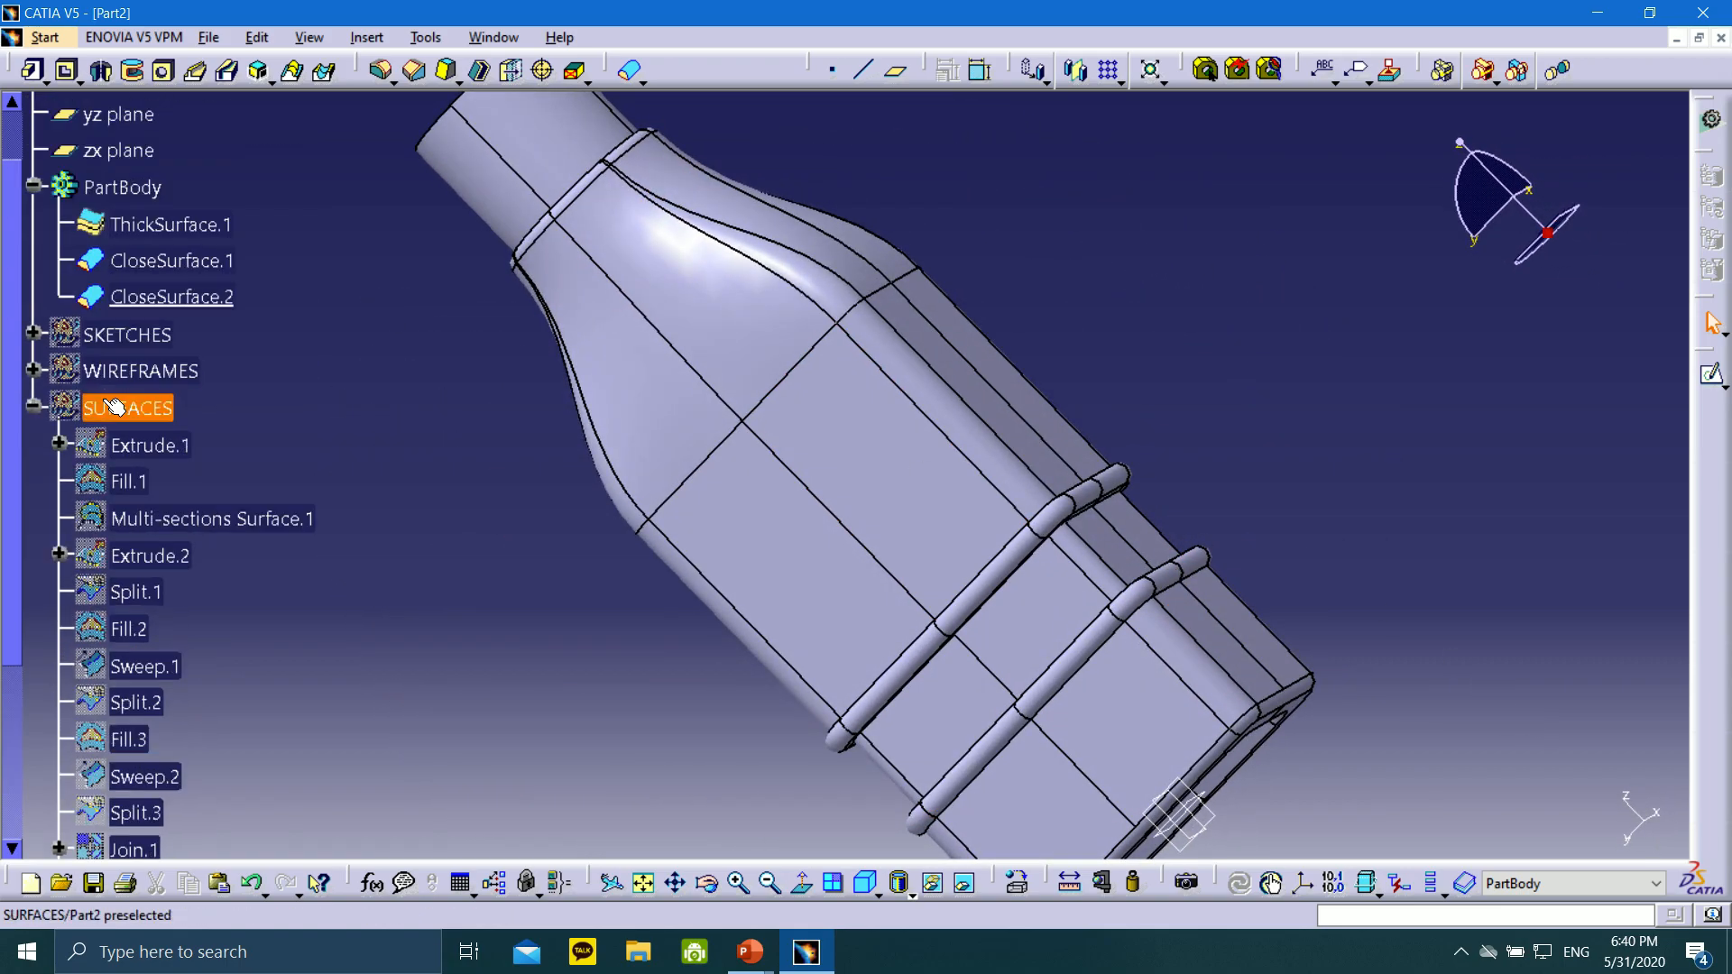
click(31, 334)
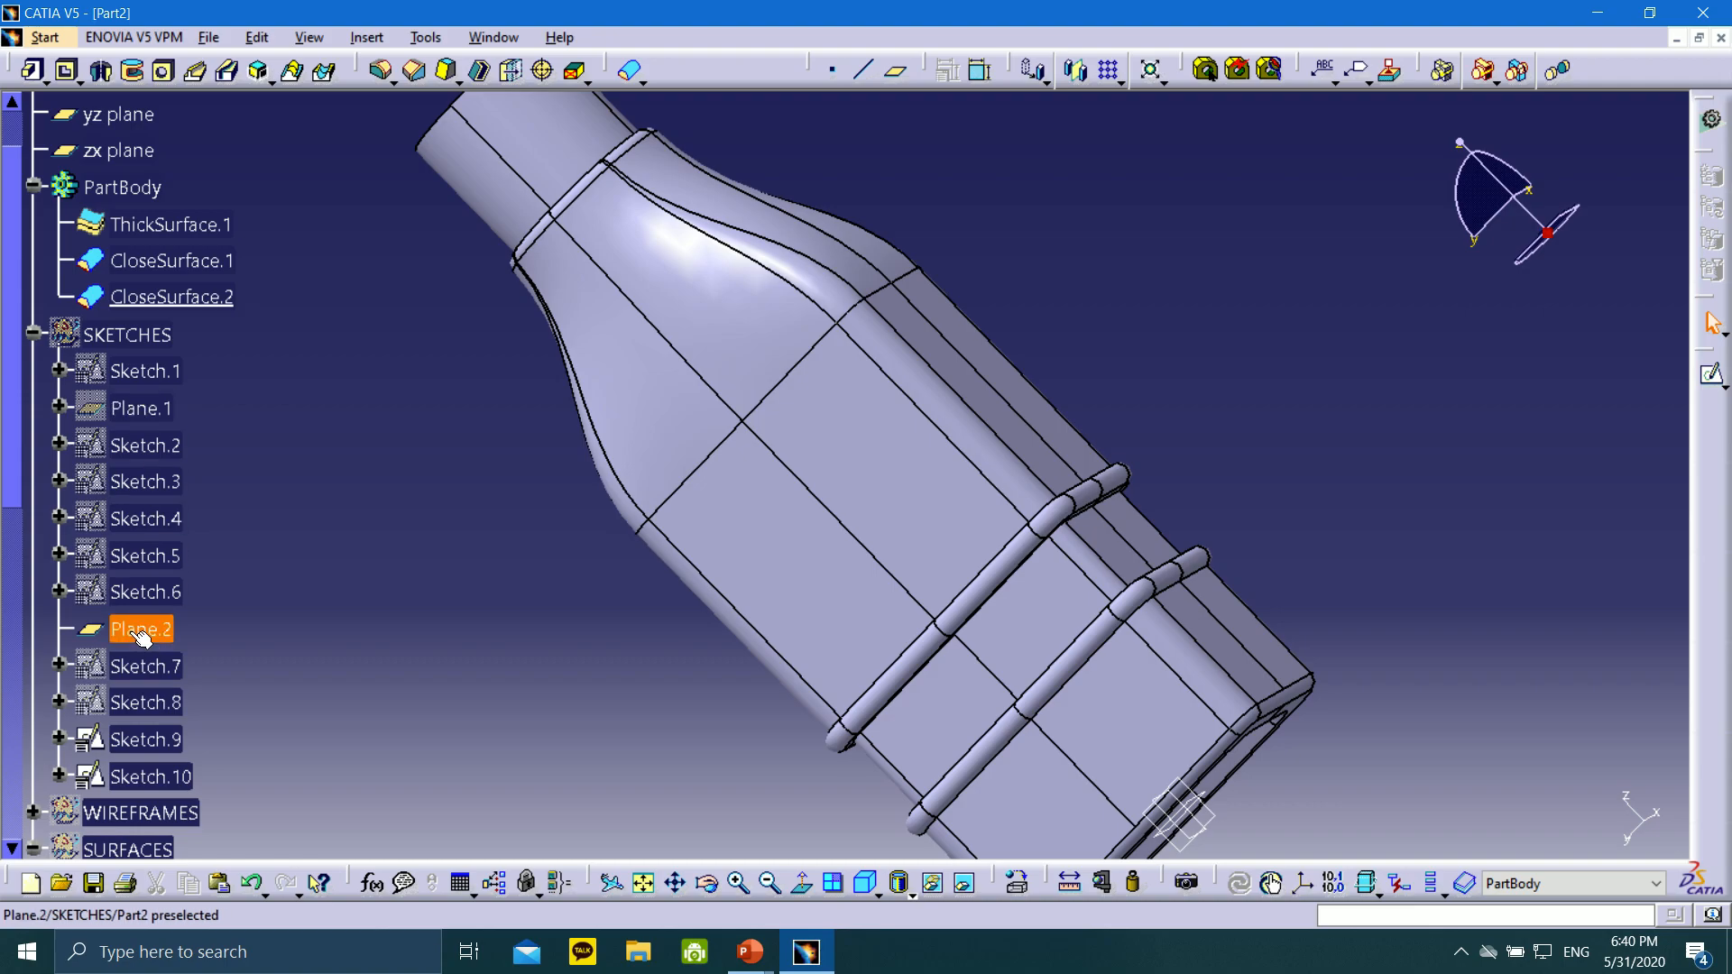
scroll(144, 635, down, 2)
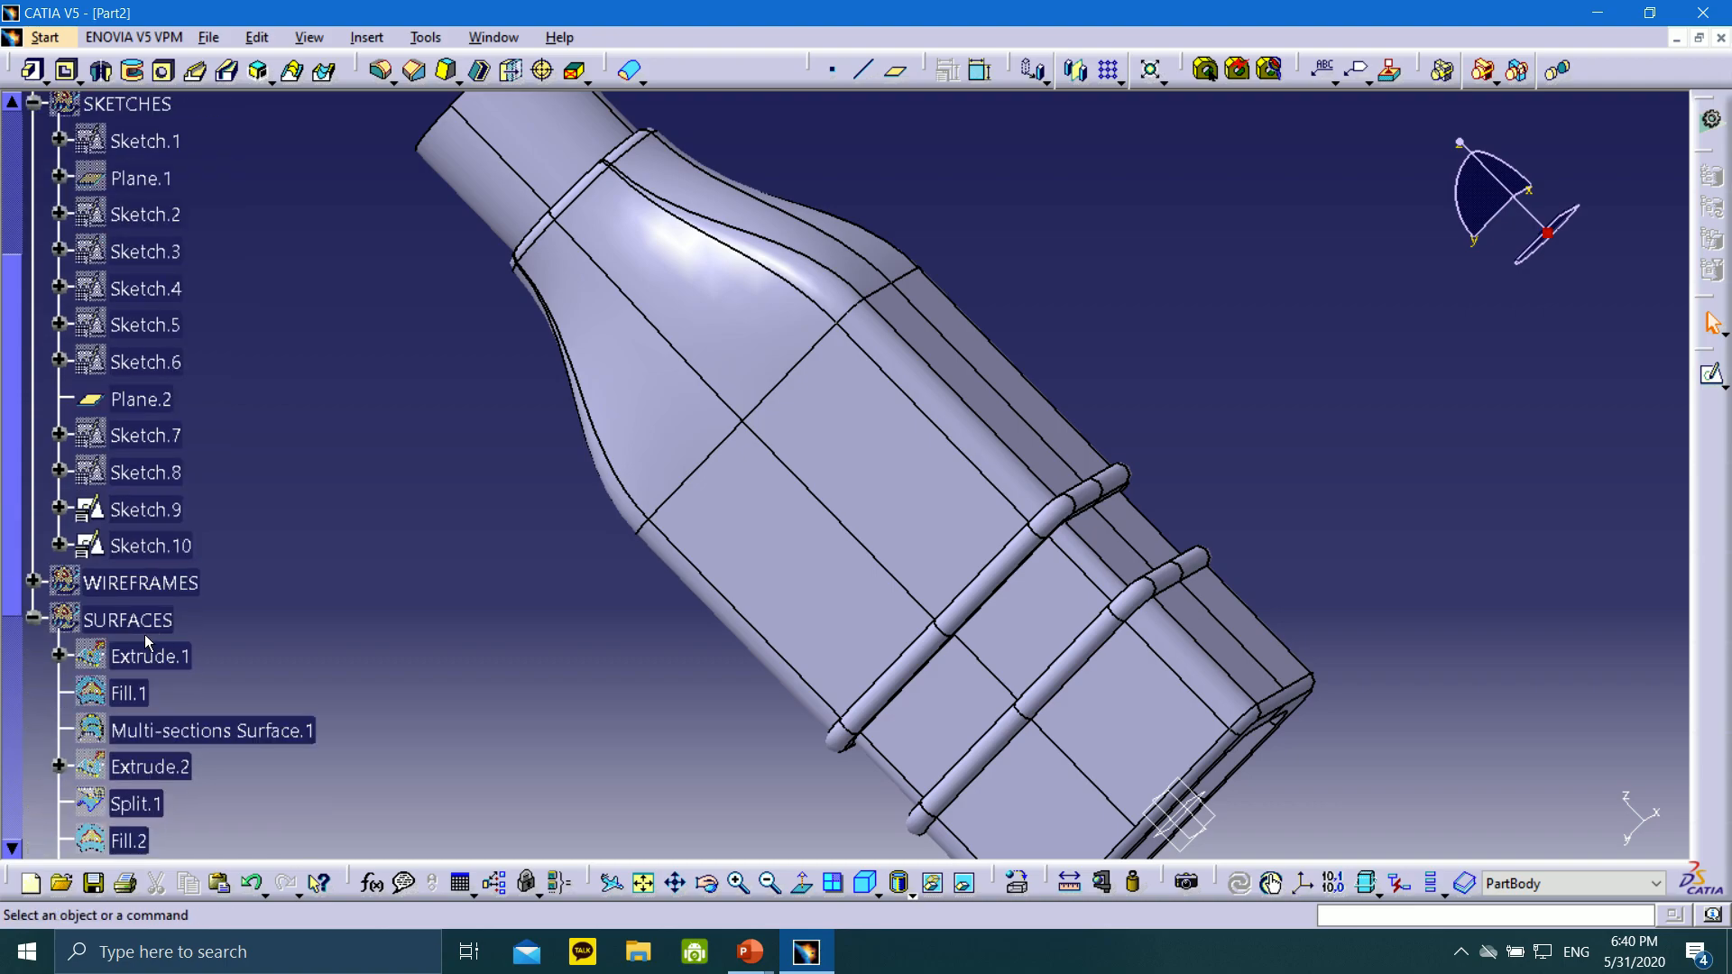
right_click(162, 514)
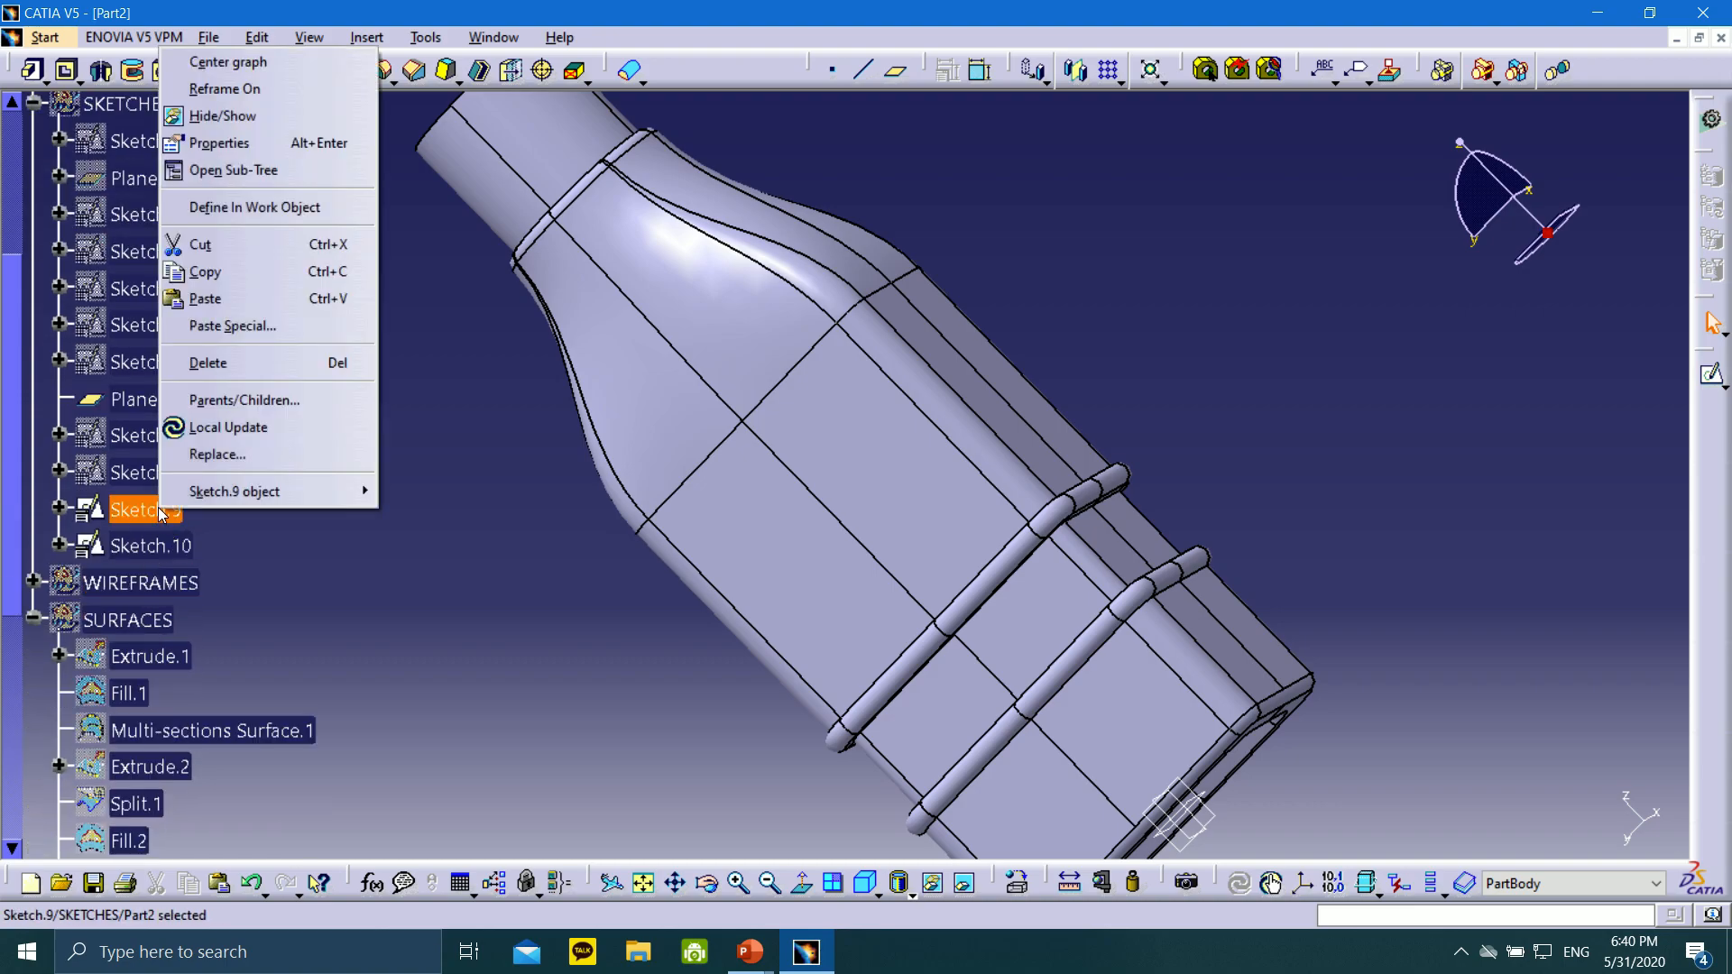
click(223, 117)
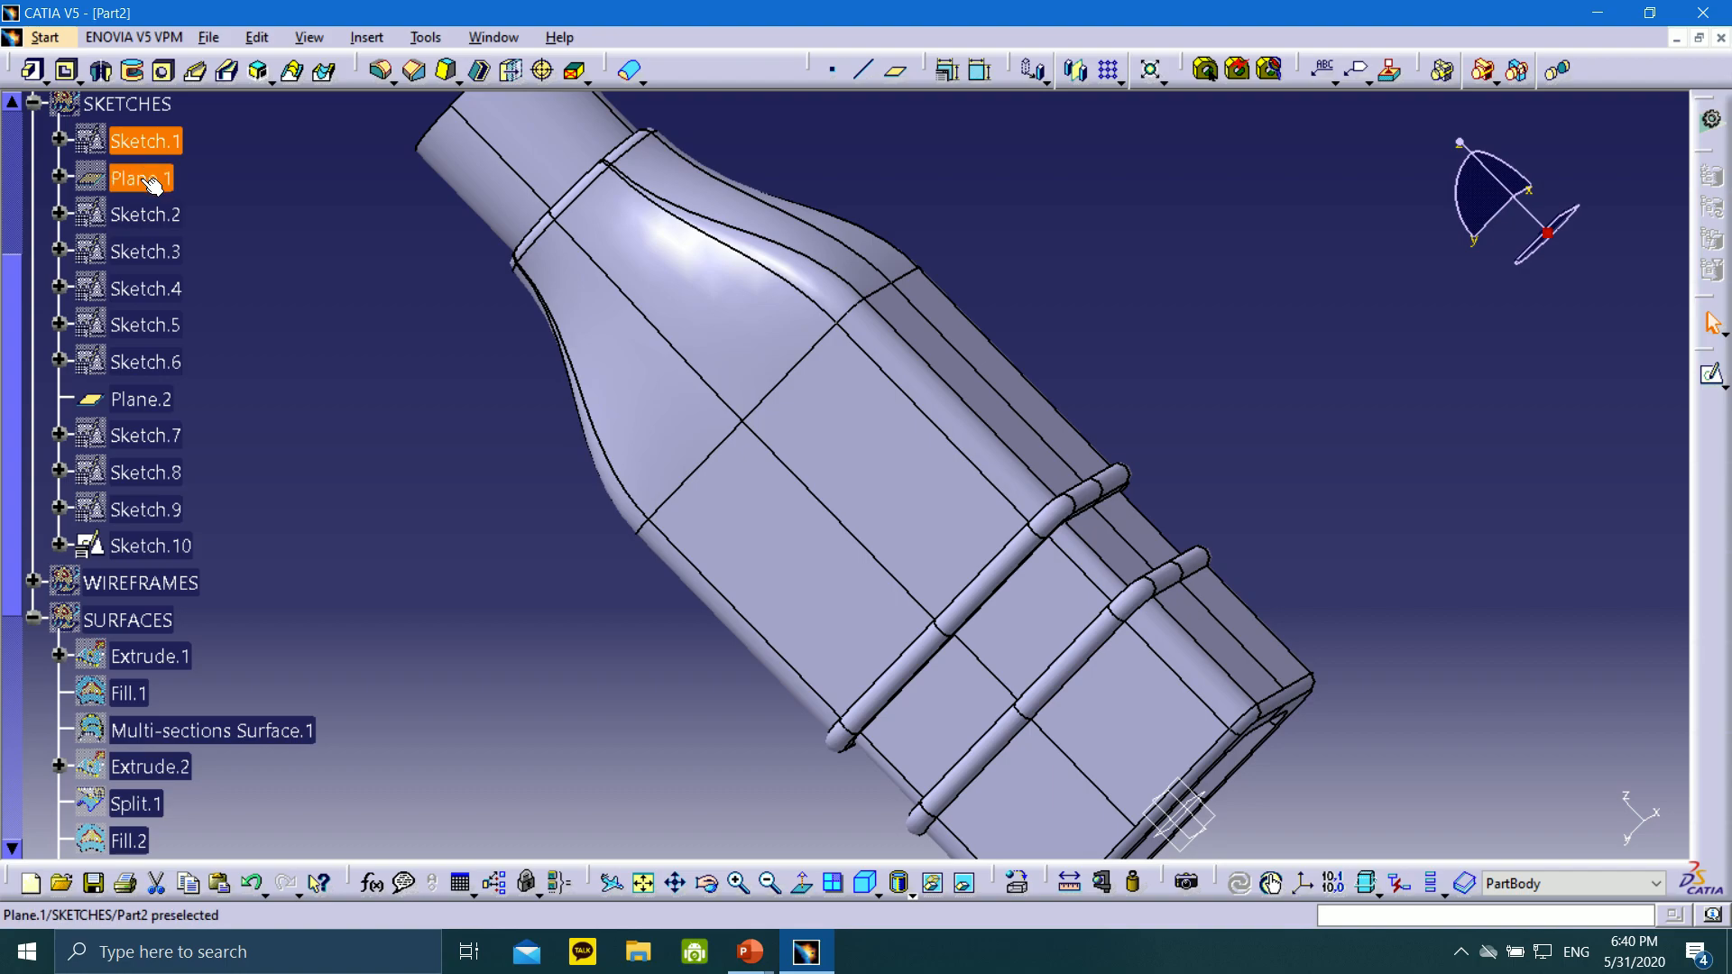
Select Sketch.1 through Sketch.9 together with Plane.1 and Plane.2 in the SKETCHES set and toggle them all to shown
ctrl+click(156, 216)
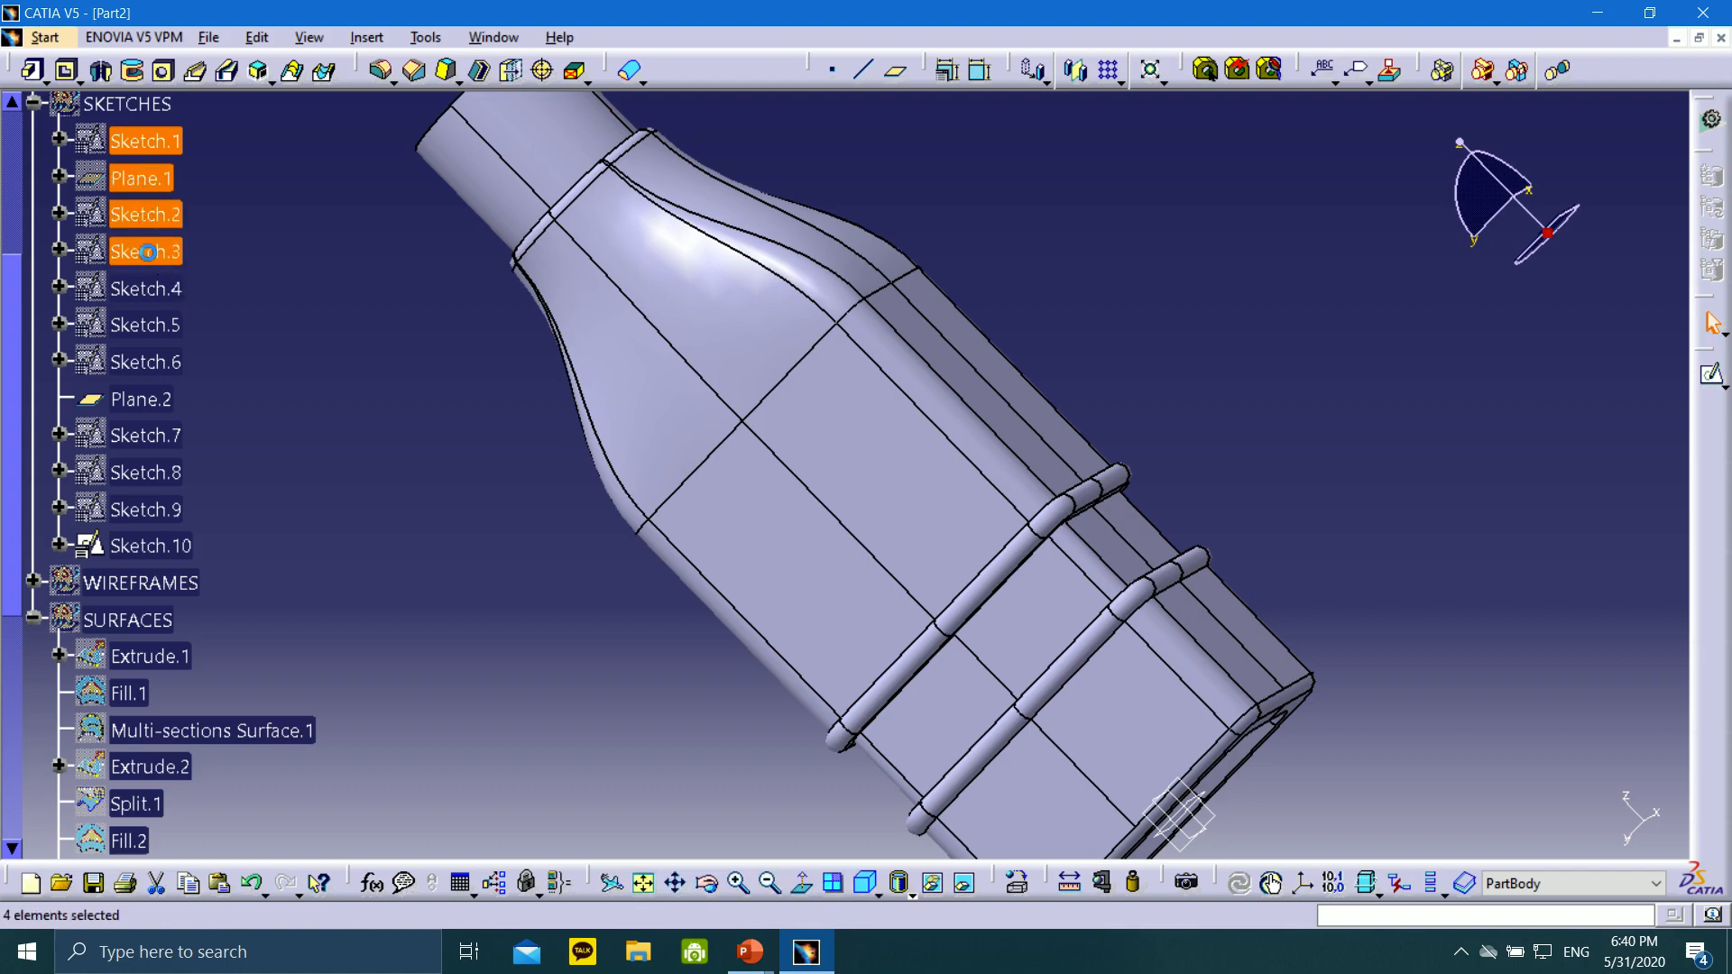
ctrl+click(164, 292)
ctrl+click(153, 438)
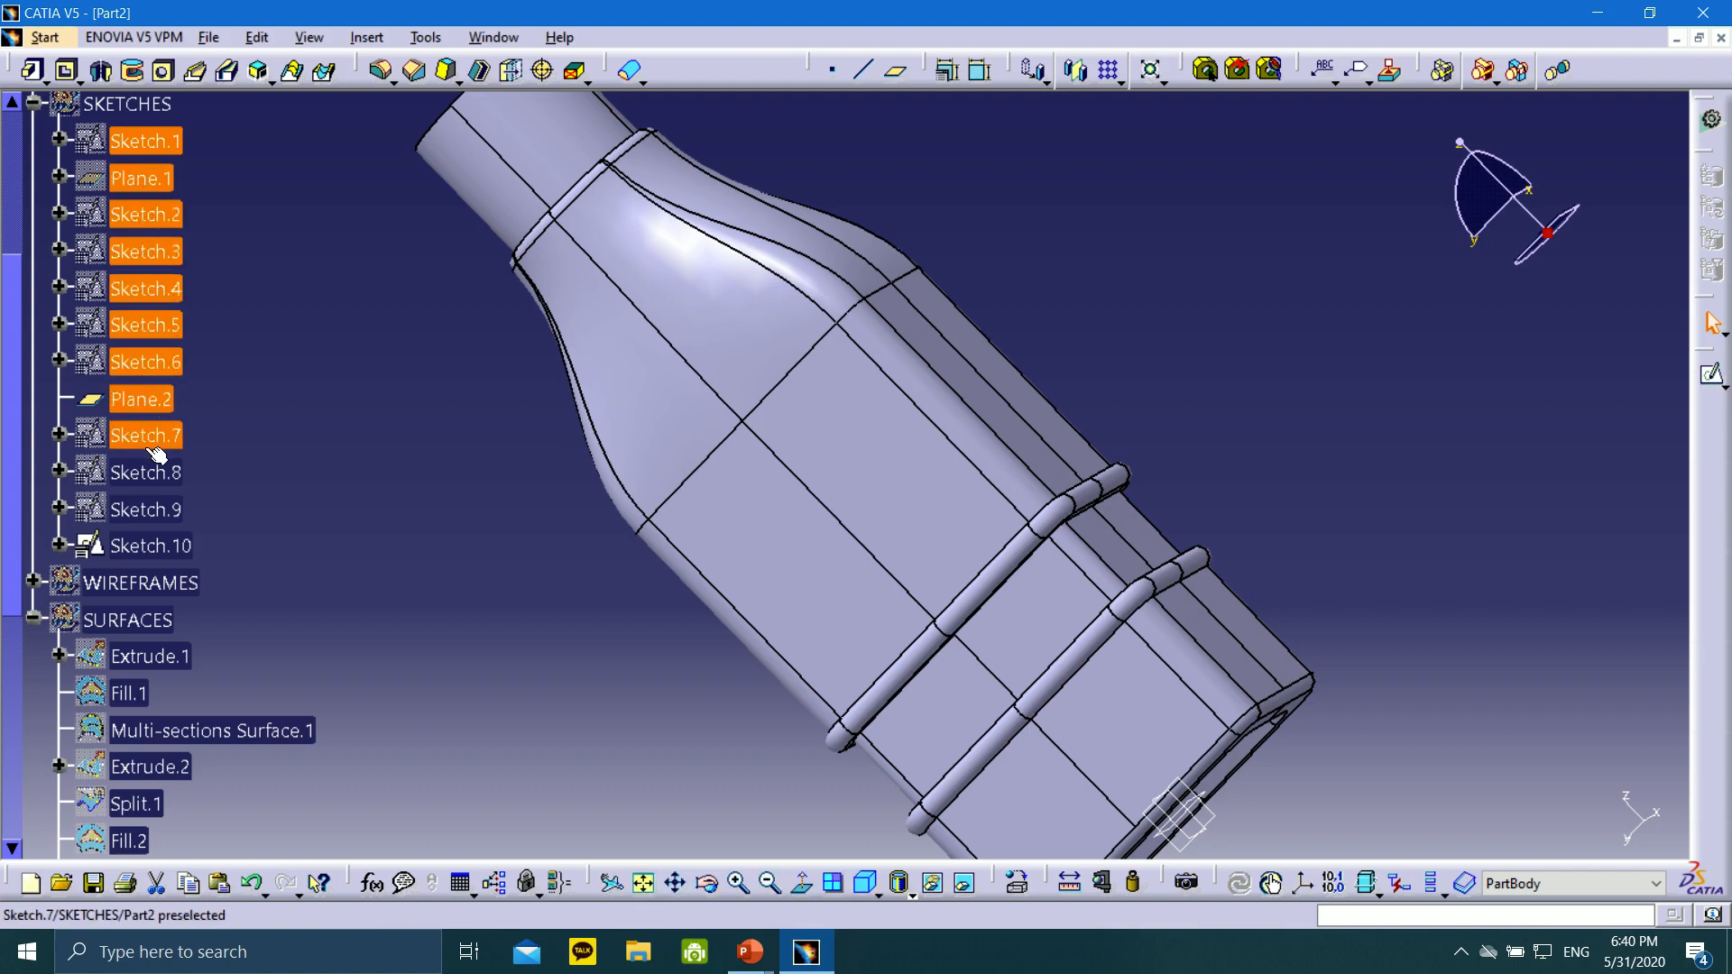
right_click(160, 505)
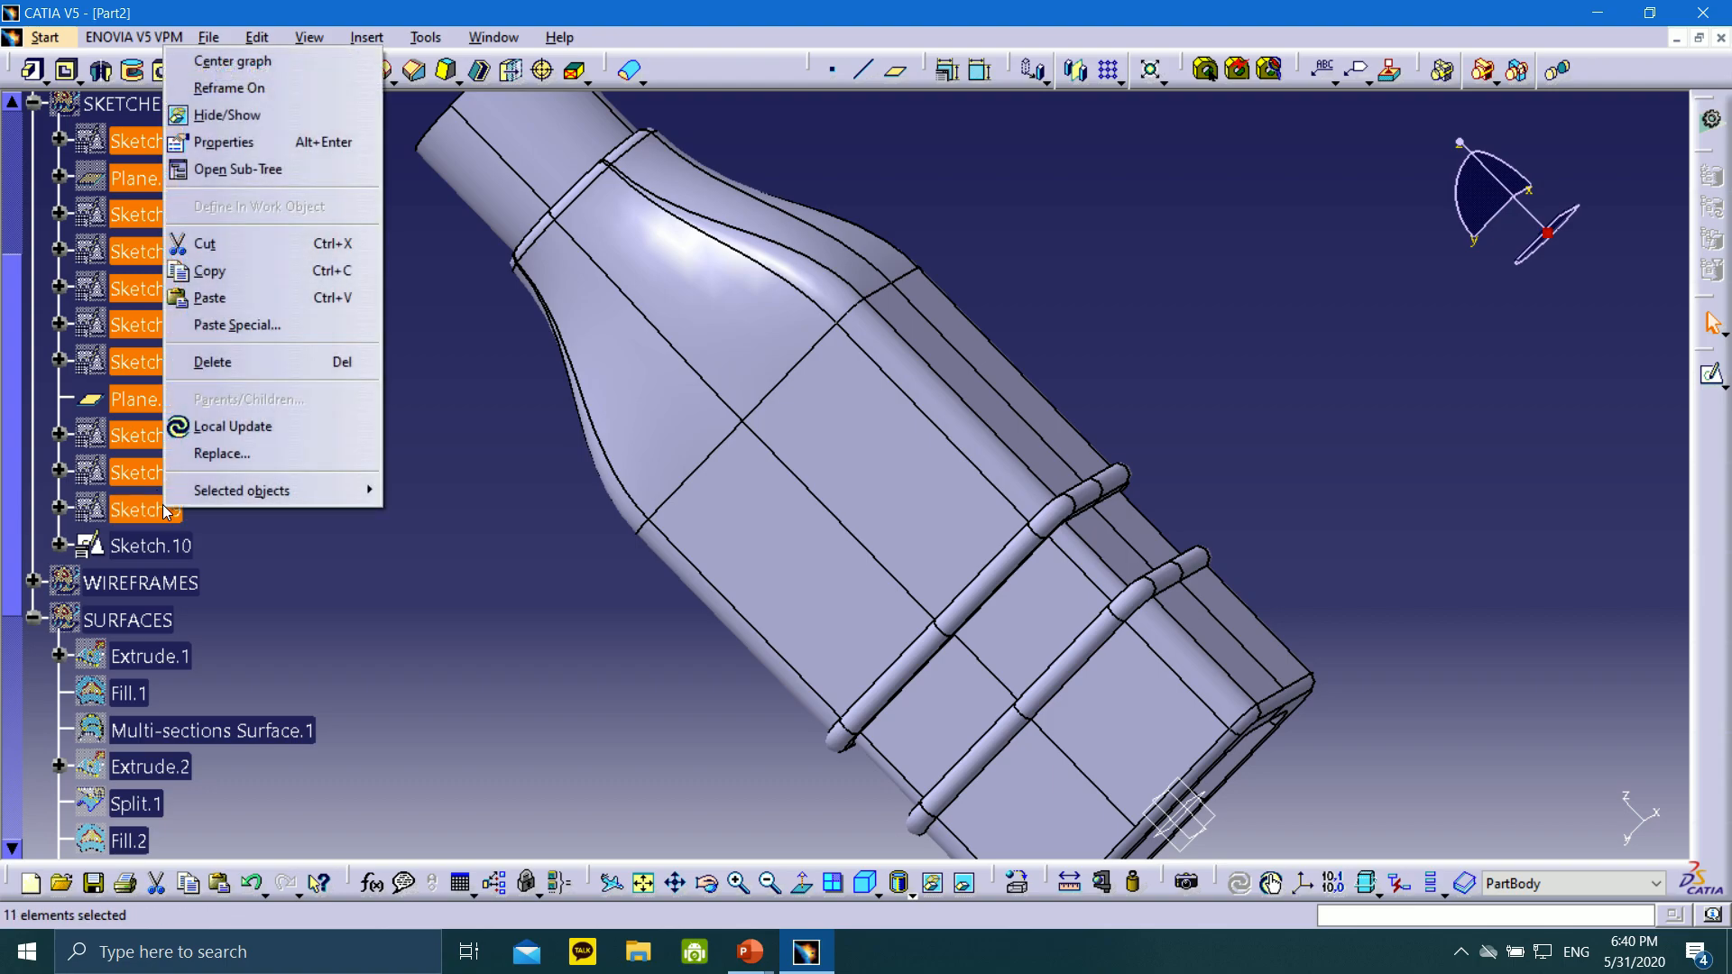
click(239, 116)
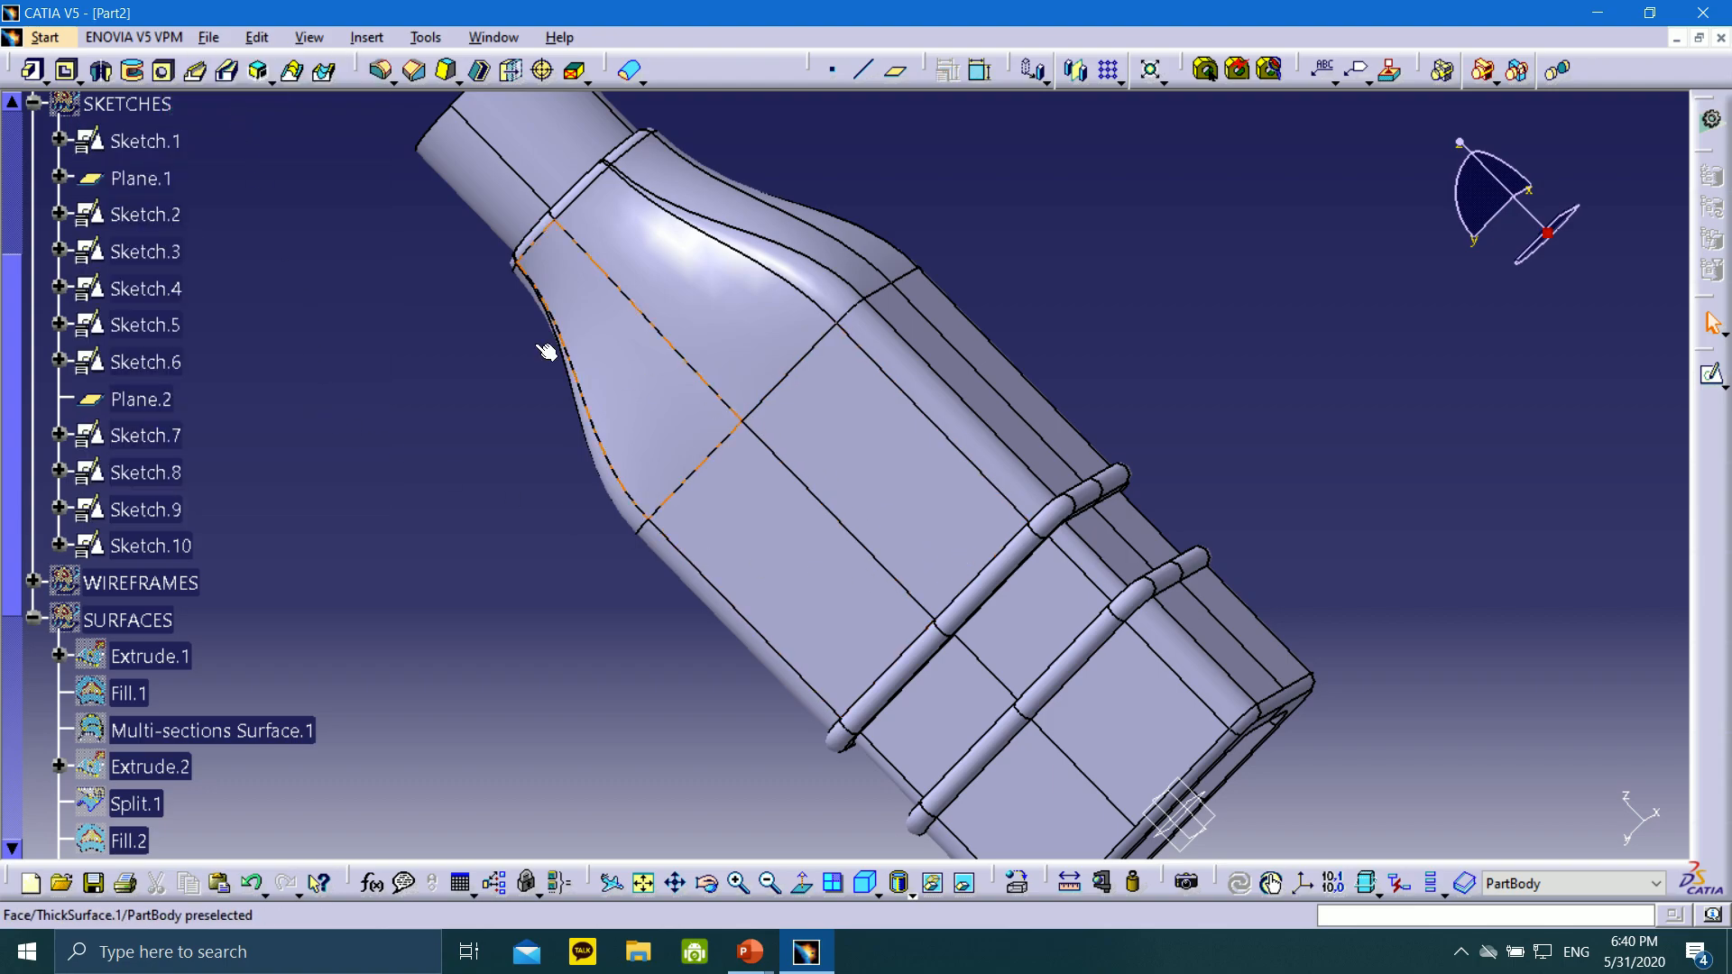
Show the SKETCHES geometrical set to check it against the bottle, and hide the whole set again
scroll(126, 271, up, 2)
click(127, 179)
right_click(127, 179)
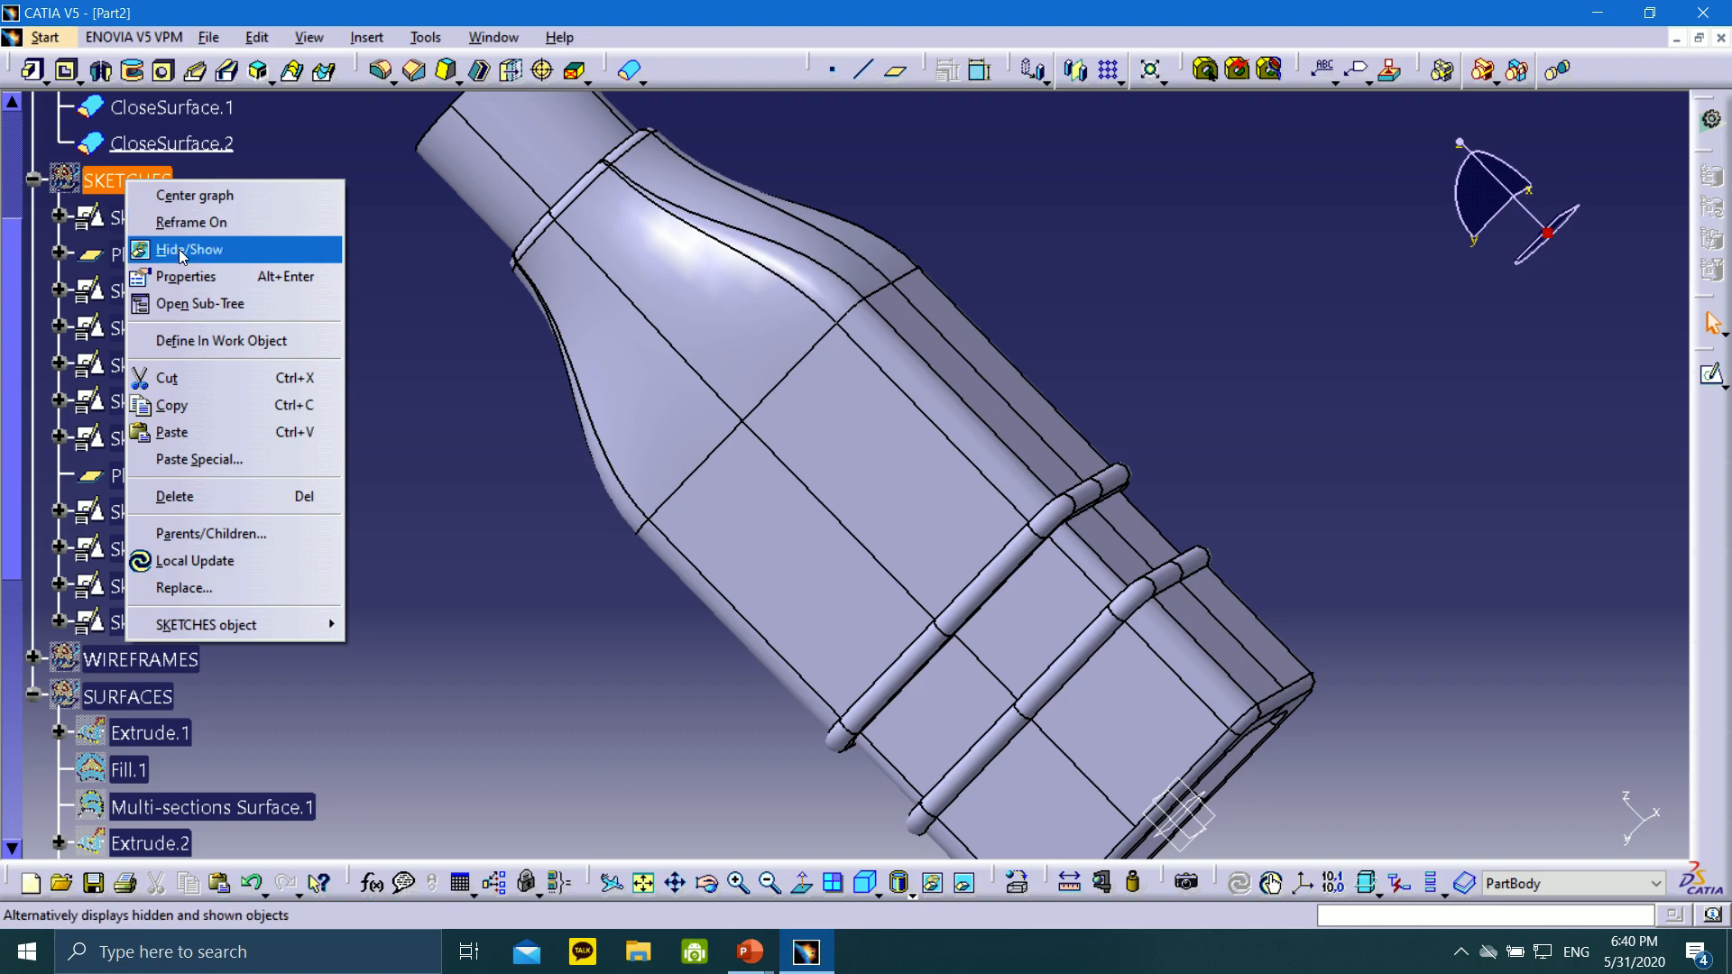
click(182, 254)
middle_drag(603, 436, 1073, 360)
right_click(122, 182)
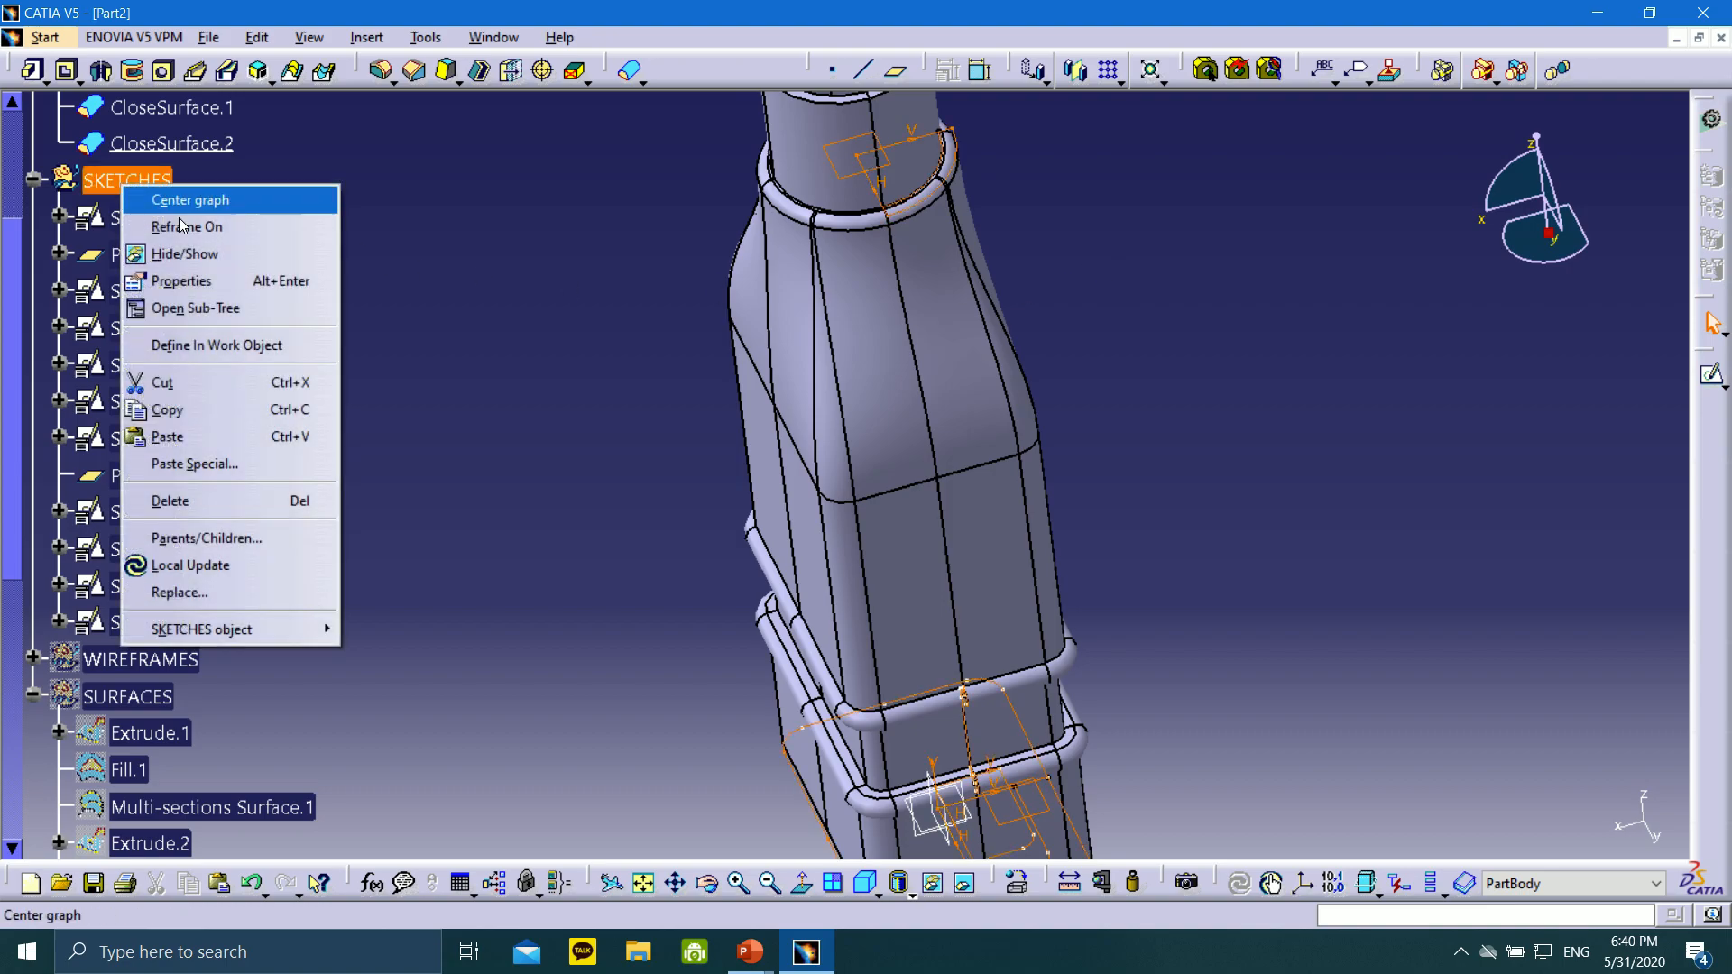
click(181, 254)
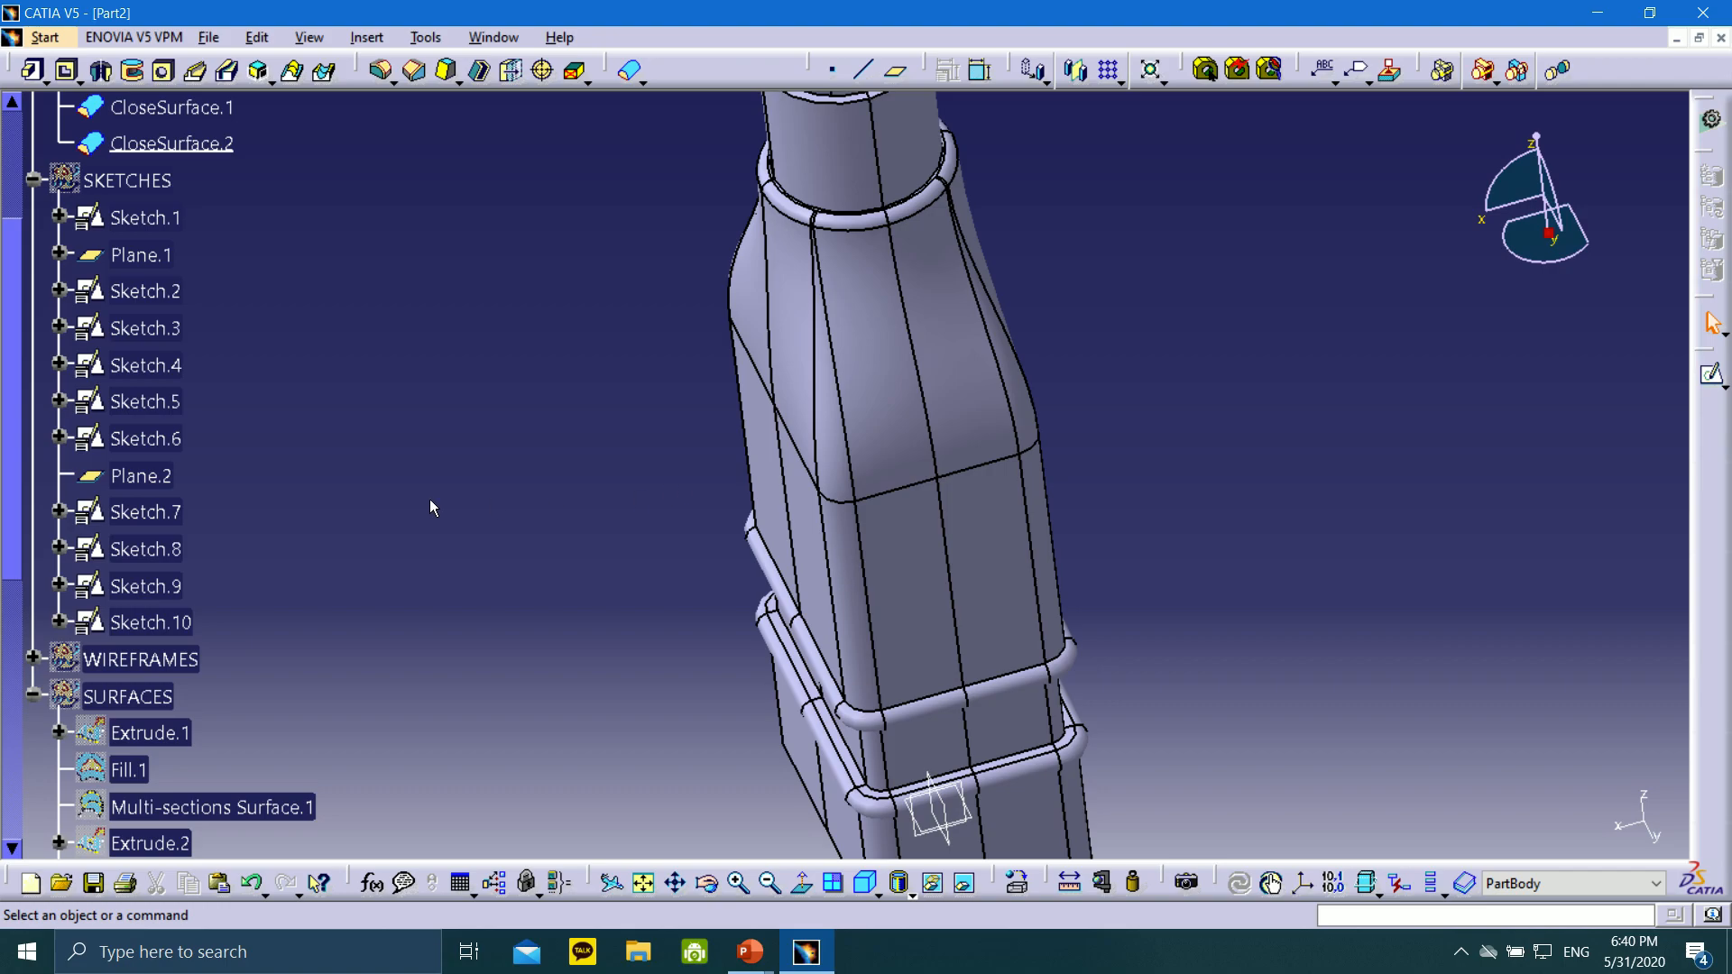
Expand the WIREFRAMES geometrical set, show its curves and points on the bottle, and hide the set again
scroll(62, 469, down, 2)
click(32, 430)
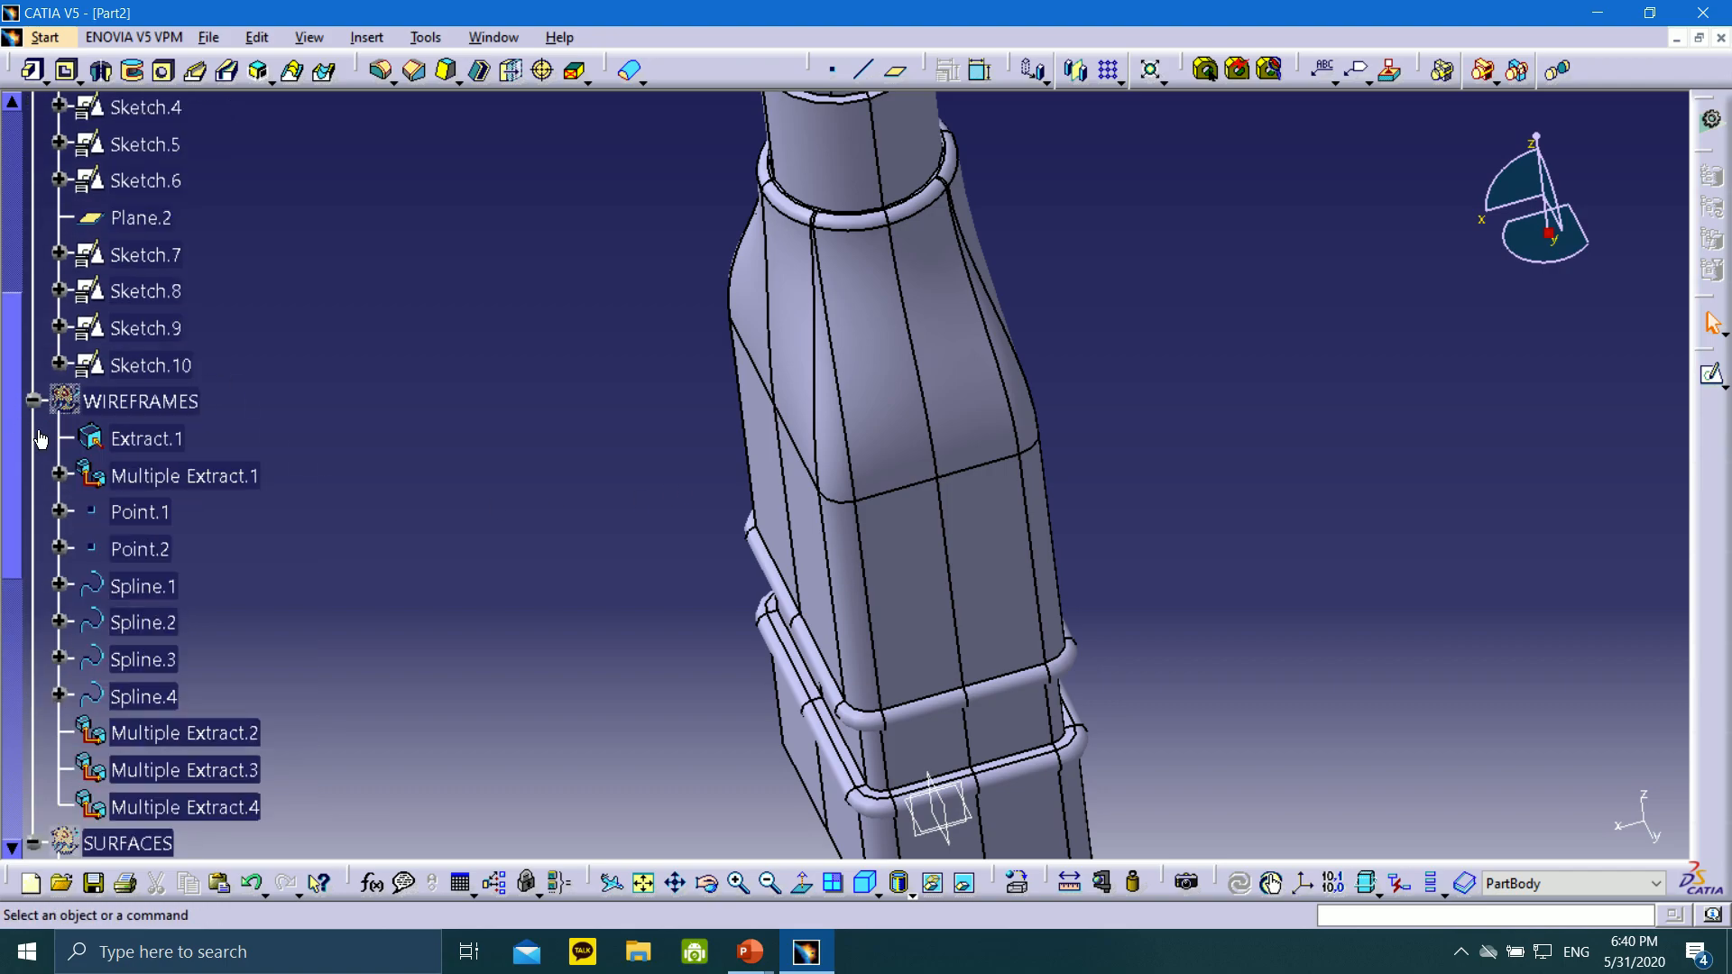
right_click(131, 414)
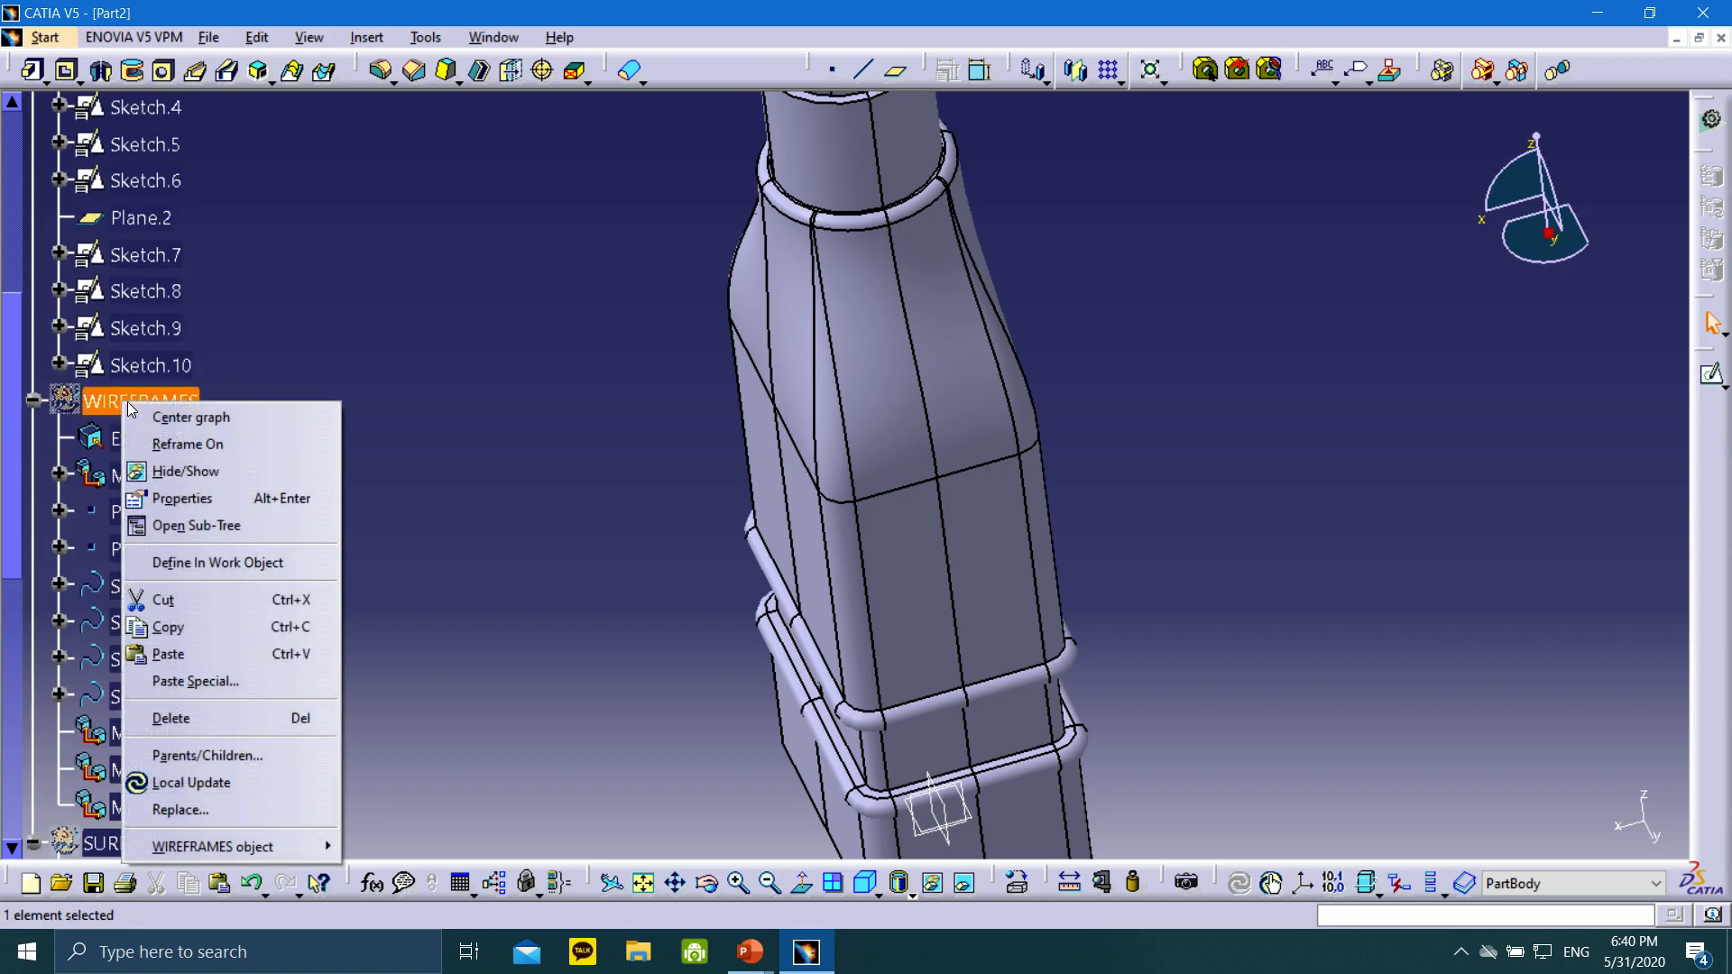
click(179, 471)
right_click(160, 403)
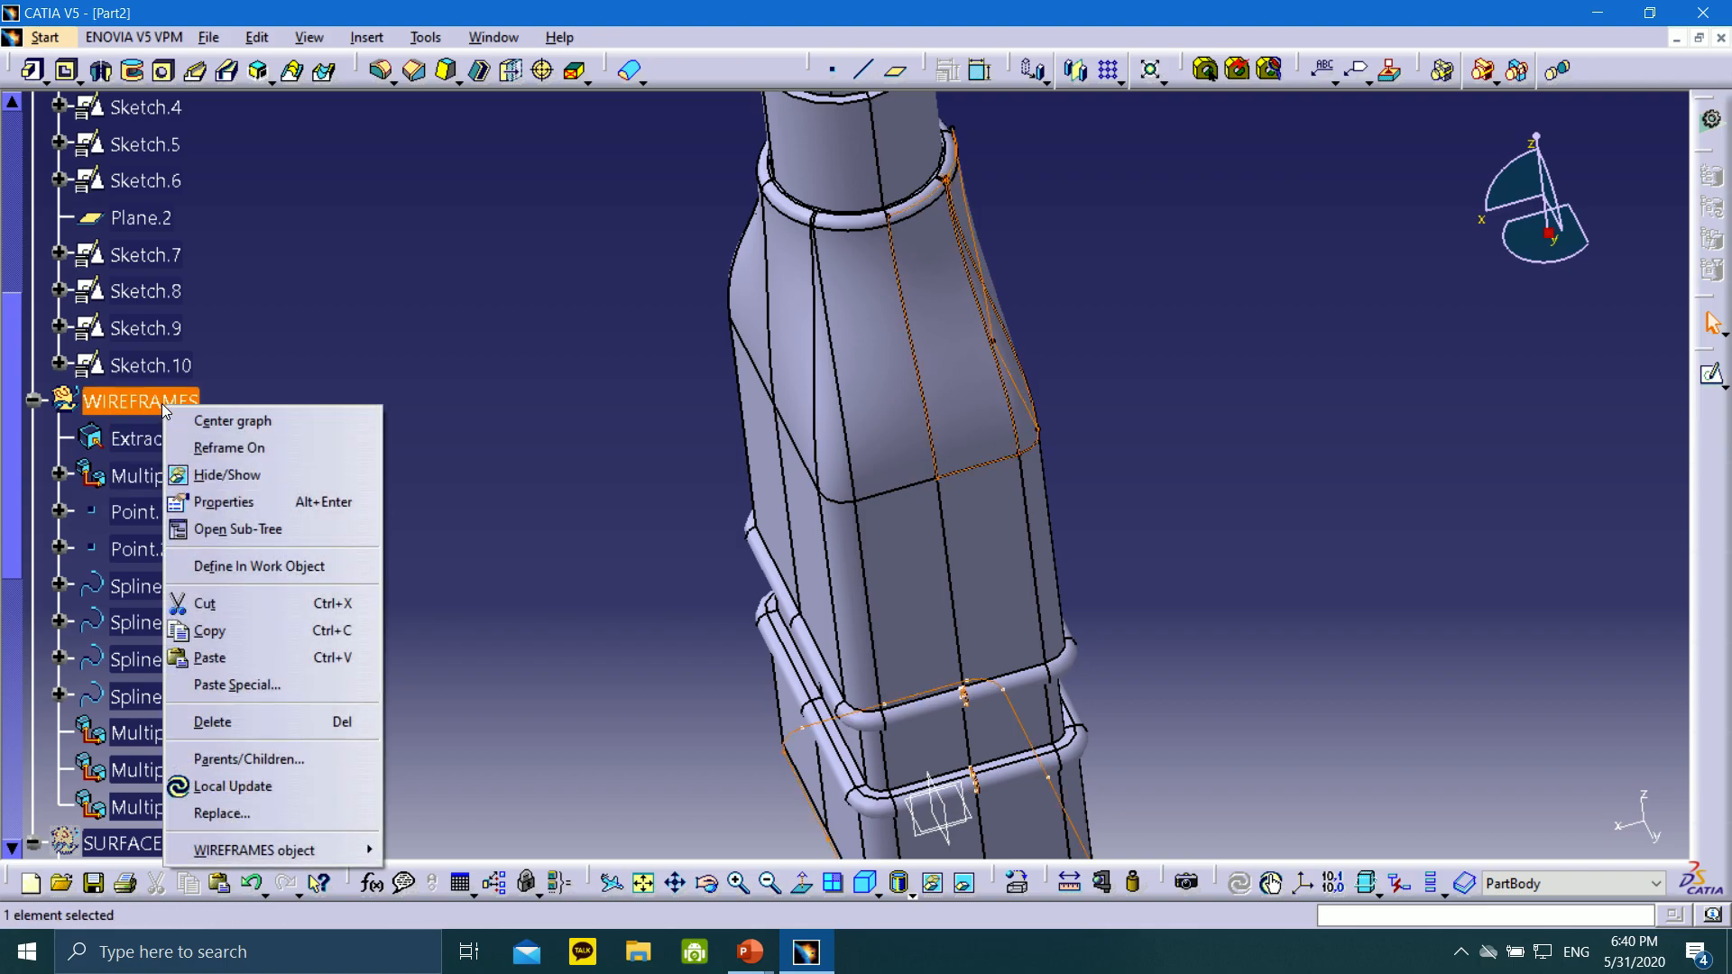
click(230, 469)
Show the SURFACES geometrical set over the solid bottle and hide it again
scroll(197, 561, down, 2)
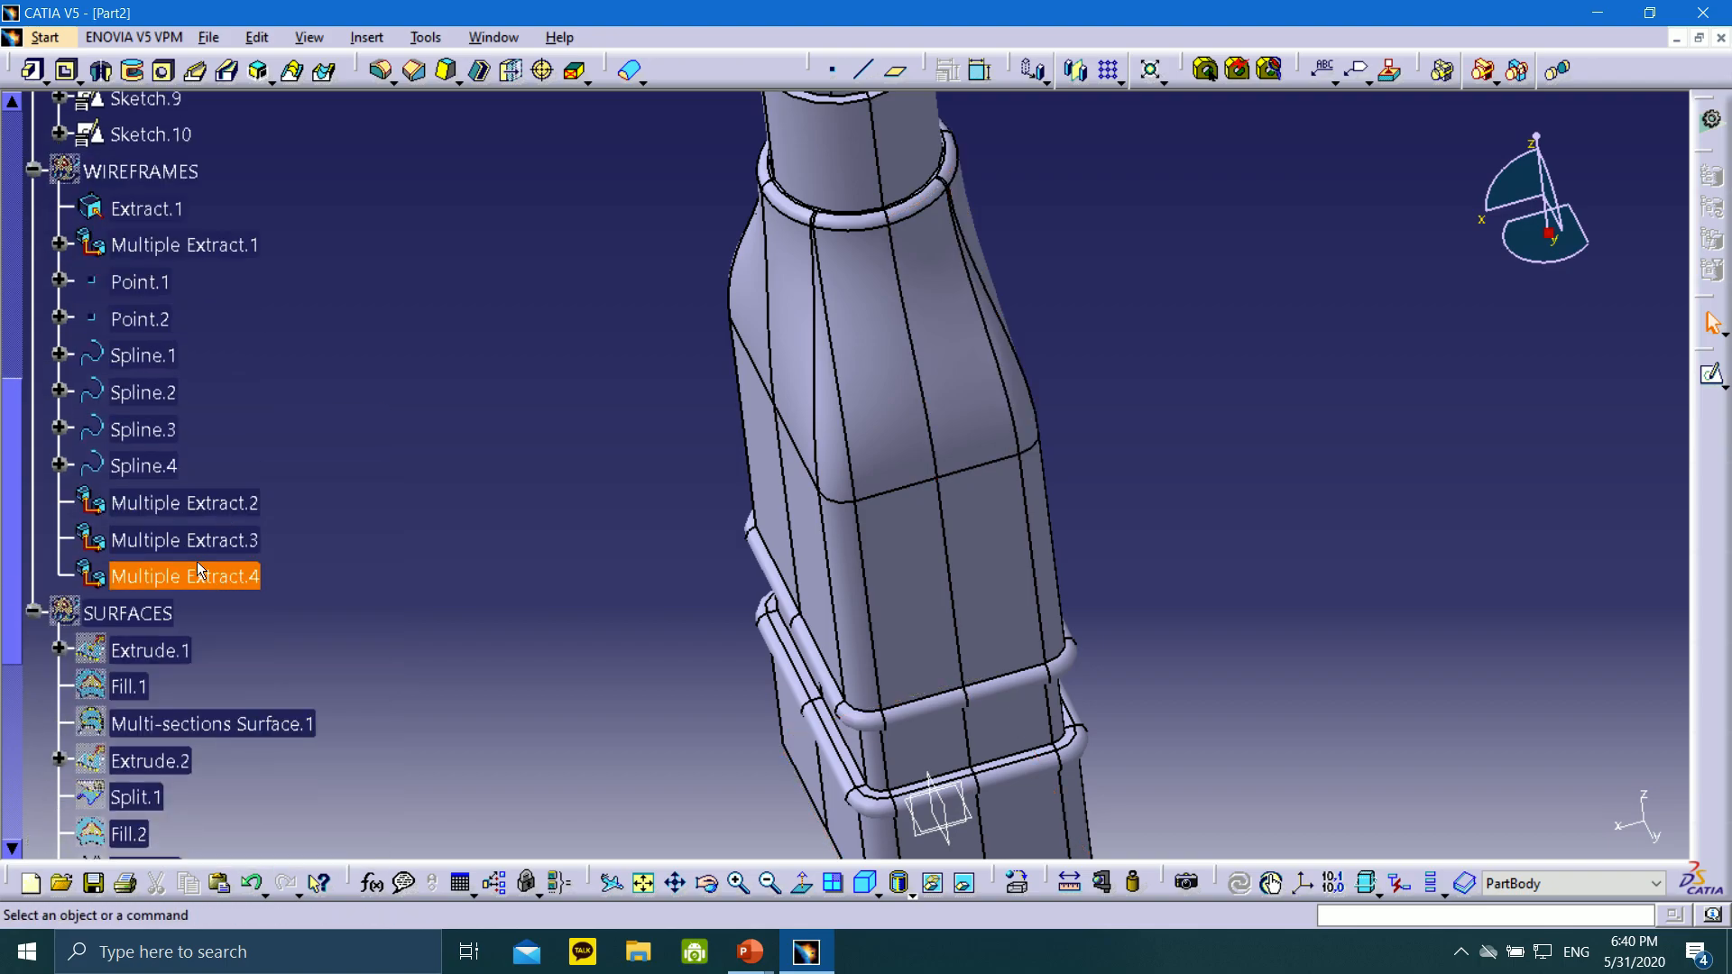
right_click(143, 616)
click(252, 222)
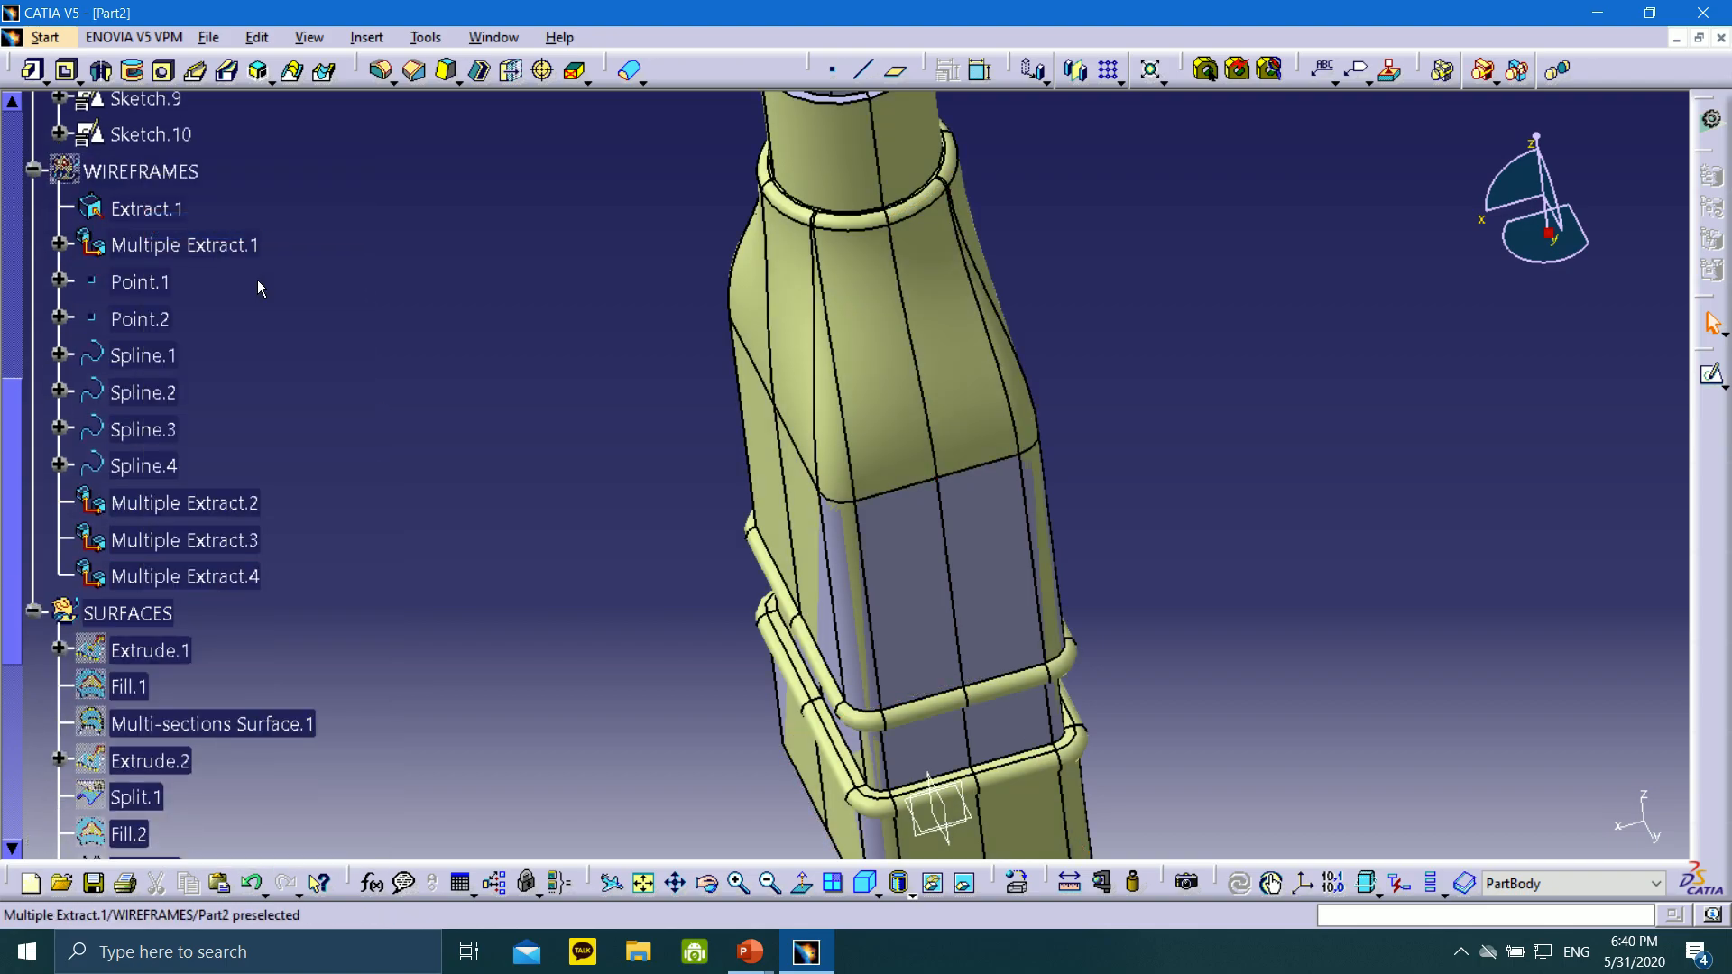
right_click(154, 617)
click(247, 225)
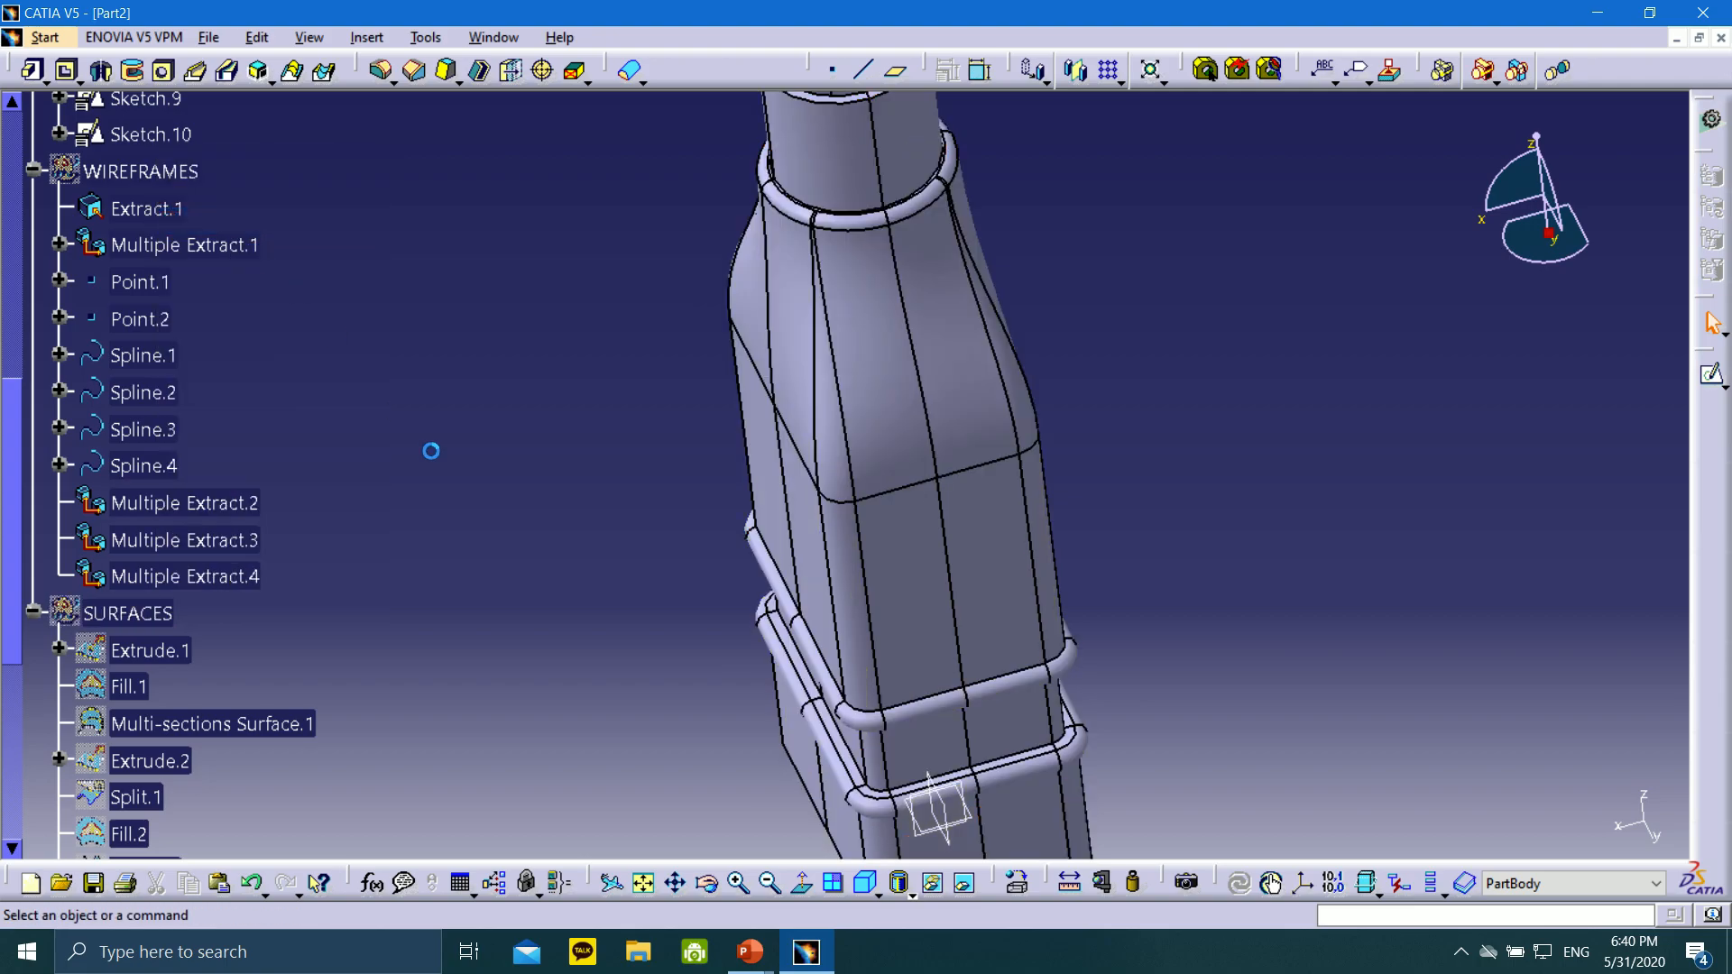
middle_drag(947, 552, 1054, 457)
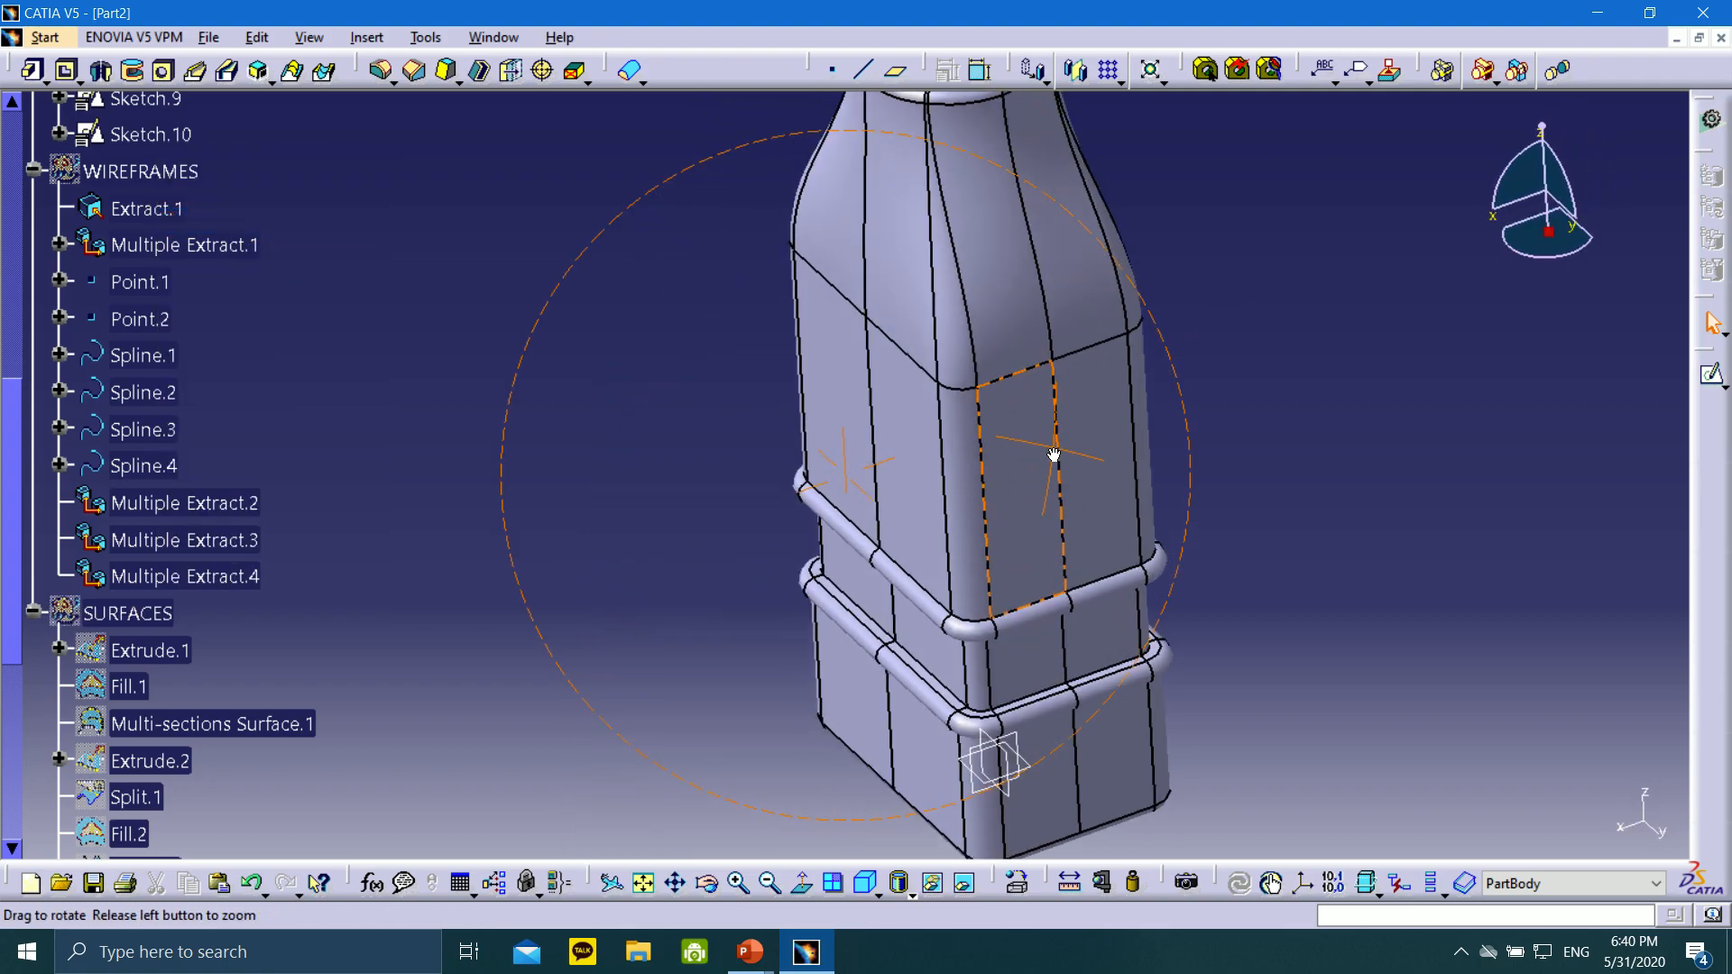
Collapse the SKETCHES, WIREFRAMES and SURFACES geometrical sets in the specification tree
scroll(180, 688, up, 1)
scroll(180, 686, down, 10)
scroll(154, 676, up, 7)
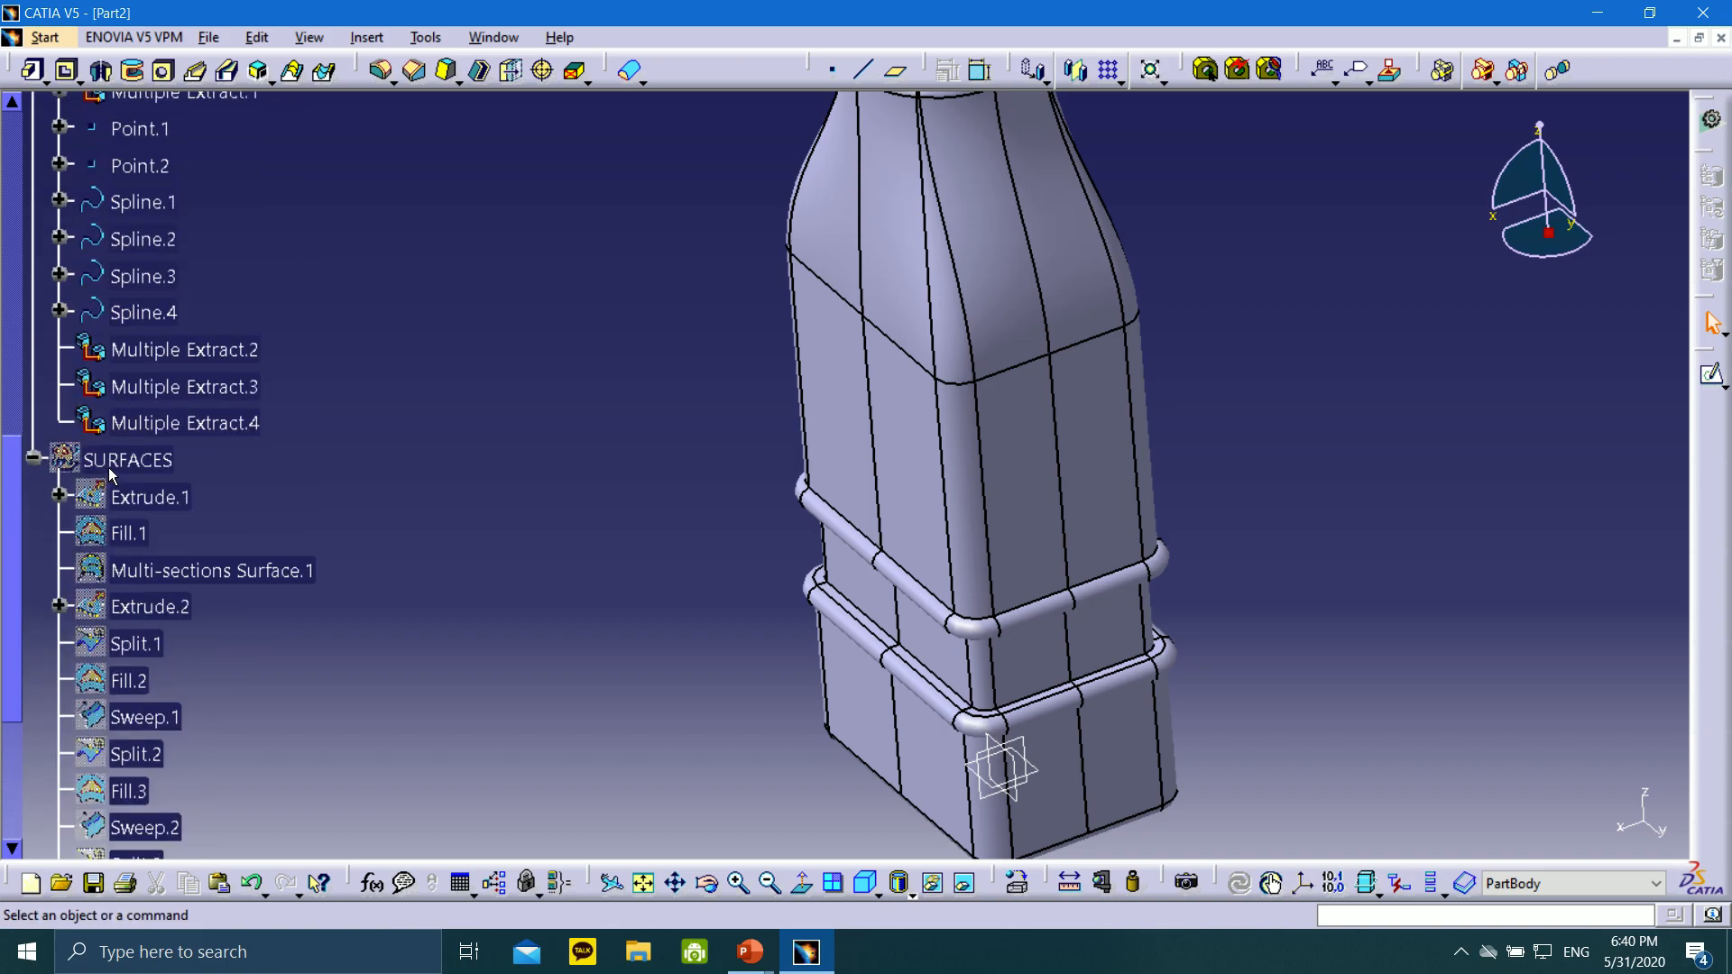
scroll(109, 468, down, 6)
scroll(125, 416, up, 8)
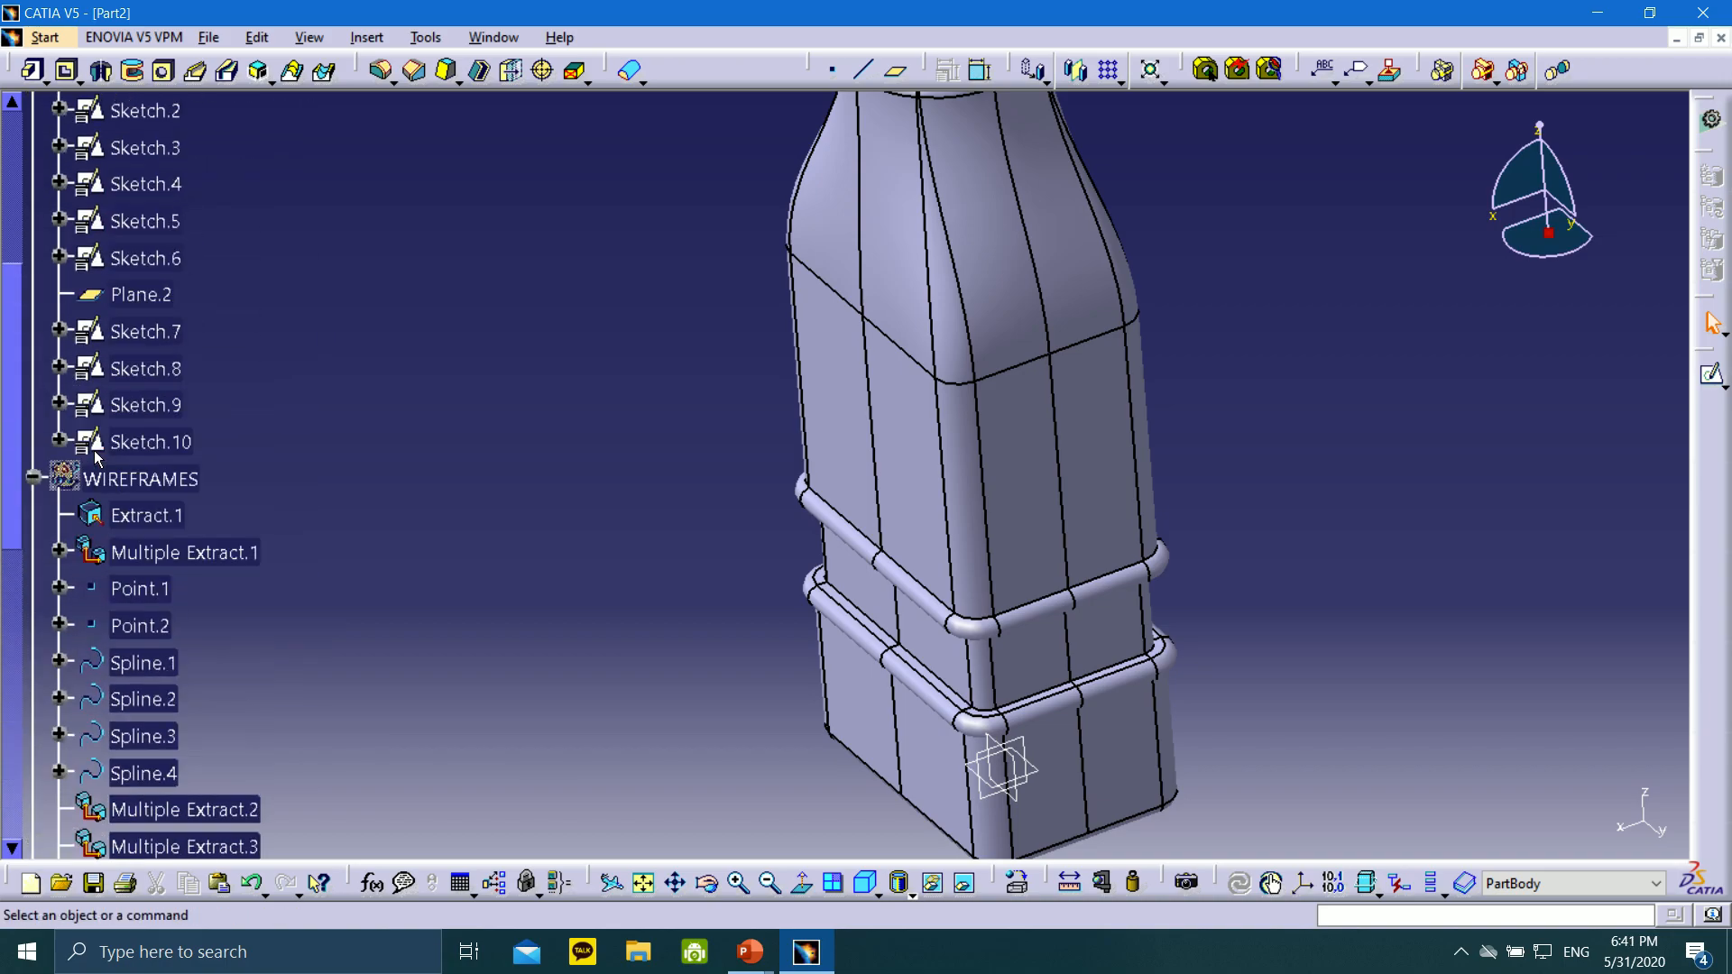
click(34, 383)
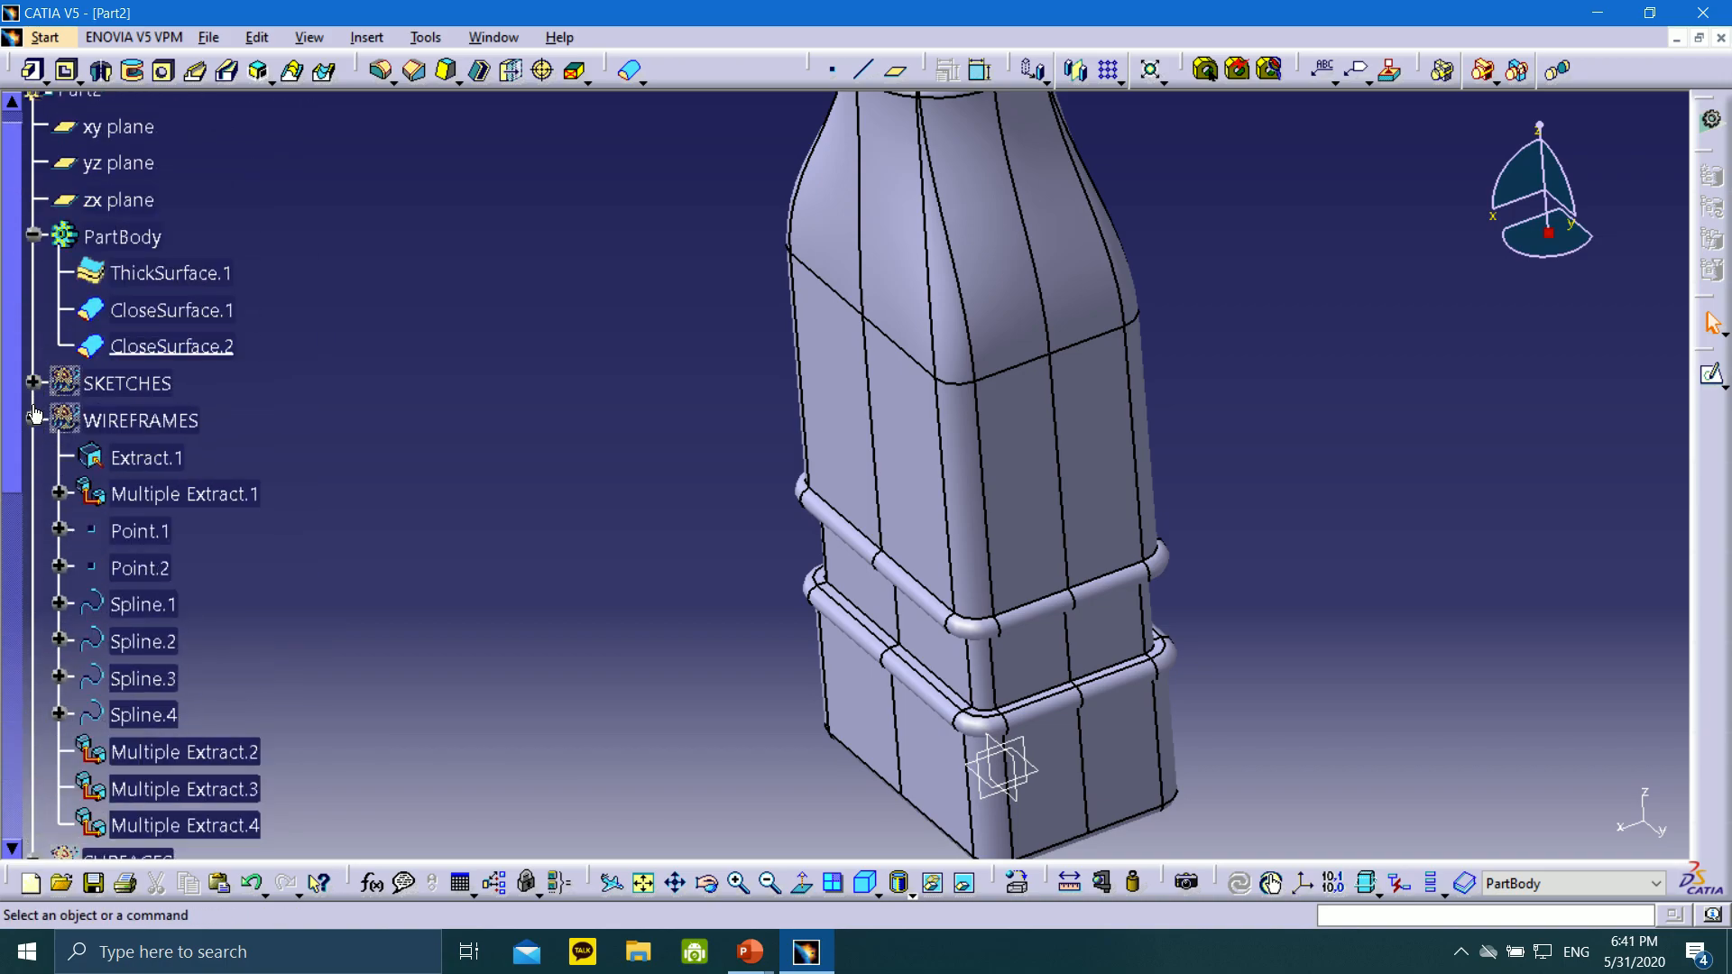
click(34, 420)
click(34, 457)
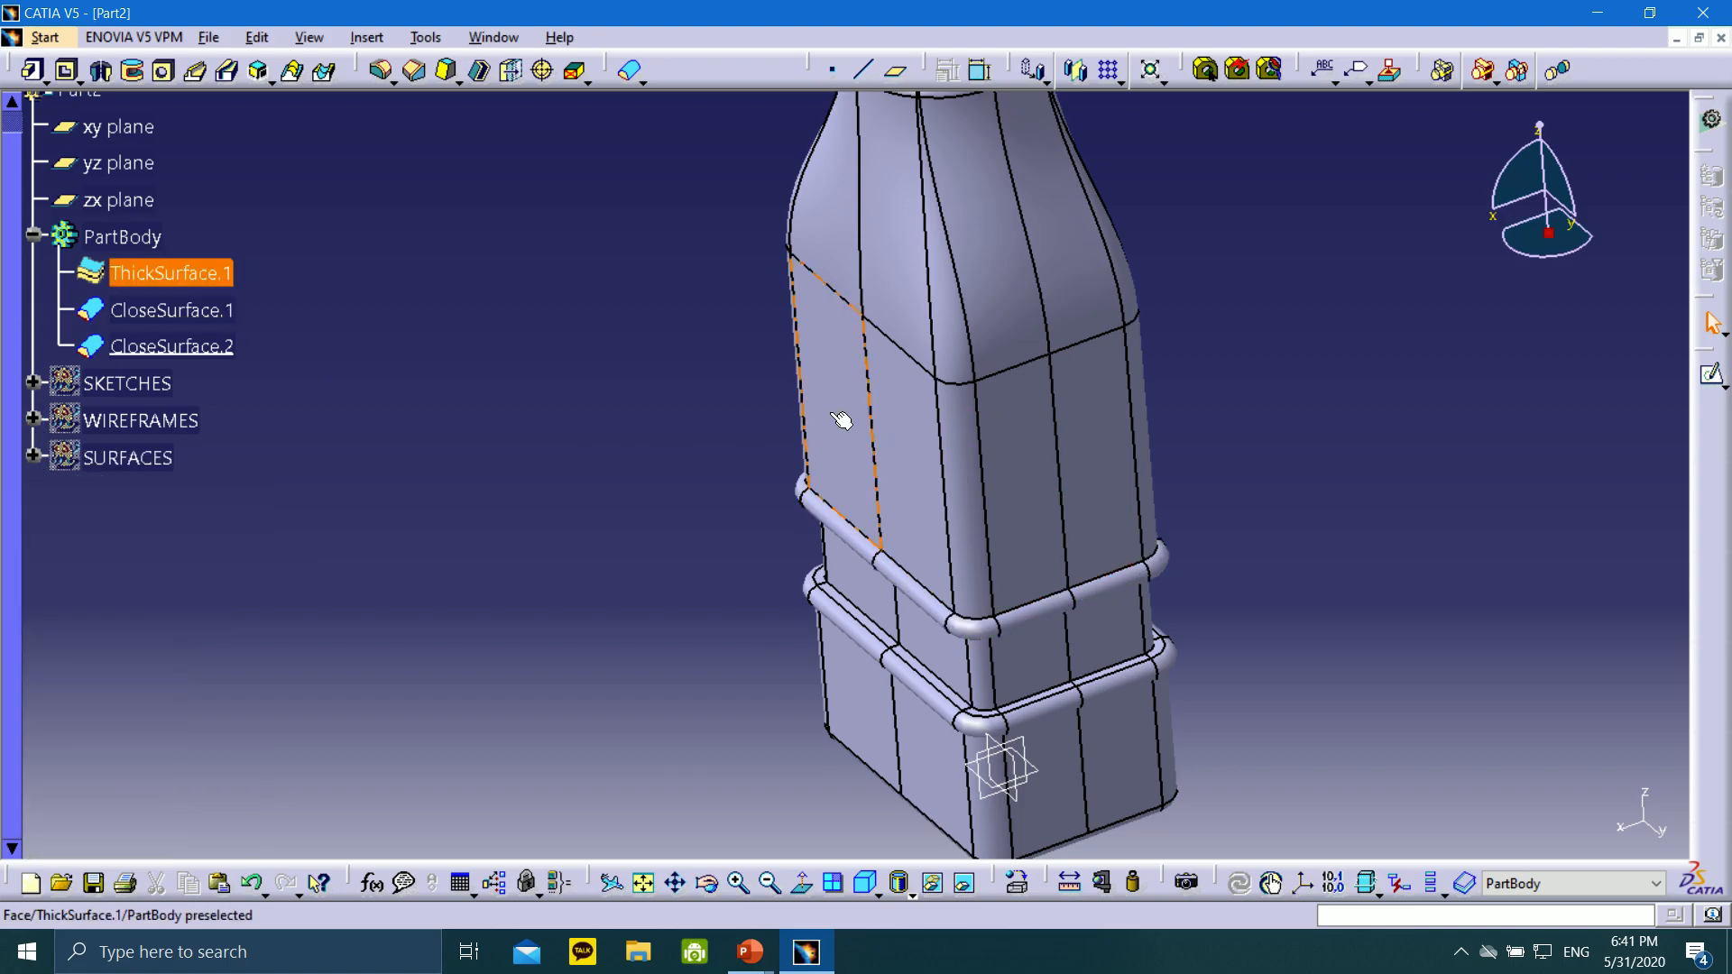
Display the whole bottle in the standard isometric view and save the part
click(868, 884)
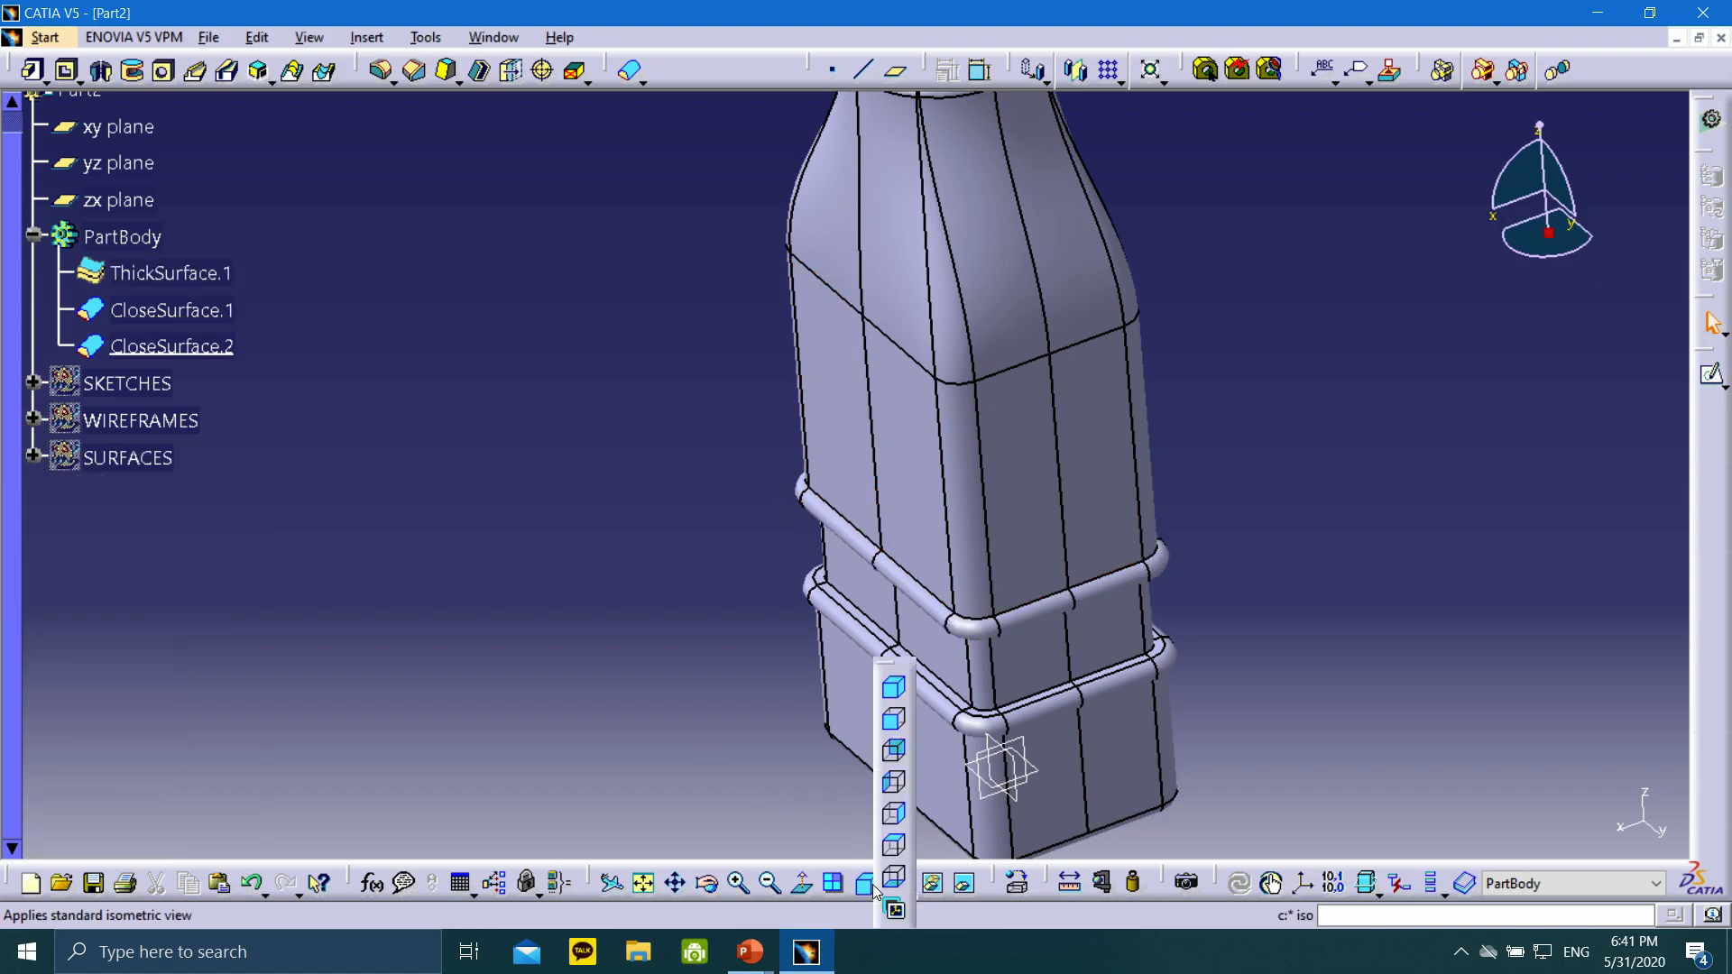
click(902, 691)
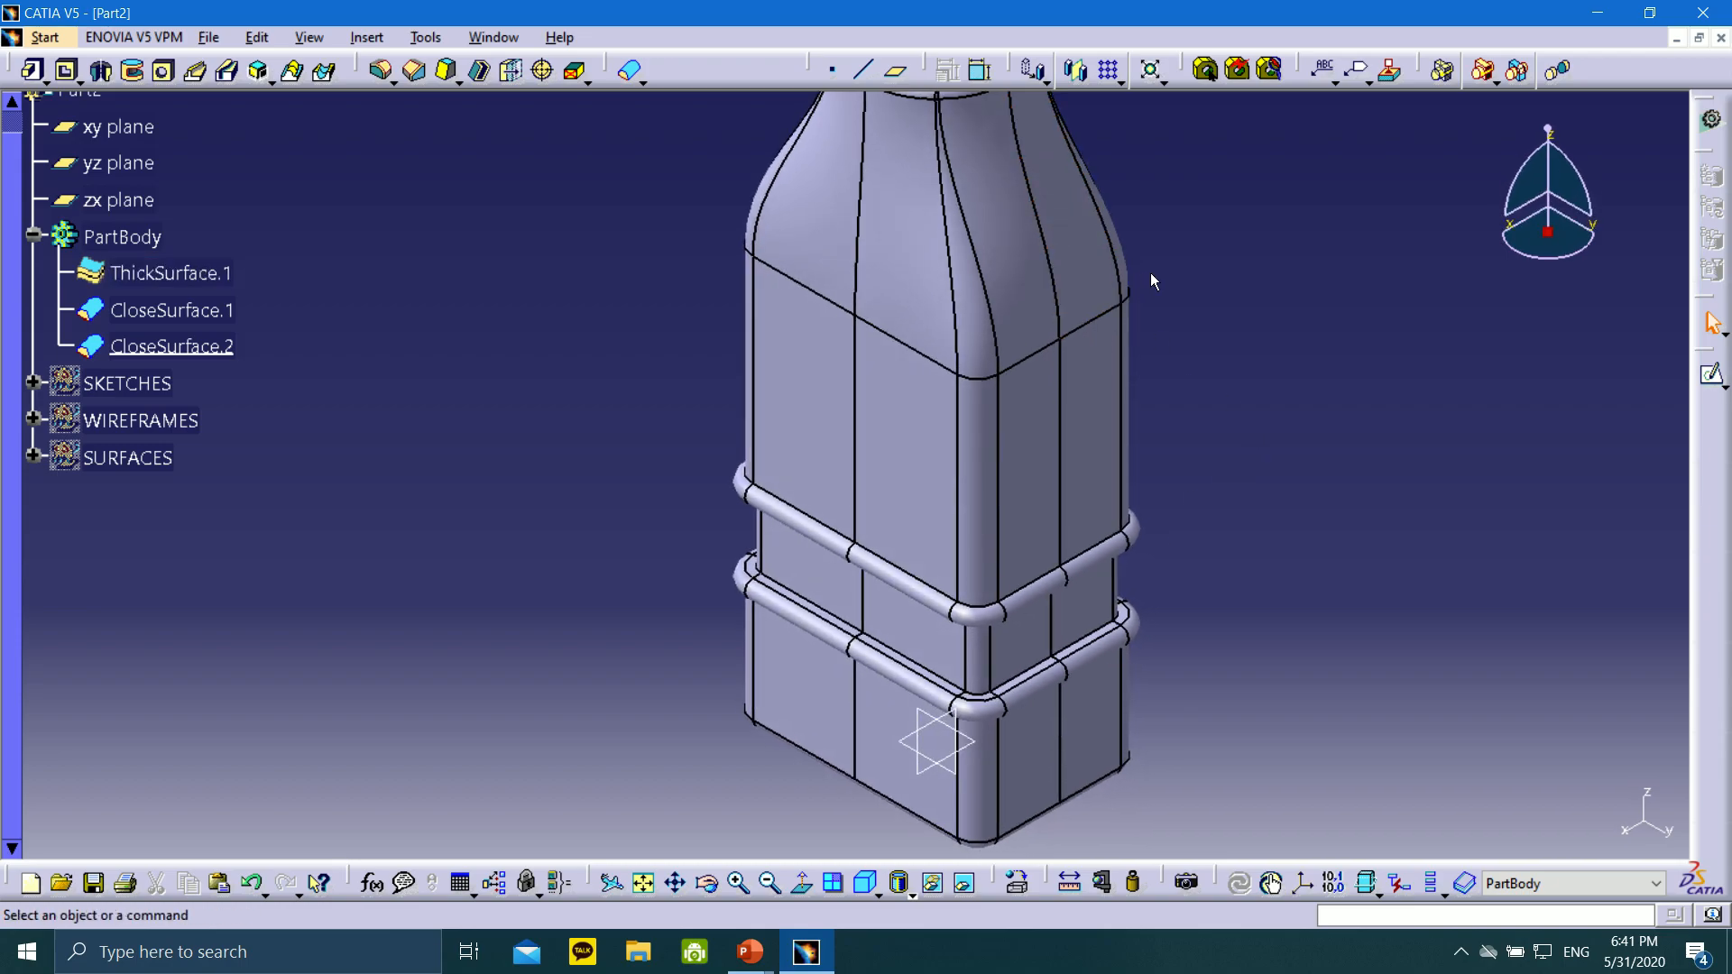
middle_drag(1151, 273, 1032, 386)
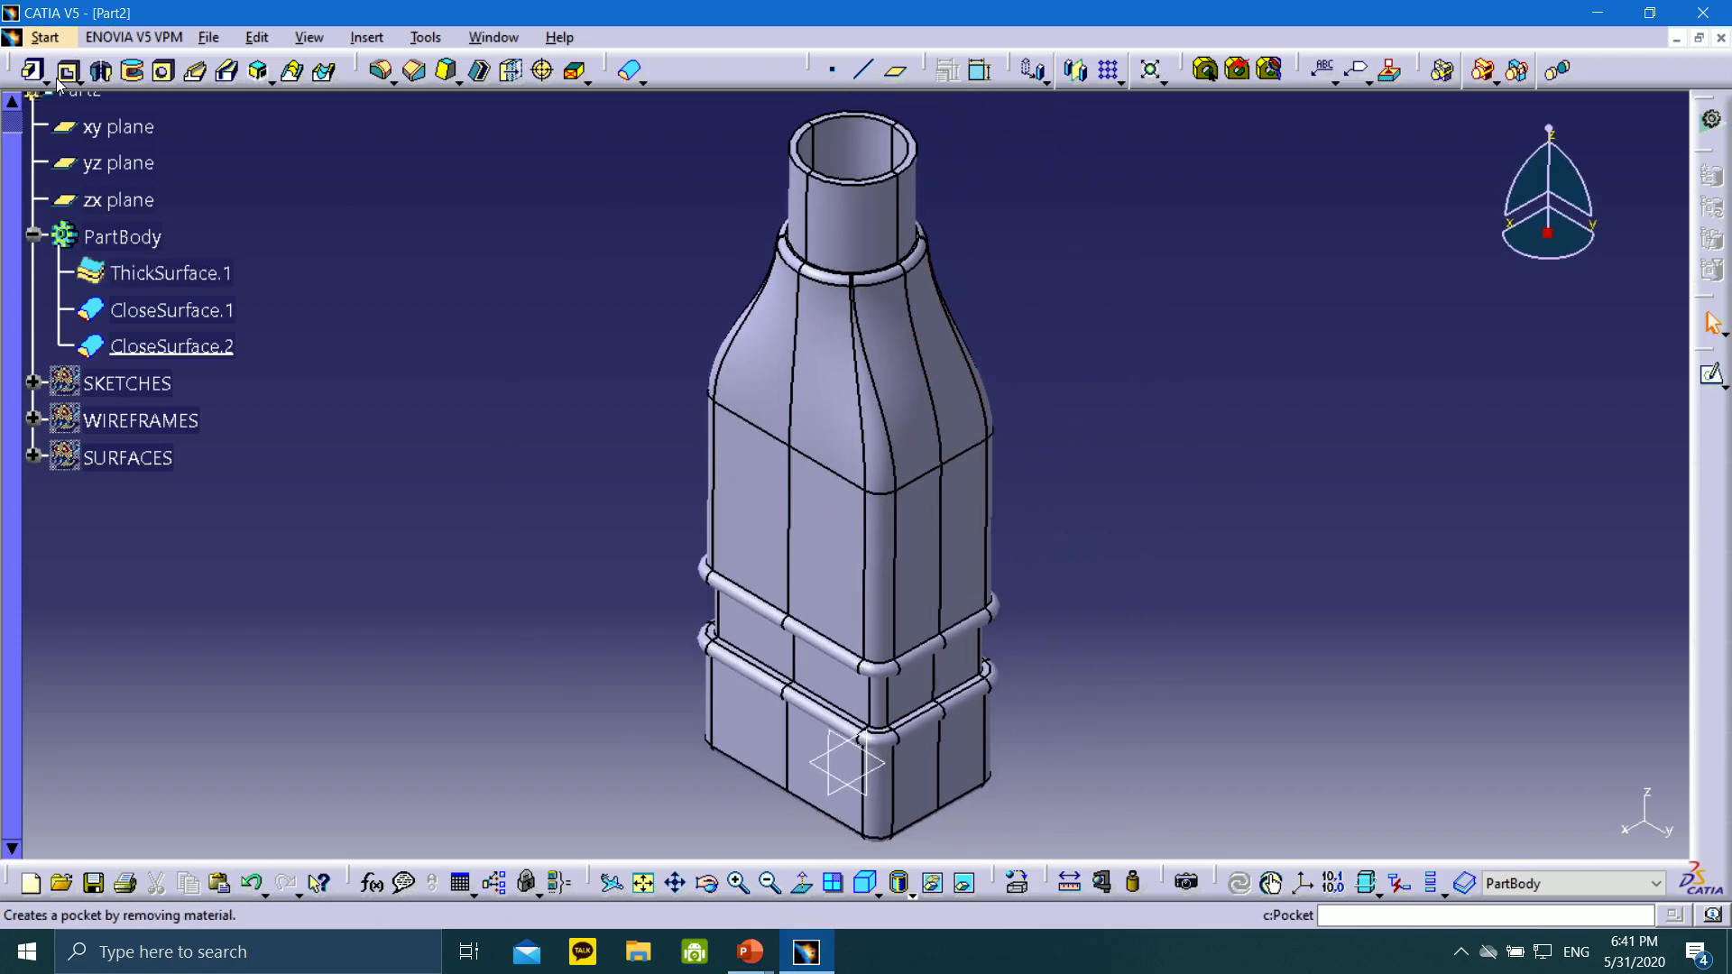
click(211, 37)
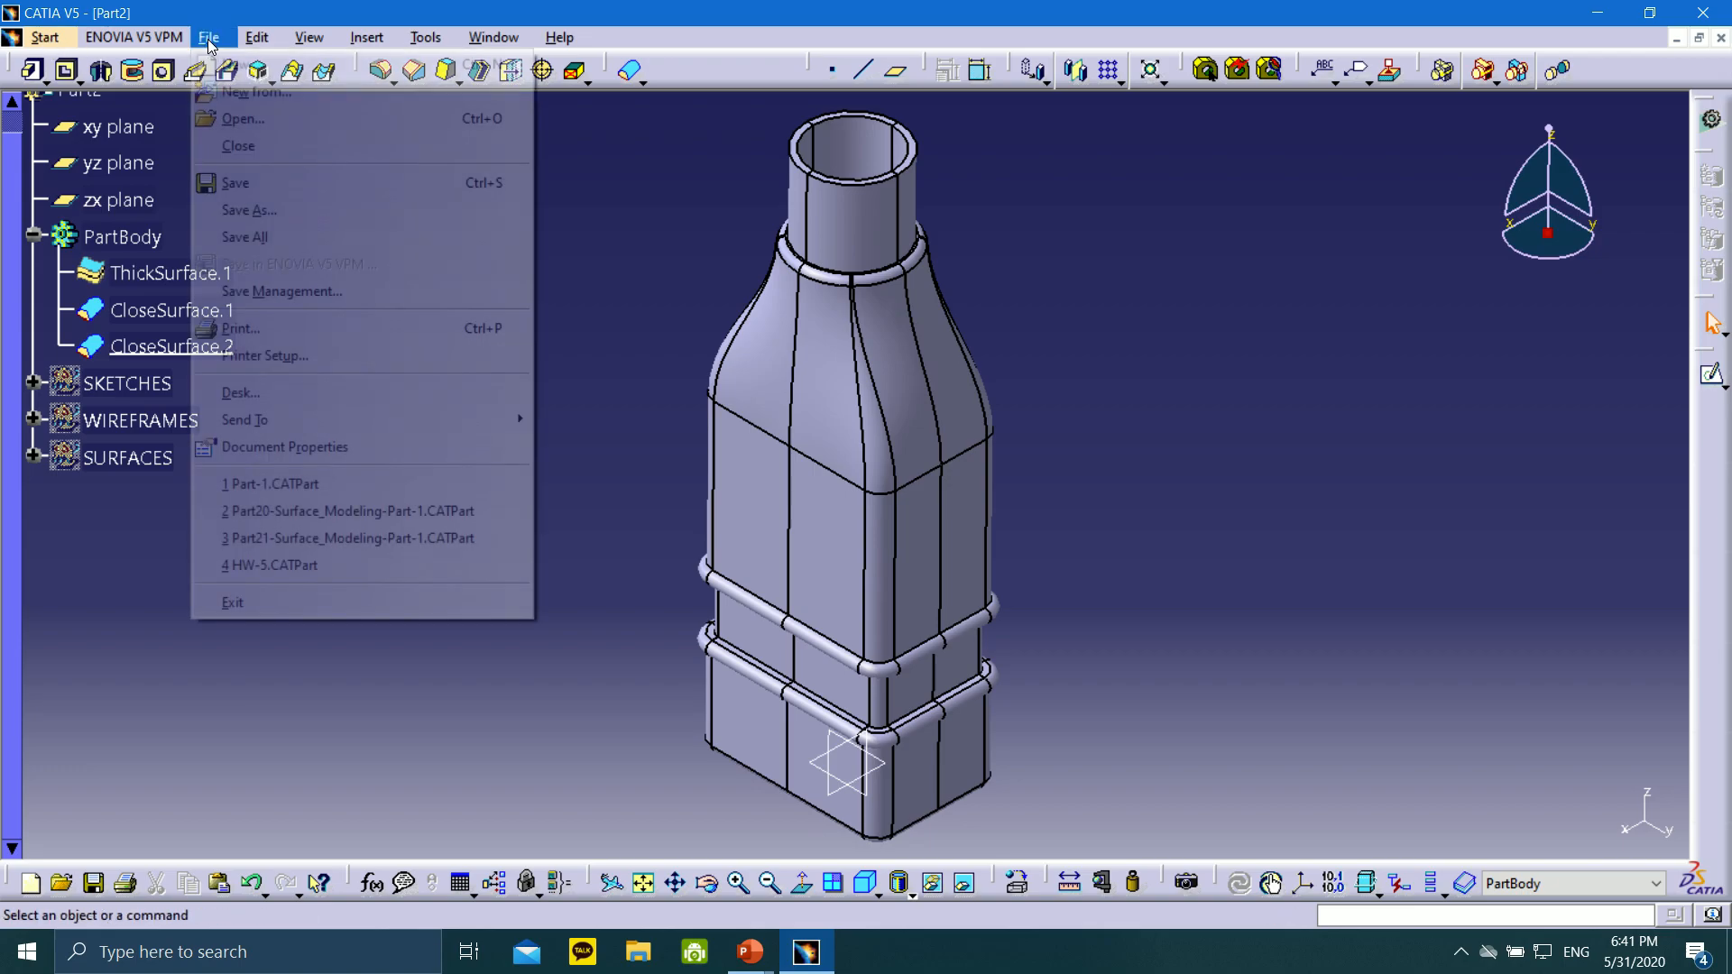
click(264, 188)
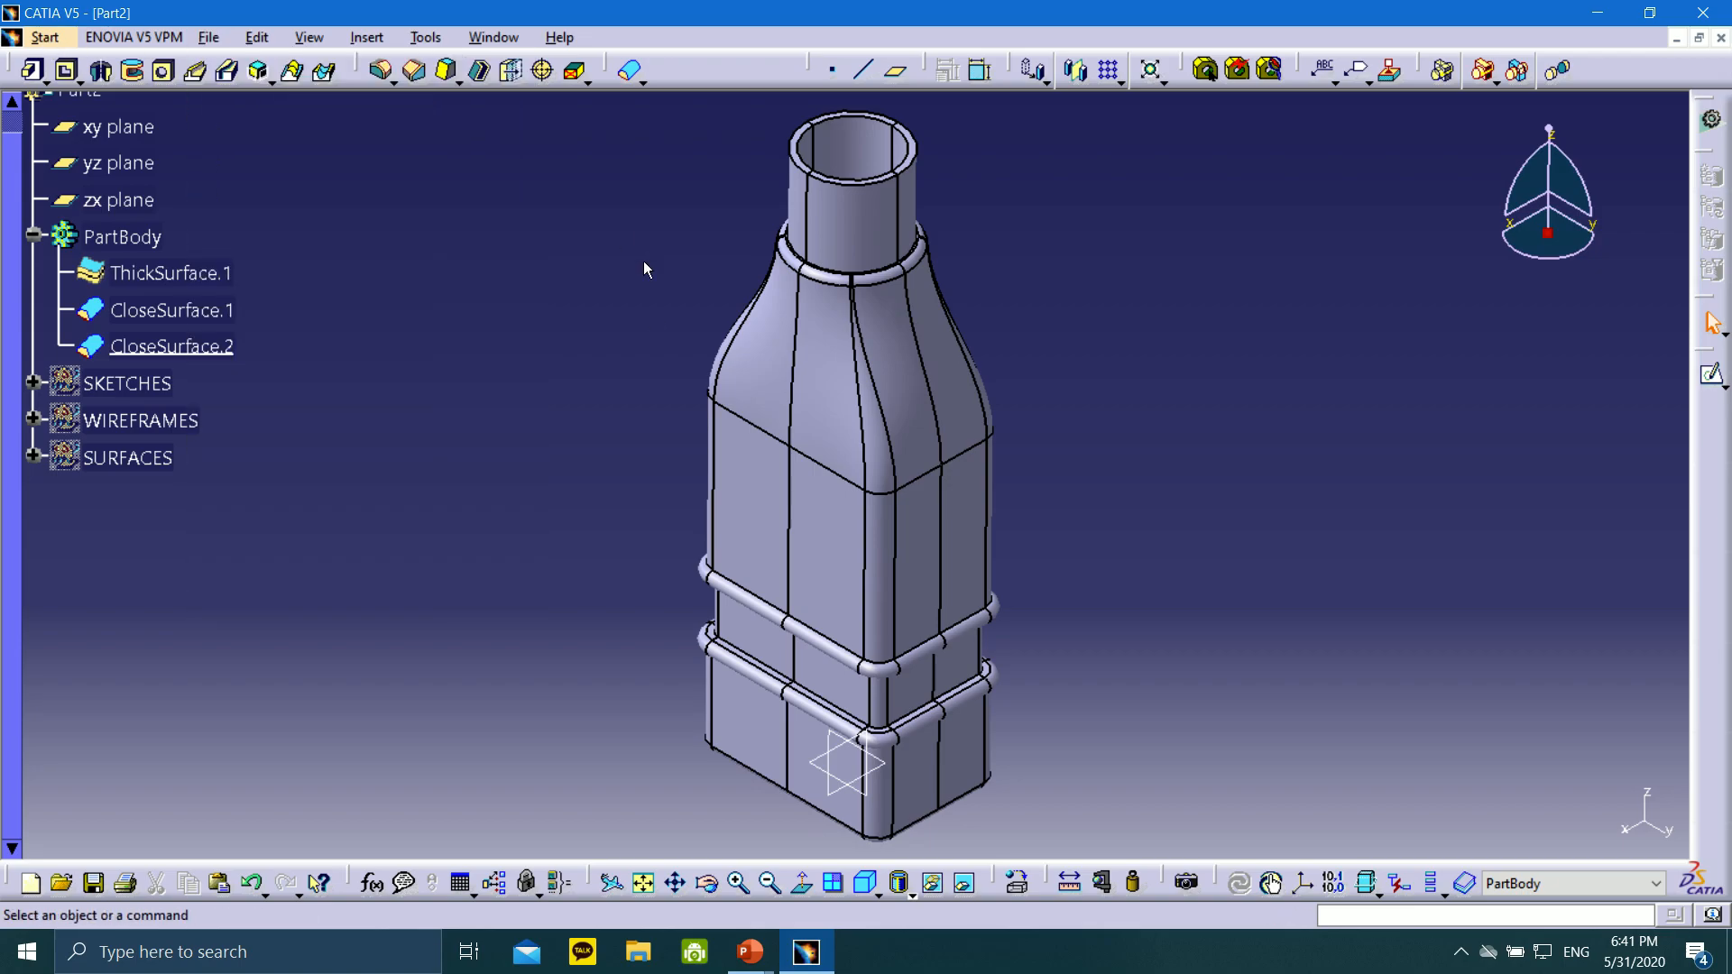
Switch to the PowerPoint slide show to check the Part-2 Final Product reference, and return to CATIA
mouse_move(751, 952)
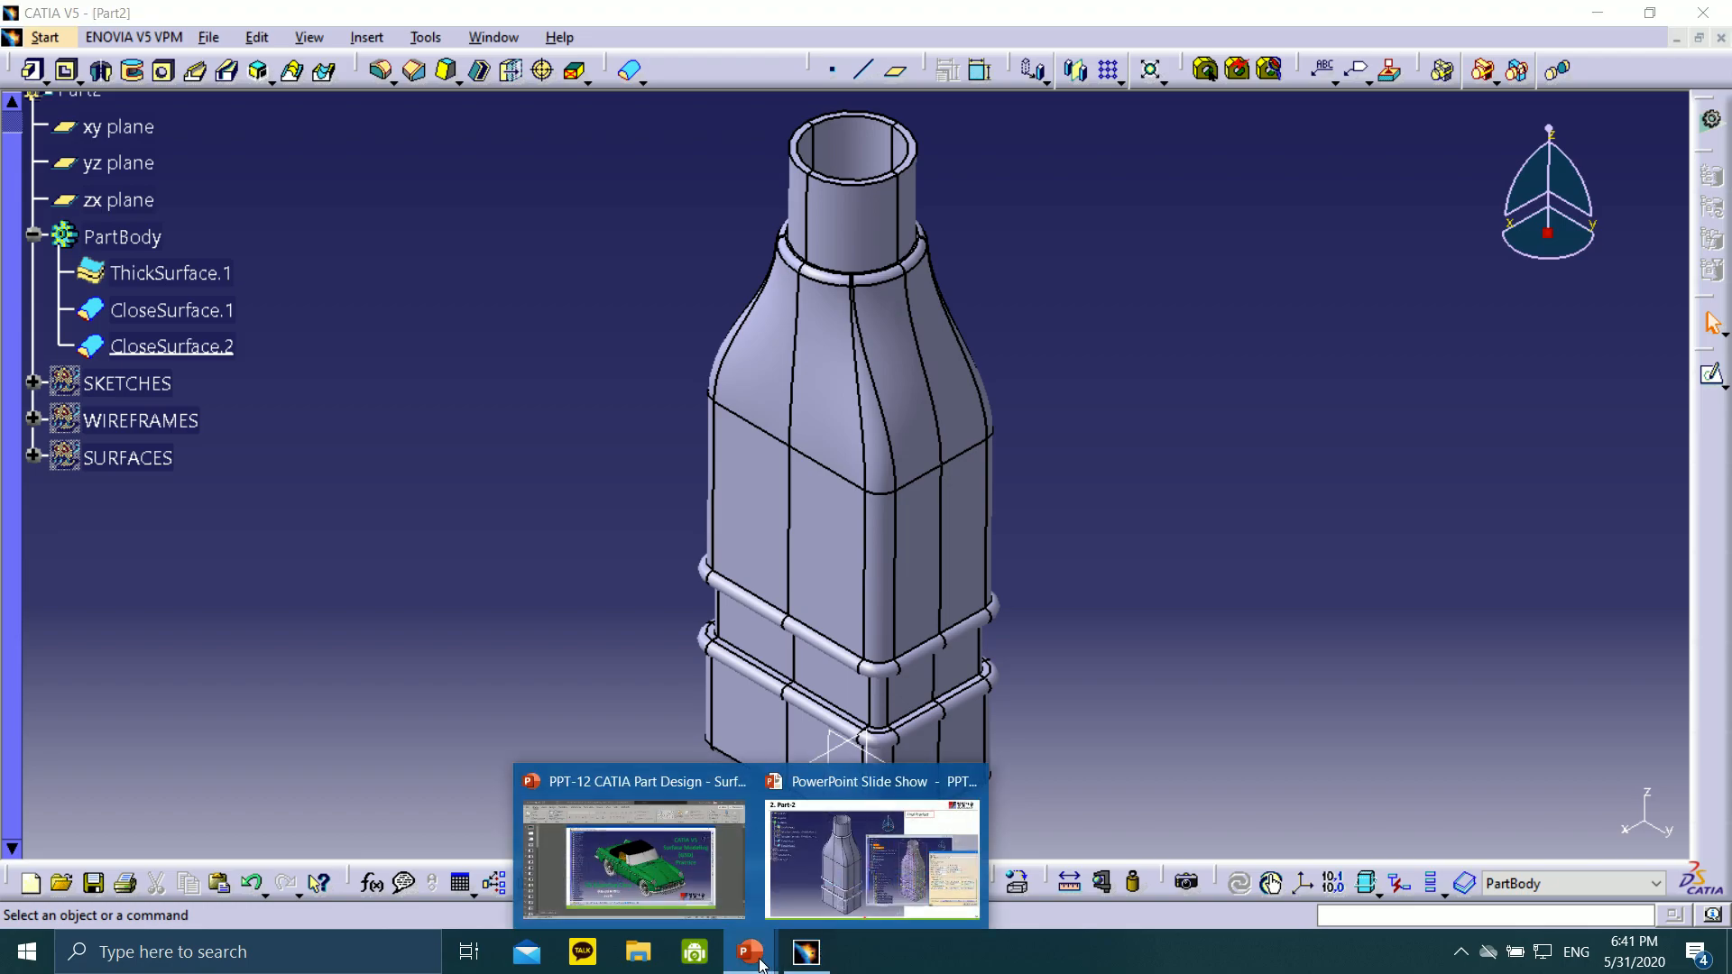
click(871, 844)
key(ctrl+l)
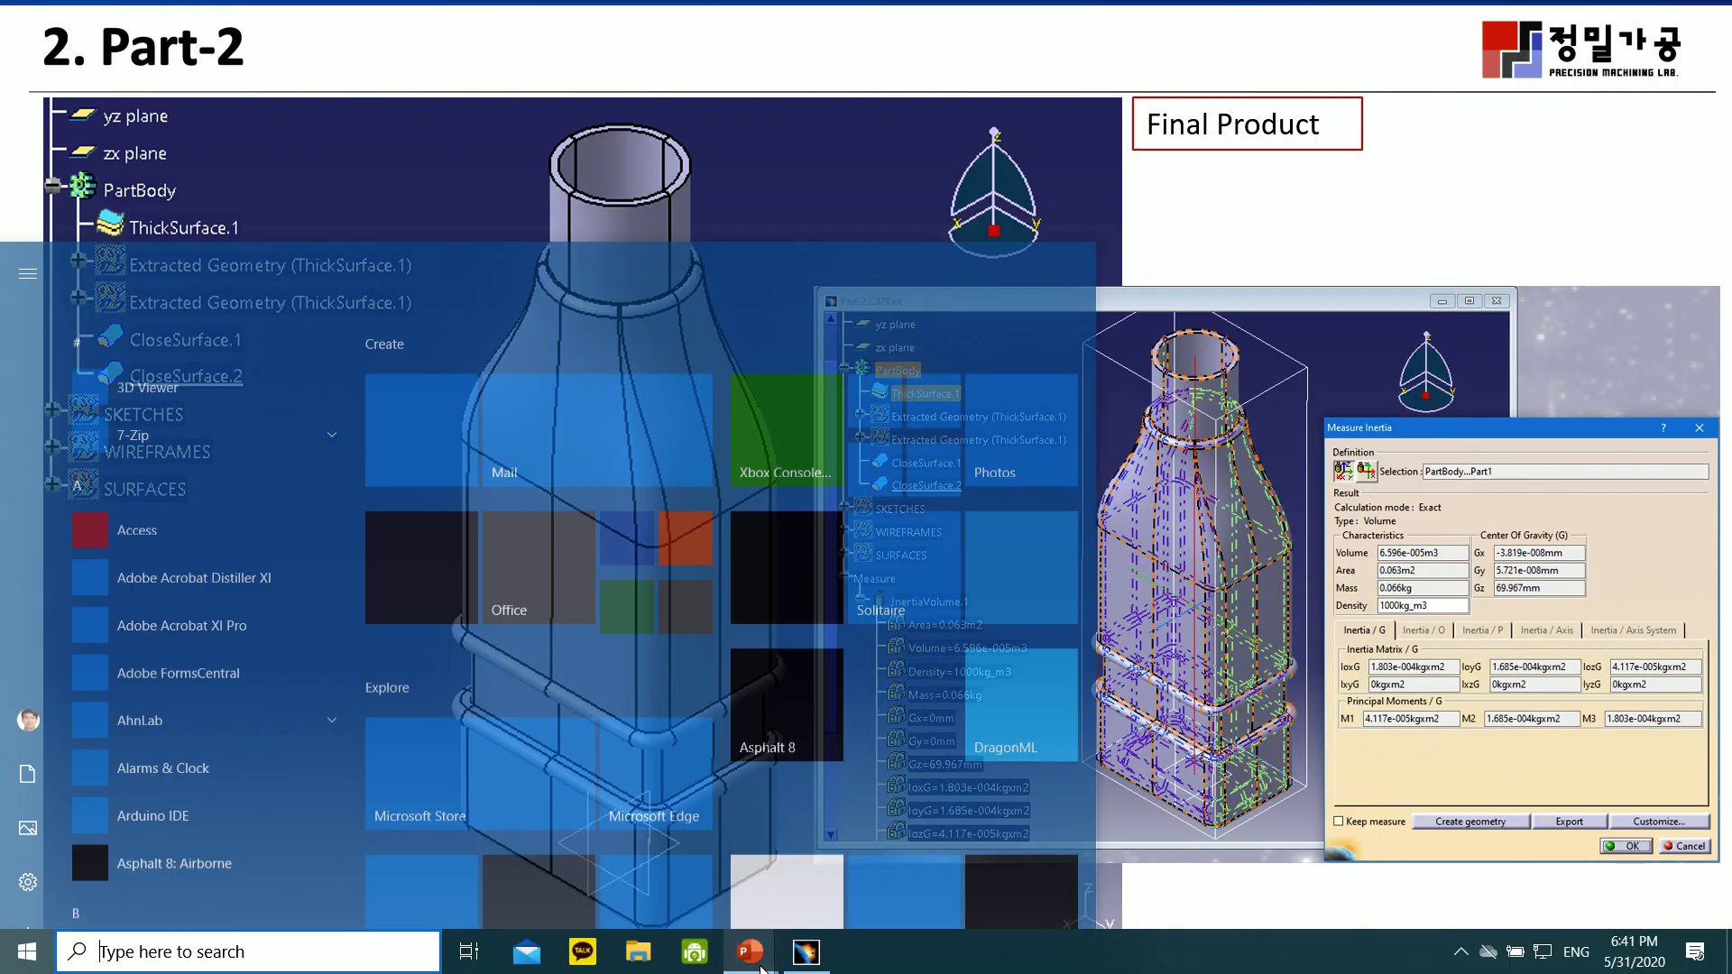
key(super)
click(806, 952)
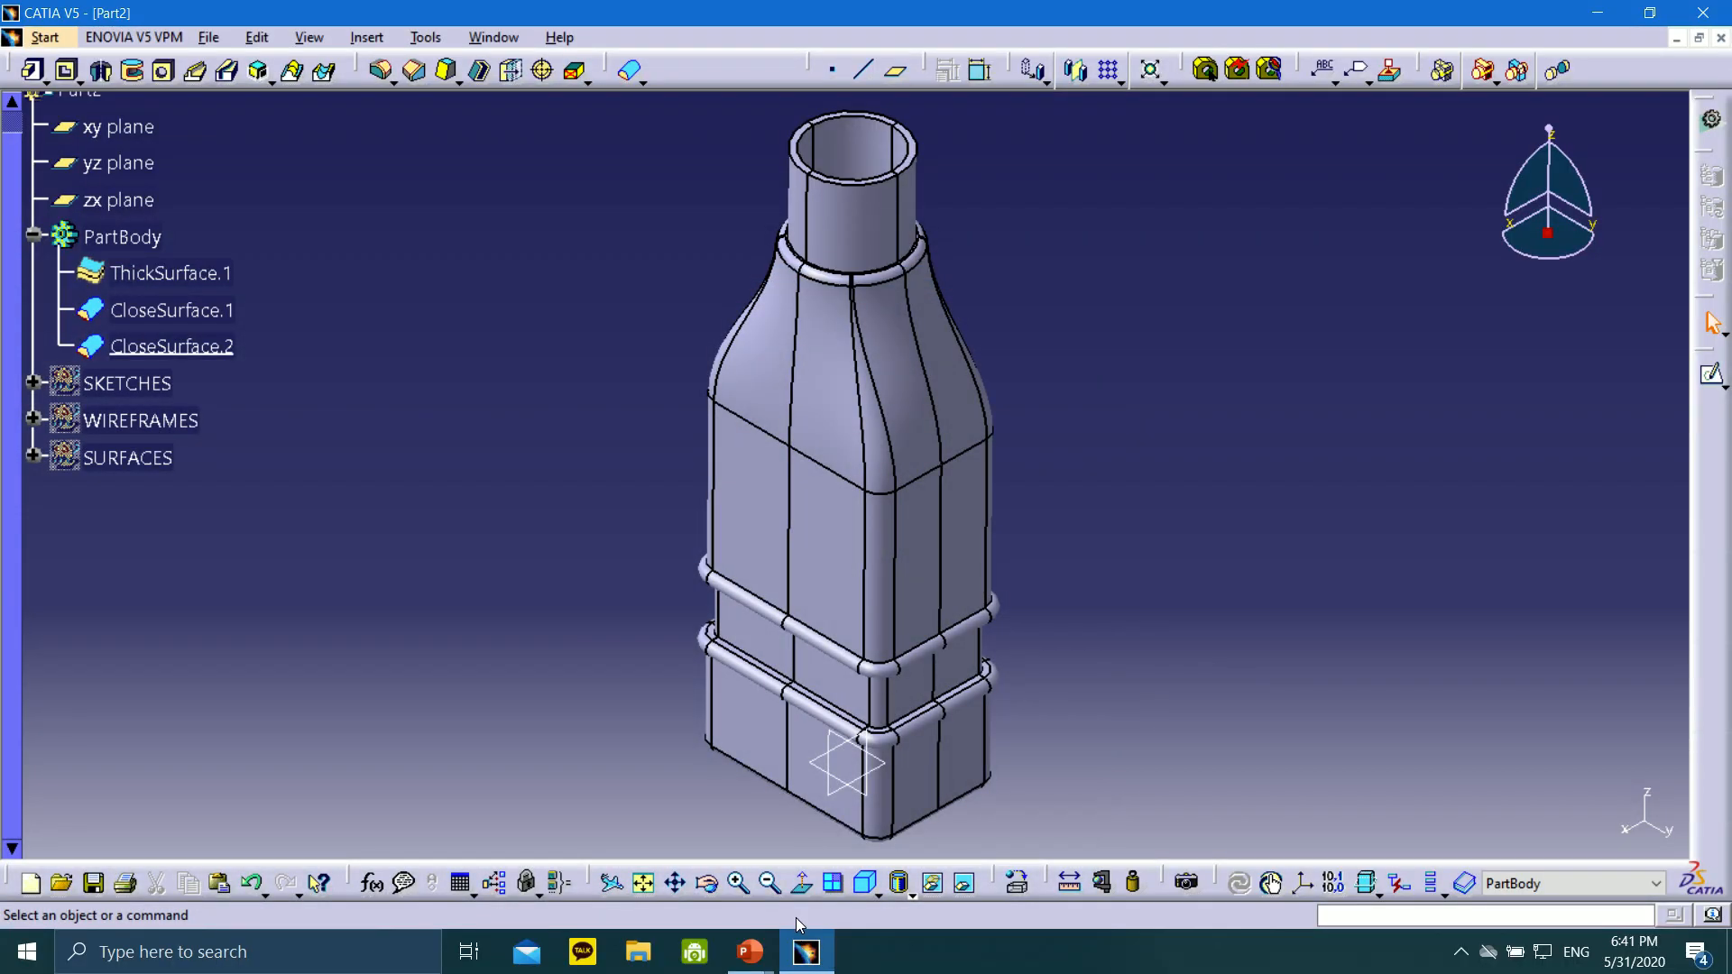
Measure the inertia of PartBody and check its mass
click(1136, 886)
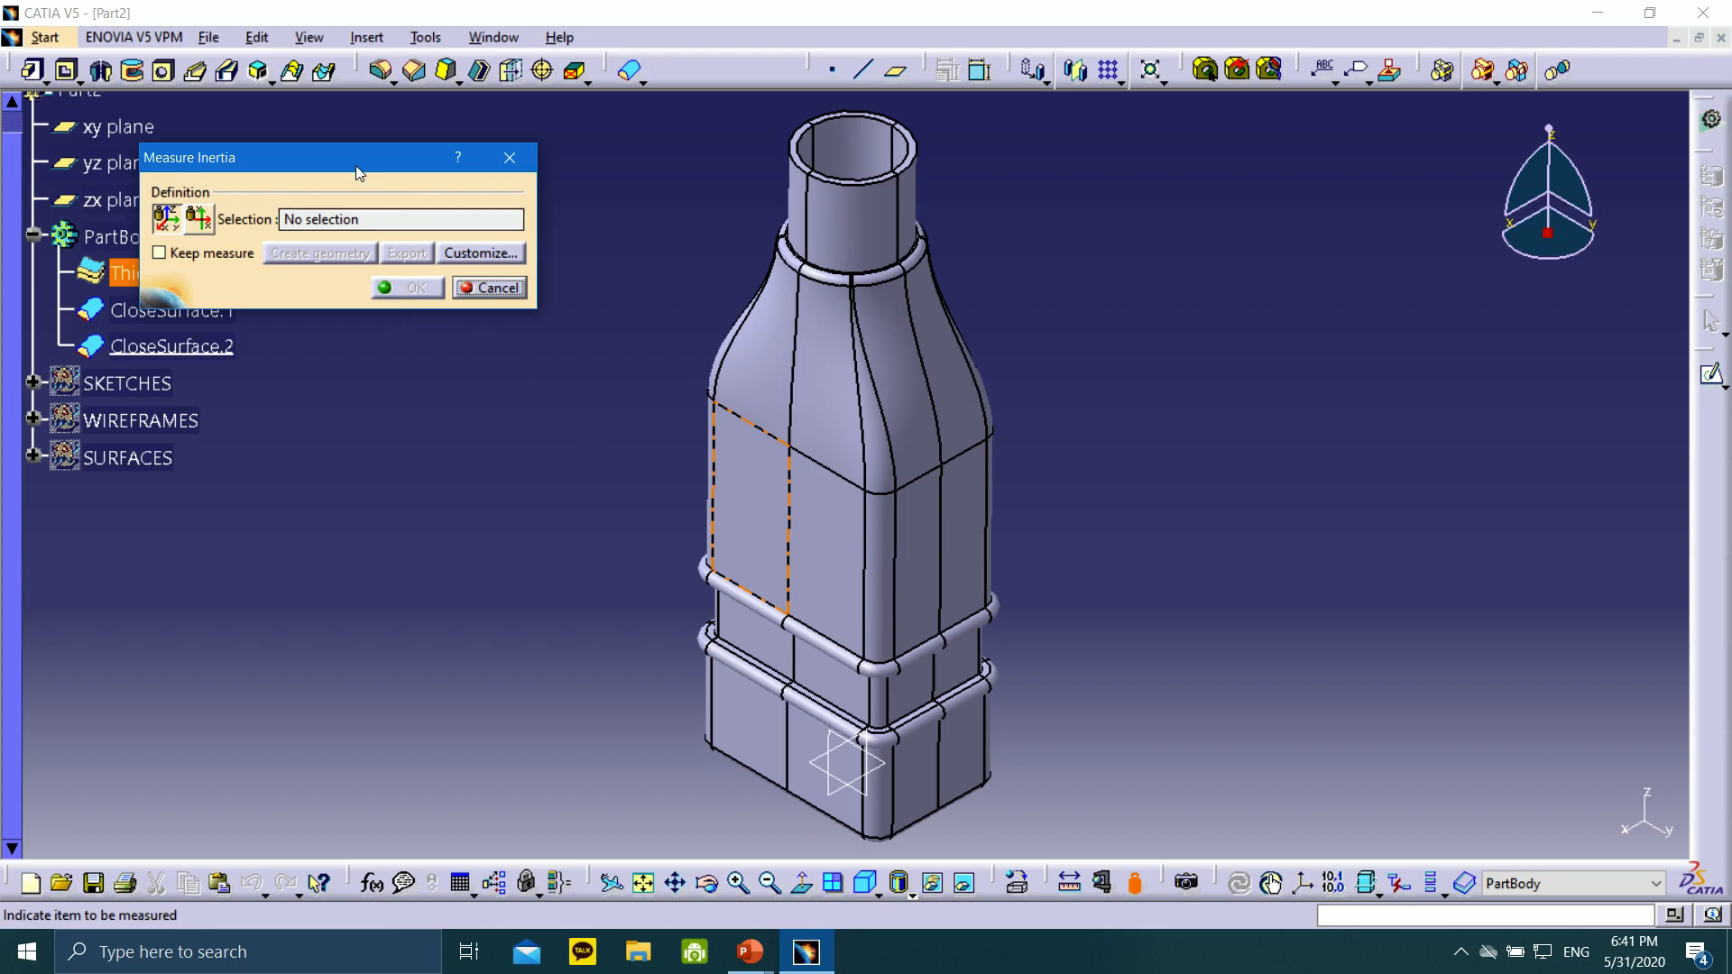
drag(359, 173, 464, 247)
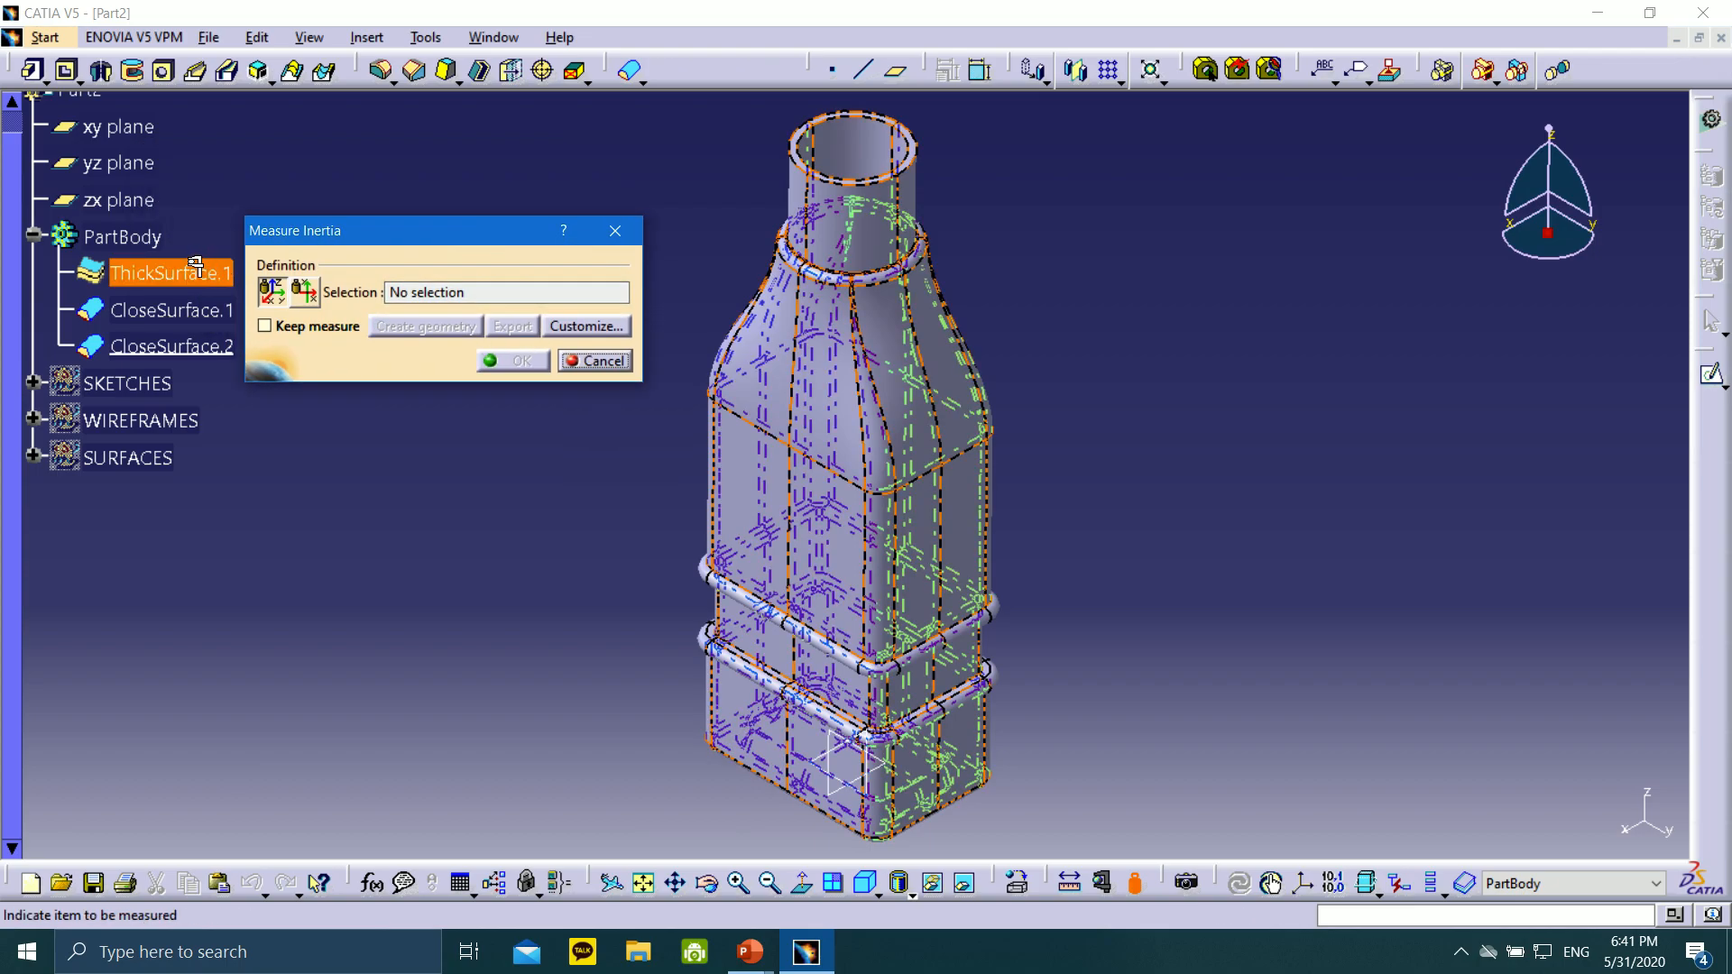
click(122, 236)
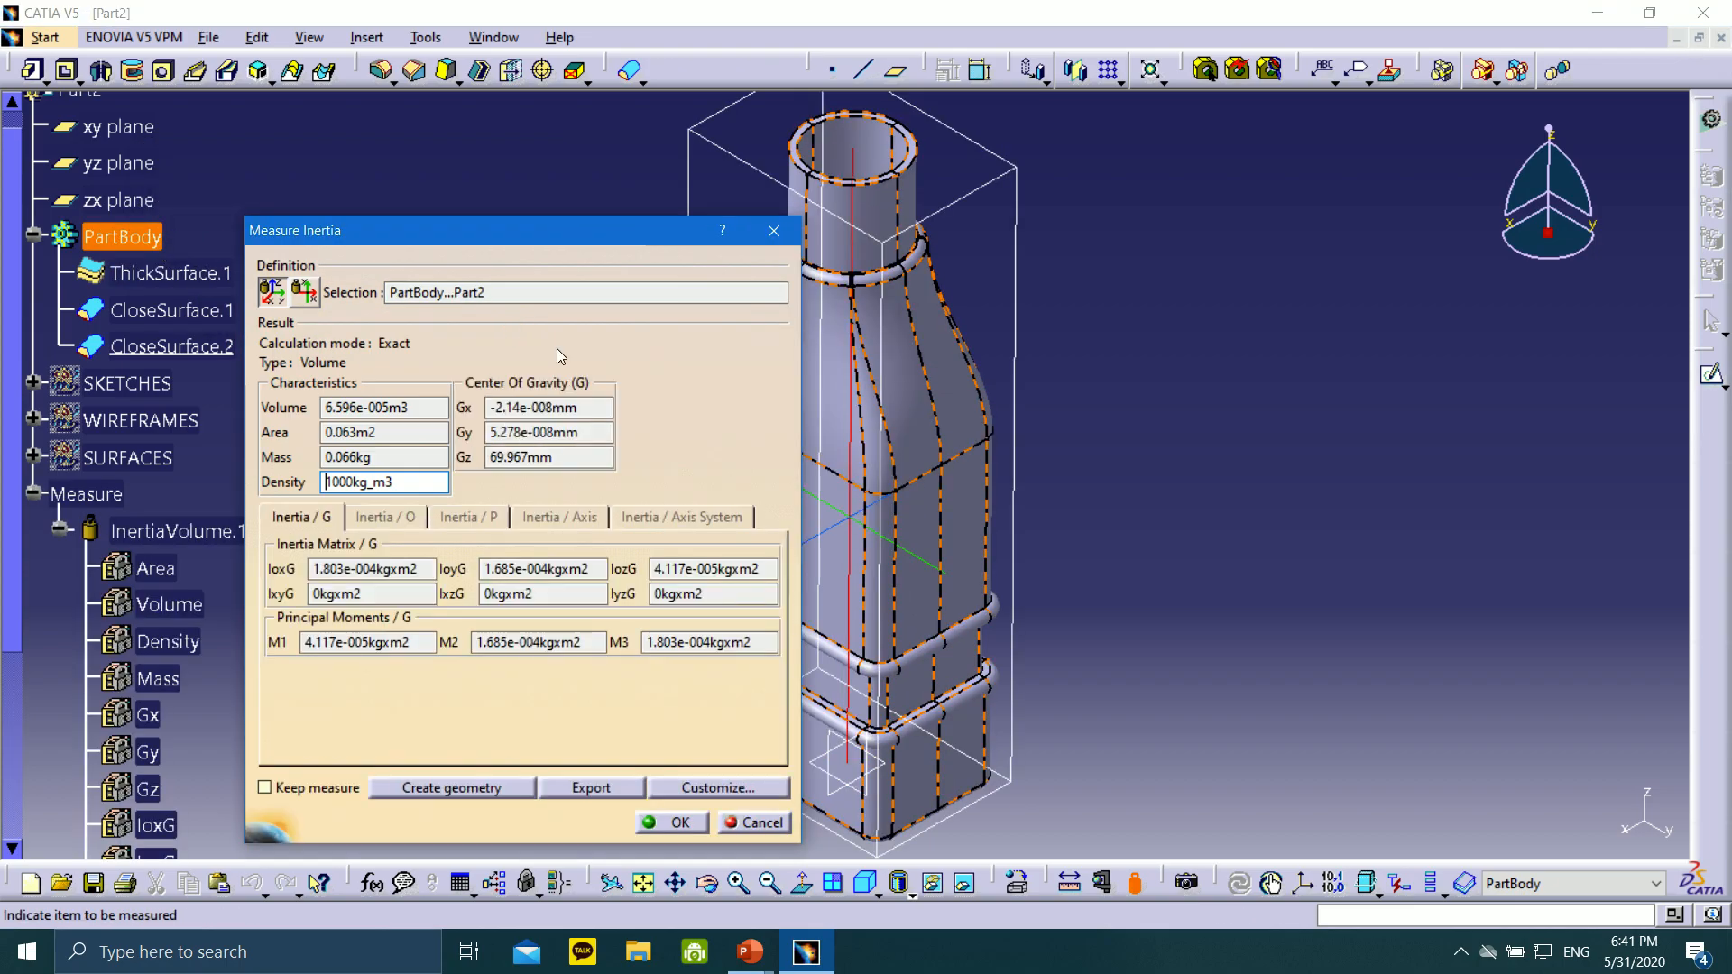
drag(521, 229, 1371, 191)
drag(1223, 421, 1169, 433)
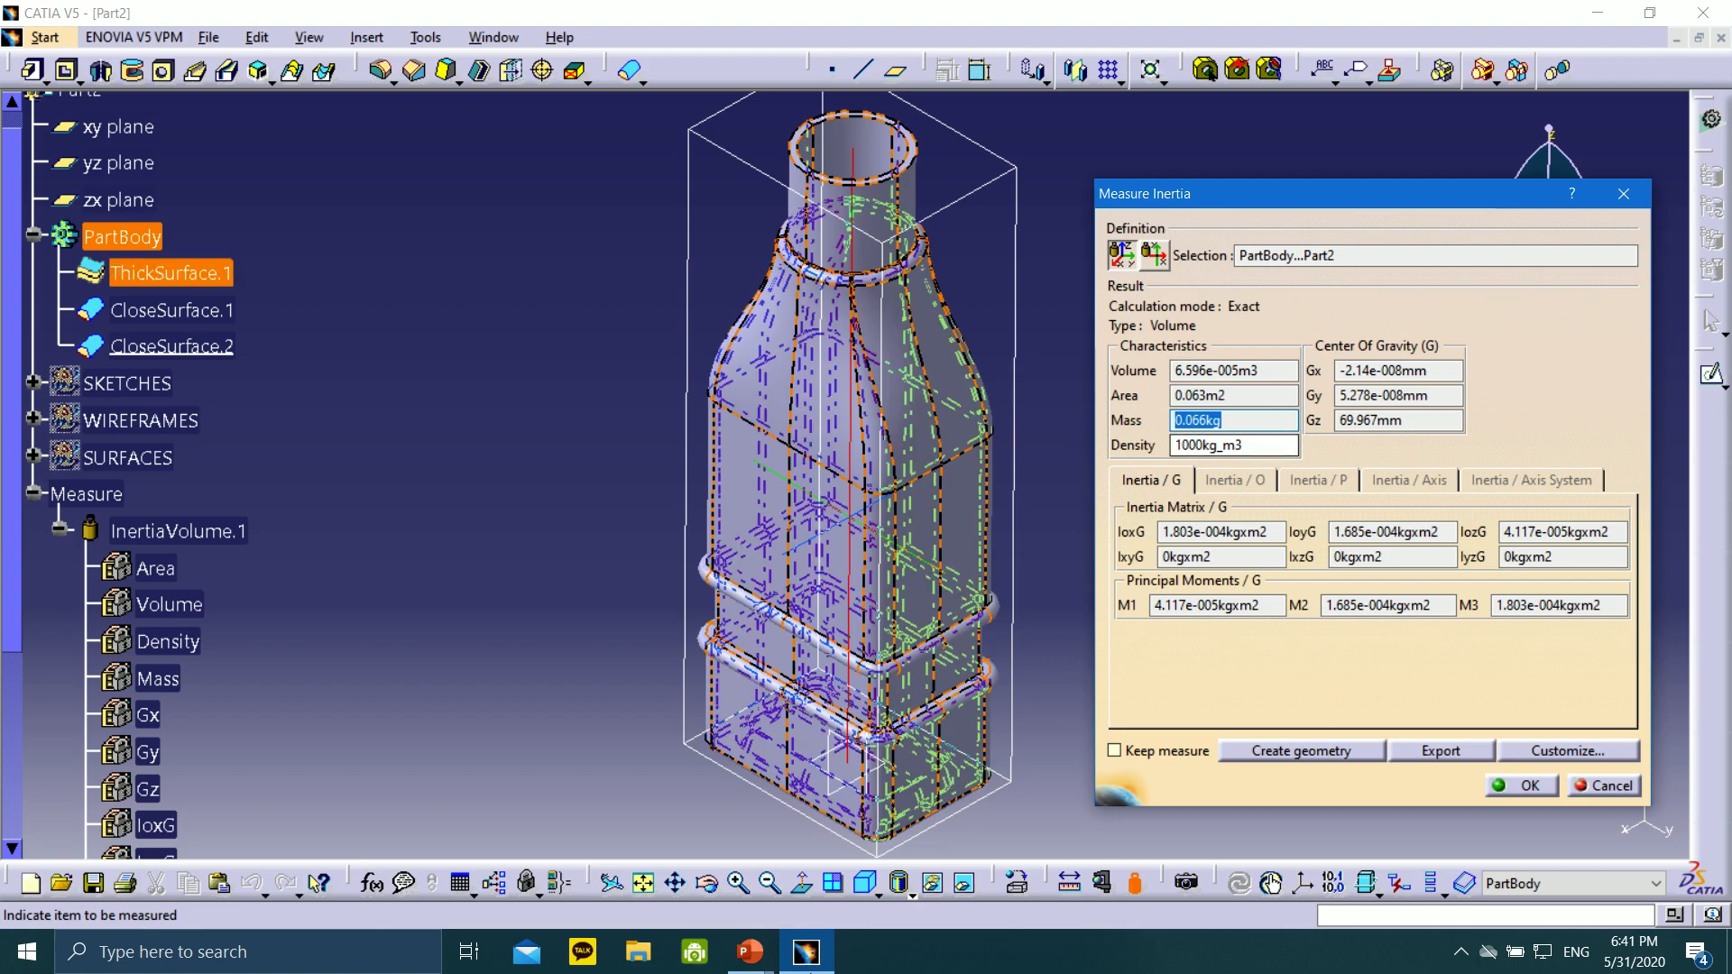
Switch to PowerPoint, compare the measured inertia with the Final Product slide, and exit and restart the slide show
mouse_move(759, 958)
click(872, 857)
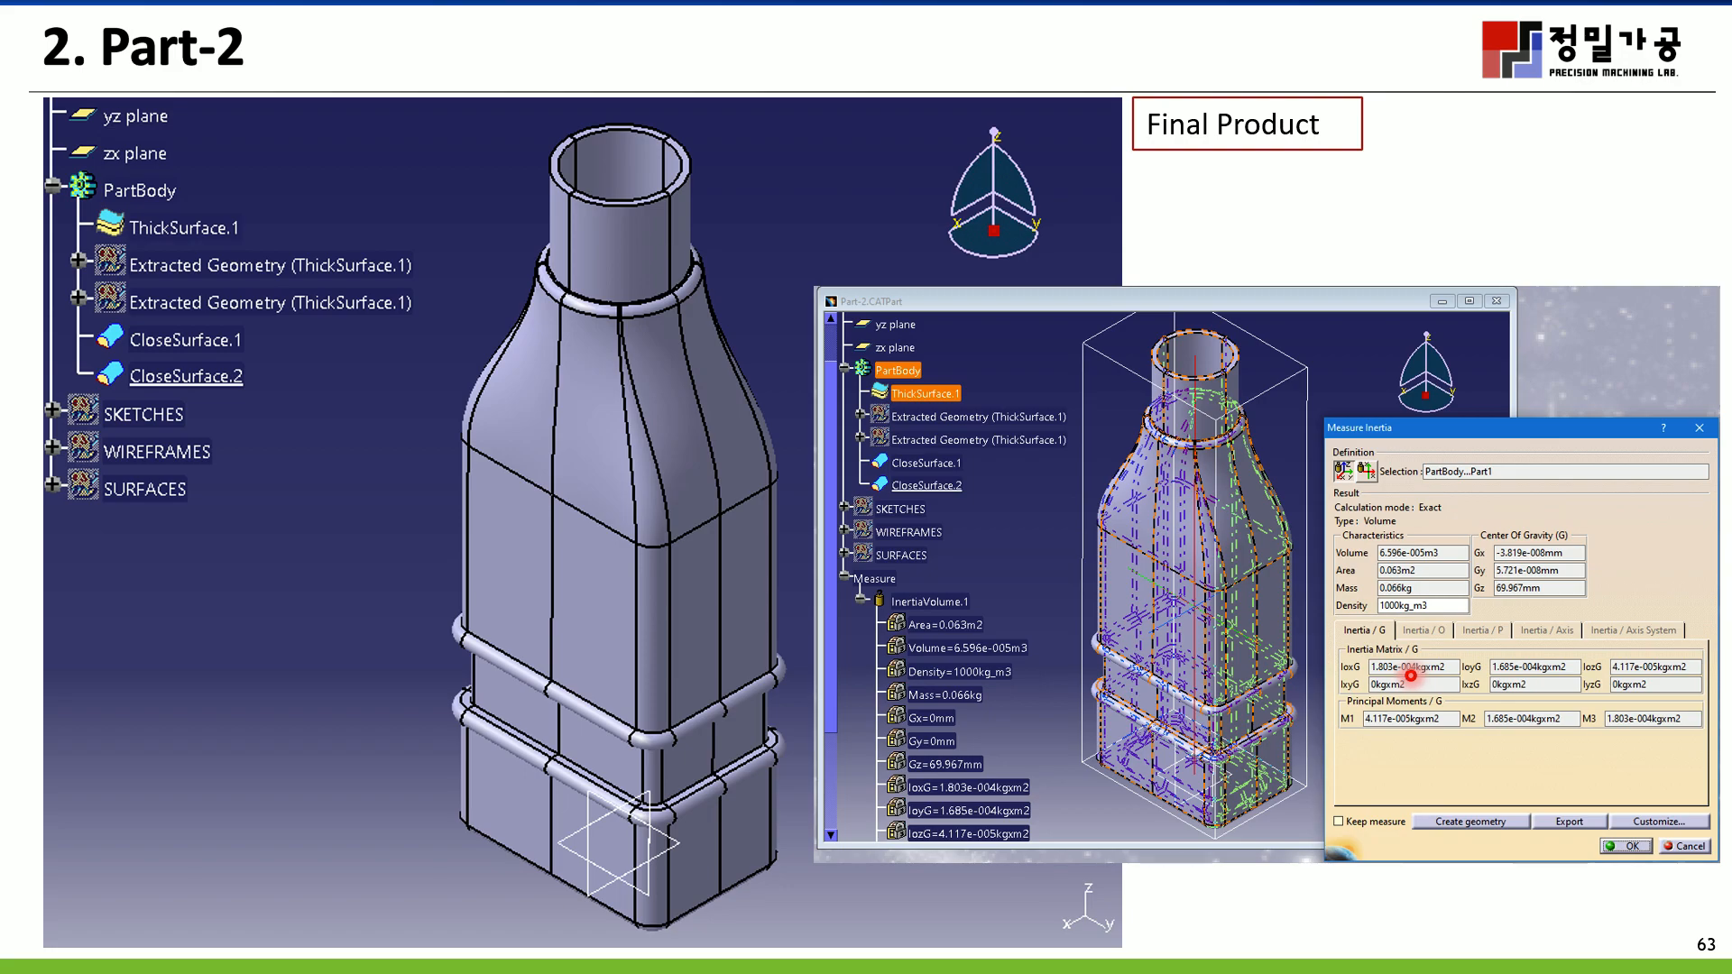
key(Escape)
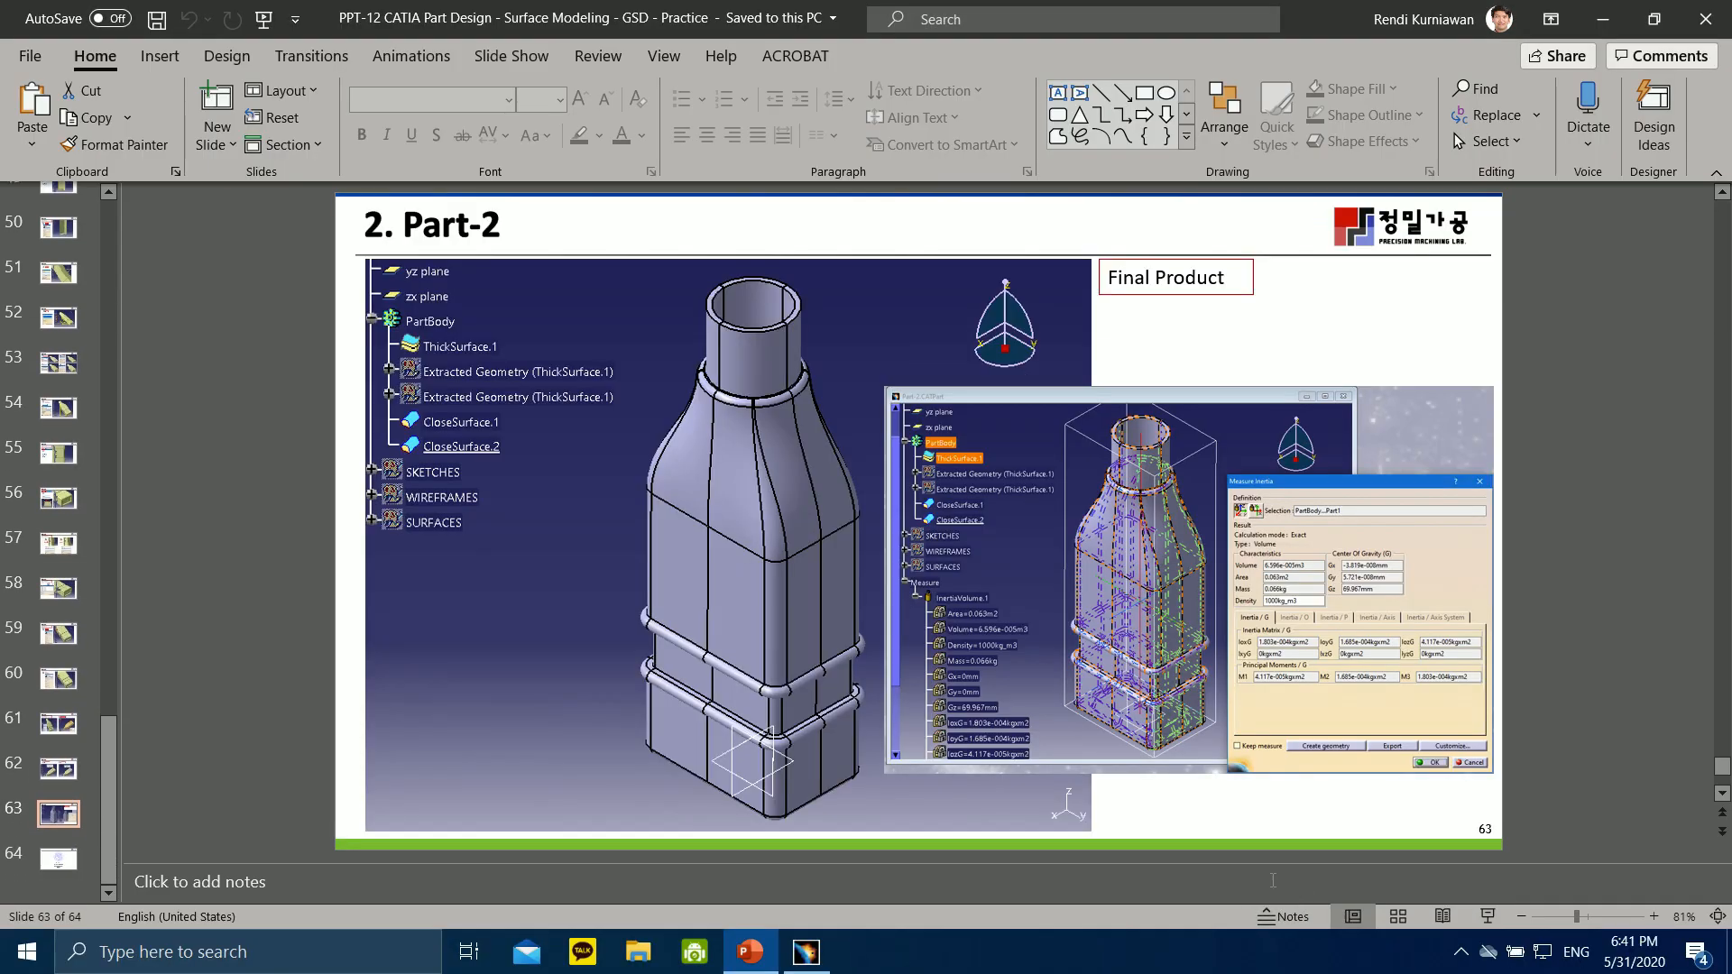
click(1489, 914)
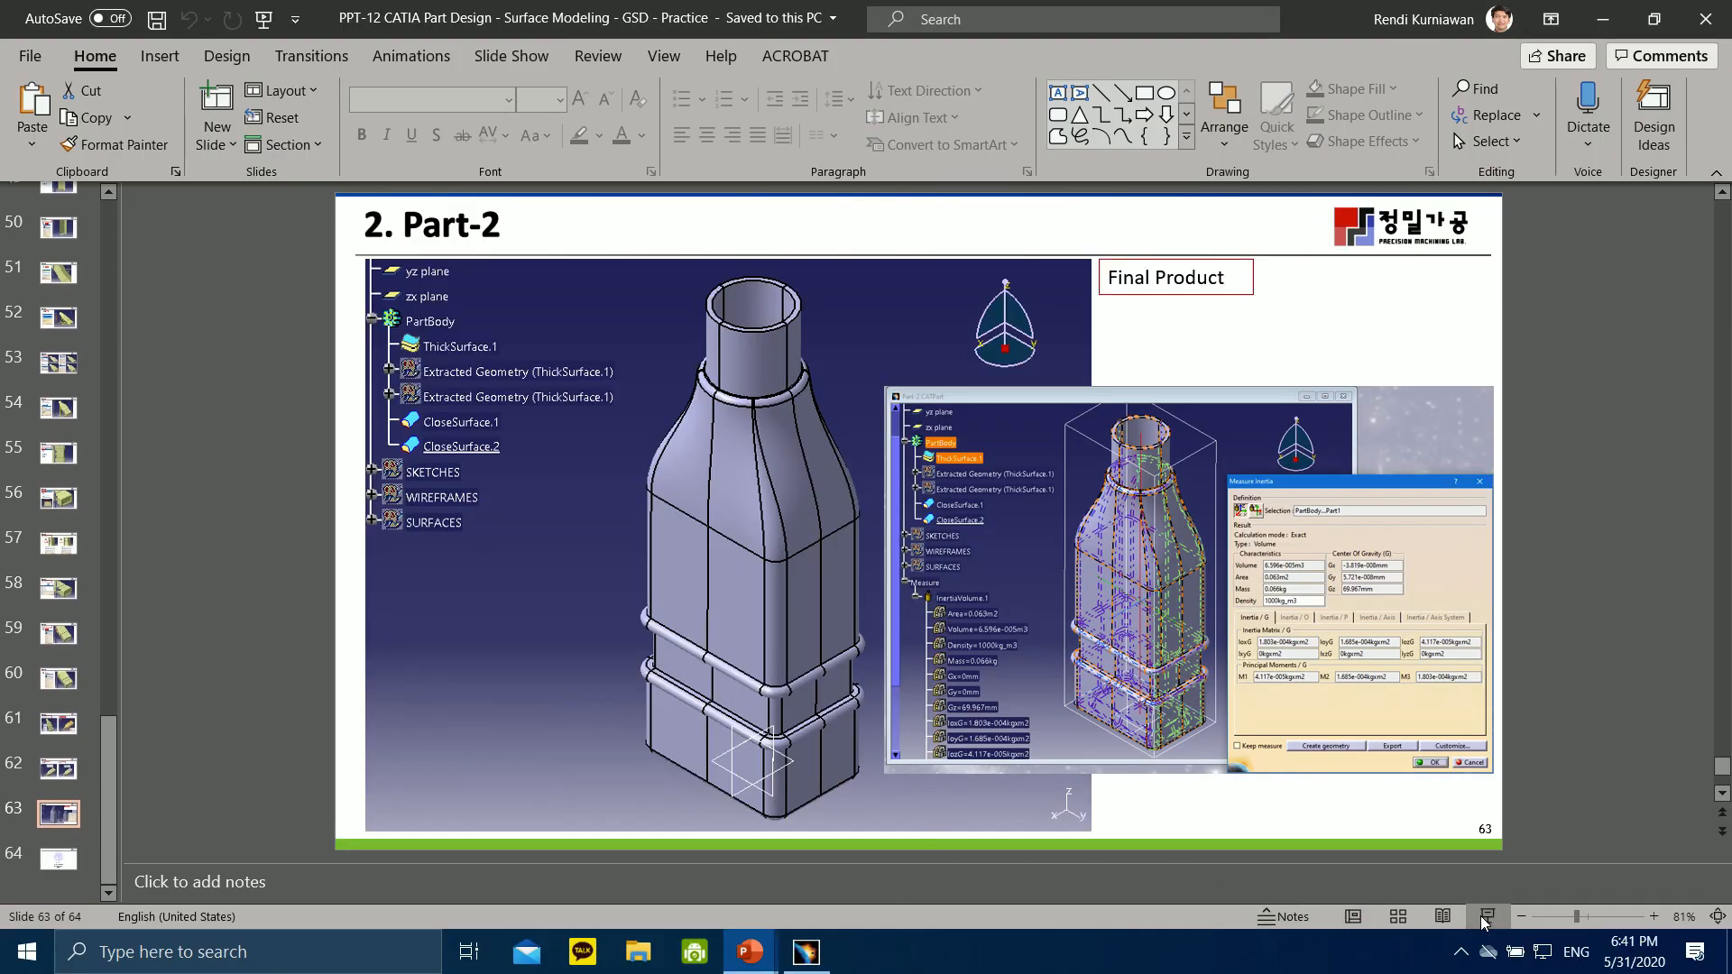